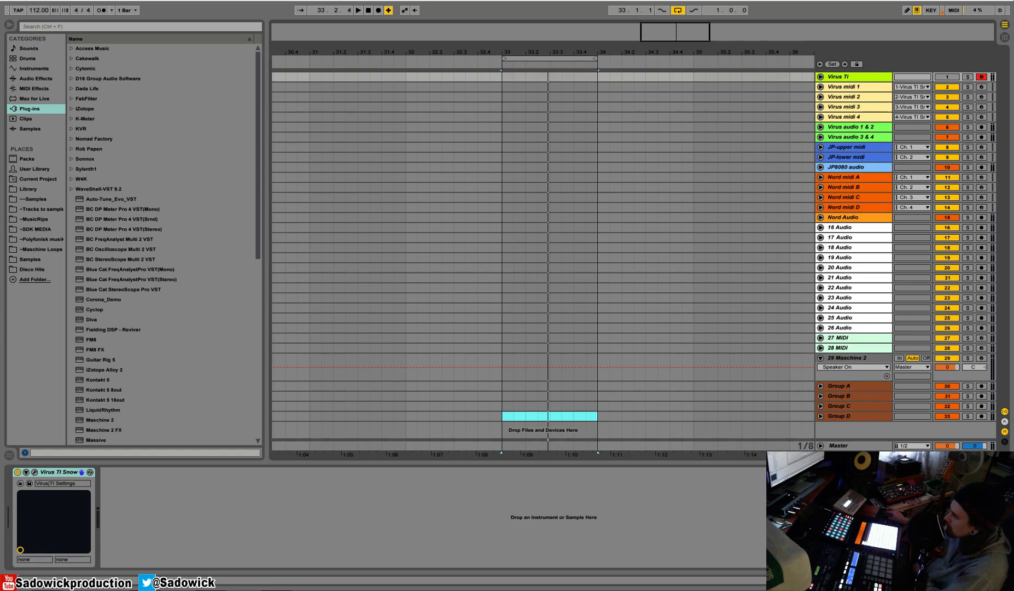
# Switch to the reckless_love_stems_123BPM_Cminor folder and import full_vox_dry and full_vox_wet onto the 16 Audio track at bar 34.
pyautogui.hotkey('alt', 'Tab')
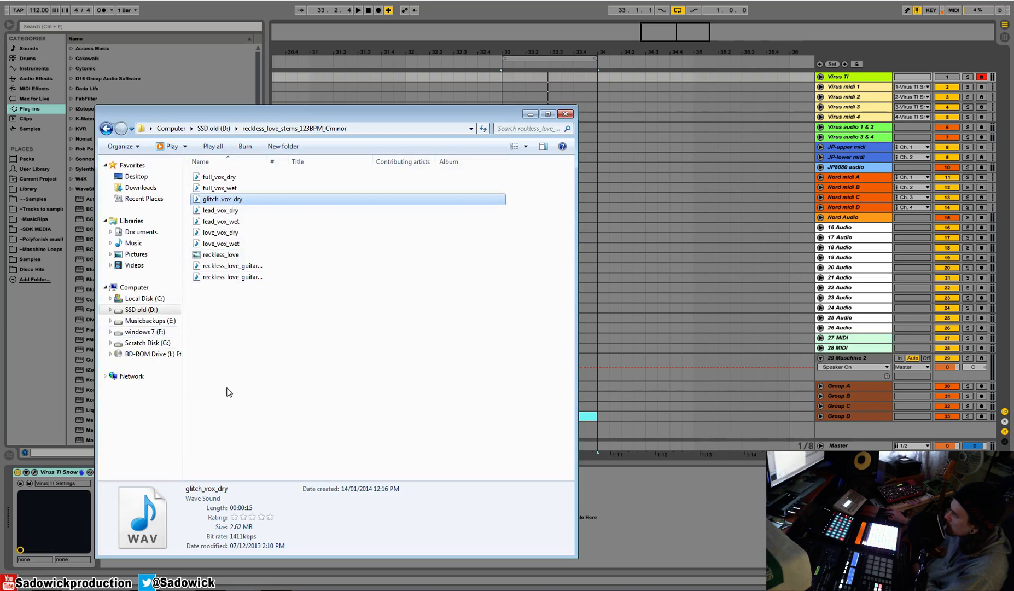
pyautogui.click(278, 299)
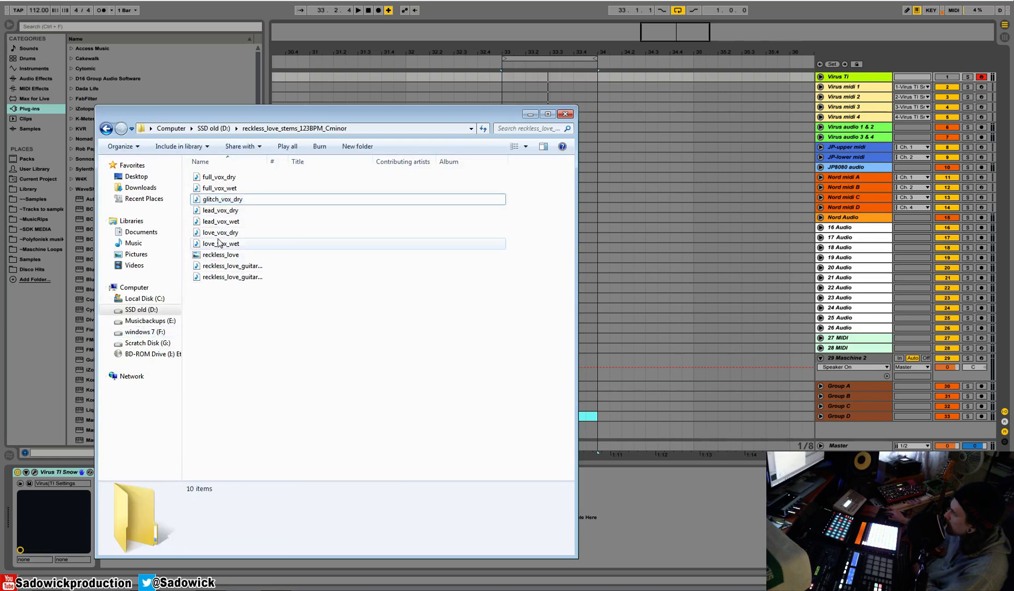
pyautogui.click(221, 256)
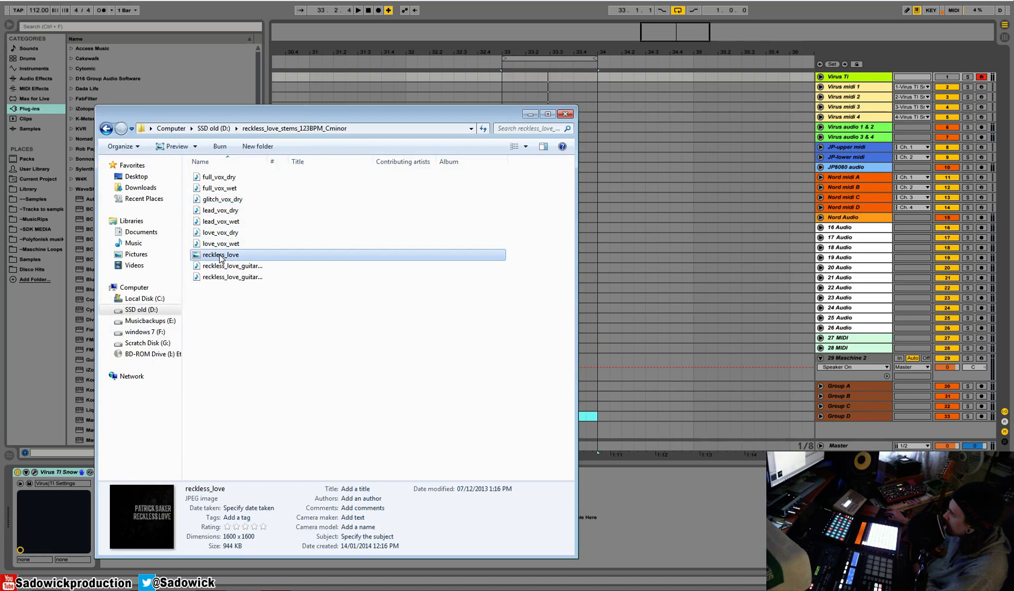
pyautogui.click(254, 298)
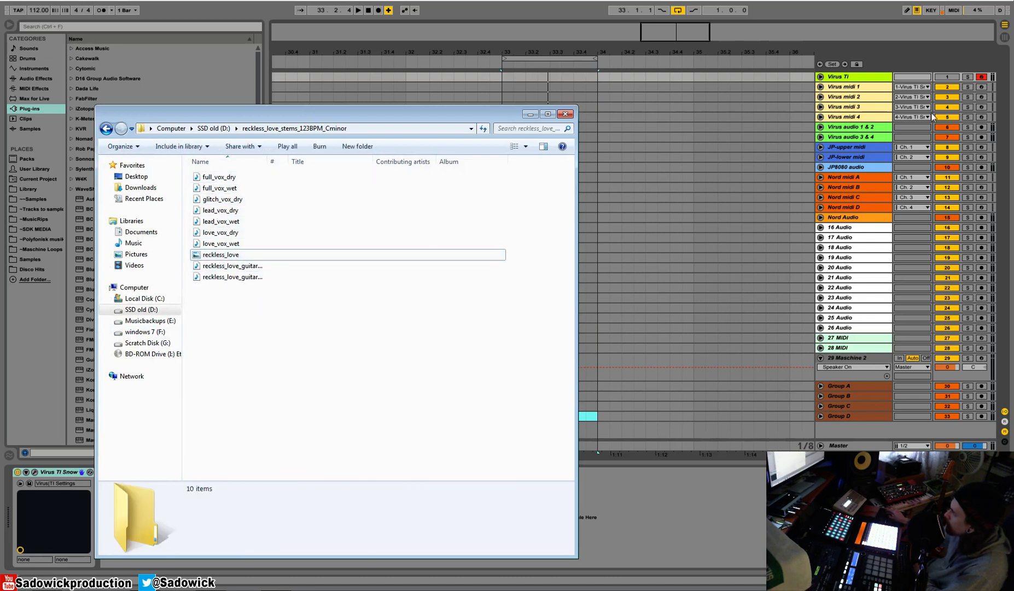
pyautogui.click(227, 177)
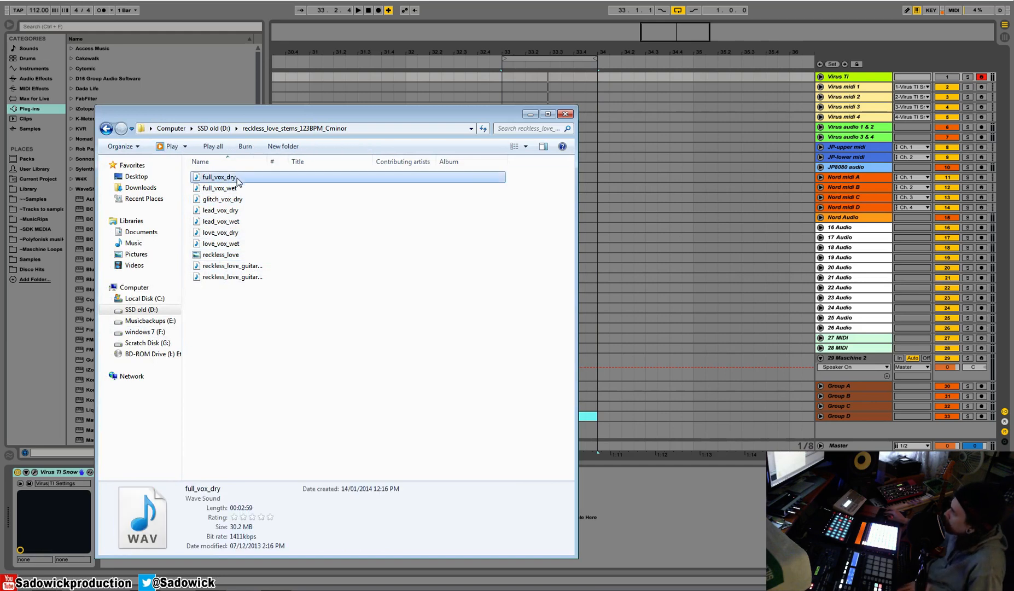
pyautogui.keyDown('shift'); pyautogui.click(230, 190); pyautogui.keyUp('shift')
pyautogui.moveTo(229, 191); pyautogui.dragTo(604, 229)
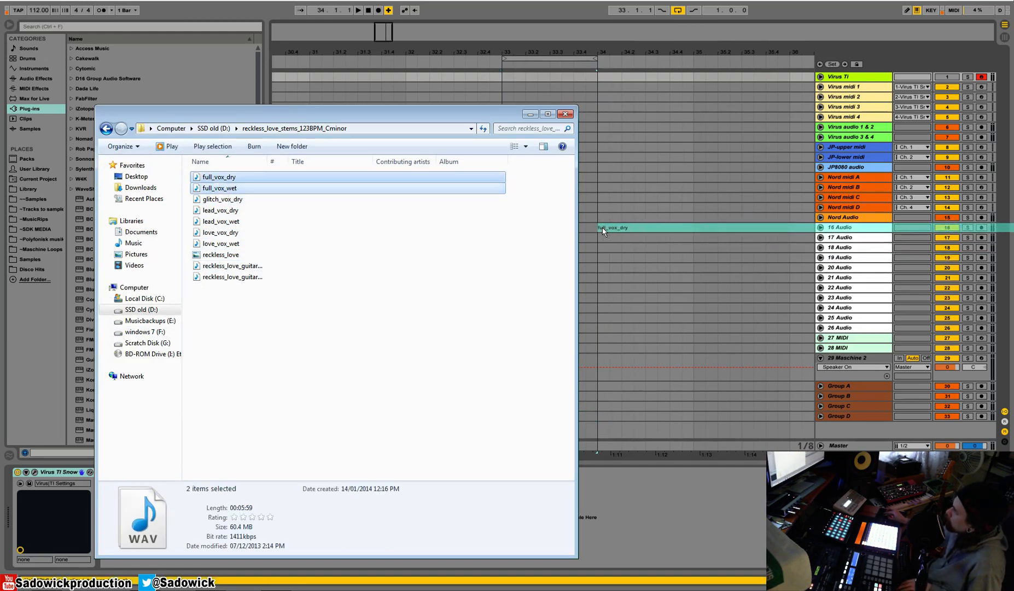
# Import lead_vox_dry and lead_vox_wet together from the stems folder onto the 17 Audio track at bar 34.
pyautogui.click(242, 201)
pyautogui.click(224, 211)
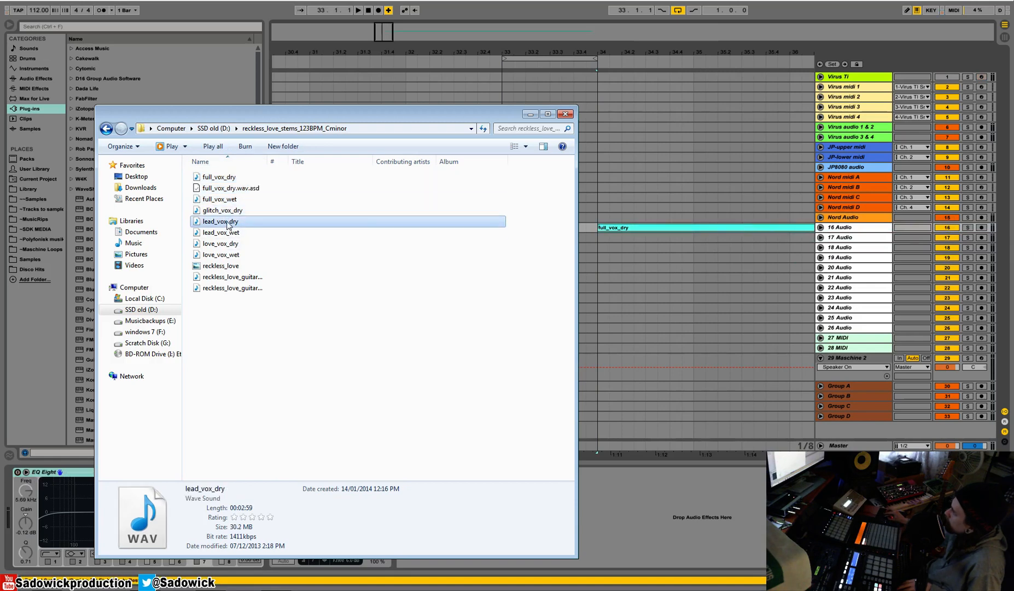
pyautogui.click(227, 161)
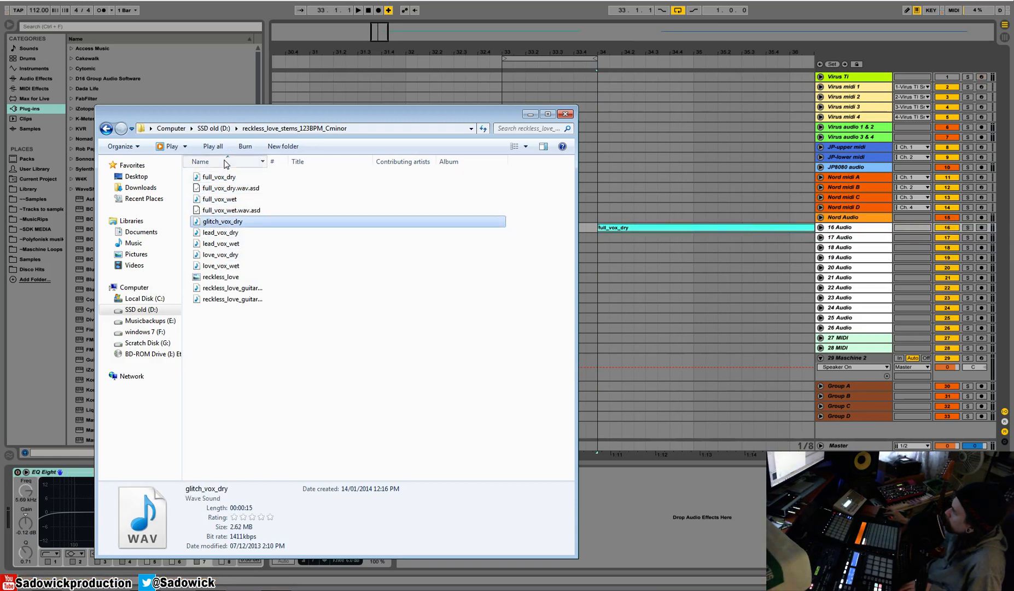
pyautogui.click(219, 161)
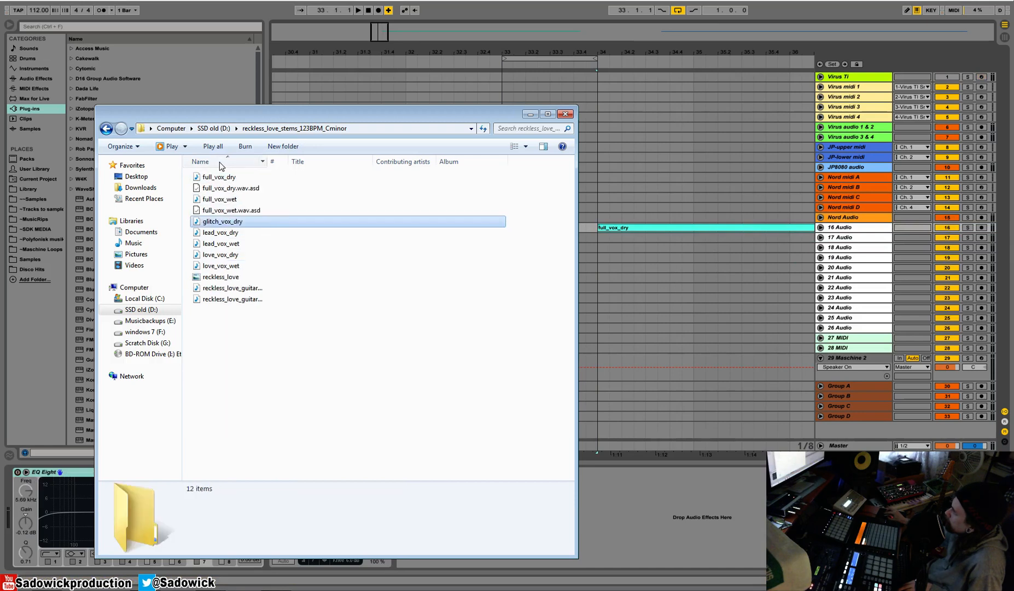
pyautogui.click(230, 234)
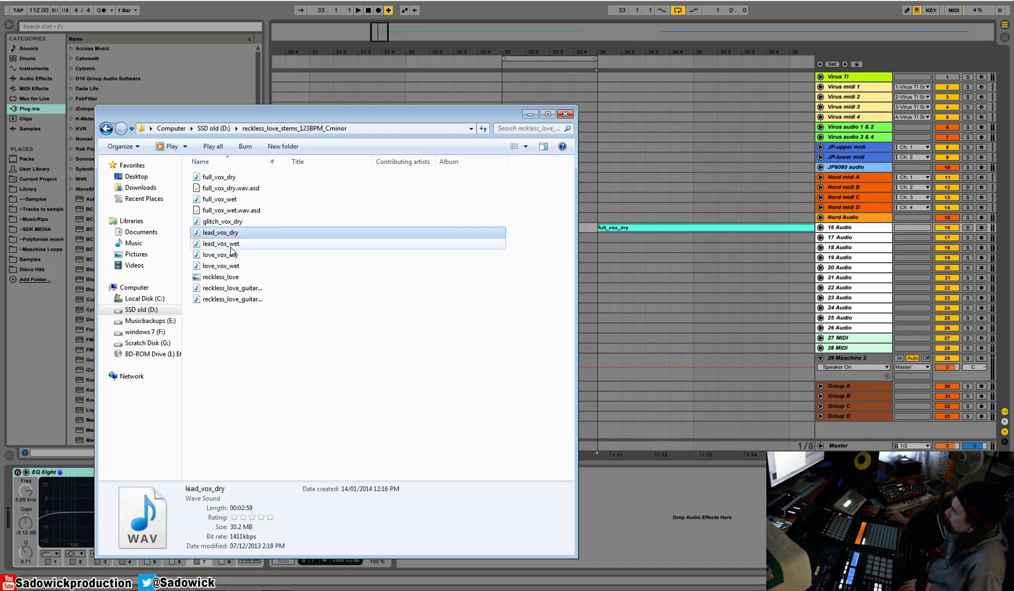
pyautogui.keyDown('shift'); pyautogui.click(229, 245); pyautogui.keyUp('shift')
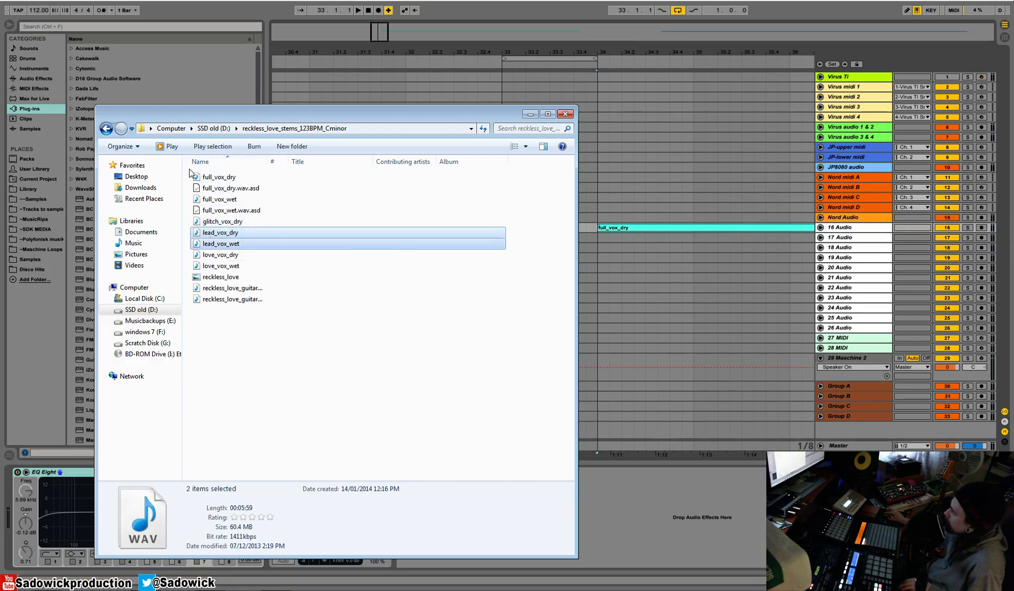
pyautogui.moveTo(208, 242); pyautogui.dragTo(598, 241)
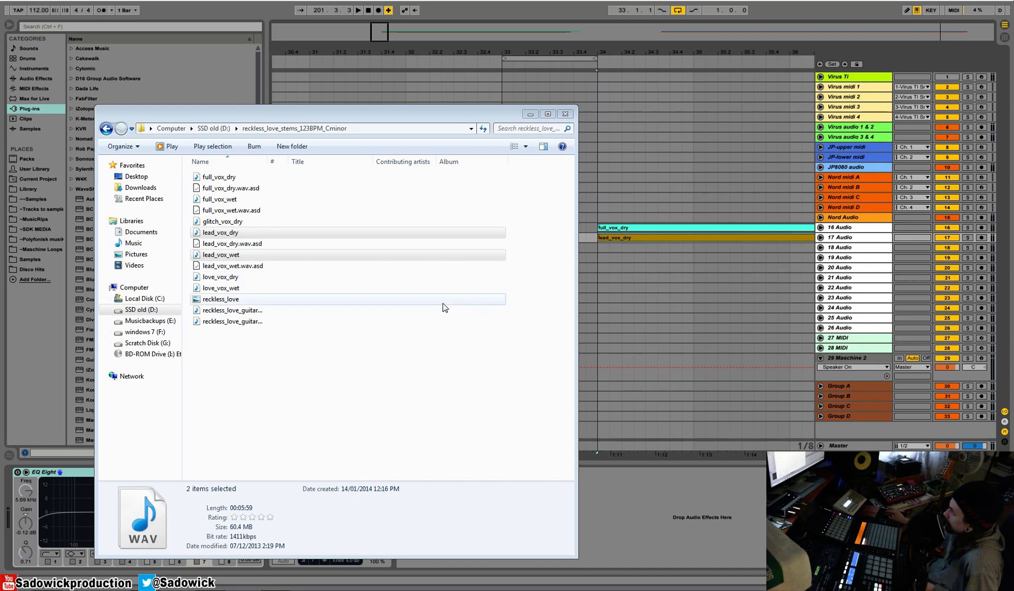
# Import love_vox_dry and love_vox_wet from the stems folder onto the 18 Audio track at bar 34.
pyautogui.click(226, 278)
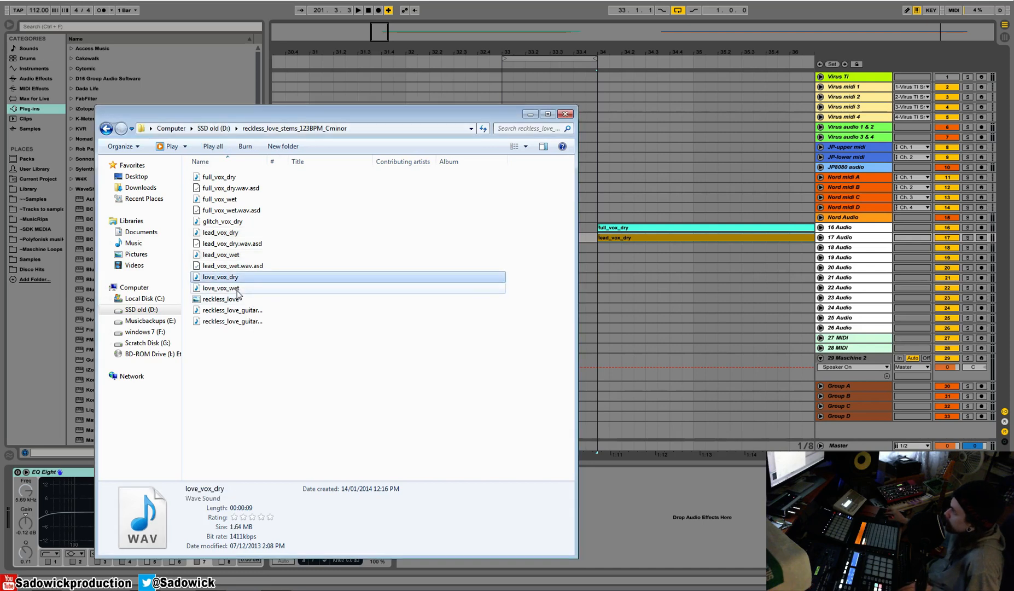
pyautogui.keyDown('ctrl'); pyautogui.click(230, 288); pyautogui.keyUp('ctrl')
pyautogui.moveTo(224, 282); pyautogui.dragTo(598, 247)
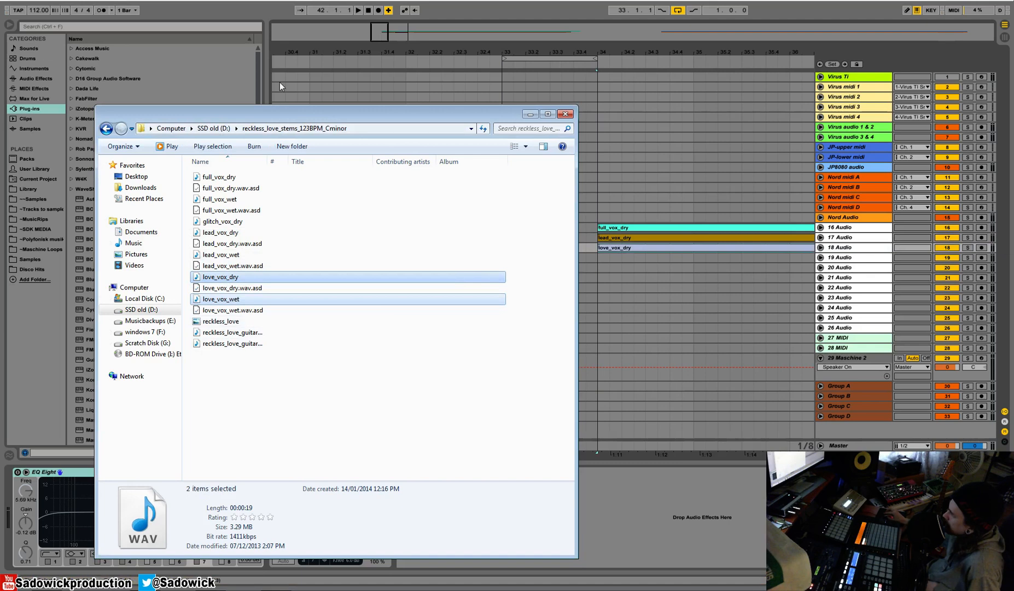
# Import reckless_love_guitar_dry and reckless_love_guitar_wet onto the 19 Audio track at bar 34, and put the folder window away.
pyautogui.moveTo(268, 162); pyautogui.dragTo(294, 165)
pyautogui.moveTo(264, 385); pyautogui.dragTo(598, 259)
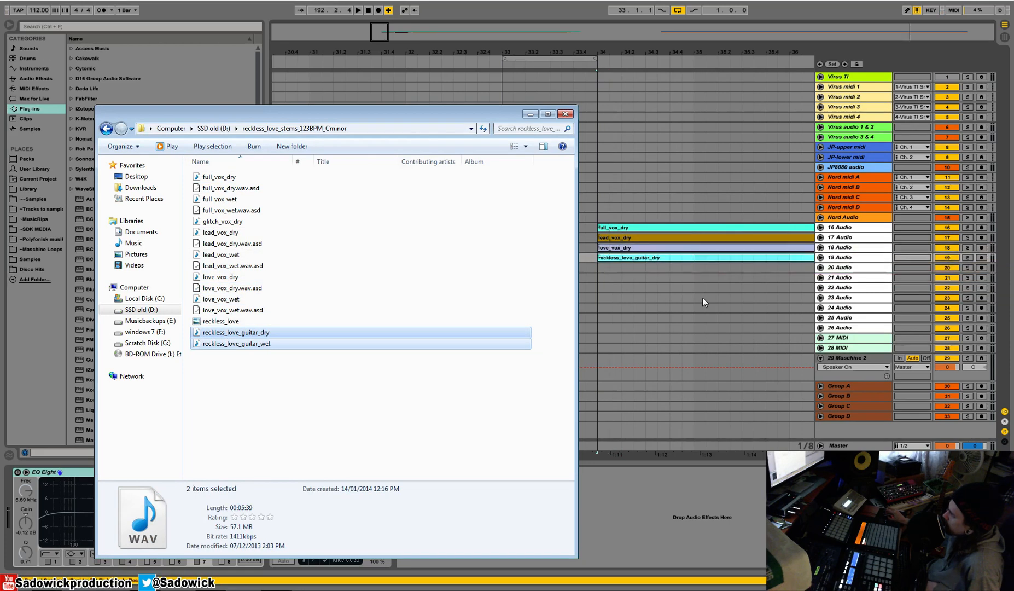
pyautogui.click(528, 115)
# Unfold the 16 Audio track to show its waveforms and solo it.
pyautogui.moveTo(359, 55); pyautogui.dragTo(361, 52)
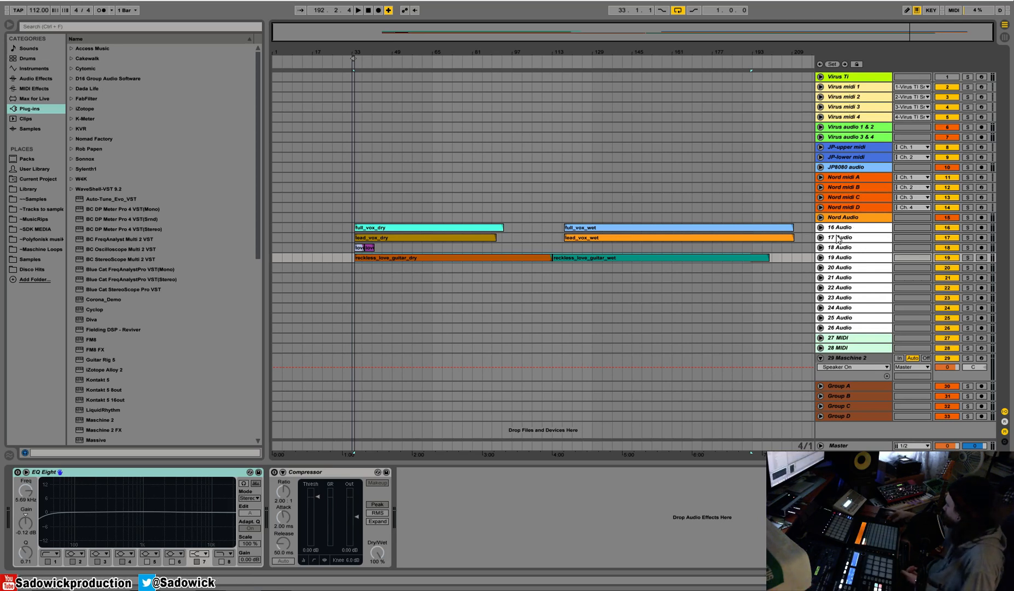
pyautogui.press('Down')
pyautogui.press('Down')
pyautogui.press('Up')
pyautogui.press('Up')
pyautogui.press('Up')
pyautogui.press('Up')
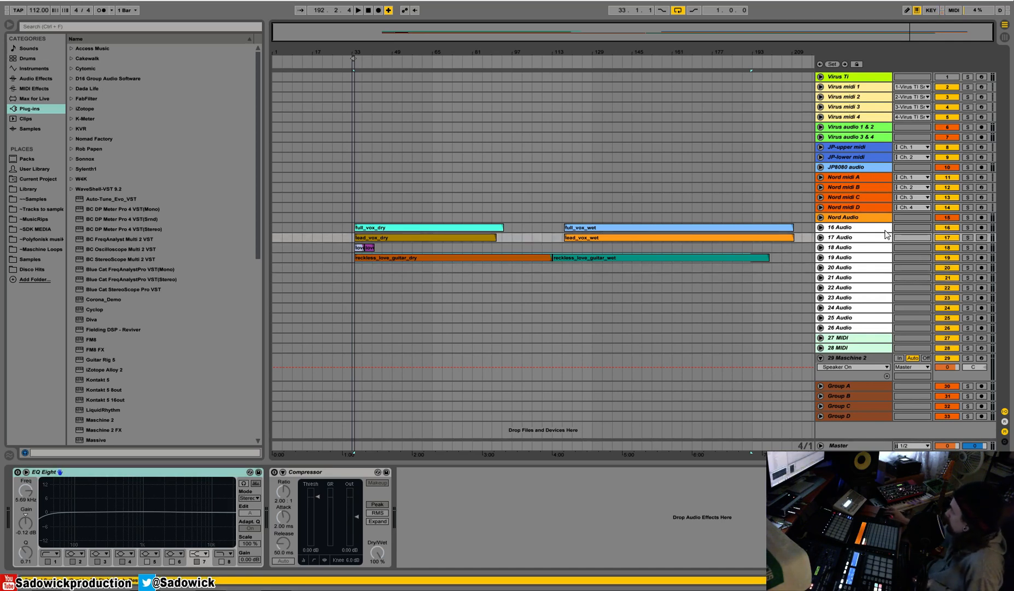
pyautogui.moveTo(882, 232); pyautogui.dragTo(885, 278)
pyautogui.click(968, 227)
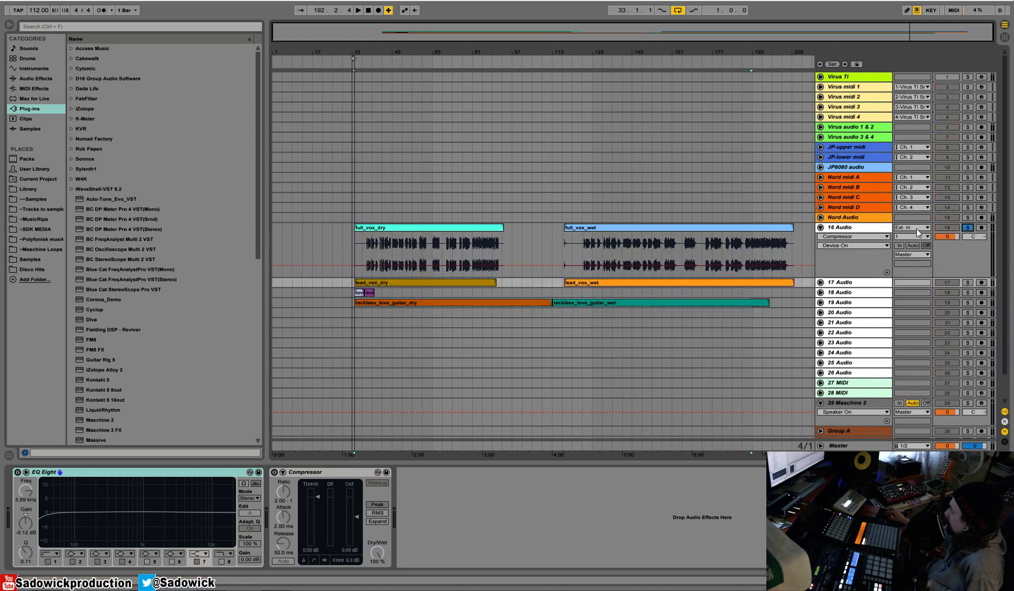
# Play a passage of full_vox_dry and one of full_vox_wet to compare them, and stop playback.
pyautogui.click(390, 64)
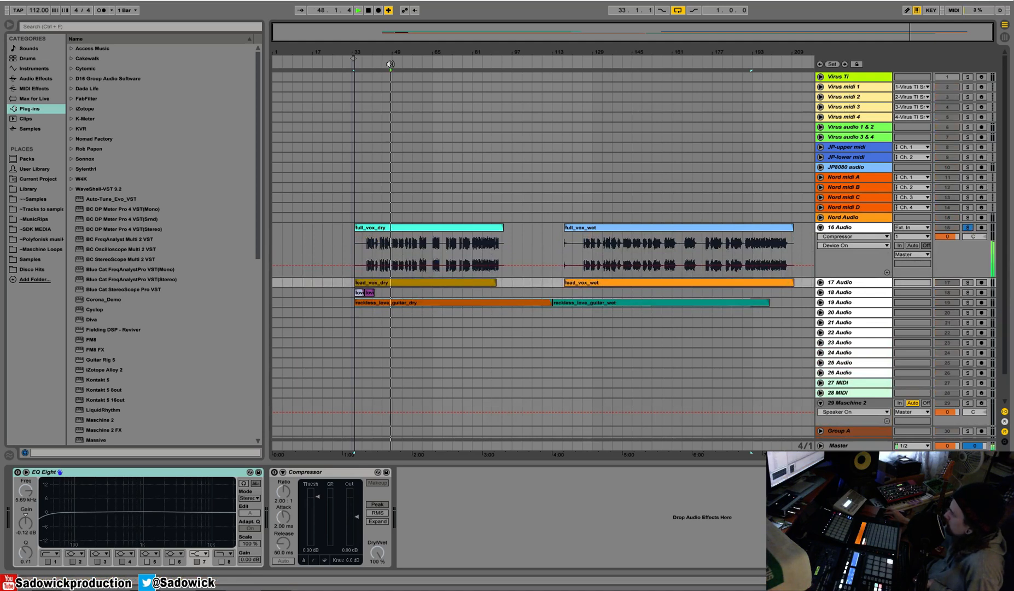
pyautogui.click(604, 64)
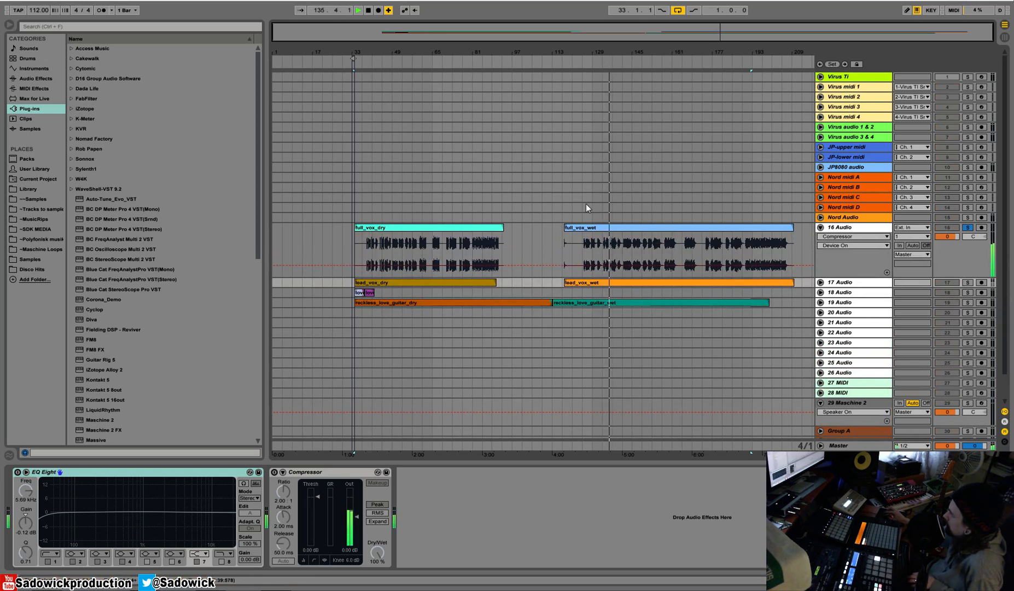
pyautogui.press('space')
# Open the full_vox_dry clip's sample settings and turn off its warping.
pyautogui.click(395, 227)
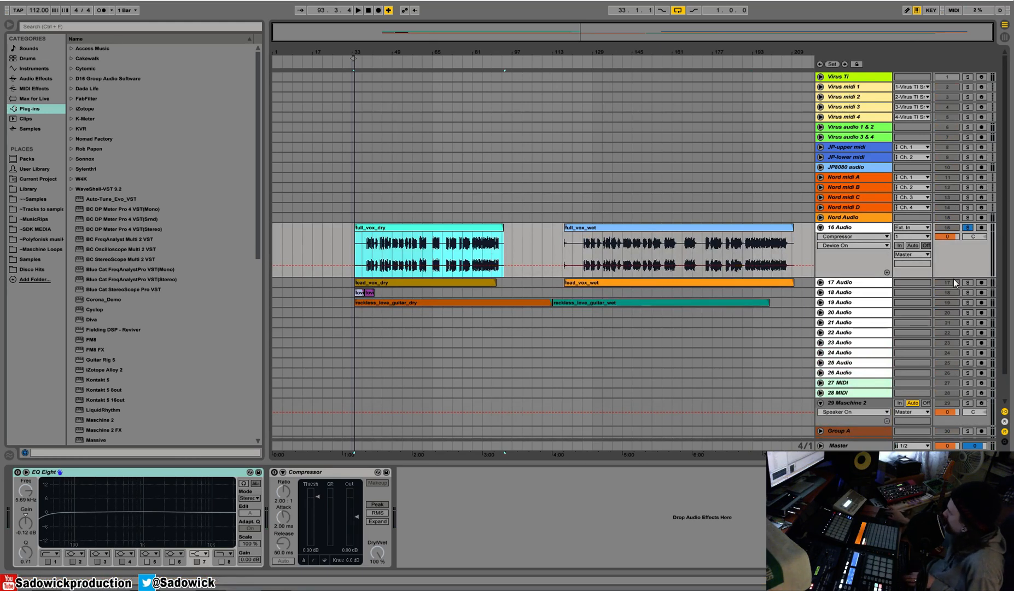
pyautogui.doubleClick(381, 227)
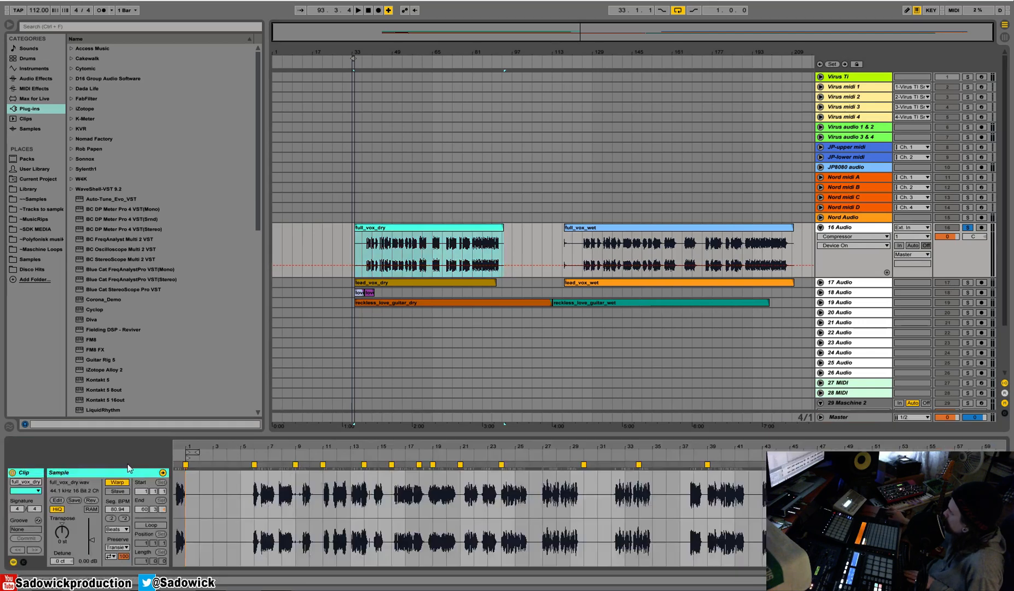
pyautogui.click(117, 482)
# Move the wet clips on tracks 16 to 19 further along the timeline so they all start at the same position.
pyautogui.moveTo(596, 226); pyautogui.dragTo(625, 227)
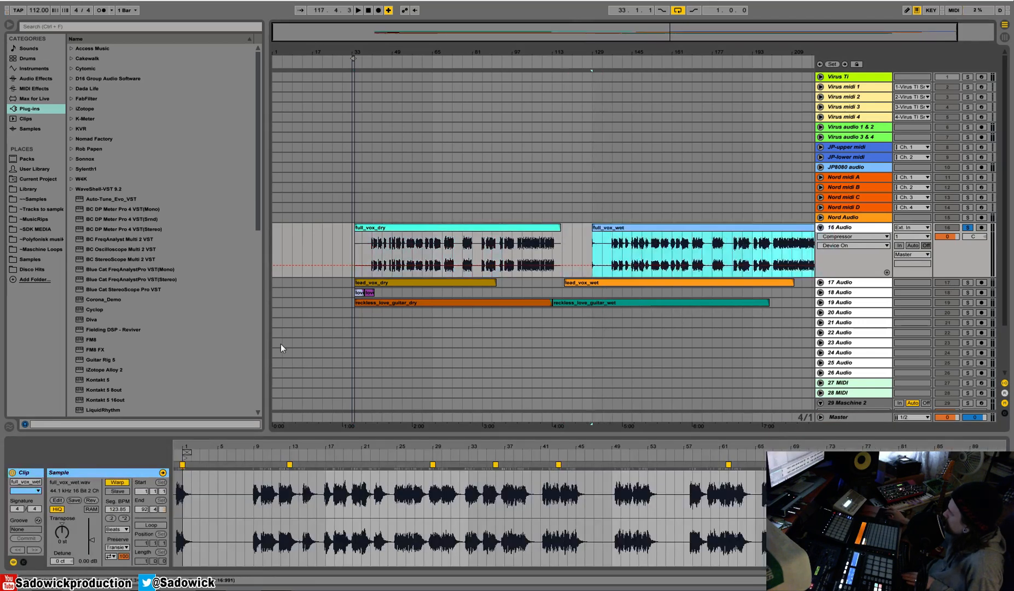
pyautogui.moveTo(600, 282); pyautogui.dragTo(639, 306)
pyautogui.click(373, 293)
pyautogui.moveTo(373, 293); pyautogui.dragTo(598, 295)
# Turn off warping for the four dry clips on tracks 16 to 19 together.
pyautogui.click(425, 234)
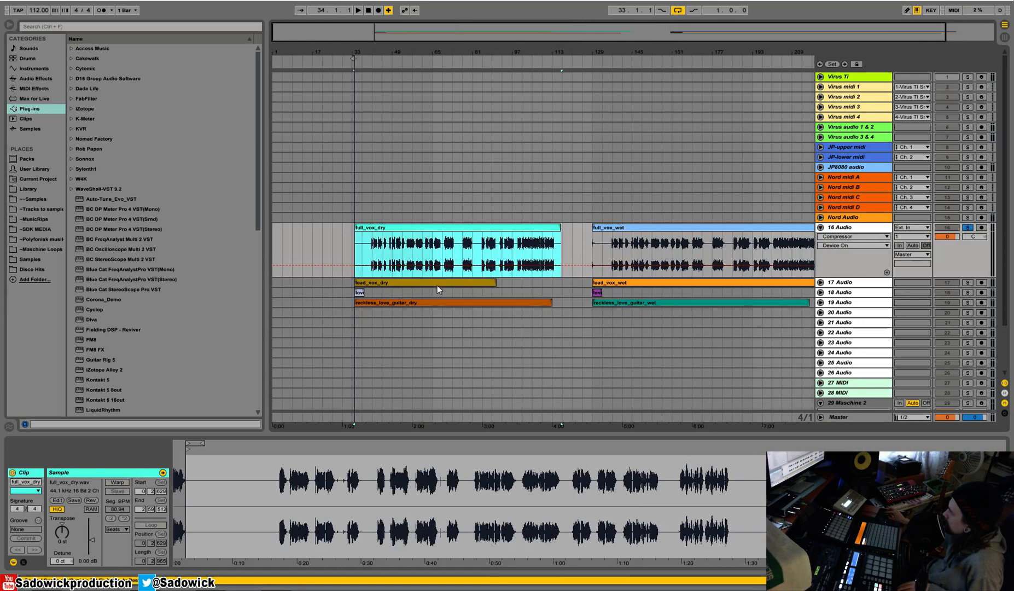
pyautogui.keyDown('shift'); pyautogui.click(436, 302); pyautogui.keyUp('shift')
pyautogui.click(117, 482)
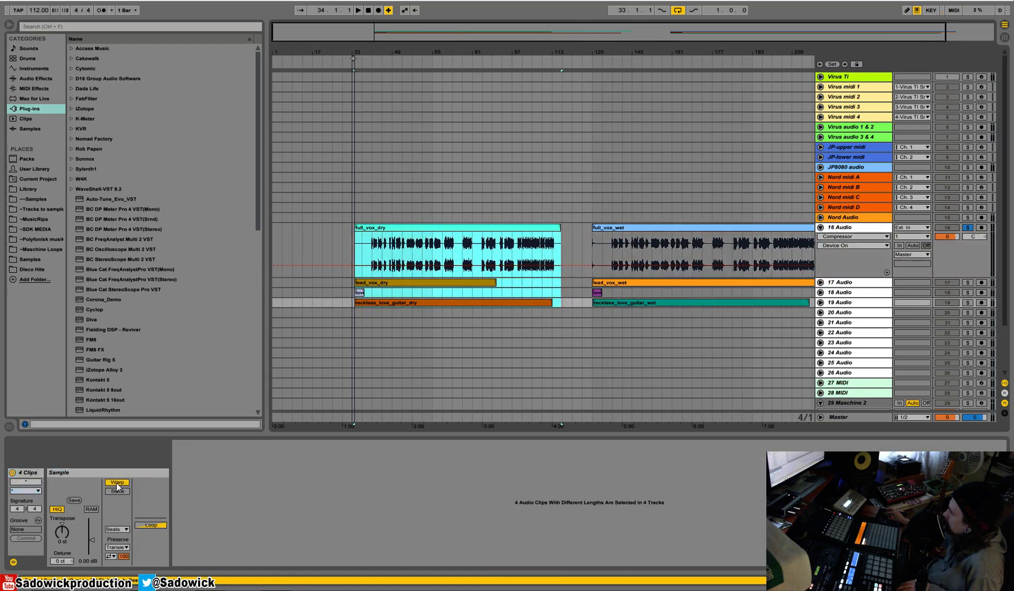
pyautogui.click(374, 293)
# Move the start markers of the full_vox_dry, lead_vox_dry and reckless_love_guitar_dry clips to the very beginning of their samples.
pyautogui.click(371, 225)
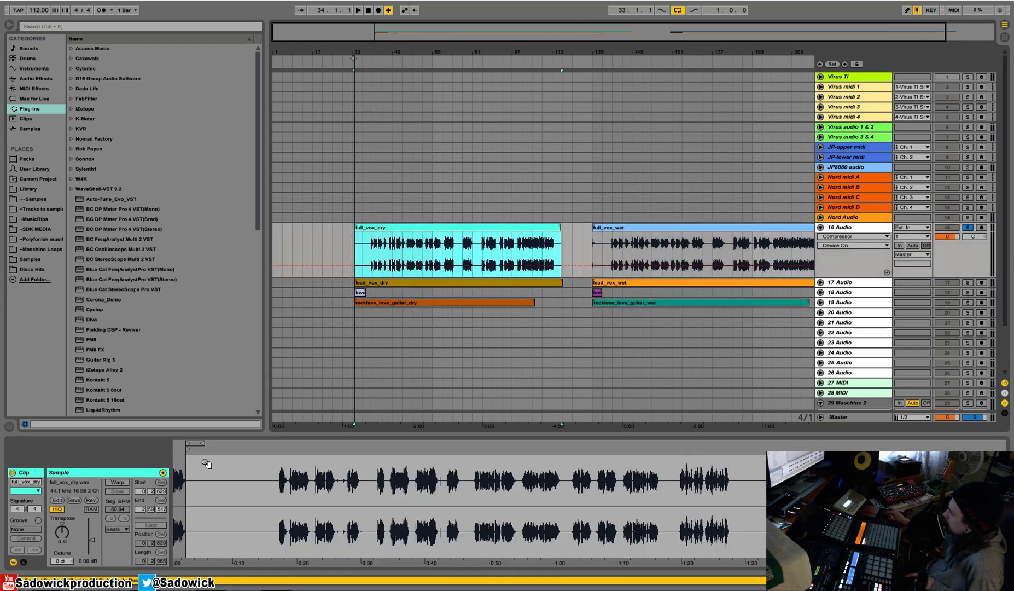
pyautogui.moveTo(188, 462)
pyautogui.mouseDown()
pyautogui.moveTo(212, 449)
pyautogui.moveTo(175, 450)
pyautogui.mouseUp()
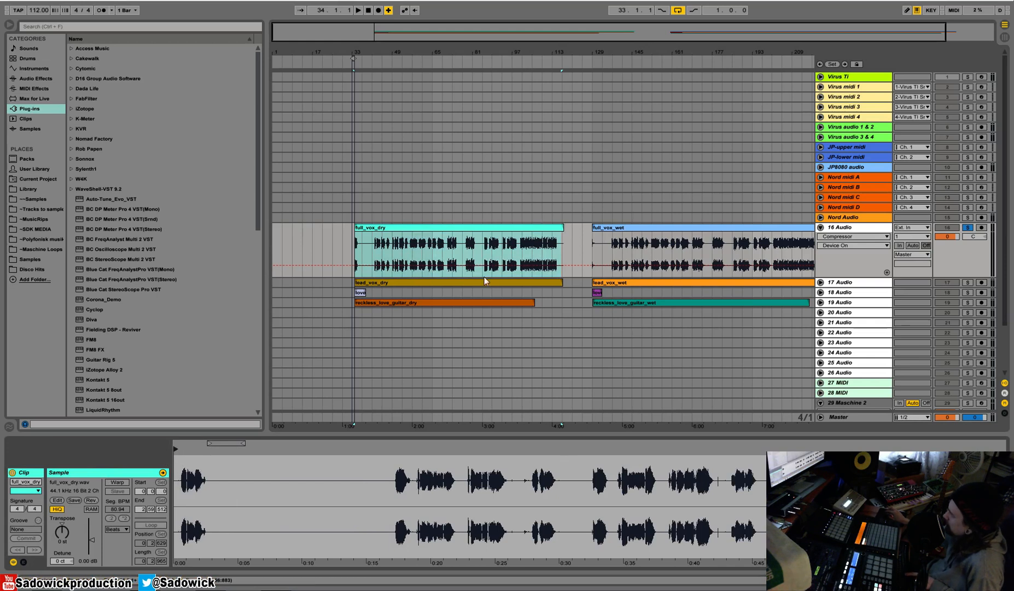
pyautogui.click(376, 282)
pyautogui.moveTo(180, 449); pyautogui.dragTo(155, 453)
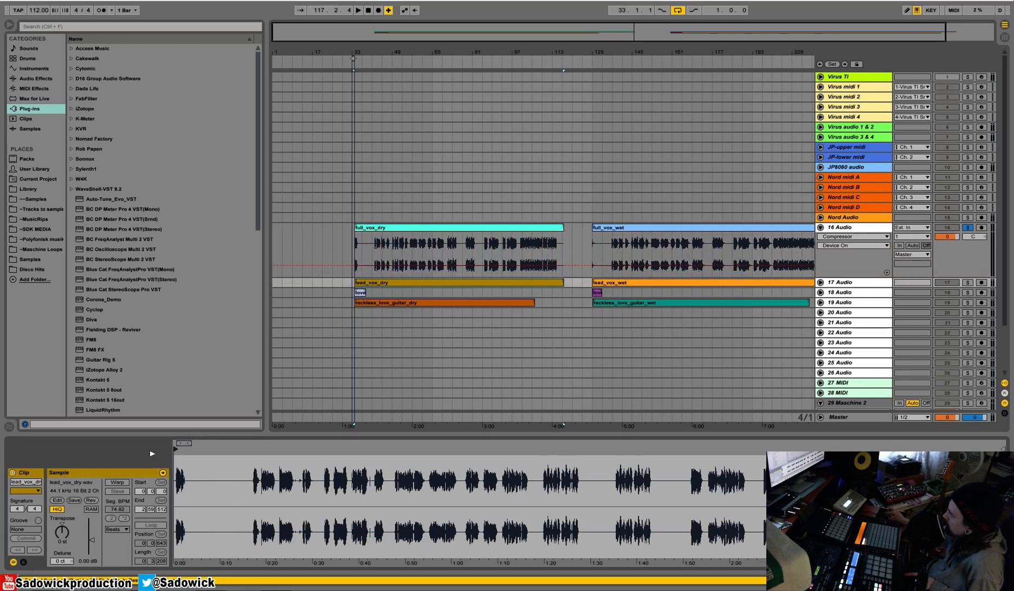
pyautogui.click(361, 294)
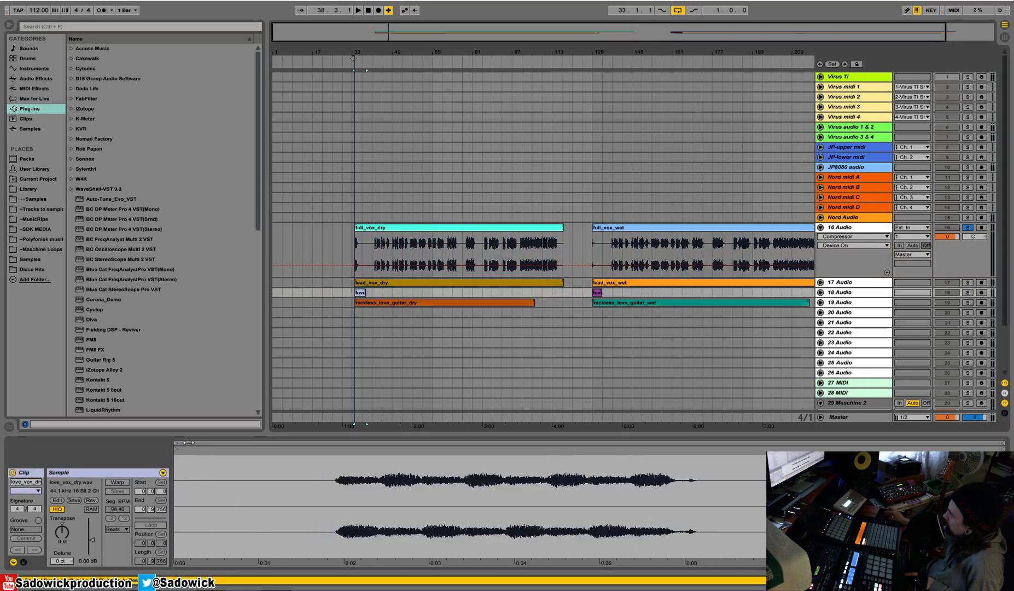
pyautogui.click(387, 302)
pyautogui.moveTo(176, 449); pyautogui.dragTo(151, 452)
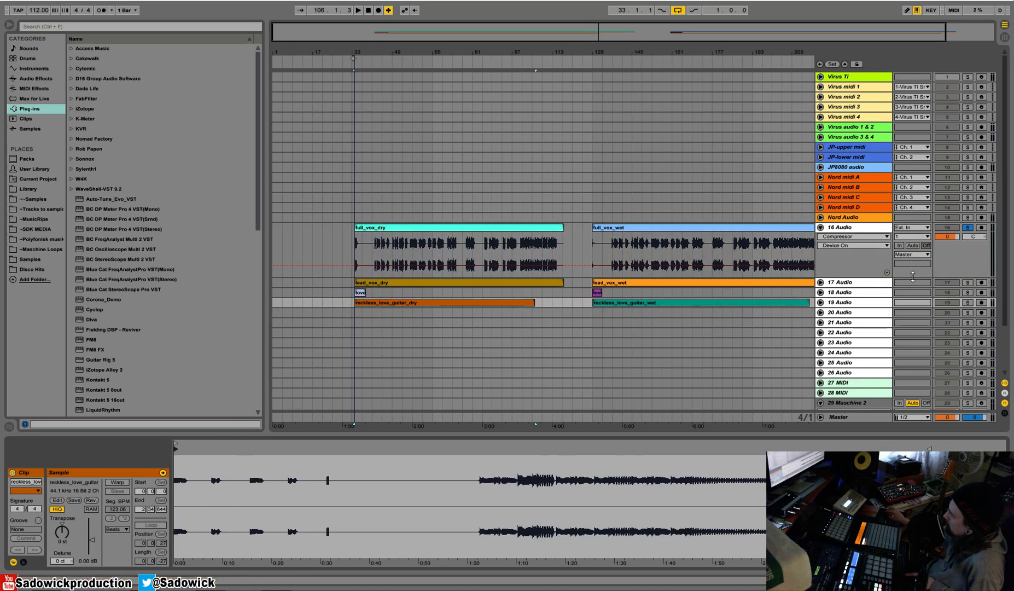
# Unfold audio tracks 17 to 19 and set the song tempo to 123 BPM.
pyautogui.moveTo(869, 288); pyautogui.dragTo(857, 372)
pyautogui.click(378, 230)
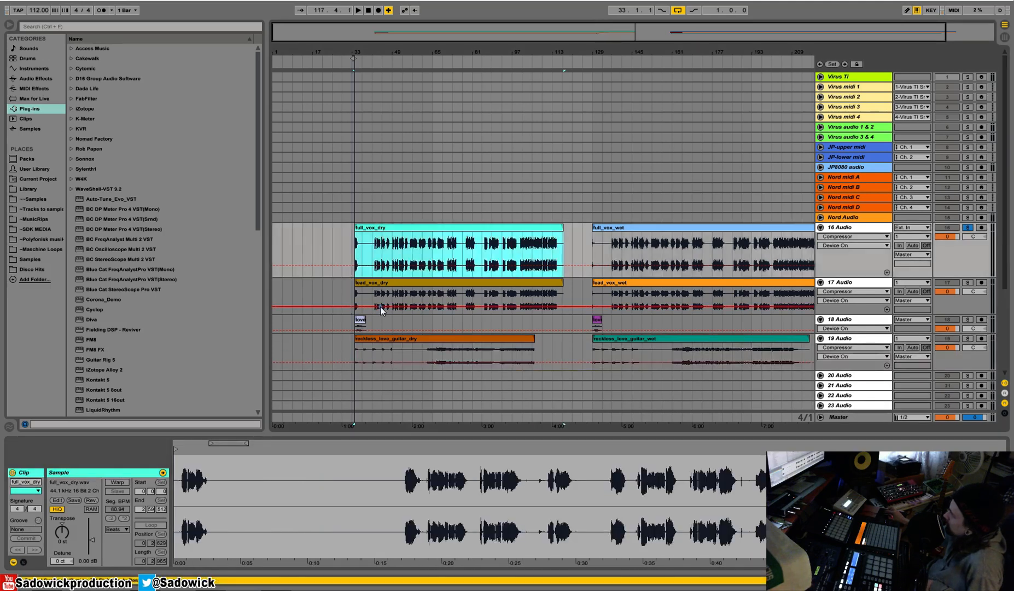
pyautogui.moveTo(39, 11); pyautogui.dragTo(39, 5)
pyautogui.click(530, 229)
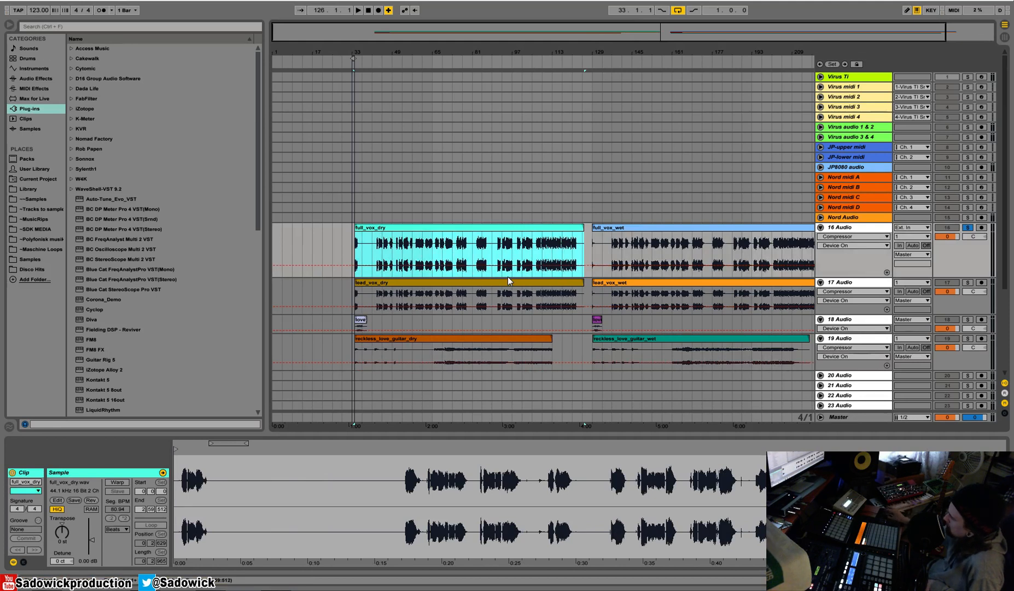
# Make the 16 Audio track slightly taller and move all eight stem clips together so they start at about bar 145.
pyautogui.moveTo(955, 276); pyautogui.dragTo(954, 271)
pyautogui.click(490, 228)
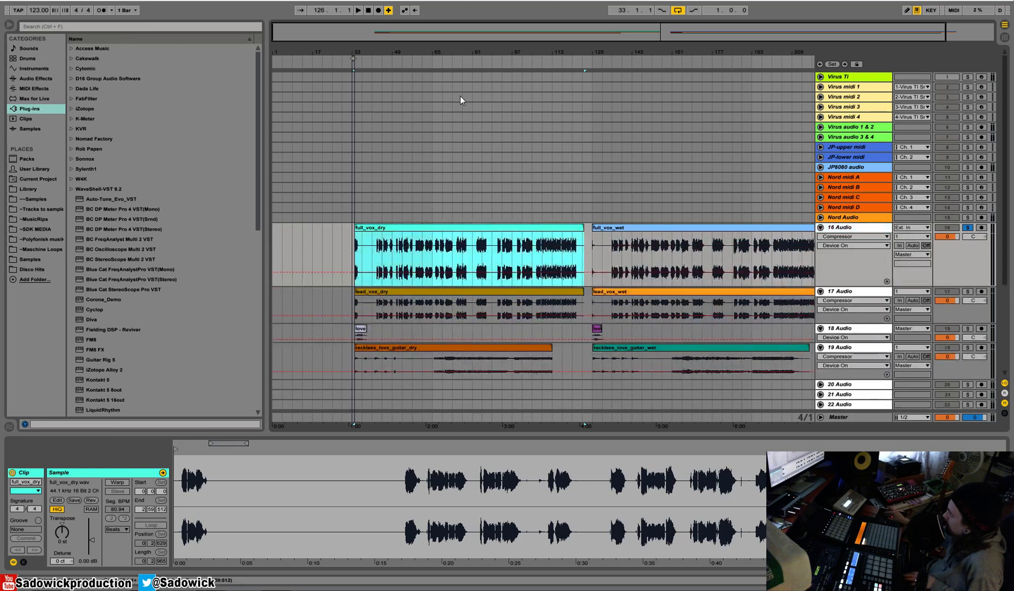
pyautogui.moveTo(434, 52); pyautogui.dragTo(433, 48)
pyautogui.moveTo(415, 235)
pyautogui.mouseDown()
pyautogui.moveTo(331, 238)
pyautogui.moveTo(427, 241)
pyautogui.moveTo(415, 241)
pyautogui.mouseUp()
pyautogui.moveTo(375, 178); pyautogui.dragTo(791, 373)
pyautogui.moveTo(394, 355); pyautogui.dragTo(656, 355)
pyautogui.moveTo(622, 53); pyautogui.dragTo(507, 53)
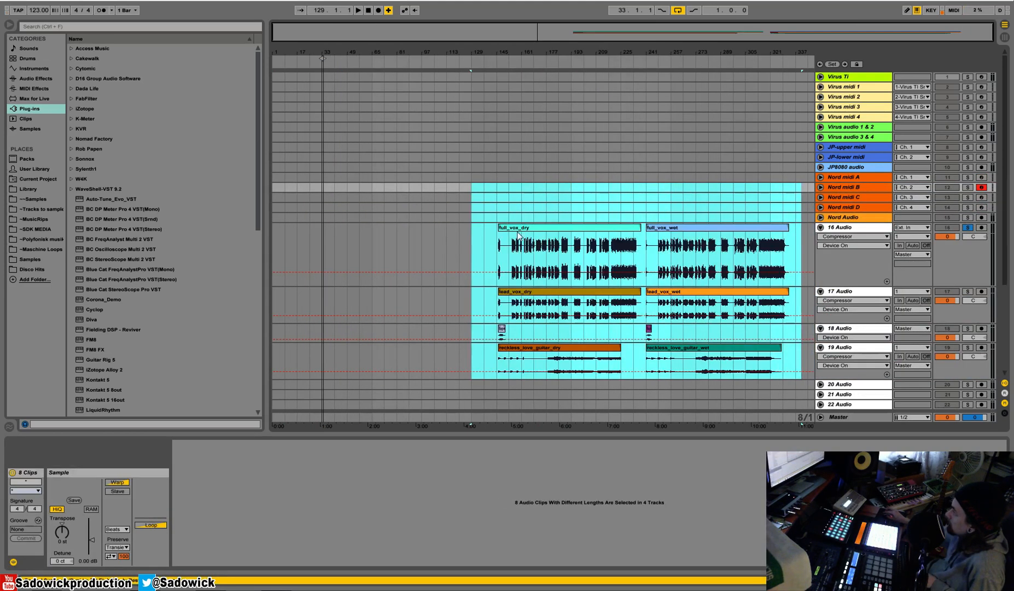
# Move the full_vox_dry clip alone back to about bar 58 and audition its beginning.
pyautogui.click(537, 229)
pyautogui.moveTo(537, 230); pyautogui.dragTo(400, 229)
pyautogui.press('space')
pyautogui.press('space')
pyautogui.moveTo(378, 55); pyautogui.dragTo(376, 118)
pyautogui.click(315, 233)
pyautogui.click(315, 234)
pyautogui.press('space')
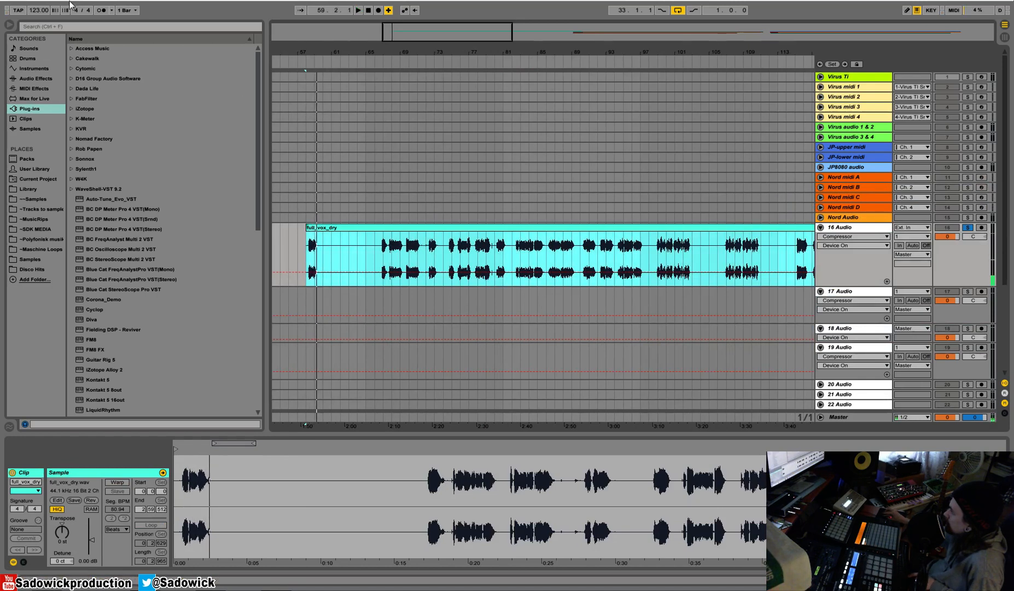
# Audition the opening of full_vox_dry and its second phrase, from about bar 66, against the metronome.
pyautogui.press('space')
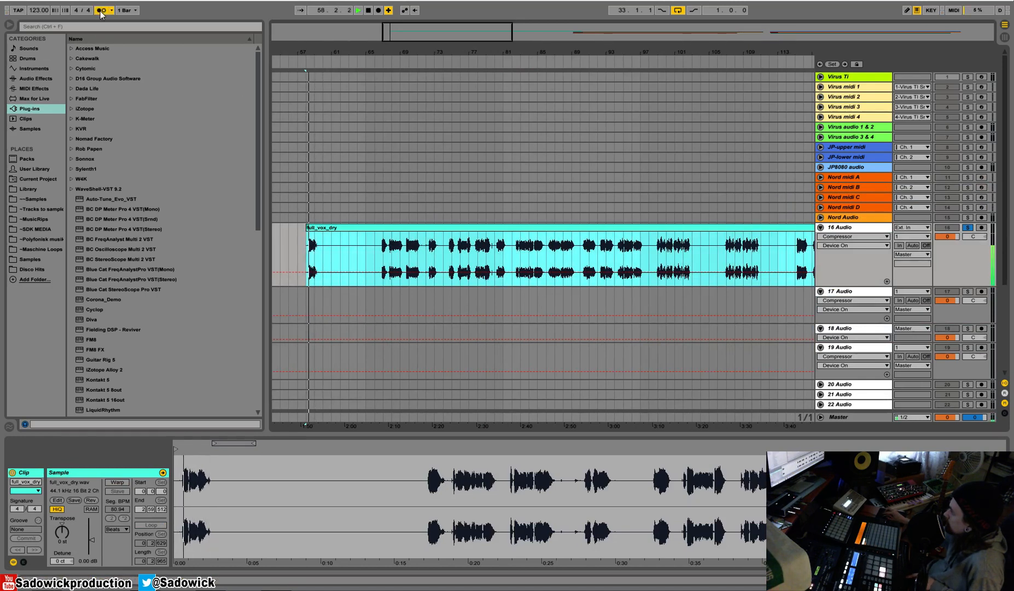
pyautogui.press('space')
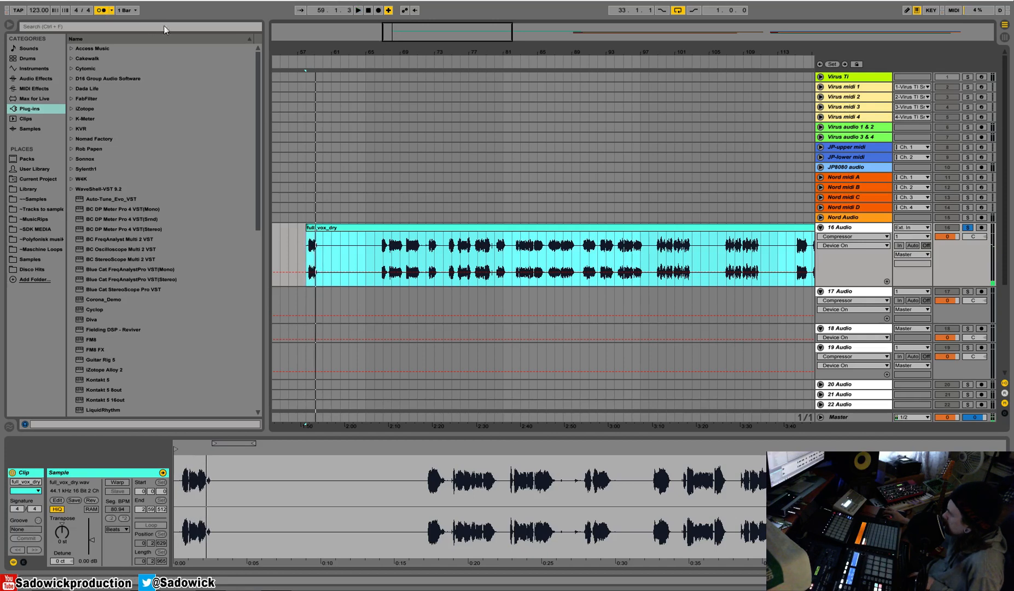
pyautogui.moveTo(312, 51); pyautogui.dragTo(447, 369)
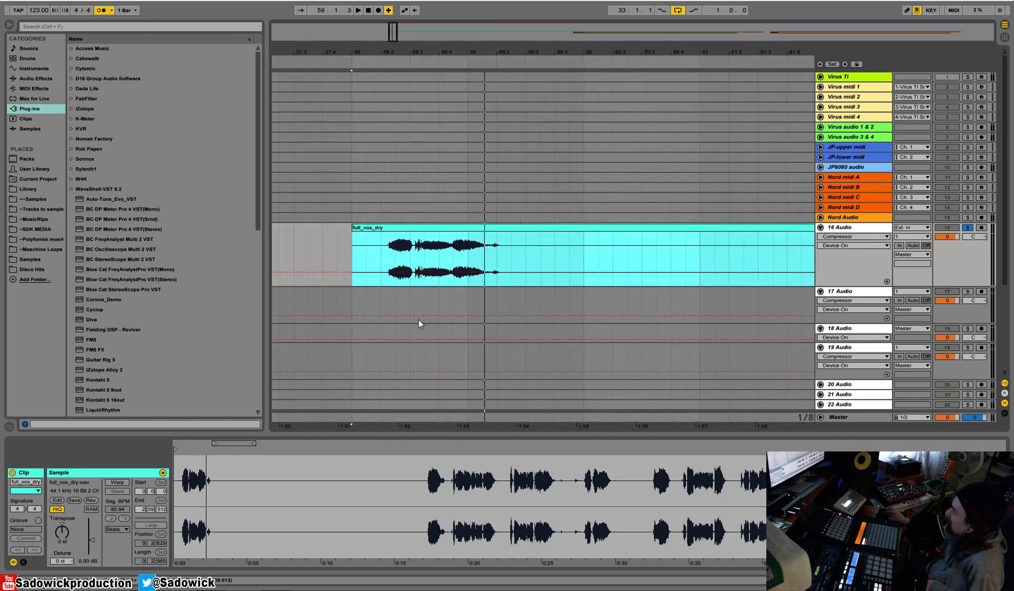
pyautogui.moveTo(473, 52); pyautogui.dragTo(327, 3)
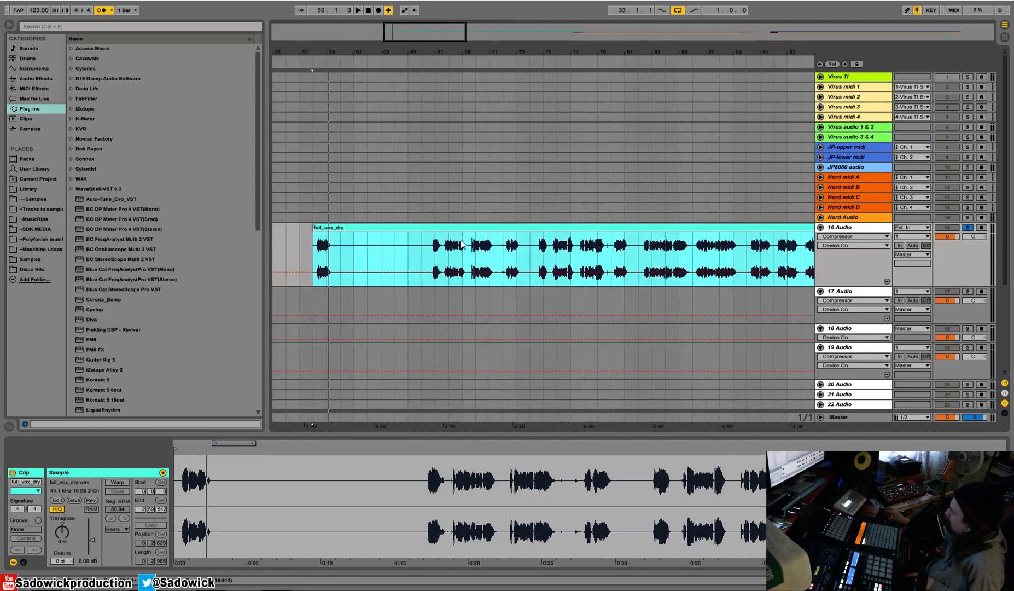
pyautogui.click(422, 251)
pyautogui.press('space')
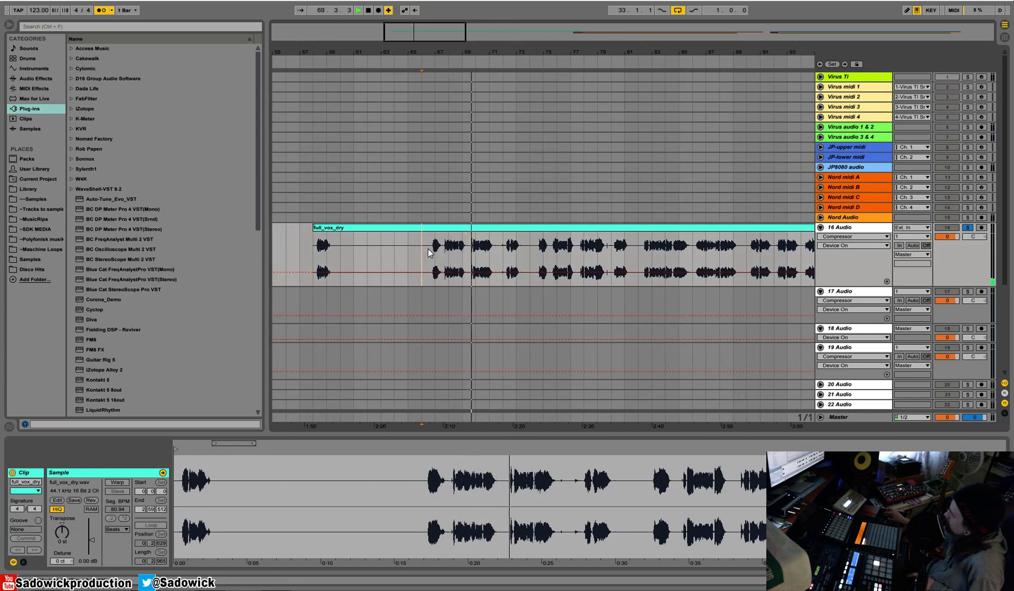
pyautogui.press('space')
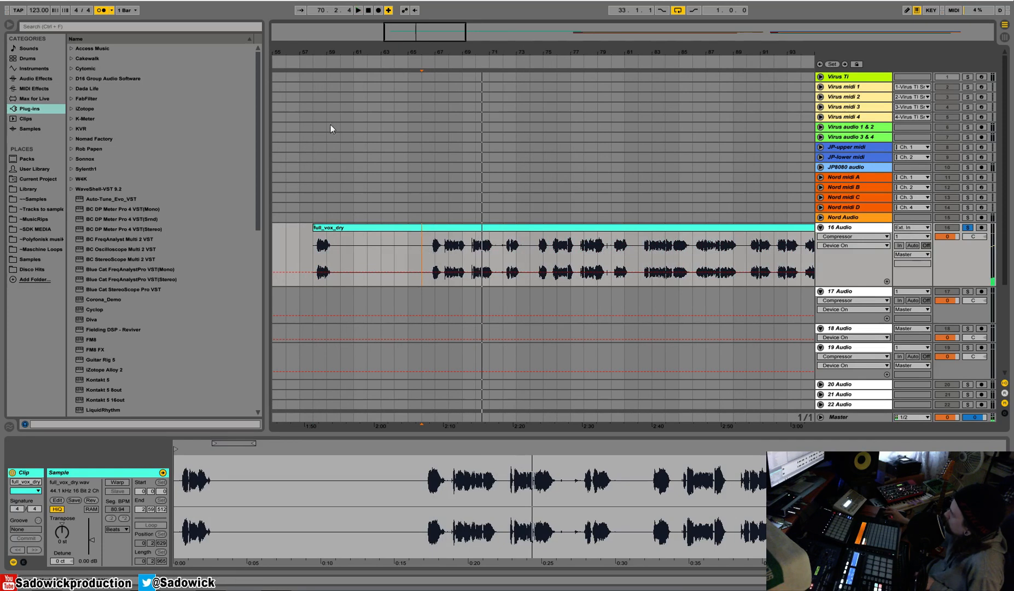
# Turn on Warp for the full_vox_dry and lead_vox_dry clips and align both to start at bar 65.
pyautogui.click(523, 229)
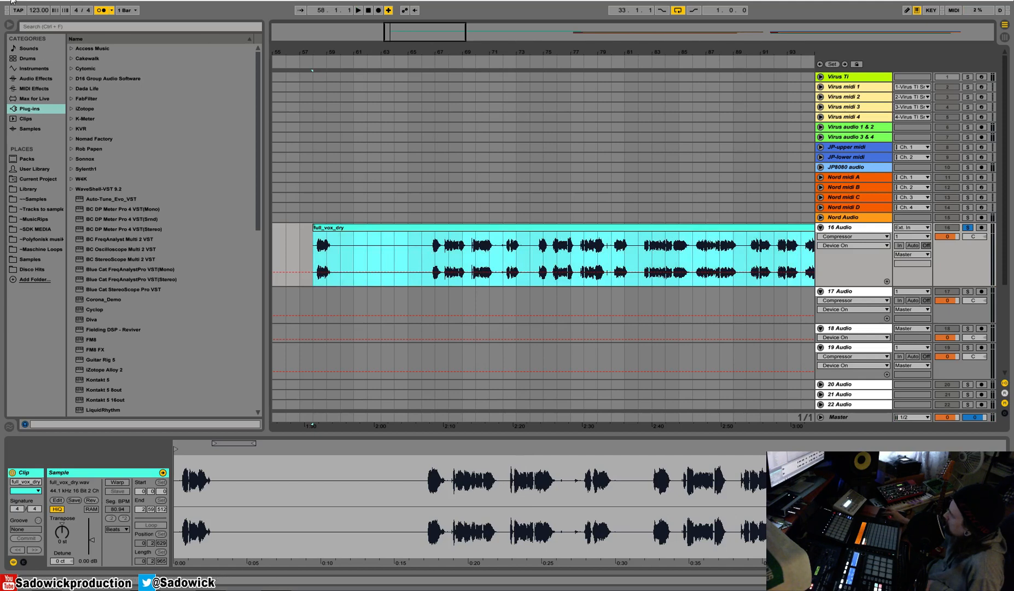
pyautogui.click(119, 485)
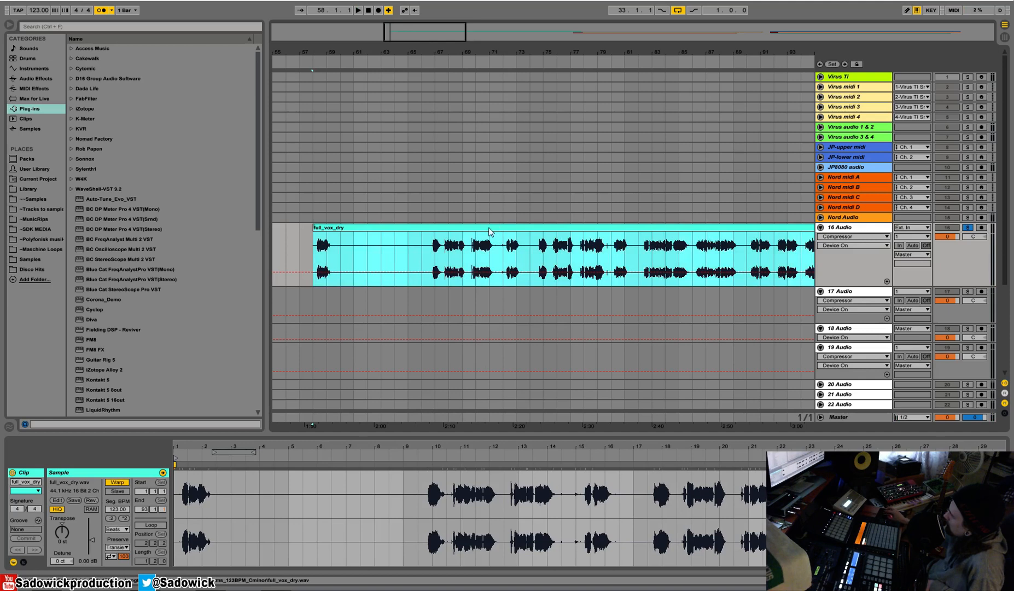
pyautogui.moveTo(436, 47); pyautogui.dragTo(376, 47)
pyautogui.moveTo(384, 230); pyautogui.dragTo(396, 229)
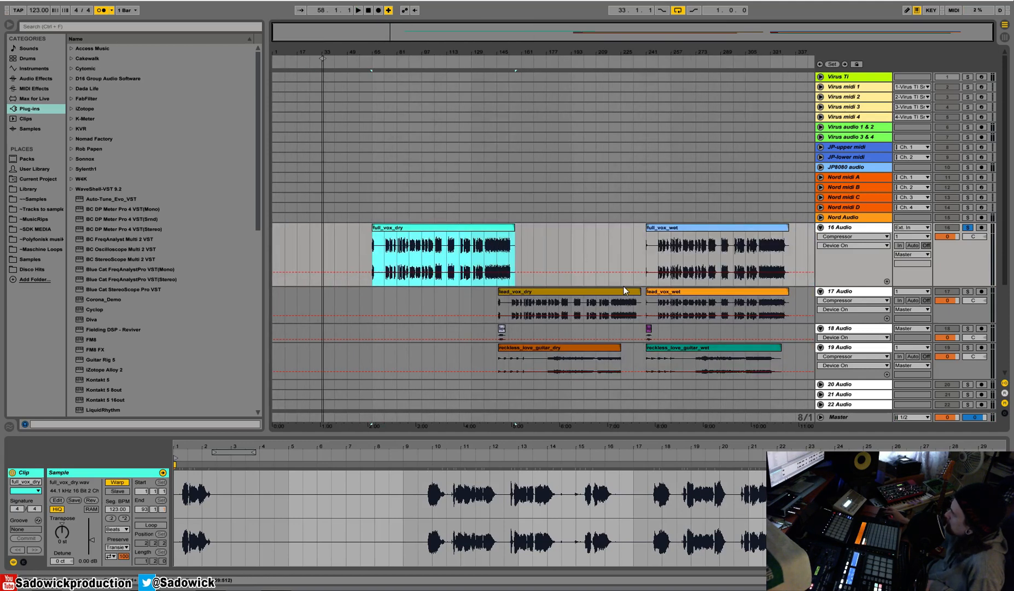
pyautogui.moveTo(508, 291); pyautogui.dragTo(402, 301)
pyautogui.click(121, 481)
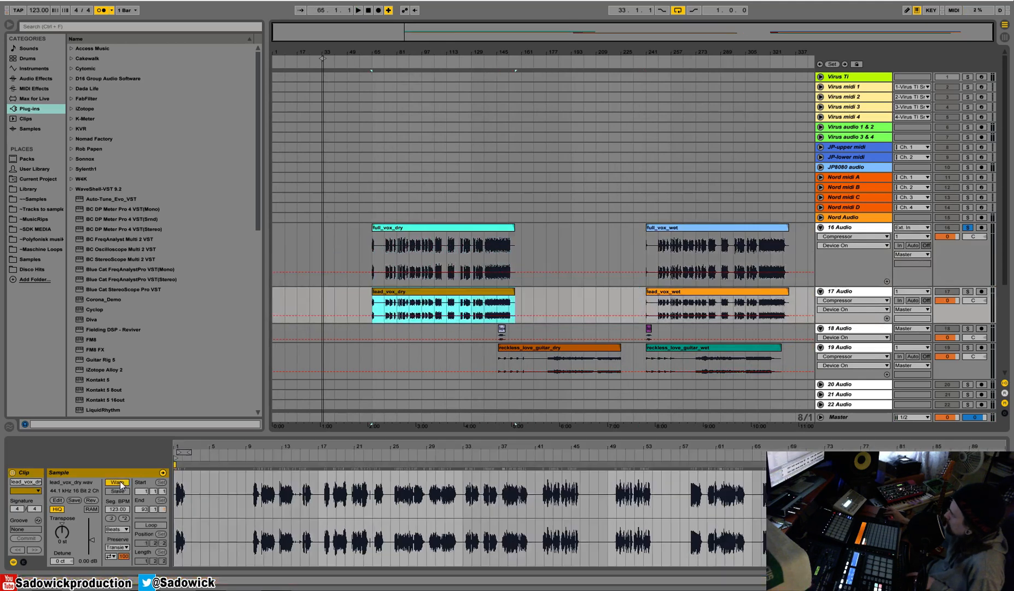
# Audition the aligned dry vocals from about bar 102, solo 17 Audio and reduce the height of the 16 Audio track.
pyautogui.moveTo(430, 40); pyautogui.dragTo(332, 60)
pyautogui.click(332, 60)
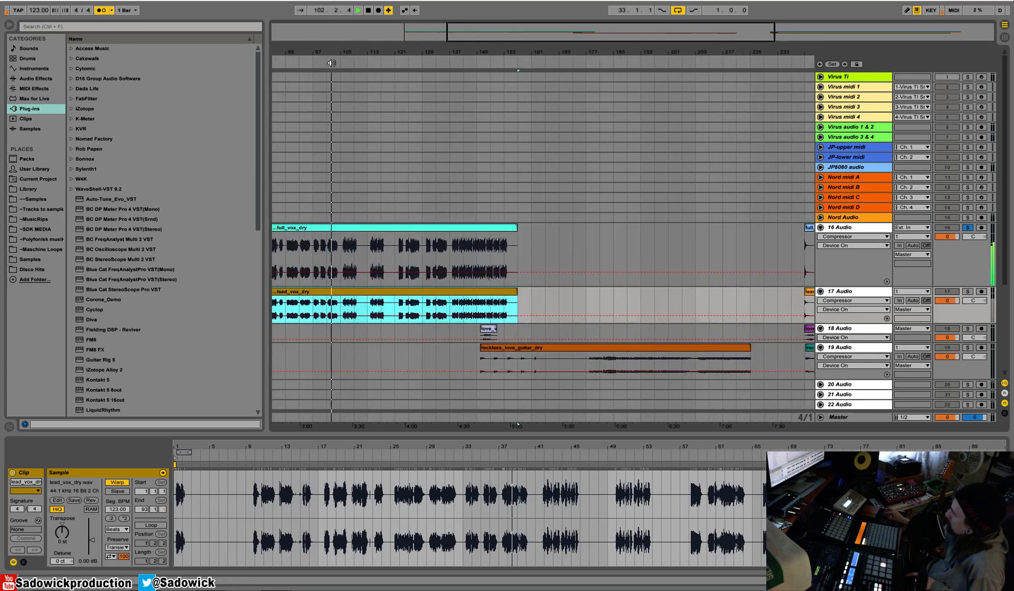
pyautogui.click(967, 292)
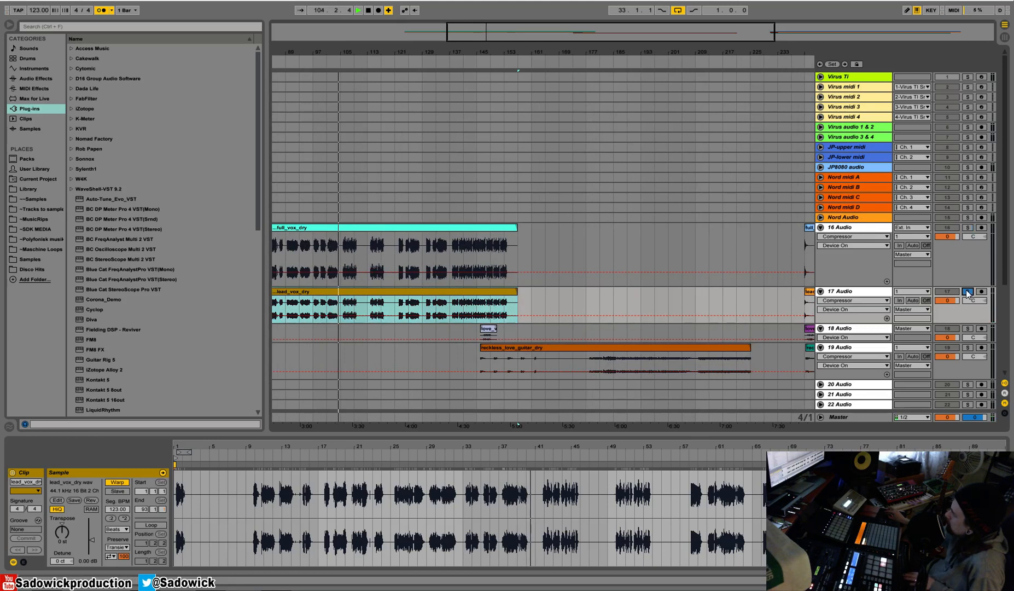
pyautogui.moveTo(967, 287); pyautogui.dragTo(967, 247)
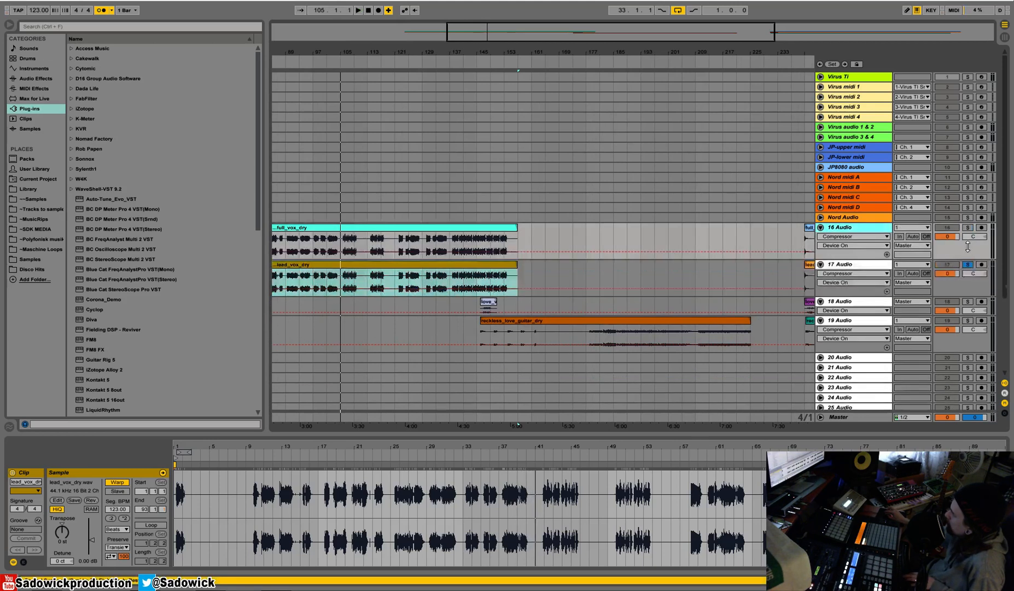
pyautogui.click(947, 291)
# Audition the short love_vox_dry clip with 18 Audio soloed and move it to start at bar 65.
pyautogui.moveTo(361, 55); pyautogui.dragTo(460, 51)
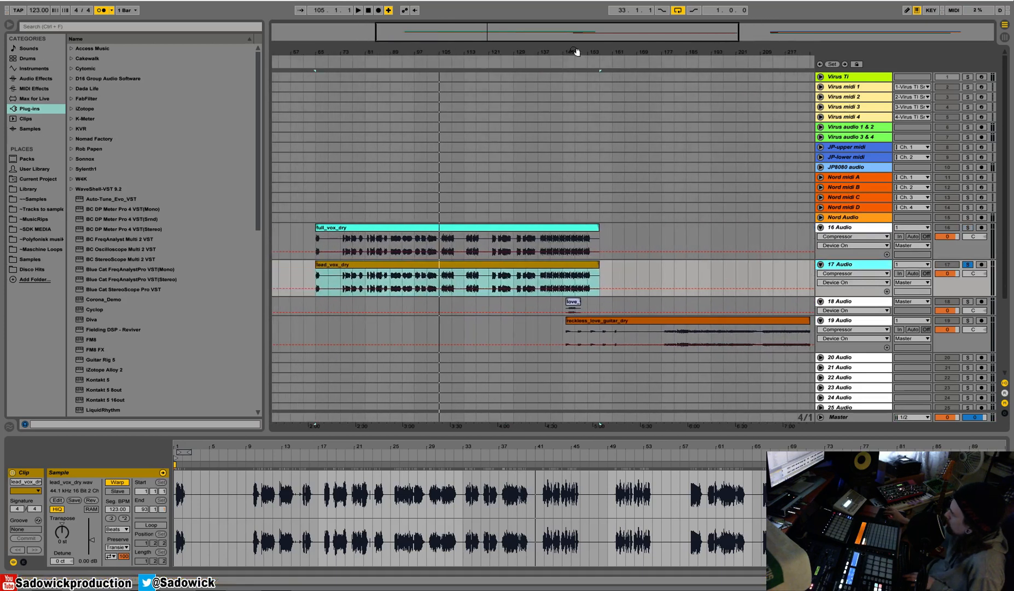
pyautogui.moveTo(574, 54); pyautogui.dragTo(502, 34)
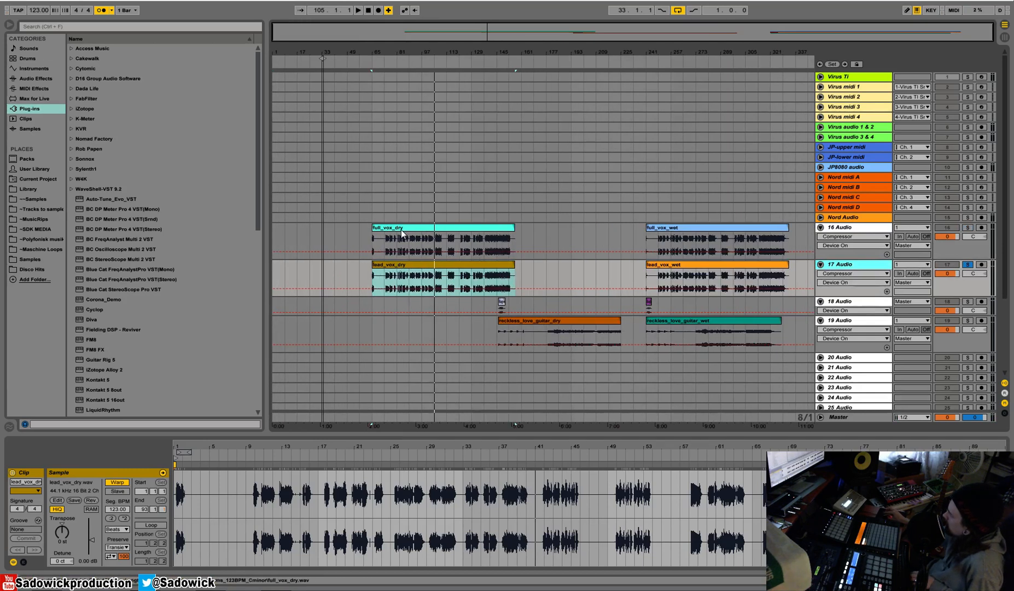
pyautogui.click(501, 304)
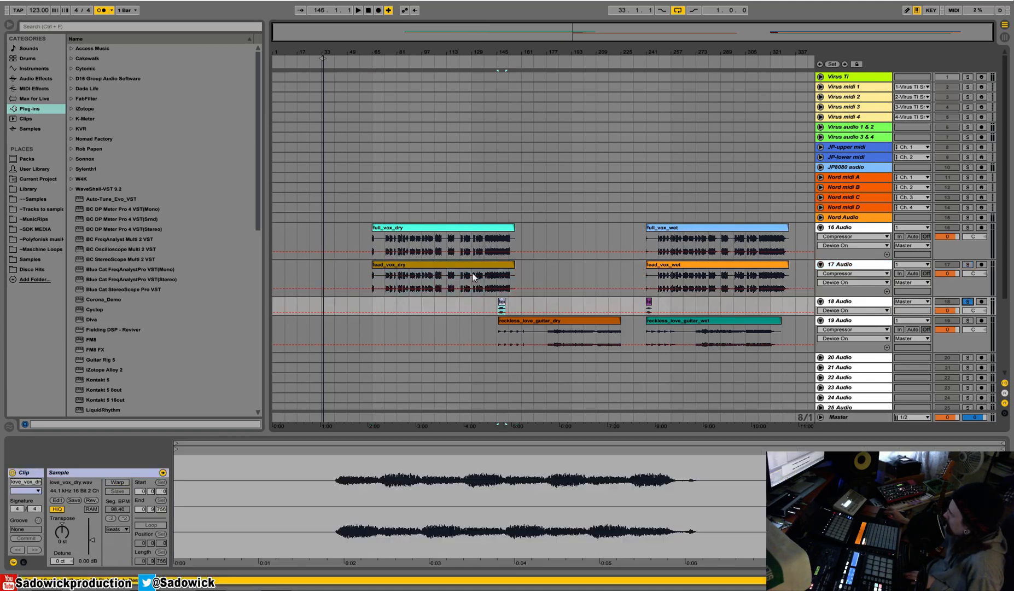
pyautogui.press('space')
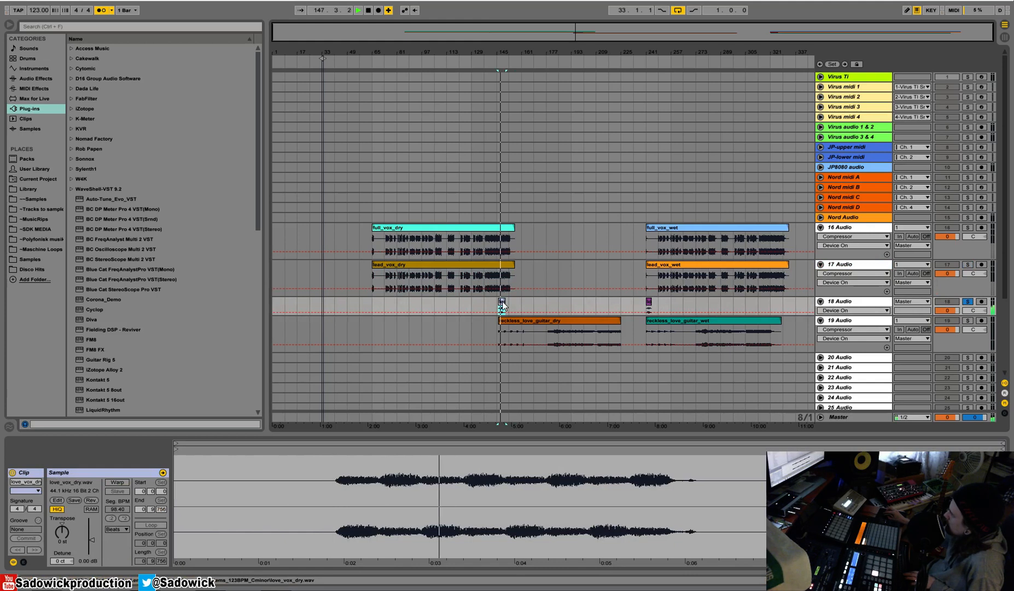
pyautogui.press('space')
pyautogui.moveTo(503, 305); pyautogui.dragTo(374, 310)
# Move reckless_love_guitar_dry to start at bar 65, solo 19 Audio and turn on Warp for the clip.
pyautogui.moveTo(524, 320); pyautogui.dragTo(414, 332)
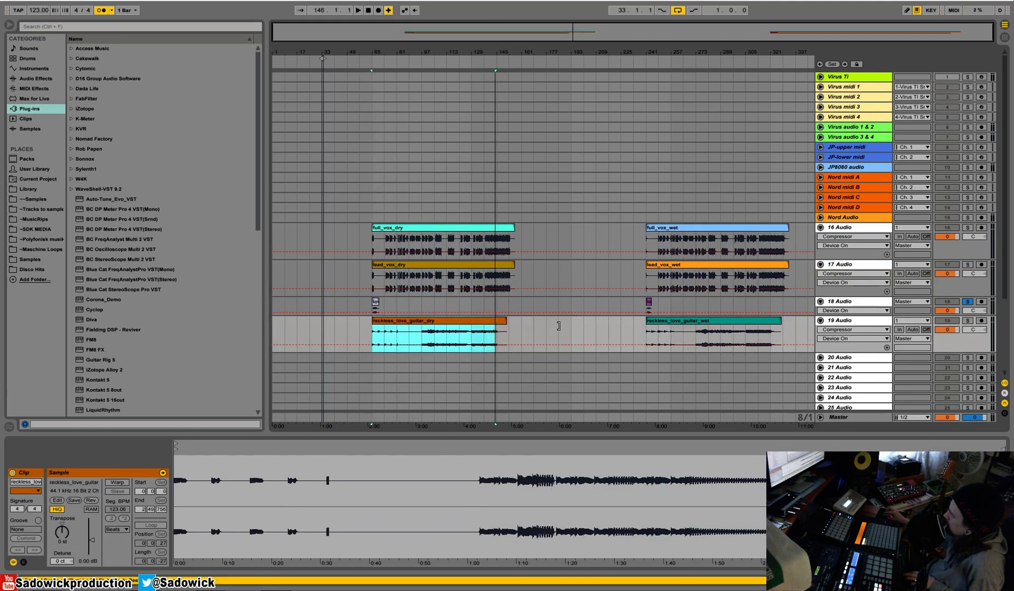
pyautogui.press('space')
pyautogui.click(967, 320)
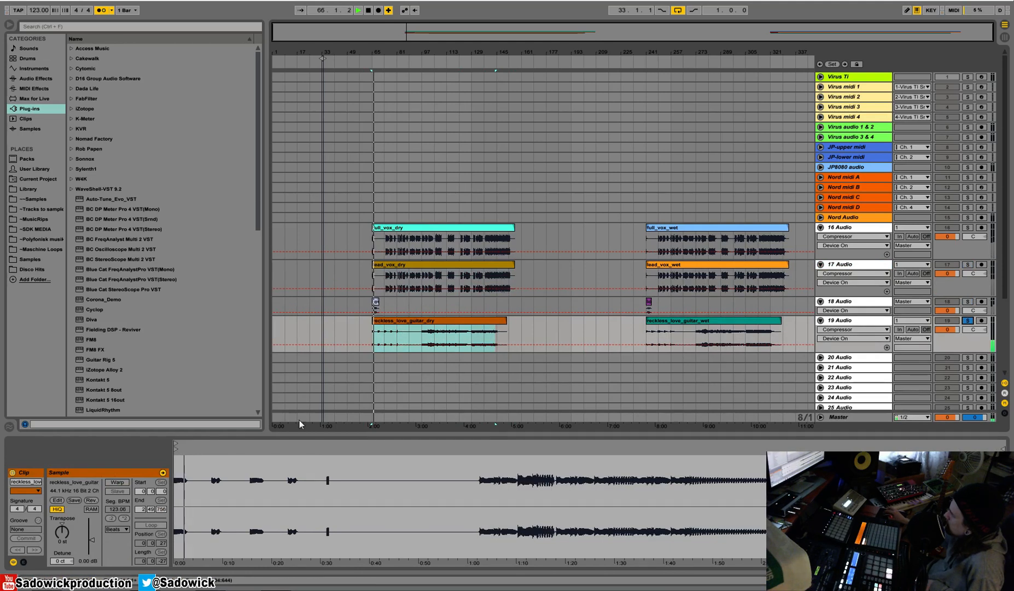
pyautogui.click(119, 484)
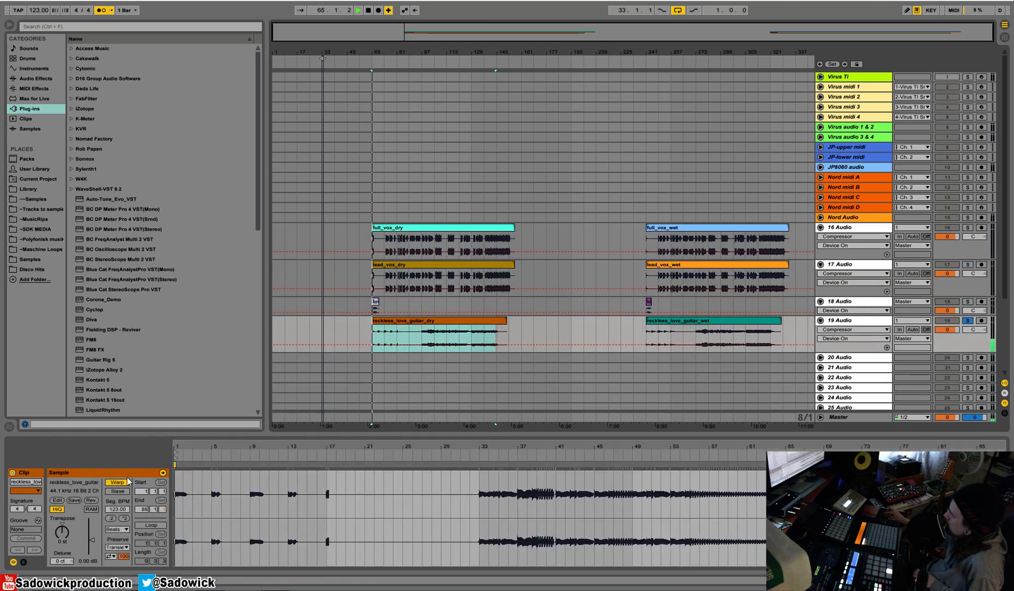
# Audition reckless_love_guitar_dry from bar 97, where the sustained guitar part begins.
pyautogui.click(479, 502)
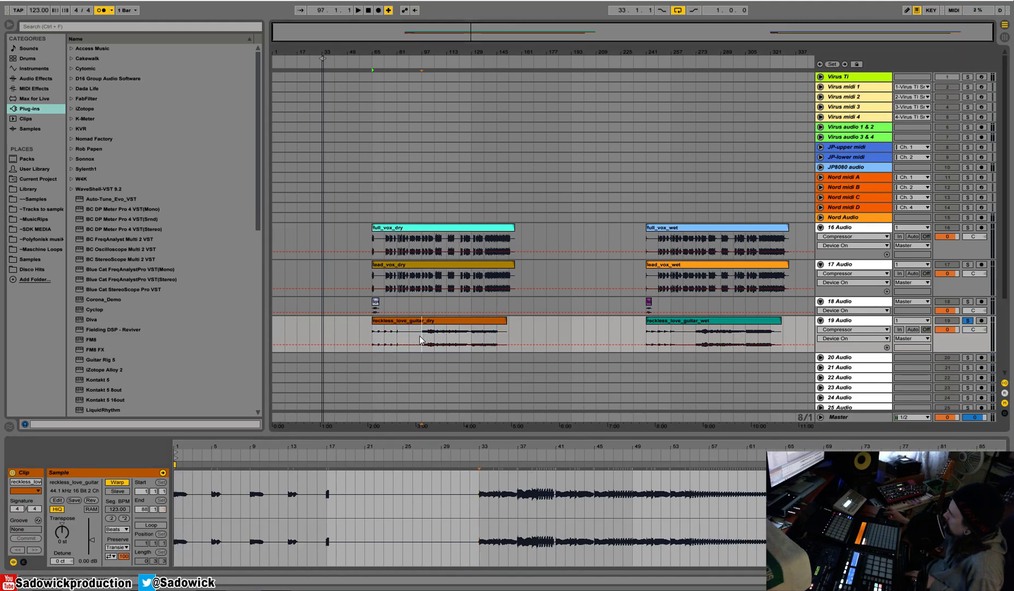
pyautogui.press('space')
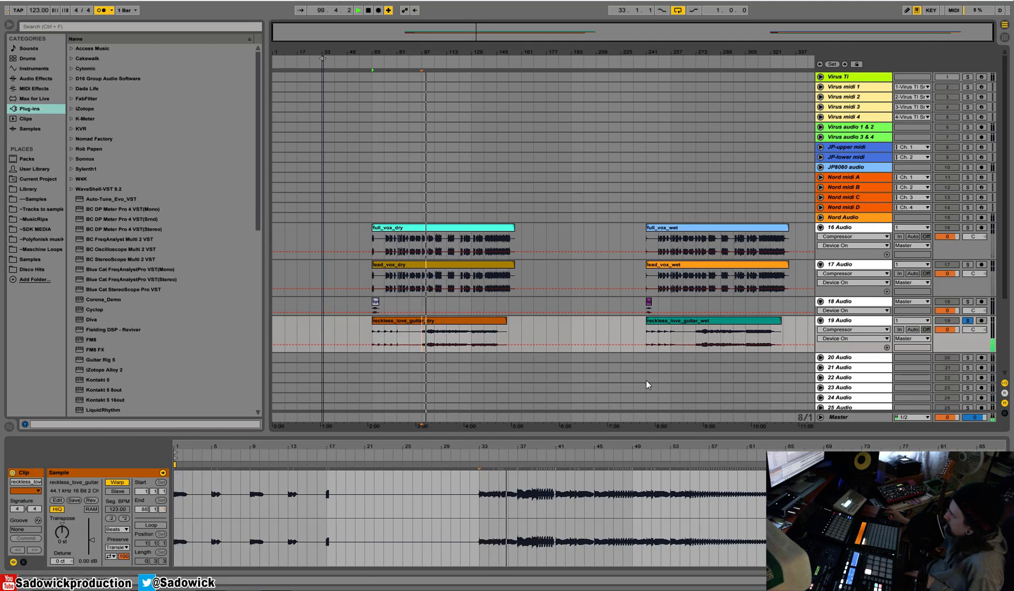
pyautogui.press('space')
# Turn off Warp for the reckless_love_guitar_wet clip and audition its beginning.
pyautogui.click(692, 321)
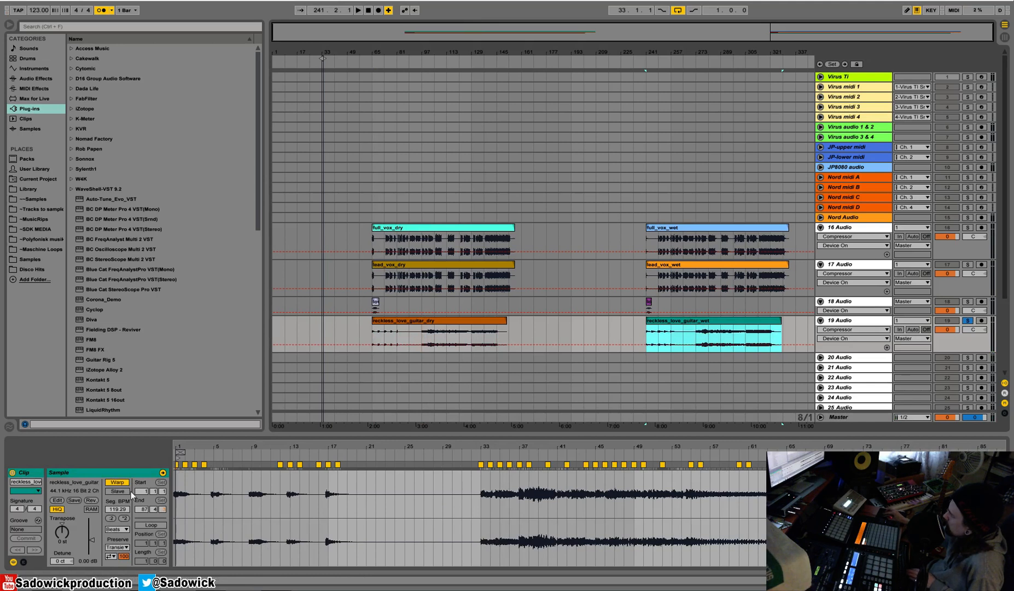
pyautogui.click(117, 481)
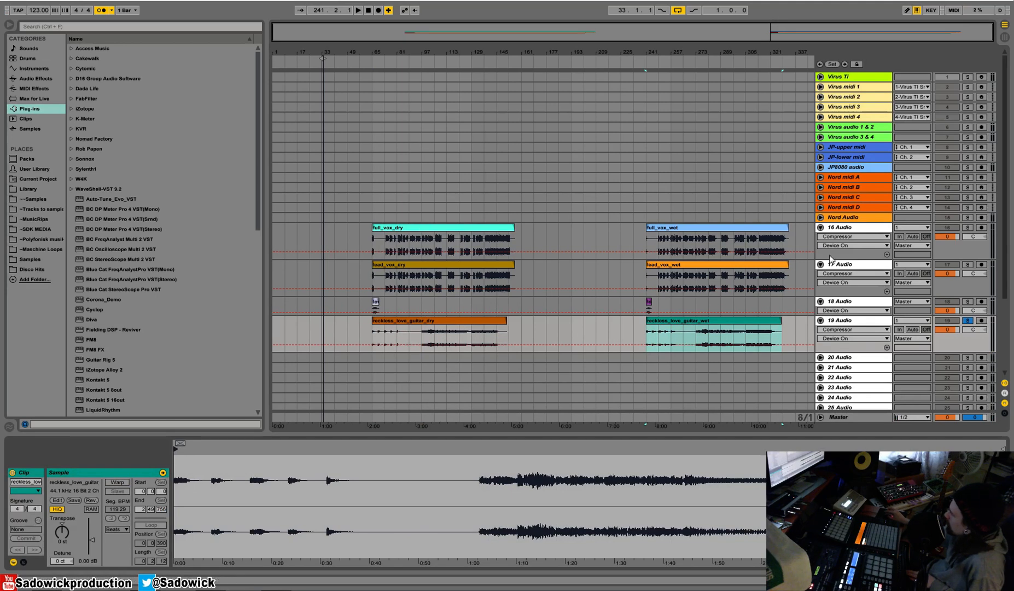
pyautogui.click(648, 333)
pyautogui.press('space')
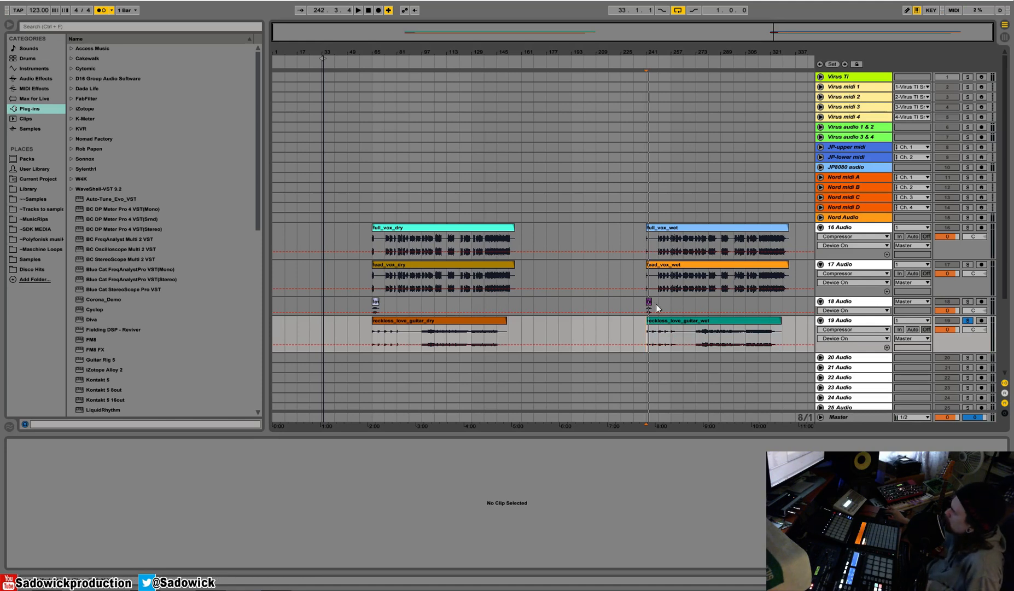
pyautogui.click(656, 321)
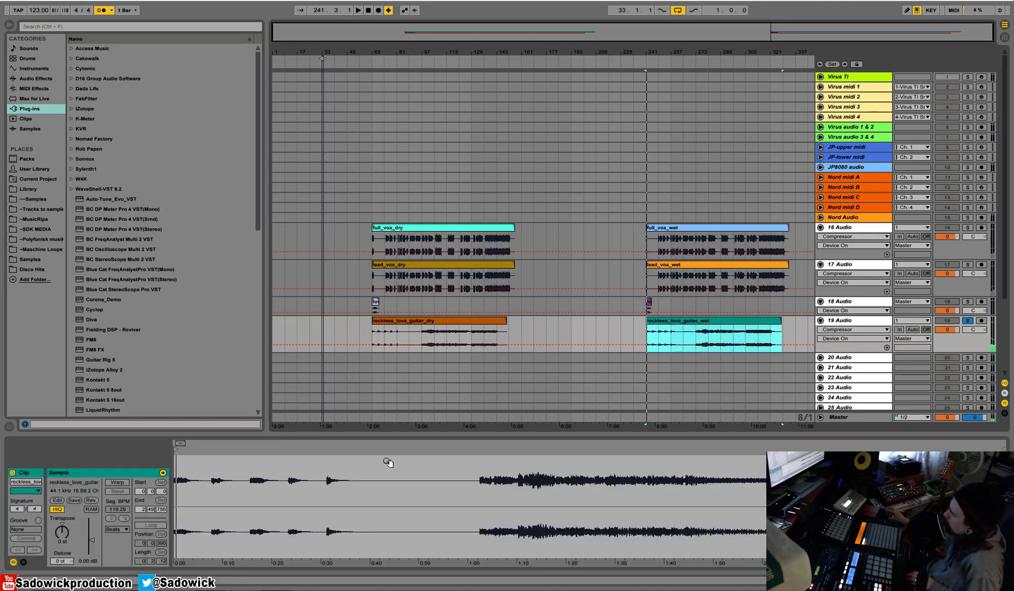
pyautogui.moveTo(178, 457); pyautogui.dragTo(177, 525)
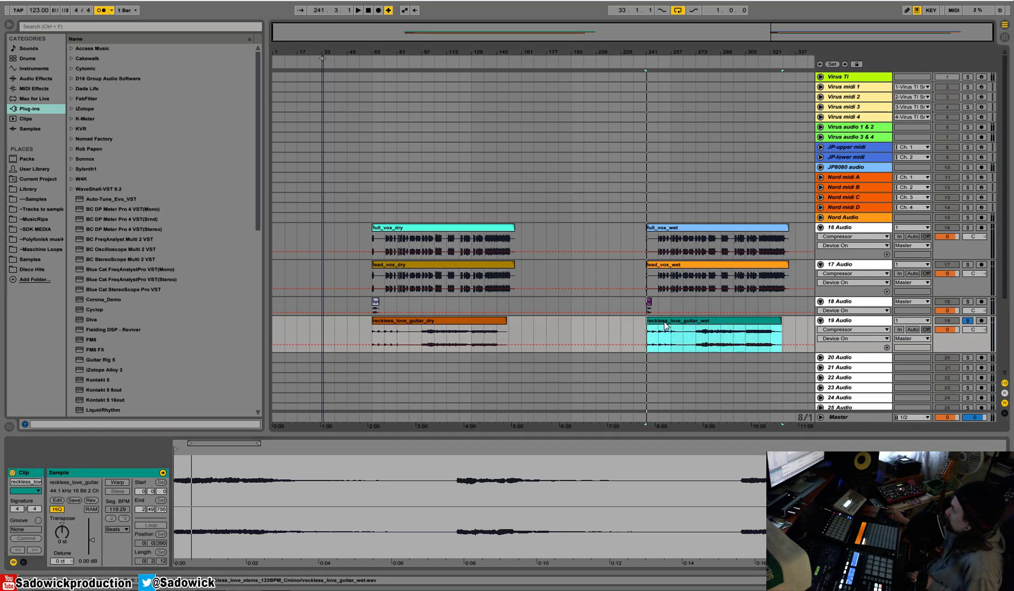
# Turn off Warp for full_vox_wet and lead_vox_wet and set the start markers of lead_vox_wet and reckless_love_guitar_wet to the very beginning of their samples.
pyautogui.click(720, 269)
pyautogui.click(719, 228)
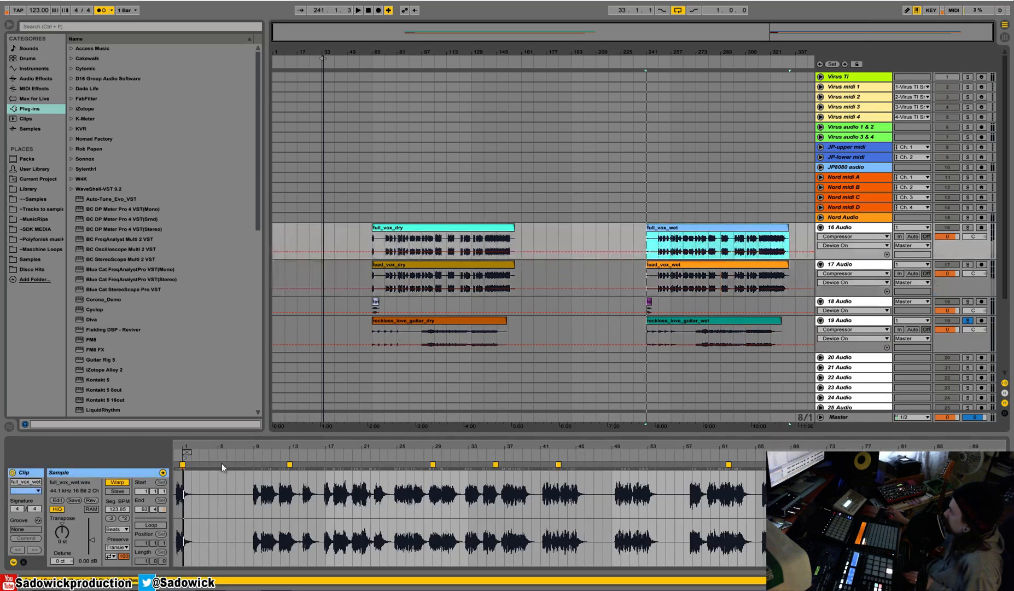
pyautogui.click(117, 481)
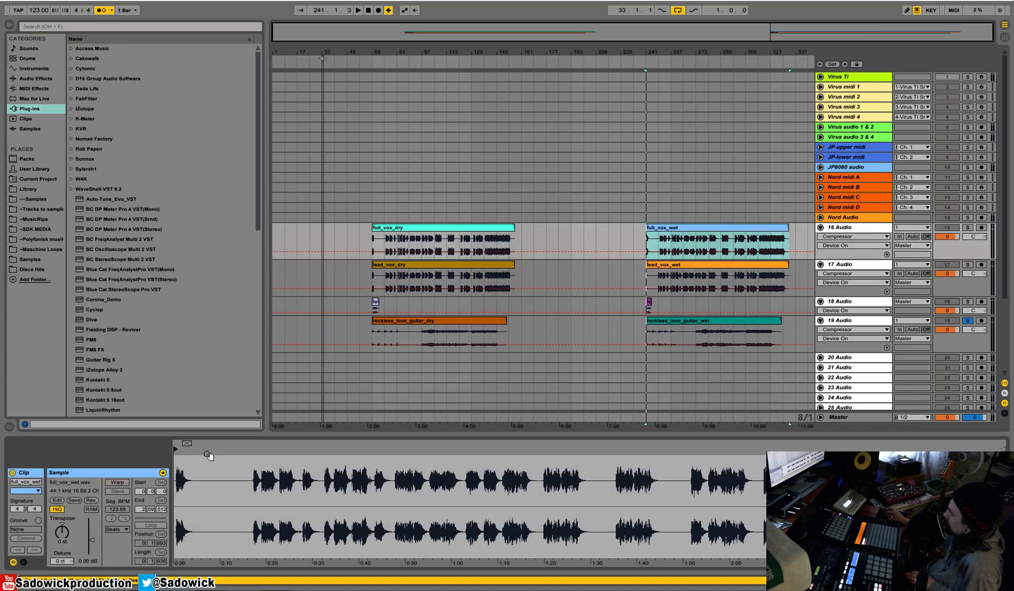
pyautogui.click(711, 286)
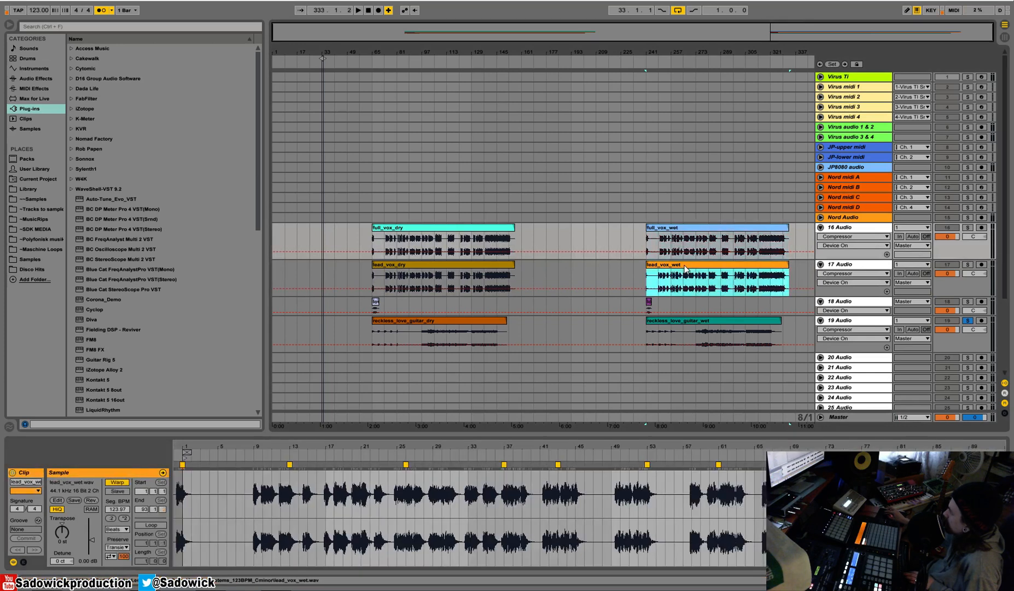
pyautogui.click(117, 481)
pyautogui.moveTo(189, 452); pyautogui.dragTo(137, 452)
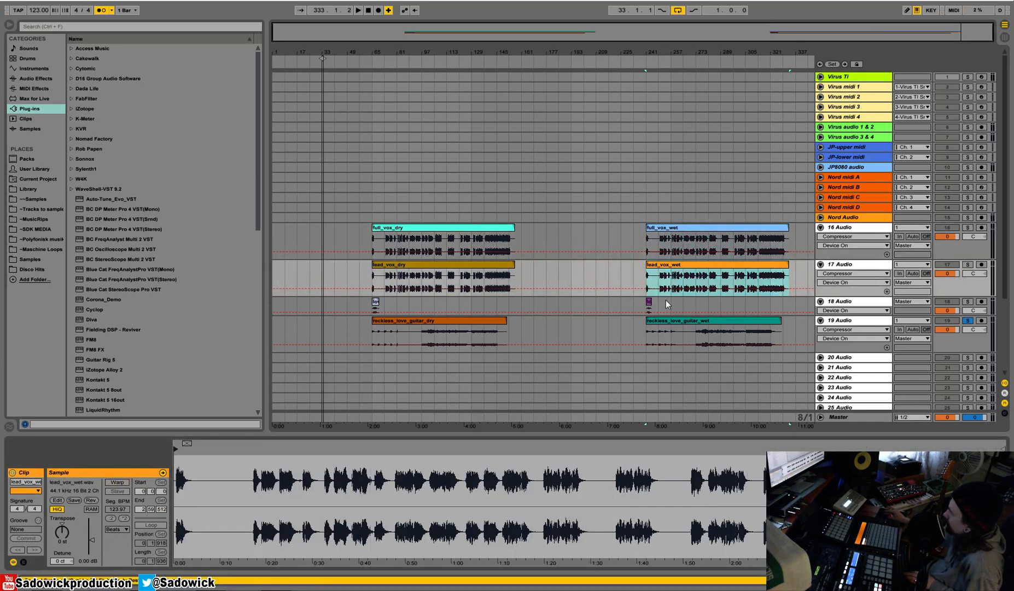
pyautogui.click(695, 333)
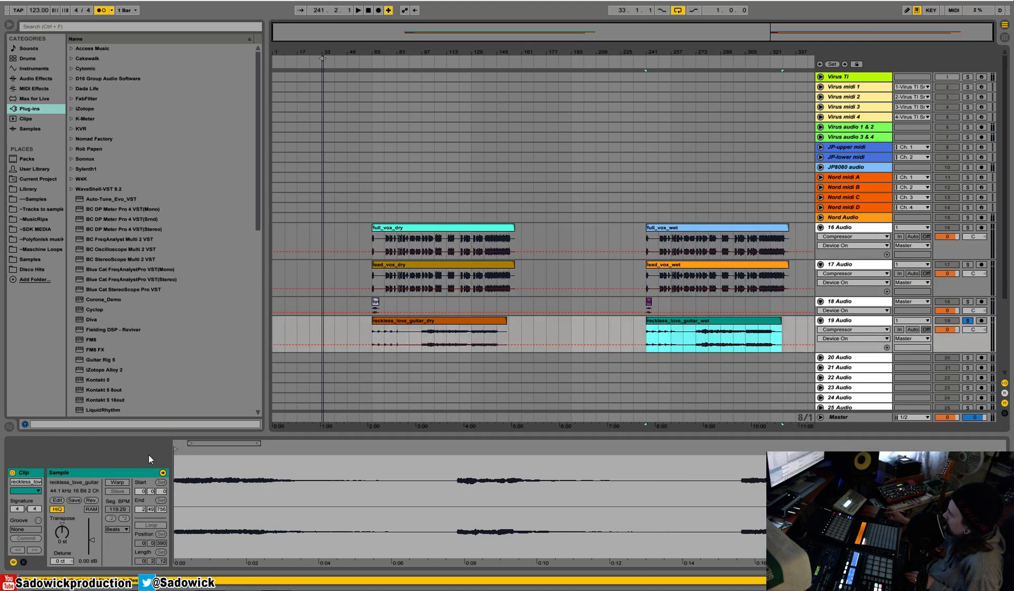
pyautogui.click(173, 452)
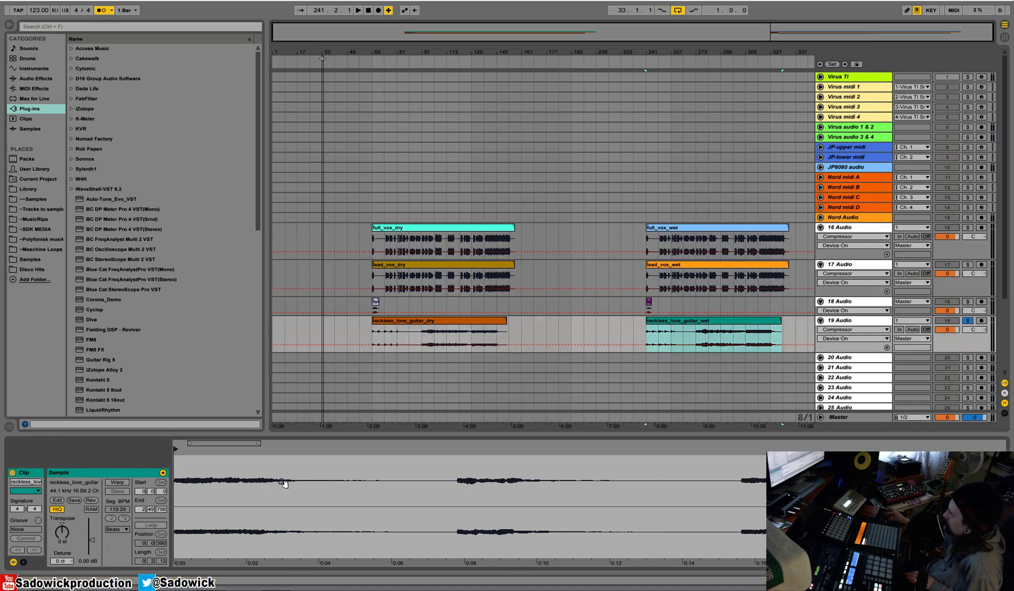
# Move the four wet stem clips on tracks 16 to 19 together so they start at bar 257.
pyautogui.click(694, 228)
pyautogui.moveTo(797, 328); pyautogui.dragTo(699, 228)
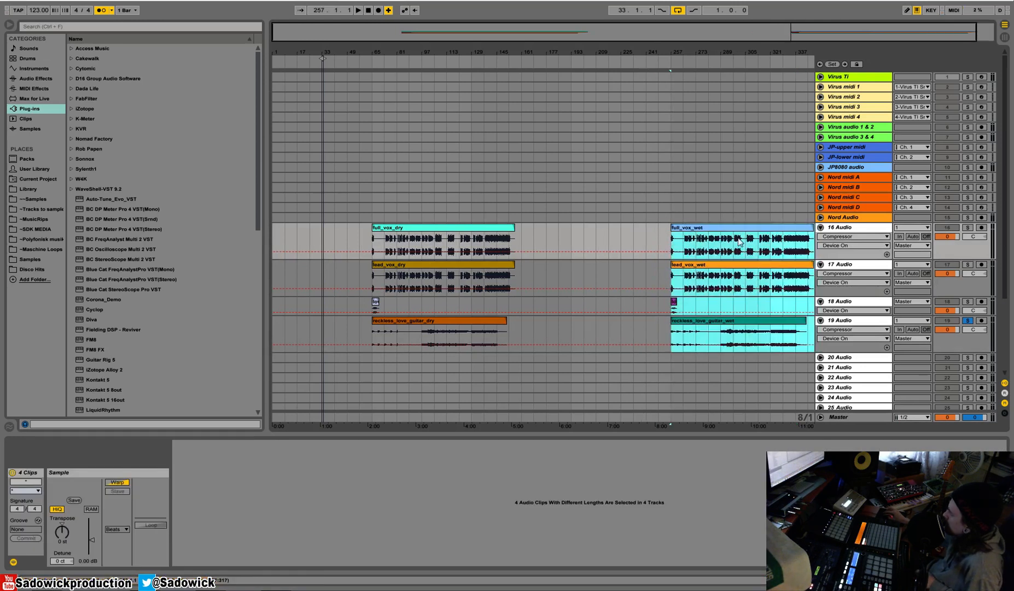
pyautogui.moveTo(740, 48); pyautogui.dragTo(729, 53)
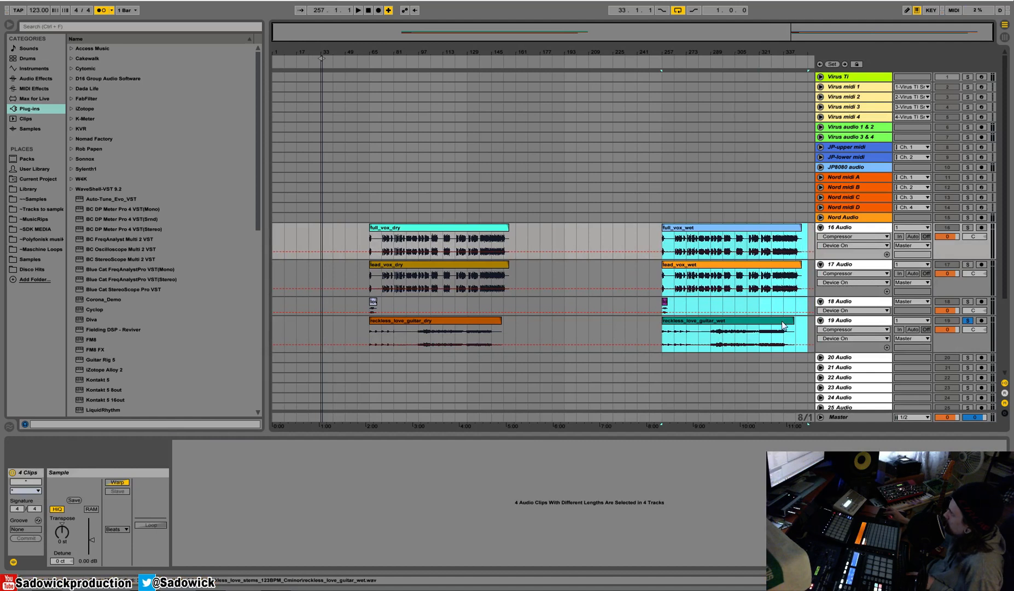
# Check the Warp state of the wet stem clips and turn Warp on for reckless_love_guitar_wet.
pyautogui.click(795, 324)
pyautogui.click(795, 325)
pyautogui.click(795, 325)
pyautogui.doubleClick(743, 327)
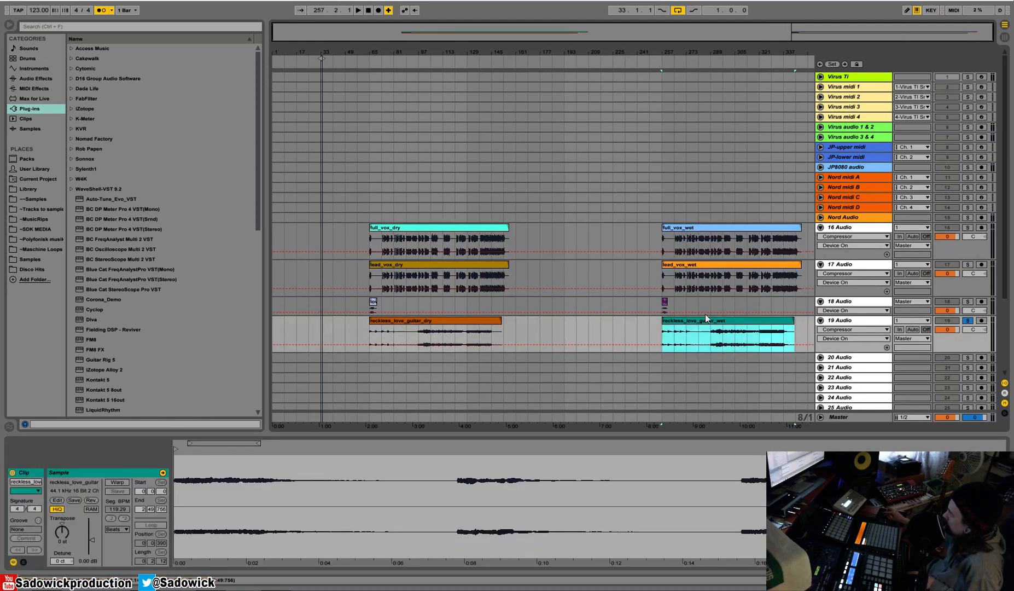
pyautogui.click(705, 231)
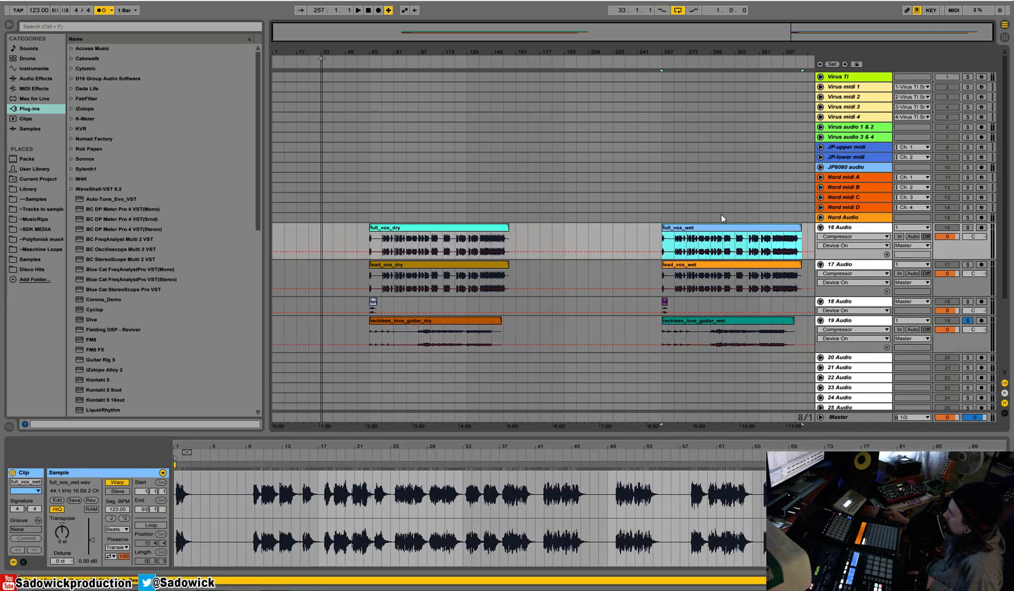
pyautogui.press('Down')
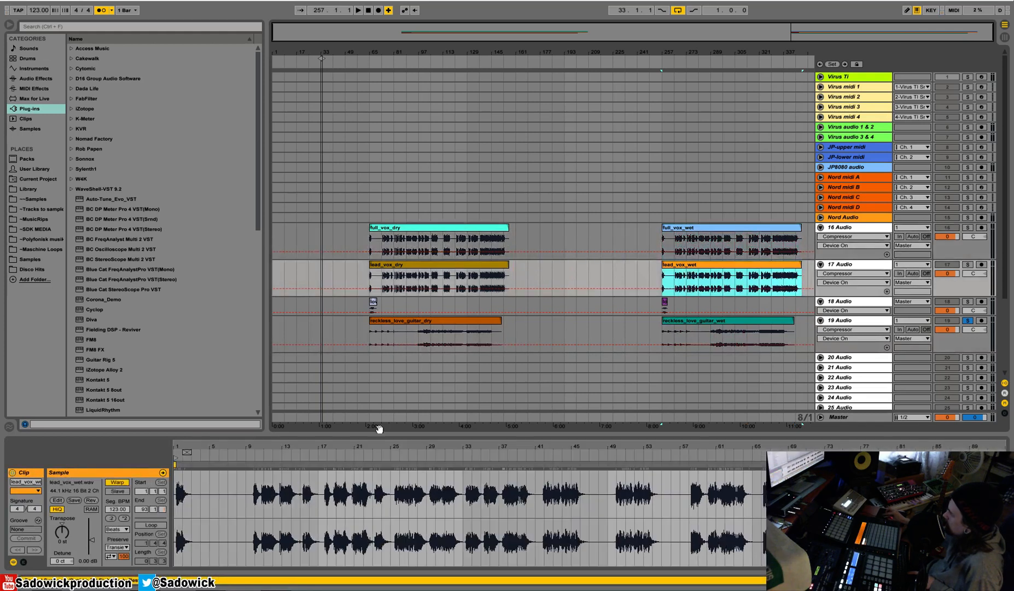
pyautogui.press('Down')
pyautogui.press('Down')
pyautogui.click(112, 483)
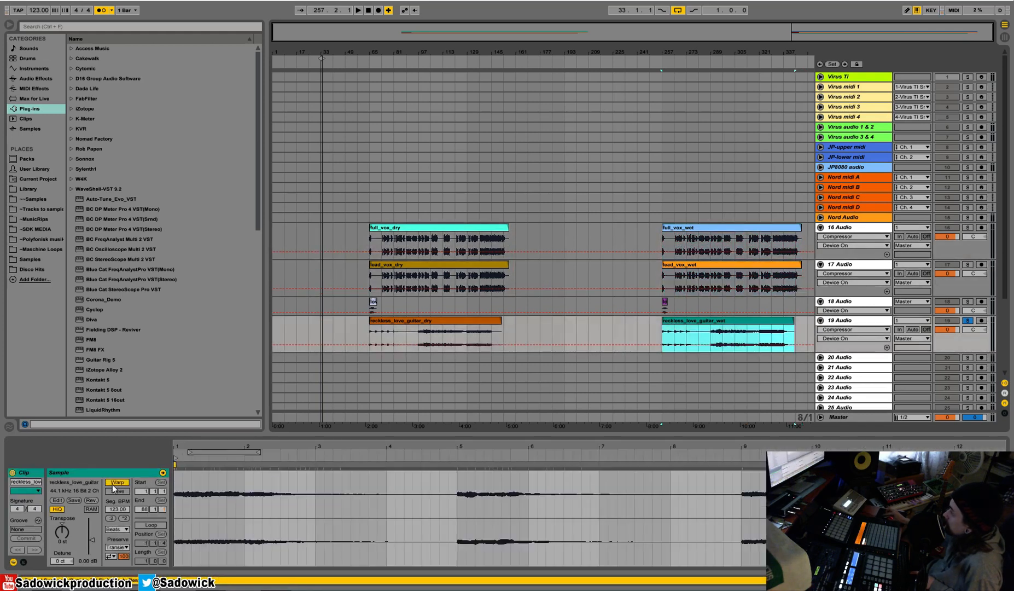
# Audition the beginning of reckless_love_guitar_wet and inspect its waveform against the grid where the sustained part enters around bar 33 of the sample.
pyautogui.press('space')
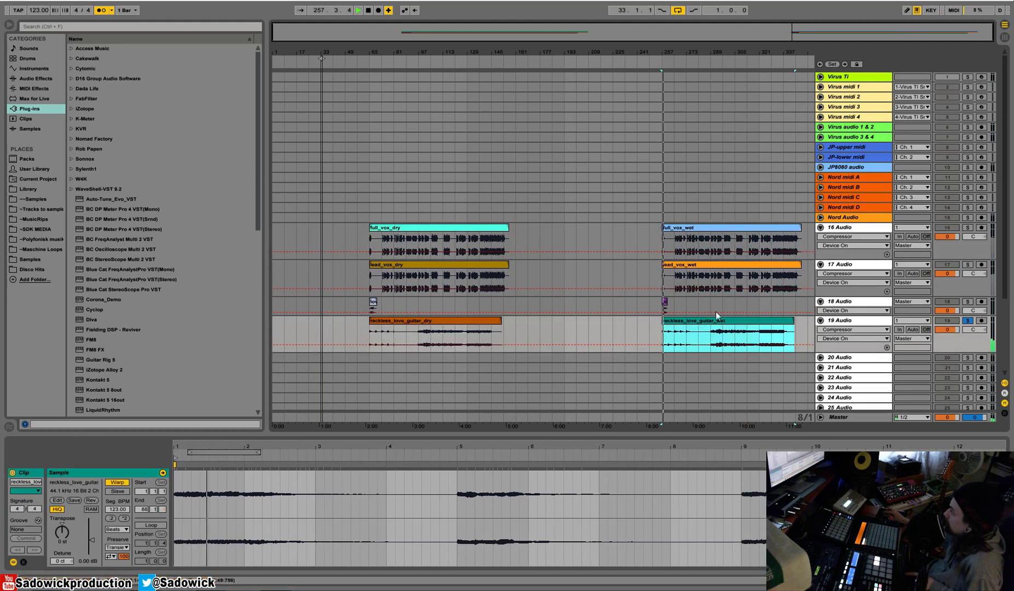
pyautogui.press('space')
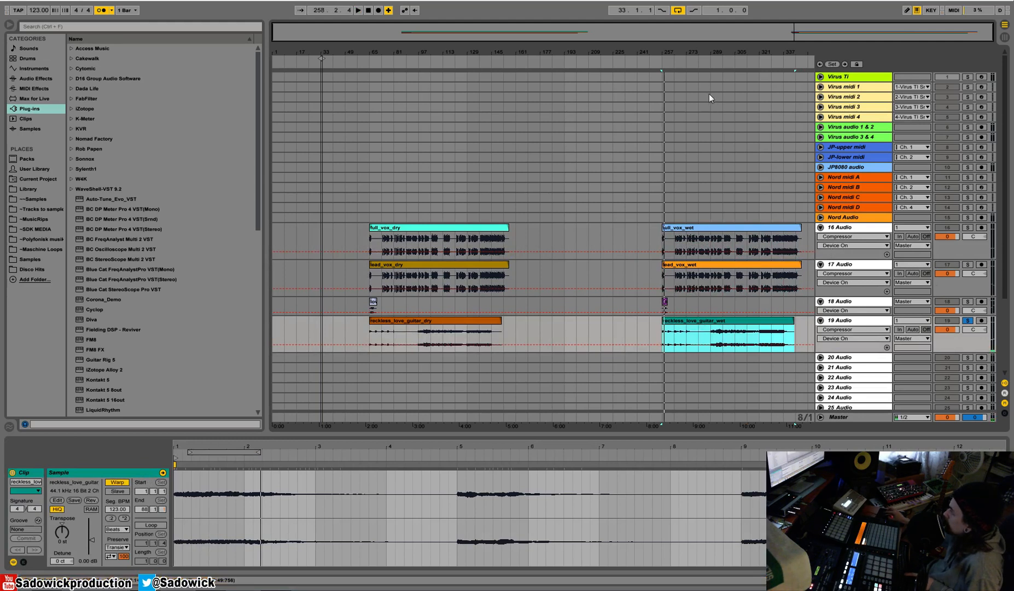
pyautogui.moveTo(715, 56); pyautogui.dragTo(499, 282)
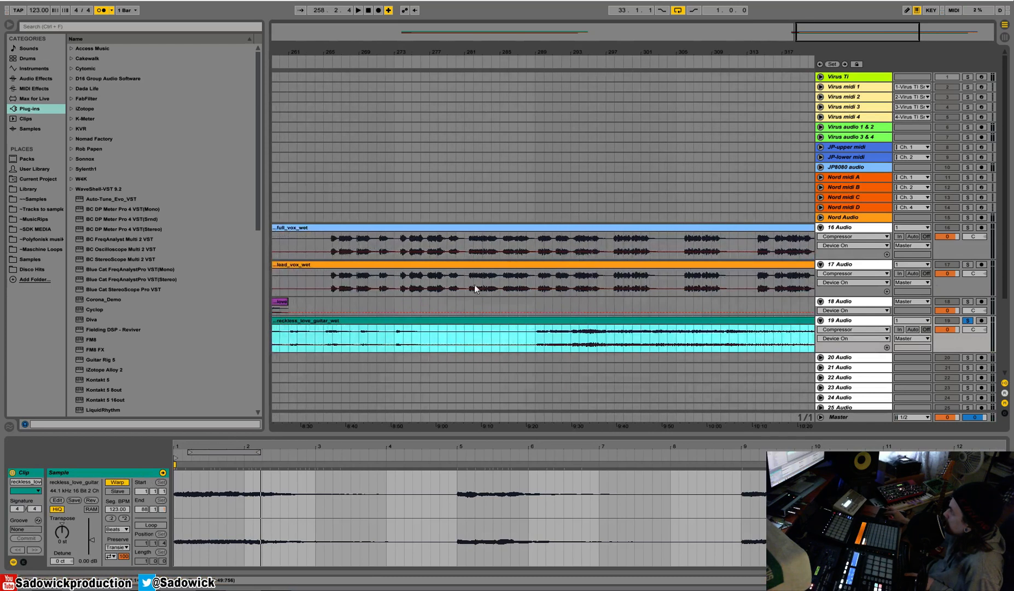
pyautogui.moveTo(838, 446); pyautogui.dragTo(838, 350)
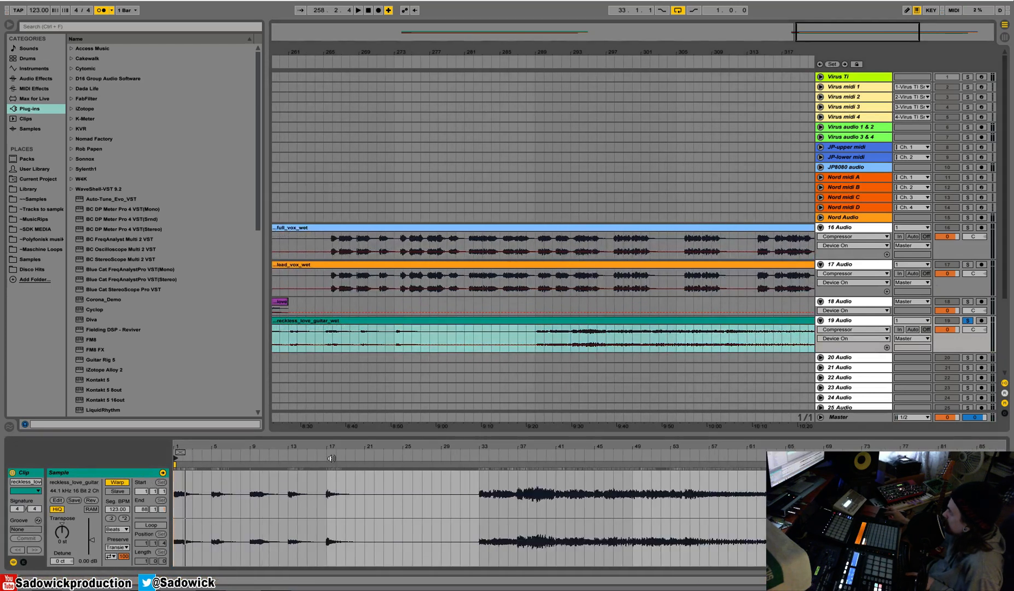
pyautogui.moveTo(509, 447); pyautogui.dragTo(454, 522)
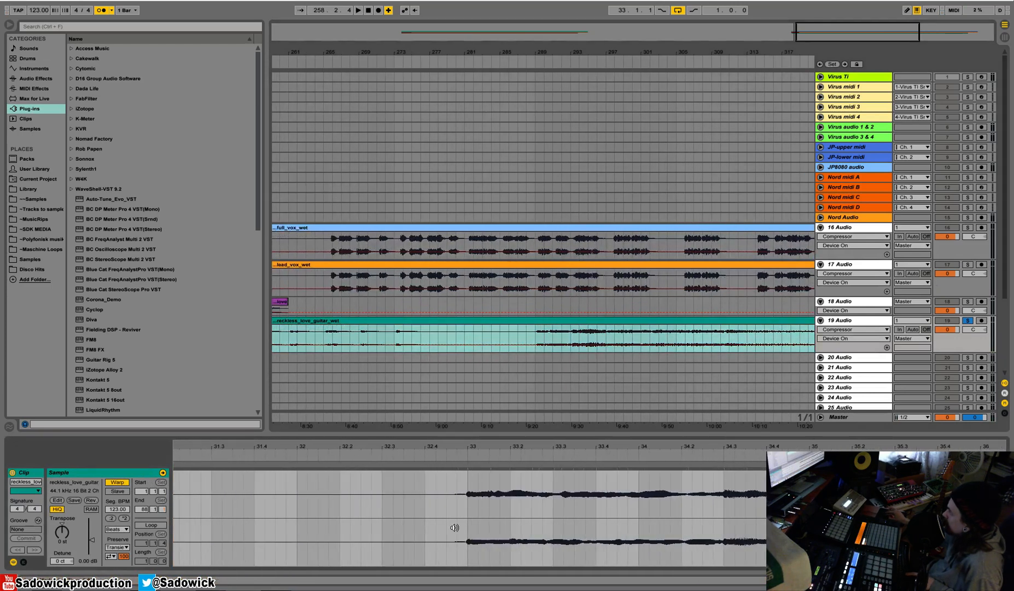
# Loop the eight bars of full_vox_dry starting at bar 73, solo track 16 and audition the loop.
pyautogui.moveTo(547, 48); pyautogui.dragTo(548, 6)
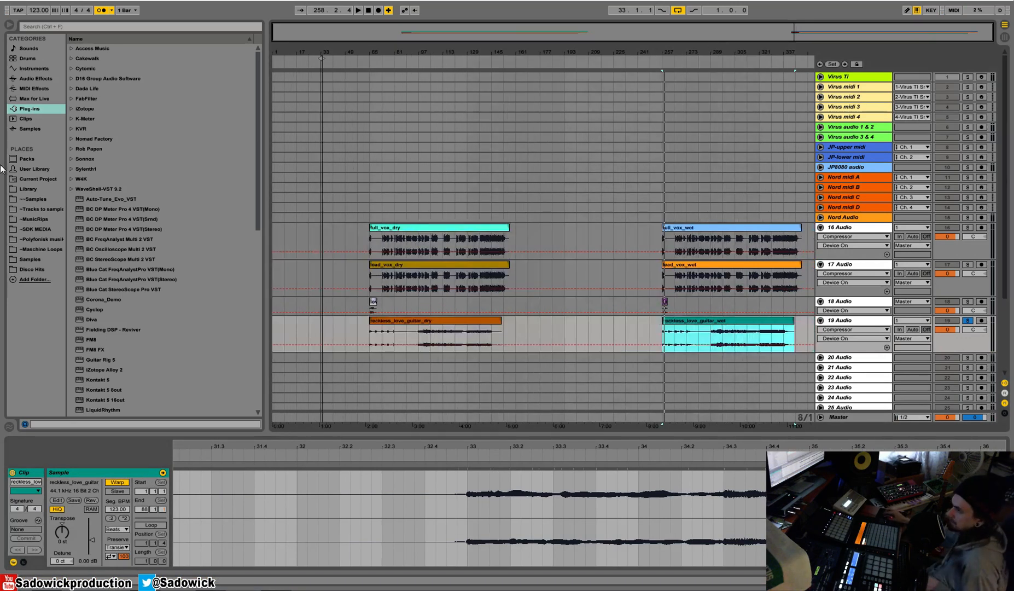
pyautogui.moveTo(379, 239); pyautogui.dragTo(393, 239)
pyautogui.rightClick(392, 241)
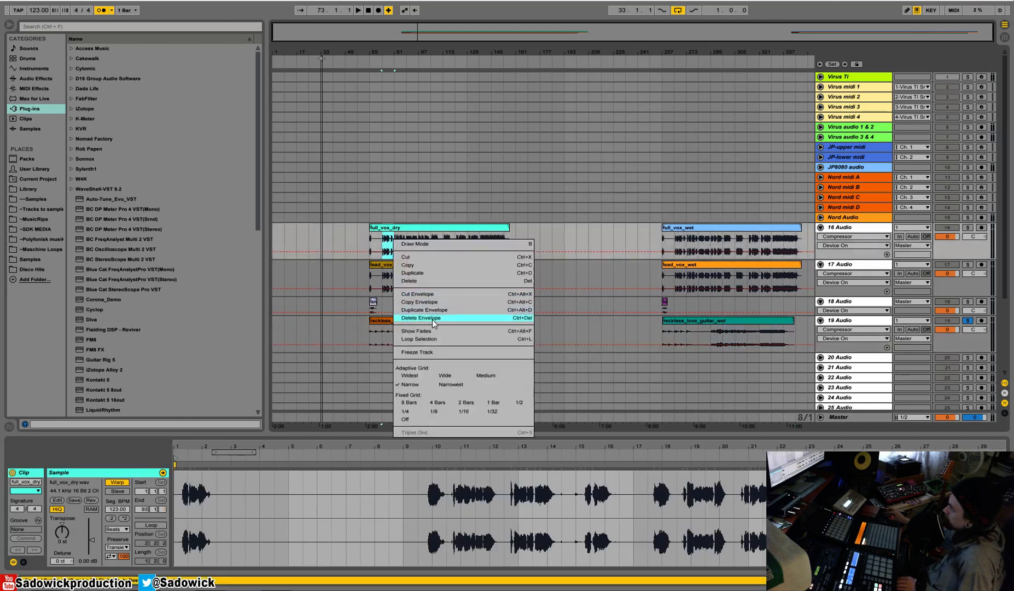
pyautogui.click(386, 247)
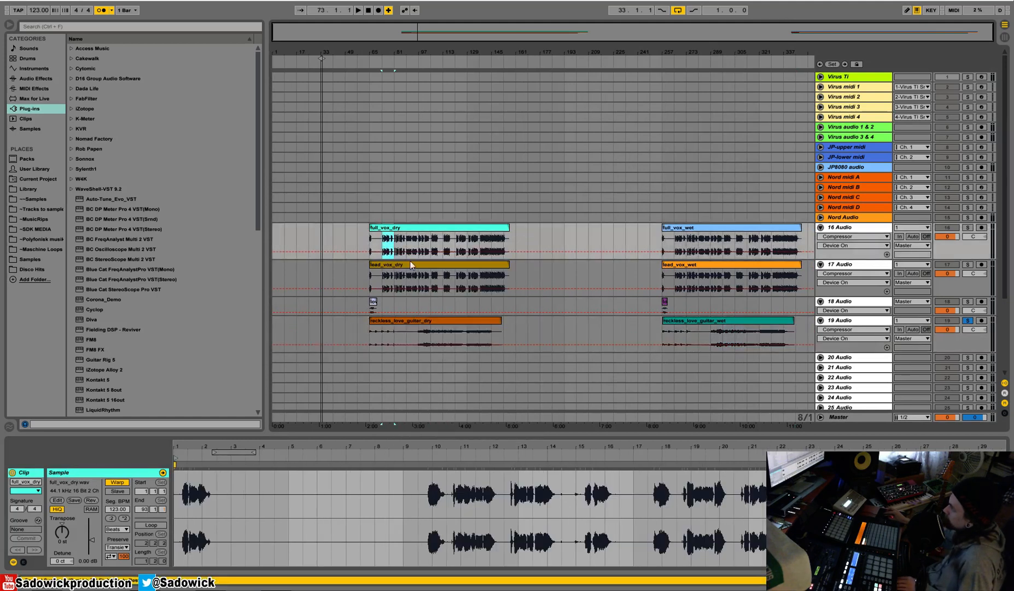
pyautogui.rightClick(391, 242)
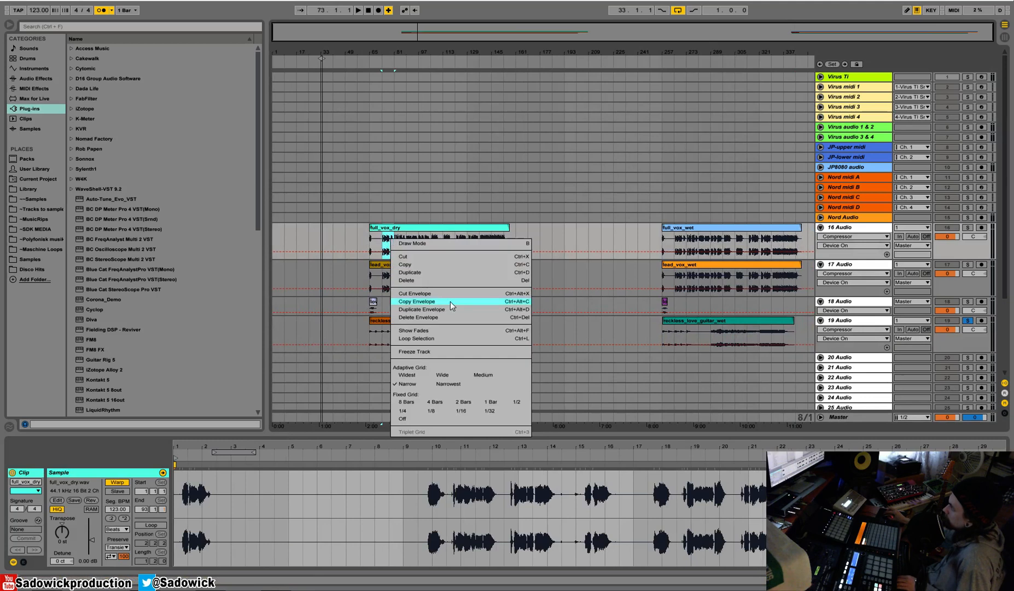
pyautogui.click(416, 338)
pyautogui.press('space')
pyautogui.click(967, 227)
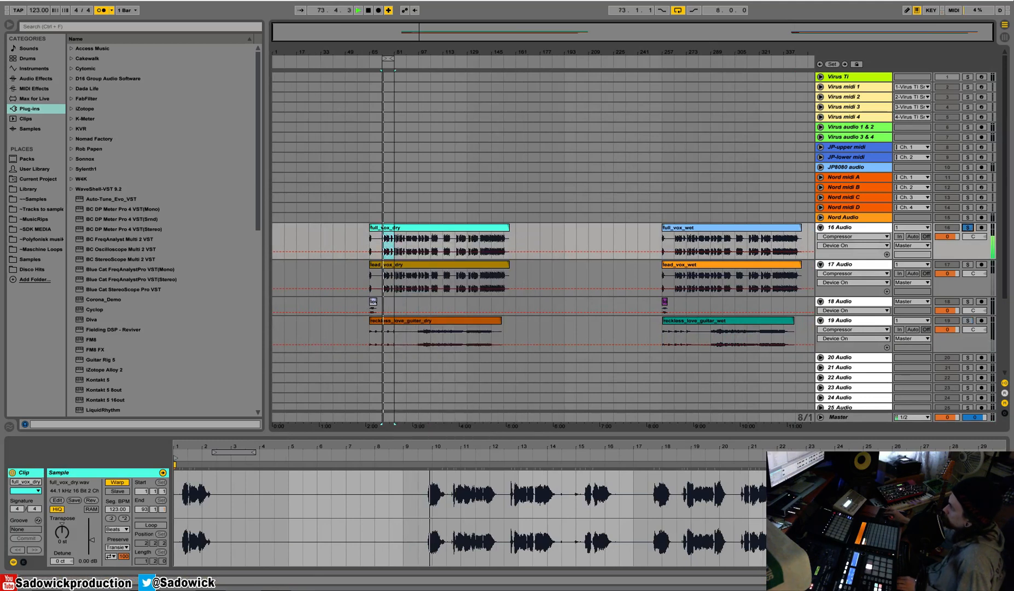
pyautogui.moveTo(396, 50); pyautogui.dragTo(351, 43)
pyautogui.press('space')
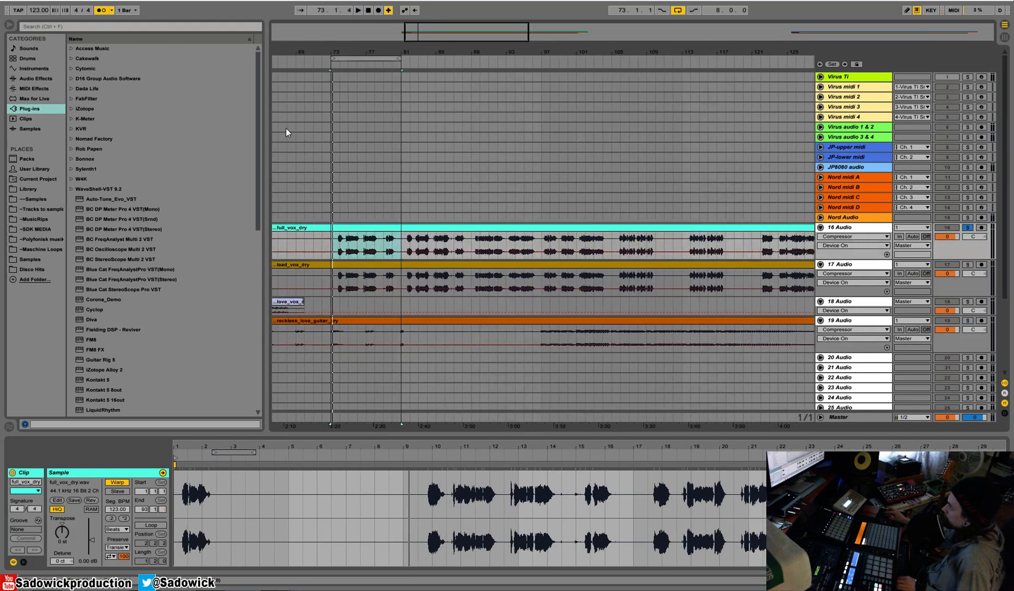
# Trim the starts of the four dry clips on tracks 16 to 19 by one beat, to 65.2.
pyautogui.moveTo(339, 42); pyautogui.dragTo(279, 44)
pyautogui.press('+')
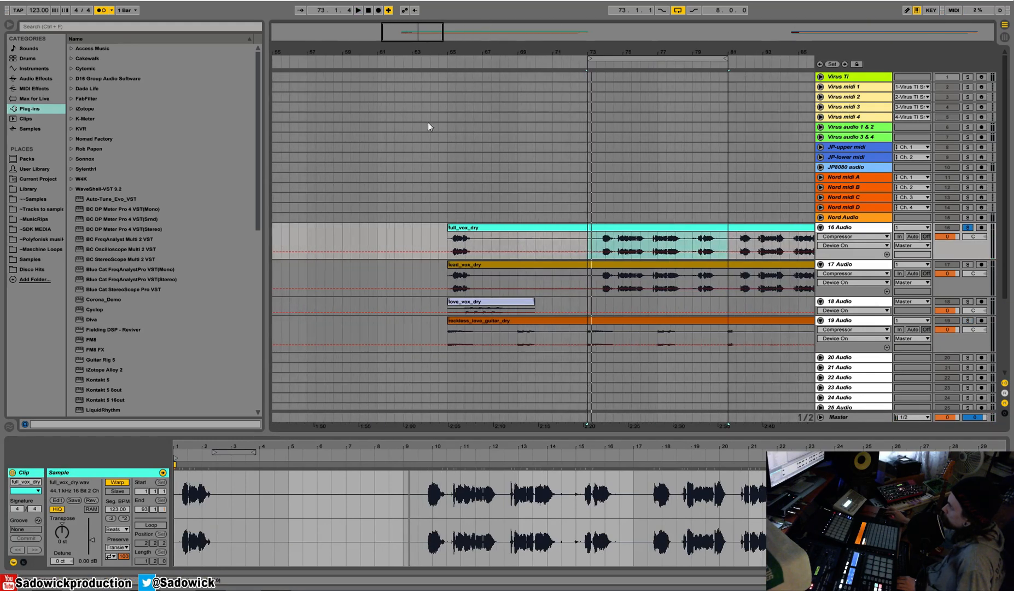
pyautogui.moveTo(458, 53); pyautogui.dragTo(387, 140)
pyautogui.moveTo(368, 228); pyautogui.dragTo(409, 227)
pyautogui.press('space')
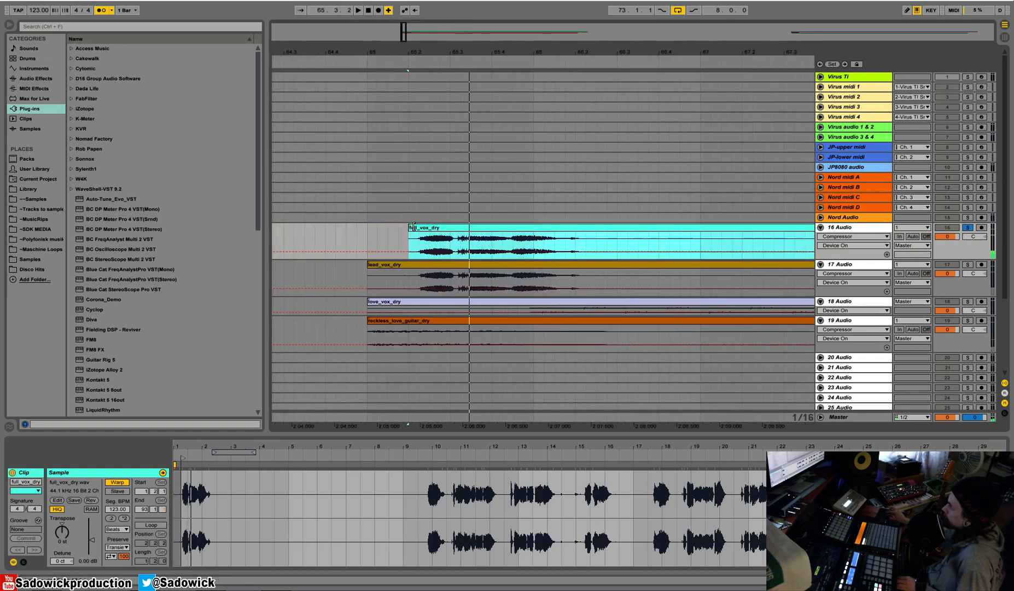
pyautogui.moveTo(368, 265); pyautogui.dragTo(409, 273)
pyautogui.moveTo(369, 302); pyautogui.dragTo(408, 331)
# Move the four trimmed dry clips together one beat earlier to bar 65 and audition their start.
pyautogui.keyDown('shift'); pyautogui.click(443, 229); pyautogui.keyUp('shift')
pyautogui.moveTo(458, 225); pyautogui.dragTo(418, 226)
pyautogui.press('space')
pyautogui.press('space')
# Audition the soloed full_vox_dry clip from bars 73, 81 and 89 to judge its timing against the grid.
pyautogui.moveTo(495, 53); pyautogui.dragTo(324, 7)
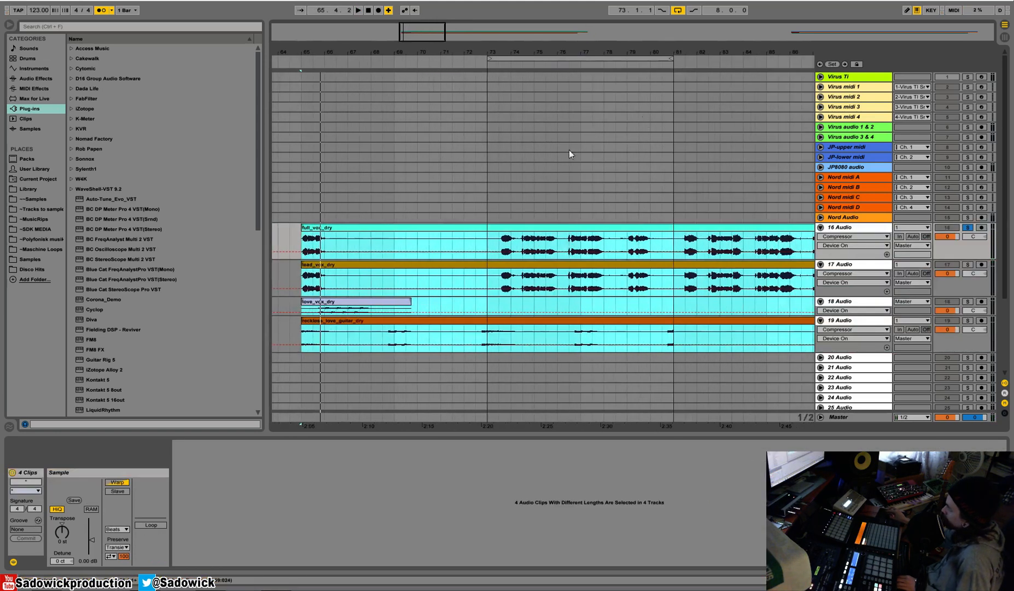
pyautogui.moveTo(558, 51); pyautogui.dragTo(450, 59)
pyautogui.press('space')
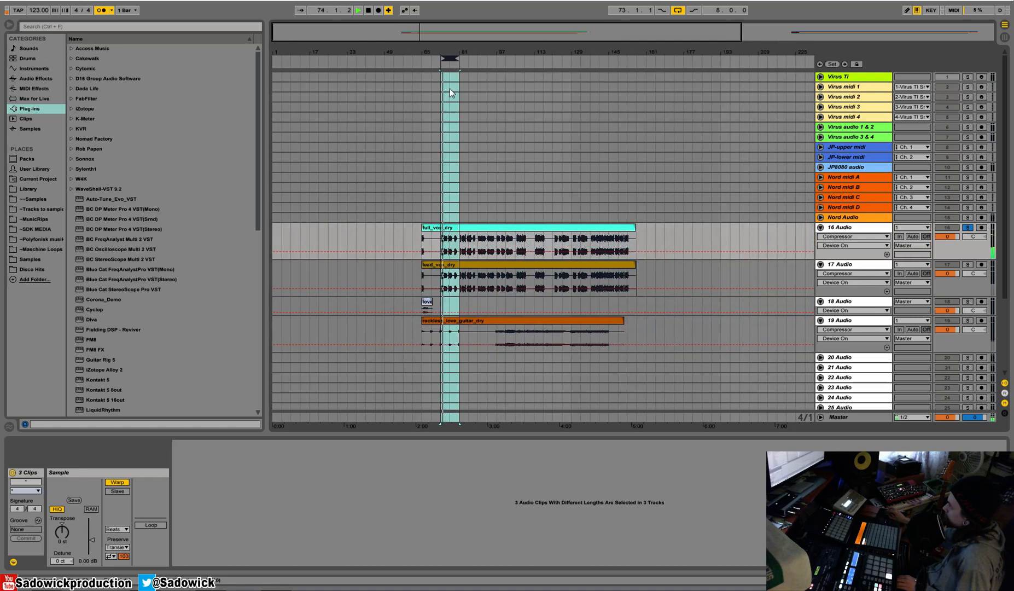
pyautogui.moveTo(457, 49); pyautogui.dragTo(505, 112)
pyautogui.click(512, 244)
pyautogui.press('space')
pyautogui.press('space')
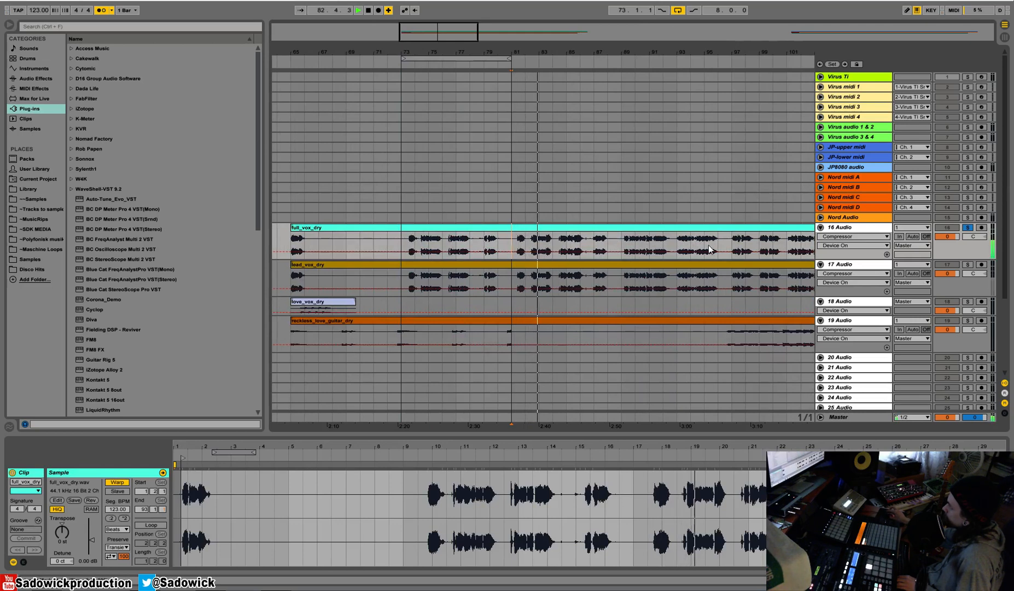
pyautogui.moveTo(629, 53); pyautogui.dragTo(474, 49)
pyautogui.click(465, 238)
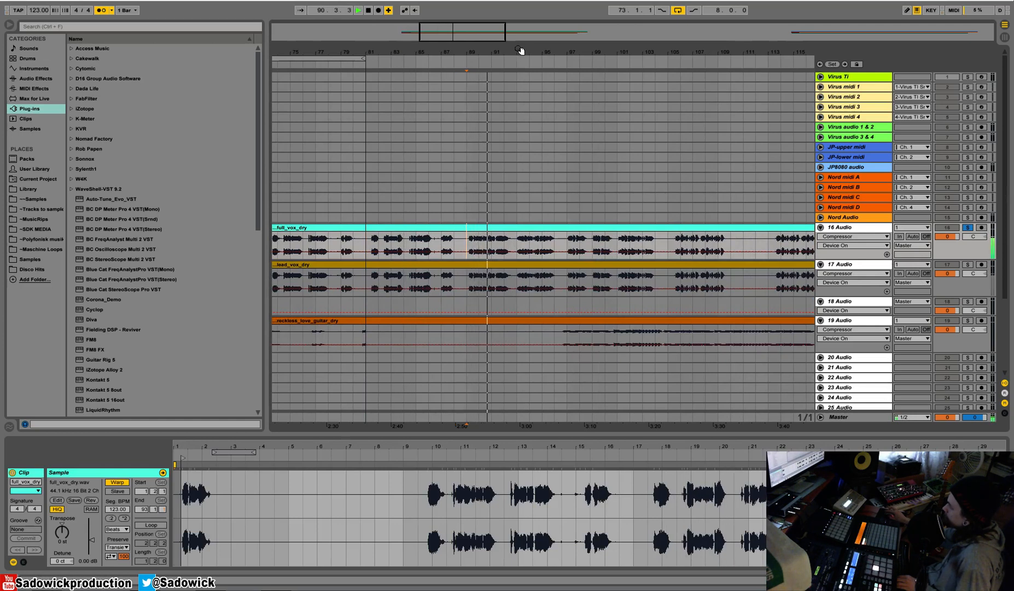
pyautogui.moveTo(520, 50); pyautogui.dragTo(480, 47)
pyautogui.press('space')
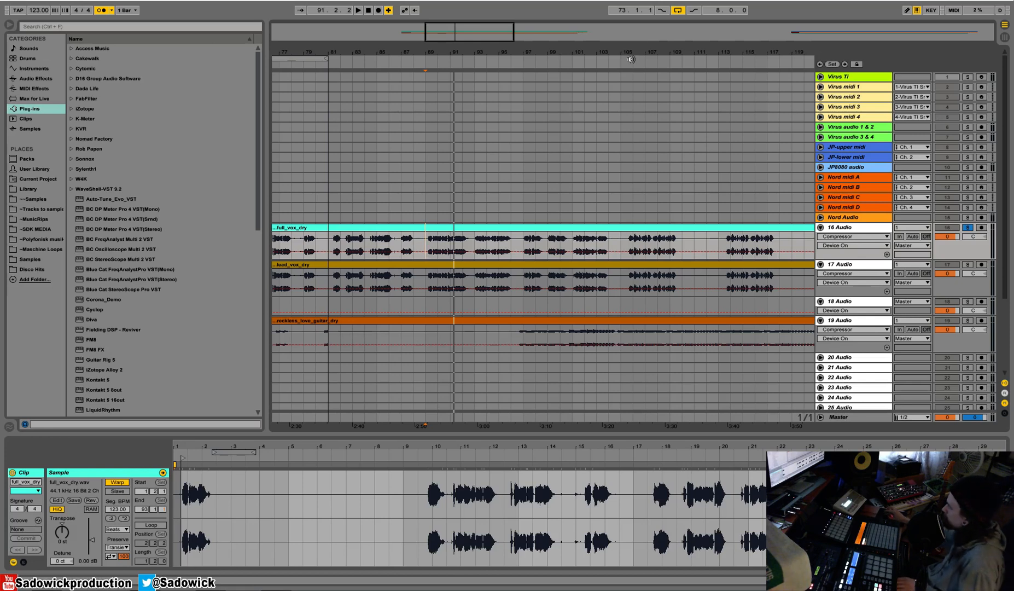
# Audition full_vox_dry around the first verse phrase at bar 73 and at the clip's start at bar 65.
pyautogui.moveTo(611, 52); pyautogui.dragTo(433, 50)
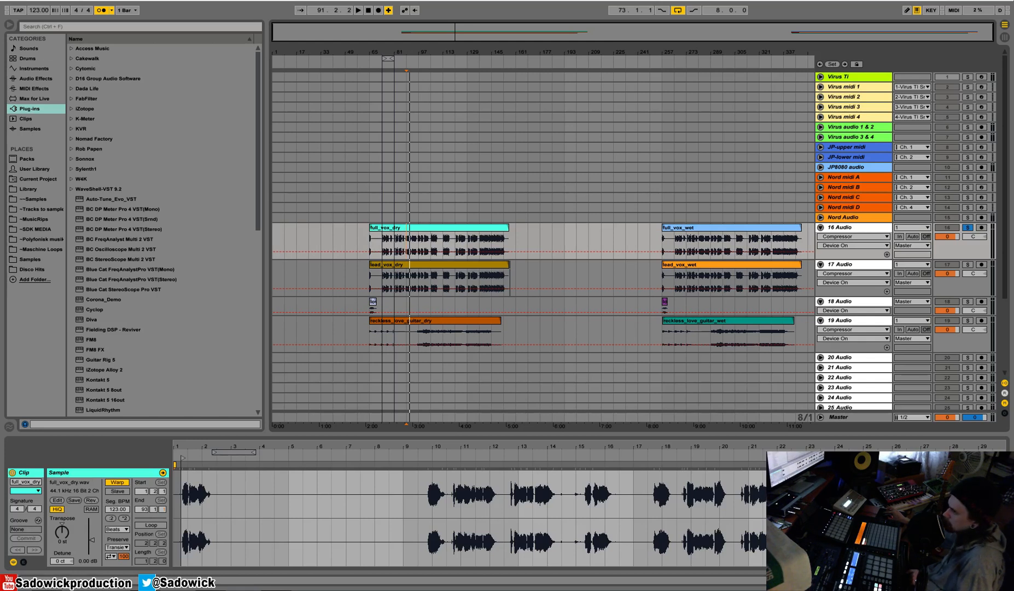
pyautogui.moveTo(395, 50); pyautogui.dragTo(503, 128)
pyautogui.click(376, 242)
pyautogui.press('space')
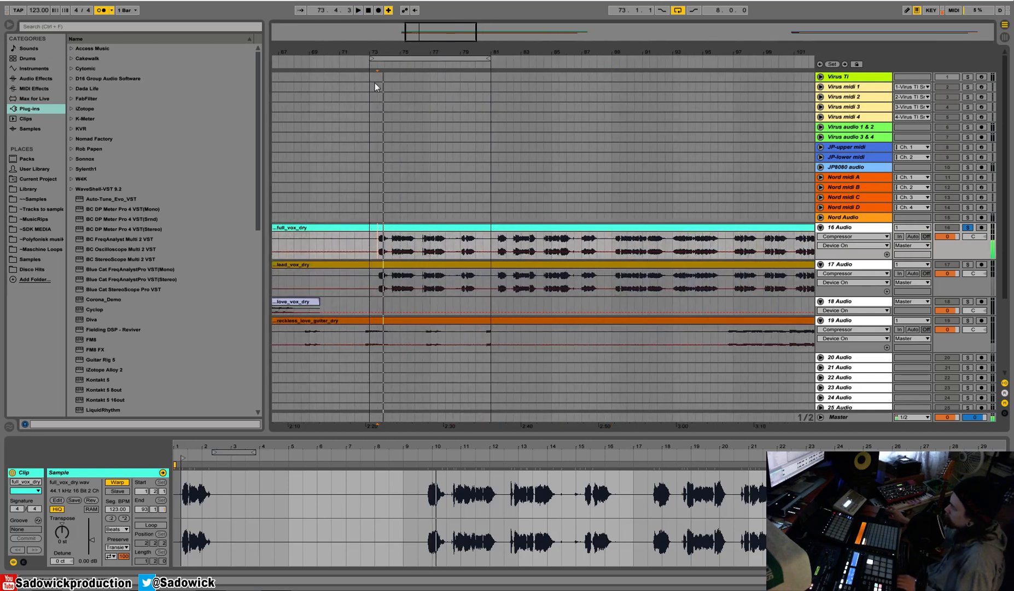
pyautogui.moveTo(375, 50); pyautogui.dragTo(384, 50)
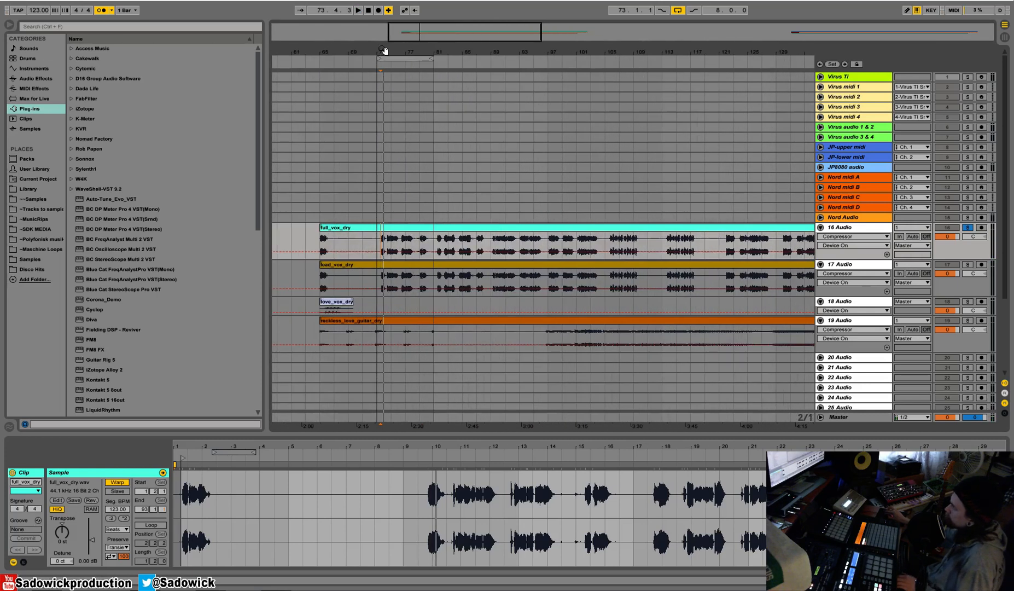
pyautogui.click(322, 228)
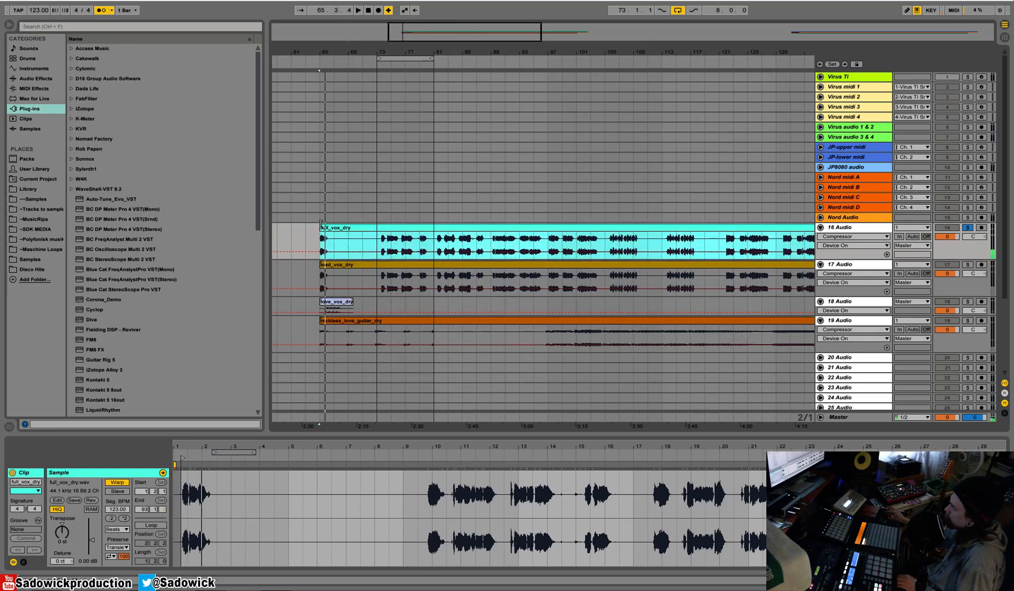
# Trim the starts of full_vox_dry and lead_vox_dry to bar 73, removing the opening vocal phrase.
pyautogui.moveTo(322, 225); pyautogui.dragTo(380, 232)
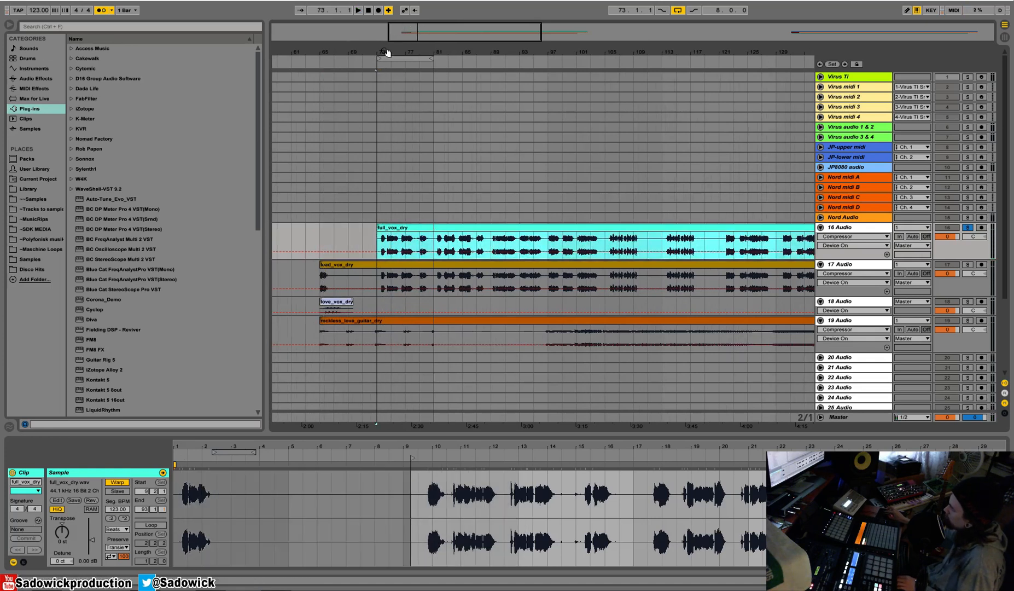
pyautogui.moveTo(387, 52); pyautogui.dragTo(388, 49)
pyautogui.click(352, 264)
pyautogui.moveTo(353, 264); pyautogui.dragTo(382, 266)
pyautogui.click(383, 207)
pyautogui.press('+')
pyautogui.press('+')
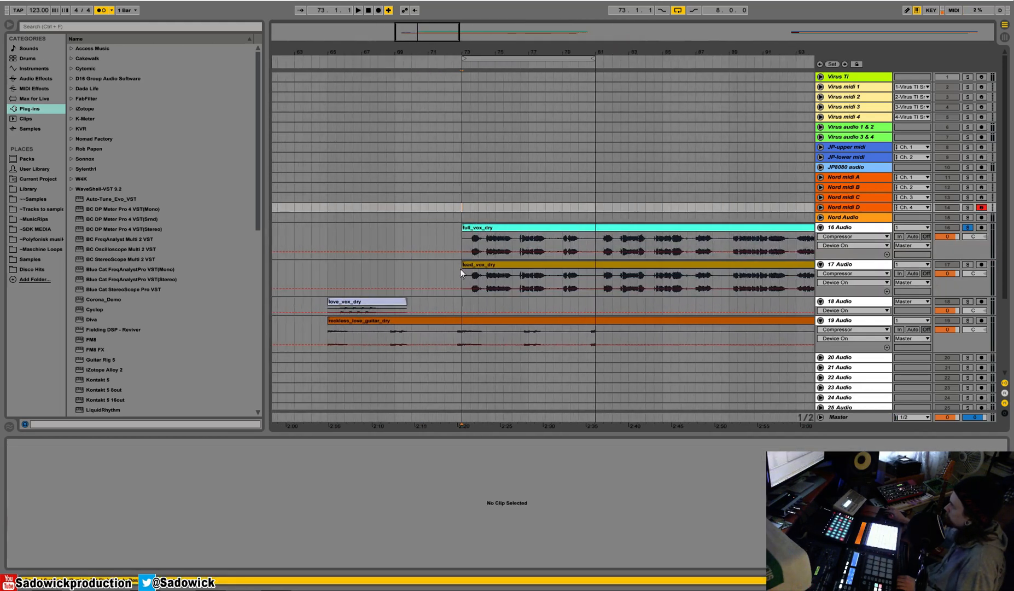
# Trim the start of full_vox_dry to the onset of its first word at 73.3.3 and audition it.
pyautogui.click(492, 241)
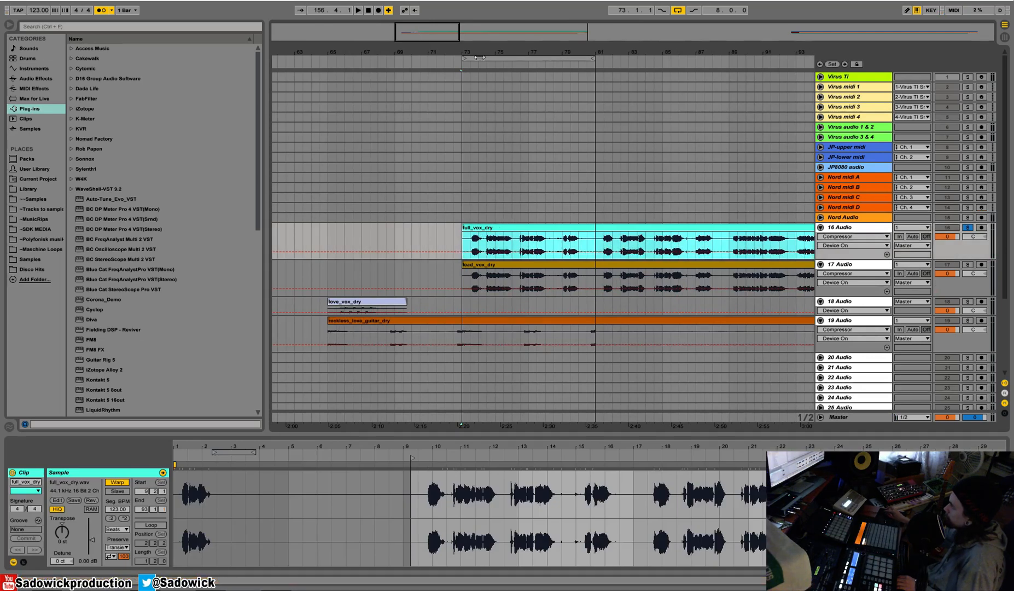
pyautogui.moveTo(479, 53); pyautogui.dragTo(479, 82)
pyautogui.moveTo(385, 229); pyautogui.dragTo(451, 229)
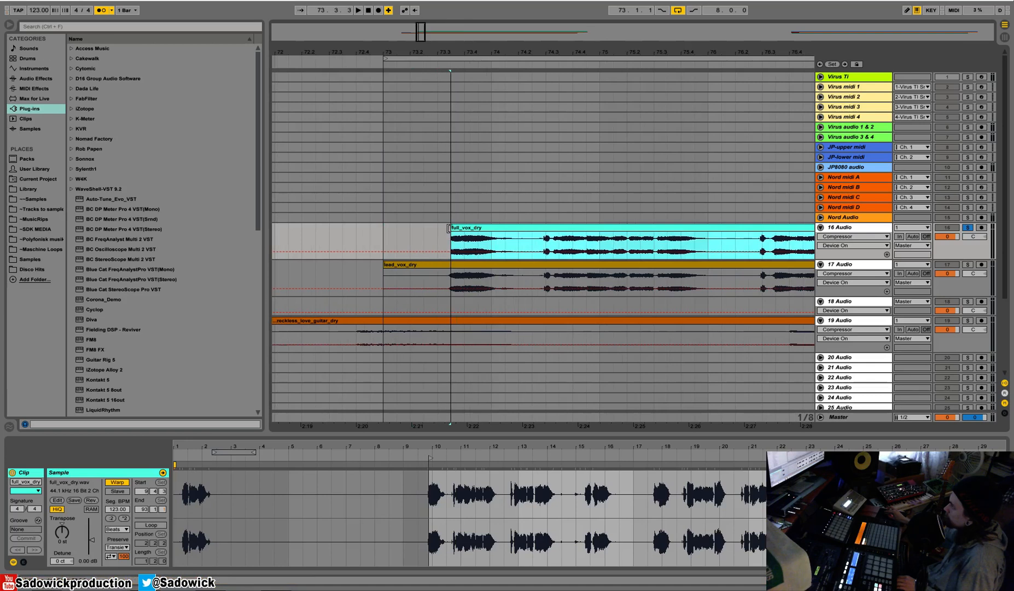
pyautogui.press('space')
pyautogui.press('space')
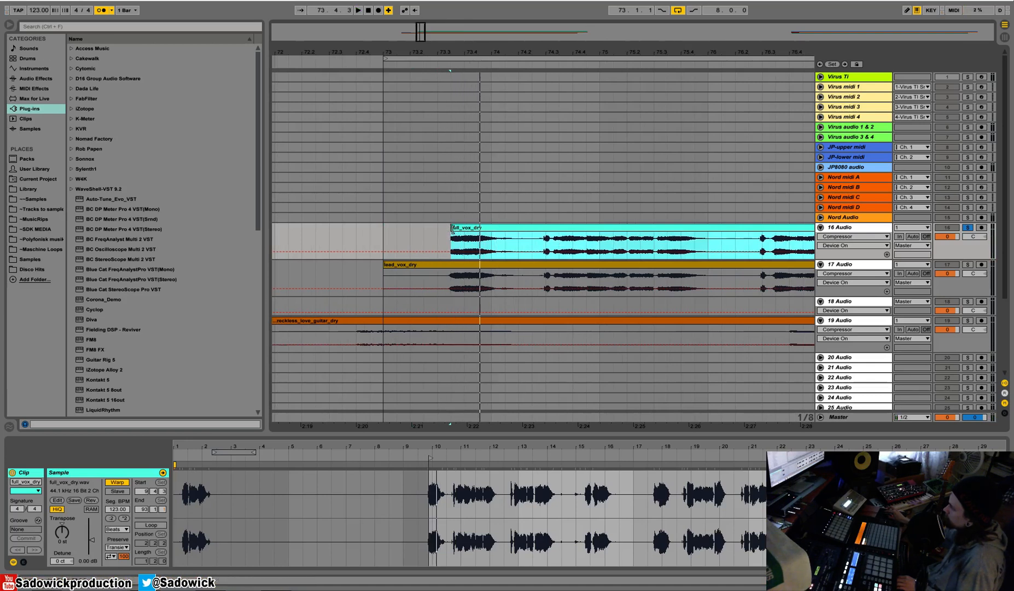
pyautogui.click(465, 240)
pyautogui.press('space')
# Extend full_vox_dry's sample start back to 9.4.1, move the clip to 72.4 so the first word falls near bar 73, and audition it.
pyautogui.press('space')
pyautogui.moveTo(451, 227); pyautogui.dragTo(356, 228)
pyautogui.press('space')
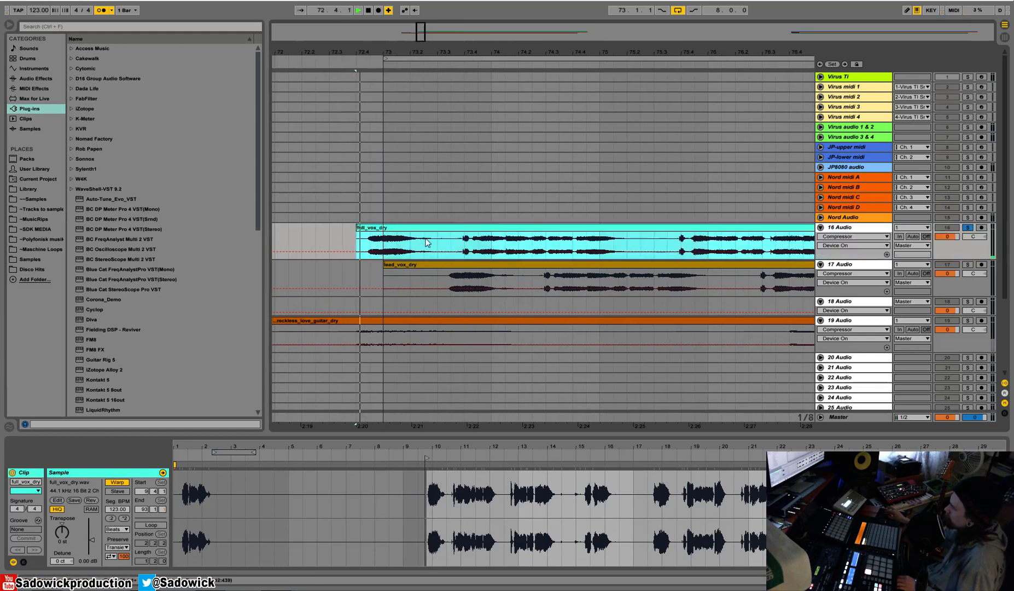
pyautogui.press('space')
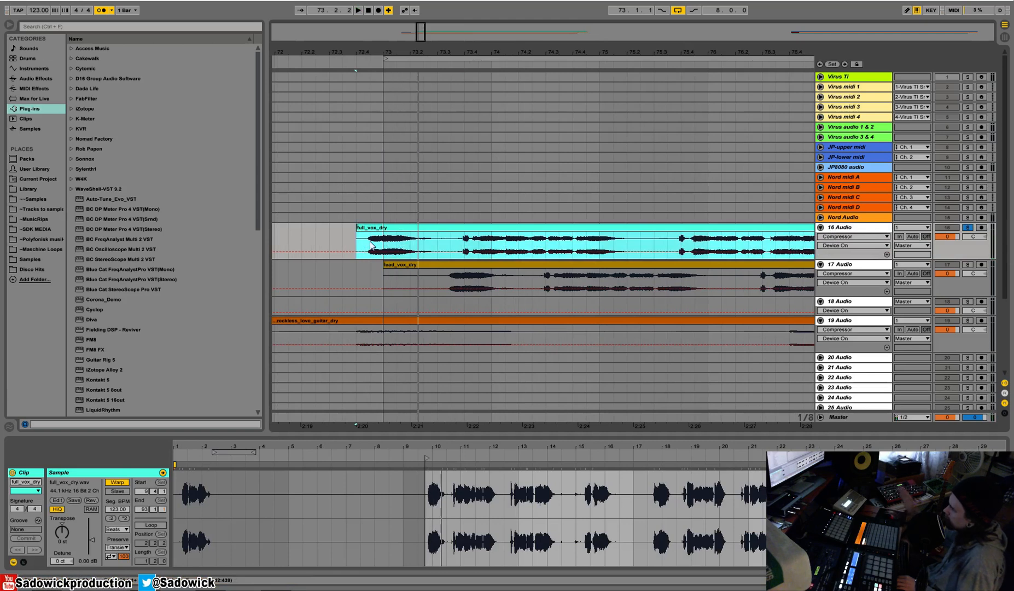
pyautogui.click(369, 243)
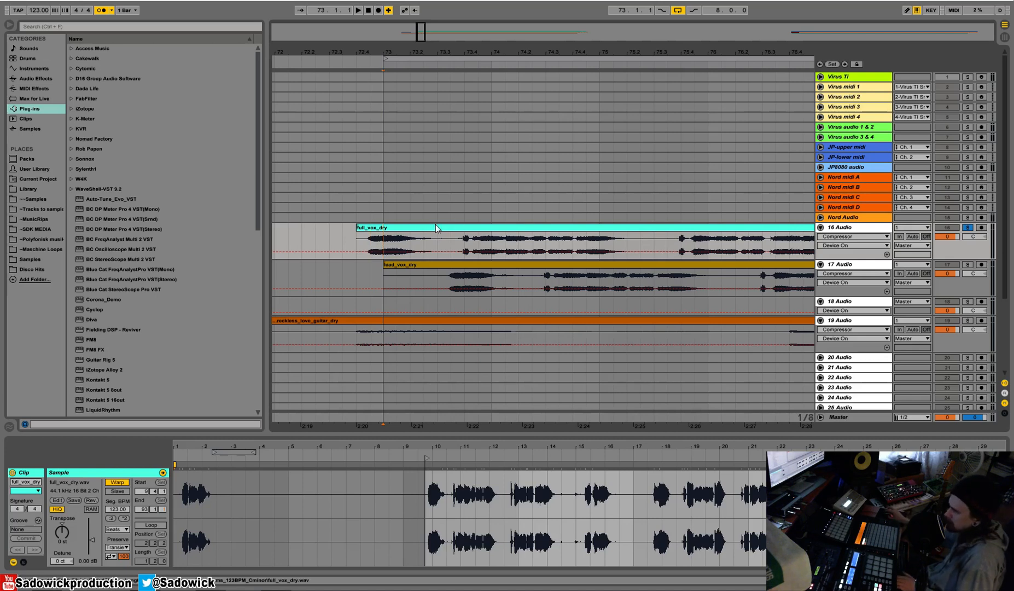
pyautogui.moveTo(395, 52); pyautogui.dragTo(395, 88)
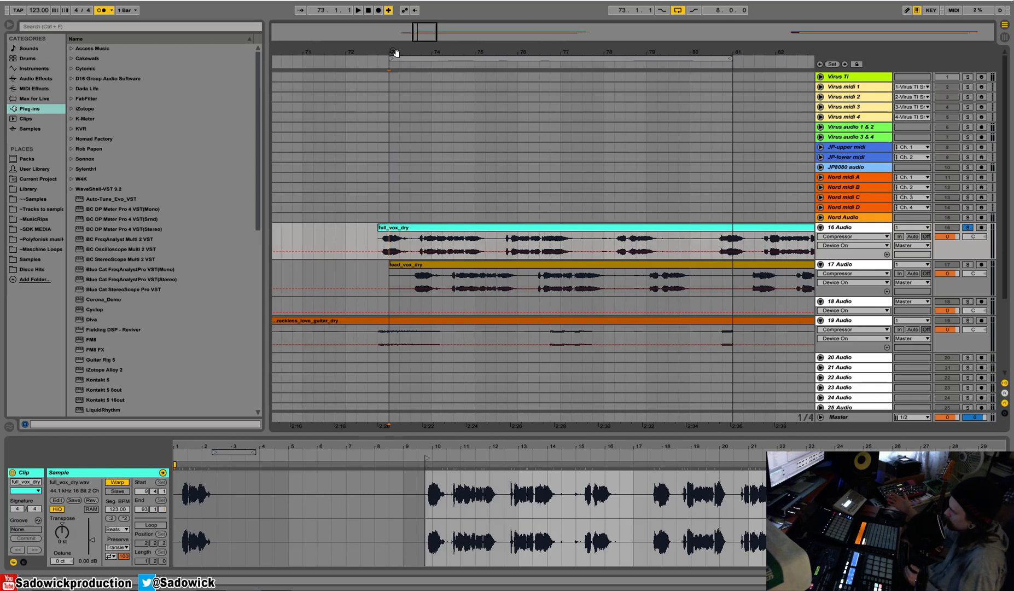
# Audition full_vox_dry, and align lead_vox_dry with it so the lead vocal clip also starts at 72.4.
pyautogui.press('space')
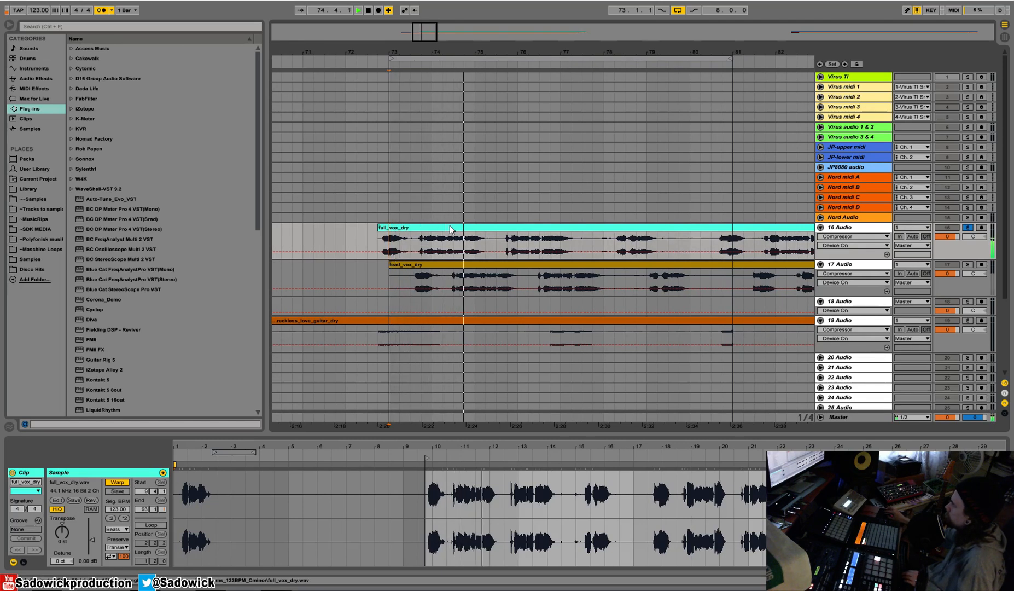
pyautogui.press('space')
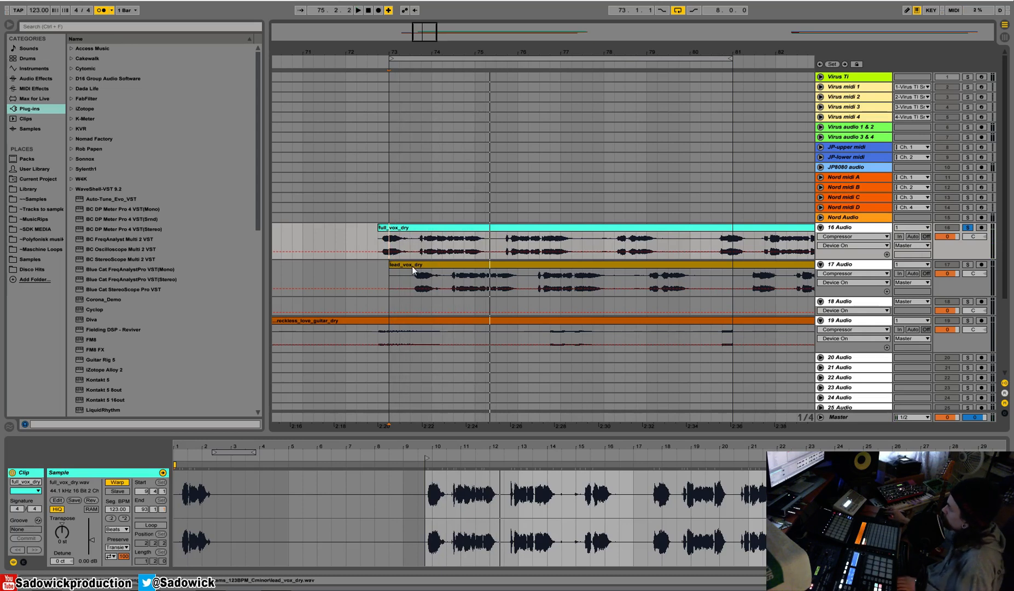
pyautogui.moveTo(404, 50); pyautogui.dragTo(402, 374)
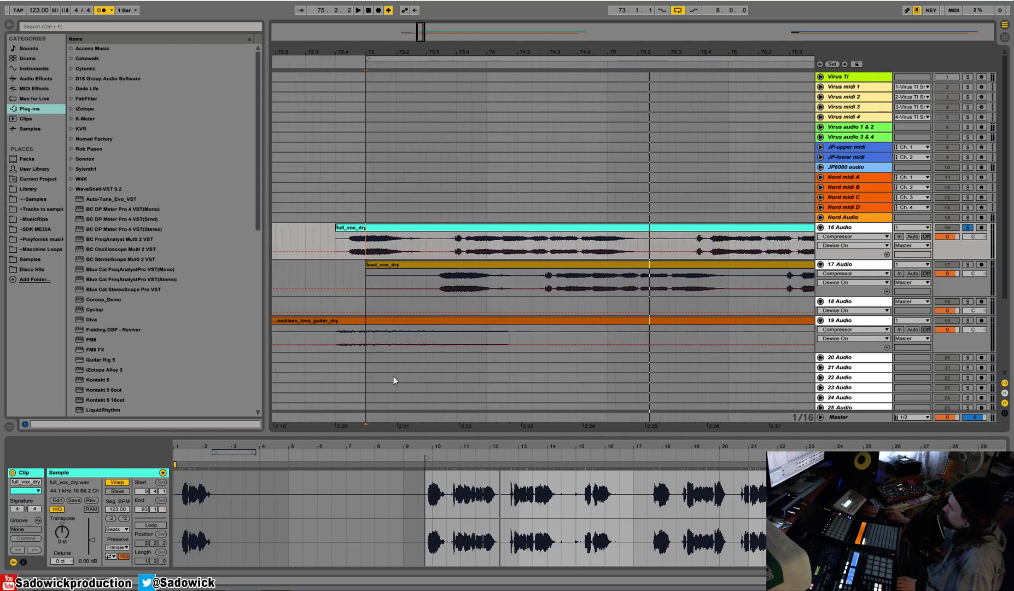
pyautogui.moveTo(368, 263); pyautogui.dragTo(333, 265)
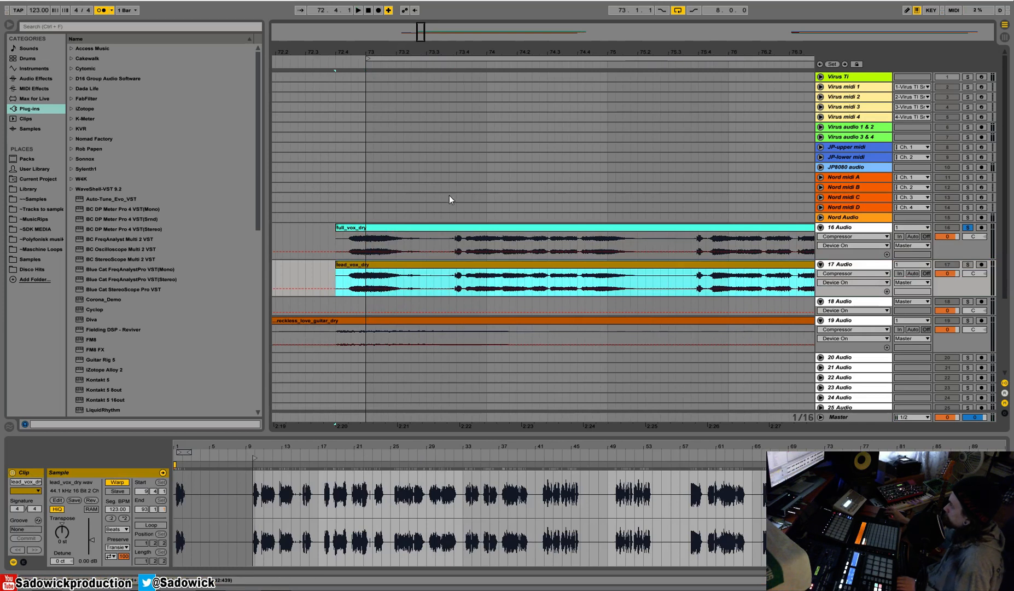
pyautogui.moveTo(461, 51)
pyautogui.mouseDown()
pyautogui.moveTo(461, 76)
pyautogui.moveTo(432, 50)
pyautogui.mouseUp()
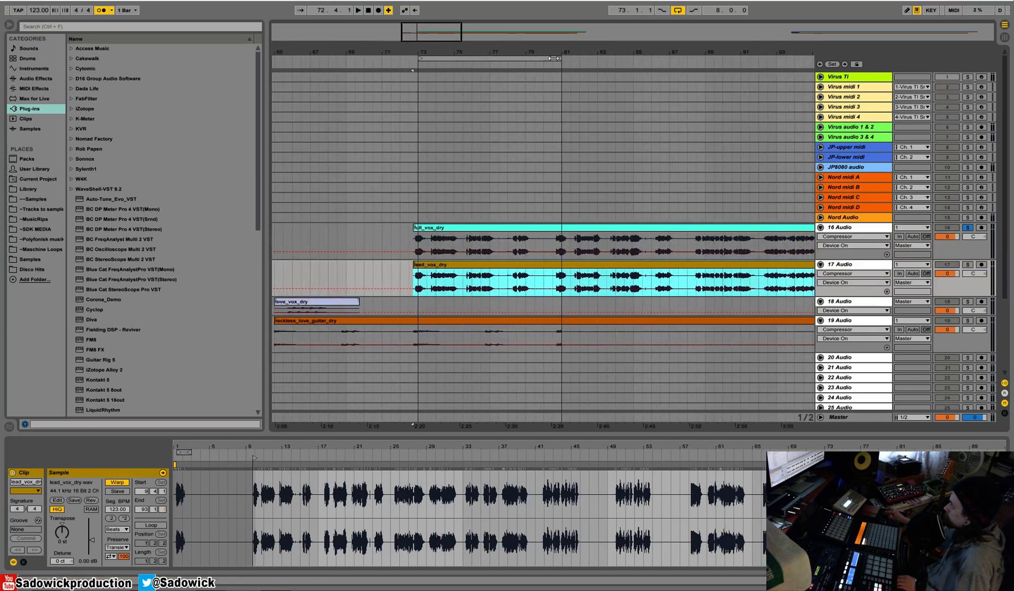
# Shorten the arrangement loop to two bars starting at bar 73 and audition the vocals.
pyautogui.moveTo(559, 58); pyautogui.dragTo(433, 76)
pyautogui.press('space')
pyautogui.press('space')
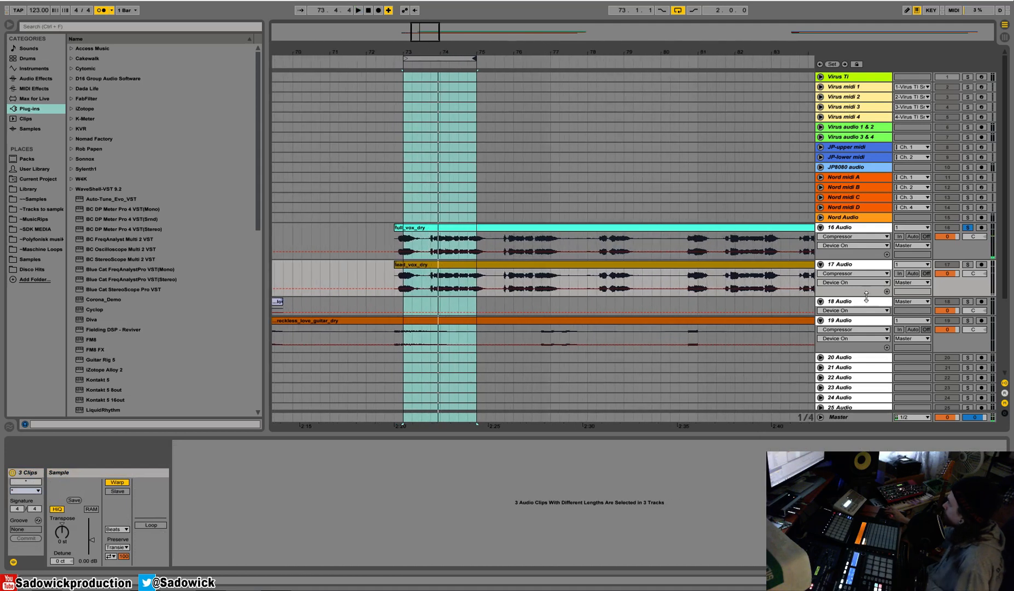
# Move the empty audio track below the guitar above the full_vox_dry track and insert four more audio tracks beneath it.
pyautogui.click(844, 359)
pyautogui.moveTo(860, 359); pyautogui.dragTo(862, 230)
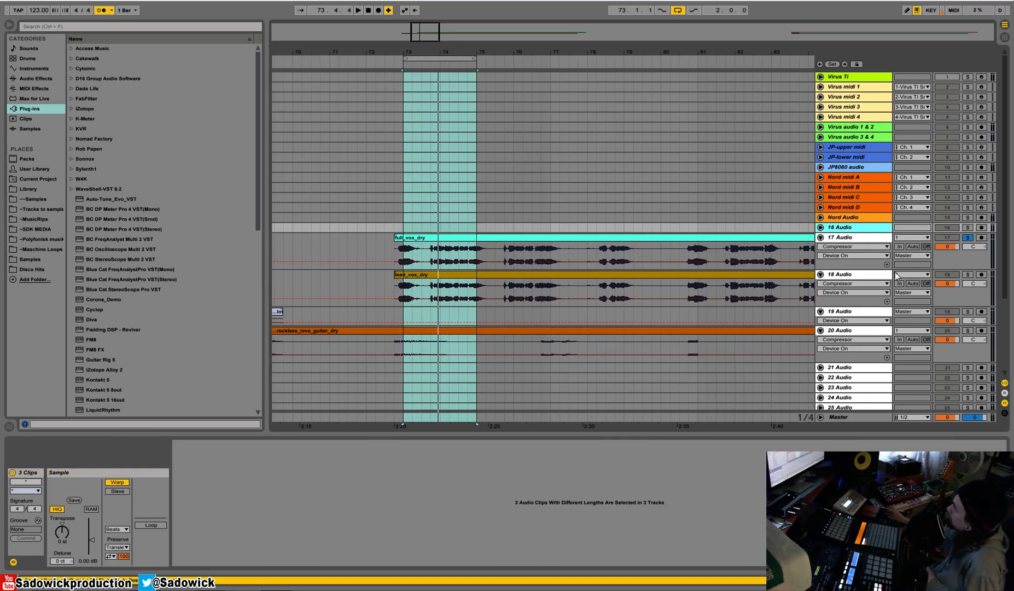
pyautogui.hotkey('ctrl', 't')
pyautogui.hotkey('ctrl', 't')
pyautogui.hotkey('ctrl', 't')
pyautogui.hotkey('ctrl', 't')
pyautogui.click(862, 230)
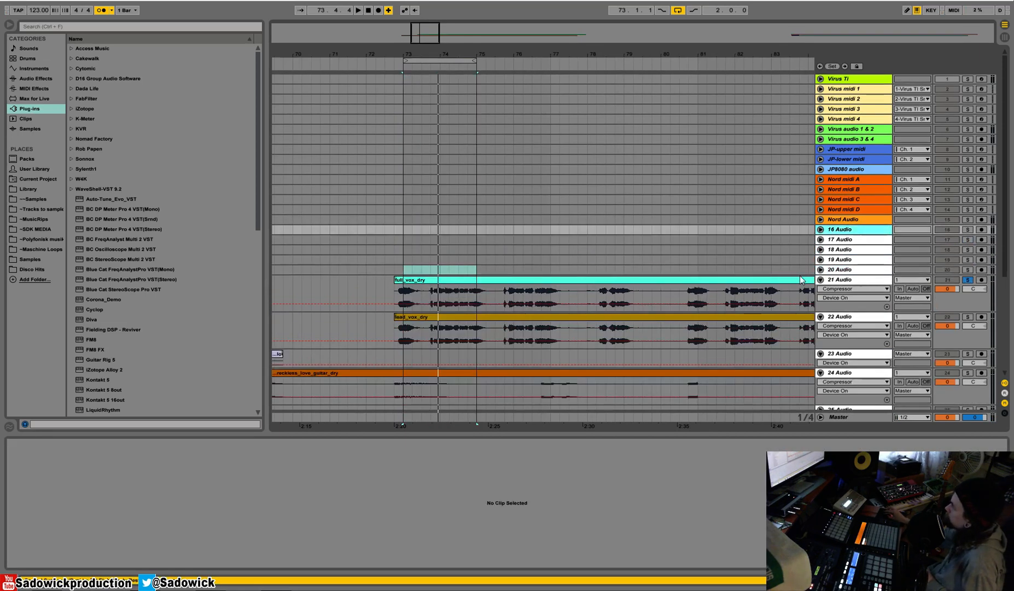
# Open the VEH3 Houseloops 128BPM folder of AA Vengeance.Essential.House.Vol.3 in the Library.
pyautogui.click(34, 199)
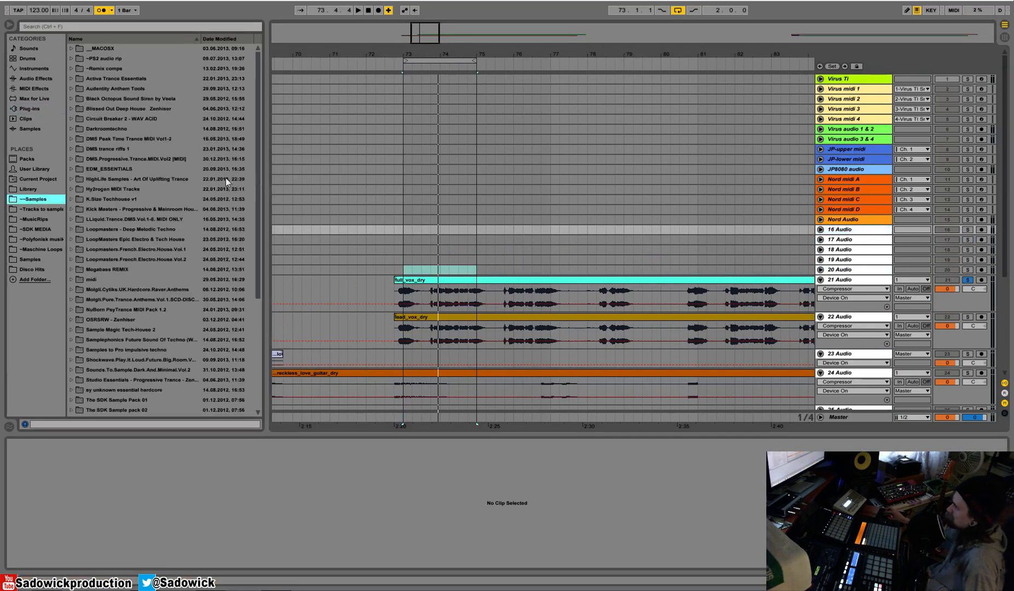
pyautogui.click(36, 190)
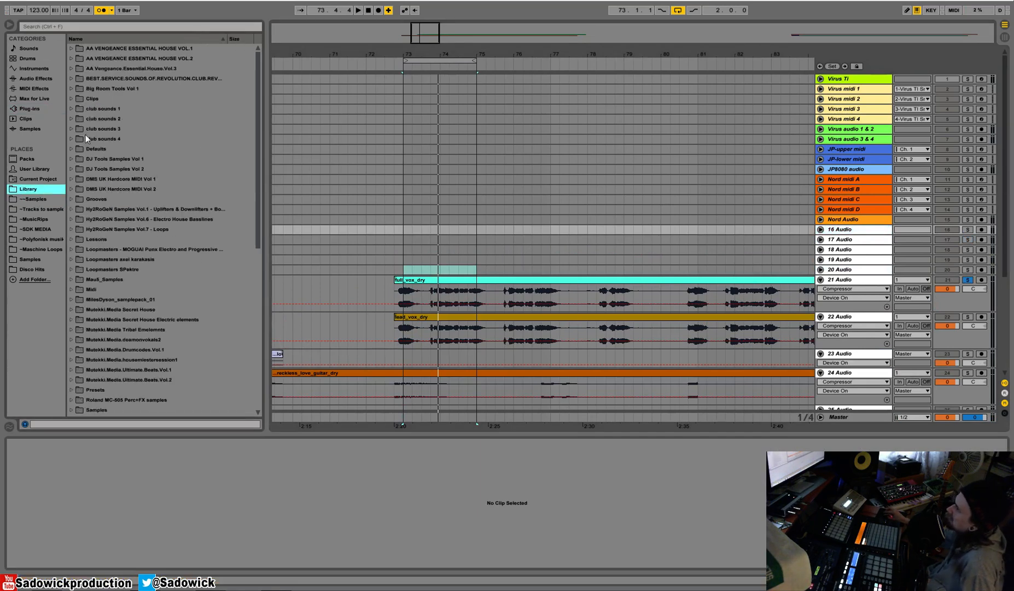
pyautogui.click(72, 69)
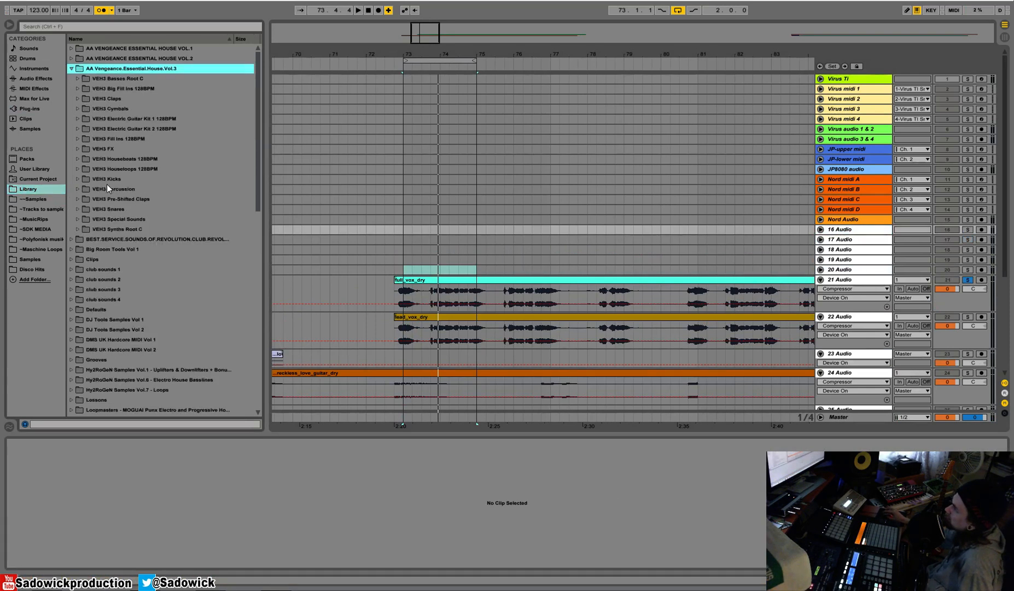
pyautogui.click(78, 170)
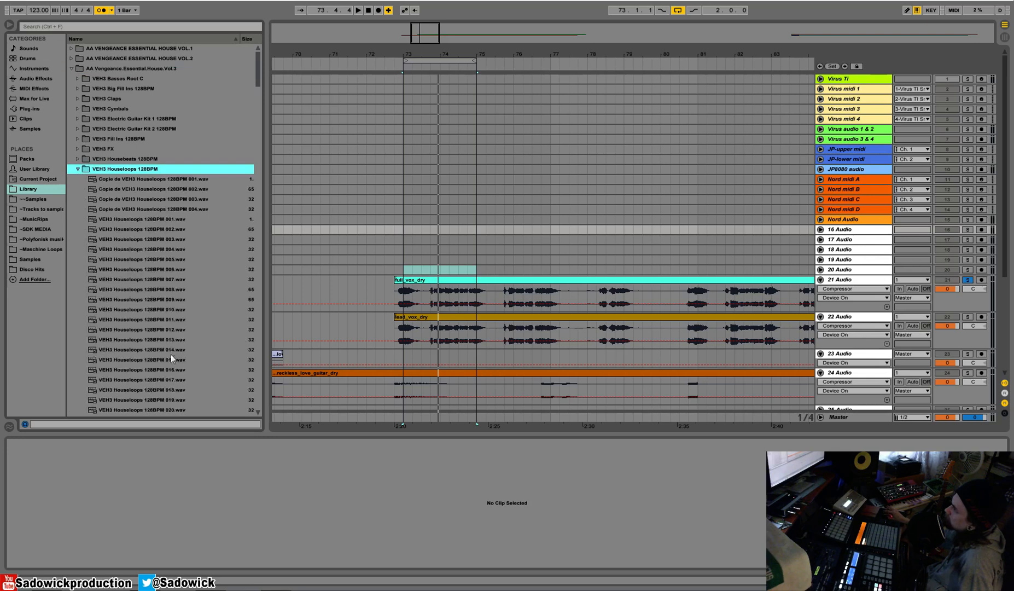
# Preview various loops from the VEH3 Houseloops 128BPM folder, including 021, 041 to 044 and 055.
pyautogui.click(169, 348)
pyautogui.scroll(-3, 169, 349)
pyautogui.click(153, 330)
pyautogui.scroll(-3, 153, 329)
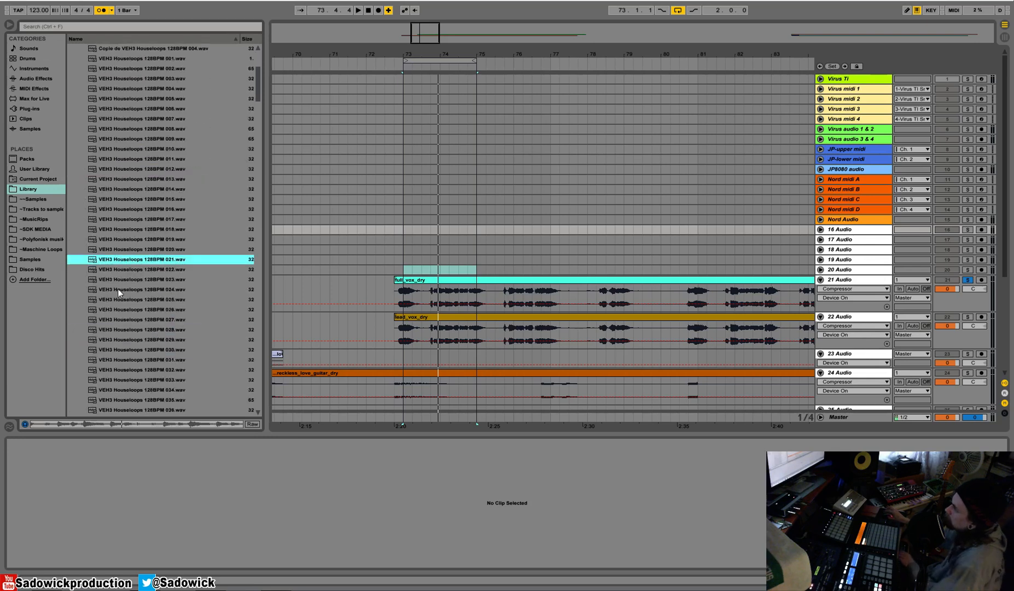
pyautogui.click(127, 267)
pyautogui.scroll(-5, 128, 267)
pyautogui.scroll(-5, 127, 269)
pyautogui.click(127, 269)
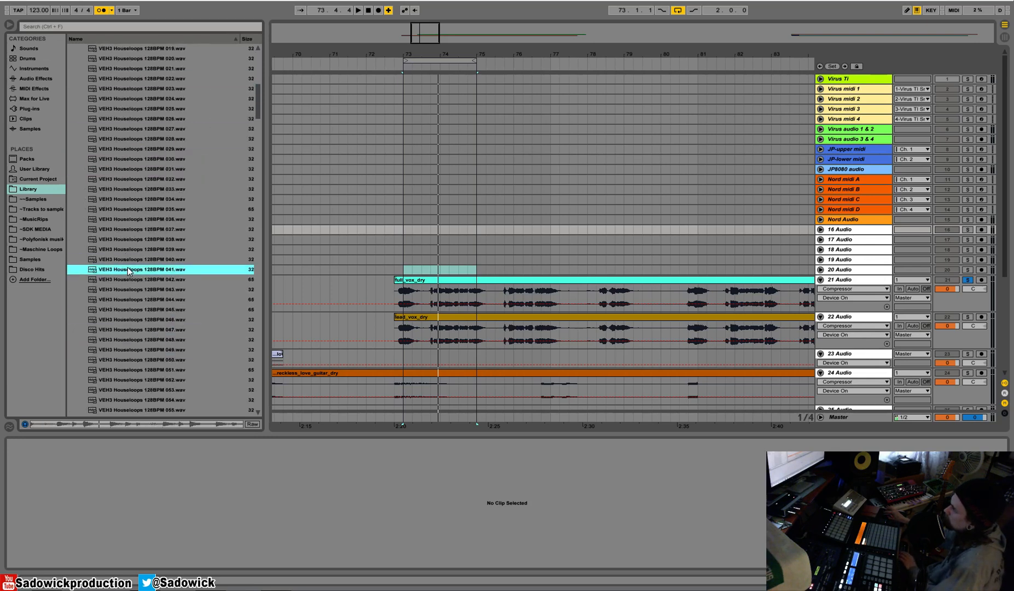
pyautogui.press('Down')
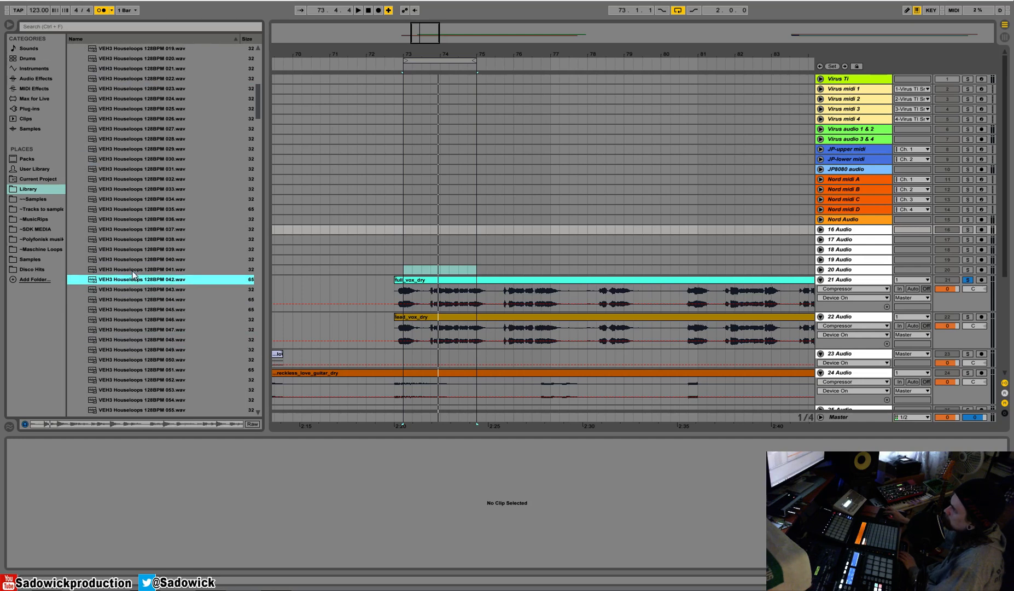
pyautogui.press('Down')
pyautogui.press('Down')
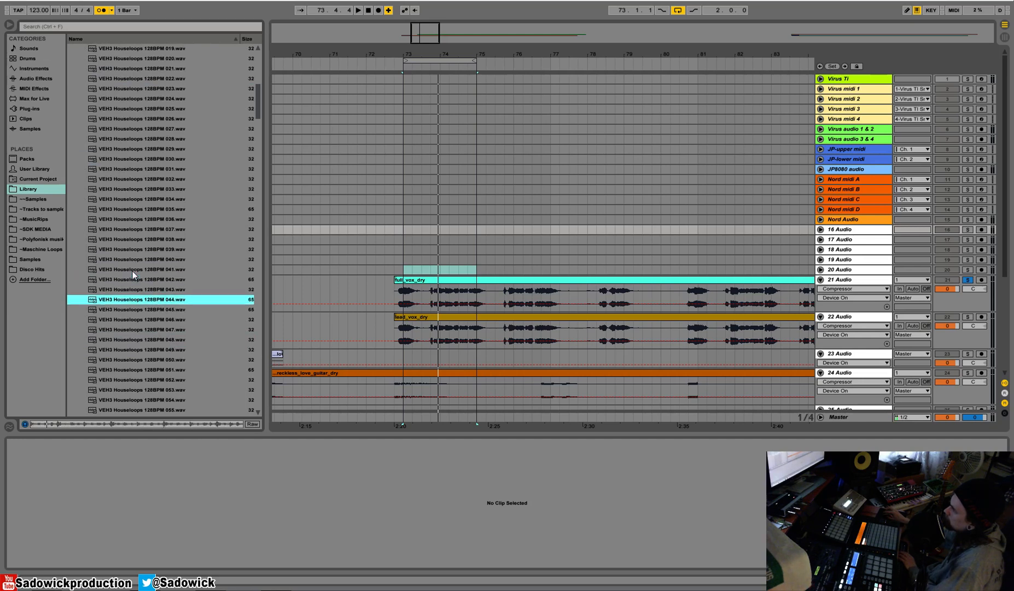
pyautogui.scroll(-5, 133, 272)
pyautogui.click(132, 271)
pyautogui.press('Down')
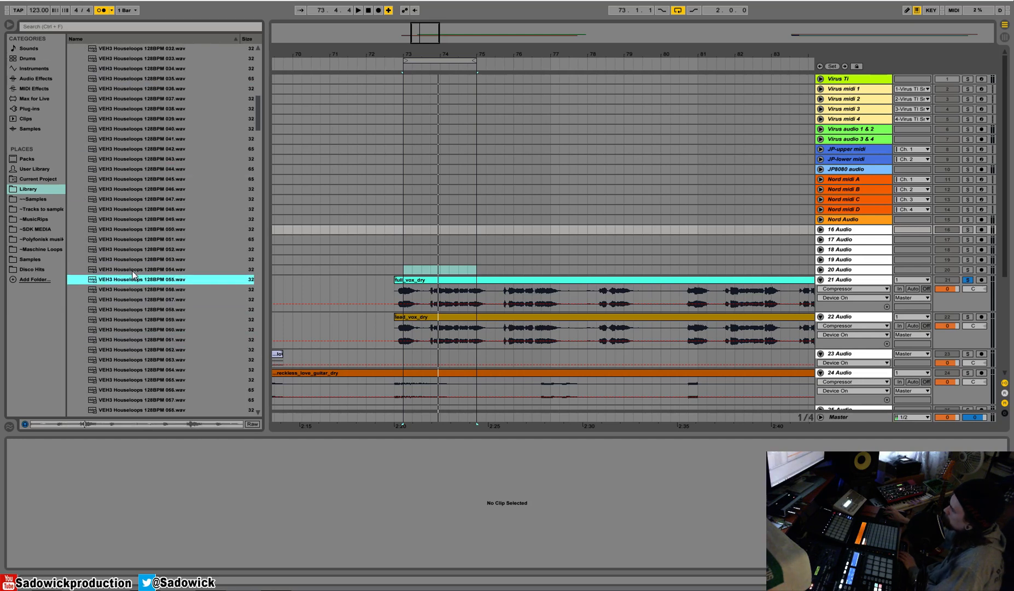
pyautogui.press('Down')
pyautogui.scroll(-4, 136, 290)
pyautogui.click(136, 280)
pyautogui.press('Down')
pyautogui.scroll(-3, 131, 276)
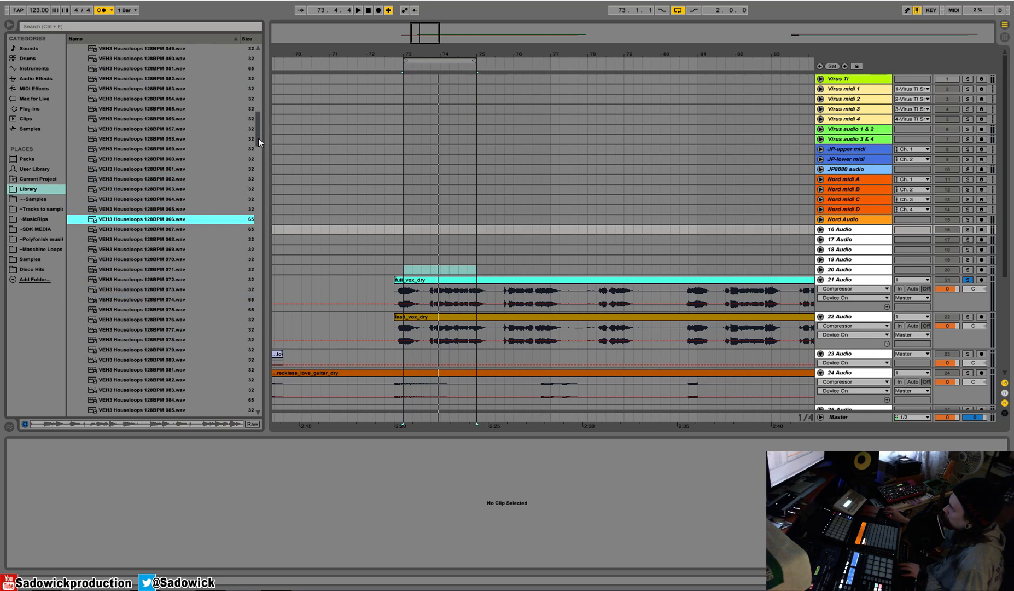
# Collapse the Essential House Vol.3 folder and open the VES2 Bassdrums folder of Vengeance Electroshock 2.
pyautogui.moveTo(258, 133); pyautogui.dragTo(254, 59)
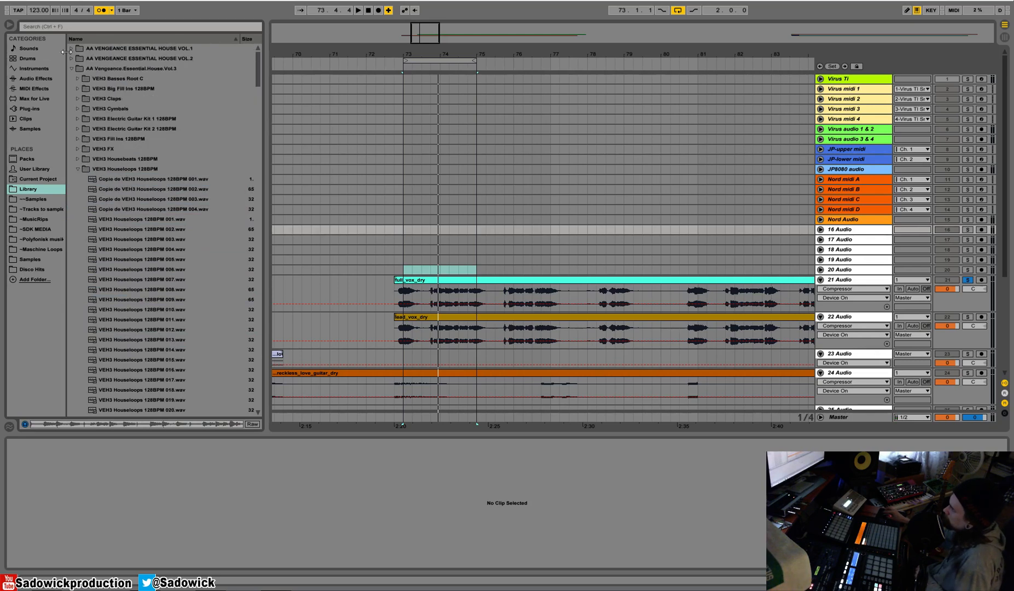
pyautogui.click(71, 68)
pyautogui.moveTo(257, 83); pyautogui.dragTo(256, 268)
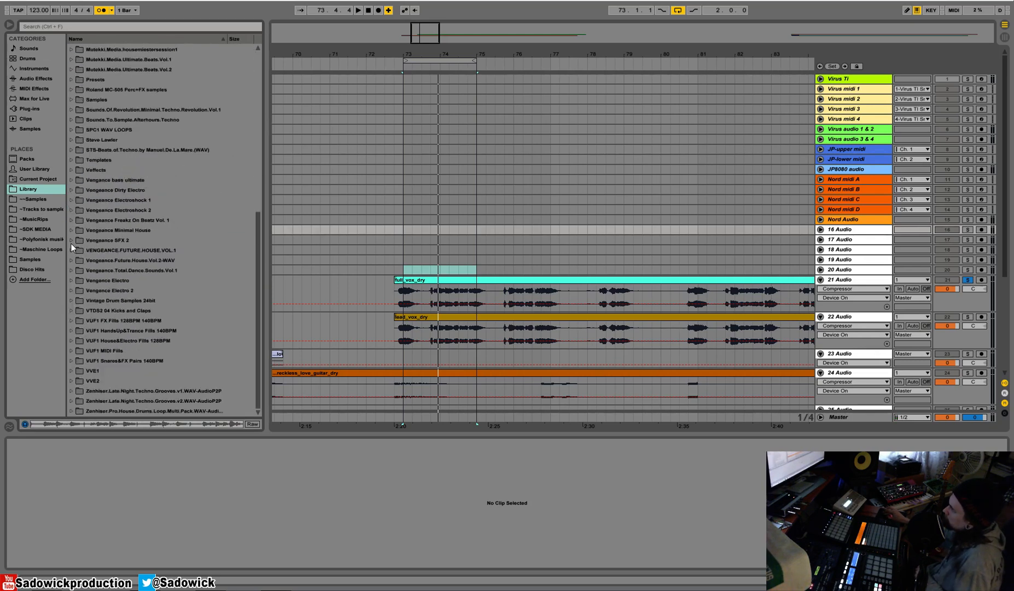
pyautogui.click(74, 208)
pyautogui.click(77, 231)
# Preview the VES2 bass drum samples and place VES2 Bassdrum 008 at bar 73 on the 16 Audio track.
pyautogui.click(115, 257)
pyautogui.scroll(-4, 115, 257)
pyautogui.press('Down')
pyautogui.press('Down')
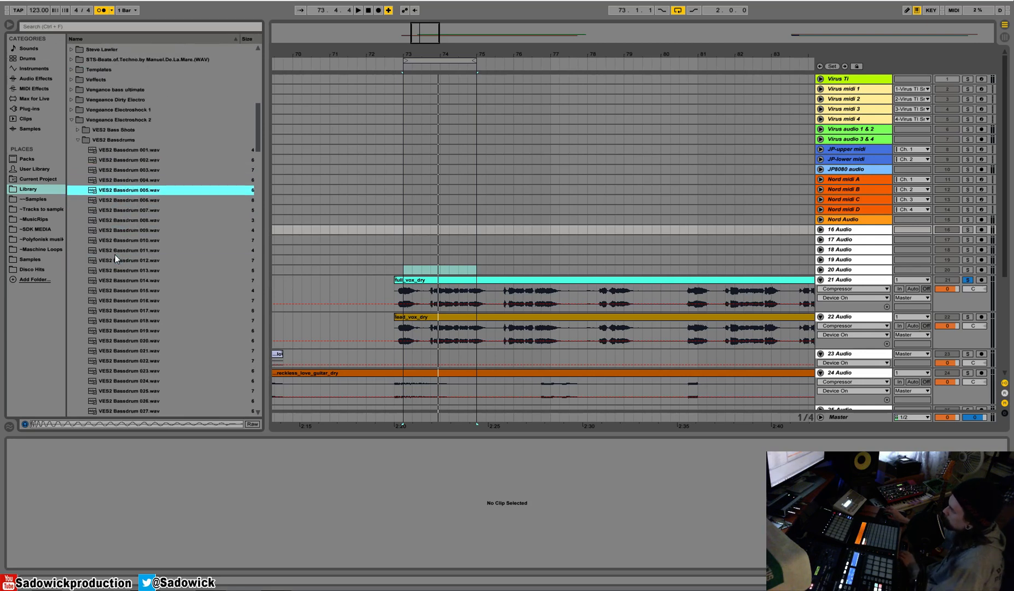
pyautogui.press('Down')
pyautogui.press('Down')
pyautogui.press('Down')
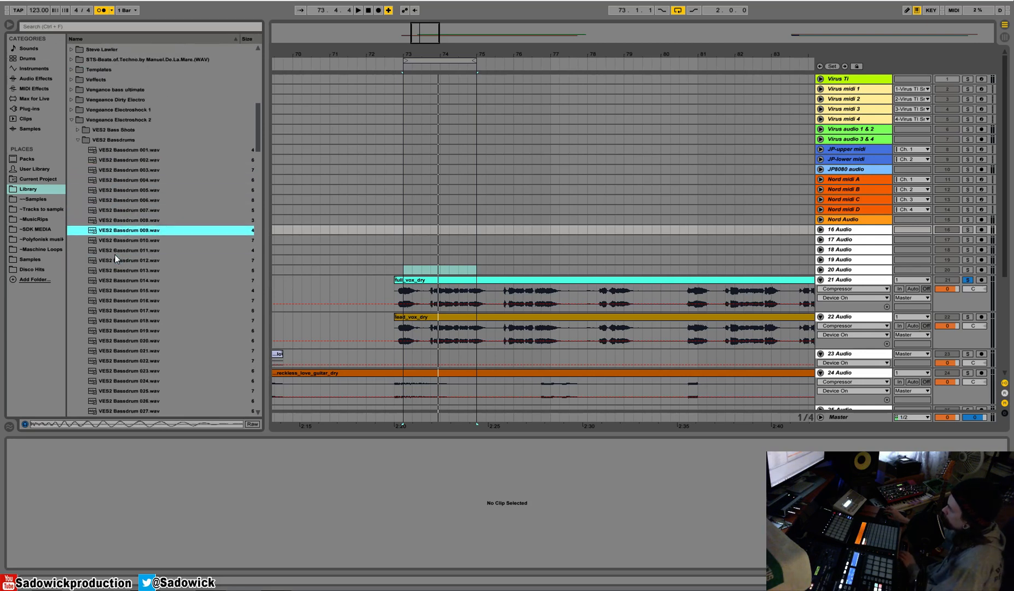
pyautogui.click(396, 230)
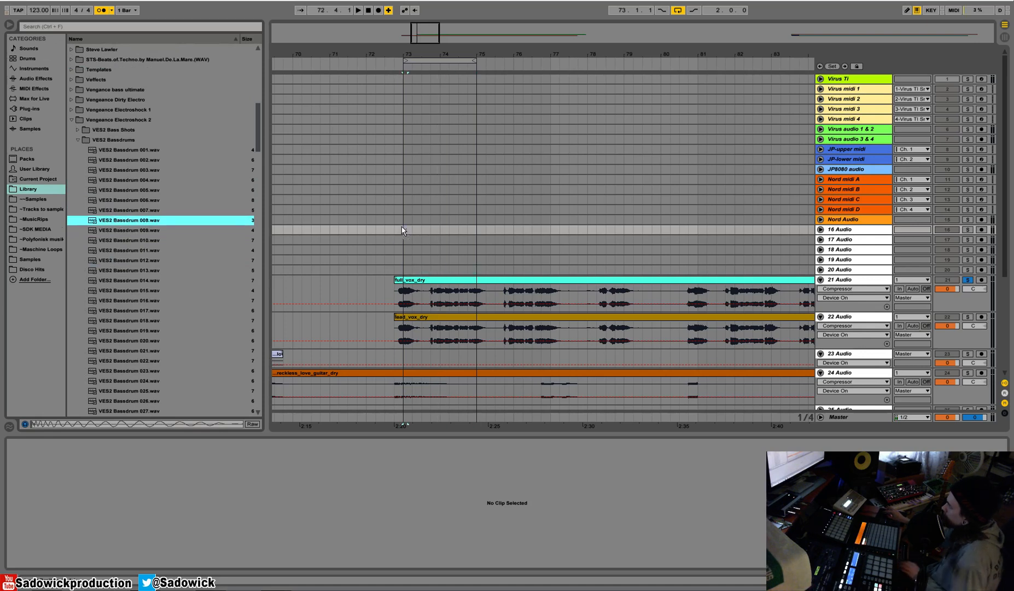
pyautogui.moveTo(397, 231); pyautogui.dragTo(405, 229)
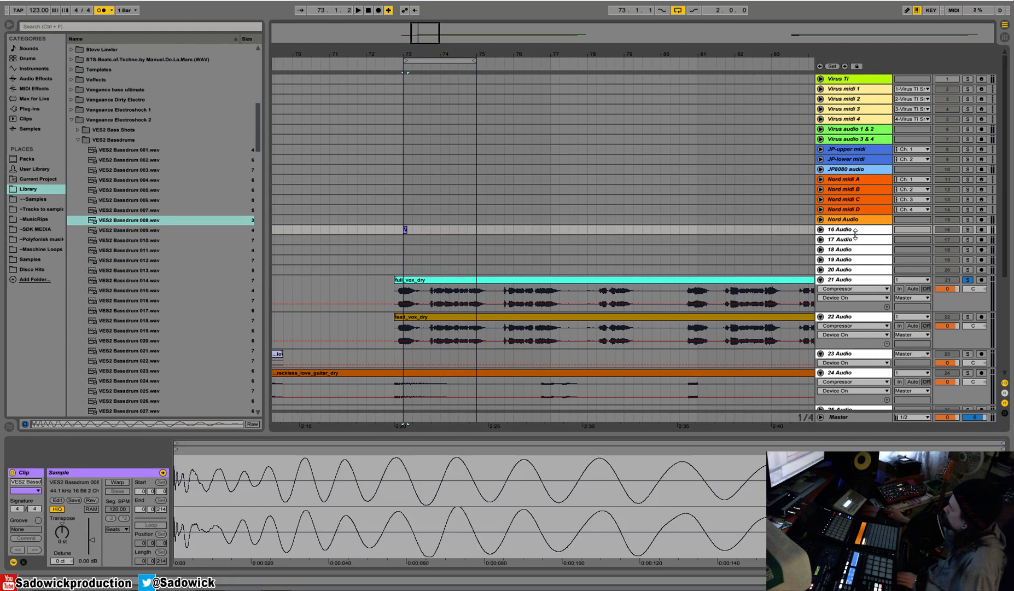
# Enlarge the kick track, unsolo the full_vox_dry track, and mute the lead vocal, love_vox and guitar tracks.
pyautogui.moveTo(854, 232); pyautogui.dragTo(854, 297)
pyautogui.click(966, 342)
pyautogui.scroll(-5, 962, 345)
pyautogui.click(953, 246)
pyautogui.click(951, 226)
pyautogui.click(951, 190)
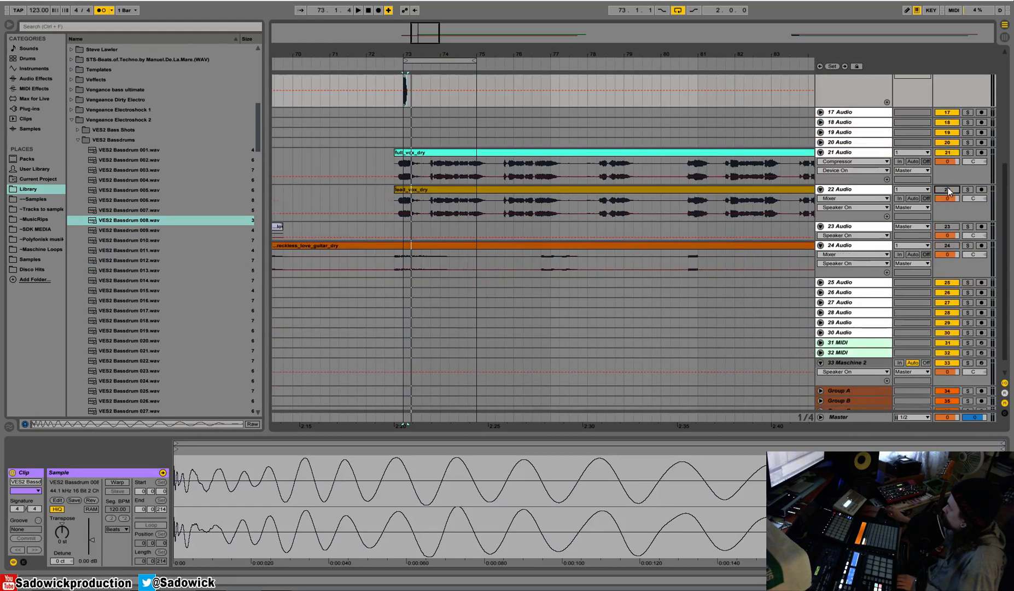
# Play from the kick at bar 73 and lower the full_vox_dry track's volume to -6.2.
pyautogui.scroll(5, 824, 184)
pyautogui.click(403, 124)
pyautogui.moveTo(950, 223); pyautogui.dragTo(951, 240)
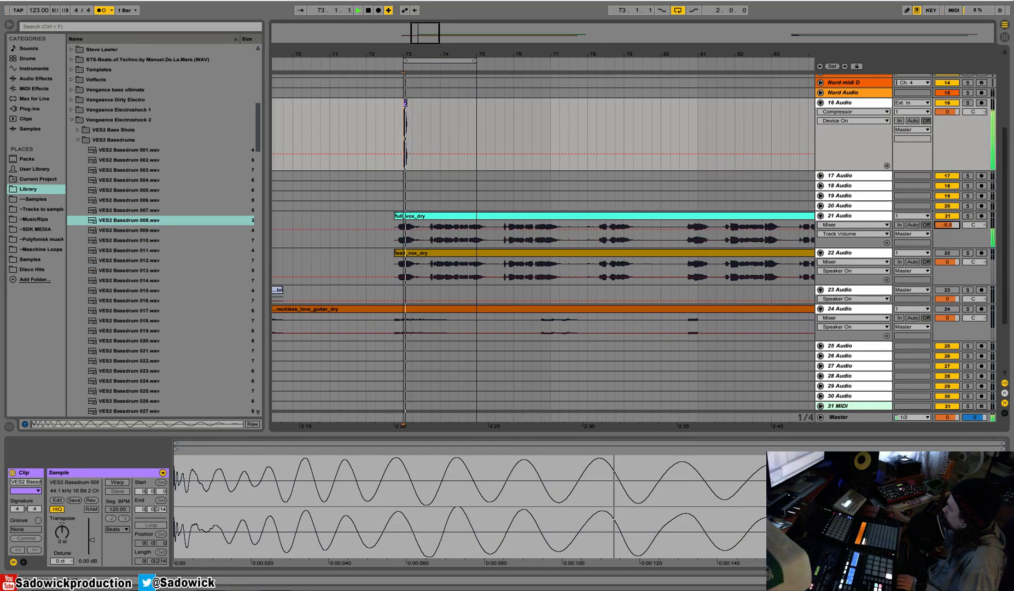
# Select the beat from 73 to 73.2 on the kick track and consolidate it into a one-beat clip.
pyautogui.press('+')
pyautogui.moveTo(405, 54); pyautogui.dragTo(365, 128)
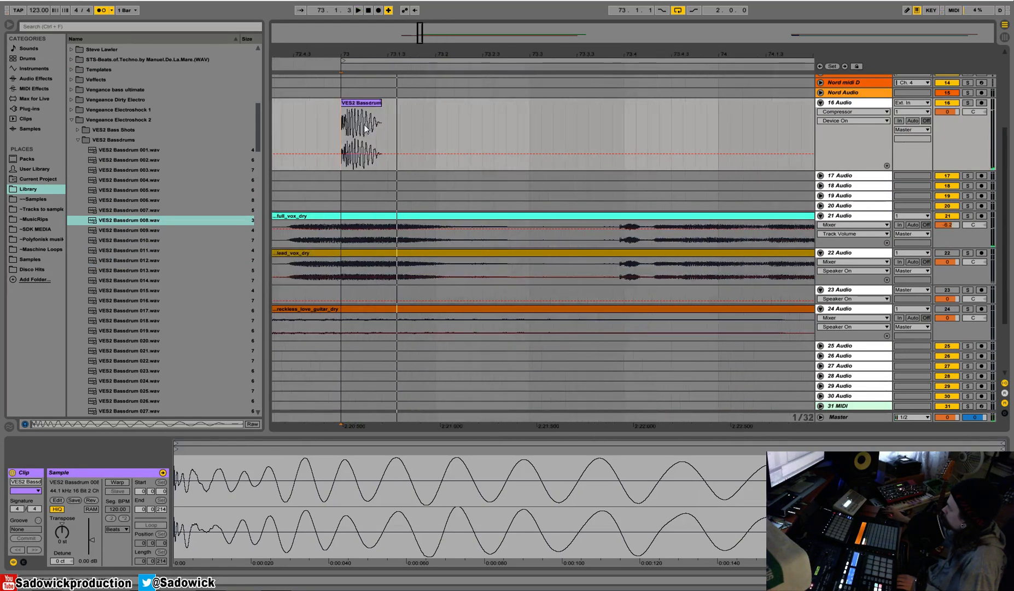
pyautogui.rightClick(360, 124)
pyautogui.click(393, 154)
pyautogui.moveTo(437, 129); pyautogui.dragTo(341, 130)
pyautogui.rightClick(355, 104)
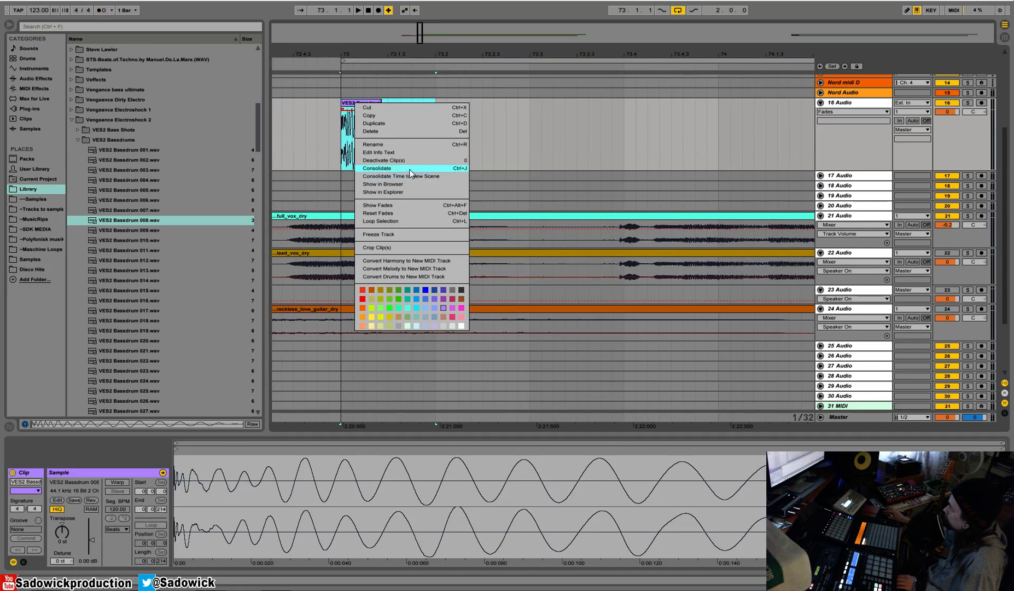
pyautogui.click(416, 169)
pyautogui.click(594, 324)
# Pull the consolidated kick's fade-in back to the clip's start, audition it and turn on clip looping.
pyautogui.moveTo(343, 110); pyautogui.dragTo(329, 113)
pyautogui.click(358, 103)
pyautogui.press('space')
# Extend the looped kick clip to bar 75 and audition it against the vocal.
pyautogui.press('space')
pyautogui.click(150, 525)
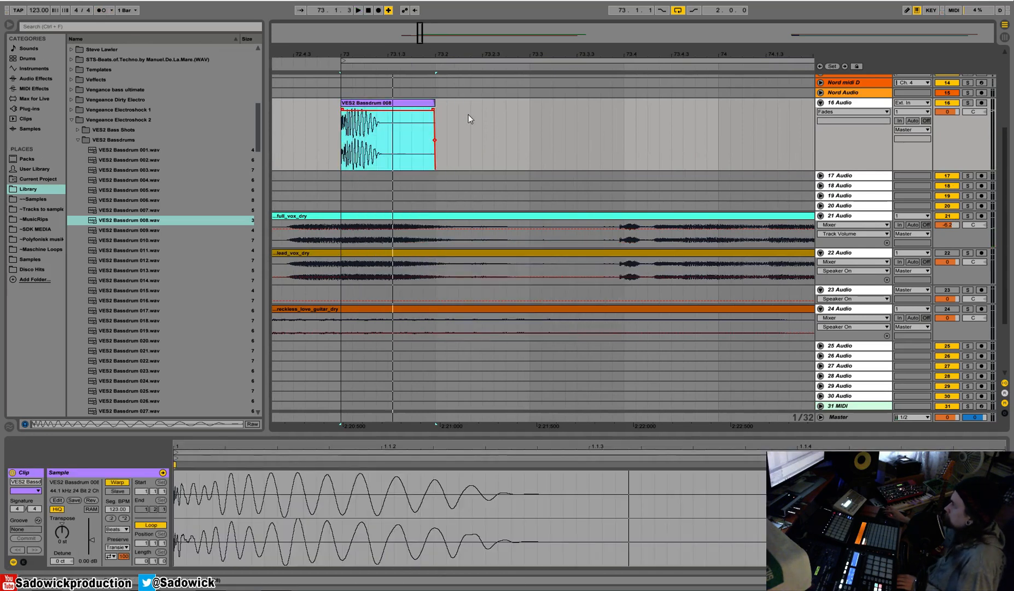
pyautogui.moveTo(430, 104); pyautogui.dragTo(847, 104)
pyautogui.press('space')
pyautogui.moveTo(618, 53); pyautogui.dragTo(437, 22)
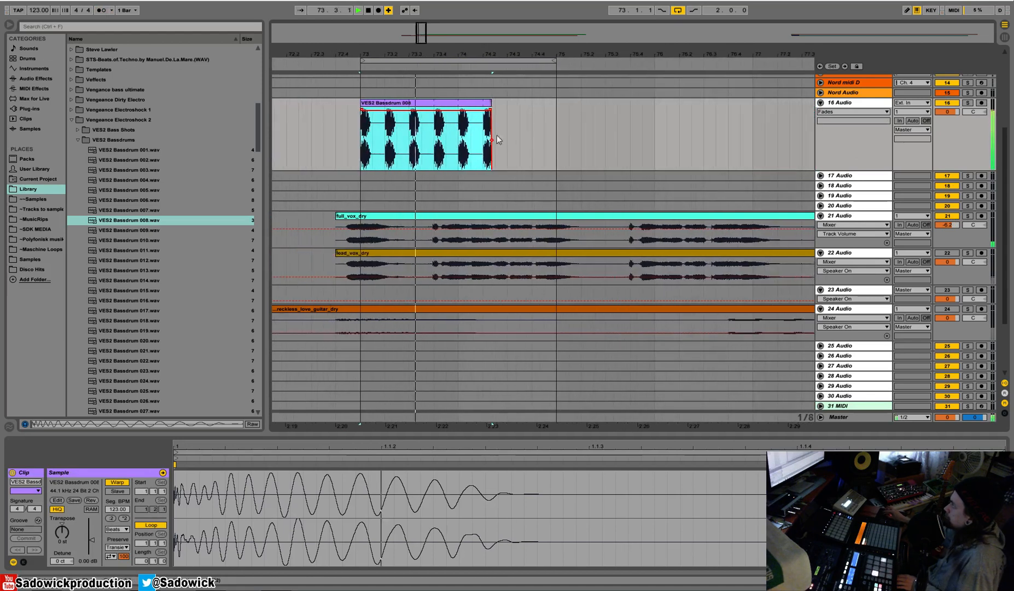
pyautogui.moveTo(490, 107); pyautogui.dragTo(559, 111)
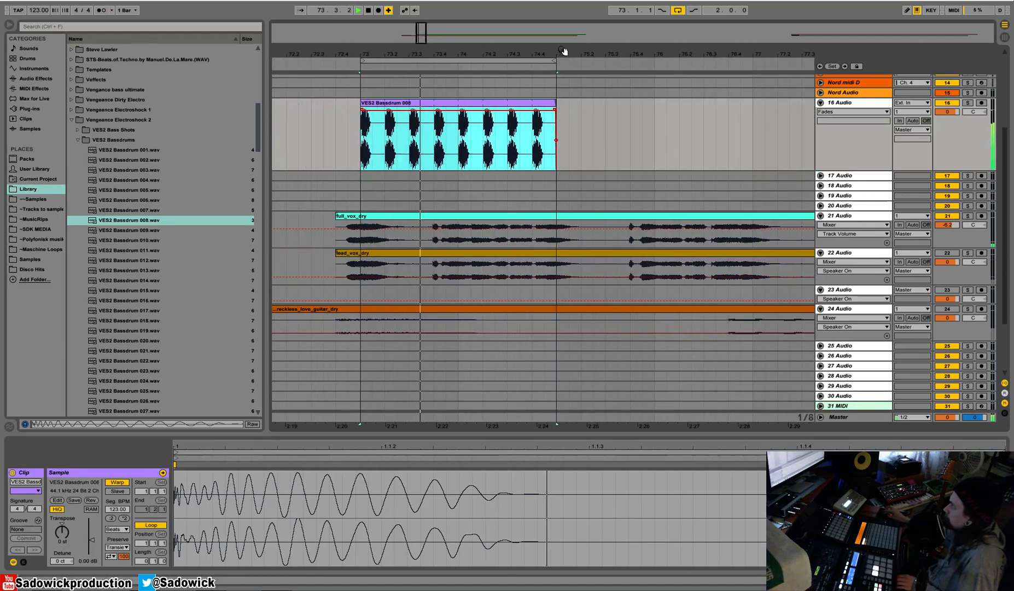
pyautogui.moveTo(565, 53); pyautogui.dragTo(460, 57)
pyautogui.press('space')
# Extend the looped kick clip so it spans bars 65 to 81.
pyautogui.moveTo(444, 109); pyautogui.dragTo(495, 109)
pyautogui.moveTo(520, 60); pyautogui.dragTo(379, 57)
pyautogui.moveTo(364, 104); pyautogui.dragTo(396, 110)
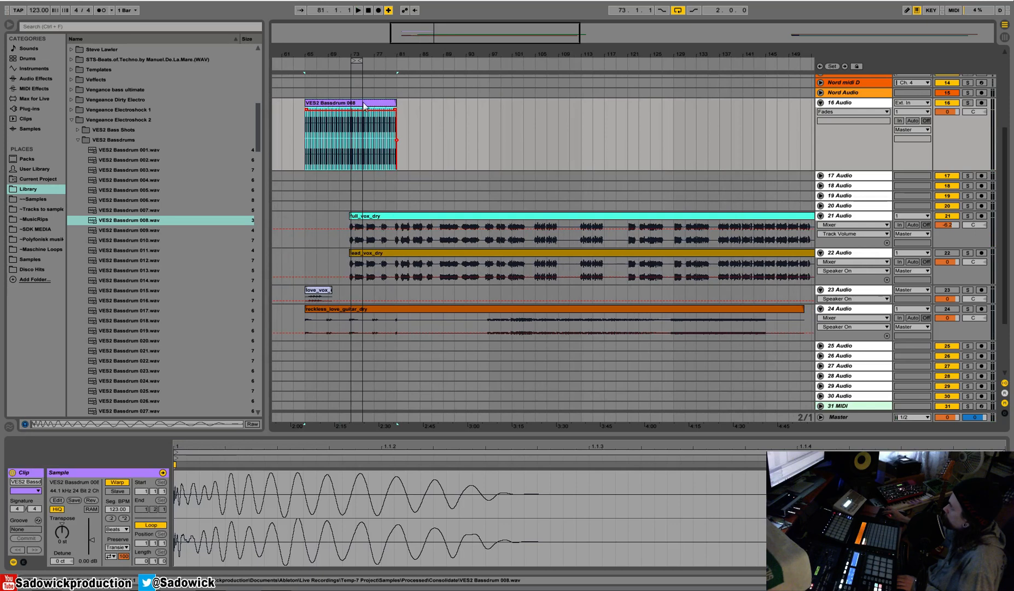
# Move the kick clip to the start of the arrangement at bar 1 and play it from there.
pyautogui.moveTo(383, 53); pyautogui.dragTo(382, 33)
pyautogui.moveTo(384, 104); pyautogui.dragTo(287, 108)
pyautogui.rightClick(312, 106)
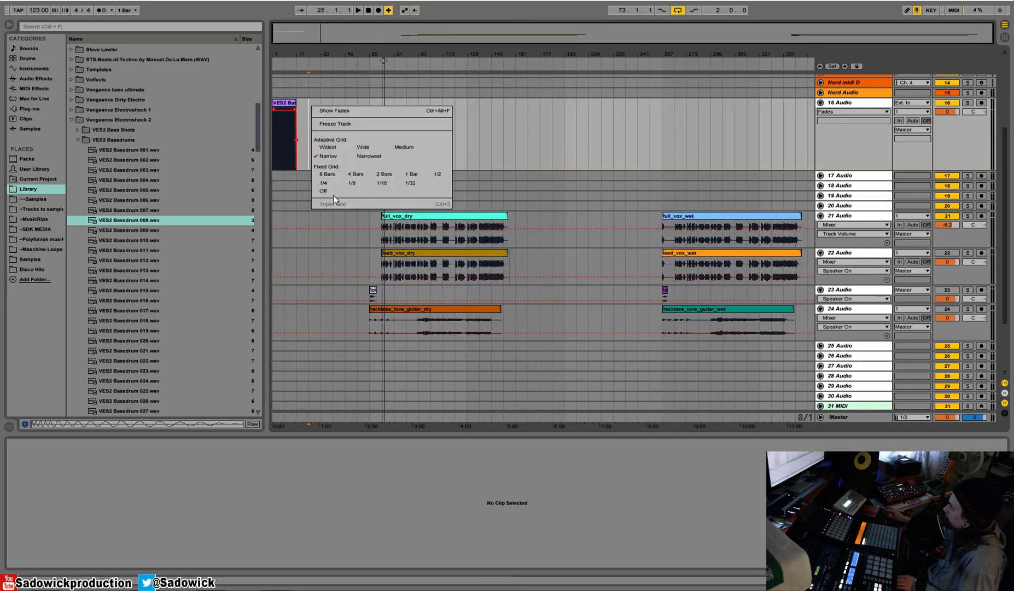
pyautogui.click(324, 181)
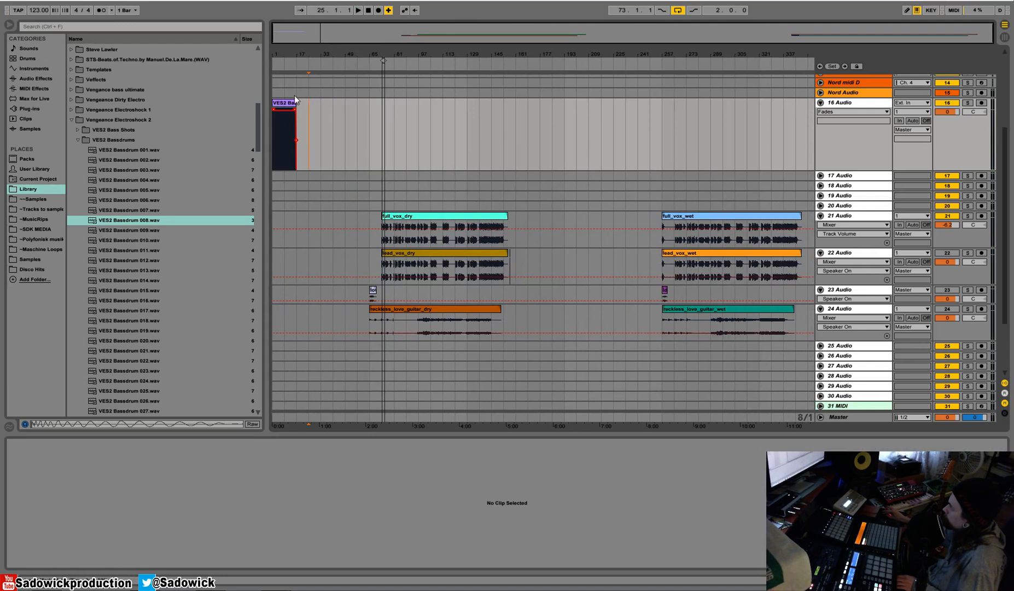
pyautogui.click(293, 104)
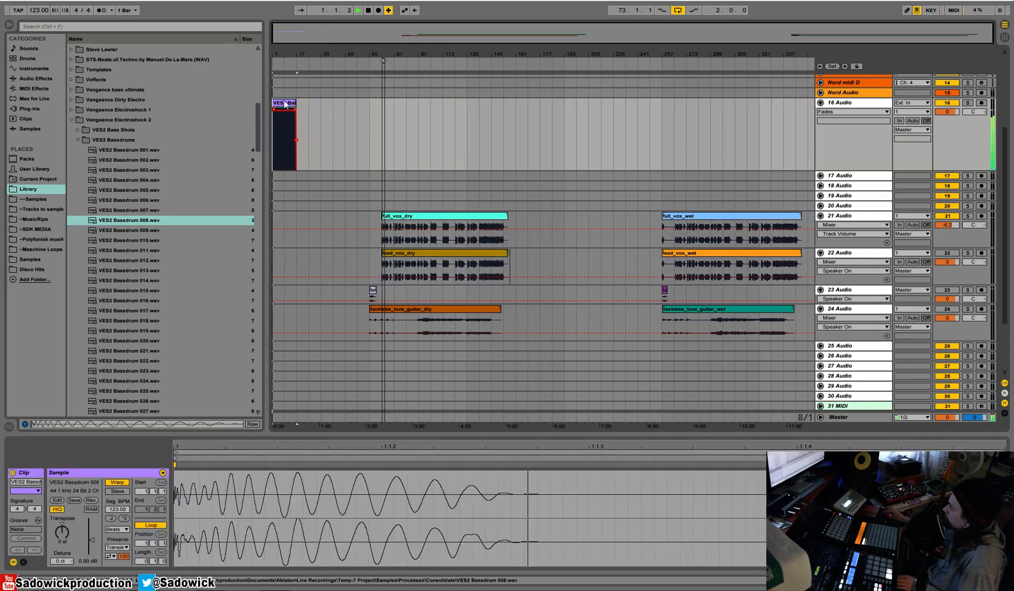
# Move the looped kick clip to bar 73, where the dry vocal starts, and audition the two together.
pyautogui.moveTo(285, 104)
pyautogui.mouseDown()
pyautogui.moveTo(407, 125)
pyautogui.moveTo(395, 125)
pyautogui.mouseUp()
pyautogui.press('space')
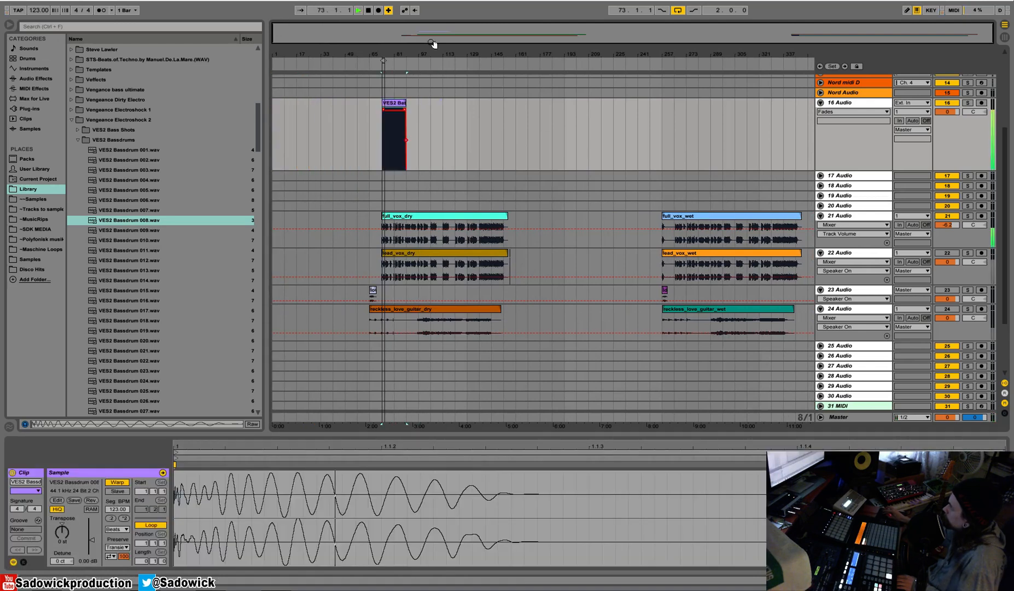
pyautogui.moveTo(389, 54); pyautogui.dragTo(378, 83)
pyautogui.rightClick(353, 59)
pyautogui.click(359, 64)
pyautogui.click(360, 64)
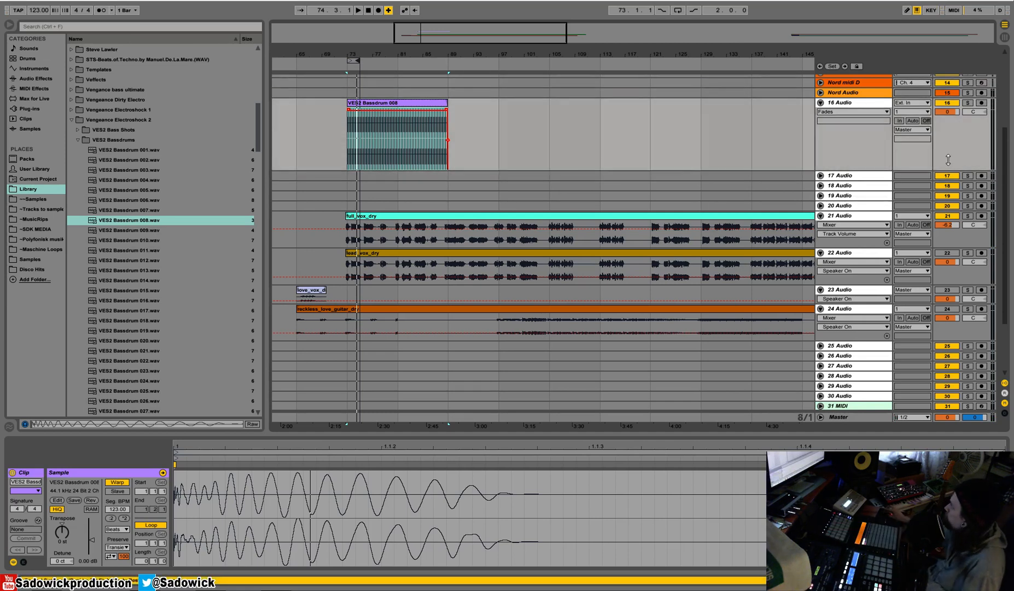
# Insert a MIDI track below the kick track and load the Sylenth1 synth onto it.
pyautogui.rightClick(834, 158)
pyautogui.click(861, 242)
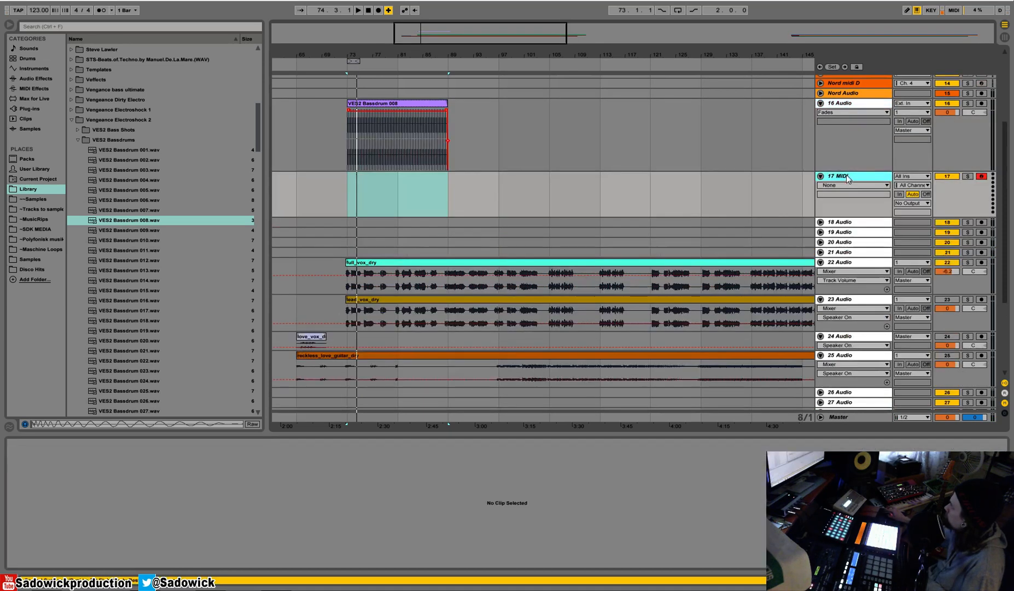
pyautogui.click(19, 110)
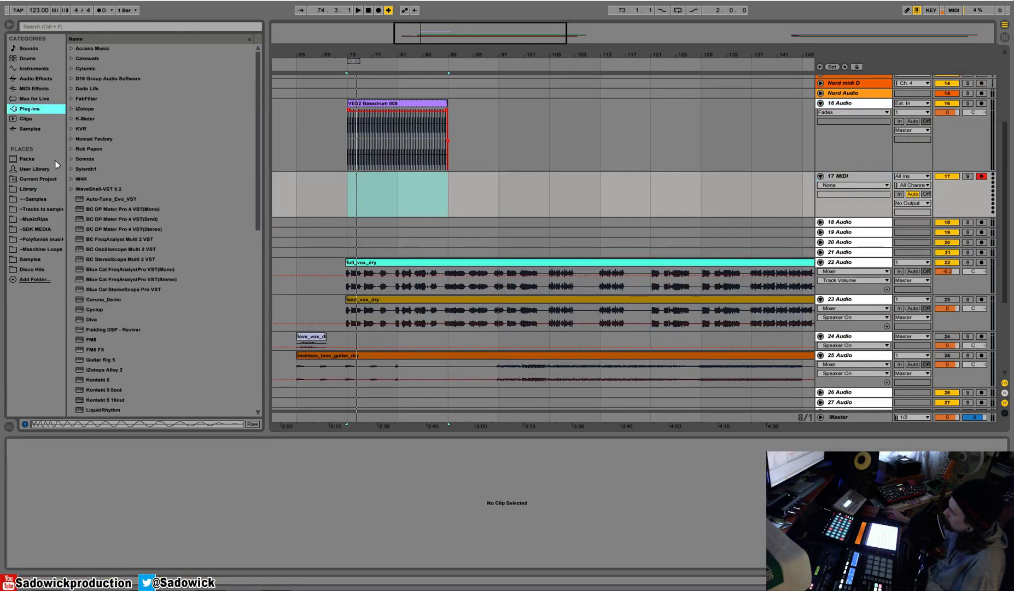
pyautogui.click(72, 169)
pyautogui.click(93, 180)
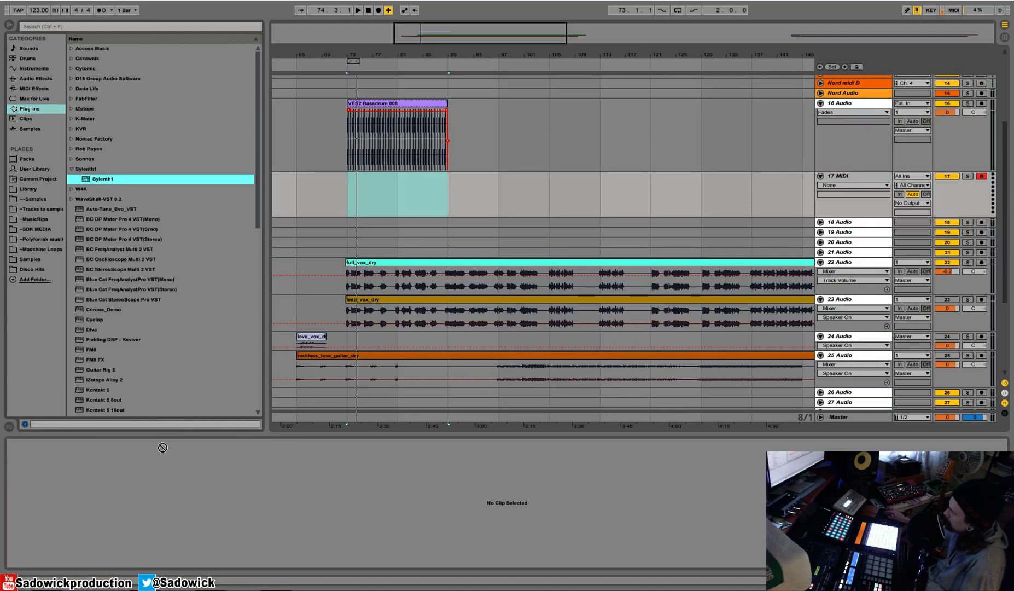
pyautogui.press('Return')
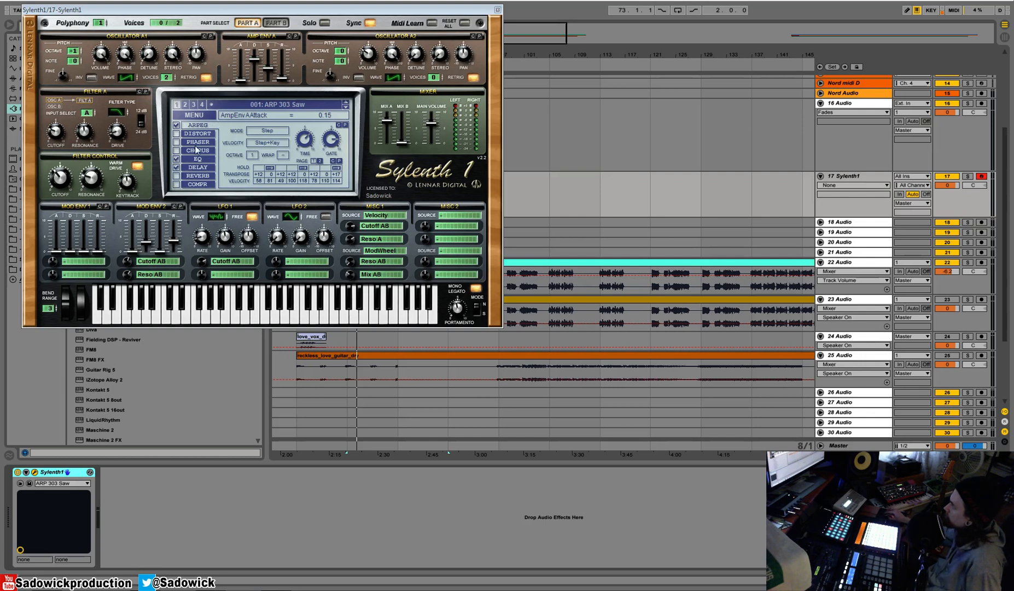
# Reset Sylenth1 to its Init preset, play the kick from bar 73, and reselect the synth track.
pyautogui.click(195, 115)
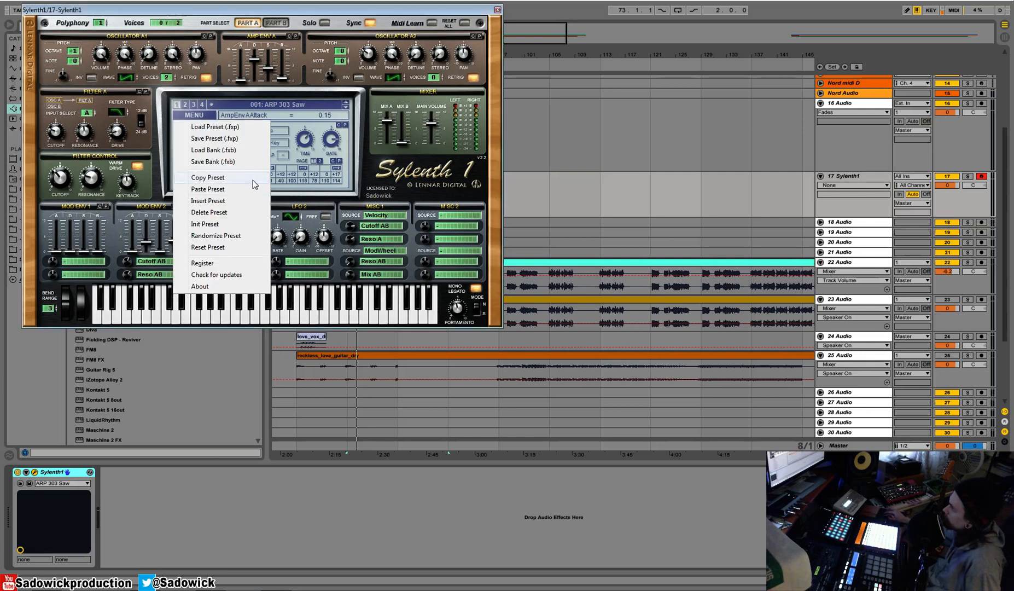
pyautogui.click(225, 226)
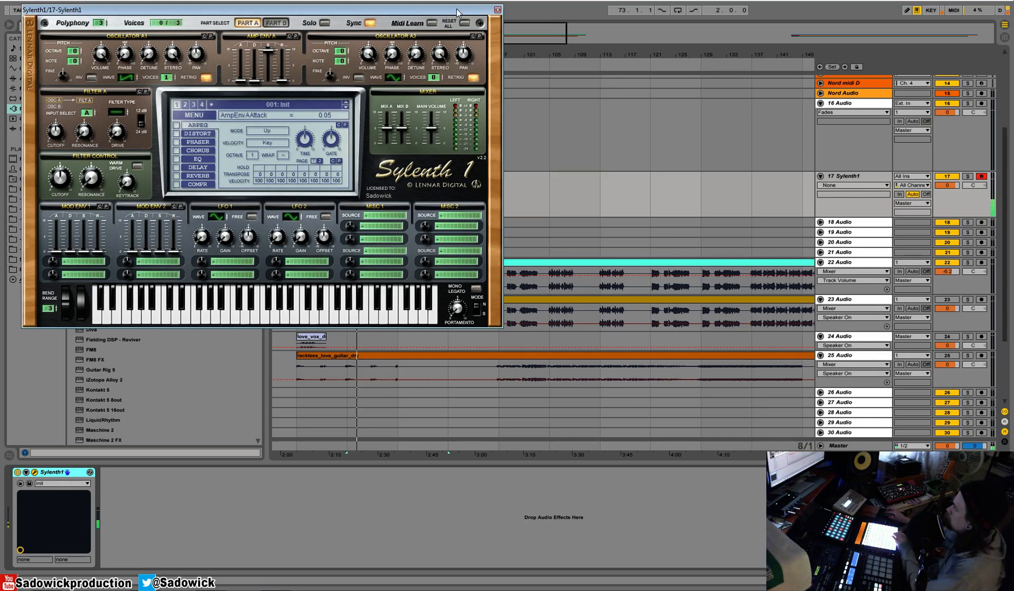
pyautogui.moveTo(456, 10); pyautogui.dragTo(536, 259)
pyautogui.click(390, 104)
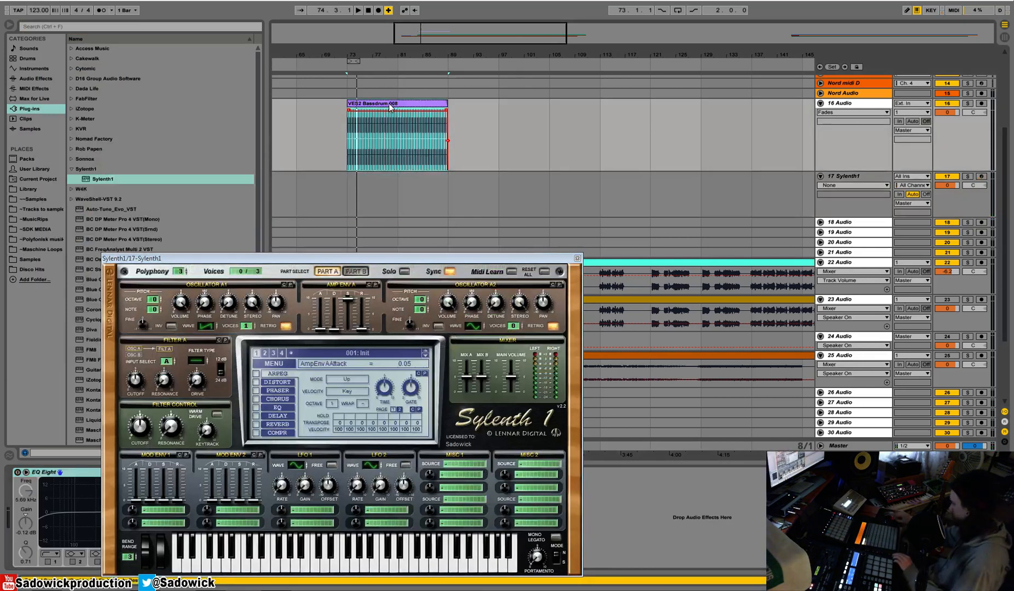
pyautogui.press('space')
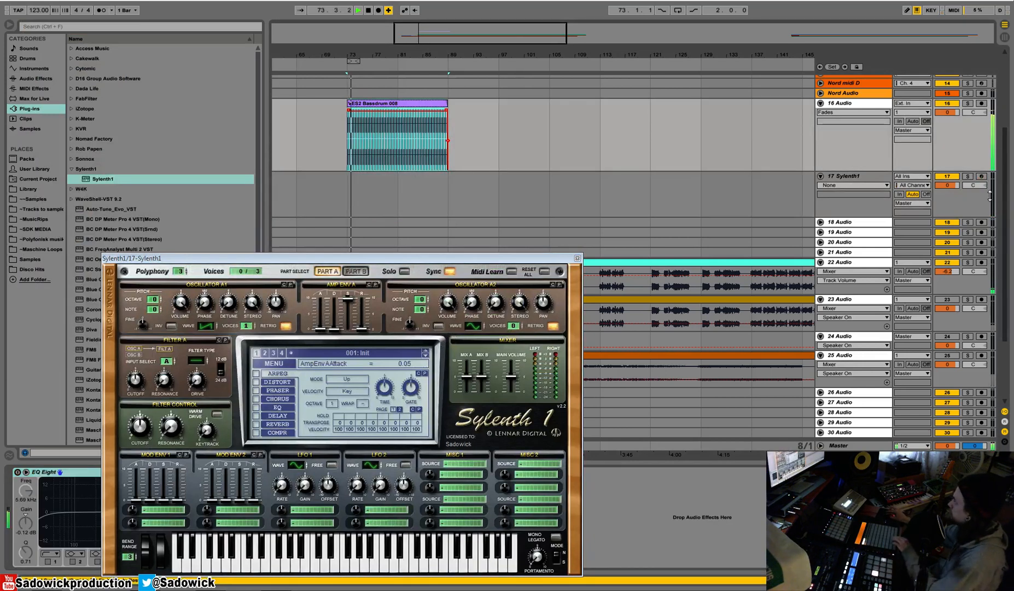
pyautogui.click(992, 188)
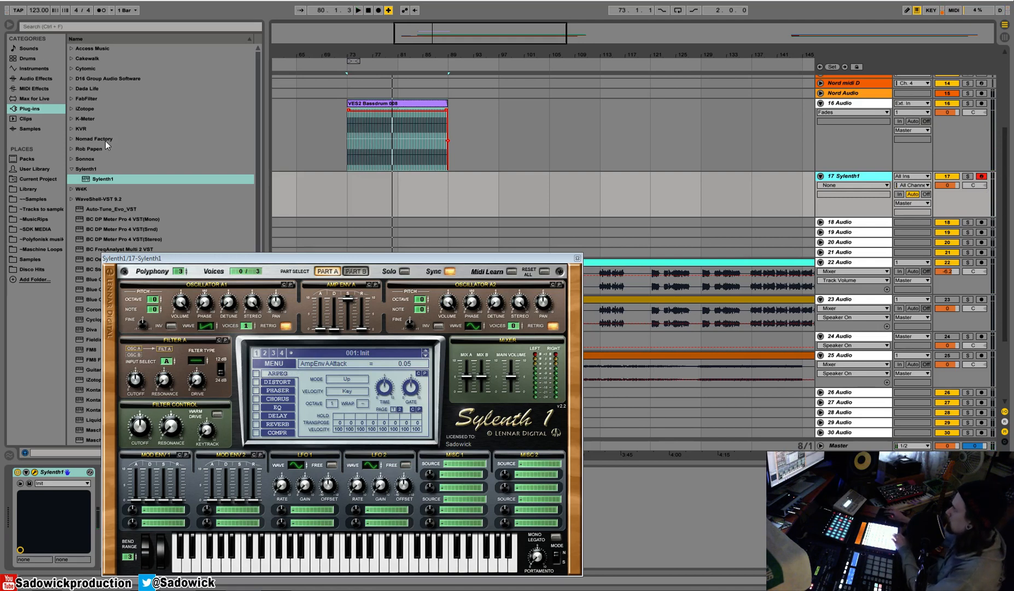
# Insert an empty MIDI clip on the Sylenth1 track spanning bars 73 to 81.
pyautogui.moveTo(341, 192); pyautogui.dragTo(382, 180)
pyautogui.press('space')
pyautogui.rightClick(381, 180)
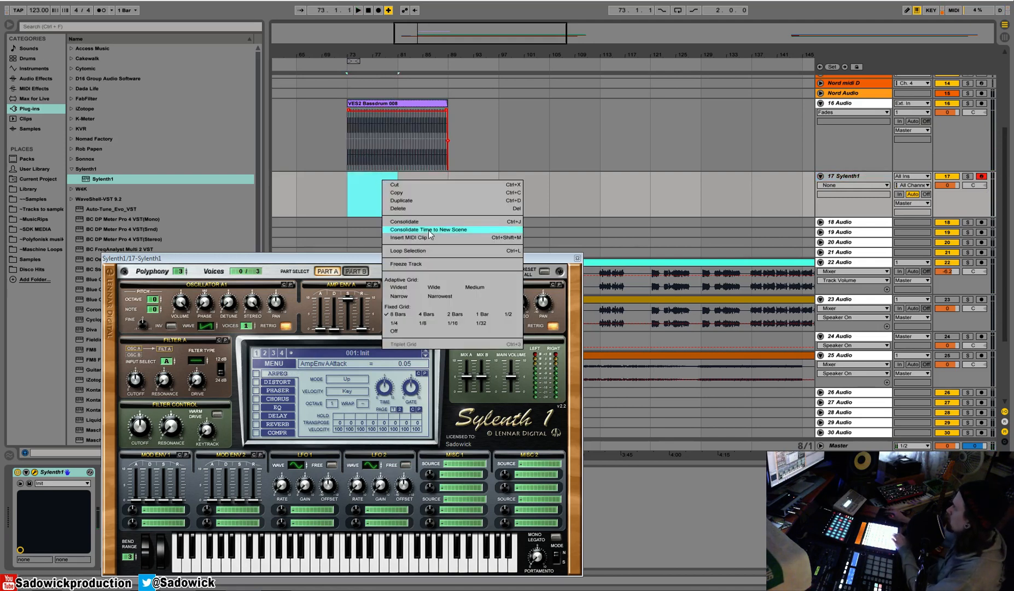
pyautogui.click(408, 237)
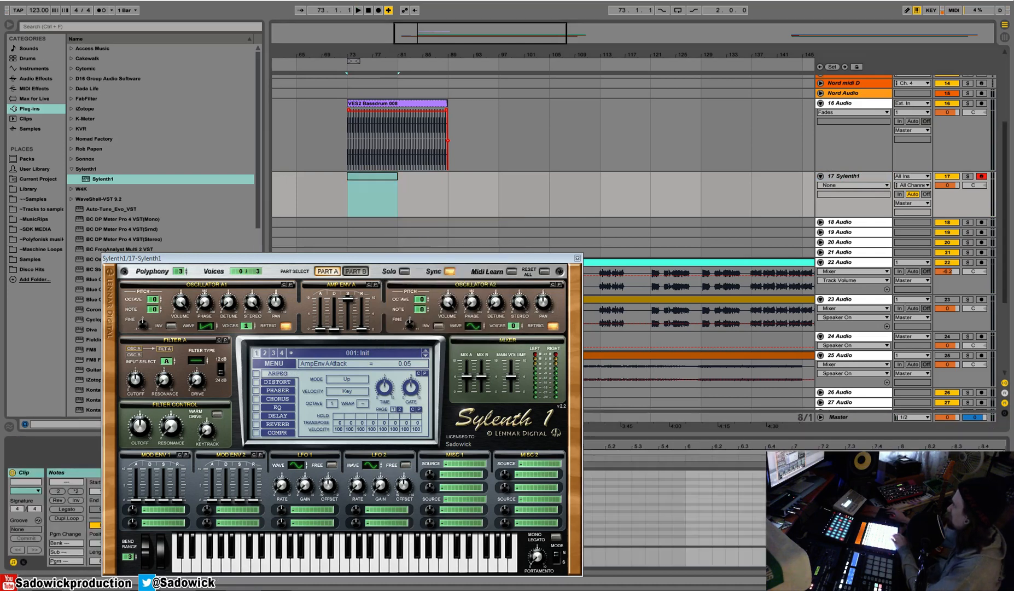
# Draw one C2 note across the full eight bars of the MIDI clip and play it back.
pyautogui.moveTo(429, 258); pyautogui.dragTo(475, 99)
pyautogui.moveTo(134, 512); pyautogui.dragTo(125, 491)
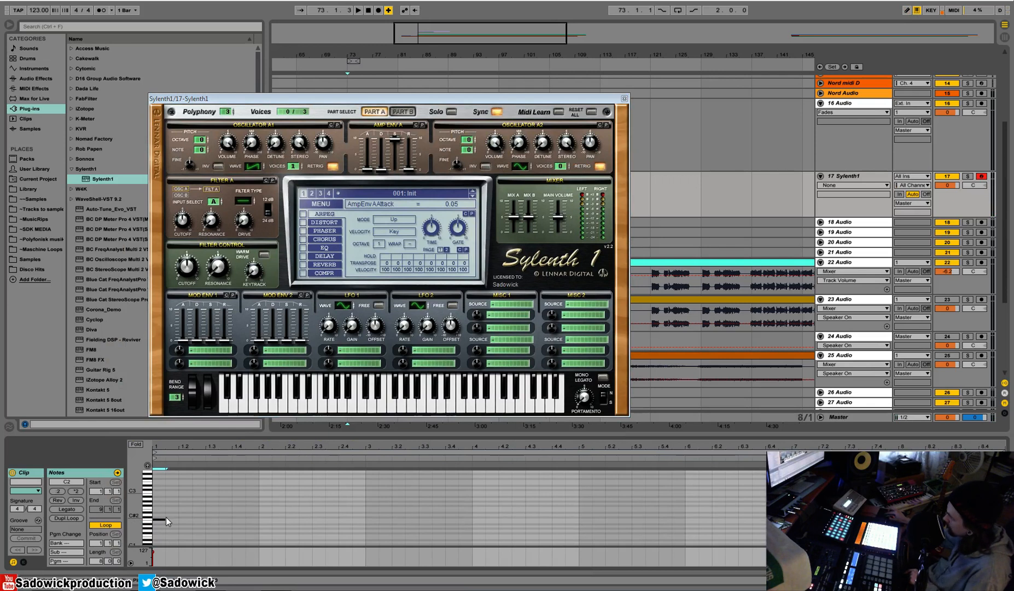
pyautogui.moveTo(165, 518); pyautogui.dragTo(813, 519)
pyautogui.press('space')
pyautogui.click(625, 99)
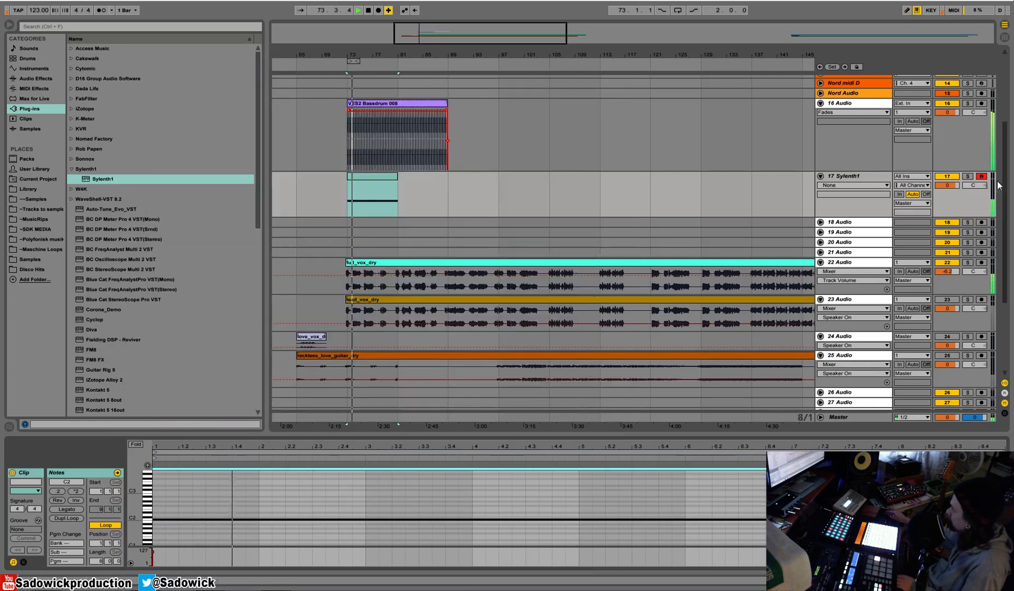
# Solo the Sylenth1 track and set oscillator A1's octave to -1, then play the bass note.
pyautogui.click(968, 177)
pyautogui.hotkey('shift', 'Tab')
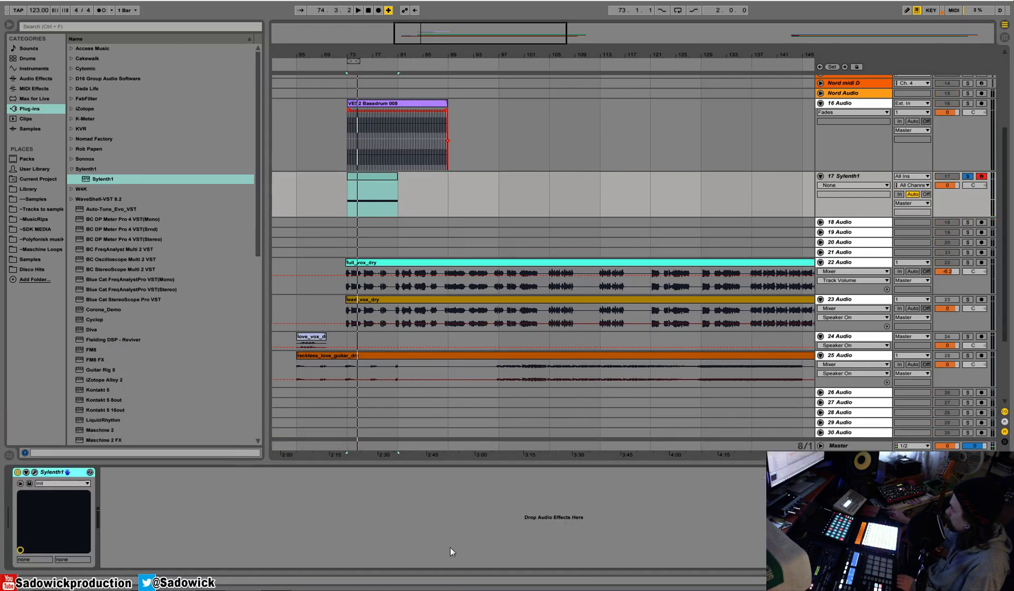
pyautogui.click(34, 472)
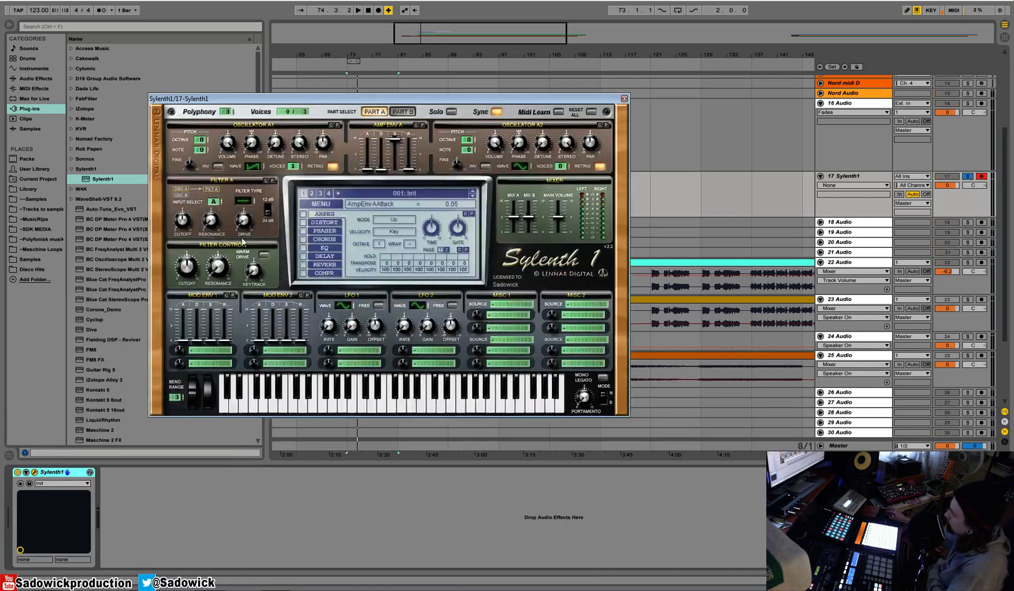
pyautogui.click(199, 144)
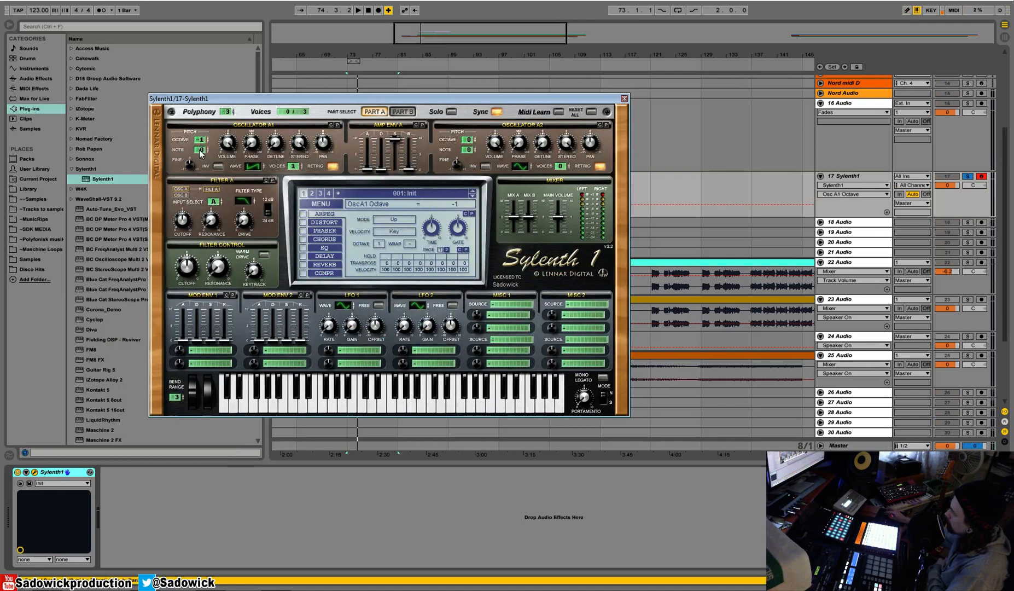
pyautogui.press('space')
# Turn on Sylenth1's distortion and lower the filter control cutoff to 33.56 Hz.
pyautogui.click(319, 223)
pyautogui.click(321, 227)
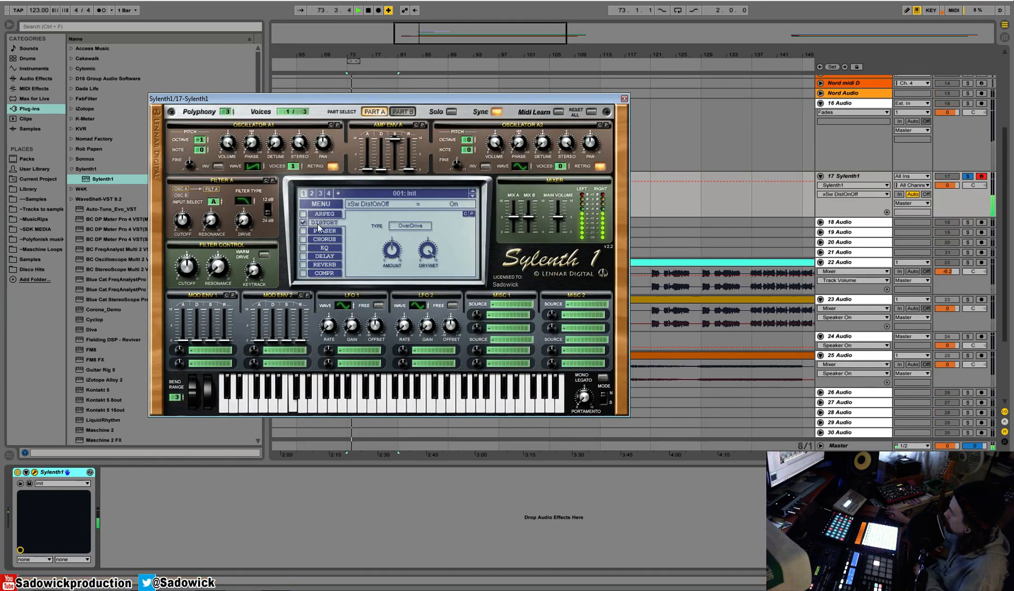
pyautogui.moveTo(191, 281); pyautogui.dragTo(190, 288)
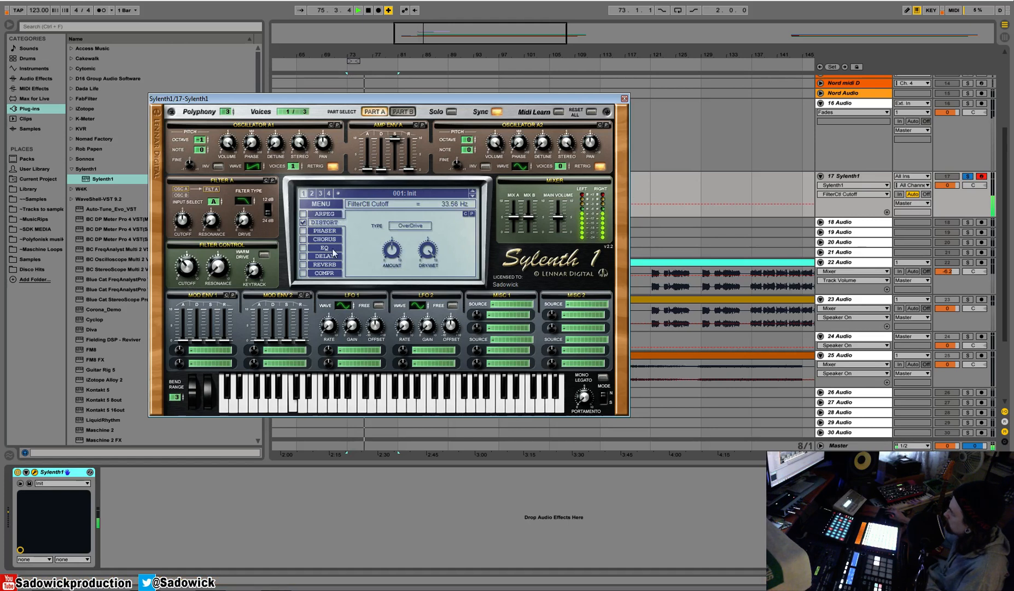
# Turn on Sylenth1's delay, EQ and reverb, reduce the delay mix and set the reverb dry/wet to 29.52%.
pyautogui.click(302, 256)
pyautogui.click(304, 247)
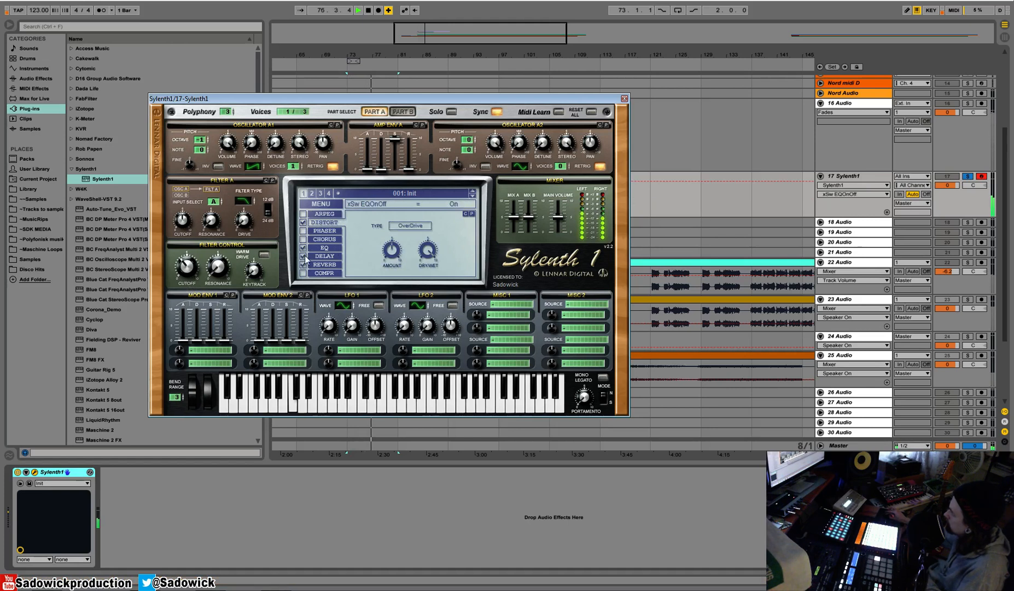
pyautogui.click(324, 256)
pyautogui.moveTo(461, 257); pyautogui.dragTo(445, 279)
pyautogui.click(302, 265)
pyautogui.click(324, 264)
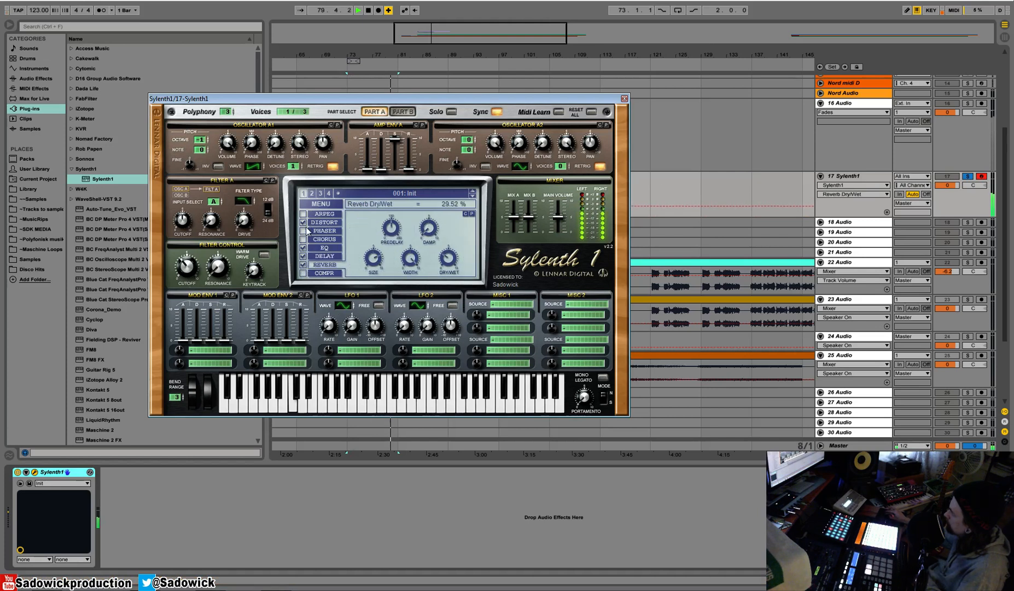
# Set Sylenth1's distortion amount to 7.38 and duplicate the bass clip into bars 81 to 89.
pyautogui.click(316, 223)
pyautogui.moveTo(397, 256); pyautogui.dragTo(395, 230)
pyautogui.moveTo(434, 99); pyautogui.dragTo(461, 250)
pyautogui.hotkey('ctrl', 'd')
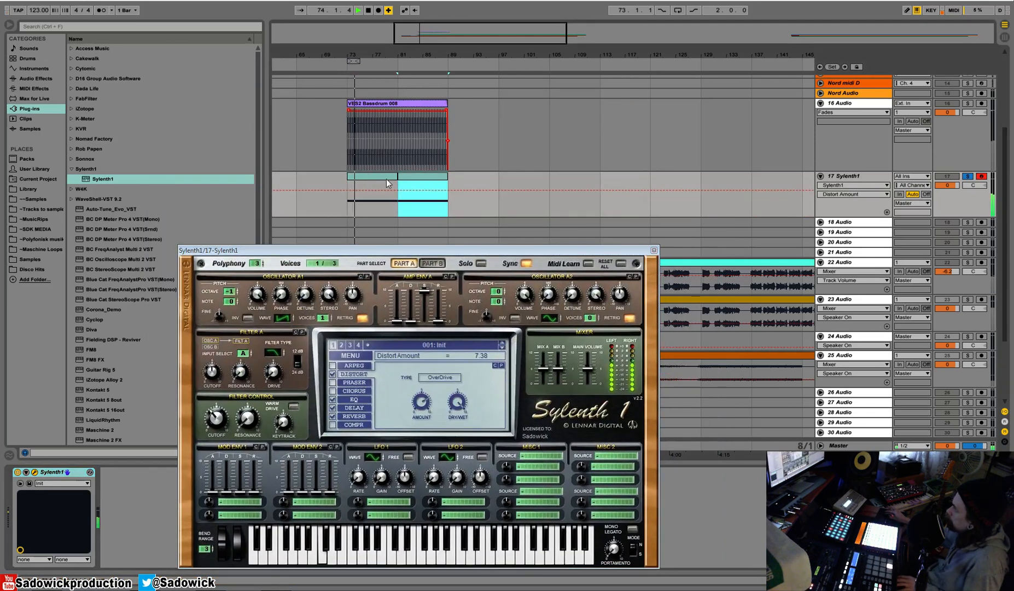
pyautogui.click(653, 250)
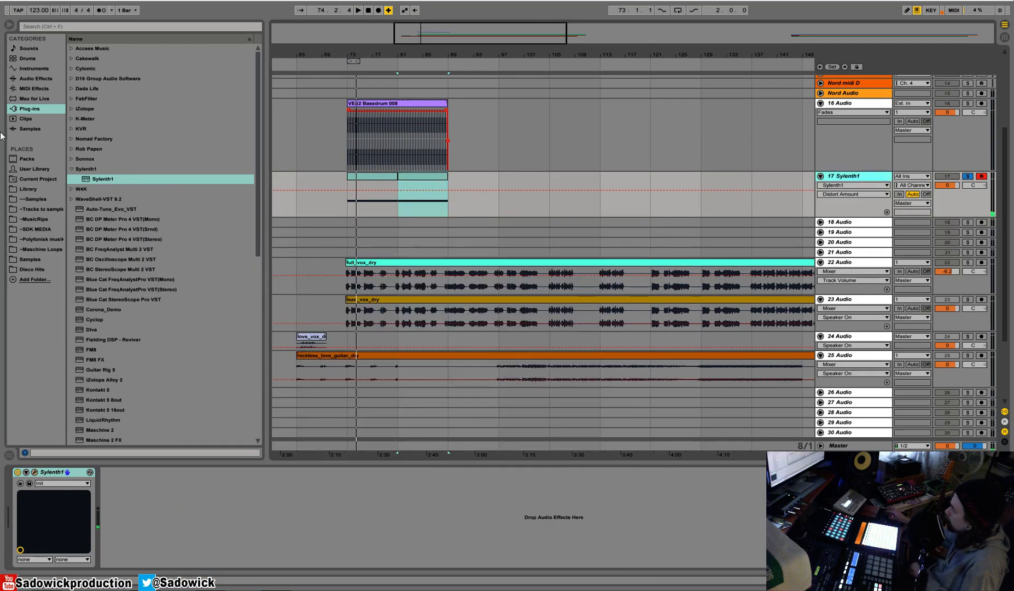
# Add a Compressor after Sylenth1 and sidechain it from the kick track, 16-Audio.
pyautogui.click(36, 78)
pyautogui.moveTo(114, 119); pyautogui.dragTo(168, 480)
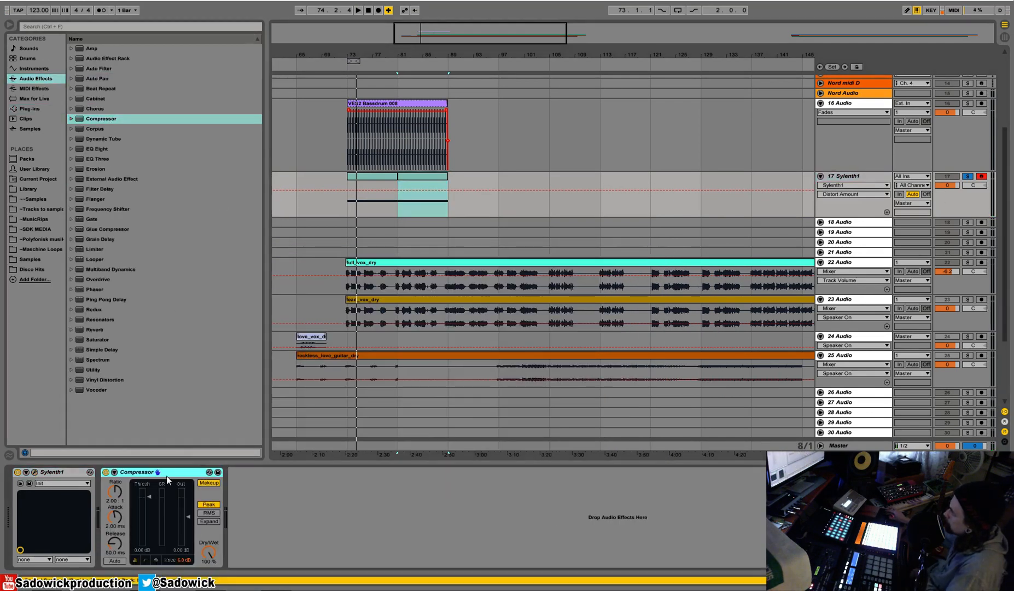
pyautogui.click(115, 473)
pyautogui.click(123, 495)
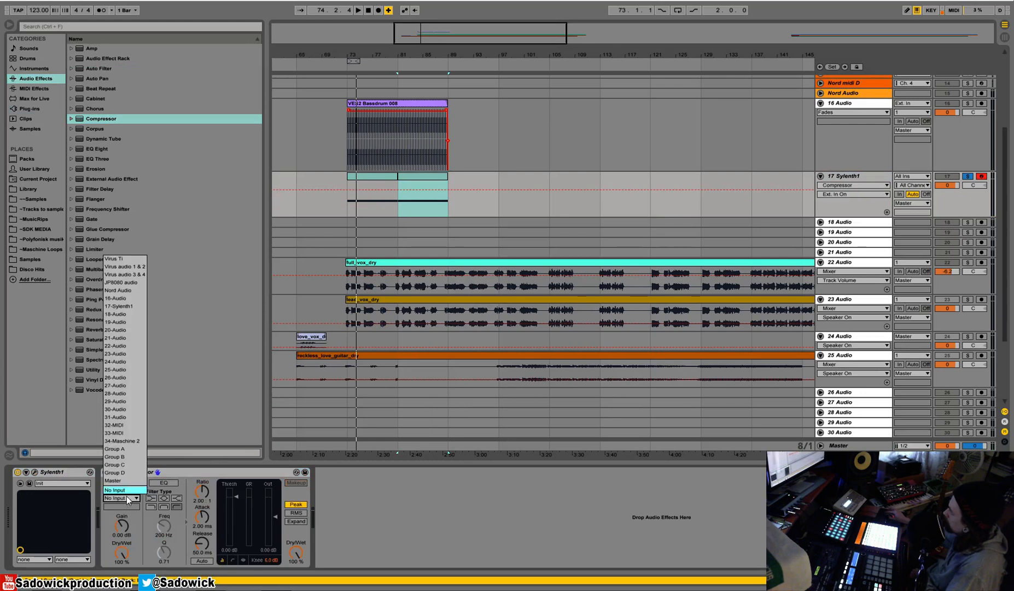
pyautogui.click(127, 298)
# Set the Compressor's threshold to -19.6 dB, enable its sidechain EQ and switch to the activity view.
pyautogui.press('space')
pyautogui.moveTo(237, 496); pyautogui.dragTo(237, 524)
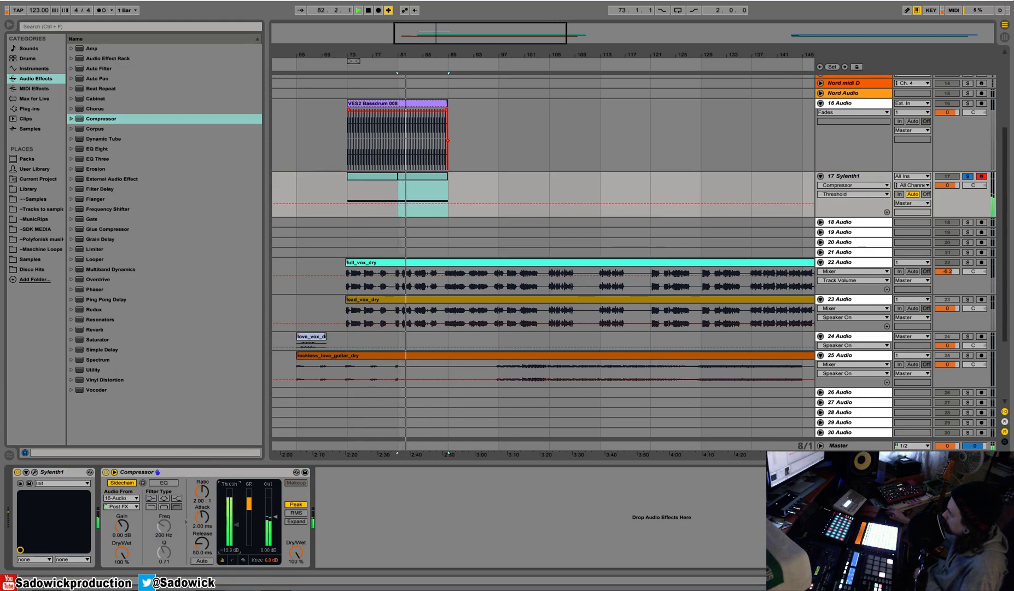
pyautogui.click(163, 483)
pyautogui.press('space')
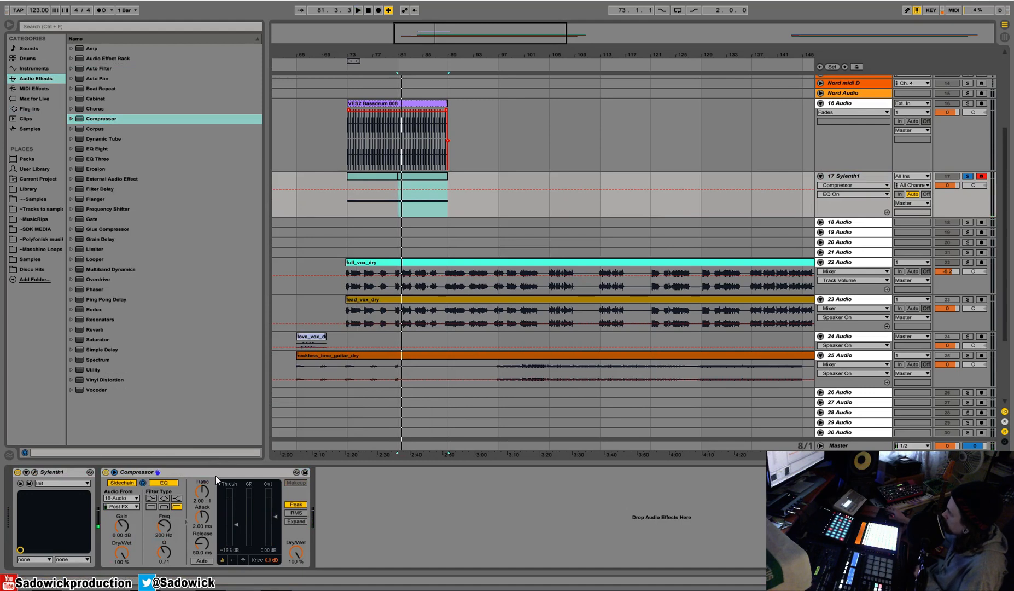
pyautogui.click(225, 559)
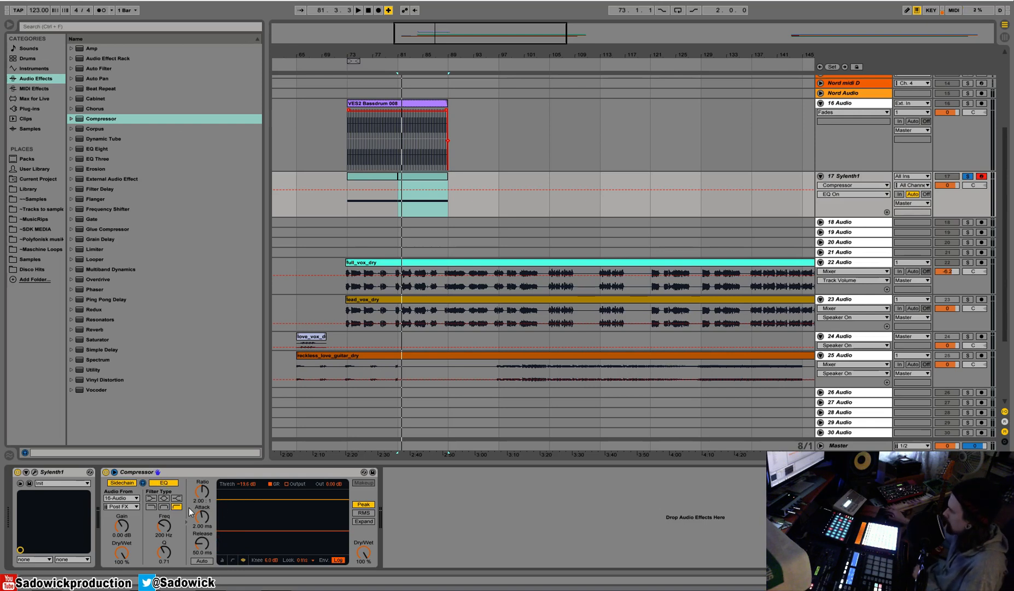
# Set the sidechain EQ frequency to 452 Hz and replay the bass from the start of the kick clip.
pyautogui.press('space')
pyautogui.moveTo(164, 526); pyautogui.dragTo(159, 535)
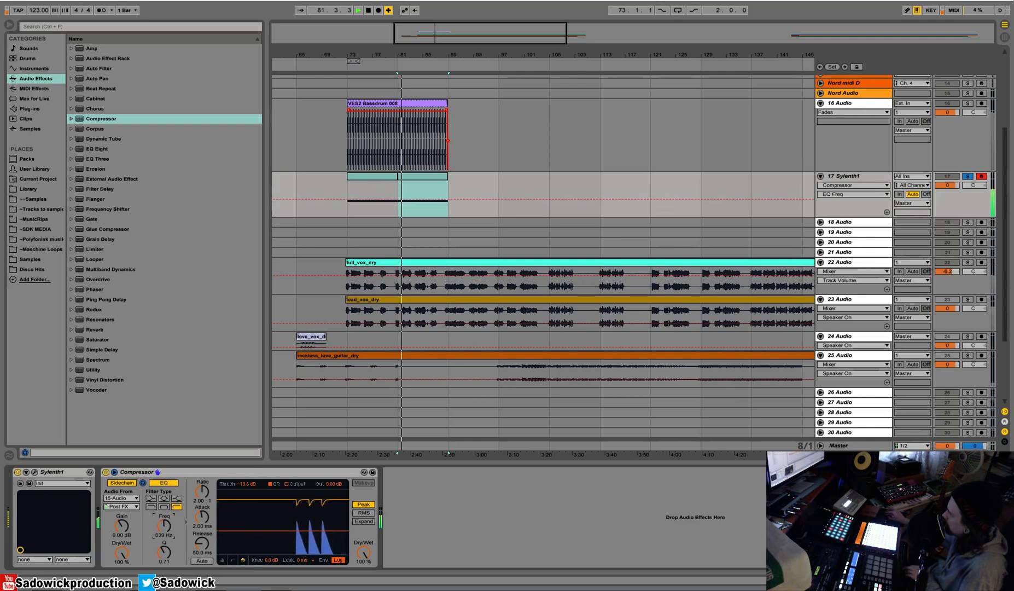
pyautogui.click(348, 110)
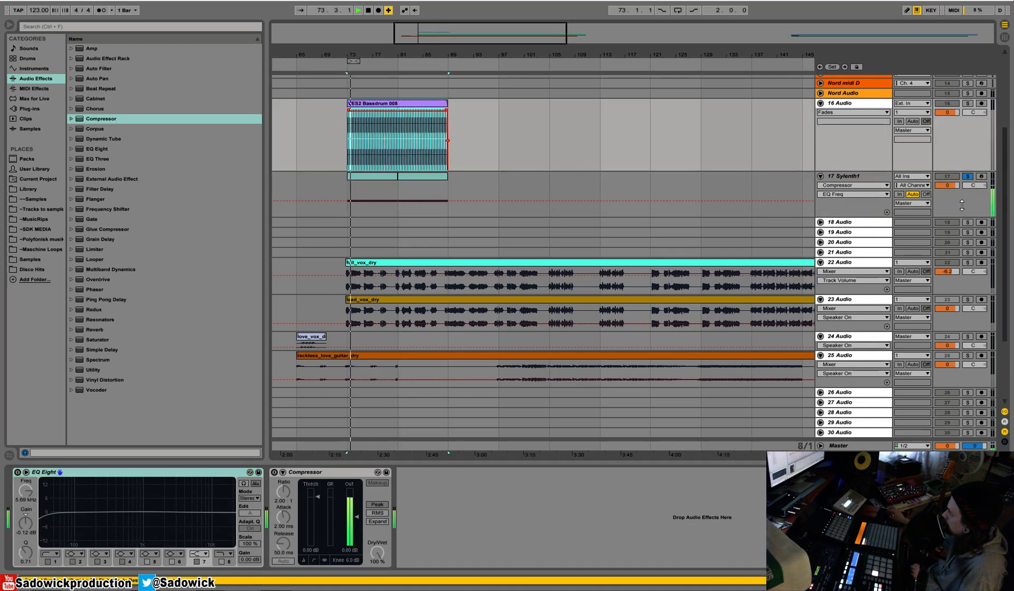
pyautogui.click(843, 176)
# Set the Compressor's ratio to inf:1, threshold to -27.0 dB and release to 98.7 ms while the bass plays.
pyautogui.moveTo(200, 496); pyautogui.dragTo(201, 470)
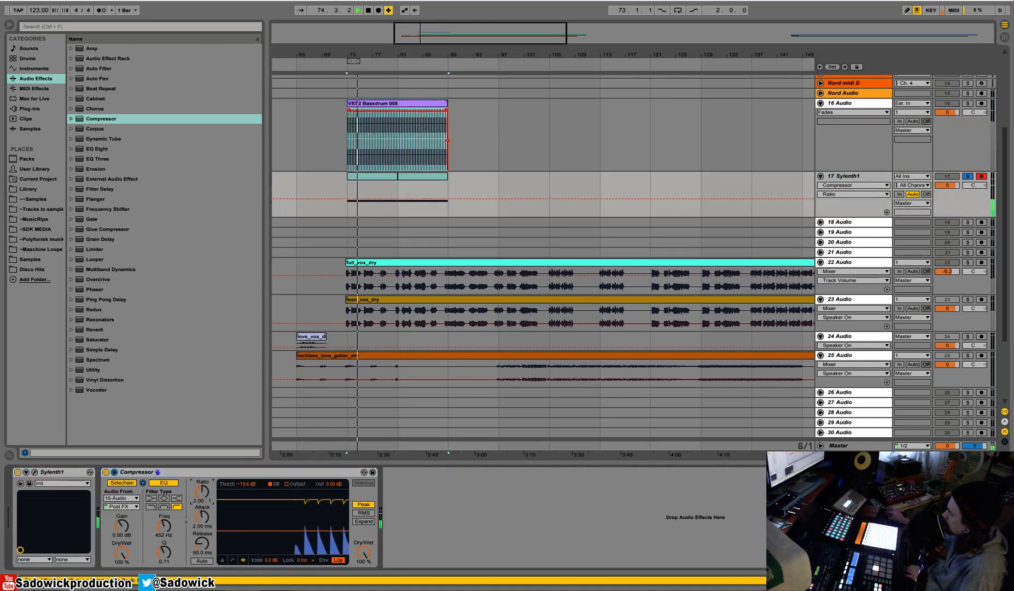
pyautogui.moveTo(303, 528); pyautogui.dragTo(302, 536)
pyautogui.moveTo(216, 540); pyautogui.dragTo(215, 530)
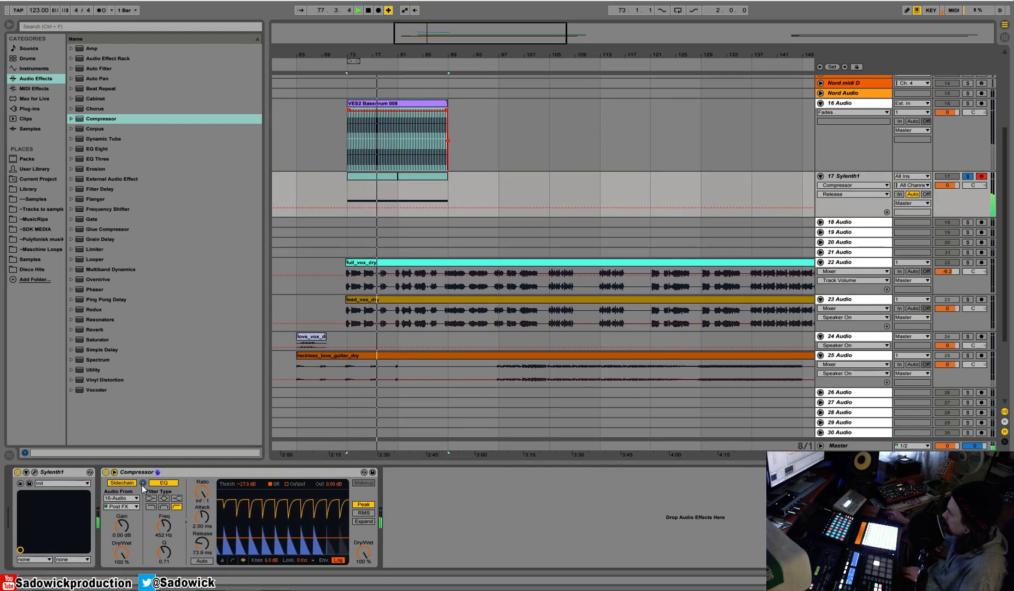
pyautogui.moveTo(200, 542); pyautogui.dragTo(200, 538)
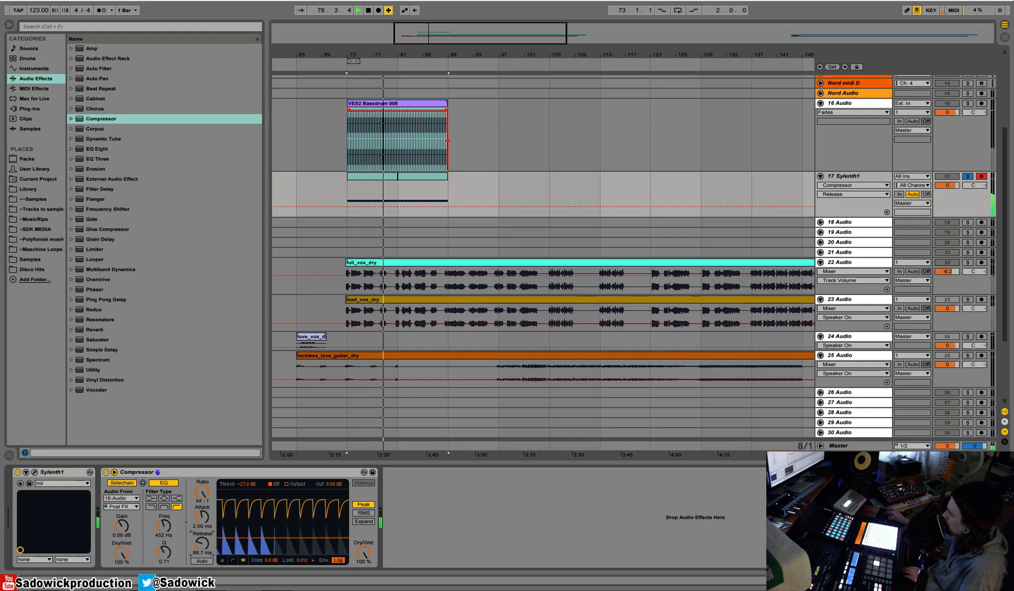
pyautogui.press('space')
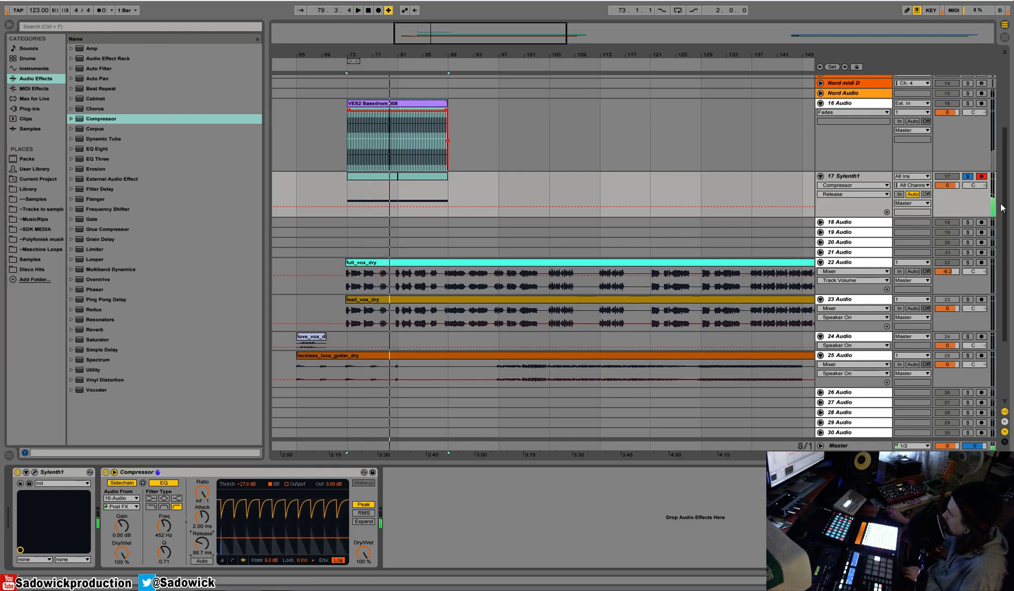
# Unsolo the Sylenth1 track, play the full mix and reduce the height of the kick track.
pyautogui.click(967, 176)
pyautogui.press('space')
pyautogui.moveTo(952, 133); pyautogui.dragTo(954, 106)
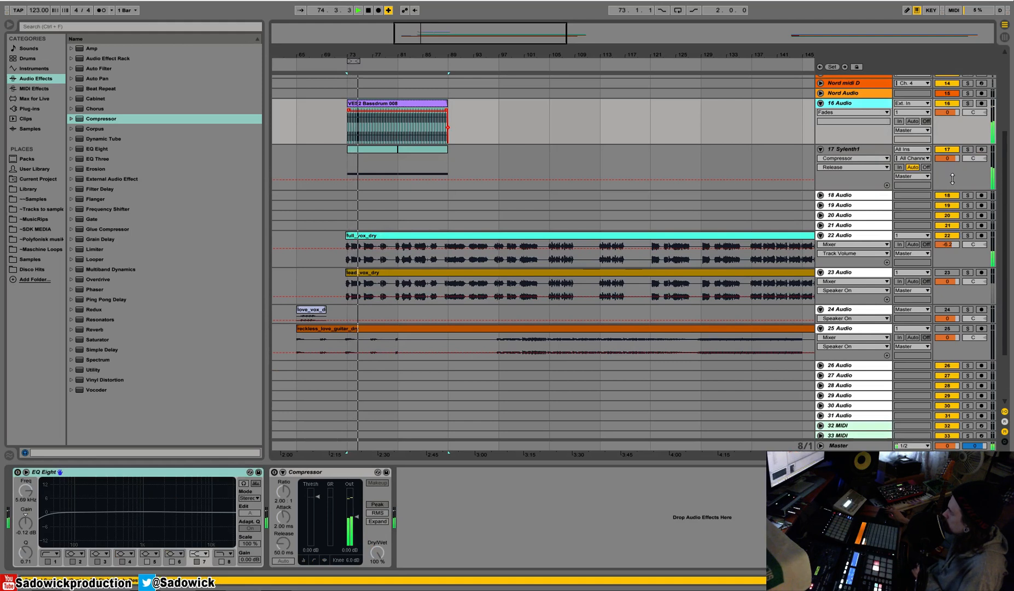
# Open the first Sylenth1 bass clip, shorten its C2 note to two bars and duplicate it at bar 3.
pyautogui.doubleClick(390, 148)
pyautogui.press('space')
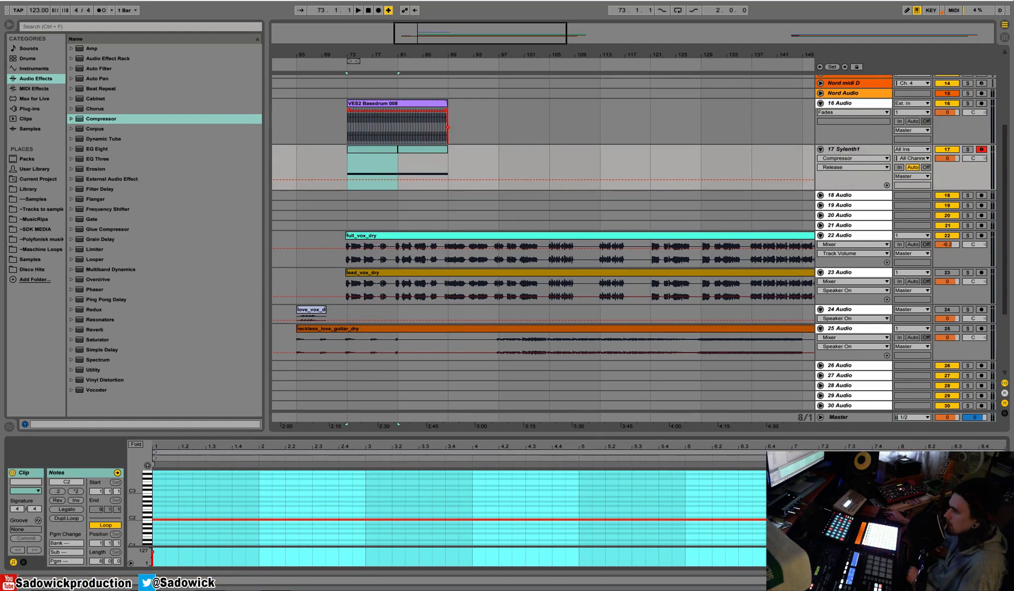
pyautogui.click(387, 153)
pyautogui.press('space')
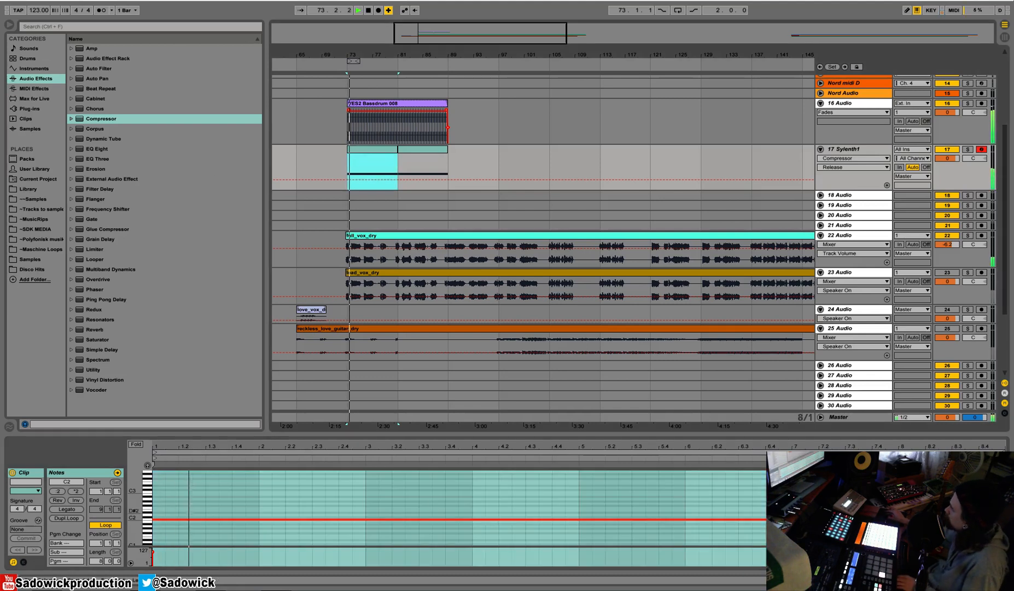
pyautogui.moveTo(1003, 519); pyautogui.dragTo(392, 522)
pyautogui.hotkey('ctrl', 'd')
# Play the bass clip and lower its second note, starting at bar 3, to A#1.
pyautogui.press('space')
pyautogui.press('space')
pyautogui.moveTo(135, 512); pyautogui.dragTo(149, 492)
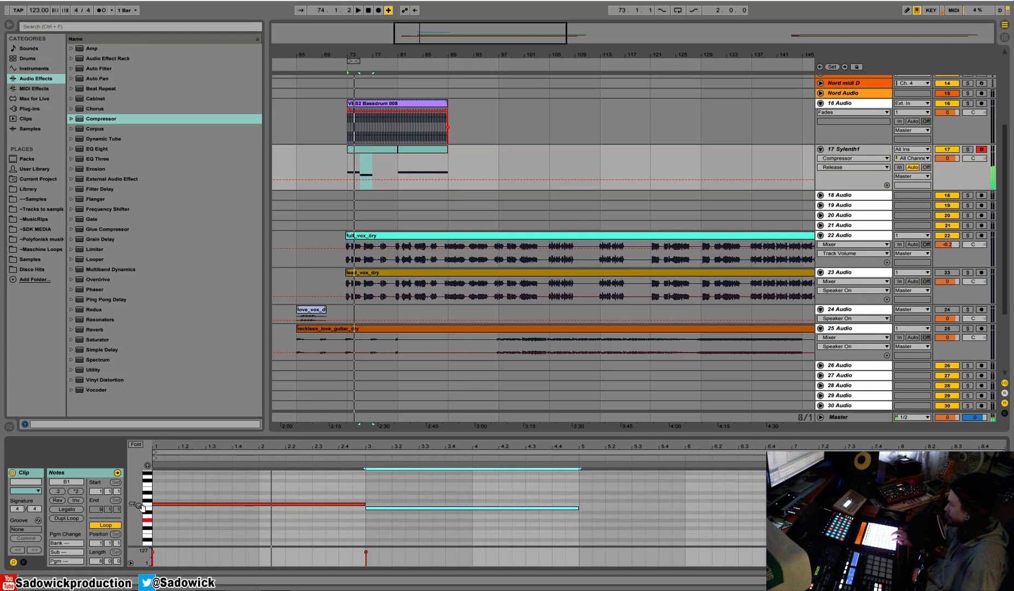
pyautogui.press('space')
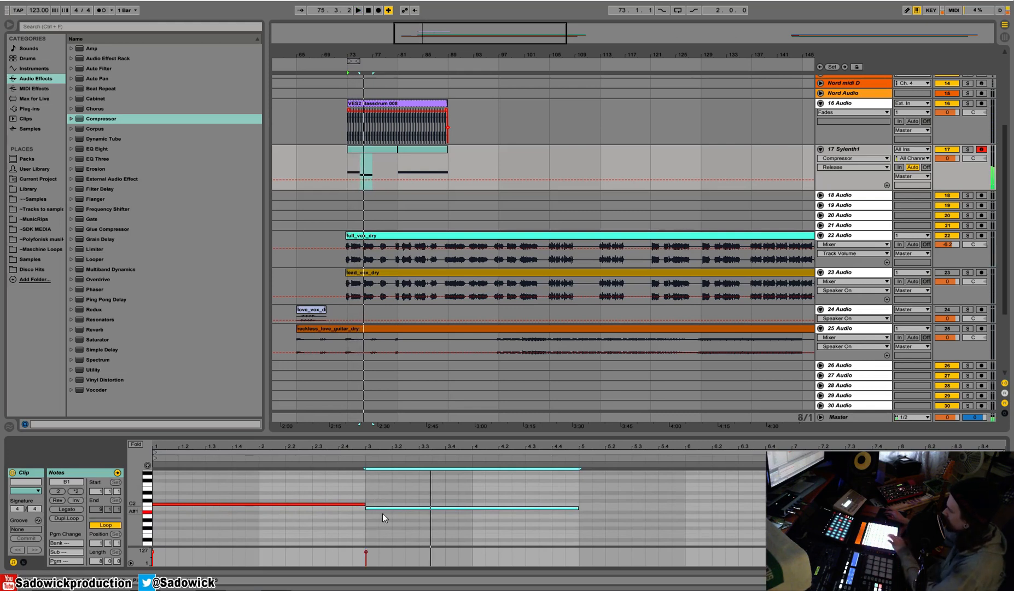
pyautogui.moveTo(383, 509); pyautogui.dragTo(383, 514)
pyautogui.moveTo(138, 515); pyautogui.dragTo(150, 514)
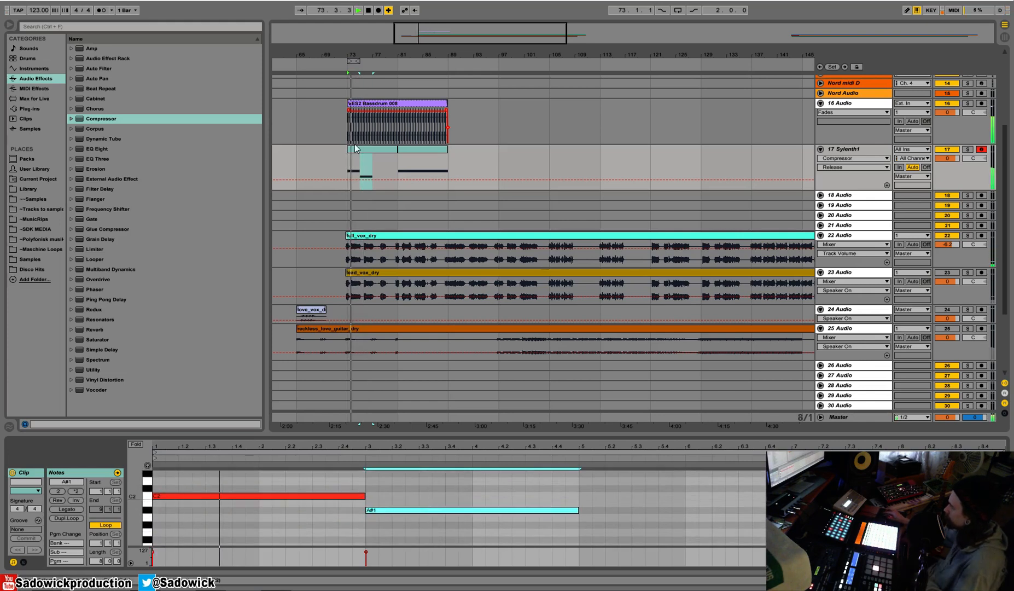
# Draw a two-bar G#1 note at bar 5 of the bass clip, duplicate it at bar 7 and raise the copy to A#1.
pyautogui.click(363, 150)
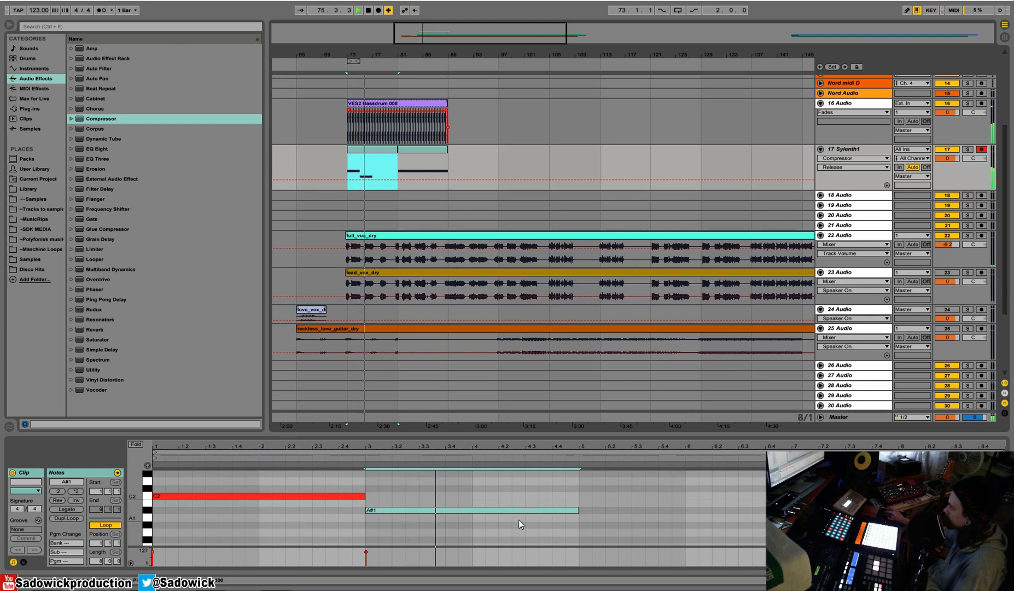
pyautogui.moveTo(551, 487); pyautogui.dragTo(501, 517)
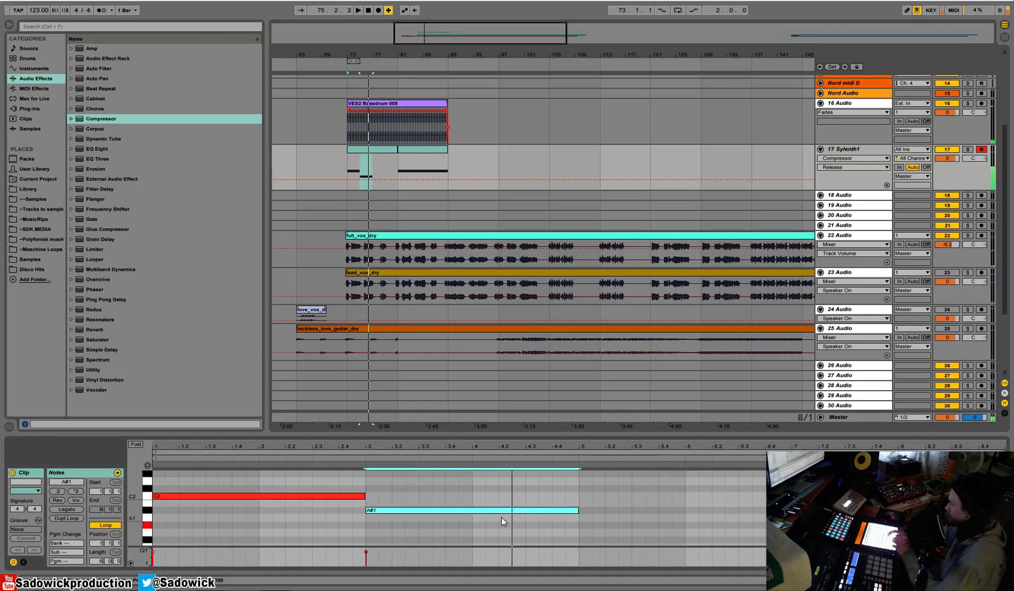
pyautogui.click(590, 524)
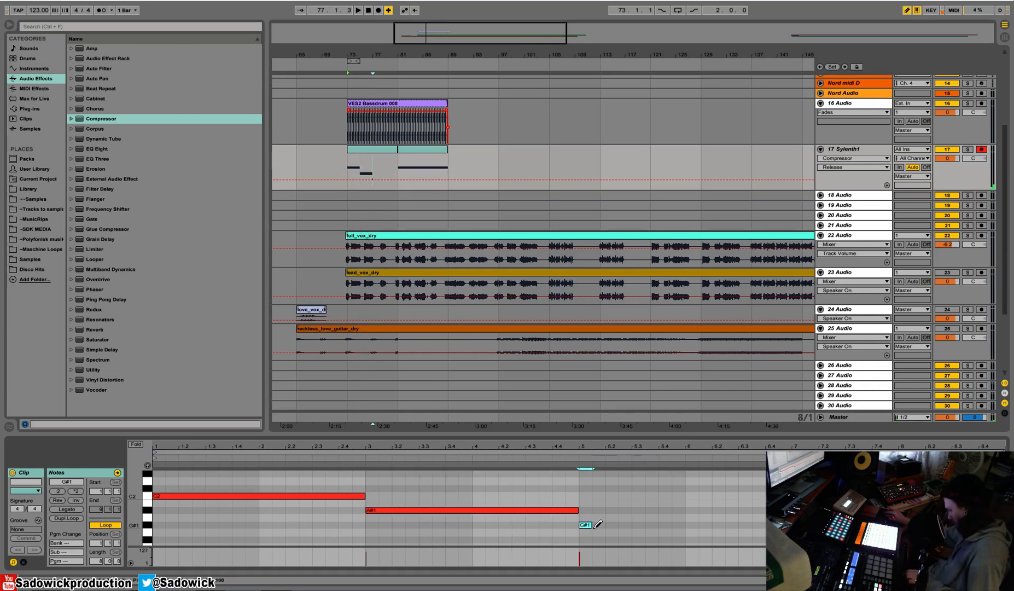
pyautogui.moveTo(592, 525); pyautogui.dragTo(771, 525)
pyautogui.press('space')
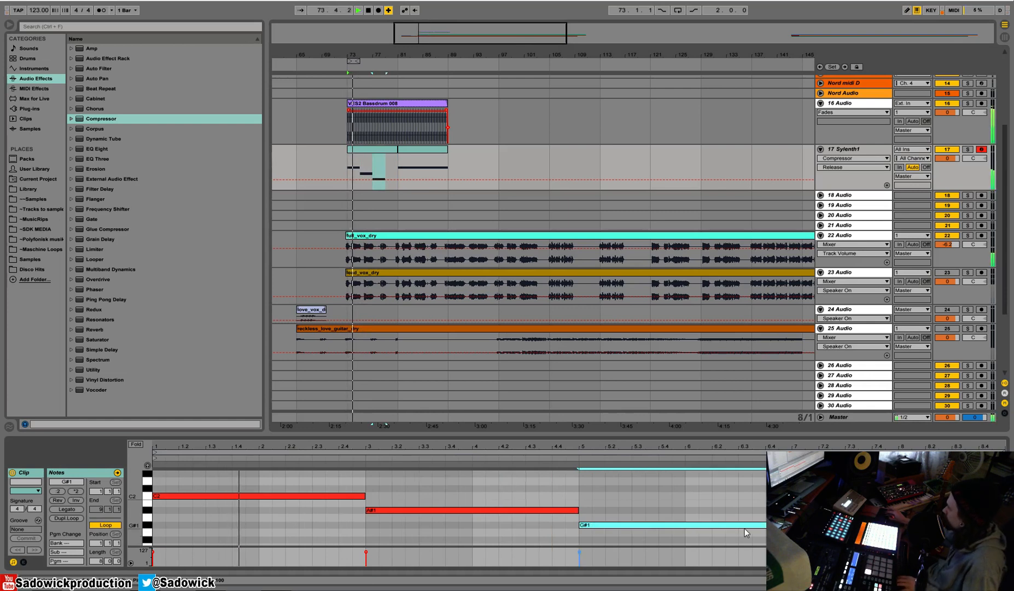
pyautogui.hotkey('ctrl', 'd')
pyautogui.press('space')
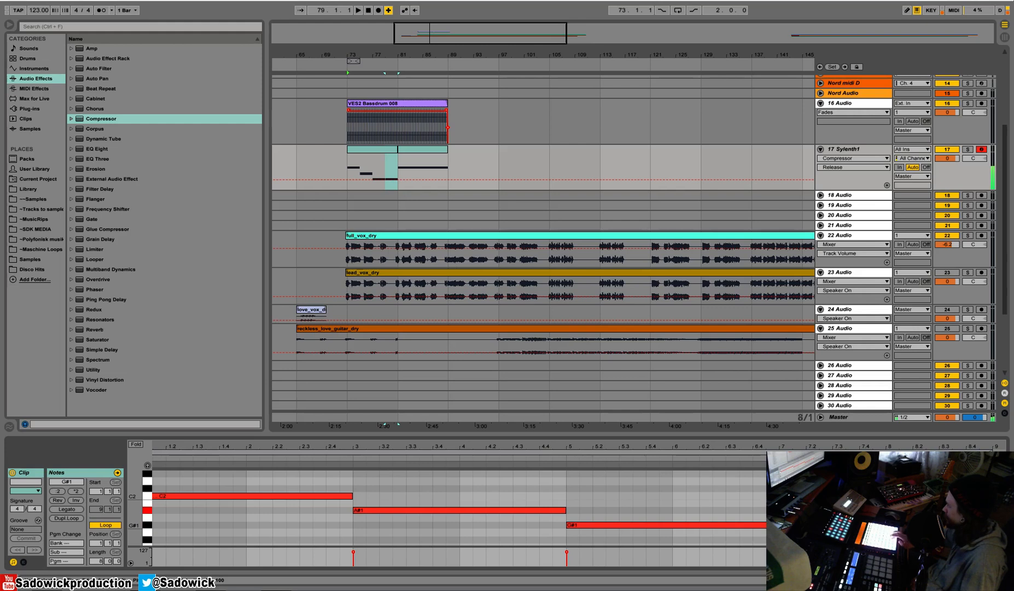
# Replace the second bass clip with a copy of the finished four-note clip and play it.
pyautogui.click(380, 148)
pyautogui.click(431, 160)
pyautogui.press('space')
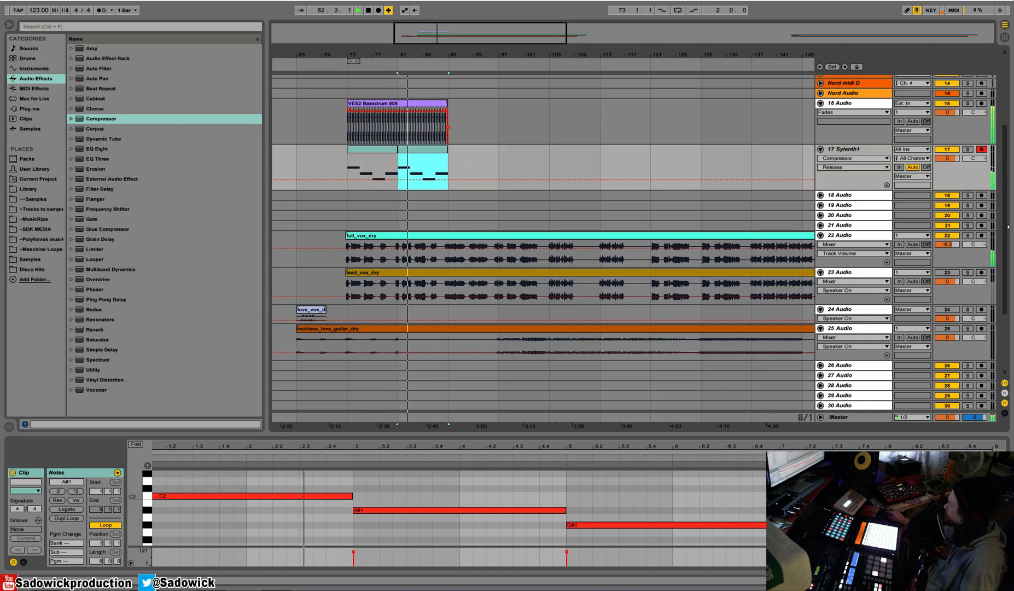
# Show the Sylenth1 track's device chain, solo the track and replay its first bass clip.
pyautogui.click(854, 149)
pyautogui.hotkey('shift', 'Tab')
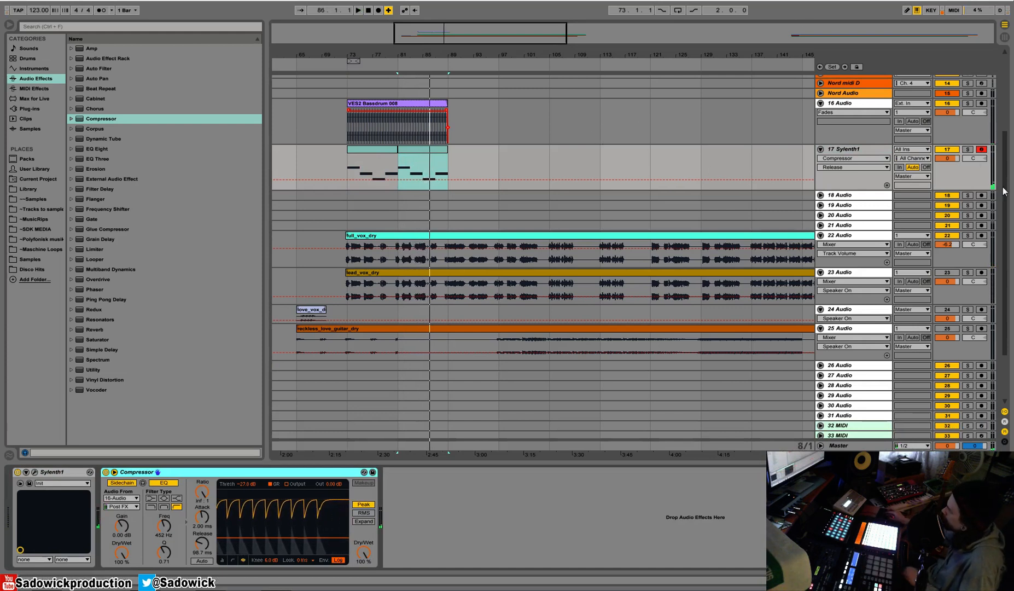
pyautogui.click(924, 176)
pyautogui.click(942, 176)
pyautogui.click(967, 149)
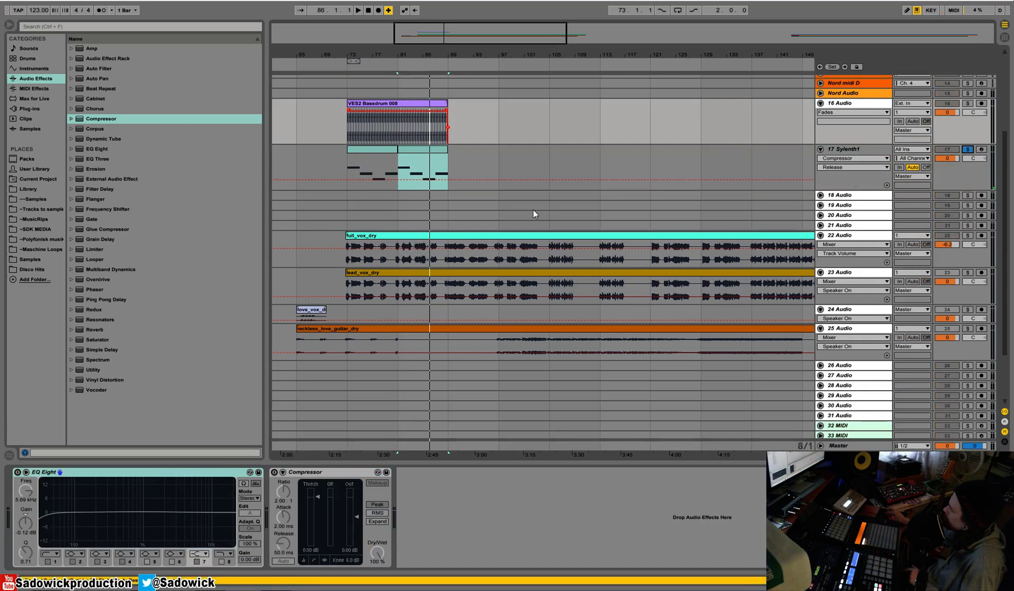
pyautogui.click(375, 150)
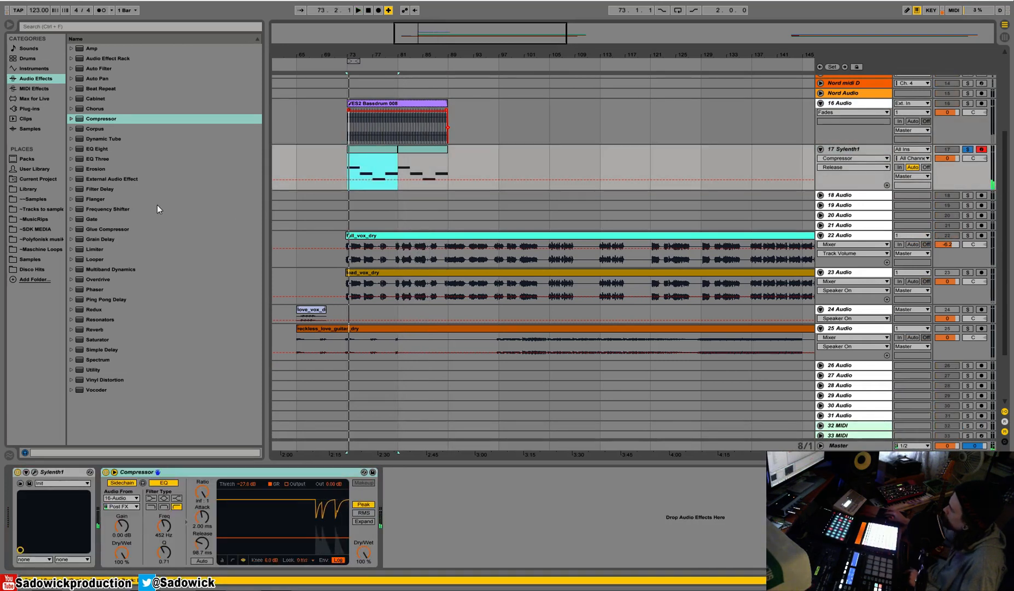
# Insert an EQ Eight between Sylenth1 and the Compressor and cut one band by 11.0 dB at 180 Hz with a Q of 1.46.
pyautogui.moveTo(98, 148)
pyautogui.mouseDown()
pyautogui.moveTo(84, 403)
pyautogui.moveTo(99, 500)
pyautogui.mouseUp()
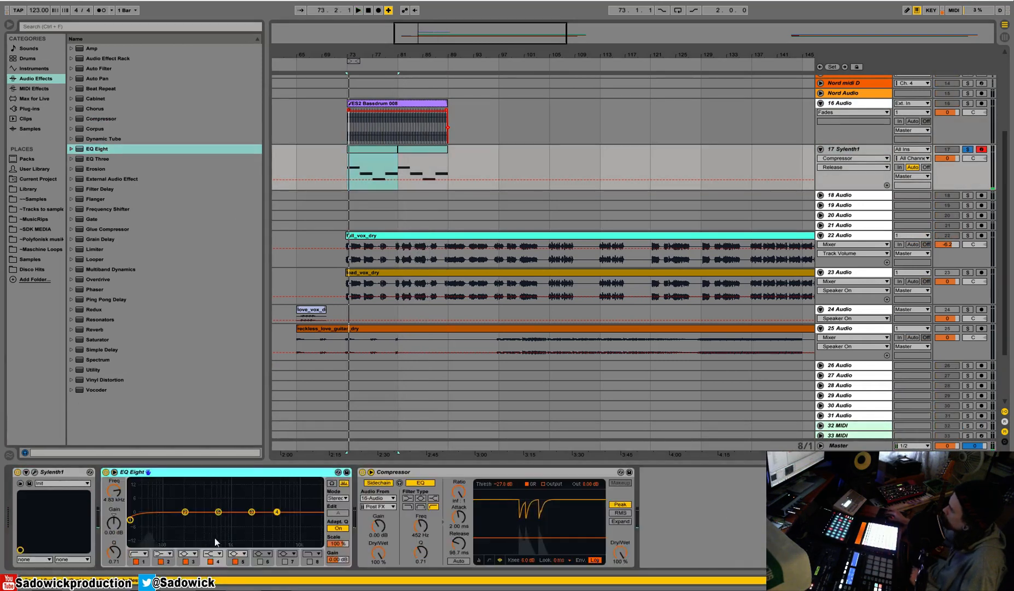
pyautogui.doubleClick(217, 513)
pyautogui.moveTo(217, 513); pyautogui.dragTo(178, 528)
pyautogui.press('space')
pyautogui.moveTo(112, 556); pyautogui.dragTo(112, 540)
pyautogui.moveTo(178, 528); pyautogui.dragTo(182, 536)
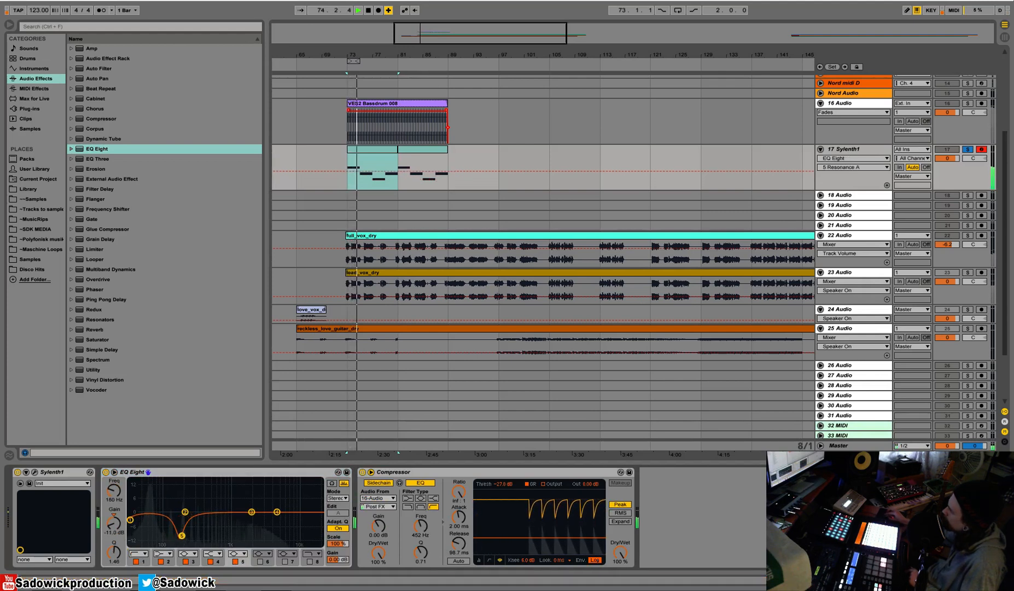
# Open the Sylenth1 editor and set oscillator A2 to the pulse waveform with one voice at octave 0.
pyautogui.click(35, 472)
pyautogui.click(549, 317)
pyautogui.click(593, 316)
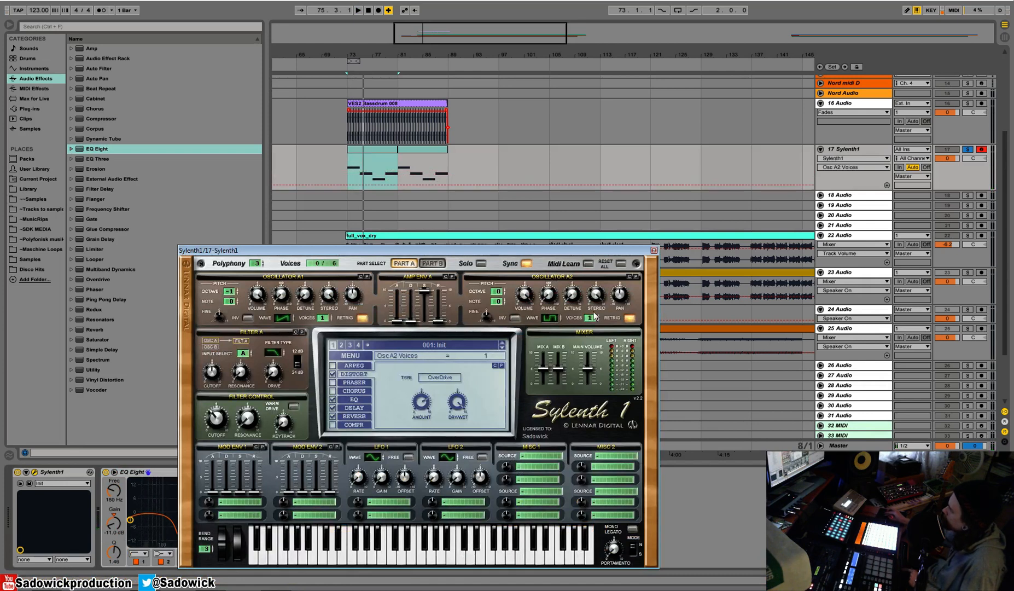
pyautogui.moveTo(497, 292)
pyautogui.mouseDown()
pyautogui.moveTo(498, 314)
pyautogui.moveTo(498, 287)
pyautogui.mouseUp()
# Set Sylenth1's filter control cutoff to 29.10 Hz, filter A's slope to 24 dB and its cutoff to 104.84 Hz, and adjust its drive.
pyautogui.moveTo(220, 419); pyautogui.dragTo(222, 420)
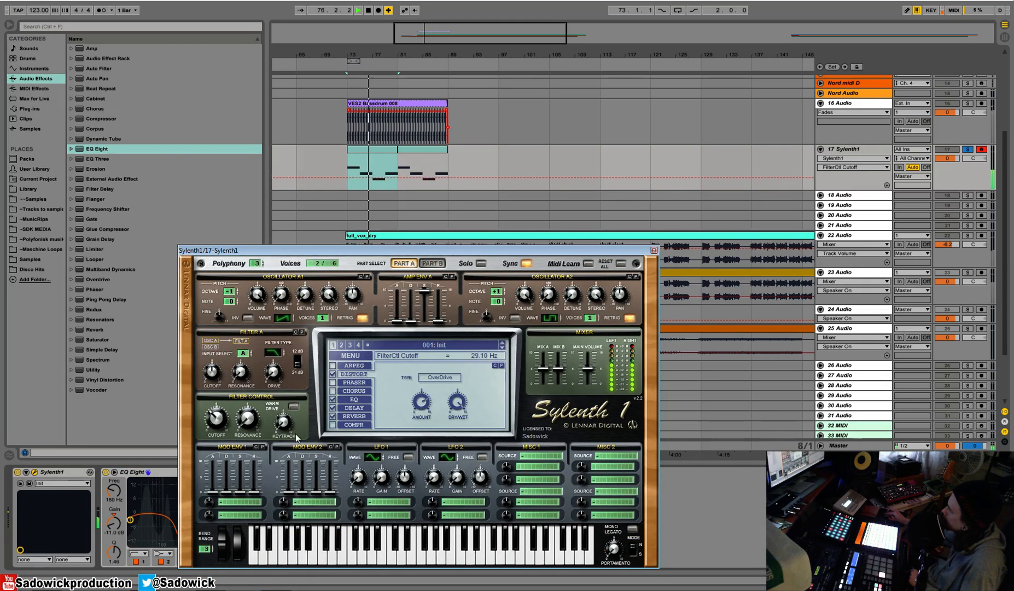
pyautogui.moveTo(277, 377)
pyautogui.mouseDown()
pyautogui.moveTo(279, 353)
pyautogui.moveTo(283, 381)
pyautogui.mouseUp()
pyautogui.click(297, 362)
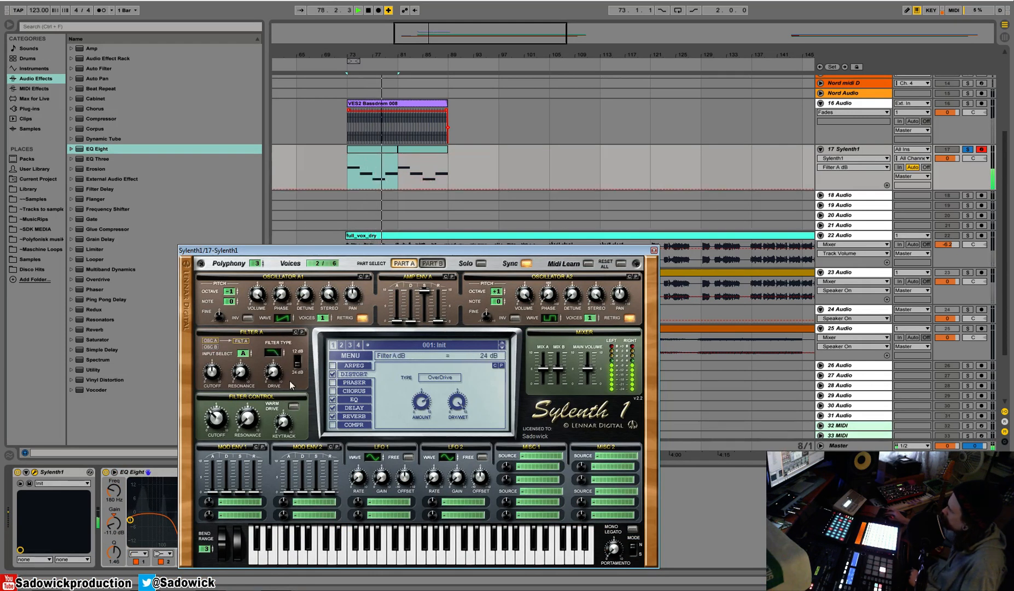
pyautogui.moveTo(212, 376); pyautogui.dragTo(212, 383)
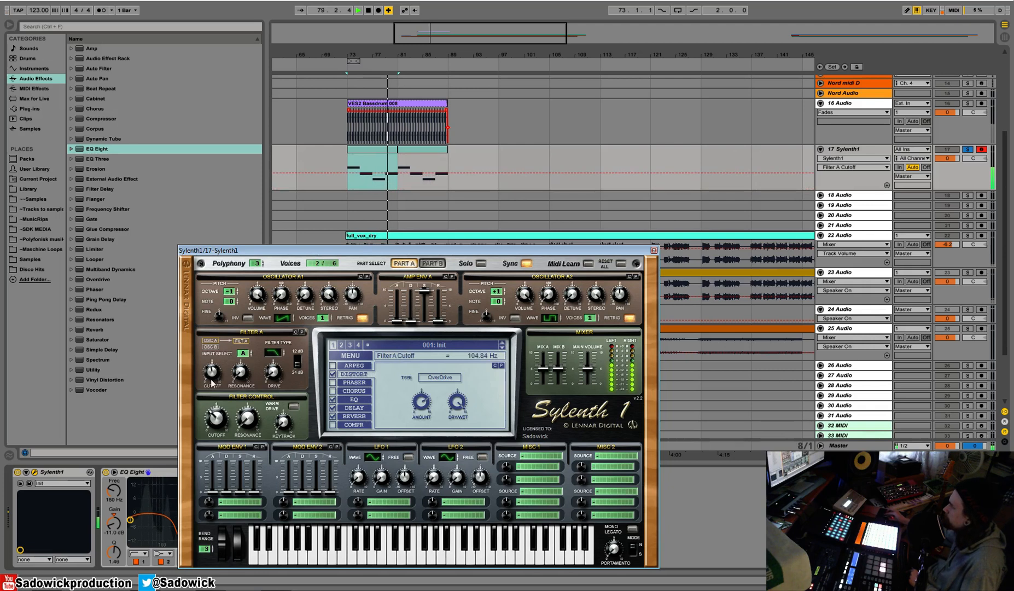
# Replay the first bass clip with the new sound and close the Sylenth1 editor.
pyautogui.click(239, 502)
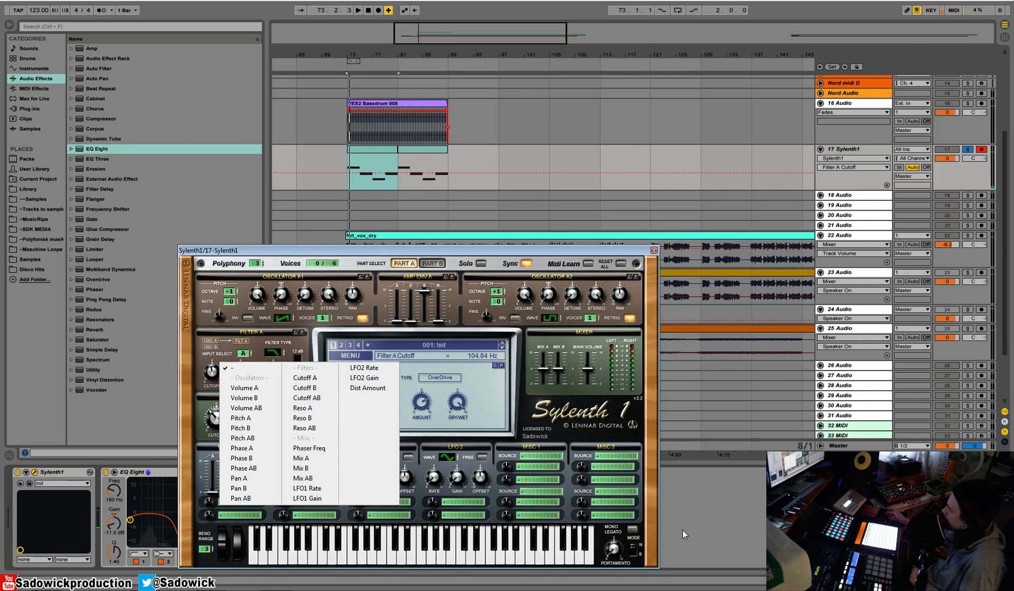
pyautogui.click(651, 252)
pyautogui.click(375, 151)
pyautogui.press('space')
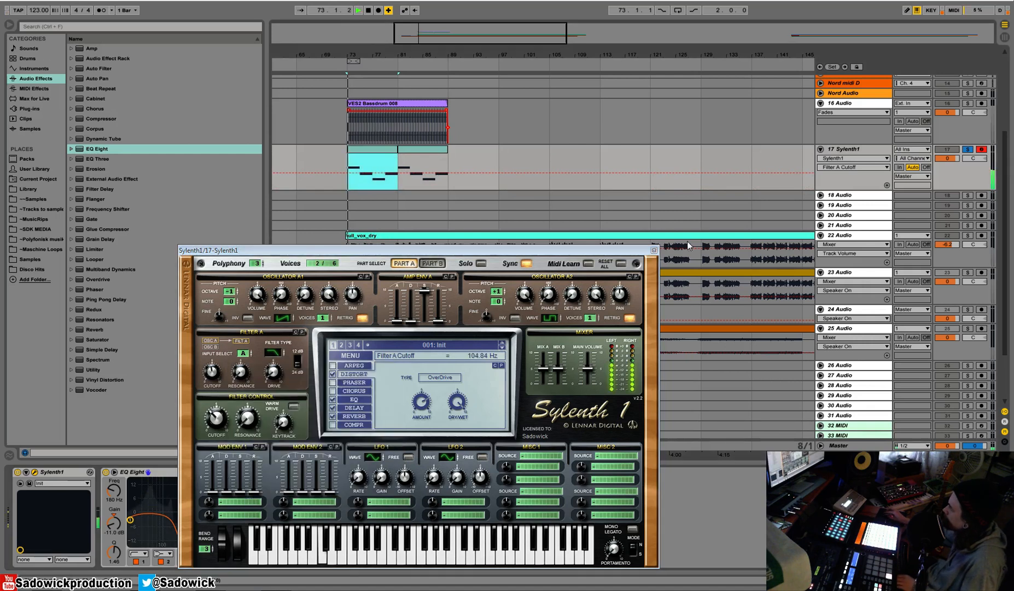
pyautogui.click(654, 250)
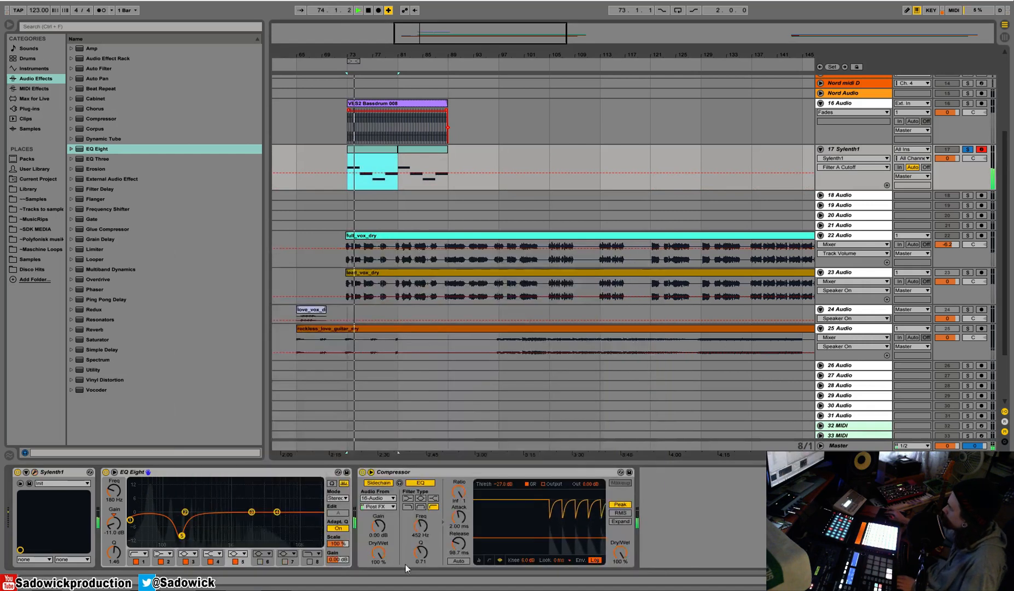
# Cut EQ Eight band 3 by 2.85 dB at 882 Hz and lower the Compressor's threshold to -39.2 dB.
pyautogui.click(225, 520)
pyautogui.moveTo(226, 520); pyautogui.dragTo(228, 518)
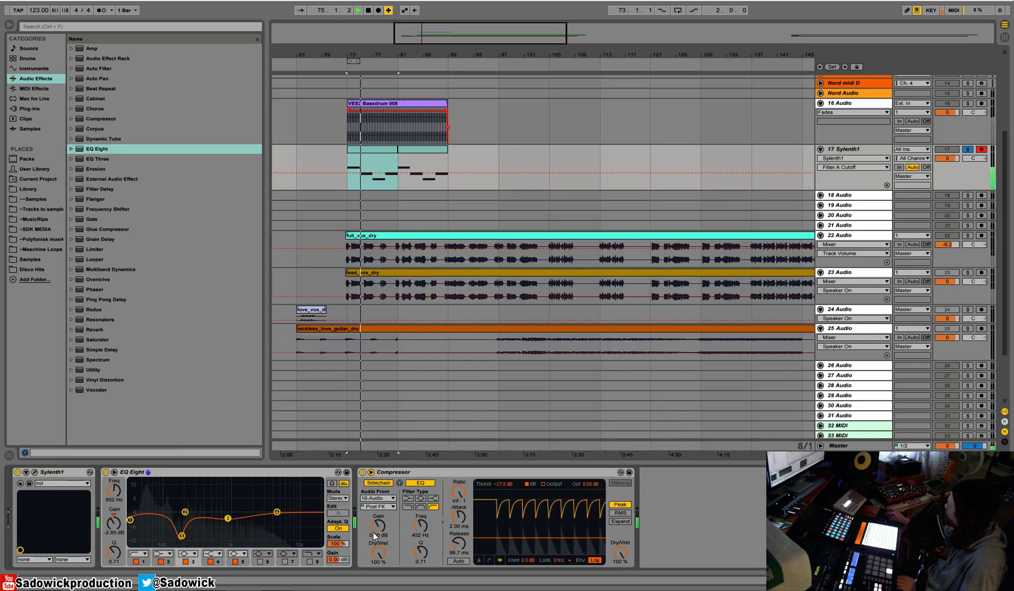
pyautogui.moveTo(553, 537); pyautogui.dragTo(553, 544)
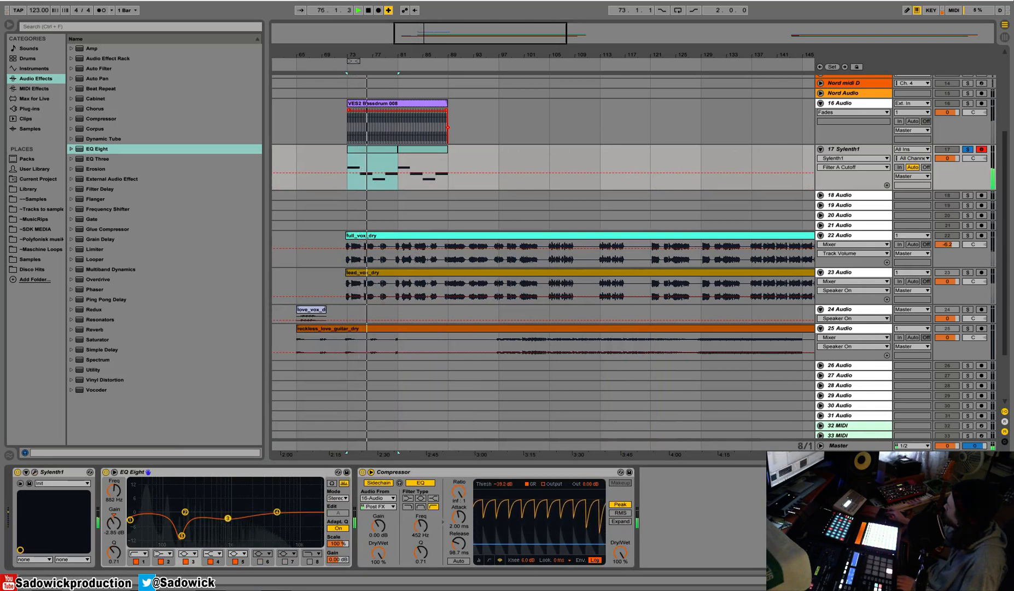
# Unsolo the Sylenth1 track and check the bass briefly within the full mix.
pyautogui.click(968, 149)
pyautogui.press('space')
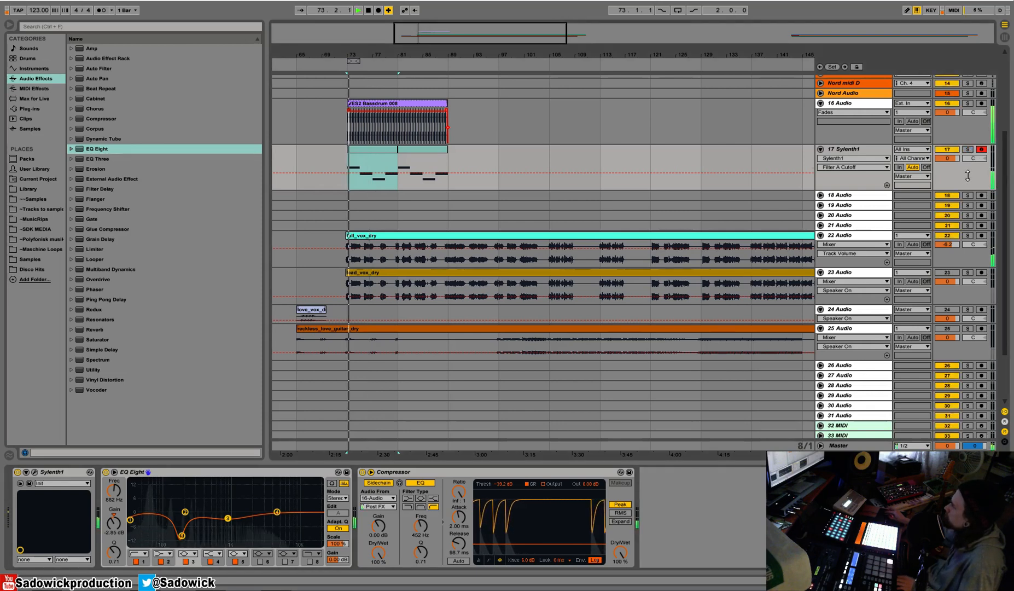
pyautogui.press('space')
# Duplicate the Sylenth1 track and solo the copy, track 18.
pyautogui.rightClick(849, 149)
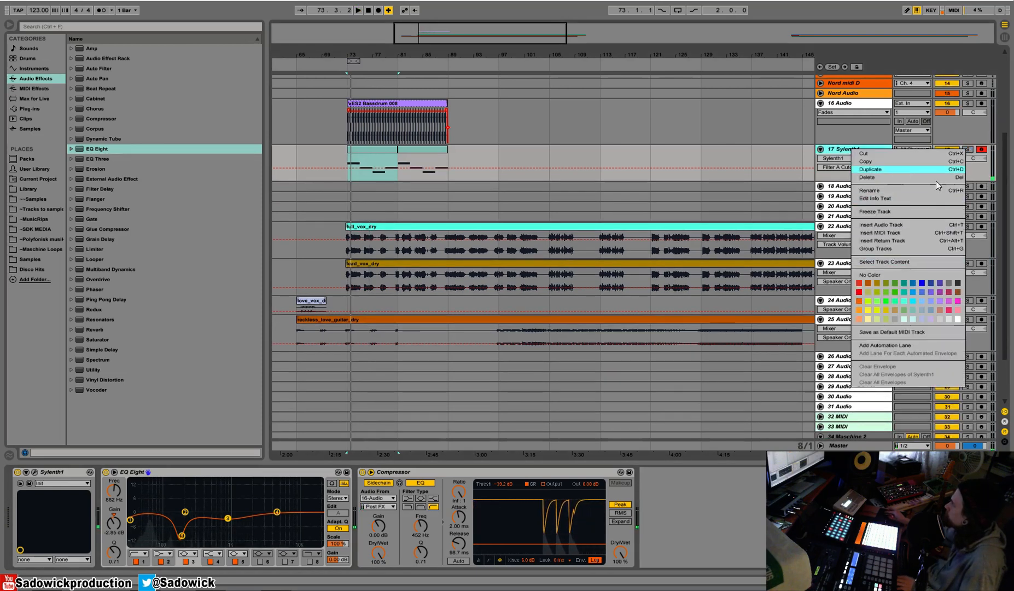
pyautogui.click(870, 169)
pyautogui.click(969, 187)
pyautogui.click(972, 196)
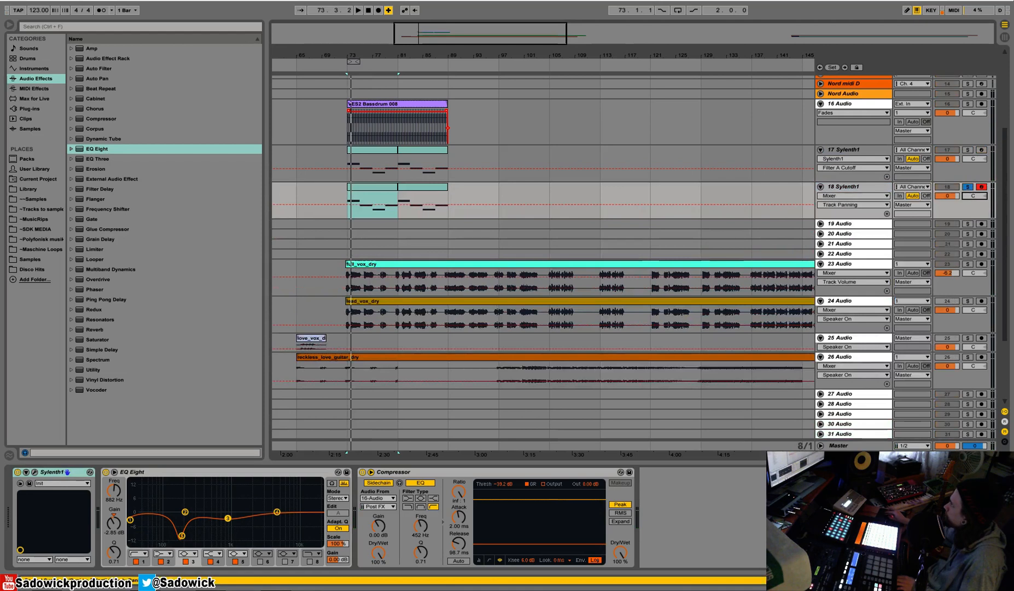
# Switch off EQ Eight on the duplicated track, reset its Sylenth1 to the Init preset and close the editor.
pyautogui.click(105, 472)
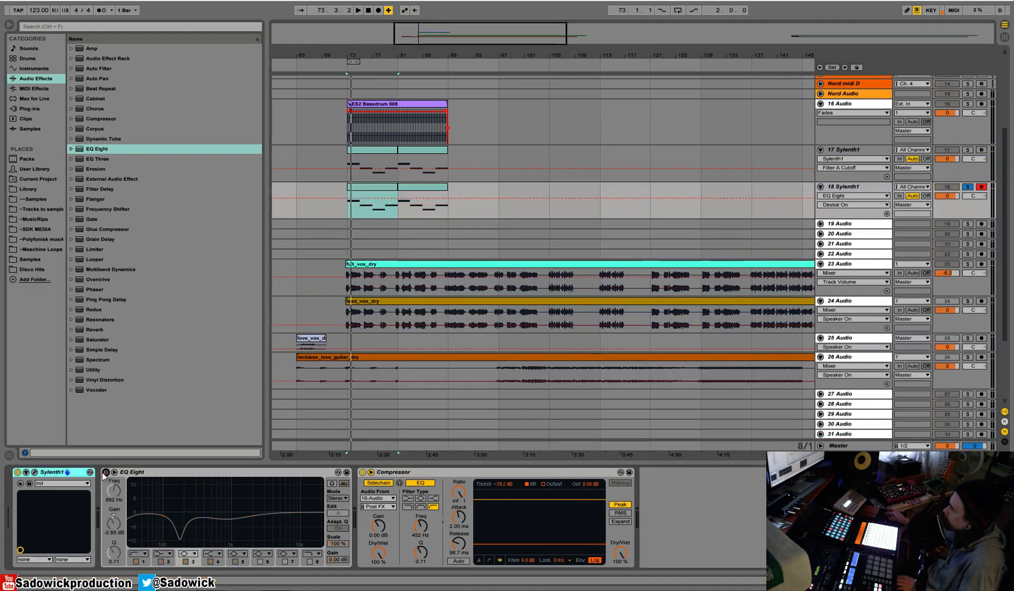
pyautogui.click(34, 472)
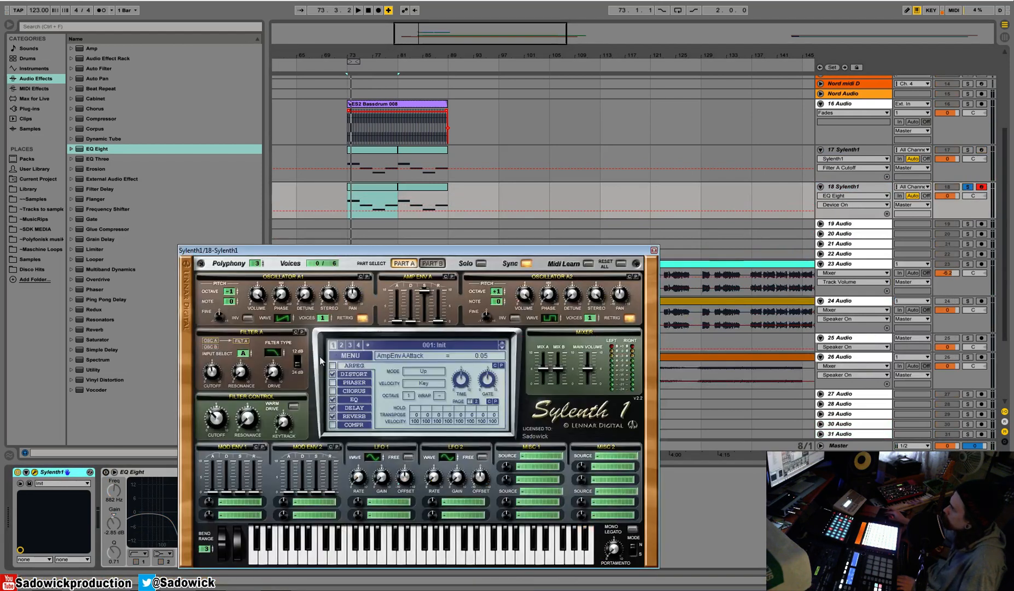
pyautogui.click(347, 356)
pyautogui.click(361, 465)
pyautogui.moveTo(629, 250); pyautogui.dragTo(749, 243)
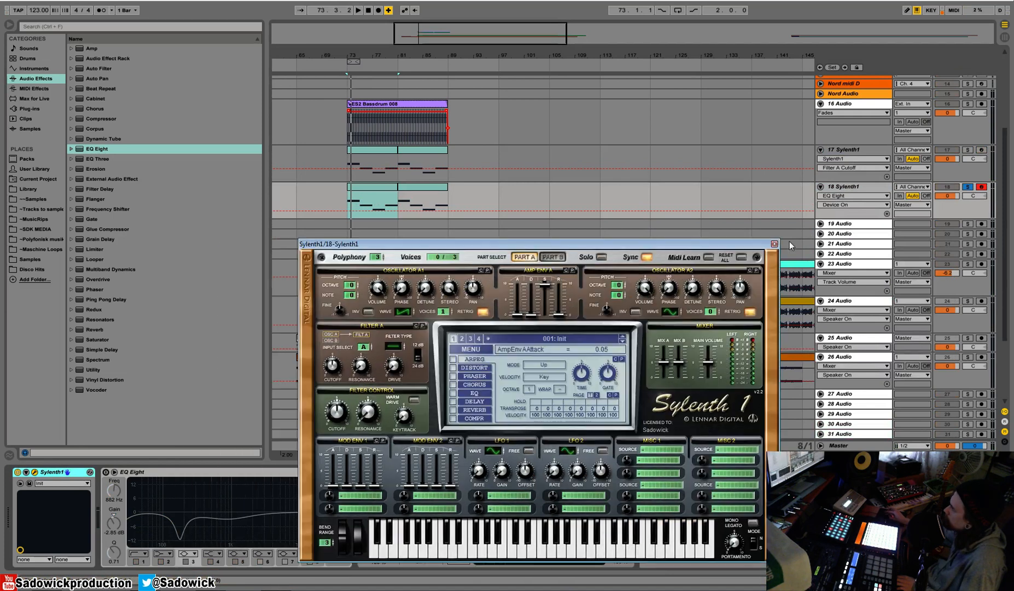
pyautogui.click(774, 244)
# Add an Arpeggiator before Sylenth1 on track 18 and adjust its synced rate during playback.
pyautogui.click(35, 88)
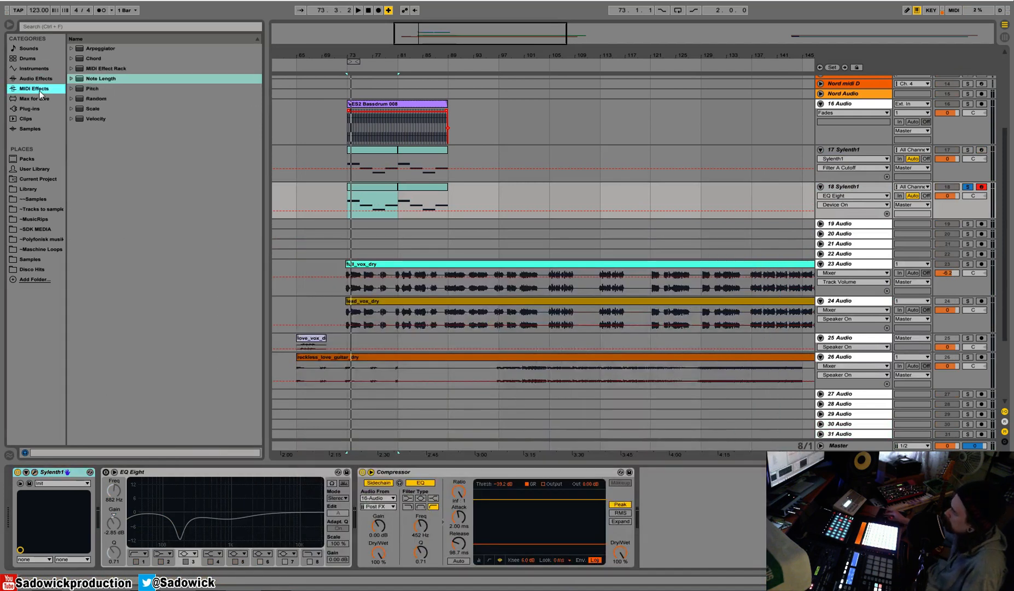
pyautogui.moveTo(97, 48); pyautogui.dragTo(32, 514)
pyautogui.press('space')
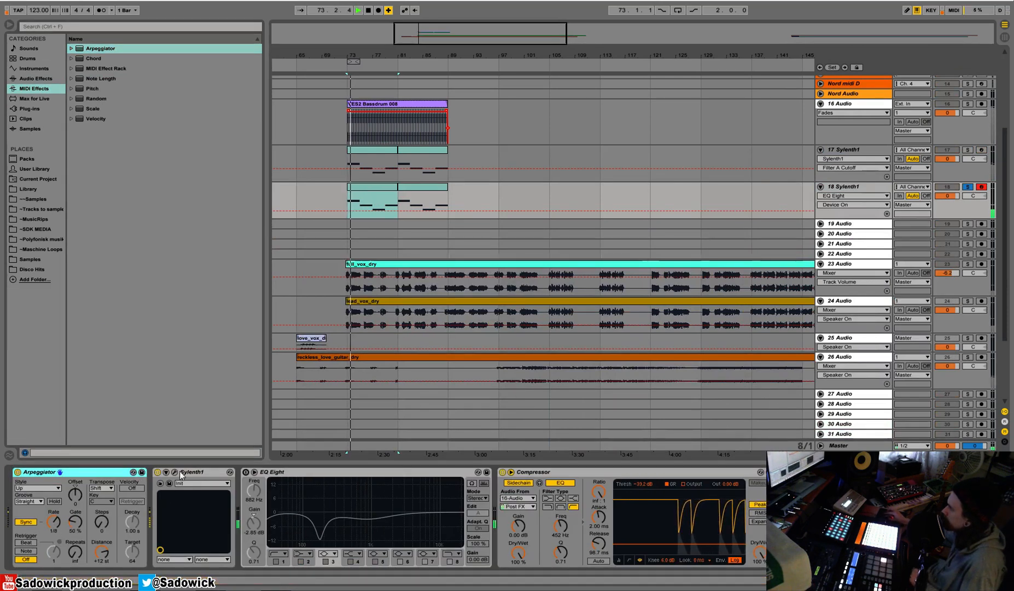
pyautogui.moveTo(54, 521); pyautogui.dragTo(54, 522)
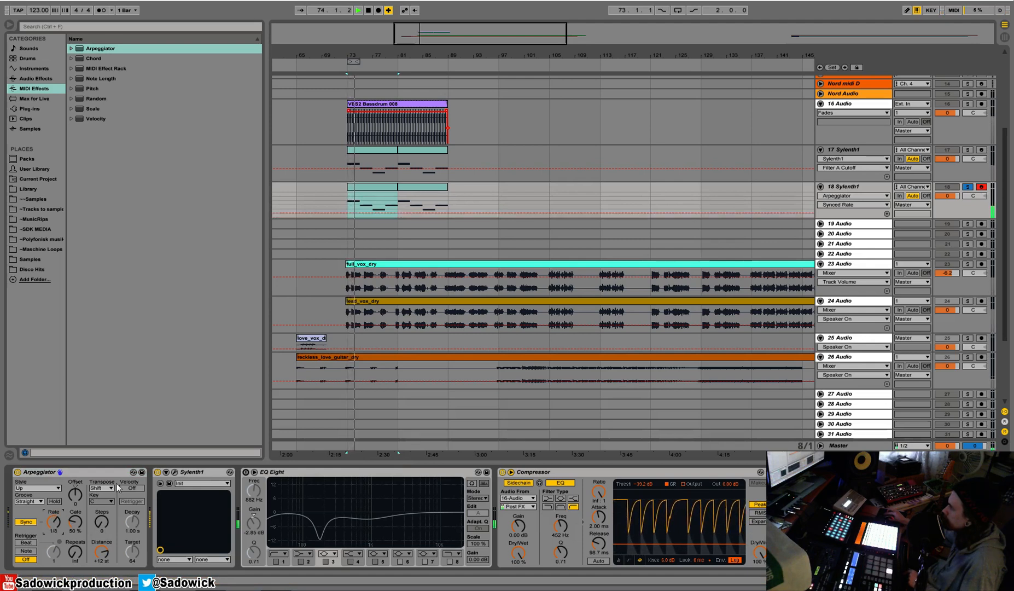
# Set oscillator A1 of track 18's Sylenth1 to octave -1 and enable its distortion with the FoldBack type.
pyautogui.click(174, 471)
pyautogui.moveTo(351, 287); pyautogui.dragTo(351, 298)
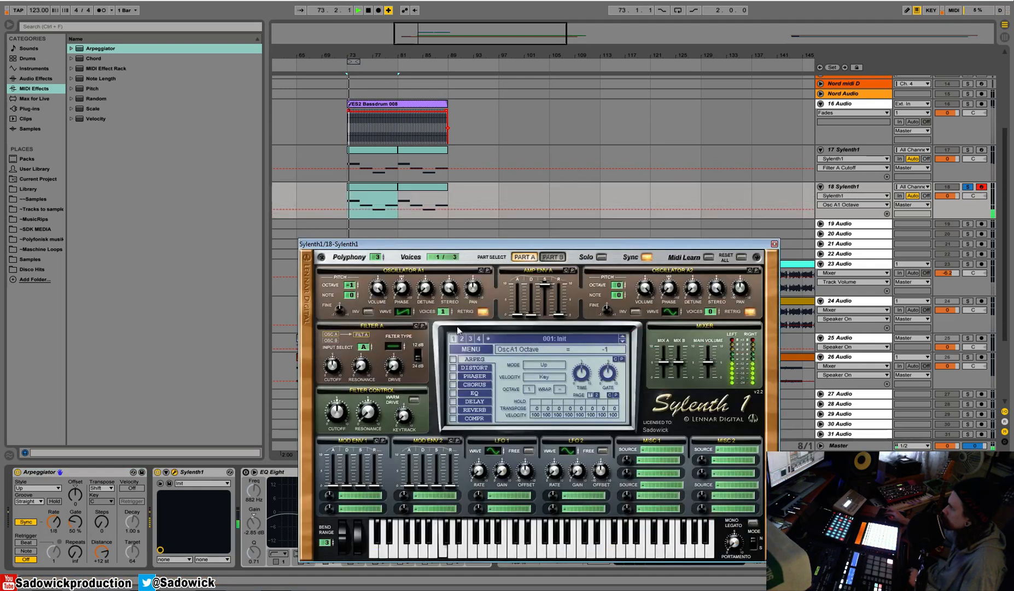
pyautogui.click(453, 368)
pyautogui.click(462, 368)
pyautogui.click(573, 371)
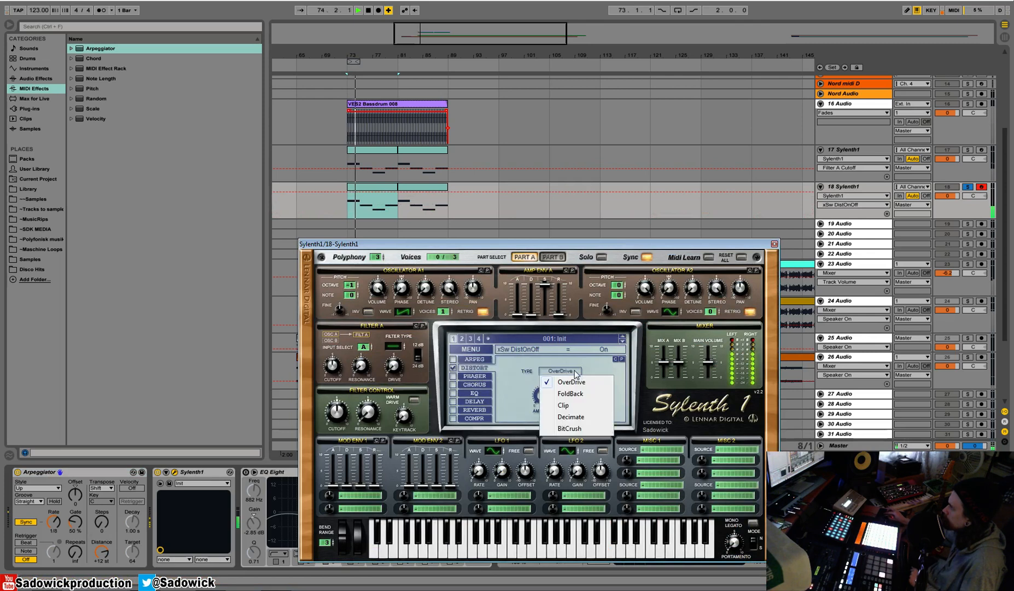
pyautogui.click(571, 394)
# Set Filter A to Lowpass, route Mod Env 1 to Cutoff A and adjust that envelope, with the filter control cutoff at 36.90 Hz.
pyautogui.click(403, 344)
pyautogui.click(353, 493)
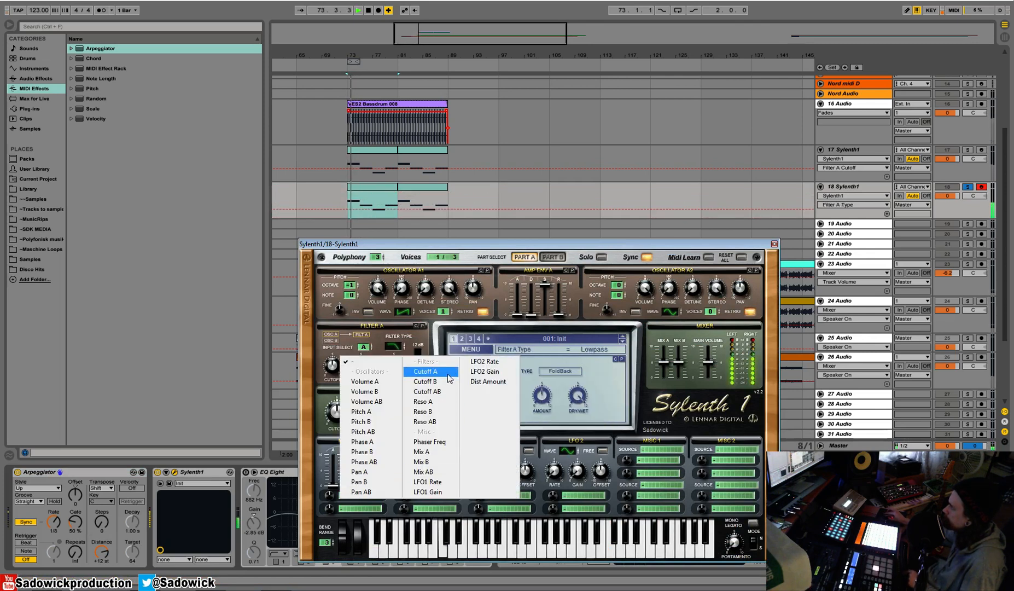
pyautogui.click(429, 370)
pyautogui.moveTo(333, 485); pyautogui.dragTo(374, 453)
pyautogui.moveTo(329, 494); pyautogui.dragTo(331, 502)
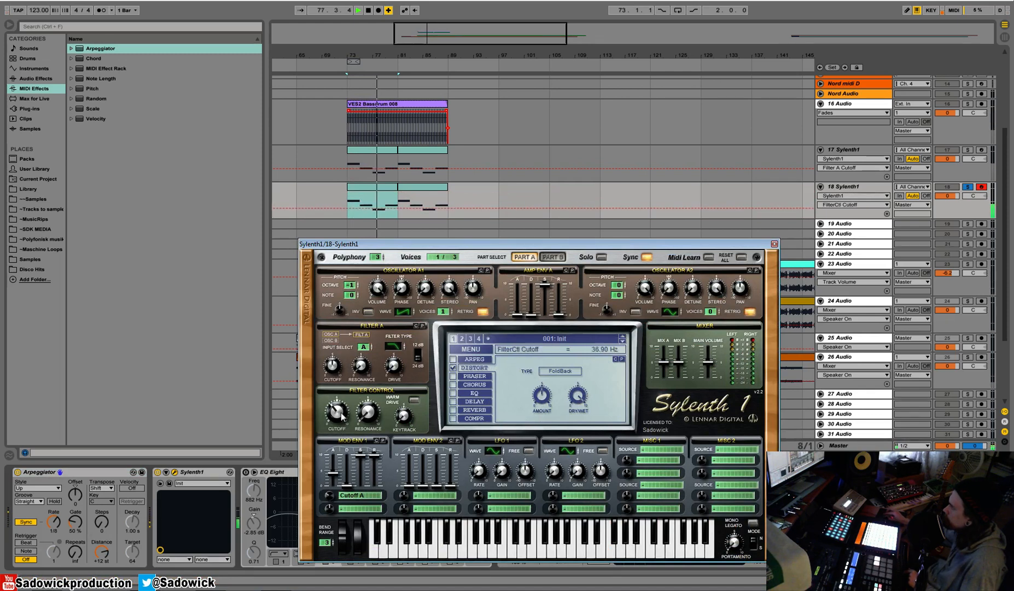
# Set oscillator A1 on track 18's Sylenth1 to 2 voices and switch off its retrigger.
pyautogui.click(448, 312)
pyautogui.click(448, 310)
pyautogui.click(482, 311)
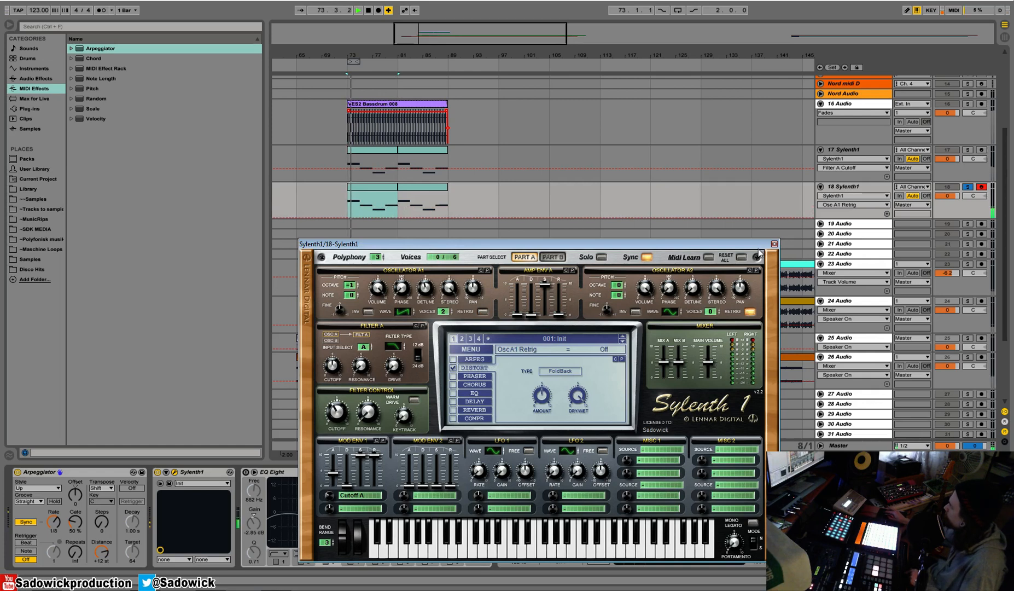
# Unsolo track 18, play it within the mix and mute the full_vox_dry vocal on track 23.
pyautogui.click(967, 187)
pyautogui.press('space')
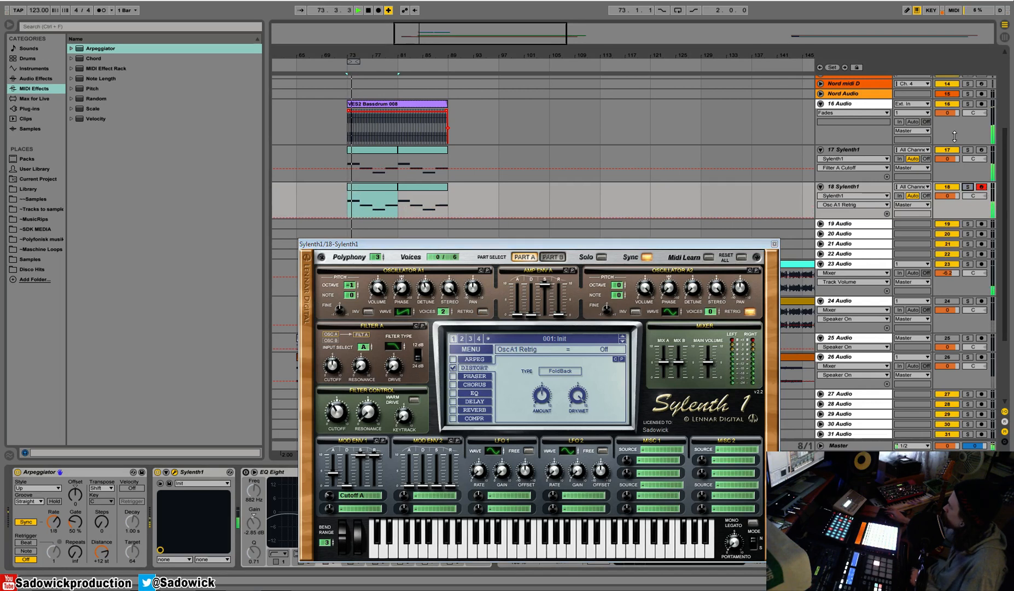
pyautogui.scroll(-3, 911, 243)
pyautogui.click(948, 211)
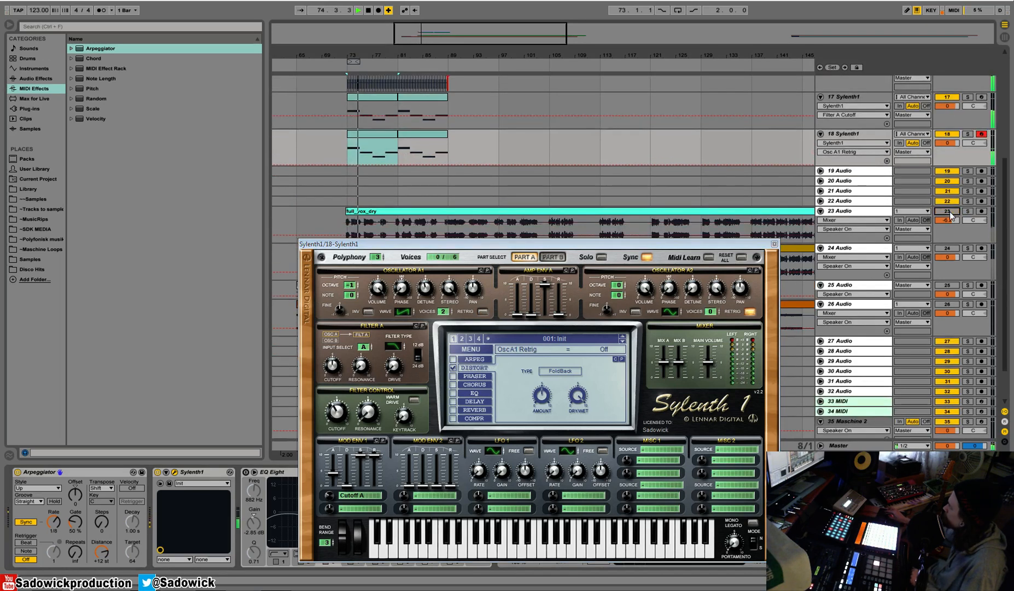
pyautogui.scroll(5, 897, 246)
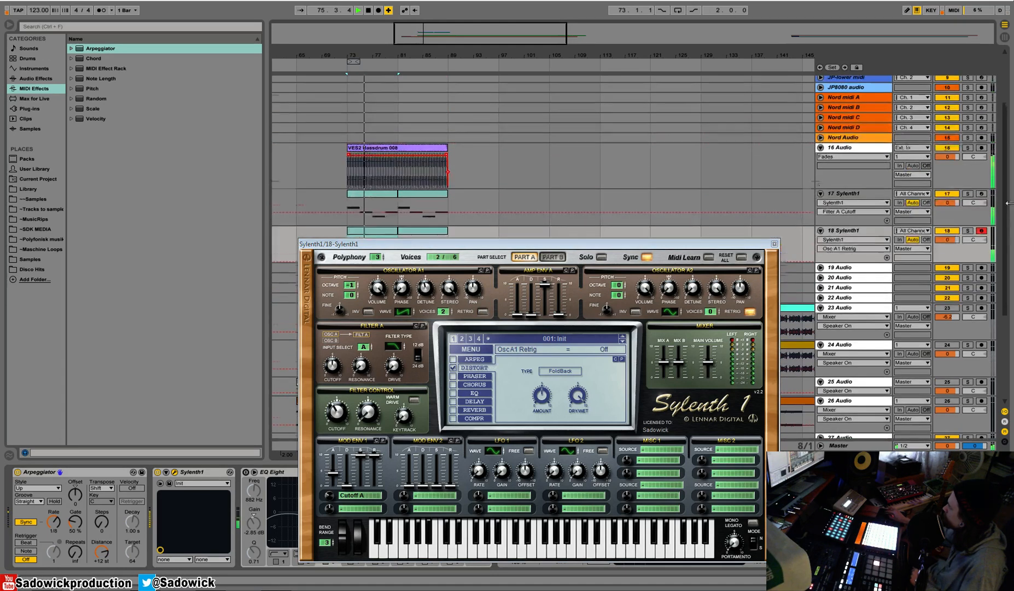
# Close track 18's Sylenth1 editor and solo the bass on track 17.
pyautogui.click(774, 244)
pyautogui.click(967, 194)
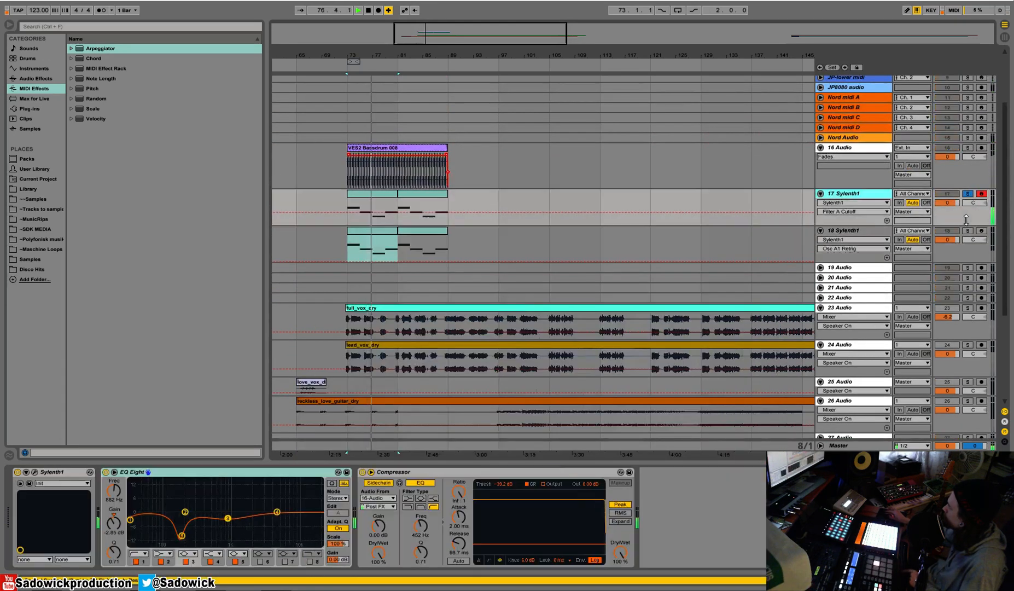
pyautogui.click(35, 471)
pyautogui.click(34, 472)
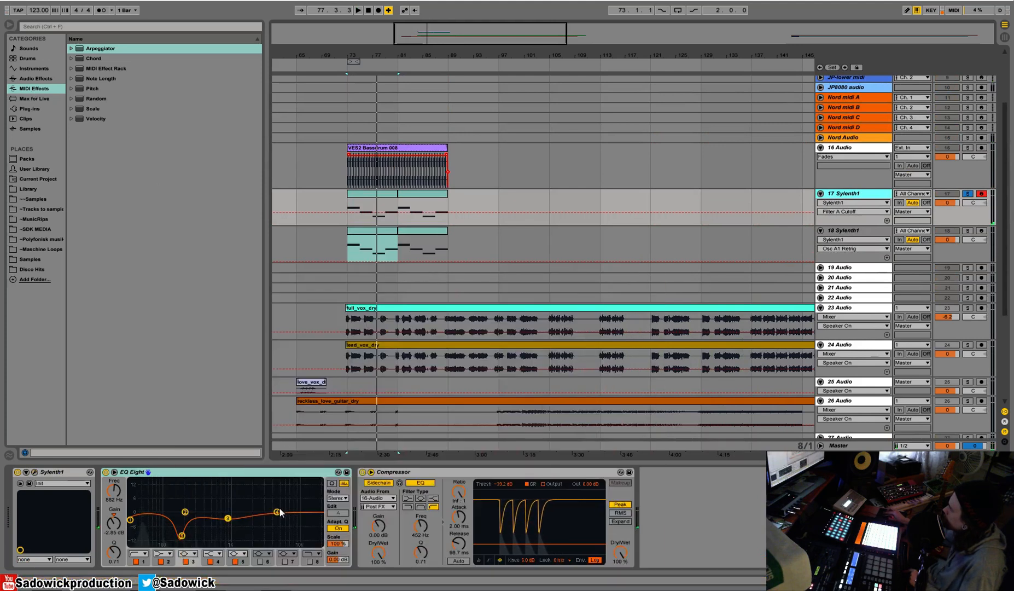
# Enable band 8 of track 17's EQ Eight as a high-cut filter and lower its frequency during playback.
pyautogui.click(313, 554)
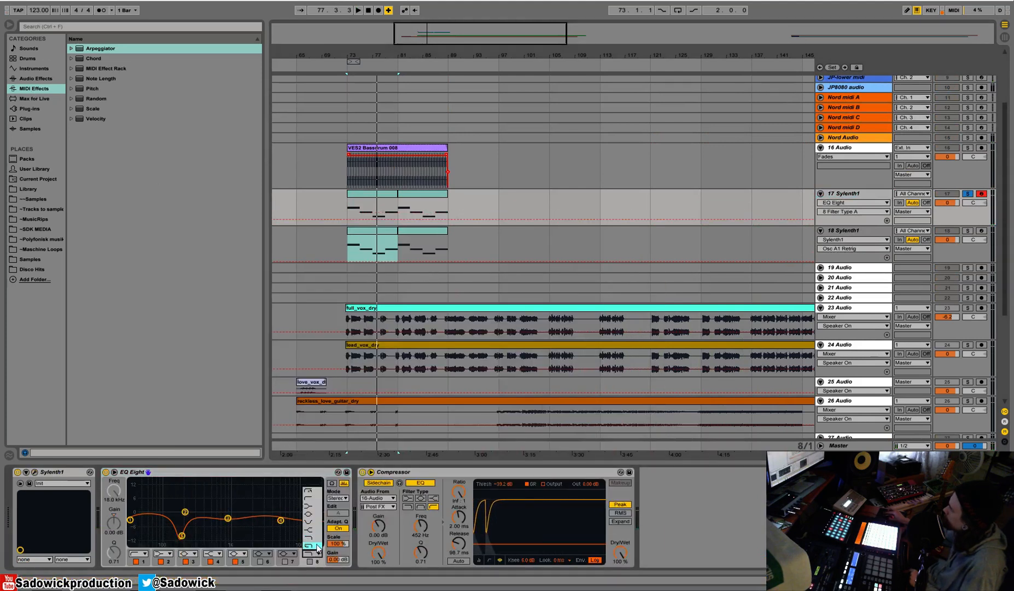
pyautogui.click(306, 536)
pyautogui.press('space')
pyautogui.click(309, 561)
pyautogui.moveTo(315, 520); pyautogui.dragTo(212, 527)
# Set the filter control cutoff of track 17's Sylenth1 to 18.11 Hz and the EQ Eight high-cut to 11.2 kHz.
pyautogui.click(35, 472)
pyautogui.moveTo(215, 417); pyautogui.dragTo(214, 422)
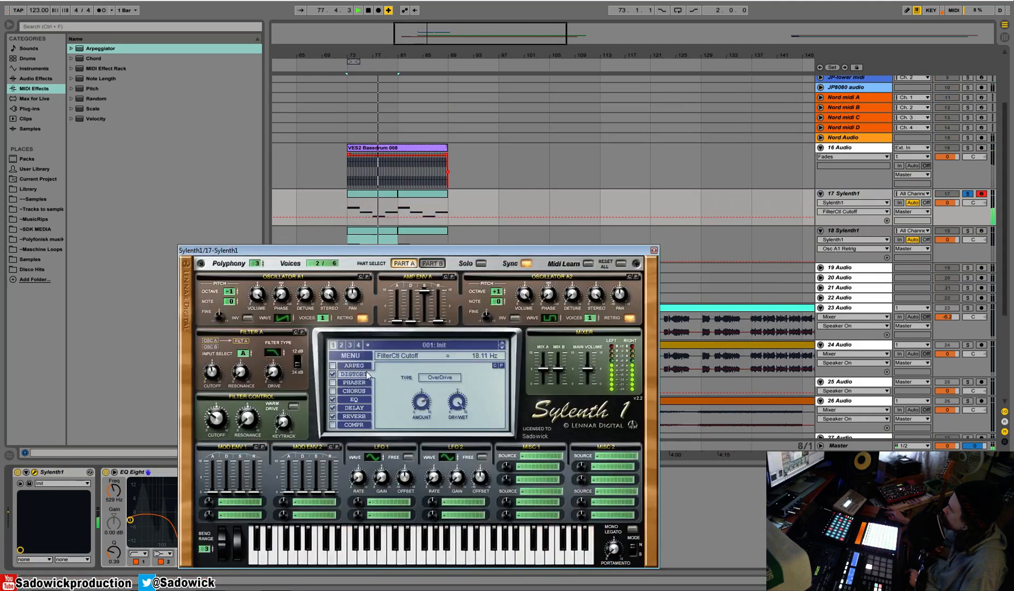
pyautogui.moveTo(604, 250); pyautogui.dragTo(564, 106)
pyautogui.moveTo(213, 527); pyautogui.dragTo(248, 522)
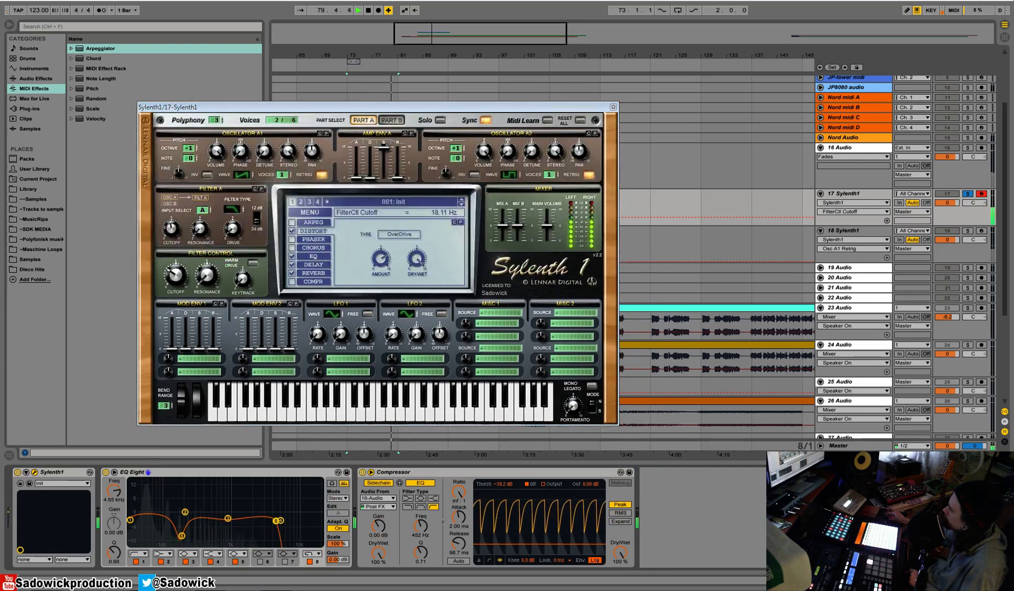
# Switch Filter A on track 17's Sylenth1 to bandpass, adjust the resonance and set the filter control cutoff to 14.28 Hz.
pyautogui.moveTo(173, 275); pyautogui.dragTo(174, 265)
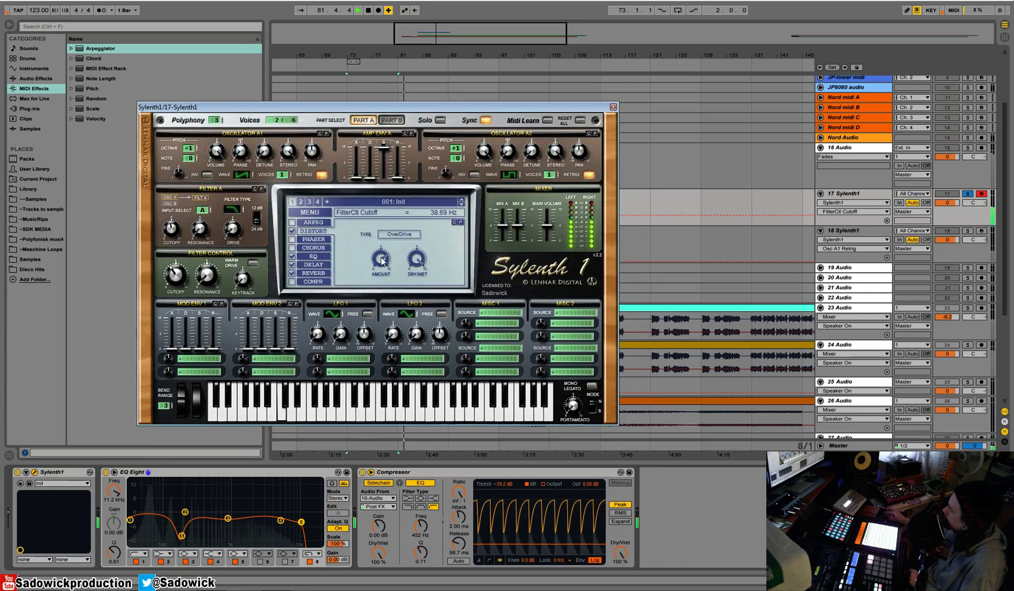
pyautogui.click(206, 283)
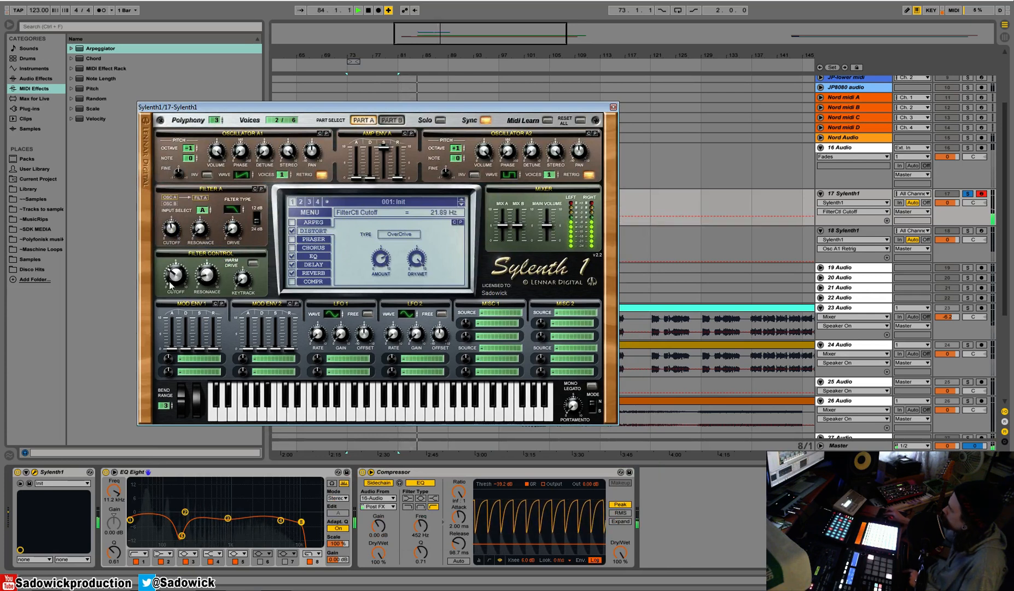
pyautogui.click(234, 207)
pyautogui.moveTo(236, 199); pyautogui.dragTo(235, 204)
pyautogui.moveTo(175, 271); pyautogui.dragTo(176, 283)
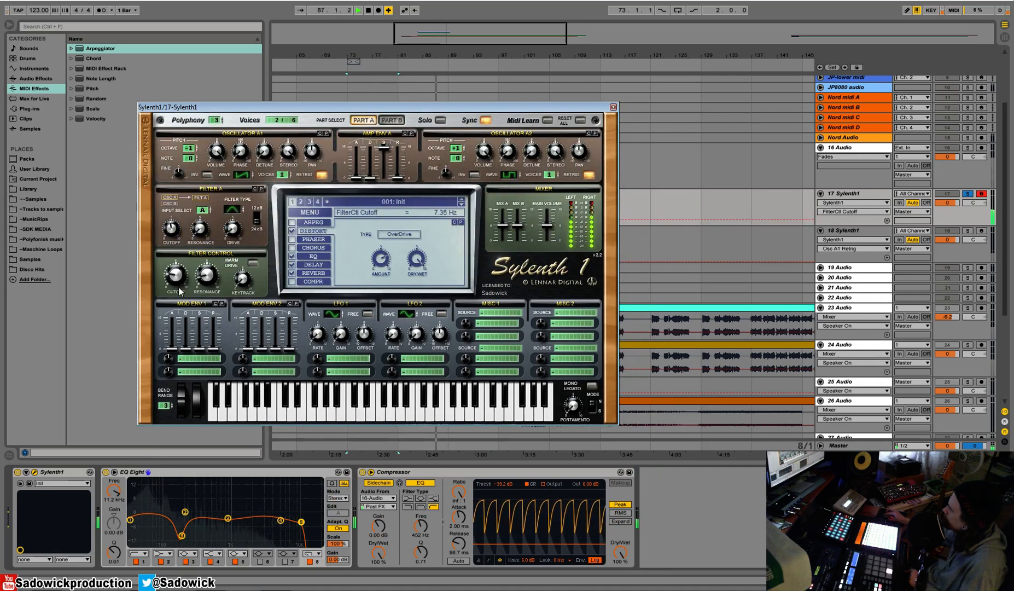
pyautogui.moveTo(202, 259); pyautogui.dragTo(207, 244)
pyautogui.moveTo(177, 275); pyautogui.dragTo(177, 265)
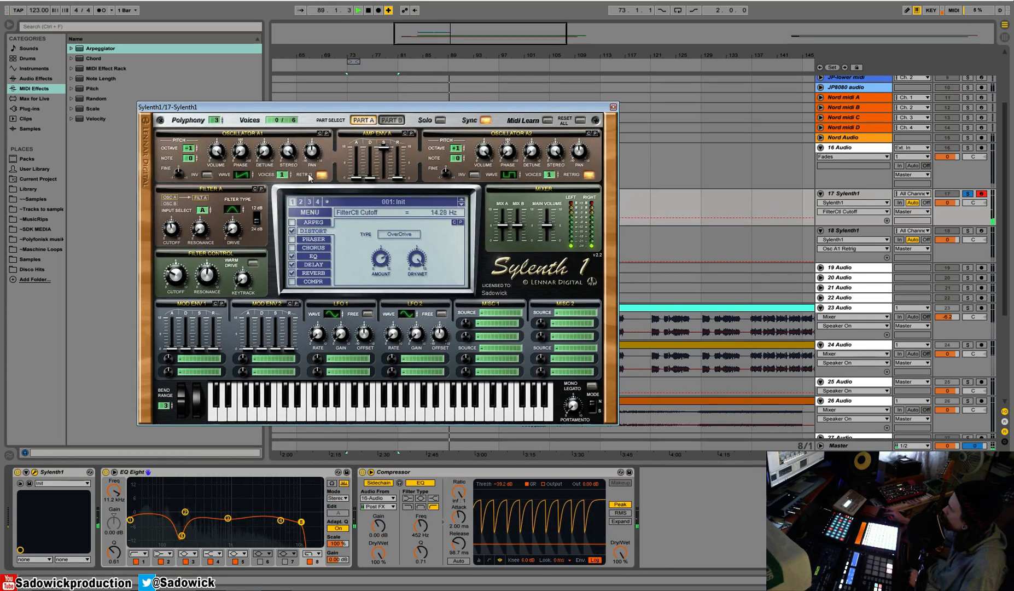
# Give oscillator A1 on track 17's Sylenth1 2 voices with a detune of 4.43 and check the sound in playback.
pyautogui.click(285, 172)
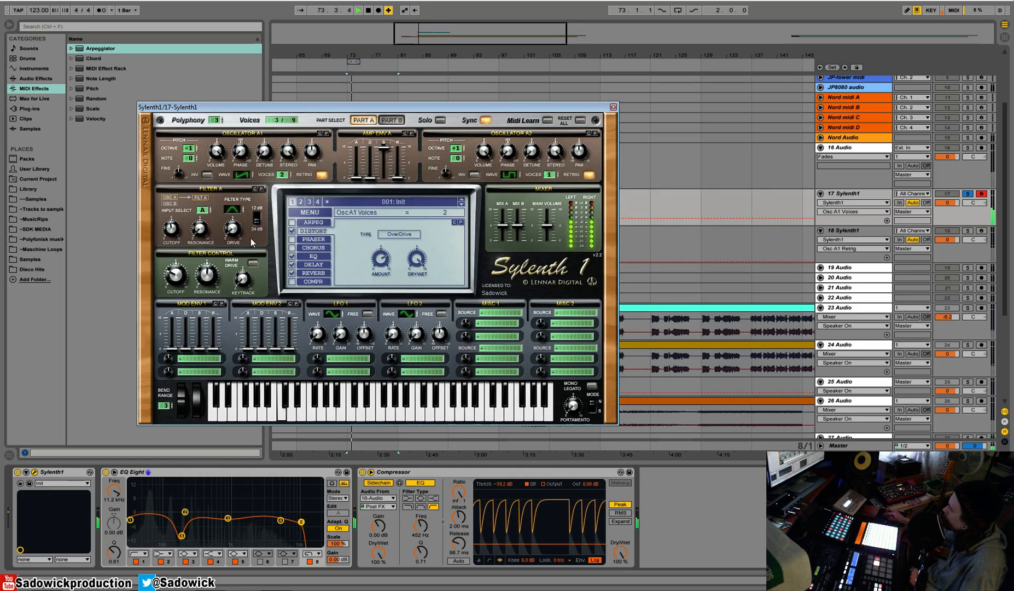
pyautogui.moveTo(264, 152); pyautogui.dragTo(266, 113)
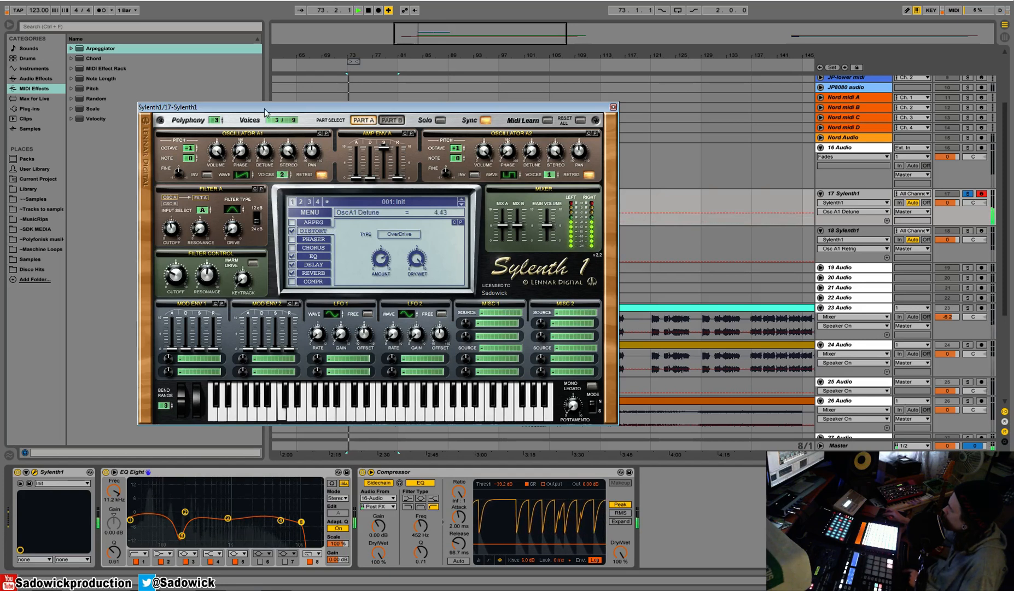
pyautogui.press('space')
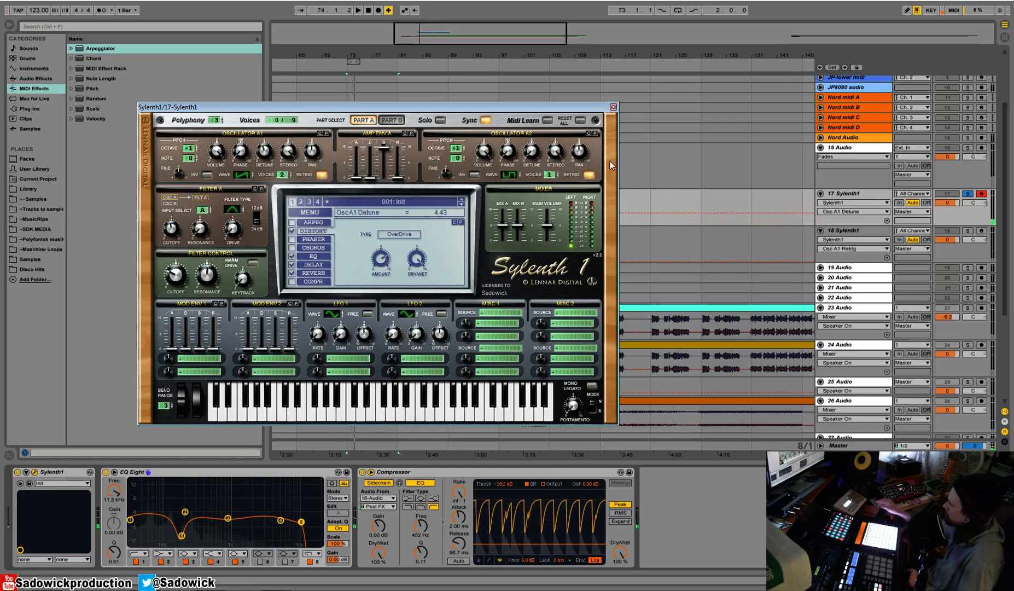
pyautogui.press('space')
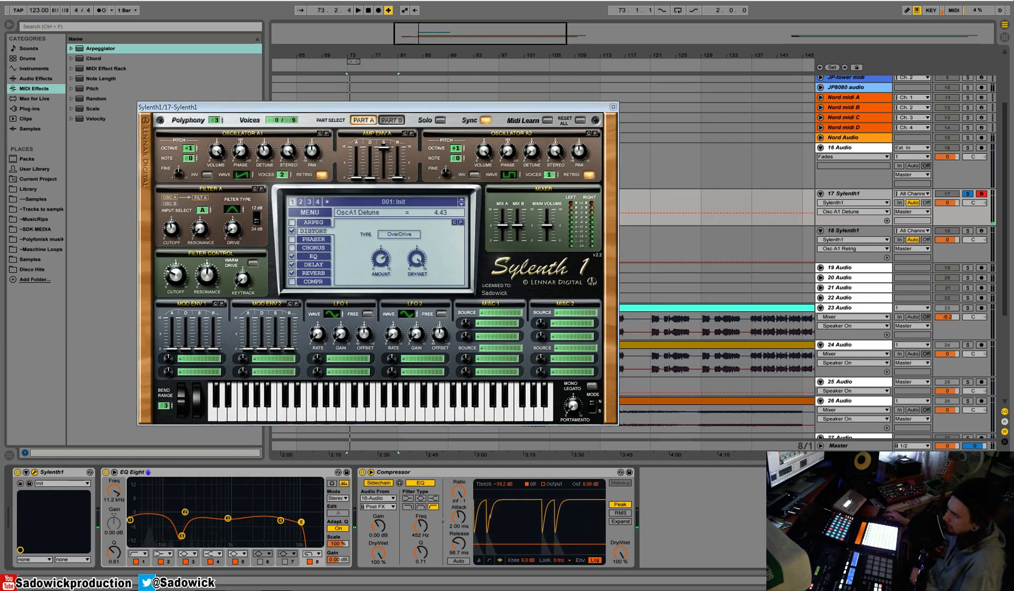
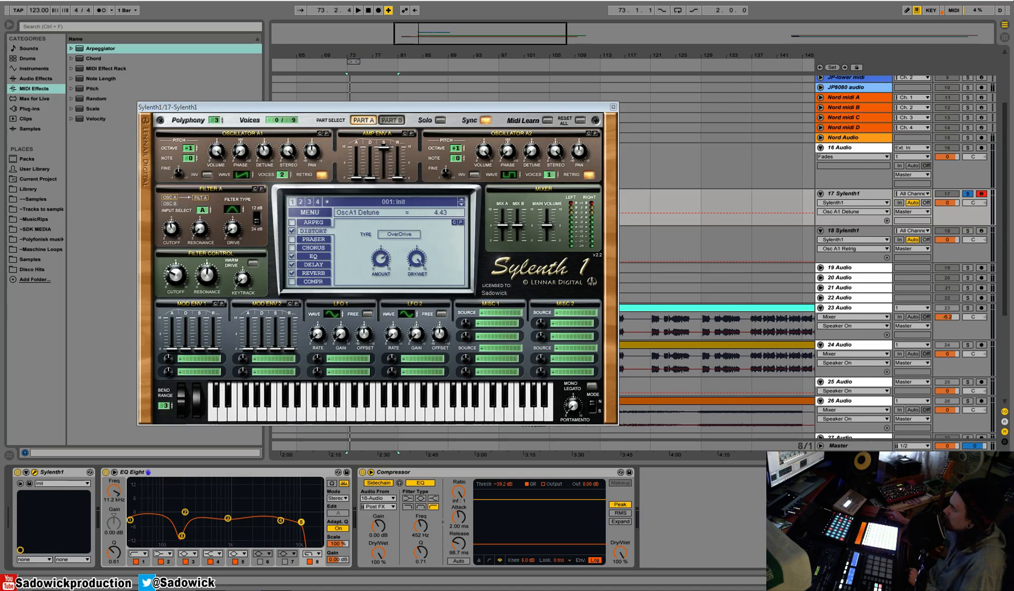
# Switch the solo from track 17 to the kick on track 16 during playback and close the Sylenth1 window.
pyautogui.press('space')
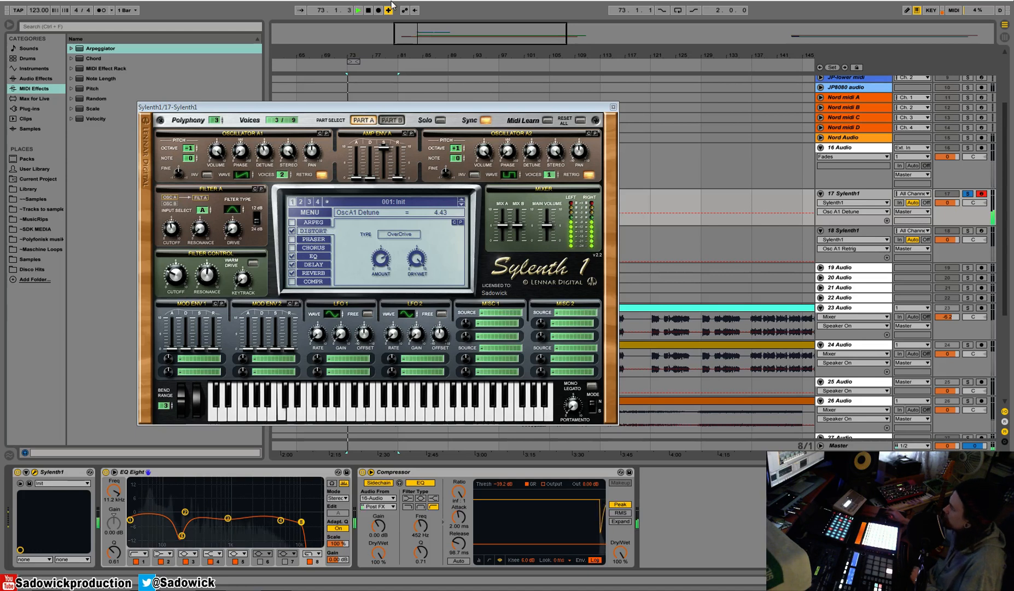
pyautogui.click(968, 194)
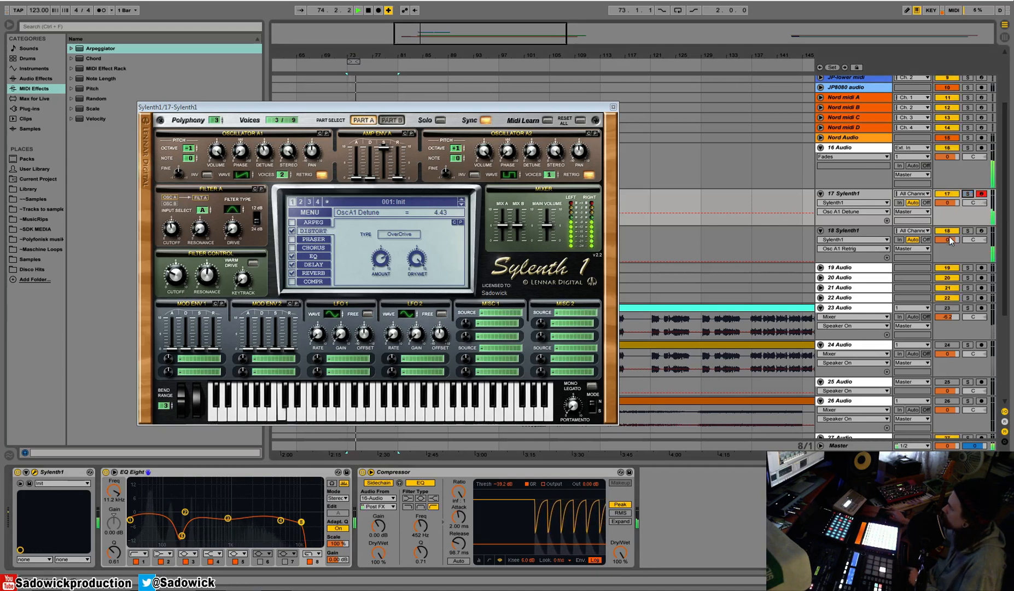
pyautogui.click(612, 107)
pyautogui.click(968, 154)
pyautogui.click(967, 148)
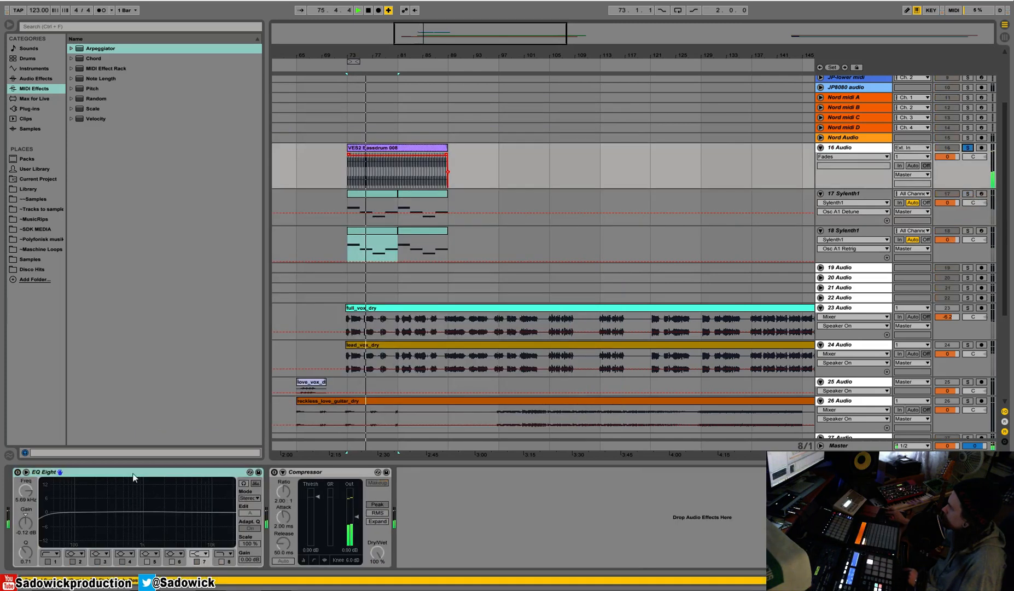
# Enable the EQ Eight on track 16, cut a deep notch near 200 Hz with band 3 and dip band 4 to -3.35 dB at 548 Hz.
pyautogui.press('space')
pyautogui.click(18, 471)
pyautogui.moveTo(127, 512); pyautogui.dragTo(110, 530)
pyautogui.moveTo(32, 560); pyautogui.dragTo(151, 516)
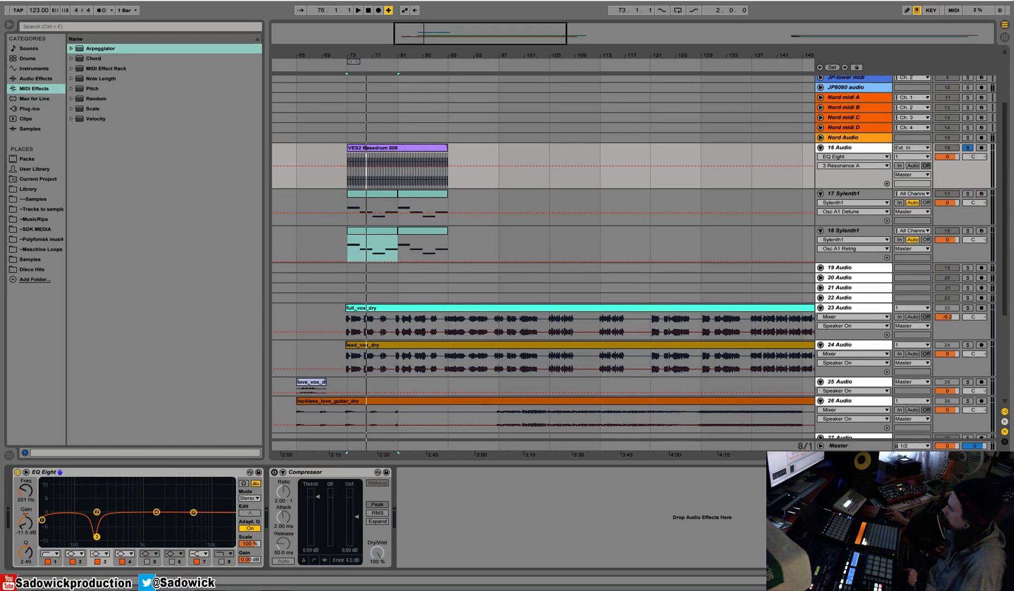
pyautogui.press('space')
pyautogui.moveTo(97, 537); pyautogui.dragTo(99, 540)
pyautogui.moveTo(157, 512); pyautogui.dragTo(126, 518)
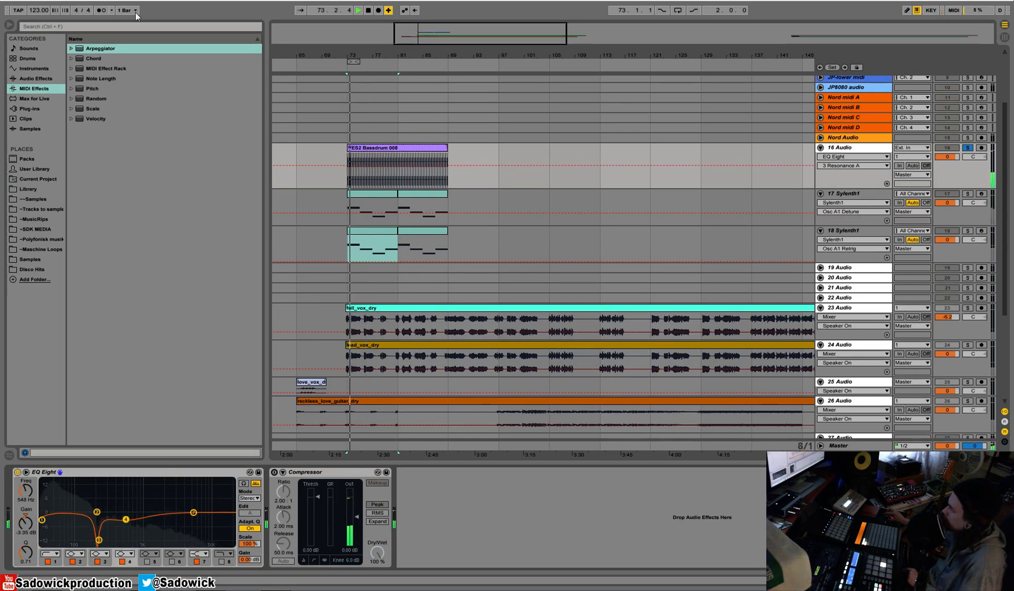
# Set the tempo to 127 BPM and play the kick clip from its start to check it.
pyautogui.moveTo(36, 11); pyautogui.dragTo(36, 4)
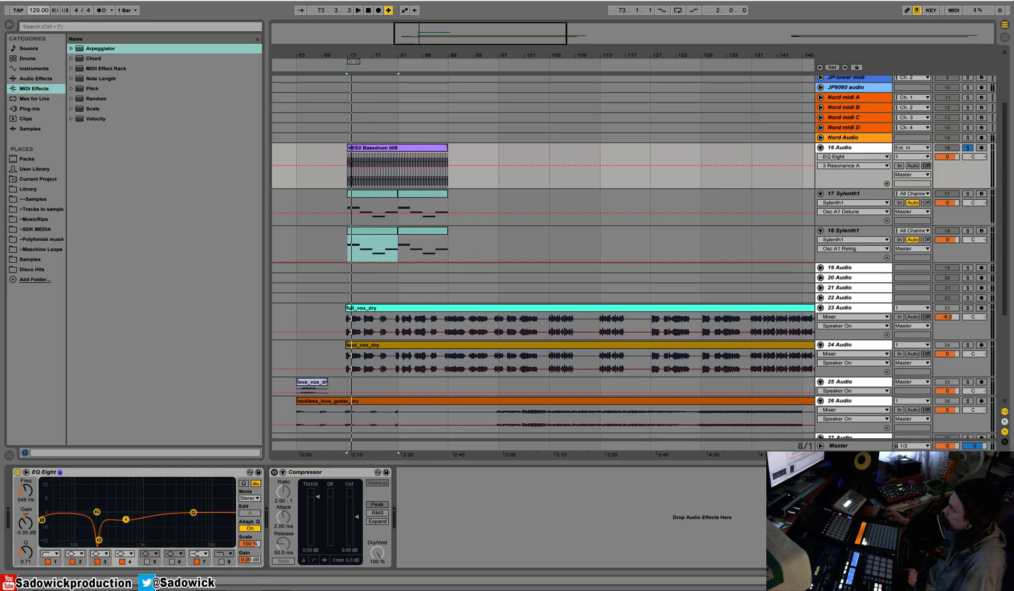
pyautogui.click(392, 148)
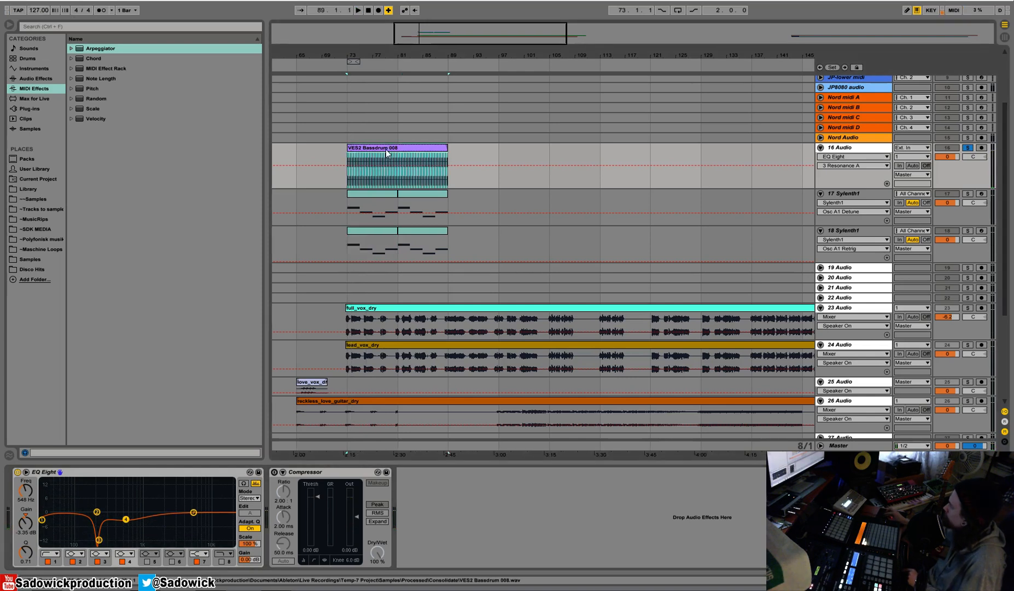
pyautogui.press('space')
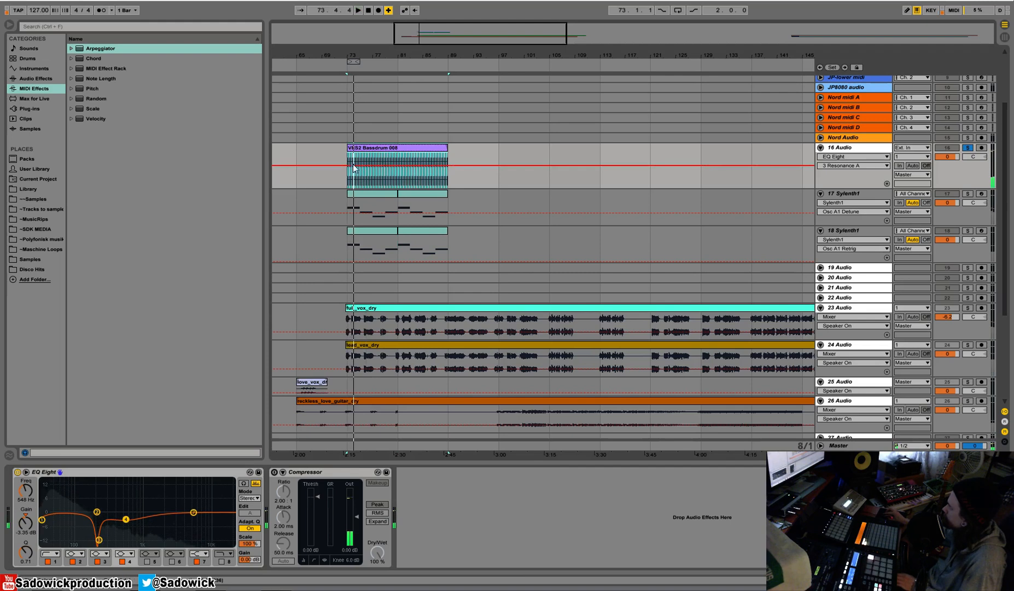
pyautogui.press('space')
# Loop the first eight bars of the kick clip from bar 73 to 81 and start playback.
pyautogui.moveTo(344, 177); pyautogui.dragTo(385, 176)
pyautogui.rightClick(386, 176)
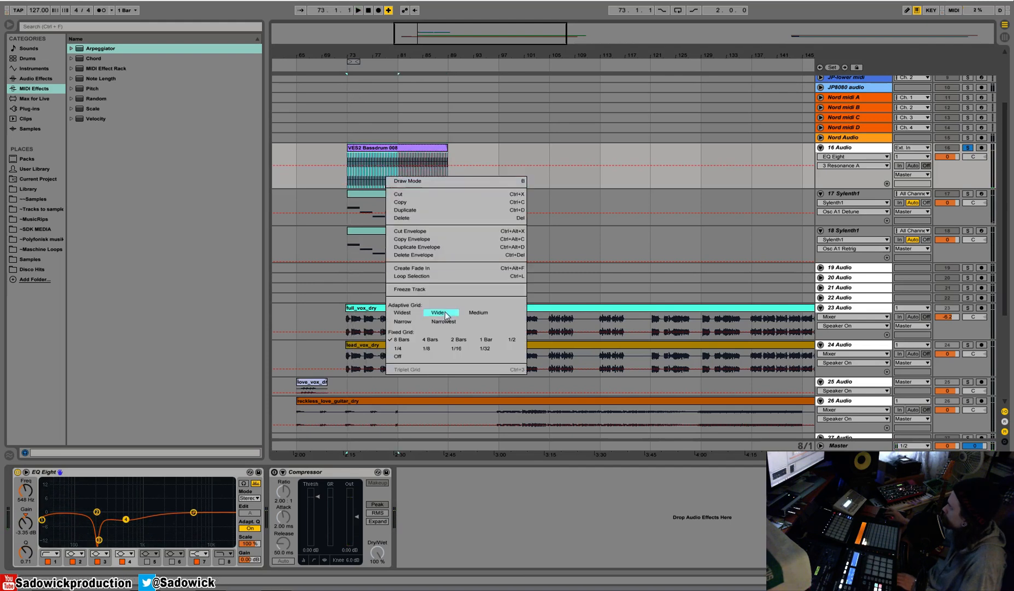
pyautogui.click(437, 275)
pyautogui.press('space')
# Reduce the heights of tracks 16 and 17 and solo track 18.
pyautogui.moveTo(969, 177); pyautogui.dragTo(970, 168)
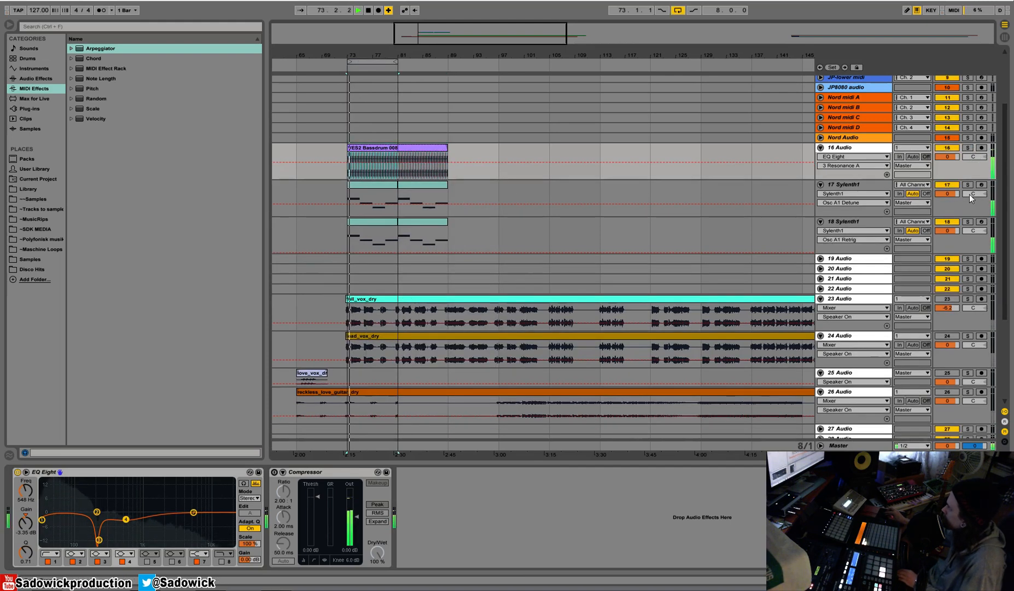
pyautogui.moveTo(973, 216)
pyautogui.mouseDown()
pyautogui.moveTo(974, 197)
pyautogui.moveTo(973, 207)
pyautogui.mouseUp()
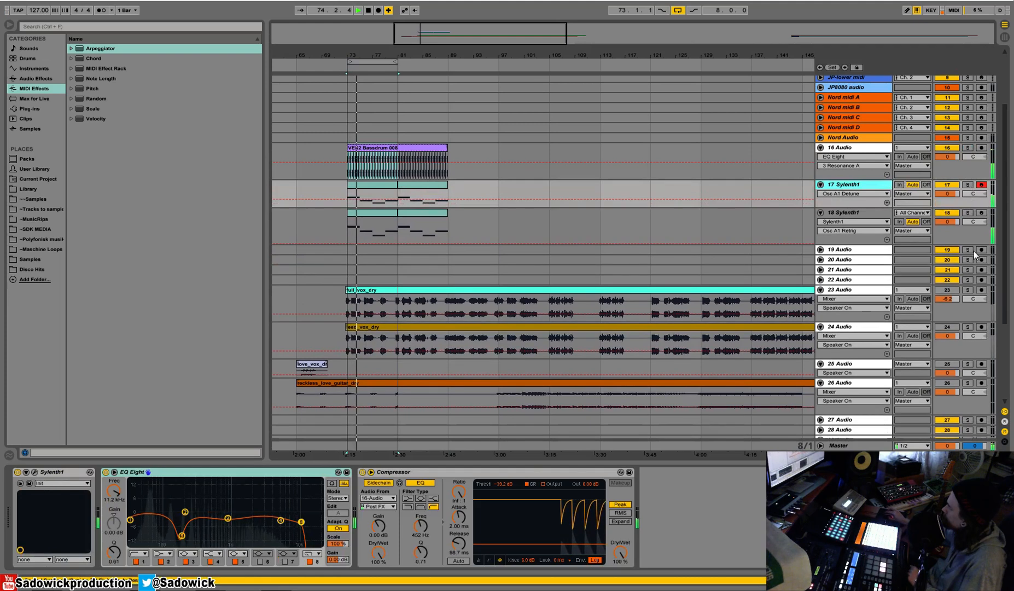
pyautogui.click(973, 232)
pyautogui.click(967, 213)
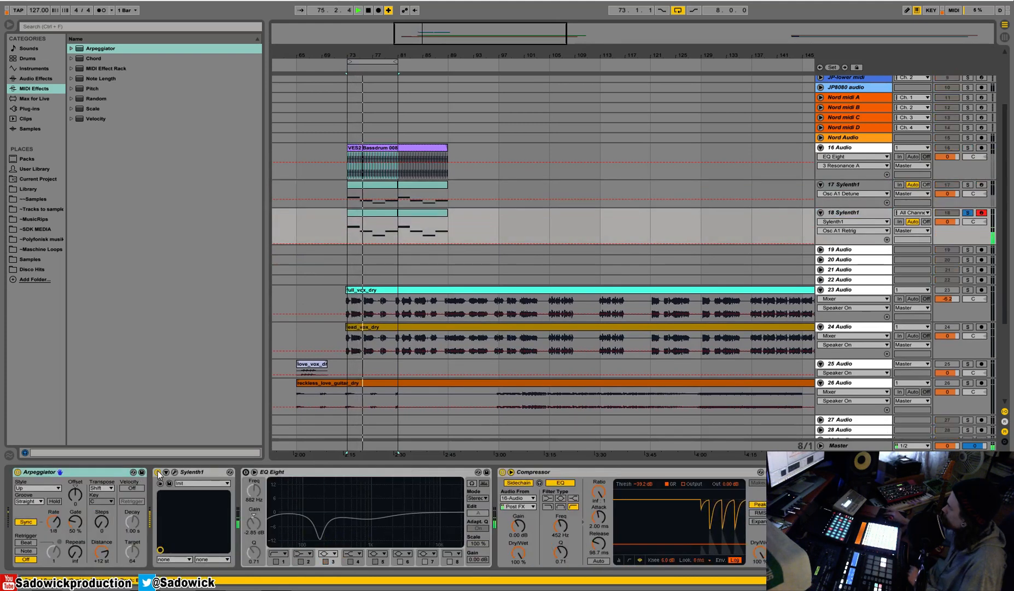
# Switch off distortion and EQ in track 18's Sylenth1, and adjust its Filter A drive and filter control cutoff.
pyautogui.click(175, 472)
pyautogui.click(329, 494)
pyautogui.click(338, 412)
pyautogui.click(453, 368)
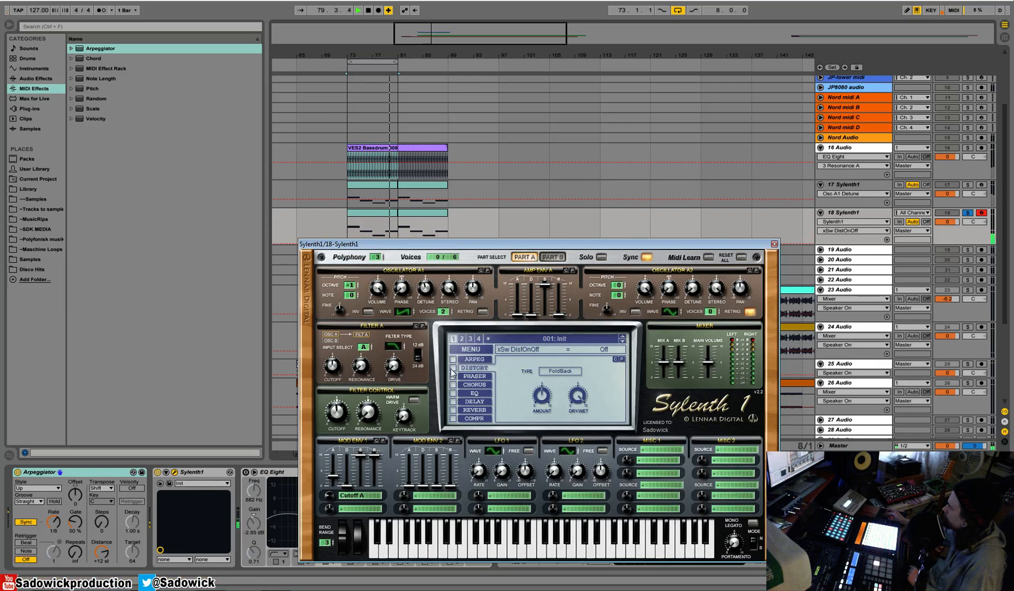
pyautogui.click(454, 393)
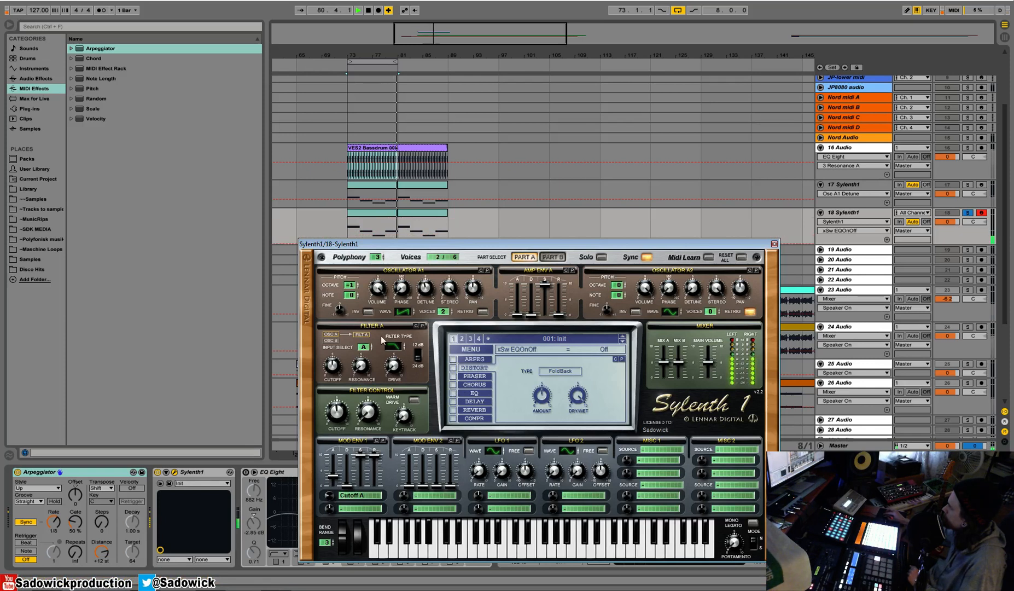
pyautogui.moveTo(397, 367); pyautogui.dragTo(334, 422)
pyautogui.click(775, 244)
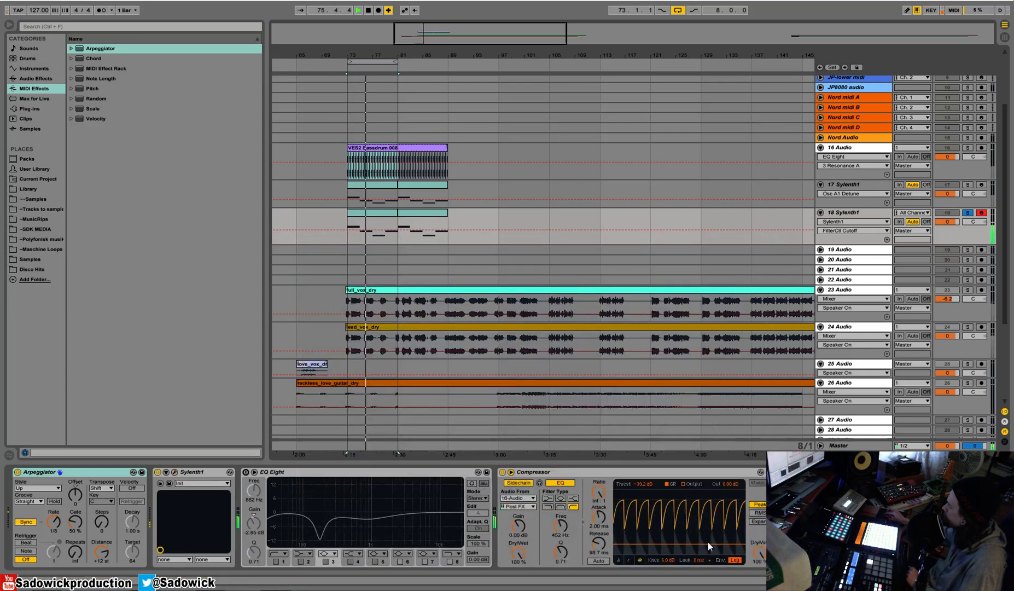
# Raise the threshold and lower the ratio of track 18's sidechain Compressor, and enable its EQ Eight.
pyautogui.moveTo(709, 542); pyautogui.dragTo(709, 539)
pyautogui.moveTo(602, 489); pyautogui.dragTo(602, 509)
pyautogui.click(247, 472)
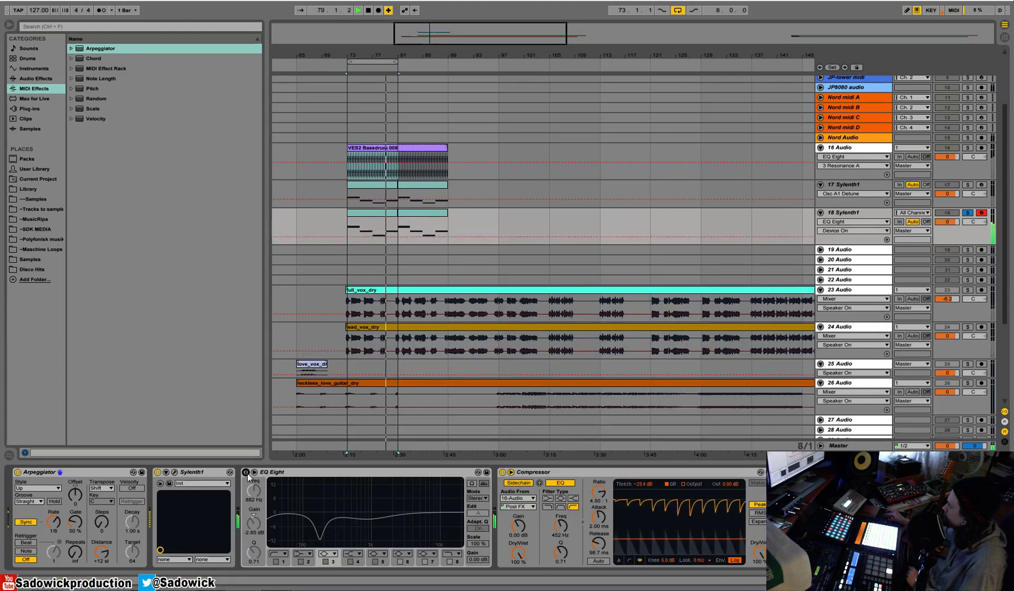
pyautogui.click(247, 472)
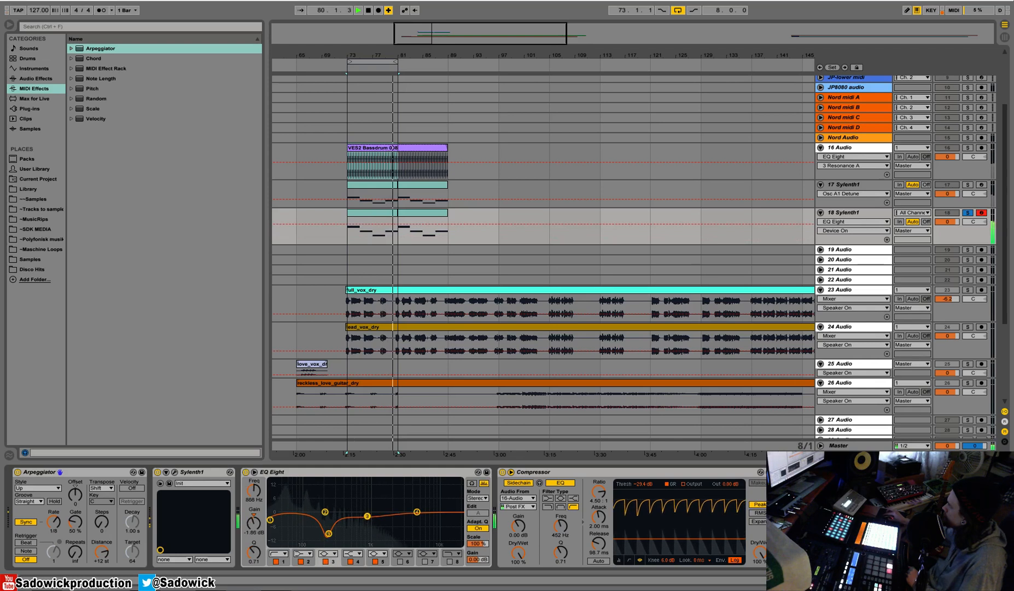
# Set track 18's volume to -0.8 dB and, with track 17 soloed, dip its EQ Eight to -7.07 dB at 440 Hz.
pyautogui.click(967, 212)
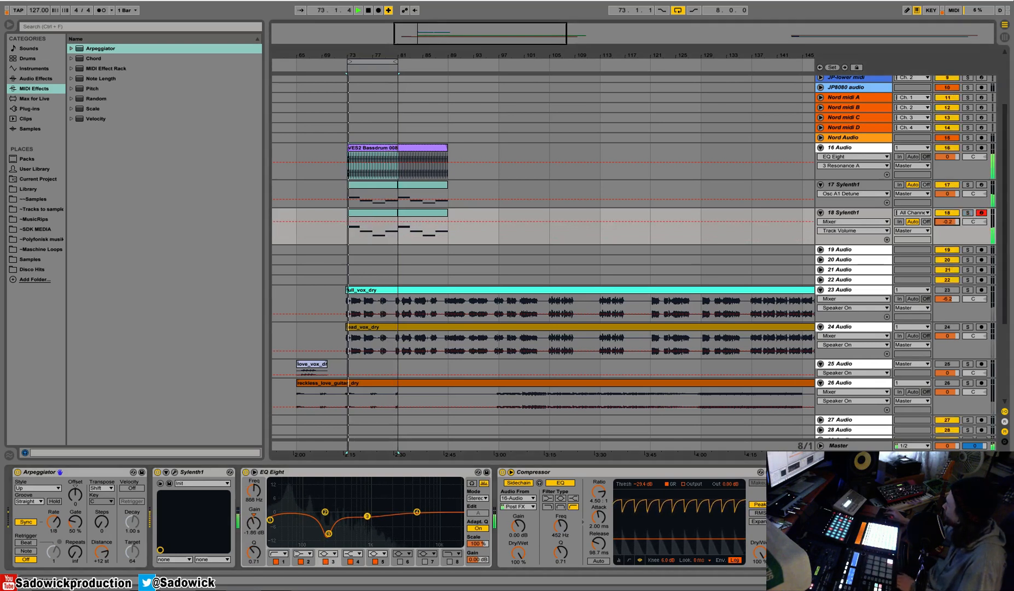
pyautogui.click(968, 184)
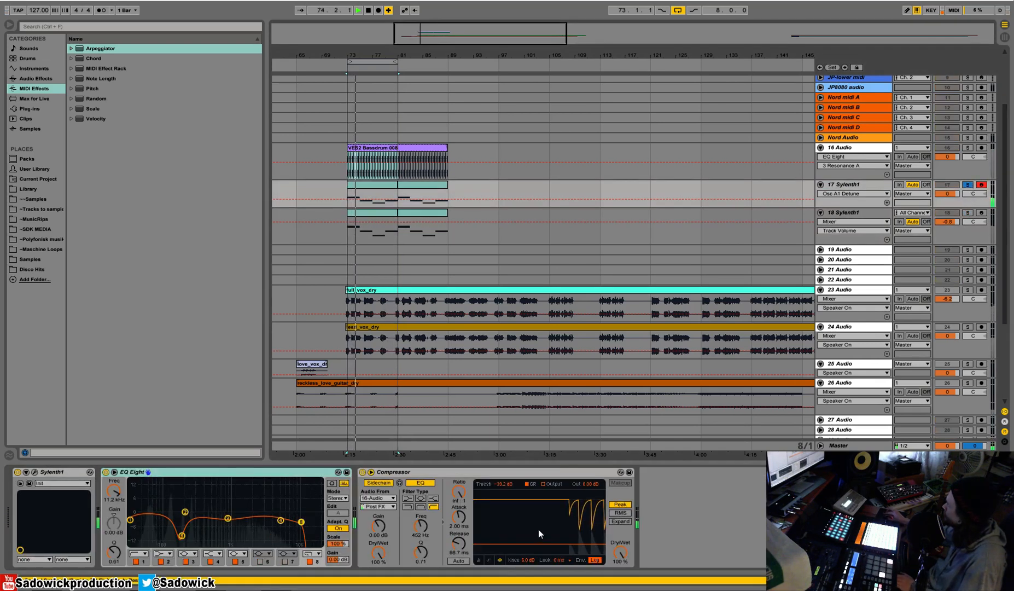
pyautogui.moveTo(228, 518); pyautogui.dragTo(208, 528)
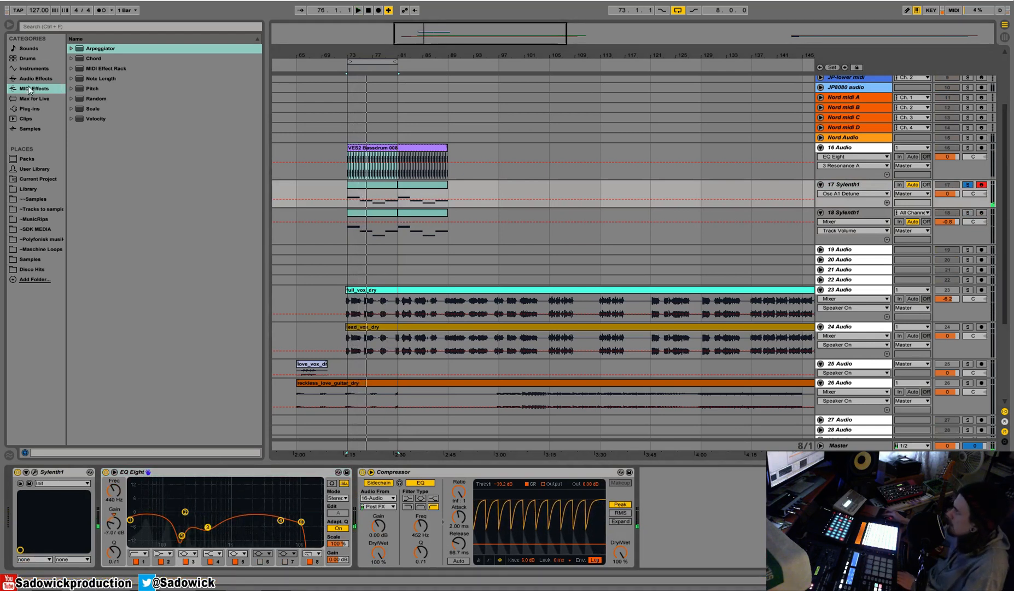
# Add a Reverb right after Sylenth1 on track 17 and switch off its input filtering, spin, high filter and chorus.
pyautogui.click(32, 78)
pyautogui.click(124, 150)
pyautogui.moveTo(92, 330); pyautogui.dragTo(343, 574)
pyautogui.click(131, 489)
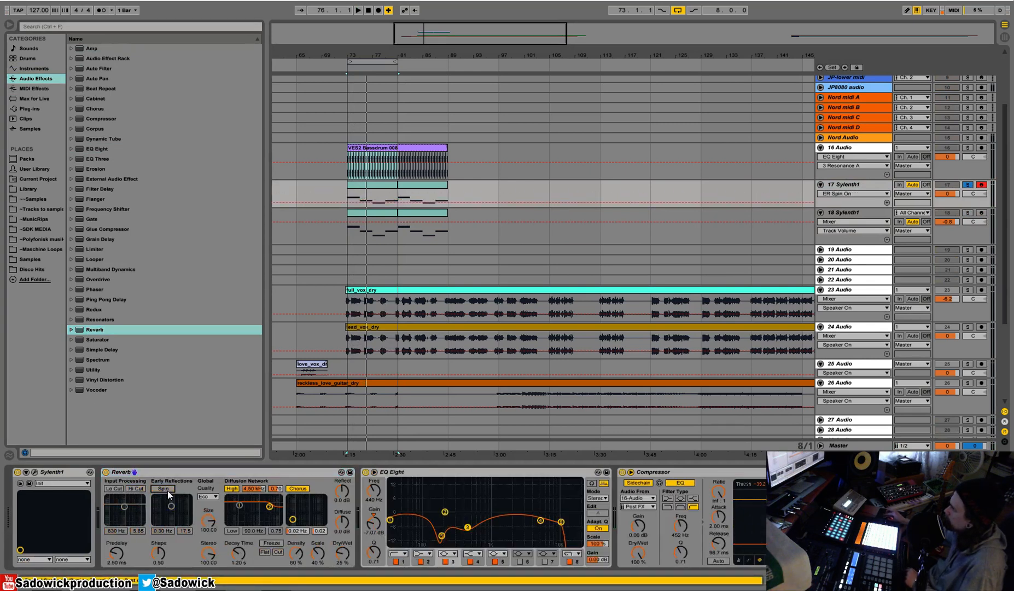
pyautogui.click(164, 489)
pyautogui.click(226, 490)
pyautogui.click(295, 489)
# Set the Reverb's decay time to 5.70 s and dry/wet to 29%, and insert a Compressor after the EQ Eight on track 17.
pyautogui.press('space')
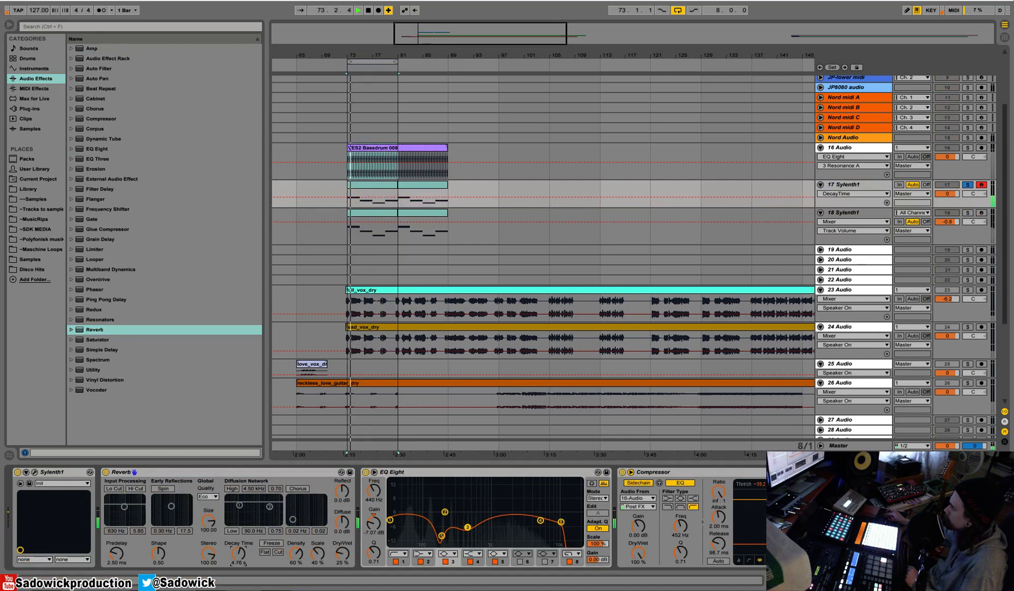
pyautogui.moveTo(238, 553); pyautogui.dragTo(238, 538)
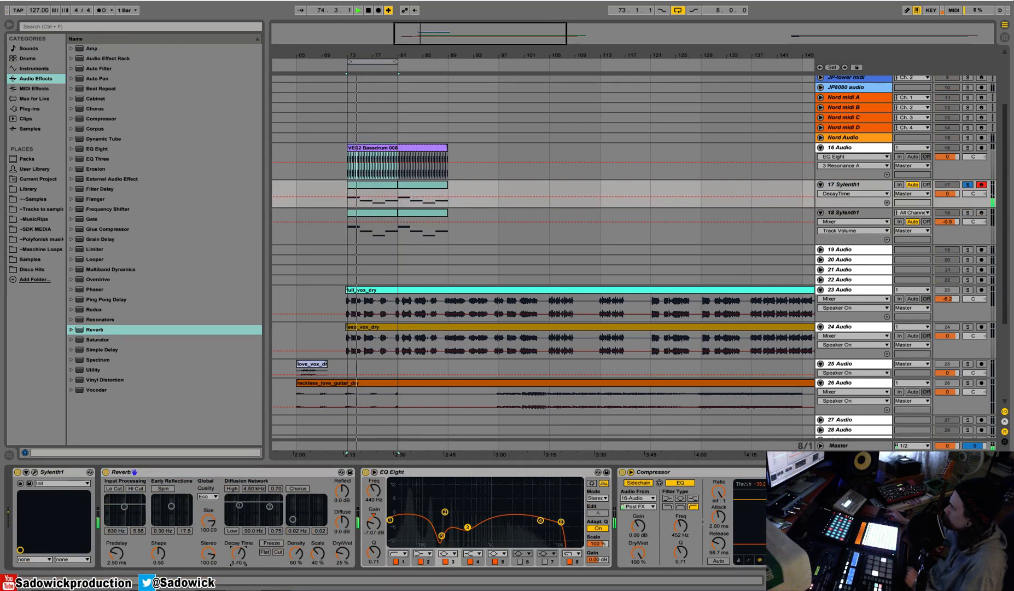
pyautogui.moveTo(331, 563); pyautogui.dragTo(331, 557)
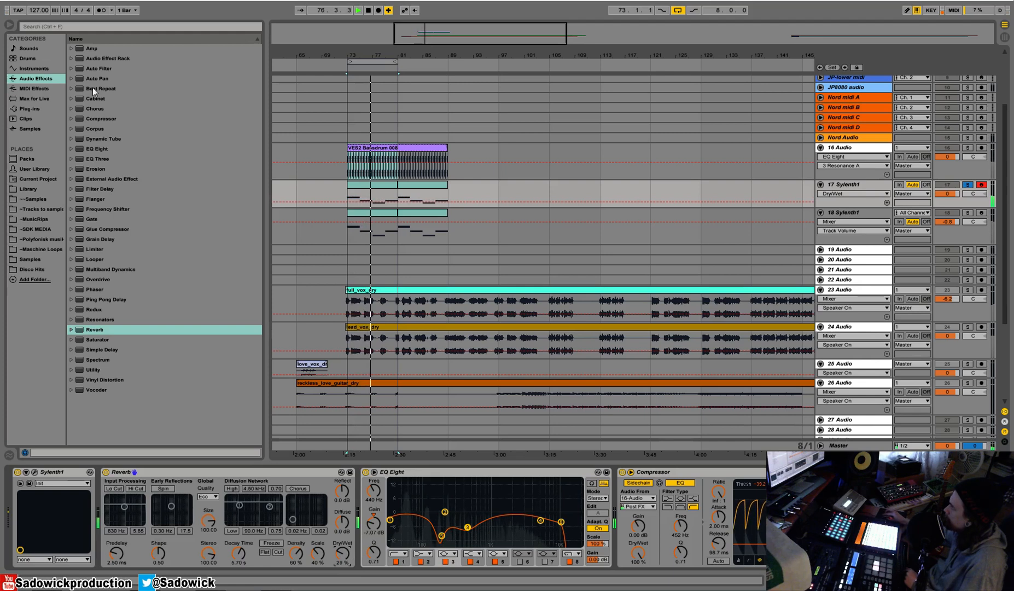
pyautogui.moveTo(90, 118); pyautogui.dragTo(616, 503)
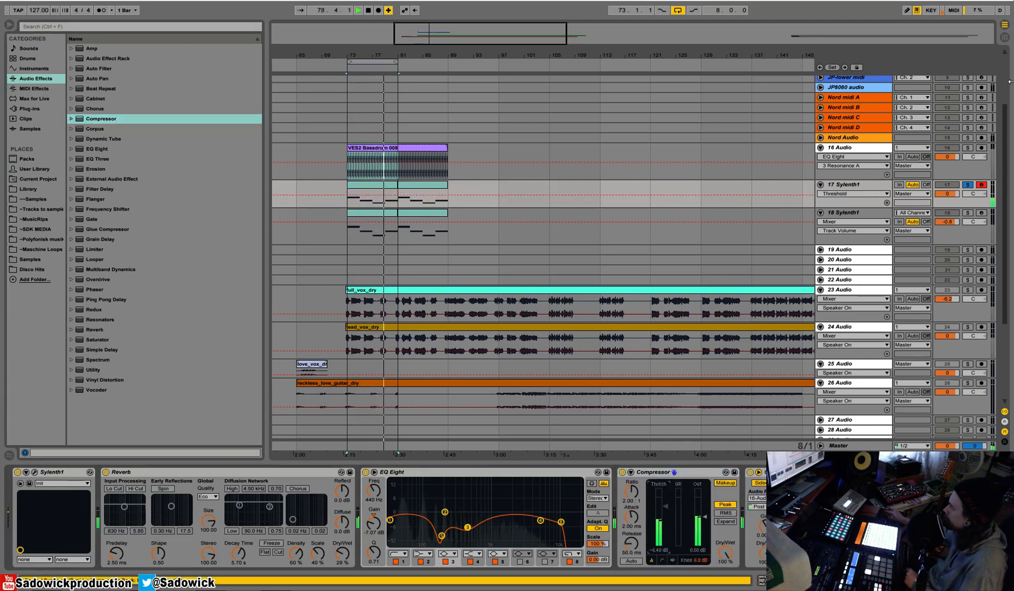
# Unsolo track 17 and play all tracks together from the second Sylenth1 clip at bar 81.
pyautogui.click(375, 191)
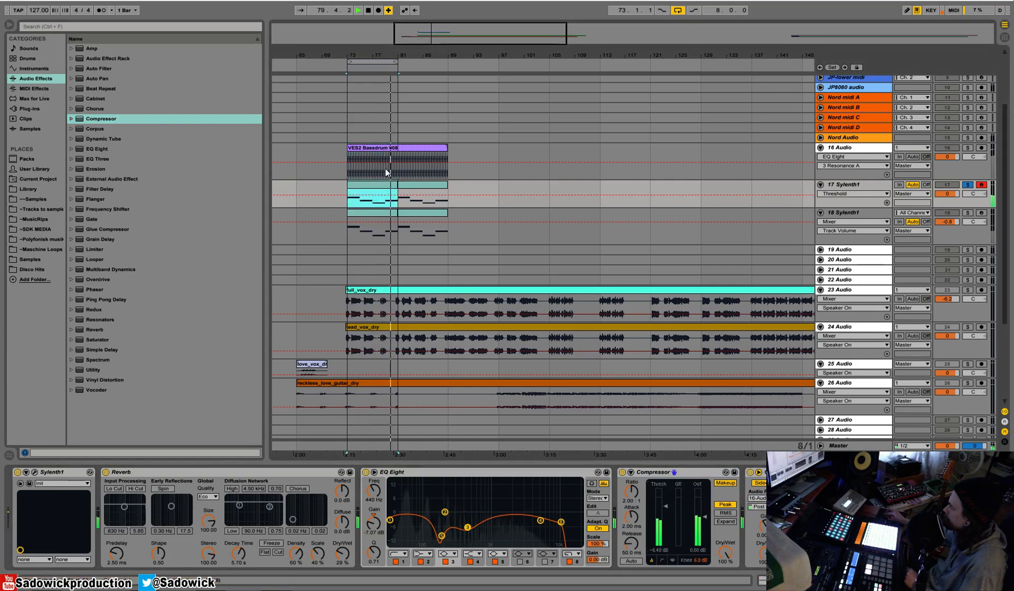
pyautogui.moveTo(386, 56); pyautogui.dragTo(426, 82)
pyautogui.click(485, 188)
pyautogui.click(496, 196)
pyautogui.click(966, 185)
pyautogui.press('space')
# Mute track 18 and set the volumes of track 17 to -1.4 dB and kick track 16 to -1.8 dB.
pyautogui.moveTo(947, 194); pyautogui.dragTo(950, 201)
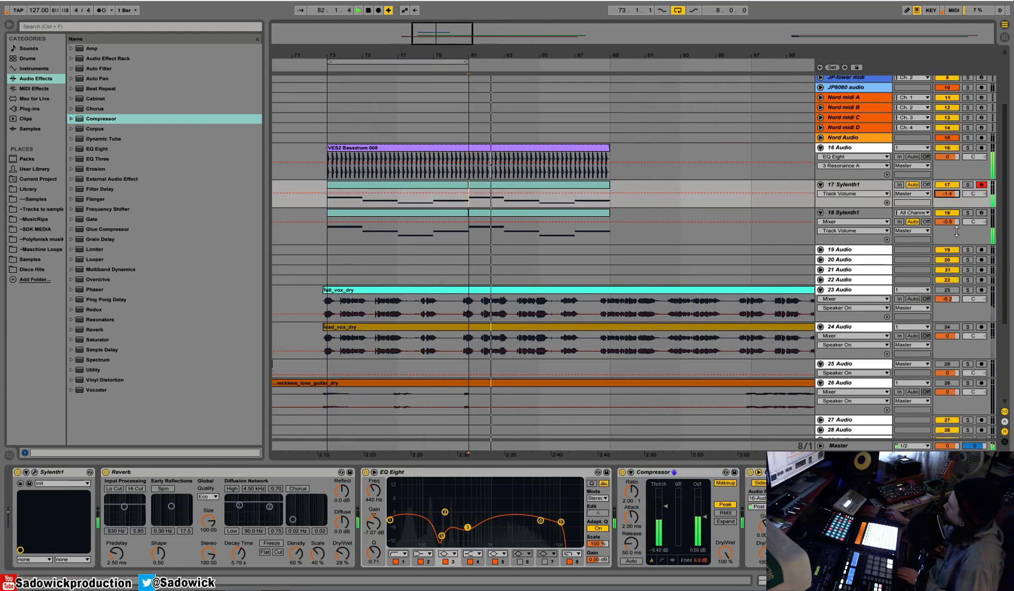
pyautogui.click(947, 213)
pyautogui.moveTo(947, 157); pyautogui.dragTo(947, 166)
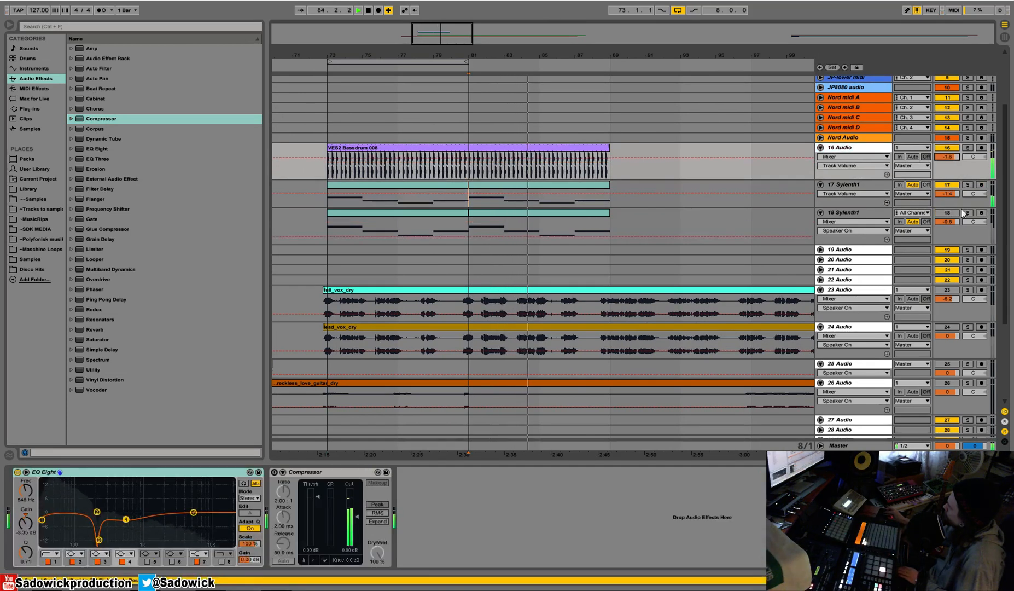
# Solo track 18, set its Arpeggiator gate to 93% and play it back.
pyautogui.click(967, 212)
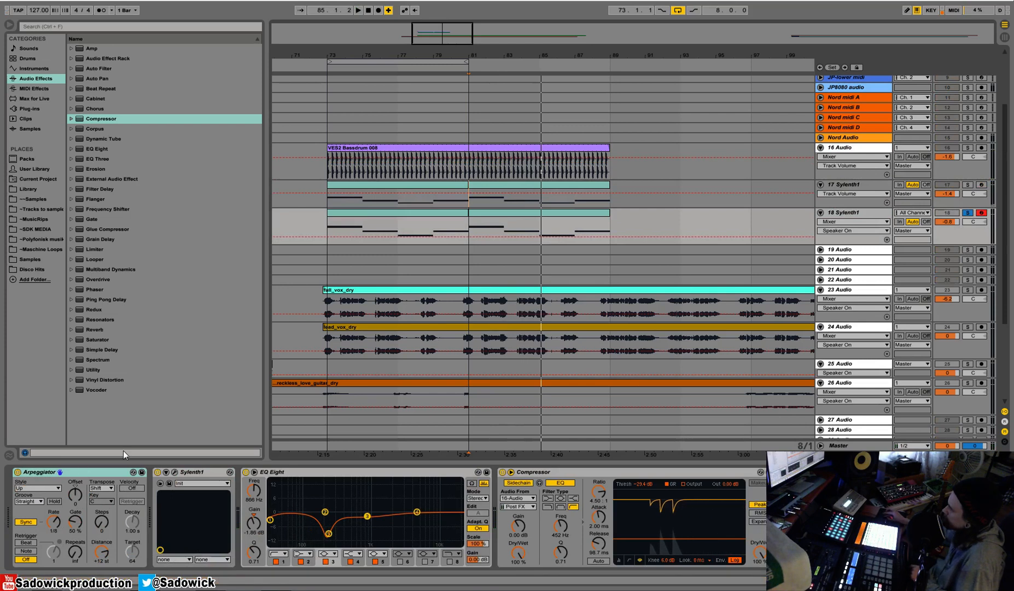
pyautogui.moveTo(74, 522); pyautogui.dragTo(77, 508)
pyautogui.press('space')
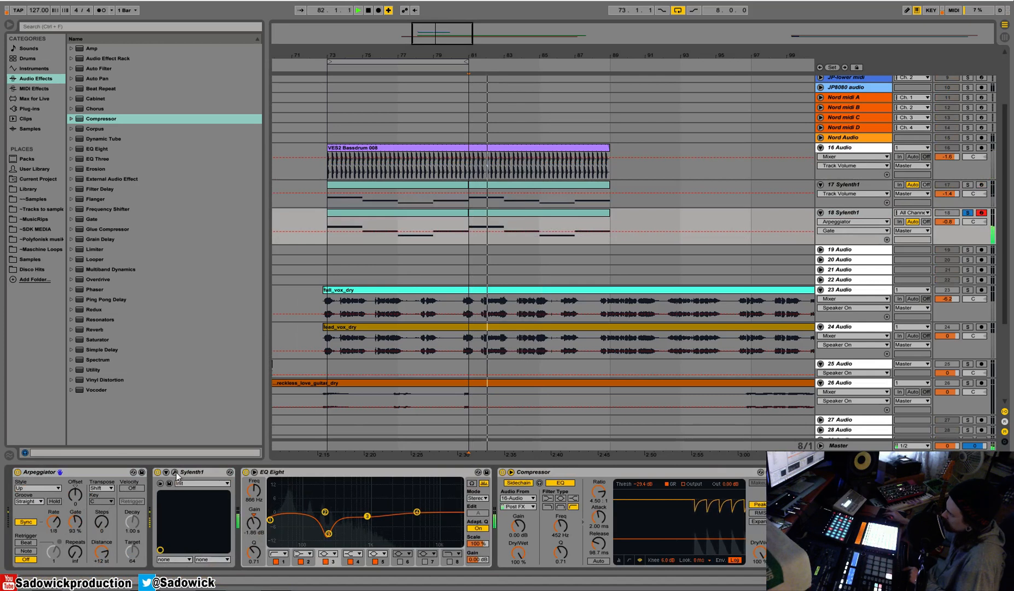
# Set the amp envelope A release to 3.66 and the polyphony to 1 in track 18's Sylenth1.
pyautogui.click(175, 471)
pyautogui.moveTo(551, 319); pyautogui.dragTo(566, 285)
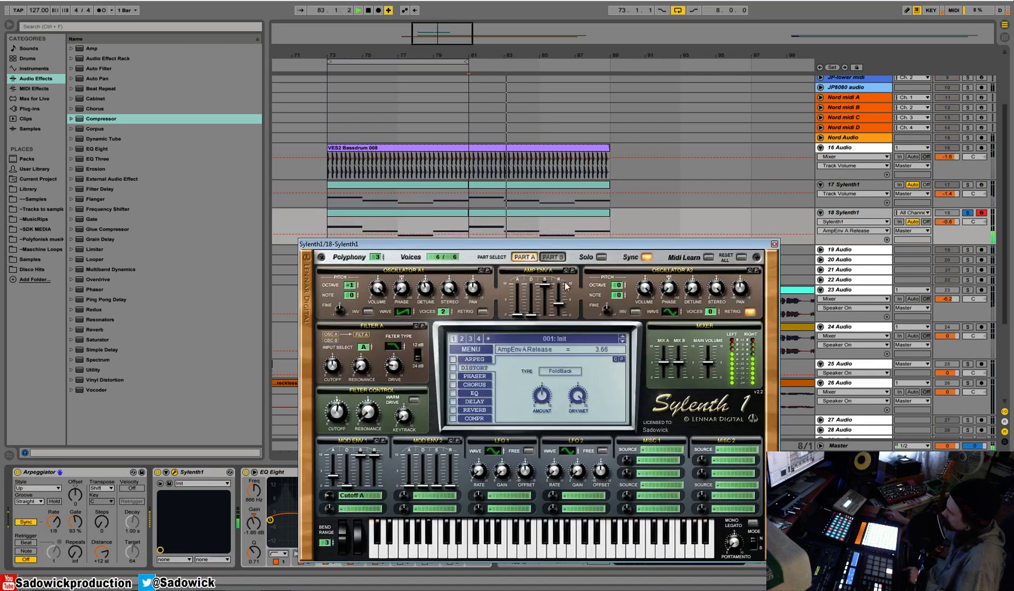
pyautogui.moveTo(377, 256); pyautogui.dragTo(378, 267)
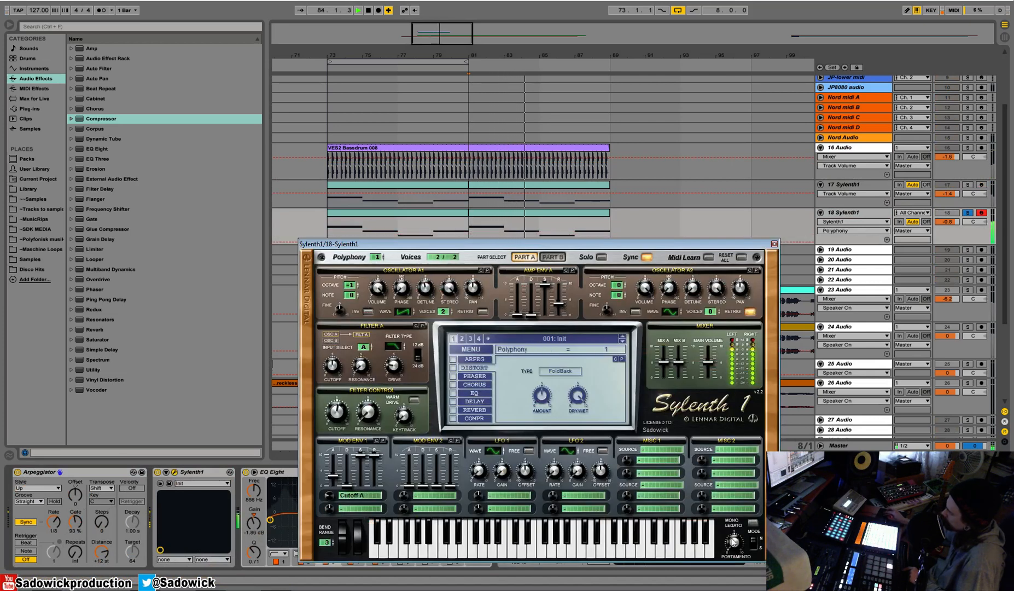
# Adjust the filter control resonance on track 18's Sylenth1, enable warm drive and set the Filter A drive to 2.67.
pyautogui.moveTo(370, 415)
pyautogui.mouseDown()
pyautogui.moveTo(385, 357)
pyautogui.moveTo(382, 414)
pyautogui.mouseUp()
pyautogui.click(416, 400)
pyautogui.moveTo(392, 365); pyautogui.dragTo(502, 390)
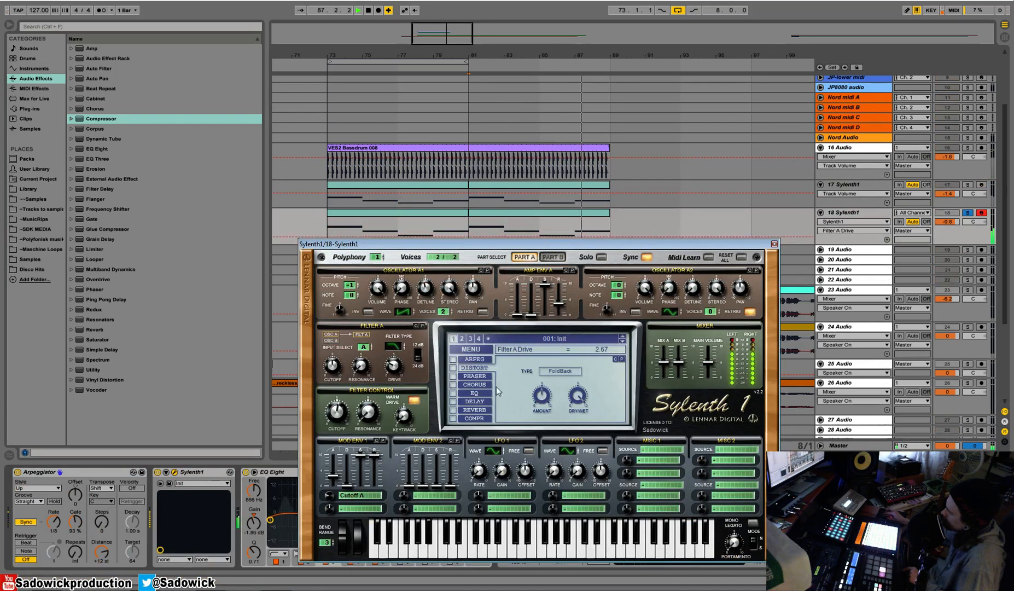
# Enable the delay in track 18's Sylenth1, try the distortion on and off, and restart playback from the kick clip's start.
pyautogui.click(453, 401)
pyautogui.click(453, 368)
pyautogui.click(456, 370)
pyautogui.press('space')
pyautogui.press('space')
pyautogui.press('space')
pyautogui.click(373, 148)
pyautogui.press('space')
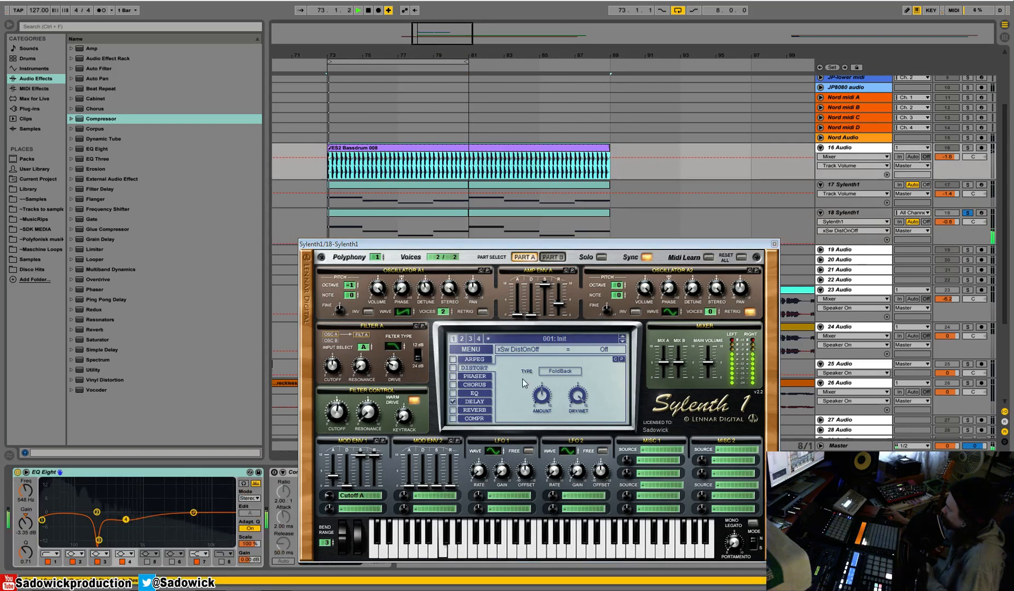
# Turn on the Decimate distortion in track 18's Sylenth1 with an amount of 2.67.
pyautogui.click(553, 371)
pyautogui.click(588, 419)
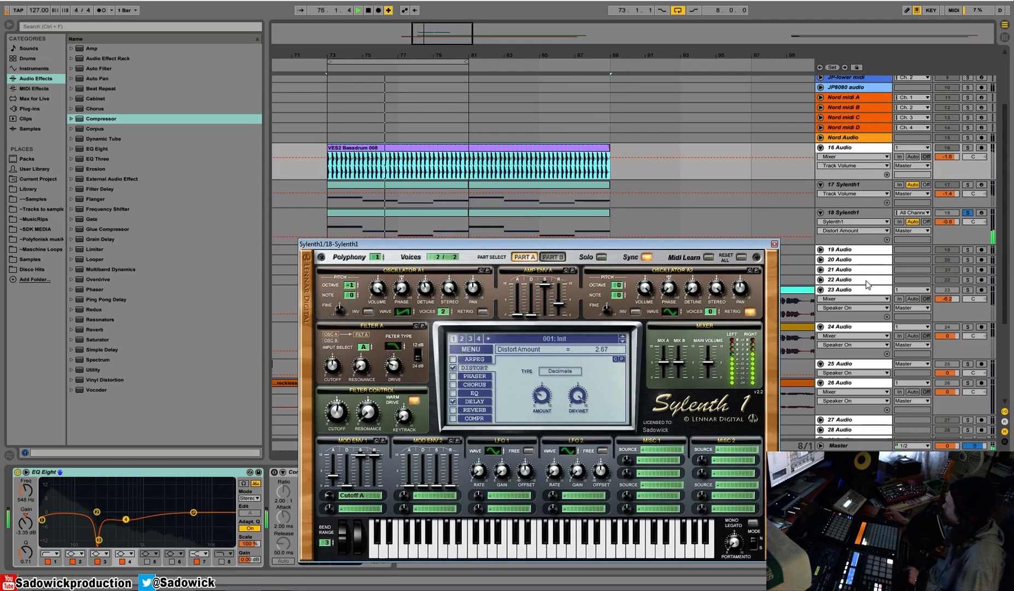
# Record-arm track 18's Sylenth1 and keep it soloed.
pyautogui.click(981, 185)
pyautogui.click(967, 212)
pyautogui.click(947, 214)
pyautogui.moveTo(959, 233); pyautogui.dragTo(961, 242)
pyautogui.click(981, 212)
pyautogui.click(967, 213)
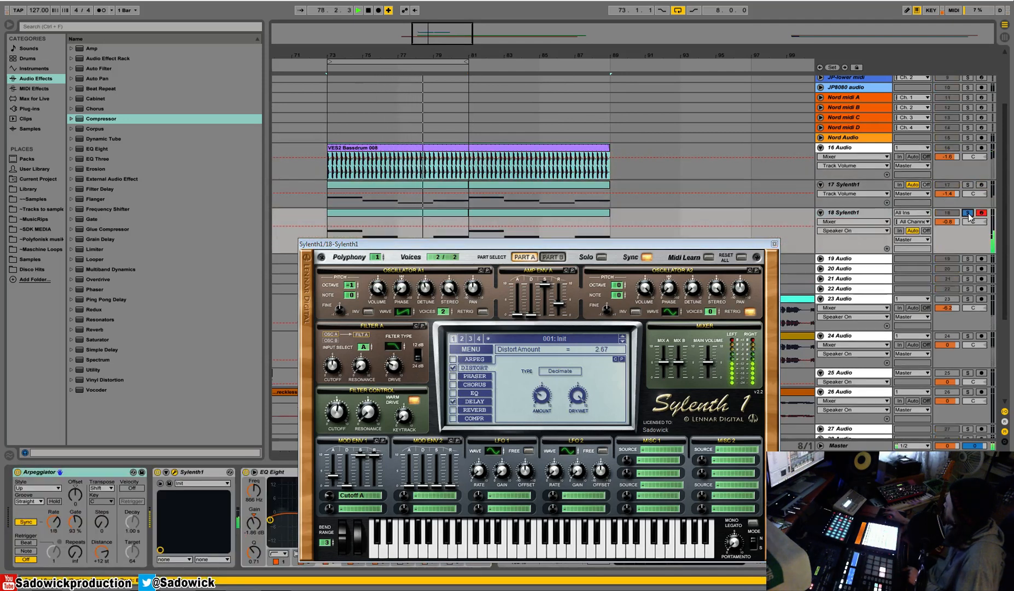
# Close track 18's Sylenth1 window, insert a Compressor between its EQ Eight and sidechained Compressor, and unsolo the track.
pyautogui.click(774, 244)
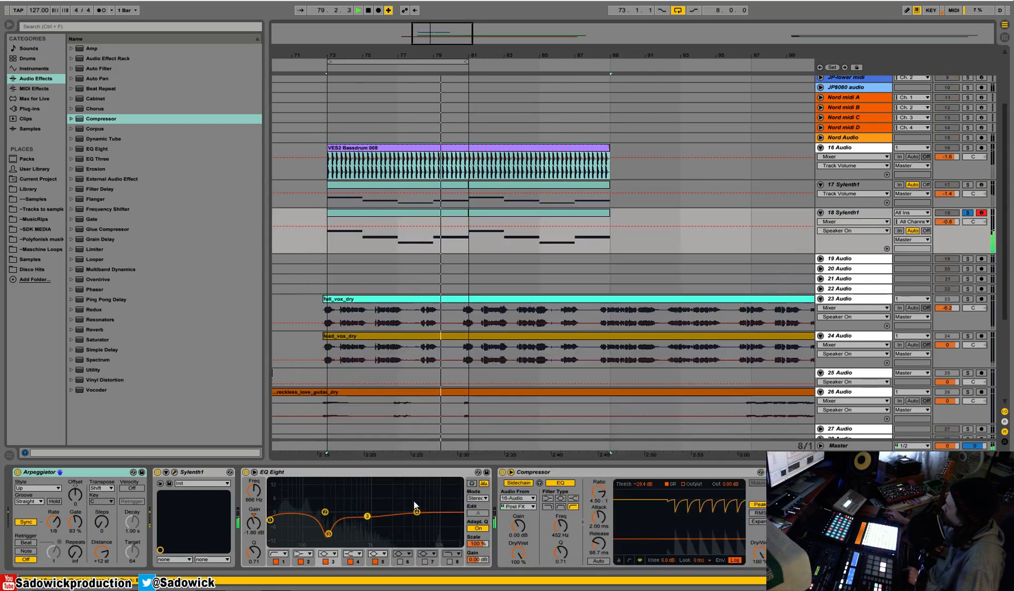
pyautogui.moveTo(98, 116); pyautogui.dragTo(549, 519)
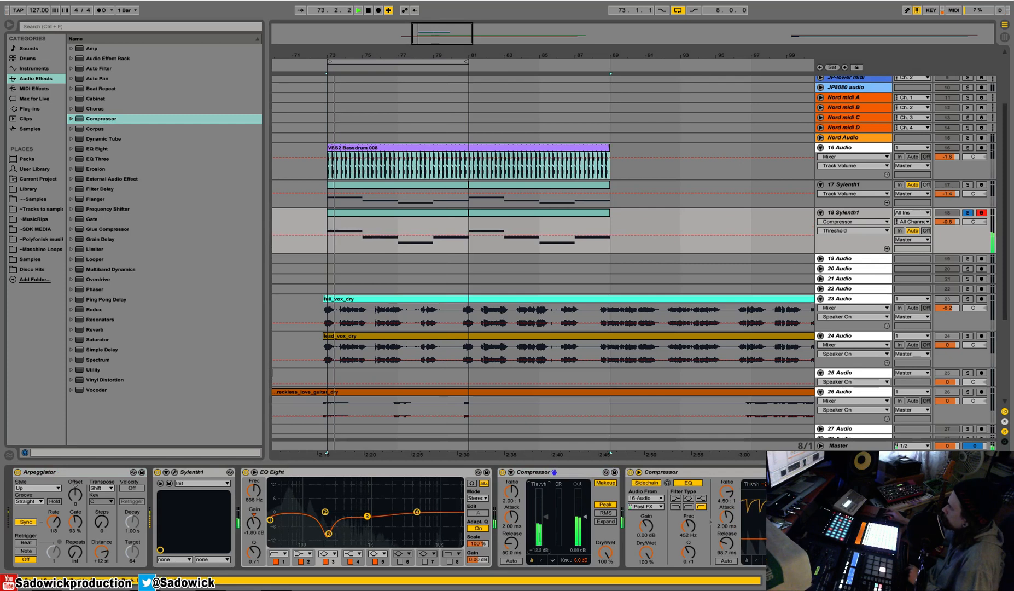
pyautogui.click(967, 213)
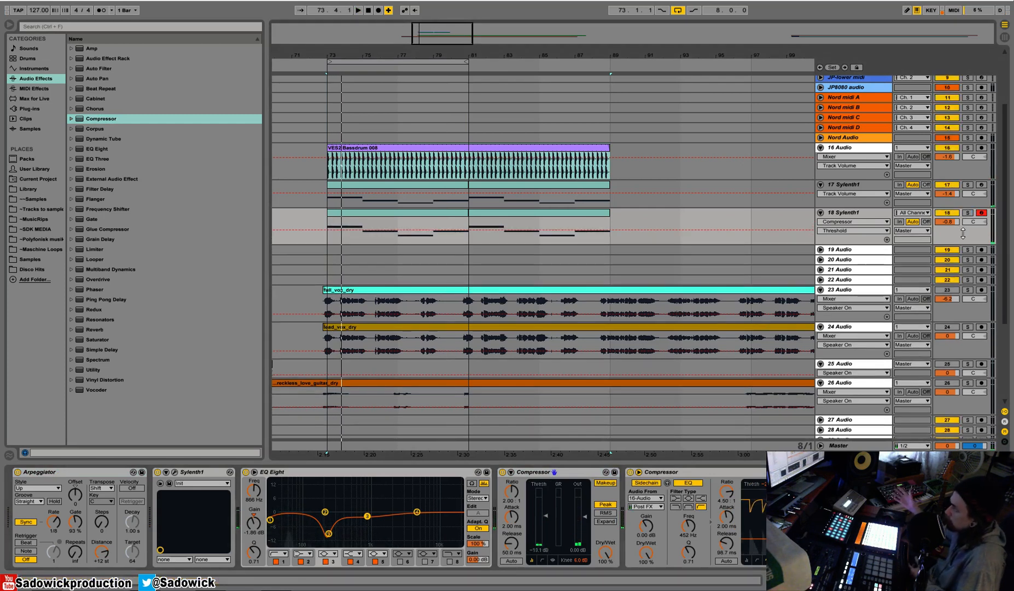
# Copy track 17's first MIDI clip and paste it twice in a row onto Virus midi 1, starting at bar 73.
pyautogui.scroll(5, 1011, 174)
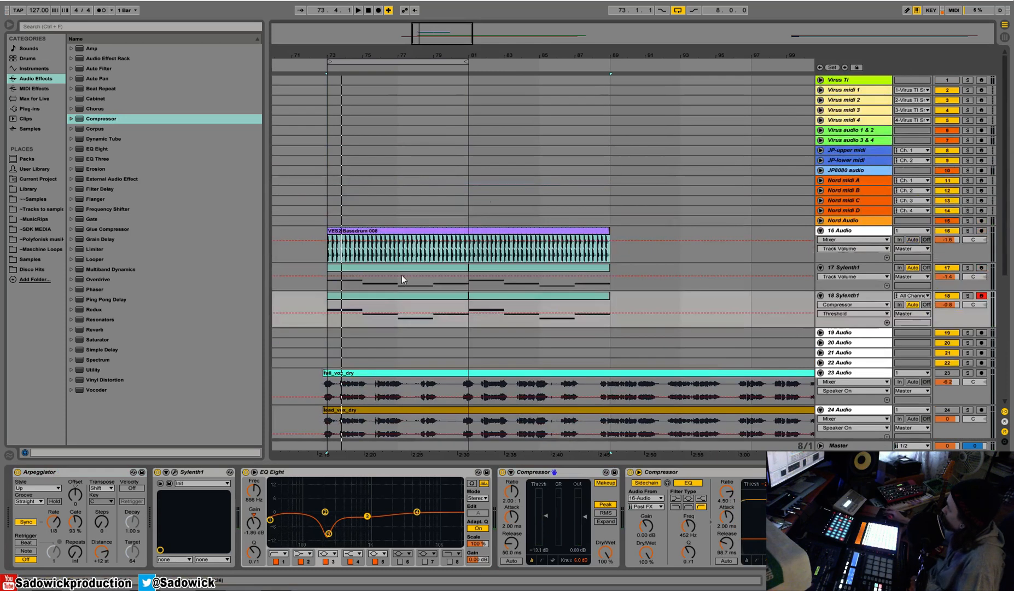
pyautogui.click(349, 269)
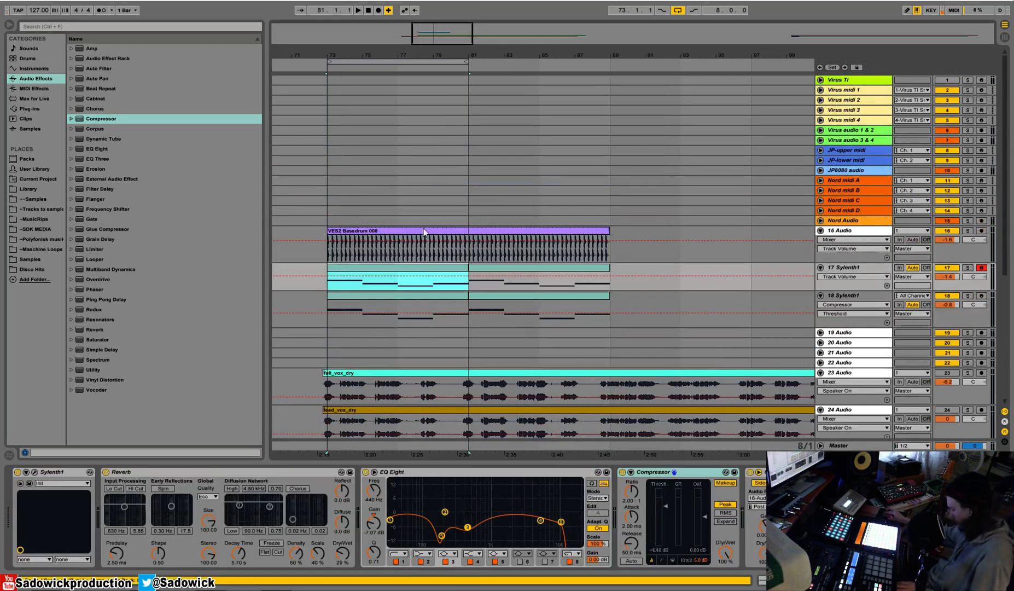
pyautogui.click(327, 91)
pyautogui.hotkey('ctrl', 'v')
pyautogui.hotkey('ctrl', 'v')
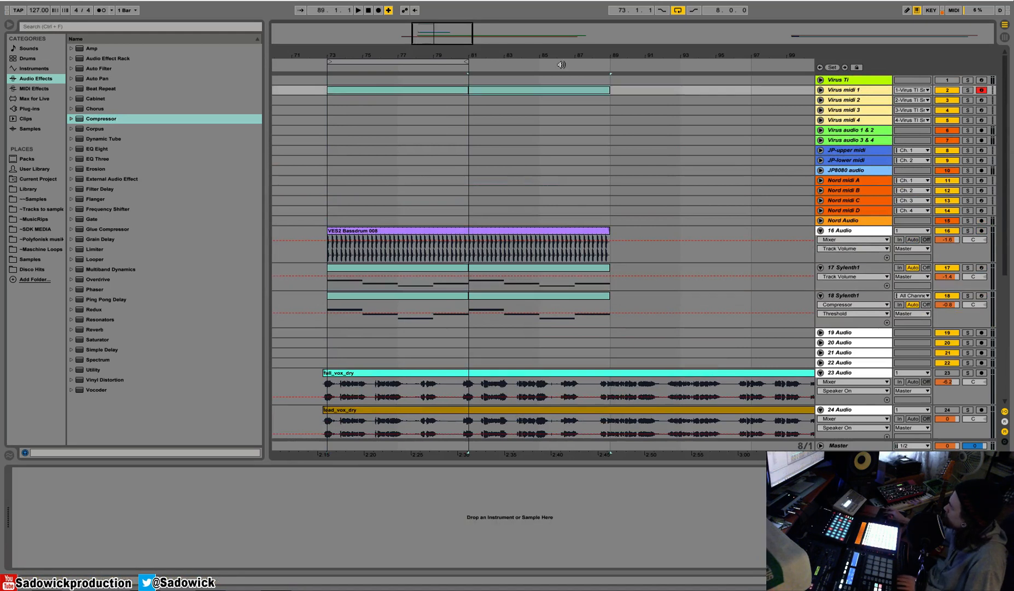
# Extend the arrangement loop to 16 bars and solo the Virus midi 1 and Virus audio 1 & 2 tracks.
pyautogui.moveTo(466, 62); pyautogui.dragTo(615, 89)
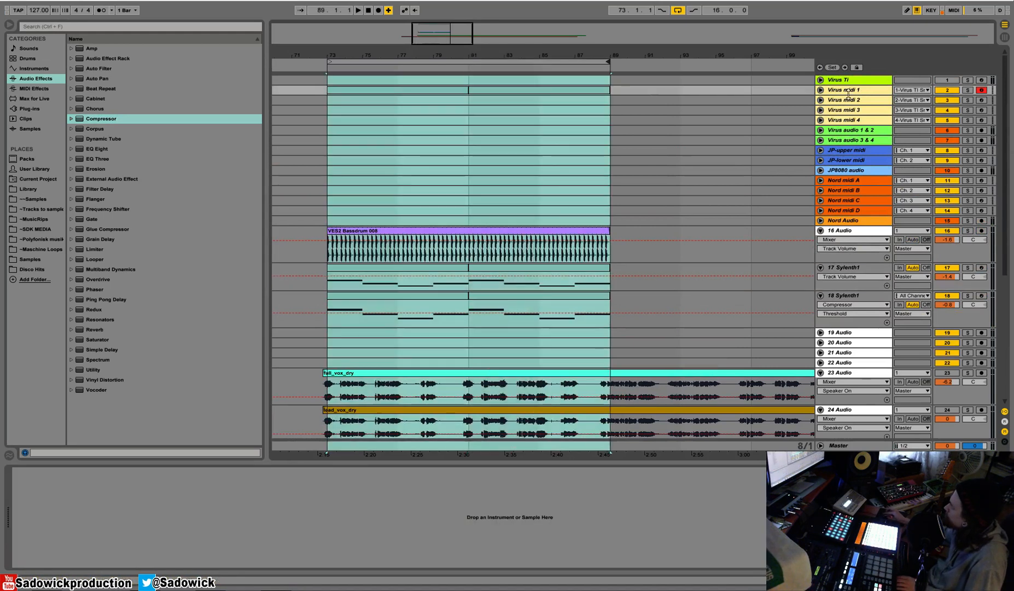
pyautogui.click(967, 90)
pyautogui.keyDown('ctrl'); pyautogui.click(968, 131); pyautogui.keyUp('ctrl')
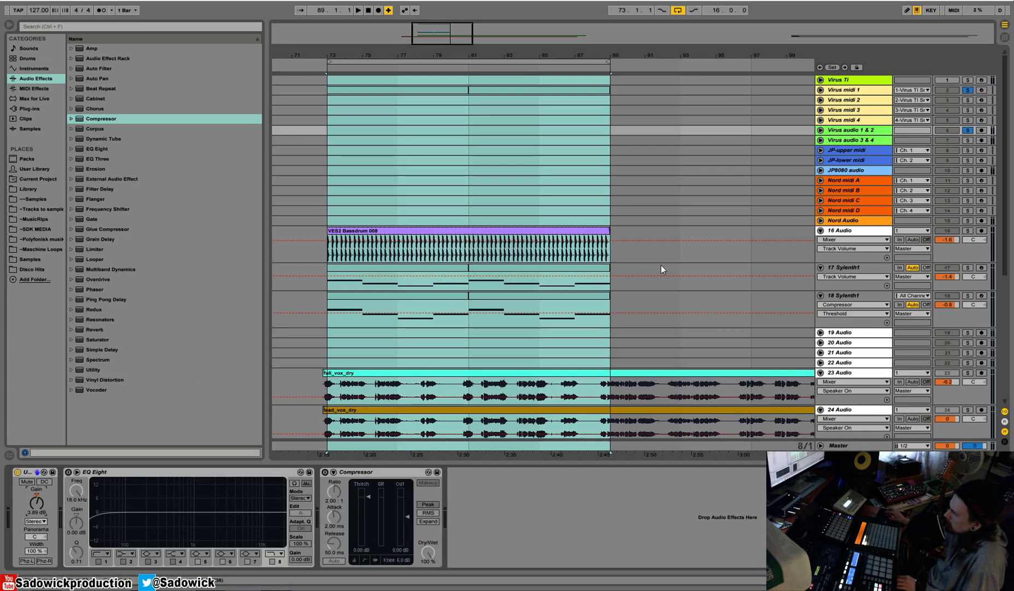
# Play the soloed Virus midi 1 clips from bar 73 to hear the unedited Virus sound.
pyautogui.click(374, 232)
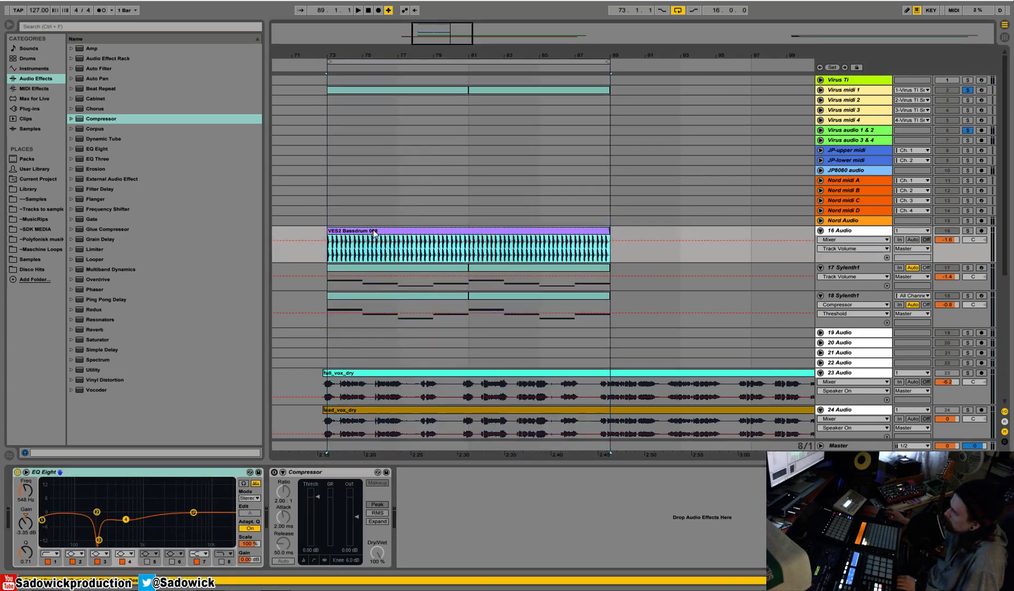
pyautogui.click(431, 91)
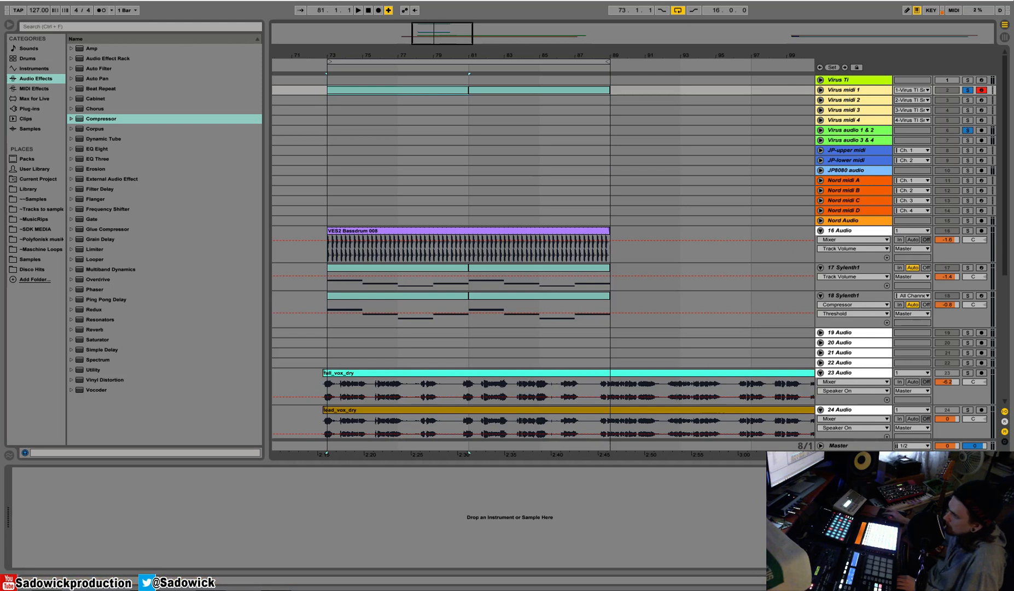
pyautogui.click(516, 232)
pyautogui.click(420, 89)
pyautogui.press('space')
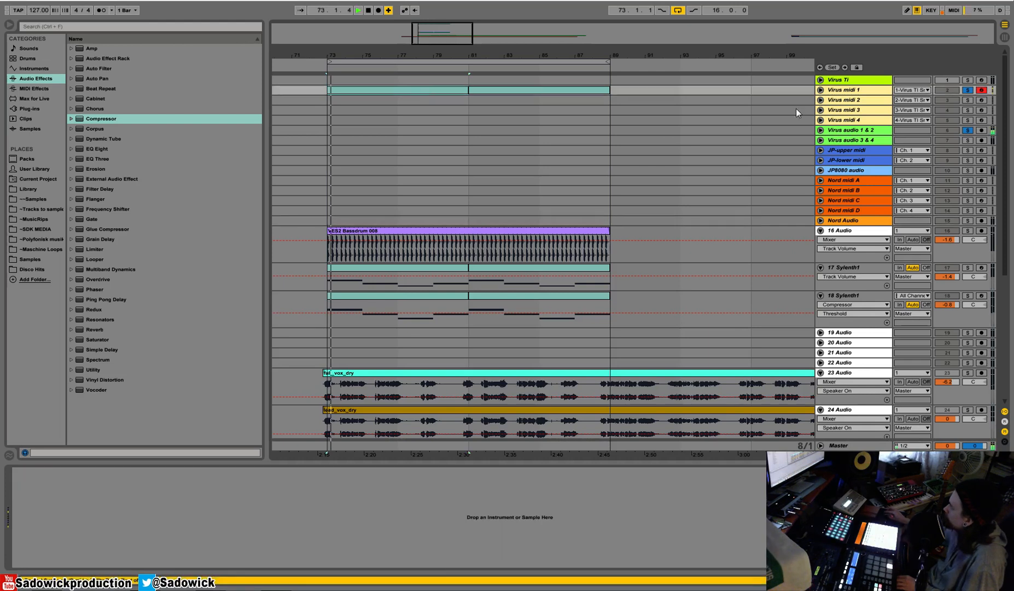
# Open the Virus TI Snow editor on the Virus Ti track and set part 1's Filter 1 cutoff to 63.
pyautogui.click(844, 80)
pyautogui.click(34, 471)
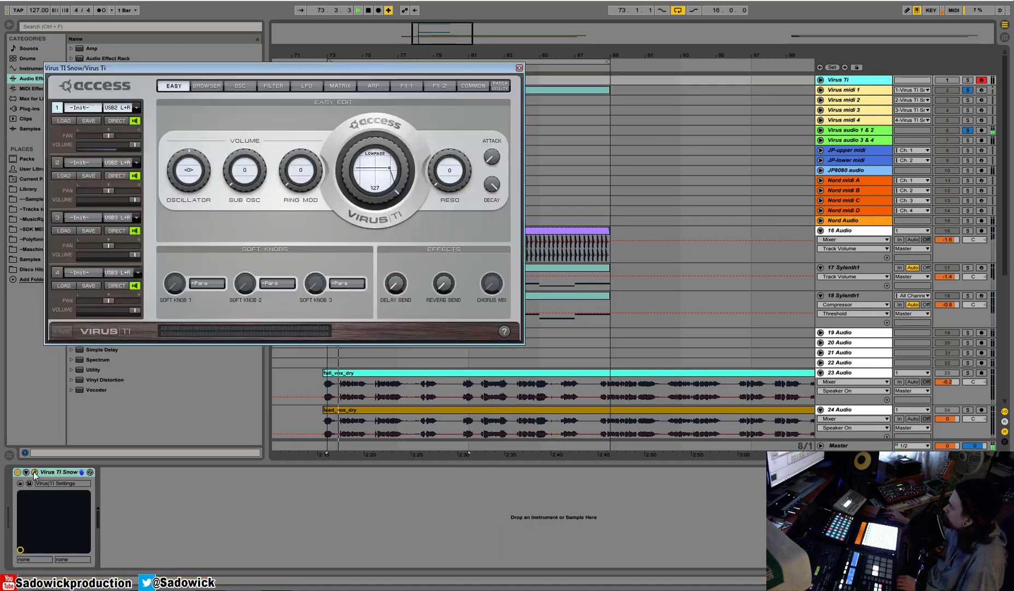
pyautogui.moveTo(397, 68); pyautogui.dragTo(467, 127)
pyautogui.moveTo(429, 209); pyautogui.dragTo(427, 216)
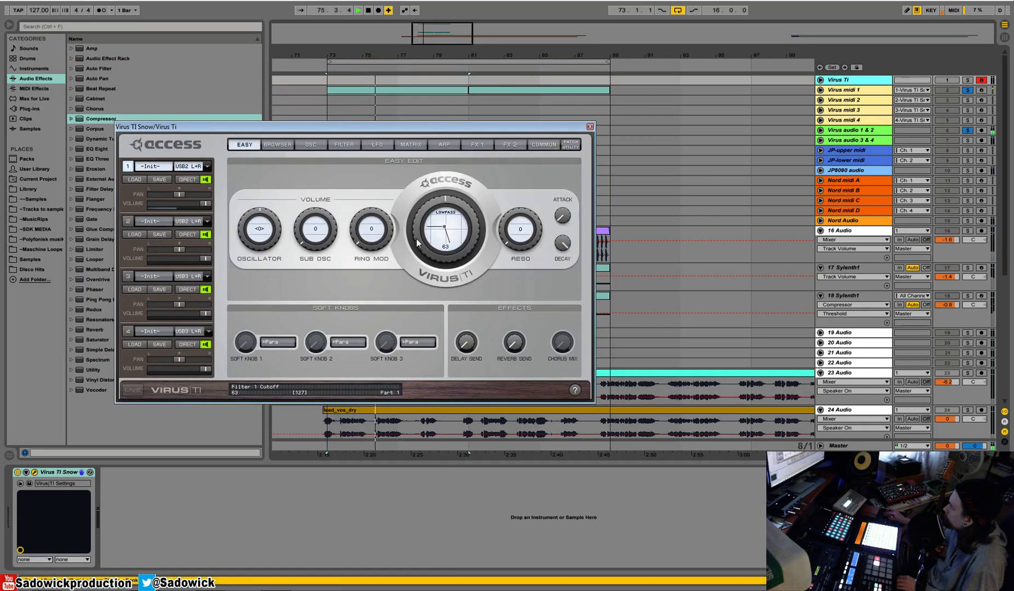
# Change Virus oscillator 1 to HyperSaw, raise its saw density and set its detune to 79.
pyautogui.click(344, 145)
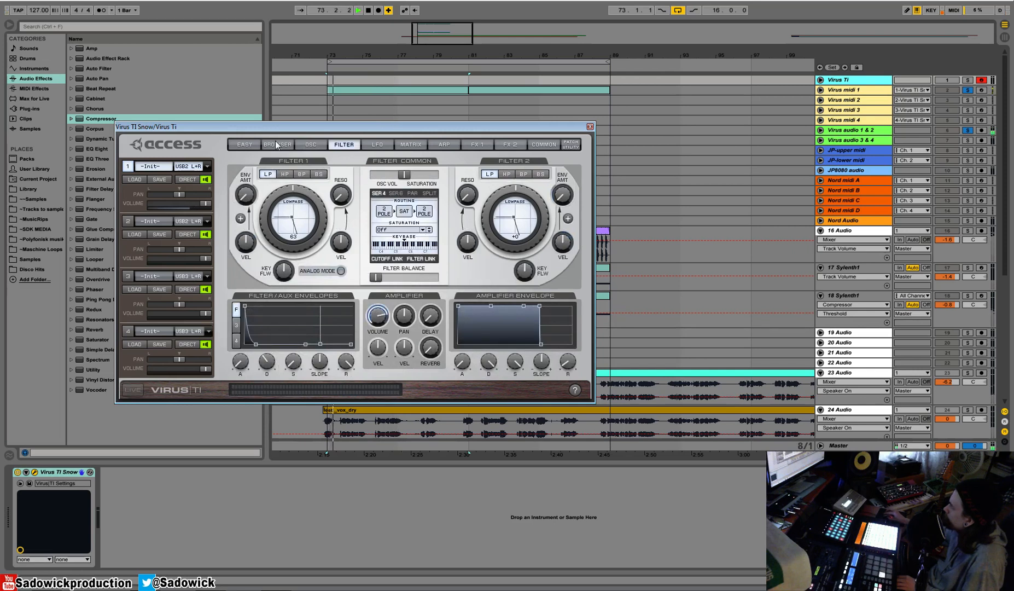
pyautogui.click(275, 141)
pyautogui.click(320, 145)
pyautogui.click(298, 174)
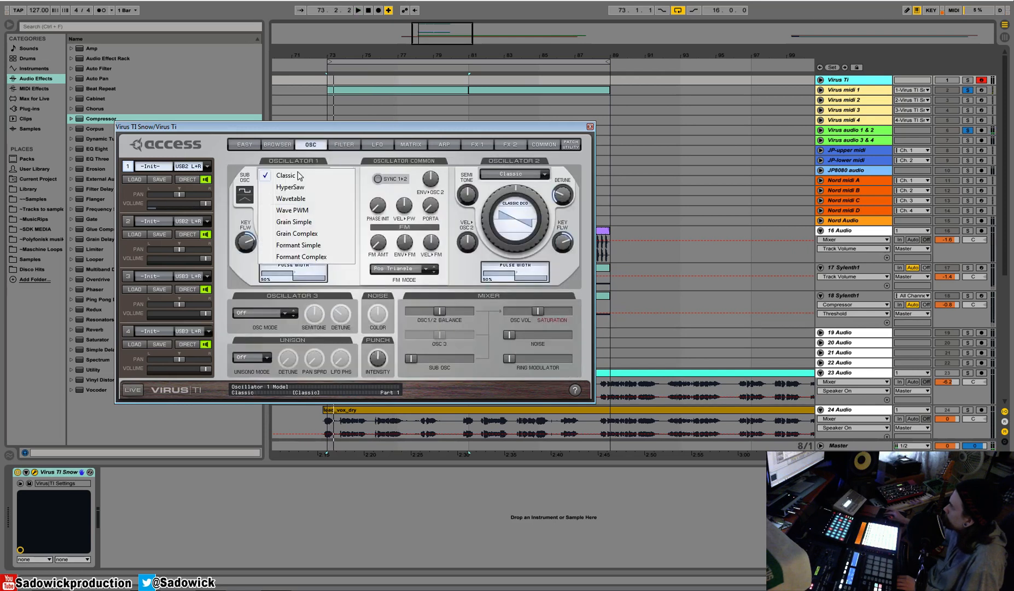
pyautogui.click(293, 193)
pyautogui.moveTo(266, 206); pyautogui.dragTo(277, 184)
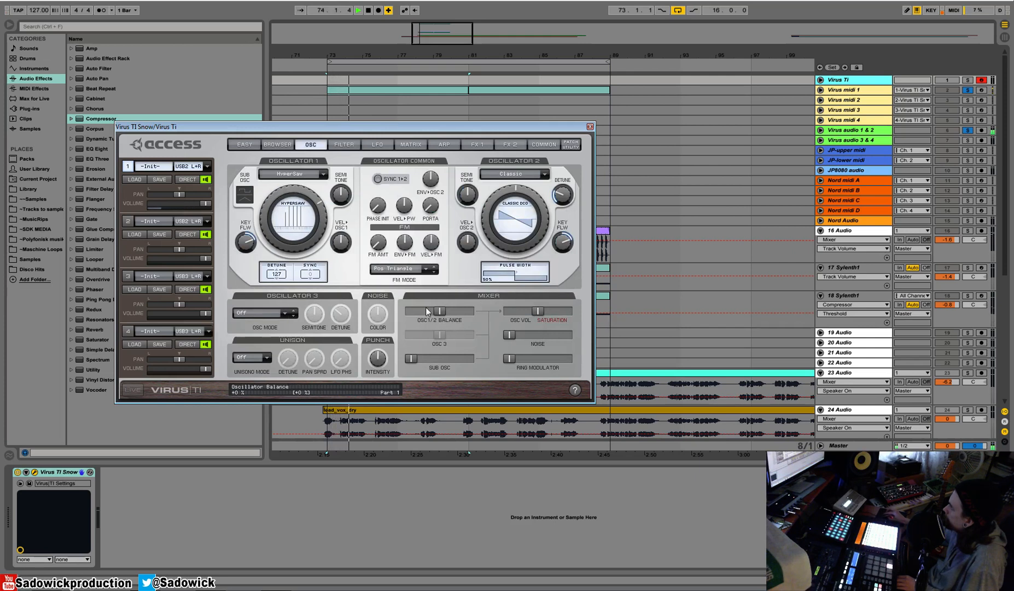
pyautogui.moveTo(279, 287); pyautogui.dragTo(278, 335)
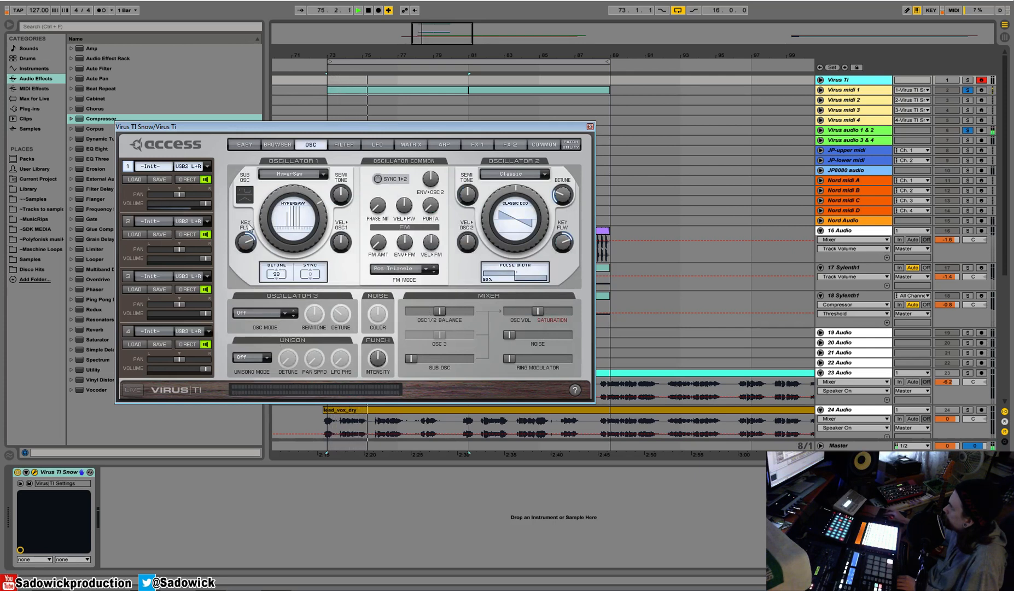
pyautogui.moveTo(262, 226); pyautogui.dragTo(265, 186)
pyautogui.moveTo(277, 277); pyautogui.dragTo(277, 295)
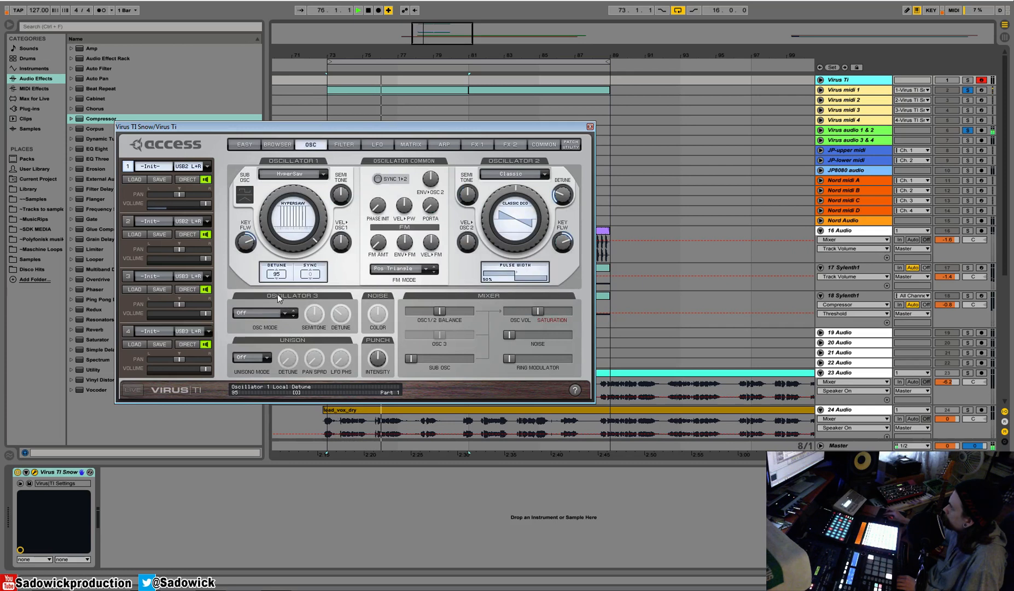
# Shift the oscillator 1/2 balance fully to oscillator 1 and set the unison mode to 4.
pyautogui.moveTo(442, 315); pyautogui.dragTo(408, 316)
pyautogui.click(265, 358)
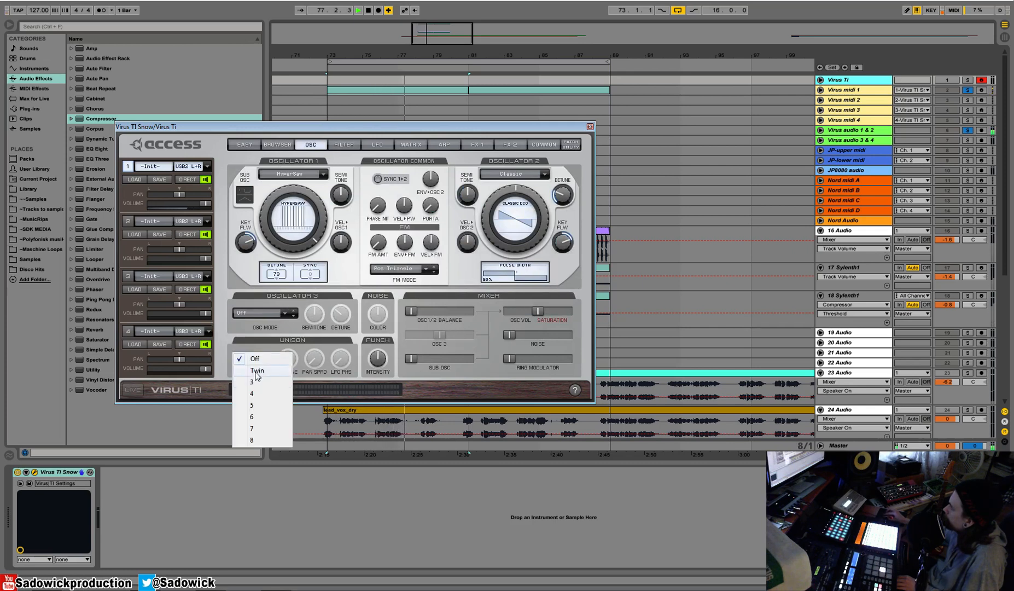
pyautogui.click(253, 394)
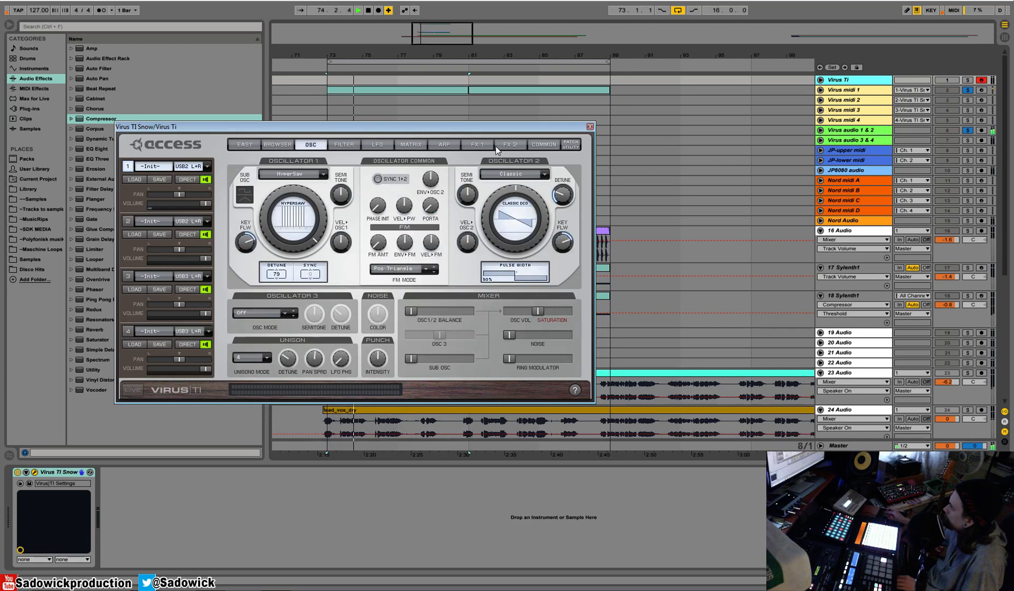
# Turn on the Virus delay with a send of -5.75 dB, a 3/16 clock and 50.8 % feedback.
pyautogui.click(477, 144)
pyautogui.click(514, 145)
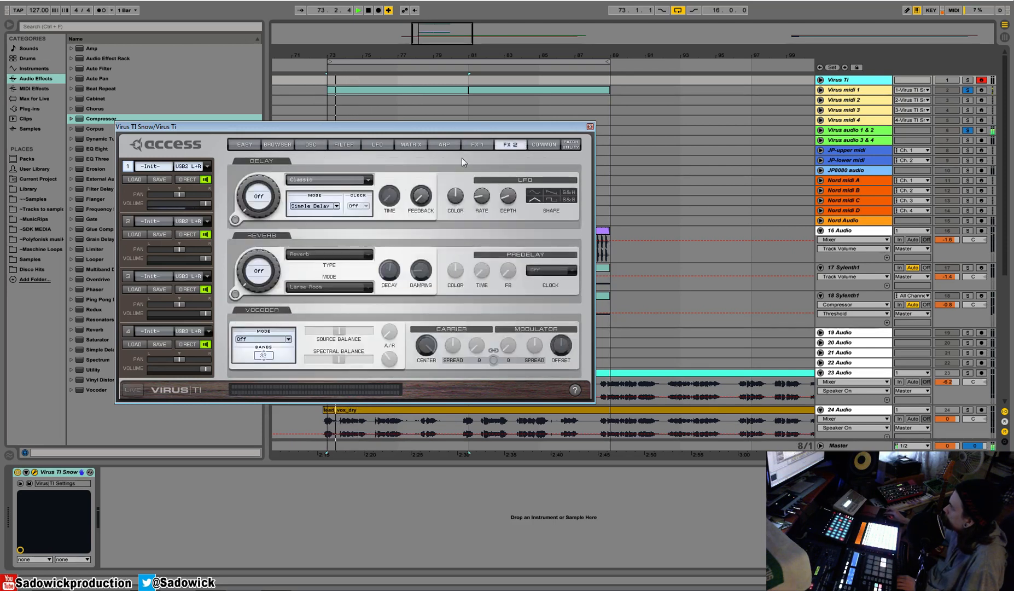
pyautogui.moveTo(247, 208); pyautogui.dragTo(257, 164)
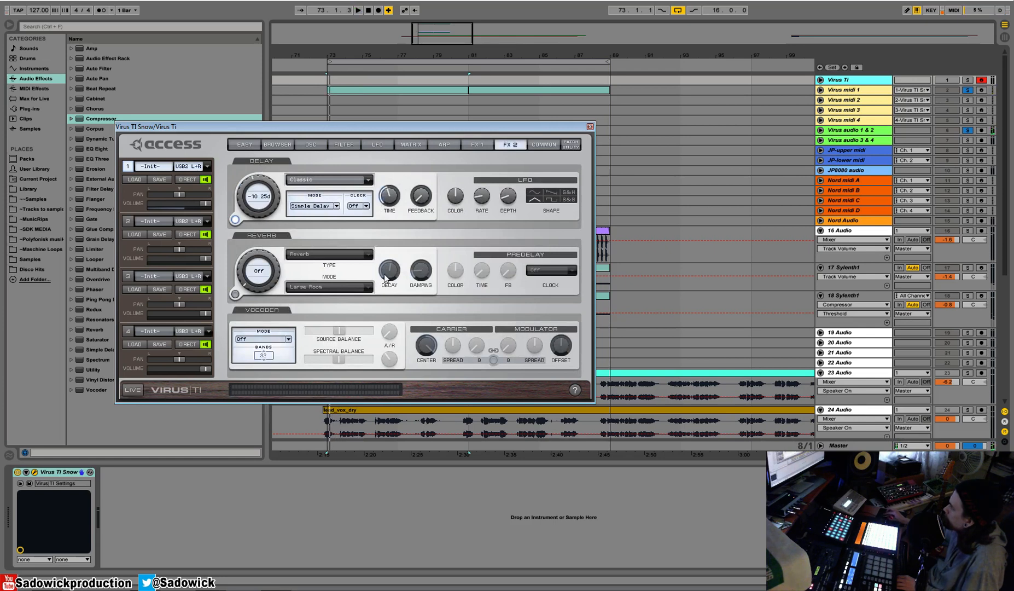
pyautogui.click(367, 207)
pyautogui.click(377, 326)
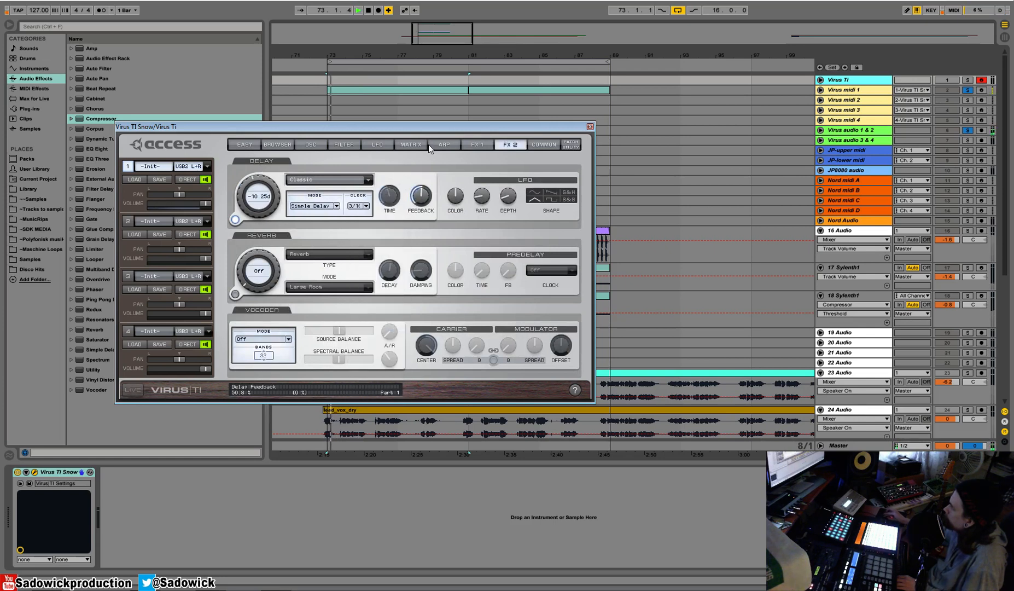
pyautogui.moveTo(250, 183); pyautogui.dragTo(250, 169)
# Set the Virus reverb to Hall mode with a send of -10.75 dB, and adjust its decay, damping and predelay time.
pyautogui.moveTo(249, 278); pyautogui.dragTo(248, 243)
pyautogui.press('space')
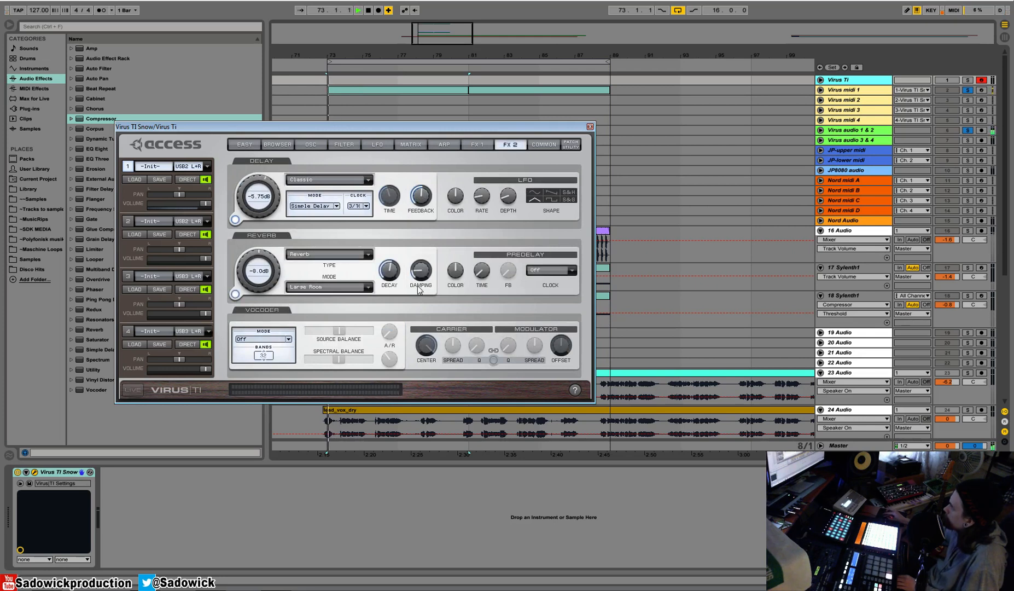
pyautogui.click(368, 291)
pyautogui.click(324, 325)
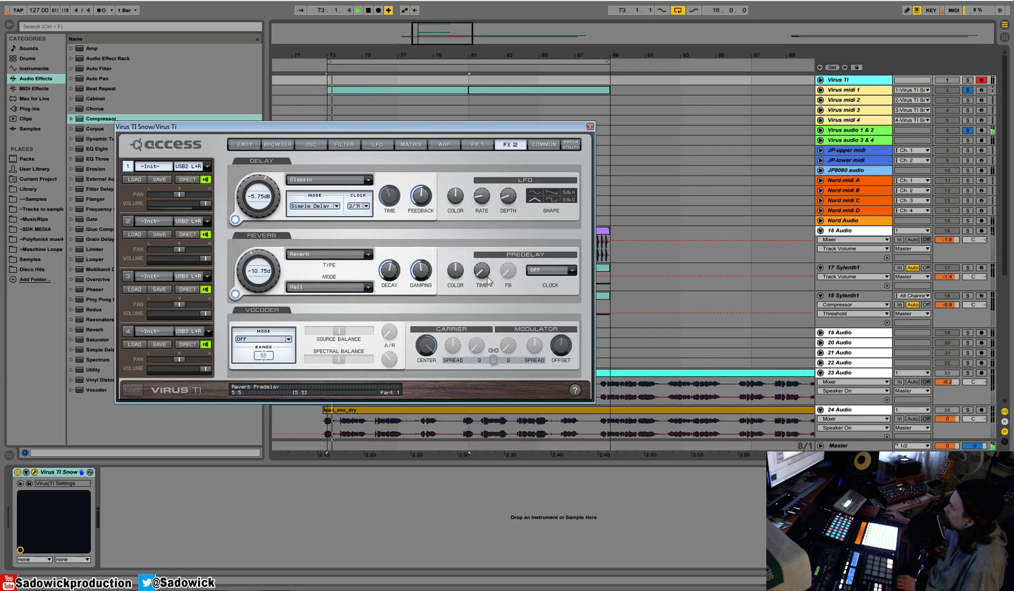
pyautogui.click(365, 287)
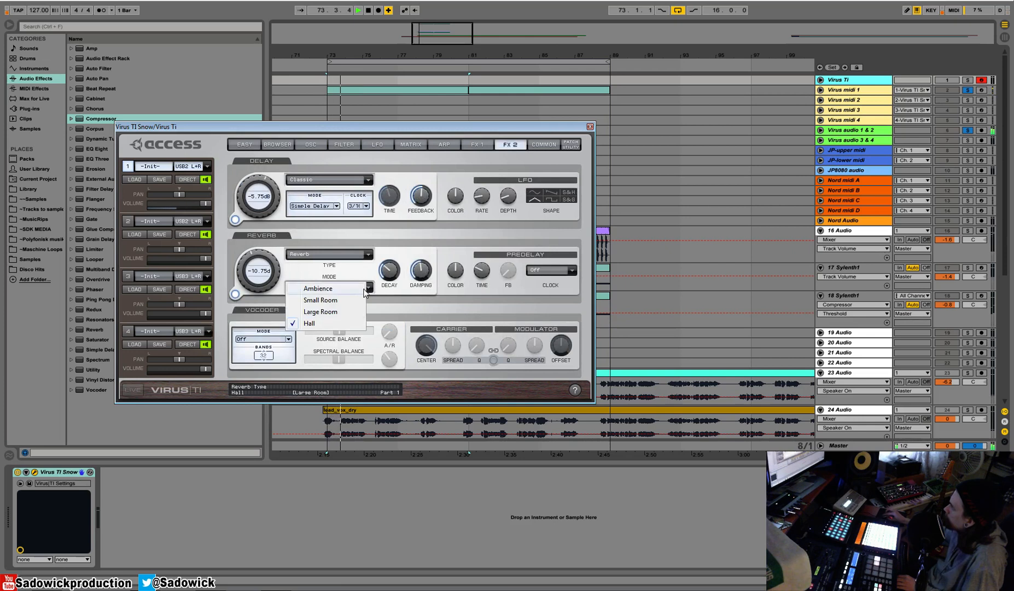
pyautogui.click(346, 323)
pyautogui.click(350, 258)
pyautogui.click(386, 251)
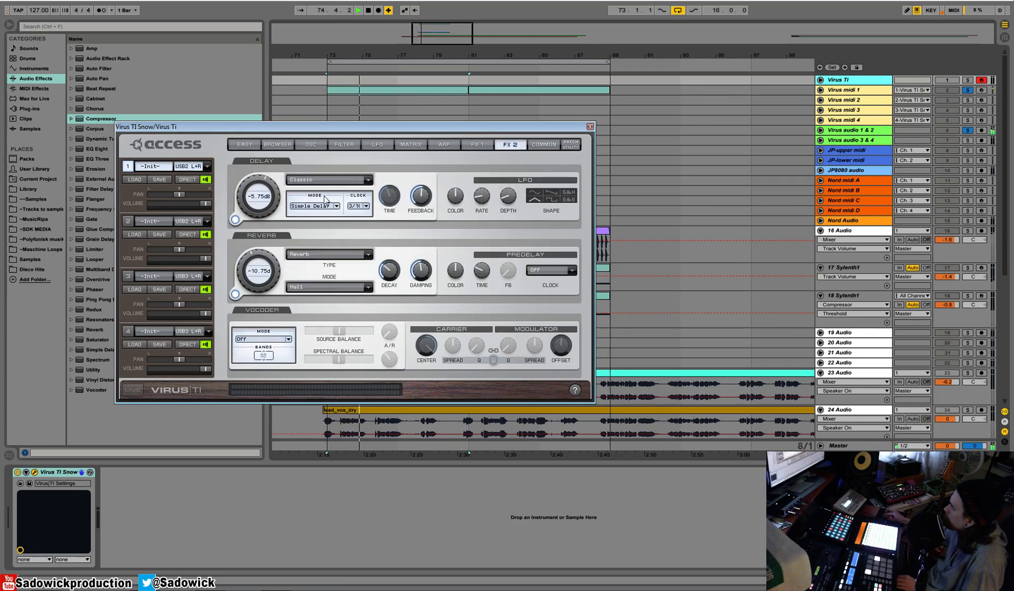
# Set the Virus delay send to -8.25 dB, clear the track solos, restart playback of the full mix and close the Virus editor.
pyautogui.moveTo(258, 182); pyautogui.dragTo(261, 186)
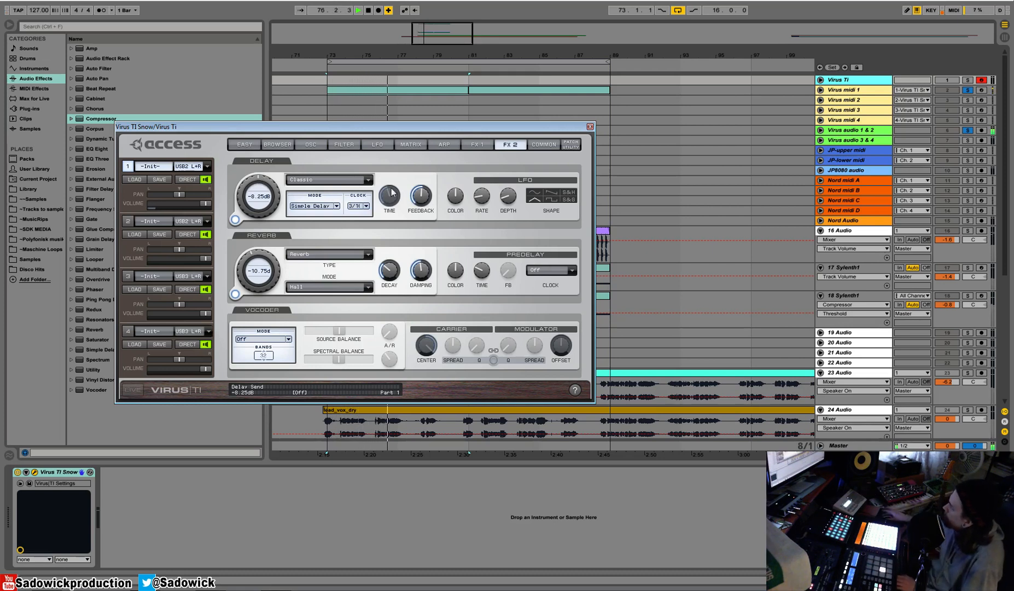
pyautogui.click(971, 91)
pyautogui.press('space')
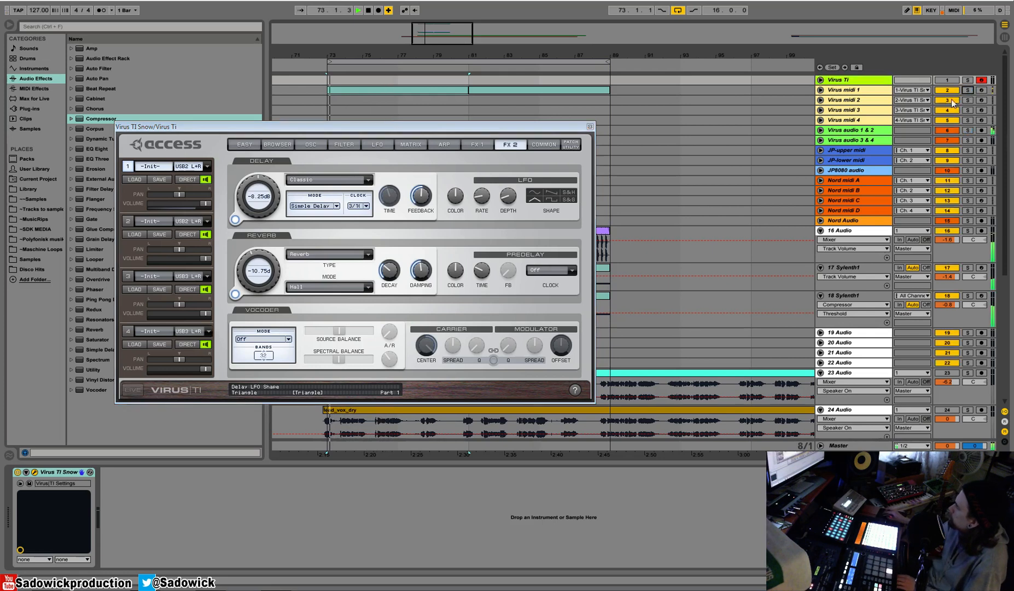
pyautogui.click(590, 126)
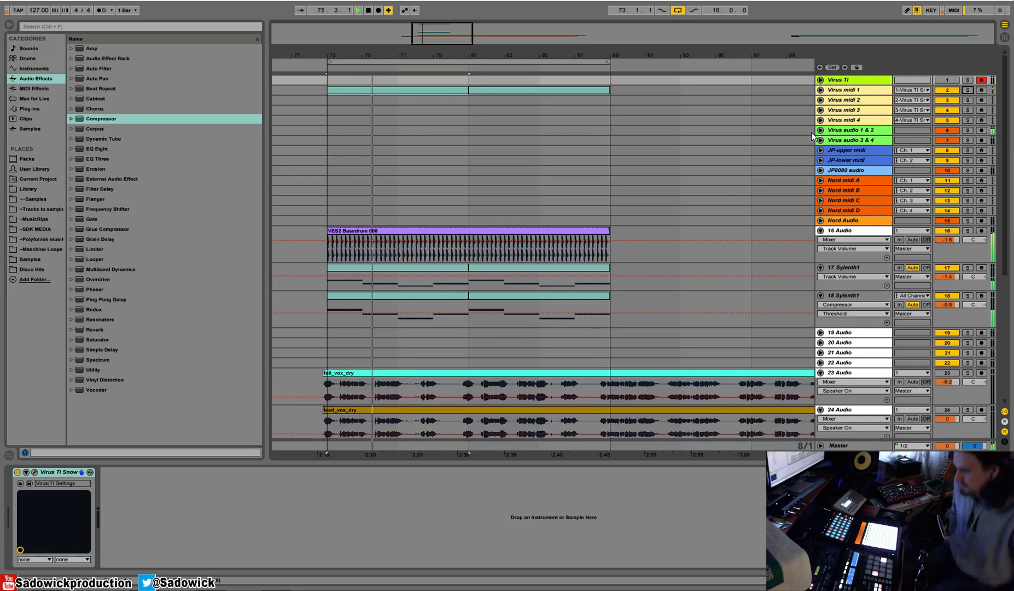
# Copy the sidechained Compressor from track 17's device chain.
pyautogui.click(802, 268)
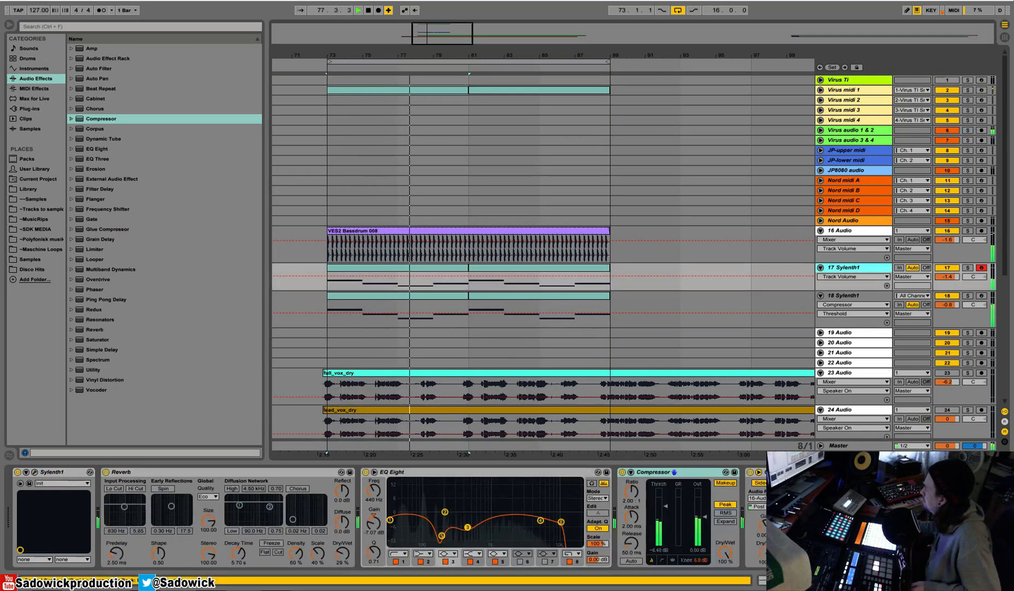
pyautogui.rightClick(867, 471)
pyautogui.click(883, 367)
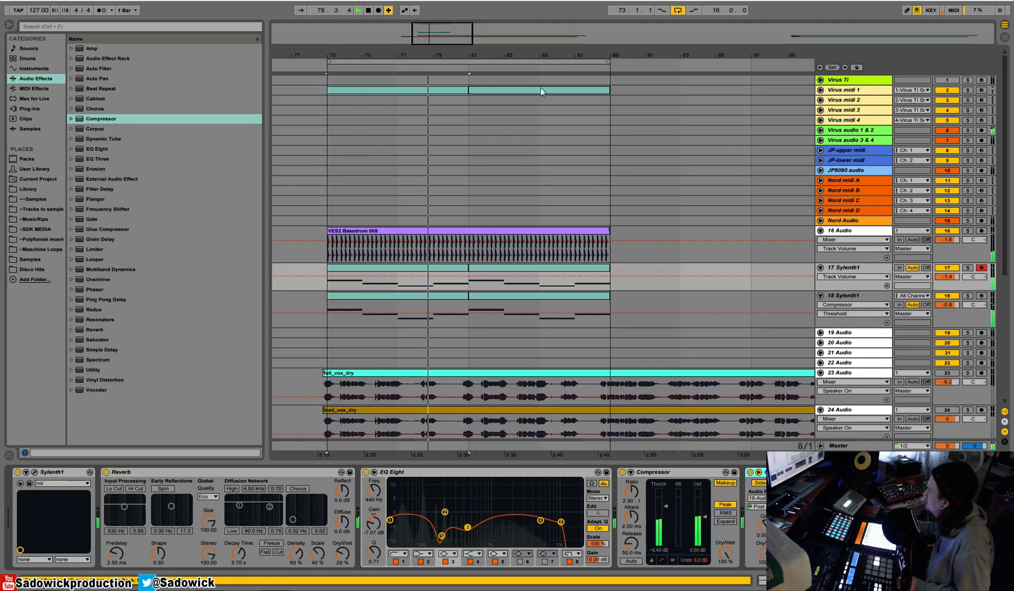
# Open track 17's first bassline clip in the MIDI note editor.
pyautogui.click(437, 91)
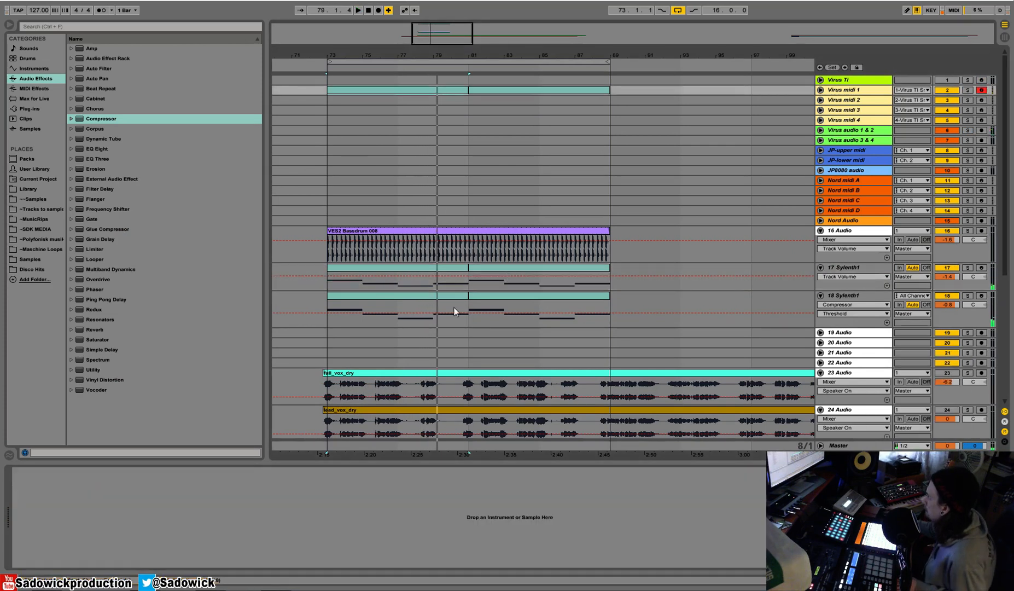
pyautogui.click(437, 274)
pyautogui.hotkey('shift', 'Tab')
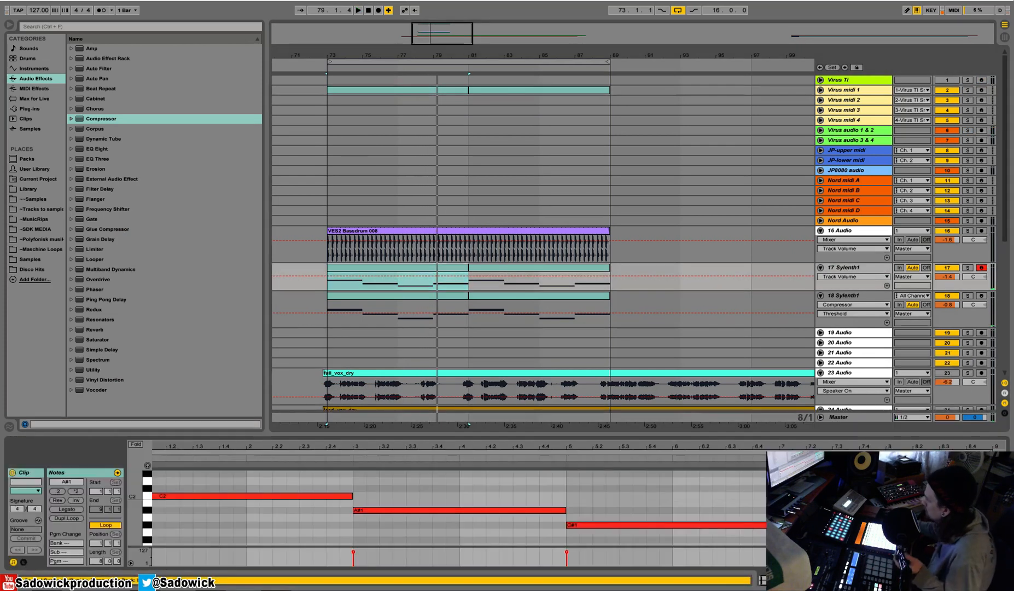
# Lower the last note of track 17's first bassline clip to F1, enlarge the note editor and recolor the clip magenta.
pyautogui.click(853, 510)
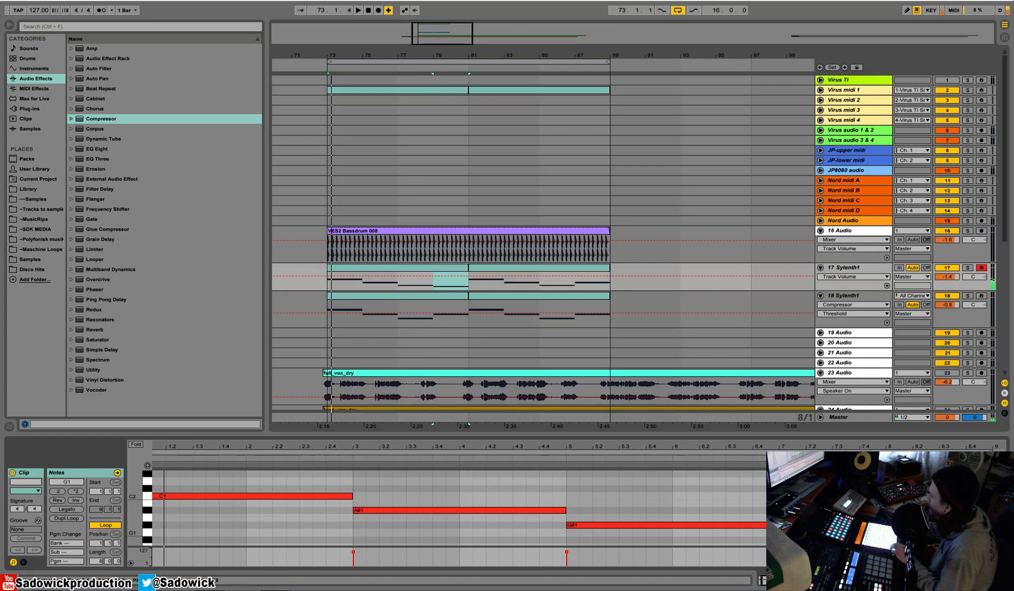
pyautogui.moveTo(695, 434); pyautogui.dragTo(695, 377)
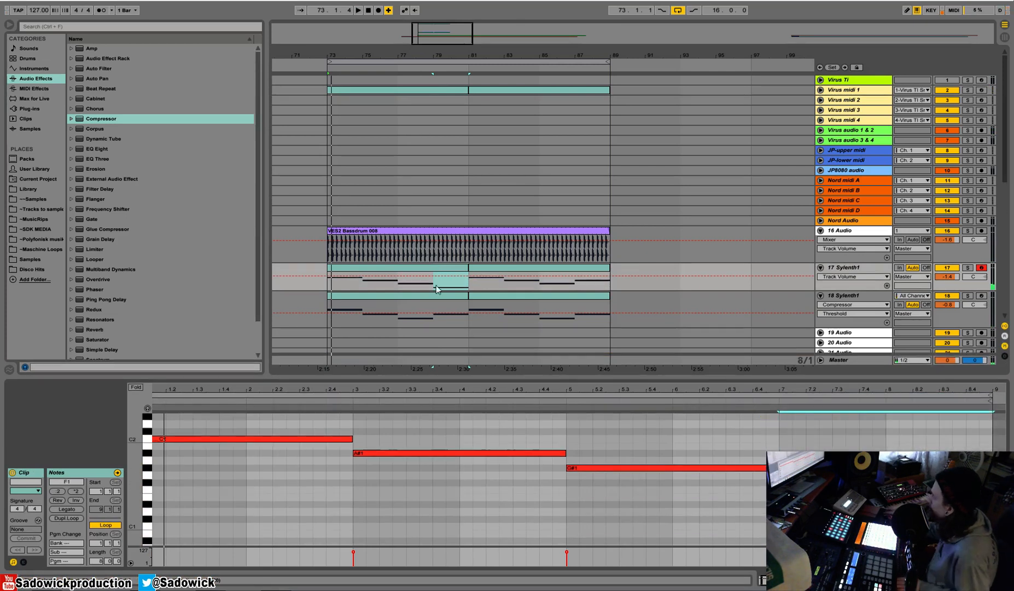
pyautogui.rightClick(444, 269)
pyautogui.click(541, 429)
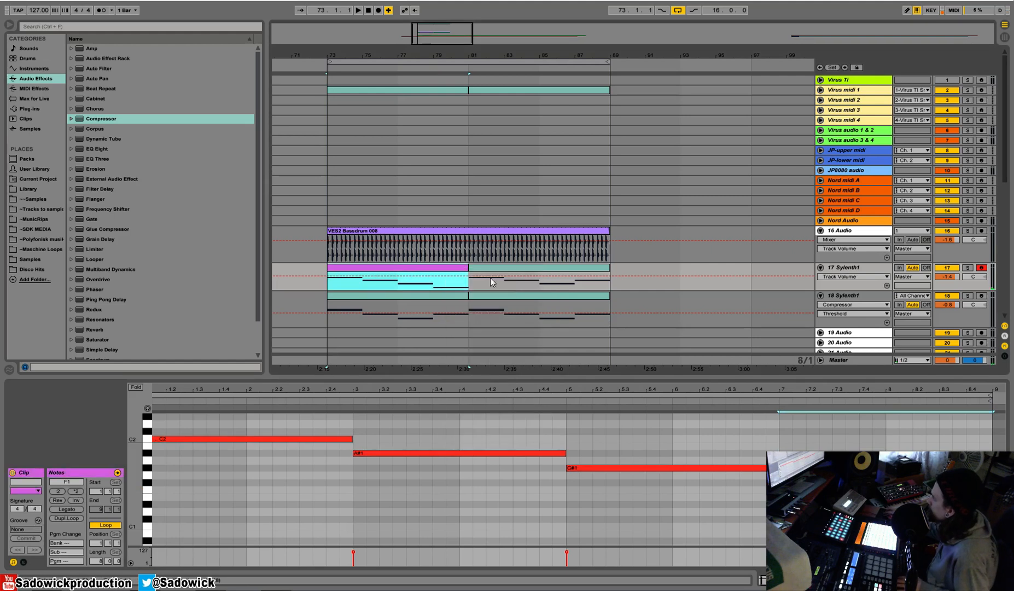
# Replace the first clips on track 18 and Virus midi 1 with copies of track 17's edited clip, and unfold the Virus midi 1 track.
pyautogui.hotkey('ctrl', 'c')
pyautogui.click(411, 294)
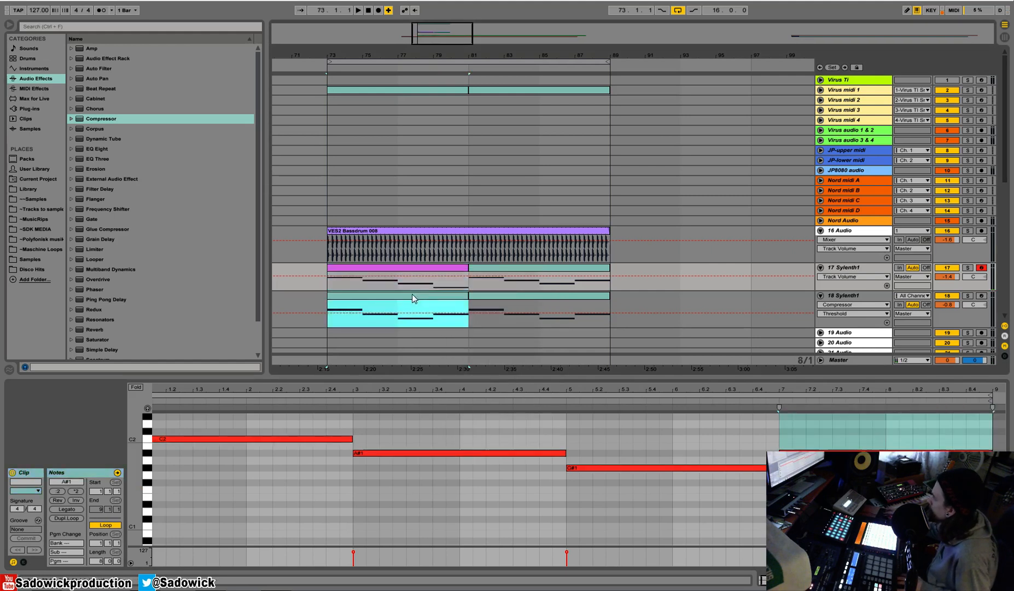
pyautogui.hotkey('ctrl', 'v')
pyautogui.click(386, 88)
pyautogui.hotkey('ctrl', 'v')
pyautogui.press('space')
pyautogui.click(821, 90)
pyautogui.press('space')
# Show the device chain of Virus audio 1 & 2 and reset its Utility gain to 0.00 dB.
pyautogui.click(863, 166)
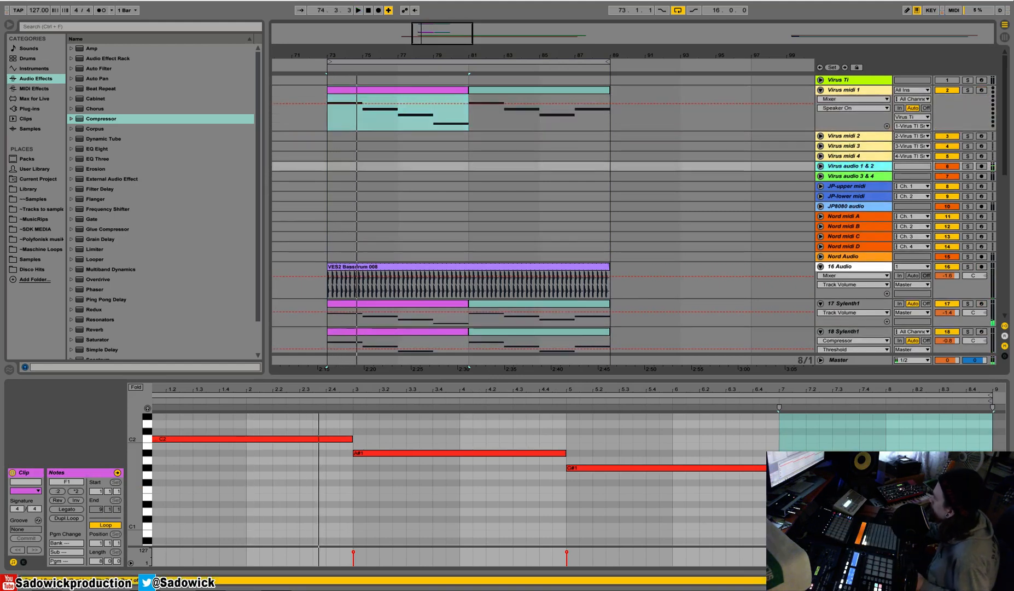
pyautogui.hotkey('shift', 'Tab')
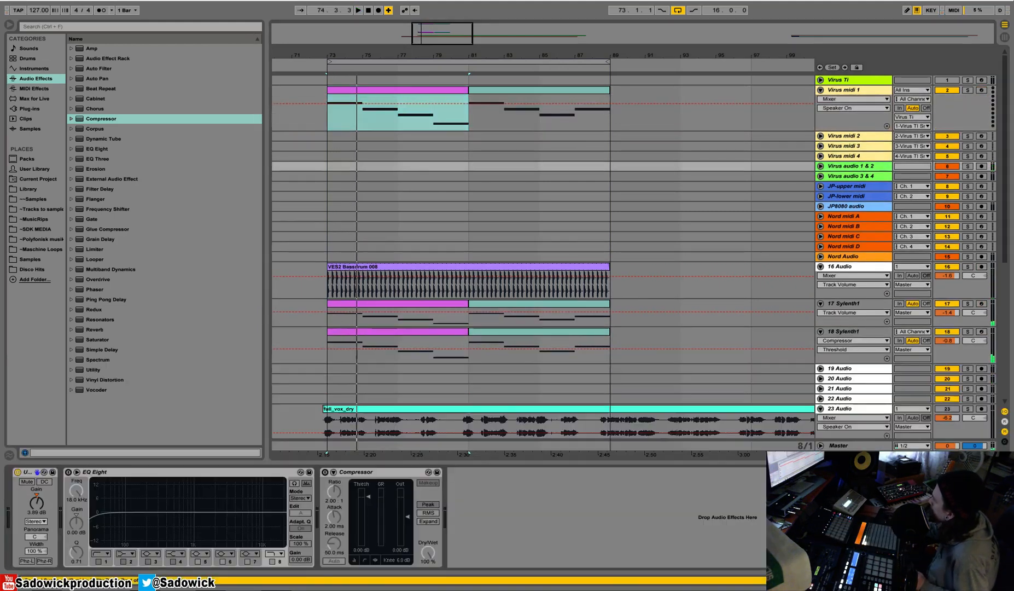
pyautogui.click(38, 493)
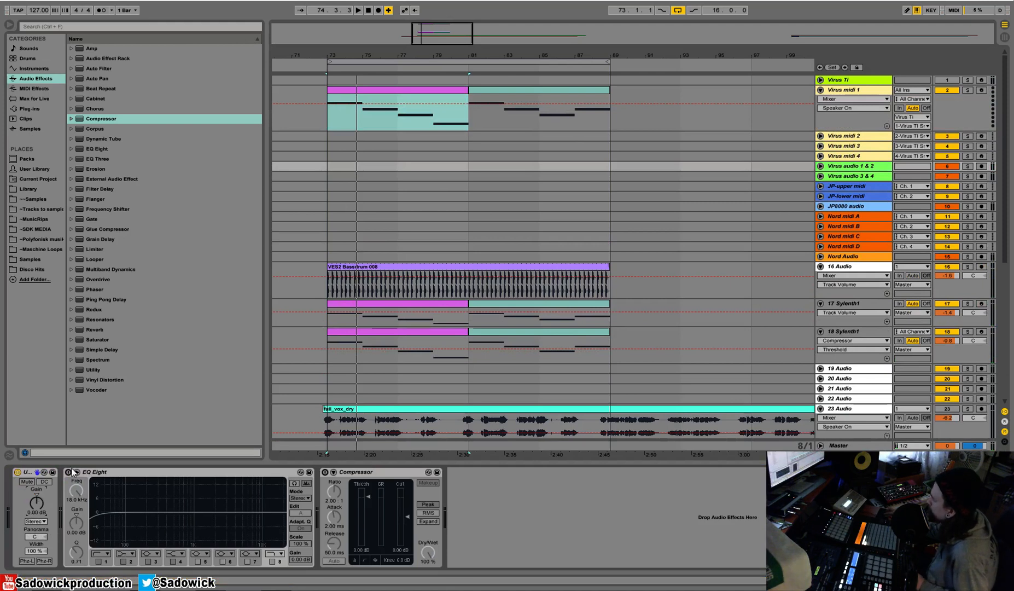
# Copy the sidechained Compressor from track 18 and paste it at the end of the Virus audio 1 & 2 device chain.
pyautogui.click(963, 294)
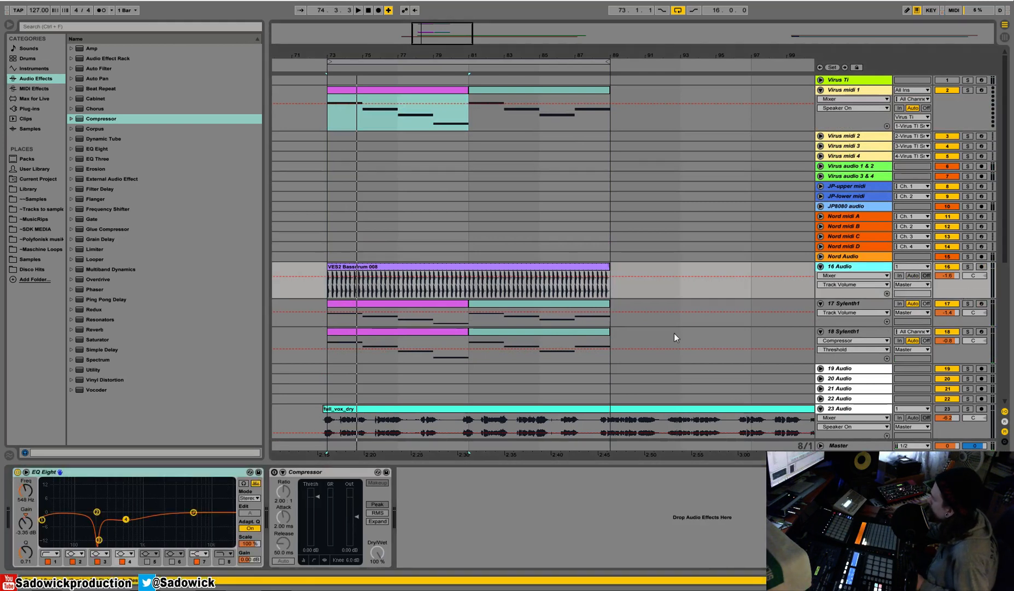
pyautogui.click(957, 344)
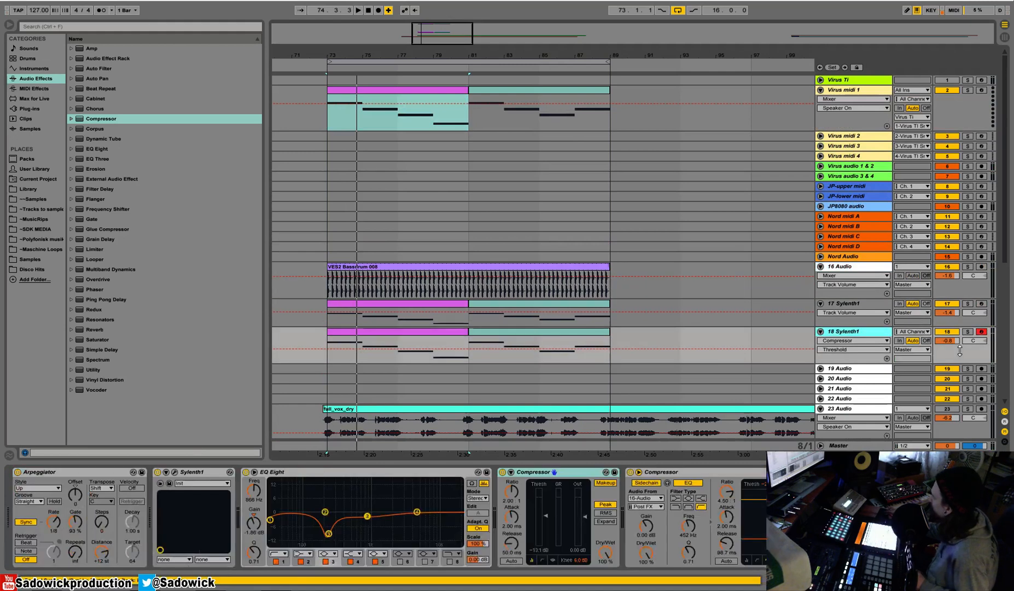
pyautogui.rightClick(699, 473)
pyautogui.click(743, 368)
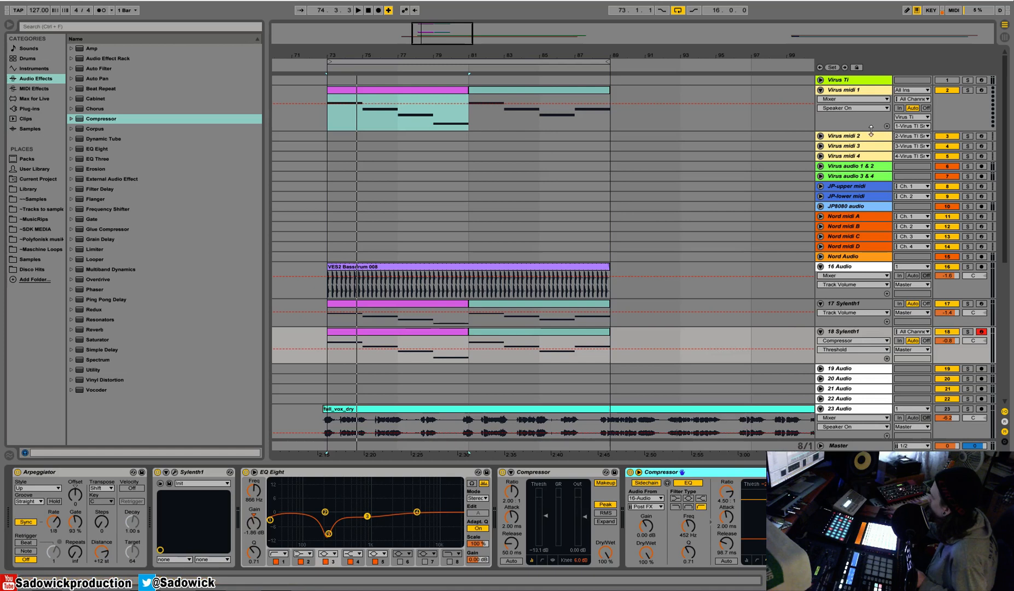
pyautogui.click(851, 167)
pyautogui.rightClick(626, 523)
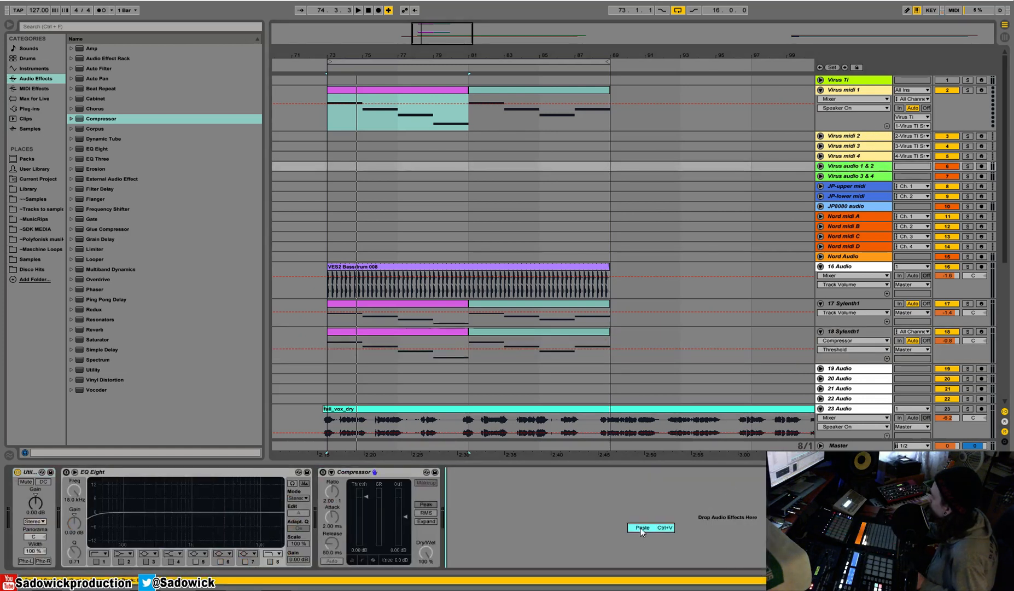
pyautogui.click(639, 527)
# Play the mix with the pasted Compressor's threshold at -31.2 dB to check the sidechained Virus layer.
pyautogui.press('space')
pyautogui.moveTo(637, 539); pyautogui.dragTo(638, 540)
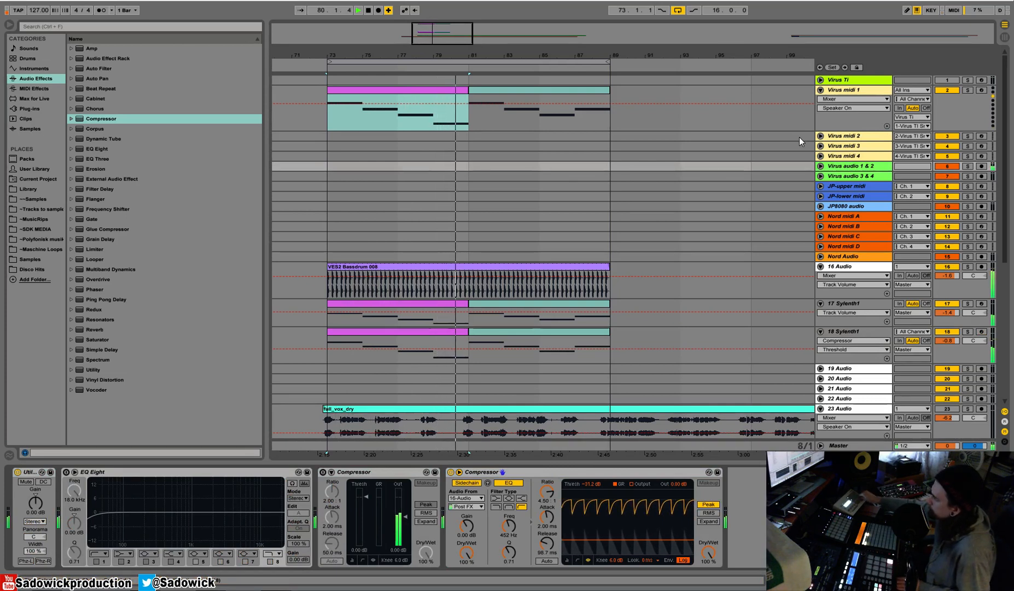
pyautogui.press('space')
pyautogui.press('space')
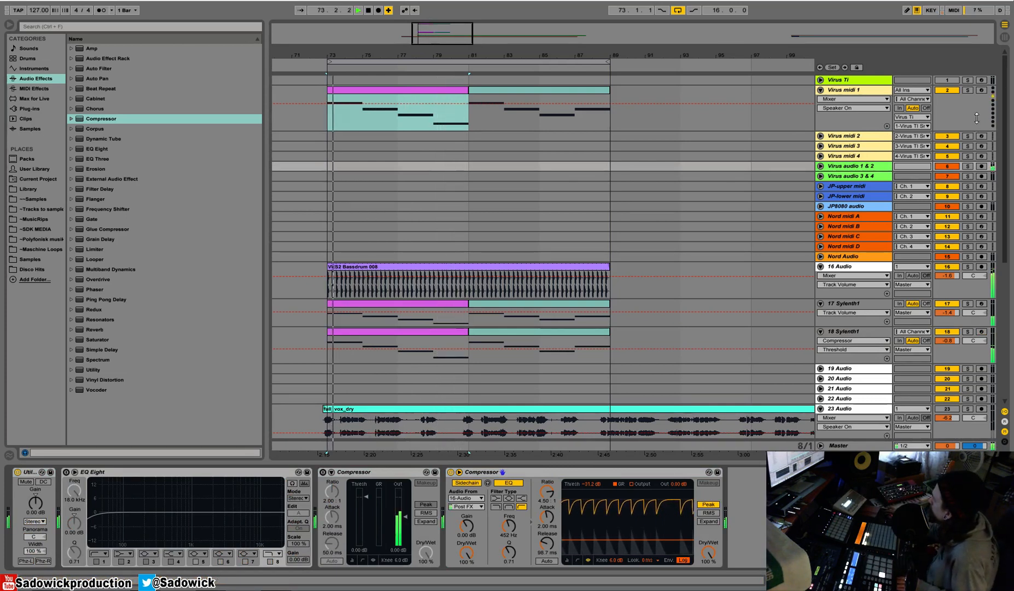
pyautogui.press('space')
# Reduce the lane heights of Virus midi 1, track 18 and track 16, and activate vocal track 23.
pyautogui.moveTo(977, 118); pyautogui.dragTo(976, 101)
pyautogui.click(859, 79)
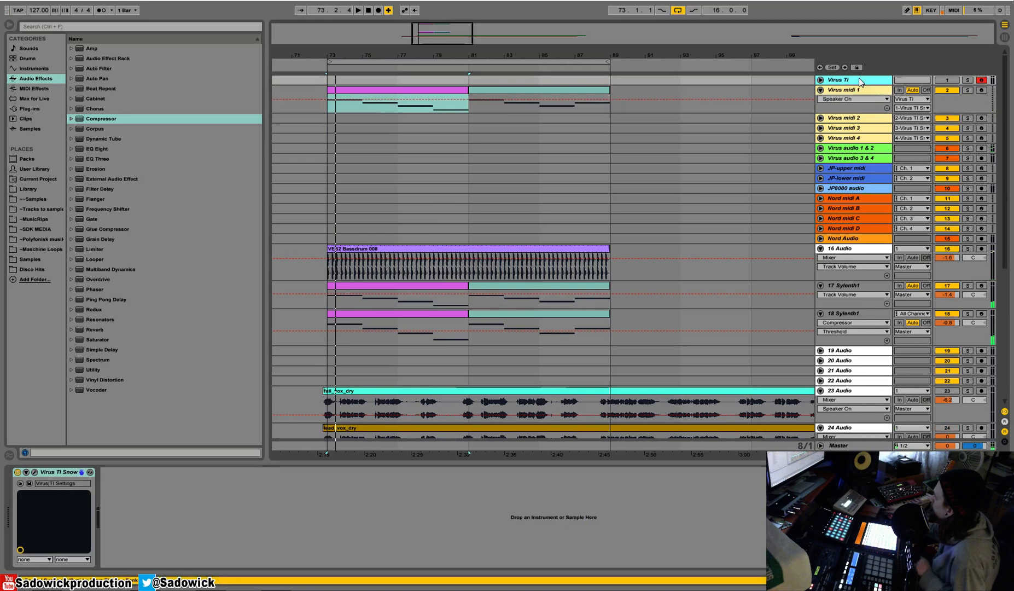
pyautogui.click(378, 88)
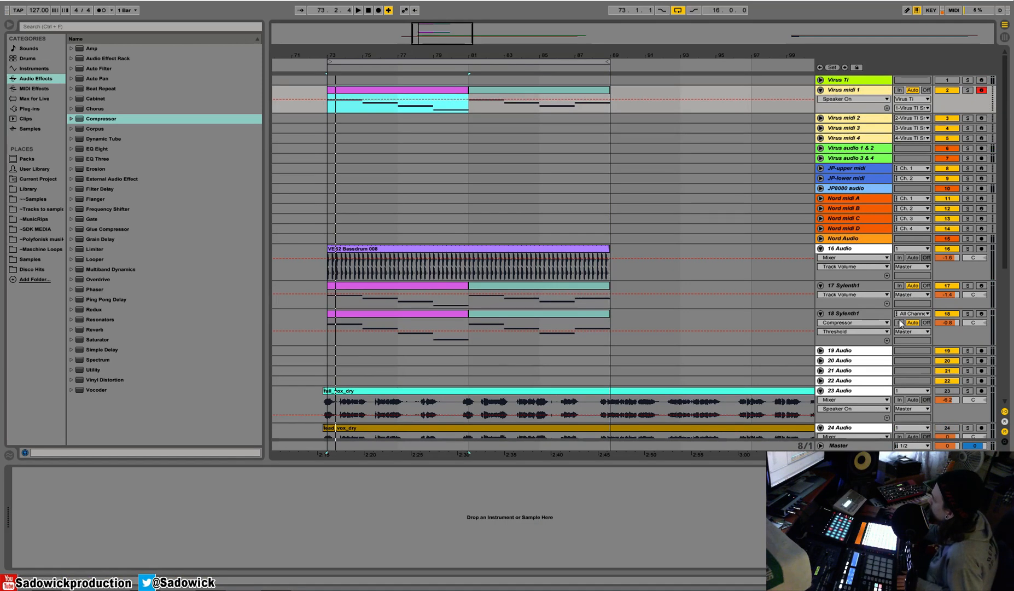
pyautogui.scroll(-1, 937, 365)
pyautogui.click(947, 359)
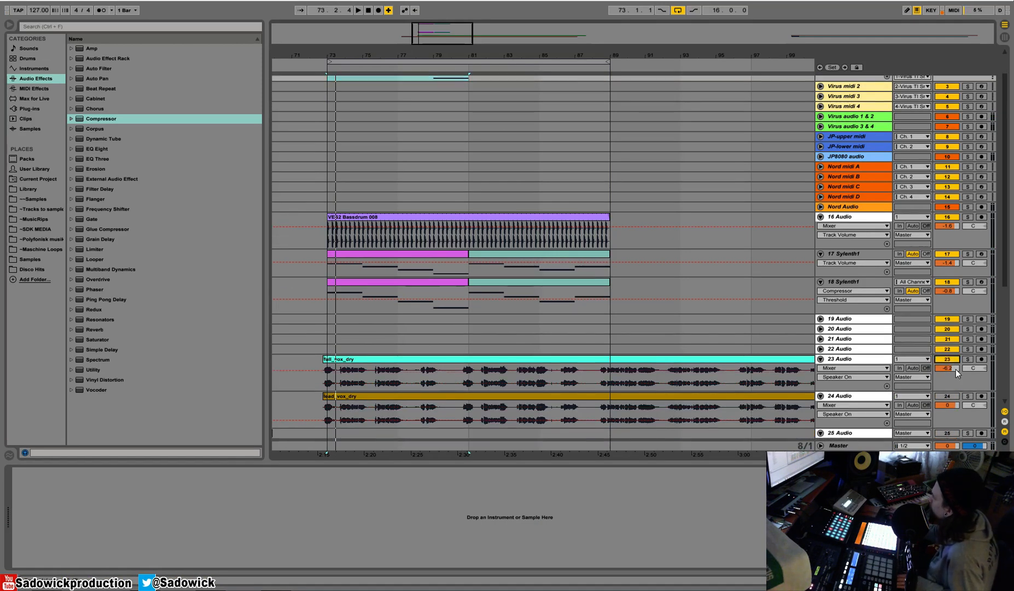
pyautogui.moveTo(958, 314); pyautogui.dragTo(958, 304)
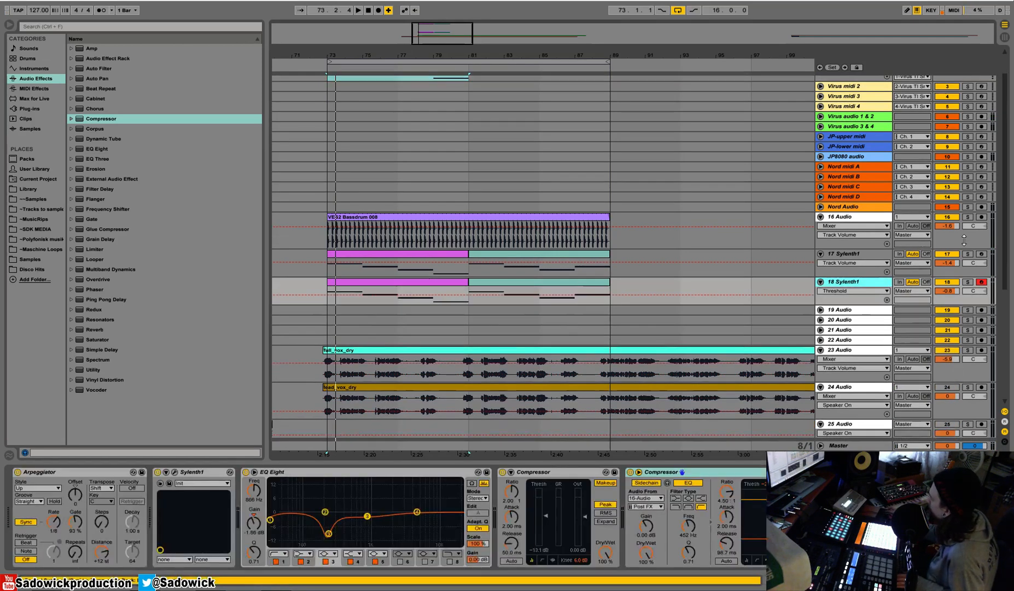
pyautogui.moveTo(963, 248); pyautogui.dragTo(962, 239)
# Play the mix, set vocal track 23's volume to -6.4 dB and solo the track.
pyautogui.press('space')
pyautogui.click(433, 220)
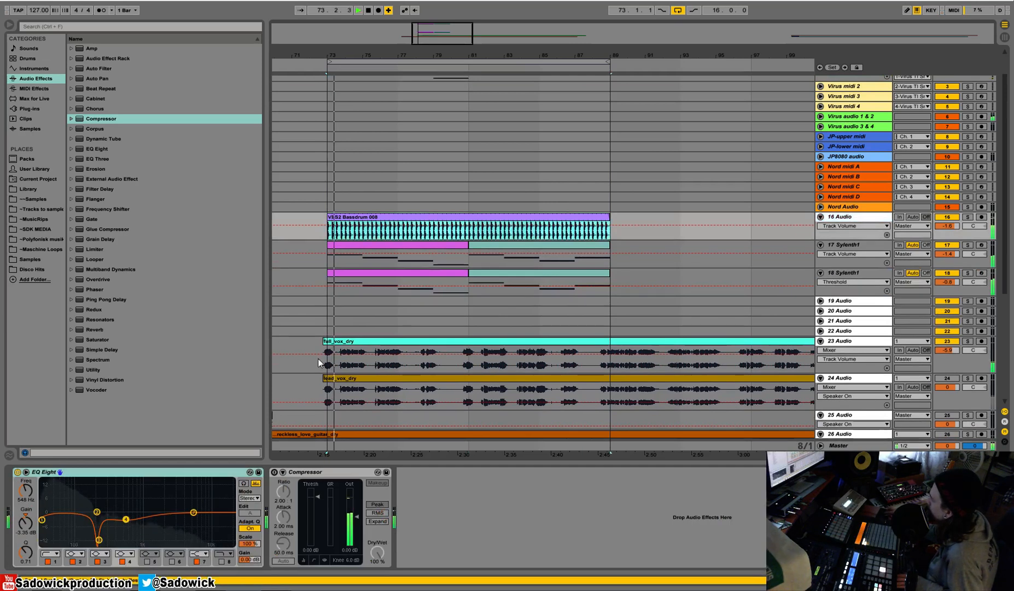
pyautogui.click(327, 341)
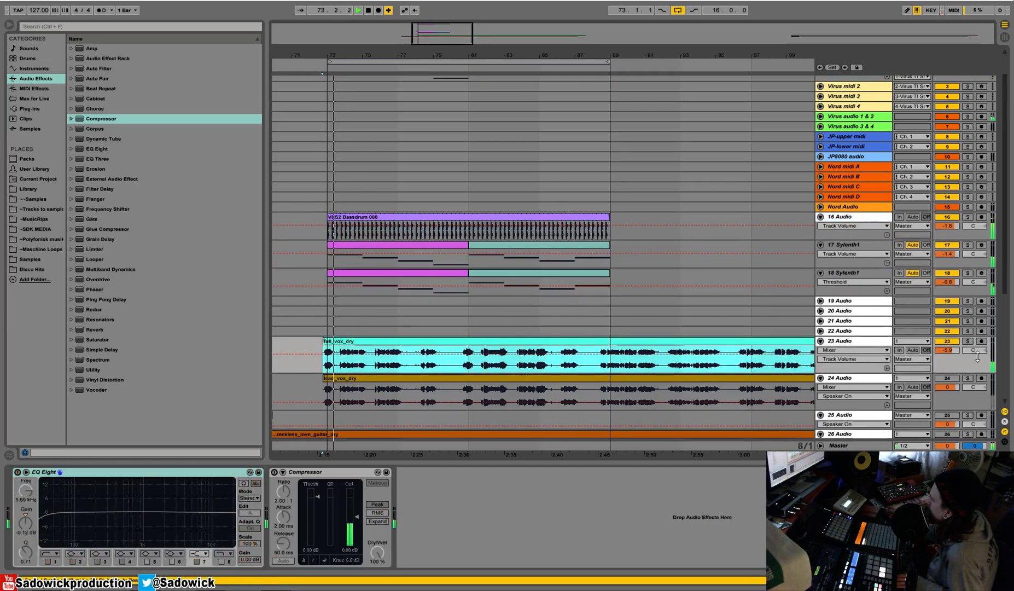
pyautogui.moveTo(947, 350); pyautogui.dragTo(947, 354)
pyautogui.click(967, 341)
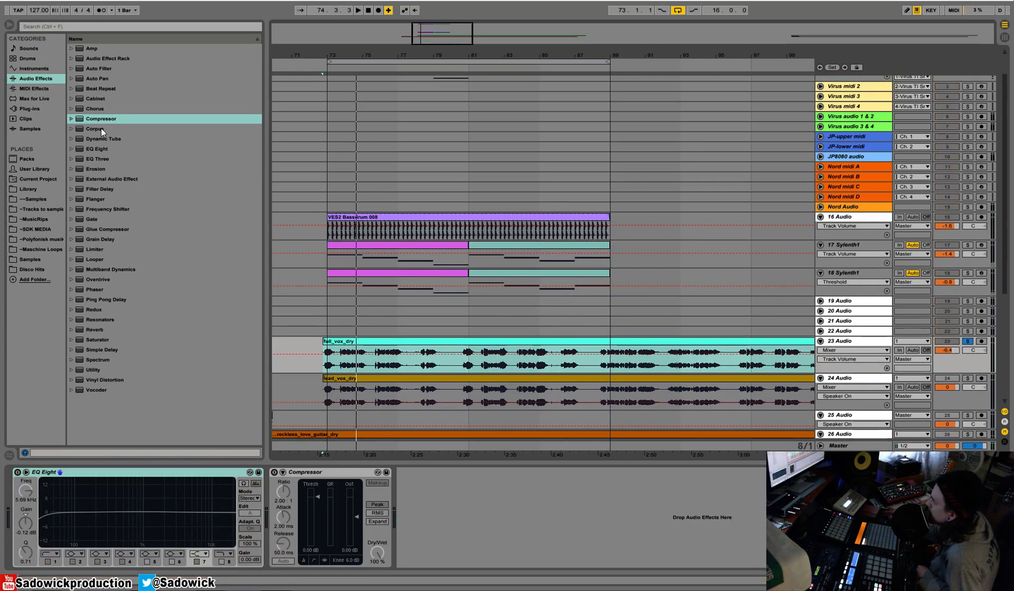
# Add a Ping Pong Delay at the start of the vocal track's device chain with a dry/wet of 33%.
pyautogui.moveTo(107, 302); pyautogui.dragTo(85, 503)
pyautogui.click(56, 550)
pyautogui.moveTo(53, 555); pyautogui.dragTo(55, 551)
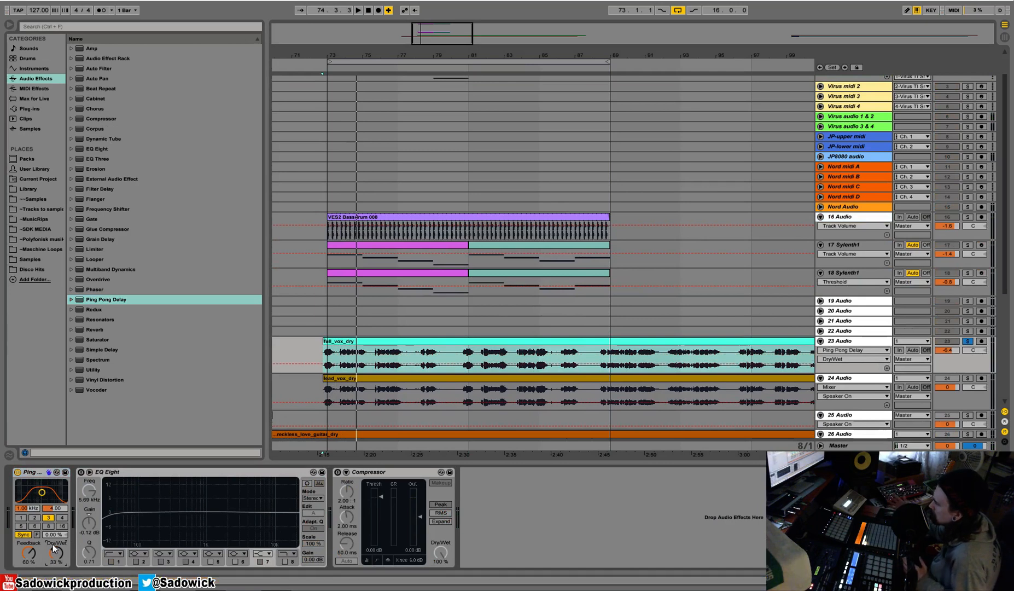
# Add a Reverb to the vocal track, set its dry/wet to 37% and turn off the freeze Cut option during playback.
pyautogui.click(100, 328)
pyautogui.doubleClick(100, 328)
pyautogui.press('space')
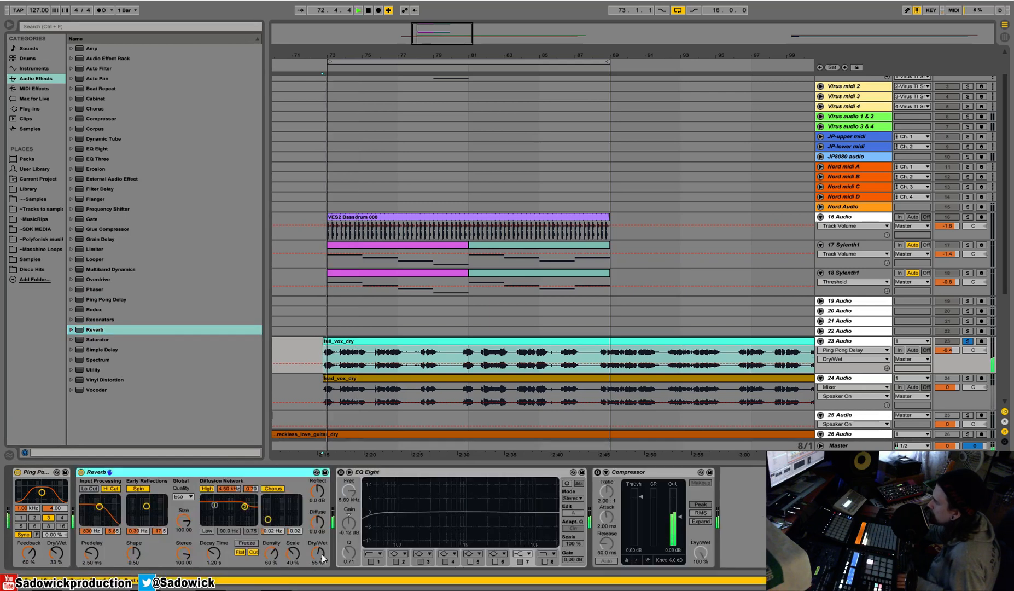
pyautogui.moveTo(312, 562); pyautogui.dragTo(312, 569)
pyautogui.click(249, 553)
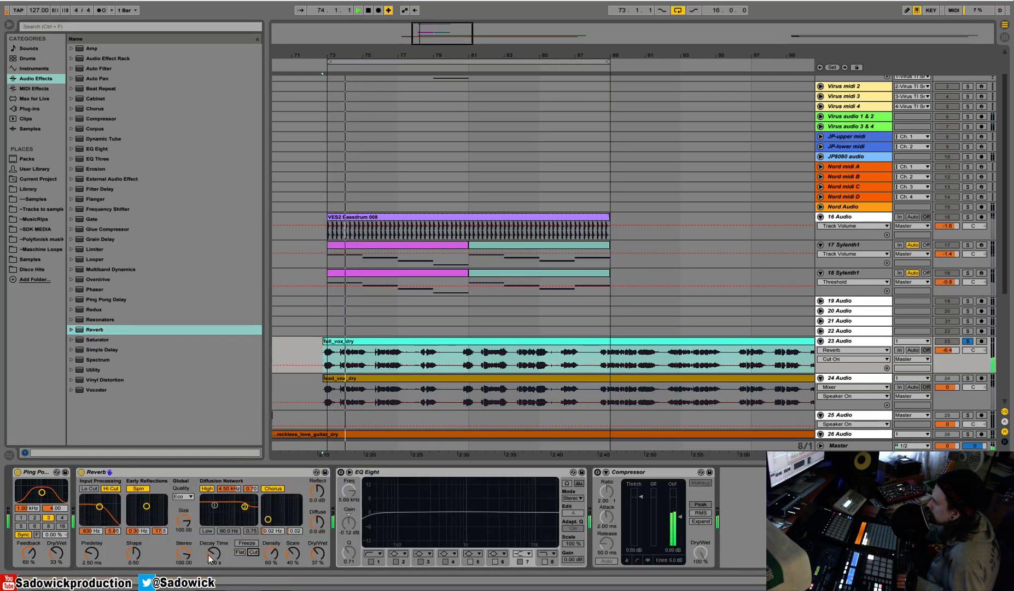
pyautogui.click(319, 555)
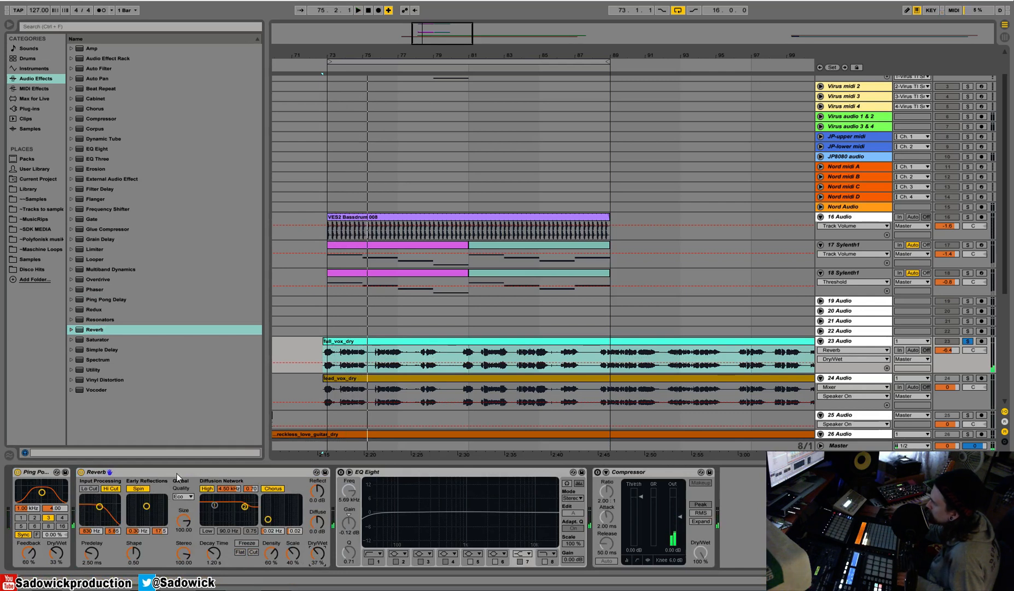
# Insert a Chorus after the vocal's Reverb and set its dry/wet to 21% while listening.
pyautogui.click(94, 112)
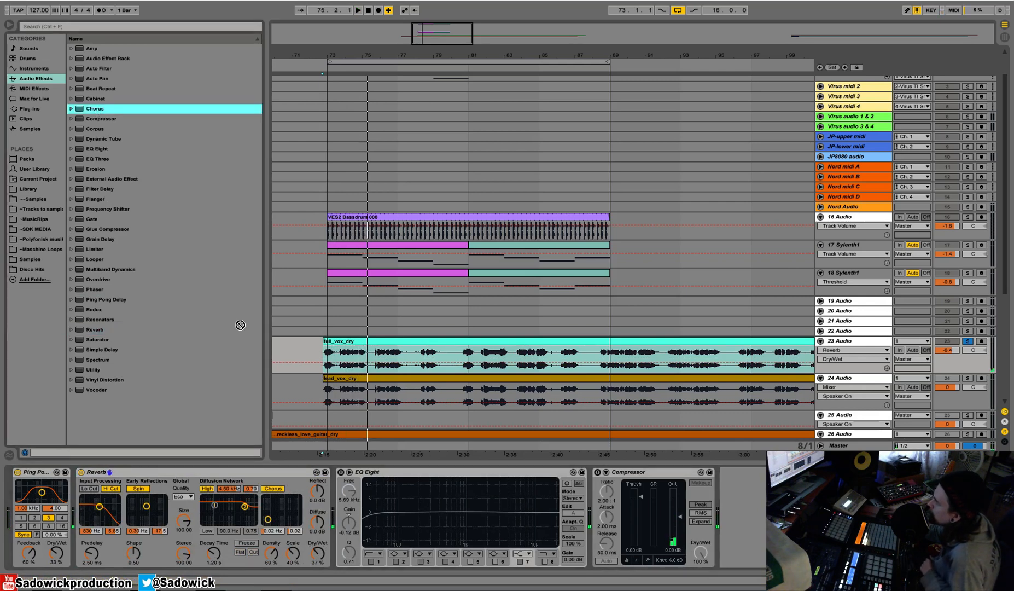
pyautogui.press('space')
pyautogui.moveTo(474, 551)
pyautogui.mouseDown()
pyautogui.moveTo(474, 566)
pyautogui.moveTo(474, 554)
pyautogui.mouseUp()
pyautogui.press('space')
pyautogui.press('space')
# Enable the vocal's EQ Eight, roll off the lows and boost band 7 by 6.32 dB at 3.95 kHz.
pyautogui.click(497, 472)
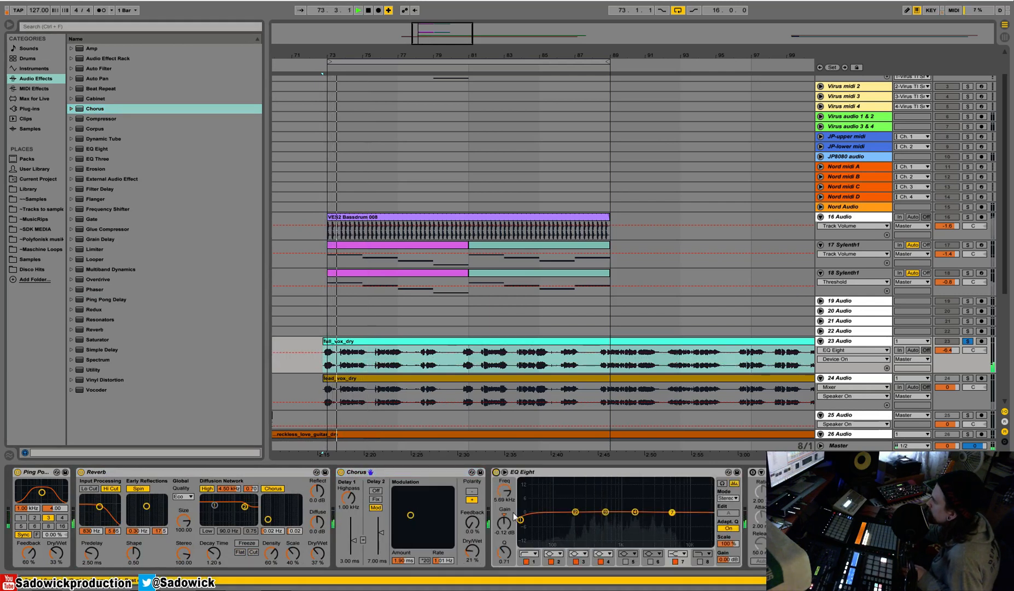
pyautogui.moveTo(605, 512); pyautogui.dragTo(580, 515)
pyautogui.moveTo(667, 514)
pyautogui.mouseDown()
pyautogui.moveTo(652, 505)
pyautogui.moveTo(661, 498)
pyautogui.mouseUp()
pyautogui.press('space')
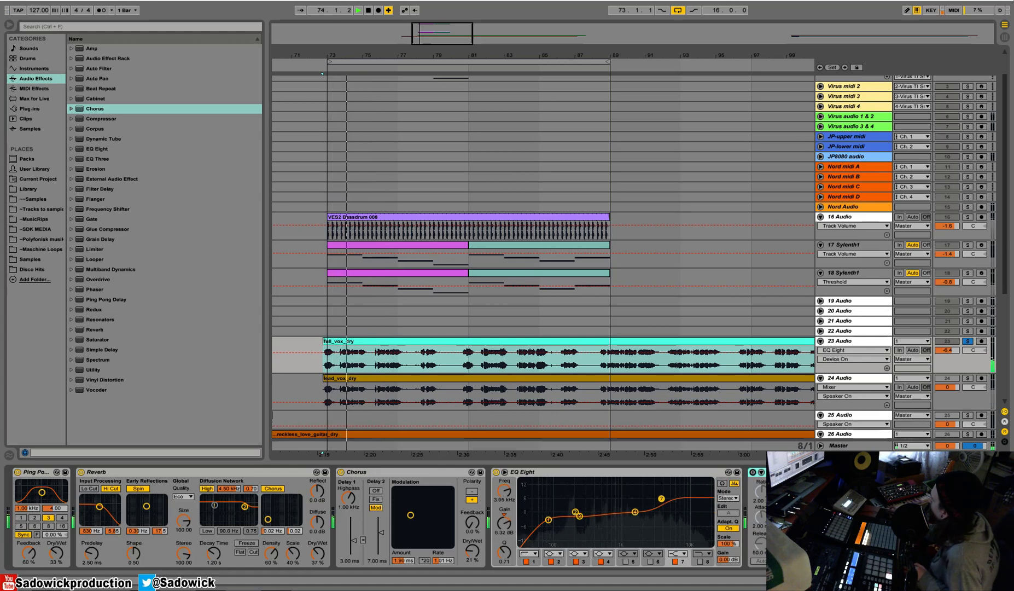
# Append the copied sidechained Compressor to the vocal's device chain, clear track 23's solo and replay the full mix.
pyautogui.hscroll(3, 661, 517)
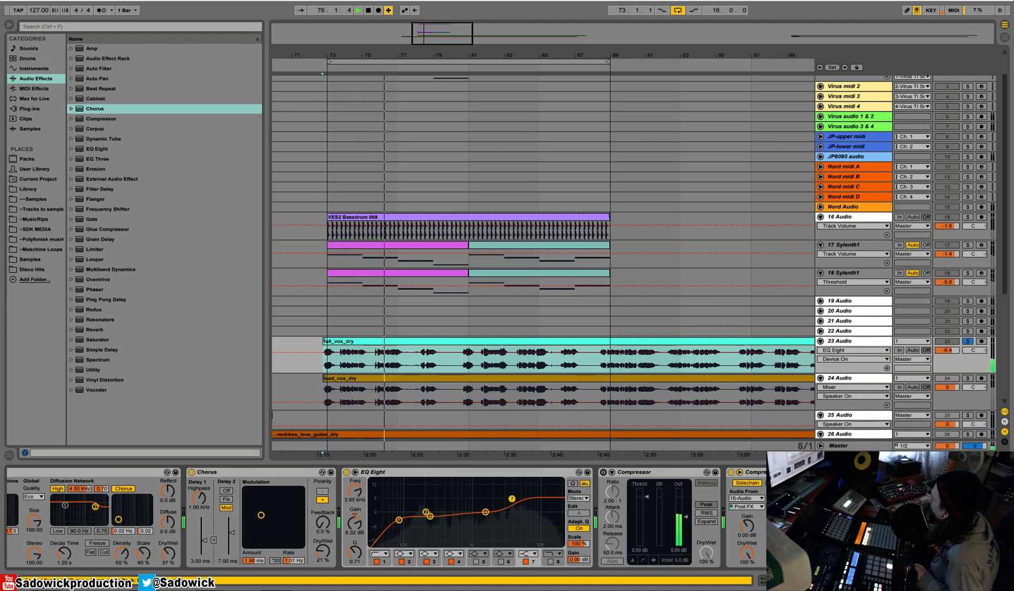
pyautogui.click(968, 341)
pyautogui.press('space')
pyautogui.press('space')
pyautogui.click(429, 218)
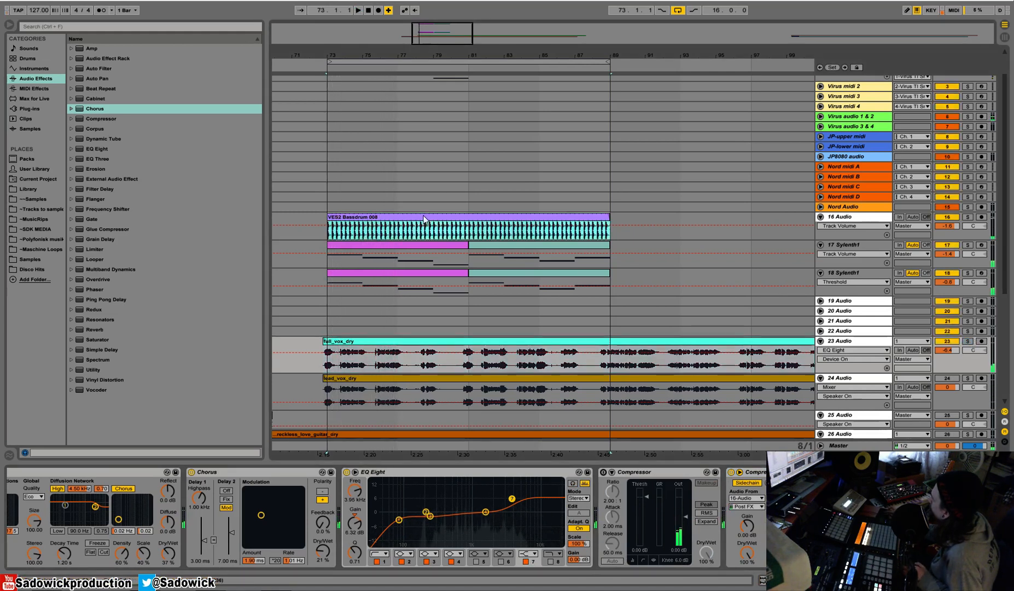
pyautogui.scroll(2, 551, 205)
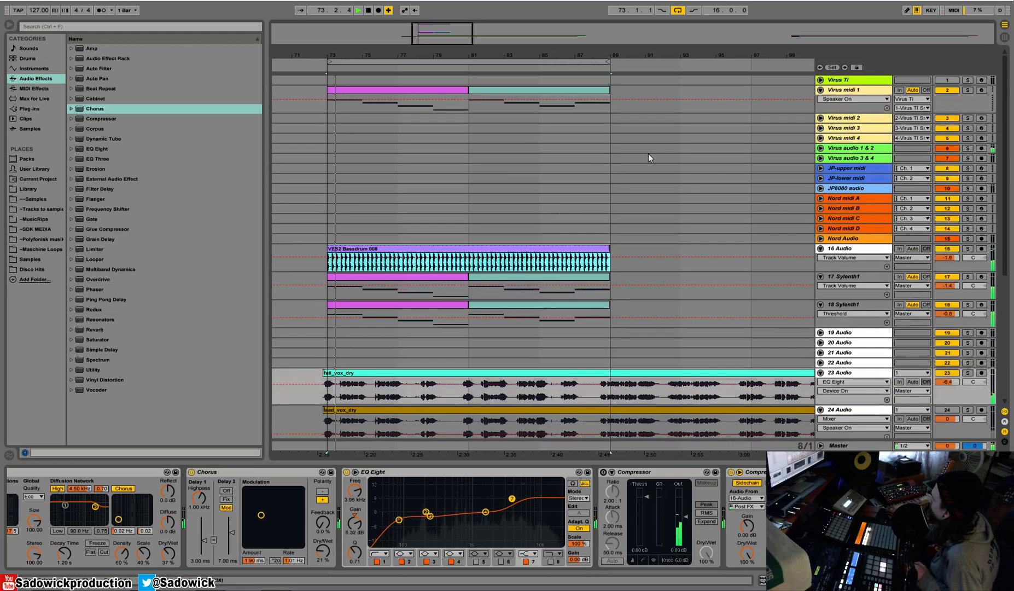
# Open the Virus TI Snow editor from the Virus Ti track and review part 1's FX 2 and Common settings.
pyautogui.click(868, 91)
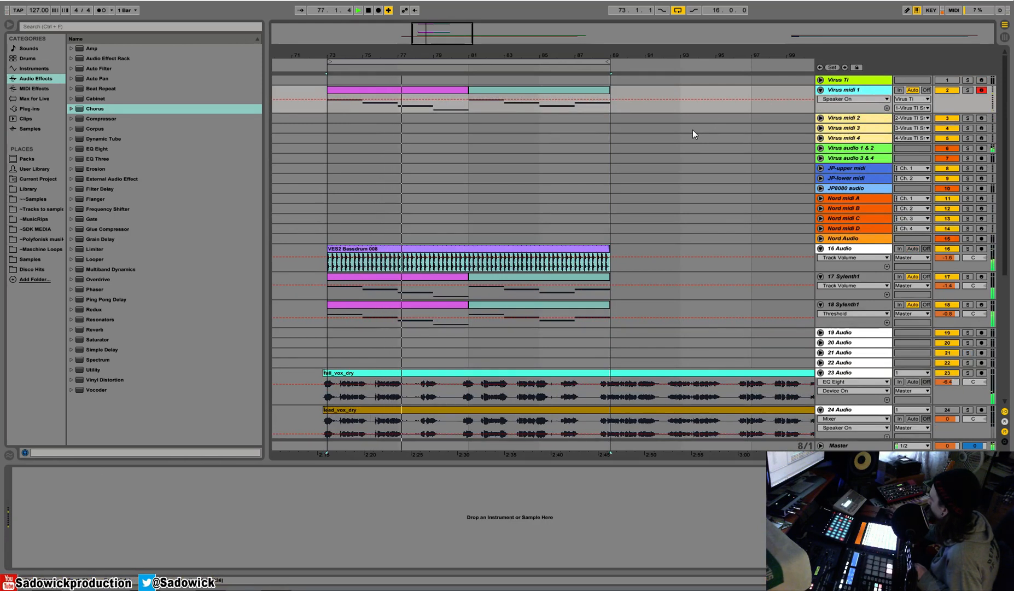
pyautogui.press('space')
pyautogui.click(846, 80)
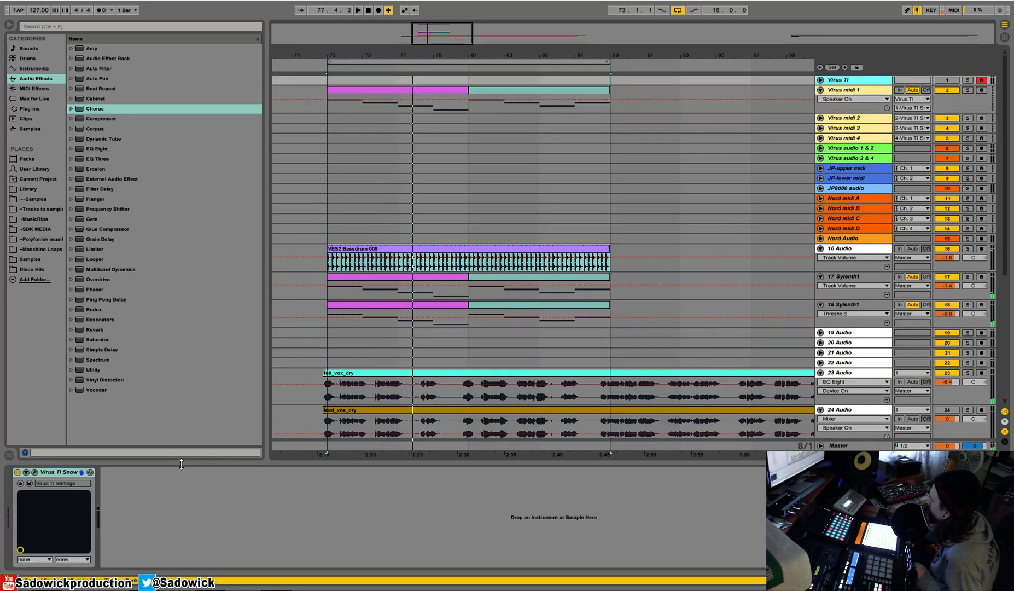
pyautogui.click(35, 471)
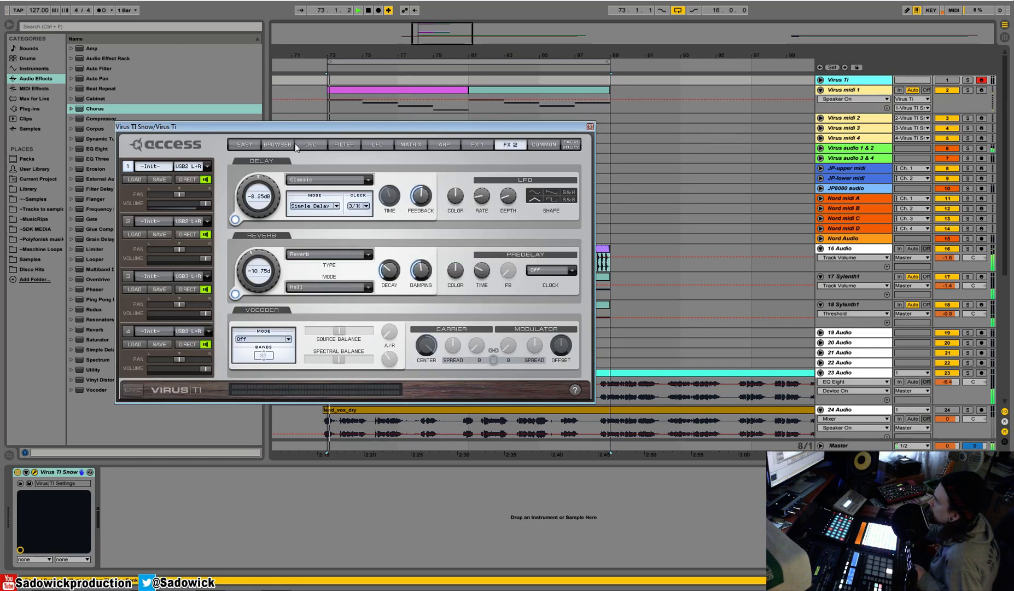
pyautogui.click(293, 145)
pyautogui.click(504, 144)
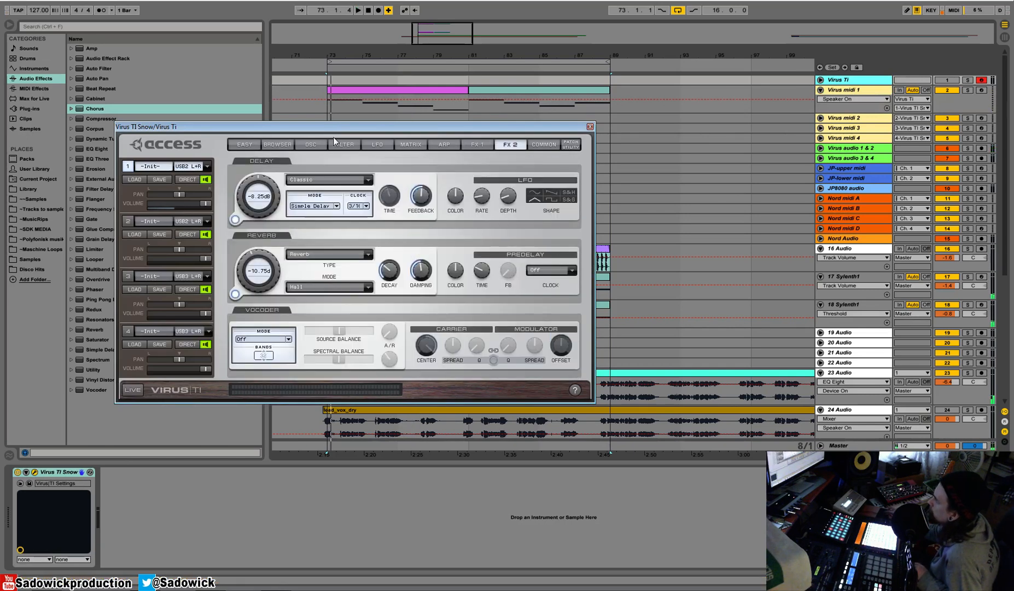
pyautogui.click(547, 144)
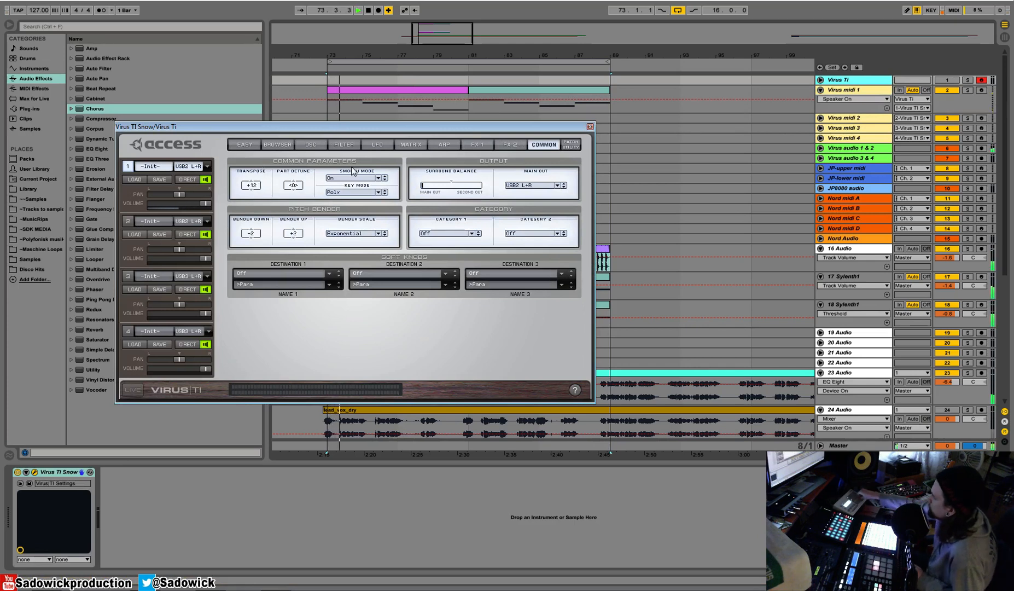
pyautogui.press('space')
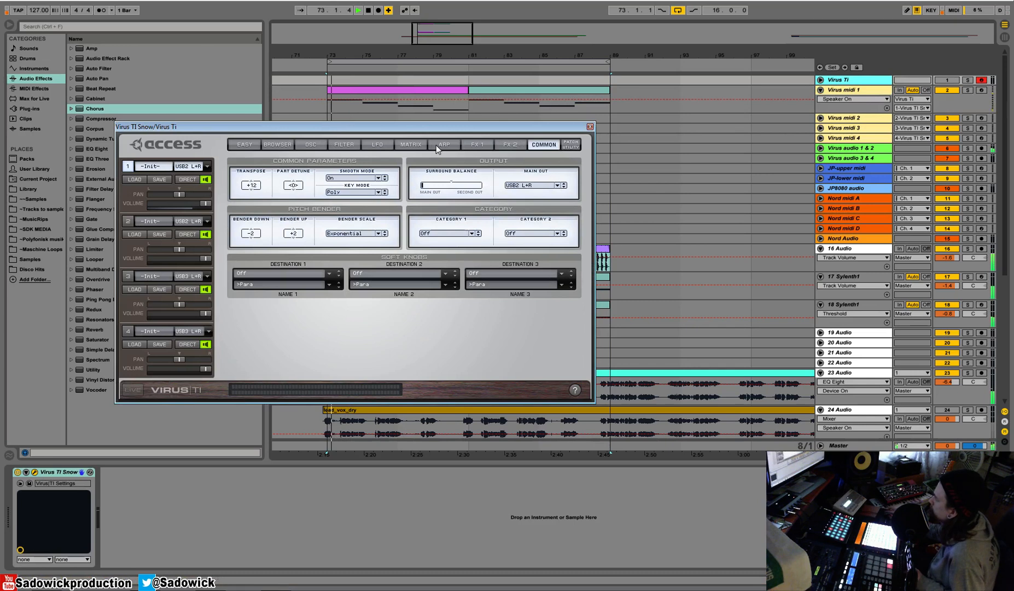
# Solo the Virus midi 1 track, start playback and set part 1's filter 1 cutoff to 71.
pyautogui.click(342, 144)
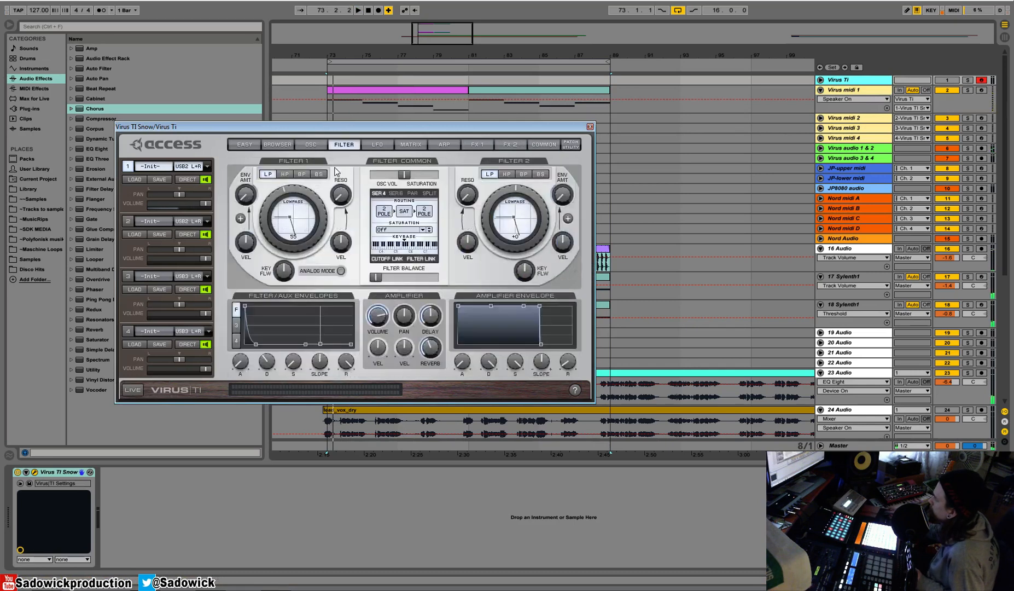
pyautogui.click(968, 90)
pyautogui.press('space')
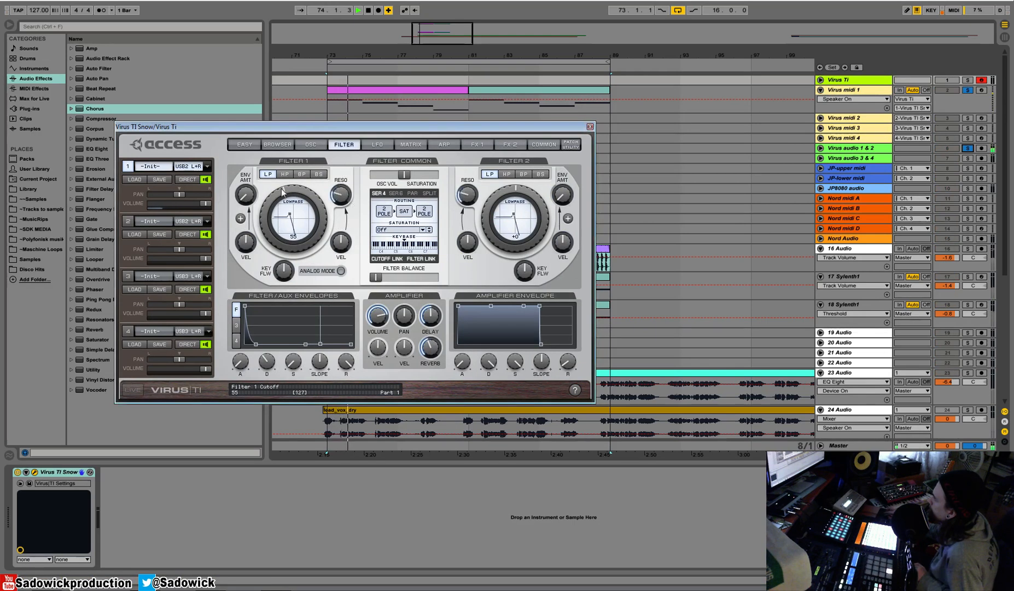
pyautogui.moveTo(284, 184); pyautogui.dragTo(301, 191)
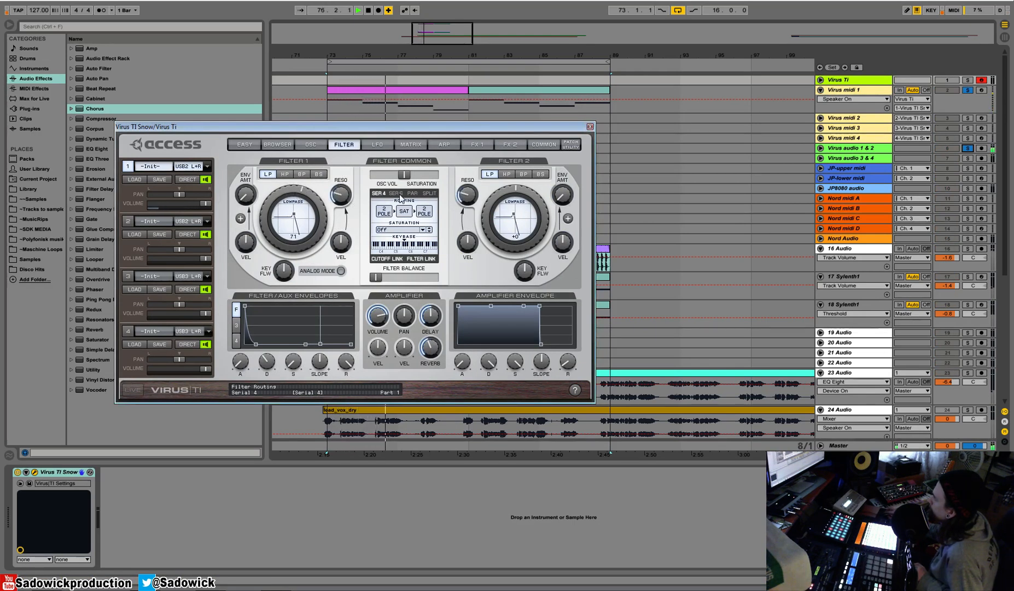
# Slow the attack of part 1's amplifier envelope and set filter 2's cutoff to 64 with the cutoff link off.
pyautogui.click(411, 145)
pyautogui.click(444, 145)
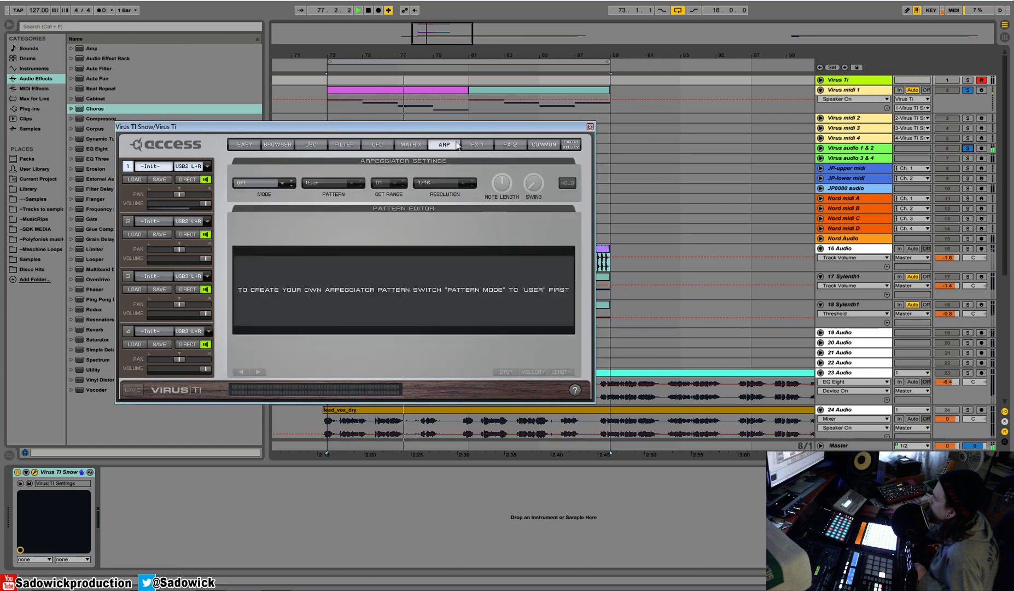
pyautogui.click(476, 146)
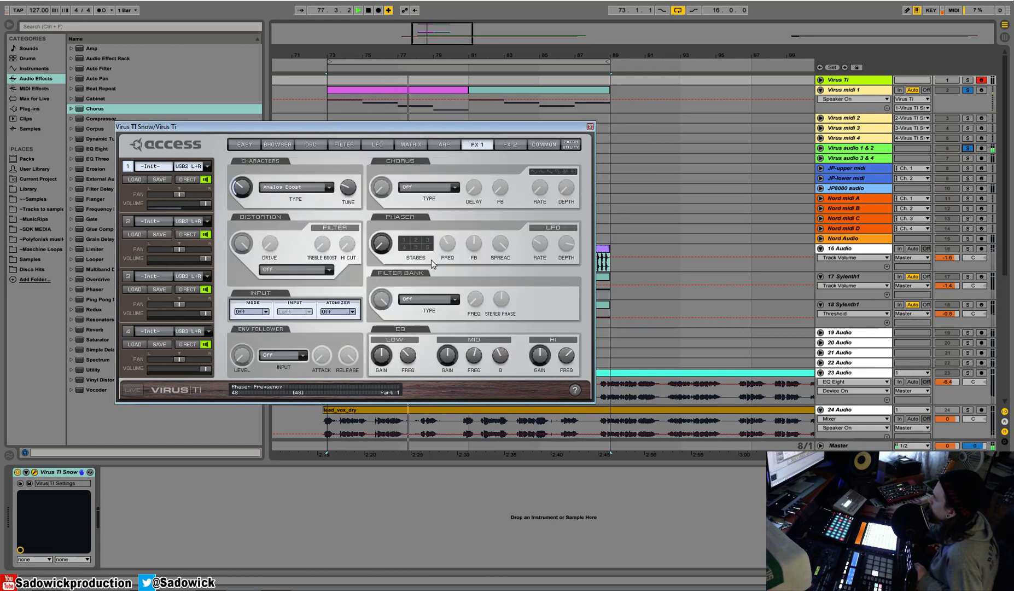
pyautogui.click(344, 145)
pyautogui.moveTo(462, 361); pyautogui.dragTo(464, 329)
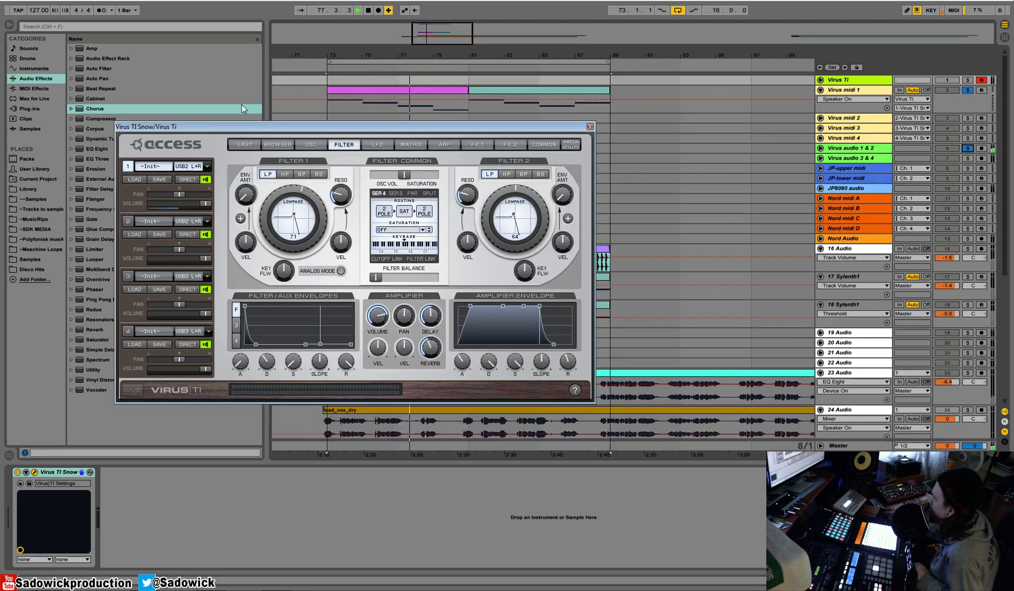
# Audition the Hard, Digital and Bit Reducer saturation types on part 1 during playback.
pyautogui.click(416, 229)
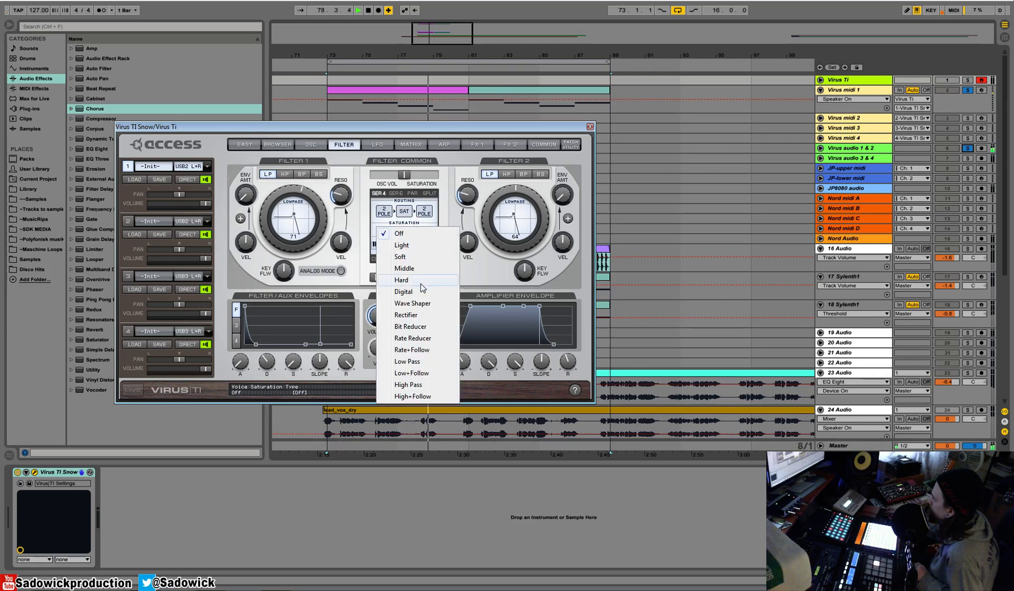
pyautogui.click(424, 287)
pyautogui.click(408, 229)
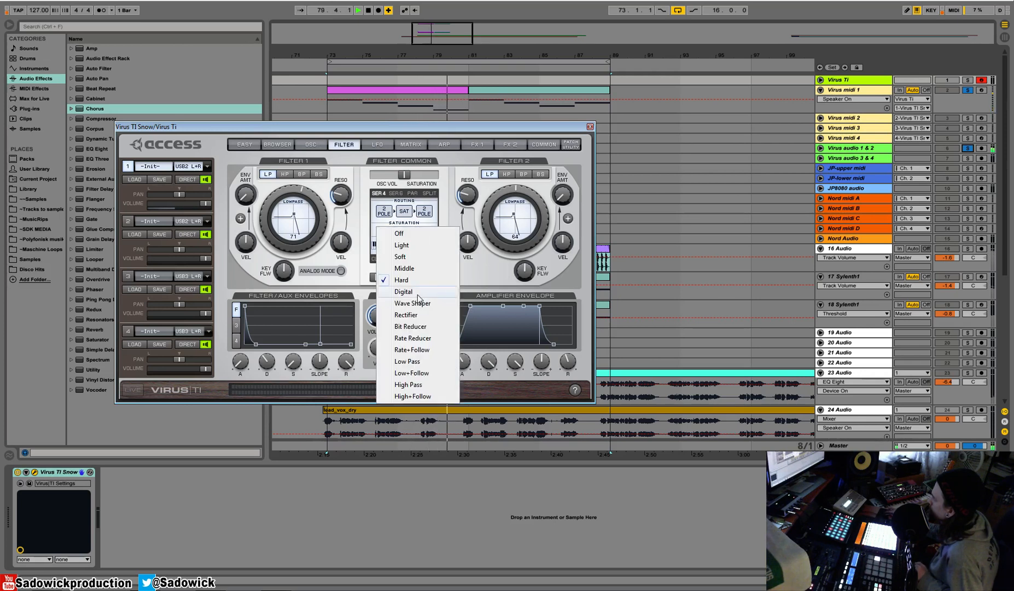
pyautogui.click(418, 292)
pyautogui.click(418, 232)
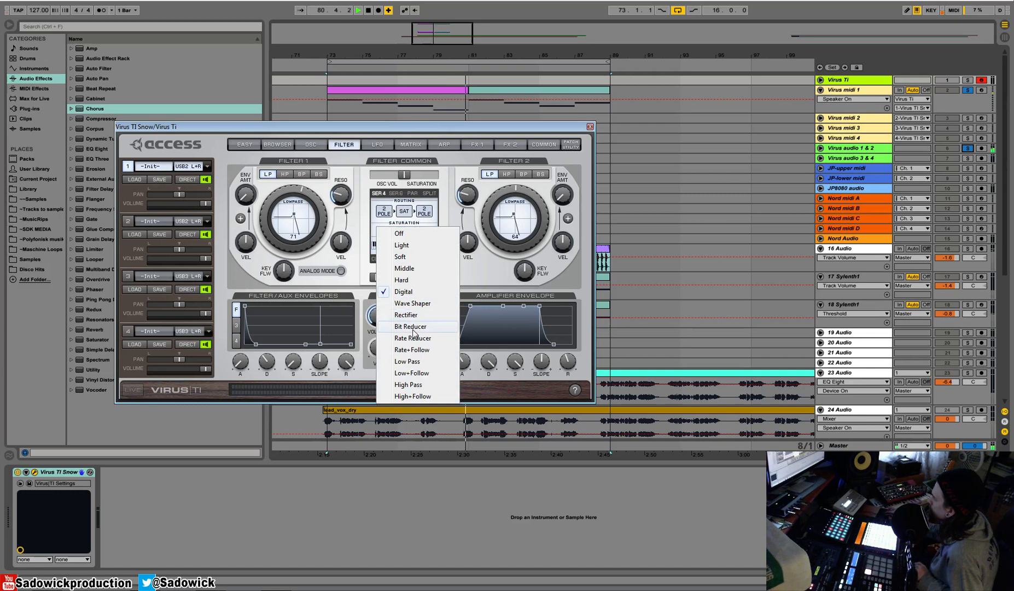
pyautogui.click(413, 331)
# Raise part 1's oscillator section volume and change its filter saturation type to Rectifier.
pyautogui.moveTo(407, 175); pyautogui.dragTo(408, 186)
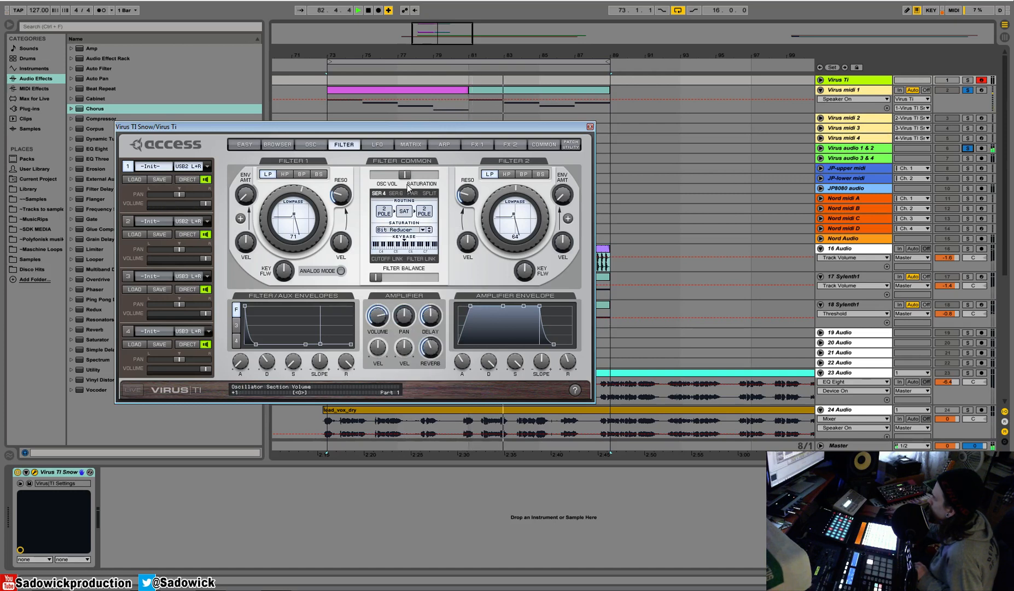
pyautogui.click(423, 230)
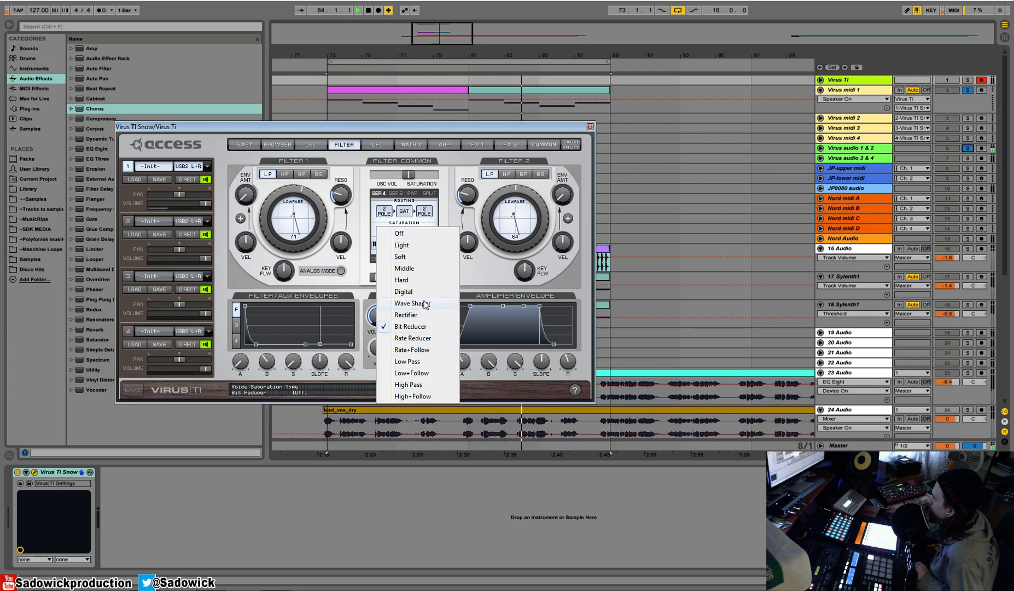
pyautogui.click(397, 313)
pyautogui.moveTo(408, 175)
pyautogui.mouseDown()
pyautogui.moveTo(438, 178)
pyautogui.moveTo(415, 182)
pyautogui.mouseUp()
# Set part 1's LFO 3 pitch modulation amount to 0% and bring its fade-in back to minimum.
pyautogui.click(377, 145)
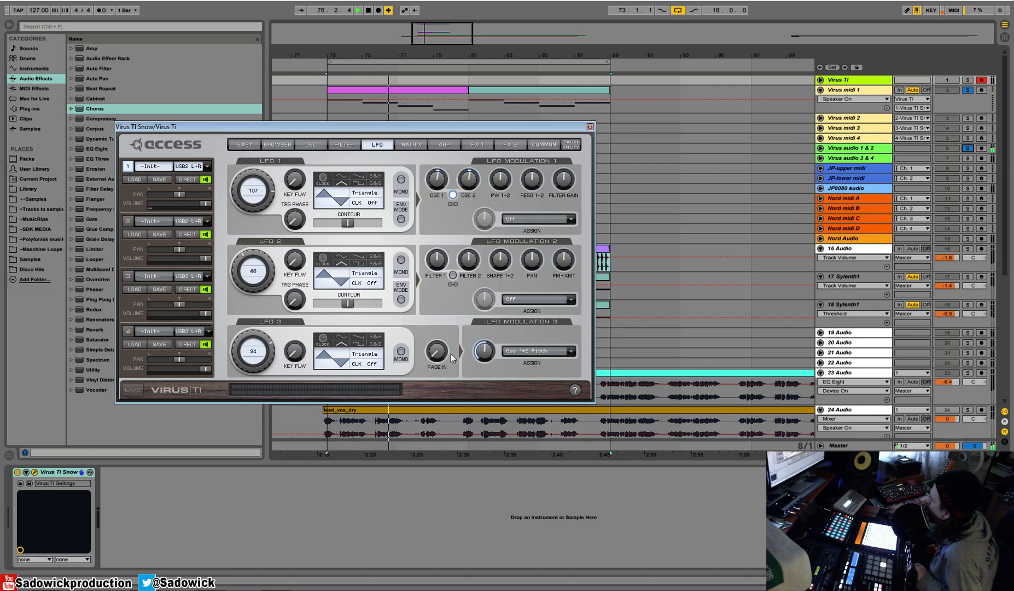
pyautogui.scroll(8, 489, 352)
pyautogui.moveTo(491, 354); pyautogui.dragTo(481, 493)
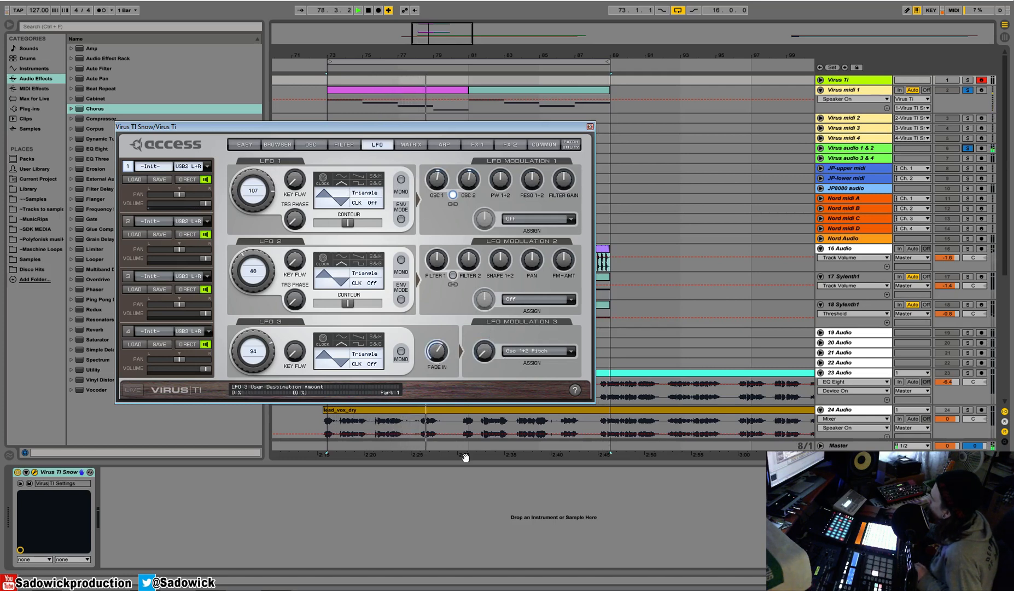
pyautogui.moveTo(439, 356); pyautogui.dragTo(441, 422)
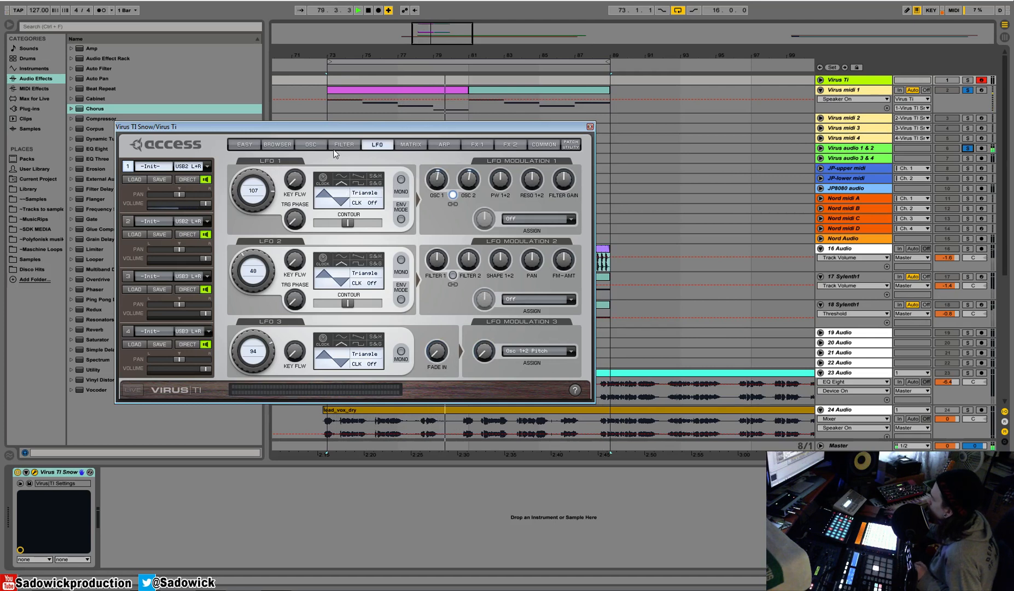
# Shape part 1's oscillator 2 into a pulse wave and rebalance the mixer toward oscillator 1 with a little noise.
pyautogui.click(309, 144)
pyautogui.click(353, 144)
pyautogui.click(284, 145)
pyautogui.click(306, 145)
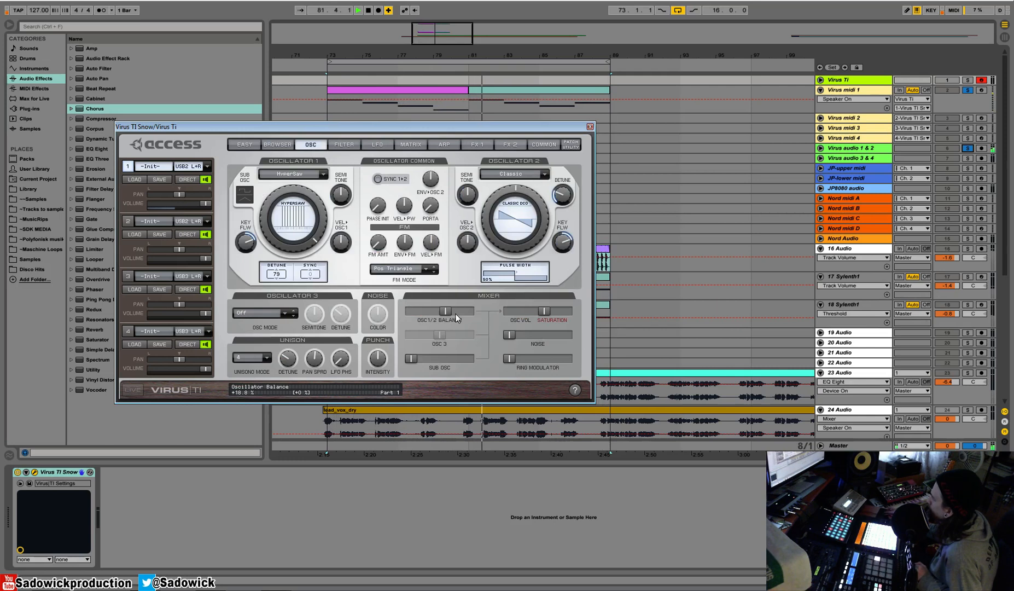
pyautogui.moveTo(446, 310); pyautogui.dragTo(469, 311)
pyautogui.moveTo(509, 189); pyautogui.dragTo(522, 170)
pyautogui.moveTo(466, 312); pyautogui.dragTo(424, 318)
pyautogui.moveTo(511, 336)
pyautogui.mouseDown()
pyautogui.moveTo(544, 335)
pyautogui.moveTo(524, 335)
pyautogui.mouseUp()
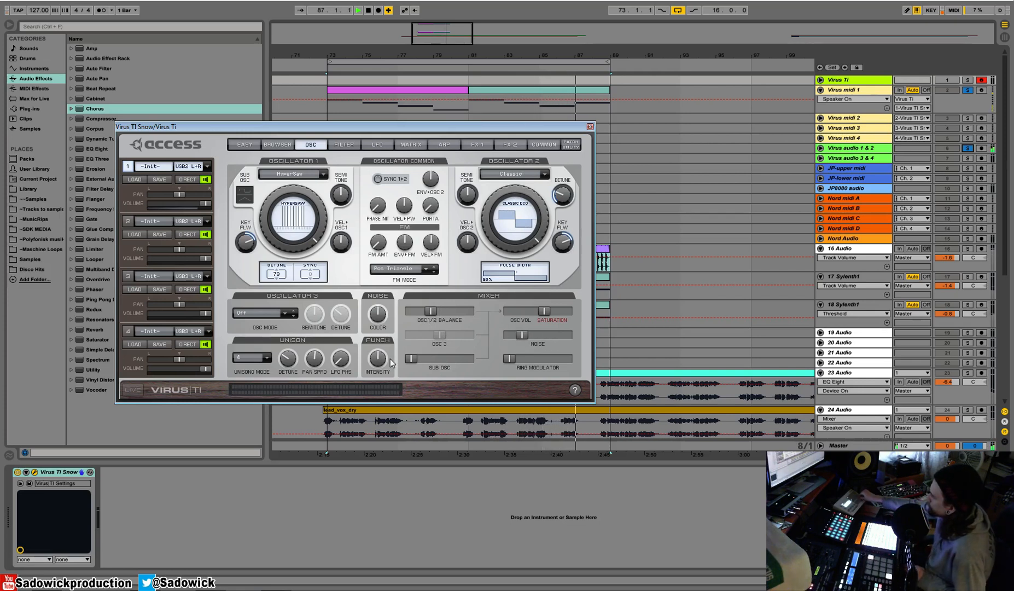
# Stop playback, expand the Virus audio 1 & 2 track and mute part 1 in the Virus TI editor.
pyautogui.press('space')
pyautogui.click(856, 150)
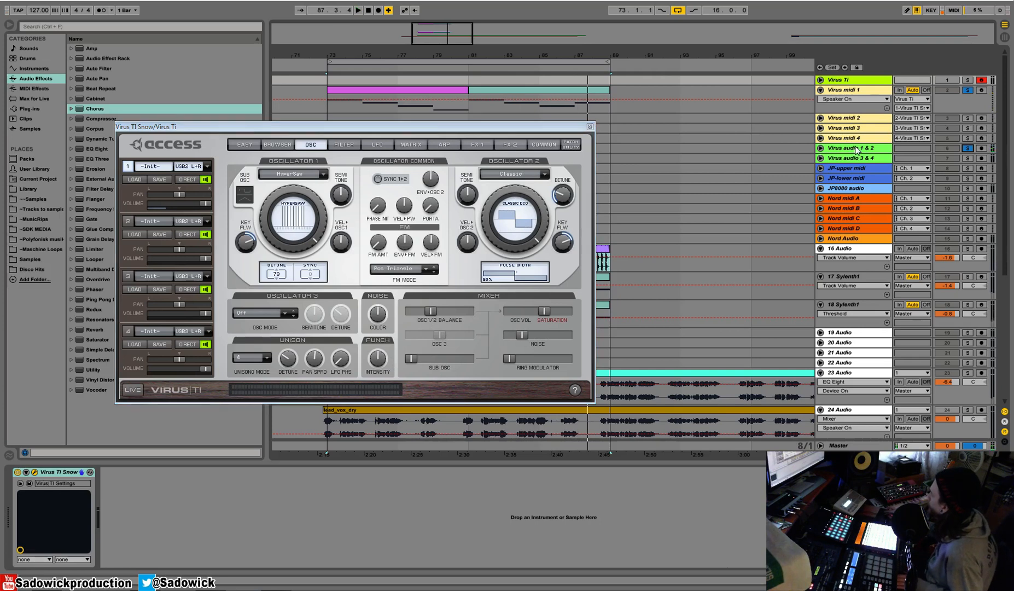
pyautogui.moveTo(879, 153); pyautogui.dragTo(879, 187)
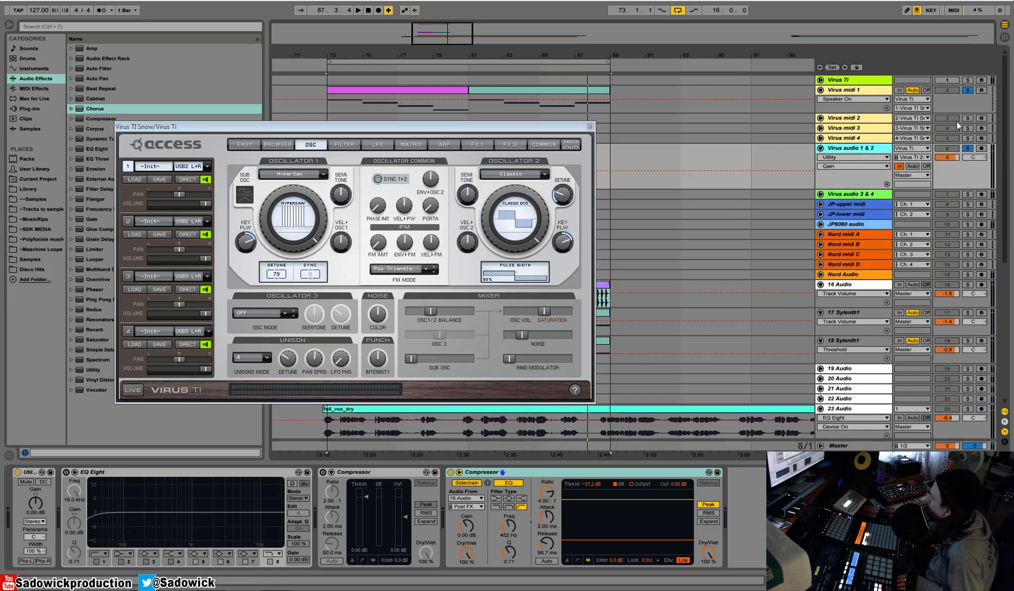
pyautogui.click(204, 181)
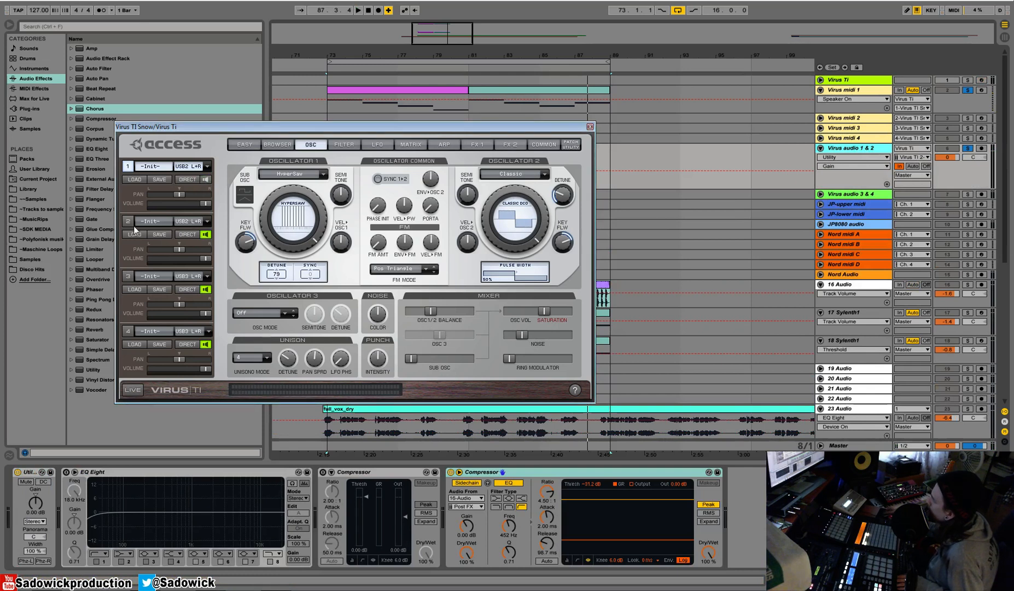
# Copy both Virus midi 1 clips to the Virus midi 2 track starting at bar 73.
pyautogui.click(423, 84)
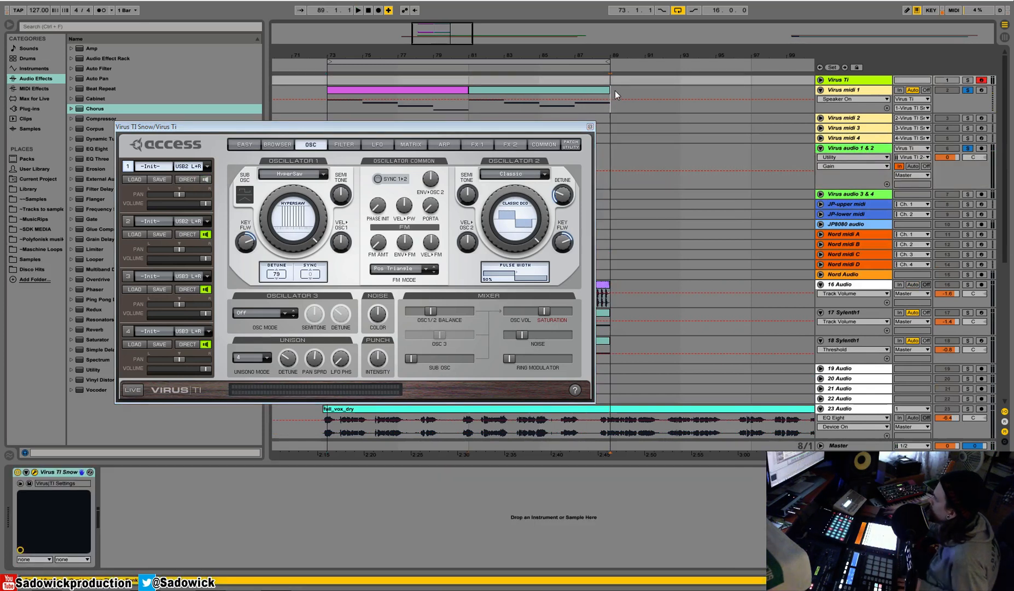
pyautogui.moveTo(615, 90); pyautogui.dragTo(310, 86)
pyautogui.moveTo(359, 128); pyautogui.dragTo(388, 186)
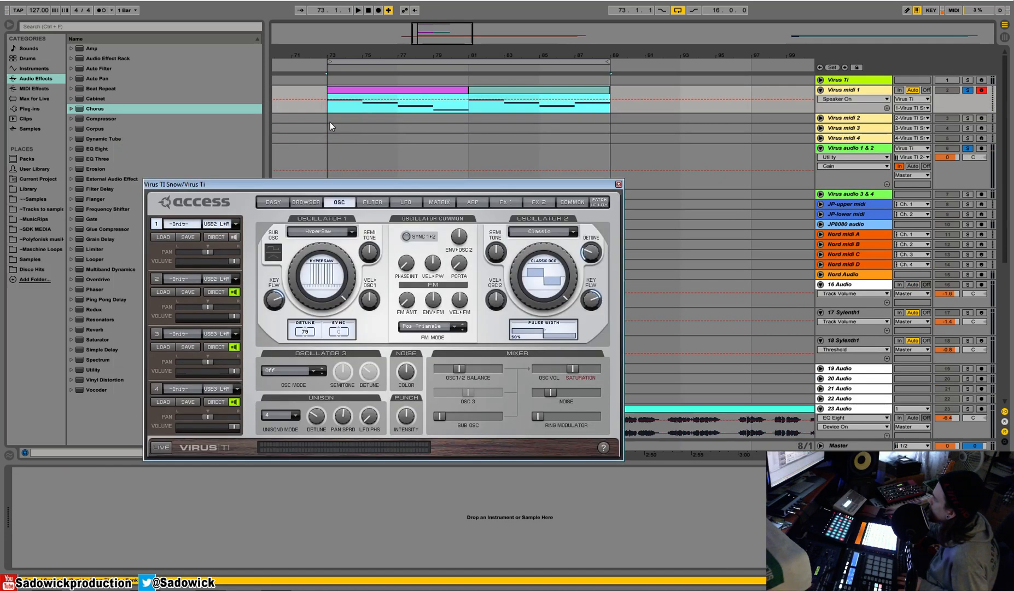
pyautogui.click(329, 122)
pyautogui.hotkey('ctrl', 'v')
# Solo Virus midi 2 in place of Virus midi 1, start playback and select part 2 in the Virus TI editor.
pyautogui.click(967, 118)
pyautogui.press('space')
pyautogui.click(968, 90)
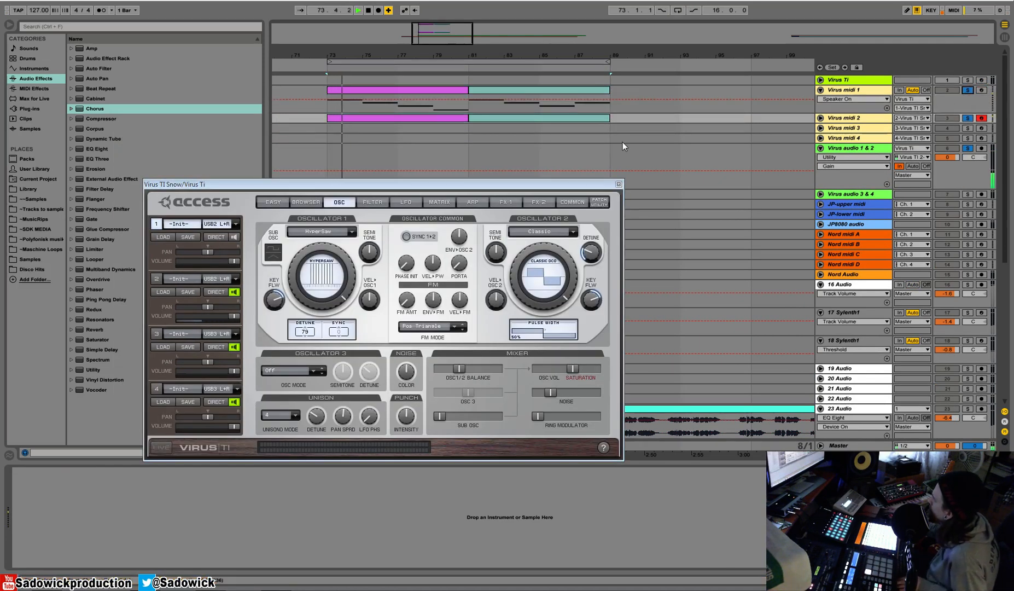
pyautogui.click(157, 280)
# Try the Wavetable model on part 2's oscillator 1 and restart playback to hear it.
pyautogui.click(320, 231)
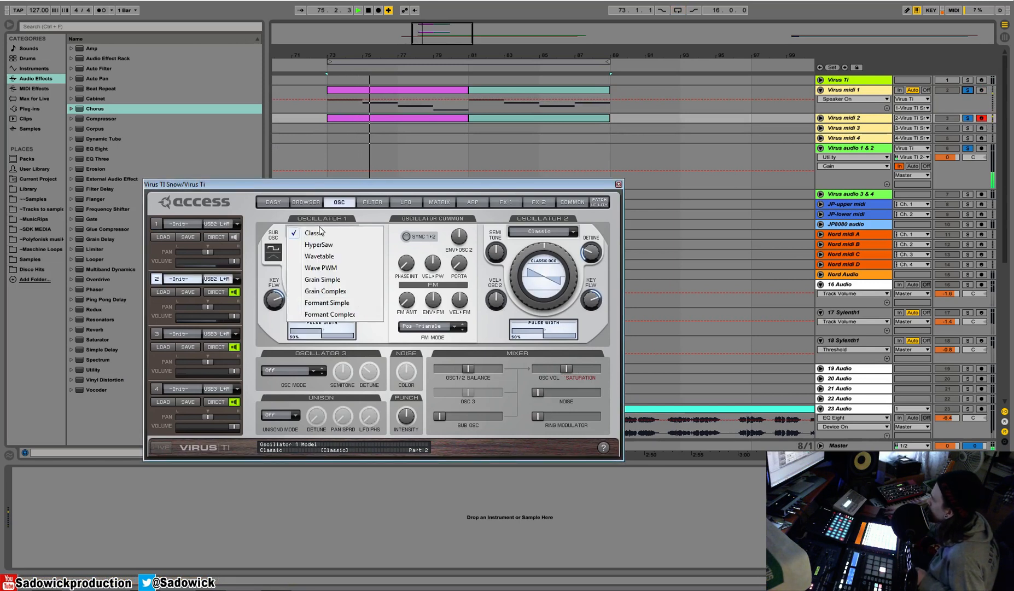
pyautogui.click(325, 264)
pyautogui.click(324, 267)
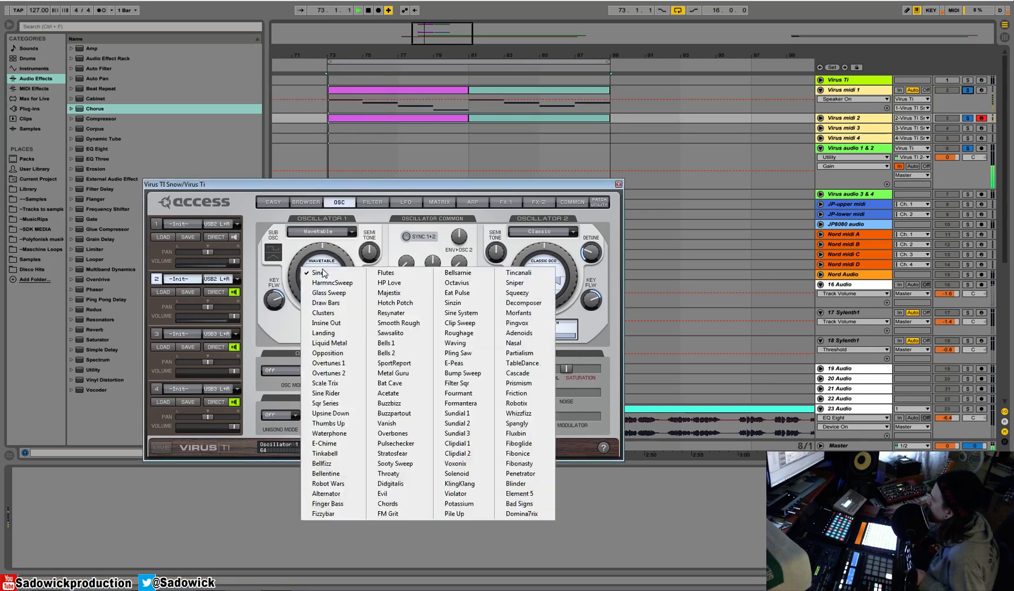
pyautogui.click(325, 268)
pyautogui.click(325, 268)
pyautogui.click(444, 405)
pyautogui.press('space')
pyautogui.press('space')
# Shift part 2's oscillator balance fully to oscillator 1 and, after sweeping its wavetable, return its model to Classic.
pyautogui.moveTo(469, 369); pyautogui.dragTo(432, 366)
pyautogui.moveTo(322, 264)
pyautogui.mouseDown()
pyautogui.moveTo(320, 285)
pyautogui.moveTo(326, 244)
pyautogui.moveTo(309, 311)
pyautogui.moveTo(315, 281)
pyautogui.mouseUp()
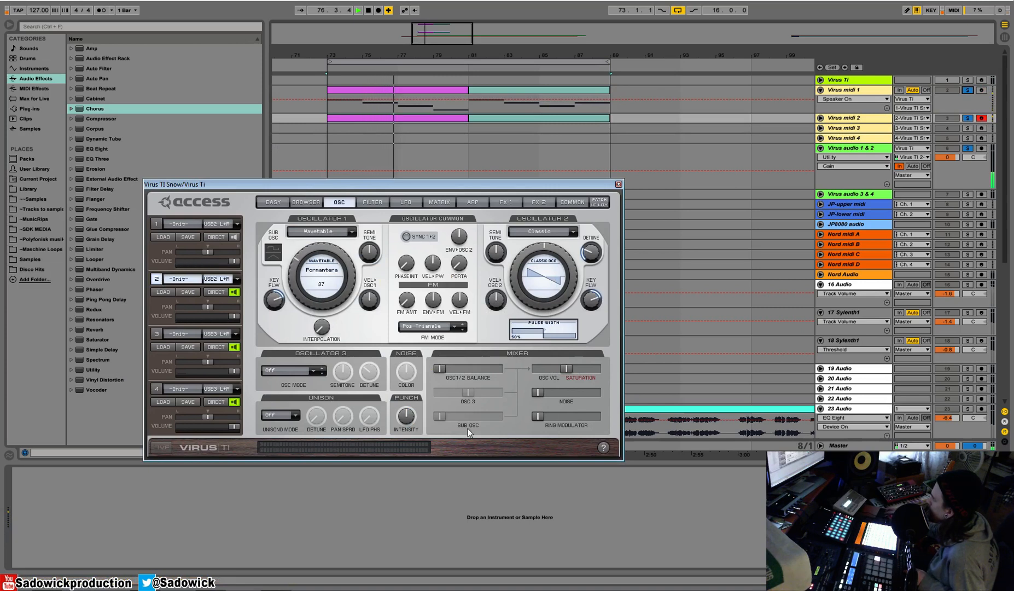
pyautogui.click(322, 231)
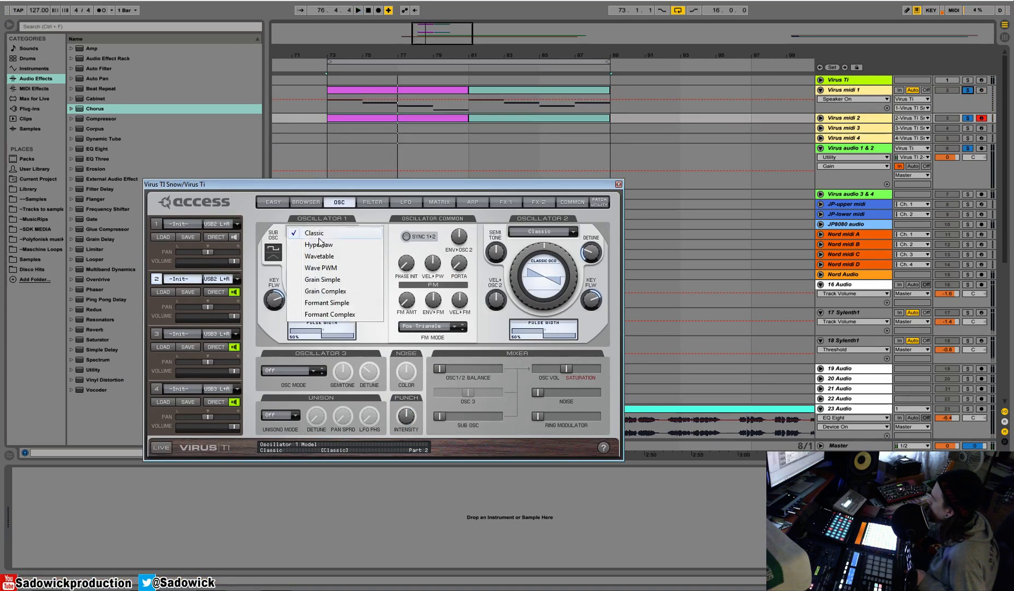
pyautogui.click(320, 231)
pyautogui.press('space')
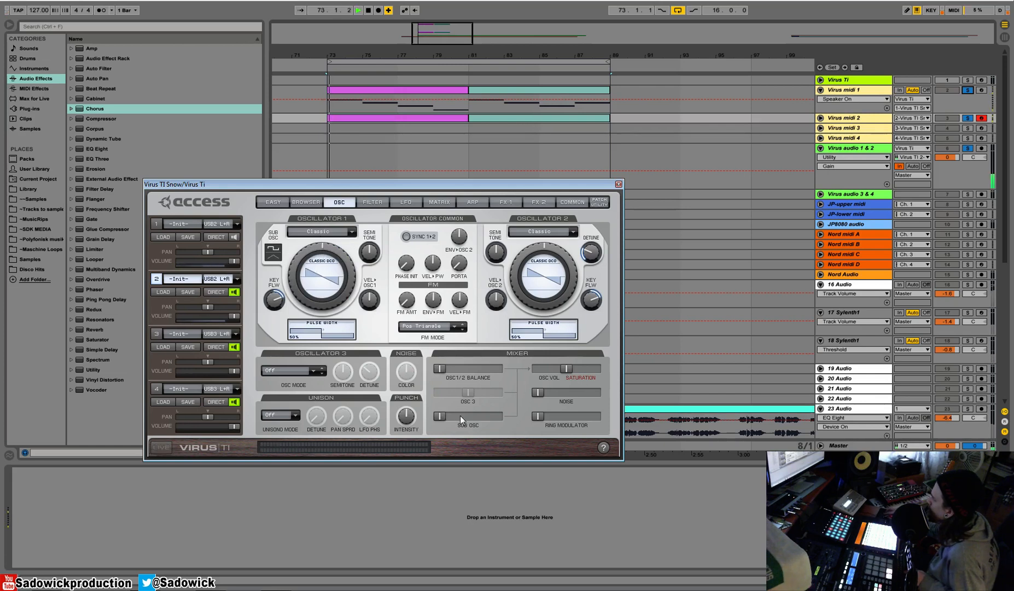
# Raise part 2's sub oscillator volume and set its unison mode to Twin during playback.
pyautogui.moveTo(438, 416); pyautogui.dragTo(504, 425)
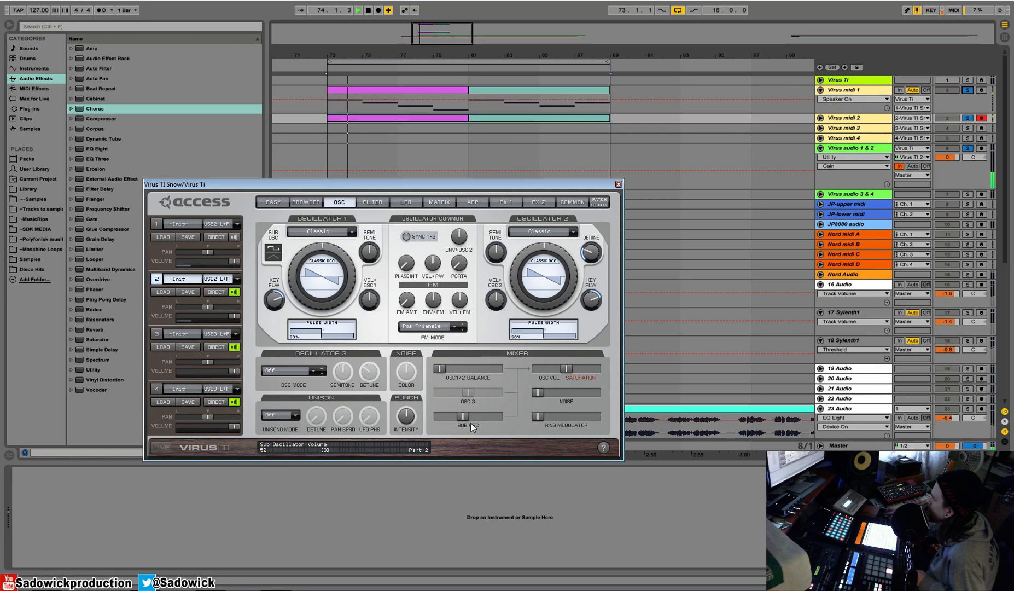
pyautogui.click(278, 415)
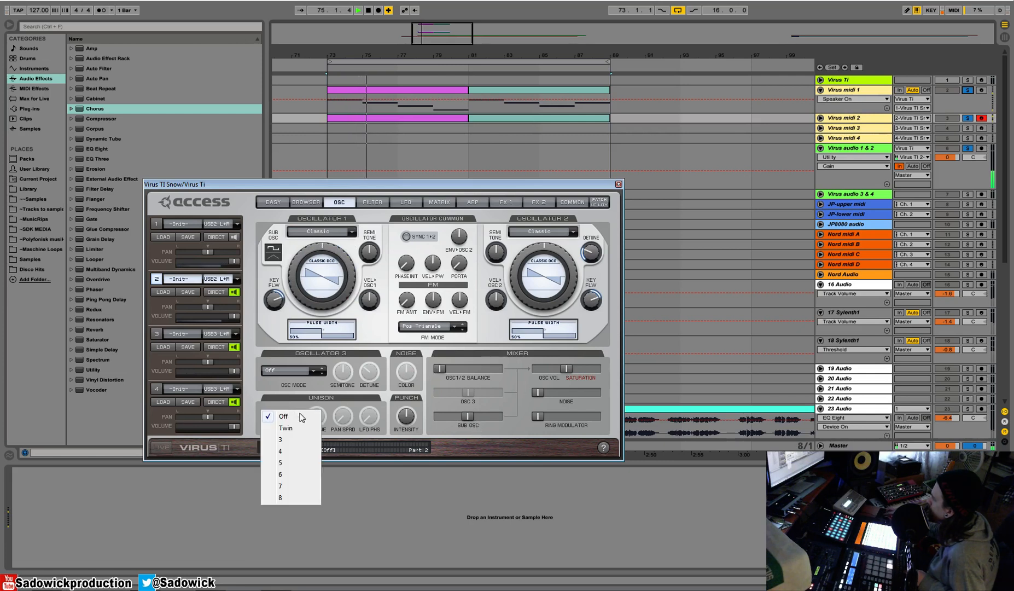
pyautogui.click(285, 423)
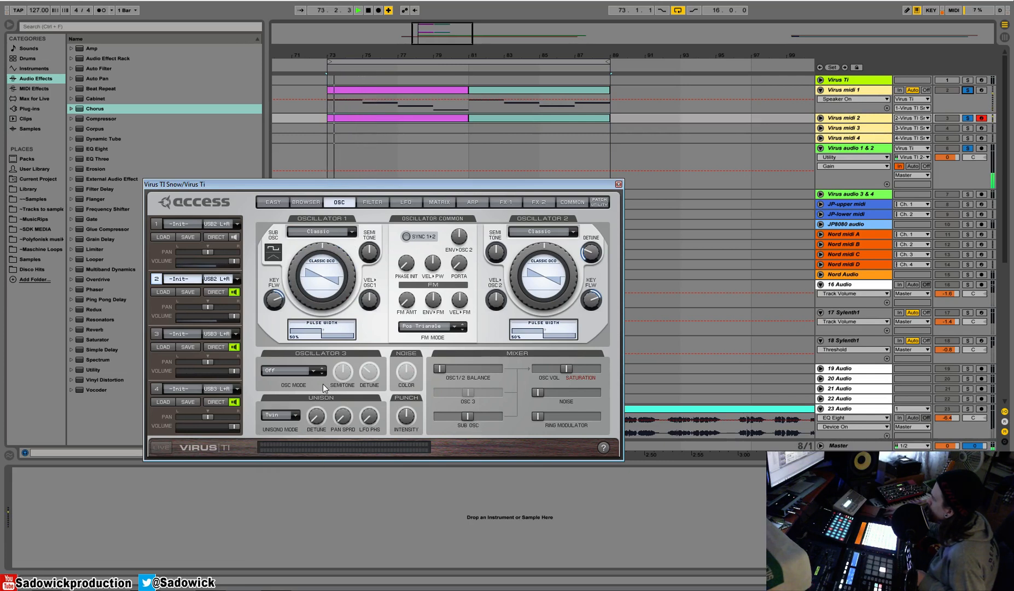
# Lower part 2's unison detune and raise its reverb send to about -6 dB.
pyautogui.moveTo(316, 417); pyautogui.dragTo(318, 431)
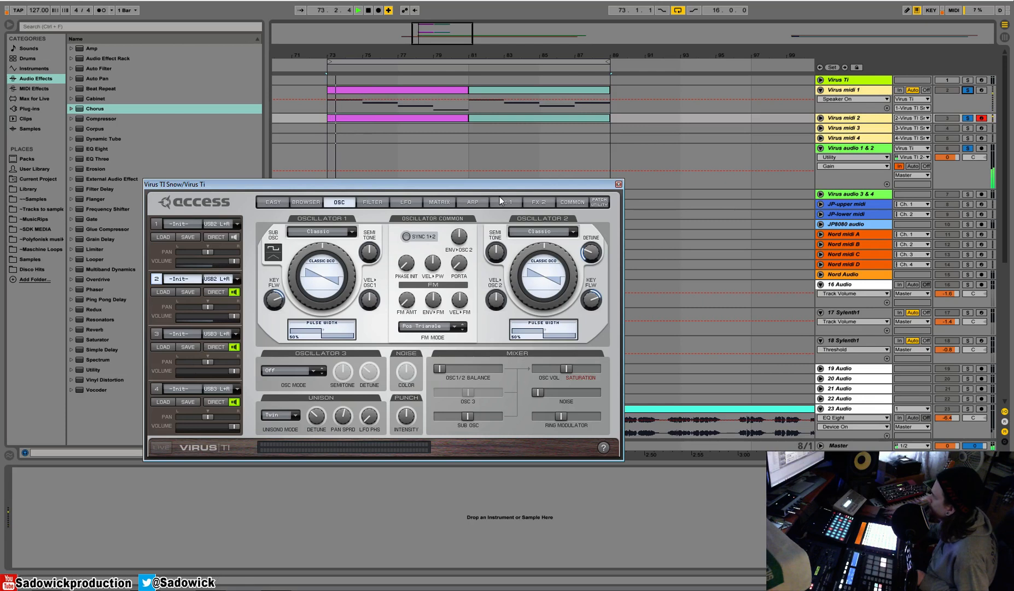
pyautogui.click(539, 202)
pyautogui.moveTo(269, 343); pyautogui.dragTo(269, 288)
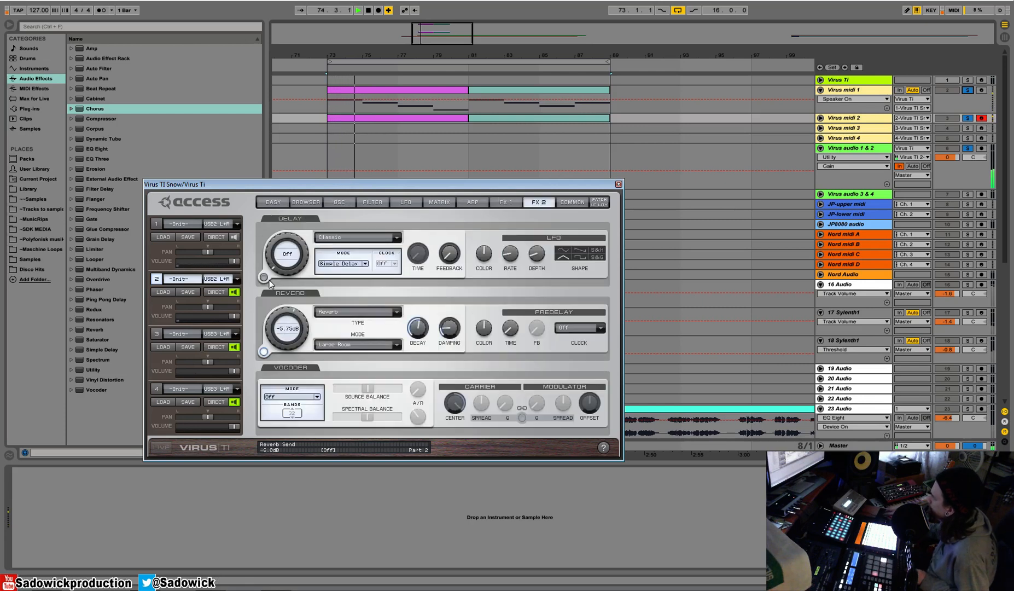
pyautogui.press('space')
# Try the Bit Reducer and Bit Reducer Old distortion types on part 2 during playback.
pyautogui.click(507, 202)
pyautogui.press('space')
pyautogui.press('space')
pyautogui.press('space')
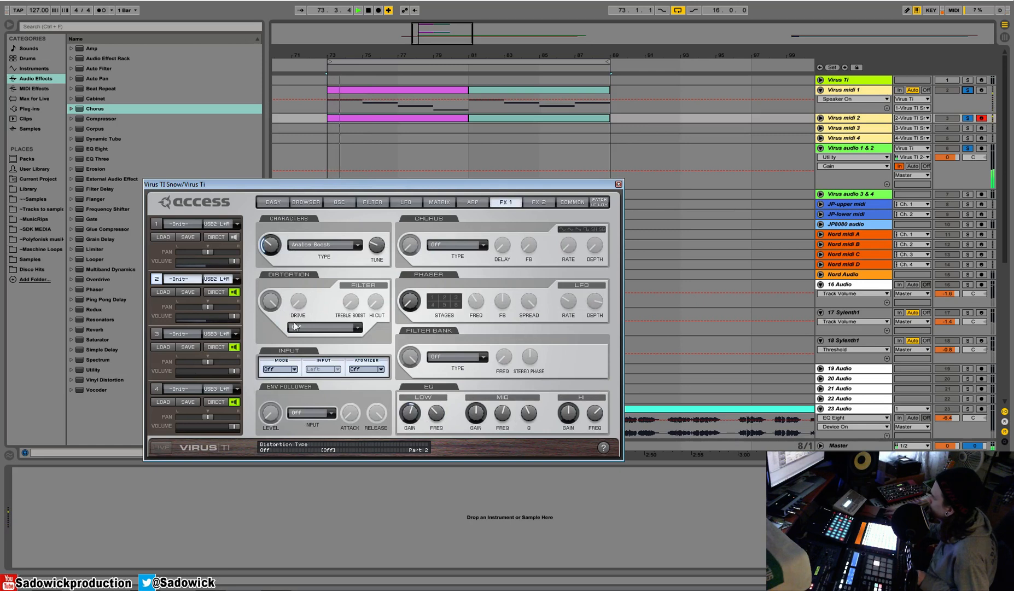
pyautogui.click(325, 327)
pyautogui.click(321, 127)
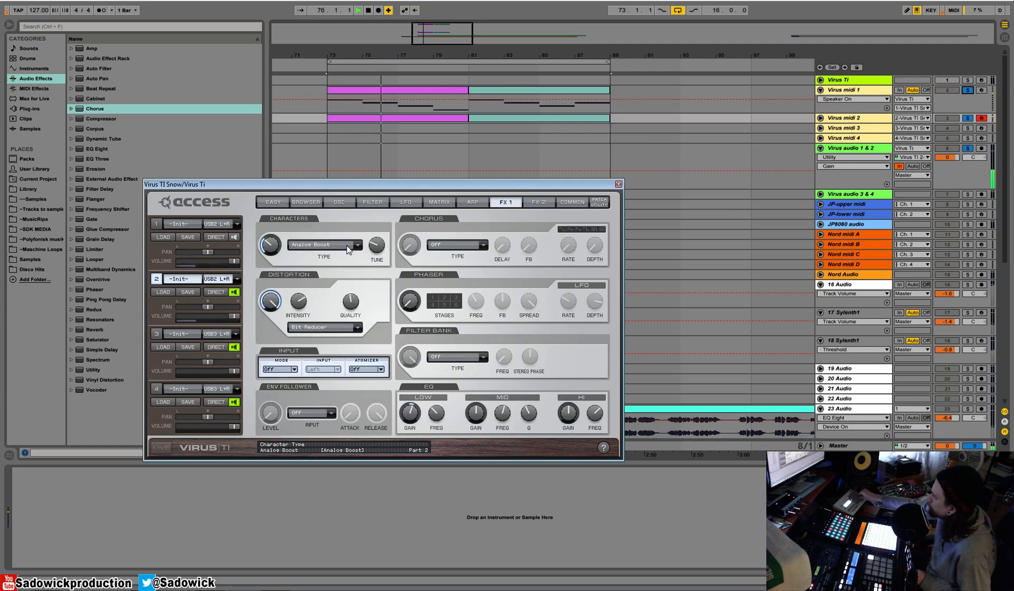
pyautogui.click(328, 327)
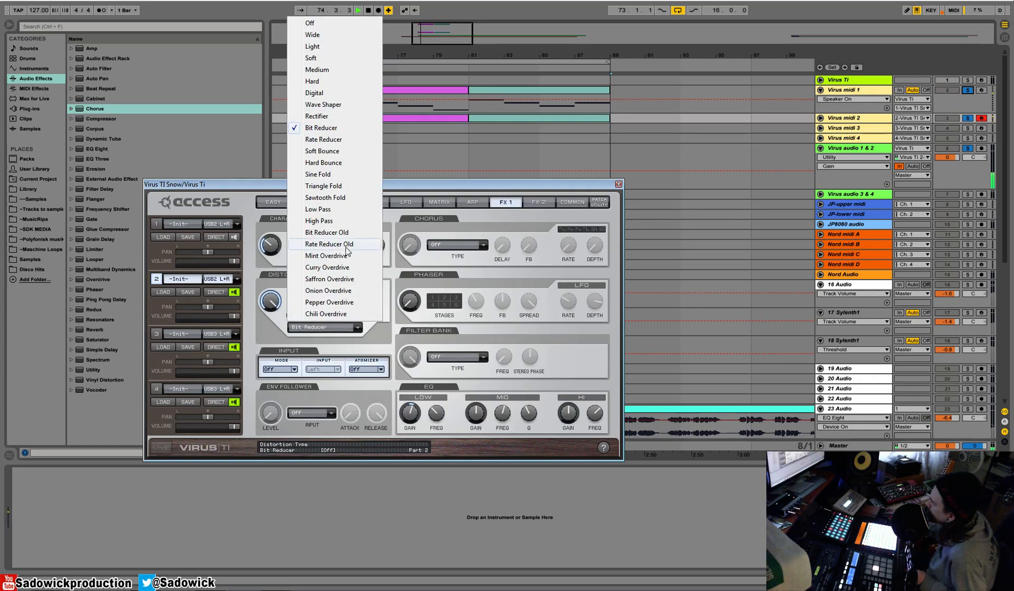
pyautogui.click(324, 232)
# Set part 2's distortion type to Mint Overdrive, adjust its tone and restart playback to hear it.
pyautogui.click(318, 327)
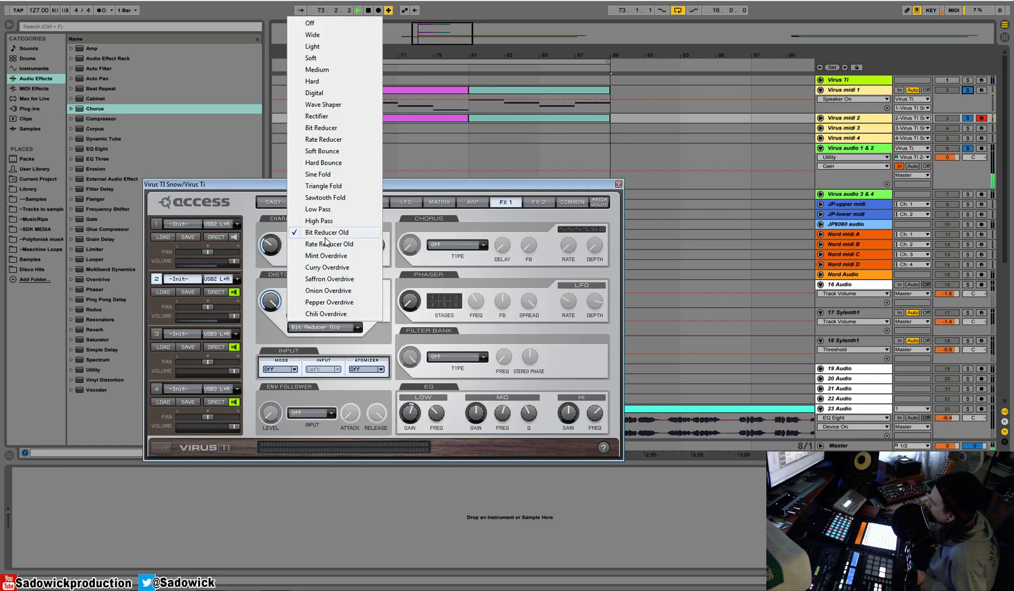
pyautogui.click(327, 256)
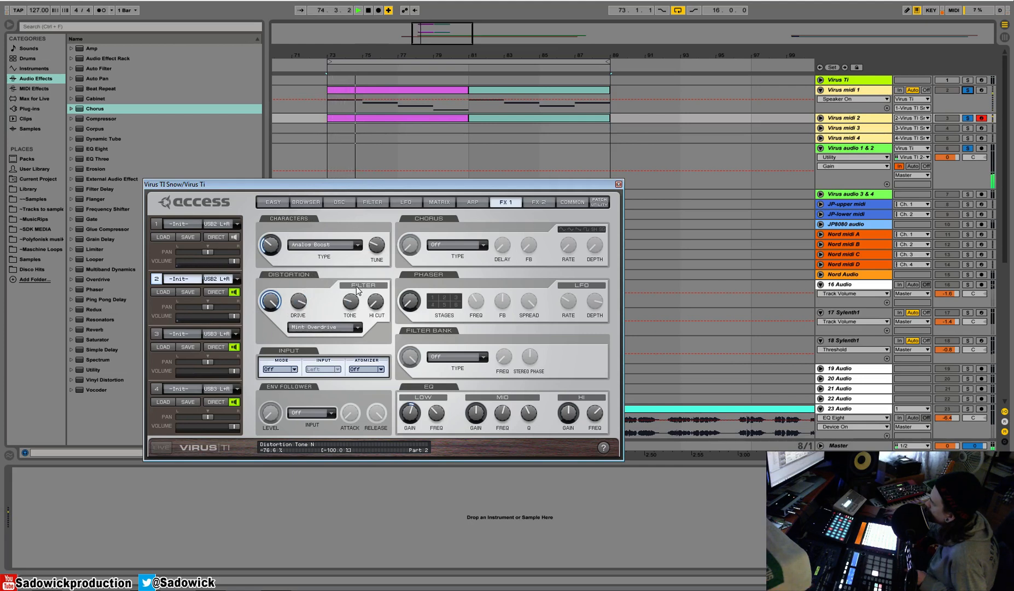
pyautogui.press('space')
pyautogui.press('space')
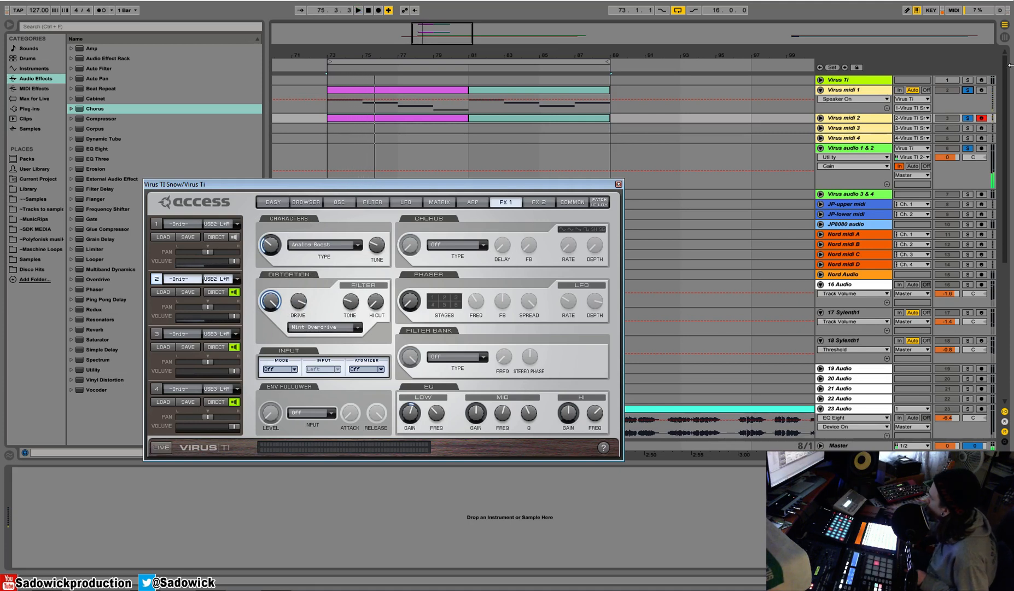
# Unmute part 1 in the Virus TI editor and review its effects and common settings while both parts play.
pyautogui.click(235, 237)
pyautogui.press('space')
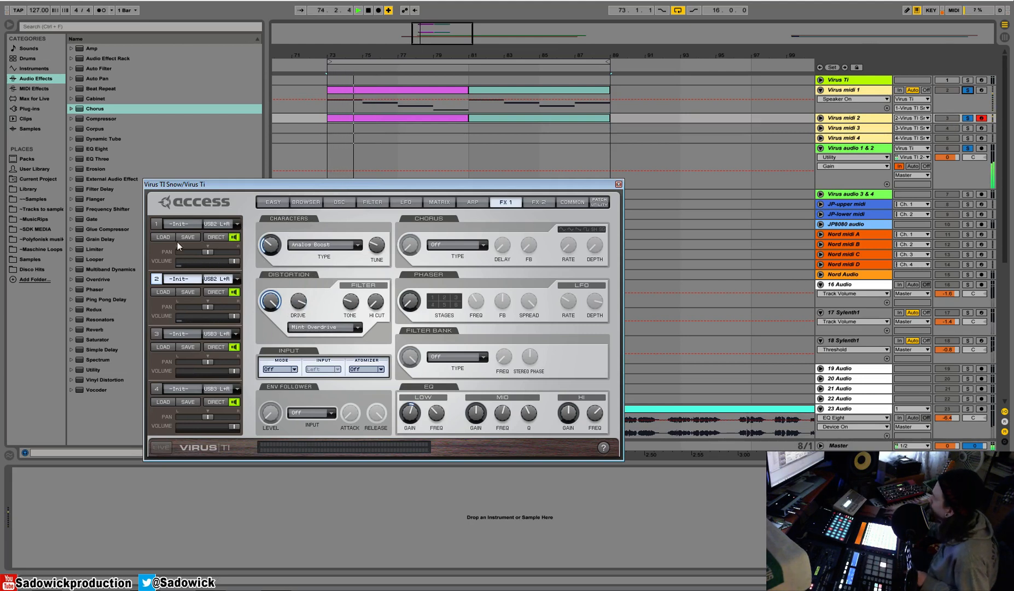
pyautogui.click(158, 226)
pyautogui.click(539, 202)
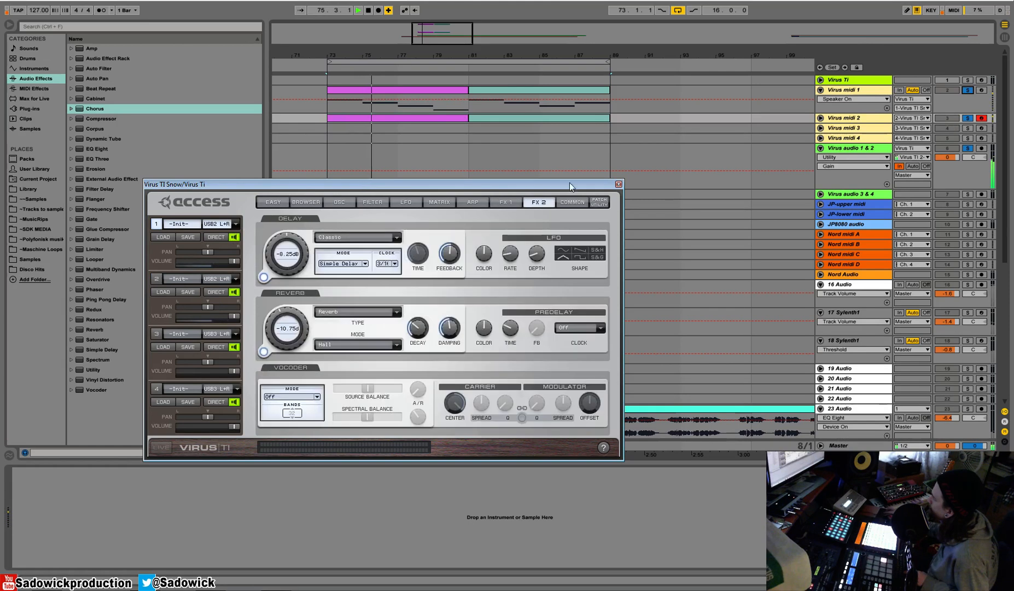
pyautogui.click(507, 202)
pyautogui.click(564, 206)
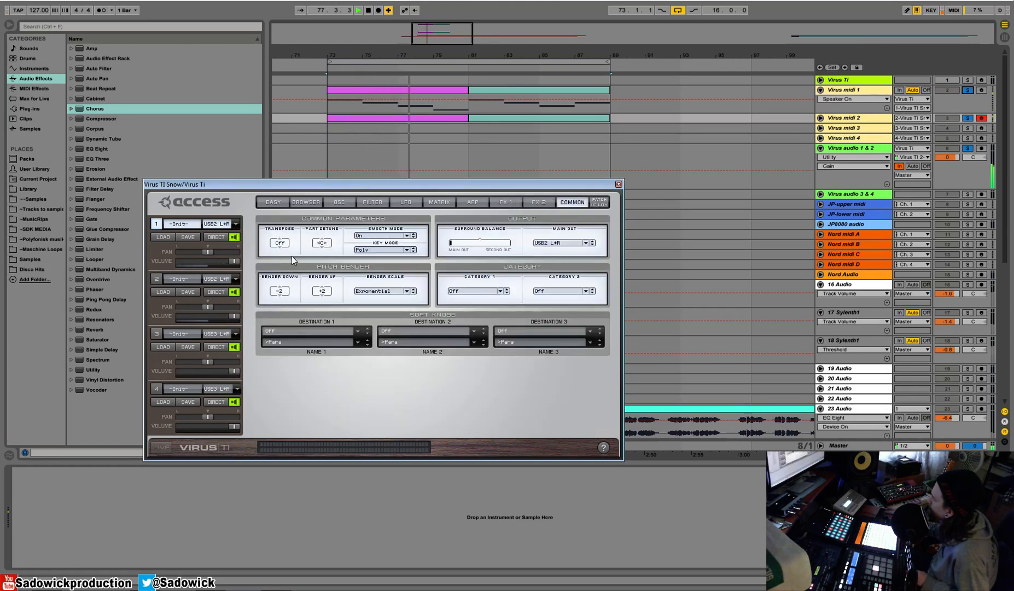
pyautogui.press('space')
pyautogui.press('space')
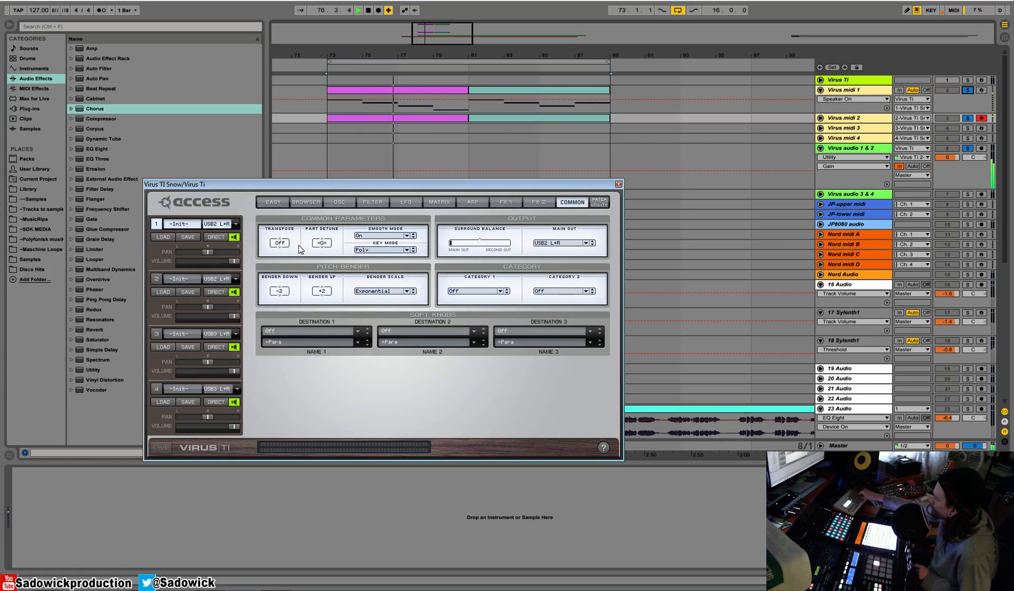
# Mute and unmute part 2 to compare the layered sound, and close the Virus TI editor.
pyautogui.click(233, 292)
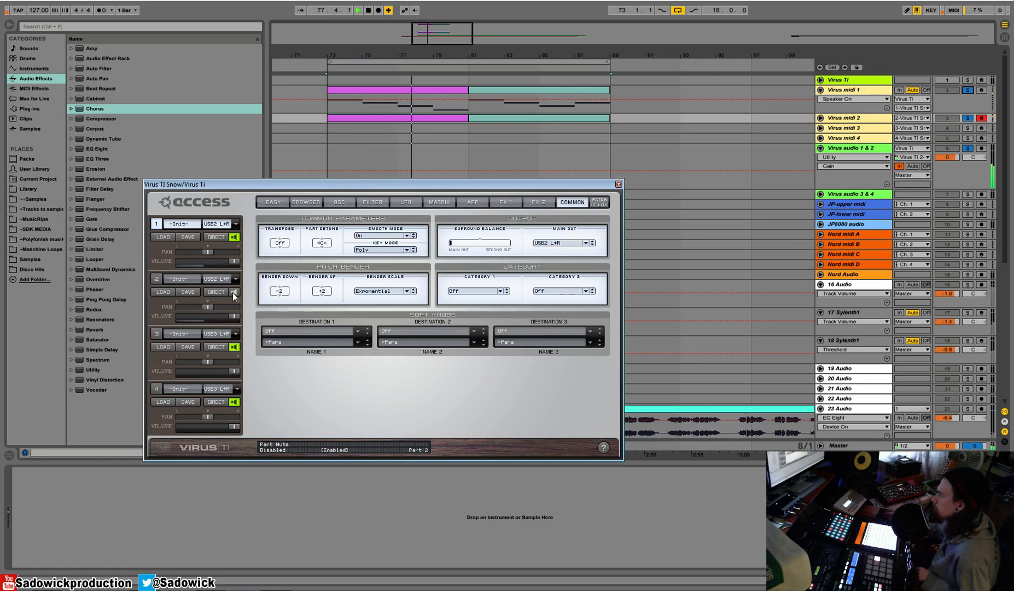
pyautogui.click(235, 292)
pyautogui.press('space')
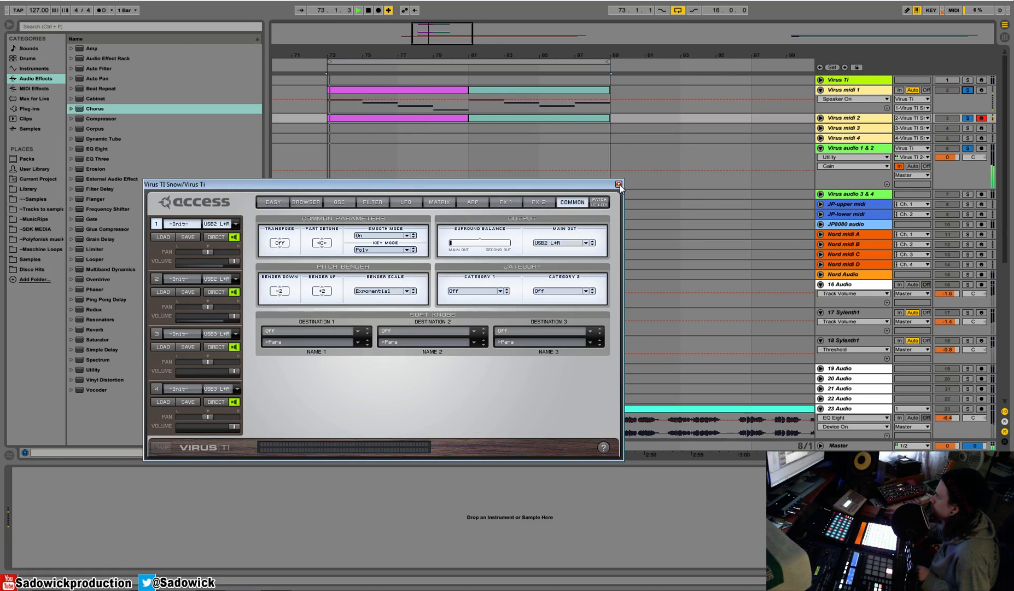
pyautogui.click(618, 185)
# Enable EQ Eight on Virus audio 1 & 2 and shape its low end with a -3.60 dB dip at 323 Hz.
pyautogui.click(973, 173)
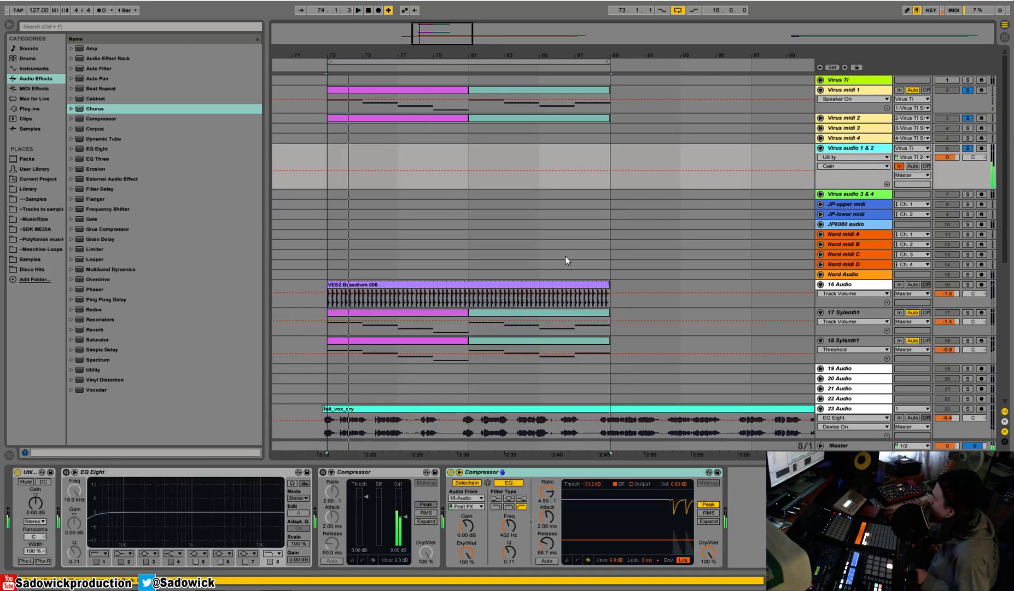
pyautogui.click(66, 472)
pyautogui.moveTo(145, 511); pyautogui.dragTo(94, 513)
pyautogui.moveTo(212, 512); pyautogui.dragTo(158, 519)
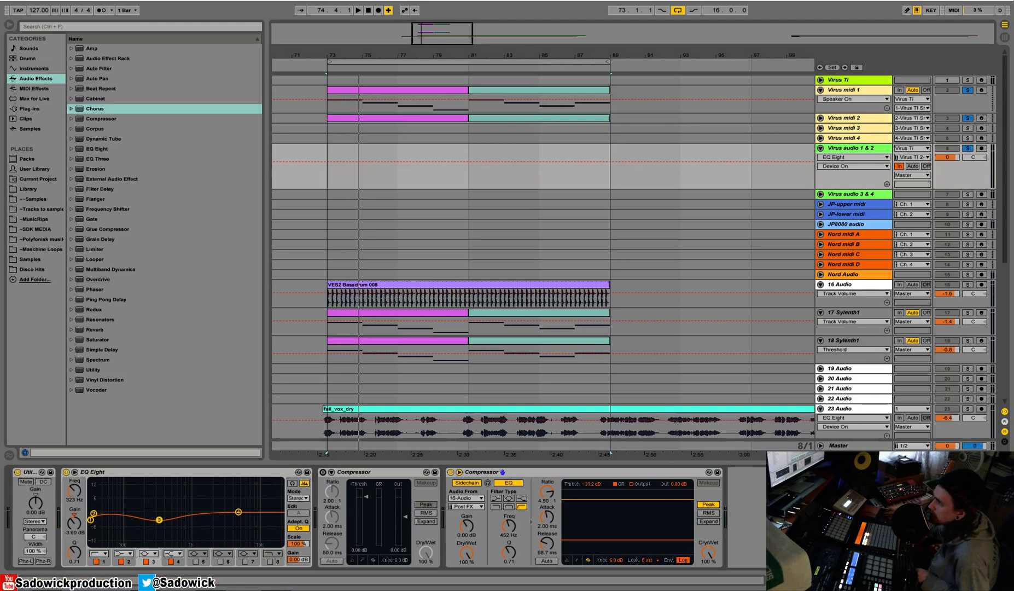
# Clear the solo from the Virus tracks and reduce the height of the Virus audio 1 & 2 track.
pyautogui.moveTo(617, 56); pyautogui.dragTo(386, 12)
pyautogui.scroll(-2, 513, 317)
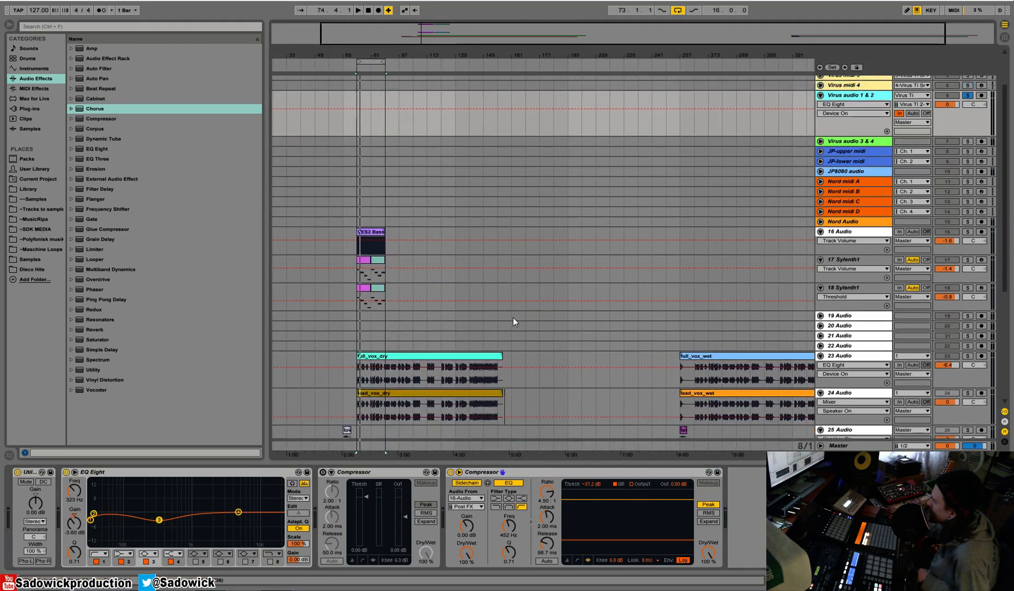
pyautogui.scroll(2, 513, 316)
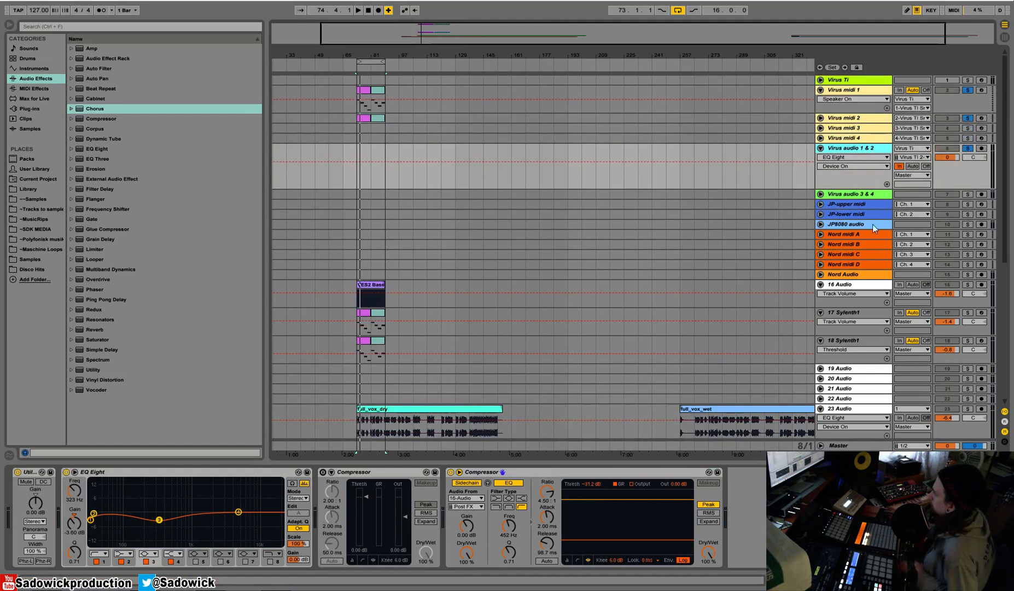
pyautogui.click(967, 119)
pyautogui.moveTo(956, 185); pyautogui.dragTo(956, 153)
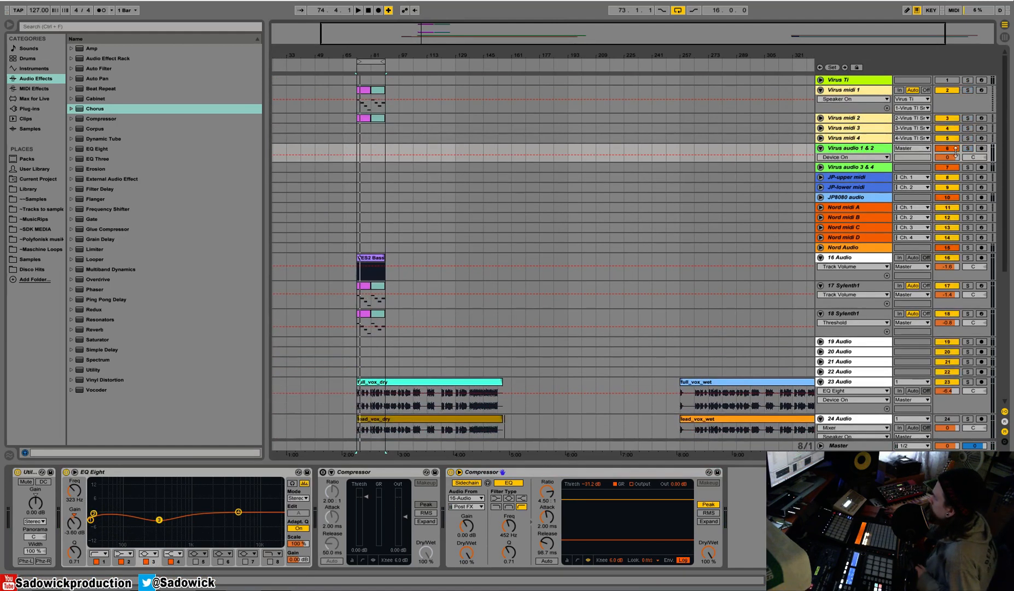
# During full playback, lower the 23 Audio vocal volume to -7.6 dB and mute Virus midi 1 and Virus midi 2.
pyautogui.click(365, 90)
pyautogui.press('space')
pyautogui.moveTo(943, 391); pyautogui.dragTo(943, 396)
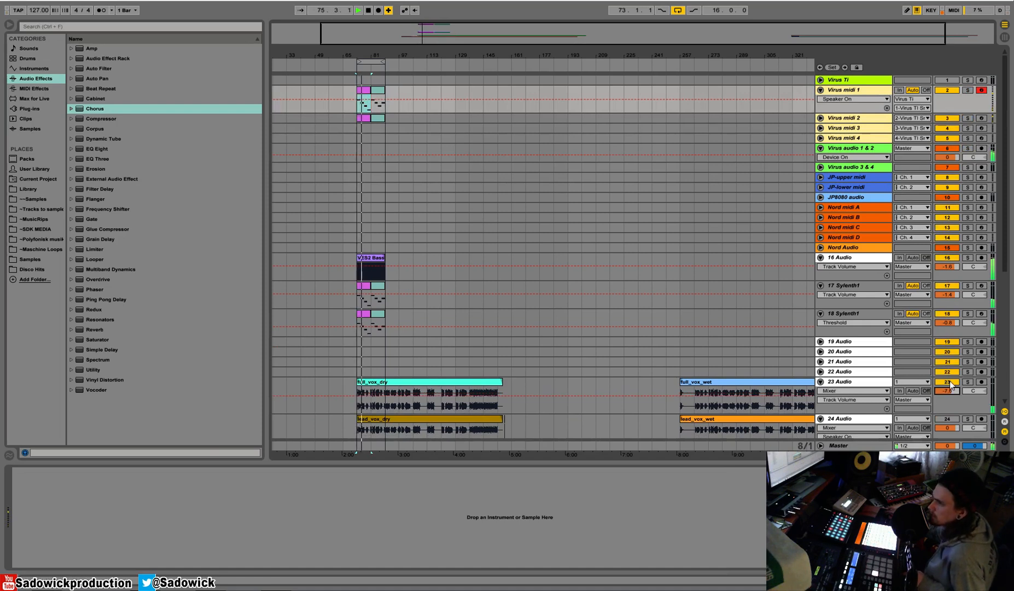
pyautogui.click(949, 91)
pyautogui.click(947, 118)
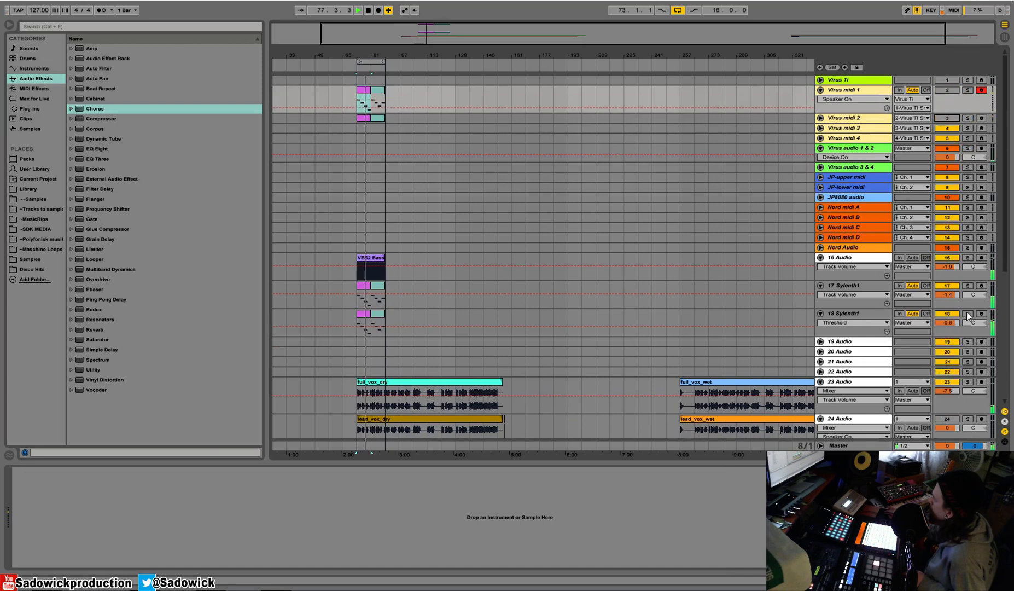
# Briefly solo 17 Sylenth1 and reduce the height of both Sylenth1 tracks after stopping playback.
pyautogui.click(967, 285)
pyautogui.press('space')
pyautogui.click(968, 287)
pyautogui.moveTo(960, 308)
pyautogui.mouseDown()
pyautogui.moveTo(959, 300)
pyautogui.moveTo(952, 318)
pyautogui.mouseUp()
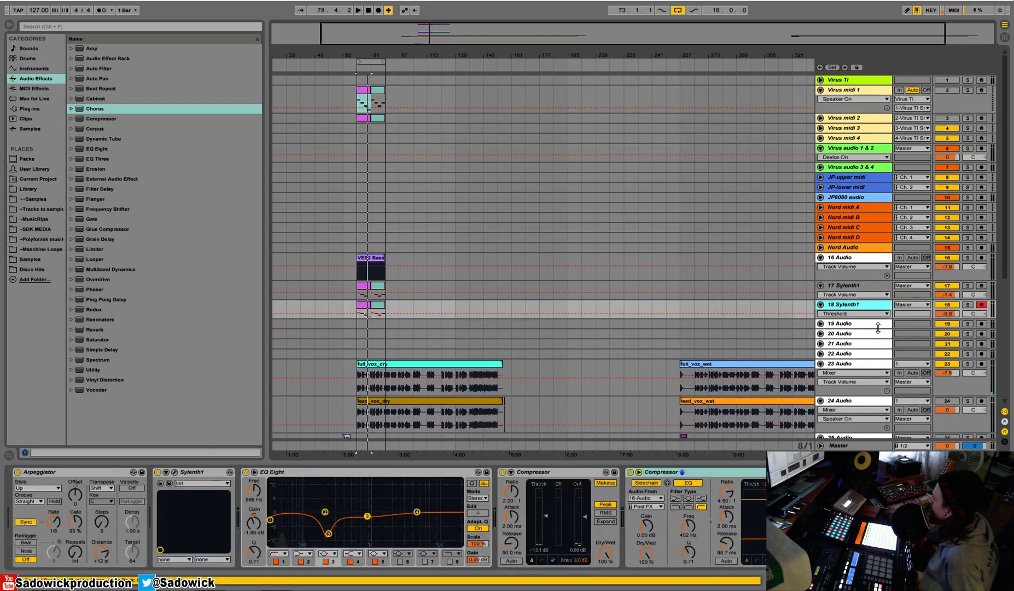
pyautogui.click(862, 322)
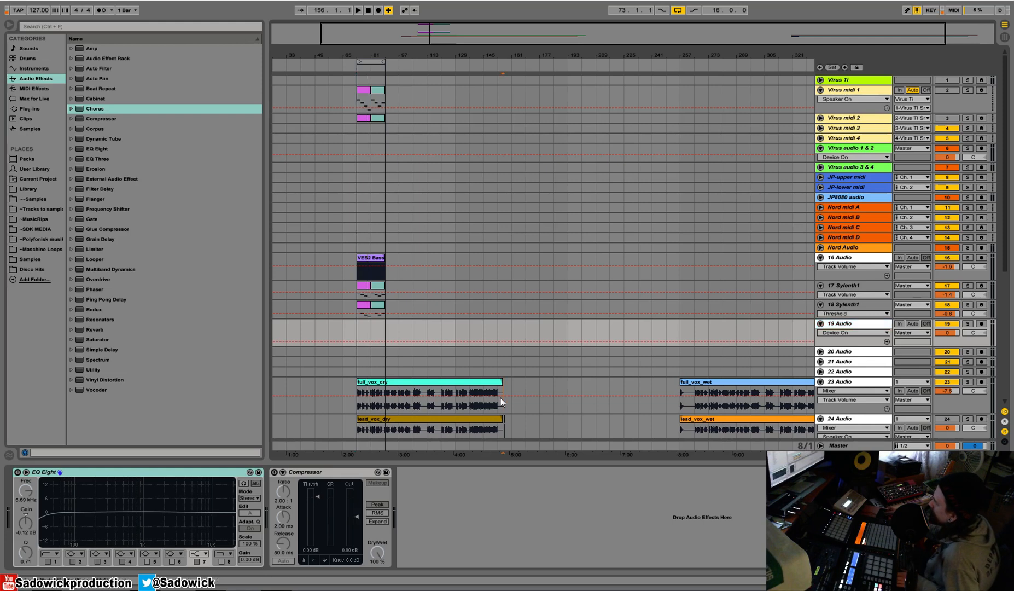
# Solo 26 Audio and move the reckless_love_guitar_dry clip so it starts at bar 73.
pyautogui.click(500, 398)
pyautogui.scroll(-5, 523, 371)
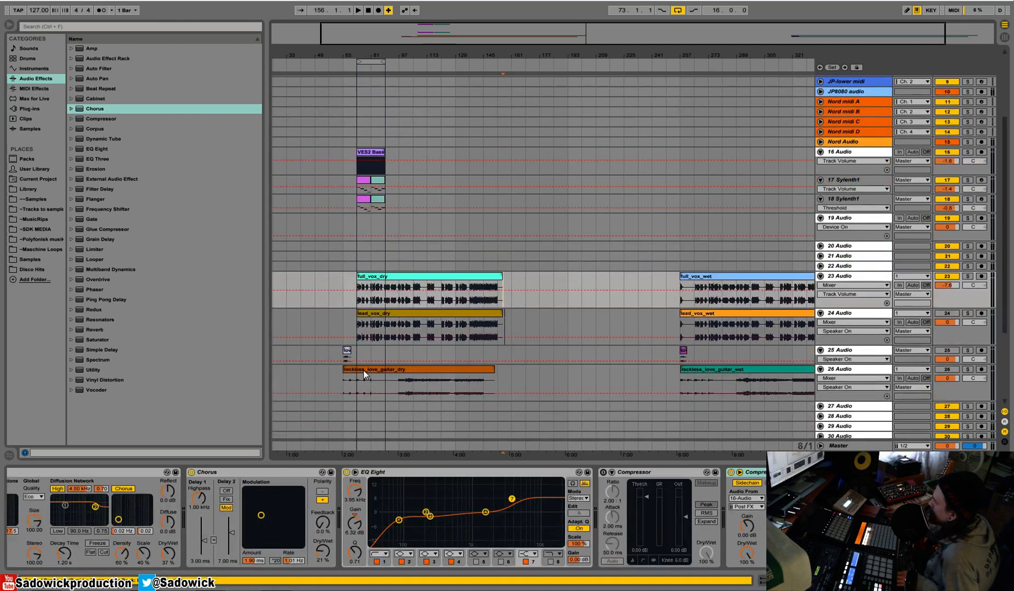
pyautogui.click(364, 369)
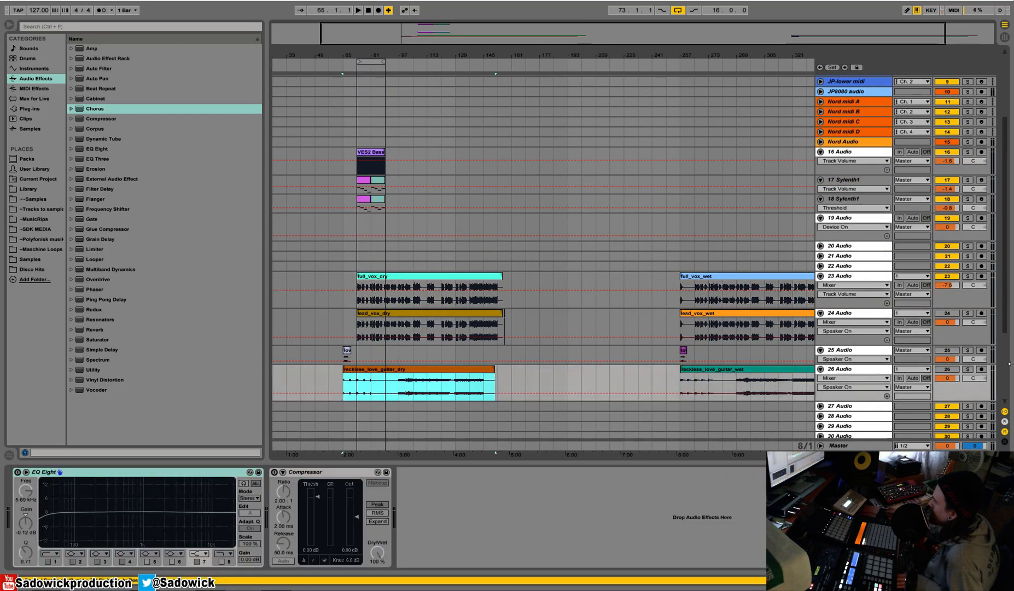
pyautogui.click(967, 369)
pyautogui.press('space')
pyautogui.moveTo(361, 369); pyautogui.dragTo(374, 370)
pyautogui.press('space')
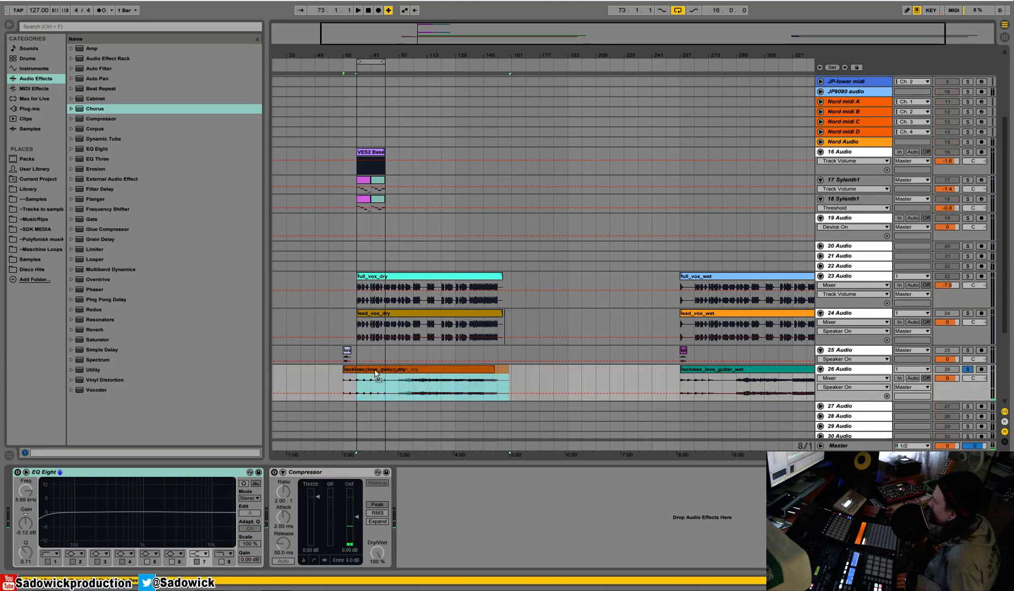
# Play the soloed guitar clip around bar 105 to locate where the guitar part begins.
pyautogui.click(414, 381)
pyautogui.press('space')
pyautogui.moveTo(413, 55); pyautogui.dragTo(452, 136)
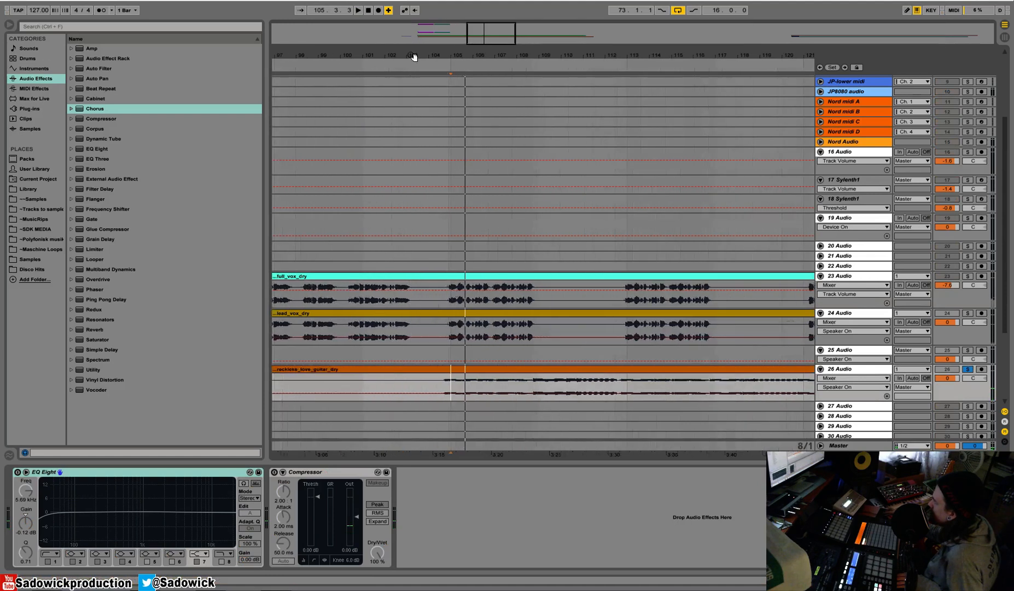
pyautogui.click(440, 382)
pyautogui.click(365, 382)
pyautogui.click(407, 68)
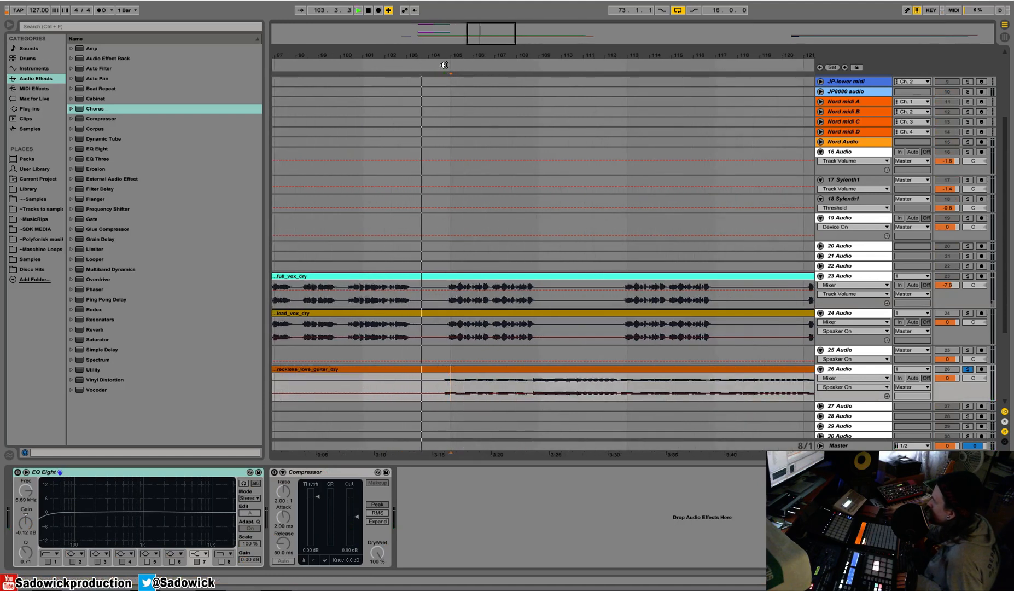
pyautogui.press('space')
pyautogui.moveTo(454, 56)
pyautogui.mouseDown()
pyautogui.moveTo(455, 86)
pyautogui.moveTo(455, 6)
pyautogui.moveTo(455, 48)
pyautogui.mouseUp()
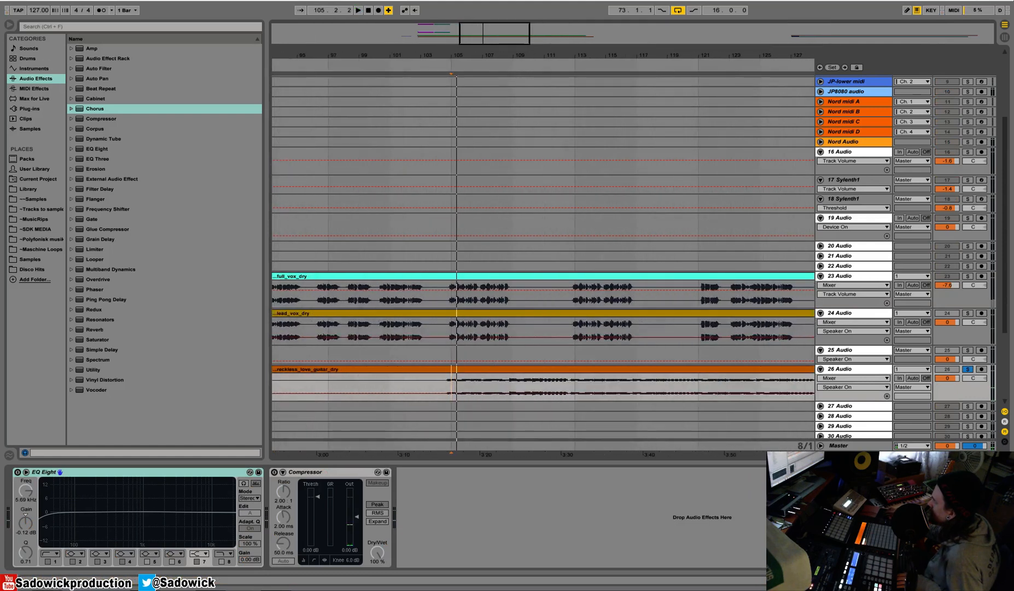
# Set the arrangement grid to Narrow and replay the guitar clip's entry near bar 105.
pyautogui.moveTo(393, 55); pyautogui.dragTo(497, 49)
pyautogui.rightClick(470, 159)
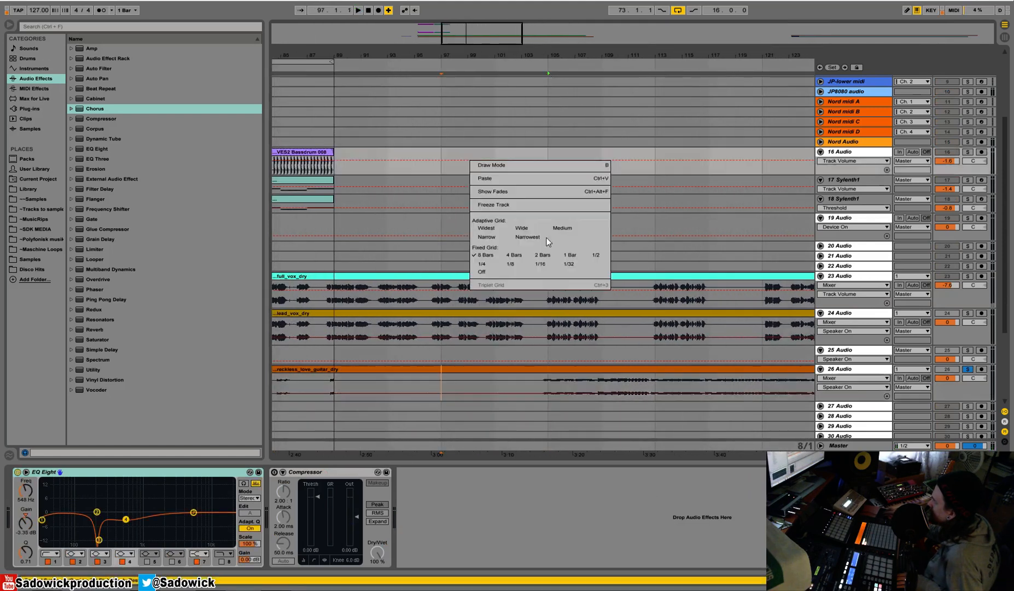
pyautogui.click(486, 238)
pyautogui.click(550, 383)
pyautogui.press('space')
pyautogui.press('space')
# Trim the silent beginning off the dry guitar clip and move the remaining part to start at bar 73.
pyautogui.press('space')
pyautogui.moveTo(549, 51); pyautogui.dragTo(545, 67)
pyautogui.press('space')
pyautogui.click(579, 373)
pyautogui.click(549, 380)
pyautogui.click(557, 383)
pyautogui.press('space')
pyautogui.moveTo(525, 55); pyautogui.dragTo(513, 34)
pyautogui.moveTo(317, 370); pyautogui.dragTo(342, 373)
pyautogui.press('space')
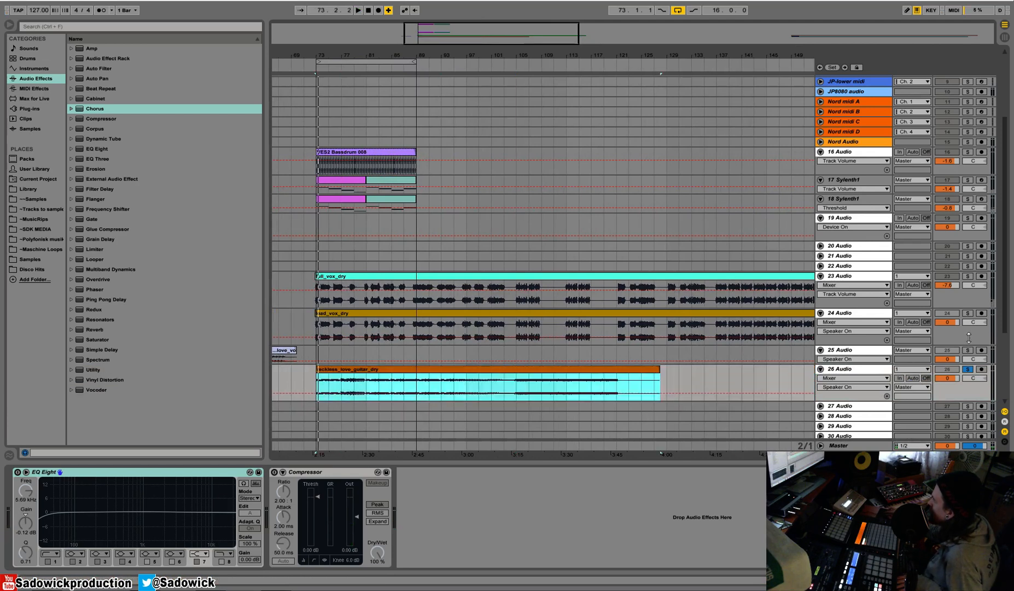
# Unsolo and activate 26 Audio, mute the 23 Audio vocal and play the guitar against the beat from bar 73.
pyautogui.click(968, 368)
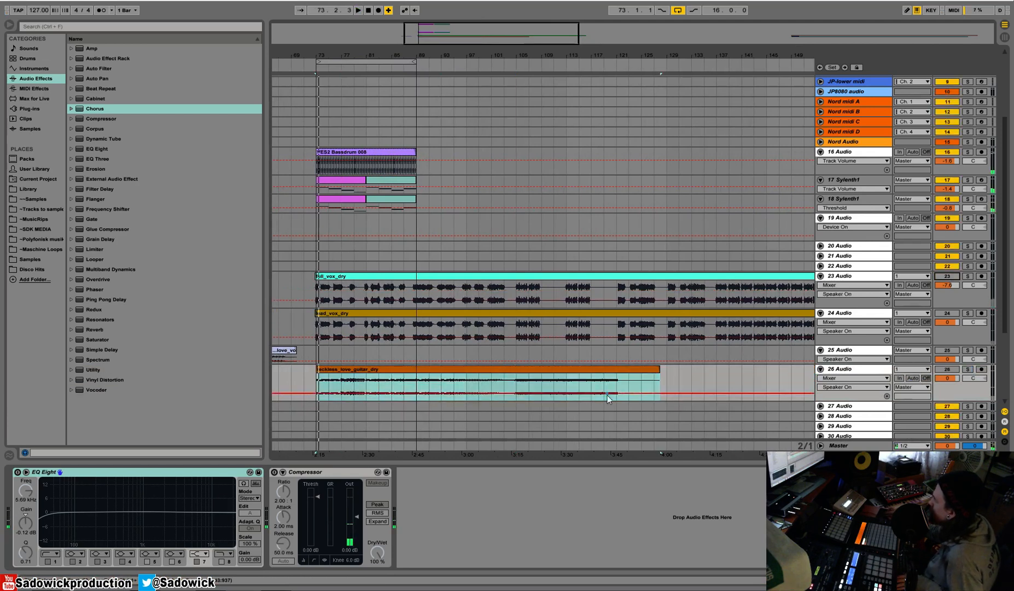
pyautogui.press('space')
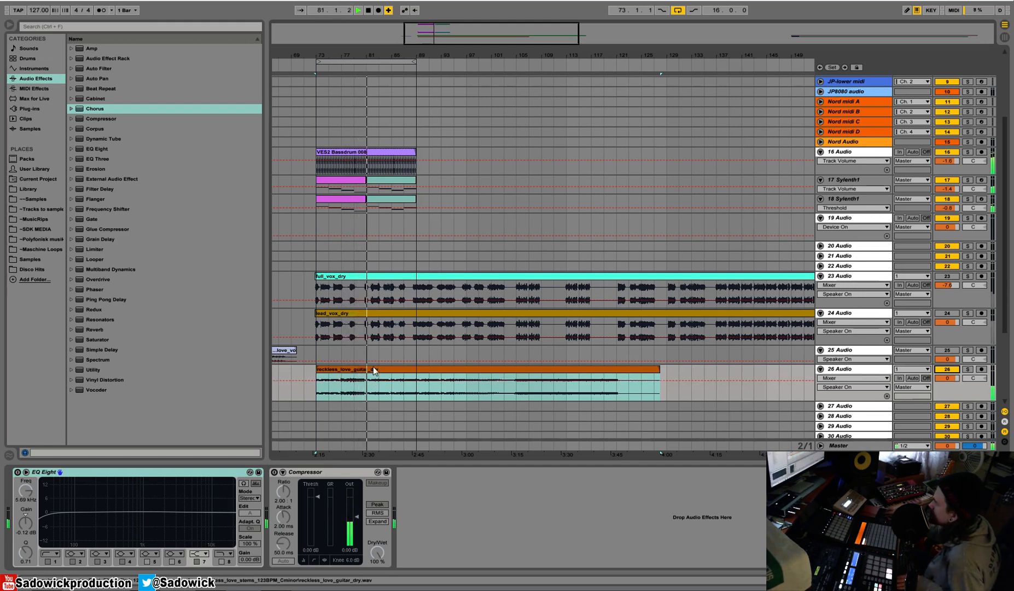
pyautogui.press('space')
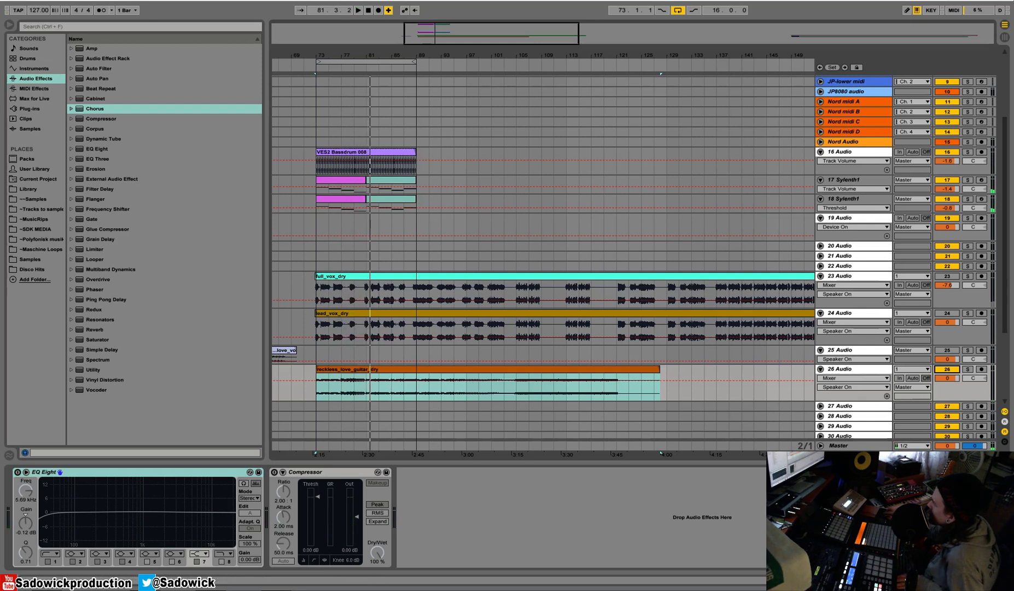
# Play the guitar clip from about bar 105 to hear its second half.
pyautogui.moveTo(353, 56); pyautogui.dragTo(353, 40)
pyautogui.click(436, 392)
pyautogui.press('space')
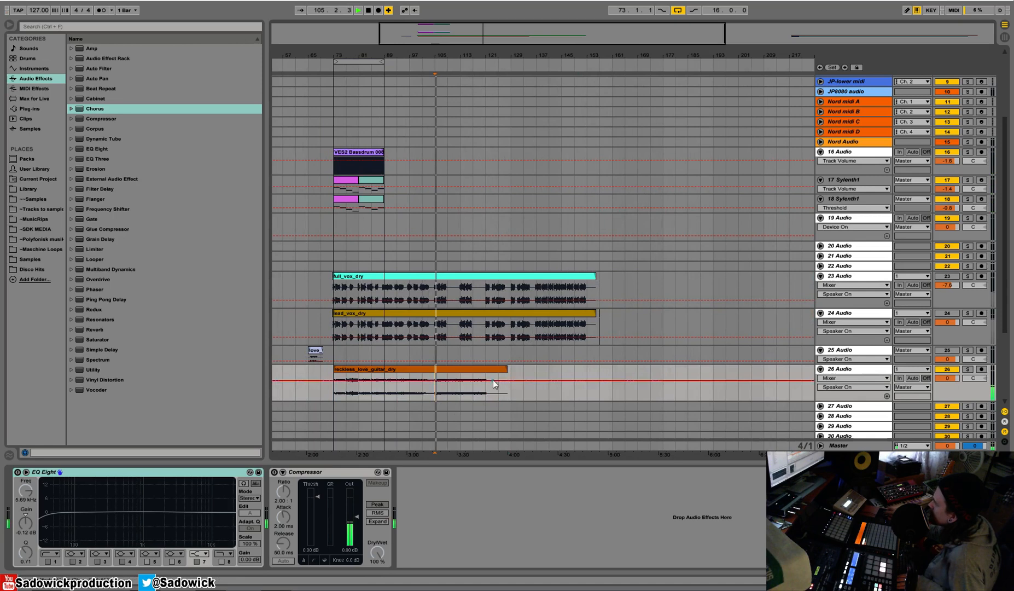
# Move the kick, Sylenth1, dry vocal and dry guitar clips eight bars earlier and set the 16-bar loop to start at bar 65.
pyautogui.press('space')
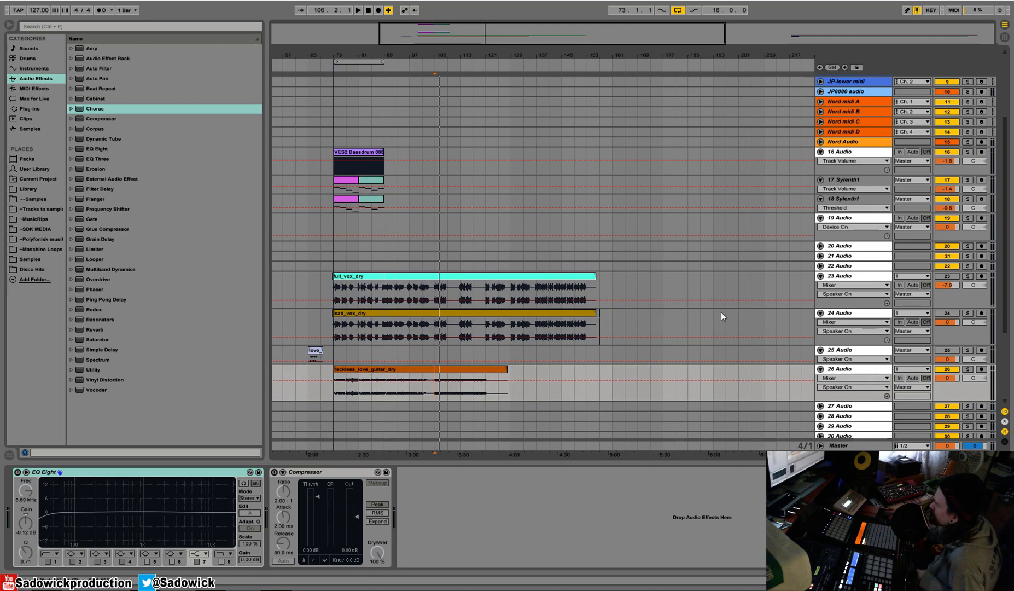
pyautogui.moveTo(371, 57); pyautogui.dragTo(380, 64)
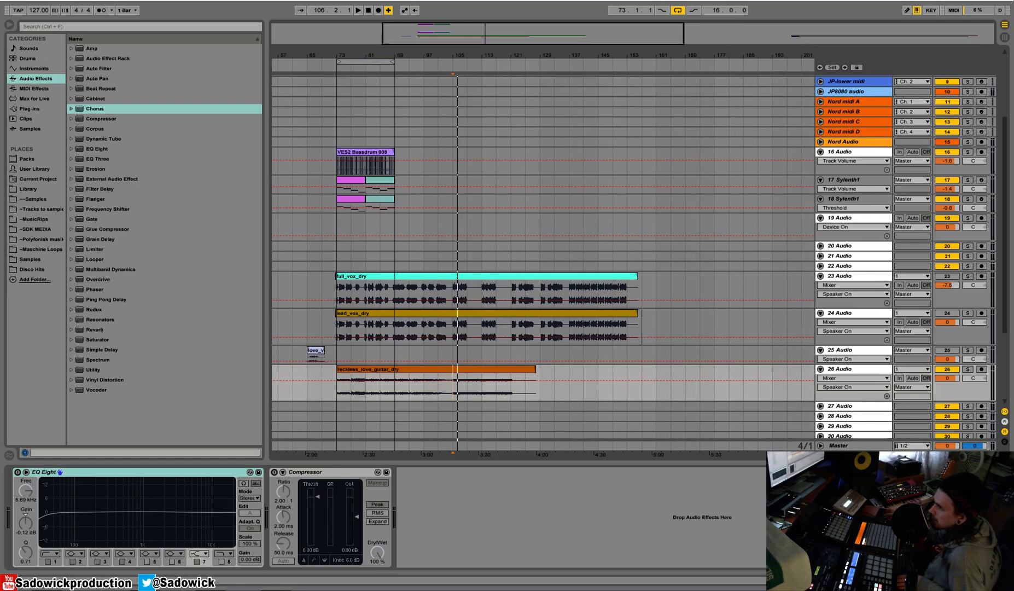
pyautogui.moveTo(353, 53); pyautogui.dragTo(357, 74)
pyautogui.click(375, 153)
pyautogui.moveTo(443, 57); pyautogui.dragTo(443, 47)
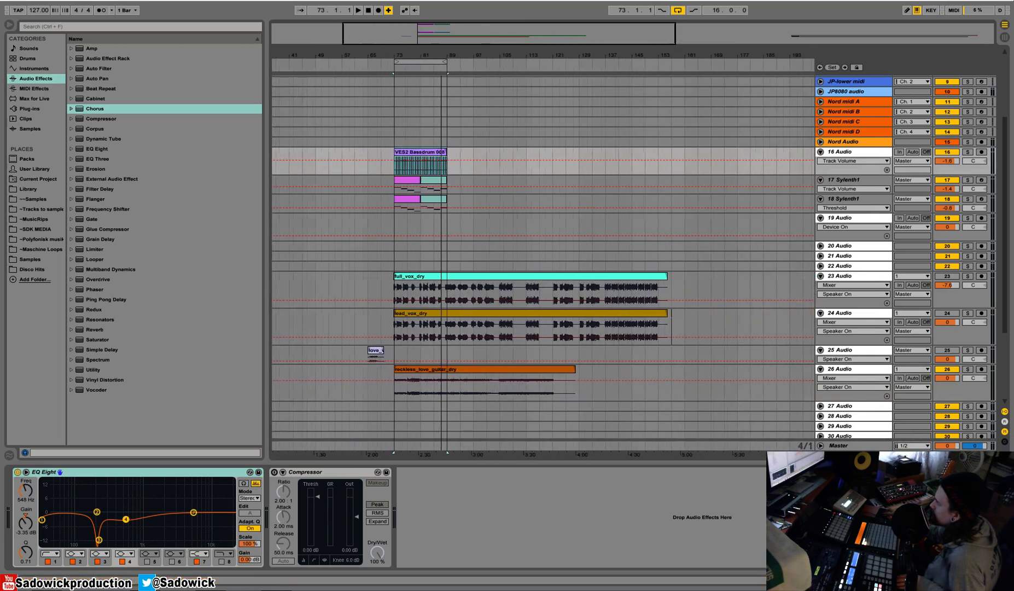
pyautogui.moveTo(723, 380); pyautogui.dragTo(385, 153)
pyautogui.moveTo(393, 55); pyautogui.dragTo(393, 35)
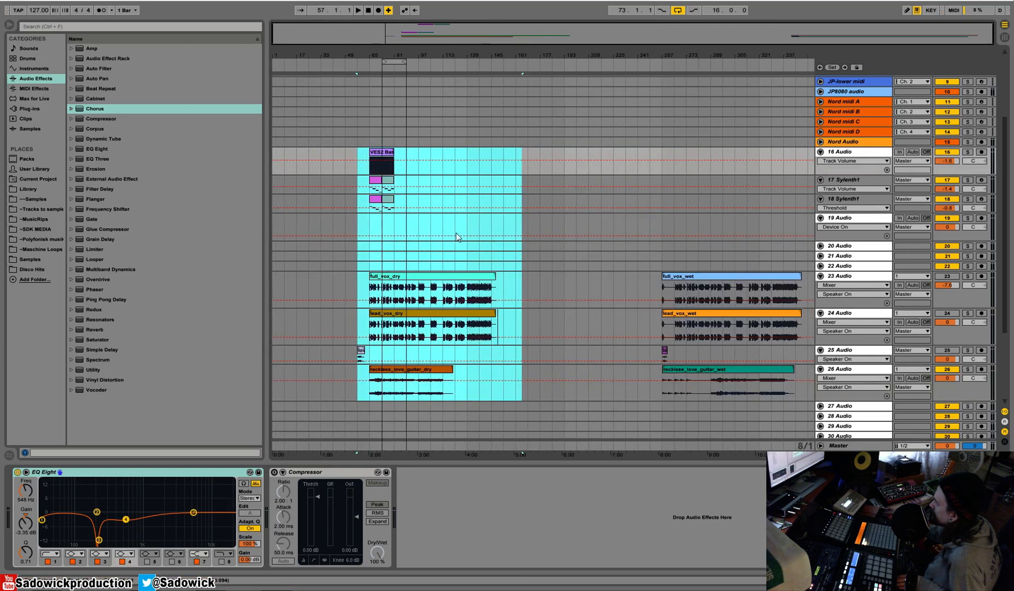
pyautogui.click(536, 348)
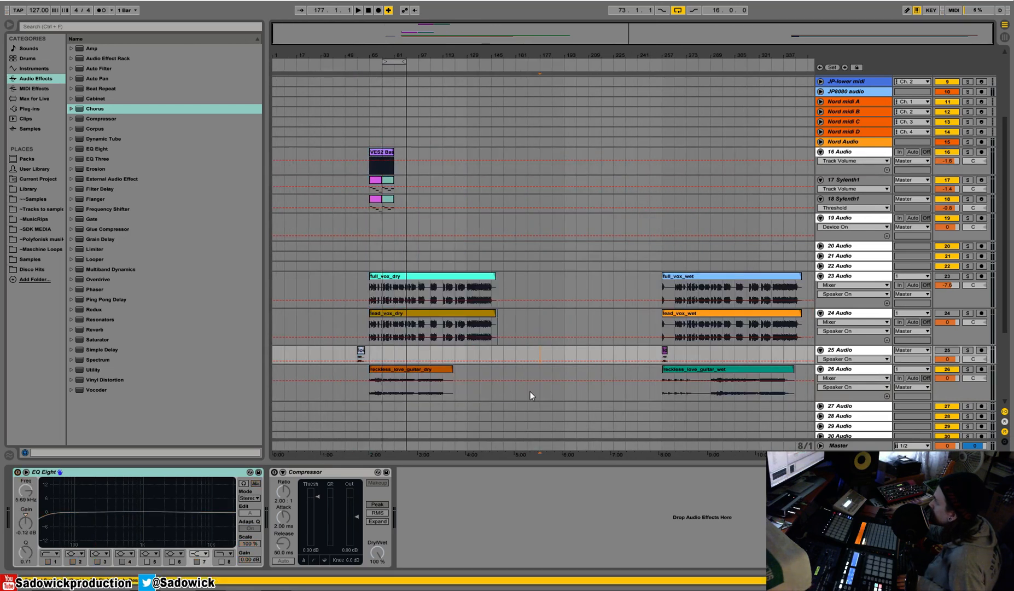
pyautogui.moveTo(402, 61); pyautogui.dragTo(375, 98)
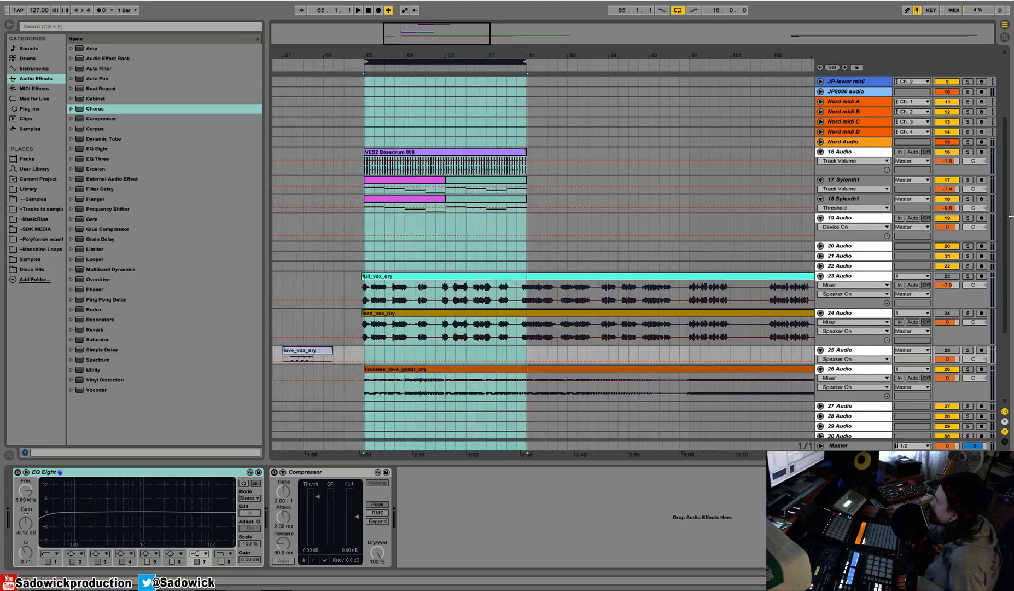
# Browse the sample library's Vengeance Electroshock 2 folder and audition sounds in VES2 Claps & Snares for the 19 Audio track.
pyautogui.click(963, 234)
pyautogui.click(32, 189)
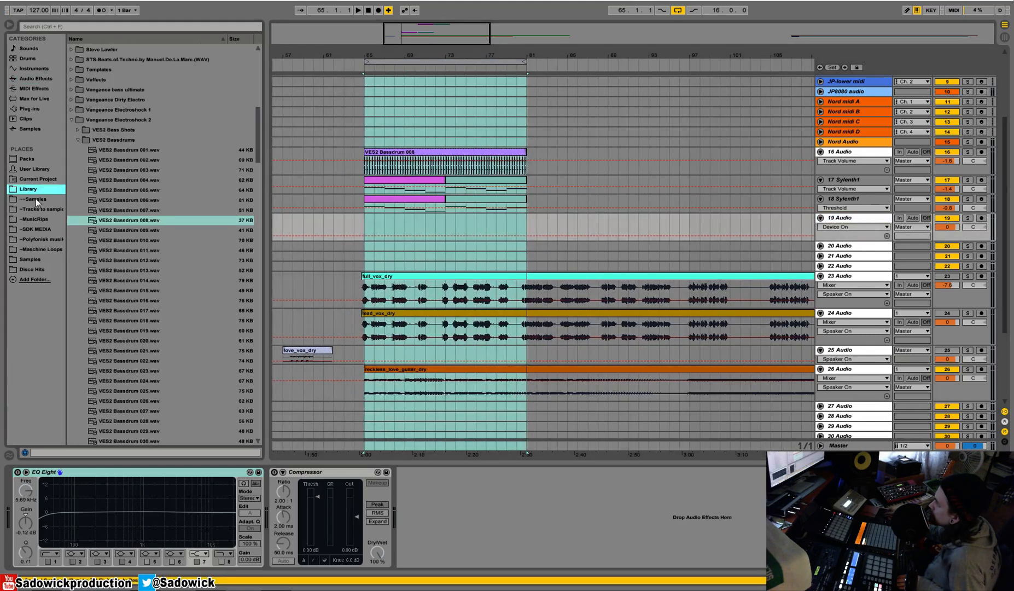
pyautogui.click(78, 140)
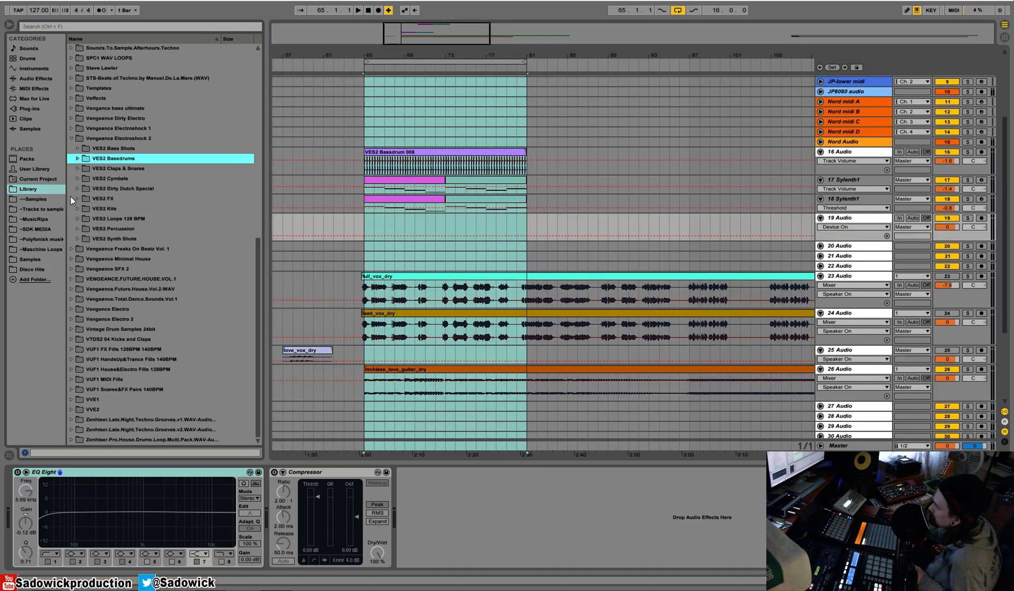
pyautogui.click(79, 169)
pyautogui.click(104, 210)
pyautogui.click(118, 229)
pyautogui.click(128, 240)
pyautogui.scroll(-3, 128, 244)
pyautogui.click(126, 196)
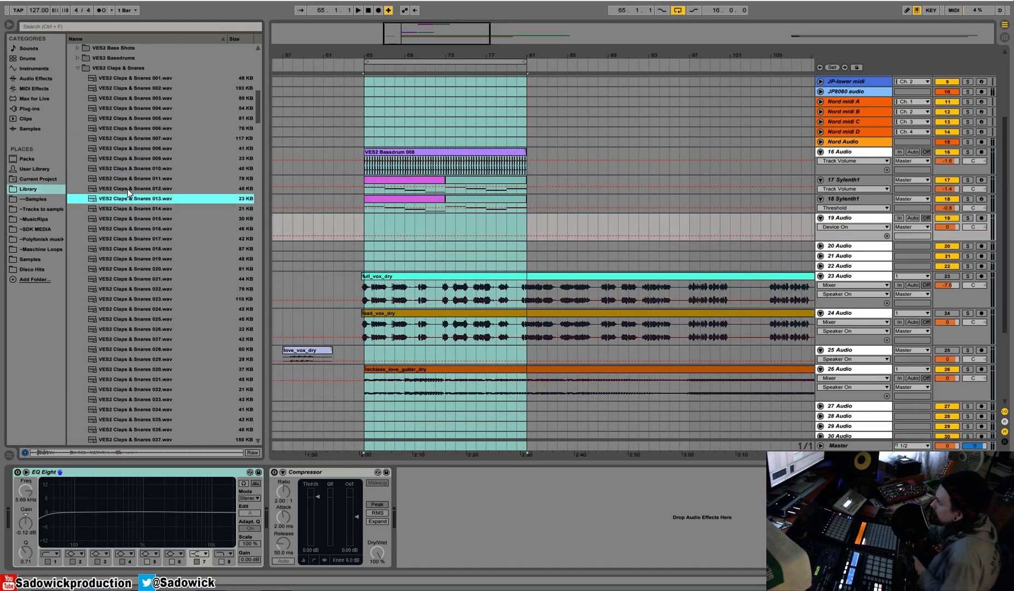
pyautogui.press('Down')
pyautogui.press('Down')
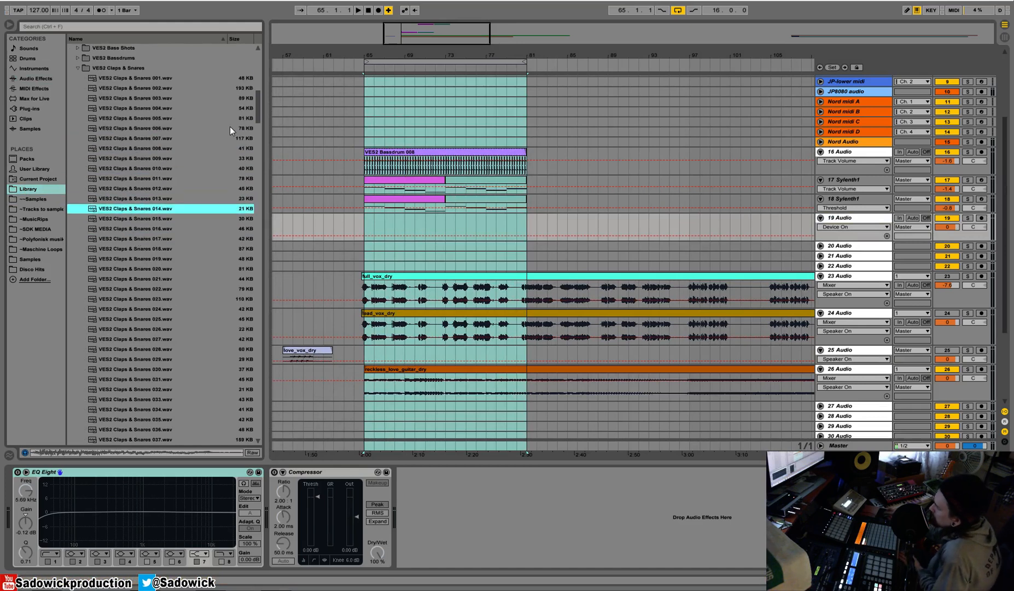
# Open the VEH3 Claps folder of AA Vengeance Essential House Vol.3 and audition a few of its claps.
pyautogui.moveTo(257, 111); pyautogui.dragTo(252, 66)
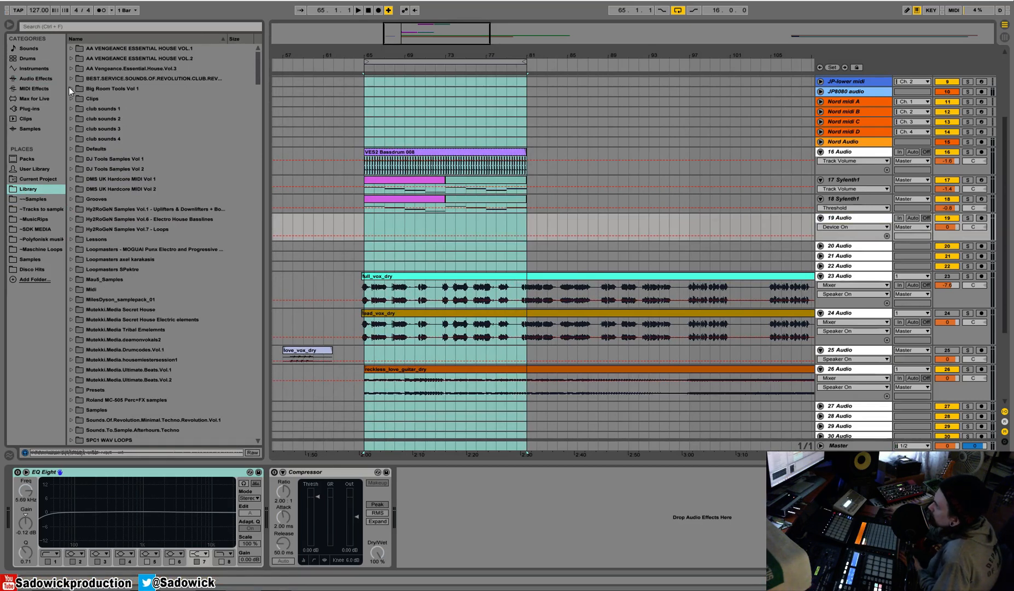
pyautogui.click(71, 69)
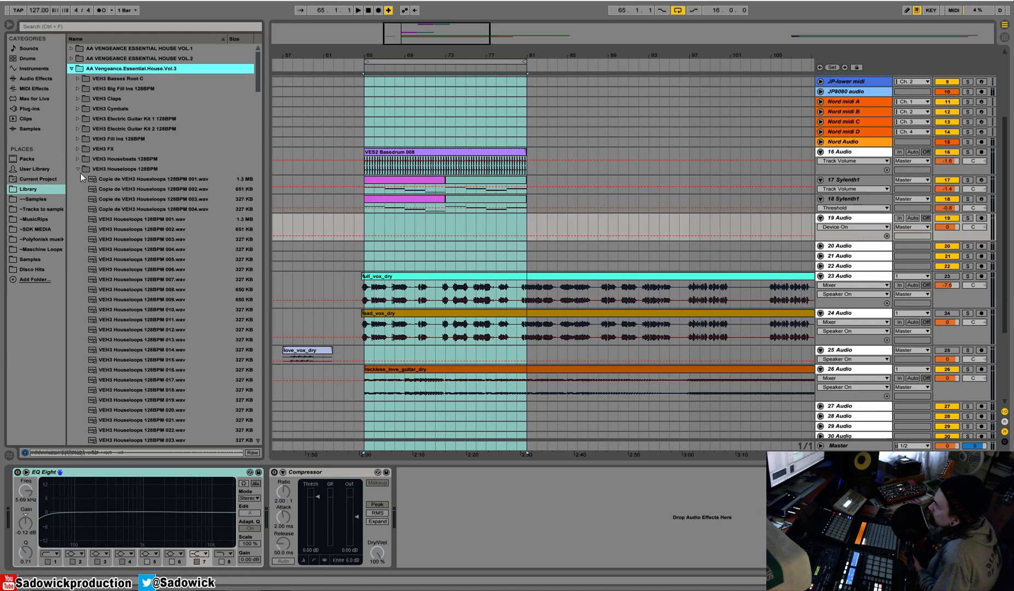
pyautogui.click(78, 169)
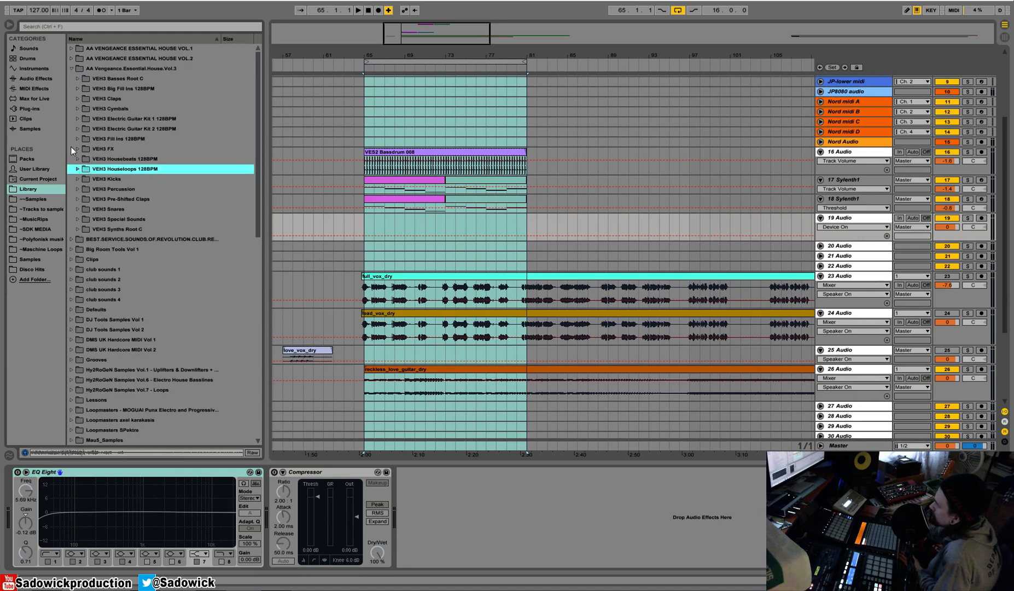
pyautogui.click(77, 101)
pyautogui.click(138, 159)
pyautogui.press('Down')
pyautogui.press('Down')
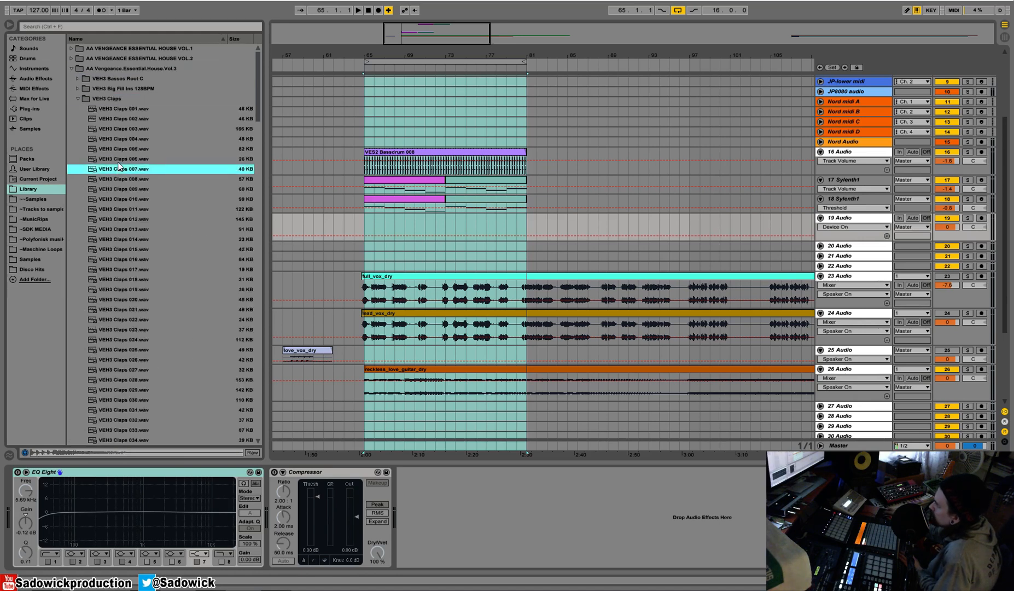
# Open the VEH3 Pre-Shifted Claps folder and audition its samples from clap 12 to the low twenties.
pyautogui.click(78, 99)
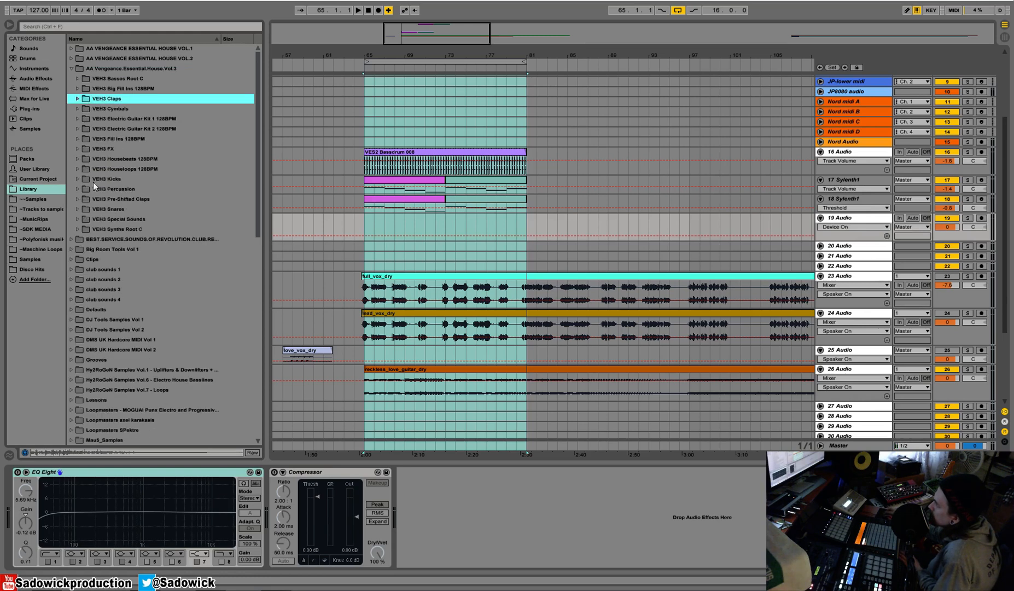
pyautogui.click(77, 199)
pyautogui.click(159, 280)
pyautogui.scroll(-4, 158, 281)
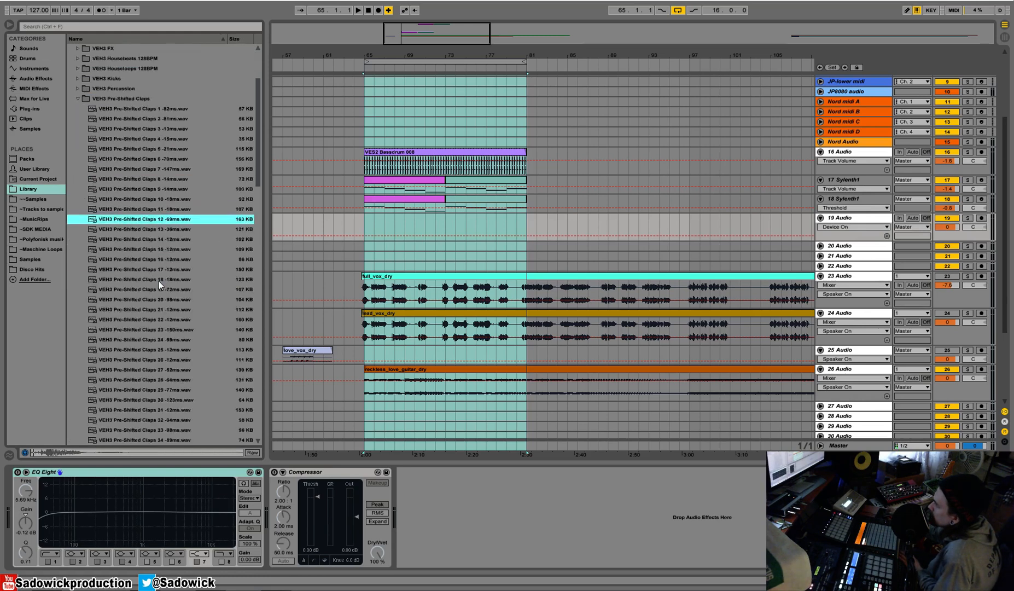
pyautogui.press('Down')
pyautogui.press('Down')
pyautogui.scroll(-2, 156, 276)
pyautogui.press('Down')
pyautogui.press('Down')
pyautogui.press('Down')
pyautogui.press('Down')
pyautogui.press('Down')
pyautogui.press('Down')
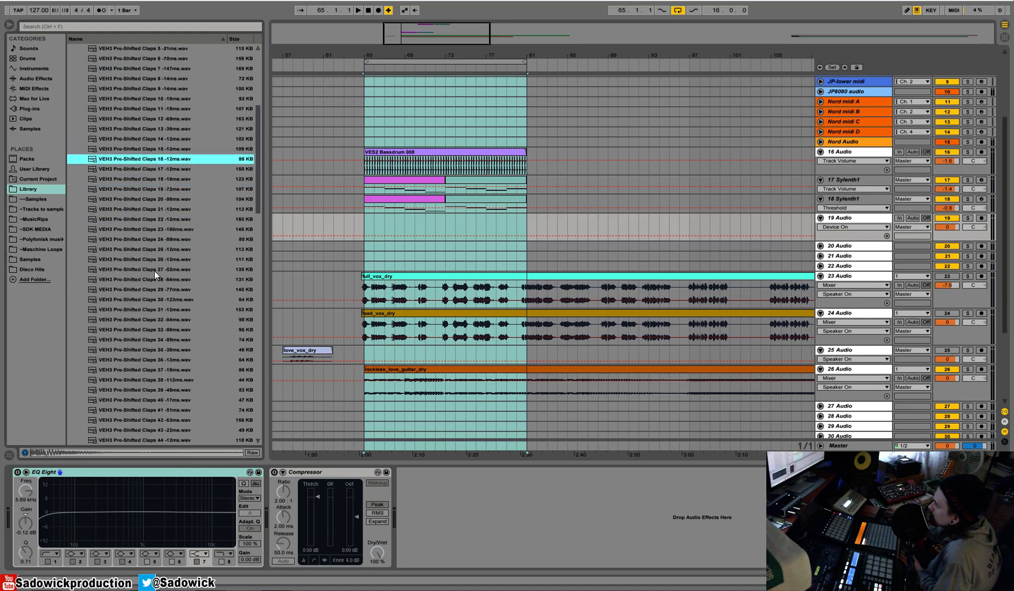
pyautogui.press('Down')
pyautogui.press('Down')
pyautogui.press('Down')
pyautogui.press('Down')
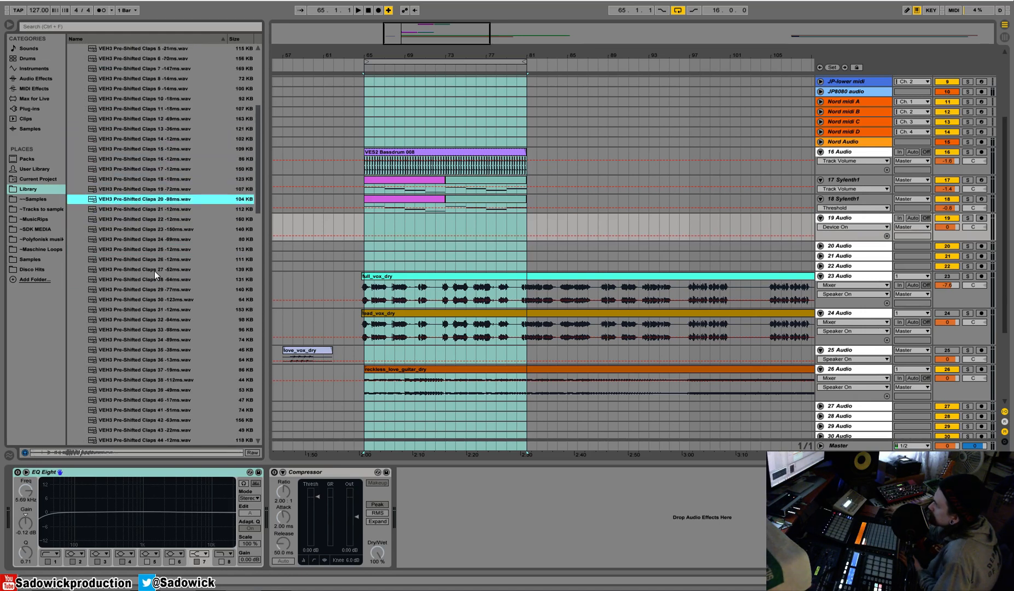
# Continue auditioning the VEH3 Pre-Shifted Claps from the mid-thirties to about clap 50.
pyautogui.press('Down')
pyautogui.press('Down')
pyautogui.moveTo(259, 120); pyautogui.dragTo(259, 145)
pyautogui.click(145, 251)
pyautogui.press('Down')
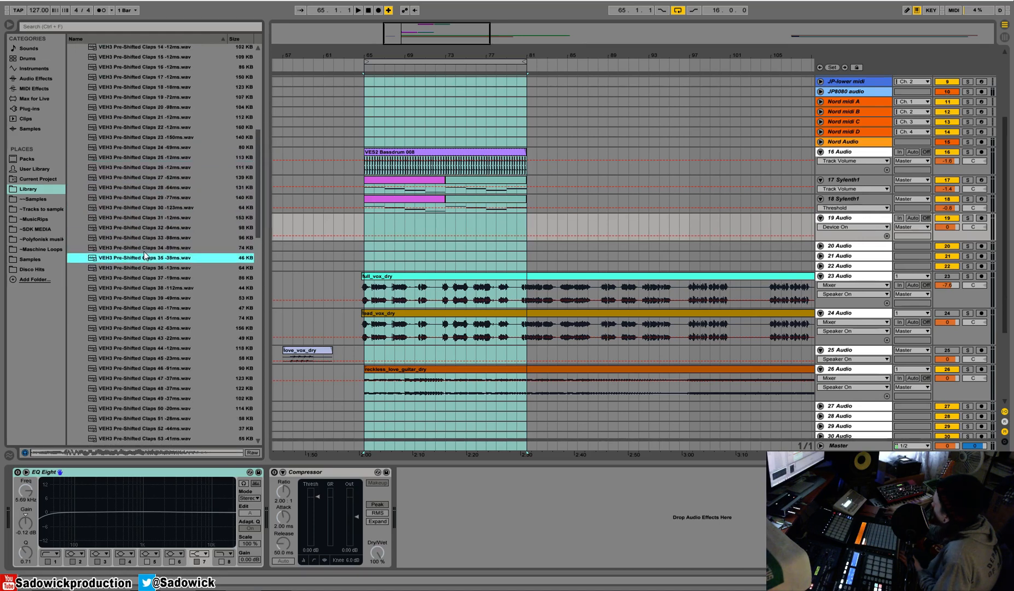
pyautogui.press('Down')
pyautogui.press('Up')
pyautogui.press('Down')
pyautogui.press('Down')
pyautogui.press('Down')
pyautogui.press('Down')
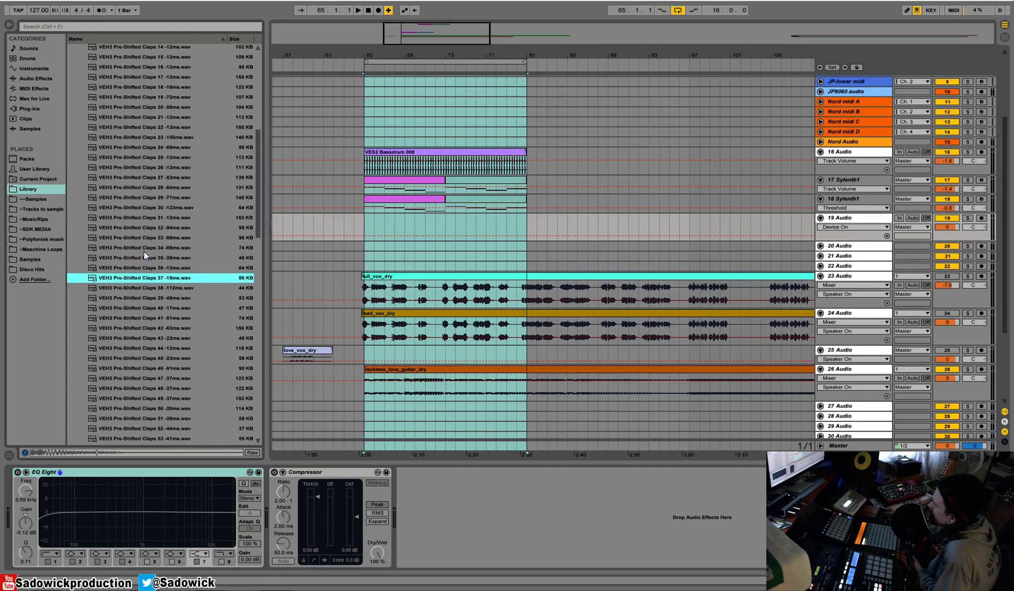
pyautogui.press('Down')
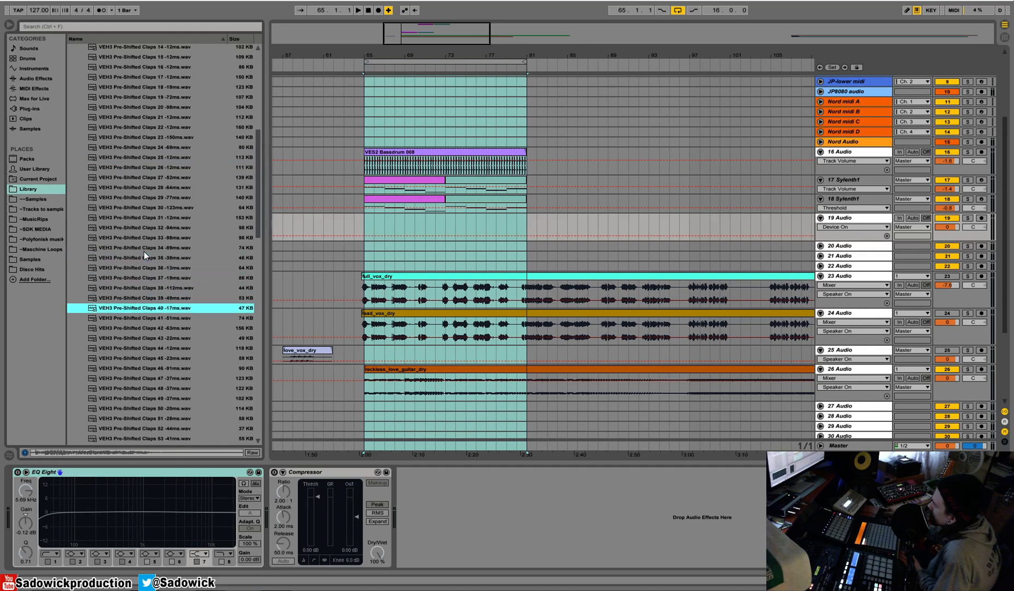
pyautogui.press('Down')
pyautogui.scroll(-1, 129, 275)
pyautogui.press('Down')
pyautogui.scroll(-1, 130, 275)
pyautogui.press('Down')
pyautogui.press('Down')
pyautogui.press('Down')
pyautogui.press('Down')
pyautogui.press('Down')
pyautogui.press('Down')
pyautogui.press('Down')
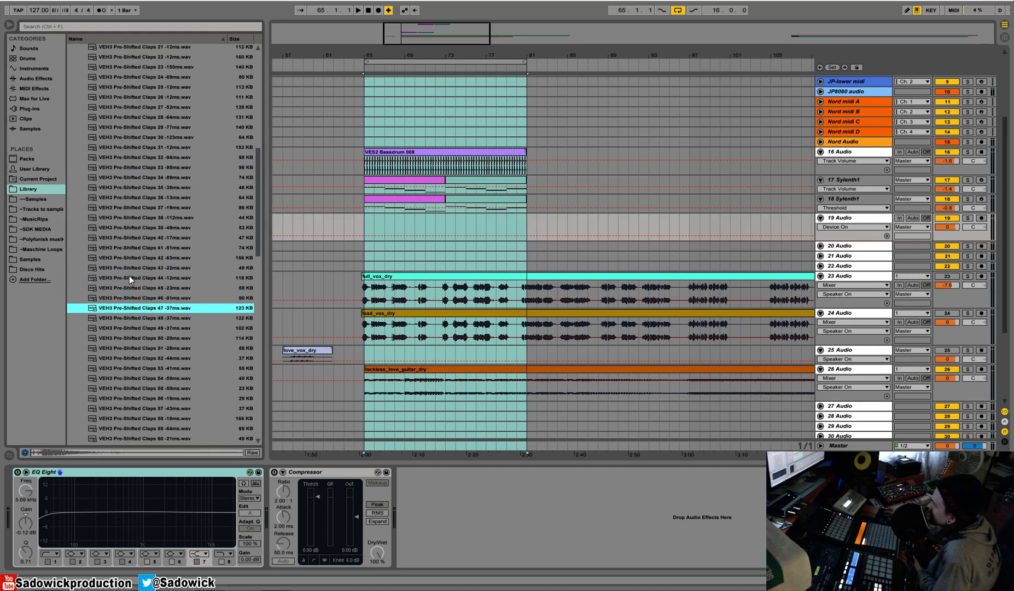
pyautogui.press('Down')
pyautogui.press('Down')
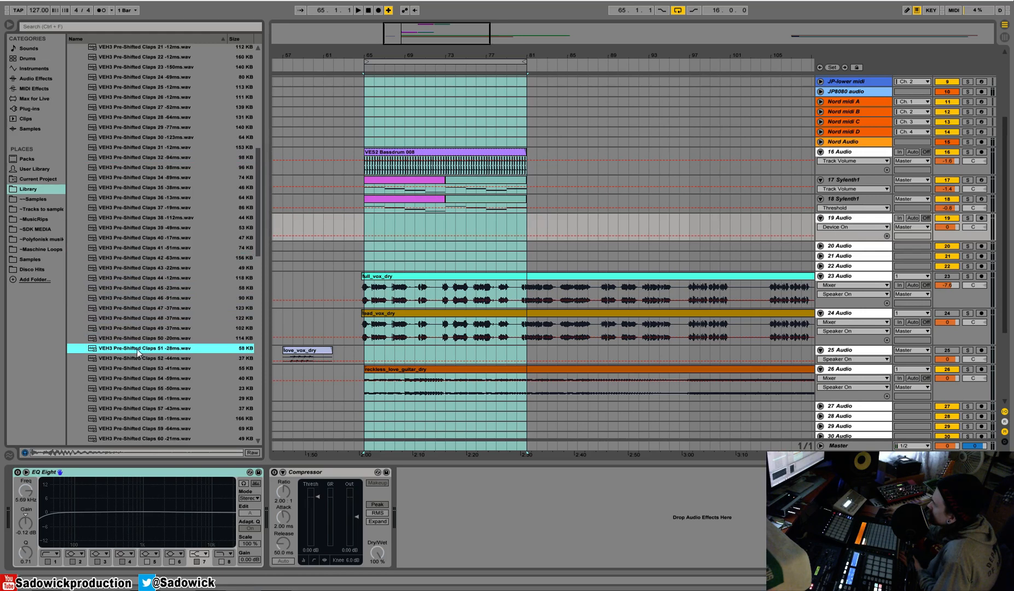
# Audition the remaining VEH3 Pre-Shifted Claps from about 51 to 57 to choose a clap.
pyautogui.press('Down')
pyautogui.scroll(-2, 138, 343)
pyautogui.click(122, 314)
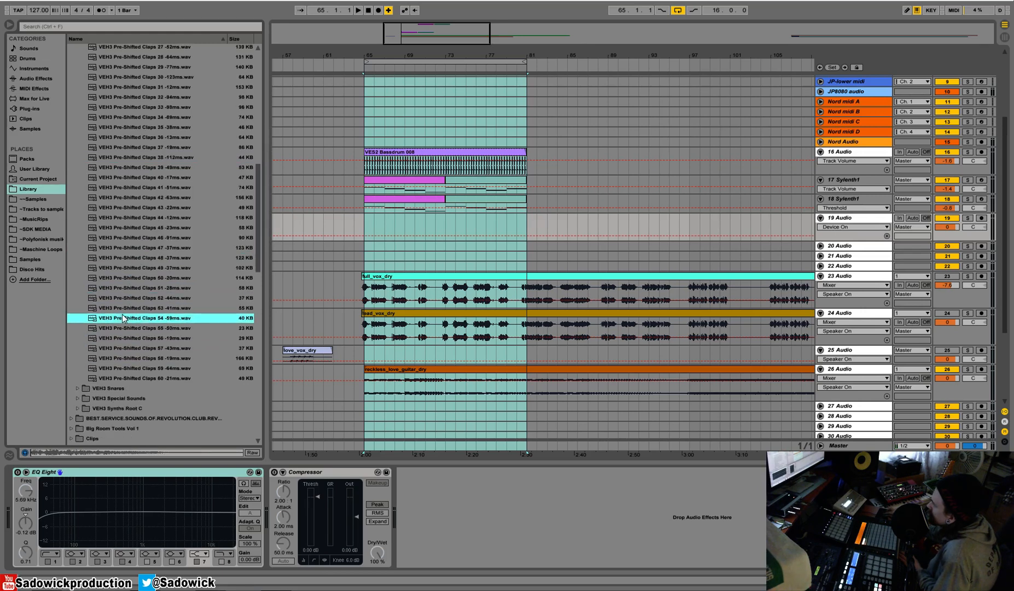
pyautogui.click(125, 335)
pyautogui.click(129, 348)
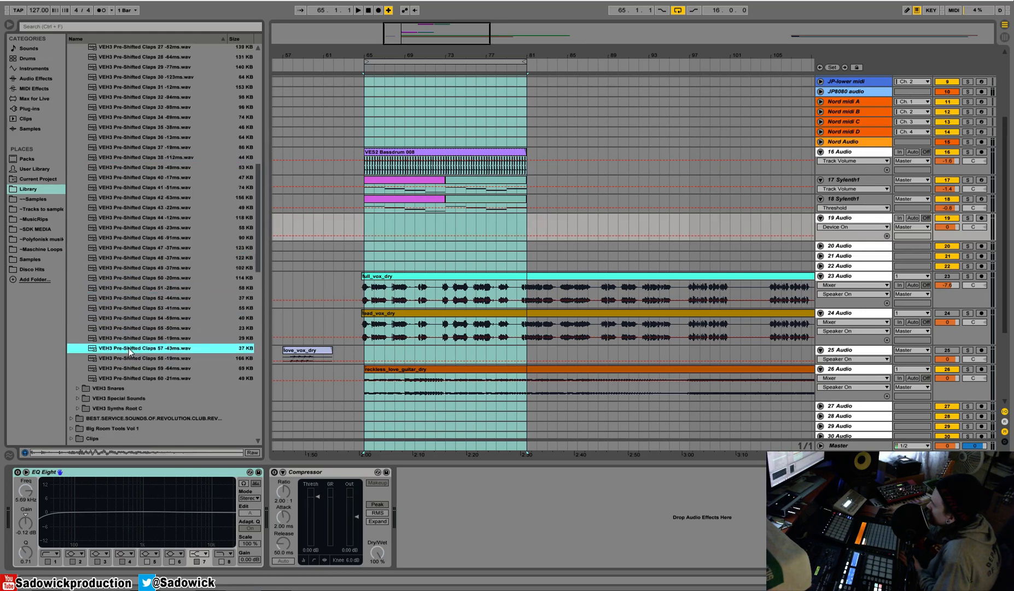
# Add VEH3 Pre-Shifted Claps 57 -43ms to 19 Audio and place it on beat 2 of bar 65.
pyautogui.moveTo(125, 349); pyautogui.dragTo(396, 225)
pyautogui.click(366, 220)
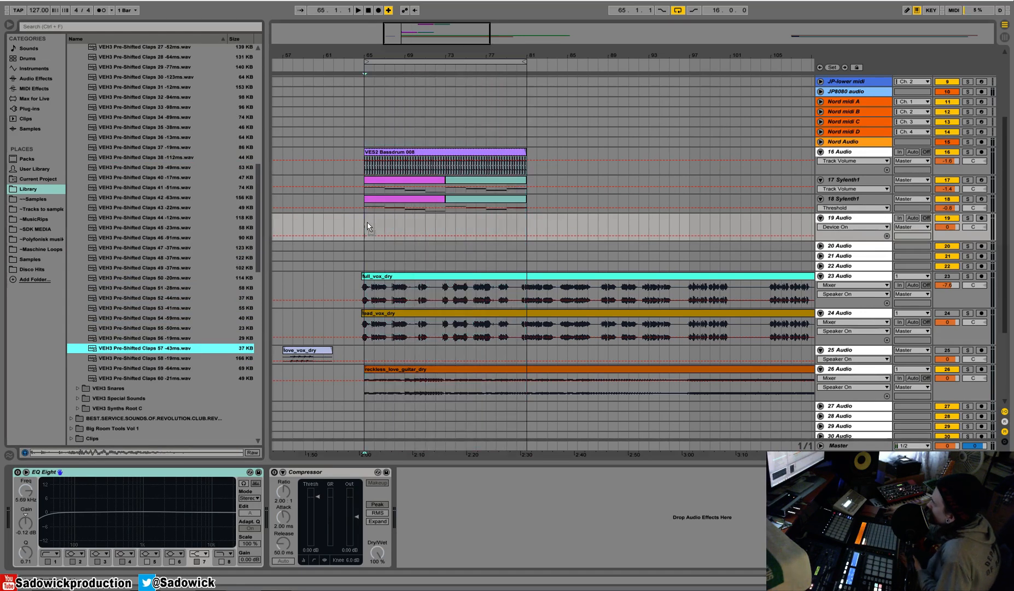
pyautogui.moveTo(367, 222); pyautogui.dragTo(368, 222)
pyautogui.moveTo(374, 56); pyautogui.dragTo(437, 147)
pyautogui.press('space')
pyautogui.press('space')
pyautogui.moveTo(409, 225); pyautogui.dragTo(446, 224)
pyautogui.moveTo(430, 56); pyautogui.dragTo(429, 96)
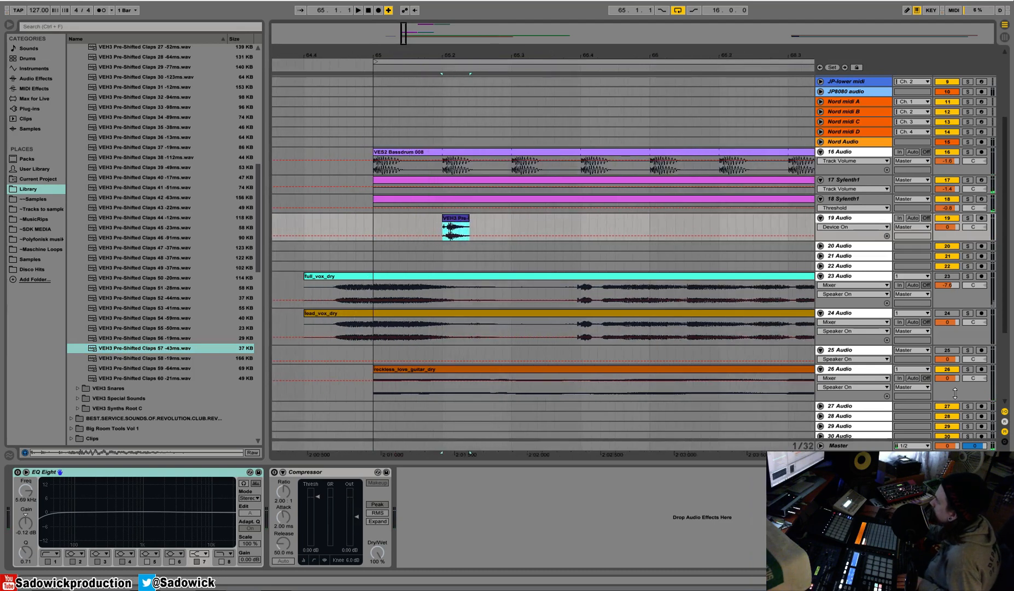
# Set a one-bar loop over bar 65 and select the clap clip on 19 Audio.
pyautogui.click(955, 370)
pyautogui.moveTo(526, 55); pyautogui.dragTo(452, 24)
pyautogui.moveTo(521, 114); pyautogui.dragTo(364, 111)
pyautogui.rightClick(364, 111)
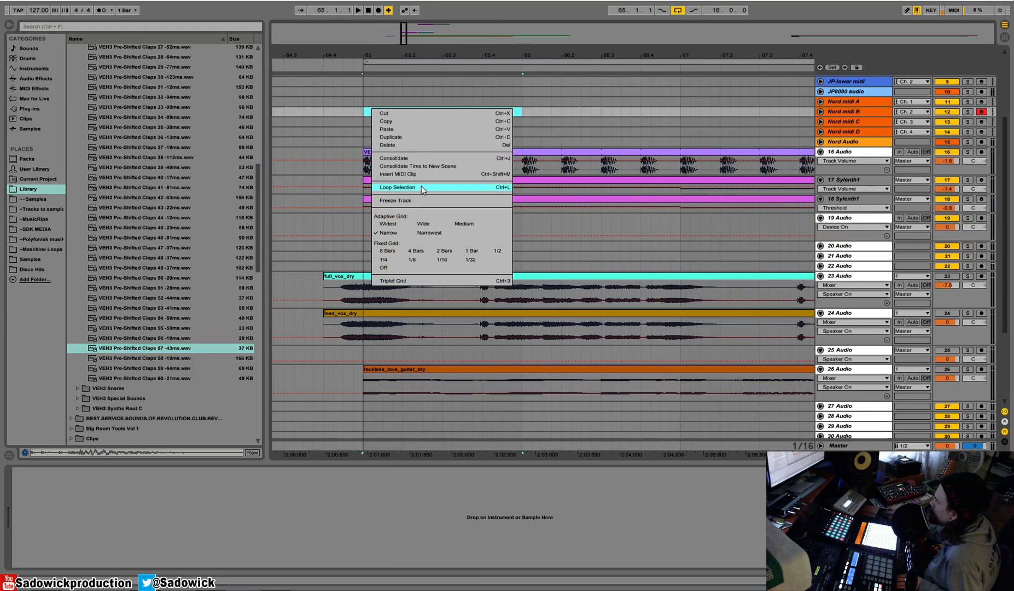
pyautogui.click(405, 192)
pyautogui.click(409, 222)
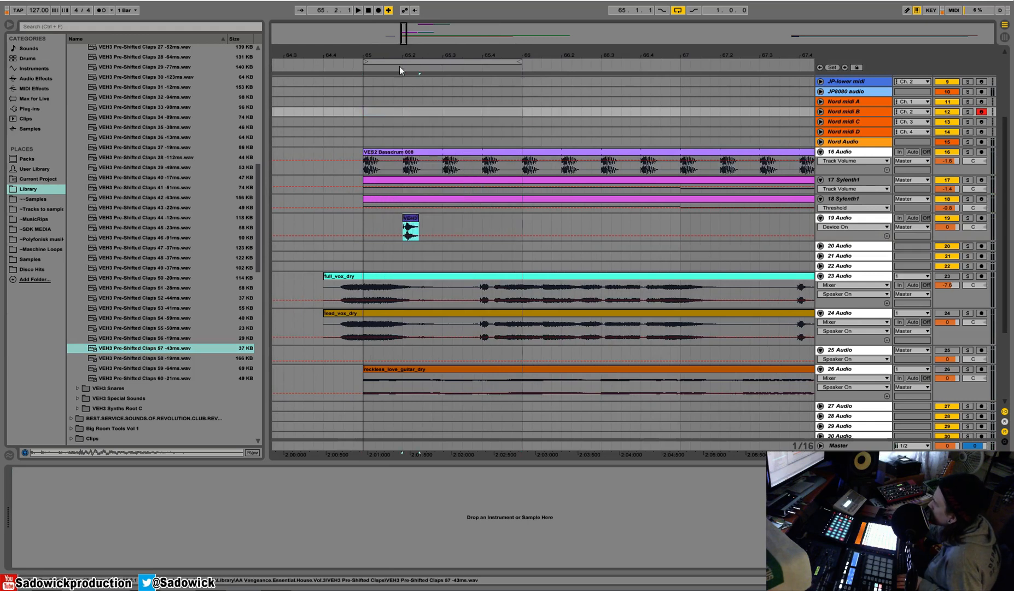
# Enlarge the 19 Audio track and shift the clap clip slightly earlier so its main hit aligns with the kick on beat 2.
pyautogui.moveTo(399, 75); pyautogui.dragTo(405, 236)
pyautogui.press('space')
pyautogui.moveTo(965, 240); pyautogui.dragTo(965, 267)
pyautogui.moveTo(464, 56); pyautogui.dragTo(496, 93)
pyautogui.moveTo(489, 218); pyautogui.dragTo(479, 227)
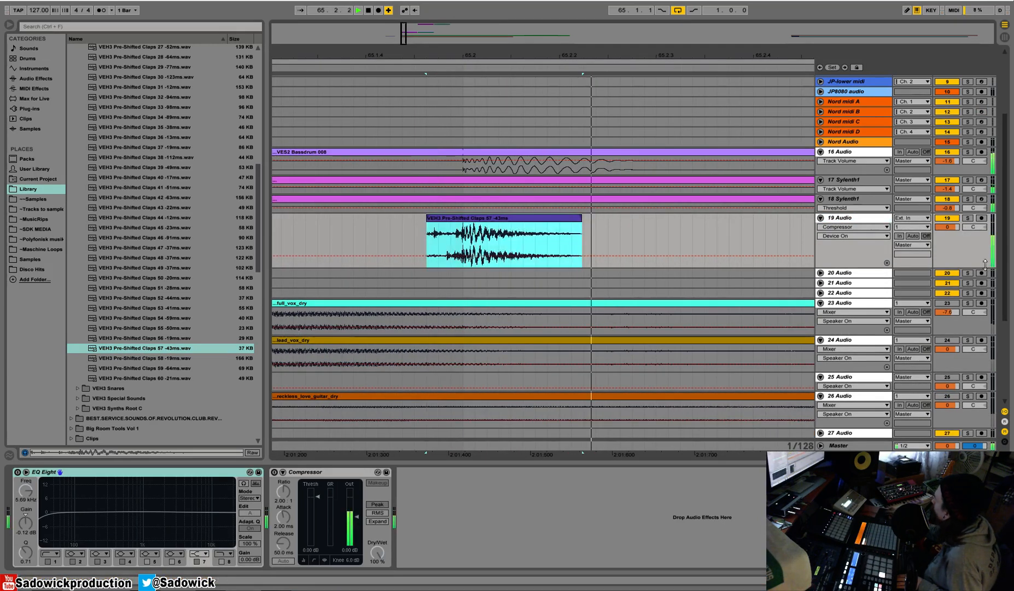
# Set the 19 Audio track volume to -3.5 dB and check the clap's level against the looped beat.
pyautogui.press('space')
pyautogui.click(493, 39)
pyautogui.click(494, 67)
pyautogui.press('space')
pyautogui.moveTo(484, 56); pyautogui.dragTo(484, 11)
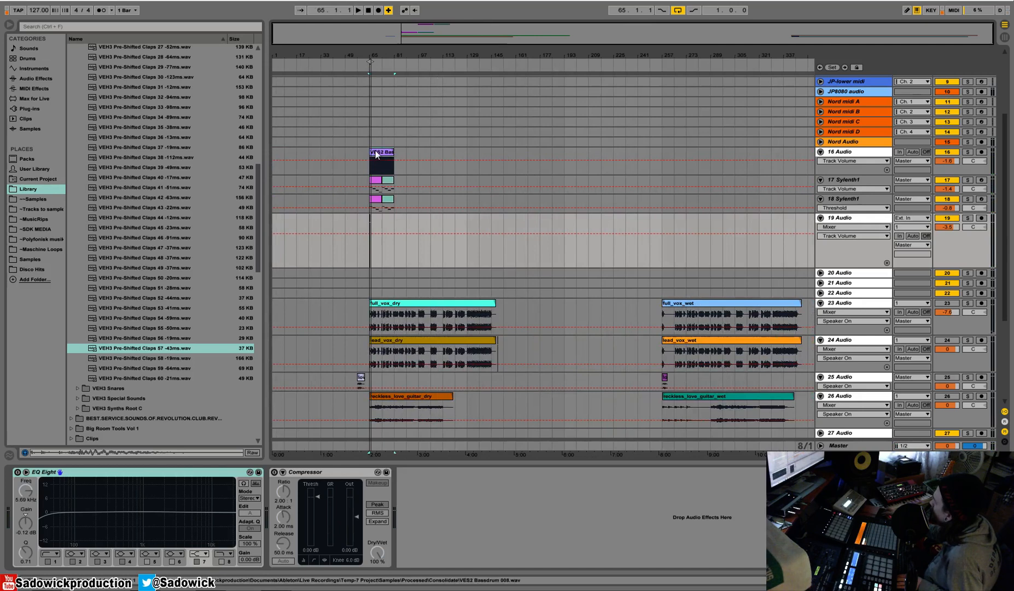
# Duplicate the clap's half-bar section on 19 Audio to add a clap on beat 4, and solo the track to hear both claps.
pyautogui.click(374, 153)
pyautogui.press('space')
pyautogui.moveTo(372, 56); pyautogui.dragTo(368, 148)
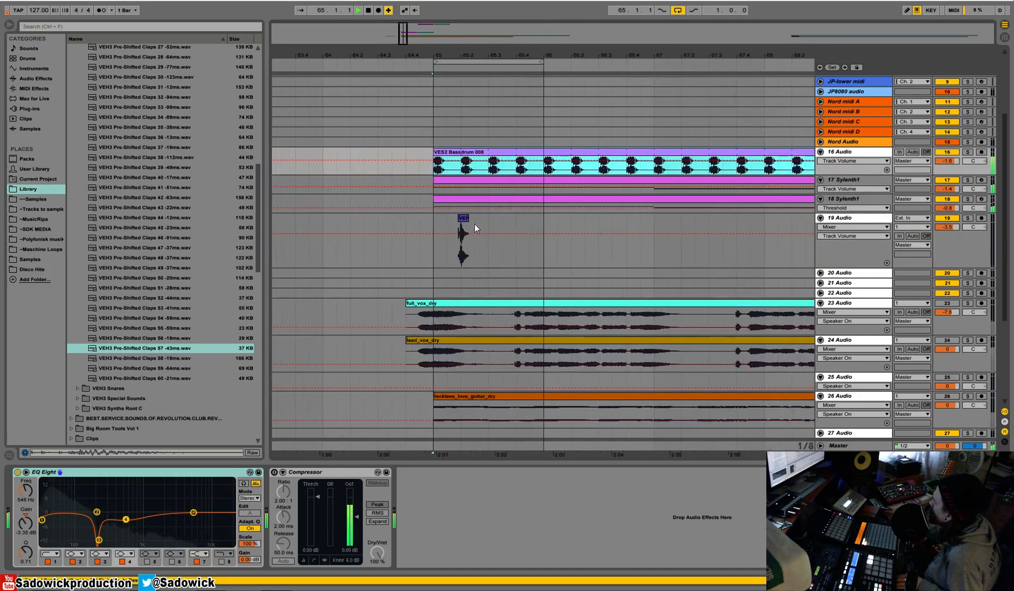
pyautogui.moveTo(488, 222); pyautogui.dragTo(432, 229)
pyautogui.hotkey('ctrl', 'd')
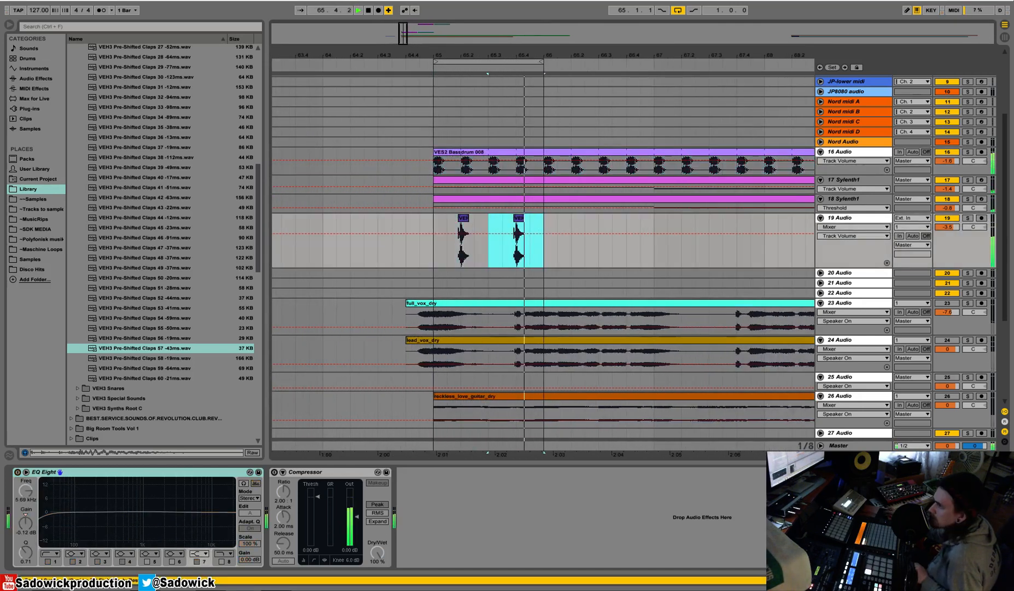
pyautogui.click(969, 220)
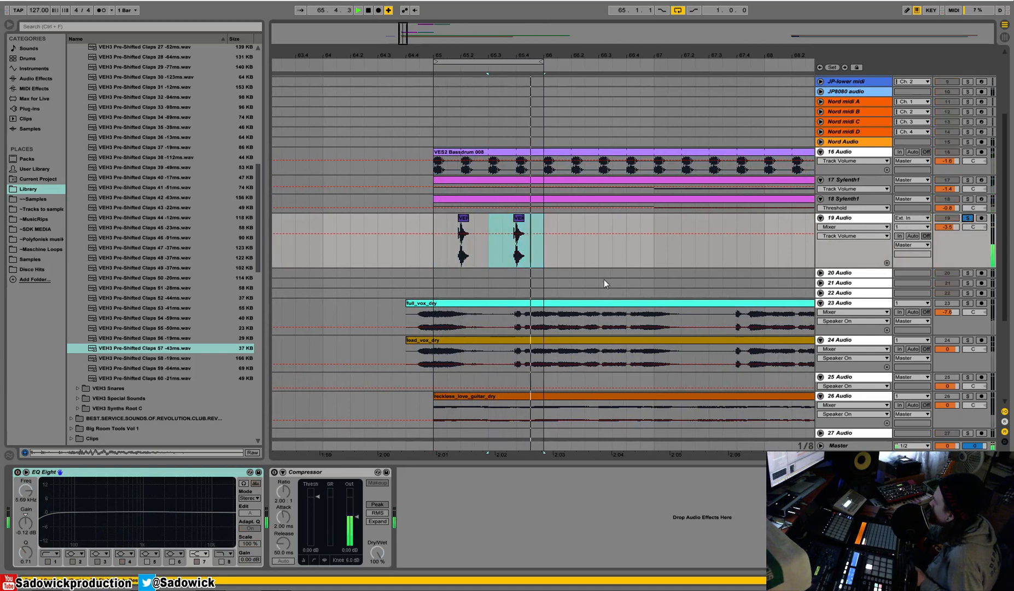
pyautogui.press('space')
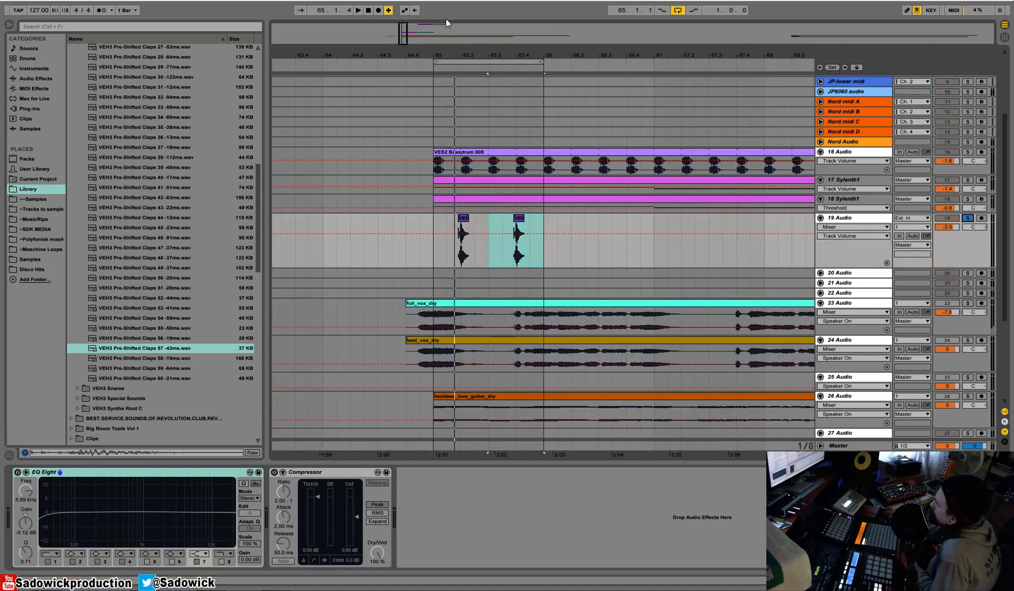
# Open the VEH3 Claps folder in Essential House Vol.3 and audition clap samples up to VEH3 Claps 011.wav.
pyautogui.moveTo(464, 53); pyautogui.dragTo(312, 53)
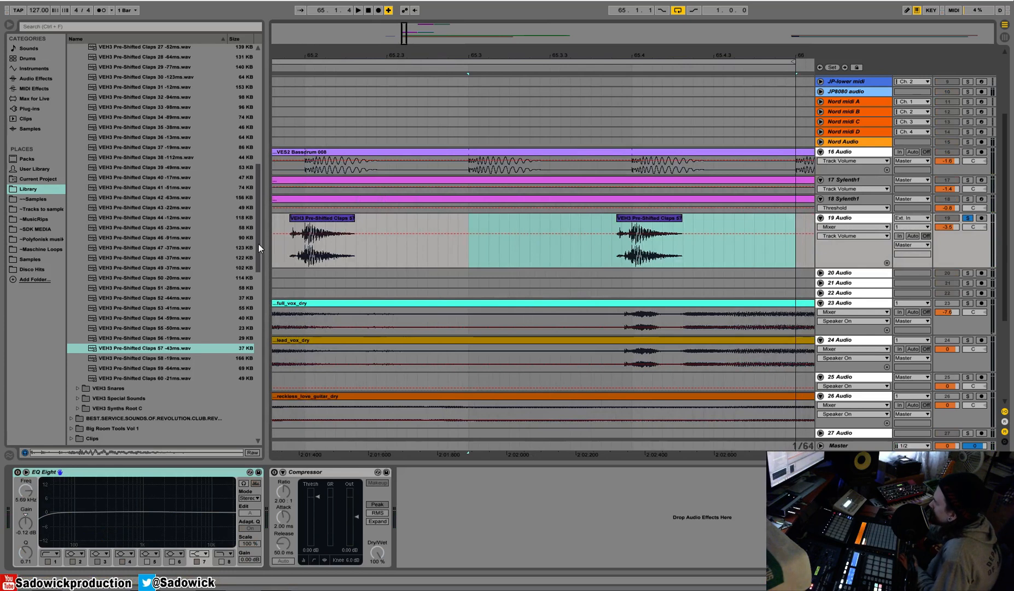
pyautogui.moveTo(258, 246); pyautogui.dragTo(238, 143)
pyautogui.click(79, 200)
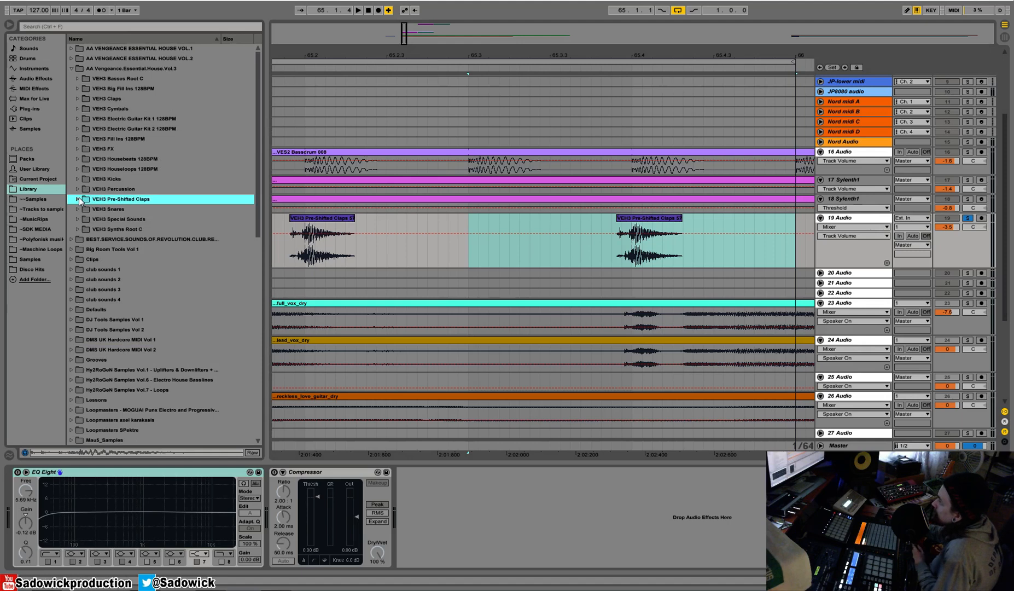
pyautogui.click(78, 98)
pyautogui.click(140, 170)
pyautogui.scroll(-2, 137, 185)
pyautogui.press('Down')
pyautogui.press('Down')
pyautogui.press('Down')
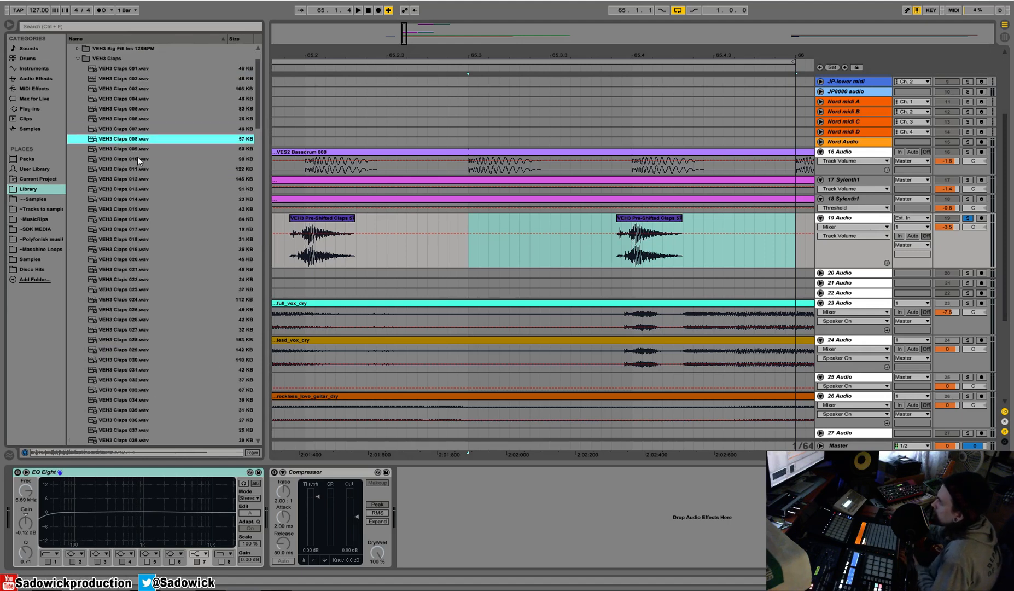
pyautogui.press('Down')
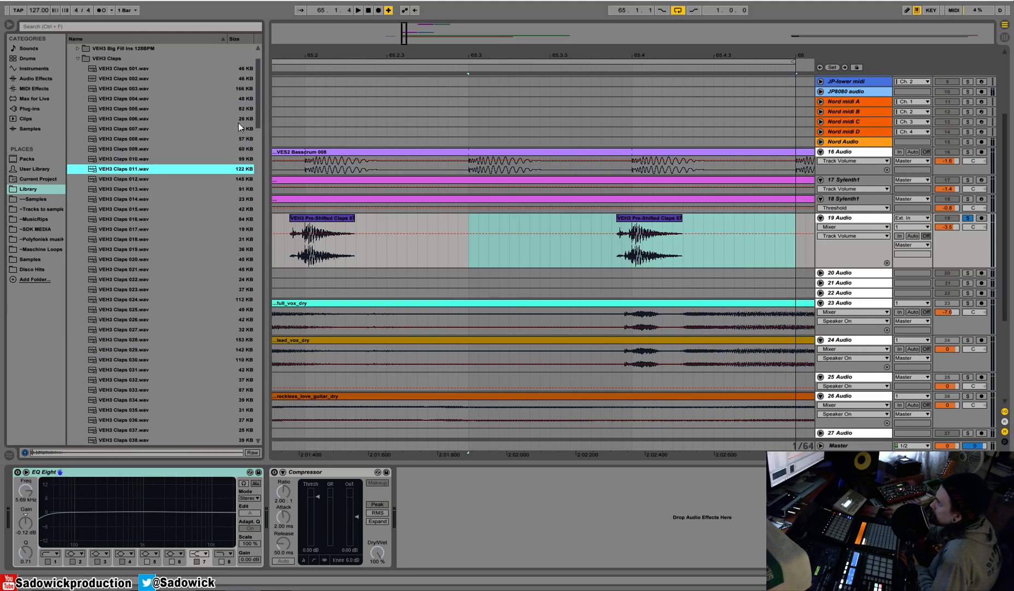
# Place VEH3 Claps 011 on 19 Audio at beat 2, over the pre-shifted clap's main hit, and play it soloed.
pyautogui.moveTo(128, 171); pyautogui.dragTo(306, 231)
pyautogui.press('space')
pyautogui.moveTo(290, 221); pyautogui.dragTo(289, 221)
pyautogui.press('space')
pyautogui.press('space')
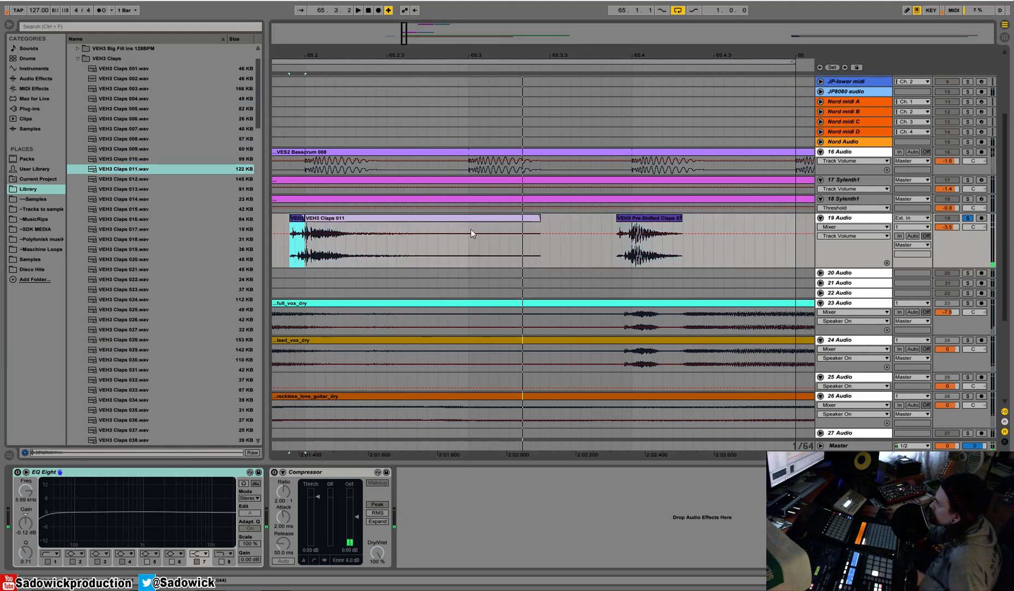
# Unsolo 19 Audio and play the loop to hear the layered clap against the kick.
pyautogui.press('space')
pyautogui.click(968, 219)
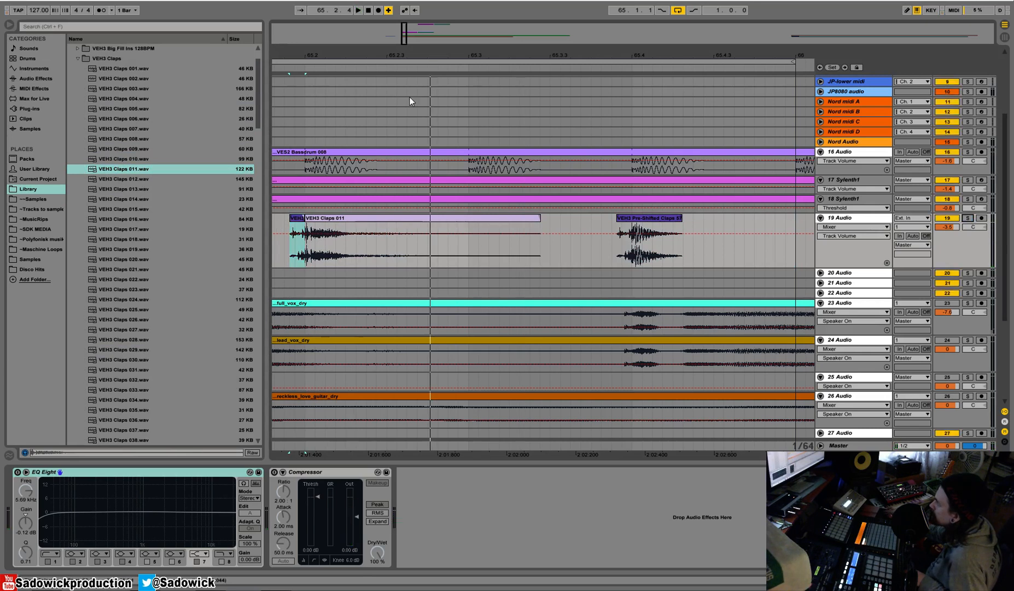
pyautogui.moveTo(375, 57); pyautogui.dragTo(471, 143)
pyautogui.click(452, 154)
pyautogui.press('space')
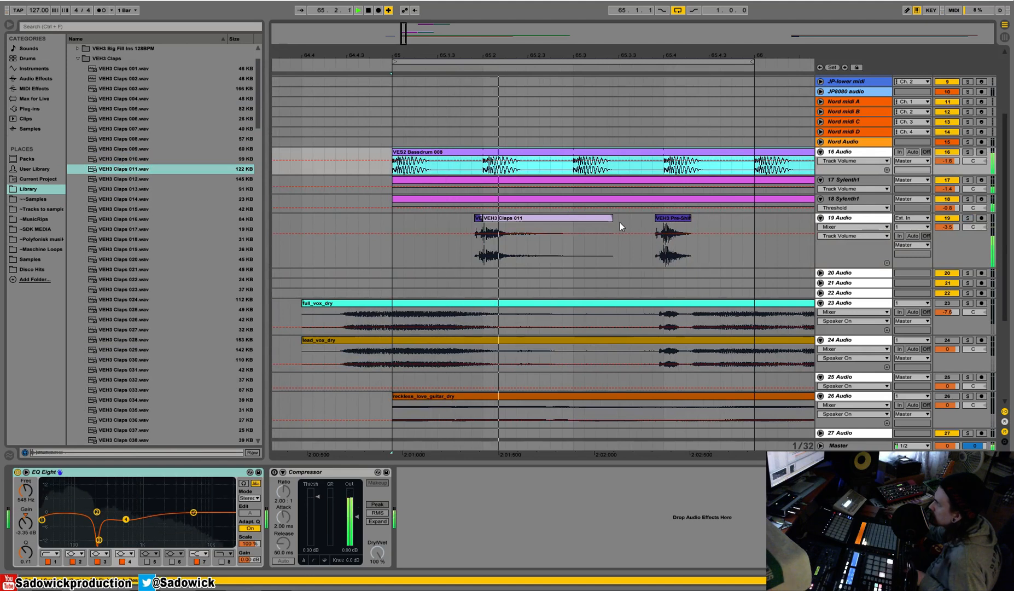
pyautogui.press('space')
# Duplicate the first half-bar of 19 Audio so the layered clap also lands on beat 4, and solo the track during playback.
pyautogui.moveTo(612, 218); pyautogui.dragTo(392, 254)
pyautogui.hotkey('ctrl', 'd')
pyautogui.press('space')
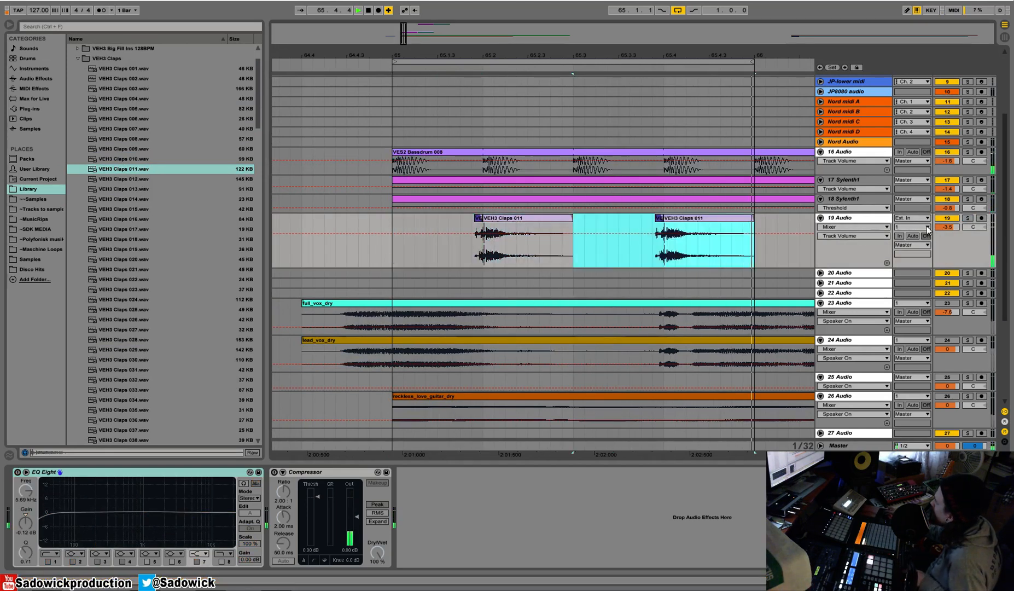
pyautogui.click(967, 219)
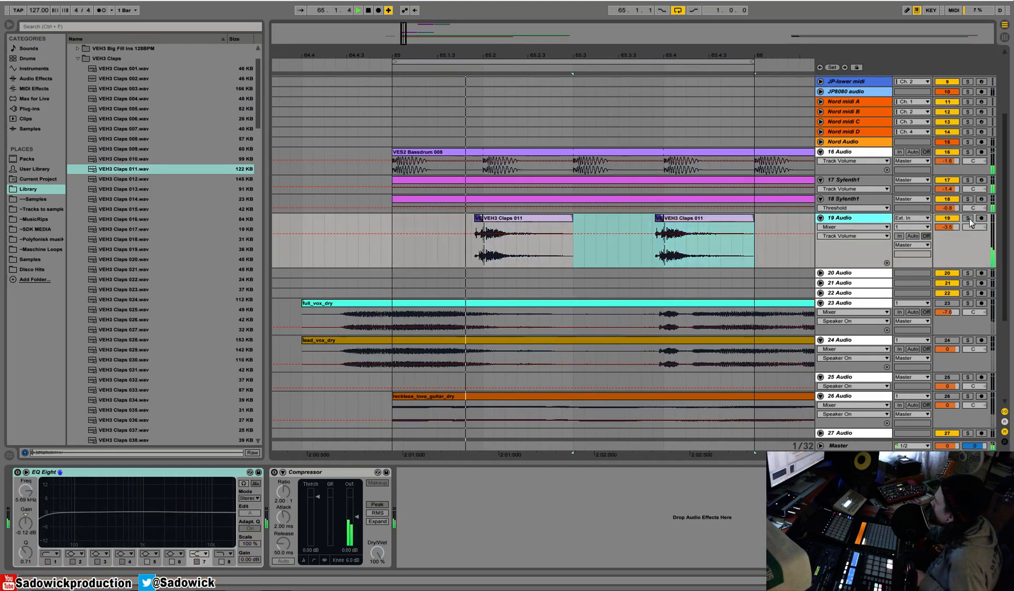
# Turn on the EQ Eight on 19 Audio, dip its mid band slightly and move the low cut up to about 150 Hz.
pyautogui.press('space')
pyautogui.click(17, 472)
pyautogui.moveTo(96, 512); pyautogui.dragTo(95, 516)
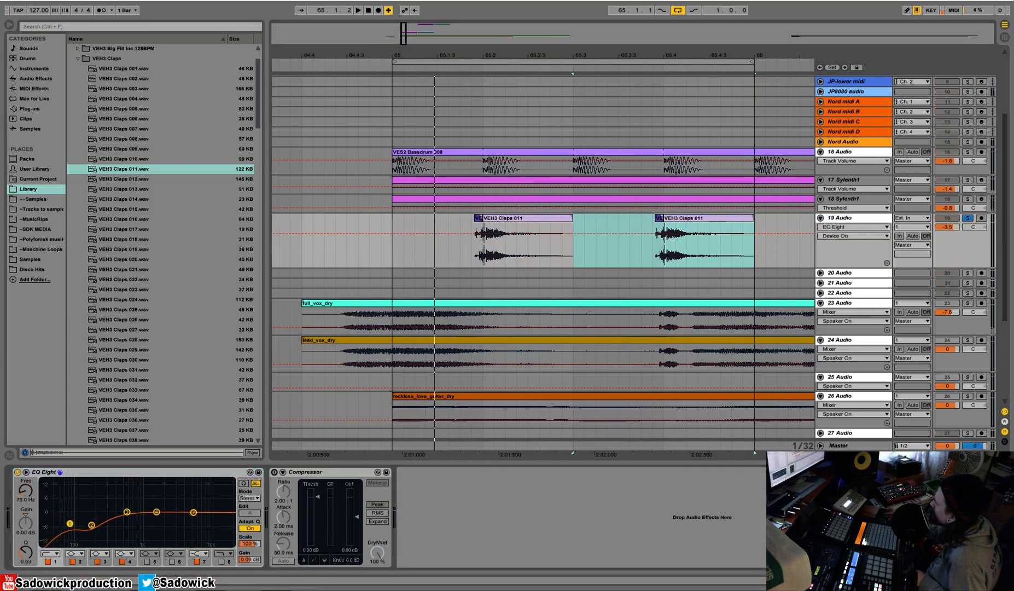
pyautogui.click(155, 511)
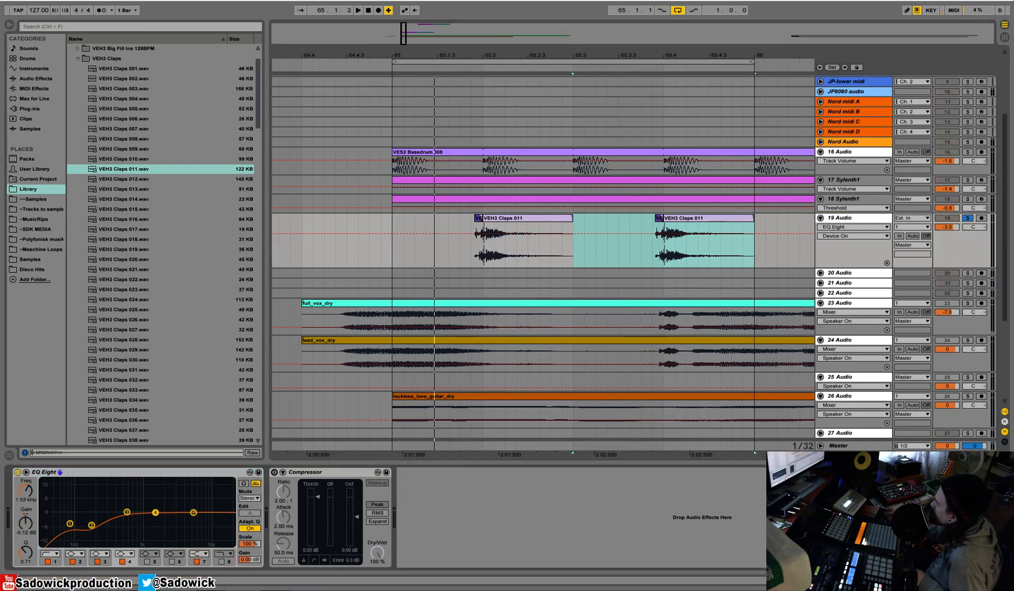
pyautogui.press('space')
pyautogui.moveTo(70, 524)
pyautogui.mouseDown()
pyautogui.moveTo(111, 518)
pyautogui.moveTo(88, 519)
pyautogui.mouseUp()
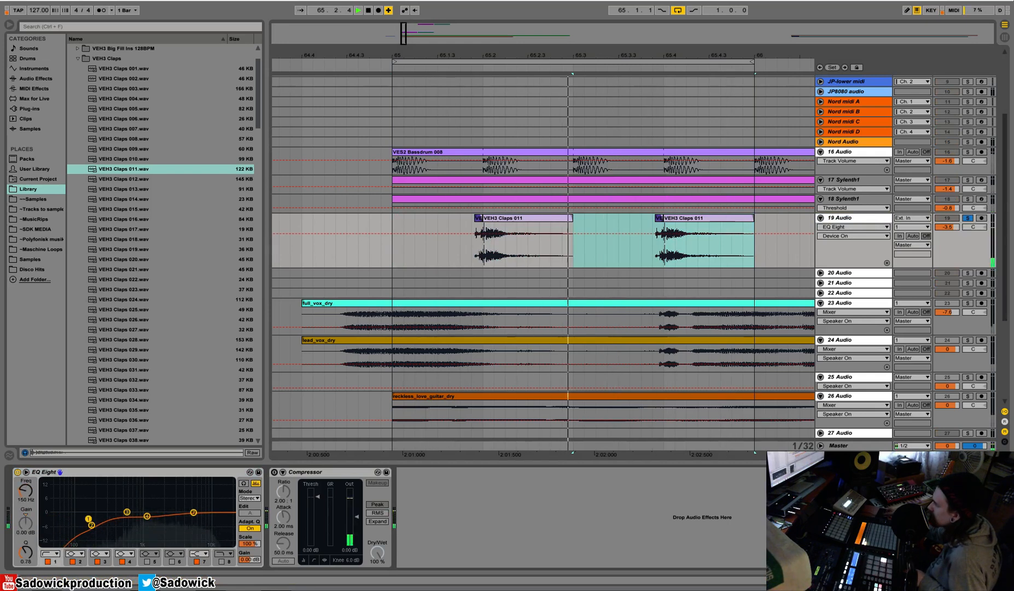
# Raise the first pre-shifted clap clip's gain to 3.44 dB and duplicate the first half-bar of 19 Audio over the second.
pyautogui.click(478, 218)
pyautogui.press('space')
pyautogui.hotkey('shift', 'Tab')
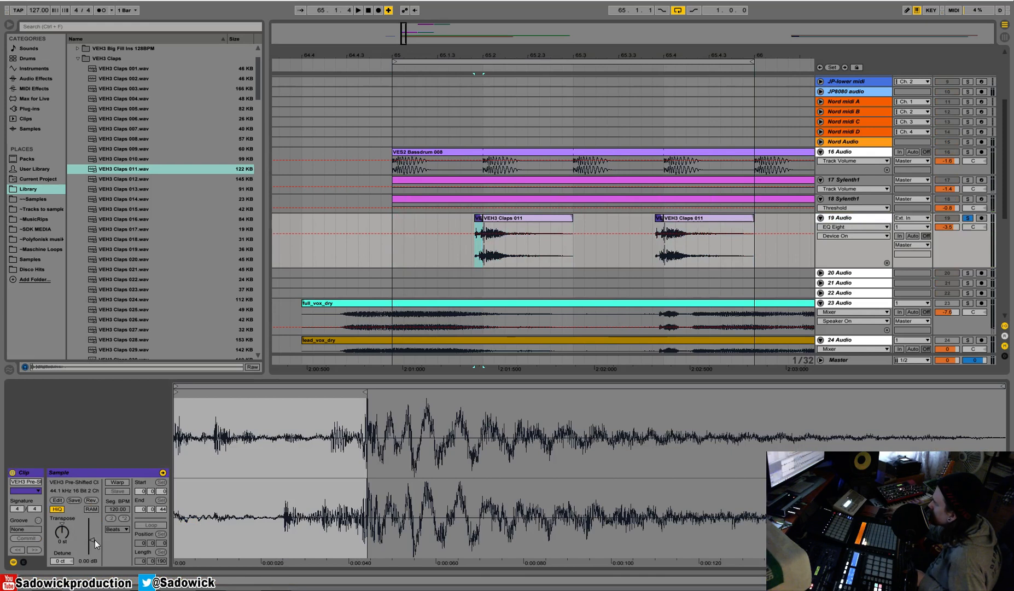
pyautogui.moveTo(92, 539); pyautogui.dragTo(91, 536)
pyautogui.press('space')
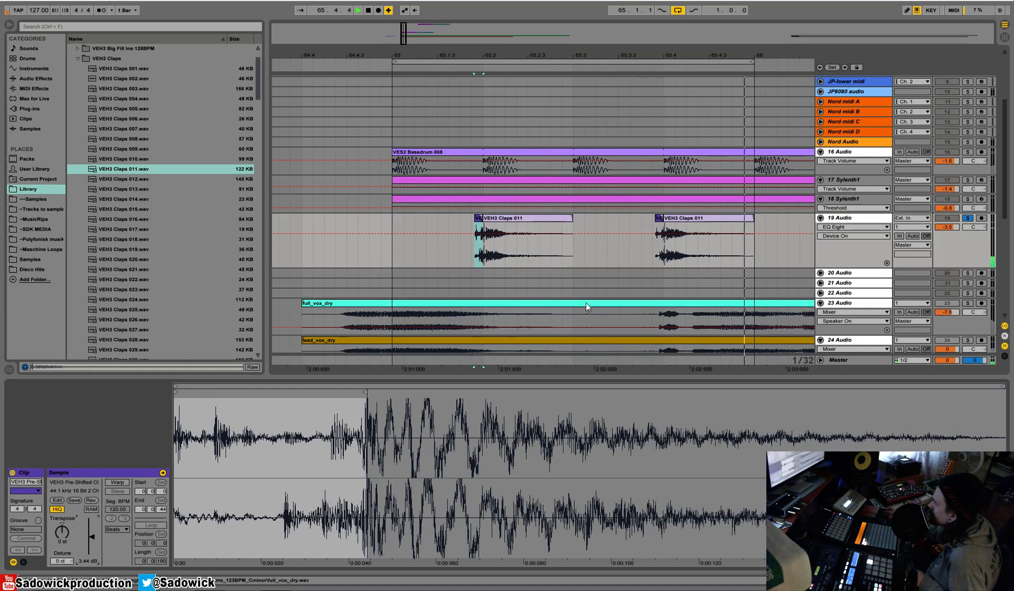
pyautogui.moveTo(392, 247); pyautogui.dragTo(578, 244)
pyautogui.hotkey('ctrl', 'd')
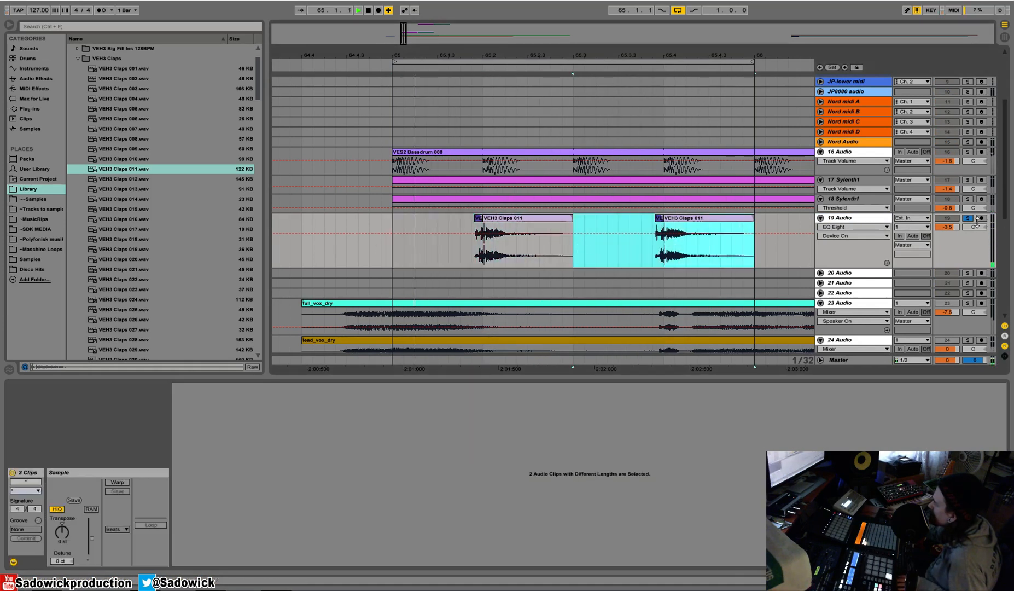
# Copy the sidechained Compressor from 17 Sylenth1 onto 19 Audio and play the claps through it.
pyautogui.click(888, 262)
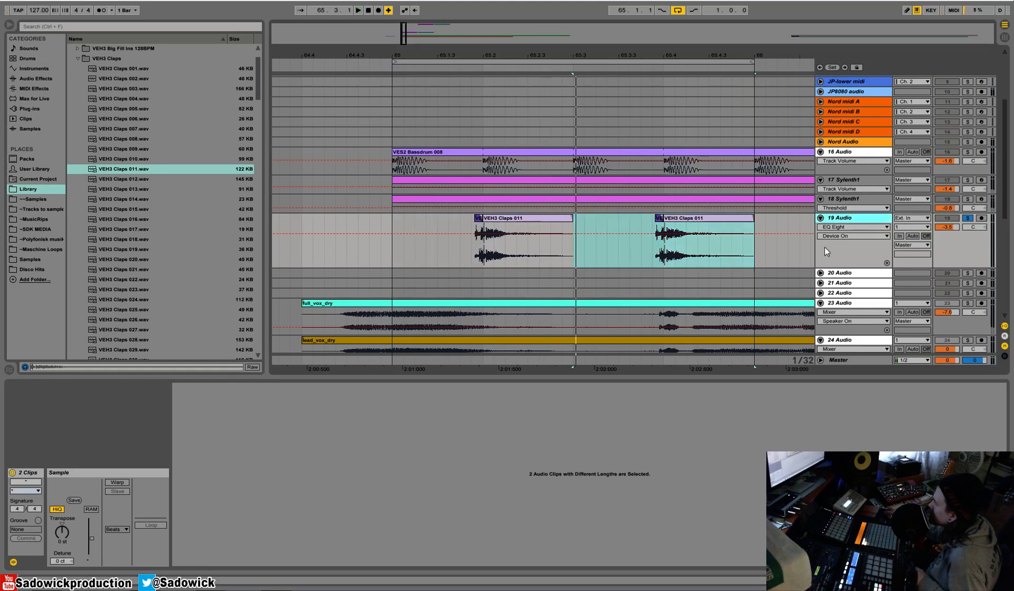
pyautogui.hotkey('shift', 'Tab')
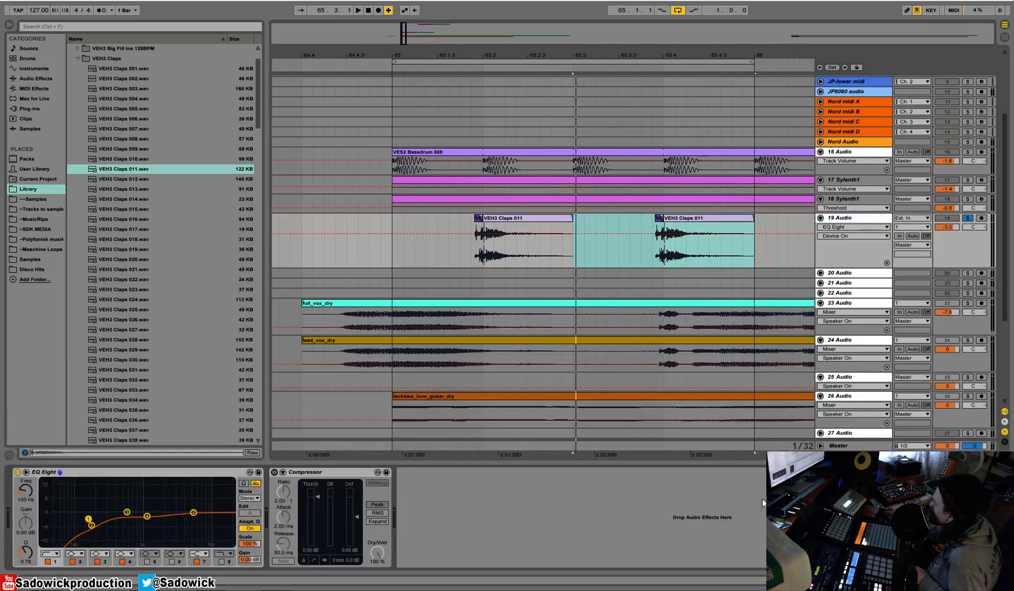
pyautogui.click(863, 181)
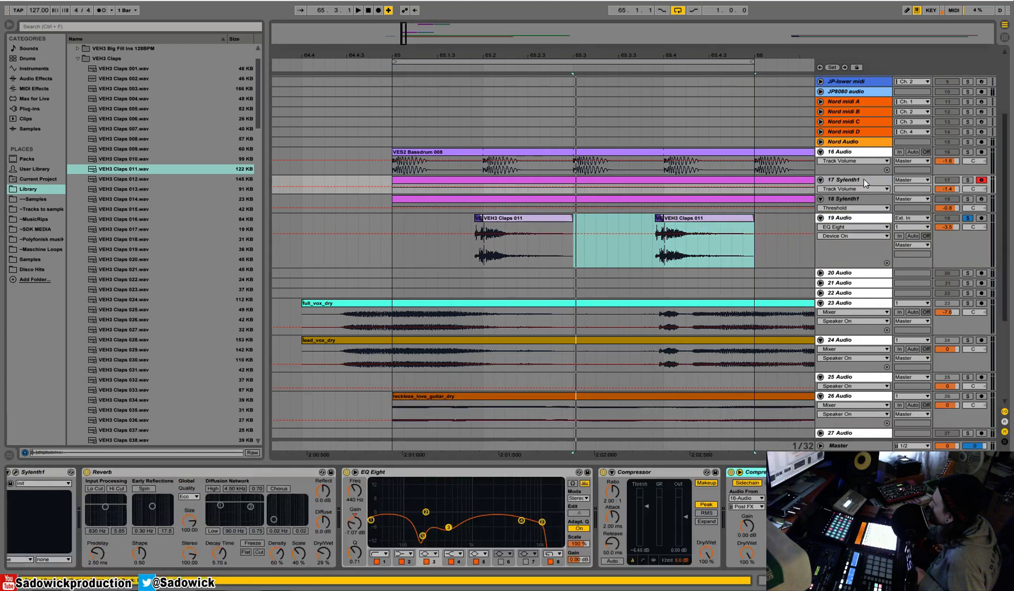
pyautogui.rightClick(894, 471)
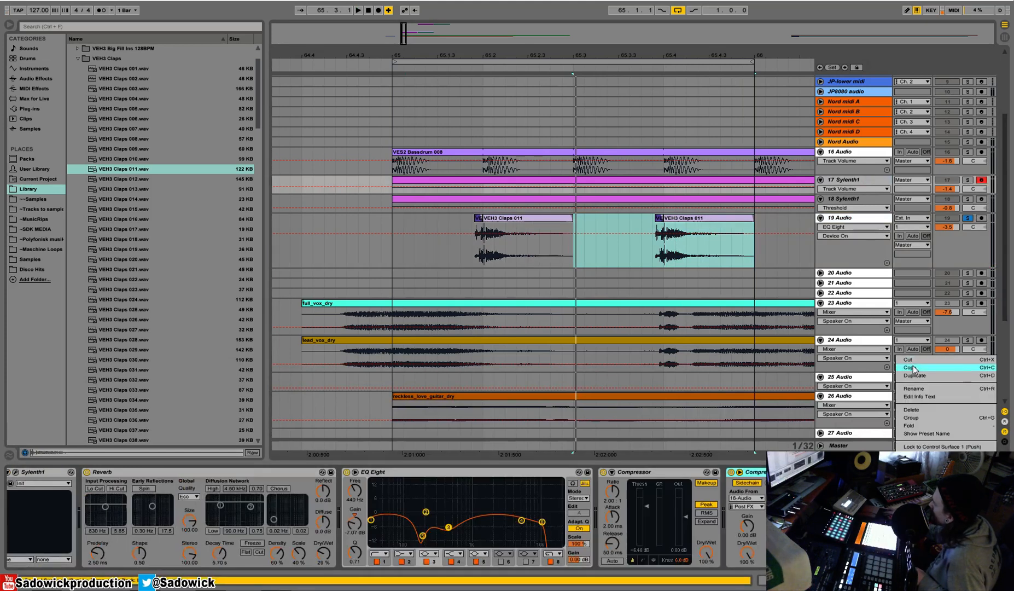
pyautogui.click(912, 367)
pyautogui.click(957, 246)
pyautogui.hotkey('ctrl', 'v')
pyautogui.press('space')
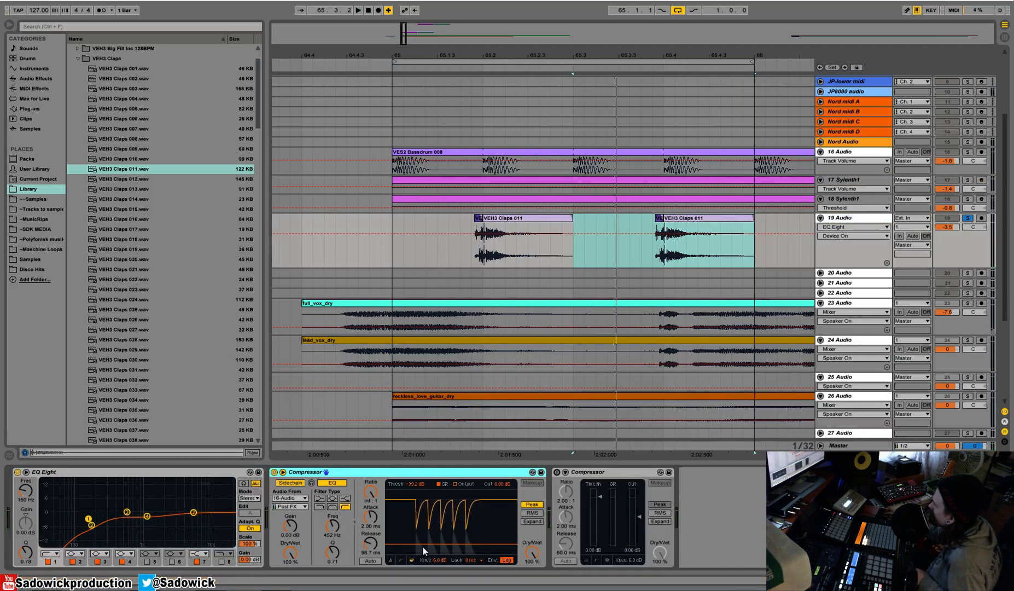
# Set the sidechain Compressor's threshold on 19 Audio to -19.7 dB and place the device after the other Compressor.
pyautogui.moveTo(423, 545); pyautogui.dragTo(422, 519)
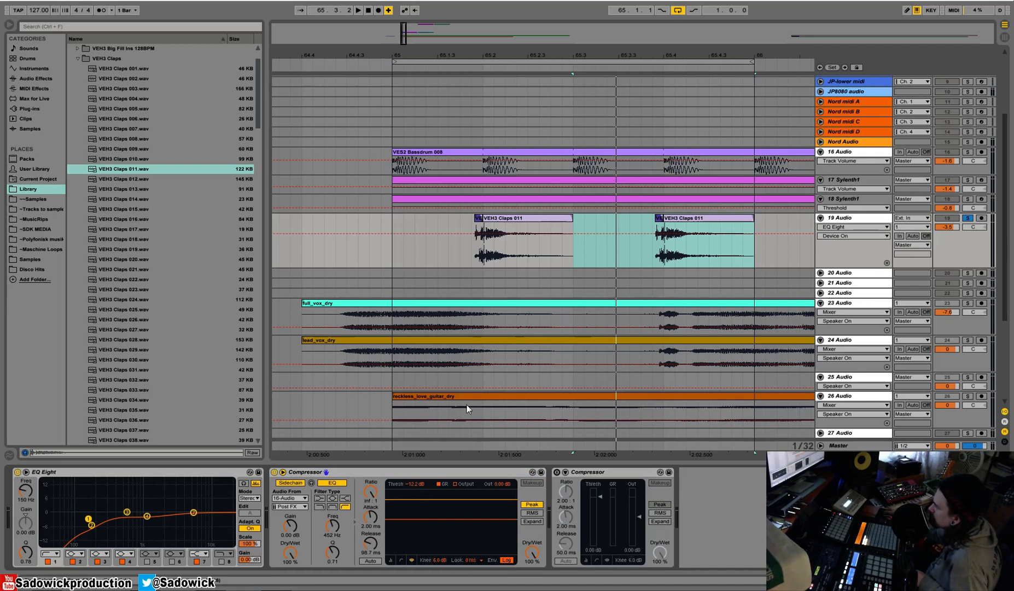
pyautogui.press('space')
pyautogui.moveTo(430, 519); pyautogui.dragTo(430, 531)
pyautogui.press('space')
pyautogui.moveTo(421, 472); pyautogui.dragTo(697, 486)
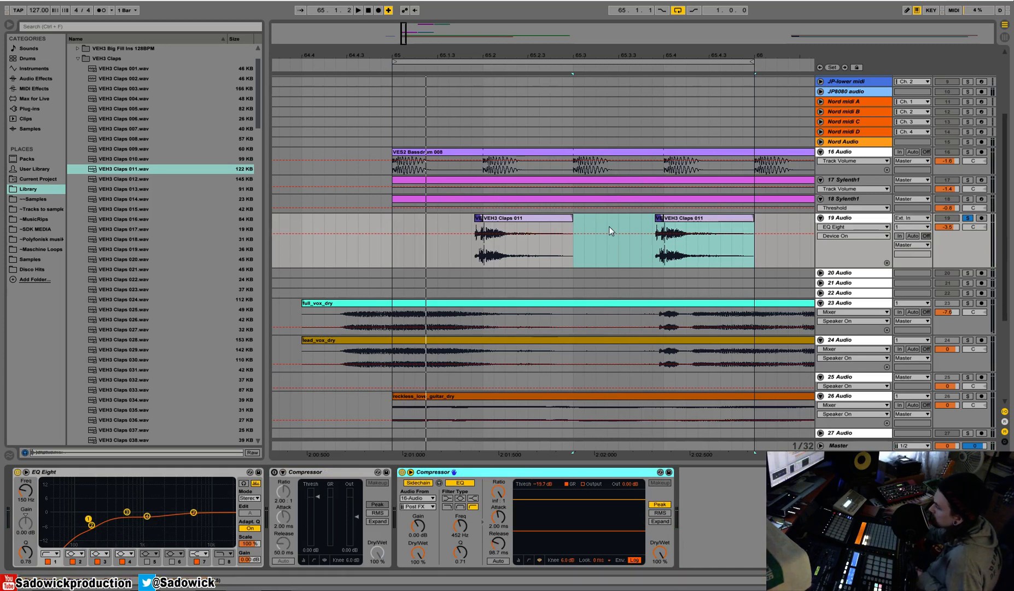
# Expand 20 Audio slightly, then play the loop from bar 65 and unsolo 19 Audio to hear the claps with the beat.
pyautogui.moveTo(594, 54); pyautogui.dragTo(513, 26)
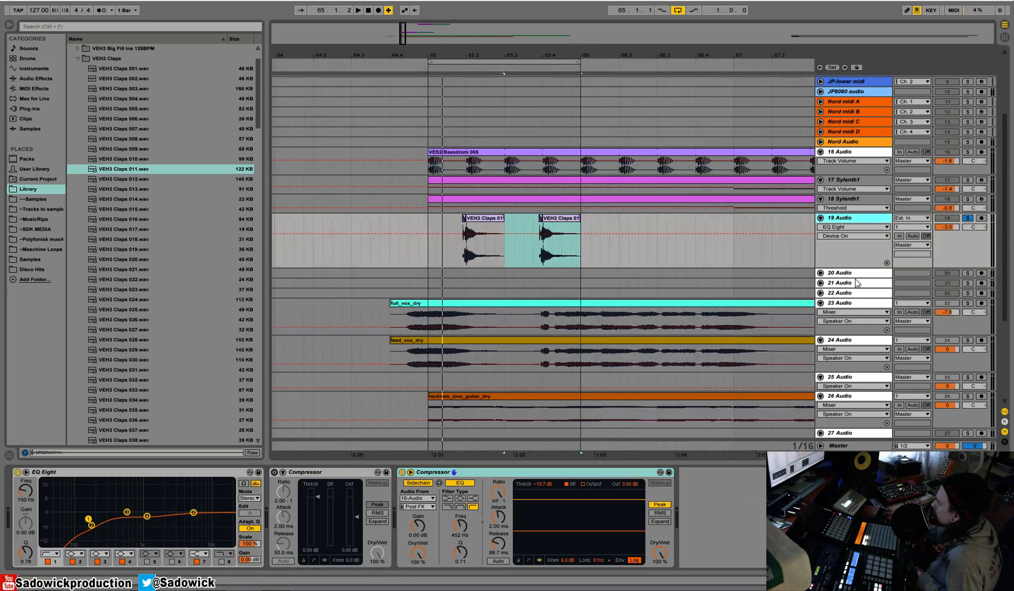
pyautogui.moveTo(855, 277); pyautogui.dragTo(856, 287)
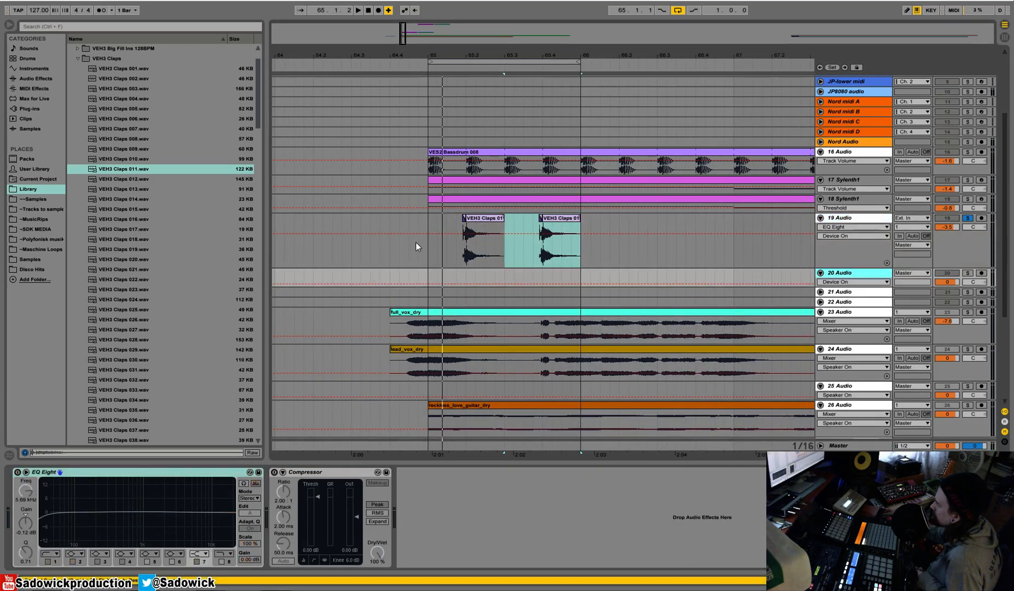
pyautogui.click(424, 249)
pyautogui.press('space')
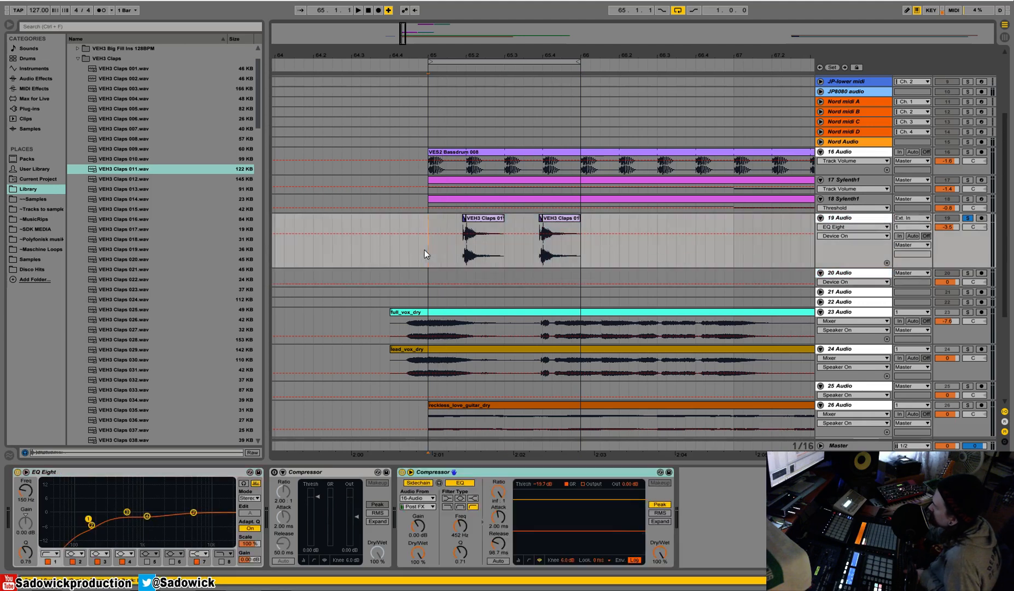
pyautogui.click(967, 217)
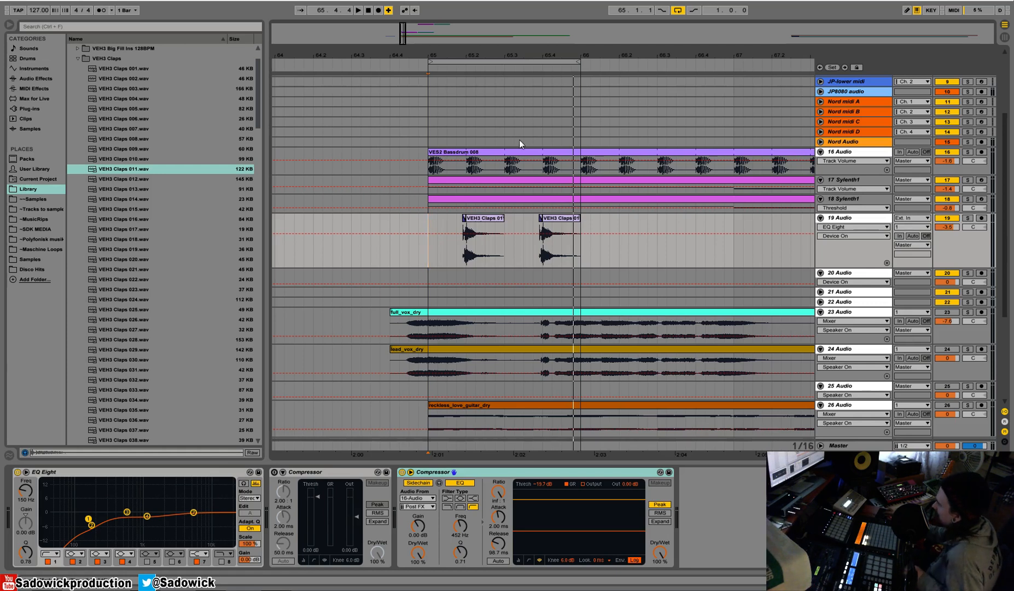
# Duplicate the empty 20 Audio track twice and enlarge 20 Audio.
pyautogui.click(858, 275)
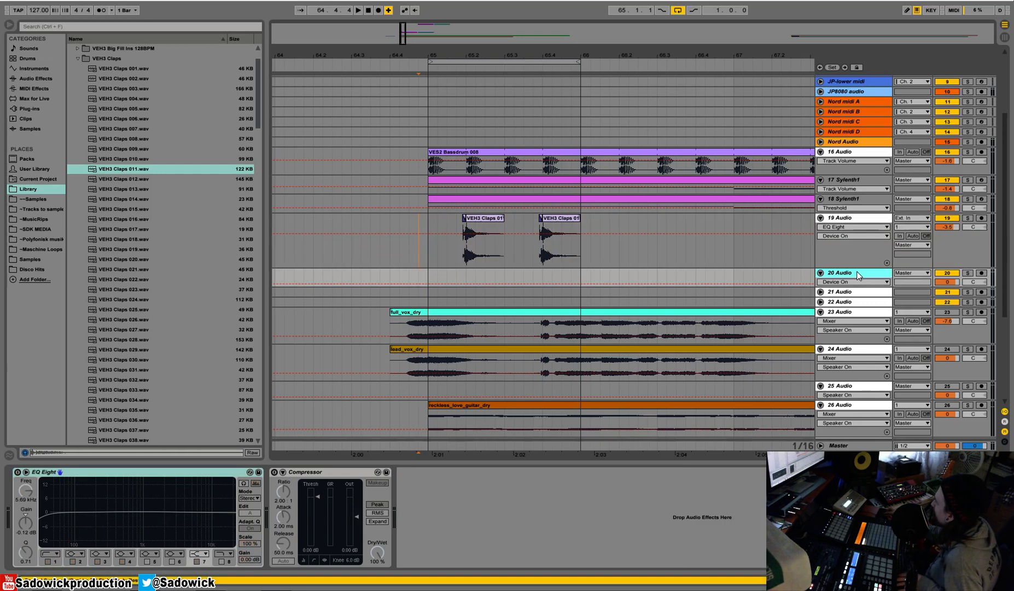
pyautogui.hotkey('ctrl', 'd')
pyautogui.hotkey('ctrl', 'd')
pyautogui.click(865, 273)
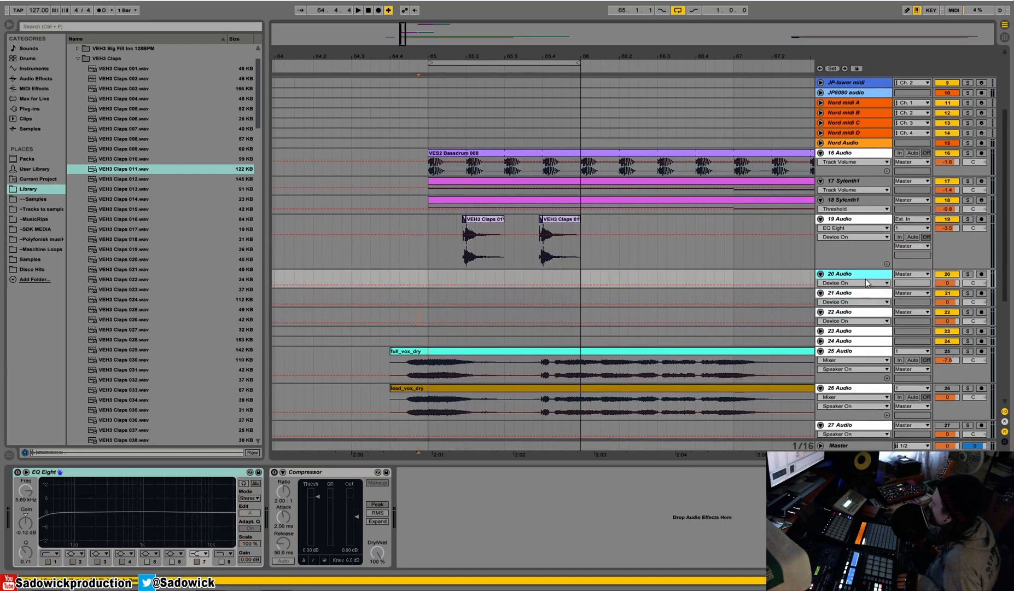
pyautogui.moveTo(859, 289); pyautogui.dragTo(861, 299)
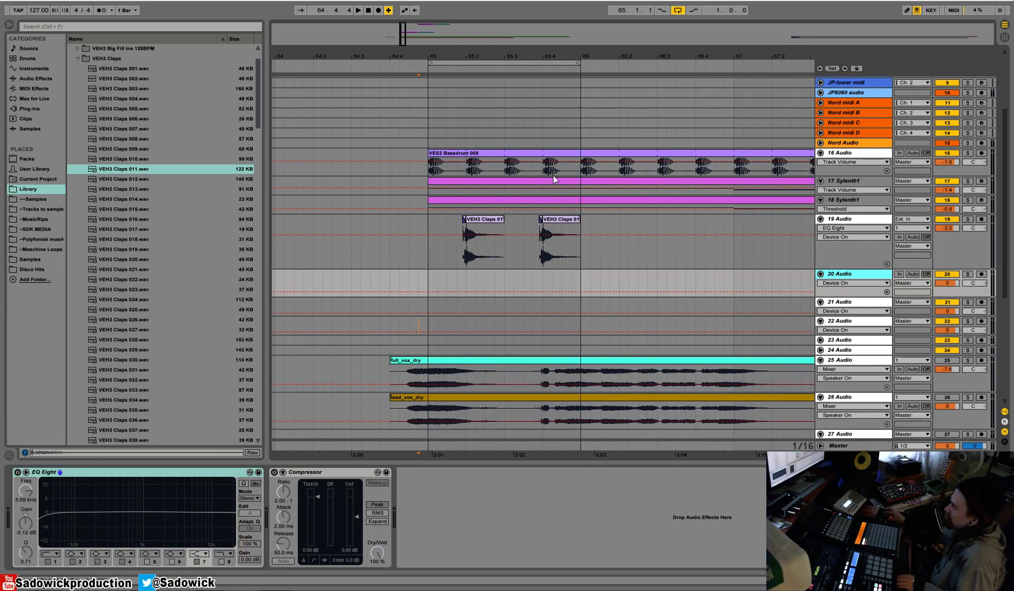
# Close the VEH3 Claps folder and look through the VEH3 Houseloops 128BPM folder.
pyautogui.click(78, 58)
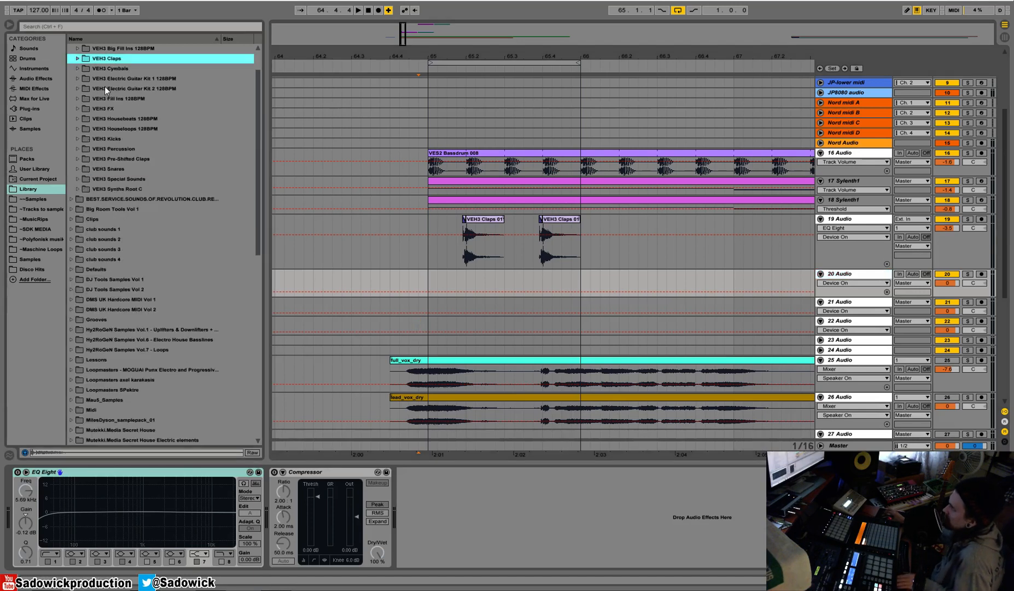
pyautogui.click(81, 130)
pyautogui.scroll(-10, 127, 173)
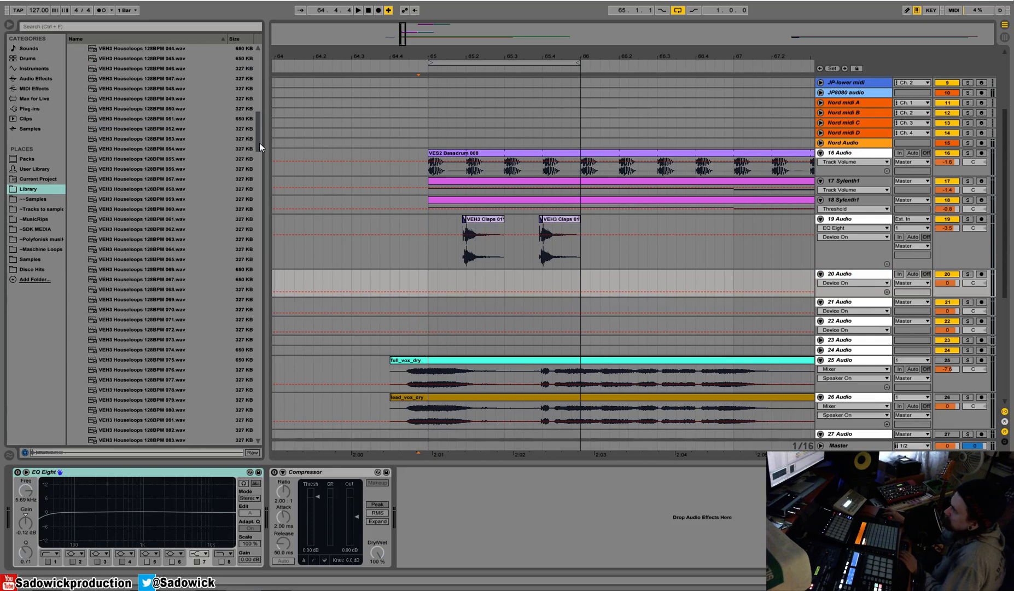
pyautogui.moveTo(255, 141); pyautogui.dragTo(262, 66)
pyautogui.click(71, 68)
# Open the VEH2 Houseloops 128BPM folder in AA VENGEANCE ESSENTIAL HOUSE VOL.2's VEH2 Loops and preview its first loops.
pyautogui.click(71, 59)
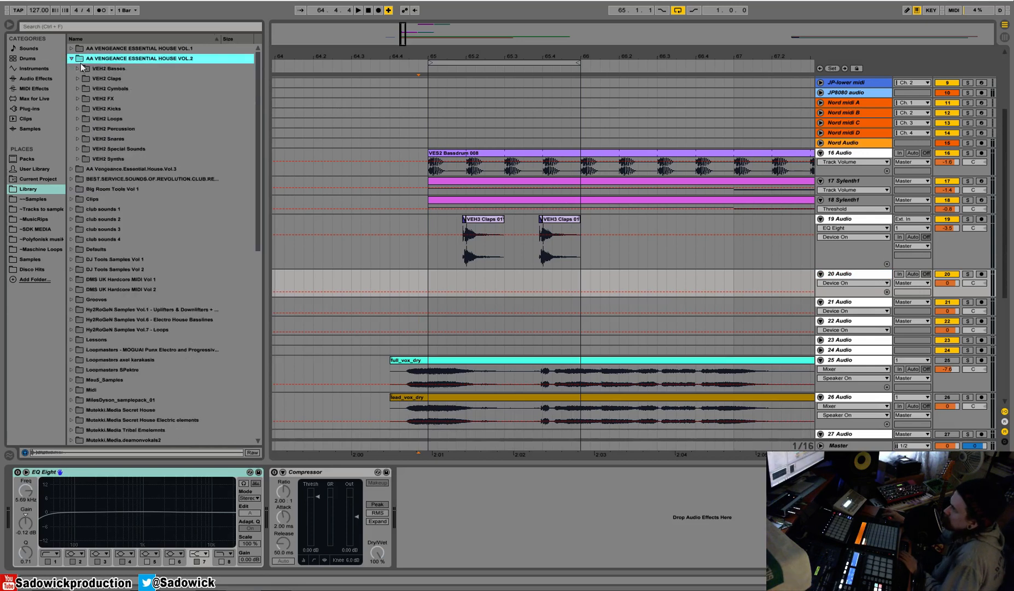
pyautogui.click(84, 118)
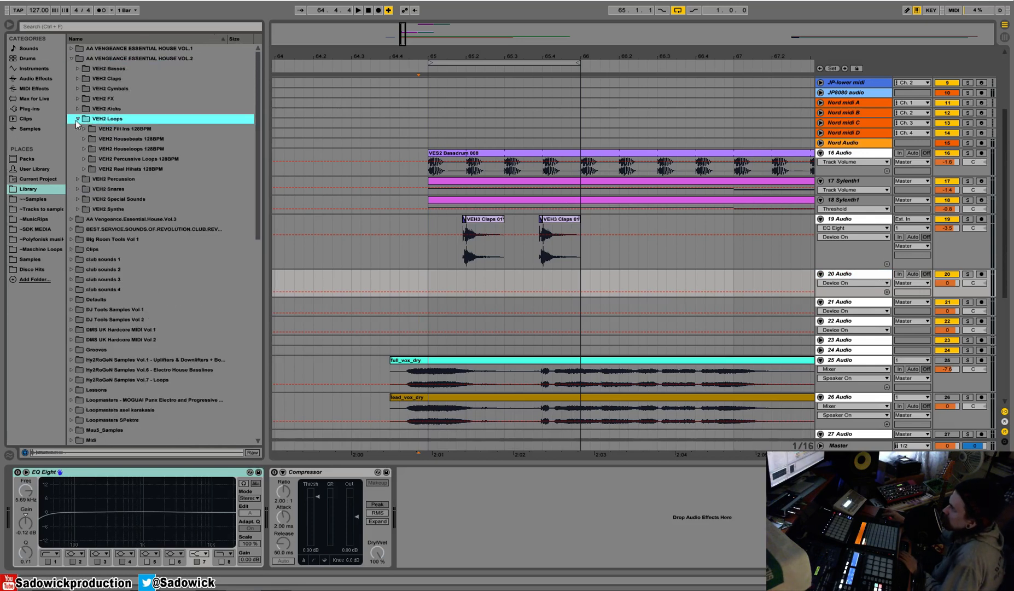
pyautogui.click(84, 149)
pyautogui.click(120, 200)
pyautogui.press('Down')
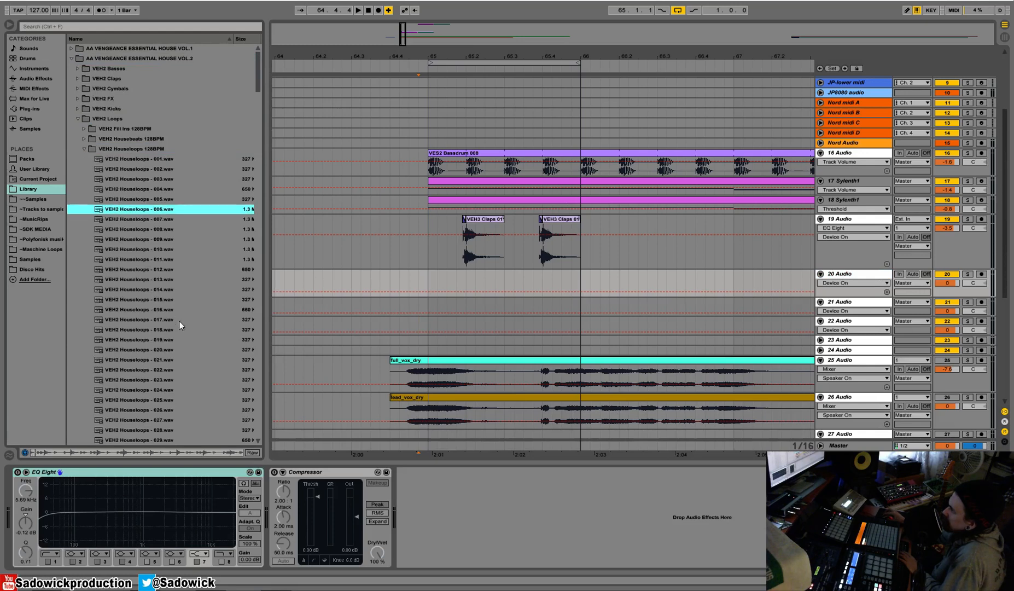
# Preview loops farther down the VEH2 Houseloops 128BPM folder to find one that fits the beat.
pyautogui.scroll(-4, 149, 307)
pyautogui.click(139, 273)
pyautogui.scroll(-4, 138, 273)
pyautogui.click(174, 333)
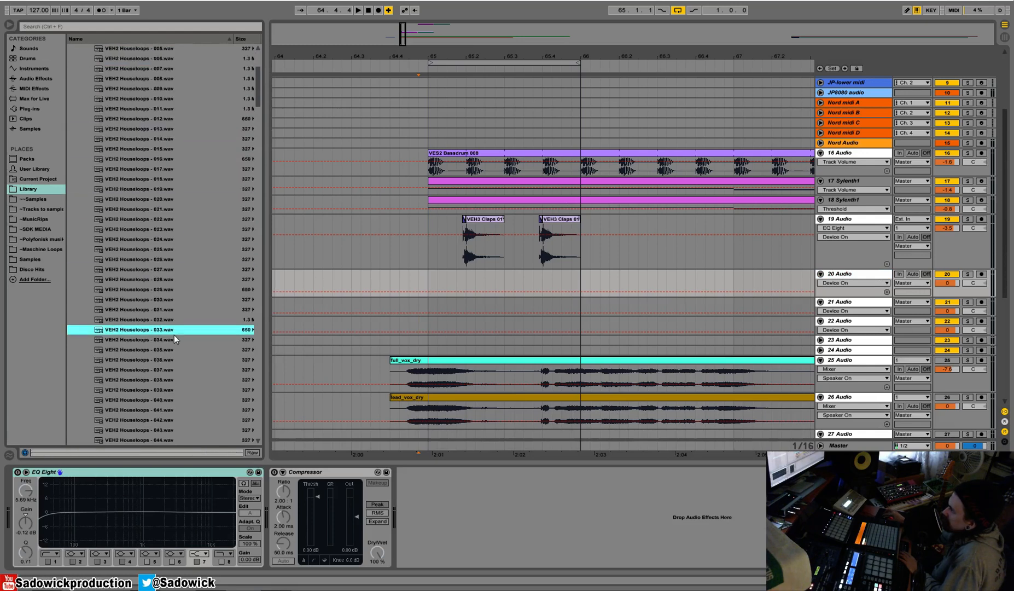
pyautogui.click(172, 339)
pyautogui.scroll(-3, 174, 340)
pyautogui.scroll(-2, 174, 340)
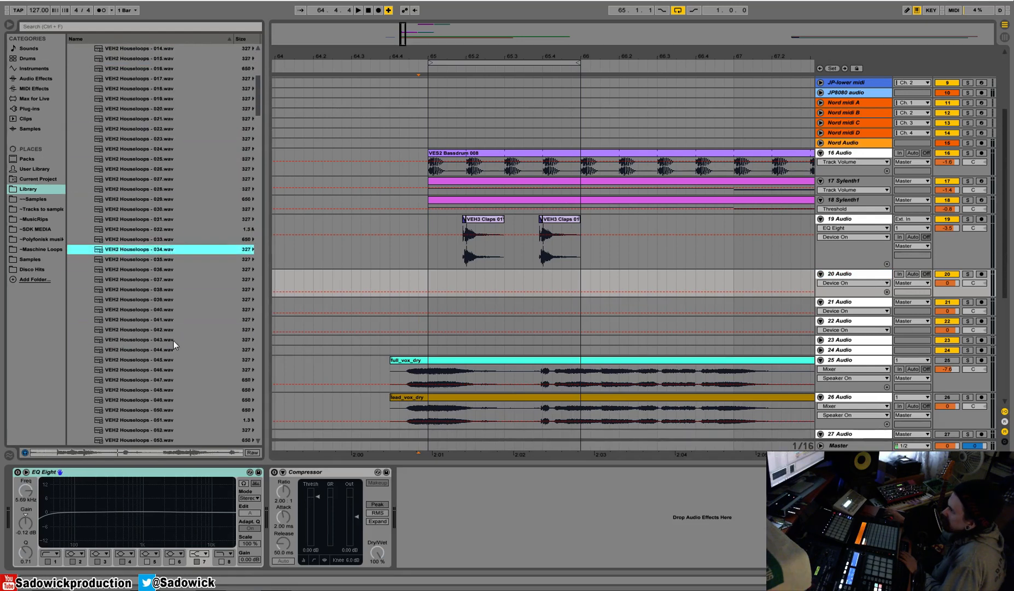
pyautogui.press('Down')
pyautogui.scroll(-8, 162, 325)
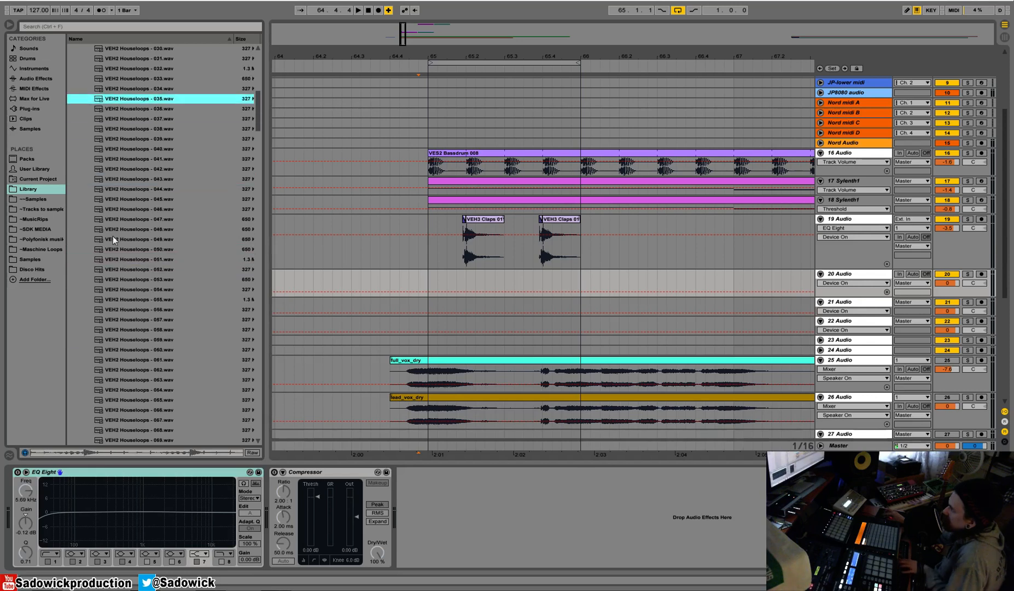
pyautogui.scroll(-20, 151, 207)
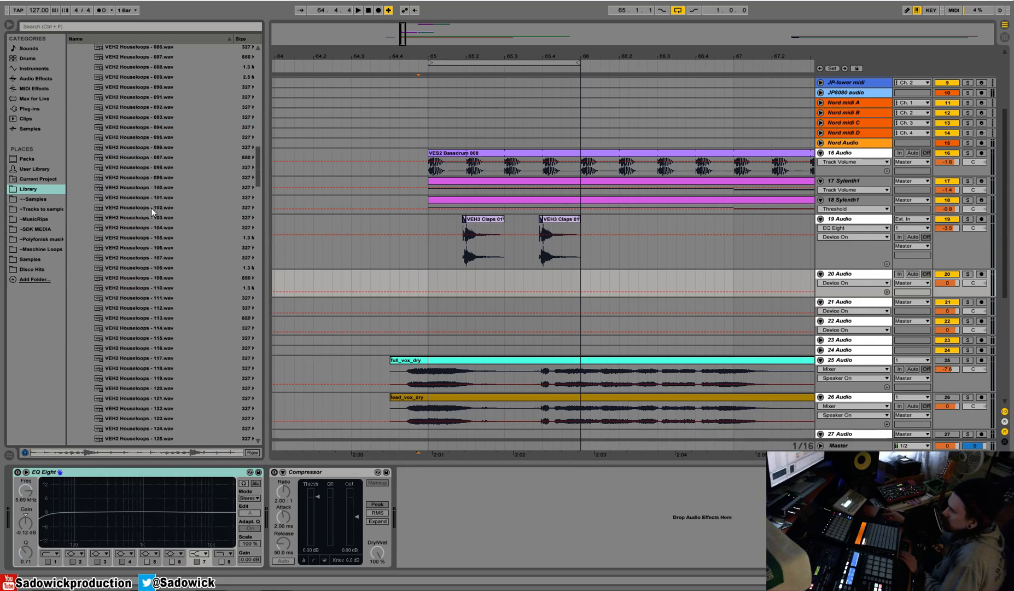
pyautogui.click(136, 207)
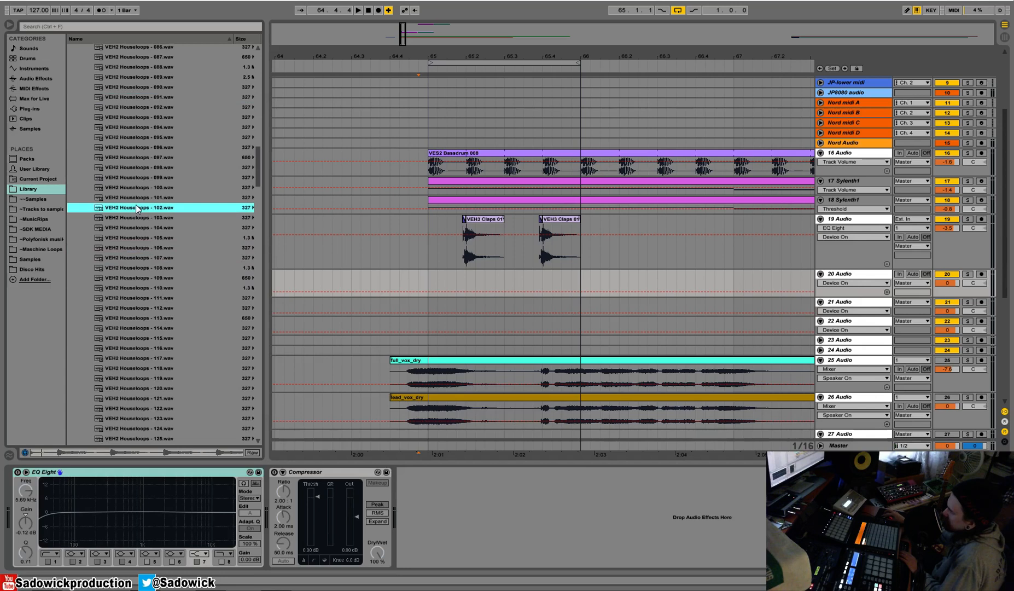
pyautogui.press('Down')
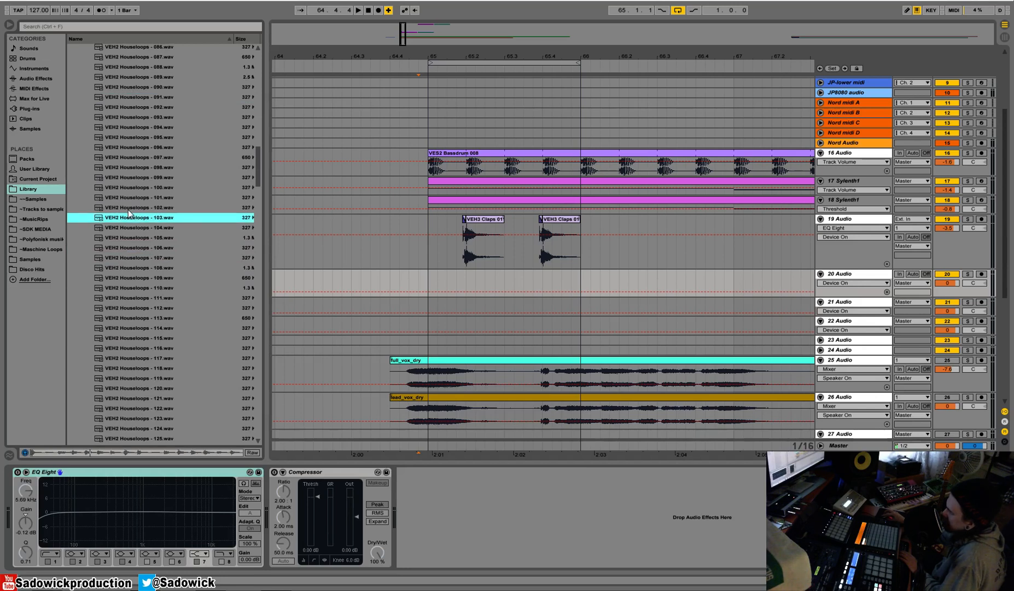
pyautogui.press('Down')
pyautogui.scroll(-8, 256, 175)
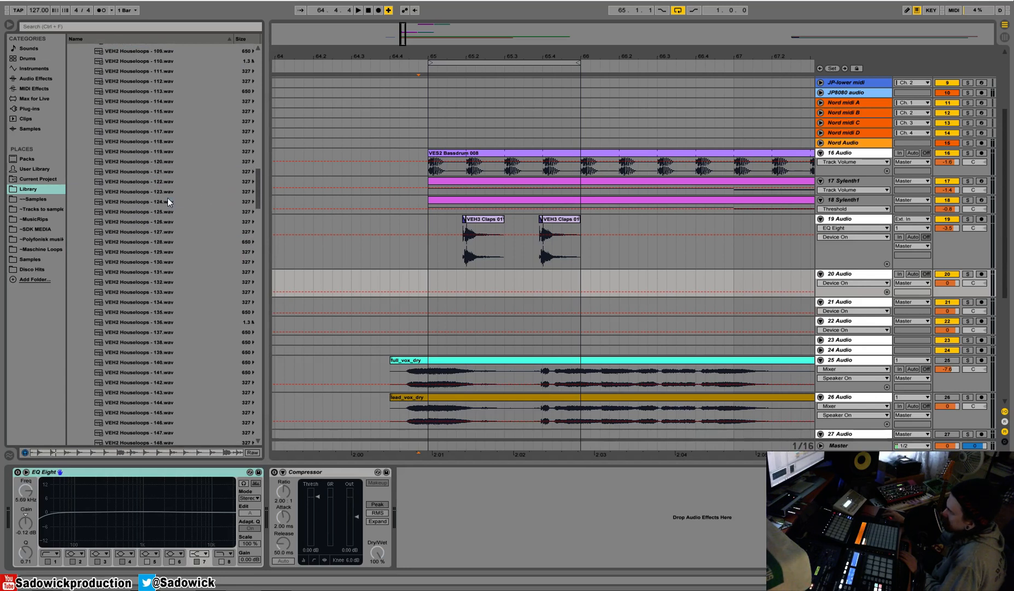
# Place VEH2 Houseloops - 124 on 20 Audio at bar 65, set the track volume to -2.9 dB and play it with the beat.
pyautogui.click(168, 202)
pyautogui.moveTo(141, 204); pyautogui.dragTo(448, 284)
pyautogui.moveTo(967, 296); pyautogui.dragTo(966, 321)
pyautogui.click(429, 286)
pyautogui.press('space')
pyautogui.press('space')
pyautogui.press('space')
pyautogui.moveTo(957, 281); pyautogui.dragTo(957, 284)
pyautogui.click(967, 267)
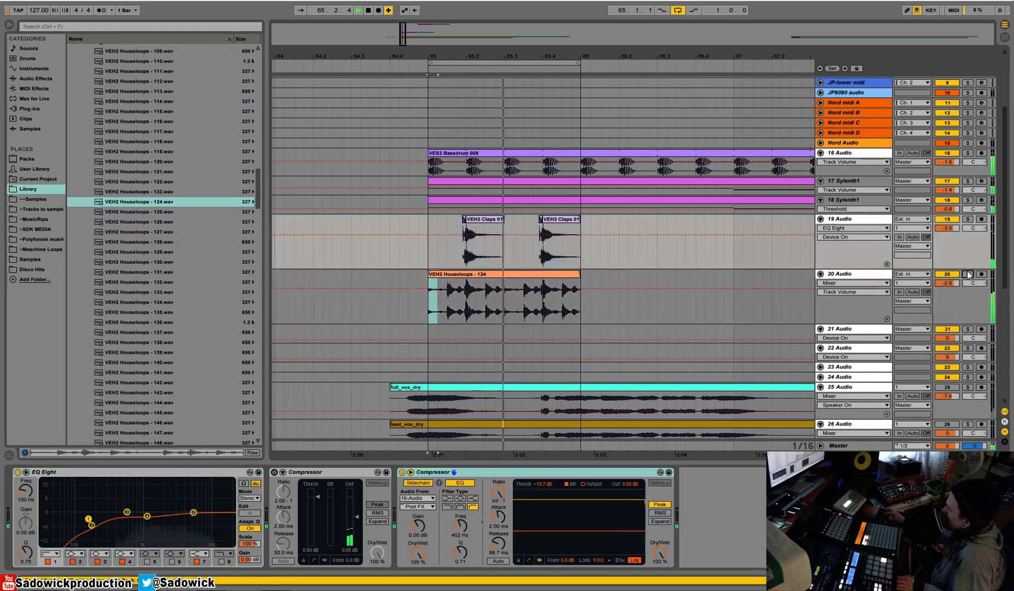
# Solo 20 Audio and split off the sixteenth-note slice of the Houseloops 124 clip just before beat 65.2.
pyautogui.click(967, 273)
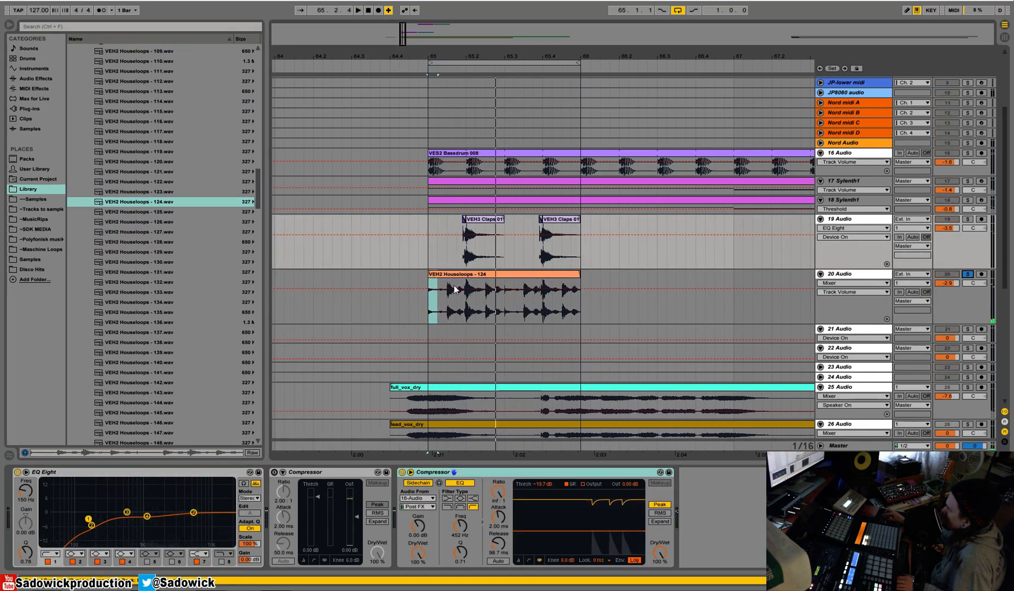
pyautogui.moveTo(469, 57); pyautogui.dragTo(470, 109)
pyautogui.moveTo(566, 306); pyautogui.dragTo(538, 303)
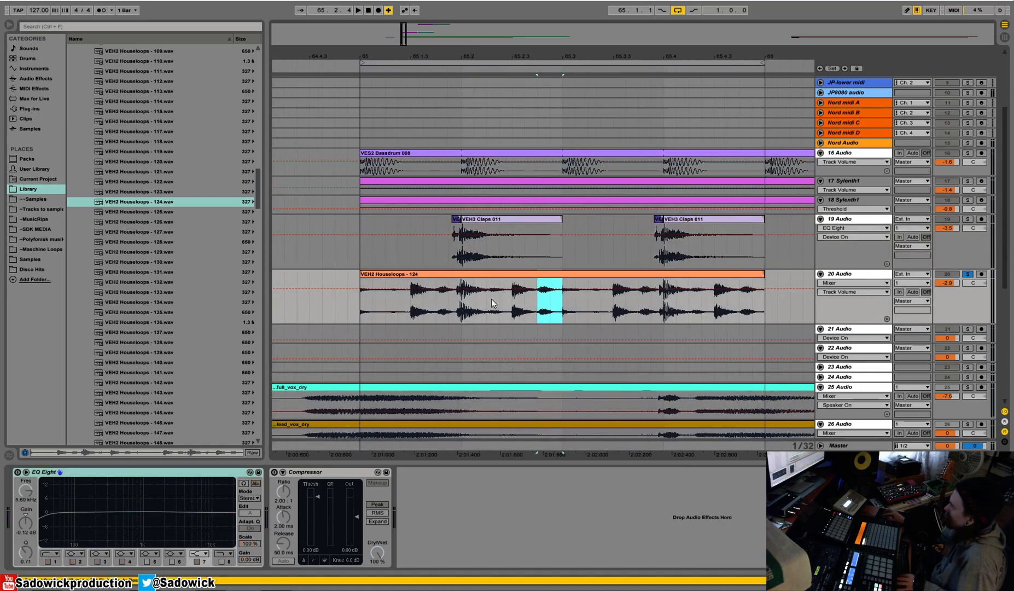
pyautogui.moveTo(464, 307); pyautogui.dragTo(439, 307)
pyautogui.hotkey('ctrl', 'e')
pyautogui.click(381, 275)
pyautogui.press('space')
# Split the Houseloops 124 clip again shortly after beat 65.2 and play the result.
pyautogui.moveTo(361, 312); pyautogui.dragTo(500, 312)
pyautogui.press('space')
pyautogui.hotkey('ctrl', 'e')
pyautogui.click(382, 275)
pyautogui.press('space')
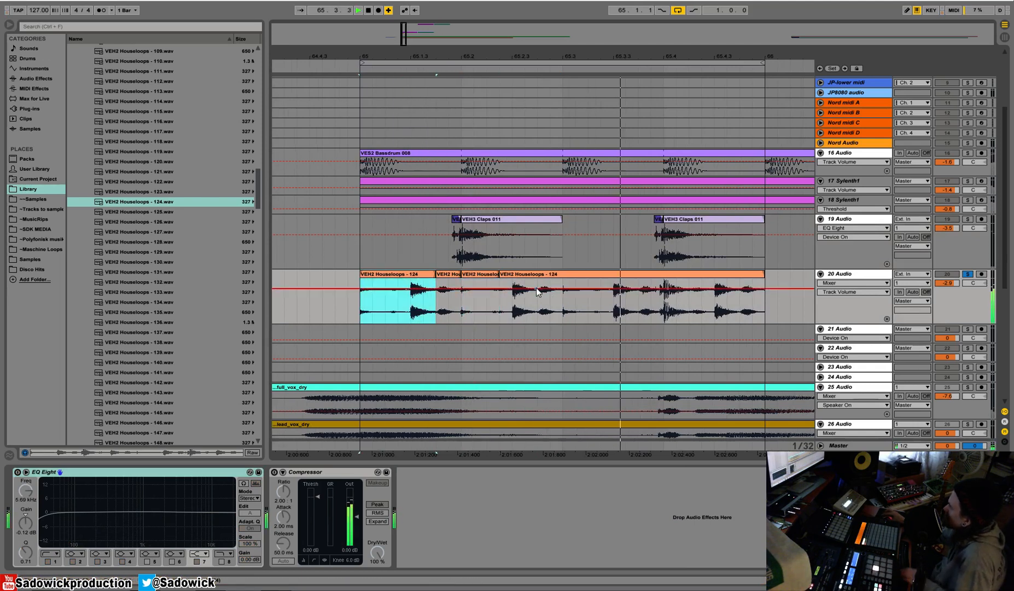
# Trim the first and third Houseloops 124 pieces to start a sixteenth after beats 65.1 and 65.2.
pyautogui.moveTo(366, 280); pyautogui.dragTo(386, 277)
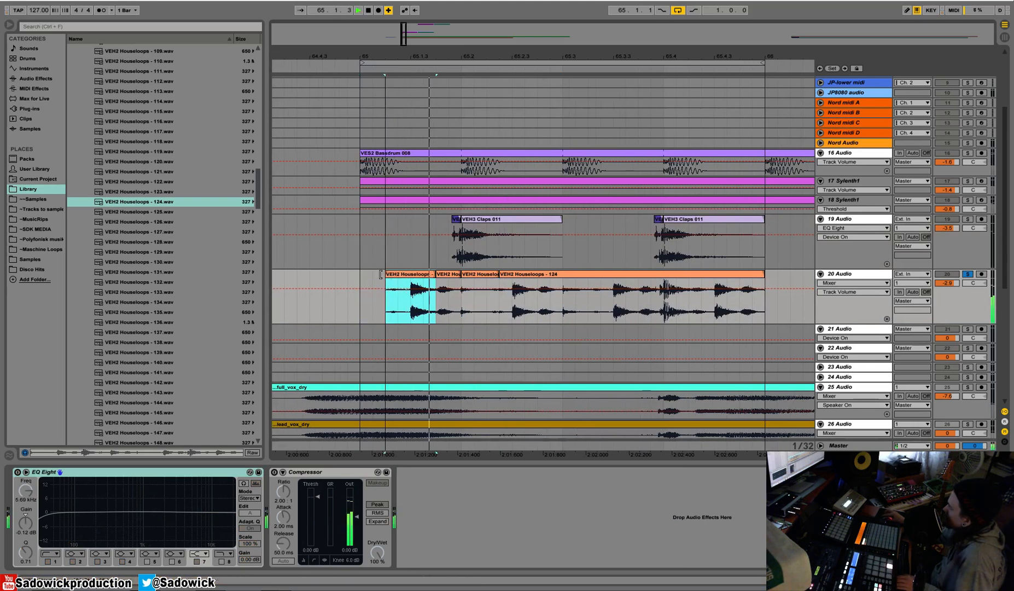
pyautogui.moveTo(462, 277); pyautogui.dragTo(482, 277)
pyautogui.press('space')
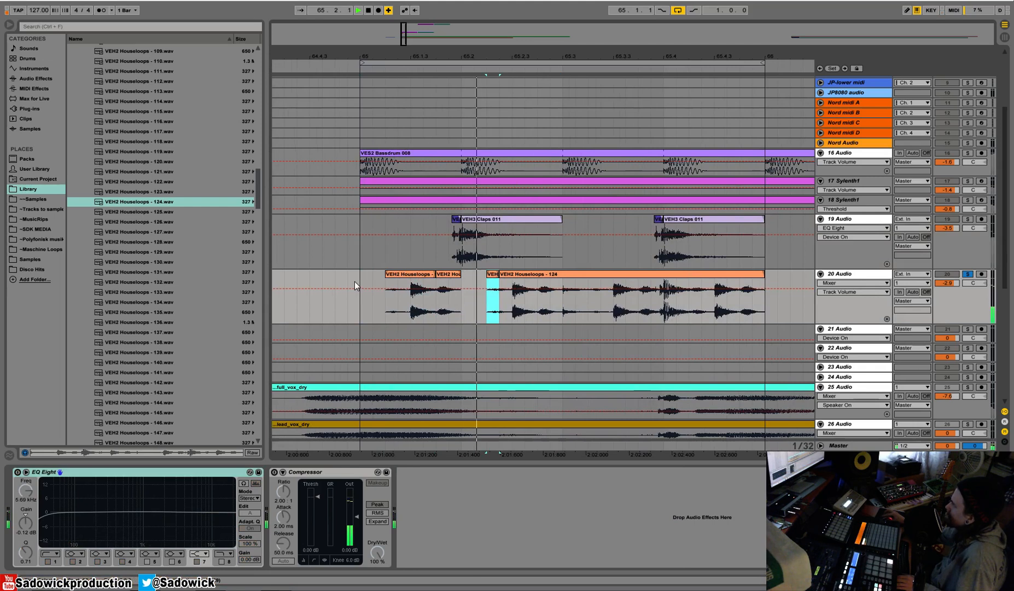
# Unsolo 20 Audio and play from bar 65 to hear the trimmed loop with the other tracks.
pyautogui.click(967, 274)
pyautogui.press('space')
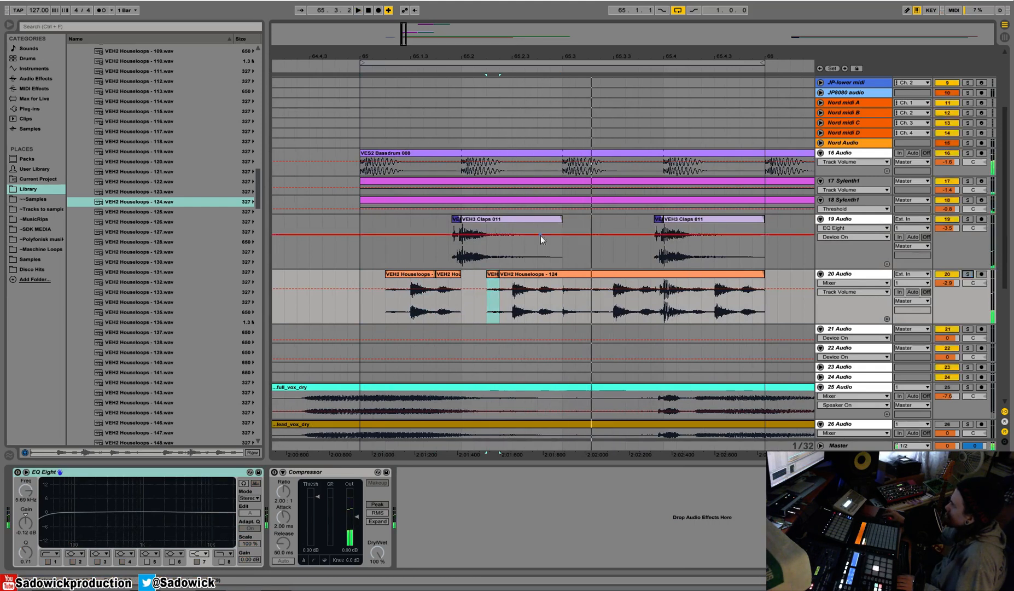
pyautogui.click(360, 226)
pyautogui.press('space')
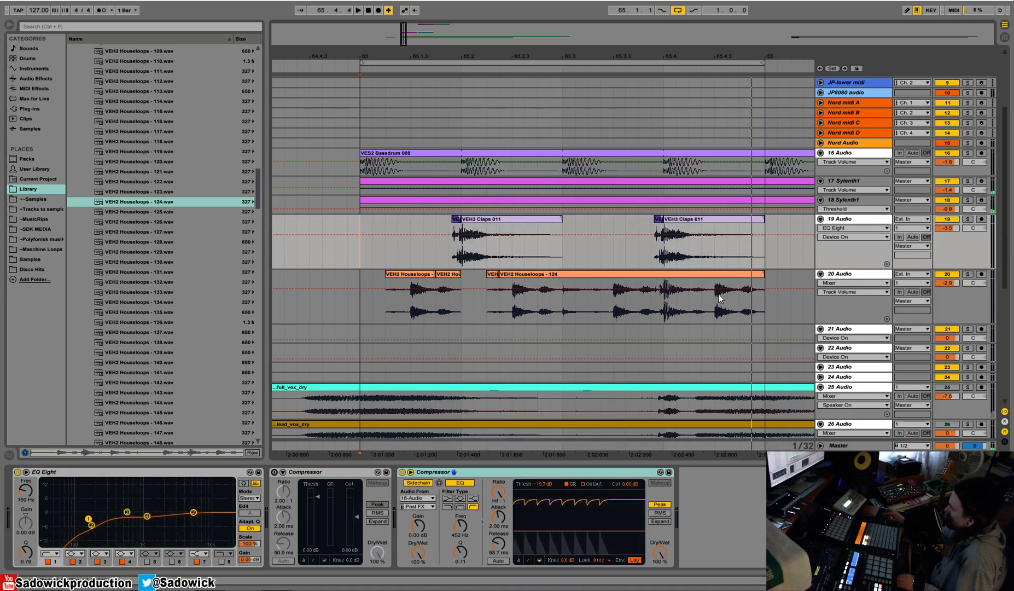
pyautogui.press('space')
# Shorten the last Houseloops 124 piece to end at 65.3 and duplicate the two-beat pattern over the rest of the bar.
pyautogui.moveTo(765, 272); pyautogui.dragTo(569, 287)
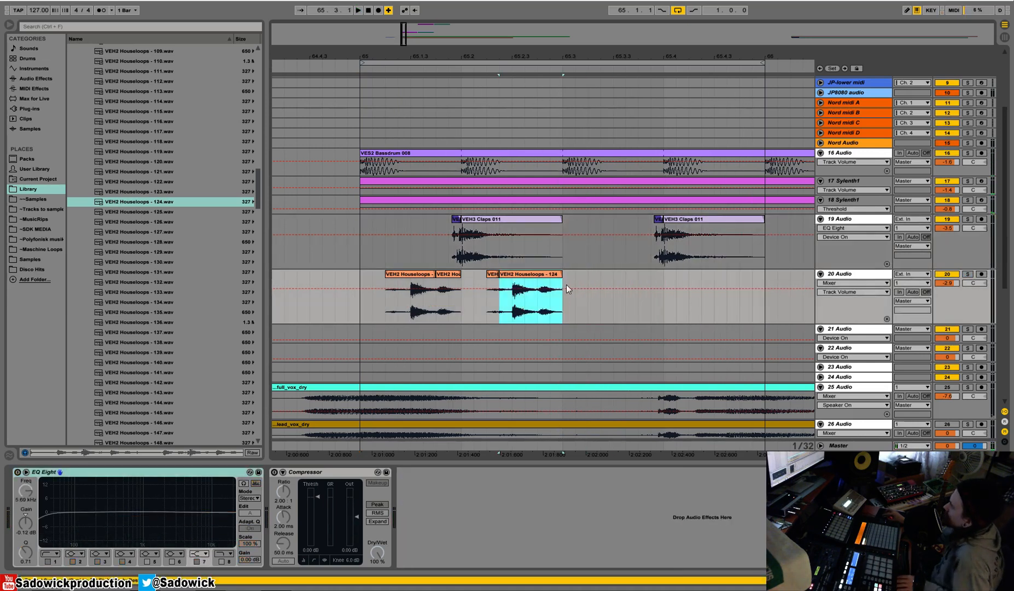
pyautogui.keyDown('shift'); pyautogui.click(355, 284); pyautogui.keyUp('shift')
pyautogui.hotkey('ctrl', 'd')
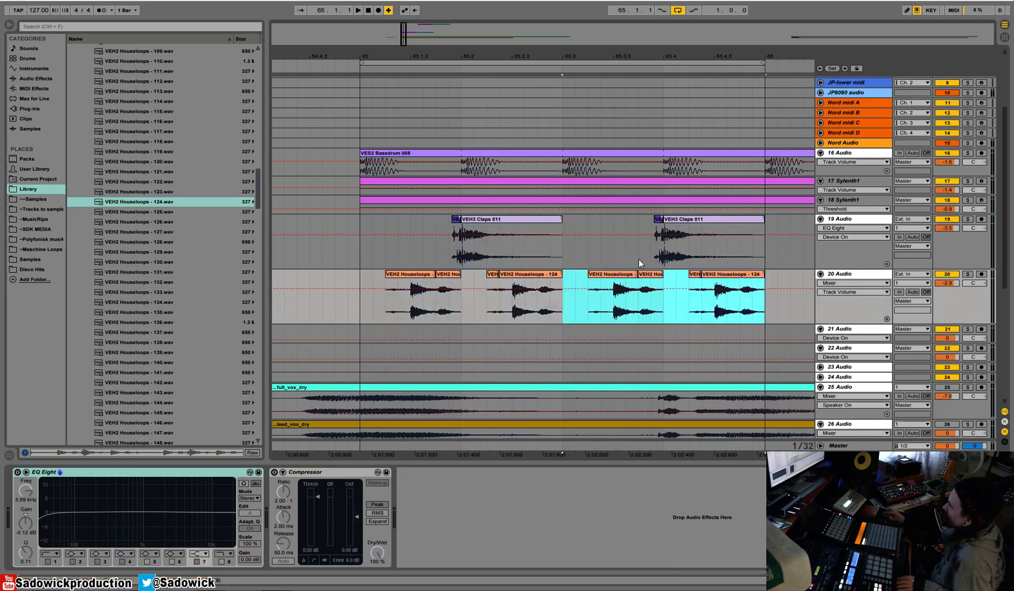
pyautogui.moveTo(527, 57); pyautogui.dragTo(529, 73)
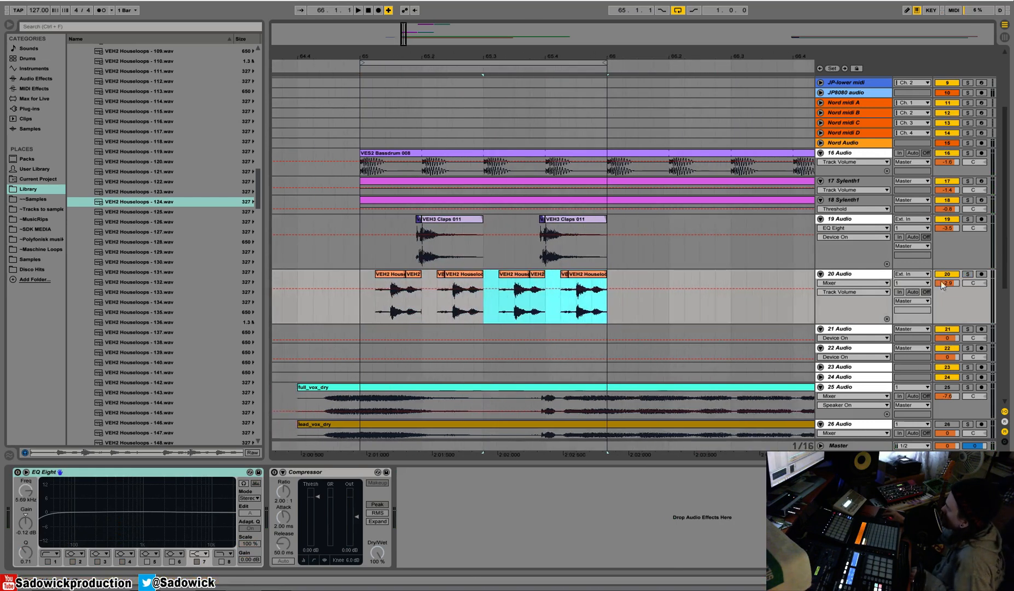
# Reduce the heights of 19 Audio and 20 Audio, then enlarge and select the empty 21 Audio track.
pyautogui.moveTo(944, 316); pyautogui.dragTo(953, 276)
pyautogui.moveTo(874, 297); pyautogui.dragTo(873, 316)
pyautogui.click(854, 289)
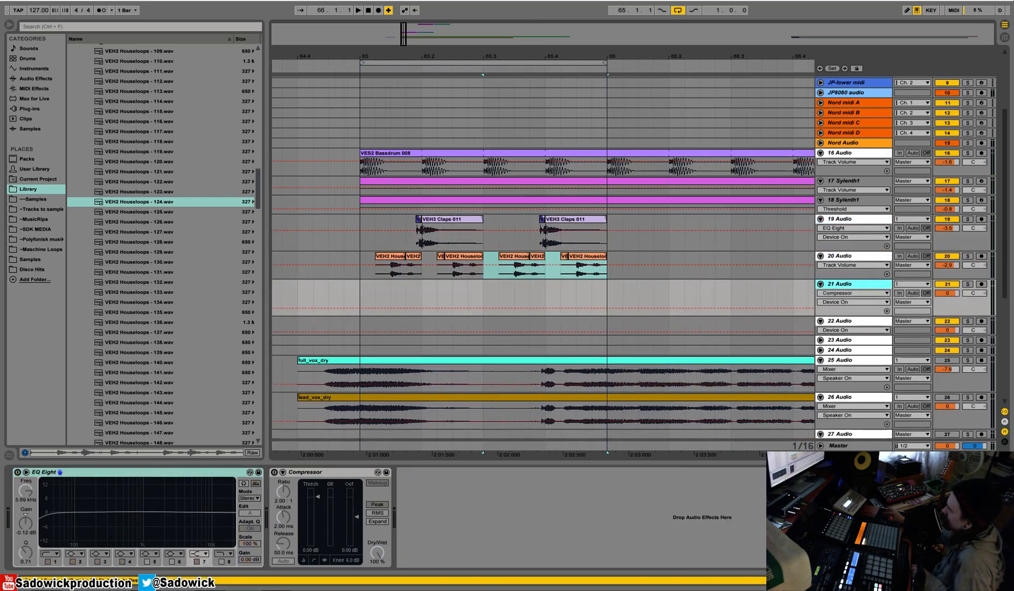
# Preview VEH2 Houseloops from number 135 through 153 to find a second loop.
pyautogui.click(183, 312)
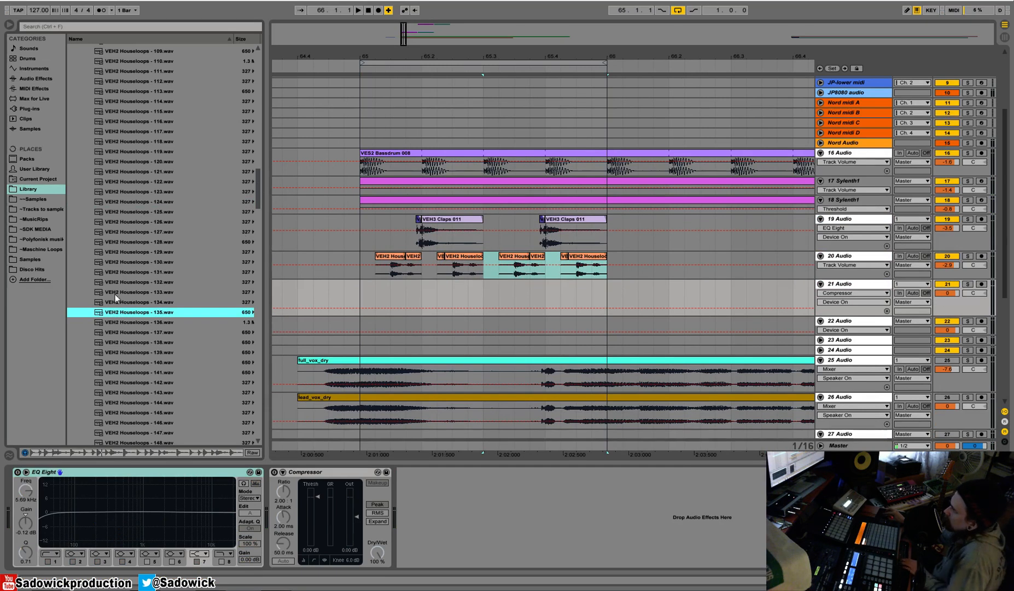
pyautogui.click(129, 333)
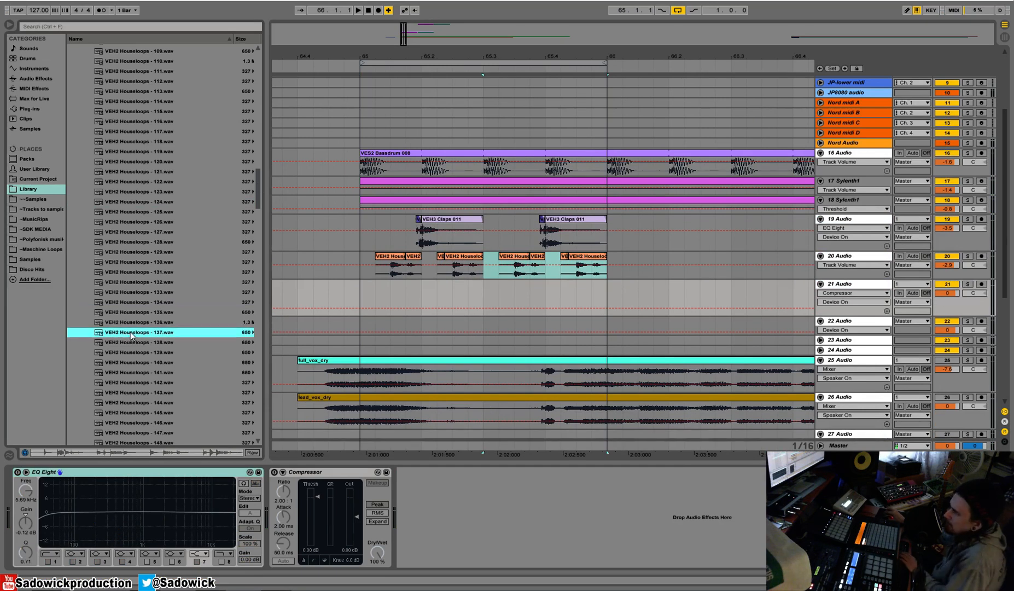
pyautogui.press('Down')
pyautogui.moveTo(257, 178); pyautogui.dragTo(259, 198)
pyautogui.click(160, 268)
pyautogui.press('Down')
pyautogui.press('Up')
pyautogui.press('Down')
pyautogui.press('Down')
pyautogui.press('Down')
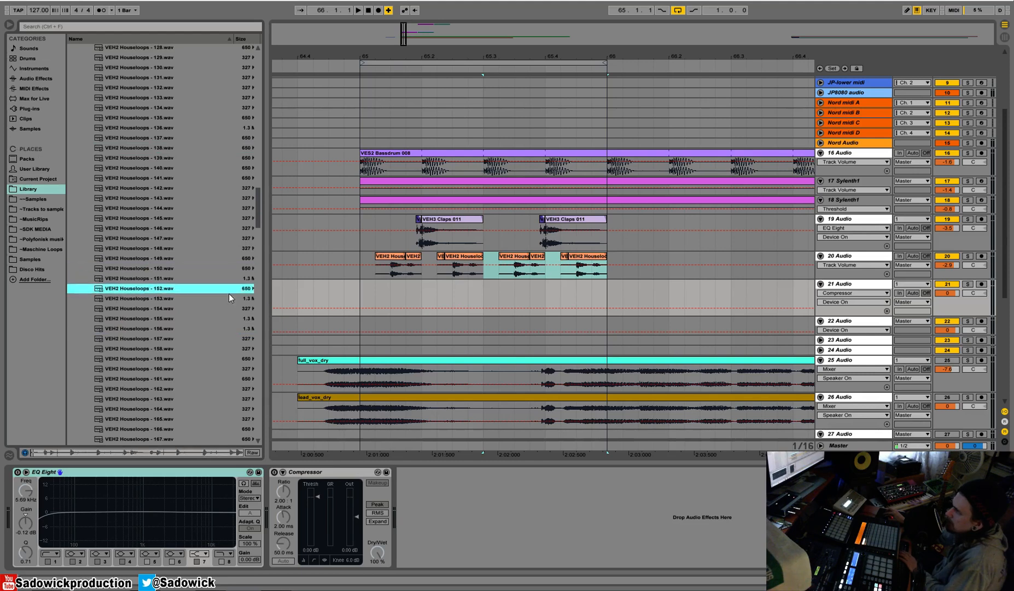
pyautogui.press('Down')
pyautogui.press('Up')
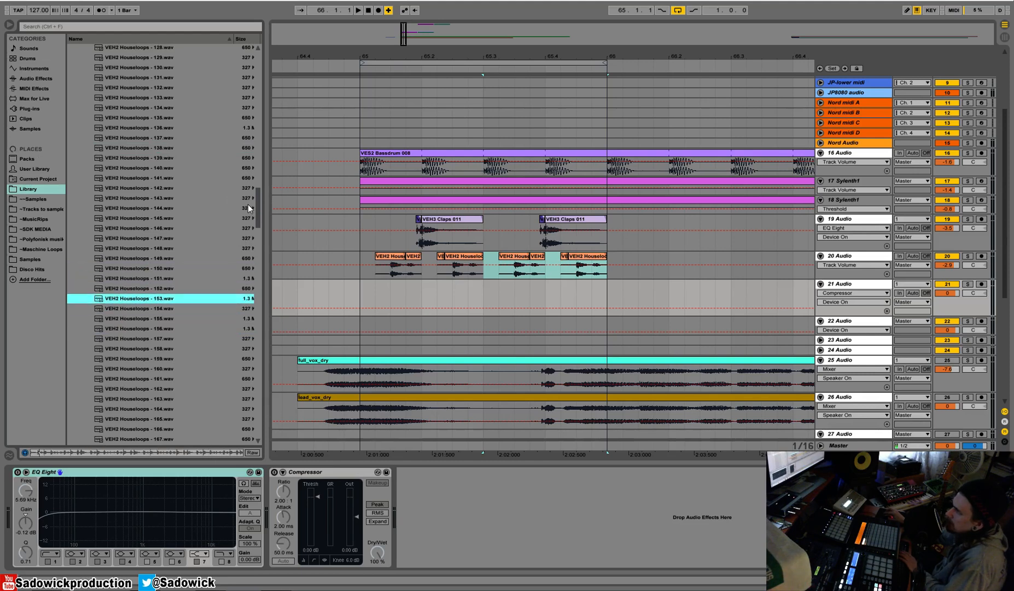
# Place VEH2 Houseloops - 153 on 21 Audio, trim its start to a sixteenth after bar 65, and solo the track.
pyautogui.moveTo(333, 283); pyautogui.dragTo(355, 290)
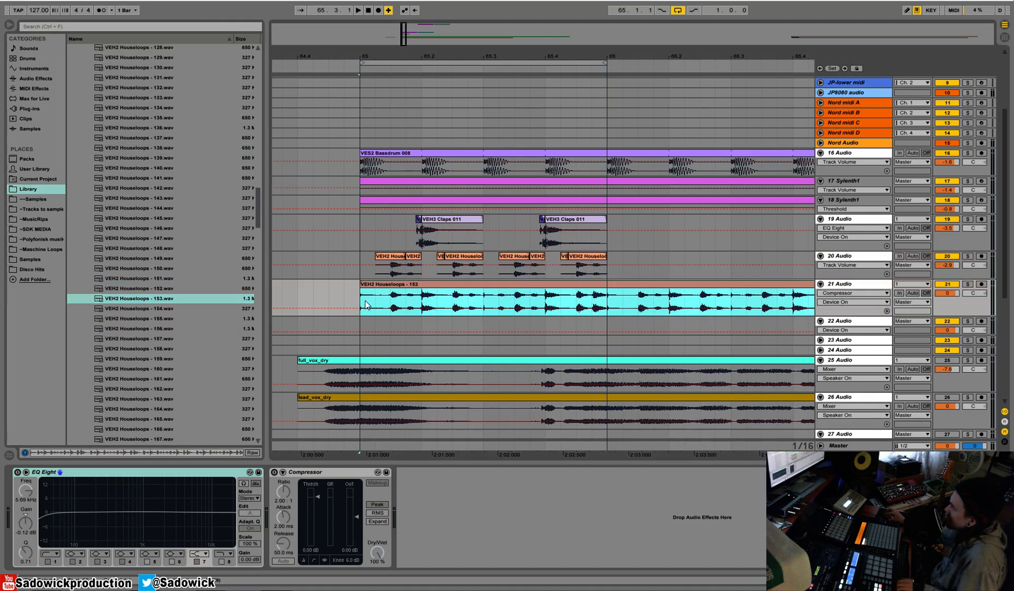
pyautogui.moveTo(360, 290); pyautogui.dragTo(375, 290)
pyautogui.press('space')
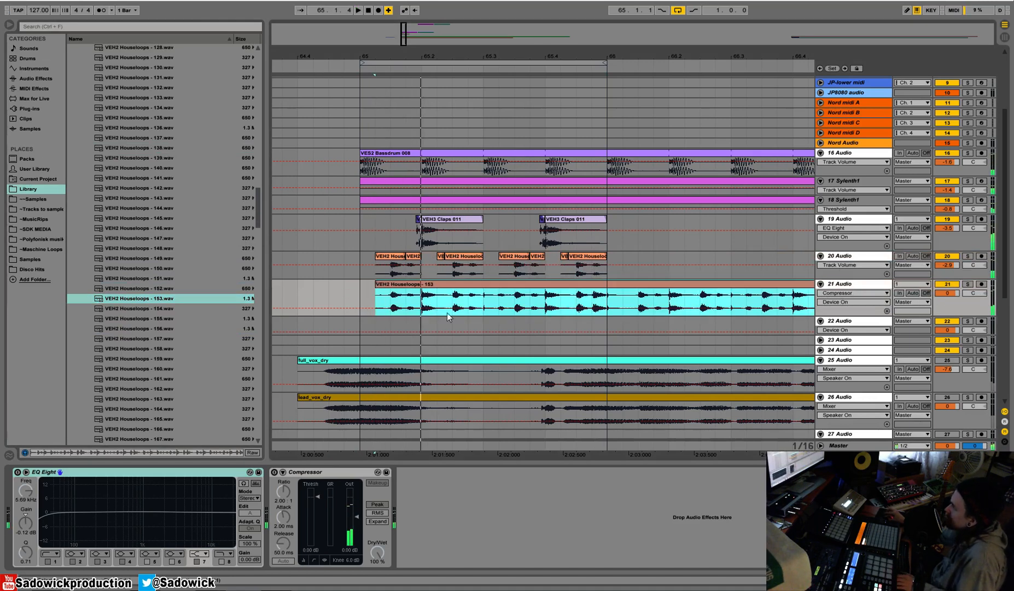
pyautogui.click(966, 284)
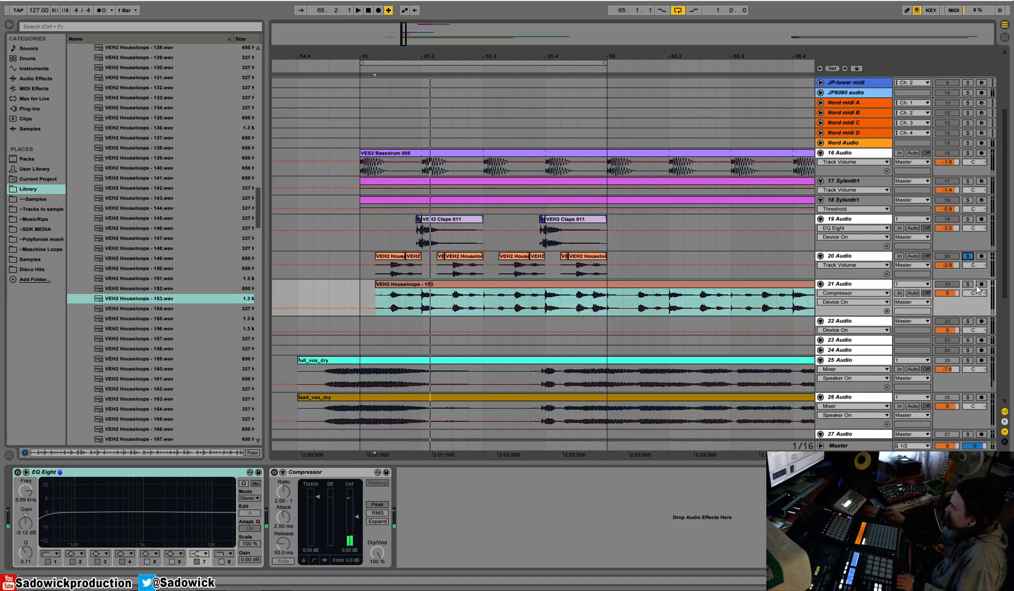
pyautogui.press('space')
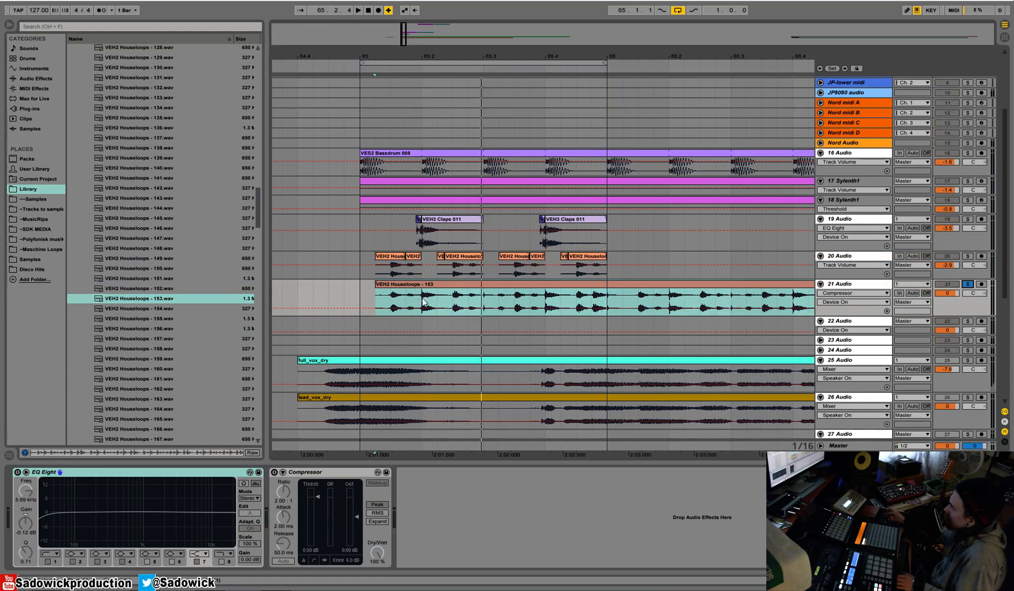
# Extend the Houseloops 153 clip back to bar 65 and rework it with sixteenth-note slices around beat 65.2.
pyautogui.moveTo(376, 285)
pyautogui.mouseDown()
pyautogui.moveTo(359, 285)
pyautogui.moveTo(376, 300)
pyautogui.mouseUp()
pyautogui.click(422, 298)
pyautogui.hotkey('ctrl', 'v')
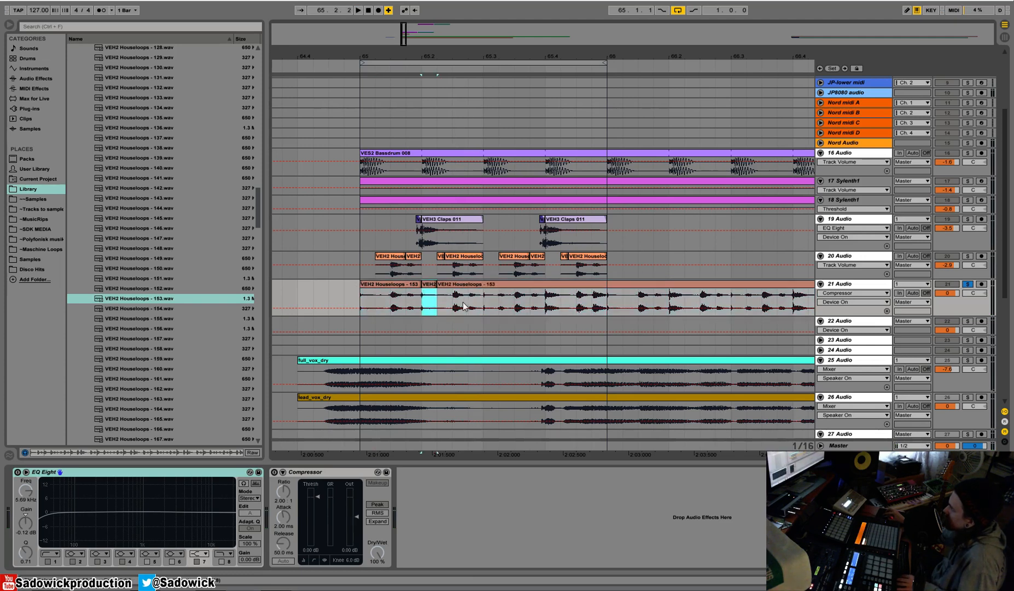
pyautogui.moveTo(481, 300); pyautogui.dragTo(473, 302)
pyautogui.moveTo(405, 304); pyautogui.dragTo(361, 302)
pyautogui.press('space')
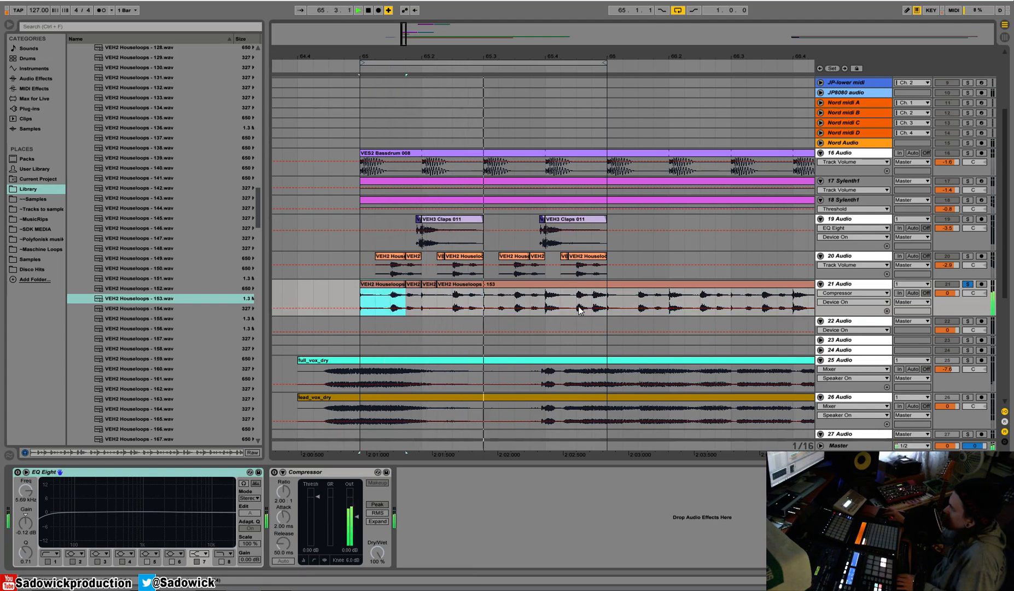
# Duplicate the edited first two beats of Houseloops 153 to 65.3 and delete the remaining clip from bar 66 onward.
pyautogui.moveTo(486, 300); pyautogui.dragTo(363, 301)
pyautogui.hotkey('ctrl', 'd')
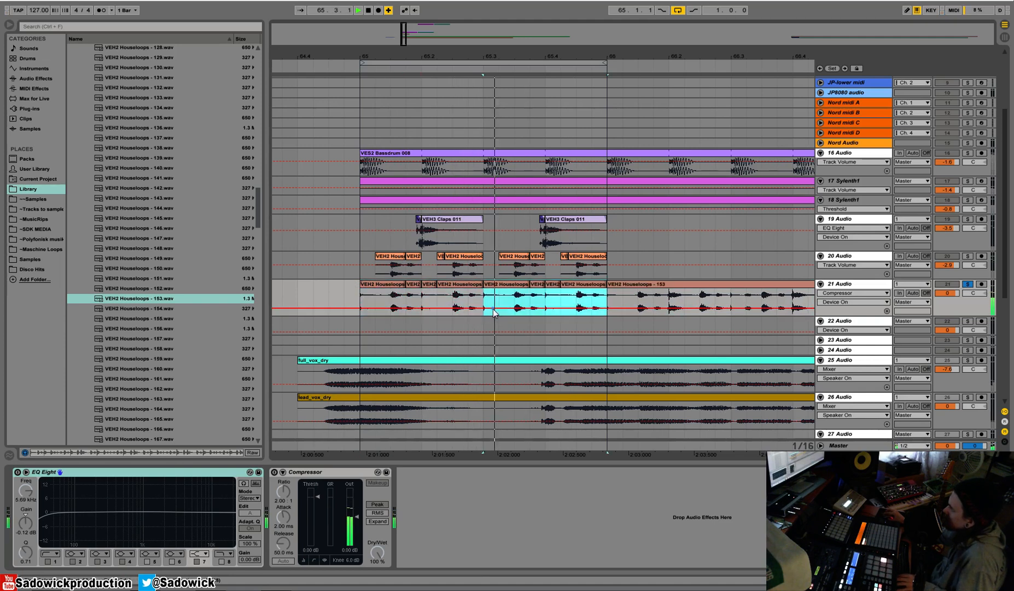
pyautogui.click(669, 284)
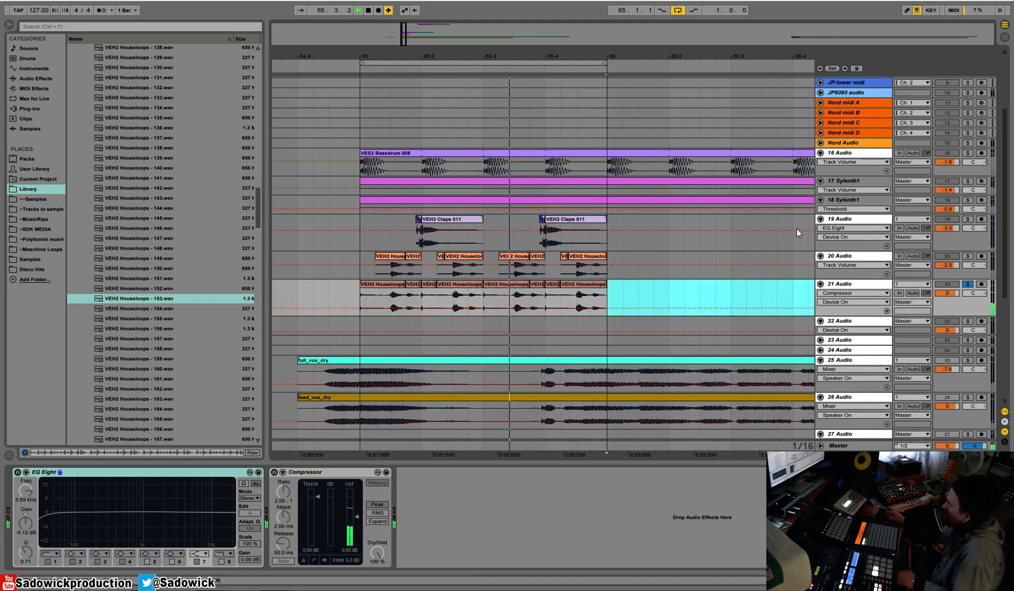
pyautogui.press('Delete')
# Solo 20 Audio alongside 21 Audio, pan them 50L and 50R, and play both loops from bar 65.
pyautogui.click(967, 255)
pyautogui.moveTo(969, 266)
pyautogui.mouseDown()
pyautogui.moveTo(968, 294)
pyautogui.moveTo(969, 261)
pyautogui.mouseUp()
pyautogui.click(359, 262)
pyautogui.press('space')
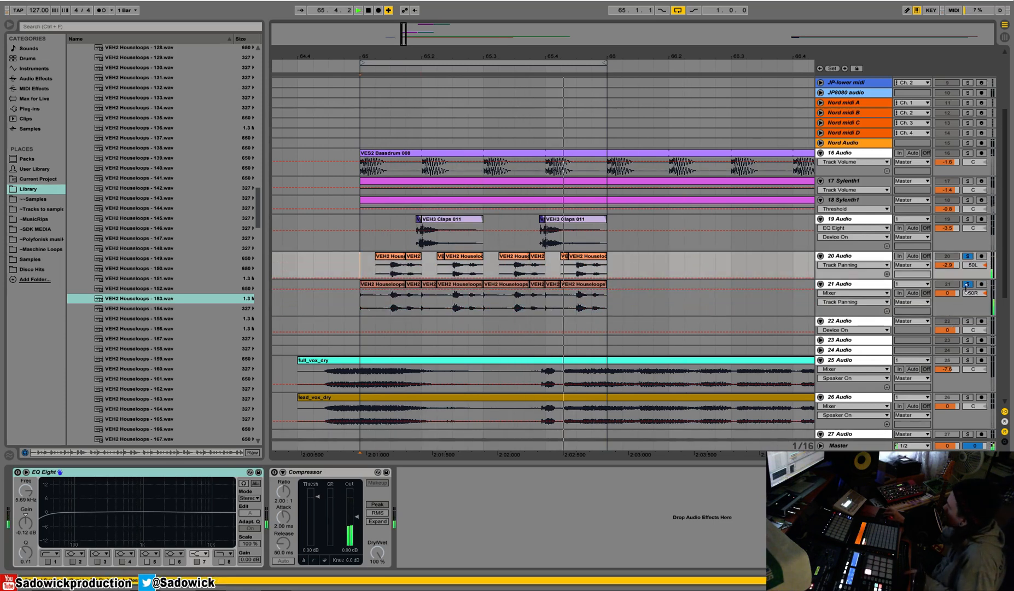
# Narrow the panning of 20 Audio to 13L and 21 Audio to 12R while playing both loops.
pyautogui.moveTo(973, 265); pyautogui.dragTo(973, 255)
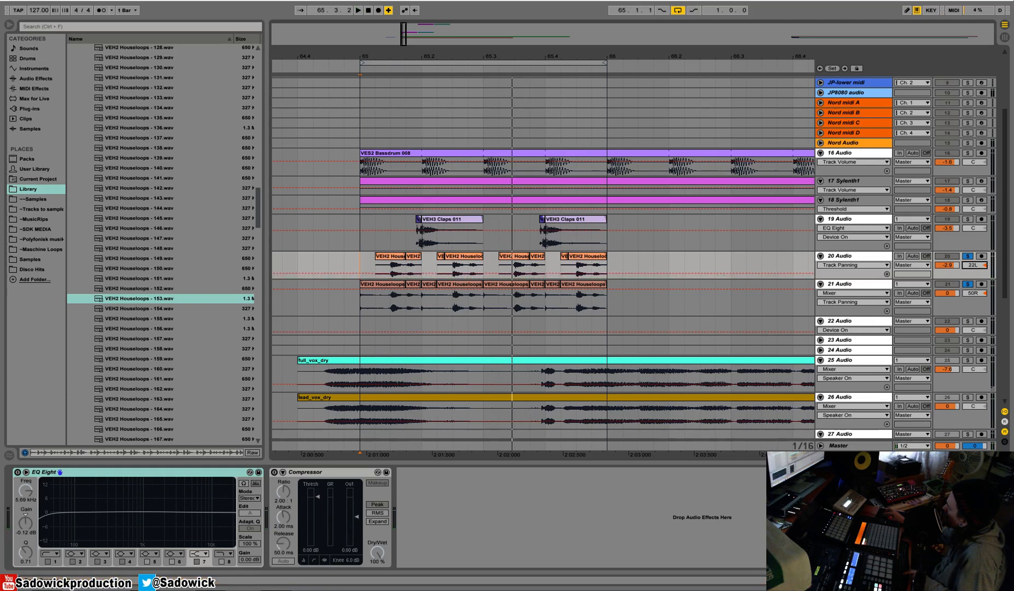
pyautogui.moveTo(972, 293); pyautogui.dragTo(973, 305)
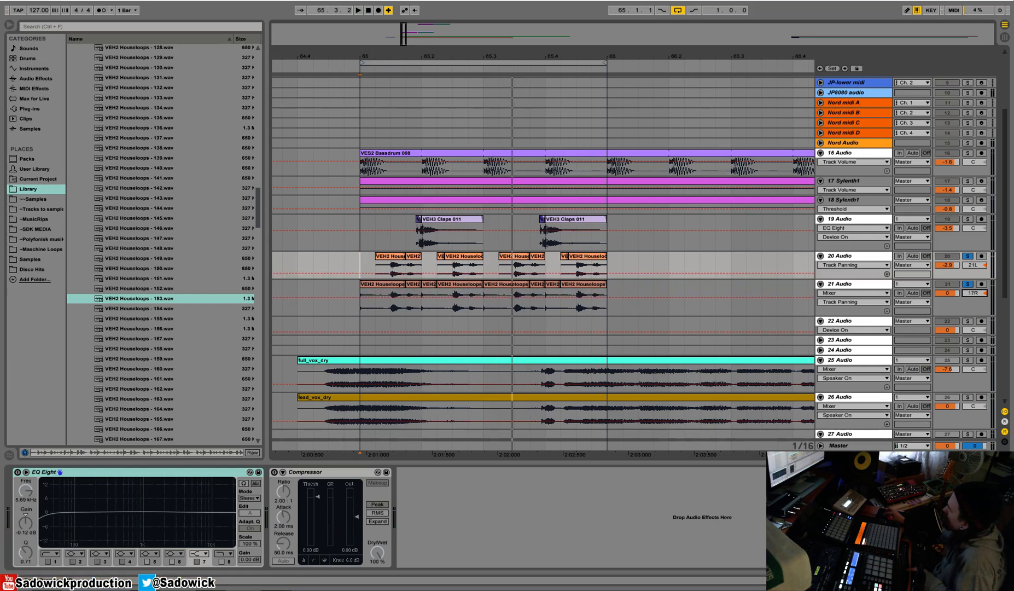
pyautogui.moveTo(973, 294)
pyautogui.mouseDown()
pyautogui.moveTo(972, 277)
pyautogui.moveTo(973, 307)
pyautogui.mouseUp()
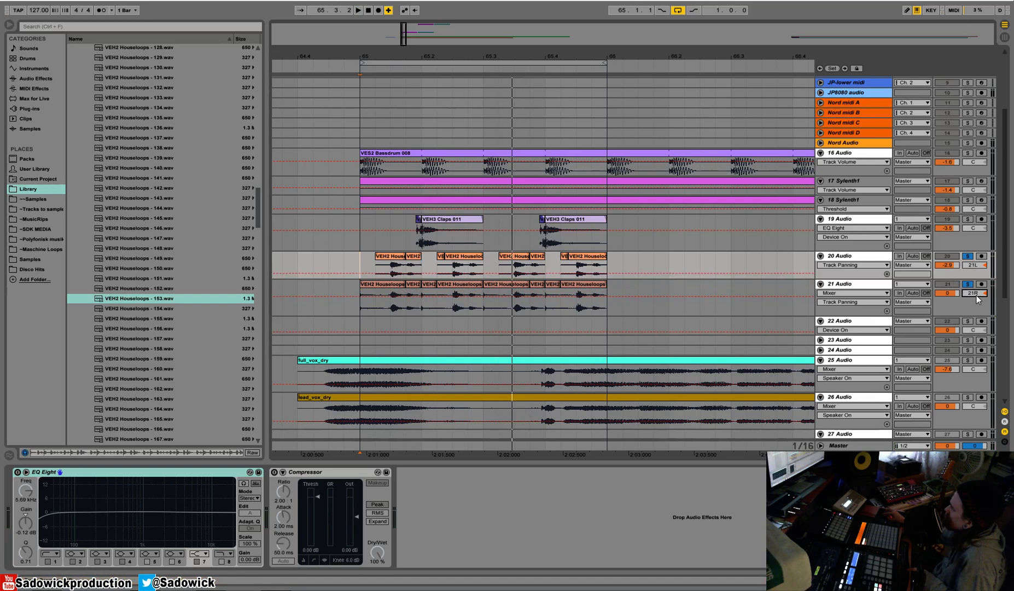
pyautogui.press('space')
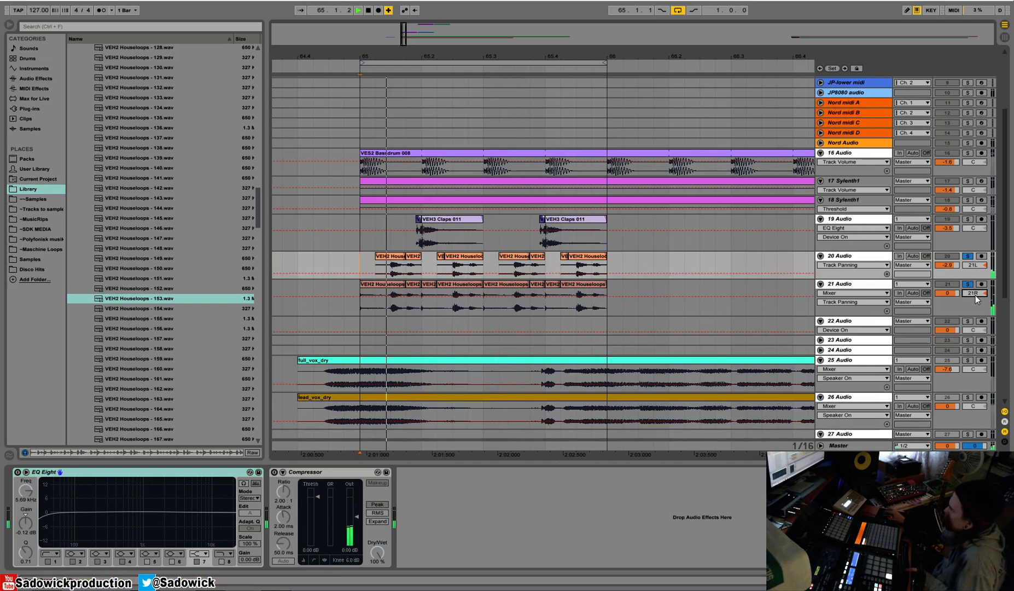
pyautogui.moveTo(972, 293); pyautogui.dragTo(973, 262)
pyautogui.press('space')
pyautogui.press('space')
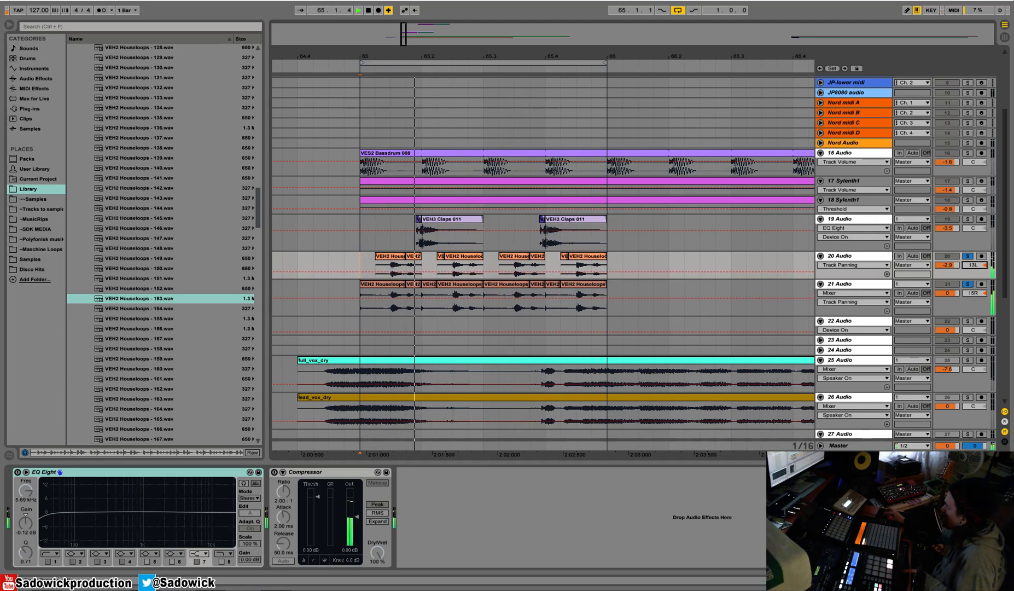
pyautogui.moveTo(975, 293); pyautogui.dragTo(975, 294)
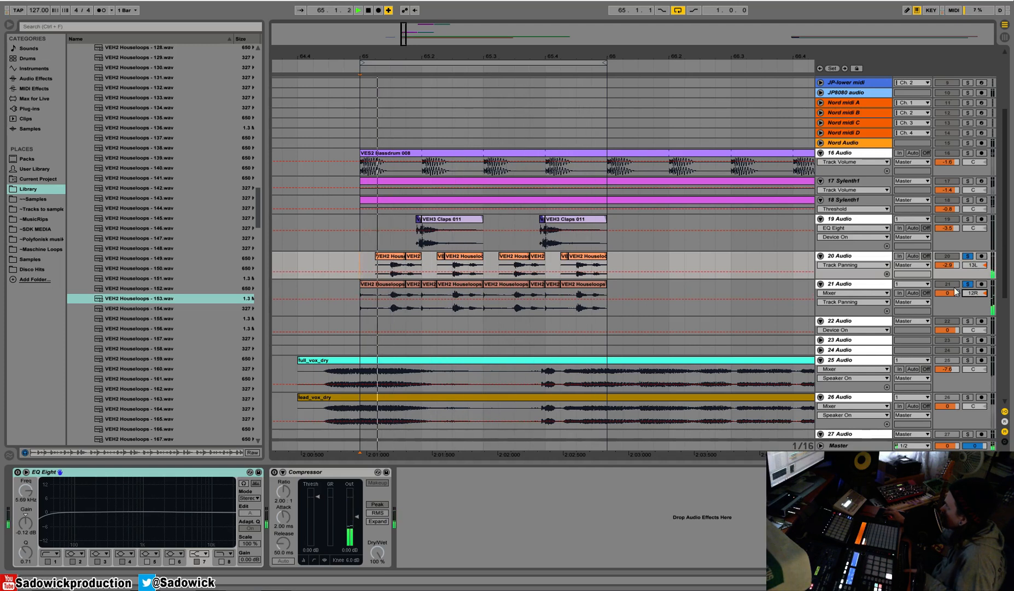
# Stop playback, group 20 Audio and 21 Audio into one group track, and solo the group.
pyautogui.click(850, 258)
pyautogui.press('space')
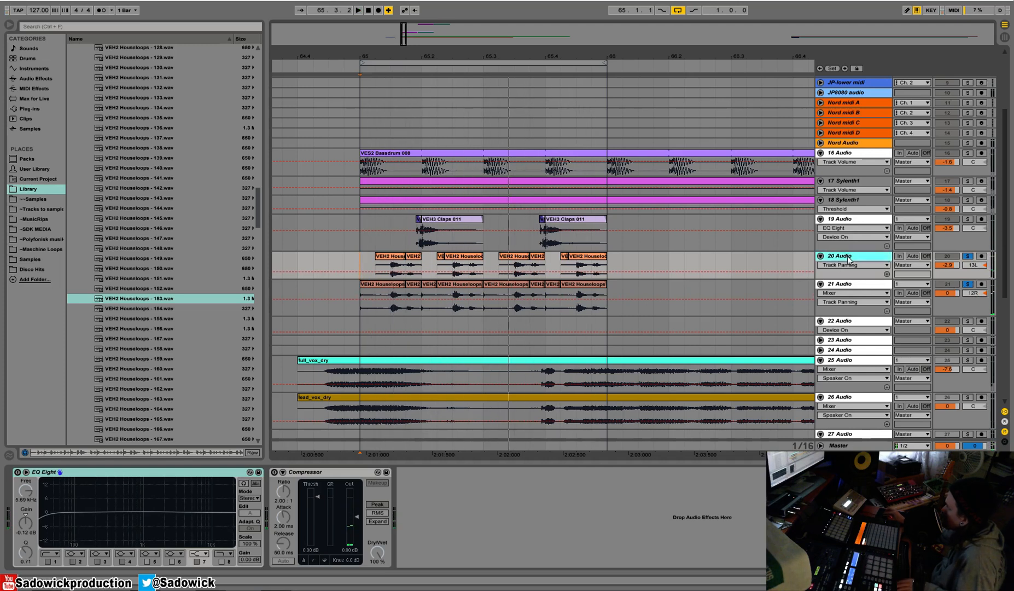
pyautogui.click(862, 286)
pyautogui.click(863, 264)
pyautogui.click(865, 258)
pyautogui.click(865, 256)
pyautogui.keyDown('shift'); pyautogui.click(859, 283); pyautogui.keyUp('shift')
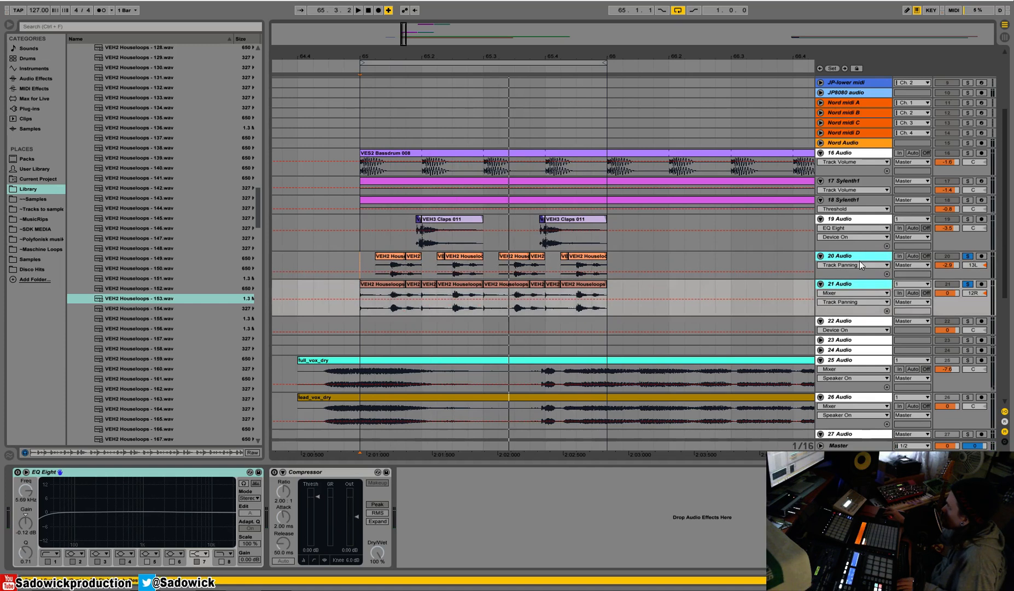
pyautogui.rightClick(860, 265)
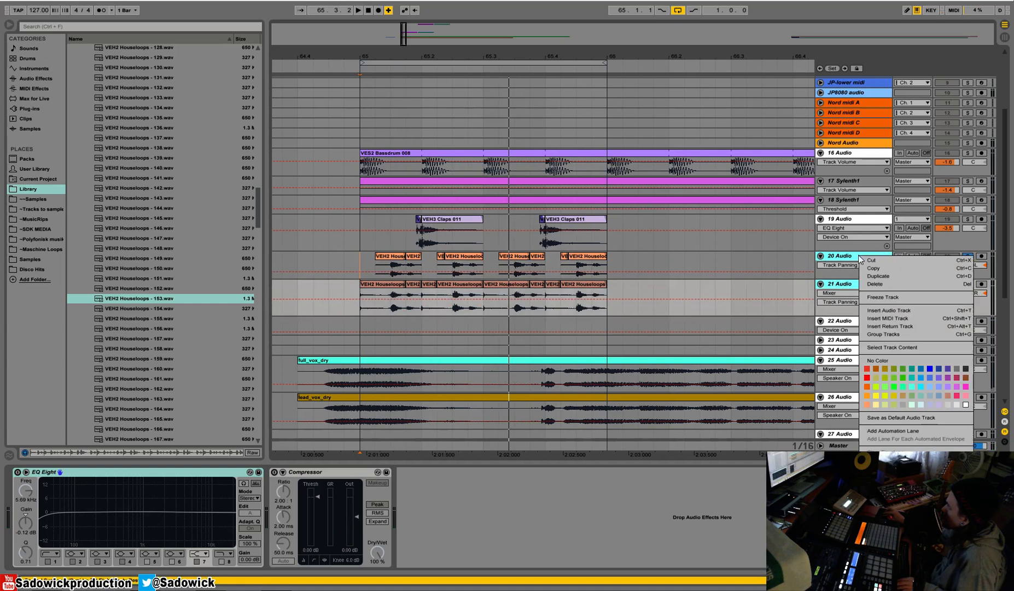
pyautogui.click(918, 335)
pyautogui.click(967, 256)
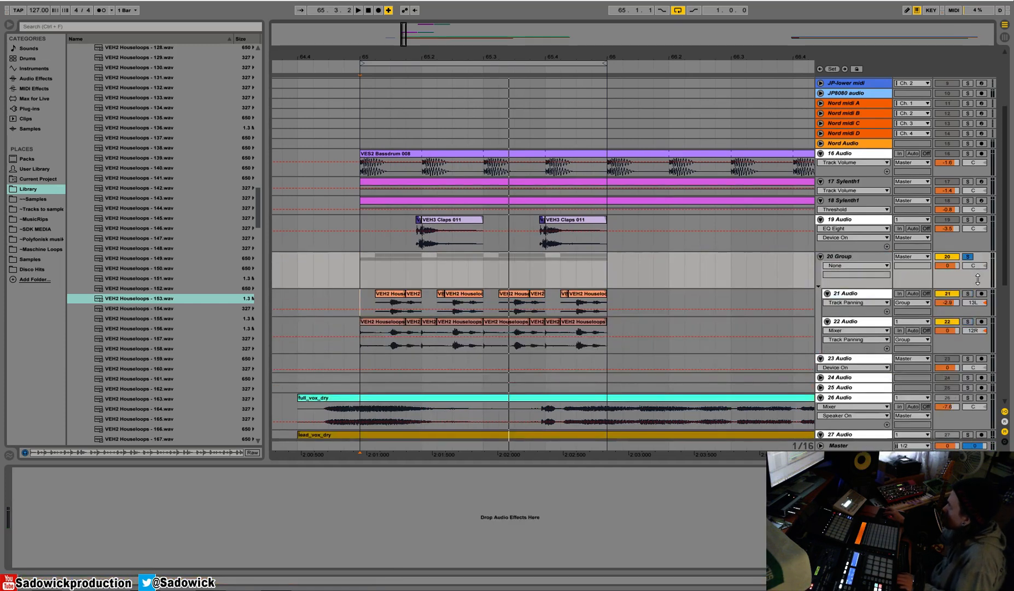
# Add EQ Eight to 20 Group and roll off its low end, with band 5 at 579 Hz and -4.59 dB.
pyautogui.click(52, 78)
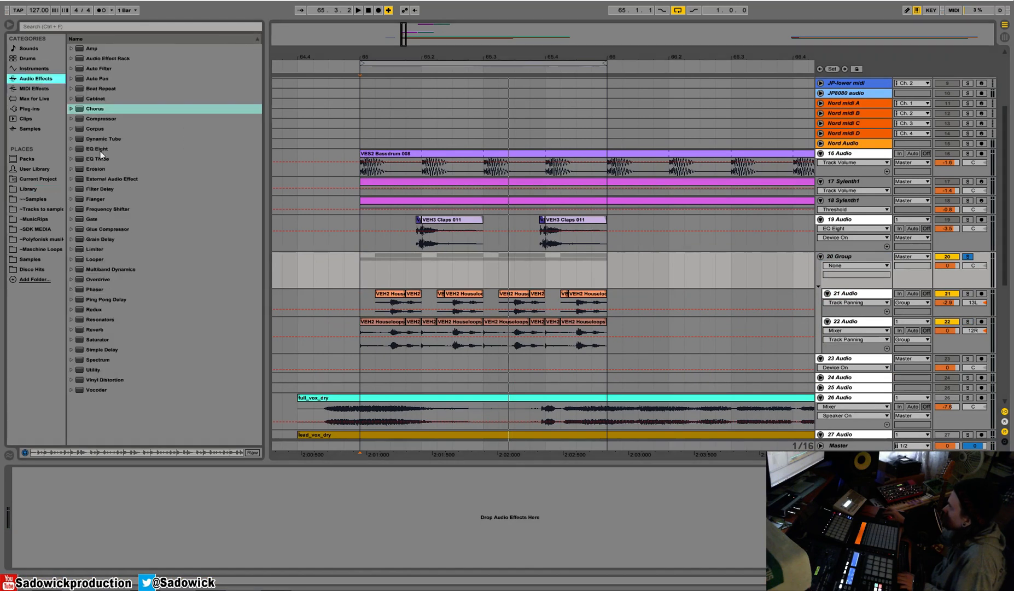
pyautogui.click(94, 148)
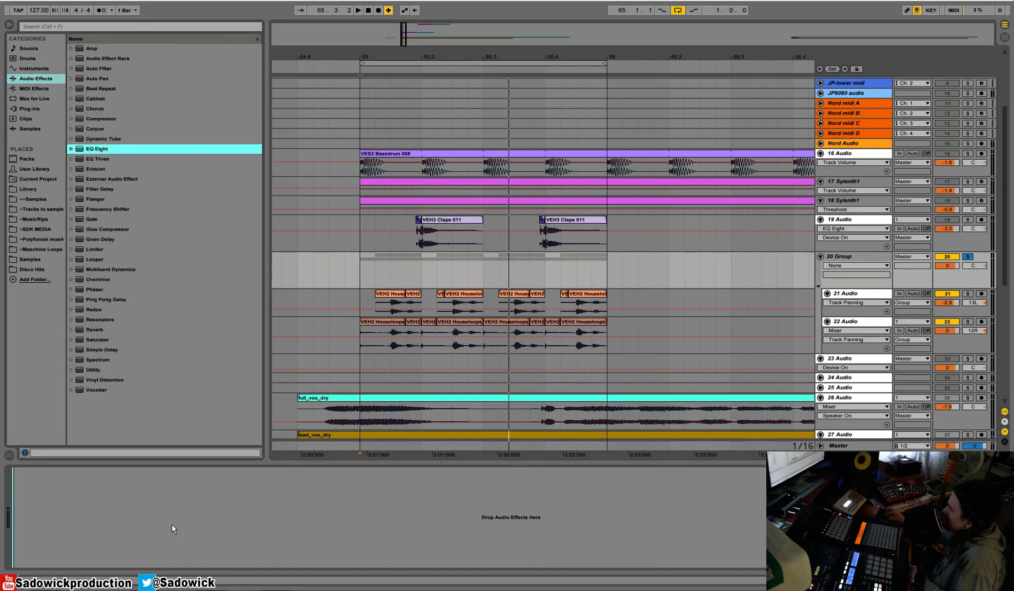
pyautogui.moveTo(172, 523); pyautogui.dragTo(173, 523)
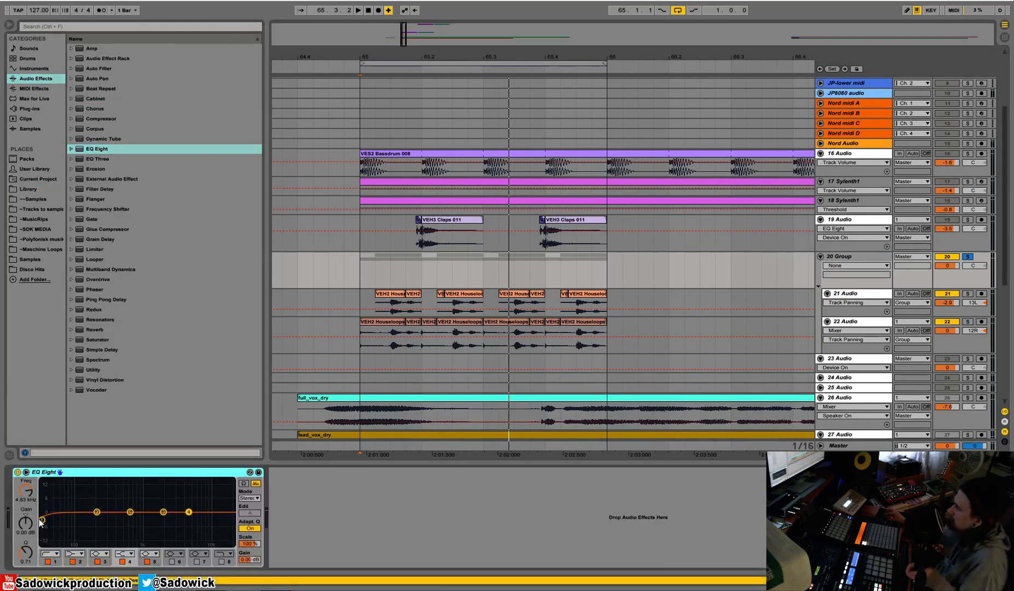
pyautogui.moveTo(39, 519); pyautogui.dragTo(127, 521)
pyautogui.press('space')
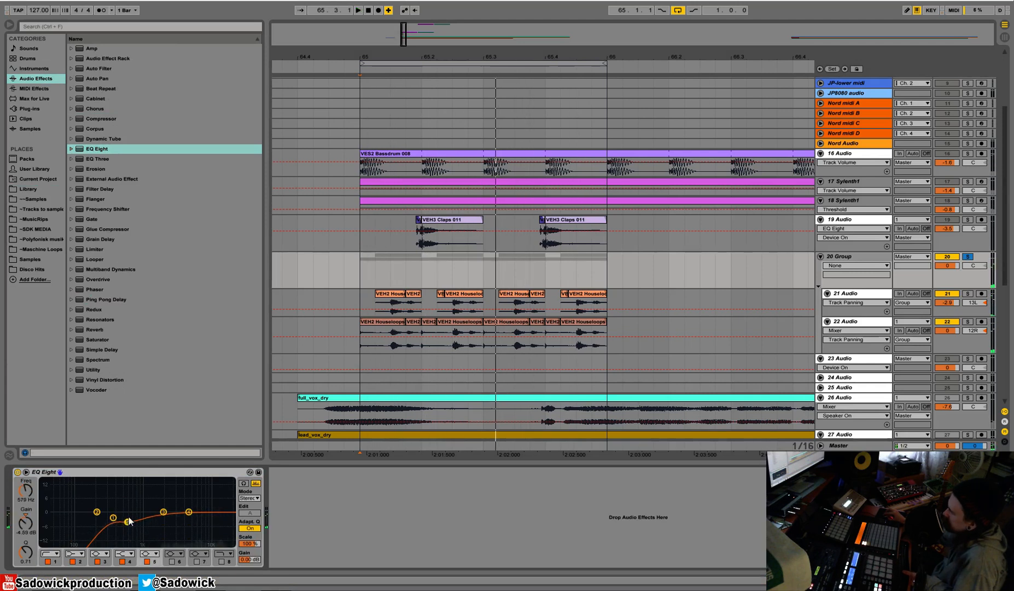
# Unsolo 20 Group and play the grouped loops with the full mix.
pyautogui.click(967, 257)
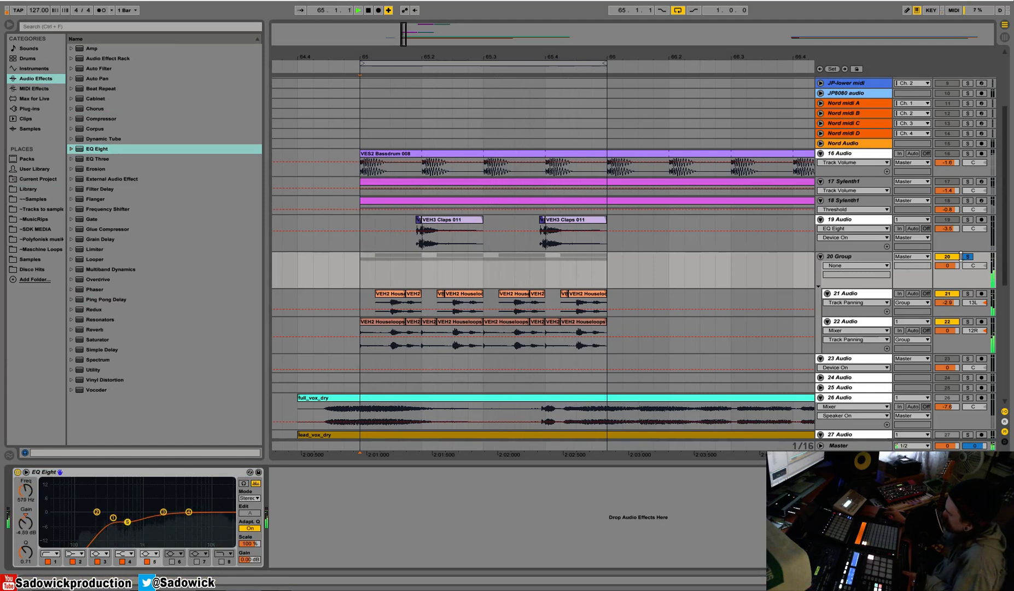
pyautogui.press('space')
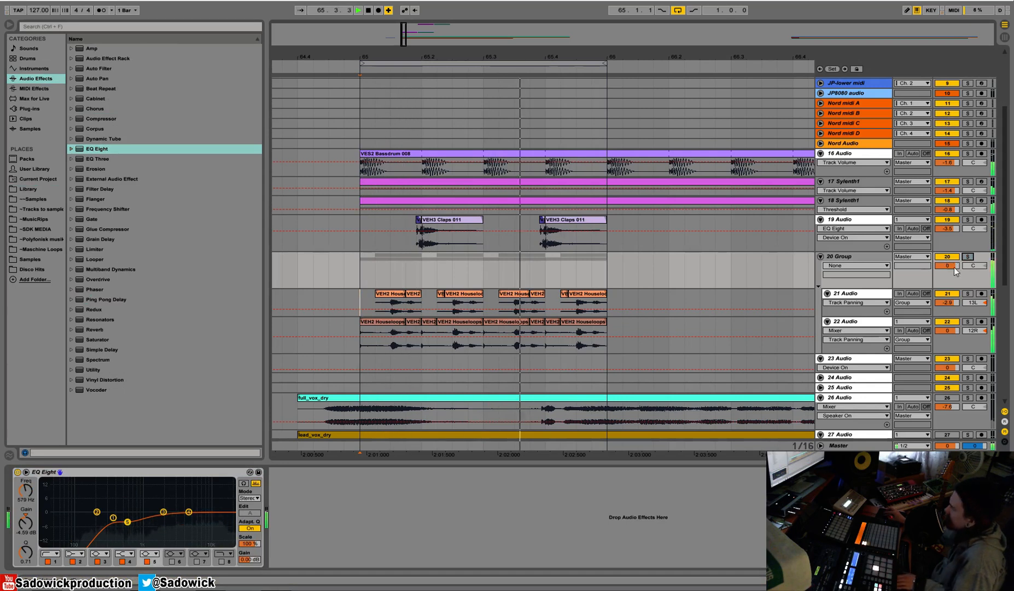
pyautogui.press('space')
# Solo 22 Audio, trim its first slice to start a sixteenth after bar 65, and delete the short slice at 65.2.
pyautogui.click(967, 322)
pyautogui.press('space')
pyautogui.press('space')
pyautogui.moveTo(361, 321); pyautogui.dragTo(376, 321)
pyautogui.click(428, 322)
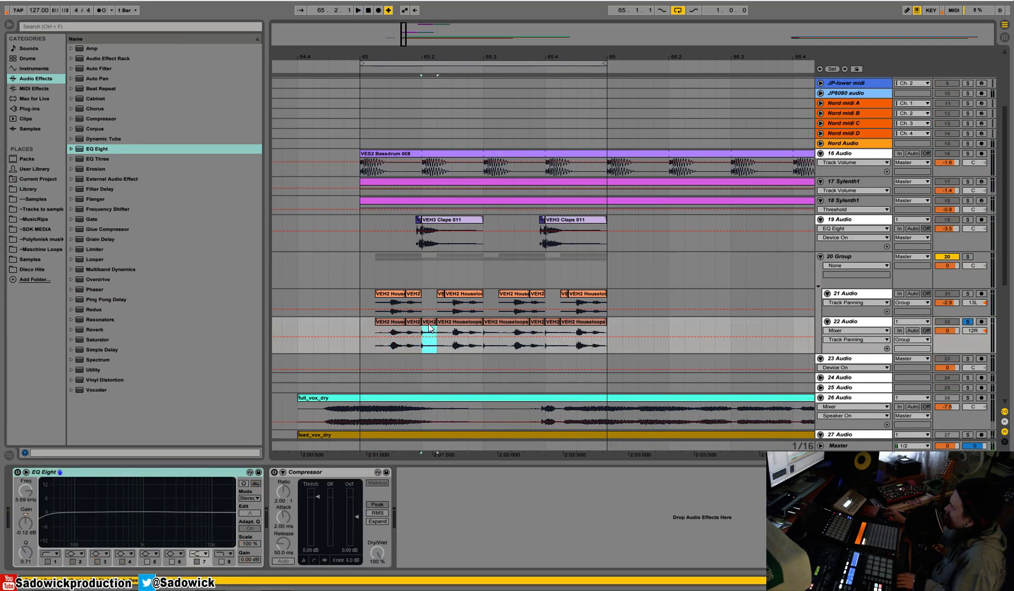
pyautogui.press('Delete')
pyautogui.click(358, 294)
pyautogui.press('space')
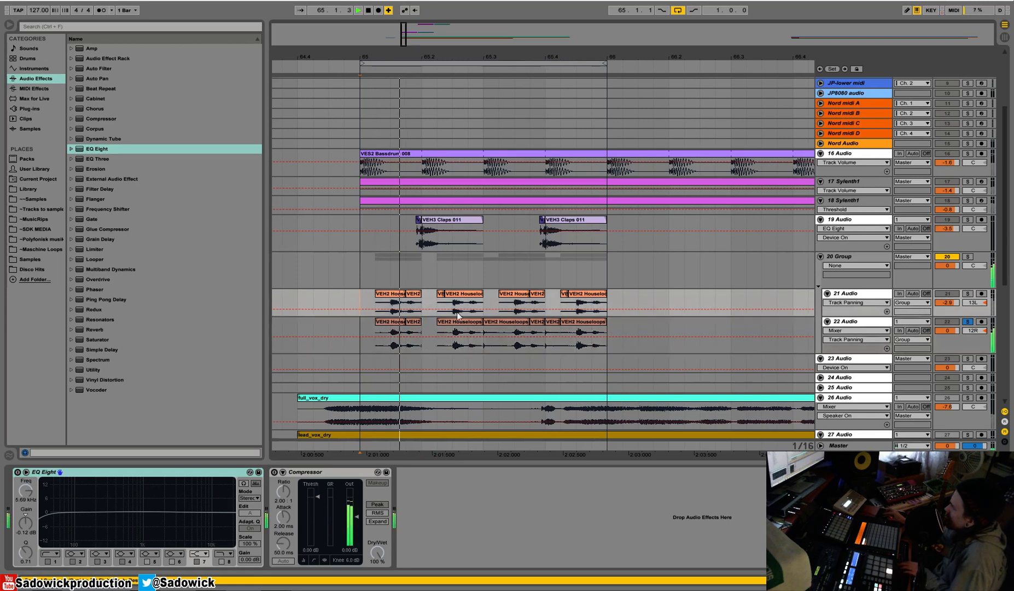
# Trim the 22 Audio slice at 65.3 to start a sixteenth later and delete the short slice at 65.4.
pyautogui.moveTo(484, 322); pyautogui.dragTo(499, 321)
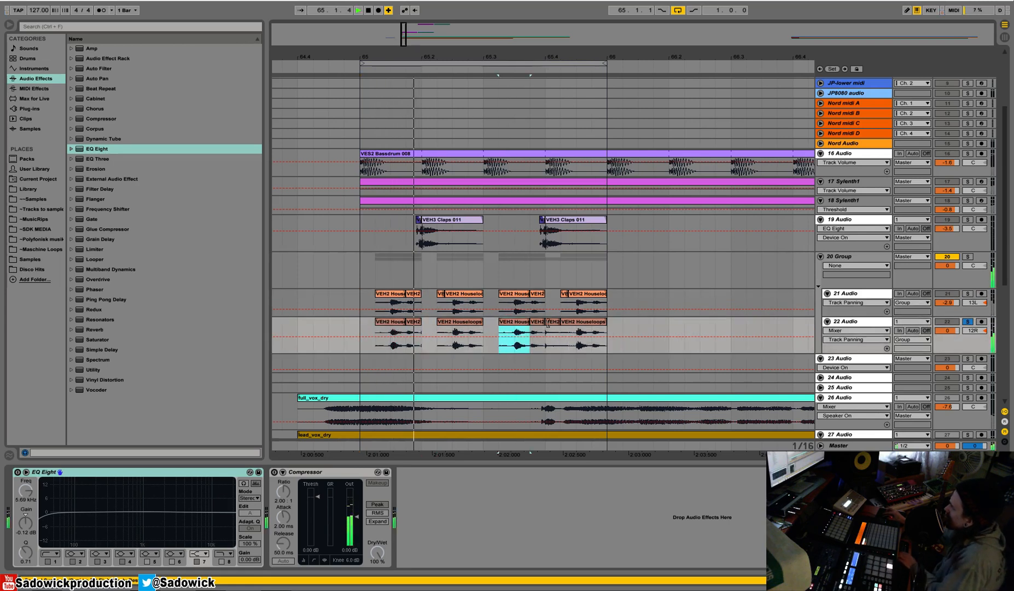
pyautogui.click(553, 321)
pyautogui.press('Delete')
# Set the EQ Eight band 5 gain on 20 Group to about -4.5 dB and add a Compressor after it.
pyautogui.click(845, 256)
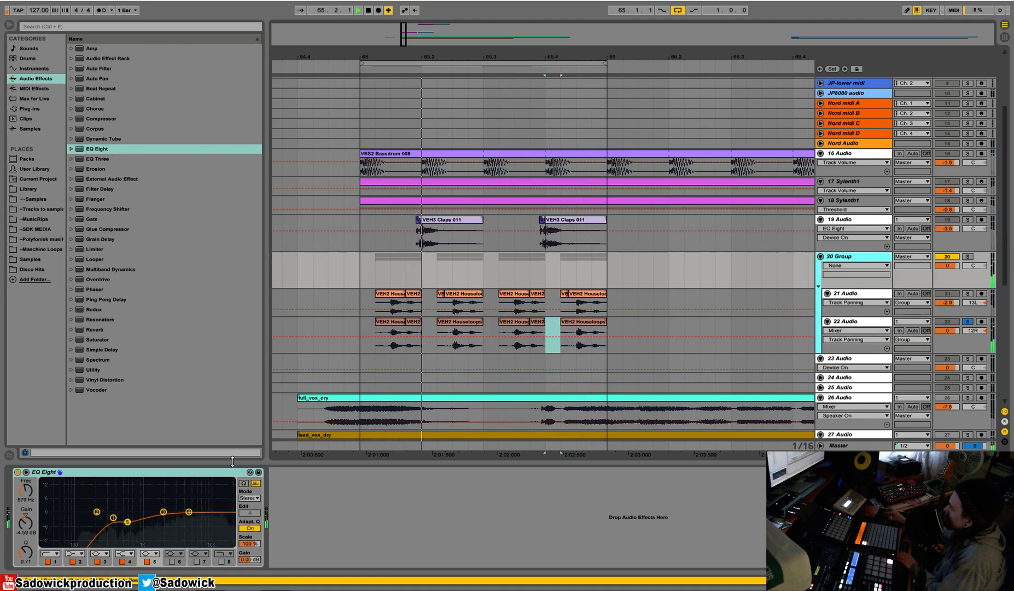
pyautogui.moveTo(134, 521); pyautogui.dragTo(134, 521)
pyautogui.press('space')
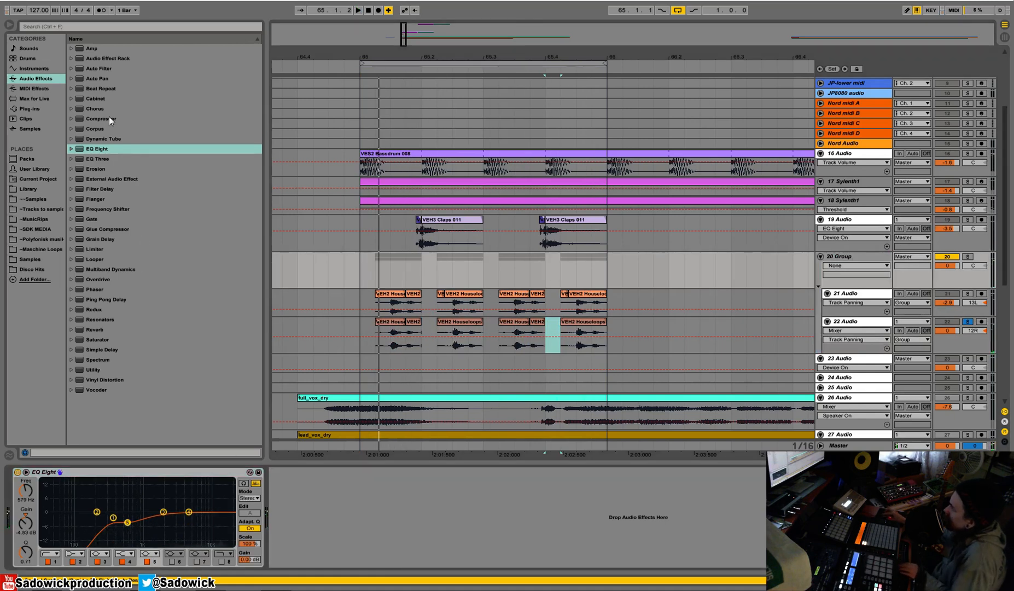
pyautogui.click(102, 119)
pyautogui.moveTo(102, 119); pyautogui.dragTo(350, 481)
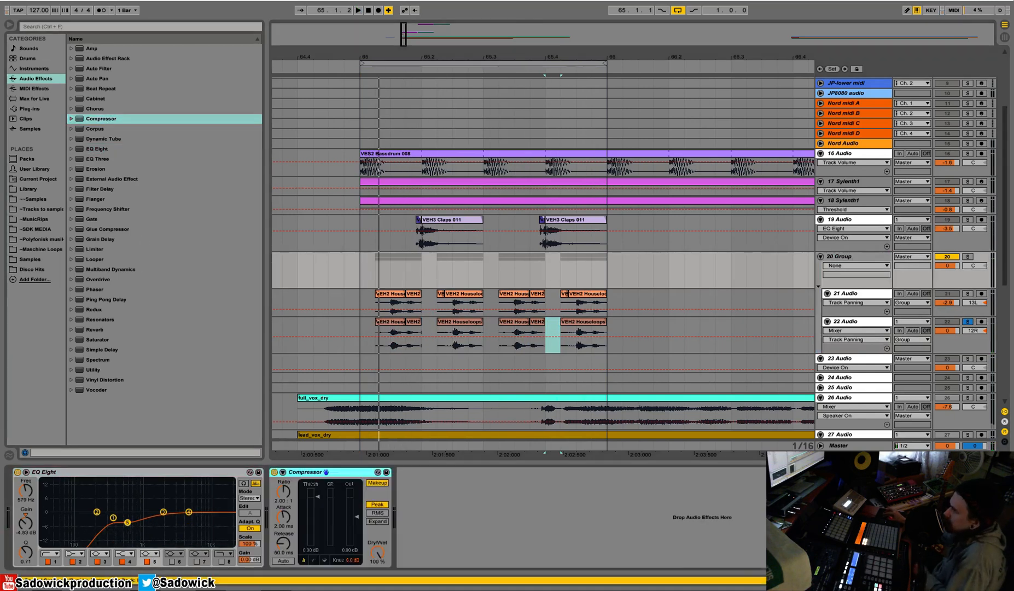
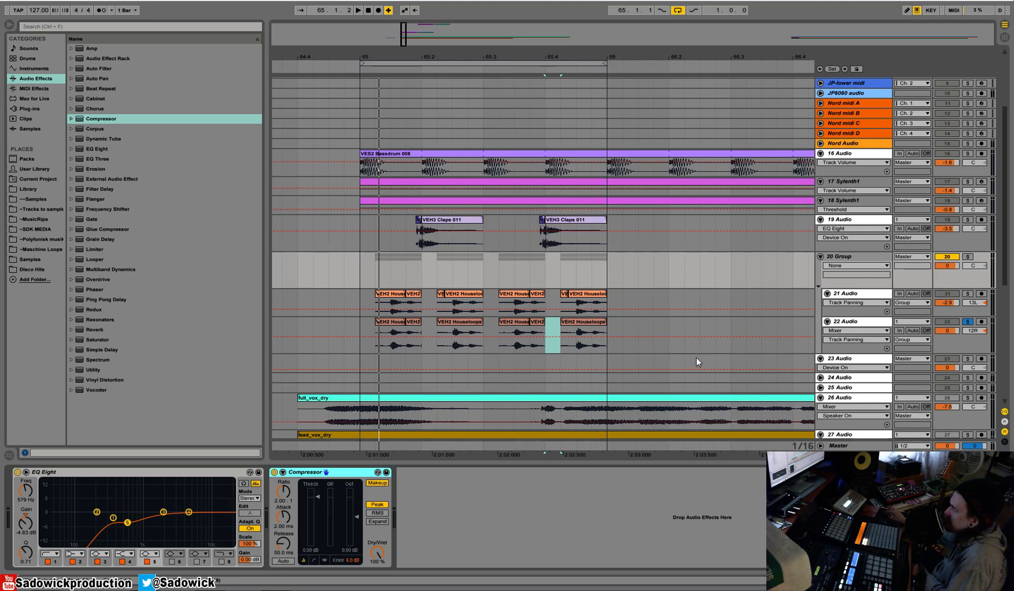
# Unsolo 22 Audio and color the 20 Group track green.
pyautogui.click(969, 322)
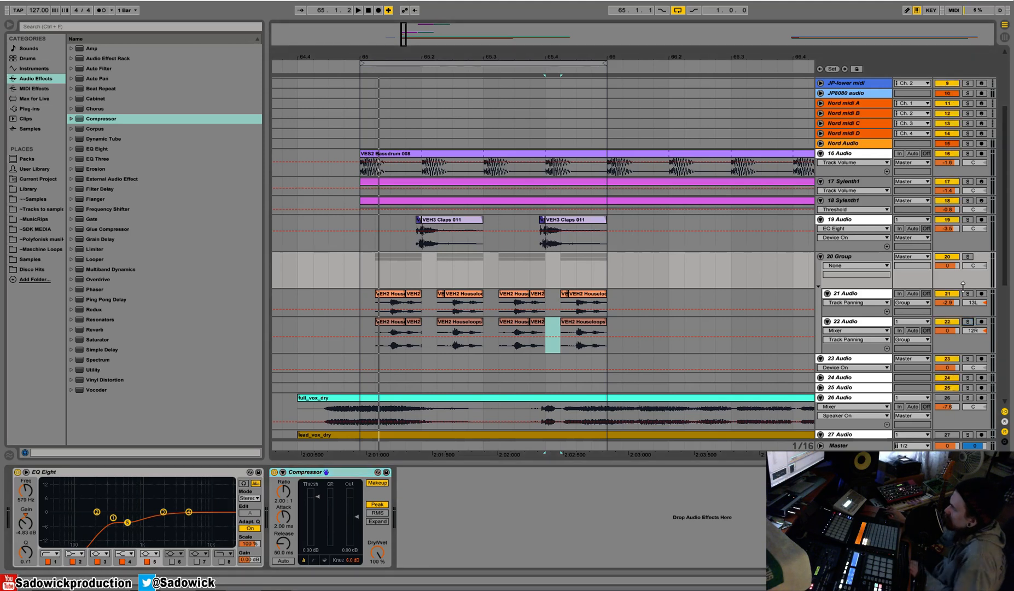
pyautogui.rightClick(856, 259)
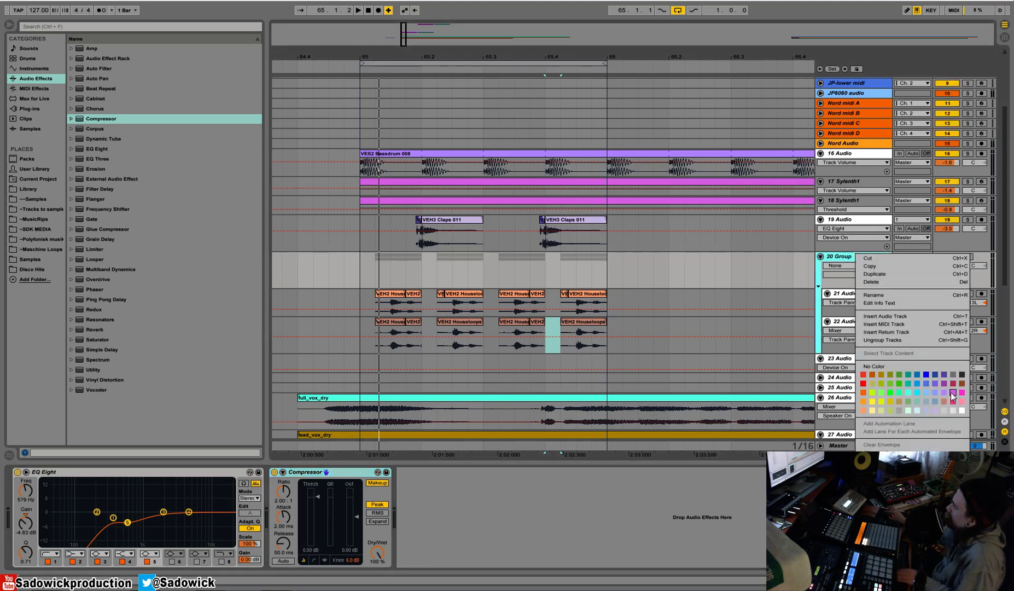
pyautogui.click(949, 365)
pyautogui.rightClick(865, 253)
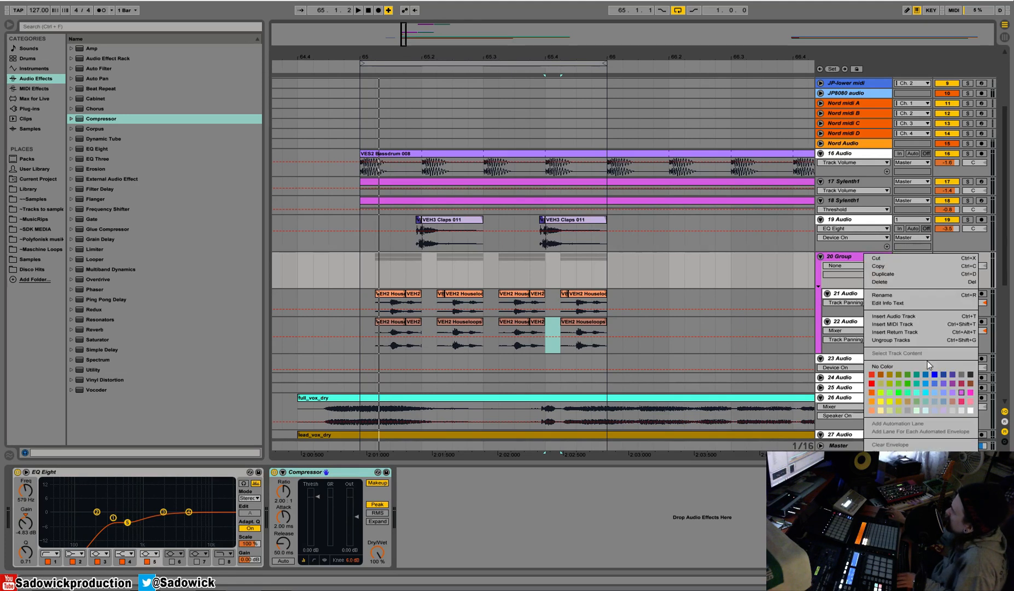
pyautogui.click(908, 392)
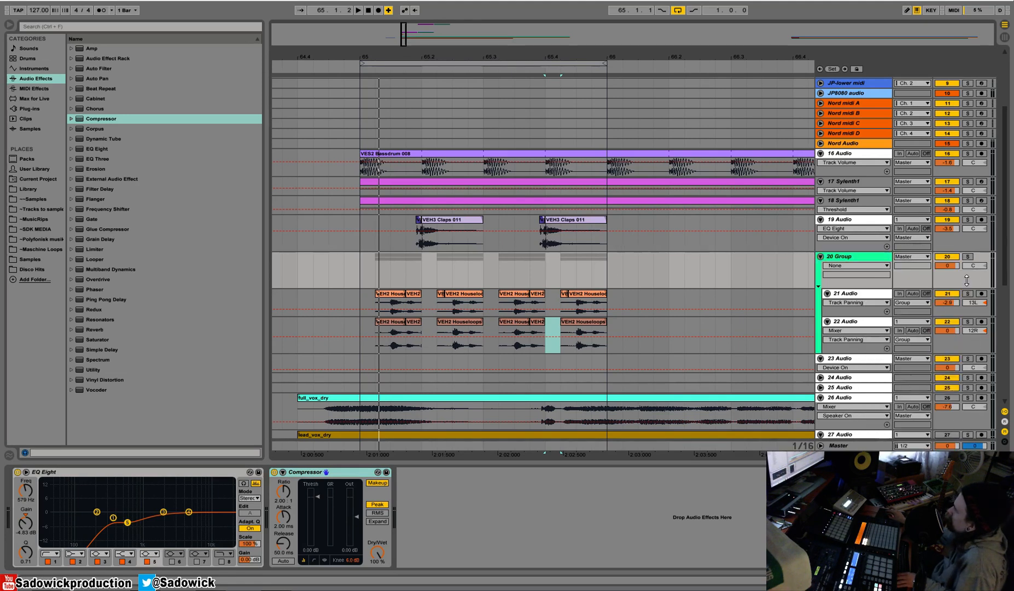
# Reduce the lane heights of 20 Group and 22 Audio and set the playback start to bar 65.
pyautogui.click(960, 301)
pyautogui.moveTo(963, 338); pyautogui.dragTo(965, 315)
pyautogui.click(364, 257)
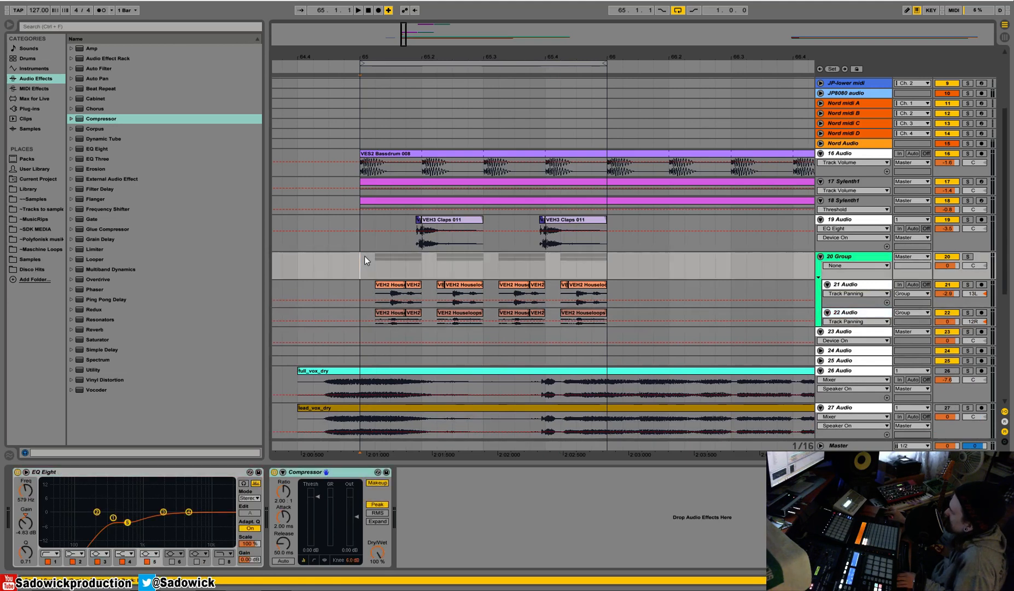
# Solo 20 Group, turn off Makeup on its Compressor and lower the threshold to about -21.9 dB during playback.
pyautogui.click(967, 257)
pyautogui.press('space')
pyautogui.click(378, 483)
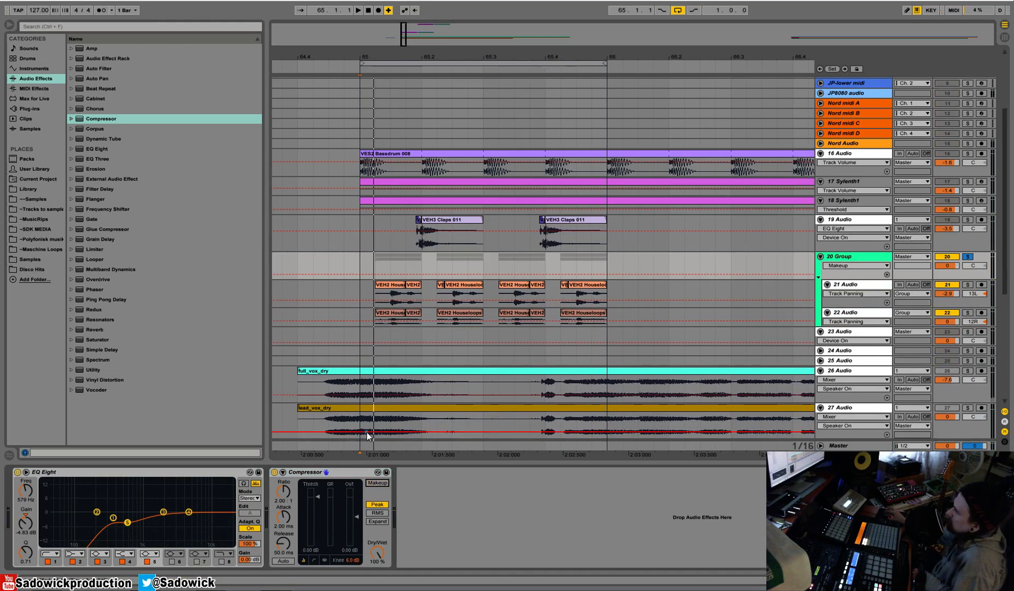
pyautogui.moveTo(321, 494); pyautogui.dragTo(321, 524)
pyautogui.press('space')
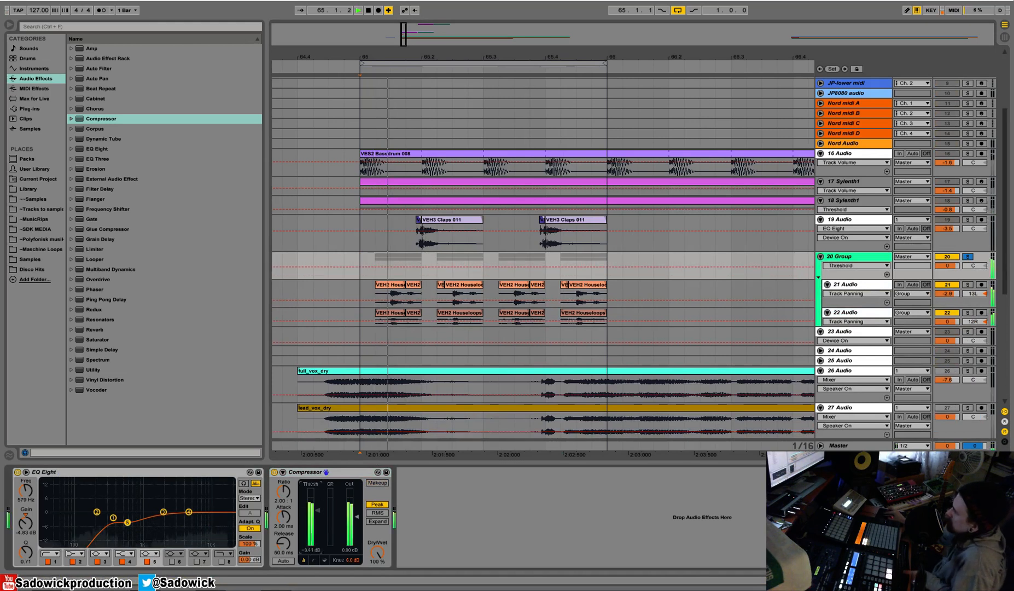
pyautogui.moveTo(319, 507); pyautogui.dragTo(319, 526)
pyautogui.press('space')
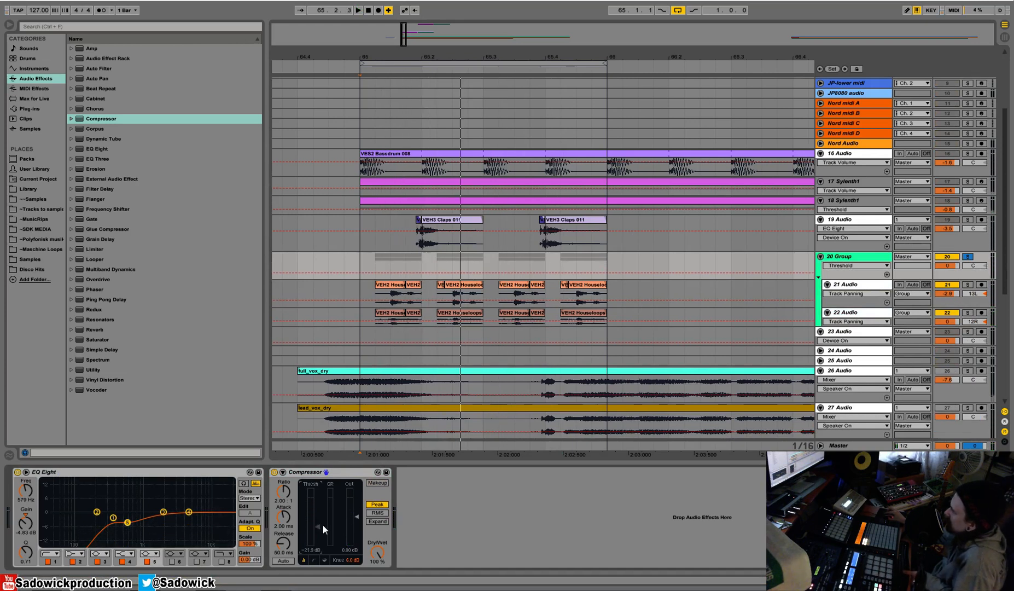
# Show the Compressor's activity view, set attack 0.01 ms, ratio 3.07:1 and threshold about -11.5 dB, and compare it bypassed during playback.
pyautogui.click(323, 560)
pyautogui.press('space')
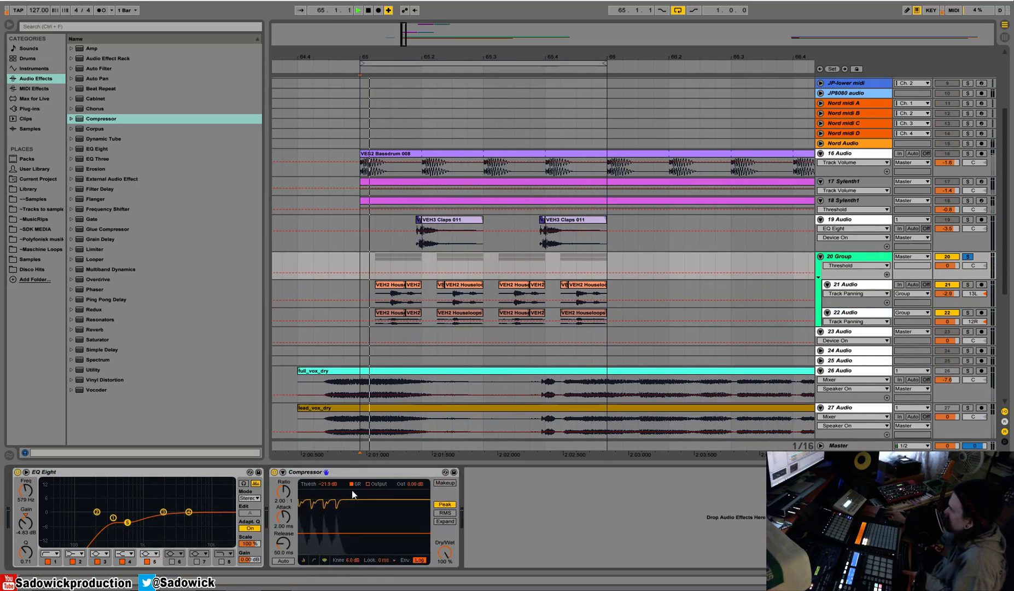
pyautogui.moveTo(283, 521); pyautogui.dragTo(283, 566)
pyautogui.moveTo(328, 533); pyautogui.dragTo(328, 523)
pyautogui.moveTo(284, 492); pyautogui.dragTo(284, 473)
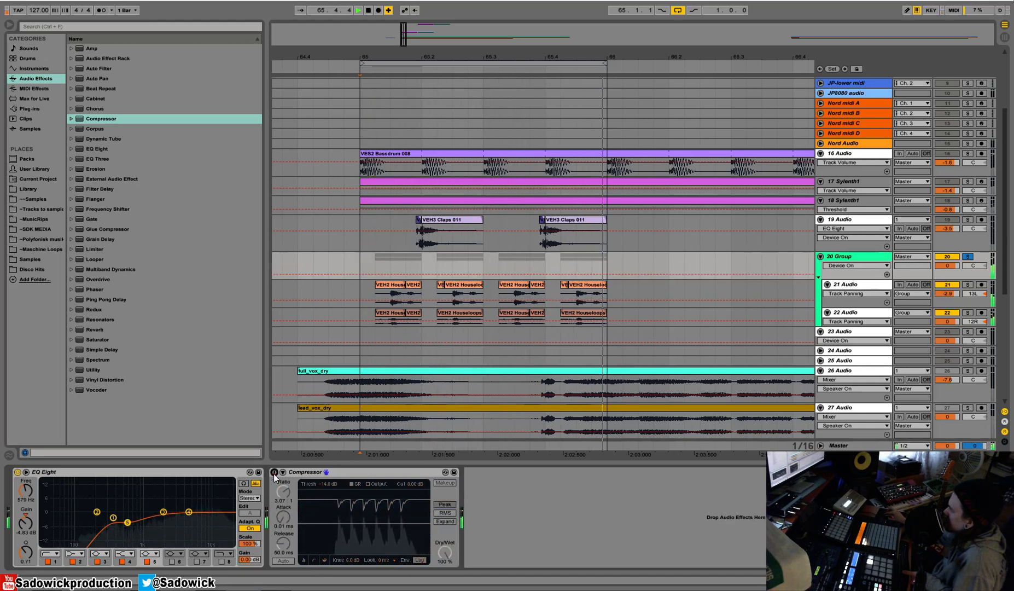
pyautogui.click(274, 472)
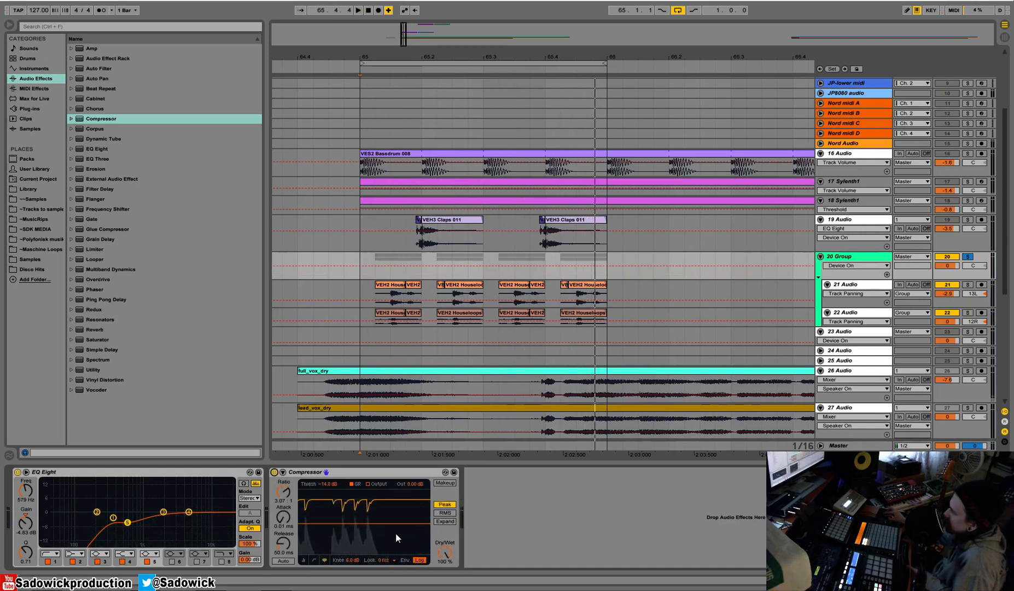
pyautogui.moveTo(390, 530); pyautogui.dragTo(389, 528)
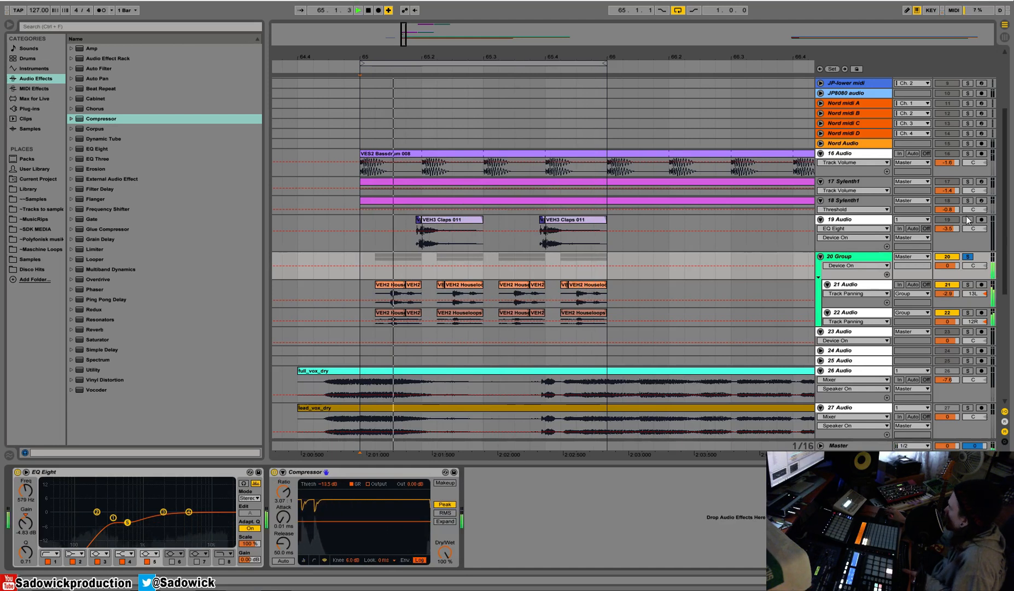
# Unsolo 20 Group, set its volume to -2.5 dB, and set 19 Audio to -4.7 dB panned 7R.
pyautogui.click(967, 257)
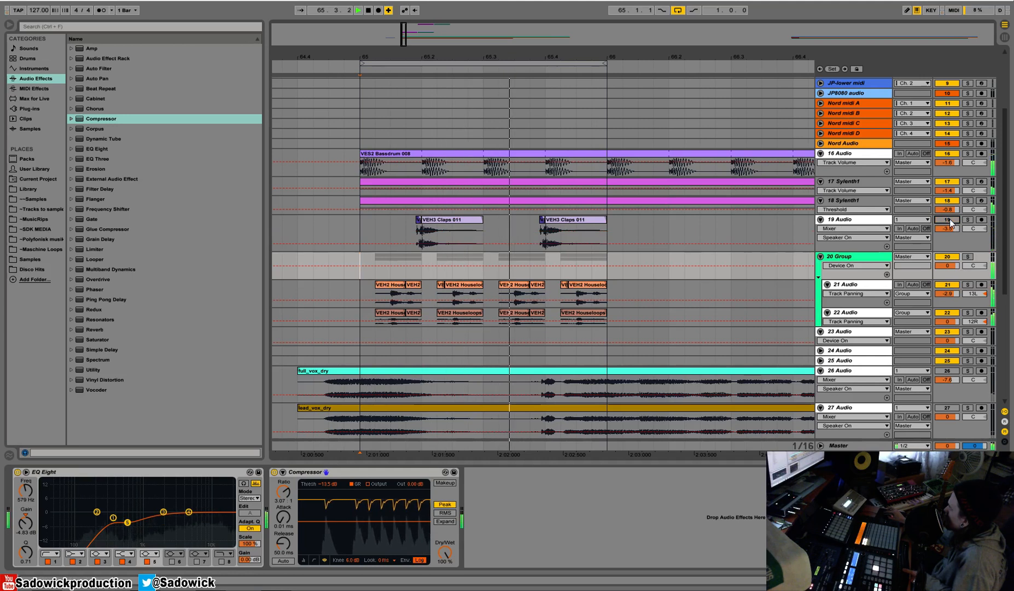
pyautogui.moveTo(947, 265); pyautogui.dragTo(947, 271)
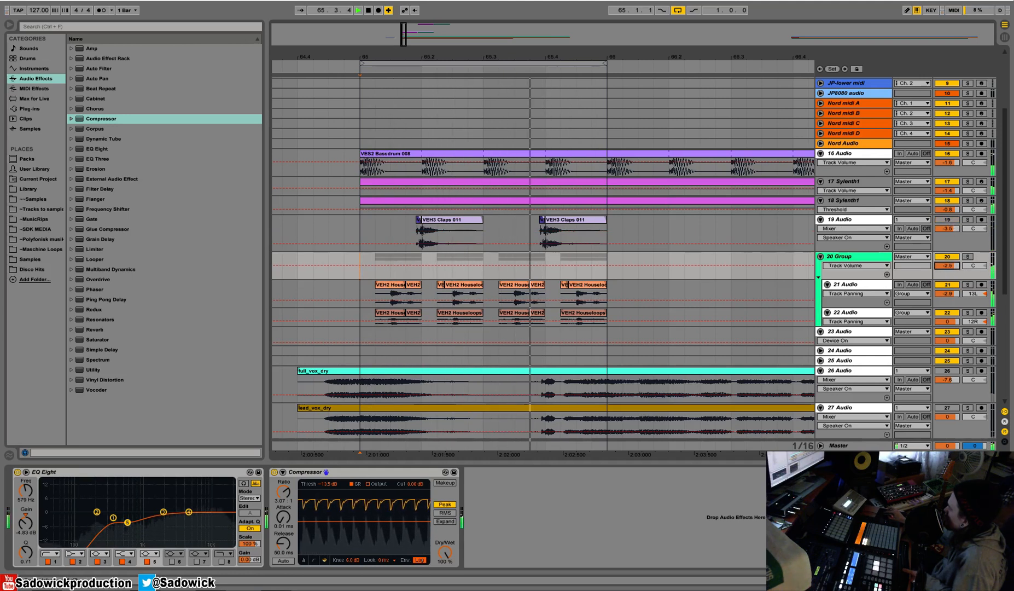
pyautogui.press('space')
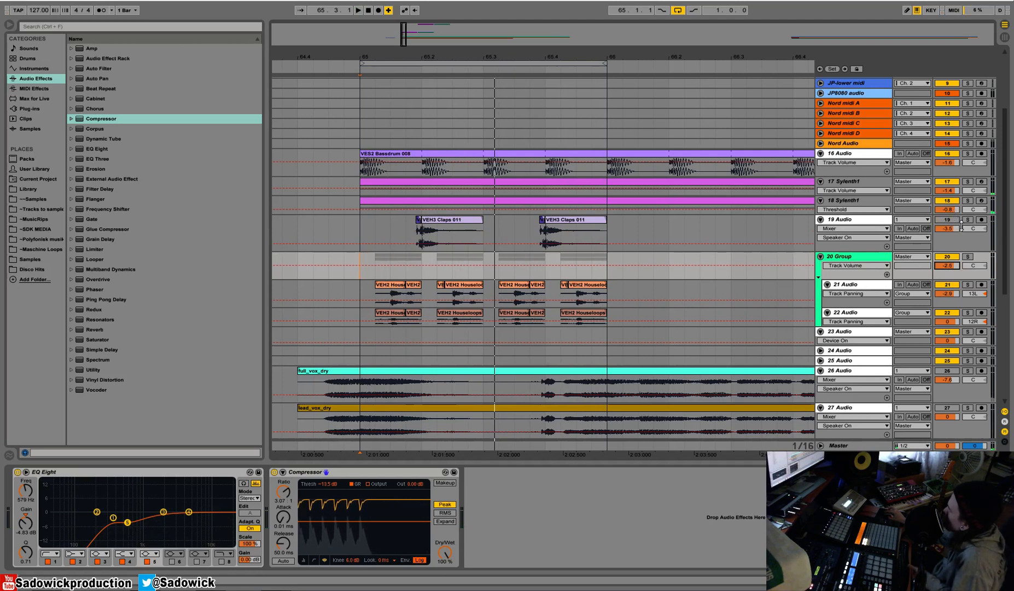
pyautogui.moveTo(962, 229); pyautogui.dragTo(953, 230)
pyautogui.press('space')
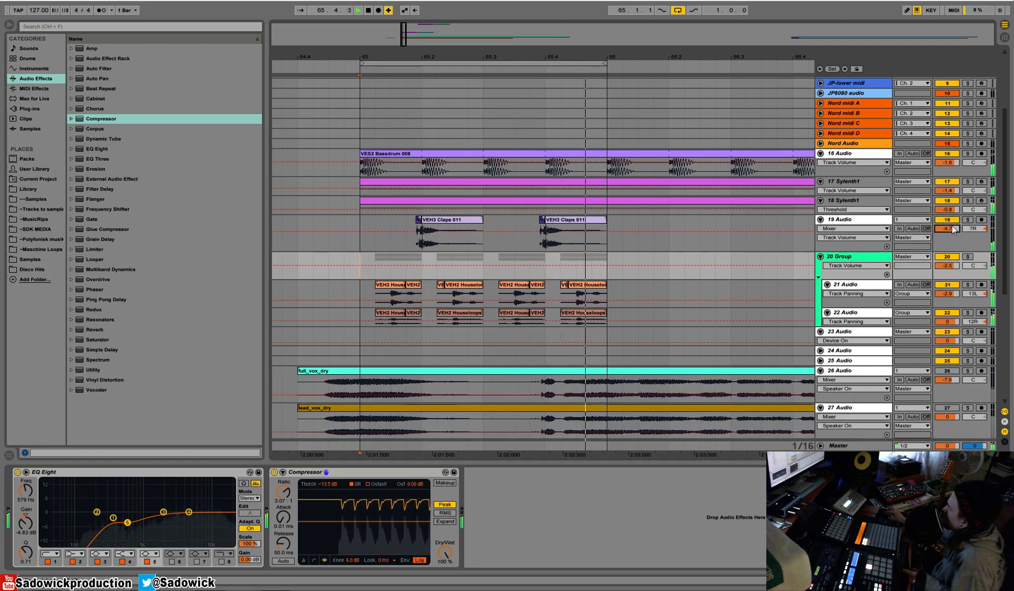
# Solo 19 Audio and add a Reverb before its EQ Eight with a 1.84 s decay time and 30% Dry/Wet.
pyautogui.click(968, 219)
pyautogui.click(970, 239)
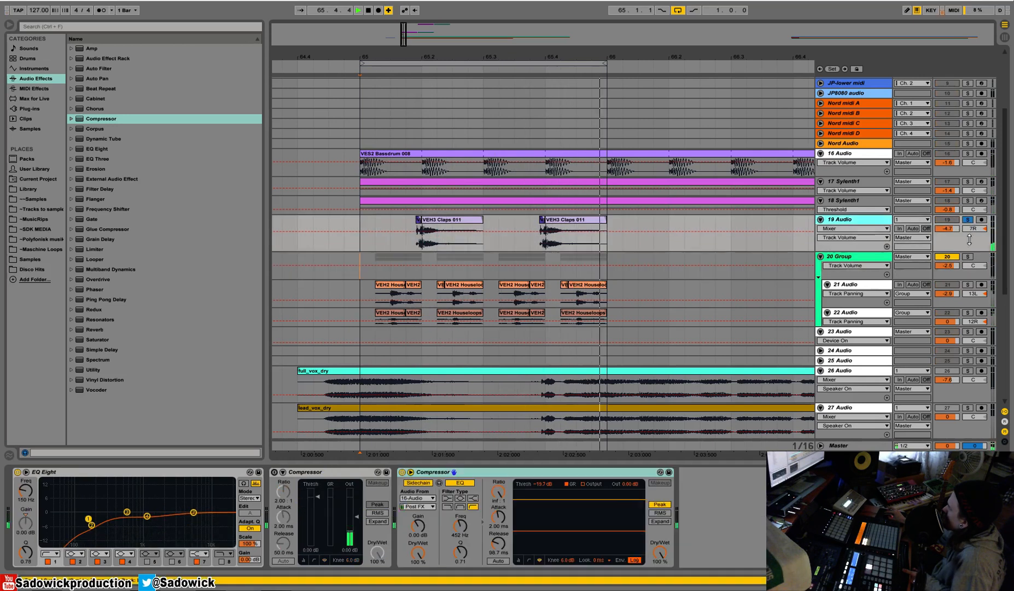
pyautogui.moveTo(79, 329); pyautogui.dragTo(204, 526)
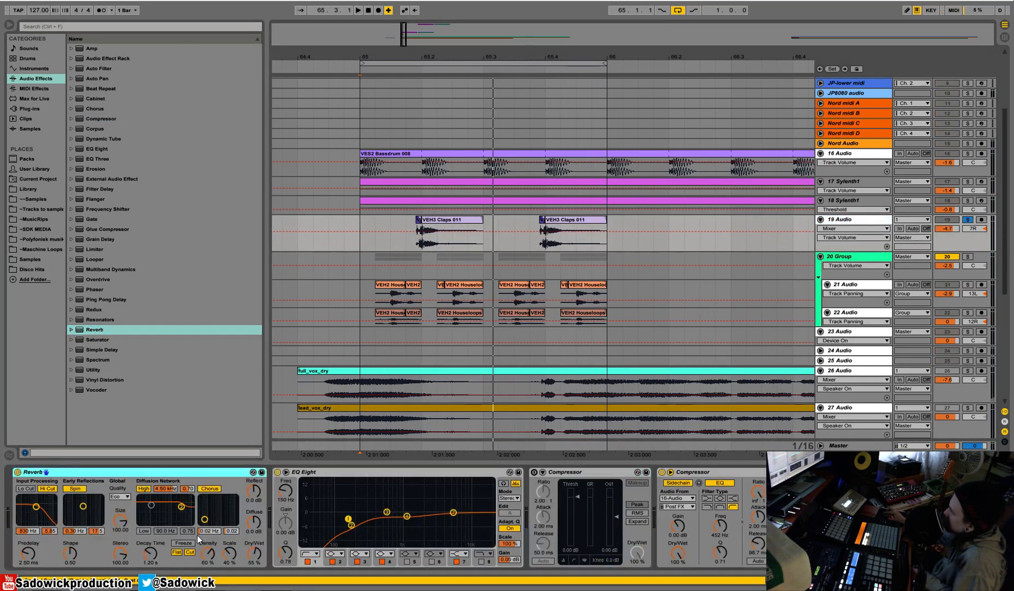
pyautogui.moveTo(151, 554); pyautogui.dragTo(153, 558)
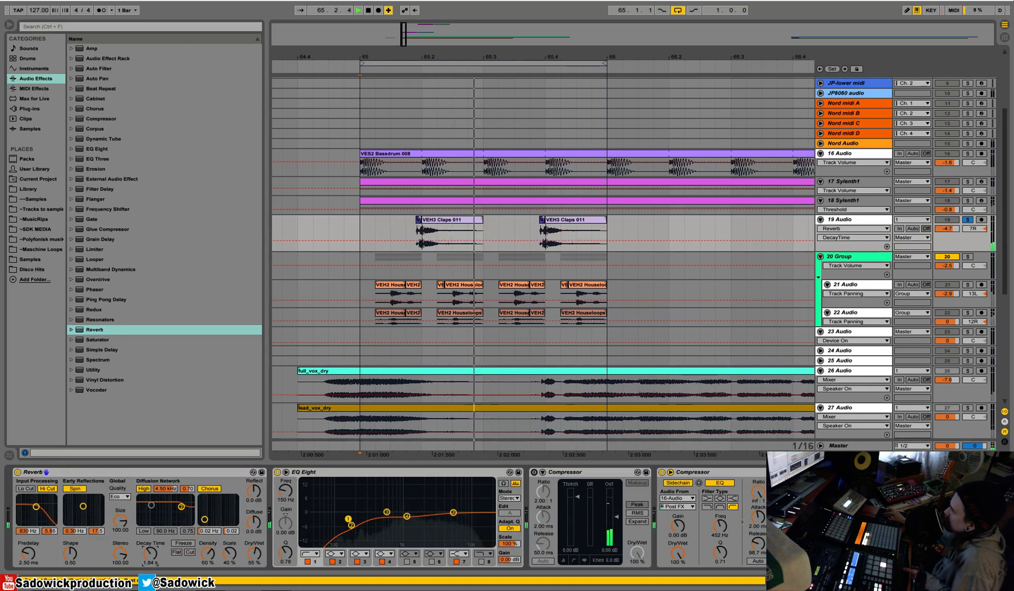
pyautogui.moveTo(255, 553); pyautogui.dragTo(254, 566)
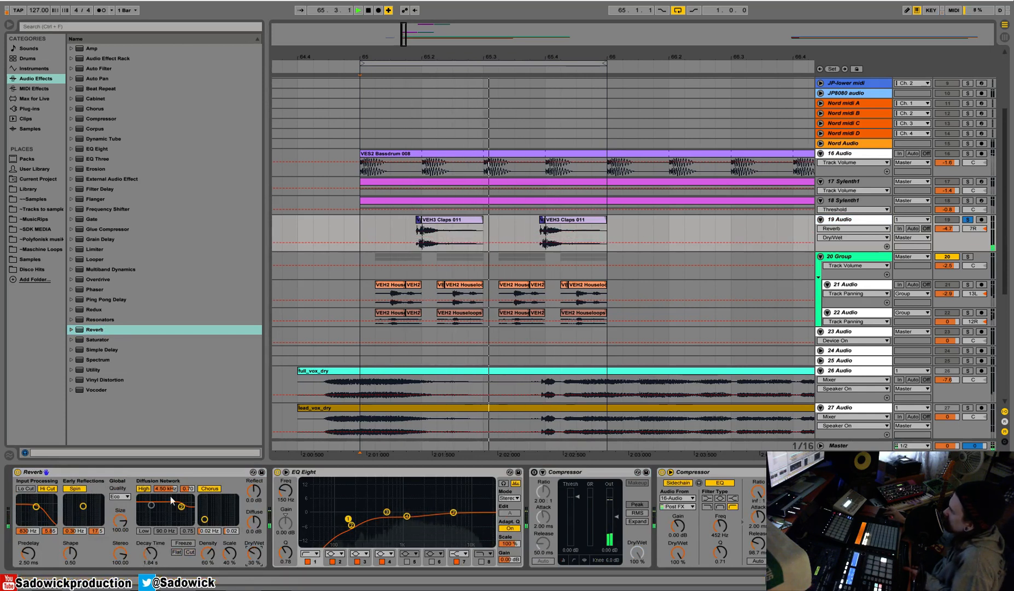
# Turn off the Reverb's input Hi Cut and diffusion High filter, enable Low at about 108 Hz, and unsolo 19 Audio.
pyautogui.click(148, 489)
pyautogui.click(146, 530)
pyautogui.moveTo(151, 504); pyautogui.dragTo(153, 522)
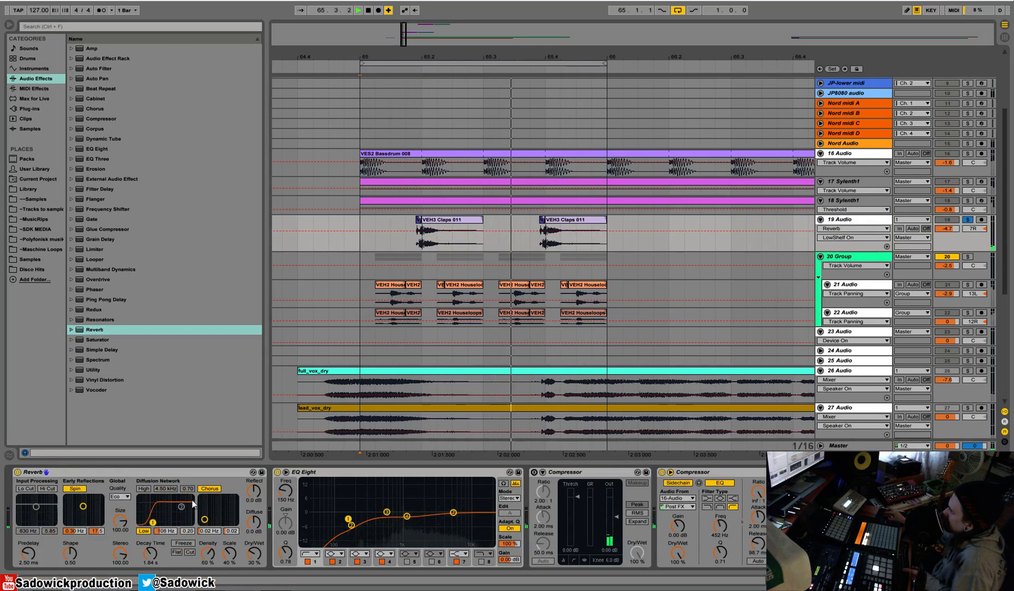
pyautogui.press('space')
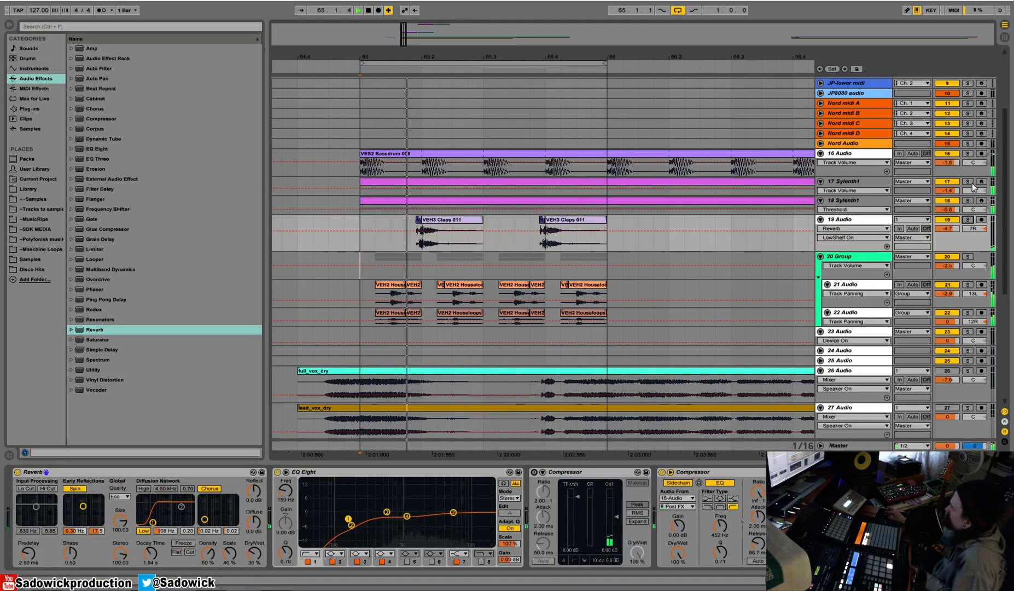
# Fold the Reverb and EQ Eight on 17 Sylenth1 and insert a low-pass Auto Filter after them at about 584 Hz.
pyautogui.click(845, 181)
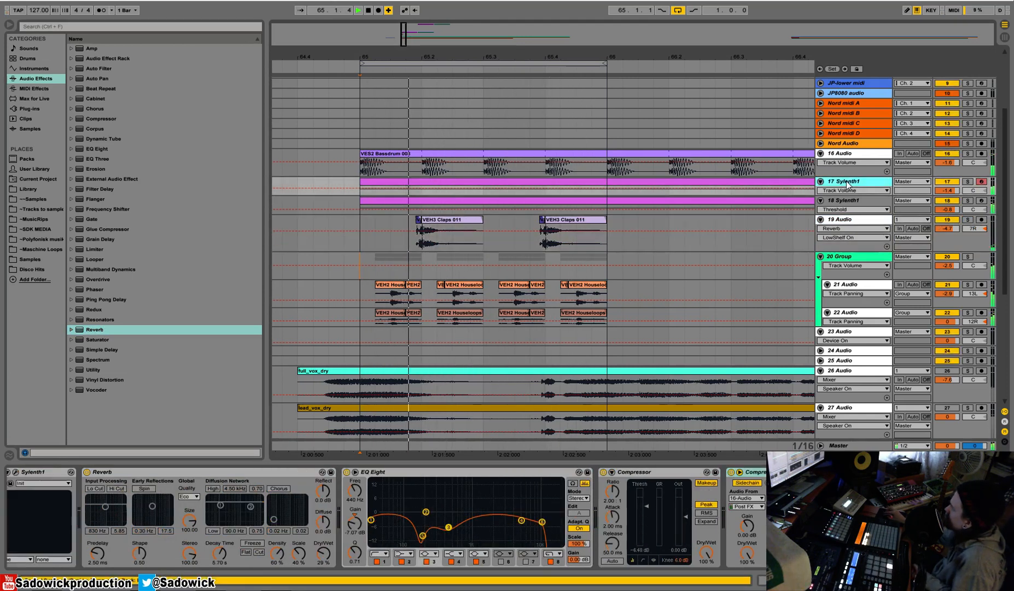
pyautogui.doubleClick(191, 471)
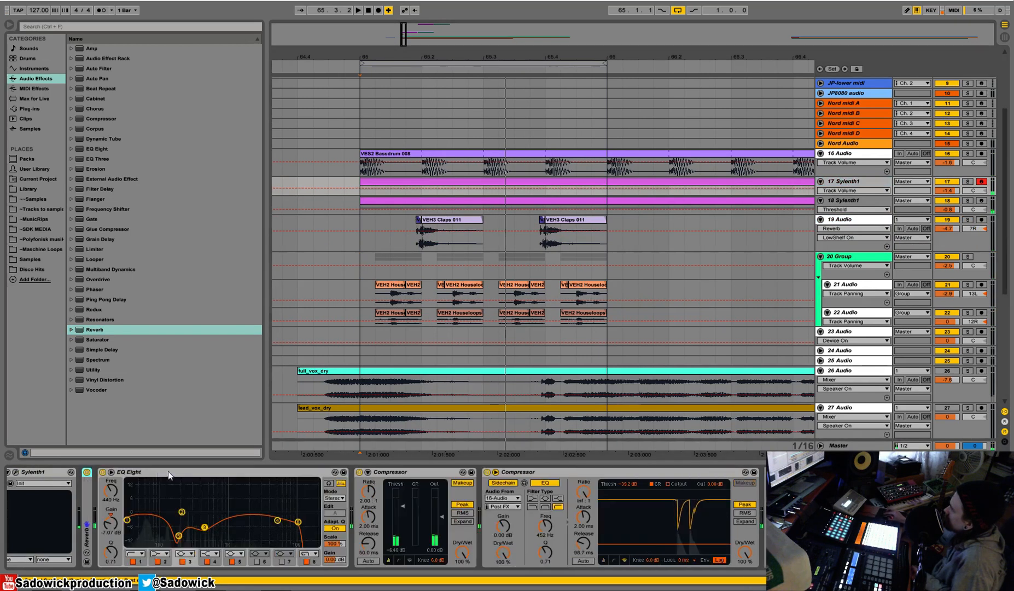
pyautogui.doubleClick(158, 472)
pyautogui.moveTo(92, 69); pyautogui.dragTo(215, 576)
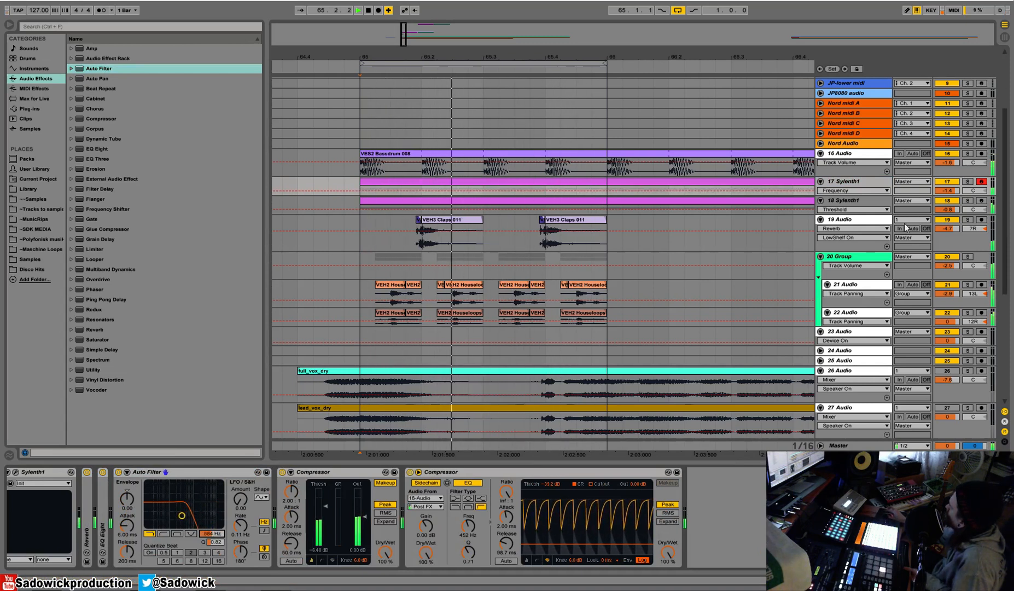
# Solo 18 Sylenth1, open its synth interface and inspect the available distortion types.
pyautogui.click(967, 200)
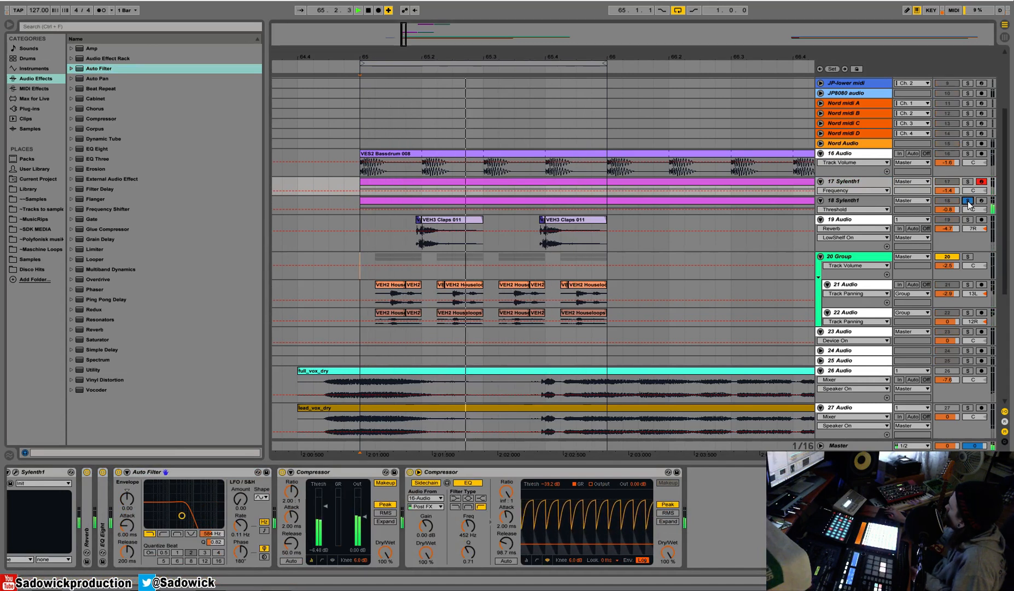
pyautogui.click(867, 200)
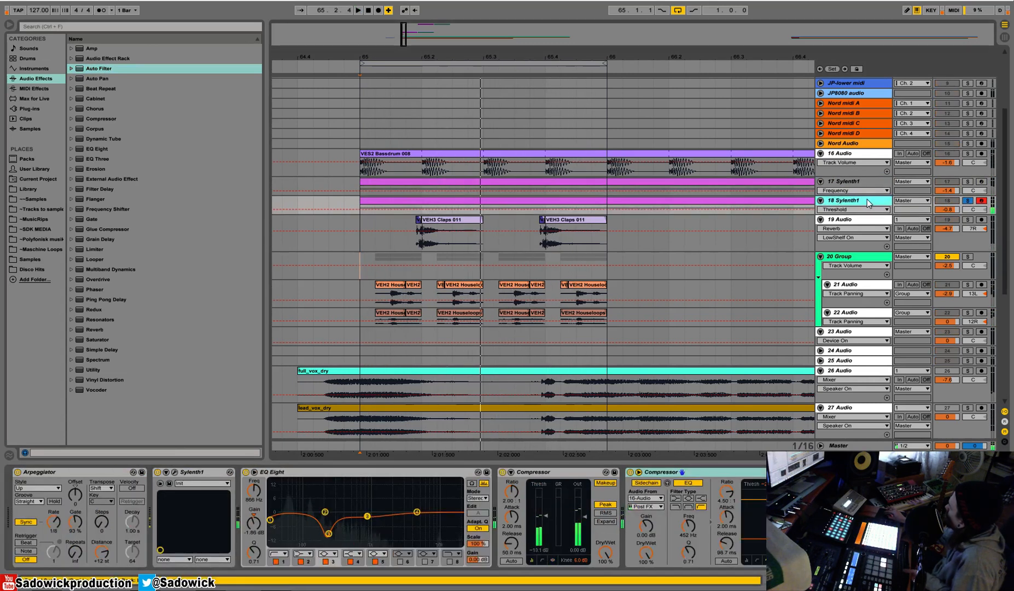
pyautogui.click(180, 479)
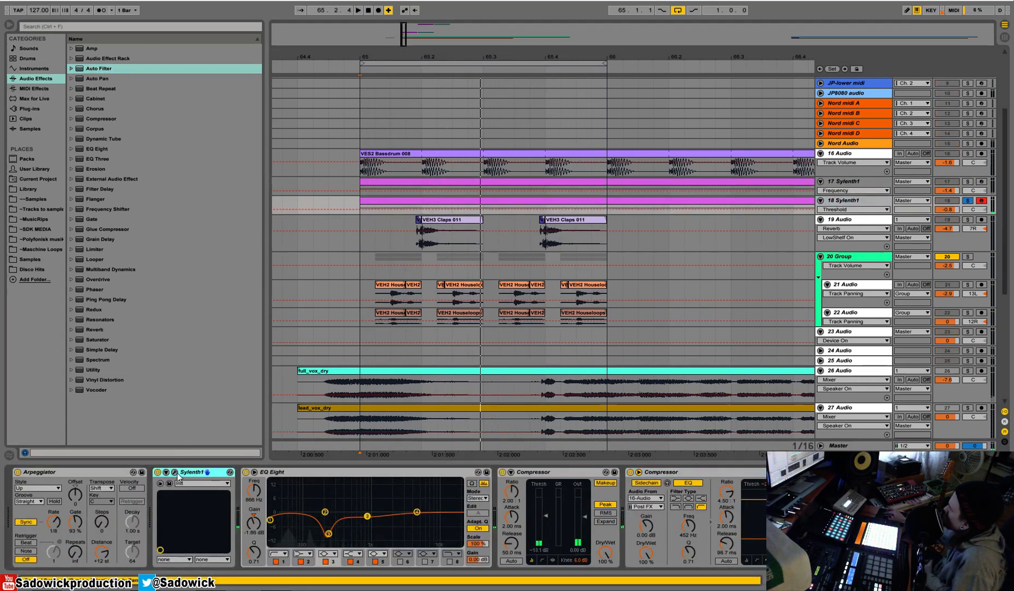
pyautogui.click(175, 472)
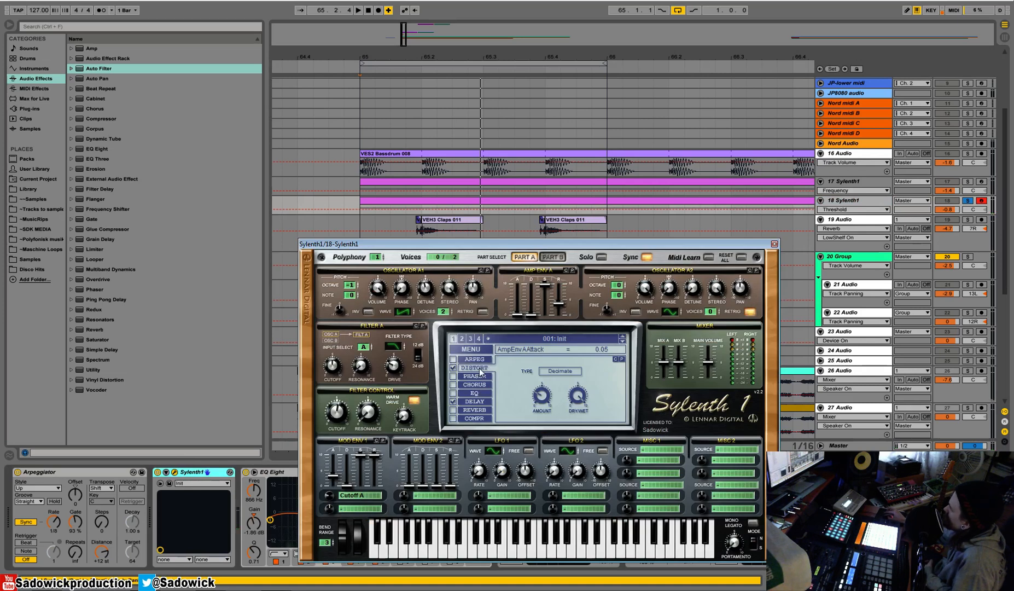
pyautogui.click(576, 372)
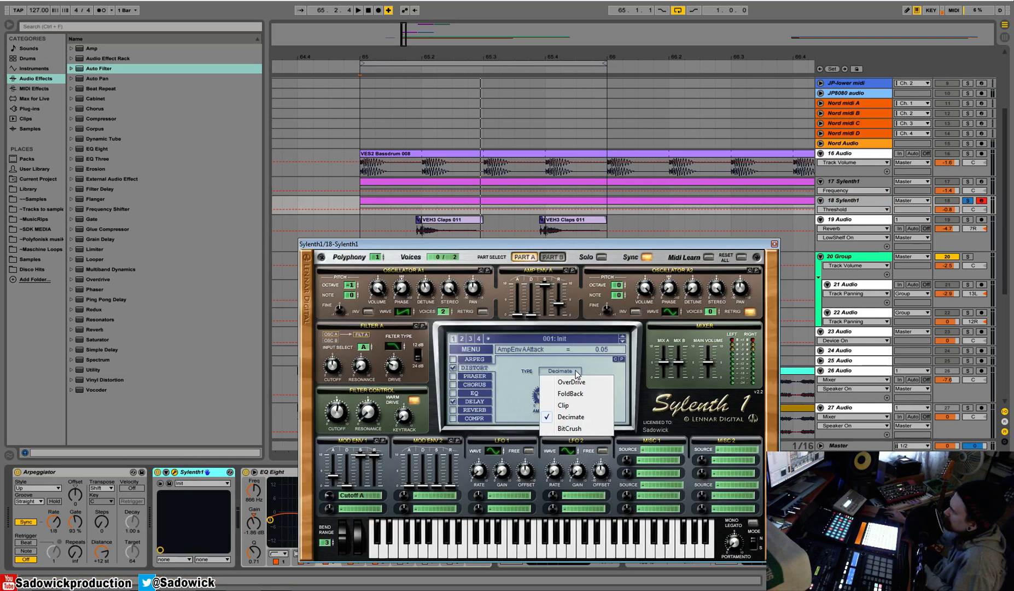
pyautogui.click(597, 244)
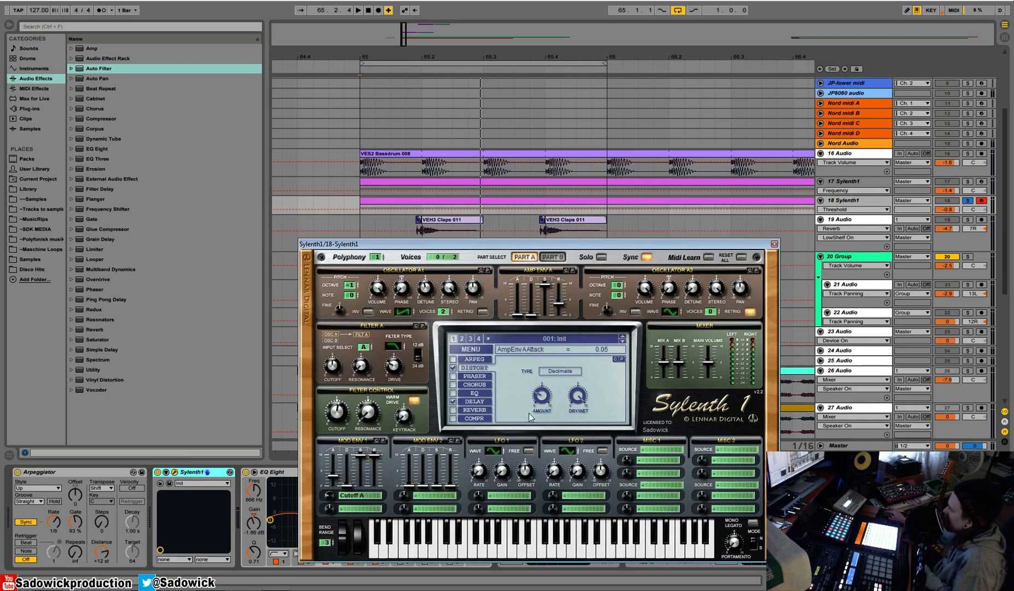
# Compare the Sylenth1 sound with distortion off and on during playback, close the synth interface and unsolo 18 Sylenth1.
pyautogui.press('space')
pyautogui.click(455, 368)
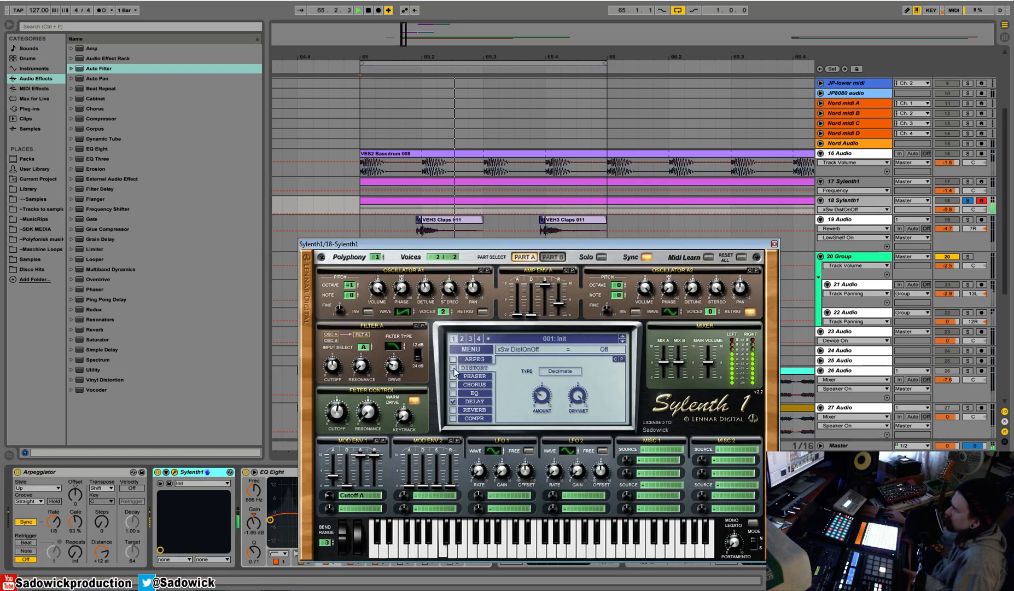
pyautogui.click(454, 369)
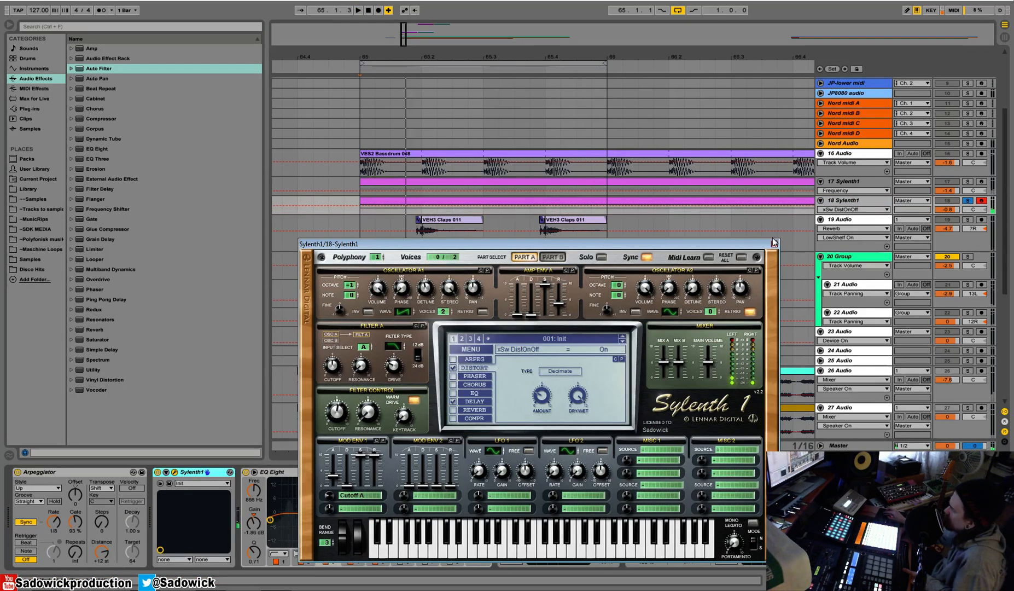
pyautogui.click(774, 243)
pyautogui.click(968, 201)
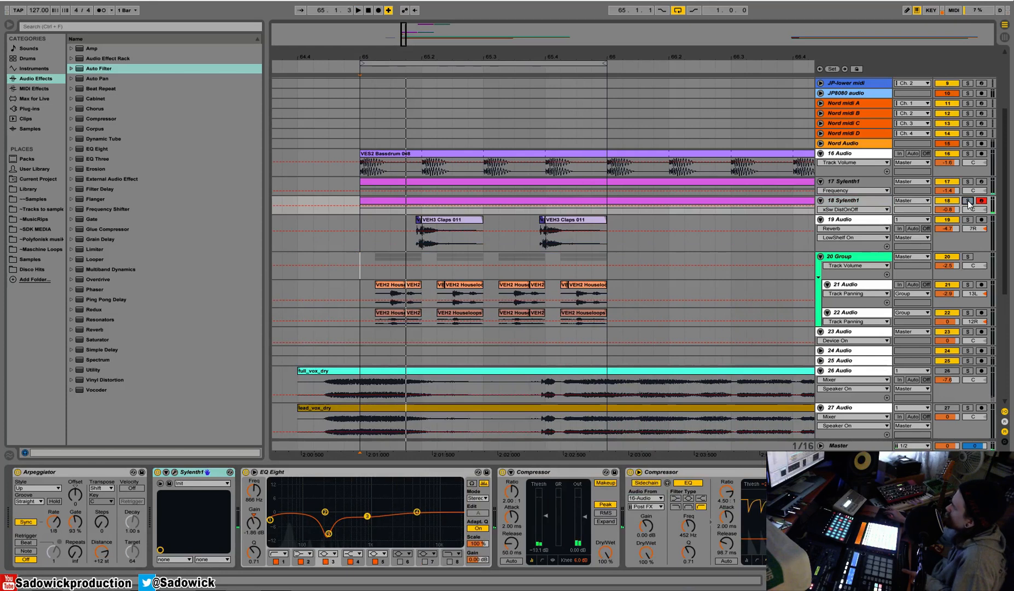
# Play the mix from bar 65 and lower the 20 Group volume to -4.2 dB.
pyautogui.click(963, 236)
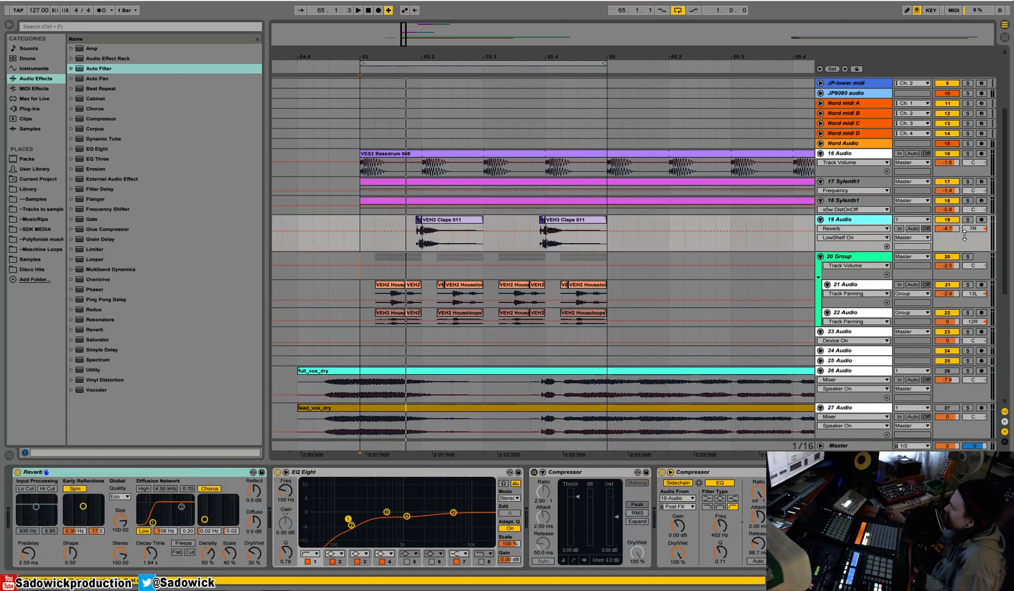
pyautogui.click(360, 225)
pyautogui.press('space')
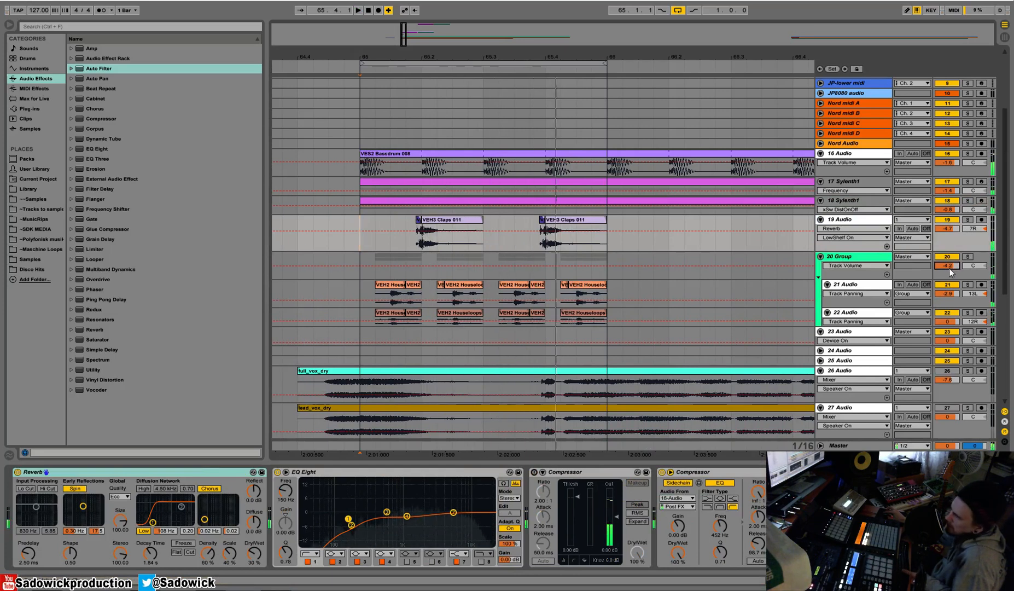
pyautogui.moveTo(607, 57); pyautogui.dragTo(607, 45)
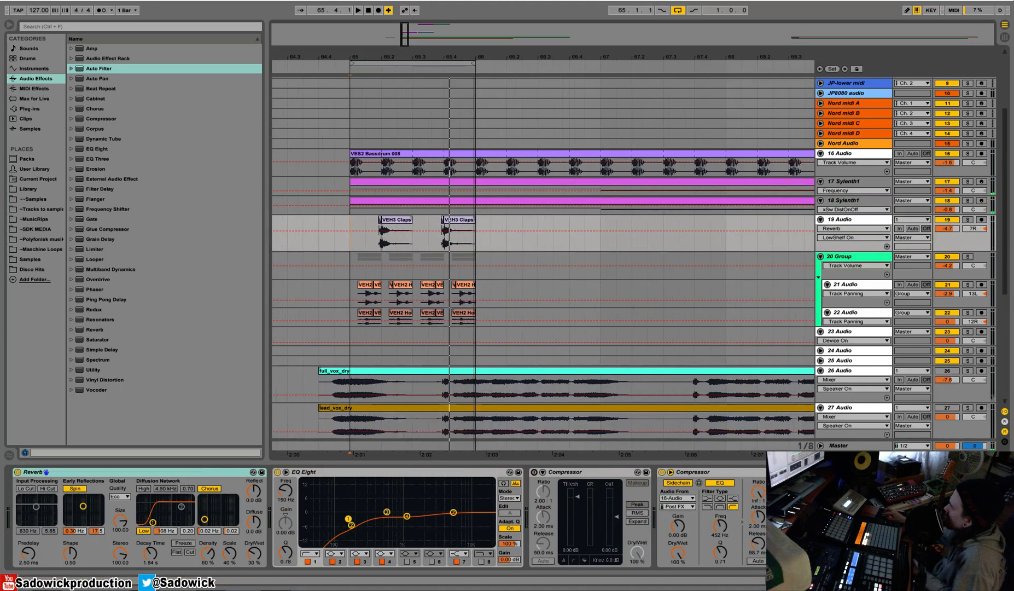
pyautogui.press('space')
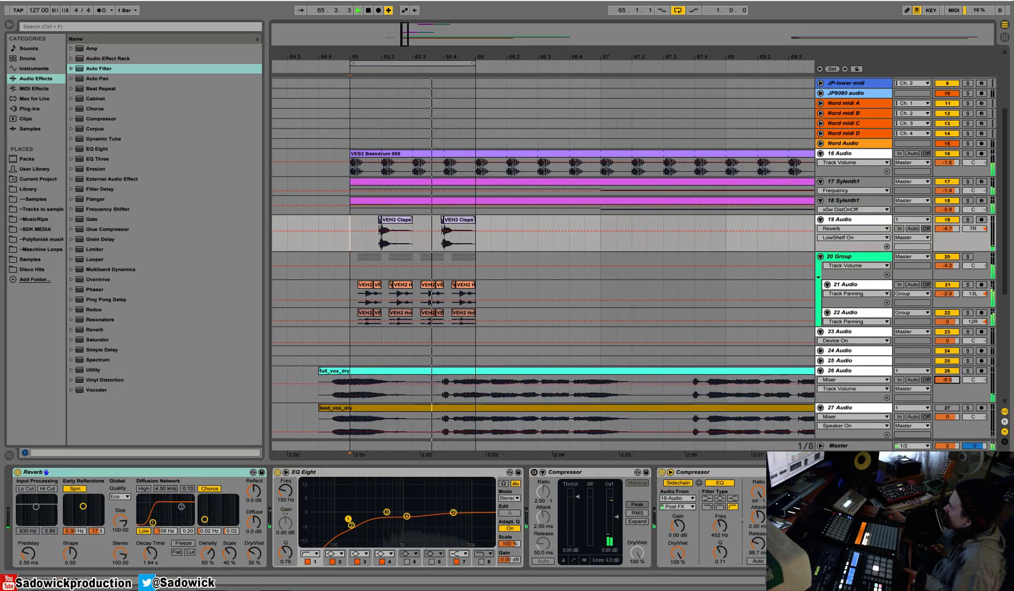
# Lower the 26 Audio vocal to -7.7 dB, audition 27 Audio at -10.4 dB and leave 27 Audio deactivated.
pyautogui.moveTo(946, 379); pyautogui.dragTo(946, 388)
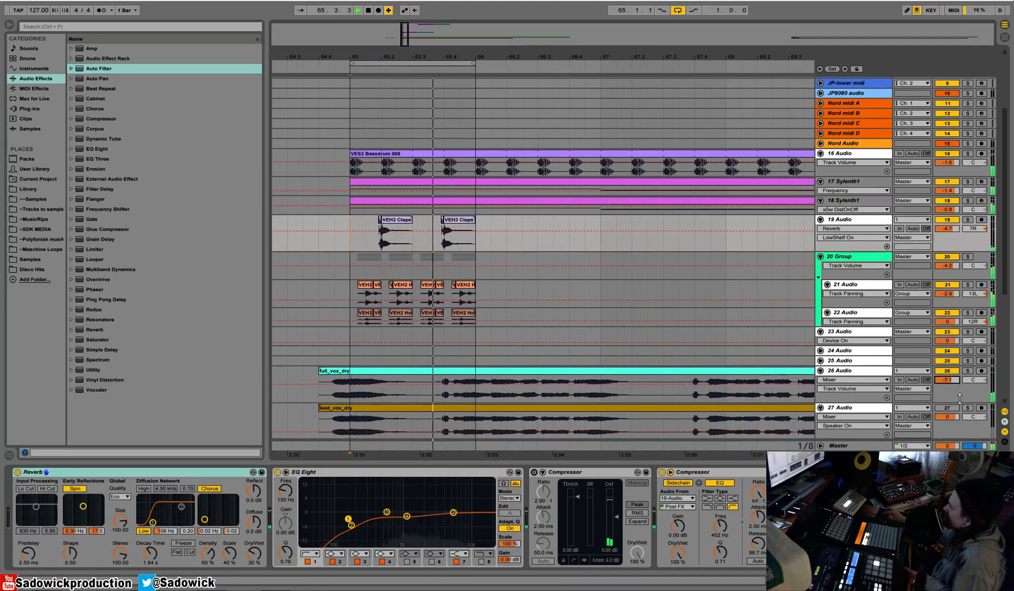
pyautogui.click(945, 393)
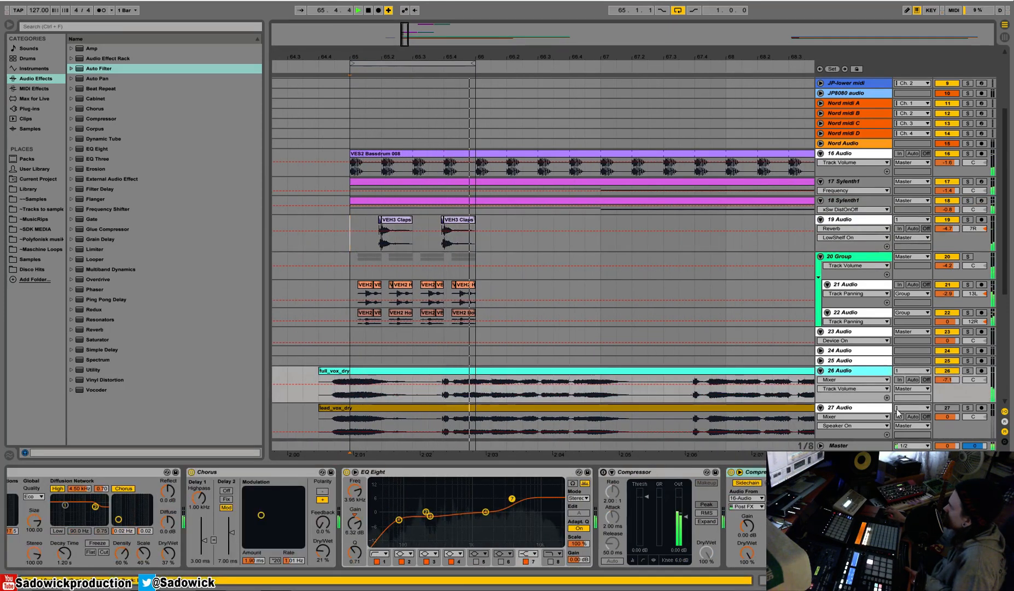
pyautogui.click(957, 408)
pyautogui.moveTo(947, 417); pyautogui.dragTo(947, 437)
pyautogui.click(952, 408)
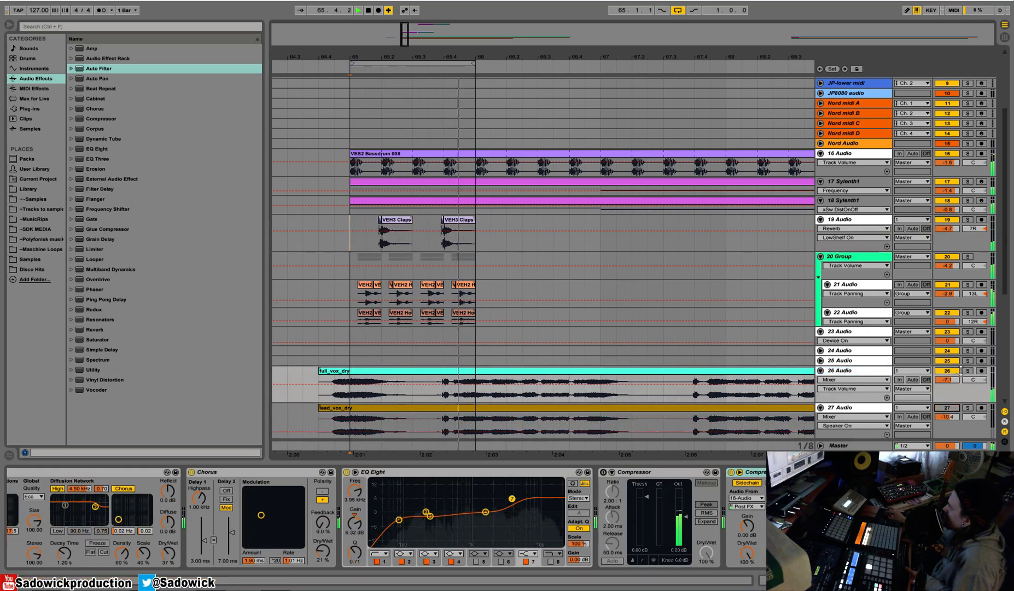
pyautogui.moveTo(960, 379); pyautogui.dragTo(960, 381)
pyautogui.click(966, 380)
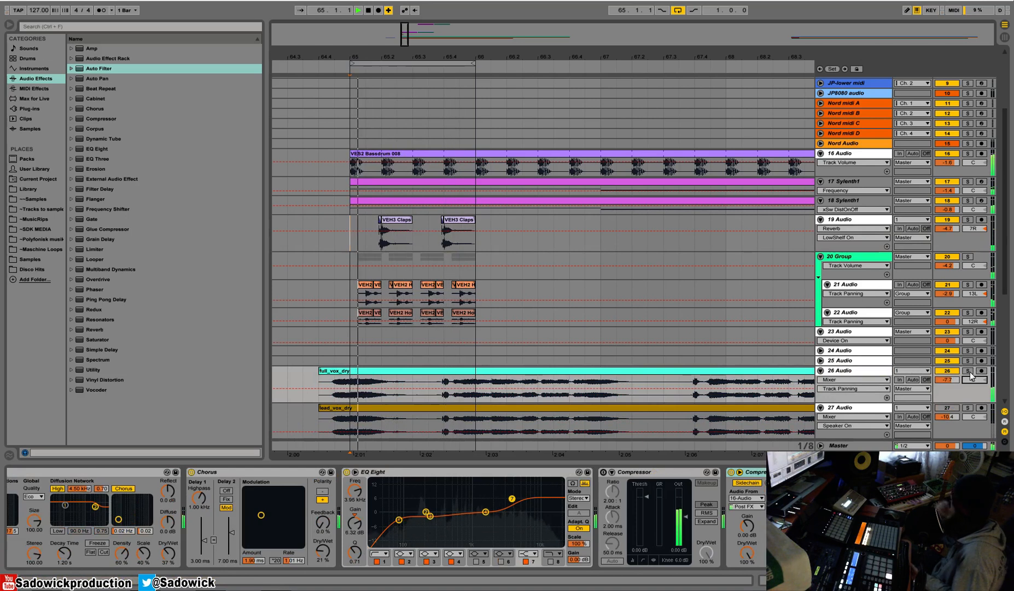
# Try repeating the opening vocal phrase of full_vox_dry at 65.4 on 26 Audio and shorten the end of the piece before it.
pyautogui.click(348, 389)
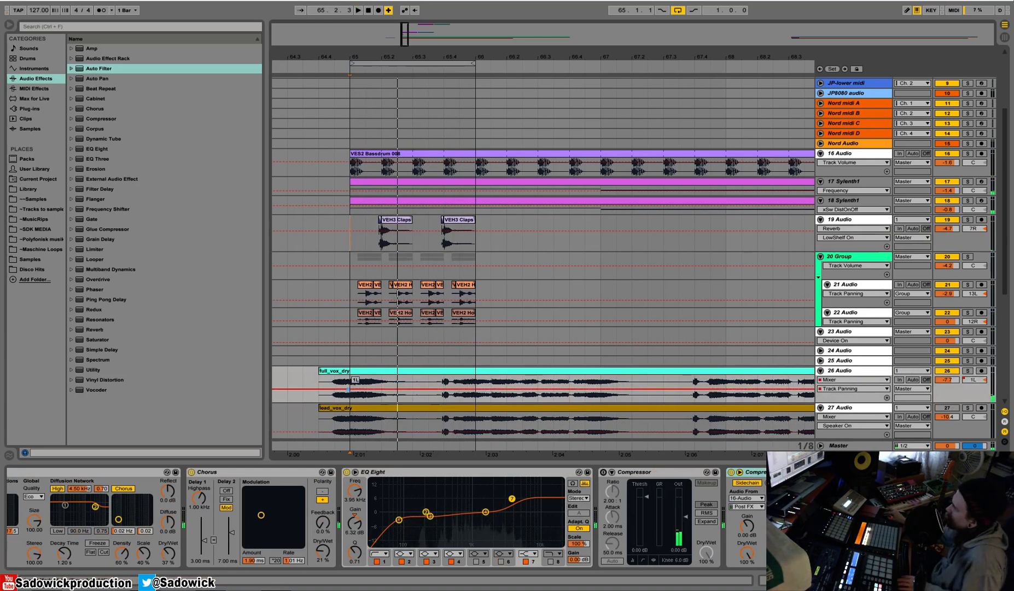
pyautogui.hotkey('ctrl', 'z')
pyautogui.moveTo(316, 380); pyautogui.dragTo(354, 385)
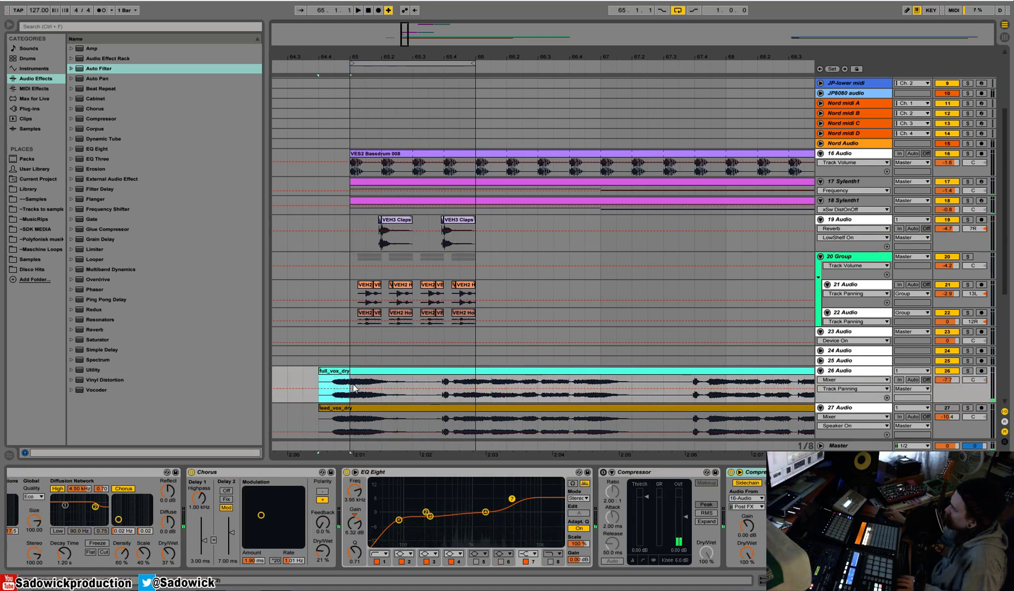
pyautogui.click(459, 382)
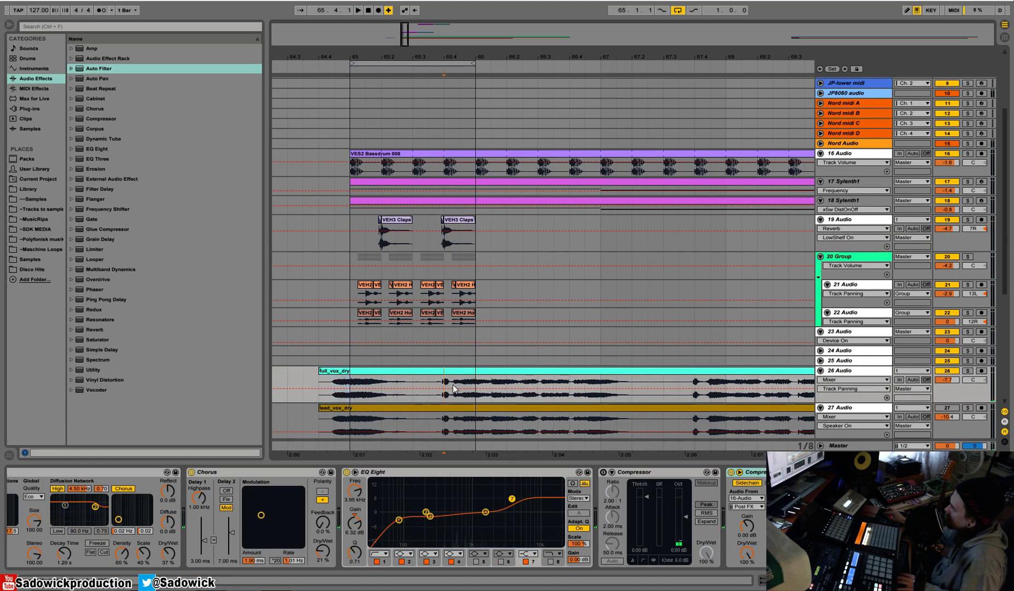
pyautogui.hotkey('ctrl', 'v')
pyautogui.click(444, 372)
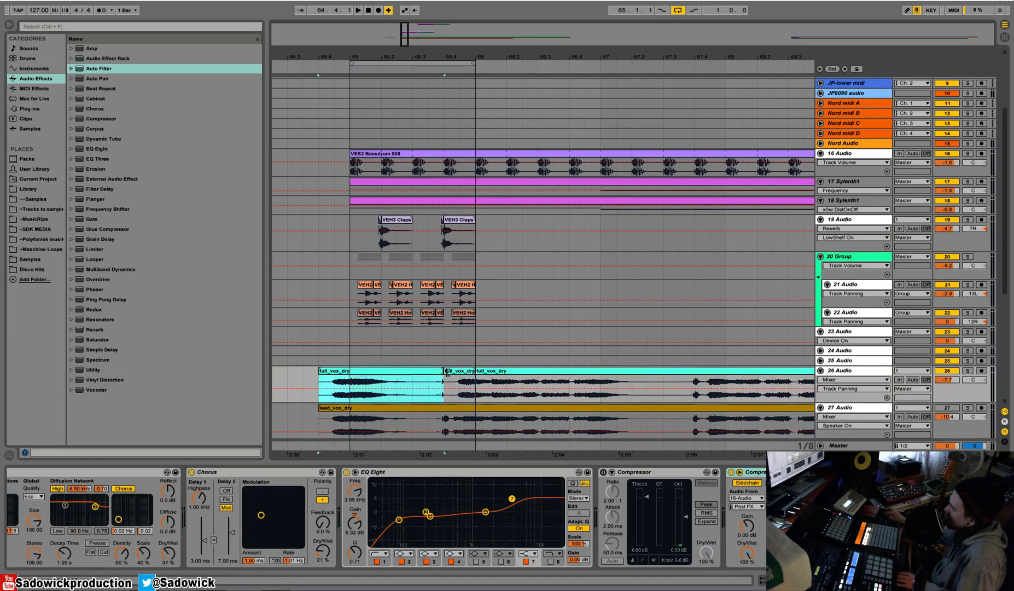
pyautogui.moveTo(444, 371); pyautogui.dragTo(431, 374)
pyautogui.click(445, 372)
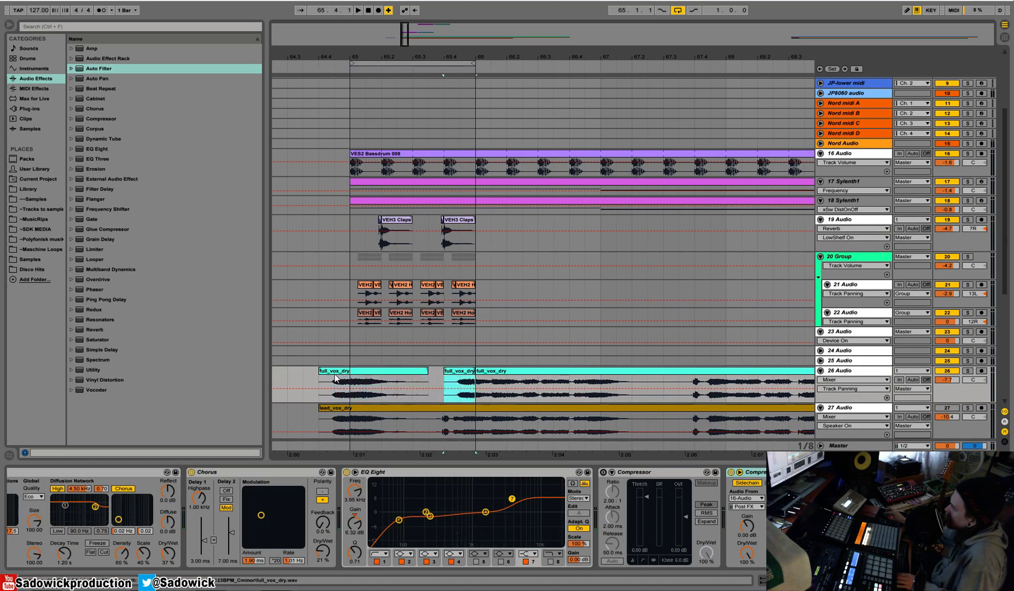
# Audition the repeated vocal phrase from bar 65 and restore the uncut full_vox_dry clip on 26 Audio.
pyautogui.click(351, 387)
pyautogui.press('space')
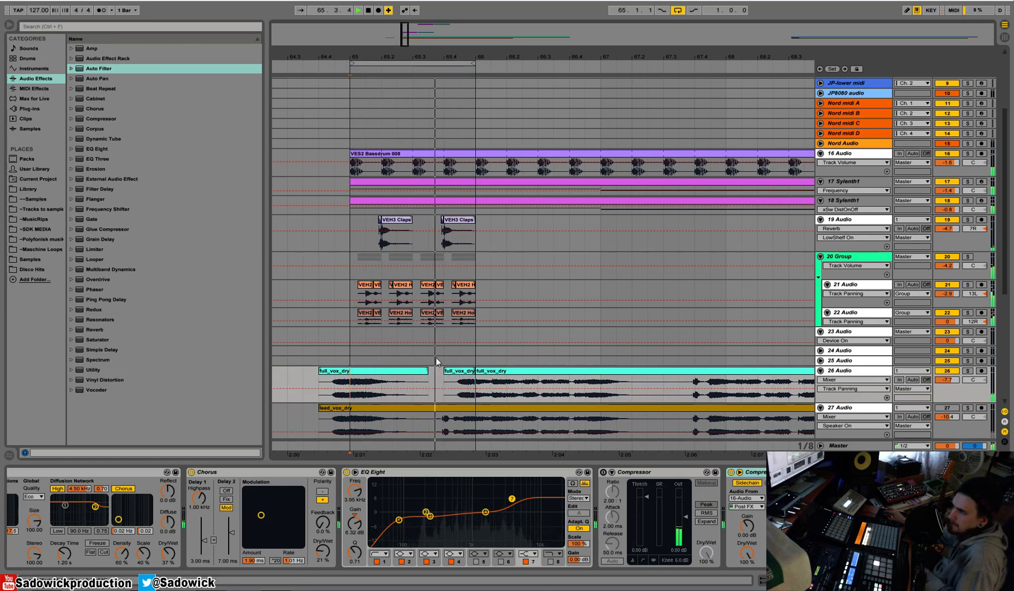
pyautogui.press('space')
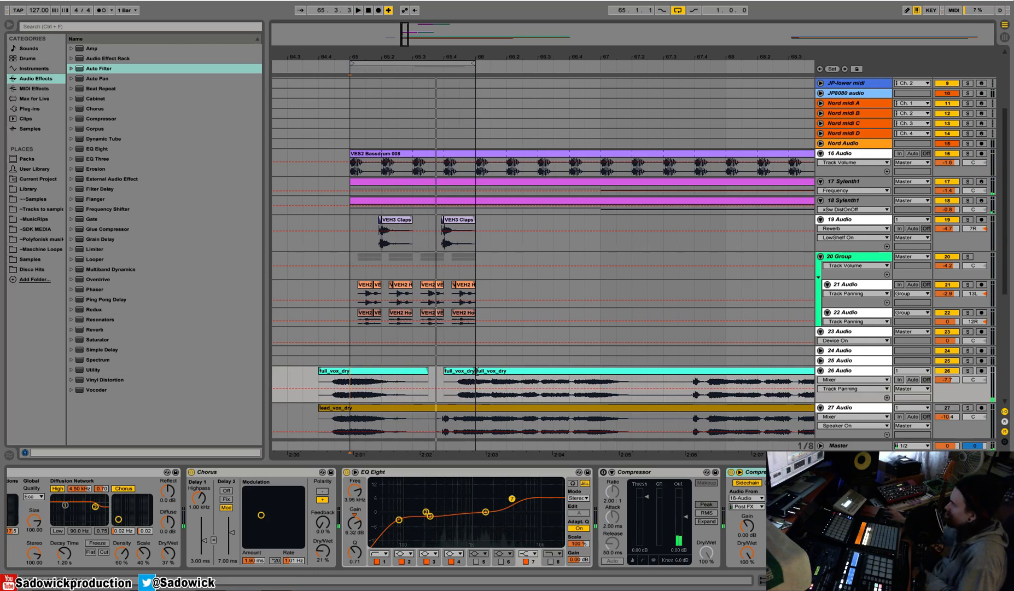
pyautogui.moveTo(477, 371); pyautogui.dragTo(330, 373)
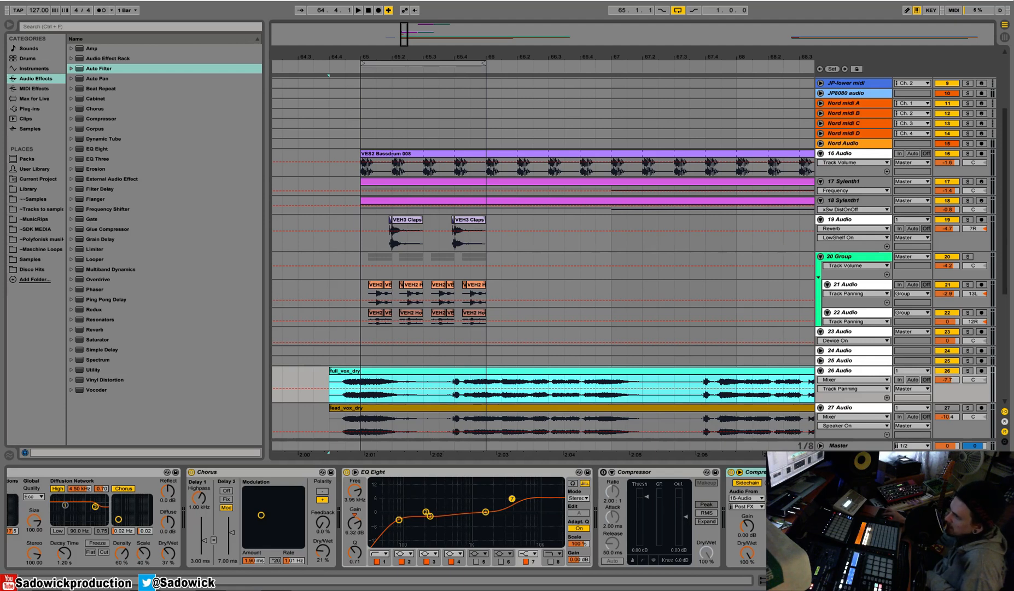
# Consolidate the clap and house-loop clips between bars 65 and 66, and deactivate 26 Audio during playback.
pyautogui.keyDown('ctrl'); pyautogui.scroll(-2, 484, 143); pyautogui.keyUp('ctrl')
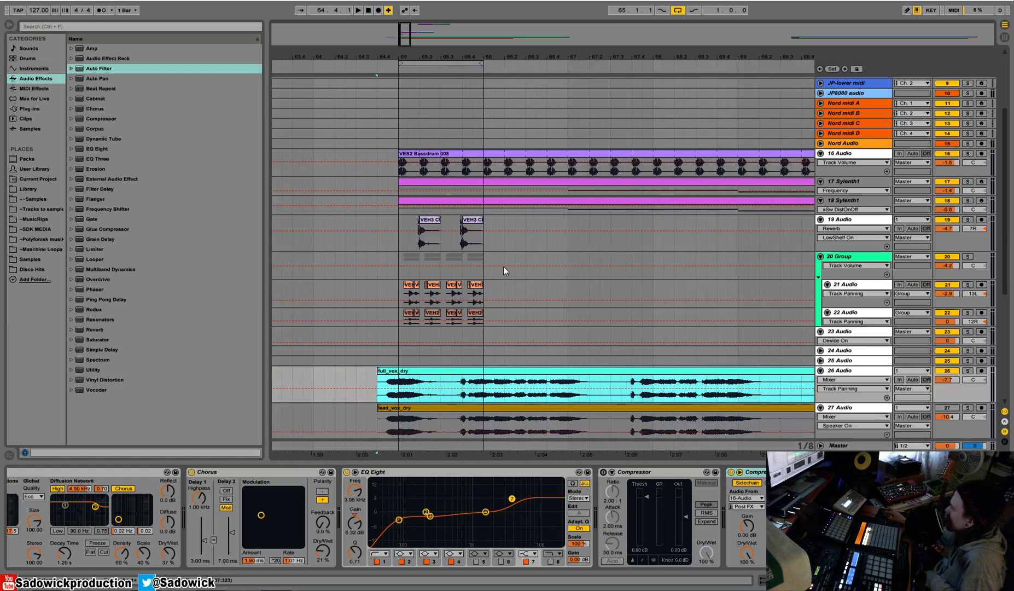
pyautogui.moveTo(448, 63)
pyautogui.mouseDown()
pyautogui.moveTo(448, 89)
pyautogui.moveTo(376, 88)
pyautogui.moveTo(396, 57)
pyautogui.mouseUp()
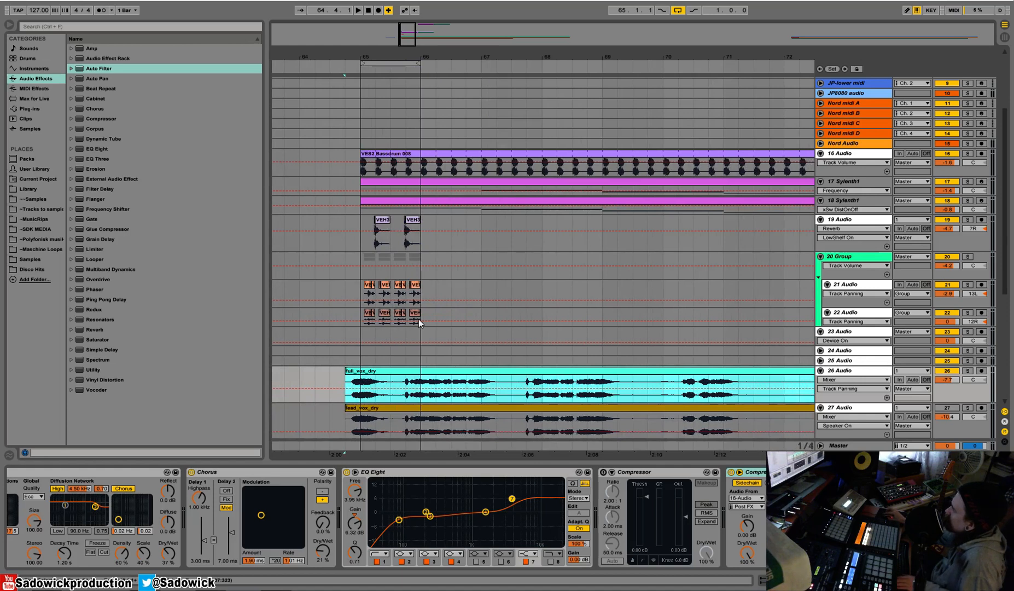
pyautogui.moveTo(424, 313)
pyautogui.mouseDown()
pyautogui.moveTo(359, 227)
pyautogui.moveTo(424, 313)
pyautogui.mouseUp()
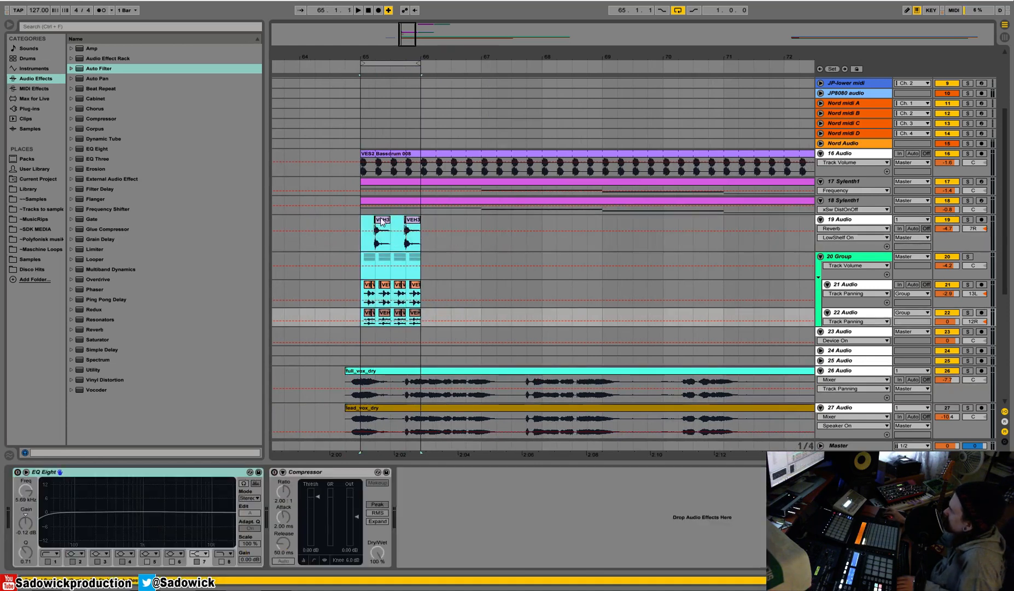
pyautogui.rightClick(385, 221)
pyautogui.click(428, 279)
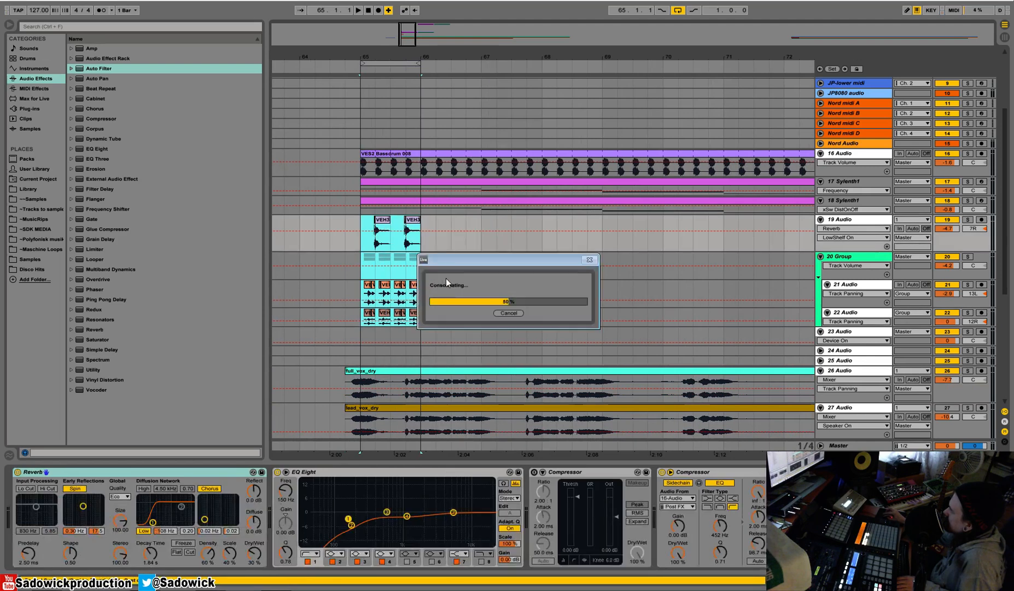
pyautogui.press('space')
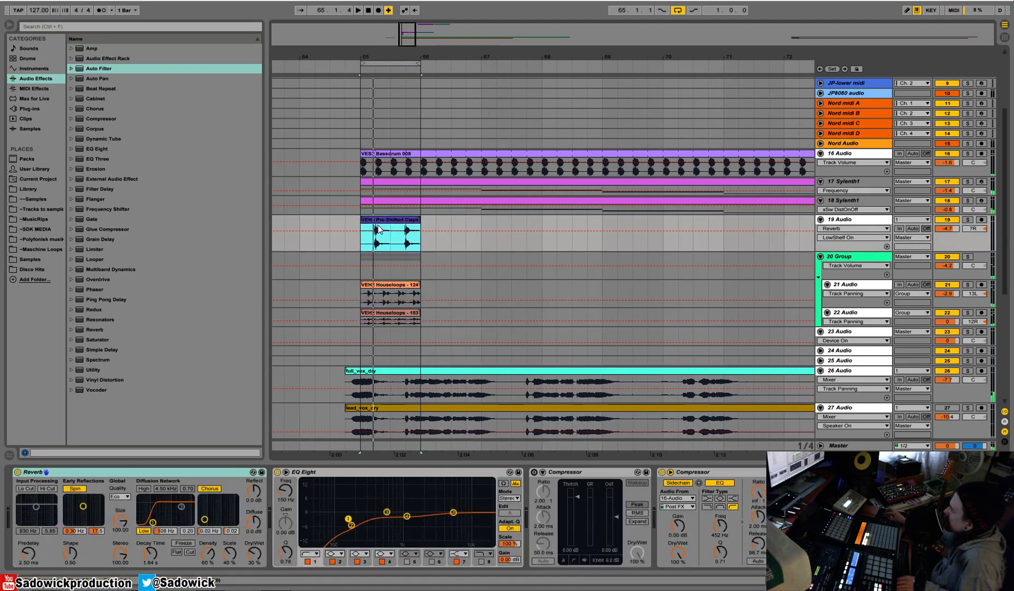
pyautogui.click(946, 371)
# Turn on Loop for the consolidated clap and house-loop clips, extend them to bar 73 and duplicate them up to bar 81.
pyautogui.moveTo(424, 309); pyautogui.dragTo(362, 235)
pyautogui.hotkey('shift', 'Tab')
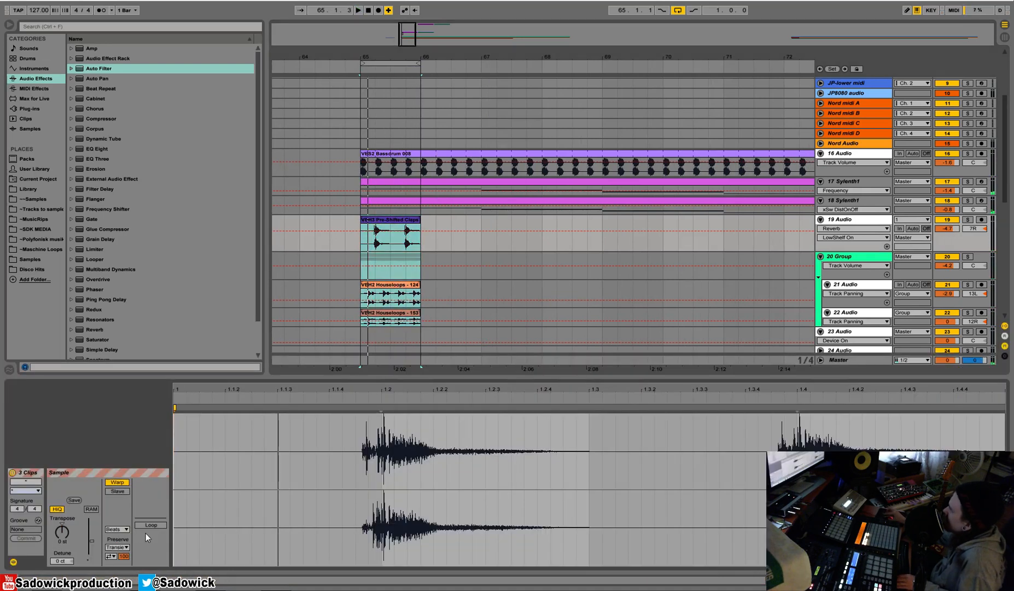
pyautogui.moveTo(419, 221); pyautogui.dragTo(799, 220)
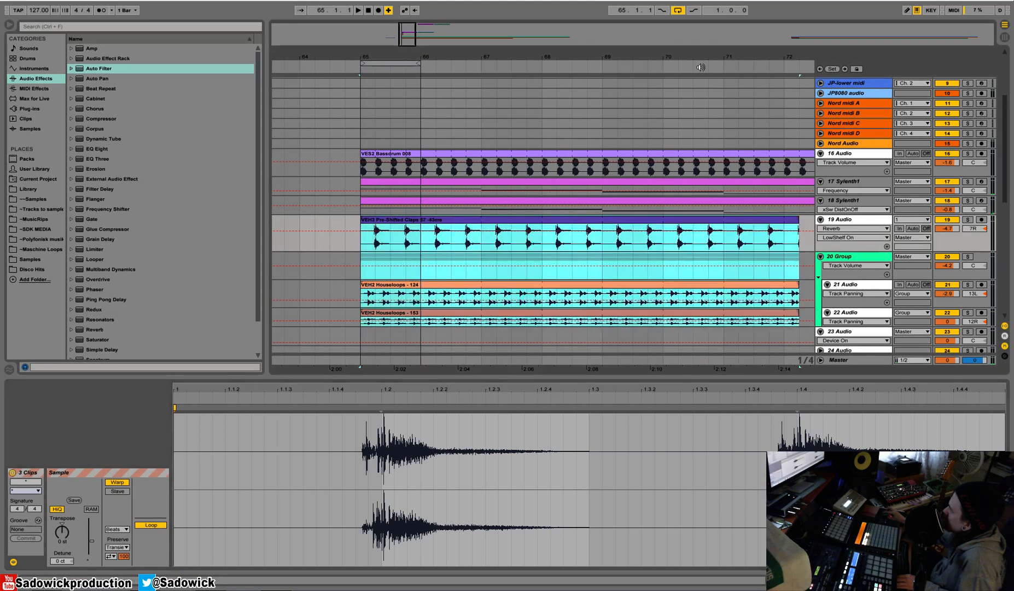
pyautogui.moveTo(671, 53); pyautogui.dragTo(423, 33)
pyautogui.moveTo(474, 220)
pyautogui.mouseDown()
pyautogui.moveTo(709, 221)
pyautogui.moveTo(425, 237)
pyautogui.moveTo(494, 221)
pyautogui.mouseUp()
pyautogui.hotkey('ctrl', 'd')
# Extend the arrangement loop to 16 bars, from bar 65 to bar 81, while the arrangement plays.
pyautogui.click(456, 204)
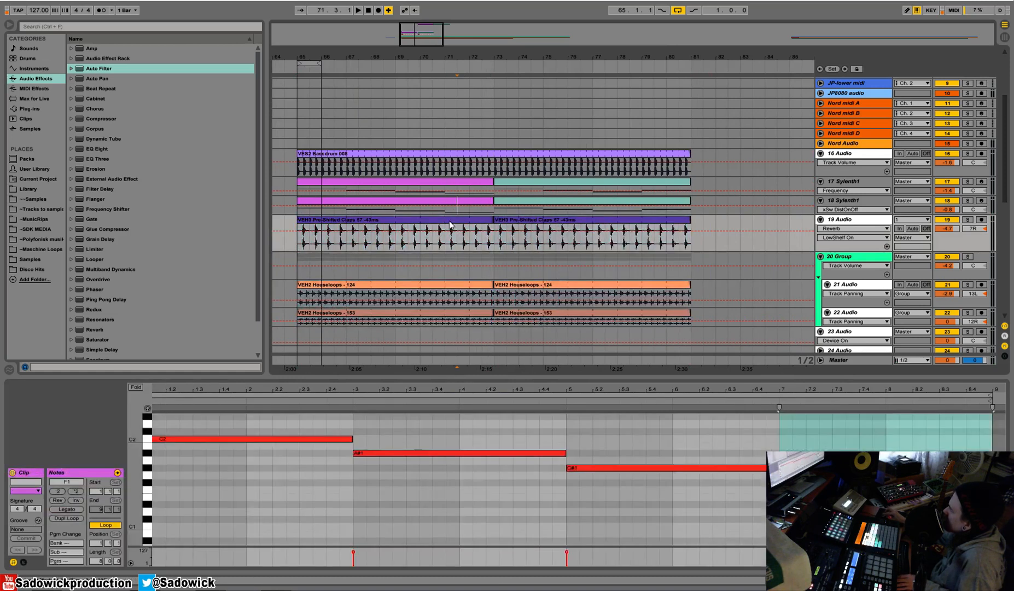
pyautogui.click(449, 220)
pyautogui.press('space')
pyautogui.moveTo(320, 64); pyautogui.dragTo(691, 104)
pyautogui.scroll(-2, 627, 159)
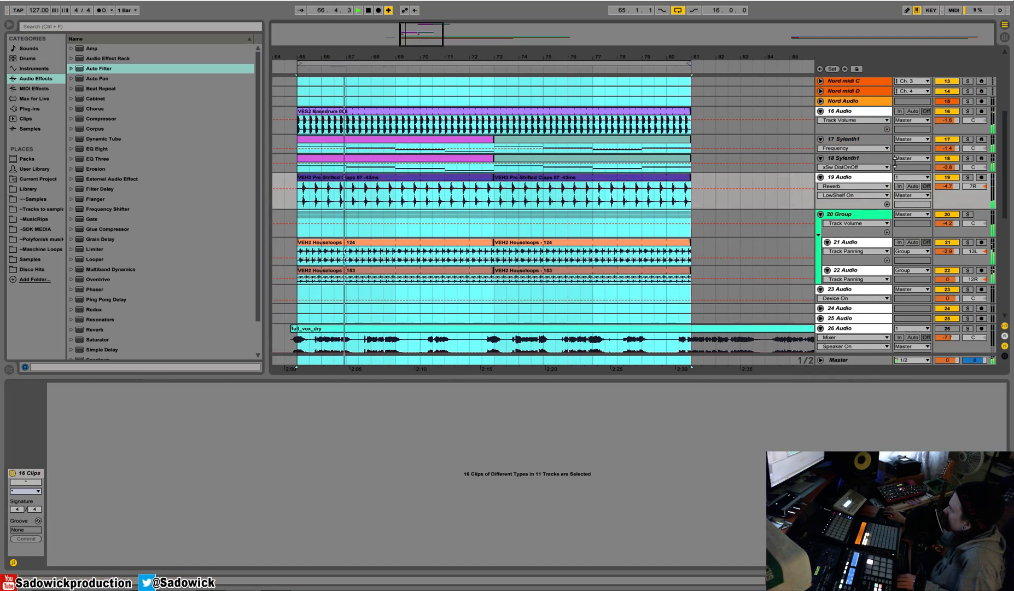
# Activate Virus midi 1 and Virus midi 2, select their clips across bars 65 to 81 and audition them.
pyautogui.scroll(3, 929, 105)
pyautogui.scroll(3, 929, 105)
pyautogui.click(947, 91)
pyautogui.click(946, 120)
pyautogui.moveTo(627, 53); pyautogui.dragTo(626, 19)
pyautogui.moveTo(683, 119); pyautogui.dragTo(578, 92)
pyautogui.press('space')
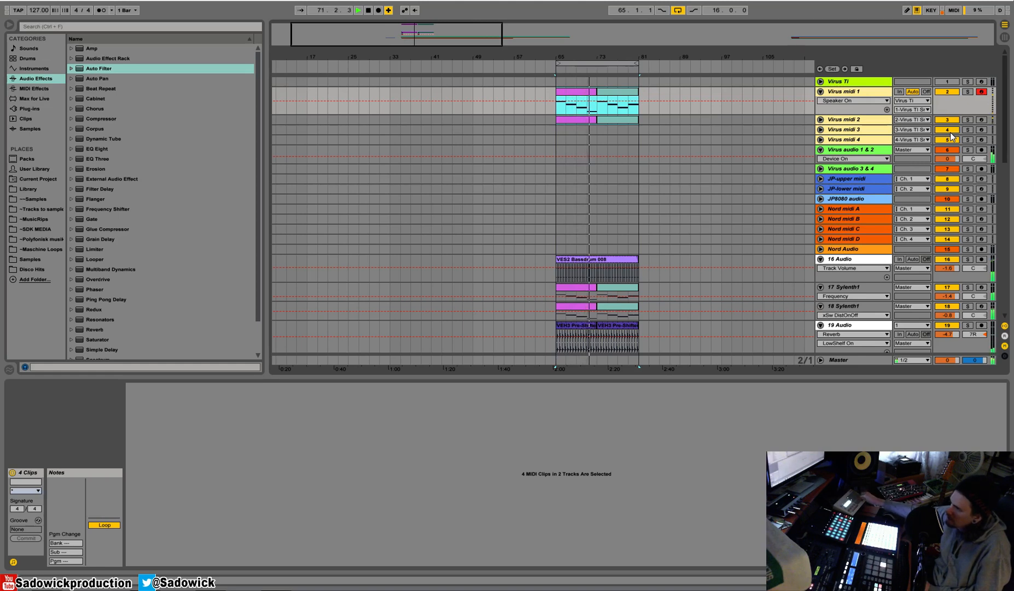
pyautogui.press('space')
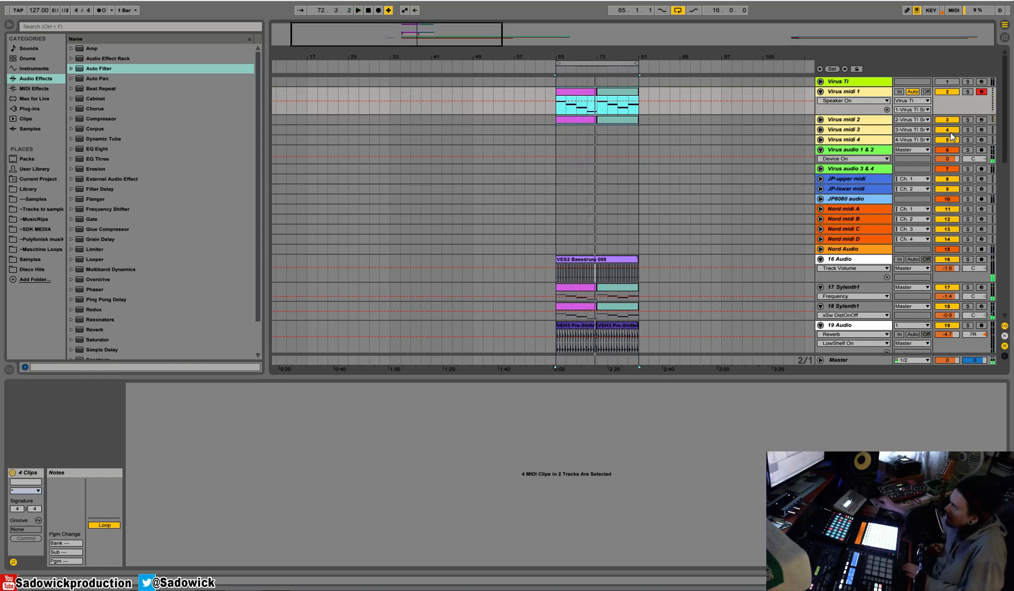
# Open the Virus TI synth's LFO page and raise LFO 2's modulation of Filter 1 and Filter 2.
pyautogui.click(854, 83)
pyautogui.hotkey('shift', 'Tab')
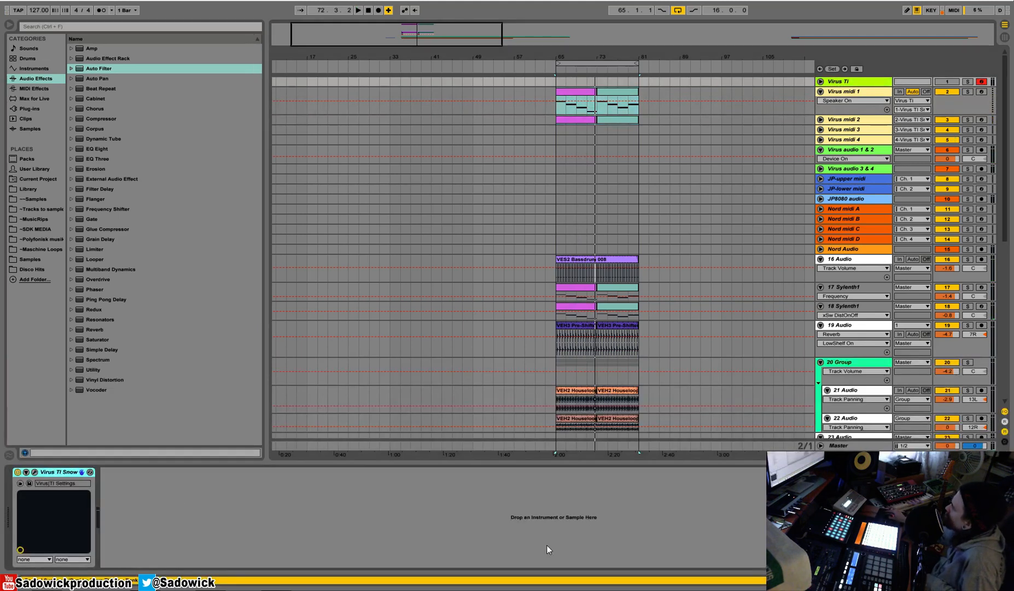
pyautogui.click(34, 471)
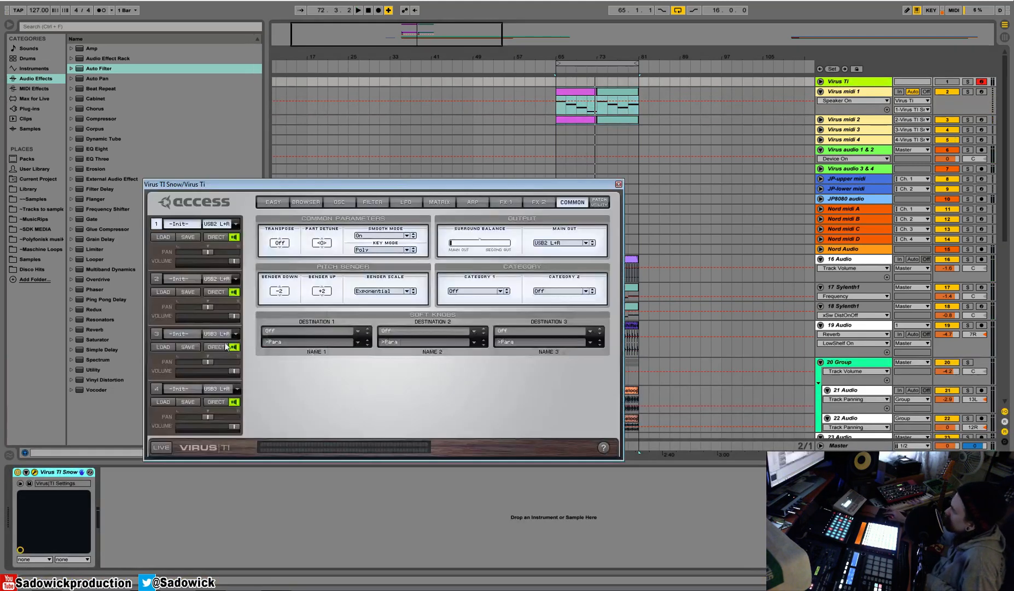
pyautogui.moveTo(401, 178); pyautogui.dragTo(390, 156)
pyautogui.click(394, 179)
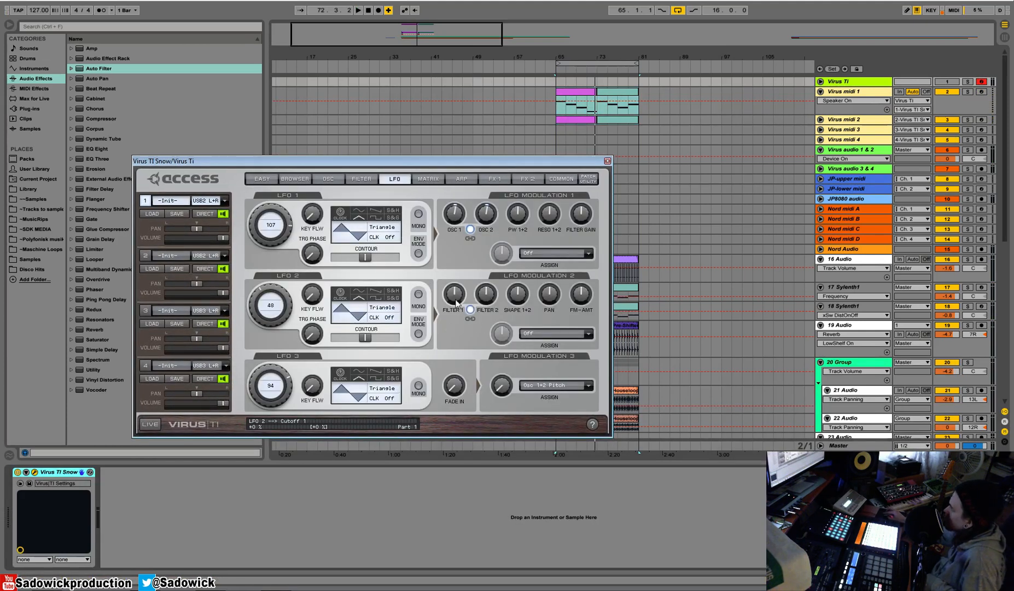
pyautogui.moveTo(457, 296); pyautogui.dragTo(459, 280)
# Enable Env Mode on LFO 2, set its rate to 22 while auditioning, and close the Virus TI interface.
pyautogui.press('space')
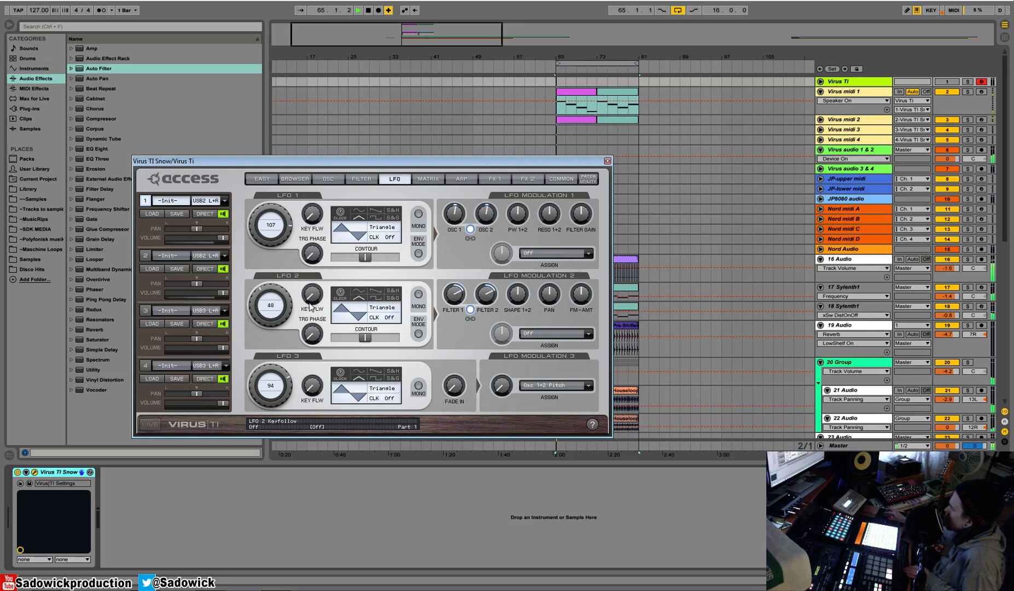
pyautogui.press('space')
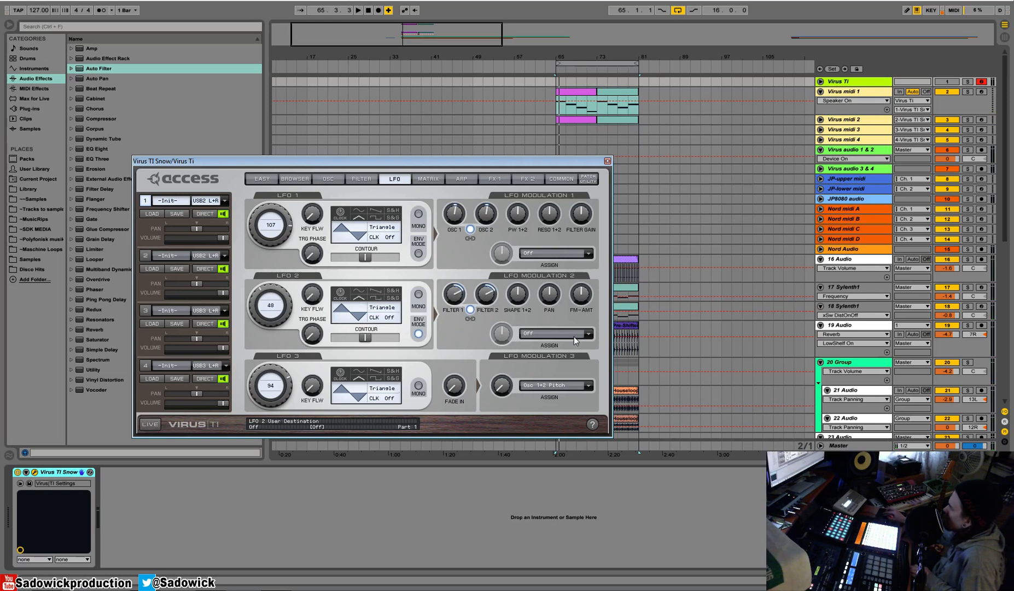
pyautogui.press('space')
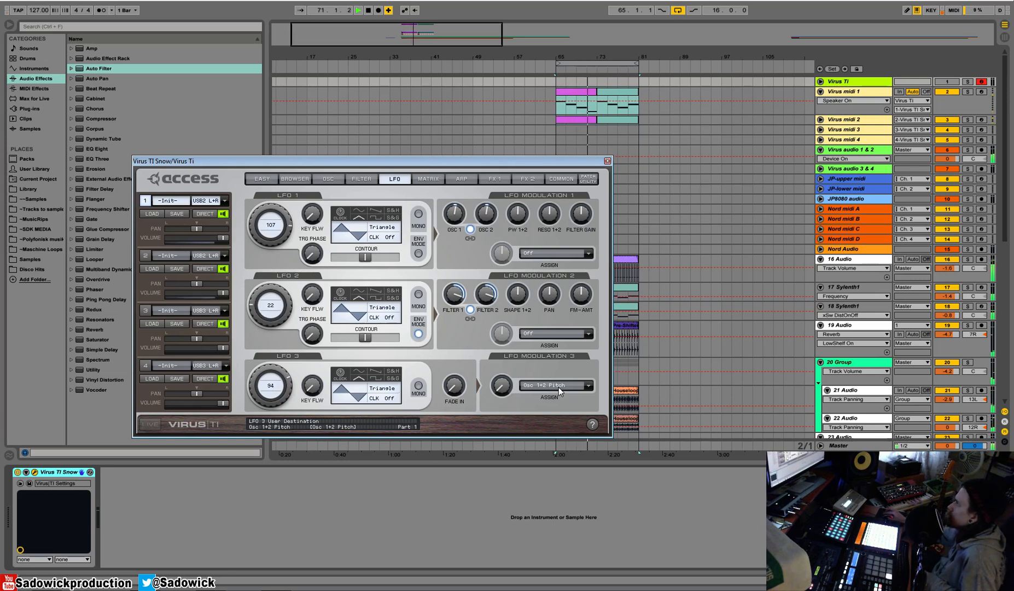
pyautogui.click(607, 161)
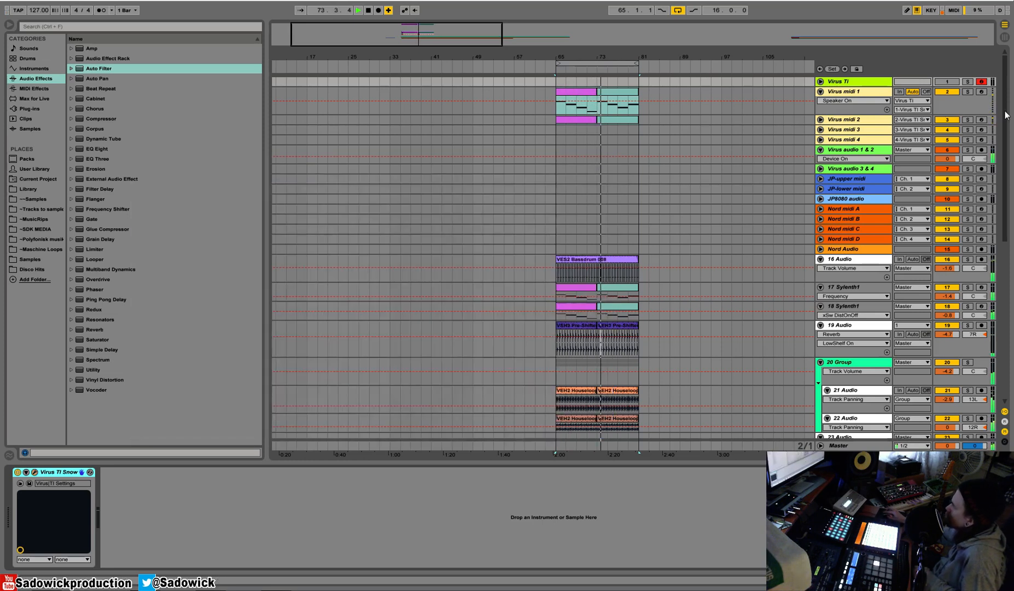
# Activate the first Compressor on Virus audio 1 & 2, turn off its makeup gain and lower its threshold to about -18.2 dB.
pyautogui.click(866, 154)
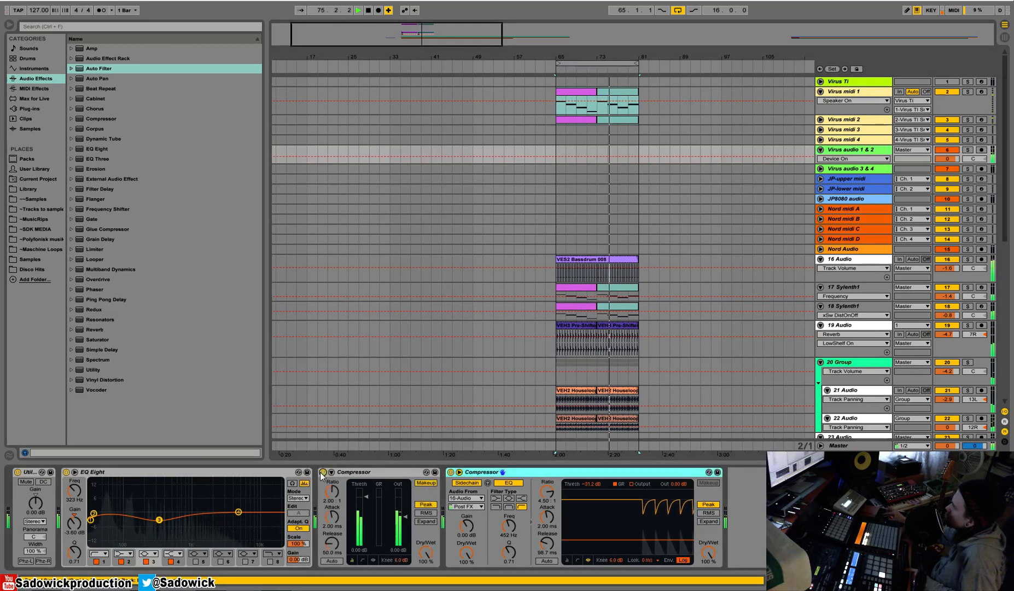
pyautogui.click(425, 483)
pyautogui.moveTo(364, 499); pyautogui.dragTo(366, 523)
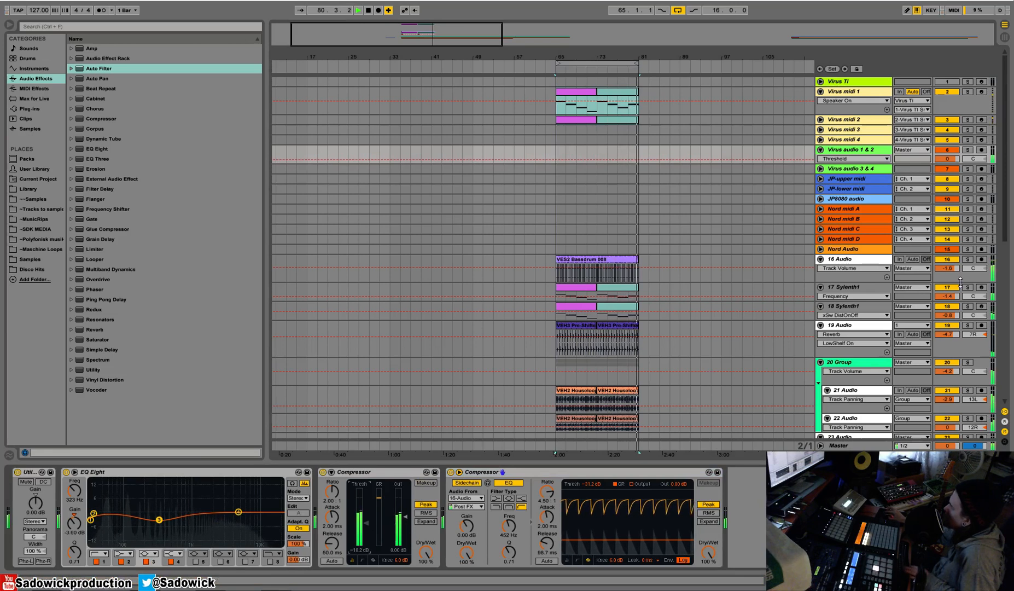
# Solo the dry guitar on track 29 and audition it briefly.
pyautogui.click(763, 276)
pyautogui.scroll(-5, 764, 278)
pyautogui.scroll(-5, 782, 414)
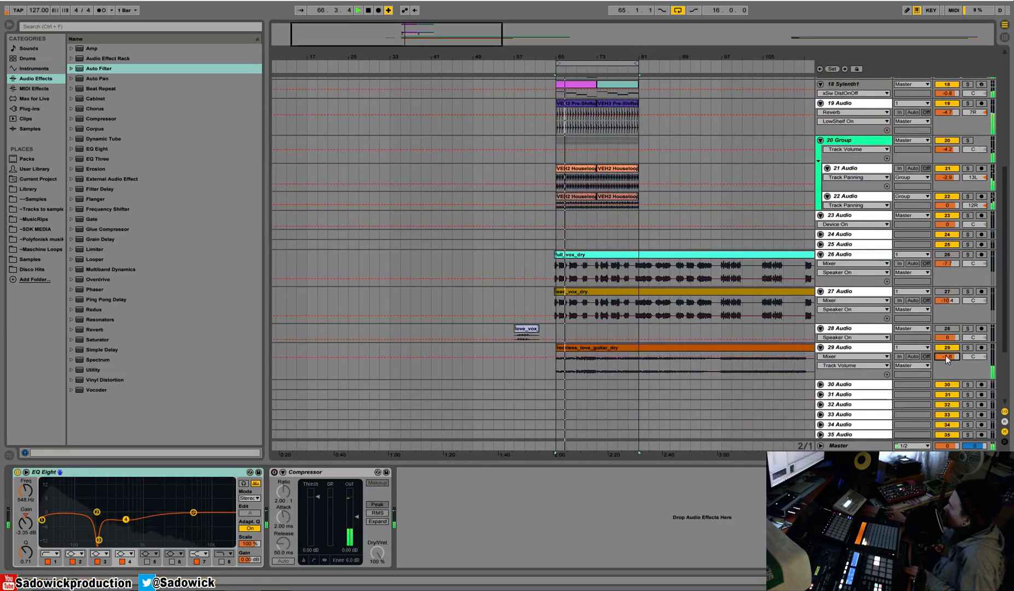
pyautogui.click(967, 347)
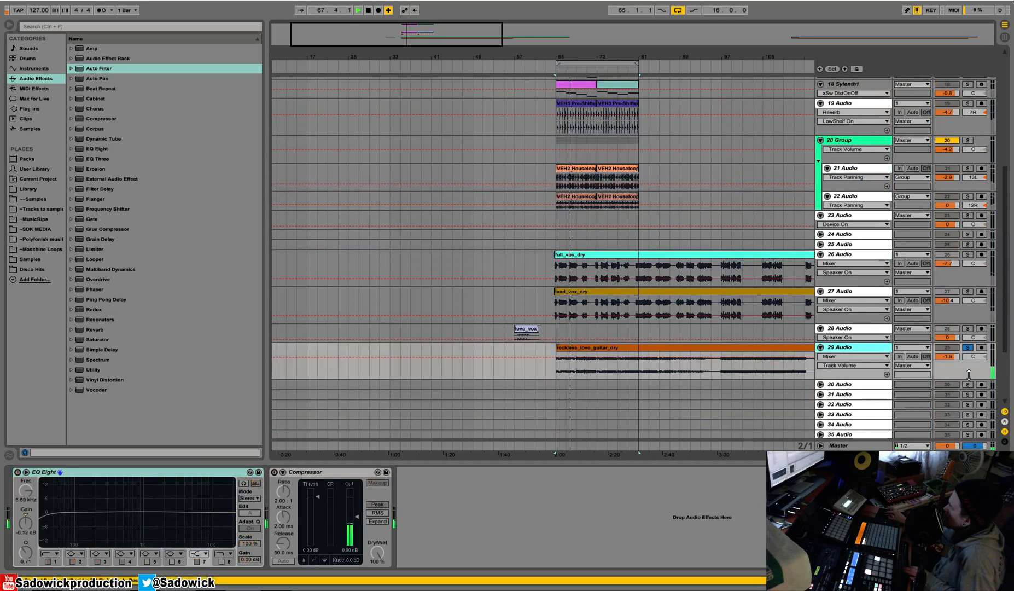
pyautogui.press('space')
# Move the reckless_love_guitar_wet clip onto track 30, starting at bar 65 beneath the dry guitar clip.
pyautogui.moveTo(638, 57); pyautogui.dragTo(638, 27)
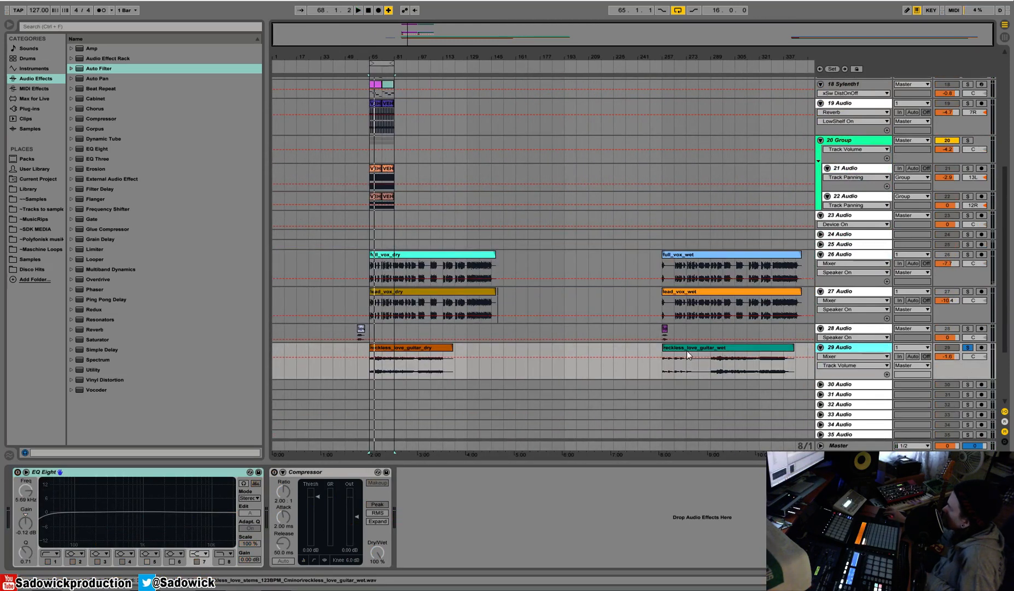
pyautogui.moveTo(663, 347); pyautogui.dragTo(711, 348)
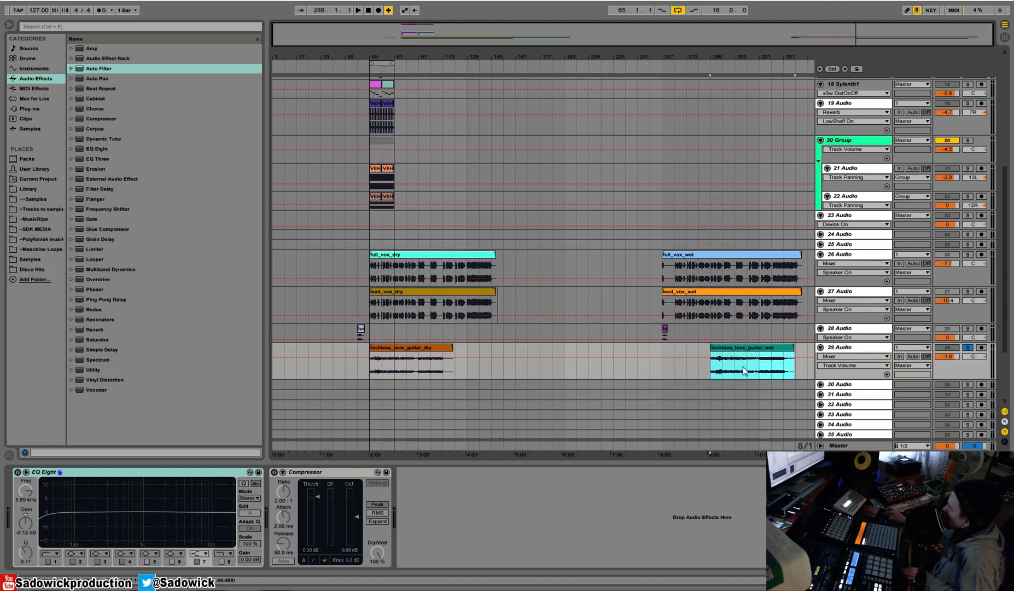
pyautogui.press('space')
pyautogui.moveTo(718, 59); pyautogui.dragTo(659, 136)
pyautogui.moveTo(316, 348); pyautogui.dragTo(331, 351)
pyautogui.press('space')
pyautogui.moveTo(344, 57); pyautogui.dragTo(714, 53)
pyautogui.moveTo(751, 354); pyautogui.dragTo(416, 385)
# Unfold track 30 and compare the wet guitar with the dry guitar, leaving only track 29 soloed.
pyautogui.click(967, 384)
pyautogui.press('space')
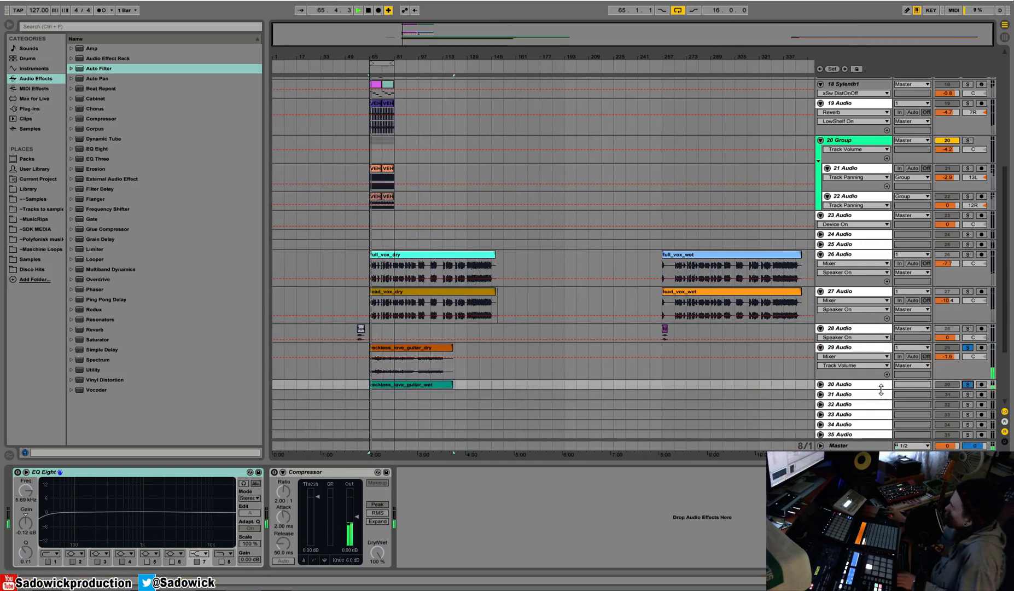
pyautogui.click(820, 385)
pyautogui.scroll(-2, 929, 408)
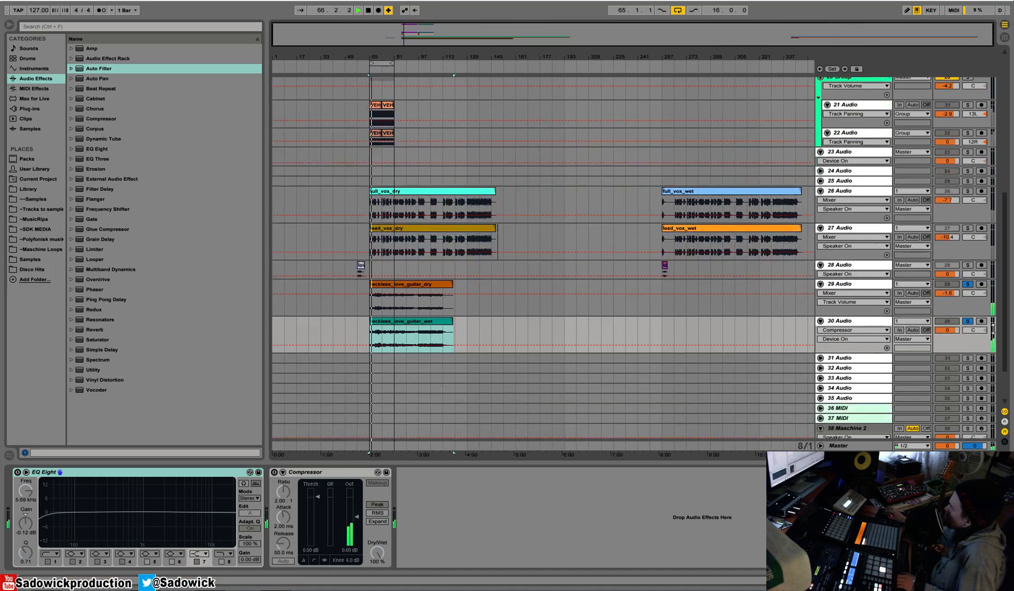
pyautogui.click(967, 301)
pyautogui.click(970, 284)
pyautogui.click(969, 285)
pyautogui.press('space')
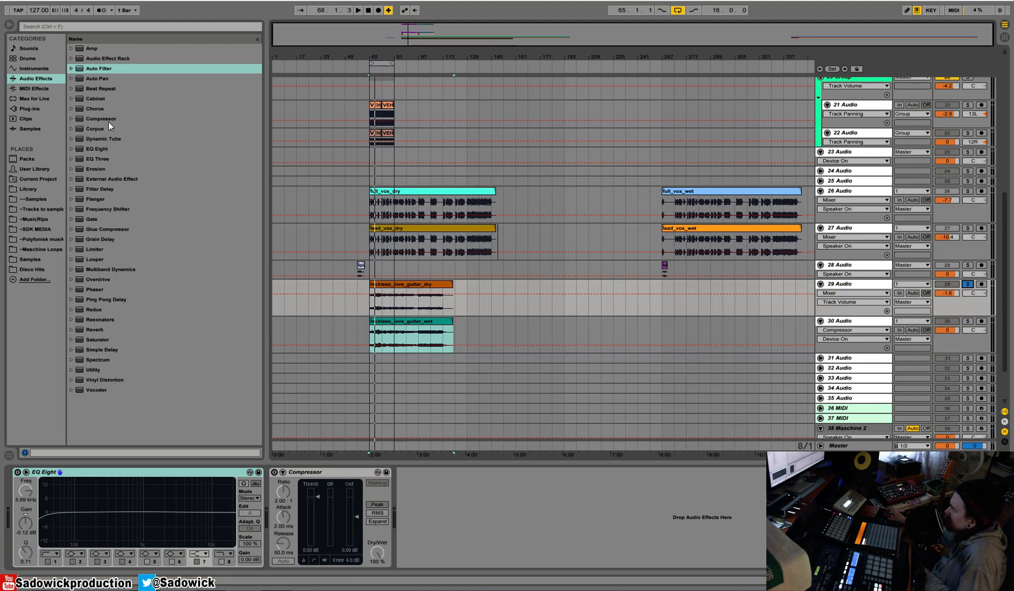
# Insert Auto Pan at the start of the dry guitar's effect chain with 87.3% amount and a 4.60 Hz rate.
pyautogui.click(105, 78)
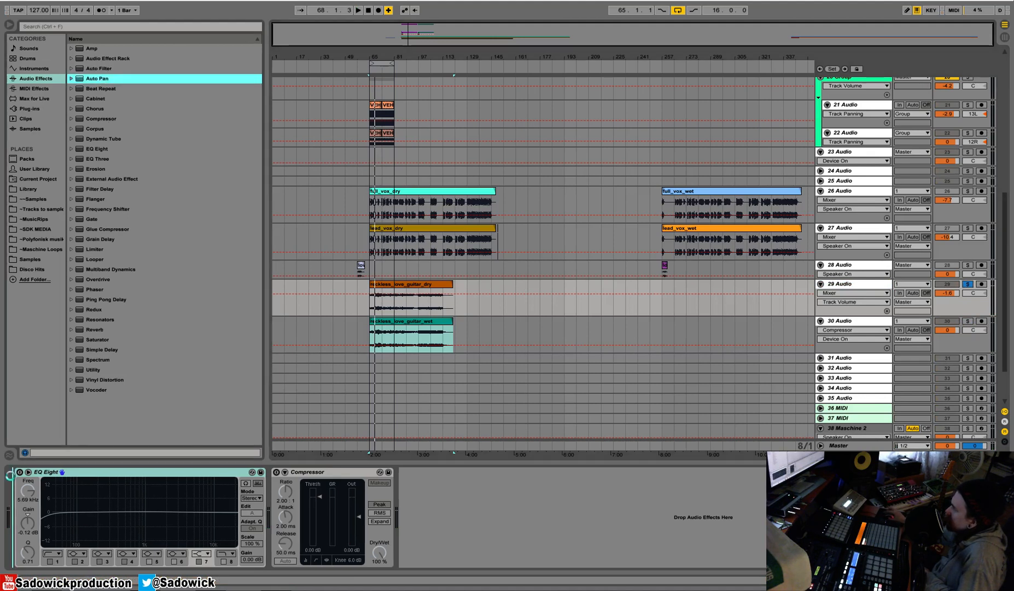
pyautogui.moveTo(13, 479); pyautogui.dragTo(14, 480)
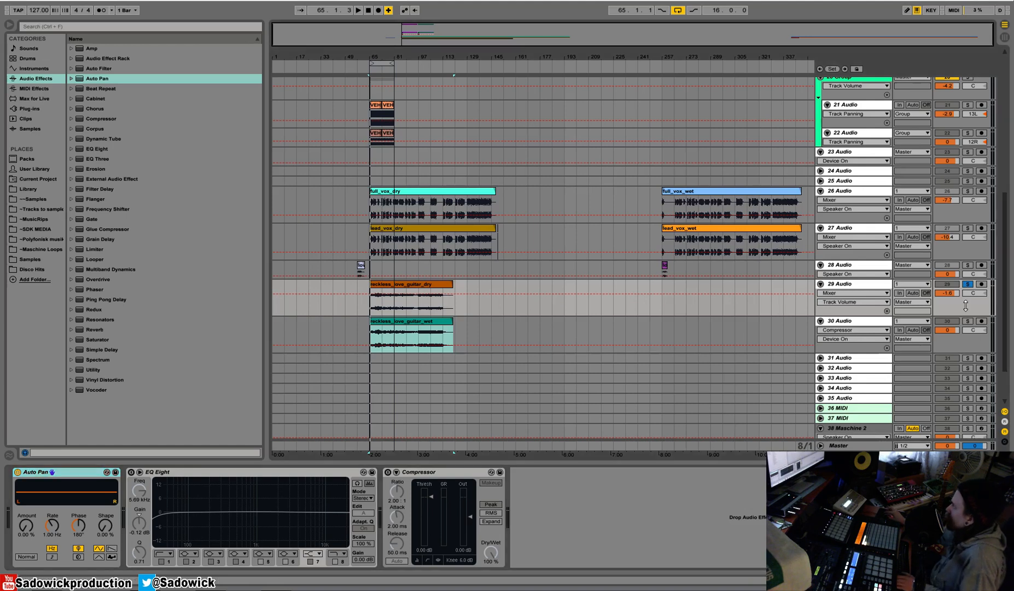
pyautogui.moveTo(28, 530); pyautogui.dragTo(52, 498)
pyautogui.press('space')
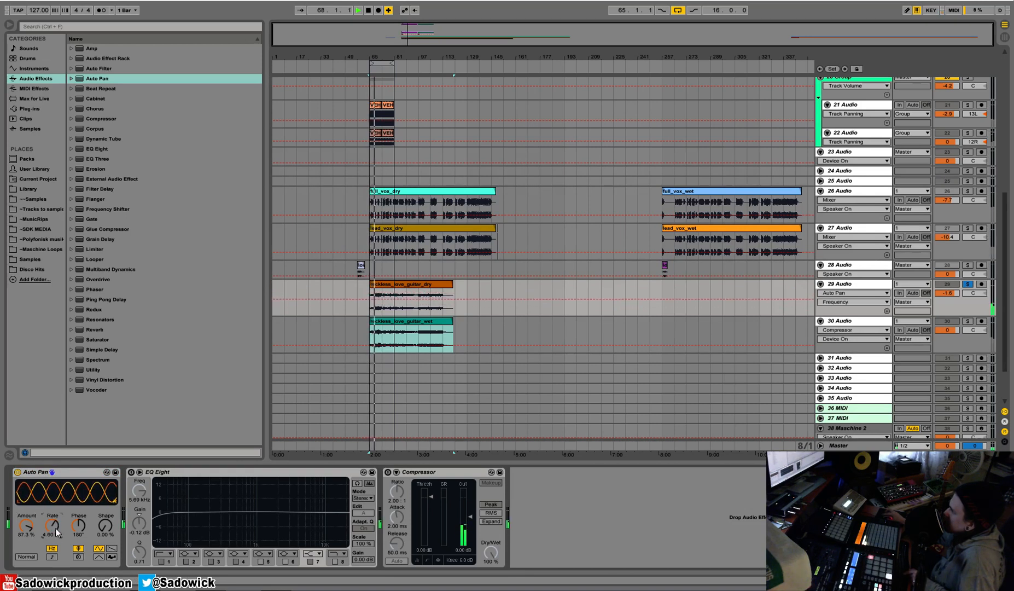
# Activate EQ Eight on the dry guitar, cut the lows with band 2, and set the Auto Pan amount to 57.1%.
pyautogui.click(132, 472)
pyautogui.moveTo(30, 529); pyautogui.dragTo(32, 532)
pyautogui.moveTo(213, 512); pyautogui.dragTo(203, 523)
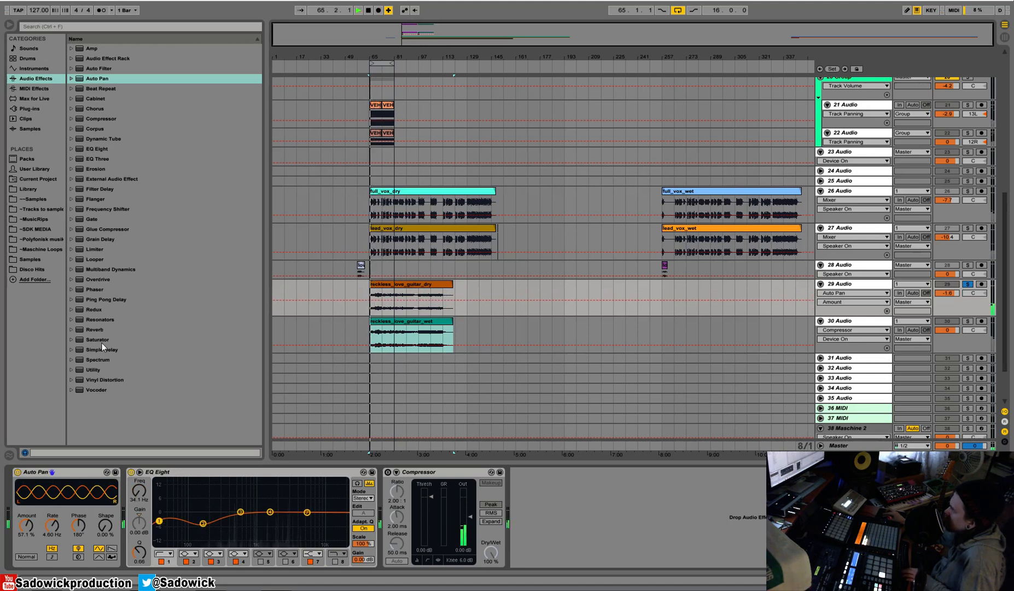
# Insert Simple Delay between Auto Pan and EQ Eight, with right delay time 2 and dry/wet 32%, and audition it.
pyautogui.moveTo(108, 348); pyautogui.dragTo(136, 484)
pyautogui.click(155, 516)
pyautogui.moveTo(177, 552)
pyautogui.mouseDown()
pyautogui.moveTo(146, 550)
pyautogui.moveTo(175, 558)
pyautogui.mouseUp()
pyautogui.press('space')
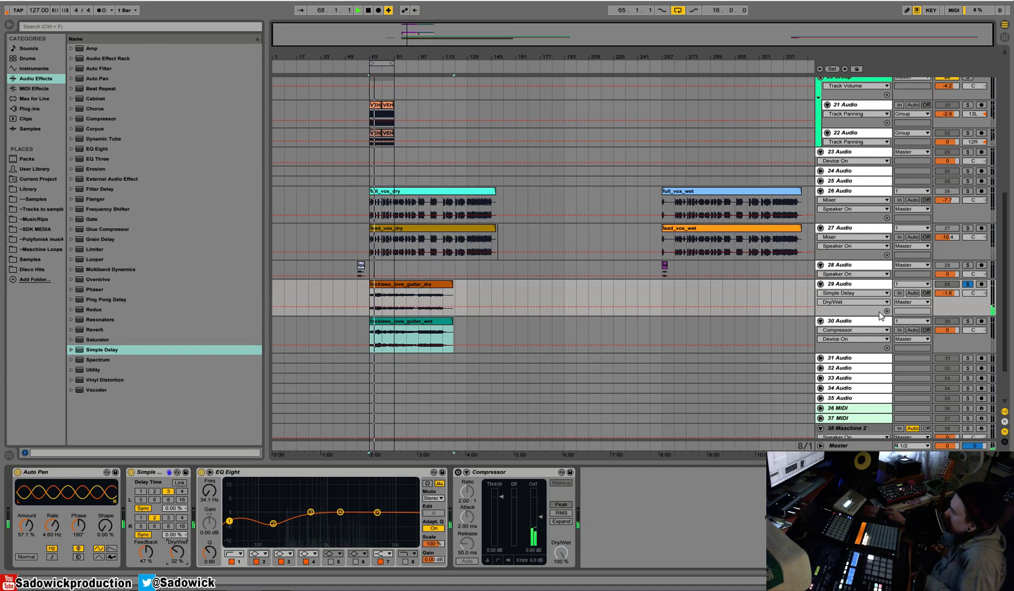
pyautogui.press('space')
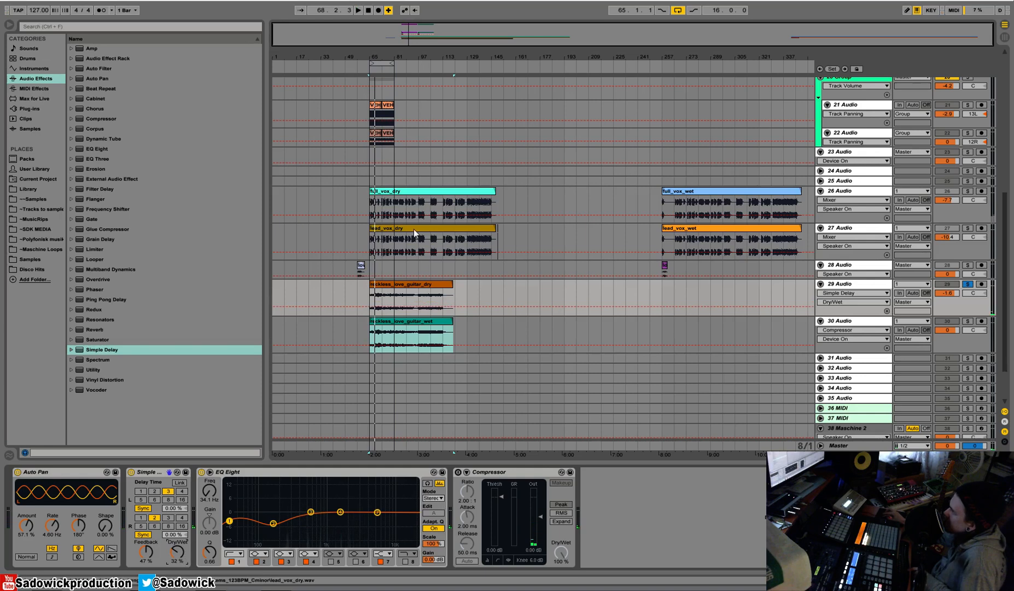
# Alternate solo playback between the wet guitar on track 30 and the processed dry guitar on track 29 to compare them.
pyautogui.click(968, 341)
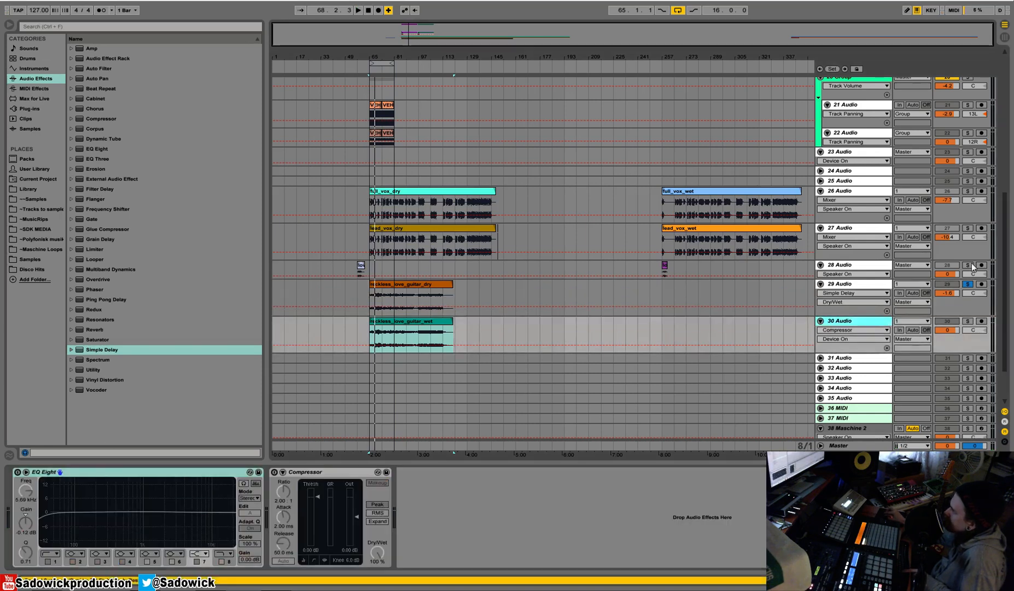
pyautogui.click(967, 321)
pyautogui.press('space')
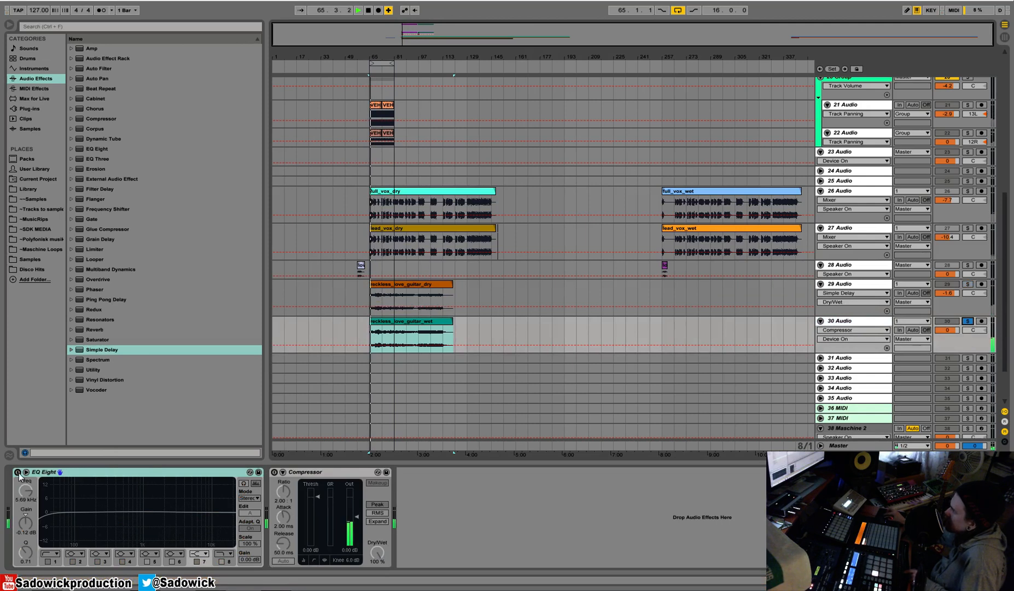
pyautogui.click(967, 284)
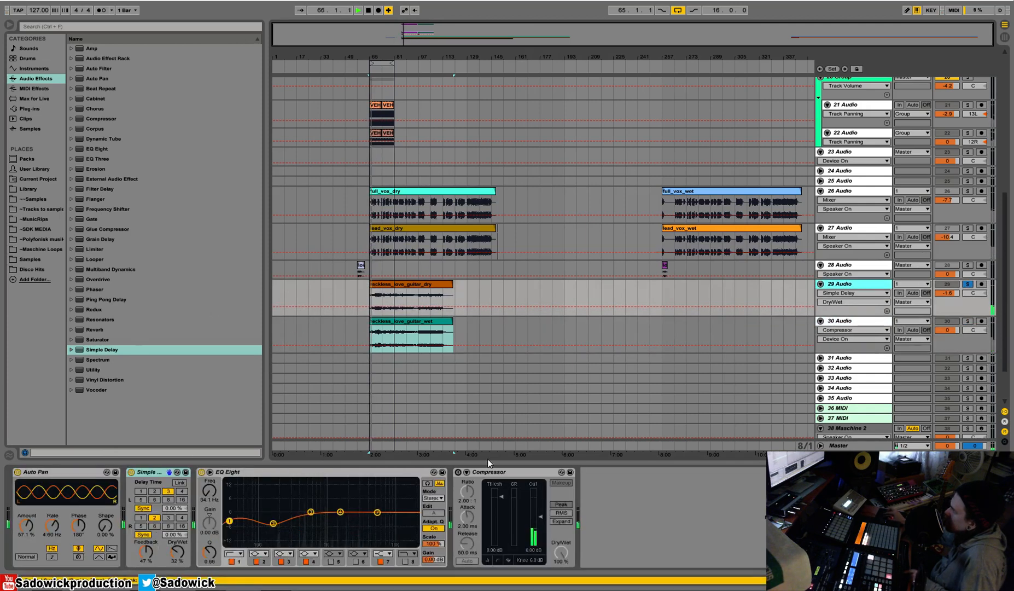
pyautogui.press('space')
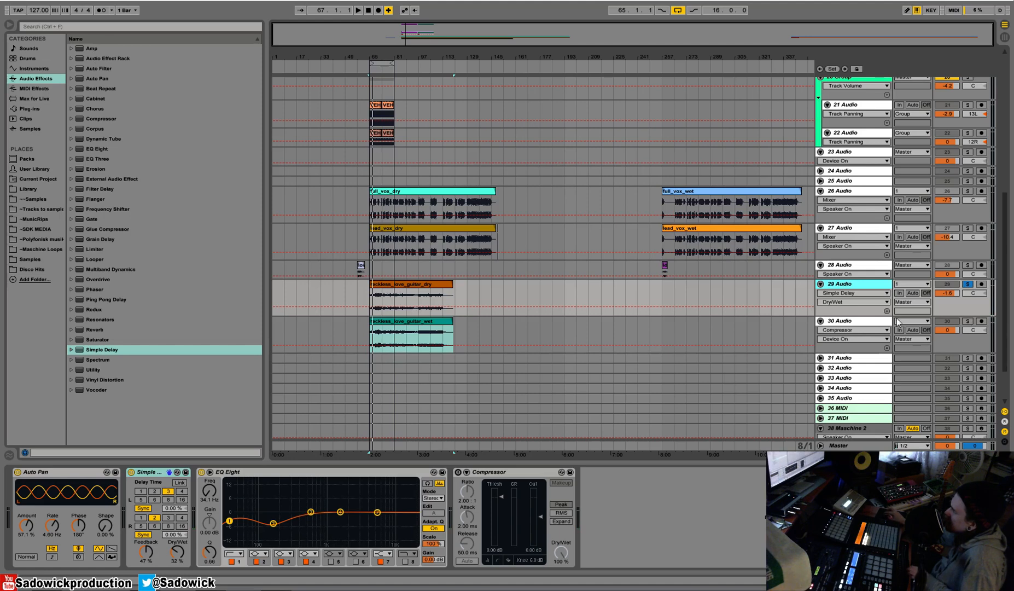
pyautogui.click(967, 321)
pyautogui.click(394, 326)
pyautogui.press('space')
pyautogui.press('space')
pyautogui.click(966, 284)
pyautogui.press('space')
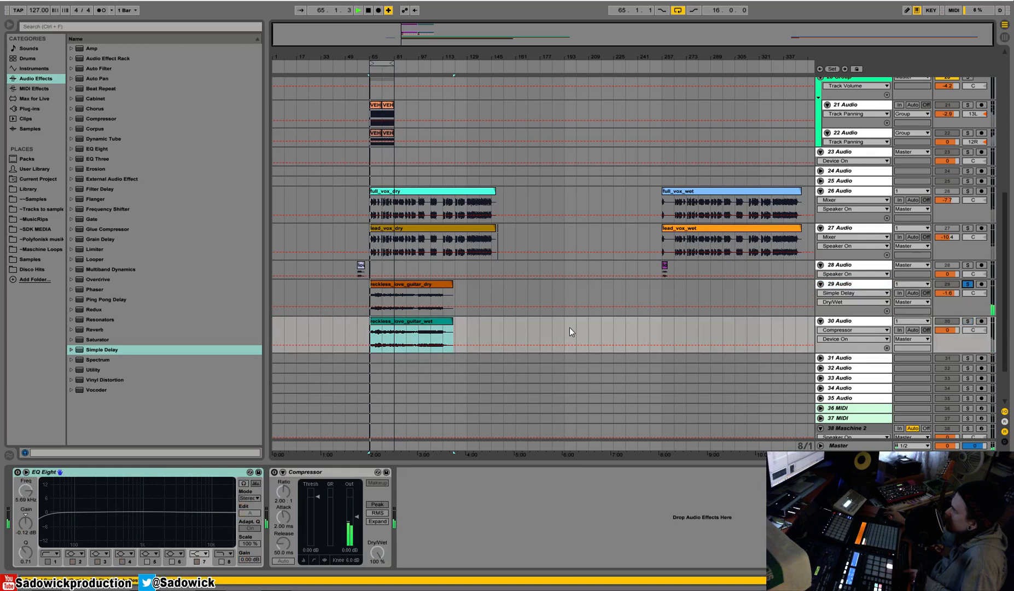
# Activate the Compressor on the dry guitar track, lower its threshold to about -16 dB and audition the result.
pyautogui.click(985, 279)
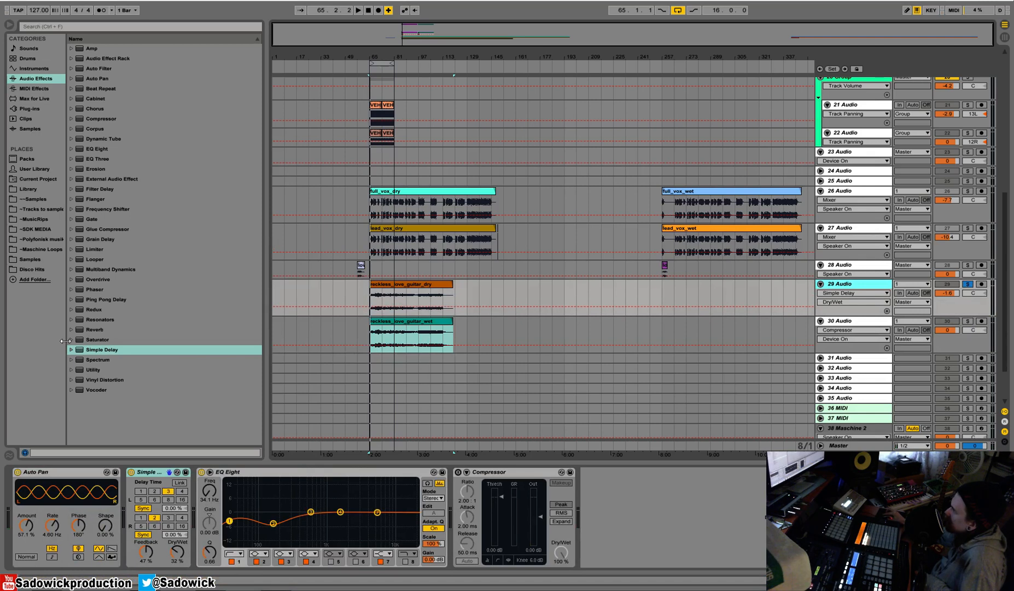
pyautogui.click(458, 471)
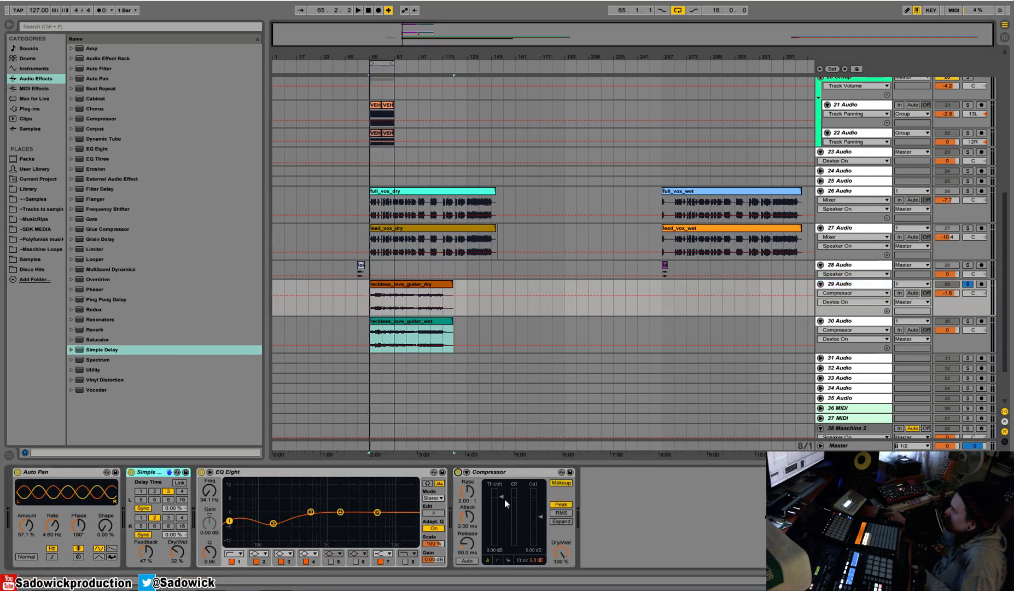
pyautogui.moveTo(501, 501); pyautogui.dragTo(501, 525)
pyautogui.press('space')
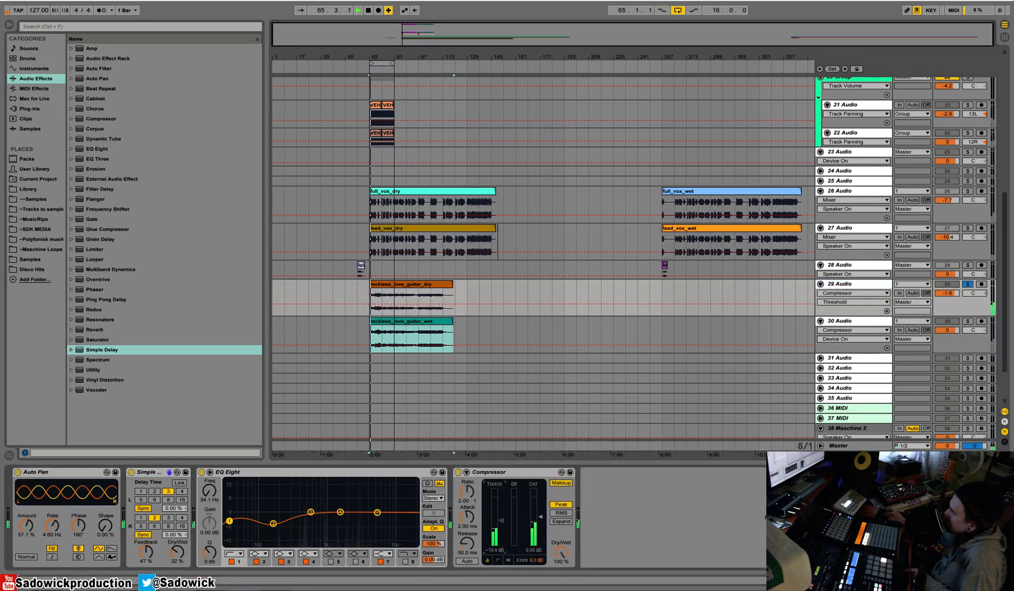
pyautogui.press('space')
pyautogui.click(967, 321)
pyautogui.press('space')
pyautogui.press('space')
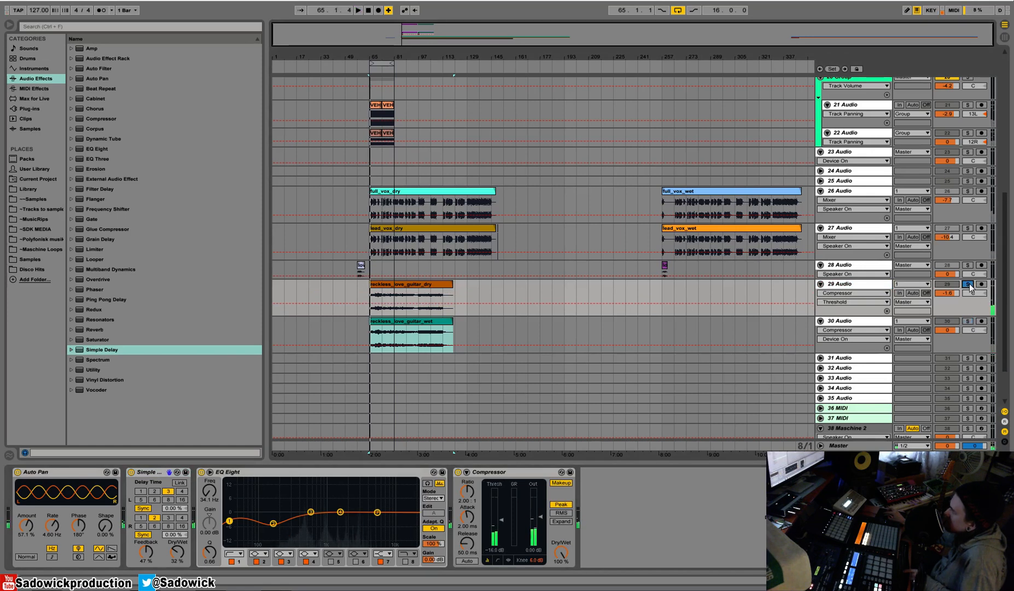
# Clear the guitar solo and group tracks 29 and 30 together.
pyautogui.click(968, 284)
pyautogui.click(869, 284)
pyautogui.keyDown('shift'); pyautogui.click(874, 322); pyautogui.keyUp('shift')
pyautogui.rightClick(874, 323)
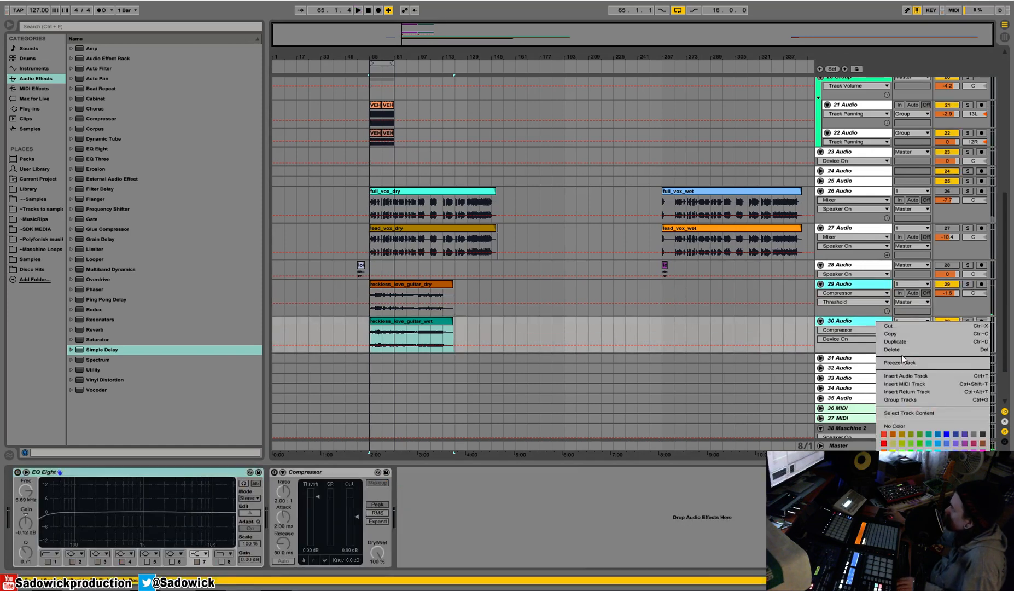
pyautogui.click(928, 399)
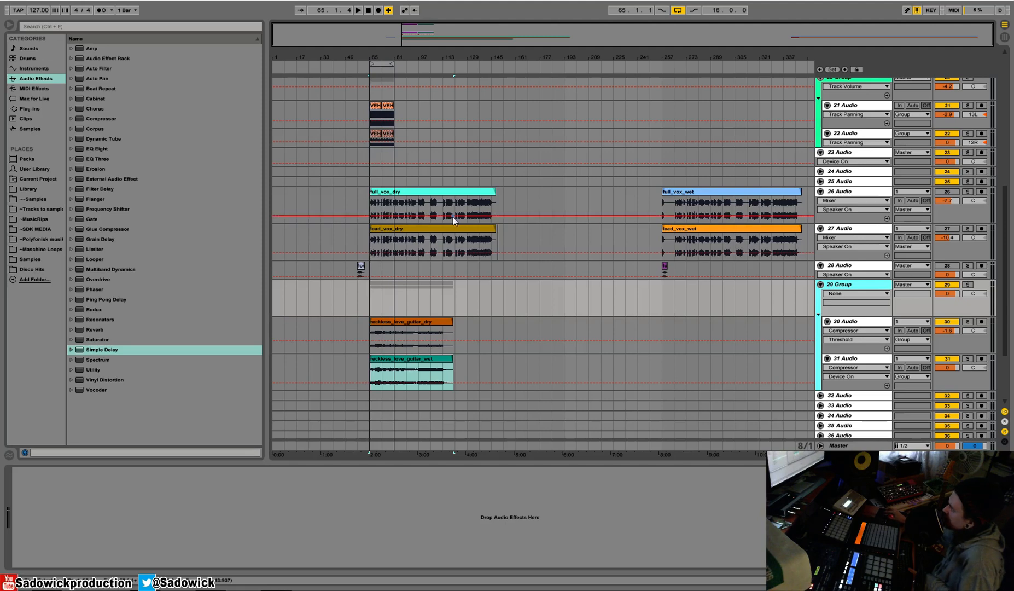
# Color the guitar group orange and reduce the height of its two audio tracks.
pyautogui.click(404, 332)
pyautogui.rightClick(904, 286)
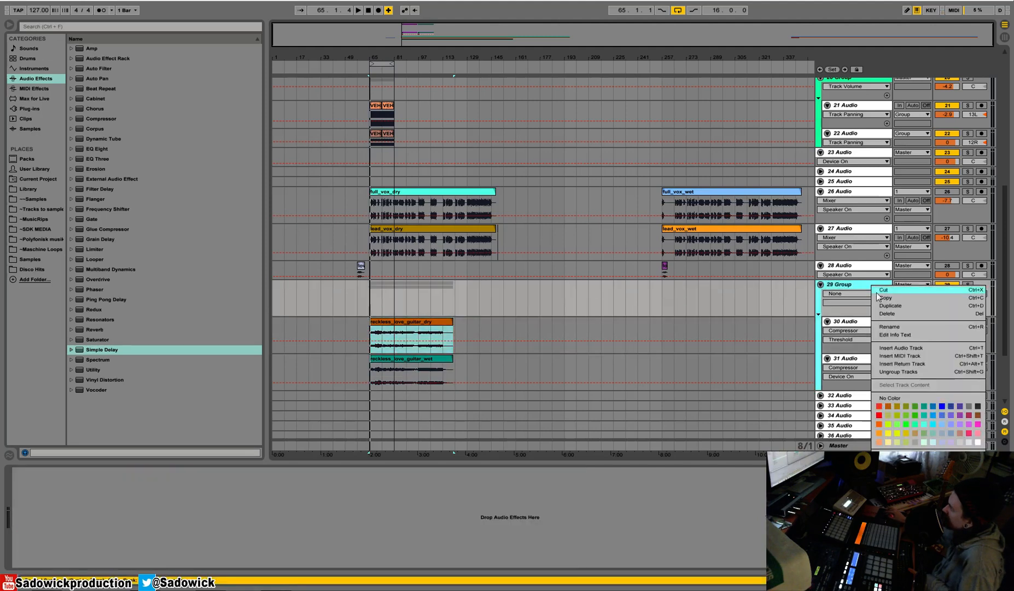
pyautogui.click(887, 433)
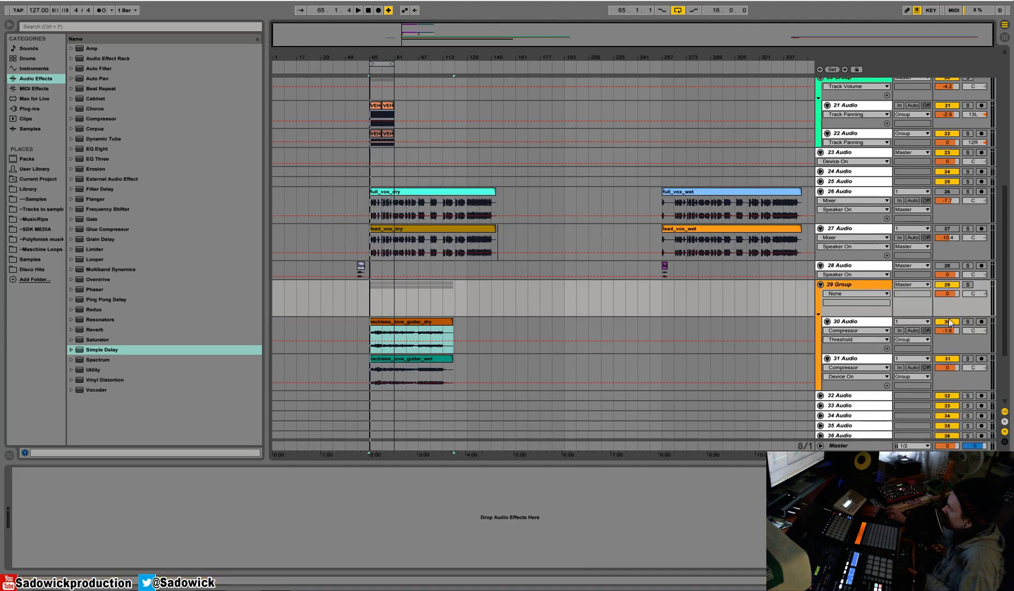
pyautogui.click(954, 334)
pyautogui.click(951, 358)
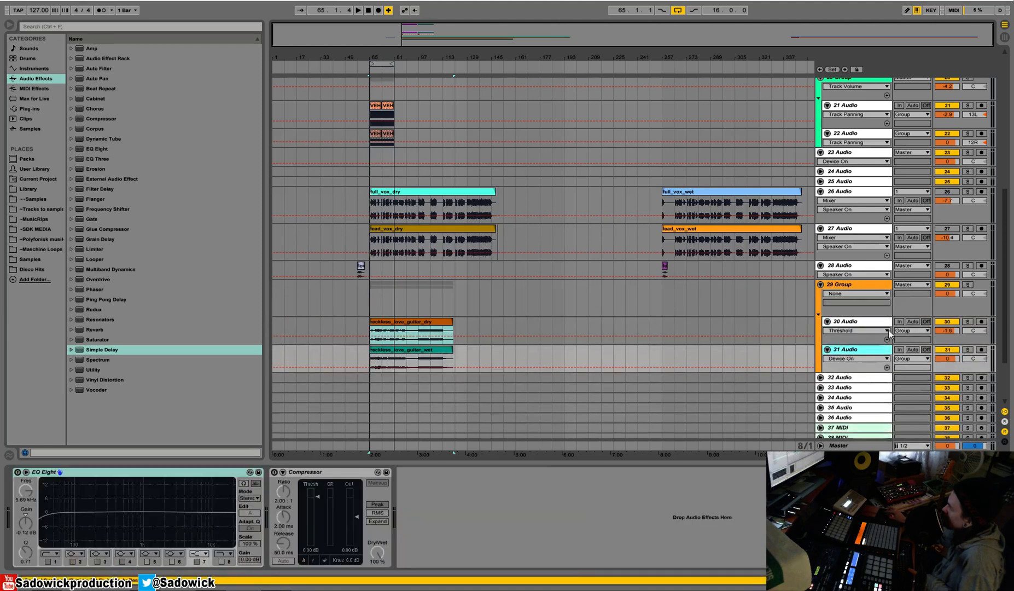
# Solo the guitar group during playback, pan the dry guitar 50L and the wet guitar 50R, and shorten the group's lane.
pyautogui.click(967, 284)
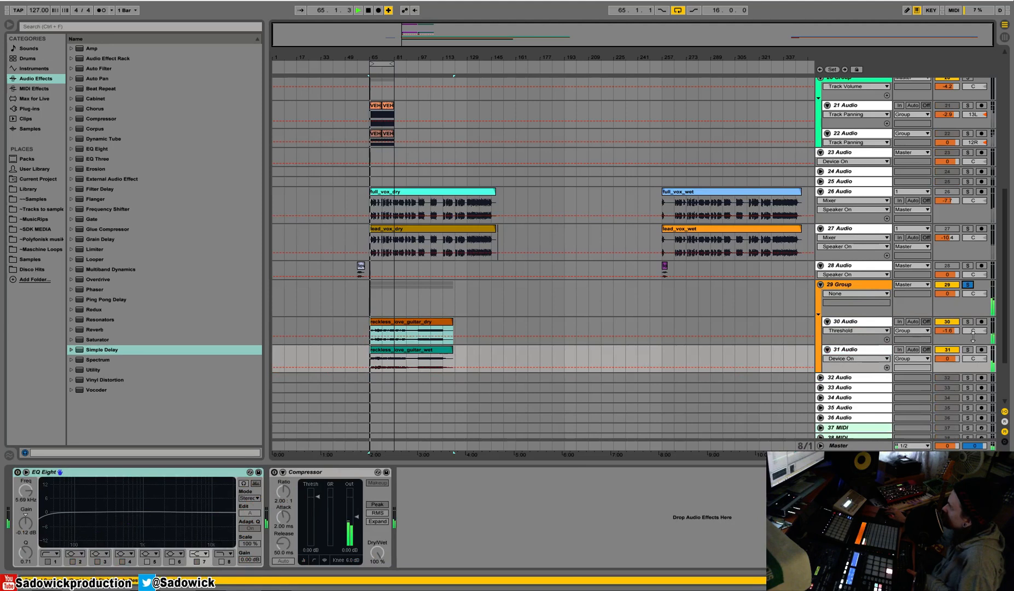
pyautogui.press('space')
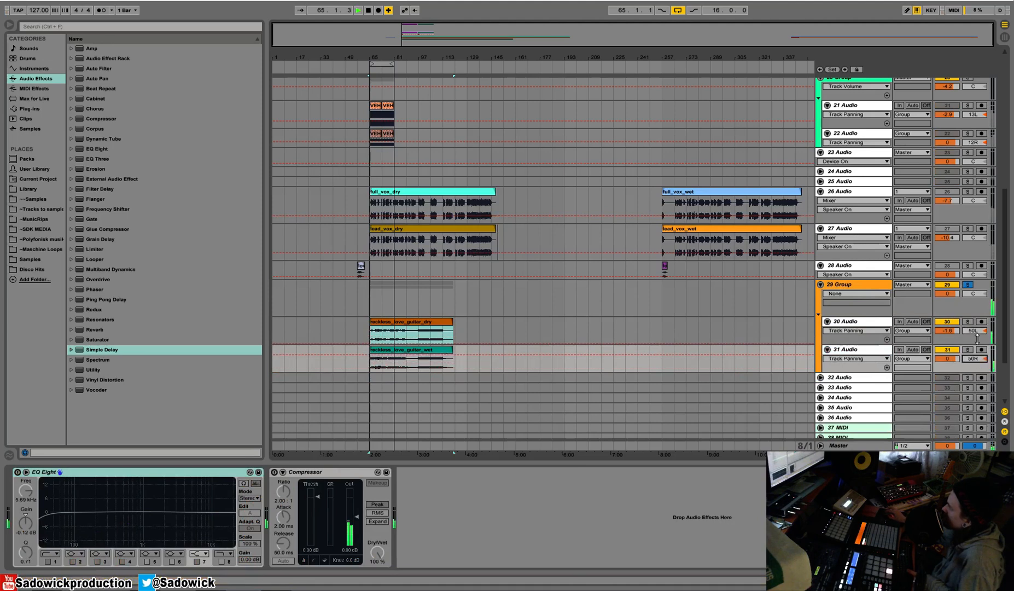
pyautogui.moveTo(957, 314); pyautogui.dragTo(957, 294)
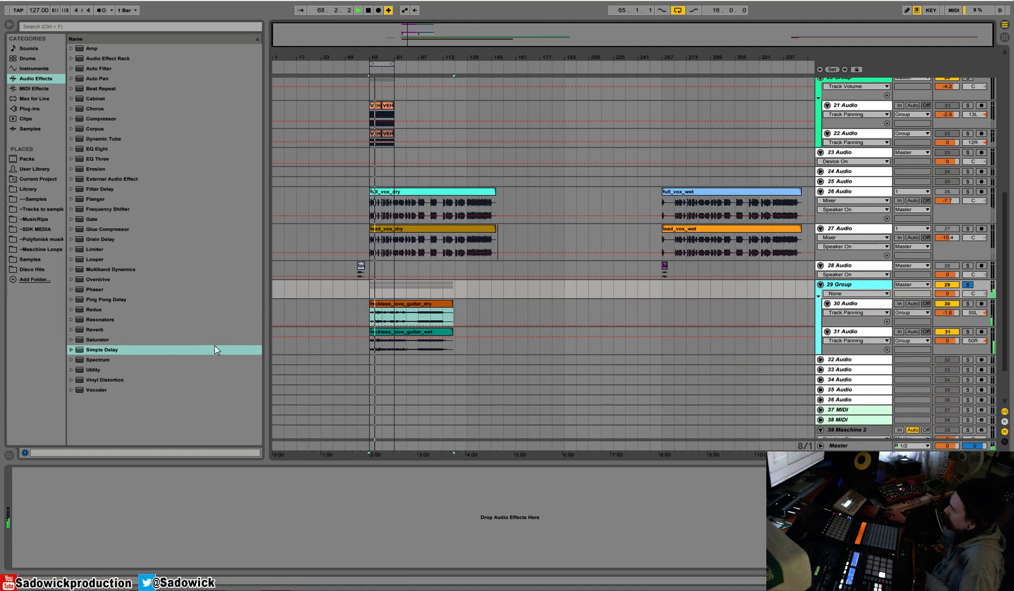
# Add a Reverb to the guitar group and toggle its Flat and Cut freeze options.
pyautogui.moveTo(93, 329); pyautogui.dragTo(203, 499)
pyautogui.click(177, 552)
pyautogui.click(190, 551)
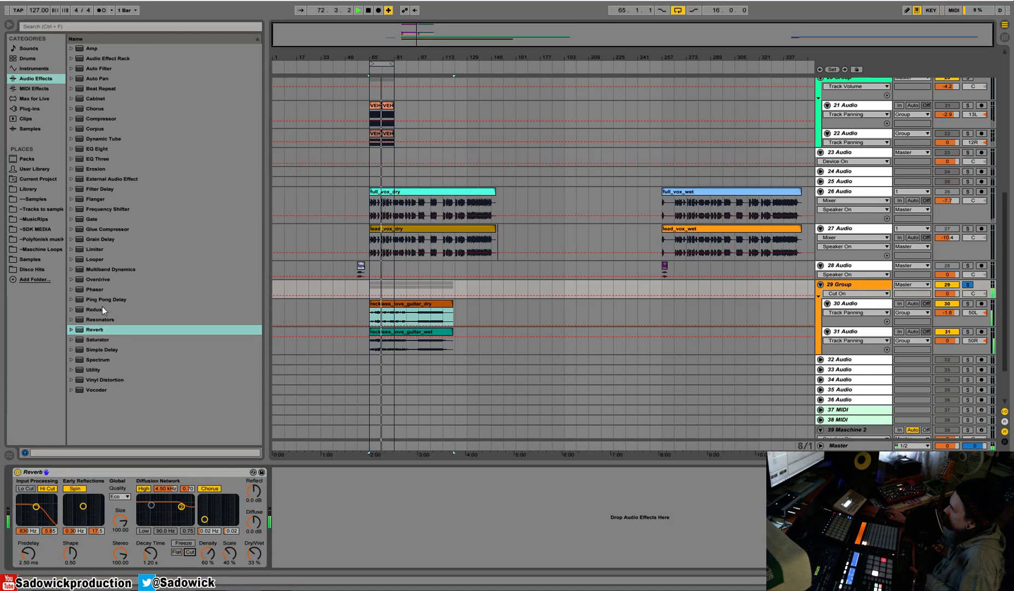
# Add a Compressor after the group's Reverb, turn off its makeup gain and lower its threshold to about -20.7 dB.
pyautogui.moveTo(108, 118); pyautogui.dragTo(319, 521)
pyautogui.click(379, 484)
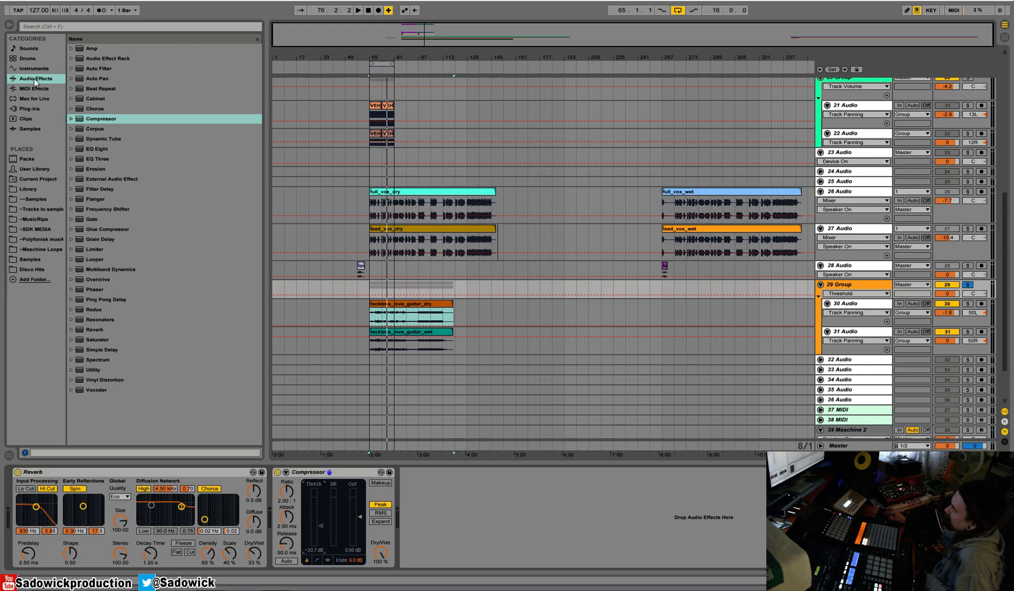
# List the Waves plug-ins inside WaveShell-VST 9.2 in the browser.
pyautogui.click(30, 107)
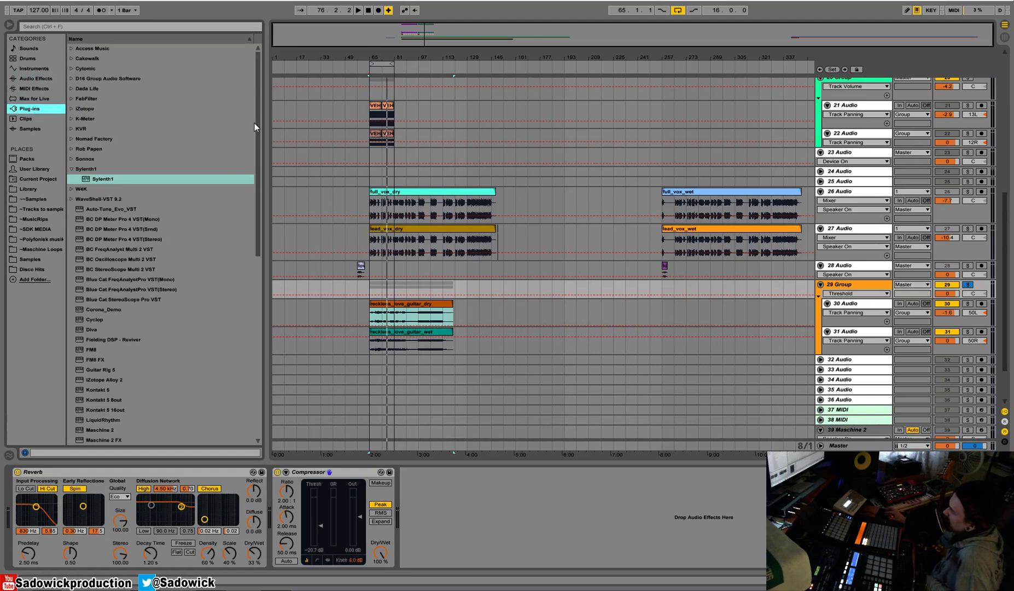
pyautogui.click(71, 198)
pyautogui.scroll(-3, 117, 203)
pyautogui.moveTo(259, 80); pyautogui.dragTo(285, 334)
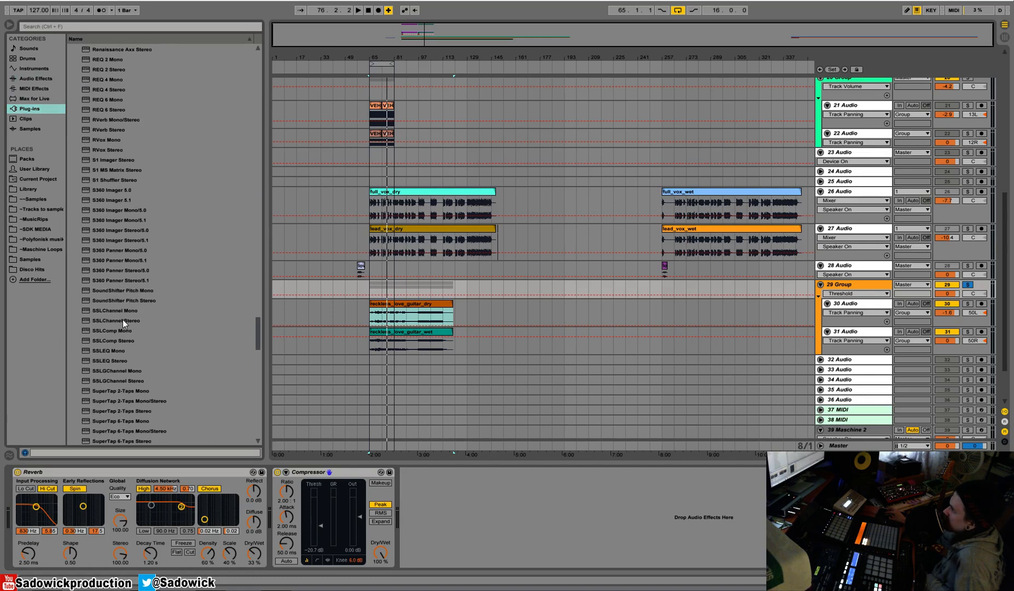
pyautogui.moveTo(130, 381); pyautogui.dragTo(427, 517)
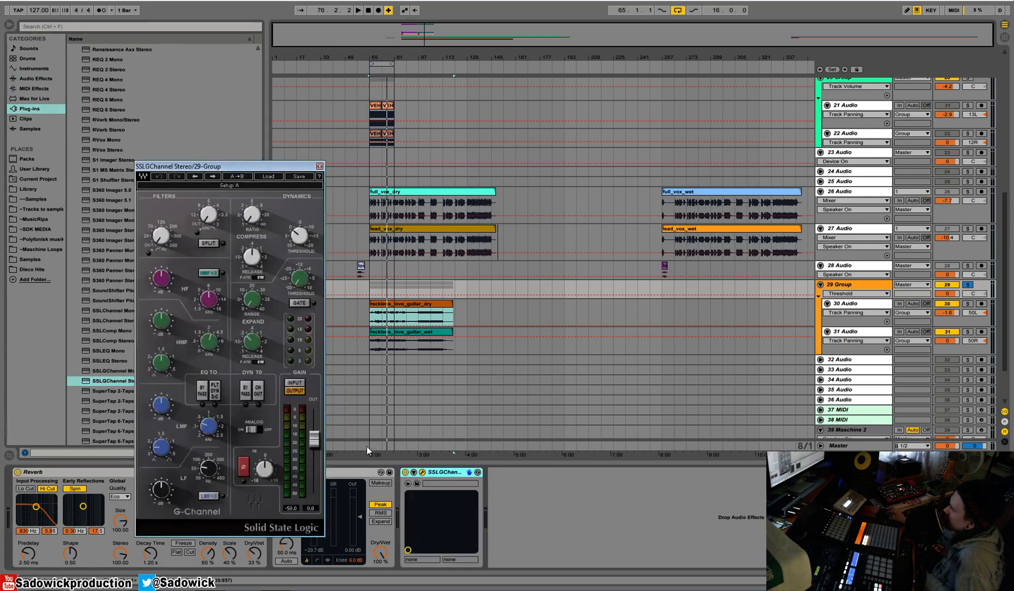
pyautogui.click(320, 166)
pyautogui.rightClick(438, 477)
pyautogui.click(452, 478)
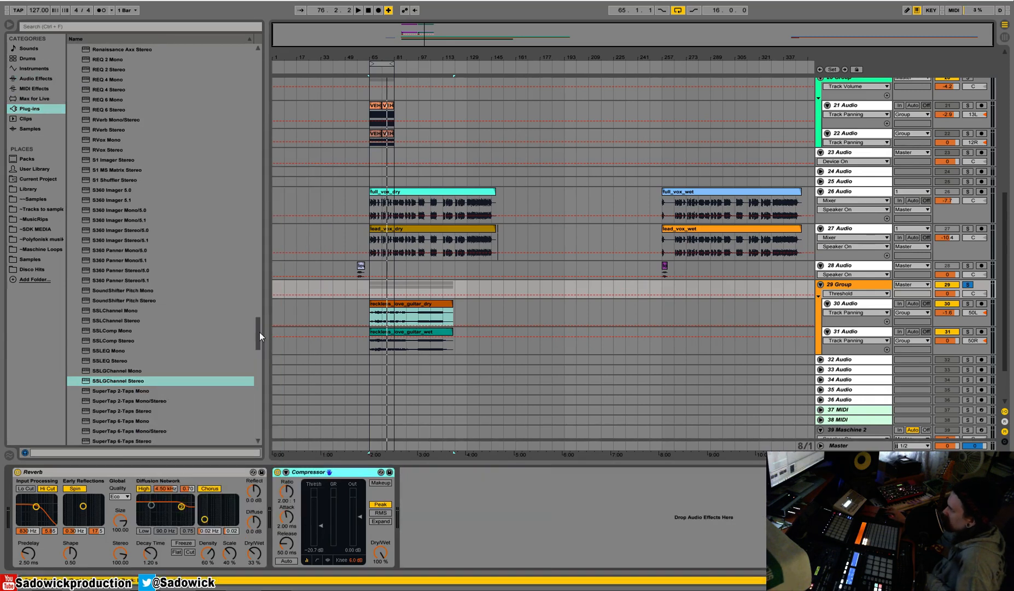
# Add the VEQ4 Stereo equalizer after the guitar group's Compressor and start a short playback check.
pyautogui.moveTo(258, 335); pyautogui.dragTo(255, 371)
pyautogui.scroll(1, 163, 279)
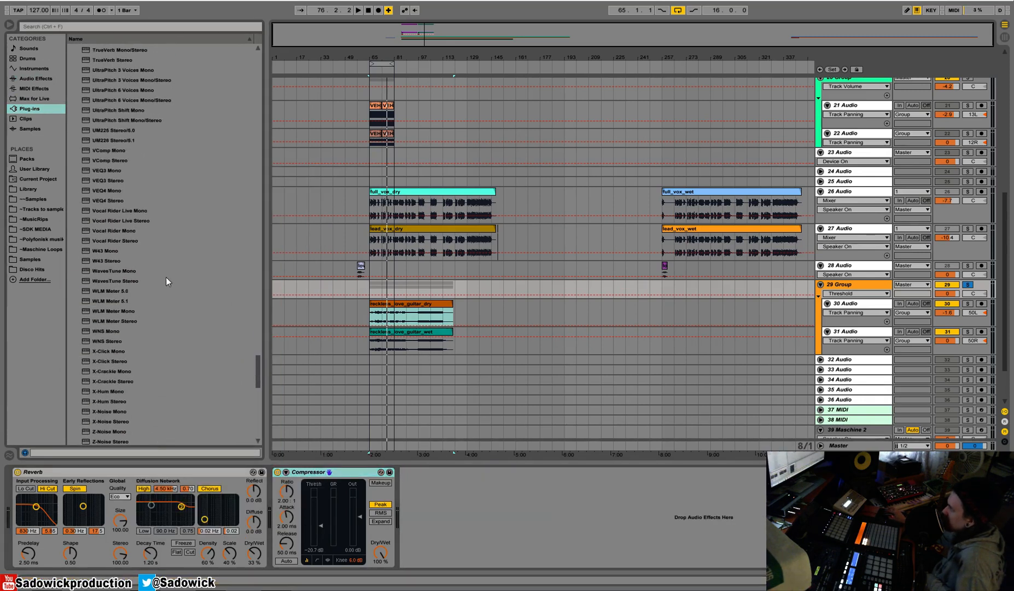
pyautogui.moveTo(109, 201); pyautogui.dragTo(492, 512)
pyautogui.moveTo(383, 177); pyautogui.dragTo(381, 263)
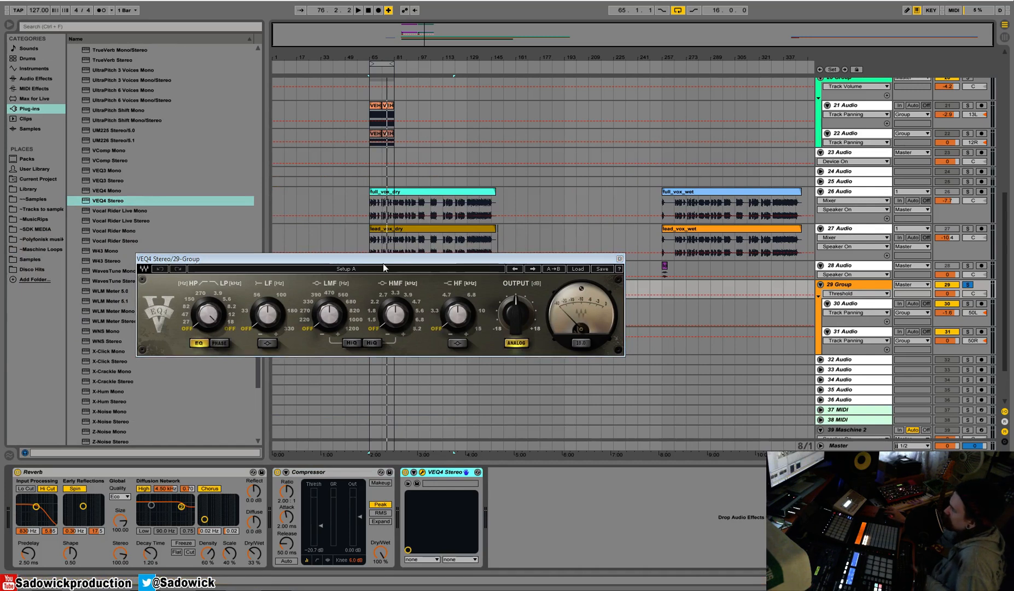
pyautogui.moveTo(386, 259); pyautogui.dragTo(387, 289)
pyautogui.press('space')
pyautogui.press('space')
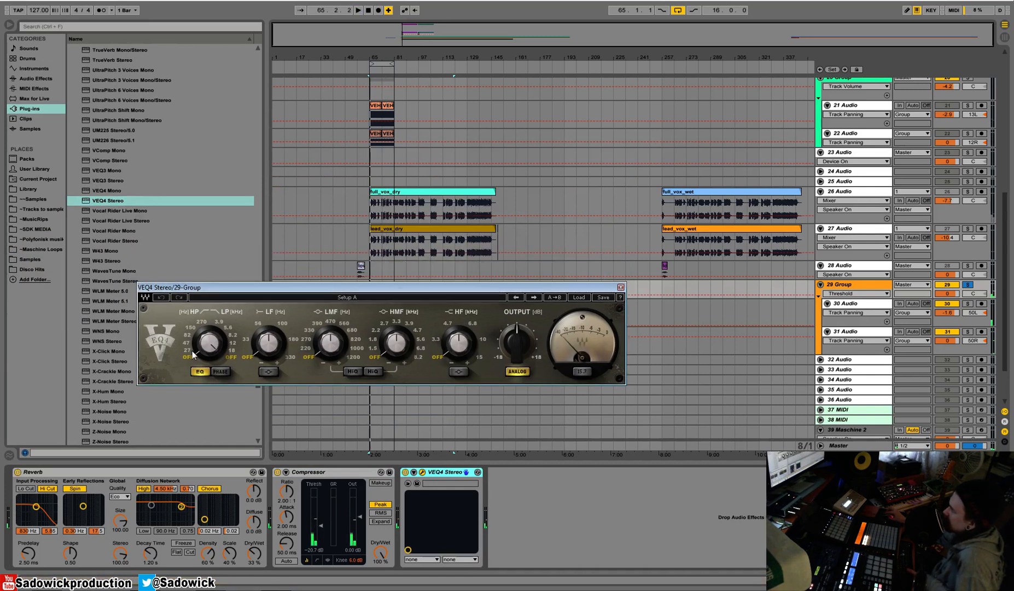
# Set the VEQ4's LF band to 33 Hz, HMF to 3.3 kHz and HF to 10 kHz with about 4.5 dB of boost.
pyautogui.moveTo(194, 352); pyautogui.dragTo(194, 348)
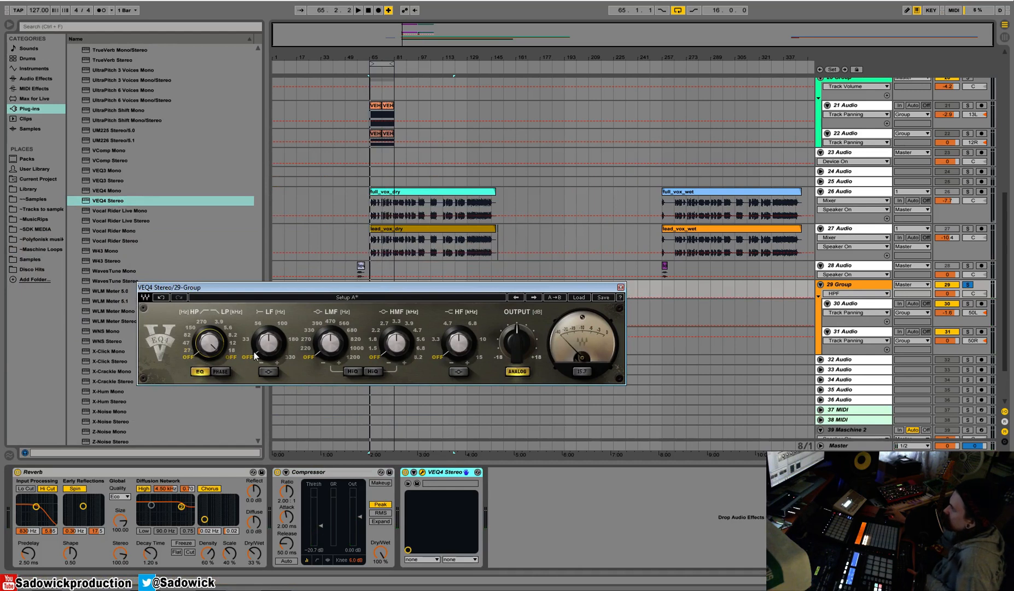
pyautogui.moveTo(257, 353); pyautogui.dragTo(269, 331)
pyautogui.press('space')
pyautogui.press('space')
pyautogui.moveTo(387, 358); pyautogui.dragTo(460, 347)
pyautogui.press('space')
pyautogui.click(387, 353)
pyautogui.press('space')
pyautogui.press('space')
pyautogui.press('space')
pyautogui.press('space')
pyautogui.press('space')
pyautogui.press('space')
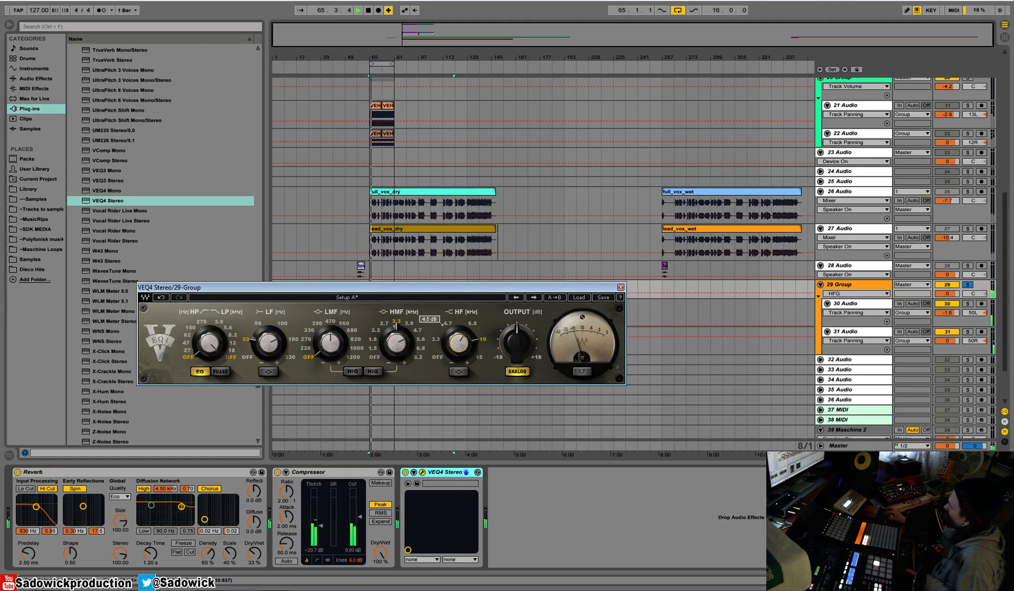
# Compare the soloed guitars with the VEQ4 bypassed and enabled during playback.
pyautogui.press('space')
pyautogui.click(405, 471)
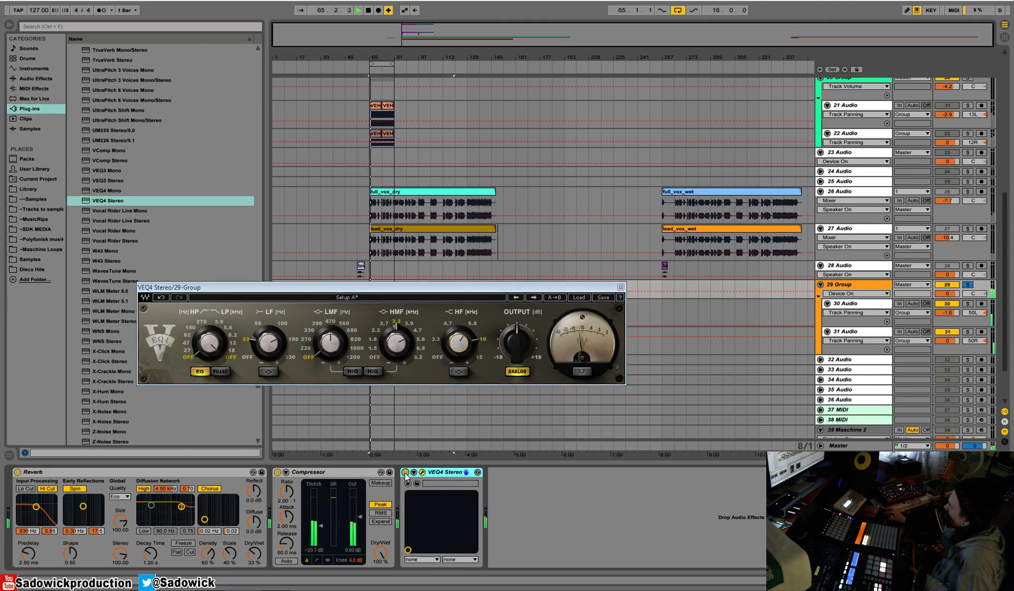
pyautogui.click(405, 471)
pyautogui.press('space')
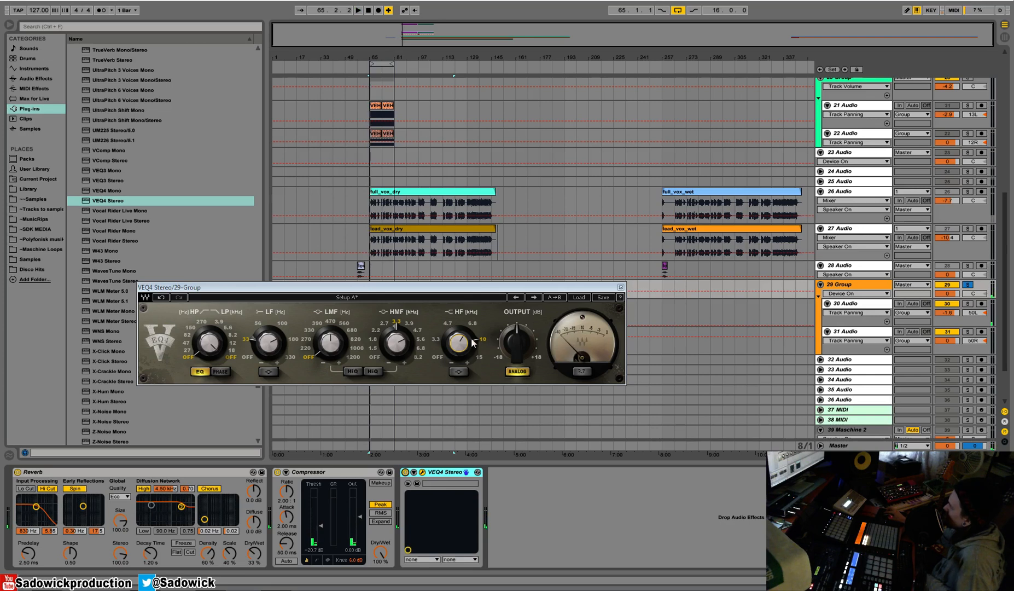
# Fine-tune the VEQ4's HF and HMF gains and close its window.
pyautogui.moveTo(455, 341); pyautogui.dragTo(454, 351)
pyautogui.moveTo(394, 342); pyautogui.dragTo(395, 348)
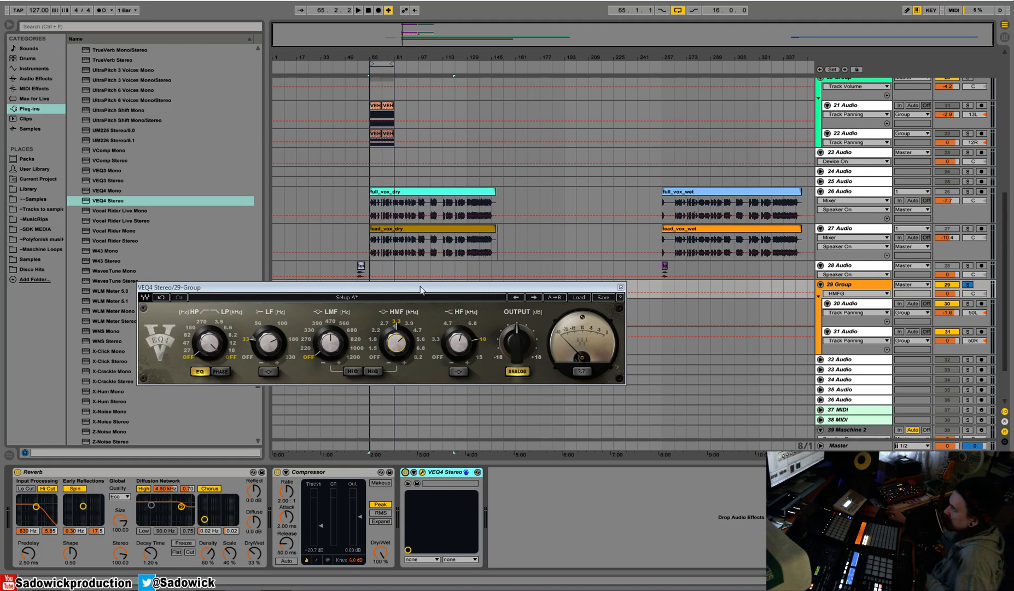
pyautogui.moveTo(417, 287); pyautogui.dragTo(421, 324)
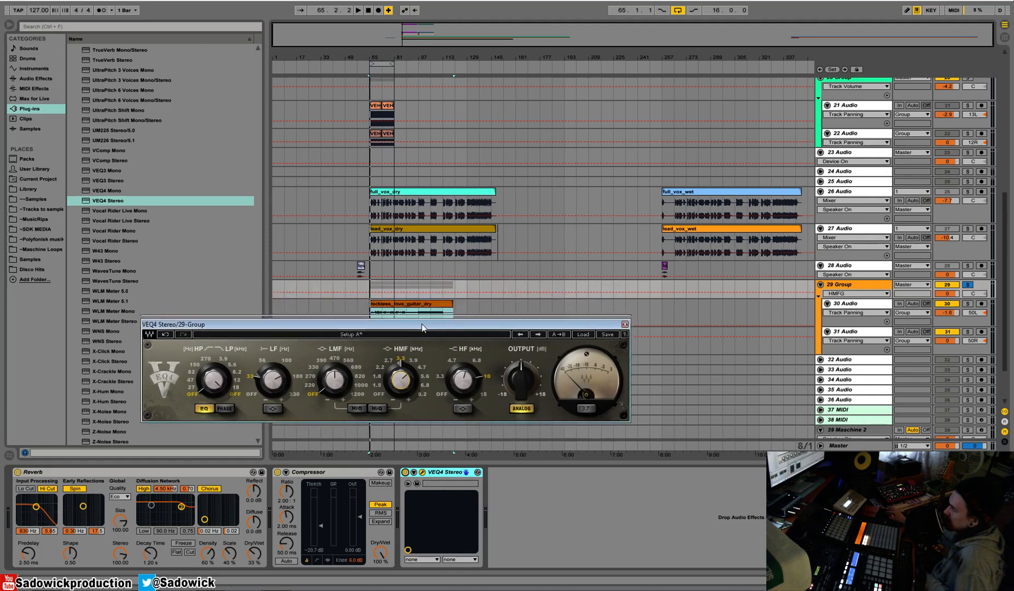
pyautogui.click(624, 324)
# Play the loop with the dry guitar clip selected and turn off the guitar group's solo.
pyautogui.click(391, 313)
pyautogui.press('space')
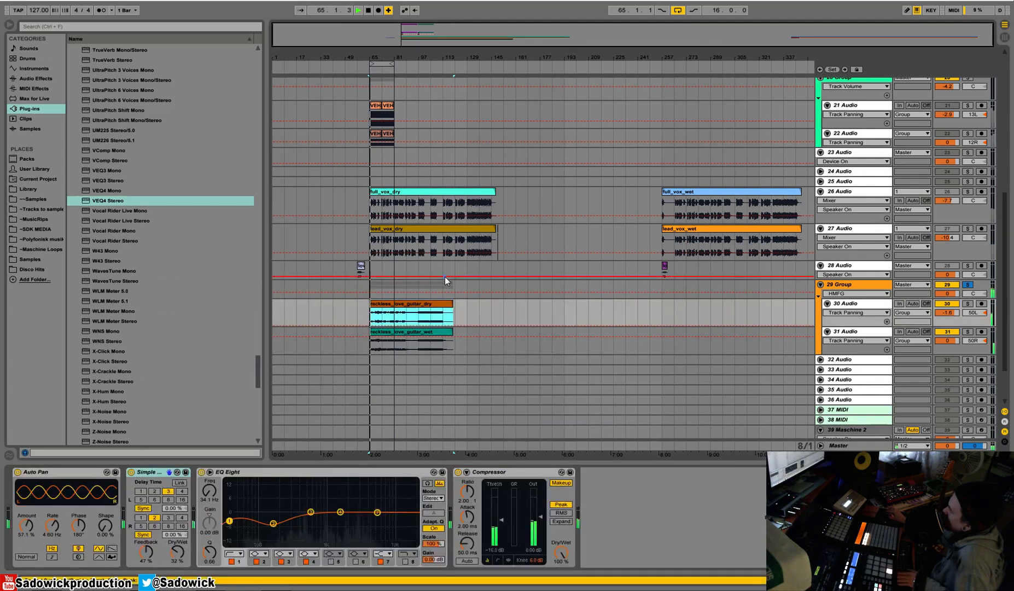
pyautogui.click(967, 285)
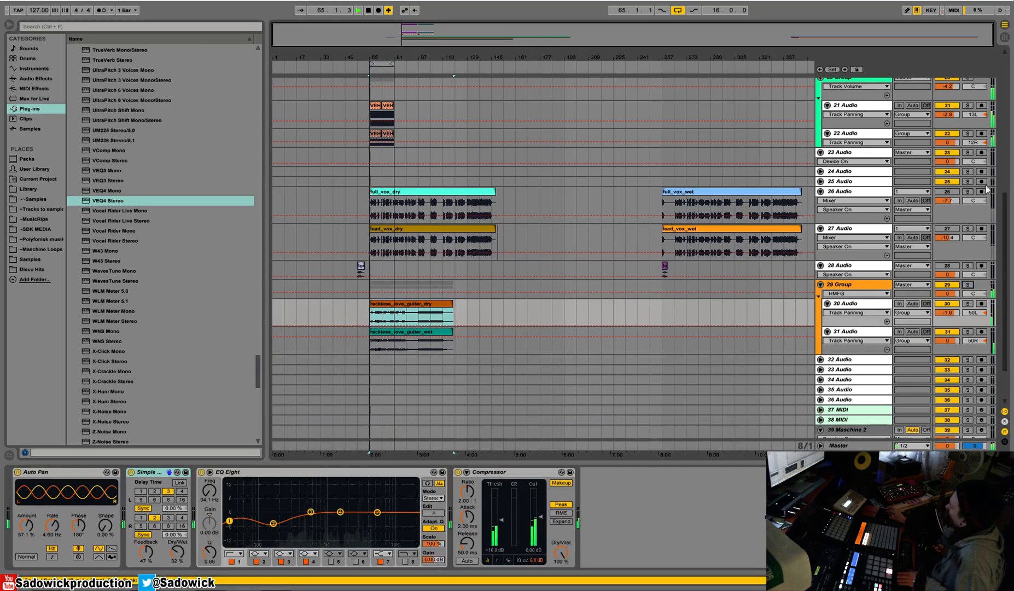
# Copy the sidechain Compressor from vocal track 26 to the end of the guitar group's device chain.
pyautogui.click(968, 213)
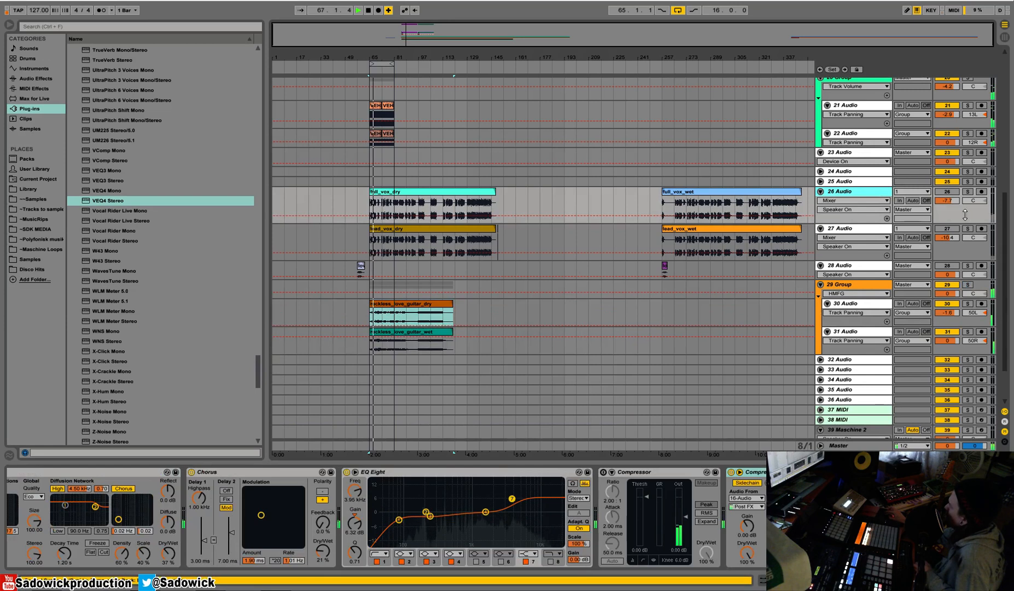
pyautogui.click(871, 340)
pyautogui.click(862, 357)
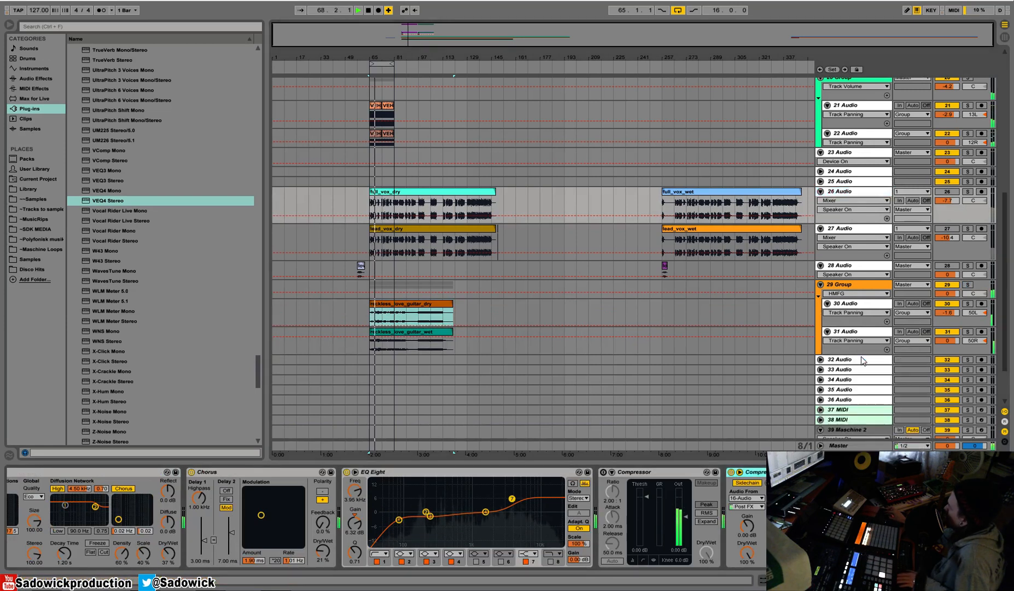
pyautogui.click(856, 287)
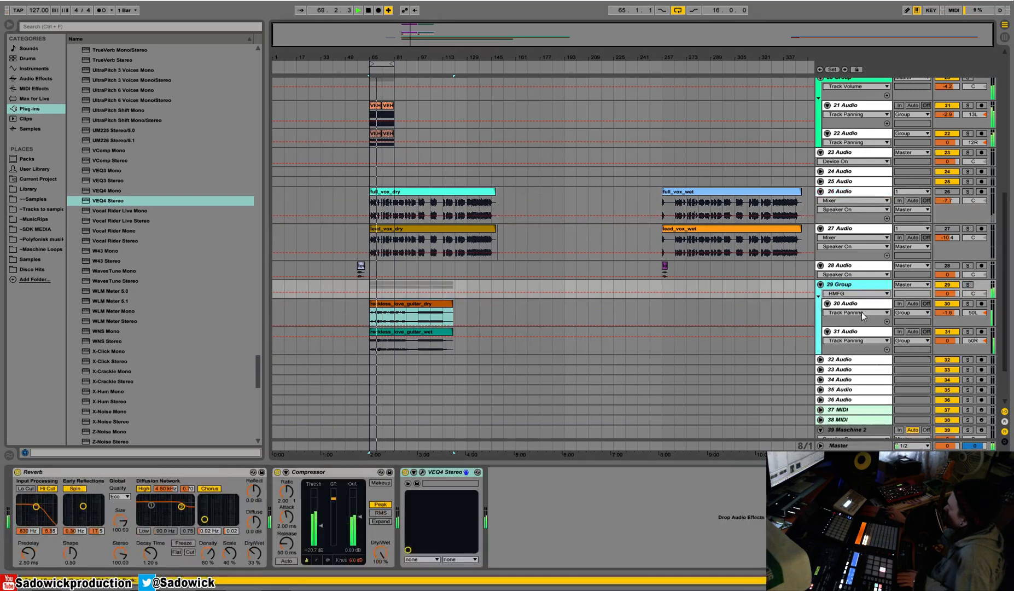
pyautogui.hotkey('ctrl', 'v')
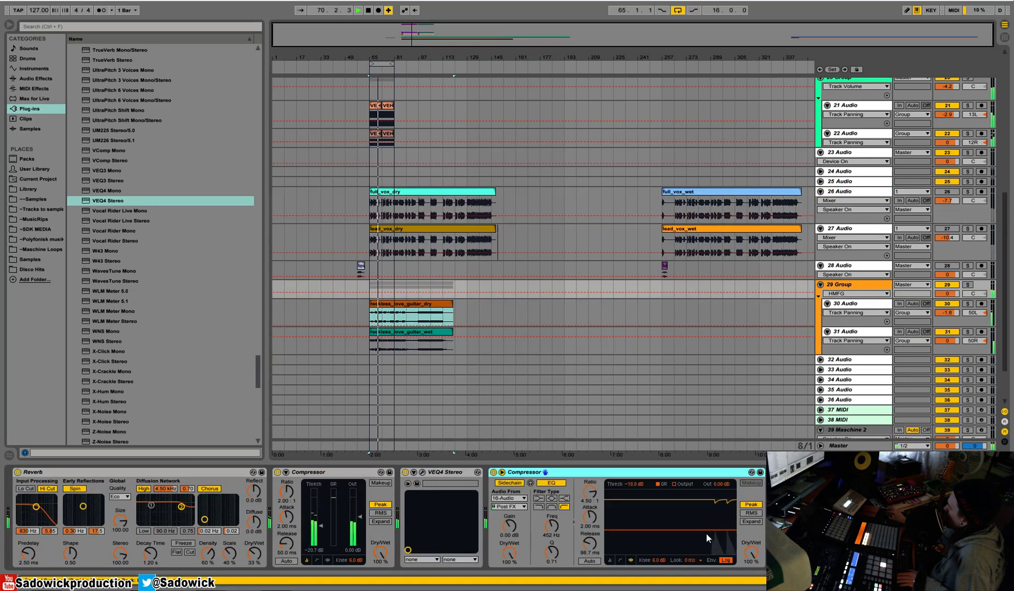
# Set the sidechain Compressor's threshold to about -20.1 dB and its sidechain EQ Q to 2.17, and solo the guitar group.
pyautogui.moveTo(706, 532); pyautogui.dragTo(706, 536)
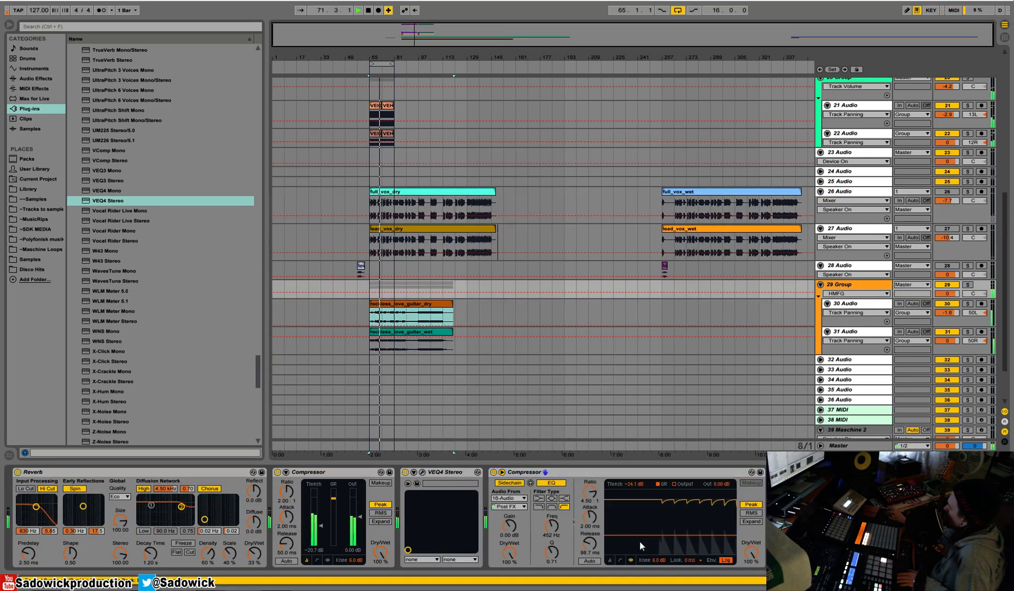
pyautogui.moveTo(552, 553); pyautogui.dragTo(552, 539)
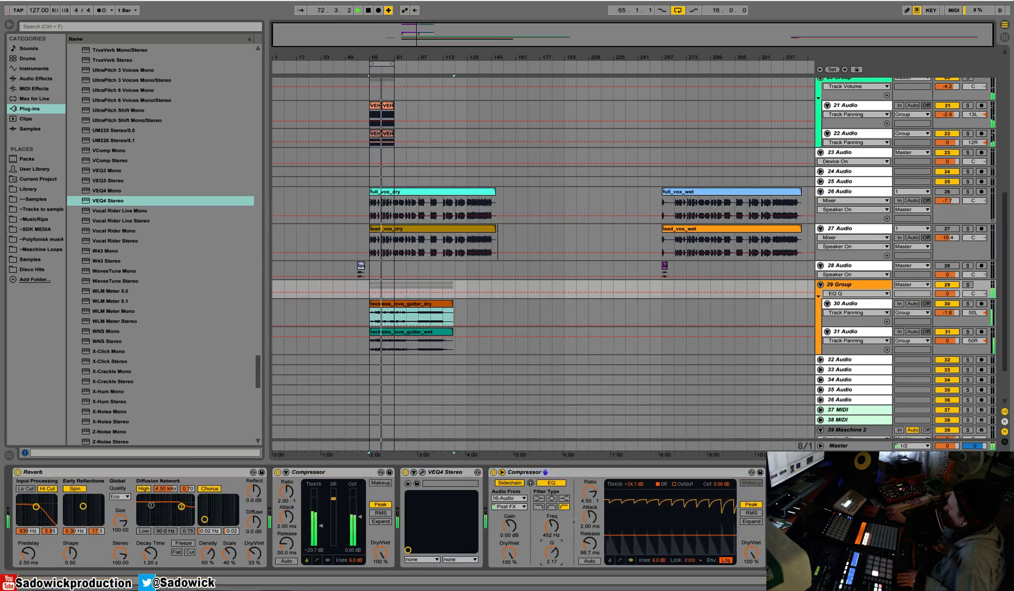
pyautogui.click(967, 285)
pyautogui.moveTo(648, 533); pyautogui.dragTo(647, 531)
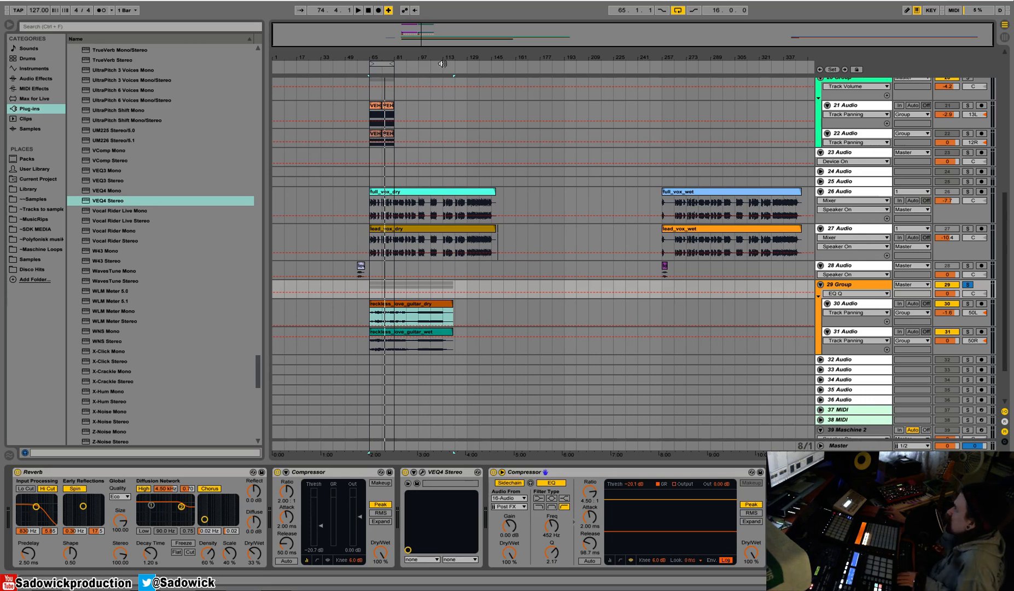
# Play the loop and add VComp Stereo to the guitar group between the VEQ4 and the sidechain Compressor.
pyautogui.click(380, 107)
pyautogui.press('space')
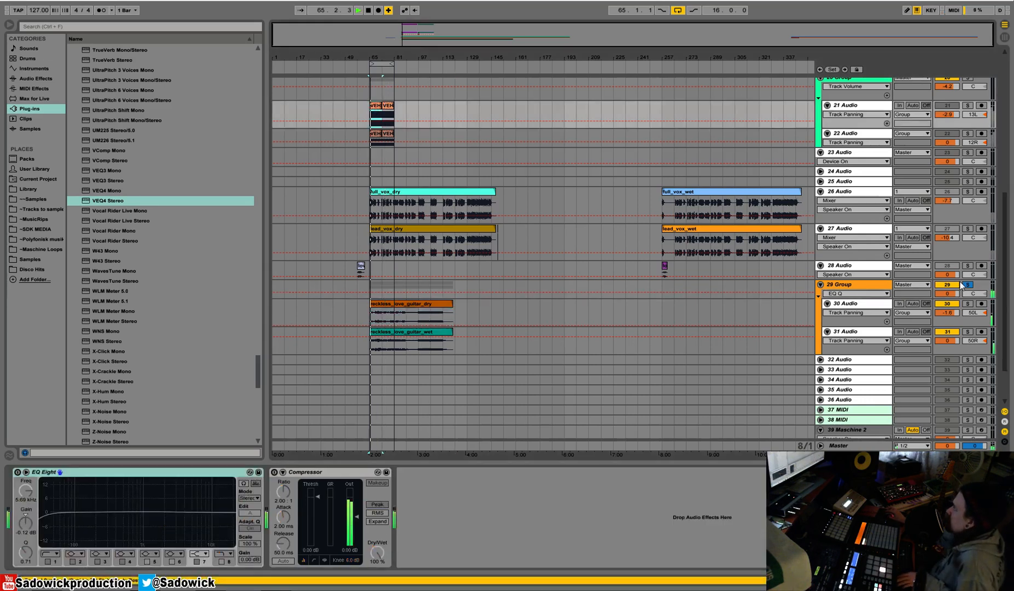
pyautogui.click(882, 287)
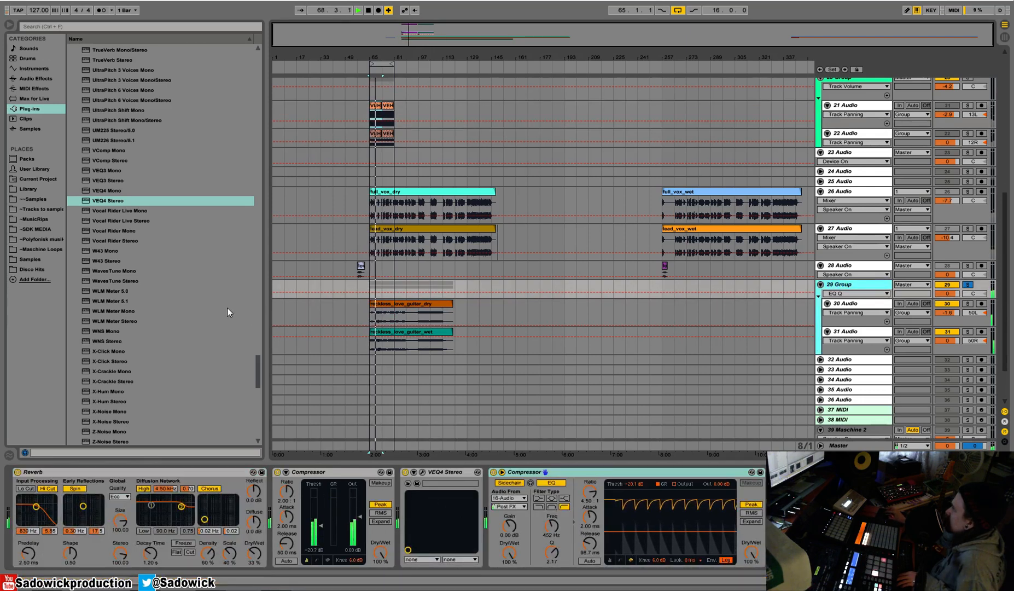
pyautogui.moveTo(109, 160); pyautogui.dragTo(499, 502)
pyautogui.moveTo(262, 288); pyautogui.dragTo(262, 211)
# Adjust the VComp's input, set its output to about -4.5 dB, and compare the sound with it bypassed.
pyautogui.moveTo(185, 266)
pyautogui.mouseDown()
pyautogui.moveTo(185, 290)
pyautogui.moveTo(185, 268)
pyautogui.mouseUp()
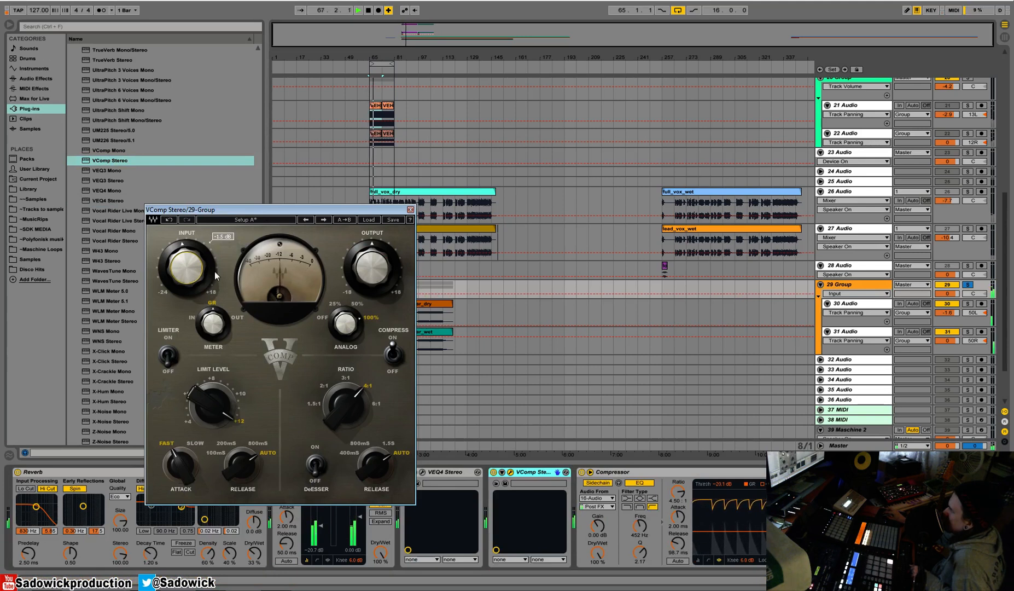
pyautogui.moveTo(367, 270); pyautogui.dragTo(366, 272)
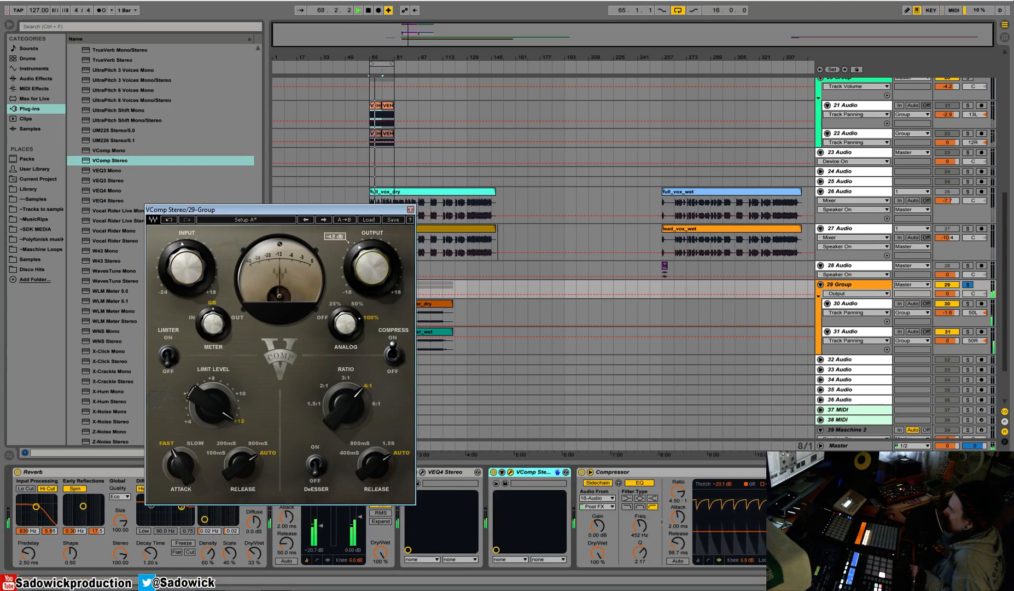
pyautogui.click(494, 473)
pyautogui.click(494, 473)
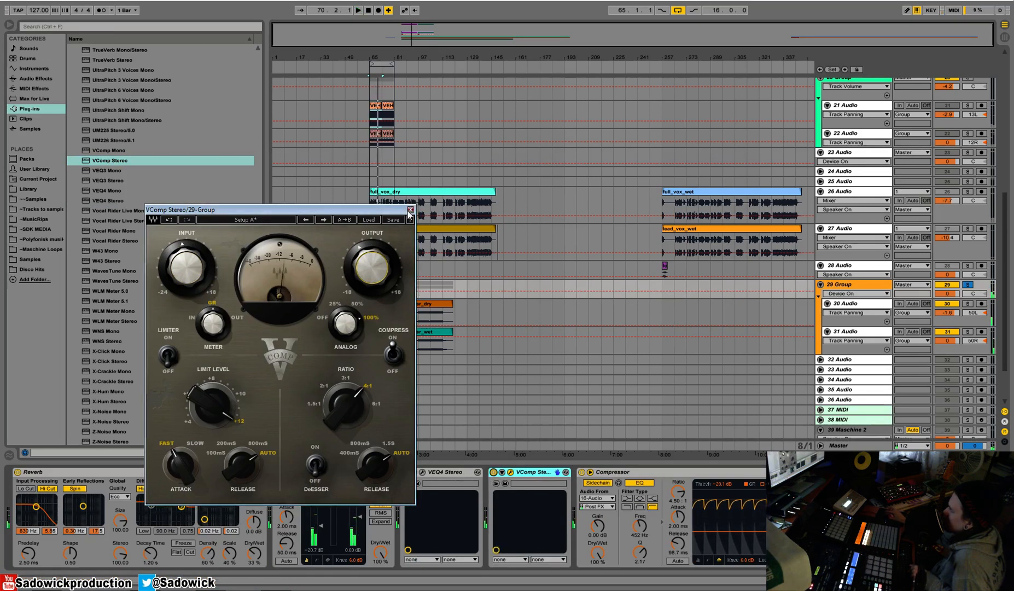
pyautogui.click(409, 210)
# Set the VComp's ratio to 5:1, try its meter modes and leave the meter on GR.
pyautogui.press('space')
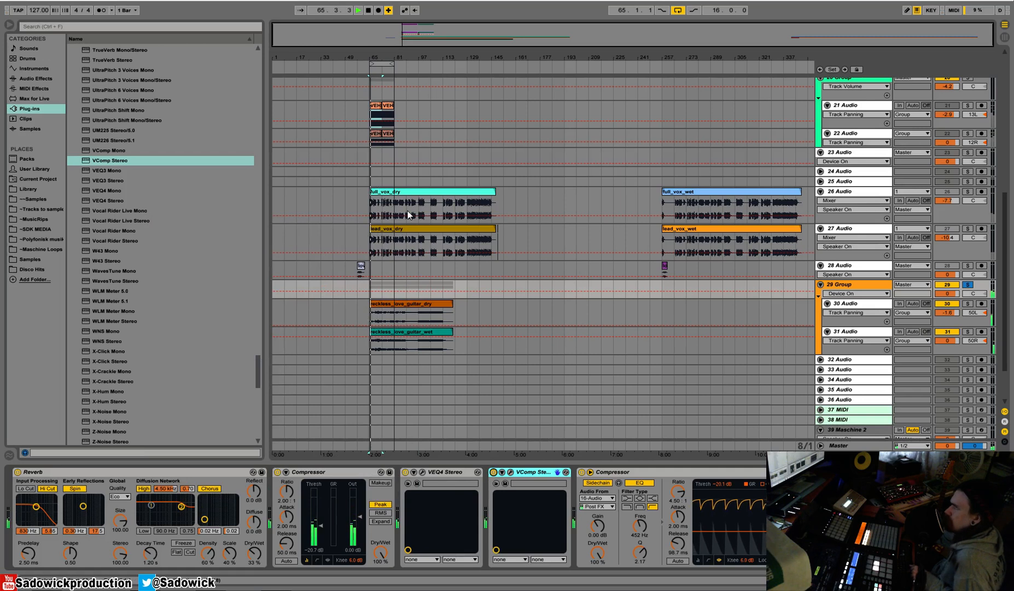
pyautogui.click(510, 471)
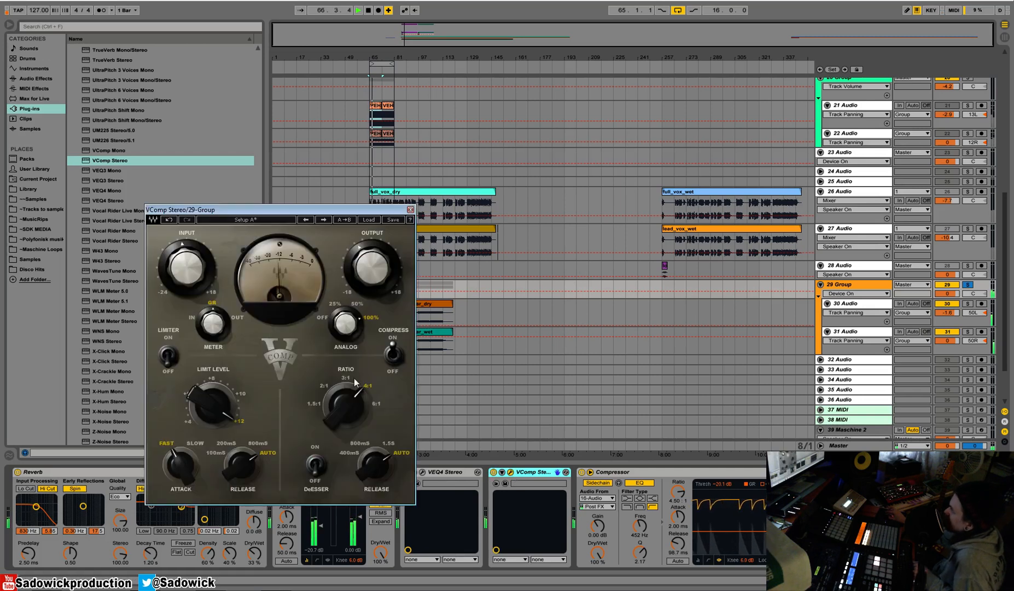
pyautogui.moveTo(346, 406); pyautogui.dragTo(346, 389)
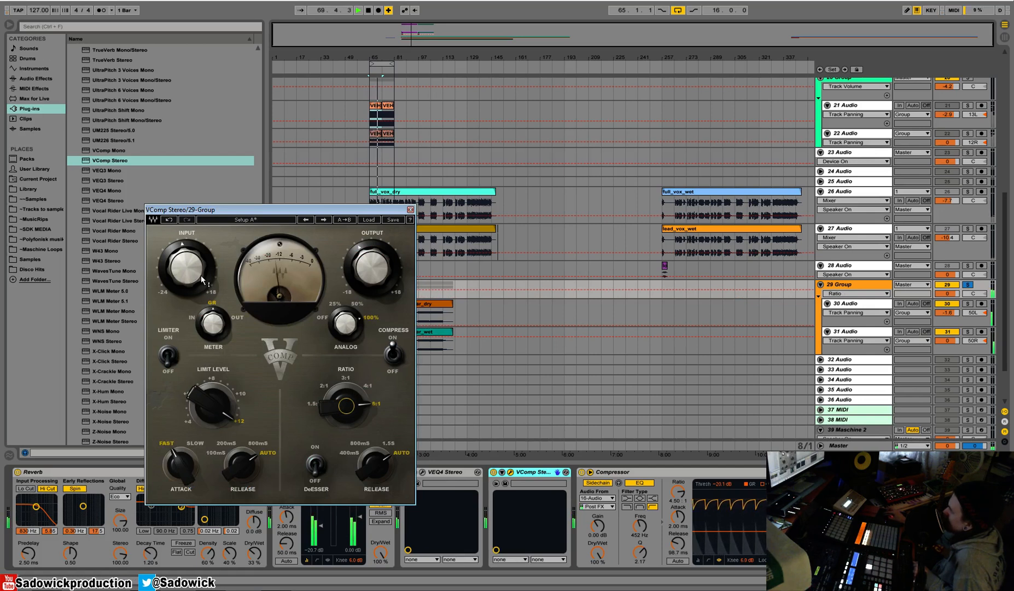
pyautogui.click(227, 326)
pyautogui.moveTo(224, 325); pyautogui.dragTo(214, 326)
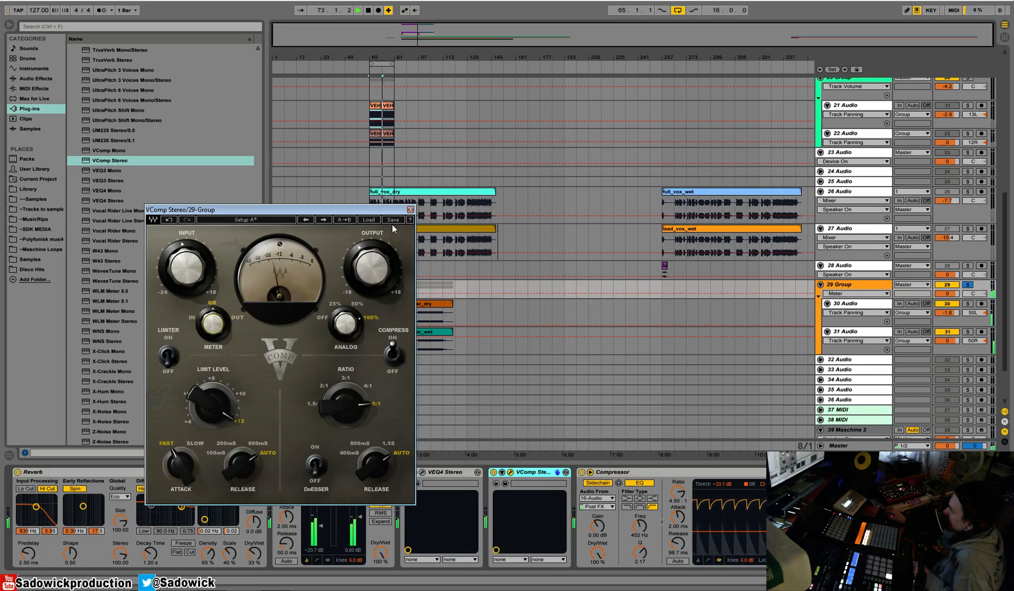
pyautogui.click(410, 209)
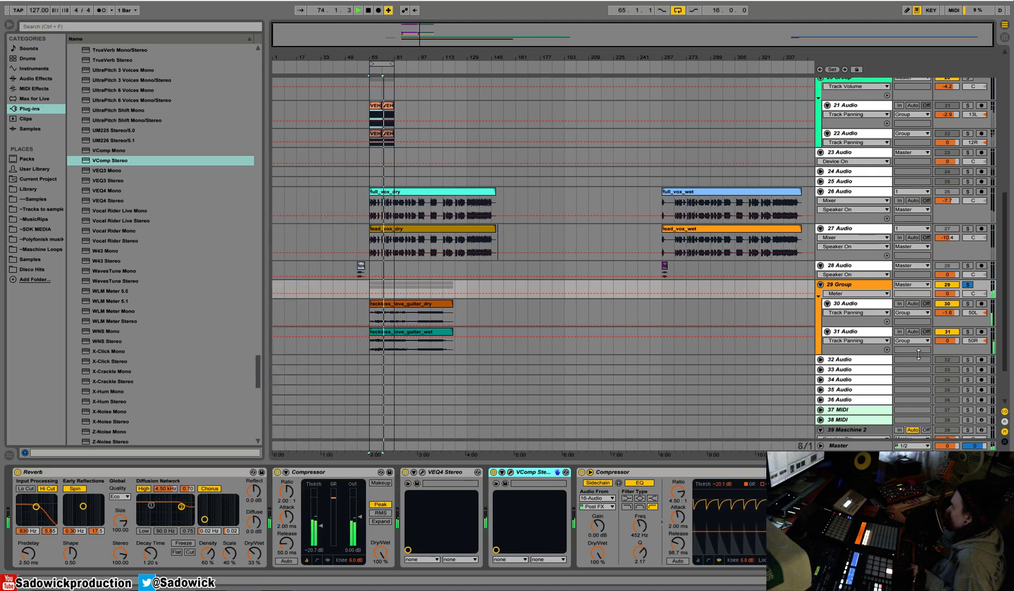
# Unsolo the guitar group and stop playback, then solo the wet guitar track and select its clip.
pyautogui.click(967, 284)
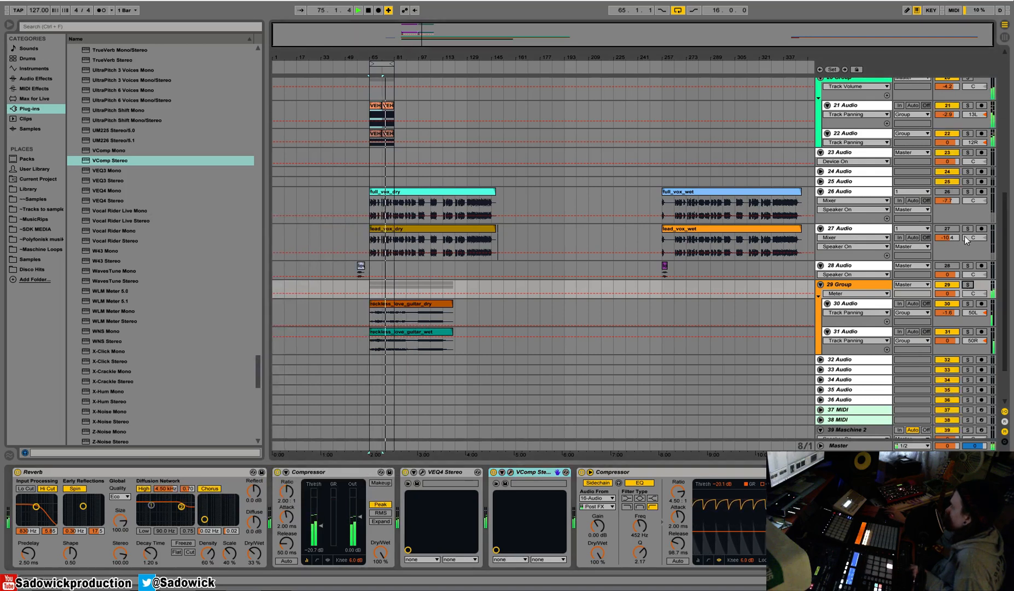
pyautogui.press('space')
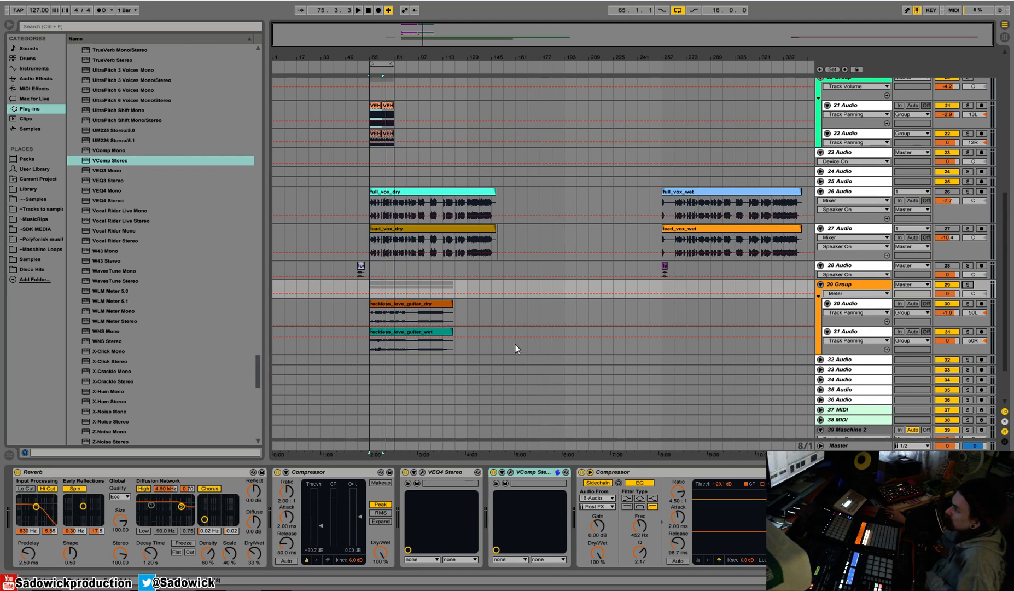
pyautogui.click(967, 332)
pyautogui.click(438, 336)
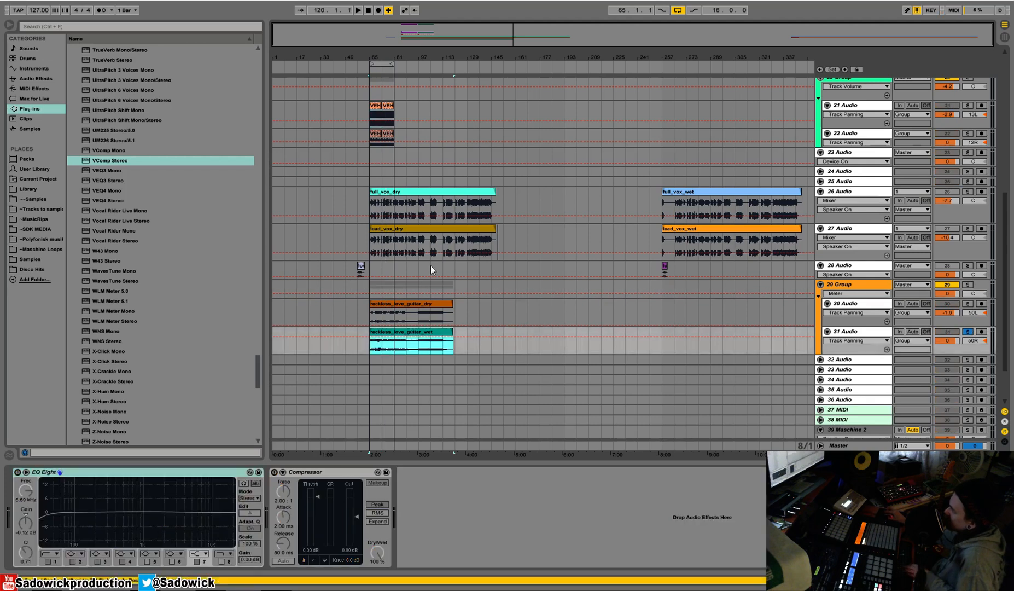
# Audition the wet and dry guitar tracks in solo, then clear the solo and play the full mix briefly.
pyautogui.press('space')
pyautogui.moveTo(397, 60); pyautogui.dragTo(423, 92)
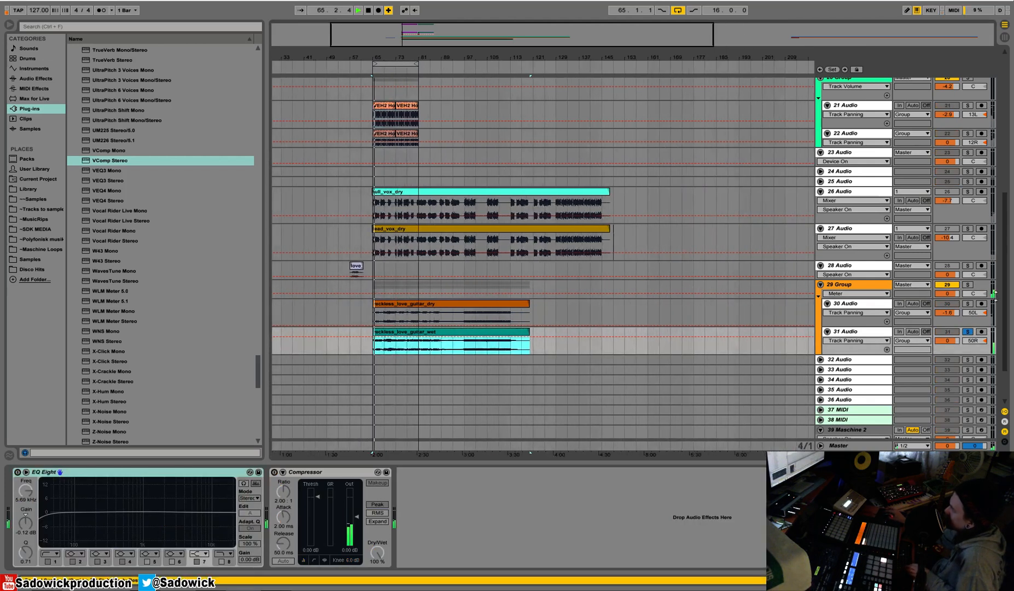
pyautogui.click(967, 303)
pyautogui.click(413, 305)
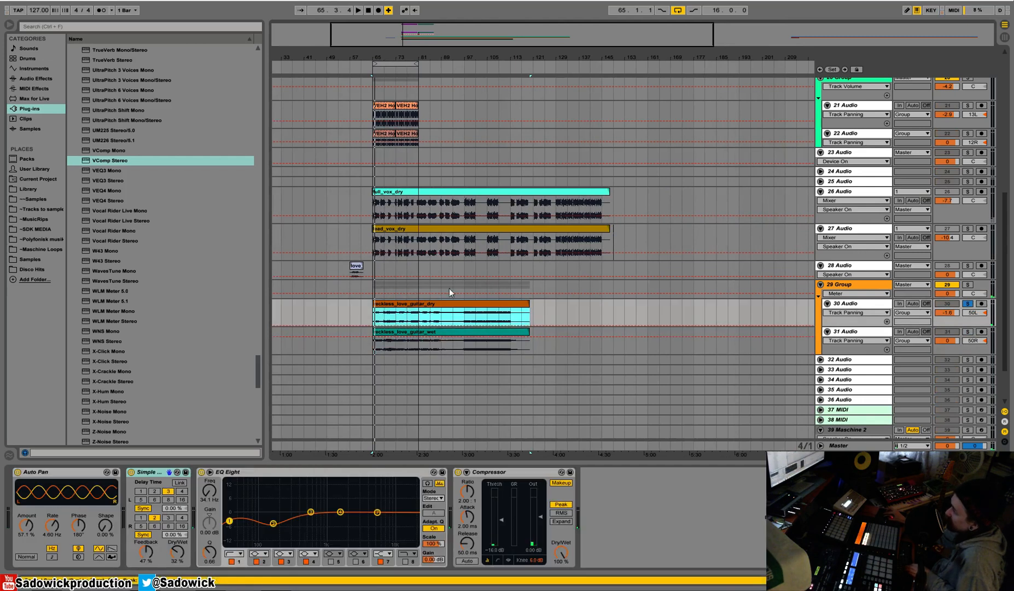
pyautogui.press('space')
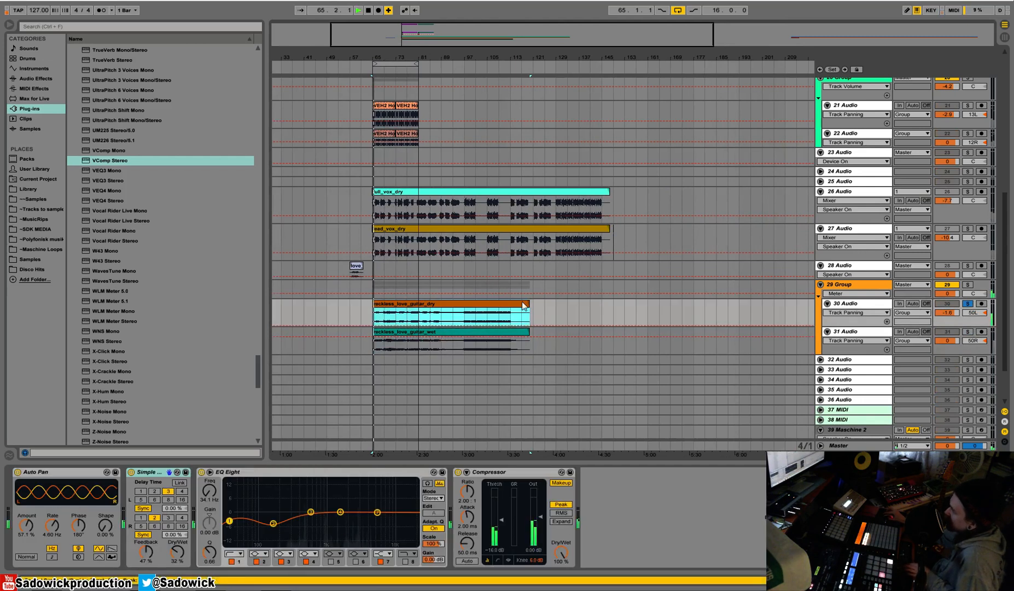
pyautogui.click(967, 304)
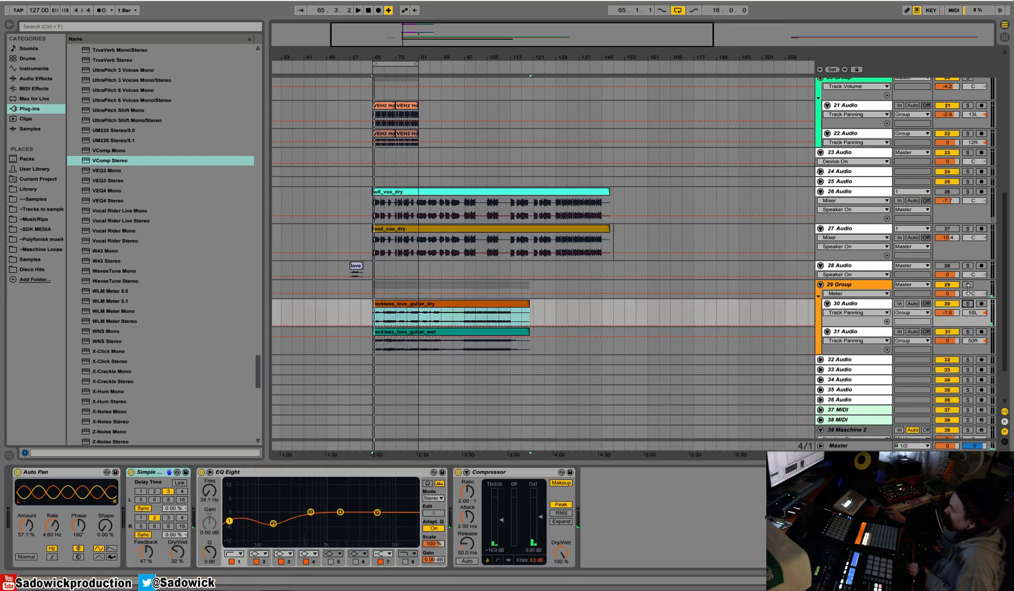
pyautogui.press('space')
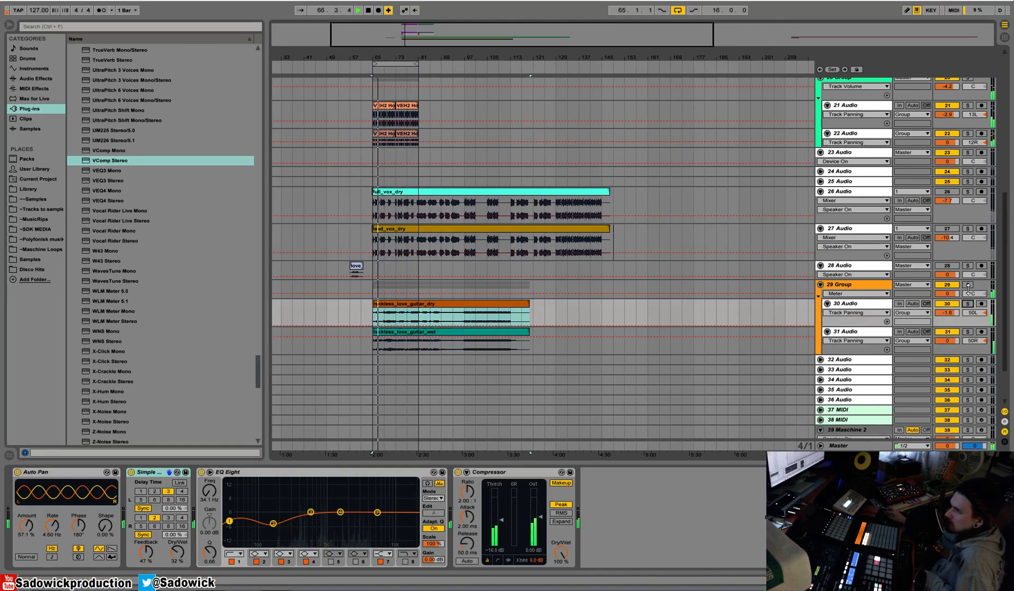
pyautogui.press('space')
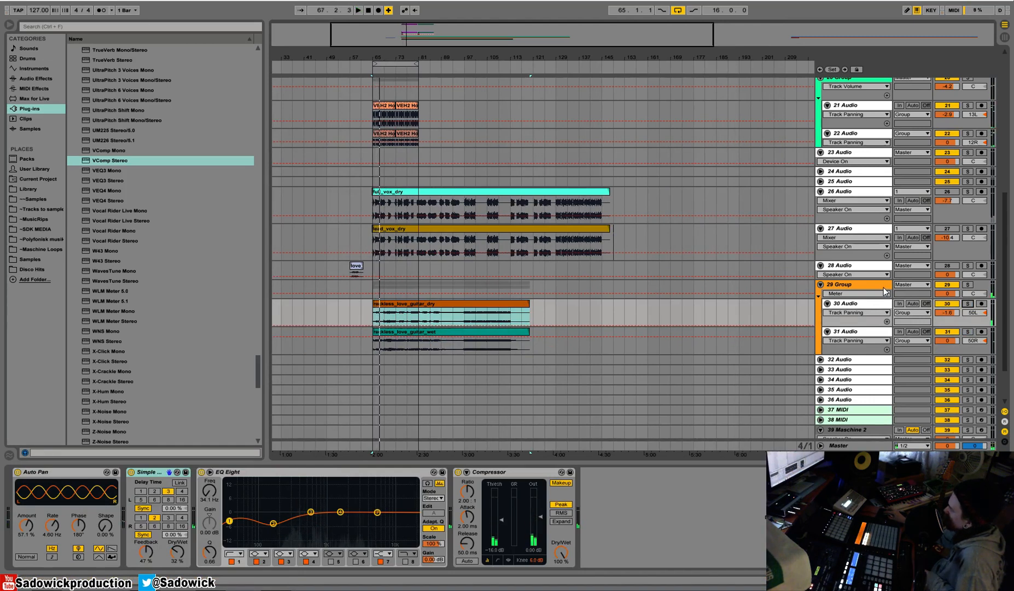
# Collapse the Reverb, first Compressor, VEQ4 and VComp devices on the guitar group.
pyautogui.click(884, 287)
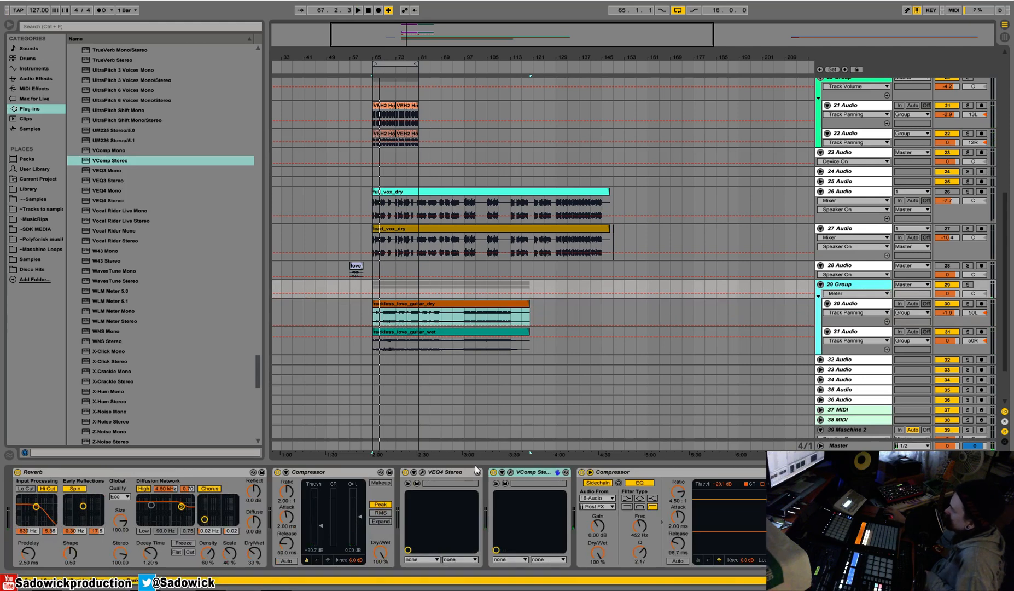
pyautogui.doubleClick(343, 472)
pyautogui.doubleClick(194, 475)
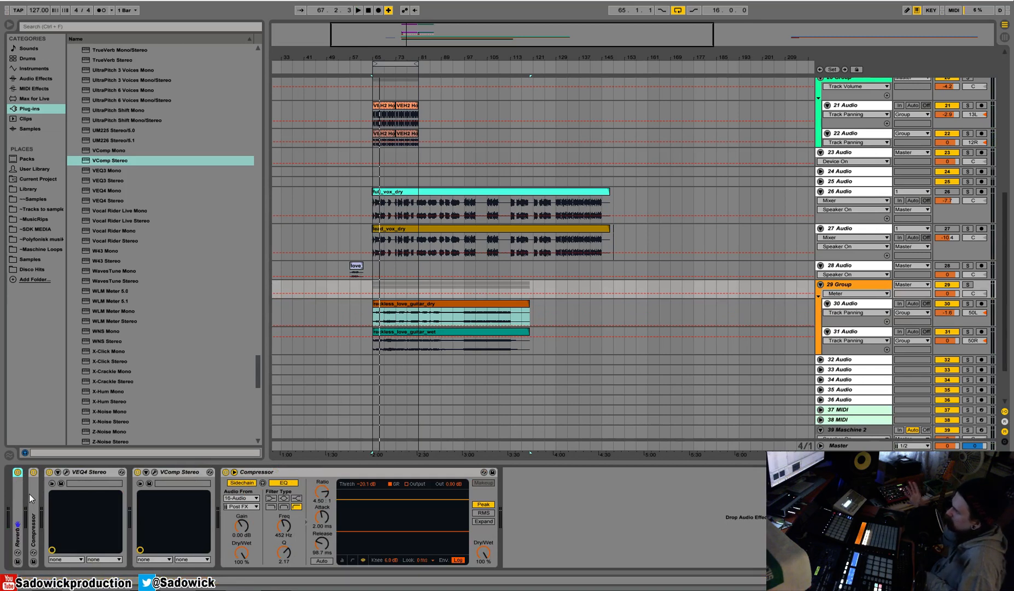
pyautogui.doubleClick(88, 473)
pyautogui.doubleClick(107, 470)
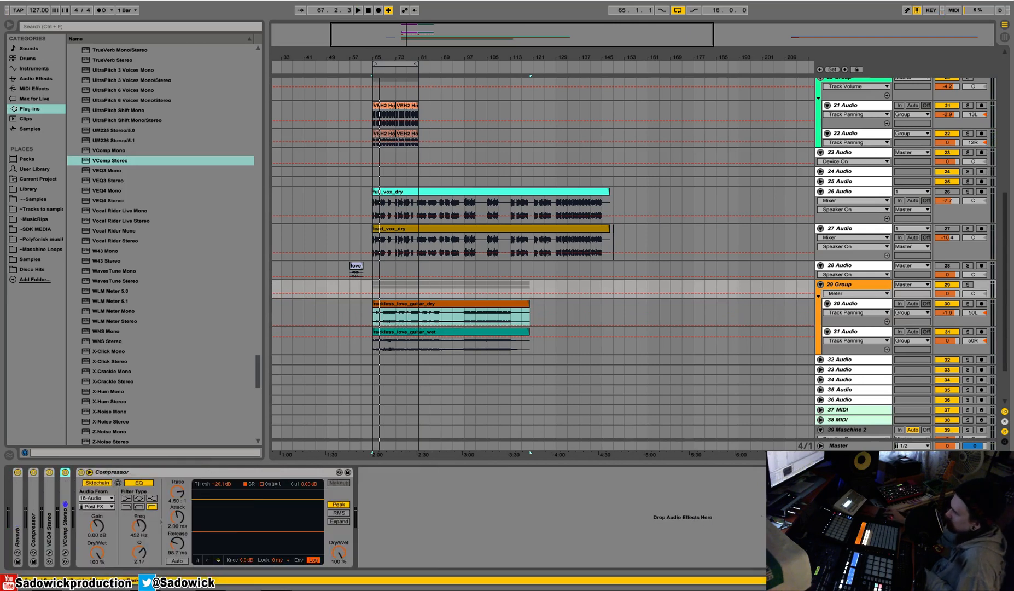
# Color the two guitar tracks, 30 and 31, purple.
pyautogui.click(853, 304)
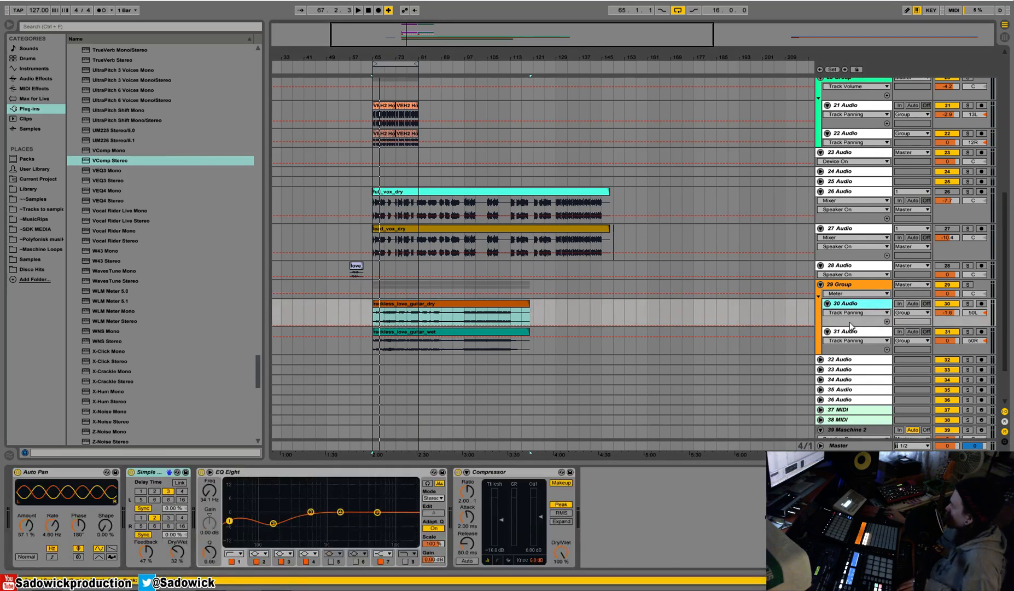
pyautogui.keyDown('shift'); pyautogui.click(853, 332); pyautogui.keyUp('shift')
pyautogui.rightClick(861, 304)
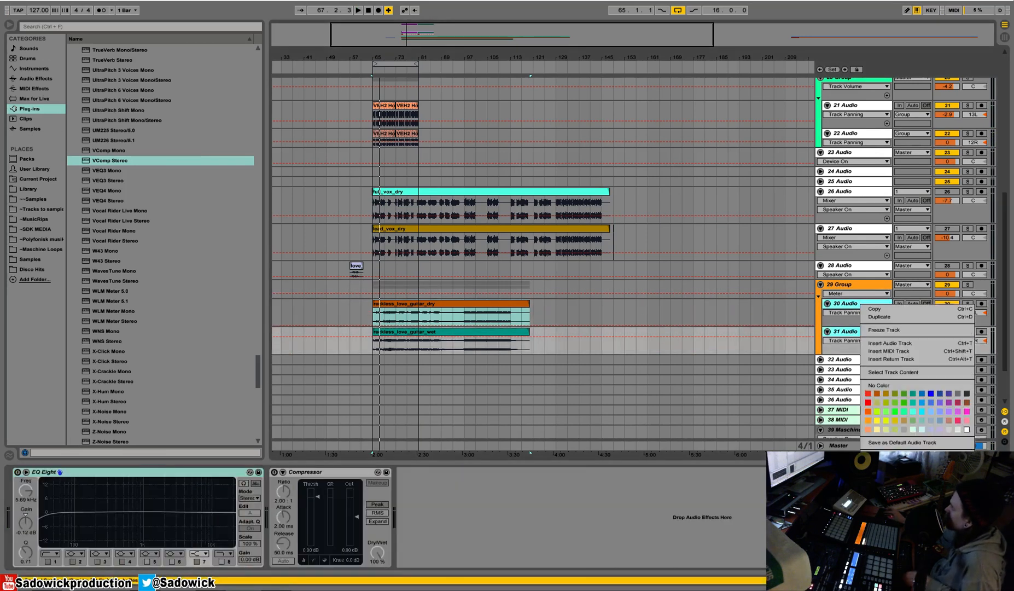
pyautogui.click(950, 411)
# Play the mix and reactivate the muted full vocal track 26, then stop playback.
pyautogui.scroll(3, 790, 140)
pyautogui.scroll(1, 789, 140)
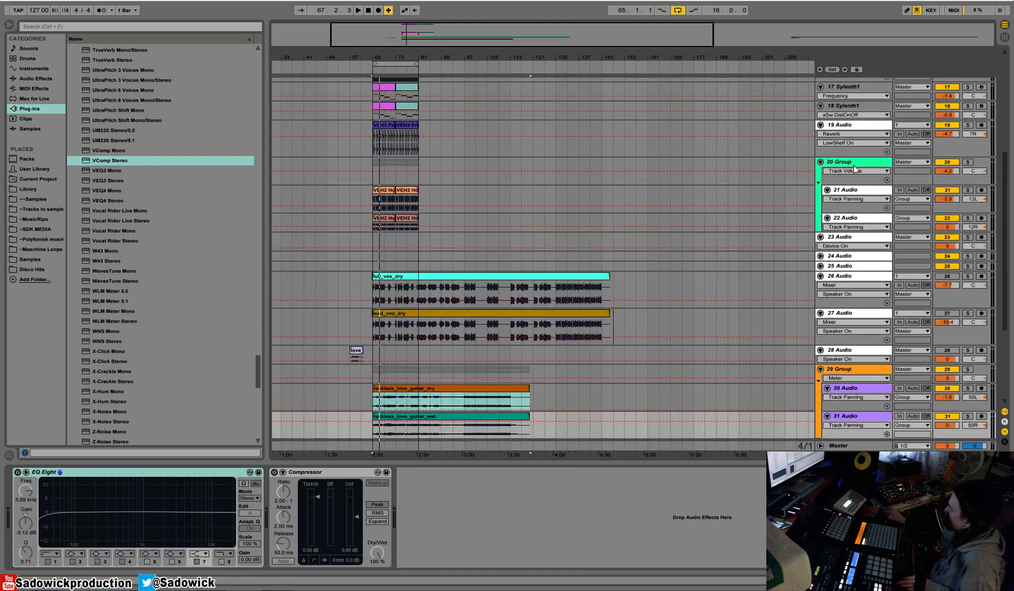
pyautogui.press('space')
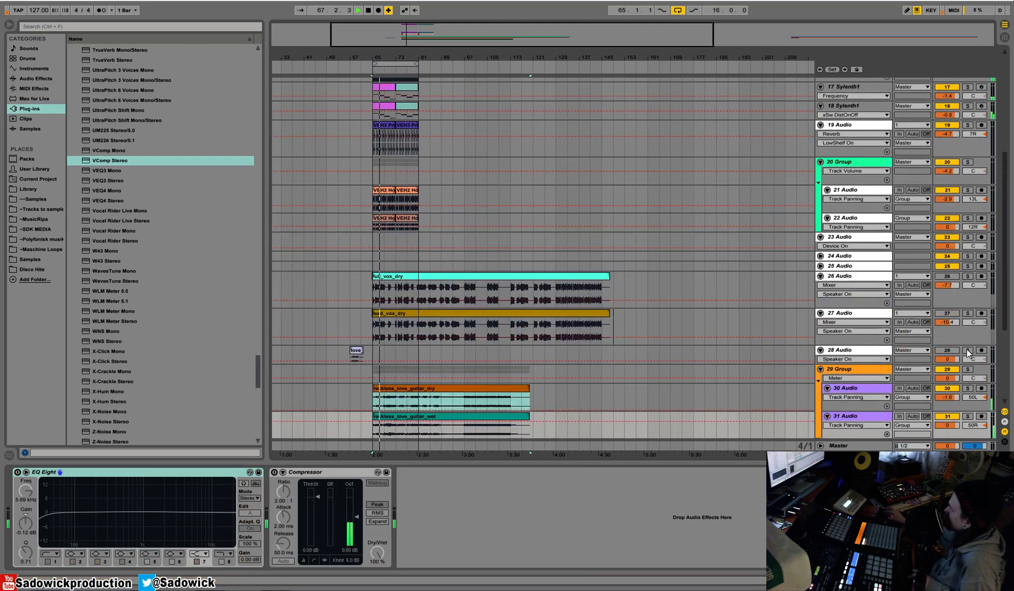
pyautogui.scroll(1, 945, 284)
pyautogui.click(947, 286)
pyautogui.press('space')
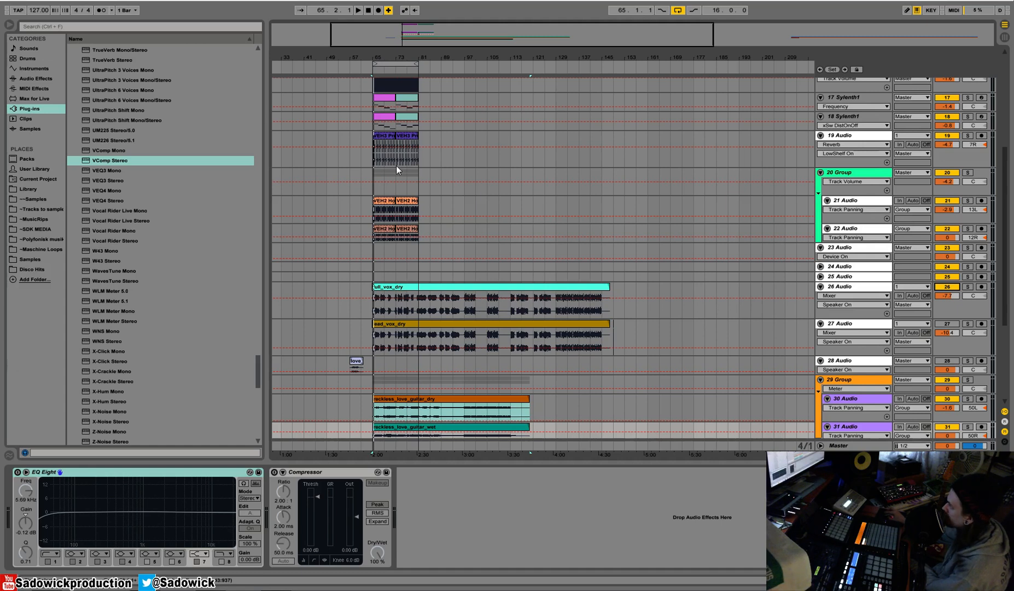
# Cut track 28, which holds the short love vocal clip, from the arrangement.
pyautogui.moveTo(637, 330); pyautogui.dragTo(612, 342)
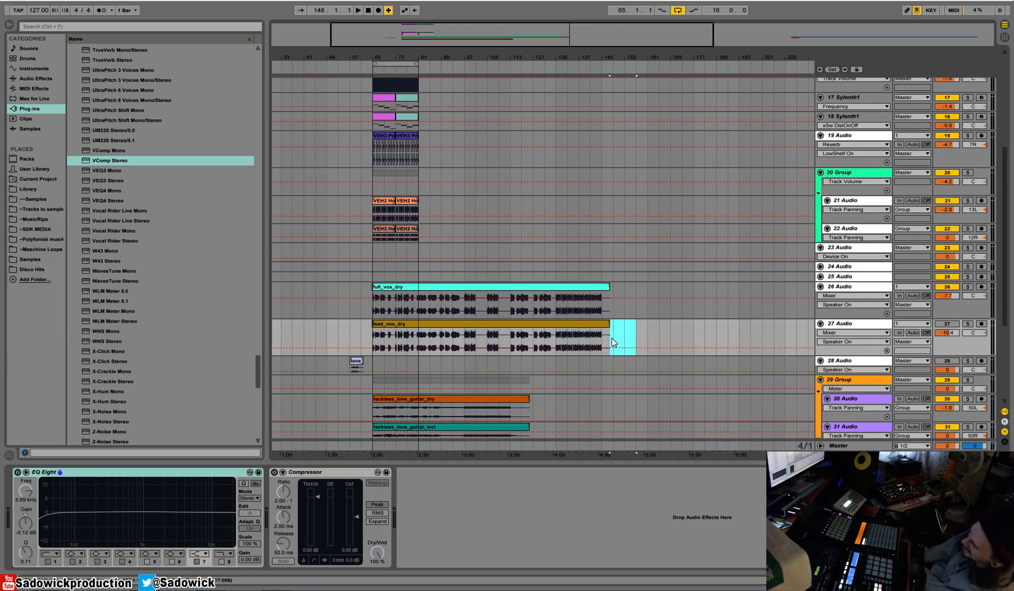
pyautogui.click(624, 308)
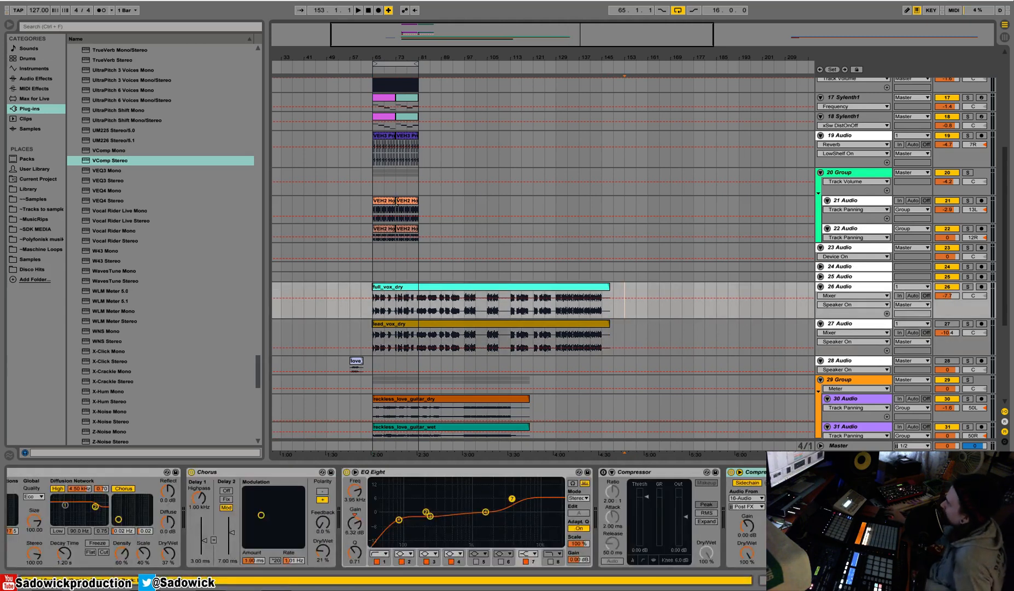
pyautogui.moveTo(377, 58); pyautogui.dragTo(377, 139)
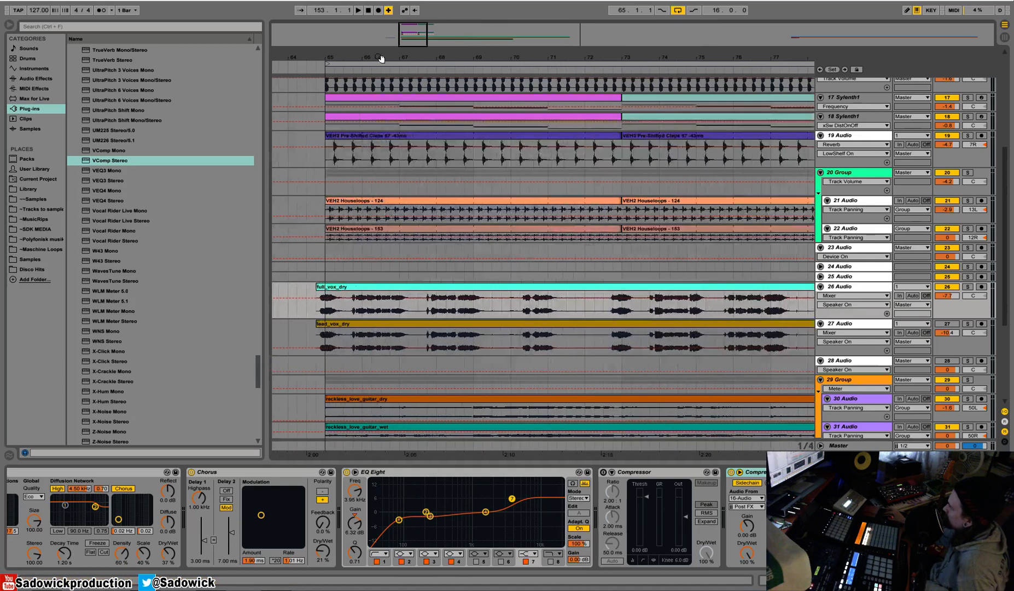
pyautogui.click(322, 327)
pyautogui.moveTo(319, 56); pyautogui.dragTo(319, 4)
pyautogui.moveTo(303, 361); pyautogui.dragTo(304, 362)
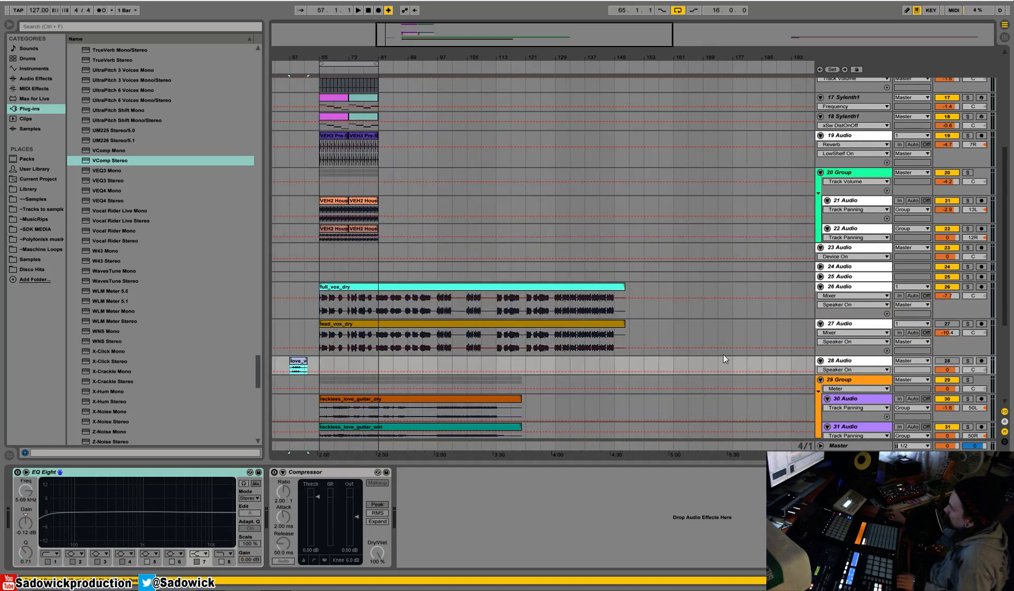
pyautogui.rightClick(858, 361)
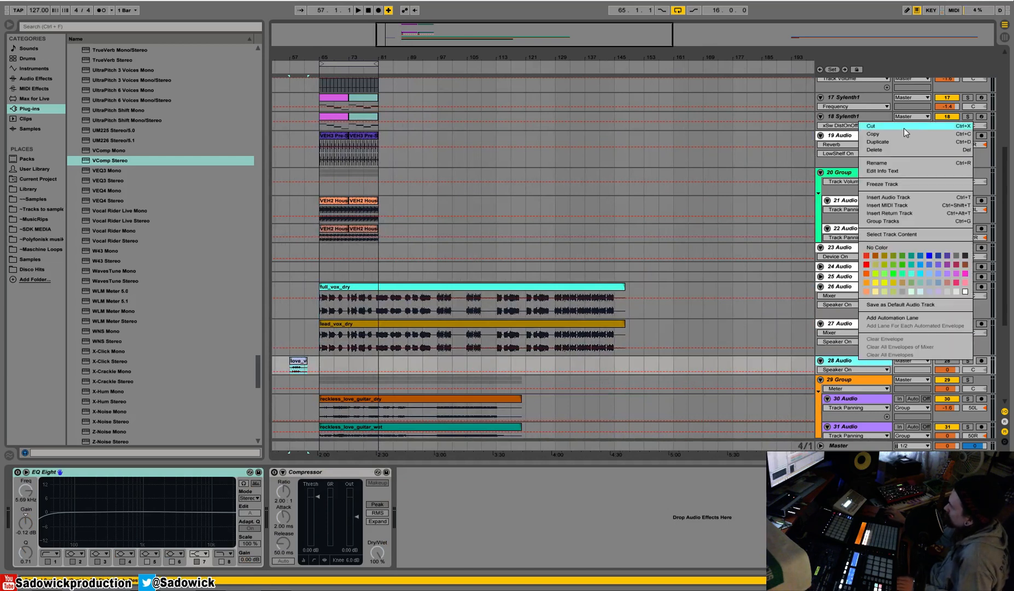
pyautogui.click(904, 129)
# Play the mix from bar 65, then compare the dry full and lead vocals by soloing tracks 26 and 27 in turn.
pyautogui.click(335, 120)
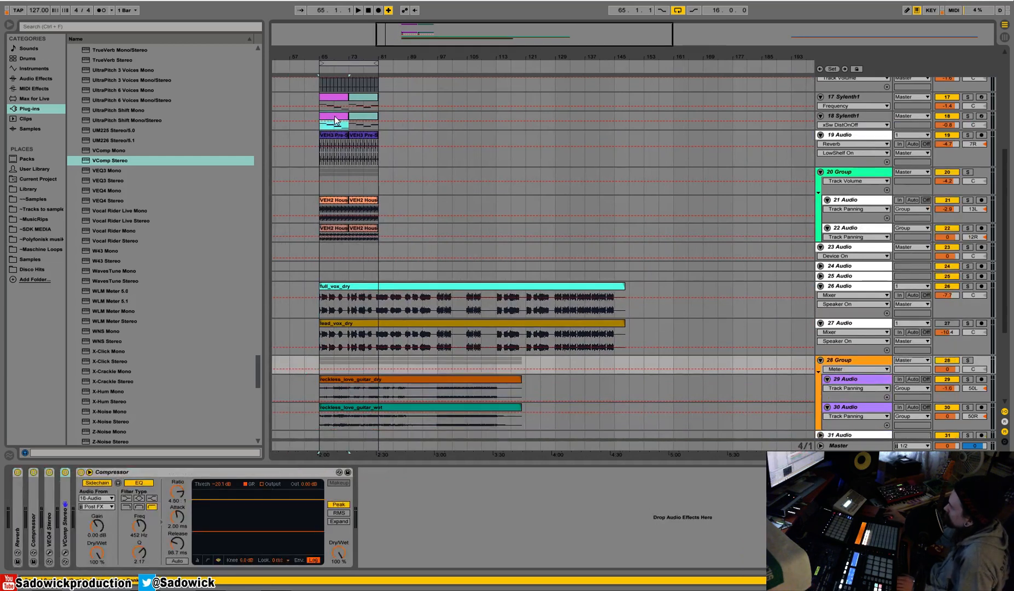
pyautogui.press('space')
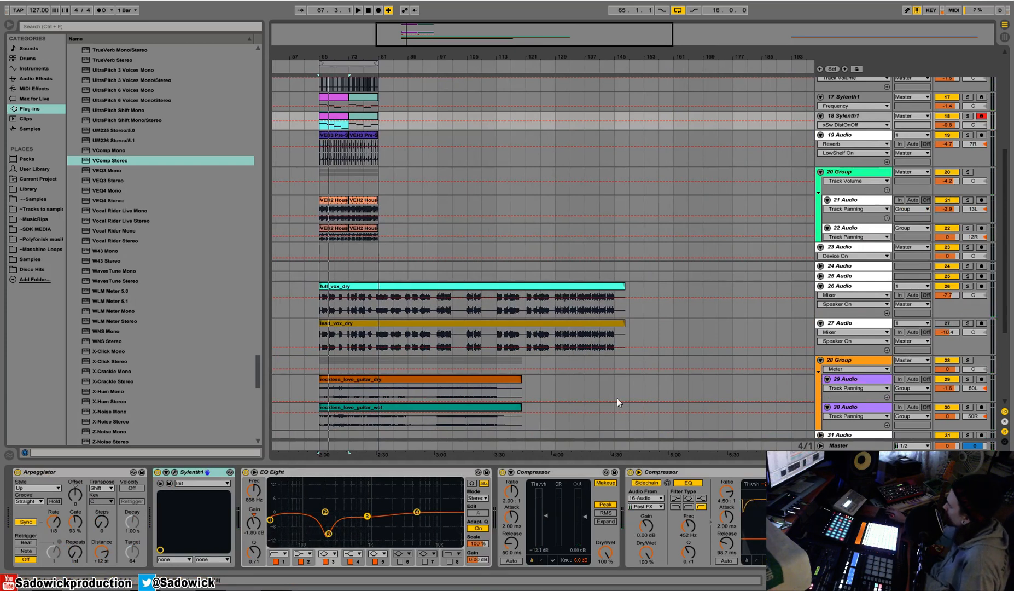
pyautogui.click(968, 286)
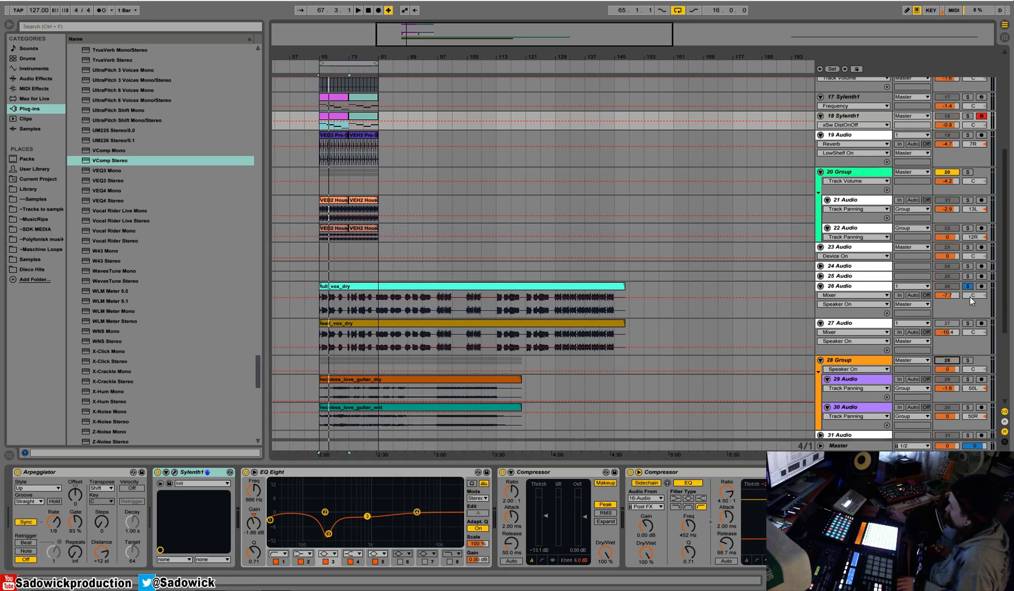
pyautogui.press('space')
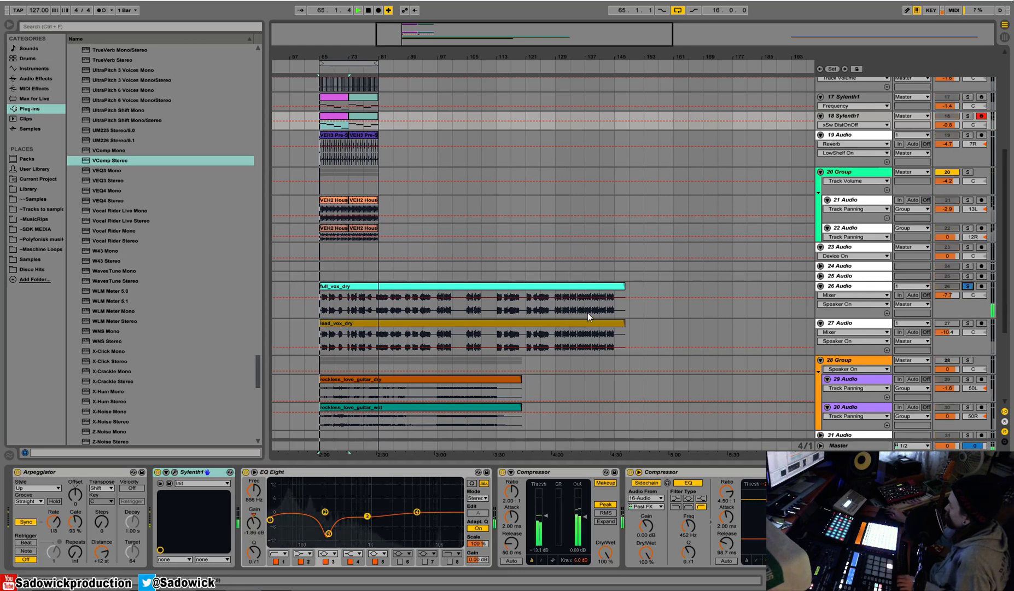
pyautogui.click(967, 323)
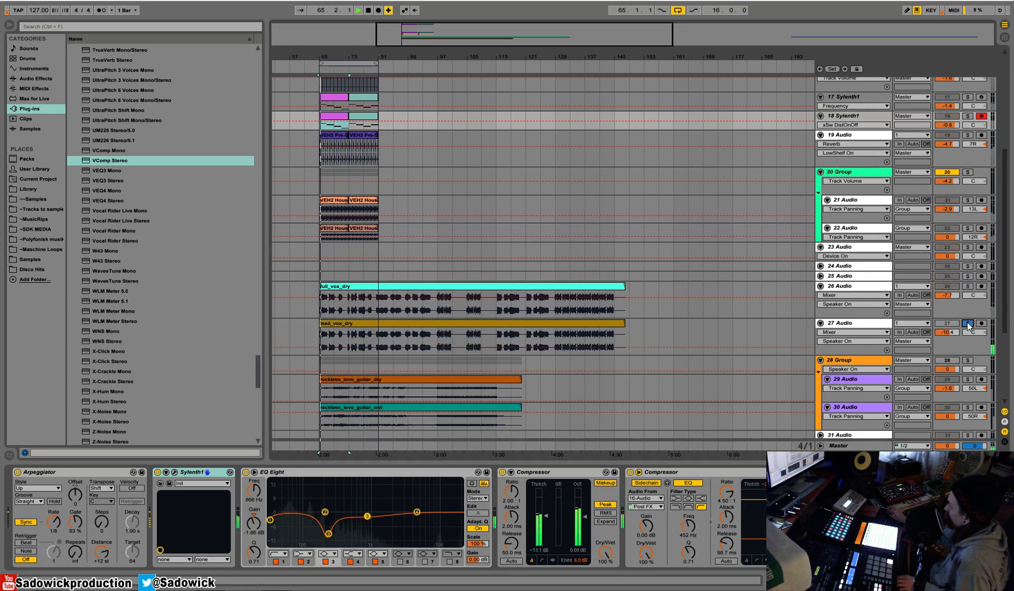
pyautogui.click(853, 323)
pyautogui.press('space')
# Play the full_vox_wet and lead_vox_wet clips in turn with their tracks soloed, then stop playback.
pyautogui.moveTo(480, 57); pyautogui.dragTo(476, 32)
pyautogui.click(968, 286)
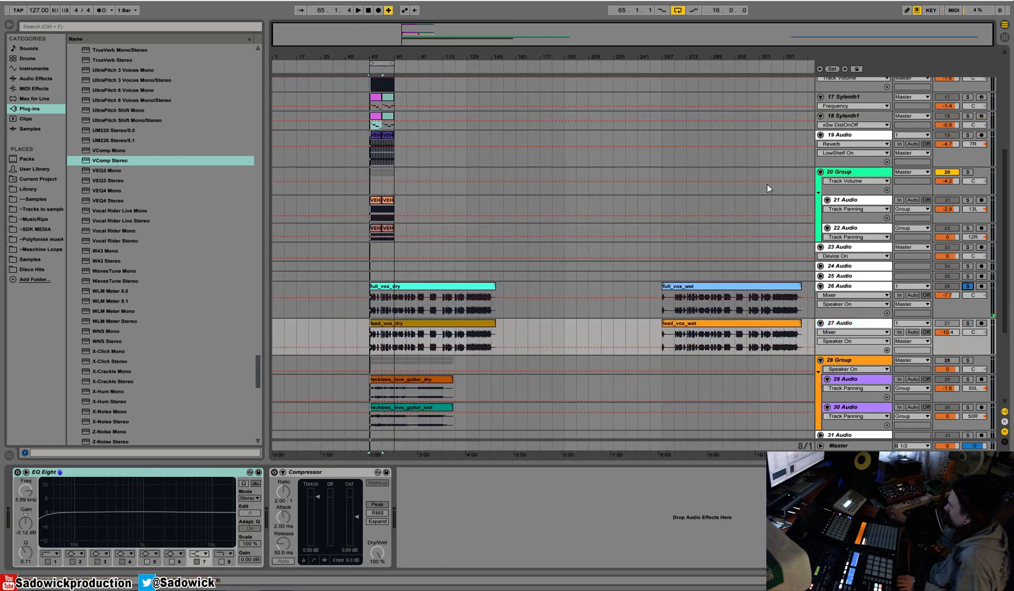
pyautogui.click(718, 67)
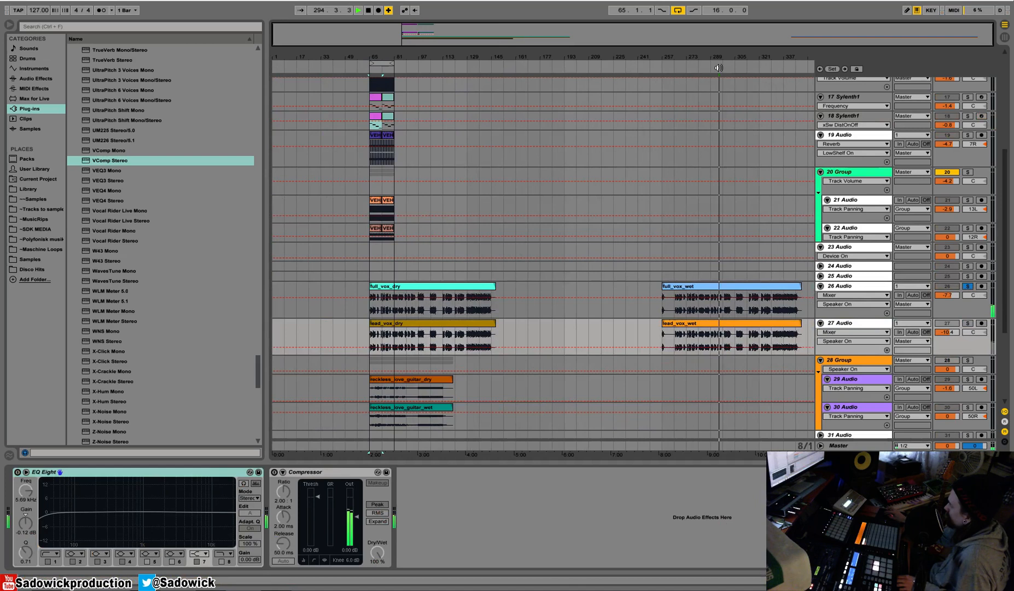
pyautogui.click(968, 323)
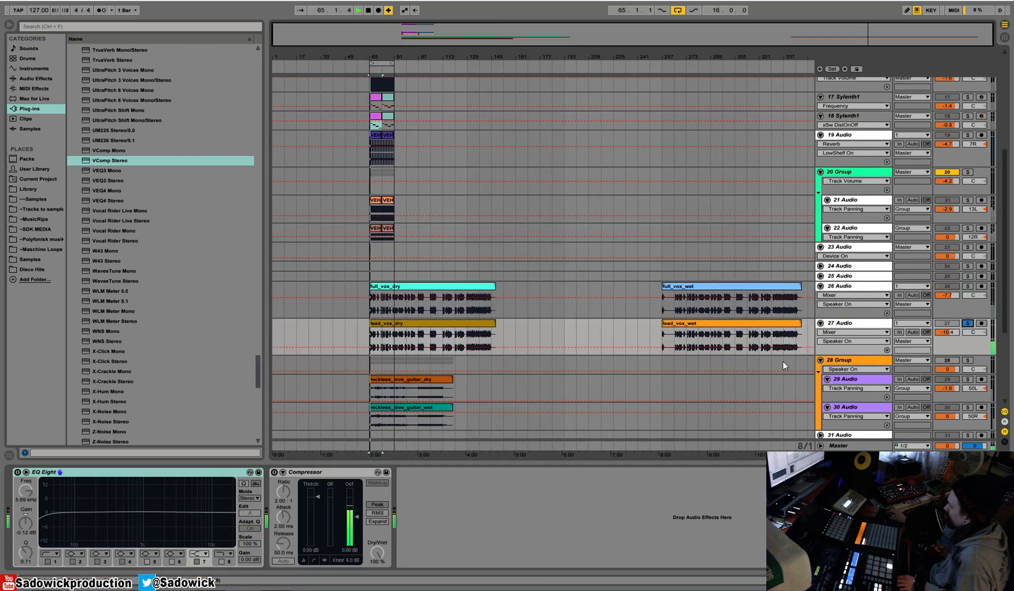
pyautogui.click(711, 68)
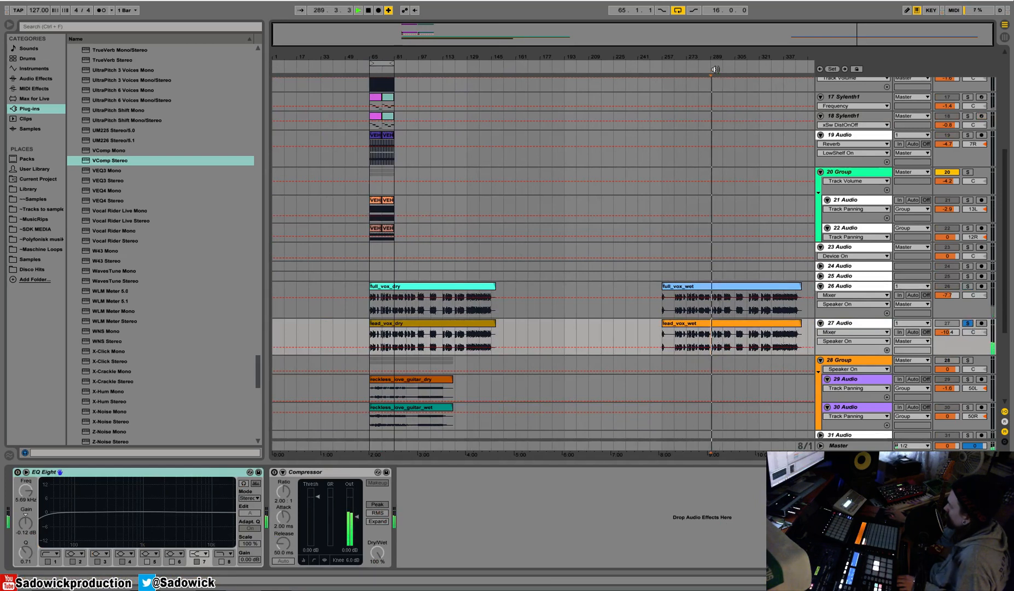
pyautogui.moveTo(715, 56)
pyautogui.mouseDown()
pyautogui.moveTo(717, 99)
pyautogui.moveTo(602, 94)
pyautogui.moveTo(713, 54)
pyautogui.mouseUp()
pyautogui.press('space')
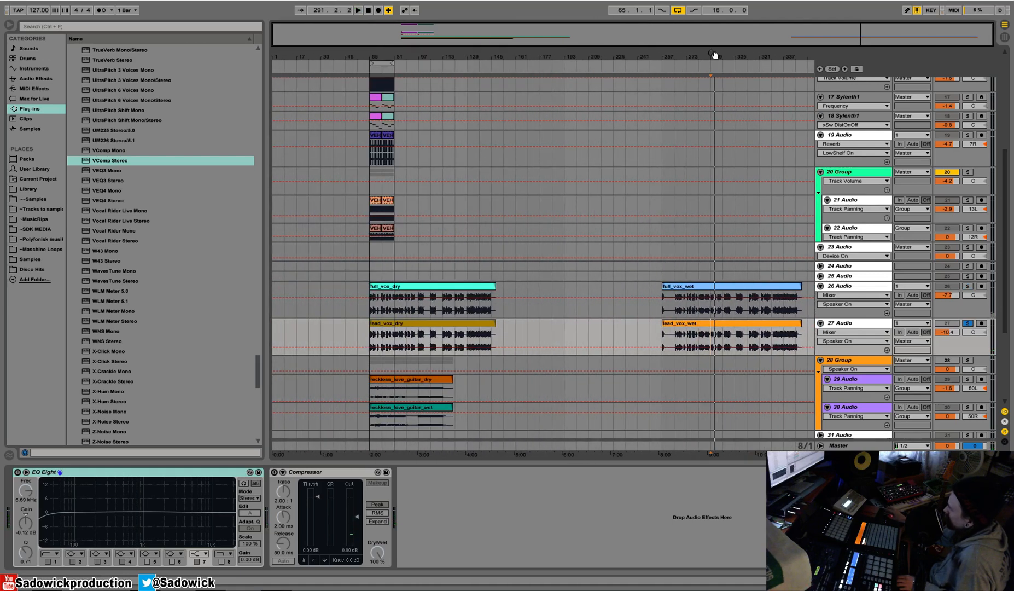
# Solo the full vocal track and play full_vox_wet again from about bar 289, then clear the solo and stop.
pyautogui.click(968, 286)
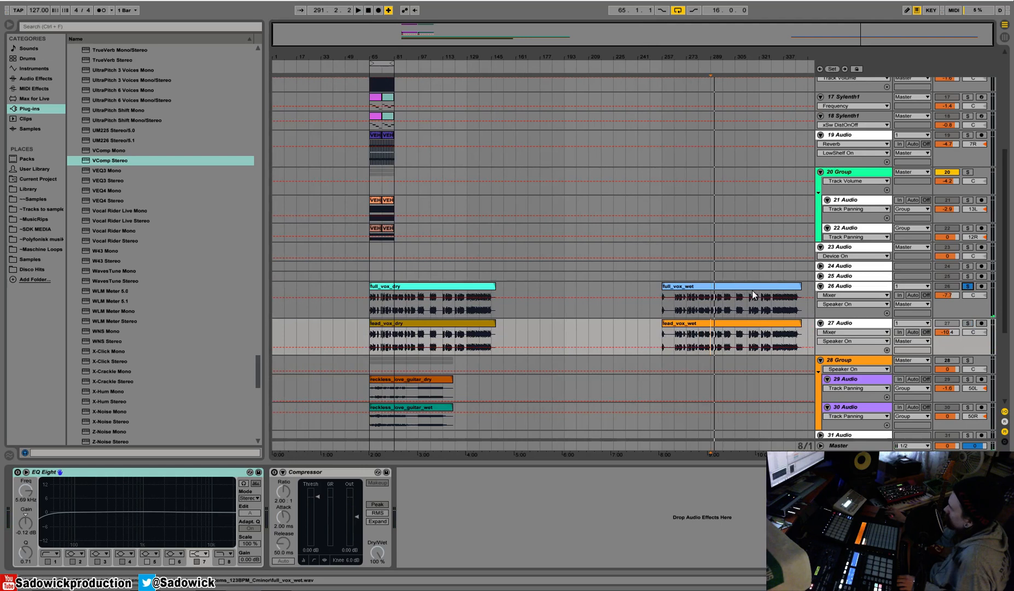
pyautogui.click(711, 309)
pyautogui.press('space')
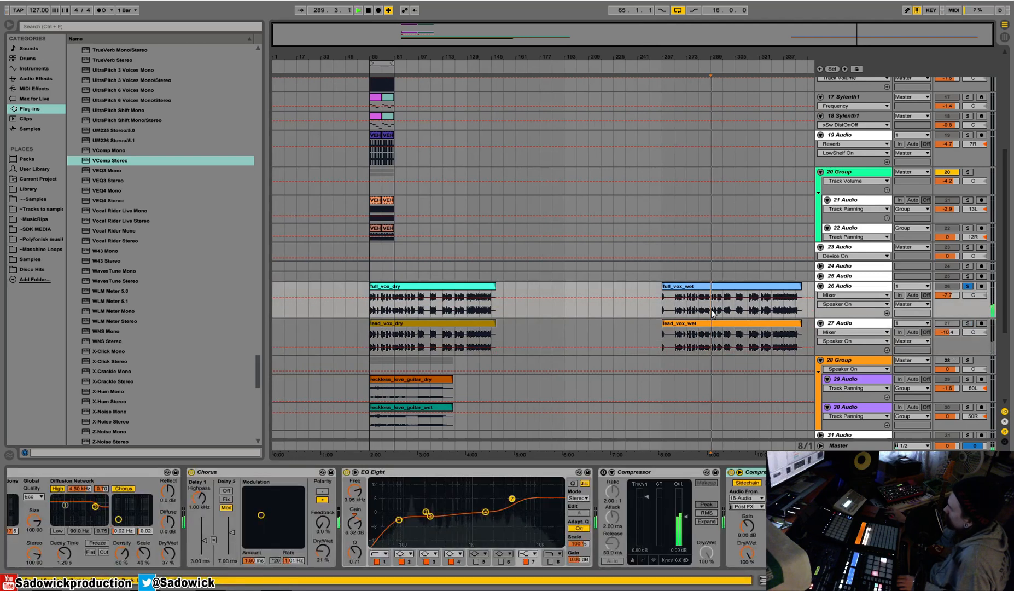
pyautogui.click(969, 286)
pyautogui.press('space')
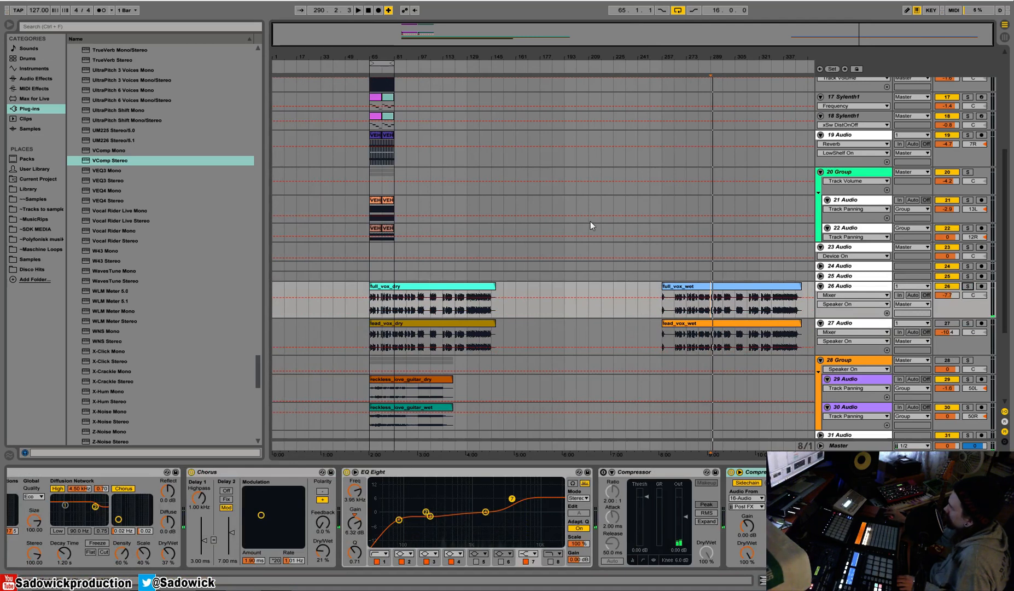
# Delete the full_vox_wet and lead_vox_wet clips from tracks 26 and 27.
pyautogui.moveTo(629, 284); pyautogui.dragTo(834, 337)
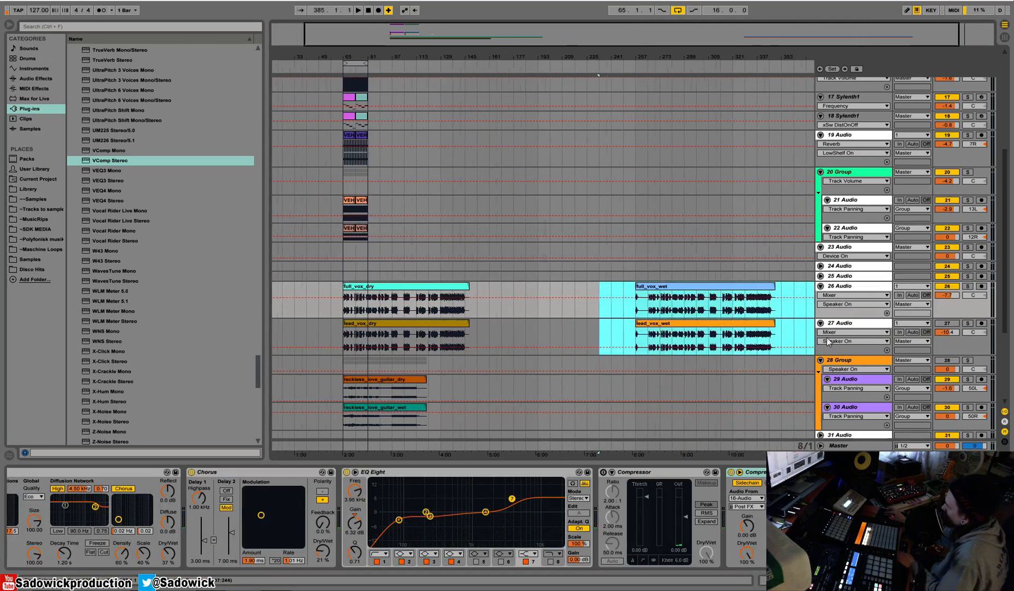
pyautogui.press('Delete')
# Solo the full vocal track, select its full_vox_dry clip and play it from bar 65.
pyautogui.click(383, 286)
pyautogui.moveTo(352, 72); pyautogui.dragTo(381, 126)
pyautogui.click(974, 330)
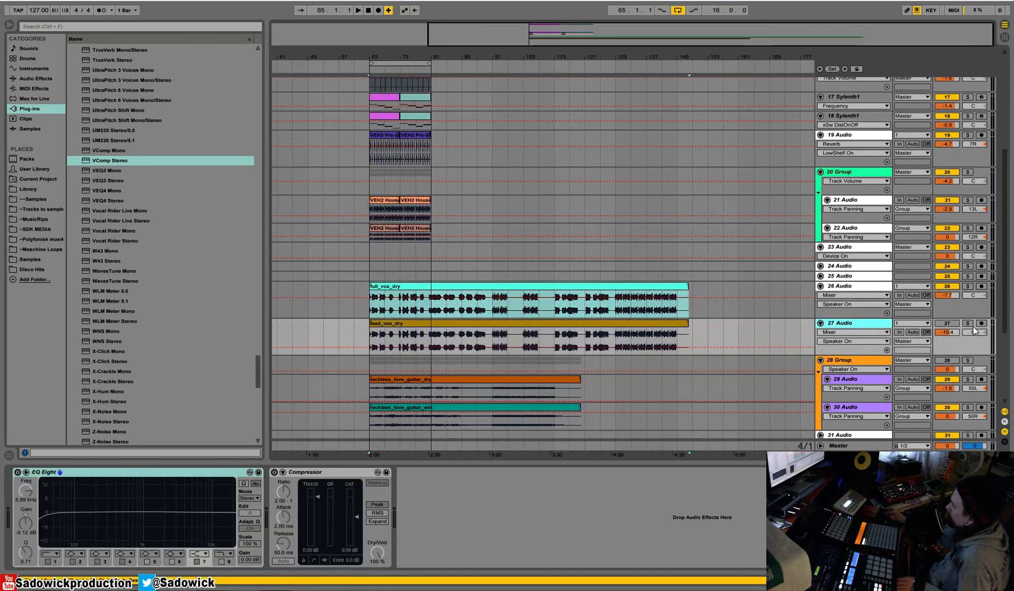
pyautogui.click(969, 324)
pyautogui.click(968, 287)
pyautogui.click(464, 286)
pyautogui.press('space')
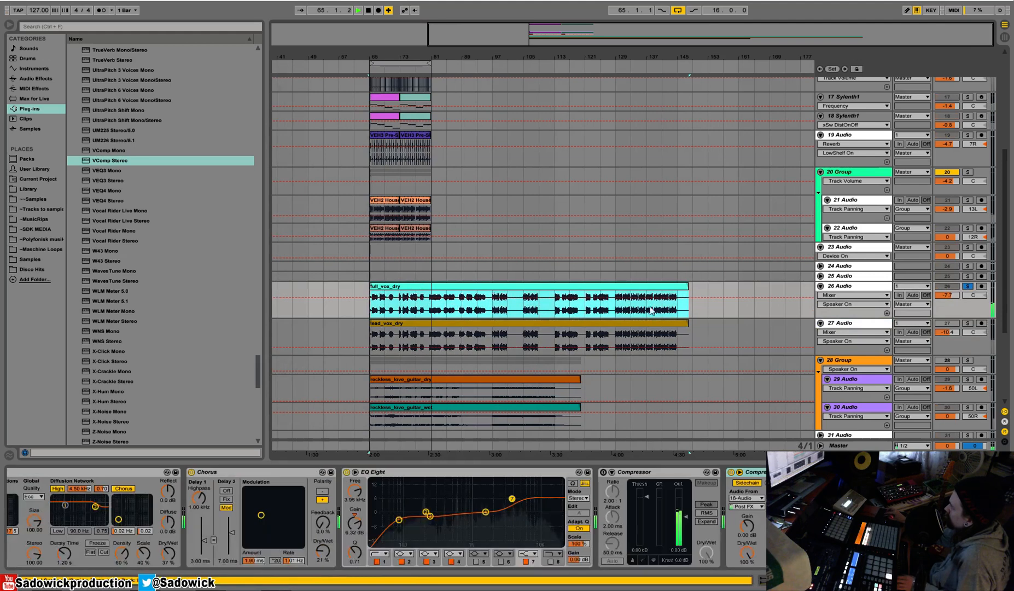
# Switch on the standalone compressor on the full vocal track, set its ratio to 2.80:1 and play the result briefly.
pyautogui.click(929, 579)
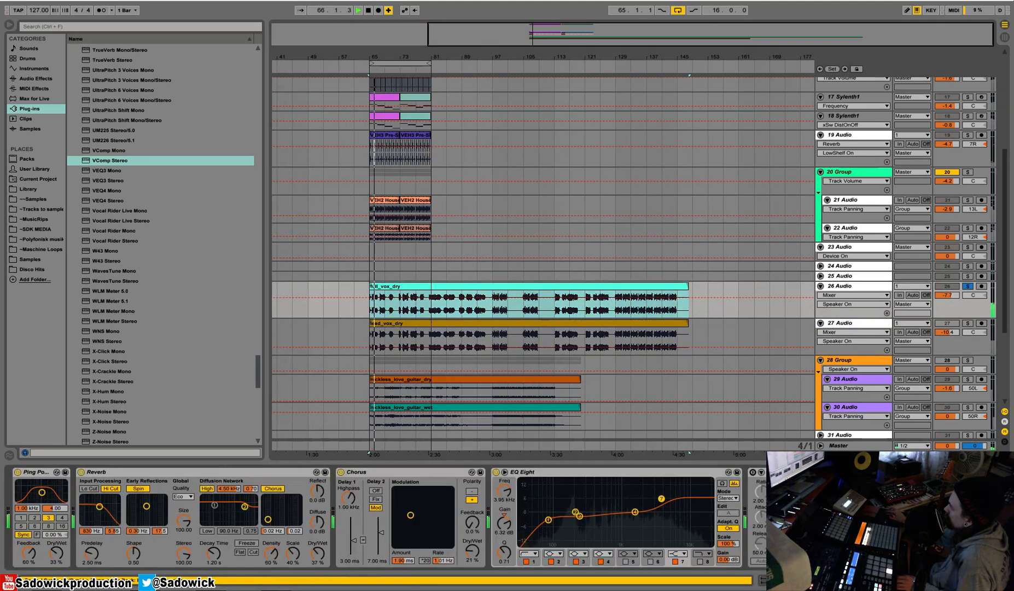
pyautogui.click(753, 472)
pyautogui.moveTo(793, 496); pyautogui.dragTo(760, 475)
pyautogui.press('space')
pyautogui.press('space')
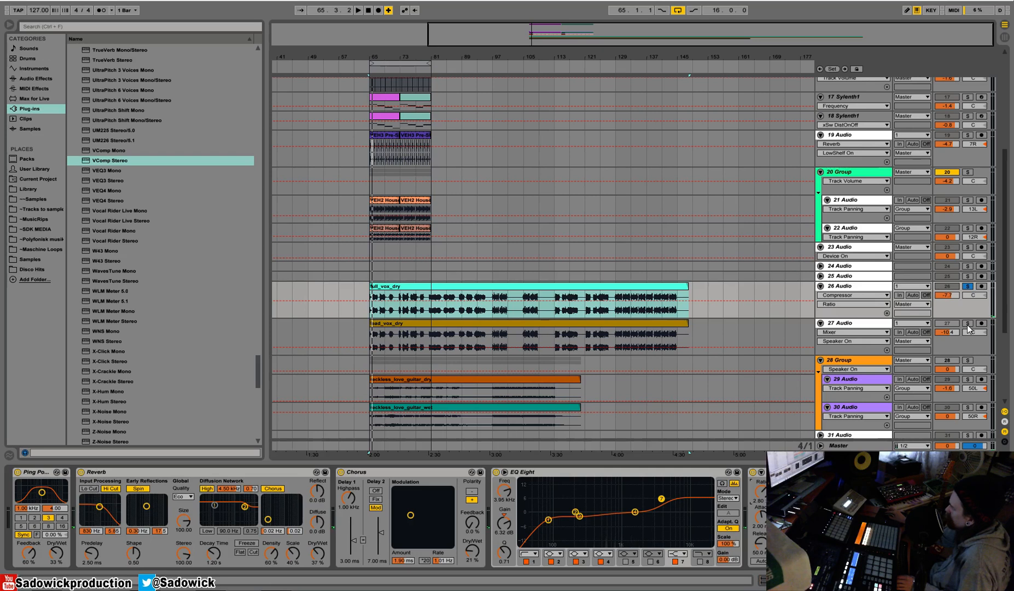
# Solo the lead vocal track and play its lead_vox_dry clip briefly.
pyautogui.click(967, 323)
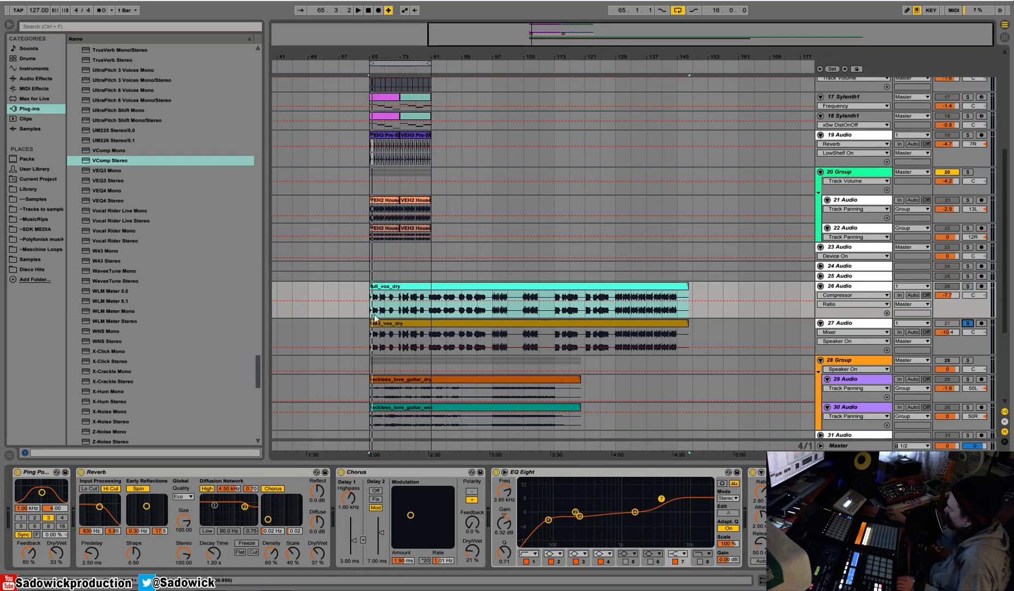
pyautogui.click(410, 323)
pyautogui.press('space')
pyautogui.press('space')
# Add a Ping Pong Delay at 24% Dry/Wet and a Chorus at 25% Dry/Wet to the lead vocal track during playback.
pyautogui.click(30, 76)
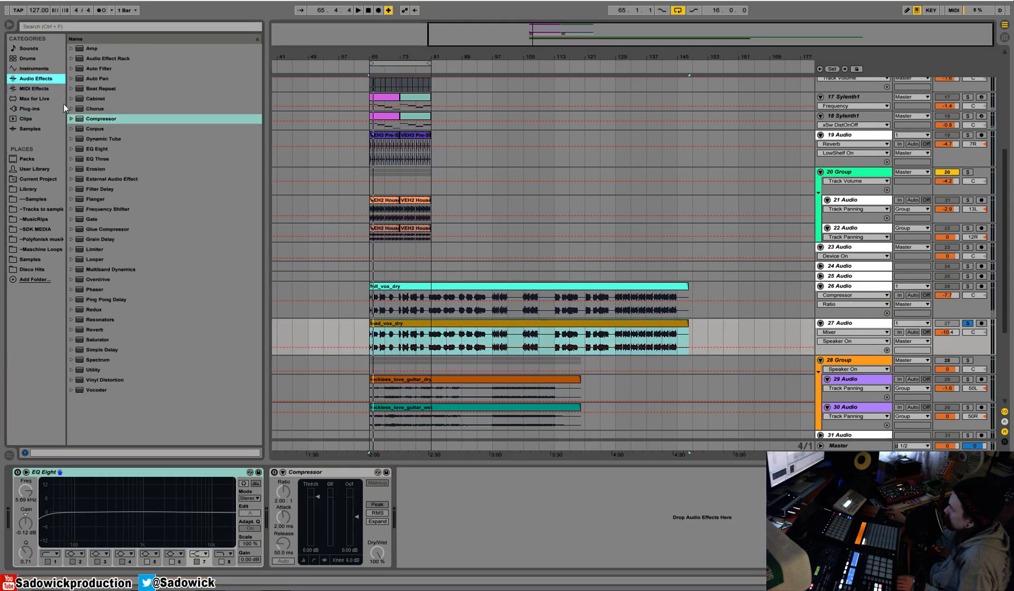
pyautogui.moveTo(94, 300); pyautogui.dragTo(46, 492)
pyautogui.press('space')
pyautogui.moveTo(57, 552); pyautogui.dragTo(57, 563)
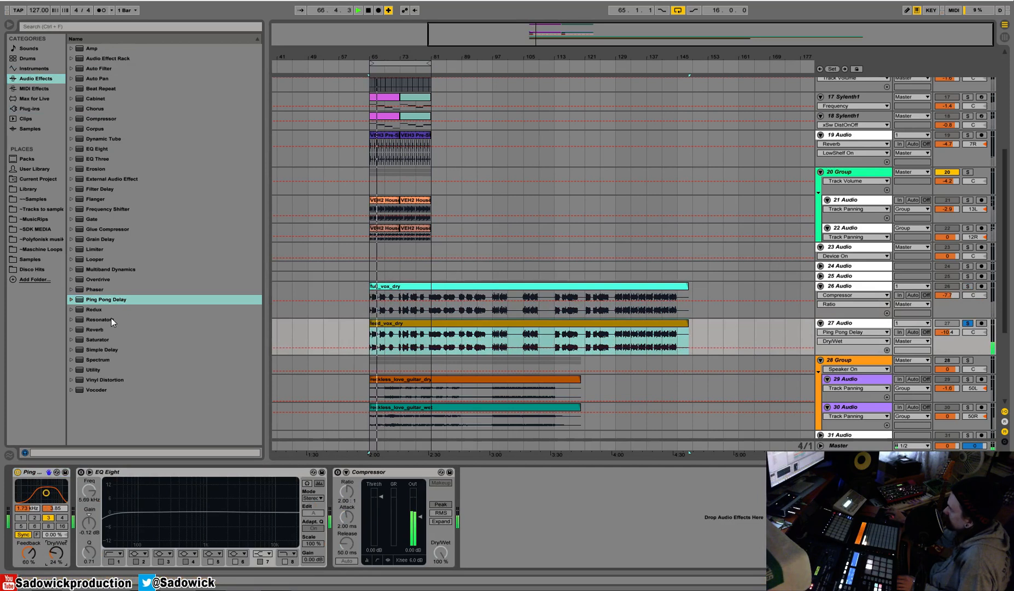
pyautogui.moveTo(104, 108); pyautogui.dragTo(76, 505)
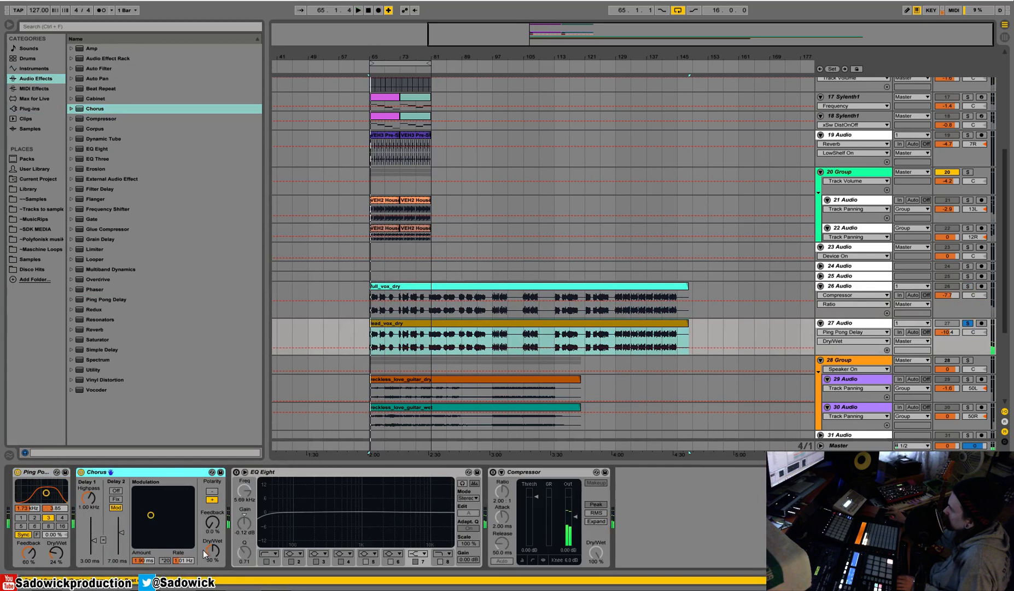
pyautogui.moveTo(212, 551); pyautogui.dragTo(212, 565)
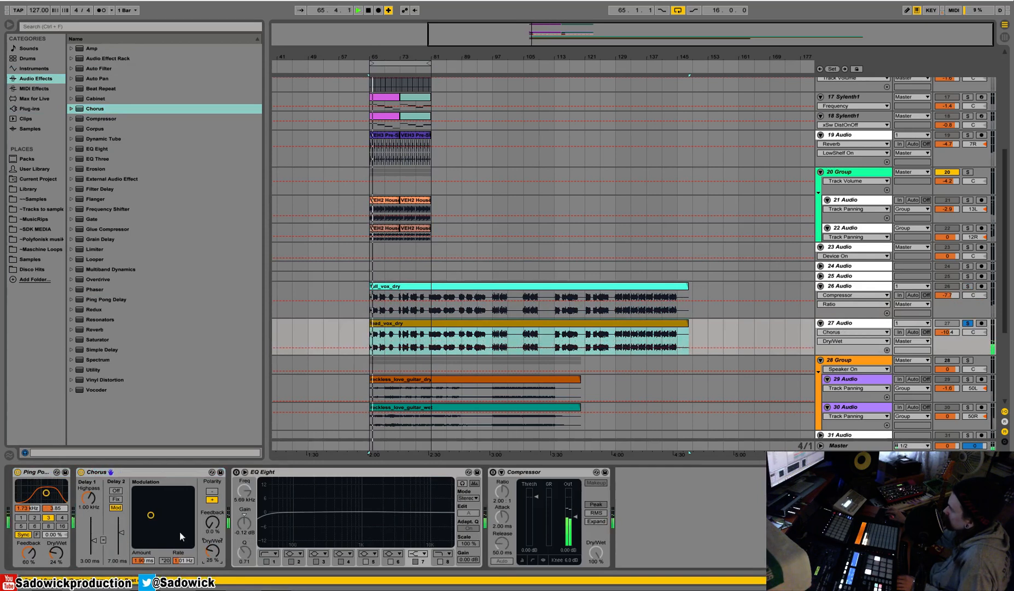
# Solo the full vocal track, play it and lower its volume to -9.0 dB.
pyautogui.click(967, 286)
pyautogui.press('space')
pyautogui.moveTo(949, 295); pyautogui.dragTo(948, 297)
# Try a different threshold on the full vocal's standalone compressor, return it to default and switch that compressor off.
pyautogui.click(953, 304)
pyautogui.moveTo(650, 511); pyautogui.dragTo(648, 497)
pyautogui.rightClick(648, 498)
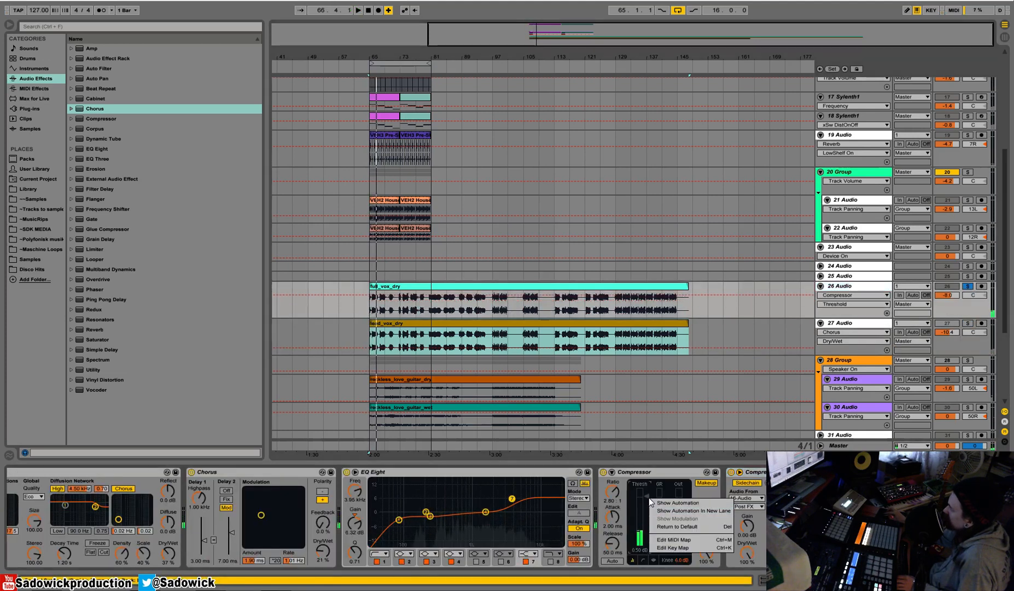
pyautogui.click(684, 524)
pyautogui.click(603, 472)
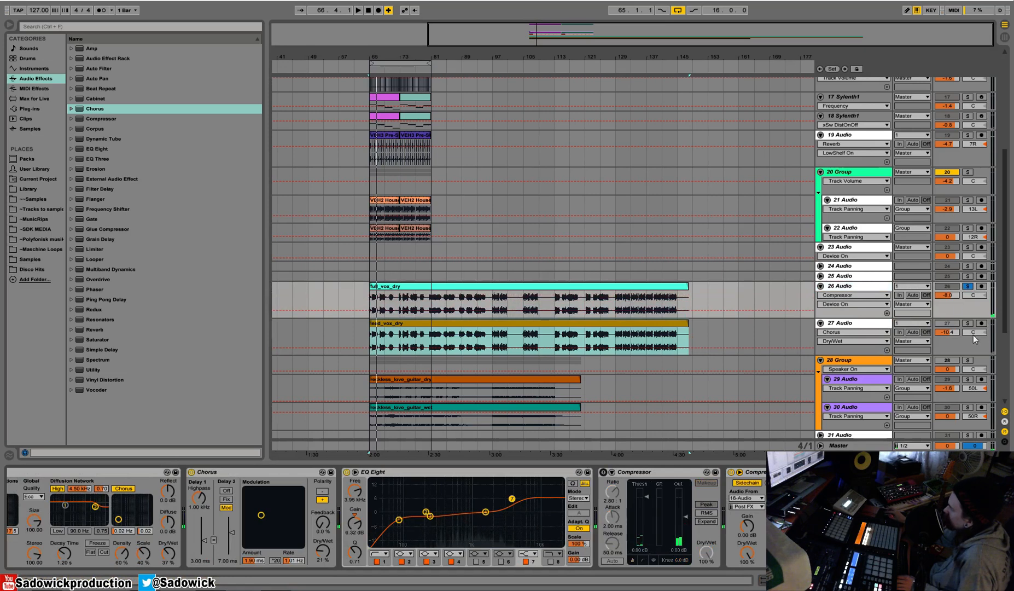
# Play both vocal tracks soloed together, panning the lead vocal to 45L and the full vocal to 50R.
pyautogui.keyDown('ctrl'); pyautogui.click(967, 323); pyautogui.keyUp('ctrl')
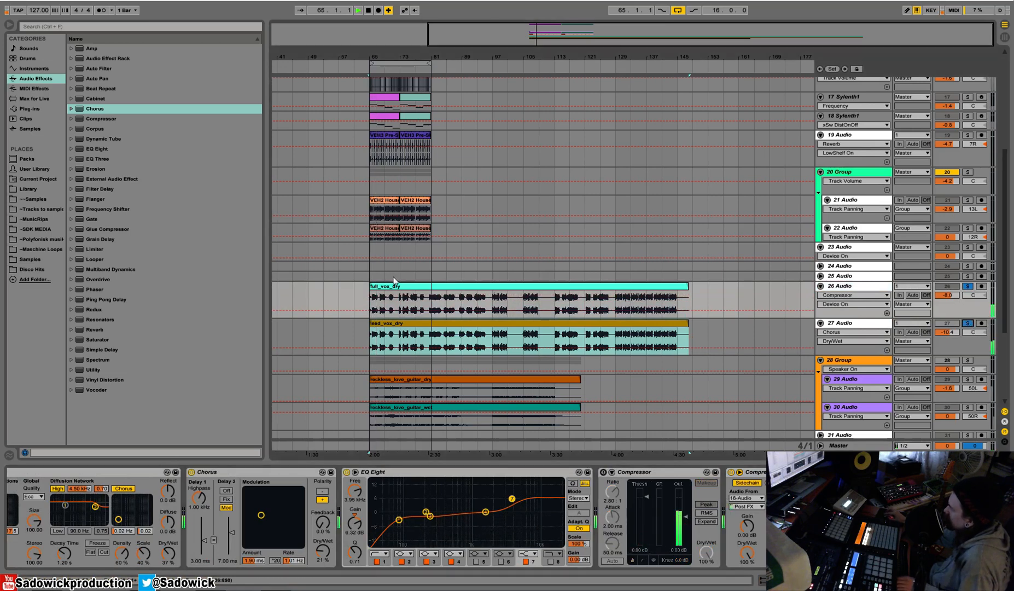
pyautogui.press('space')
pyautogui.moveTo(973, 333); pyautogui.dragTo(973, 357)
pyautogui.moveTo(974, 296); pyautogui.dragTo(974, 267)
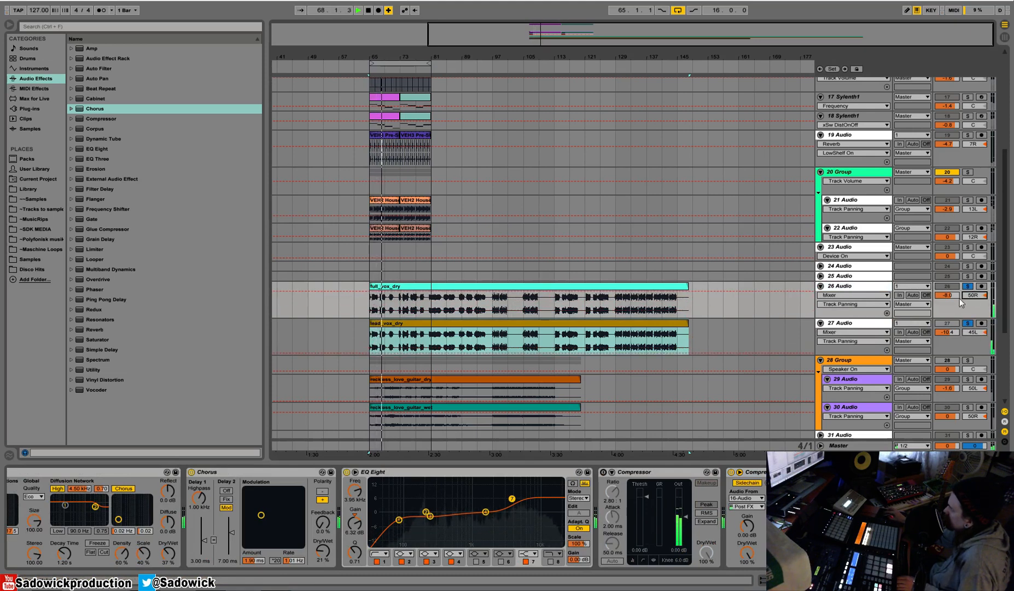
# Set the lead vocal's Ping Pong Delay to 35% Dry/Wet with a beat delay of 2, then stop playback.
pyautogui.click(961, 350)
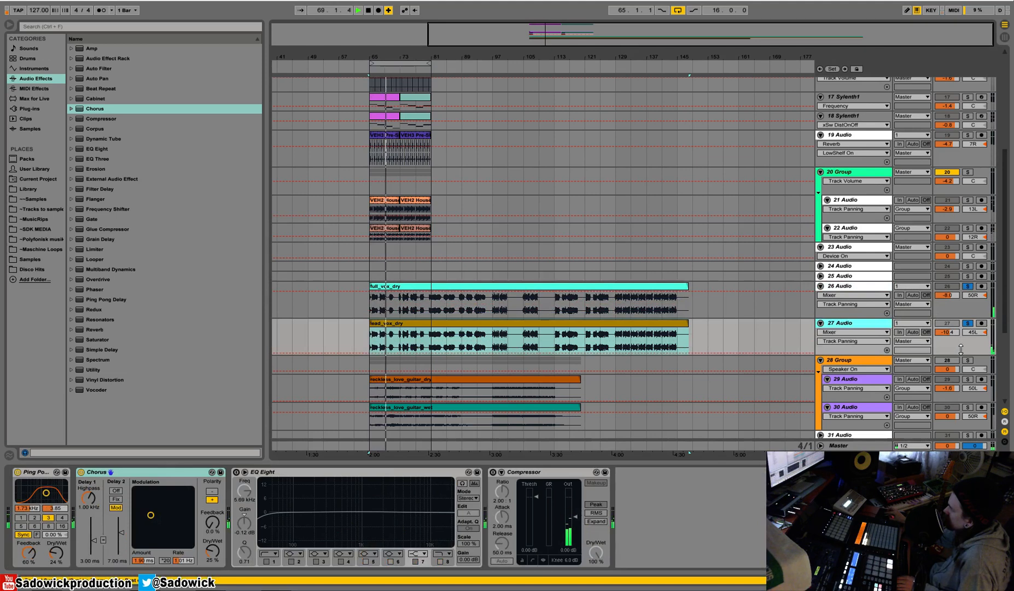
pyautogui.click(962, 310)
pyautogui.click(961, 349)
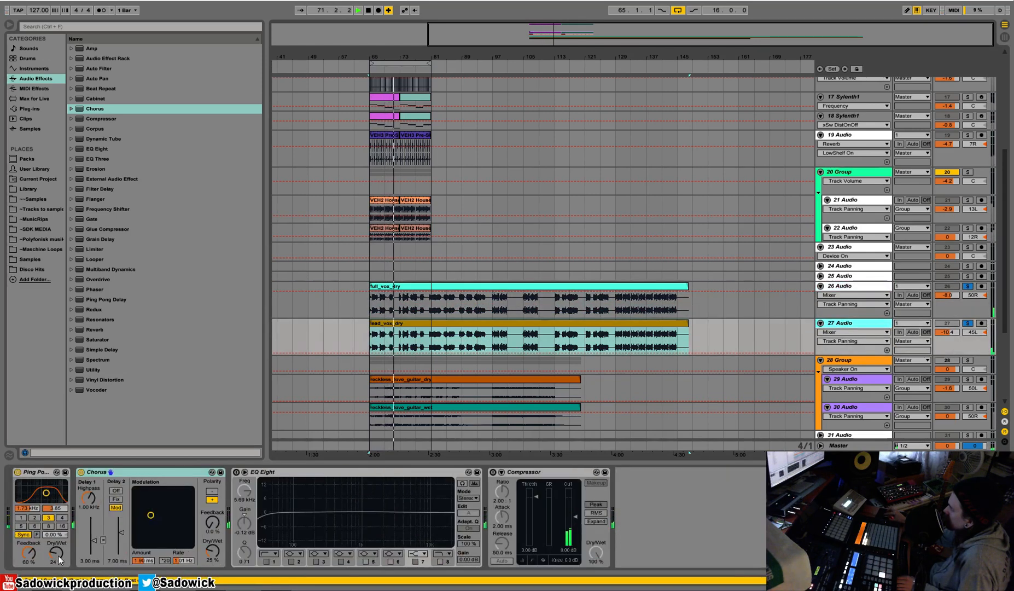
pyautogui.moveTo(56, 554); pyautogui.dragTo(55, 544)
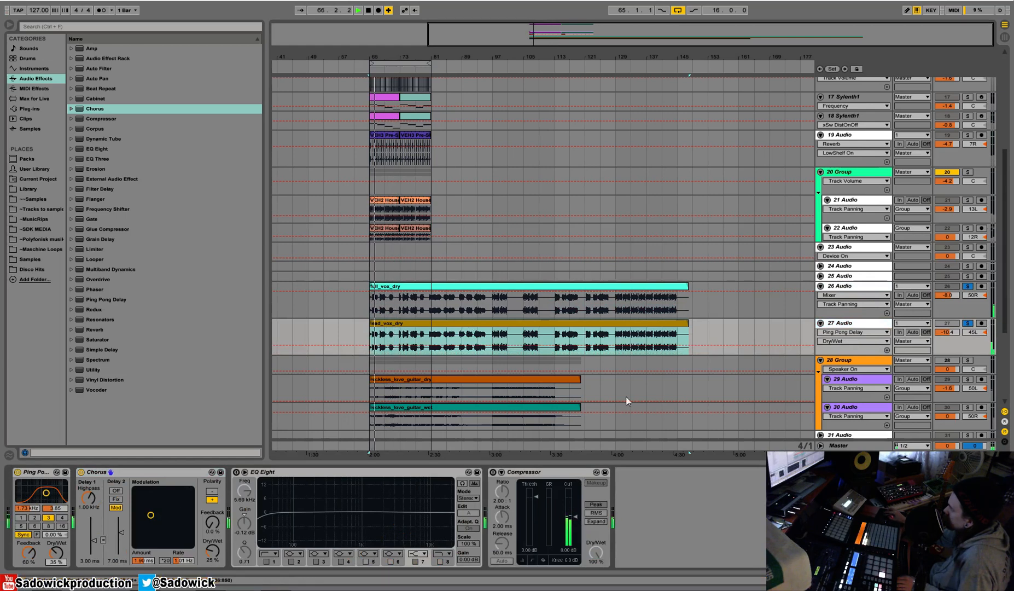
pyautogui.click(21, 518)
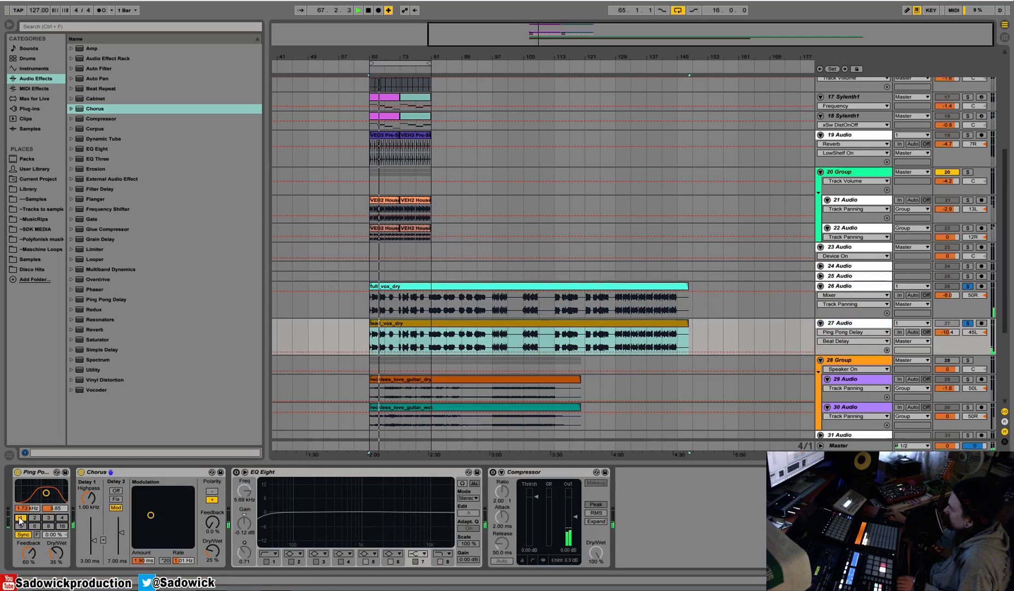
pyautogui.click(34, 518)
pyautogui.press('space')
# Group the full and lead vocal tracks and colour the group cyan.
pyautogui.click(872, 288)
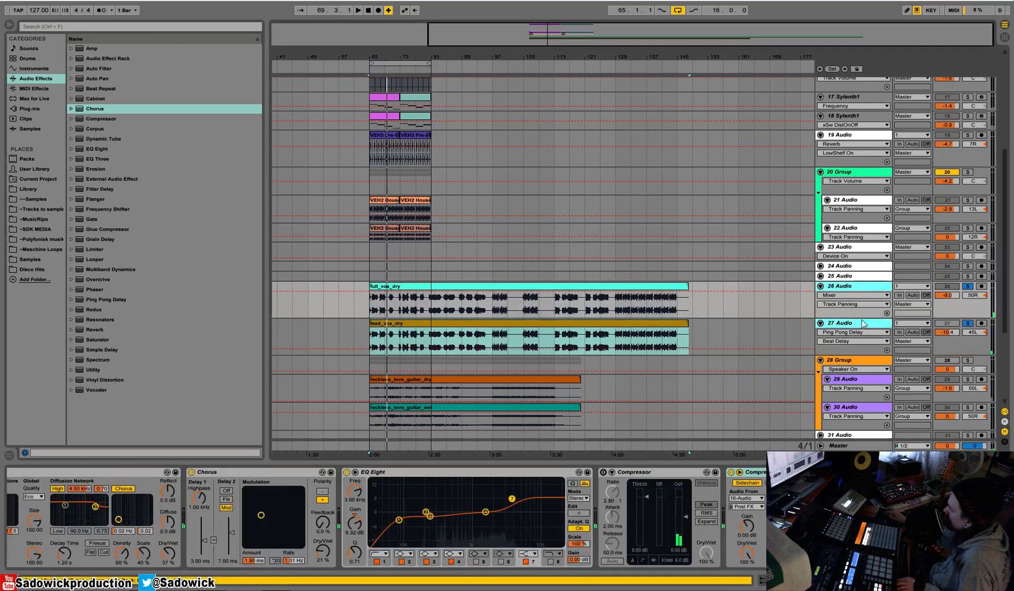
pyautogui.rightClick(861, 287)
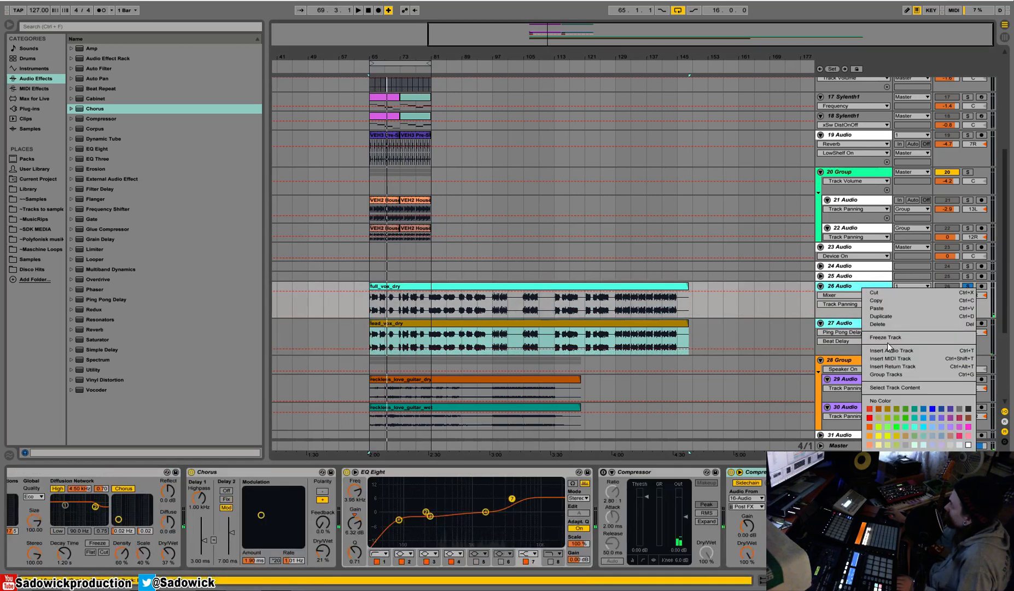
pyautogui.click(896, 375)
pyautogui.rightClick(873, 288)
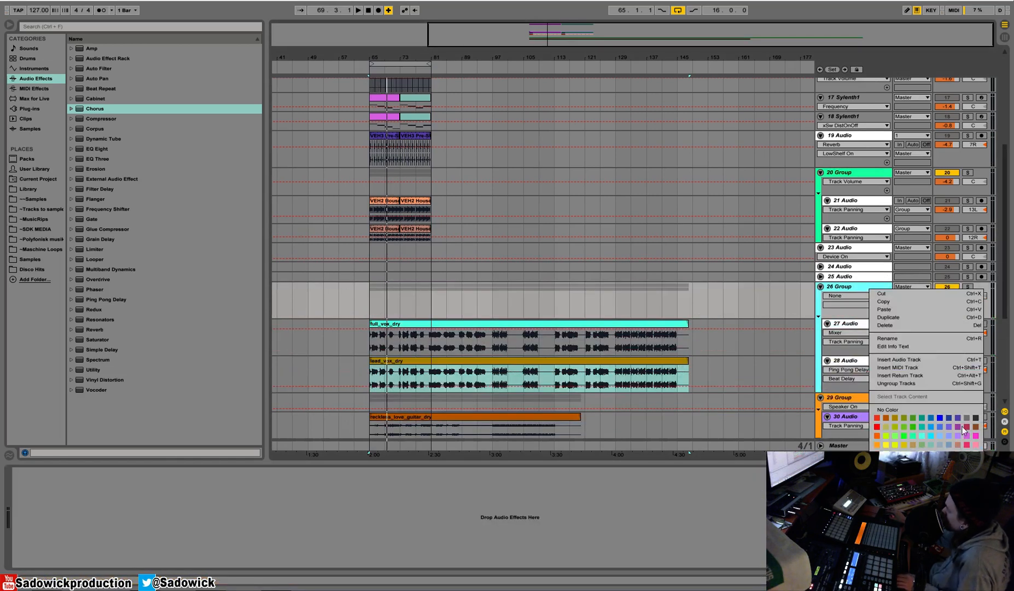
pyautogui.click(933, 436)
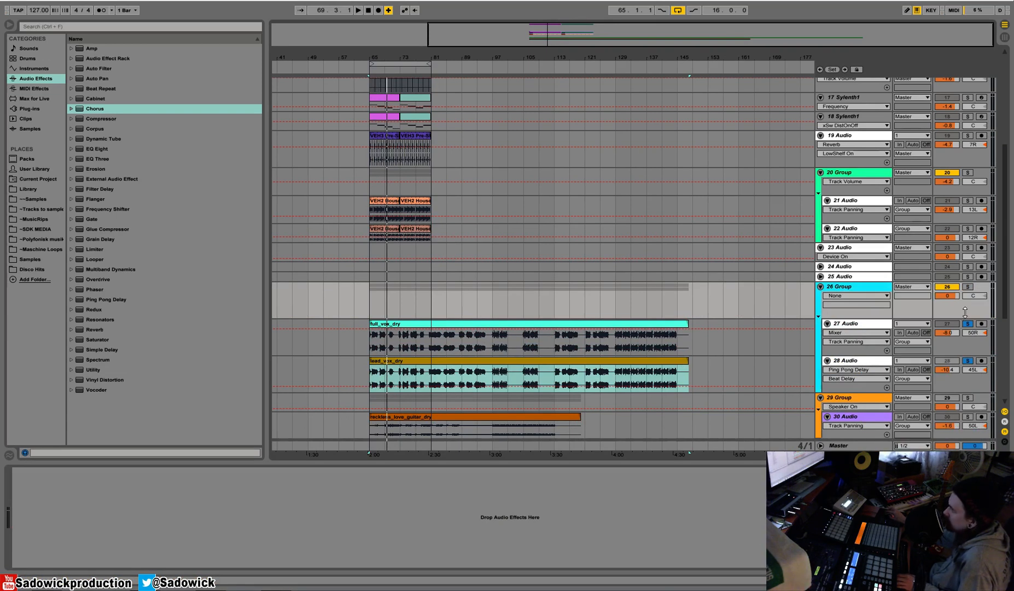
# Solo the vocal group instead of its individual tracks, reduce the vocal lane heights and play the group from bar 65.
pyautogui.moveTo(969, 317); pyautogui.dragTo(970, 302)
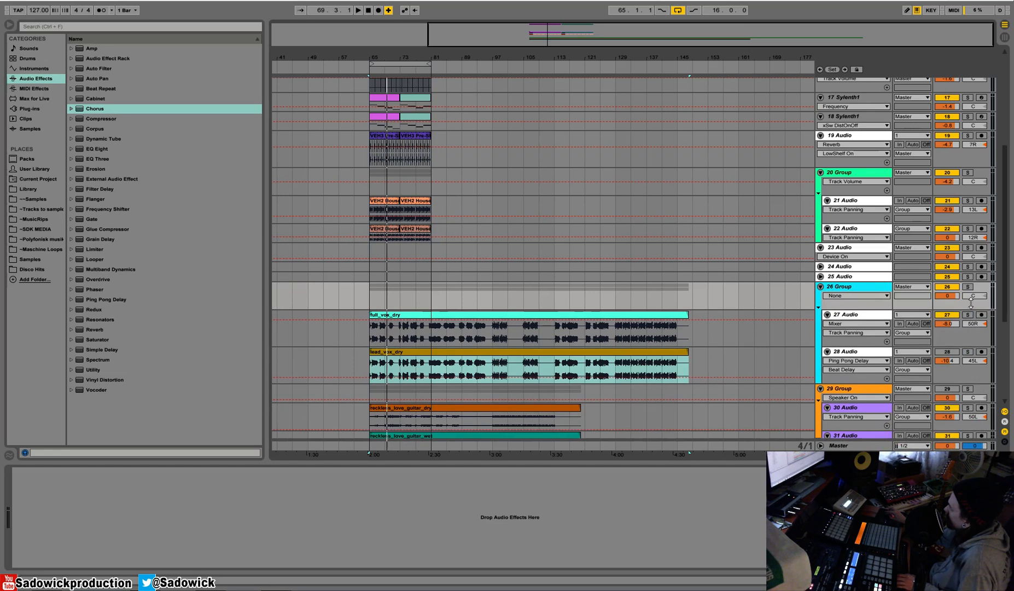
pyautogui.click(968, 286)
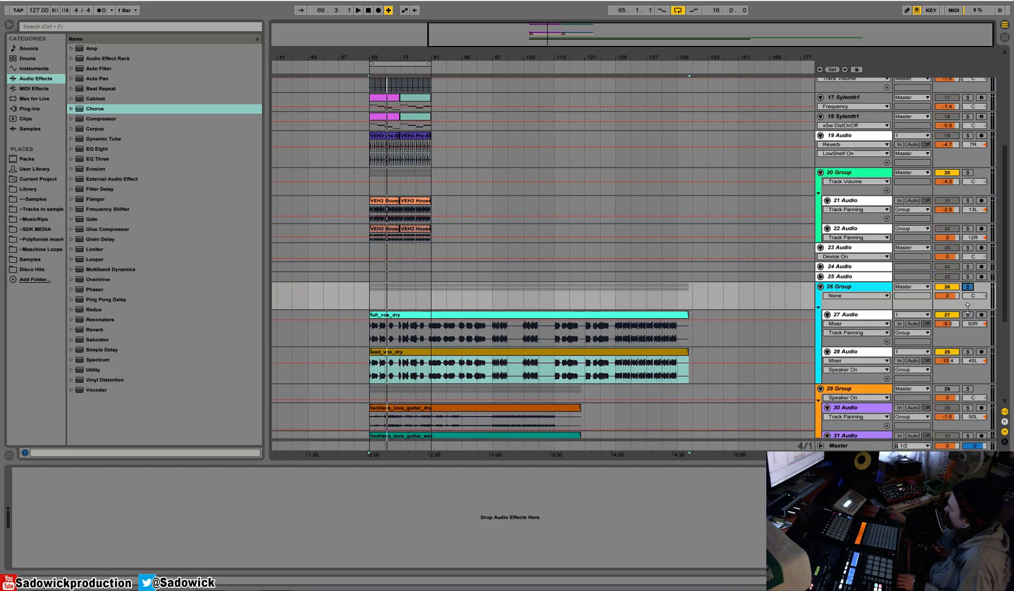
pyautogui.moveTo(963, 344)
pyautogui.mouseDown()
pyautogui.moveTo(964, 327)
pyautogui.moveTo(966, 360)
pyautogui.moveTo(966, 351)
pyautogui.mouseUp()
pyautogui.click(835, 287)
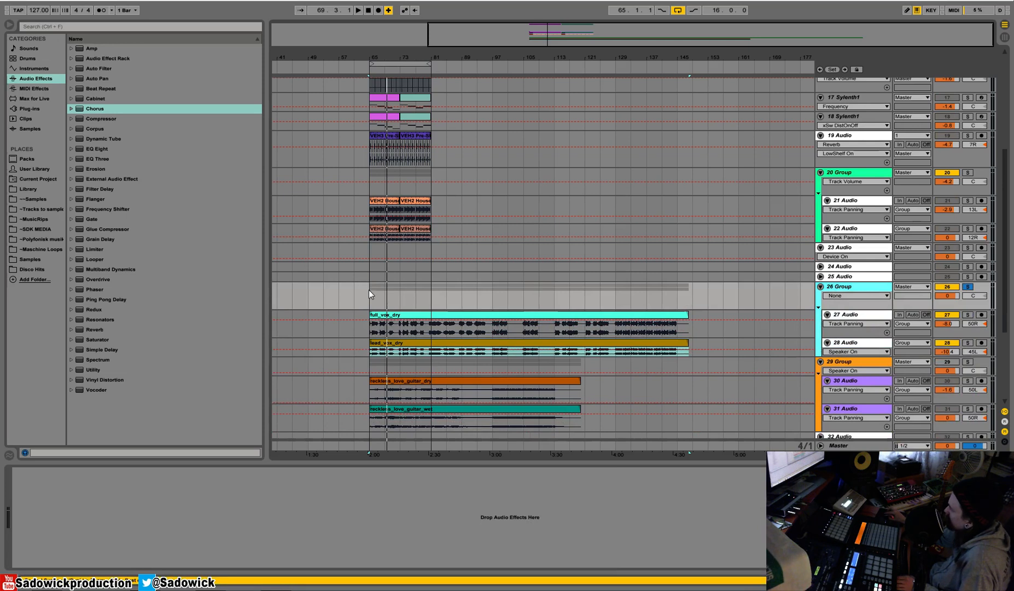
pyautogui.click(369, 289)
pyautogui.press('space')
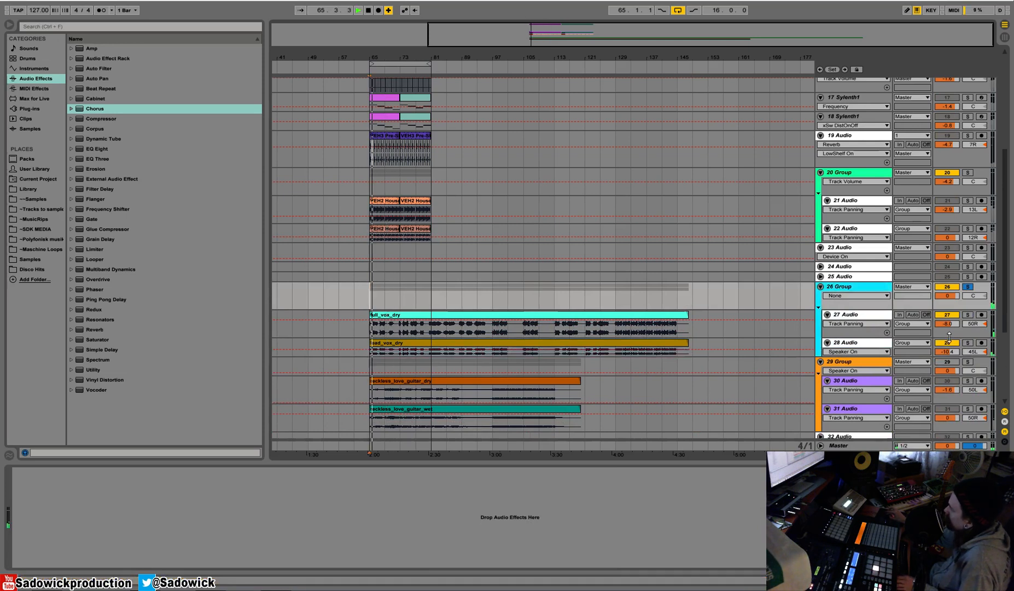
# Move the sidechain Compressor from the full vocal track onto the vocal group.
pyautogui.click(852, 314)
pyautogui.press('space')
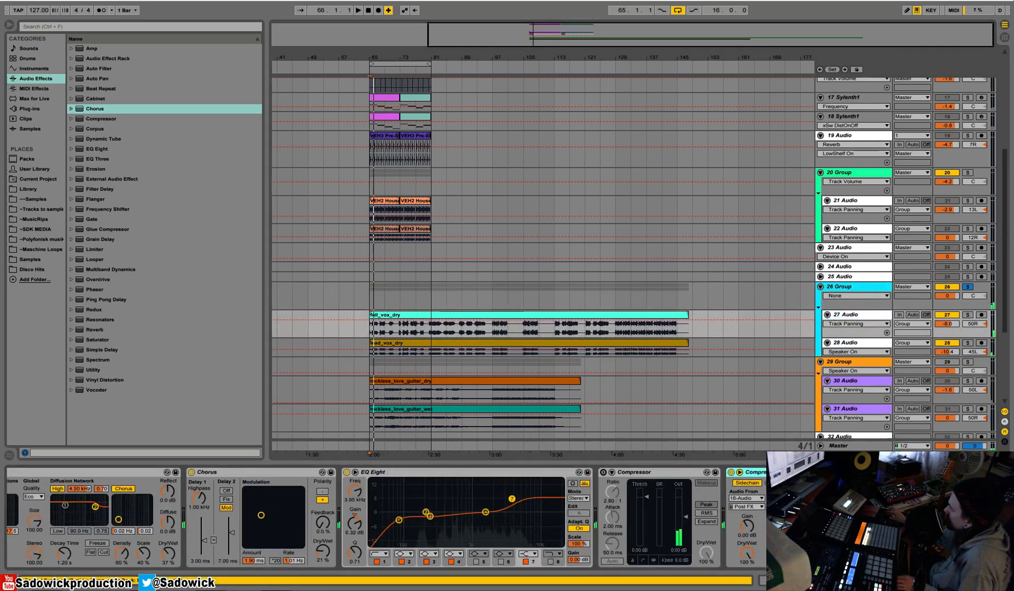
pyautogui.press('Delete')
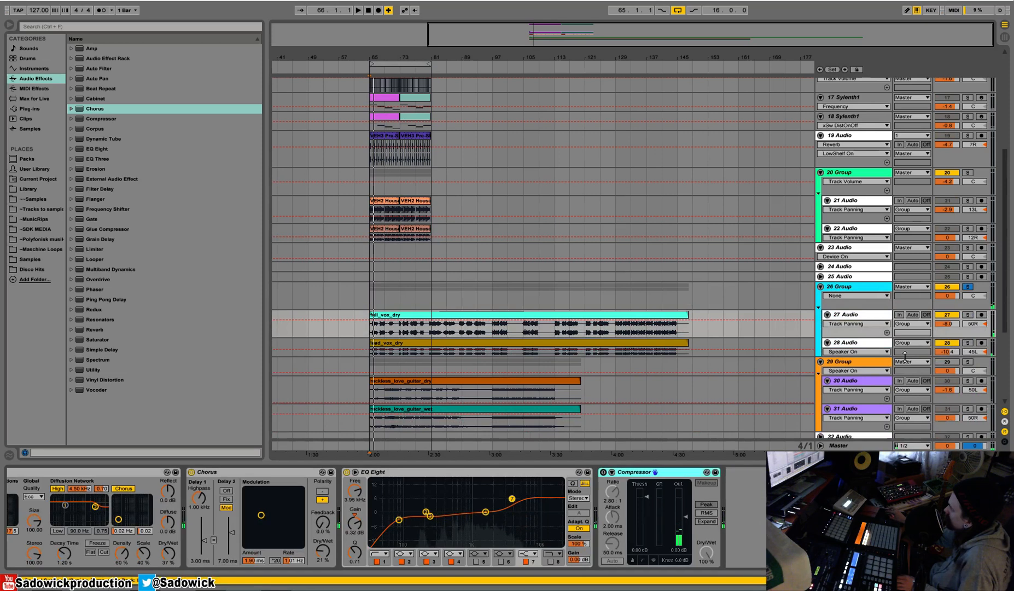
pyautogui.click(851, 286)
pyautogui.click(617, 525)
pyautogui.hotkey('ctrl', 'v')
pyautogui.press('space')
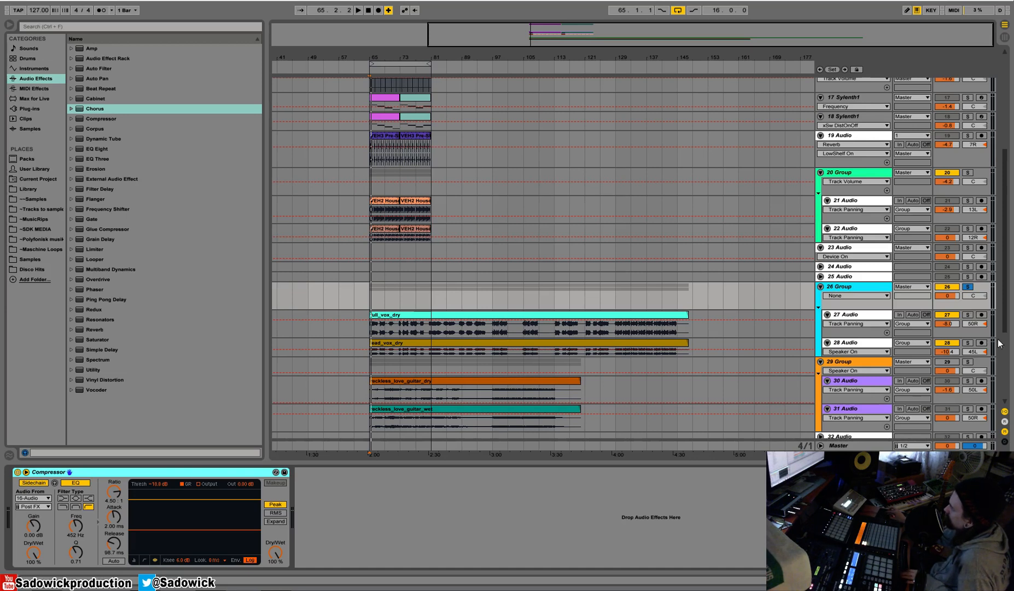
# Pan the lead vocal track to 50L and play the soloed vocal group from bar 65, then stop.
pyautogui.click(973, 352)
pyautogui.click(371, 294)
pyautogui.press('space')
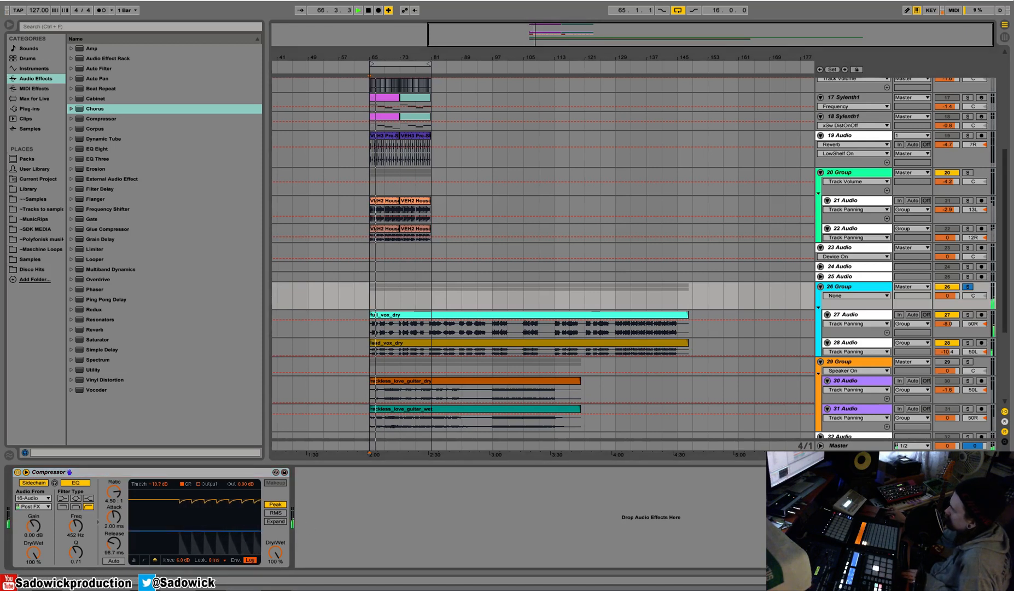
pyautogui.press('space')
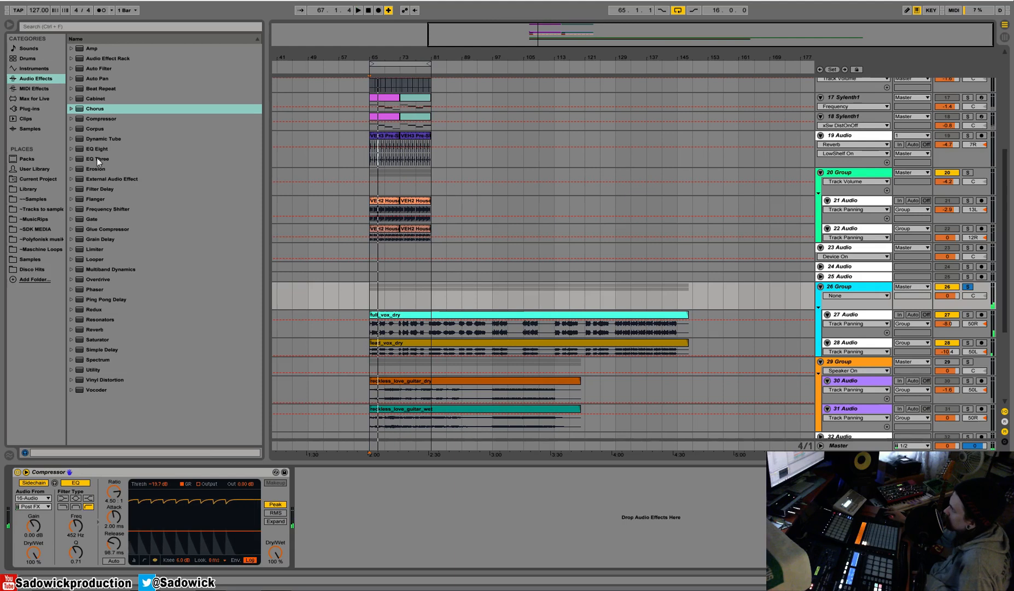
# Insert a Compressor before the vocal group's sidechain compressor with a -9.70 dB threshold, play it and clear the group's solo.
pyautogui.moveTo(97, 119); pyautogui.dragTo(8, 538)
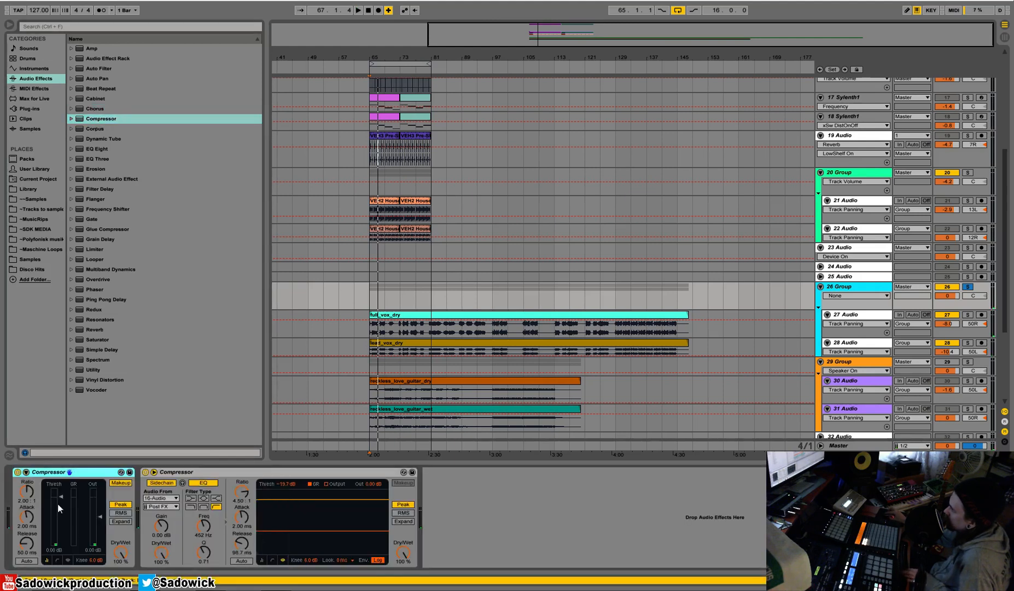
pyautogui.press('space')
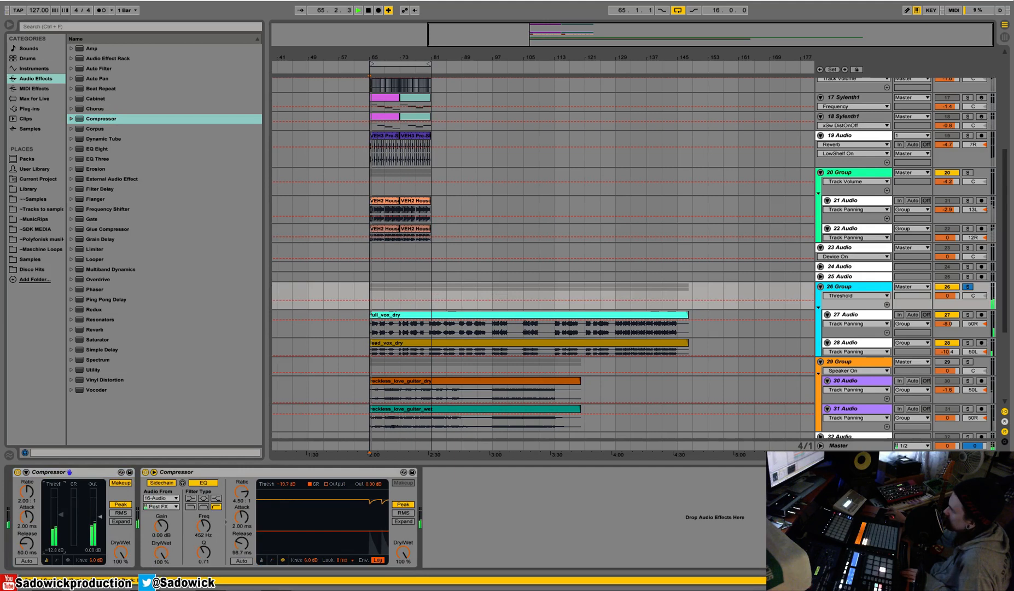
pyautogui.click(967, 286)
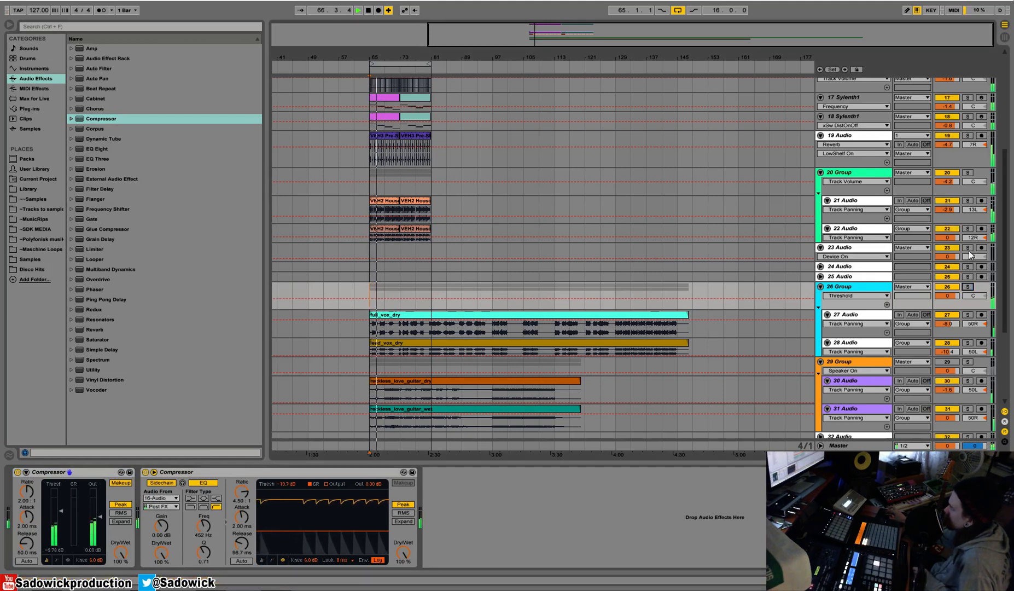
# Check the tracks during full-mix playback and lower the vocal group's volume to -0.7 dB.
pyautogui.scroll(5, 1008, 375)
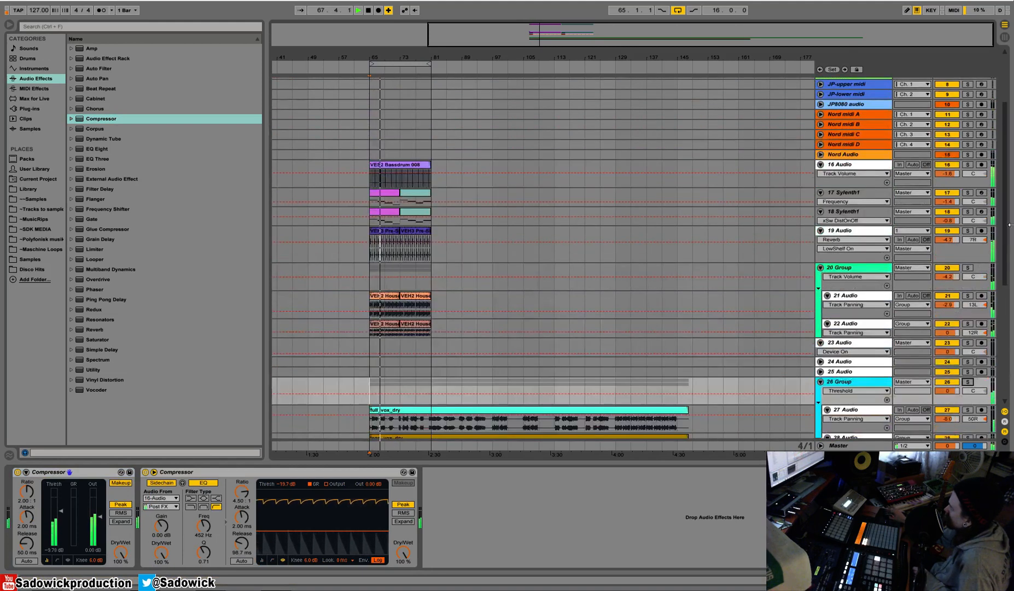
pyautogui.scroll(5, 1011, 154)
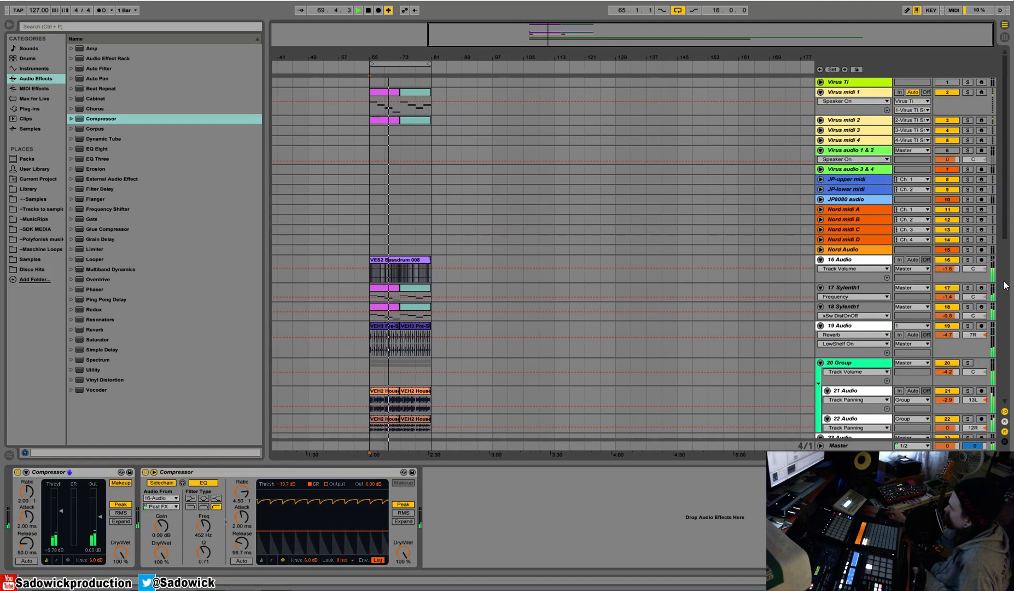
pyautogui.scroll(-2, 1005, 251)
pyautogui.scroll(-7, 1005, 251)
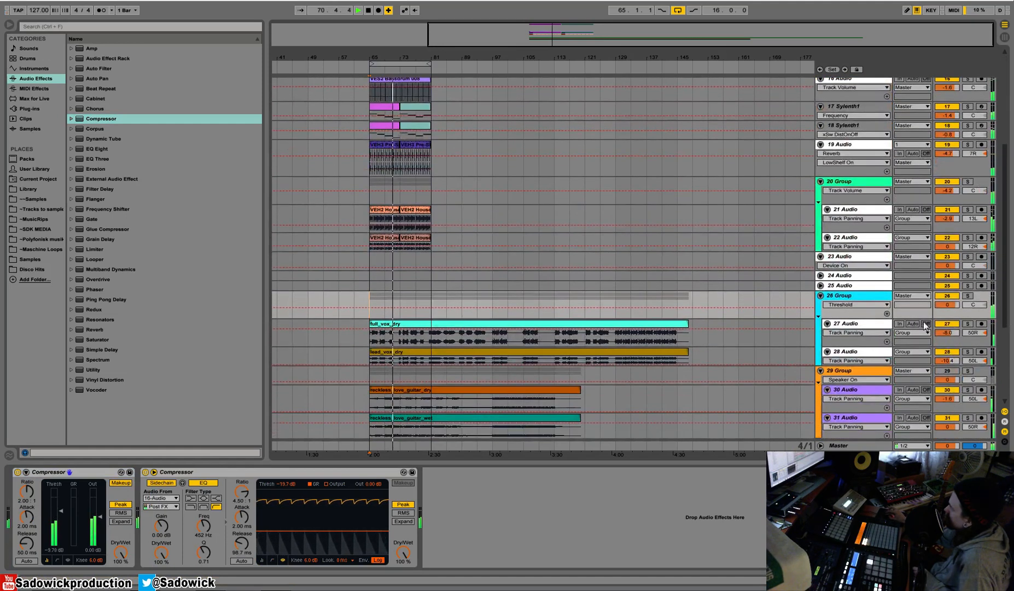
pyautogui.moveTo(949, 306); pyautogui.dragTo(949, 307)
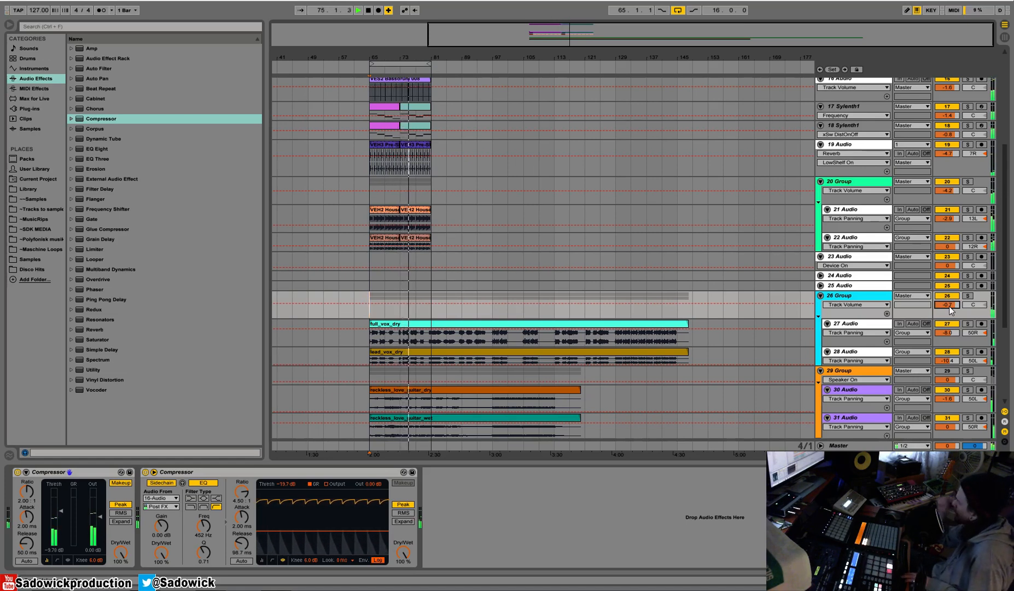
# Stop the full-mix playback, look over the vocal group's and house loop's devices, and save the Live Set.
pyautogui.press('space')
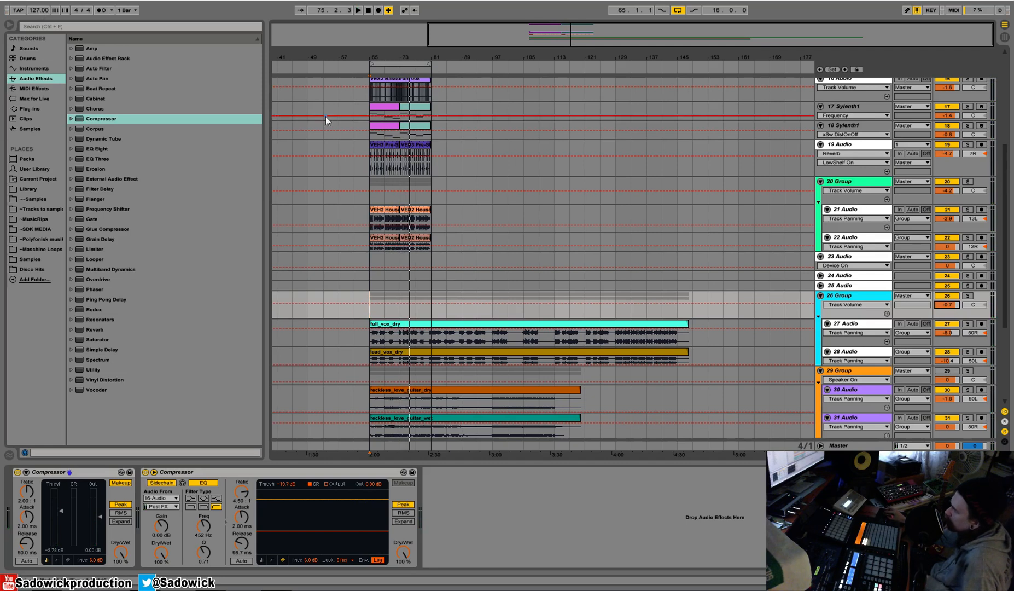
pyautogui.click(438, 324)
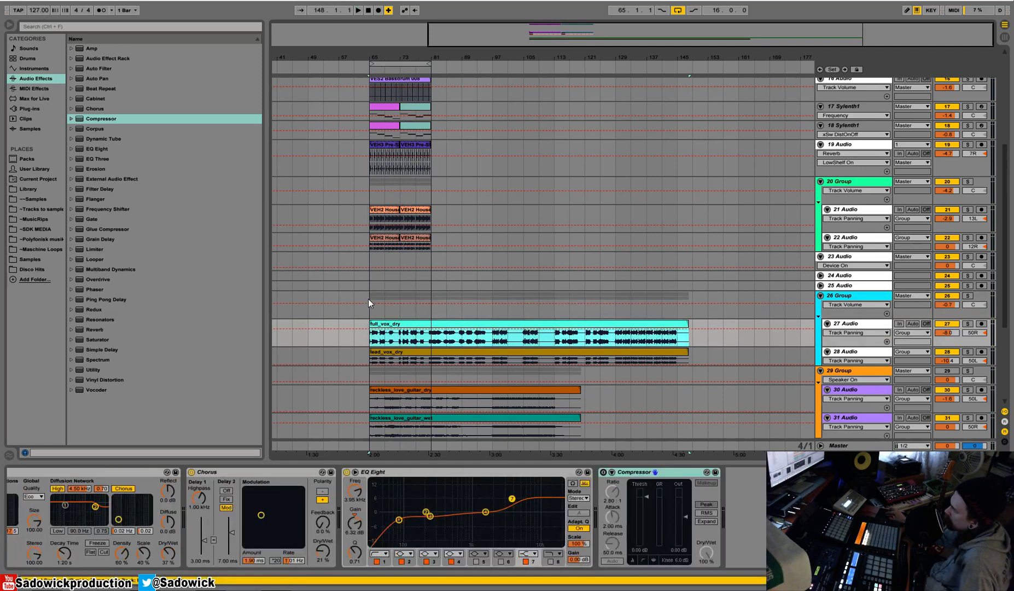
pyautogui.click(369, 299)
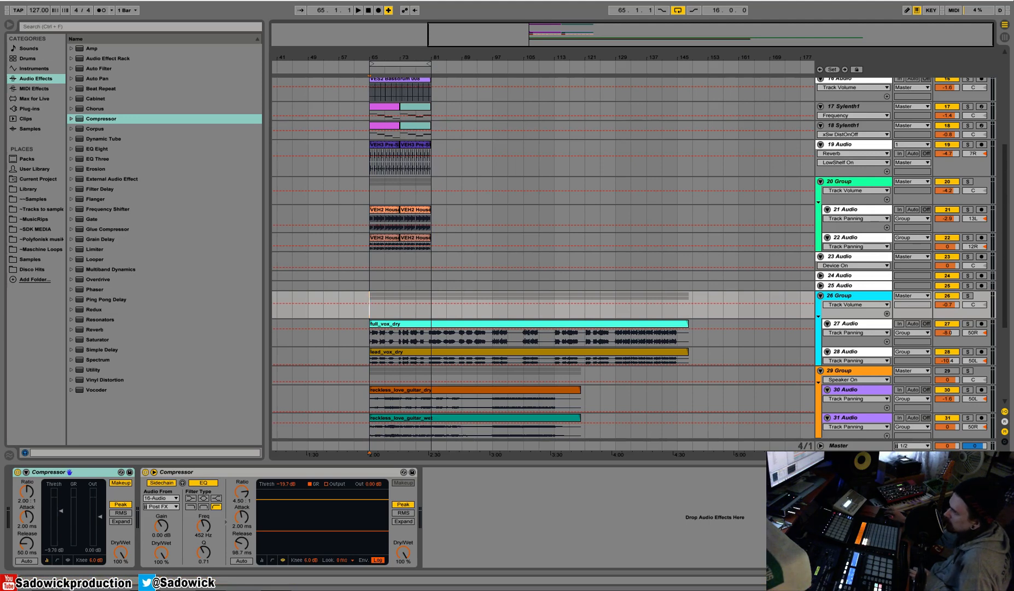
pyautogui.click(400, 216)
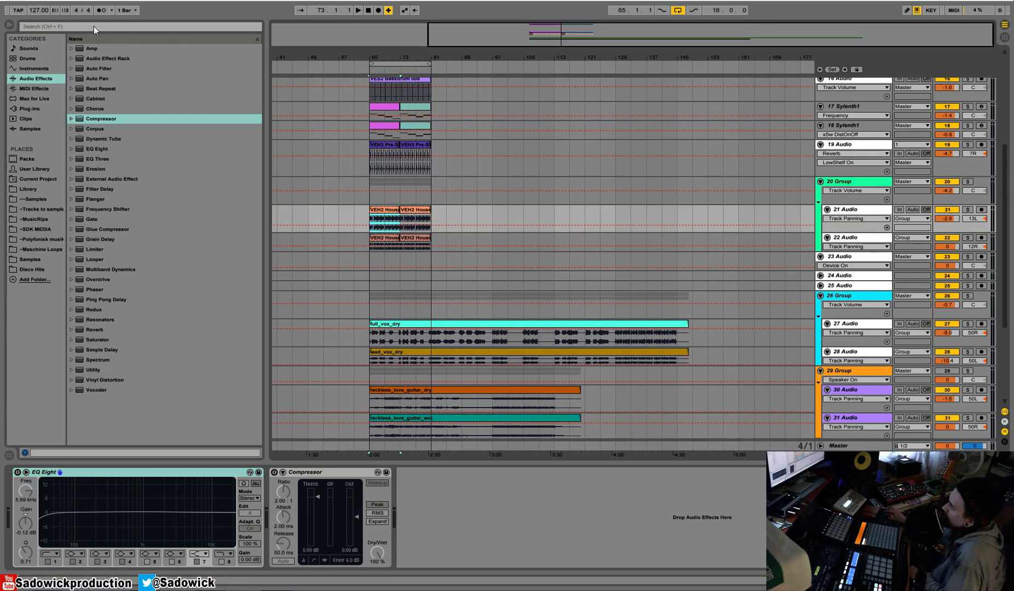
pyautogui.click(8, 1)
pyautogui.click(42, 88)
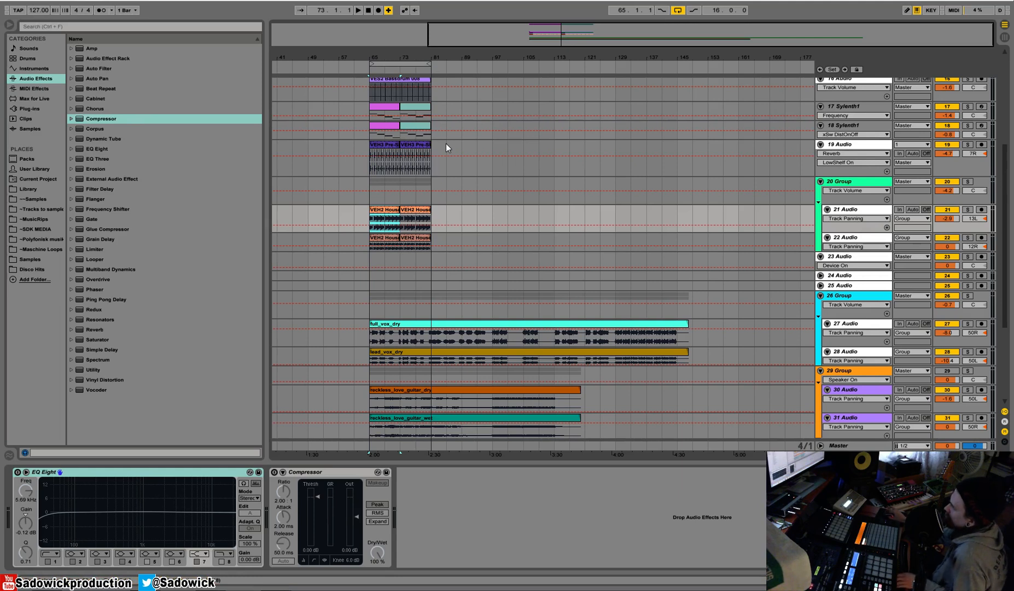
# Extend the first clip of both house loop tracks to bar 81 and duplicate the pair until bar 129.
pyautogui.moveTo(1005, 235); pyautogui.dragTo(1005, 176)
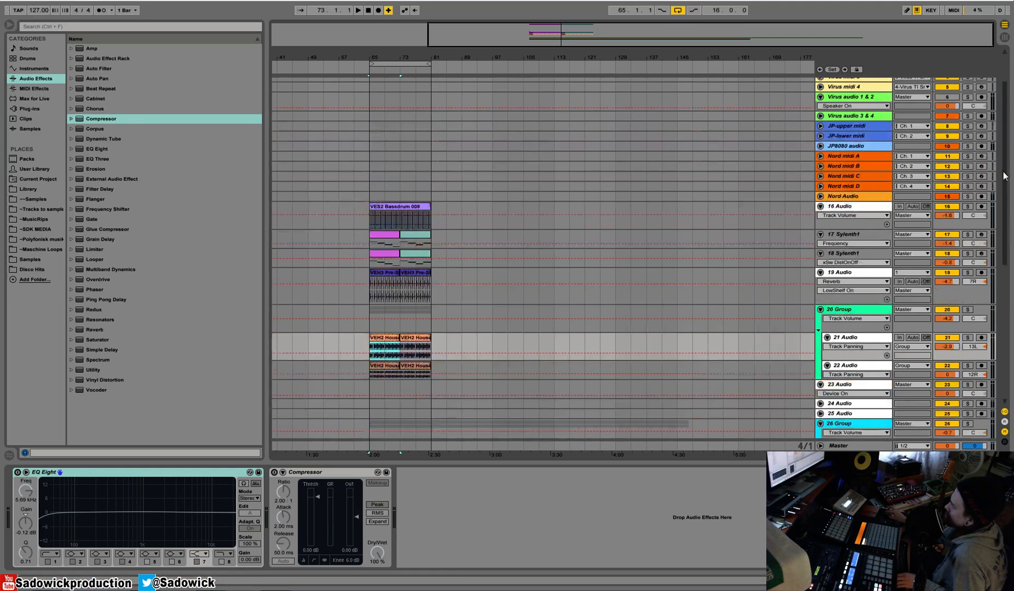
pyautogui.moveTo(398, 340); pyautogui.dragTo(431, 341)
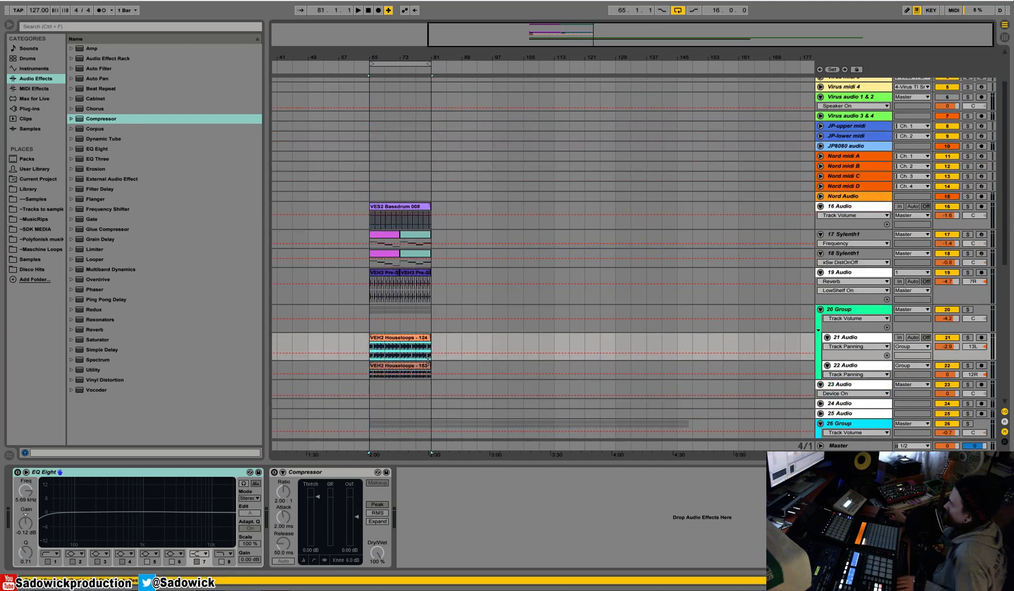
pyautogui.hotkey('ctrl', 'd')
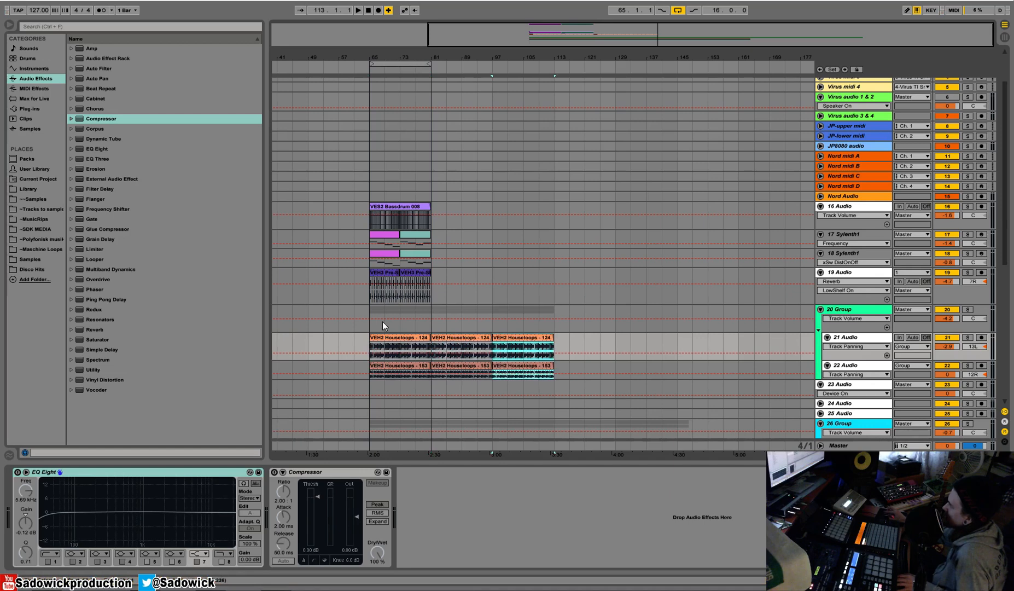
pyautogui.hotkey('ctrl', 'd')
pyautogui.hotkey('ctrl', 'd')
# Stretch the two house loop clips and the clap clip so each runs as a single clip from bar 65 to bar 129.
pyautogui.click(407, 350)
pyautogui.keyDown('shift'); pyautogui.click(420, 374); pyautogui.keyUp('shift')
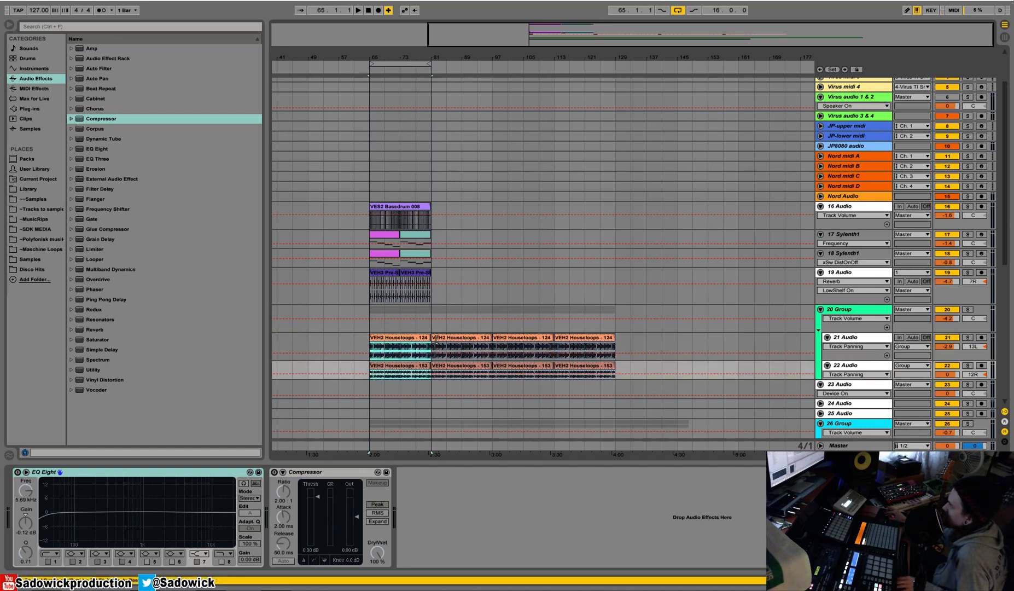
pyautogui.moveTo(429, 339); pyautogui.dragTo(615, 341)
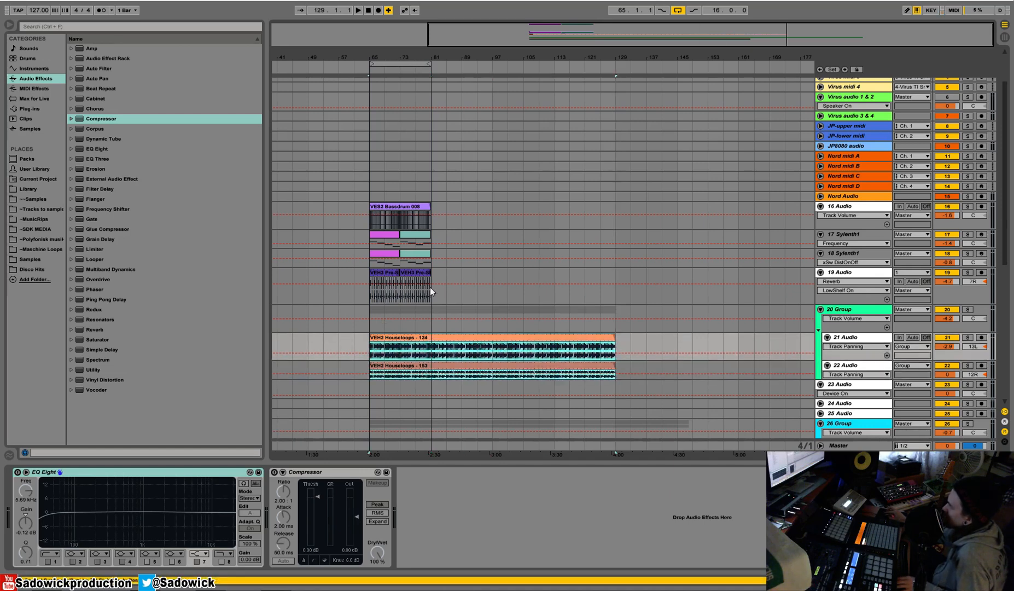
pyautogui.click(391, 276)
pyautogui.moveTo(399, 277); pyautogui.dragTo(615, 287)
pyautogui.scroll(-6, 615, 284)
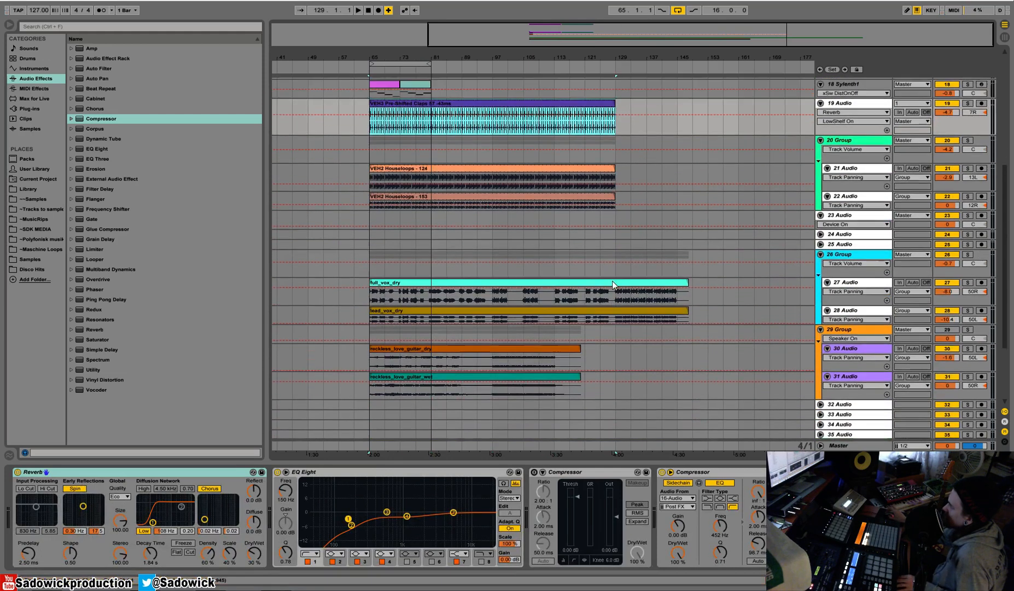
# Delete the clap and house loop material after bar 81, then play the 16-bar loop and stop.
pyautogui.scroll(2, 612, 281)
pyautogui.moveTo(629, 252); pyautogui.dragTo(435, 174)
pyautogui.press('Delete')
pyautogui.click(414, 70)
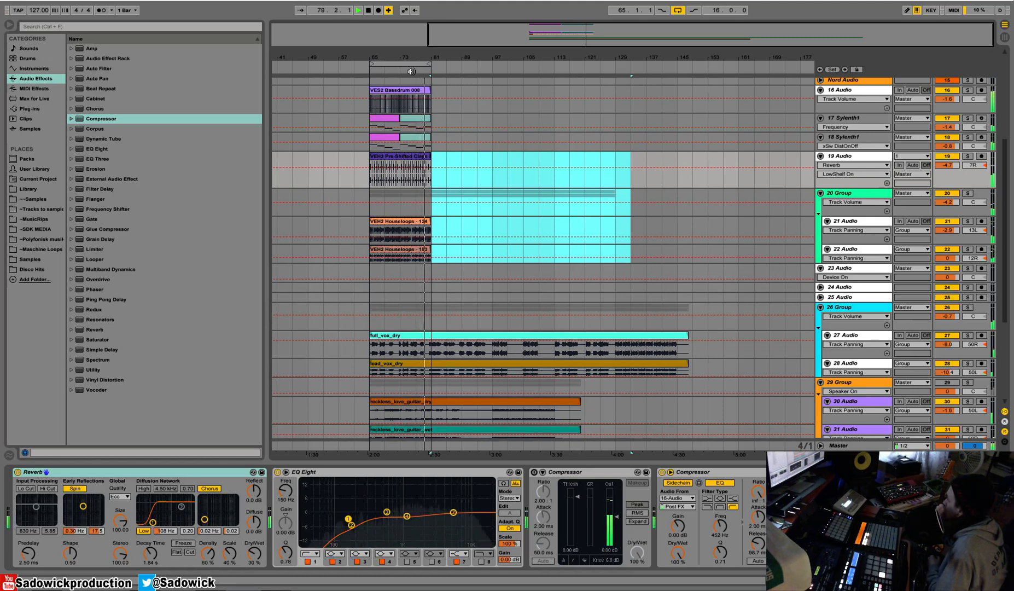
pyautogui.press('space')
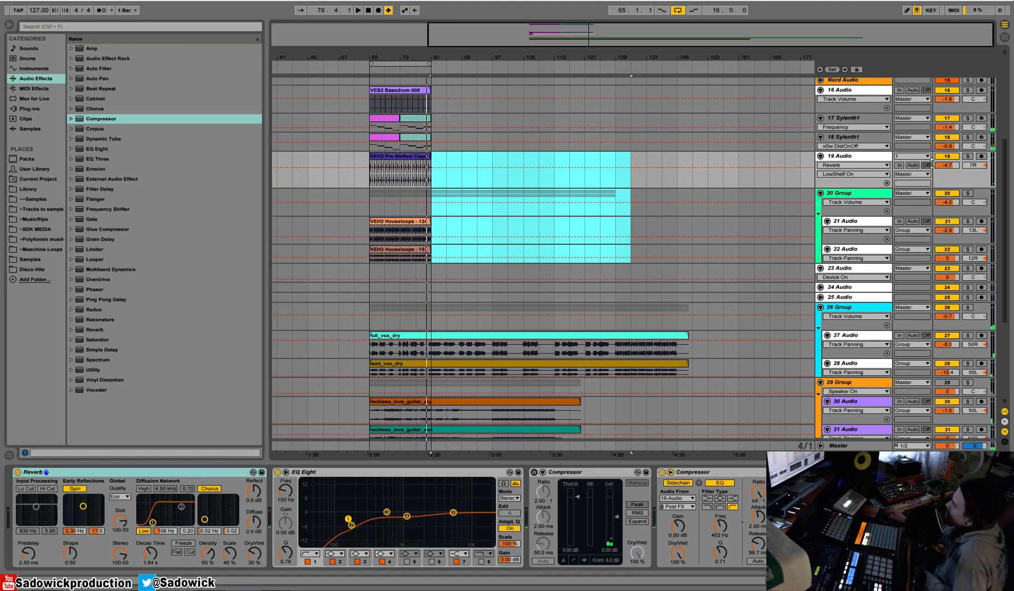
# Enlarge the two Sylenth1 tracks to show their MIDI notes and select the clap clip.
pyautogui.moveTo(853, 132); pyautogui.dragTo(859, 186)
pyautogui.moveTo(402, 50); pyautogui.dragTo(400, 183)
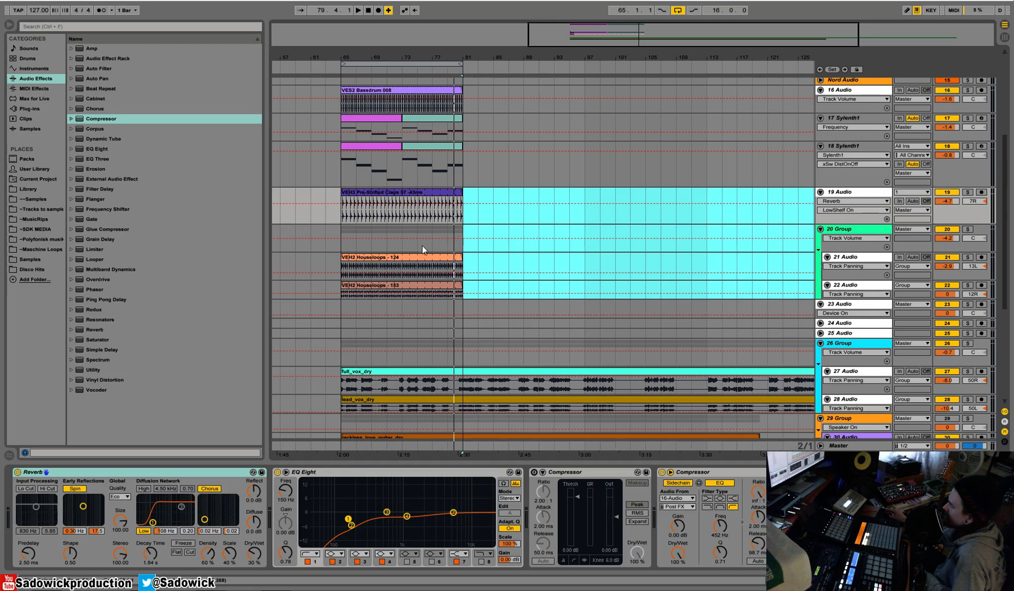
pyautogui.click(417, 202)
pyautogui.click(422, 191)
pyautogui.scroll(1, 421, 192)
pyautogui.moveTo(432, 57); pyautogui.dragTo(541, 58)
pyautogui.scroll(-3, 629, 328)
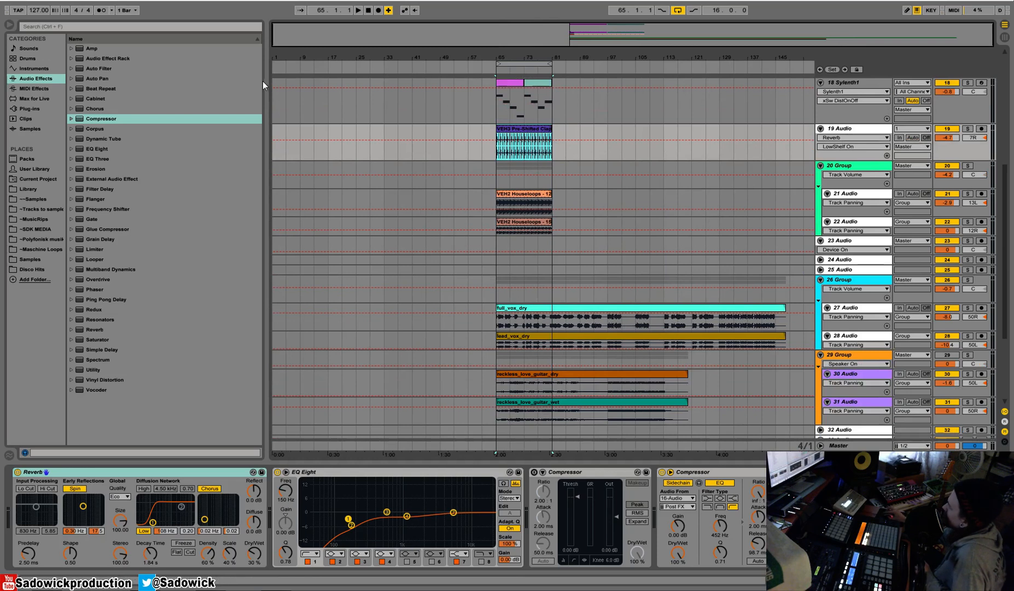
# Narrow the browser and reduce the heights of the second Sylenth1, clap and vocal group tracks.
pyautogui.moveTo(265, 81); pyautogui.dragTo(119, 81)
pyautogui.scroll(2, 416, 219)
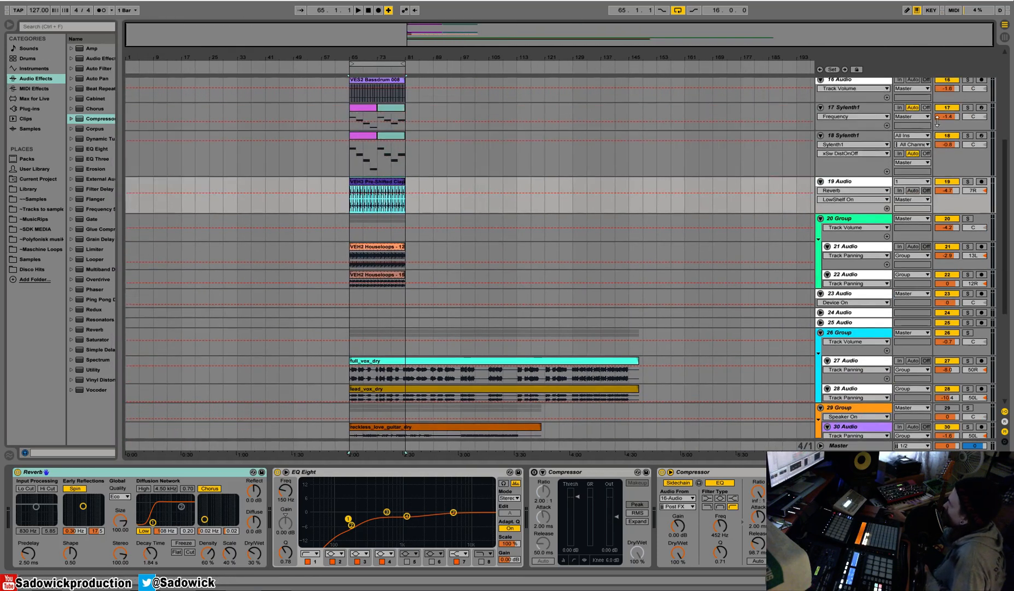
pyautogui.moveTo(969, 173); pyautogui.dragTo(963, 195)
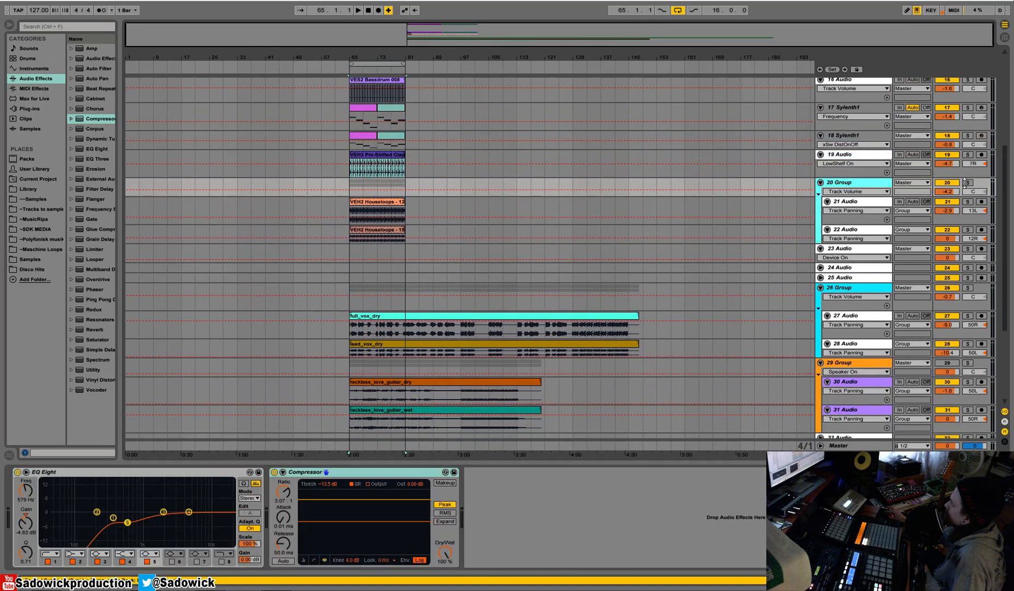
pyautogui.click(959, 304)
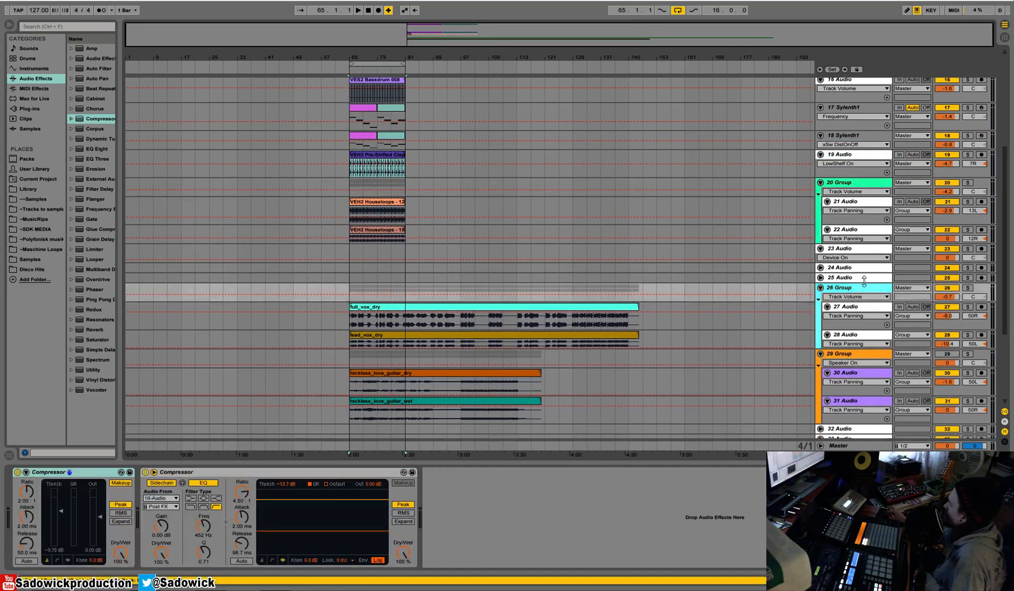
# Fold the individual vocal, guitar and house loop tracks inside their groups.
pyautogui.click(827, 315)
pyautogui.click(826, 316)
pyautogui.click(826, 346)
pyautogui.click(827, 356)
pyautogui.scroll(2, 829, 249)
pyautogui.click(828, 245)
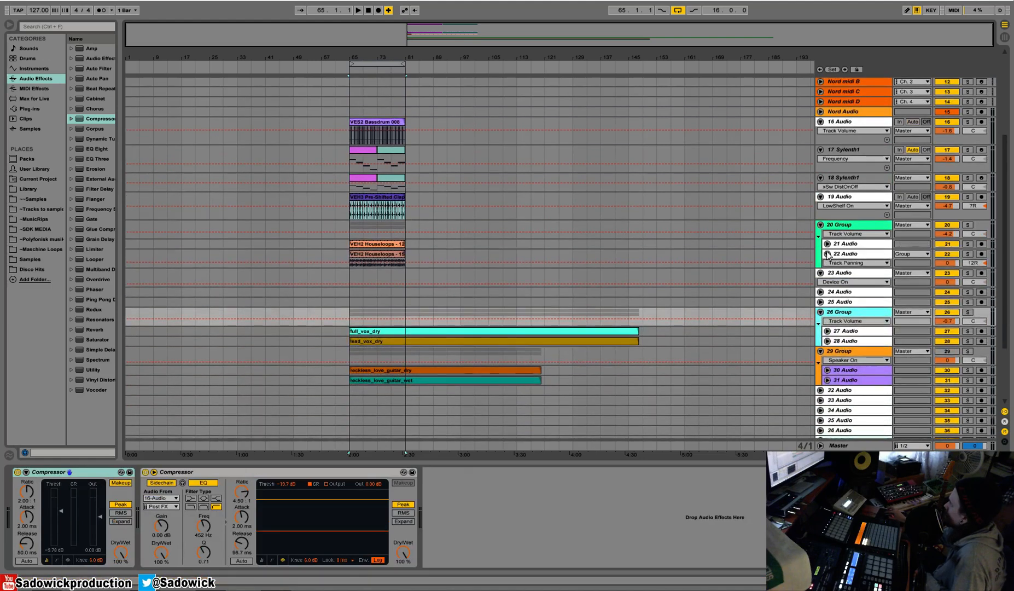
pyautogui.click(827, 254)
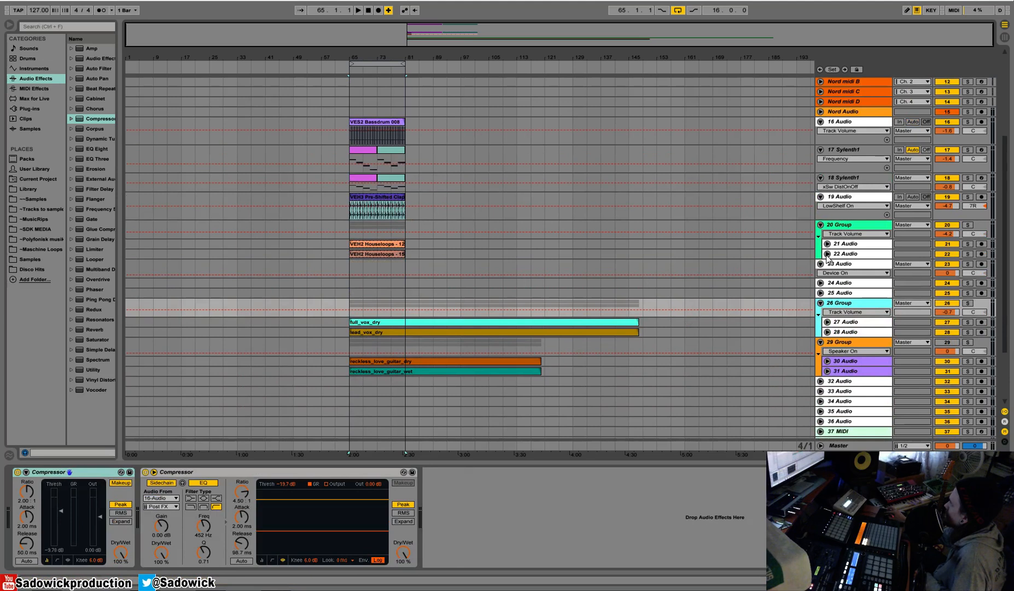
# Open the master's L2 Stereo limiter, check its attenuation during full-mix playback, and close the plug-in window.
pyautogui.click(356, 122)
pyautogui.click(356, 444)
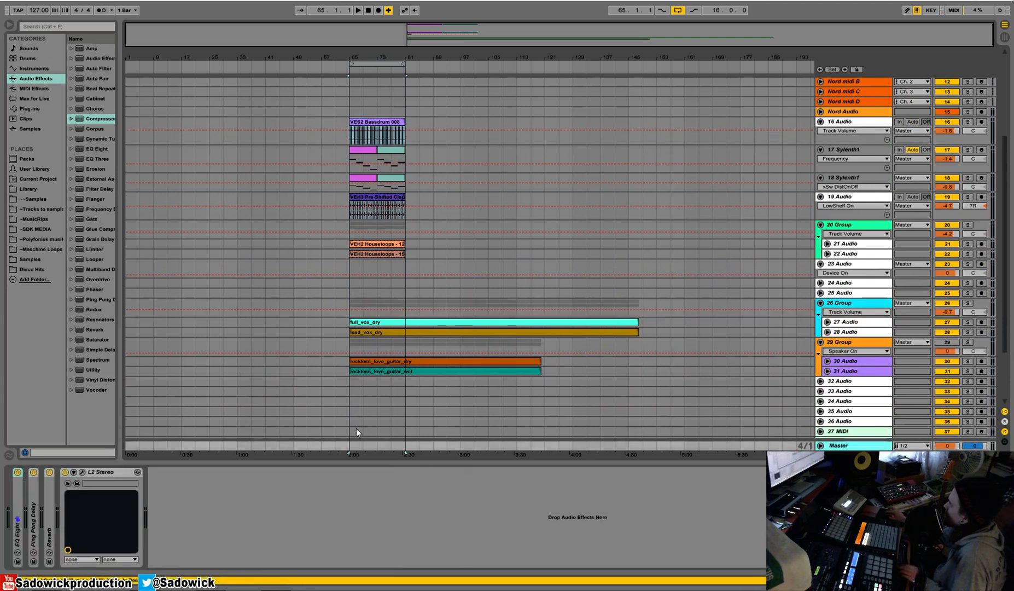
pyautogui.click(82, 472)
pyautogui.press('space')
pyautogui.click(360, 123)
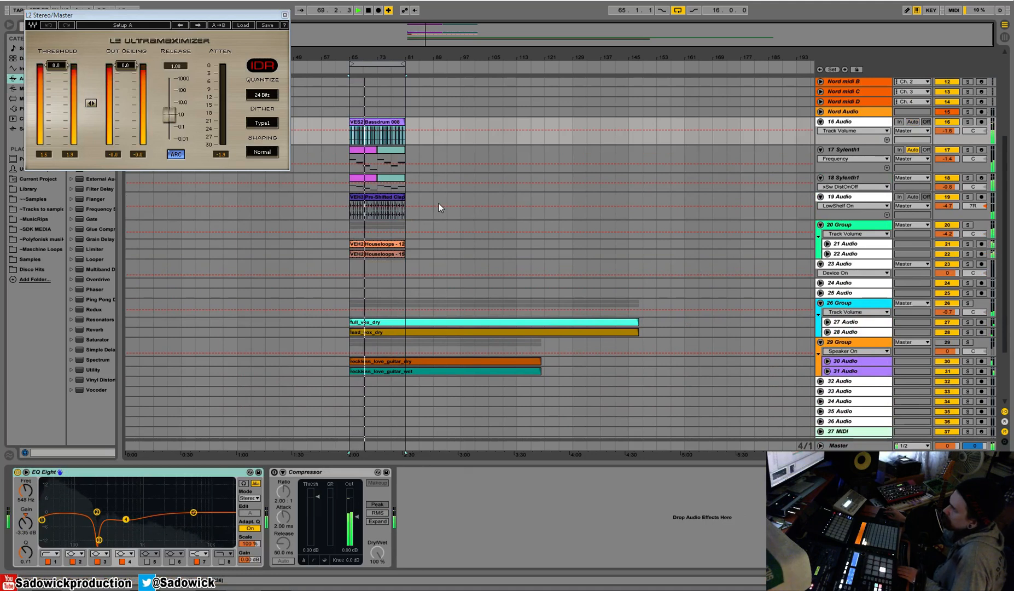
pyautogui.click(284, 16)
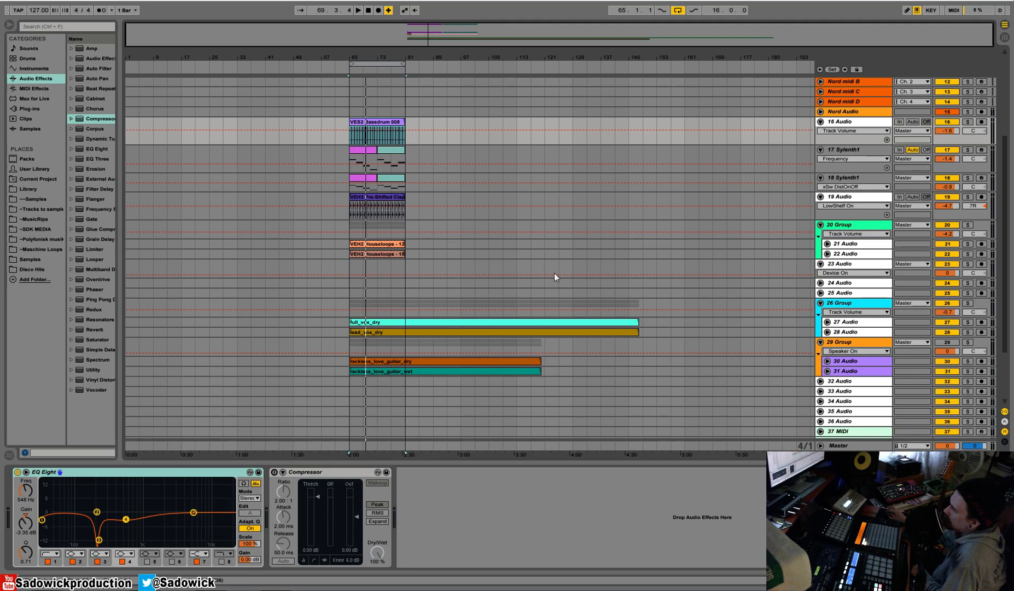
pyautogui.moveTo(370, 56); pyautogui.dragTo(371, 106)
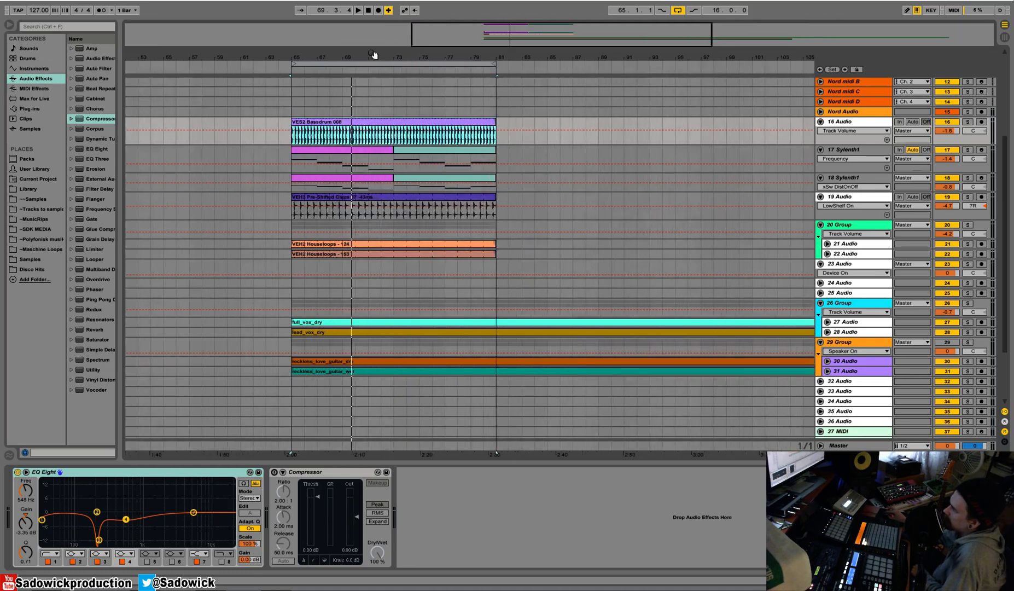
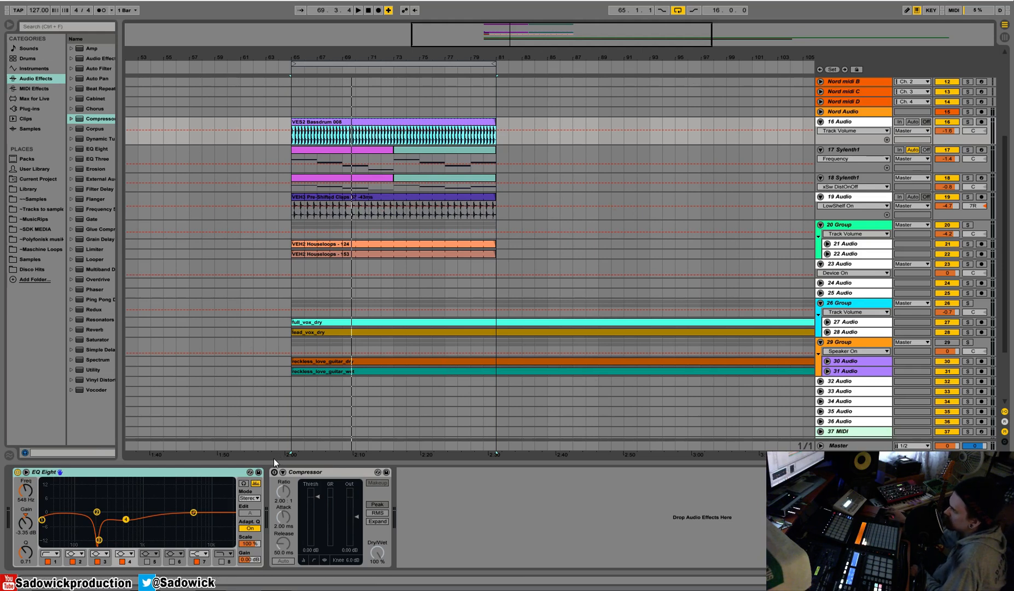
# Copy the VES2 Bassdrum 008 clip from bar 65 to bar 1 on its own track.
pyautogui.click(884, 123)
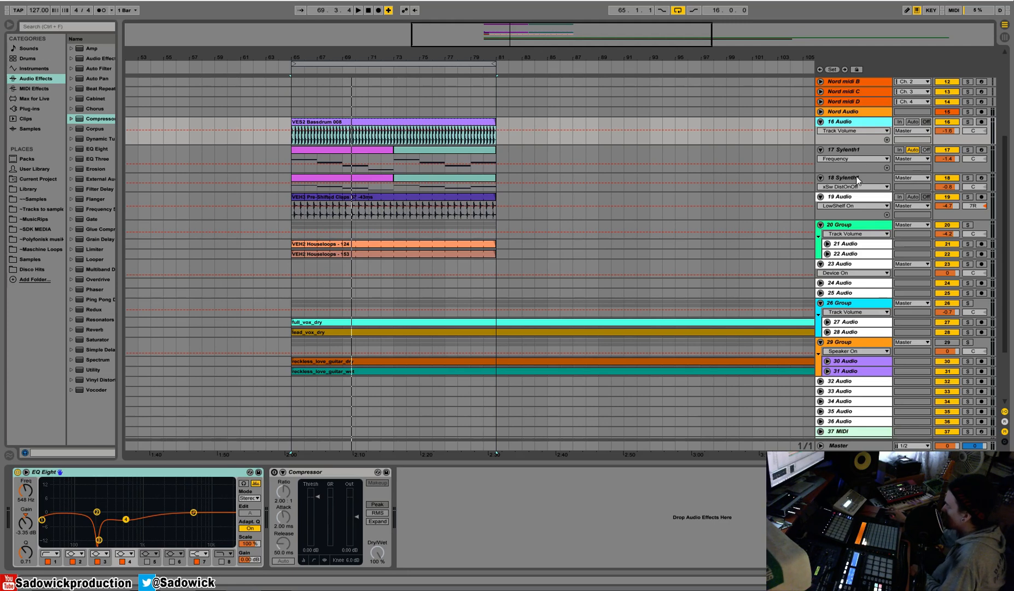
pyautogui.click(960, 163)
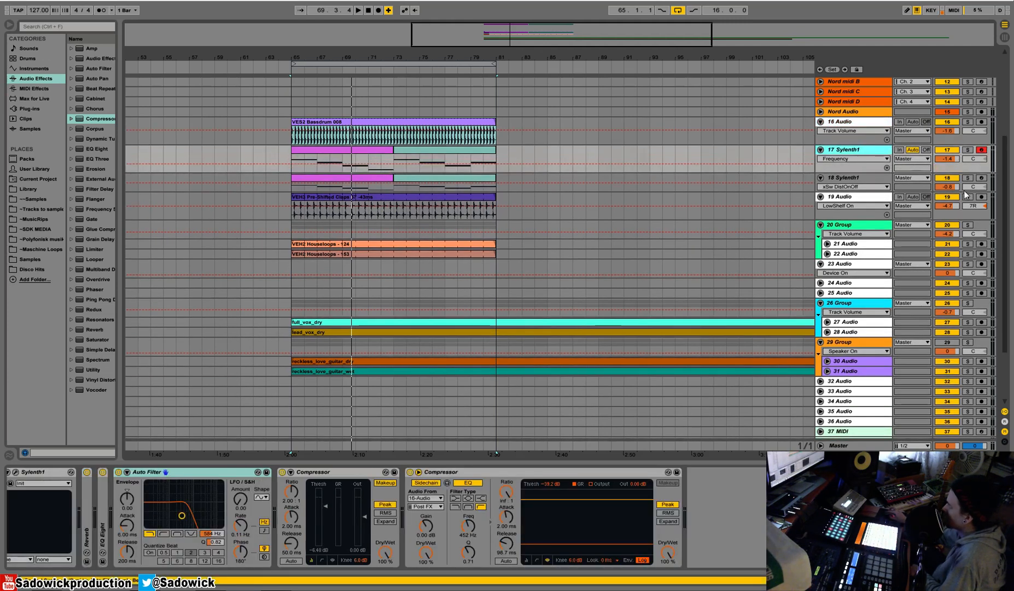
pyautogui.click(975, 217)
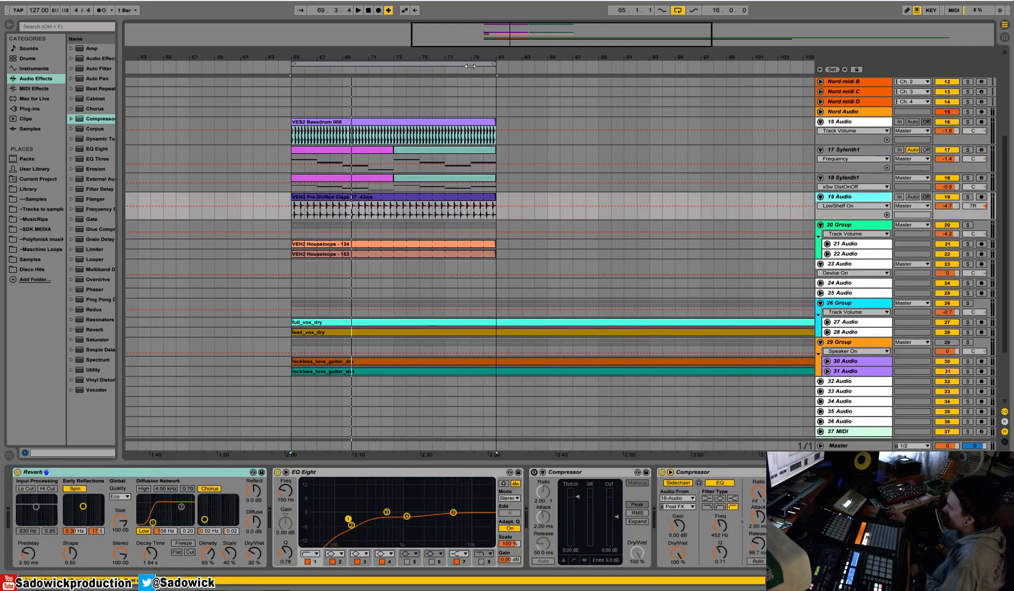
pyautogui.moveTo(408, 55); pyautogui.dragTo(408, 45)
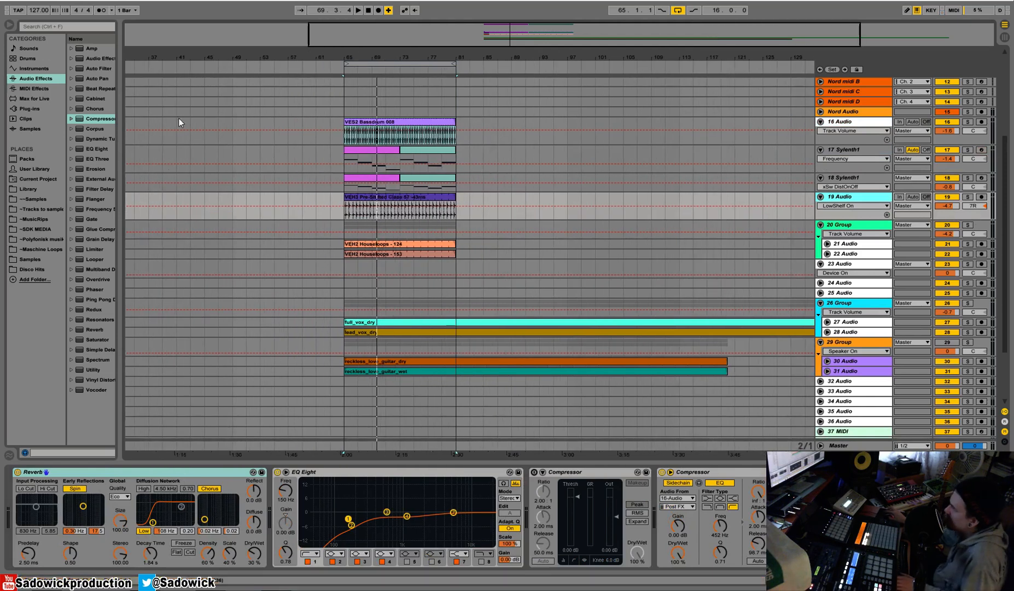
pyautogui.click(346, 134)
pyautogui.moveTo(424, 59); pyautogui.dragTo(424, 47)
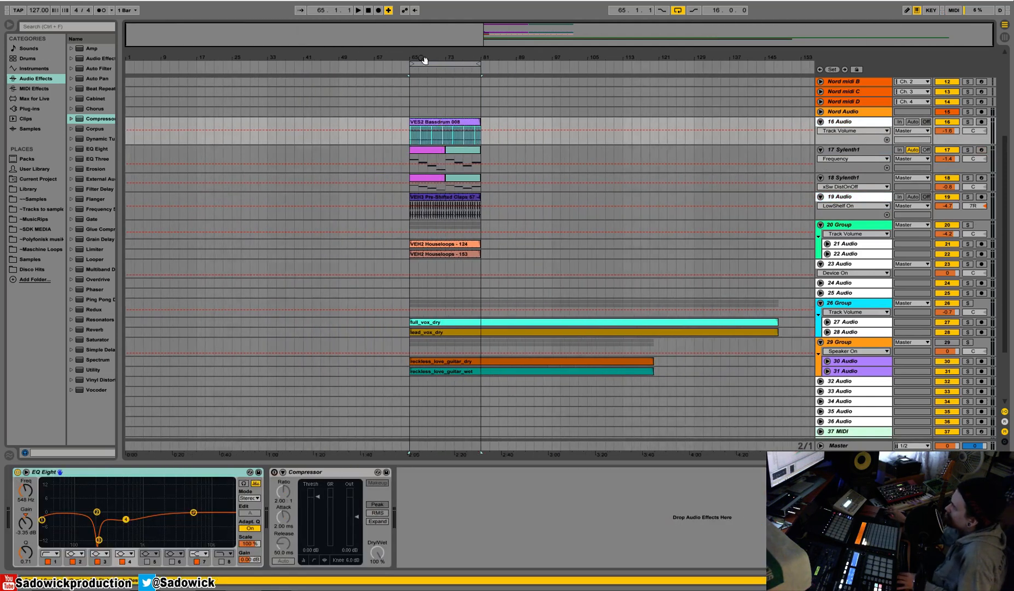
pyautogui.click(125, 121)
pyautogui.hotkey('ctrl', 'v')
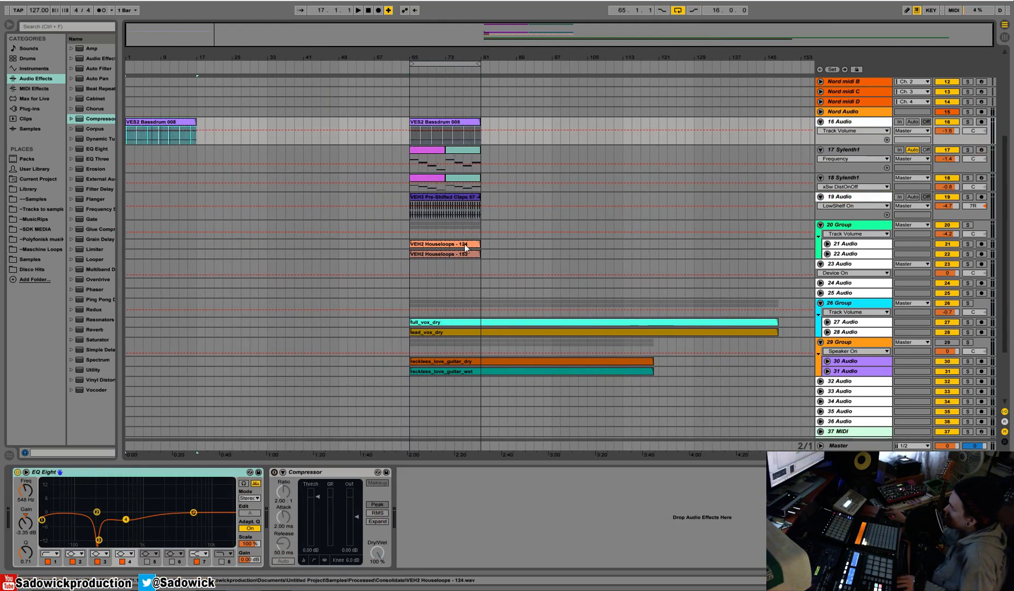
# Copy the VEH3 Pre-Shifted Claps clip from bar 65 to bar 1 on track 19 and play the start briefly.
pyautogui.click(447, 244)
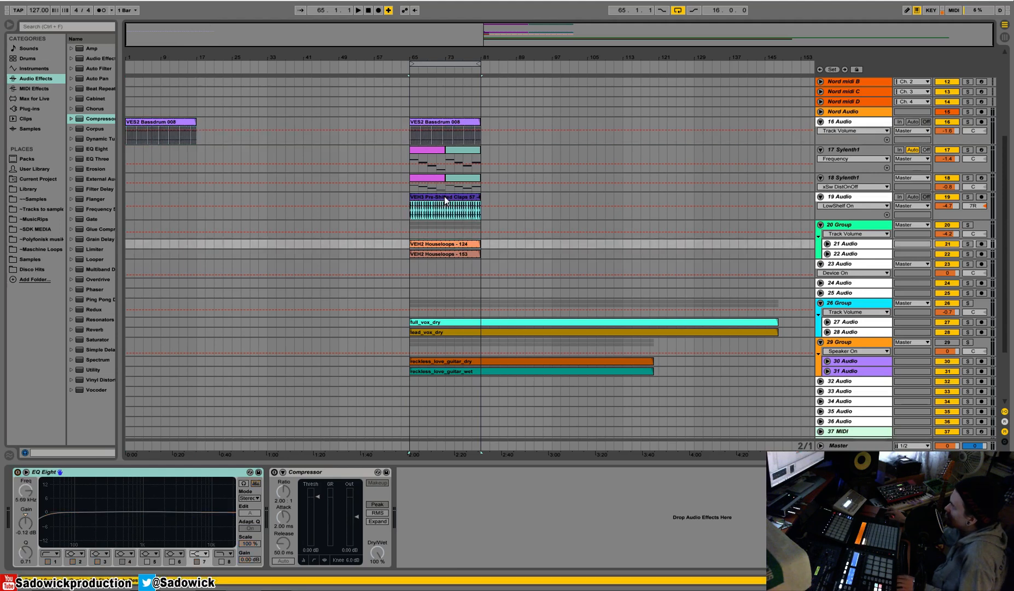
pyautogui.click(444, 196)
pyautogui.hotkey('ctrl', 'c')
pyautogui.click(130, 196)
pyautogui.hotkey('ctrl', 'v')
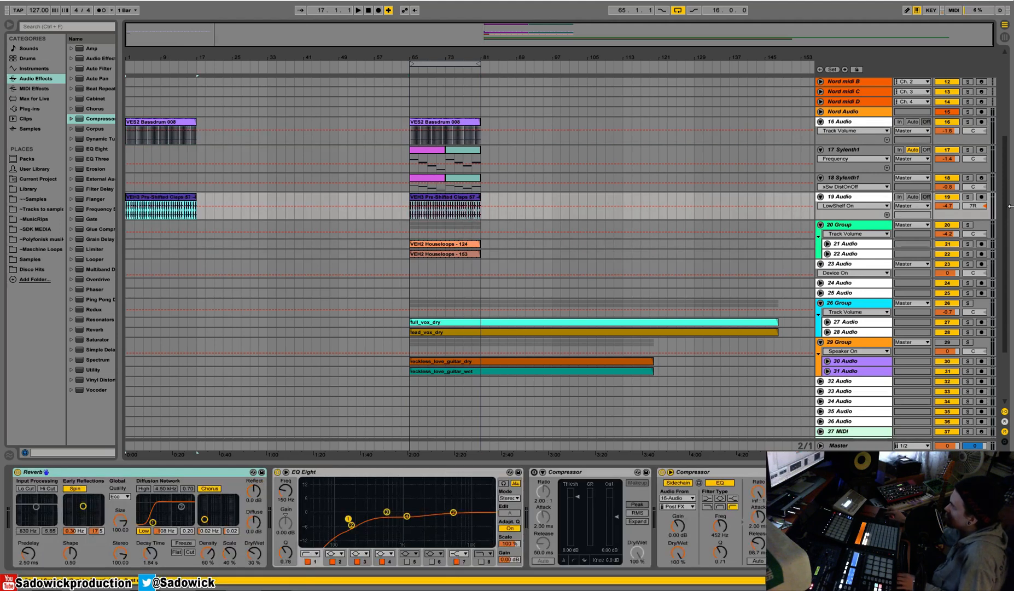
pyautogui.press('space')
pyautogui.press('space')
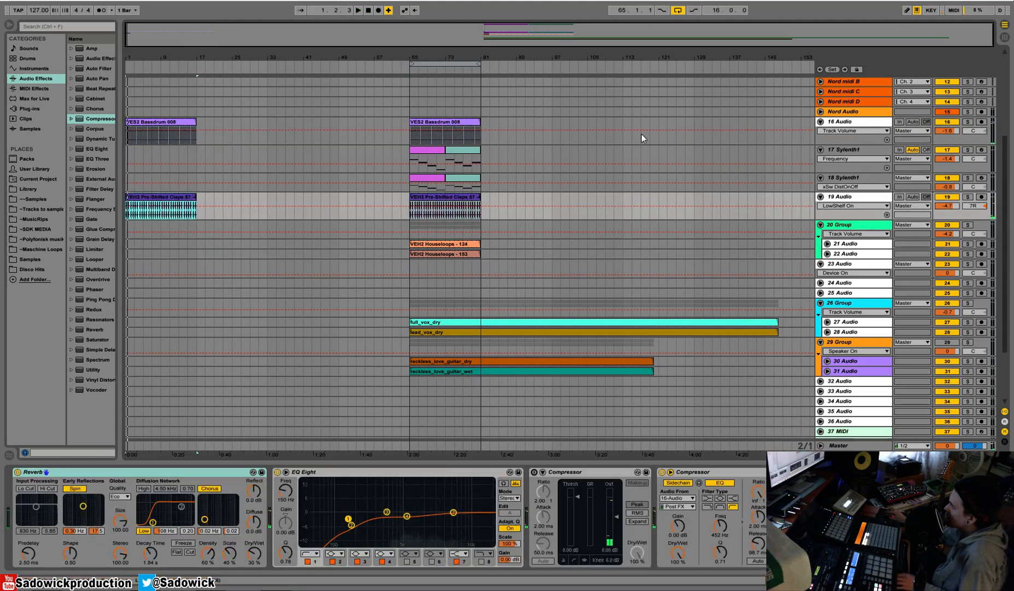
pyautogui.press('space')
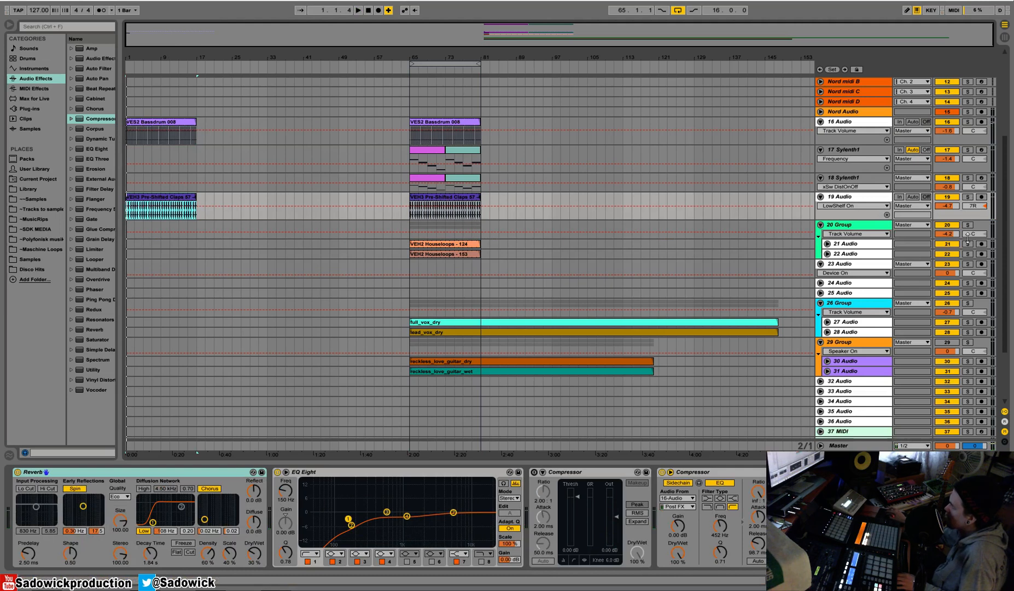
# Enlarge audio track 23, solo the two VEH2 Houseloops tracks in turn to hear them at bar 65, and clear the solo.
pyautogui.click(858, 274)
pyautogui.moveTo(854, 277); pyautogui.dragTo(852, 283)
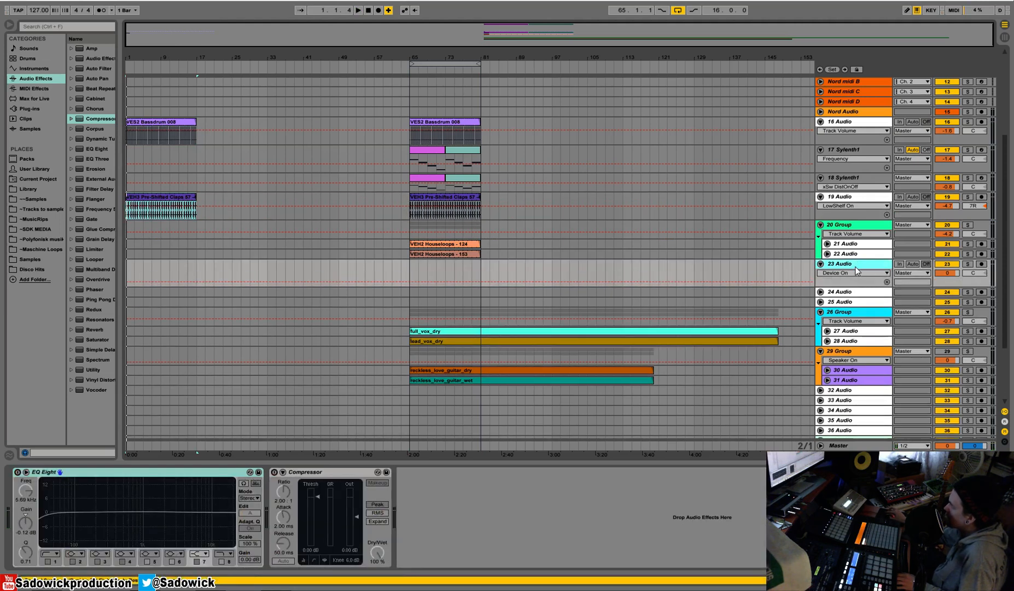
pyautogui.click(967, 244)
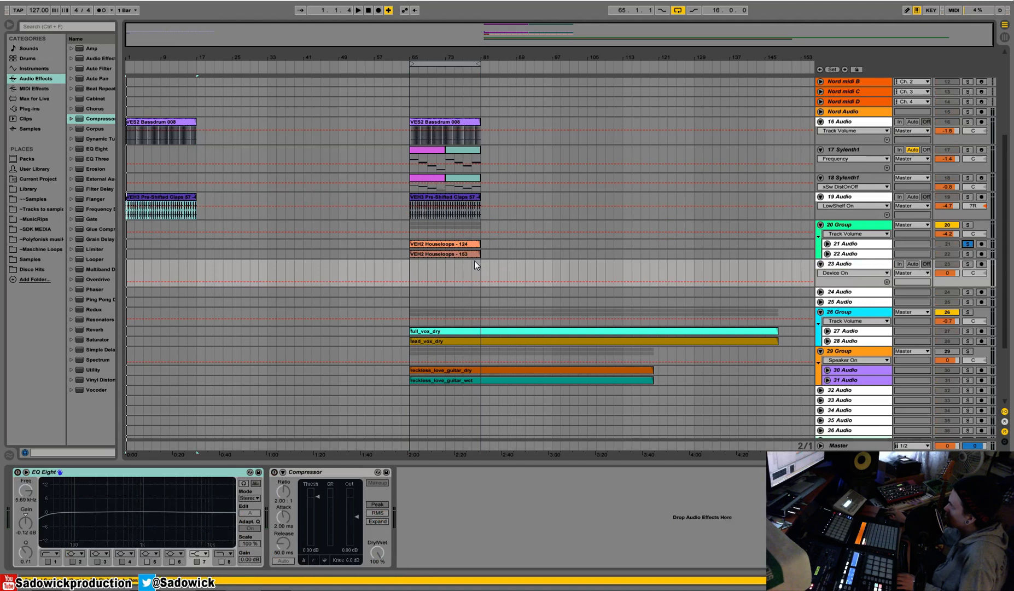
pyautogui.click(445, 241)
pyautogui.press('space')
pyautogui.click(968, 253)
pyautogui.press('space')
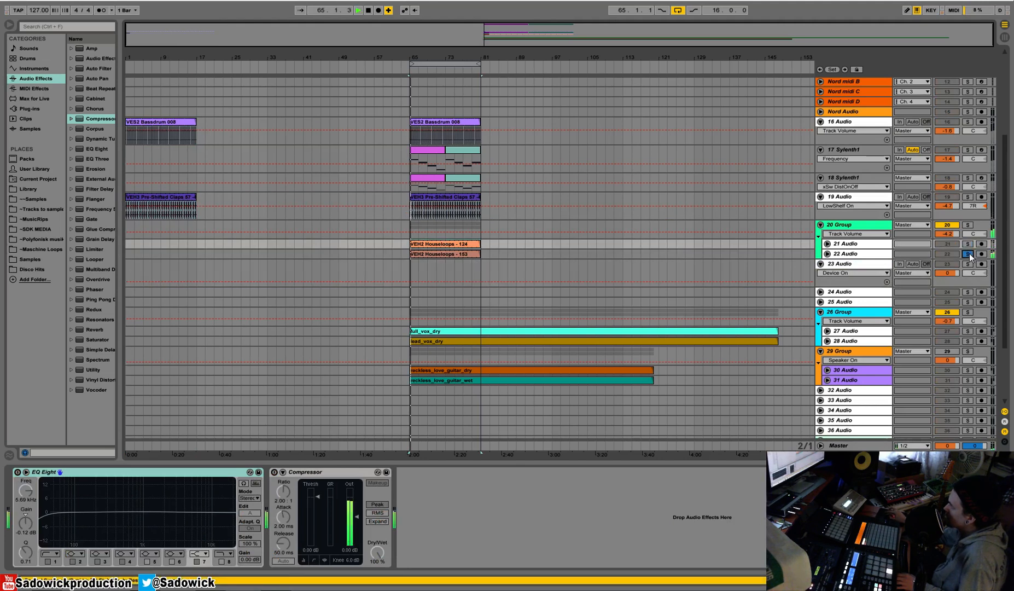
pyautogui.press('space')
pyautogui.click(968, 254)
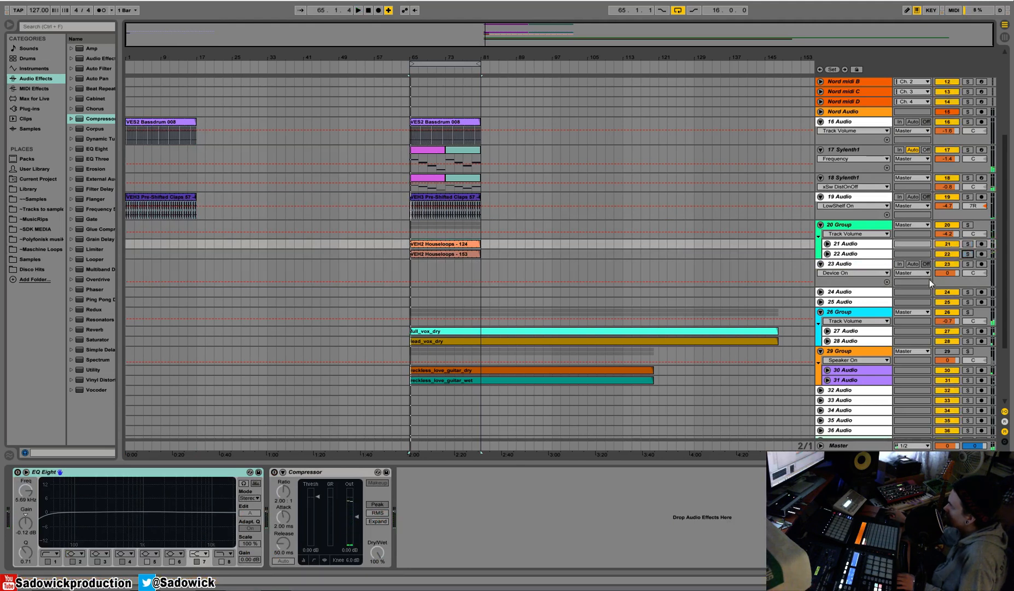
# Widen the browser and, in the Library's AA Vengeance Essential House Vol.2 folder, collapse VEH2 Loops and expand VEH2 Cymbals.
pyautogui.click(967, 280)
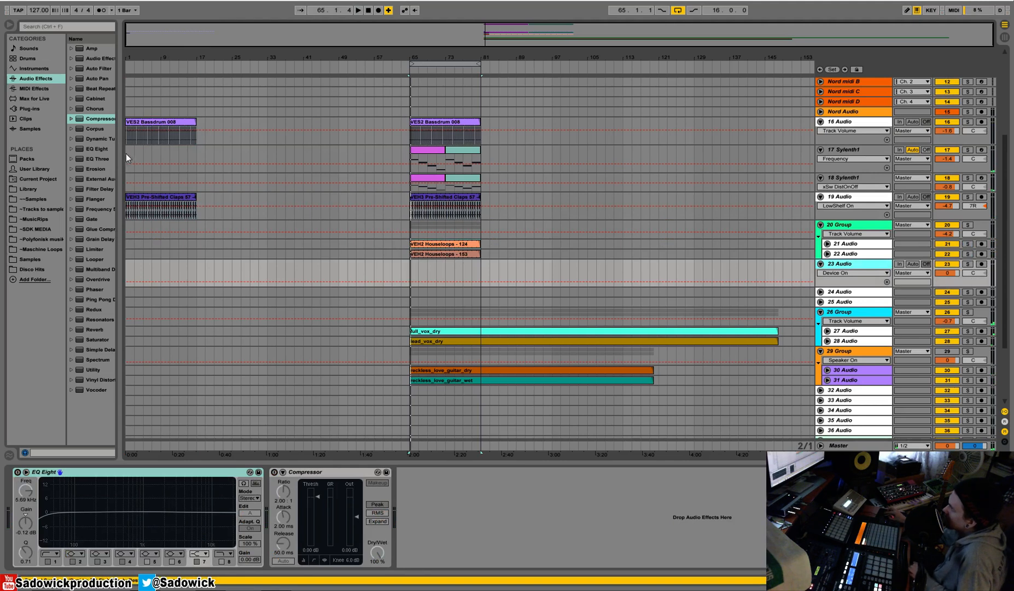
pyautogui.moveTo(120, 191); pyautogui.dragTo(230, 191)
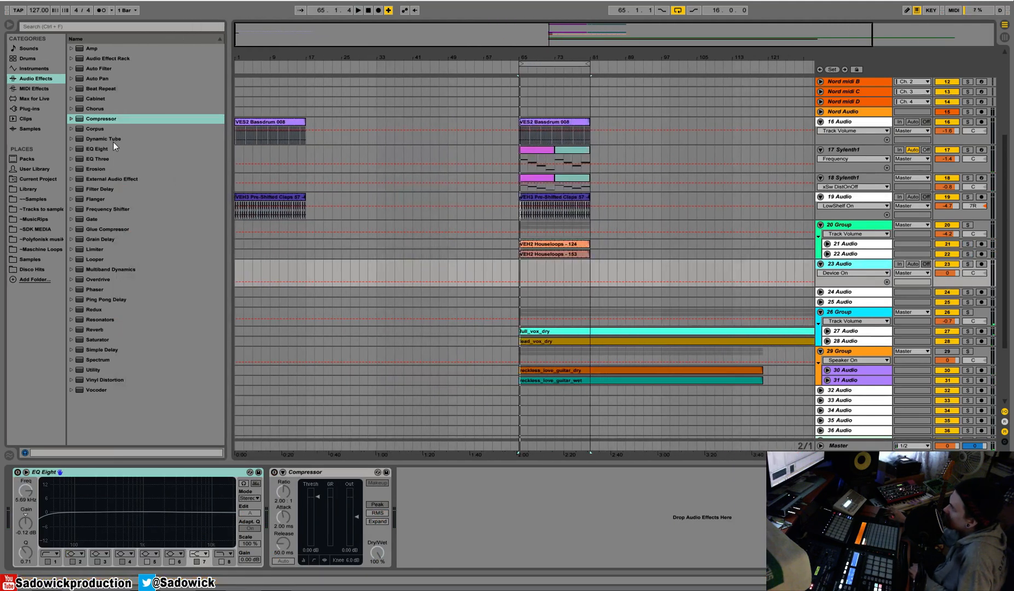
pyautogui.click(29, 189)
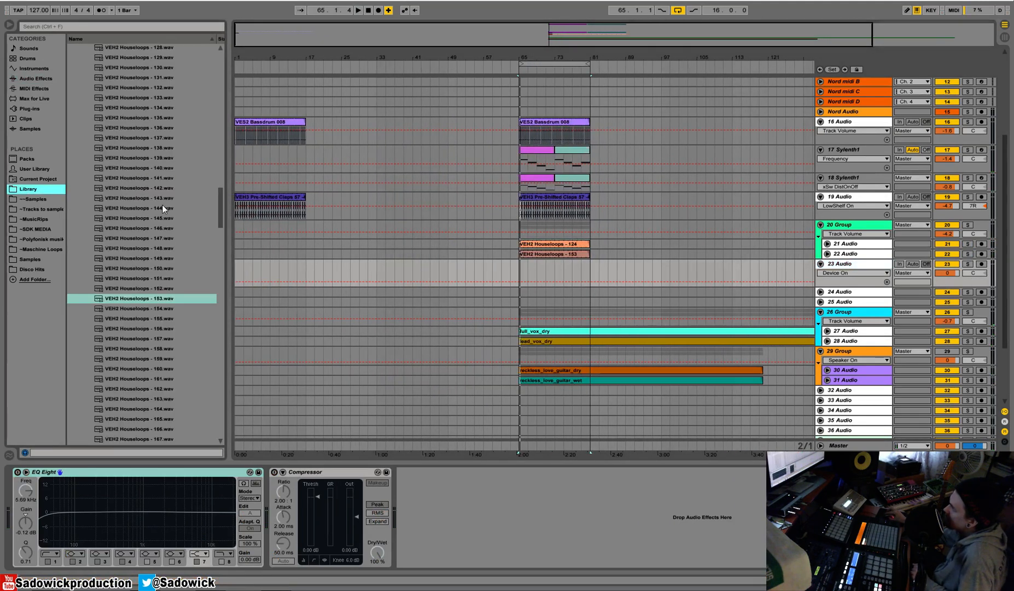
pyautogui.moveTo(217, 209); pyautogui.dragTo(241, 61)
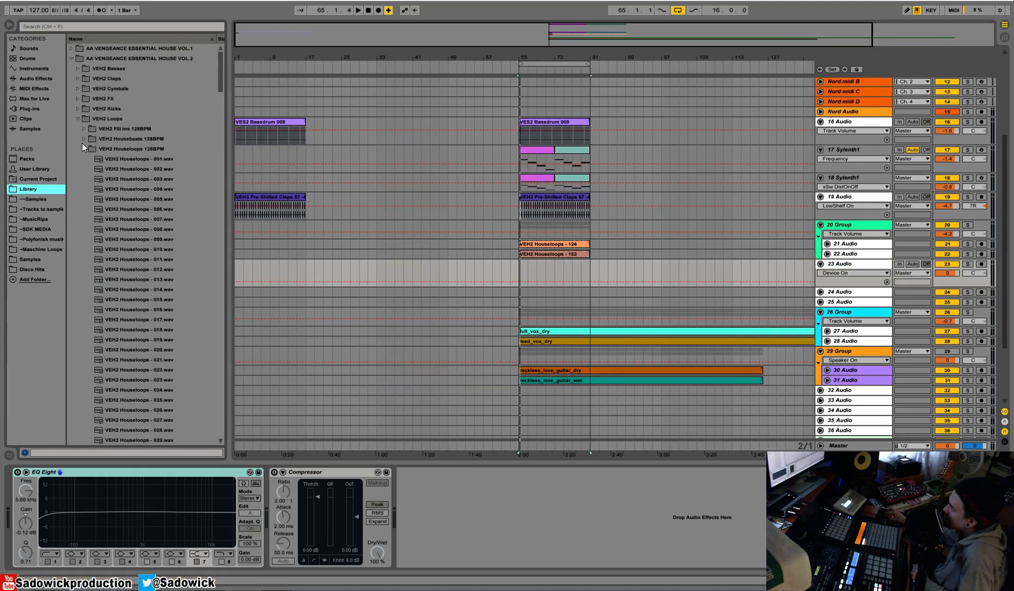
pyautogui.click(78, 119)
pyautogui.click(78, 89)
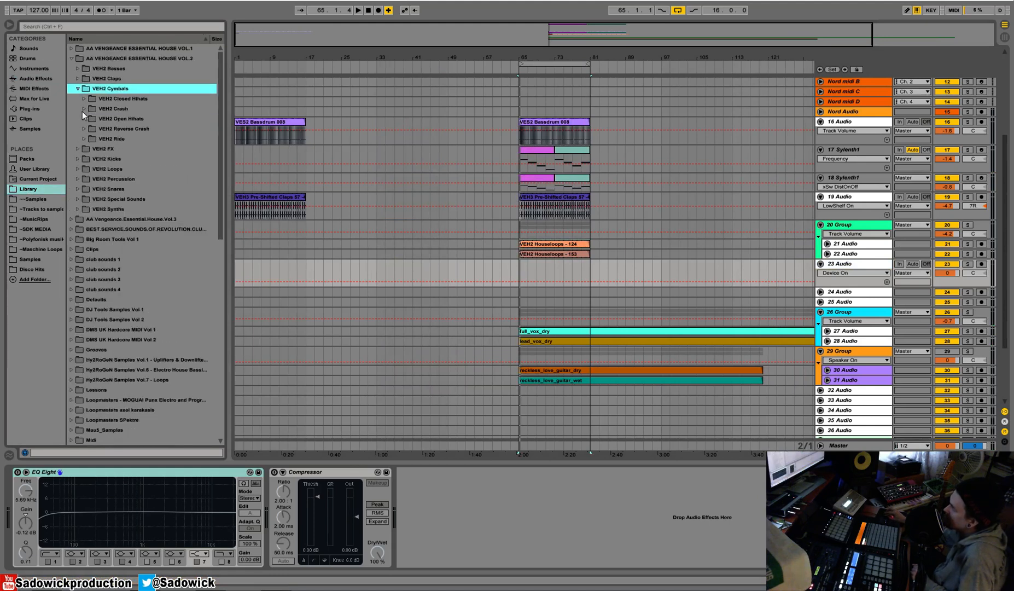
# Preview VEH2 Open Hihats - 007.wav and look through the VEH2 Open Hihats folder.
pyautogui.click(87, 119)
pyautogui.click(135, 189)
pyautogui.scroll(-2, 133, 189)
pyautogui.scroll(3, 220, 70)
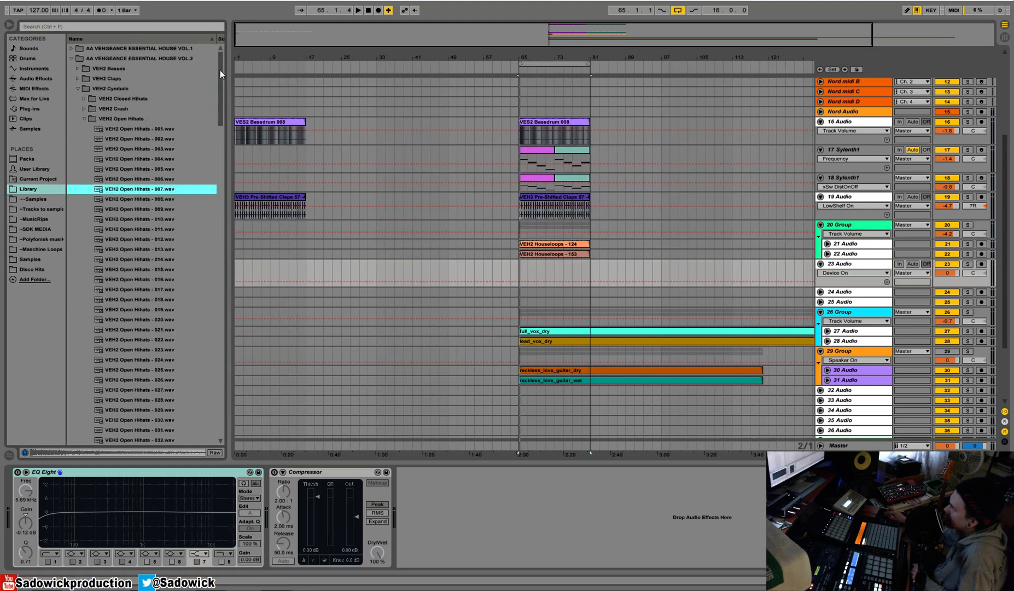
# Audition samples in the VEH2 Closed Hihats folder and place VEH2 Closed Hihats - 025.wav on track 23 at bar 3.
pyautogui.click(92, 119)
pyautogui.click(83, 99)
pyautogui.scroll(-5, 125, 183)
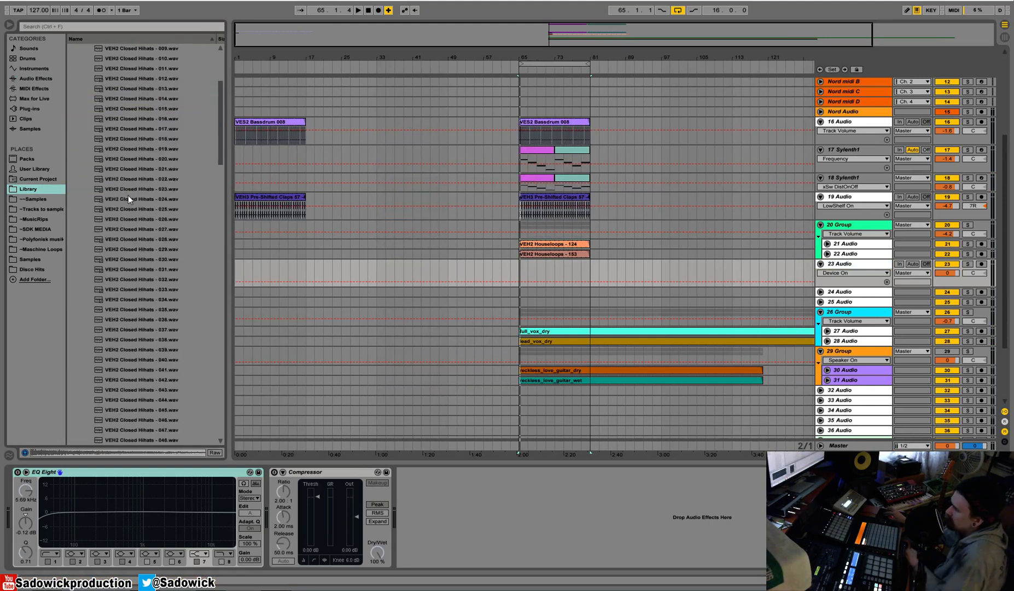
pyautogui.click(129, 196)
pyautogui.press('Down')
pyautogui.press('Down')
pyautogui.press('Up')
pyautogui.moveTo(122, 209); pyautogui.dragTo(243, 266)
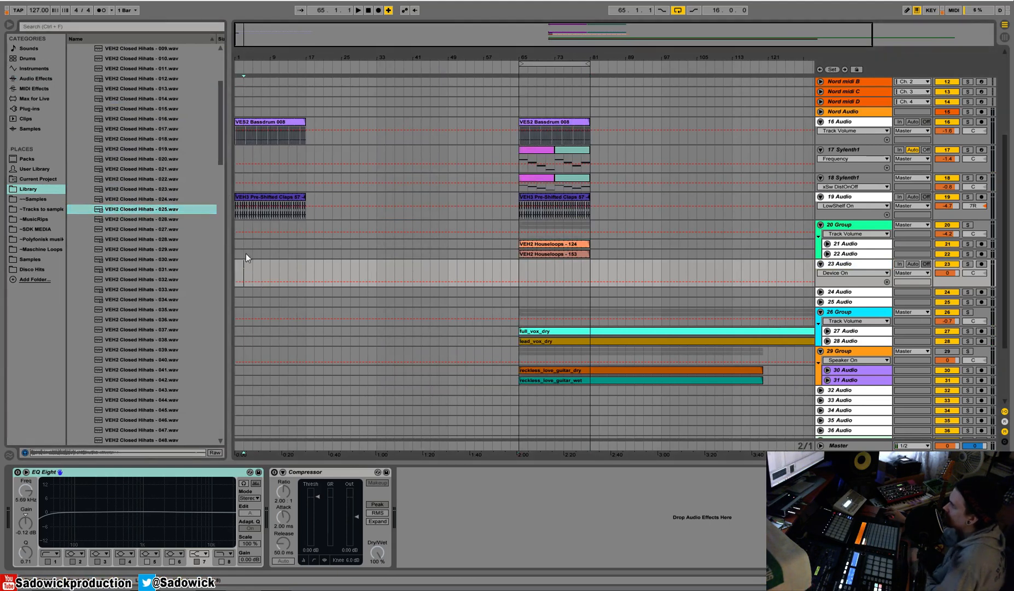
# Move the closed hi-hat clip to the first offbeat at 1.1.3 and play it with the kick and claps.
pyautogui.moveTo(244, 62); pyautogui.dragTo(245, 117)
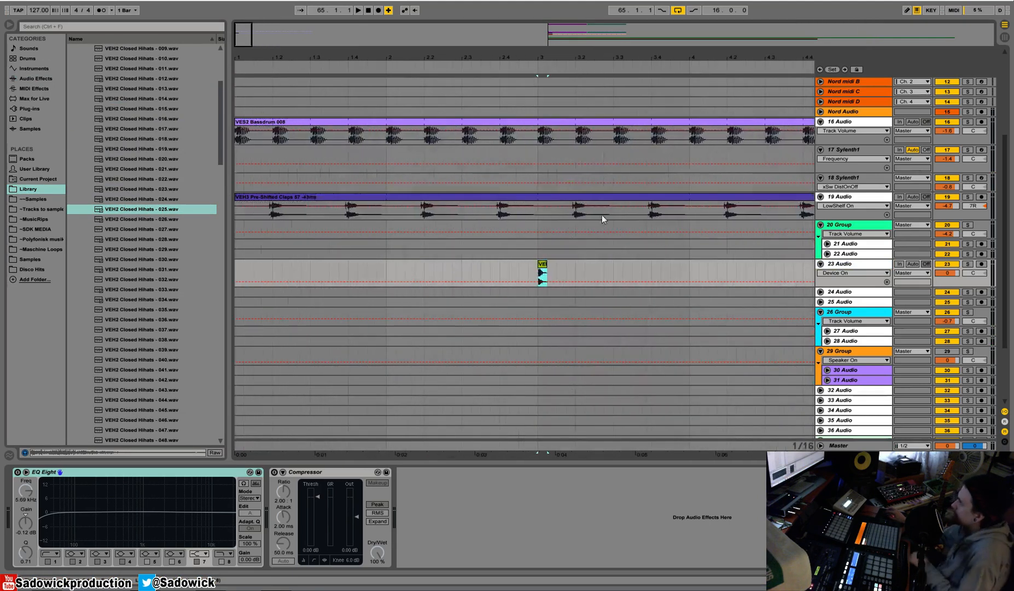
pyautogui.moveTo(542, 262); pyautogui.dragTo(250, 264)
pyautogui.moveTo(249, 55); pyautogui.dragTo(249, 99)
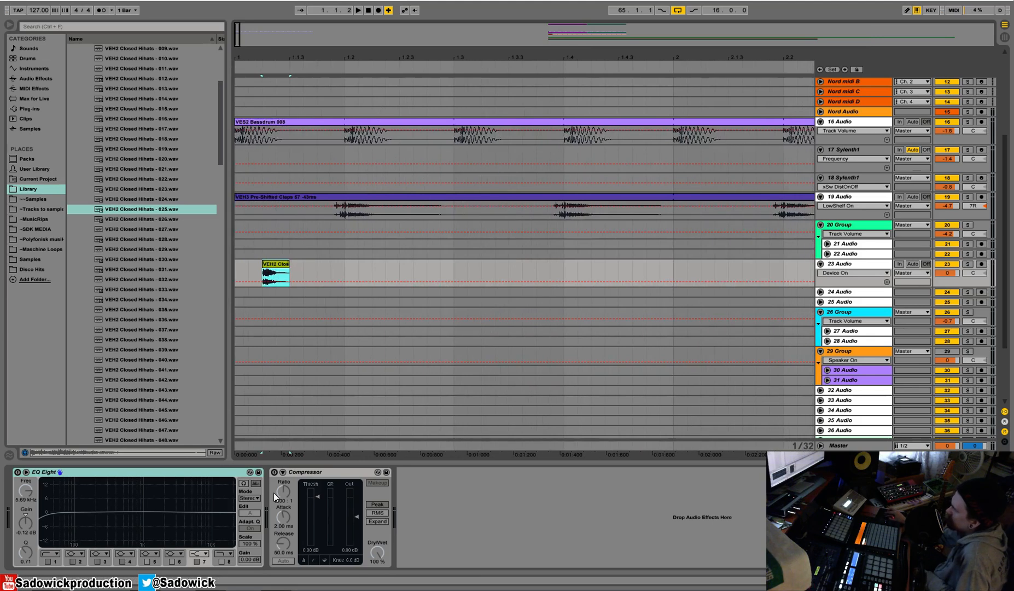
pyautogui.hotkey('ctrl', 'd')
pyautogui.moveTo(307, 266); pyautogui.dragTo(304, 265)
pyautogui.press('space')
pyautogui.press('space')
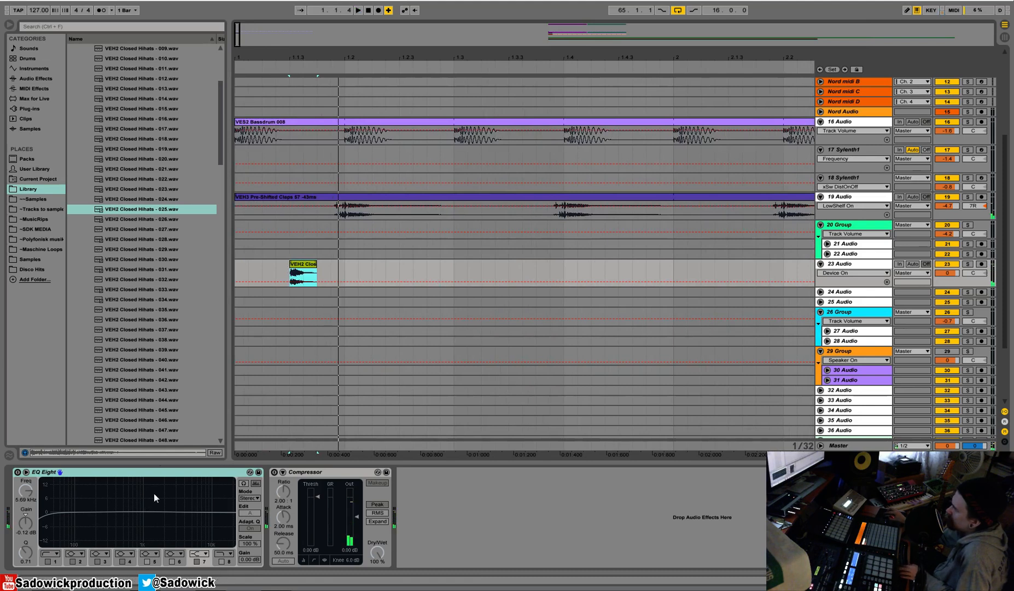
# Turn on the hi-hat track's EQ Eight, raise its low-cut, and set band 4 to 984 Hz at -3.35 dB while auditioning.
pyautogui.click(18, 472)
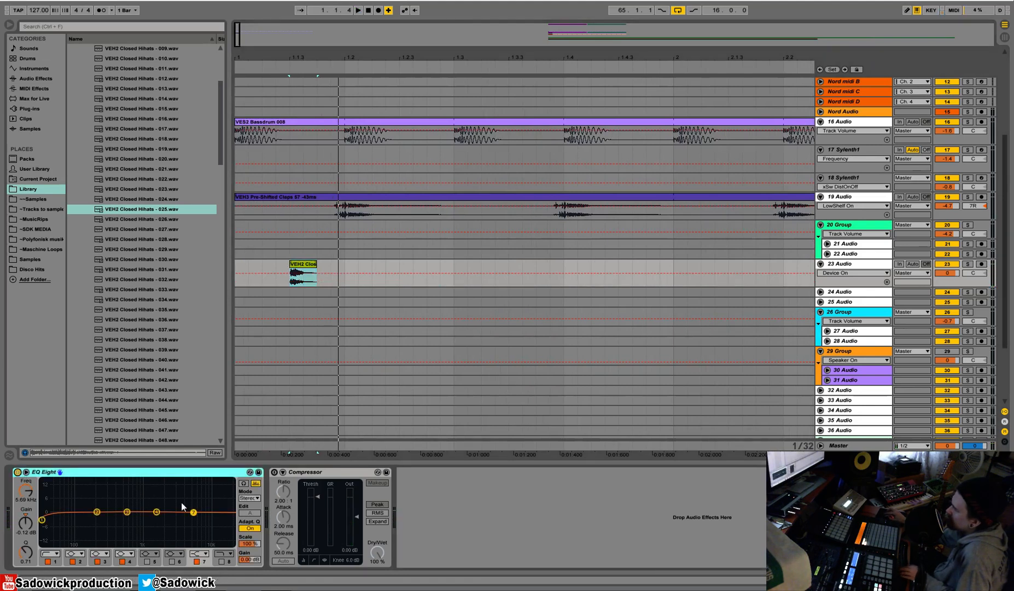
pyautogui.press('space')
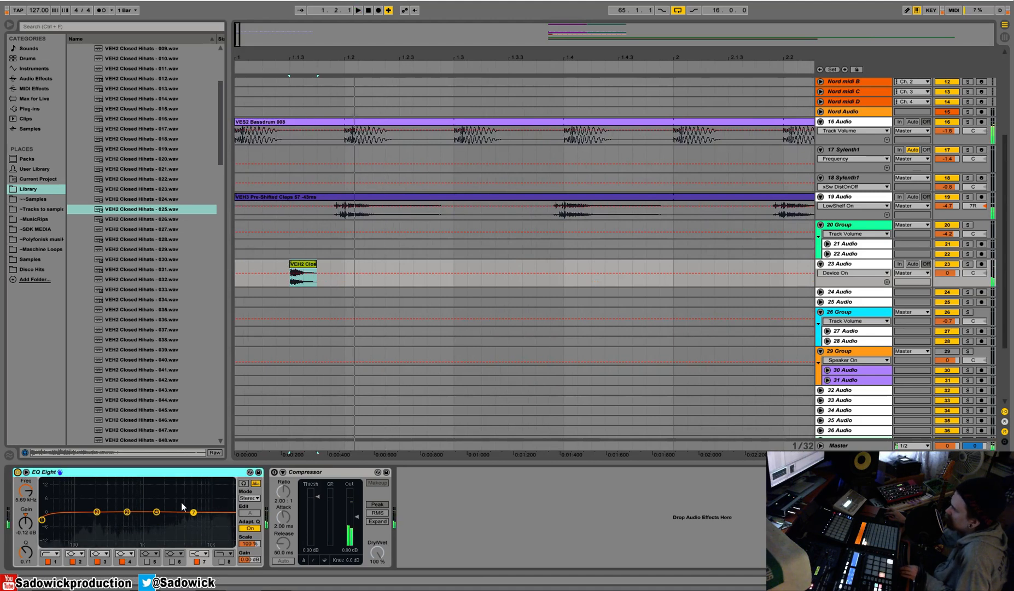
pyautogui.press('space')
pyautogui.moveTo(42, 519); pyautogui.dragTo(143, 520)
pyautogui.press('space')
pyautogui.press('space')
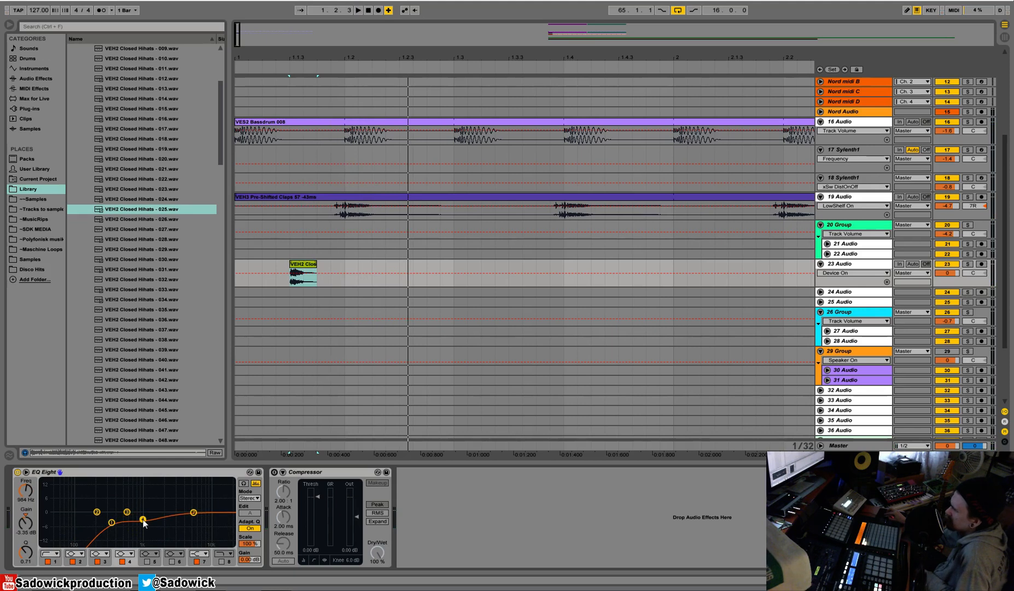
# Consolidate the first beat of track 23, including the hi-hat hit, into a single clip and open its clip view.
pyautogui.moveTo(342, 267); pyautogui.dragTo(238, 268)
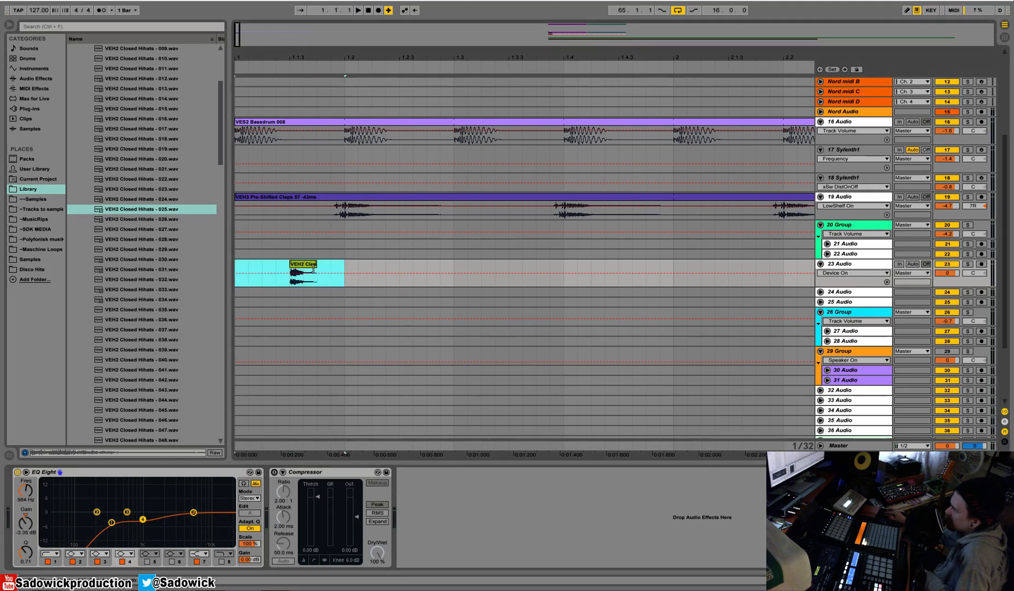
pyautogui.rightClick(312, 267)
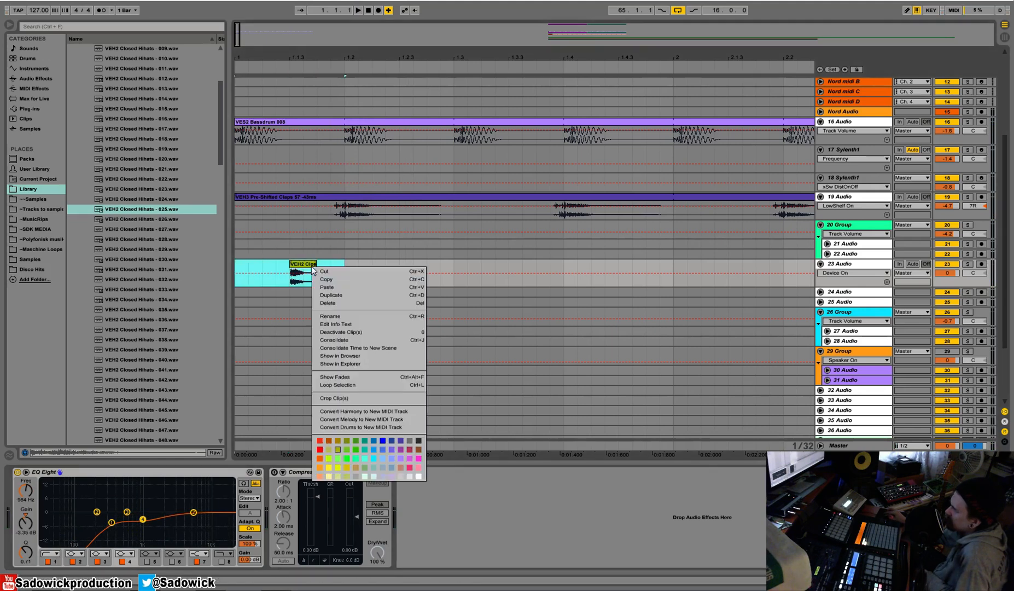
pyautogui.click(352, 339)
pyautogui.doubleClick(344, 263)
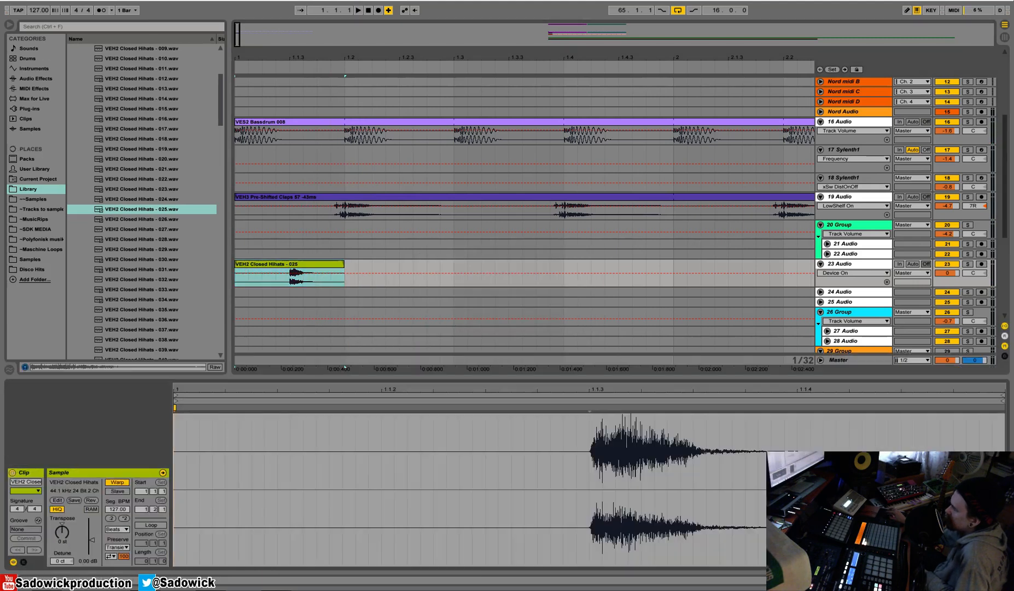
# Loop the one-beat closed hi-hat clip and extend it over the first 16 bars, up to bar 17.
pyautogui.moveTo(344, 261); pyautogui.dragTo(466, 270)
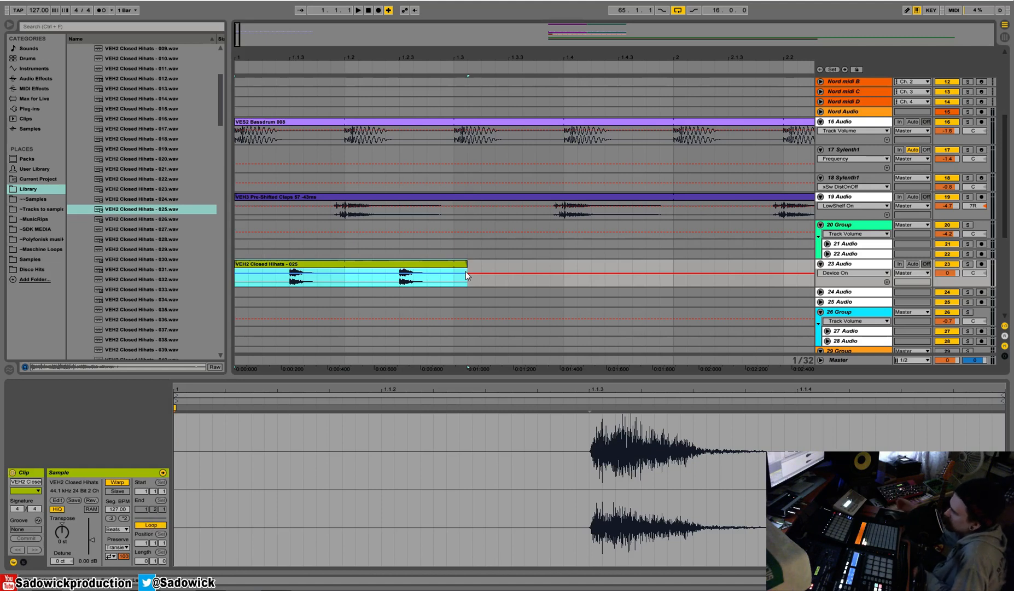
pyautogui.moveTo(459, 58); pyautogui.dragTo(460, 25)
pyautogui.moveTo(268, 58); pyautogui.dragTo(268, 57)
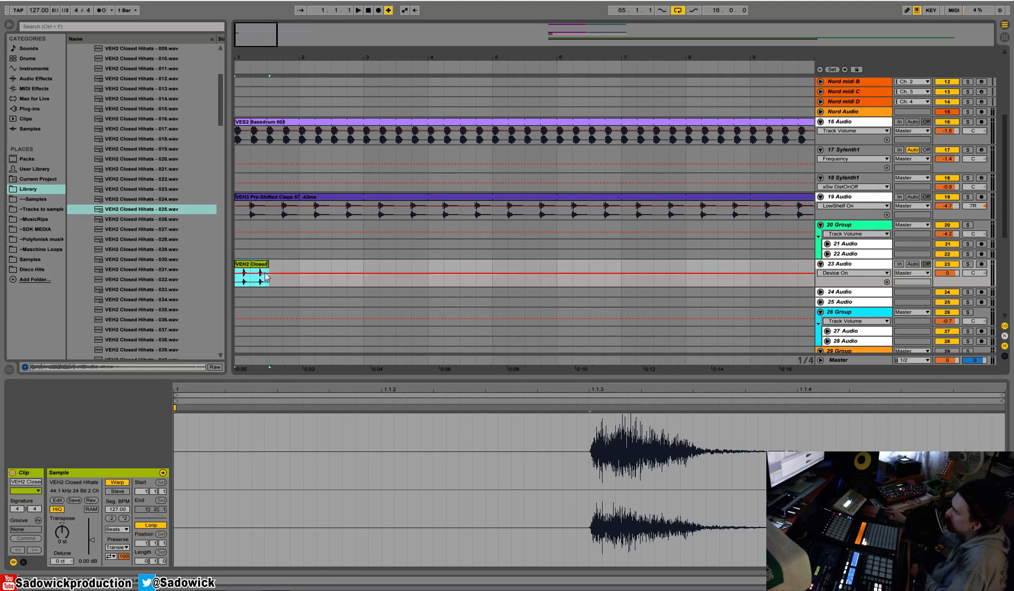
pyautogui.moveTo(266, 263); pyautogui.dragTo(298, 263)
pyautogui.moveTo(320, 56); pyautogui.dragTo(317, 17)
pyautogui.moveTo(238, 263); pyautogui.dragTo(301, 263)
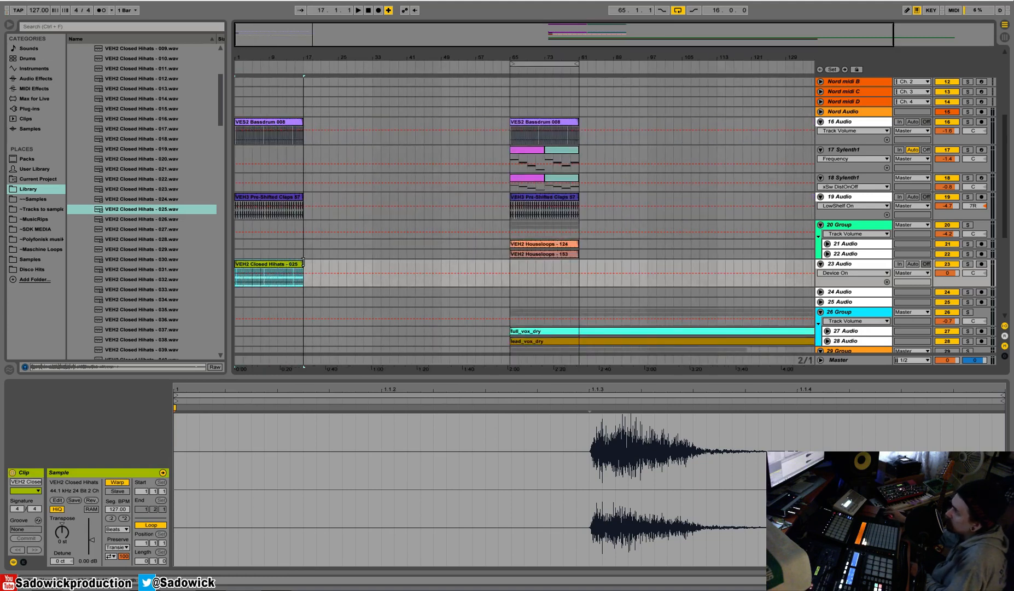
# Lower the volume of the closed hi-hat track 23 and show the whole arrangement.
pyautogui.moveTo(305, 57); pyautogui.dragTo(546, 266)
pyautogui.moveTo(948, 273); pyautogui.dragTo(948, 290)
pyautogui.moveTo(479, 58); pyautogui.dragTo(257, 24)
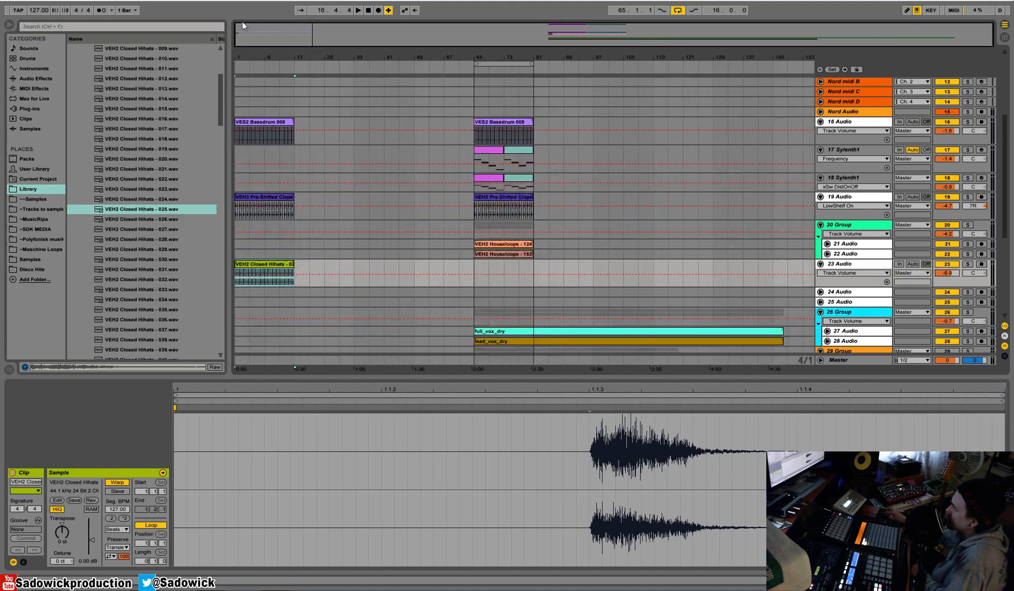
# Play the intro from bar 1 and lower the closed hi-hat track 23's volume to about -7.6 dB.
pyautogui.click(370, 10)
pyautogui.press('F9')
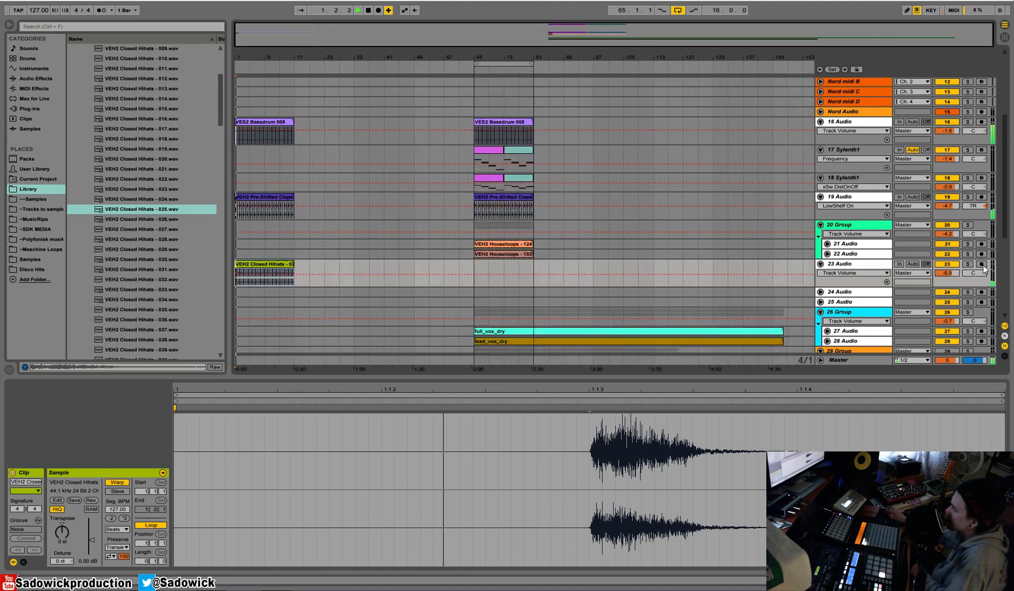
pyautogui.moveTo(951, 273); pyautogui.dragTo(952, 275)
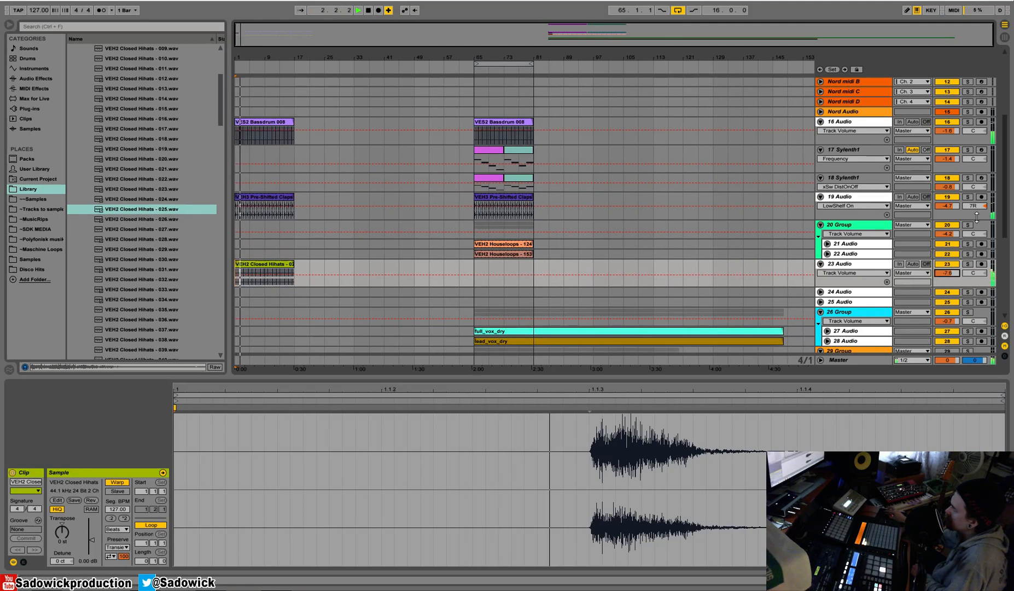
# Show the clap track 19's devices and set its Reverb Dry/Wet to 21%.
pyautogui.click(853, 197)
pyautogui.doubleClick(853, 197)
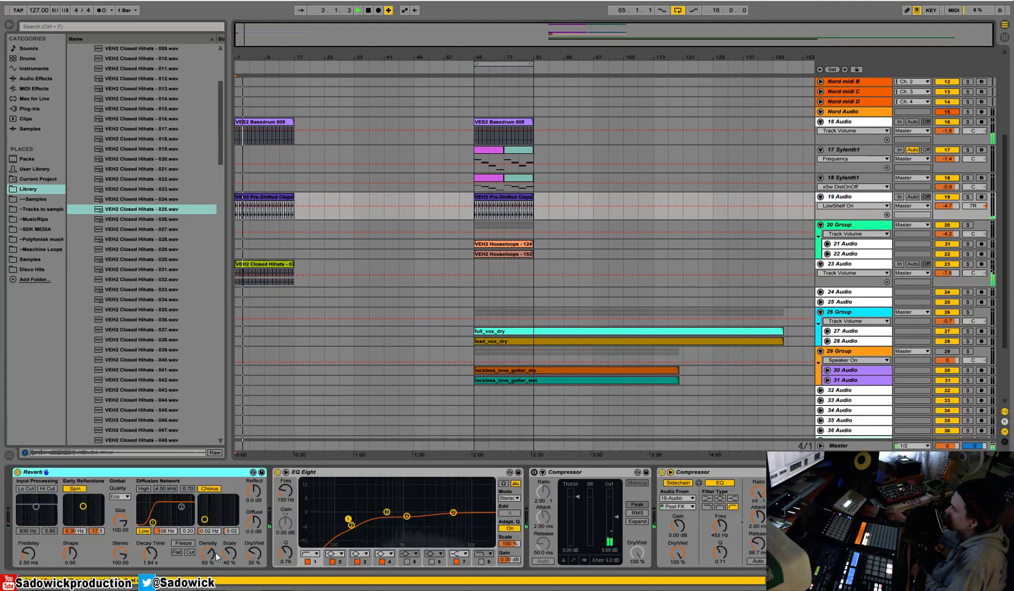
pyautogui.click(254, 553)
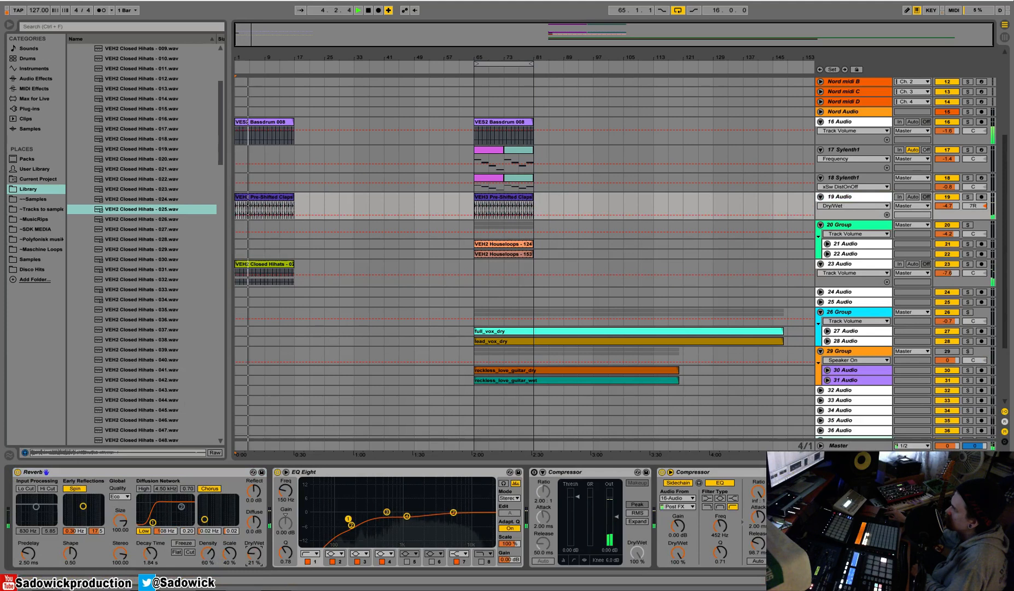
# Turn on the clap track's first Compressor, lower its threshold to about -12 dB and switch off makeup gain.
pyautogui.click(534, 472)
pyautogui.moveTo(577, 495); pyautogui.dragTo(578, 517)
pyautogui.click(637, 483)
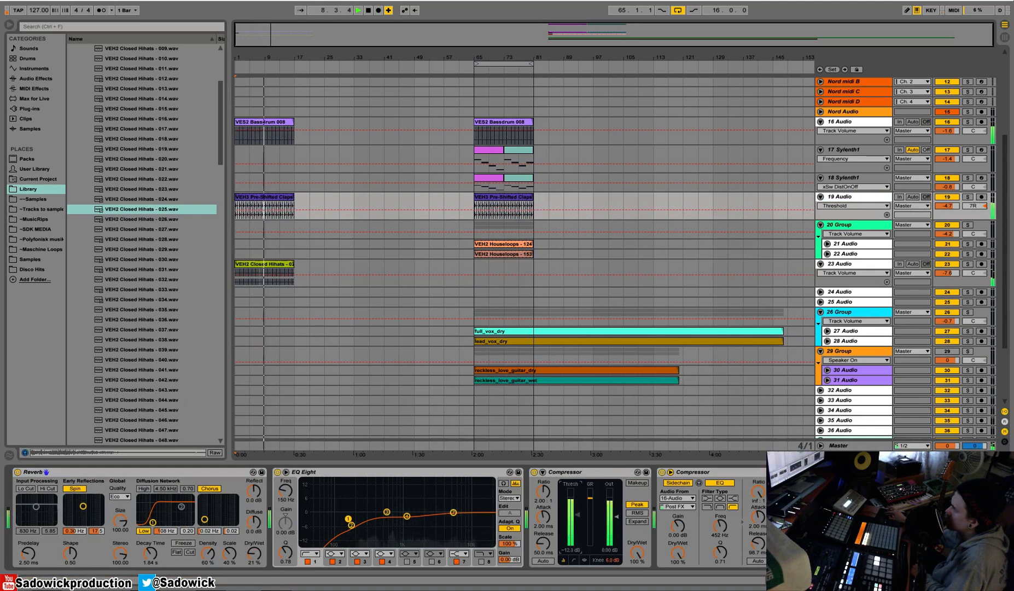
pyautogui.moveTo(578, 518); pyautogui.dragTo(576, 514)
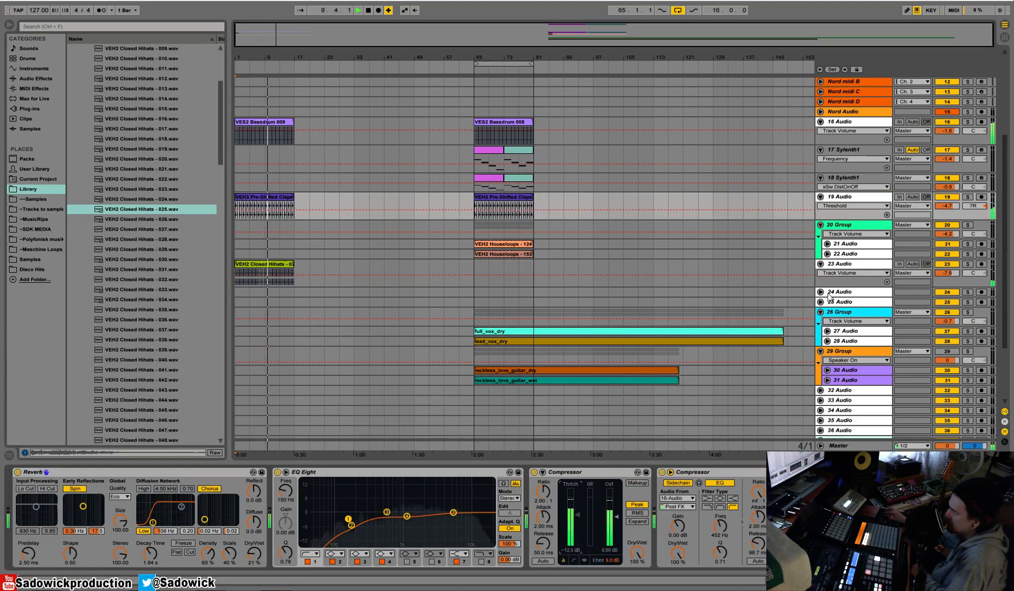
# Solo hi-hat track 23, enable its EQ Eight band 8 as a high-cut at 16.7 kHz, and unsolo the track.
pyautogui.click(968, 267)
pyautogui.click(967, 265)
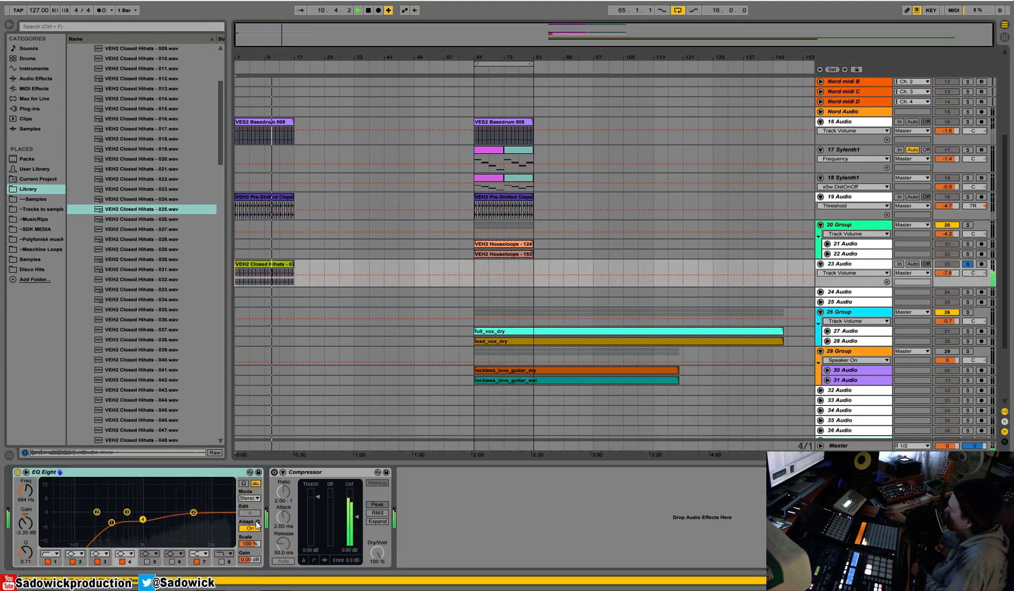
pyautogui.moveTo(195, 514); pyautogui.dragTo(225, 520)
pyautogui.click(221, 561)
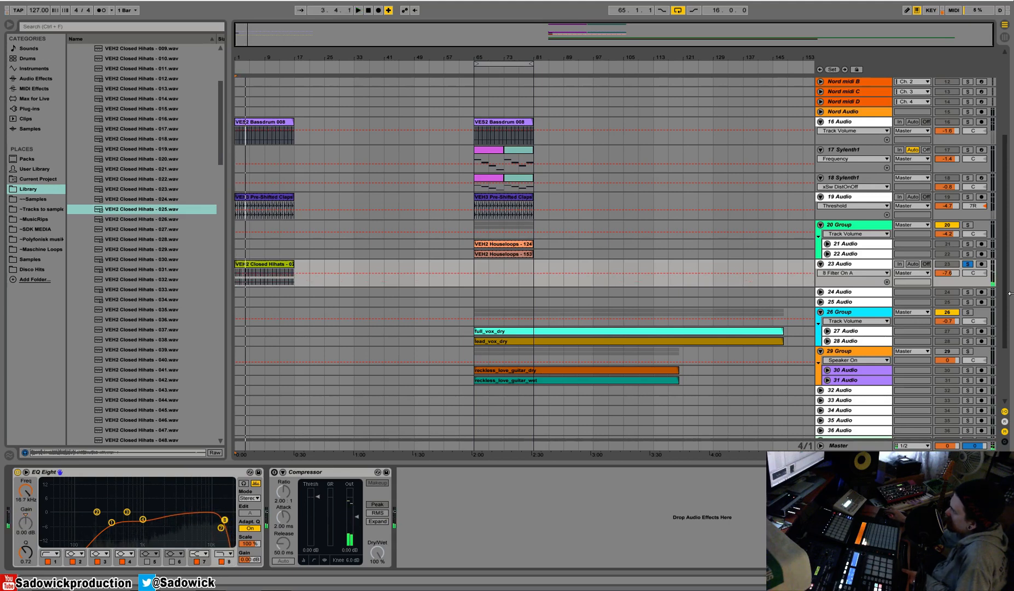
pyautogui.click(968, 263)
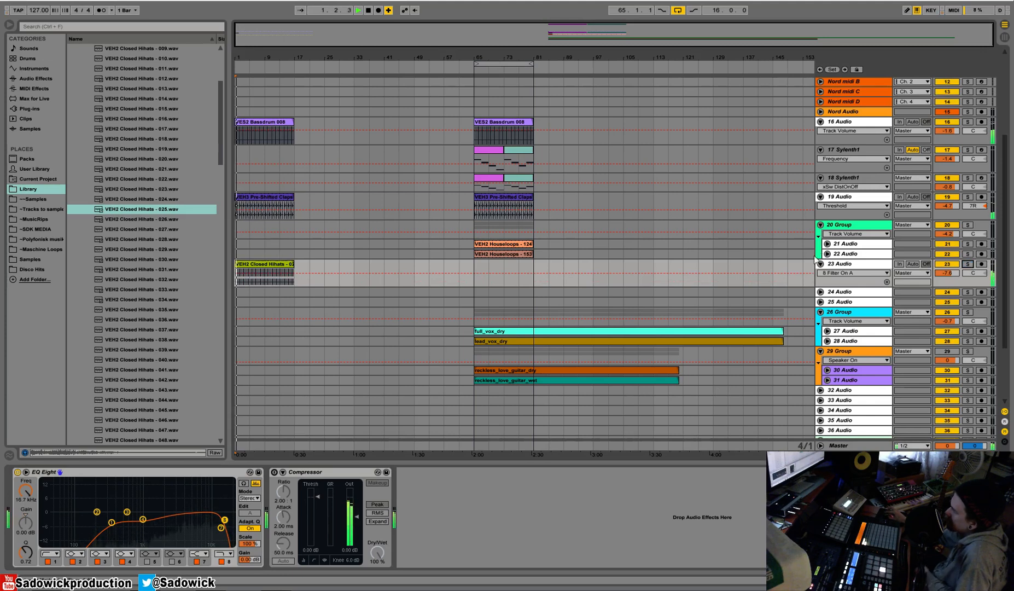
# Audition the Sylenth1 parts on tracks 17 and 18 from bar 65 in solo, and enlarge track 17.
pyautogui.click(488, 151)
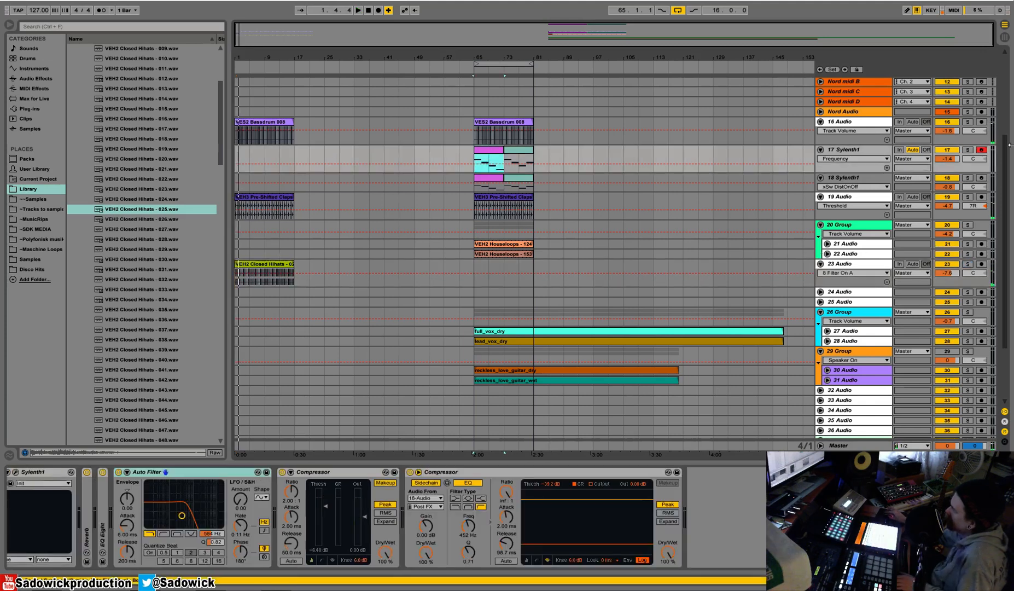
pyautogui.click(967, 178)
pyautogui.click(968, 150)
pyautogui.moveTo(959, 165); pyautogui.dragTo(959, 184)
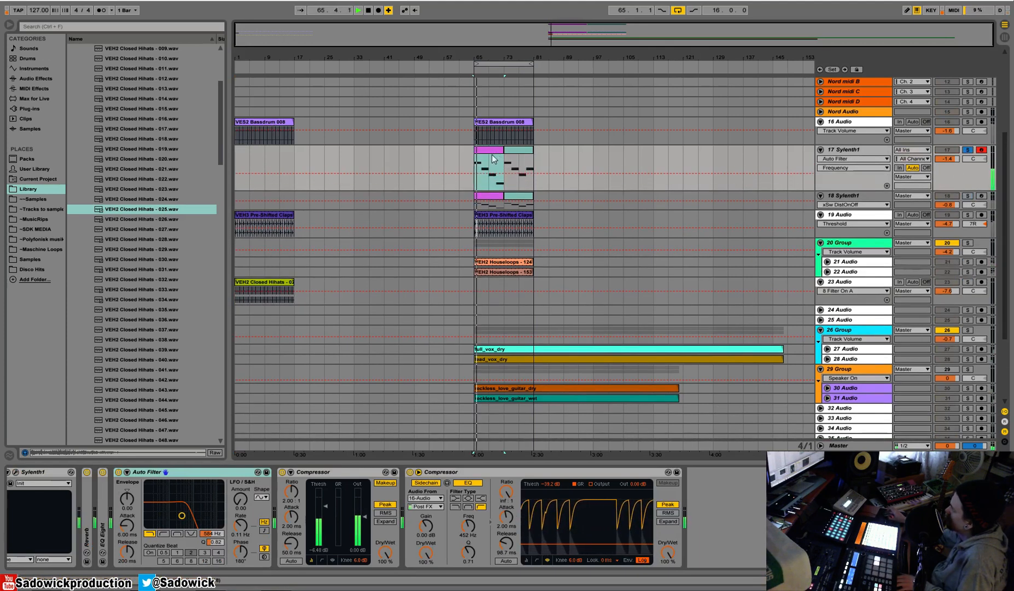
pyautogui.scroll(2, 492, 155)
pyautogui.press('space')
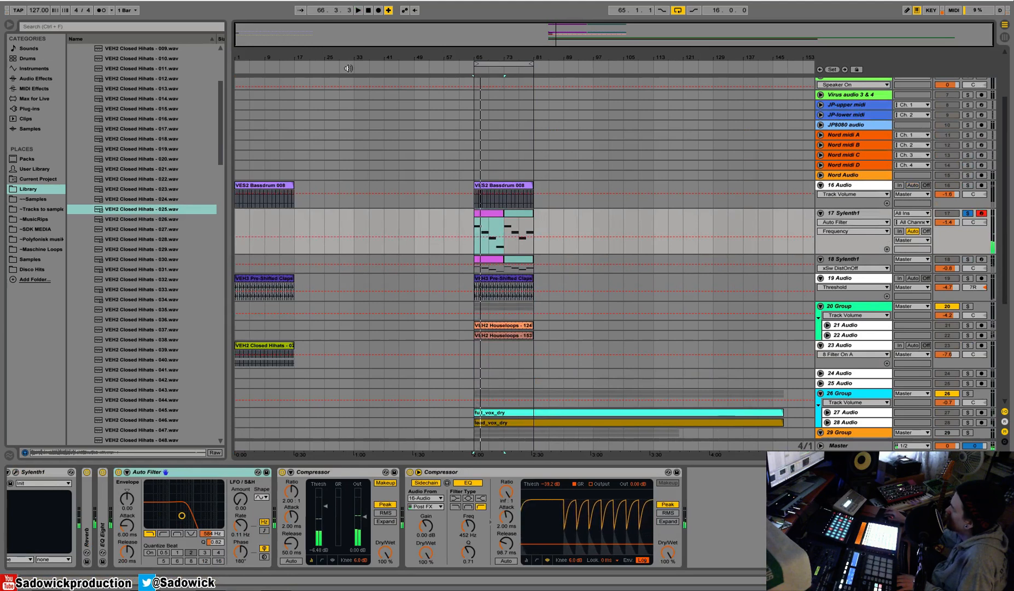
# Shorten the intro kick clip on track 16 by one bar so it ends at bar 16.
pyautogui.moveTo(287, 57); pyautogui.dragTo(489, 112)
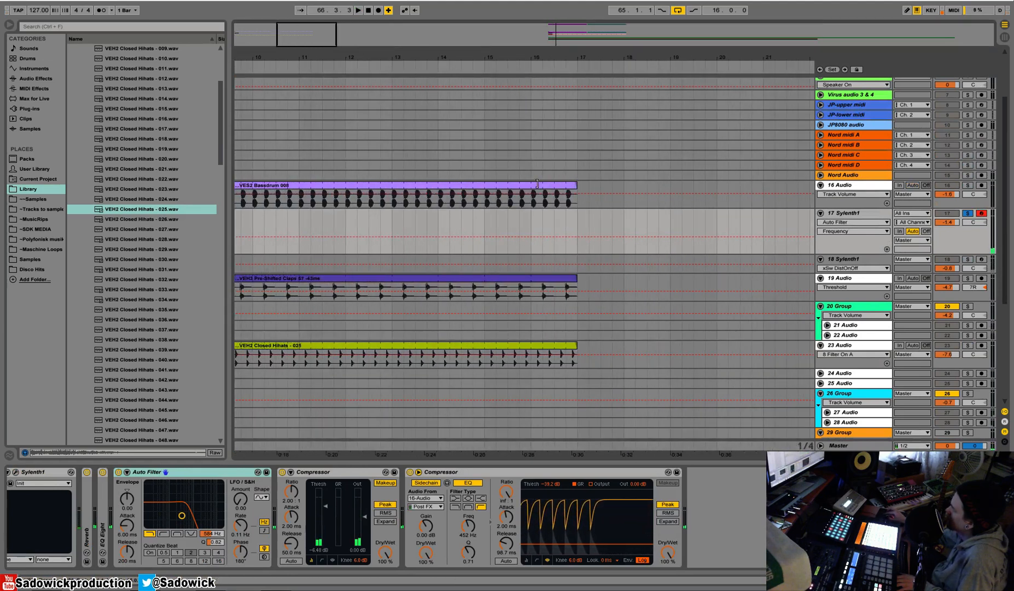
pyautogui.moveTo(574, 184); pyautogui.dragTo(530, 184)
pyautogui.moveTo(548, 58); pyautogui.dragTo(292, 66)
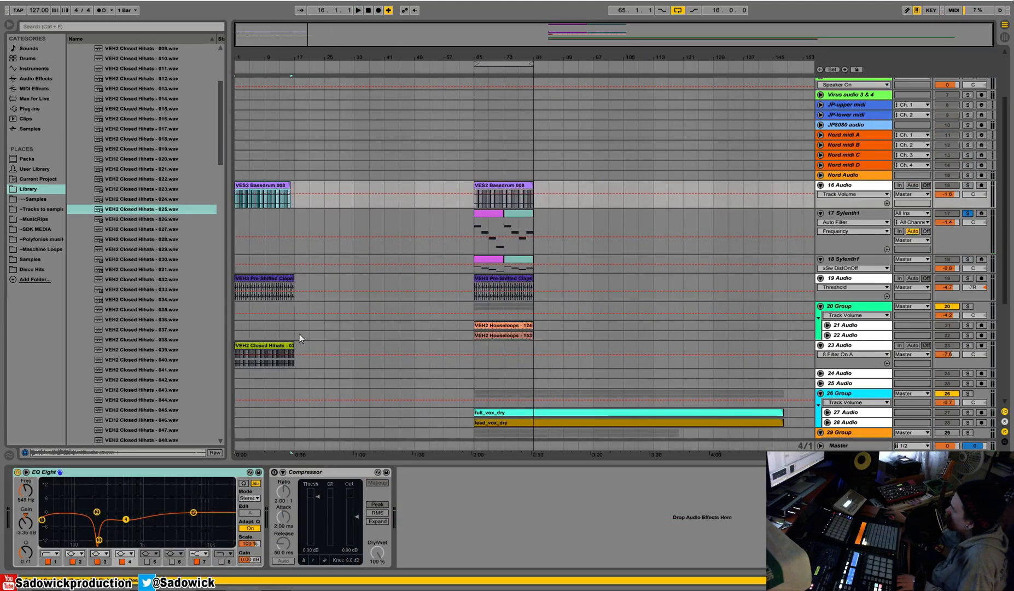
# Duplicate the first 16 bars of tracks 16 to 23 so the kick, claps and hi-hats repeat from bar 17 to 33.
pyautogui.click(295, 351)
pyautogui.moveTo(296, 350); pyautogui.dragTo(184, 177)
pyautogui.hotkey('ctrl', 'd')
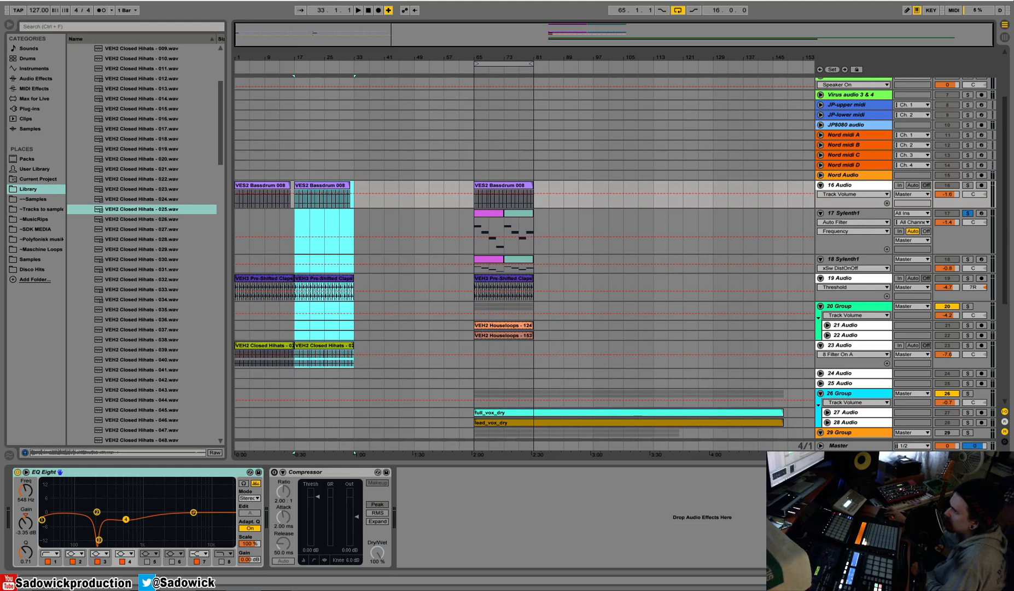
# Examine the duplicated kick and clap waveforms around bar 27 on an enlarged track 16, and the kick clip at bar 17.
pyautogui.moveTo(333, 60); pyautogui.dragTo(551, 190)
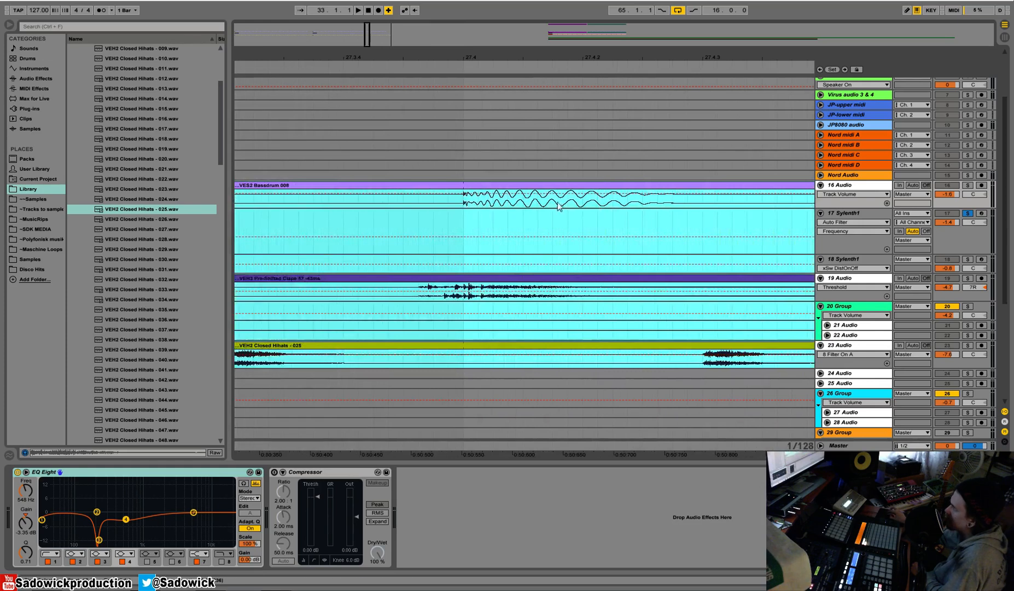
pyautogui.moveTo(970, 201); pyautogui.dragTo(966, 269)
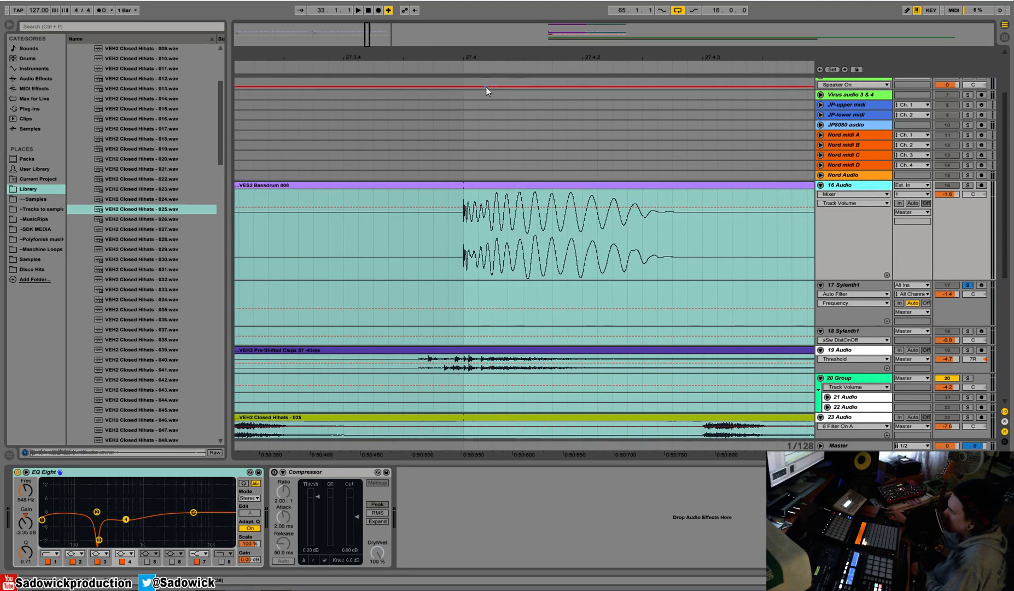
pyautogui.moveTo(496, 55); pyautogui.dragTo(491, 7)
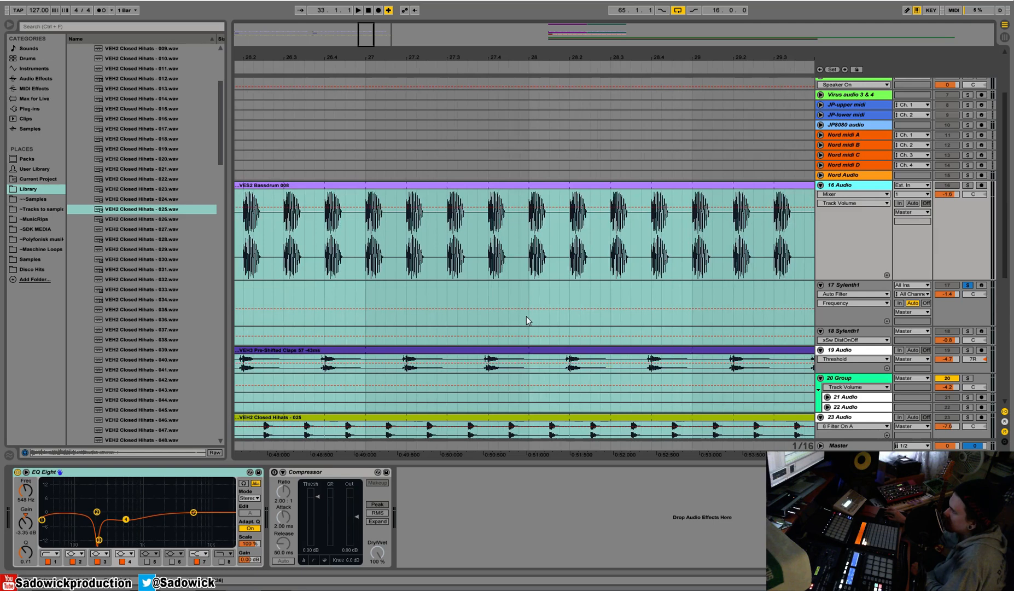
pyautogui.moveTo(524, 58); pyautogui.dragTo(523, 9)
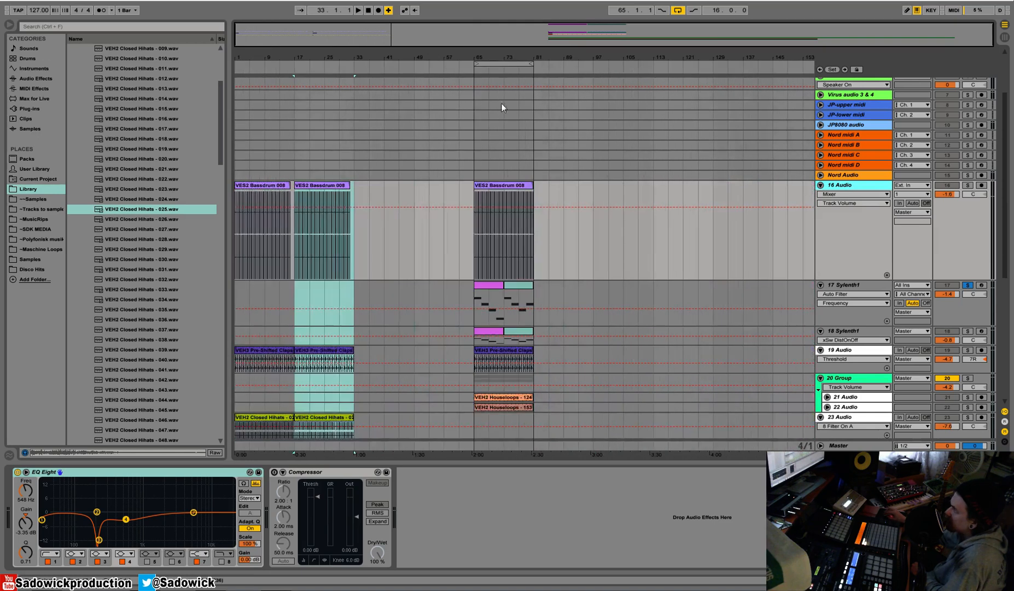
pyautogui.click(479, 185)
pyautogui.click(326, 185)
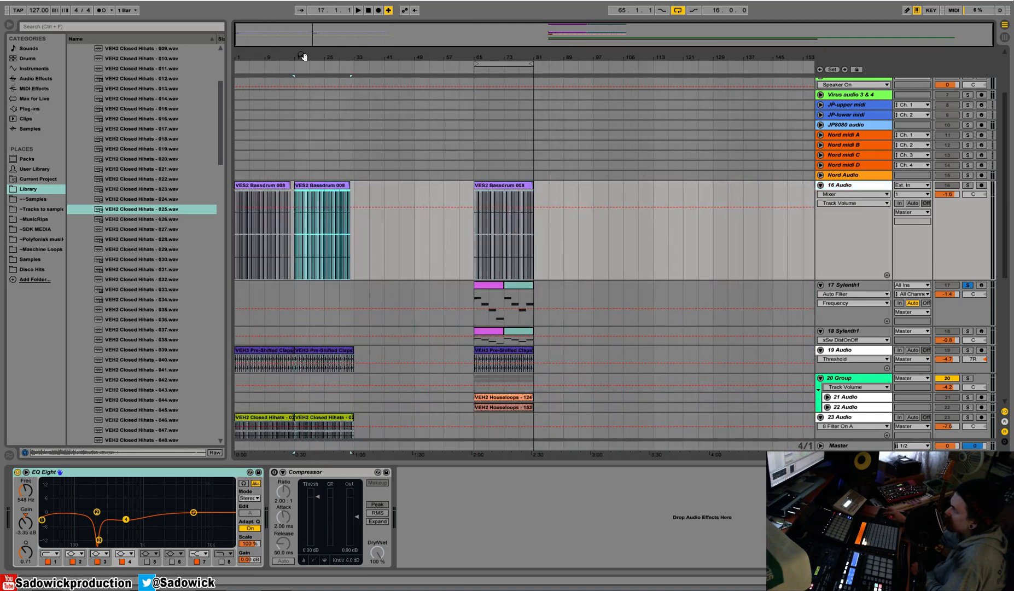
pyautogui.press('z')
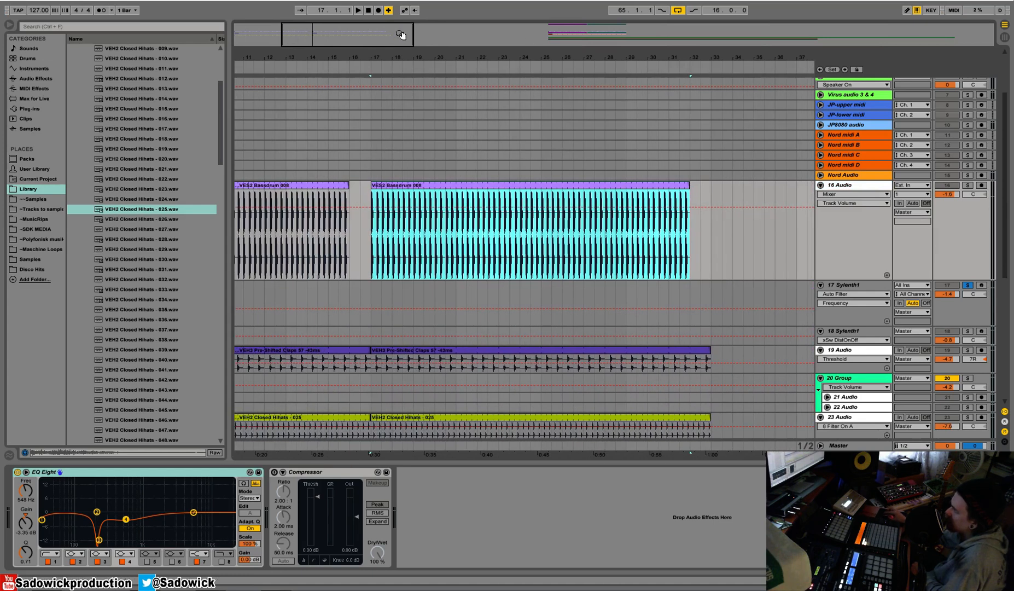
pyautogui.press('x')
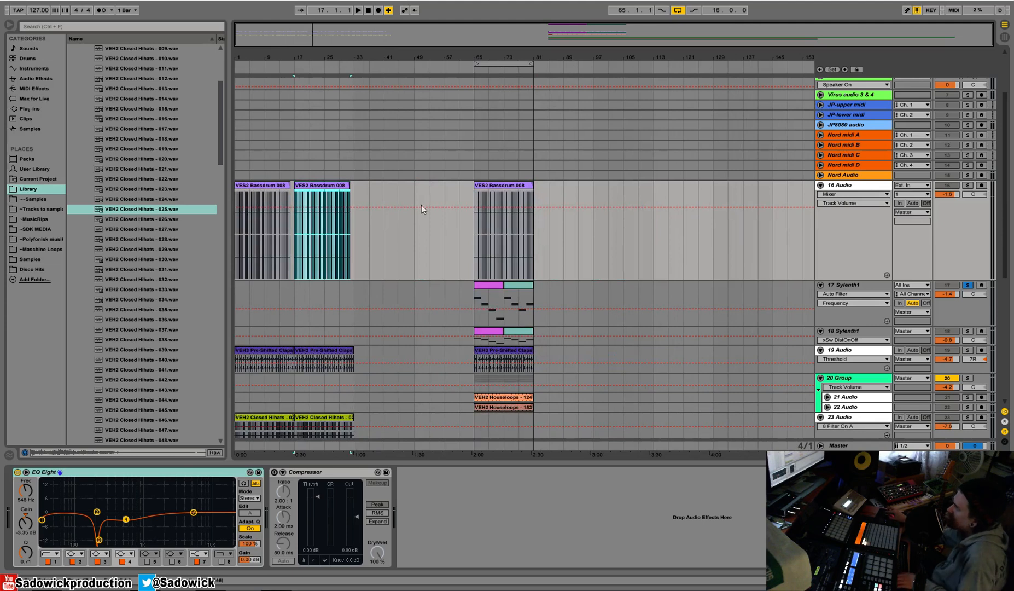
# Copy the group 20 house loops from bar 65 and paste them at bar 17.
pyautogui.moveTo(536, 378); pyautogui.dragTo(471, 404)
pyautogui.click(292, 380)
pyautogui.hotkey('ctrl', 'v')
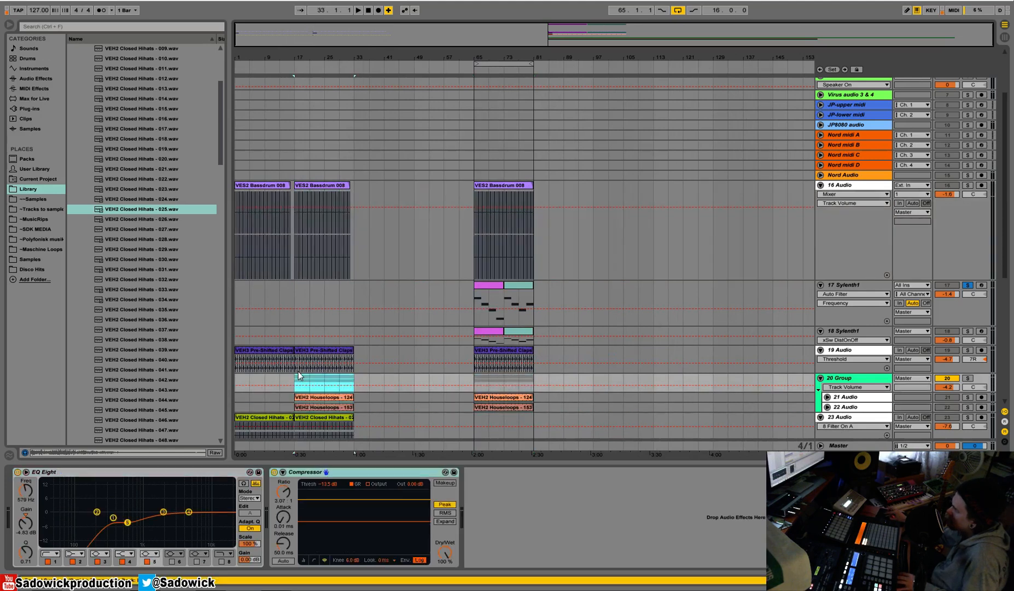
# Unsolo track 17, reduce the height of kick track 16, and audition the first kick clip with its clip view open.
pyautogui.click(257, 186)
pyautogui.press('space')
pyautogui.click(968, 285)
pyautogui.moveTo(969, 281); pyautogui.dragTo(968, 217)
pyautogui.press('space')
pyautogui.press('space')
pyautogui.press('space')
pyautogui.hotkey('shift', 'Tab')
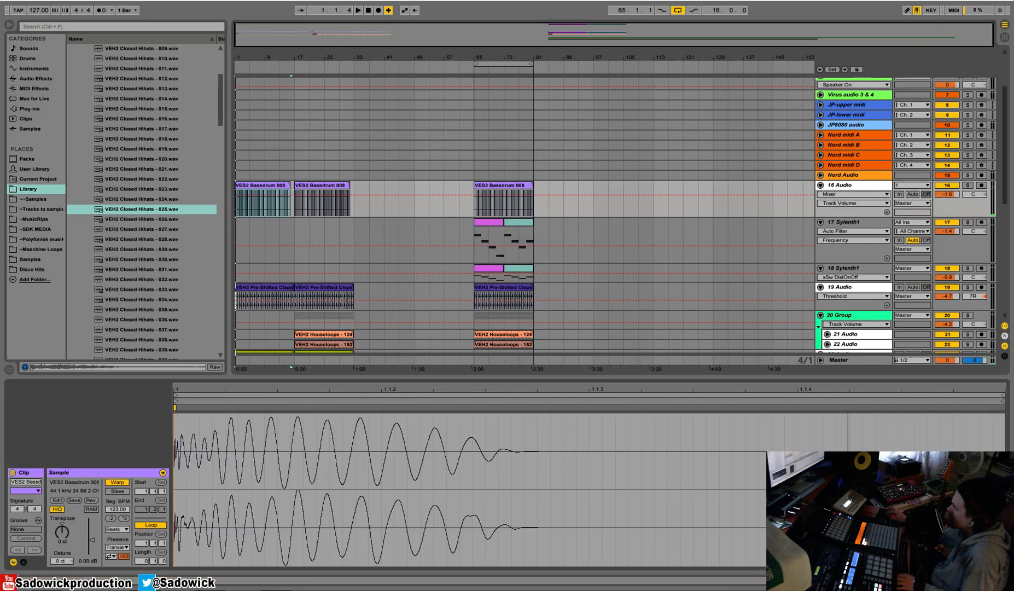
# Set the first kick clip's Beats warp to preserve 1/4, change its transient loop mode, and recolour the clip magenta.
pyautogui.click(122, 547)
pyautogui.click(118, 555)
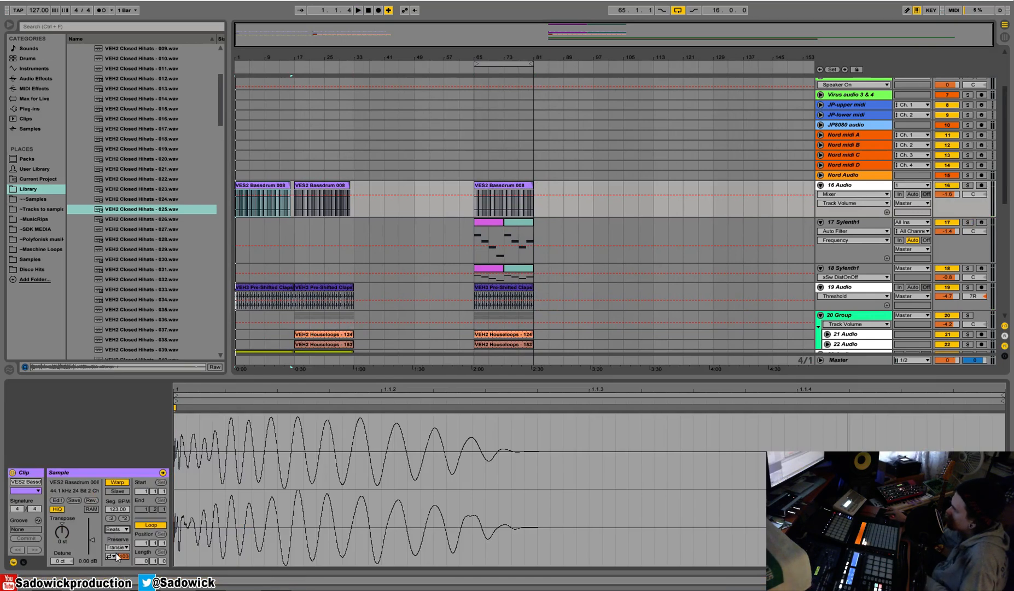
pyautogui.click(116, 547)
pyautogui.rightClick(272, 191)
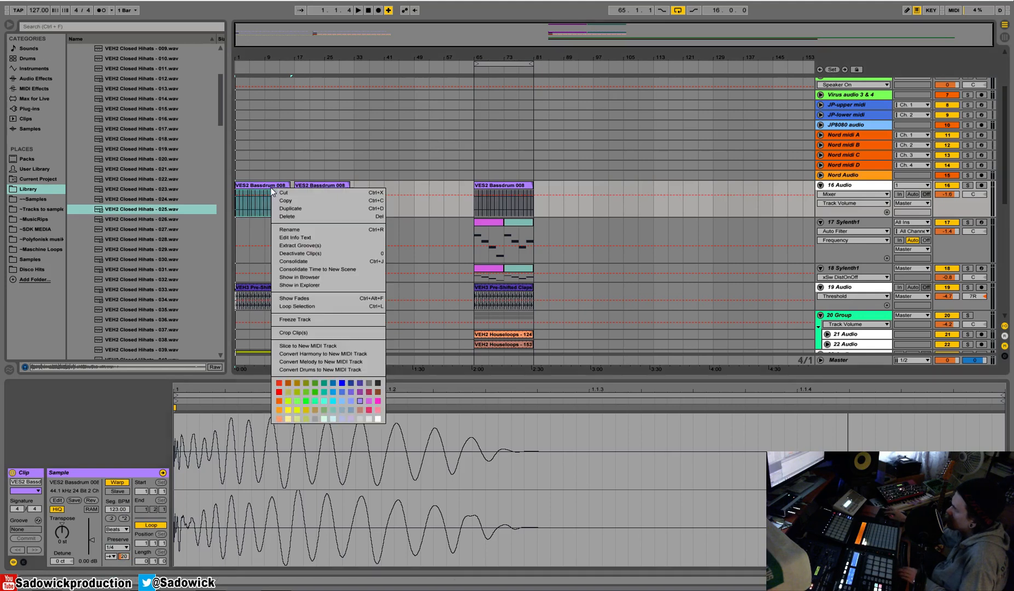
pyautogui.click(370, 403)
pyautogui.press('space')
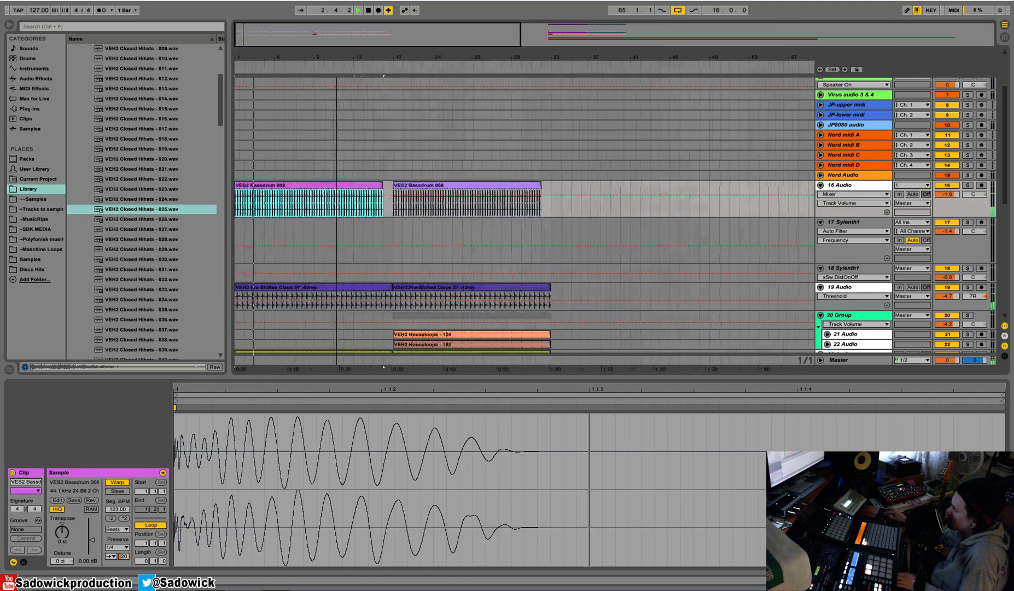
# Solo the Sylenth1 track 18, audition it from bar 65 and enlarge the track.
pyautogui.click(480, 225)
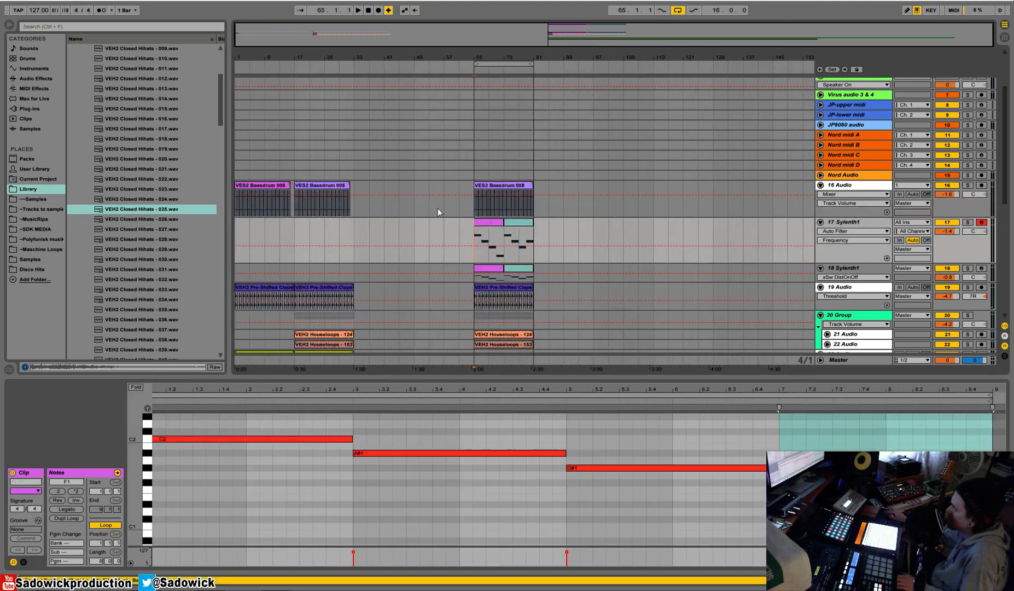
pyautogui.click(967, 268)
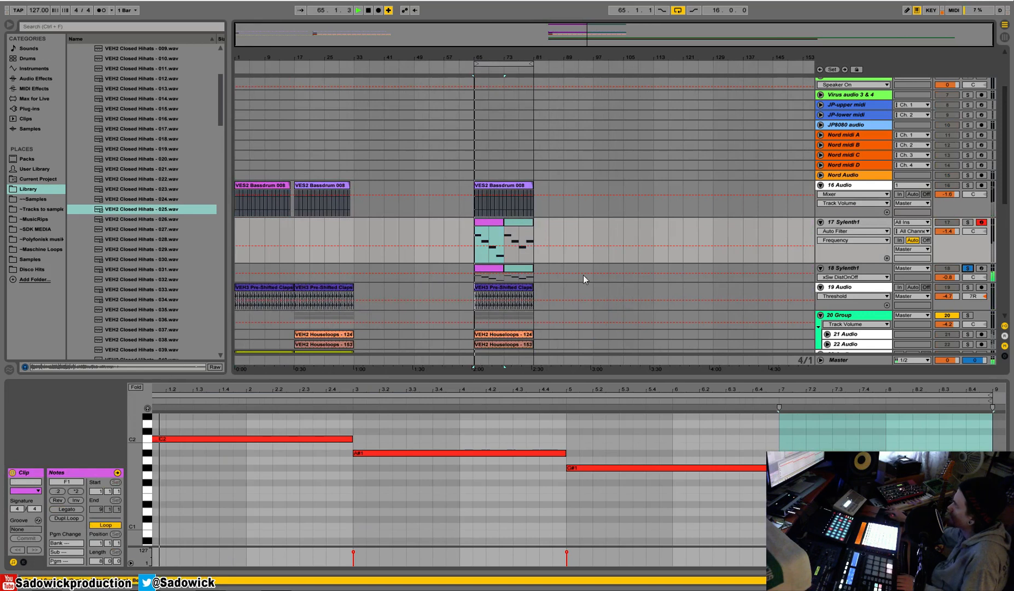
pyautogui.moveTo(923, 280); pyautogui.dragTo(921, 300)
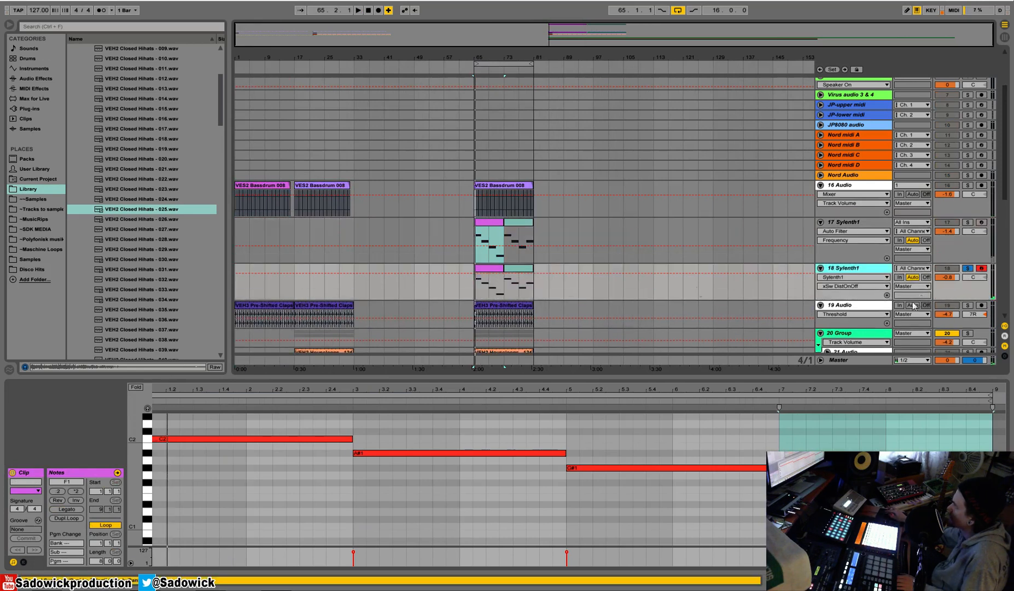
# Copy the first two bars of track 18's part at bar 65, repeat them from bar 1 to 17, and unsolo the track.
pyautogui.moveTo(486, 55); pyautogui.dragTo(606, 186)
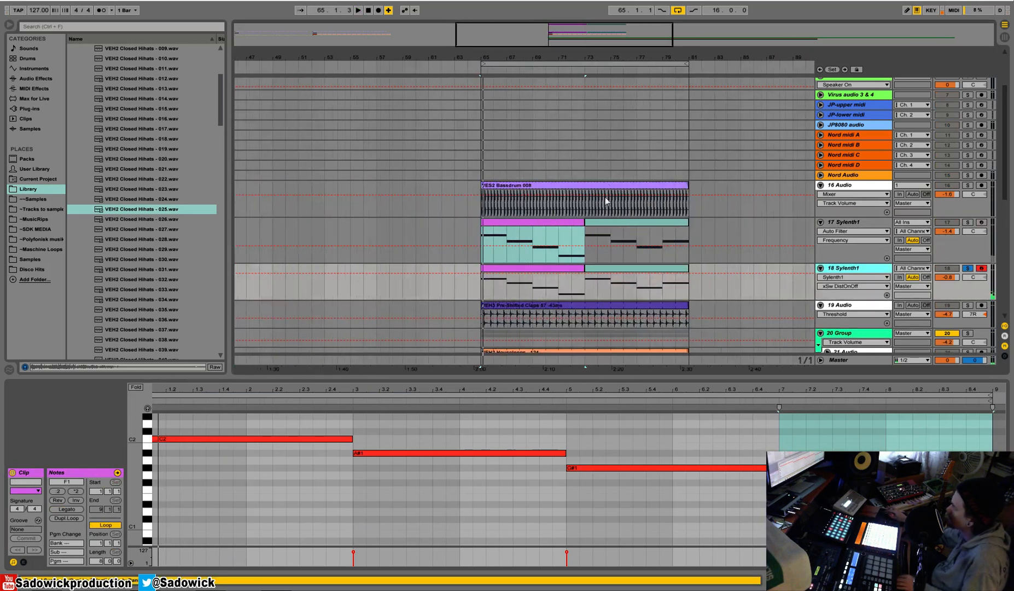
pyautogui.click(482, 288)
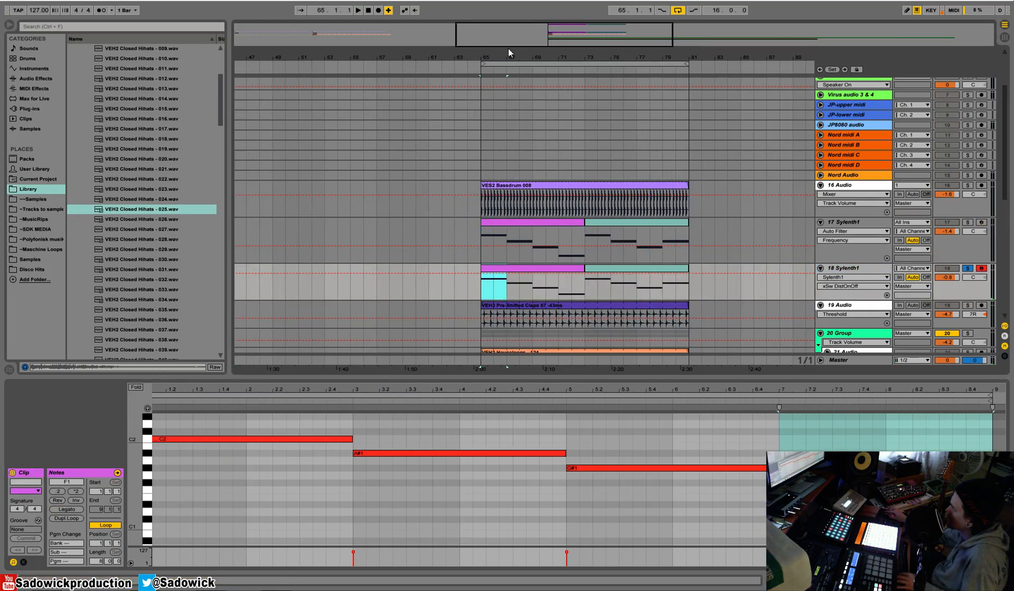
pyautogui.doubleClick(477, 58)
pyautogui.click(239, 268)
pyautogui.hotkey('ctrl', 'v')
pyautogui.hotkey('ctrl', 'v')
pyautogui.hotkey('ctrl', 'v')
pyautogui.hotkey('ctrl', 'v')
pyautogui.hotkey('ctrl', 'v')
pyautogui.hotkey('ctrl', 'v')
pyautogui.hotkey('ctrl', 'v')
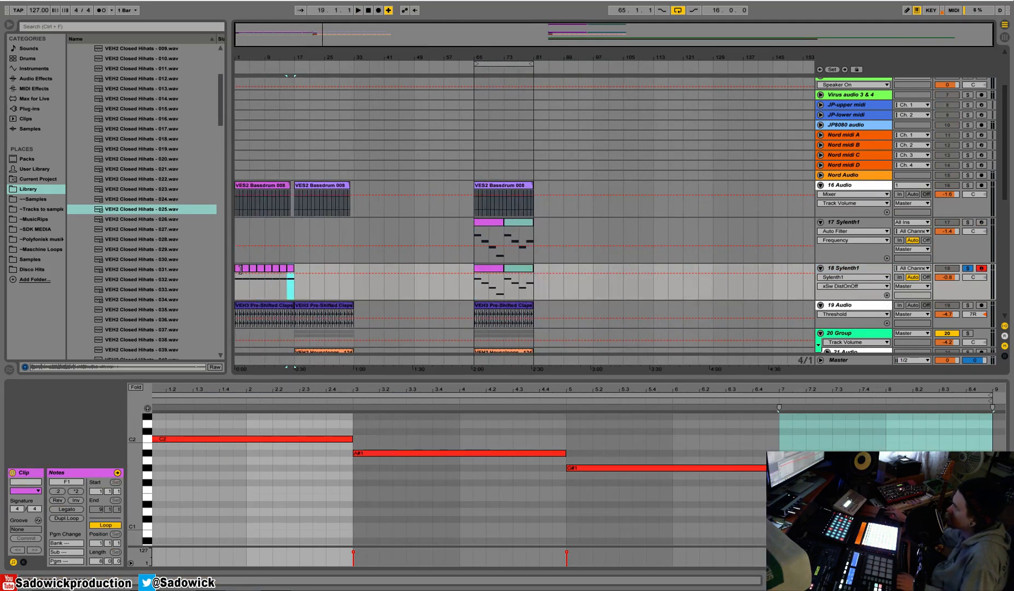
pyautogui.click(968, 268)
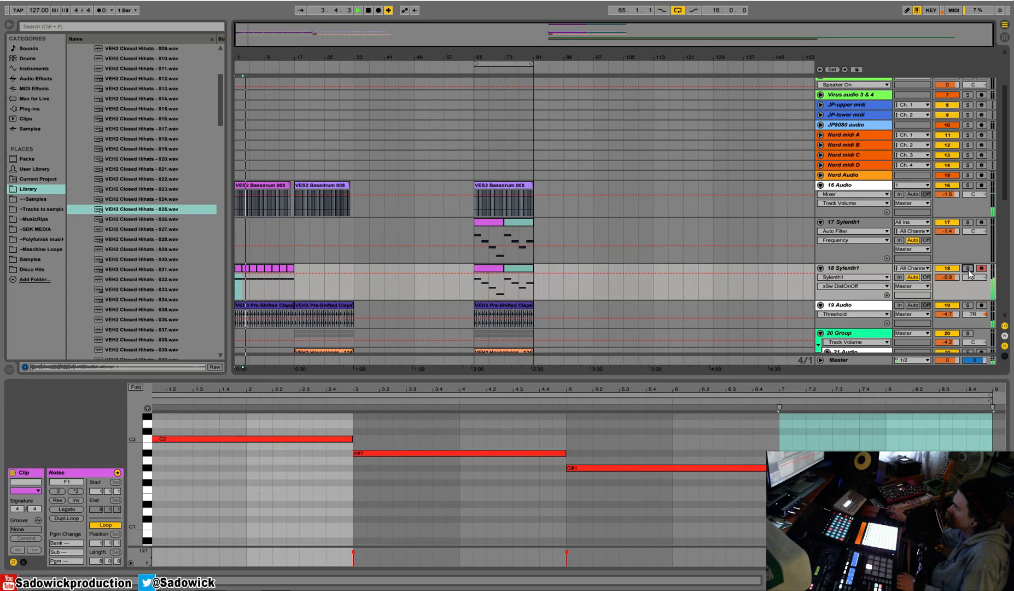
# Move the eight two-bar clips on track 18 from bar 1 to bar 17 and play from there.
pyautogui.moveTo(299, 289)
pyautogui.mouseDown()
pyautogui.moveTo(215, 281)
pyautogui.moveTo(305, 271)
pyautogui.mouseUp()
pyautogui.press('space')
pyautogui.scroll(-5, 514, 268)
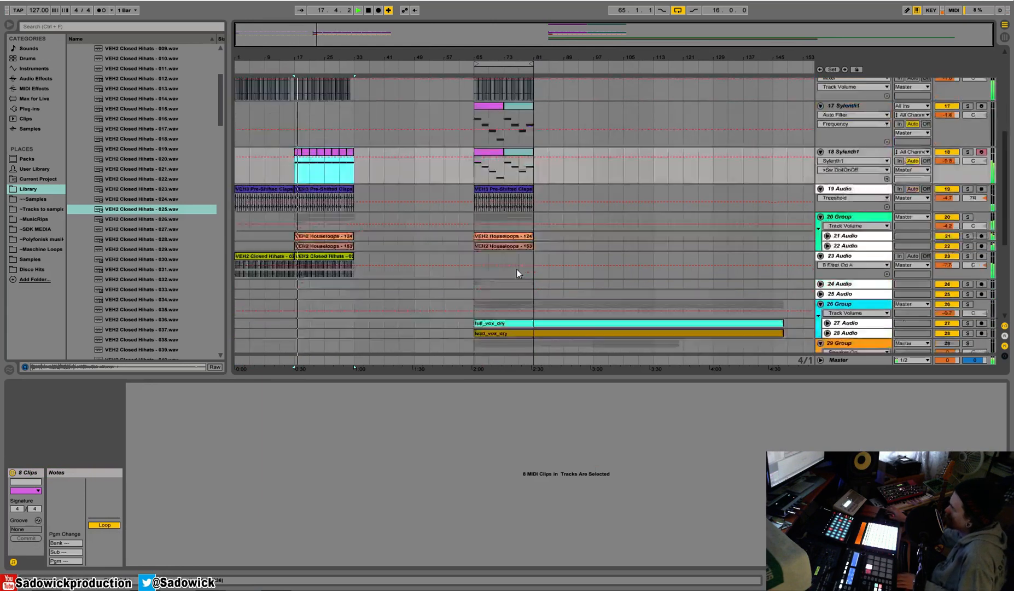
# Lower the high band of group 20's EQ Eight to about -7.8 dB at 17 kHz.
pyautogui.scroll(2, 390, 138)
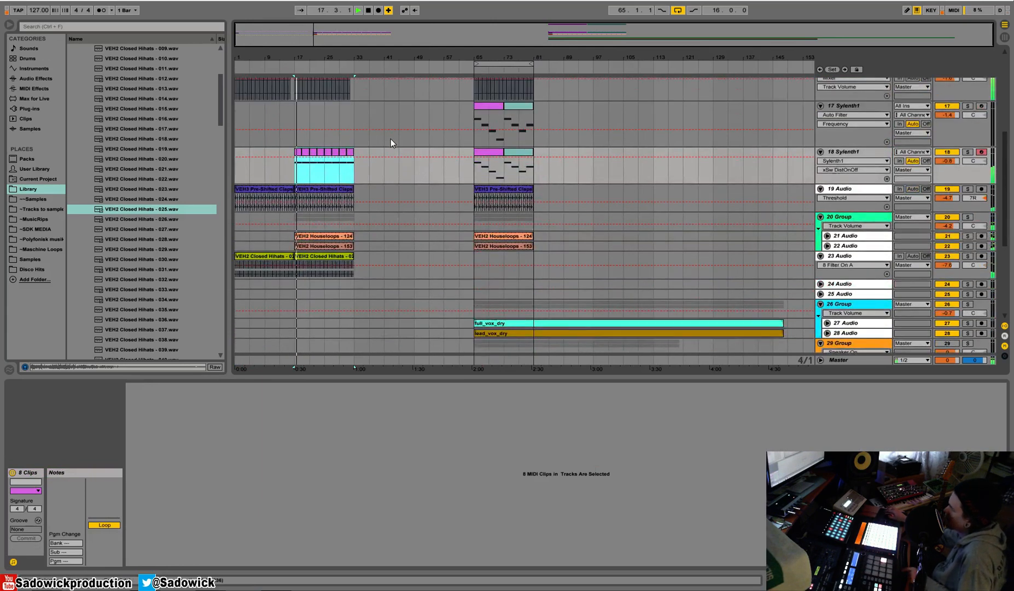
pyautogui.click(854, 239)
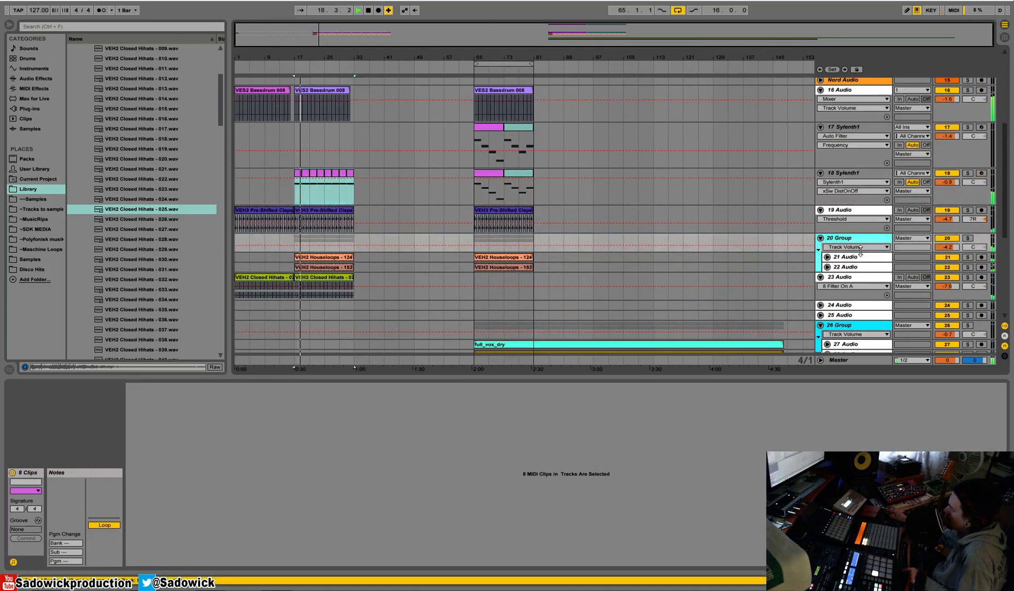
pyautogui.doubleClick(854, 239)
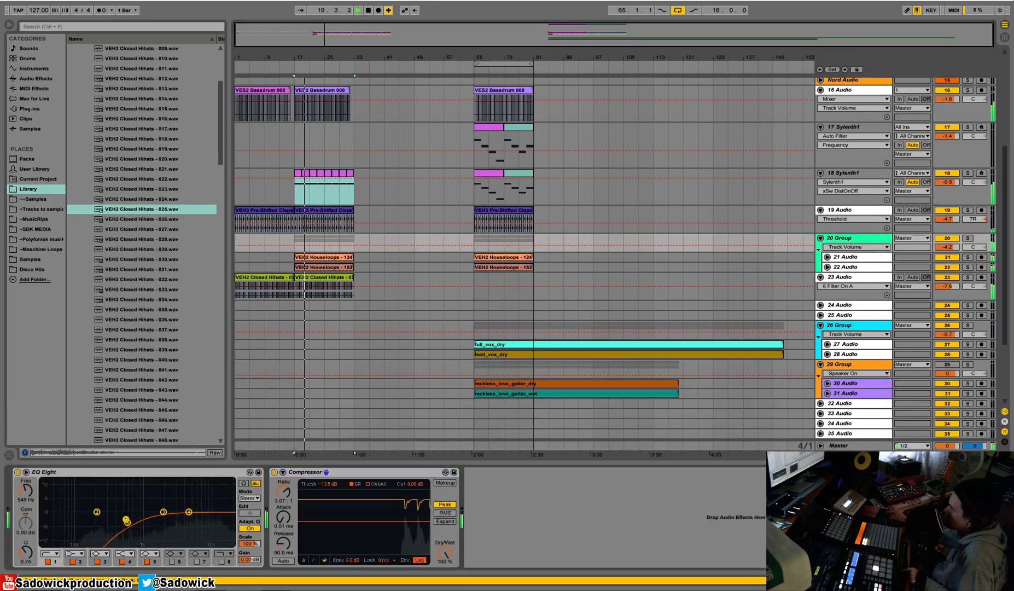
pyautogui.moveTo(189, 513); pyautogui.dragTo(225, 528)
# Insert a Glue Compressor between group 20's EQ Eight and Compressor, solo the group, and set the threshold to -11.7 dB.
pyautogui.click(33, 78)
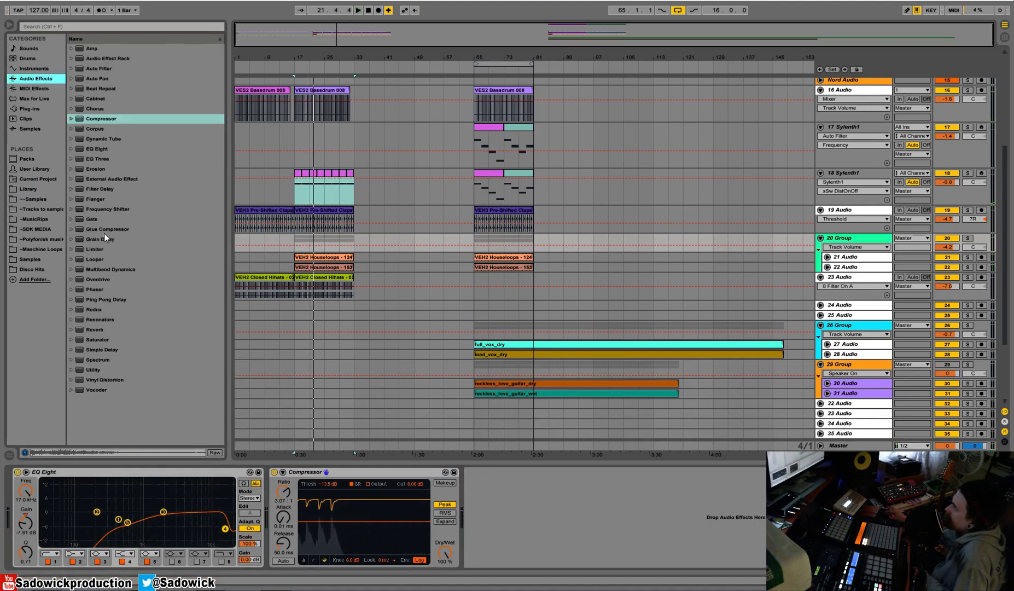
pyautogui.moveTo(102, 230)
pyautogui.mouseDown()
pyautogui.moveTo(166, 390)
pyautogui.moveTo(241, 495)
pyautogui.mouseUp()
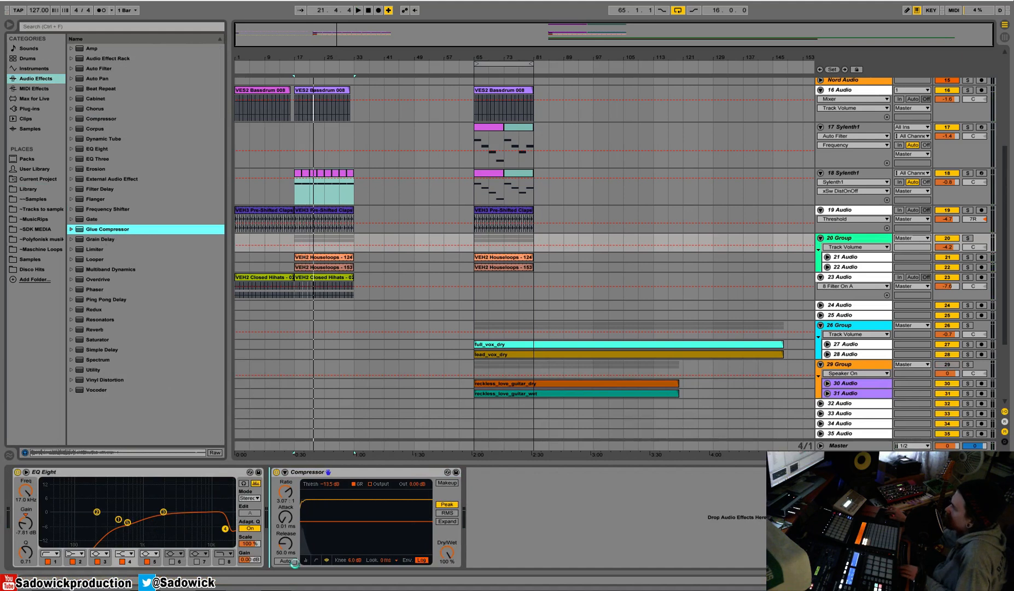
pyautogui.press('space')
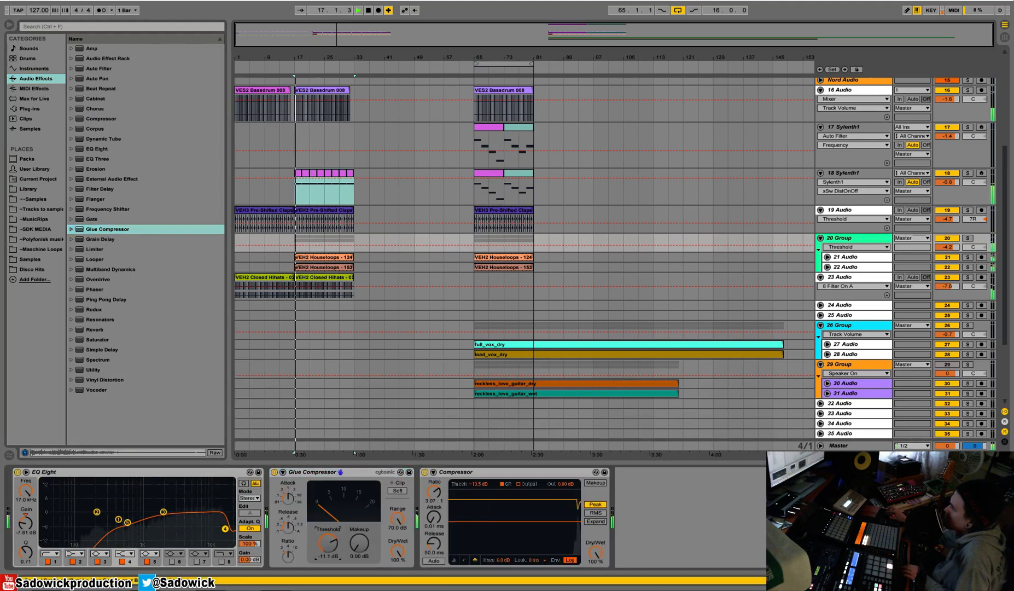
pyautogui.click(967, 238)
pyautogui.click(274, 472)
pyautogui.click(274, 472)
pyautogui.moveTo(329, 542); pyautogui.dragTo(328, 531)
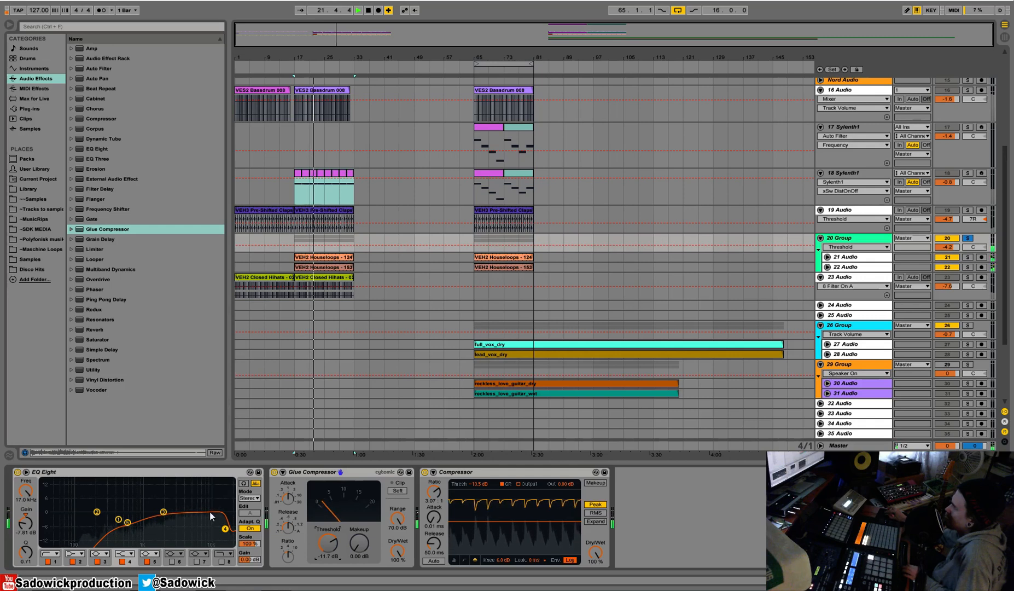
# Cut EQ Eight band 3 on group 20 to about -3.1 dB at 1.77 kHz, unsolo the group and play from bar 17.
pyautogui.moveTo(163, 511)
pyautogui.mouseDown()
pyautogui.moveTo(161, 533)
pyautogui.moveTo(159, 518)
pyautogui.mouseUp()
pyautogui.press('space')
pyautogui.press('space')
pyautogui.click(967, 238)
pyautogui.click(294, 67)
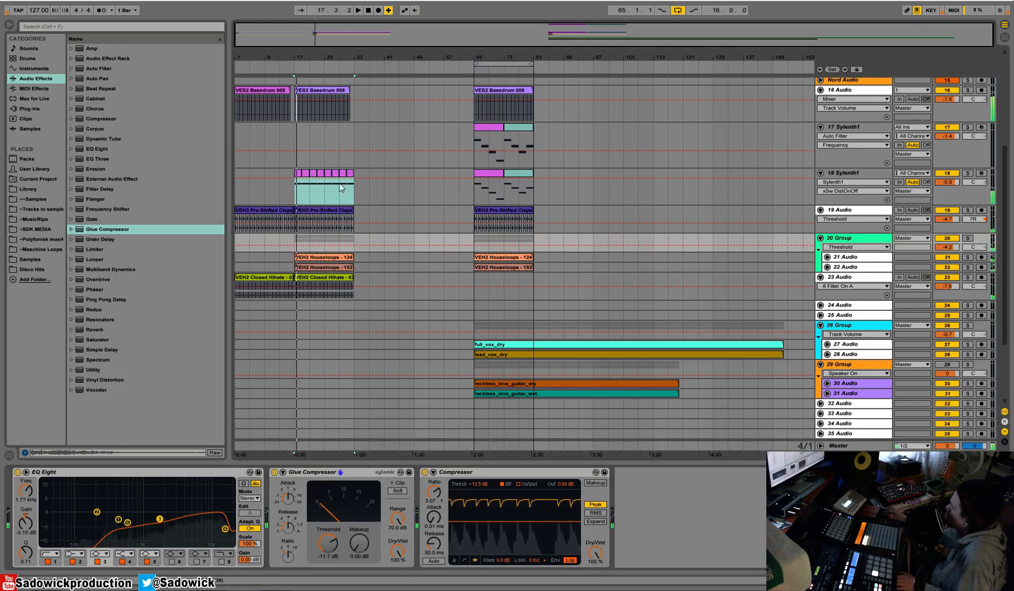
pyautogui.press('space')
# Copy track 18's clips in bars 17 to 33 and paste them at bar 1.
pyautogui.moveTo(357, 193); pyautogui.dragTo(294, 199)
pyautogui.hotkey('ctrl', 'c')
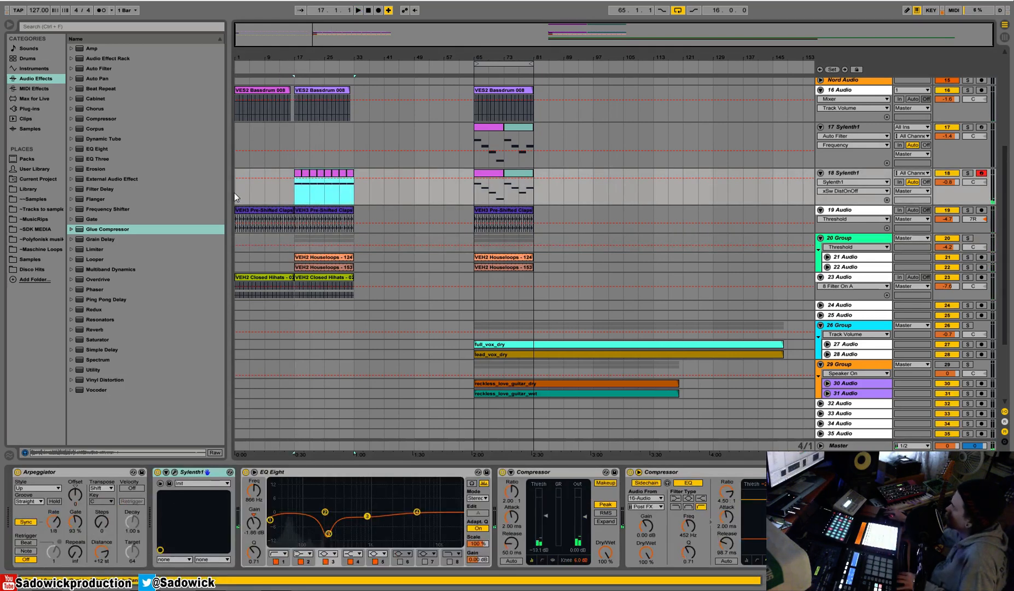
pyautogui.click(237, 193)
pyautogui.hotkey('ctrl', 'v')
pyautogui.press('space')
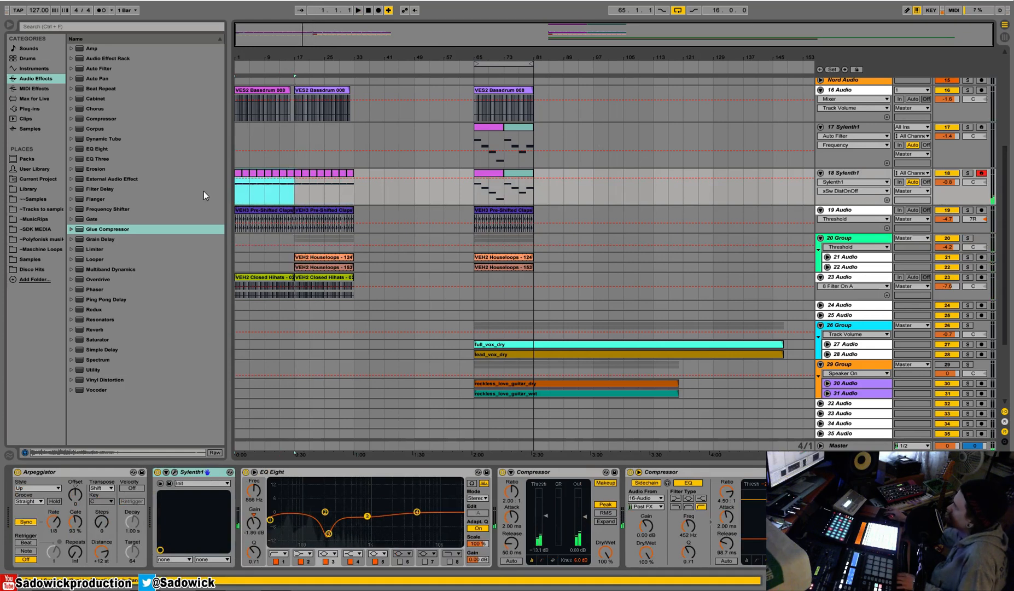
# Consolidate track 18's two-bar clips into one clip for bars 1 to 17 and another for bars 17 to 33.
pyautogui.rightClick(256, 175)
pyautogui.click(294, 240)
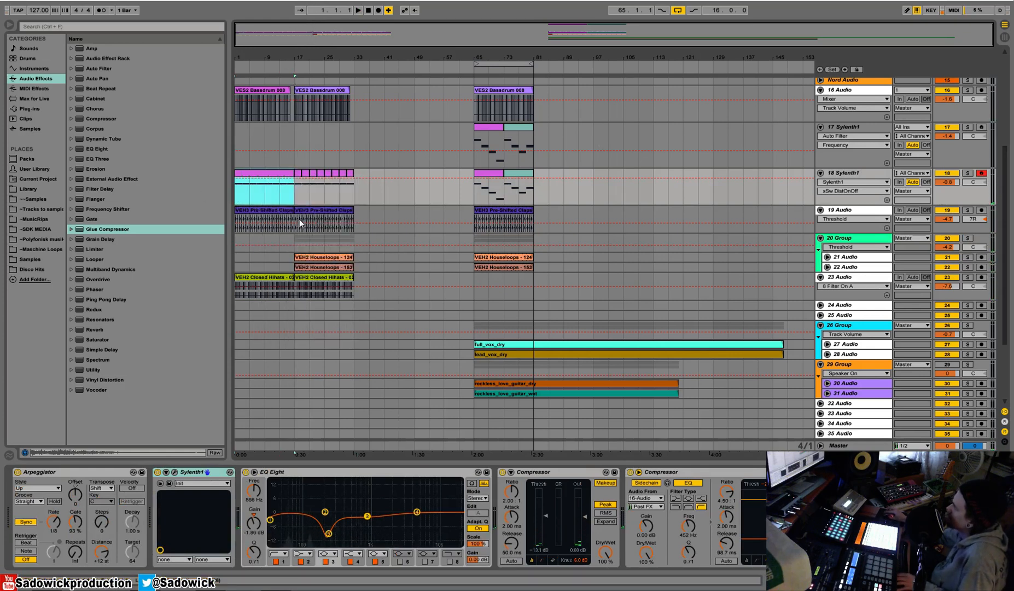
pyautogui.press('space')
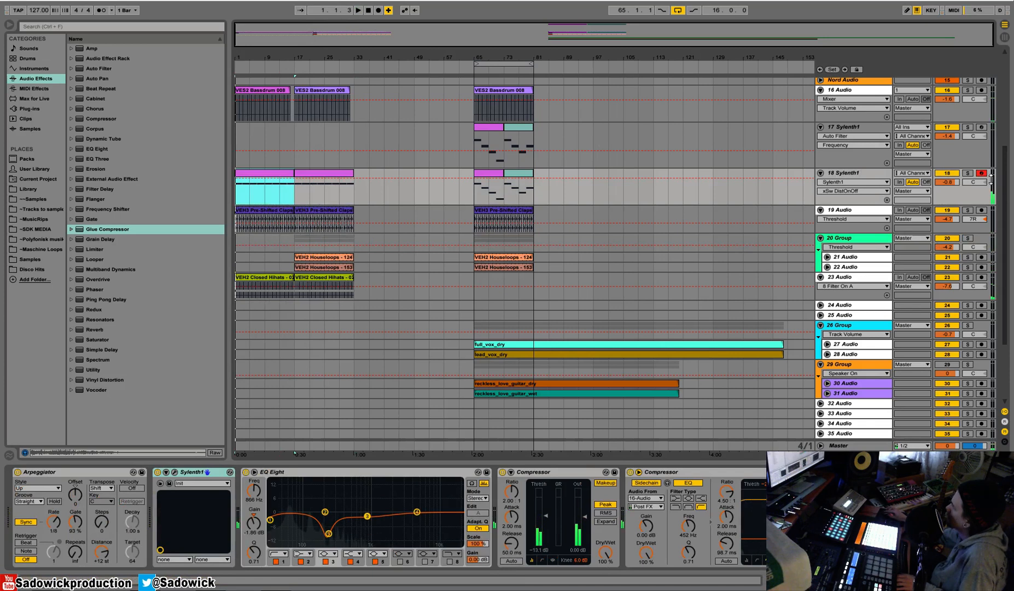
pyautogui.press('space')
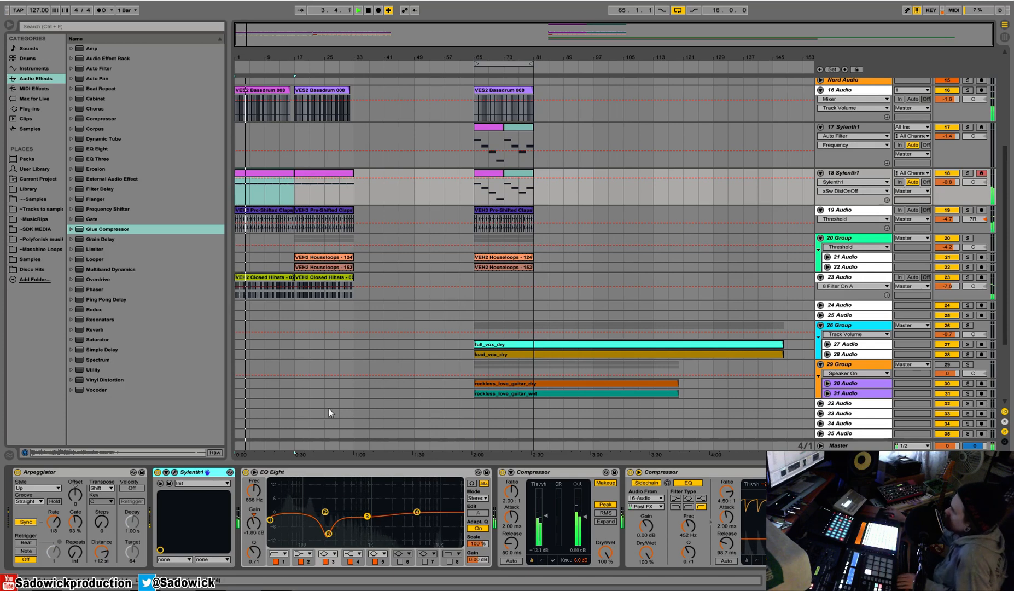
# Insert an Auto Filter after Sylenth1 on track 18 and set it to high-pass at 451 Hz.
pyautogui.moveTo(91, 69); pyautogui.dragTo(237, 475)
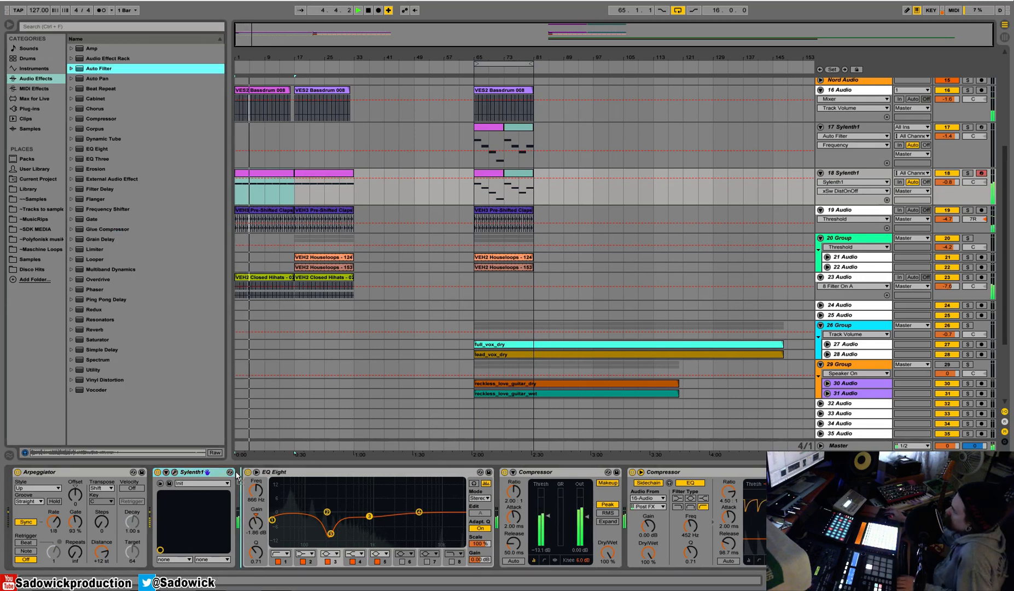
pyautogui.click(291, 533)
pyautogui.press('space')
pyautogui.press('space')
pyautogui.moveTo(342, 535); pyautogui.dragTo(342, 549)
pyautogui.press('space')
# Automate track 18's Auto Filter on for bars 1 to 17 and off from bar 17, and recolour the first clip green.
pyautogui.click(246, 471)
pyautogui.press('b')
pyautogui.click(292, 182)
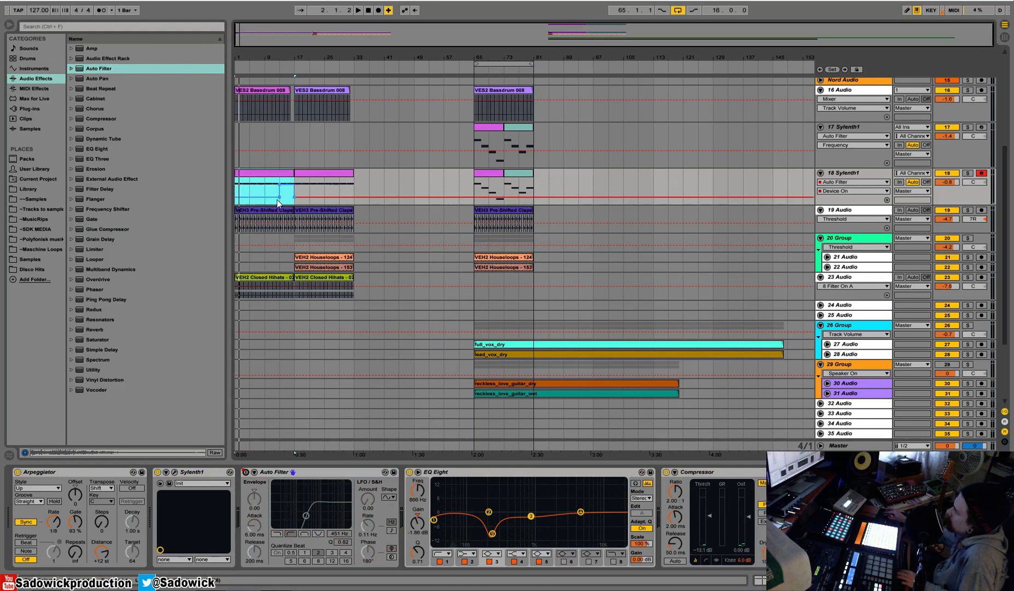
pyautogui.rightClick(282, 175)
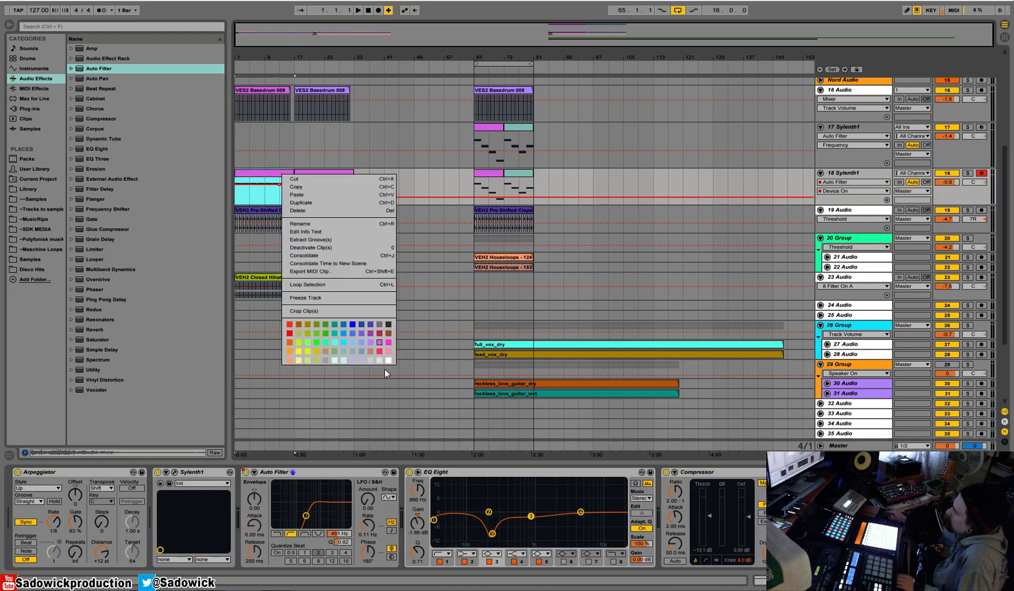
pyautogui.click(315, 344)
pyautogui.press('space')
pyautogui.moveTo(266, 57); pyautogui.dragTo(267, 82)
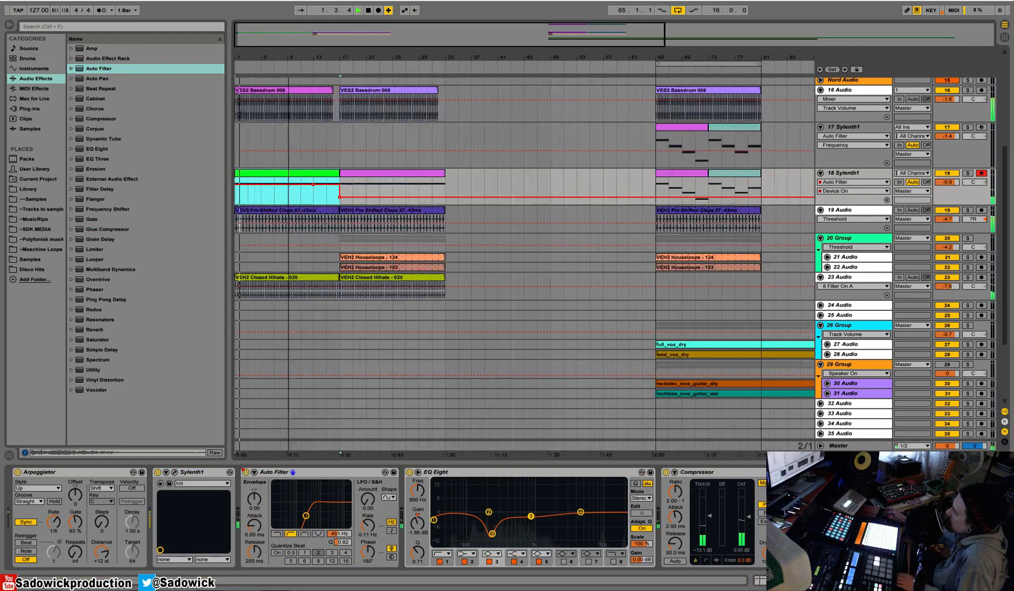
# Delete the claps clip in bars 1 to 17 on track 19 and mute the hi-hat track 23.
pyautogui.click(325, 224)
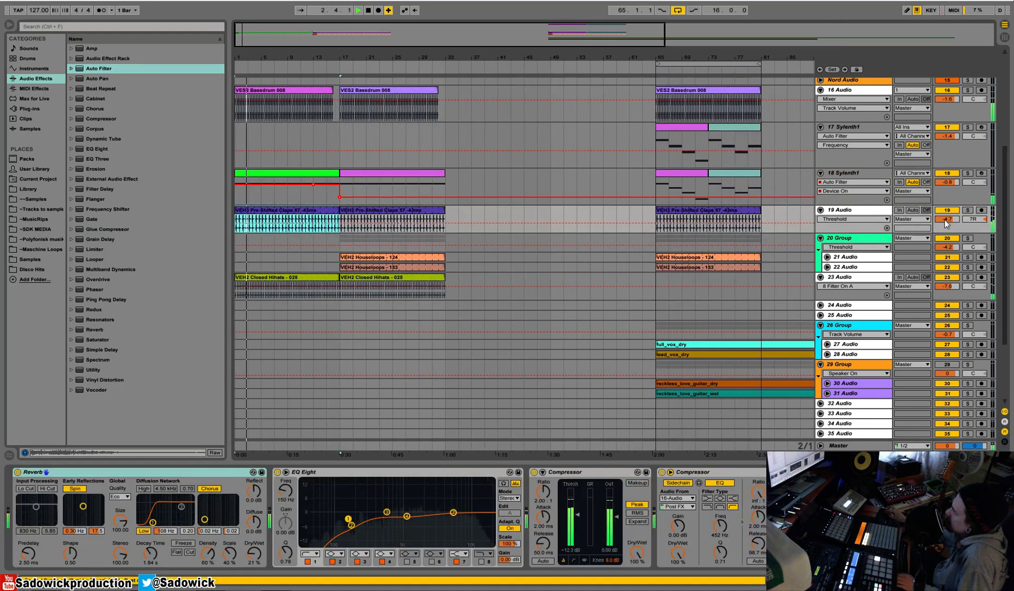
pyautogui.click(846, 173)
pyautogui.click(275, 211)
pyautogui.press('Delete')
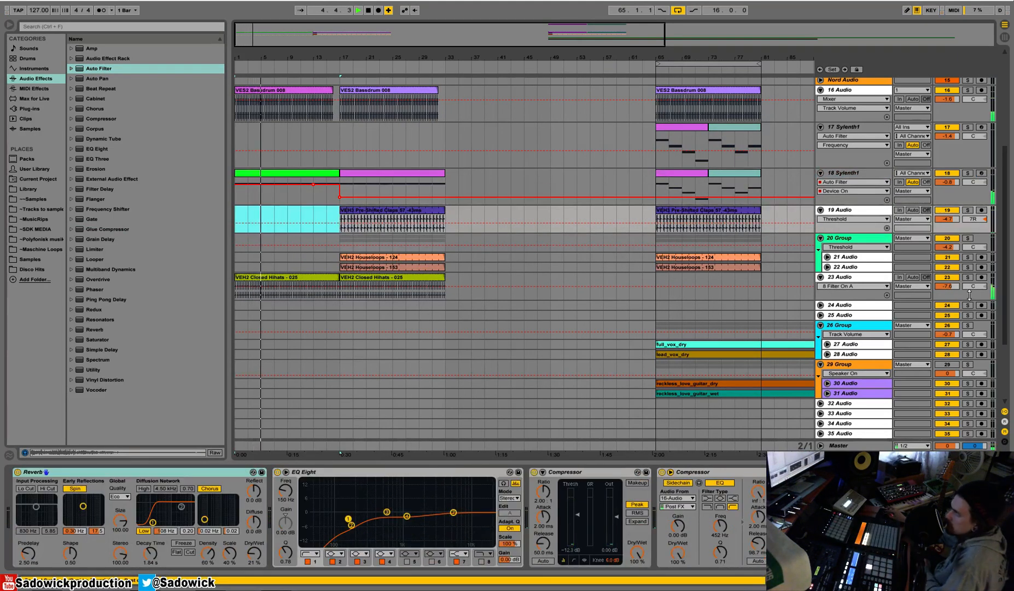
pyautogui.click(947, 278)
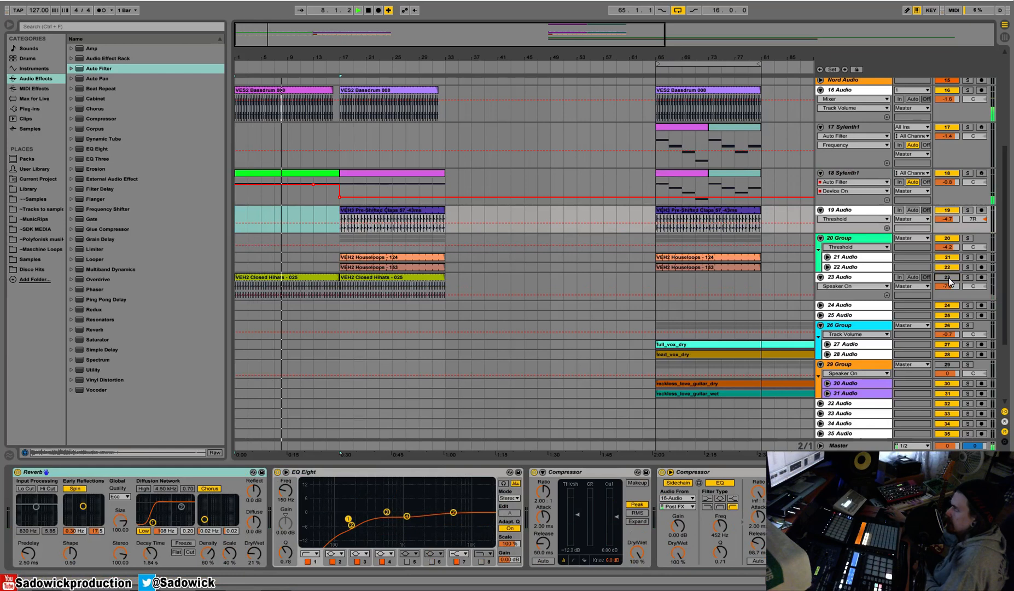
pyautogui.click(329, 66)
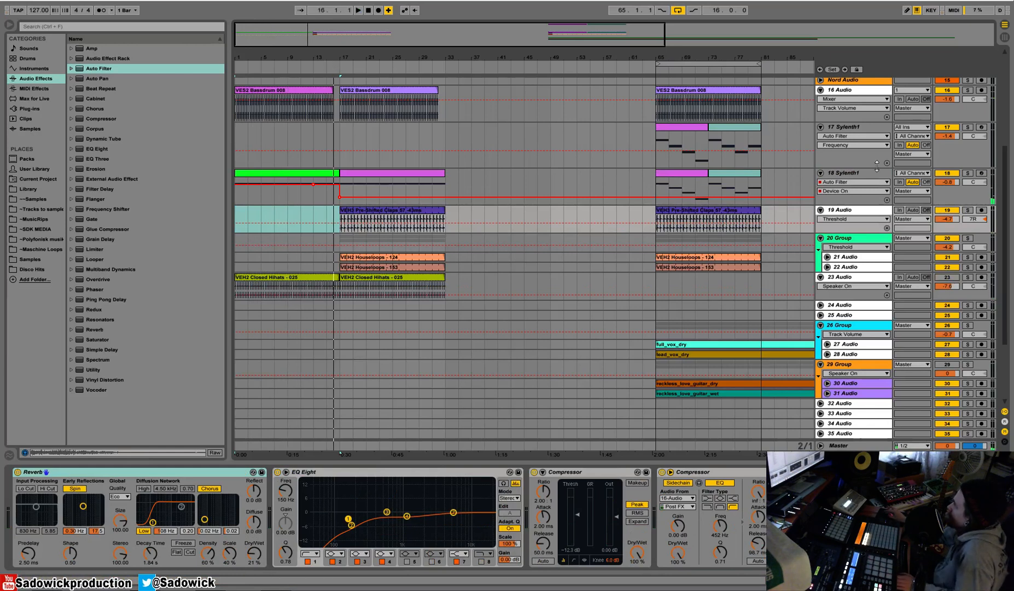
# Show Sylenth1's FilterCtl Cutoff automation on track 18 and enlarge the track.
pyautogui.click(859, 182)
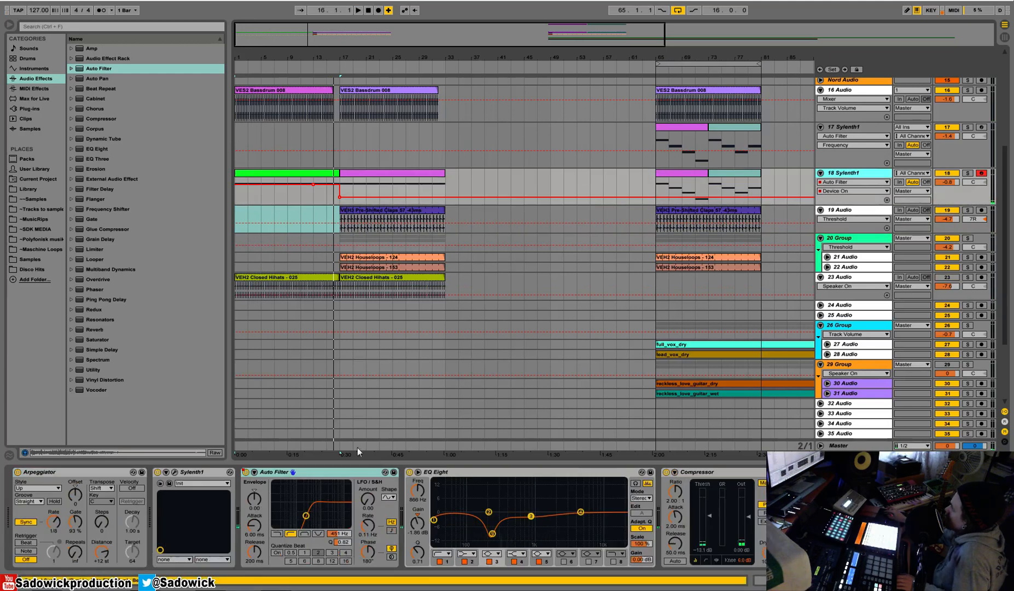
pyautogui.click(175, 472)
pyautogui.click(344, 422)
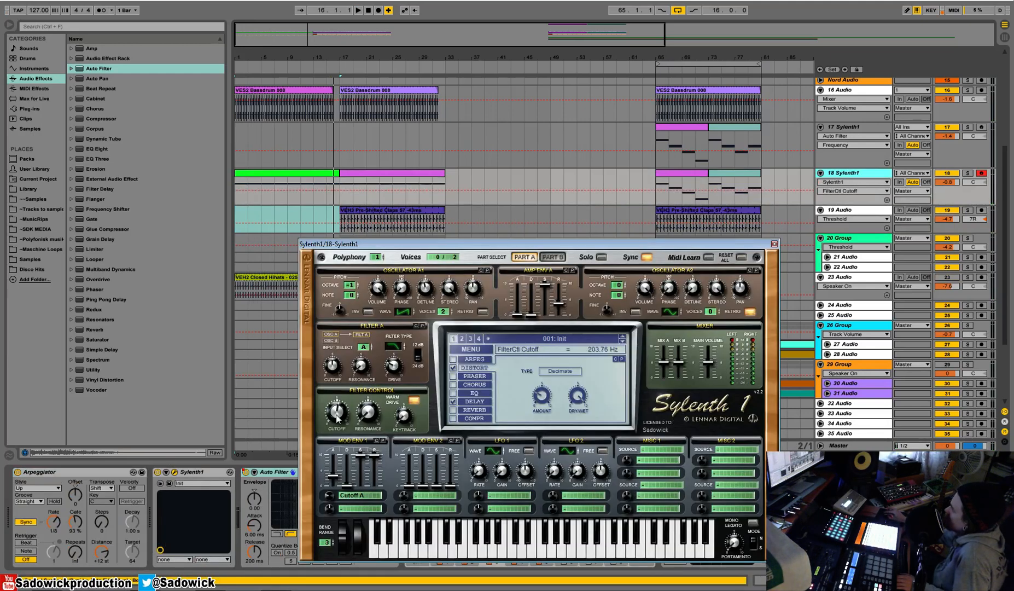
pyautogui.click(773, 244)
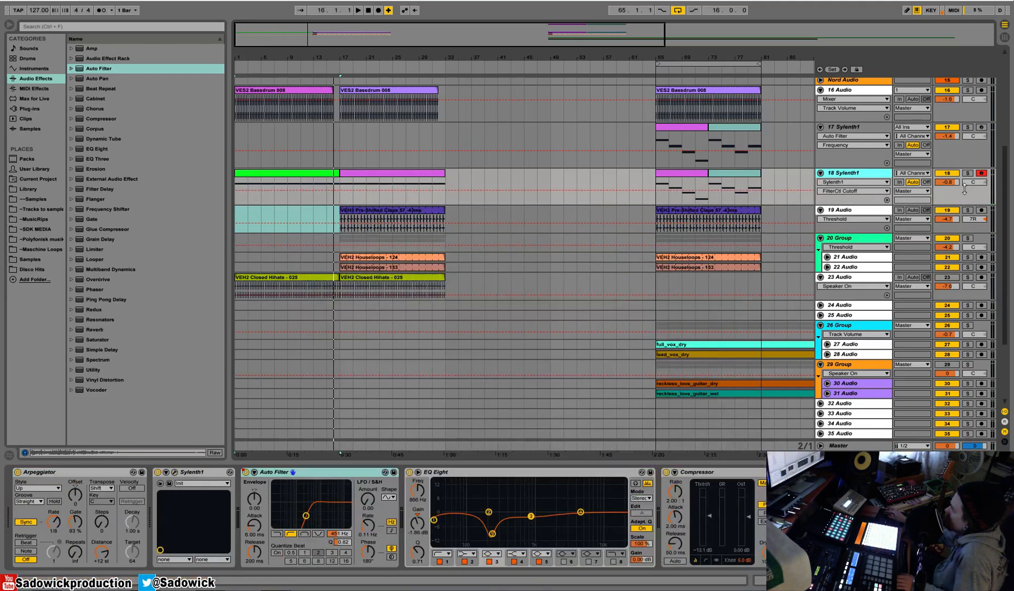
pyautogui.moveTo(963, 189); pyautogui.dragTo(962, 278)
# Draw a rising FilterCtl Cutoff ramp on track 18 from bar 15 to 17, returning to the base level at bar 17, and raise its peak.
pyautogui.press('b')
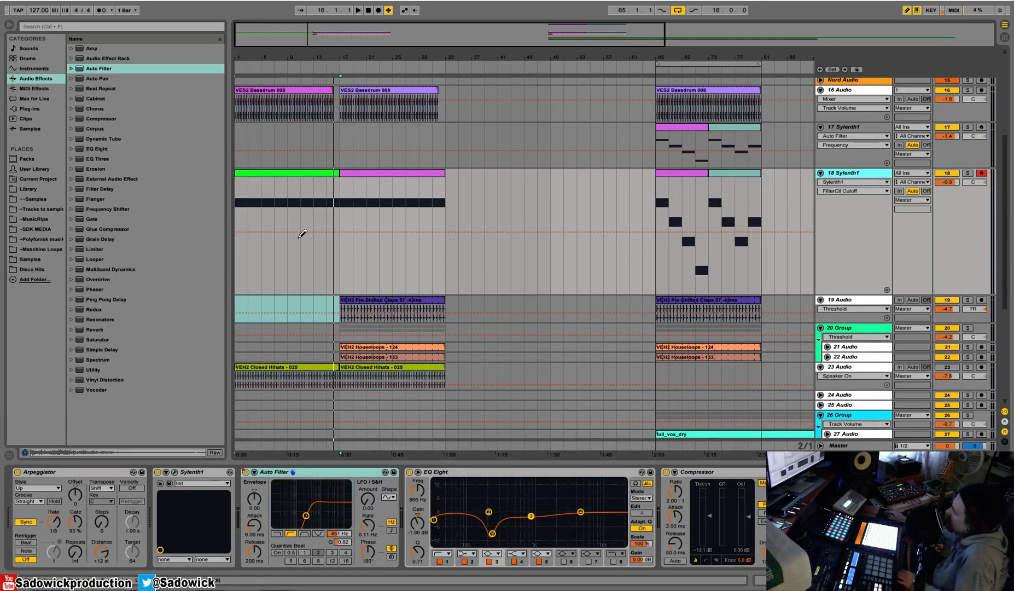
pyautogui.click(332, 216)
pyautogui.press('b')
pyautogui.click(327, 216)
pyautogui.press('space')
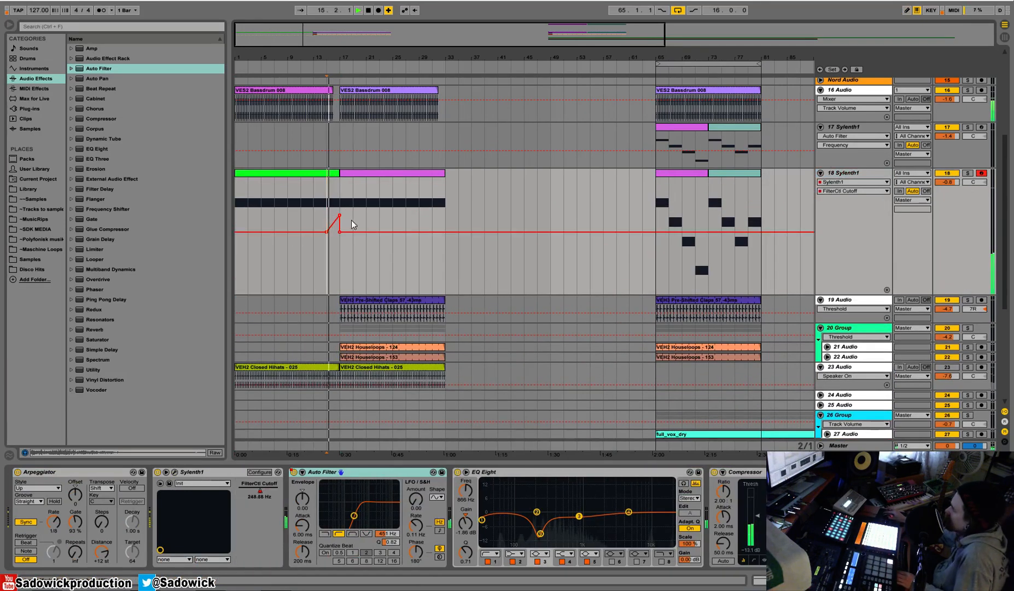
pyautogui.moveTo(339, 216); pyautogui.dragTo(339, 200)
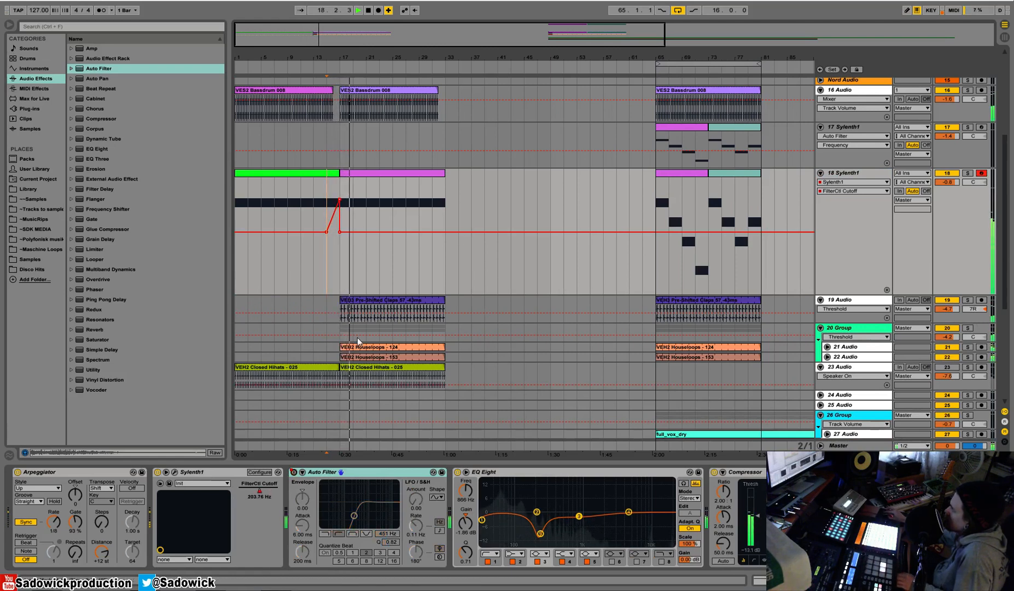
# Copy track 19's claps clip from bar 17 to bar 1, keeping the original in place.
pyautogui.click(446, 328)
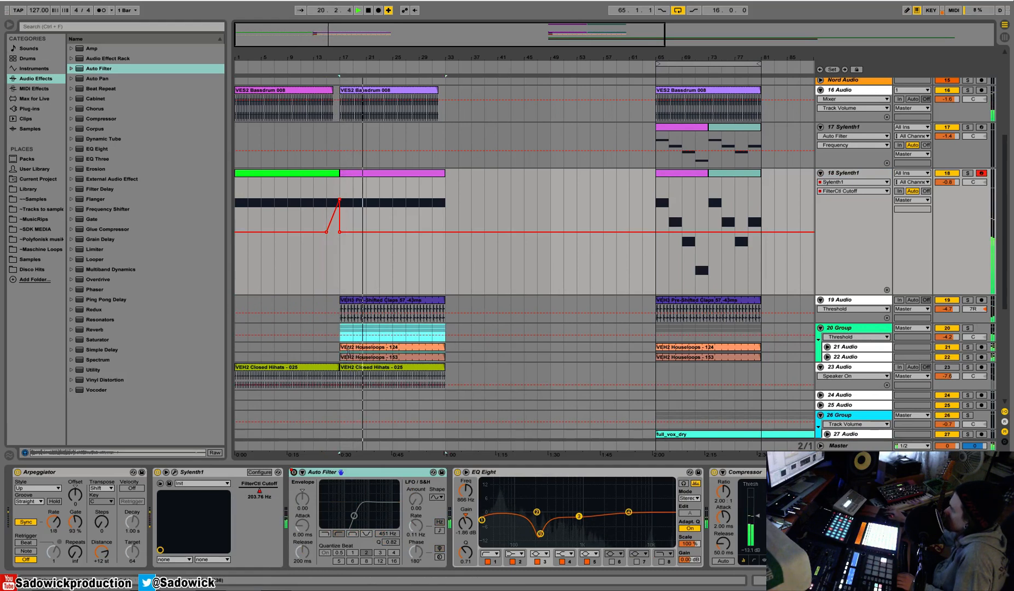
pyautogui.click(392, 300)
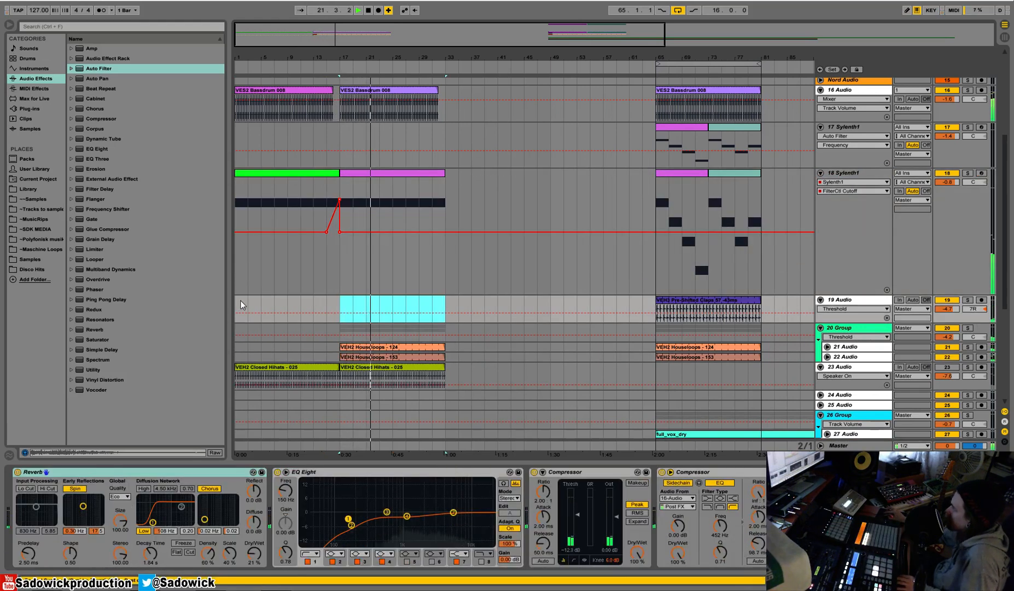
pyautogui.hotkey('ctrl', 'v')
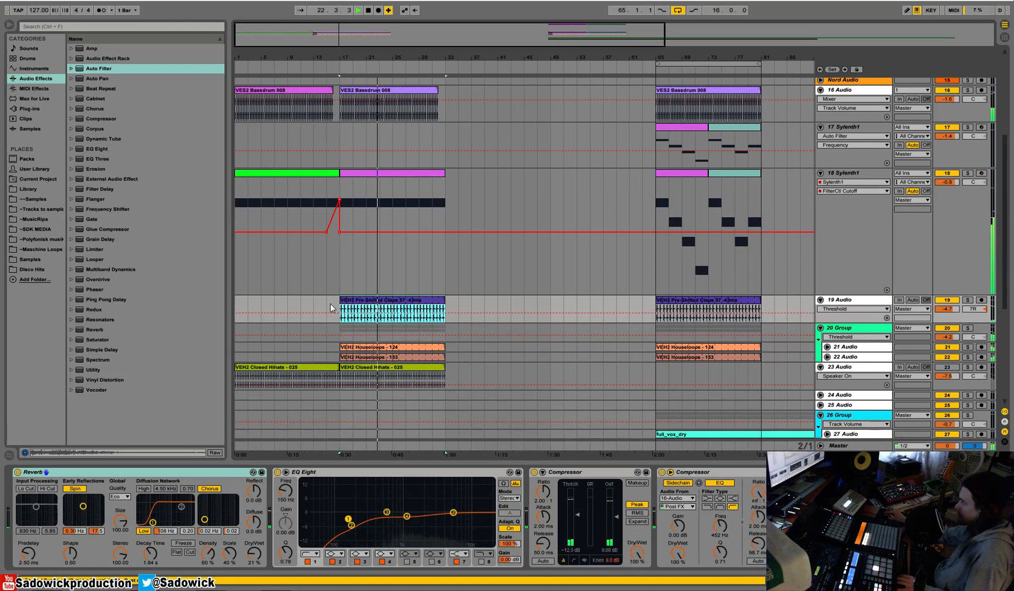
pyautogui.click(237, 306)
pyautogui.hotkey('ctrl', 'v')
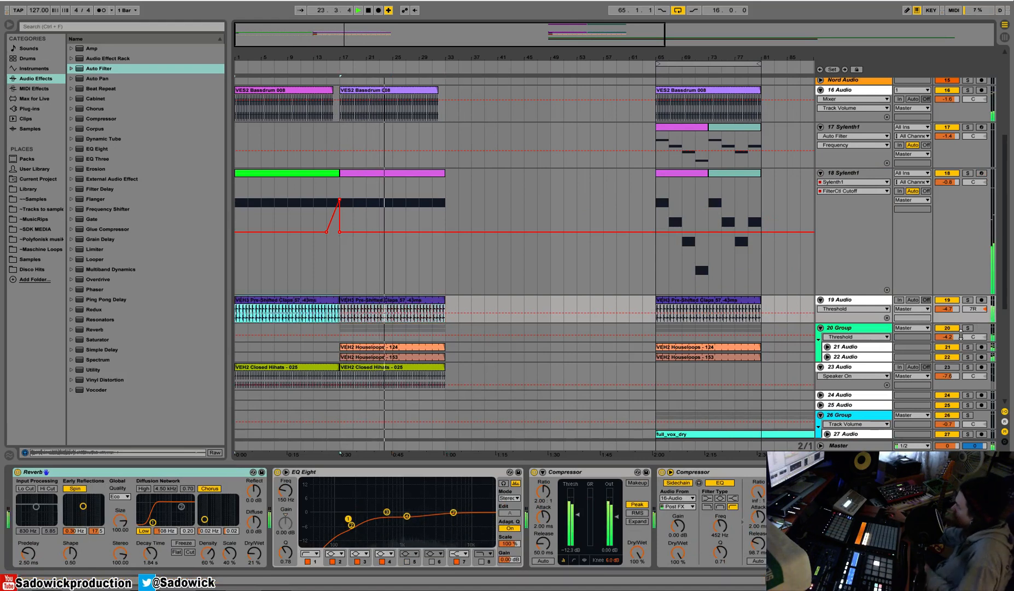
# Solo group 20 and insert the S1 Imager Stereo plug-in between its Glue Compressor and Compressor.
pyautogui.click(966, 328)
pyautogui.click(842, 329)
pyautogui.press('space')
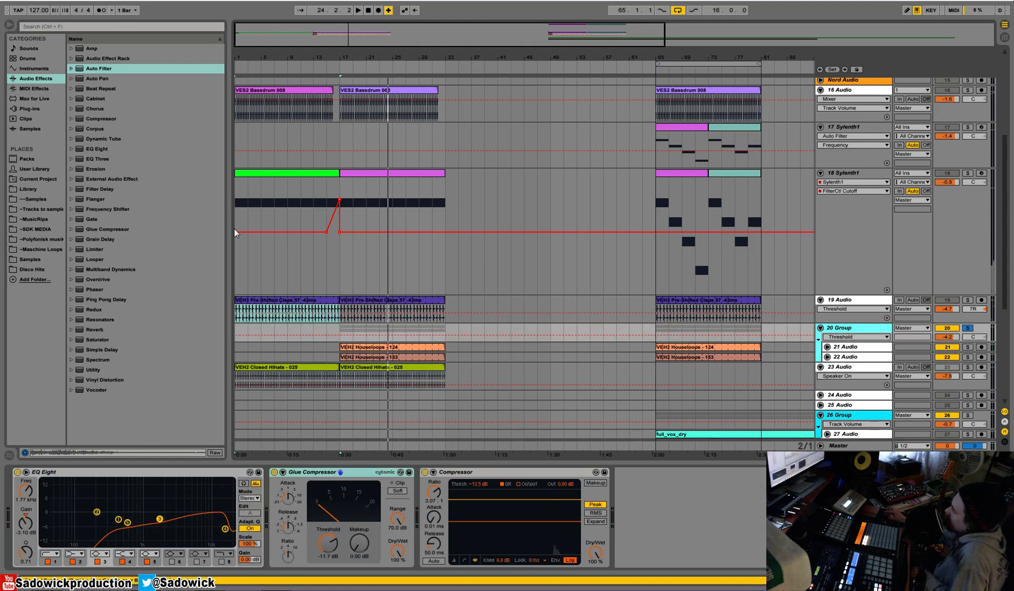
pyautogui.click(32, 109)
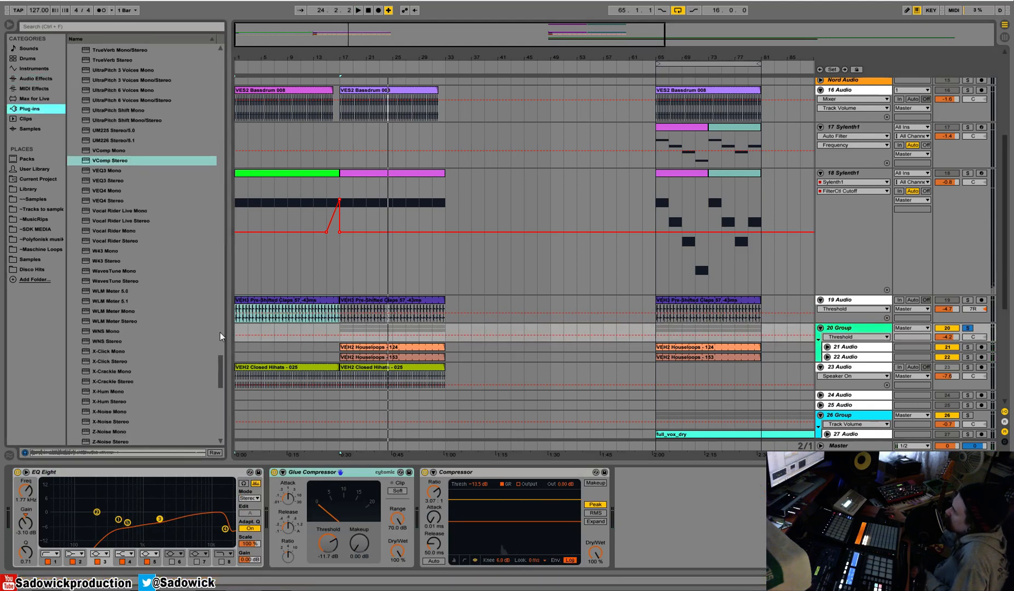
pyautogui.scroll(15, 214, 328)
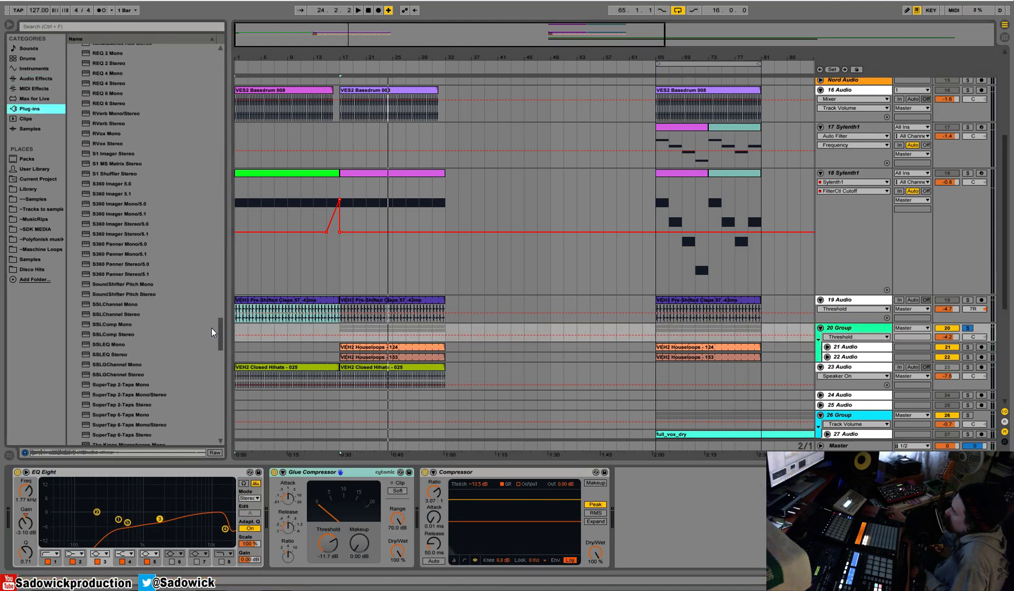
pyautogui.moveTo(93, 157); pyautogui.dragTo(387, 502)
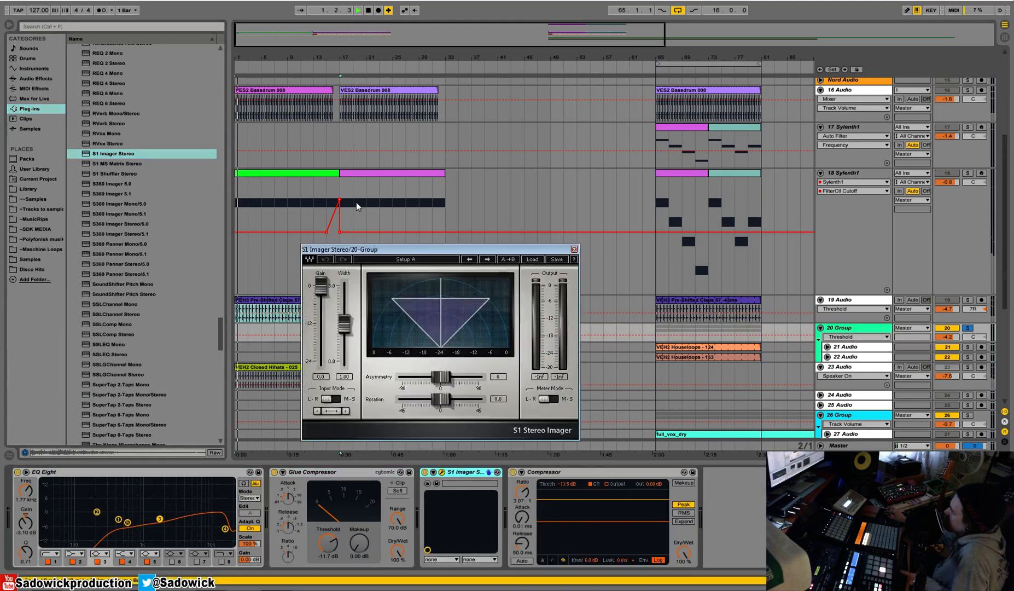
# Play from bar 17, raise the S1 Imager width on group 20 to 1.84, adjust its asymmetry and close the plug-in window.
pyautogui.moveTo(372, 251); pyautogui.dragTo(333, 340)
pyautogui.click(407, 299)
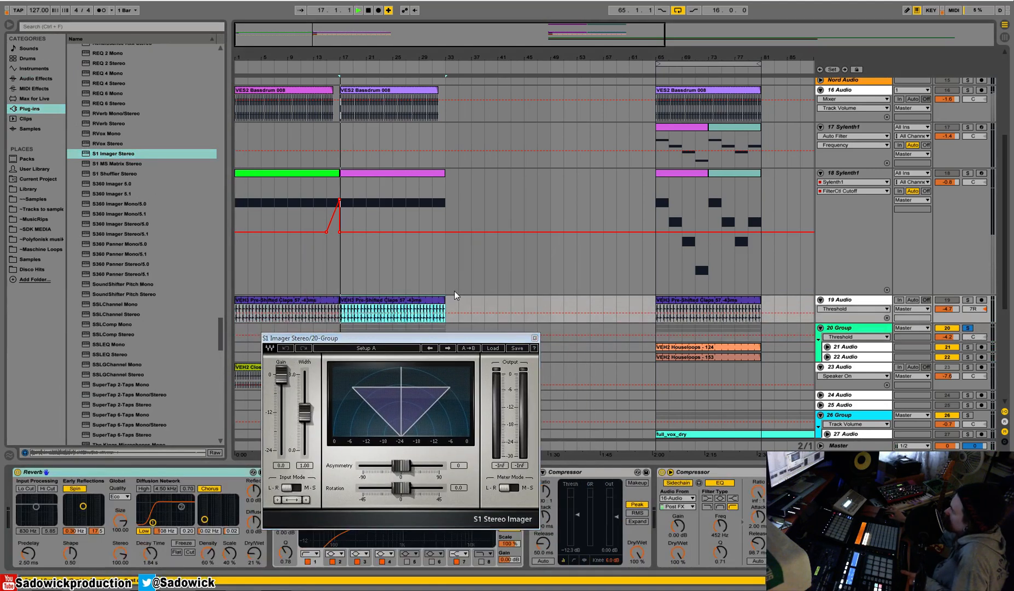
pyautogui.press('space')
pyautogui.moveTo(305, 413)
pyautogui.mouseDown()
pyautogui.moveTo(304, 383)
pyautogui.moveTo(305, 393)
pyautogui.mouseUp()
pyautogui.moveTo(401, 465); pyautogui.dragTo(394, 466)
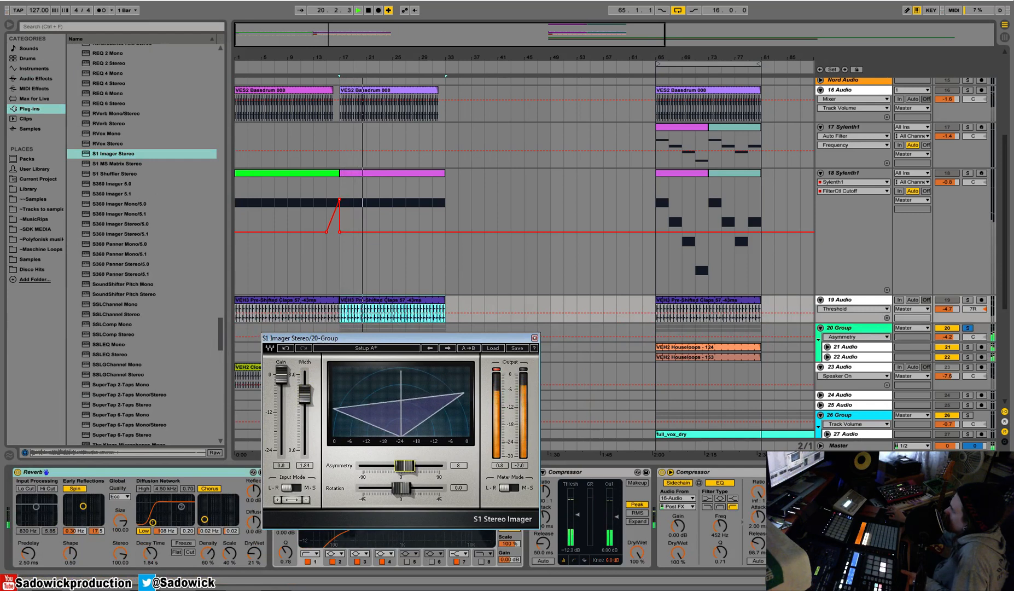
pyautogui.click(534, 337)
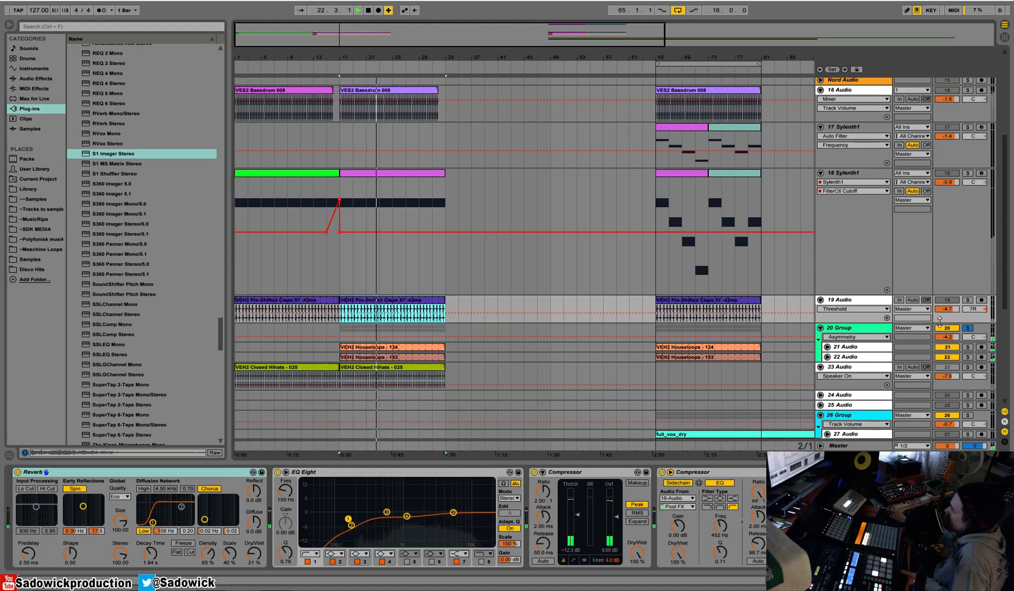
# Lower the Glue Compressor threshold on group 20 to -16.8 dB and toggle the S1 Imager.
pyautogui.click(861, 329)
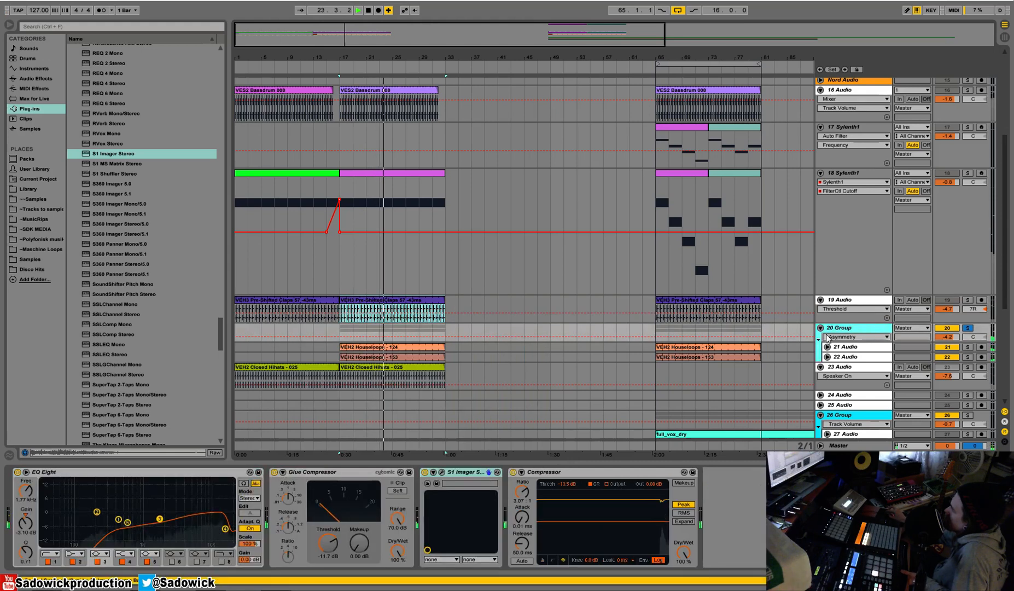
pyautogui.moveTo(330, 543); pyautogui.dragTo(330, 558)
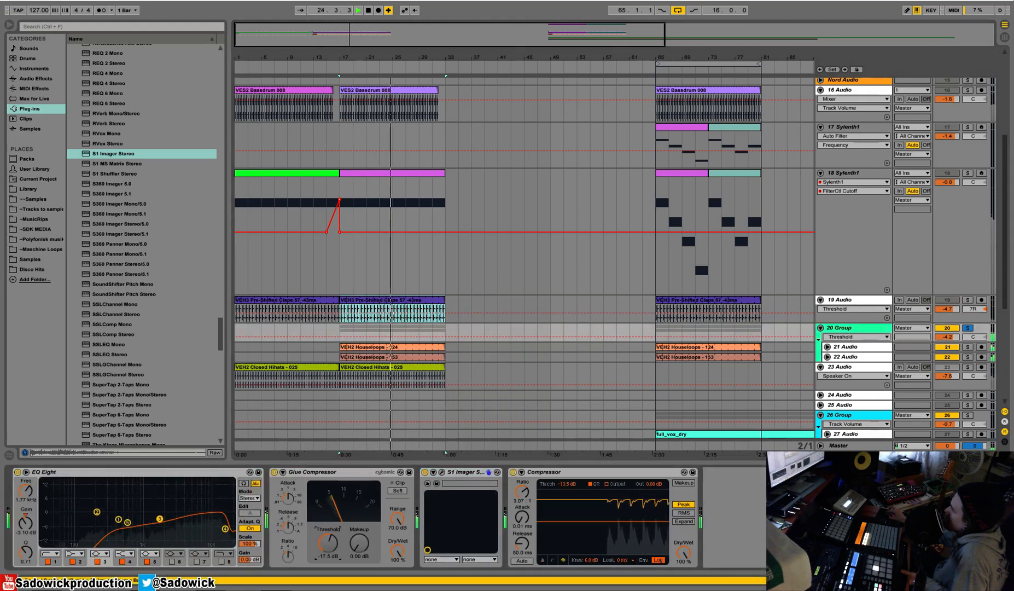
pyautogui.click(425, 472)
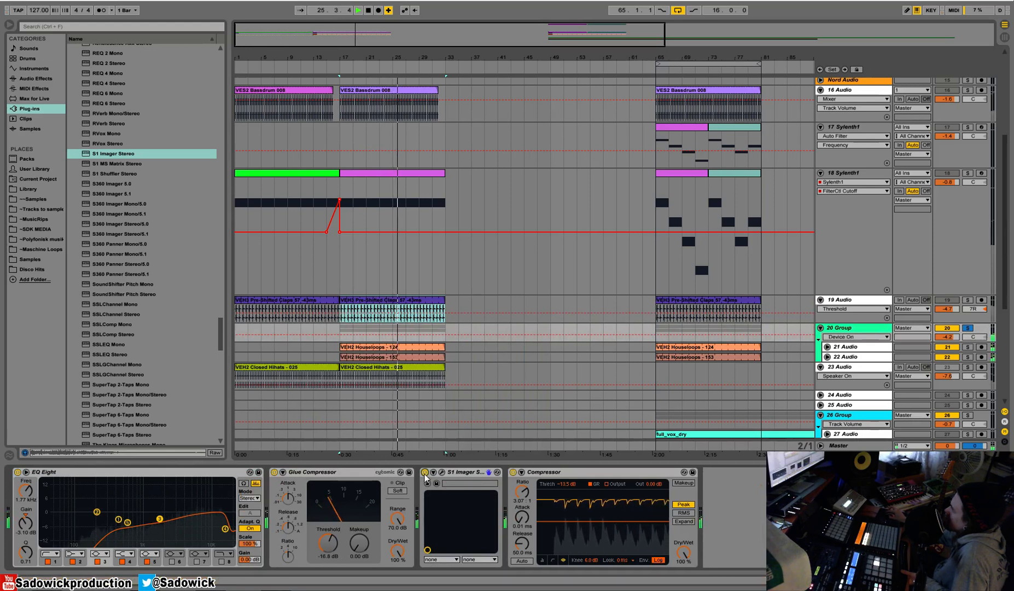
# Take group 20 out of solo and play from bar 17 while toggling its Compressor off and on.
pyautogui.press('space')
pyautogui.click(968, 329)
pyautogui.press('space')
pyautogui.press('space')
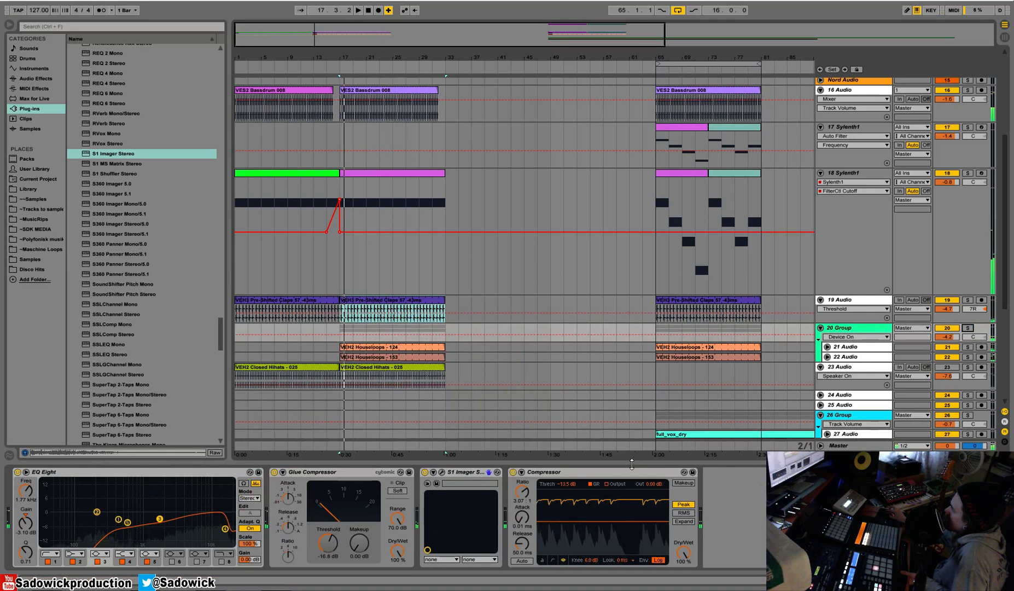
pyautogui.click(596, 472)
pyautogui.press('space')
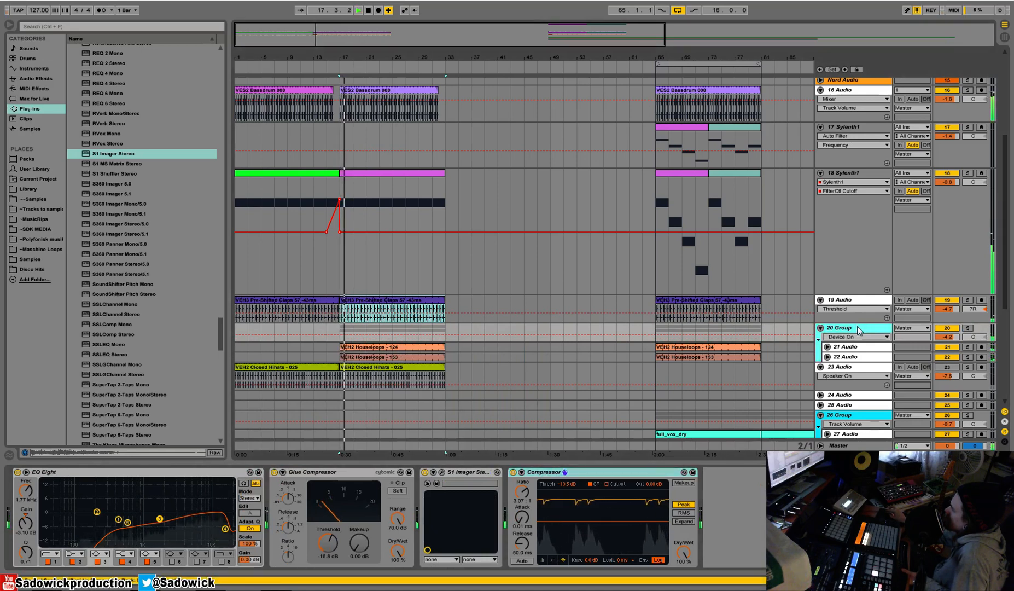
pyautogui.click(521, 472)
pyautogui.click(522, 472)
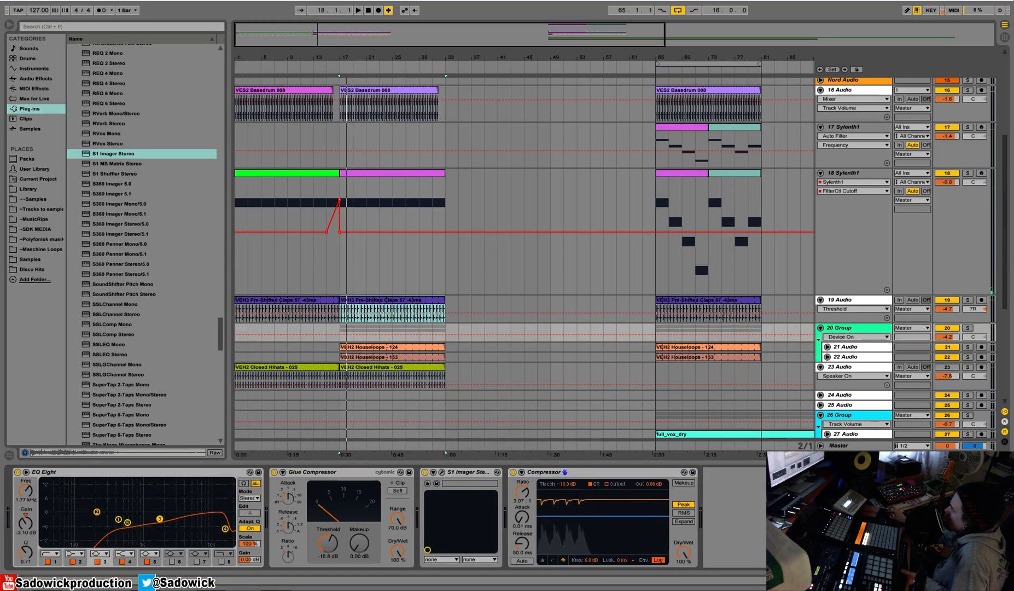
# Replace the Compressor on group 20 with a copy of track 18's sidechain Compressor and raise its threshold during playback.
pyautogui.rightClick(601, 473)
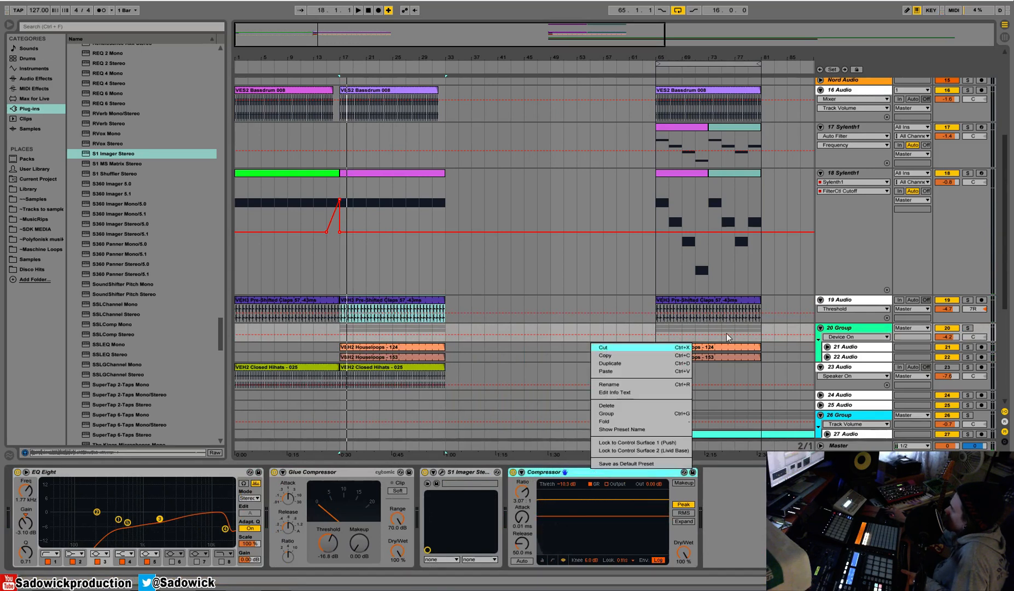
pyautogui.click(605, 347)
pyautogui.click(978, 193)
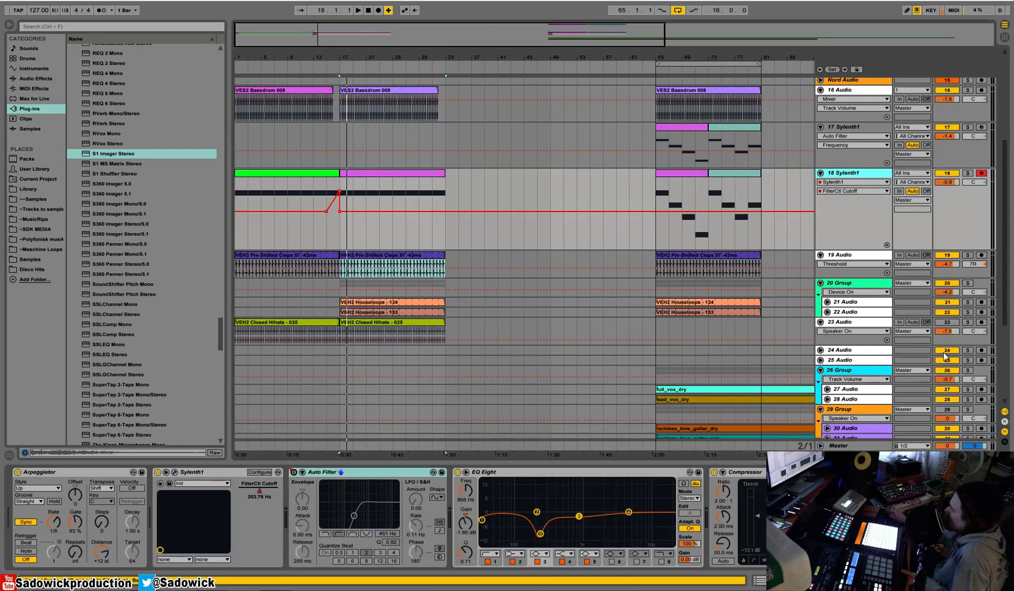
pyautogui.rightClick(871, 472)
pyautogui.click(910, 363)
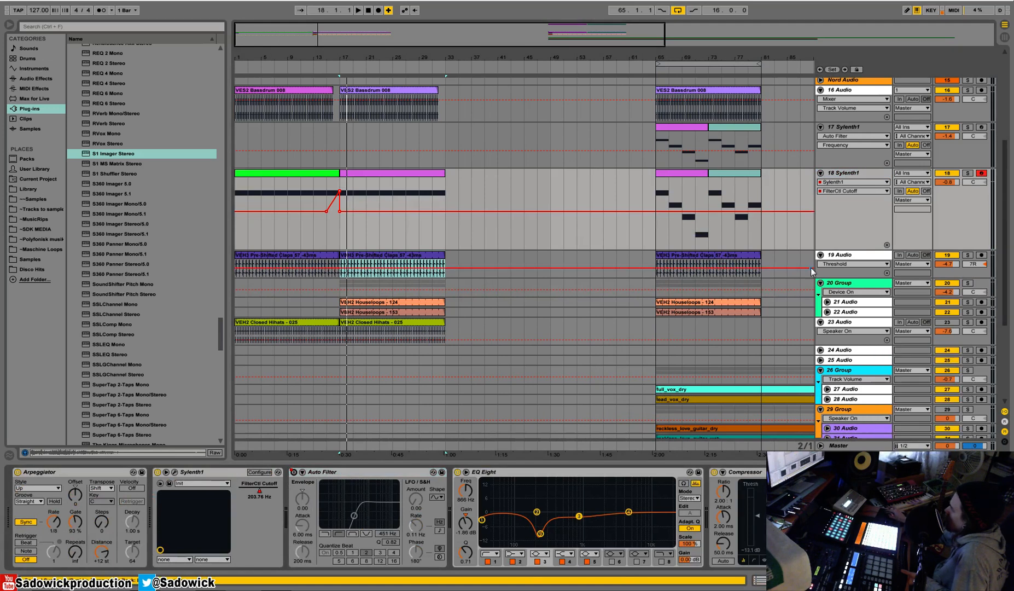
pyautogui.click(868, 285)
pyautogui.rightClick(659, 484)
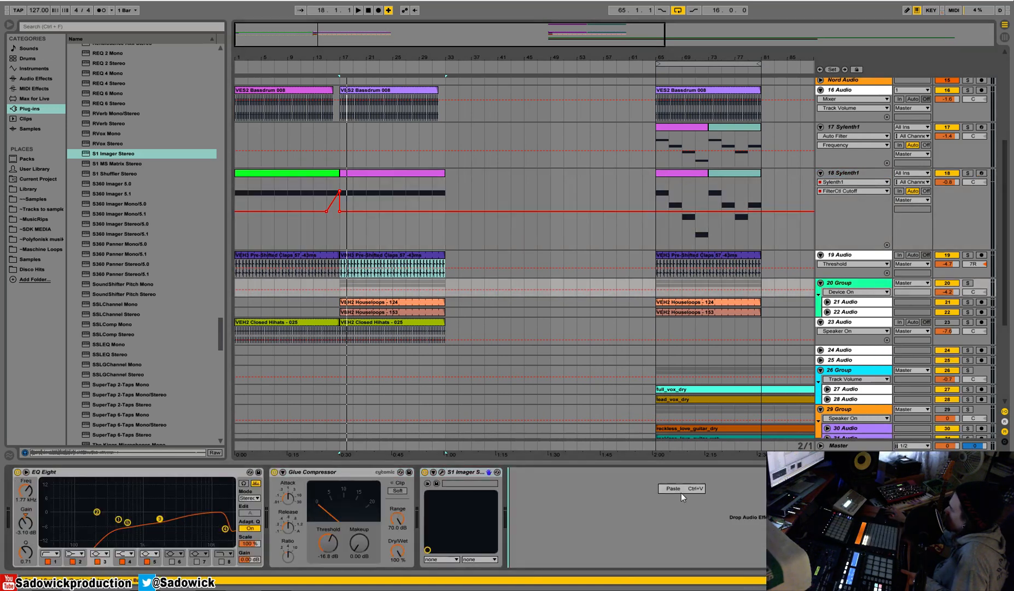
pyautogui.click(678, 491)
pyautogui.press('space')
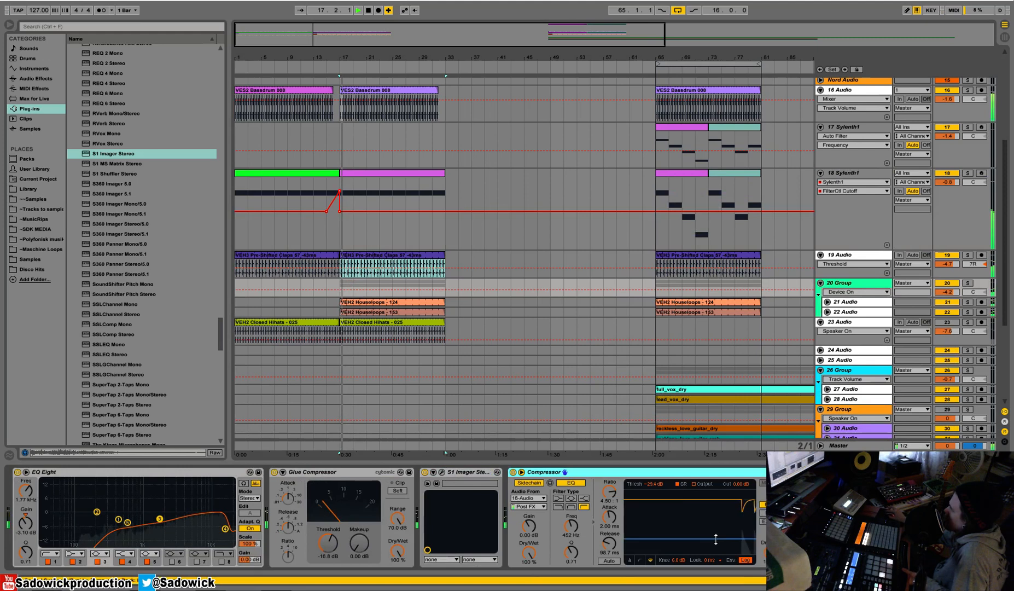
pyautogui.press('space')
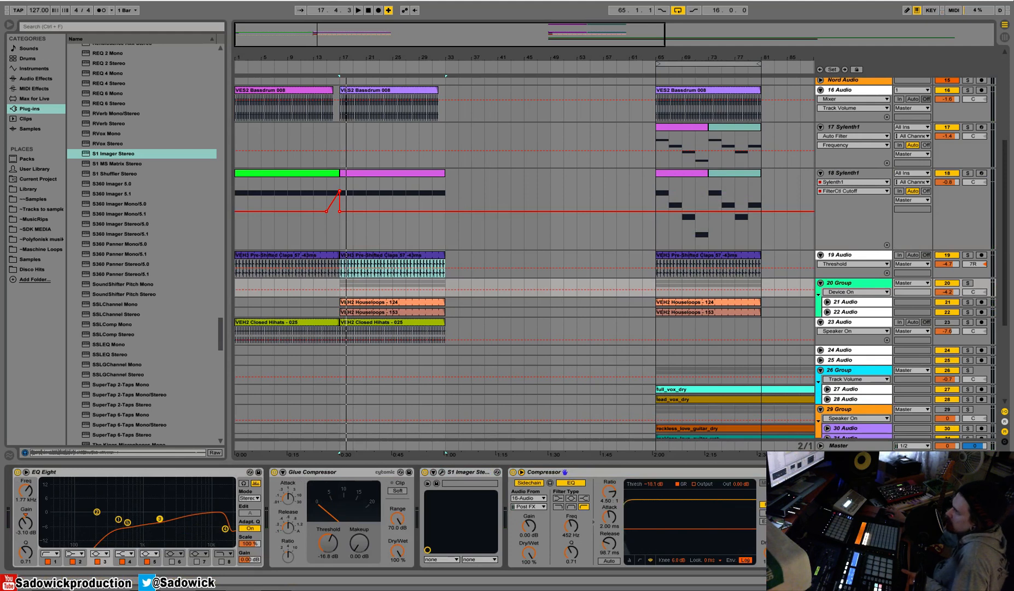
# Reduce track 18's height and add a matching FilterCtl Cutoff ramp from bar 31 to 33.
pyautogui.moveTo(953, 250); pyautogui.dragTo(960, 204)
pyautogui.press('space')
pyautogui.press('space')
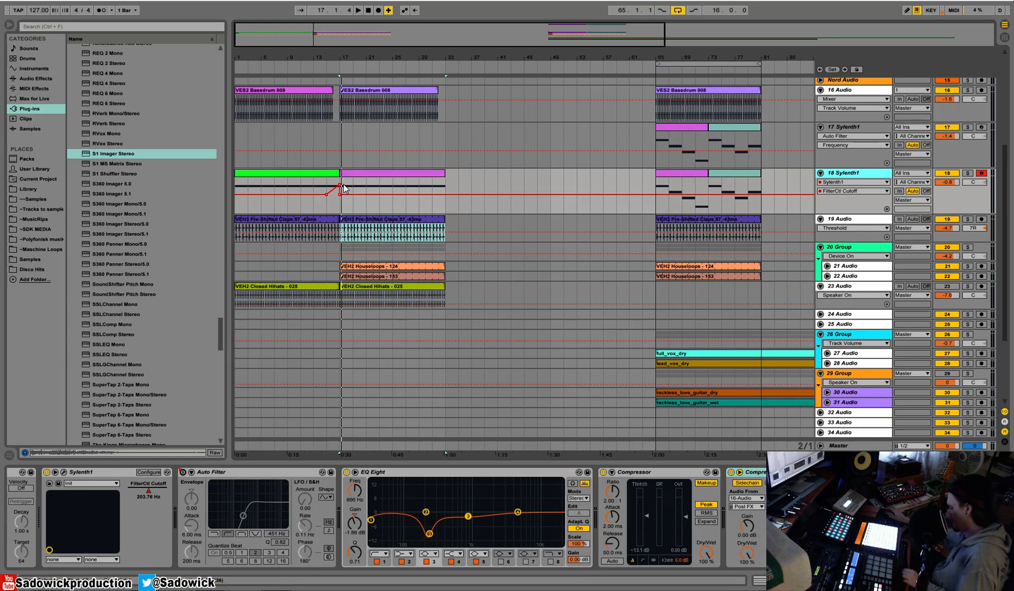
pyautogui.click(436, 185)
pyautogui.click(436, 191)
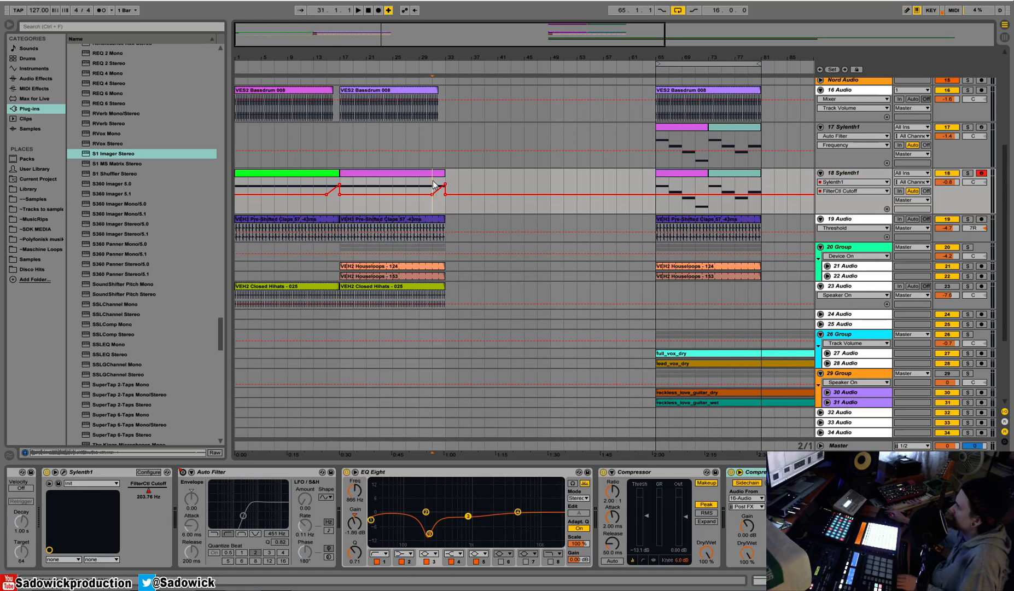
# Play from bar 1 and lower the volume of closed hi-hats track 23 to -10.1 dB.
pyautogui.click(325, 99)
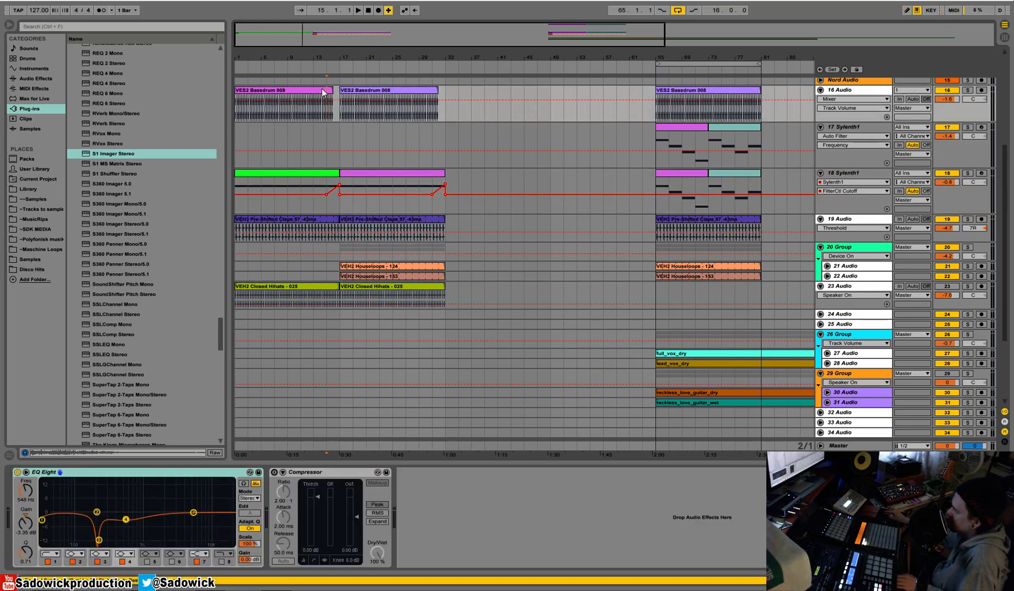
pyautogui.press('space')
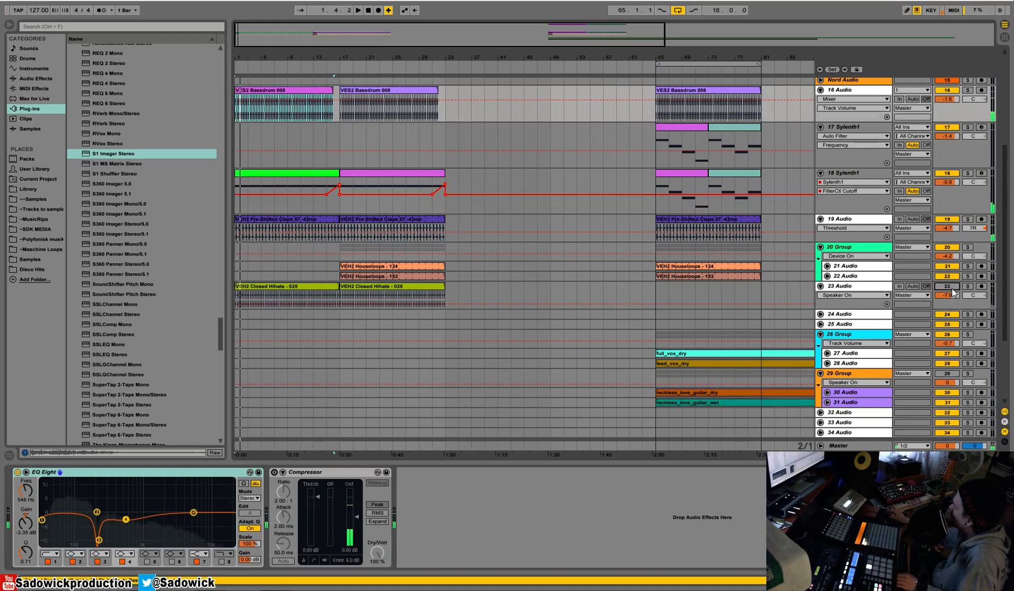
pyautogui.moveTo(947, 295); pyautogui.dragTo(947, 304)
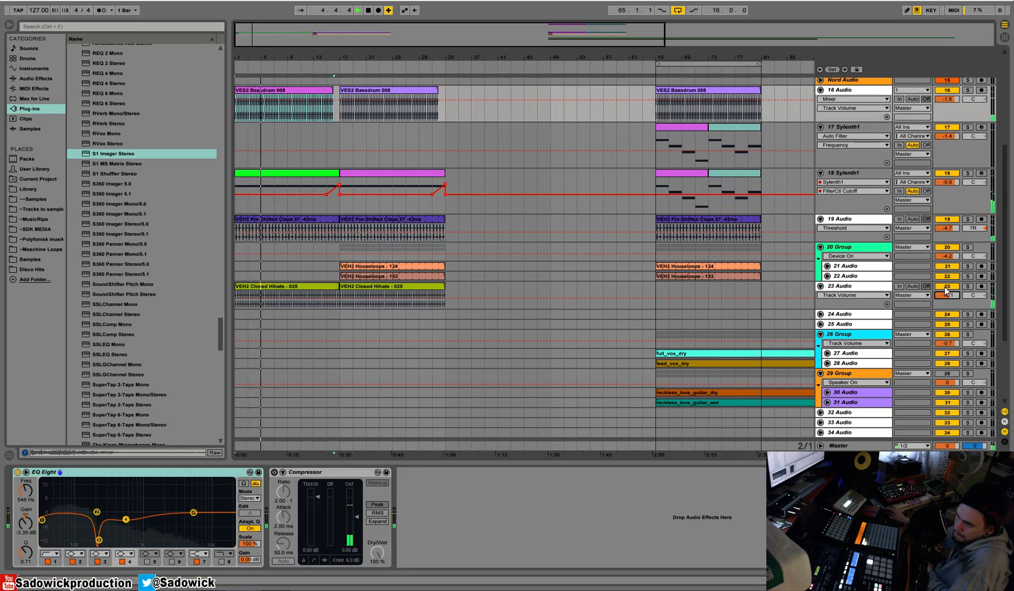
# Solo the claps briefly and set track 19's first Compressor to 0.01 ms attack, -11.2 dB threshold and 174 ms release.
pyautogui.click(968, 219)
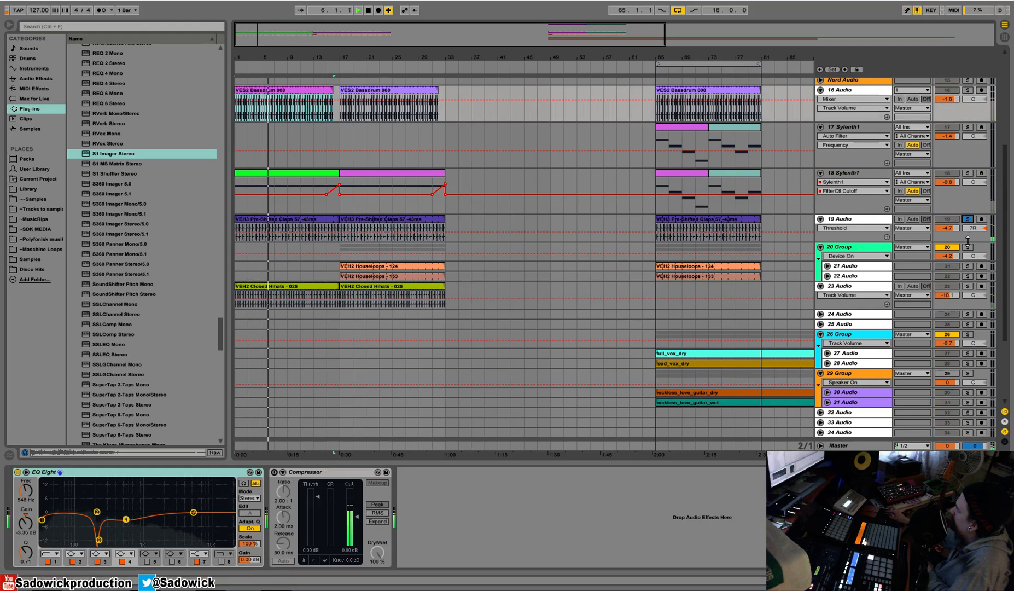
pyautogui.click(967, 219)
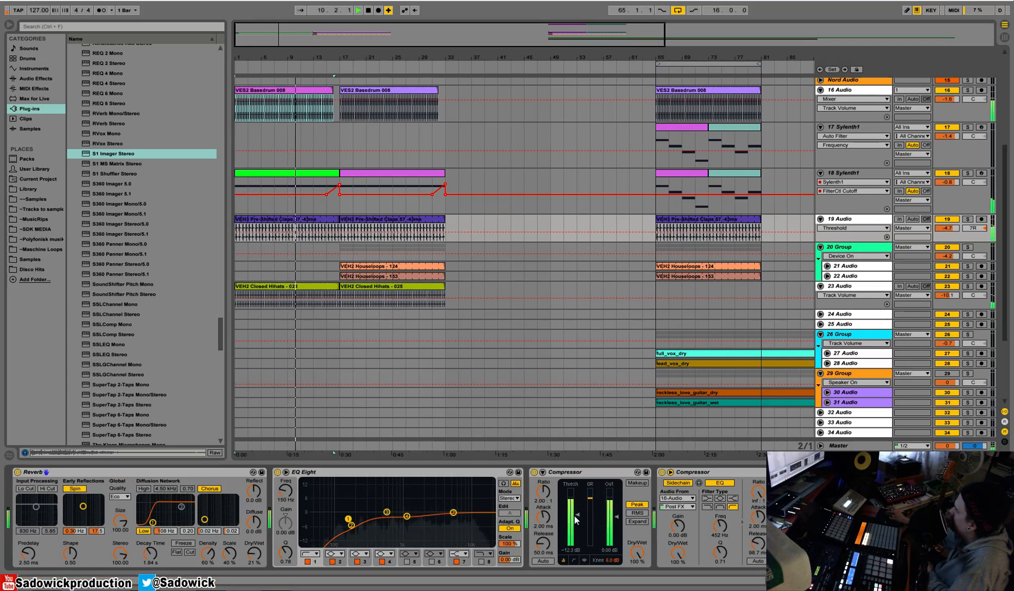
pyautogui.moveTo(543, 517); pyautogui.dragTo(543, 555)
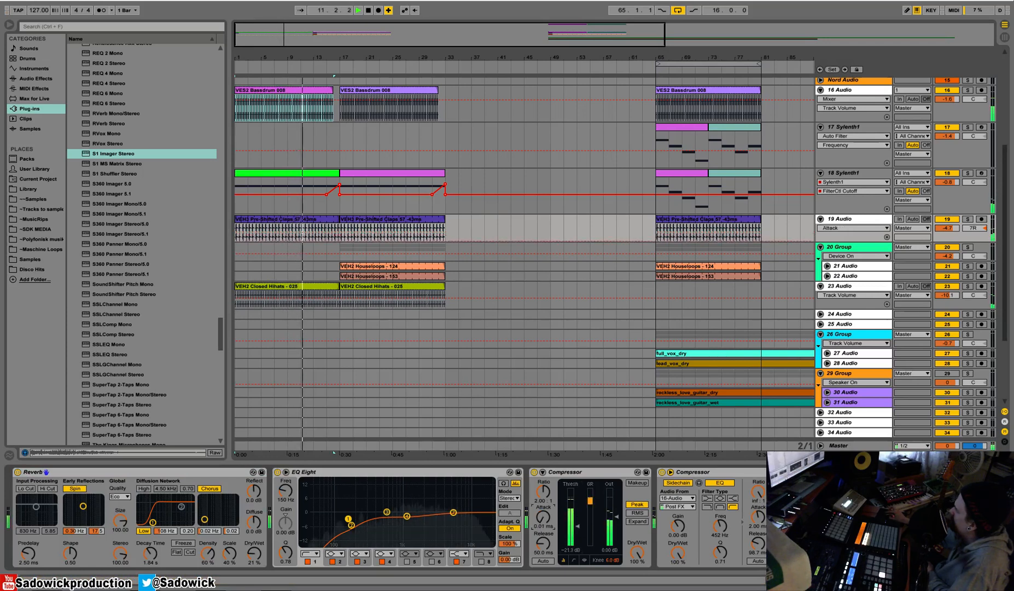
pyautogui.moveTo(577, 523); pyautogui.dragTo(577, 511)
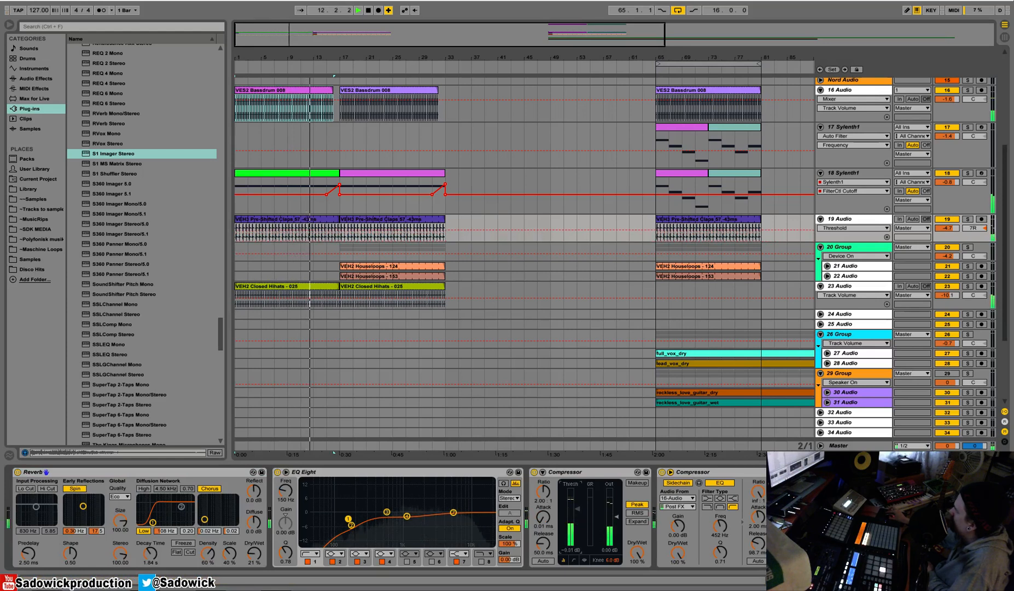
pyautogui.moveTo(543, 543); pyautogui.dragTo(542, 530)
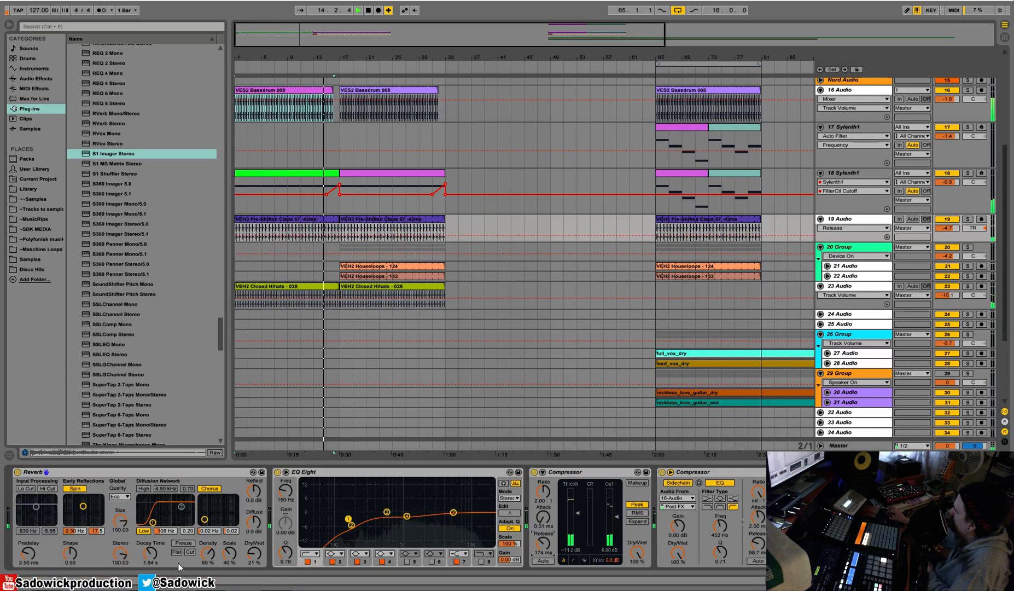
# Compare the claps with the Reverb off and on, and lower its Dry/Wet to 18 %.
pyautogui.click(17, 471)
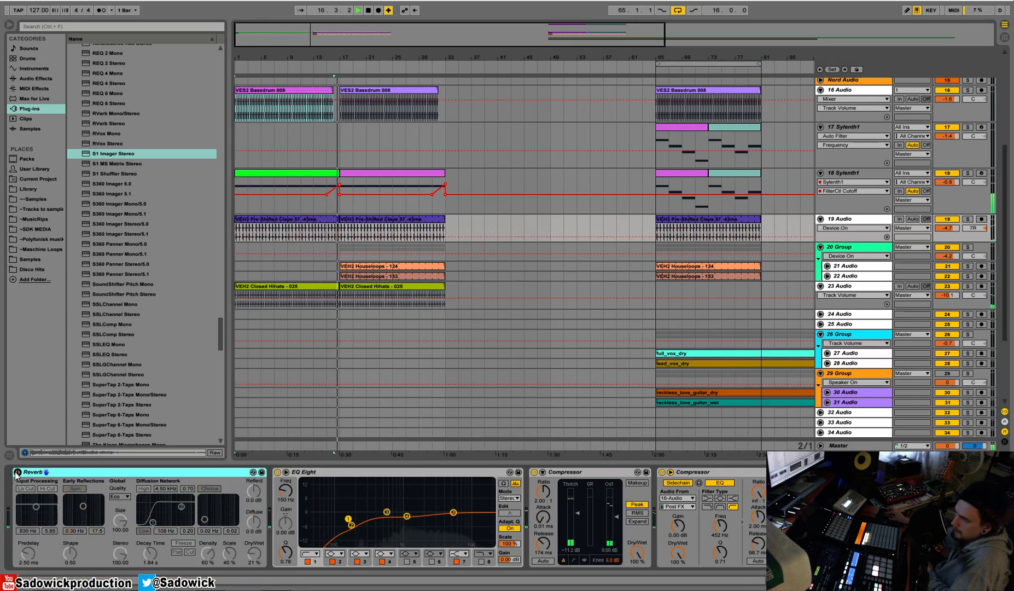
pyautogui.click(16, 471)
pyautogui.moveTo(244, 555); pyautogui.dragTo(244, 560)
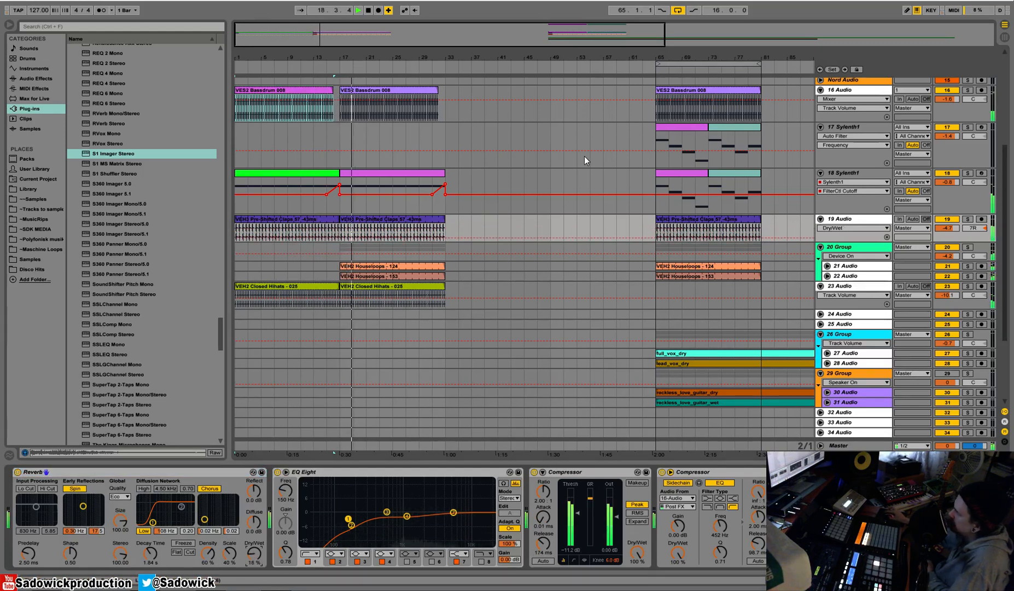
# Copy the first two bars of track 17's bar 65 clip to bar 17 and duplicate them three times.
pyautogui.click(670, 143)
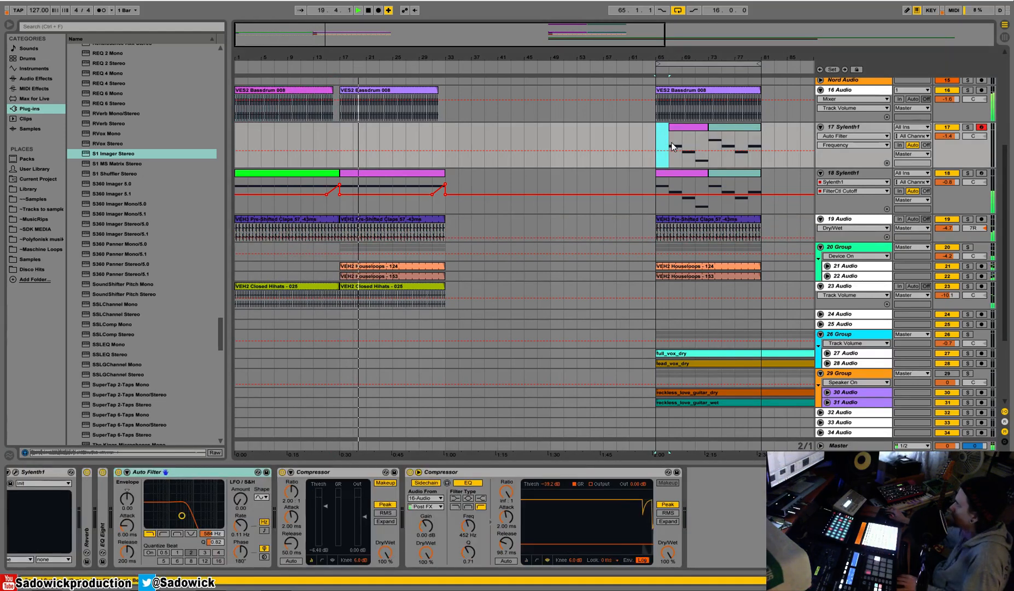
pyautogui.hotkey('ctrl', 'z')
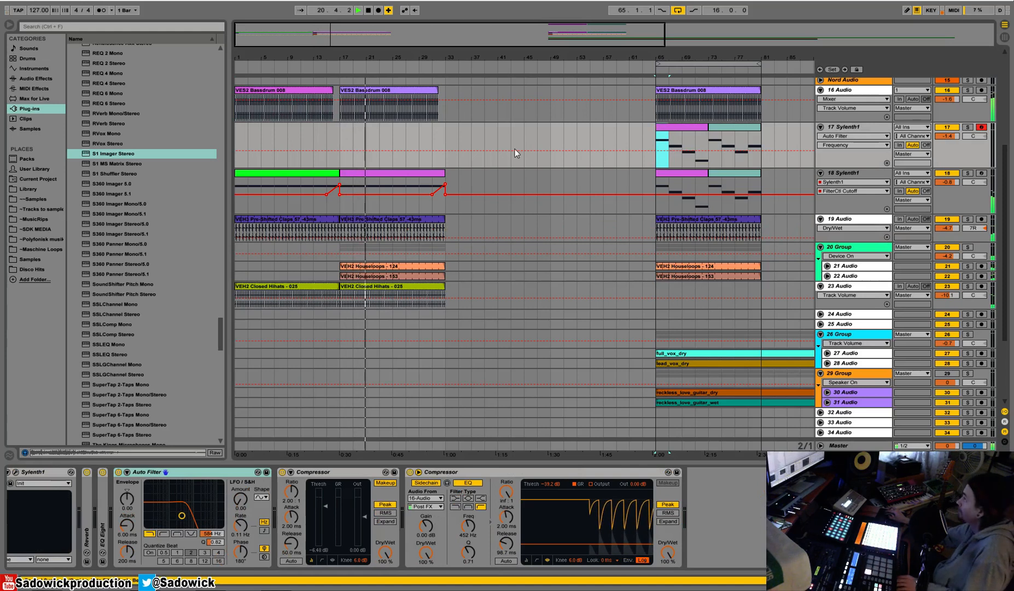
pyautogui.press('space')
pyautogui.click(345, 134)
pyautogui.hotkey('ctrl', 'v')
pyautogui.hotkey('ctrl', 'd')
pyautogui.hotkey('ctrl', 'd')
pyautogui.hotkey('ctrl', 'd')
pyautogui.click(347, 138)
pyautogui.press('space')
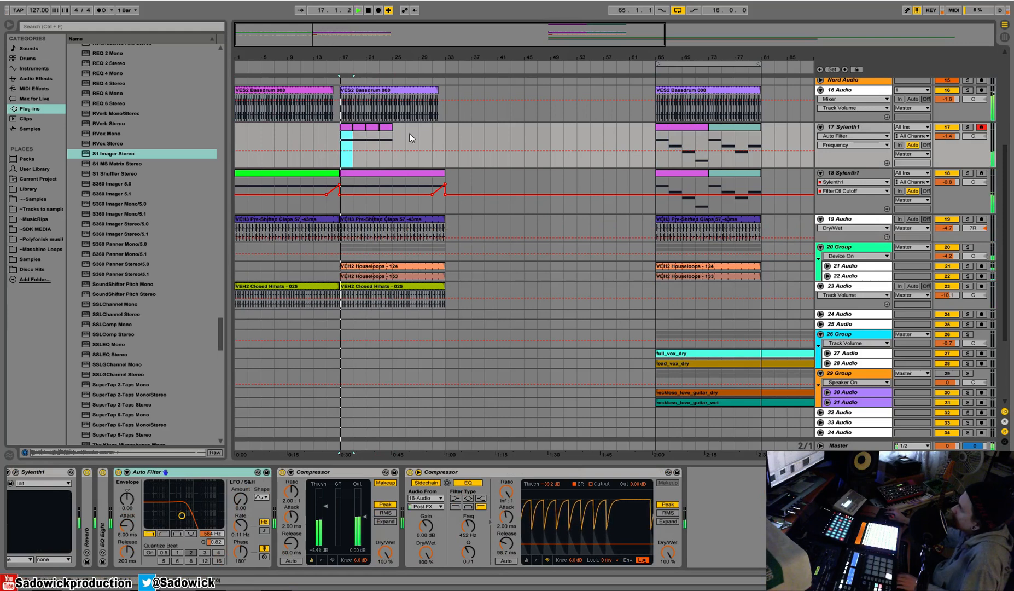
# Solo track 17, move its four two-bar clips to bar 1 and duplicate them to fill up to bar 17.
pyautogui.click(967, 128)
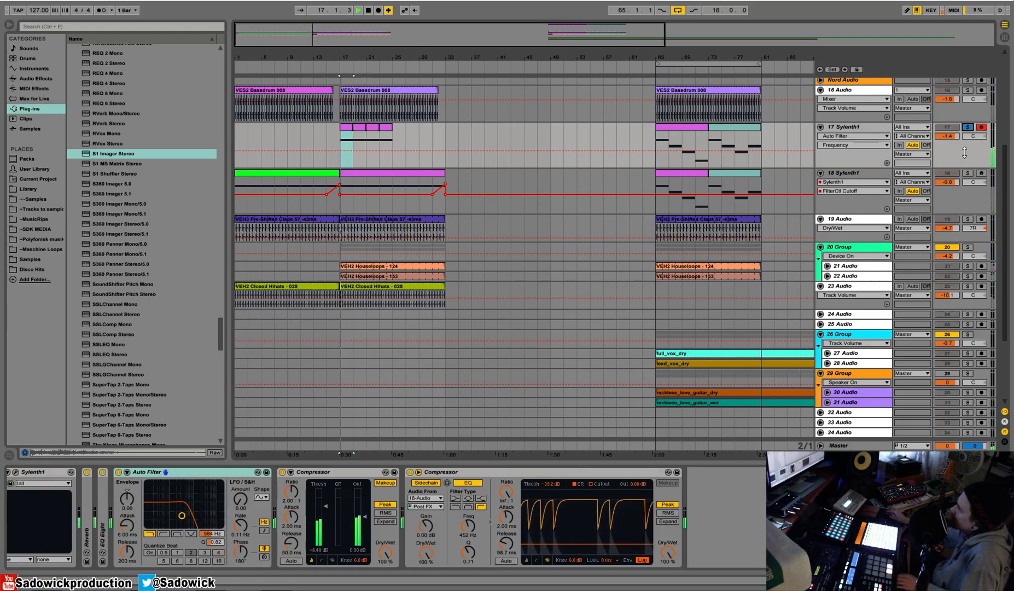
pyautogui.moveTo(396, 139)
pyautogui.mouseDown()
pyautogui.moveTo(336, 146)
pyautogui.moveTo(248, 134)
pyautogui.mouseUp()
pyautogui.press('space')
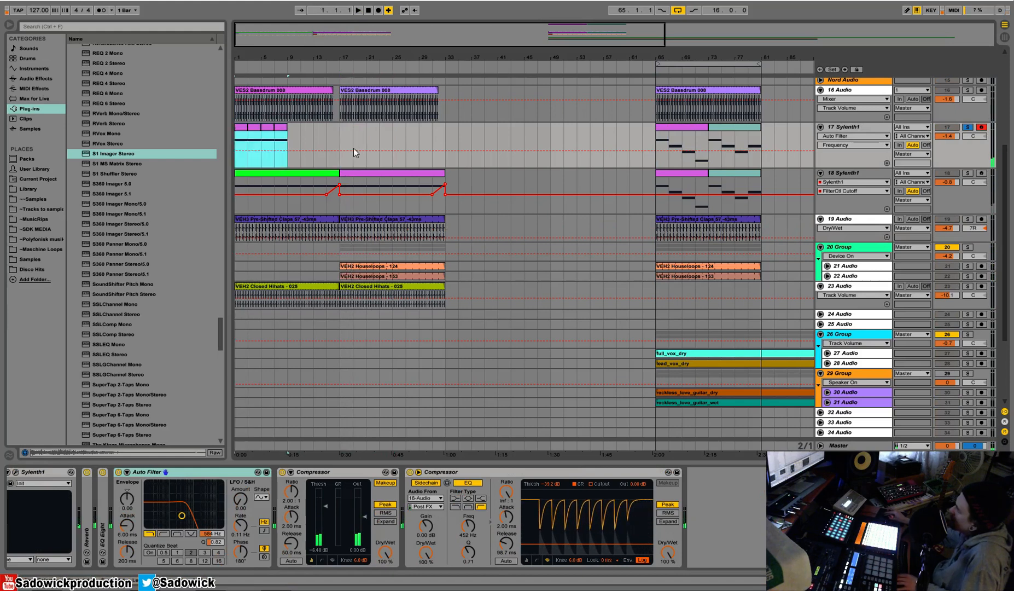
pyautogui.hotkey('ctrl', 'd')
# Move track 18's two intro clips and their cutoff ramps from bar 1 to bar 17.
pyautogui.click(450, 177)
pyautogui.moveTo(450, 177); pyautogui.dragTo(359, 185)
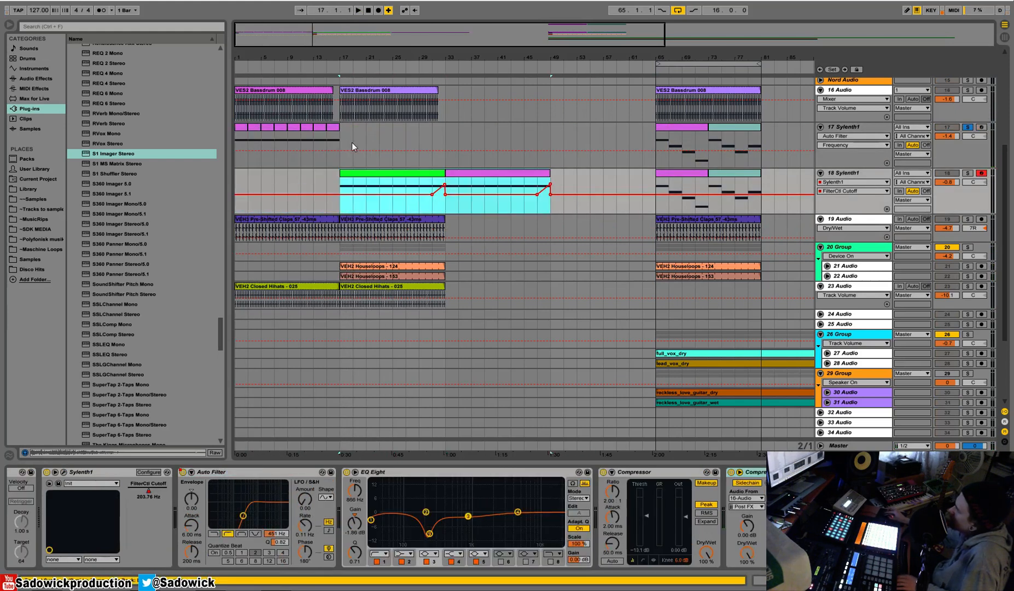
# Consolidate track 17's clips from bar 1 to 17, duplicate the result to bar 33 and play from bar 1.
pyautogui.moveTo(344, 136); pyautogui.dragTo(238, 135)
pyautogui.rightClick(266, 126)
pyautogui.click(300, 192)
pyautogui.hotkey('ctrl', 'd')
pyautogui.click(311, 127)
pyautogui.press('space')
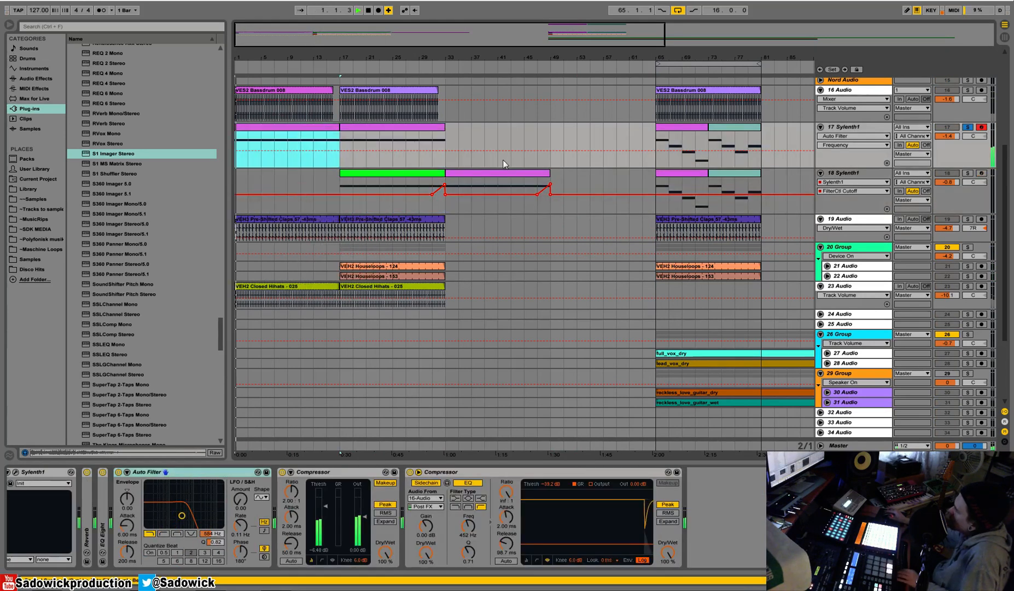
# Take track 17 out of solo and lower its Auto Filter frequency to 207 Hz.
pyautogui.click(967, 127)
pyautogui.moveTo(215, 534); pyautogui.dragTo(215, 546)
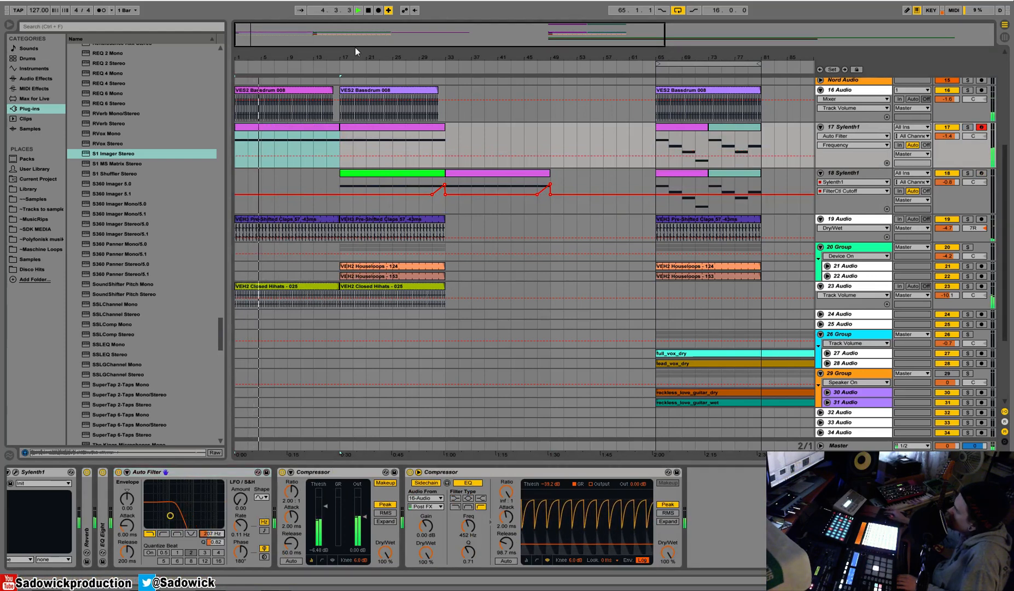
# Duplicate track 16's bass drum section from bars 17 to 33 so it repeats at bar 33, and play from bar 31.
pyautogui.click(334, 65)
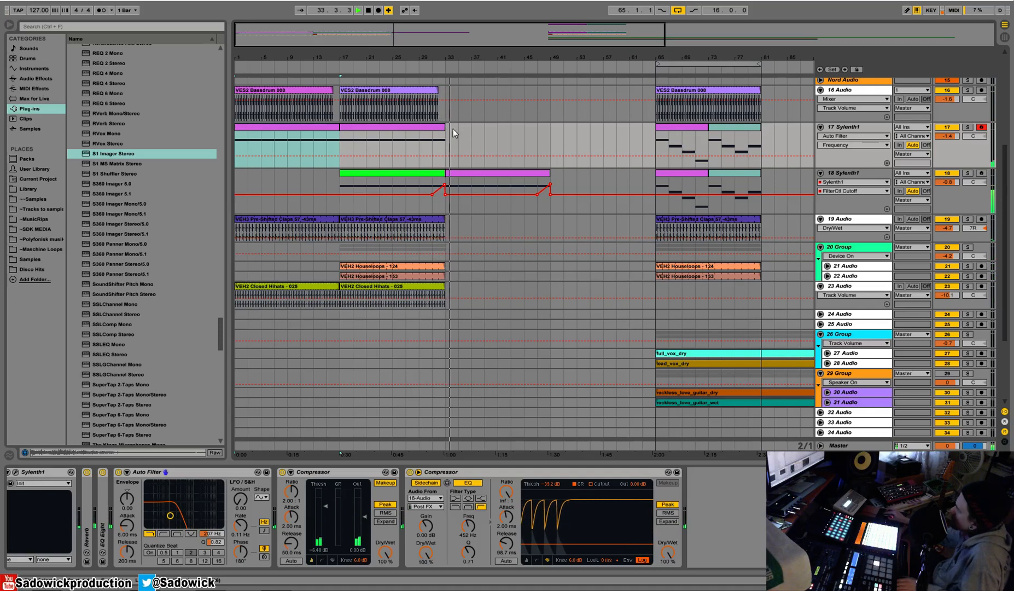
pyautogui.moveTo(445, 107); pyautogui.dragTo(347, 106)
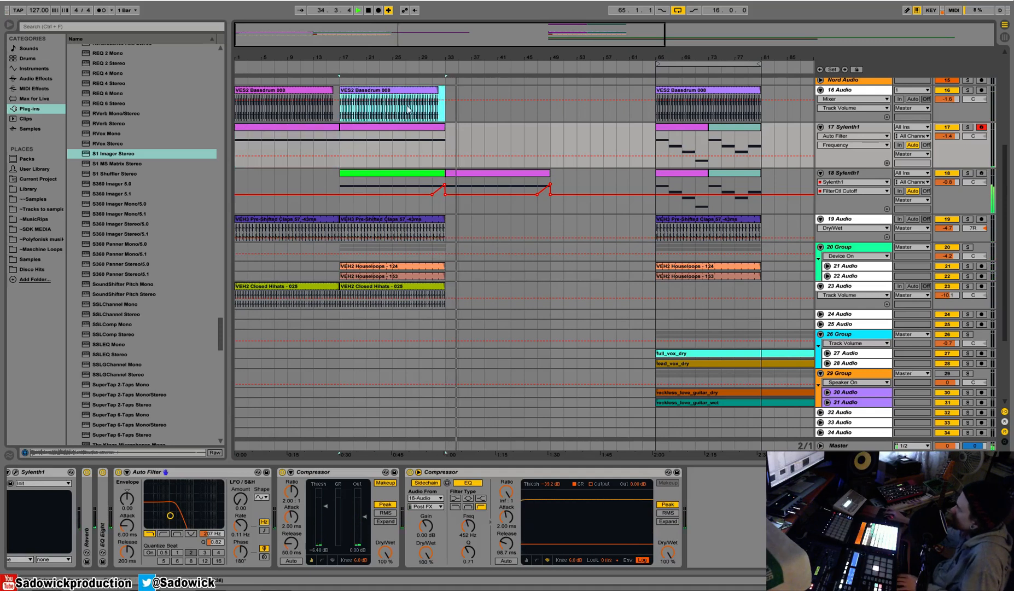
pyautogui.hotkey('ctrl', 'd')
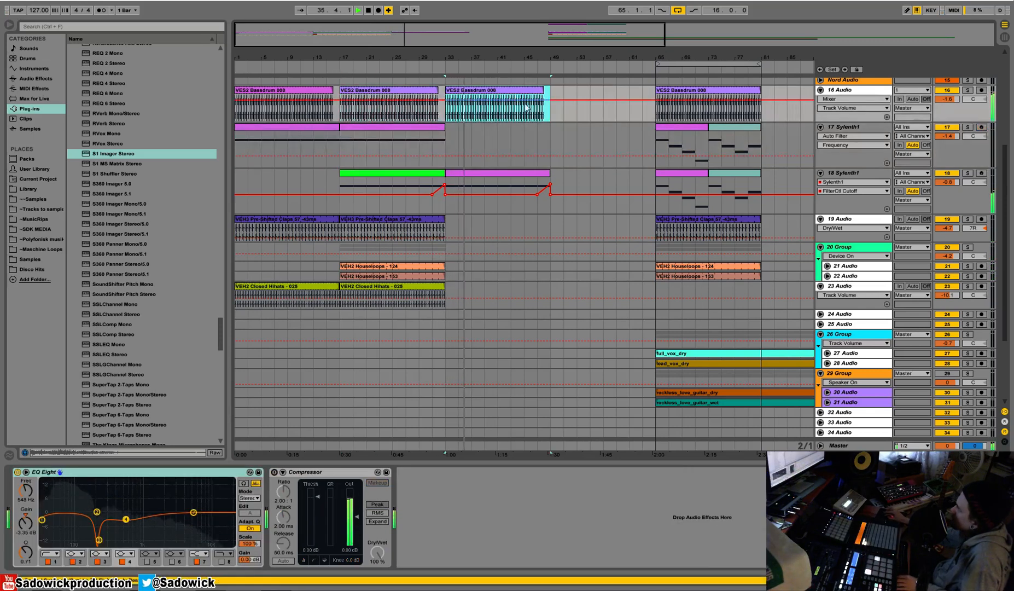
pyautogui.click(430, 66)
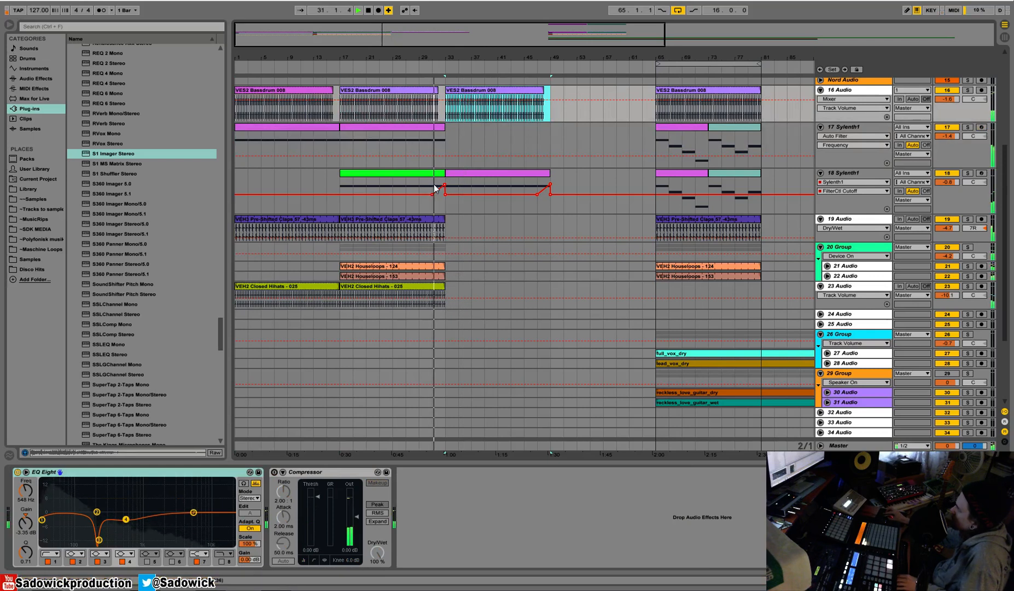
# Try duplicating track 19's claps and track 23's closed hi-hats to bar 33, and delete the copies.
pyautogui.click(416, 219)
pyautogui.hotkey('ctrl', 'd')
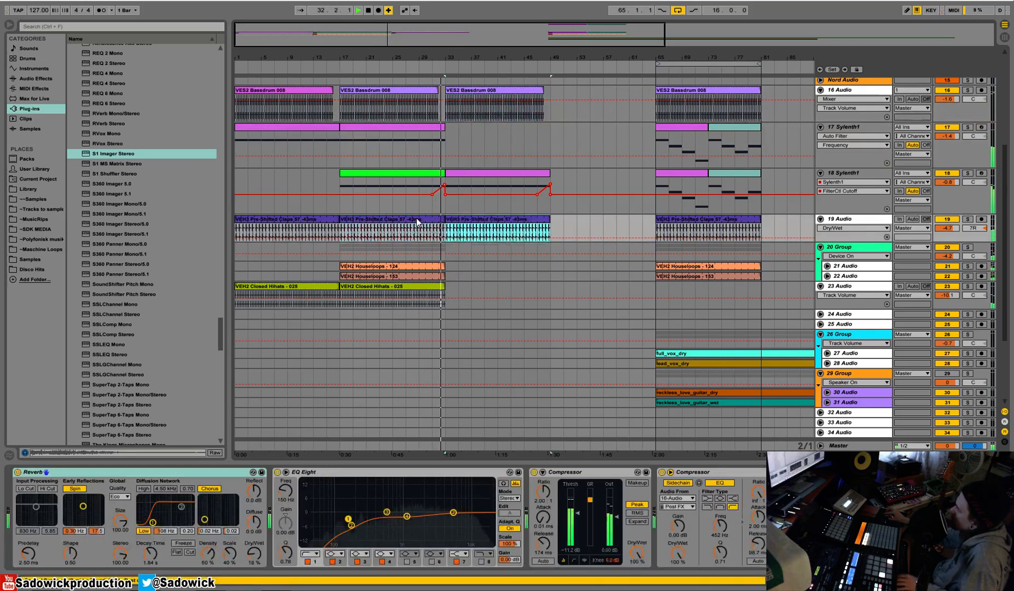
pyautogui.click(412, 287)
pyautogui.hotkey('ctrl', 'd')
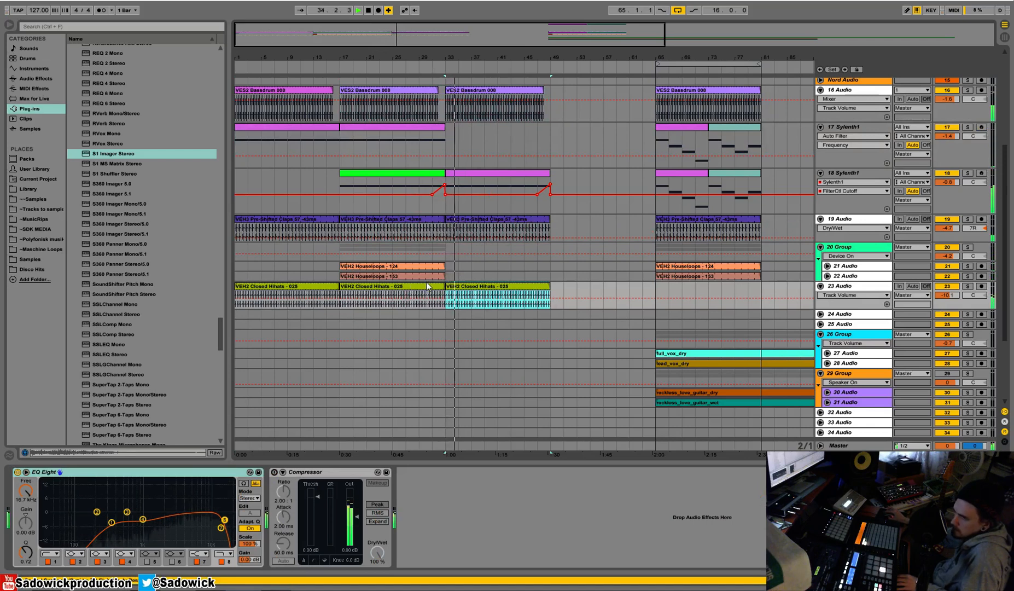
pyautogui.press('space')
pyautogui.moveTo(563, 295); pyautogui.dragTo(437, 238)
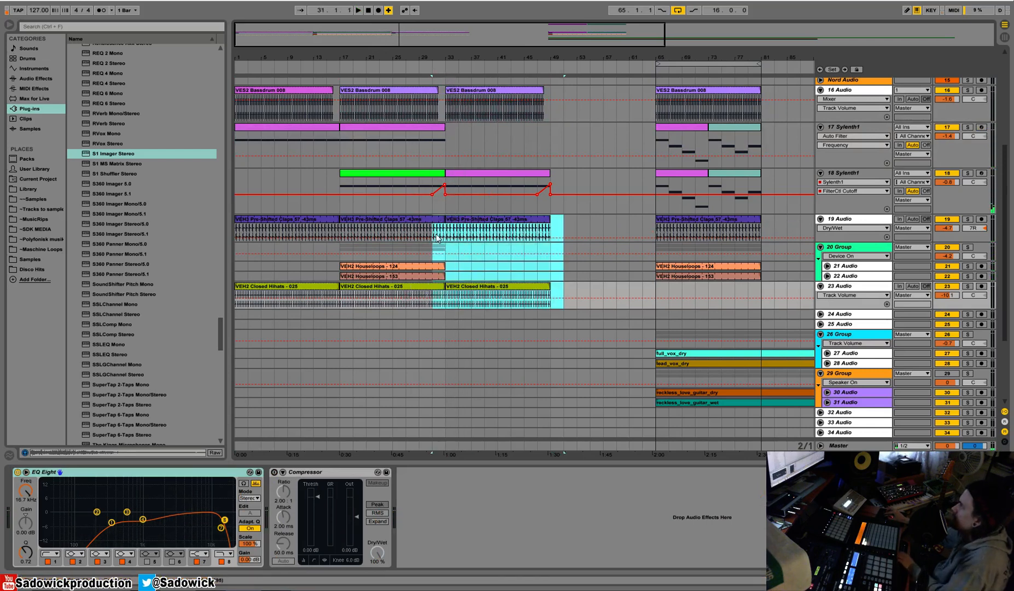
pyautogui.press('Delete')
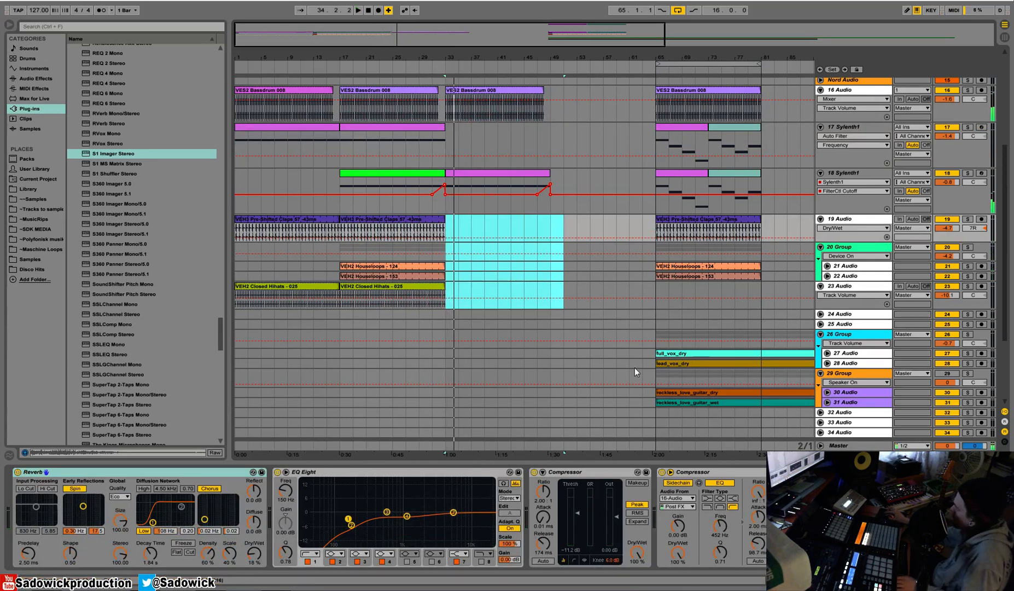
# Unfold vocal tracks 27 and 28 and extend the starts of full_vox_dry and lead_vox_dry back to bar 61.
pyautogui.scroll(-3, 853, 357)
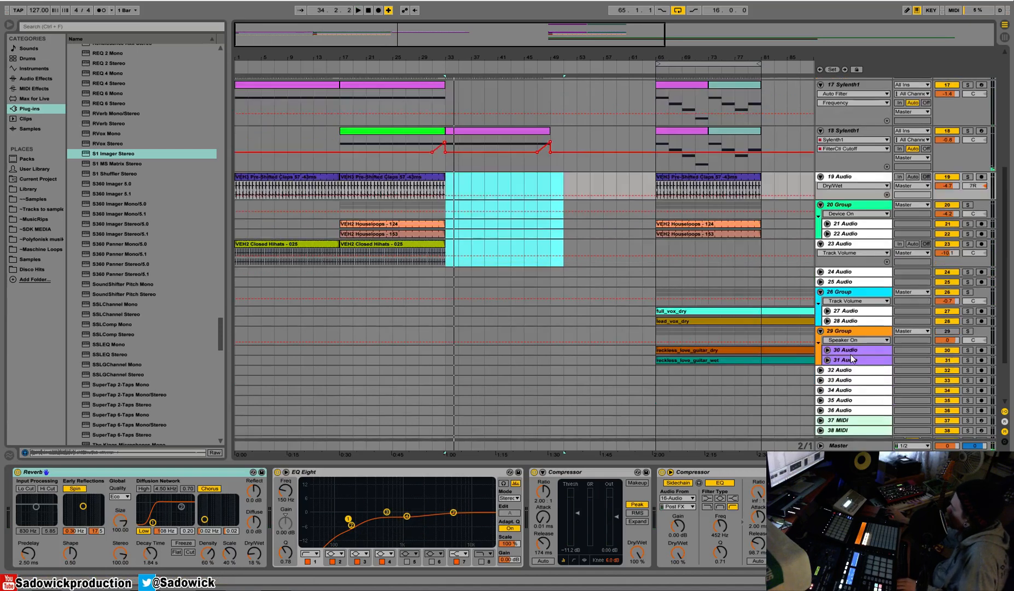
pyautogui.click(851, 313)
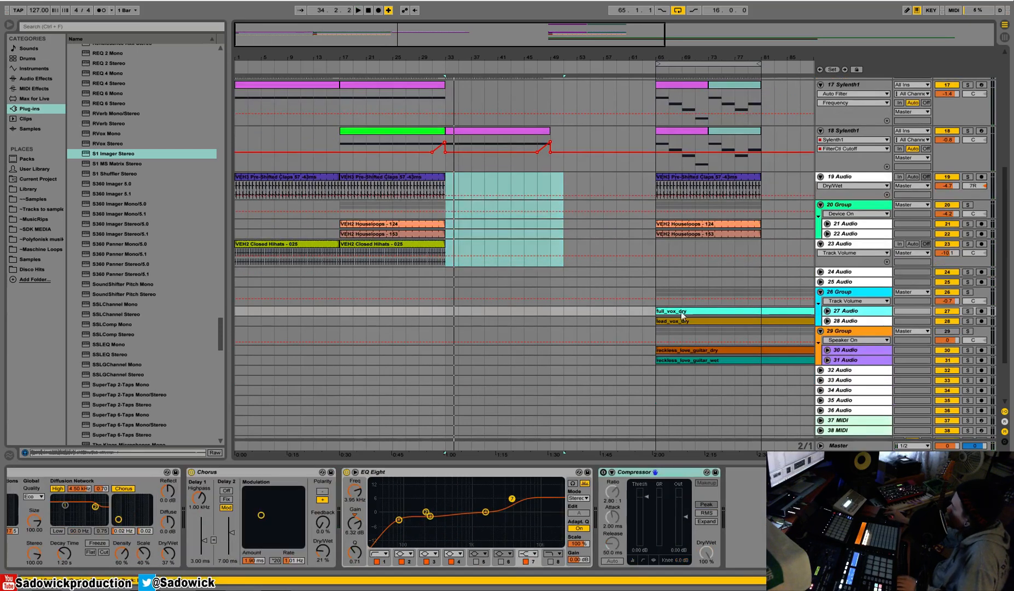
pyautogui.click(633, 301)
pyautogui.moveTo(657, 312); pyautogui.dragTo(629, 311)
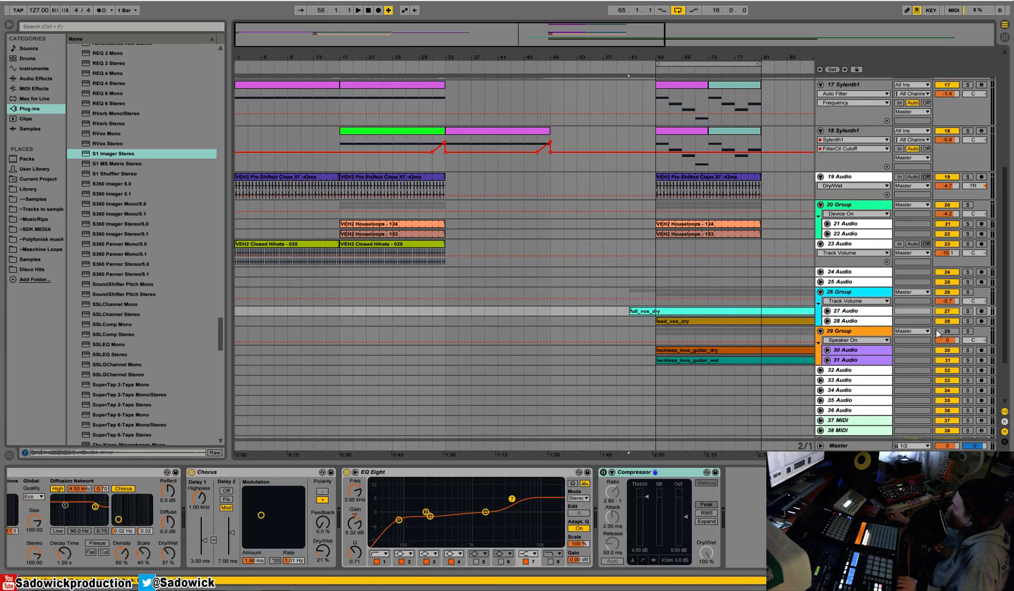
pyautogui.doubleClick(855, 323)
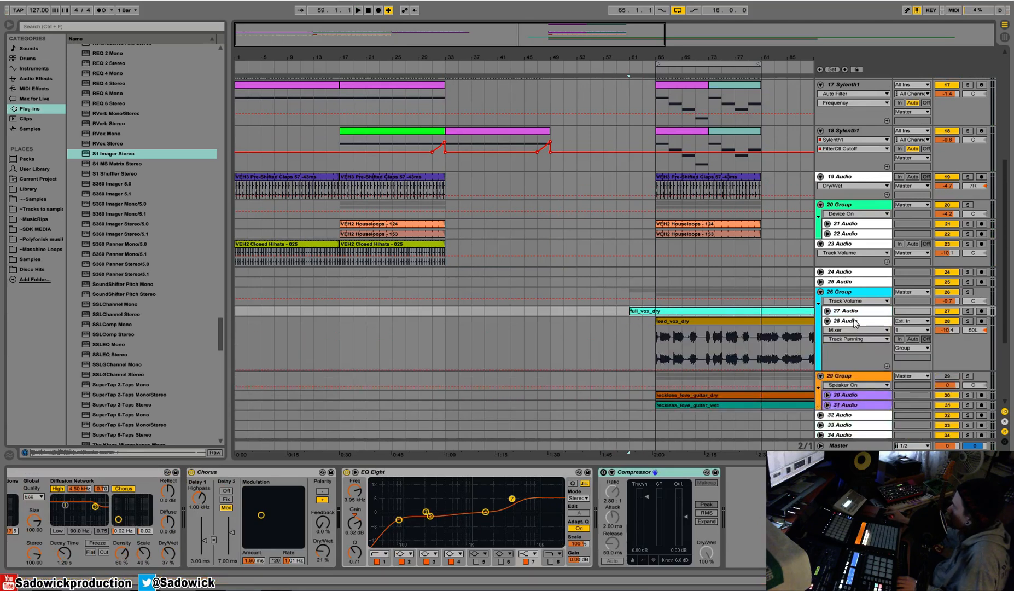
pyautogui.doubleClick(854, 311)
pyautogui.moveTo(658, 357); pyautogui.dragTo(633, 360)
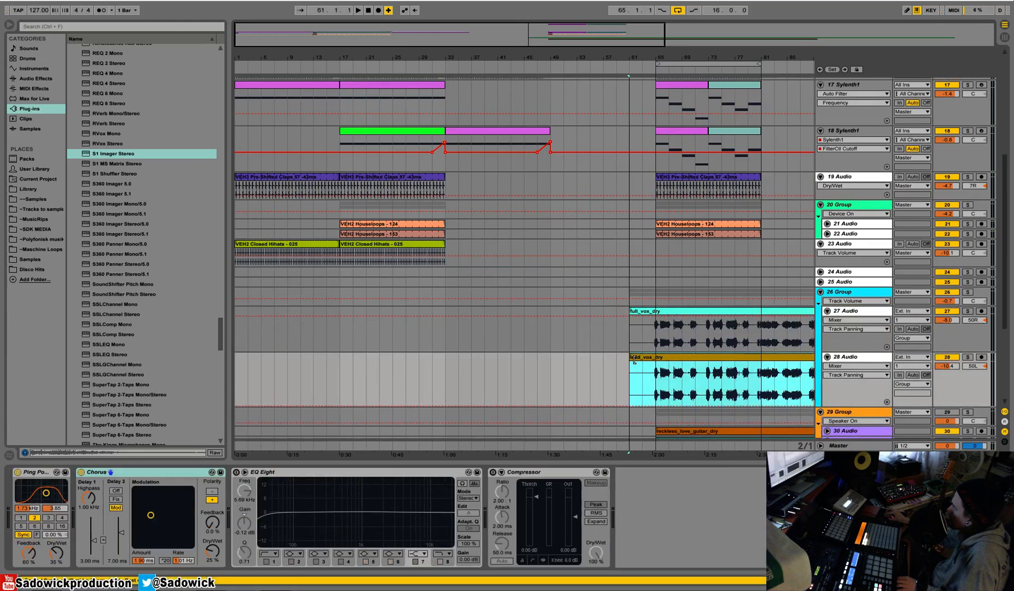
pyautogui.click(627, 381)
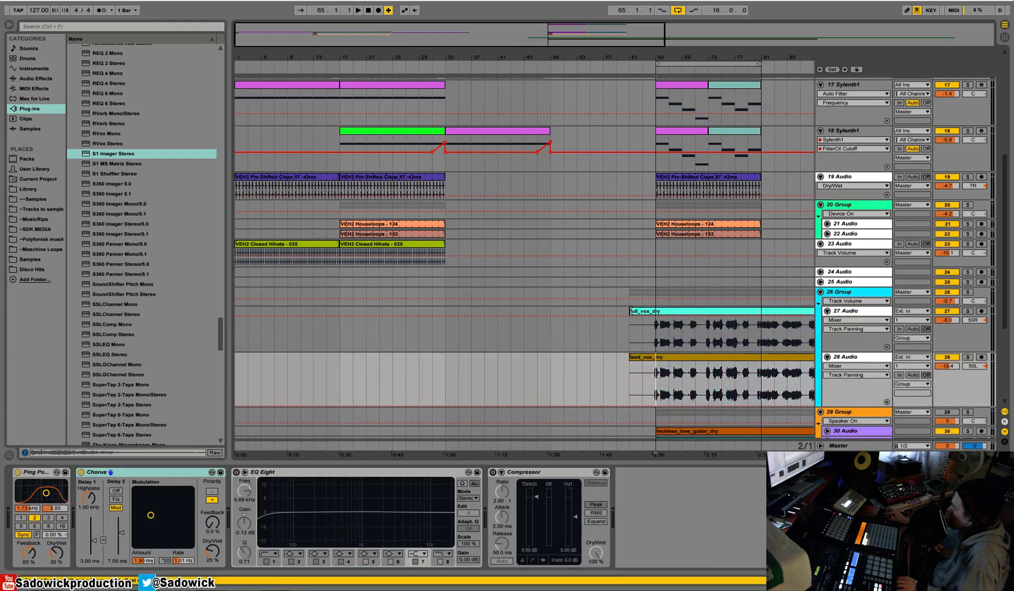
# Extend both vocal clips back to bar 59, copy their opening phrase to bars 32–35 and play from about bar 31.
pyautogui.moveTo(631, 311); pyautogui.dragTo(442, 321)
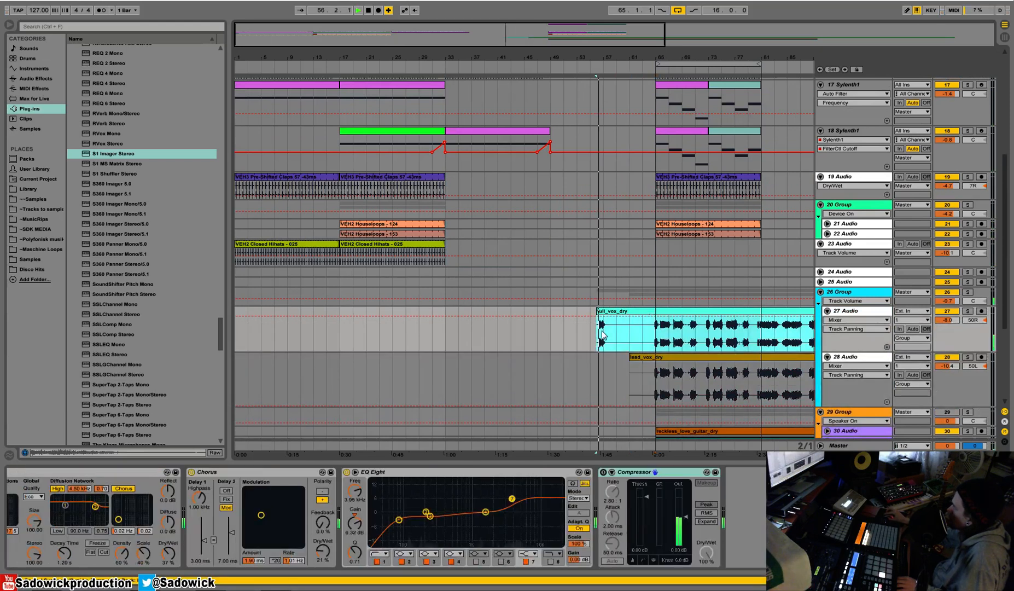
pyautogui.moveTo(603, 334); pyautogui.dragTo(552, 366)
pyautogui.moveTo(617, 389); pyautogui.dragTo(450, 326)
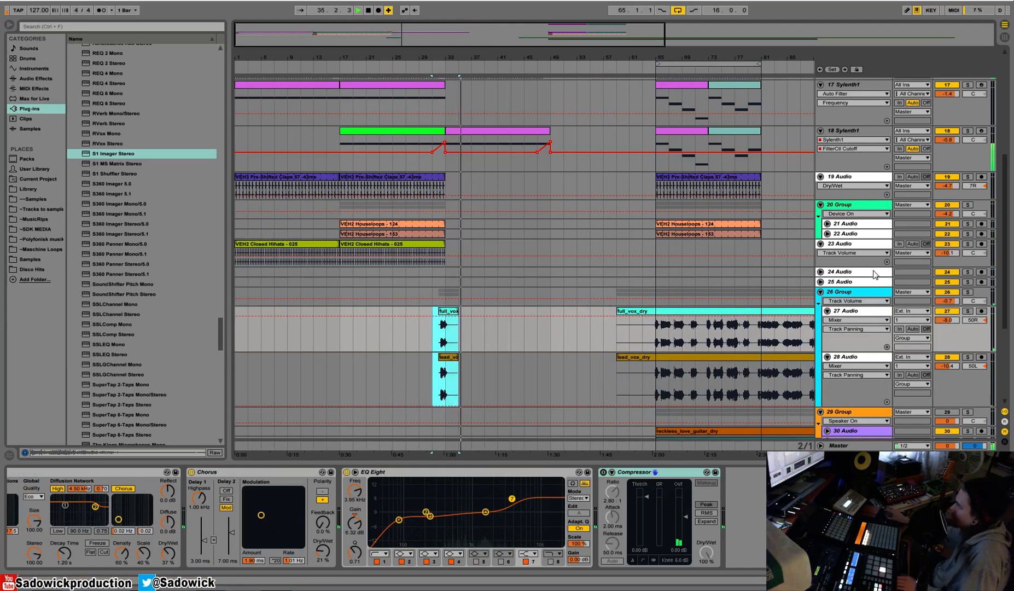
pyautogui.click(878, 297)
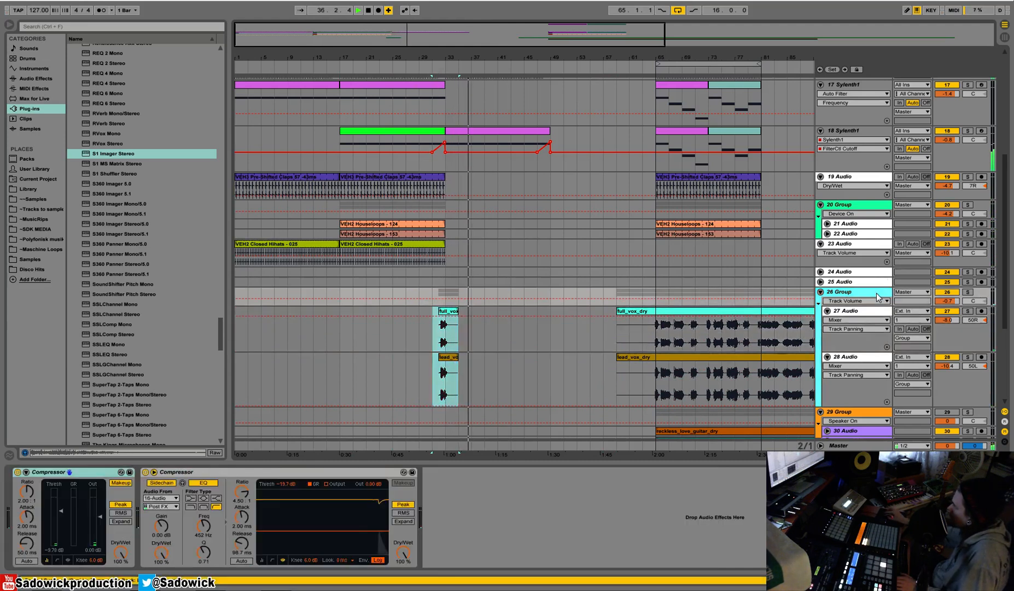
pyautogui.click(435, 66)
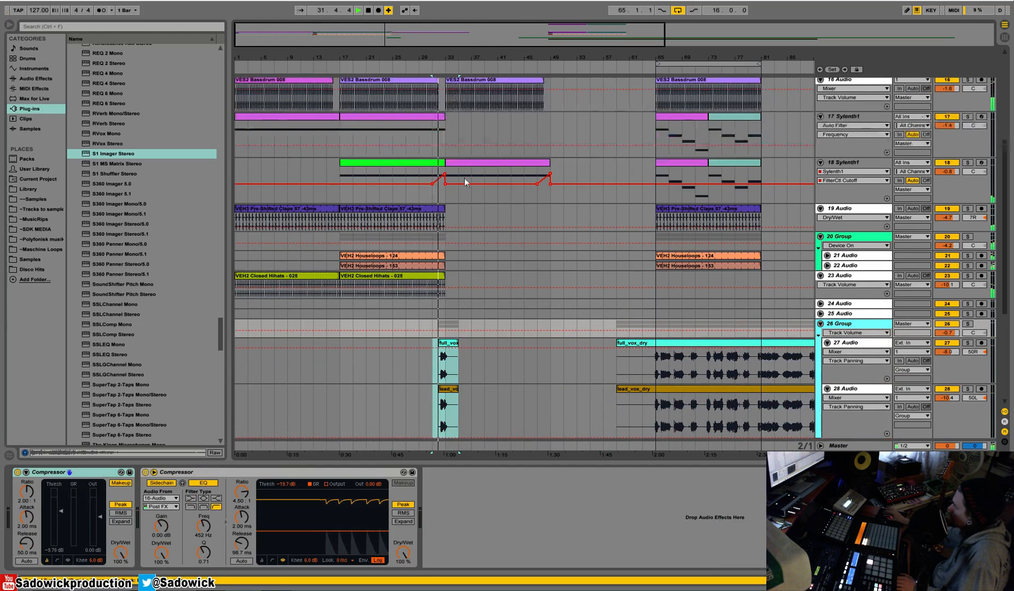
# Reduce the height of vocal tracks 27 and 28 in the arrangement.
pyautogui.scroll(2, 447, 209)
pyautogui.scroll(2, 446, 209)
pyautogui.scroll(1, 447, 210)
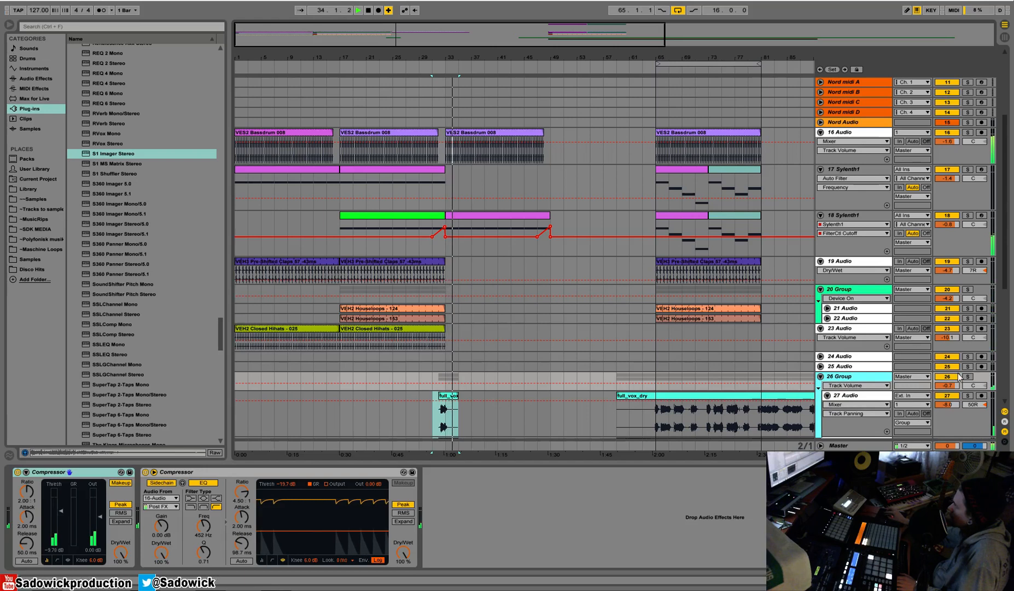
pyautogui.moveTo(964, 437); pyautogui.dragTo(972, 385)
pyautogui.scroll(-1, 500, 317)
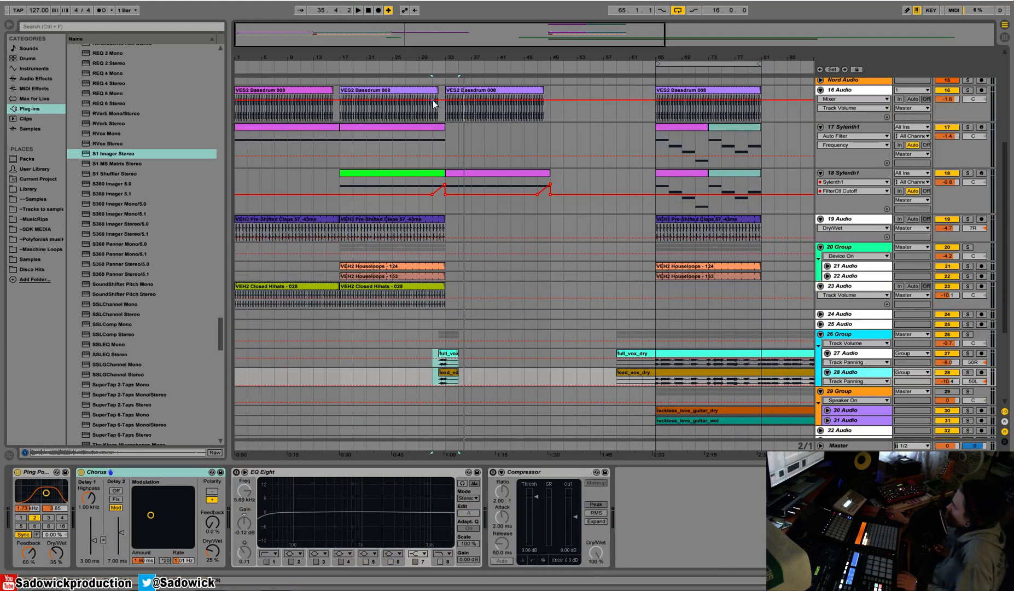
# Duplicate track 17's clip at bar 17 to bar 33 and play from bar 17.
pyautogui.click(427, 130)
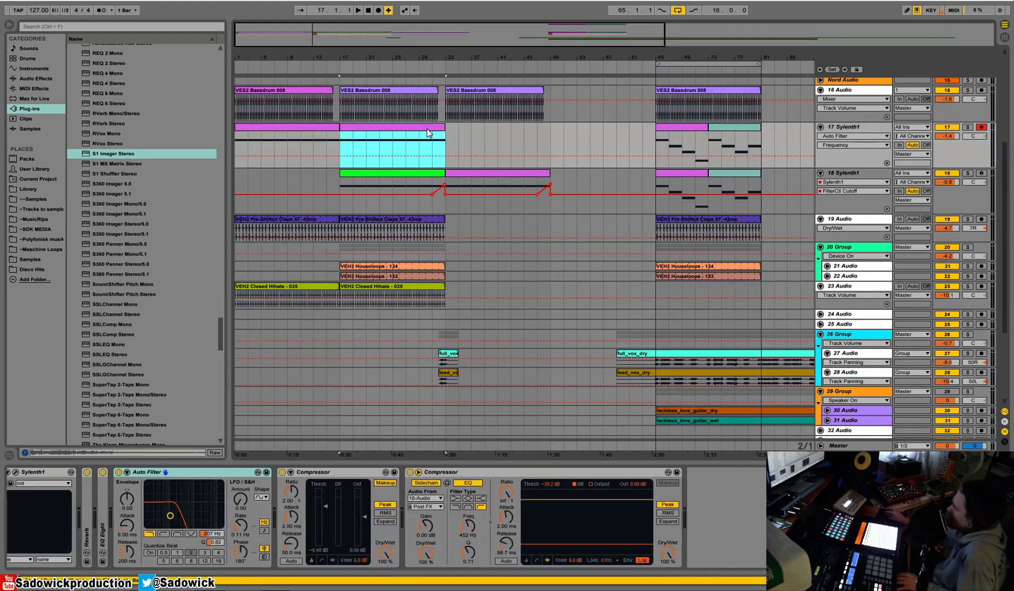
pyautogui.hotkey('ctrl', 'd')
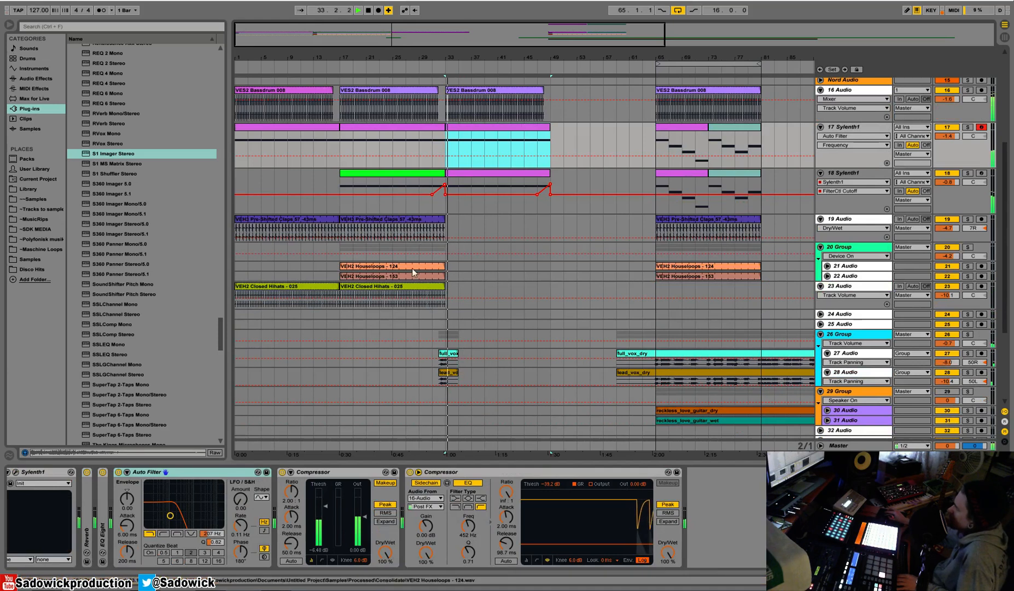
pyautogui.click(344, 66)
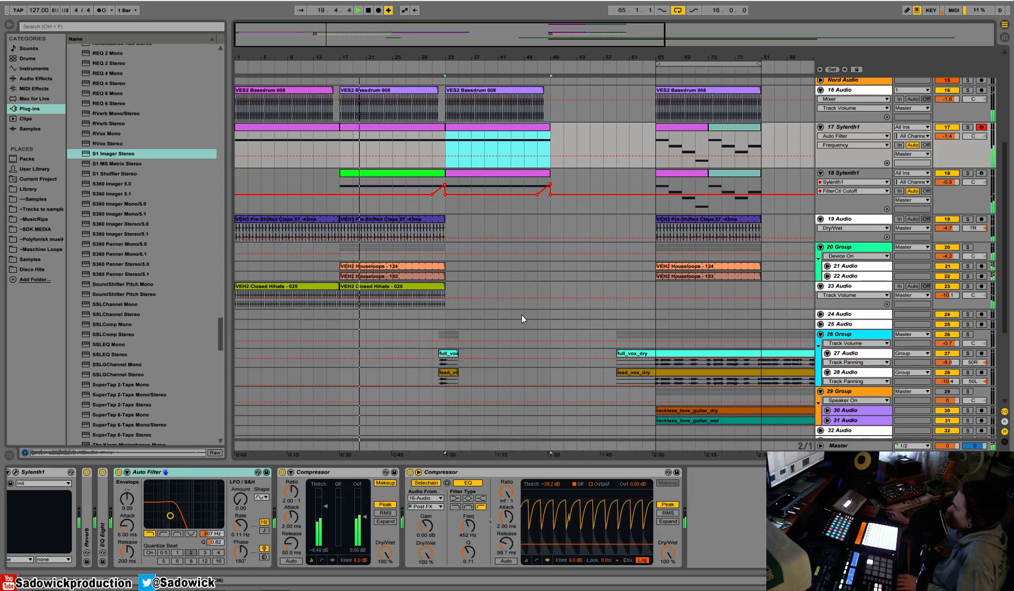
# Copy the one-bar vocal phrase at bar 32 on tracks 27 and 28 and paste it at bar 17.
pyautogui.scroll(-3, 487, 287)
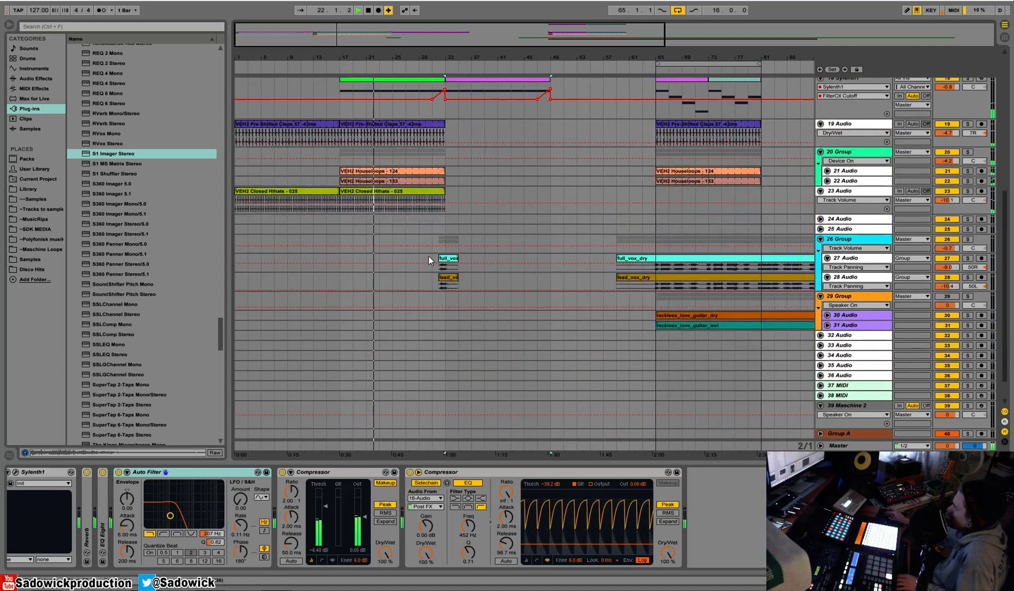
pyautogui.click(654, 268)
pyautogui.press('space')
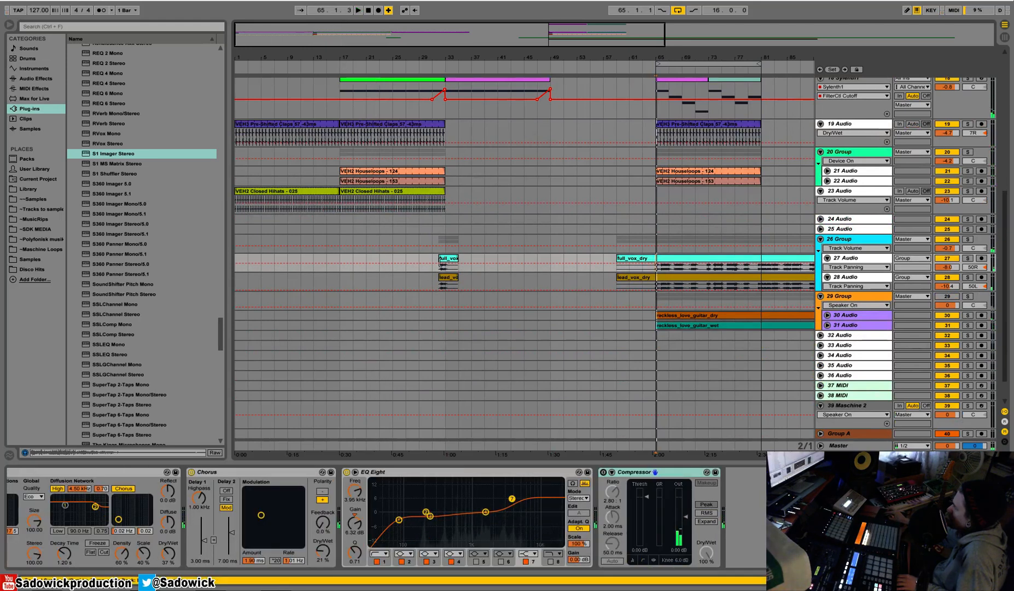
pyautogui.moveTo(422, 57); pyautogui.dragTo(509, 104)
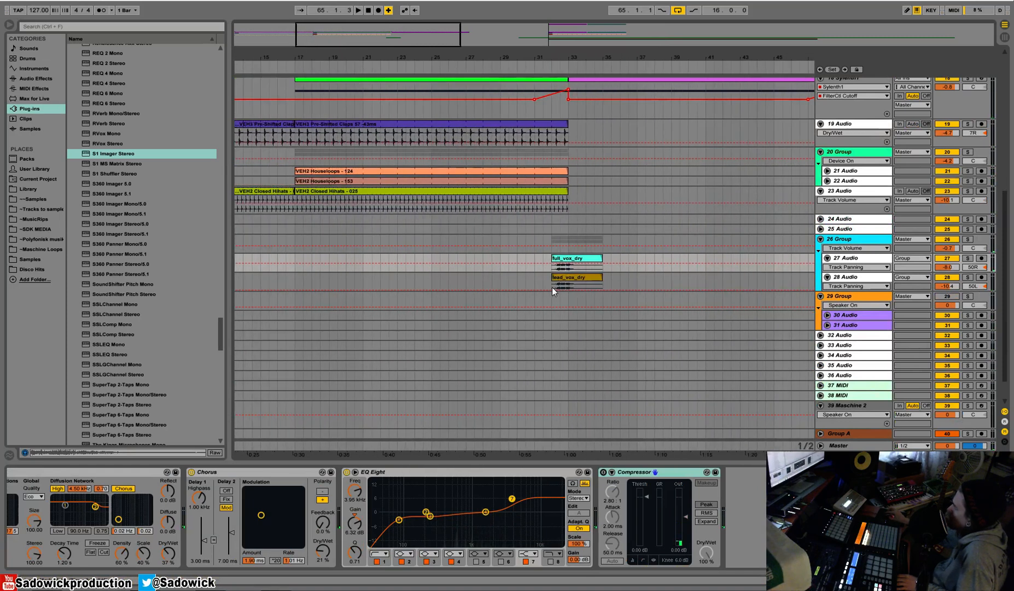
pyautogui.moveTo(552, 287); pyautogui.dragTo(568, 268)
pyautogui.press('space')
pyautogui.press('space')
pyautogui.click(293, 257)
pyautogui.hotkey('ctrl', 'v')
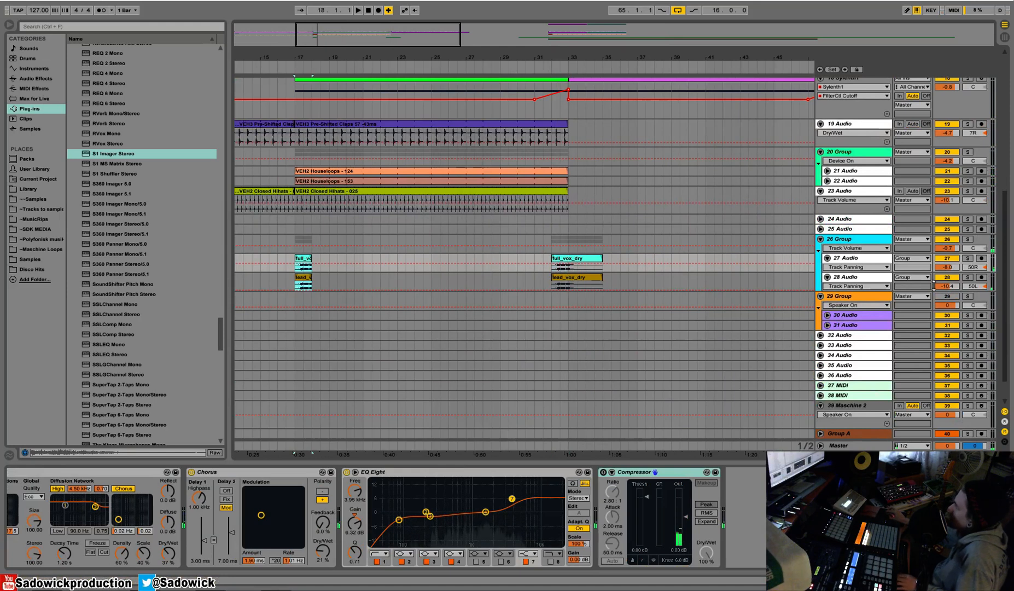
# Enlarge track 28, extend both pasted vocal clips about an eighth note past bar 18 and copy that tail onto the start of bar 17.
pyautogui.moveTo(860, 269); pyautogui.dragTo(819, 331)
pyautogui.press('space')
pyautogui.moveTo(295, 55); pyautogui.dragTo(330, 98)
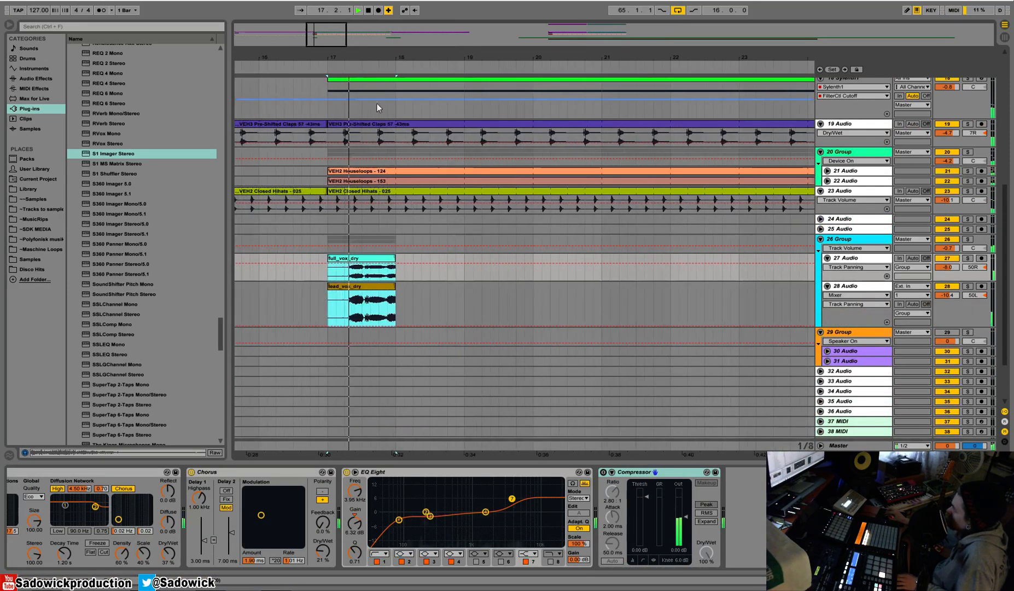
pyautogui.press('space')
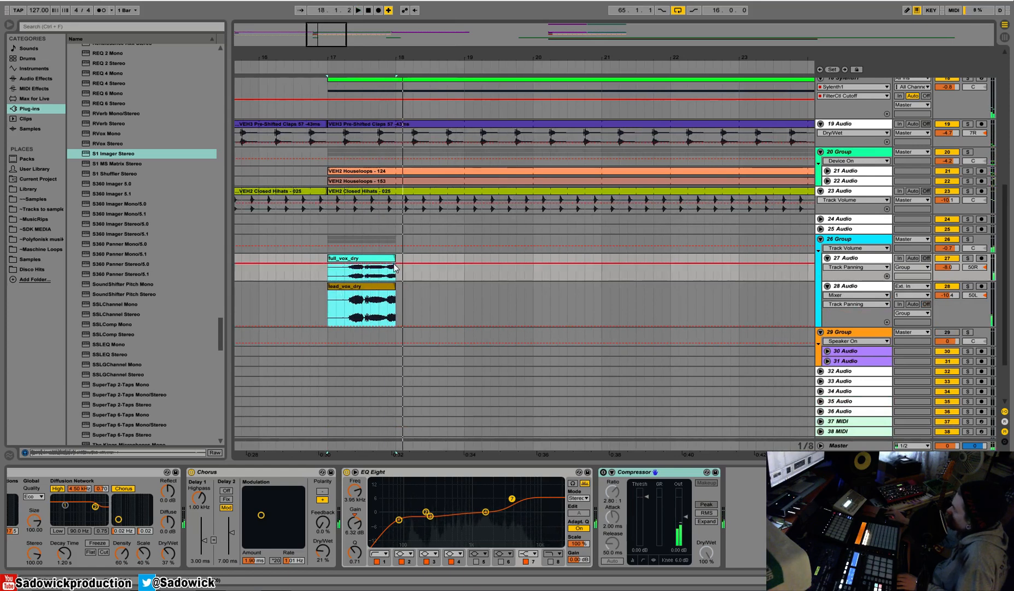
pyautogui.moveTo(394, 260); pyautogui.dragTo(407, 267)
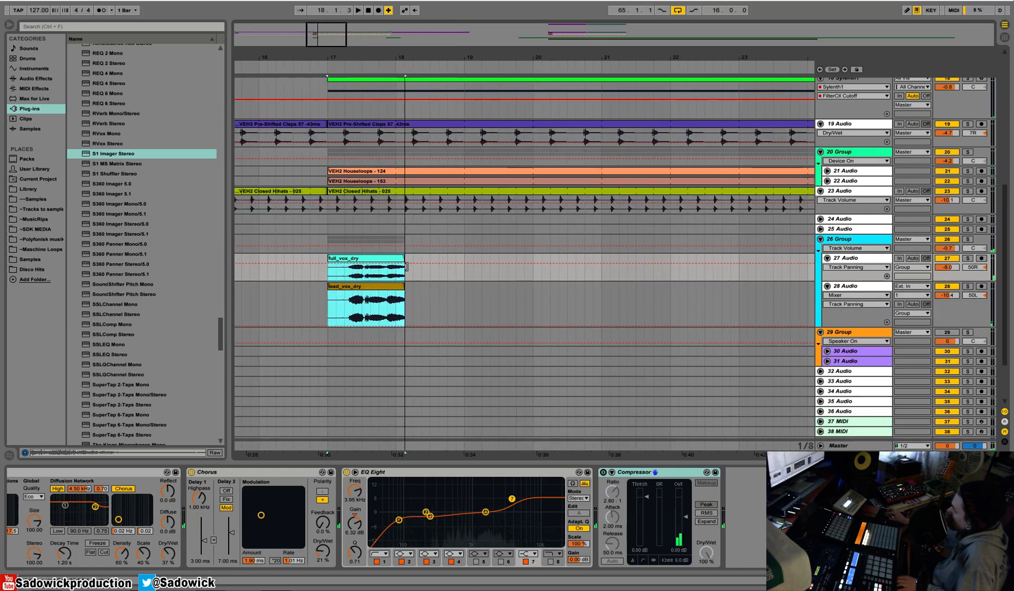
pyautogui.moveTo(412, 315); pyautogui.dragTo(396, 276)
# Loop the one-bar vocal section at bar 17 and solo vocal group 26.
pyautogui.moveTo(328, 277); pyautogui.dragTo(395, 314)
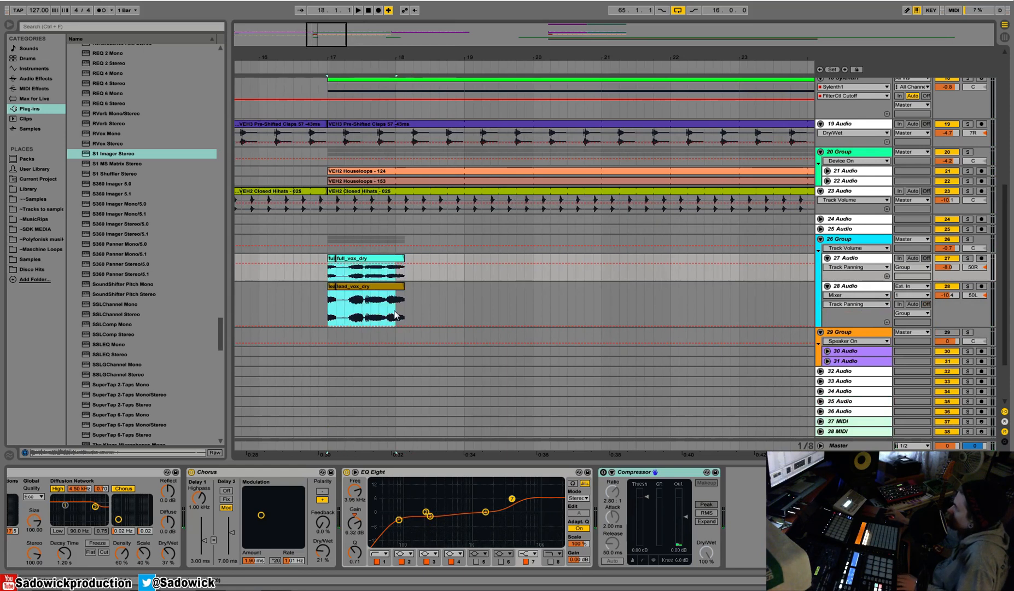
pyautogui.rightClick(384, 289)
pyautogui.click(411, 372)
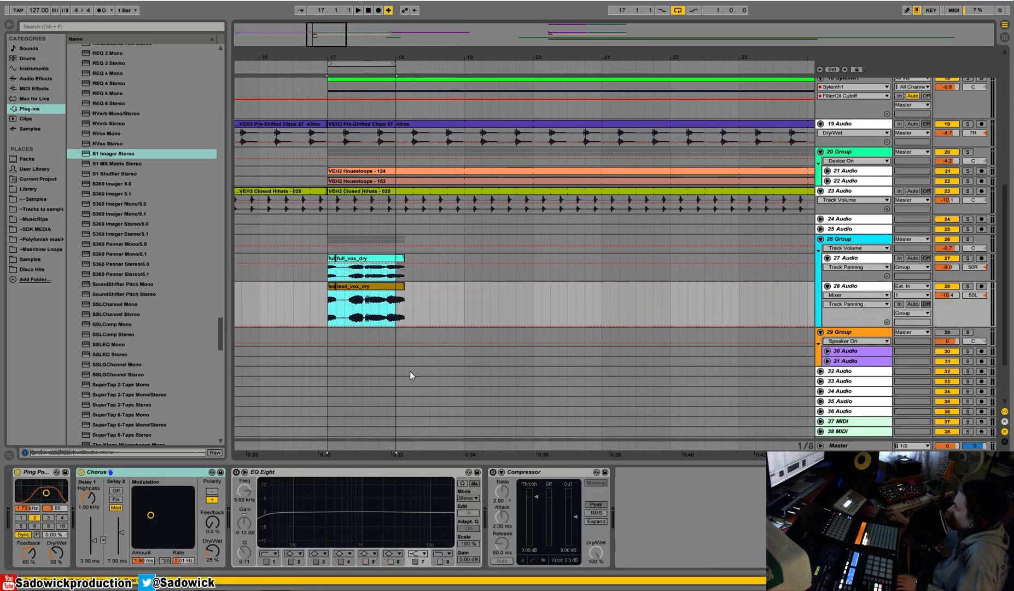
pyautogui.click(967, 239)
# Delete the vocal tails after bar 18 and move the split at the start of track 27's bar-17 vocal slightly later.
pyautogui.moveTo(398, 308); pyautogui.dragTo(410, 270)
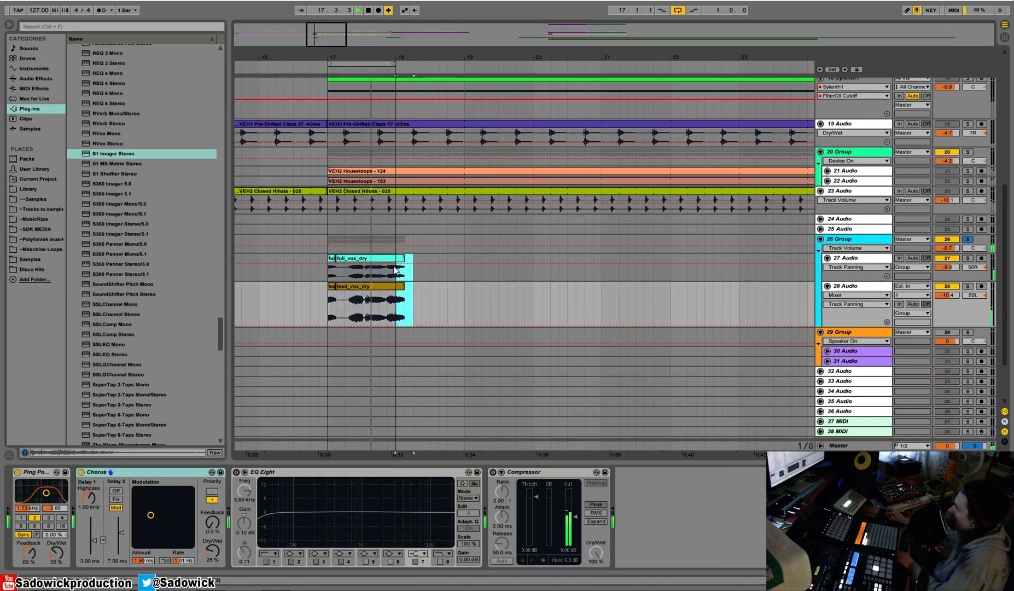
pyautogui.press('Delete')
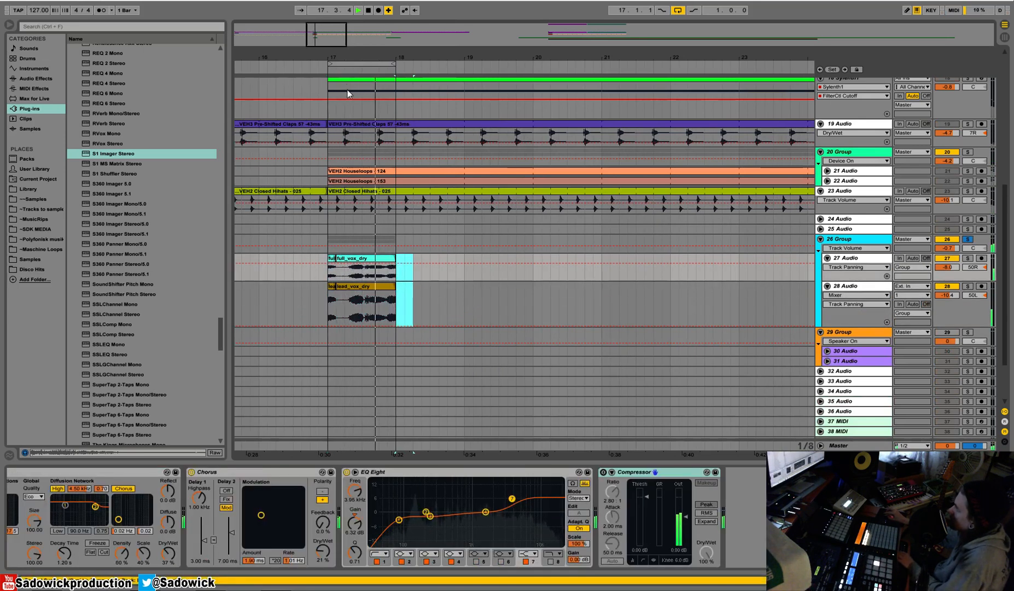
pyautogui.moveTo(340, 61); pyautogui.dragTo(332, 299)
pyautogui.moveTo(327, 258); pyautogui.dragTo(342, 258)
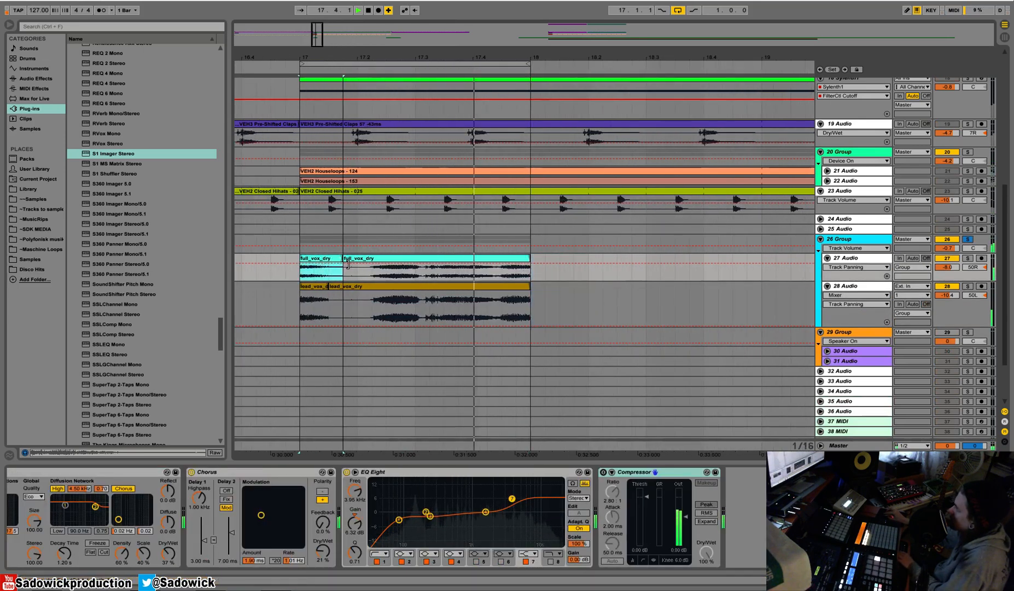
# Align track 28's bar-17 split with track 27's and consolidate the one-bar vocal phrase on both tracks into single clips.
pyautogui.click(326, 286)
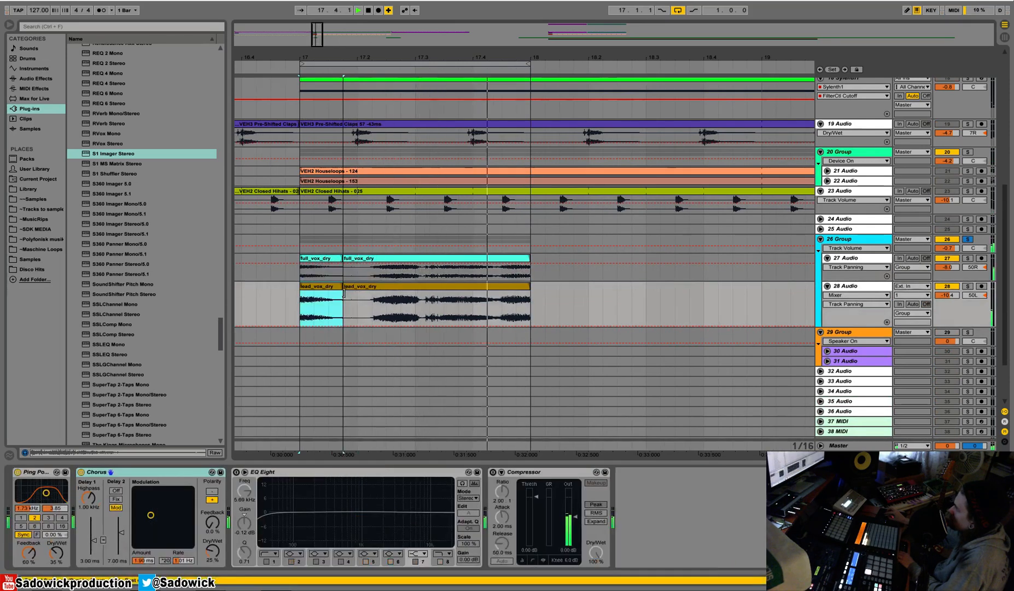
pyautogui.moveTo(536, 299); pyautogui.dragTo(300, 273)
pyautogui.press('space')
pyautogui.rightClick(327, 257)
pyautogui.click(356, 311)
pyautogui.click(870, 581)
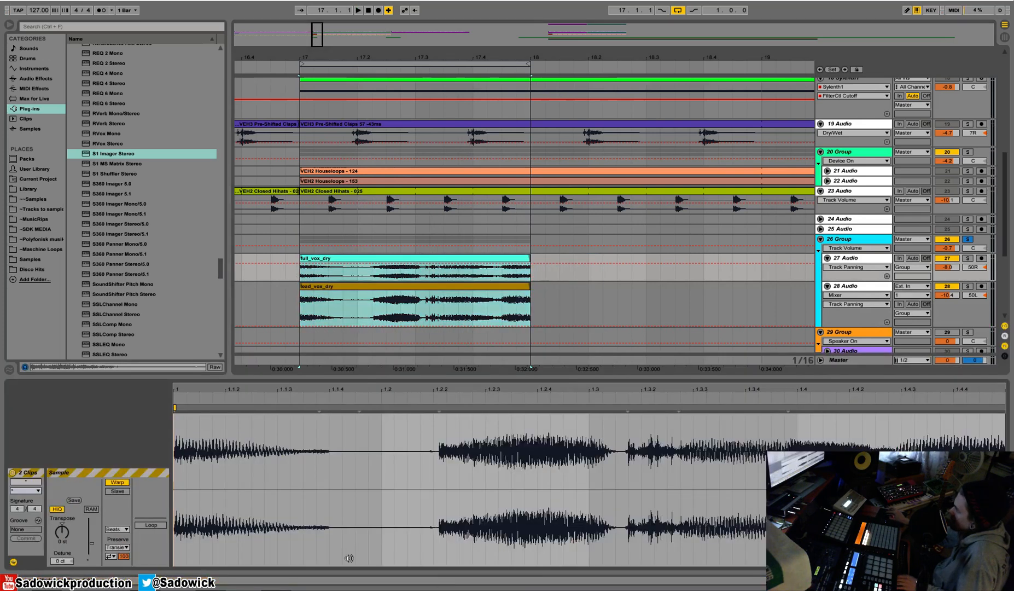
# Loop both consolidated vocal clips from bar 17 to slightly past bar 32, where the original phrase begins.
pyautogui.moveTo(506, 55); pyautogui.dragTo(284, 14)
pyautogui.moveTo(288, 252); pyautogui.dragTo(523, 229)
pyautogui.press('space')
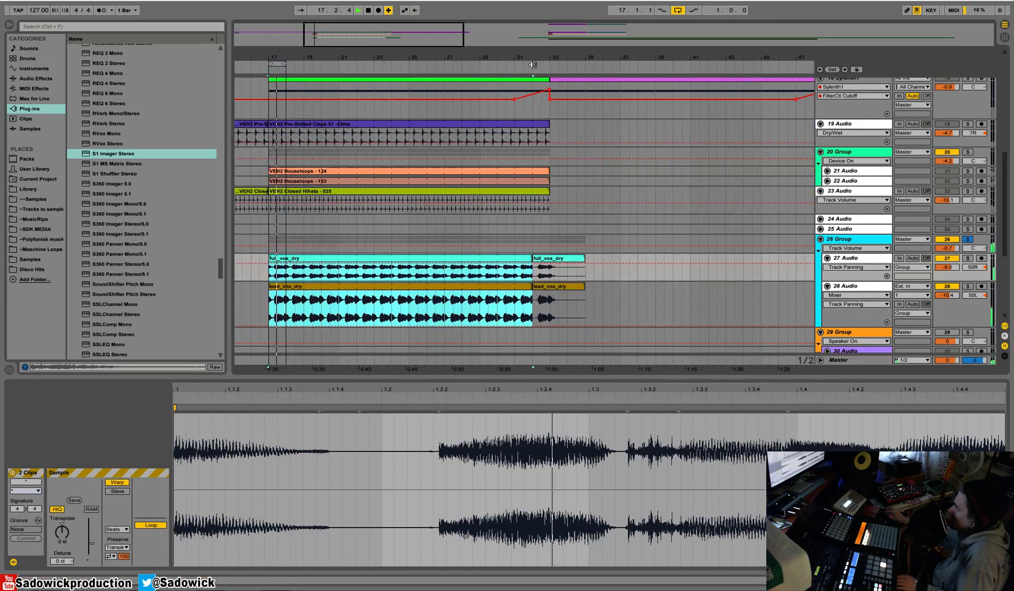
pyautogui.moveTo(535, 57); pyautogui.dragTo(536, 101)
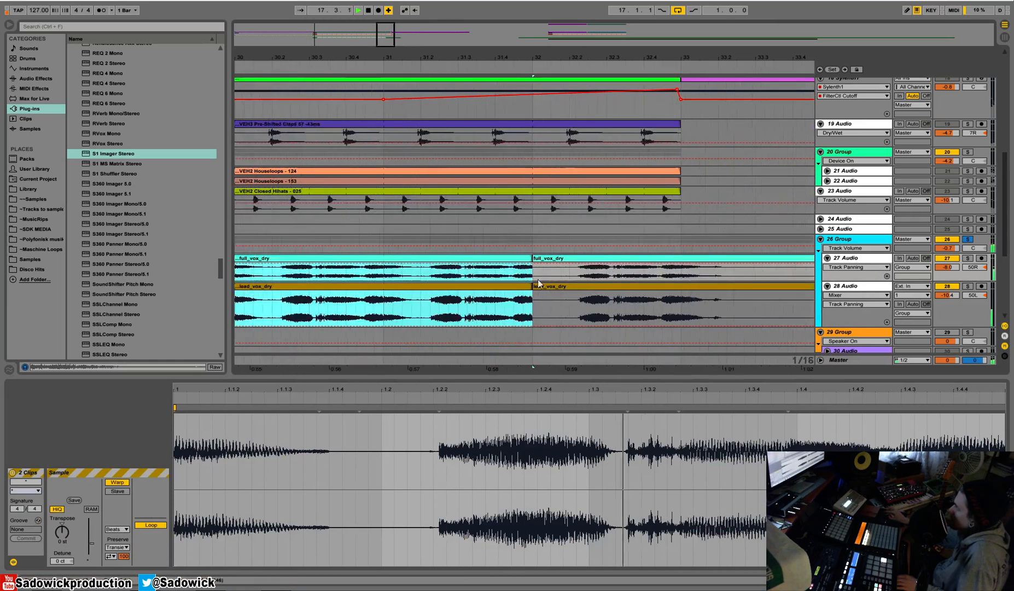
pyautogui.moveTo(526, 259); pyautogui.dragTo(560, 258)
pyautogui.moveTo(573, 57); pyautogui.dragTo(573, 11)
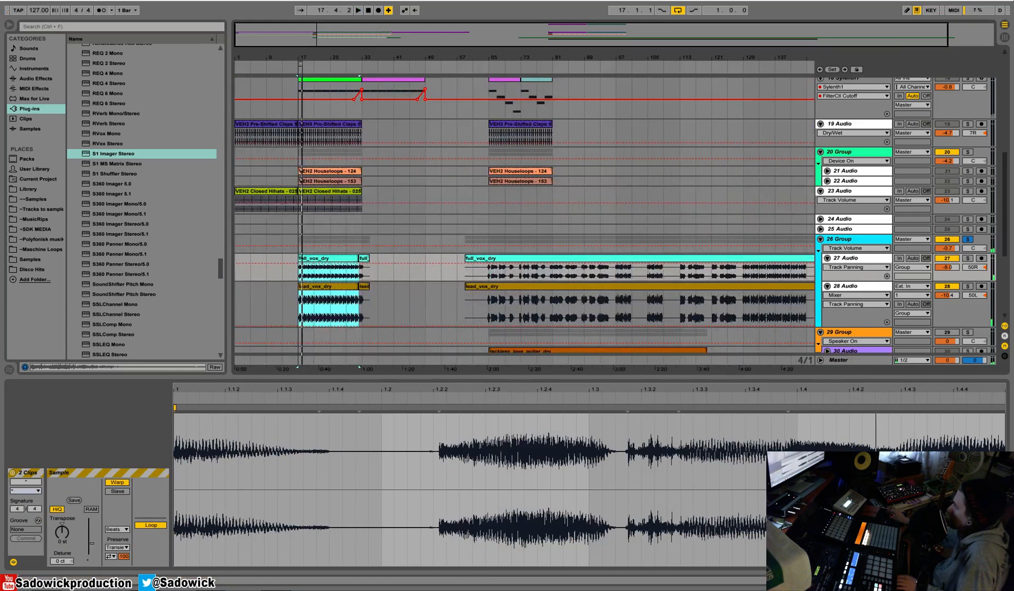
# Add an Auto Filter to vocal track 27, between its Chorus and EQ Eight.
pyautogui.hotkey('shift', 'Tab')
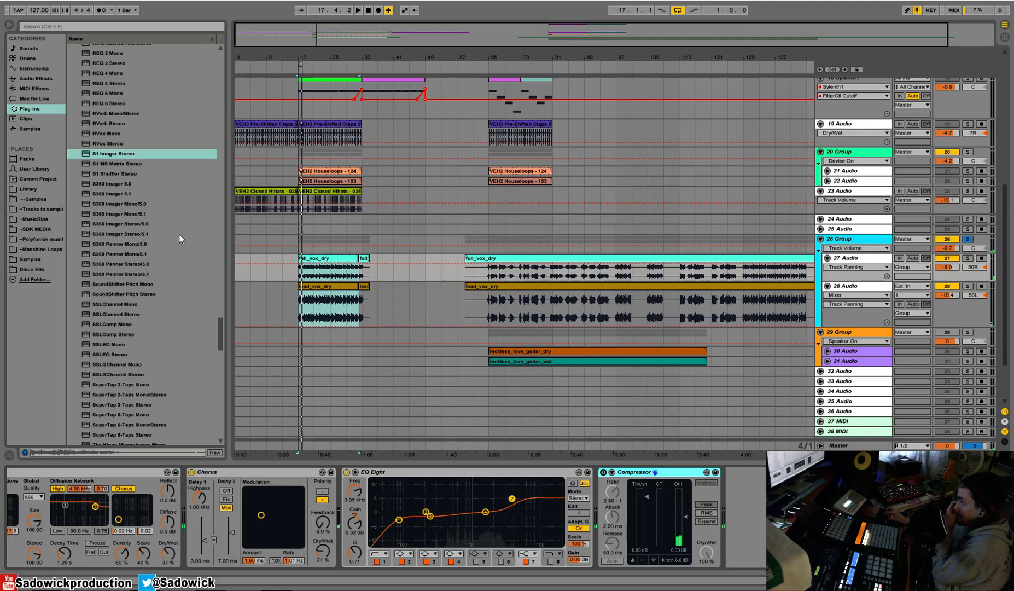
pyautogui.click(32, 79)
pyautogui.moveTo(99, 69); pyautogui.dragTo(98, 79)
pyautogui.moveTo(405, 577); pyautogui.dragTo(347, 527)
# Move the Auto Filter from track 27 to vocal group 26, placing it between the group's two compressors.
pyautogui.click(842, 243)
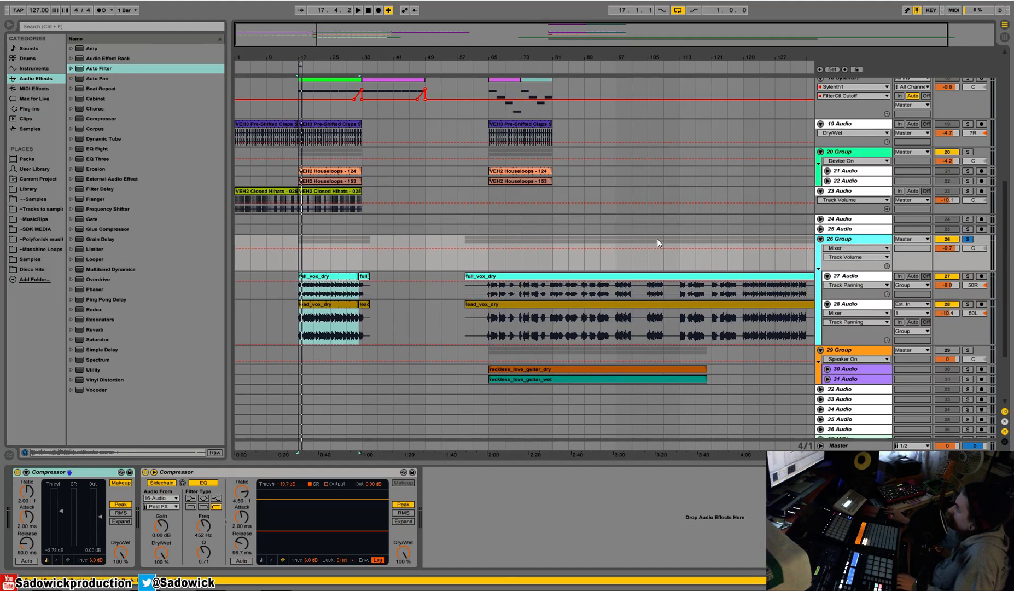
pyautogui.click(957, 288)
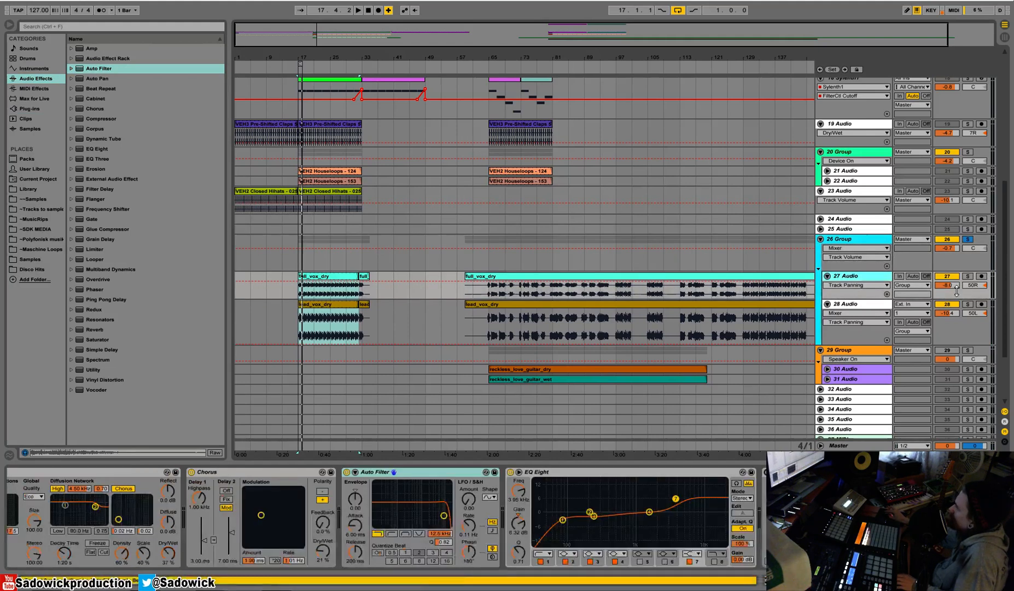
pyautogui.rightClick(419, 471)
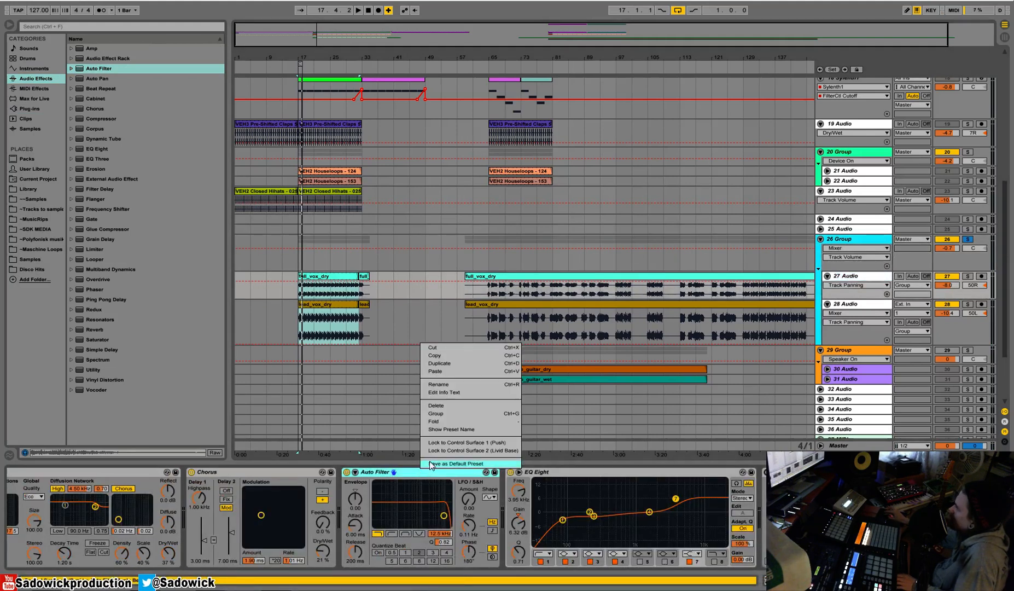
pyautogui.click(445, 350)
pyautogui.click(970, 251)
pyautogui.rightClick(479, 519)
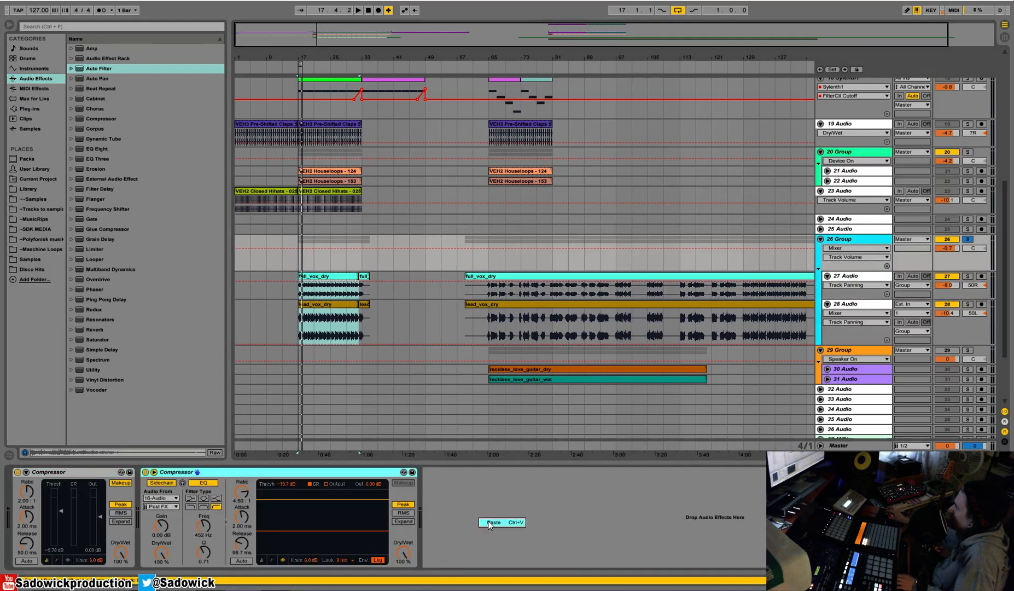
pyautogui.click(493, 522)
# Turn off the arrangement loop and set the vocal group's Auto Filter to a 366 Hz cutoff with a Q of 0.66.
pyautogui.press('space')
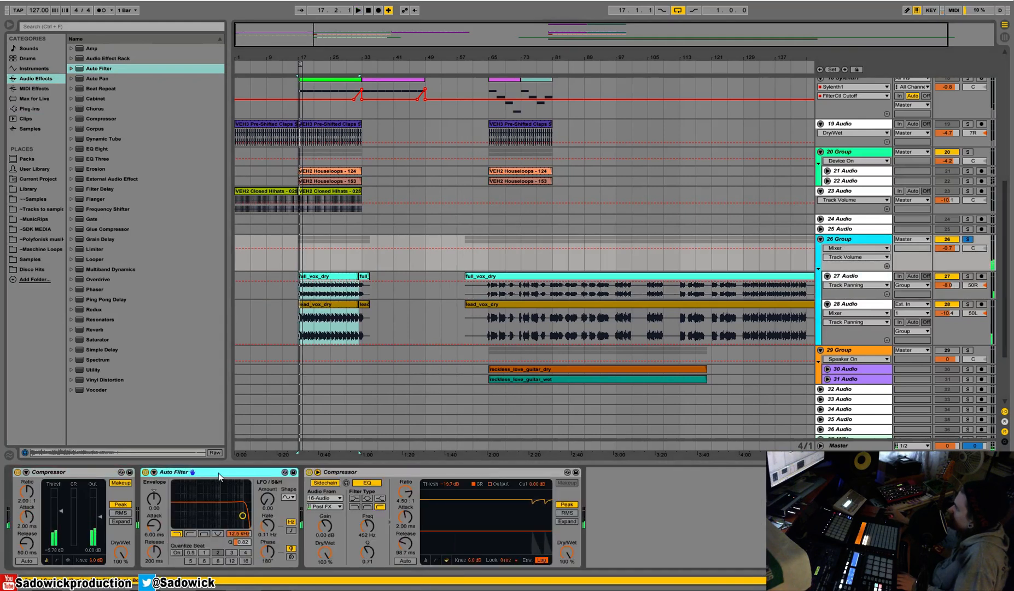
pyautogui.moveTo(242, 515); pyautogui.dragTo(208, 515)
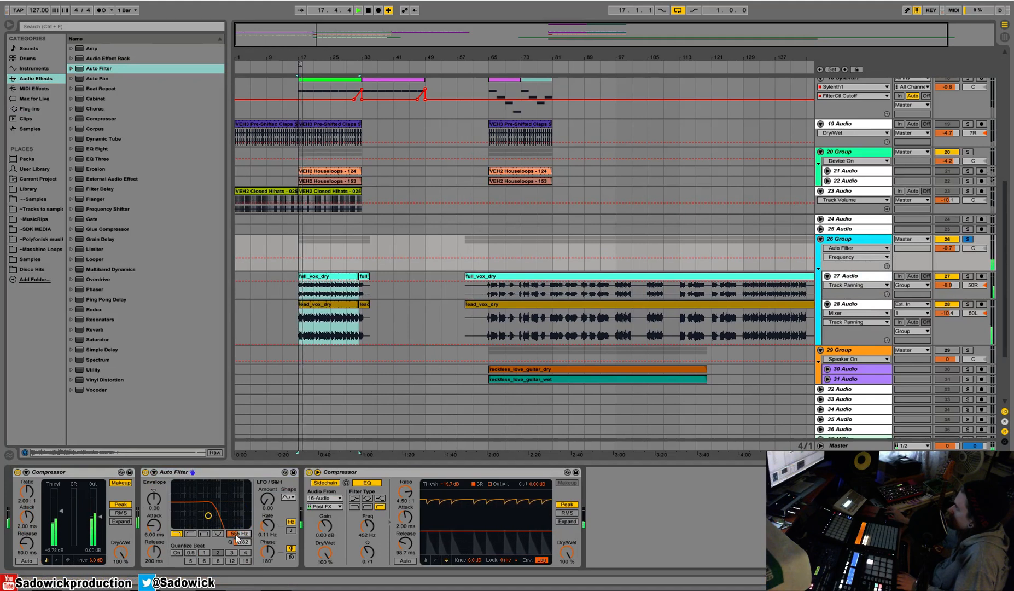
pyautogui.rightClick(304, 67)
pyautogui.click(307, 68)
pyautogui.moveTo(301, 58); pyautogui.dragTo(331, 109)
pyautogui.press('space')
pyautogui.moveTo(209, 515)
pyautogui.mouseDown()
pyautogui.moveTo(242, 525)
pyautogui.moveTo(217, 508)
pyautogui.mouseUp()
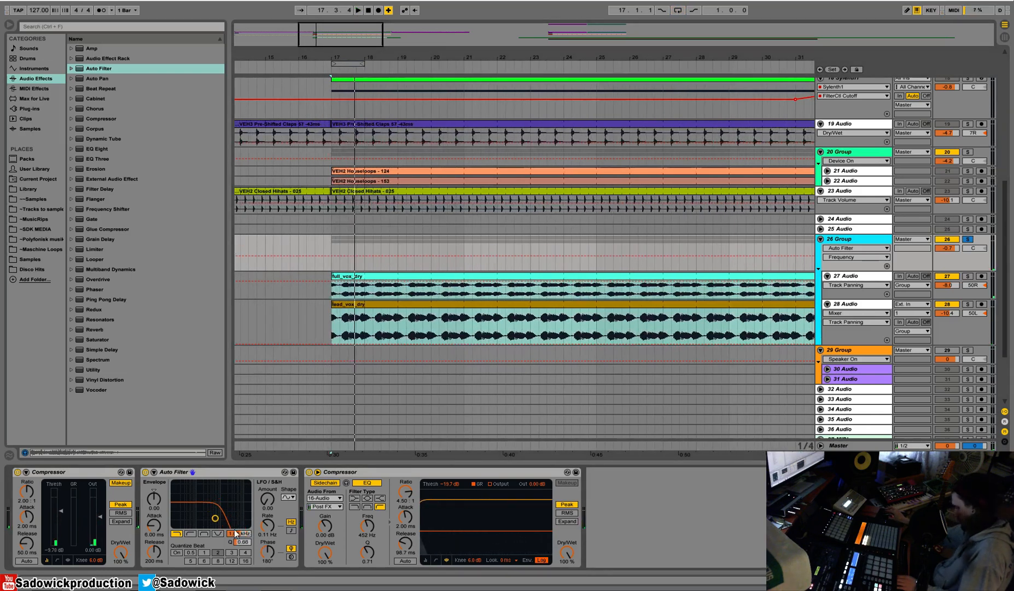
pyautogui.moveTo(238, 533); pyautogui.dragTo(239, 542)
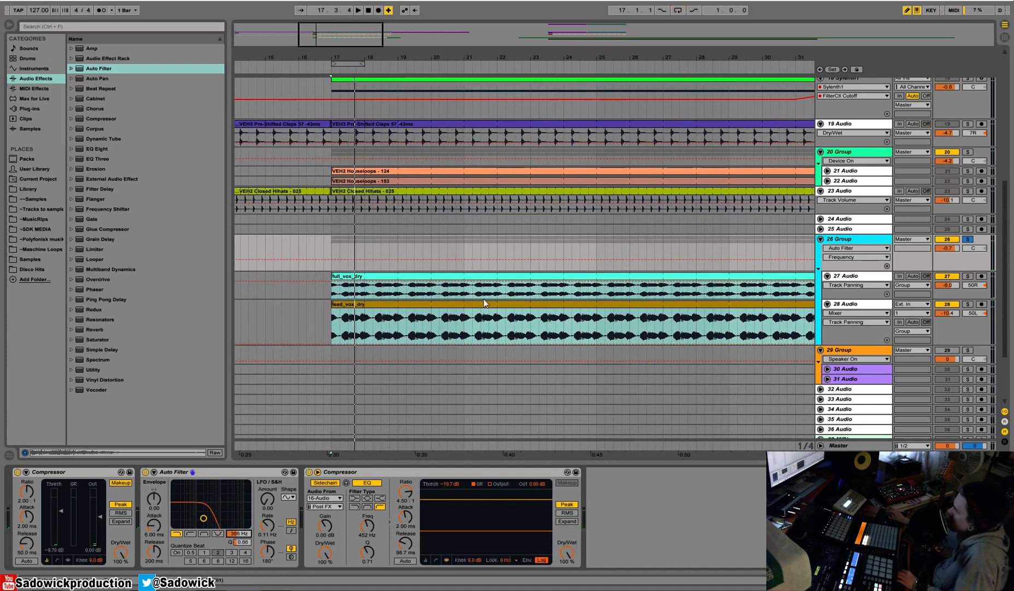
# Automate group 26's filter frequency to rise gradually from 366 Hz at bar 17 to bar 32, with a fully open section until bar 33.
pyautogui.moveTo(431, 54); pyautogui.dragTo(413, 25)
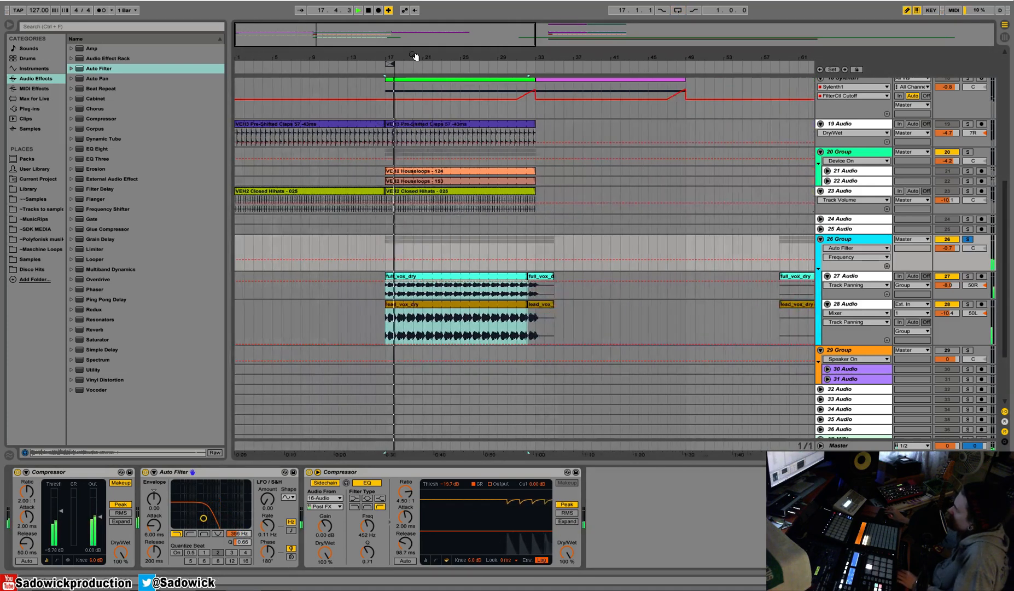
pyautogui.press('b')
pyautogui.moveTo(531, 254); pyautogui.dragTo(526, 220)
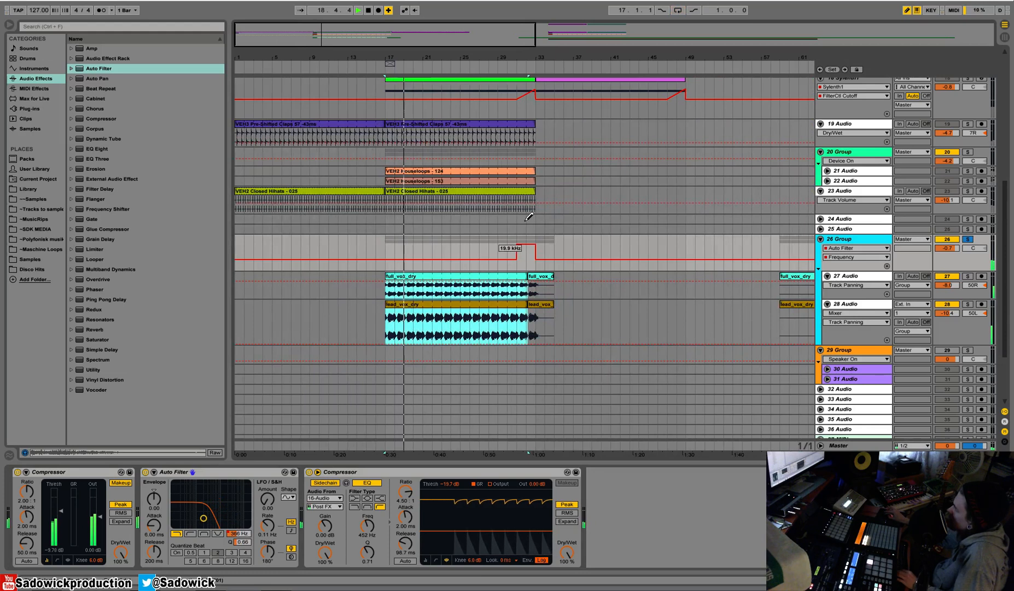
pyautogui.click(517, 253)
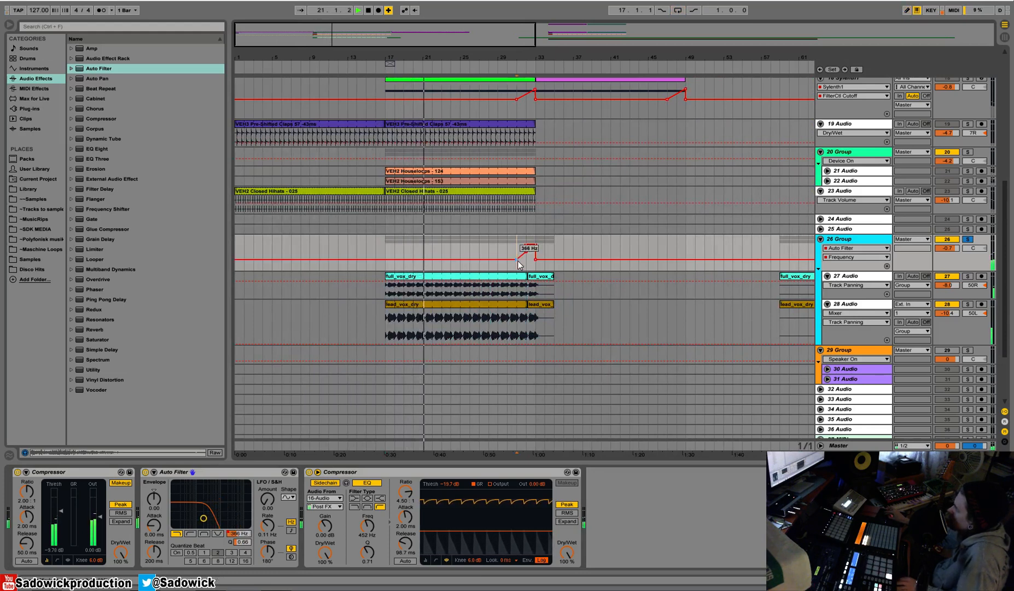
pyautogui.moveTo(517, 260); pyautogui.dragTo(386, 259)
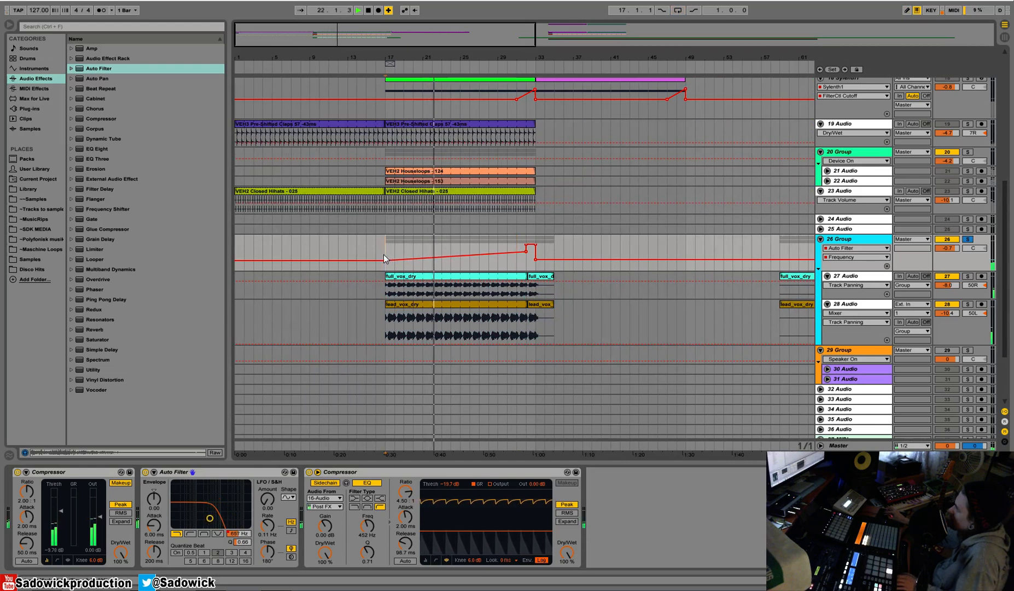
# Insert an EQ Eight after the vocal group's Auto Filter and unsolo group 26.
pyautogui.press('space')
pyautogui.moveTo(86, 149); pyautogui.dragTo(387, 519)
pyautogui.press('space')
pyautogui.click(967, 239)
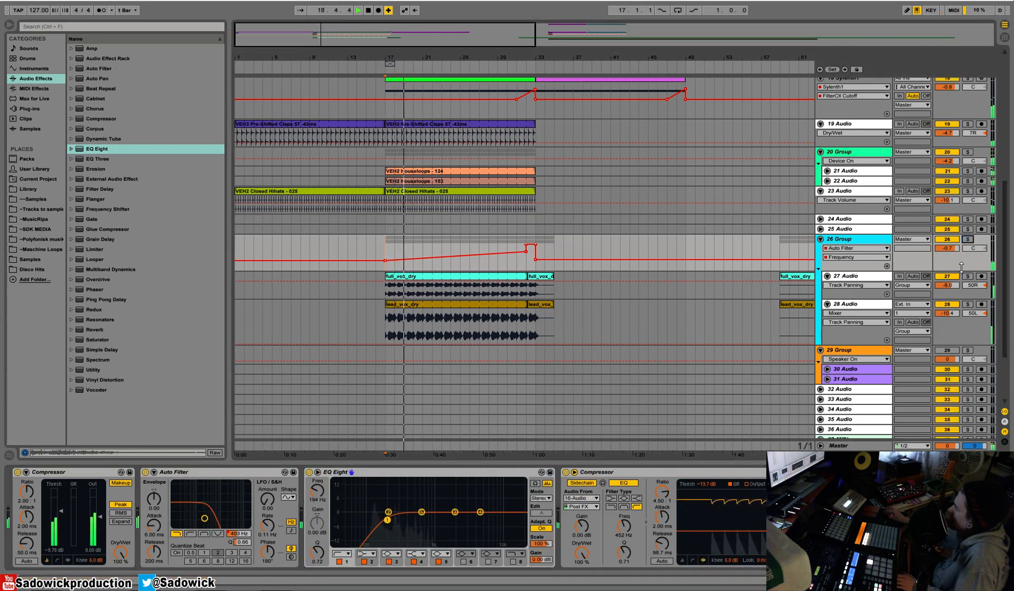
# Reduce the heights of group 26 and track 28, and insert a Reverb between the group's Auto Filter and EQ Eight.
pyautogui.moveTo(962, 268); pyautogui.dragTo(963, 254)
pyautogui.moveTo(968, 333); pyautogui.dragTo(971, 282)
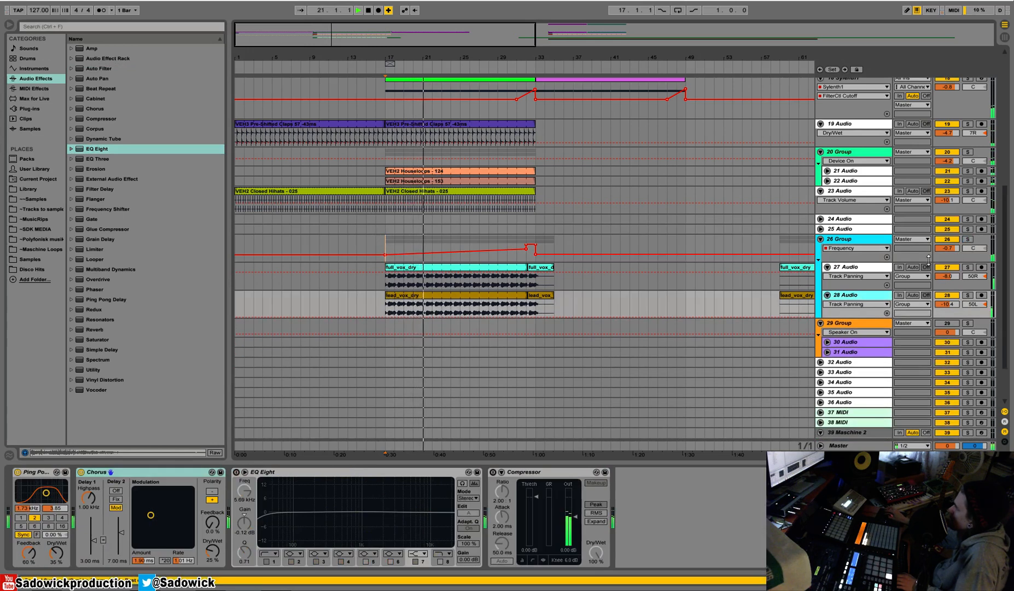
pyautogui.click(850, 241)
pyautogui.moveTo(94, 329); pyautogui.dragTo(312, 517)
# Set the Reverb's decay time to 3.16 s and Dry/Wet to 40%, and switch off Hi Cut, Spin, High diffusion and Chorus.
pyautogui.moveTo(545, 553); pyautogui.dragTo(544, 564)
pyautogui.click(478, 553)
pyautogui.click(468, 552)
pyautogui.moveTo(439, 553); pyautogui.dragTo(440, 538)
pyautogui.click(366, 487)
pyautogui.click(339, 488)
pyautogui.click(434, 488)
pyautogui.click(501, 488)
pyautogui.moveTo(545, 552); pyautogui.dragTo(545, 564)
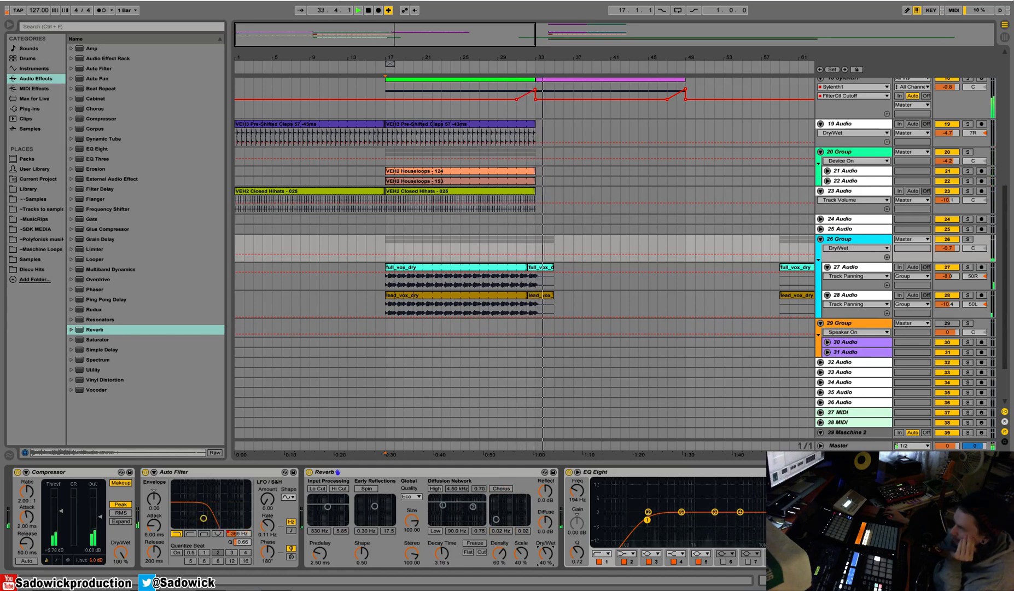
# Remove the filter drop at bar 33 on group 26 and move the Frequency automation into its own enlarged lane.
pyautogui.click(239, 534)
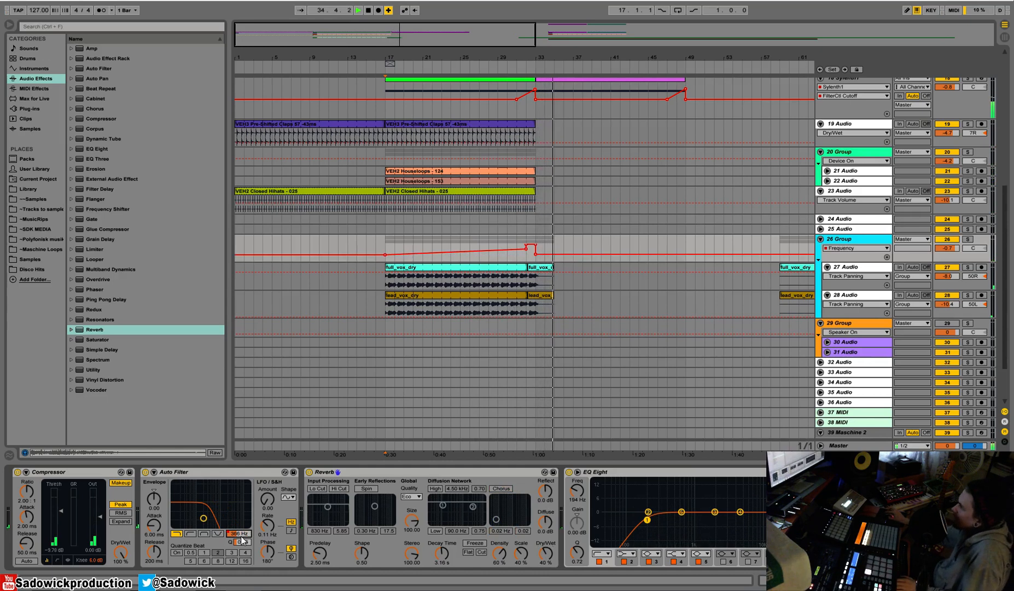
pyautogui.click(536, 255)
pyautogui.press('space')
pyautogui.moveTo(966, 261); pyautogui.dragTo(967, 272)
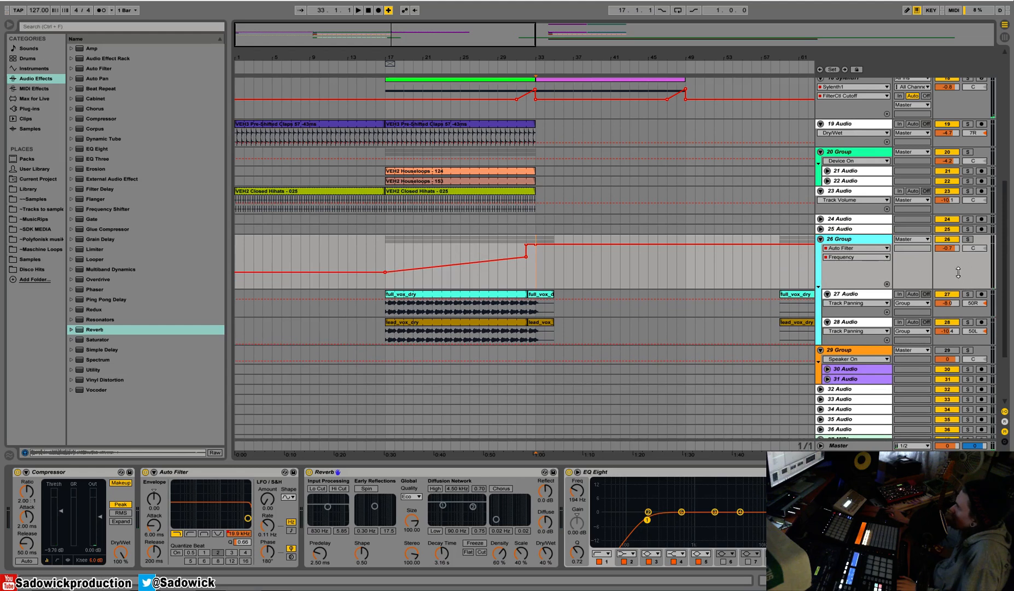
pyautogui.click(887, 283)
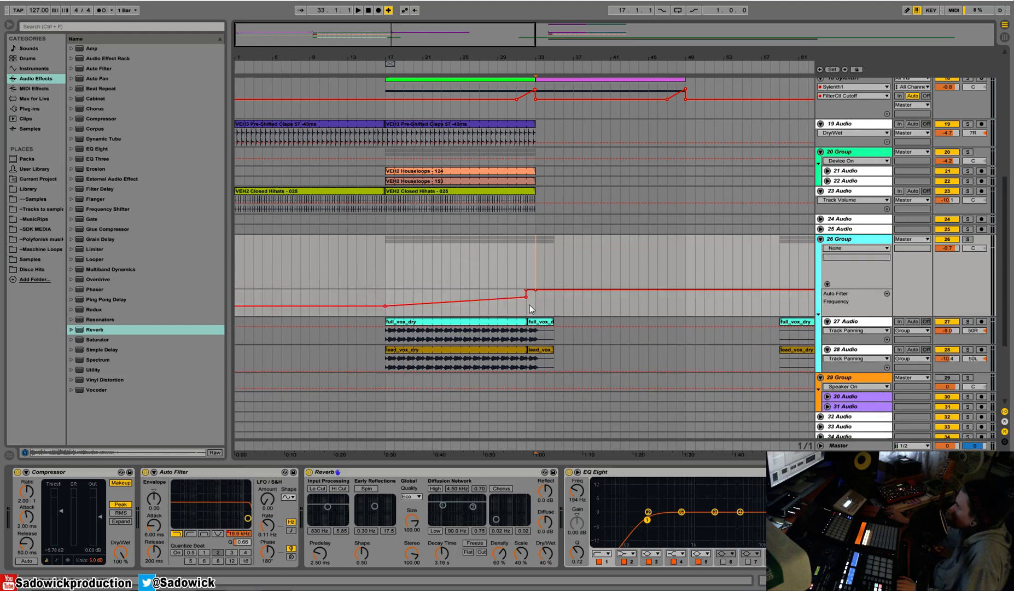
# Delay the filter's full opening on group 26 to beat 32.2 and audition the transition into bar 33.
pyautogui.click(519, 70)
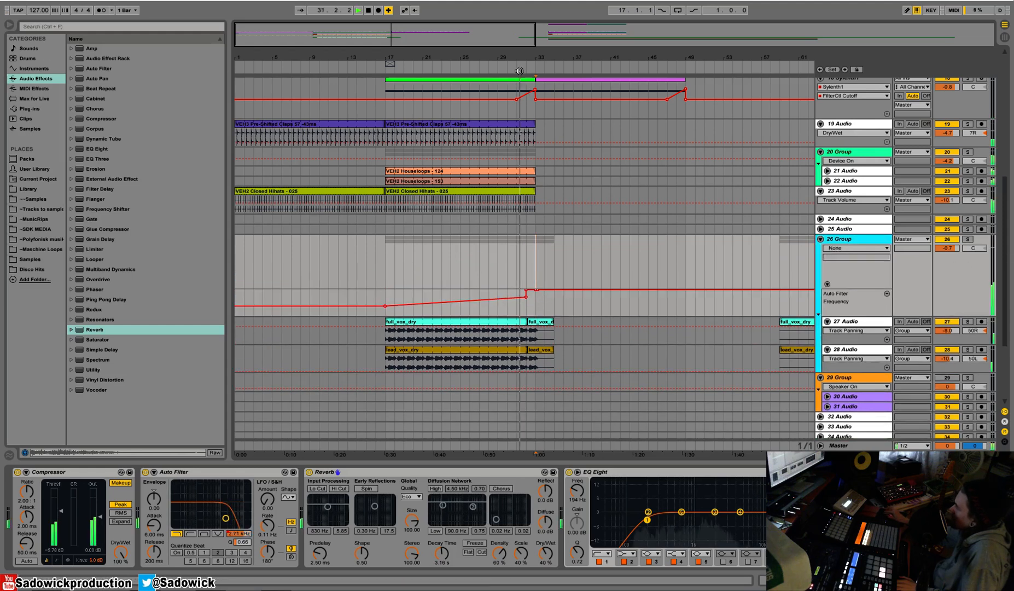
pyautogui.moveTo(543, 44); pyautogui.dragTo(542, 131)
pyautogui.press('b')
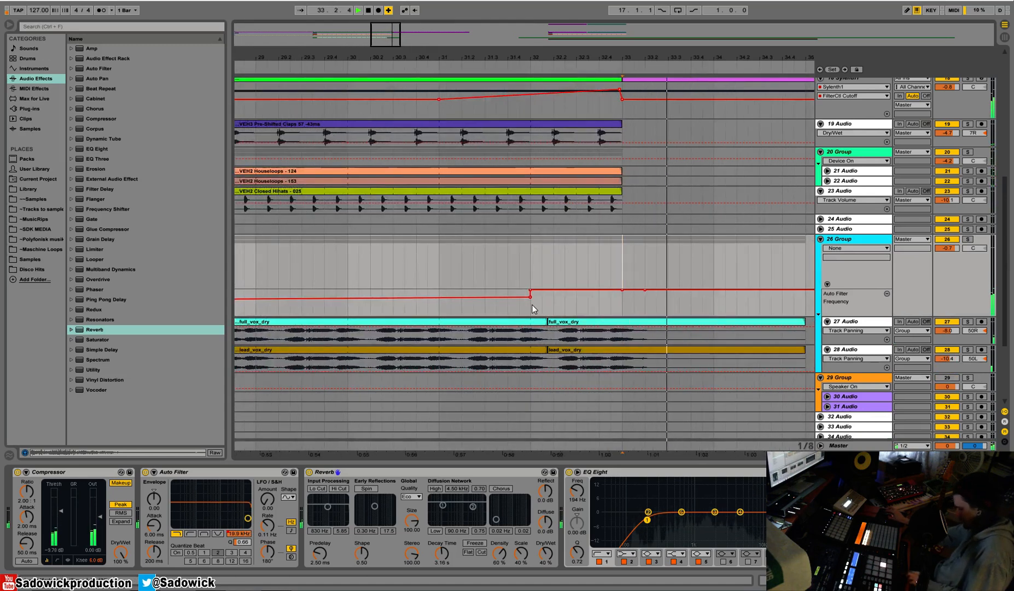
pyautogui.moveTo(536, 296); pyautogui.dragTo(540, 294)
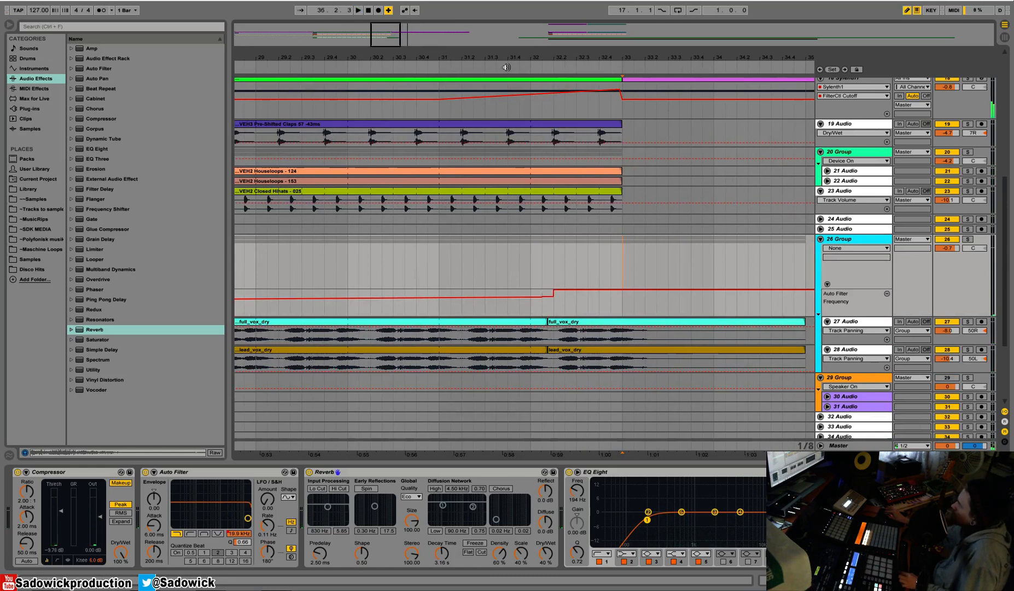
pyautogui.click(505, 67)
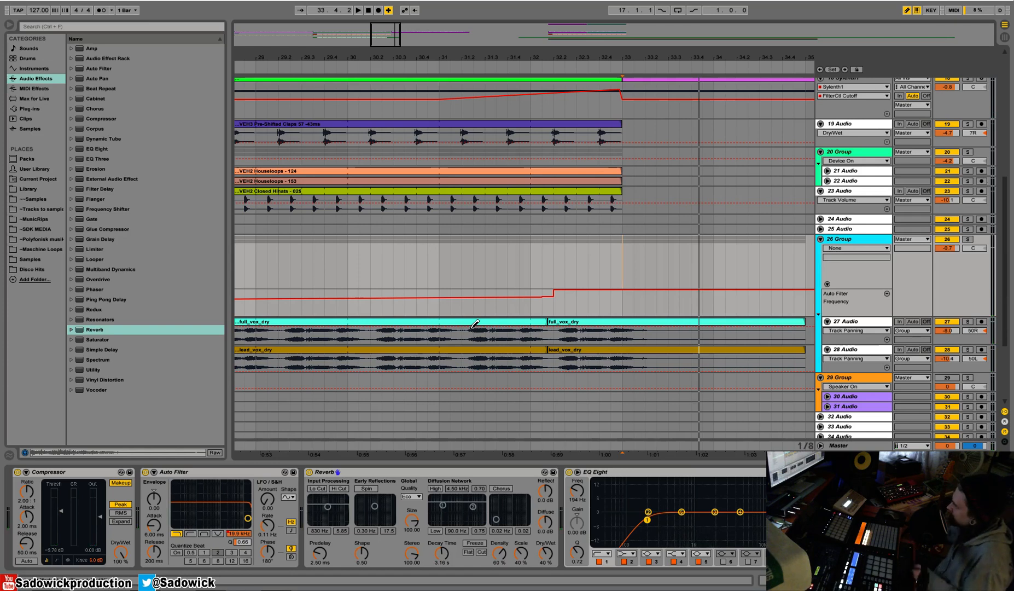
# Shrink group 26's automation lanes, show the Reverb's Dry/Wet in the main lane and play the section after bar 33.
pyautogui.moveTo(627, 58); pyautogui.dragTo(1010, 384)
pyautogui.moveTo(958, 293); pyautogui.dragTo(955, 269)
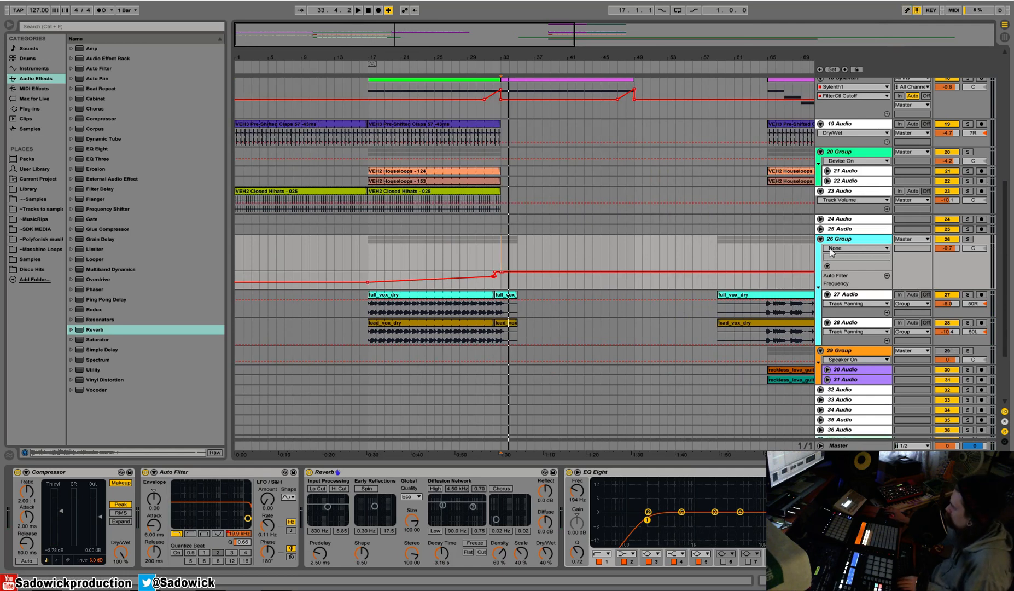
pyautogui.moveTo(960, 268)
pyautogui.mouseDown()
pyautogui.moveTo(964, 255)
pyautogui.moveTo(954, 270)
pyautogui.mouseUp()
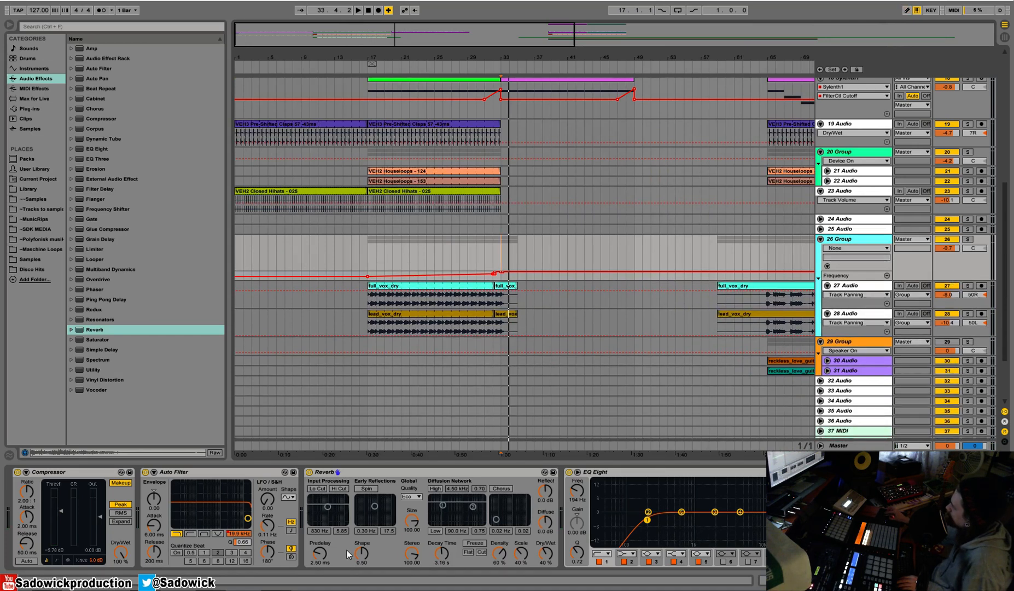
pyautogui.click(543, 557)
pyautogui.press('space')
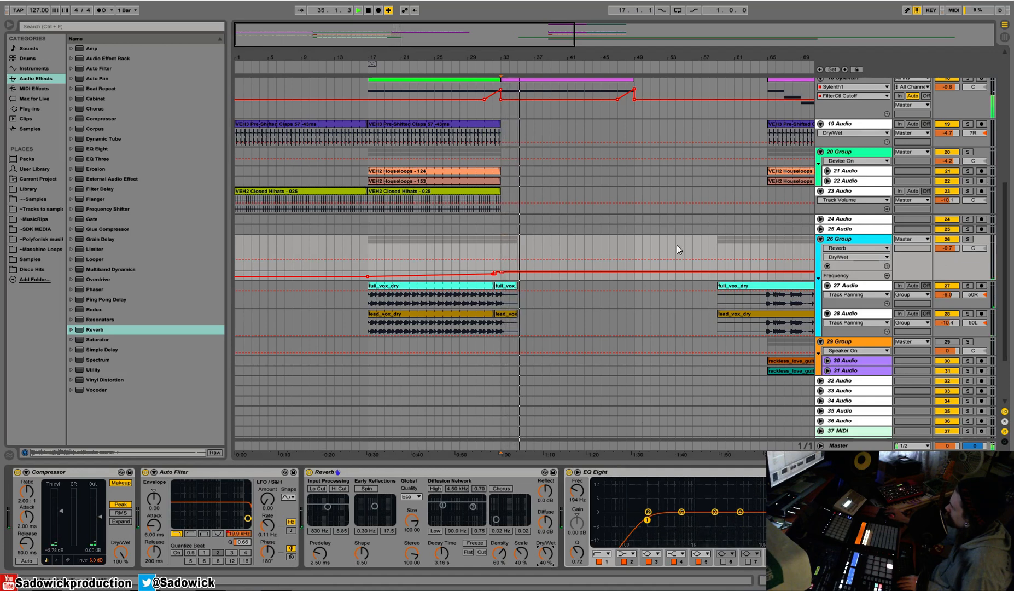
pyautogui.moveTo(634, 60); pyautogui.dragTo(441, 60)
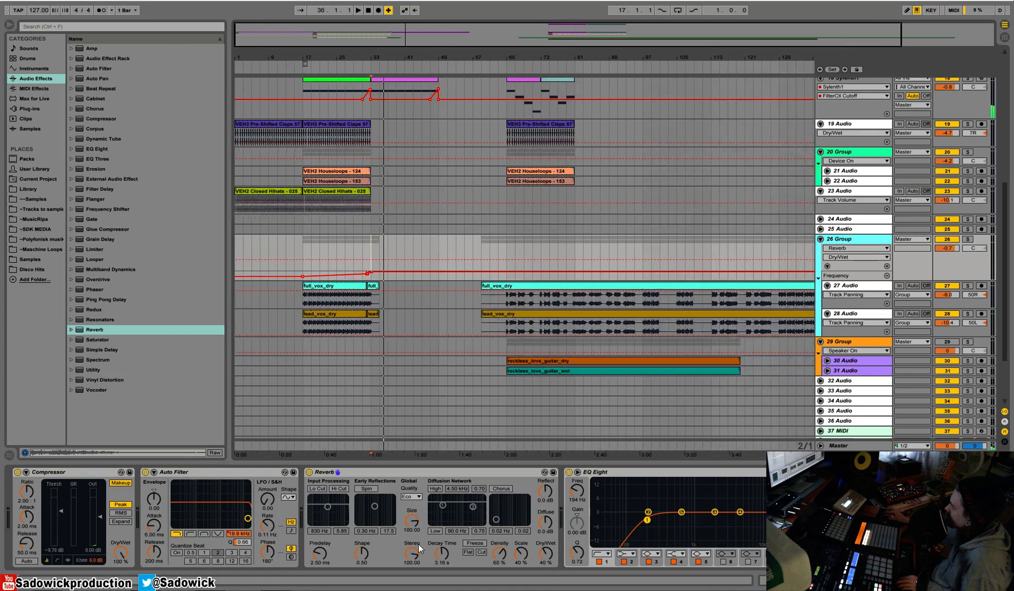
# Set the vocal group's Reverb to a 4.34 s decay time and 31% Dry/Wet, auditioning the transition from bar 31.
pyautogui.rightClick(549, 562)
pyautogui.click(594, 528)
pyautogui.rightClick(543, 554)
pyautogui.moveTo(544, 553)
pyautogui.mouseDown()
pyautogui.moveTo(545, 574)
pyautogui.moveTo(544, 552)
pyautogui.mouseUp()
pyautogui.press('space')
pyautogui.moveTo(444, 553); pyautogui.dragTo(444, 549)
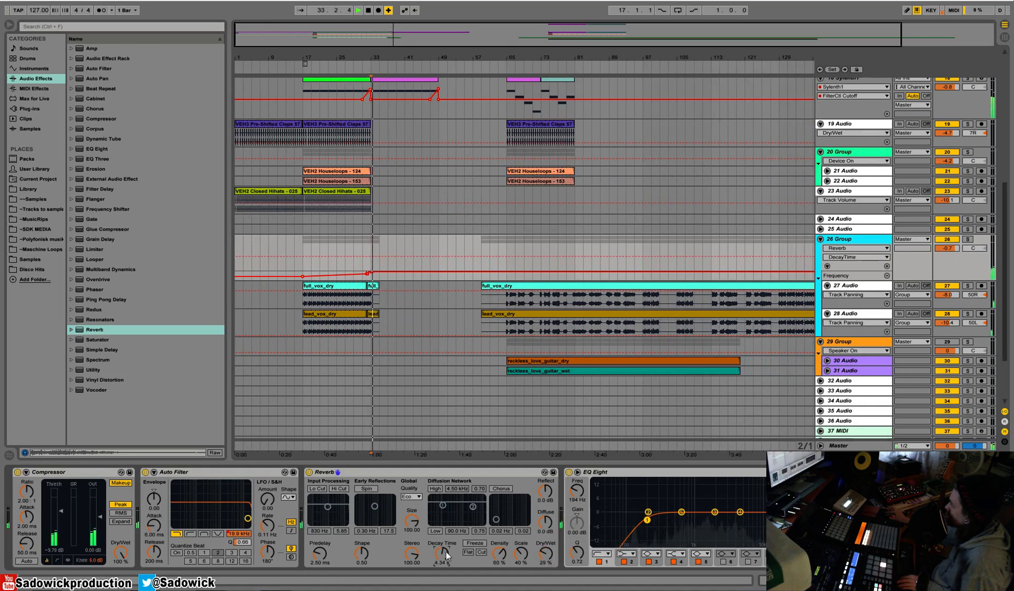
pyautogui.click(358, 69)
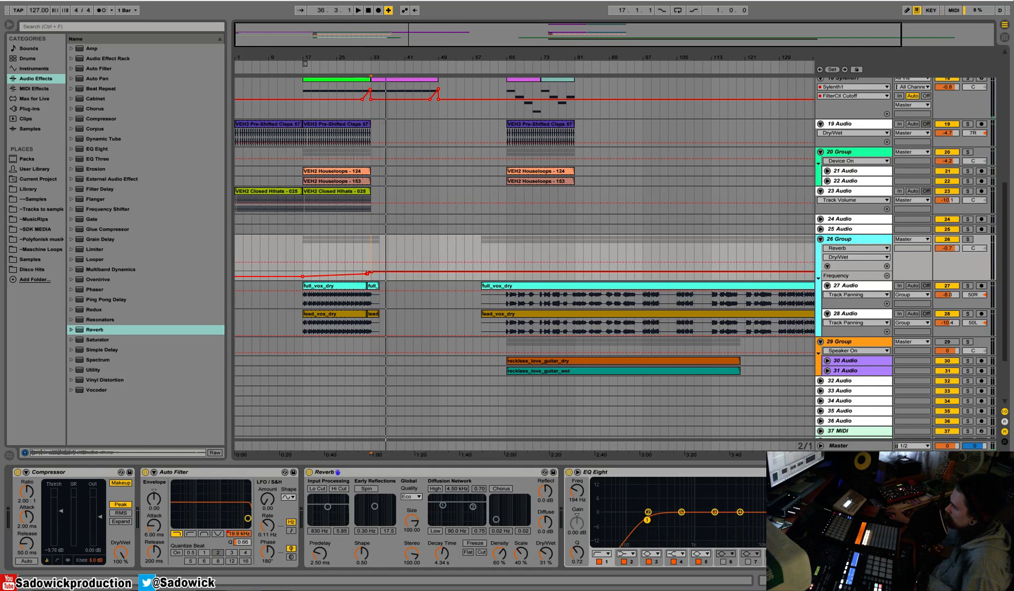
# Show the vocal group's Reverb Dry/Wet automation and move it into its own lane.
pyautogui.rightClick(549, 555)
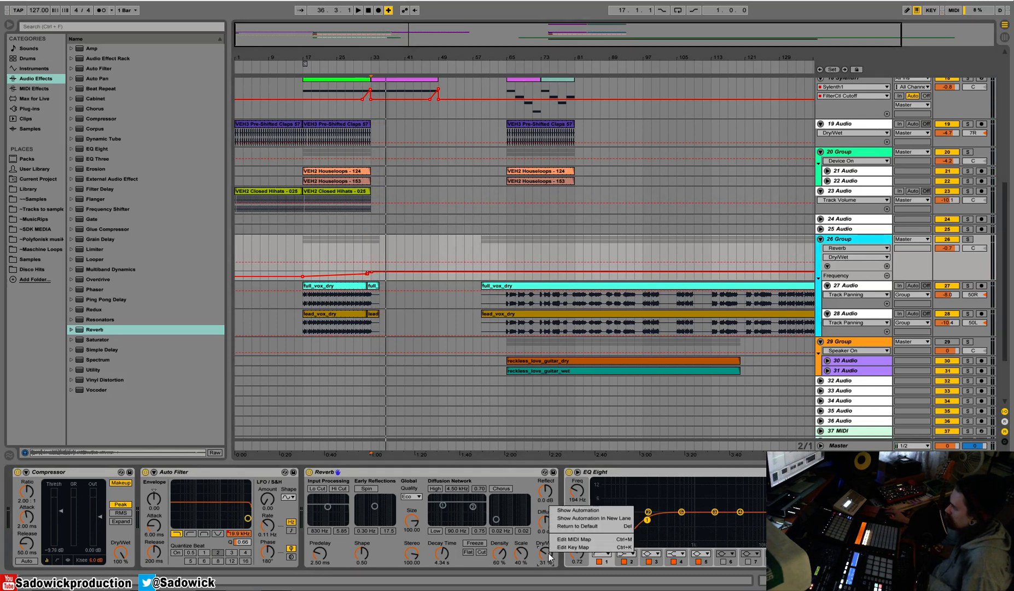
pyautogui.click(595, 510)
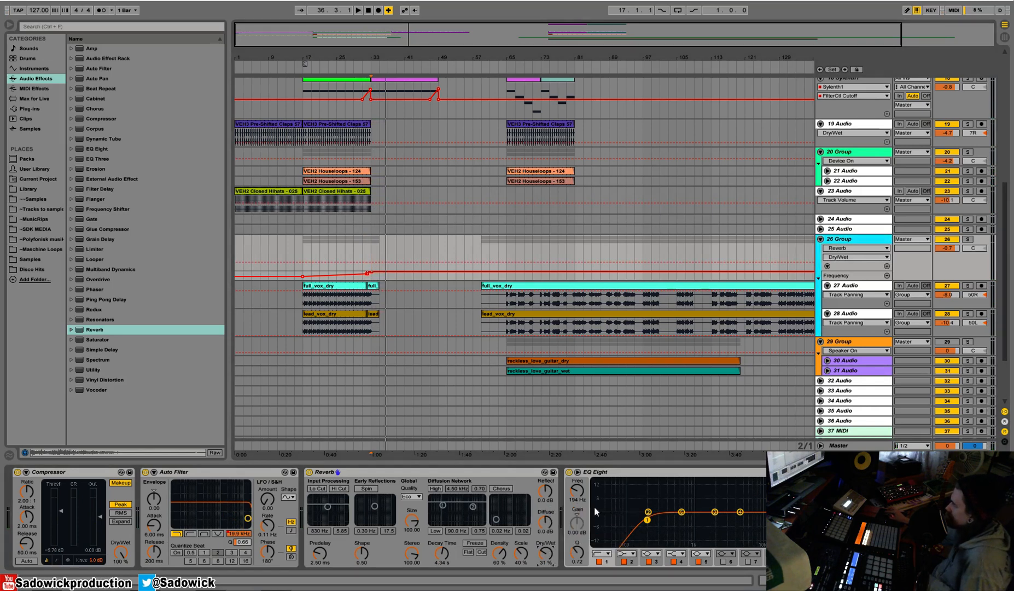
pyautogui.click(887, 266)
pyautogui.moveTo(874, 296); pyautogui.dragTo(868, 282)
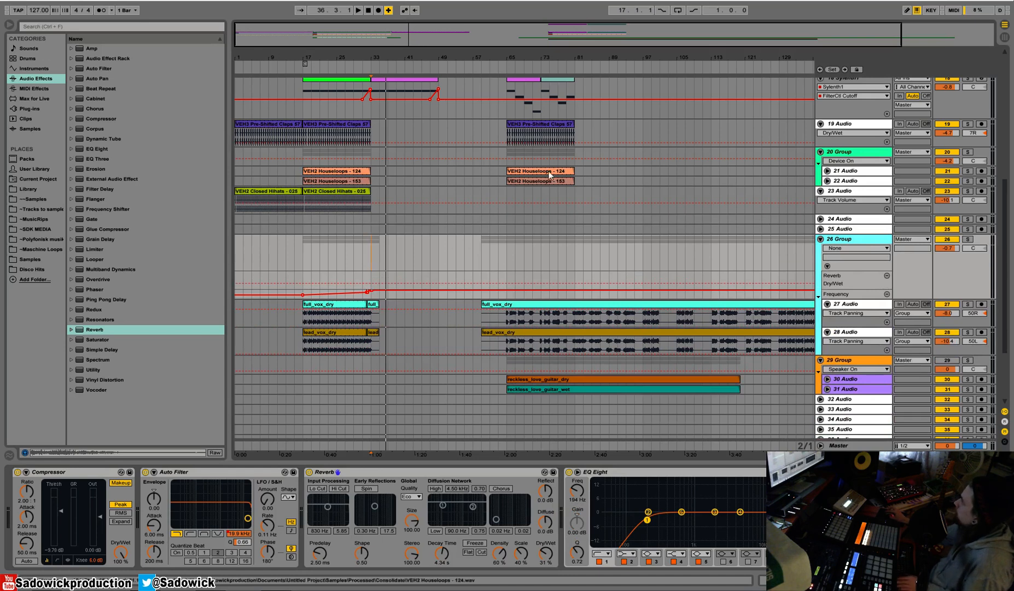
# Audition the arrangement from bar 32 through the transition into bar 33.
pyautogui.scroll(3, 454, 210)
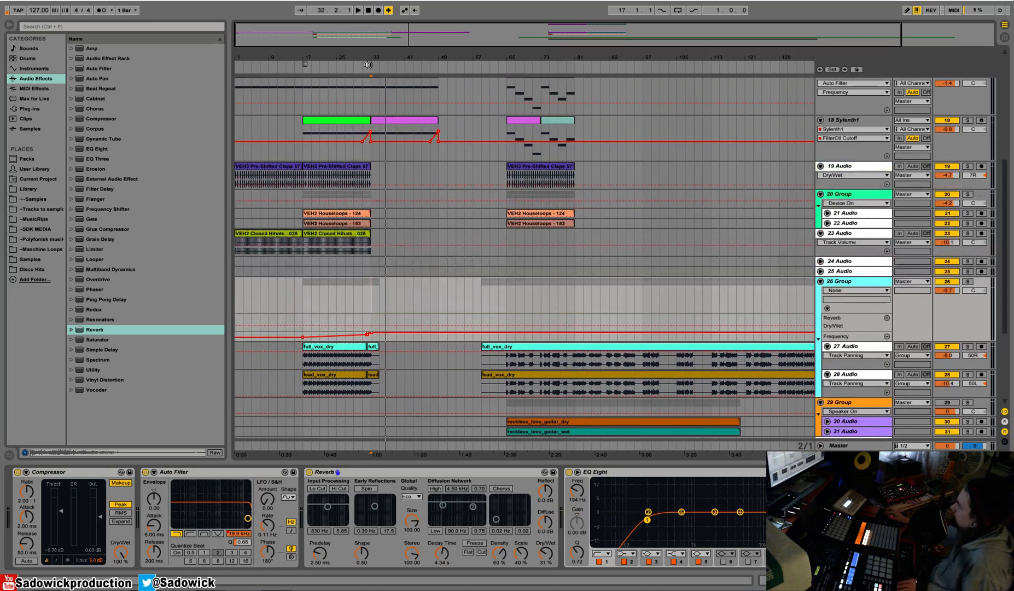
pyautogui.click(368, 65)
pyautogui.scroll(-5, 457, 253)
pyautogui.scroll(5, 500, 253)
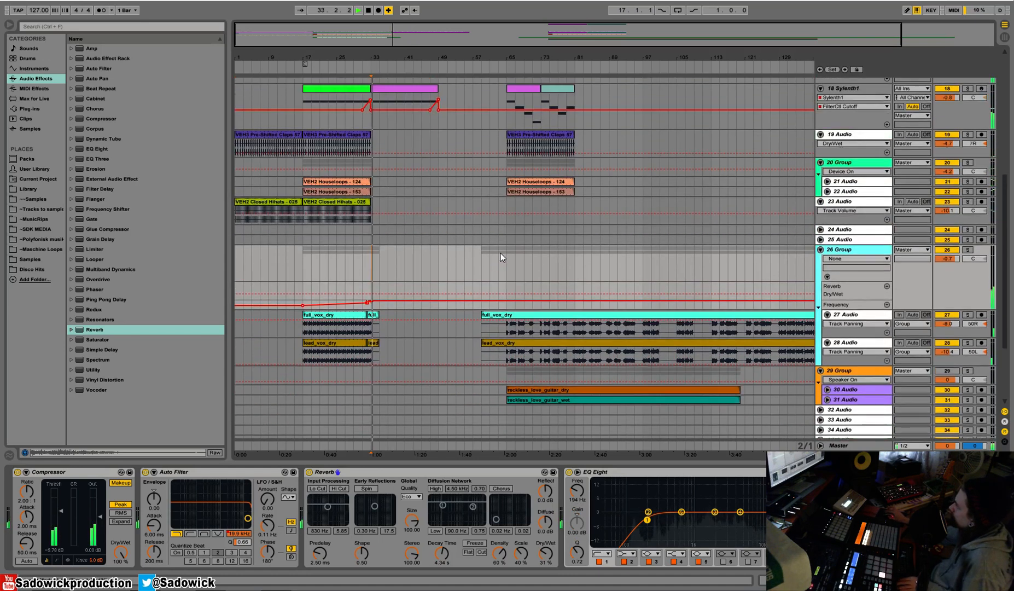
pyautogui.scroll(7, 507, 253)
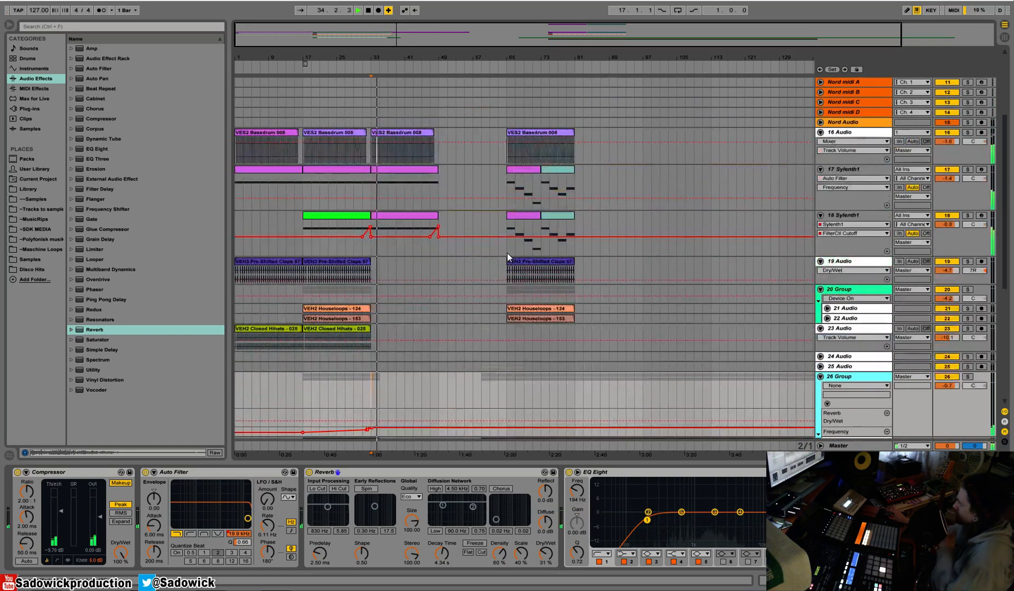
pyautogui.scroll(-3, 507, 252)
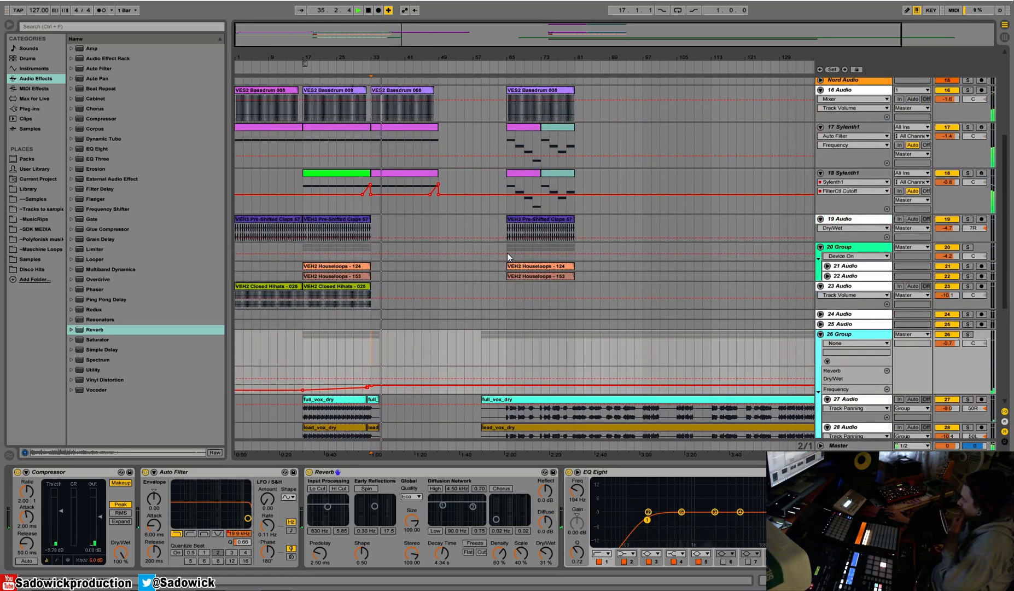
pyautogui.scroll(-4, 484, 339)
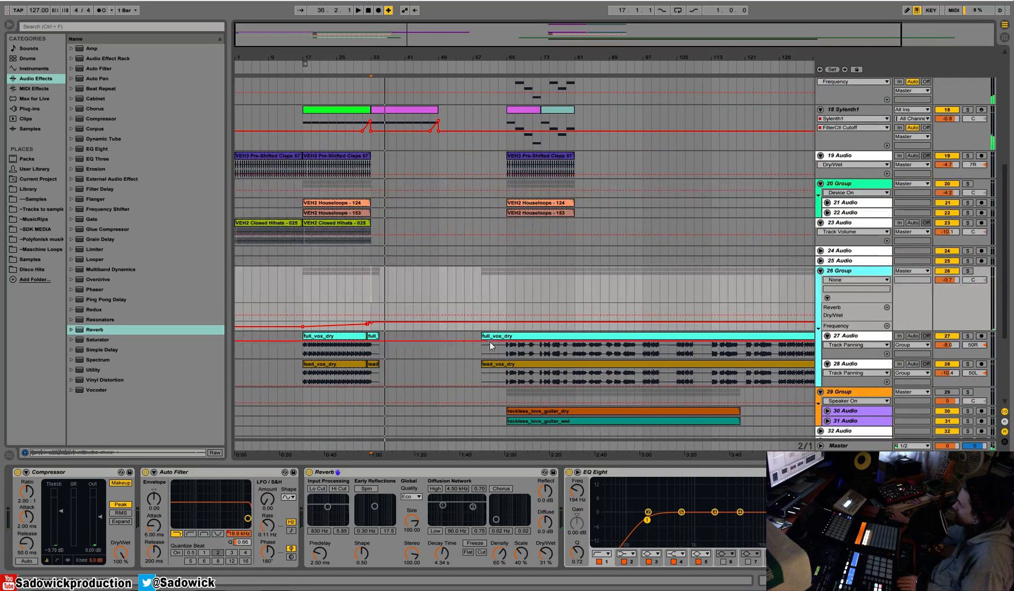
# Cut the lead-in before bar 65 from both dry vocal clips on tracks 27 and 28 and move them to bar 49.
pyautogui.moveTo(483, 339); pyautogui.dragTo(507, 367)
pyautogui.press('space')
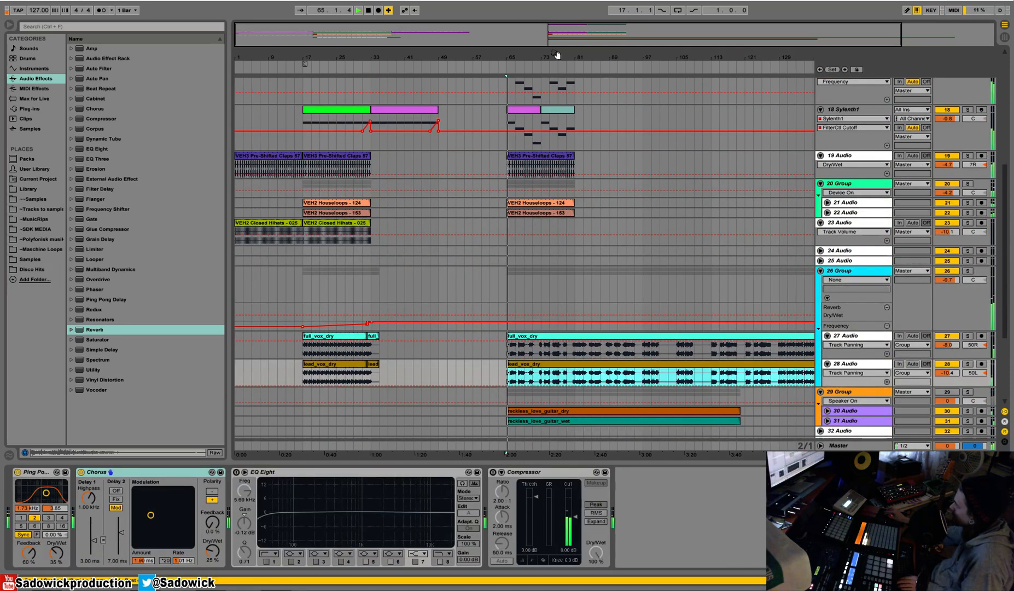
pyautogui.moveTo(555, 55); pyautogui.dragTo(555, 33)
pyautogui.moveTo(800, 369); pyautogui.dragTo(435, 342)
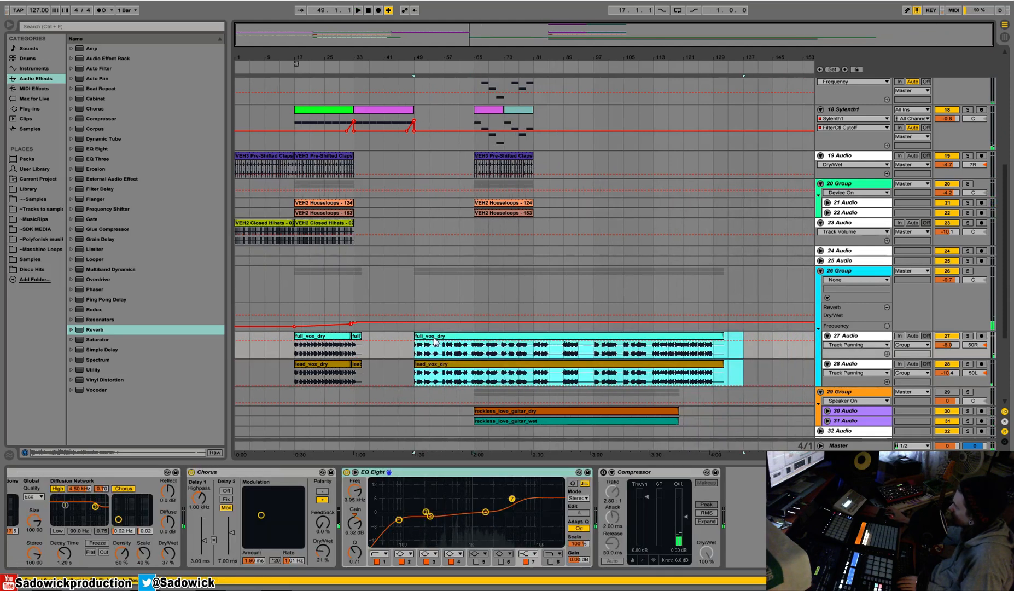
# Extend the start of both moved dry vocal clips back to about bar 48.
pyautogui.moveTo(411, 54); pyautogui.dragTo(452, 90)
pyautogui.moveTo(453, 336); pyautogui.dragTo(438, 338)
pyautogui.click(452, 336)
# Copy the Sylenth1 clips at bars 65 to 81 on tracks 17 and 18 to bar 49.
pyautogui.scroll(2, 522, 147)
pyautogui.moveTo(469, 64); pyautogui.dragTo(472, 61)
pyautogui.scroll(3, 491, 83)
pyautogui.moveTo(726, 211); pyautogui.dragTo(589, 165)
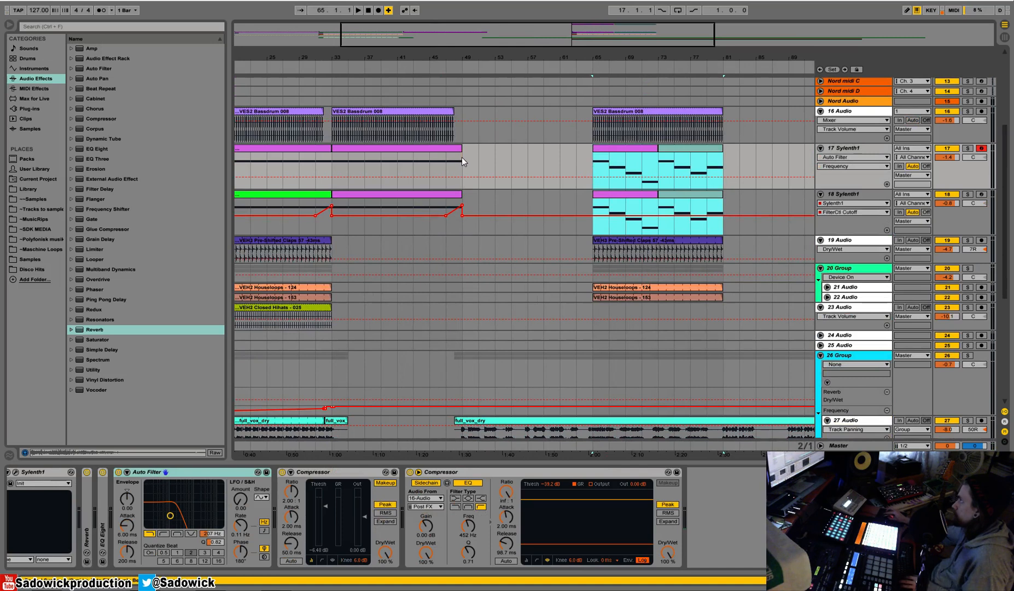
pyautogui.moveTo(460, 157); pyautogui.dragTo(462, 156)
# Duplicate the bassdrum section from bars 33 to 49 so it repeats at bar 49, and audition the passage from bar 47.
pyautogui.moveTo(464, 117); pyautogui.dragTo(335, 129)
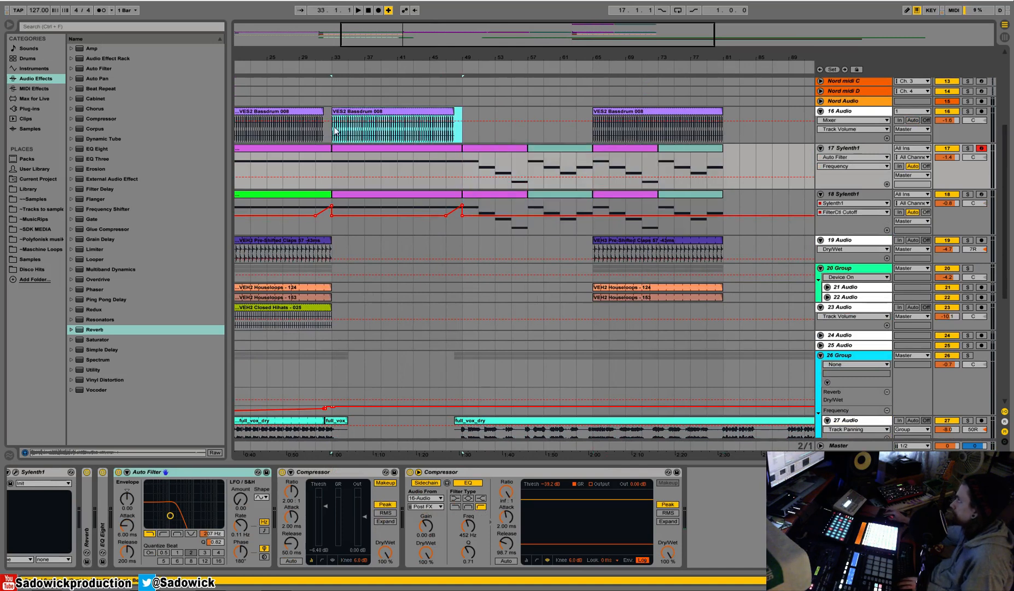
pyautogui.hotkey('ctrl', 'd')
pyautogui.click(453, 67)
pyautogui.press('space')
pyautogui.press('space')
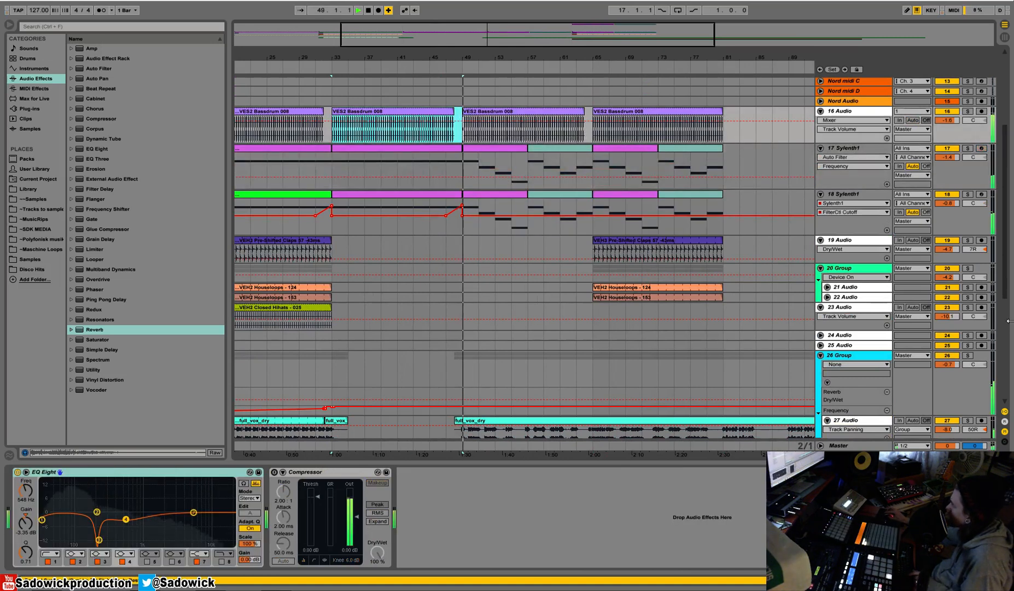
pyautogui.click(444, 161)
pyautogui.press('space')
pyautogui.press('space')
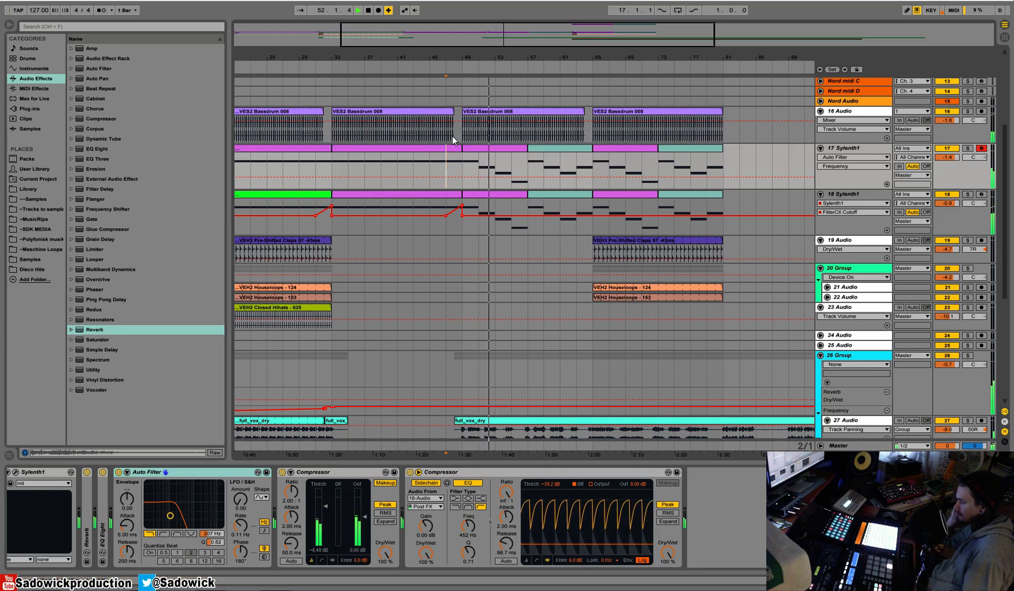
pyautogui.press('space')
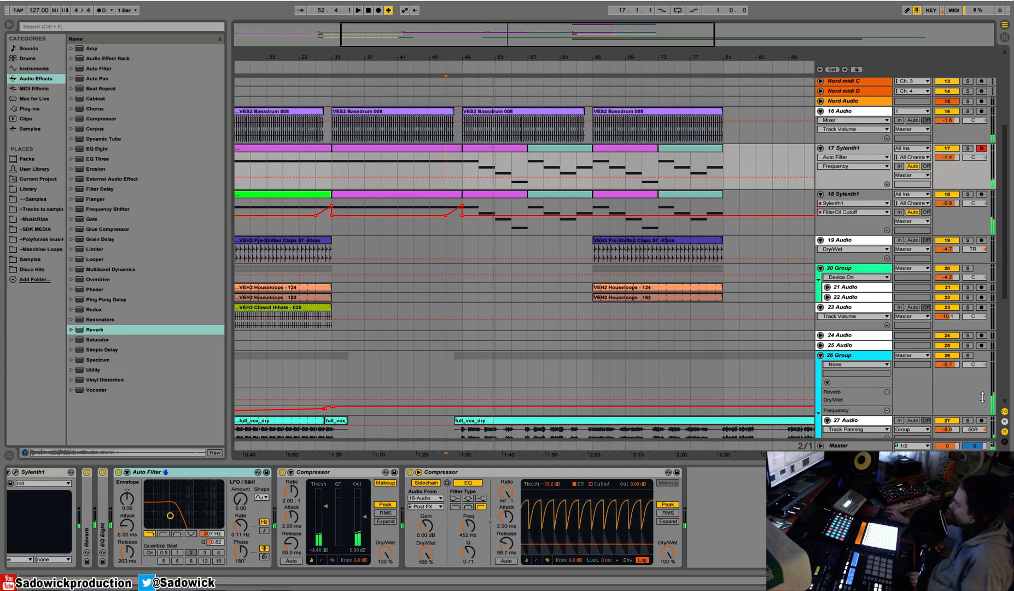
# Enlarge the vocal group's Reverb Dry/Wet lane and ramp the automation down from bar 47 to 14% at bar 49.
pyautogui.click(949, 406)
pyautogui.scroll(-4, 975, 273)
pyautogui.moveTo(959, 256); pyautogui.dragTo(648, 348)
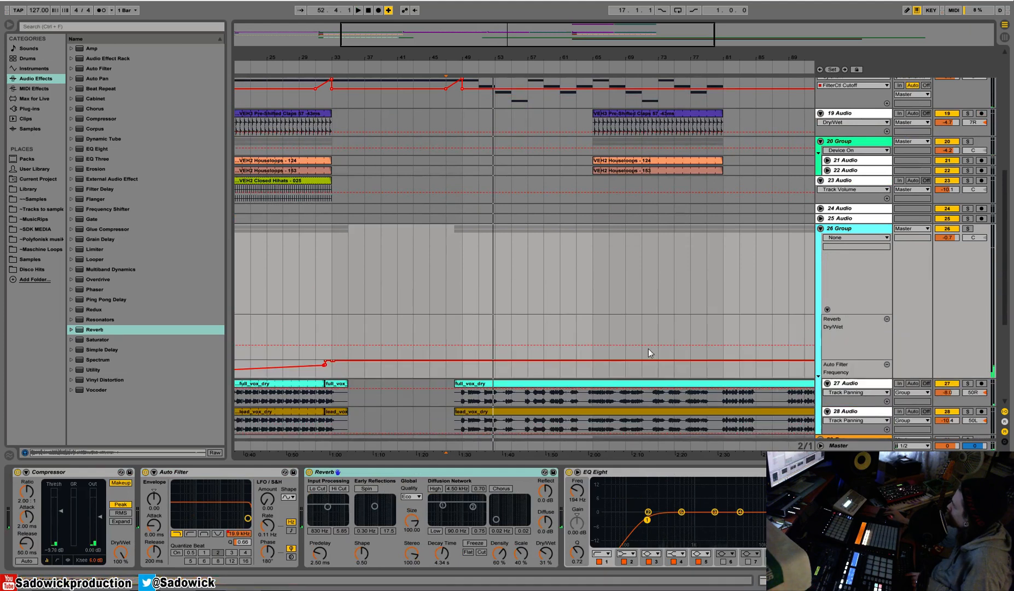
pyautogui.click(467, 348)
pyautogui.moveTo(478, 346); pyautogui.dragTo(462, 353)
pyautogui.press('b')
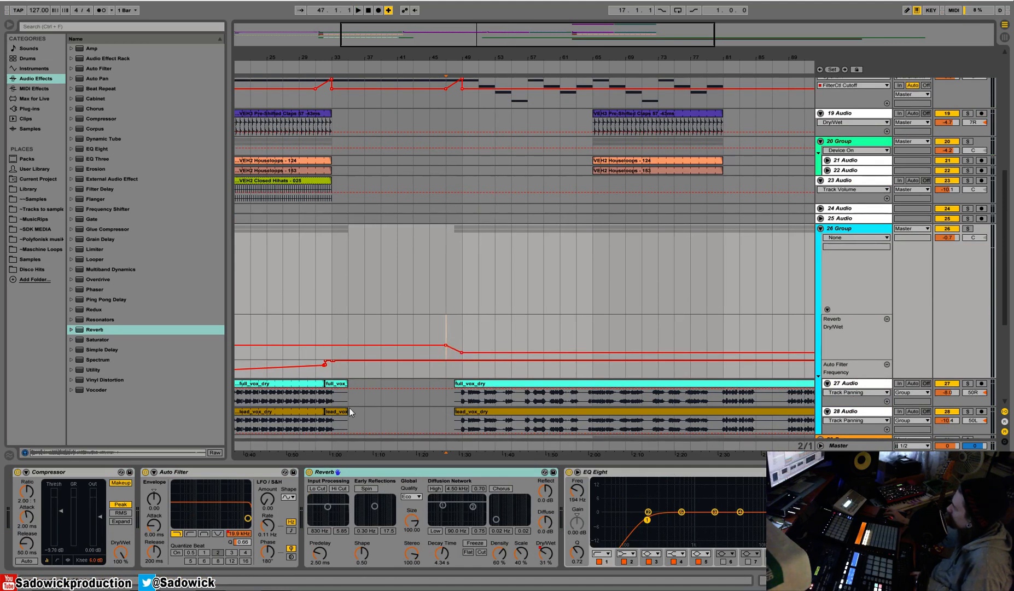
# Audition the vocal entry into bar 49 and shrink the vocal group's automation lanes.
pyautogui.click(459, 67)
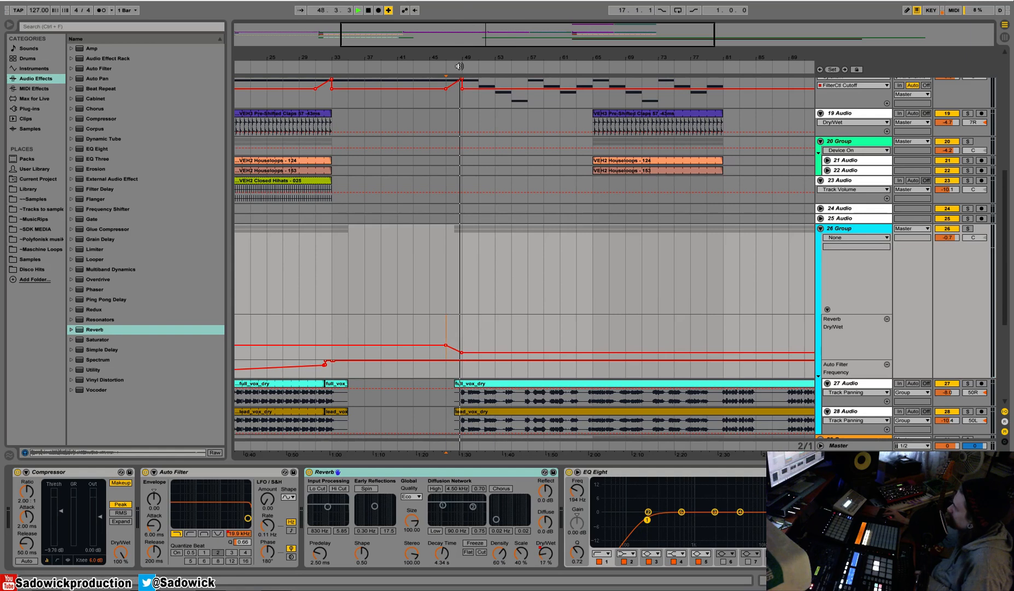
pyautogui.moveTo(960, 378); pyautogui.dragTo(961, 315)
pyautogui.scroll(7, 545, 192)
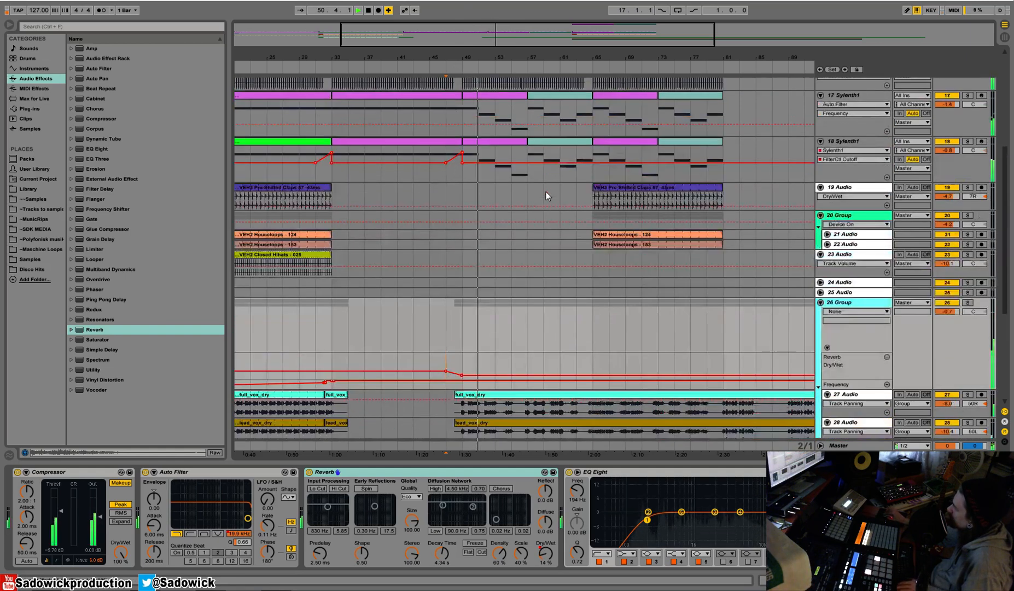
pyautogui.moveTo(473, 55); pyautogui.dragTo(437, 56)
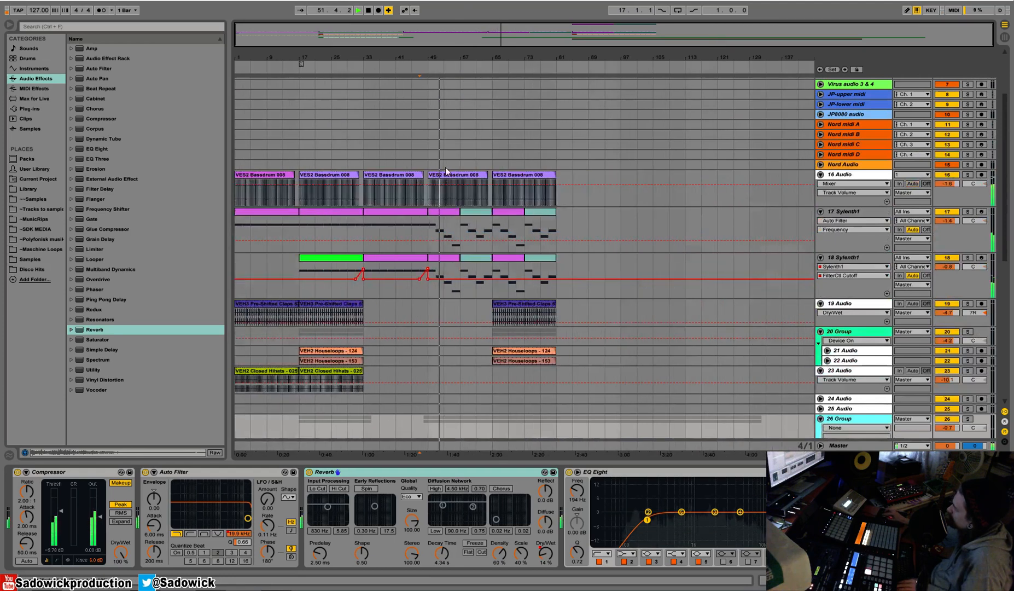
pyautogui.scroll(-7, 470, 245)
pyautogui.moveTo(965, 315); pyautogui.dragTo(966, 237)
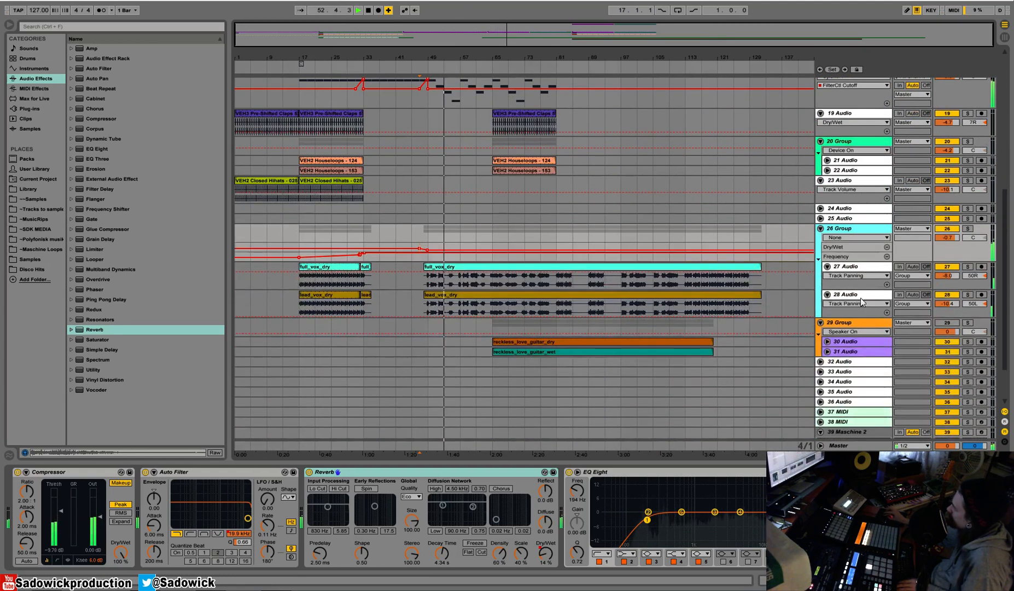
pyautogui.scroll(1, 700, 348)
pyautogui.scroll(5, 700, 348)
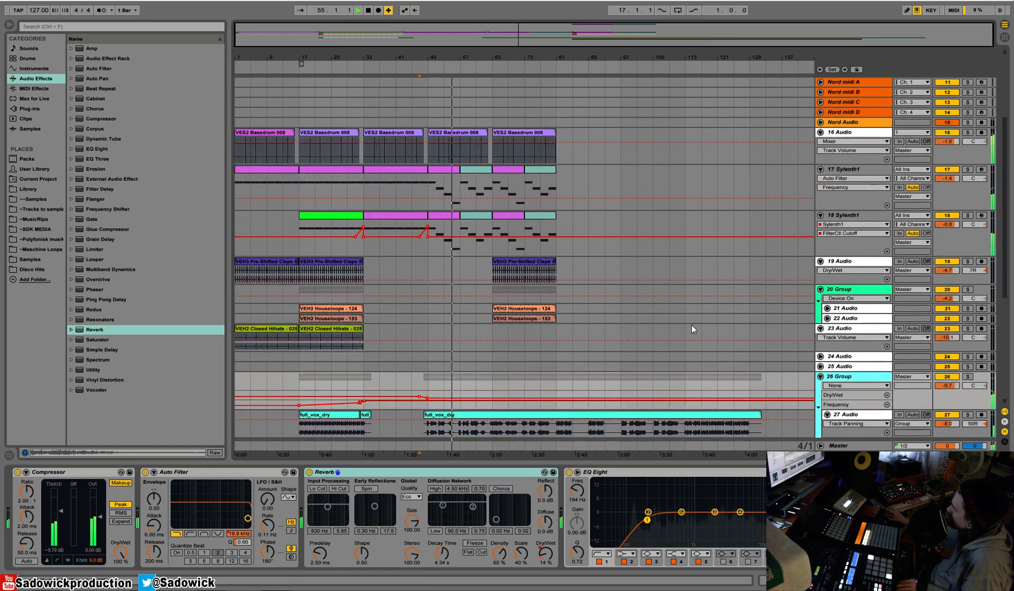
pyautogui.press('space')
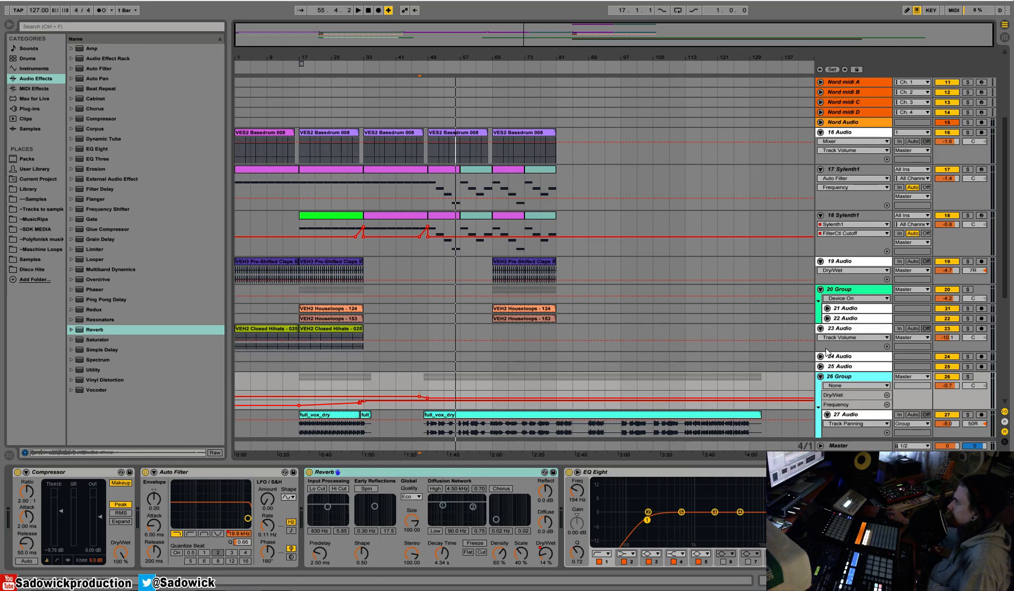
# Examine the device chains of group 20 and its tracks, and unfold and enlarge track 21.
pyautogui.click(844, 292)
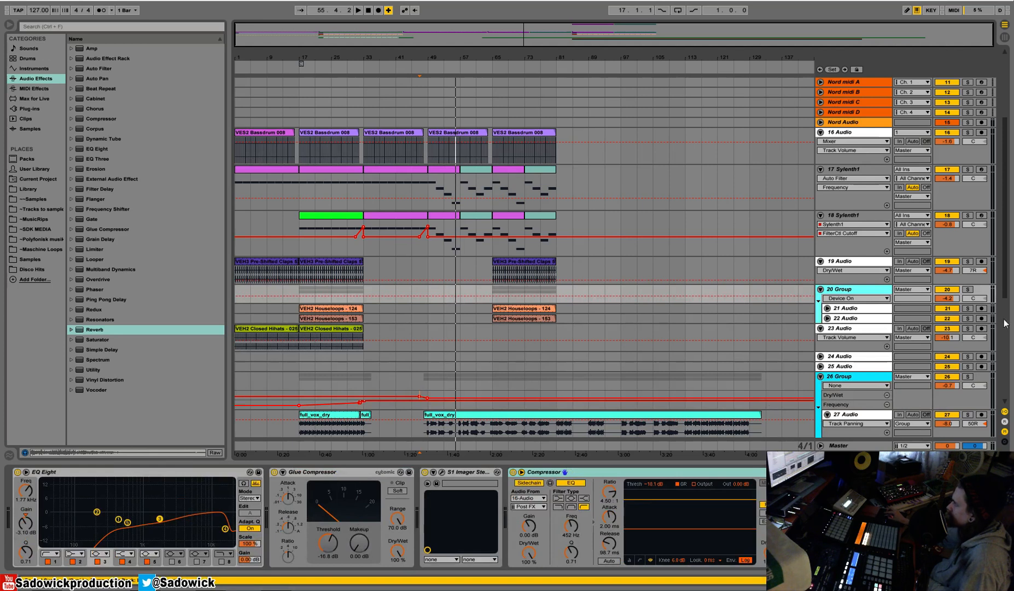
pyautogui.click(873, 311)
pyautogui.click(866, 323)
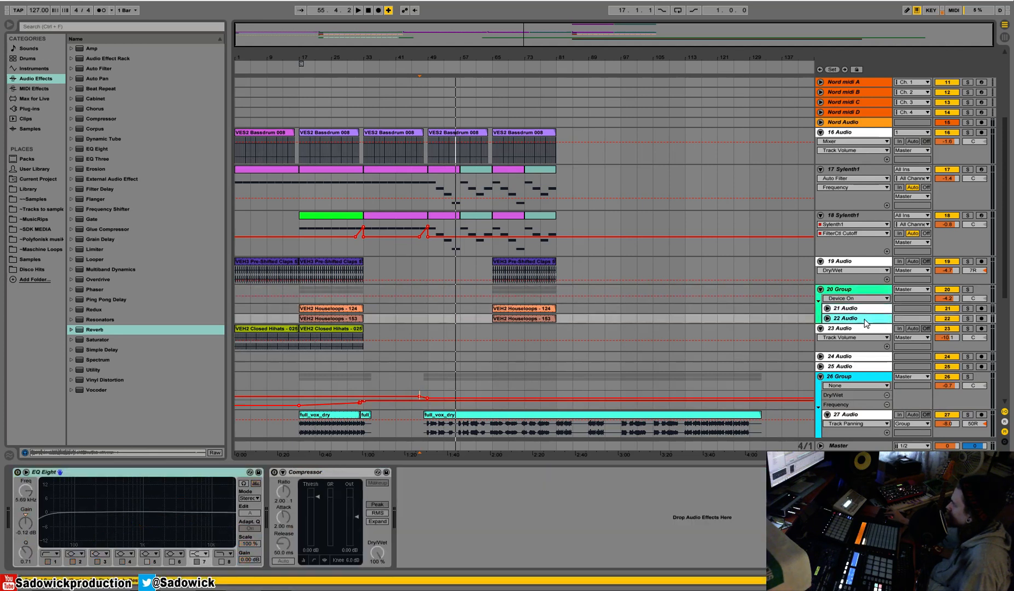
pyautogui.click(866, 294)
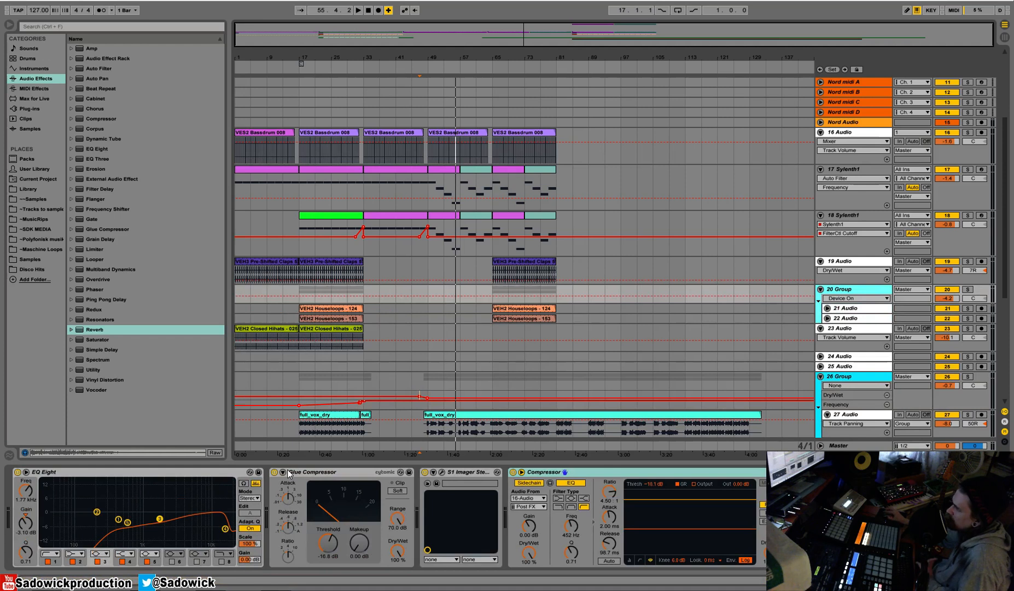
pyautogui.moveTo(865, 313); pyautogui.dragTo(865, 367)
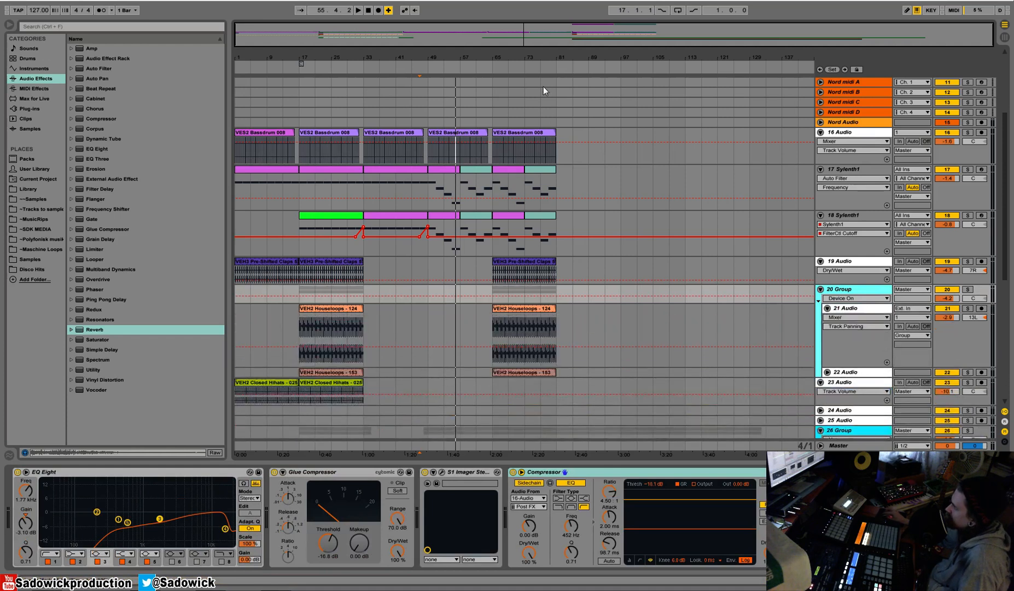
# Solo group 20 and audition its houseloops from bar 65.
pyautogui.moveTo(516, 48); pyautogui.dragTo(475, 42)
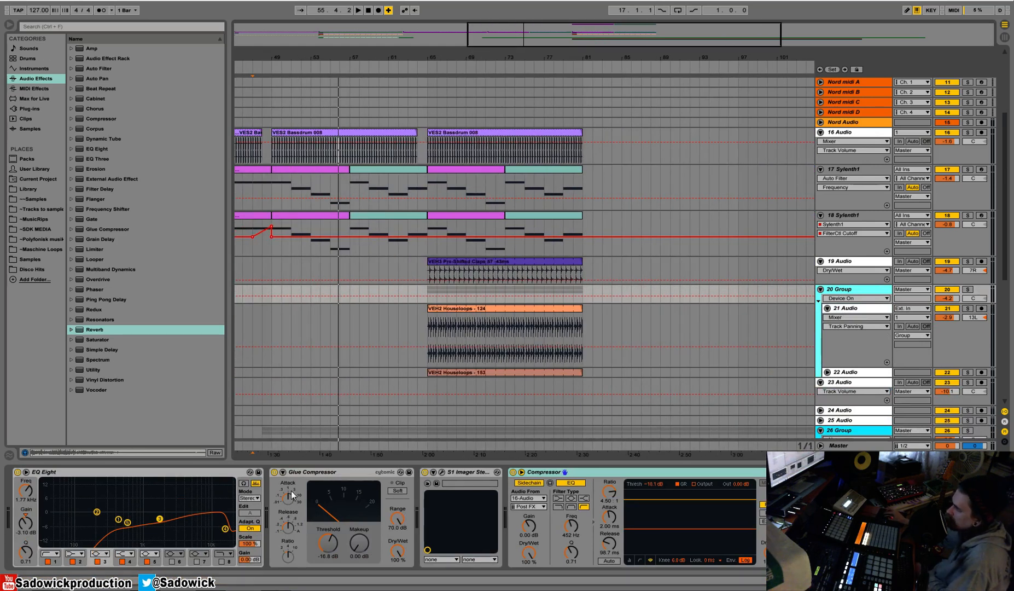
pyautogui.click(967, 289)
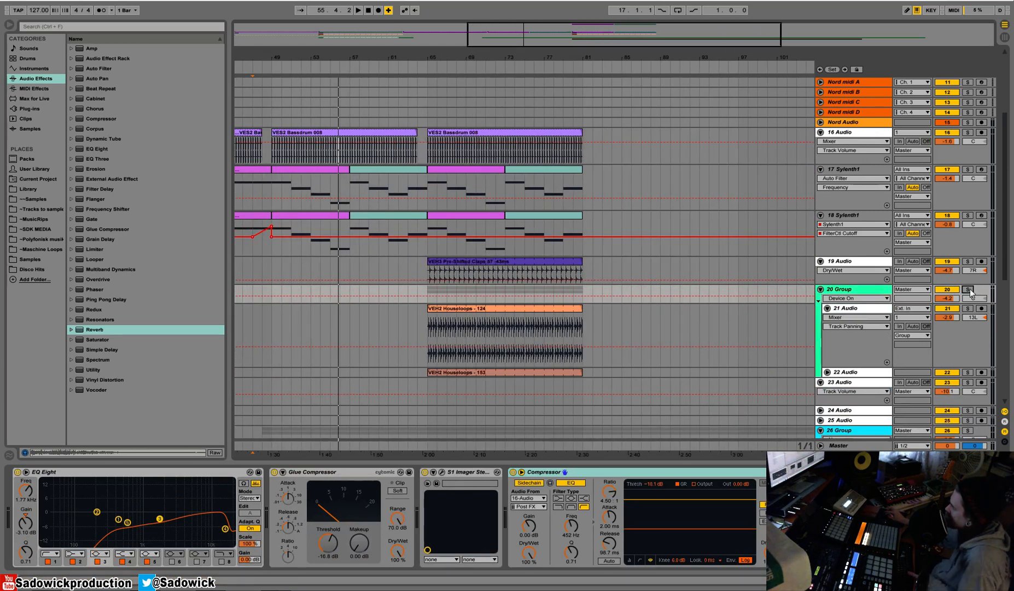
pyautogui.click(425, 290)
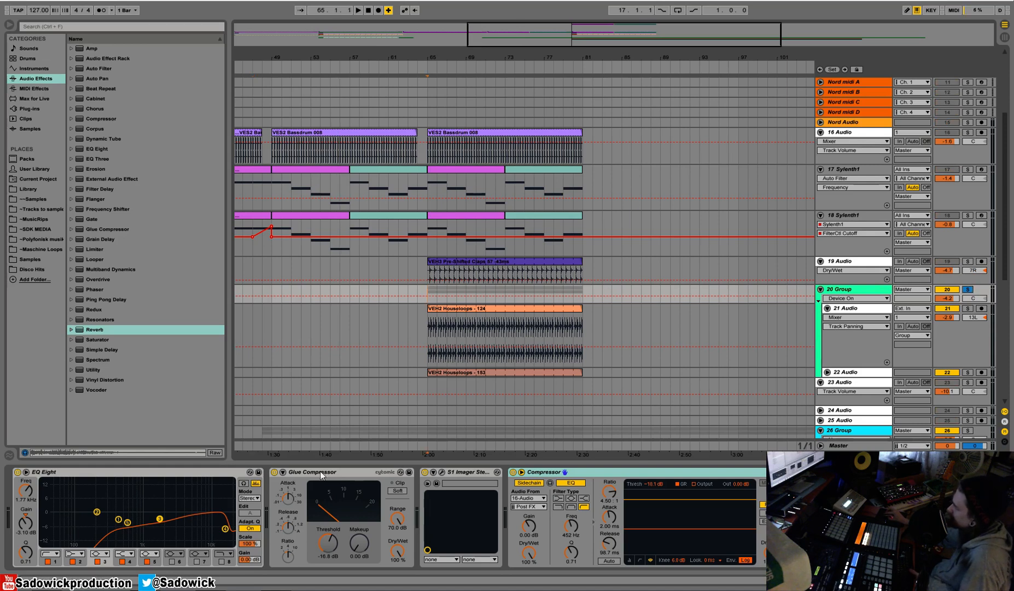
pyautogui.press('space')
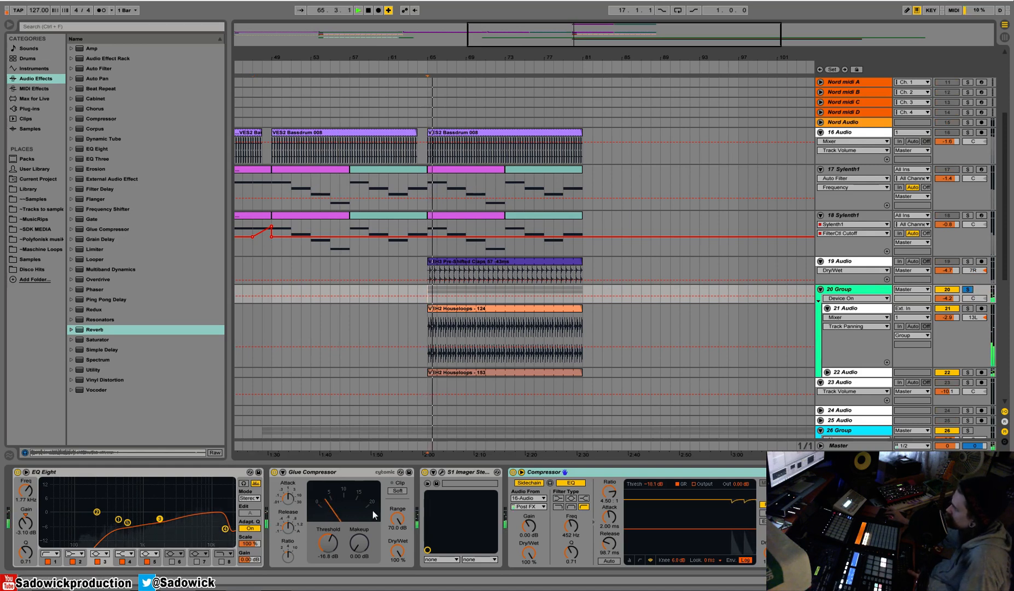
pyautogui.press('space')
# Bypass group 20's Glue Compressor to compare the loops from bar 65, and re-enable it.
pyautogui.click(275, 471)
pyautogui.press('space')
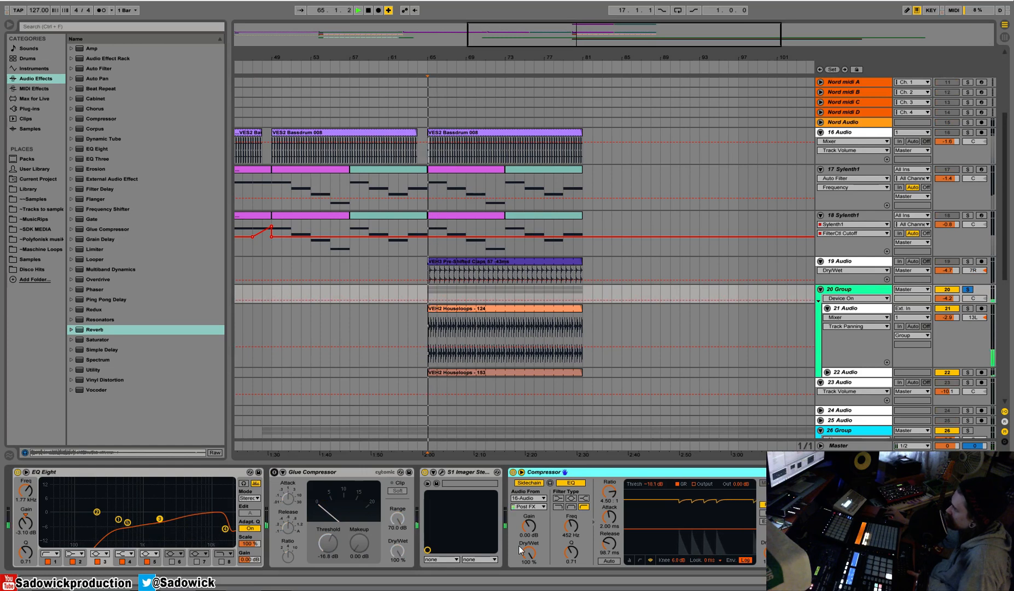
pyautogui.press('space')
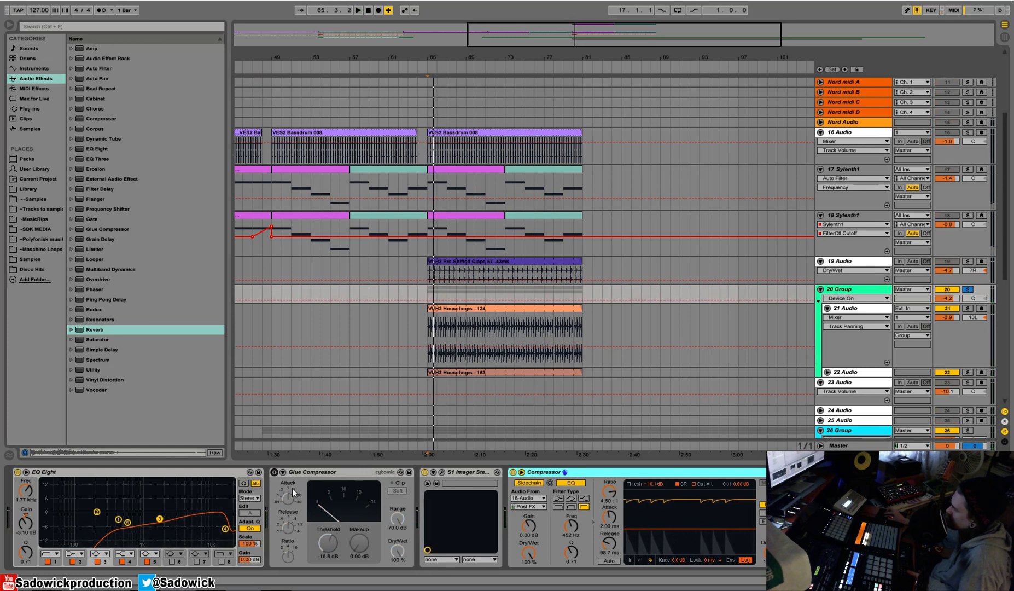
pyautogui.press('space')
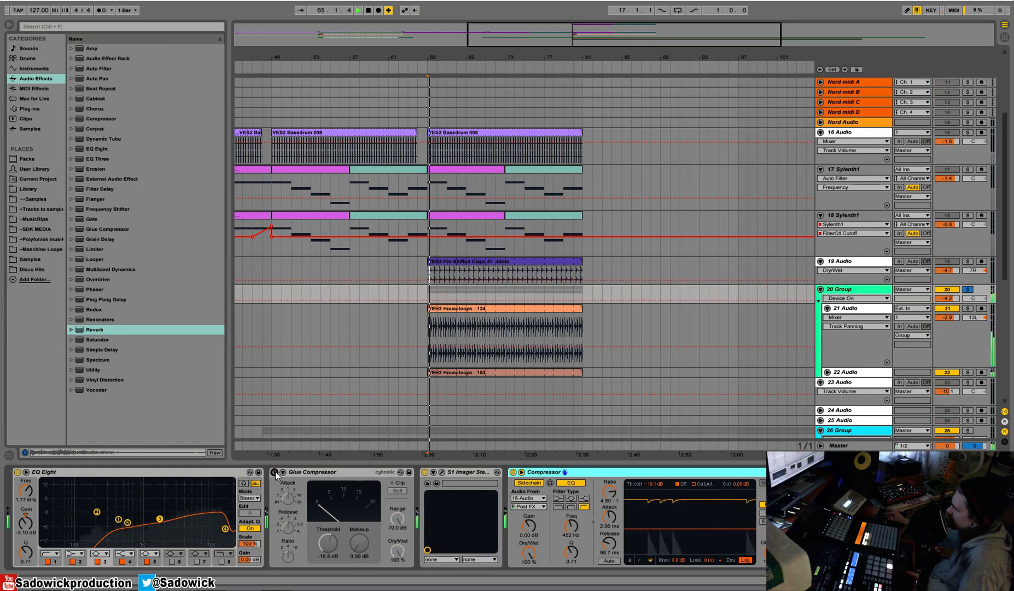
pyautogui.click(275, 472)
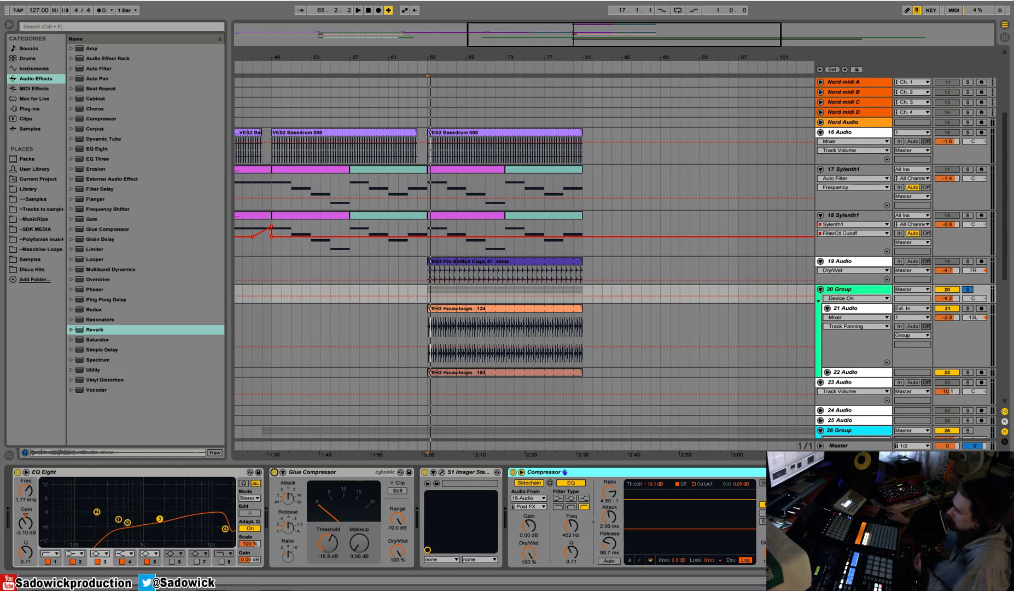
# Shrink the lanes of tracks 17, 18 and 21 in the arrangement.
pyautogui.click(961, 335)
pyautogui.click(958, 195)
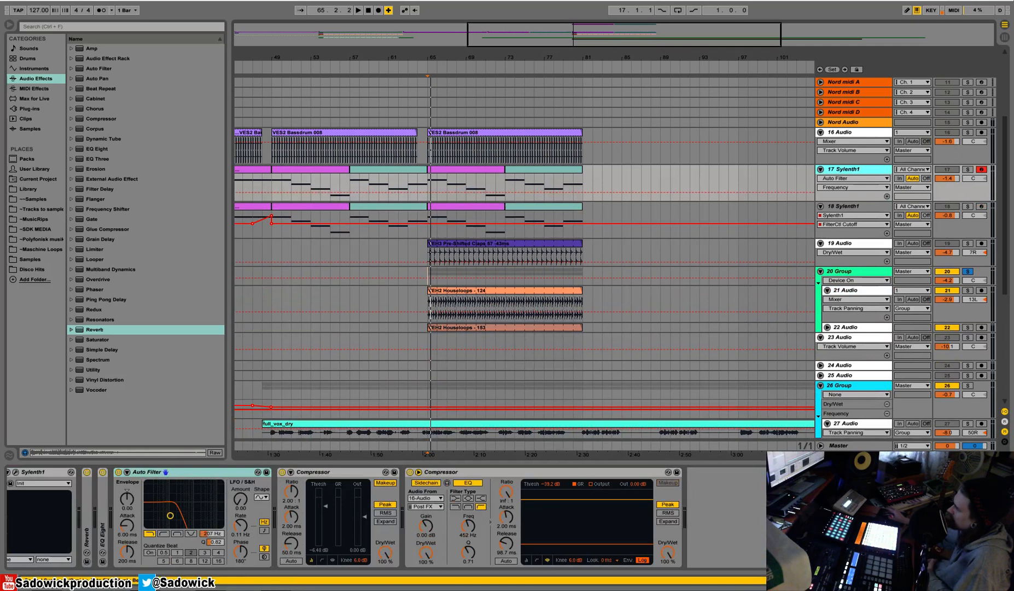
# Inspect the L2 limiter on the Master track while the soloed houseloops play, and close its window.
pyautogui.click(840, 445)
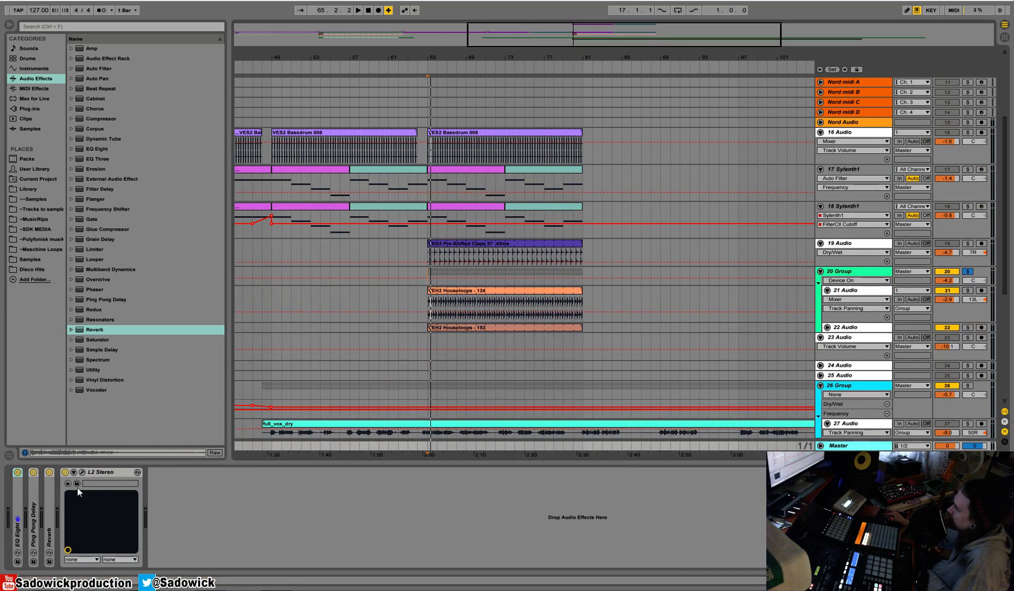
pyautogui.click(85, 473)
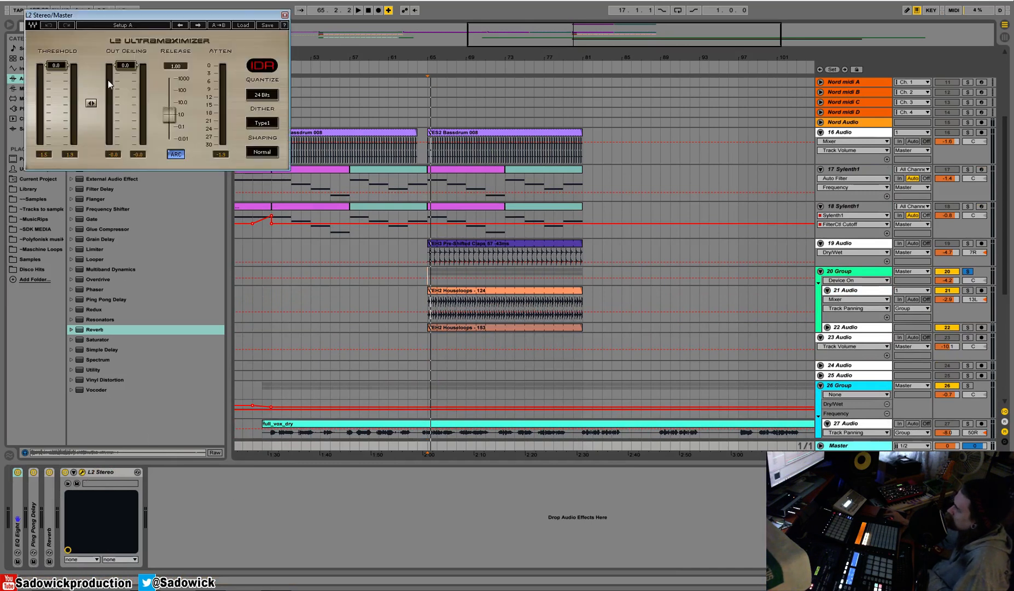
pyautogui.press('space')
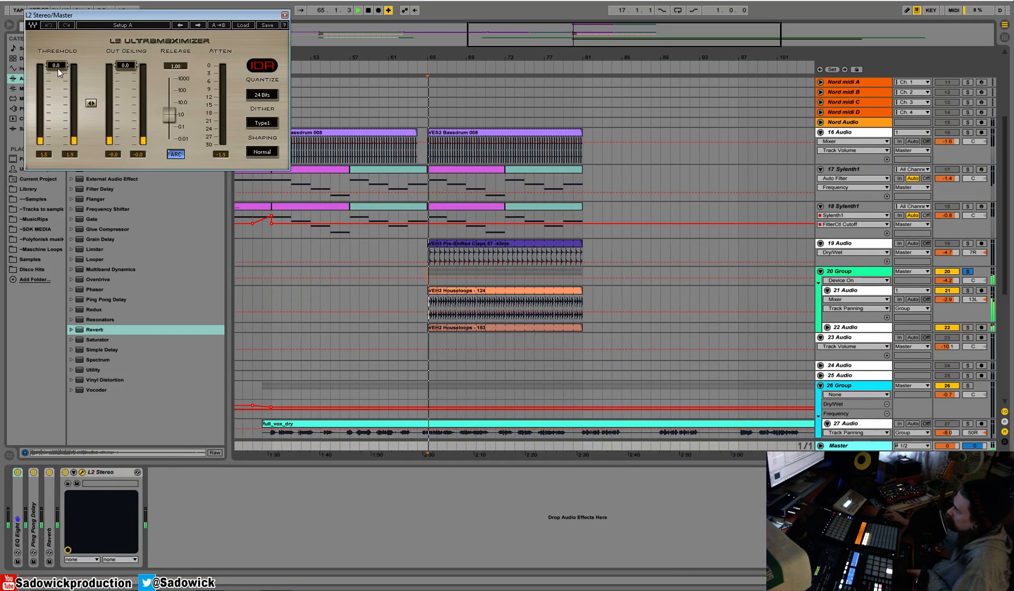
pyautogui.press('space')
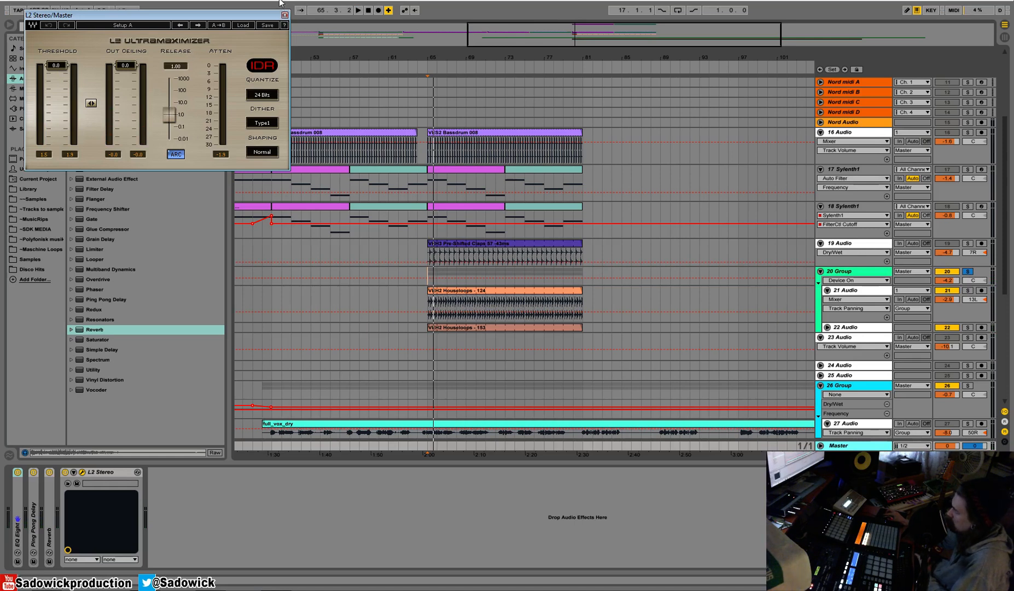
pyautogui.click(284, 16)
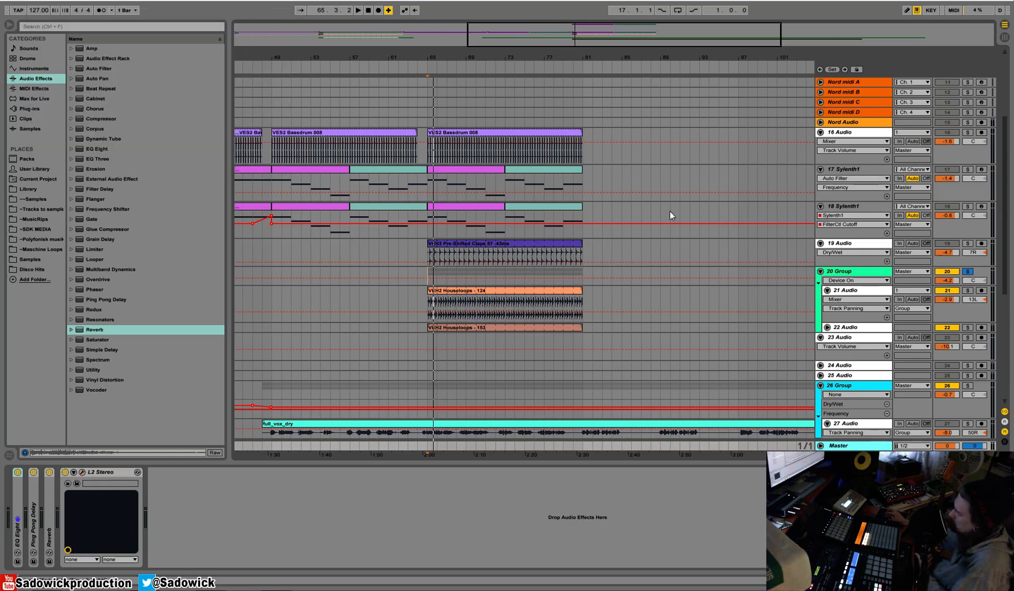
# Turn off the solo on group 20.
pyautogui.press('-')
pyautogui.scroll(-5, 457, 236)
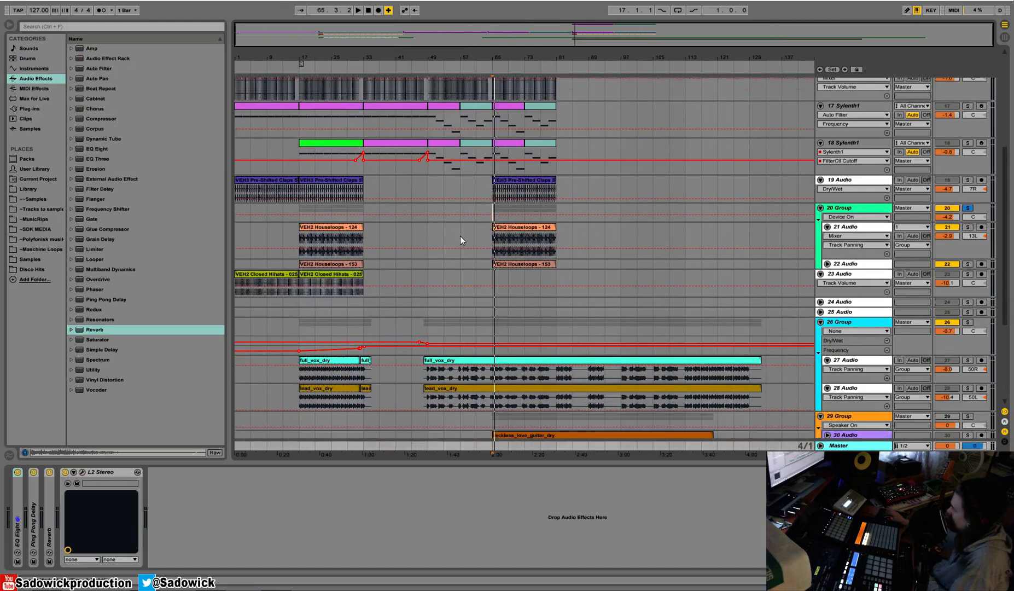
pyautogui.click(821, 280)
pyautogui.click(820, 280)
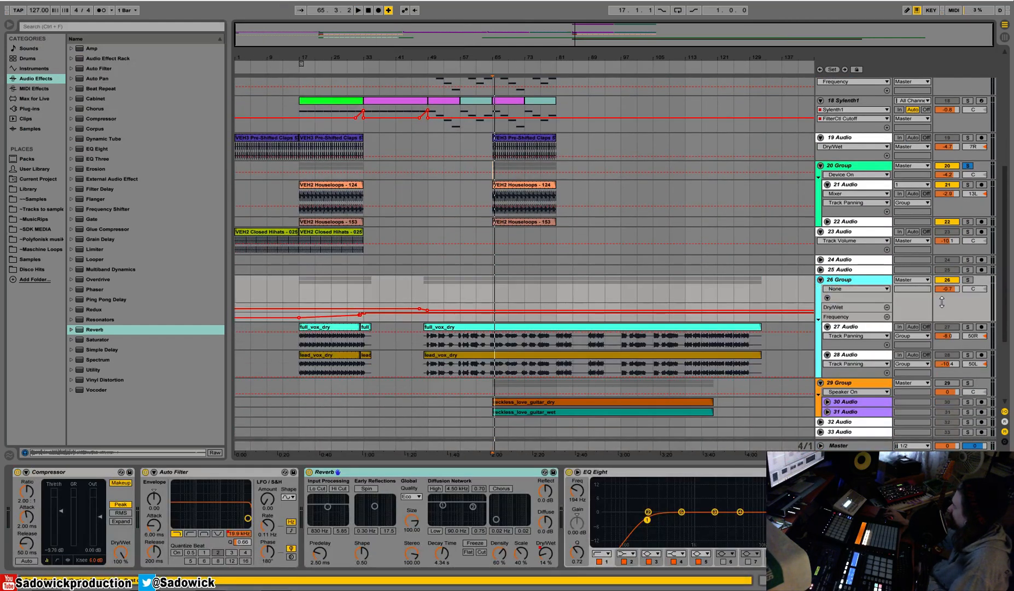
pyautogui.click(970, 165)
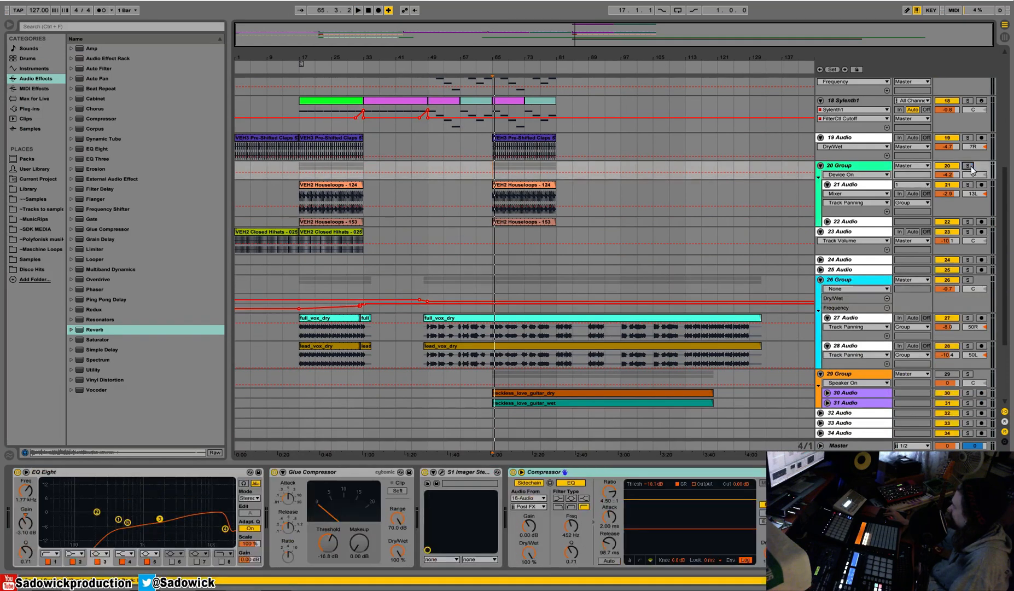
# Audition the full mix from bar 49 and lower group 20's volume to -6.3 dB.
pyautogui.moveTo(430, 112); pyautogui.dragTo(460, 123)
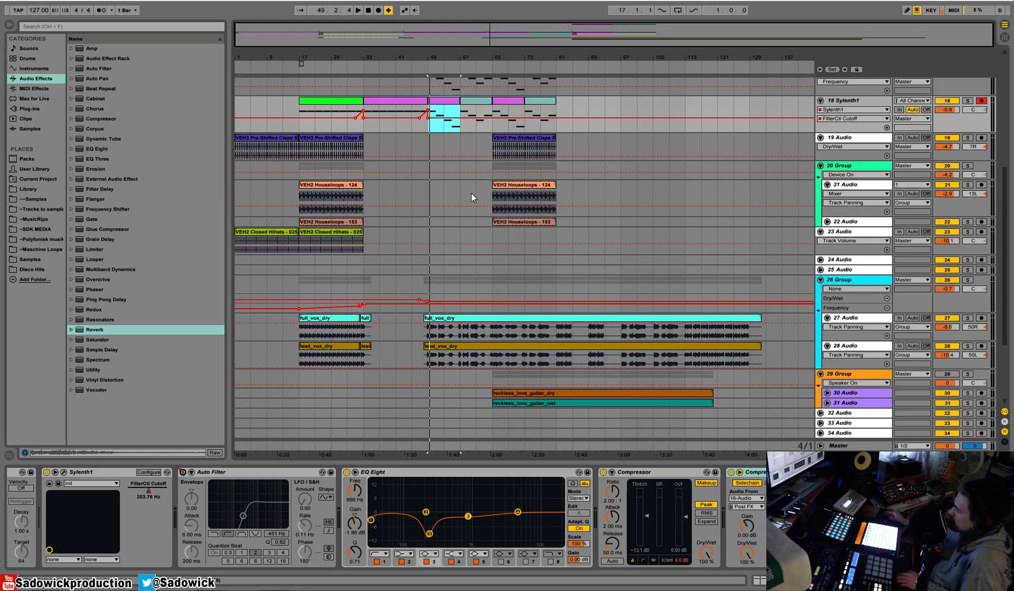
pyautogui.press('space')
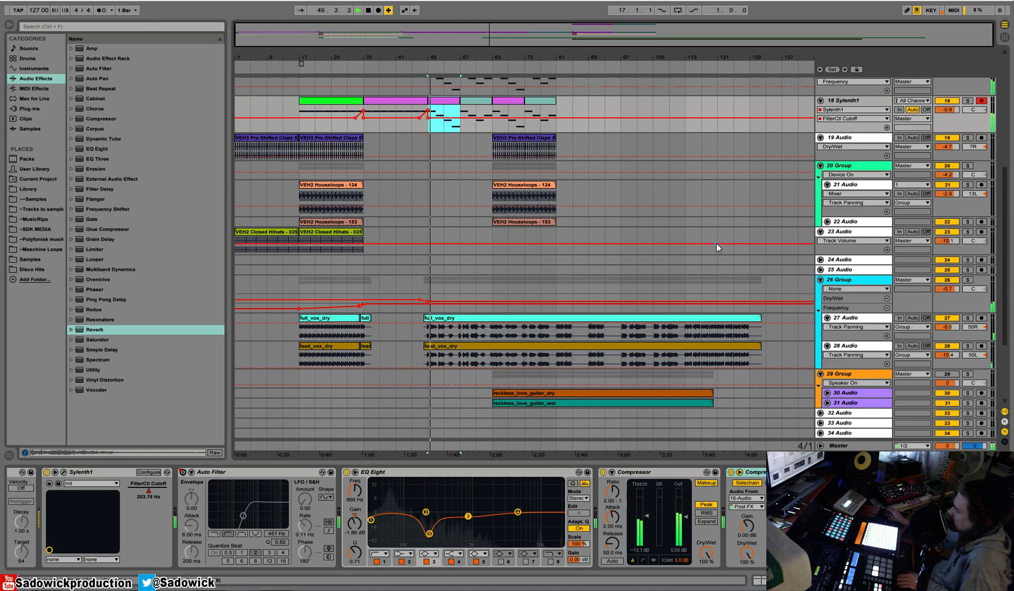
pyautogui.scroll(2, 718, 247)
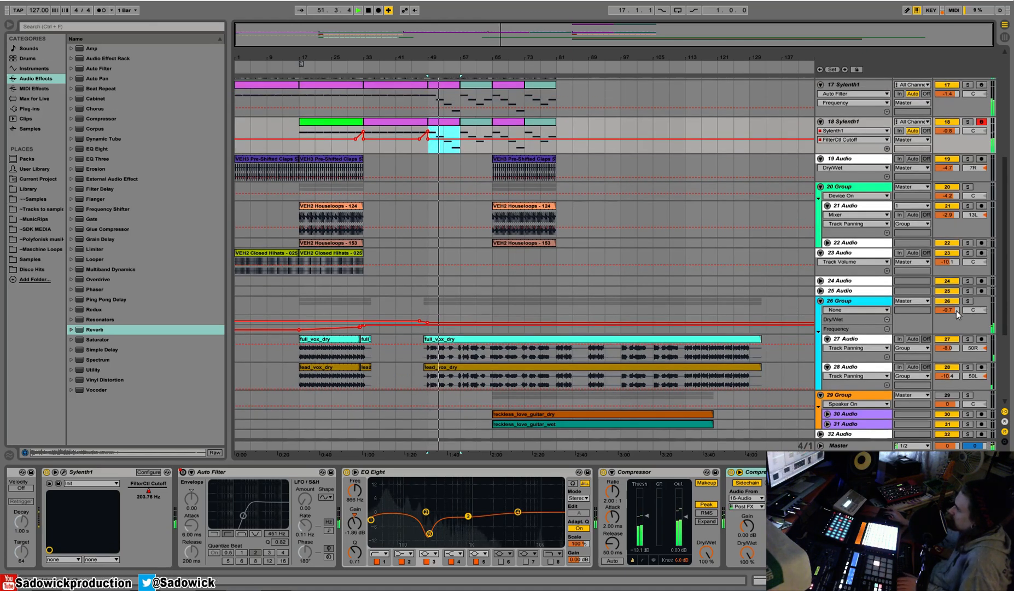
pyautogui.click(949, 310)
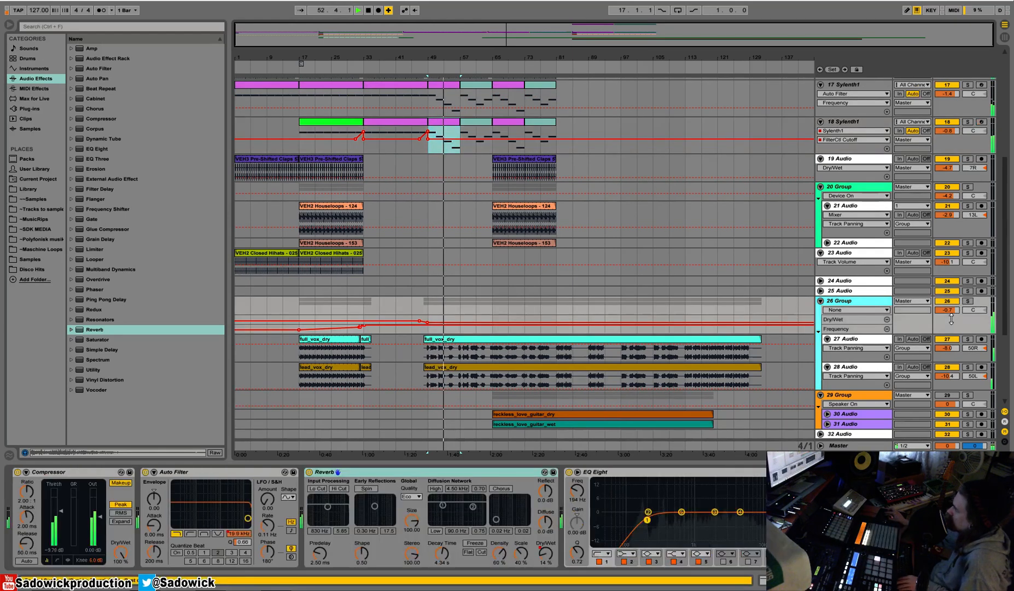
pyautogui.scroll(3, 598, 147)
pyautogui.scroll(-4, 599, 155)
pyautogui.scroll(4, 600, 154)
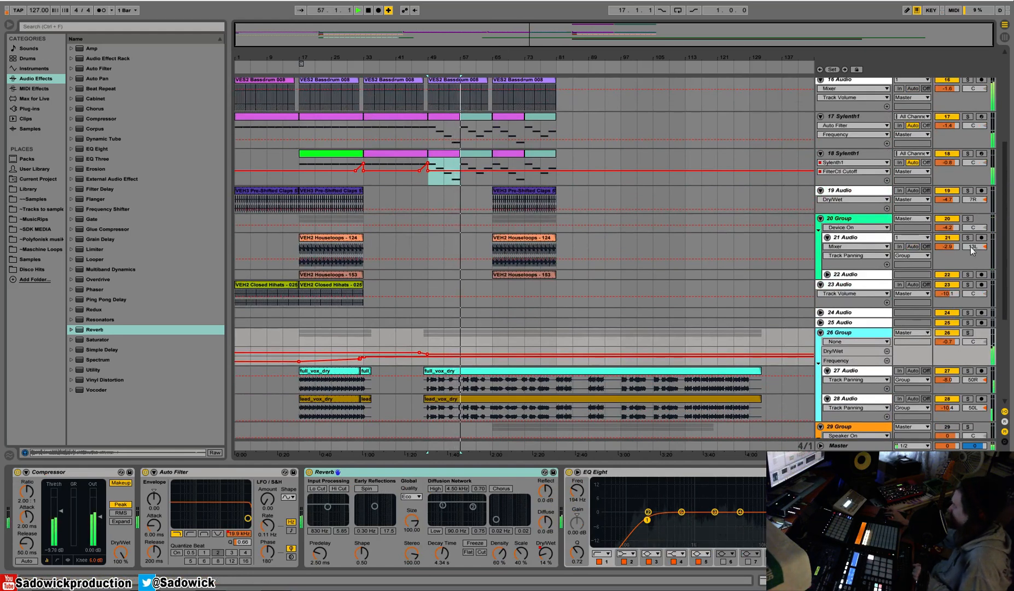
pyautogui.moveTo(948, 246); pyautogui.dragTo(946, 231)
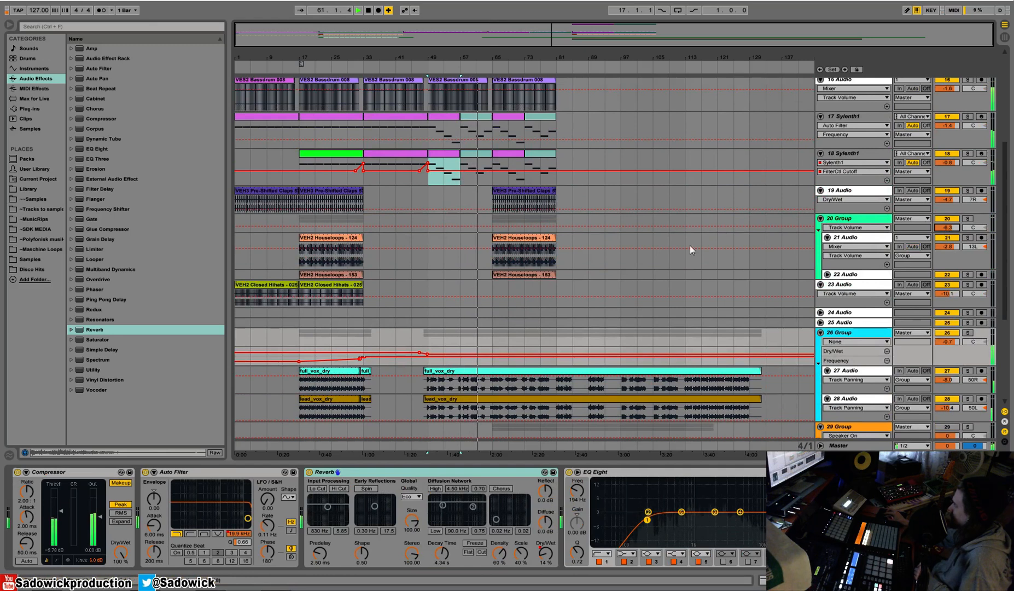
# Move the Virus midi 1 and Virus midi 2 clips from bar 65 to bar 81.
pyautogui.moveTo(1005, 235); pyautogui.dragTo(1004, 119)
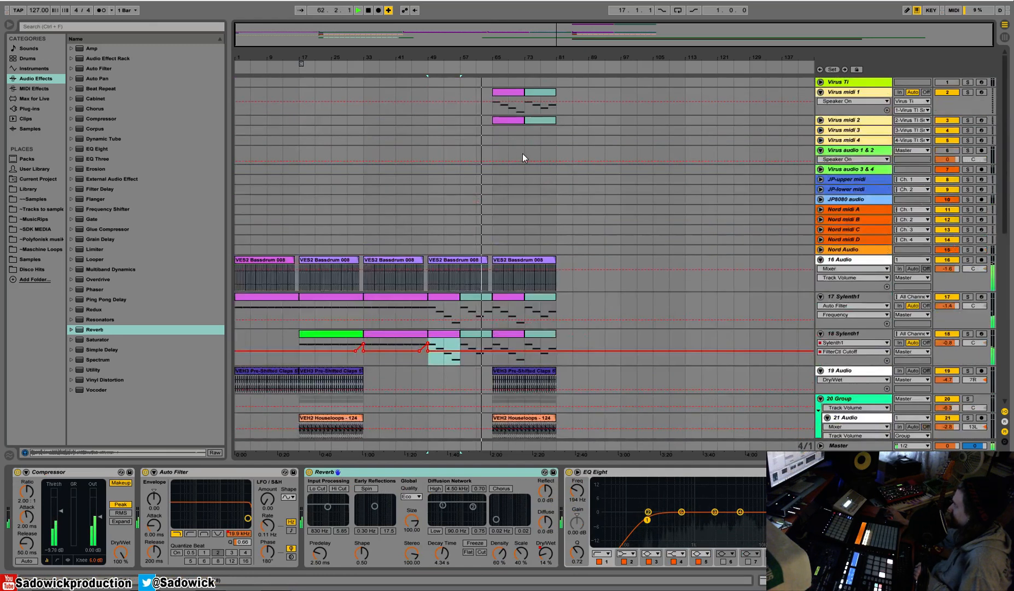
pyautogui.scroll(-3, 522, 154)
pyautogui.scroll(1, 522, 154)
pyautogui.scroll(2, 522, 153)
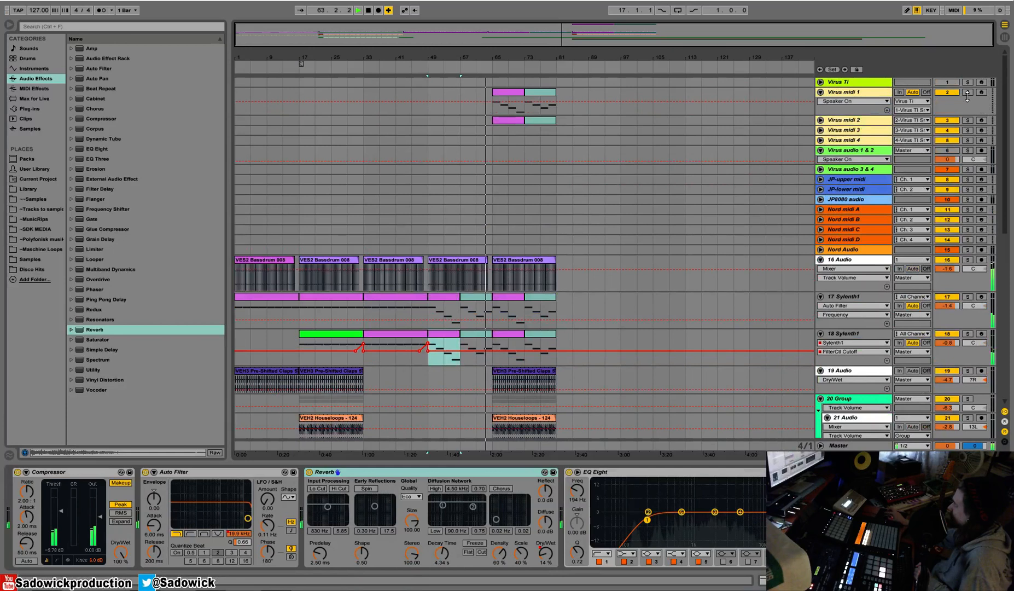
pyautogui.scroll(-5, 714, 294)
pyautogui.scroll(-3, 690, 219)
pyautogui.scroll(5, 691, 218)
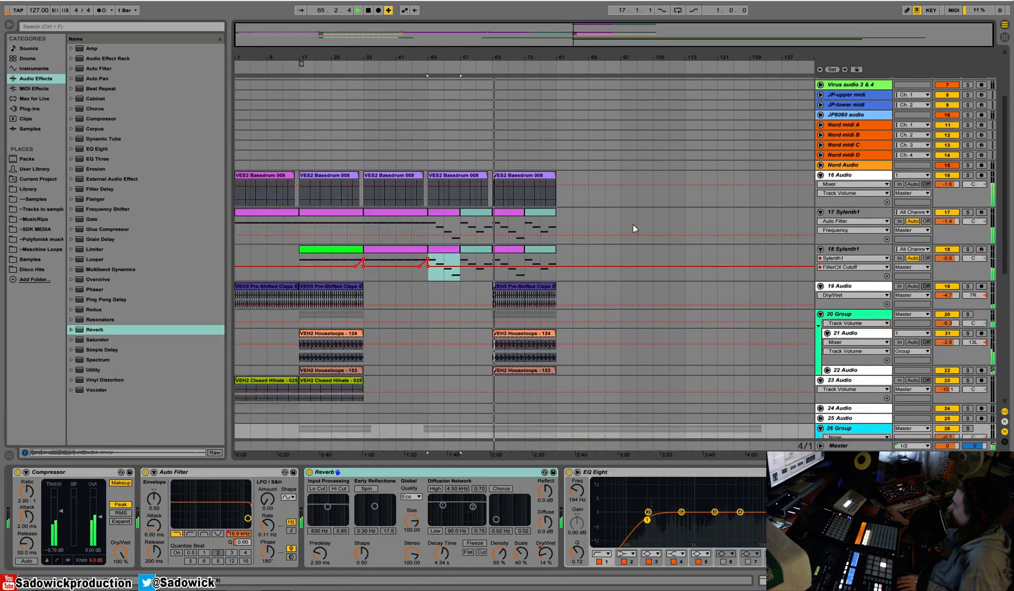
pyautogui.scroll(2, 633, 224)
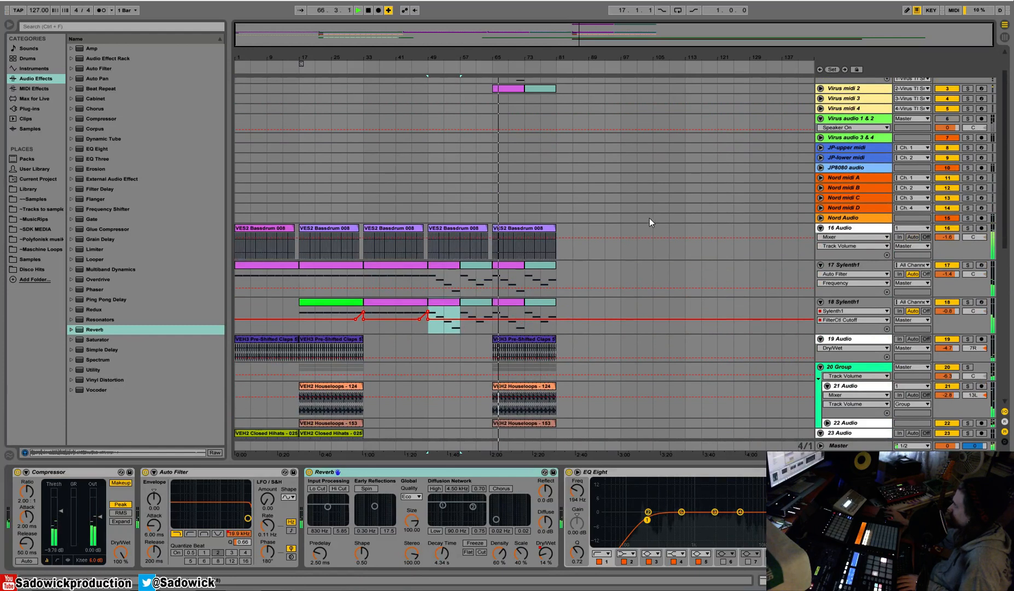
pyautogui.scroll(1, 805, 208)
pyautogui.scroll(2, 805, 208)
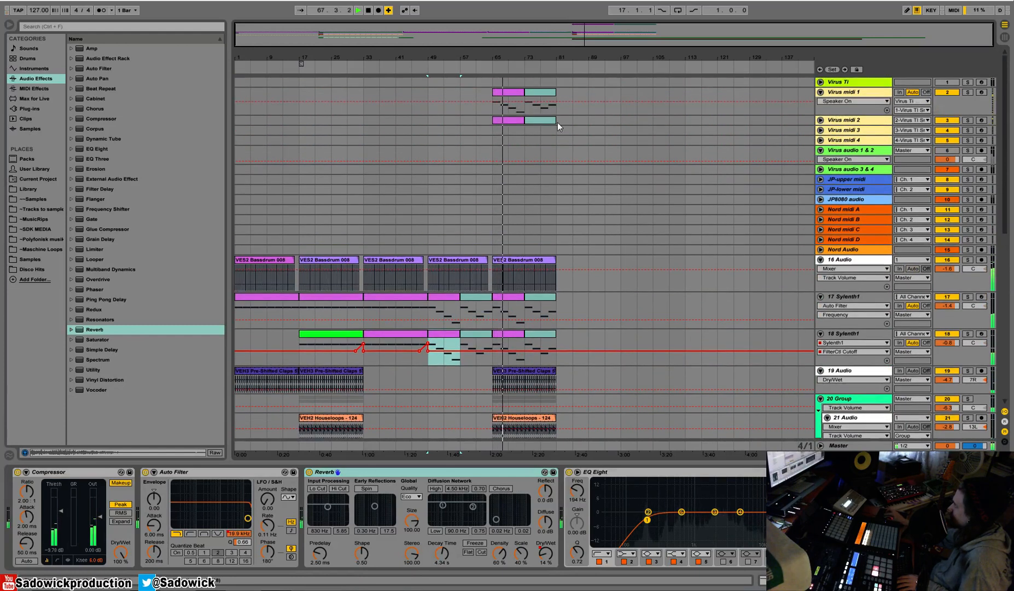
pyautogui.click(508, 98)
pyautogui.moveTo(508, 99); pyautogui.dragTo(573, 98)
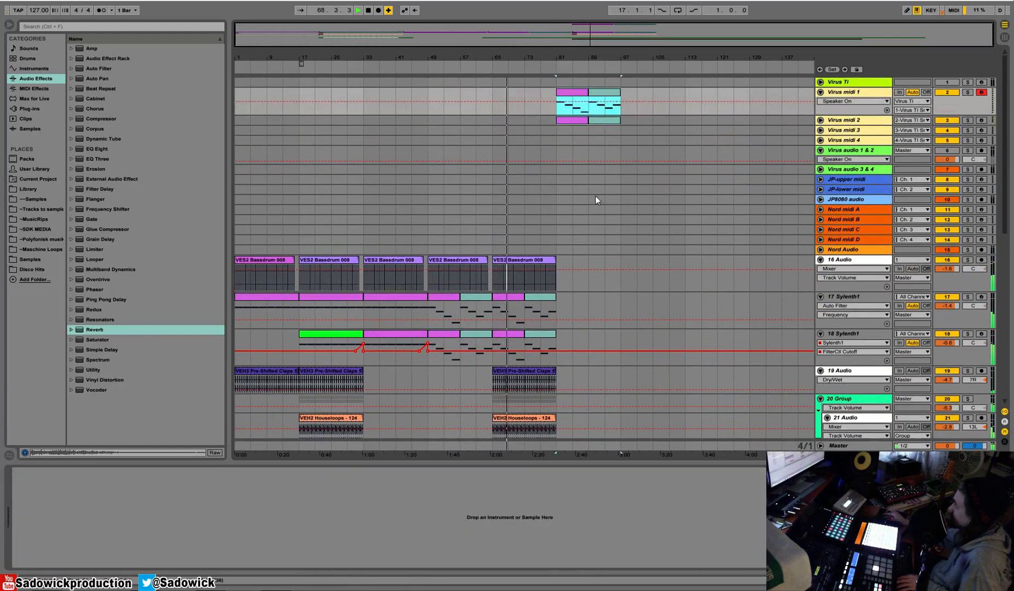
# Duplicate the bars 65–81 section of tracks 16 to 22 to bar 81, and activate the Virus audio 1 & 2 track.
pyautogui.scroll(-5, 577, 191)
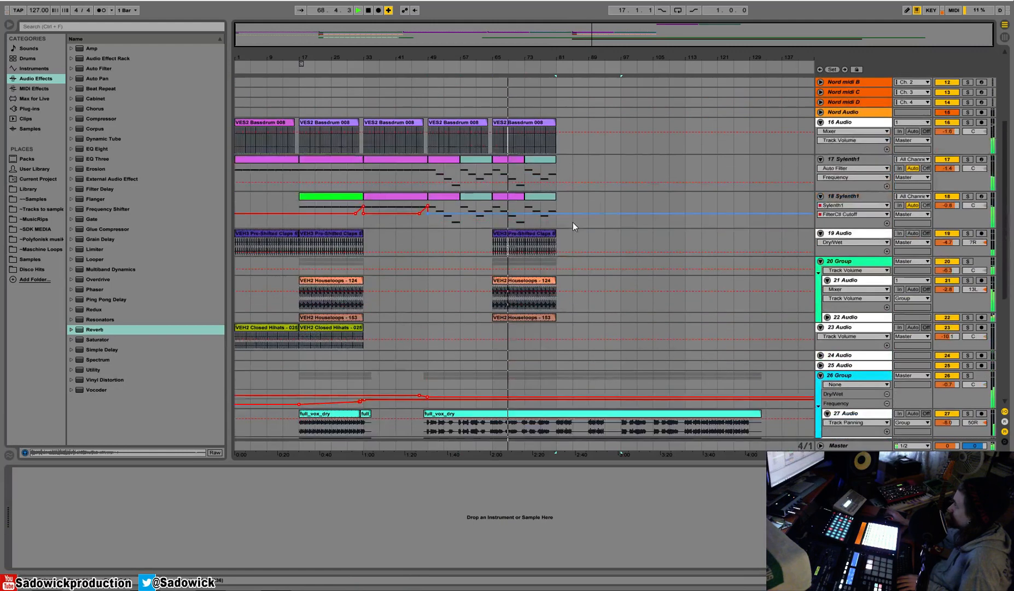
pyautogui.click(526, 124)
pyautogui.moveTo(550, 60); pyautogui.dragTo(561, 122)
pyautogui.moveTo(563, 57); pyautogui.dragTo(563, 33)
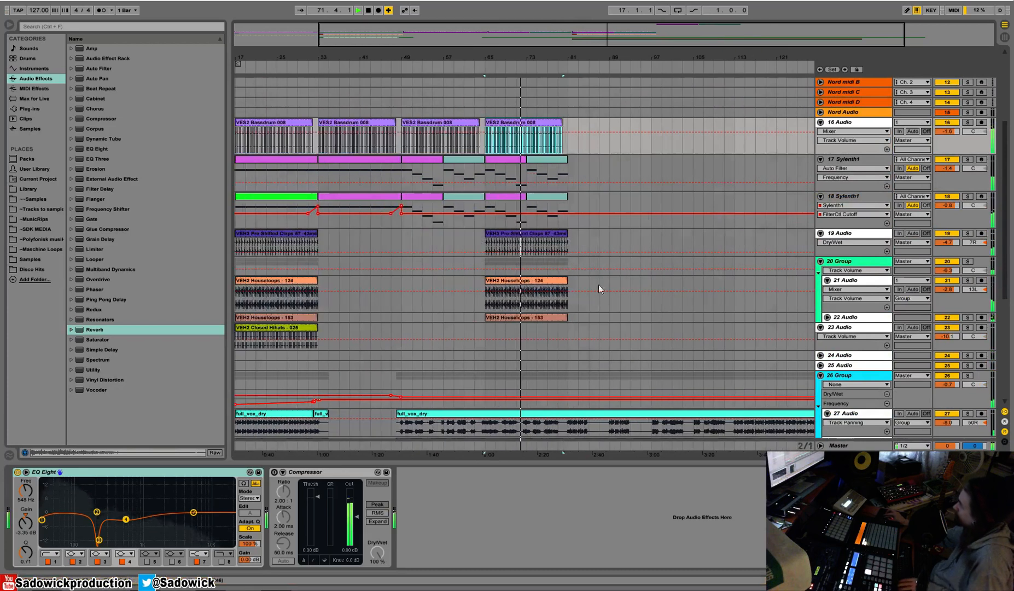
pyautogui.moveTo(571, 318); pyautogui.dragTo(486, 137)
pyautogui.hotkey('ctrl', 'd')
pyautogui.scroll(5, 566, 174)
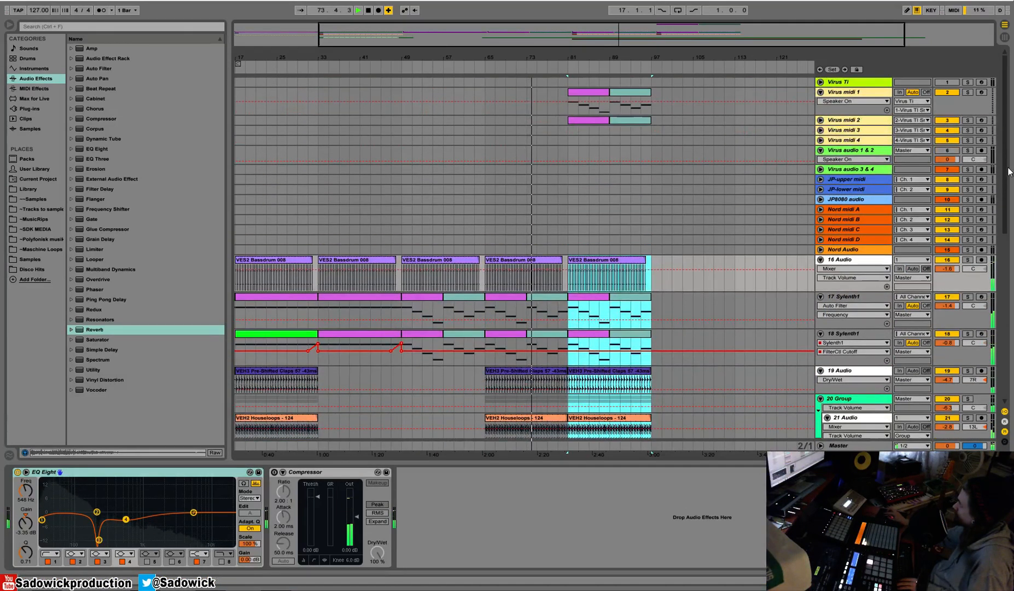
pyautogui.click(951, 152)
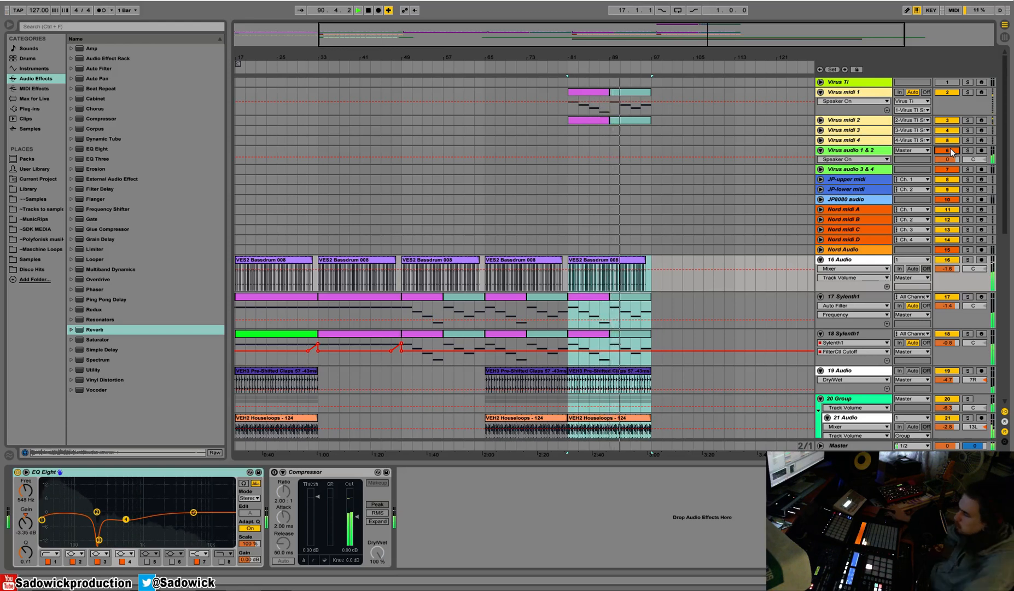
# Duplicate the bars 81–97 section of tracks 16 to 22 to bar 97.
pyautogui.scroll(-3, 712, 261)
pyautogui.scroll(-5, 706, 246)
pyautogui.moveTo(688, 63); pyautogui.dragTo(670, 38)
pyautogui.scroll(1, 693, 186)
pyautogui.scroll(8, 693, 186)
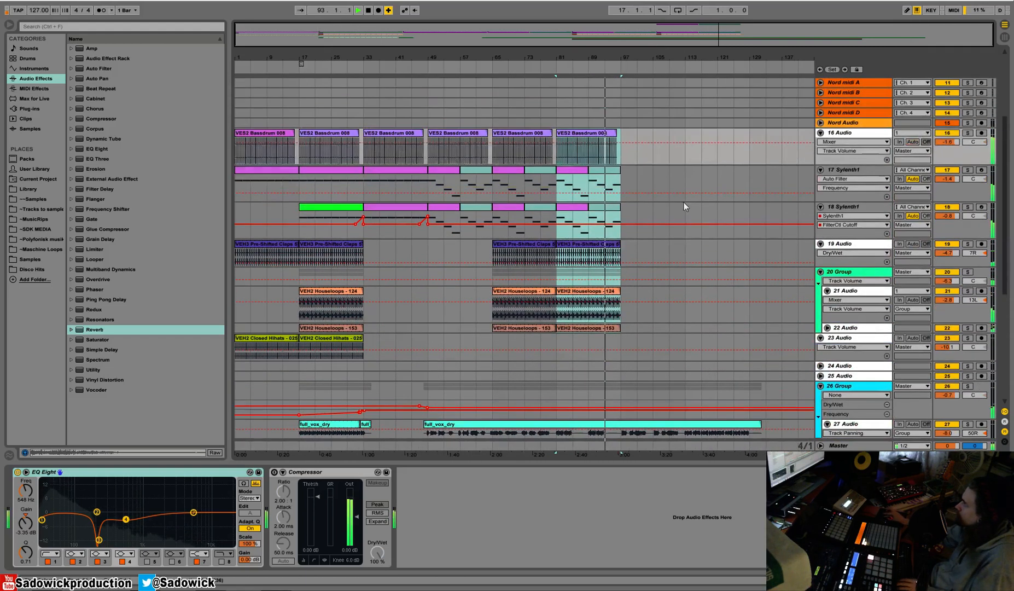
pyautogui.click(623, 328)
pyautogui.moveTo(622, 328); pyautogui.dragTo(558, 123)
pyautogui.hotkey('ctrl', 'd')
pyautogui.scroll(-8, 599, 325)
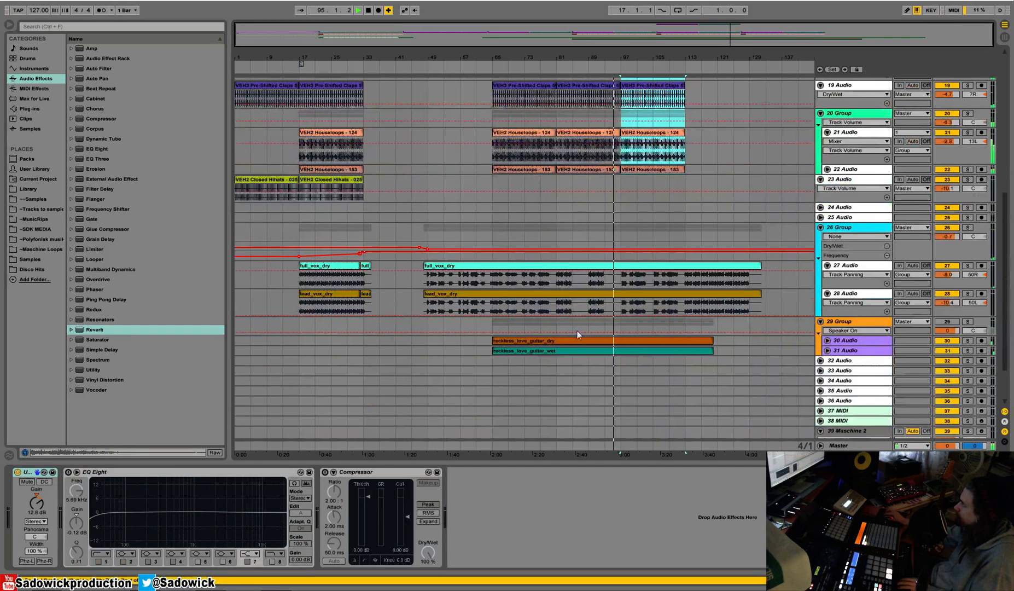
# Move the dry and wet guitar clips on tracks 30 and 31 to start at bar 97.
pyautogui.moveTo(733, 351); pyautogui.dragTo(632, 340)
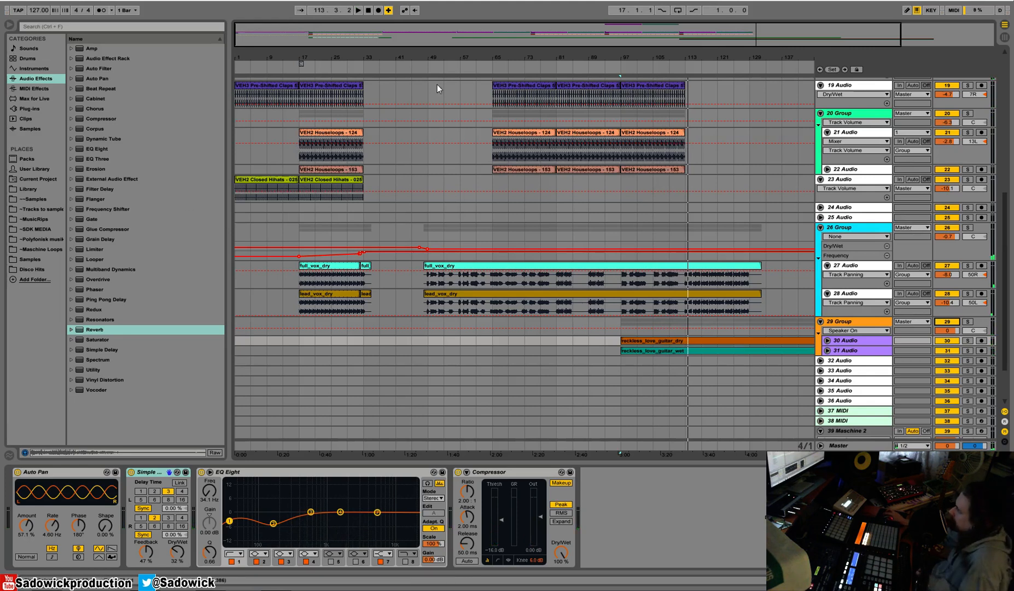
pyautogui.moveTo(448, 57); pyautogui.dragTo(449, 33)
pyautogui.scroll(2, 573, 243)
pyautogui.scroll(5, 575, 241)
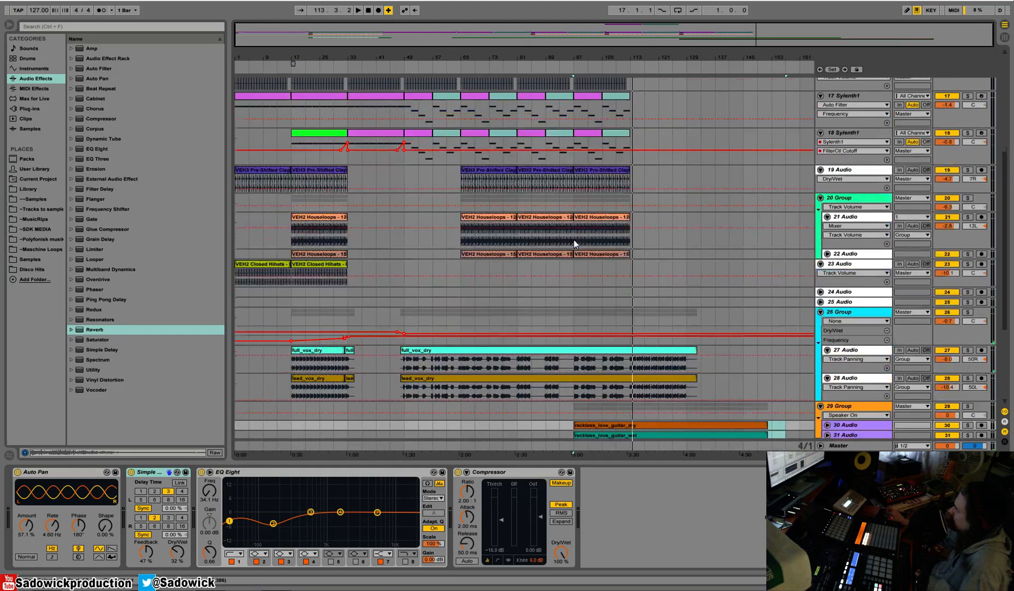
pyautogui.scroll(2, 574, 243)
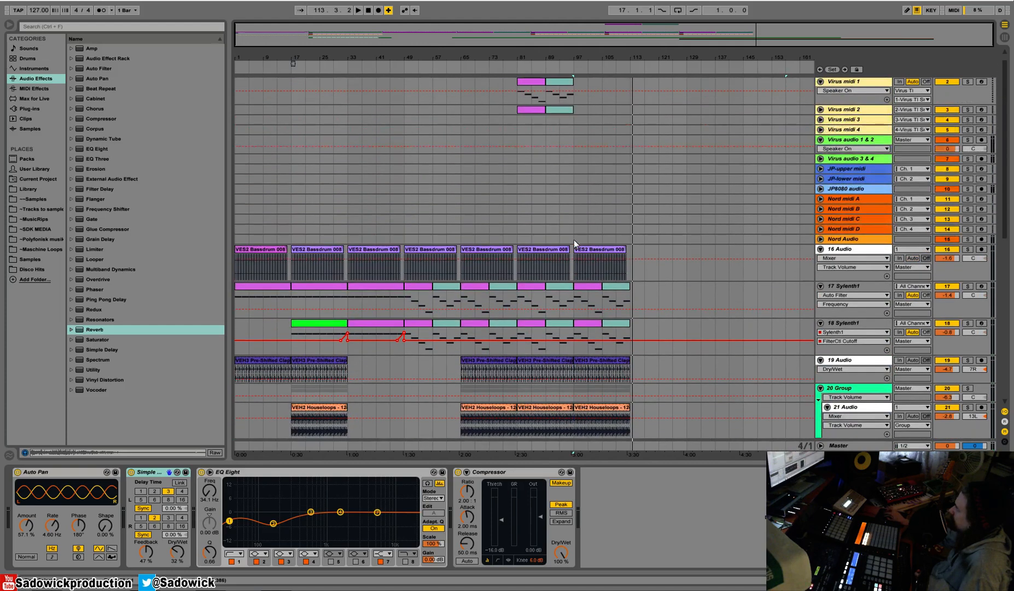
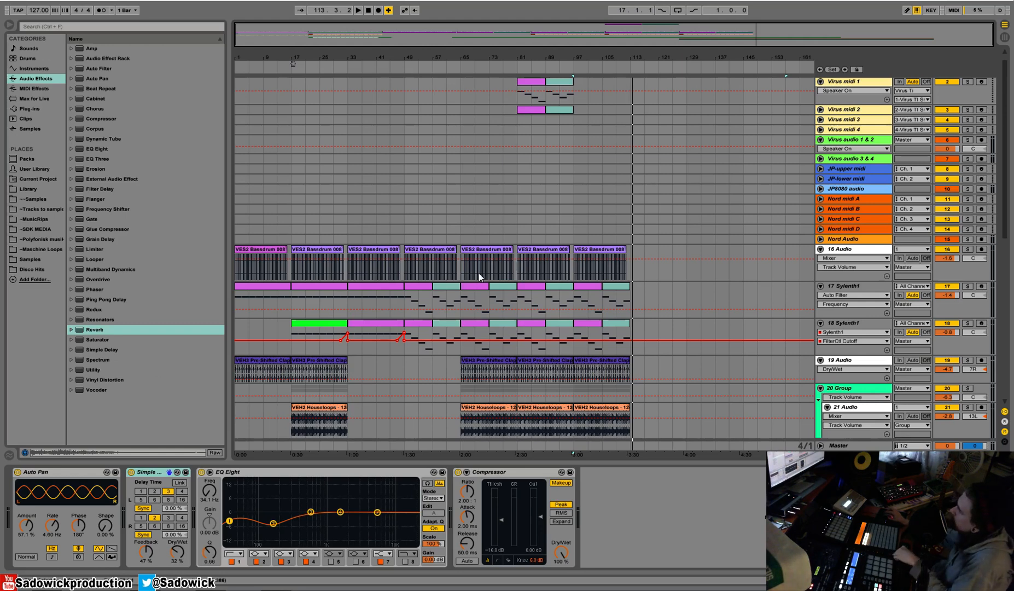
# Reduce the height of the two Sylenth1 tracks and play the arrangement from just before bar 33.
pyautogui.scroll(-3, 1009, 262)
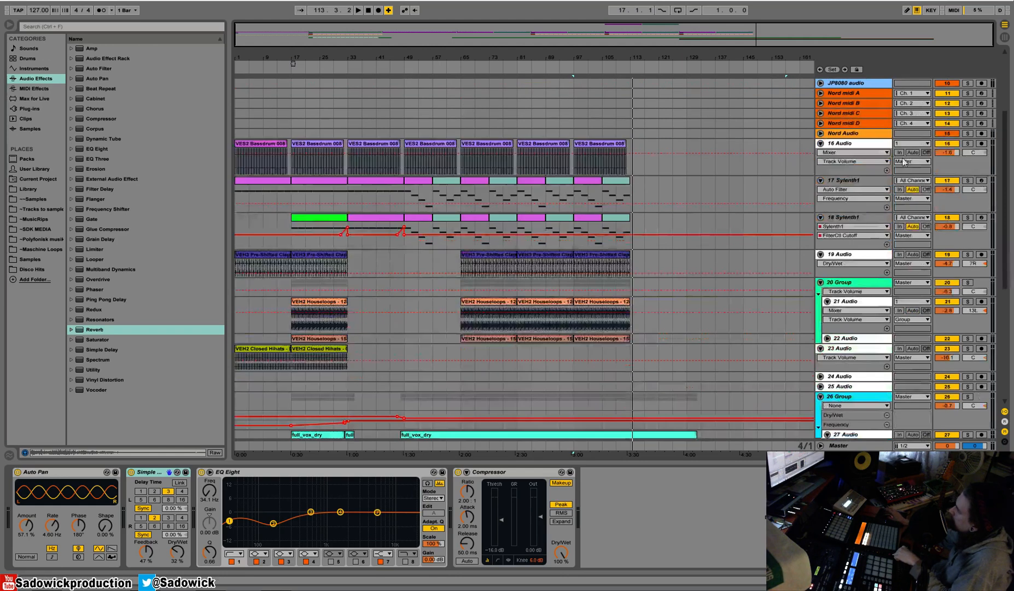
pyautogui.moveTo(960, 207); pyautogui.dragTo(959, 217)
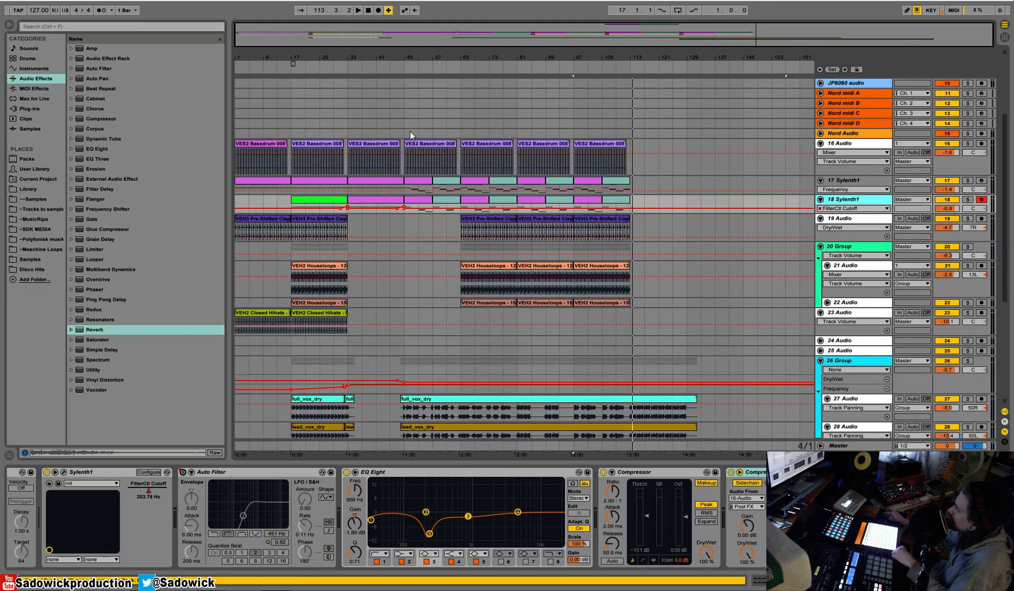
pyautogui.click(376, 144)
pyautogui.click(345, 67)
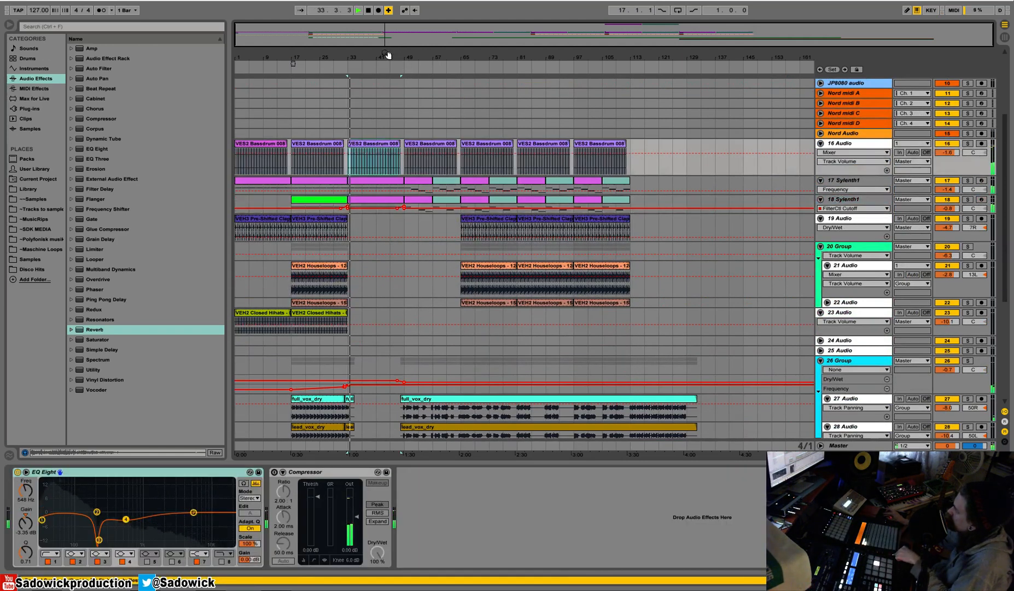
pyautogui.click(345, 66)
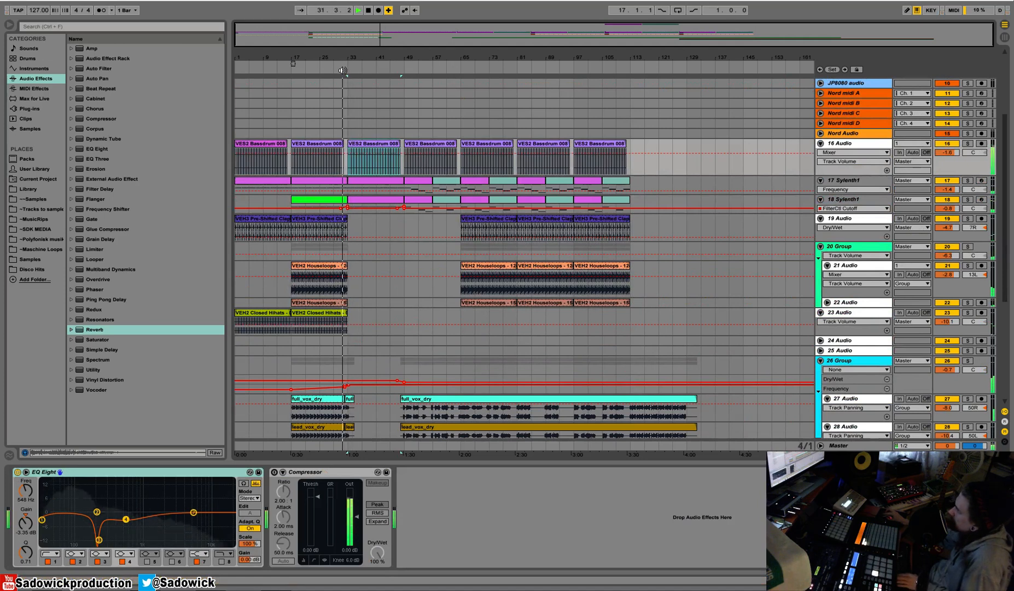
# Show the device chain of 26 Group and reduce the height of vocal tracks 27 Audio and 28 Audio.
pyautogui.scroll(-5, 384, 219)
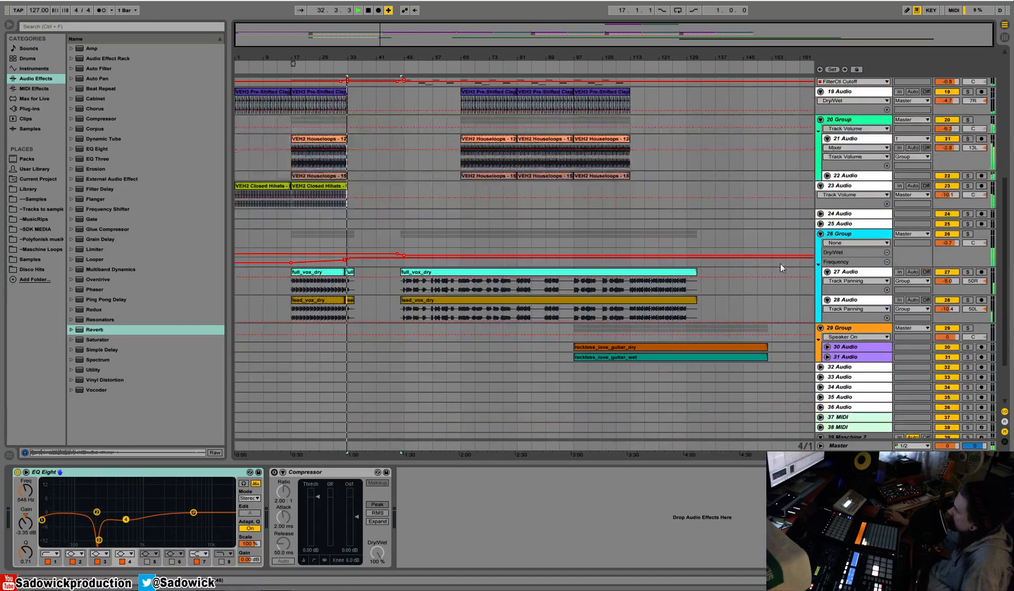
pyautogui.doubleClick(977, 234)
pyautogui.doubleClick(977, 234)
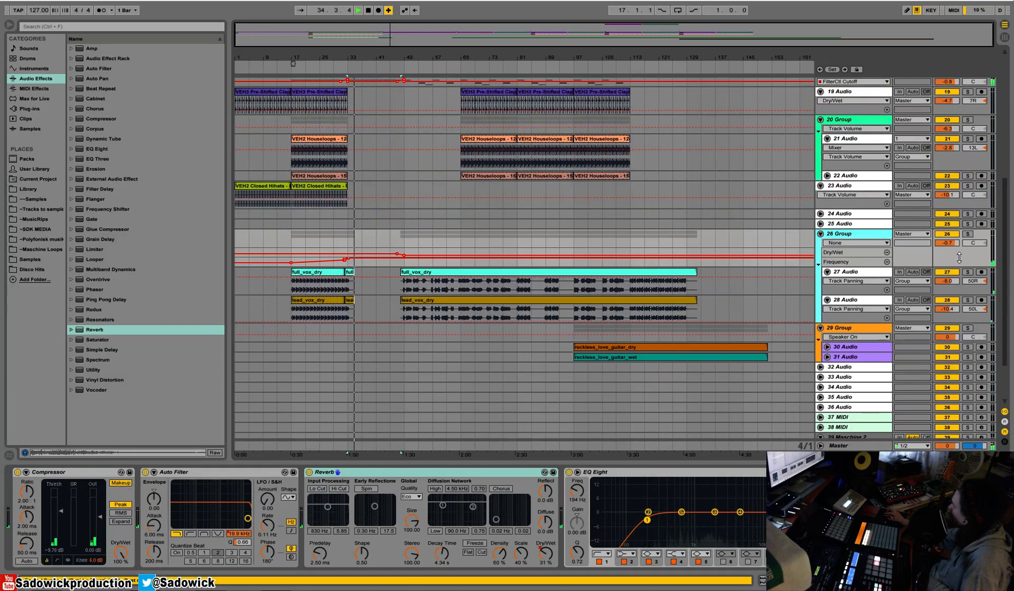
pyautogui.moveTo(962, 290)
pyautogui.mouseDown()
pyautogui.moveTo(963, 281)
pyautogui.moveTo(962, 299)
pyautogui.mouseUp()
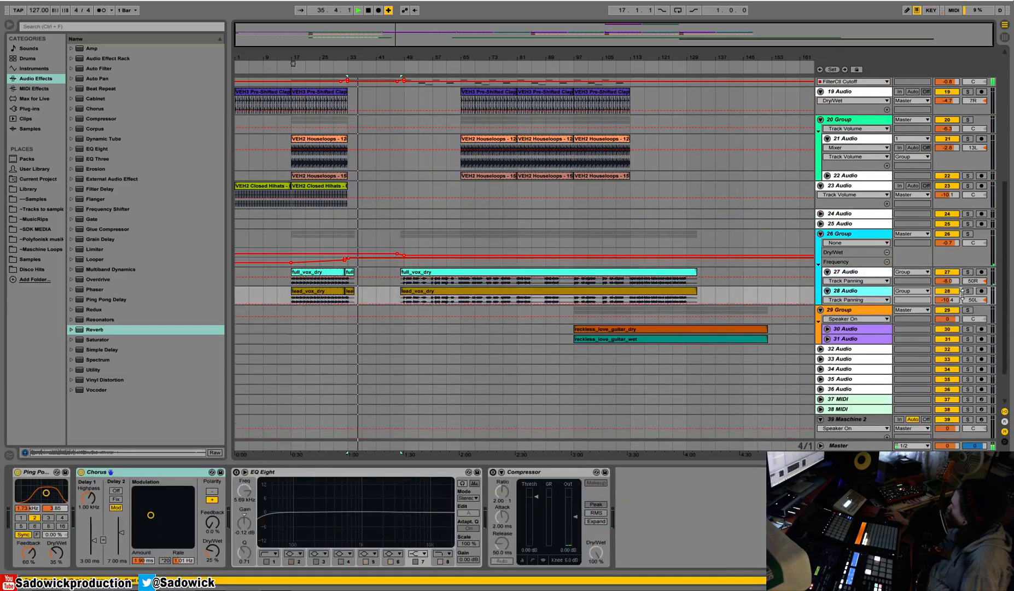
# Stop playback and copy the Virus midi 1 and Virus midi 2 clips at bar 81 to bar 33.
pyautogui.scroll(6, 654, 224)
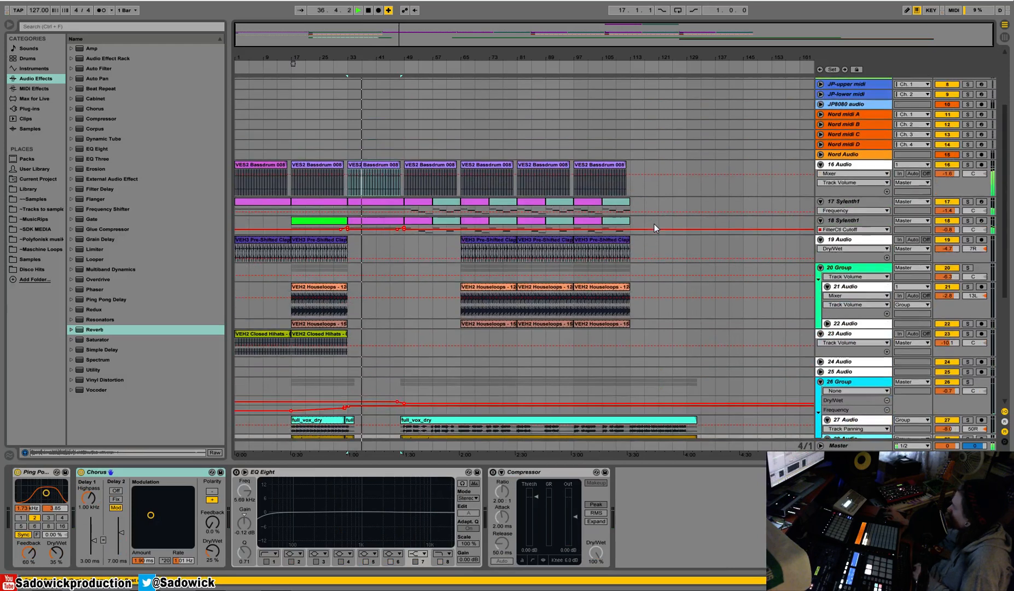
pyautogui.scroll(6, 632, 214)
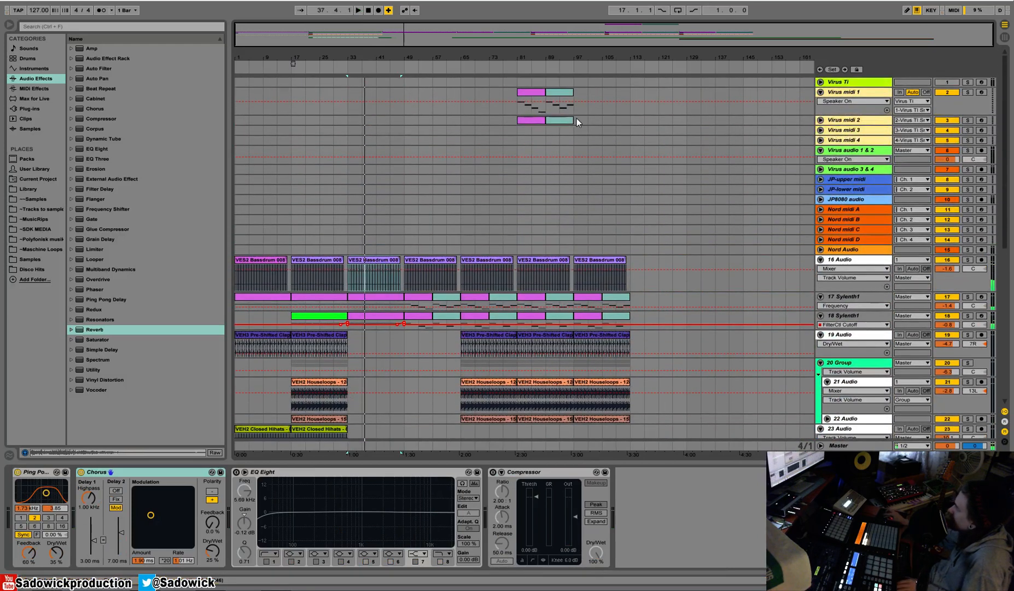
pyautogui.press('space')
pyautogui.moveTo(574, 113); pyautogui.dragTo(549, 109)
pyautogui.hotkey('ctrl', 'c')
pyautogui.click(348, 93)
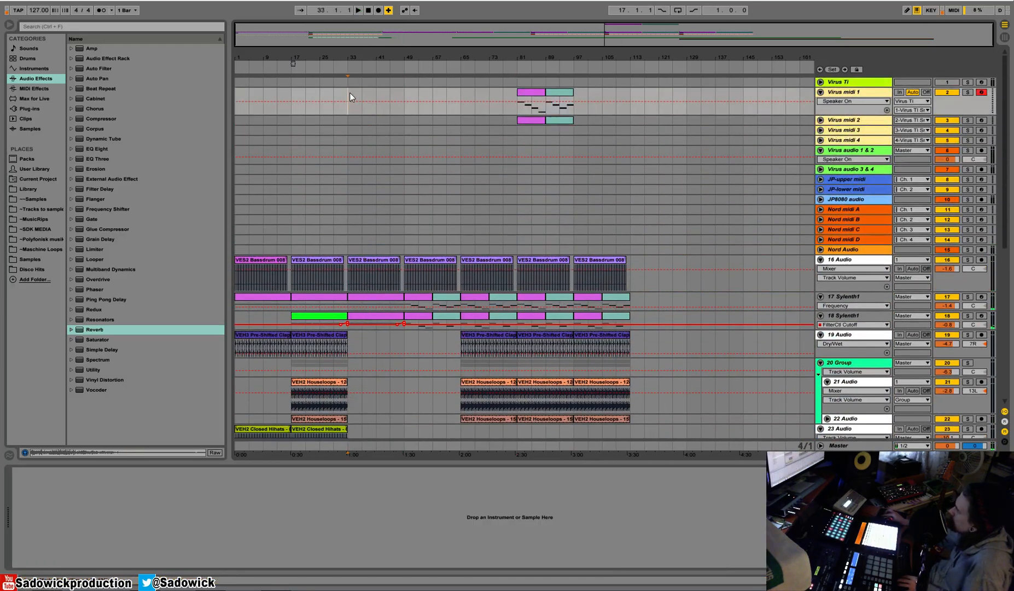
pyautogui.hotkey('ctrl', 'v')
# Audition the copied Virus clips with the rest of the arrangement from bar 33.
pyautogui.press('space')
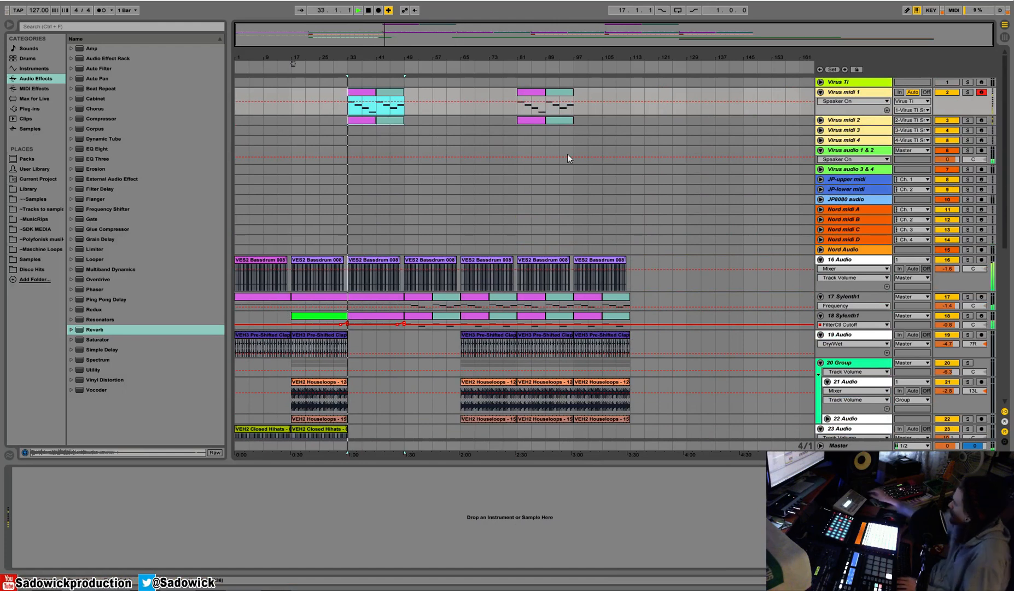
pyautogui.press('space')
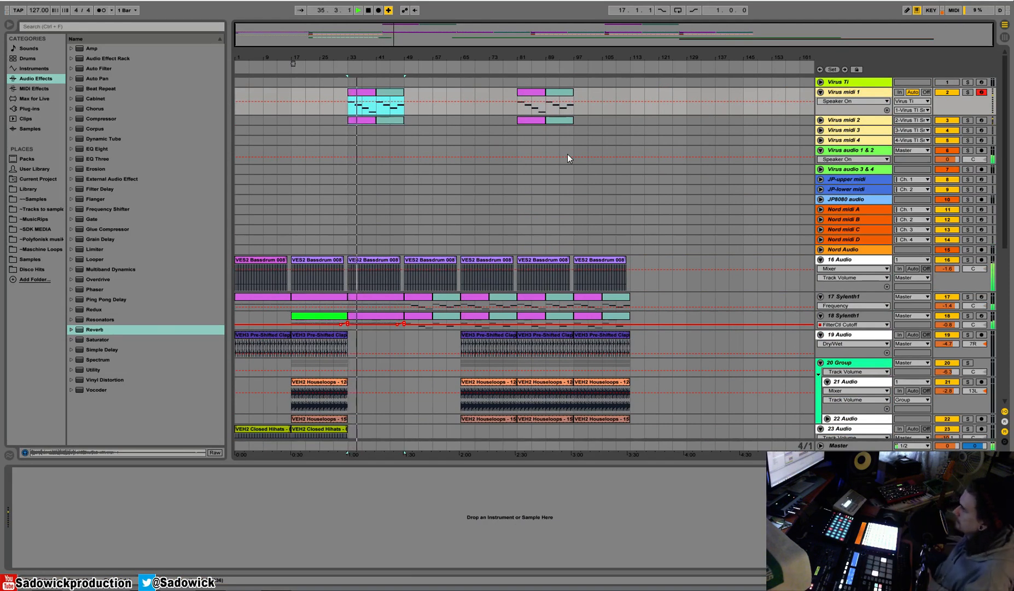
pyautogui.press('space')
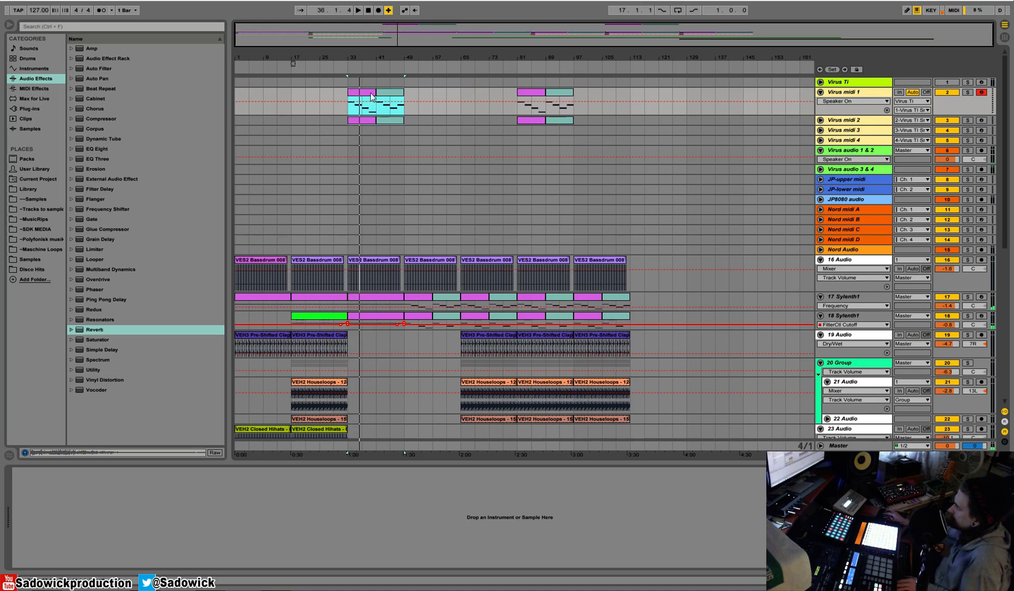
pyautogui.click(354, 53)
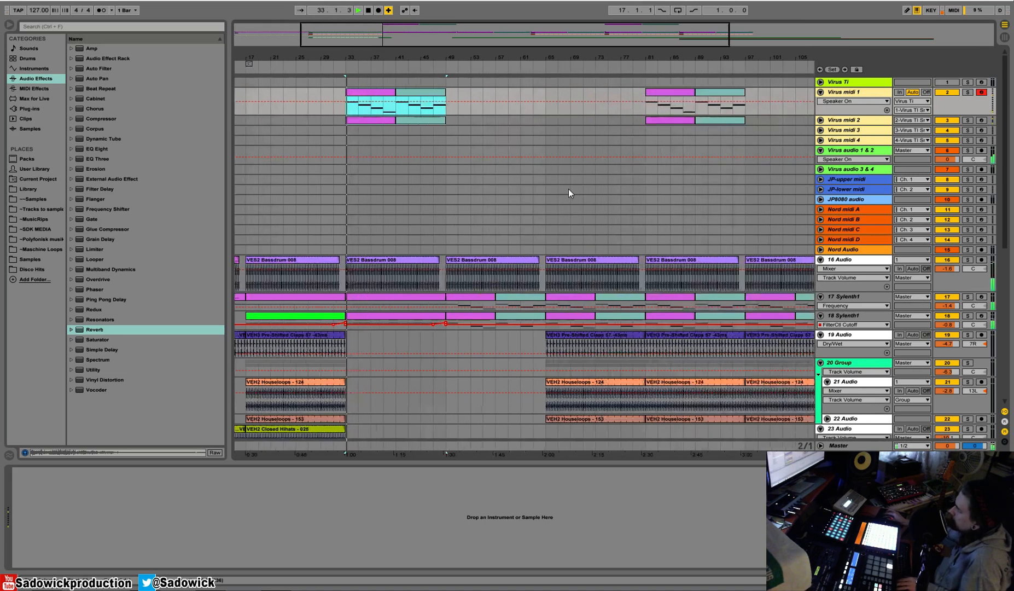
pyautogui.press('+')
pyautogui.scroll(-5, 567, 189)
pyautogui.scroll(6, 543, 202)
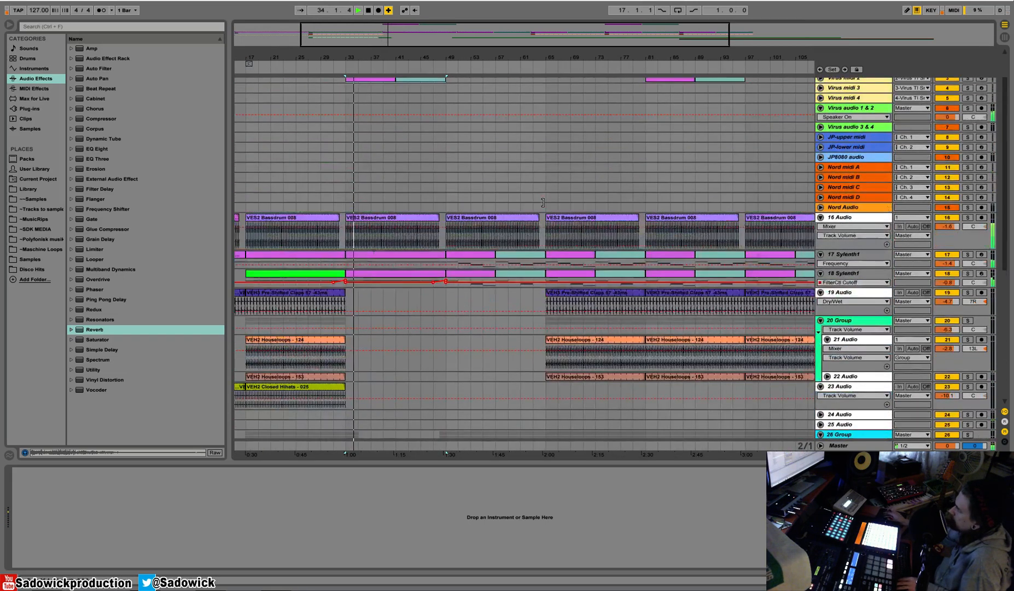
pyautogui.press('space')
# Enlarge the Virus midi 1 and 2 tracks and delete their copied clips from bar 35 to bar 49, leaving two bars.
pyautogui.moveTo(984, 114); pyautogui.dragTo(958, 119)
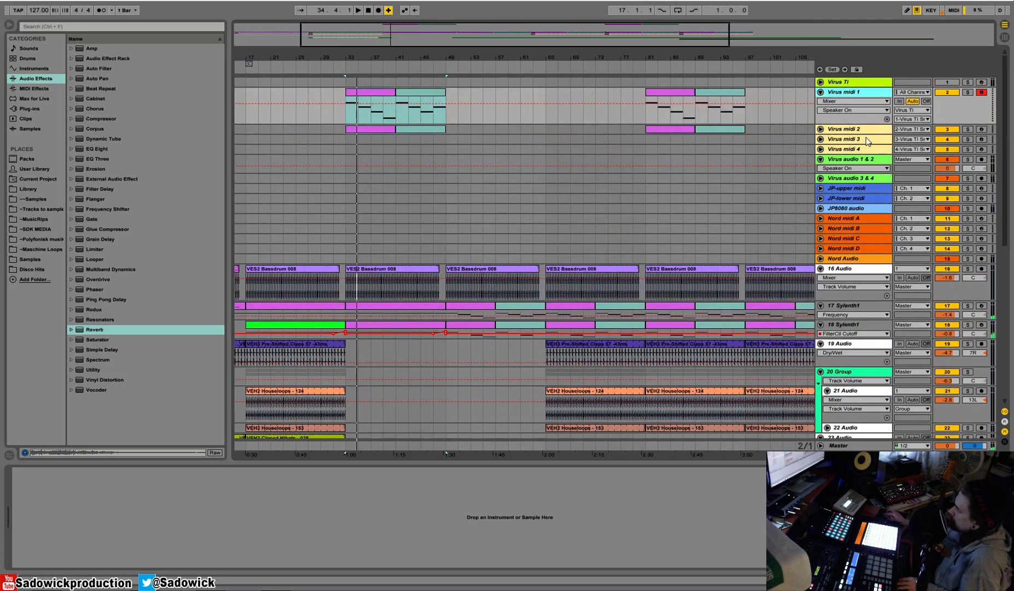
pyautogui.moveTo(866, 133); pyautogui.dragTo(866, 170)
pyautogui.moveTo(444, 160); pyautogui.dragTo(360, 113)
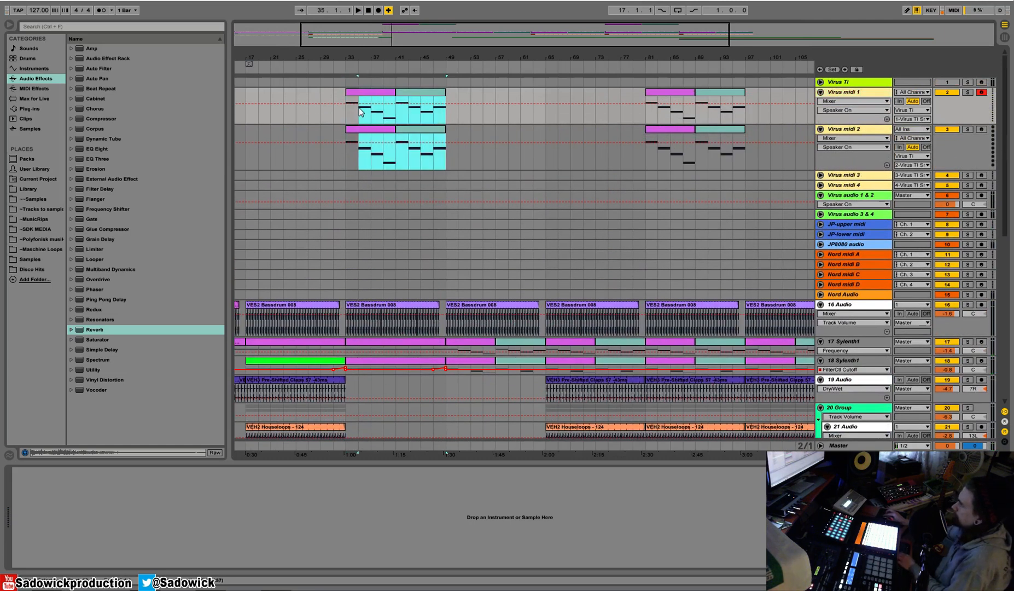
pyautogui.press('Delete')
# Play the arrangement from bar 33 to hear the shortened two-bar Virus clips.
pyautogui.click(351, 94)
pyautogui.press('space')
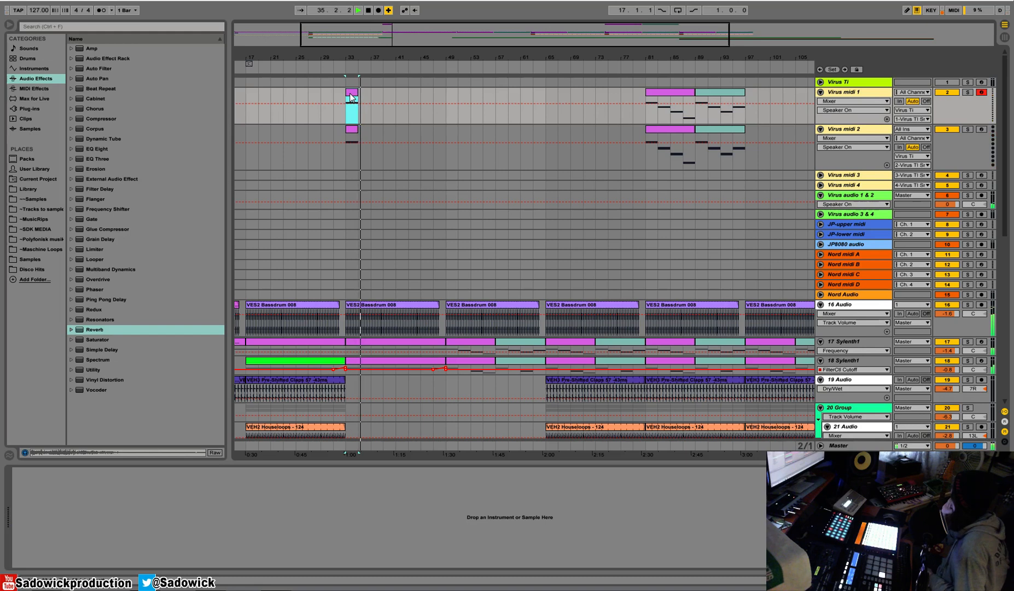
pyautogui.press('space')
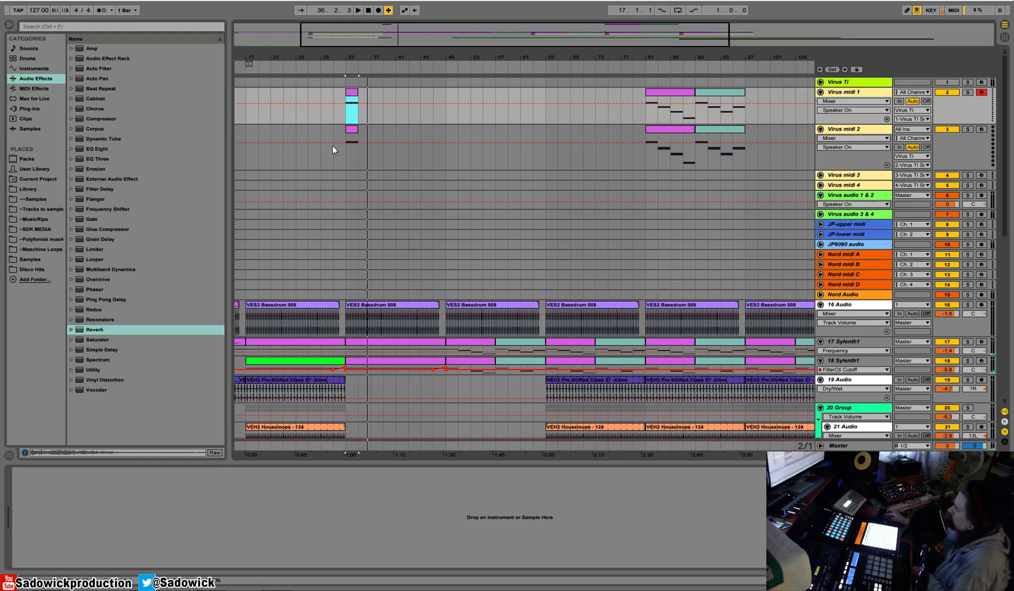
# Move the two-bar Virus midi 1 clip to Nord midi A at bar 33, remove the Virus midi 2 one, and enlarge Nord midi A.
pyautogui.moveTo(362, 136); pyautogui.dragTo(344, 101)
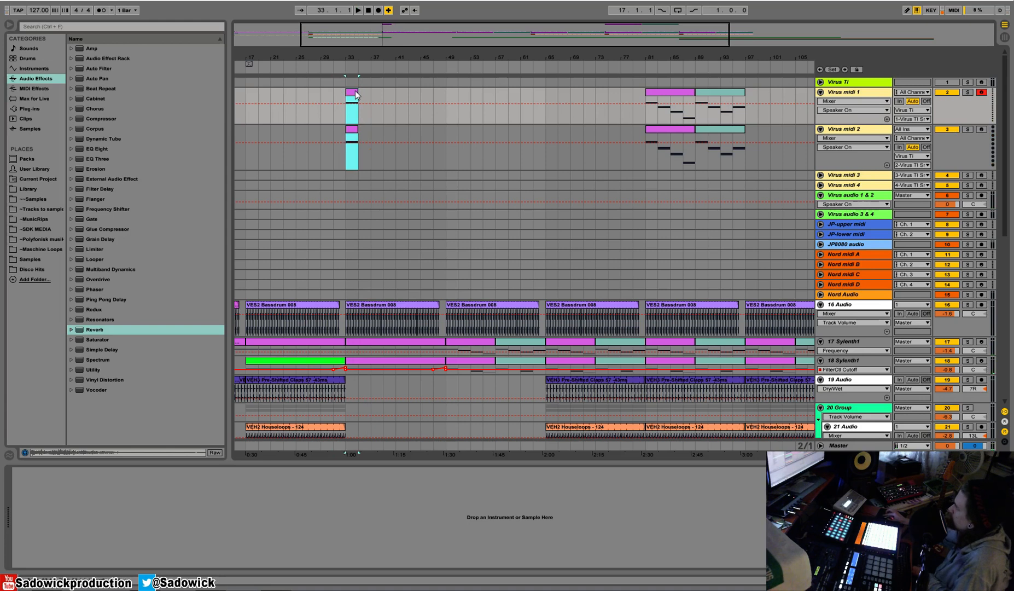
pyautogui.click(354, 94)
pyautogui.press('Down')
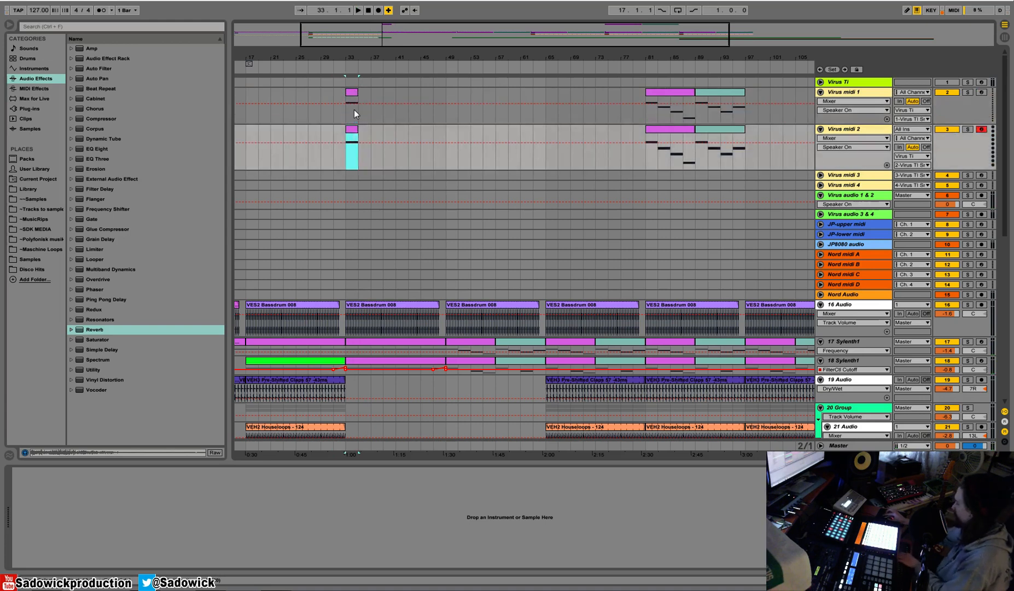
pyautogui.press('Up')
pyautogui.moveTo(353, 96); pyautogui.dragTo(354, 255)
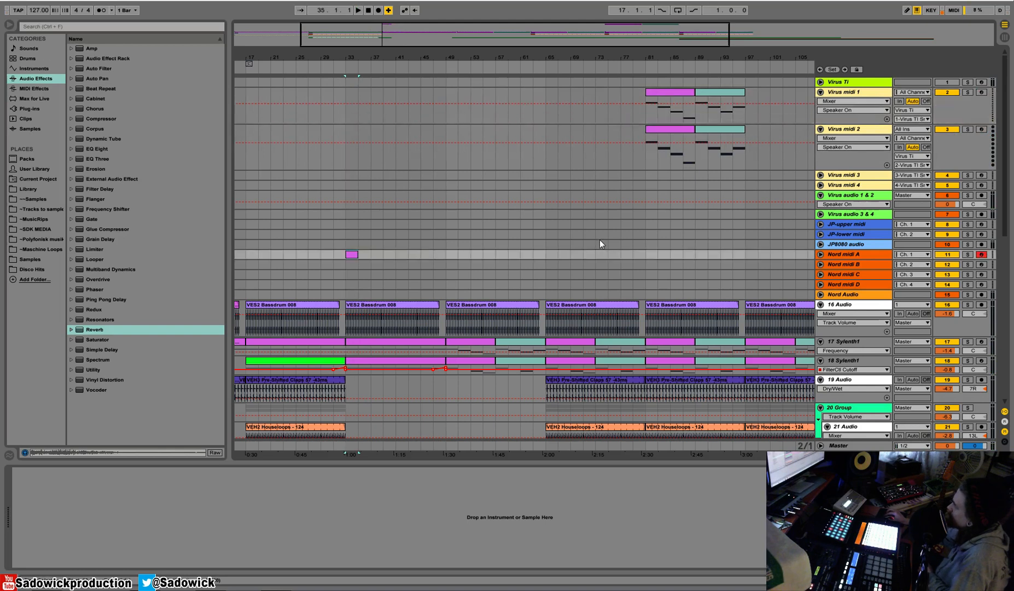
pyautogui.moveTo(855, 260); pyautogui.dragTo(853, 290)
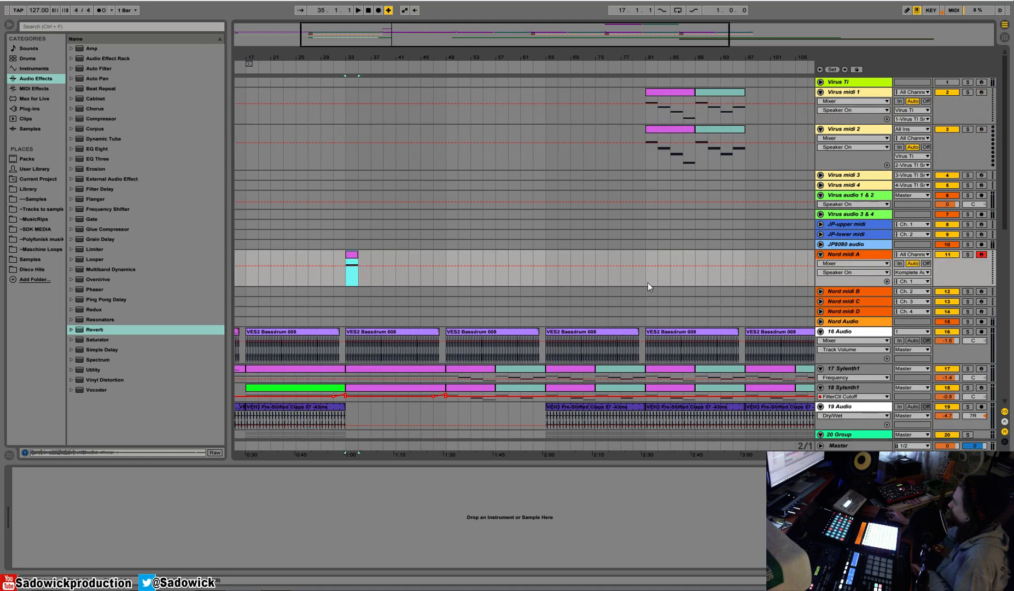
# Solo the Nord midi A track and set the loop to its two-bar clip at bar 33.
pyautogui.press('space')
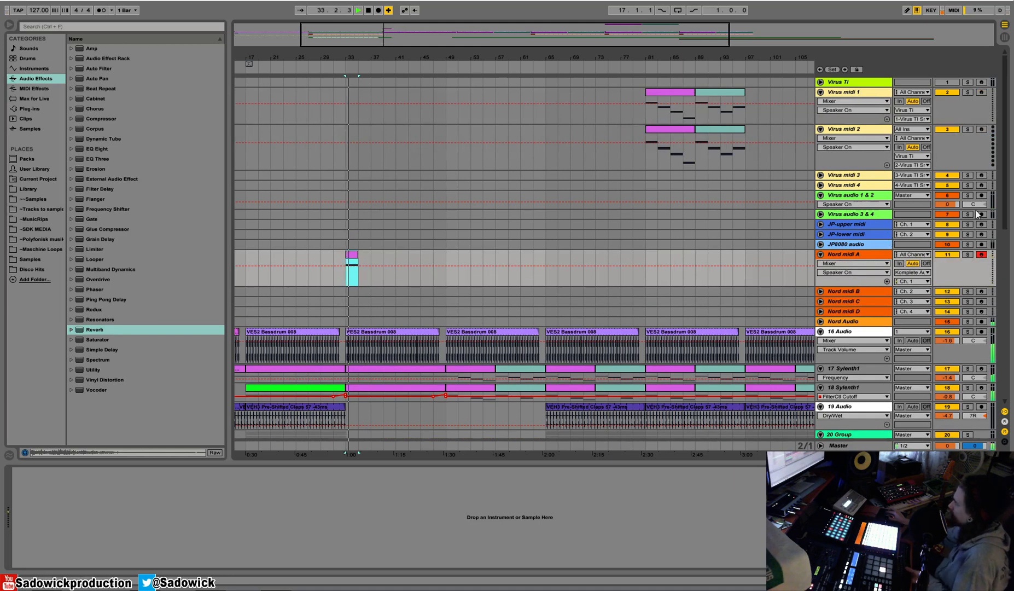
pyautogui.click(968, 255)
pyautogui.press('space')
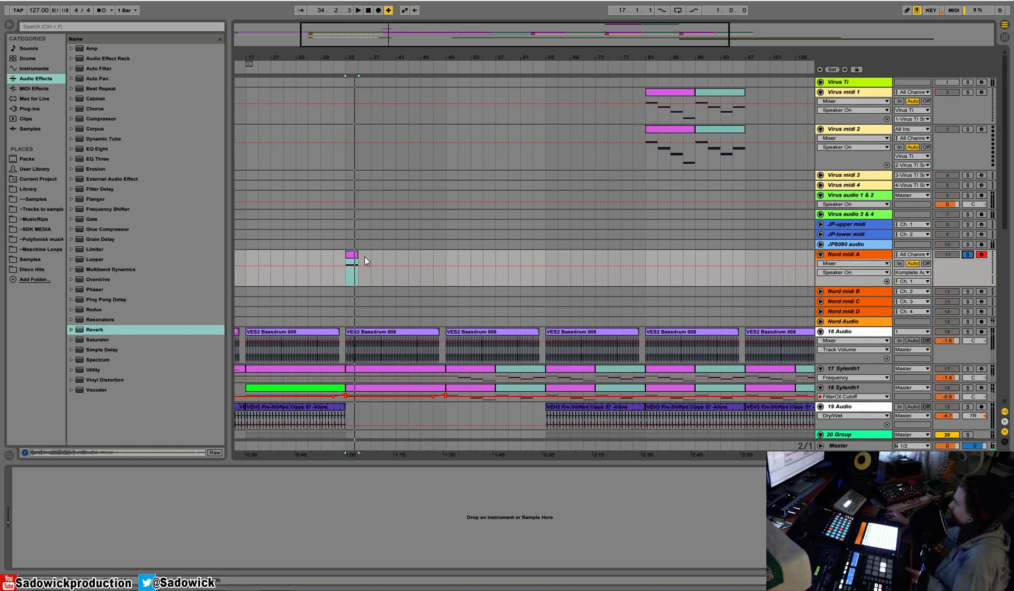
pyautogui.rightClick(355, 256)
pyautogui.click(396, 359)
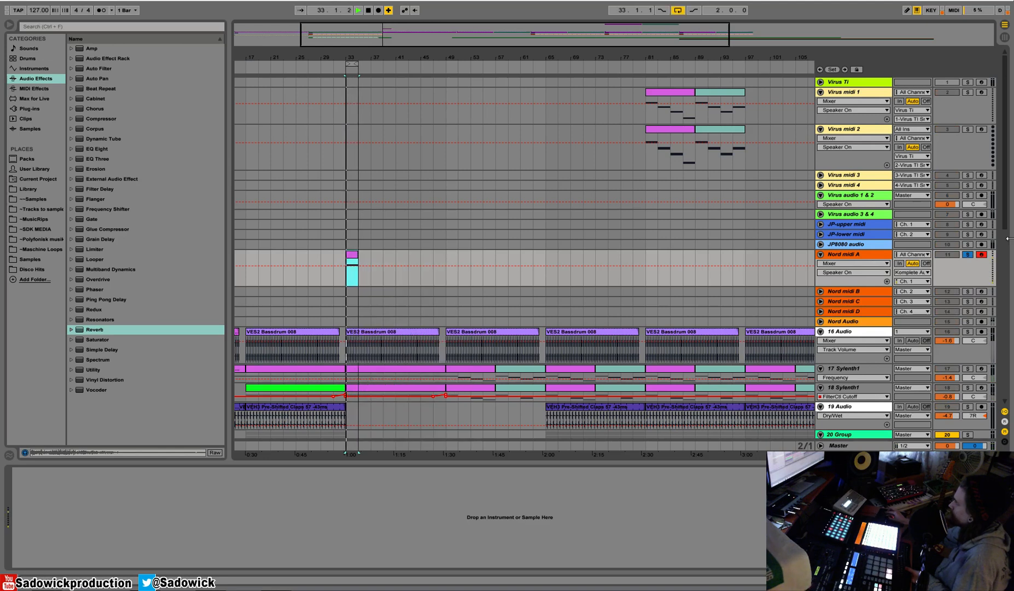
# Solo the Nord Audio track as well and audition the looped Nord clip.
pyautogui.click(967, 321)
pyautogui.press('space')
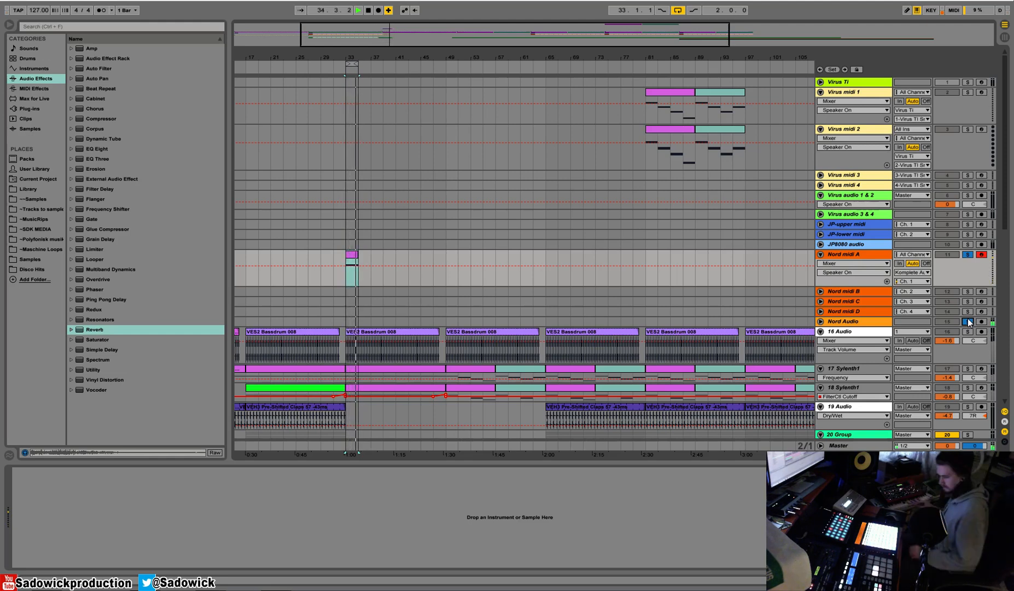
pyautogui.press('space')
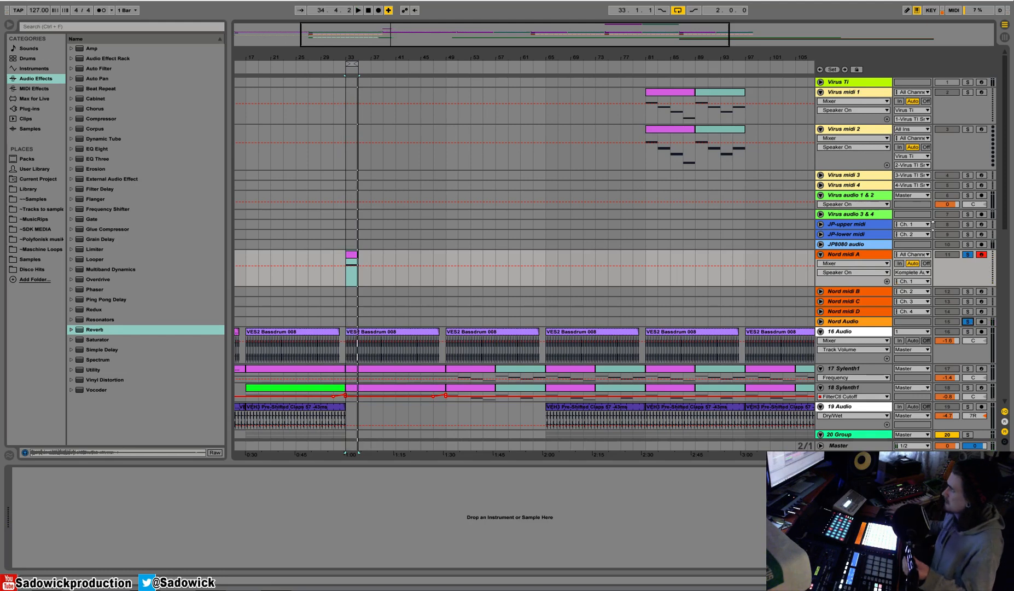
# Extend the loop to 16 bars, from bar 33 to bar 49, and turn off the Nord tracks' solo.
pyautogui.moveTo(357, 64); pyautogui.dragTo(449, 71)
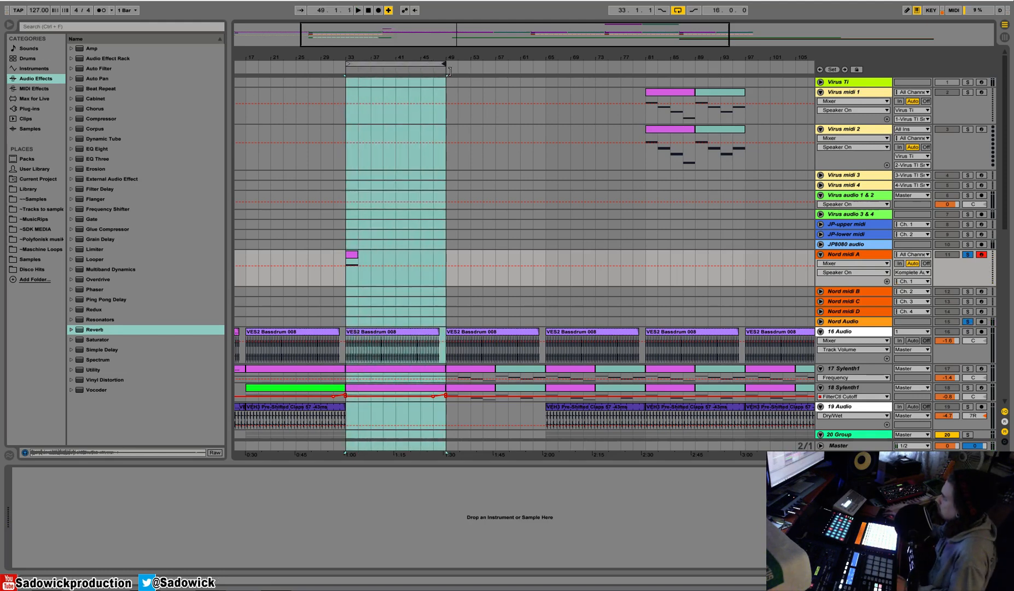
pyautogui.click(968, 255)
# Play the looped section repeatedly from bar 33 to hear the Nord sound in the full mix.
pyautogui.press('space')
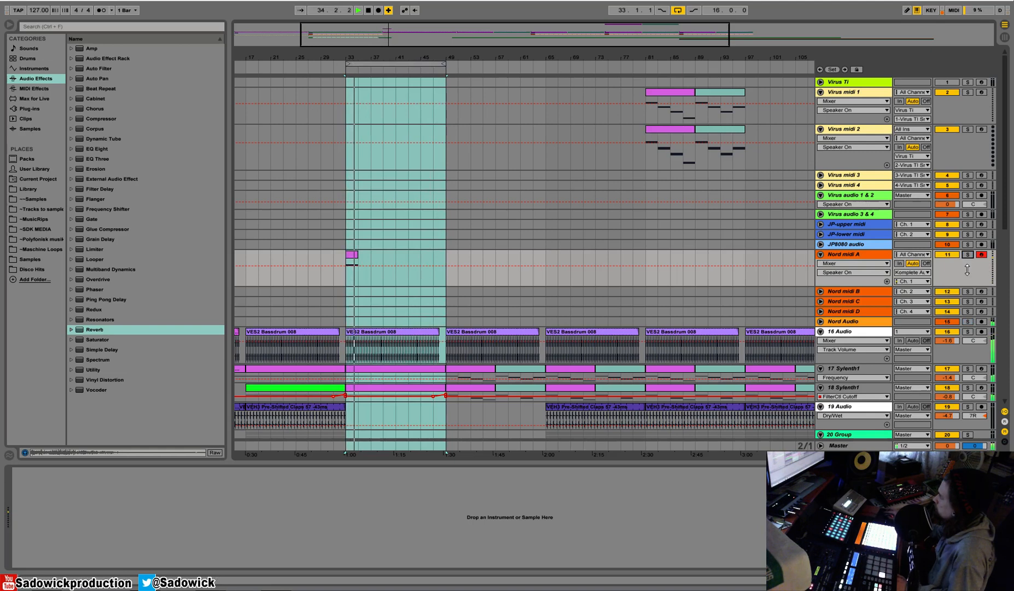
pyautogui.press('space')
pyautogui.press('space')
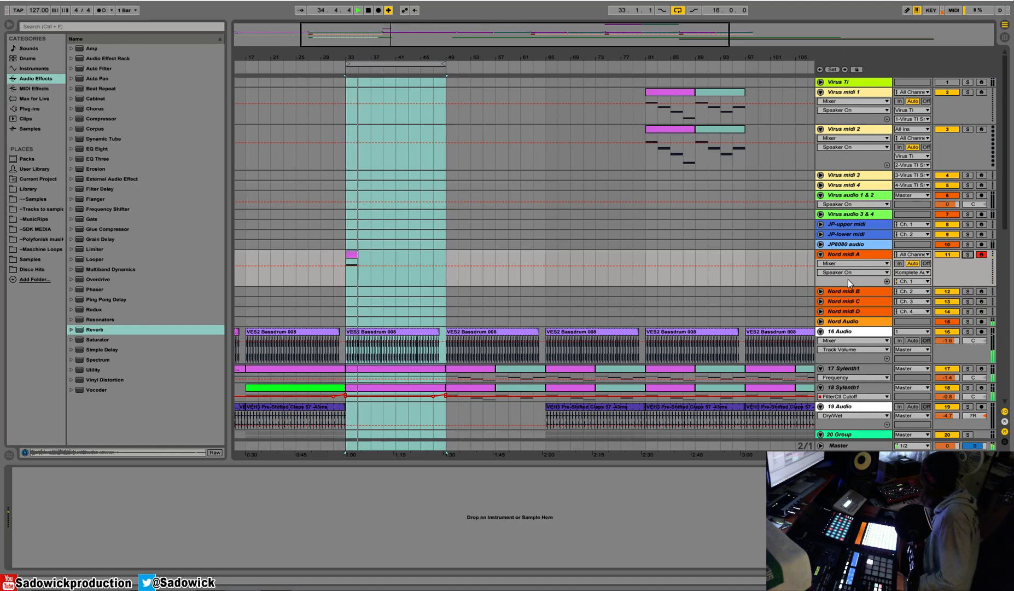
pyautogui.press('space')
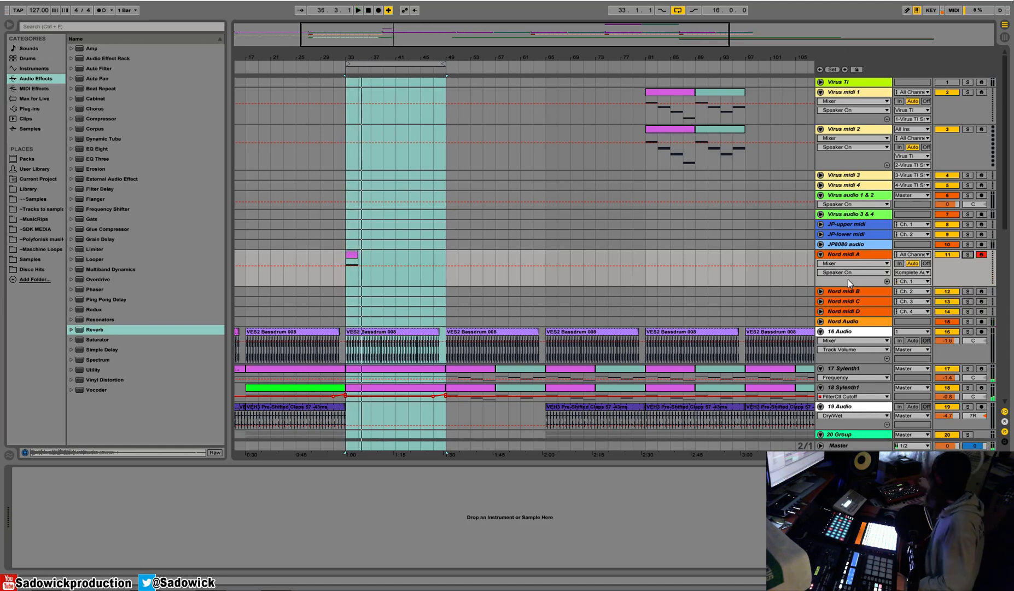
pyautogui.press('space')
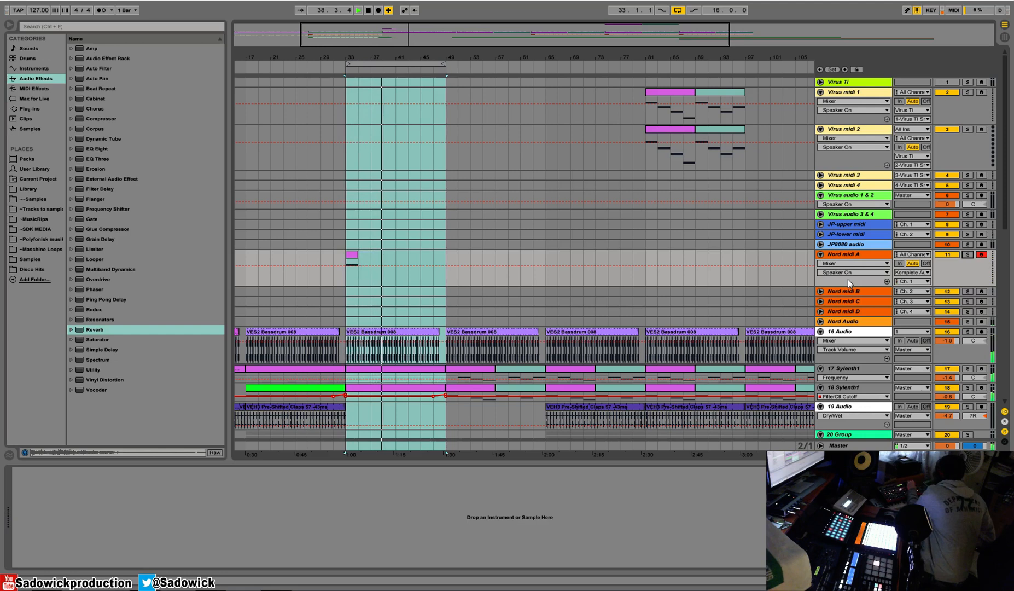
pyautogui.press('space')
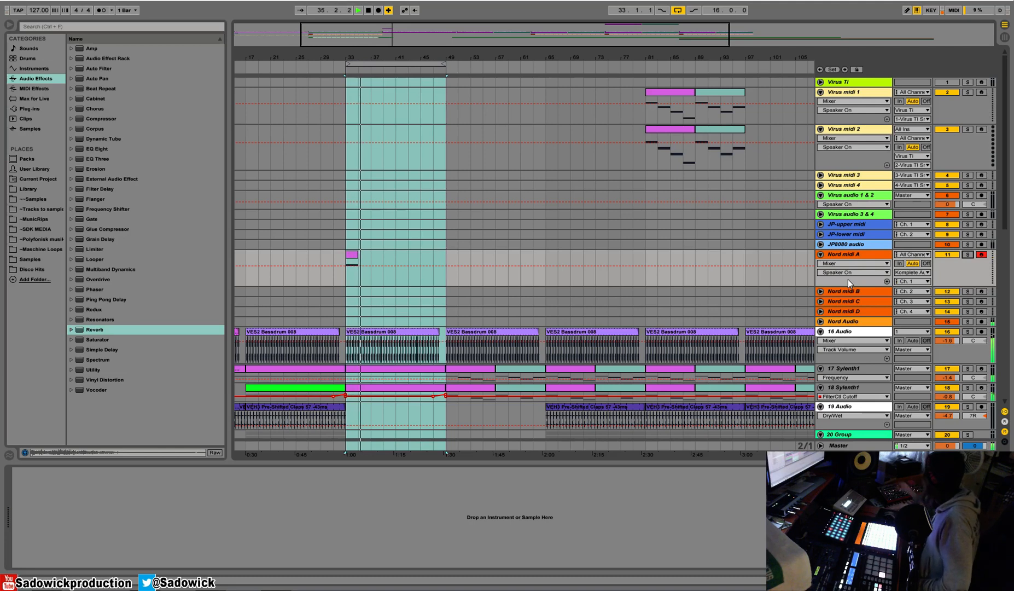
pyautogui.press('space')
pyautogui.press('space')
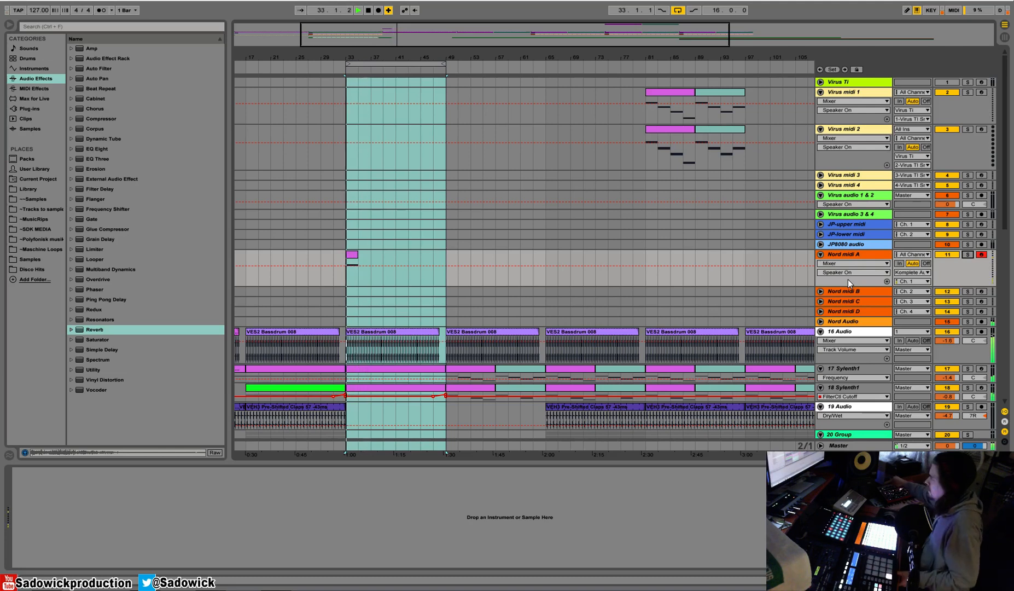
# Stop playback and copy the Nord midi A clip onto the Nord midi B track at bar 33.
pyautogui.press('space')
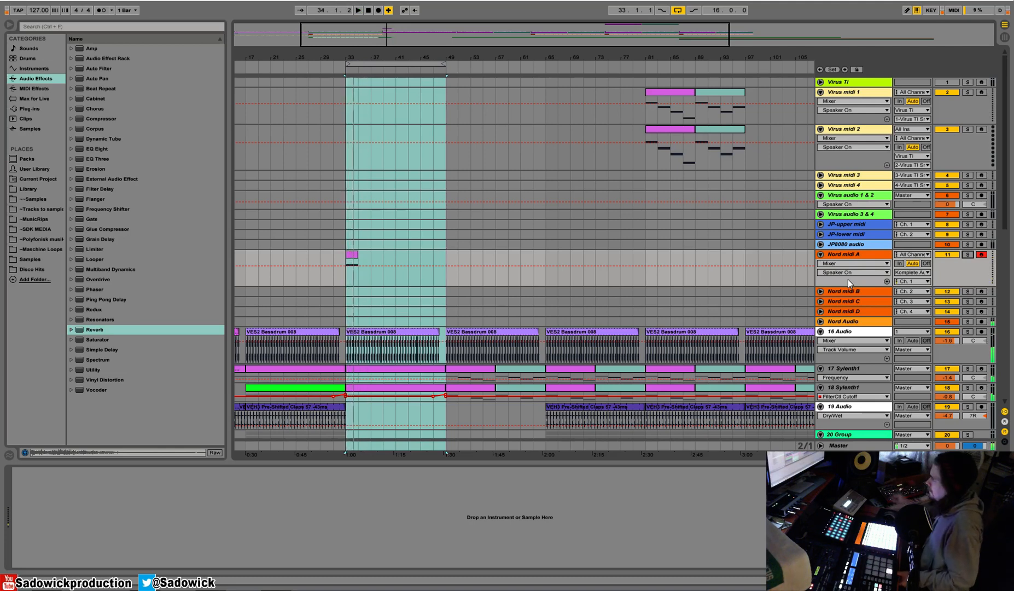
pyautogui.click(358, 257)
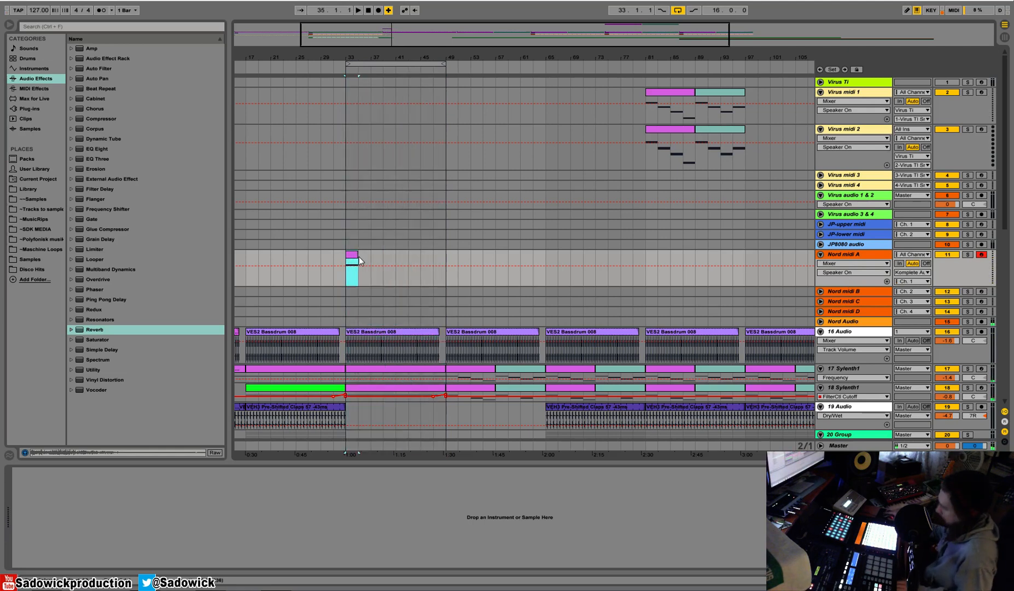
pyautogui.click(350, 289)
pyautogui.hotkey('ctrl', 'v')
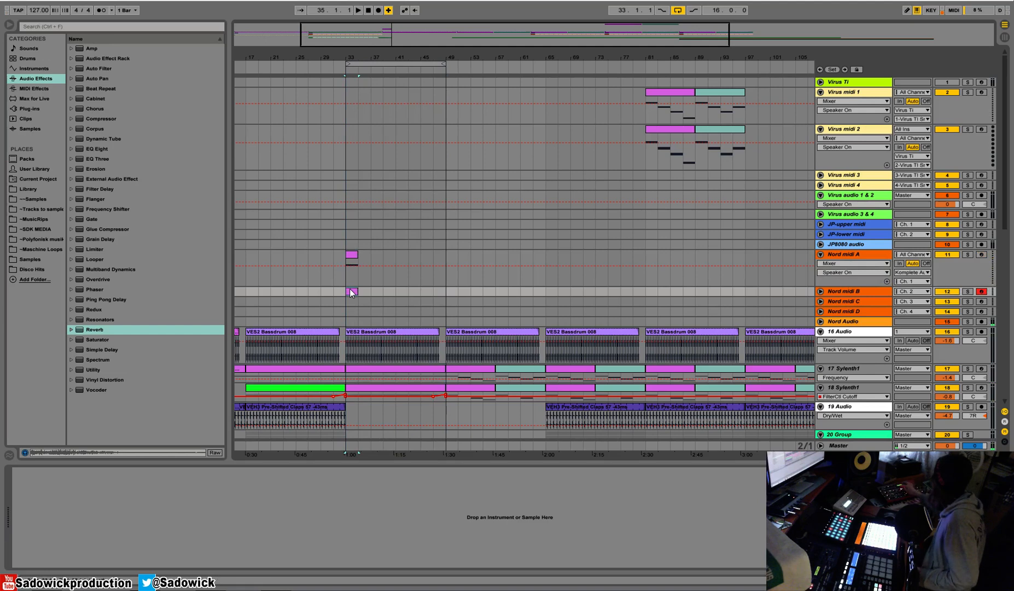
# Solo Nord midi B together with Nord Audio and play the new clip from bar 33.
pyautogui.click(968, 254)
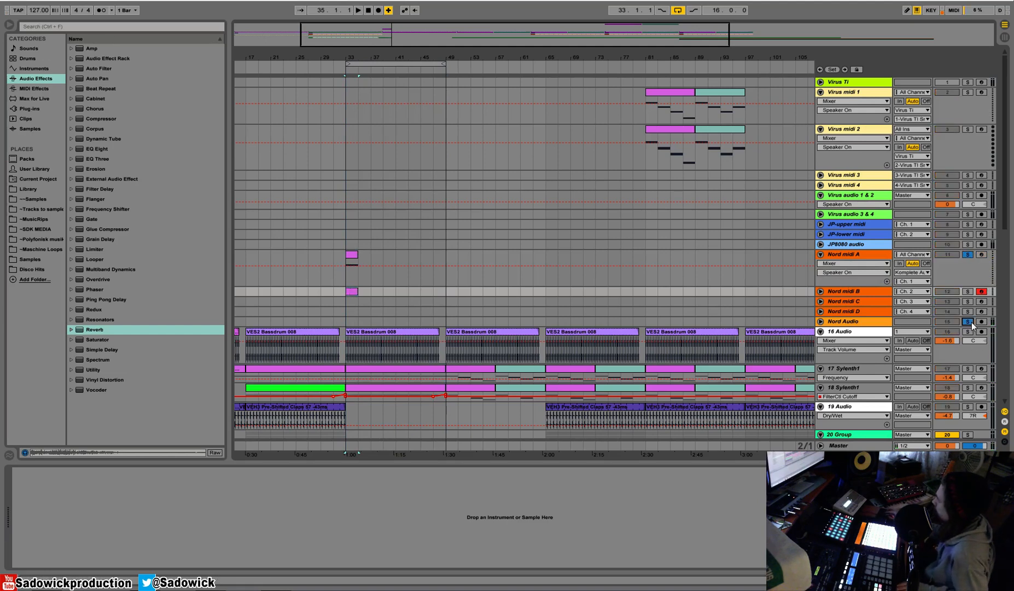
pyautogui.click(355, 259)
pyautogui.press('space')
pyautogui.click(967, 254)
pyautogui.click(967, 291)
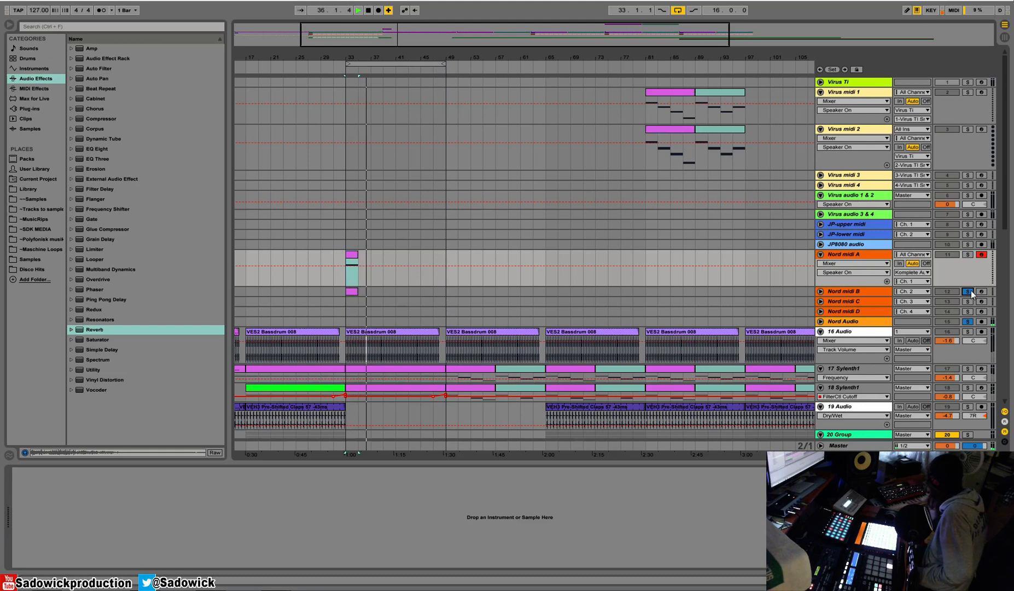
# Replay the soloed Nord midi B layer from bar 33 several times to judge its sound.
pyautogui.press('space')
pyautogui.press('space')
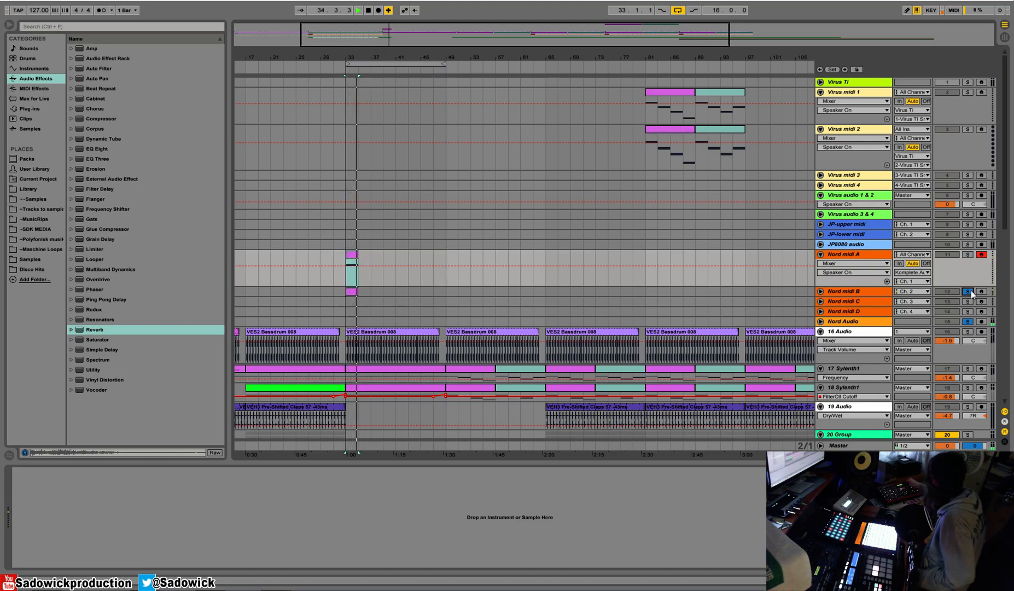
pyautogui.press('space')
pyautogui.press('space')
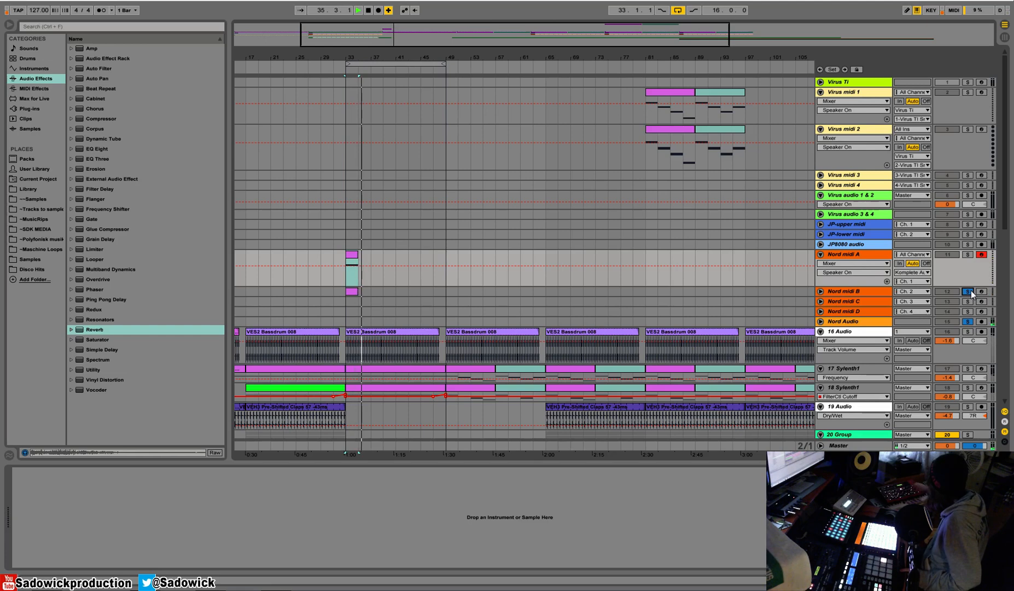
pyautogui.press('space')
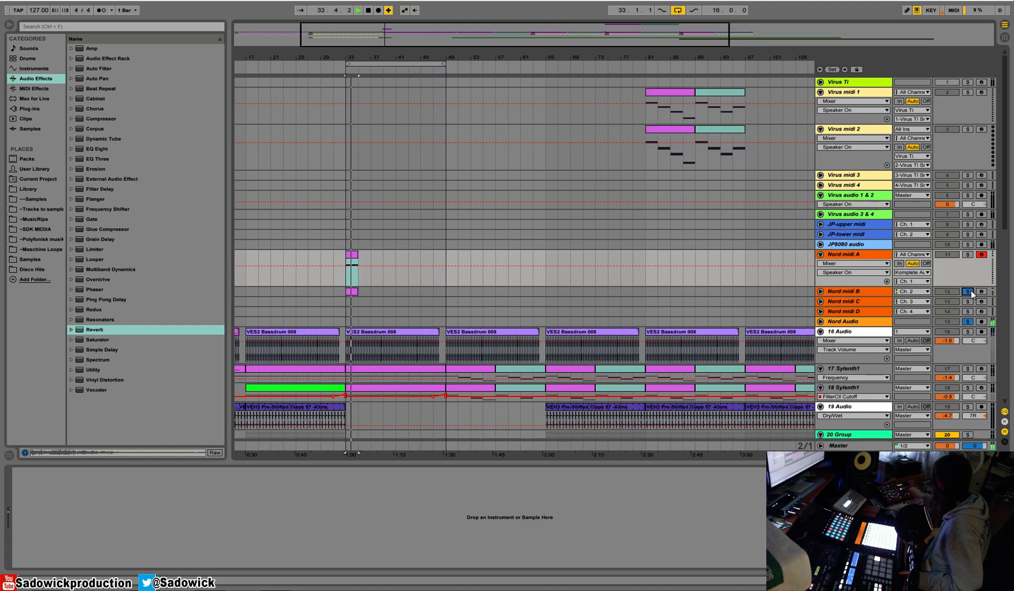
pyautogui.press('space')
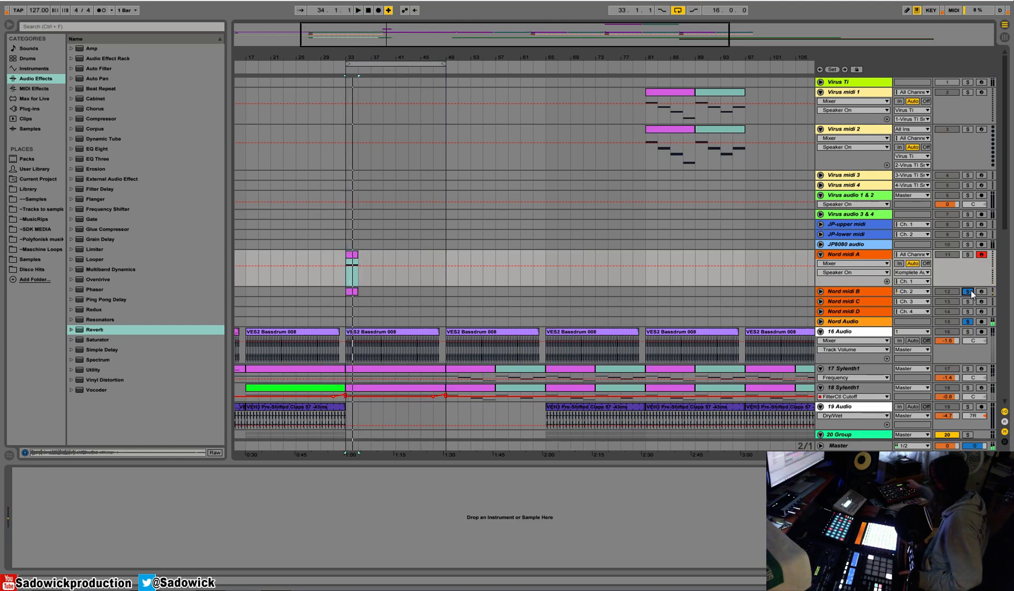
pyautogui.press('space')
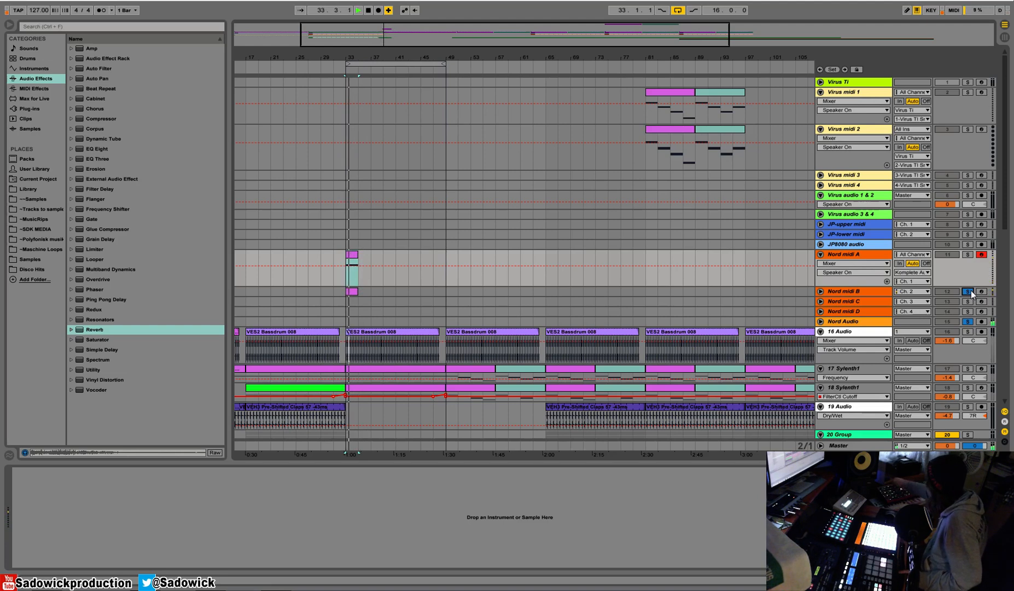
pyautogui.press('space')
# Solo Nord midi A, Nord midi B and Nord Audio together and start playback from bar 33.
pyautogui.click(969, 291)
pyautogui.click(968, 254)
pyautogui.keyDown('ctrl'); pyautogui.click(969, 291); pyautogui.keyUp('ctrl')
pyautogui.keyDown('ctrl'); pyautogui.click(970, 321); pyautogui.keyUp('ctrl')
pyautogui.press('space')
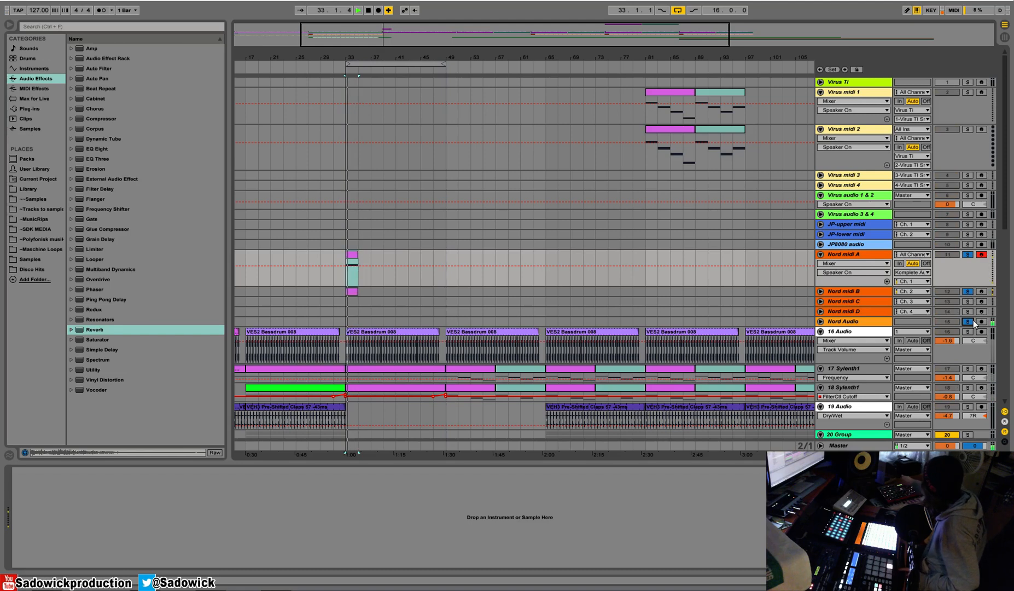
# Replay the two soloed Nord layers from bar 33 repeatedly to hear how they blend.
pyautogui.press('space')
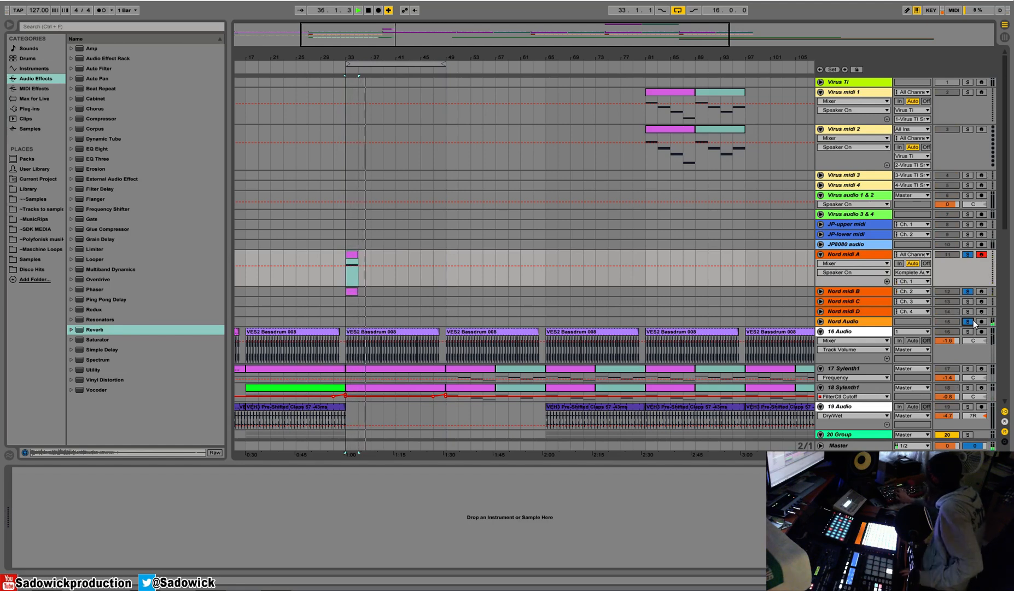
pyautogui.press('space')
pyautogui.press('space')
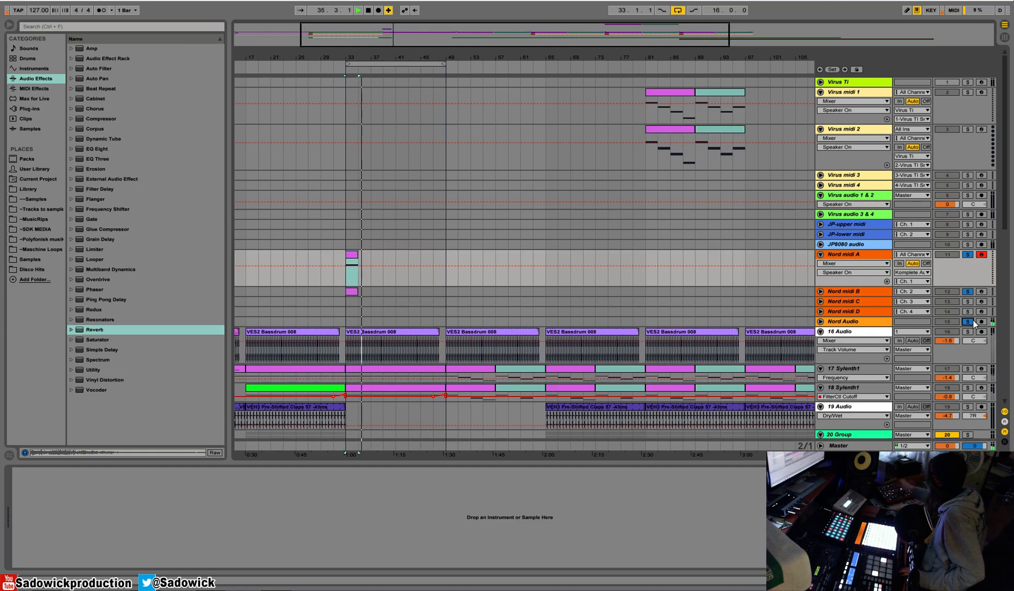
pyautogui.press('space')
pyautogui.press('space')
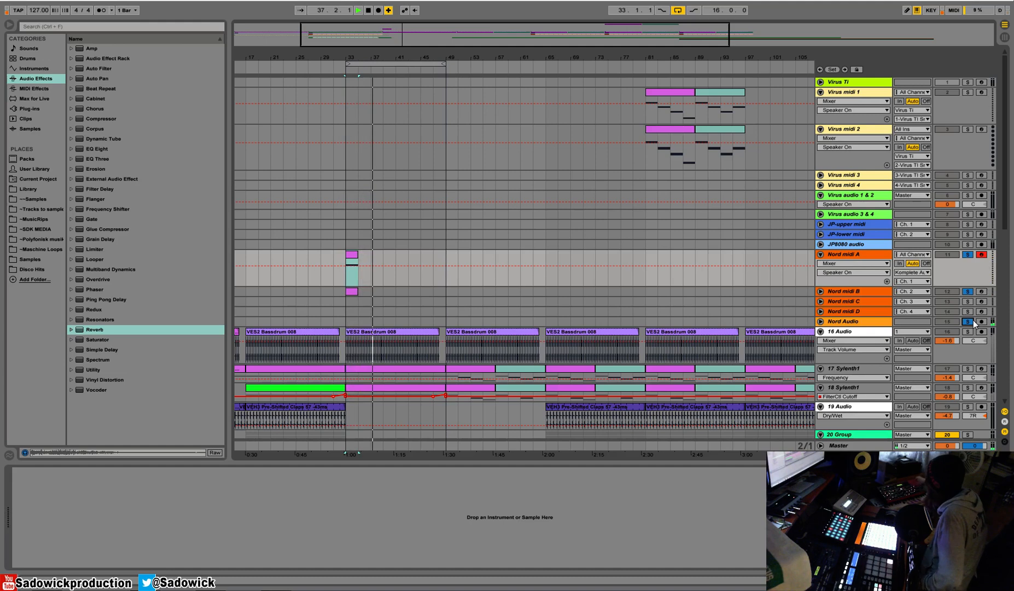
pyautogui.press('space')
pyautogui.press('space')
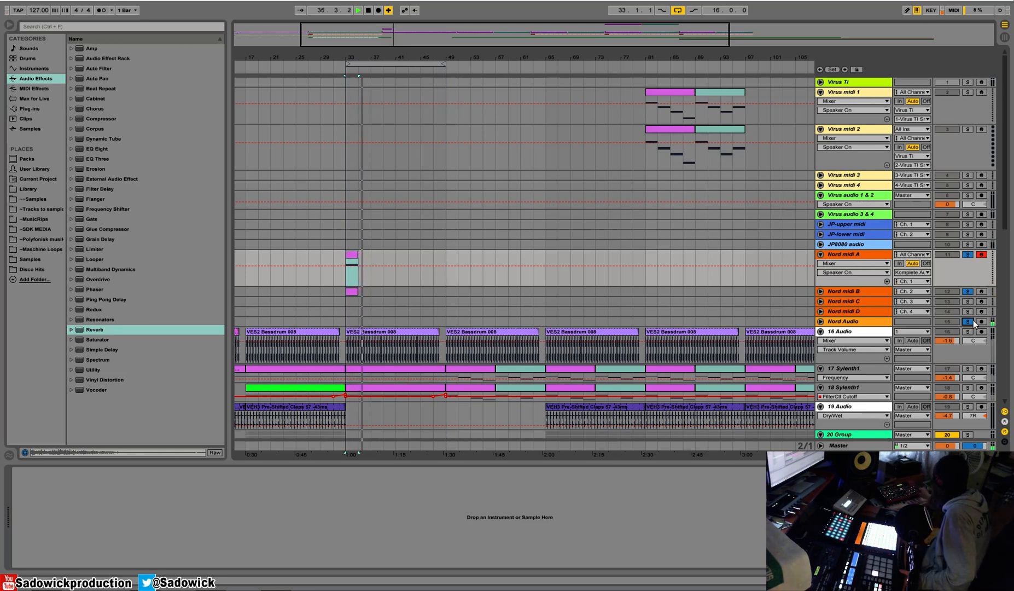
pyautogui.press('space')
pyautogui.press('space')
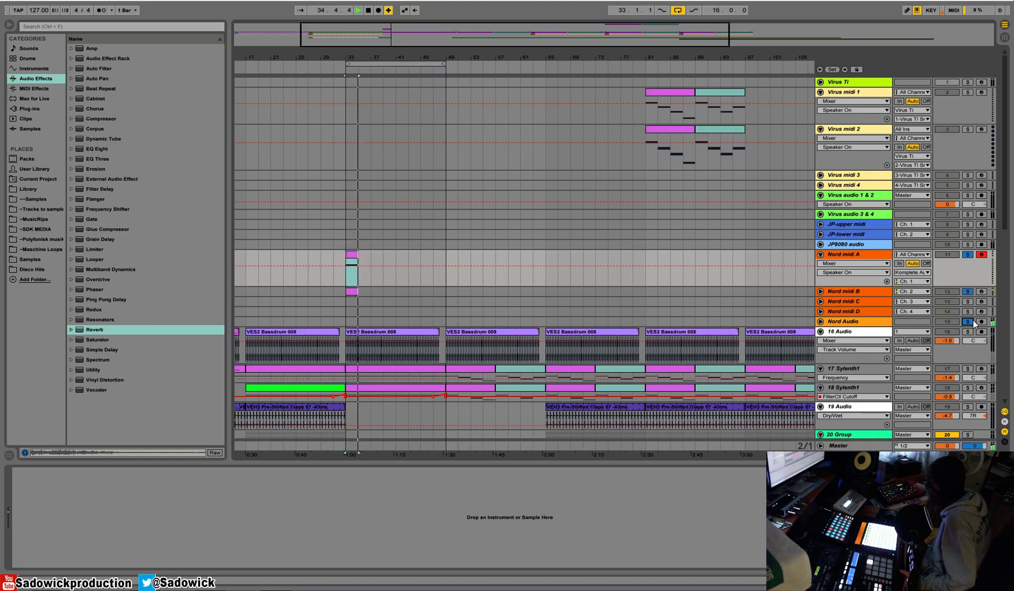
pyautogui.press('space')
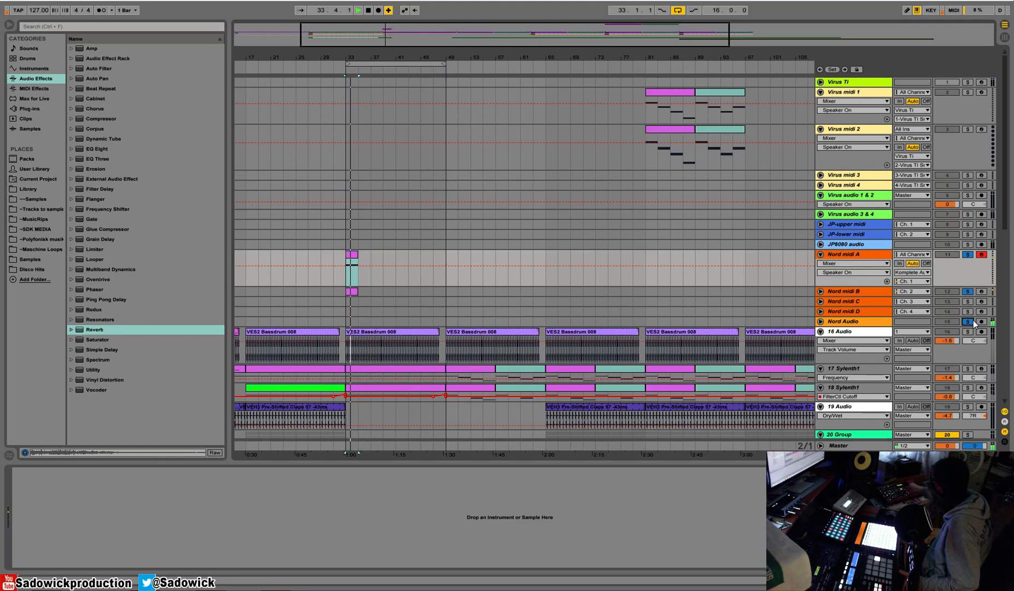
pyautogui.press('space')
pyautogui.press('space')
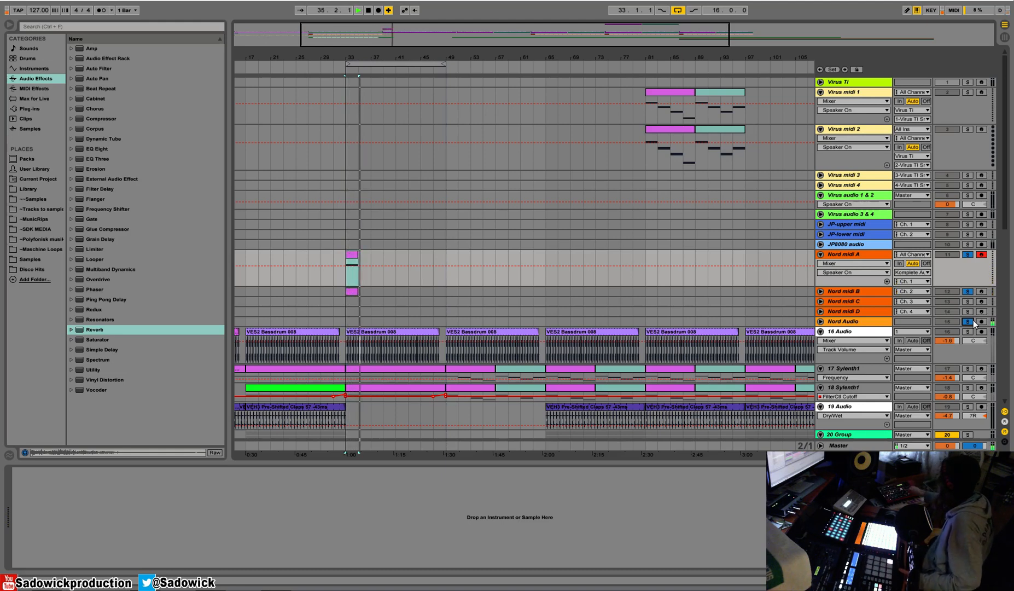
# Turn off the solo on the Nord tracks and hear both layers from bar 33 in the full mix.
pyautogui.press('space')
pyautogui.press('space')
pyautogui.click(970, 254)
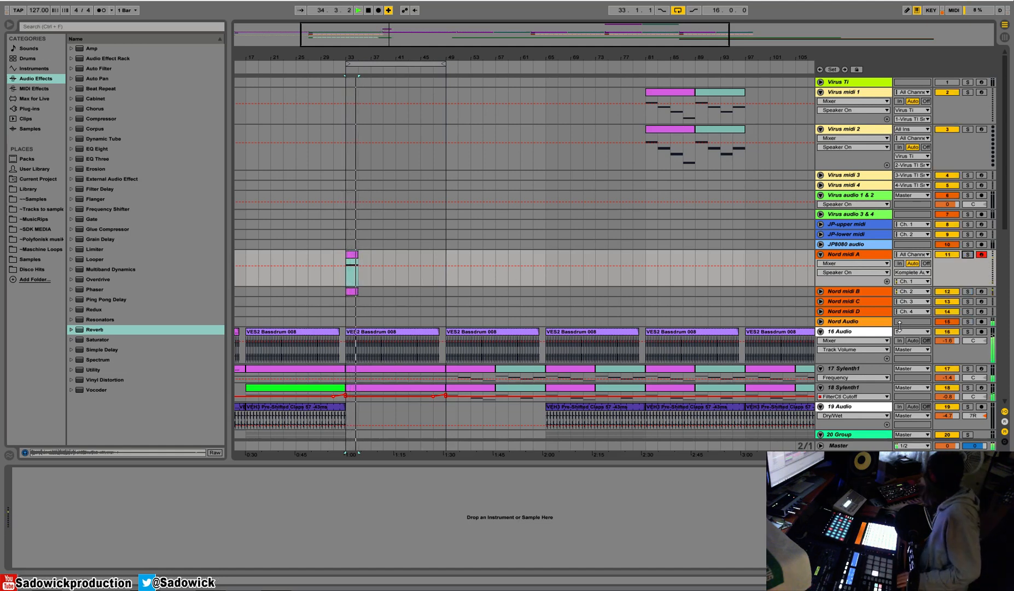
pyautogui.press('space')
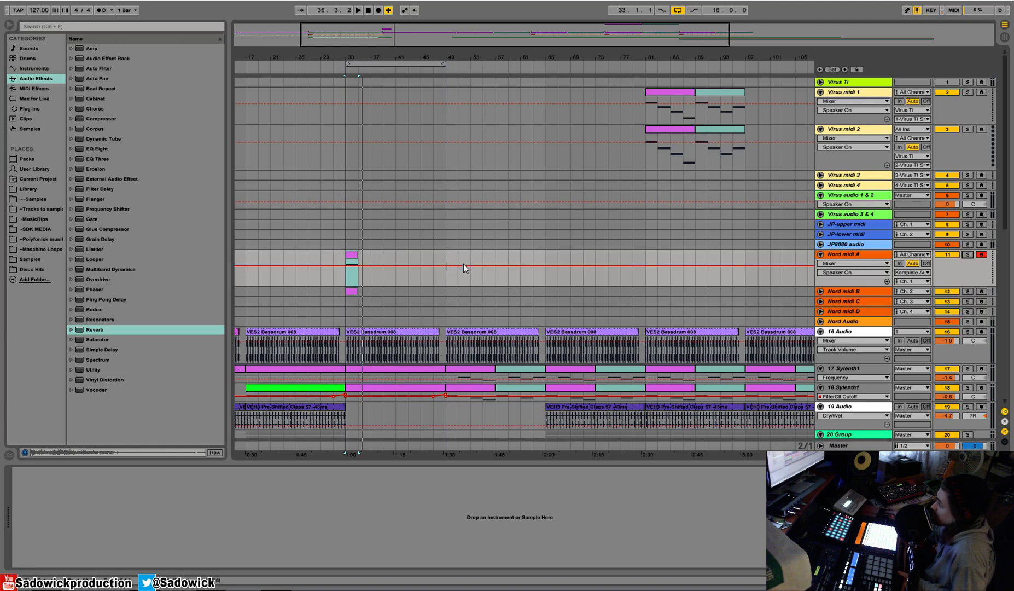
# Arm the Nord Audio track and record the layered Nord sound onto it from bar 33 to about bar 39.
pyautogui.moveTo(450, 255); pyautogui.dragTo(353, 289)
pyautogui.press('space')
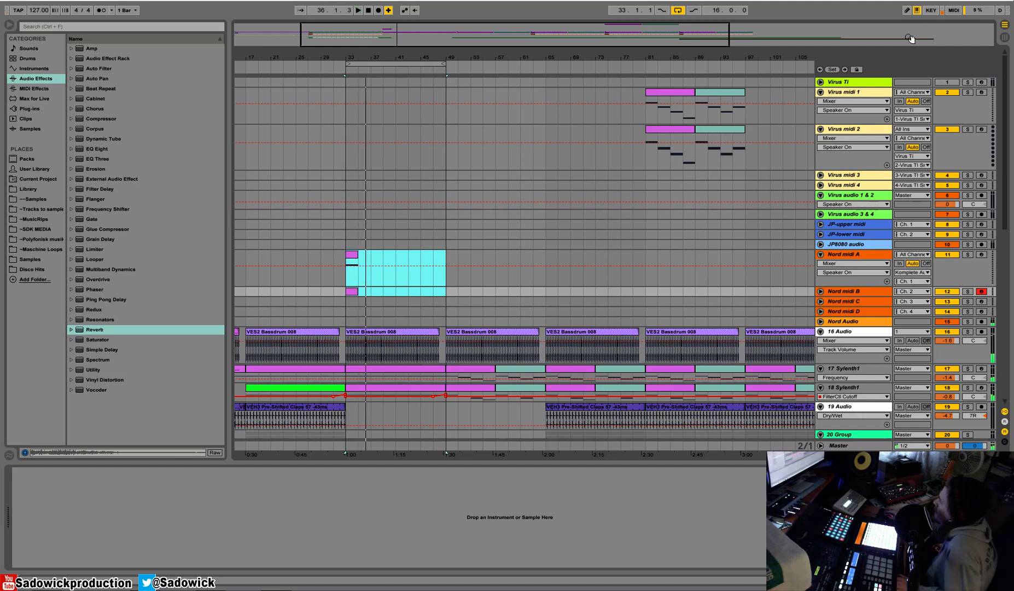
pyautogui.click(872, 323)
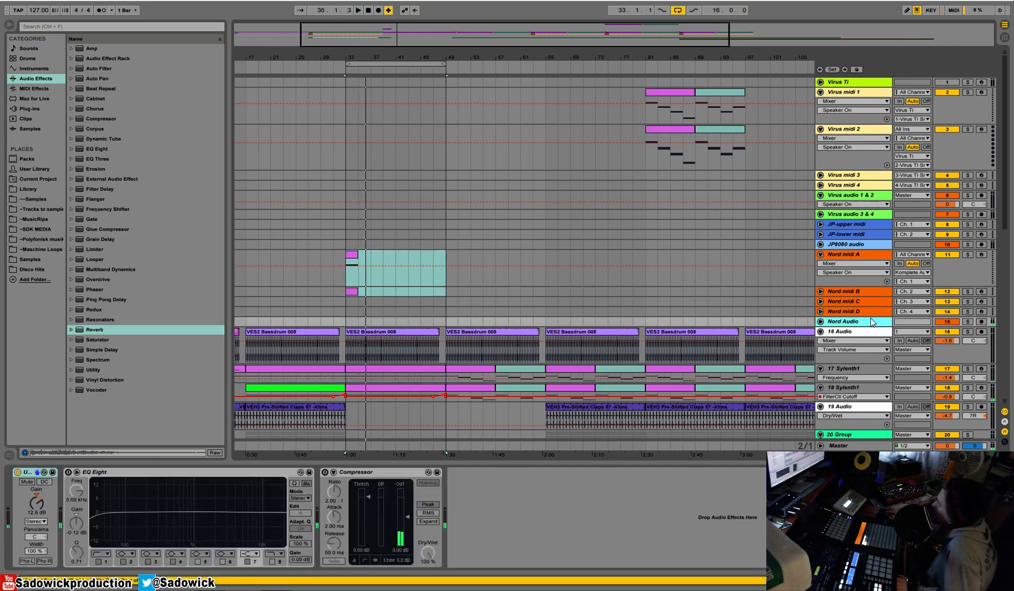
pyautogui.click(981, 321)
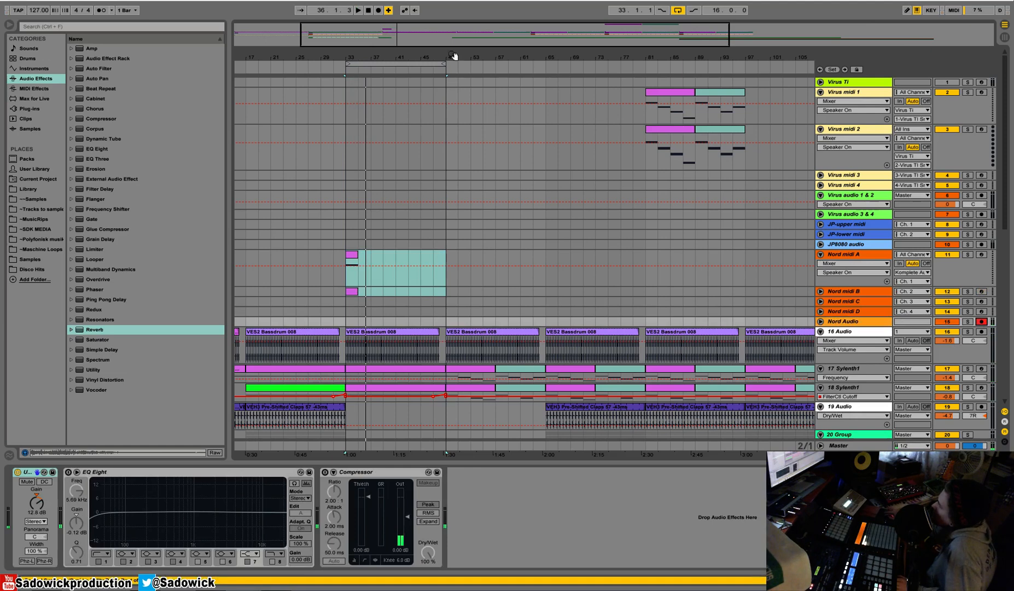
pyautogui.click(378, 11)
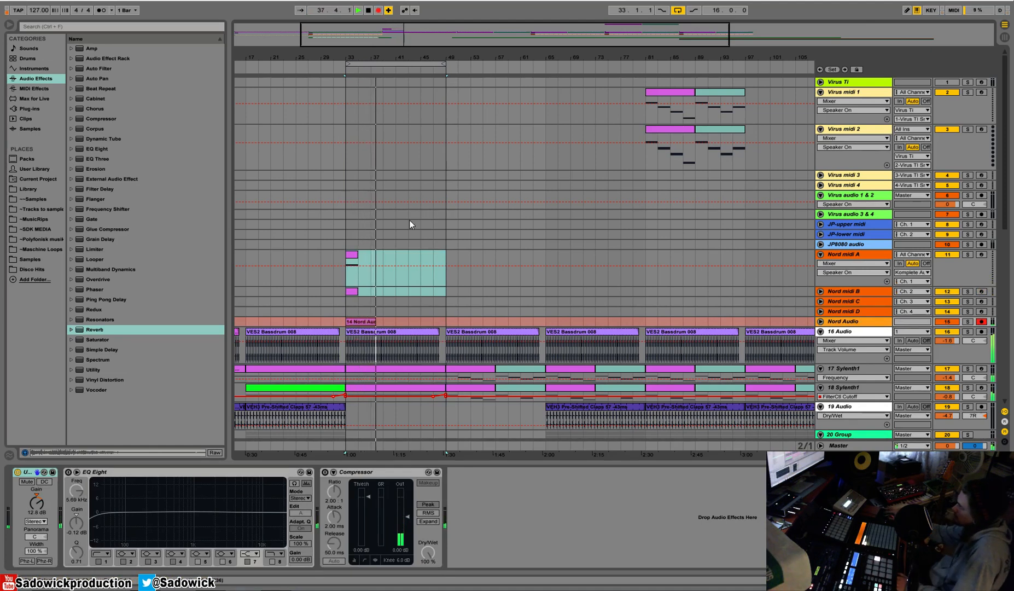
pyautogui.moveTo(868, 327); pyautogui.dragTo(868, 372)
pyautogui.press('space')
# Move the recorded Nord Audio clip back to bar 21 and arm the Nord midi A track.
pyautogui.moveTo(382, 262); pyautogui.dragTo(345, 289)
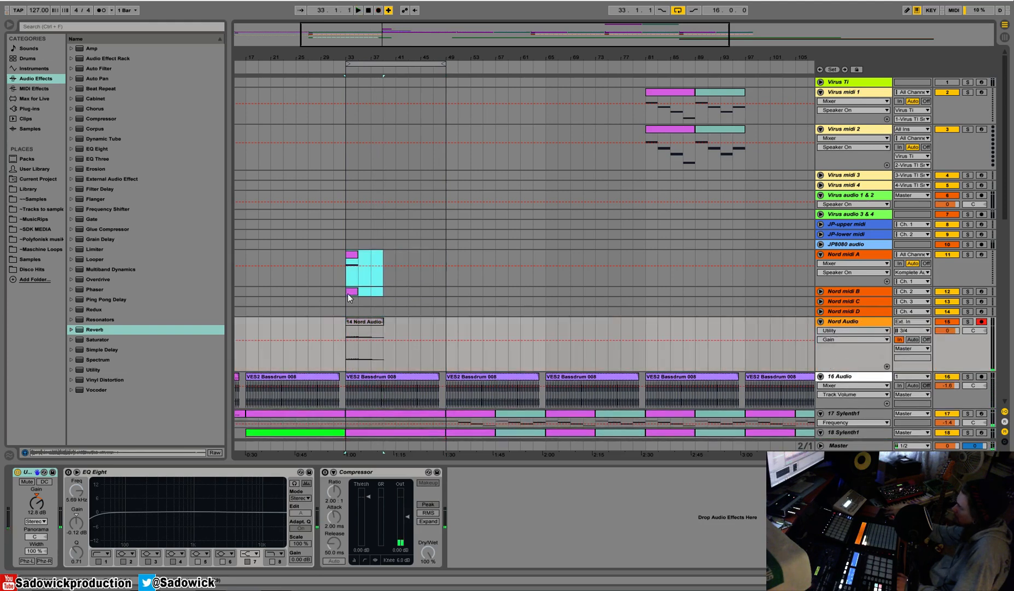
pyautogui.click(365, 321)
pyautogui.moveTo(386, 252); pyautogui.dragTo(348, 288)
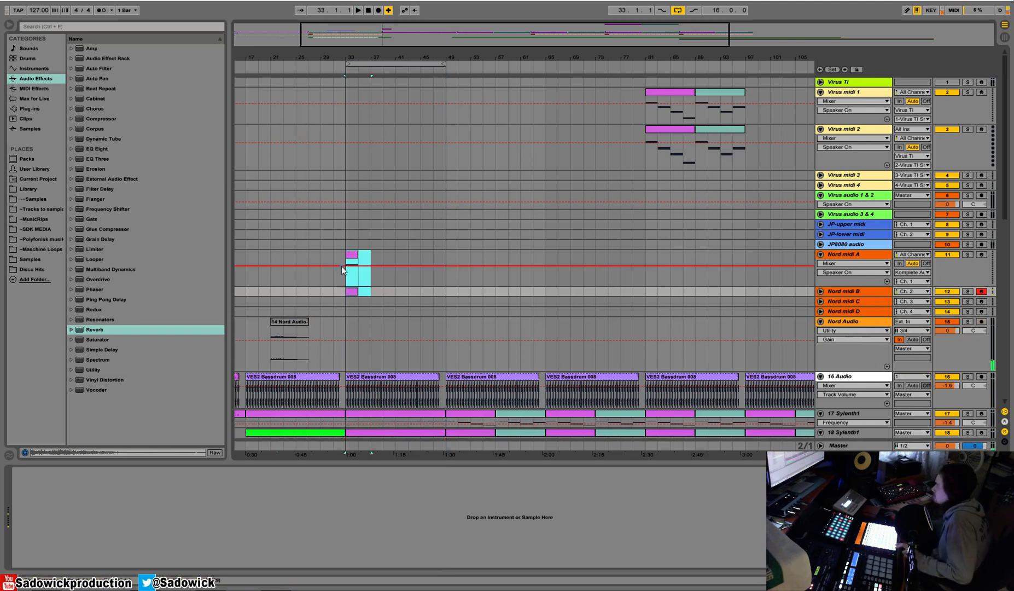
pyautogui.click(983, 269)
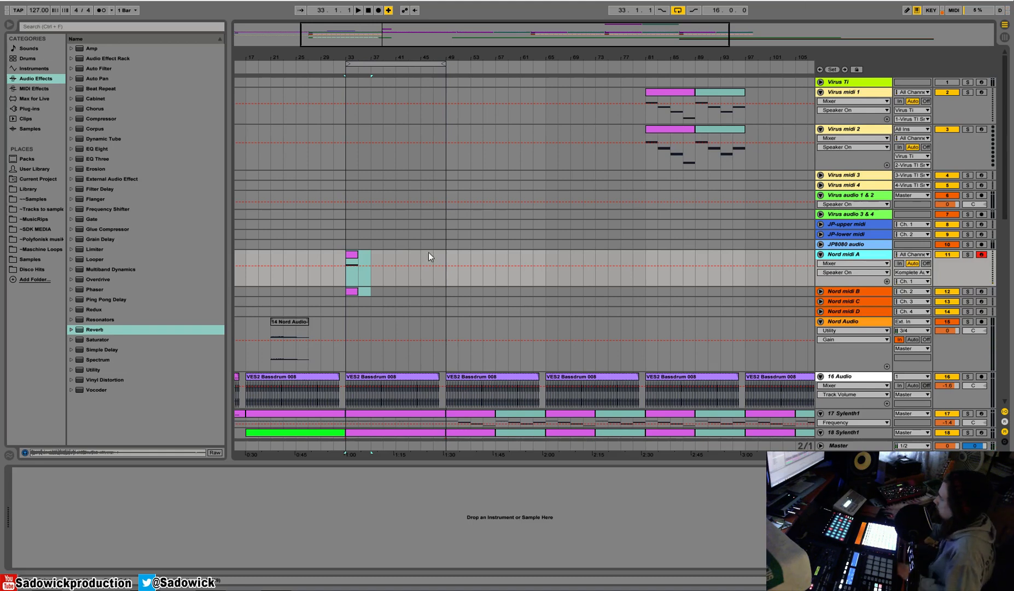
# Play the Nord midi clips from bar 33 several times to check the live synth sound in the mix.
pyautogui.click(355, 256)
pyautogui.press('space')
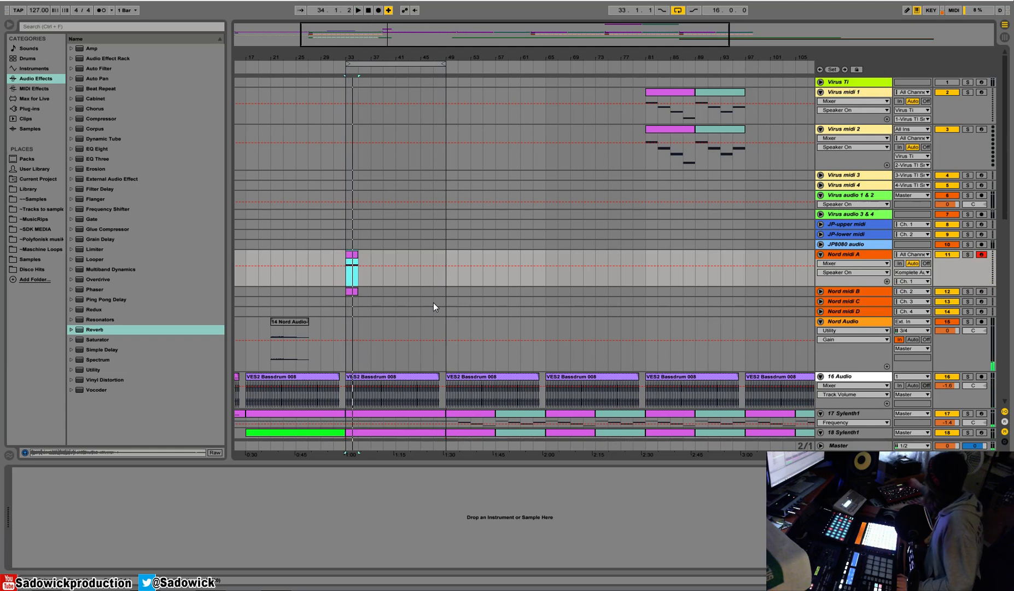
pyautogui.press('space')
pyautogui.press('space')
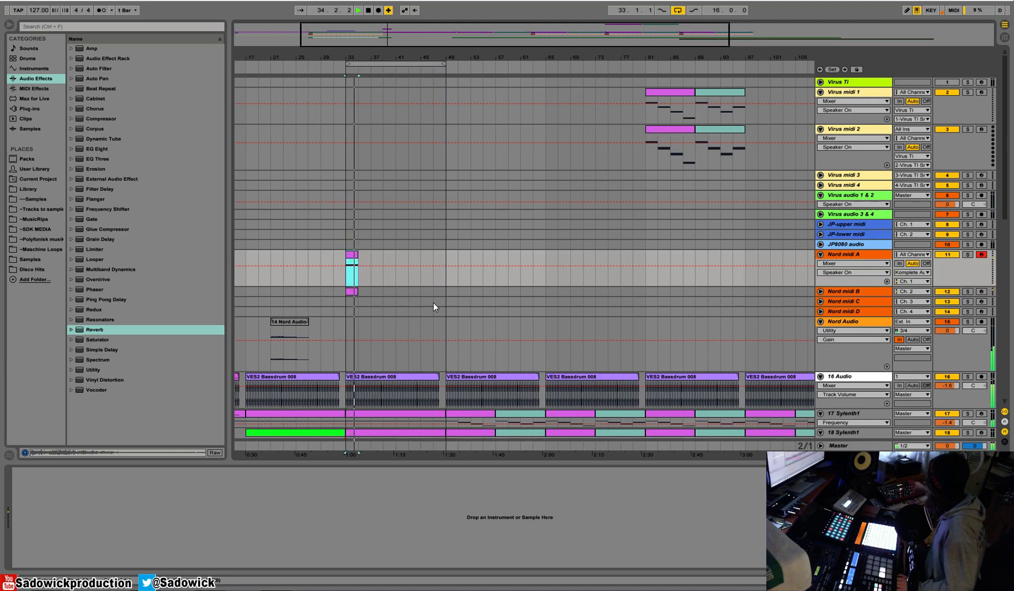
pyautogui.press('space')
pyautogui.press('space')
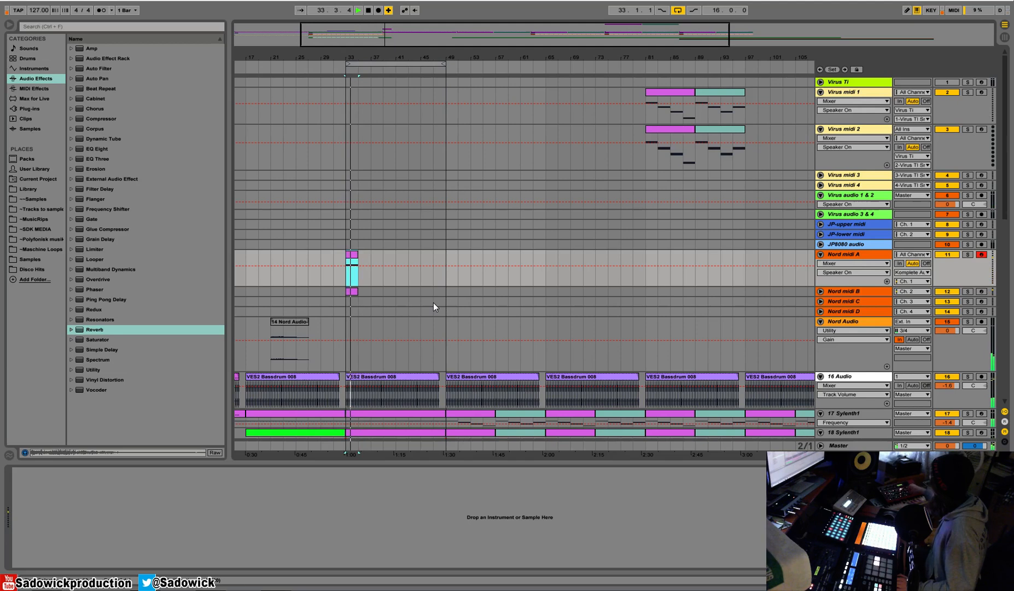
pyautogui.press('space')
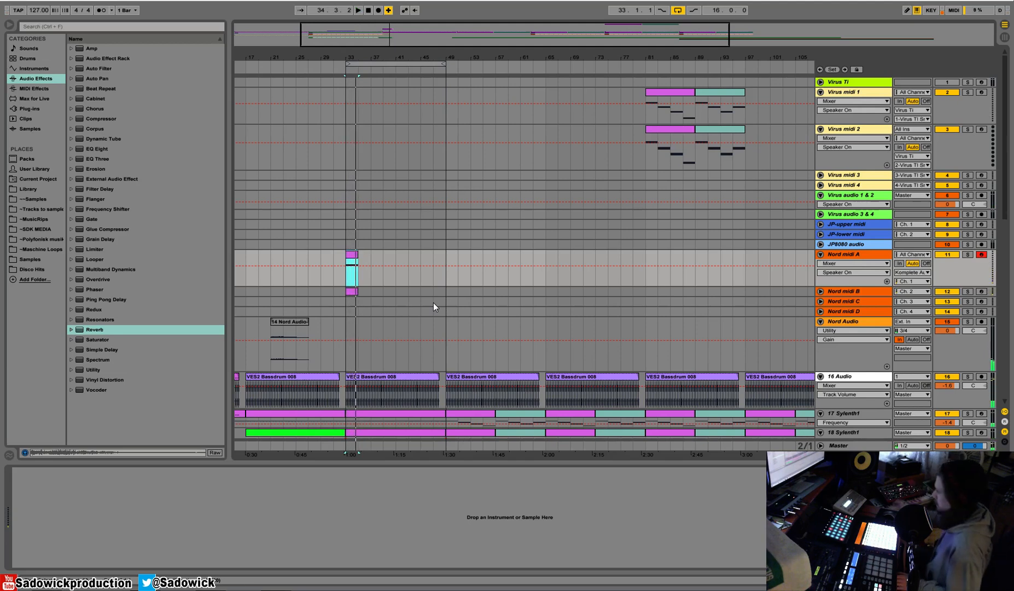
# Mute Nord midi A, set Nord Audio's monitoring to Auto and move the recorded audio clip to bar 33.
pyautogui.click(947, 254)
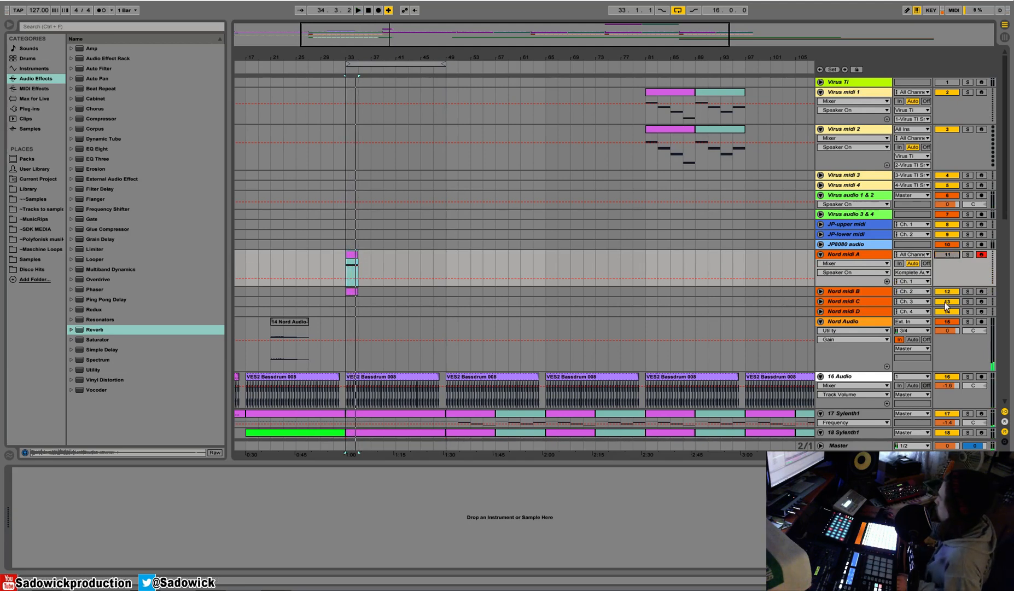
pyautogui.click(912, 339)
pyautogui.moveTo(284, 337); pyautogui.dragTo(359, 337)
# Play the recorded Nord Audio clip from bar 33 and solo its track.
pyautogui.press('space')
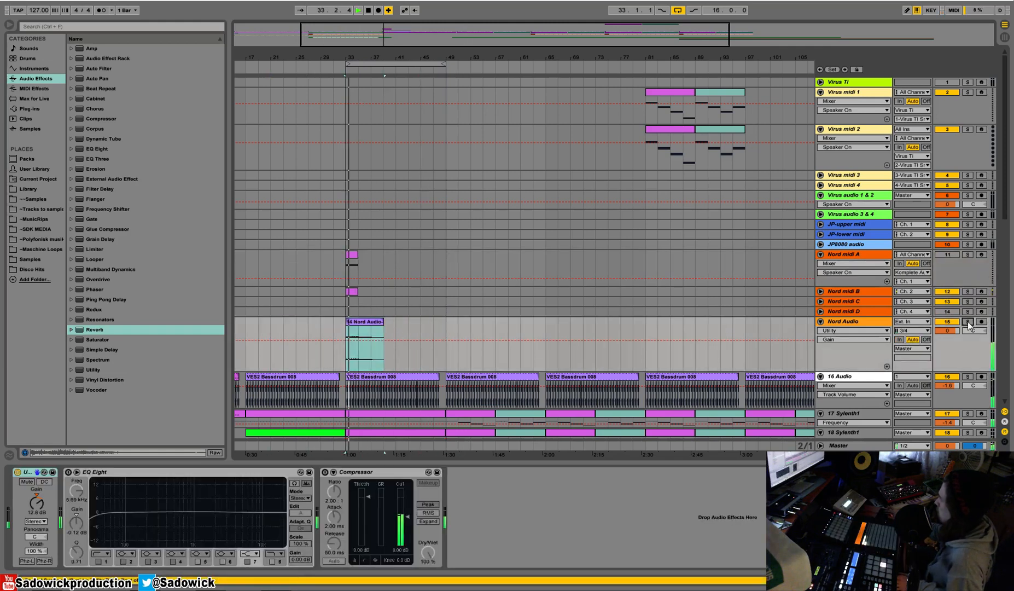
pyautogui.click(967, 321)
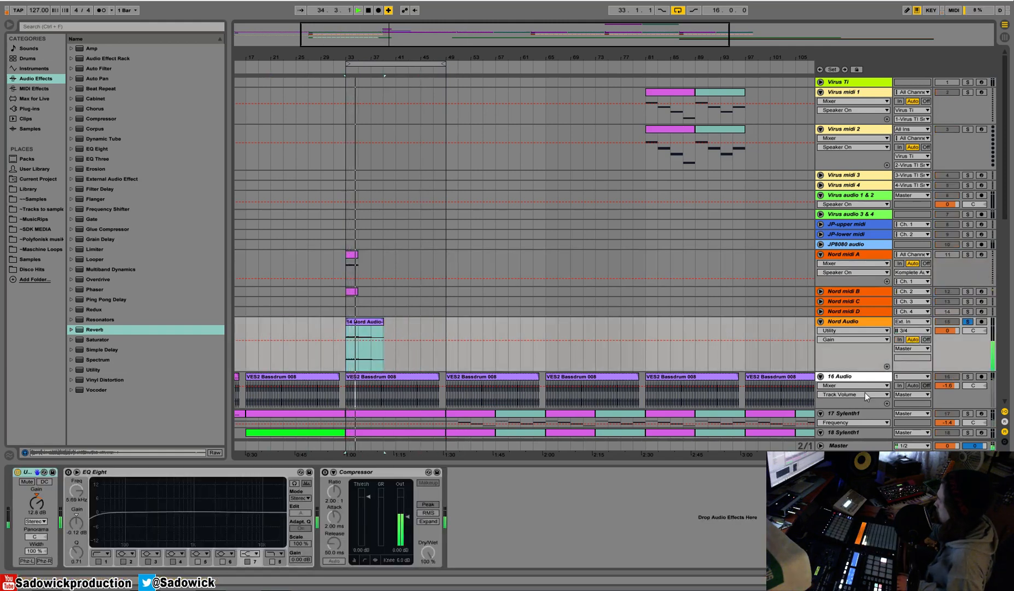
# Copy the sidechain Compressor from the 17 Sylenth1 track and paste it between EQ Eight and Compressor on Nord Audio.
pyautogui.click(855, 413)
pyautogui.scroll(-2, 833, 415)
pyautogui.press('space')
pyautogui.rightClick(608, 472)
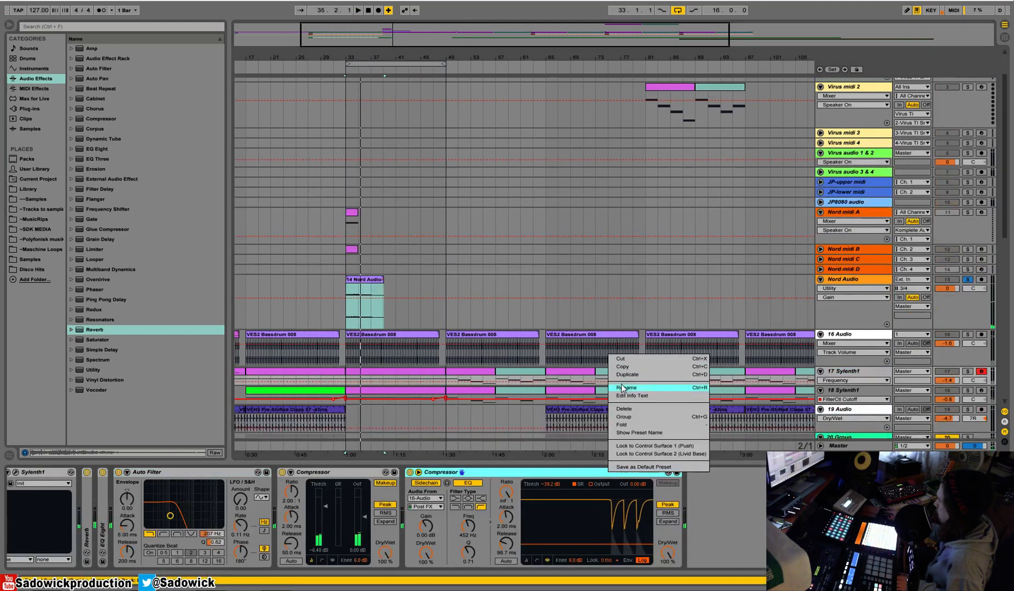
pyautogui.click(628, 368)
pyautogui.click(1007, 313)
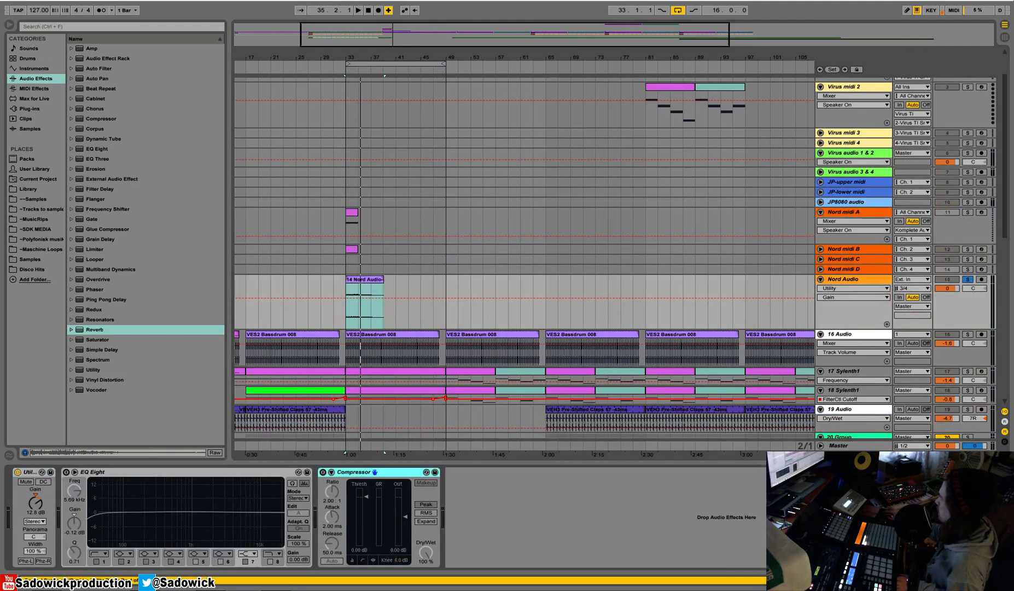
pyautogui.hotkey('ctrl', 'v')
# Enable EQ Eight on Nord Audio during playback and shape a low cut that rolls off the low end.
pyautogui.press('space')
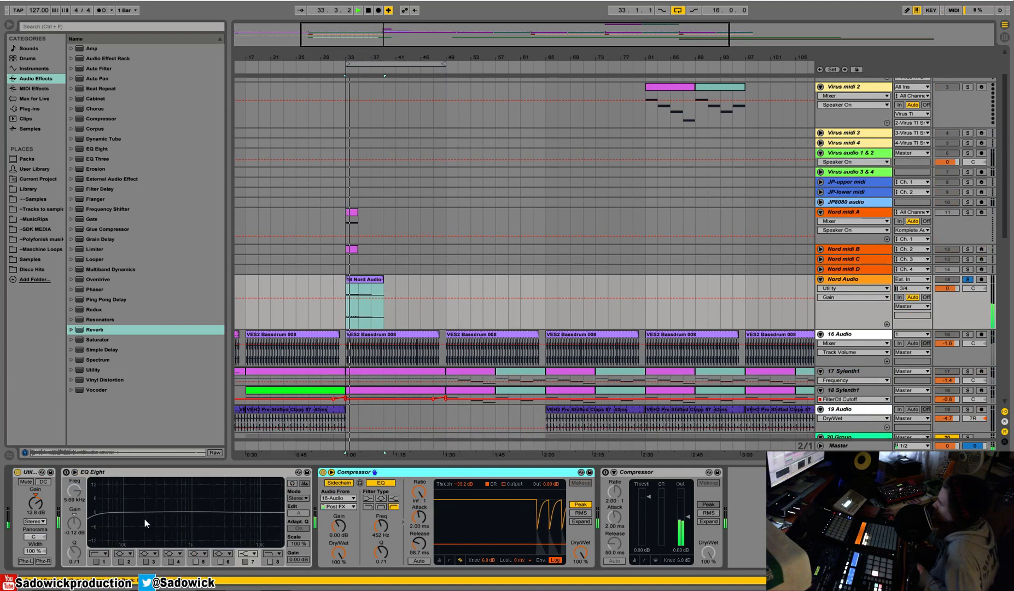
pyautogui.click(66, 471)
pyautogui.moveTo(107, 516); pyautogui.dragTo(151, 515)
pyautogui.click(242, 512)
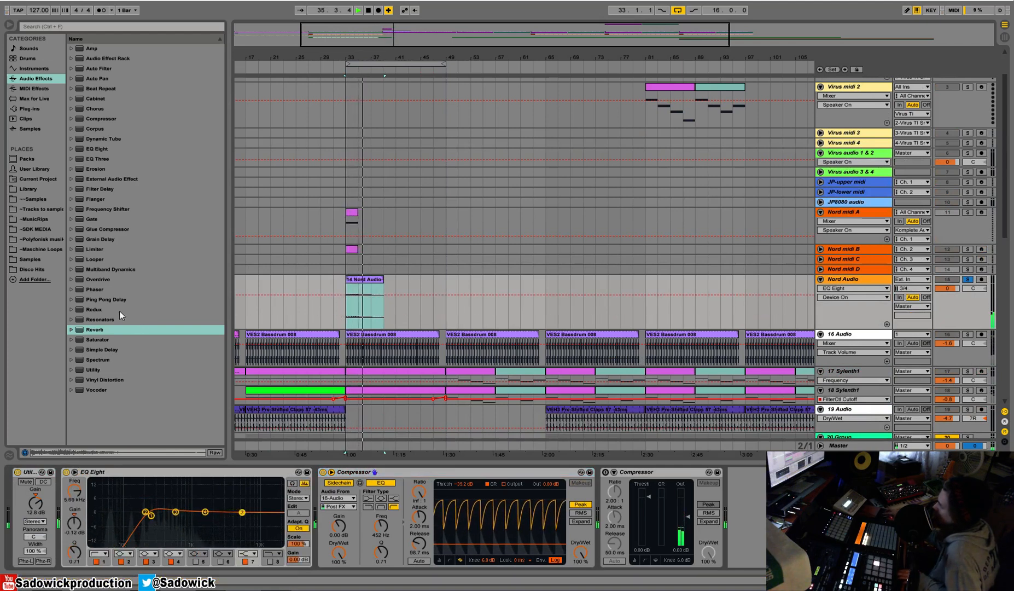
# Add a Ping Pong Delay between Utility and EQ Eight, set its dry/wet to 44 % and unsolo Nord Audio.
pyautogui.click(110, 300)
pyautogui.moveTo(110, 299); pyautogui.dragTo(118, 519)
pyautogui.press('space')
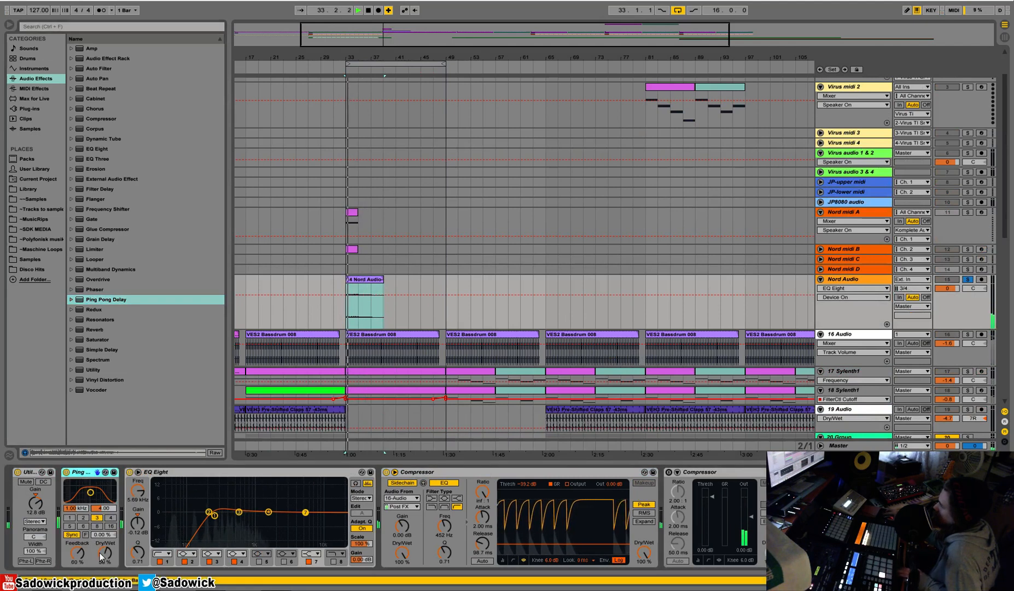
pyautogui.click(967, 279)
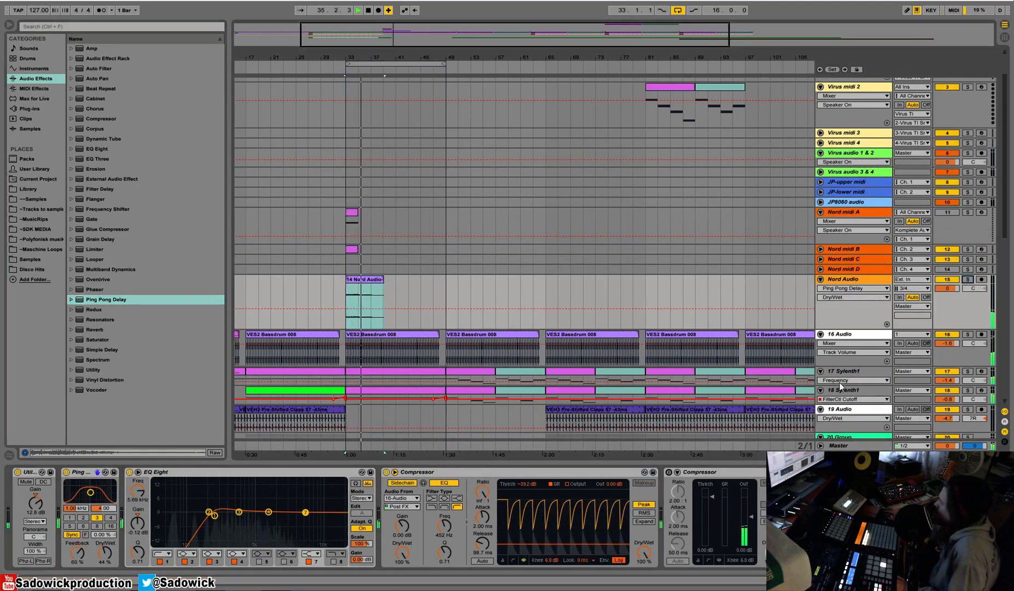
# Remove the Nord midi A to D tracks from the arrangement and play the track from bar 33.
pyautogui.click(860, 211)
pyautogui.press('space')
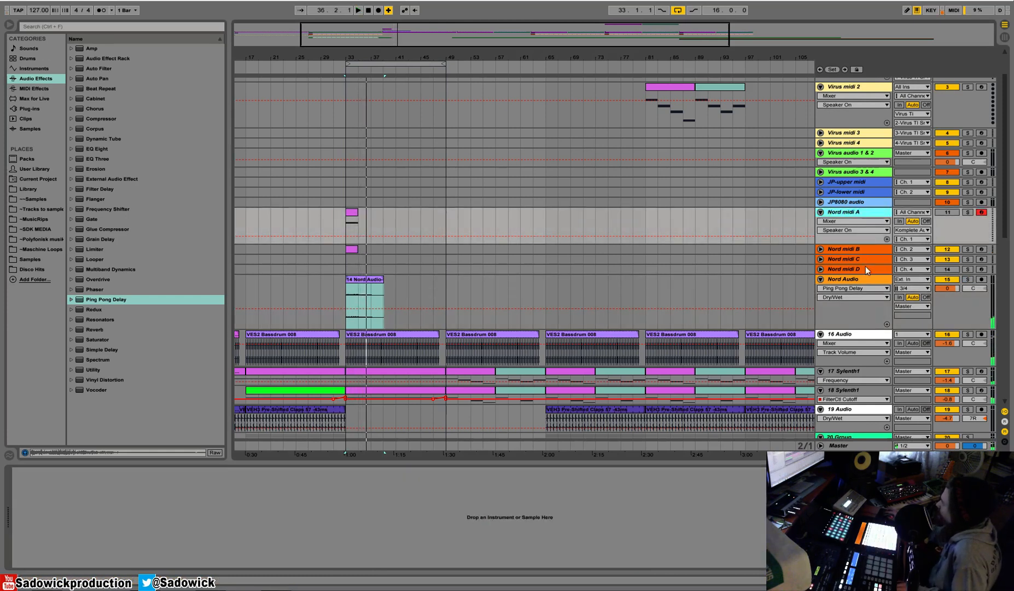
pyautogui.keyDown('shift'); pyautogui.click(867, 269); pyautogui.keyUp('shift')
pyautogui.rightClick(856, 213)
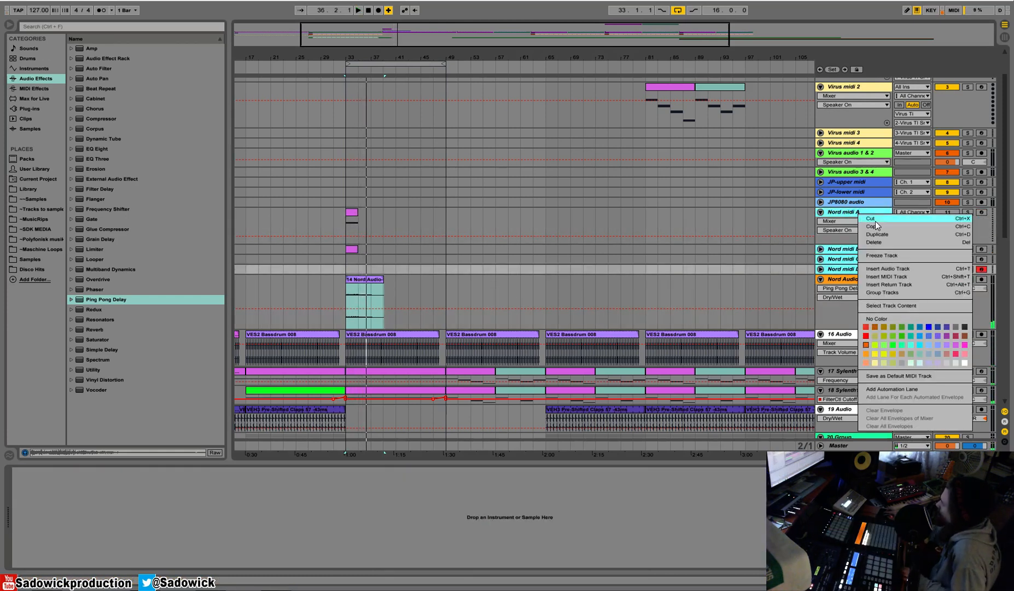
pyautogui.click(875, 221)
pyautogui.press('space')
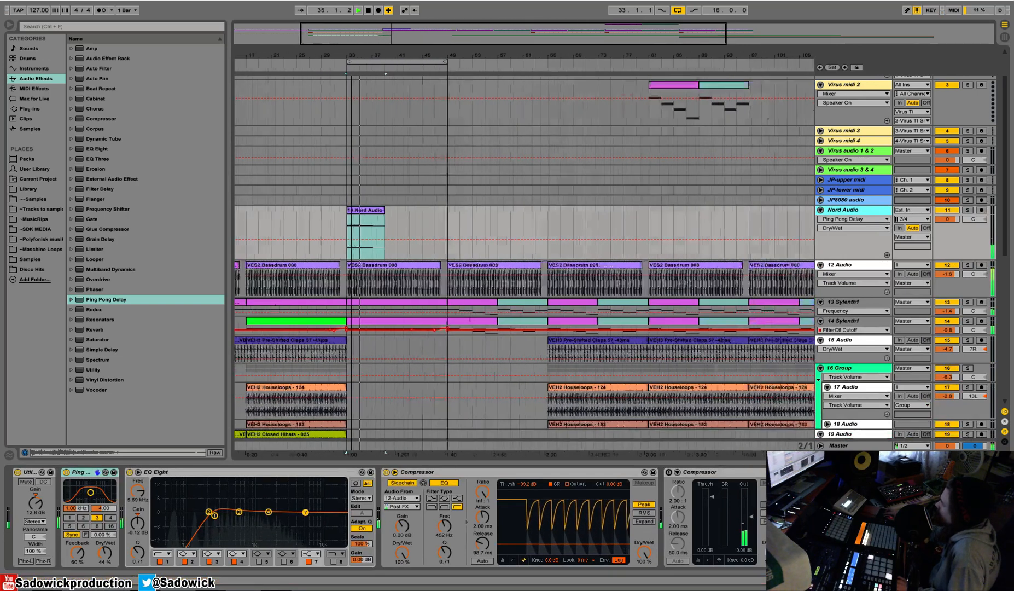
# Show the track delays, return Nord Audio's delay to its default and hide the delay settings again.
pyautogui.moveTo(351, 55); pyautogui.dragTo(351, 43)
pyautogui.press('space')
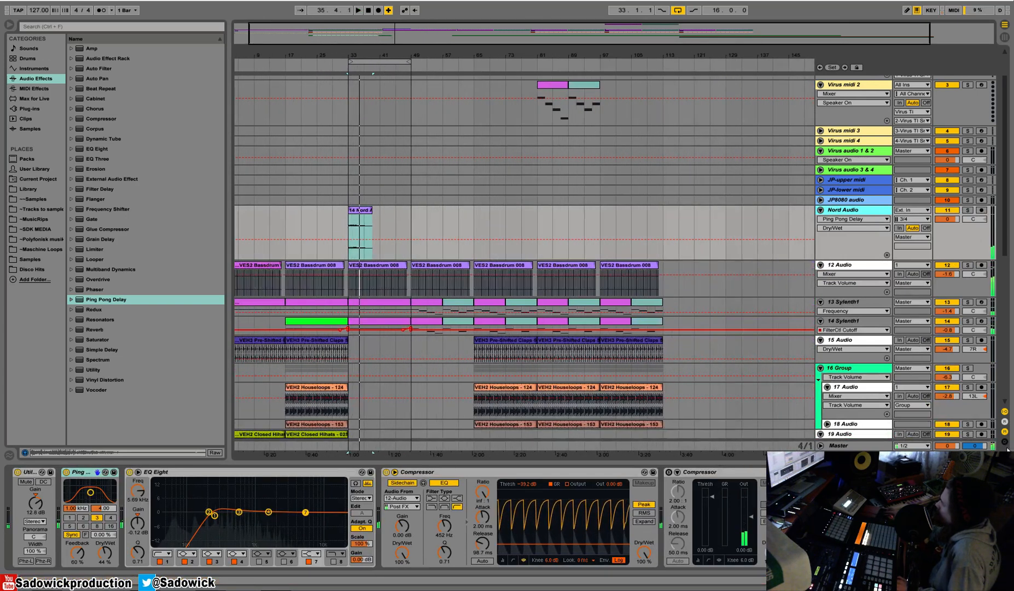
pyautogui.click(1005, 442)
pyautogui.rightClick(966, 209)
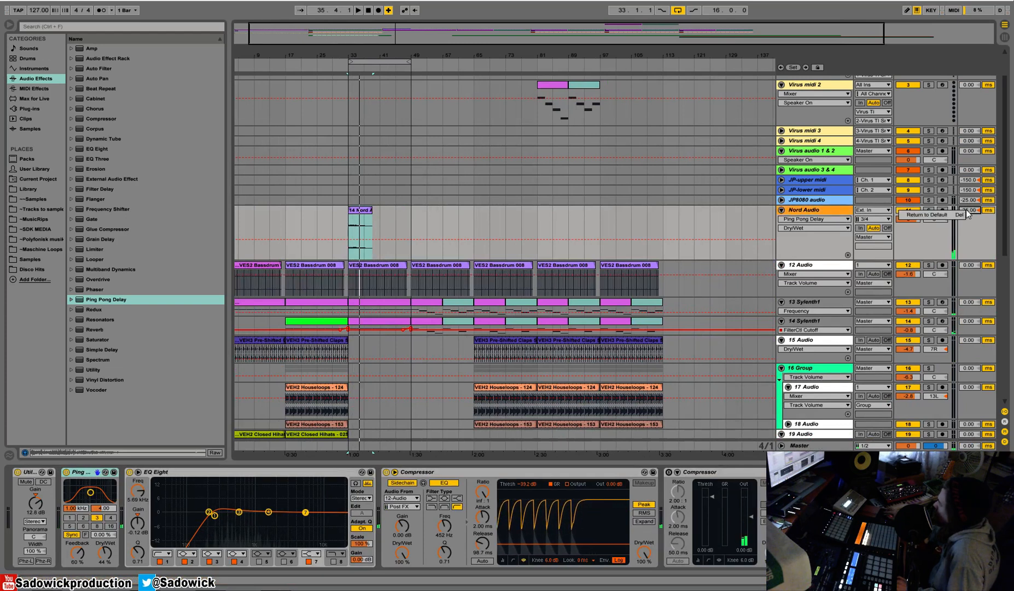
pyautogui.click(938, 217)
pyautogui.press('space')
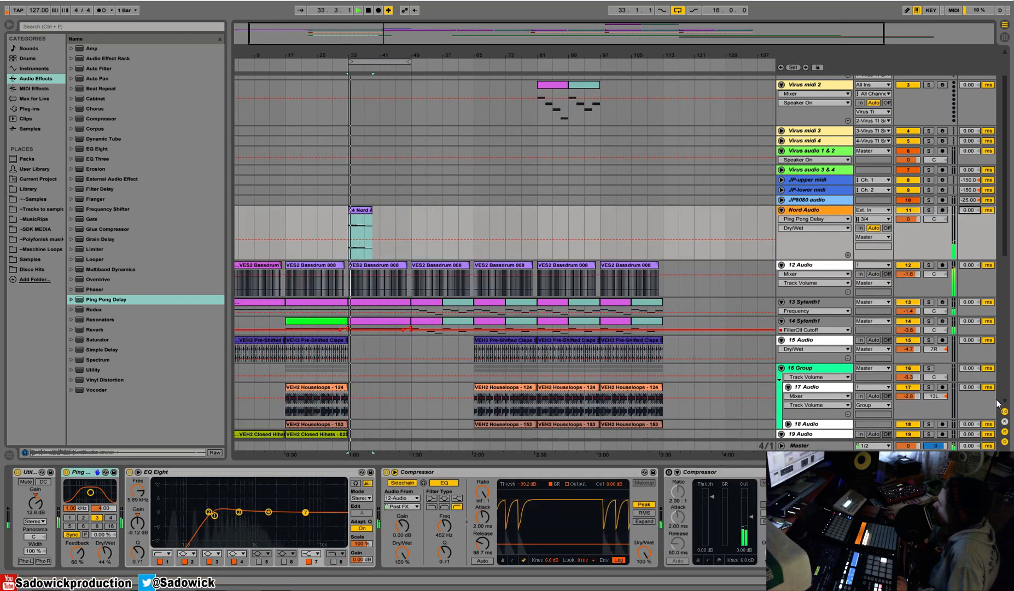
pyautogui.click(1005, 441)
# Solo Nord Audio and cut its EQ Eight band 3 at about 317 Hz while the clip plays.
pyautogui.moveTo(383, 55); pyautogui.dragTo(438, 68)
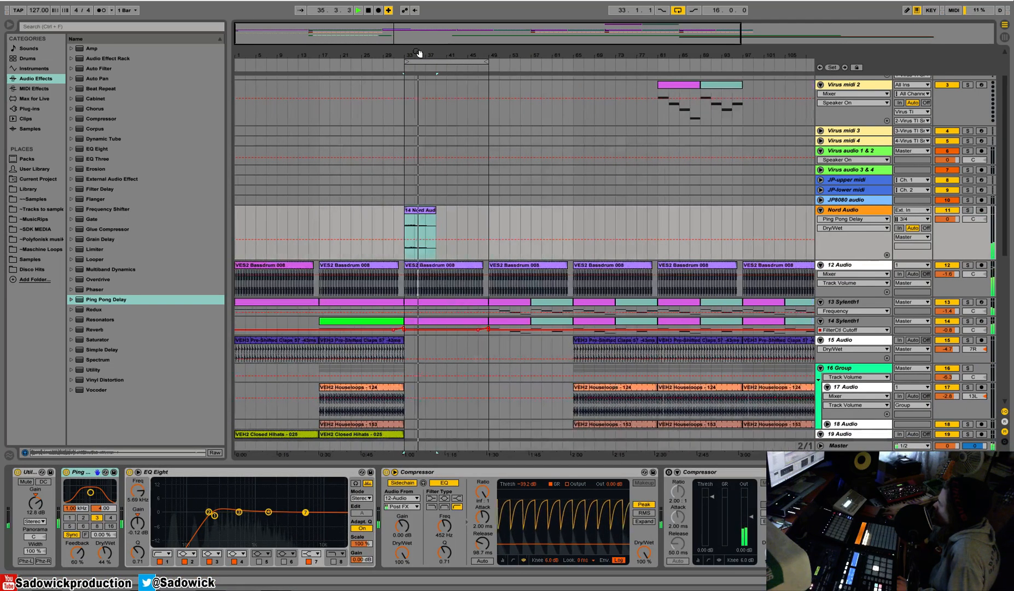
pyautogui.click(967, 210)
pyautogui.press('space')
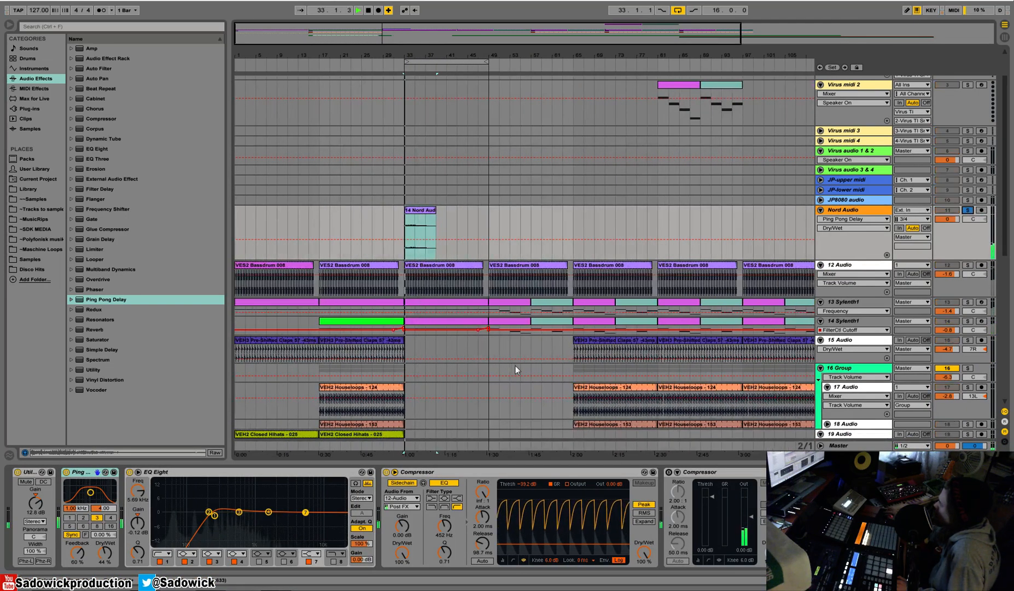
pyautogui.moveTo(239, 512); pyautogui.dragTo(222, 523)
pyautogui.press('space')
# Insert the RVerb Stereo plug-in between Ping Pong Delay and EQ Eight and adjust its wet-dry mix.
pyautogui.click(30, 110)
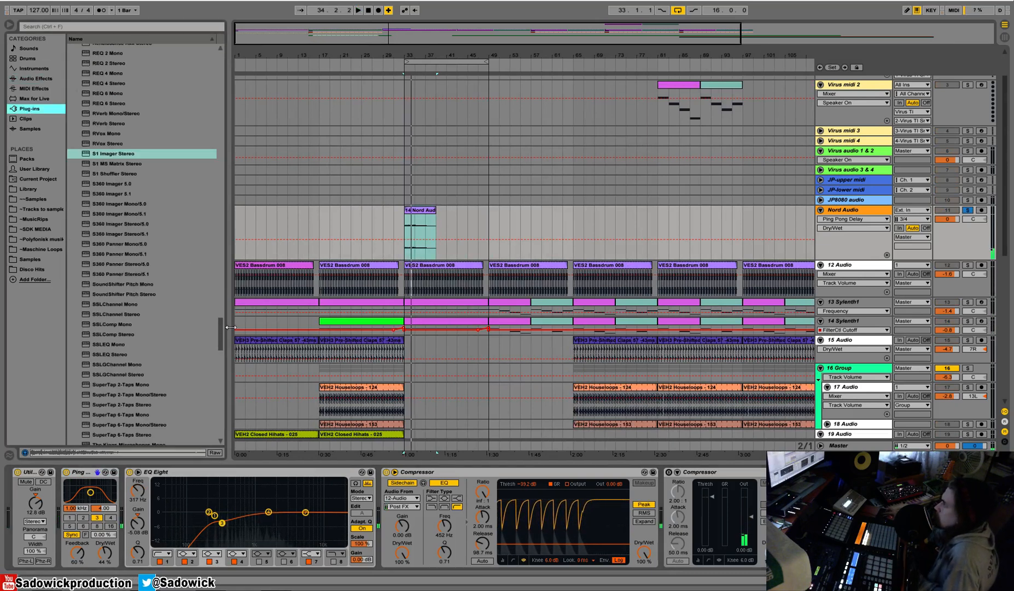
pyautogui.moveTo(223, 332); pyautogui.dragTo(218, 296)
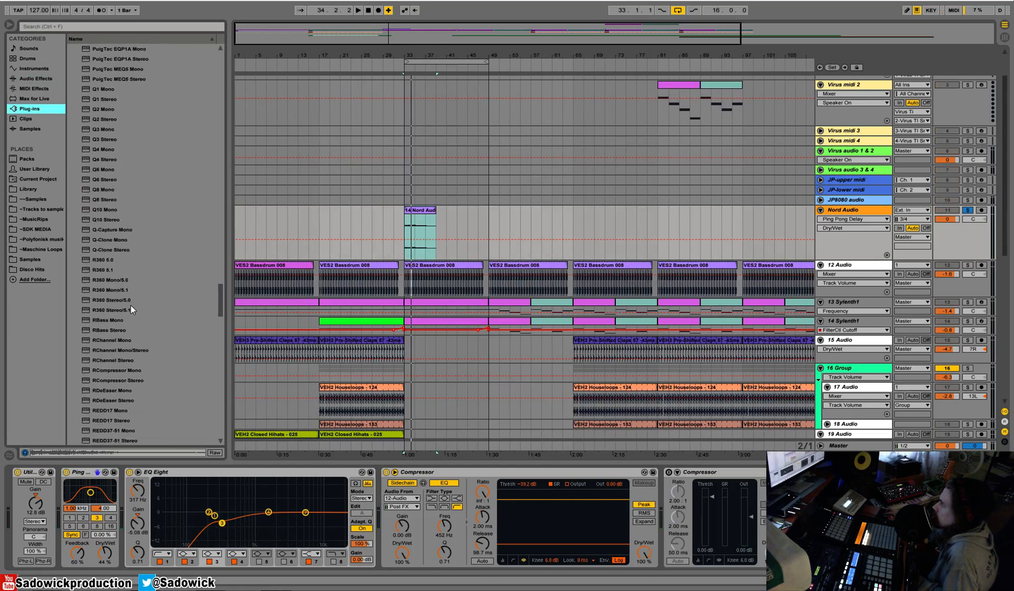
pyautogui.scroll(-5, 132, 323)
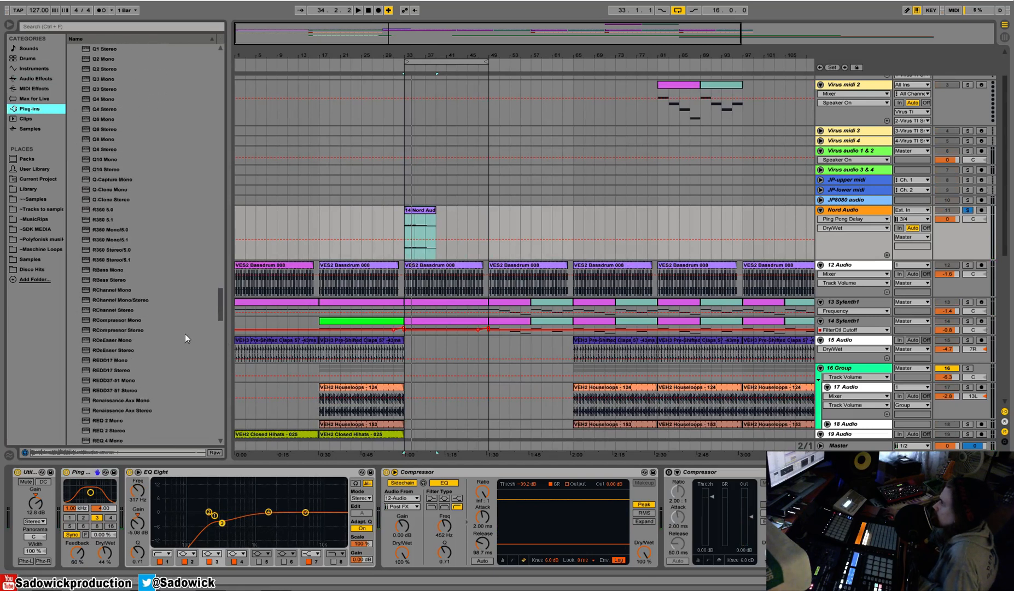
pyautogui.moveTo(114, 415); pyautogui.dragTo(159, 490)
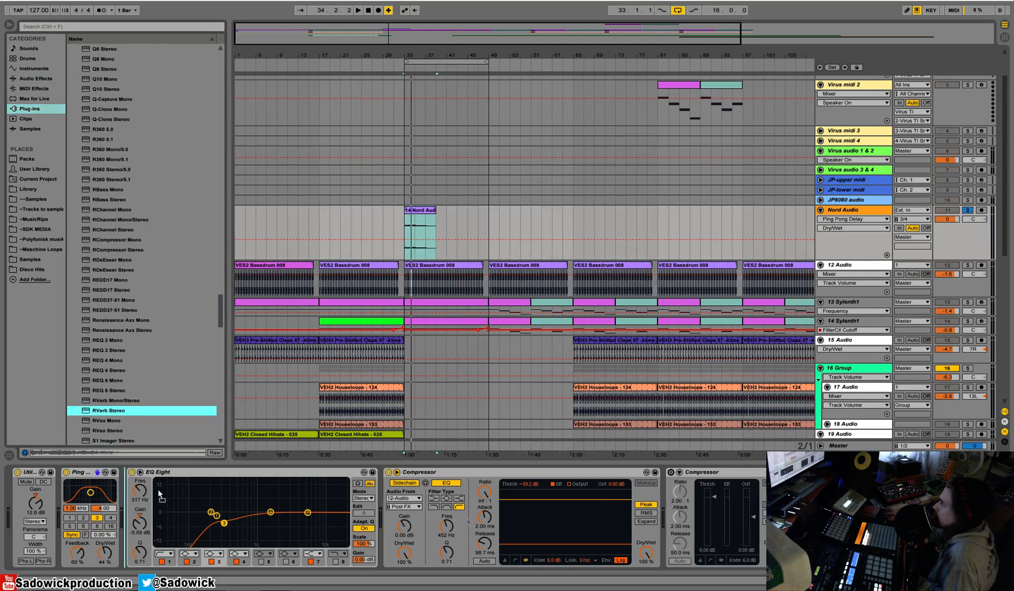
pyautogui.moveTo(288, 120); pyautogui.dragTo(287, 138)
pyautogui.click(358, 21)
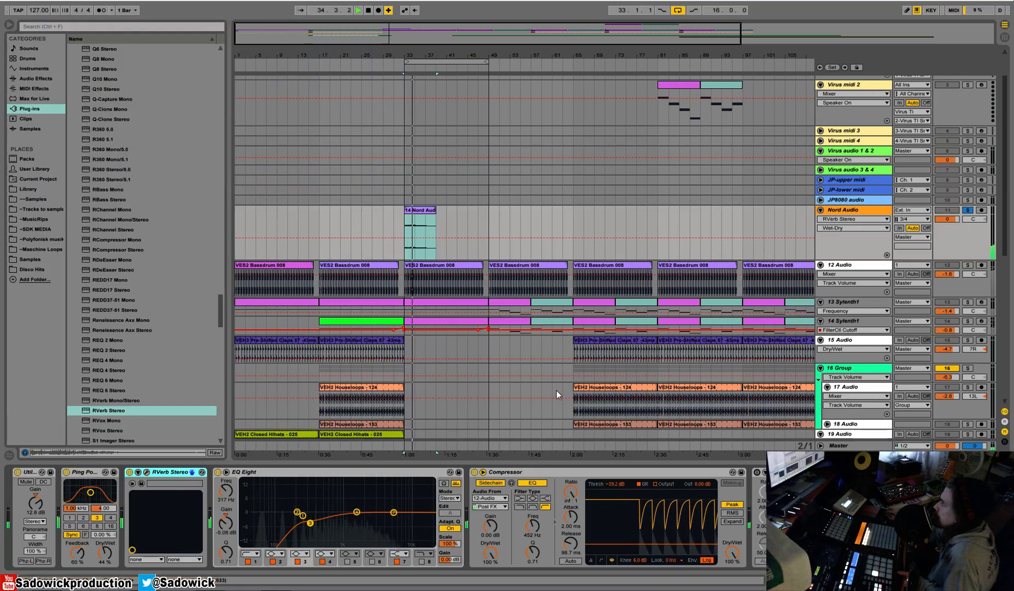
# Add a Compressor between EQ Eight and the sidechain Compressor and lower its threshold to about -40 dB.
pyautogui.click(37, 69)
pyautogui.click(44, 78)
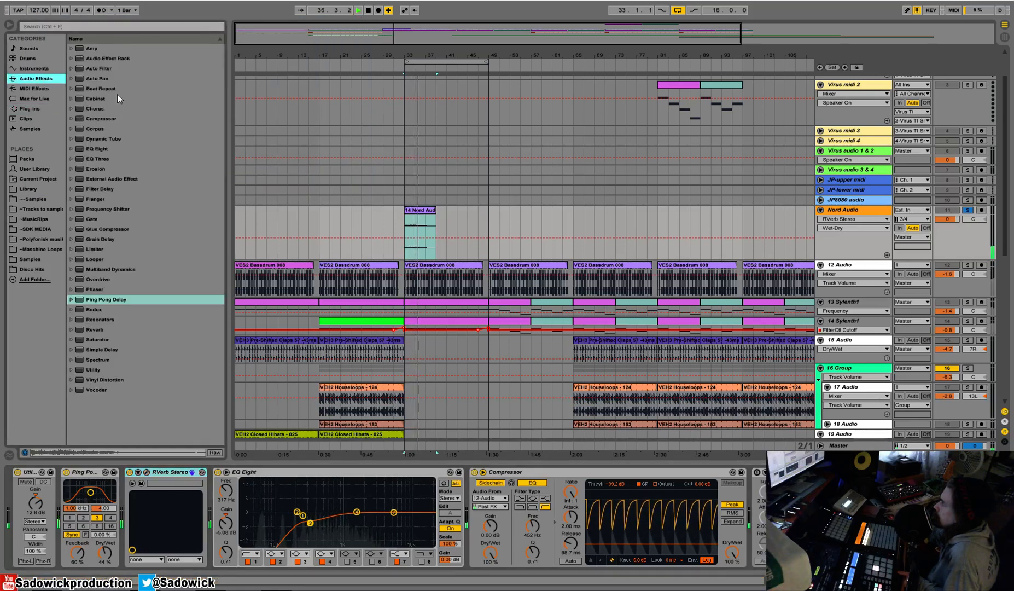
pyautogui.click(101, 119)
pyautogui.moveTo(537, 491); pyautogui.dragTo(517, 531)
pyautogui.press('space')
pyautogui.press('space')
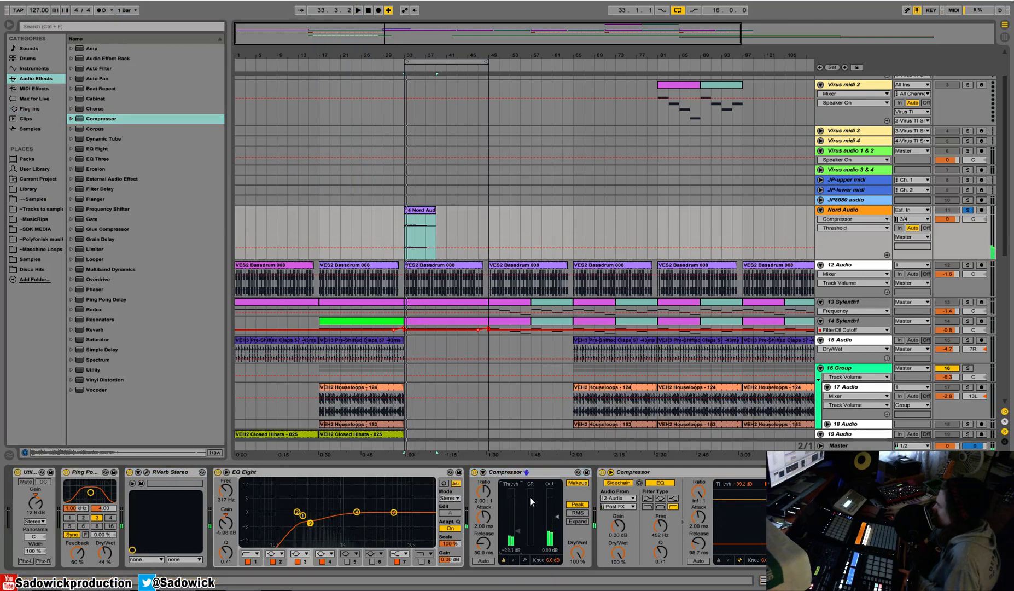
pyautogui.press('space')
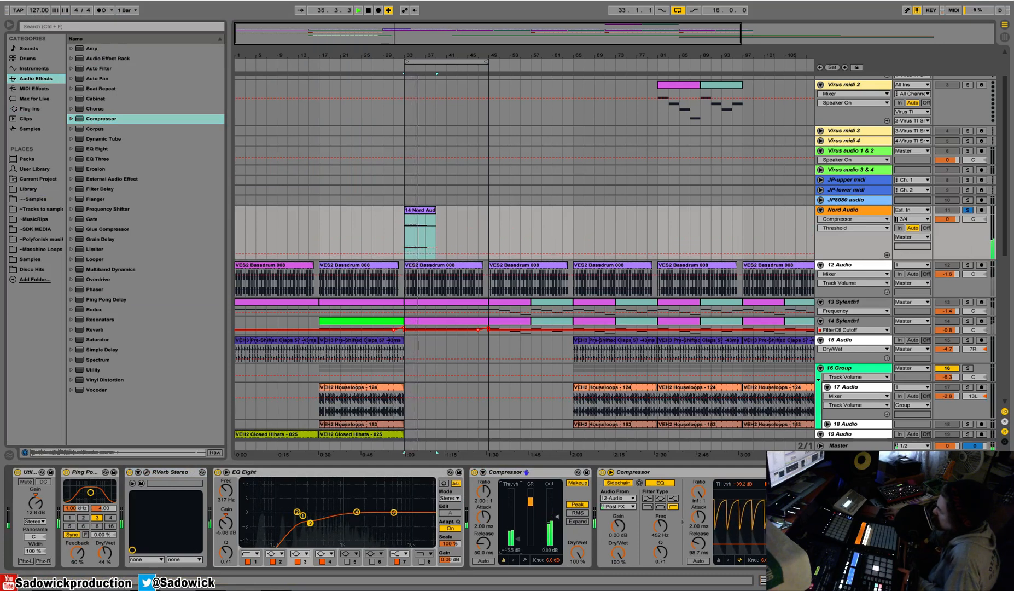
# Unsolo Nord Audio and reshape EQ Eight's low-mid bands, placing band 2 at 284 Hz and dipping band 4 slightly.
pyautogui.click(967, 207)
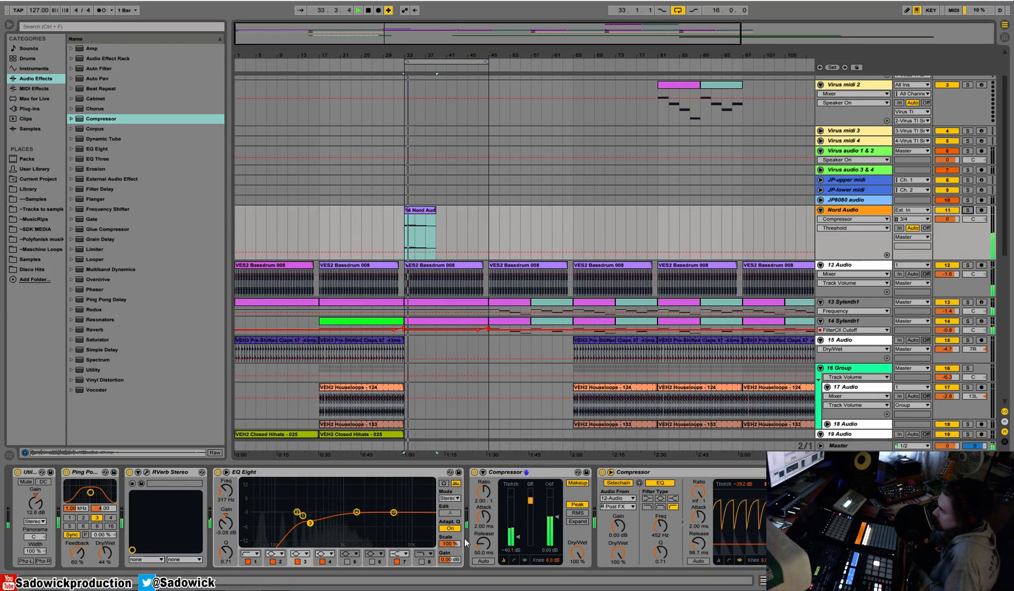
pyautogui.moveTo(355, 513); pyautogui.dragTo(307, 514)
pyautogui.click(302, 515)
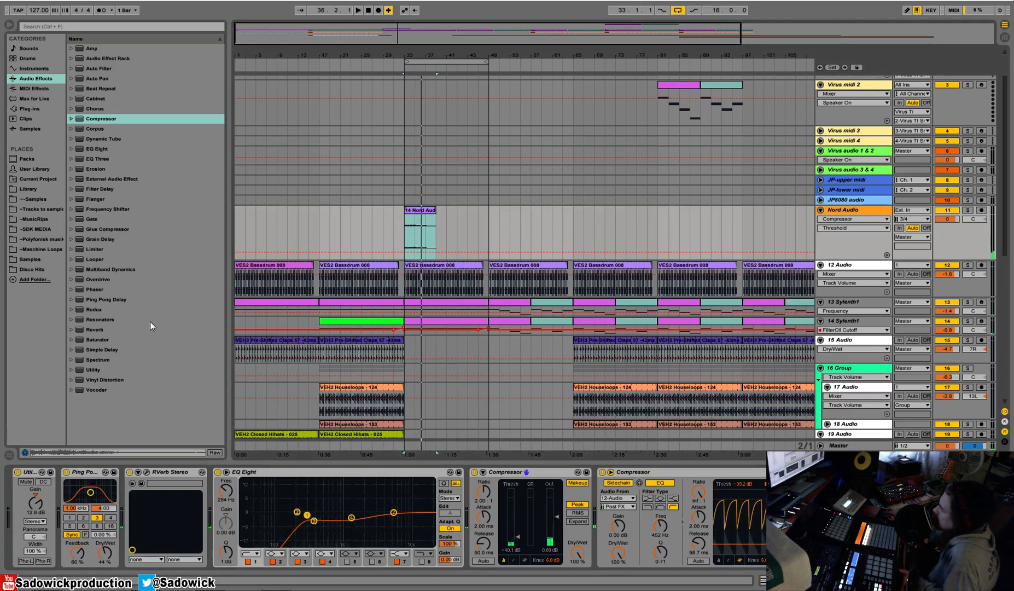
# Add Auto Pan between RVerb Stereo and EQ Eight with a rate of 0.15 Hz and an amount of 42.9 %.
pyautogui.moveTo(104, 80)
pyautogui.mouseDown()
pyautogui.moveTo(246, 328)
pyautogui.moveTo(431, 507)
pyautogui.moveTo(256, 527)
pyautogui.moveTo(198, 518)
pyautogui.moveTo(314, 522)
pyautogui.moveTo(366, 478)
pyautogui.mouseUp()
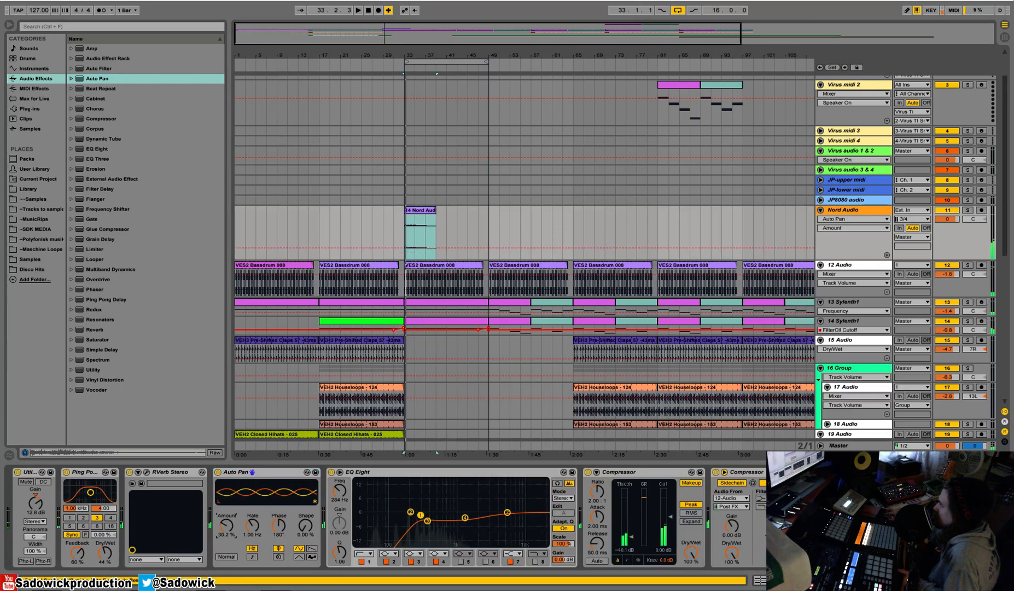
pyautogui.moveTo(253, 527); pyautogui.dragTo(227, 483)
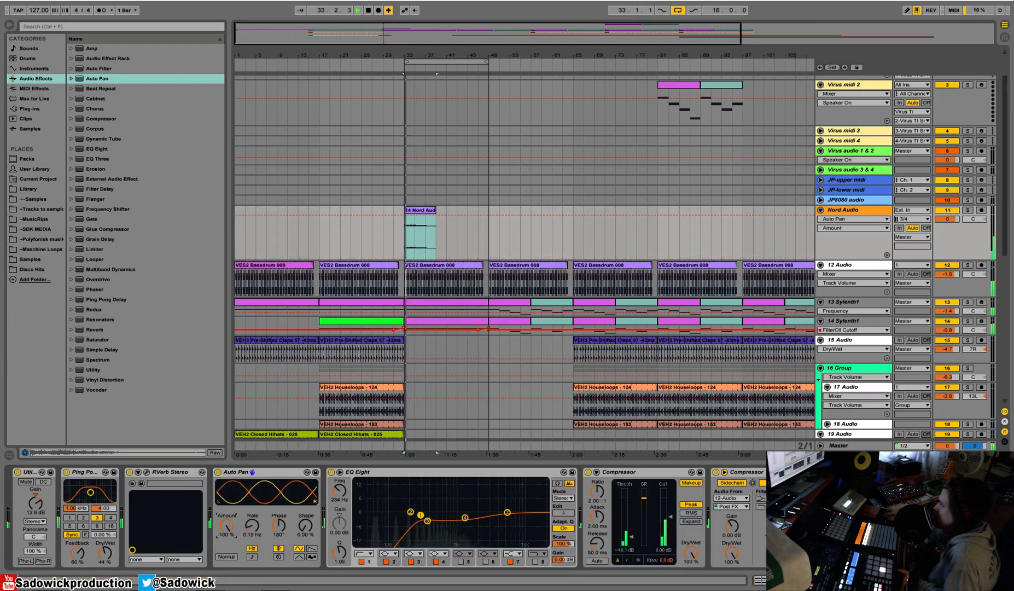
pyautogui.moveTo(226, 526); pyautogui.dragTo(226, 565)
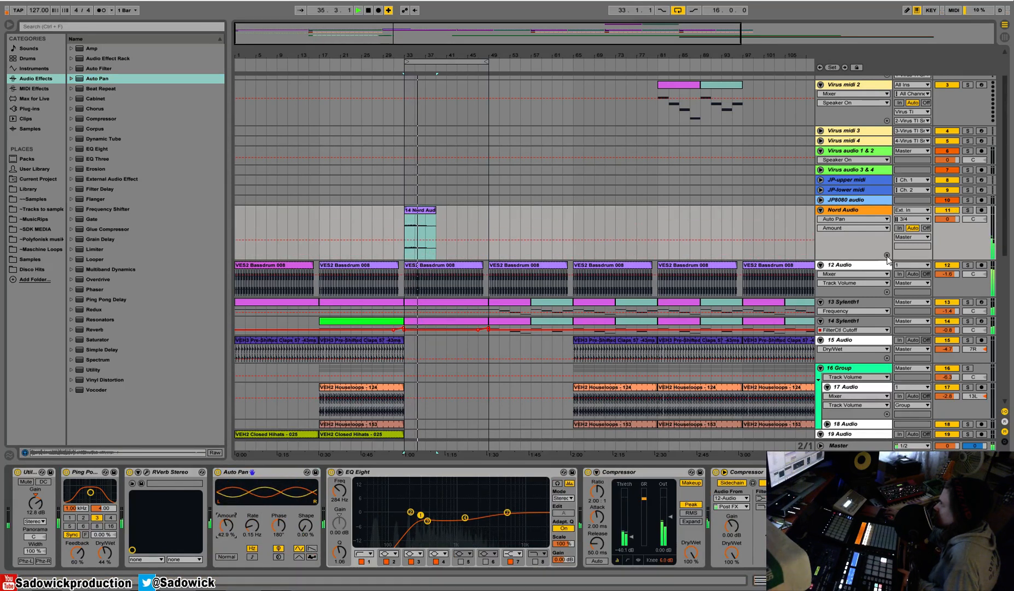
# Play the processed Nord hit in the full arrangement, switch off loop playback and stop.
pyautogui.press('-')
pyautogui.rightClick(384, 65)
pyautogui.click(393, 61)
pyautogui.scroll(-3, 438, 261)
pyautogui.scroll(2, 438, 261)
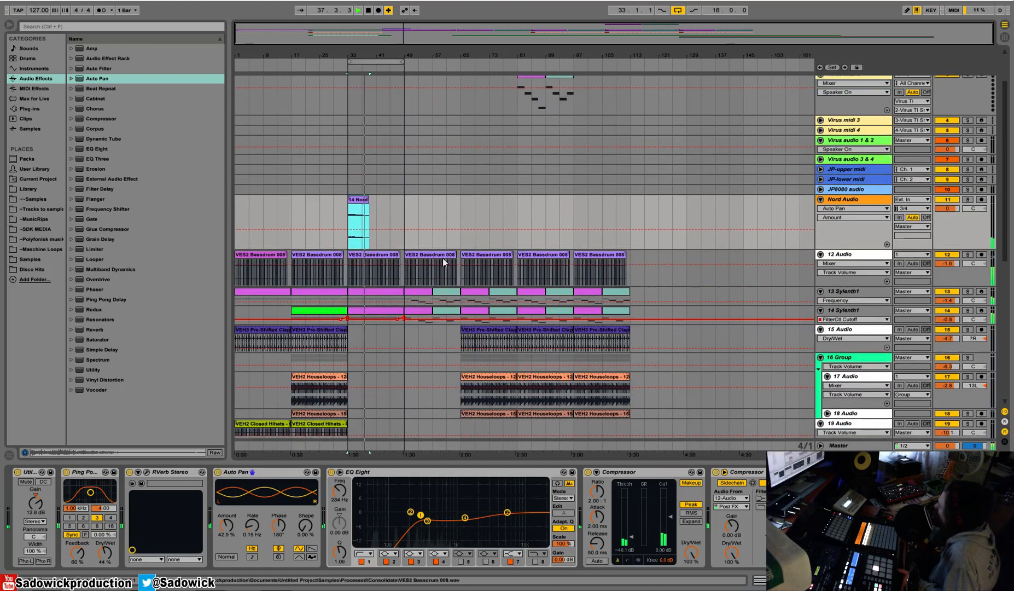
pyautogui.rightClick(388, 60)
pyautogui.click(394, 65)
pyautogui.press('space')
# Reduce the height of the Nord Audio and bass drum tracks and fold 17 Audio and 22 Group.
pyautogui.moveTo(969, 249); pyautogui.dragTo(965, 180)
pyautogui.scroll(-3, 969, 200)
pyautogui.scroll(2, 968, 202)
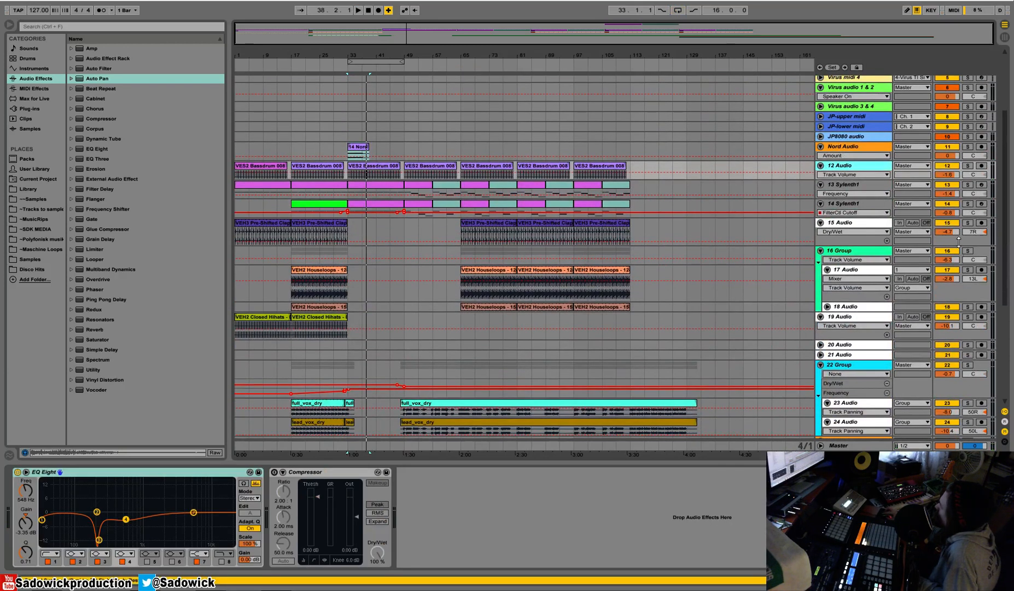
pyautogui.click(828, 272)
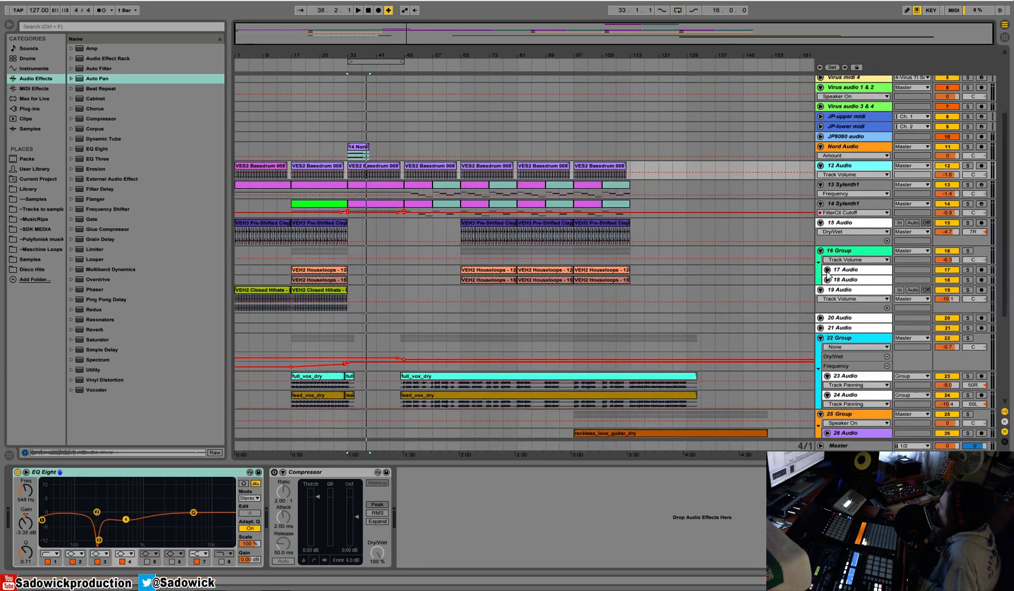
pyautogui.click(819, 338)
# Move the empty 20 Audio track above Nord Audio and insert eight more empty audio tracks beside it.
pyautogui.moveTo(833, 320); pyautogui.dragTo(856, 144)
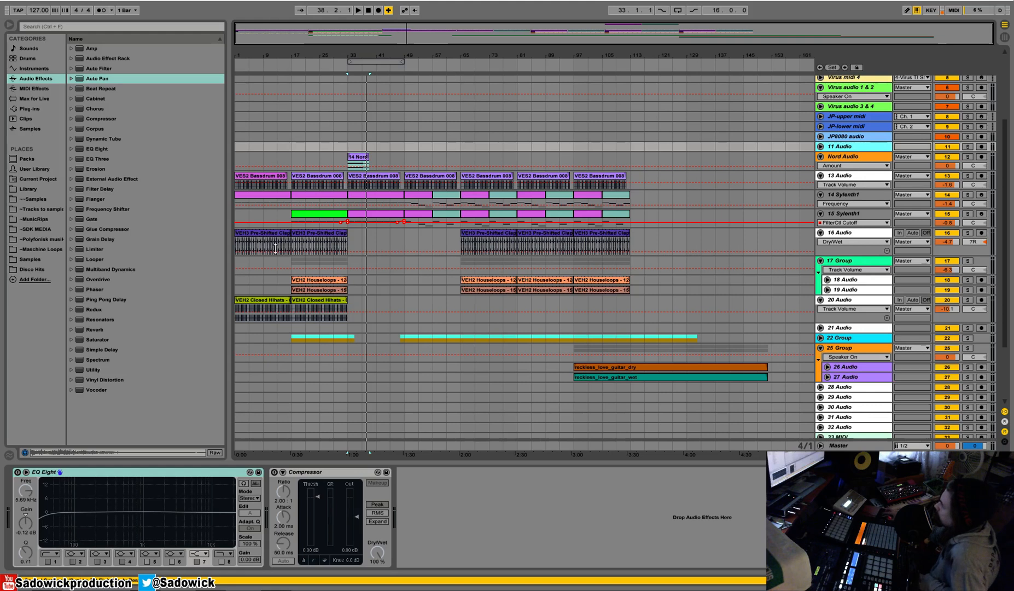
pyautogui.hotkey('ctrl', 't')
pyautogui.hotkey('ctrl', 't')
pyautogui.hotkey('ctrl', 't')
pyautogui.hotkey('ctrl', 't')
pyautogui.hotkey('ctrl', 't')
pyautogui.hotkey('ctrl', 't')
pyautogui.hotkey('ctrl', 't')
pyautogui.hotkey('ctrl', 't')
pyautogui.click(6, 1)
pyautogui.click(25, 87)
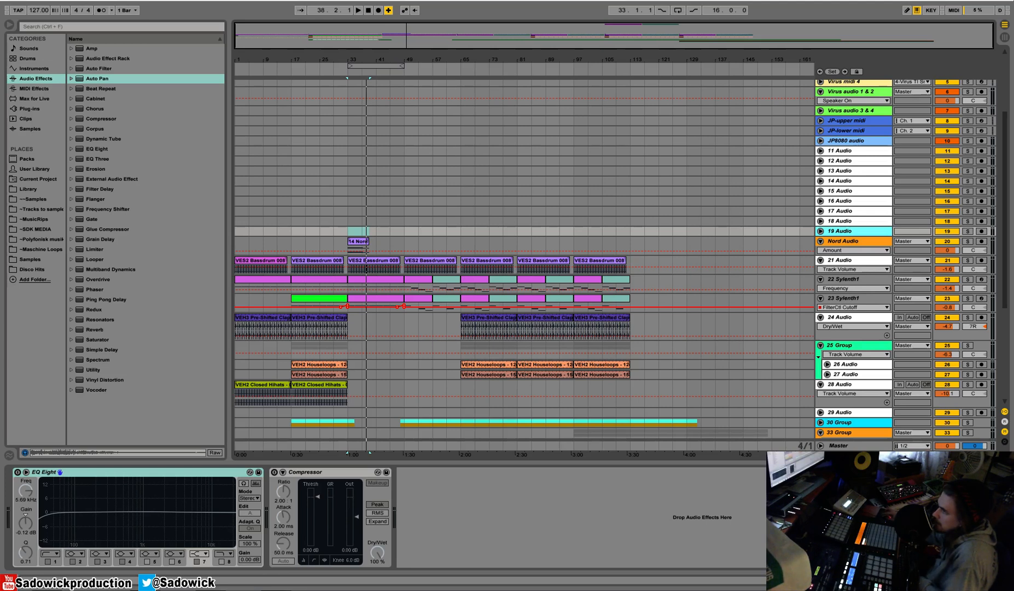
# Unfold the 18 Audio track and open the VEH2 Crash folder of Vengeance Essential House Vol.2 in the Library.
pyautogui.click(844, 222)
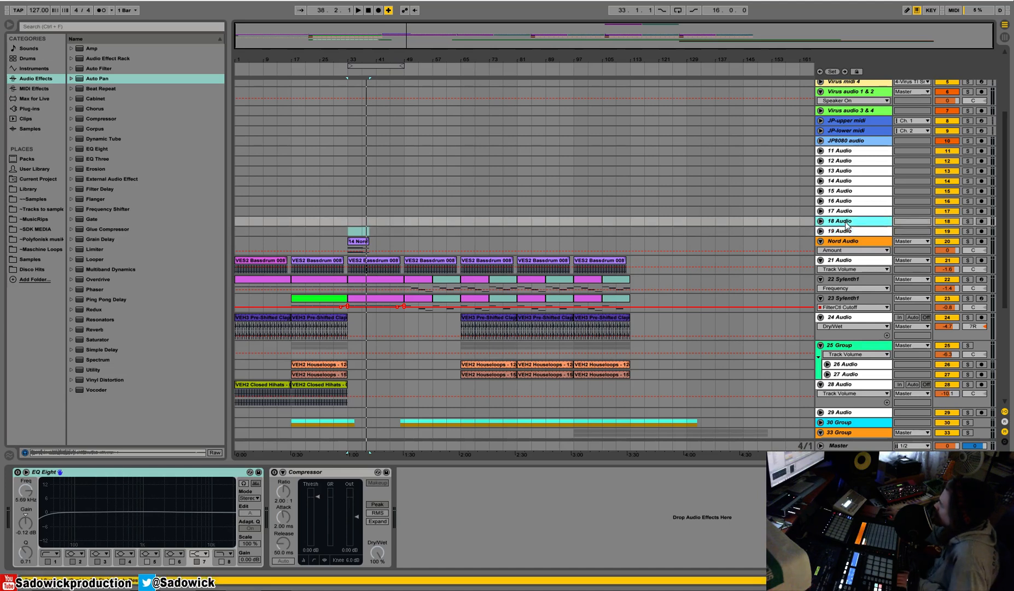
pyautogui.press('Right')
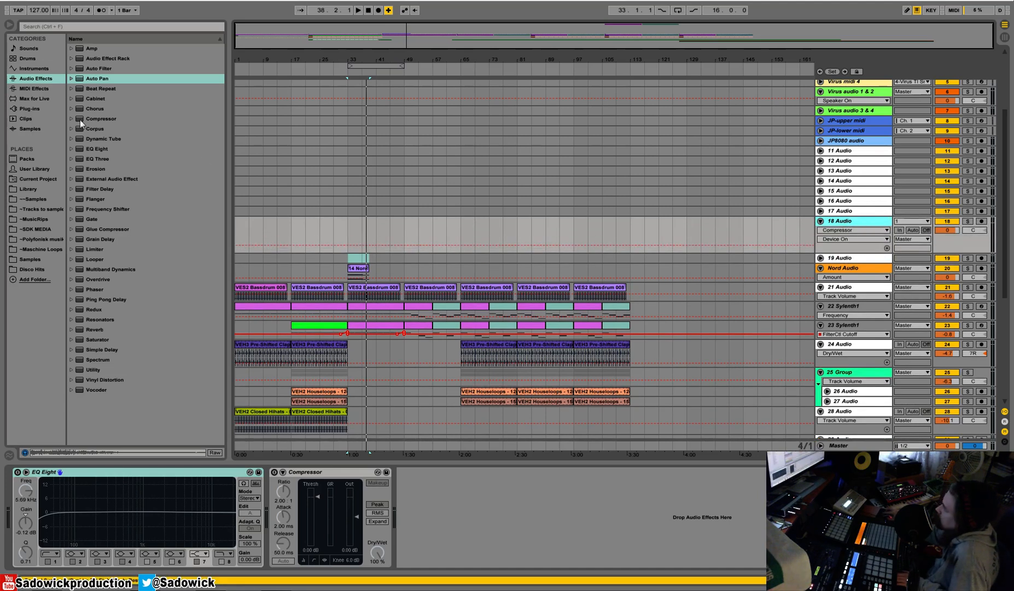
pyautogui.click(35, 189)
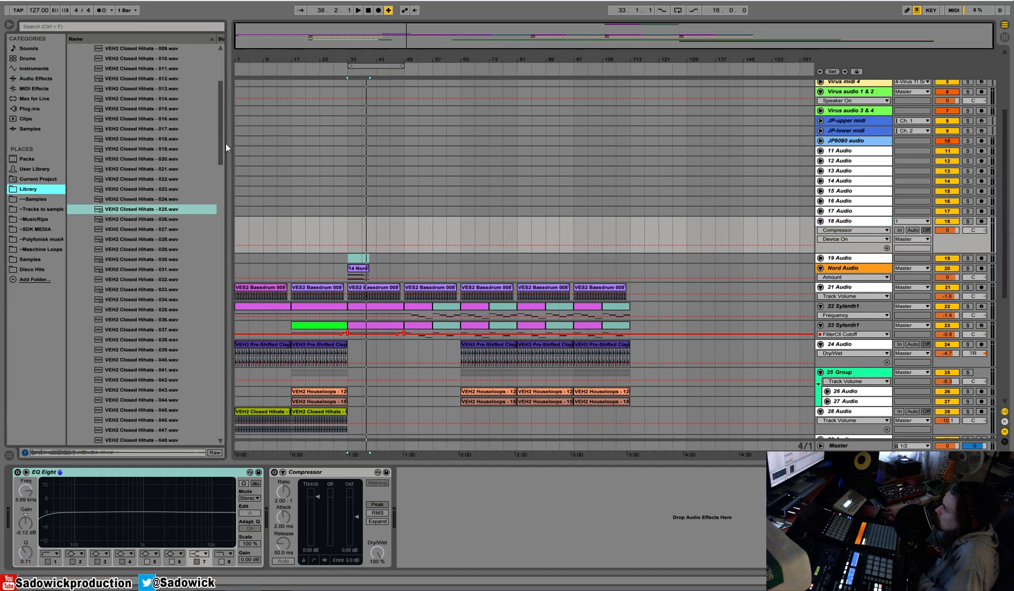
pyautogui.scroll(5, 219, 112)
pyautogui.click(79, 89)
pyautogui.click(78, 89)
pyautogui.click(84, 98)
pyautogui.click(85, 109)
# Audition crash samples in the VEH2 Crash folder, from Crash 02 down to Crash 30.
pyautogui.click(108, 131)
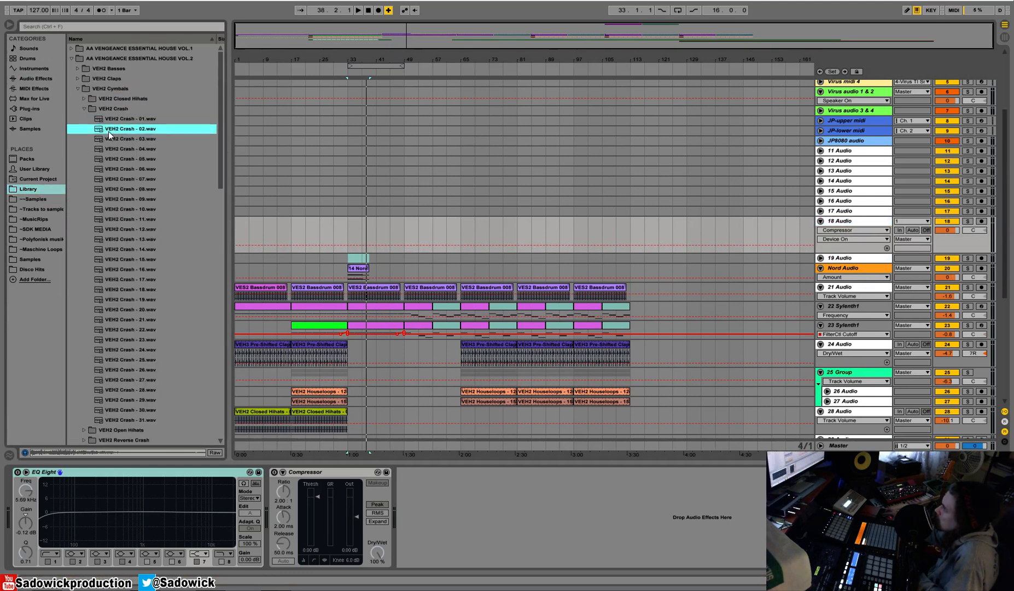
pyautogui.click(116, 248)
pyautogui.scroll(-2, 119, 247)
pyautogui.click(131, 236)
pyautogui.press('Down')
pyautogui.press('Down')
pyautogui.press('Down')
pyautogui.press('Down')
pyautogui.press('Down')
pyautogui.press('Down')
pyautogui.press('Down')
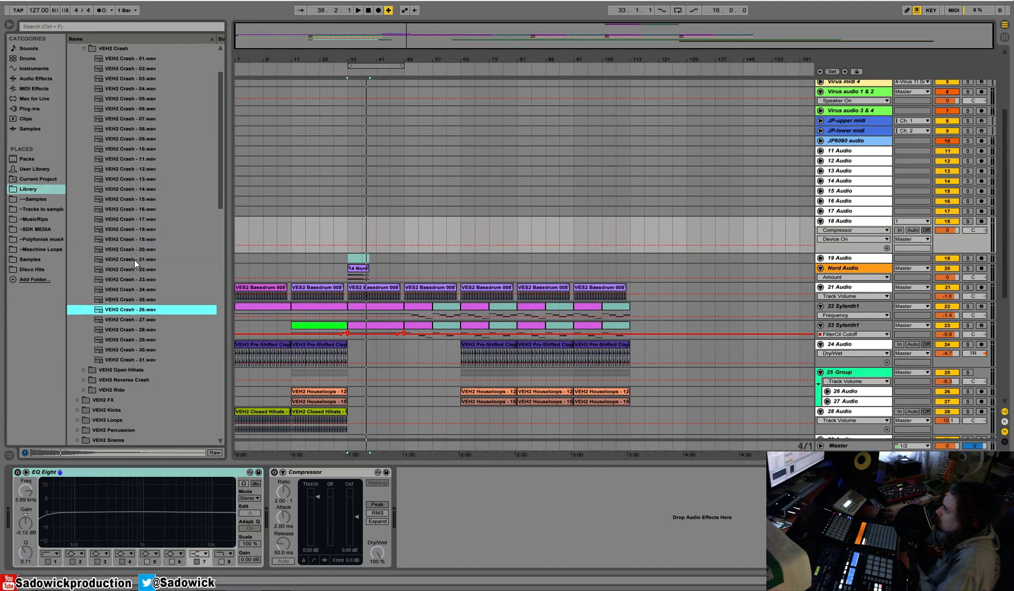
pyautogui.press('Down')
pyautogui.press('Down')
pyautogui.press('Down')
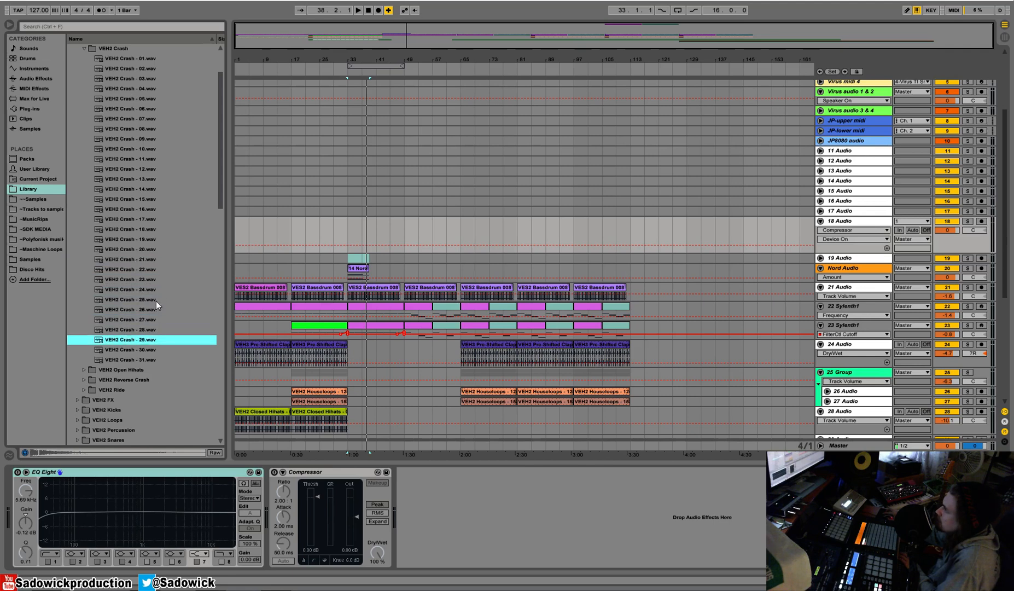
pyautogui.press('Down')
# Close the Vol.2 folder and open the VEH3 Crash folder of Vengeance Essential House Vol.3.
pyautogui.scroll(3, 220, 195)
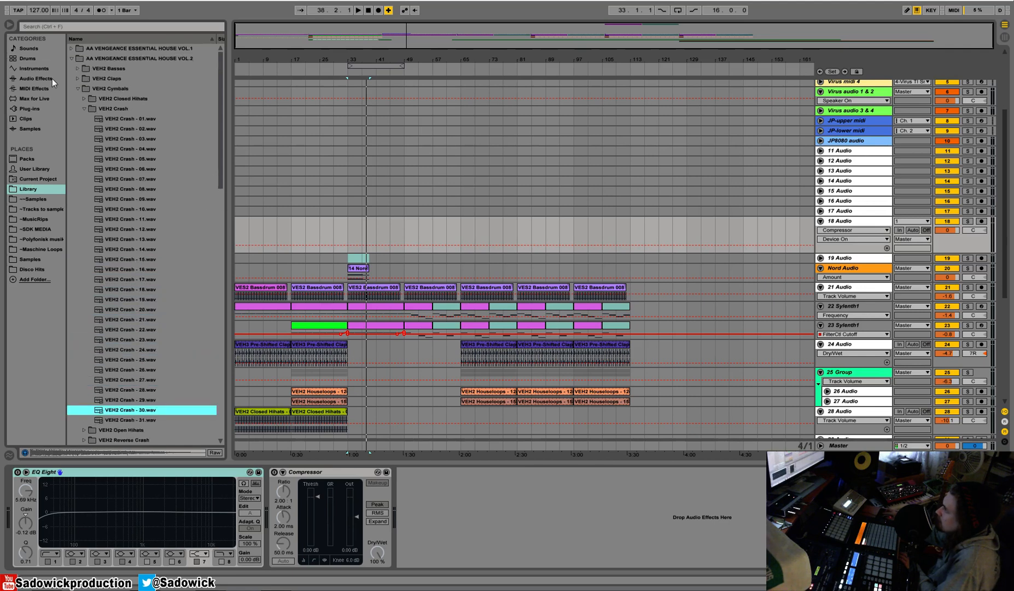
pyautogui.click(71, 59)
pyautogui.click(70, 68)
pyautogui.click(78, 109)
pyautogui.click(84, 129)
# Audition crash samples one after another in the VEH3 Crash folder.
pyautogui.click(96, 149)
pyautogui.press('Down')
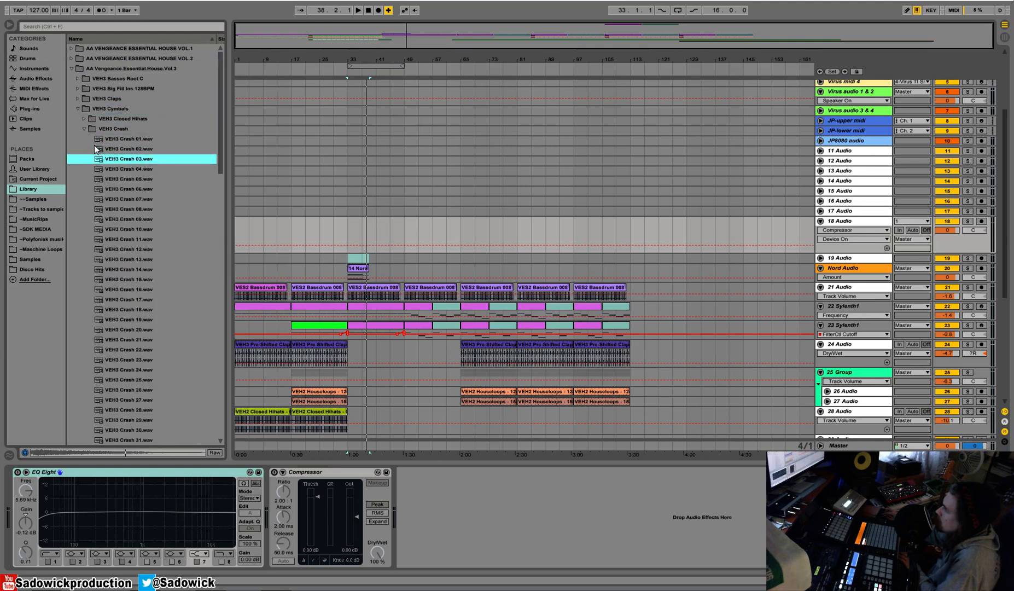
pyautogui.press('Down')
pyautogui.press('Down')
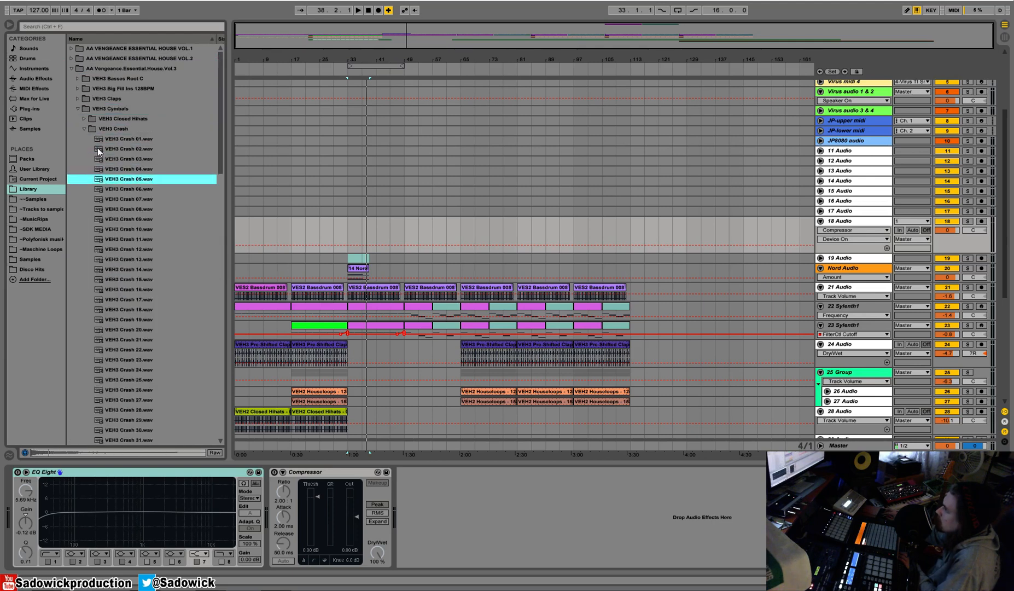
pyautogui.press('Down')
pyautogui.press('Down')
pyautogui.press('Down')
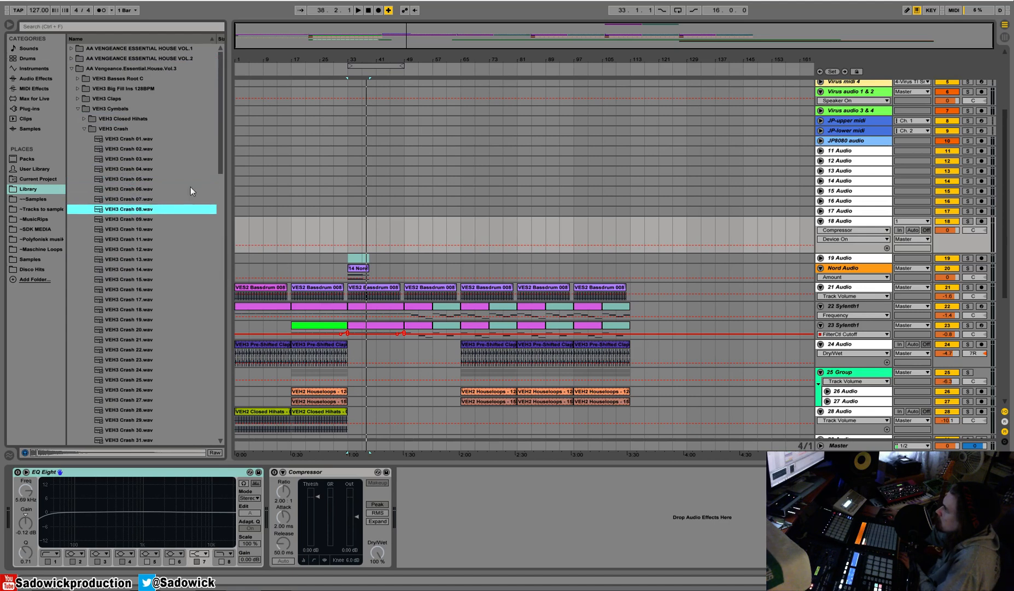
pyautogui.scroll(-5, 178, 215)
pyautogui.press('Down')
pyautogui.press('Down')
pyautogui.press('Down')
pyautogui.press('Down')
pyautogui.press('Down')
pyautogui.press('Down')
pyautogui.press('Down')
pyautogui.press('Down')
pyautogui.press('Down')
pyautogui.press('Down')
pyautogui.press('Down')
pyautogui.press('Down')
pyautogui.press('Down')
pyautogui.press('Down')
pyautogui.press('Down')
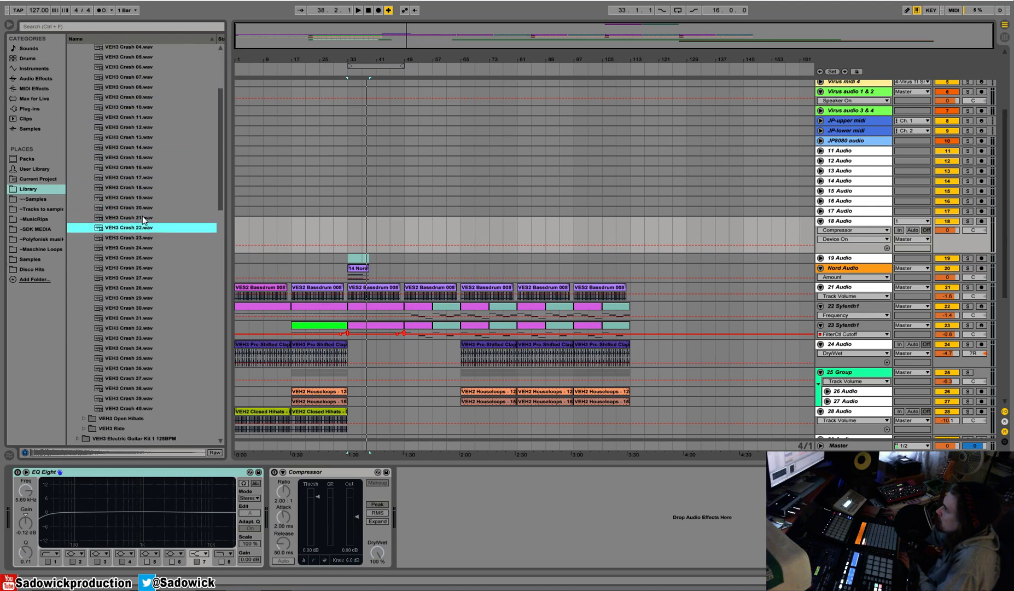
pyautogui.press('Down')
pyautogui.press('Down')
pyautogui.press('Down')
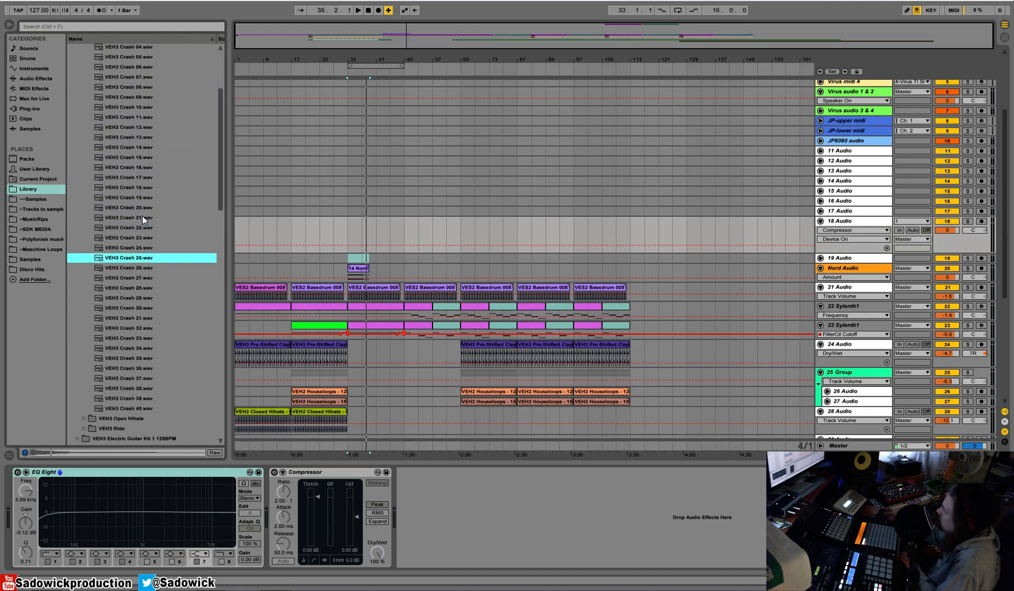
pyautogui.press('Down')
pyautogui.press('Down')
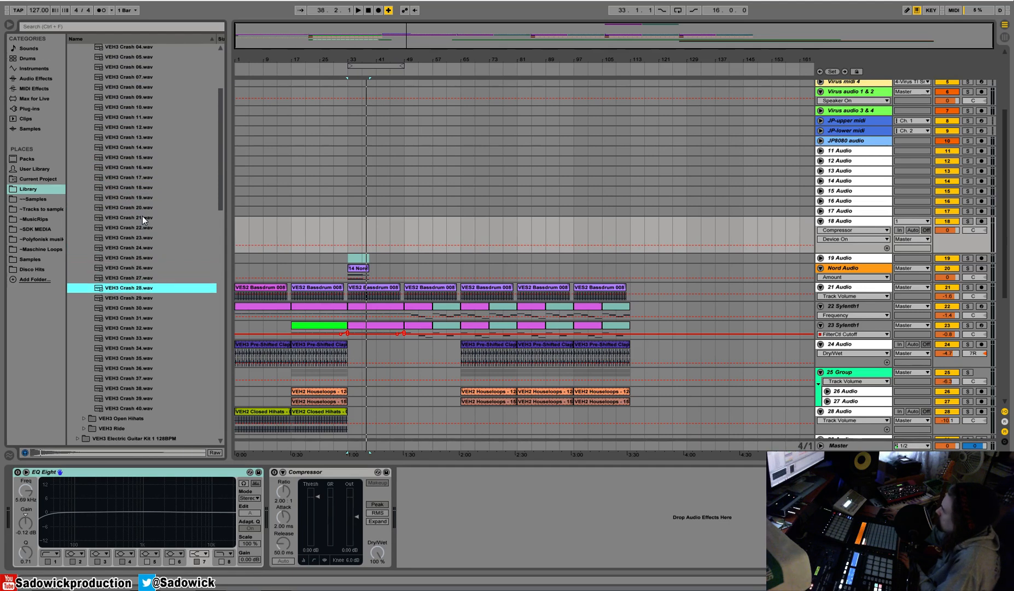
# Close the Vol.3 folder and open the VES1 Crash folder inside Vengeance Electroshock 1.
pyautogui.press('Down')
pyautogui.press('Down')
pyautogui.moveTo(221, 167); pyautogui.dragTo(230, 320)
pyautogui.press('Down')
pyautogui.click(71, 68)
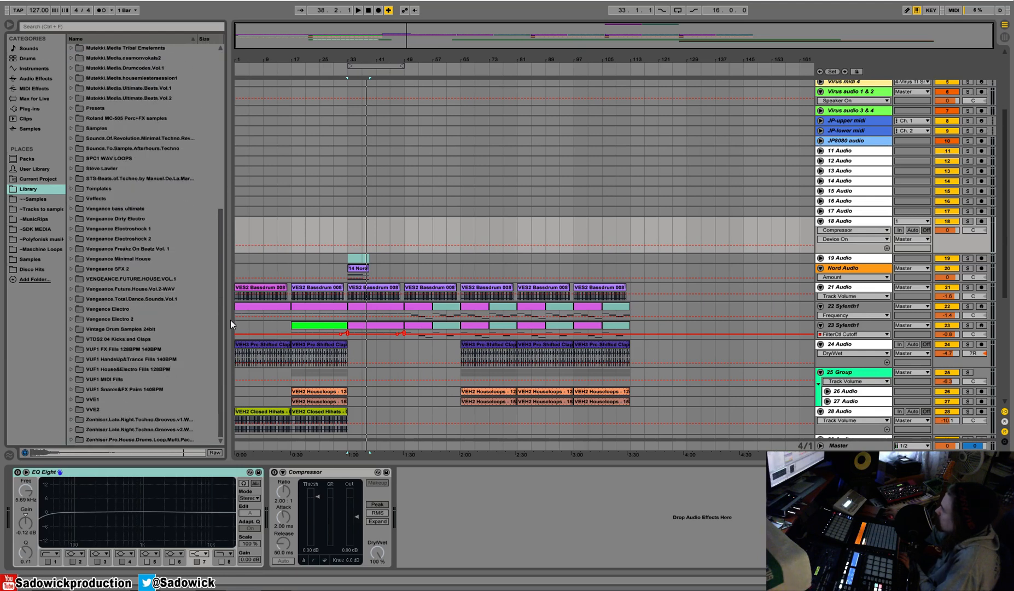
pyautogui.click(72, 239)
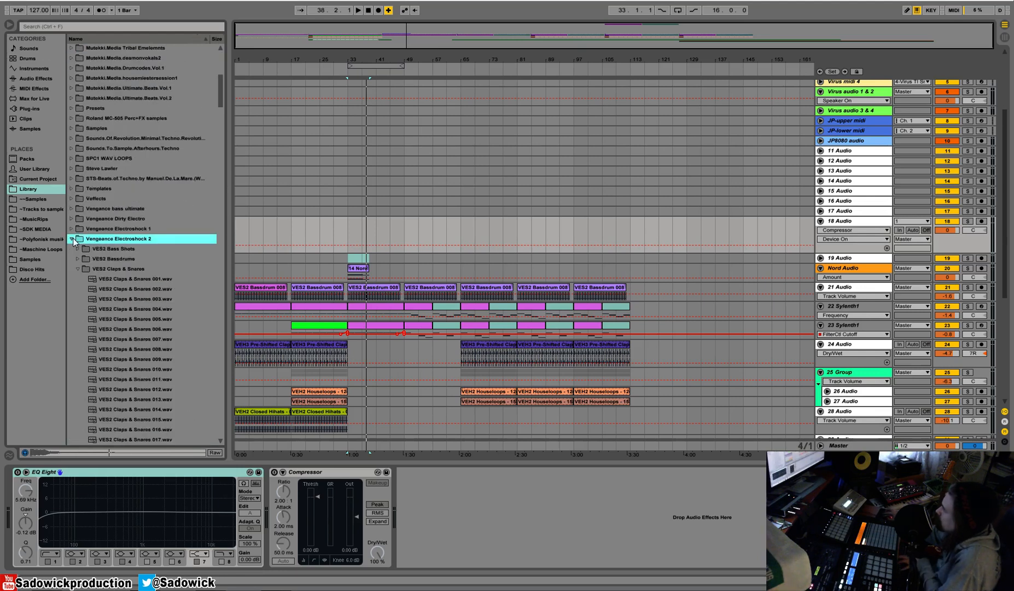
pyautogui.click(73, 237)
pyautogui.click(72, 228)
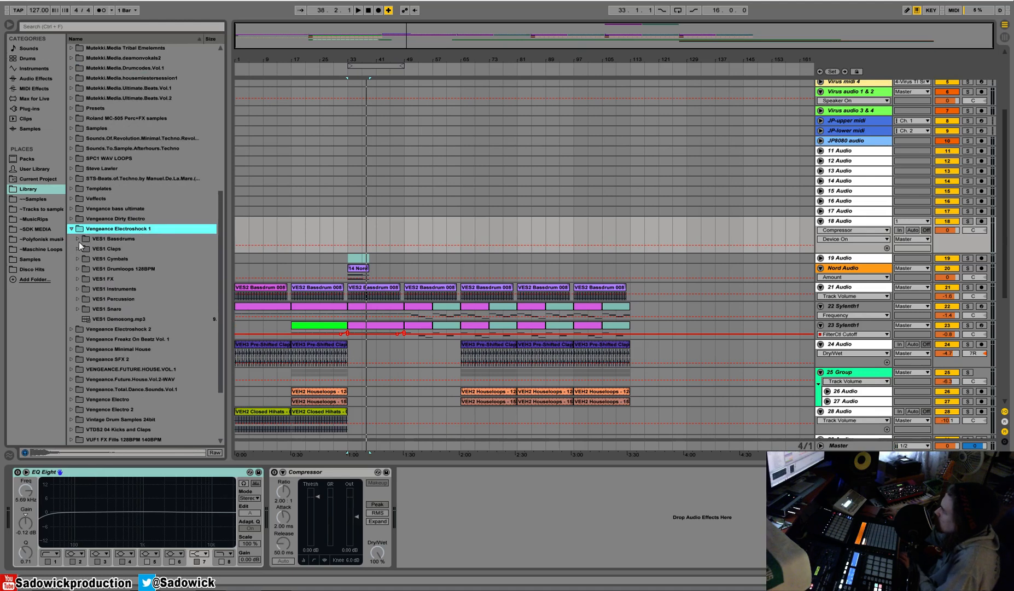
pyautogui.click(79, 259)
pyautogui.click(90, 288)
pyautogui.click(84, 279)
# Place VES1 Crash 003 on the 18 Audio track, move it to bar 17 and play it in the mix.
pyautogui.click(118, 300)
pyautogui.scroll(-3, 118, 302)
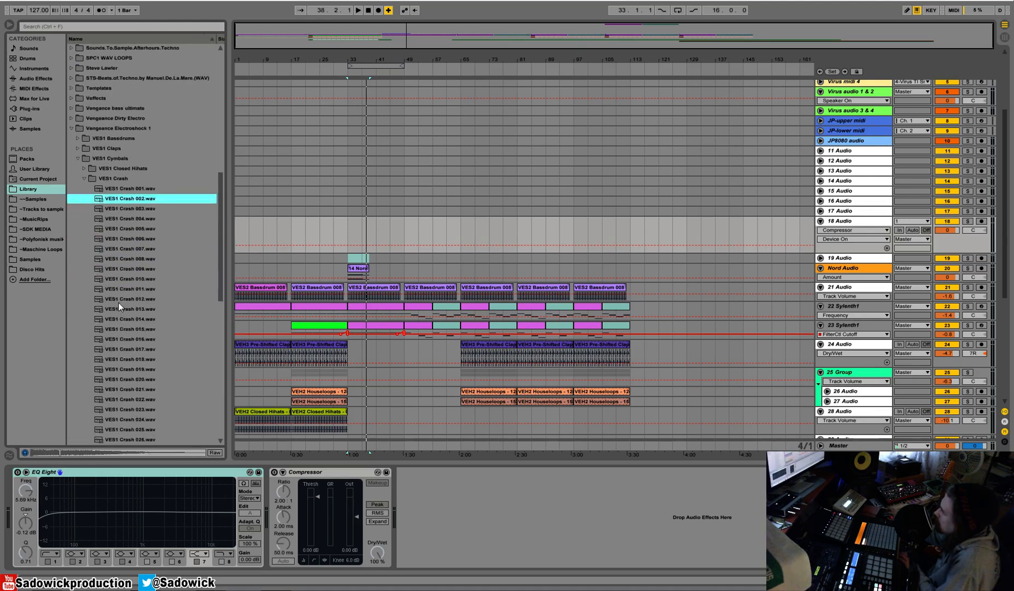
pyautogui.press('Down')
pyautogui.moveTo(143, 209); pyautogui.dragTo(238, 237)
pyautogui.press('space')
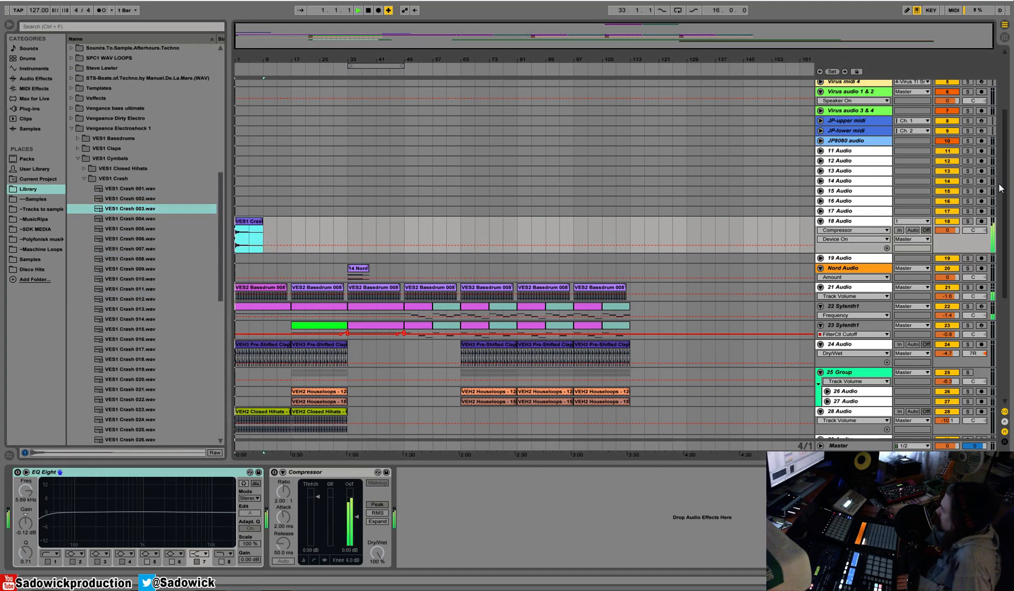
pyautogui.press('space')
pyautogui.moveTo(246, 224); pyautogui.dragTo(302, 225)
pyautogui.press('space')
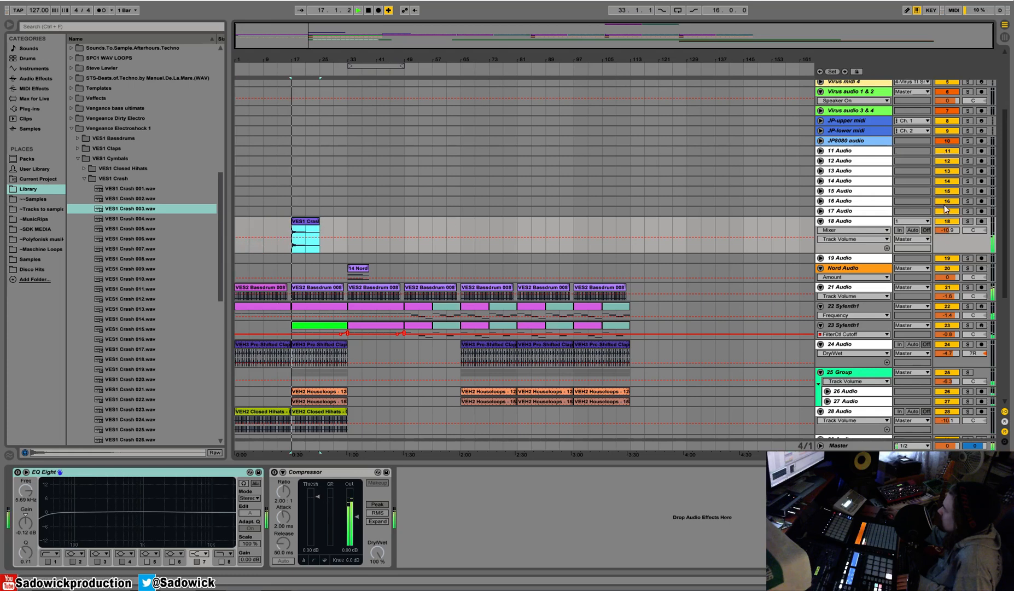
# Lower the 18 Audio track volume to -13.0 dB and play the crash at bar 17 again.
pyautogui.moveTo(949, 231); pyautogui.dragTo(949, 235)
pyautogui.press('space')
pyautogui.press('space')
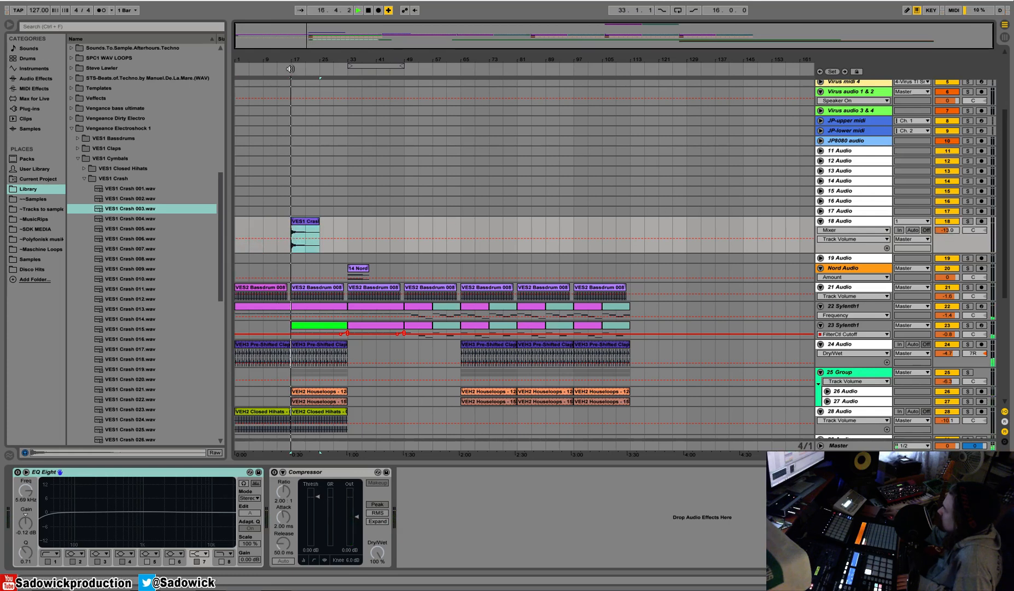
# Replace the crash at bar 17 on 18 Audio with VES1 Crash 004, delete the leftover of the previous clip and play it.
pyautogui.click(129, 223)
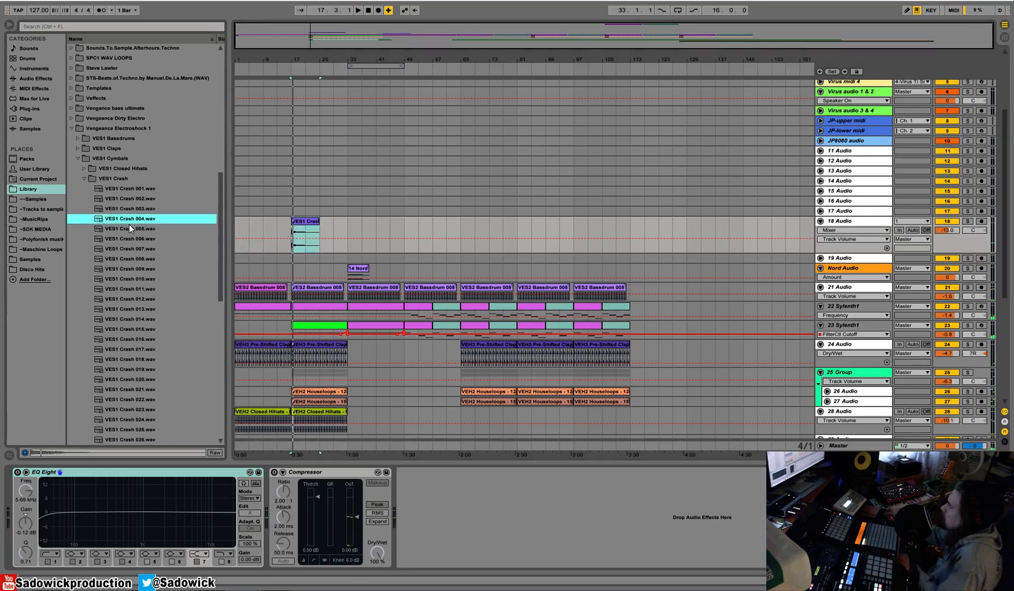
pyautogui.moveTo(129, 222); pyautogui.dragTo(296, 236)
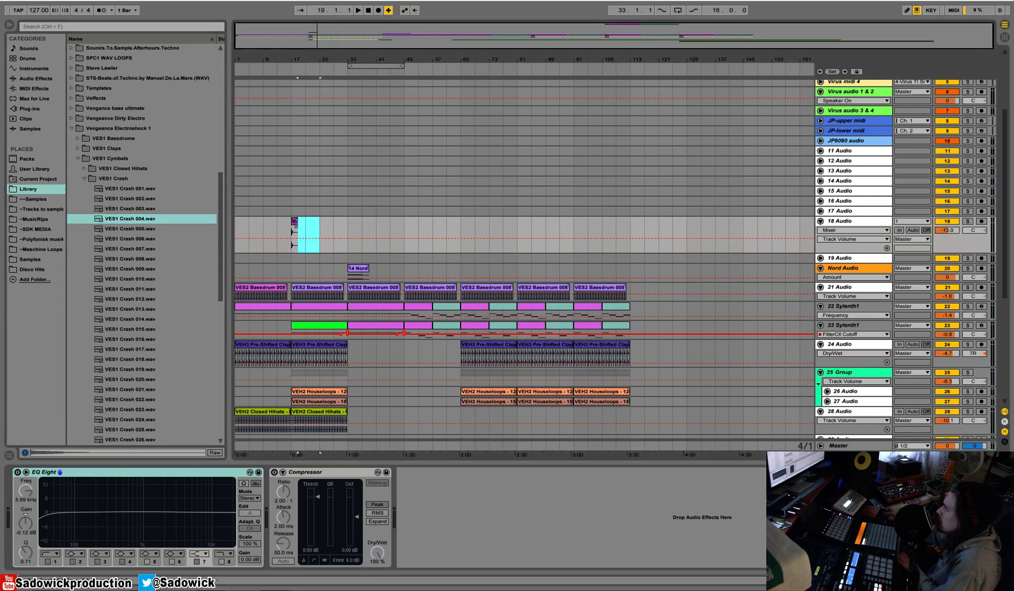
pyautogui.press('space')
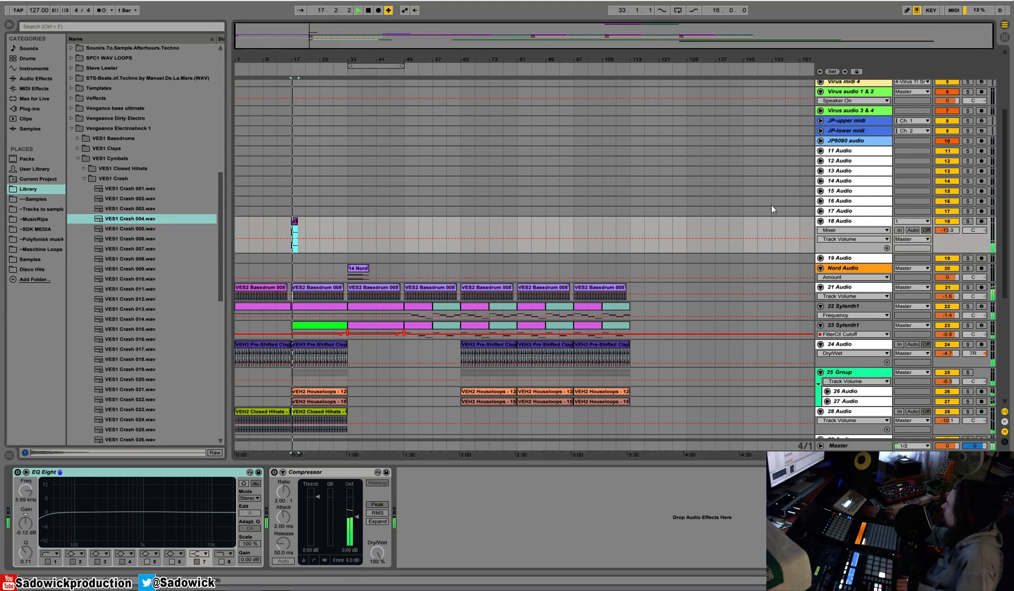
# Duplicate the 16-bar crash section on 18 Audio to bar 33, play the transition and reduce the track's height.
pyautogui.moveTo(337, 228); pyautogui.dragTo(311, 231)
pyautogui.hotkey('ctrl', 'd')
pyautogui.click(349, 69)
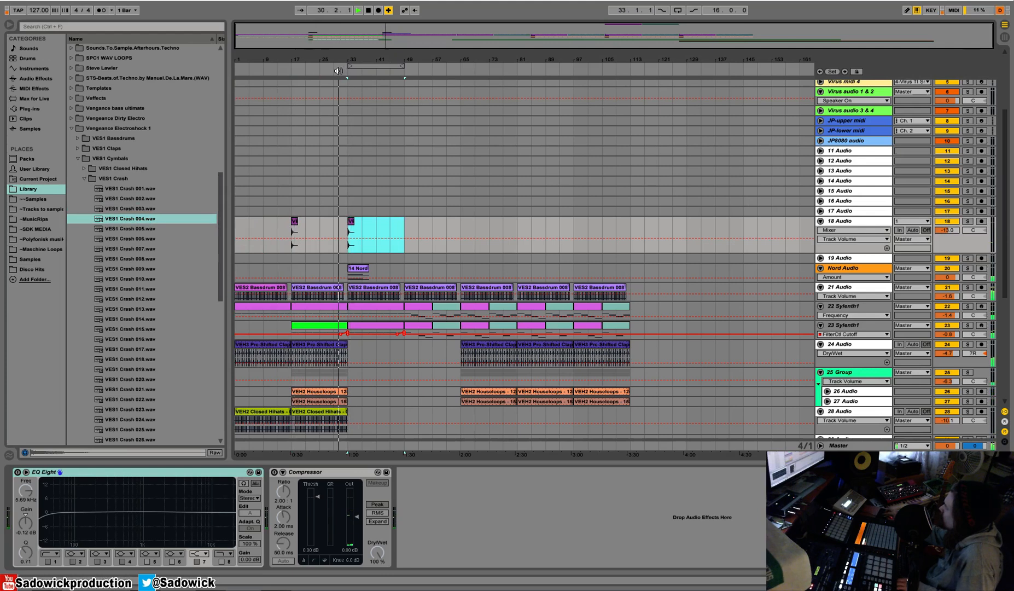
pyautogui.moveTo(950, 252); pyautogui.dragTo(951, 244)
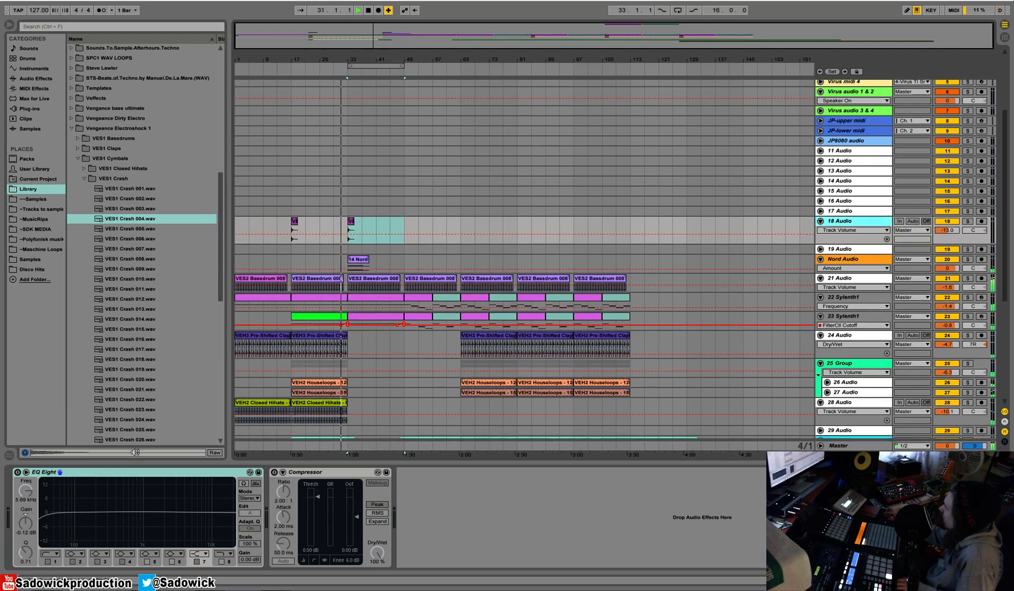
# Enable EQ Eight on 18 Audio with band 4 at 1.42 kHz and -1.86 dB, and insert a Reverb before it.
pyautogui.click(18, 472)
pyautogui.moveTo(44, 518); pyautogui.dragTo(153, 516)
pyautogui.click(15, 78)
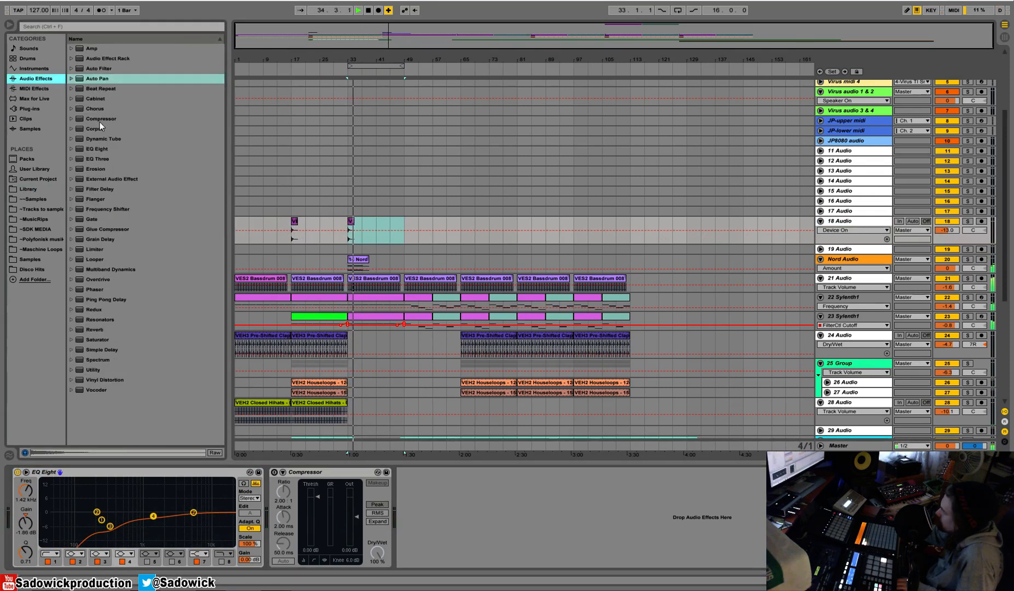
pyautogui.moveTo(89, 330); pyautogui.dragTo(125, 513)
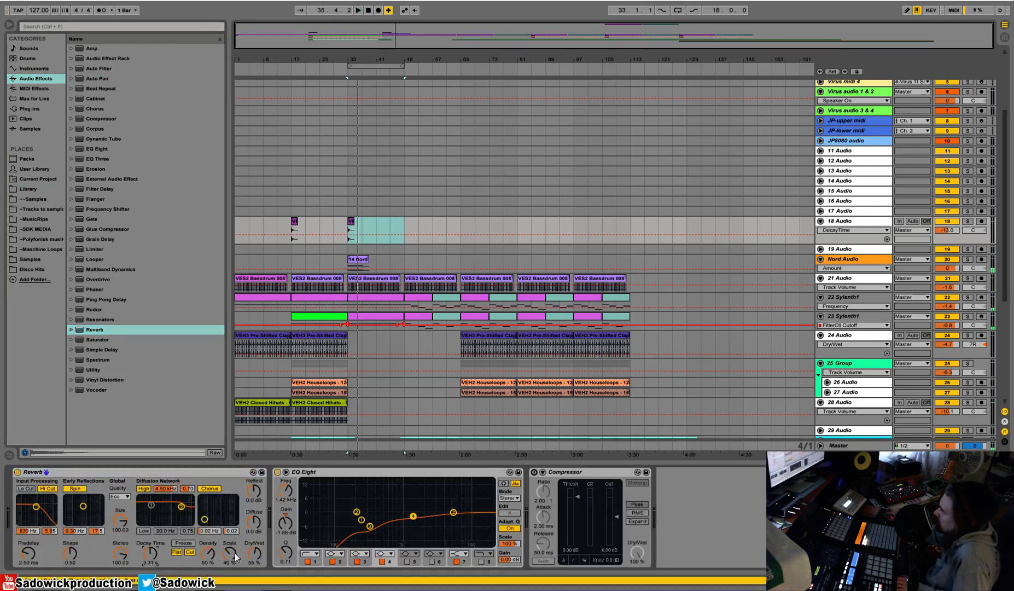
# Switch off the Reverb's Flat, Cut, Hi Cut, Spin, High and Chorus options, and set Dry/Wet to 44 % and Decay Time to 7.15 s.
pyautogui.click(175, 552)
pyautogui.click(189, 551)
pyautogui.press('space')
pyautogui.moveTo(254, 553); pyautogui.dragTo(254, 562)
pyautogui.click(55, 488)
pyautogui.click(75, 488)
pyautogui.click(143, 488)
pyautogui.click(209, 488)
pyautogui.press('space')
pyautogui.moveTo(150, 553); pyautogui.dragTo(150, 539)
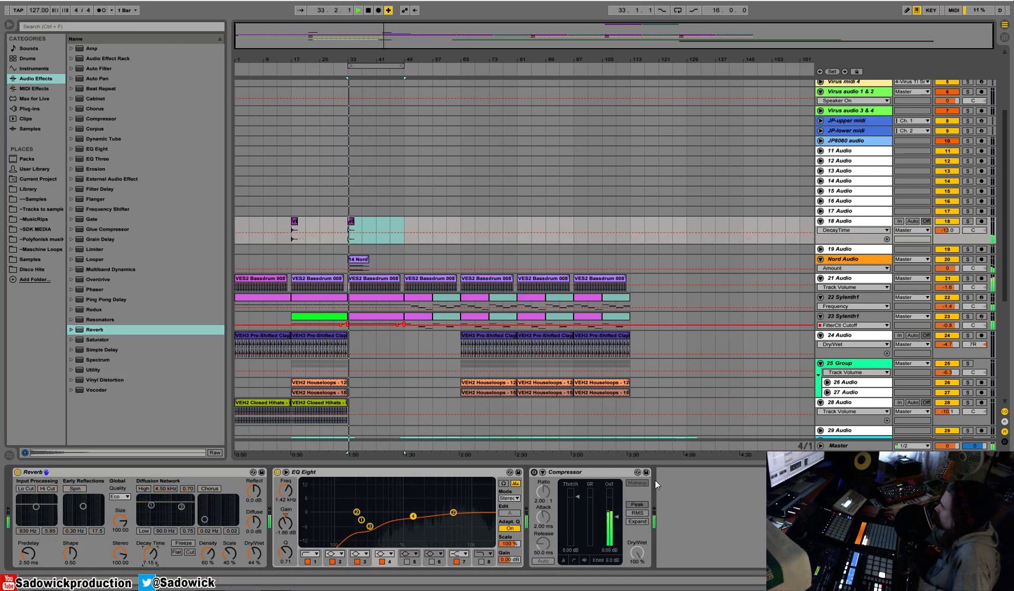
# Enable the Compressor on 18 Audio and insert a Ping Pong Delay between Reverb and EQ Eight with Dry/Wet at 22 %.
pyautogui.click(534, 471)
pyautogui.press('space')
pyautogui.moveTo(107, 300); pyautogui.dragTo(69, 553)
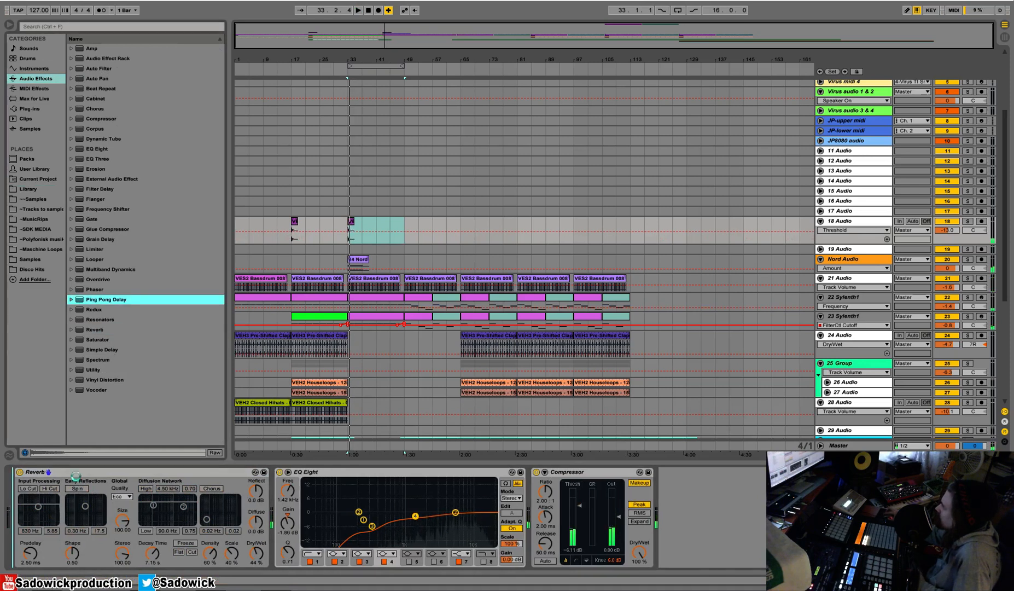
pyautogui.moveTo(75, 482); pyautogui.dragTo(79, 480)
pyautogui.press('space')
pyautogui.moveTo(55, 553); pyautogui.dragTo(56, 573)
pyautogui.moveTo(309, 506); pyautogui.dragTo(311, 510)
pyautogui.press('space')
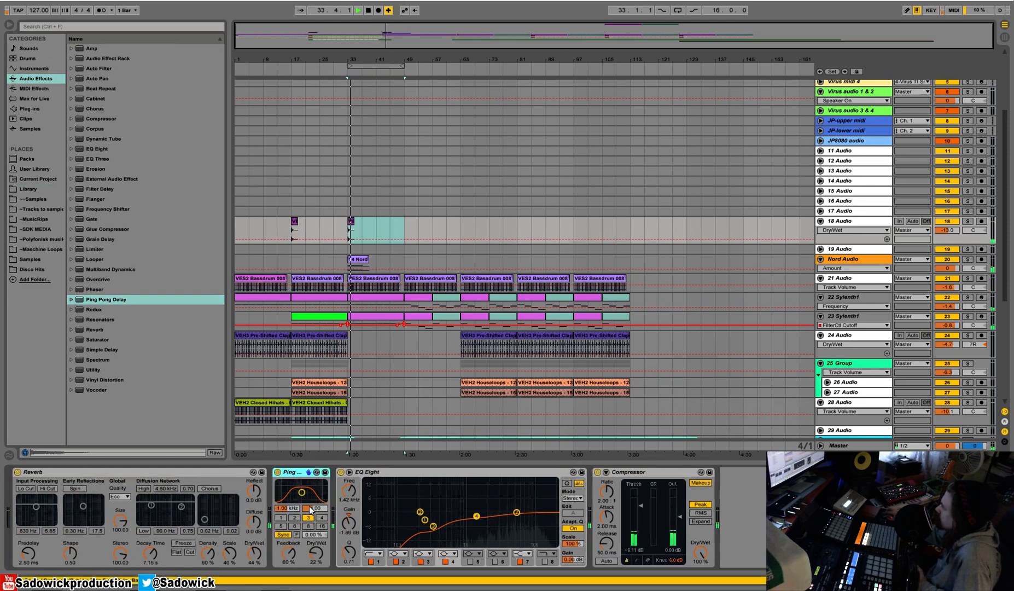
# With 18 Audio soloed, set the Ping Pong Delay's Dry/Wet to 33 % and filter to 4.42 kHz, and unsolo the track.
pyautogui.click(967, 222)
pyautogui.press('space')
pyautogui.press('space')
pyautogui.moveTo(316, 552); pyautogui.dragTo(315, 545)
pyautogui.moveTo(302, 492); pyautogui.dragTo(313, 484)
pyautogui.press('space')
pyautogui.press('space')
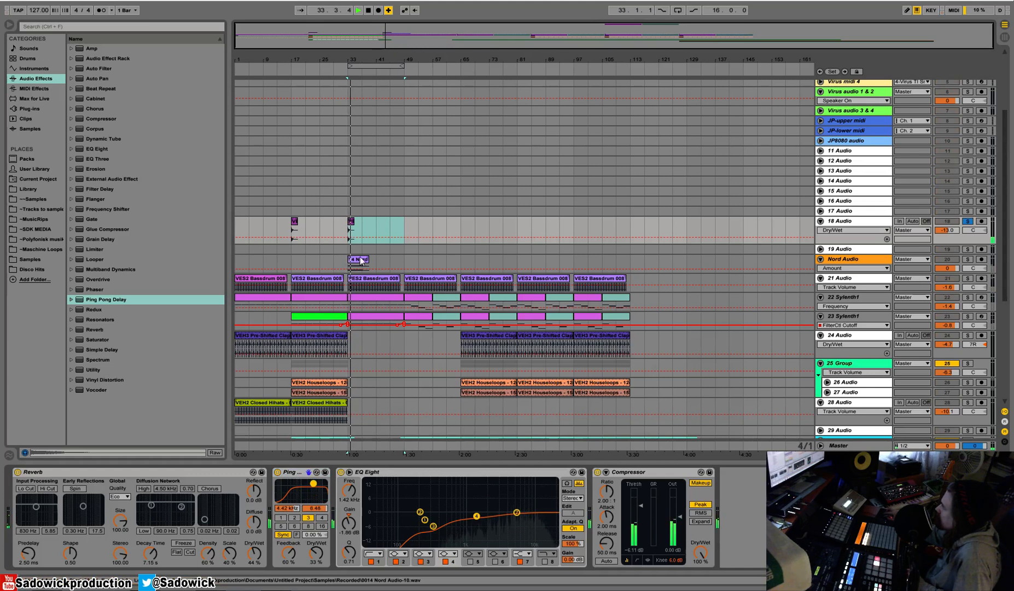
pyautogui.click(968, 222)
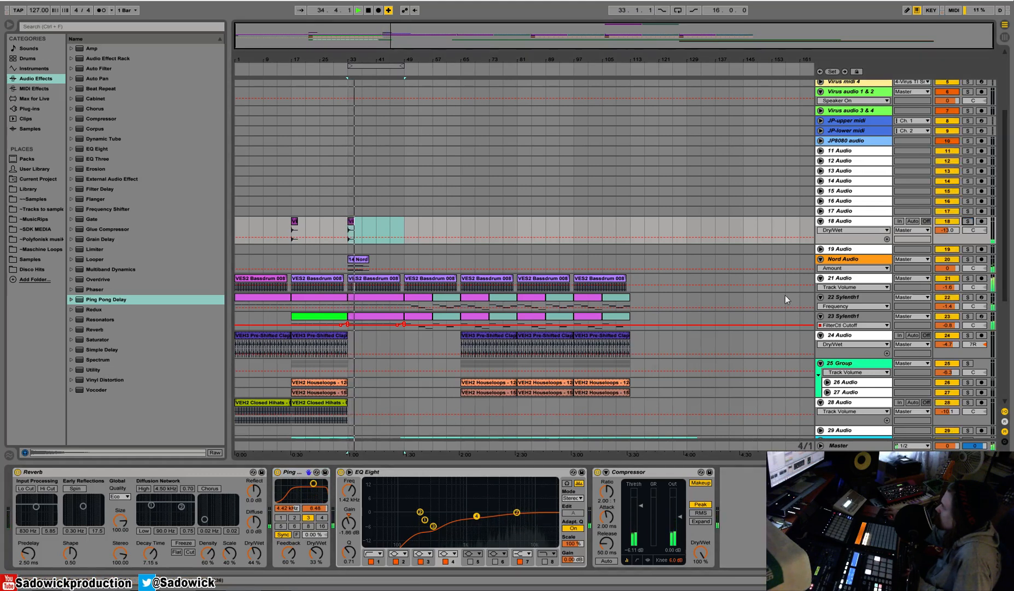
# Copy the 16-bar crash section at bar 33 on 18 Audio to bar 1 and play the arrangement from the start.
pyautogui.moveTo(405, 225); pyautogui.dragTo(348, 225)
pyautogui.click(239, 223)
pyautogui.hotkey('ctrl', 'v')
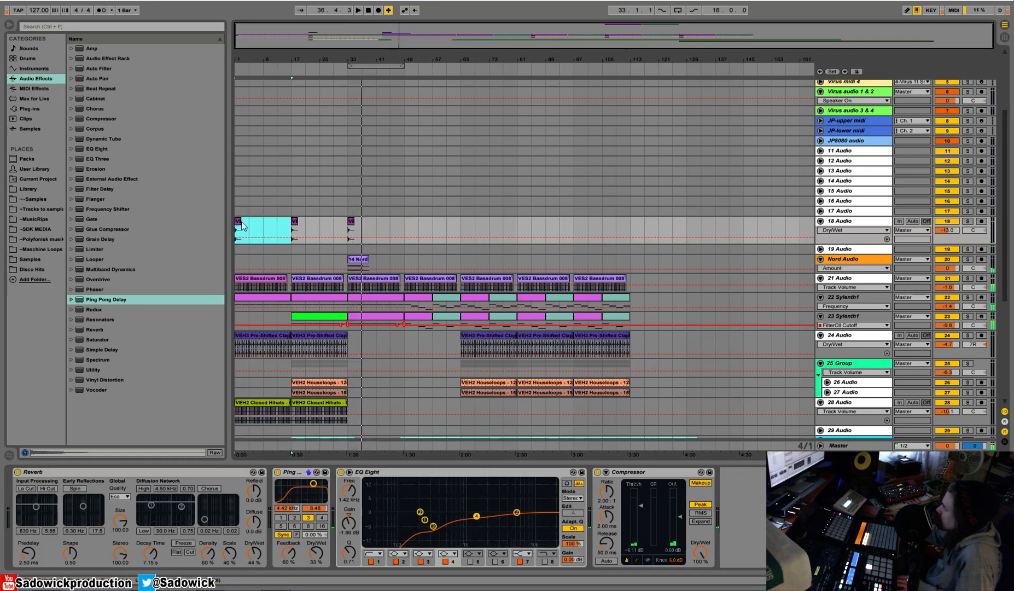
pyautogui.press('space')
pyautogui.press('space')
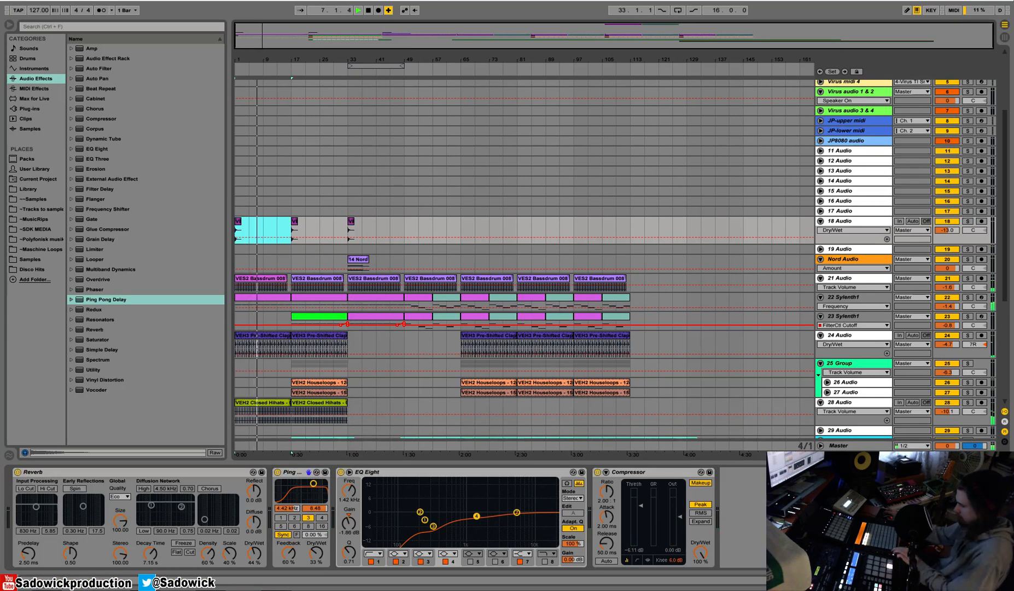
pyautogui.press('space')
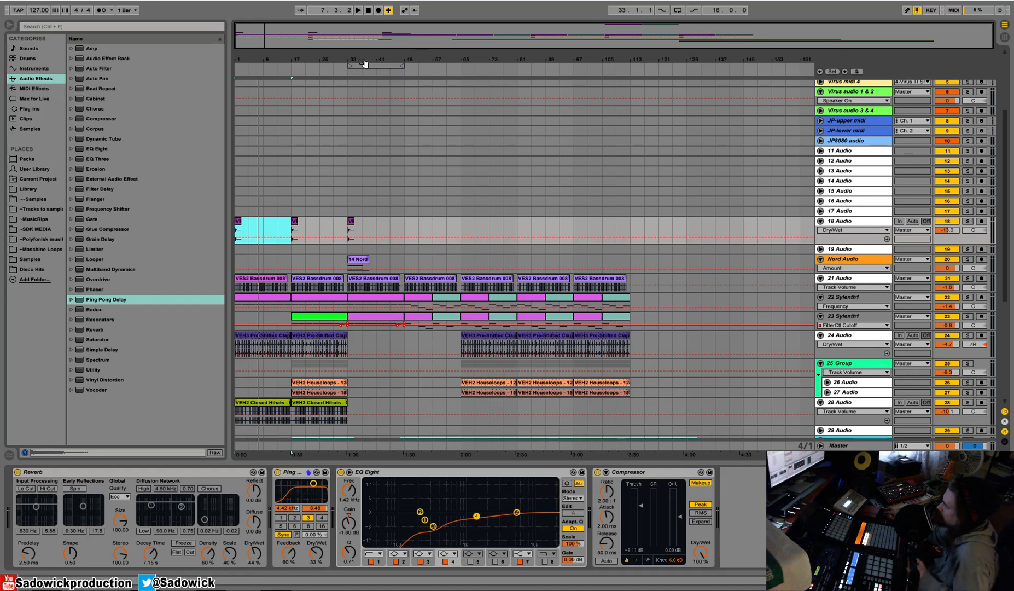
# Duplicate the 16-bar crash section at bar 33 on 18 Audio four times, up to bar 97, while the arrangement plays.
pyautogui.click(290, 68)
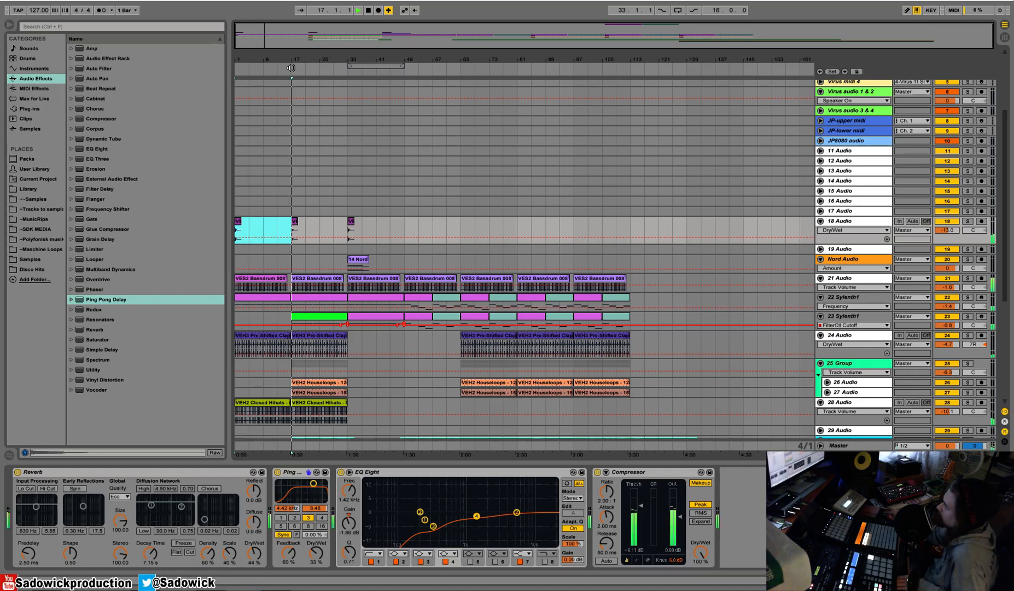
pyautogui.click(341, 67)
pyautogui.click(347, 67)
pyautogui.click(408, 222)
pyautogui.click(352, 223)
pyautogui.hotkey('ctrl', 'd')
pyautogui.hotkey('ctrl', 'd')
pyautogui.hotkey('ctrl', 'd')
pyautogui.hotkey('ctrl', 'd')
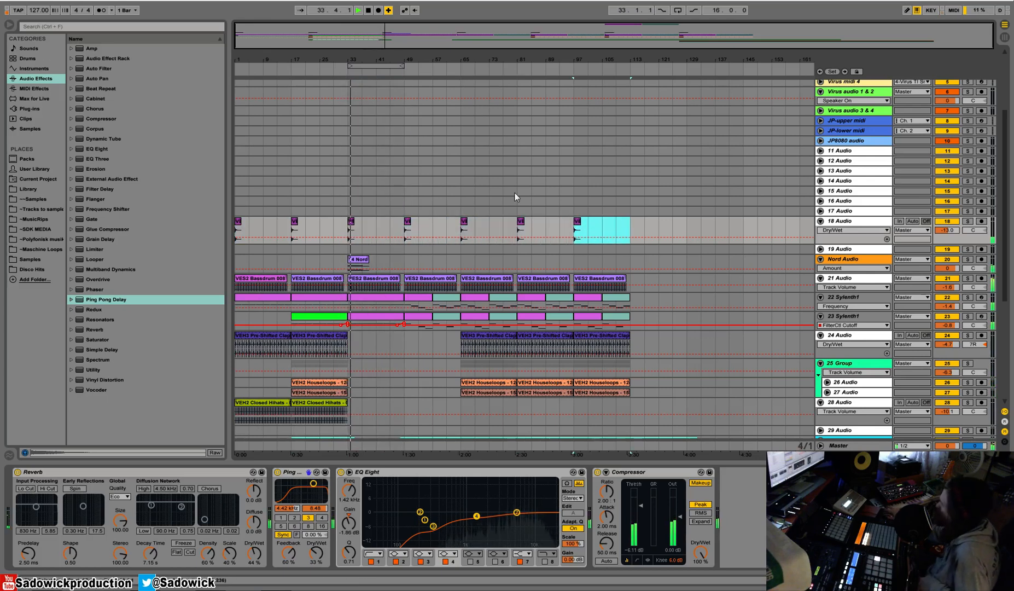
# Select the Nord Audio track and enlarge its lane to show its routing and Auto Pan automation settings.
pyautogui.click(871, 262)
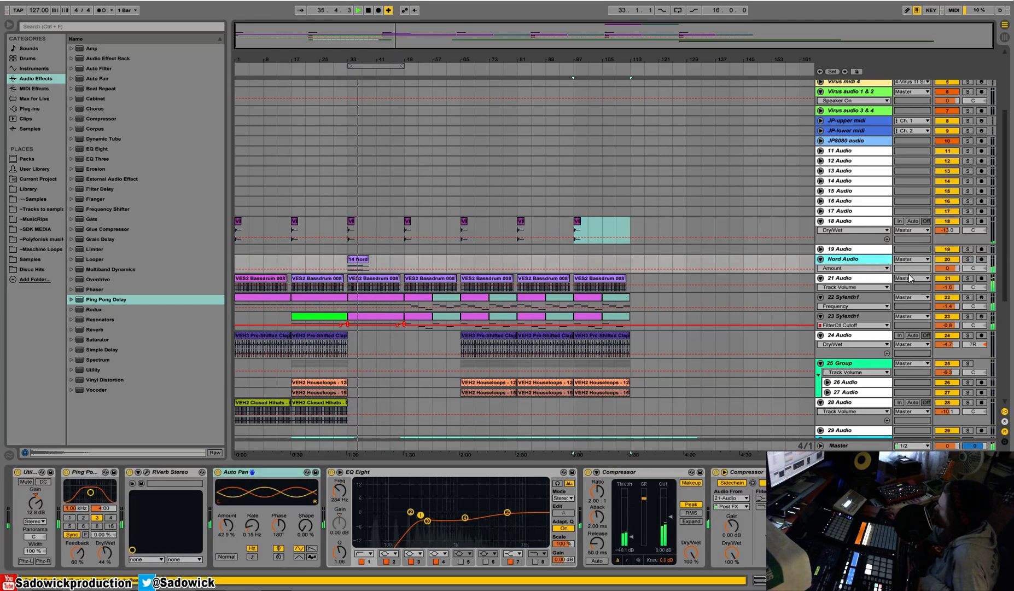
pyautogui.moveTo(902, 273); pyautogui.dragTo(902, 292)
pyautogui.scroll(-3, 376, 339)
pyautogui.scroll(-2, 376, 343)
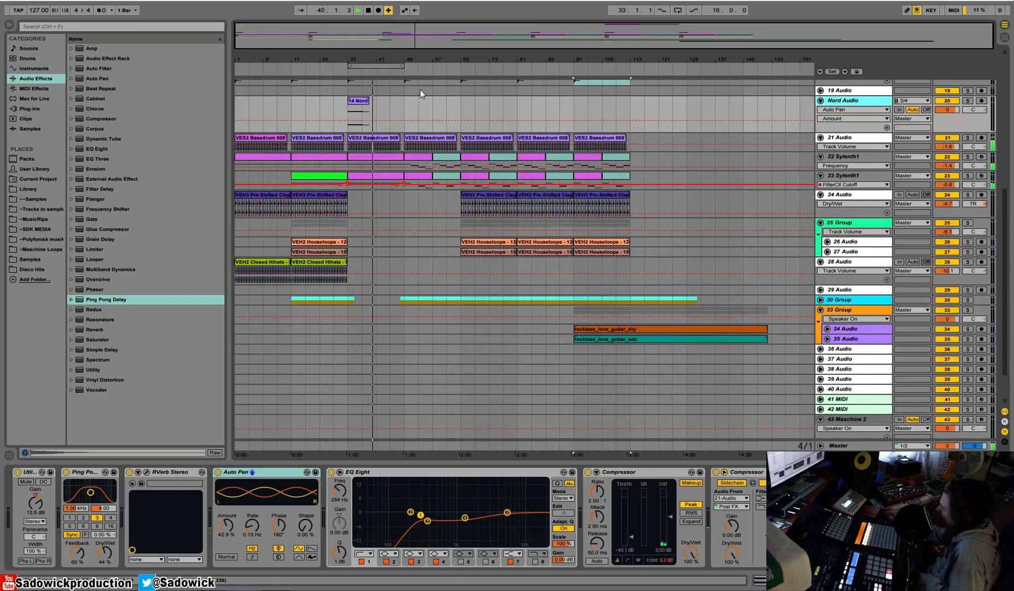
pyautogui.moveTo(391, 61); pyautogui.dragTo(436, 100)
pyautogui.scroll(2, 435, 100)
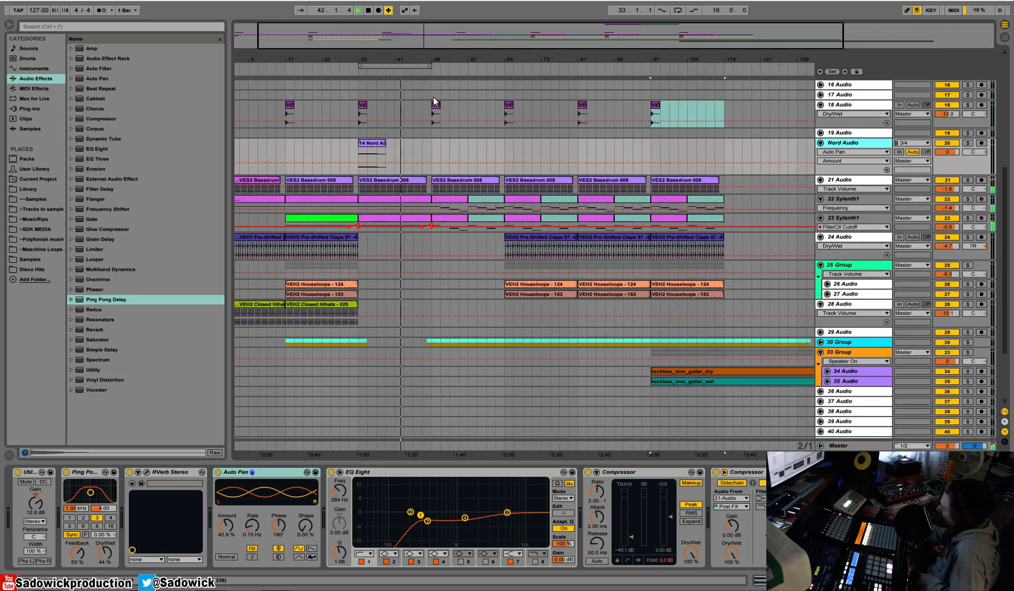
pyautogui.click(421, 71)
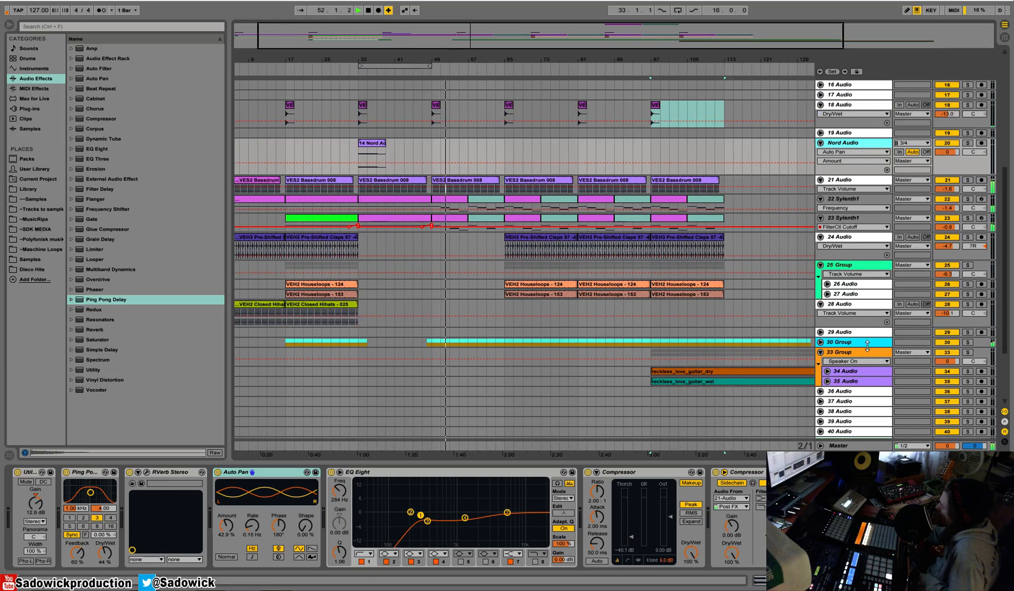
# Unfold the 30 Group vocals, adjust the EQ Eight low-cut band to 173 Hz and set the soloed group's volume to -2.1.
pyautogui.click(820, 341)
pyautogui.moveTo(943, 352); pyautogui.dragTo(943, 344)
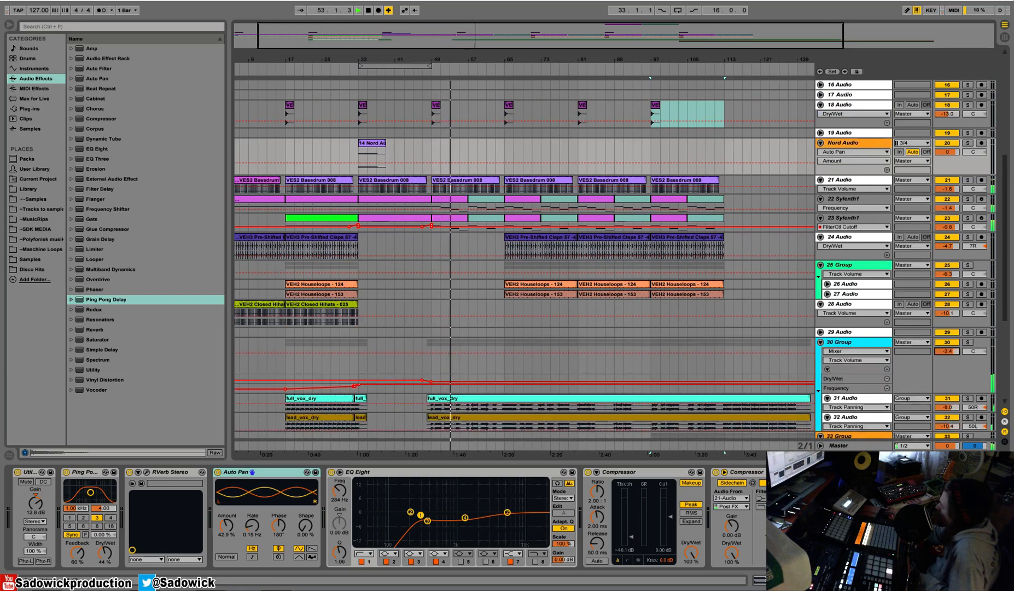
pyautogui.click(954, 366)
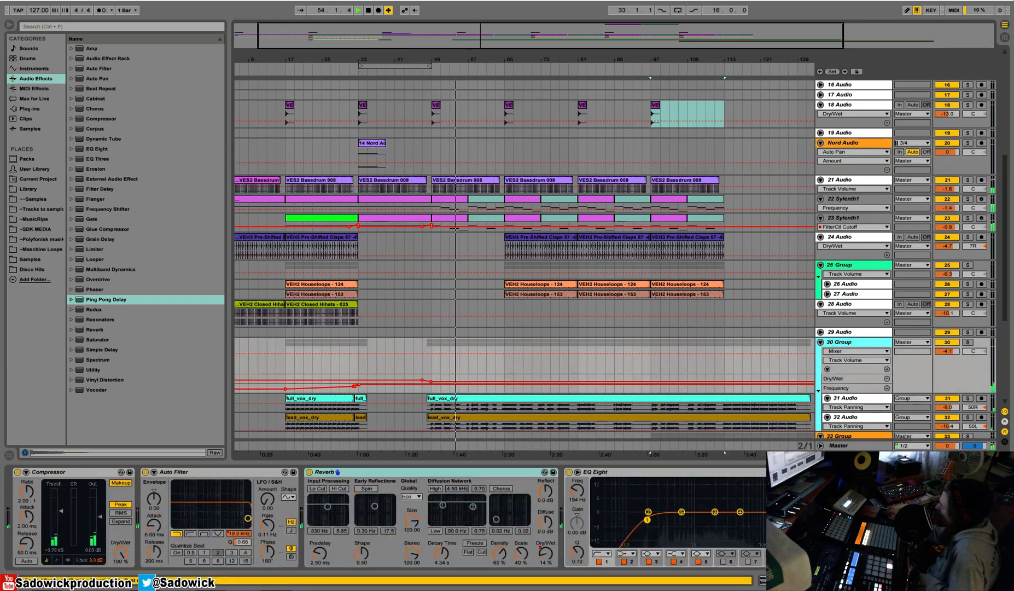
pyautogui.moveTo(685, 515); pyautogui.dragTo(645, 523)
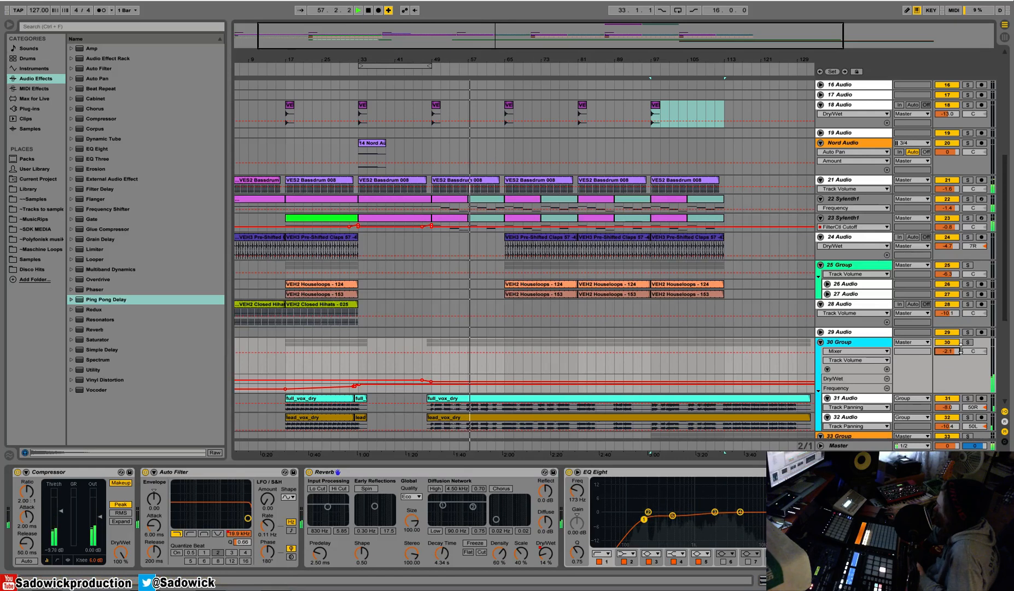
pyautogui.moveTo(954, 354); pyautogui.dragTo(955, 336)
pyautogui.press('space')
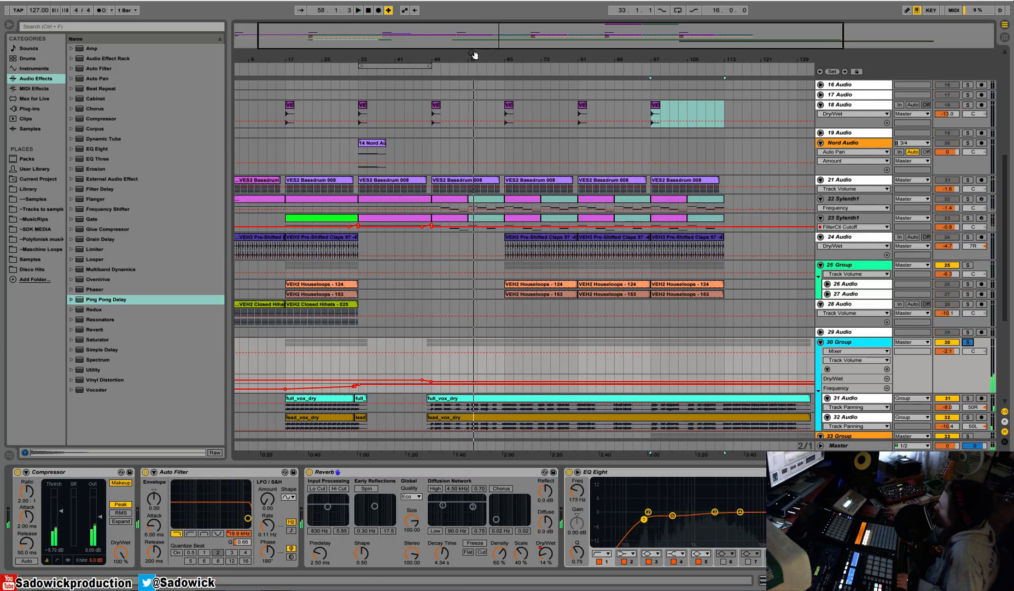
# Fold tracks 21 Audio, 22 Sylenth1, 23 Sylenth1 and 24 Audio, and reduce the height of the 30 Group lanes.
pyautogui.moveTo(474, 58); pyautogui.dragTo(469, 79)
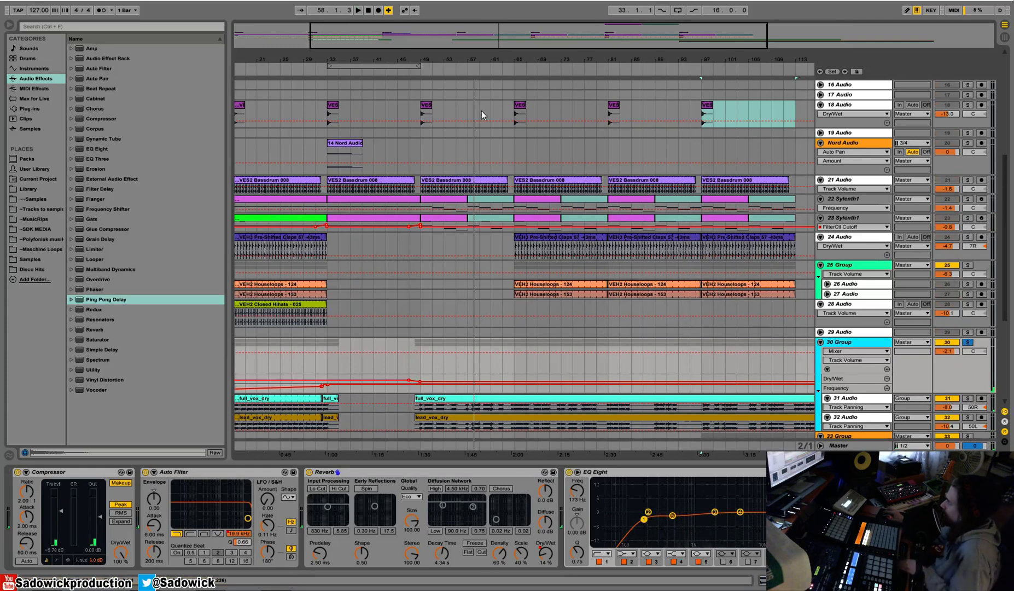
pyautogui.click(820, 179)
pyautogui.click(820, 189)
pyautogui.click(820, 199)
pyautogui.click(821, 210)
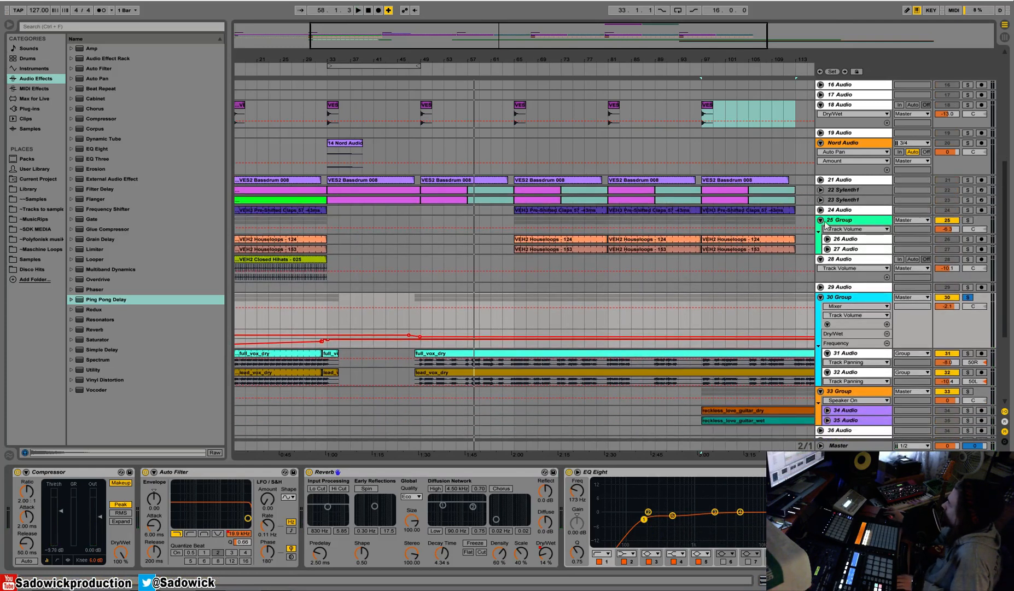
pyautogui.click(820, 221)
pyautogui.click(820, 220)
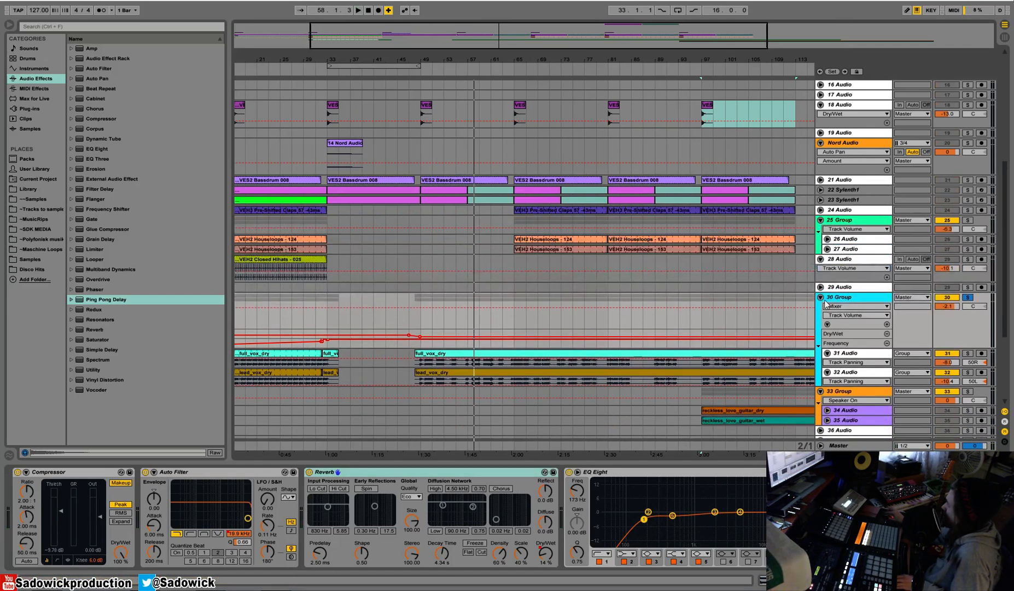
pyautogui.moveTo(962, 338); pyautogui.dragTo(959, 314)
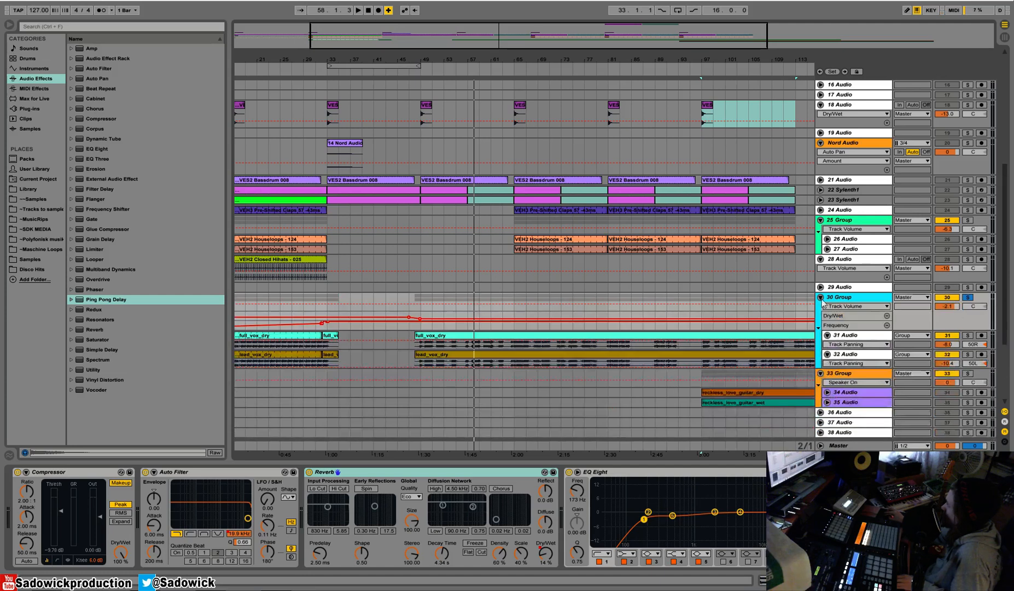
# Solo Virus midi 1, Virus midi 2 and Virus audio 1 & 2, and play their part from bar 81.
pyautogui.moveTo(500, 60); pyautogui.dragTo(499, 34)
pyautogui.scroll(-2, 559, 290)
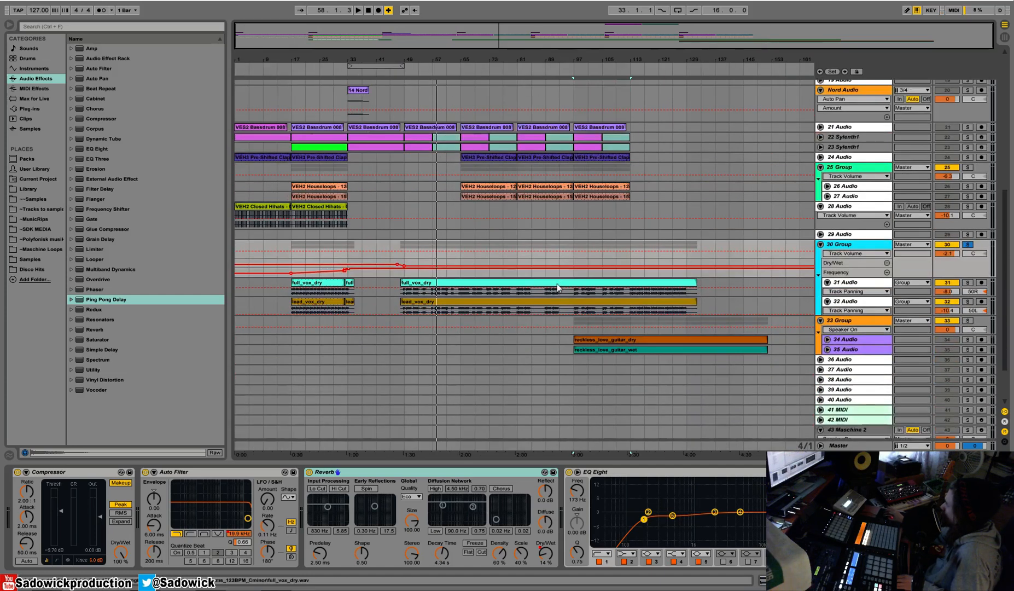
pyautogui.scroll(3, 989, 253)
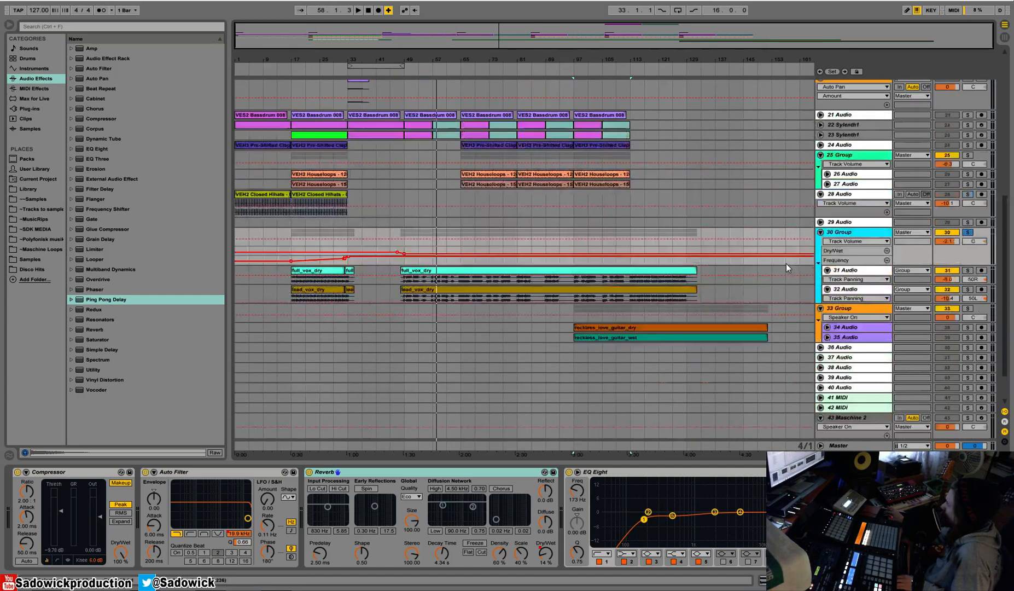
pyautogui.moveTo(1004, 265); pyautogui.dragTo(995, 137)
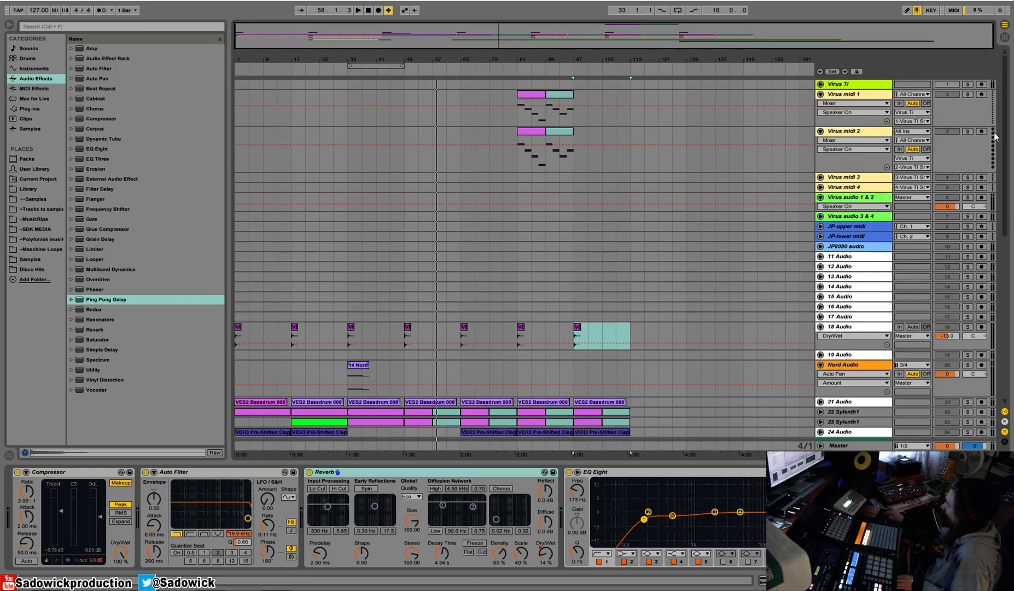
pyautogui.click(518, 115)
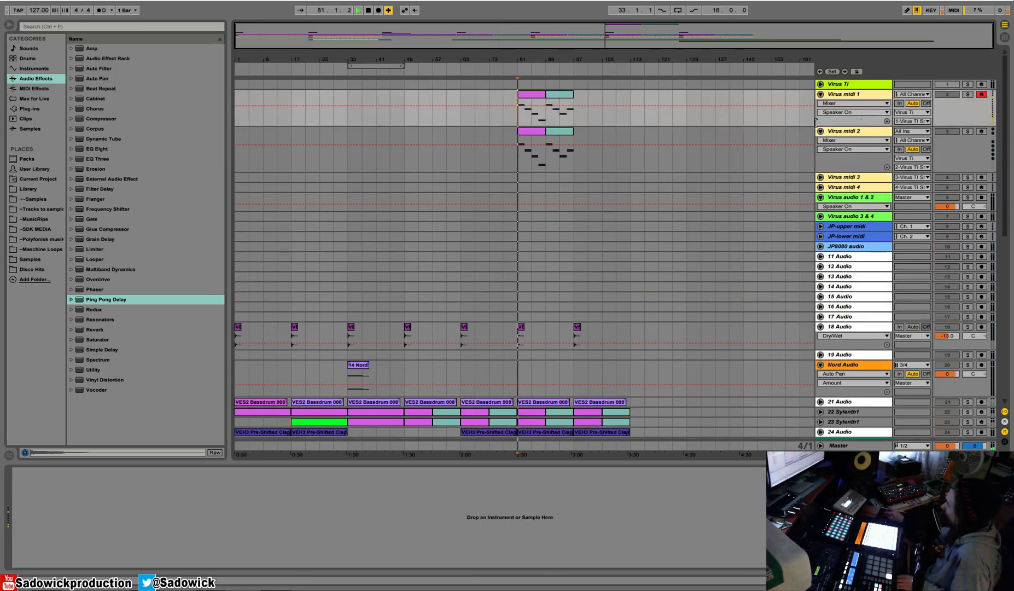
pyautogui.click(968, 94)
pyautogui.click(971, 95)
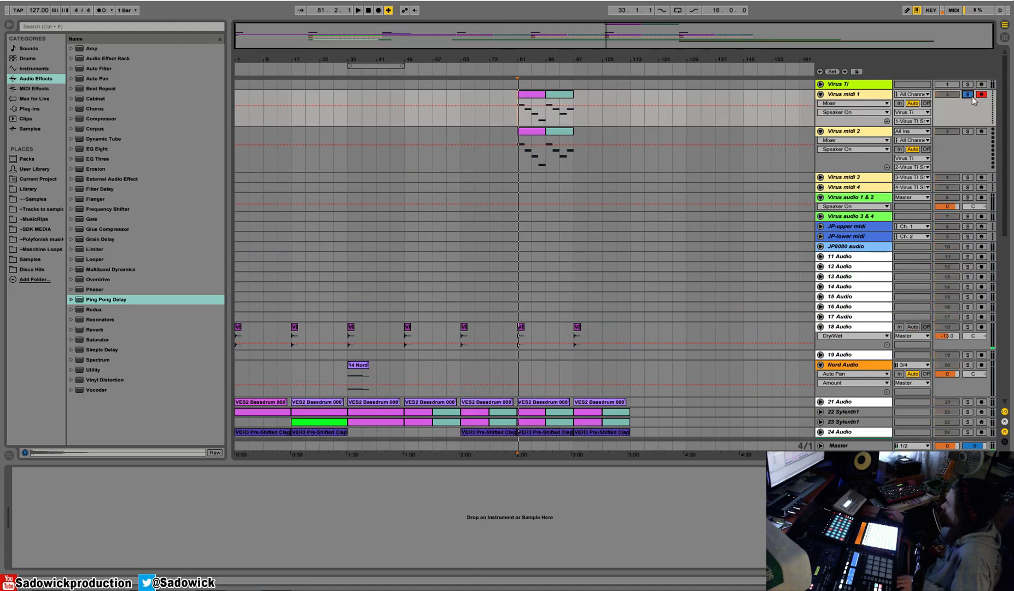
pyautogui.click(970, 197)
pyautogui.press('space')
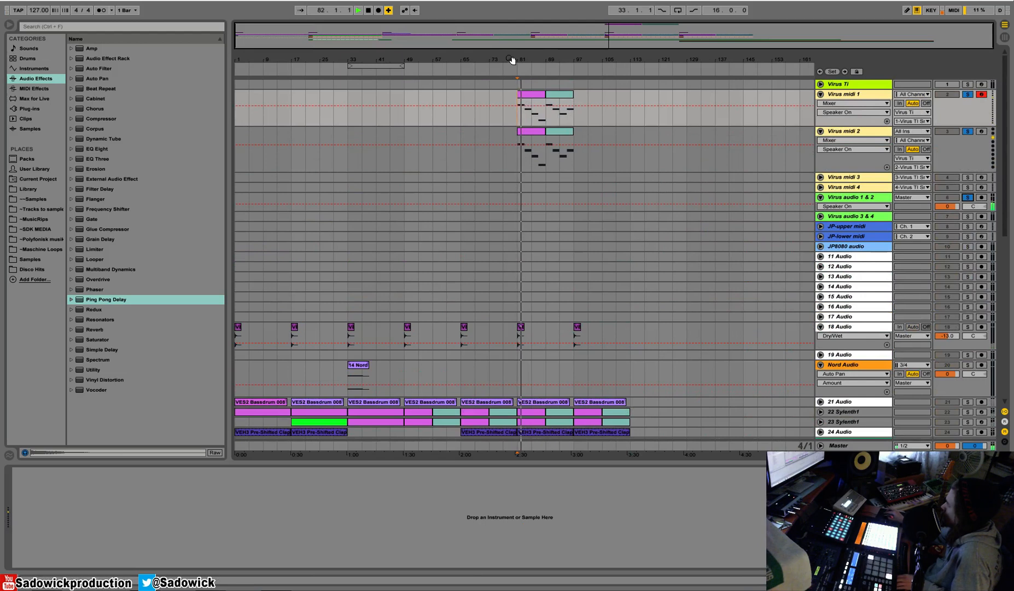
pyautogui.moveTo(526, 60); pyautogui.dragTo(525, 91)
pyautogui.press('space')
pyautogui.press('space')
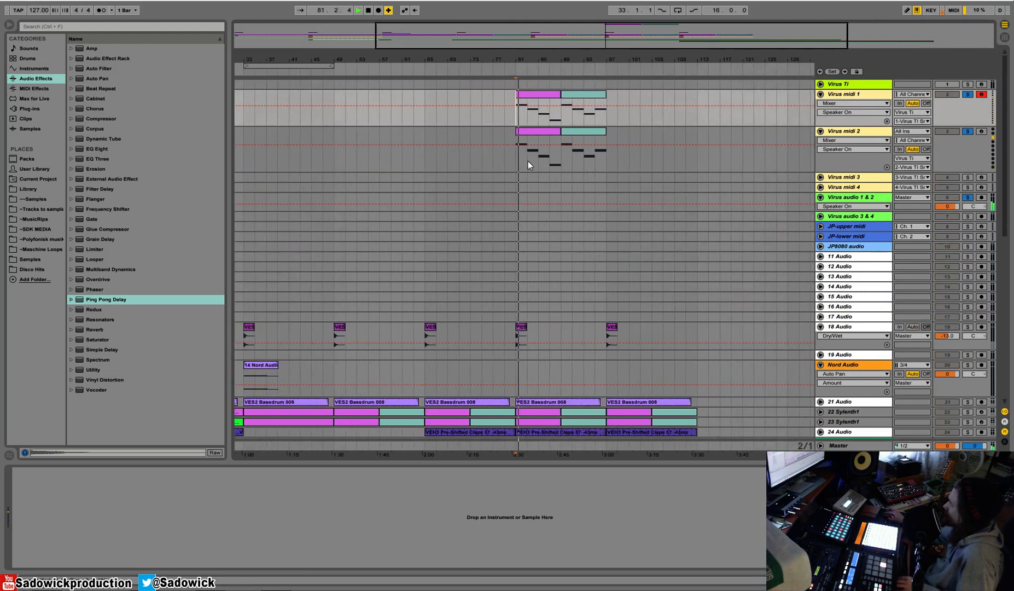
# Copy the first two bars of the Virus midi 1 and Virus midi 2 clips at bar 81 to bar 41.
pyautogui.moveTo(526, 164); pyautogui.dragTo(517, 112)
pyautogui.moveTo(518, 60); pyautogui.dragTo(549, 44)
pyautogui.scroll(-3, 407, 239)
pyautogui.scroll(3, 400, 101)
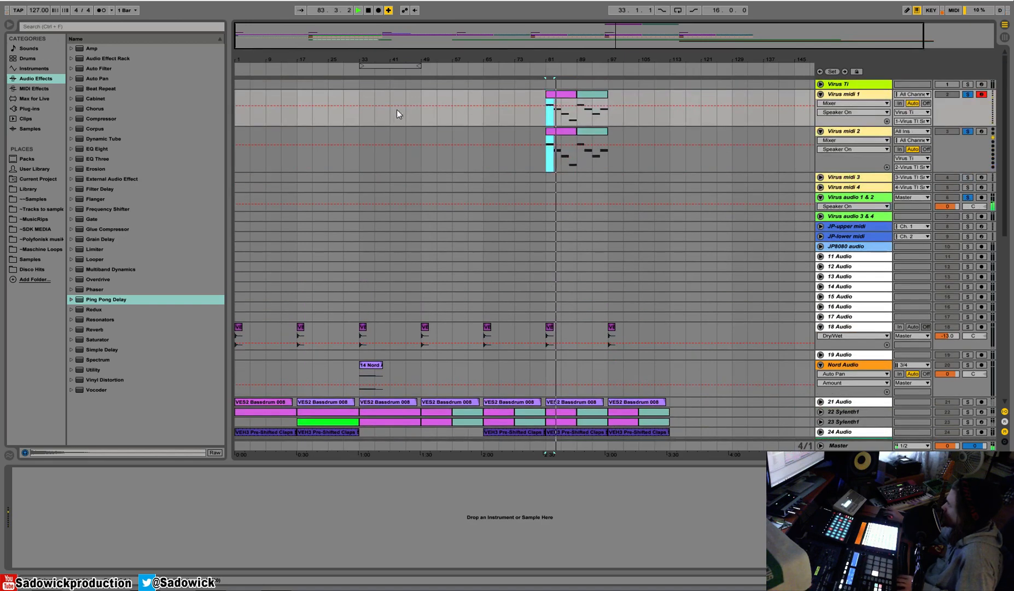
pyautogui.moveTo(390, 115); pyautogui.dragTo(397, 164)
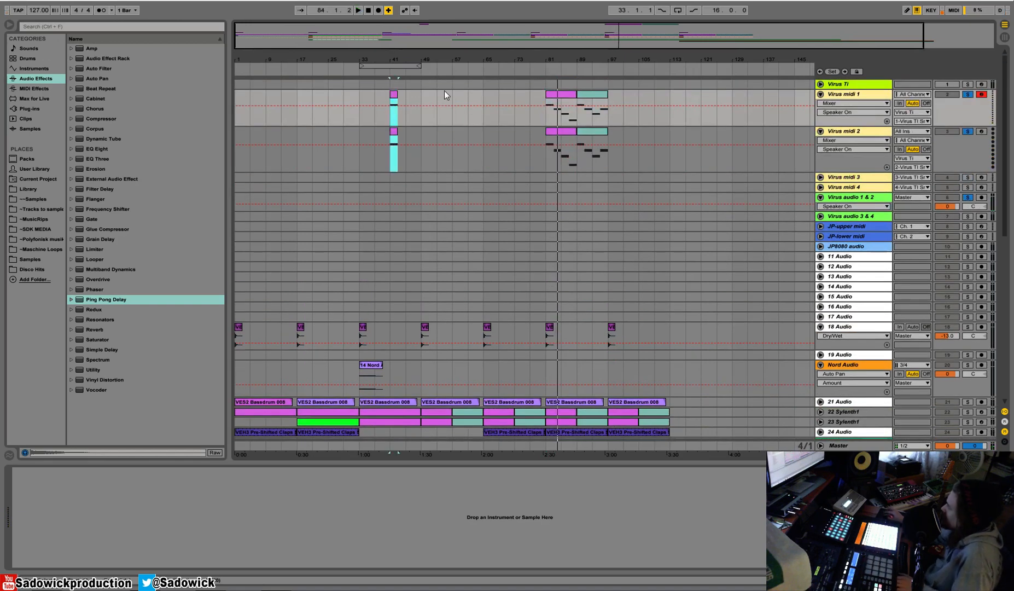
# Arm Virus audio 1 & 2 and record the Virus note from bar 41 to about bar 44.
pyautogui.click(981, 197)
pyautogui.click(369, 10)
pyautogui.click(378, 10)
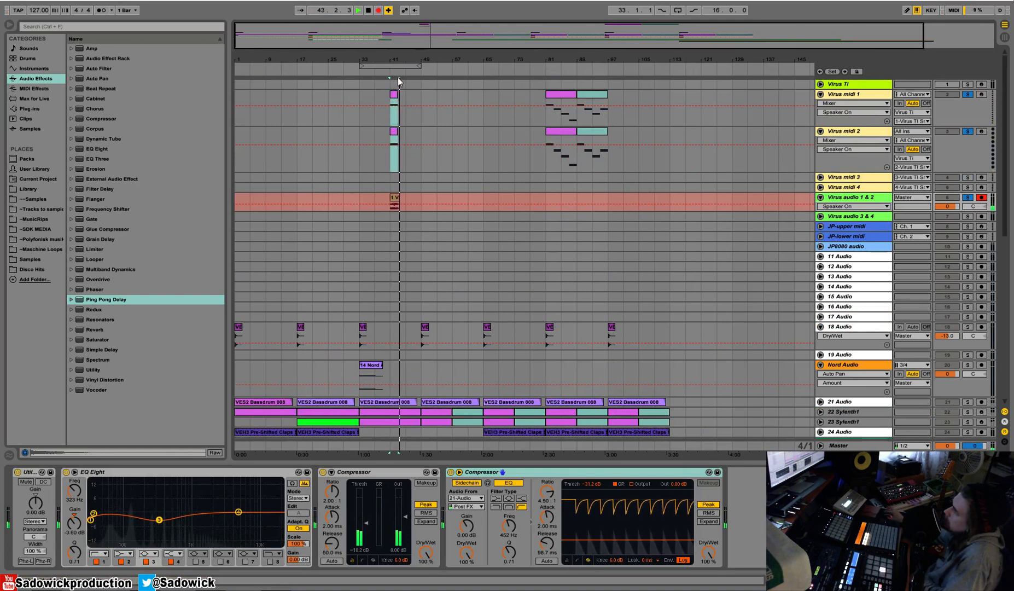
pyautogui.press('space')
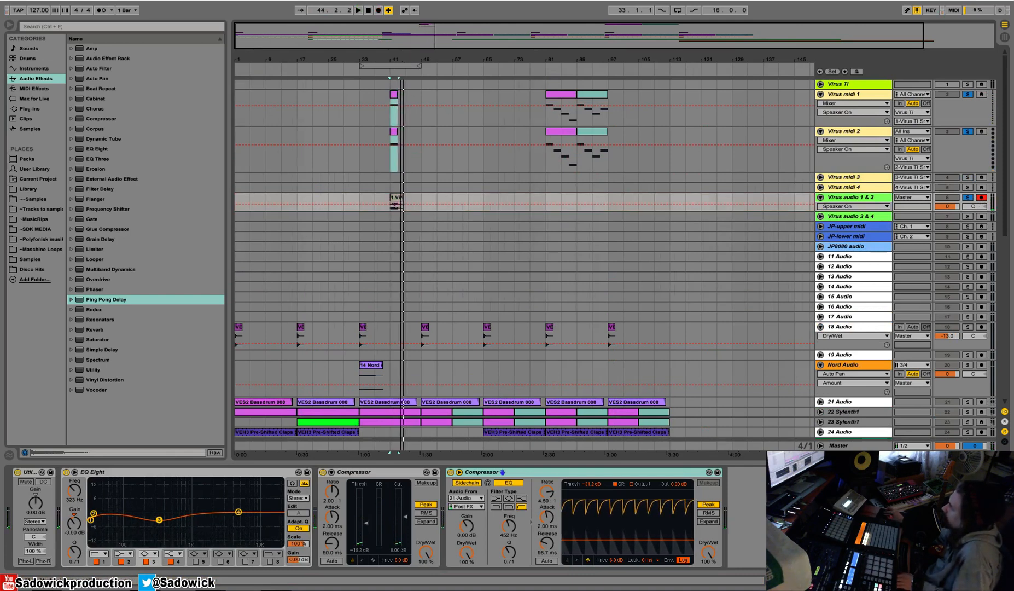
# Unsolo the Virus tracks and play the recorded Virus audio clip at bar 41 within the full arrangement.
pyautogui.moveTo(405, 58); pyautogui.dragTo(422, 175)
pyautogui.click(966, 95)
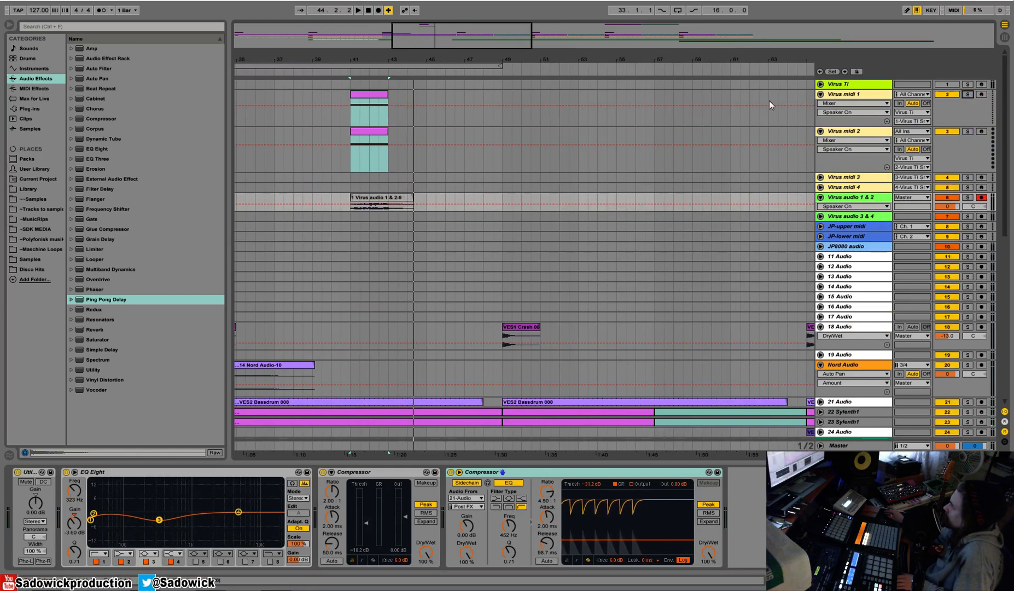
pyautogui.click(337, 69)
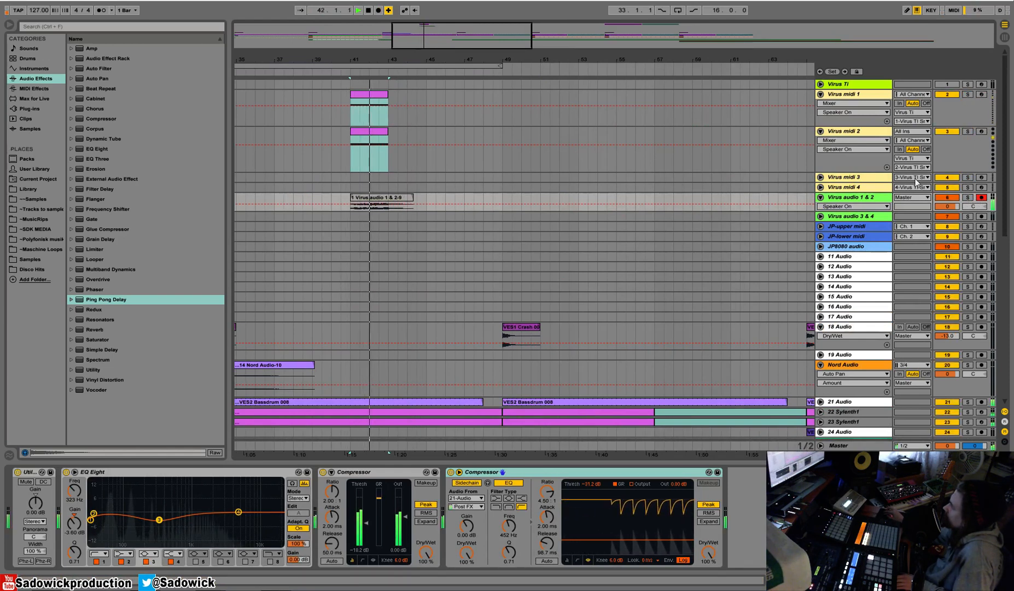
pyautogui.moveTo(389, 63); pyautogui.dragTo(389, 34)
pyautogui.scroll(-3, 498, 176)
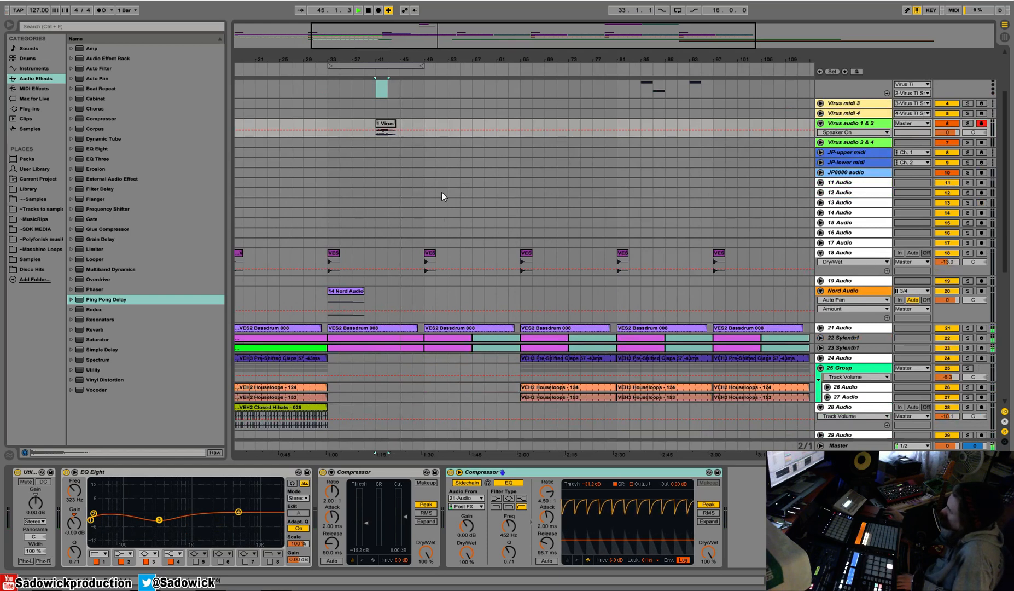
pyautogui.scroll(-1, 441, 192)
pyautogui.scroll(5, 441, 196)
pyautogui.scroll(-6, 441, 195)
pyautogui.scroll(-6, 441, 192)
pyautogui.scroll(15, 748, 173)
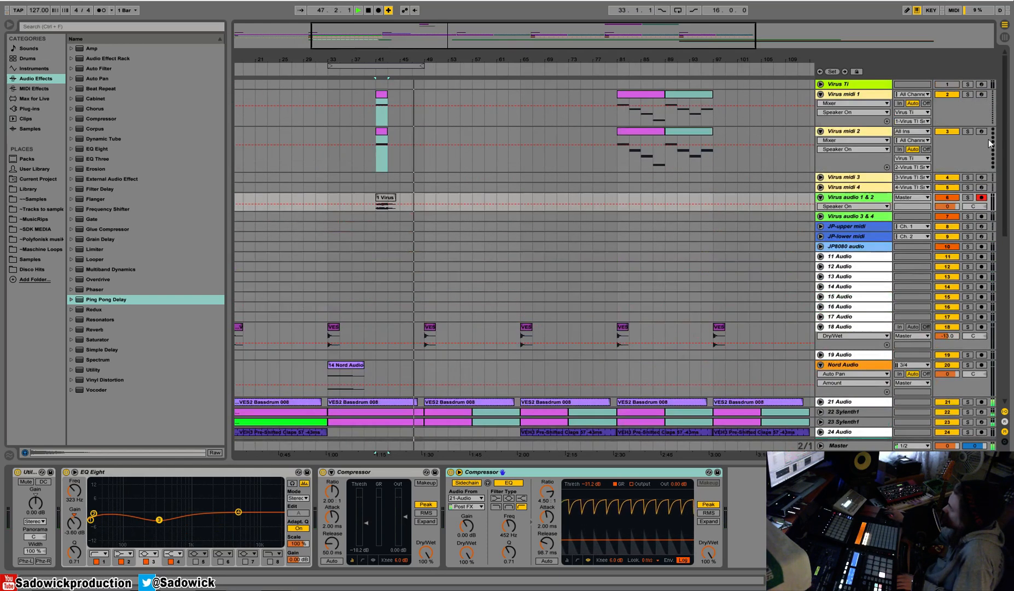
# Copy the 16-bar Virus midi 1 and Virus midi 2 section from bar 81 to bar 49.
pyautogui.moveTo(713, 152); pyautogui.dragTo(617, 109)
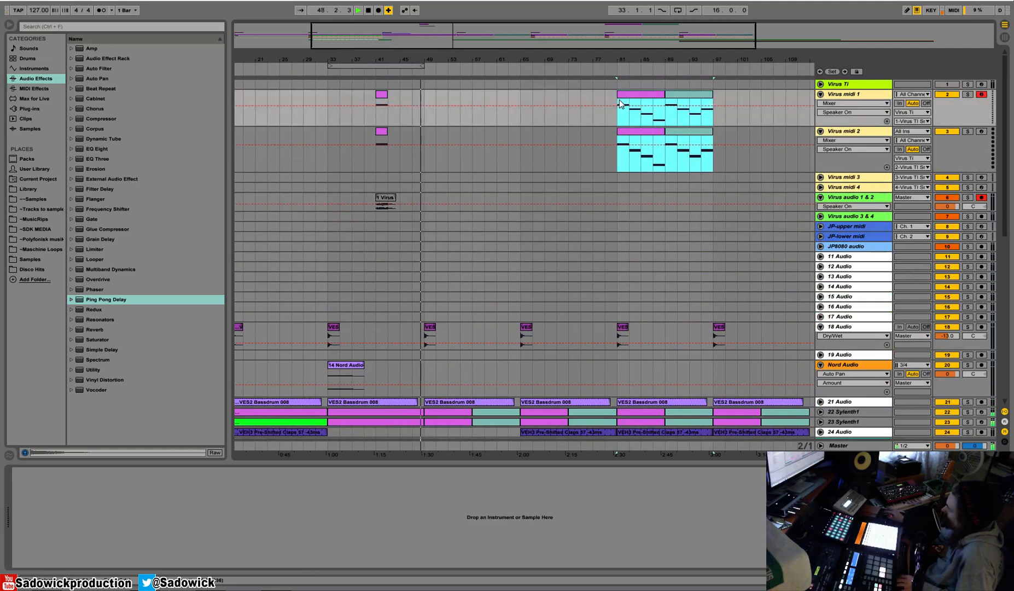
pyautogui.hotkey('ctrl', 'c')
pyautogui.click(427, 92)
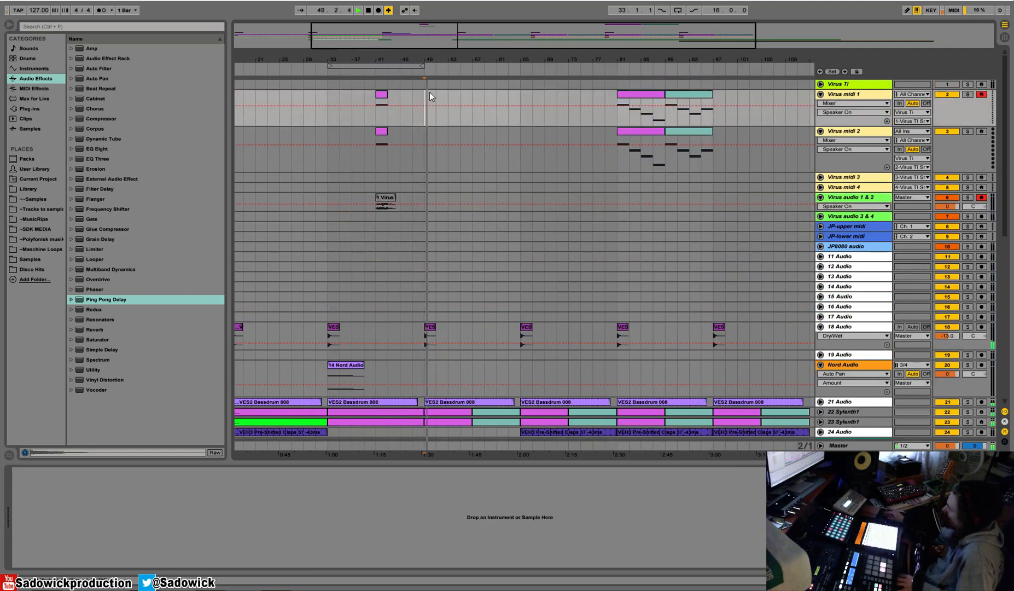
pyautogui.hotkey('ctrl', 'v')
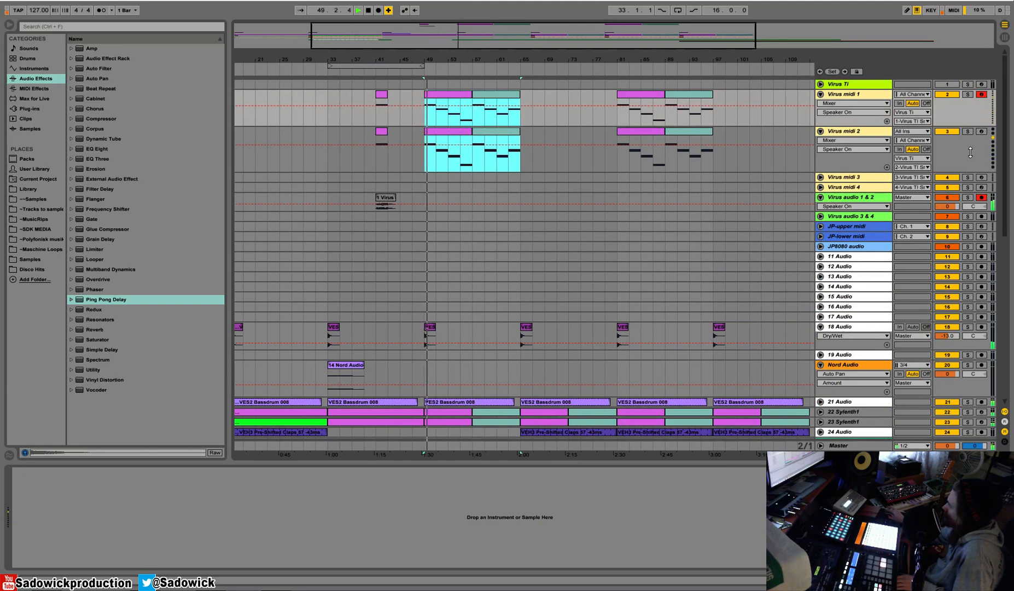
# Play the section from bar 49, toggling Virus midi 1 and Virus midi 2 off and on to compare the layers.
pyautogui.press('space')
pyautogui.click(950, 133)
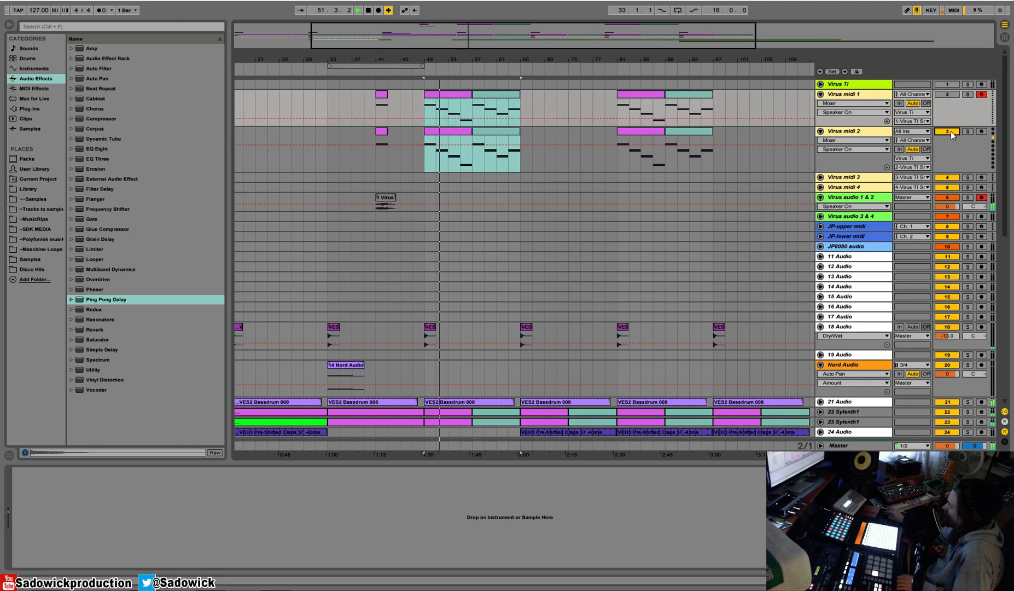
pyautogui.click(949, 94)
pyautogui.click(950, 132)
pyautogui.press('space')
pyautogui.press('space')
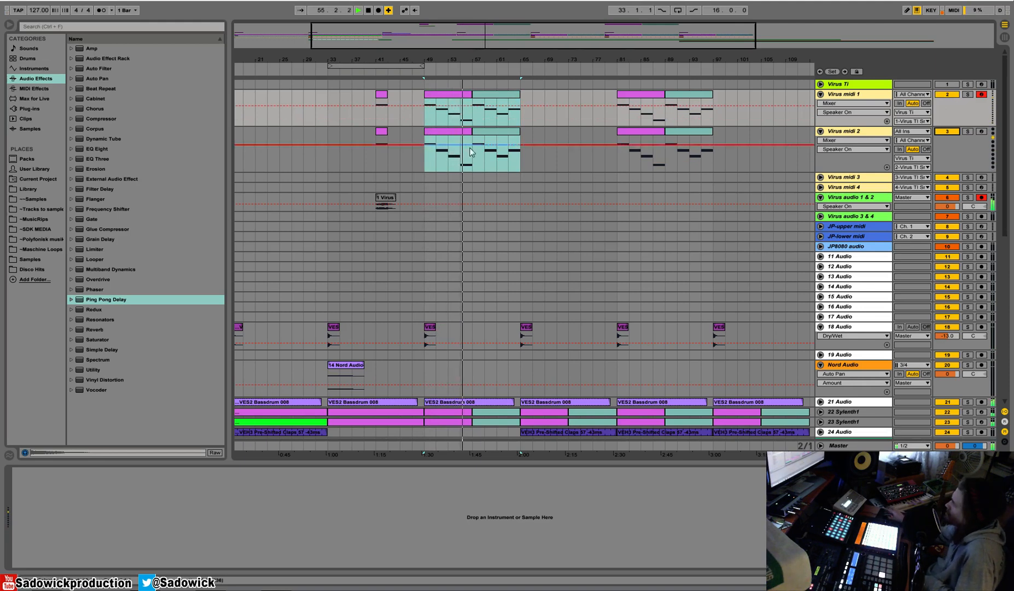
pyautogui.scroll(-4, 473, 149)
pyautogui.scroll(2, 473, 155)
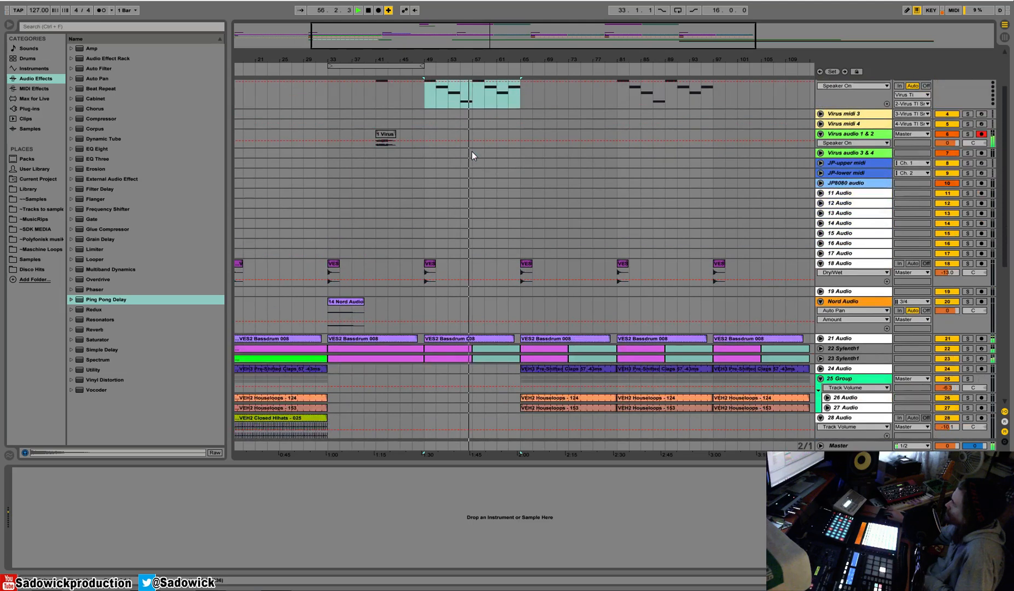
pyautogui.scroll(-6, 472, 155)
pyautogui.scroll(7, 471, 152)
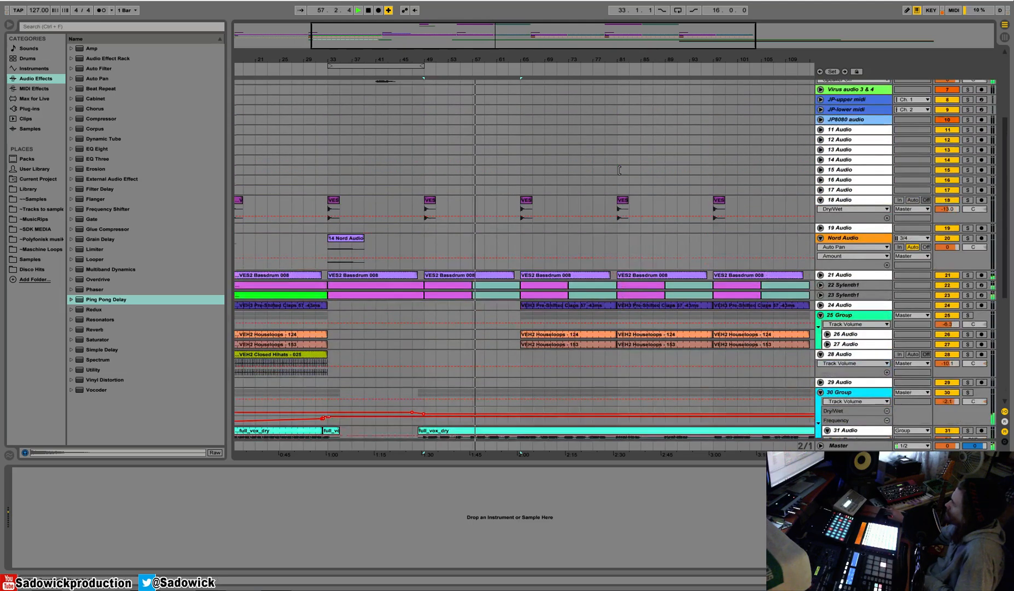
# Delete the Virus midi 1 and Virus midi 2 clips from bar 49 to 65 and play a section further along the arrangement.
pyautogui.scroll(1, 536, 136)
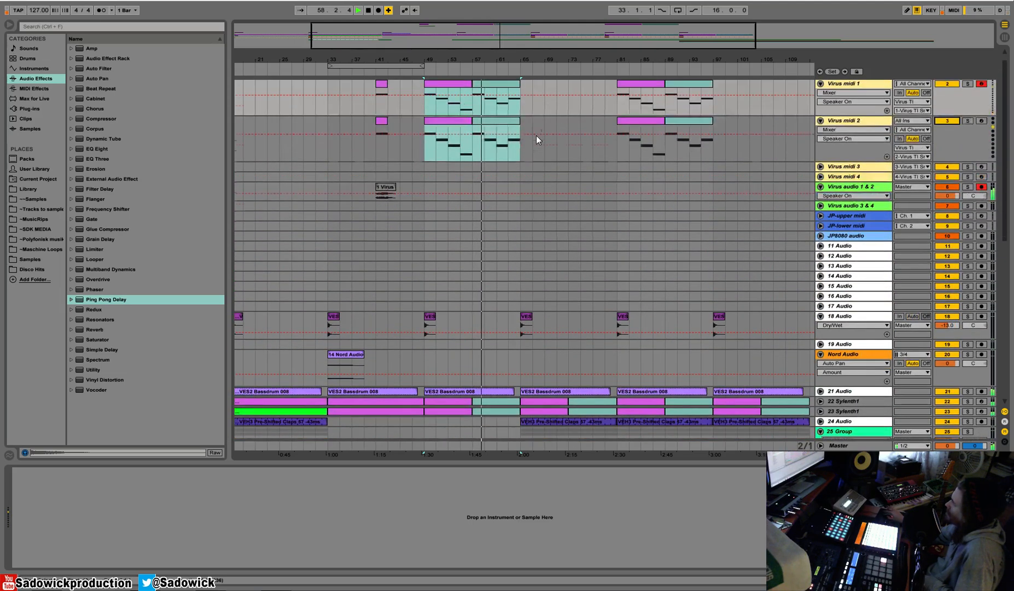
pyautogui.moveTo(540, 153); pyautogui.dragTo(420, 114)
pyautogui.press('Delete')
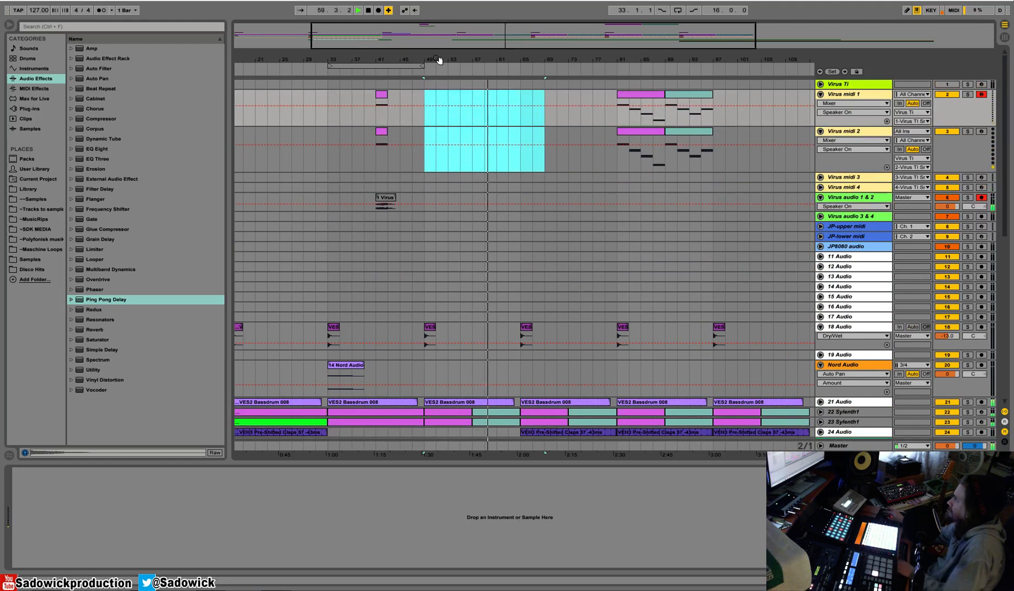
pyautogui.moveTo(424, 61); pyautogui.dragTo(432, 77)
pyautogui.moveTo(961, 154); pyautogui.dragTo(964, 95)
pyautogui.click(685, 71)
pyautogui.press('space')
# Unfold track 36 Audio and browse the sample library to the VES1 Downlifter folder inside VES1 FX of Vengeance Electroshock 1.
pyautogui.scroll(-10, 623, 147)
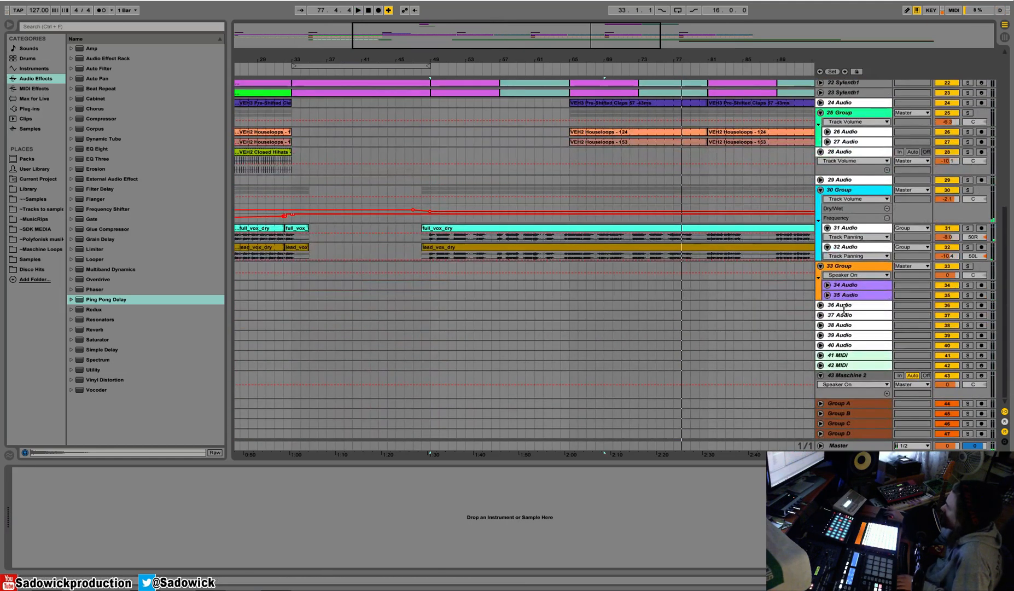
pyautogui.click(863, 304)
pyautogui.moveTo(420, 62); pyautogui.dragTo(580, 9)
pyautogui.click(31, 189)
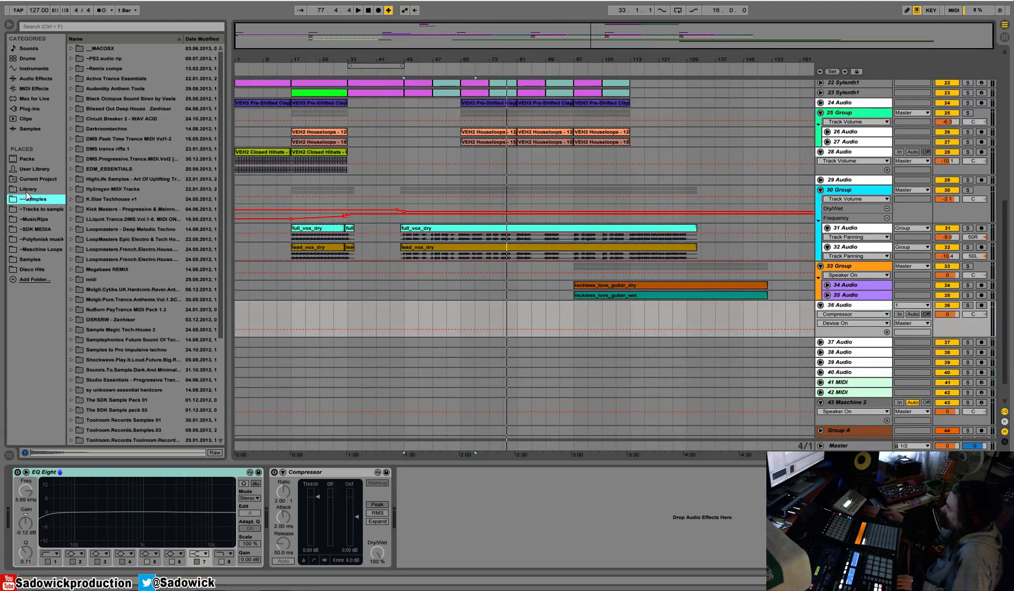
pyautogui.click(78, 158)
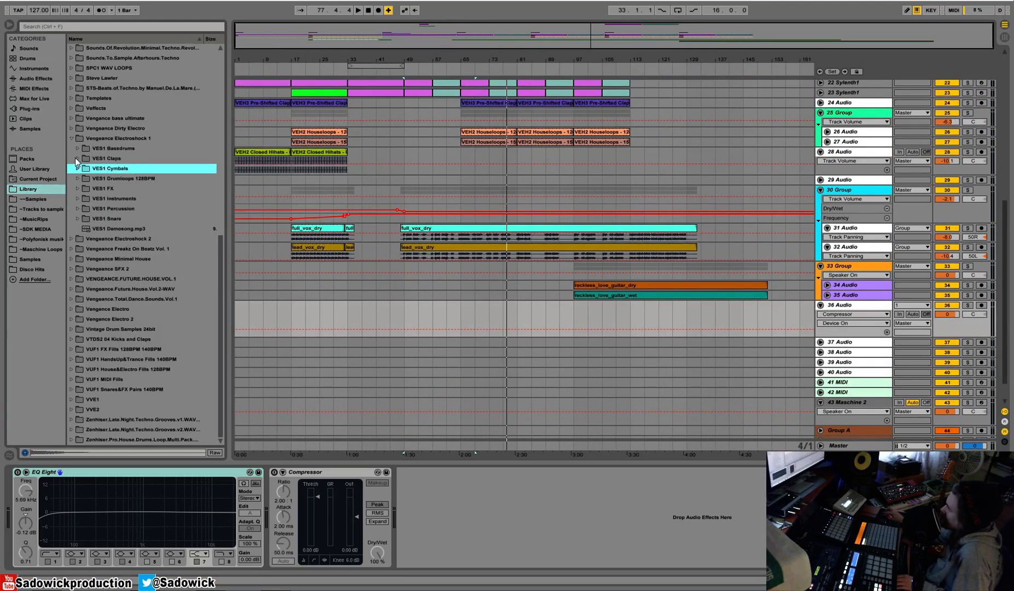
pyautogui.click(77, 189)
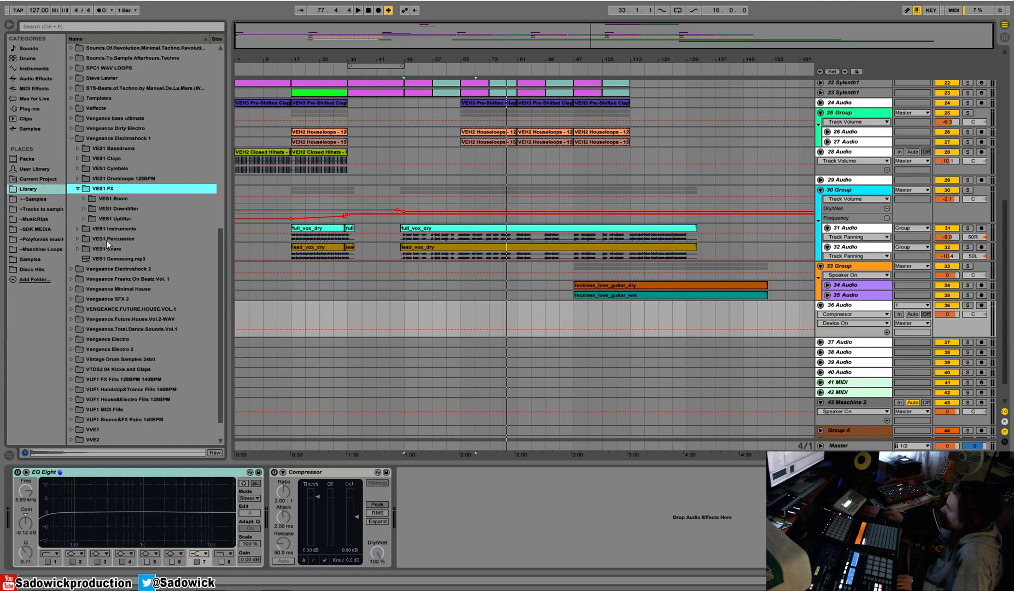
pyautogui.click(84, 210)
# Audition the VES1 FX Downlifter samples from the start of the folder up to number 054.
pyautogui.click(133, 273)
pyautogui.press('Down')
pyautogui.scroll(-1, 133, 274)
pyautogui.scroll(-2, 133, 274)
pyautogui.press('Down')
pyautogui.scroll(-6, 198, 233)
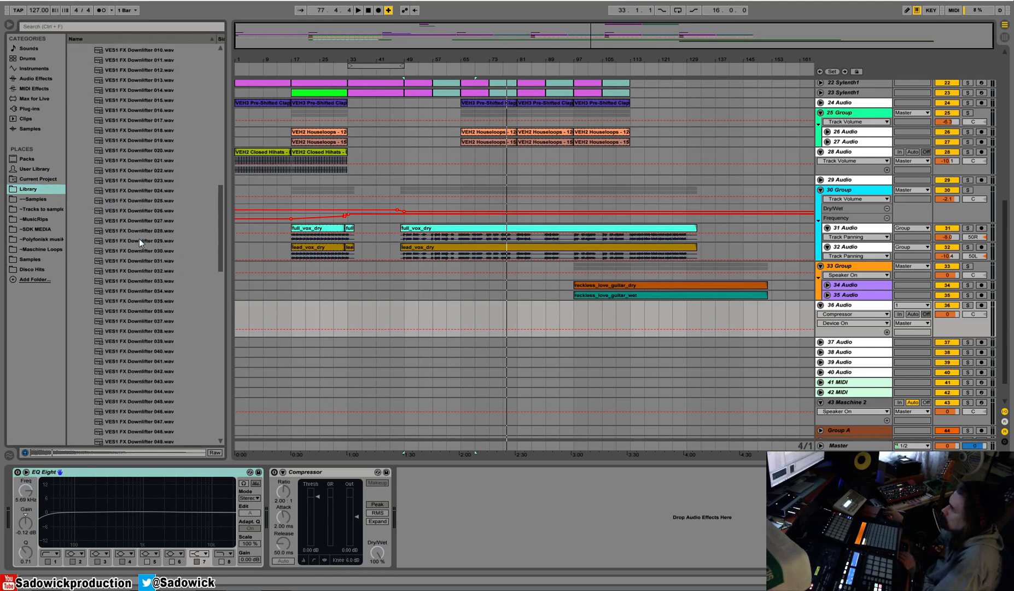
pyautogui.click(141, 241)
pyautogui.press('Down')
pyautogui.press('Down')
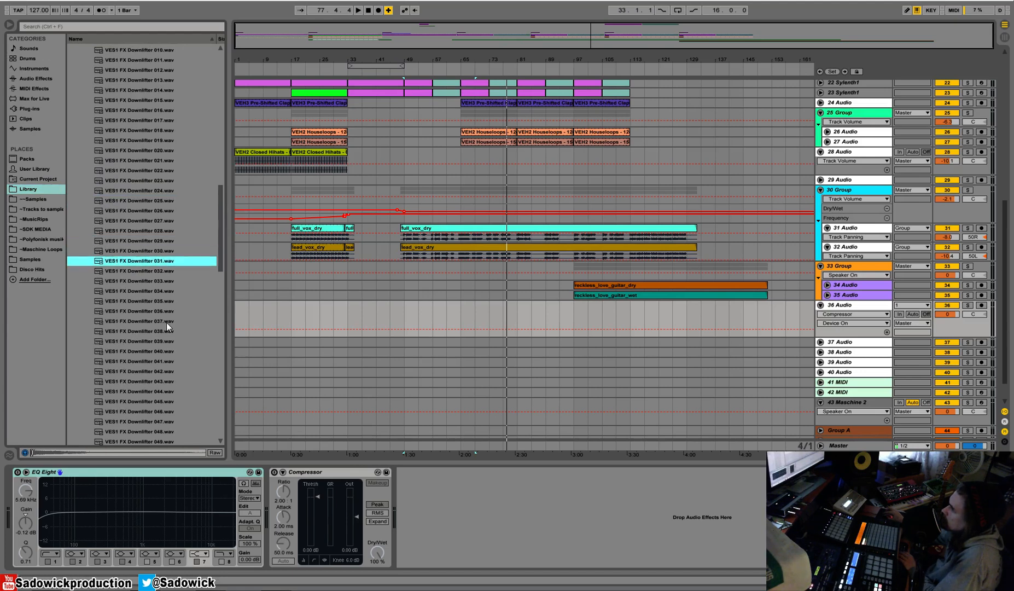
pyautogui.click(166, 322)
pyautogui.scroll(-3, 134, 314)
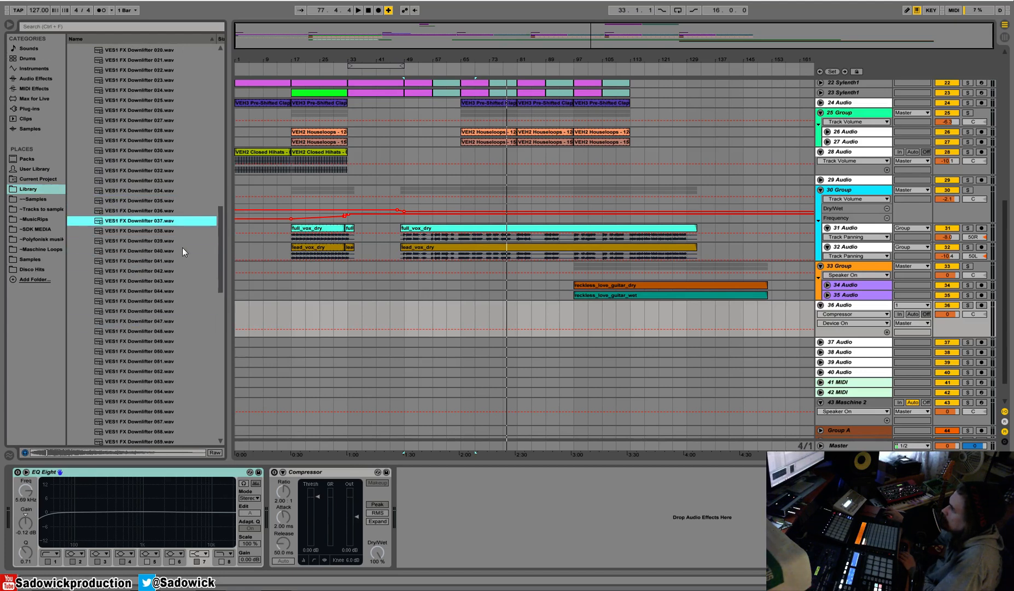
pyautogui.scroll(-4, 208, 241)
pyautogui.click(164, 264)
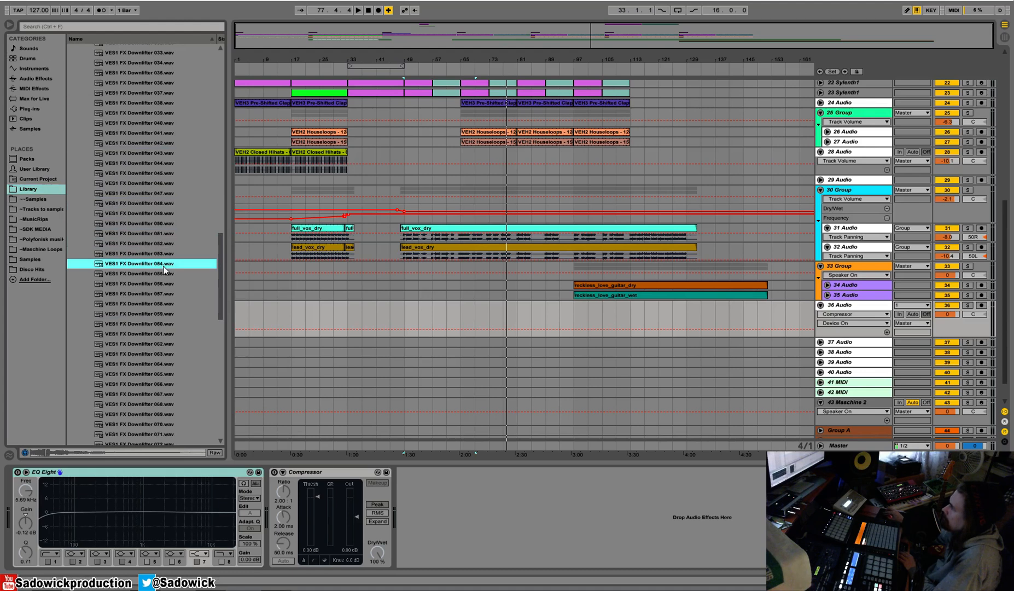
# Audition more VES1 FX Downlifter samples, from number 056 through to 098.
pyautogui.click(132, 284)
pyautogui.press('Down')
pyautogui.press('Down')
pyautogui.press('Down')
pyautogui.press('Down')
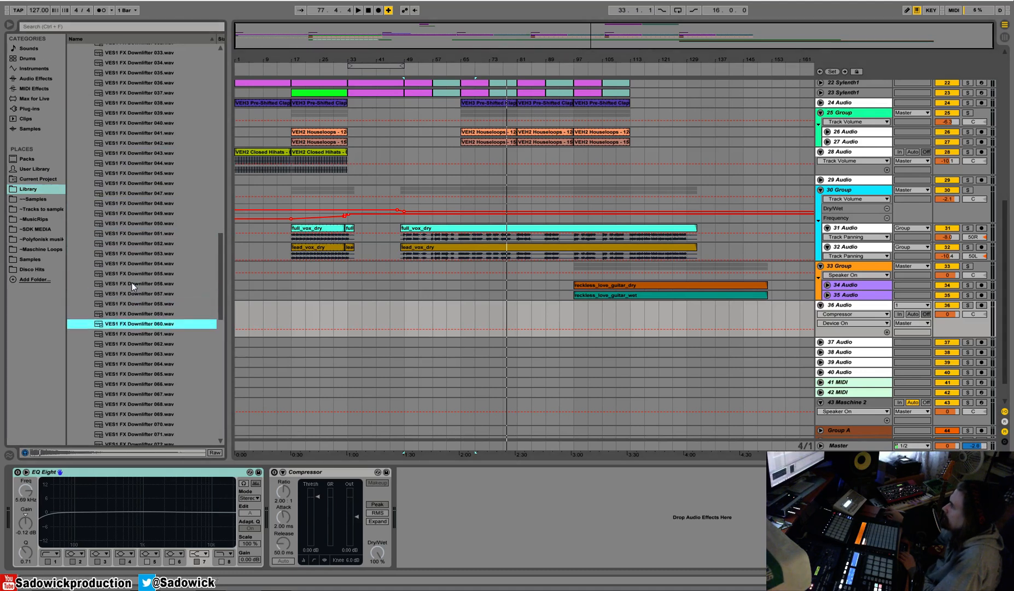
pyautogui.press('Down')
pyautogui.press('Down')
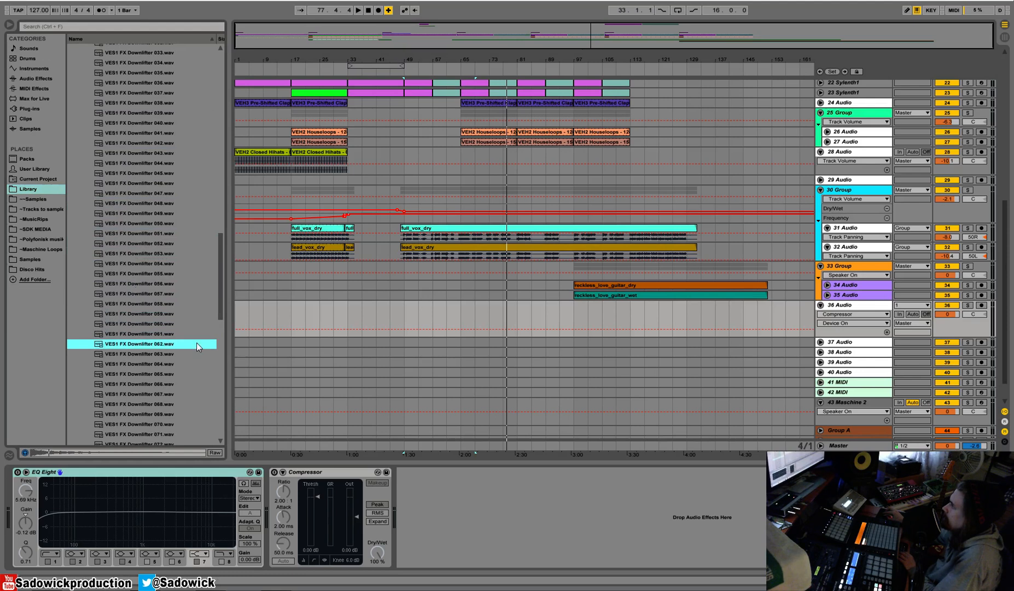
pyautogui.scroll(-2, 196, 343)
pyautogui.click(215, 313)
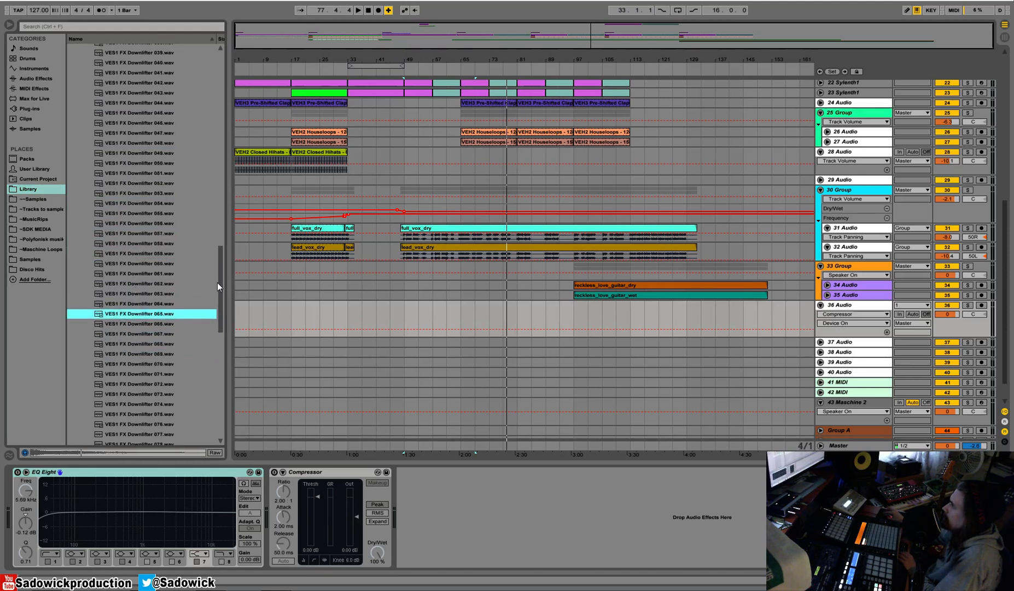
pyautogui.scroll(-5, 220, 286)
pyautogui.click(140, 314)
pyautogui.press('Down')
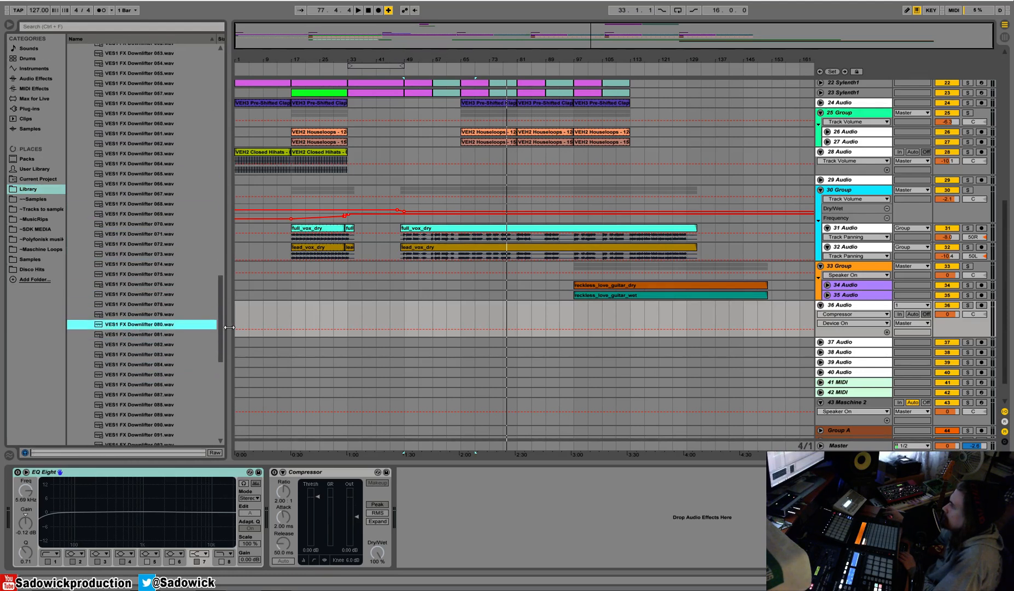
pyautogui.moveTo(219, 321); pyautogui.dragTo(188, 361)
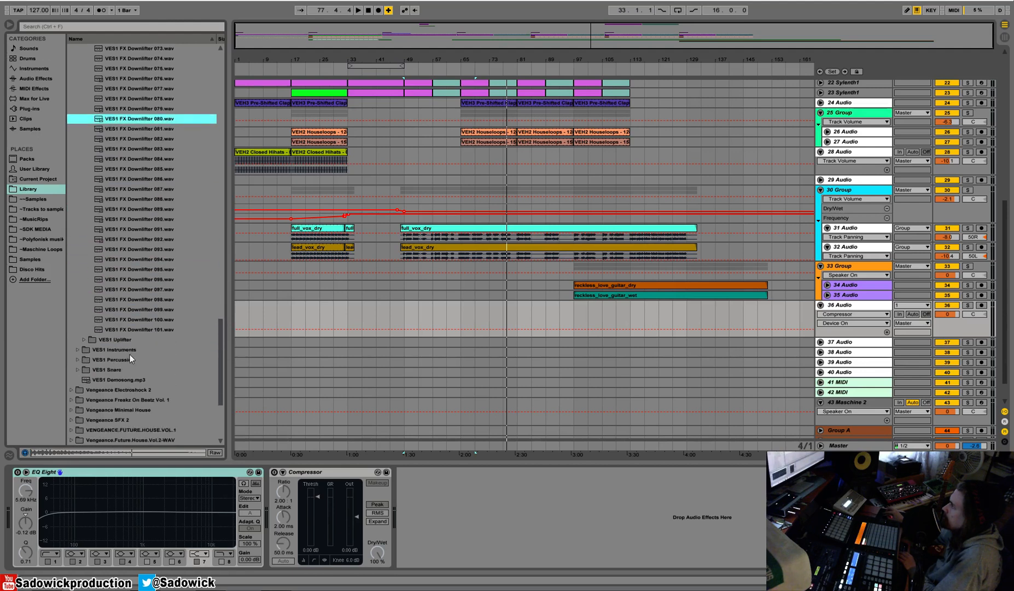
pyautogui.click(148, 299)
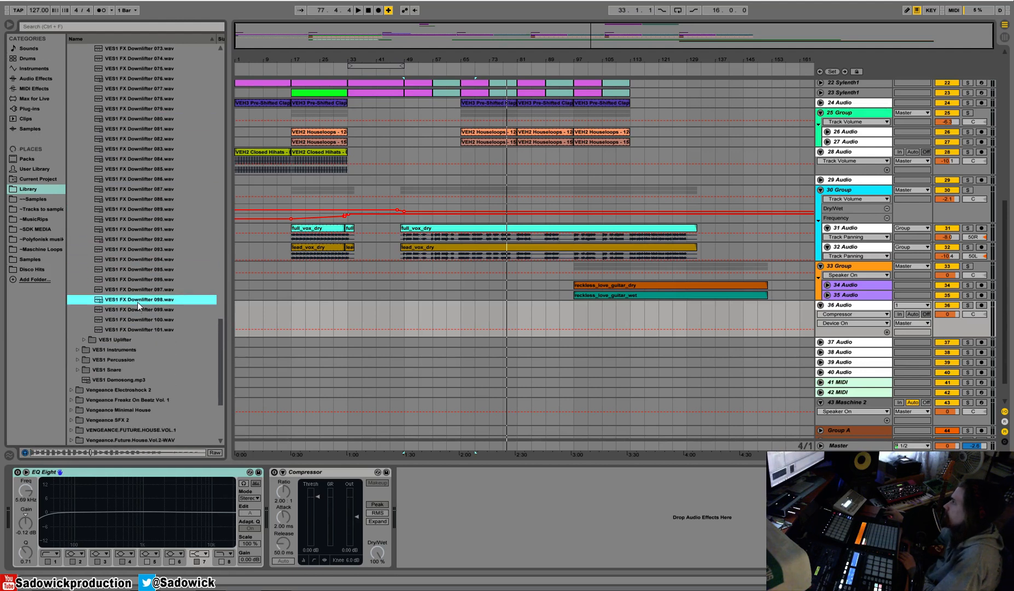
pyautogui.scroll(-3, 99, 331)
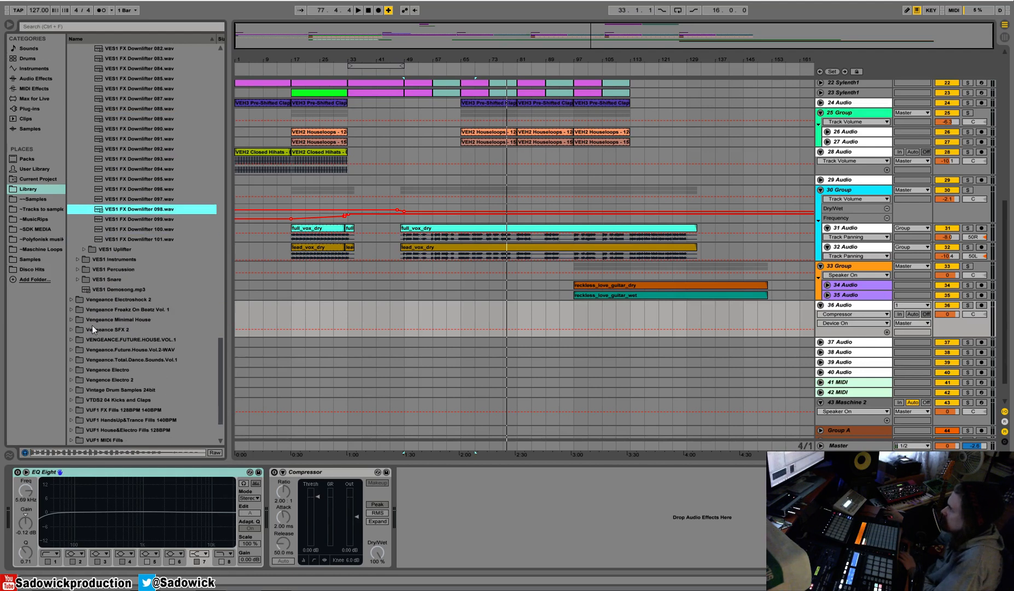
# Browse to the VES2 FX Downlifter folder inside VES2 FX of the Vengeance Electroshock 2 library.
pyautogui.click(71, 299)
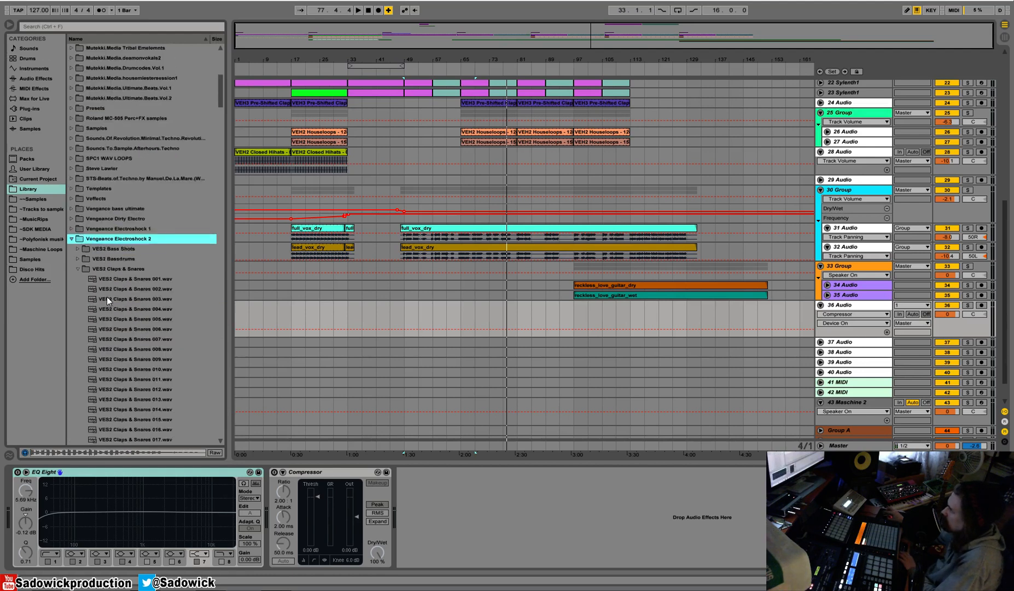
pyautogui.click(104, 269)
pyautogui.click(90, 298)
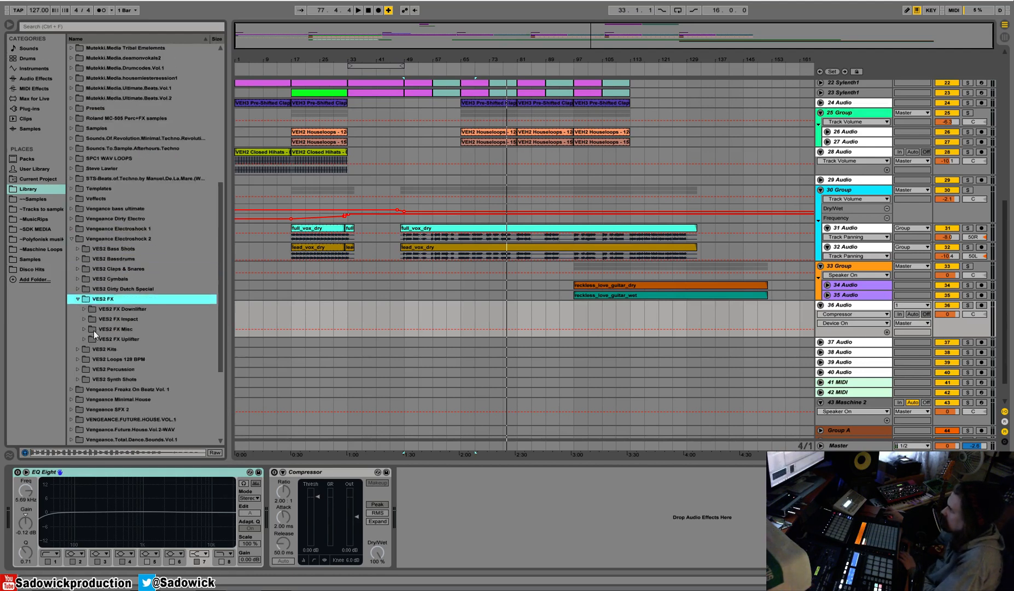
pyautogui.click(83, 311)
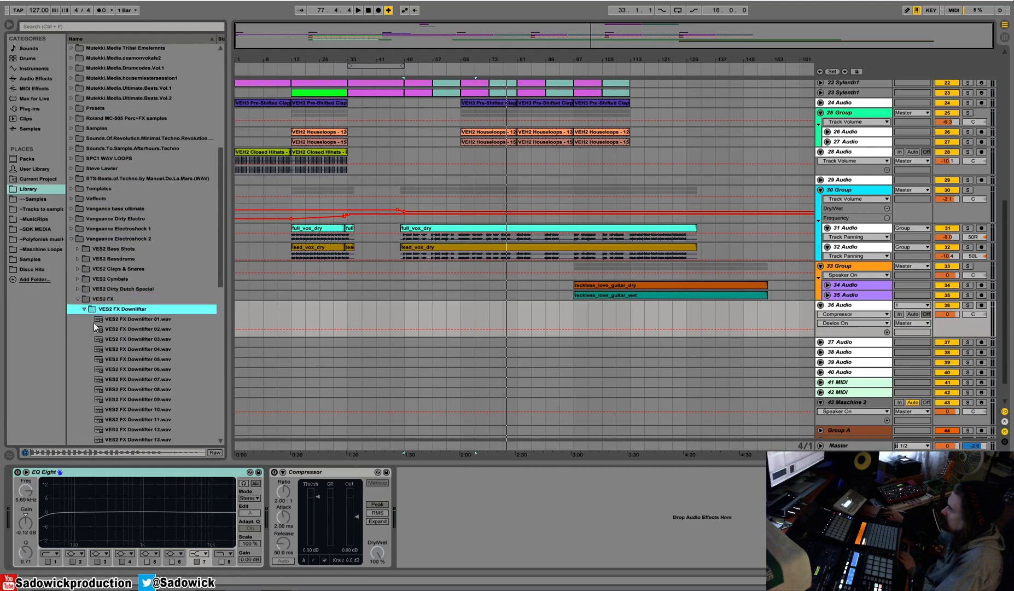
# Audition the VES2 downlifters, place VES2 FX Downlifter 19.wav on 36 Audio at bar 33 and set the track volume to -7.3.
pyautogui.click(142, 346)
pyautogui.scroll(-5, 143, 335)
pyautogui.press('Down')
pyautogui.click(149, 349)
pyautogui.scroll(-3, 150, 350)
pyautogui.moveTo(234, 303); pyautogui.dragTo(350, 316)
pyautogui.moveTo(943, 318); pyautogui.dragTo(943, 332)
pyautogui.press('space')
# Turn off warping for the downlifter clip at bar 33 and transpose it to -5 st, checking it in playback.
pyautogui.hotkey('shift', 'Tab')
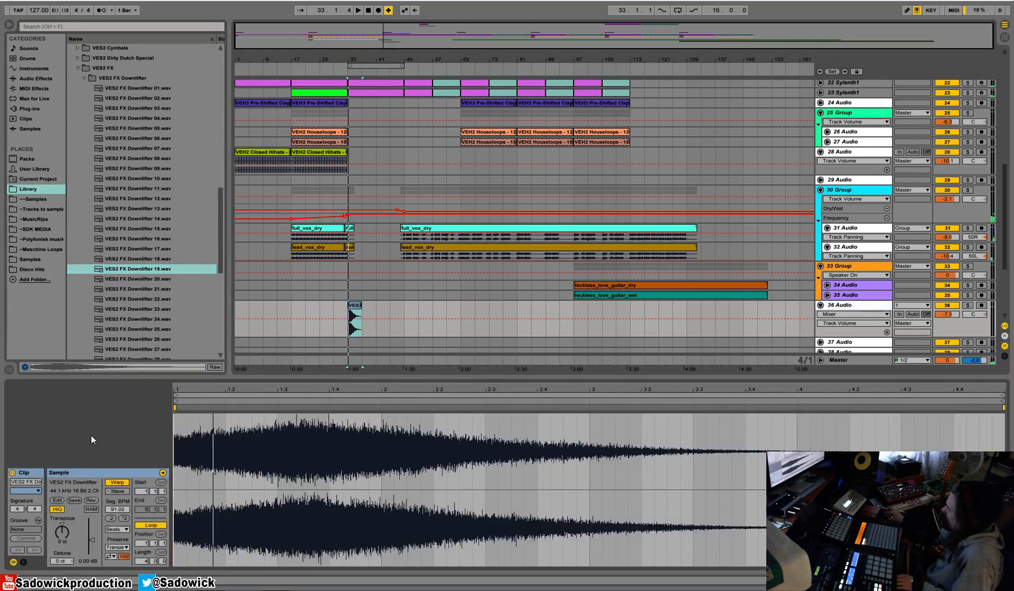
pyautogui.click(115, 481)
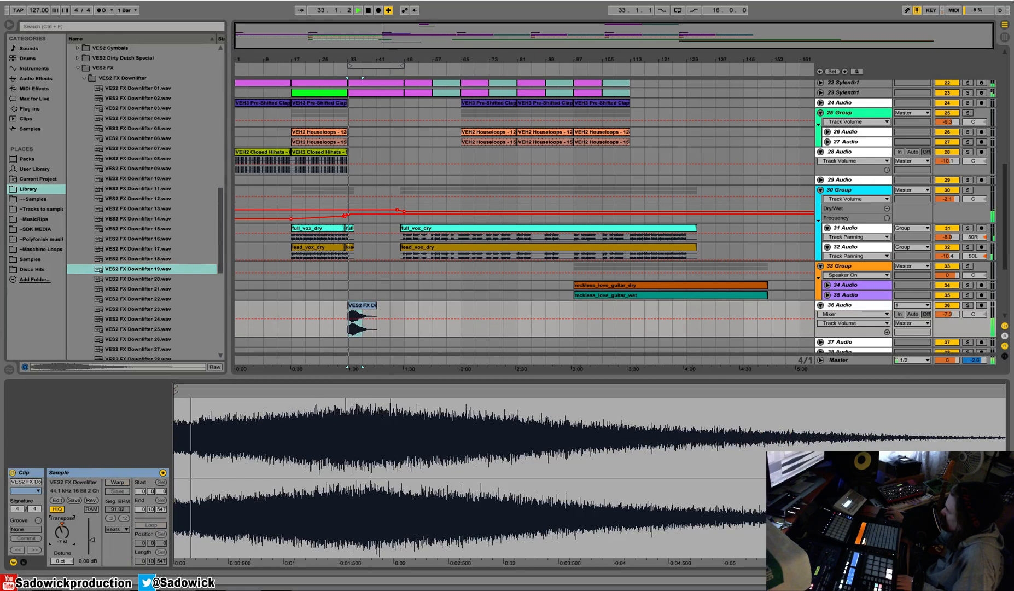
pyautogui.press('Up')
pyautogui.press('Up')
pyautogui.press('space')
pyautogui.press('space')
pyautogui.press('space')
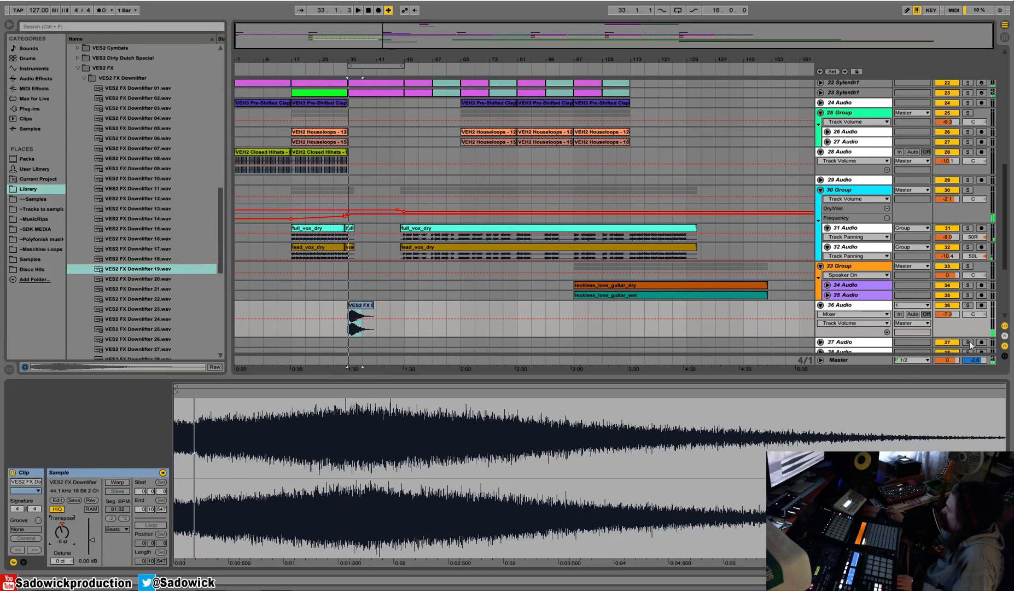
# Replace 36 Audio's compressor with a copied one sidechained to 21-Audio, with a -37.1 dB threshold and 12.6:1 ratio.
pyautogui.click(959, 212)
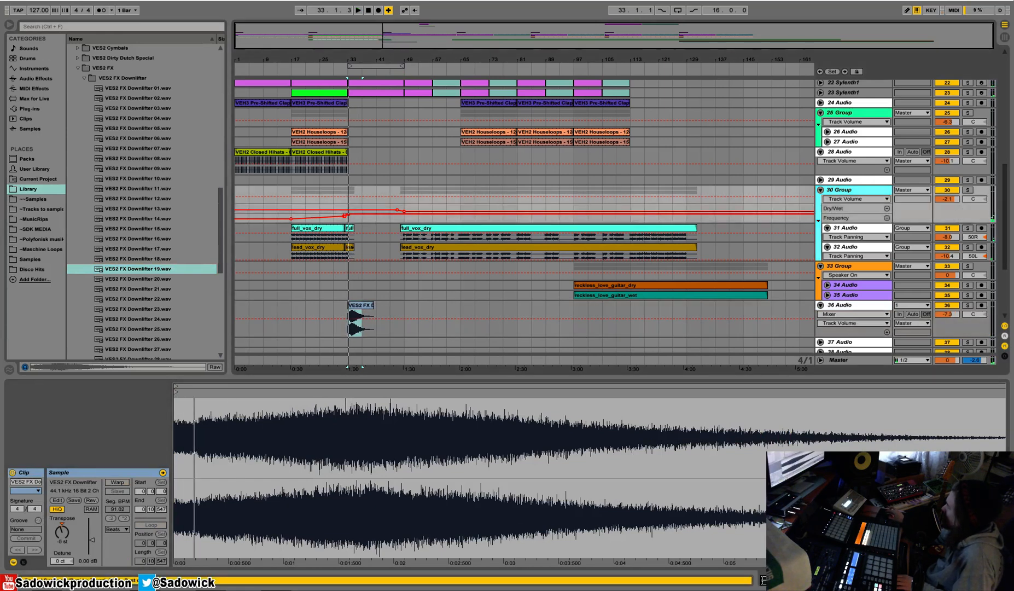
pyautogui.hotkey('shift', 'Tab')
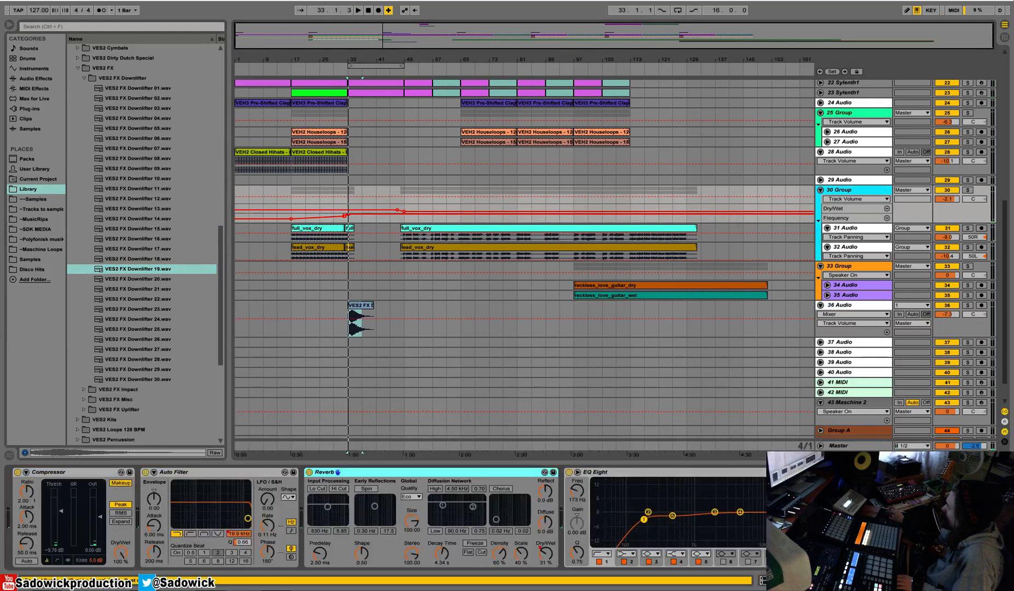
pyautogui.click(942, 316)
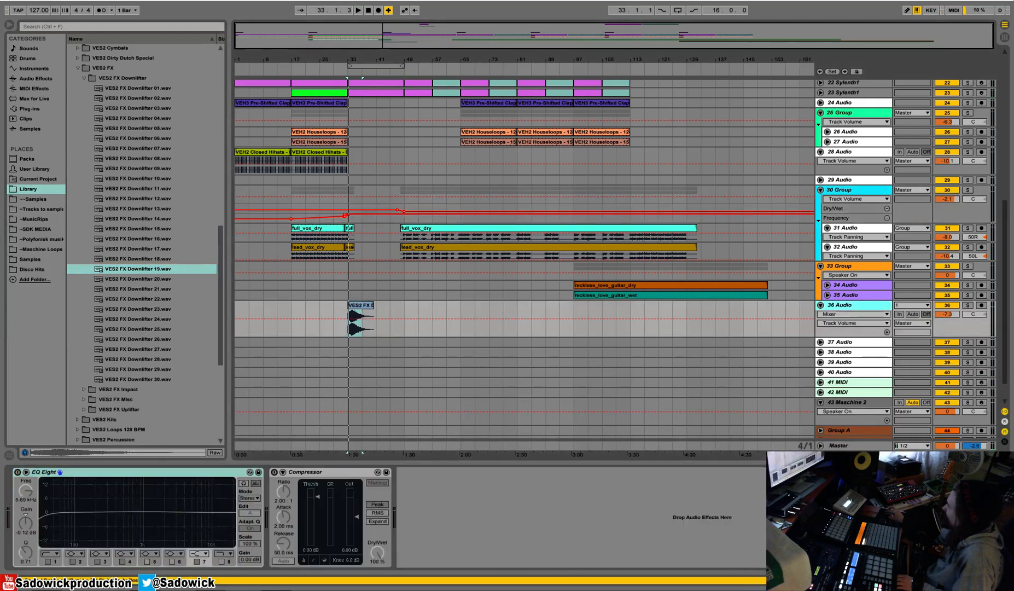
pyautogui.hotkey('ctrl', 'v')
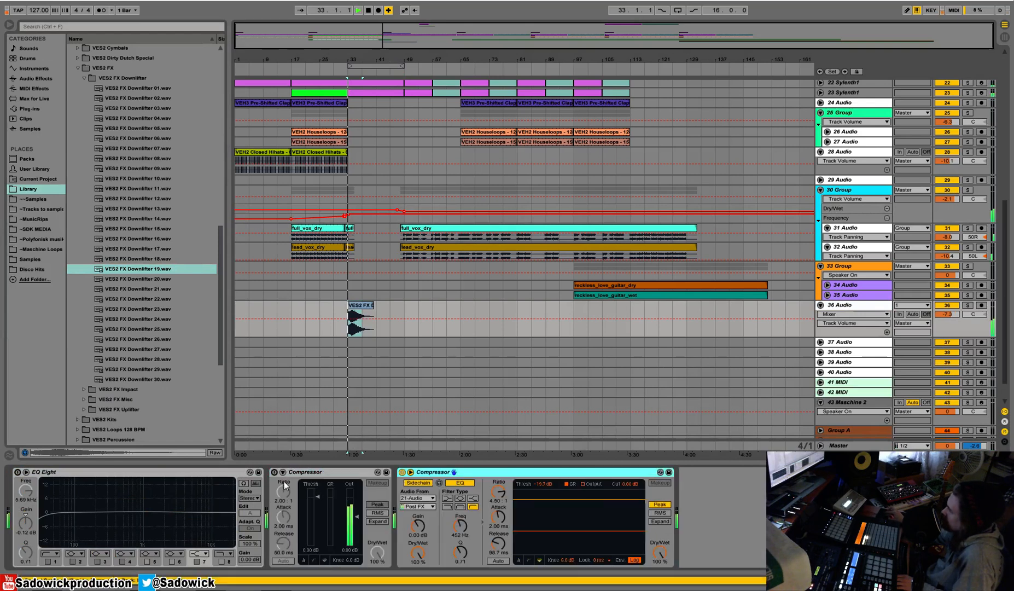
pyautogui.press('space')
pyautogui.rightClick(316, 469)
pyautogui.click(340, 347)
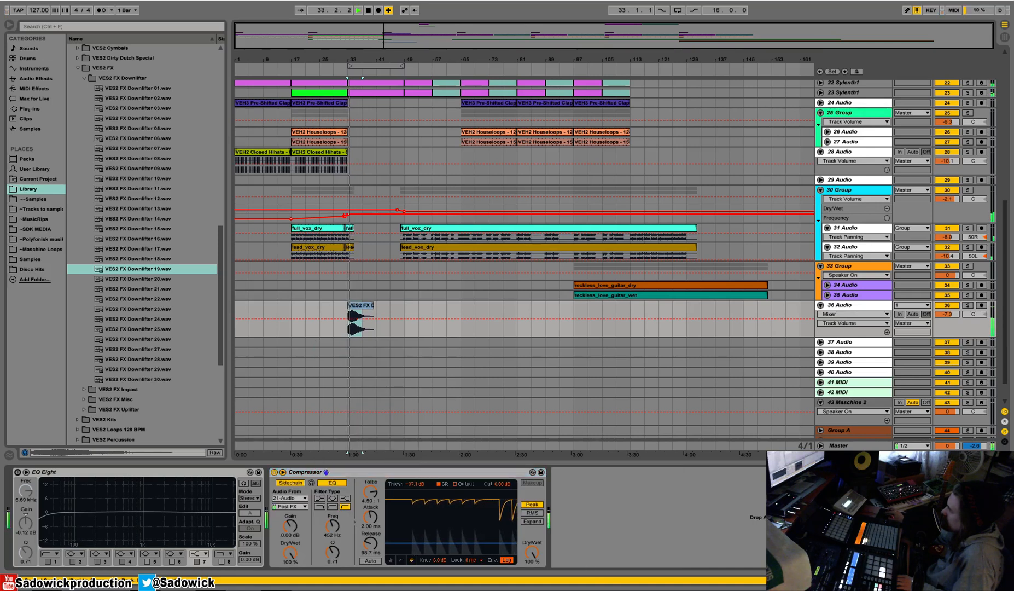
pyautogui.moveTo(370, 492); pyautogui.dragTo(371, 471)
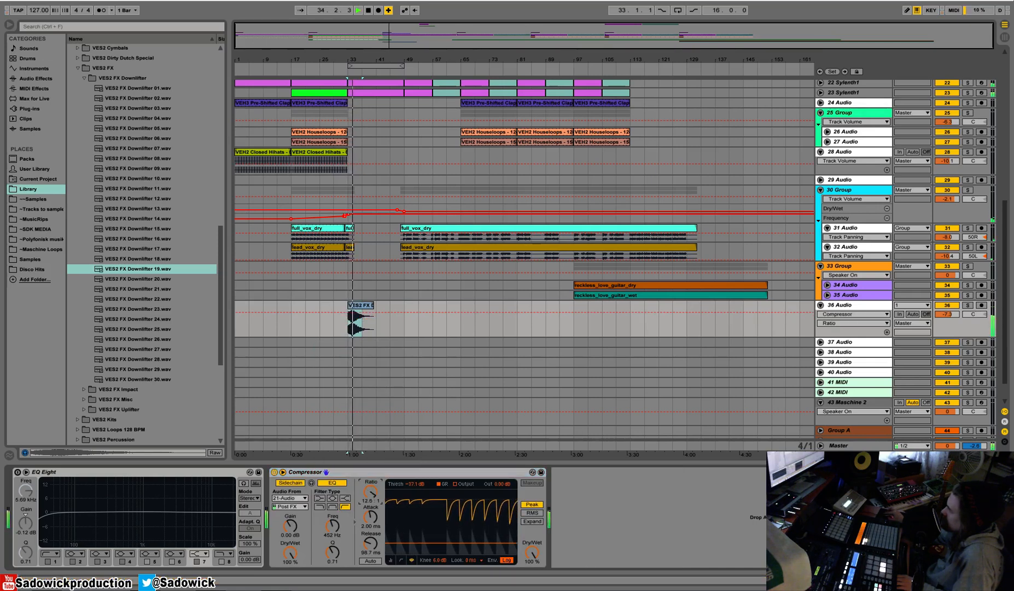
# Shape 36 Audio's EQ Eight to cut the lows, with band 4 at 1.12 kHz and -3.35 dB, and adjust the track volume.
pyautogui.click(86, 509)
pyautogui.press('space')
pyautogui.moveTo(96, 511); pyautogui.dragTo(92, 527)
pyautogui.moveTo(156, 512); pyautogui.dragTo(146, 519)
pyautogui.press('space')
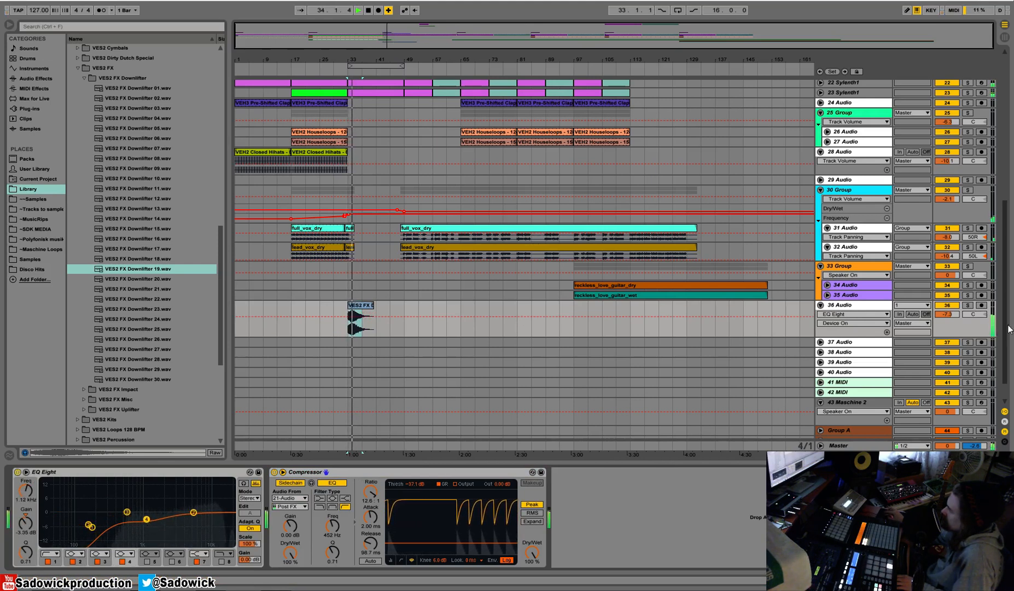
pyautogui.moveTo(947, 314); pyautogui.dragTo(957, 309)
pyautogui.press('space')
# Add a Reverb audio effect to 36 Audio and lengthen its decay time.
pyautogui.click(36, 79)
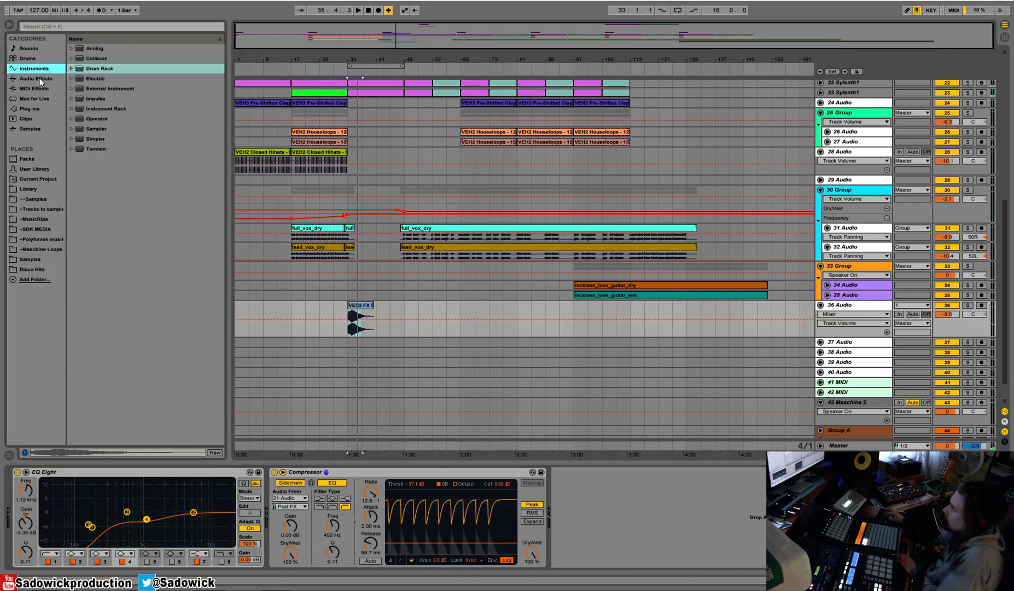
pyautogui.click(93, 329)
pyautogui.press('Return')
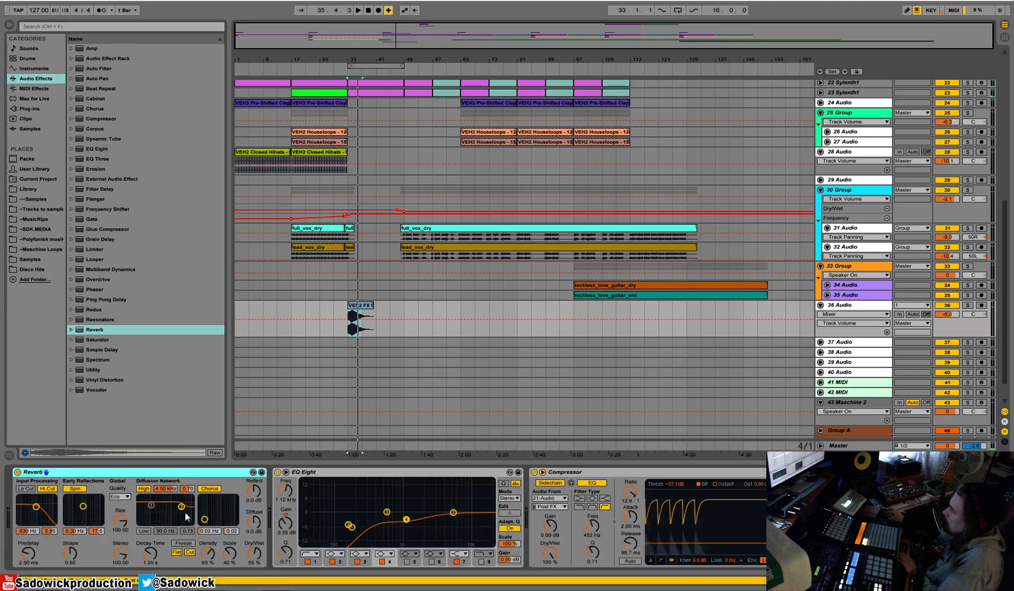
pyautogui.moveTo(162, 553); pyautogui.dragTo(162, 525)
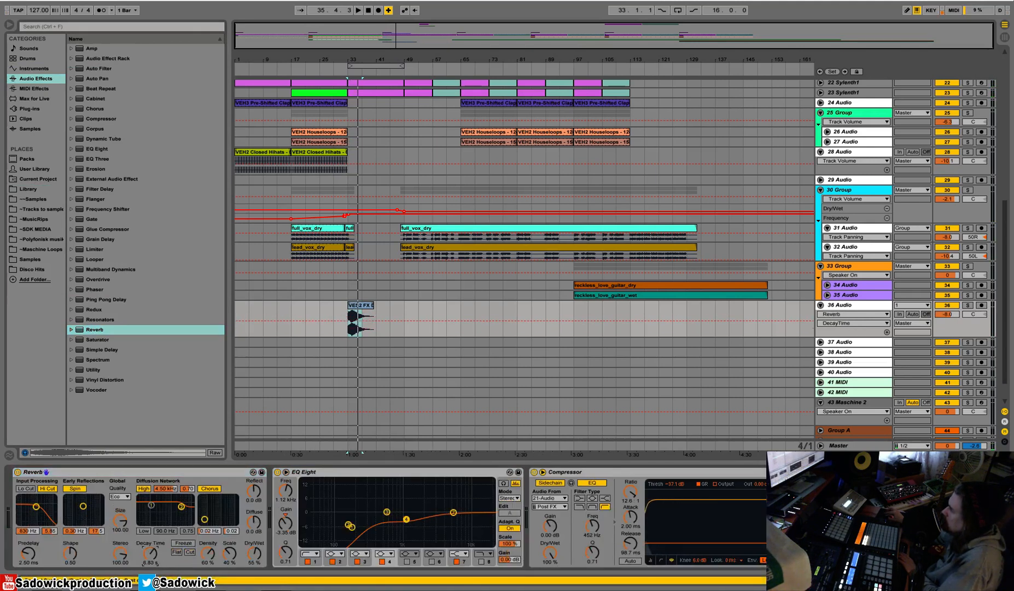
# Solo 36 Audio, play the downlifter from bar 33 and lower the reverb's Dry/Wet to 46%.
pyautogui.click(967, 305)
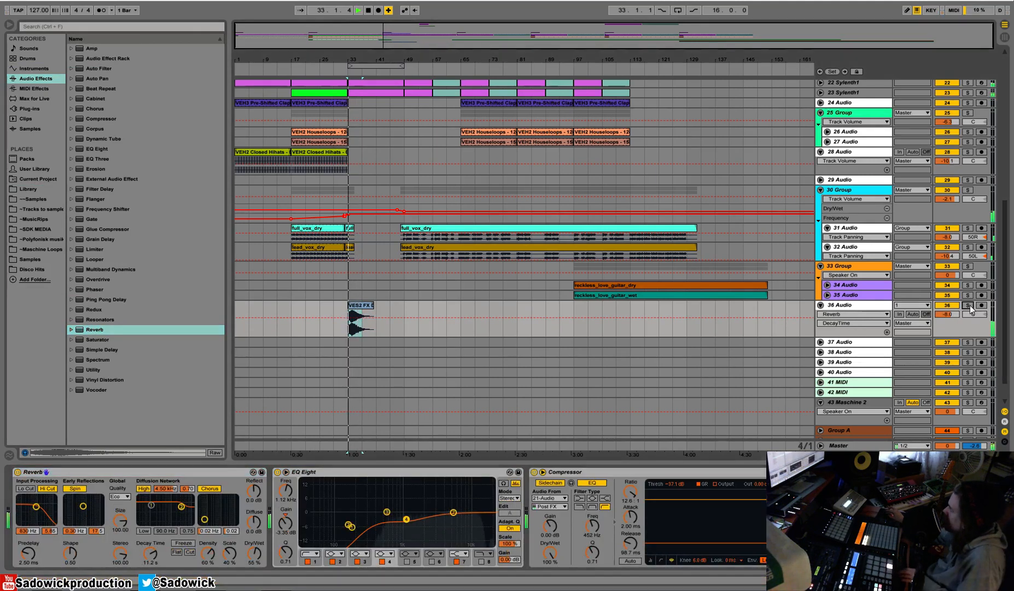
pyautogui.press('space')
pyautogui.moveTo(254, 553); pyautogui.dragTo(254, 560)
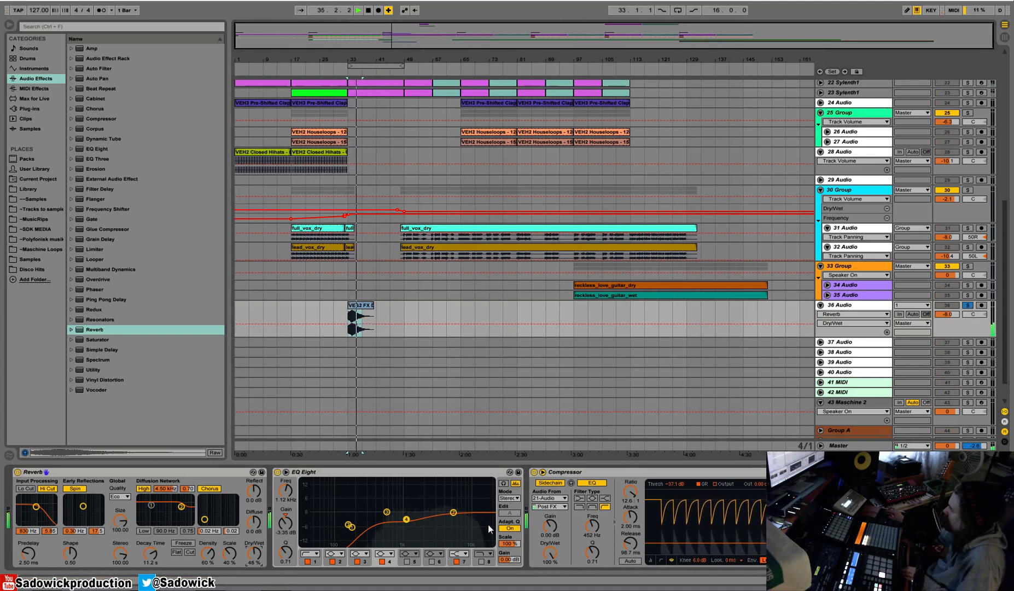
# Switch off Hi Cut, Spin, the High diffusion filter and Chorus in 36 Audio's reverb.
pyautogui.click(47, 488)
pyautogui.click(75, 488)
pyautogui.click(144, 487)
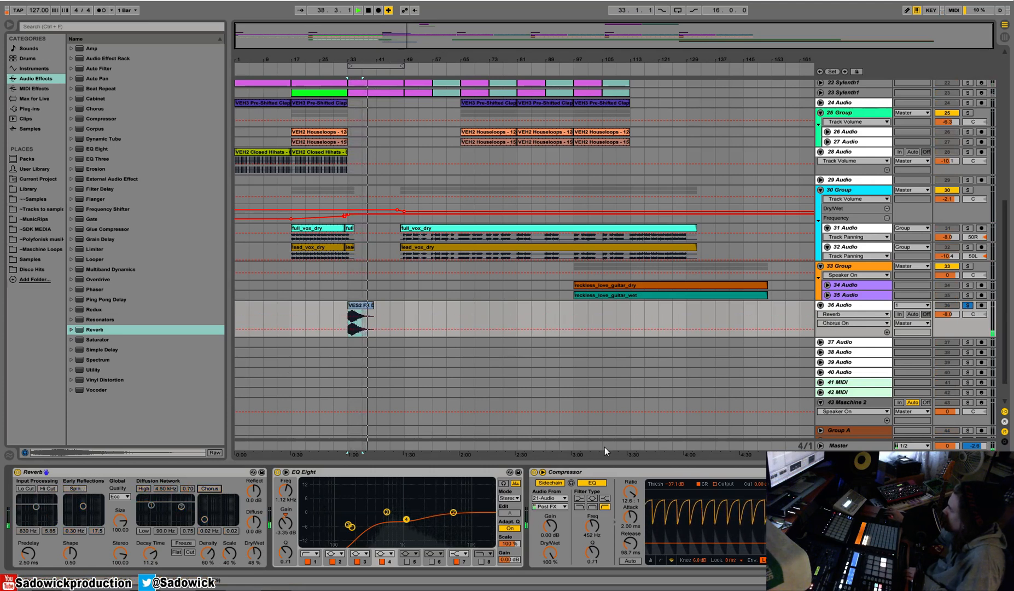
# Unsolo 36 Audio, lower its track volume to -14.0 dB and play it in the mix.
pyautogui.click(968, 305)
pyautogui.moveTo(948, 315); pyautogui.dragTo(948, 326)
pyautogui.press('space')
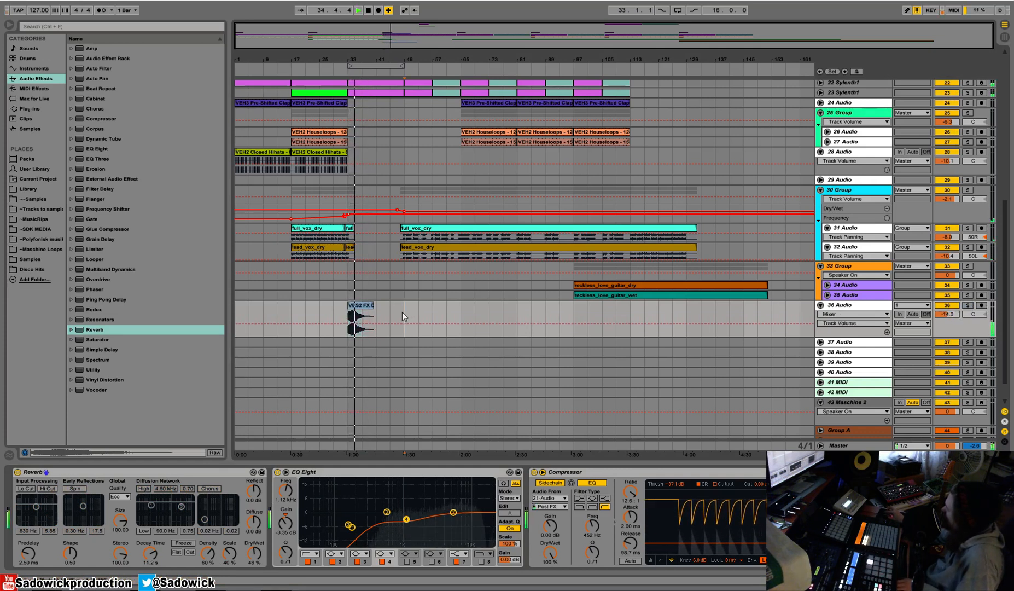
# Copy the downlifter clip at bar 33 on 36 Audio to bar 1 and play the arrangement.
pyautogui.moveTo(405, 311); pyautogui.dragTo(348, 314)
pyautogui.click(237, 310)
pyautogui.hotkey('ctrl', 'v')
pyautogui.press('space')
pyautogui.press('space')
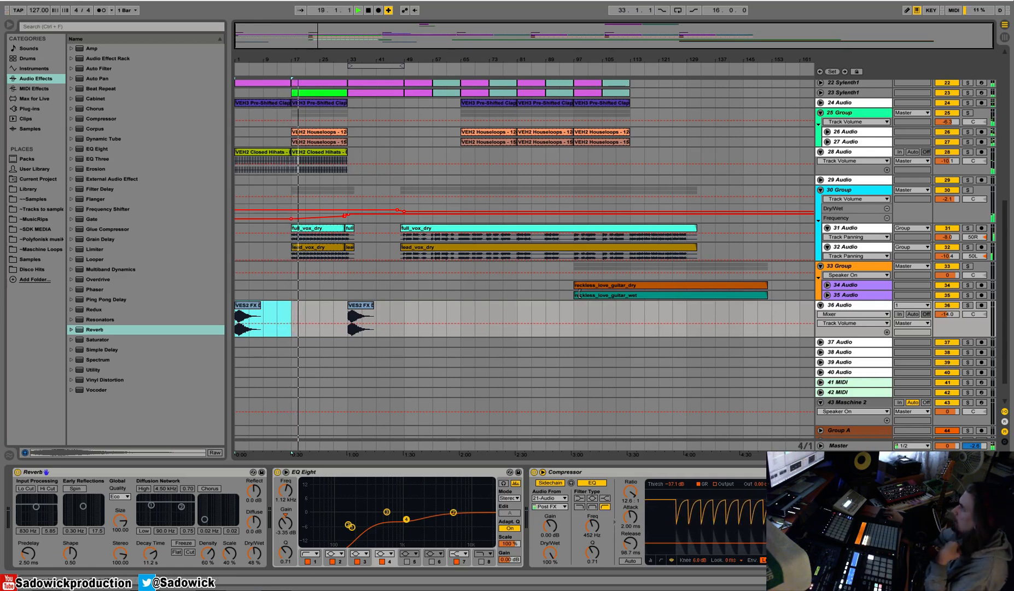
# Solo 36 Audio and lower its track volume to -15.3 dB.
pyautogui.click(900, 335)
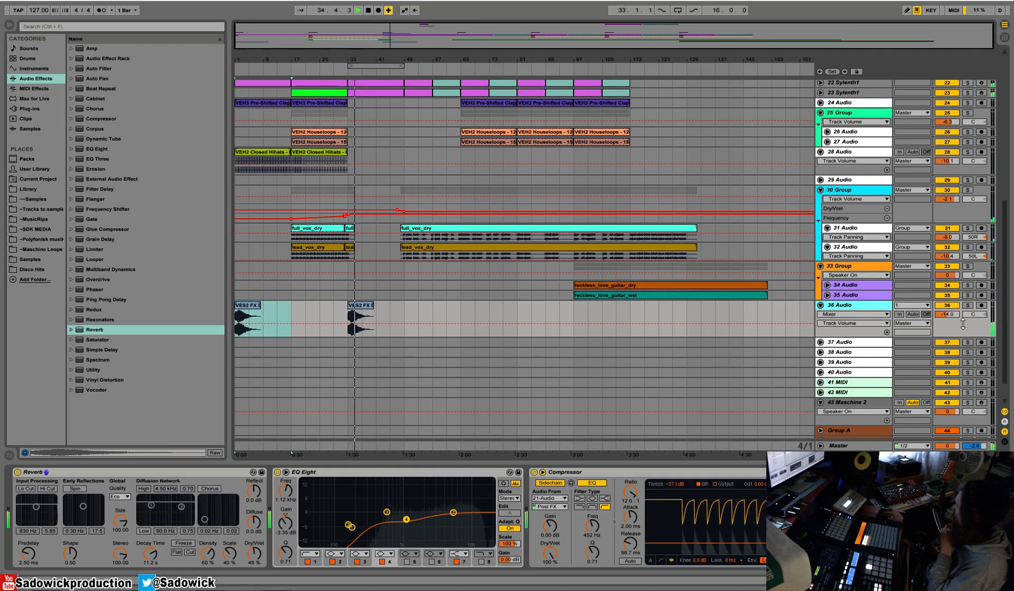
pyautogui.click(968, 305)
pyautogui.moveTo(944, 315); pyautogui.dragTo(945, 319)
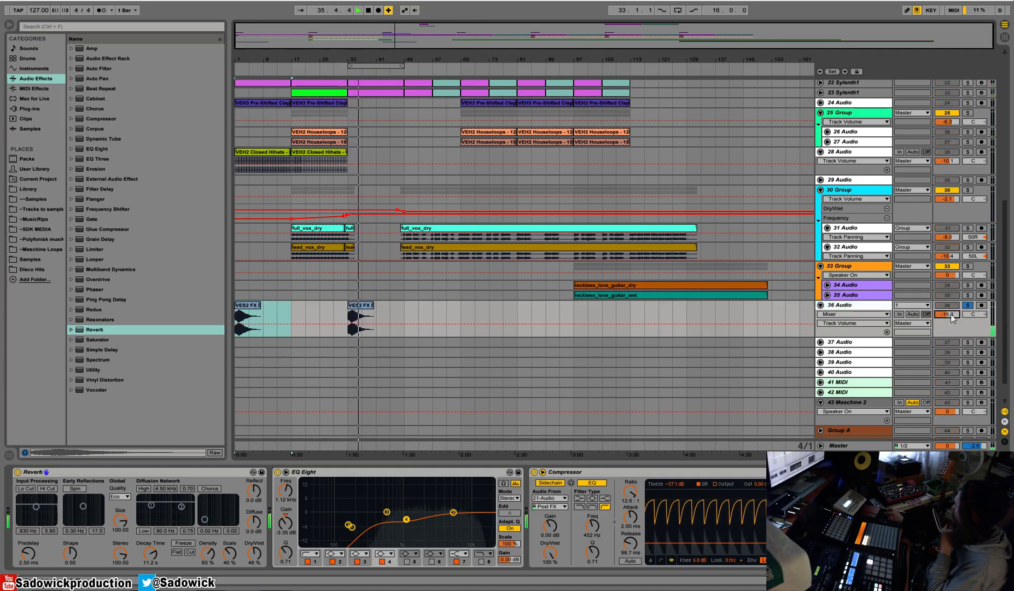
# Reshape 36 Audio's EQ Eight for a deeper low cut, with band 6 at 2.79 kHz, -3.35 dB and Q 1.14.
pyautogui.moveTo(406, 519)
pyautogui.mouseDown()
pyautogui.moveTo(382, 524)
pyautogui.moveTo(414, 525)
pyautogui.moveTo(388, 524)
pyautogui.mouseUp()
pyautogui.press('space')
pyautogui.moveTo(454, 512); pyautogui.dragTo(432, 518)
pyautogui.press('space')
pyautogui.press('space')
pyautogui.click(432, 561)
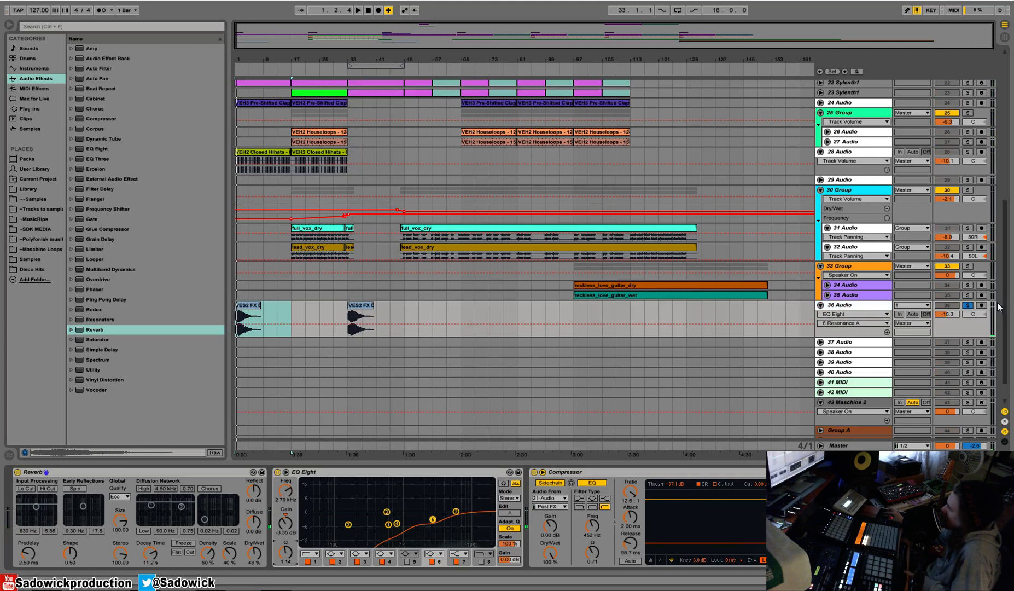
# Unsolo 36 Audio, play the downlifter from bar 33 in the mix and lower the track volume to -16.3 dB.
pyautogui.press('space')
pyautogui.click(968, 305)
pyautogui.press('space')
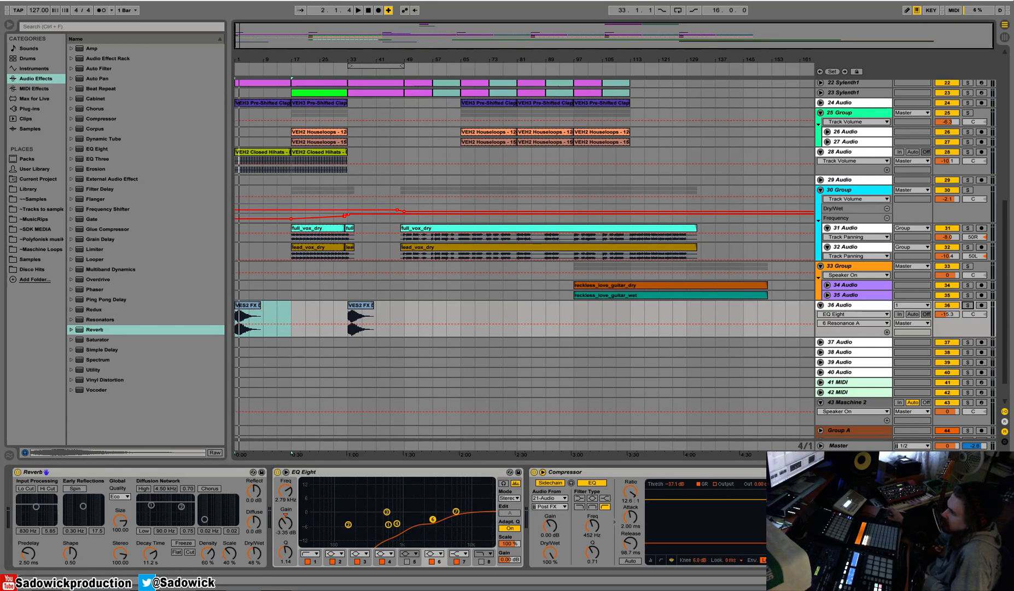
pyautogui.click(360, 320)
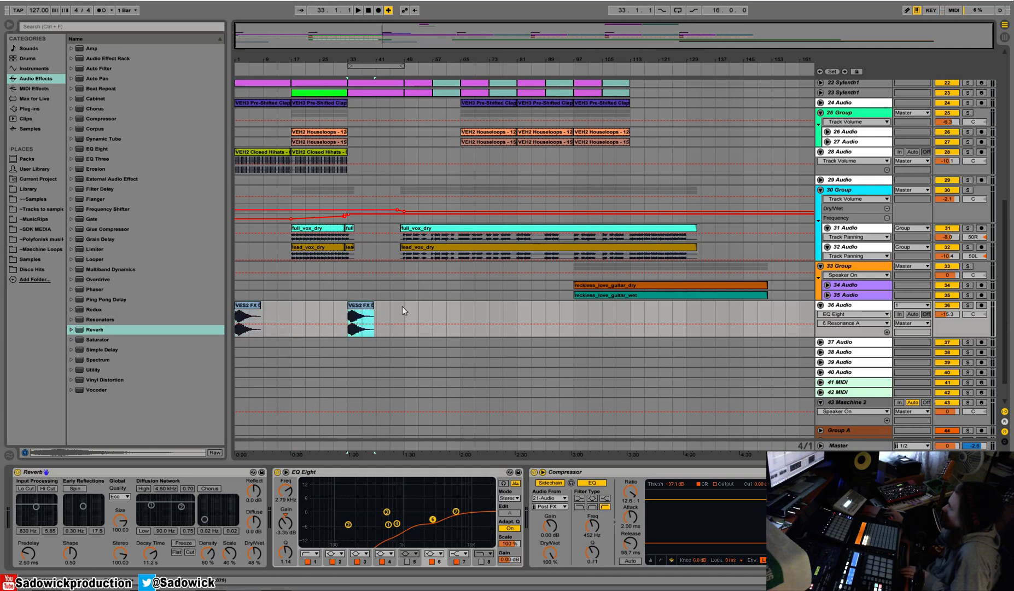
pyautogui.press('space')
pyautogui.click(948, 314)
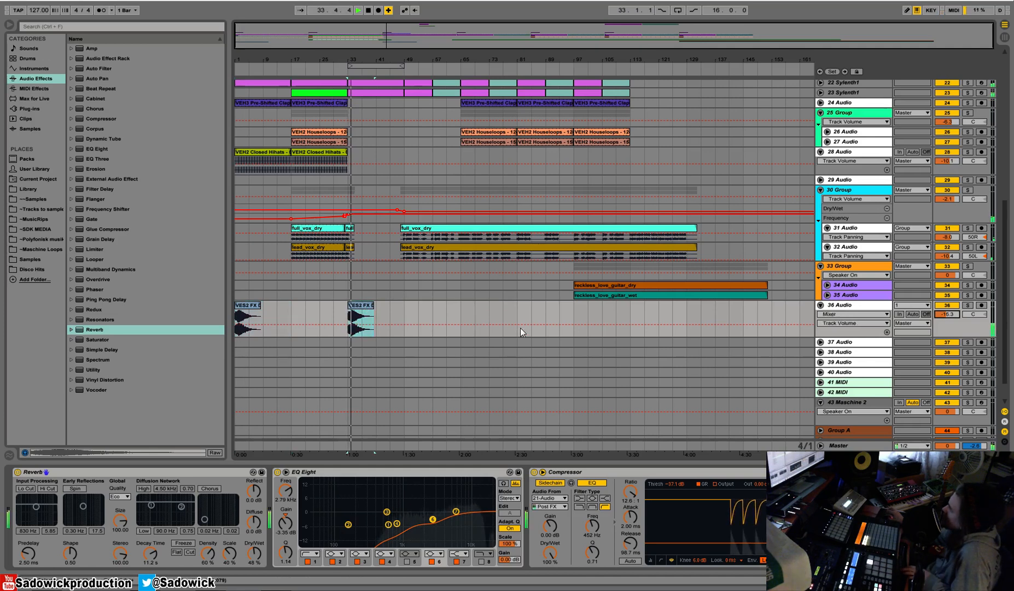
# Set Nord Audio's volume to -3.0 dB and its EQ Eight band 4 to 1.08 kHz and -6.07 dB.
pyautogui.scroll(5, 520, 328)
pyautogui.moveTo(951, 129); pyautogui.dragTo(959, 140)
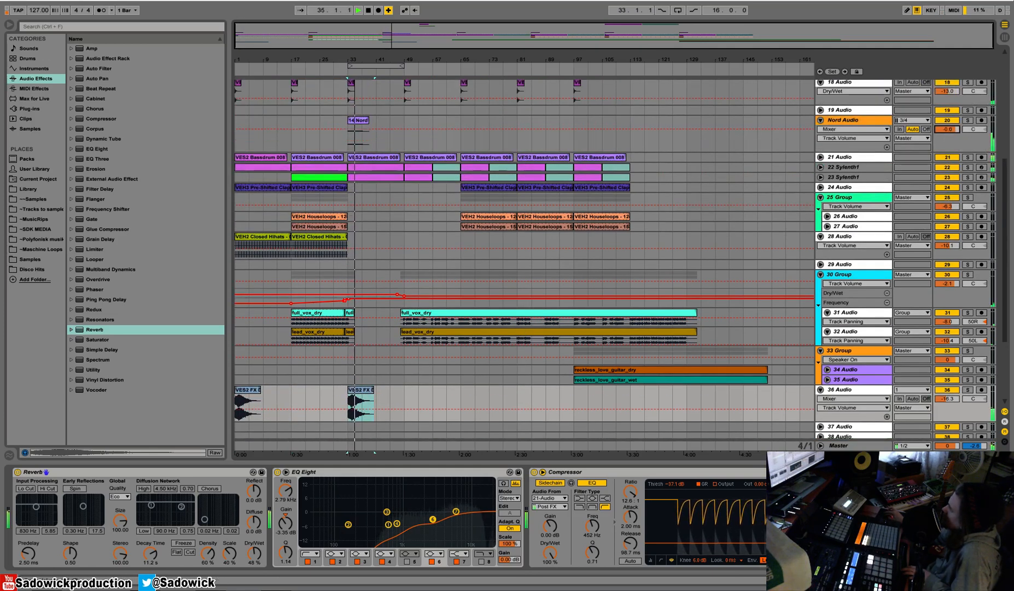
pyautogui.click(969, 123)
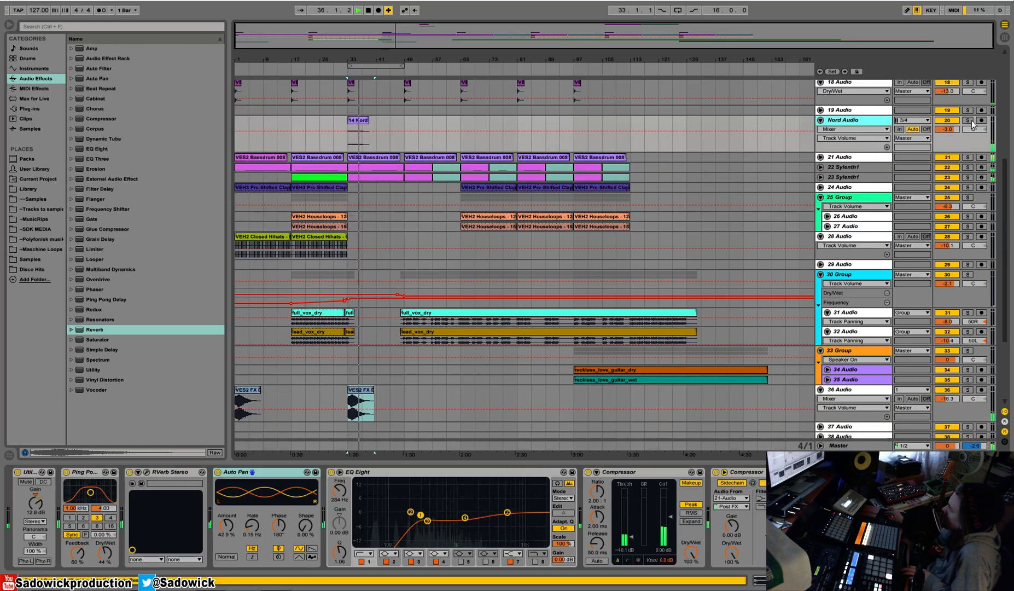
pyautogui.moveTo(464, 517); pyautogui.dragTo(459, 525)
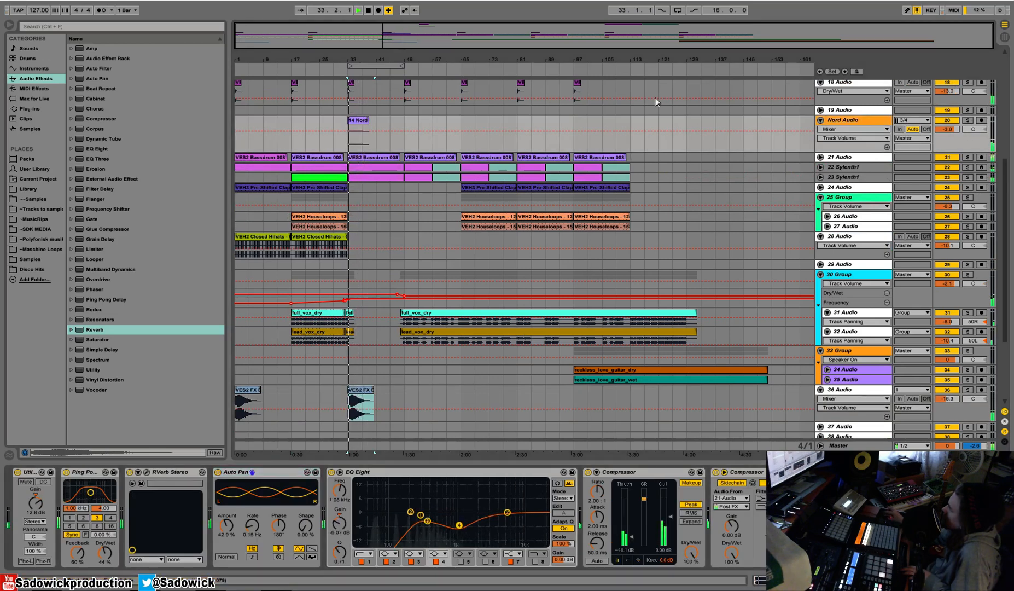
pyautogui.click(967, 135)
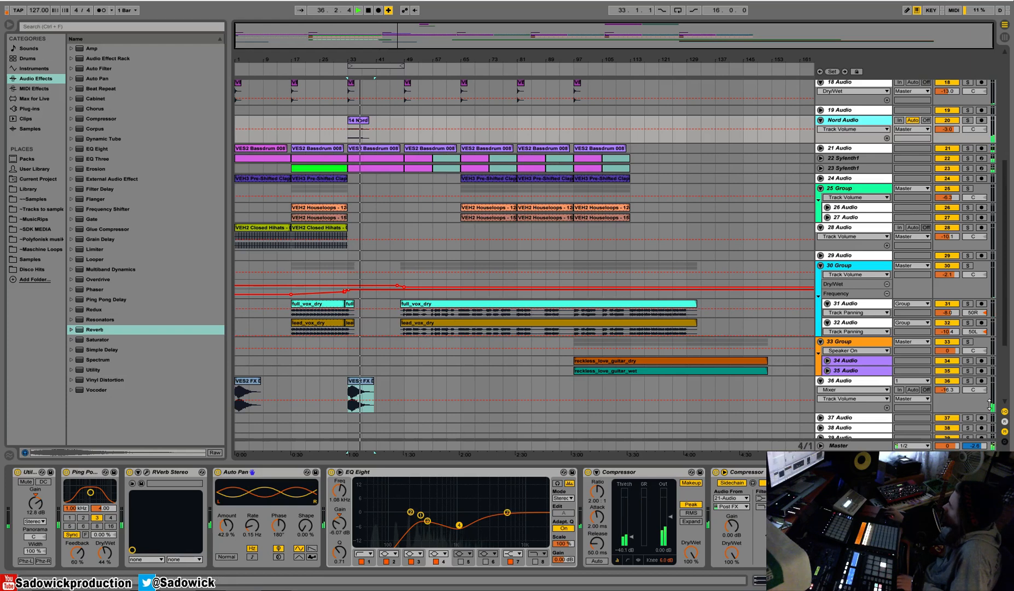
# Listen on past the bar 33 downlifter and review the arrangement's tracks around bars 33 to 49.
pyautogui.click(429, 386)
pyautogui.moveTo(335, 58); pyautogui.dragTo(420, 110)
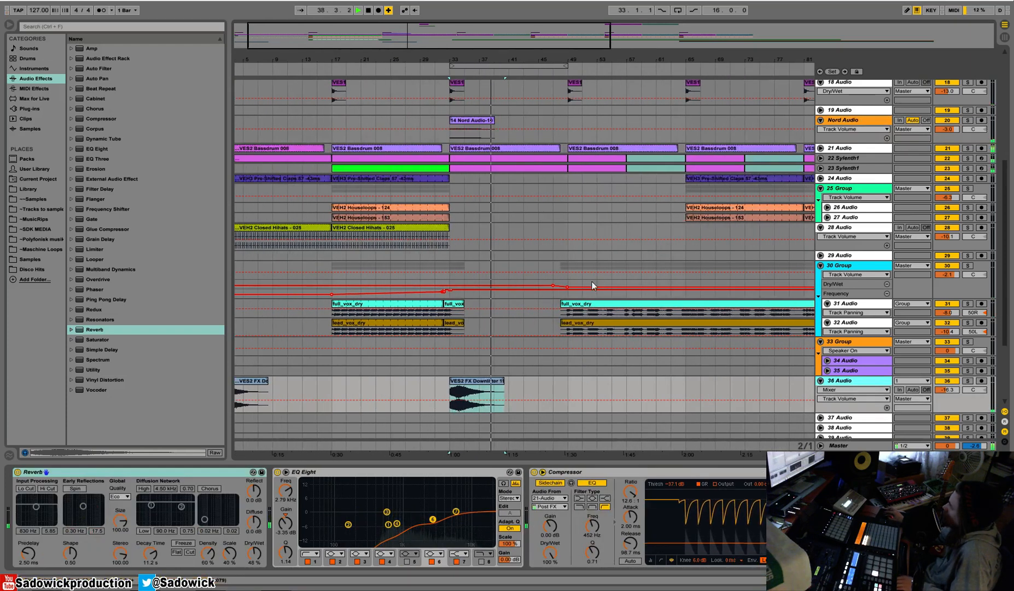
pyautogui.moveTo(558, 61); pyautogui.dragTo(442, 62)
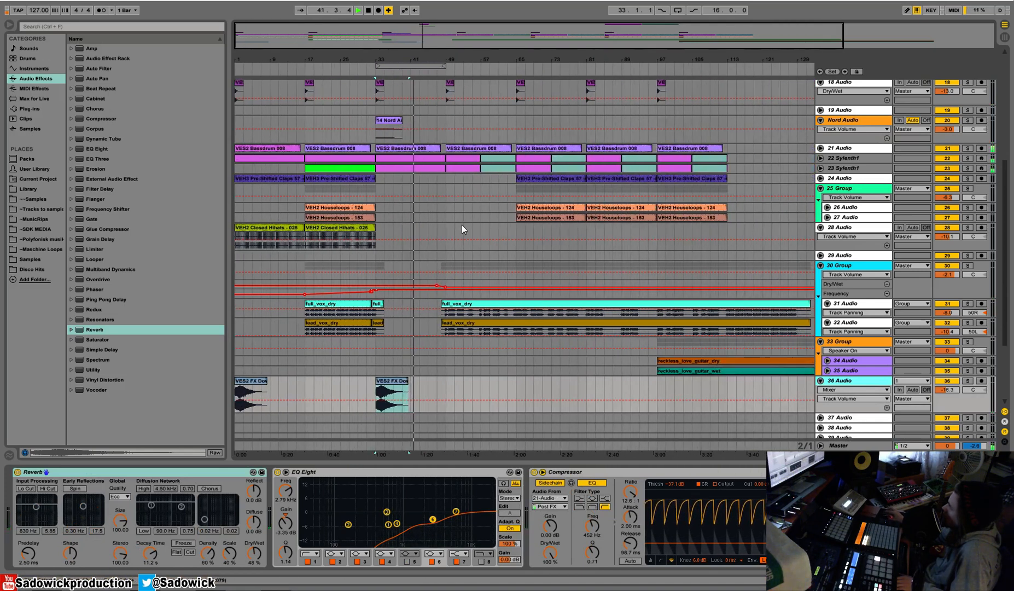
pyautogui.scroll(5, 461, 224)
pyautogui.scroll(6, 462, 224)
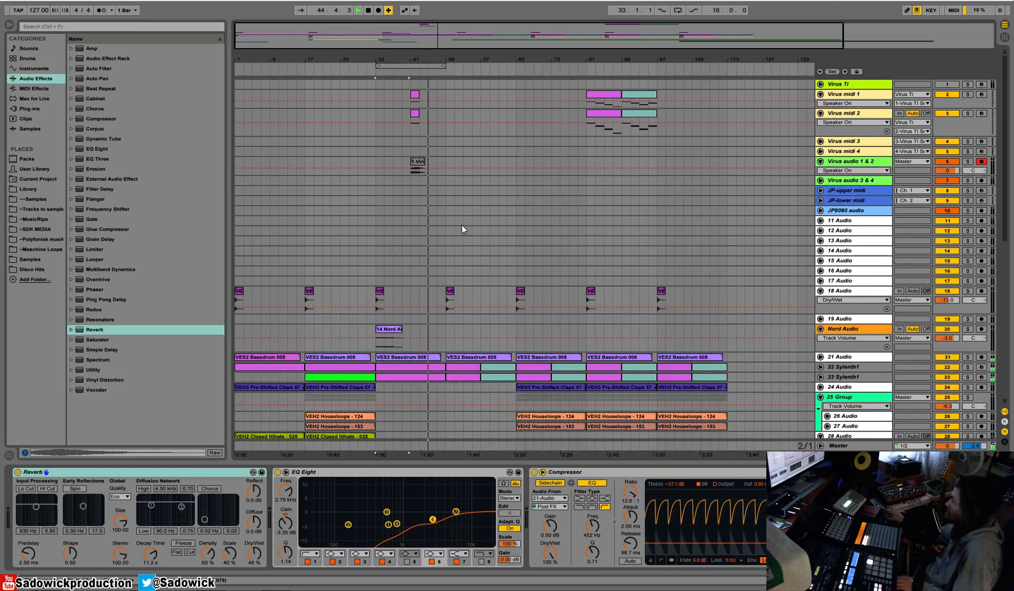
pyautogui.scroll(-8, 461, 225)
pyautogui.scroll(-3, 456, 232)
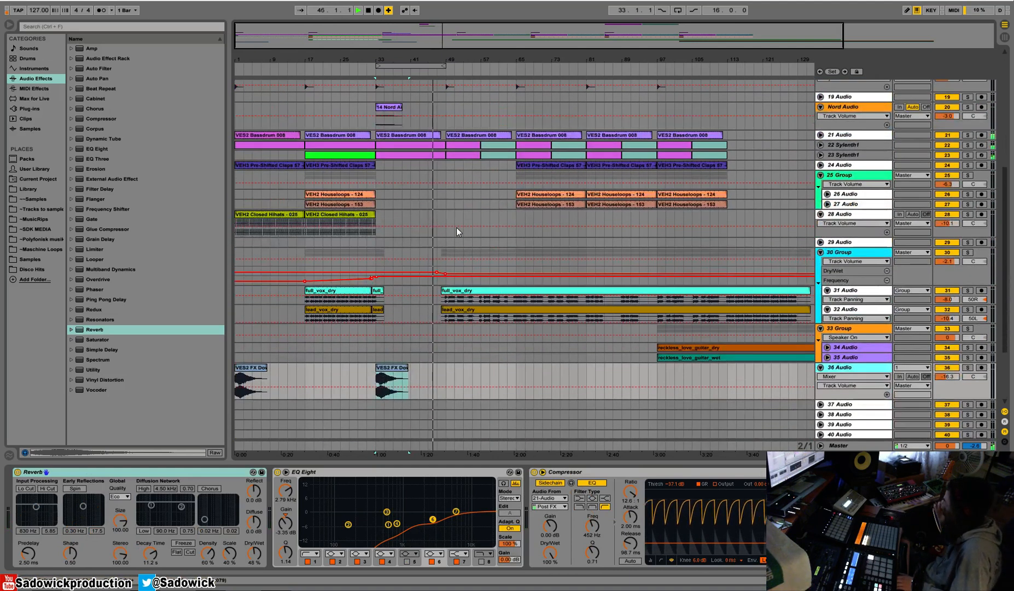
# Unfold 37 Audio and place the library sample VES2 FX Uplifter 04.wav on it at bar 46.
pyautogui.moveTo(854, 399)
pyautogui.mouseDown()
pyautogui.moveTo(854, 388)
pyautogui.moveTo(855, 410)
pyautogui.mouseUp()
pyautogui.click(856, 390)
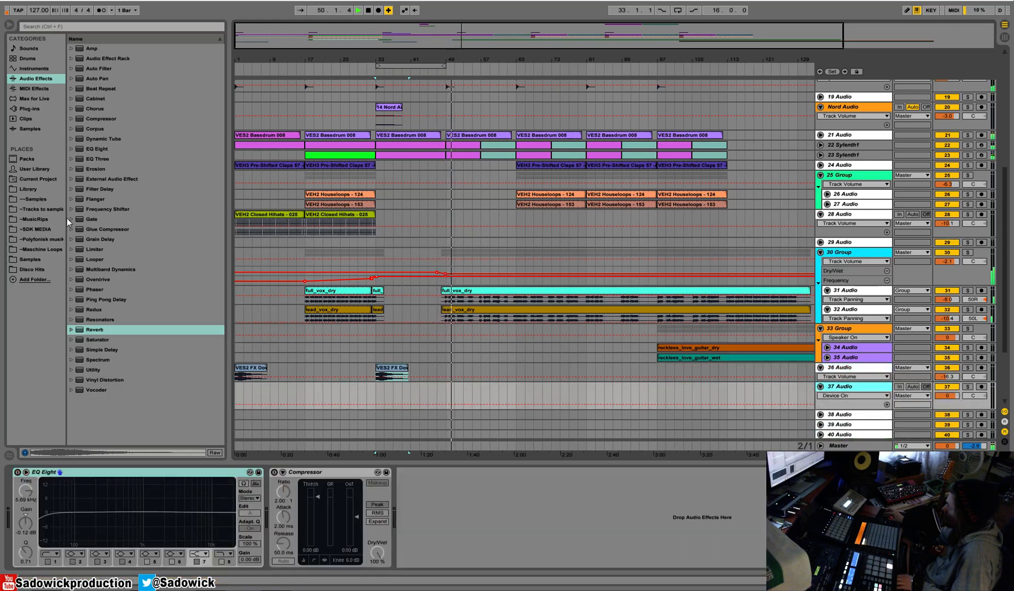
pyautogui.click(29, 190)
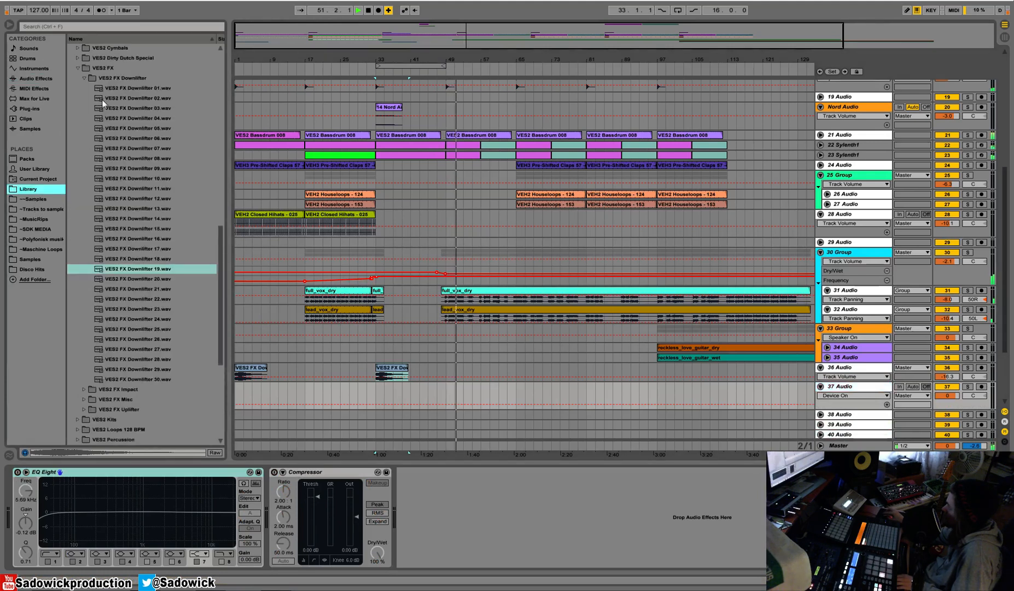
pyautogui.scroll(-5, 87, 80)
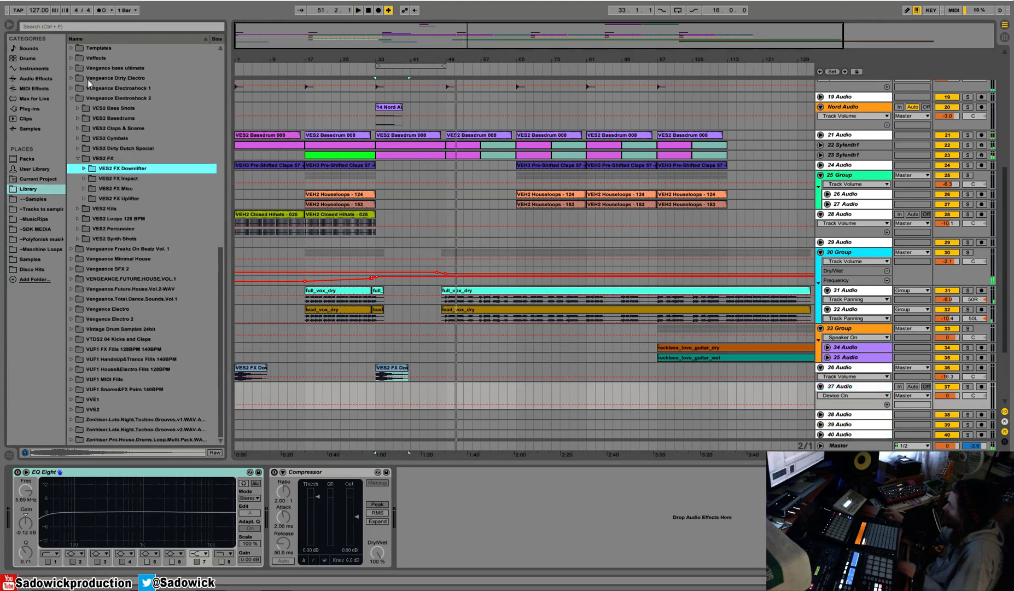
pyautogui.click(84, 198)
pyautogui.click(125, 239)
pyautogui.scroll(-3, 125, 246)
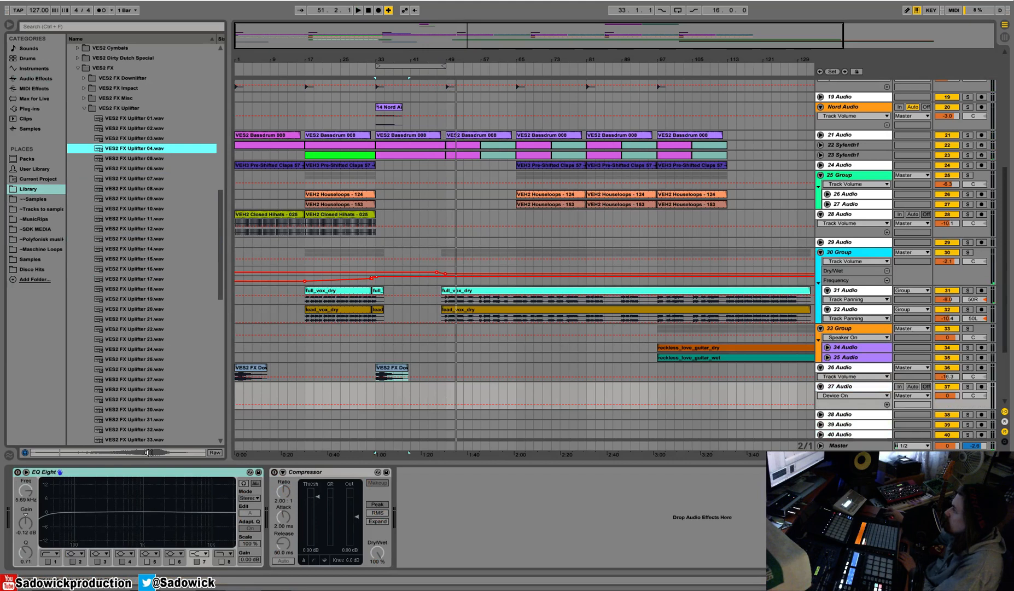
pyautogui.moveTo(127, 150); pyautogui.dragTo(445, 358)
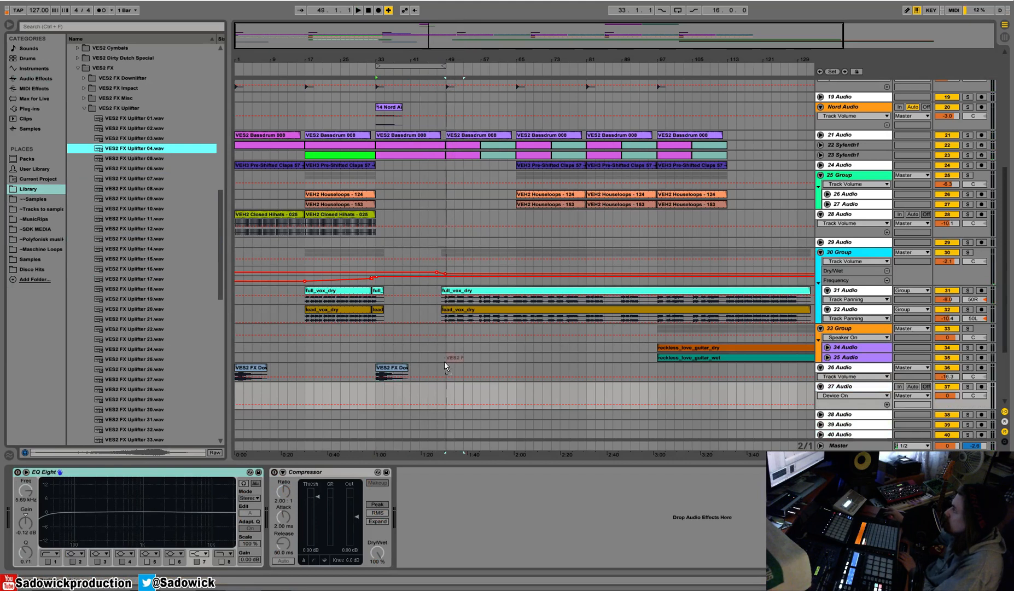
pyautogui.moveTo(432, 396); pyautogui.dragTo(467, 388)
pyautogui.scroll(5, 443, 420)
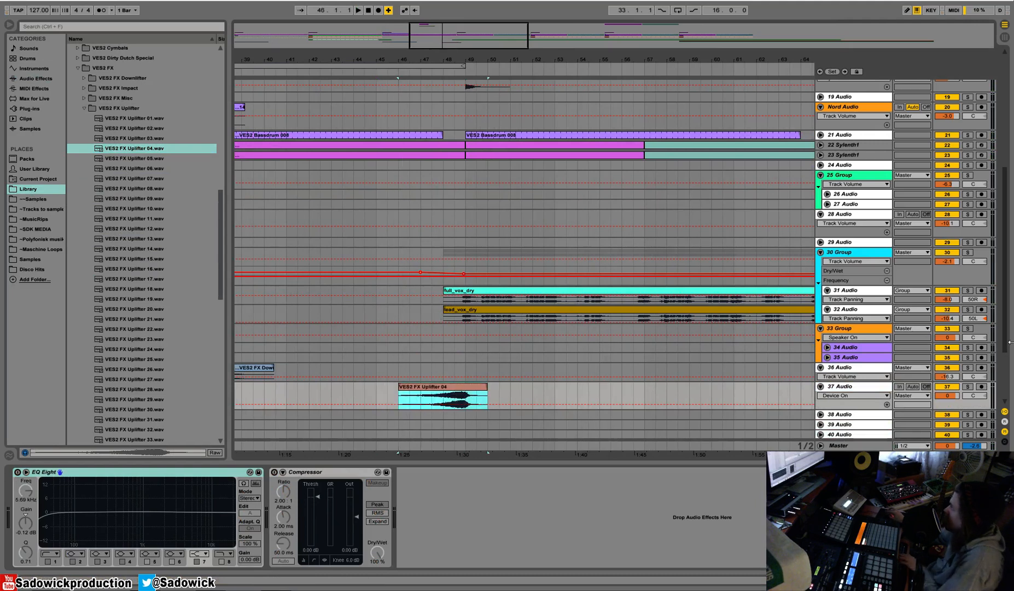
# Turn off Warp for the uplifter clip, shift it earlier and trim its end to bar 49.
pyautogui.doubleClick(467, 387)
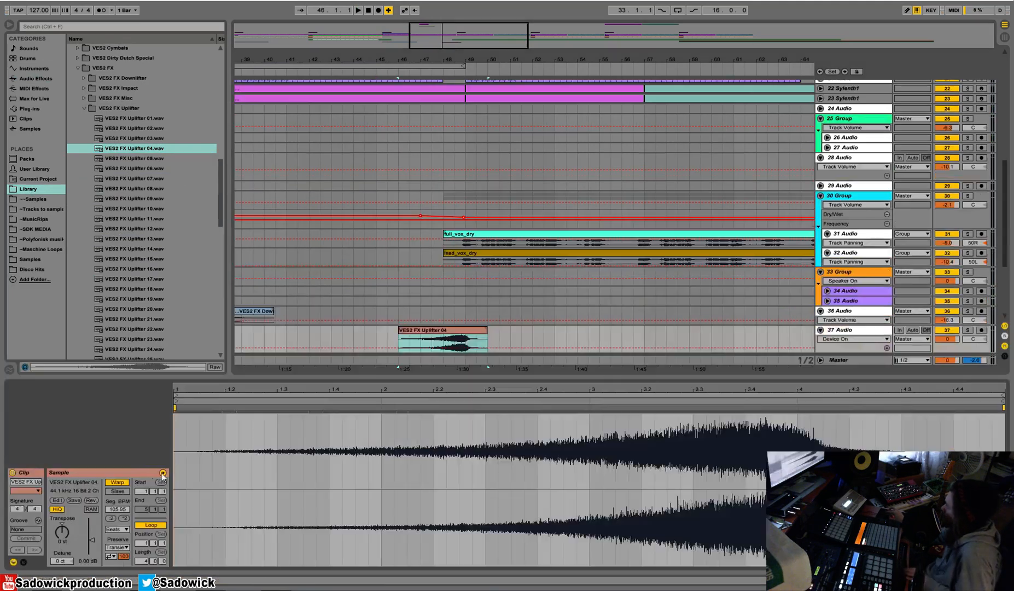
pyautogui.click(117, 482)
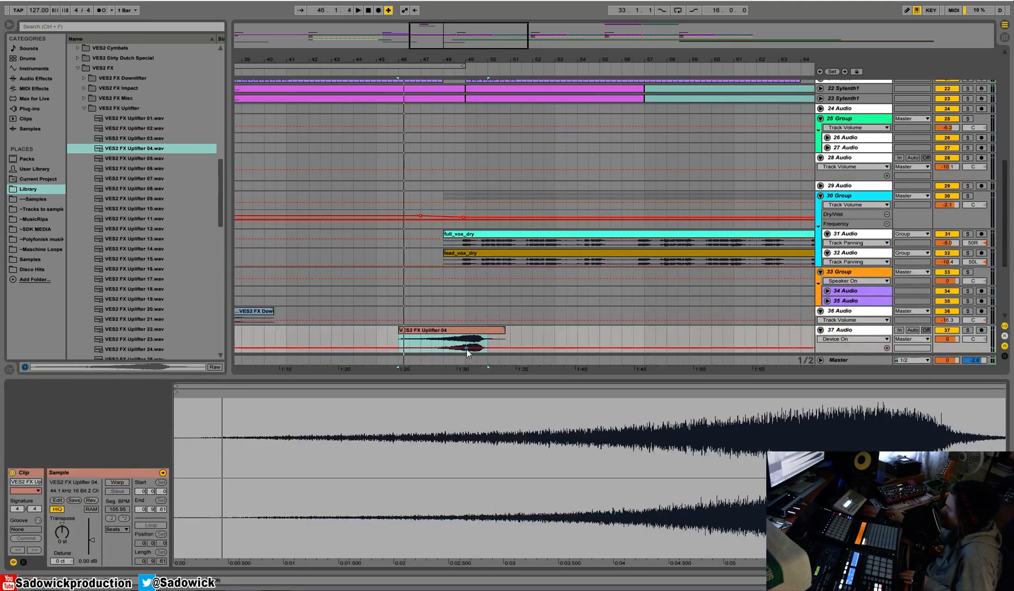
pyautogui.moveTo(484, 338)
pyautogui.mouseDown()
pyautogui.moveTo(454, 330)
pyautogui.moveTo(464, 330)
pyautogui.mouseUp()
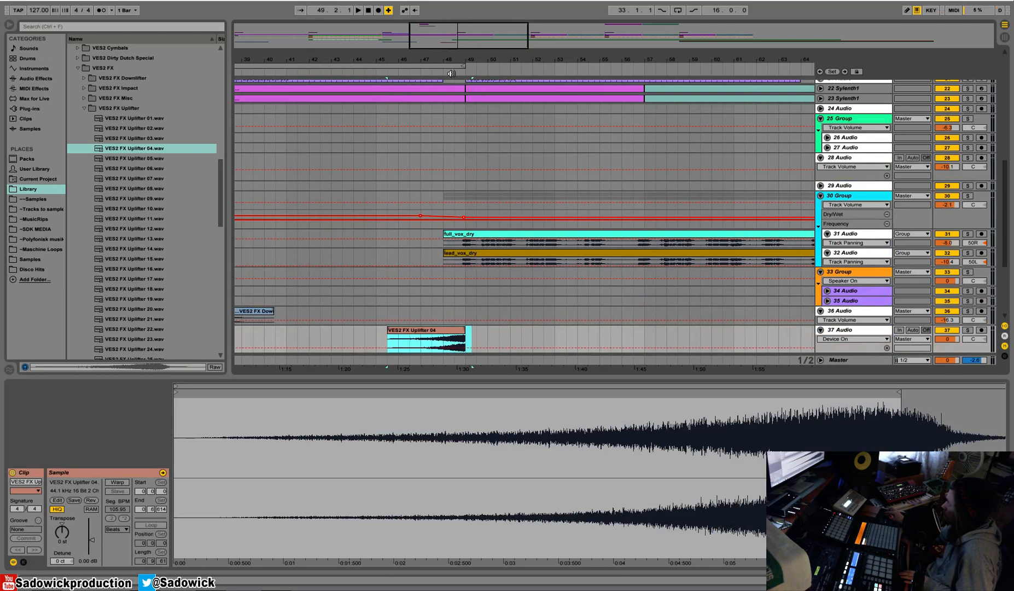
# Play the uplifter, lower 37 Audio's volume to -12.4 dB and set the global quantization to None.
pyautogui.press('space')
pyautogui.press('space')
pyautogui.moveTo(954, 339); pyautogui.dragTo(952, 358)
pyautogui.click(124, 10)
pyautogui.click(126, 18)
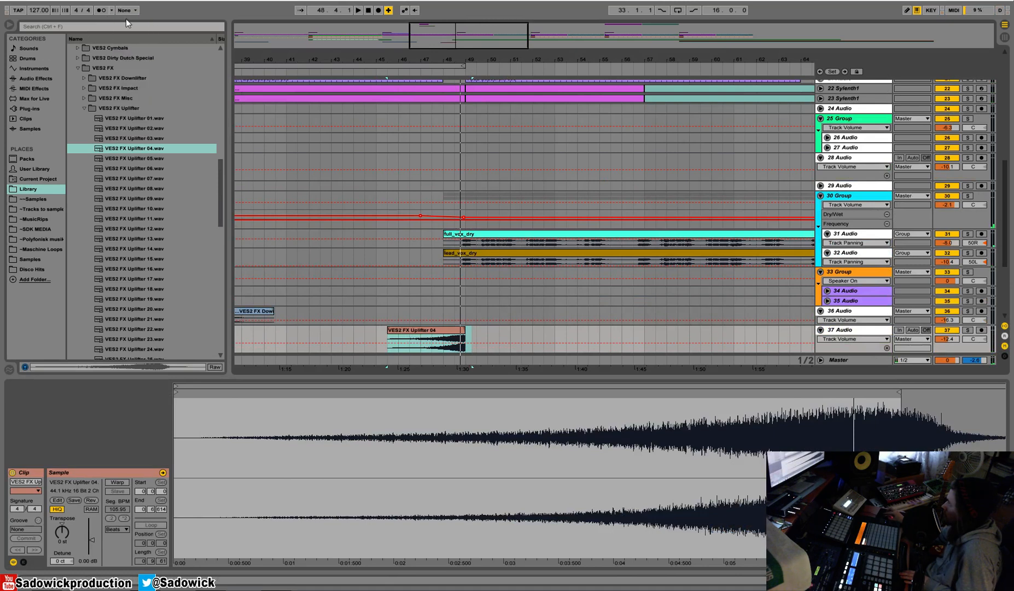
# Shrink the clip view, play the uplifter from bar 46 and lower 37 Audio's volume to -17.4 dB.
pyautogui.moveTo(450, 374); pyautogui.dragTo(433, 458)
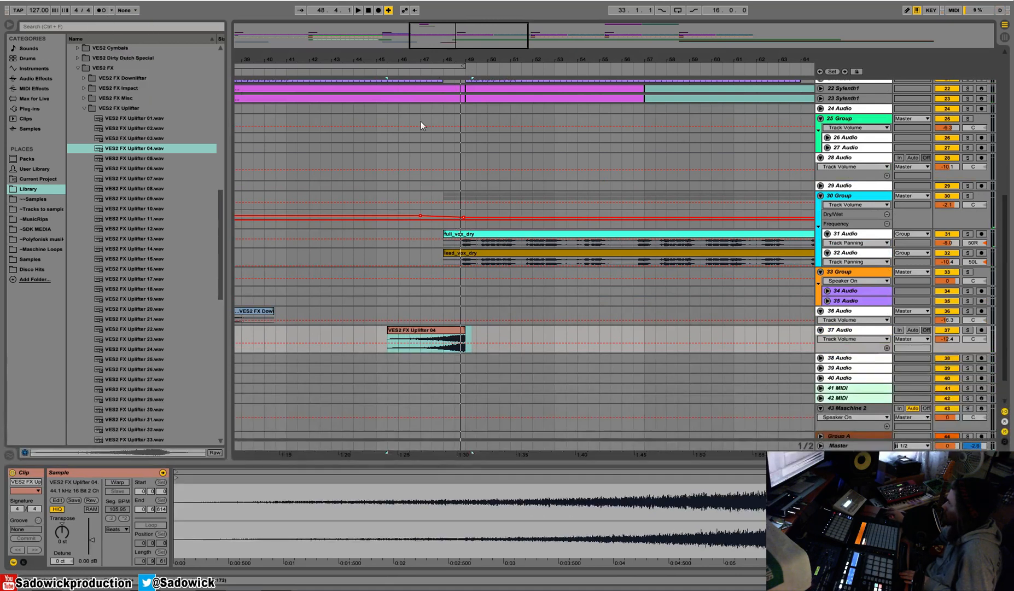
pyautogui.click(438, 73)
pyautogui.moveTo(453, 60); pyautogui.dragTo(458, 99)
pyautogui.moveTo(950, 339); pyautogui.dragTo(950, 368)
pyautogui.press('space')
pyautogui.press('space')
pyautogui.moveTo(470, 58); pyautogui.dragTo(470, 25)
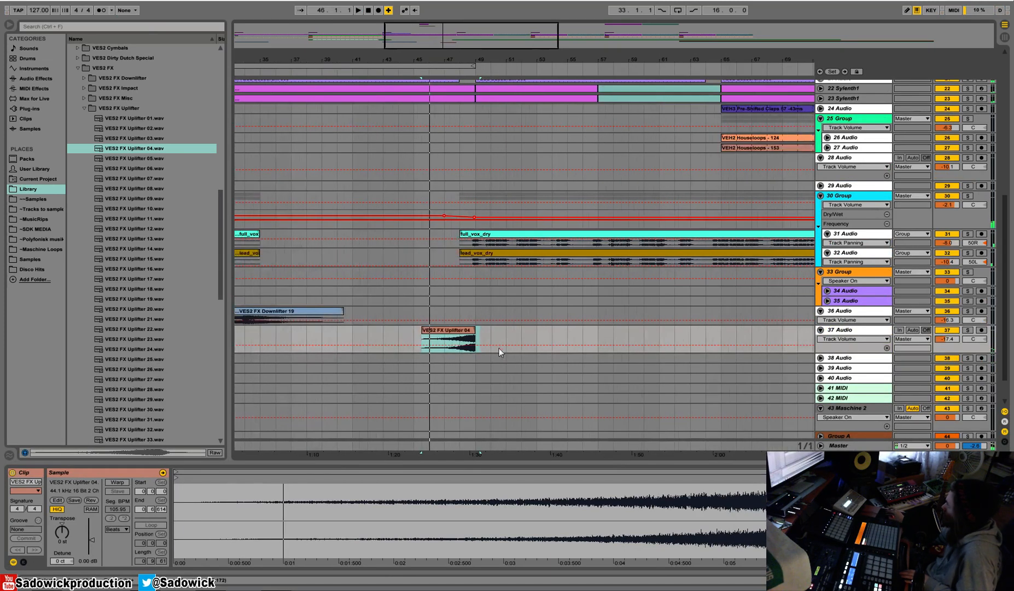
# Unfold 38 Audio, then enable 37 Audio's EQ Eight and cut its lows with band 1 at 289 Hz.
pyautogui.click(474, 322)
pyautogui.click(847, 359)
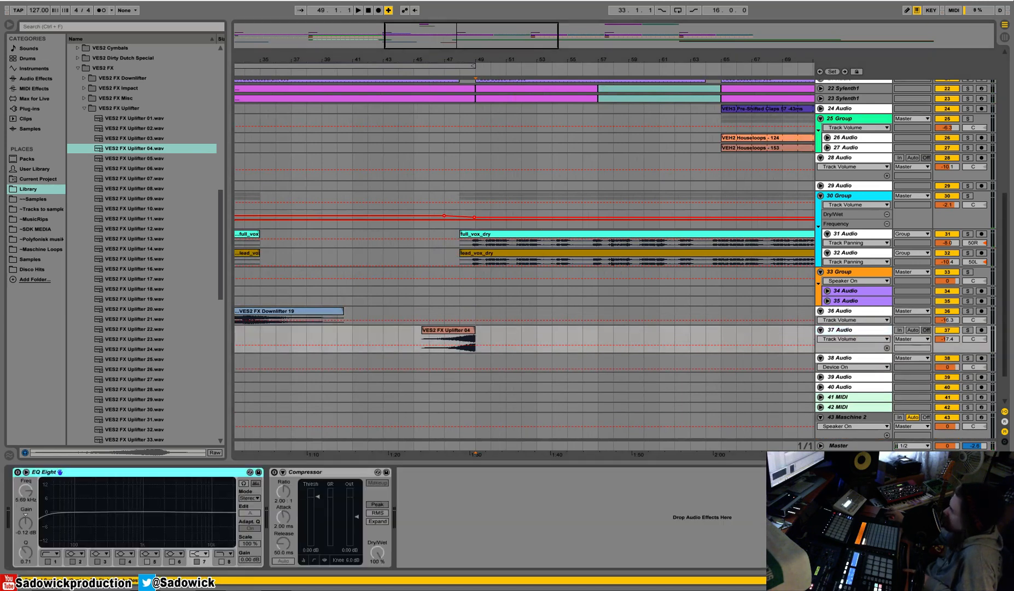
pyautogui.click(18, 471)
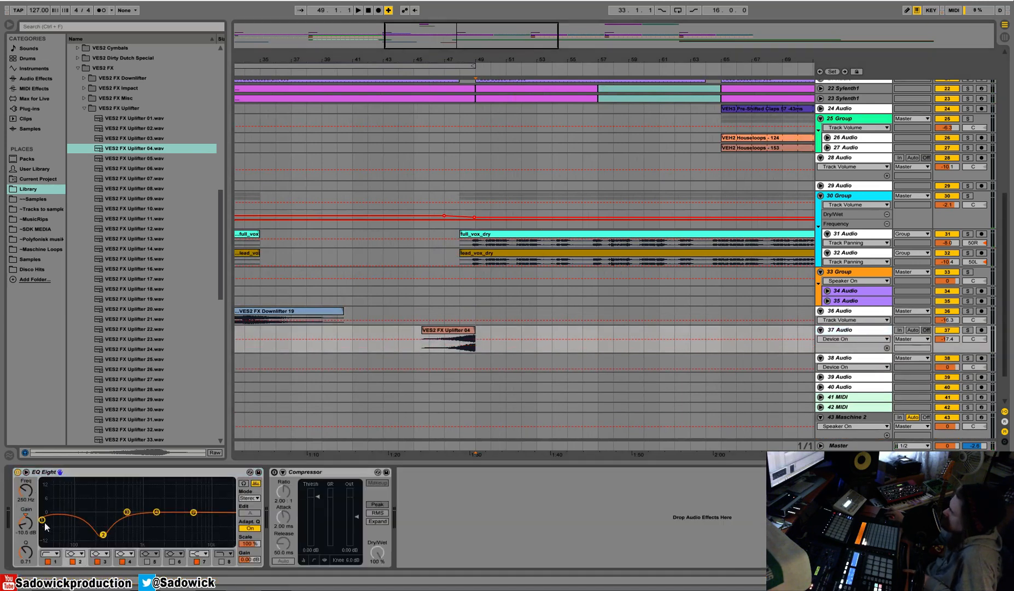
# Audition the VES2 FX Uplifter samples between 10 and 55 to find a longer riser.
pyautogui.click(127, 208)
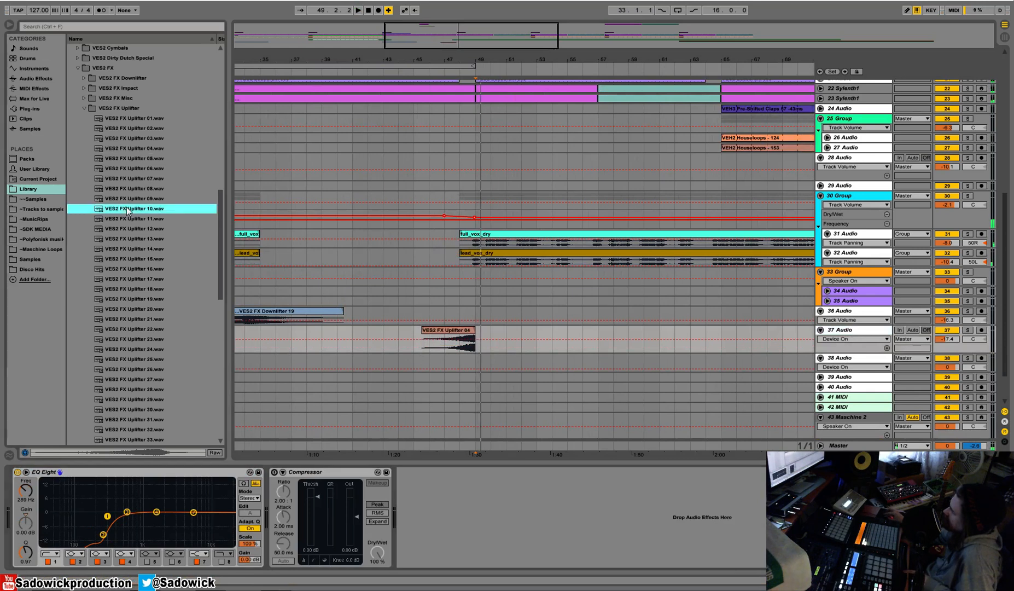
pyautogui.click(161, 360)
pyautogui.scroll(-3, 160, 361)
pyautogui.click(156, 399)
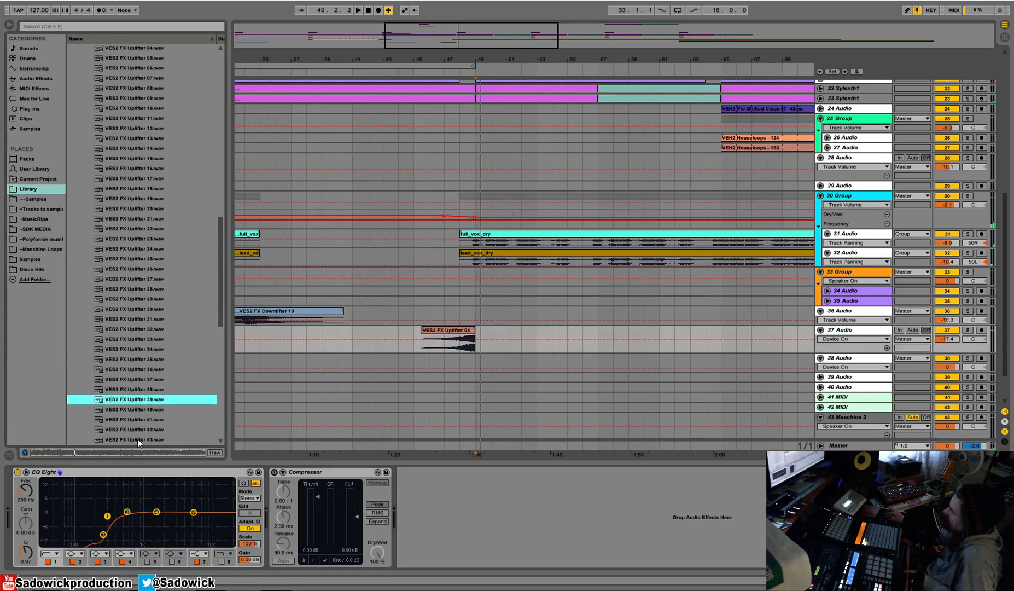
pyautogui.click(133, 410)
pyautogui.scroll(-3, 133, 413)
pyautogui.click(131, 408)
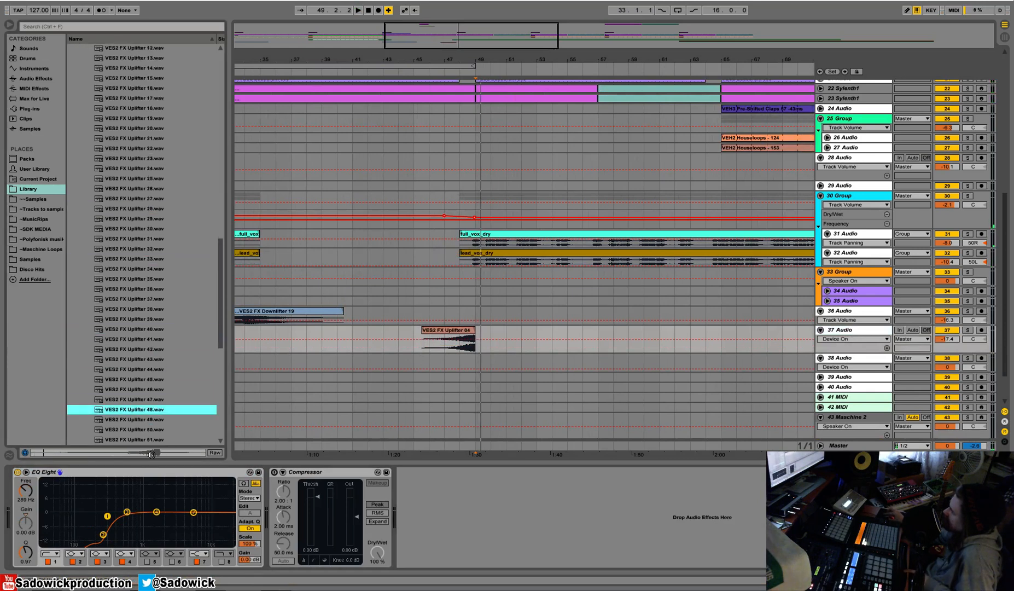
pyautogui.click(134, 420)
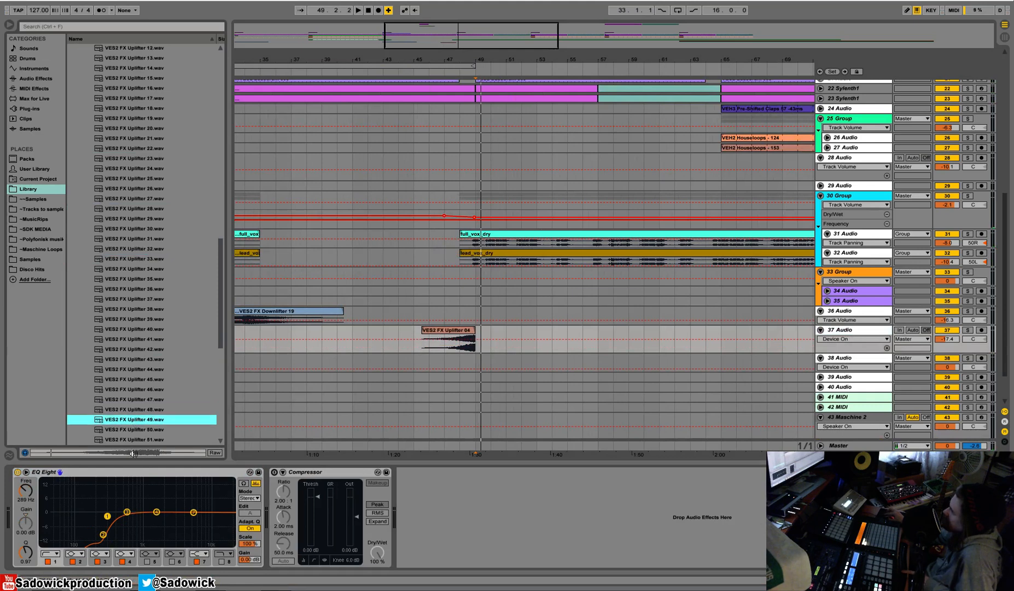
pyautogui.click(131, 429)
pyautogui.scroll(-2, 131, 429)
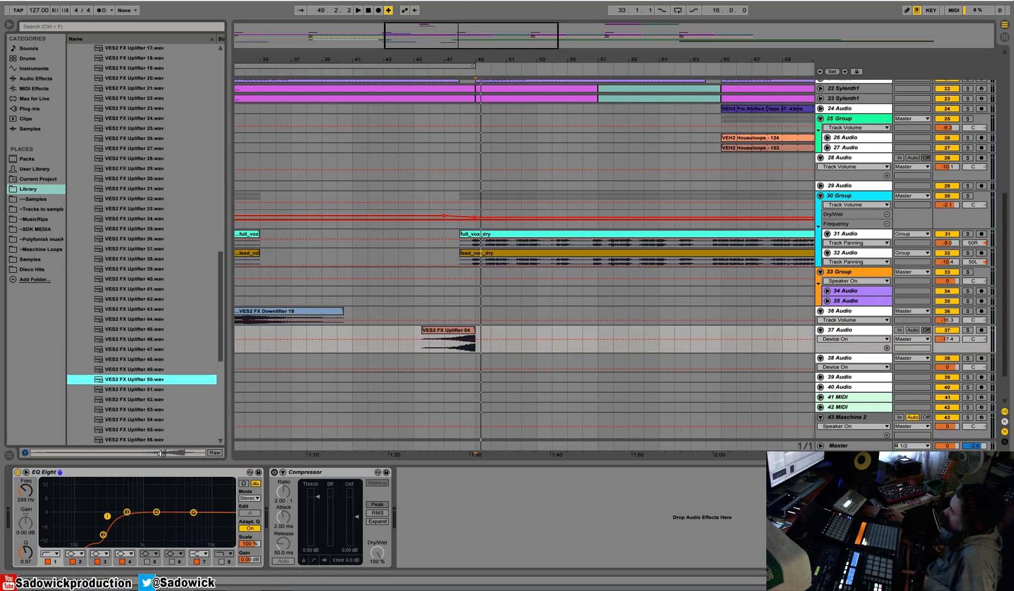
pyautogui.click(130, 398)
pyautogui.click(136, 420)
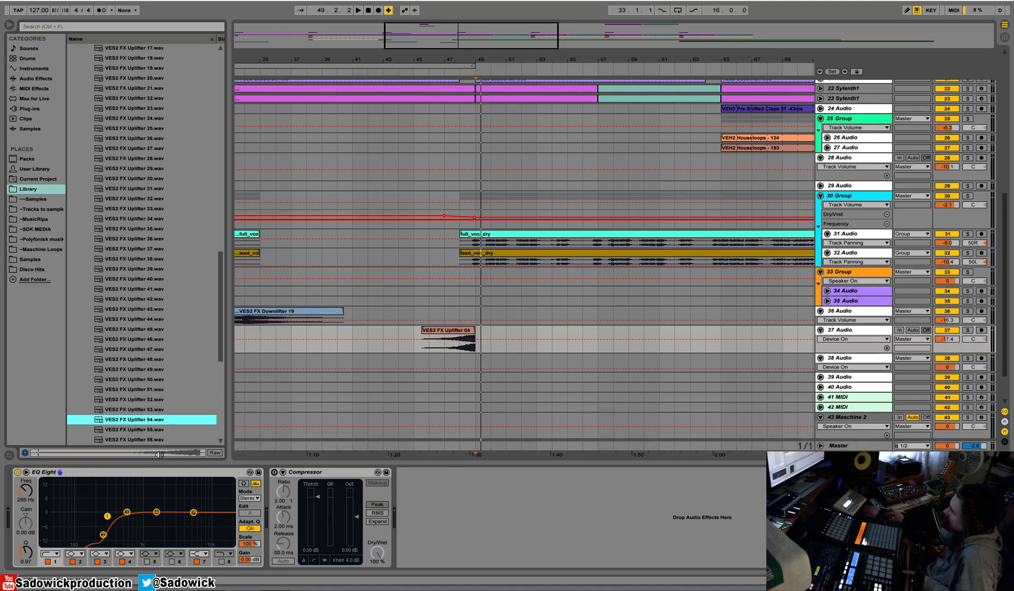
pyautogui.click(134, 430)
pyautogui.scroll(-1, 134, 430)
# Place VES2 FX Uplifter 55 on 38 Audio from bar 42 to bar 49, play it and lower the track volume to -5.5 dB.
pyautogui.moveTo(131, 419); pyautogui.dragTo(370, 363)
pyautogui.press('space')
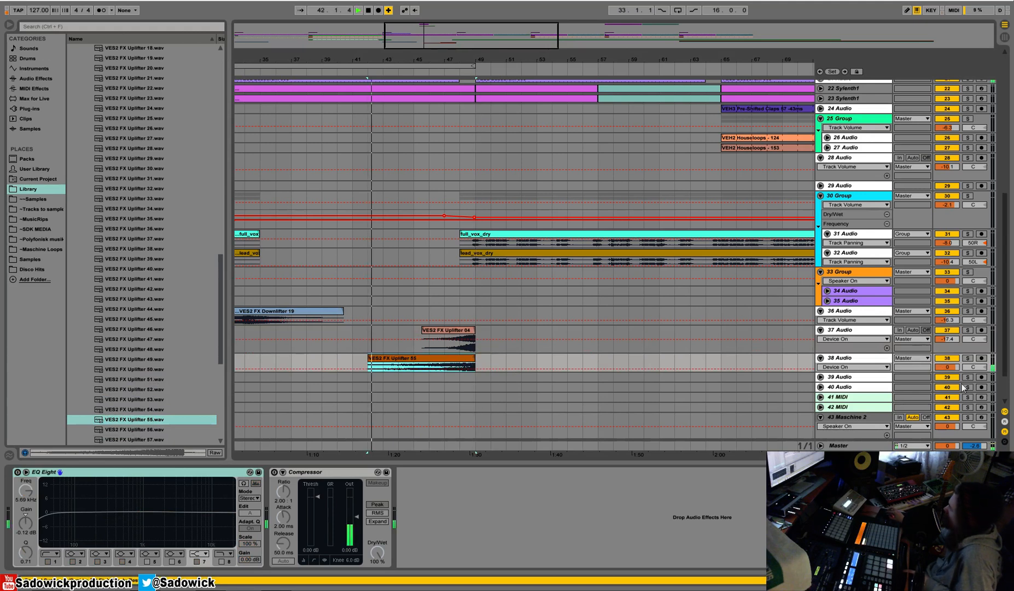
pyautogui.click(947, 367)
pyautogui.moveTo(947, 370); pyautogui.dragTo(928, 378)
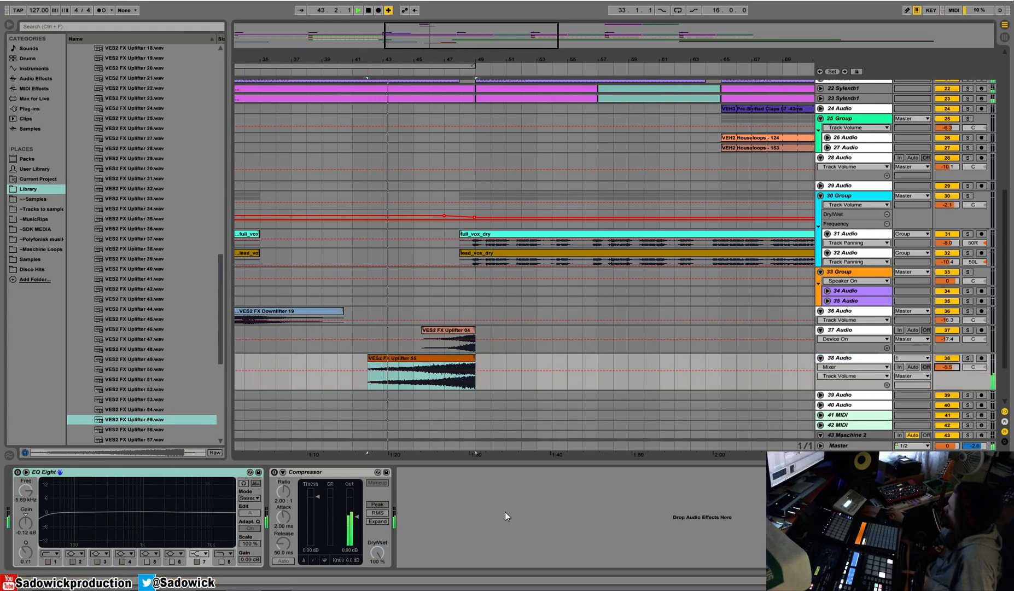
# Enable 38 Audio's EQ Eight and cut the lows, setting band 1 to 474 Hz.
pyautogui.click(31, 500)
pyautogui.click(18, 472)
pyautogui.moveTo(42, 518); pyautogui.dragTo(121, 523)
pyautogui.rightClick(498, 513)
pyautogui.click(532, 521)
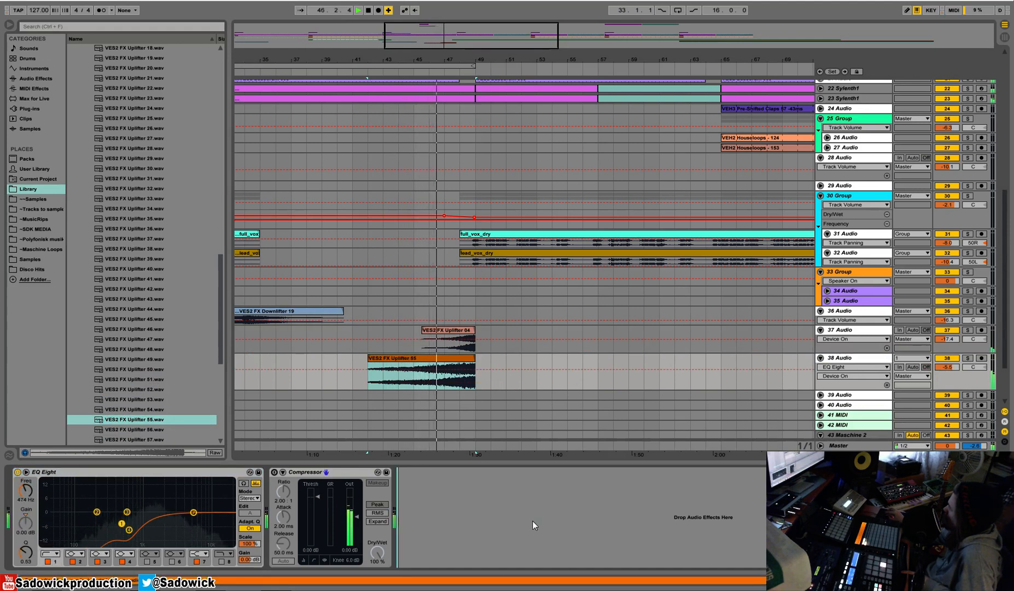
pyautogui.click(870, 320)
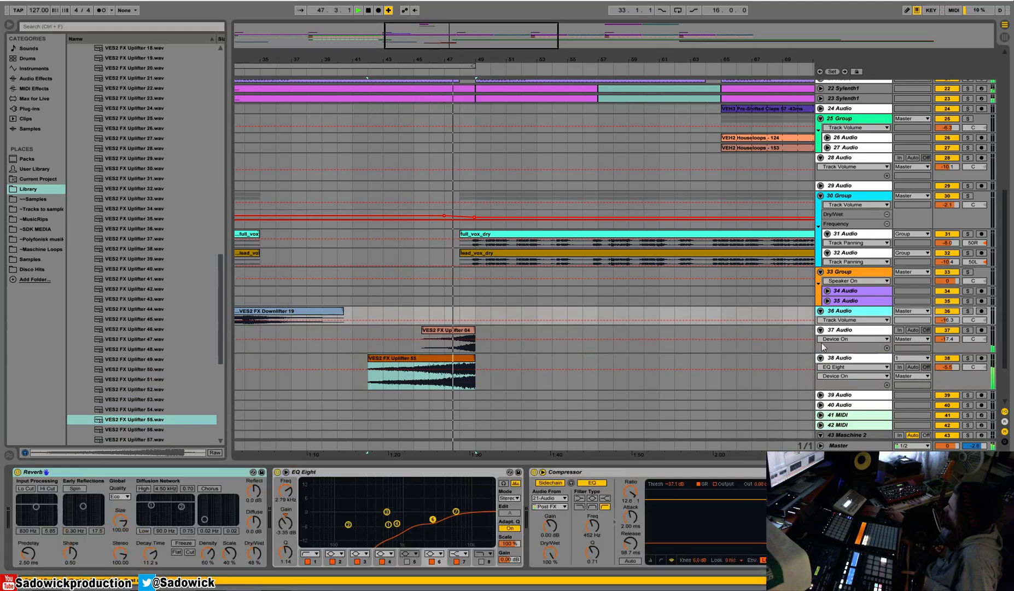
pyautogui.rightClick(621, 470)
pyautogui.click(657, 366)
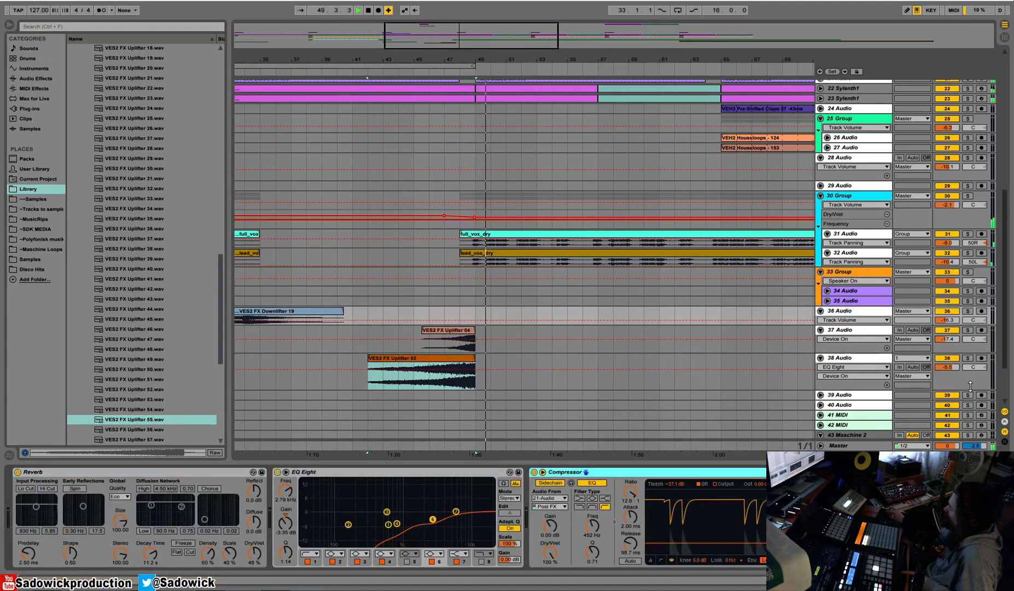
# Group the two uplifter tracks, 37 Audio and 38 Audio.
pyautogui.click(862, 349)
pyautogui.rightClick(860, 359)
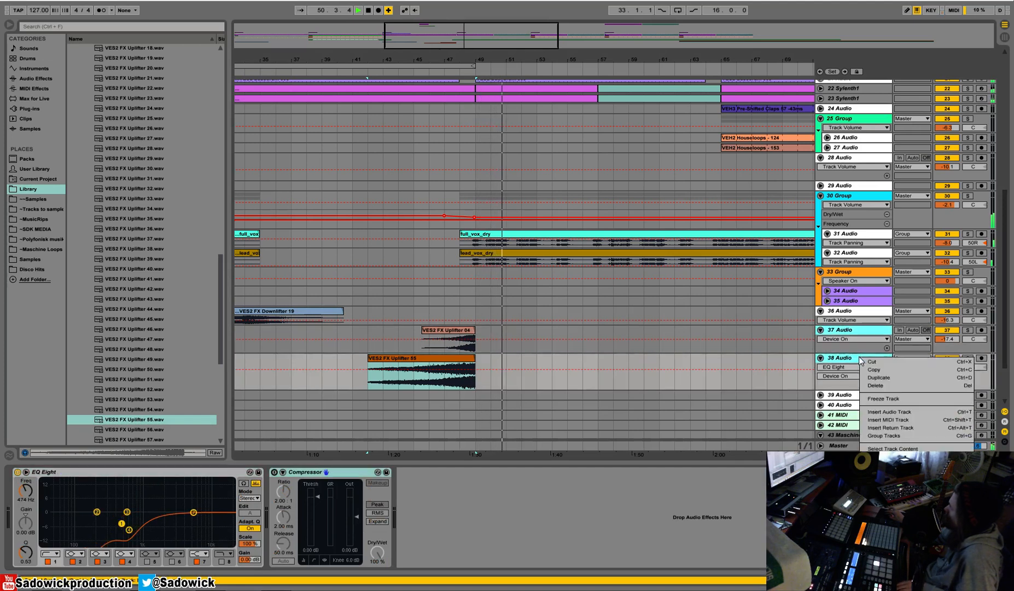
pyautogui.click(845, 333)
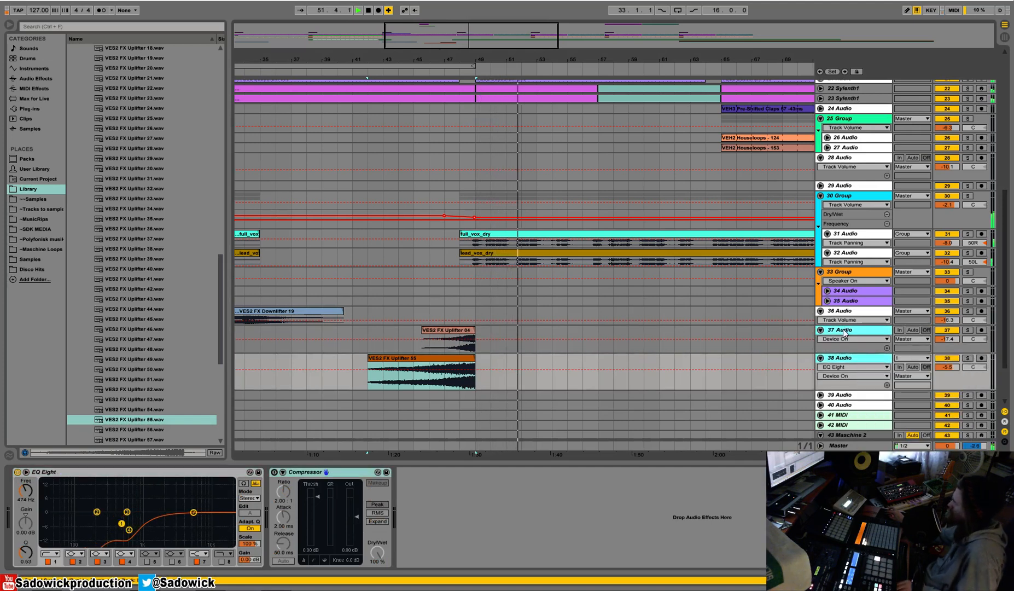
pyautogui.rightClick(850, 325)
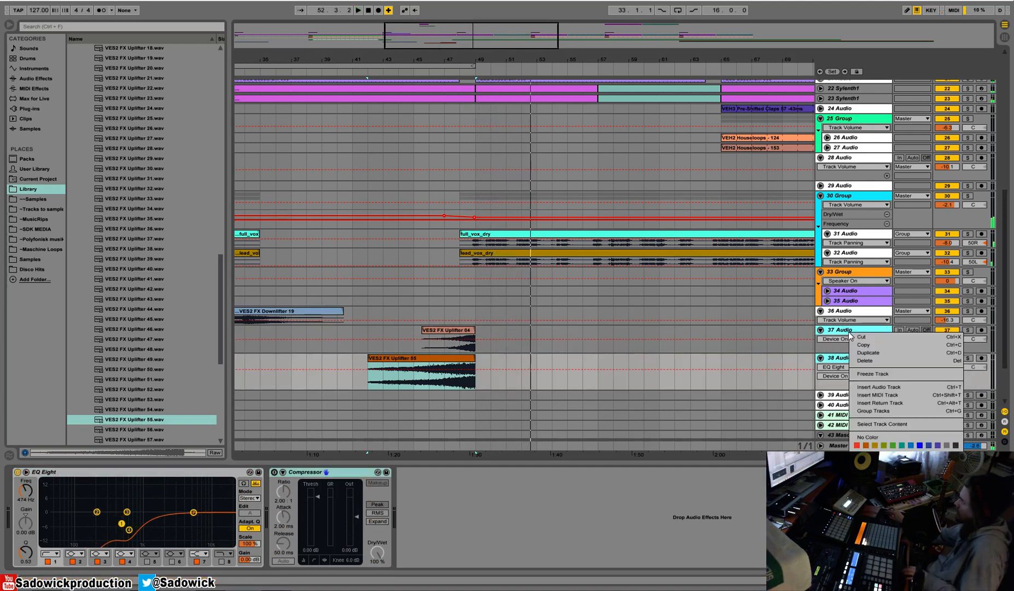
pyautogui.click(893, 408)
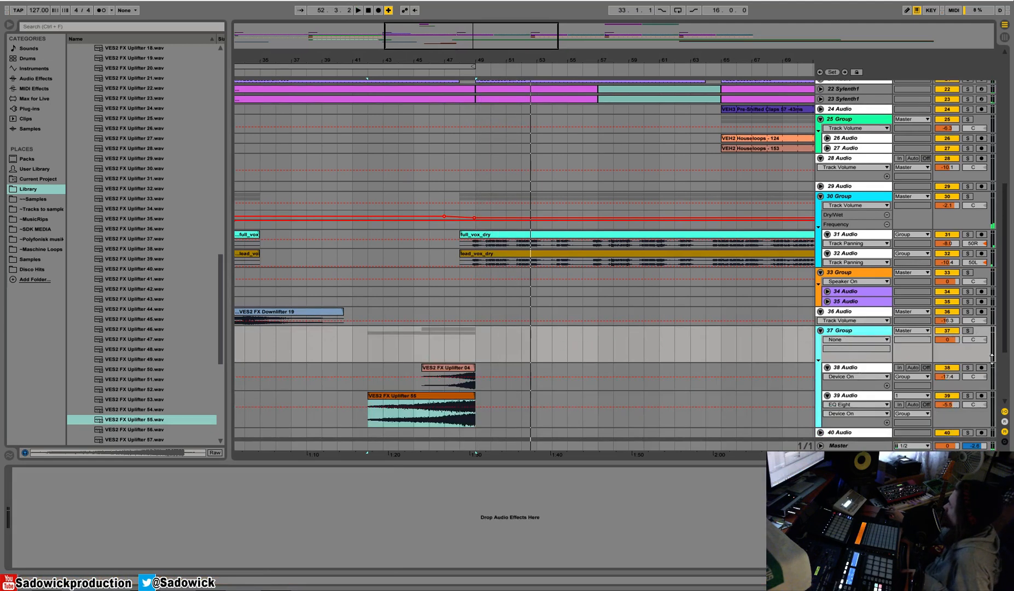
# Paste the sidechain Compressor onto 37 Group and assign the group a track colour.
pyautogui.rightClick(694, 508)
pyautogui.click(697, 514)
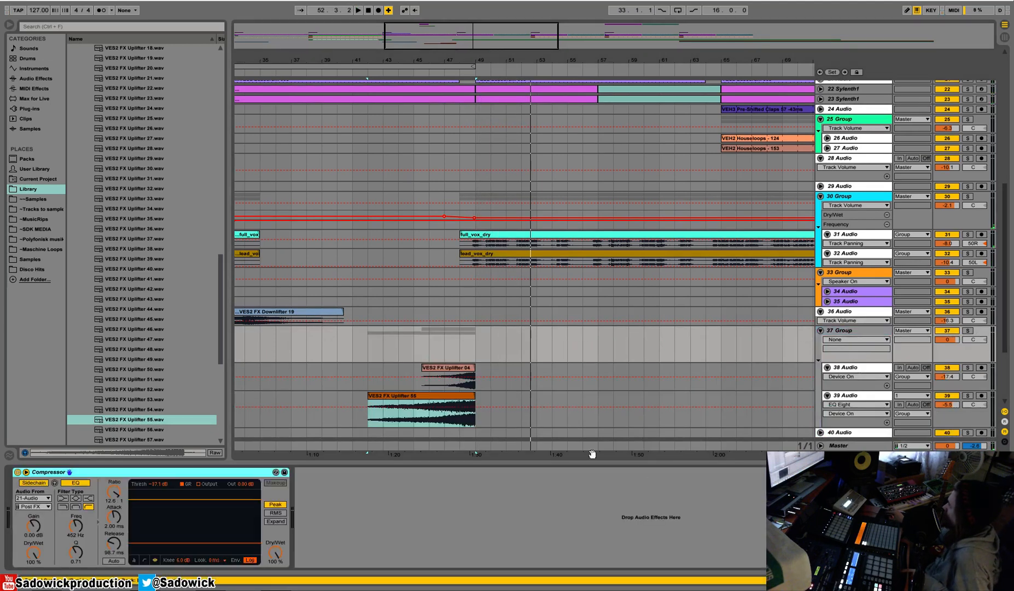
pyautogui.rightClick(862, 332)
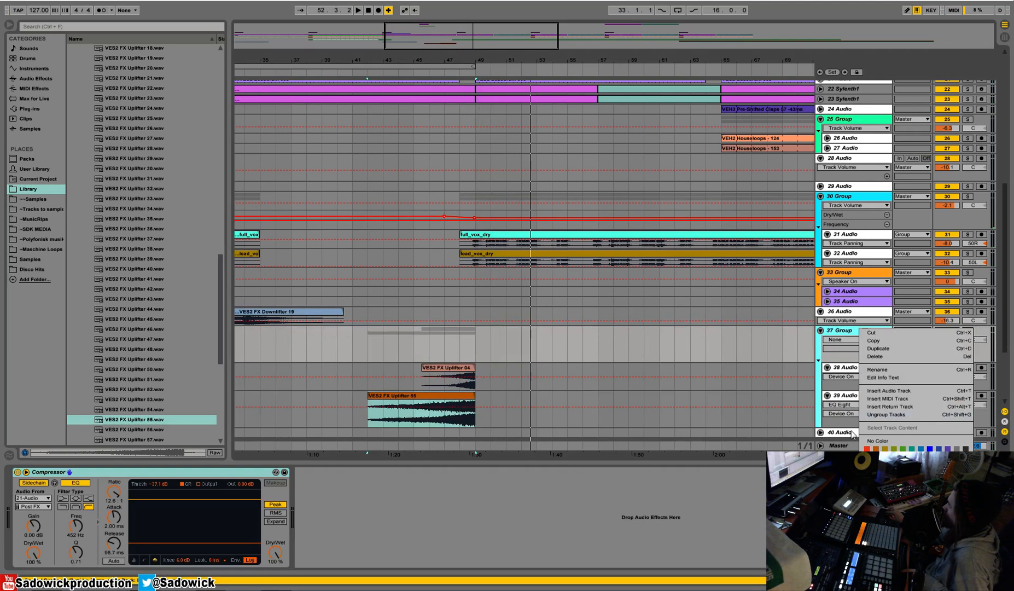
pyautogui.click(912, 462)
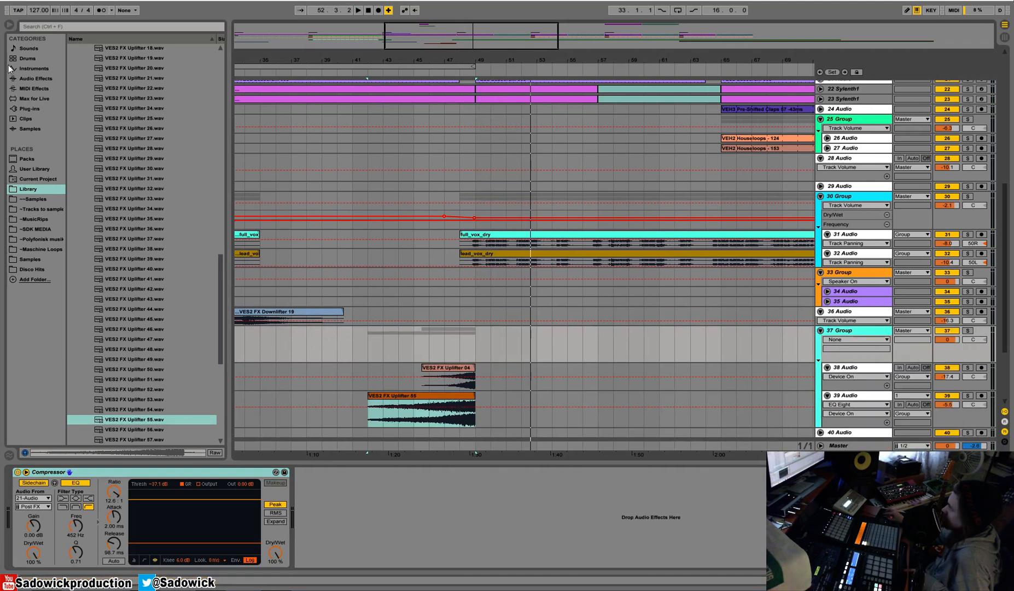
# Insert a Reverb before 37 Group's Compressor, with 3.79 s decay time and 40% dry/wet.
pyautogui.click(33, 78)
pyautogui.moveTo(87, 329); pyautogui.dragTo(57, 482)
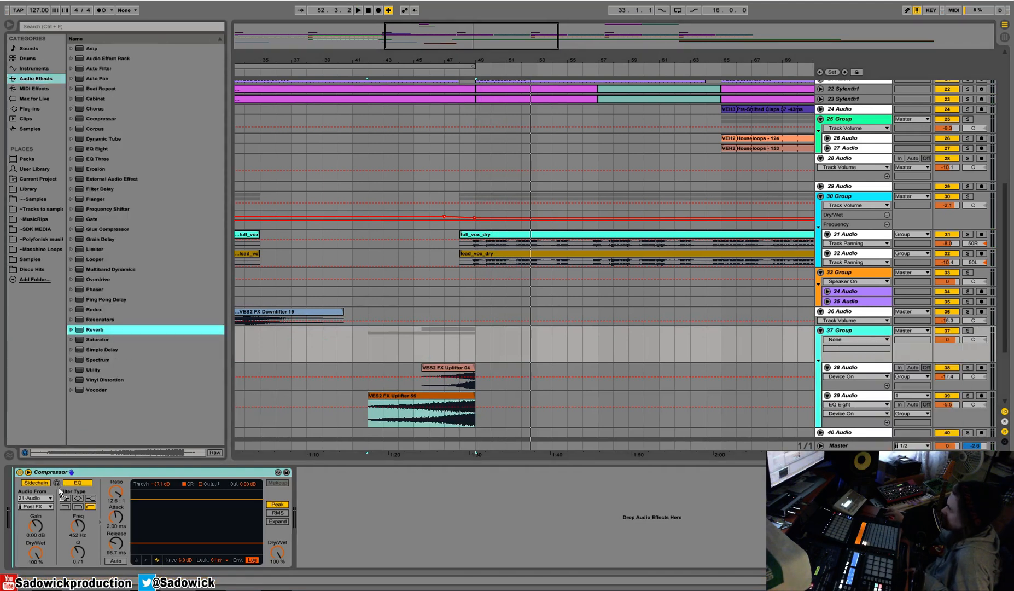
pyautogui.press('space')
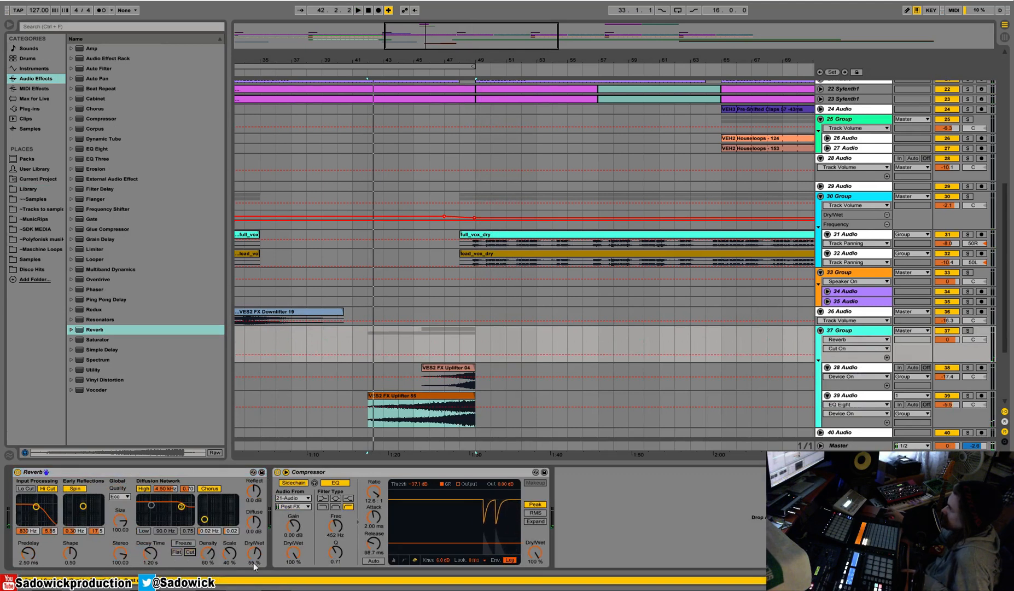
pyautogui.moveTo(157, 556); pyautogui.dragTo(59, 504)
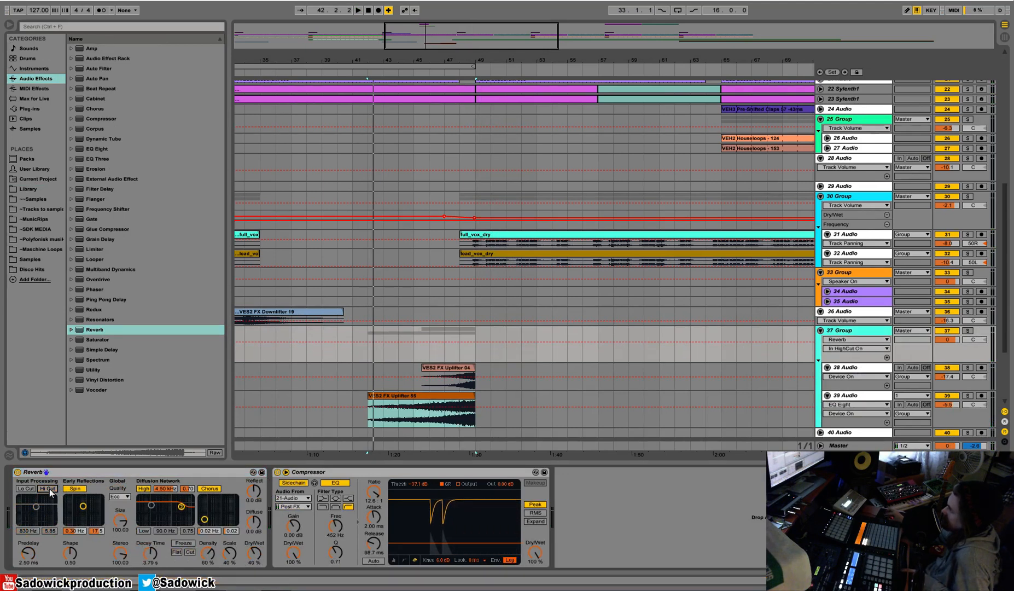
# Turn off the reverb's input Hi Cut, early-reflection Spin, diffusion High and Chorus, and play from bar 42.
pyautogui.click(49, 490)
pyautogui.click(74, 488)
pyautogui.press('space')
pyautogui.click(143, 488)
pyautogui.click(210, 488)
pyautogui.press('space')
pyautogui.press('space')
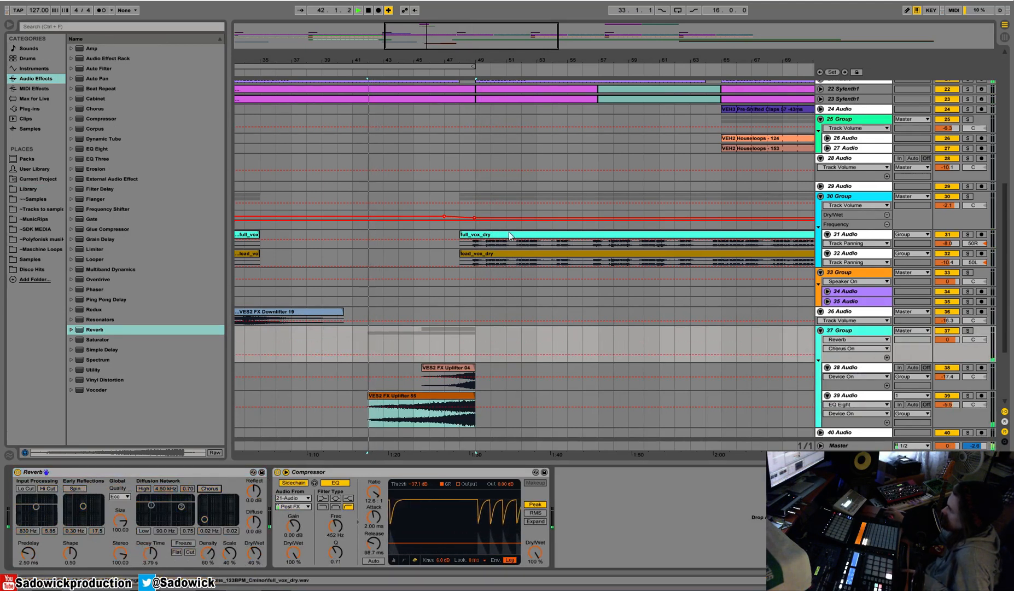
# Play the transition into bar 49, raise the reverb's decay time to 7.82 s and lower 37 Group's volume to -6.0 dB.
pyautogui.click(464, 72)
pyautogui.moveTo(470, 62); pyautogui.dragTo(477, 98)
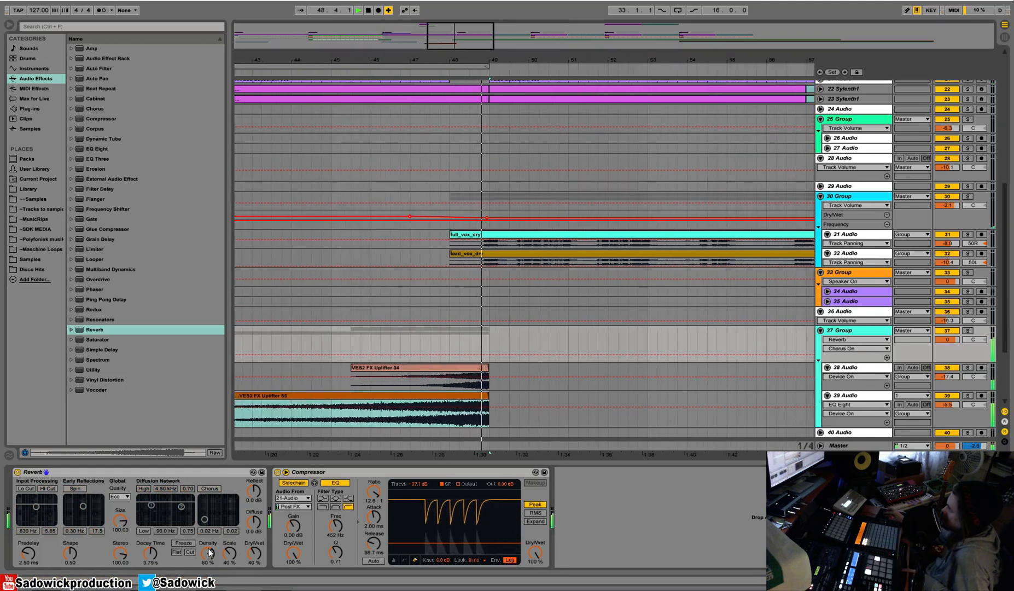
pyautogui.moveTo(149, 555); pyautogui.dragTo(150, 528)
pyautogui.press('space')
pyautogui.press('space')
pyautogui.click(480, 72)
pyautogui.click(479, 71)
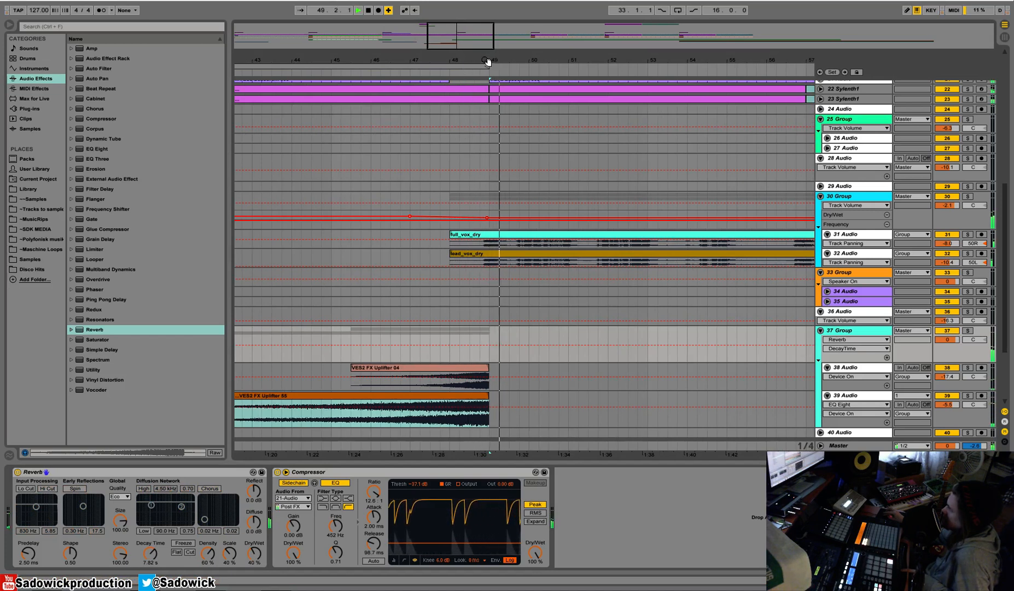
pyautogui.moveTo(488, 61); pyautogui.dragTo(488, 82)
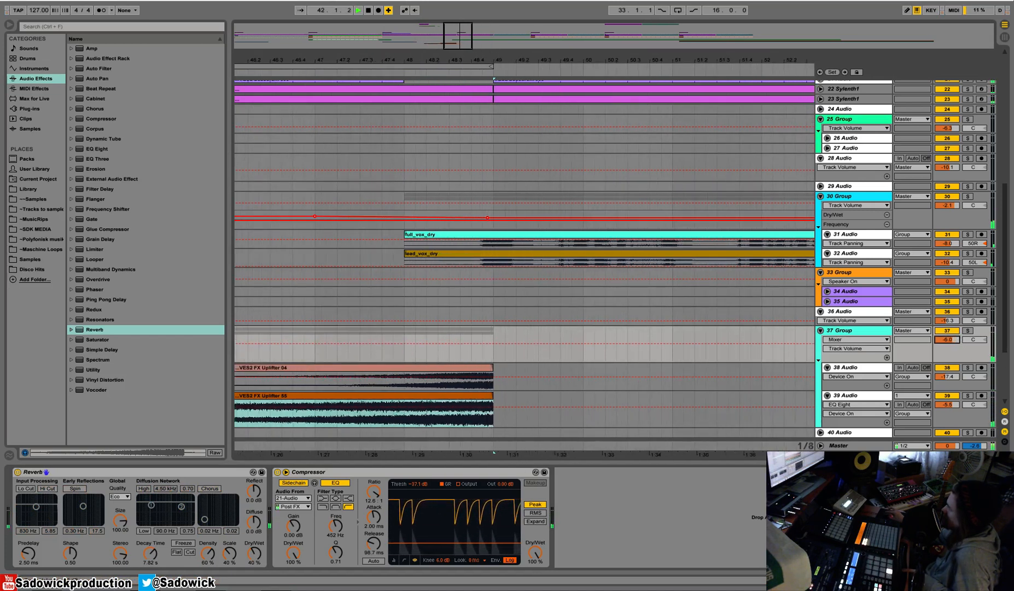
# Insert a second Compressor after 37 Group's Reverb with Makeup on and a -47.0 dB threshold, and play the build-up before bar 49.
pyautogui.moveTo(104, 118); pyautogui.dragTo(268, 518)
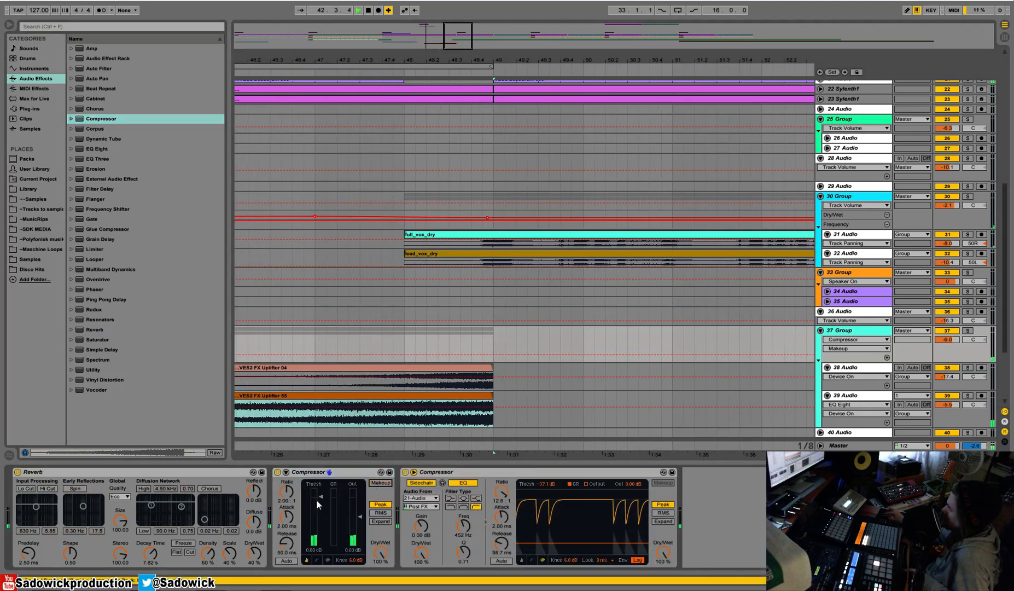
pyautogui.moveTo(321, 496); pyautogui.dragTo(319, 539)
pyautogui.click(462, 72)
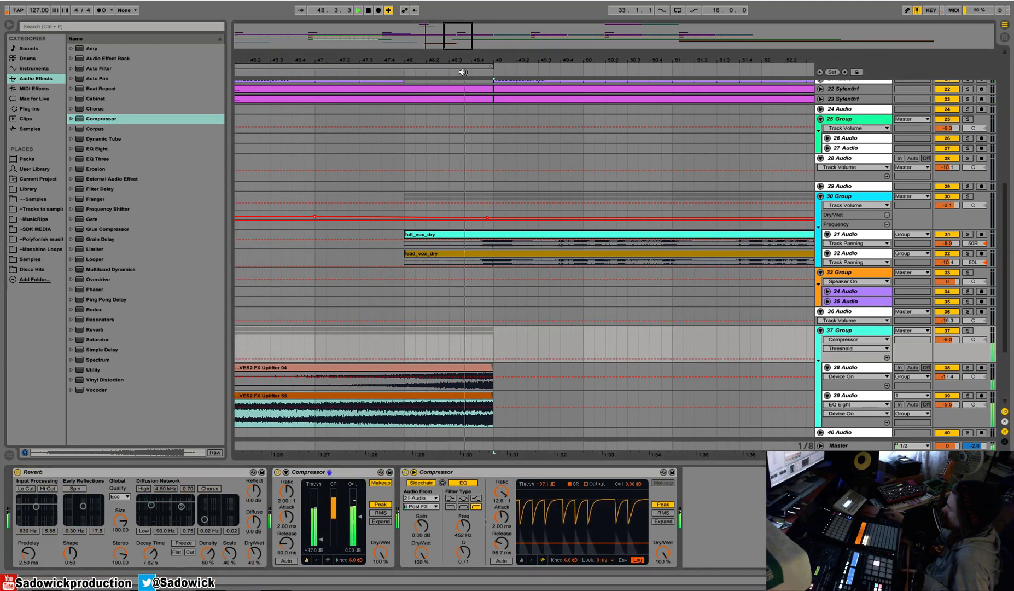
pyautogui.click(373, 75)
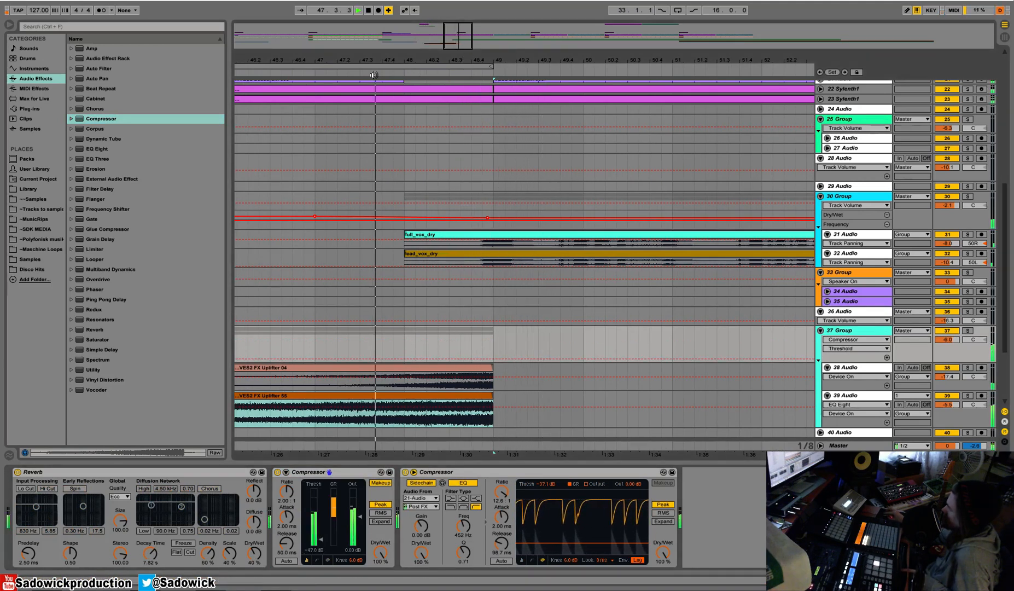
pyautogui.moveTo(394, 60); pyautogui.dragTo(394, 32)
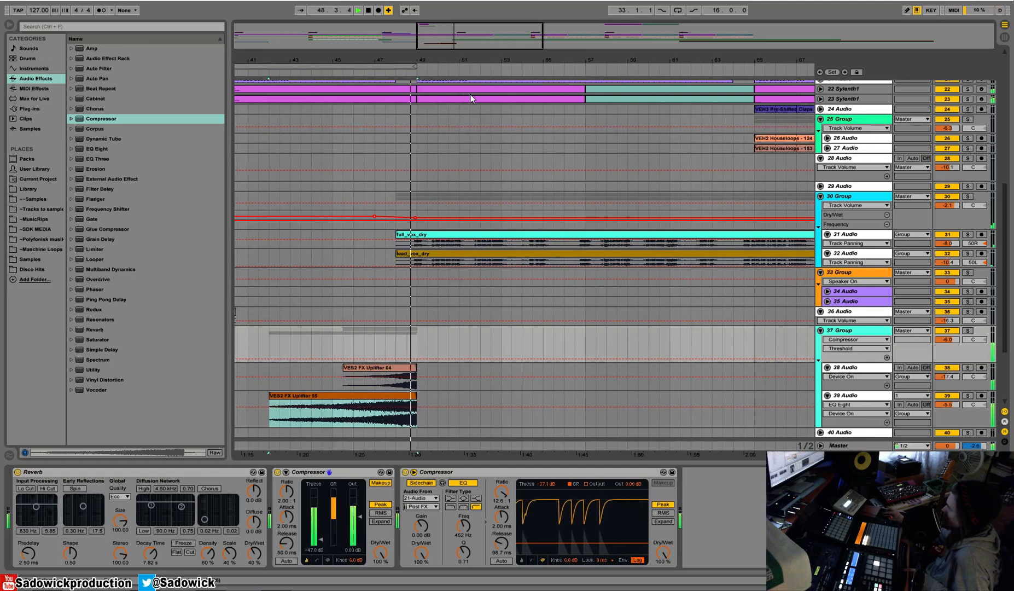
# Reduce the track heights of 37 Group, 38 Audio and 39 Audio.
pyautogui.moveTo(966, 362); pyautogui.dragTo(966, 343)
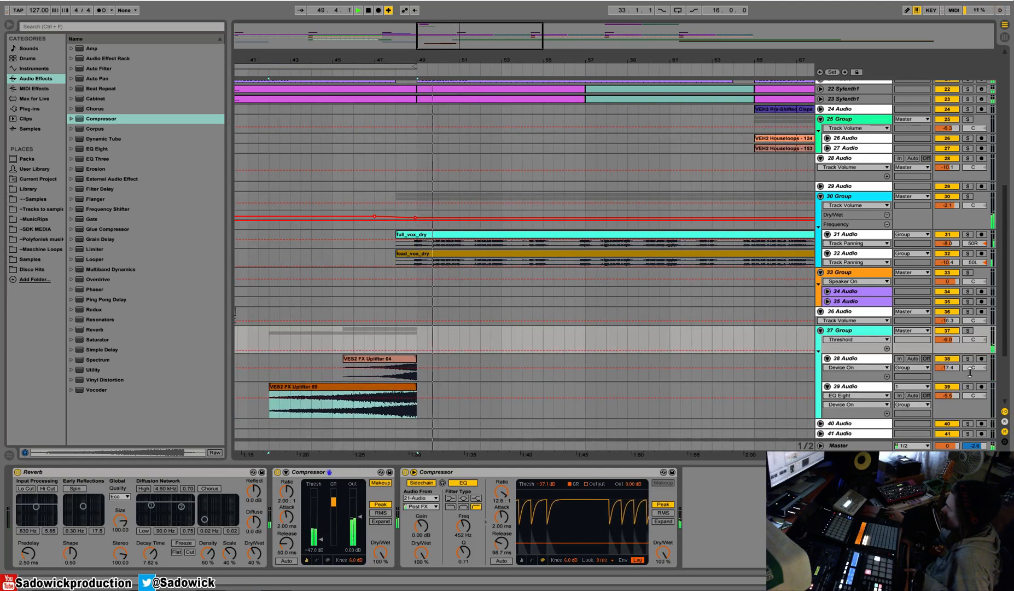
pyautogui.moveTo(957, 381); pyautogui.dragTo(957, 372)
pyautogui.moveTo(924, 409); pyautogui.dragTo(919, 391)
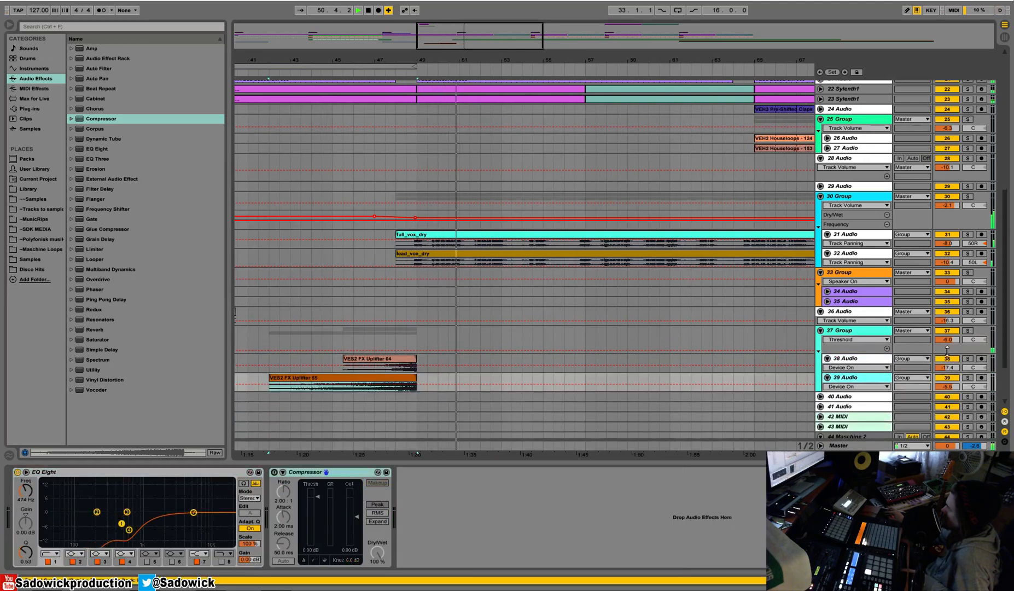
pyautogui.moveTo(957, 353); pyautogui.dragTo(957, 340)
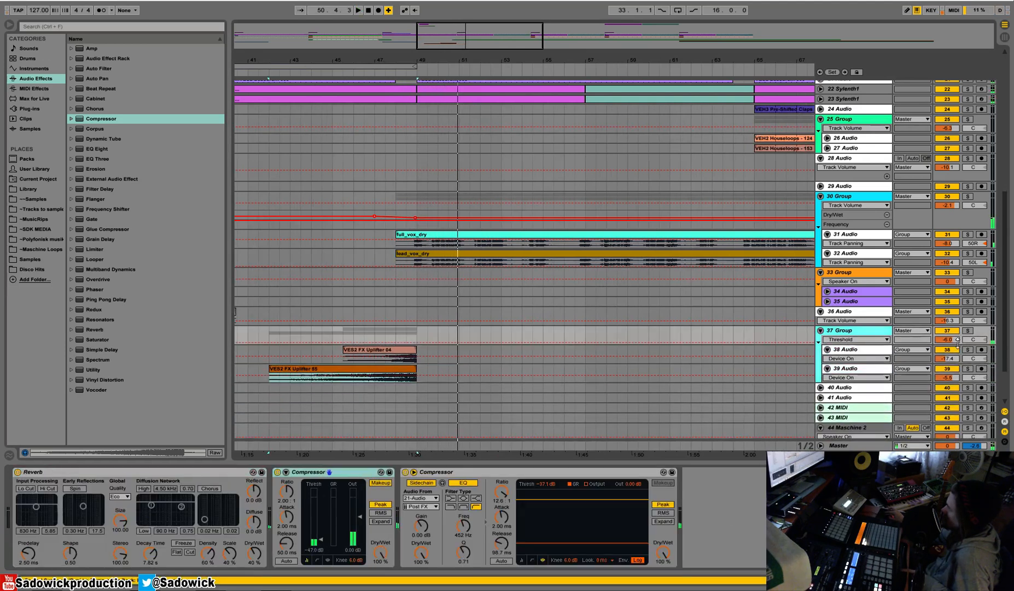
# Open the VES2 FX Impact folder in the sample library.
pyautogui.click(25, 191)
pyautogui.moveTo(218, 298); pyautogui.dragTo(236, 202)
pyautogui.scroll(2, 155, 264)
pyautogui.click(76, 217)
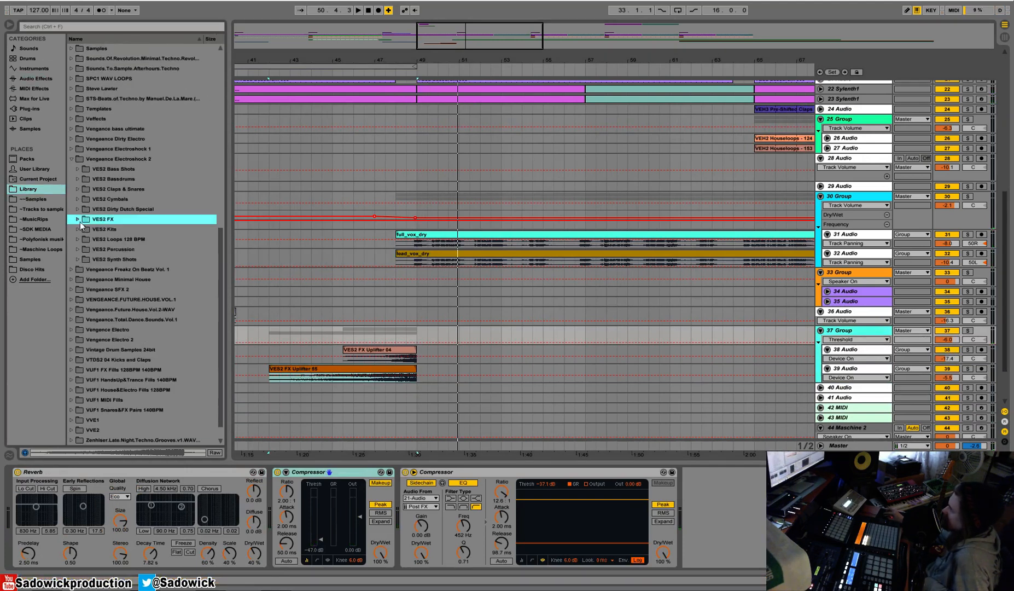
pyautogui.click(76, 218)
pyautogui.click(84, 260)
pyautogui.click(83, 239)
pyautogui.scroll(-5, 131, 278)
# Audition the impact samples in the VES2 FX Impact folder through VES2 FX Impact 33.
pyautogui.click(135, 280)
pyautogui.click(134, 310)
pyautogui.scroll(-5, 134, 289)
pyautogui.click(133, 279)
pyautogui.press('Down')
pyautogui.press('Down')
pyautogui.press('Down')
pyautogui.press('Down')
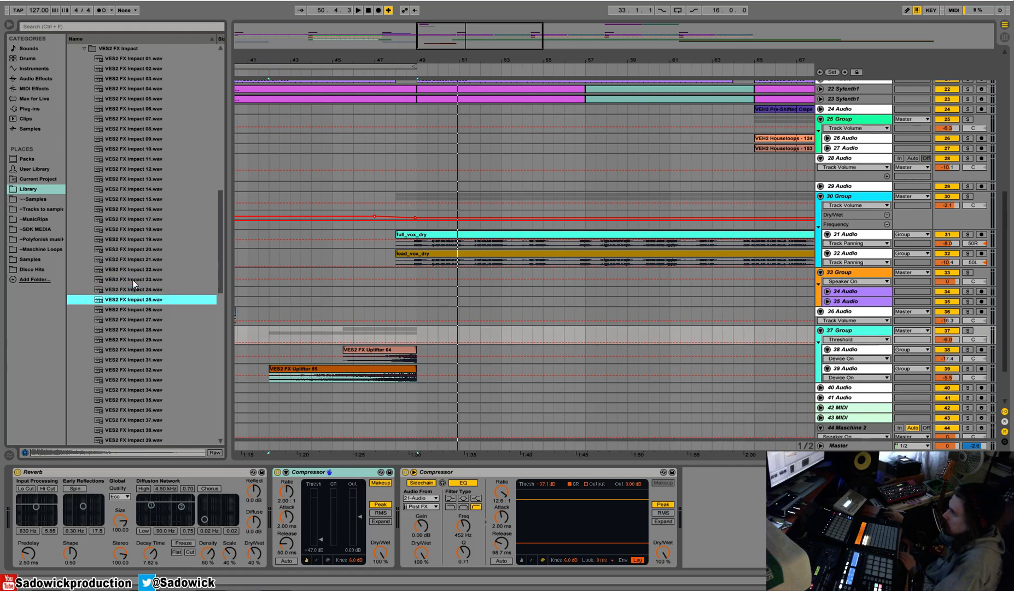
pyautogui.press('Down')
pyautogui.press('Down')
pyautogui.press('Down')
pyautogui.press('Down')
pyautogui.press('Down')
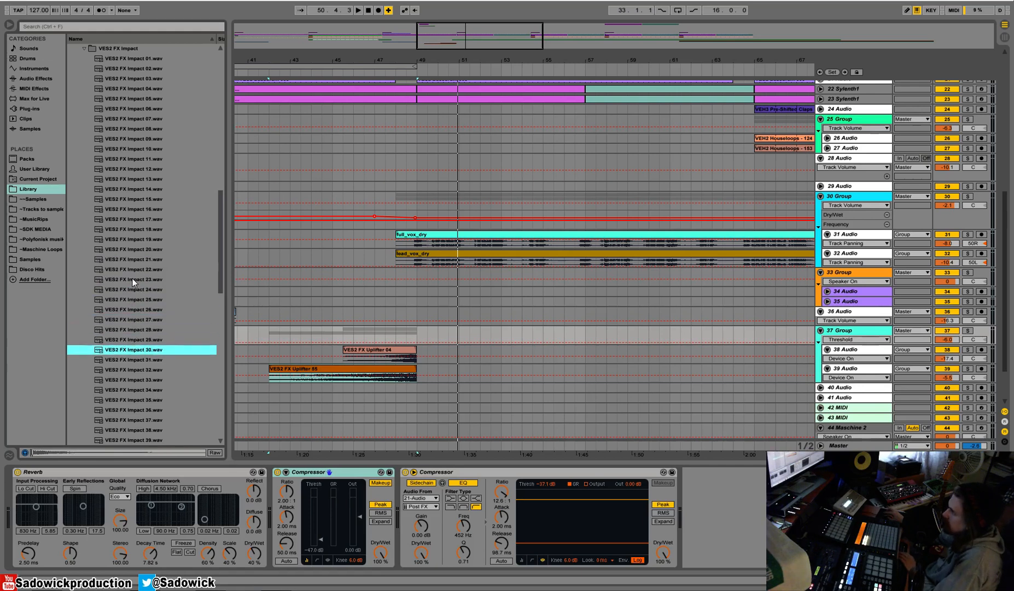
pyautogui.press('Down')
pyautogui.press('Down')
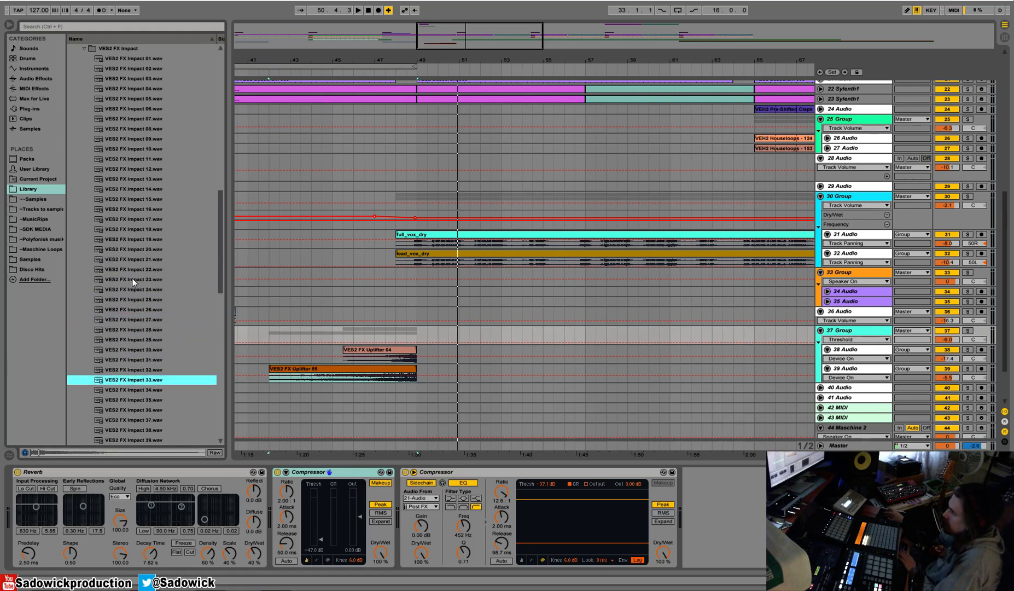
# Place VES2 FX Impact 34 on 40 Audio just before bar 49 and paste the sidechained Compressor after its EQ Eight.
pyautogui.moveTo(123, 389)
pyautogui.mouseDown()
pyautogui.moveTo(420, 387)
pyautogui.moveTo(406, 387)
pyautogui.mouseUp()
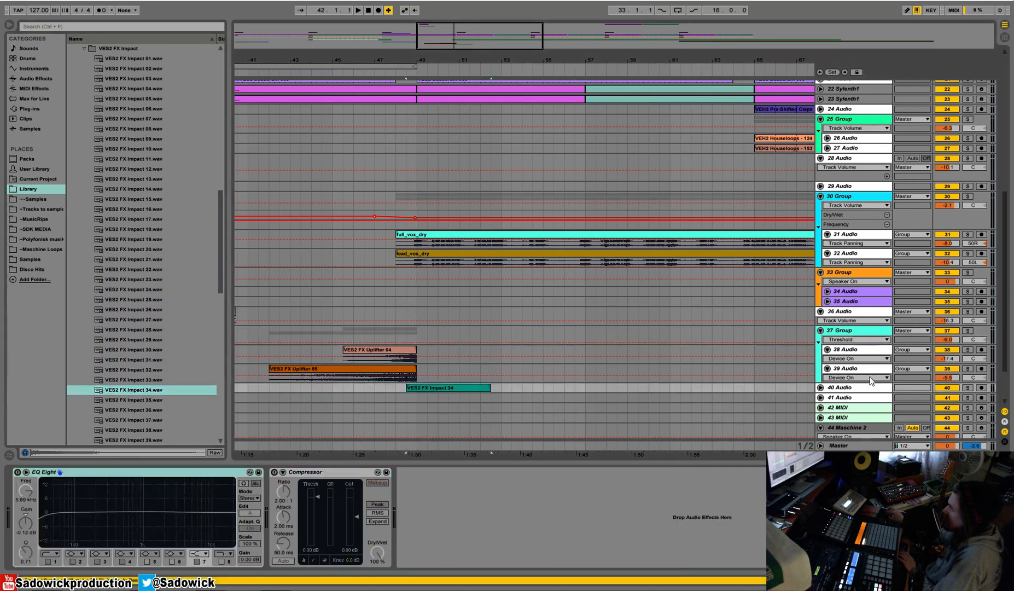
pyautogui.click(820, 387)
pyautogui.rightClick(722, 515)
pyautogui.click(736, 522)
pyautogui.press('space')
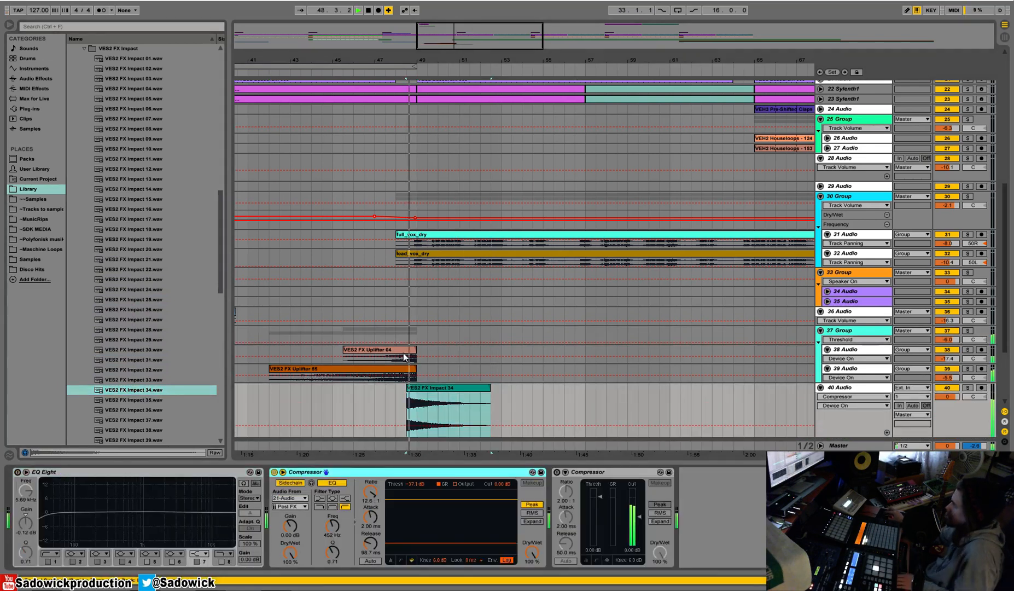
# Move the impact clip to an eighth note before bar 49, lower 40 Audio's volume to -9.8 dB and play the transition.
pyautogui.moveTo(410, 58); pyautogui.dragTo(416, 75)
pyautogui.moveTo(461, 391); pyautogui.dragTo(505, 392)
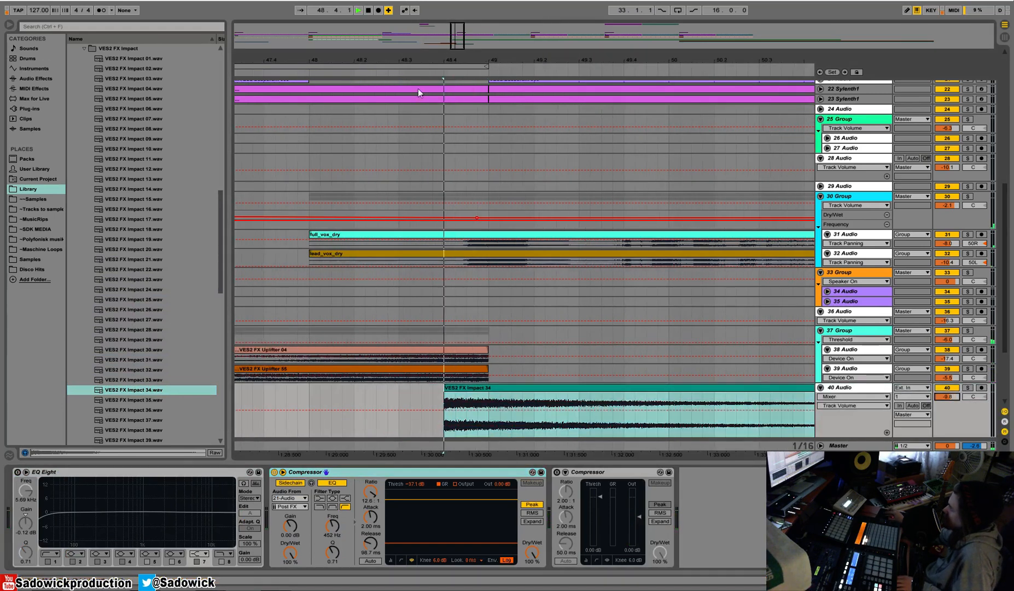
pyautogui.moveTo(481, 400); pyautogui.dragTo(503, 400)
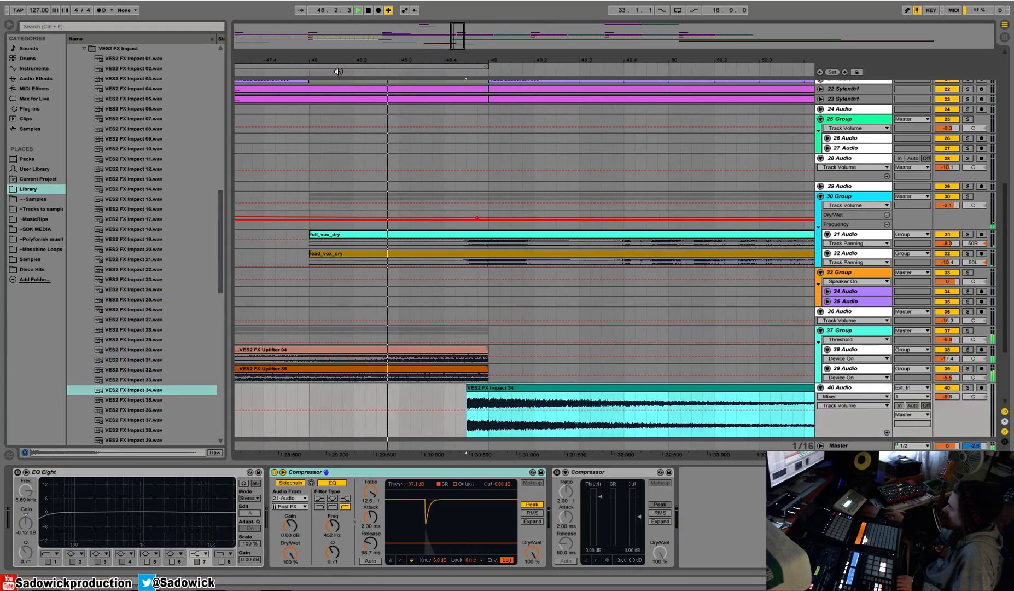
pyautogui.press('space')
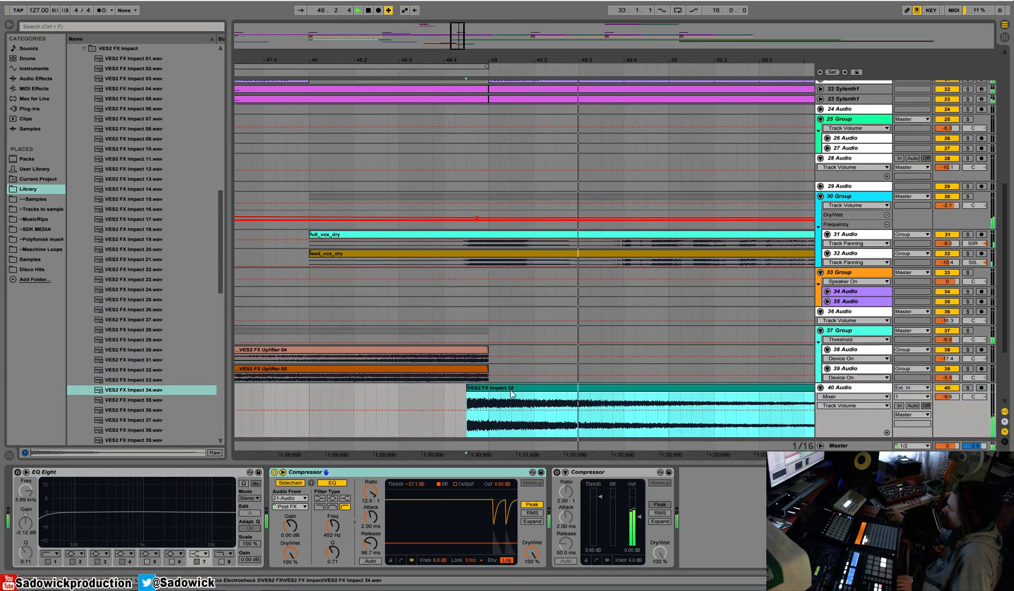
pyautogui.press('space')
# Try starting the impact clip an eighth note earlier, at 48.4, and play it with the mix.
pyautogui.moveTo(519, 389); pyautogui.dragTo(497, 389)
pyautogui.press('space')
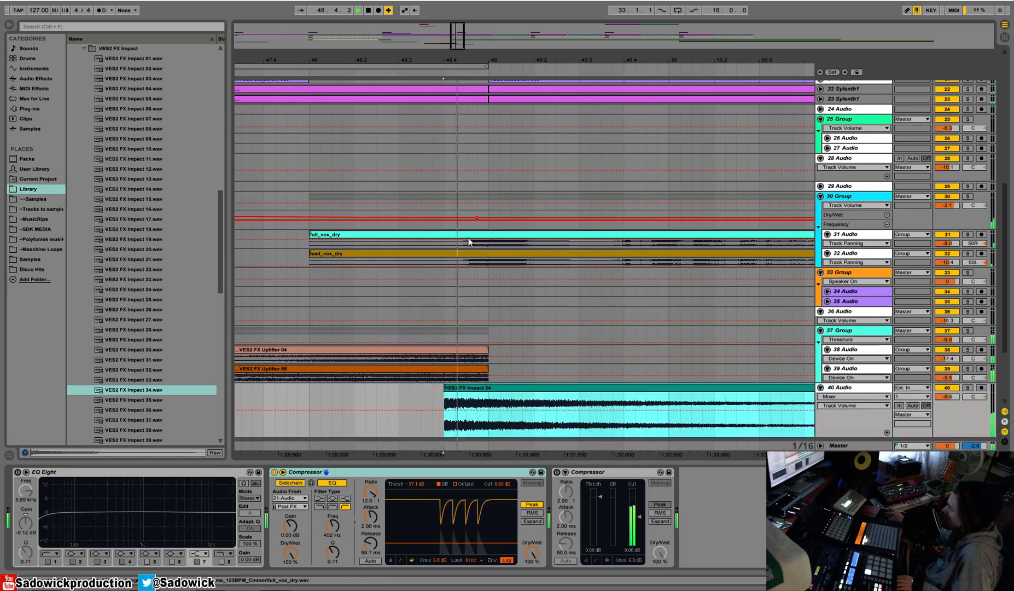
pyautogui.press('space')
pyautogui.hotkey('ctrl', 'z')
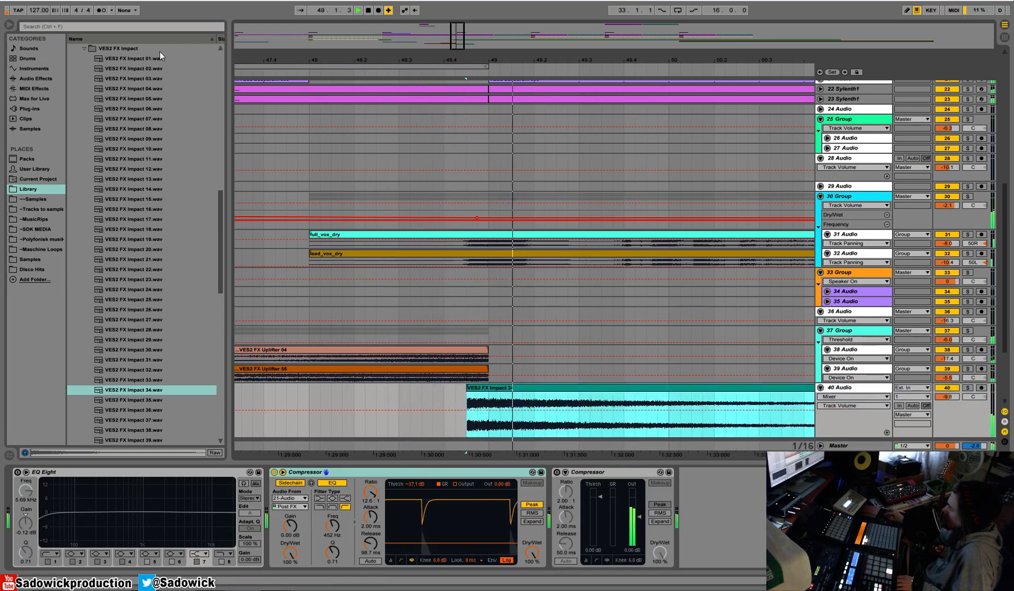
# Solo 40 Audio and play the impact against the metronome to check its timing at bar 49.
pyautogui.click(968, 388)
pyautogui.click(380, 385)
pyautogui.press('space')
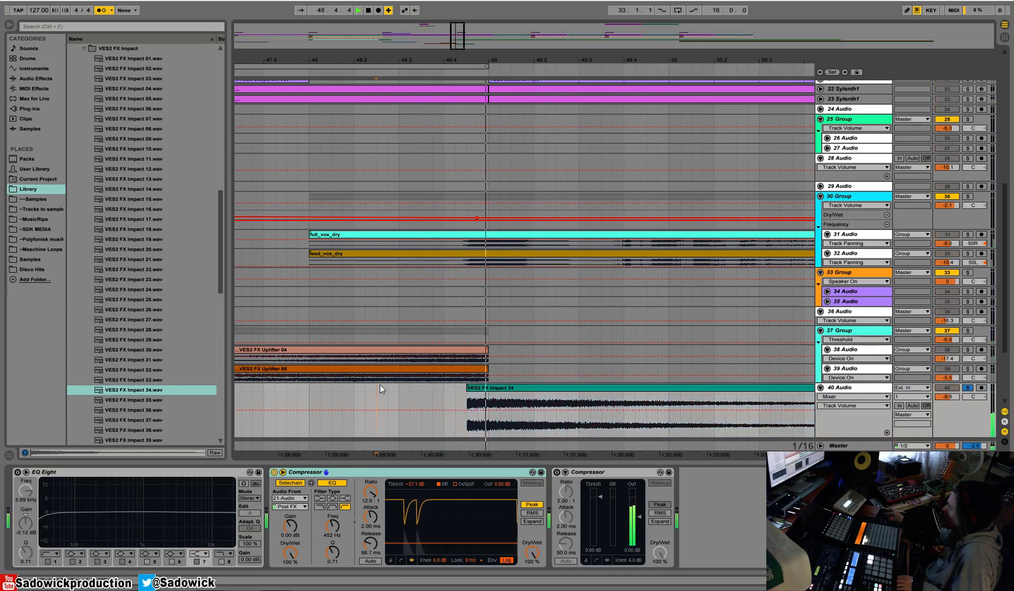
pyautogui.moveTo(512, 388)
pyautogui.mouseDown()
pyautogui.moveTo(425, 390)
pyautogui.moveTo(521, 388)
pyautogui.mouseUp()
pyautogui.press('space')
pyautogui.press('space')
pyautogui.press('space')
pyautogui.press('space')
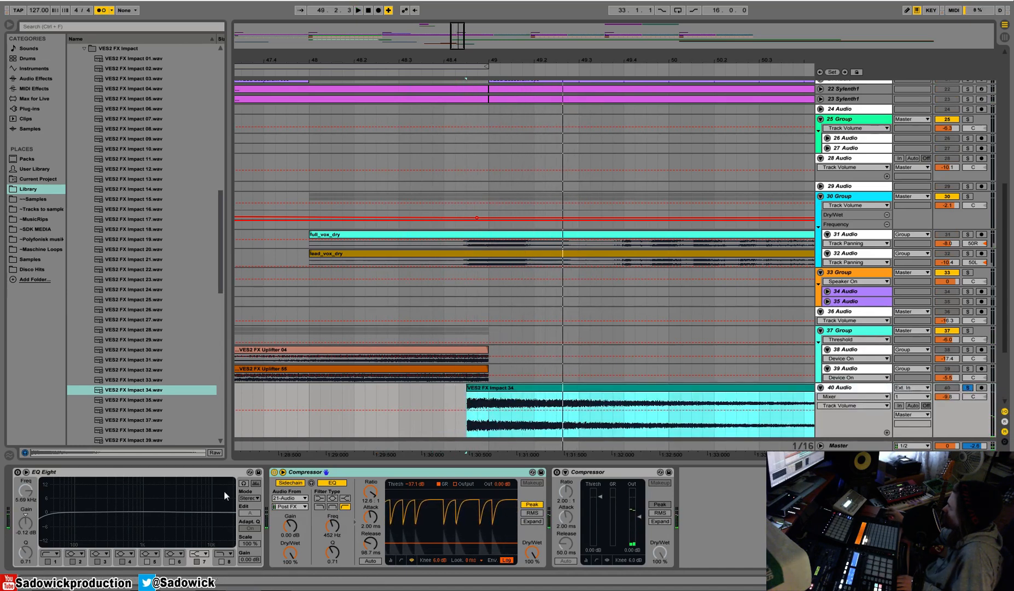
# Enable EQ Eight on 40 Audio and cut the lows, with band 3 at 579 Hz, -5.06 dB and band 4 at 1.58 kHz, -1.12 dB.
pyautogui.click(17, 472)
pyautogui.moveTo(45, 519); pyautogui.dragTo(128, 523)
pyautogui.press('space')
pyautogui.moveTo(480, 60); pyautogui.dragTo(480, 22)
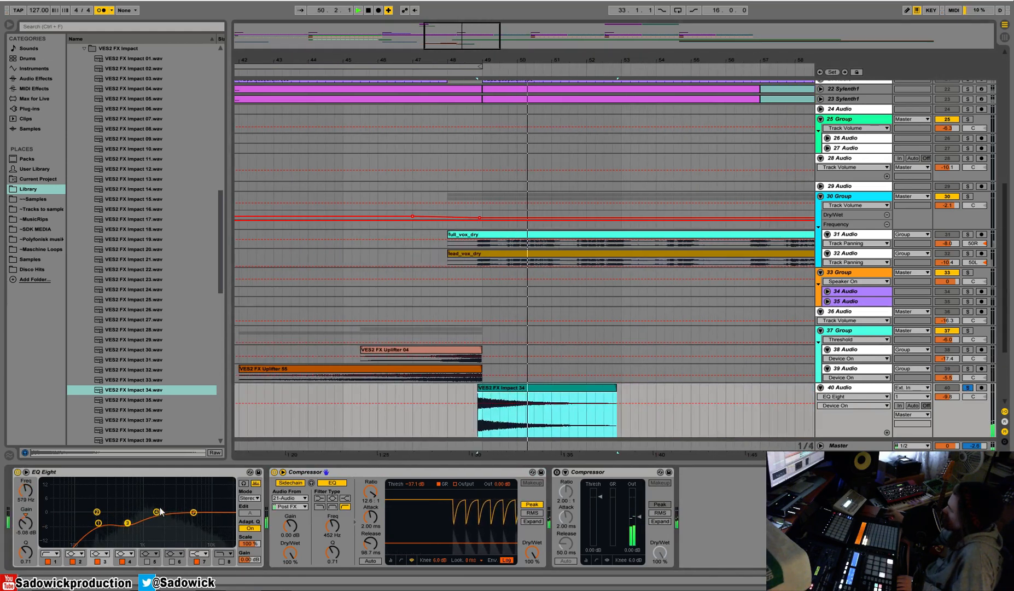
pyautogui.moveTo(157, 512); pyautogui.dragTo(156, 514)
pyautogui.press('space')
# Unsolo 40 Audio, turn the metronome off and raise the sidechained Compressor's threshold to -17.1 dB while playing the impact.
pyautogui.click(967, 387)
pyautogui.press('space')
pyautogui.click(102, 10)
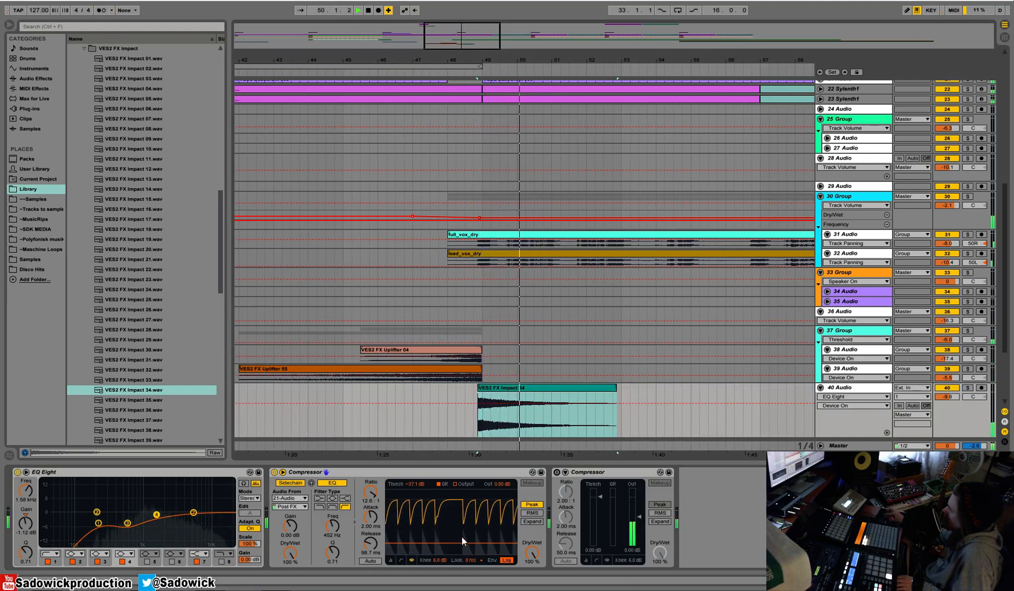
pyautogui.moveTo(461, 542); pyautogui.dragTo(457, 527)
pyautogui.press('space')
pyautogui.press('space')
pyautogui.press('space')
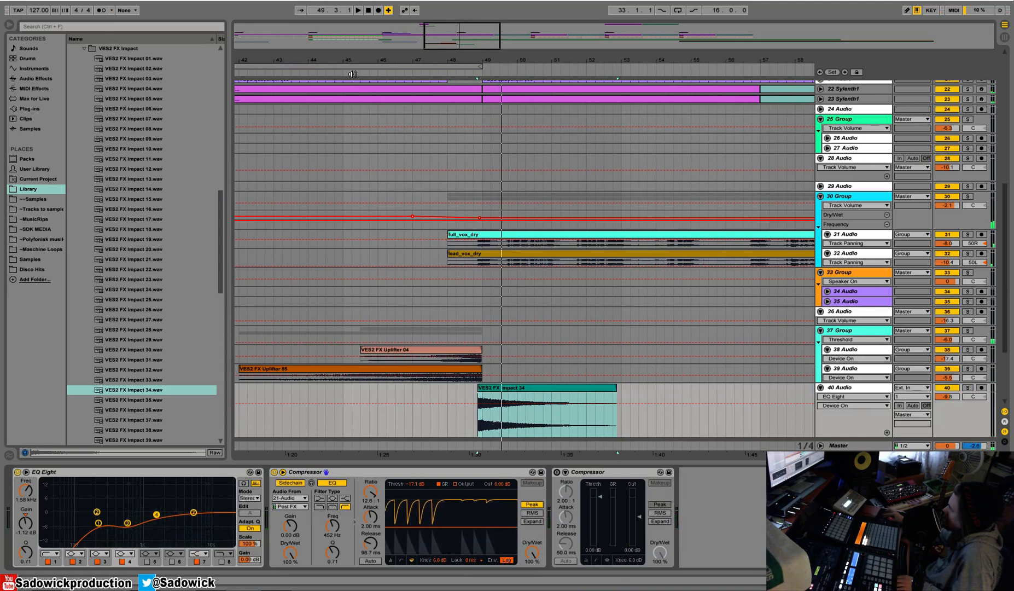
# Copy the impact section on 40 Audio from bar 49 so that a second impact hits just before bar 33.
pyautogui.moveTo(384, 59); pyautogui.dragTo(531, 19)
pyautogui.moveTo(593, 404); pyautogui.dragTo(430, 407)
pyautogui.hotkey('ctrl', 'c')
pyautogui.click(319, 396)
pyautogui.hotkey('ctrl', 'v')
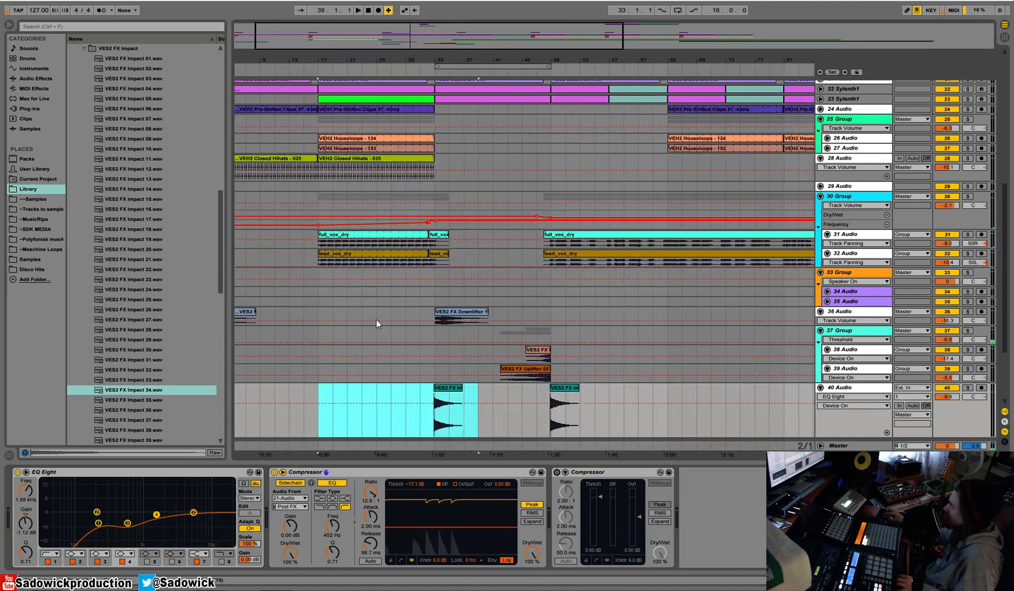
# Play the transition into bar 33, solo 40 Audio and raise its volume to -6.0 dB.
pyautogui.click(431, 74)
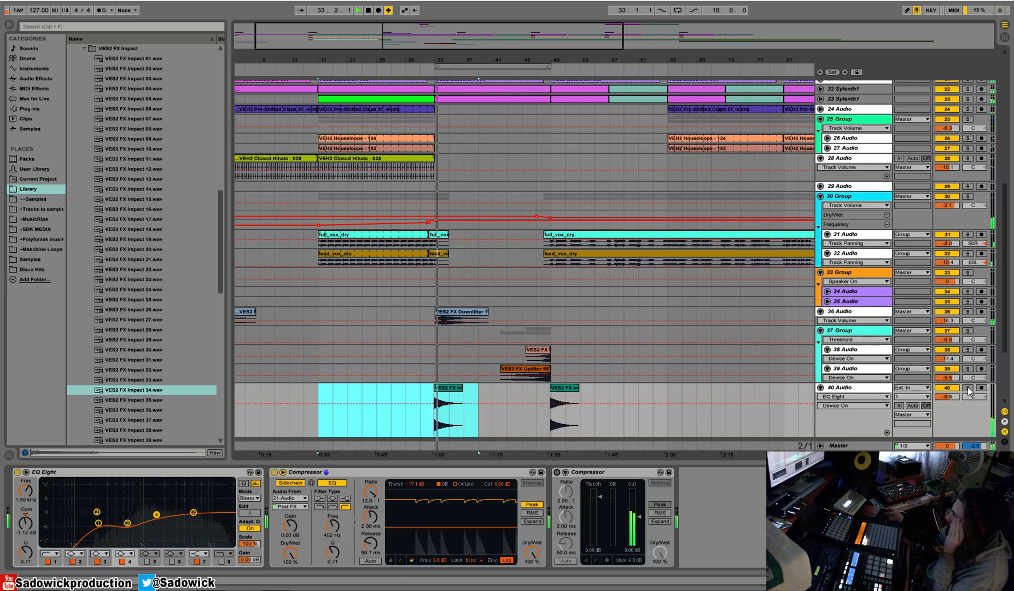
pyautogui.click(968, 387)
pyautogui.click(430, 69)
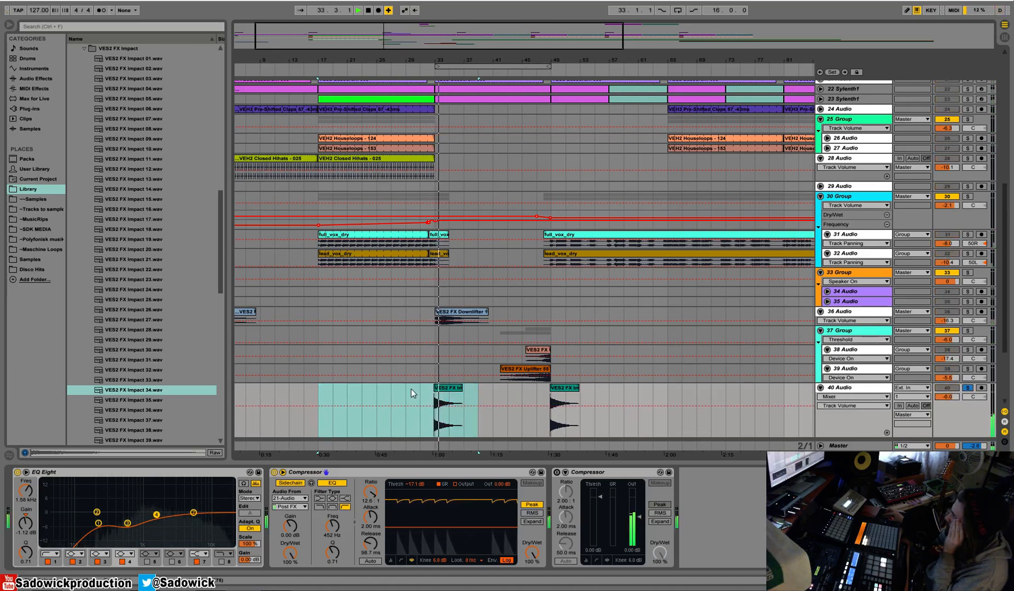
# Turn Warp off for both impact clips on 40 Audio and unsolo the track.
pyautogui.moveTo(415, 385); pyautogui.dragTo(605, 410)
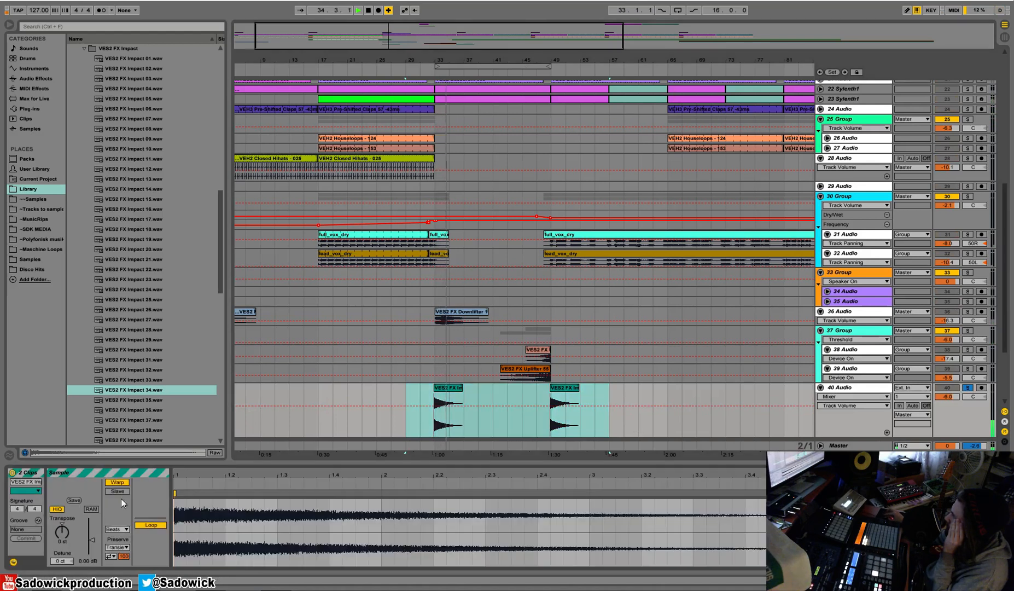
pyautogui.click(117, 483)
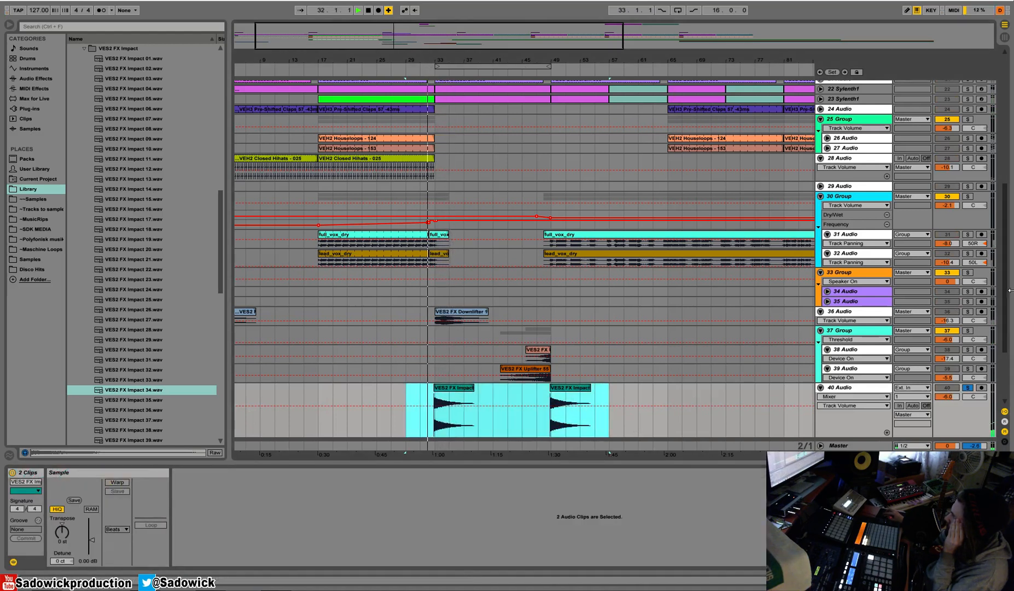
pyautogui.click(967, 387)
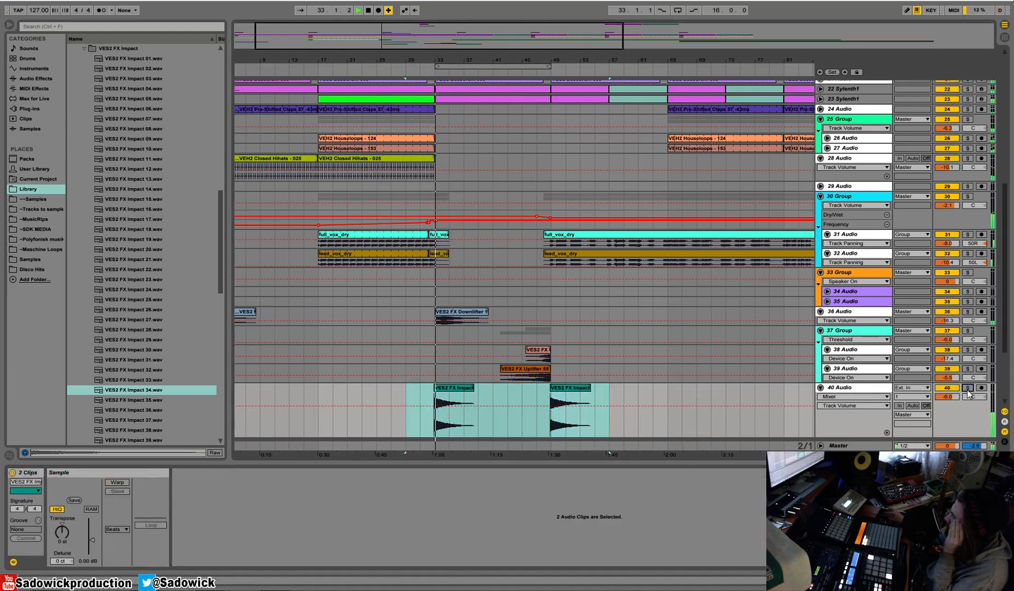
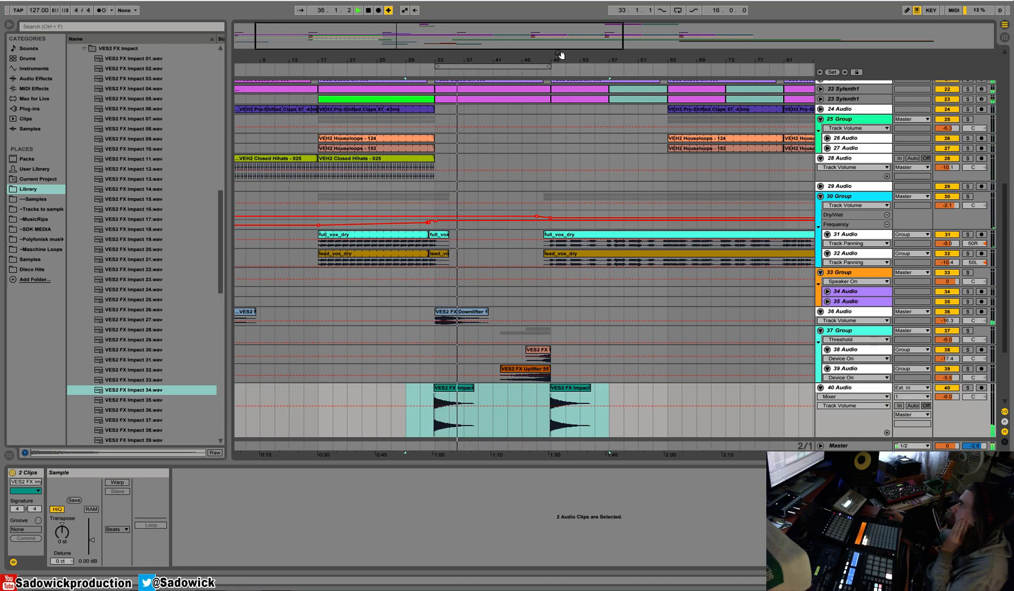
# Shrink the height of the 40 Audio track and collapse the VES2 FX sample folder.
pyautogui.moveTo(870, 436)
pyautogui.mouseDown()
pyautogui.moveTo(870, 402)
pyautogui.moveTo(867, 428)
pyautogui.mouseUp()
pyautogui.click(867, 409)
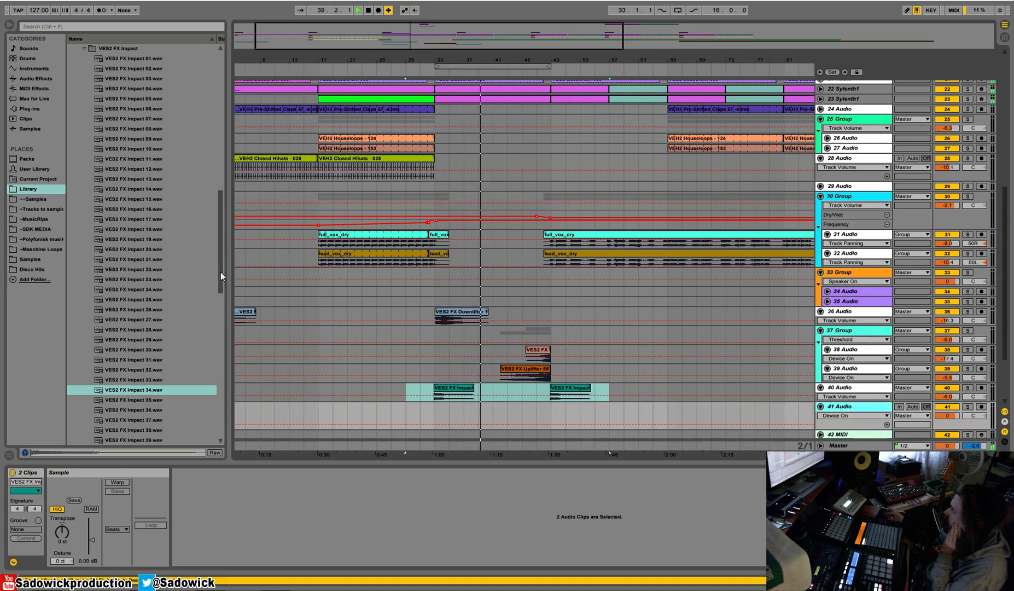
pyautogui.moveTo(220, 272); pyautogui.dragTo(213, 192)
pyautogui.click(77, 317)
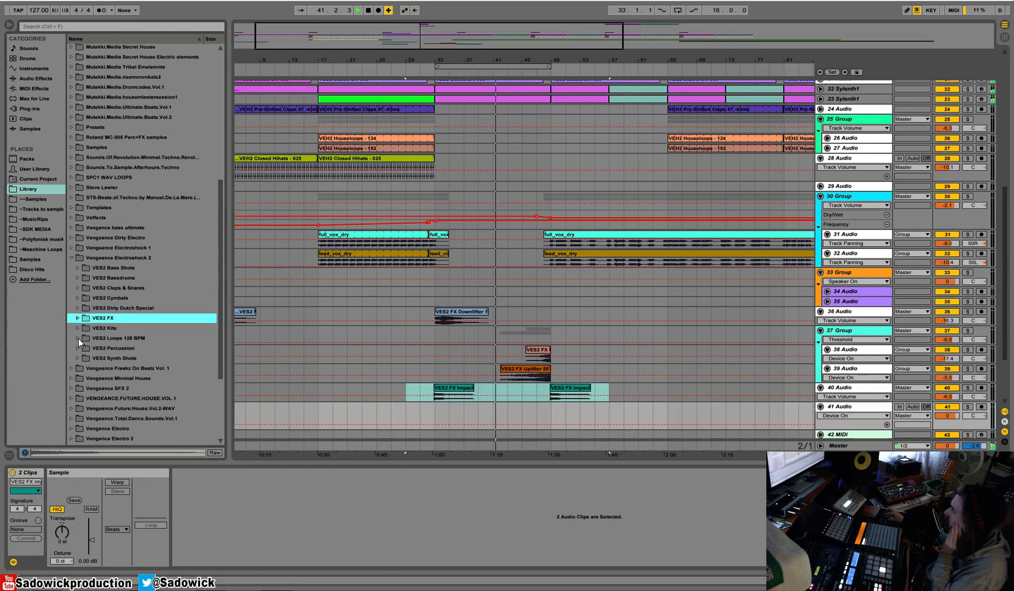
# Solo 37 Group, lower its volume to -11.1 dB during the uplifters and unsolo it.
pyautogui.moveTo(1005, 325); pyautogui.dragTo(1008, 171)
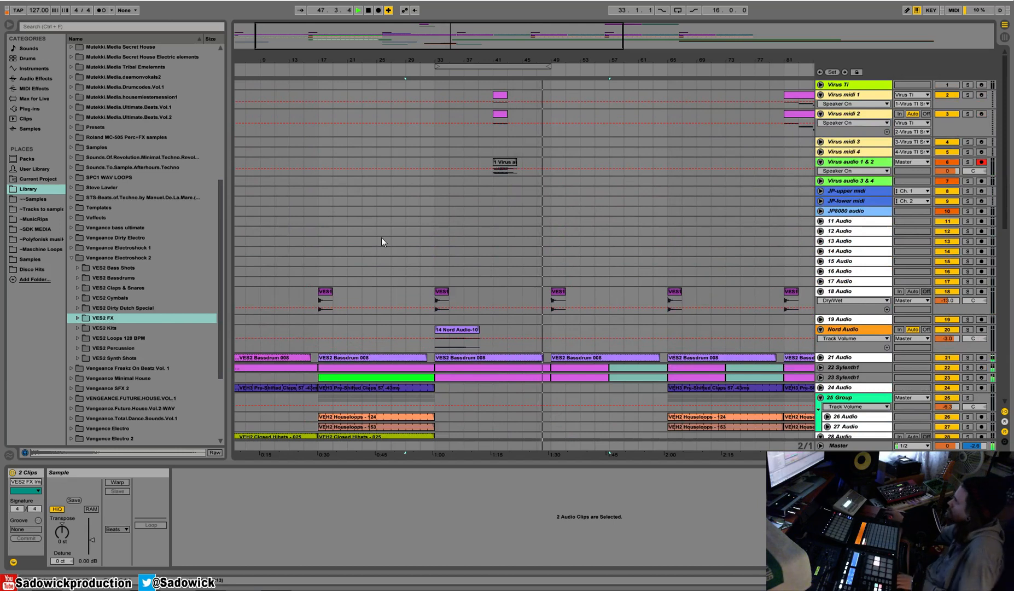
pyautogui.moveTo(1006, 173); pyautogui.dragTo(1003, 314)
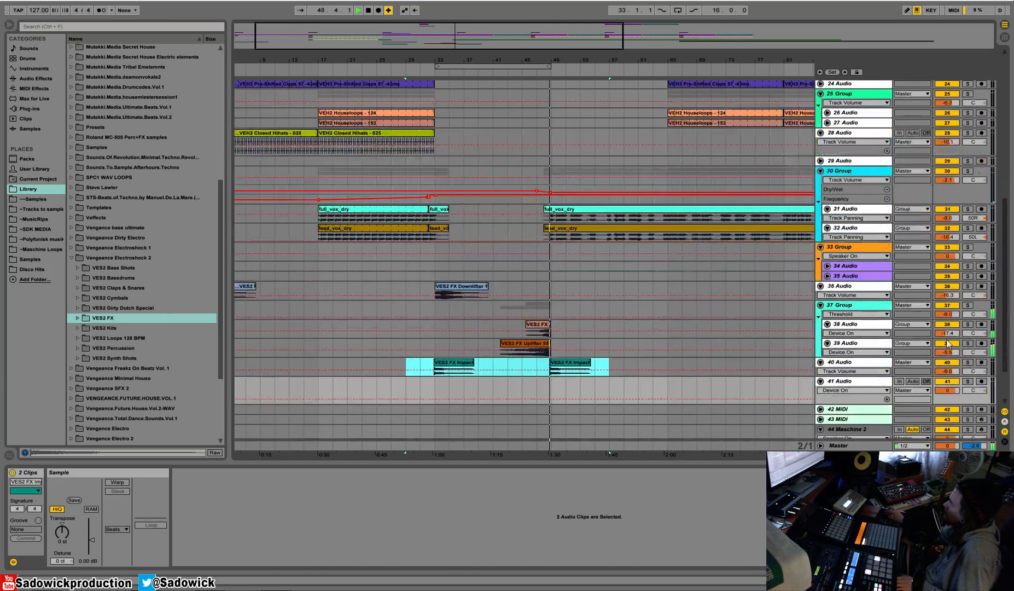
pyautogui.click(967, 305)
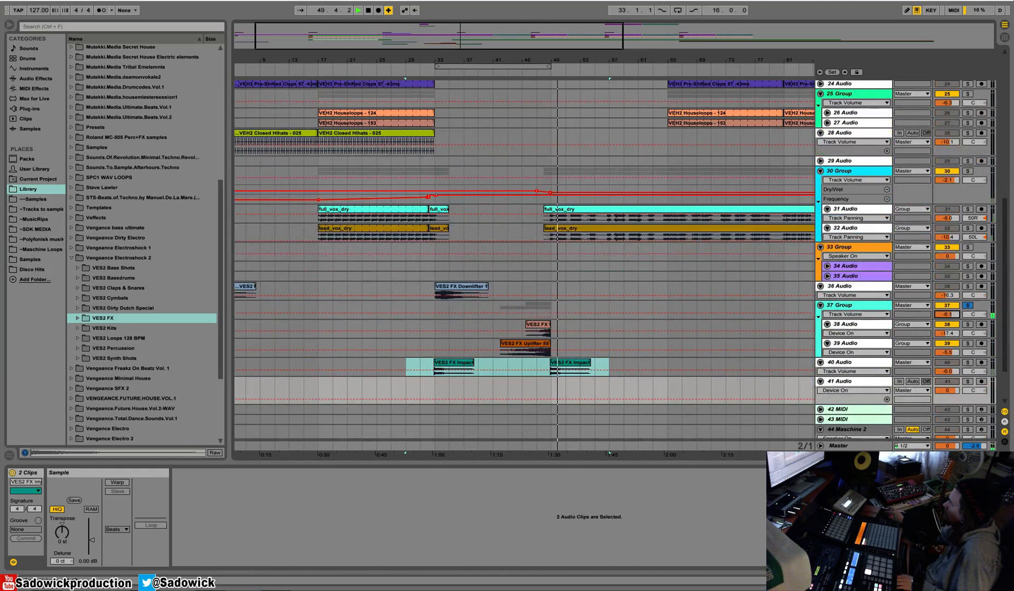
pyautogui.click(967, 305)
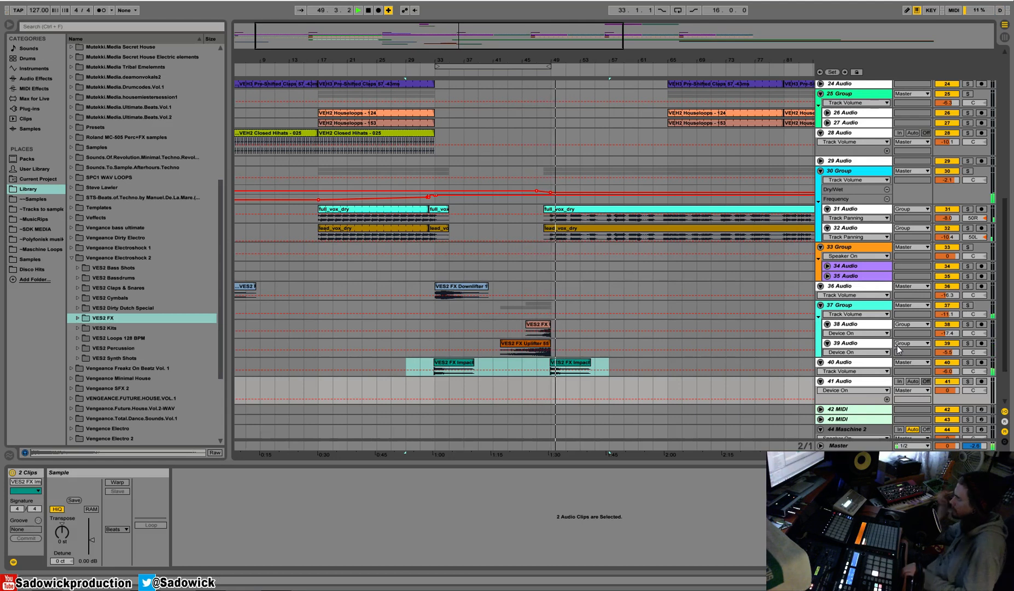
# Play the crash at bar 49 and raise the volume of 18 Audio to -7.4 dB, checking it in solo.
pyautogui.moveTo(1008, 224); pyautogui.dragTo(998, 147)
pyautogui.click(549, 72)
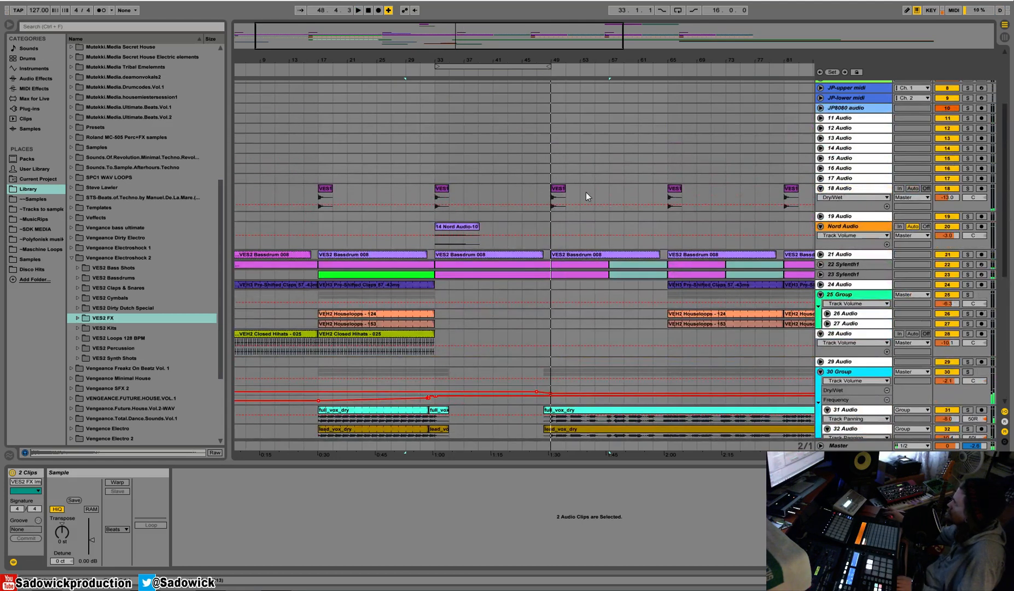
pyautogui.click(550, 191)
pyautogui.moveTo(955, 197); pyautogui.dragTo(955, 186)
pyautogui.press('space')
pyautogui.press('space')
pyautogui.click(967, 188)
pyautogui.press('space')
pyautogui.press('space')
# Lower the volume of 40 Audio to -8.1 dB while playing the impact at bar 49.
pyautogui.moveTo(575, 57); pyautogui.dragTo(498, 48)
pyautogui.scroll(-8, 496, 226)
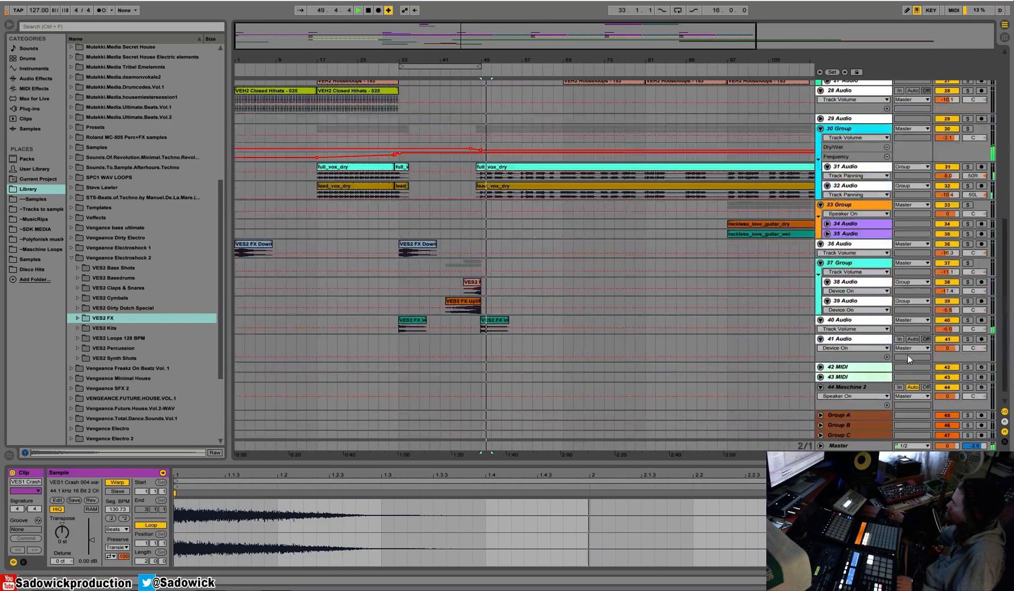
pyautogui.moveTo(950, 329); pyautogui.dragTo(950, 331)
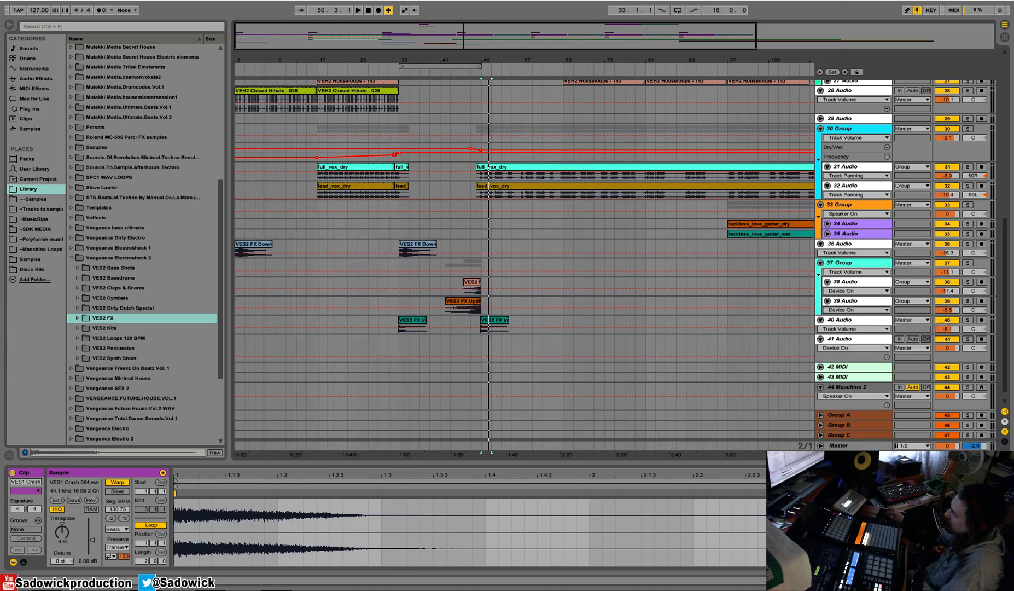
# Copy the impact section around bar 49 on 40 Audio so another impact hits at bar 65, and play it.
pyautogui.moveTo(490, 60); pyautogui.dragTo(490, 38)
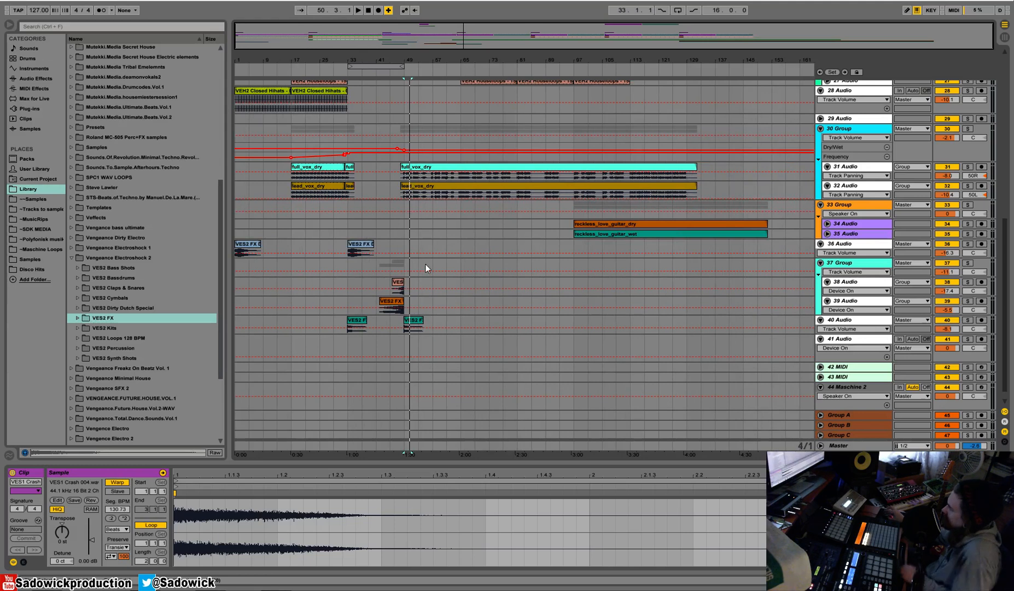
pyautogui.scroll(3, 438, 271)
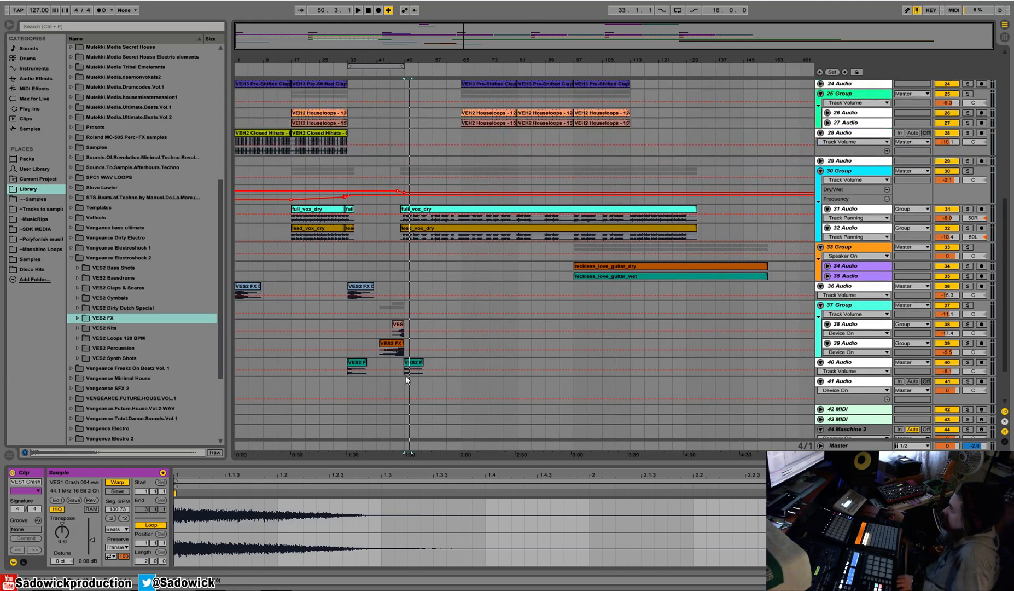
pyautogui.moveTo(390, 370); pyautogui.dragTo(431, 362)
pyautogui.click(434, 365)
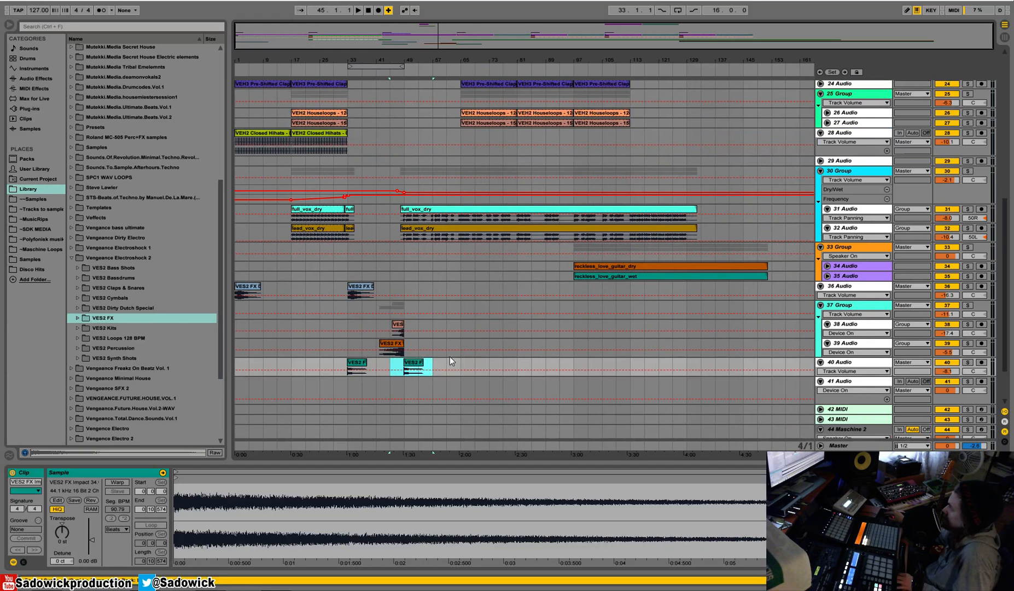
pyautogui.scroll(2, 537, 358)
pyautogui.scroll(1, 537, 354)
pyautogui.scroll(-1, 537, 353)
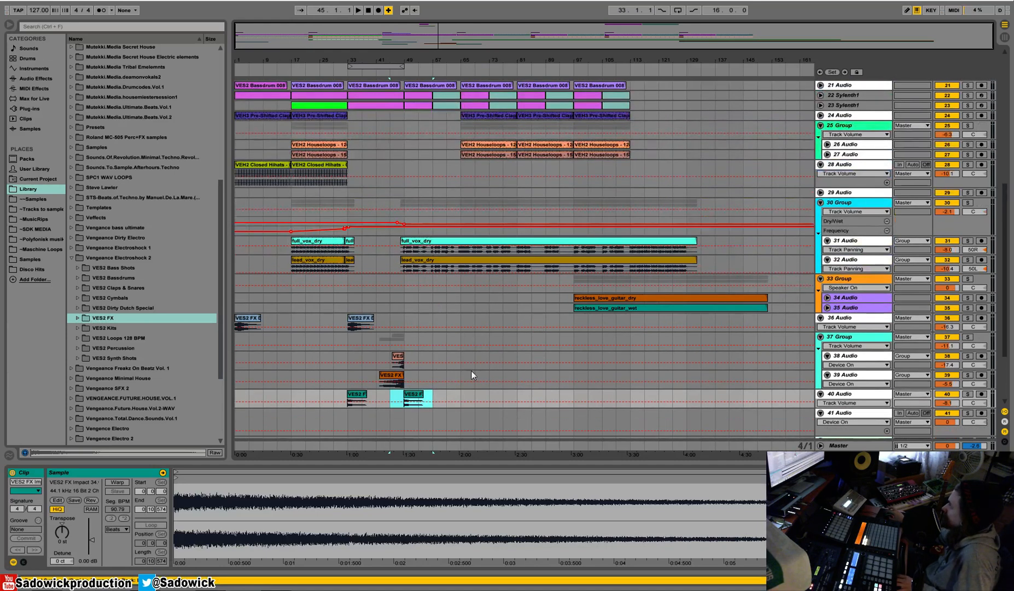
pyautogui.click(448, 396)
pyautogui.hotkey('ctrl', 'v')
pyautogui.press('space')
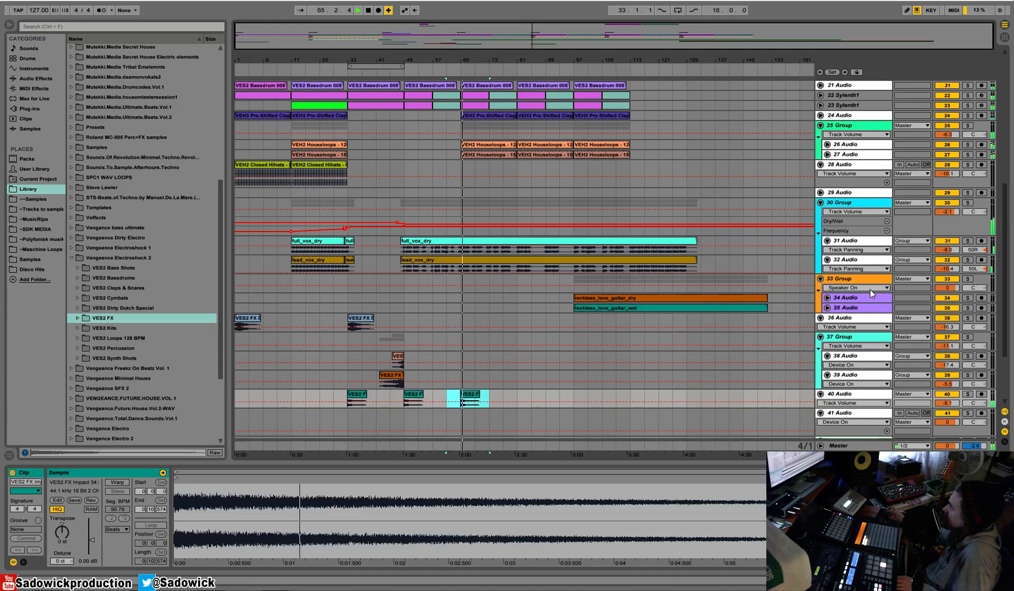
# Fold 30 Group and lower the sidechained Compressor's threshold on 40 Audio to -32.1 dB while playing the impact at bar 65.
pyautogui.click(820, 202)
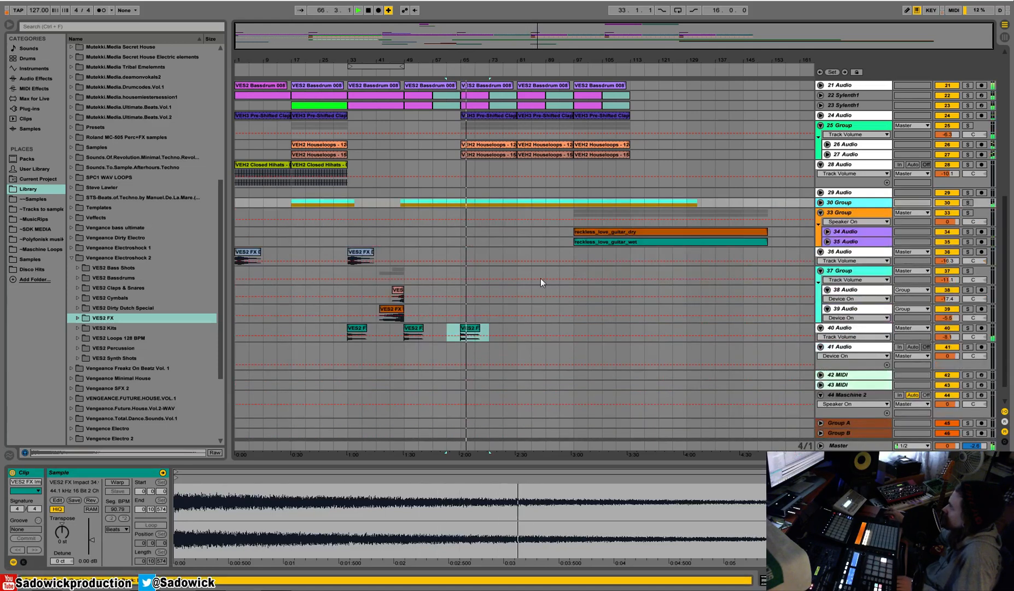
pyautogui.doubleClick(866, 328)
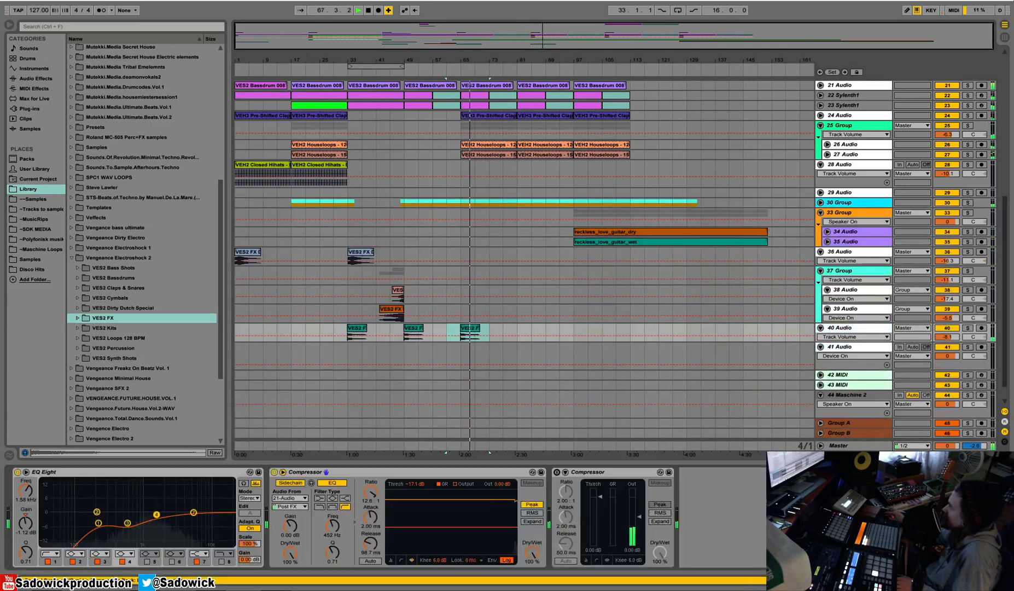
pyautogui.press('space')
pyautogui.press('space')
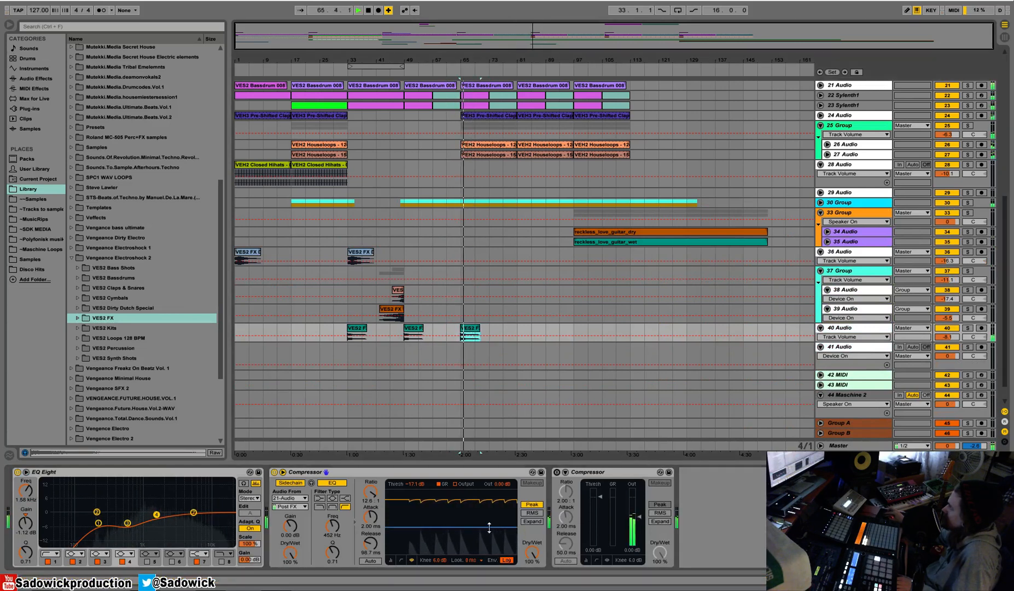
pyautogui.click(862, 328)
pyautogui.press('space')
pyautogui.press('space')
pyautogui.moveTo(430, 528); pyautogui.dragTo(430, 540)
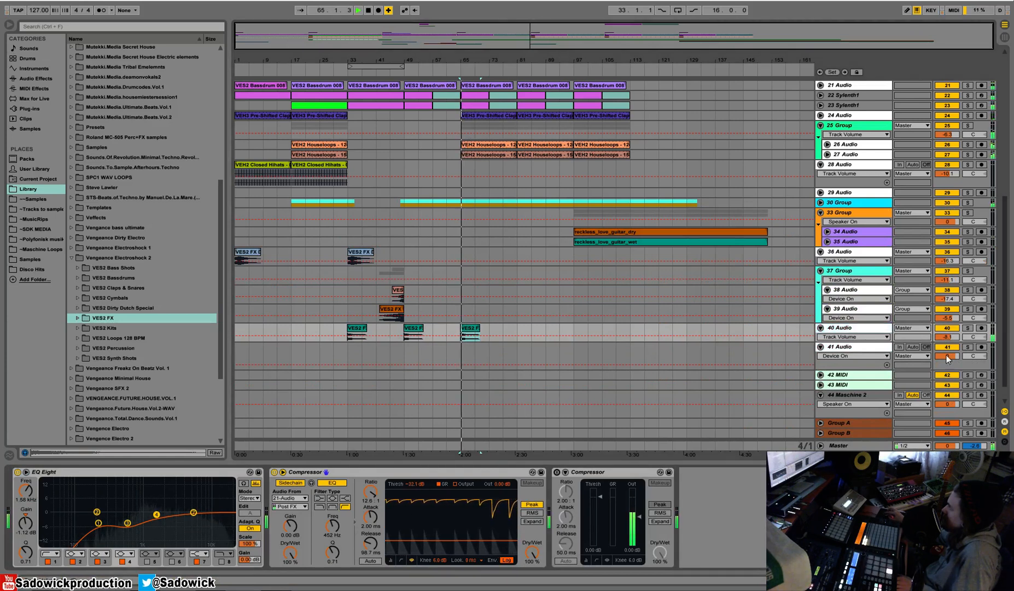
# Solo 40 Audio, replay the impact at bar 65 and lower the sidechained Compressor's threshold slightly further.
pyautogui.click(967, 328)
pyautogui.press('space')
pyautogui.press('space')
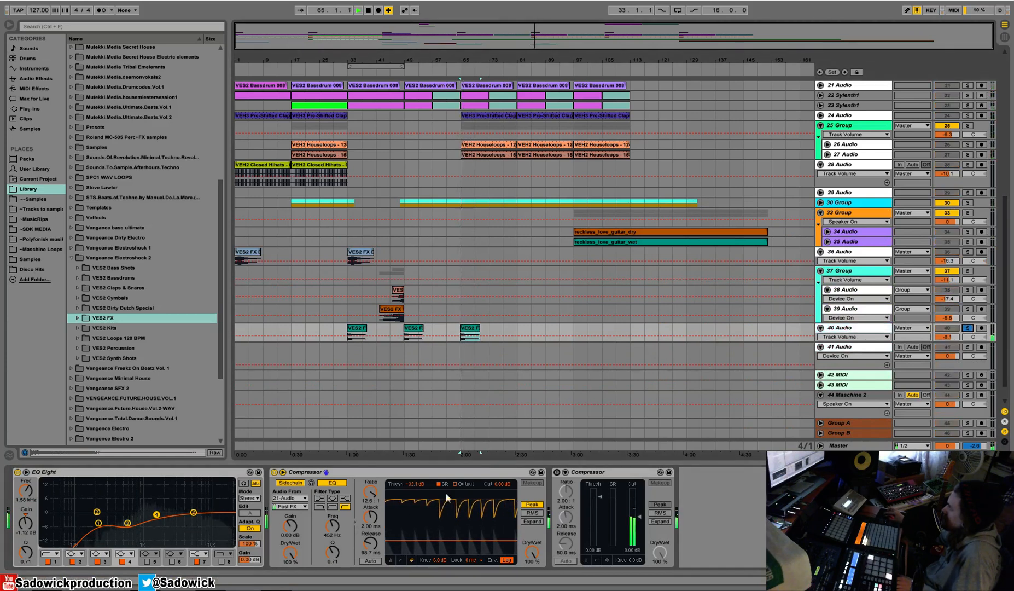
pyautogui.moveTo(467, 541); pyautogui.dragTo(467, 544)
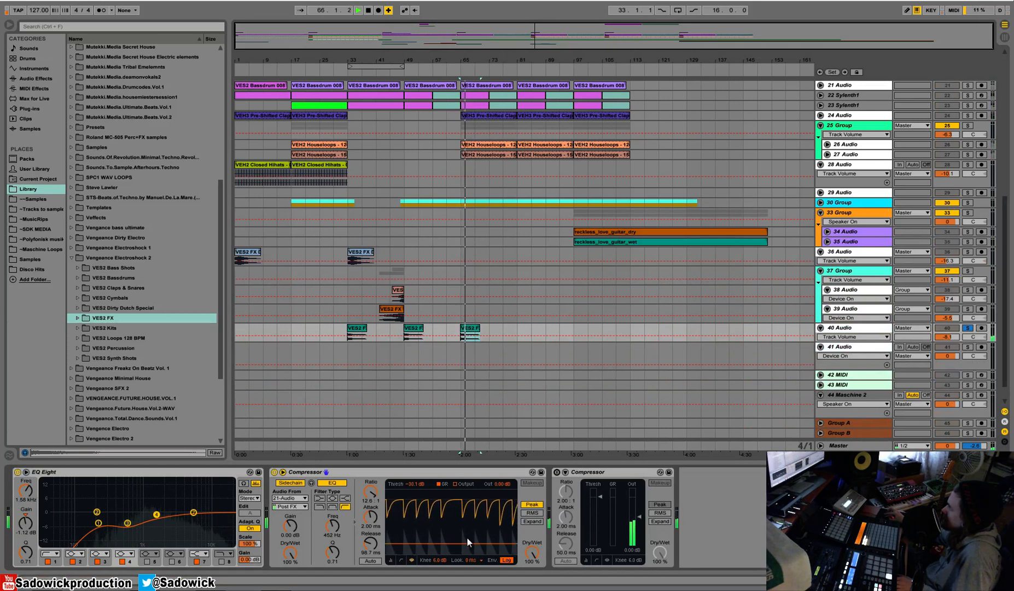
# Review the sidechained Compressor on 37 Group while playing the impact at bar 65, and unsolo 40 Audio.
pyautogui.click(848, 272)
pyautogui.press('space')
pyautogui.press('space')
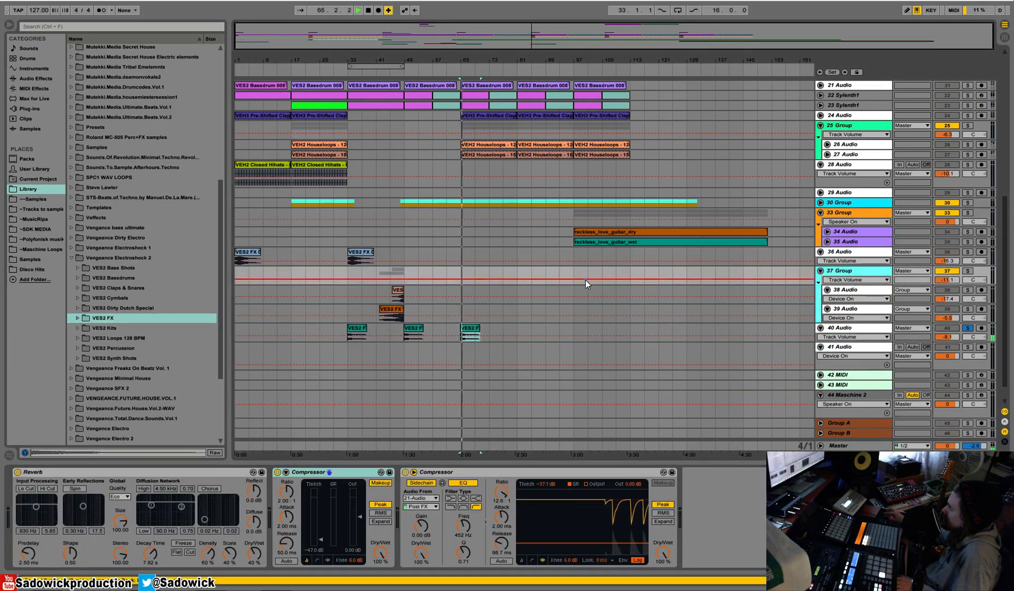
pyautogui.click(455, 72)
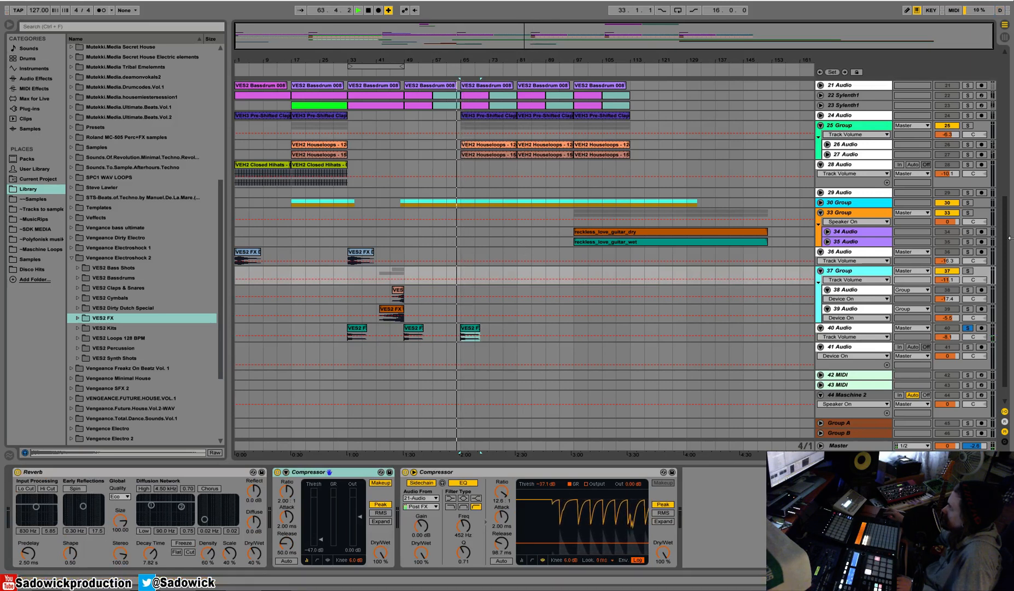
pyautogui.click(968, 328)
pyautogui.press('space')
# Check the bar 33 downlifter on 36 Audio in solo, unsolo it and duplicate the bars 33 to 65 section to bar 65.
pyautogui.click(352, 250)
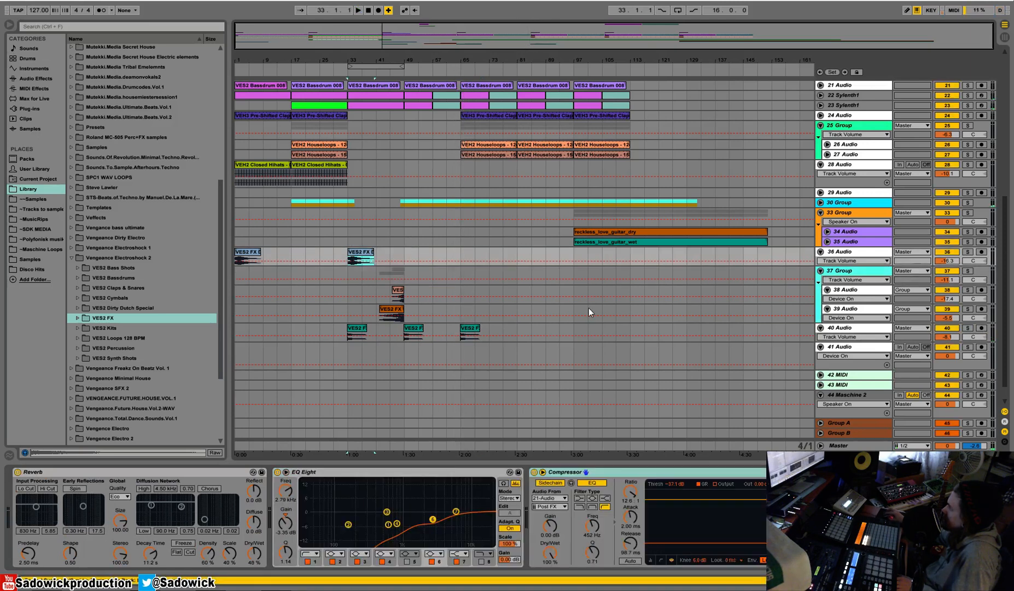
pyautogui.press('space')
pyautogui.click(967, 253)
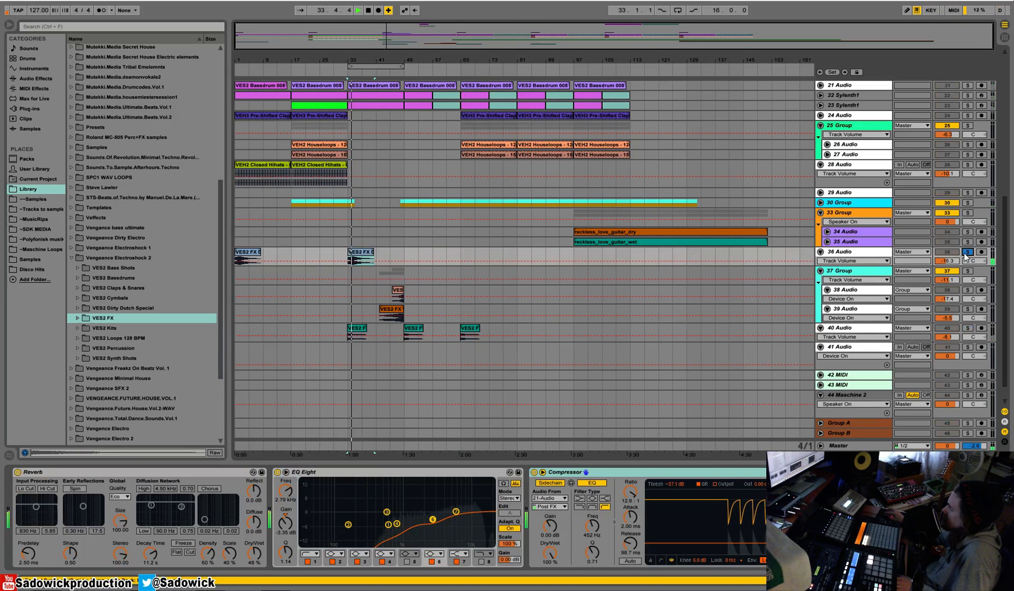
pyautogui.click(967, 252)
pyautogui.moveTo(460, 256); pyautogui.dragTo(374, 259)
pyautogui.hotkey('ctrl', 'd')
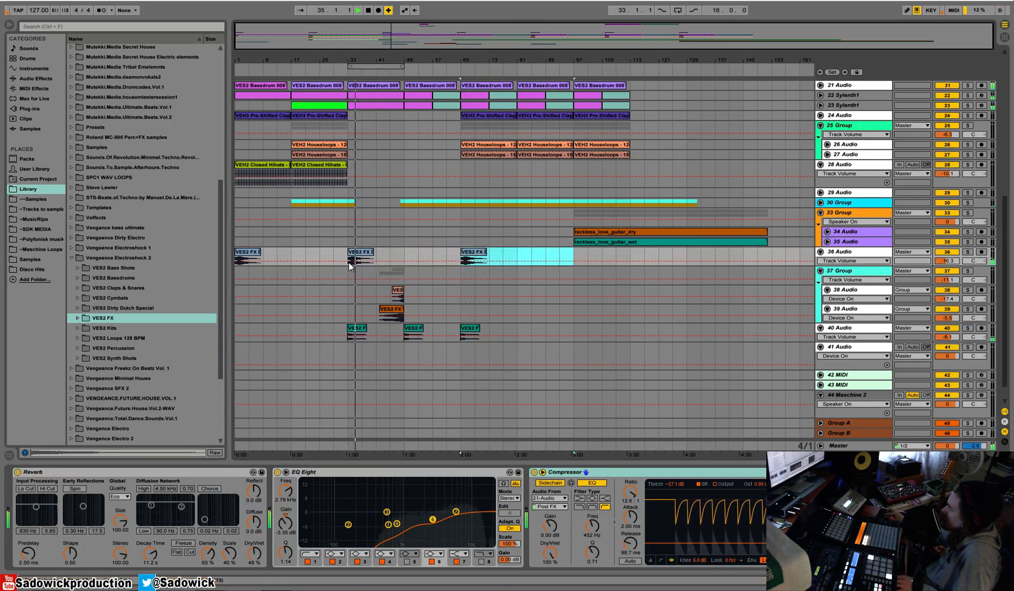
# Play the transitions into bars 65 and 49 to check the downlifter, crash and impacts in the full mix.
pyautogui.click(458, 73)
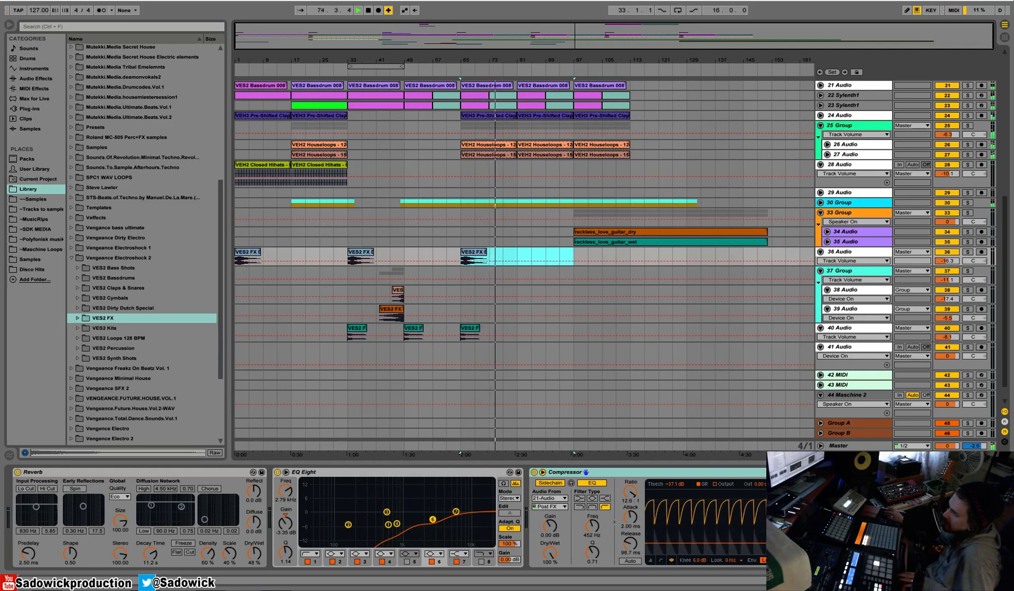
pyautogui.press('space')
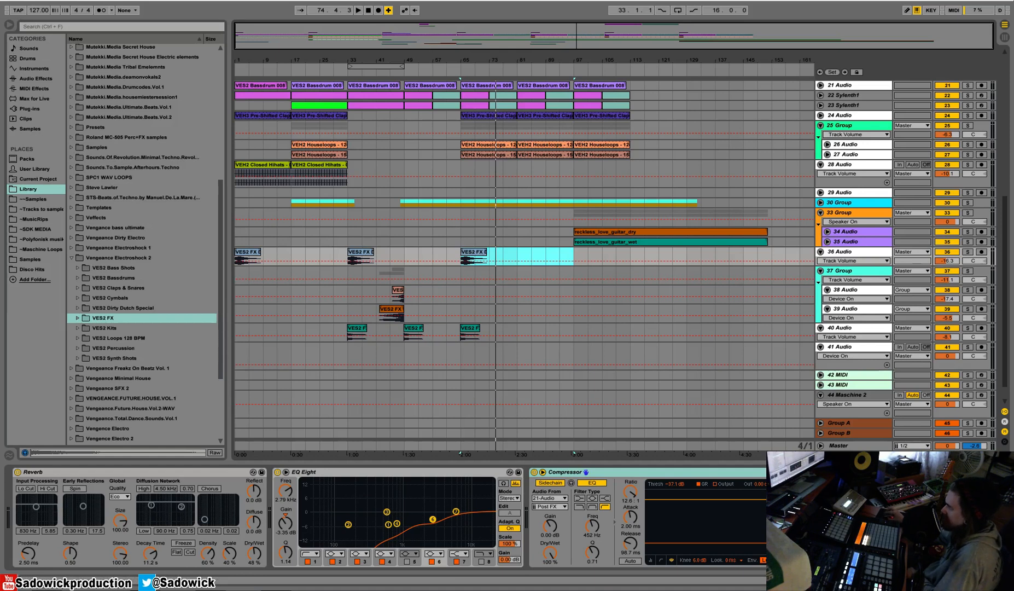
pyautogui.click(399, 71)
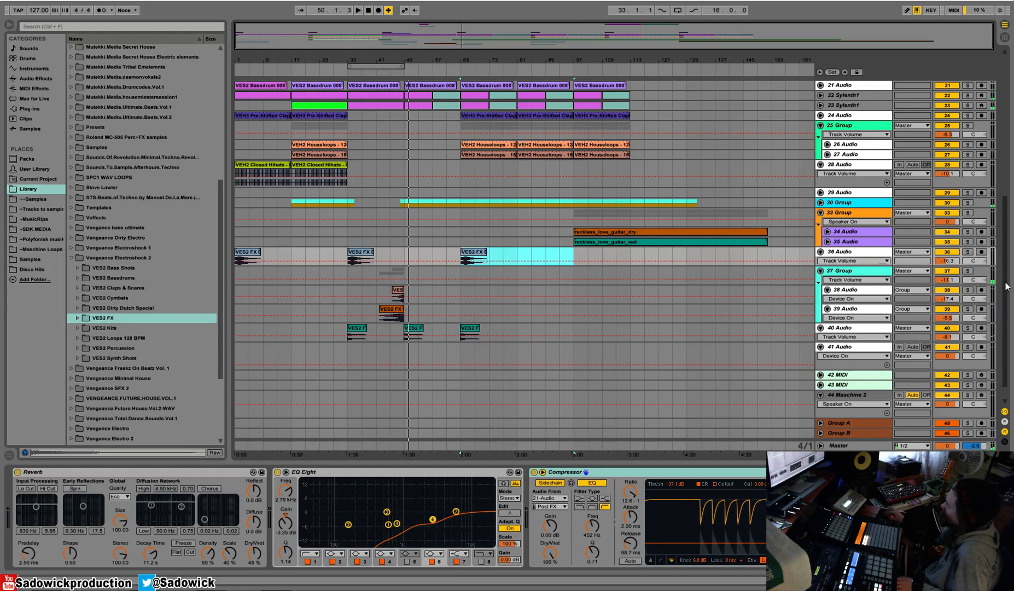
pyautogui.moveTo(1005, 290); pyautogui.dragTo(1005, 197)
pyautogui.scroll(-5, 619, 219)
pyautogui.scroll(5, 624, 196)
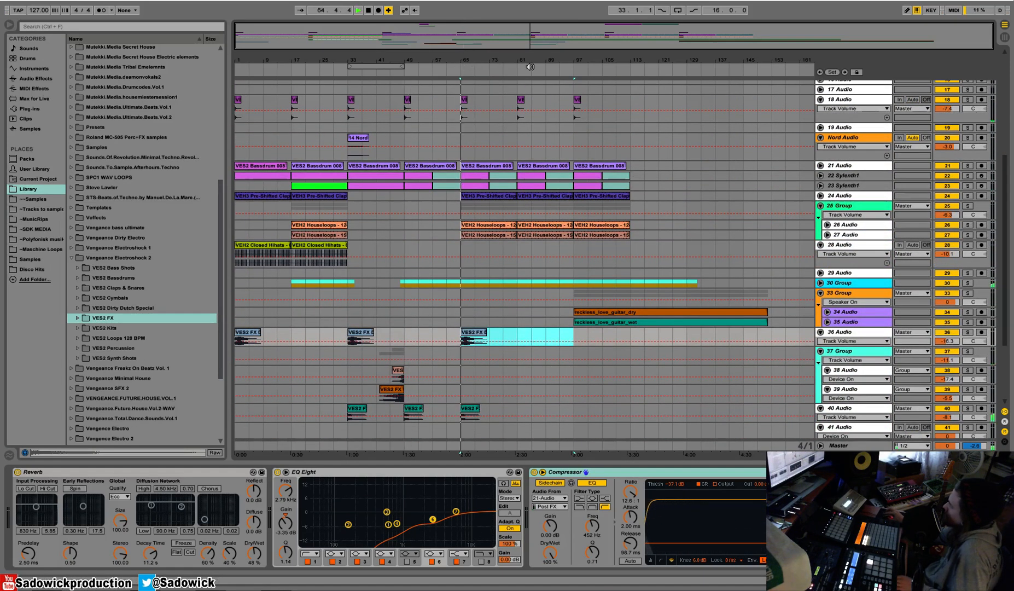
pyautogui.click(468, 66)
pyautogui.scroll(10, 620, 186)
pyautogui.scroll(3, 620, 186)
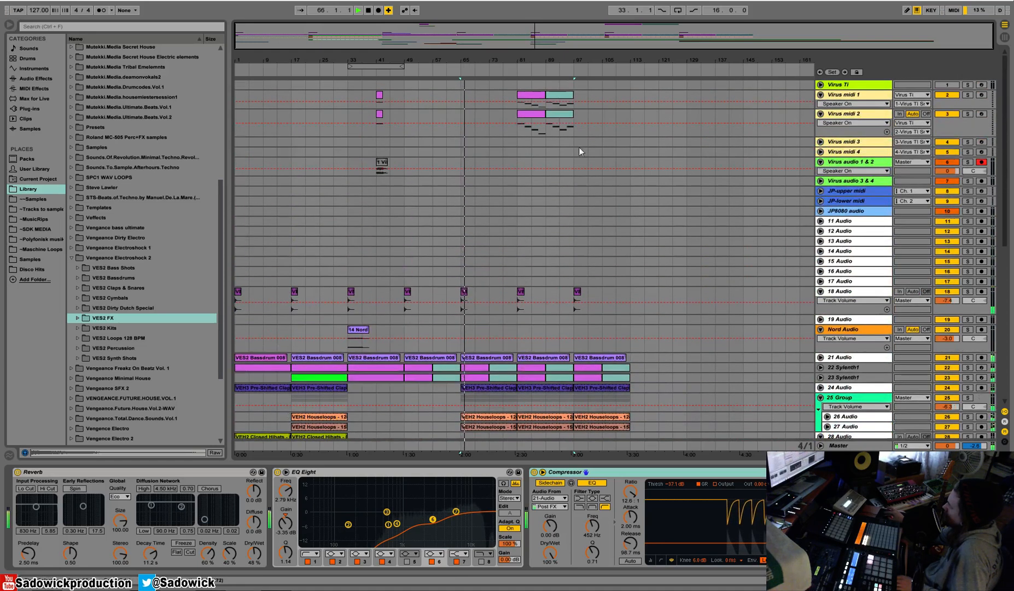
# Select the Virus midi 1 clip at bar 81 and play the arrangement from there.
pyautogui.click(531, 95)
pyautogui.press('space')
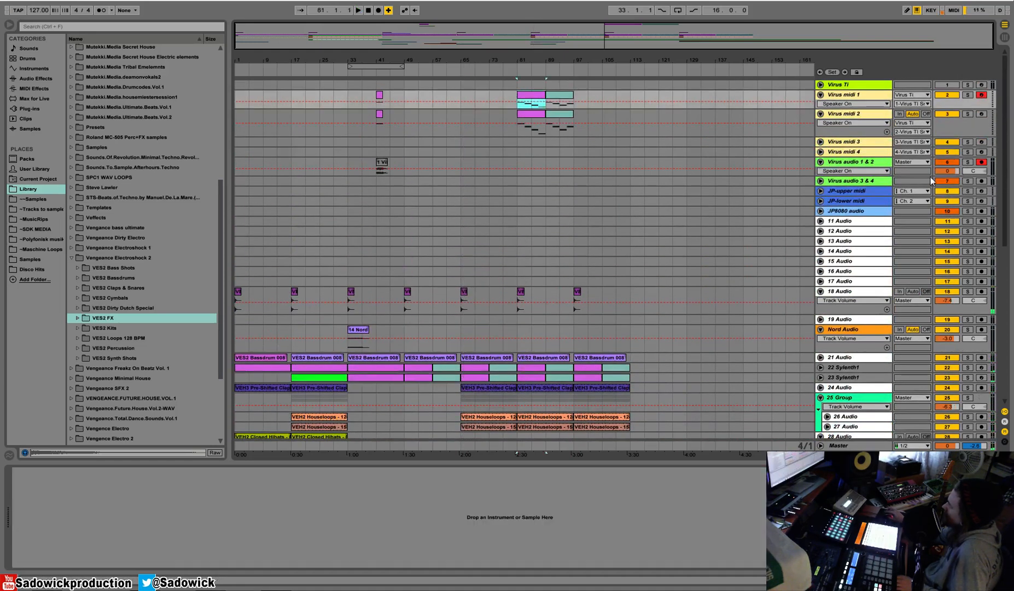
pyautogui.press('space')
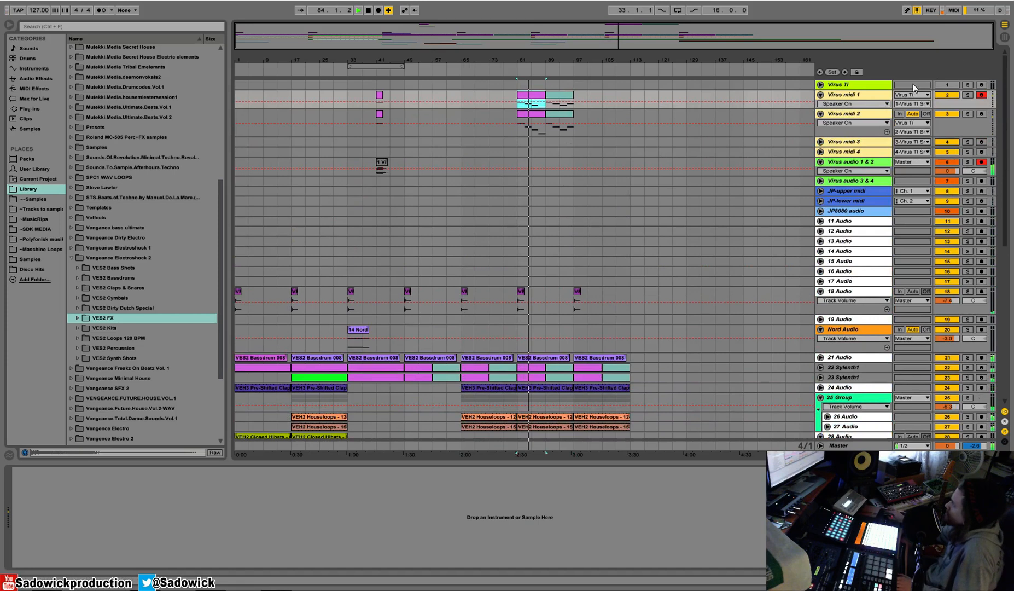
# Open the Virus TI Snow plug-in's common parameters and set the first part's Transpose to +12.
pyautogui.click(855, 86)
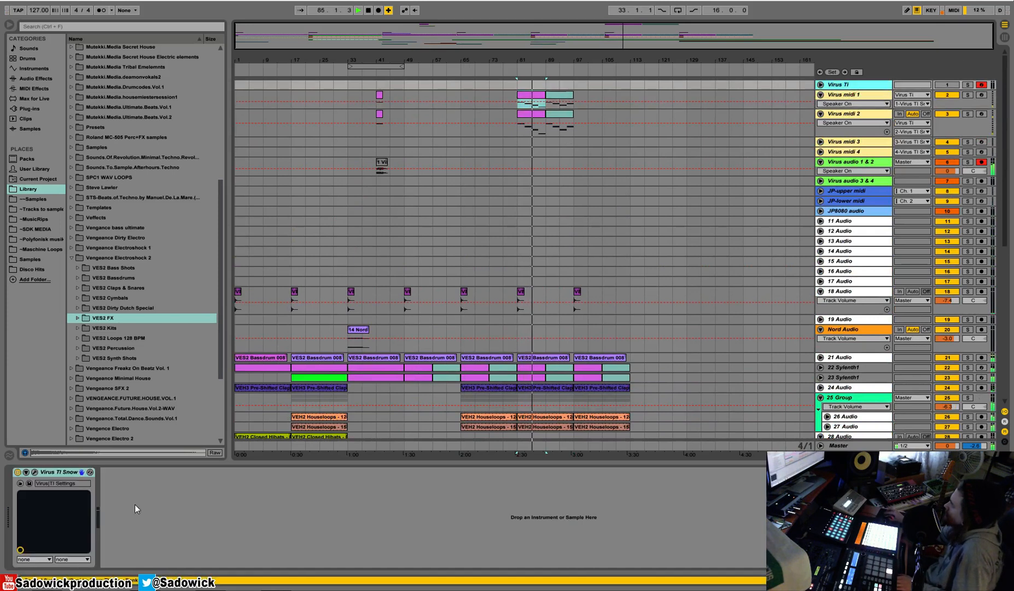
pyautogui.click(34, 472)
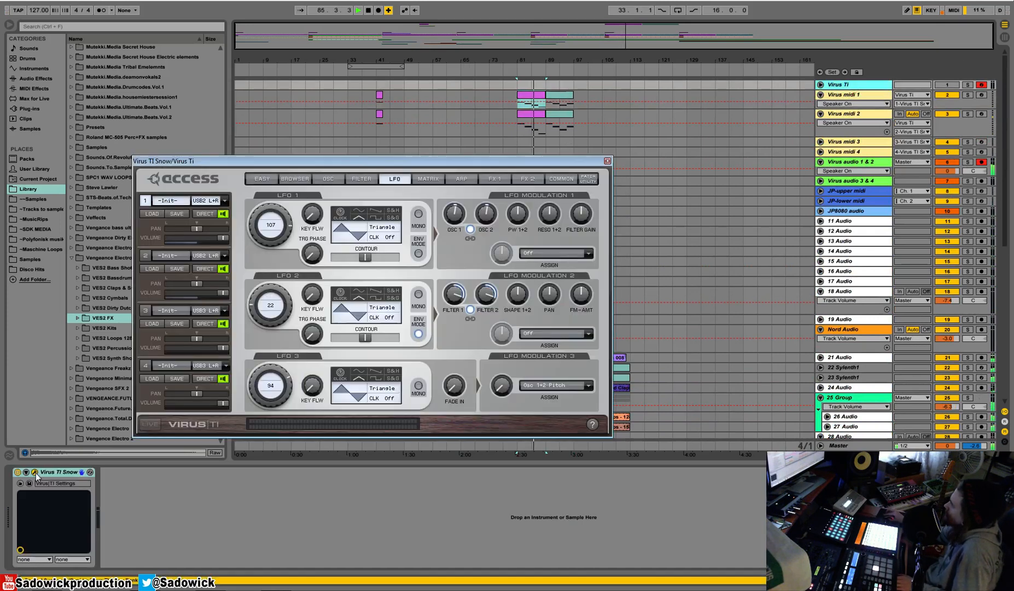
pyautogui.click(560, 181)
pyautogui.moveTo(269, 220); pyautogui.dragTo(276, 208)
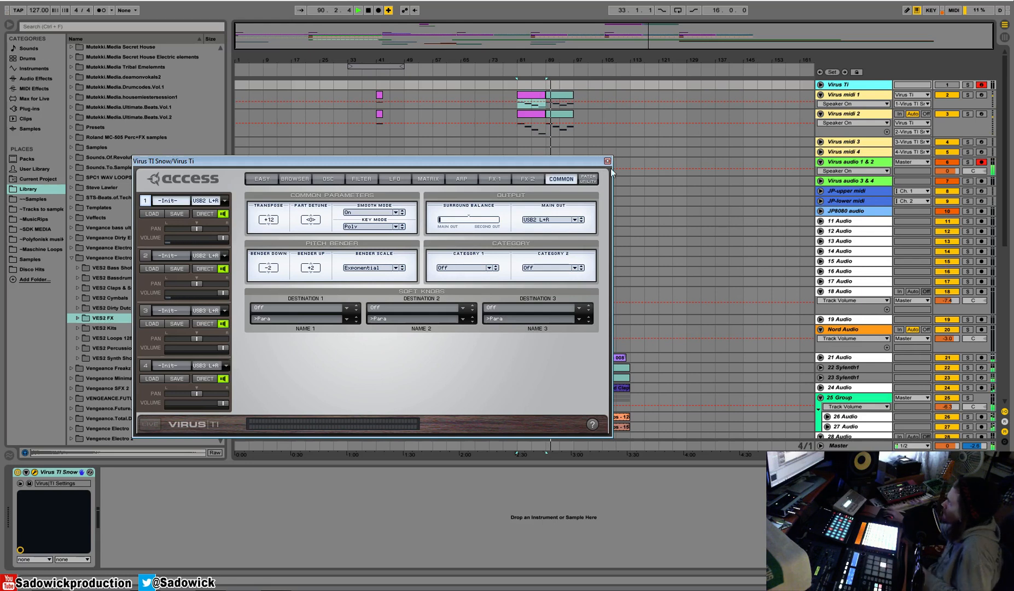
# Lower LFO 3's Osc 1+2 Pitch modulation amount on the first Virus part and close the plug-in window.
pyautogui.click(395, 179)
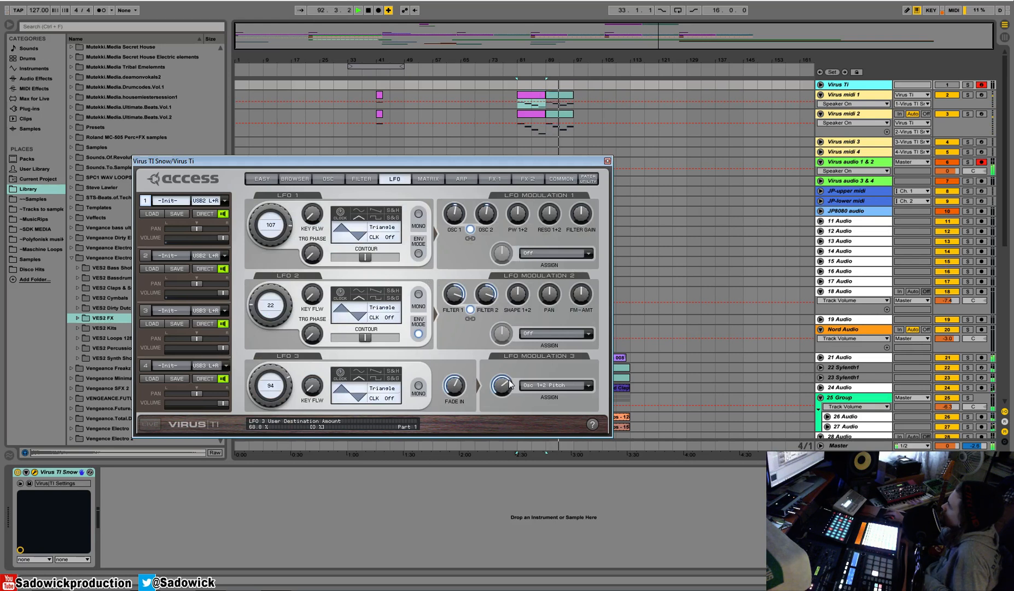
pyautogui.moveTo(503, 390); pyautogui.dragTo(504, 397)
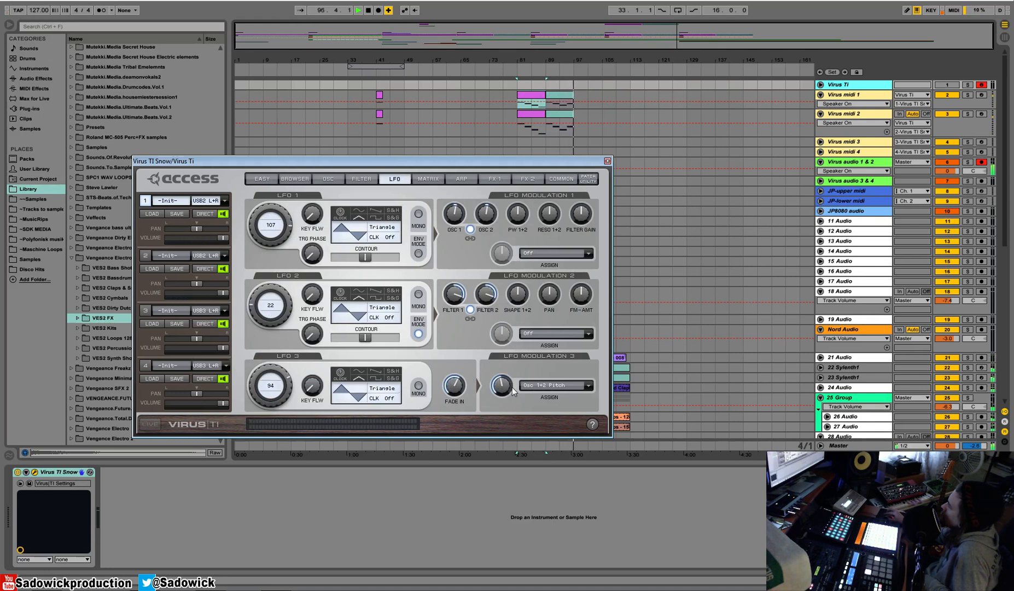
pyautogui.click(607, 162)
# Duplicate the Virus midi 1 and 2 clips from bars 81 to 97 to bar 97 and play from bar 81.
pyautogui.press('space')
pyautogui.moveTo(574, 126); pyautogui.dragTo(518, 103)
pyautogui.hotkey('ctrl', 'd')
pyautogui.click(524, 96)
pyautogui.press('space')
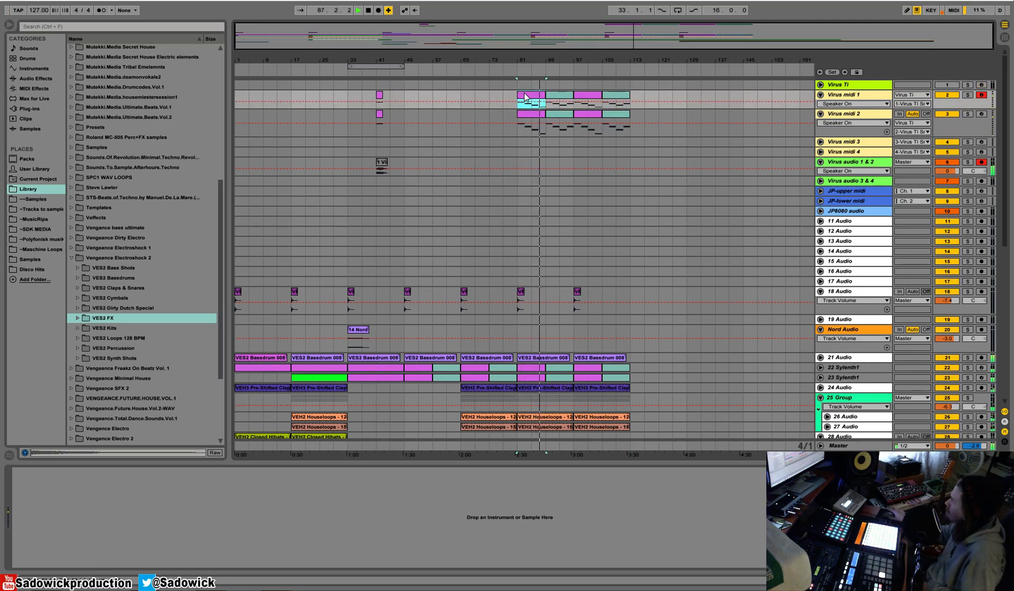
# Reopen the Virus TI Snow plug-in, turn down LFO 3's fade-in time and pitch modulation amount, and display the FX 1 settings.
pyautogui.click(856, 86)
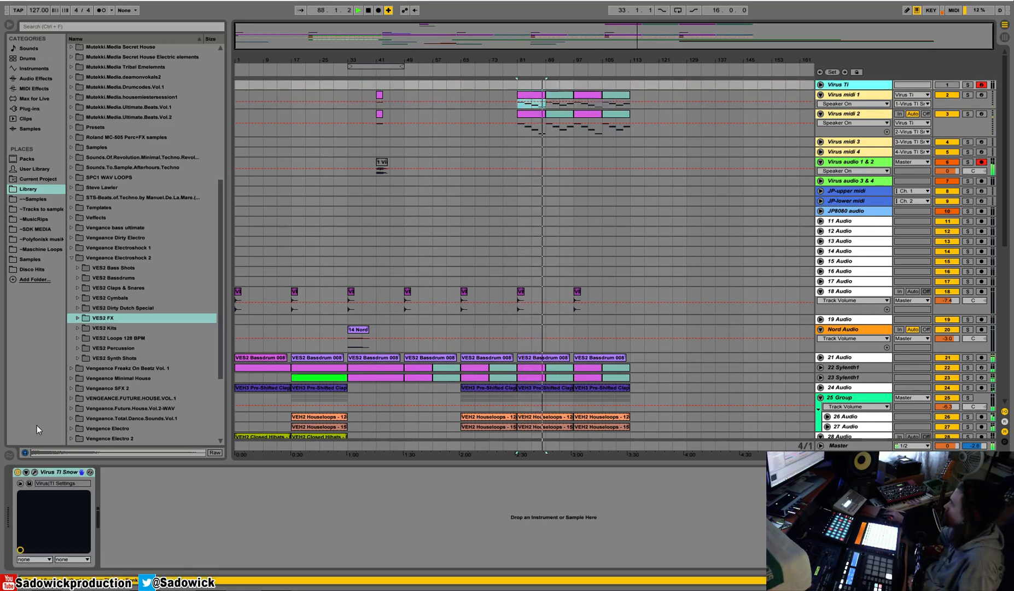
pyautogui.click(26, 473)
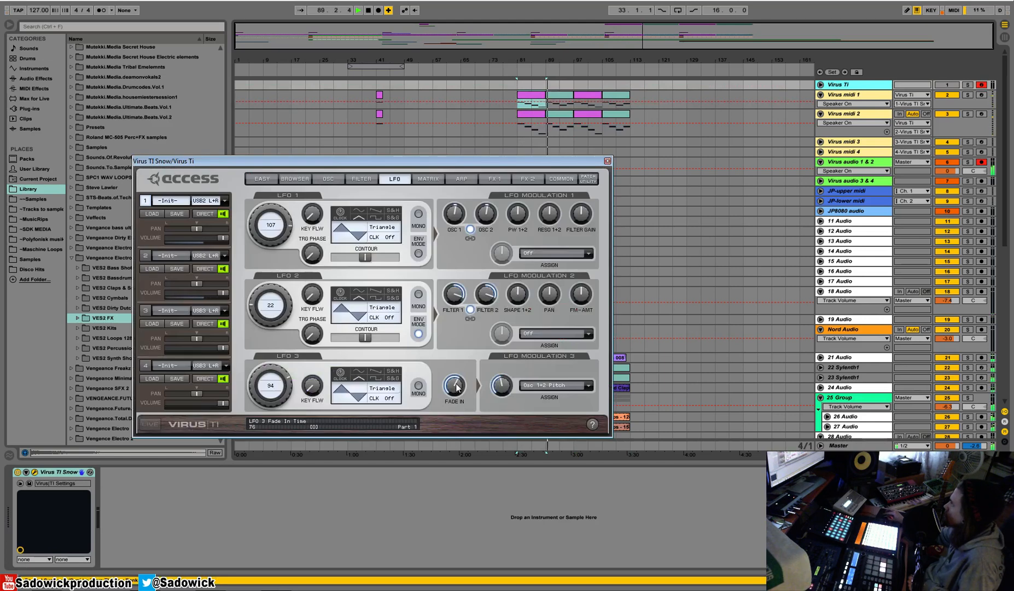
pyautogui.moveTo(457, 386); pyautogui.dragTo(458, 401)
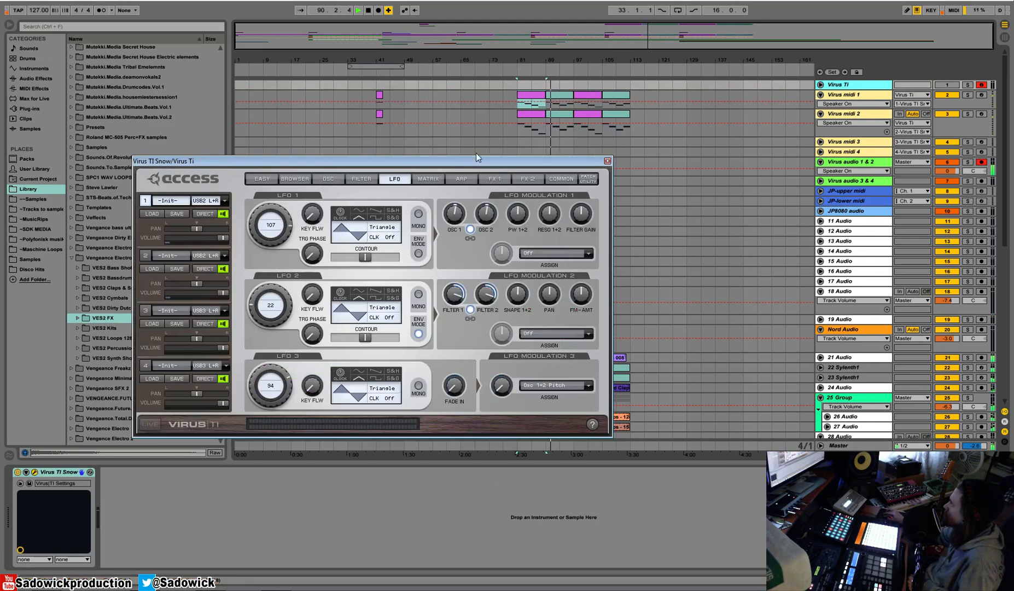
pyautogui.click(497, 180)
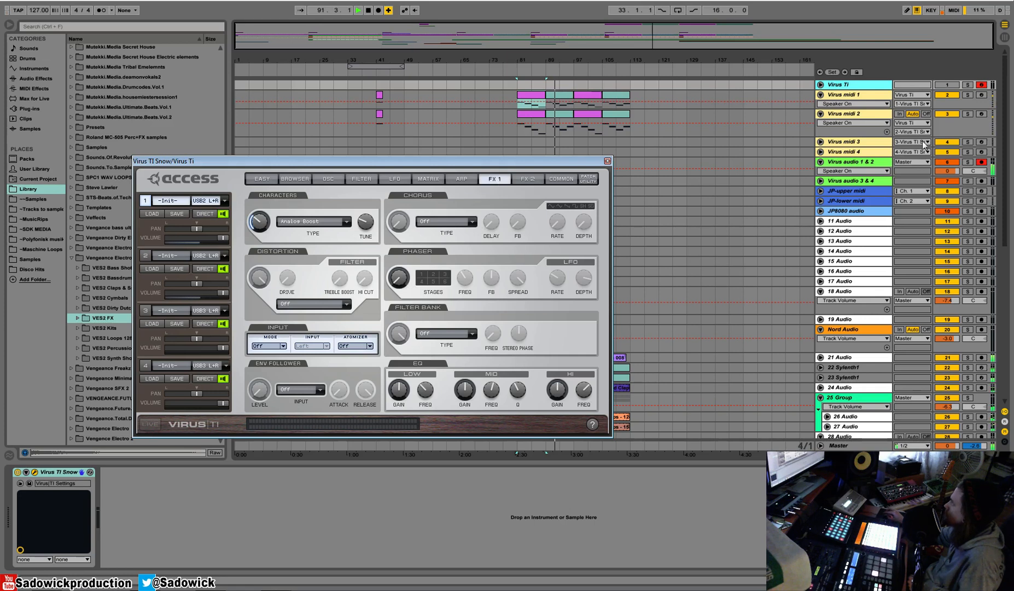
# Solo Virus midi 1, Virus midi 2 and Virus audio 1 & 2, and loop the Virus midi 1 clips from bar 81 to 113.
pyautogui.click(969, 95)
pyautogui.click(967, 118)
pyautogui.click(966, 115)
pyautogui.click(967, 162)
pyautogui.click(531, 94)
pyautogui.keyDown('shift'); pyautogui.click(622, 94); pyautogui.keyUp('shift')
pyautogui.press('space')
pyautogui.rightClick(624, 95)
pyautogui.click(669, 180)
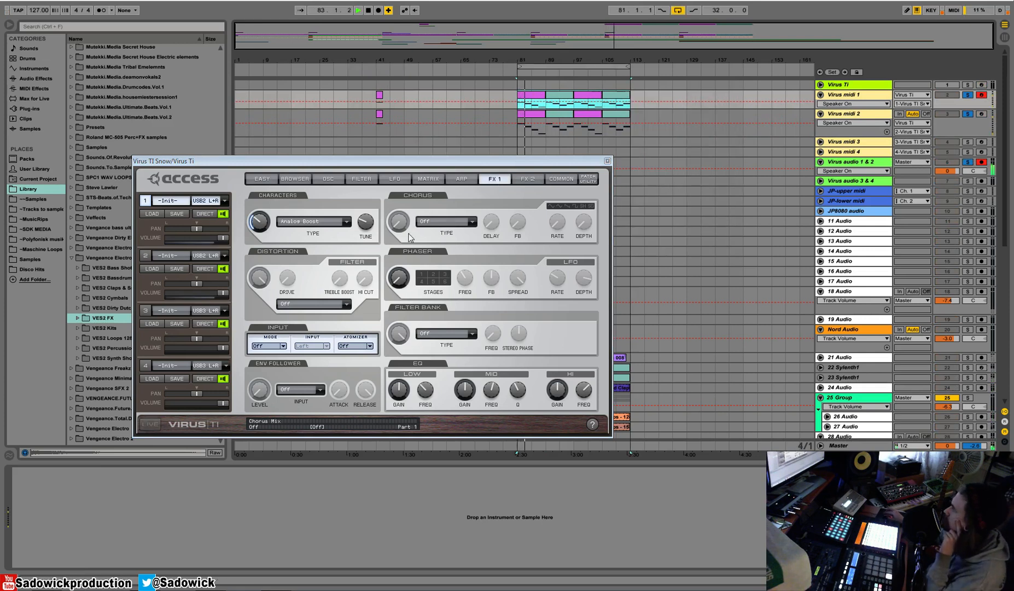
# Set the first part's chorus type to Hyper Chorus and turn up the chorus and phaser mix.
pyautogui.click(451, 220)
pyautogui.click(455, 258)
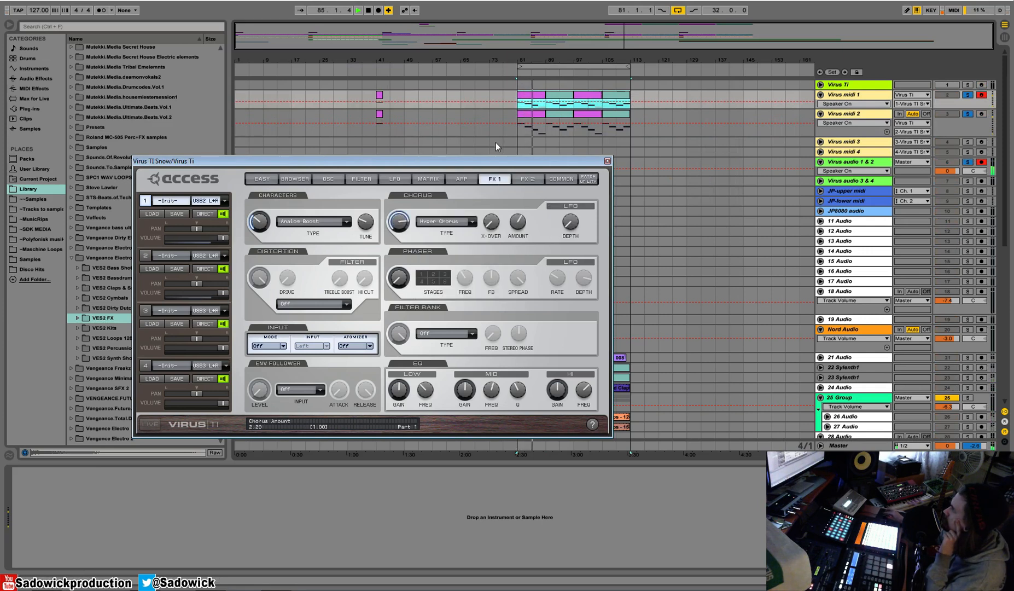
pyautogui.moveTo(399, 279); pyautogui.dragTo(404, 213)
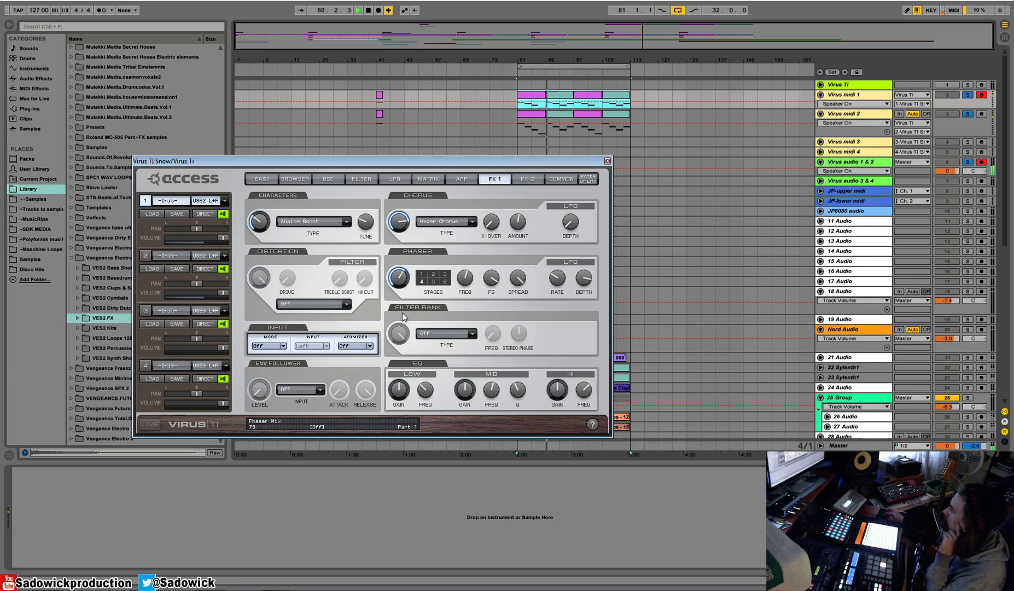
# Set the distortion type to Wide and boost the mid and high EQ gain.
pyautogui.click(322, 304)
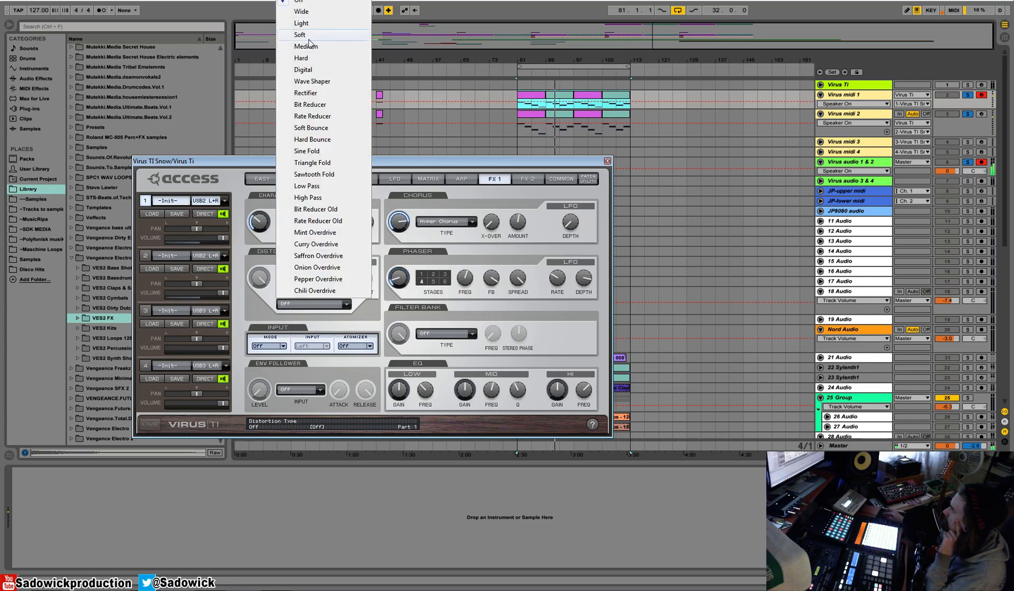
pyautogui.click(290, 13)
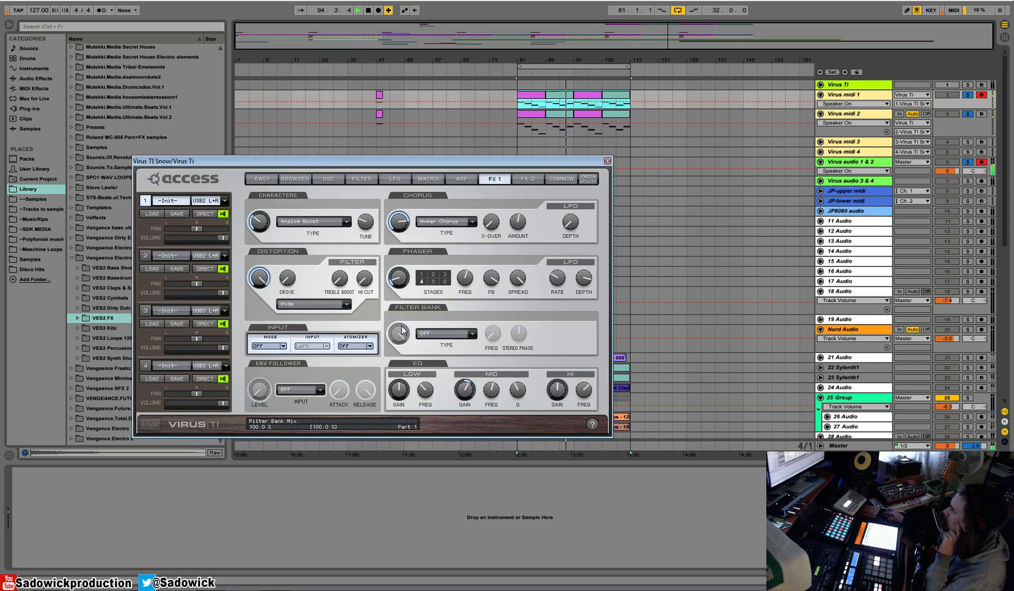
pyautogui.moveTo(570, 389); pyautogui.dragTo(559, 370)
# Raise the first part's reverb level to -6.25 dB and reduce its damping, leaving the predelay clock Off.
pyautogui.click(528, 178)
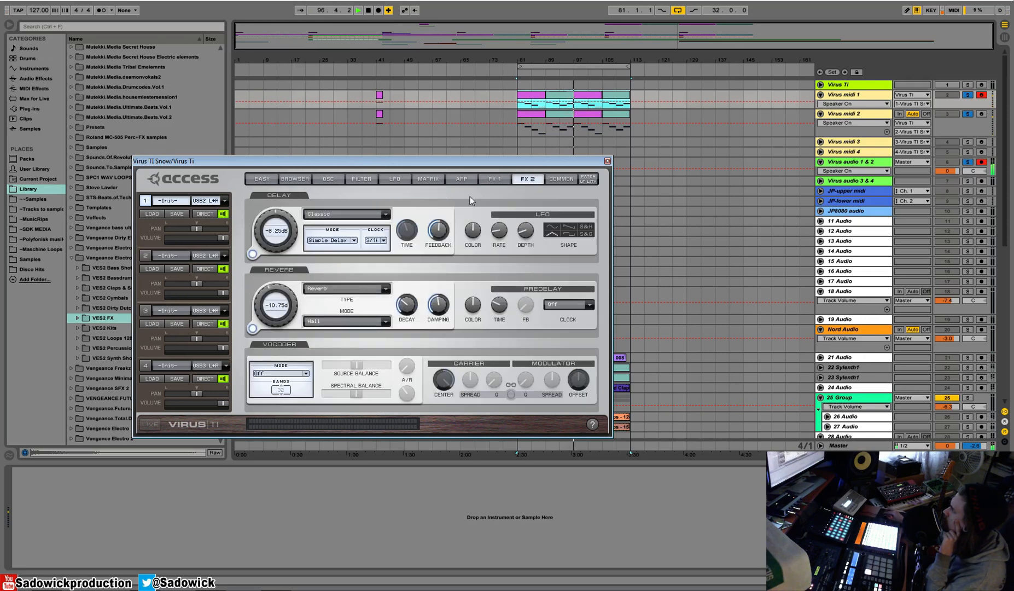
pyautogui.moveTo(267, 289); pyautogui.dragTo(269, 276)
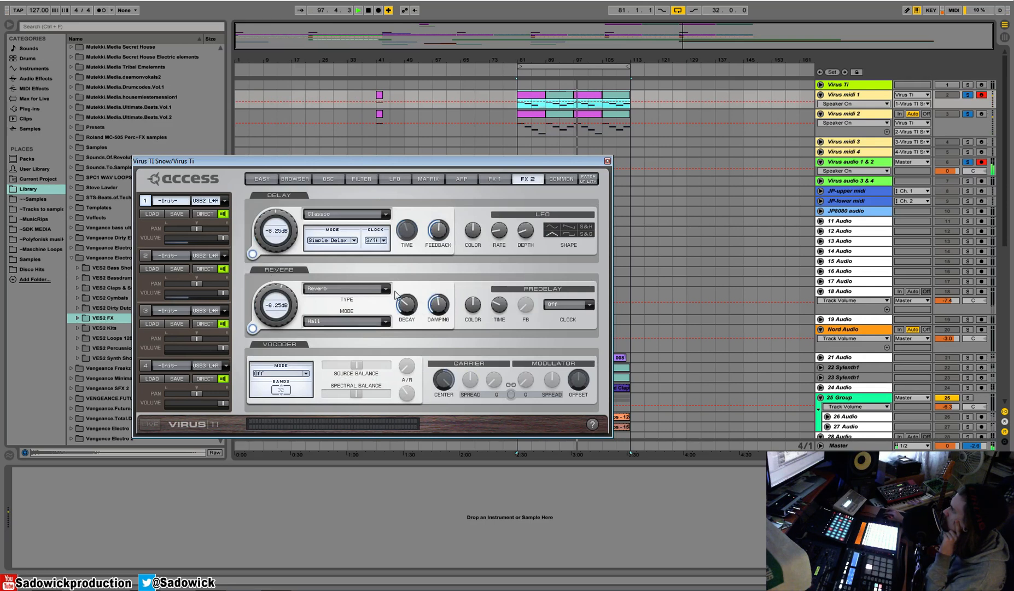
pyautogui.click(574, 309)
pyautogui.click(575, 308)
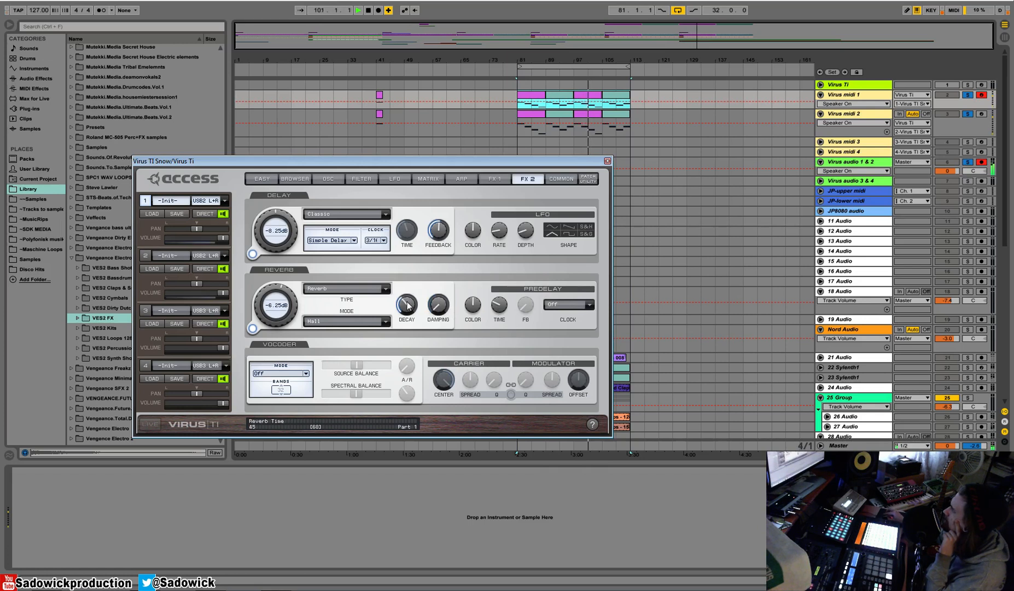
# Change oscillator 2 to HyperSaw with a local detune of 83 and move the Osc 1/2 balance to about the centre.
pyautogui.click(505, 179)
pyautogui.click(328, 178)
pyautogui.click(292, 178)
pyautogui.click(328, 179)
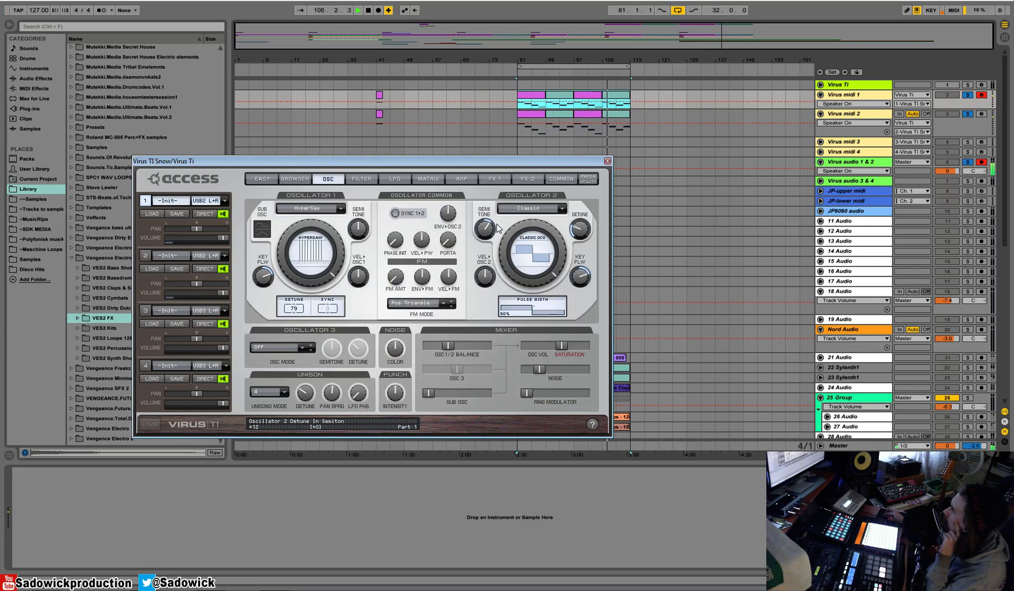
pyautogui.click(534, 208)
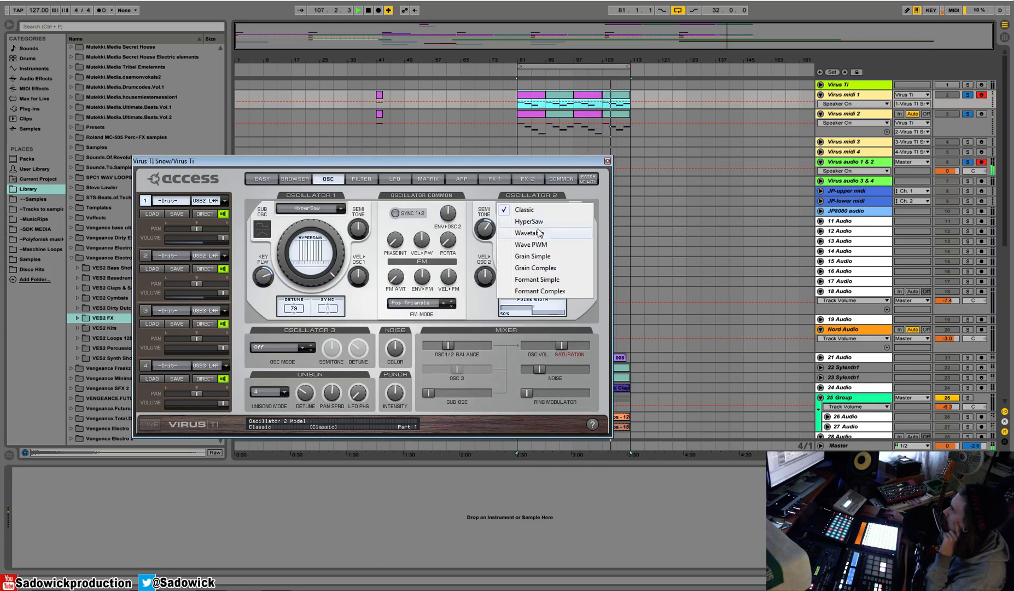
pyautogui.click(529, 222)
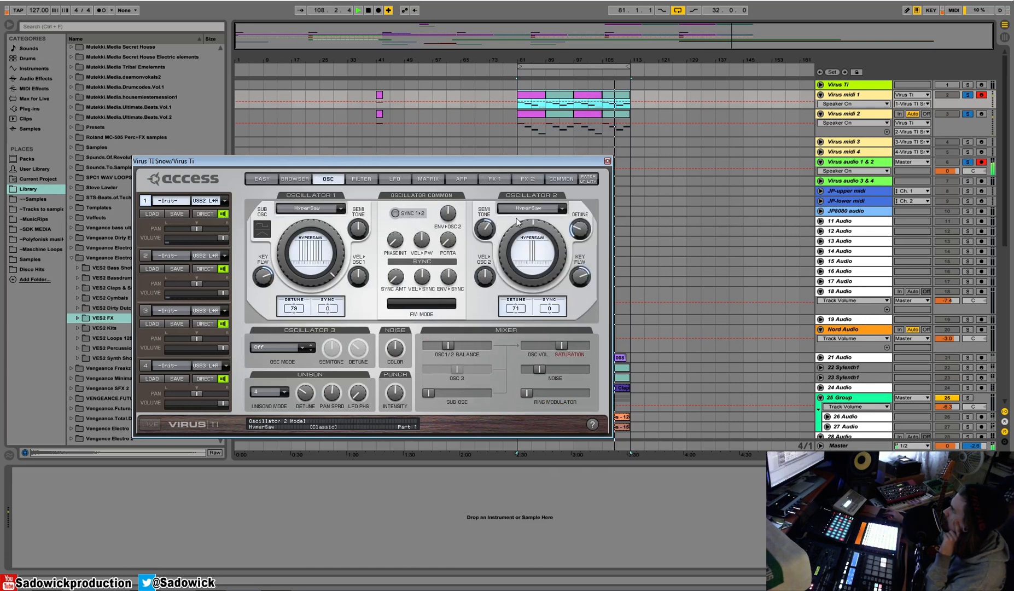
pyautogui.moveTo(509, 241); pyautogui.dragTo(507, 207)
pyautogui.moveTo(512, 306); pyautogui.dragTo(515, 277)
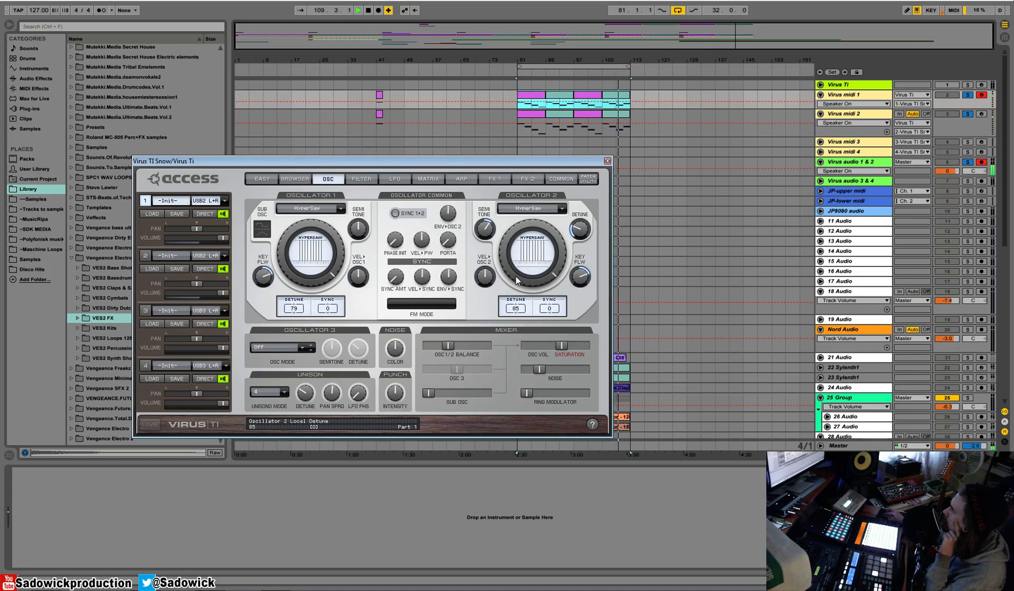
pyautogui.moveTo(447, 345); pyautogui.dragTo(455, 345)
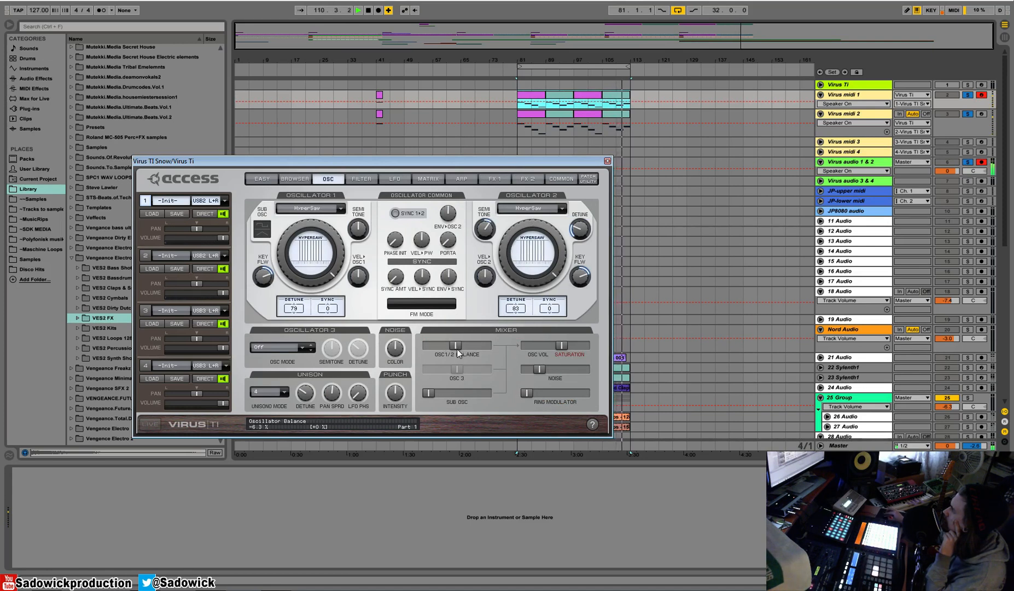
# Set the Unison mode to 5 and raise the sub oscillator volume in the mixer.
pyautogui.click(268, 392)
pyautogui.click(271, 439)
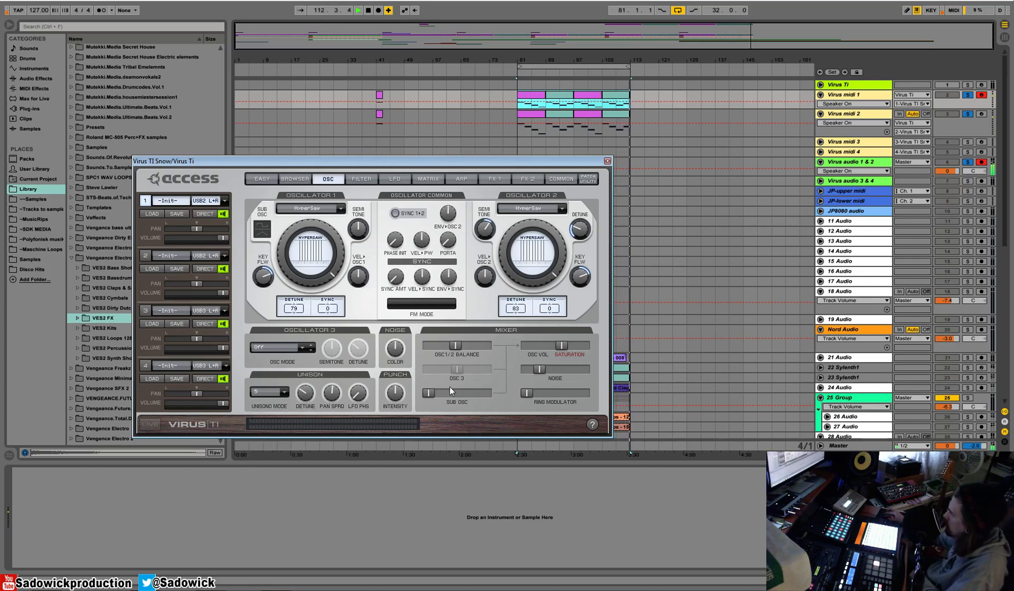
pyautogui.moveTo(426, 394); pyautogui.dragTo(455, 394)
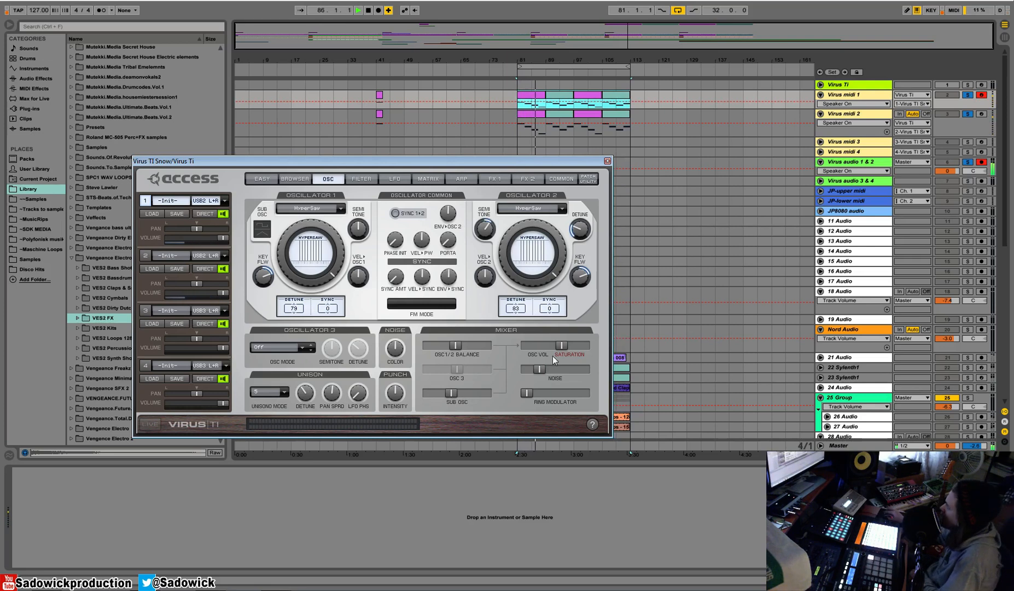
# Review the first part's FX 2 and FX 1 settings with the phaser turned off, and open its filter settings.
pyautogui.click(533, 179)
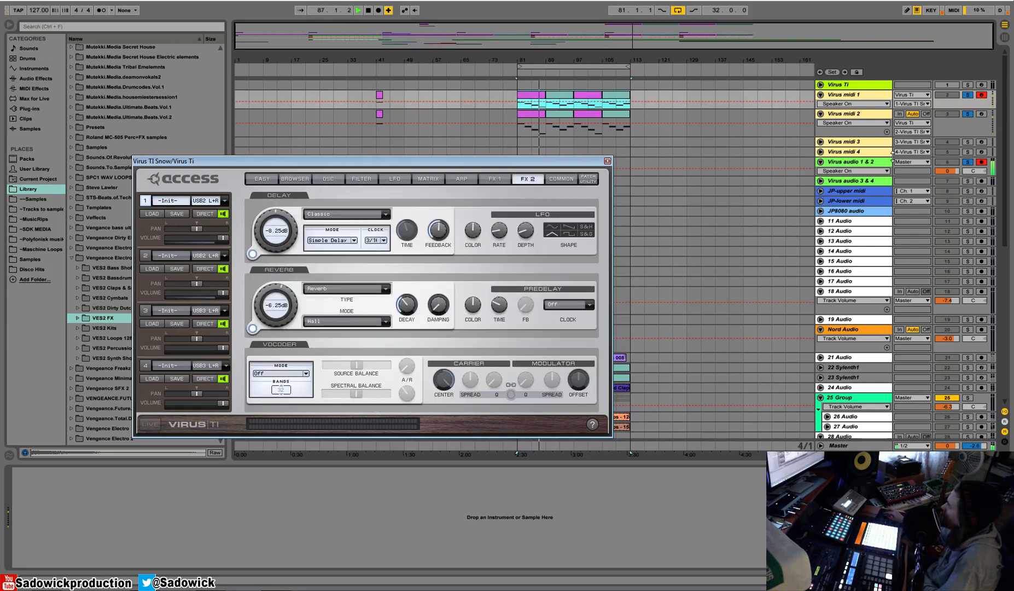
pyautogui.click(471, 178)
pyautogui.click(493, 180)
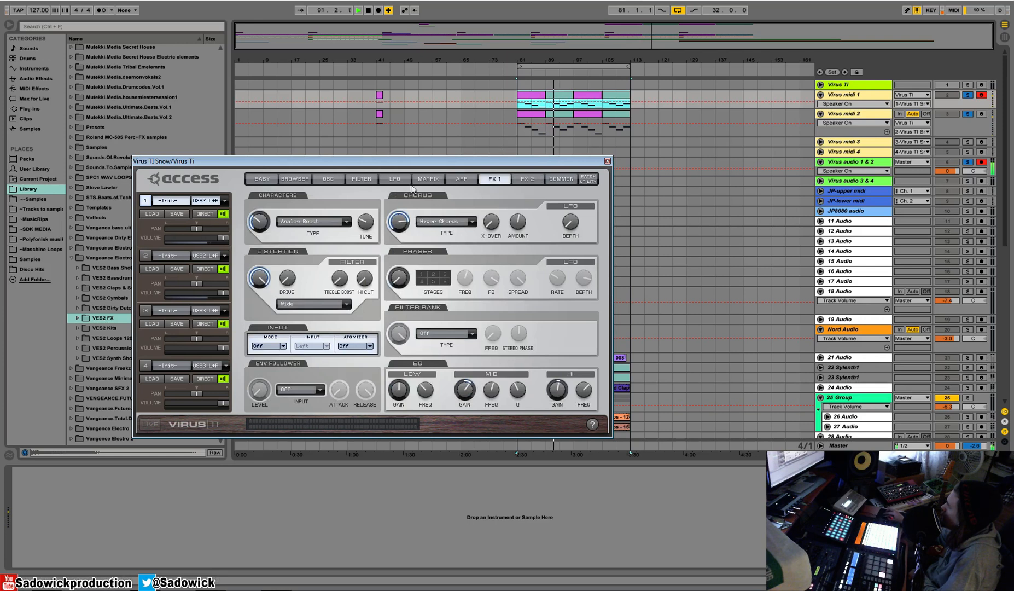
pyautogui.click(362, 179)
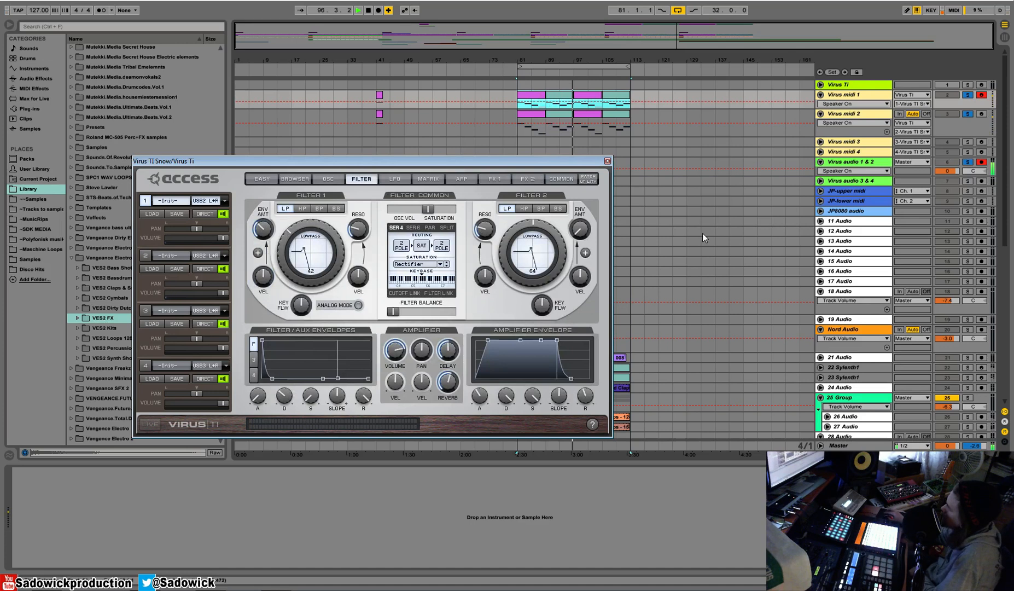
# Unsolo the Virus tracks, close the plug-in window and deactivate the 33 Group track.
pyautogui.click(968, 96)
pyautogui.click(607, 161)
pyautogui.scroll(-5, 598, 216)
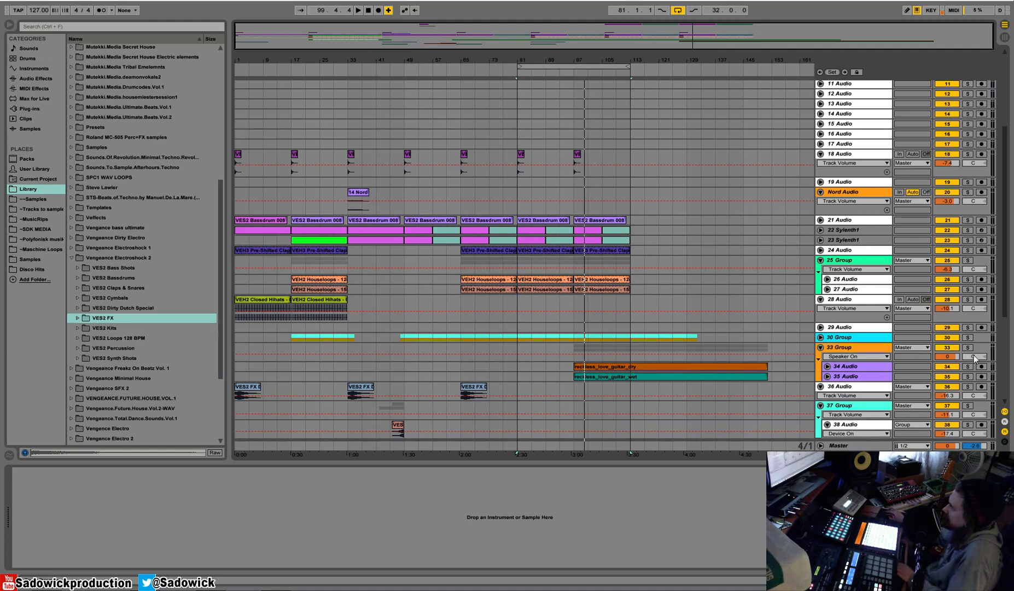
pyautogui.click(946, 349)
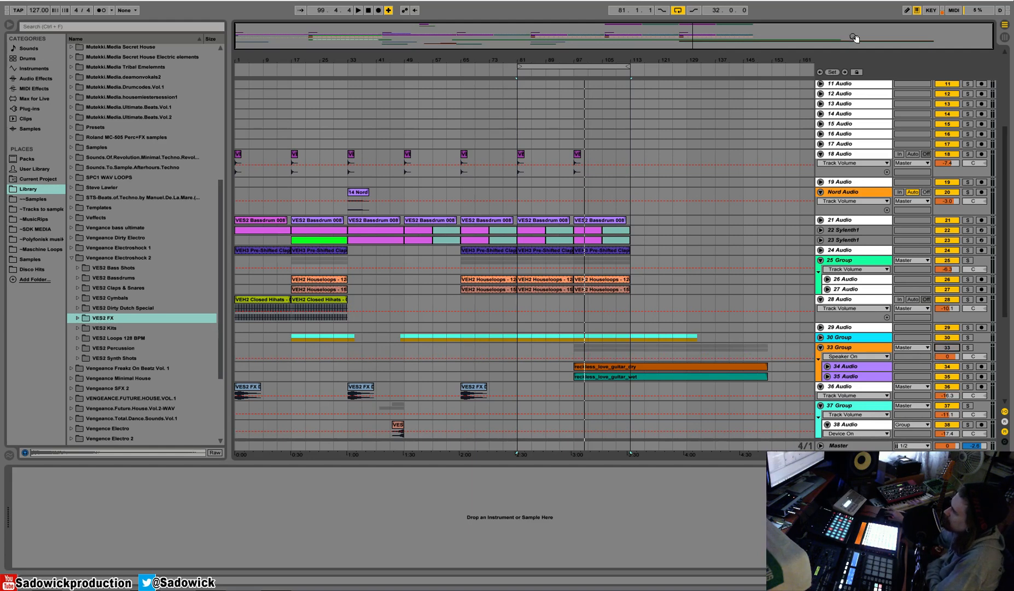
# Reopen the Virus TI Snow plug-in and set the first part's Transpose to Off.
pyautogui.scroll(5, 1009, 153)
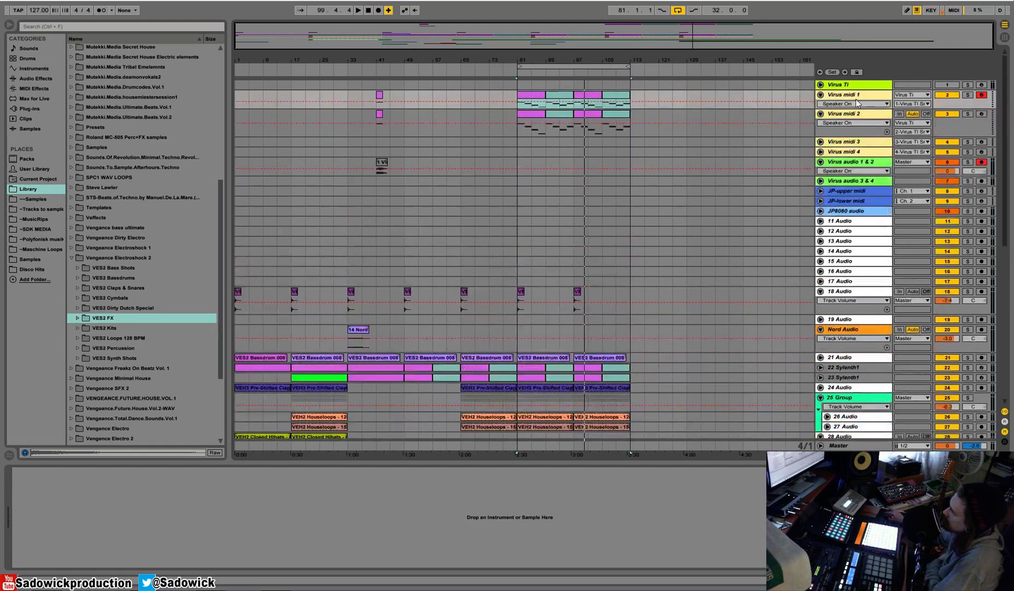
pyautogui.click(859, 85)
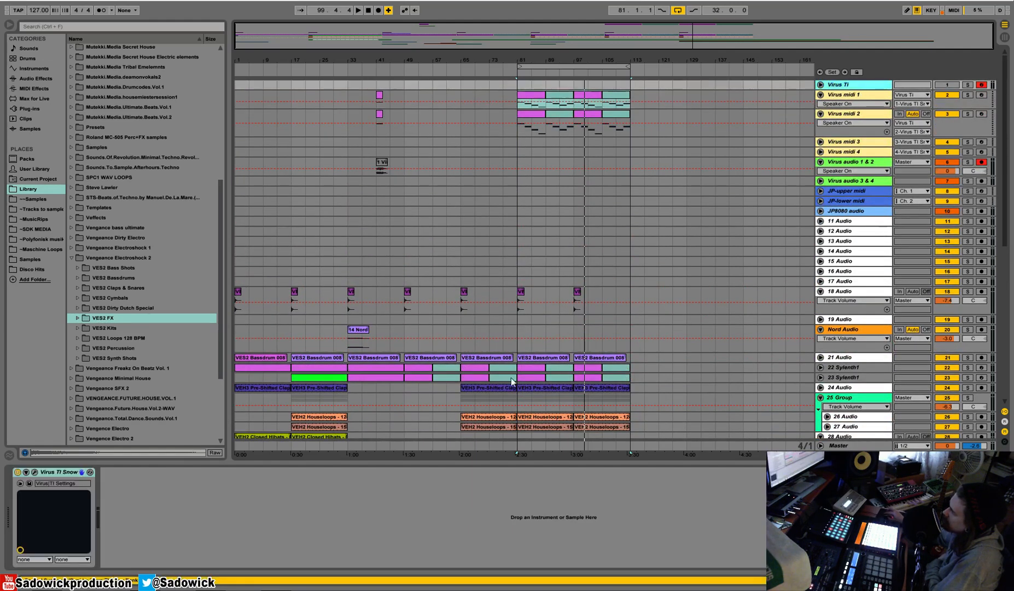
pyautogui.click(35, 472)
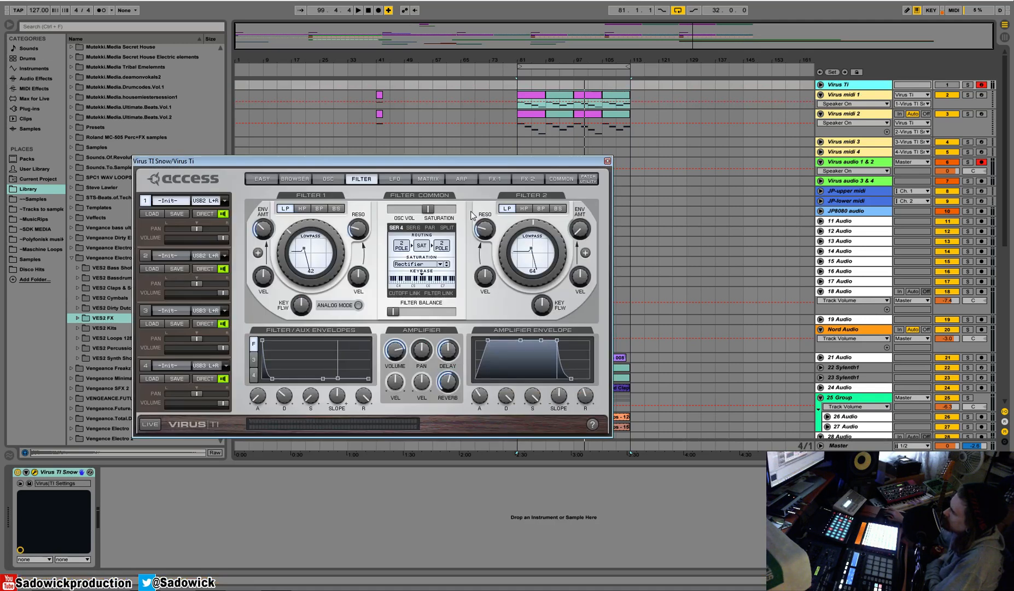
pyautogui.click(569, 179)
pyautogui.moveTo(277, 230); pyautogui.dragTo(273, 236)
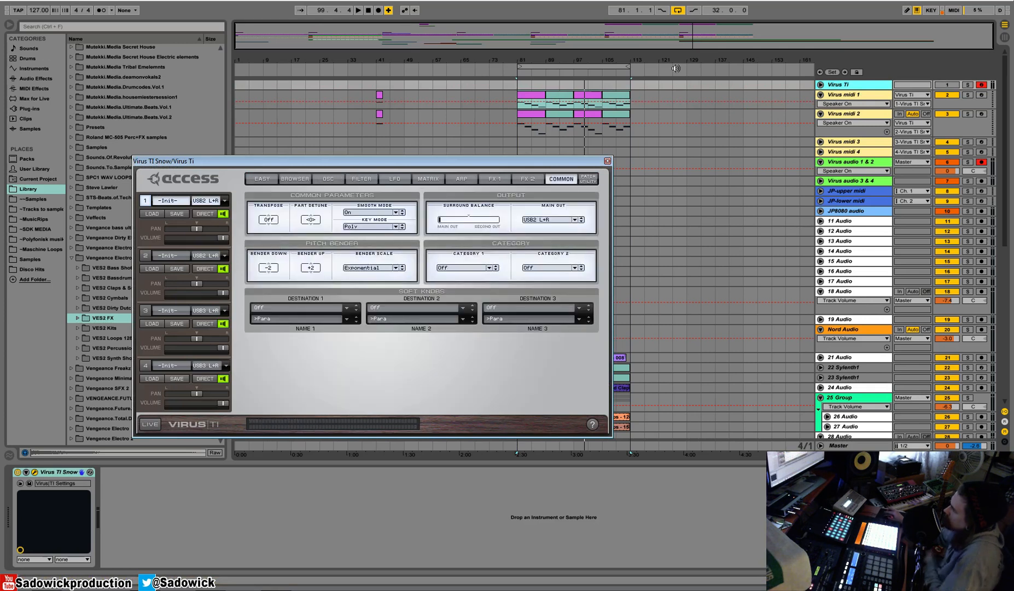
# Play the Virus midi 1 clip from bar 81 with Virus midi 1, Virus midi 2 and Virus audio 1 & 2 soloed.
pyautogui.click(529, 95)
pyautogui.press('space')
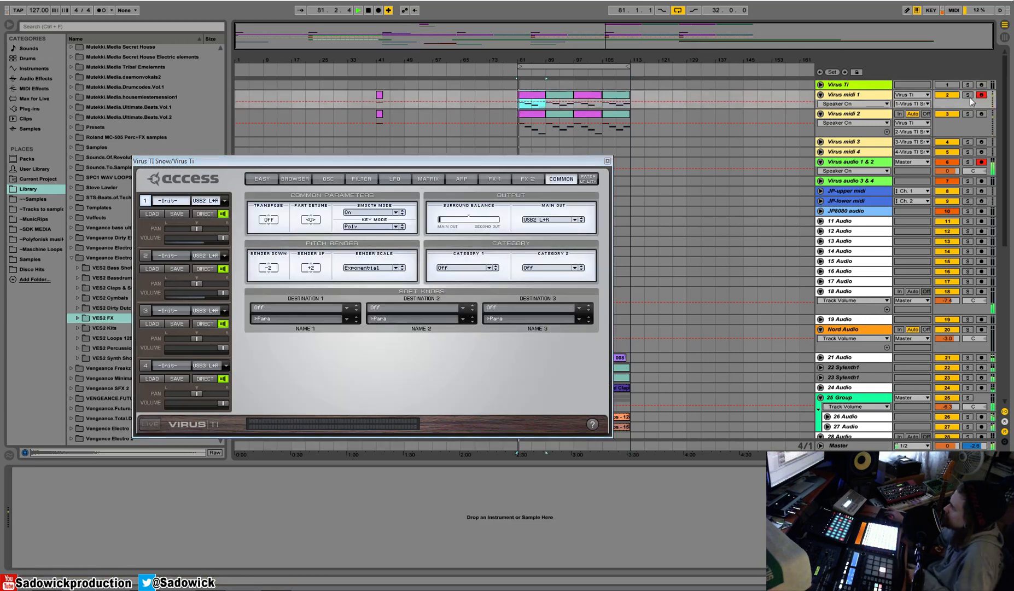
pyautogui.click(967, 95)
pyautogui.click(967, 162)
pyautogui.click(967, 114)
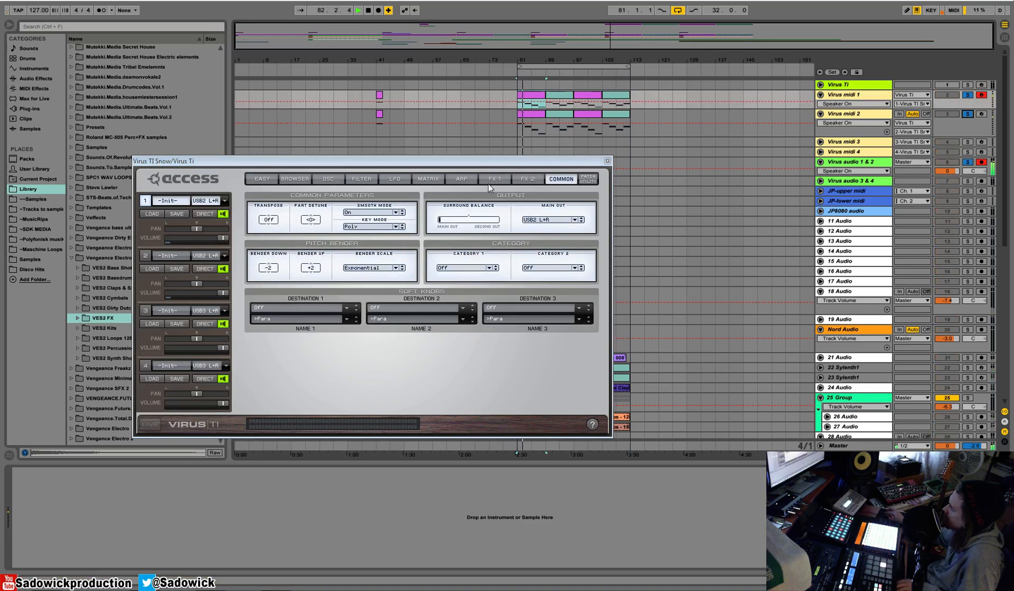
# Raise the first part's sub oscillator volume further in the oscillator mixer.
pyautogui.click(328, 179)
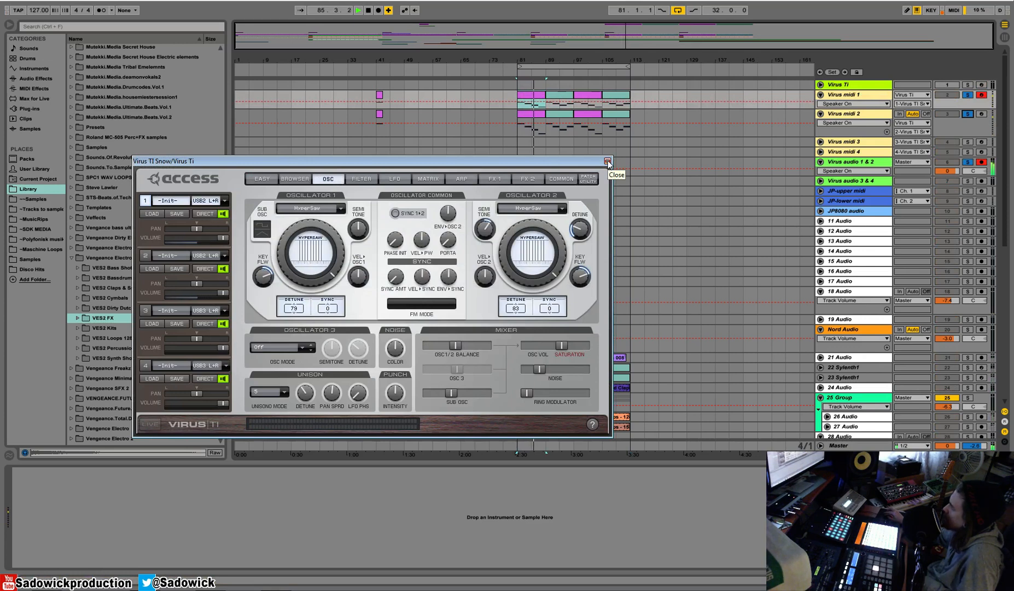
pyautogui.moveTo(454, 377)
pyautogui.moveTo(451, 393); pyautogui.dragTo(469, 410)
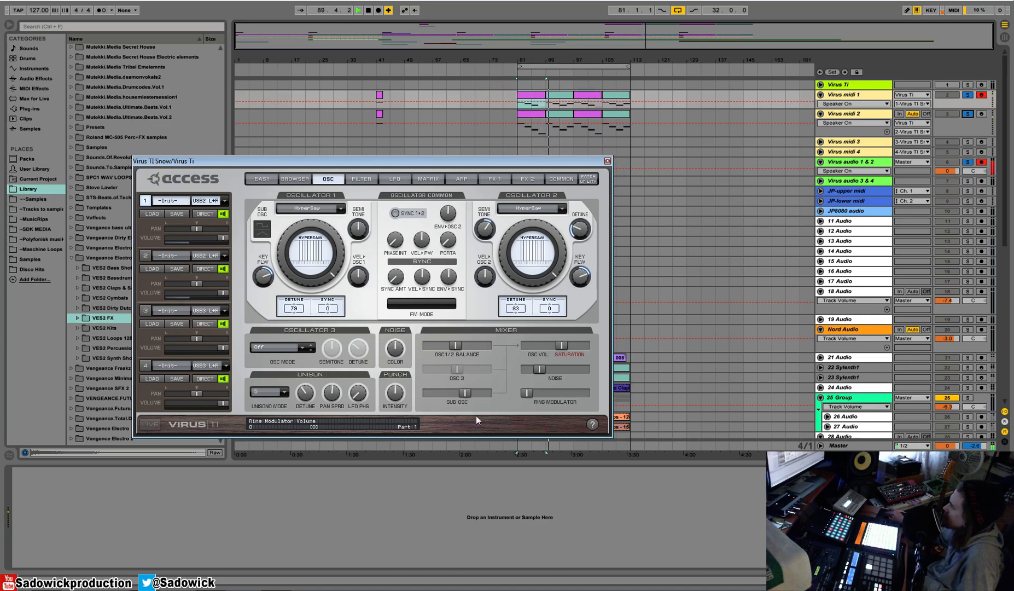
# Try lowering the first part's distortion mix to 0% and mixing in the phaser with more feedback.
pyautogui.click(463, 177)
pyautogui.click(495, 180)
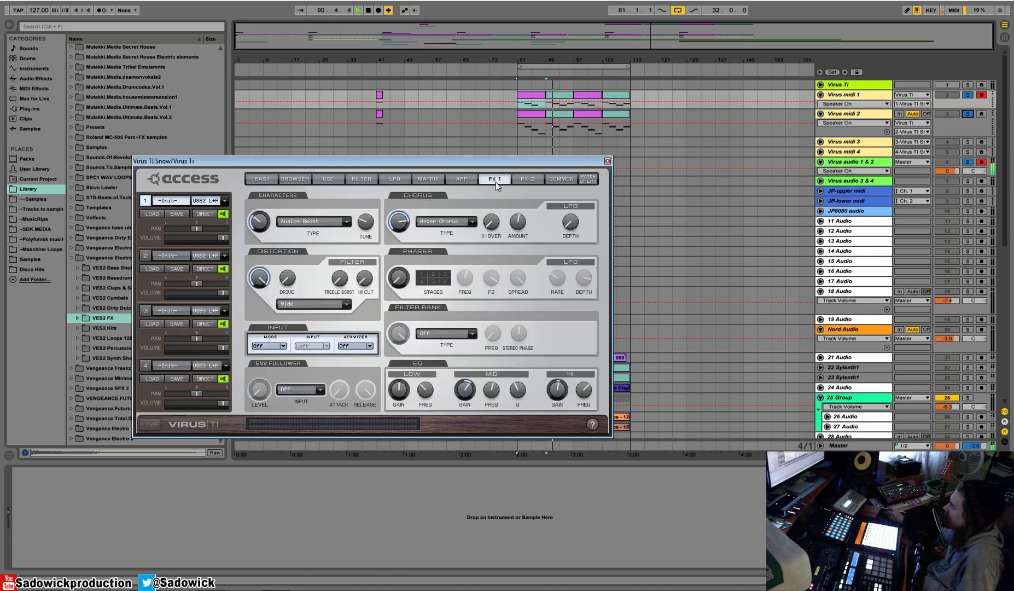
pyautogui.moveTo(259, 281); pyautogui.dragTo(284, 482)
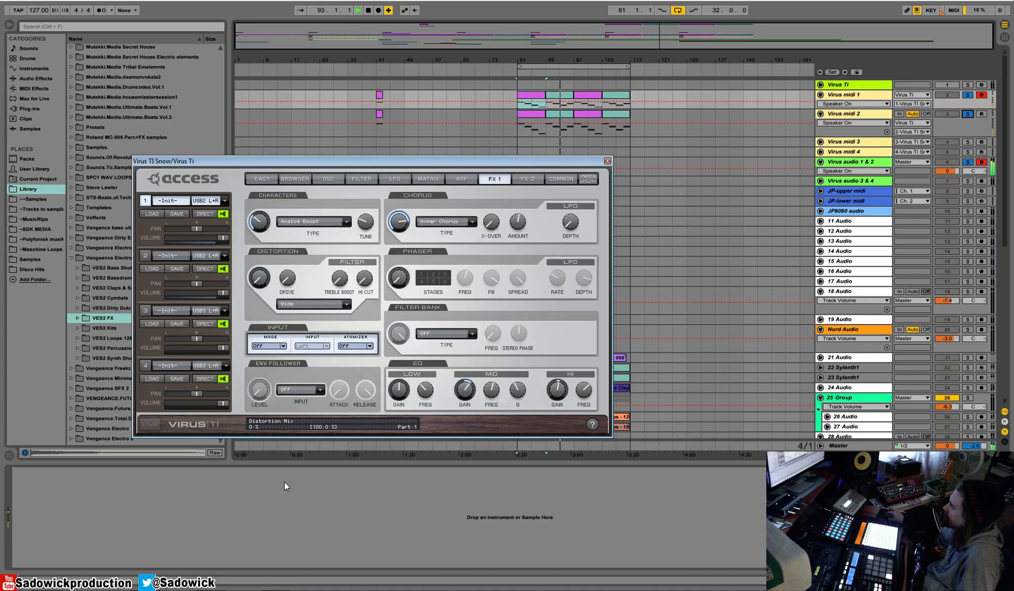
pyautogui.moveTo(398, 277); pyautogui.dragTo(407, 255)
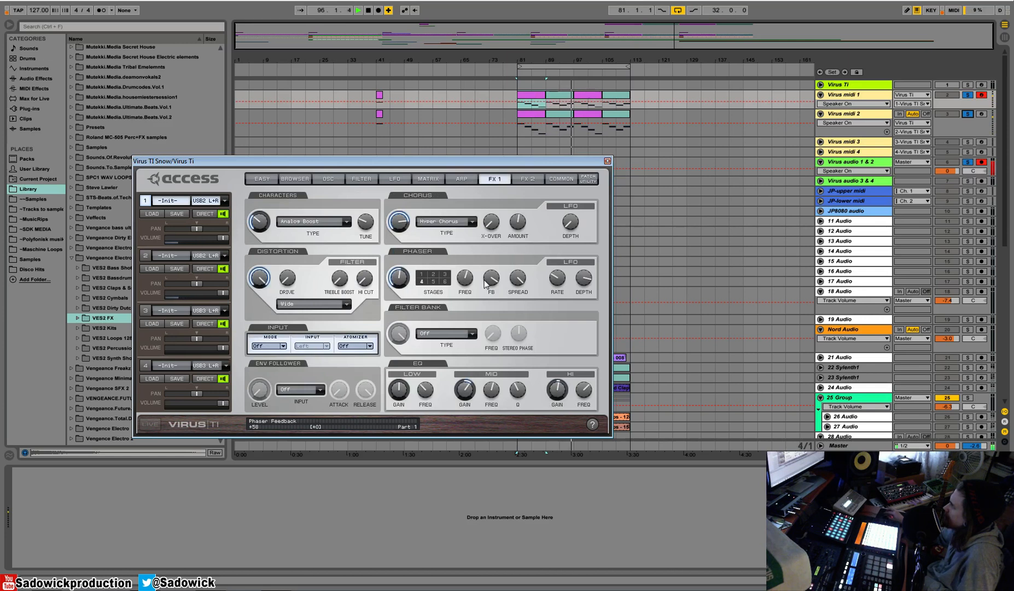
pyautogui.moveTo(399, 283); pyautogui.dragTo(415, 328)
# Set the first part's delay send to -13.0 dB and reverb send to -11.5 dB, and close the plug-in window.
pyautogui.click(527, 179)
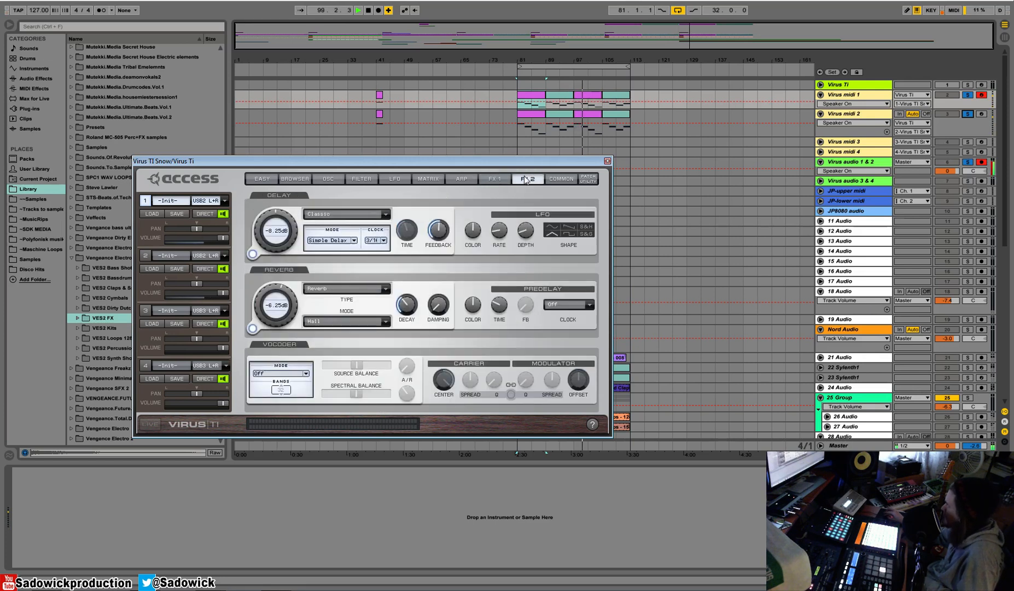
pyautogui.moveTo(284, 290); pyautogui.dragTo(285, 268)
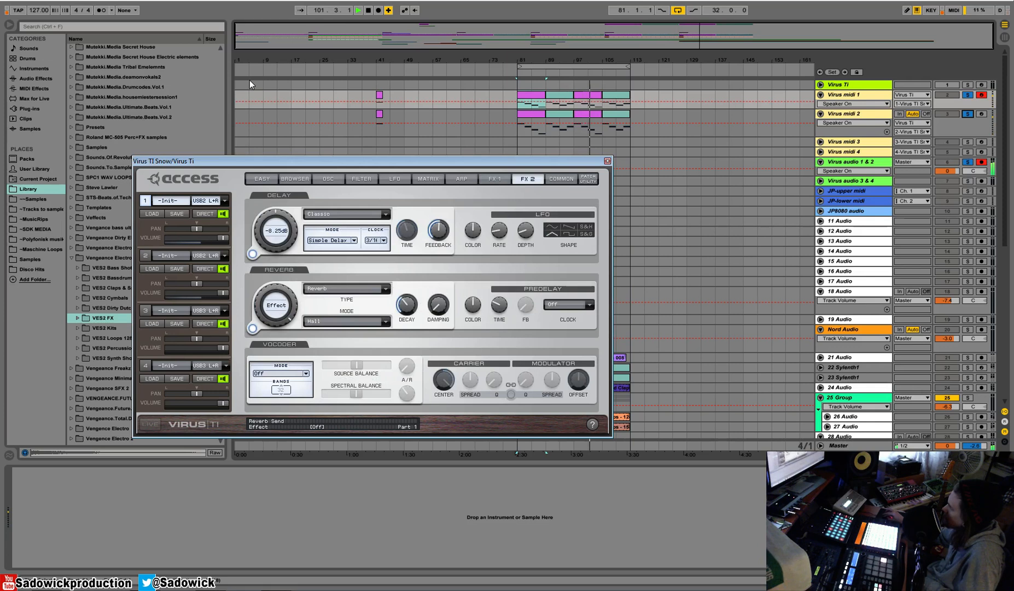
pyautogui.moveTo(408, 305); pyautogui.dragTo(410, 234)
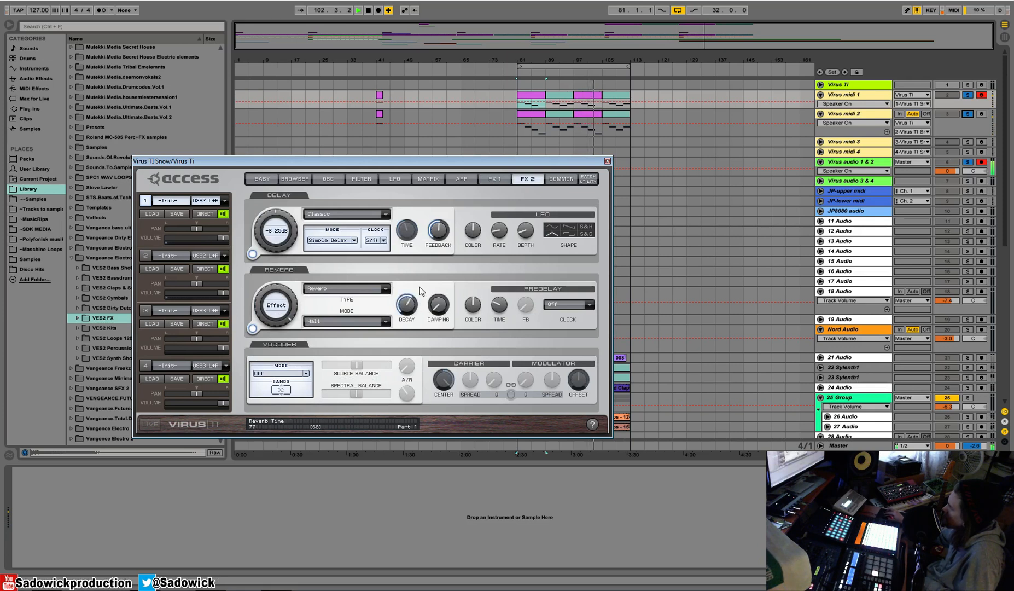
pyautogui.moveTo(273, 298); pyautogui.dragTo(273, 365)
pyautogui.moveTo(298, 227); pyautogui.dragTo(298, 238)
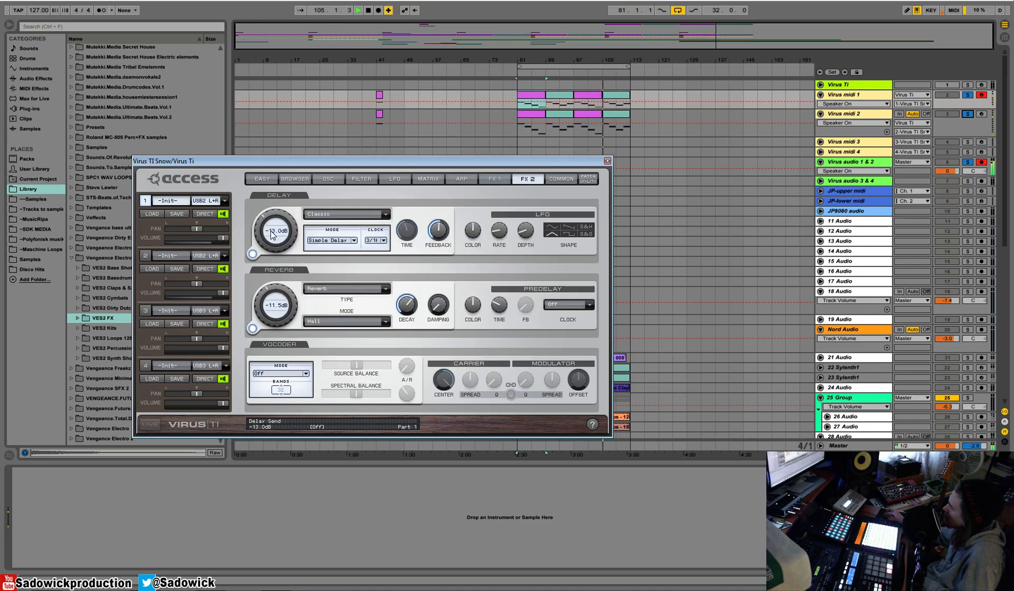
pyautogui.click(563, 180)
pyautogui.click(606, 161)
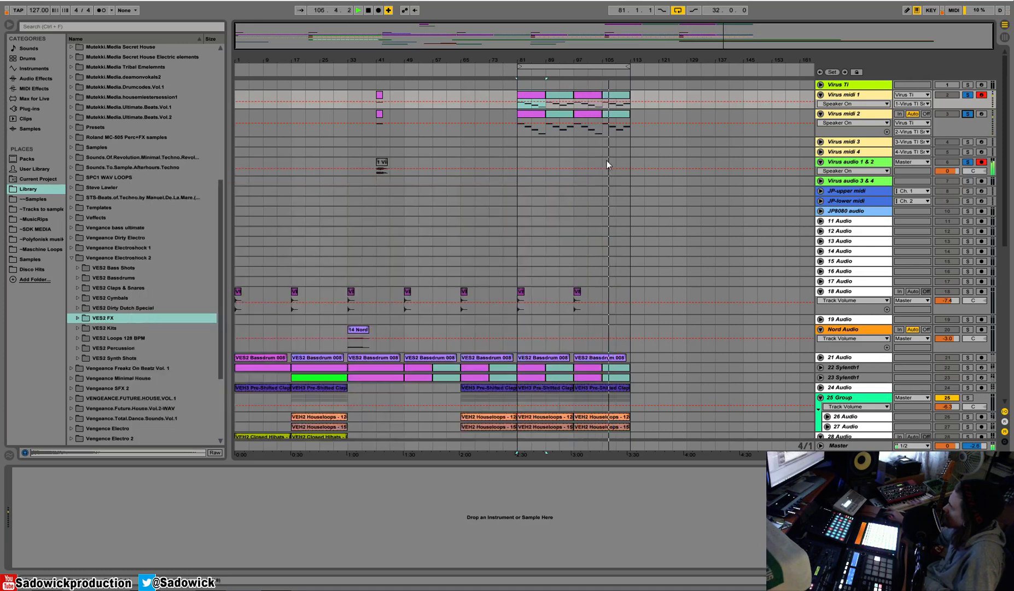
# Adjust the sidechain compressor's threshold on Virus audio 1 & 2 and set the first compressor's threshold to -15.7 dB.
pyautogui.click(860, 161)
pyautogui.moveTo(547, 494); pyautogui.dragTo(547, 471)
pyautogui.moveTo(647, 541); pyautogui.dragTo(647, 543)
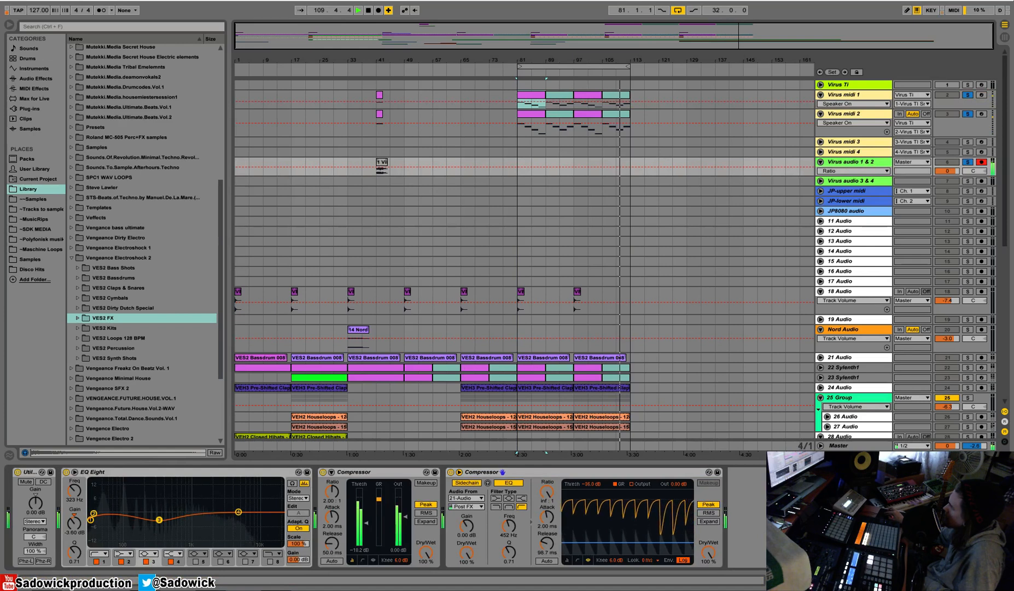
pyautogui.moveTo(366, 523); pyautogui.dragTo(366, 519)
# In EQ Eight, move the low cut higher, set band 4 to 10.6 kHz at -5.83 dB and band 3 to -4.83 dB.
pyautogui.moveTo(93, 519); pyautogui.dragTo(136, 518)
pyautogui.click(238, 513)
pyautogui.moveTo(239, 513); pyautogui.dragTo(260, 523)
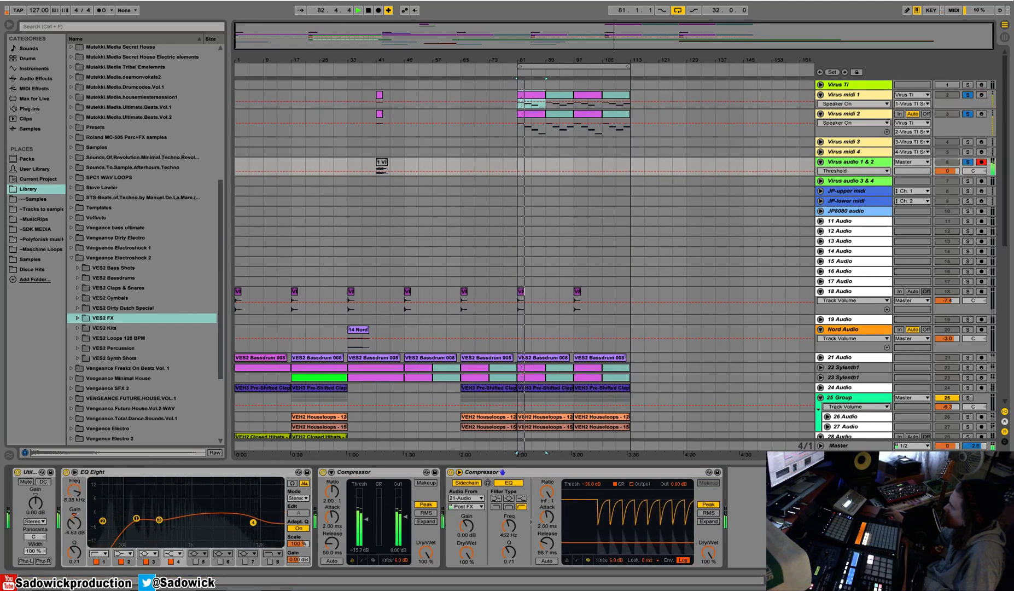
pyautogui.click(158, 520)
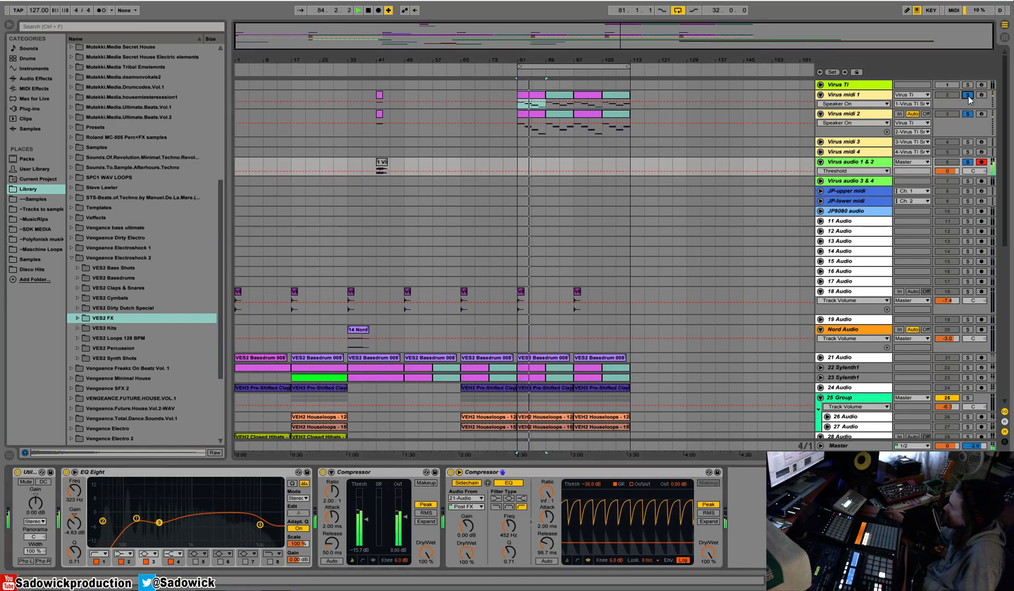
# Unsolo the Virus tracks and stop playback.
pyautogui.click(968, 96)
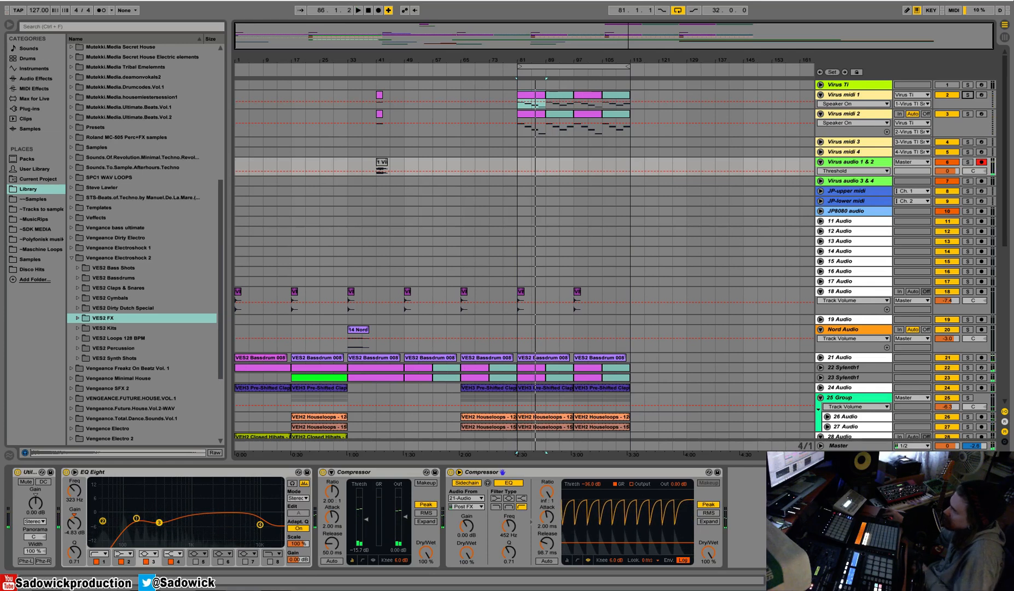
pyautogui.press('space')
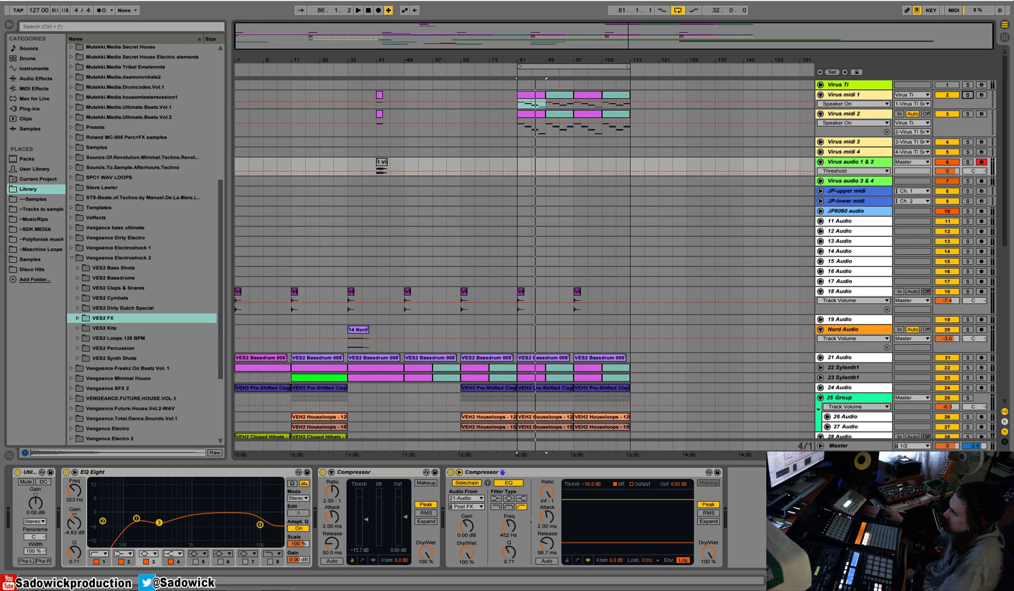
# Start the Windows Task Manager.
pyautogui.rightClick(623, 590)
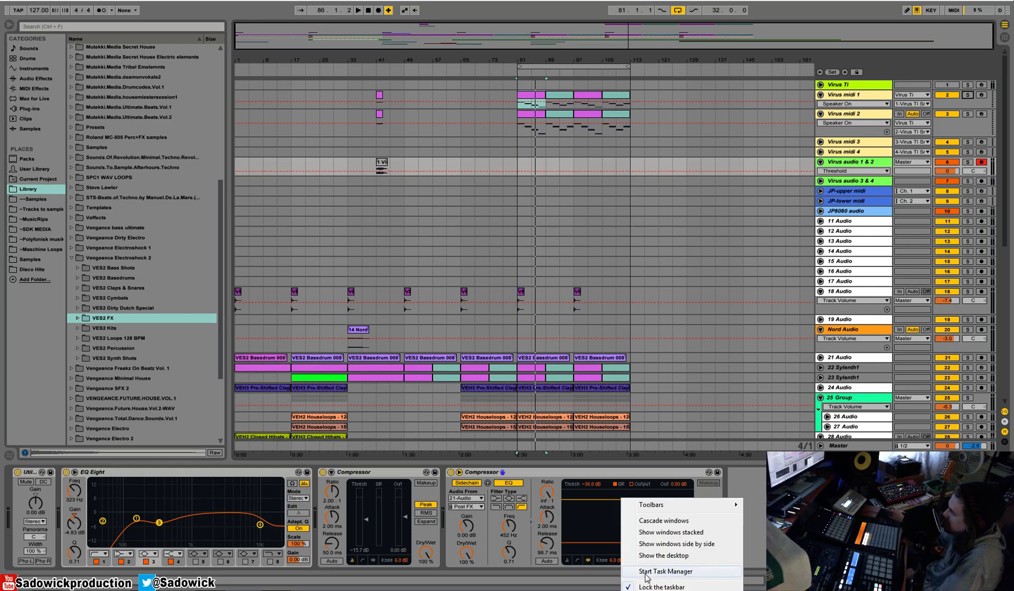
pyautogui.click(665, 572)
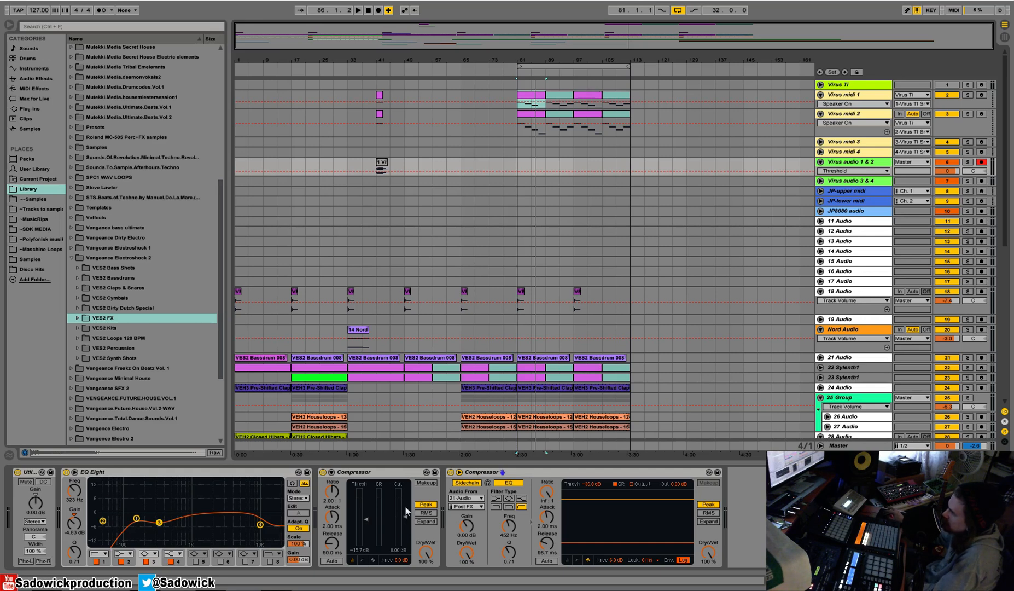
# Play the full mix from the first Virus midi 1 clip at bar 81.
pyautogui.click(536, 96)
pyautogui.press('space')
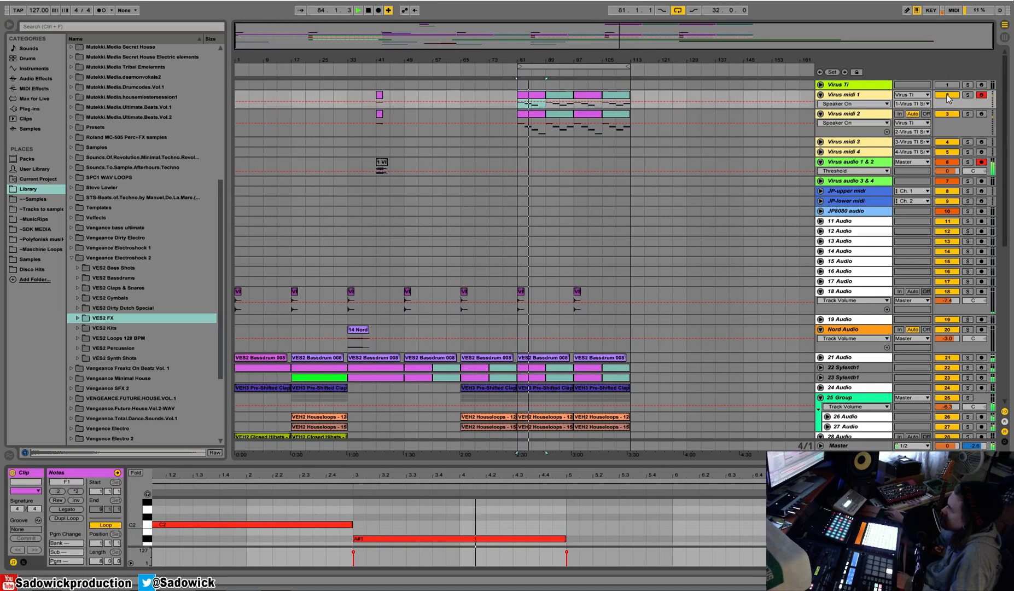
pyautogui.scroll(-2, 566, 248)
pyautogui.scroll(-6, 570, 248)
pyautogui.scroll(3, 666, 191)
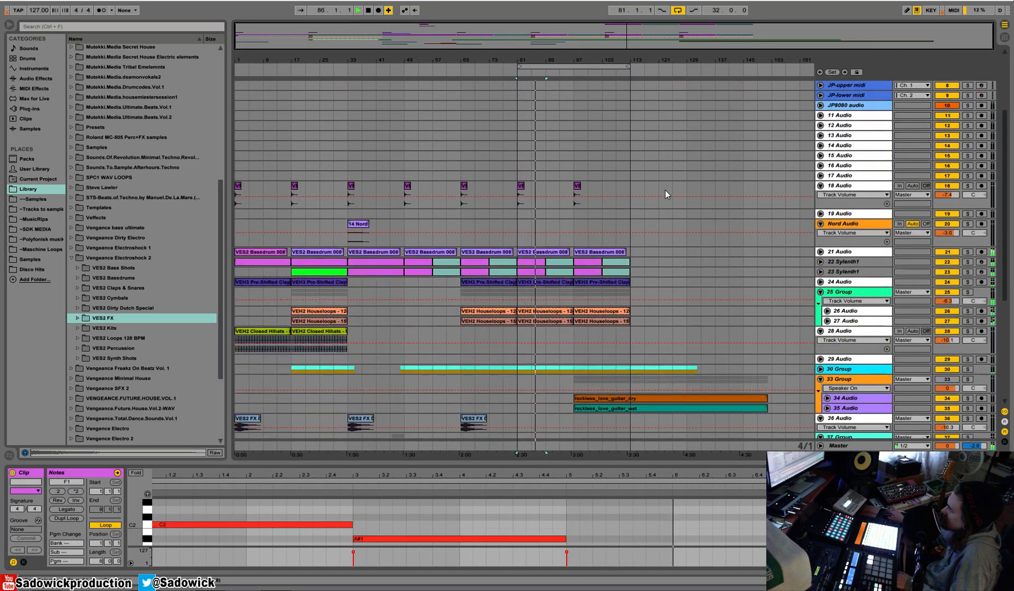
# Play from bar 97, activate the 33 Group track and set its volume to -2.7 dB.
pyautogui.click(574, 73)
pyautogui.scroll(2, 821, 257)
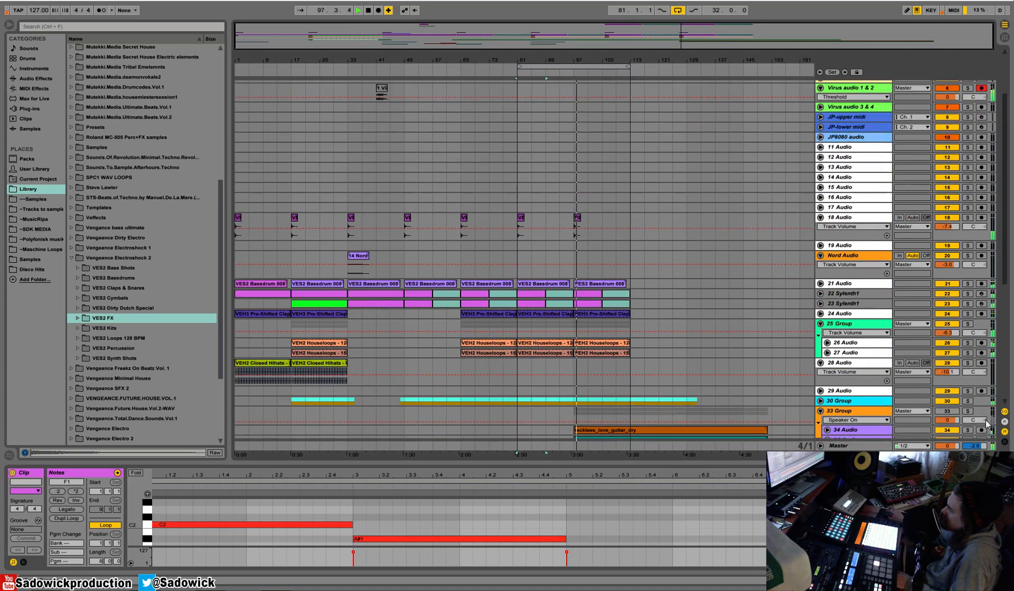
pyautogui.click(953, 410)
pyautogui.moveTo(953, 419); pyautogui.dragTo(952, 427)
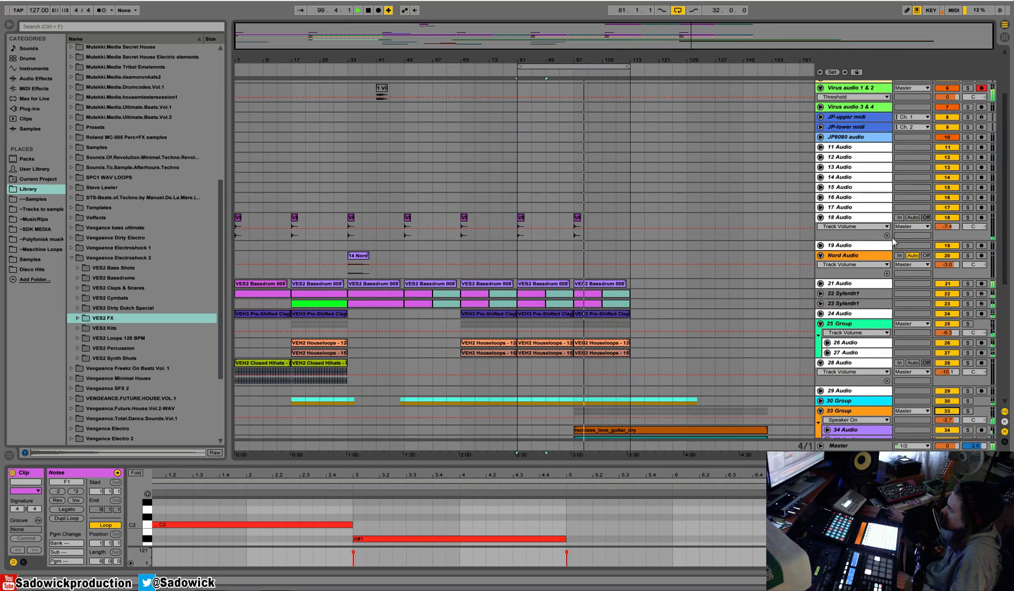
# Set the Virus audio 1 & 2 track's volume to -2.9 dB and stop playback.
pyautogui.scroll(3, 892, 238)
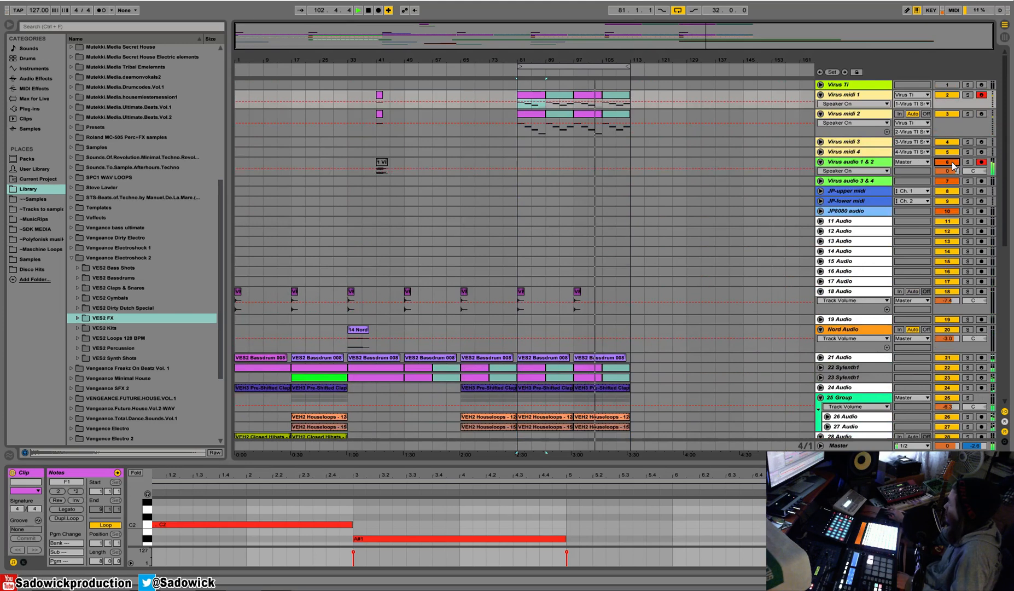
pyautogui.click(875, 161)
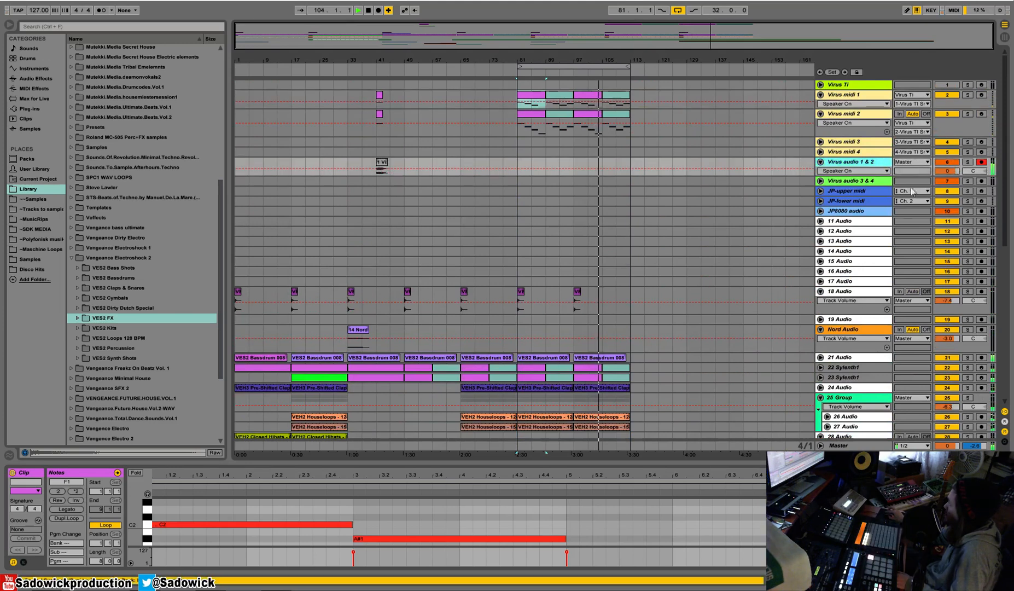
pyautogui.click(947, 172)
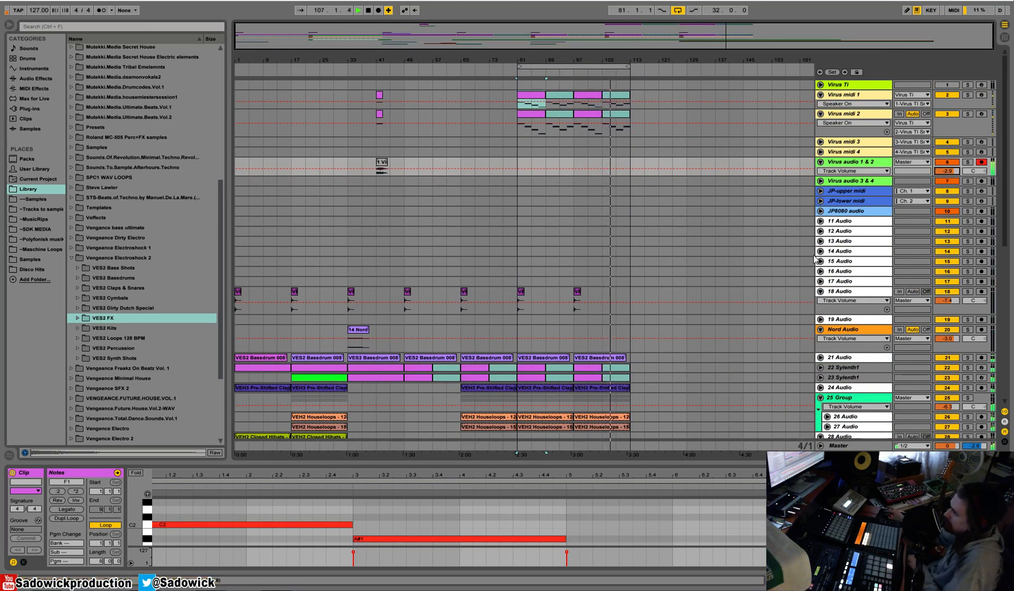
pyautogui.press('space')
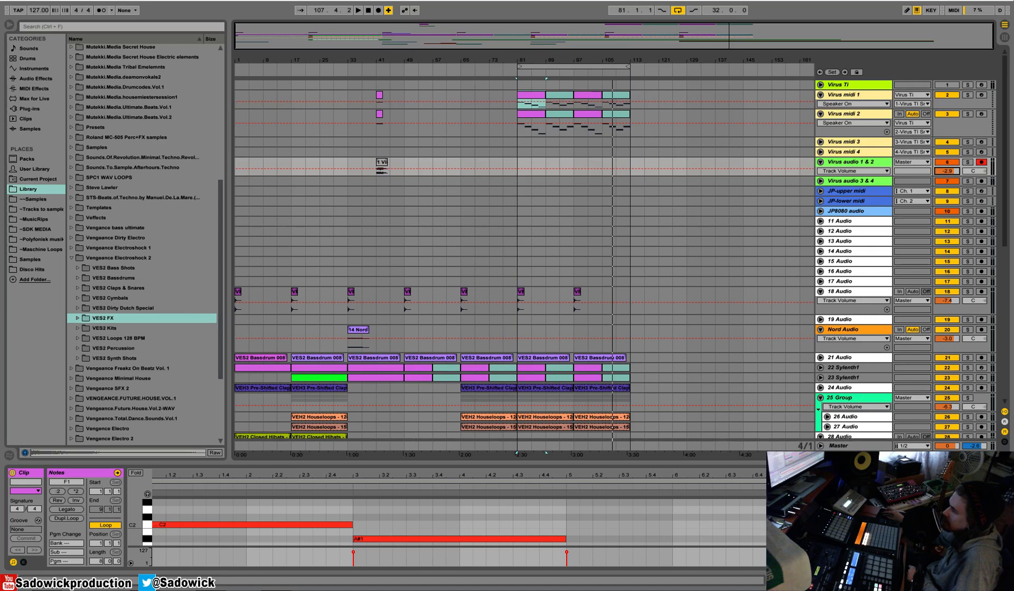
# Turn off the arrangement loop over bars 81 to 113.
pyautogui.click(561, 56)
pyautogui.scroll(-3, 624, 229)
pyautogui.scroll(3, 624, 229)
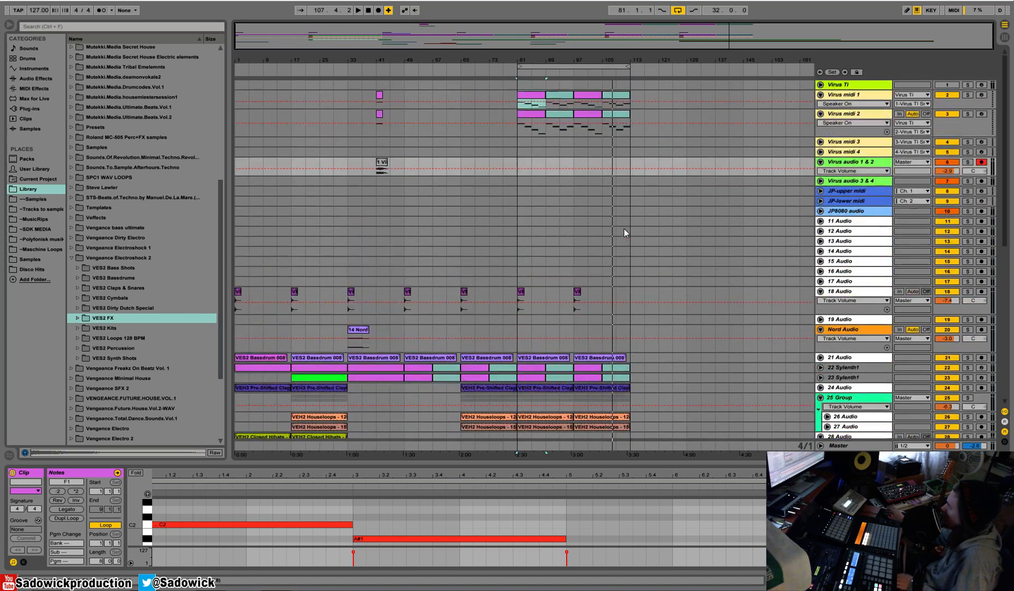
pyautogui.rightClick(535, 66)
pyautogui.click(538, 71)
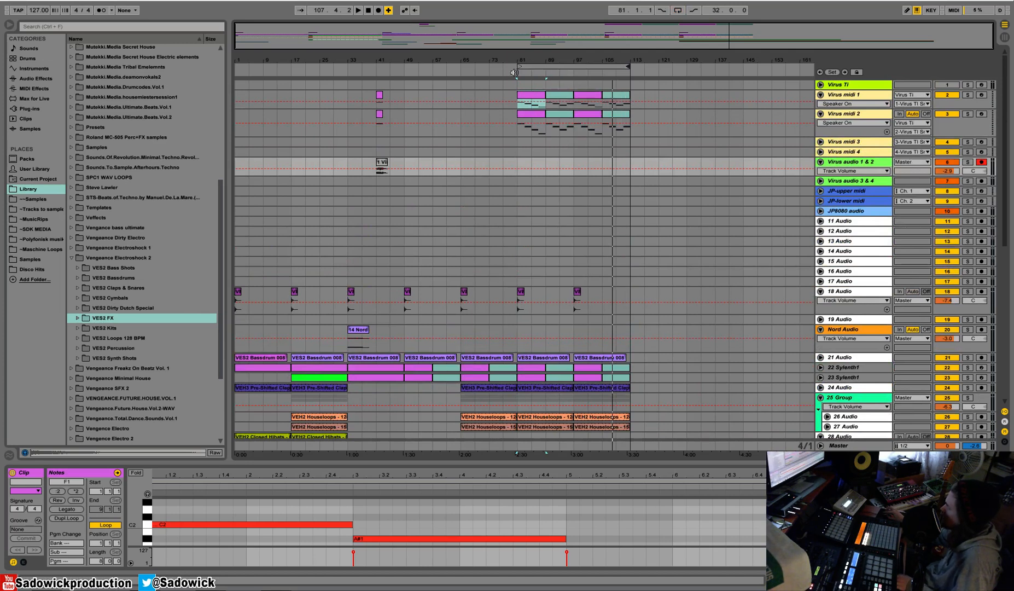
# Disarm Virus midi 1 and solo the Virus midi 1, Virus midi 2 and Virus audio 1 & 2 tracks.
pyautogui.click(502, 100)
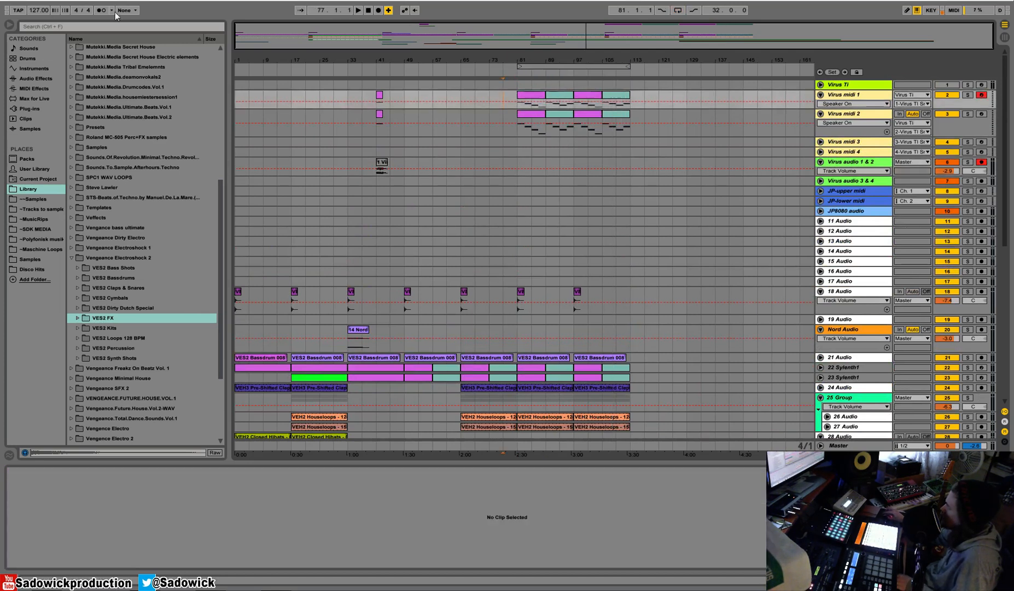
pyautogui.click(981, 96)
pyautogui.click(967, 95)
pyautogui.keyDown('ctrl'); pyautogui.click(966, 114); pyautogui.keyUp('ctrl')
pyautogui.keyDown('ctrl'); pyautogui.click(967, 162); pyautogui.keyUp('ctrl')
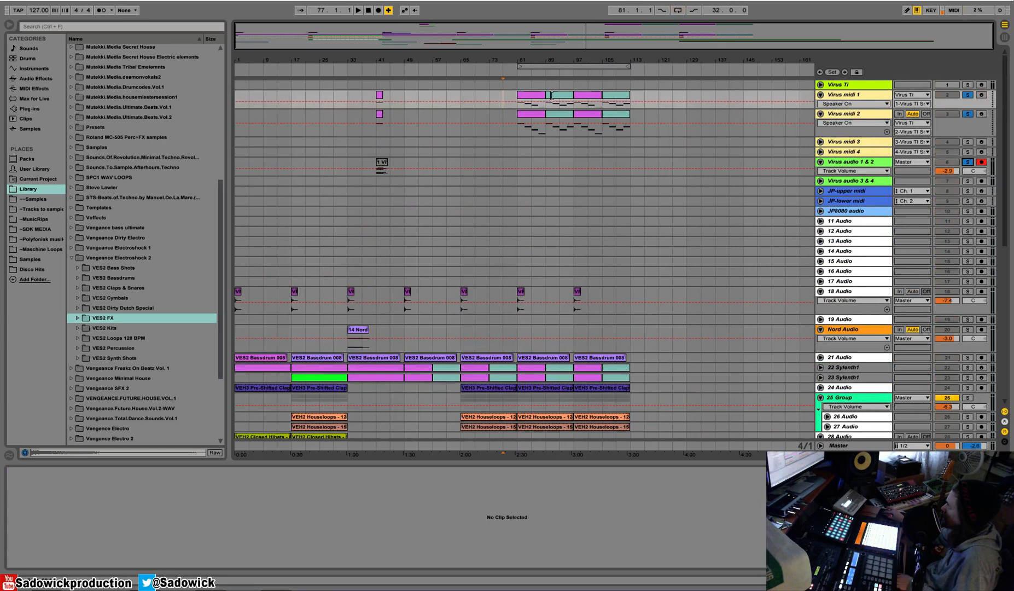
# Record the soloed Virus parts onto Virus audio 1 & 2 from bar 80 to about bar 114.
pyautogui.moveTo(519, 59); pyautogui.dragTo(522, 94)
pyautogui.click(508, 98)
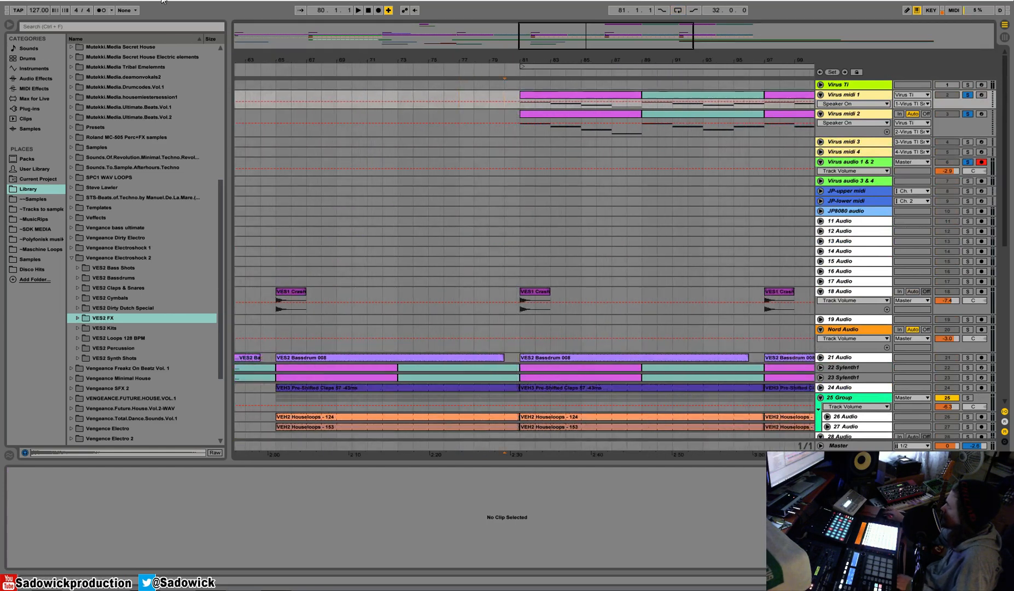
pyautogui.click(102, 10)
pyautogui.click(378, 11)
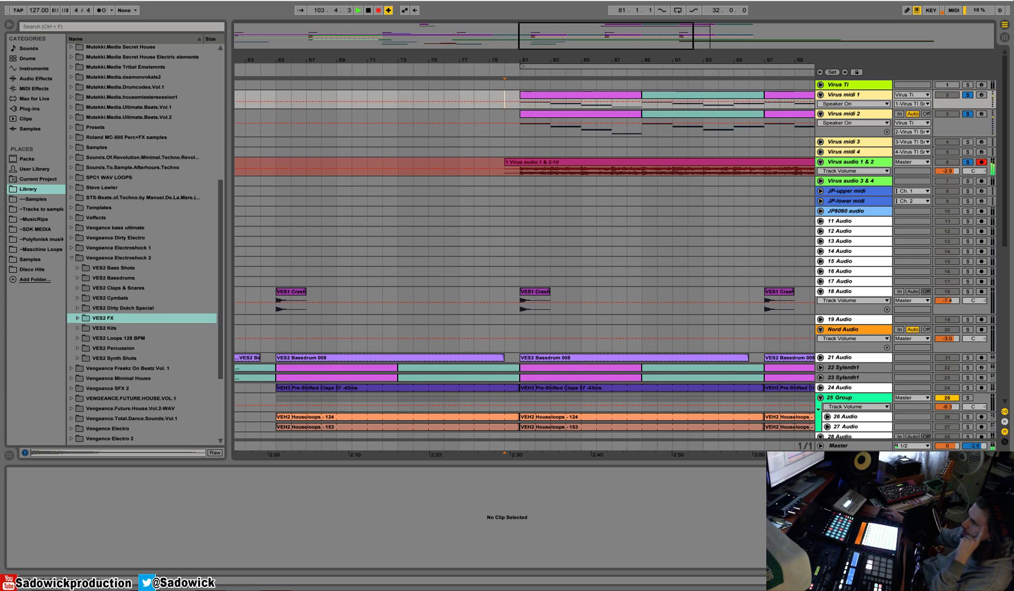
pyautogui.moveTo(720, 62); pyautogui.dragTo(496, 44)
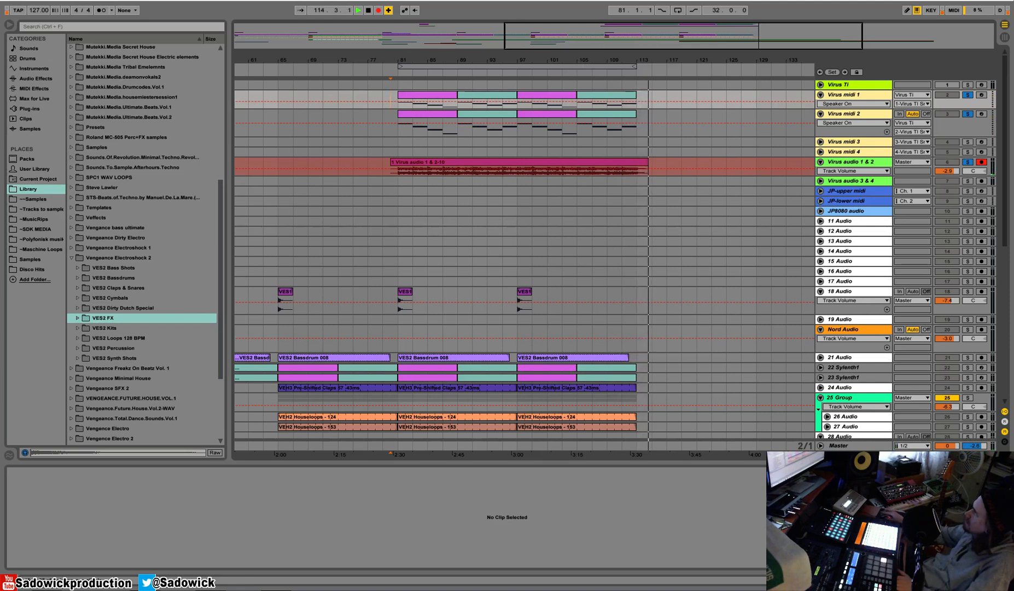
pyautogui.press('space')
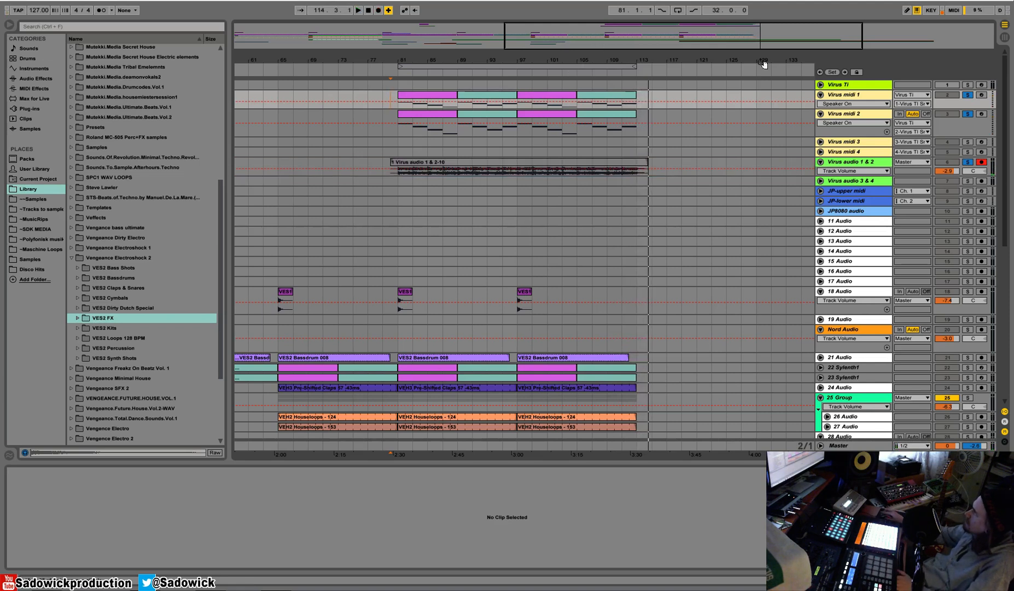
# Unsolo the Virus tracks and duplicate the Virus audio 1 & 2 track.
pyautogui.click(967, 96)
pyautogui.rightClick(857, 165)
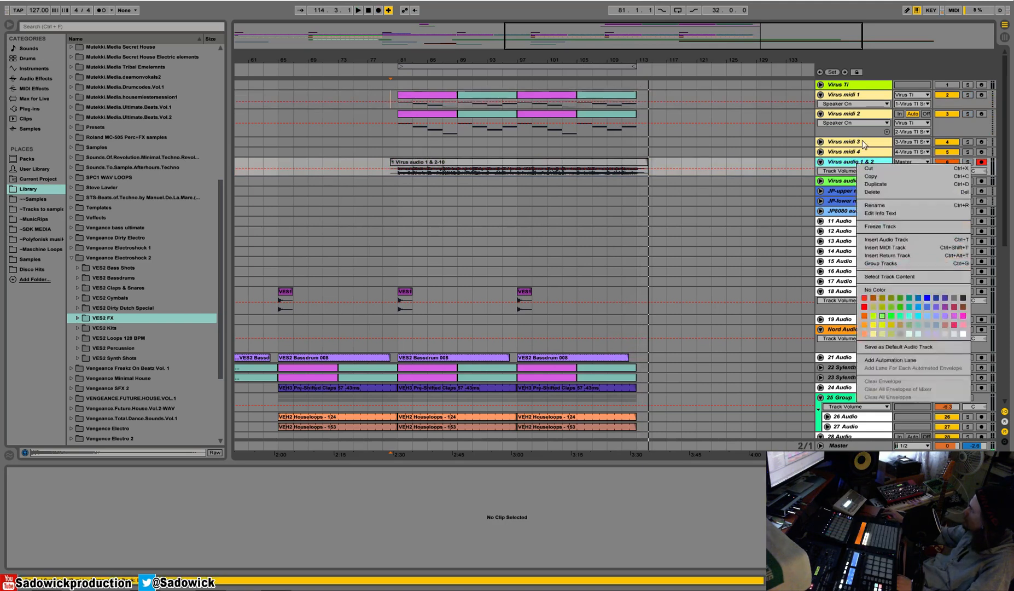
pyautogui.press('Return')
# Deactivate Virus midi 1 and Virus midi 2, and delete the recorded clip from the original Virus audio 1 & 2 track.
pyautogui.click(947, 95)
pyautogui.click(947, 115)
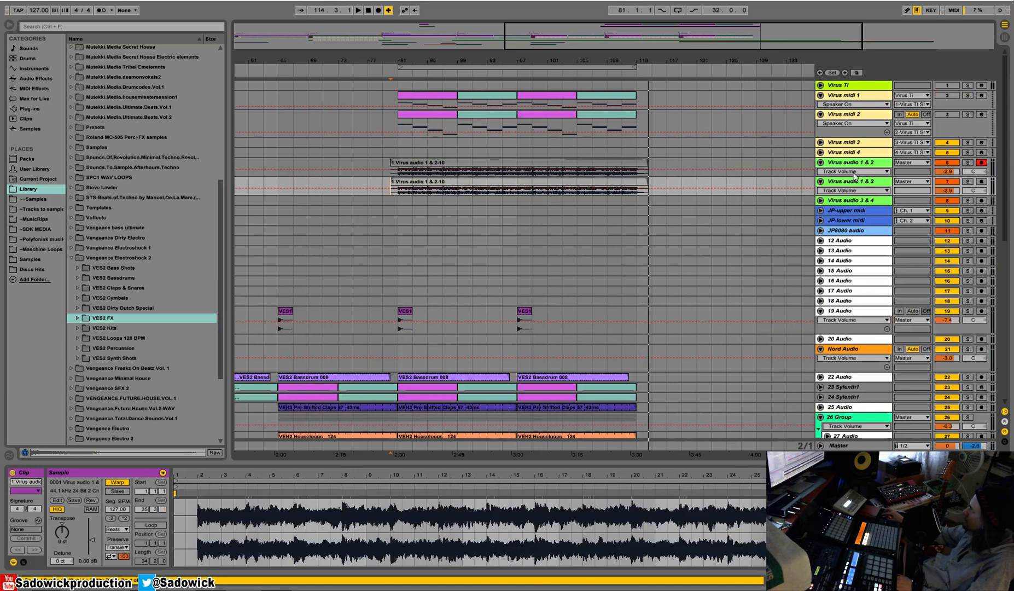
pyautogui.click(629, 167)
pyautogui.press('Delete')
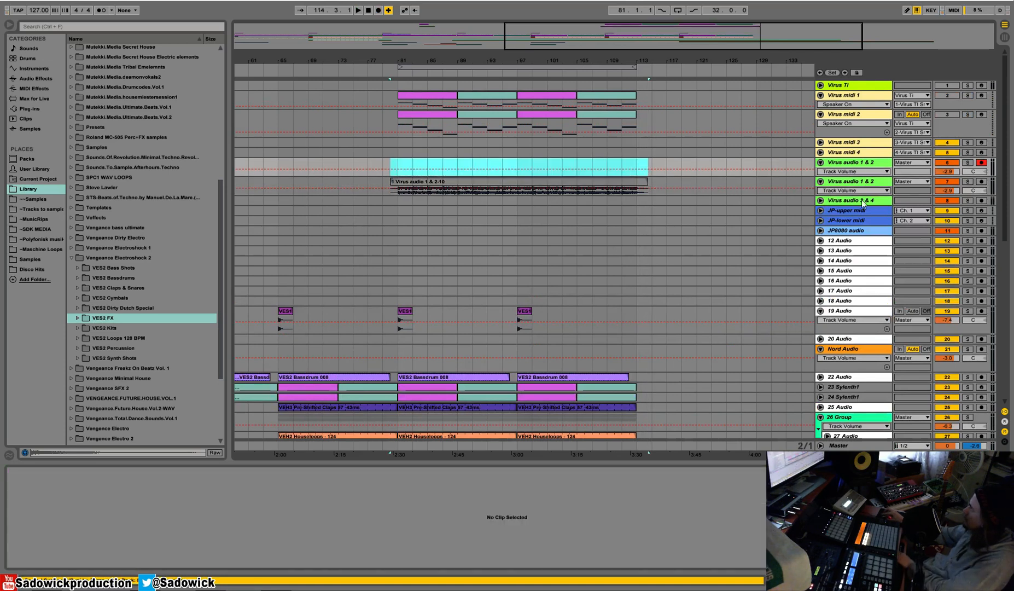
# Unfold the duplicated Virus audio 1 & 2 track, move it directly below the guitar tracks 34 and 35 Audio, and start playback.
pyautogui.moveTo(863, 194); pyautogui.dragTo(863, 230)
pyautogui.click(868, 181)
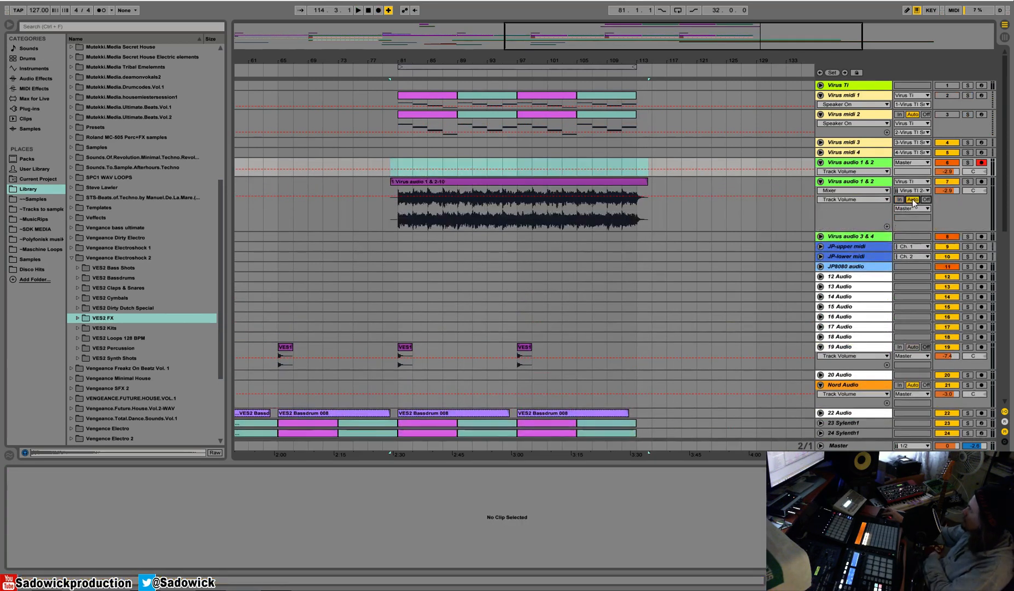
pyautogui.click(867, 182)
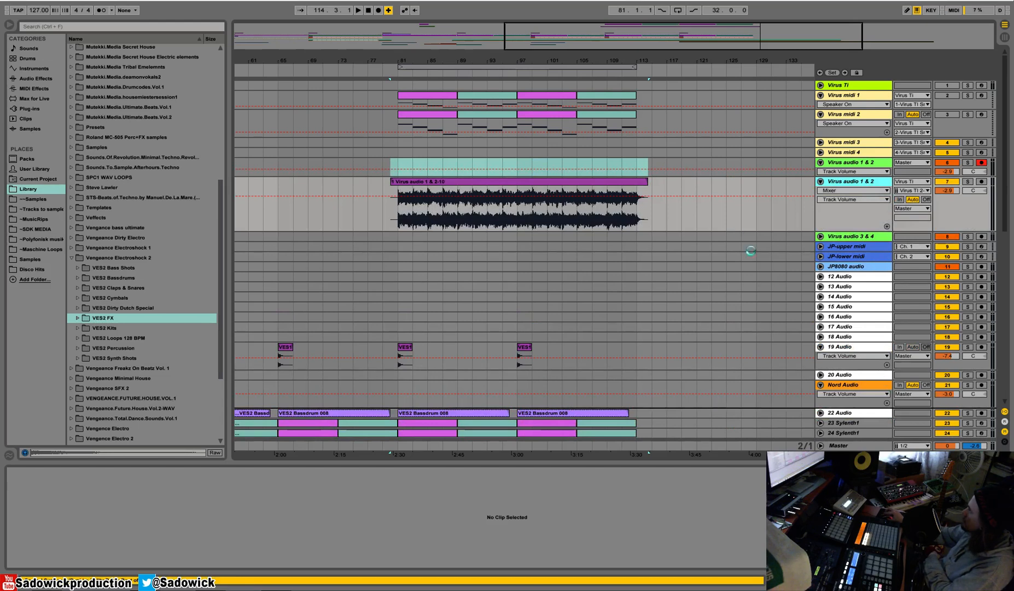
pyautogui.scroll(-5, 740, 232)
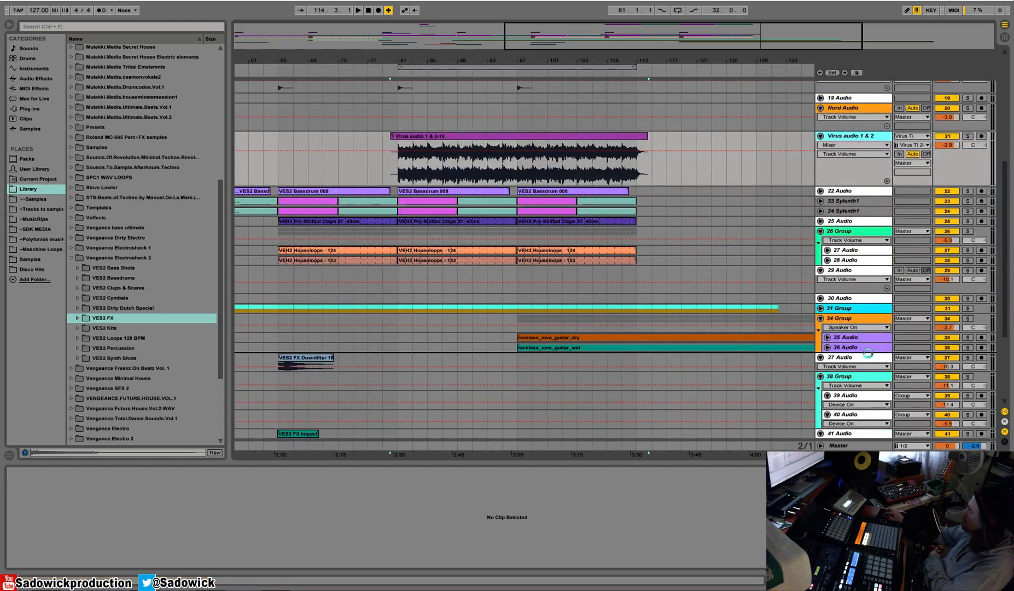
pyautogui.moveTo(979, 329); pyautogui.dragTo(980, 355)
pyautogui.press('space')
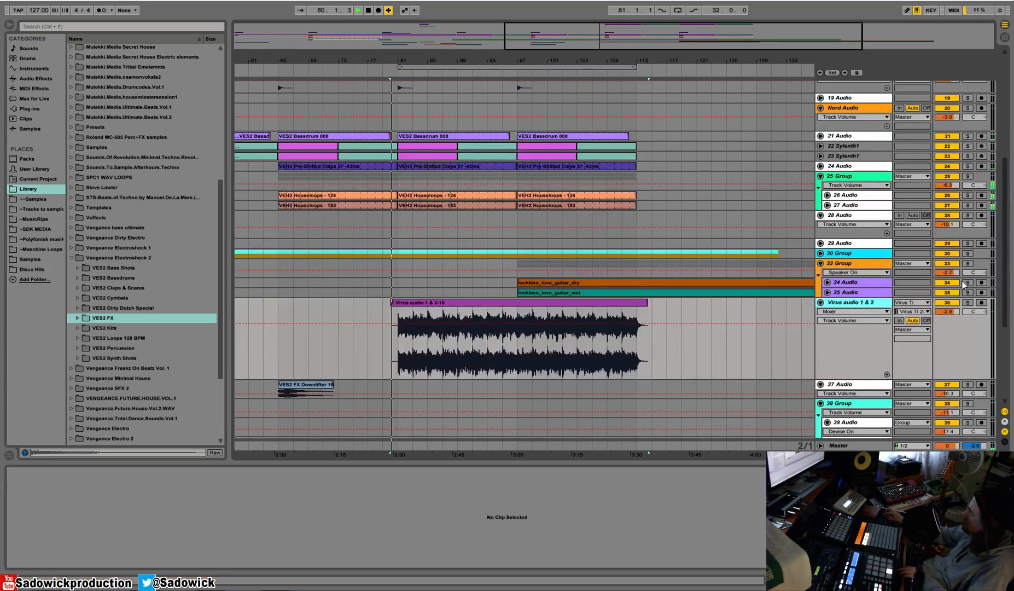
# Play the arrangement from about bar 81 and reduce the height of the moved Virus audio 1 & 2 track.
pyautogui.scroll(1, 489, 170)
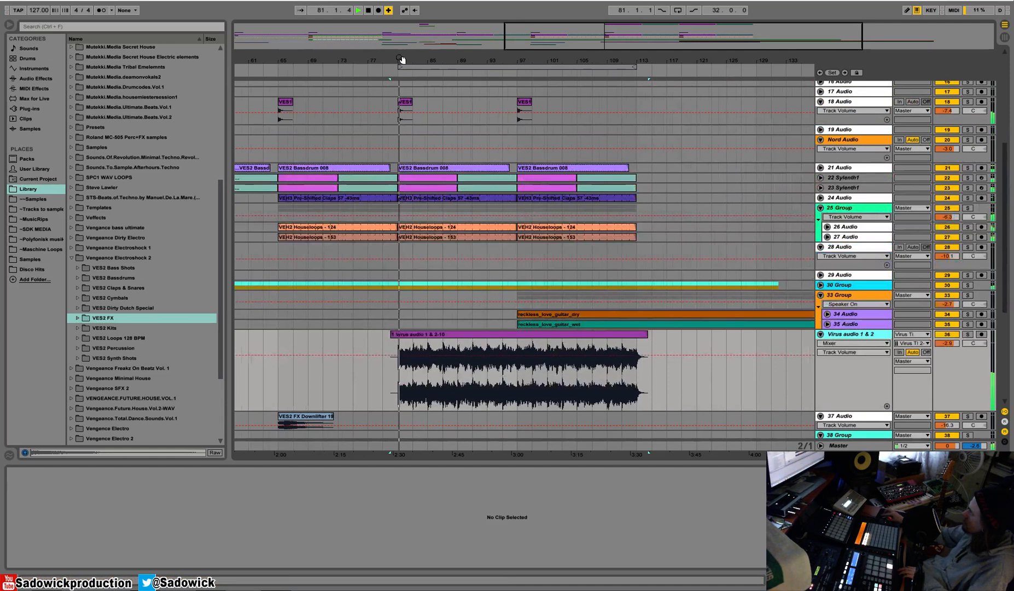
pyautogui.moveTo(403, 59); pyautogui.dragTo(483, 64)
pyautogui.click(462, 70)
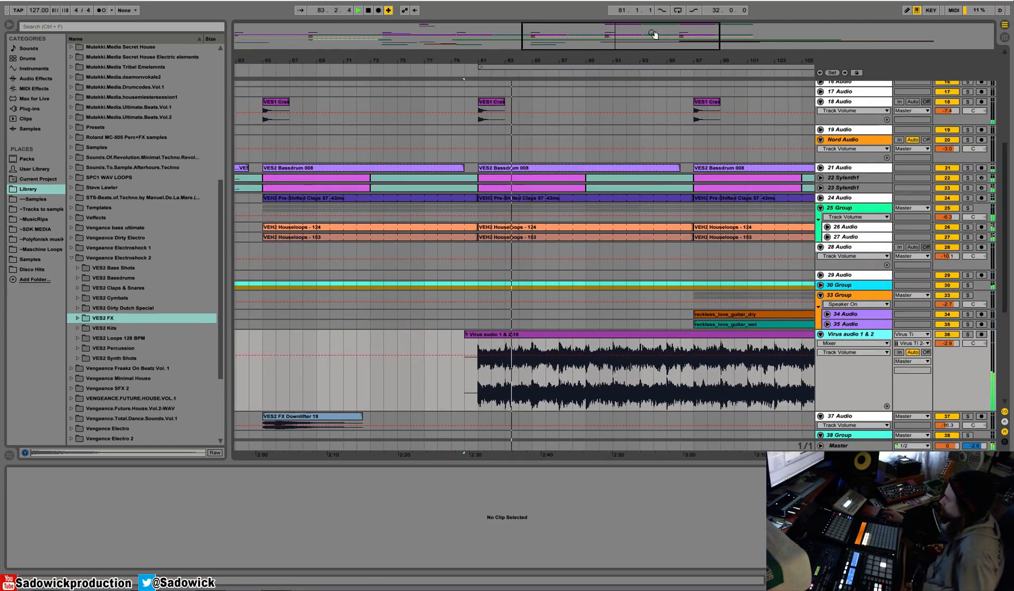
pyautogui.moveTo(581, 62); pyautogui.dragTo(580, 14)
pyautogui.scroll(-4, 718, 198)
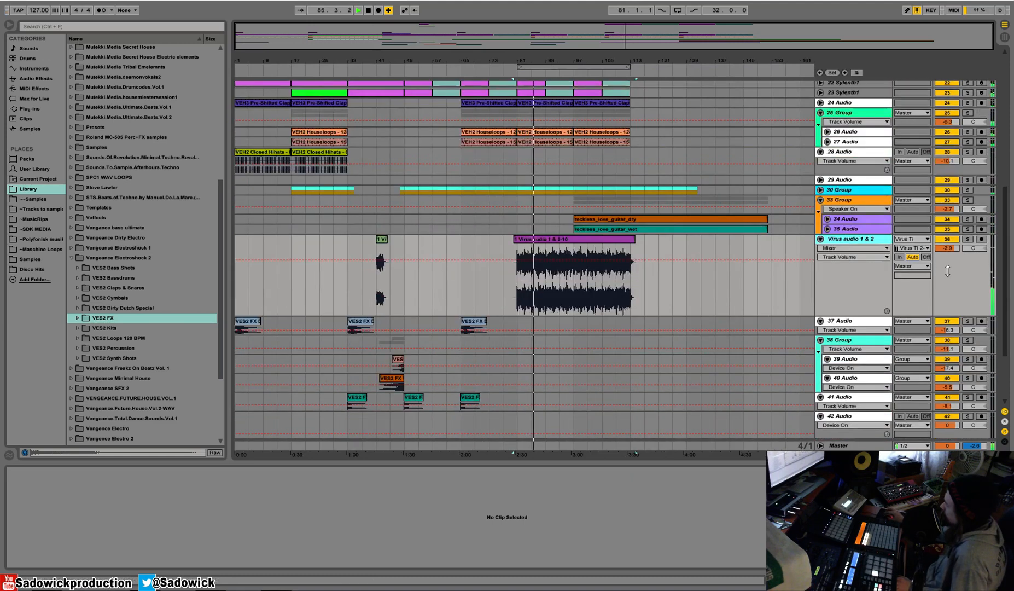
pyautogui.moveTo(939, 266); pyautogui.dragTo(953, 240)
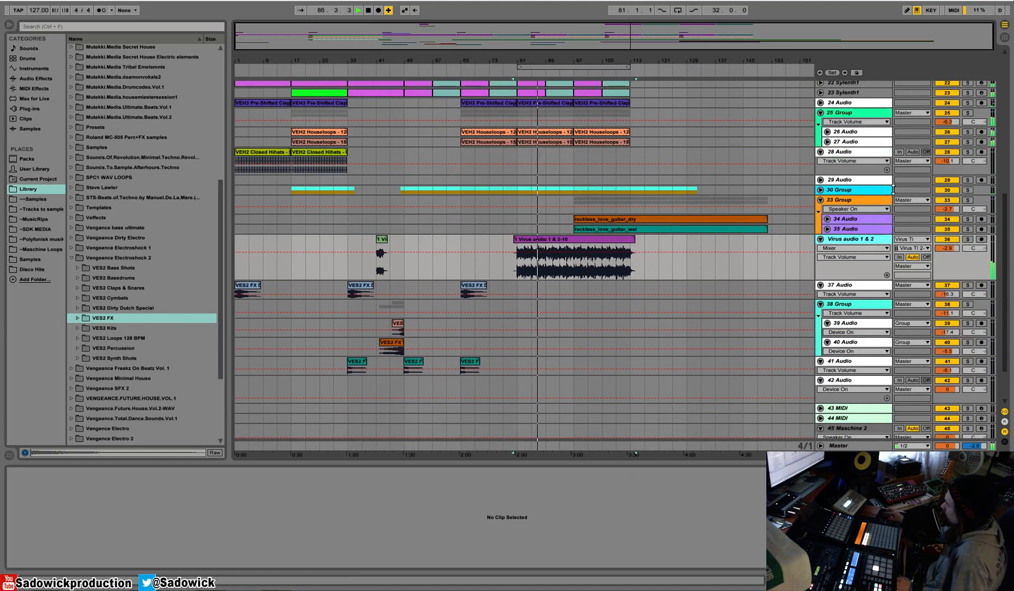
# Unfold the vocal 30 Group and duplicate the full_vox_dry and lead_vox_dry section from bars 81–85 to bar 85.
pyautogui.moveTo(867, 193); pyautogui.dragTo(868, 231)
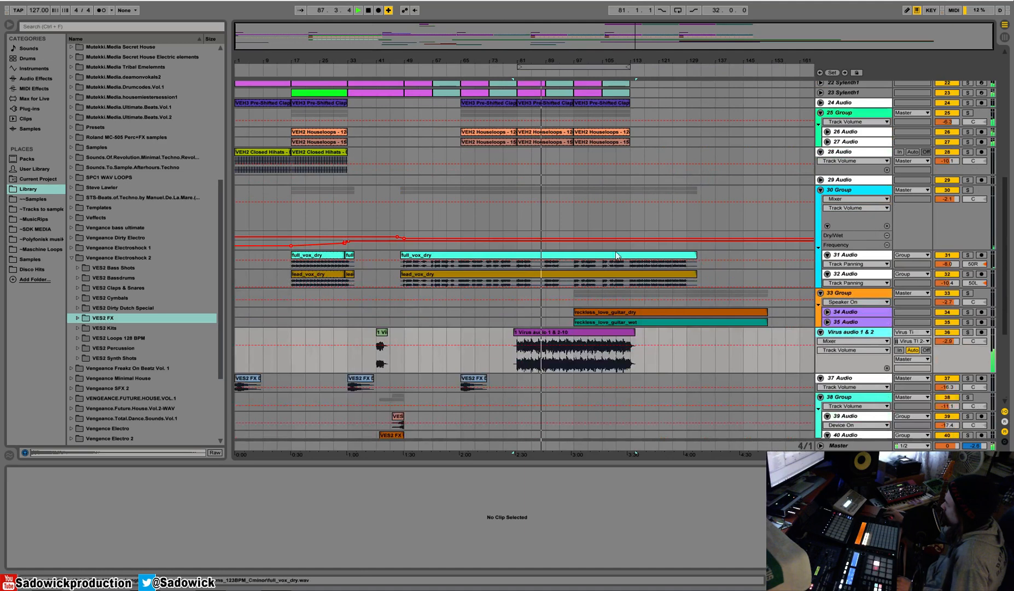
pyautogui.moveTo(539, 60); pyautogui.dragTo(547, 143)
pyautogui.moveTo(514, 282); pyautogui.dragTo(448, 263)
pyautogui.hotkey('ctrl', 'd')
pyautogui.press('space')
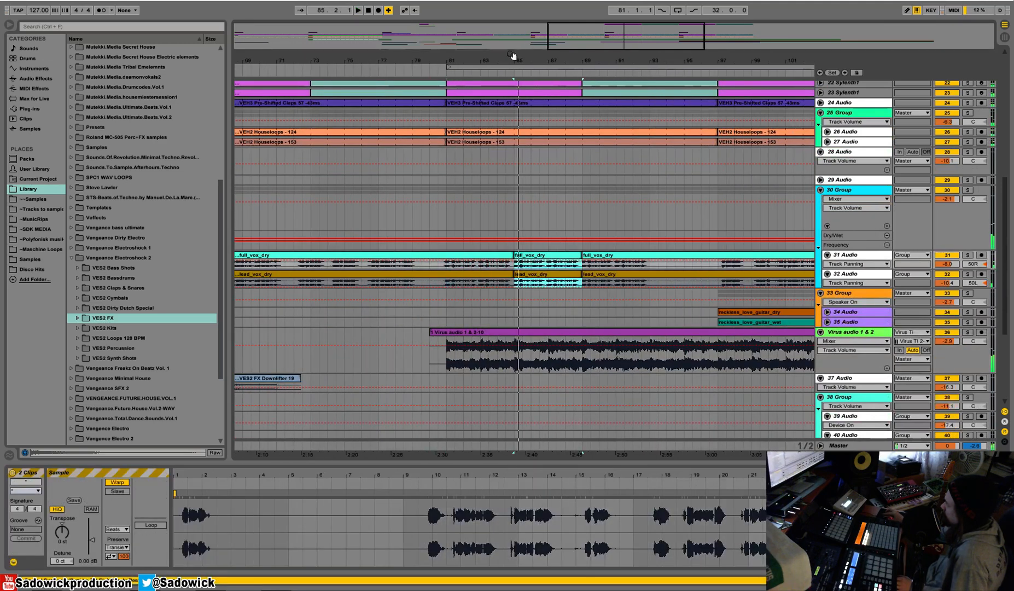
# Extend the start of both duplicated vocal clips at bar 85 back by half a beat and check the edit in playback.
pyautogui.moveTo(515, 50); pyautogui.dragTo(538, 262)
pyautogui.moveTo(539, 59); pyautogui.dragTo(534, 149)
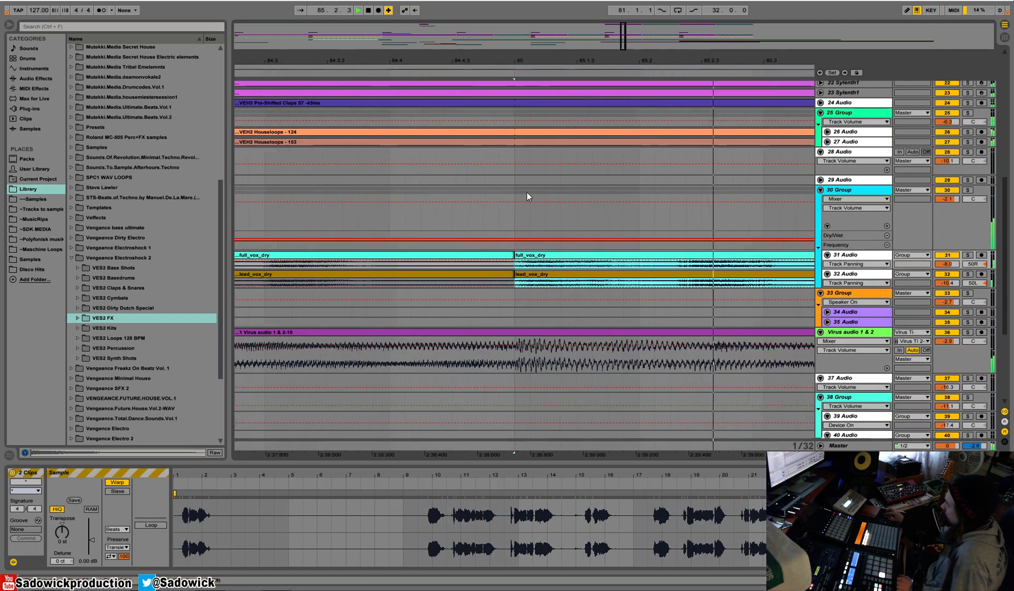
pyautogui.moveTo(518, 255); pyautogui.dragTo(502, 255)
pyautogui.press('space')
pyautogui.press('space')
pyautogui.press('space')
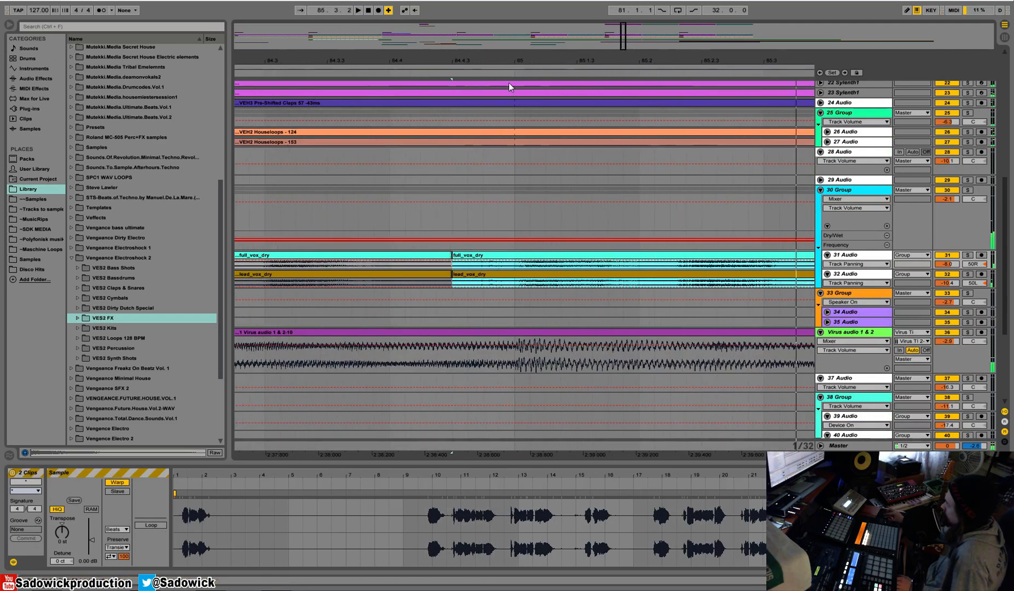
# Extend the start of the full_vox_dry and lead_vox_dry clips at bar 89 back by half a beat.
pyautogui.moveTo(516, 59); pyautogui.dragTo(579, 28)
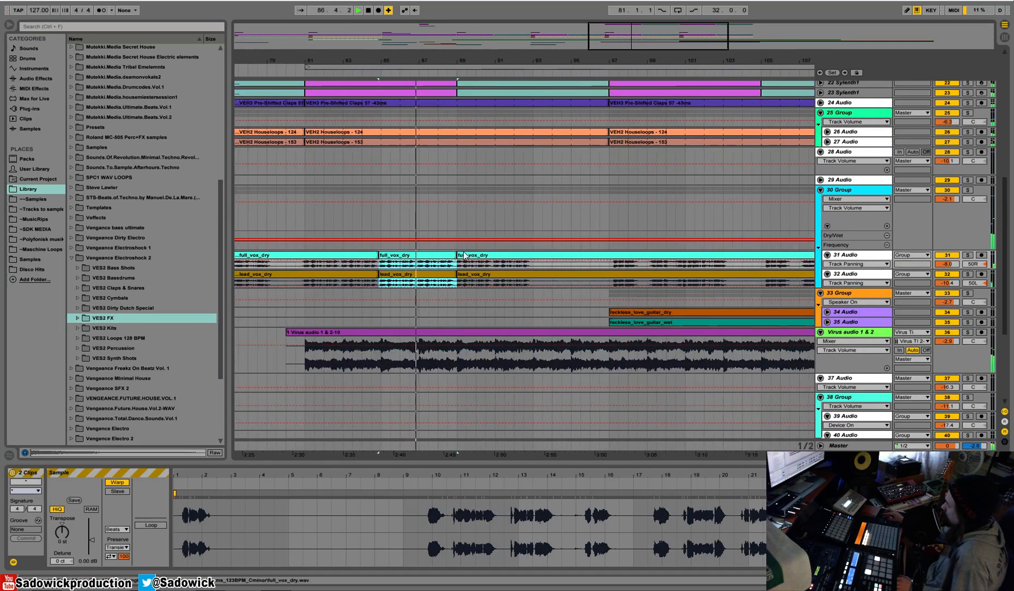
pyautogui.moveTo(457, 64); pyautogui.dragTo(457, 257)
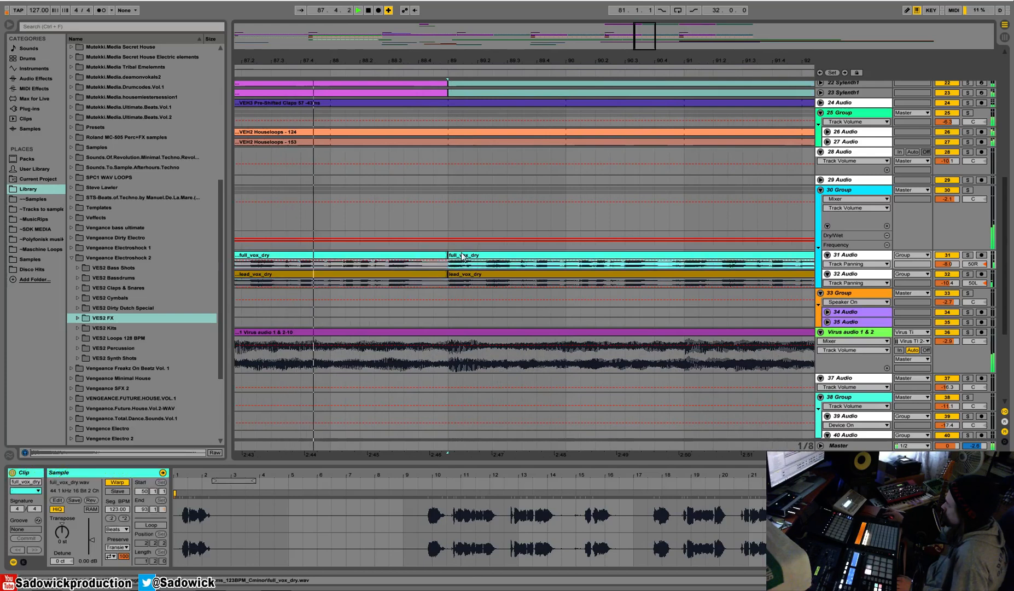
pyautogui.click(453, 256)
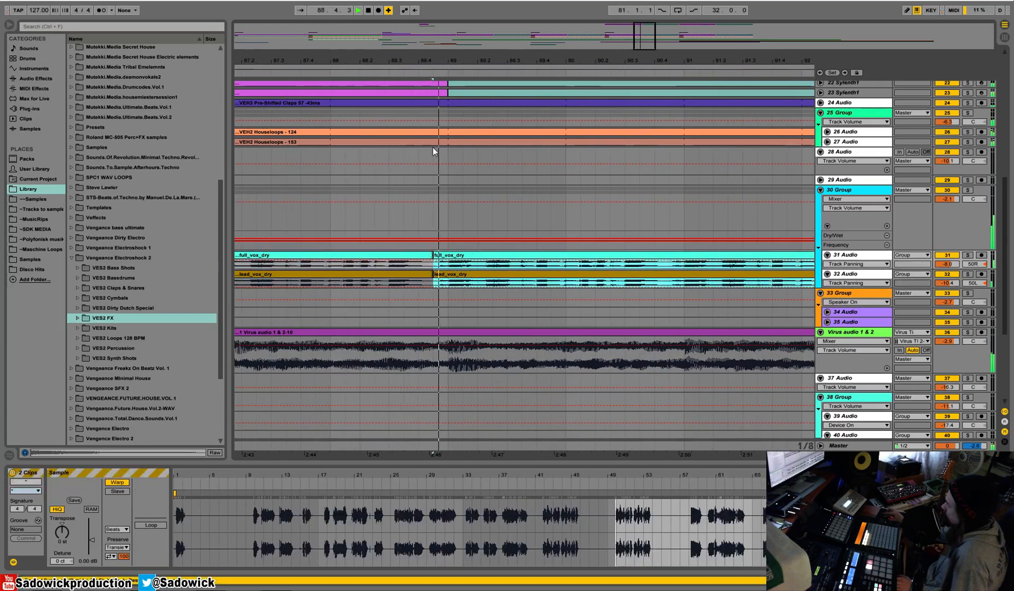
# Duplicate the full_vox_dry and lead_vox_dry parts from bars 81–89 to bars 89–97.
pyautogui.moveTo(446, 64); pyautogui.dragTo(446, 32)
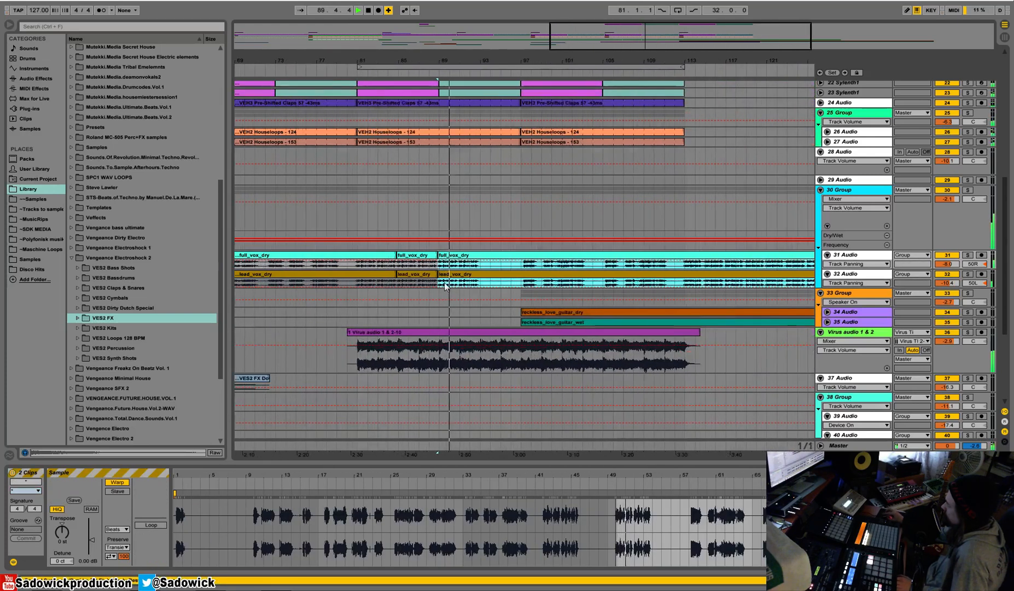
pyautogui.click(358, 284)
pyautogui.press('space')
pyautogui.moveTo(359, 284); pyautogui.dragTo(439, 267)
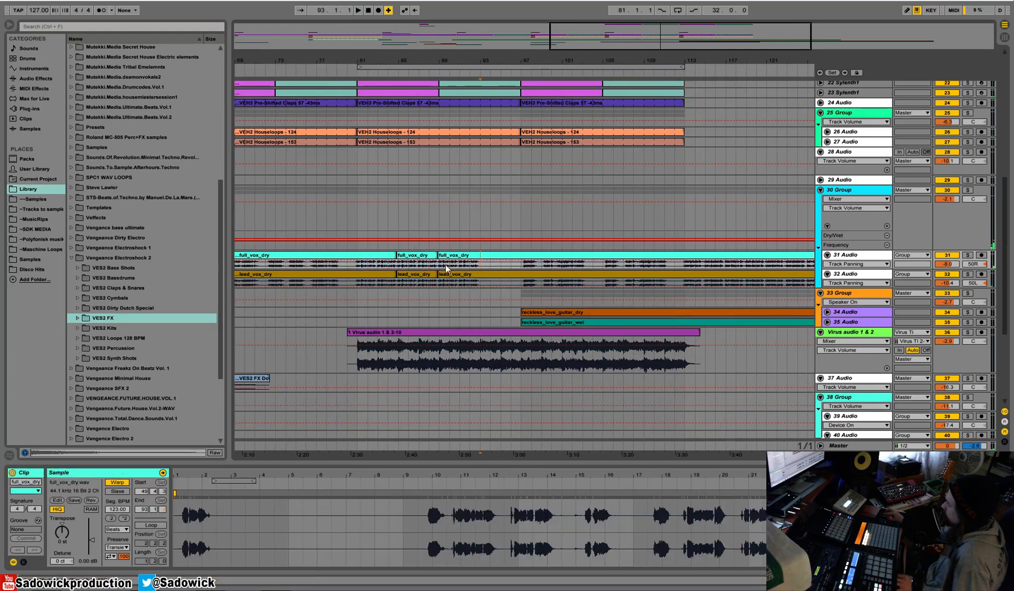
pyautogui.hotkey('ctrl', 'd')
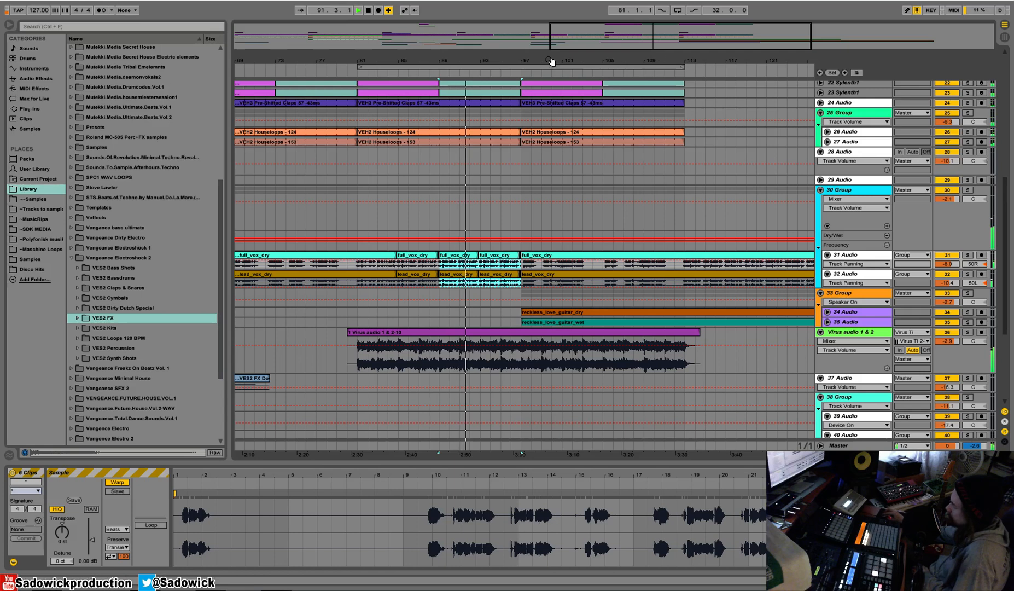
# Play through to bar 97 and delete the short leftover full_vox_dry and lead_vox_dry fragments just before it.
pyautogui.moveTo(549, 64); pyautogui.dragTo(474, 61)
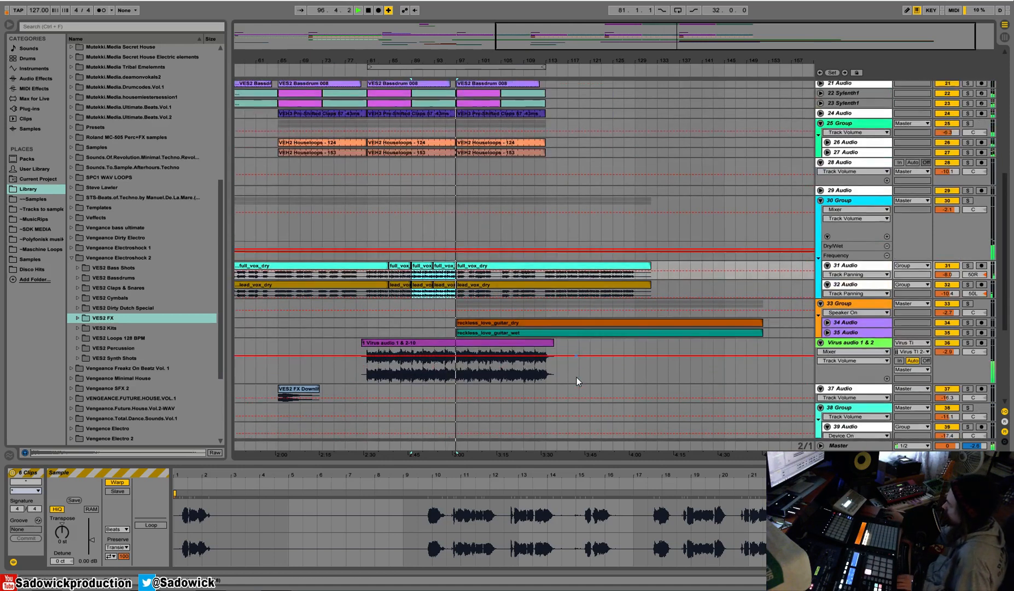
pyautogui.press('space')
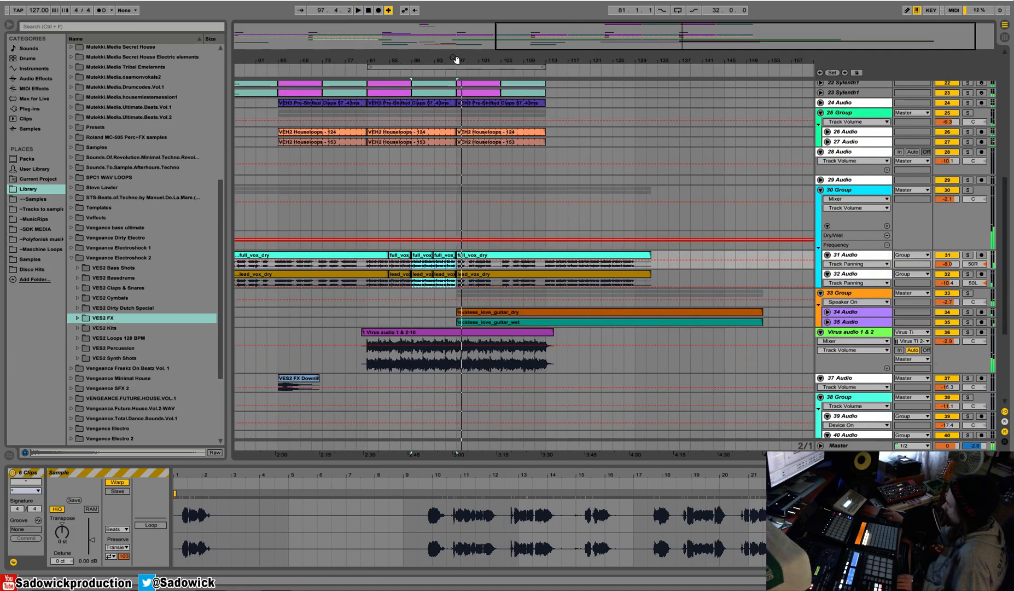
pyautogui.moveTo(456, 60); pyautogui.dragTo(482, 150)
pyautogui.click(484, 255)
pyautogui.press('space')
pyautogui.click(473, 274)
pyautogui.press('Delete')
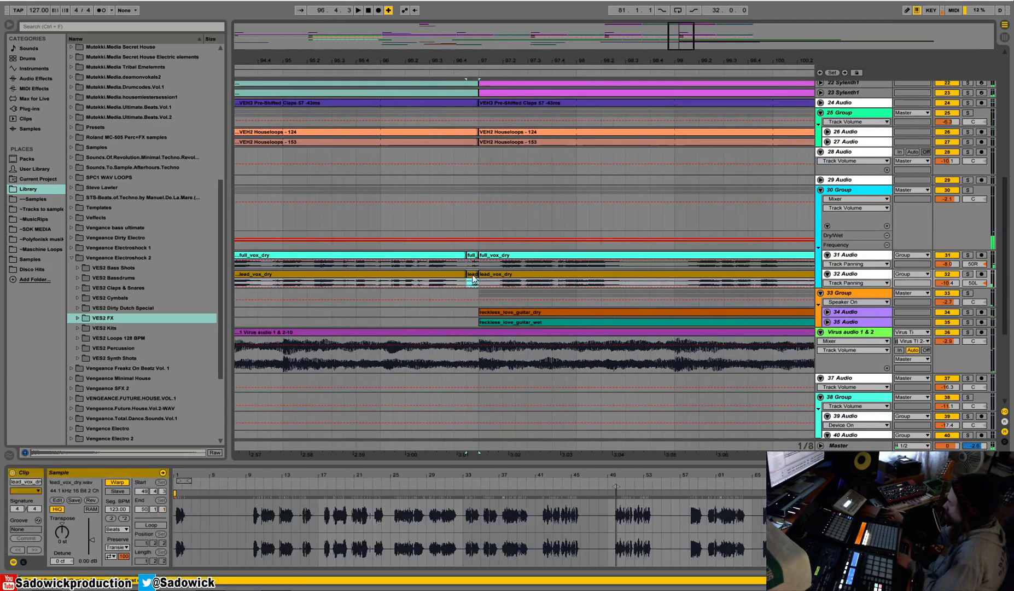
pyautogui.click(474, 256)
pyautogui.press('Delete')
# Listen to the arrangement from bar 97 and the passage after bar 113, where the drums end.
pyautogui.click(479, 257)
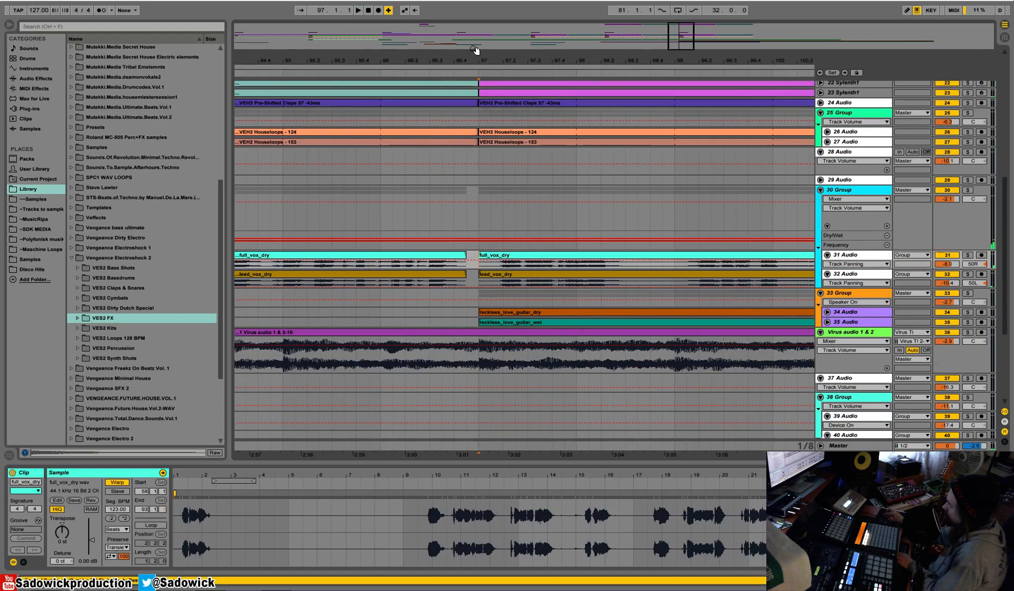
pyautogui.click(465, 70)
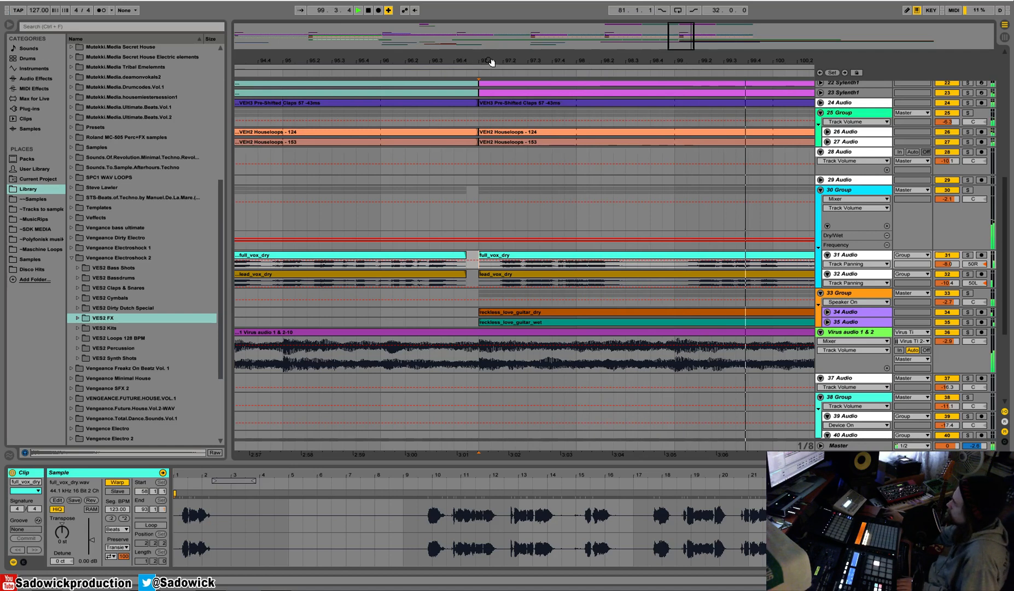
pyautogui.moveTo(493, 62); pyautogui.dragTo(361, 22)
pyautogui.moveTo(361, 61); pyautogui.dragTo(553, 63)
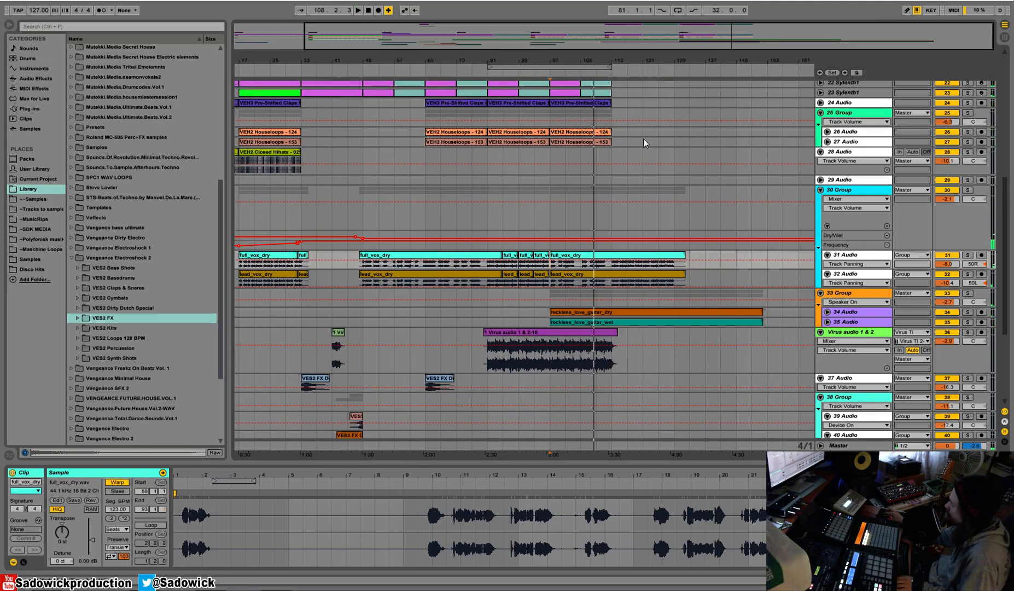
pyautogui.click(611, 227)
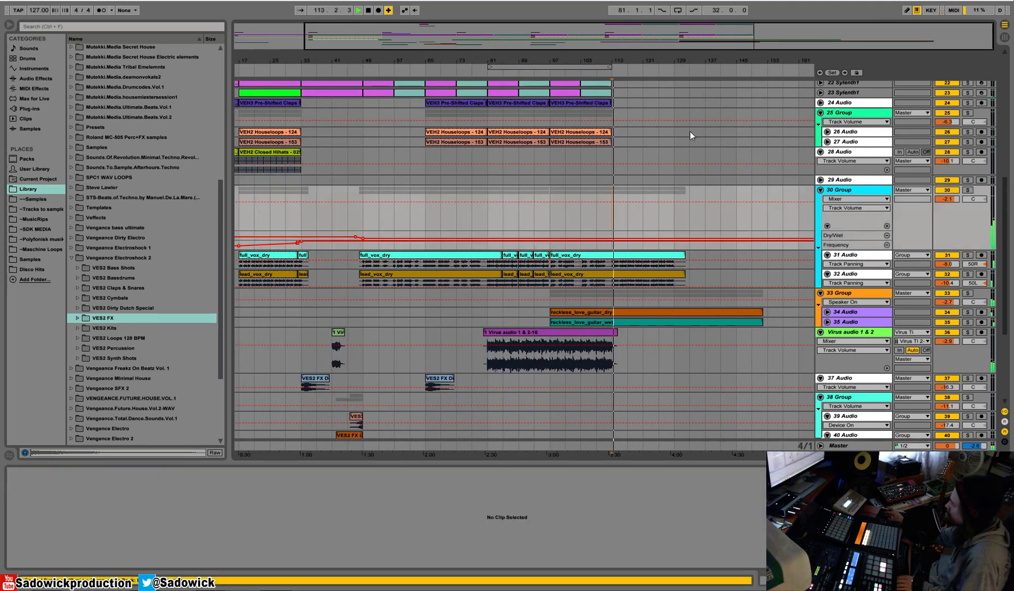
pyautogui.moveTo(636, 60); pyautogui.dragTo(547, 57)
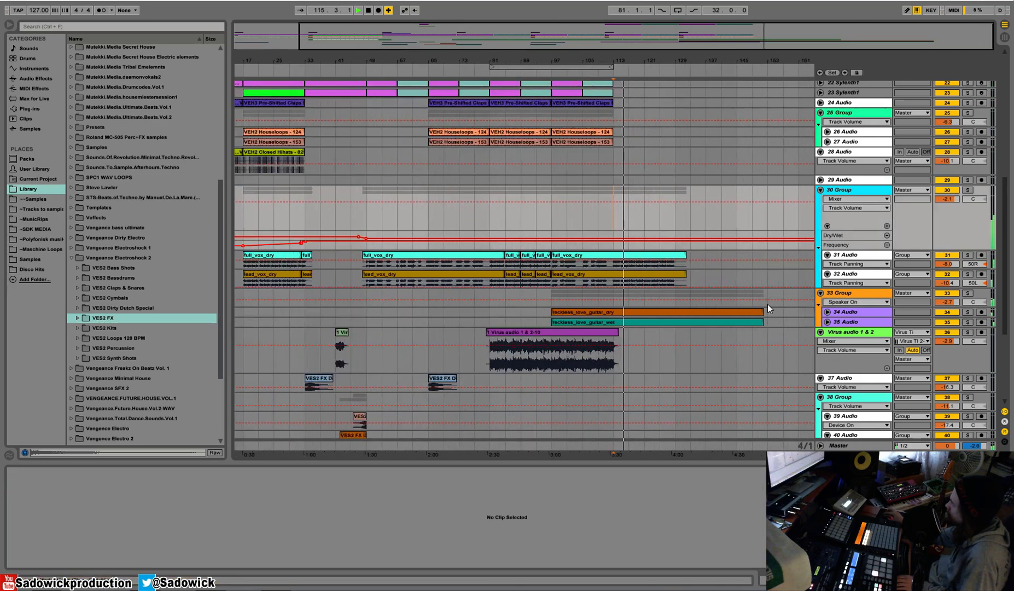
# Unfold the guitar tracks 34 Audio and 35 Audio and play the guitar and vocals from bar 129.
pyautogui.moveTo(863, 323); pyautogui.dragTo(864, 348)
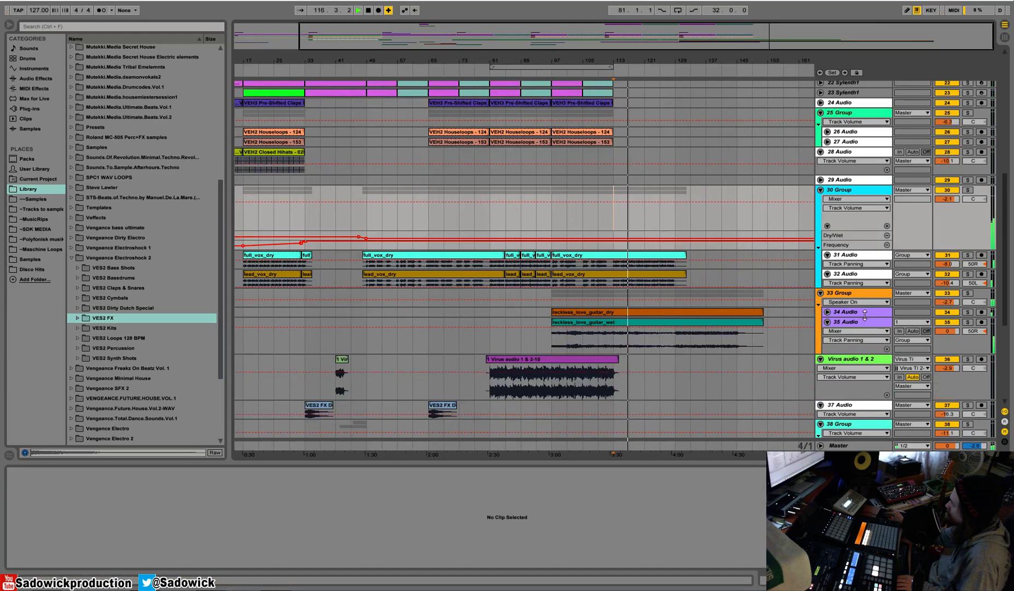
pyautogui.click(826, 312)
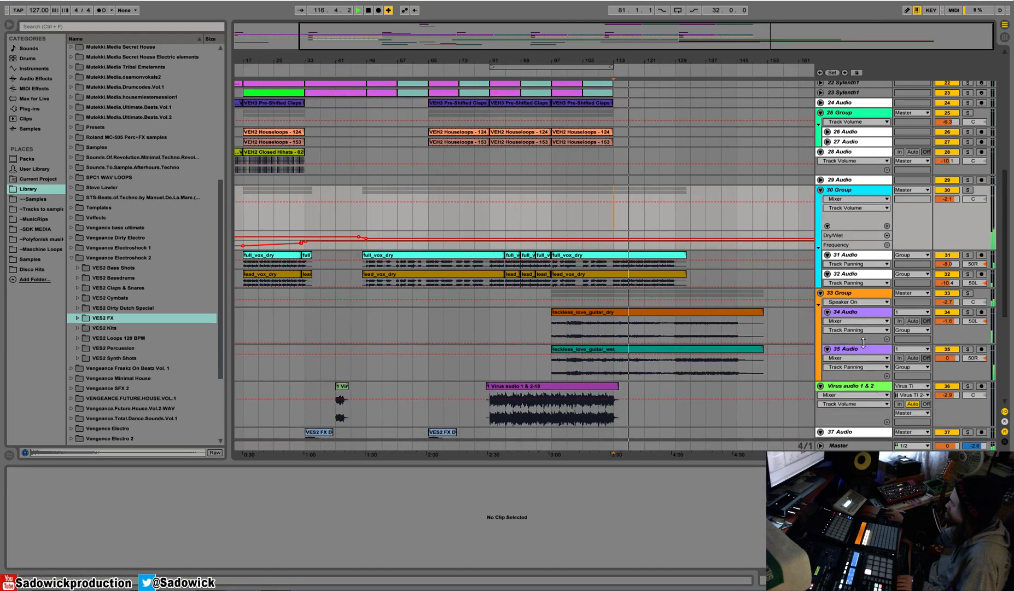
pyautogui.click(674, 291)
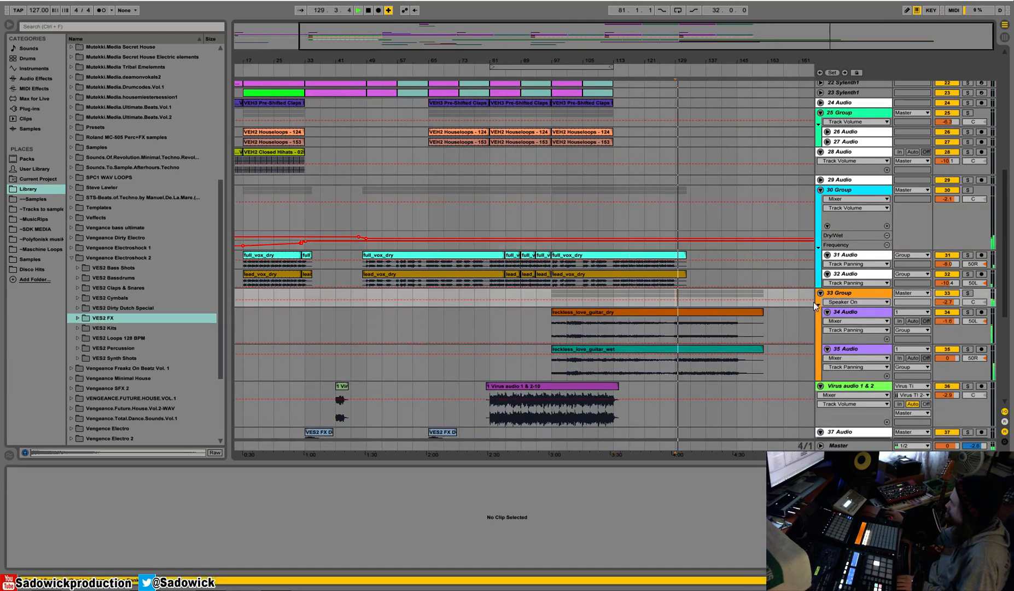
pyautogui.scroll(-2, 723, 299)
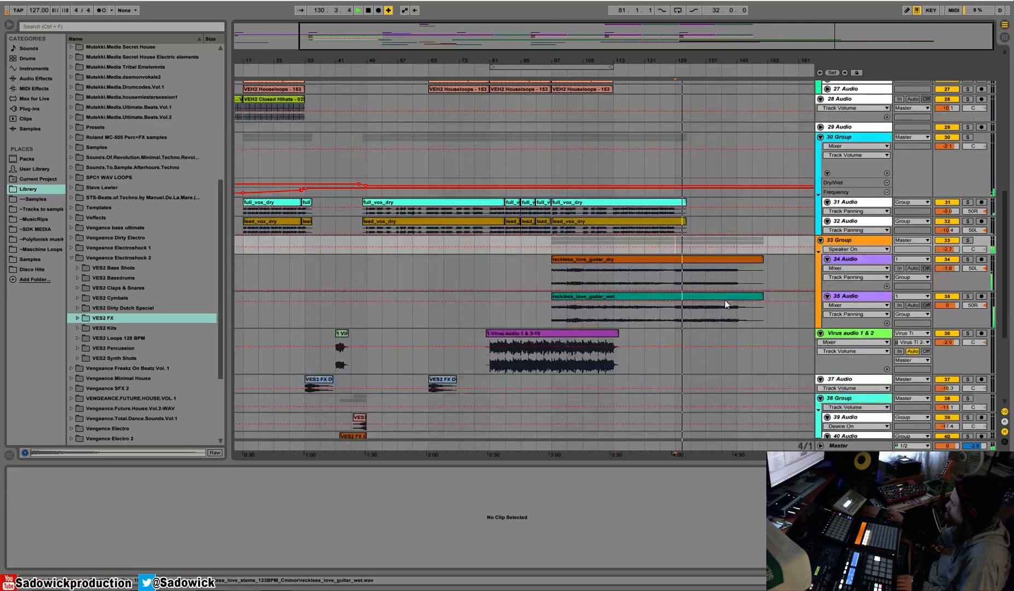
pyautogui.scroll(-1, 725, 301)
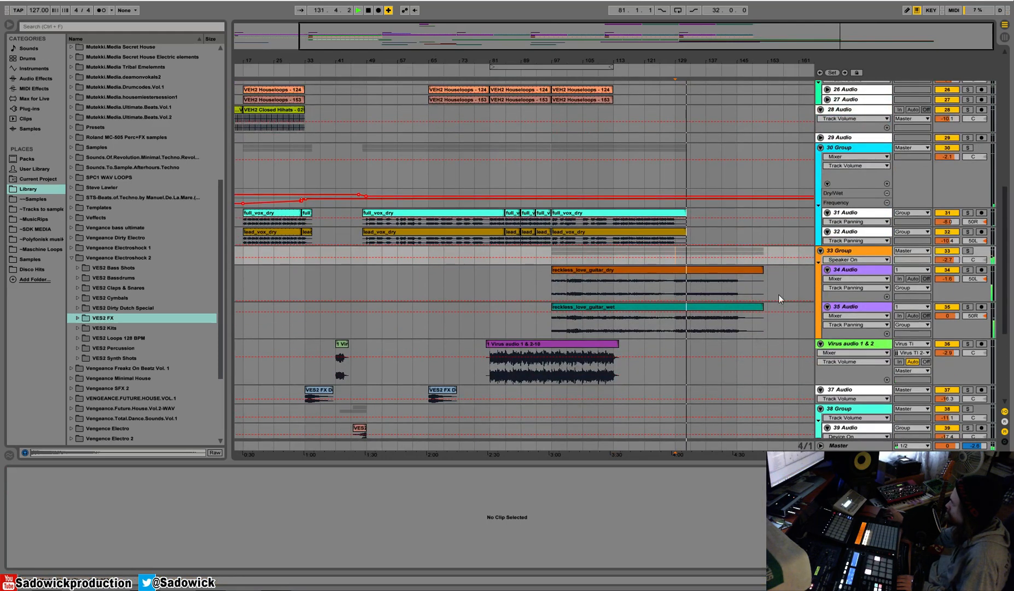
pyautogui.moveTo(689, 60); pyautogui.dragTo(665, 61)
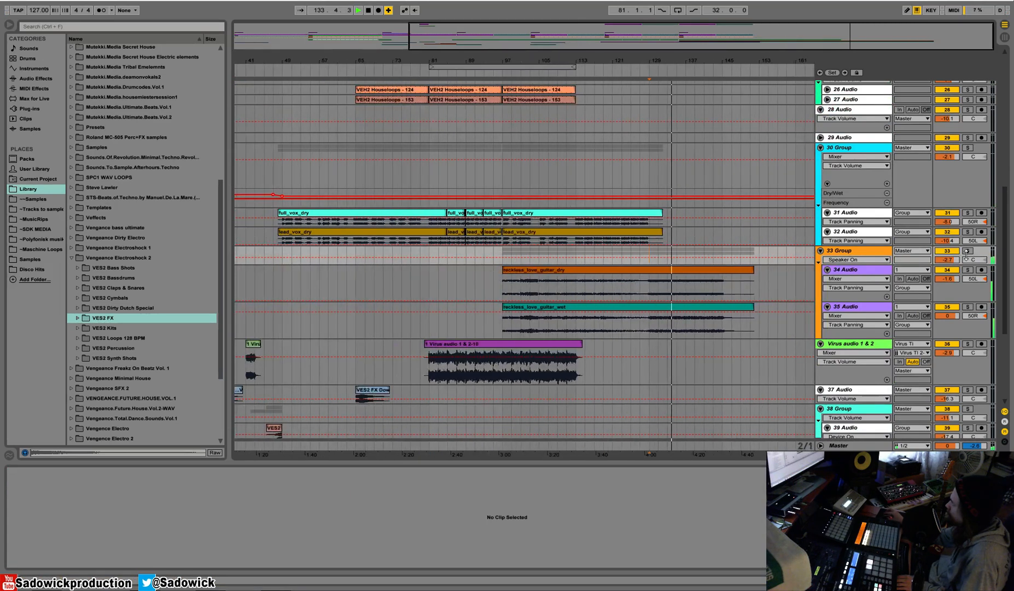
# Copy the clips of 22 Sylenth1 and 23 Sylenth1 from bars 97–113 to bar 129, disarm 22 Sylenth1 and select that track.
pyautogui.scroll(4, 648, 120)
pyautogui.moveTo(632, 61); pyautogui.dragTo(634, 35)
pyautogui.moveTo(631, 101); pyautogui.dragTo(577, 114)
pyautogui.click(690, 104)
pyautogui.hotkey('ctrl', 'v')
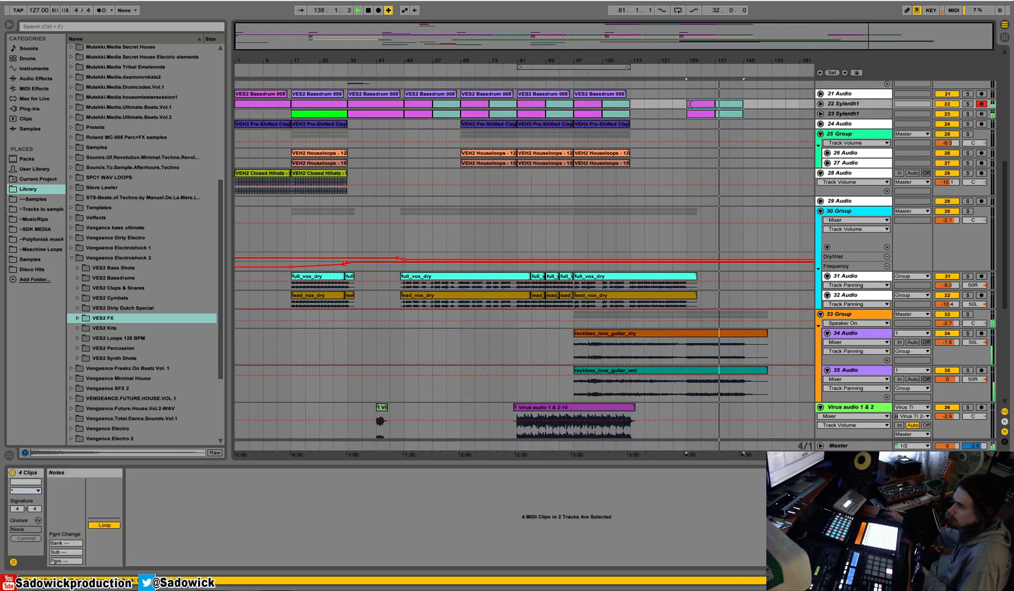
pyautogui.click(981, 103)
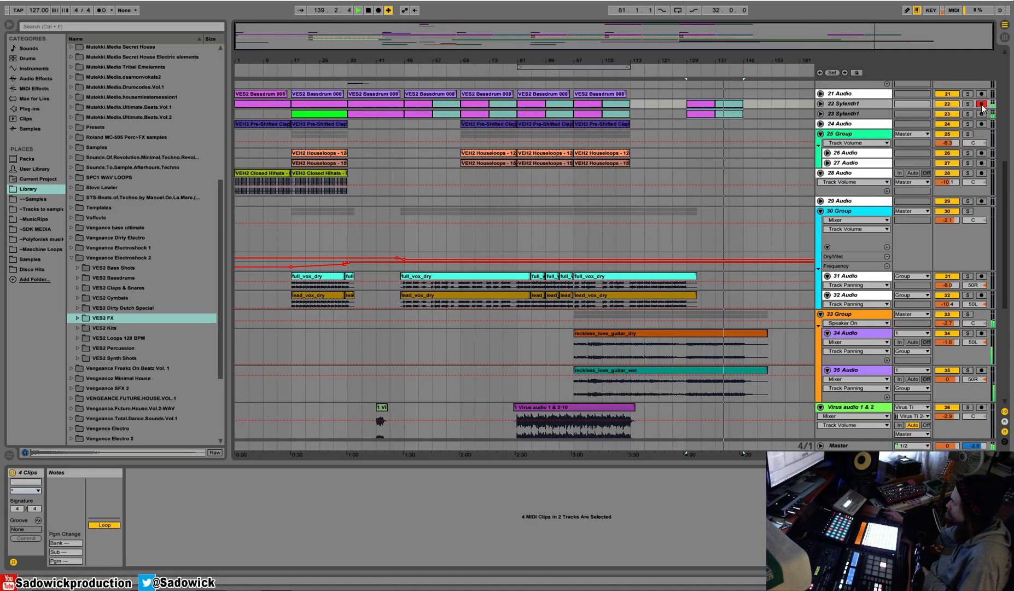
pyautogui.click(857, 102)
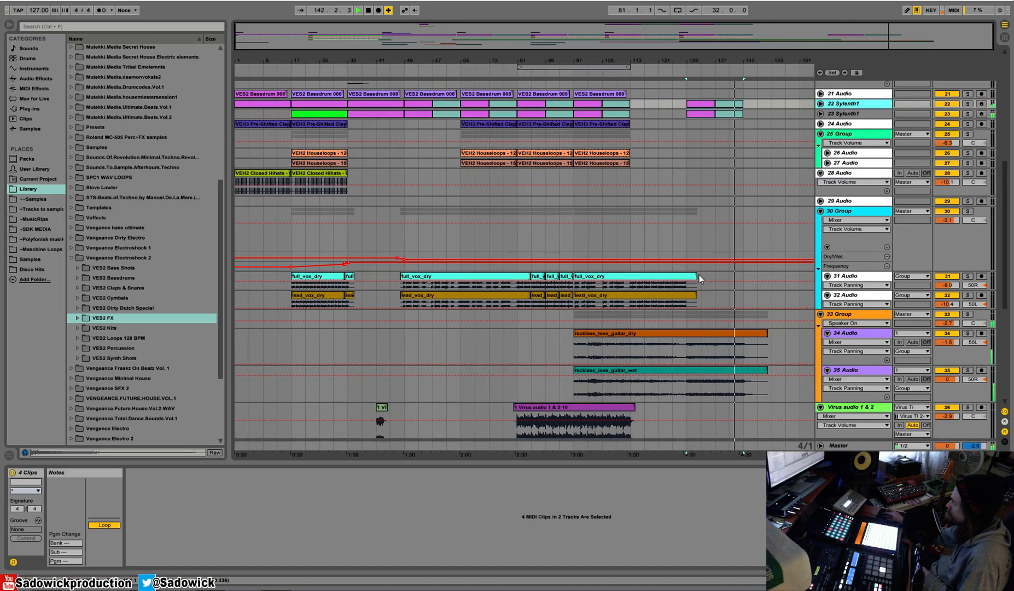
# Solo and unsolo 34 Audio, and play the guitar and Sylenth1 parts from bar 129.
pyautogui.click(967, 333)
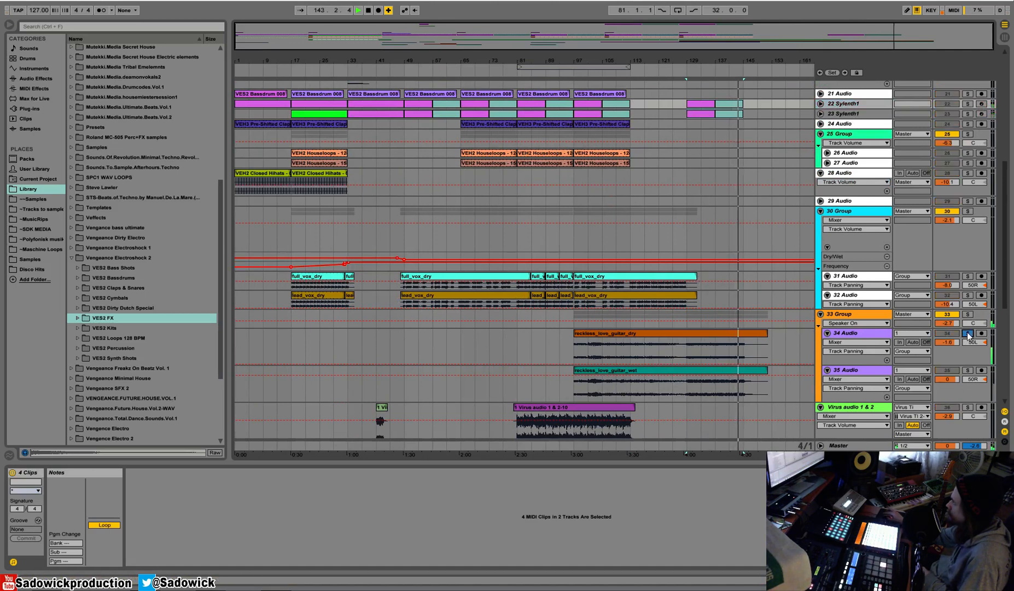
pyautogui.click(967, 333)
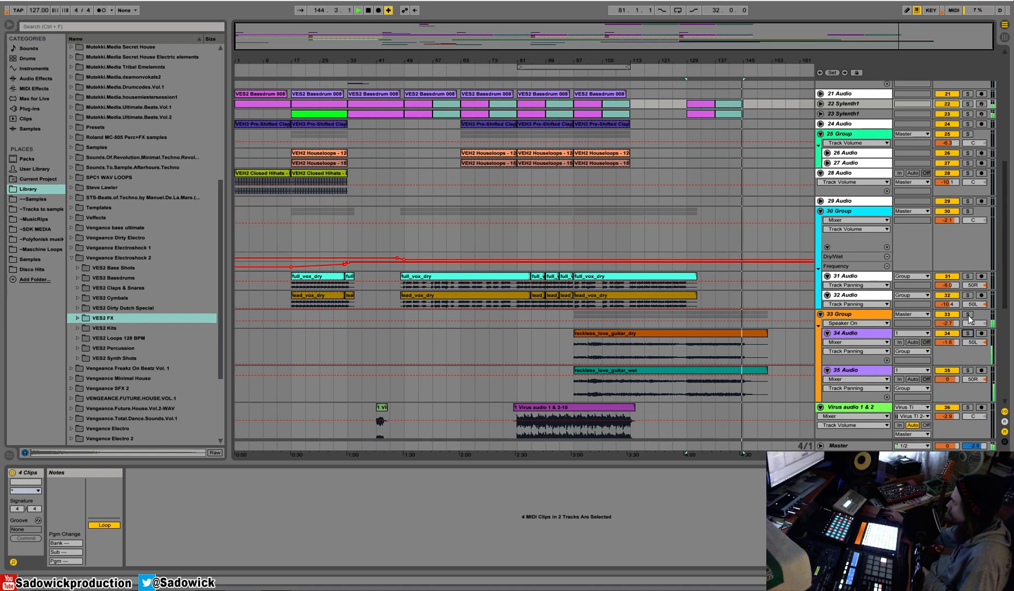
pyautogui.moveTo(750, 50); pyautogui.dragTo(751, 100)
pyautogui.press('space')
pyautogui.press('space')
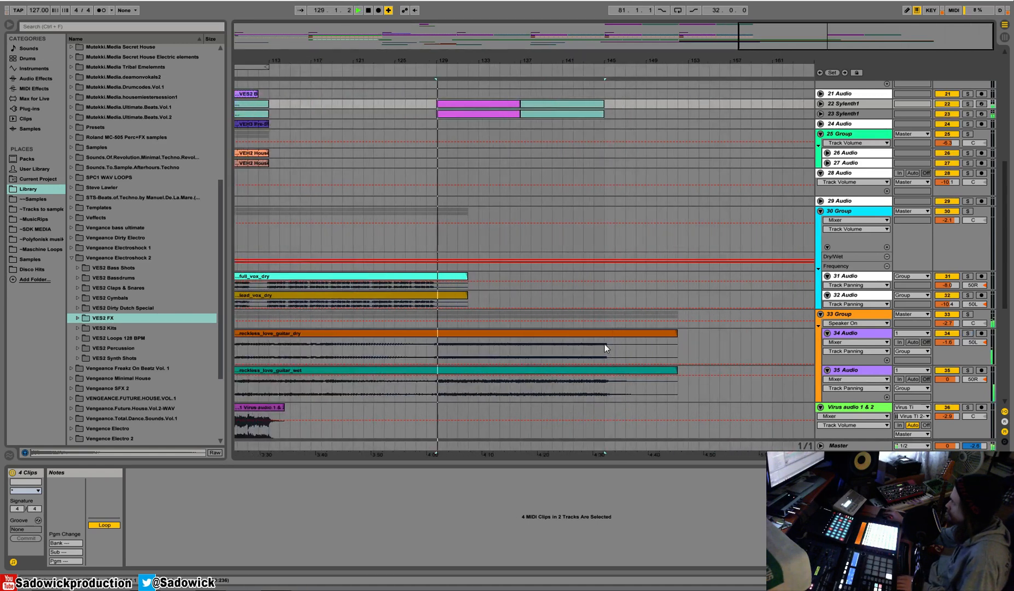
pyautogui.press('space')
pyautogui.press('space')
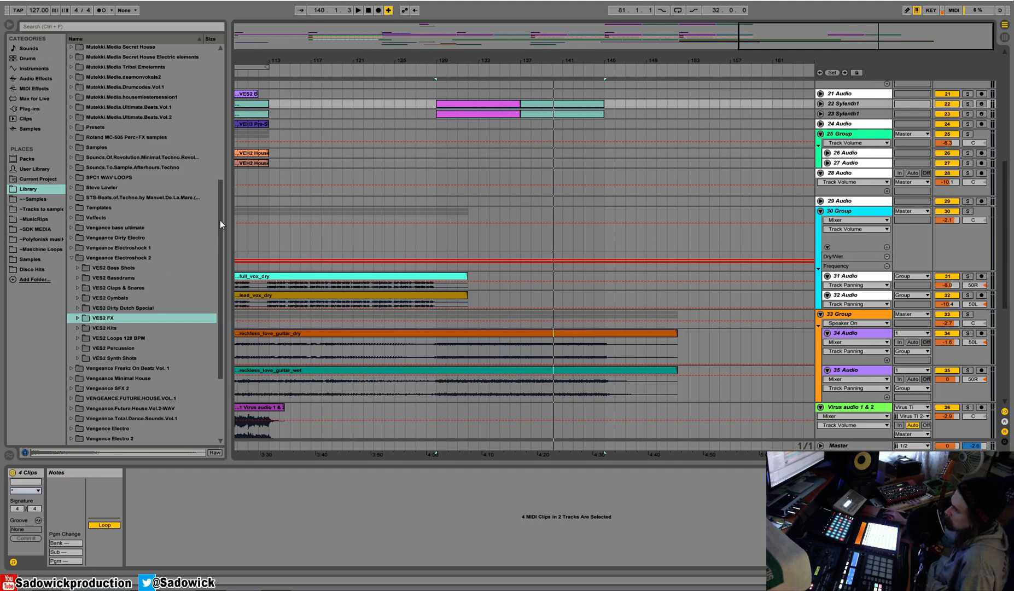
# Reduce the heights of the 30 Group, 34 Audio, 35 Audio and Virus audio 1 & 2 tracks.
pyautogui.moveTo(396, 60); pyautogui.dragTo(674, 61)
pyautogui.scroll(-3, 462, 280)
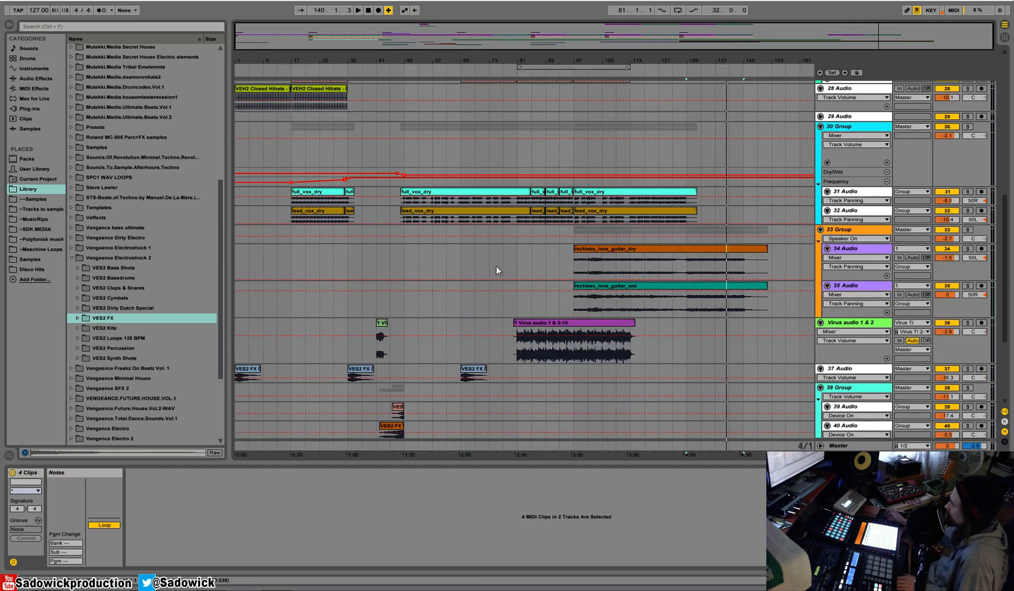
pyautogui.moveTo(953, 134); pyautogui.dragTo(952, 152)
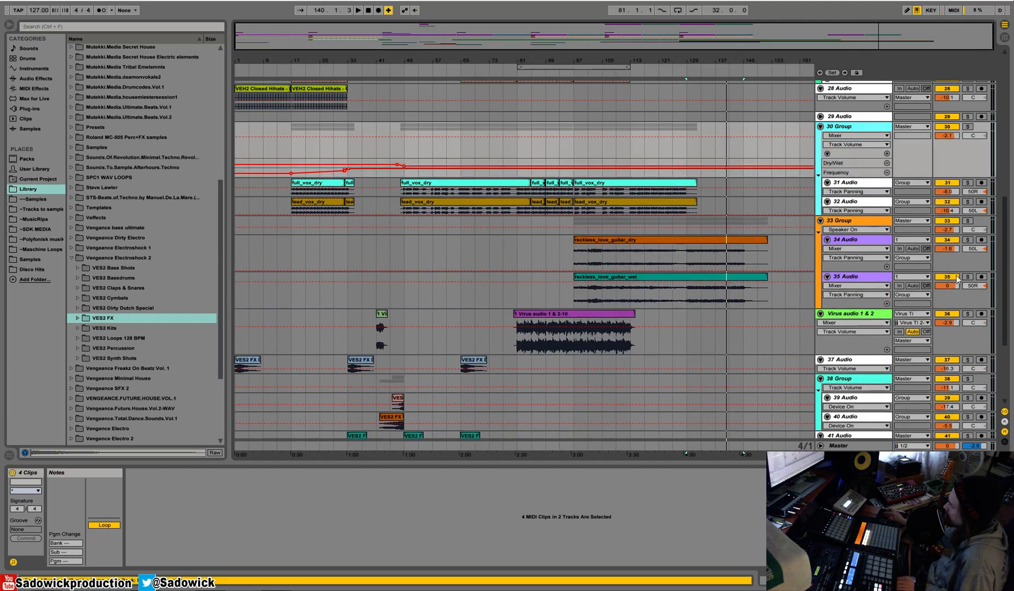
pyautogui.moveTo(953, 308); pyautogui.dragTo(953, 296)
pyautogui.moveTo(954, 345); pyautogui.dragTo(957, 331)
pyautogui.moveTo(965, 271); pyautogui.dragTo(961, 248)
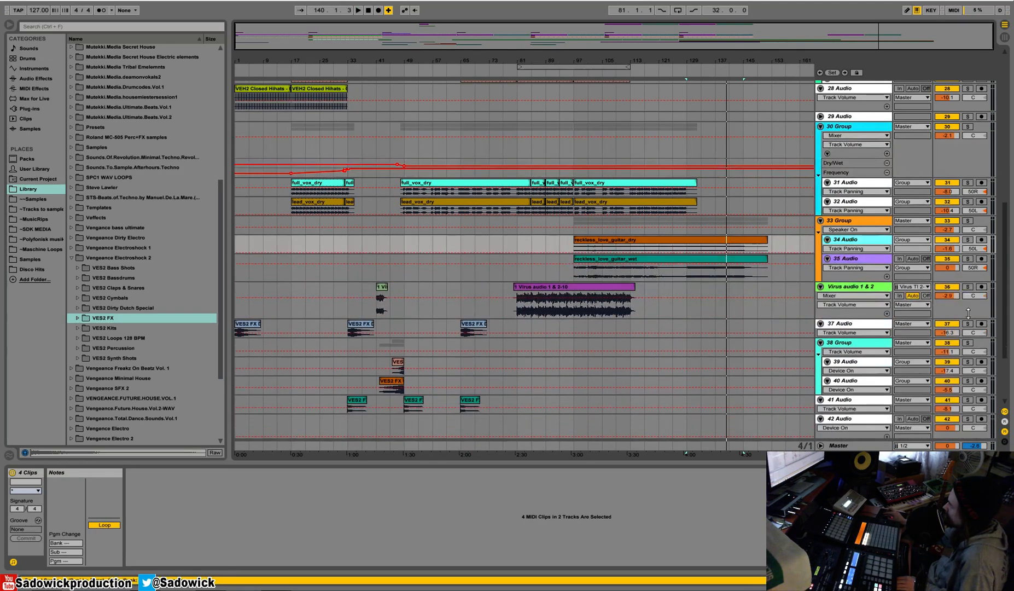
pyautogui.moveTo(968, 318); pyautogui.dragTo(966, 291)
# Listen to the transitions at bars 33, 97 and 129 and check which effect clips accompany them.
pyautogui.press('space')
pyautogui.moveTo(338, 73); pyautogui.dragTo(354, 74)
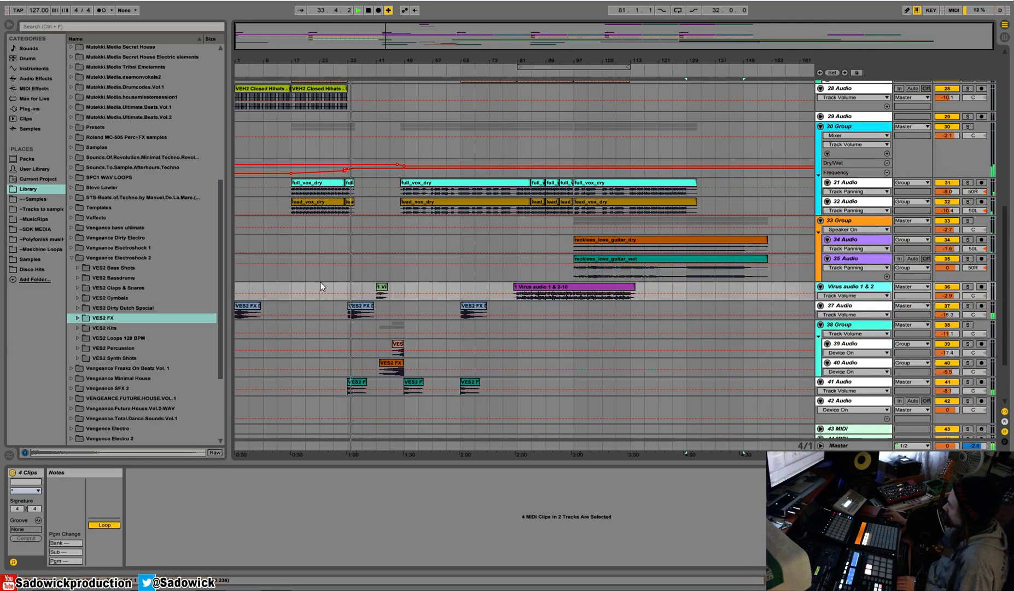
pyautogui.moveTo(350, 290); pyautogui.dragTo(375, 391)
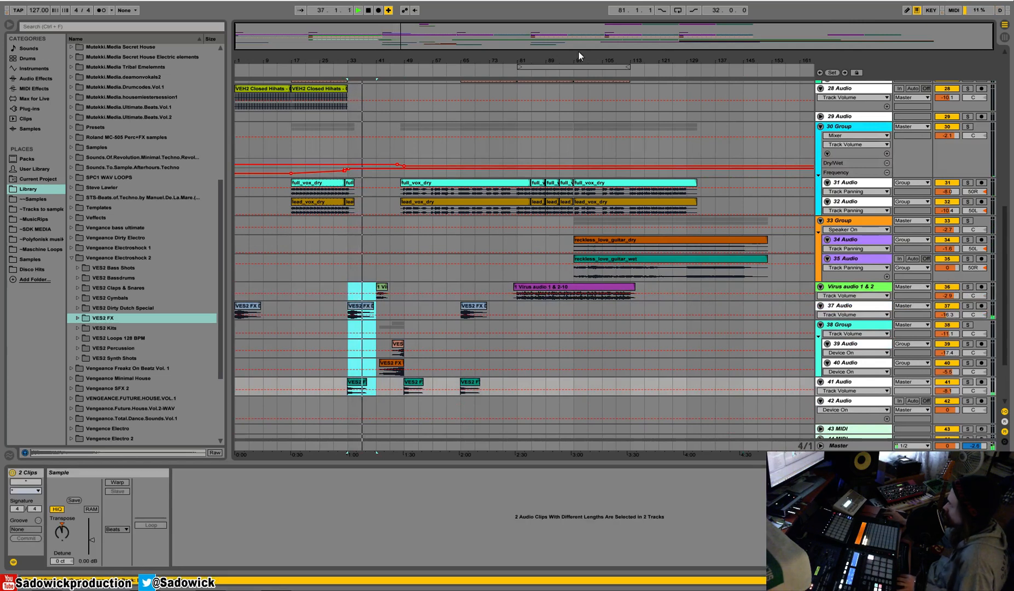
pyautogui.click(571, 72)
pyautogui.scroll(2, 726, 254)
pyautogui.scroll(-1, 711, 279)
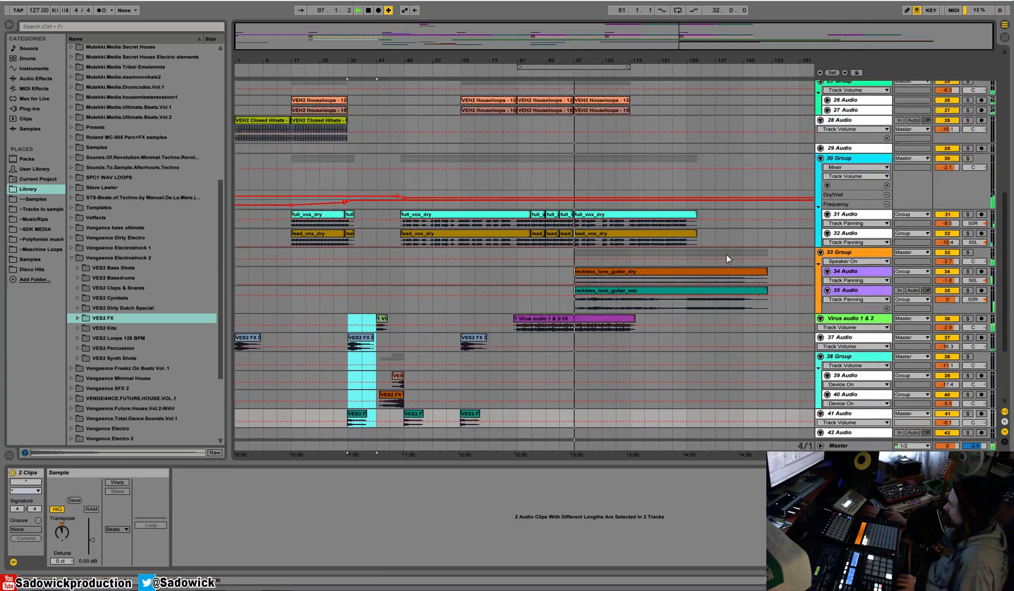
pyautogui.click(682, 321)
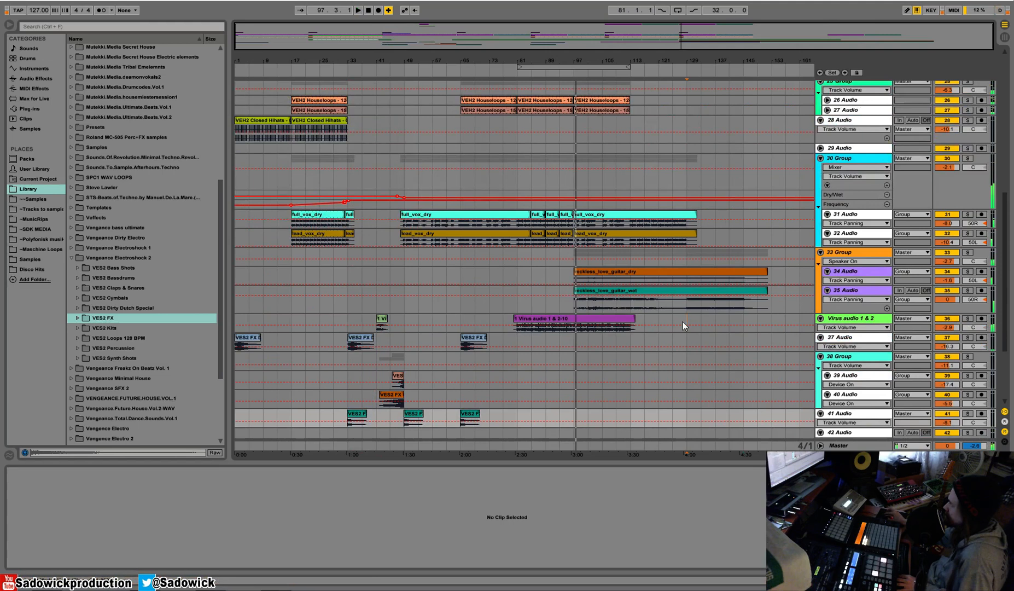
# Audition the two Virus audio clips and review the effect clips between bars 33 and 57.
pyautogui.click(633, 326)
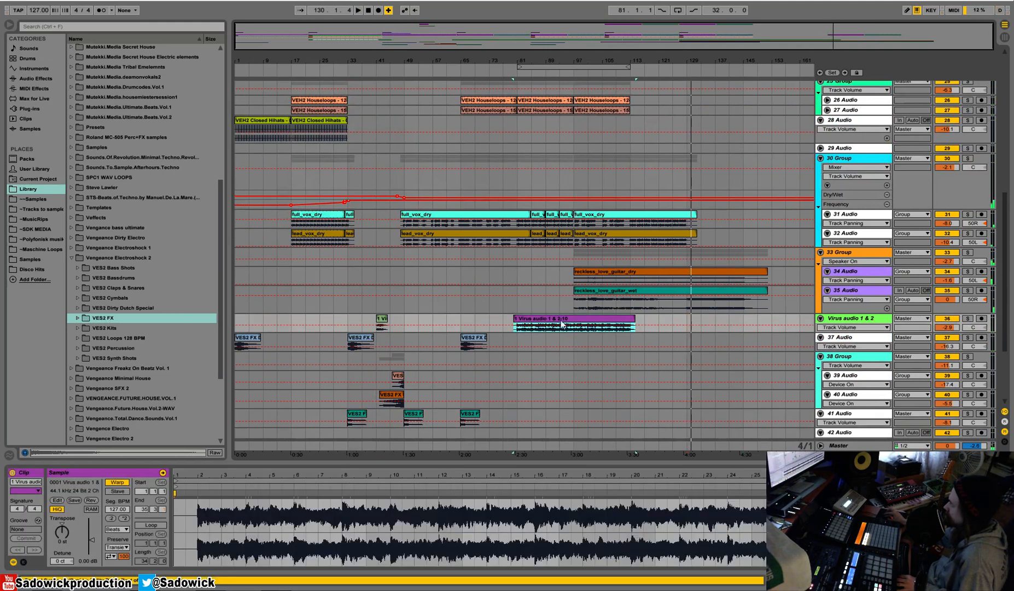
pyautogui.press('space')
pyautogui.click(380, 318)
pyautogui.press('space')
pyautogui.press('space')
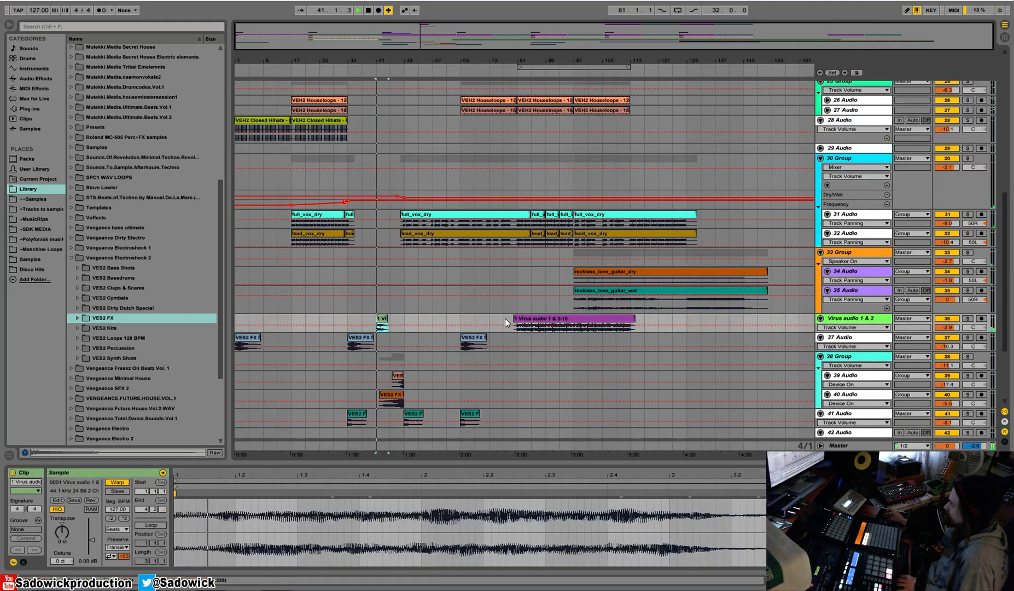
pyautogui.moveTo(346, 316); pyautogui.dragTo(436, 424)
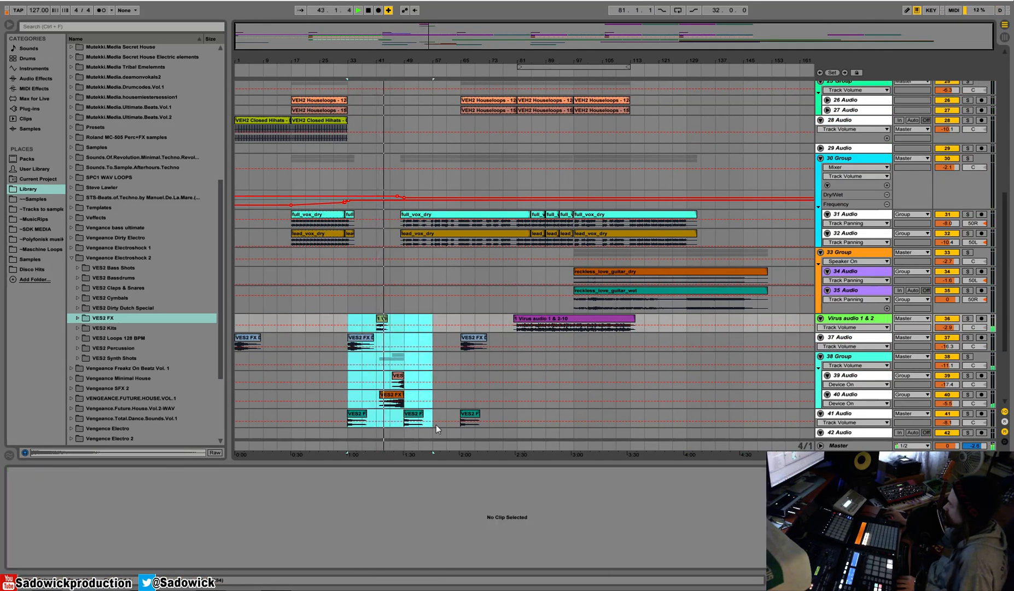
pyautogui.click(590, 321)
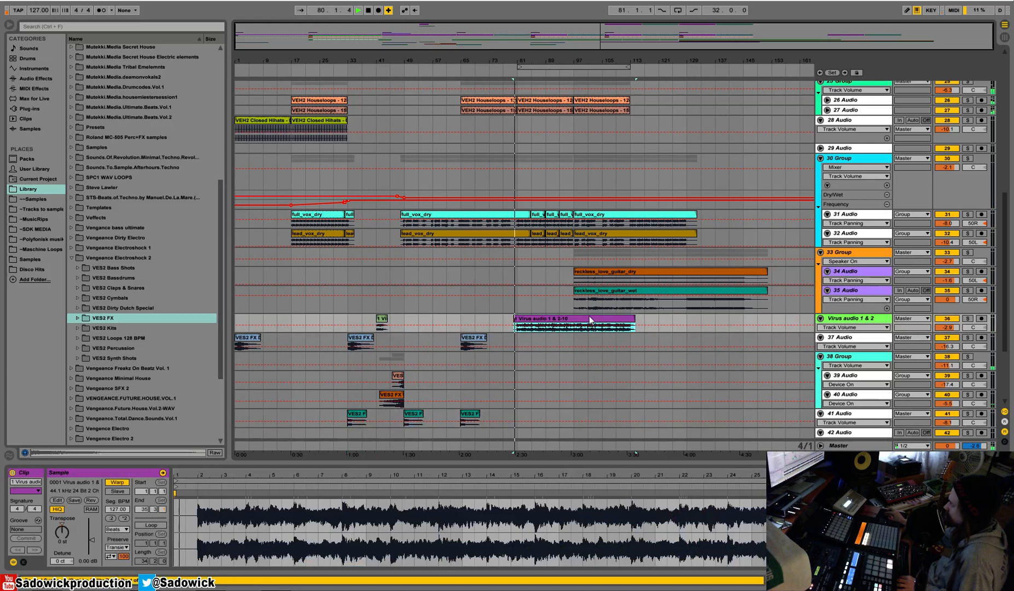
# Copy the VES2 FX Downlifter clip on 37 Audio from bars 65–81 to bar 113.
pyautogui.moveTo(342, 342); pyautogui.dragTo(394, 344)
pyautogui.press('space')
pyautogui.moveTo(519, 346); pyautogui.dragTo(456, 347)
pyautogui.click(576, 340)
pyautogui.press('space')
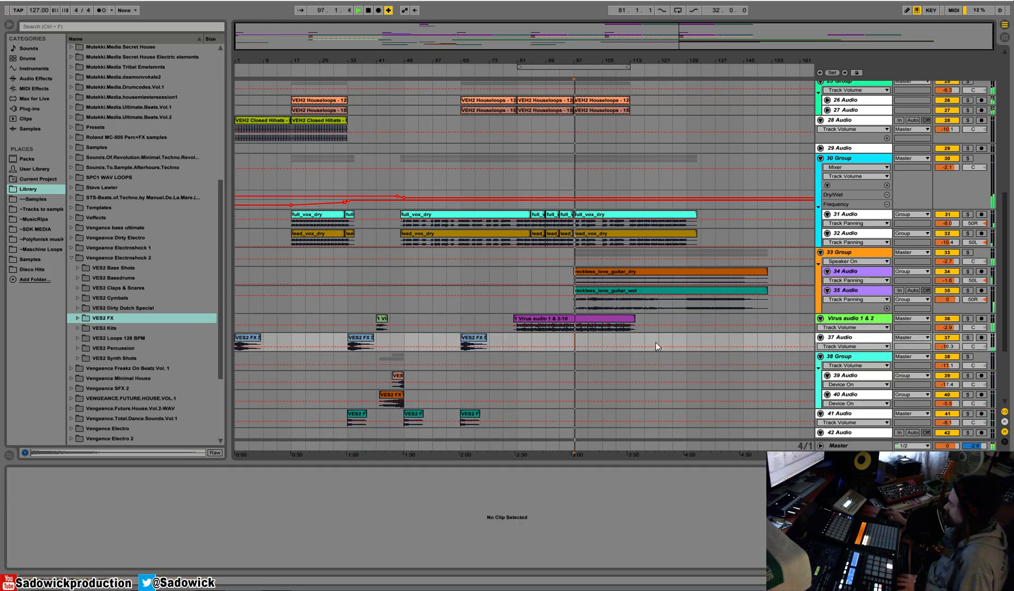
pyautogui.click(632, 341)
pyautogui.hotkey('ctrl', 'v')
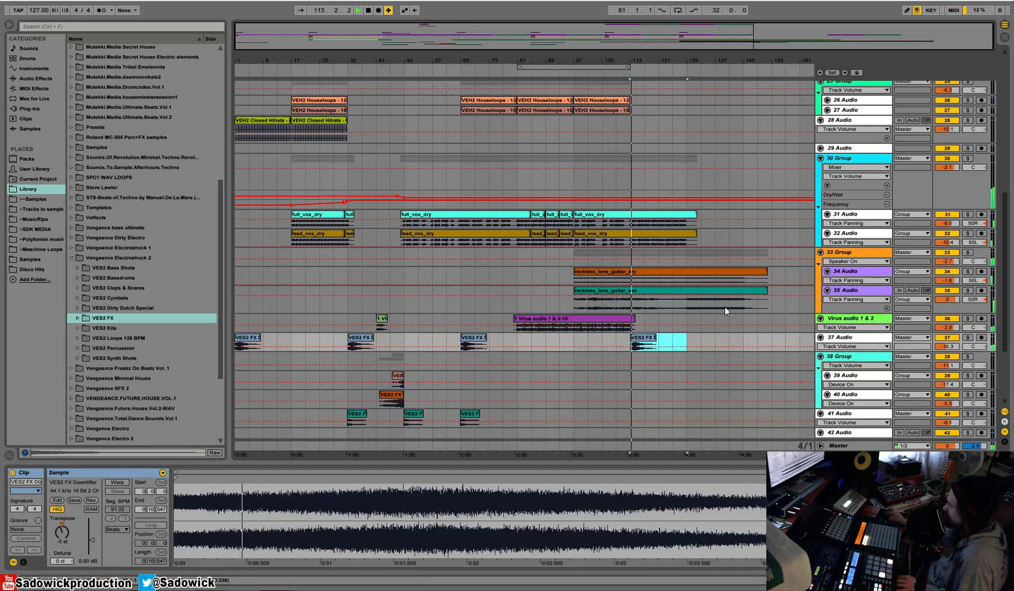
# Duplicate bars 33–113 of the Nord Audio track so its clip repeats at bar 113, and play from there.
pyautogui.scroll(5, 522, 291)
pyautogui.click(688, 208)
pyautogui.scroll(4, 689, 210)
pyautogui.moveTo(626, 151); pyautogui.dragTo(349, 164)
pyautogui.hotkey('ctrl', 'd')
pyautogui.press('space')
pyautogui.press('space')
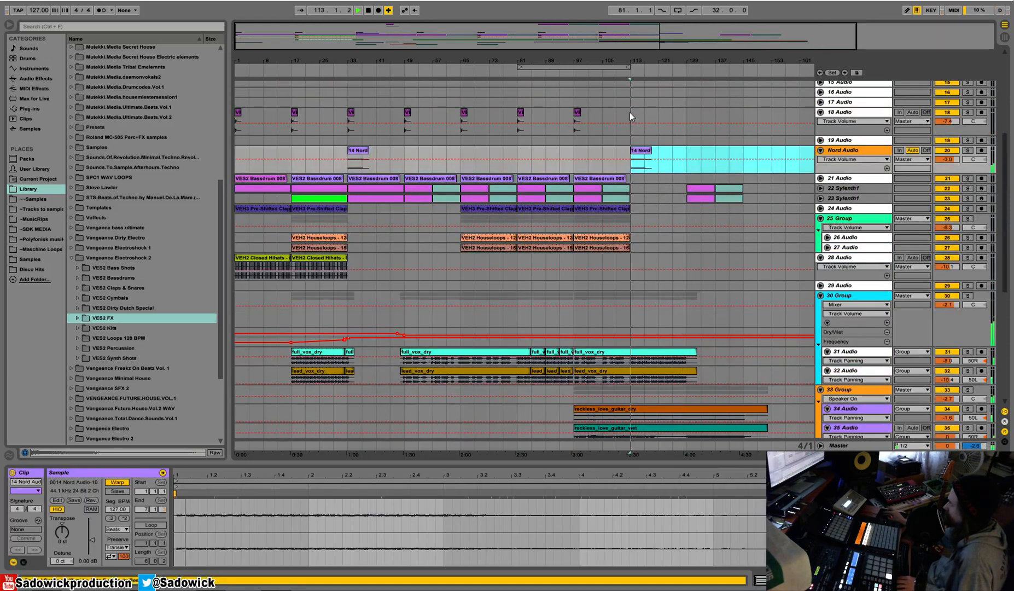
# Duplicate the VES1 Crash clip on 18 Audio from bar 97 to bars 113, 129 and 145.
pyautogui.moveTo(630, 112); pyautogui.dragTo(583, 115)
pyautogui.hotkey('ctrl', 'd')
pyautogui.hotkey('ctrl', 'd')
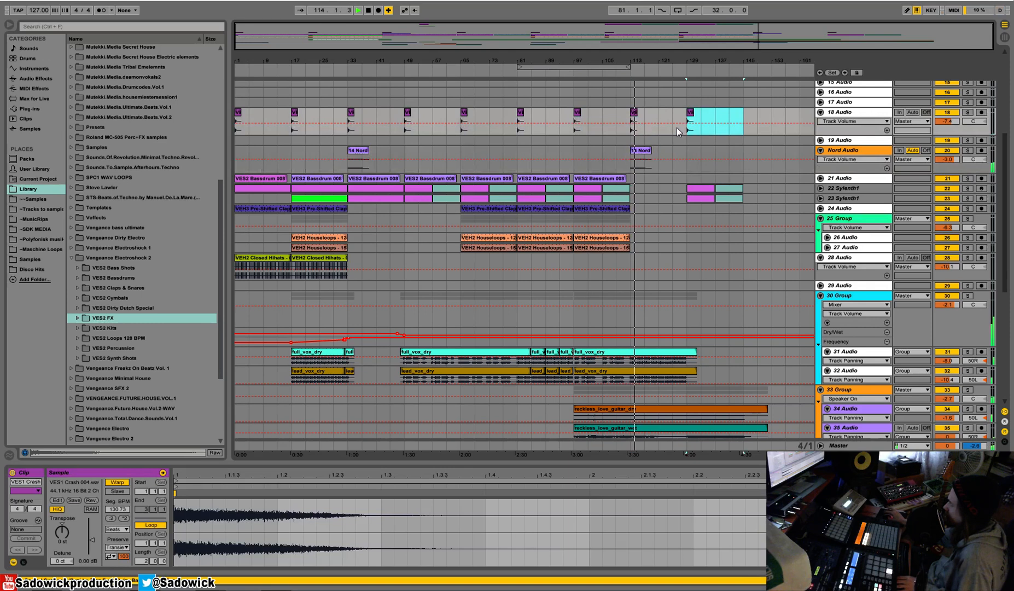
pyautogui.hotkey('ctrl', 'd')
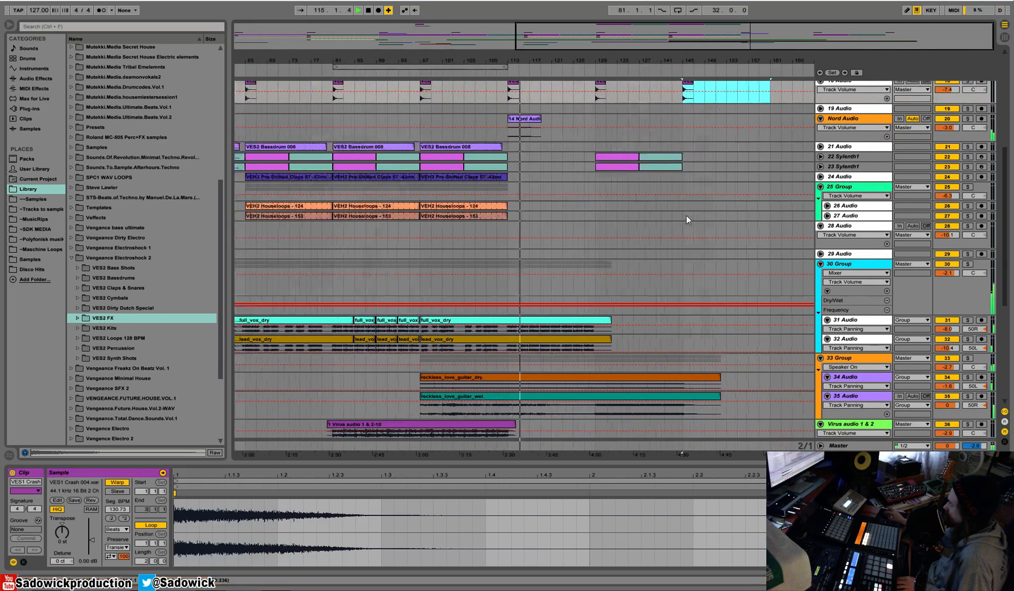
# Copy the VES2 FX clips of 39, 40 and 41 Audio from bars 33–57 to bar 113 and stop playback.
pyautogui.scroll(-3, 714, 108)
pyautogui.moveTo(393, 61); pyautogui.dragTo(513, 38)
pyautogui.scroll(-2, 553, 288)
pyautogui.moveTo(351, 335); pyautogui.dragTo(430, 378)
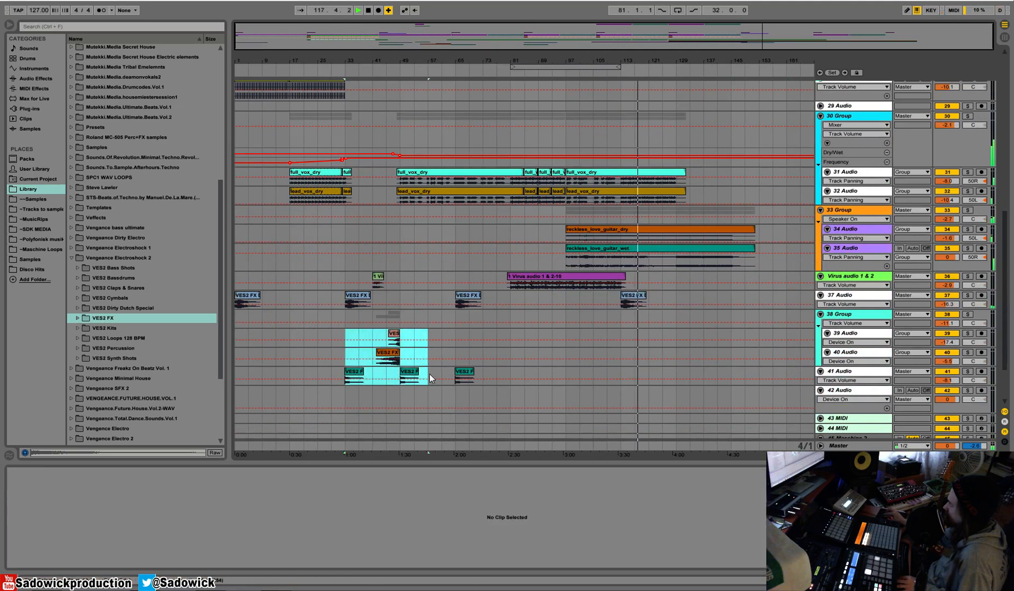
pyautogui.click(621, 334)
pyautogui.hotkey('ctrl', 'v')
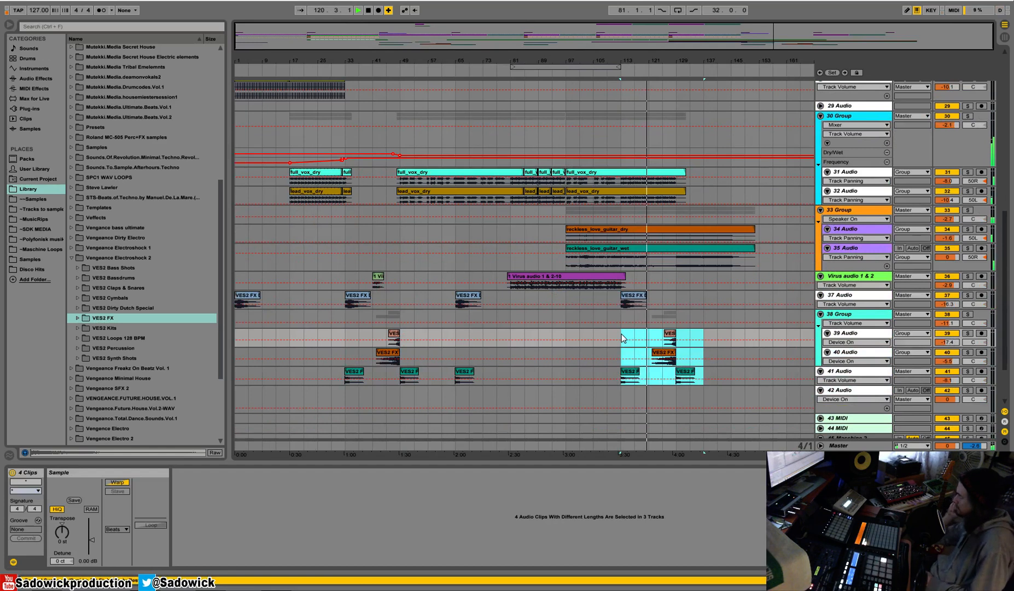
pyautogui.press('space')
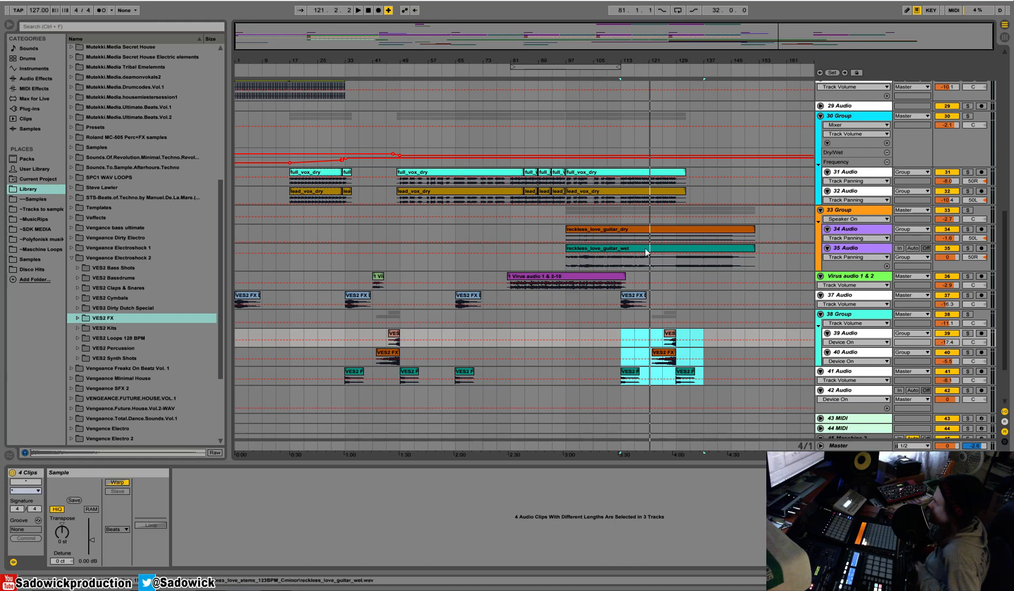
# Reduce the 30 Group's height and duplicate bars 97–145 of 21 Audio so the Bassdrum clip repeats at bar 145.
pyautogui.click(677, 206)
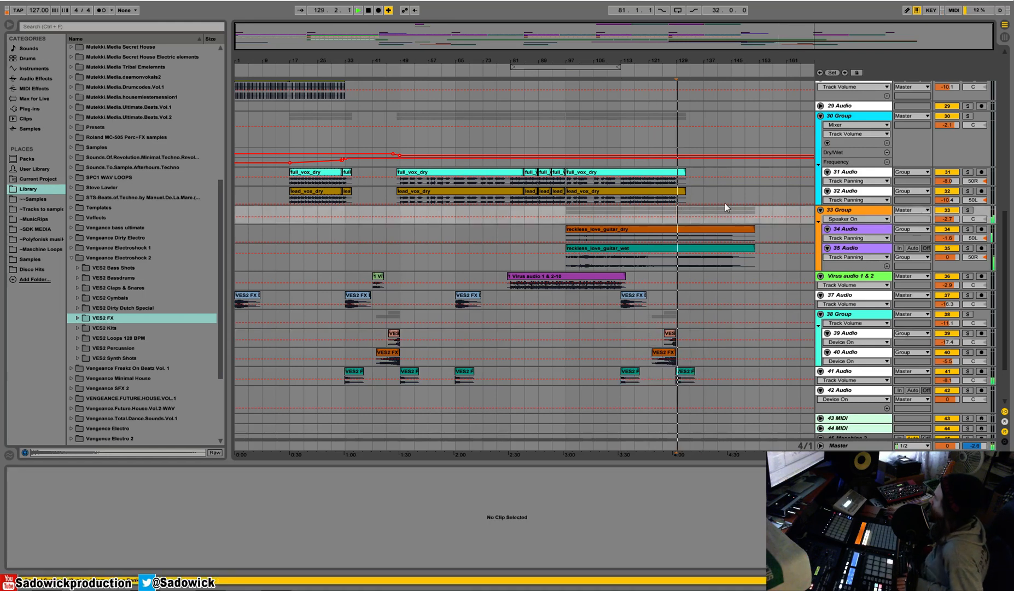
pyautogui.moveTo(966, 145); pyautogui.dragTo(965, 122)
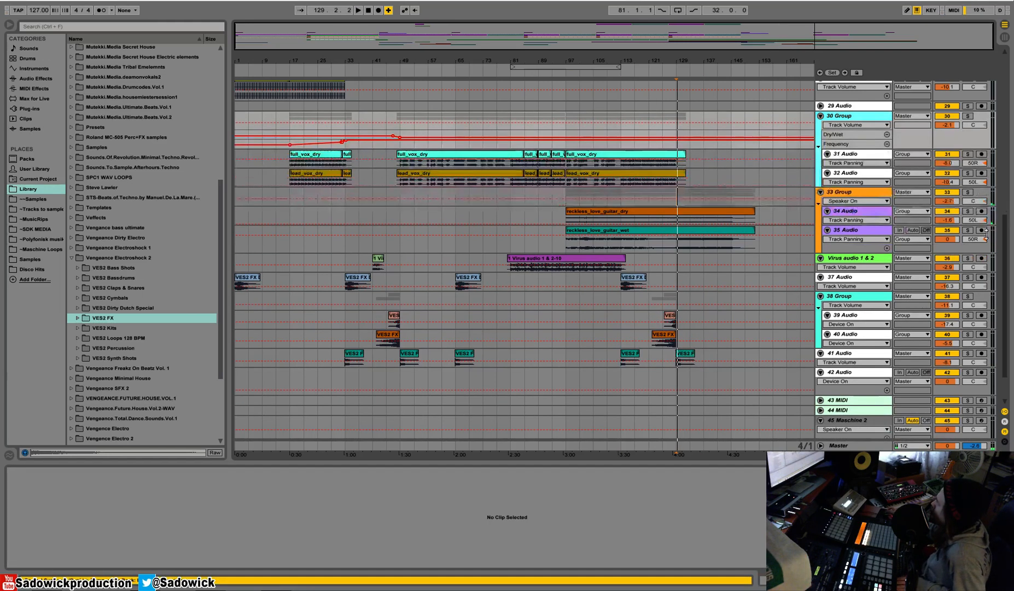
pyautogui.moveTo(1007, 265); pyautogui.dragTo(1008, 185)
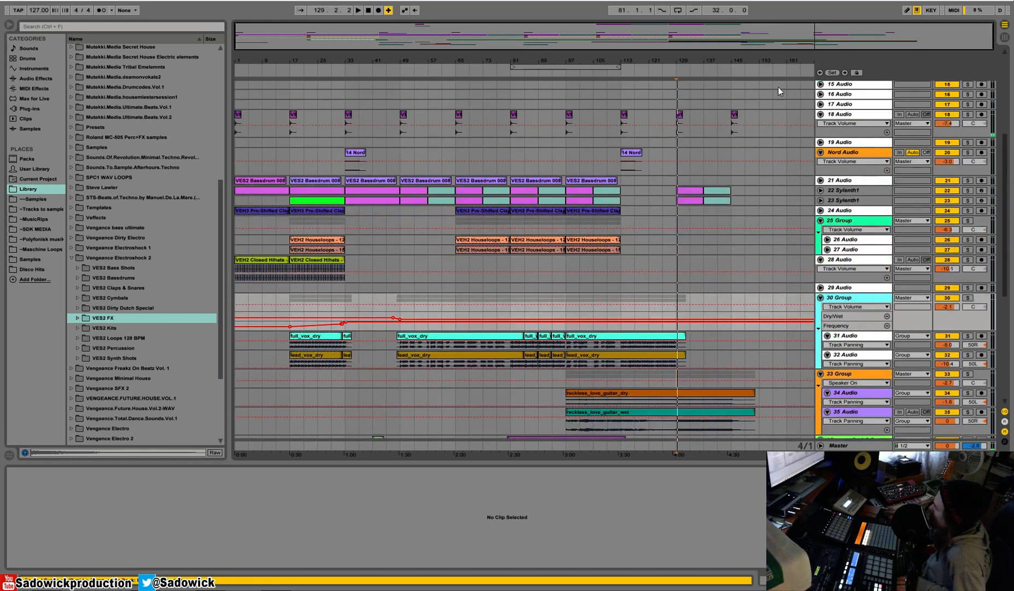
pyautogui.moveTo(748, 61); pyautogui.dragTo(749, 66)
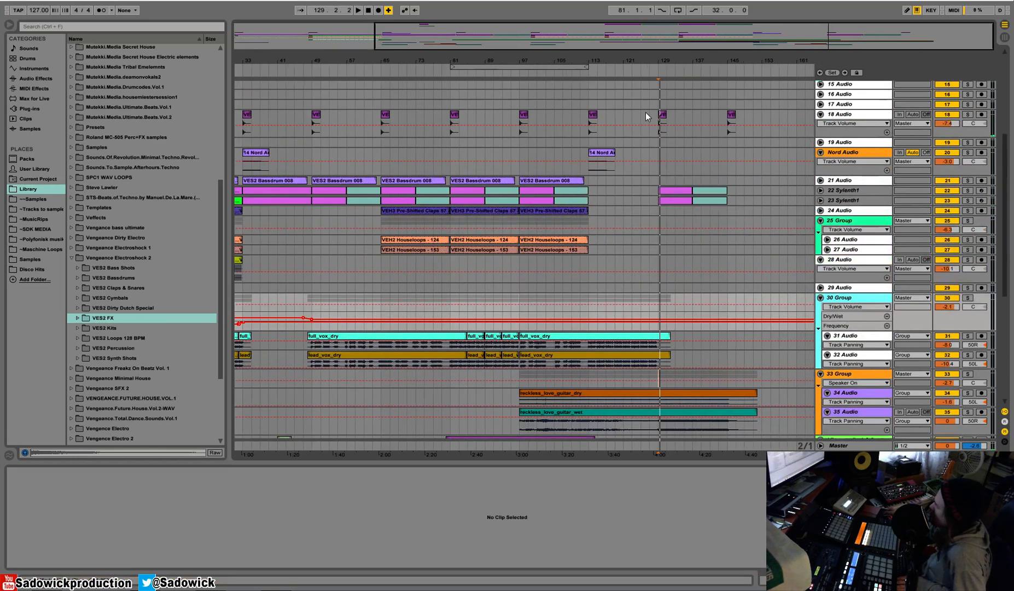
pyautogui.moveTo(714, 181); pyautogui.dragTo(520, 179)
pyautogui.hotkey('ctrl', 'd')
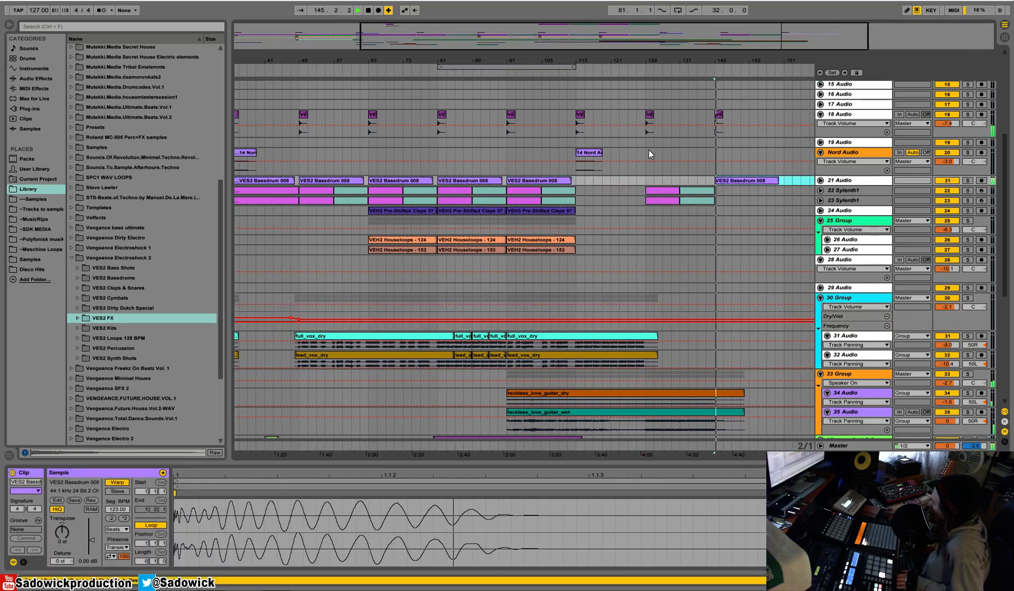
# Duplicate the clips of 22 Sylenth1 and 23 Sylenth1 from bars 129–145 to bar 145 and play from there.
pyautogui.moveTo(716, 202); pyautogui.dragTo(648, 191)
pyautogui.hotkey('ctrl', 'd')
pyautogui.press('space')
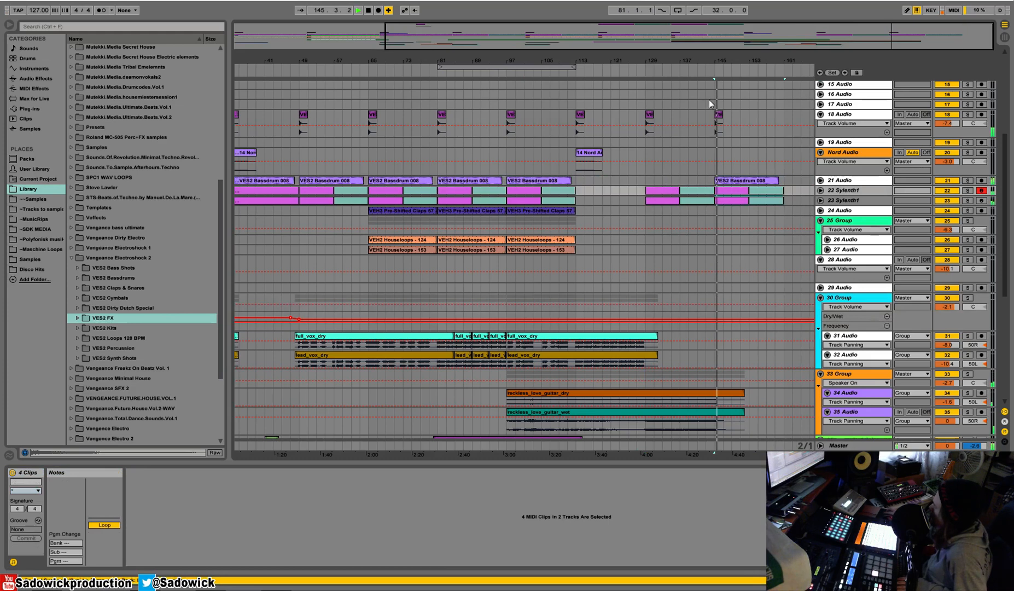
# Audition the vocal sections of 30 Group starting at bars 49, 65 and 81 for reuse.
pyautogui.scroll(-5, 757, 288)
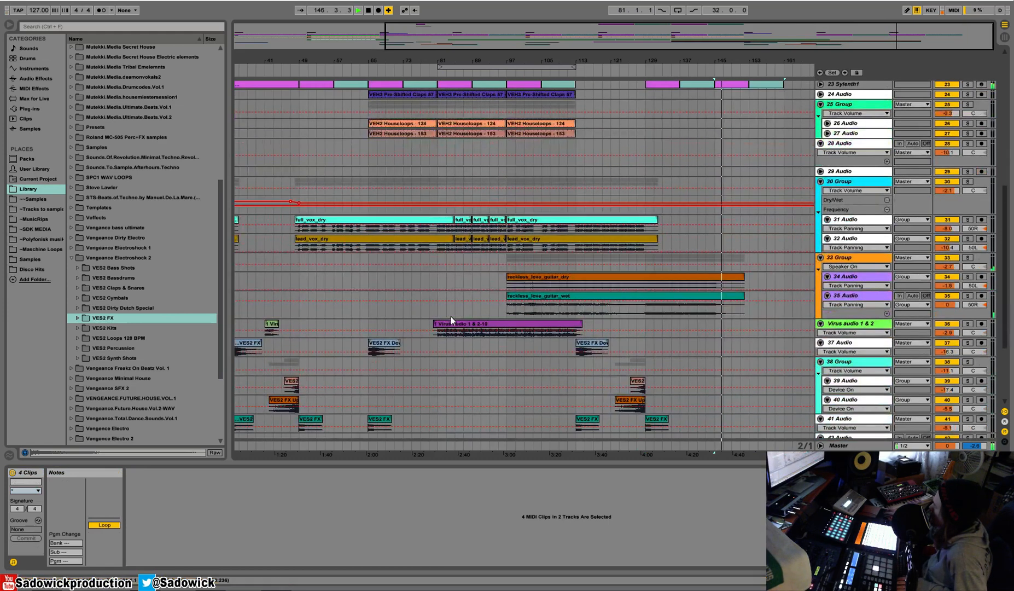
pyautogui.moveTo(299, 183); pyautogui.dragTo(367, 240)
pyautogui.click(368, 180)
pyautogui.press('space')
pyautogui.moveTo(368, 180); pyautogui.dragTo(437, 240)
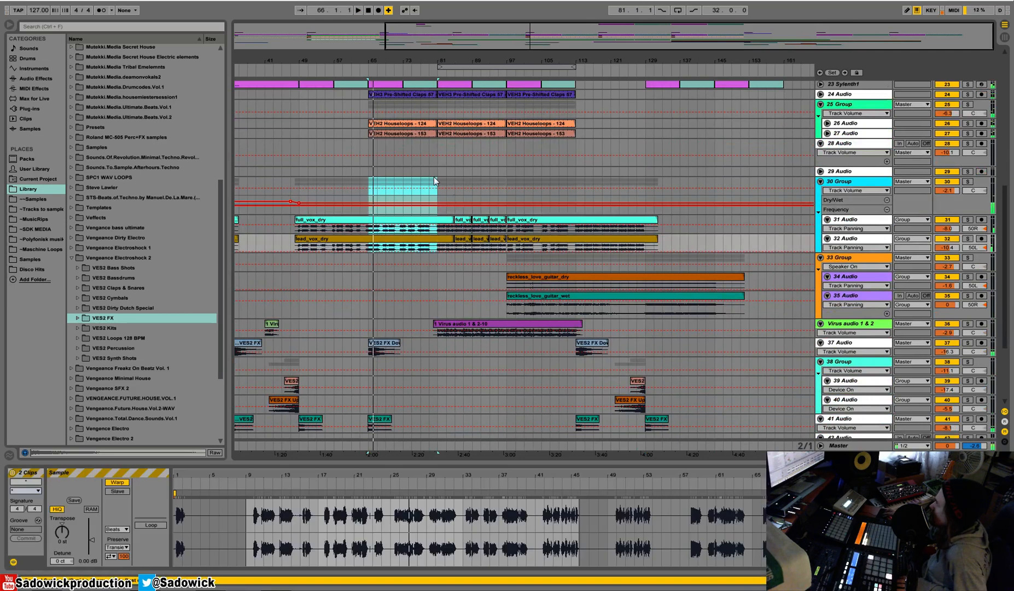
pyautogui.click(436, 183)
pyautogui.moveTo(437, 184); pyautogui.dragTo(517, 247)
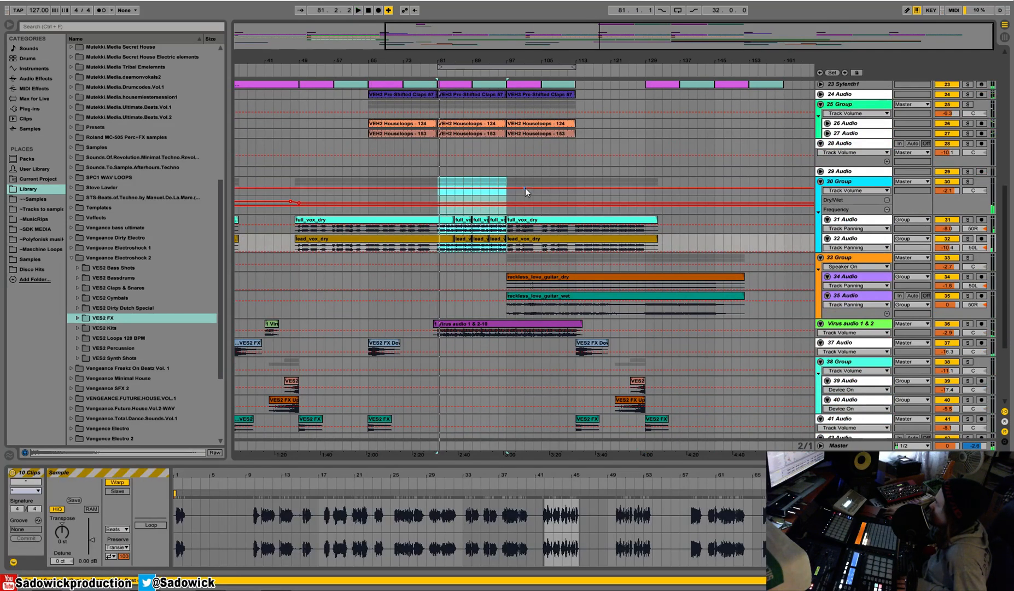
pyautogui.click(509, 181)
pyautogui.moveTo(508, 182)
pyautogui.mouseDown()
pyautogui.moveTo(551, 248)
pyautogui.moveTo(583, 213)
pyautogui.moveTo(507, 194)
pyautogui.mouseUp()
# Try placing the copied vocal section at bar 145.
pyautogui.click(715, 180)
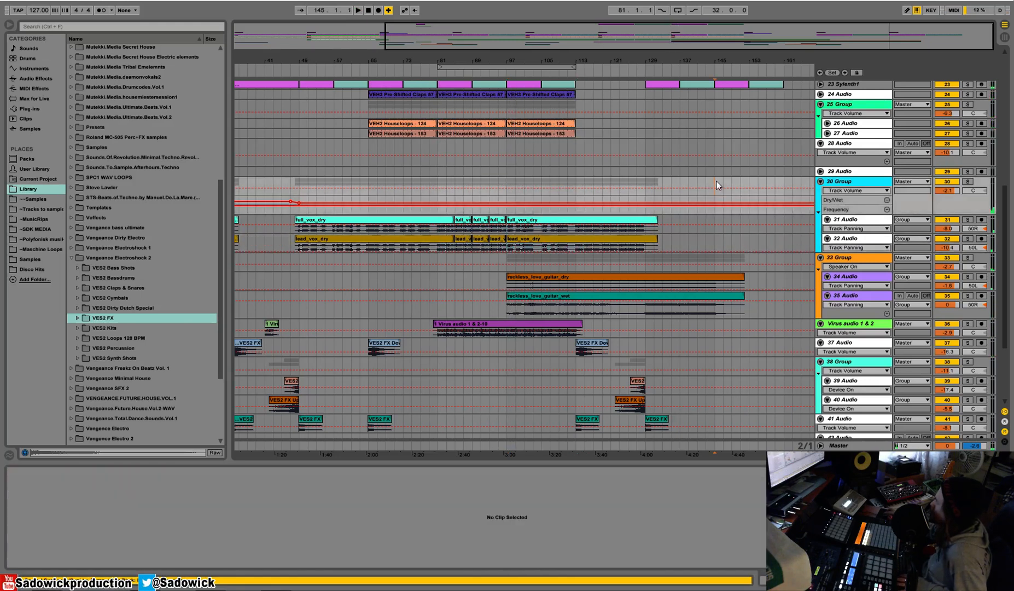
pyautogui.hotkey('ctrl', 'v')
pyautogui.press('space')
# Copy the vocals of 30 Group from bars 97–113 and paste them at bar 145.
pyautogui.press('space')
pyautogui.hotkey('ctrl', 'z')
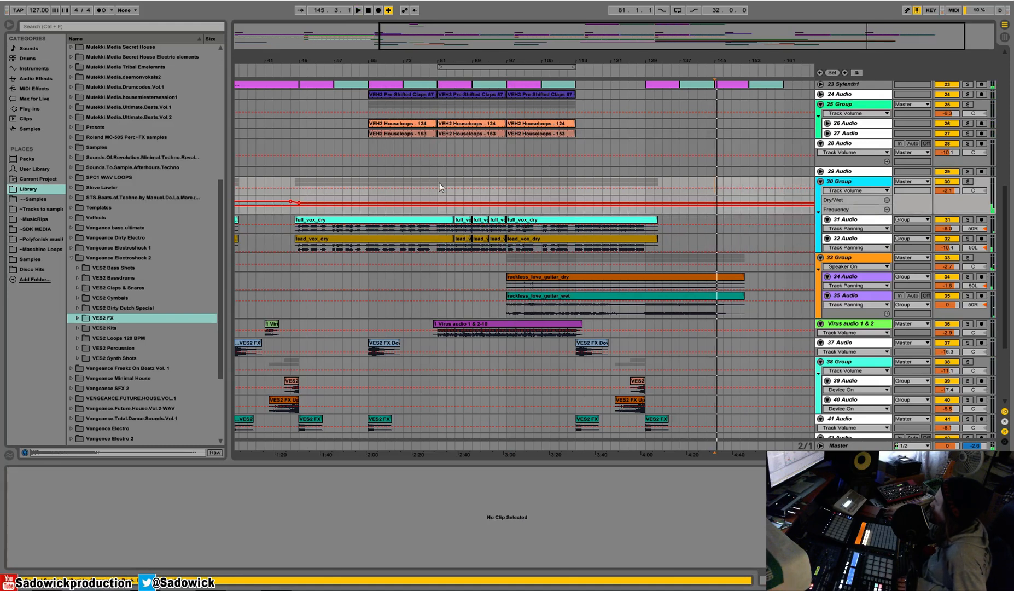
pyautogui.moveTo(503, 185); pyautogui.dragTo(577, 245)
pyautogui.press('space')
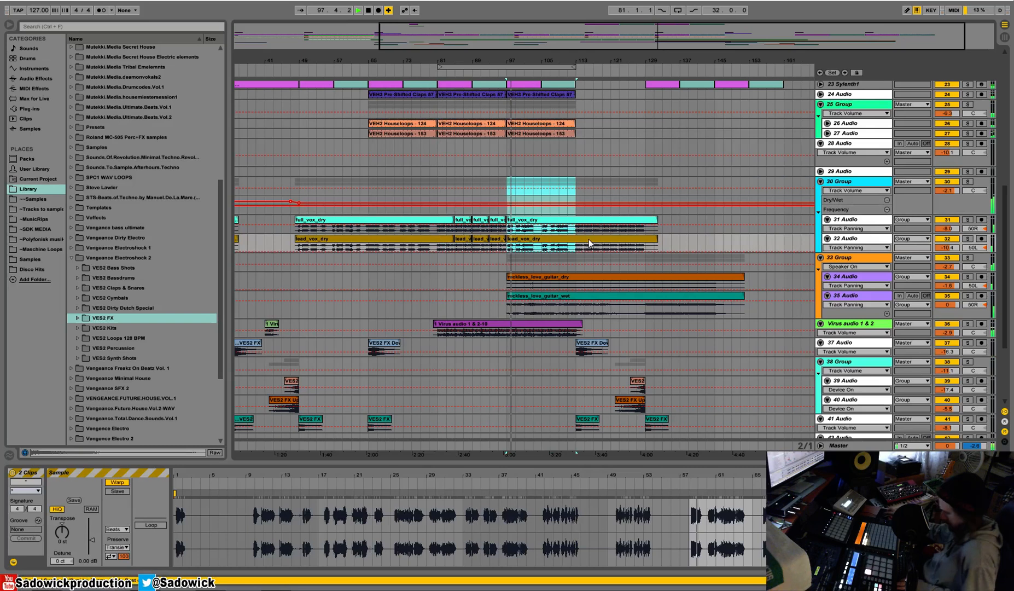
pyautogui.hotkey('ctrl', 'c')
pyautogui.click(720, 184)
pyautogui.hotkey('ctrl', 'v')
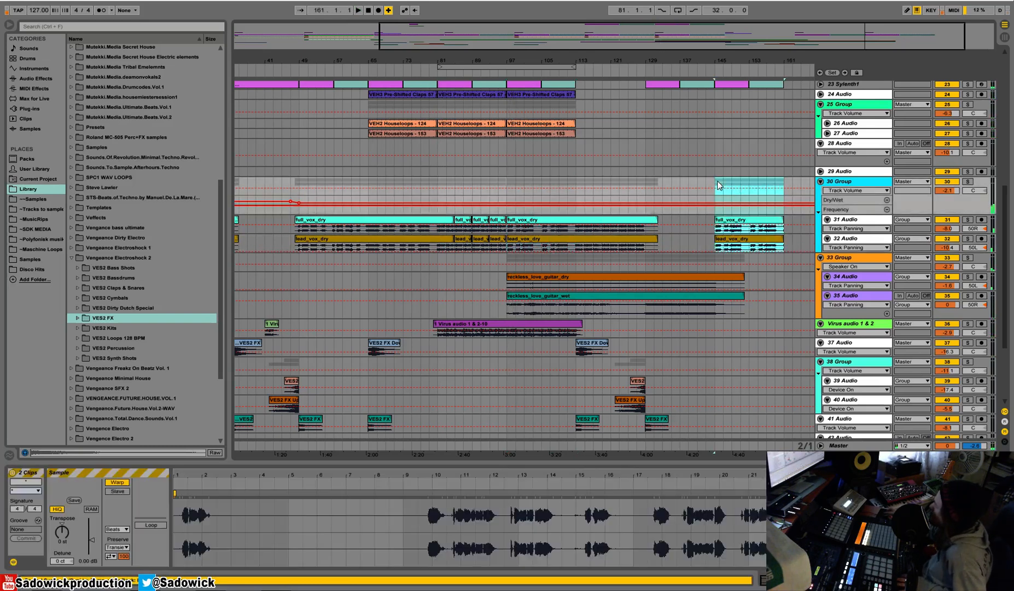
pyautogui.hscroll(2, 771, 216)
pyautogui.scroll(1, 770, 216)
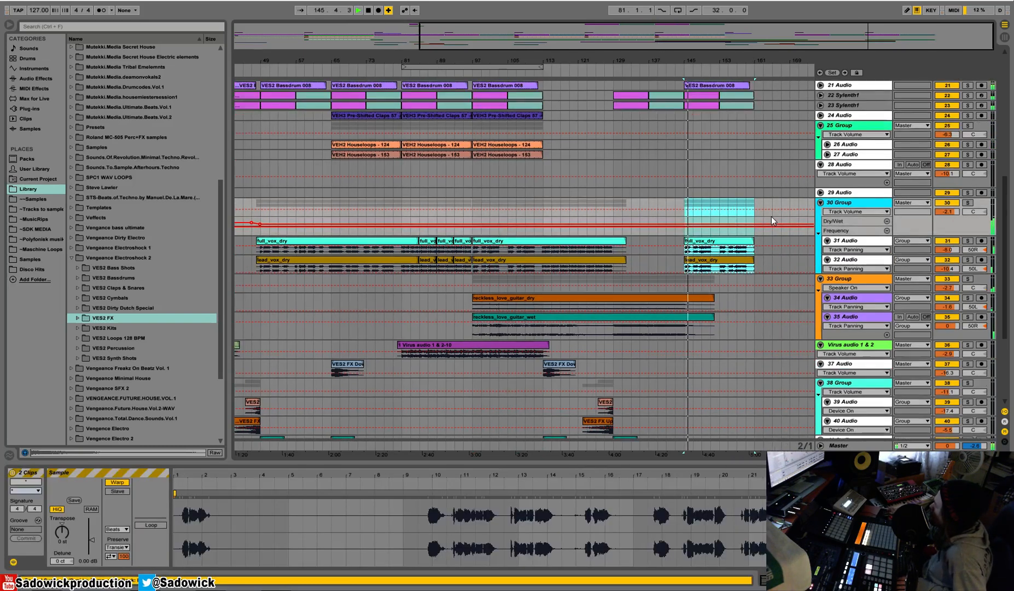
# Copy the VES2 FX Downlifter clip of 37 Audio from bar 113 to bar 145 and check playback.
pyautogui.scroll(-3, 771, 216)
pyautogui.click(545, 300)
pyautogui.hotkey('ctrl', 'c')
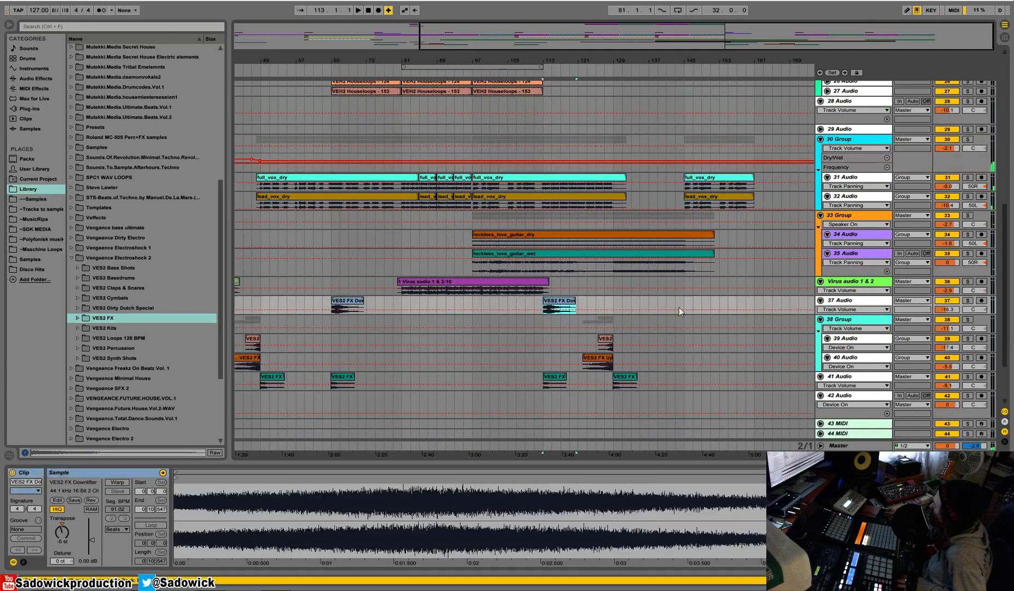
pyautogui.click(688, 300)
pyautogui.hotkey('ctrl', 'v')
pyautogui.scroll(3, 686, 302)
pyautogui.press('space')
pyautogui.scroll(1, 686, 302)
pyautogui.click(953, 250)
pyautogui.press('space')
# Fold the 37 Audio, 39 Audio and 40 Audio tracks and play from bar 145.
pyautogui.click(821, 385)
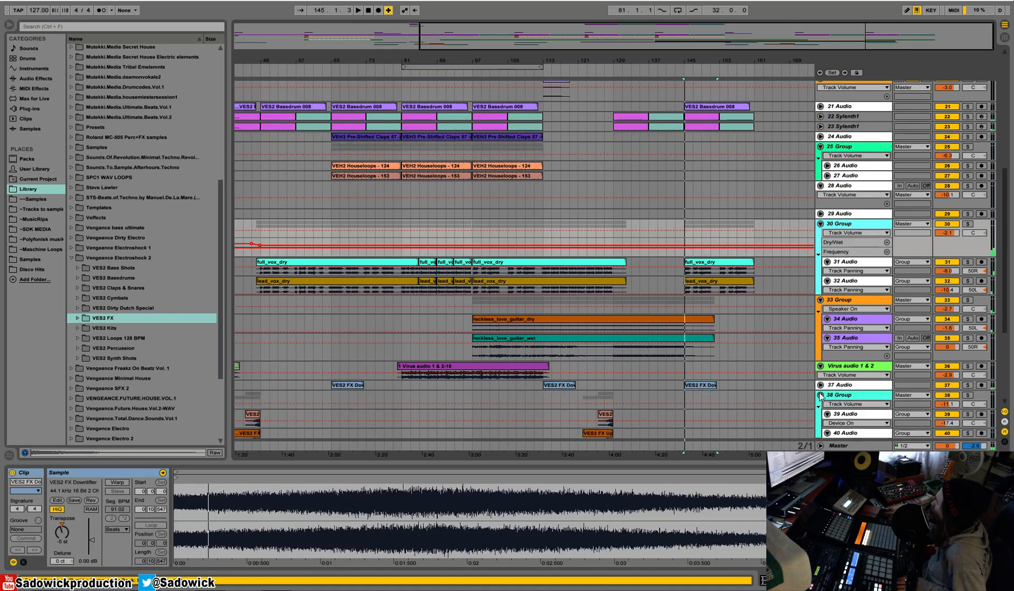
pyautogui.click(827, 413)
pyautogui.scroll(-2, 824, 420)
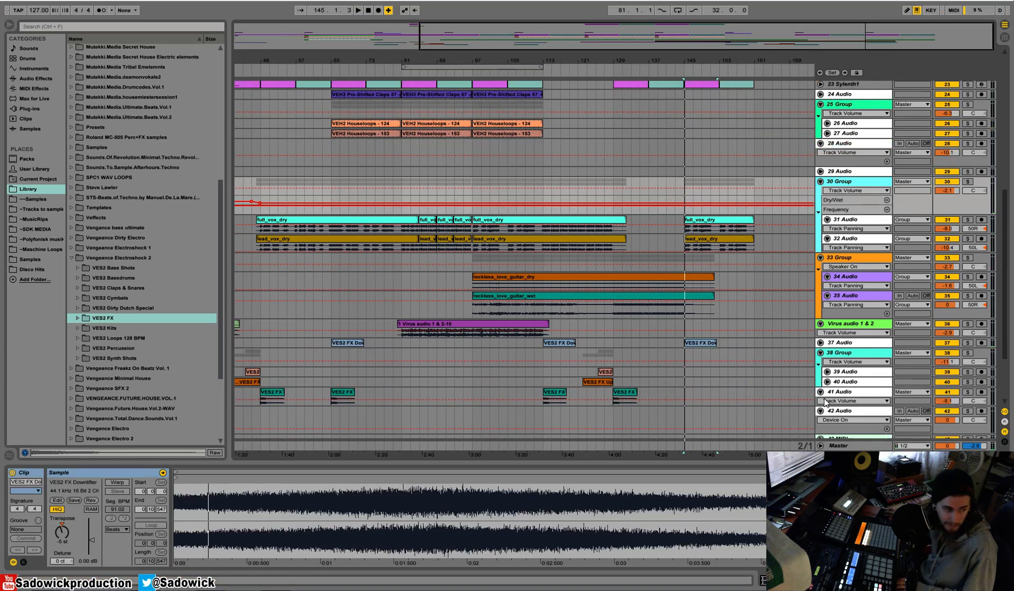
pyautogui.press('space')
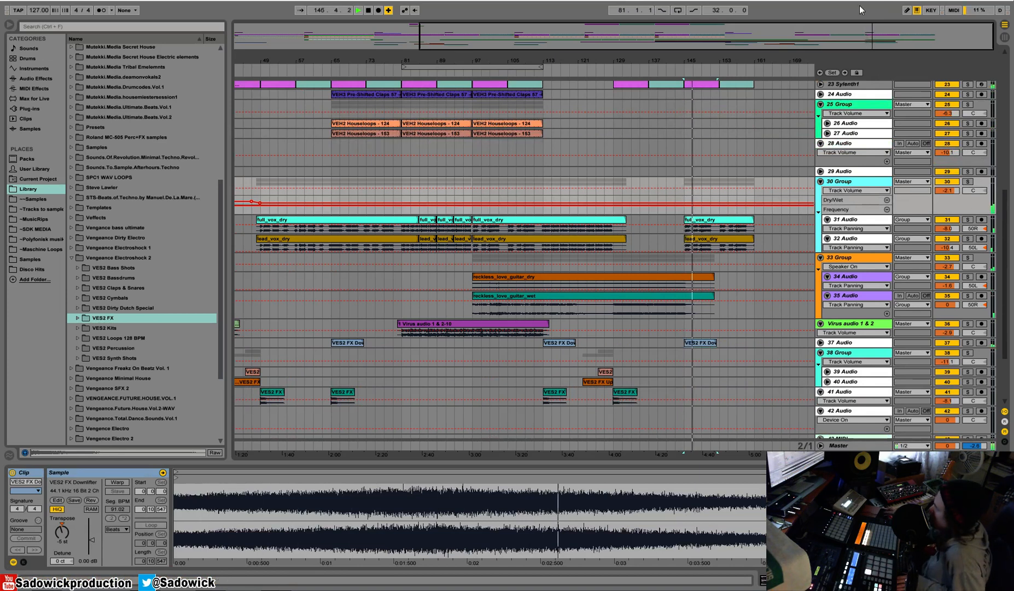
# Duplicate bars 145–161 of 21 Audio, 22 Sylenth1 and 23 Sylenth1 so their clips repeat at bar 161.
pyautogui.moveTo(764, 60); pyautogui.dragTo(715, 107)
pyautogui.scroll(2, 758, 141)
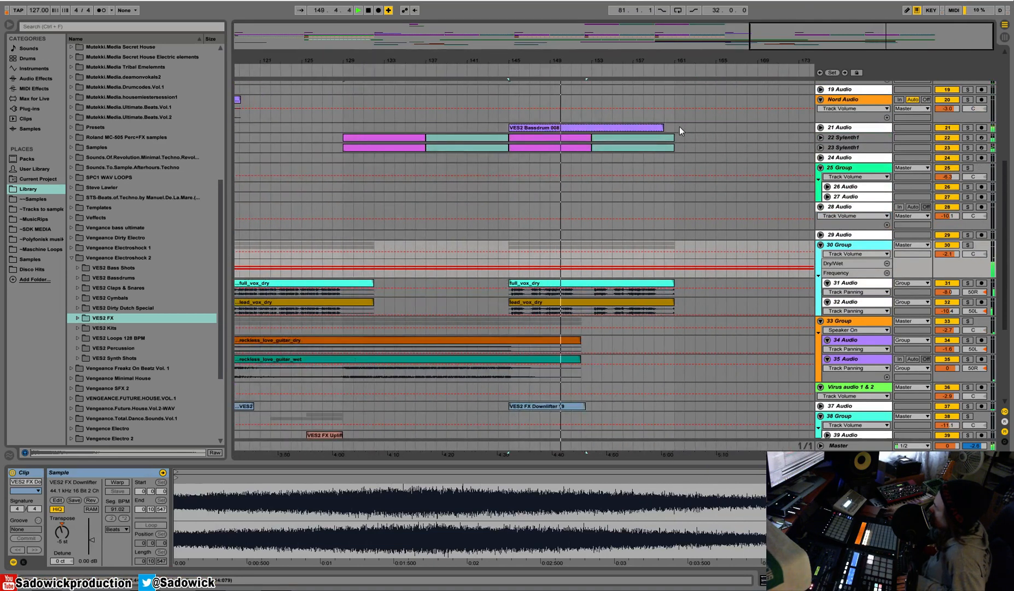
pyautogui.moveTo(683, 59); pyautogui.dragTo(471, 150)
pyautogui.hotkey('ctrl', 'd')
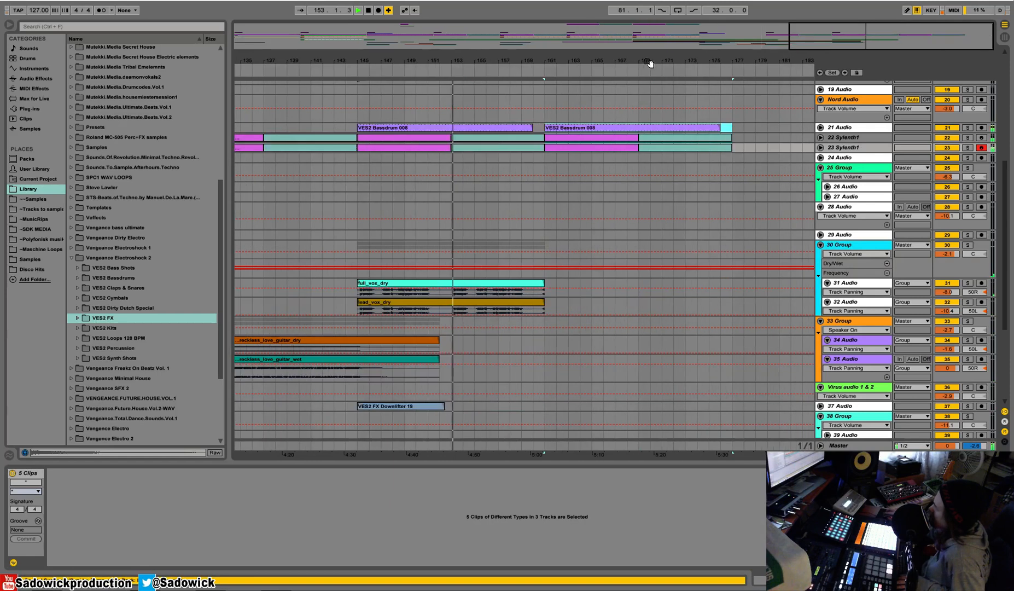
# Extend the full_vox_dry and lead_vox_dry clips at bar 145 to bar 177 and play from near bar 161.
pyautogui.moveTo(597, 60); pyautogui.dragTo(605, 41)
pyautogui.moveTo(630, 283); pyautogui.dragTo(759, 294)
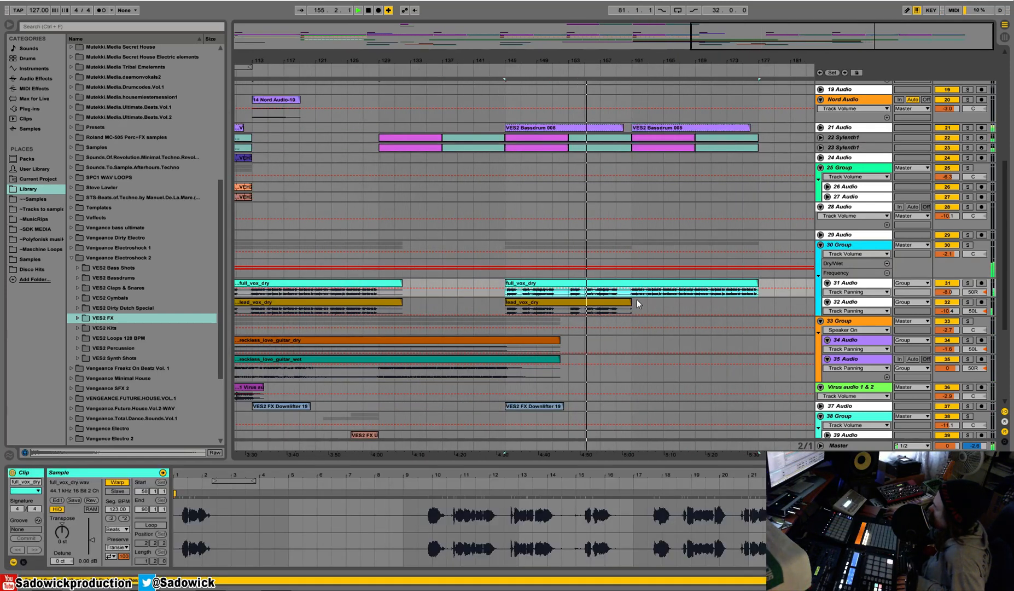
pyautogui.moveTo(630, 302); pyautogui.dragTo(758, 302)
pyautogui.click(629, 66)
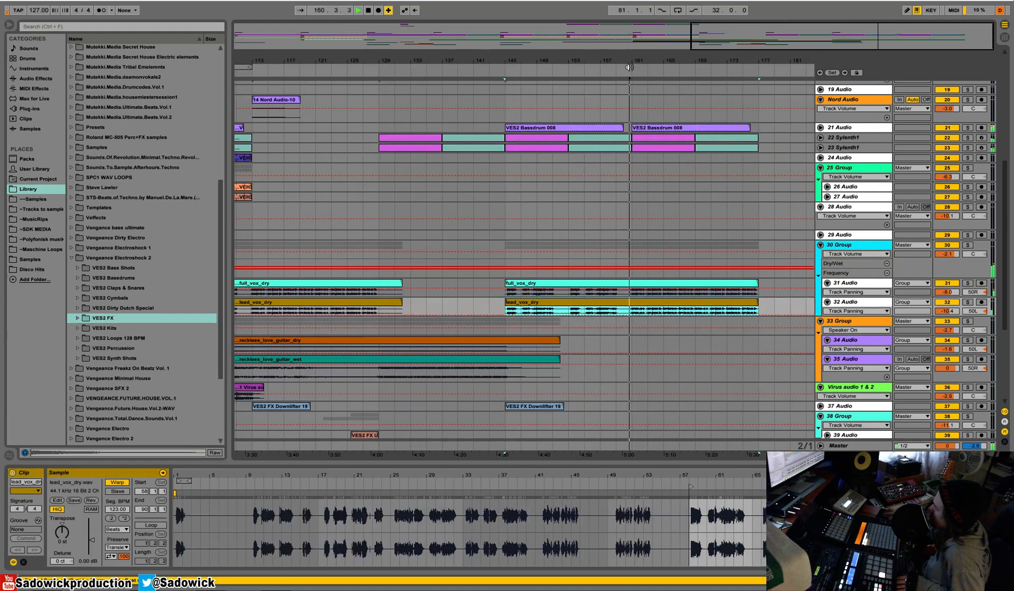
# Duplicate bars 145–161 of 18 Audio twice so the crash repeats at bars 161 and 177.
pyautogui.moveTo(697, 63); pyautogui.dragTo(754, 50)
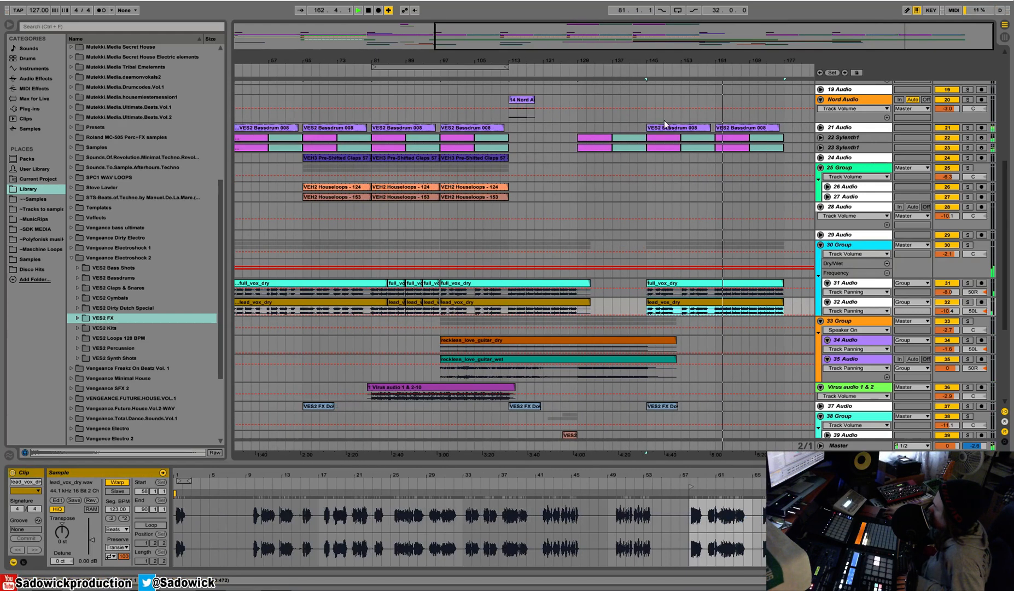
pyautogui.scroll(1, 630, 169)
pyautogui.scroll(2, 630, 169)
pyautogui.moveTo(711, 116); pyautogui.dragTo(643, 121)
pyautogui.moveTo(712, 115); pyautogui.dragTo(645, 123)
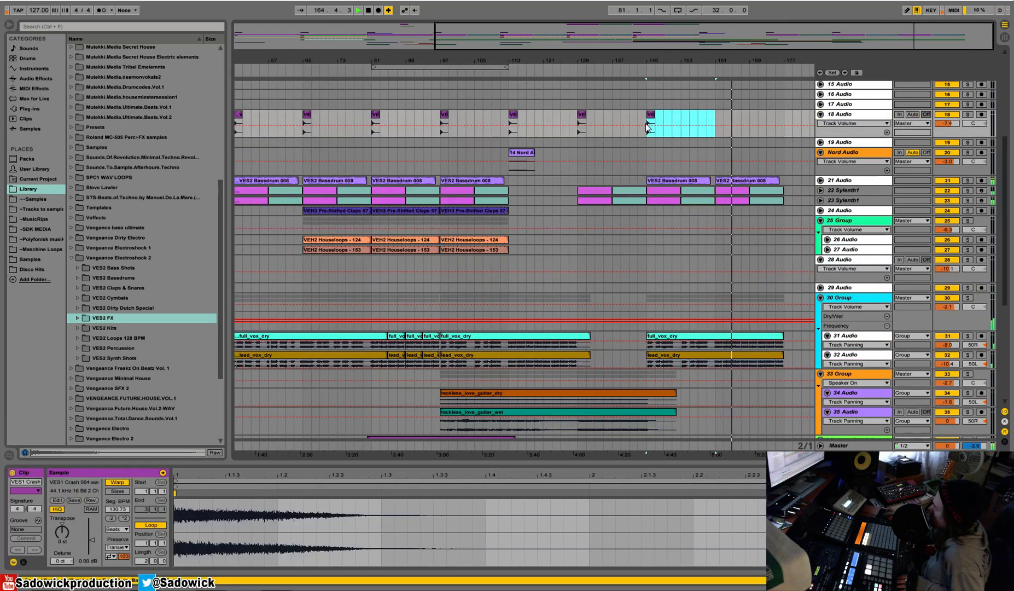
pyautogui.hotkey('ctrl', 'd')
pyautogui.hotkey('ctrl', 'd')
# Duplicate bars 145–177 of 37 Audio so the downlifter repeats at bar 177.
pyautogui.moveTo(781, 58); pyautogui.dragTo(778, 46)
pyautogui.scroll(-3, 716, 185)
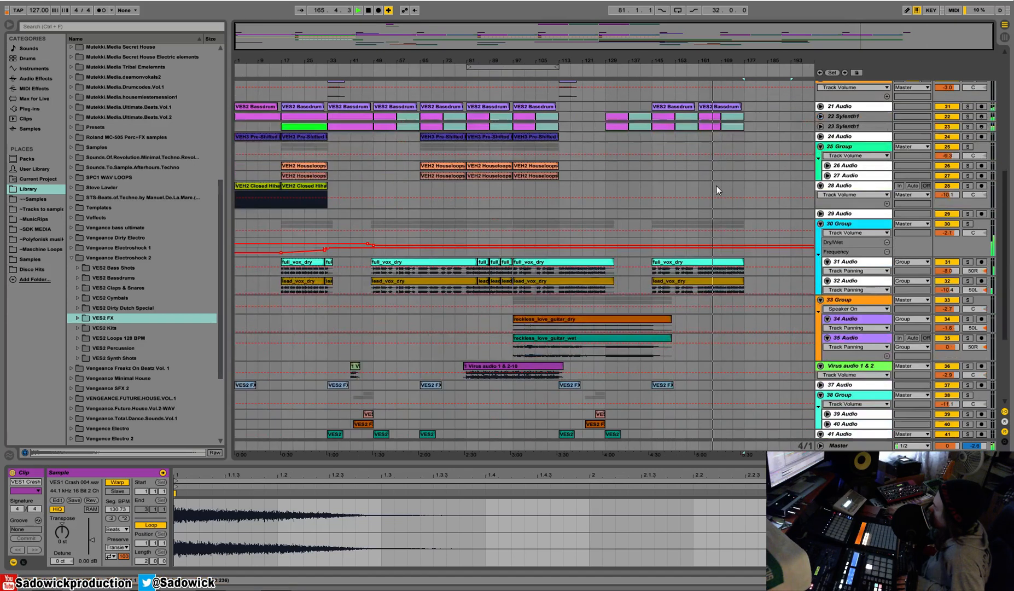
pyautogui.scroll(-3, 716, 185)
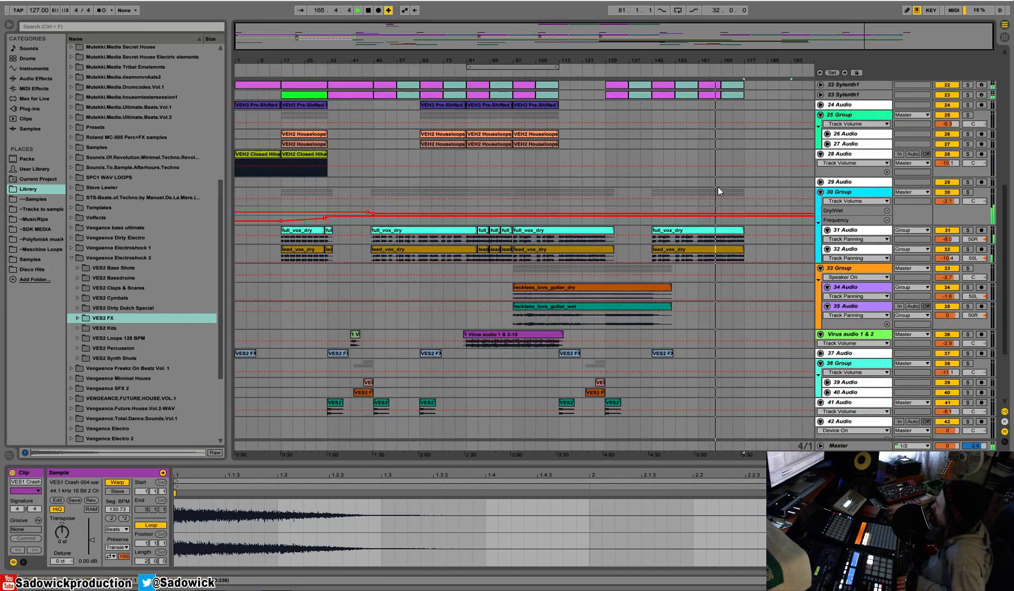
pyautogui.moveTo(745, 289); pyautogui.dragTo(645, 289)
pyautogui.hotkey('ctrl', 'd')
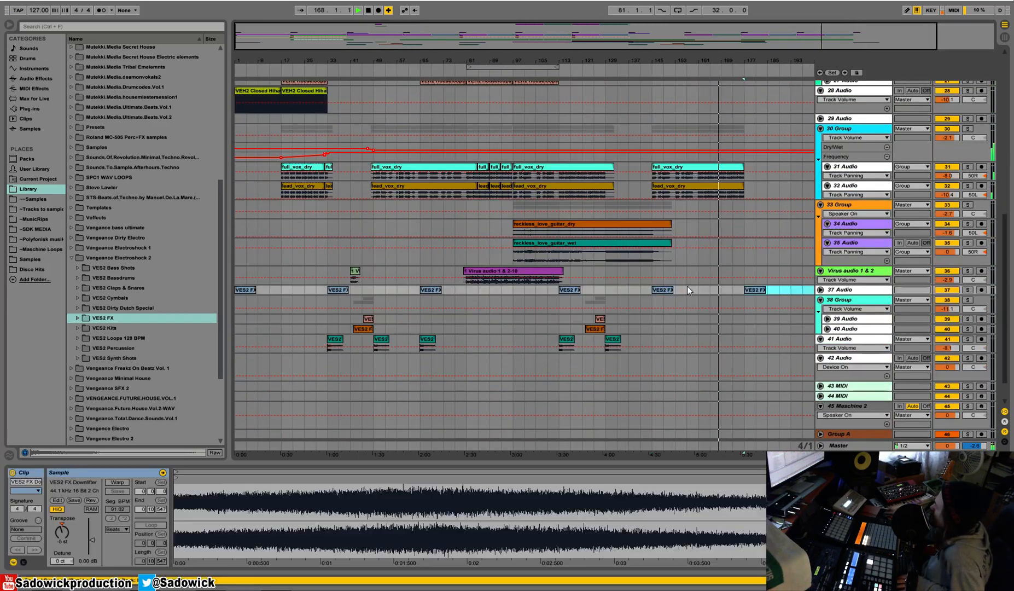
pyautogui.scroll(2, 718, 247)
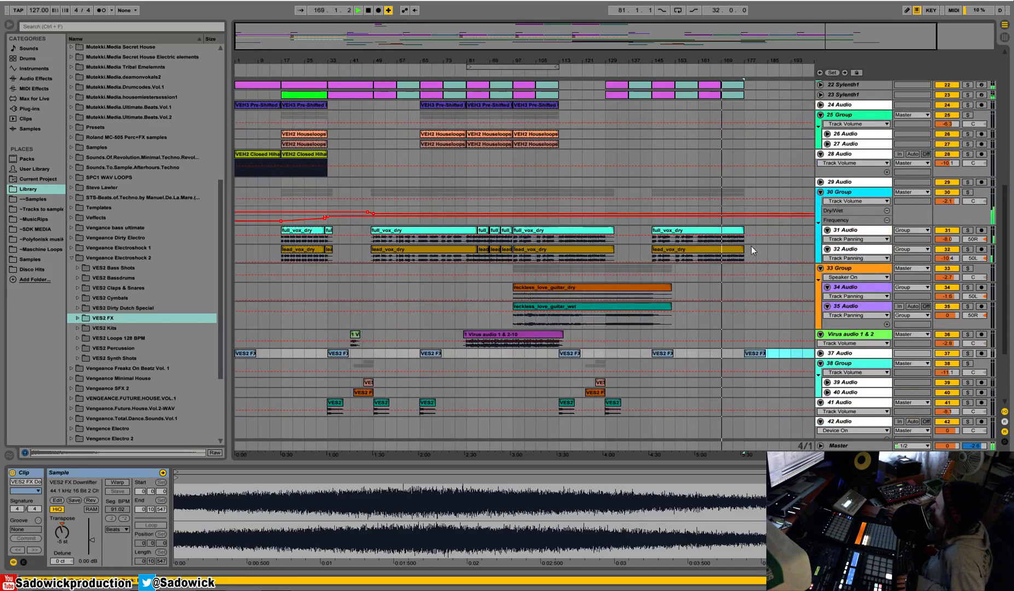
# Copy the VEH2 Houseloops clips of 26 Audio and 27 Audio from bar 97 to bar 177.
pyautogui.scroll(1, 750, 245)
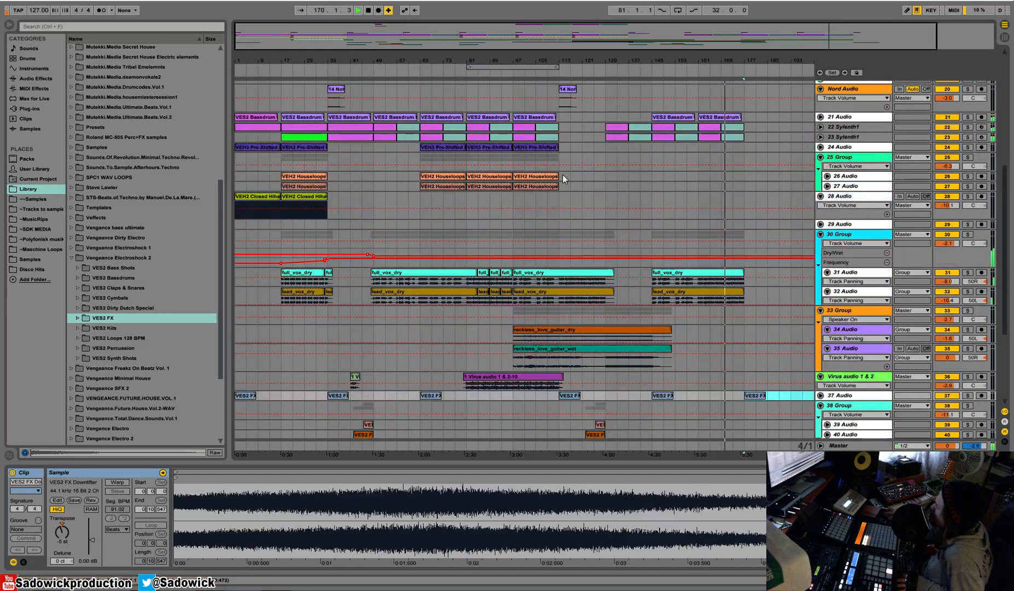
pyautogui.click(519, 187)
pyautogui.click(745, 175)
pyautogui.hotkey('ctrl', 'v')
pyautogui.press('space')
pyautogui.scroll(1, 760, 185)
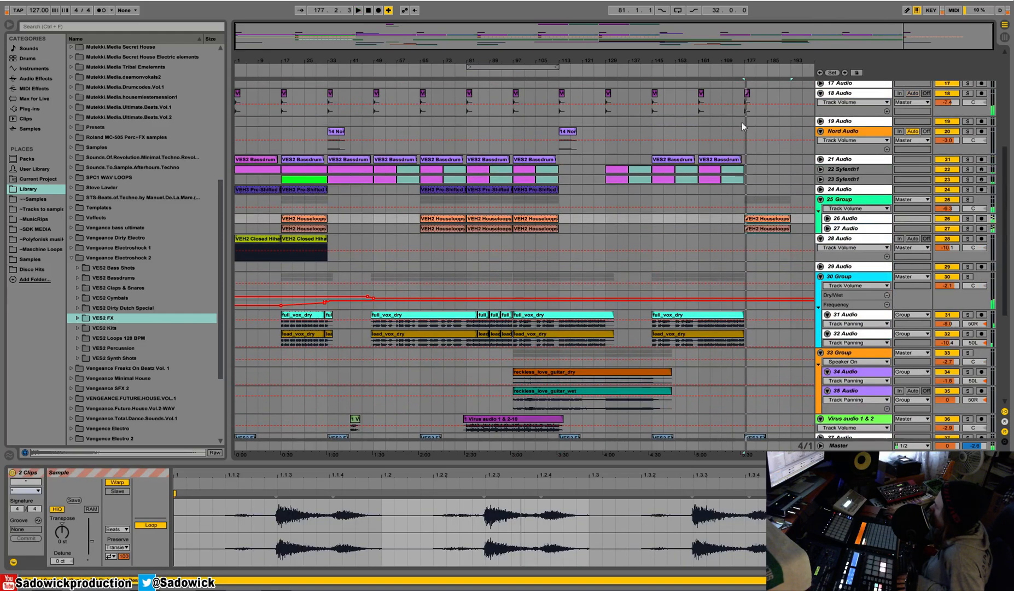
# Duplicate bars 161–177 of 18 Audio through 23 Sylenth1 to bar 177 and play from there.
pyautogui.moveTo(699, 113); pyautogui.dragTo(742, 179)
pyautogui.hotkey('ctrl', 'd')
pyautogui.press('space')
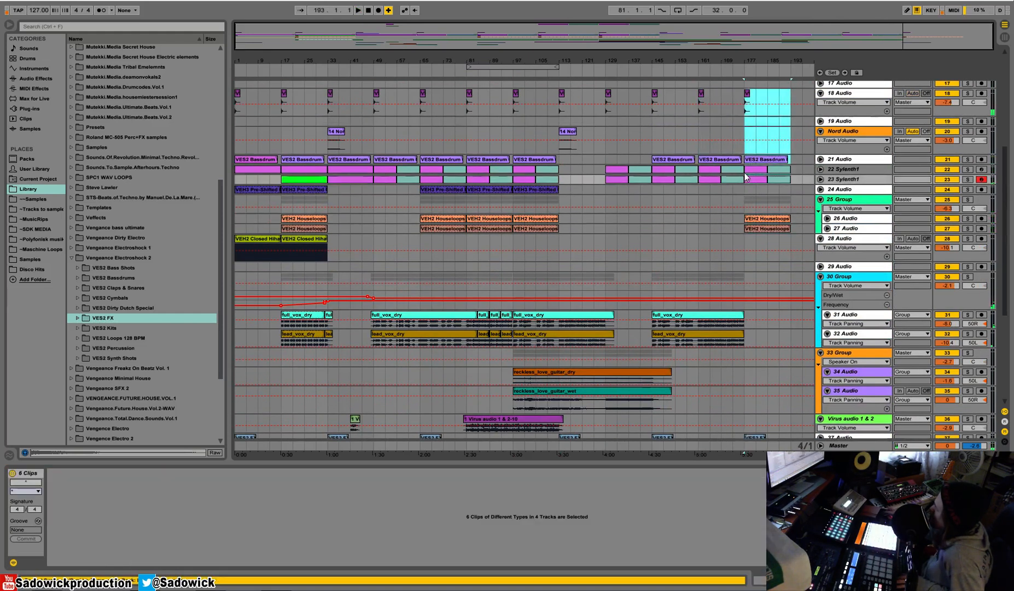
# Audition the transition into bar 177 and review the tracks playing there.
pyautogui.scroll(-3, 724, 276)
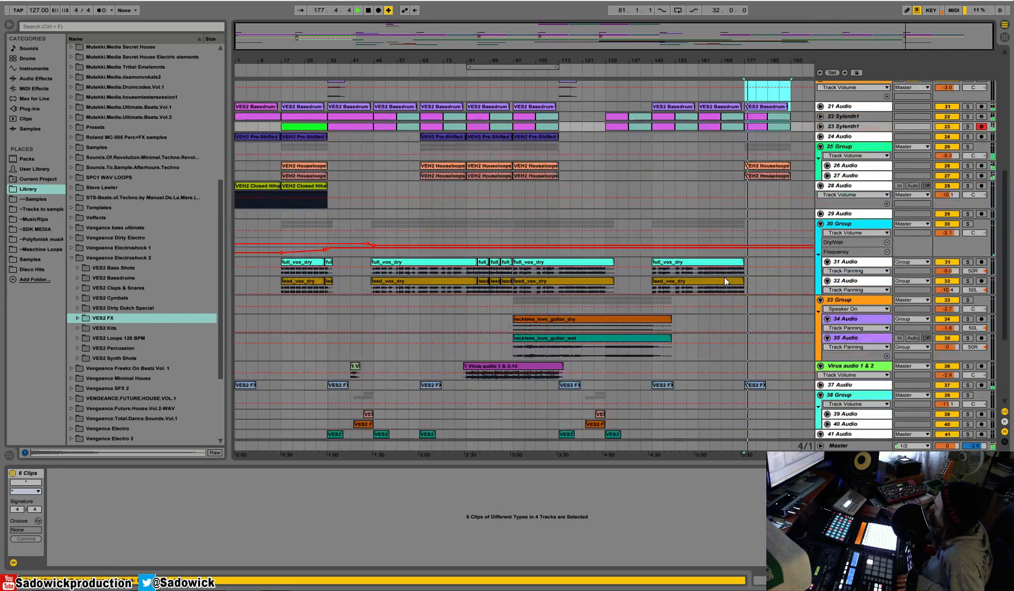
pyautogui.press('space')
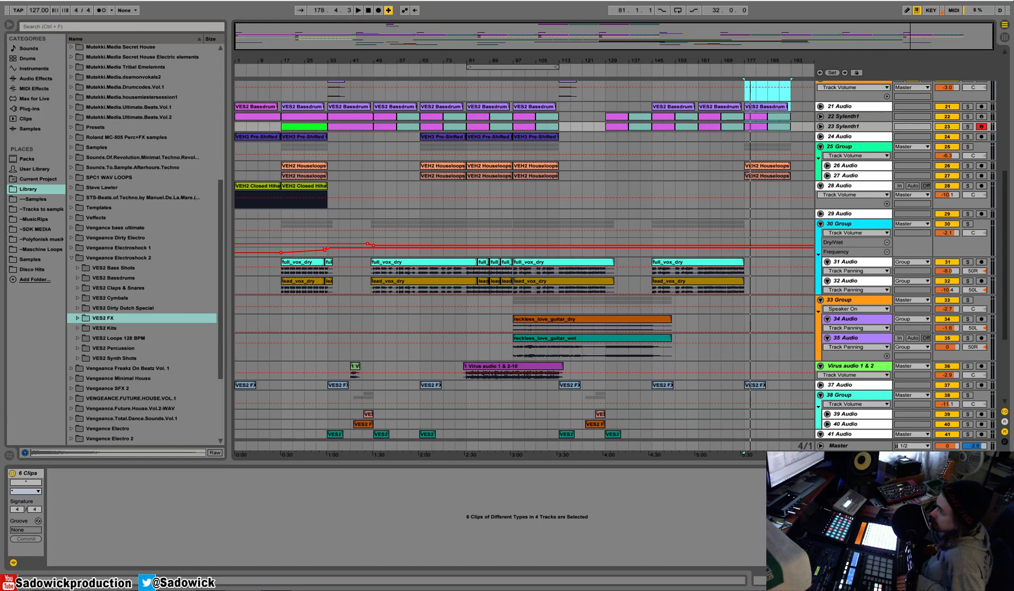
pyautogui.click(735, 72)
pyautogui.scroll(4, 744, 110)
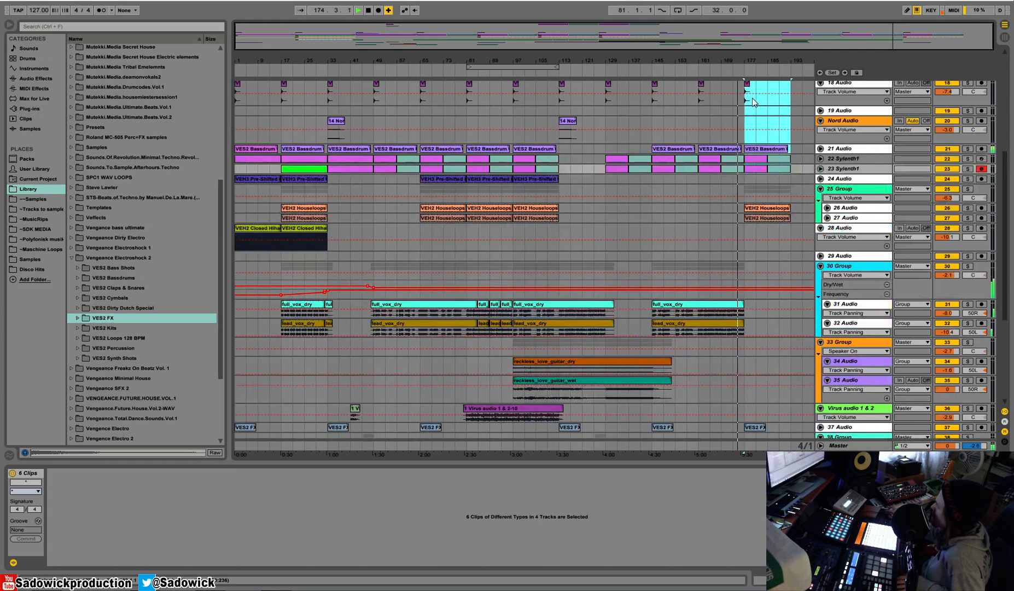
pyautogui.scroll(-5, 753, 99)
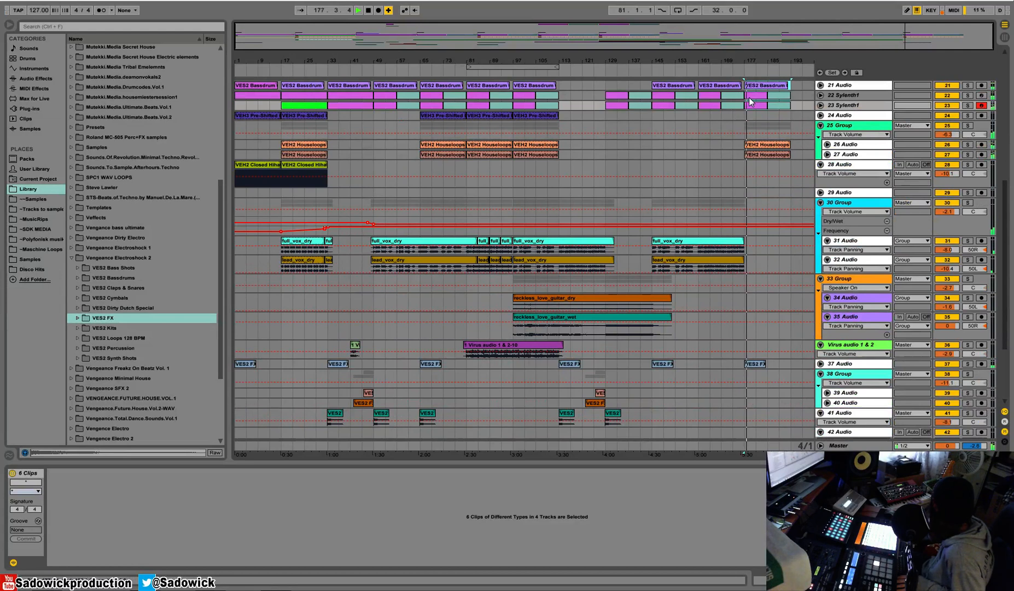
pyautogui.scroll(3, 783, 141)
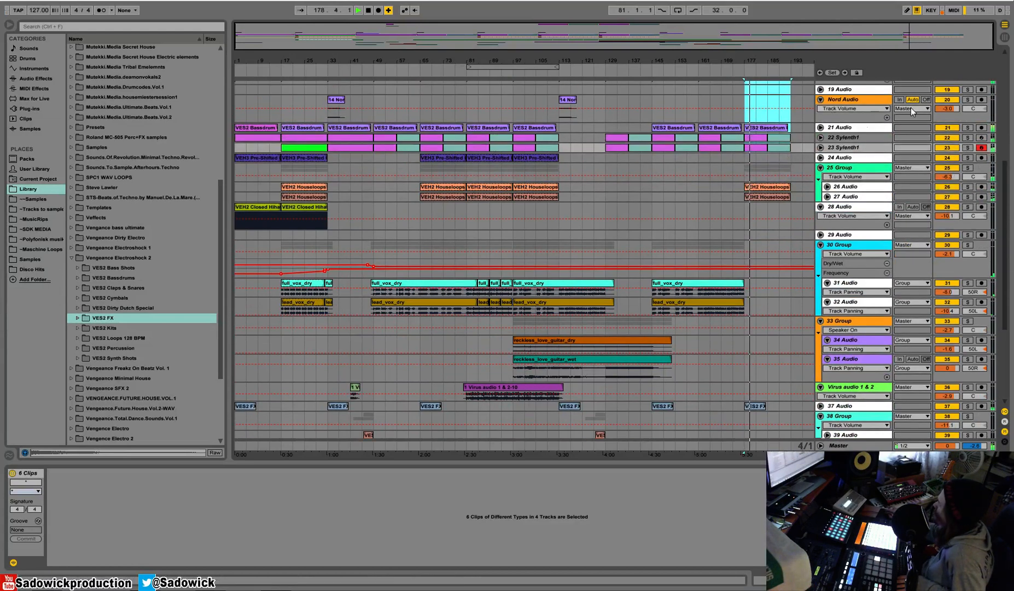
# Unfold 22 Sylenth1 and 23 Sylenth1 and replace their clips at bar 177 with the ones from bar 33.
pyautogui.moveTo(852, 143); pyautogui.dragTo(851, 189)
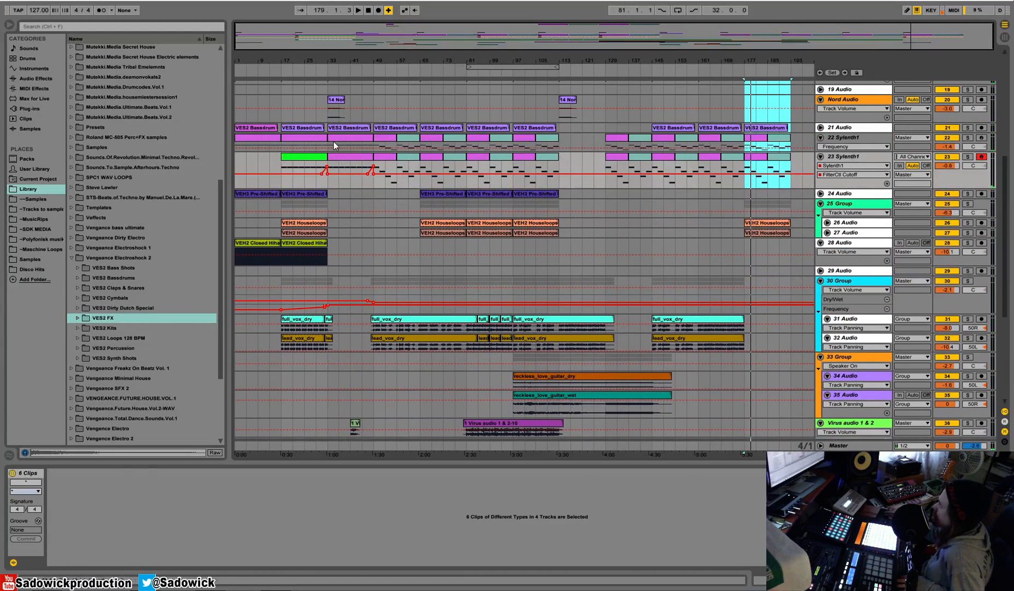
pyautogui.click(344, 138)
pyautogui.keyDown('shift'); pyautogui.click(360, 157); pyautogui.keyUp('shift')
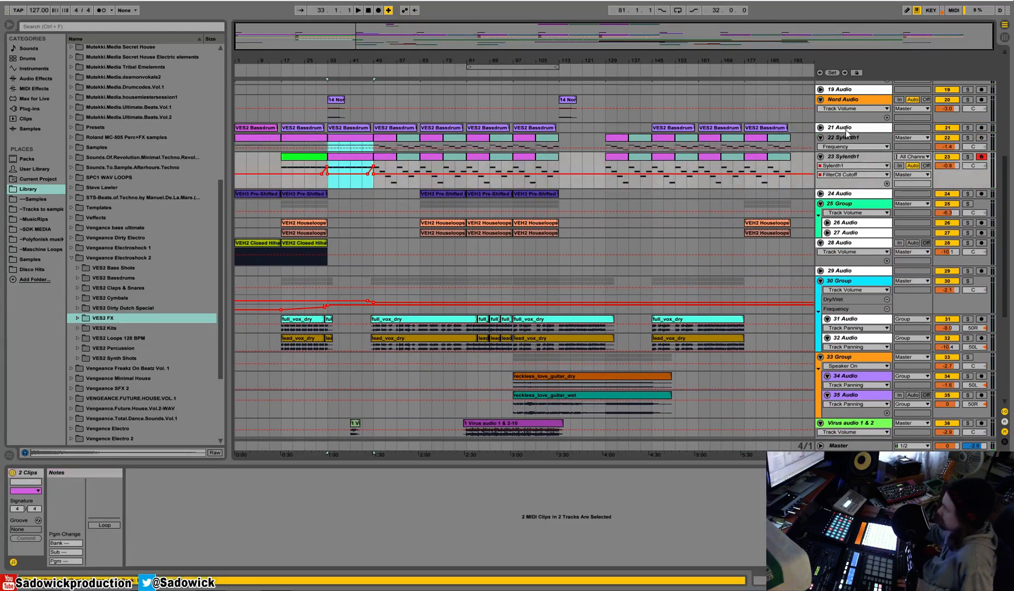
pyautogui.click(756, 138)
pyautogui.hotkey('ctrl', 'v')
pyautogui.press('space')
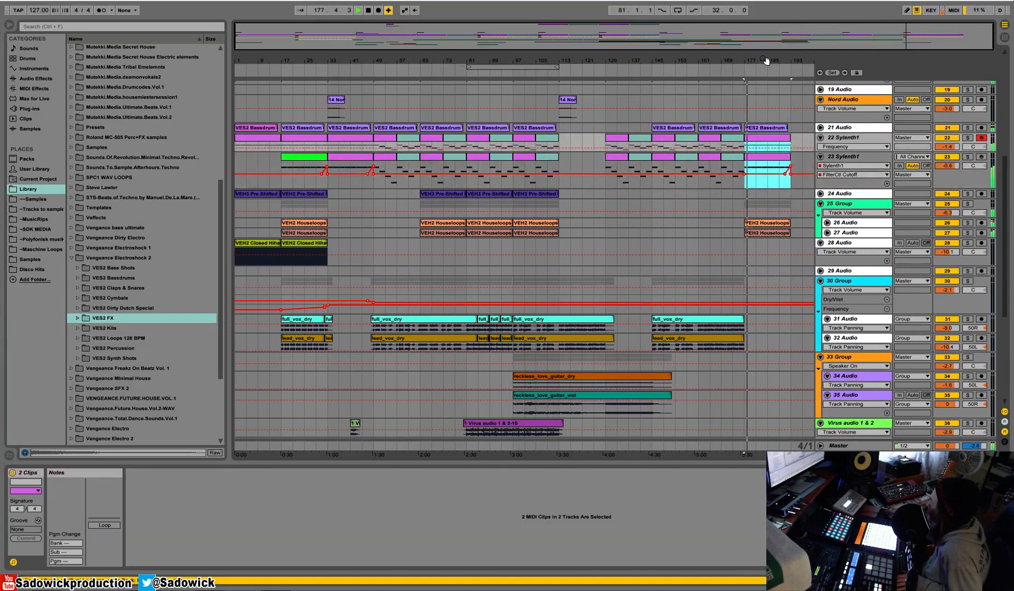
# Copy bars 17–33 of Nord Audio through 28 Audio and paste them at bar 193.
pyautogui.scroll(3, 737, 113)
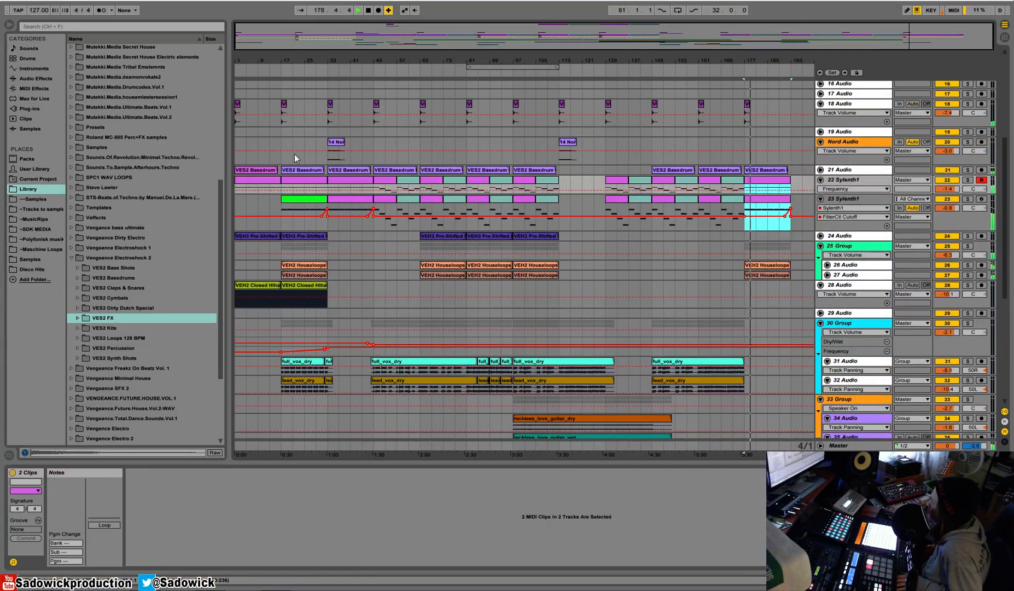
pyautogui.press('space')
pyautogui.moveTo(284, 159); pyautogui.dragTo(327, 303)
pyautogui.click(792, 143)
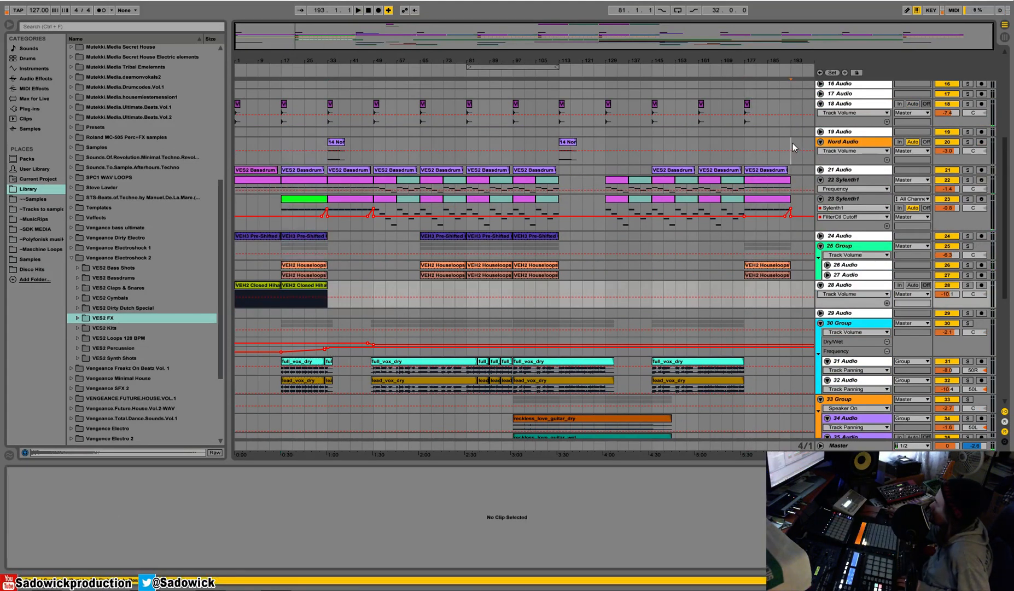
pyautogui.hotkey('ctrl', 'v')
pyautogui.press('space')
pyautogui.press('-')
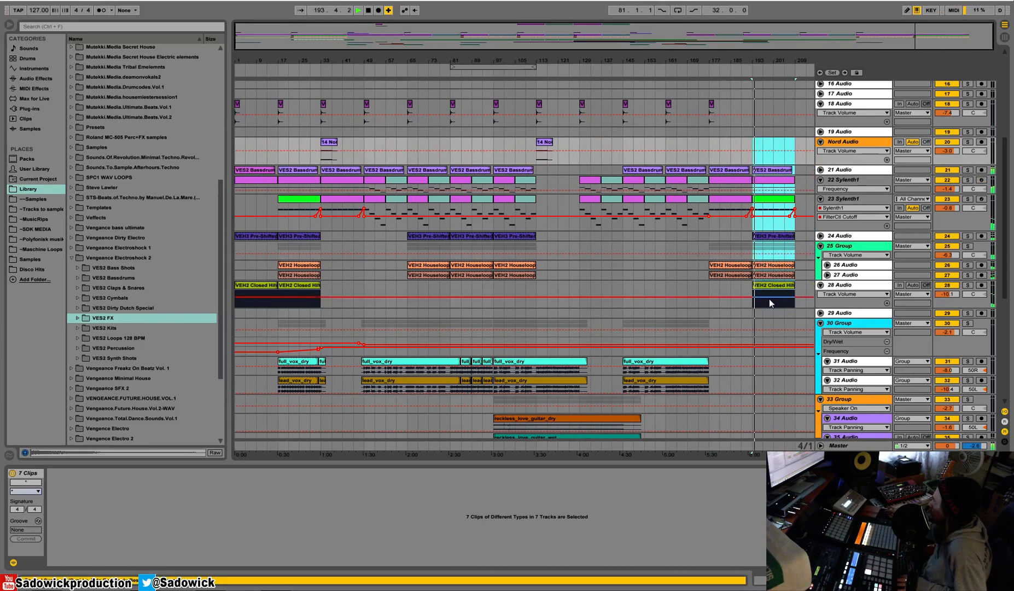
# Copy the VEH2 Closed Hihat clip of 28 Audio to bars 65, 81, 97 and 177.
pyautogui.click(770, 284)
pyautogui.press('space')
pyautogui.click(412, 287)
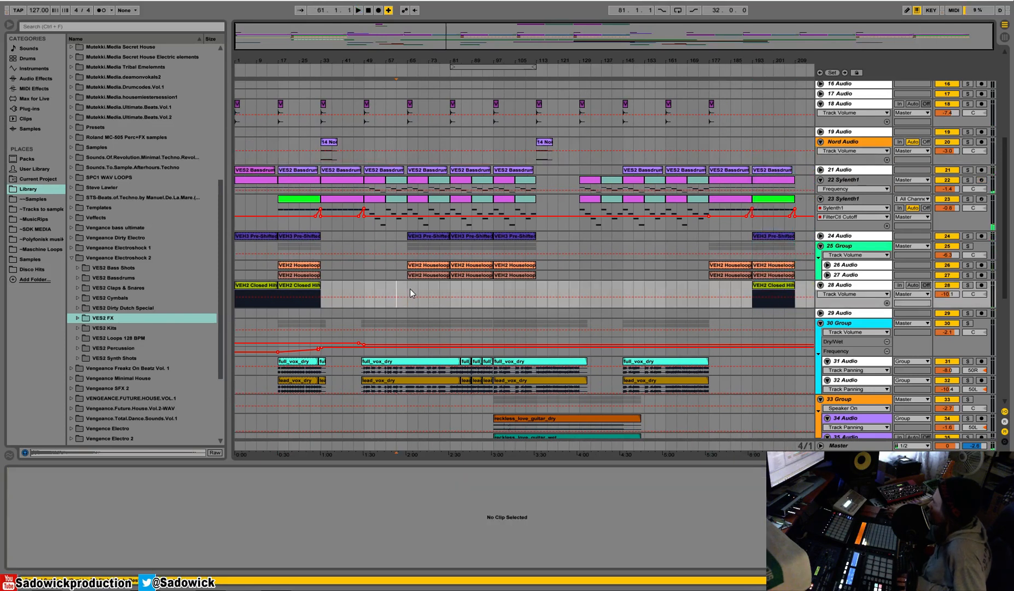
pyautogui.hotkey('ctrl', 'v')
pyautogui.hotkey('ctrl', 'v')
pyautogui.hotkey('ctrl', 'v')
pyautogui.click(709, 291)
pyautogui.hotkey('ctrl', 'v')
pyautogui.press('space')
# Duplicate the crash of 18 Audio from bar 177 to bar 193 and play across that transition.
pyautogui.moveTo(752, 111); pyautogui.dragTo(709, 115)
pyautogui.hotkey('ctrl', 'd')
pyautogui.click(753, 65)
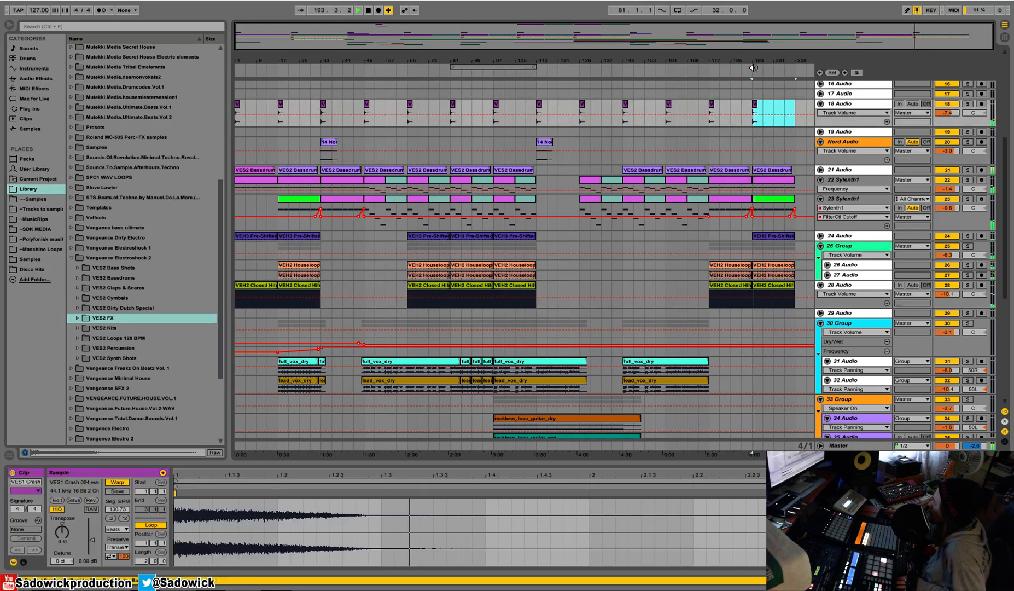
pyautogui.click(784, 70)
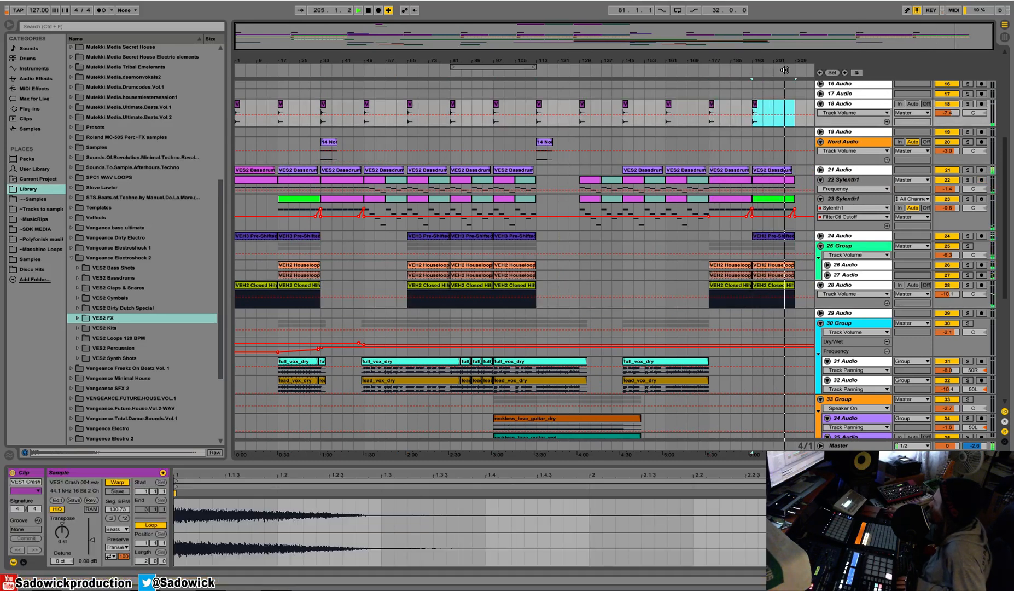
# Copy the VEH3 Pre-Shifted Claps clip of 24 Audio from bar 193 to bars 177 and 161 and play from bar 161.
pyautogui.click(774, 237)
pyautogui.click(711, 236)
pyautogui.hotkey('ctrl', 'v')
pyautogui.click(666, 235)
pyautogui.hotkey('ctrl', 'v')
pyautogui.press('space')
pyautogui.press('space')
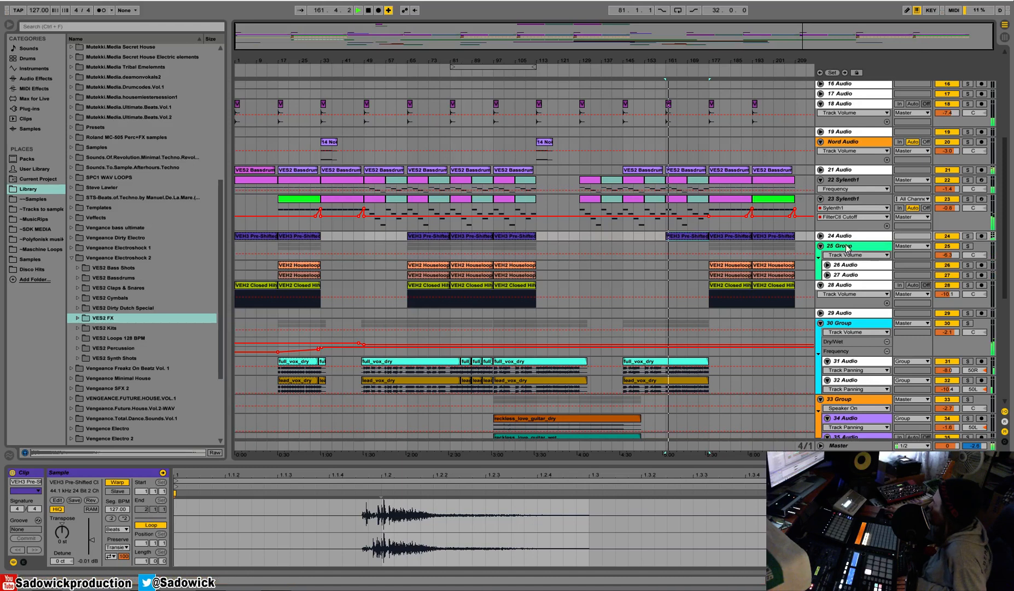
# Copy the VEH2 Closed Hihat clip of 28 Audio from bar 177 to bar 161 and play that section.
pyautogui.click(720, 285)
pyautogui.hotkey('ctrl', 'c')
pyautogui.click(665, 285)
pyautogui.hotkey('ctrl', 'v')
pyautogui.press('space')
pyautogui.press('space')
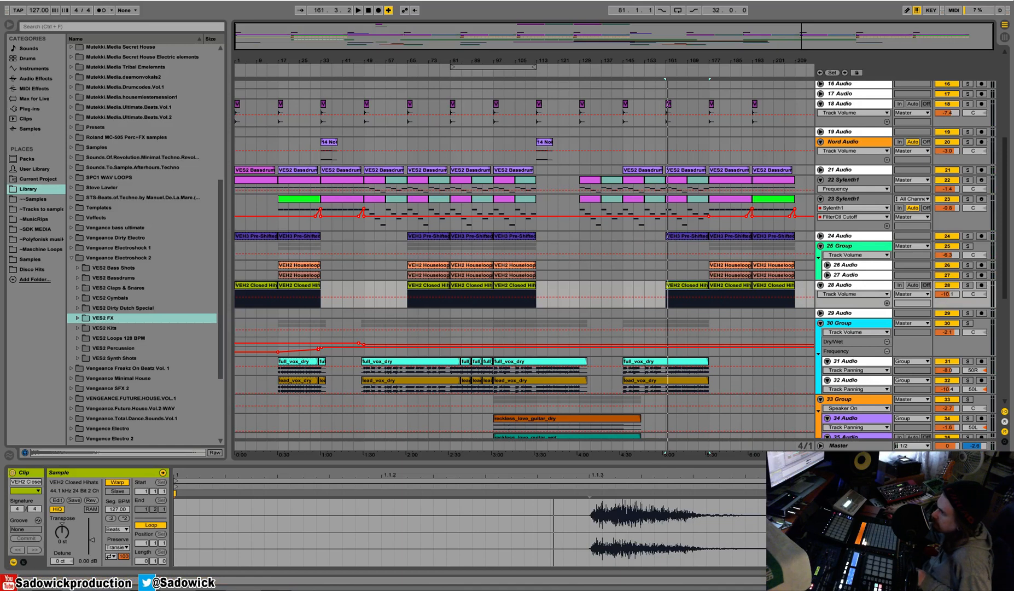
pyautogui.click(685, 70)
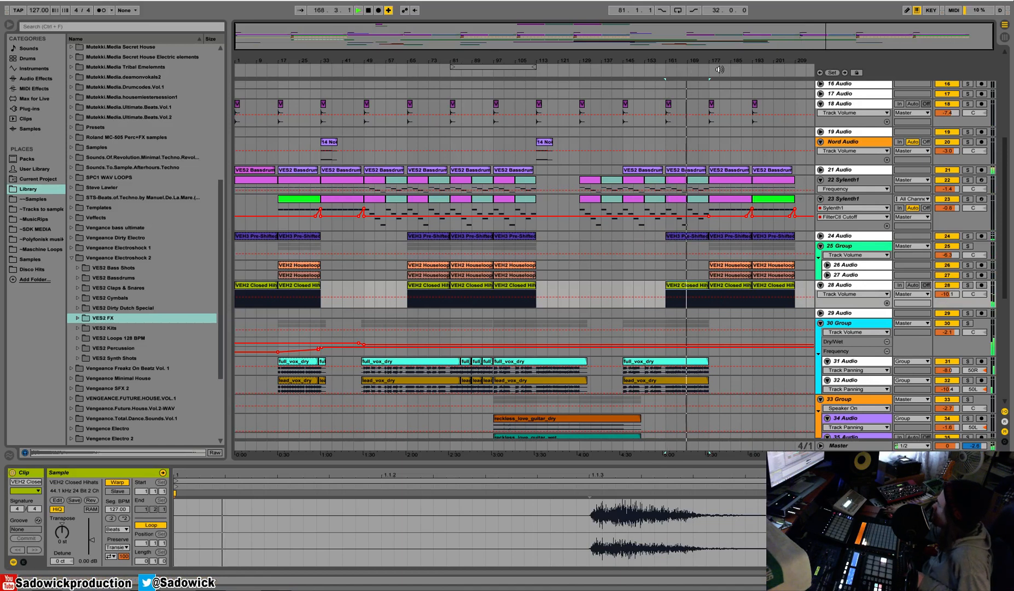
# Automate the 30 Group's Reverb Dry/Wet to ramp up from about bar 169 to bar 177.
pyautogui.scroll(-3, 882, 313)
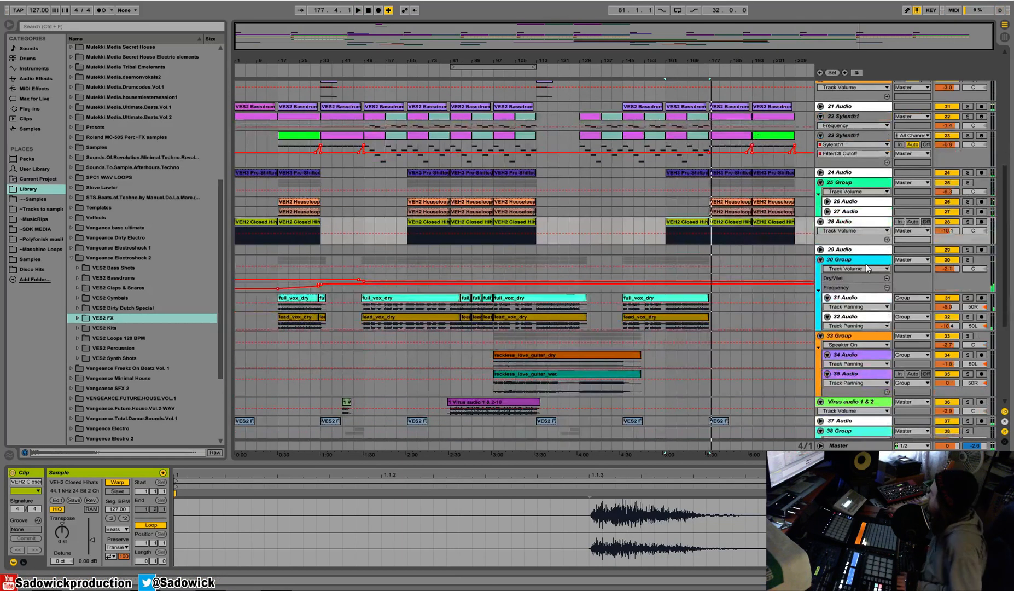
pyautogui.click(891, 260)
pyautogui.moveTo(965, 287); pyautogui.dragTo(958, 345)
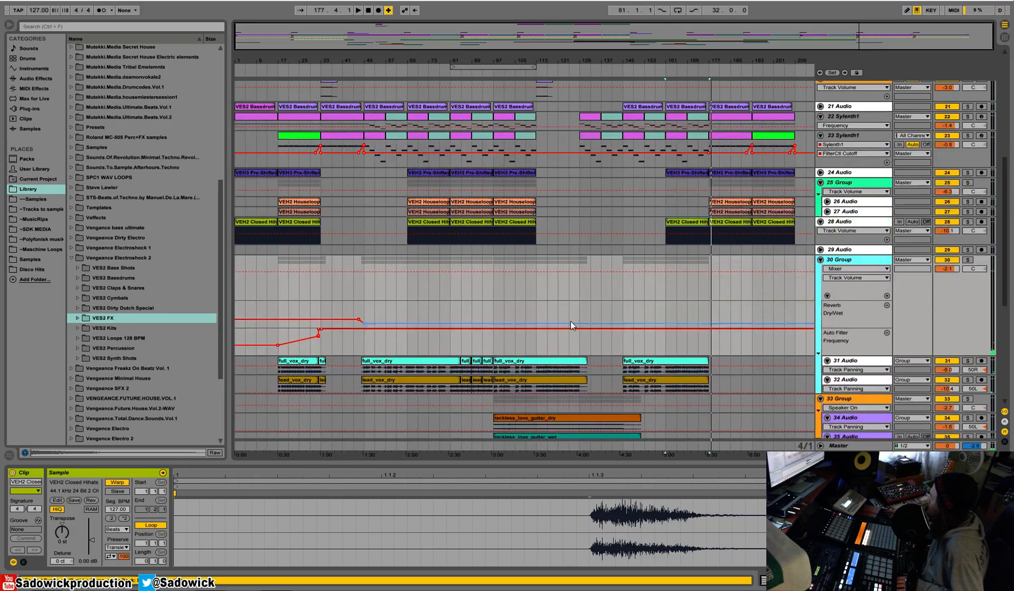
pyautogui.hotkey('ctrl', 'b')
pyautogui.click(704, 316)
pyautogui.click(698, 316)
pyautogui.click(709, 323)
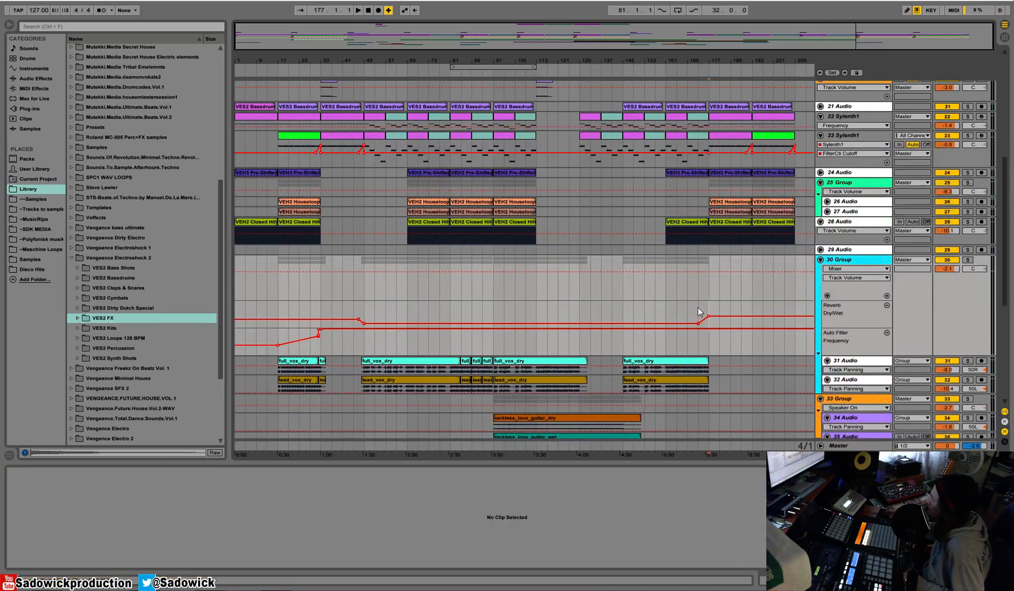
pyautogui.press('space')
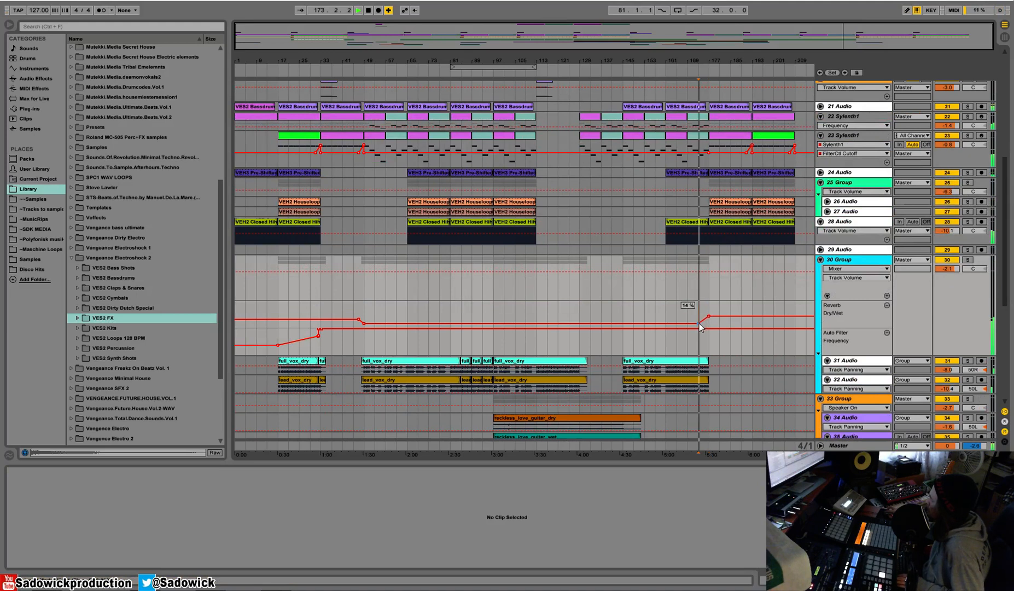
pyautogui.moveTo(699, 323); pyautogui.dragTo(687, 324)
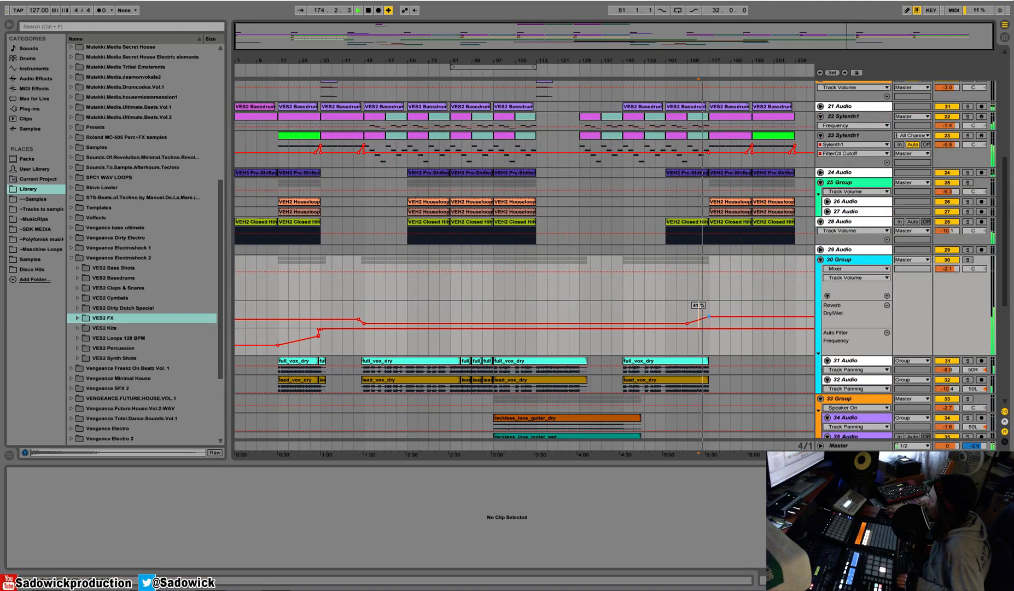
# Automate the 30 Group's Auto Filter Frequency to fall between about bars 173 and 177, and play the transition.
pyautogui.moveTo(702, 328)
pyautogui.mouseDown()
pyautogui.moveTo(701, 344)
pyautogui.moveTo(712, 345)
pyautogui.moveTo(709, 333)
pyautogui.mouseUp()
pyautogui.click(697, 343)
pyautogui.press('space')
pyautogui.press('space')
pyautogui.scroll(5, 767, 196)
pyautogui.scroll(-9, 766, 197)
pyautogui.press('space')
# Copy the effect clips of 39 Audio and 40 Audio from bars 41–49 to bars 169–177.
pyautogui.scroll(-8, 654, 272)
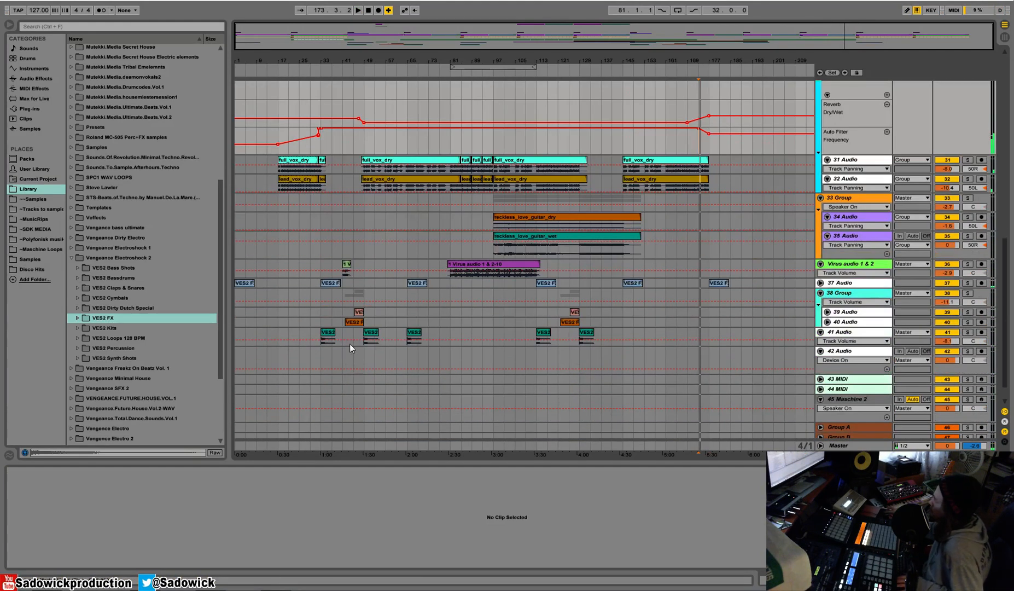
pyautogui.click(322, 309)
pyautogui.moveTo(353, 319); pyautogui.dragTo(364, 321)
pyautogui.hotkey('ctrl', 'c')
pyautogui.click(686, 313)
pyautogui.hotkey('ctrl', 'v')
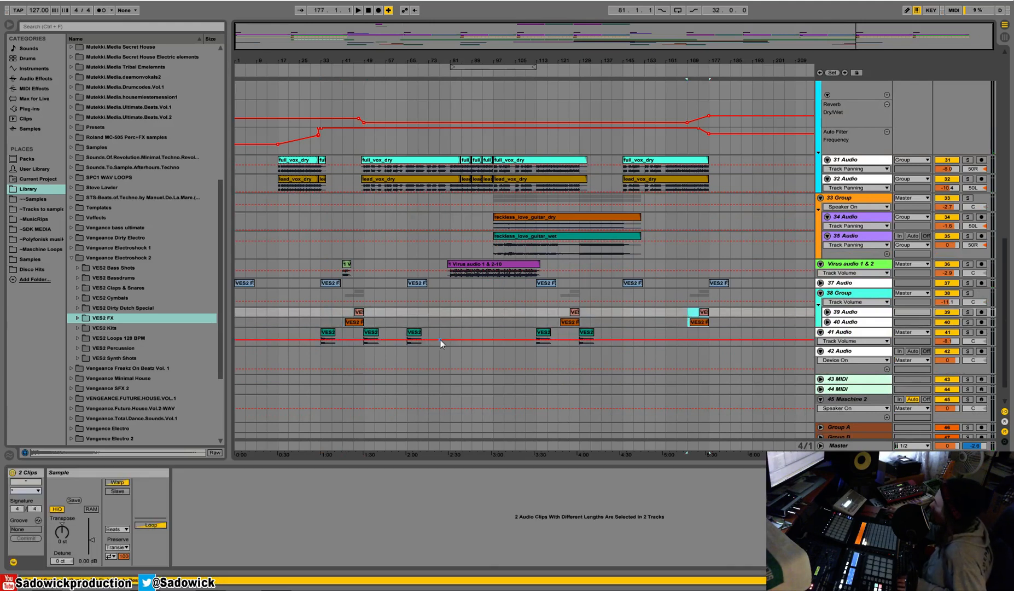
# Copy the VES2 FX Impact clip of 41 Audio from bar 129 to bar 177 and play the transition.
pyautogui.click(590, 335)
pyautogui.moveTo(611, 335); pyautogui.dragTo(570, 336)
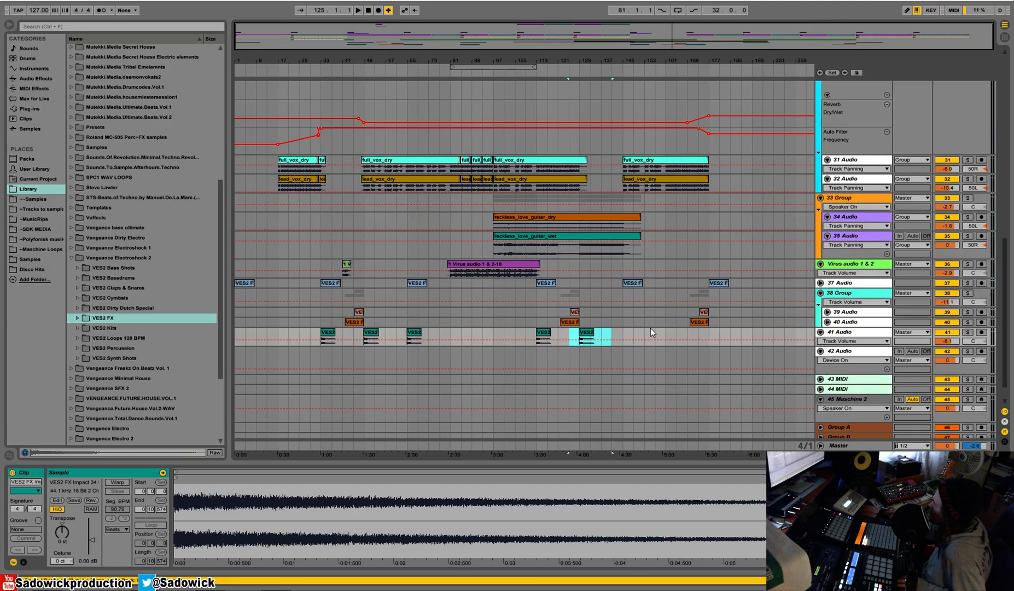
pyautogui.hotkey('ctrl', 'c')
pyautogui.click(701, 337)
pyautogui.hotkey('ctrl', 'v')
pyautogui.press('space')
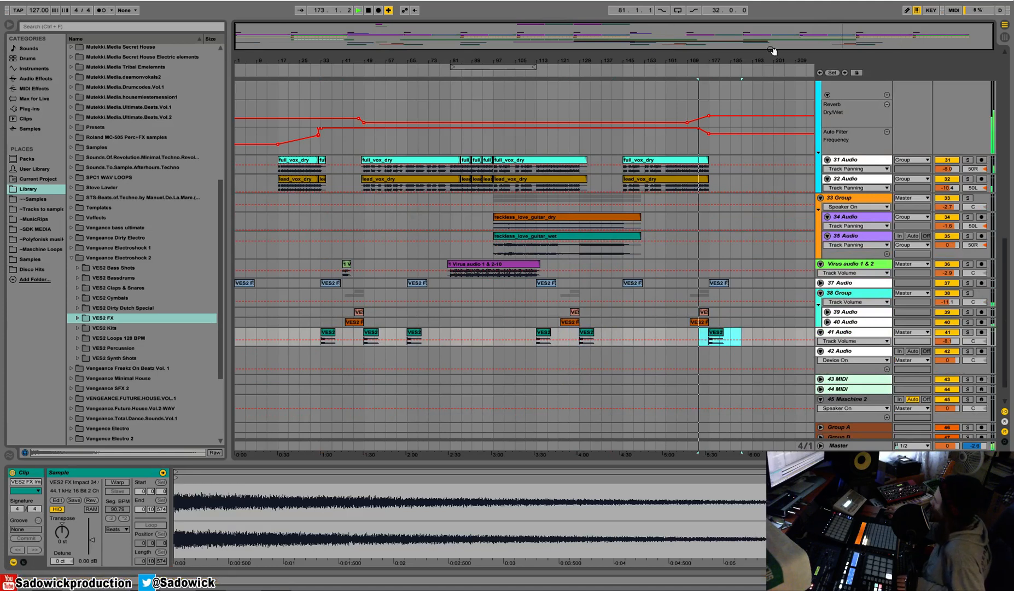
# Shrink the 30 Group's automation lanes and copy the Nord Audio clip from bar 113 to bar 177.
pyautogui.scroll(5, 736, 152)
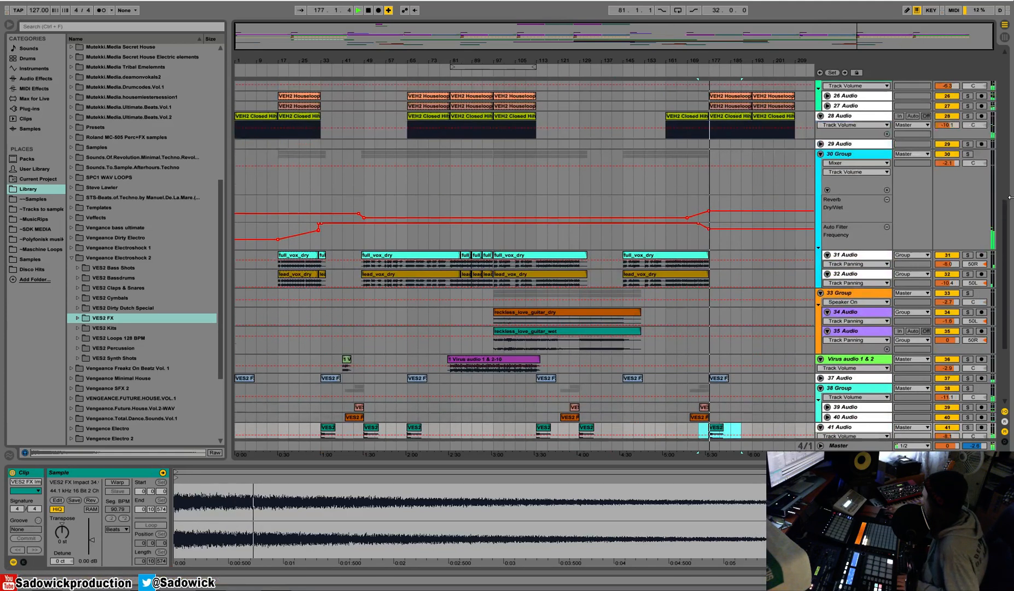
pyautogui.moveTo(849, 250); pyautogui.dragTo(848, 192)
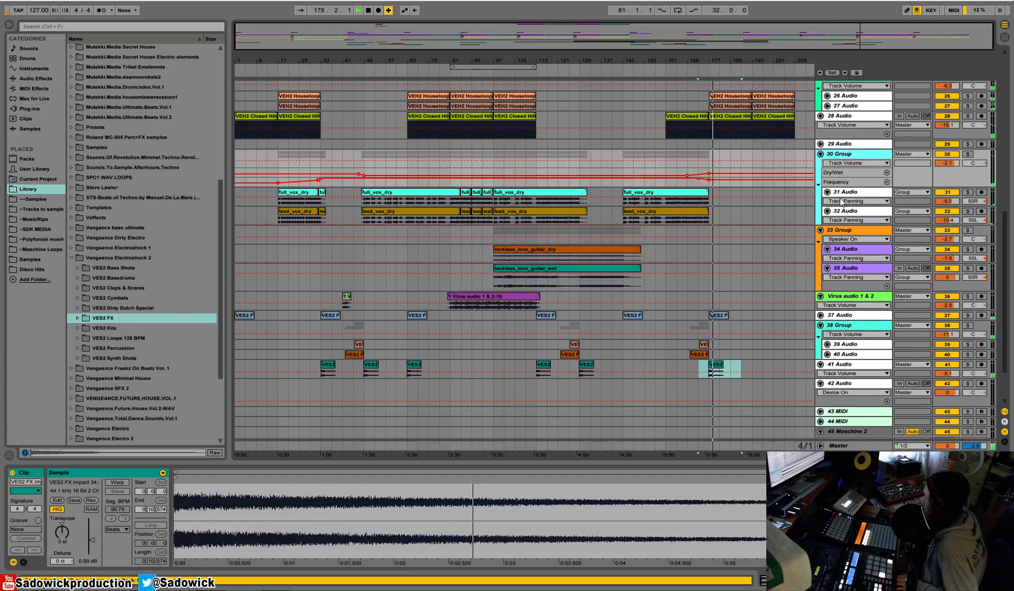
pyautogui.scroll(3, 849, 197)
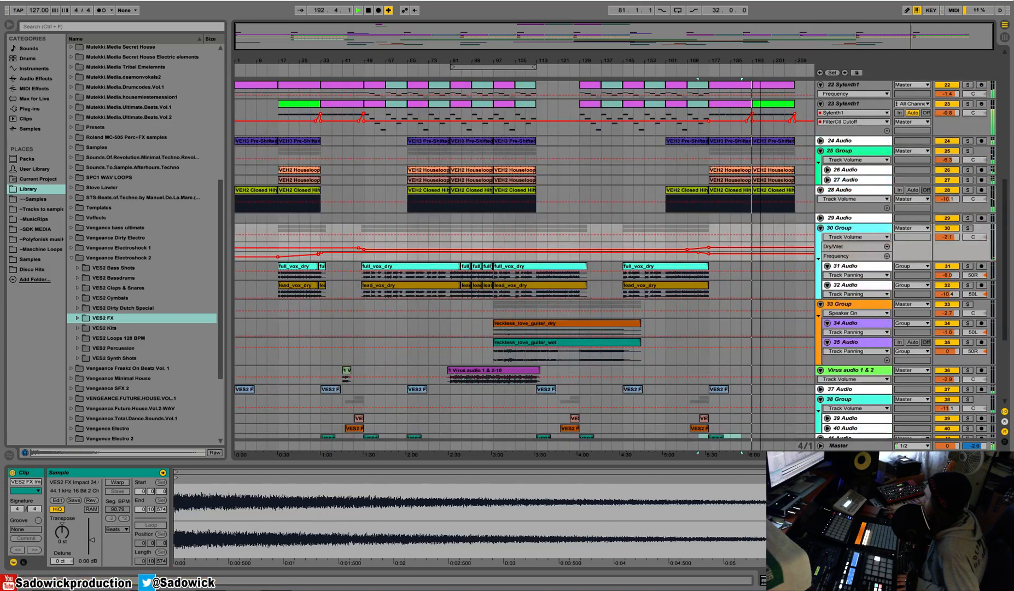
pyautogui.scroll(2, 795, 127)
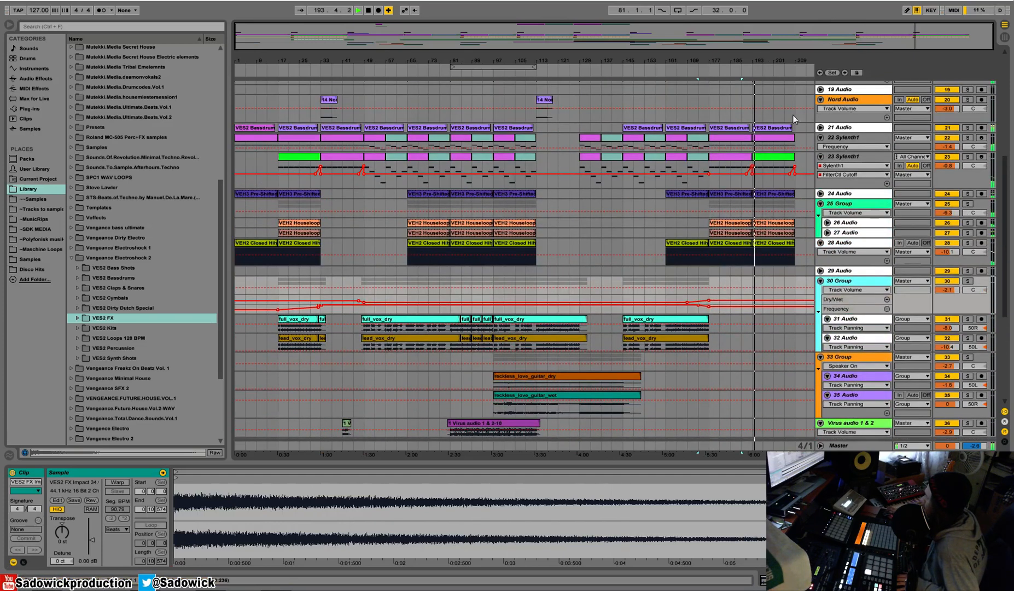
pyautogui.scroll(3, 788, 120)
pyautogui.click(549, 186)
pyautogui.click(711, 184)
# Copy bars 33–49 of Virus audio 1 & 2 to bar 177, duplicate them at bar 193 and play from there.
pyautogui.scroll(-7, 709, 192)
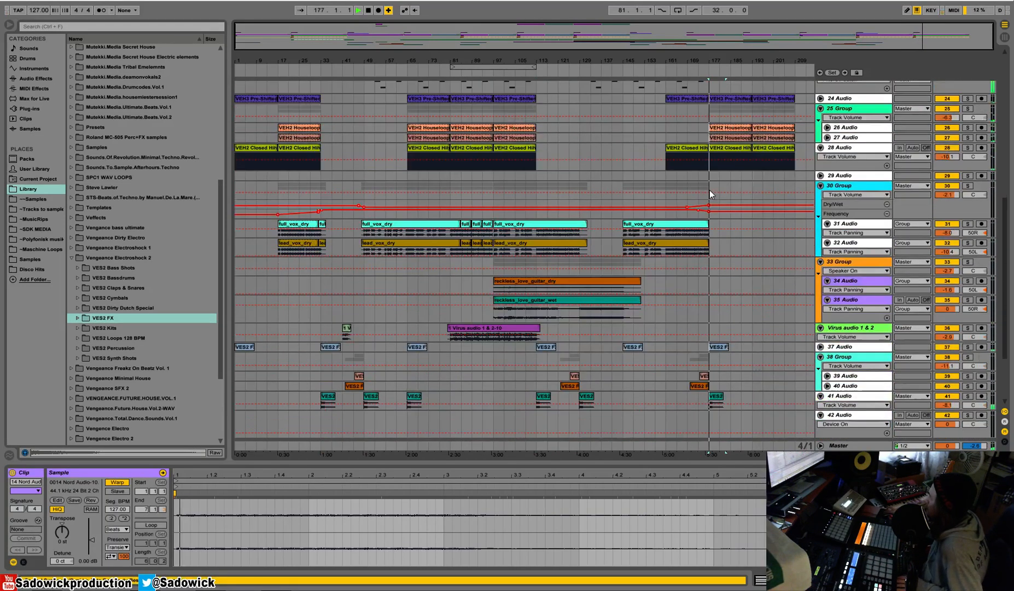
pyautogui.scroll(2, 708, 193)
pyautogui.moveTo(324, 371); pyautogui.dragTo(362, 373)
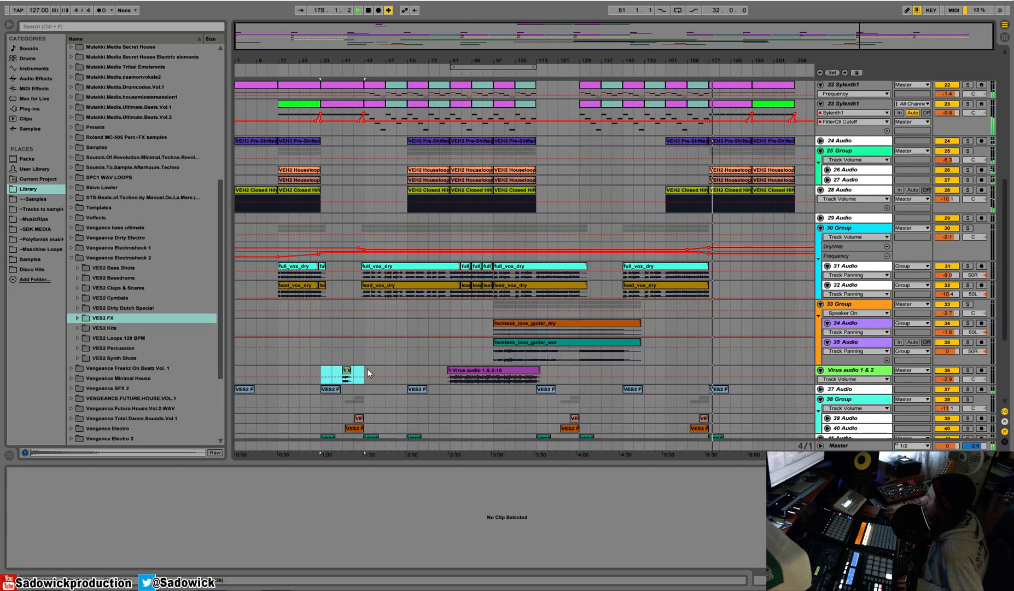
pyautogui.hotkey('ctrl', 'c')
pyautogui.click(711, 370)
pyautogui.hotkey('ctrl', 'v')
pyautogui.hotkey('ctrl', 'd')
pyautogui.press('space')
pyautogui.press('space')
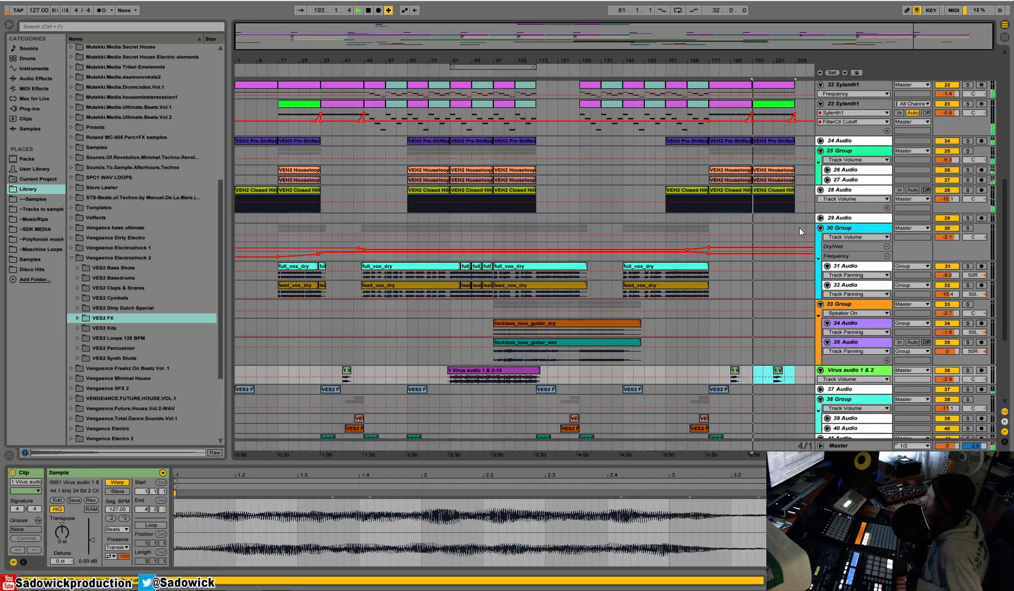
# Enlarge the Virus audio 1 & 2 track and insert a Reverb between its Utility and EQ Eight.
pyautogui.scroll(1, 790, 332)
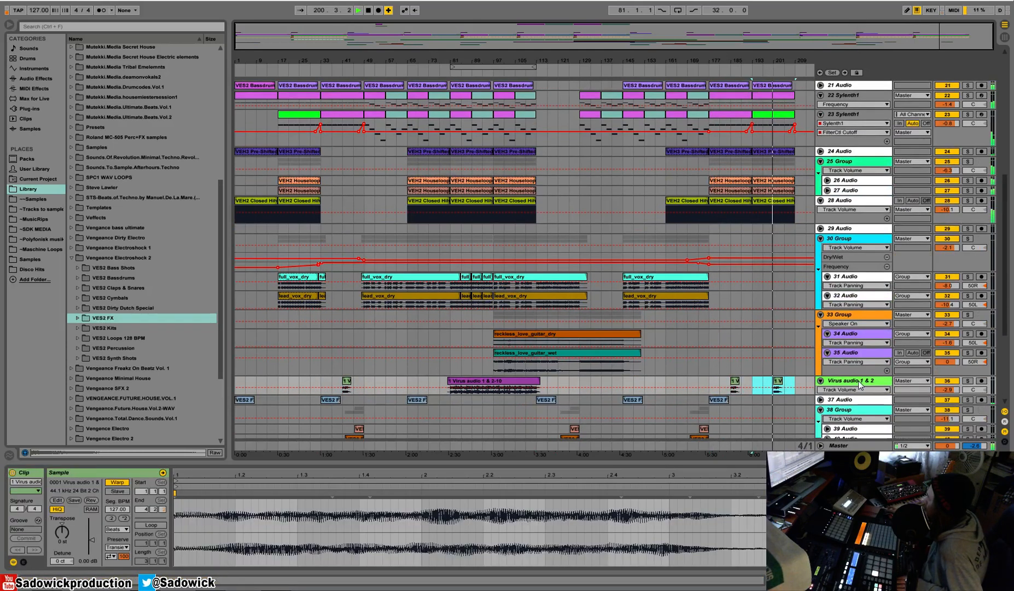
pyautogui.moveTo(973, 393); pyautogui.dragTo(973, 405)
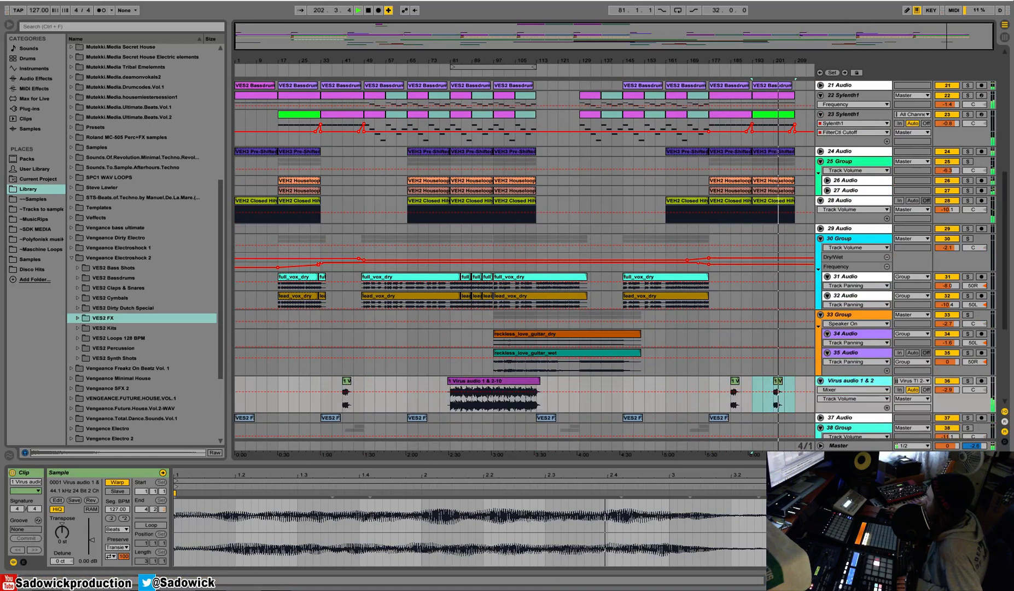
pyautogui.press('space')
pyautogui.hotkey('shift', 'Tab')
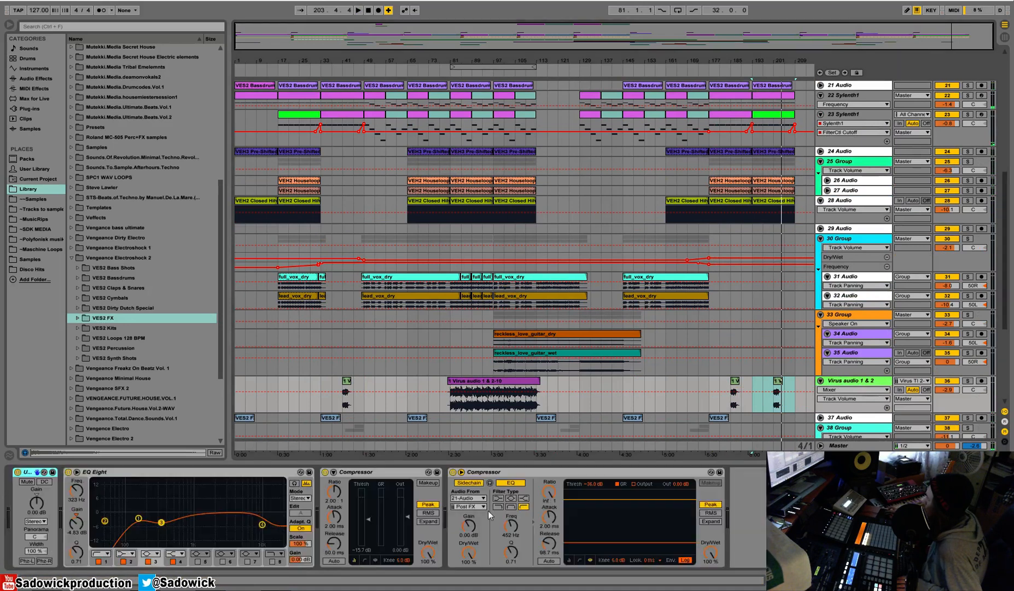
pyautogui.click(50, 77)
pyautogui.moveTo(109, 329); pyautogui.dragTo(164, 514)
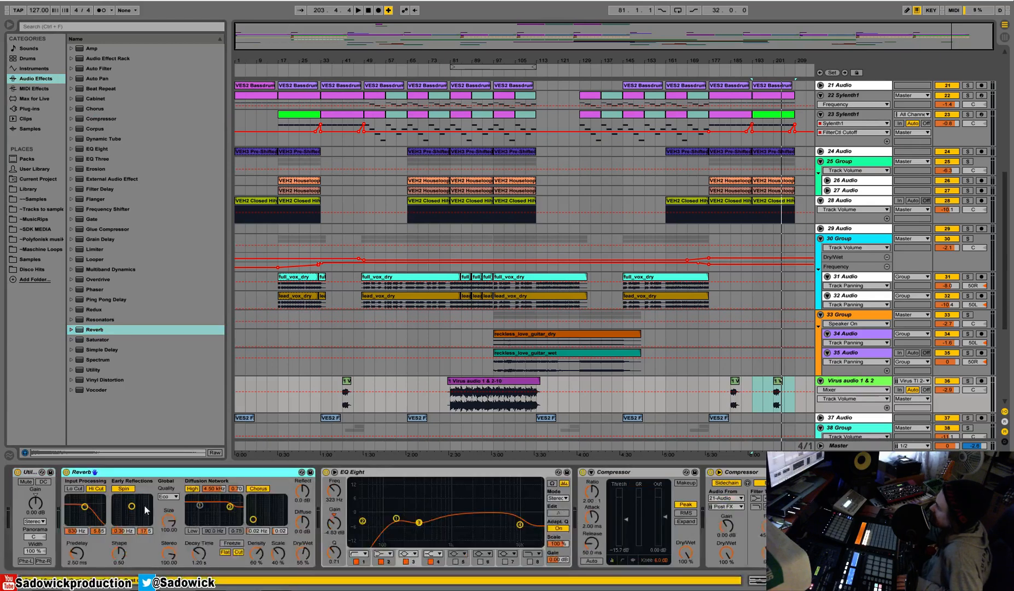
# Disable the Reverb's Spin, Hi Cut, High, Chorus, Flat and Cut options, lengthen its decay and set Dry/Wet to 49%.
pyautogui.click(124, 489)
pyautogui.click(98, 489)
pyautogui.click(258, 489)
pyautogui.click(194, 489)
pyautogui.click(195, 488)
pyautogui.moveTo(199, 553); pyautogui.dragTo(211, 560)
pyautogui.click(225, 552)
pyautogui.click(238, 552)
pyautogui.moveTo(303, 554); pyautogui.dragTo(303, 527)
# Draw the Virus track's Reverb Dry/Wet automation down to its minimum from about bar 69 to bar 125.
pyautogui.hotkey('ctrl', 'b')
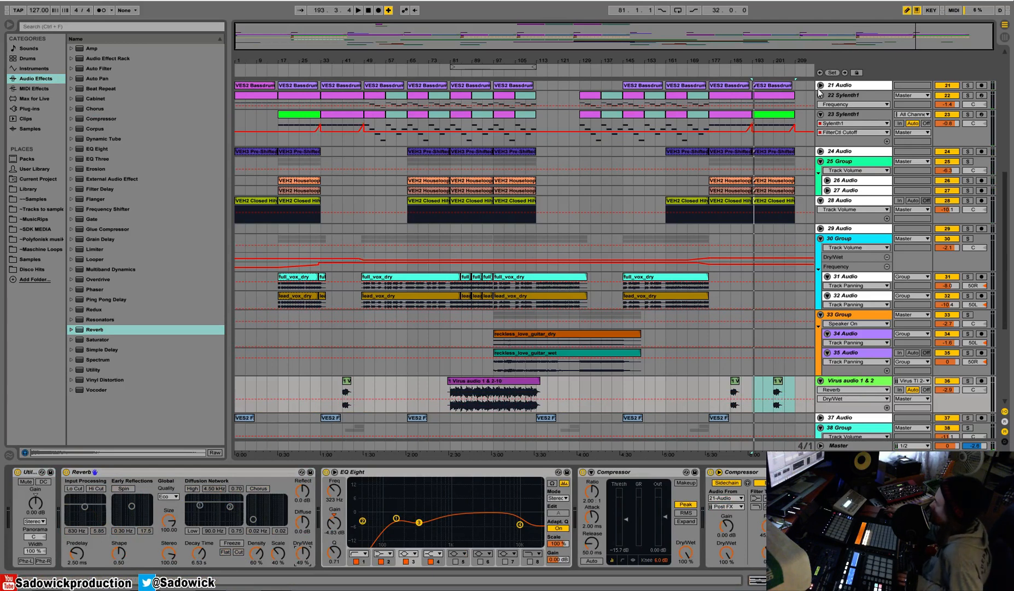
pyautogui.click(773, 72)
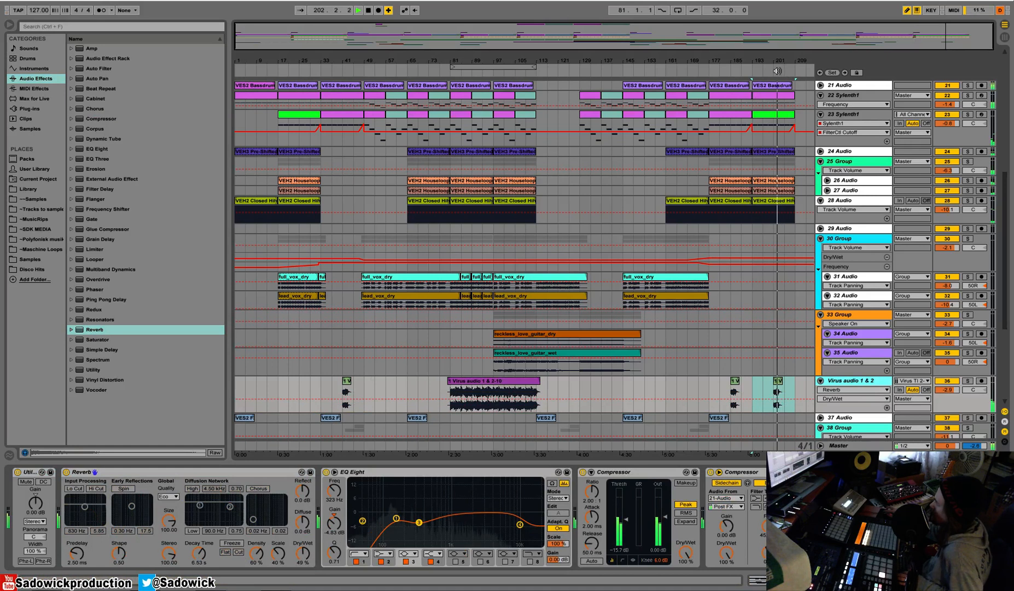
pyautogui.click(779, 379)
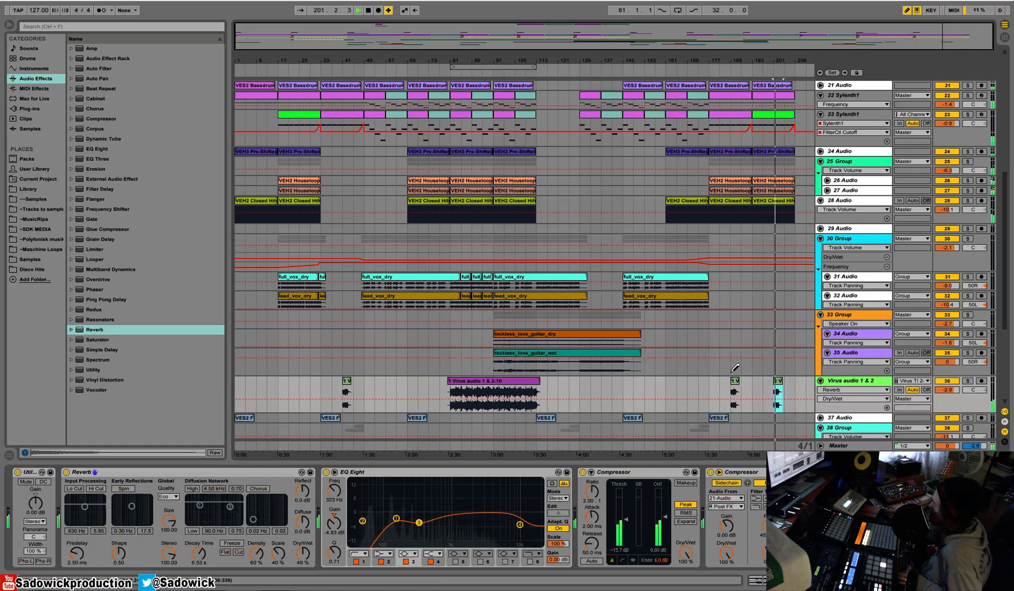
pyautogui.moveTo(569, 409); pyautogui.dragTo(418, 409)
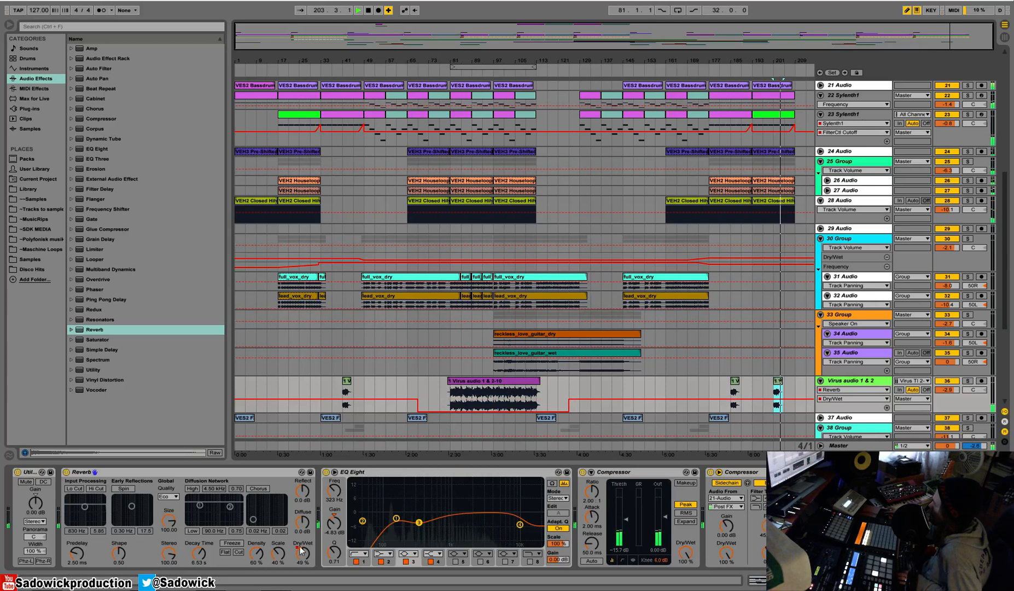
# Raise the Reverb's Decay Time to 11.6 s and listen to the result.
pyautogui.moveTo(199, 554); pyautogui.dragTo(199, 541)
pyautogui.press('space')
pyautogui.press('space')
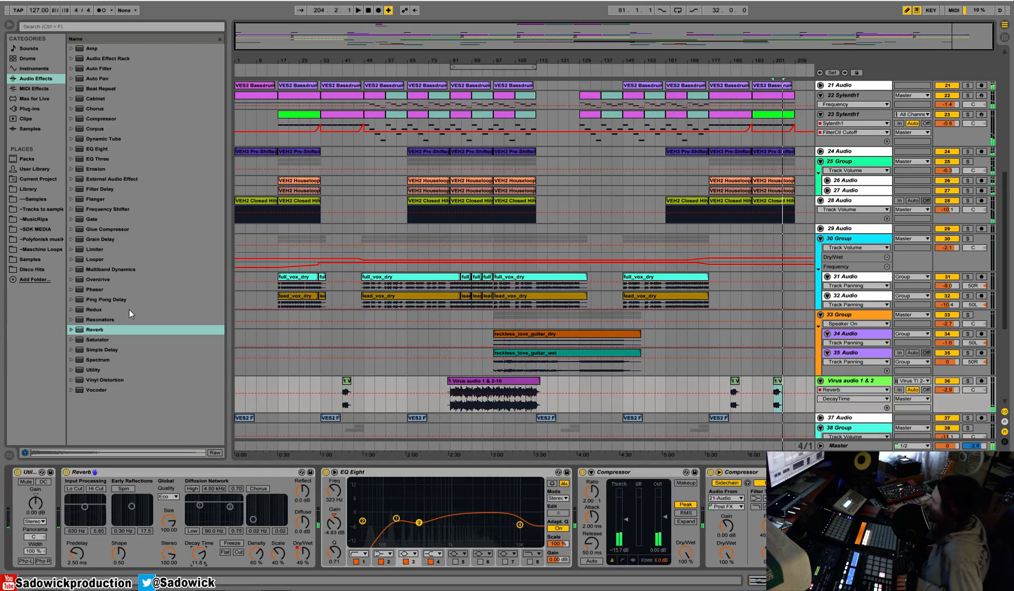
# Add a Ping Pong Delay after the Reverb at 42% Dry/Wet and automate it to minimum over about bars 73–129.
pyautogui.moveTo(105, 300); pyautogui.dragTo(328, 498)
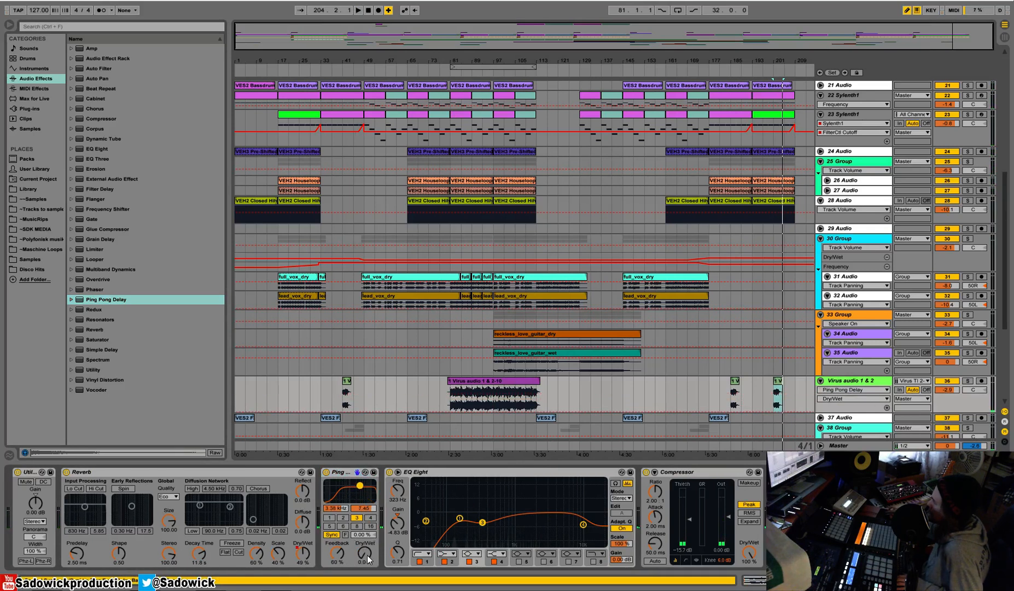
pyautogui.moveTo(363, 552); pyautogui.dragTo(363, 538)
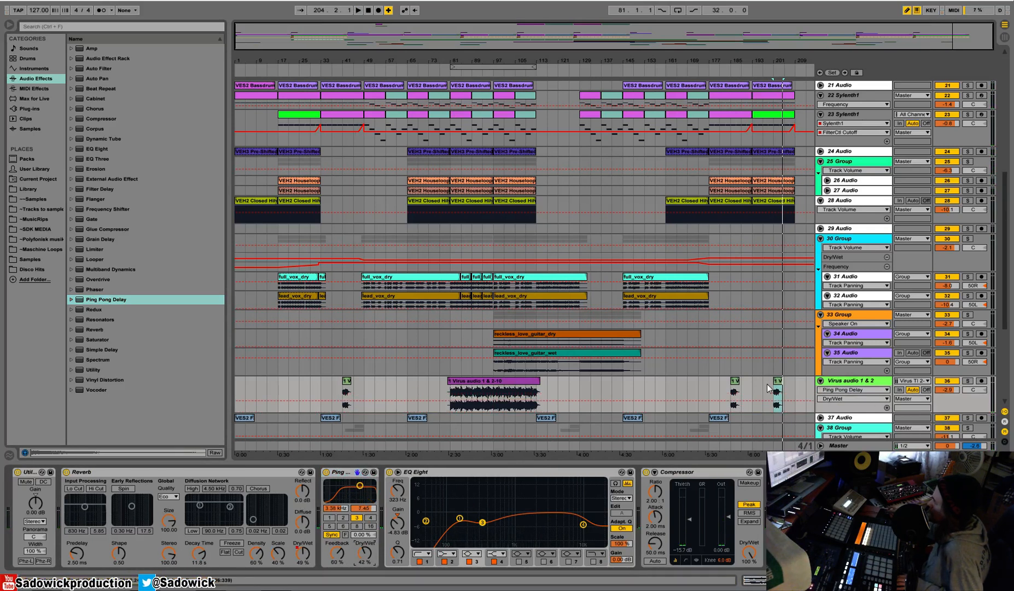
pyautogui.press('space')
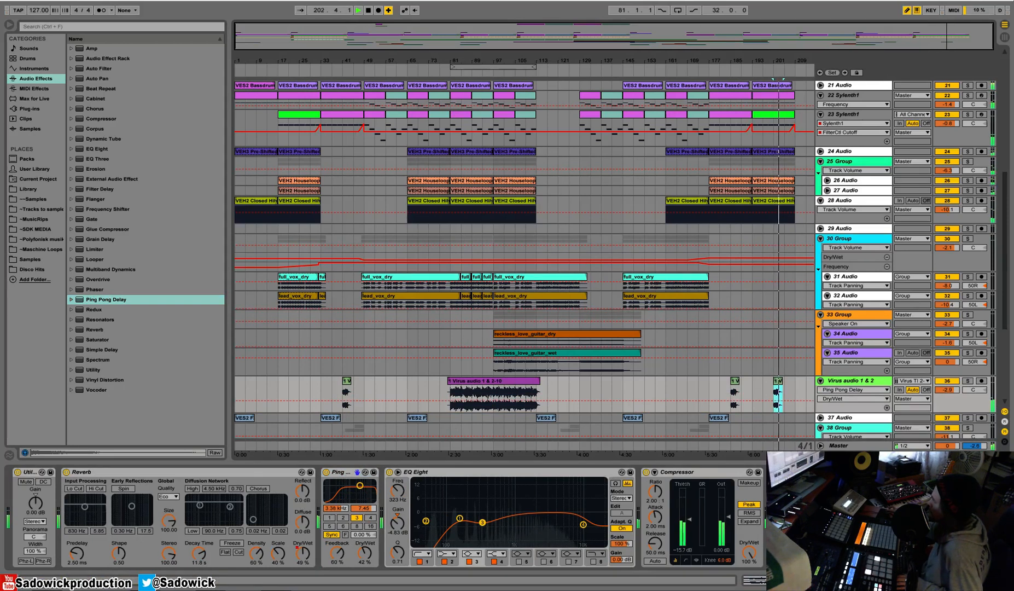
pyautogui.moveTo(440, 406); pyautogui.dragTo(571, 410)
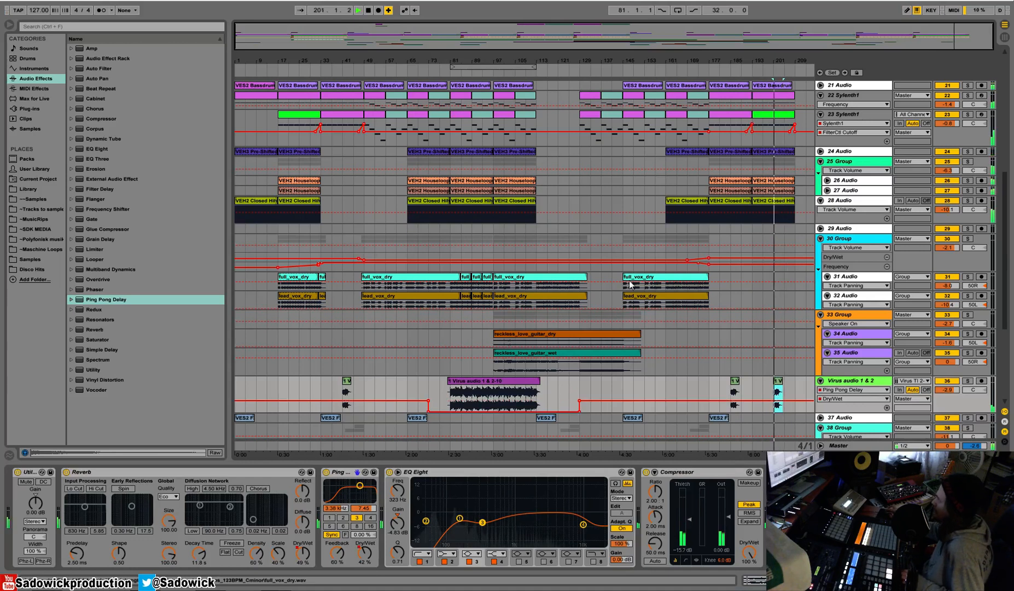
pyautogui.click(465, 71)
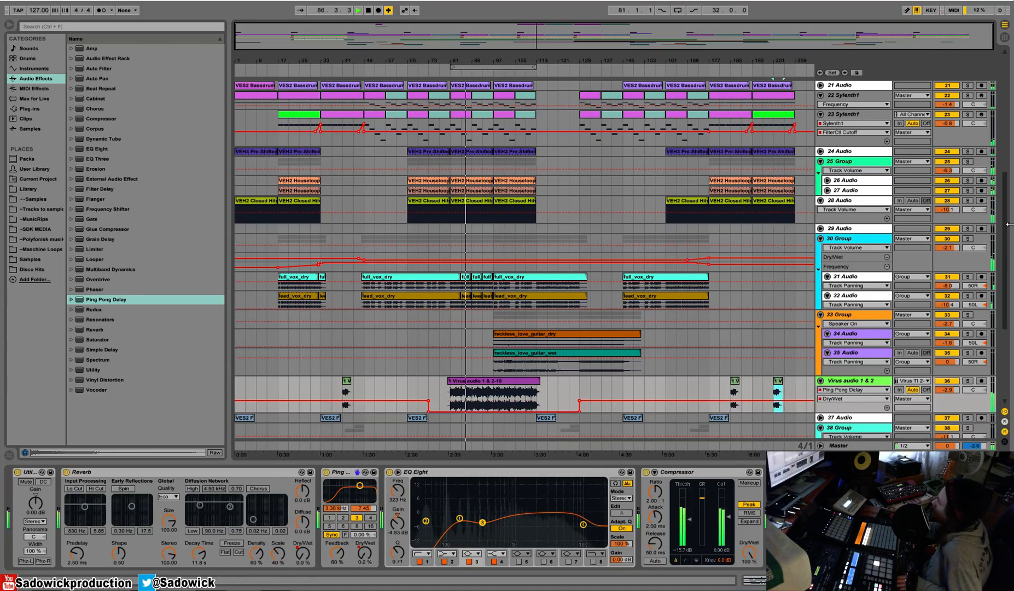
# Fold the 31 Audio, 32 Audio, 34 Audio and 35 Audio tracks.
pyautogui.moveTo(954, 258)
pyautogui.mouseDown()
pyautogui.moveTo(955, 244)
pyautogui.moveTo(955, 257)
pyautogui.mouseUp()
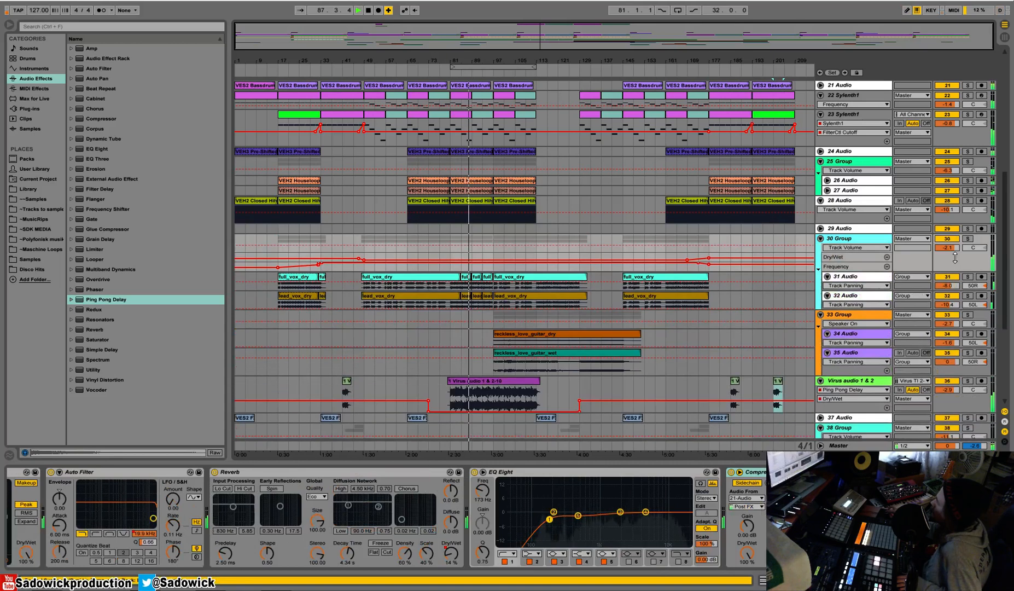
pyautogui.click(827, 277)
pyautogui.click(826, 286)
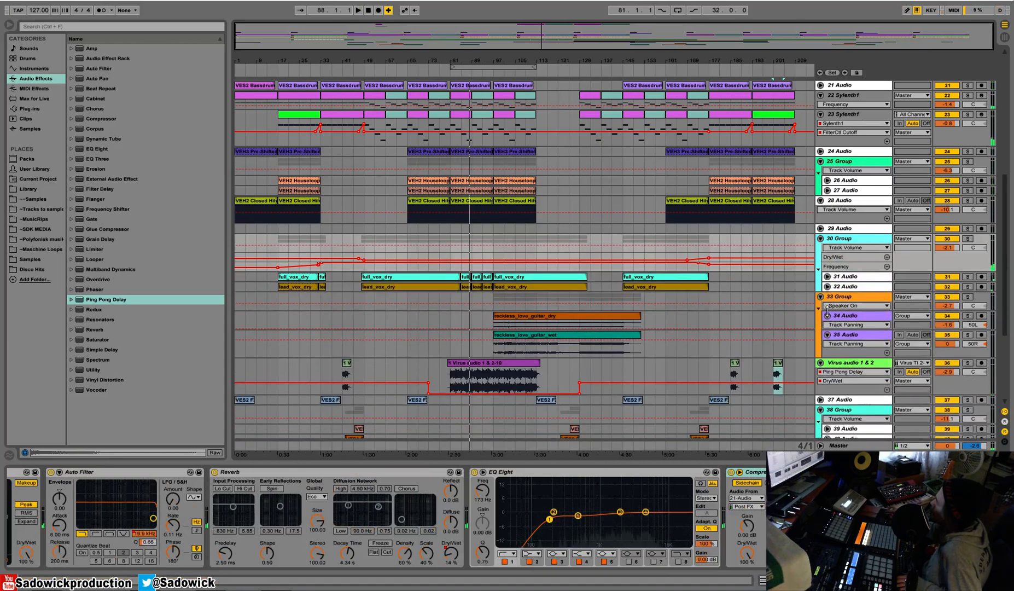
pyautogui.click(827, 316)
pyautogui.click(827, 325)
pyautogui.scroll(-3, 988, 252)
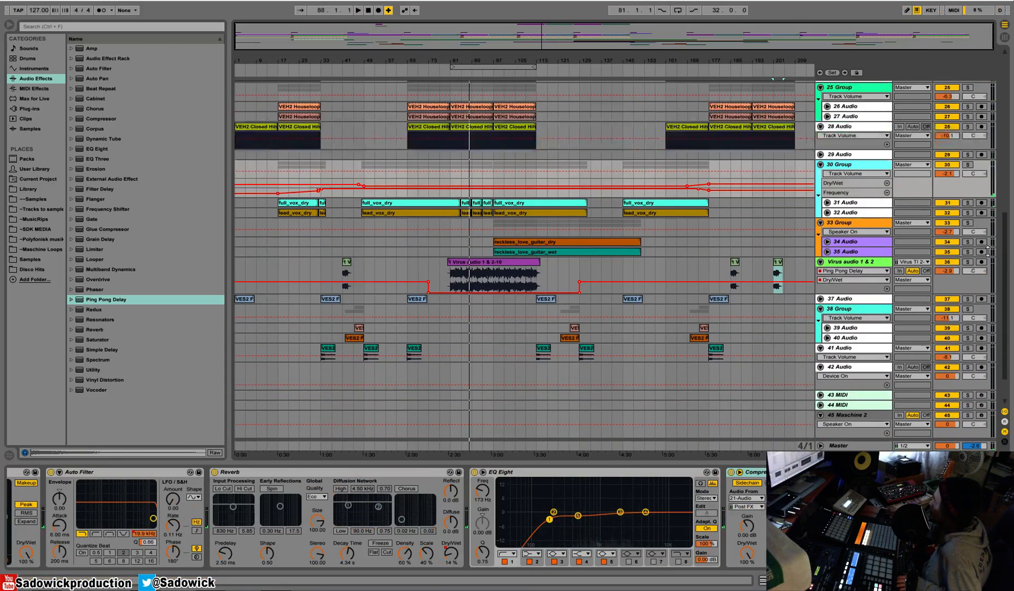
# Reduce the Virus audio track to a compact height and hide the device chain to enlarge the arrangement.
pyautogui.moveTo(961, 281); pyautogui.dragTo(961, 274)
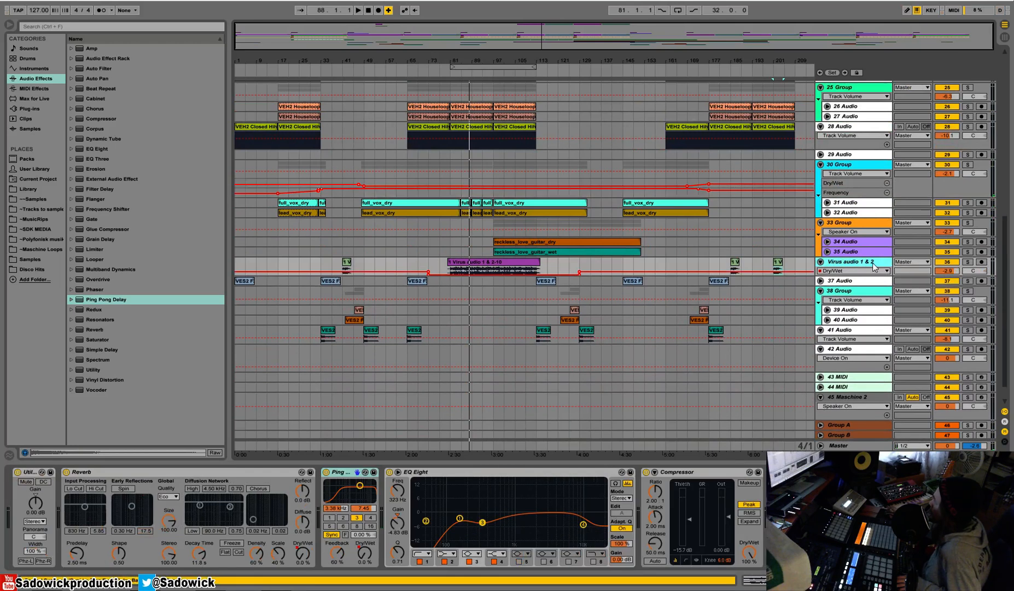
pyautogui.scroll(3, 873, 266)
pyautogui.moveTo(1004, 240); pyautogui.dragTo(1007, 210)
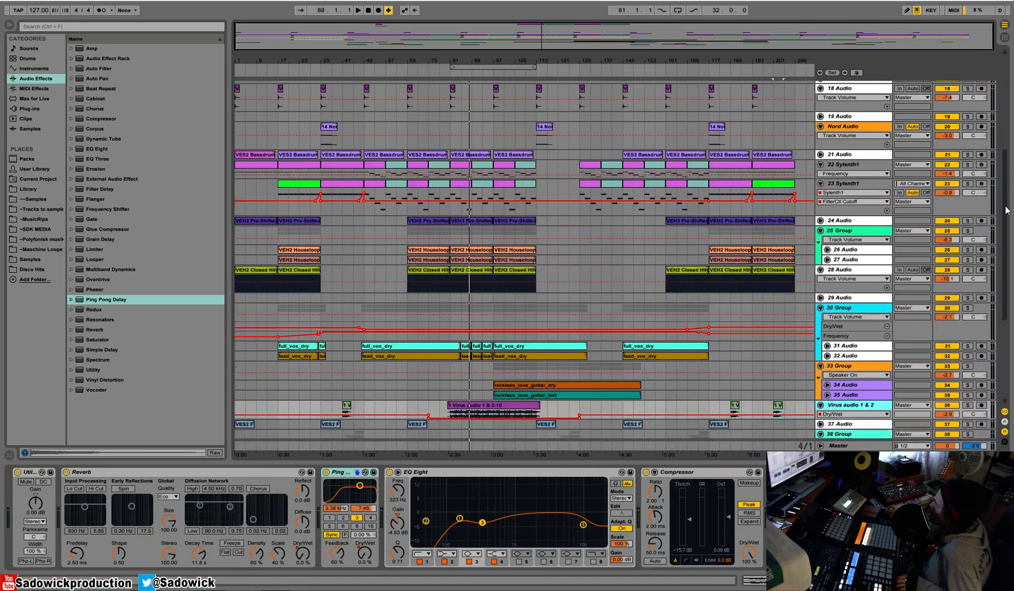
pyautogui.moveTo(608, 464); pyautogui.dragTo(608, 568)
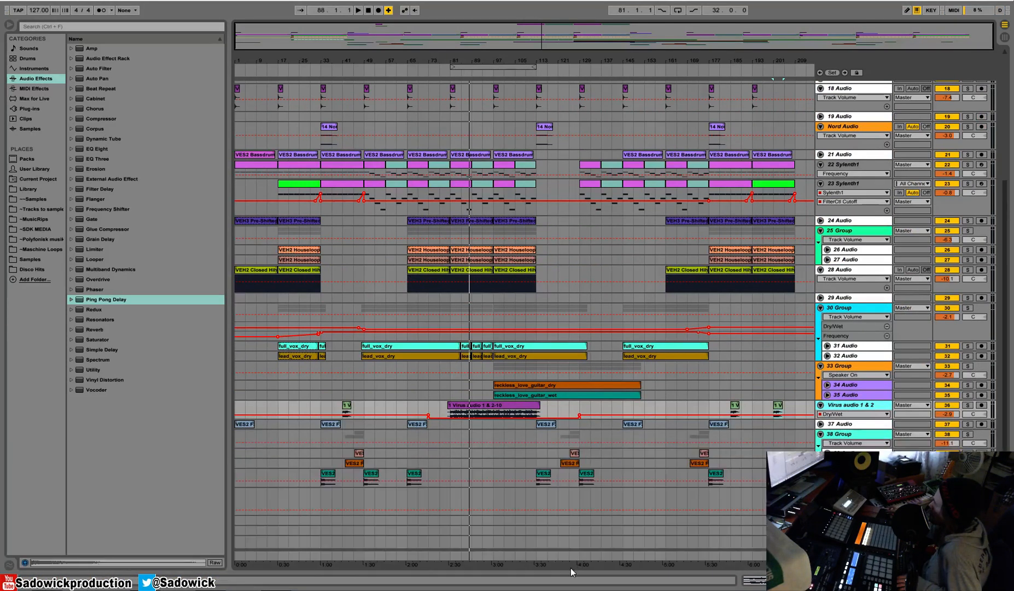
# Replace the bass drum clip at bar 193 on 21 Audio with a copy of the intro clip from bar 1 and play back the ending.
pyautogui.press('space')
pyautogui.click(799, 75)
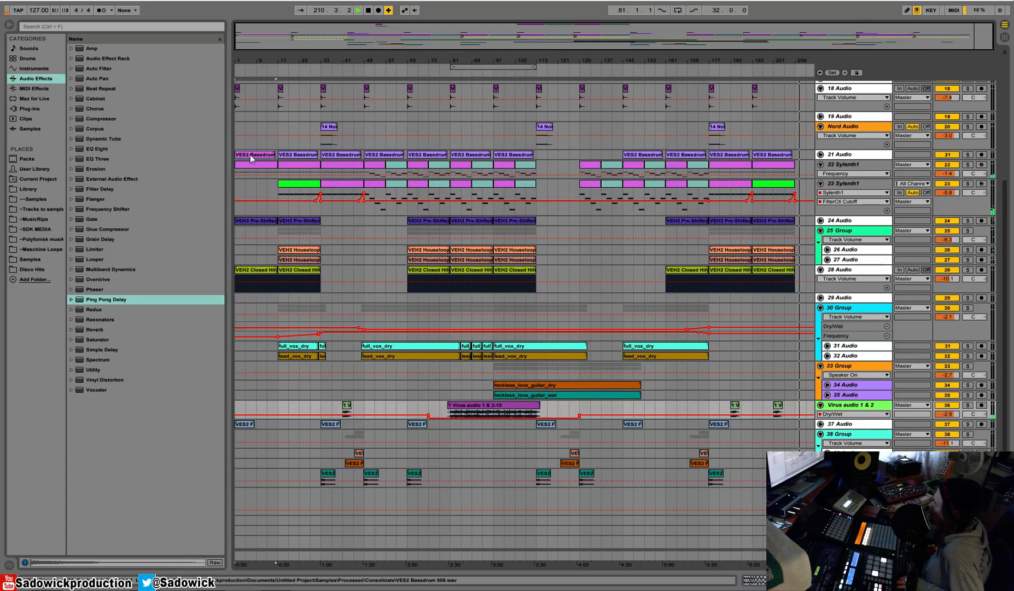
pyautogui.click(253, 155)
pyautogui.click(752, 69)
pyautogui.click(751, 70)
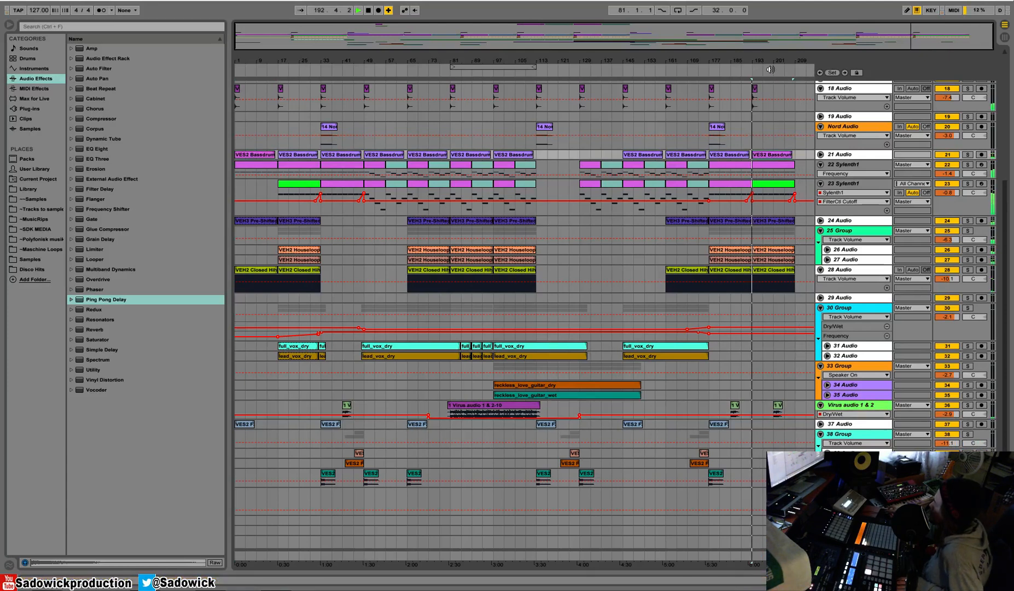
pyautogui.click(771, 70)
pyautogui.click(787, 67)
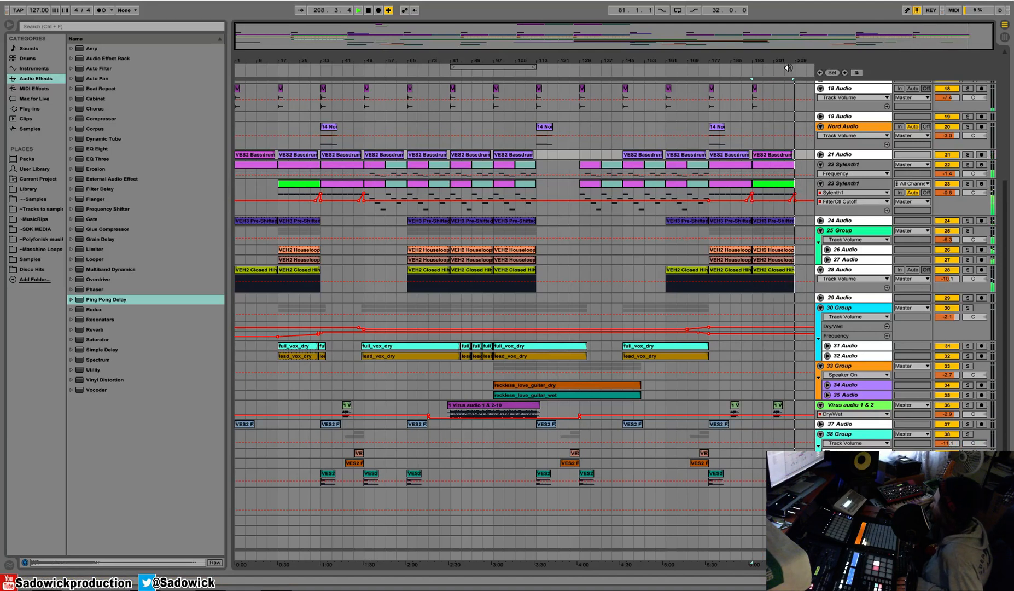
# Remove the low filter cutoff breakpoint near bar 209 on the 23 Sylenth1 track and make that track taller.
pyautogui.click(794, 201)
pyautogui.moveTo(953, 213); pyautogui.dragTo(958, 246)
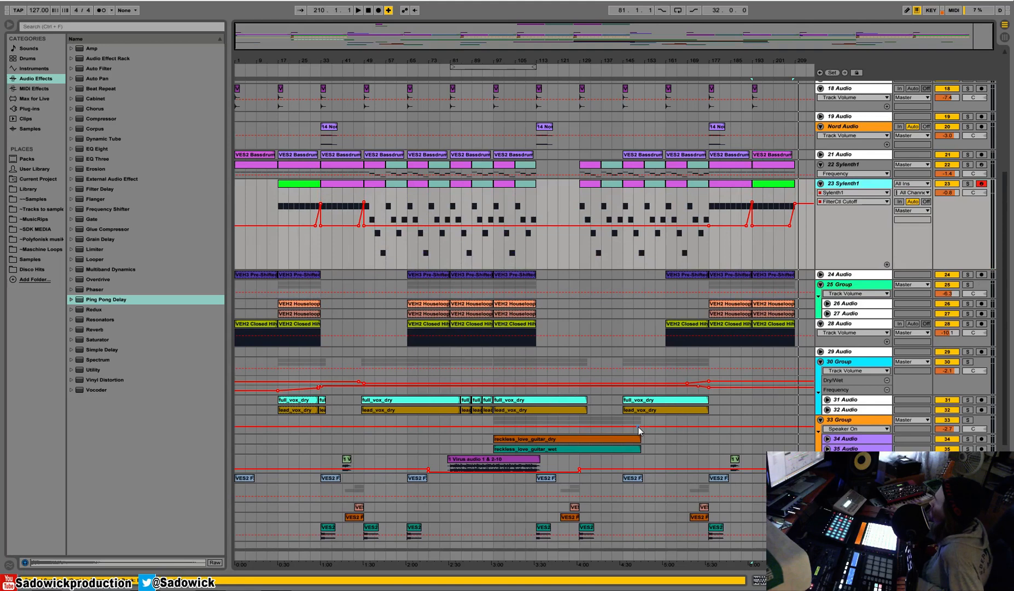
pyautogui.scroll(-1, 638, 427)
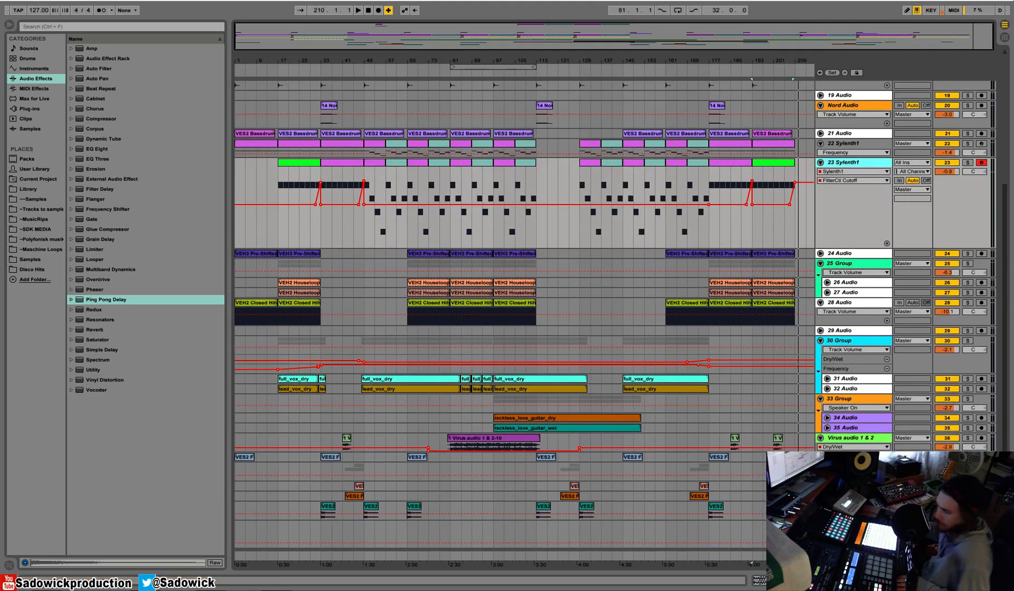
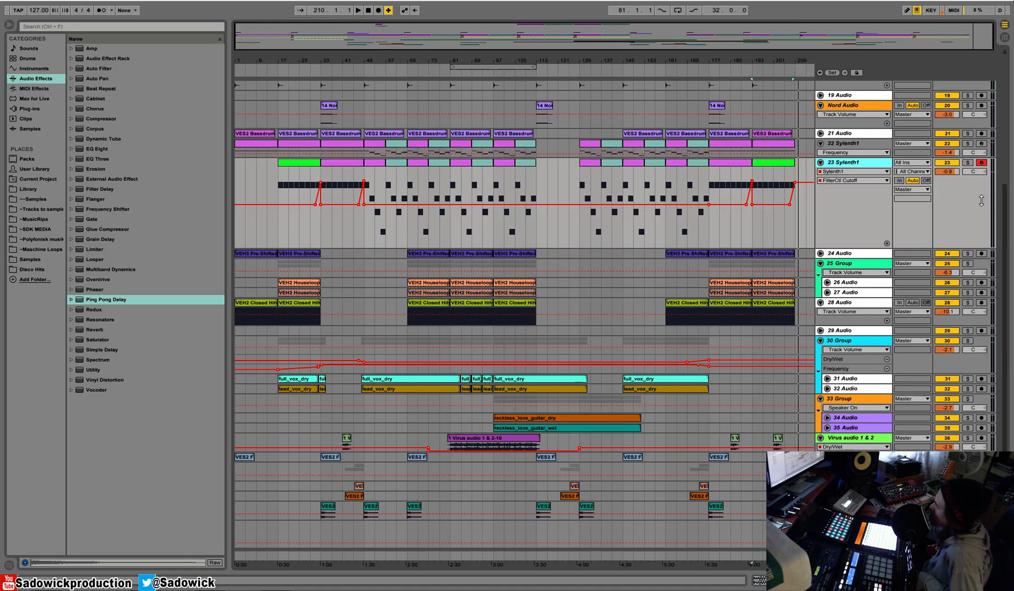
# Reduce the 23 Sylenth1 track's height, play briefly around bar 117, and show the track's device chain.
pyautogui.moveTo(987, 188); pyautogui.dragTo(976, 205)
pyautogui.click(547, 71)
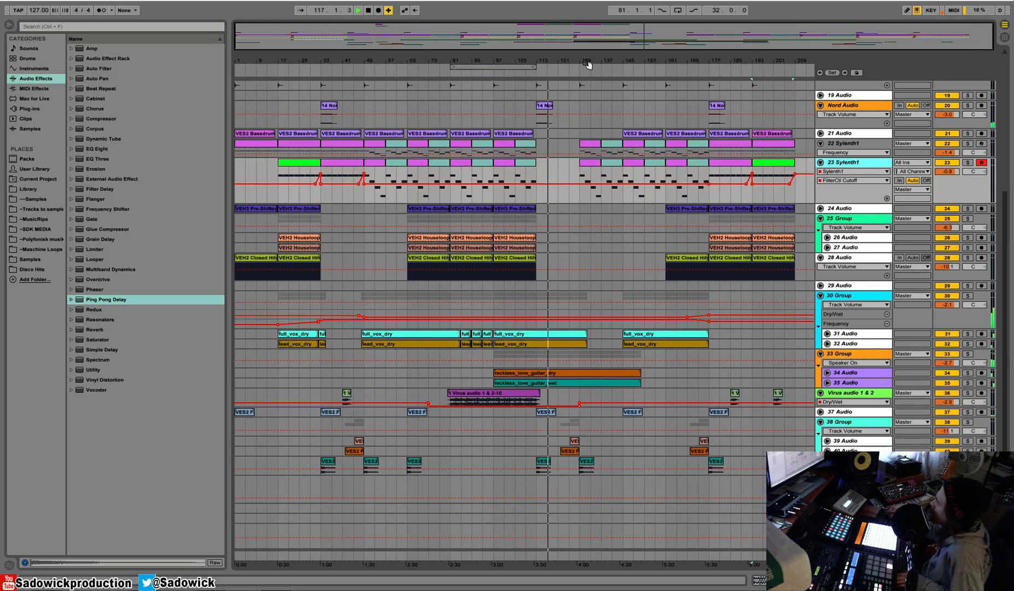
pyautogui.press('space')
pyautogui.hotkey('shift', 'Tab')
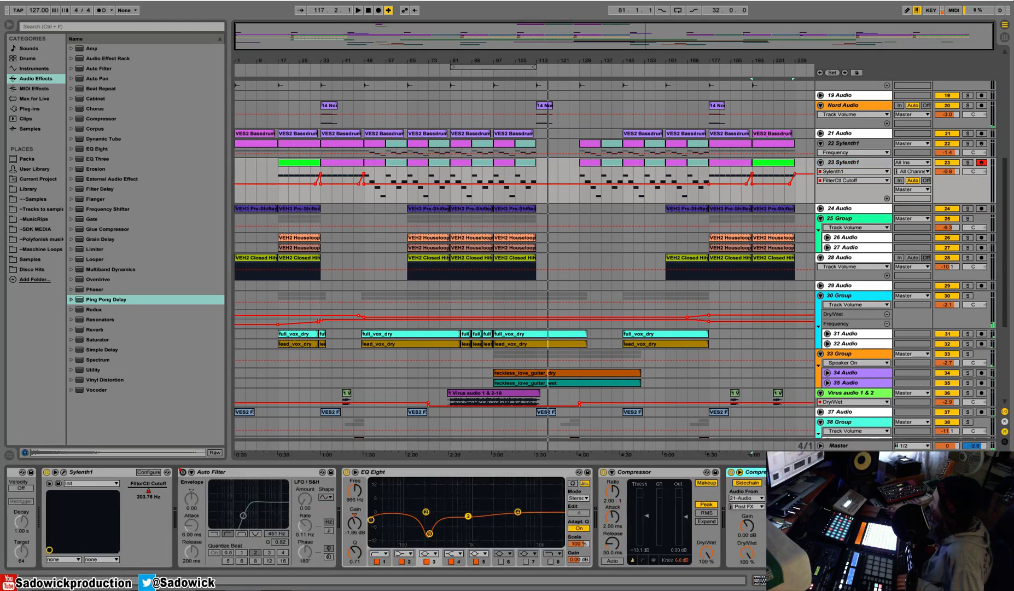
pyautogui.scroll(-6, 939, 357)
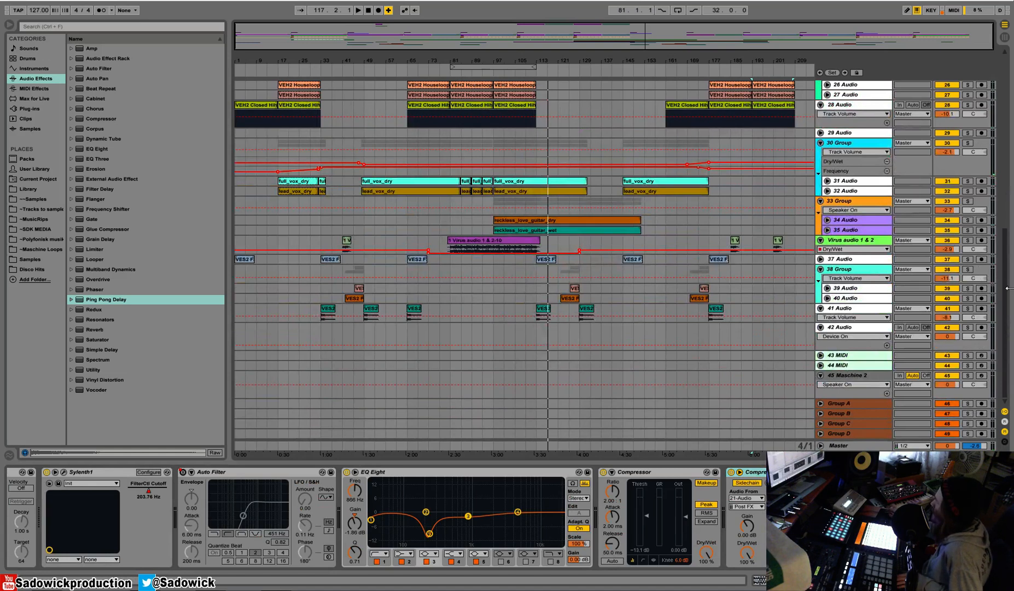
pyautogui.scroll(13, 1004, 253)
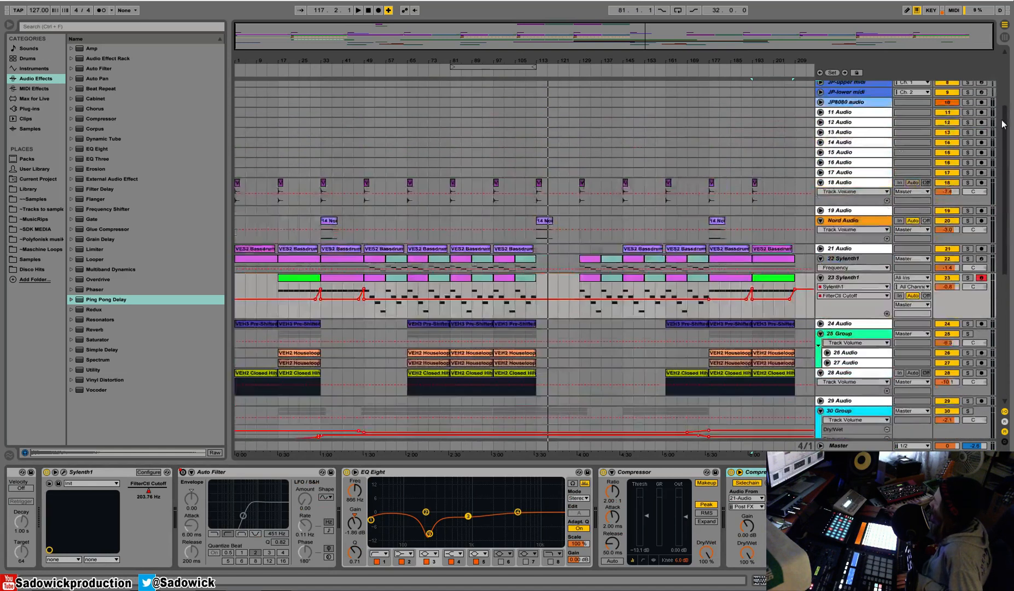
# Fold the expanded tracks from 18 Audio through 30 Group, including Nord Audio, both Sylenth1 tracks, 25 Group and 28 Audio.
pyautogui.click(821, 248)
pyautogui.click(821, 269)
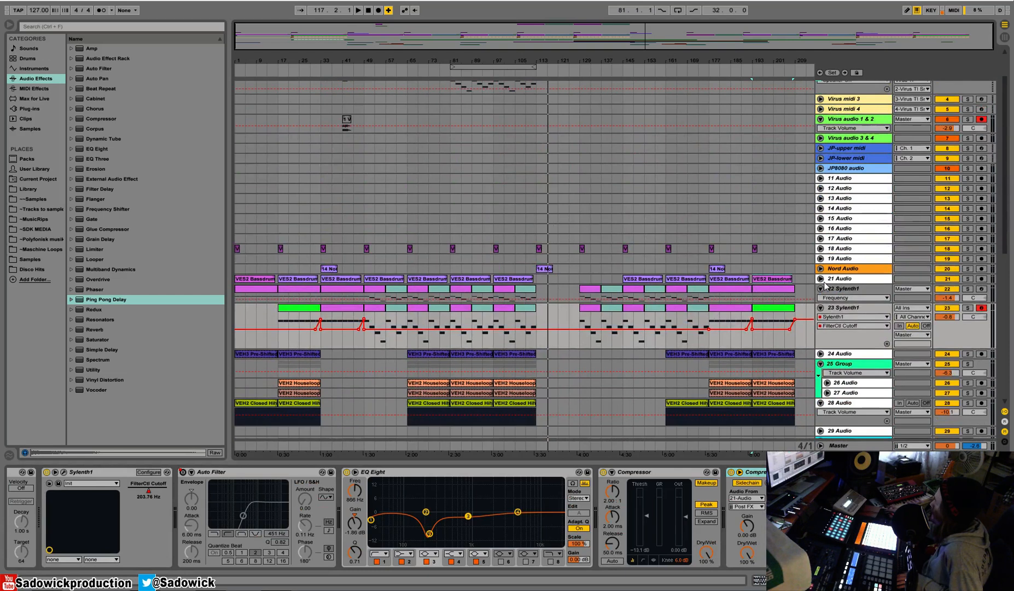
pyautogui.click(820, 288)
pyautogui.click(820, 298)
pyautogui.click(820, 309)
pyautogui.click(820, 309)
pyautogui.click(820, 319)
pyautogui.click(820, 329)
pyautogui.click(820, 338)
pyautogui.click(820, 339)
pyautogui.click(820, 348)
pyautogui.scroll(-2, 811, 307)
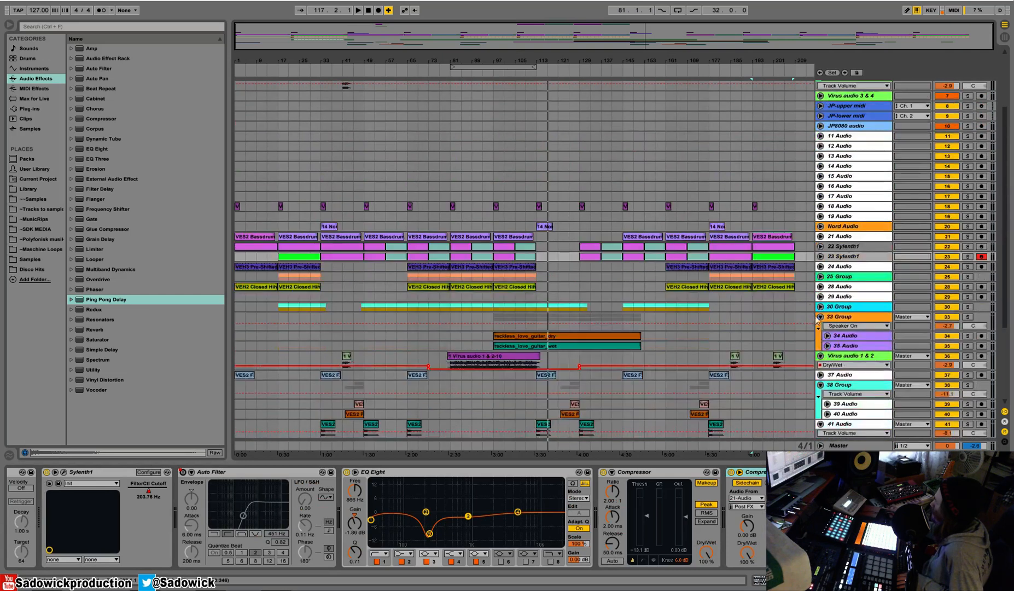
# Fold 33 Group, the Virus audio track, 38 Group and 41 Audio.
pyautogui.click(820, 316)
pyautogui.click(820, 326)
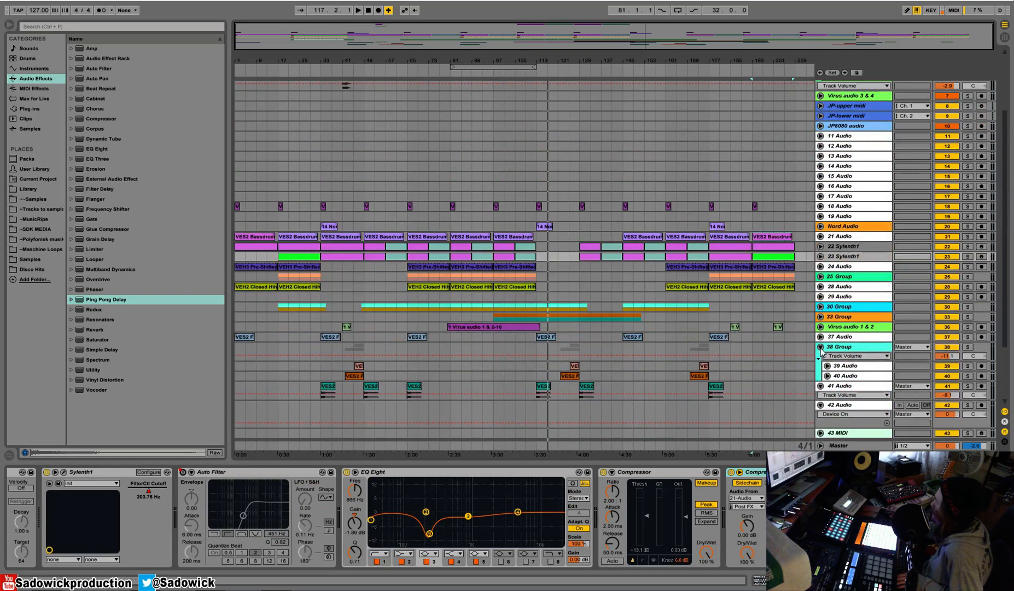
pyautogui.click(820, 346)
pyautogui.scroll(-2, 820, 350)
pyautogui.click(820, 325)
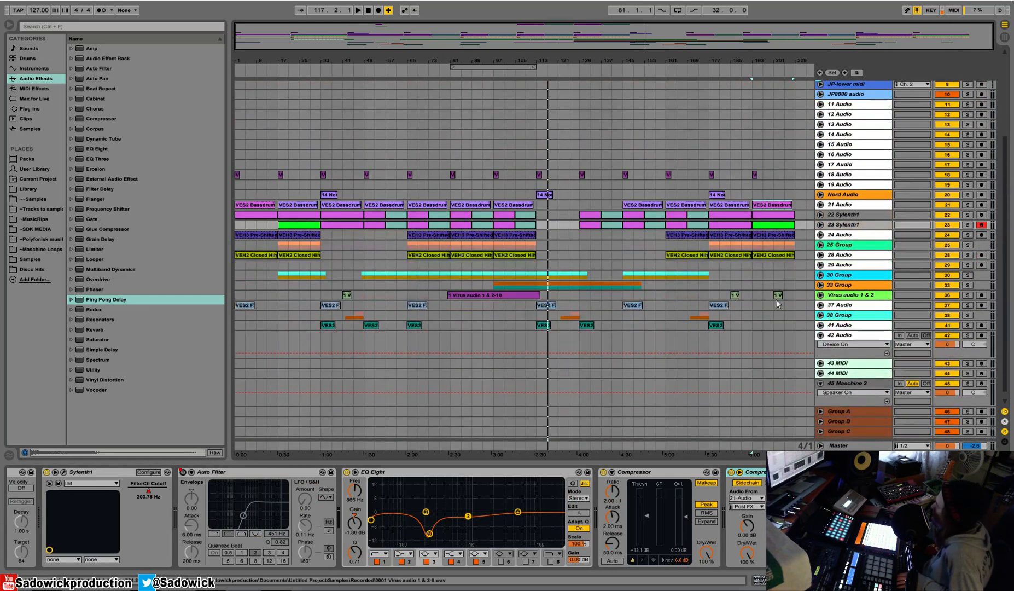
# Expand the Master's EQ Eight and show its band 1 frequency automation lane, with playback returned to the song start.
pyautogui.click(836, 445)
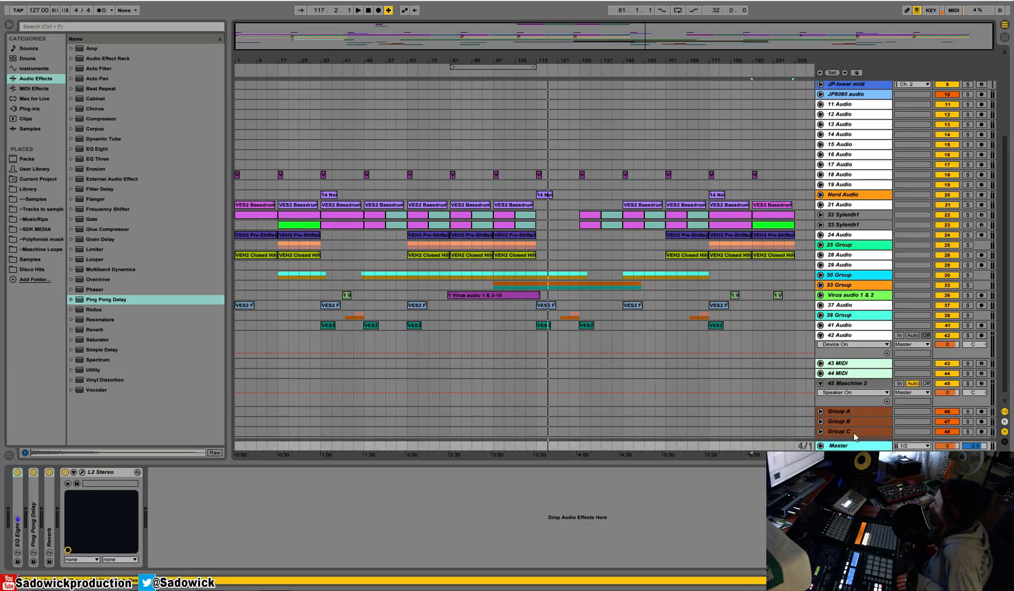
pyautogui.doubleClick(22, 524)
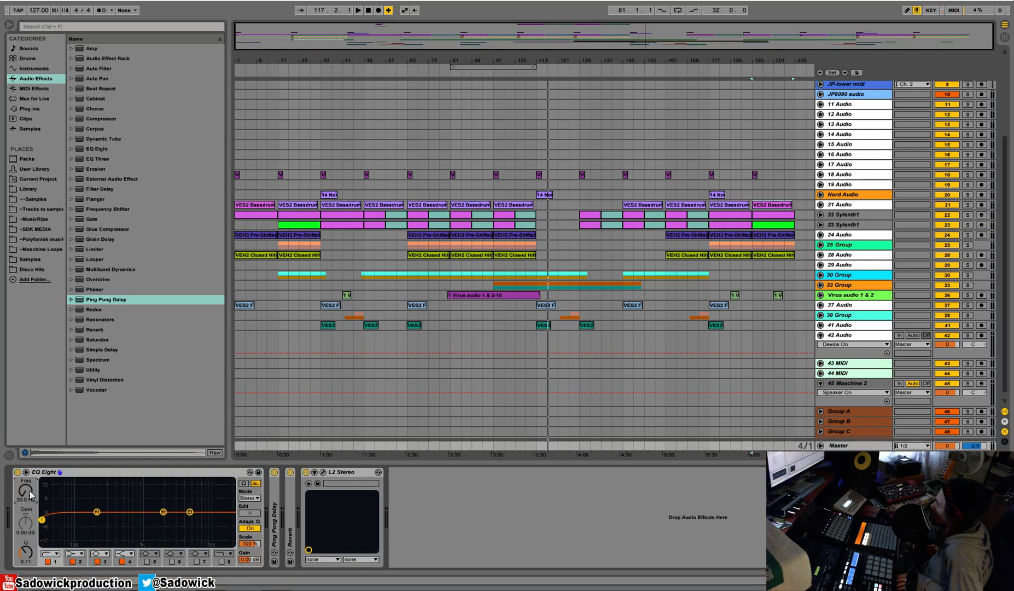
pyautogui.moveTo(855, 440); pyautogui.dragTo(854, 408)
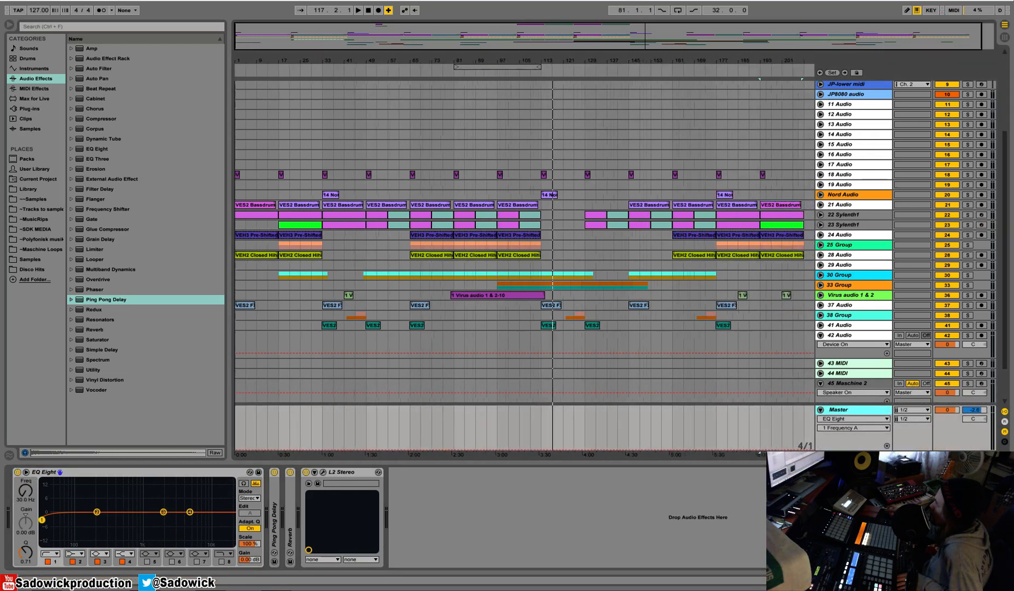
pyautogui.press('space')
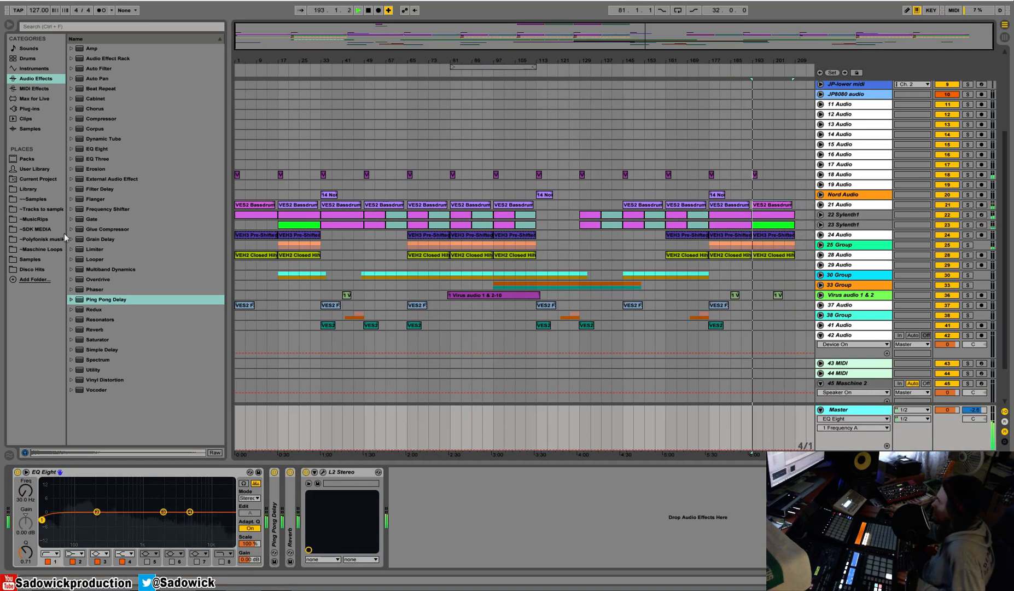
pyautogui.doubleClick(369, 11)
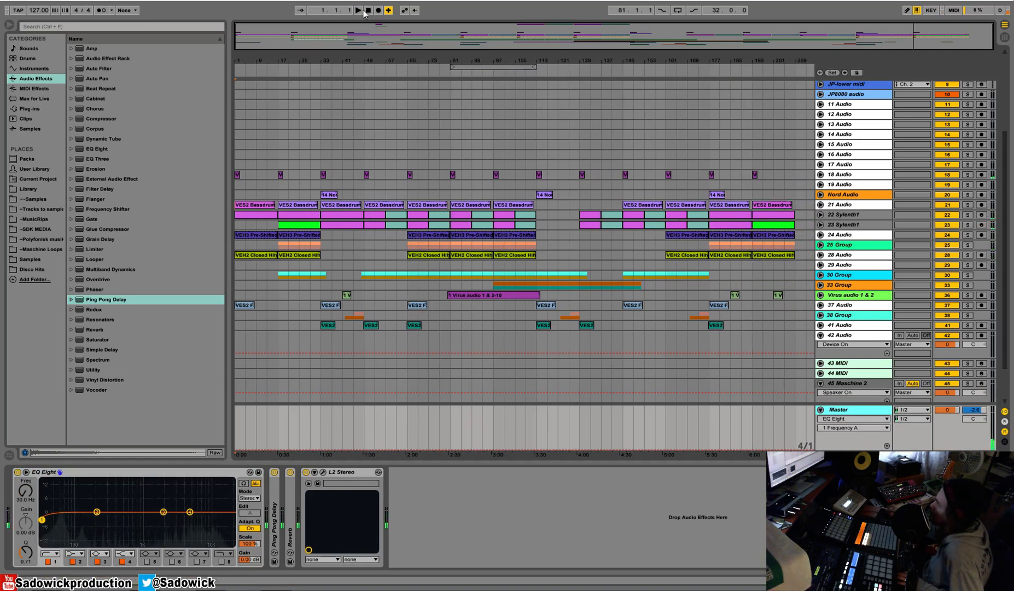
# Hold the Master EQ Eight band 1 frequency automation at about 187 Hz from bar 1 to bar 17.
pyautogui.press('space')
pyautogui.press('b')
pyautogui.click(276, 442)
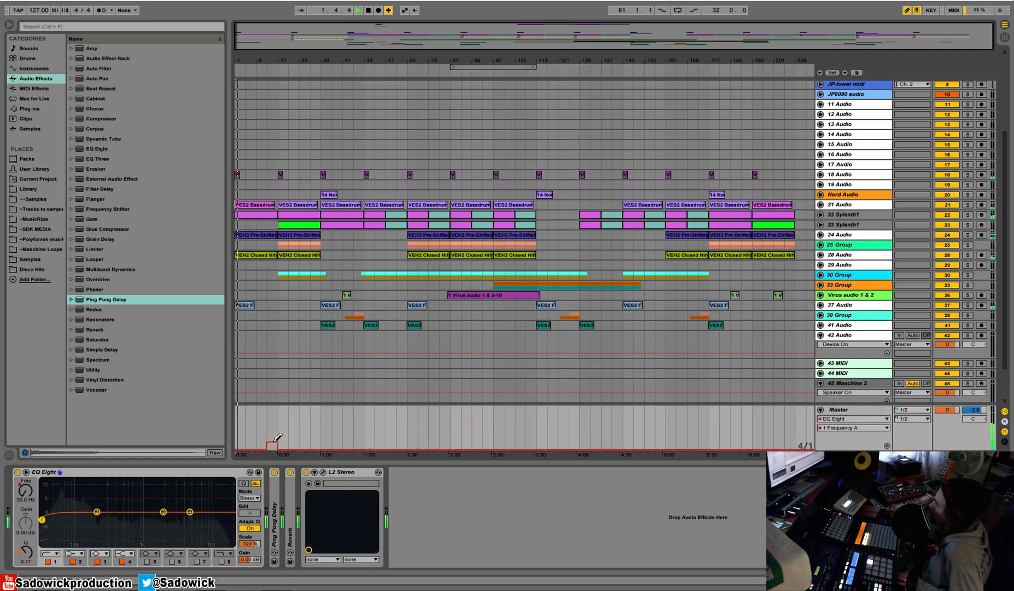
pyautogui.press('b')
pyautogui.click(266, 449)
pyautogui.press('space')
pyautogui.click(266, 449)
pyautogui.press('space')
pyautogui.click(235, 410)
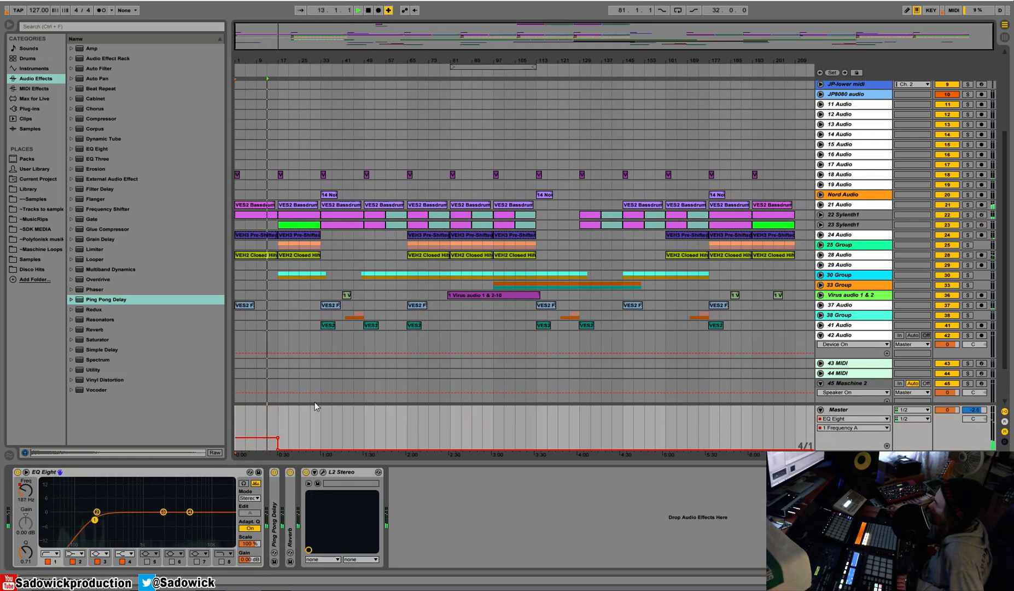
# Hold the Master EQ frequency automation at about 66 Hz from bar 17 to bar 33 and play the transition.
pyautogui.press('b')
pyautogui.click(315, 444)
pyautogui.press('b')
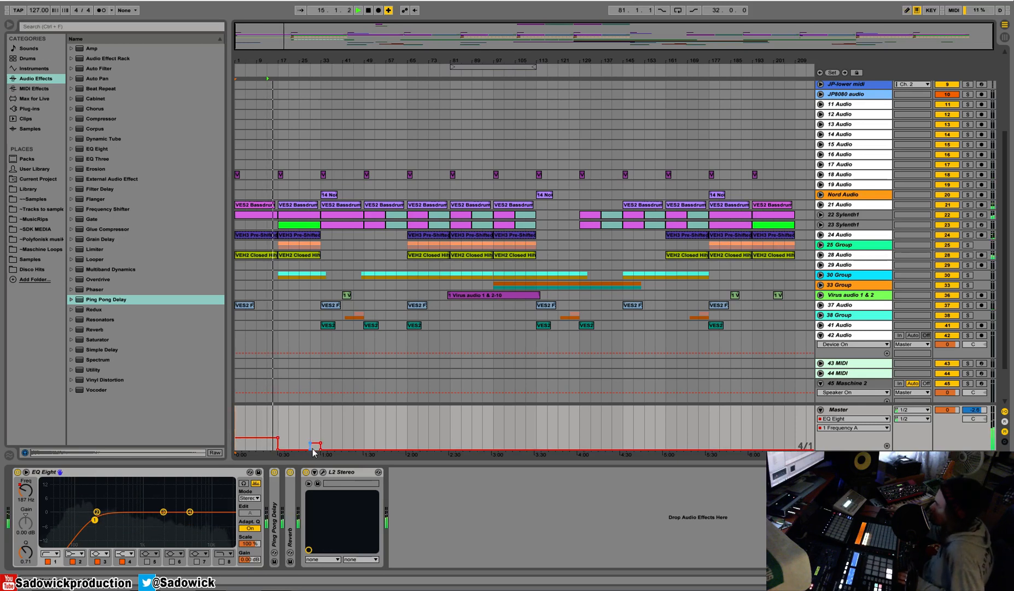
pyautogui.click(311, 444)
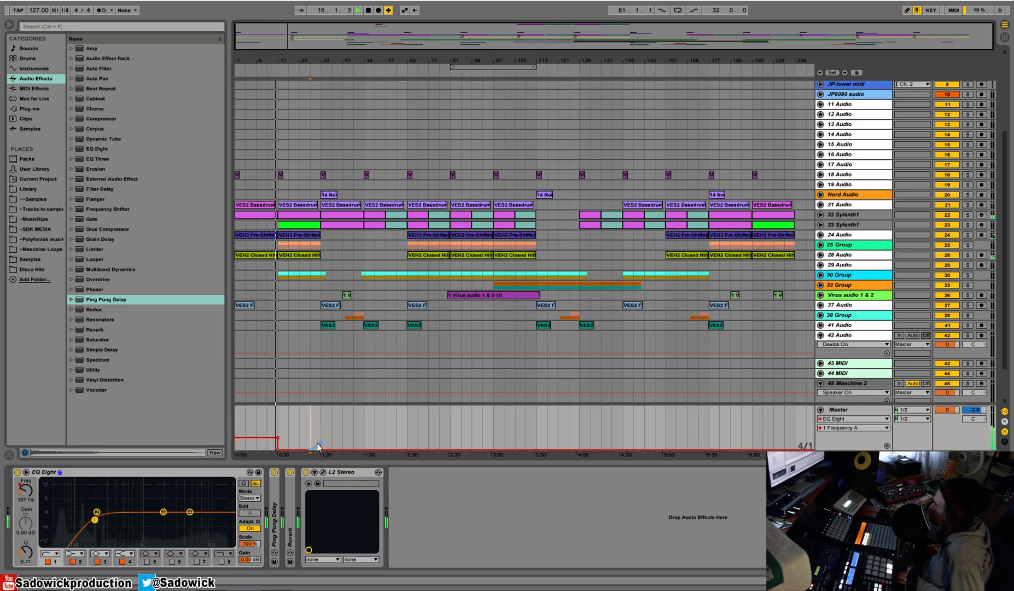
pyautogui.click(320, 446)
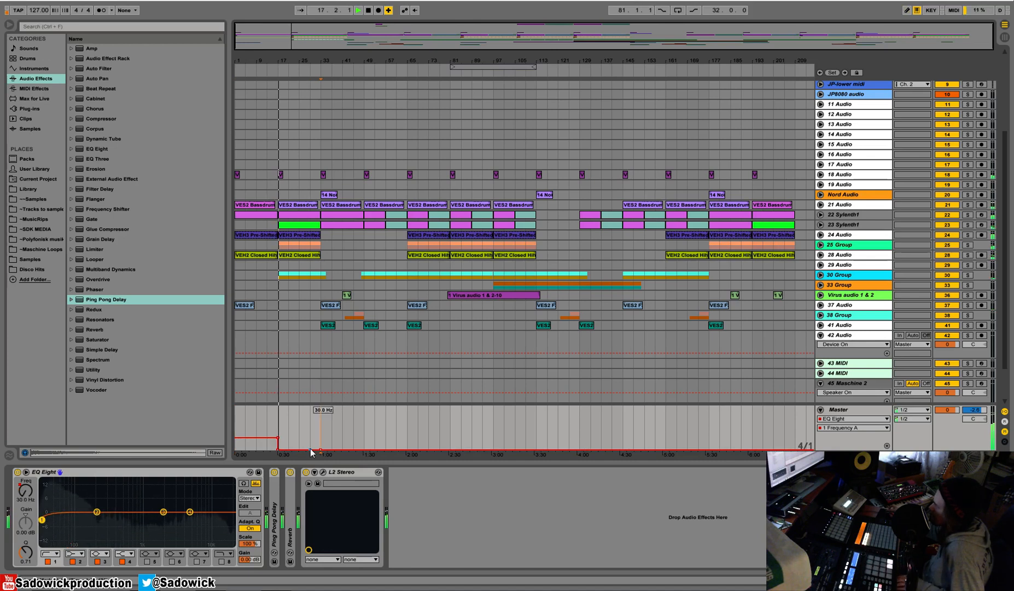
pyautogui.moveTo(321, 436)
pyautogui.mouseDown()
pyautogui.moveTo(274, 431)
pyautogui.moveTo(293, 442)
pyautogui.mouseUp()
pyautogui.click(277, 416)
pyautogui.press('space')
pyautogui.press('space')
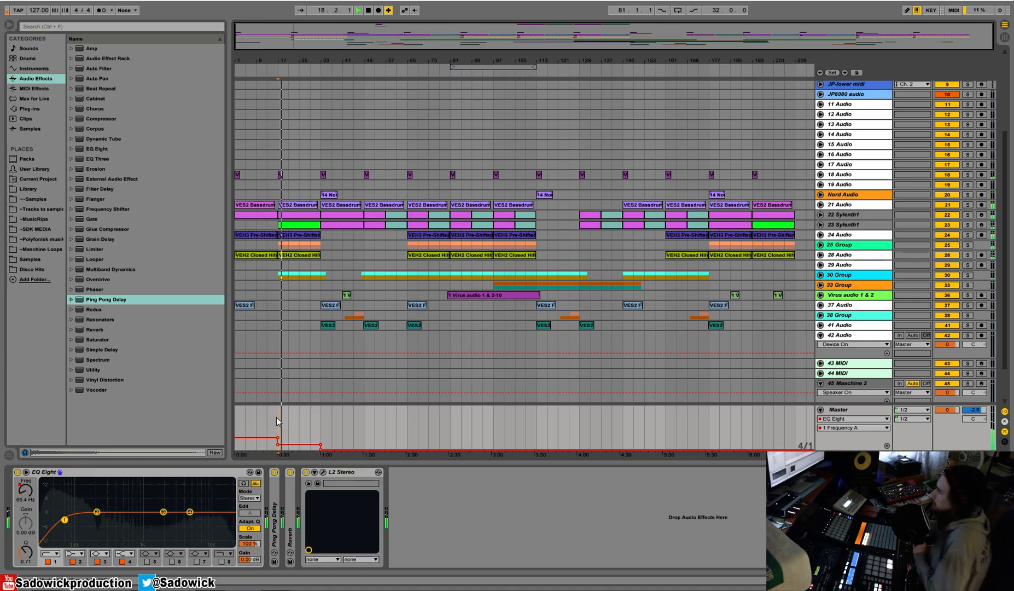
# Raise the Master EQ frequency to about 125 Hz across bars 113–129, with a ramp up from bar 109 and a gradual fall after bar 129.
pyautogui.moveTo(538, 431); pyautogui.dragTo(585, 422)
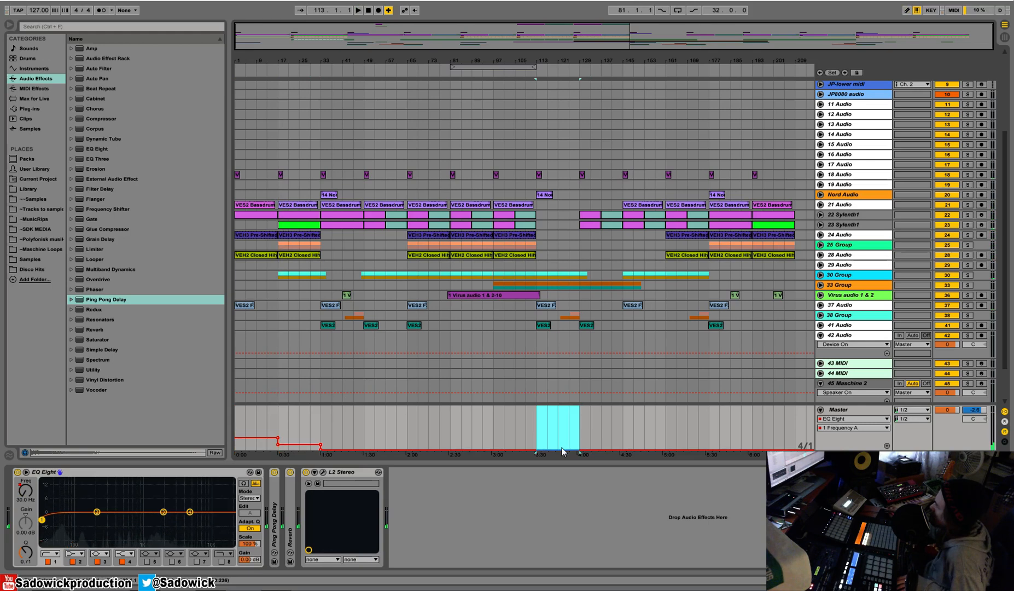
pyautogui.moveTo(561, 450); pyautogui.dragTo(525, 450)
pyautogui.click(534, 415)
pyautogui.press('space')
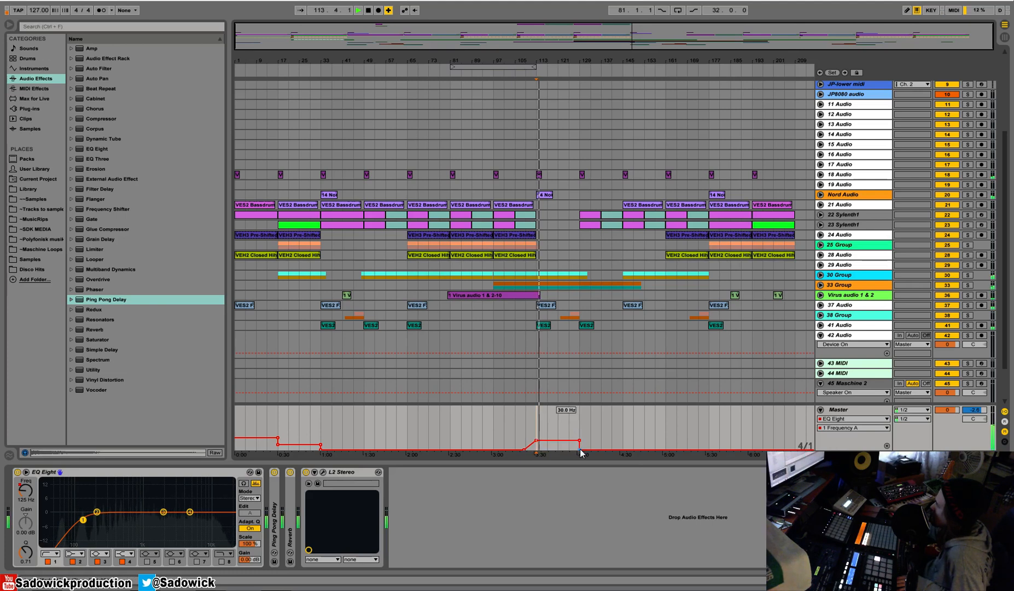
pyautogui.moveTo(581, 450); pyautogui.dragTo(599, 450)
# Draw a rising Master EQ frequency ramp from bar 45 that drops back at bar 49.
pyautogui.click(371, 431)
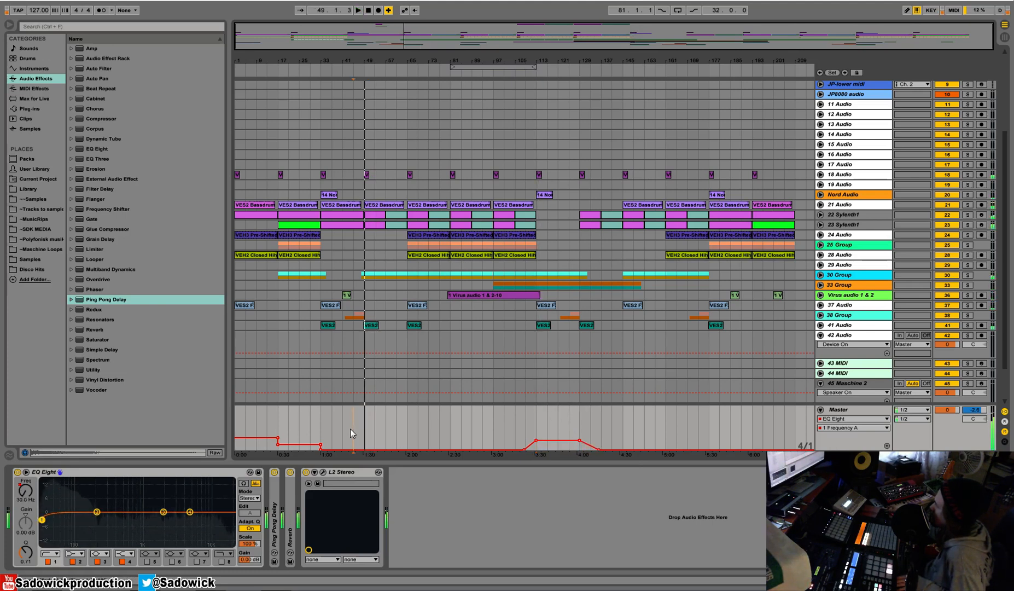
pyautogui.click(353, 429)
pyautogui.press('b')
pyautogui.moveTo(355, 428); pyautogui.dragTo(357, 437)
pyautogui.press('b')
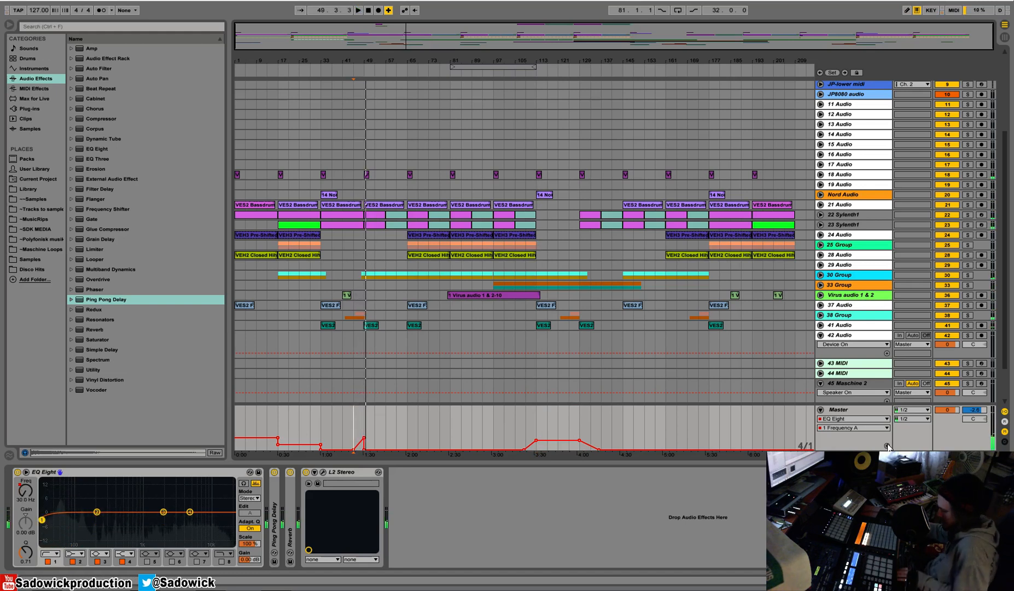
# Add matching four-bar Master EQ frequency ramps leading into bars 65, 81 and 177, and play the last one.
pyautogui.press('b')
pyautogui.click(445, 437)
pyautogui.press('b')
pyautogui.click(440, 437)
pyautogui.click(404, 436)
pyautogui.press('b')
pyautogui.click(396, 437)
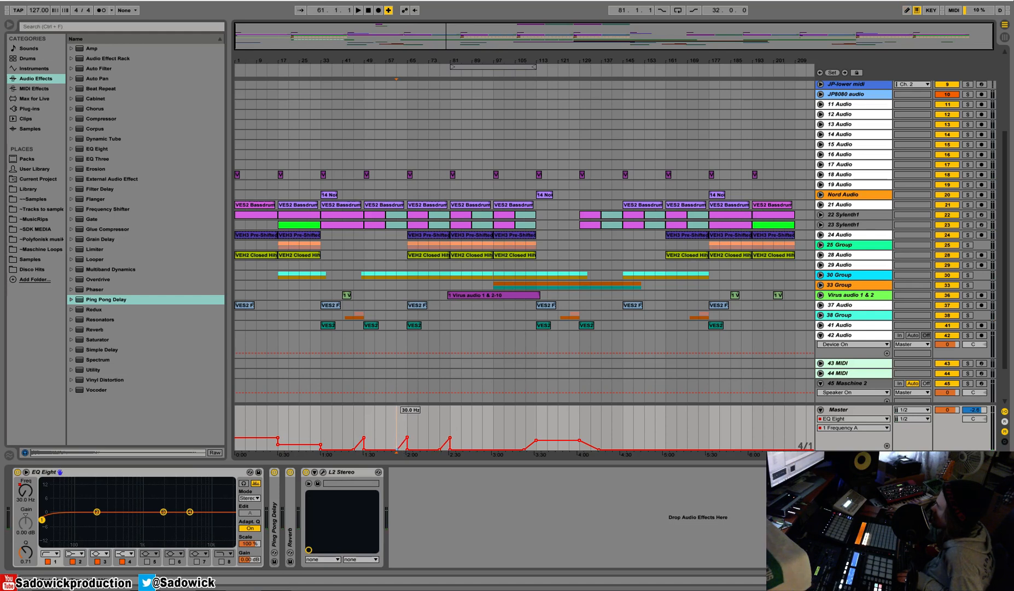
pyautogui.click(704, 437)
pyautogui.press('space')
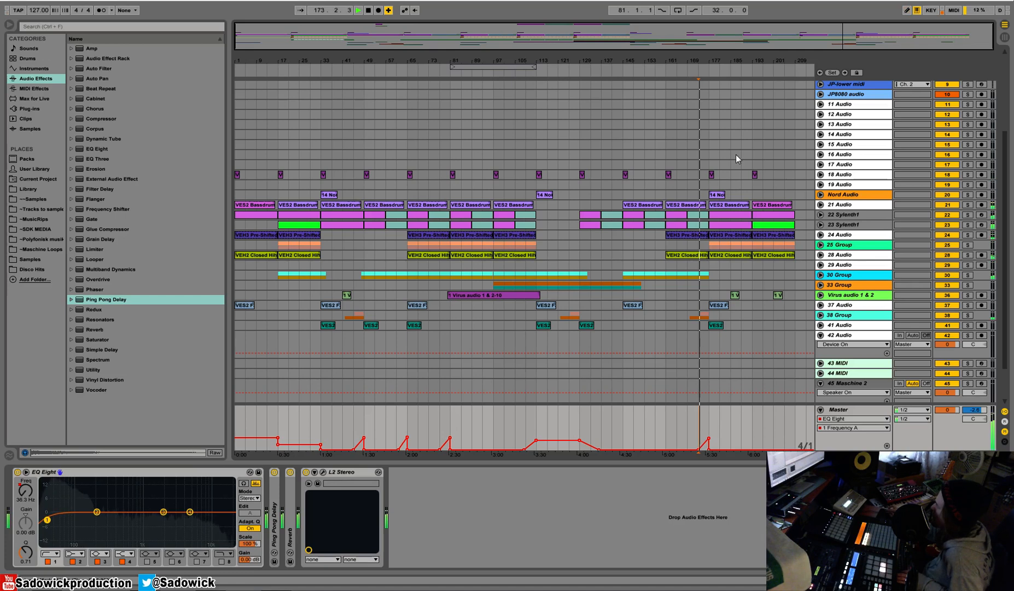
# Raise the Master EQ frequency automation to about 107 Hz from bar 193 to the end and play the ending.
pyautogui.press('b')
pyautogui.click(758, 441)
pyautogui.press('b')
pyautogui.click(761, 441)
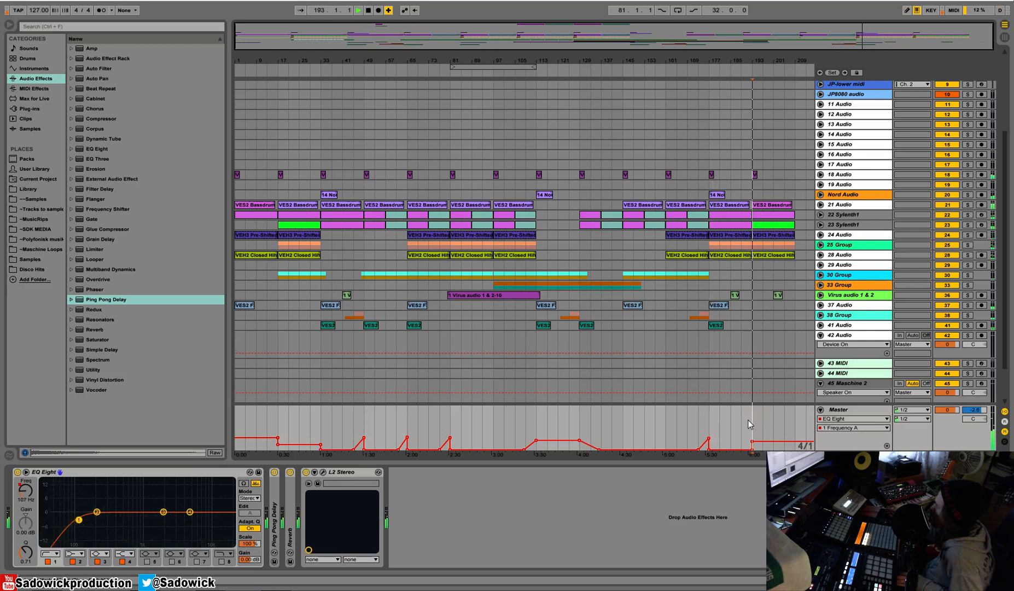
pyautogui.click(790, 71)
pyautogui.press('space')
# Add a Ping Pong Delay Dry/Wet automation lane on the Master and set the delay's filter to 1.33 kHz with width 5.39.
pyautogui.click(886, 446)
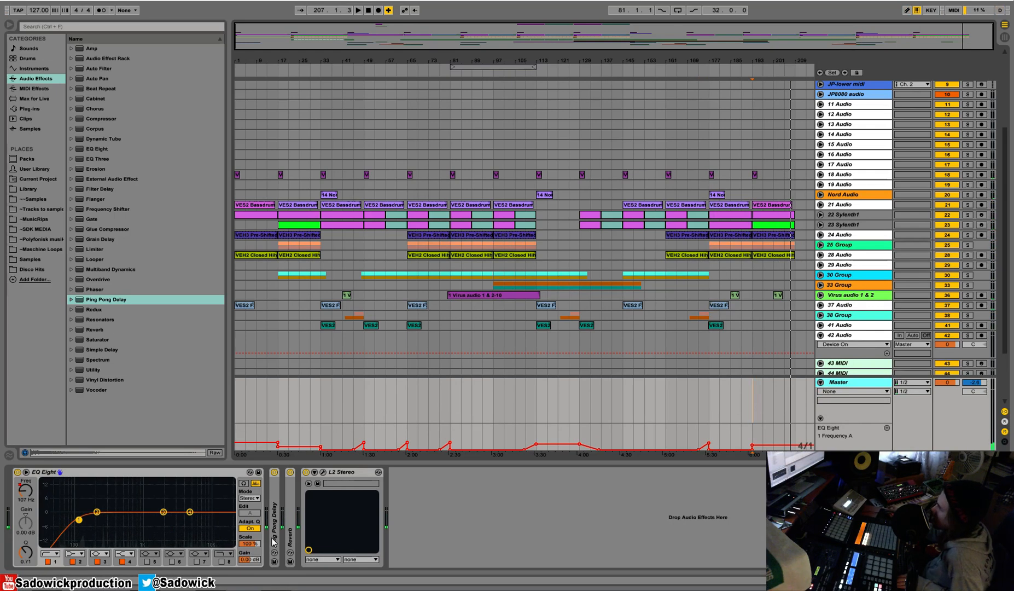
pyautogui.doubleClick(135, 472)
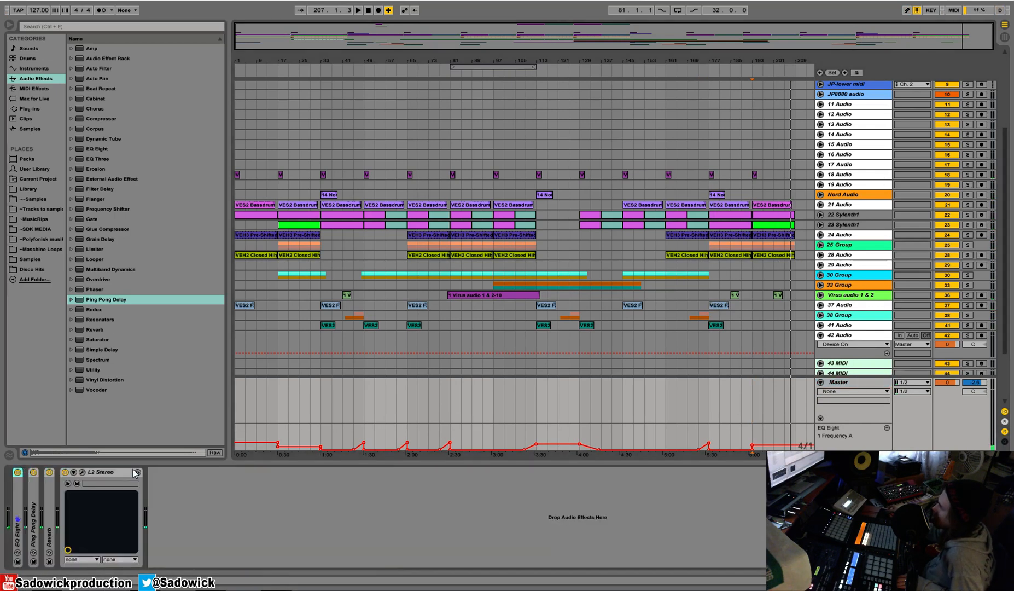
pyautogui.doubleClick(36, 490)
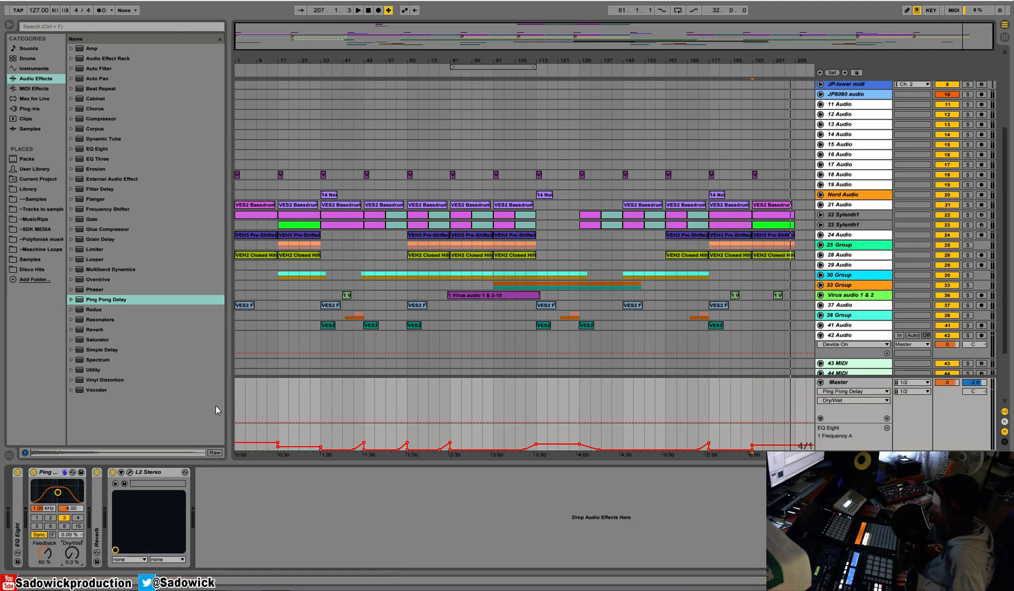
pyautogui.moveTo(58, 492); pyautogui.dragTo(60, 490)
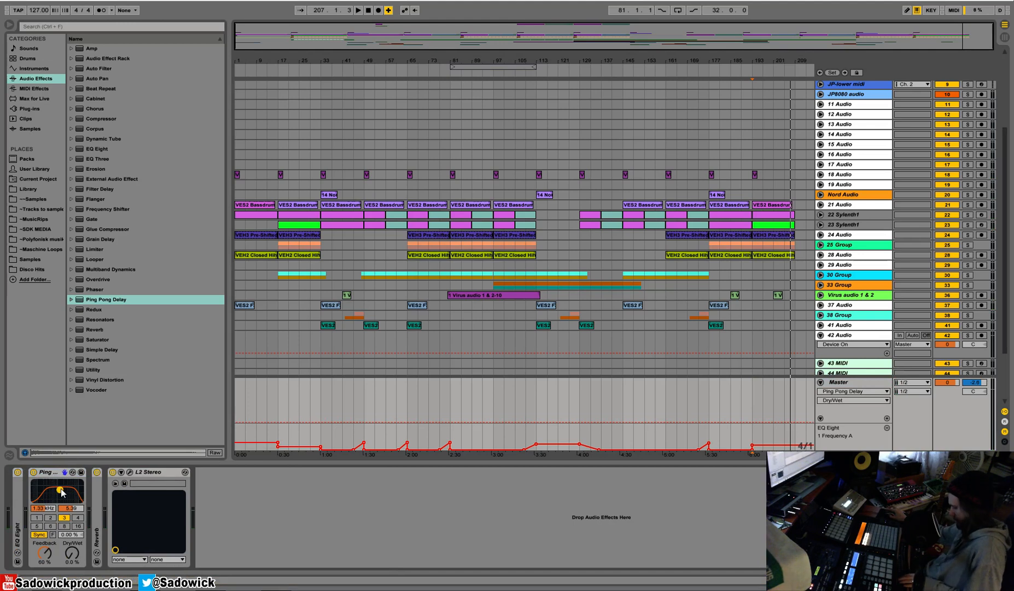
# Draw four-bar Ping Pong Delay Dry/Wet ramps rising into bars 17 and 33, and play the second one.
pyautogui.press('b')
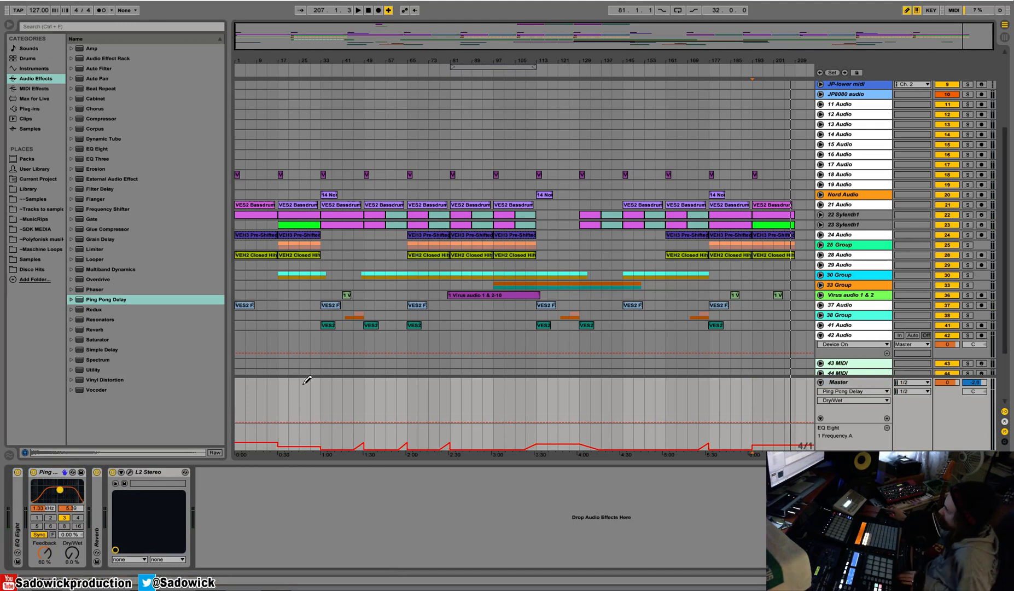
pyautogui.moveTo(272, 405); pyautogui.dragTo(271, 422)
pyautogui.press('b')
pyautogui.click(268, 413)
pyautogui.press('b')
pyautogui.click(314, 409)
pyautogui.press('b')
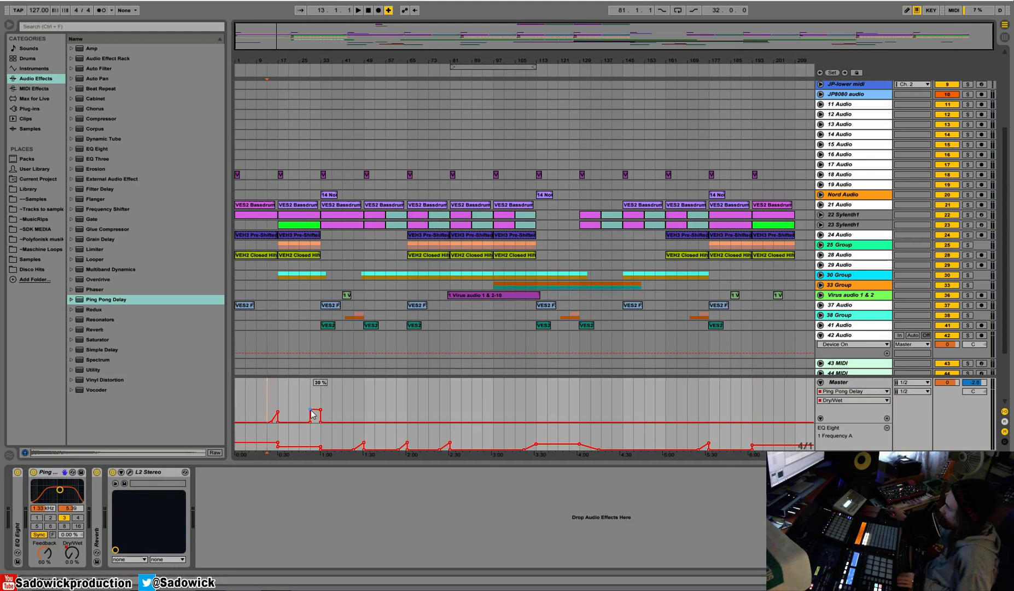
pyautogui.press('space')
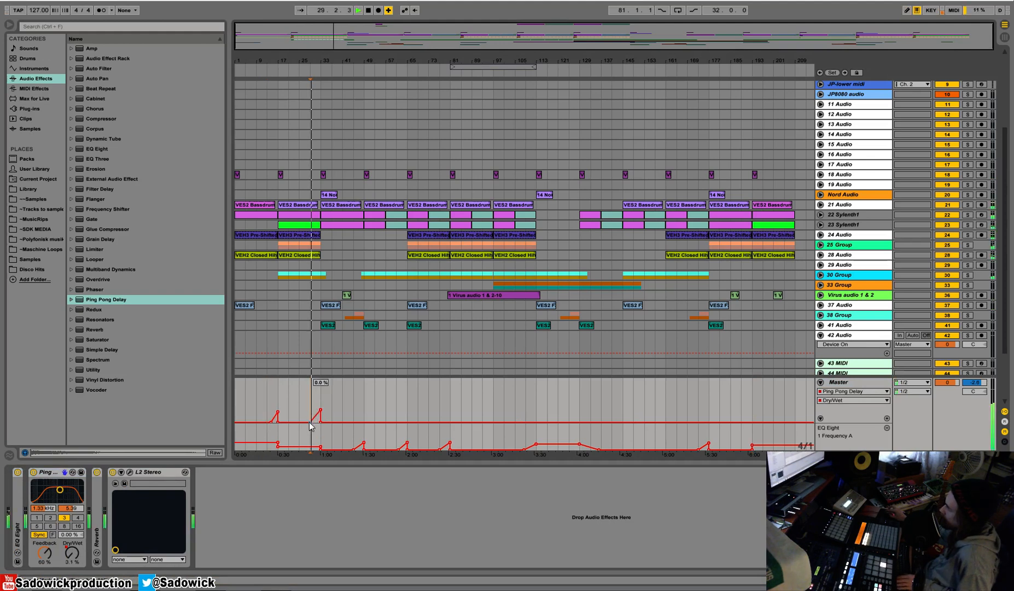
# Draw a Ping Pong Delay Dry/Wet ramp rising from bar 45 to bar 49.
pyautogui.press('b')
pyautogui.click(359, 411)
pyautogui.press('b')
pyautogui.click(353, 410)
pyautogui.moveTo(353, 422); pyautogui.dragTo(364, 409)
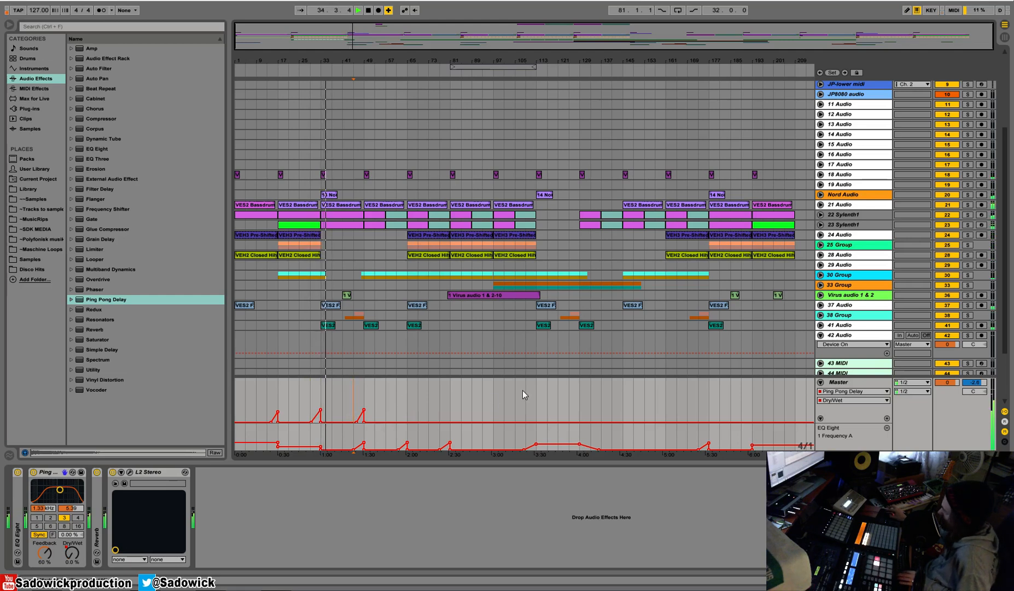
# Draw a Dry/Wet ramp from bar 93 to bar 97, play it and lower its peak slightly.
pyautogui.press('b')
pyautogui.click(490, 408)
pyautogui.press('b')
pyautogui.click(482, 408)
pyautogui.click(482, 397)
pyautogui.press('space')
pyautogui.press('space')
pyautogui.moveTo(493, 407); pyautogui.dragTo(494, 412)
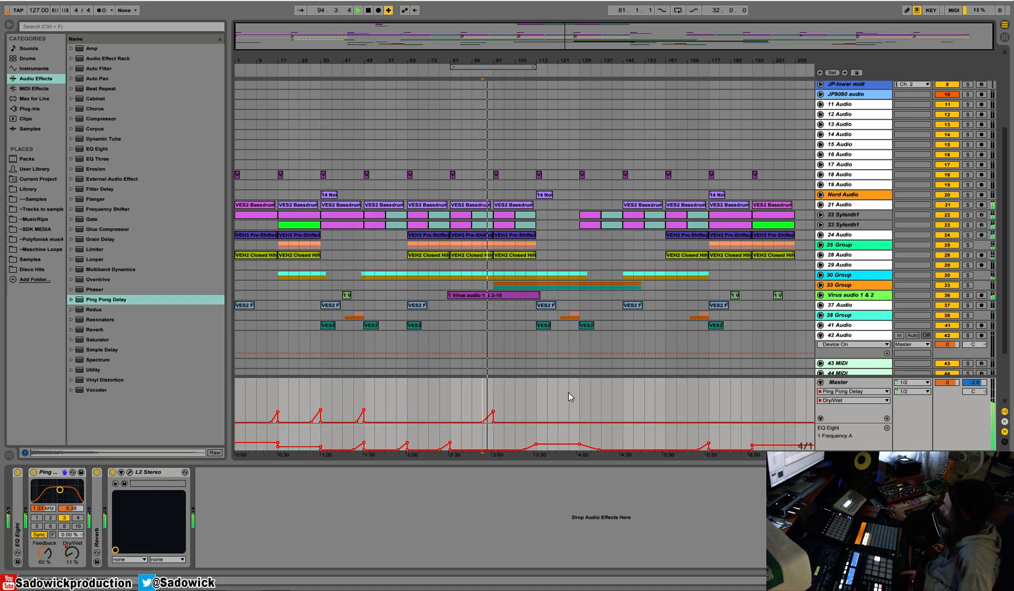
# Raise the Master's Ping Pong Delay Dry/Wet automation from bar 113 to bar 129, ramping at both ends, and play from bar 129.
pyautogui.press('b')
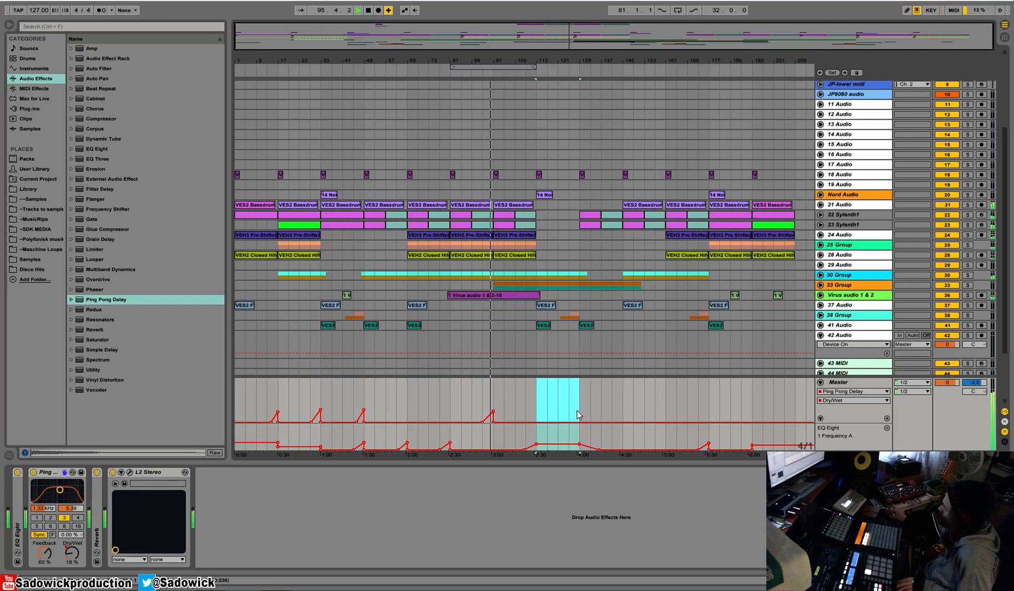
pyautogui.moveTo(575, 410); pyautogui.dragTo(575, 407)
pyautogui.click(547, 418)
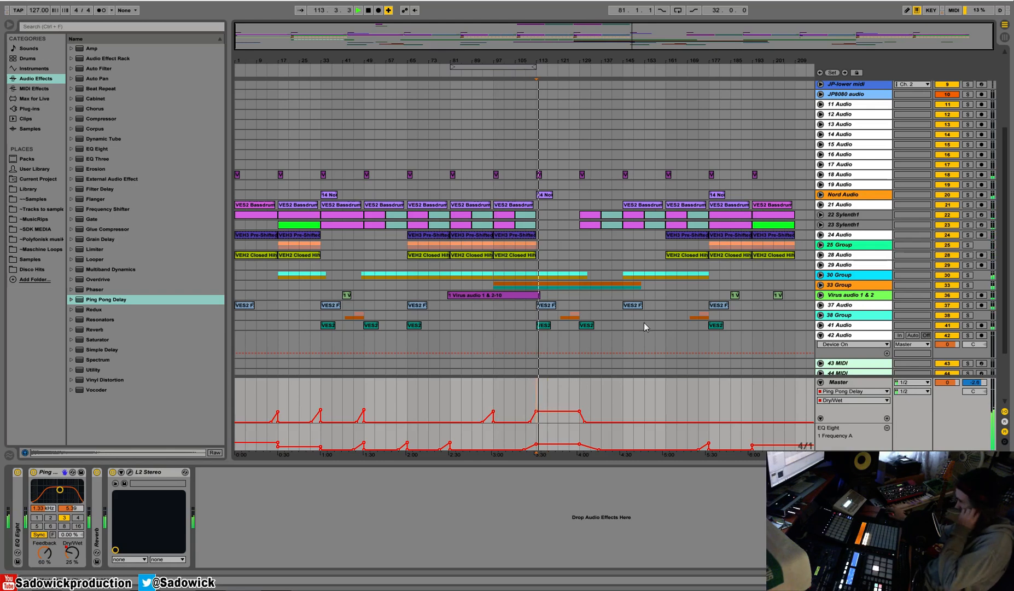
pyautogui.click(581, 72)
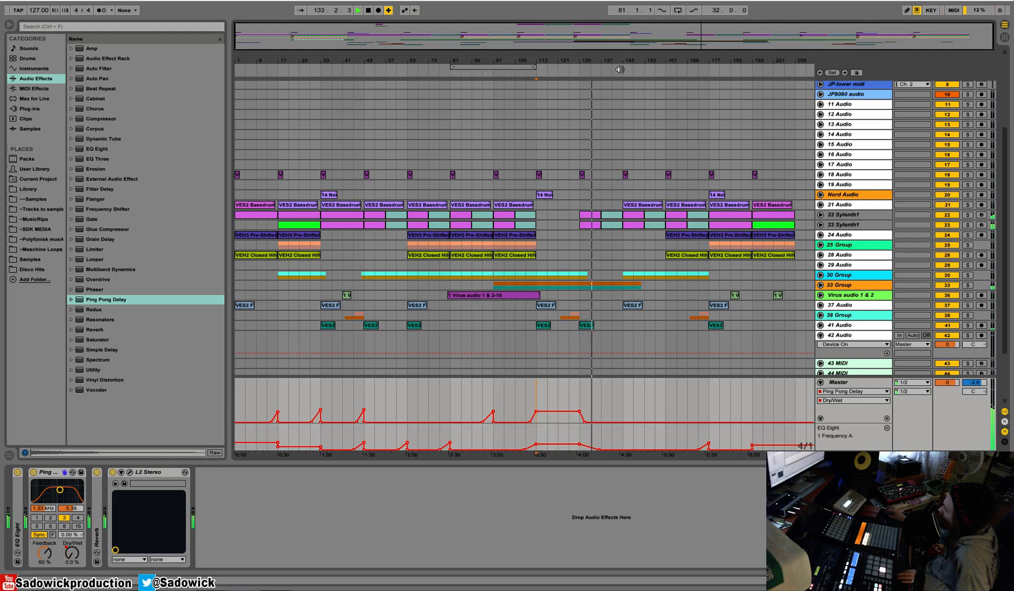
# Fold the 30 Group vocals and unfold the 33 Group with its two guitar tracks, 34 Audio and 35 Audio.
pyautogui.moveTo(866, 277); pyautogui.dragTo(865, 249)
pyautogui.moveTo(859, 316)
pyautogui.mouseDown()
pyautogui.moveTo(857, 355)
pyautogui.moveTo(855, 312)
pyautogui.moveTo(856, 330)
pyautogui.mouseUp()
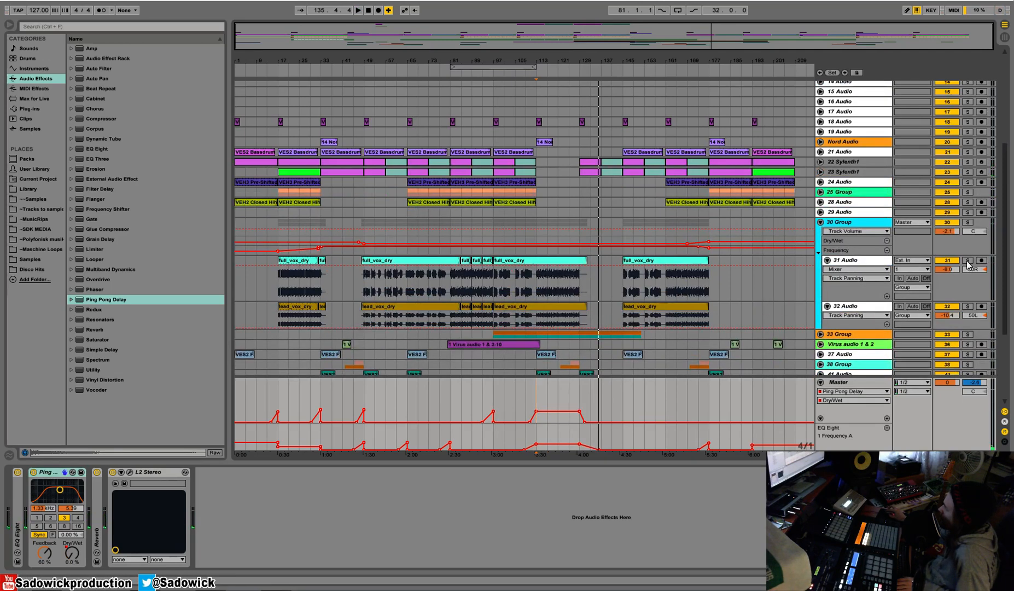
pyautogui.click(820, 222)
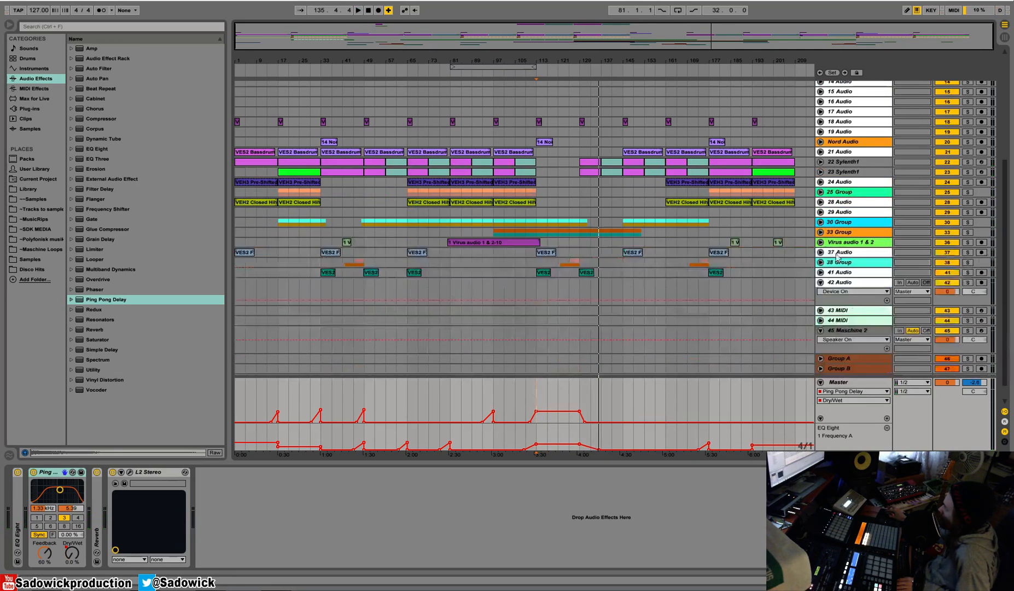
pyautogui.click(821, 232)
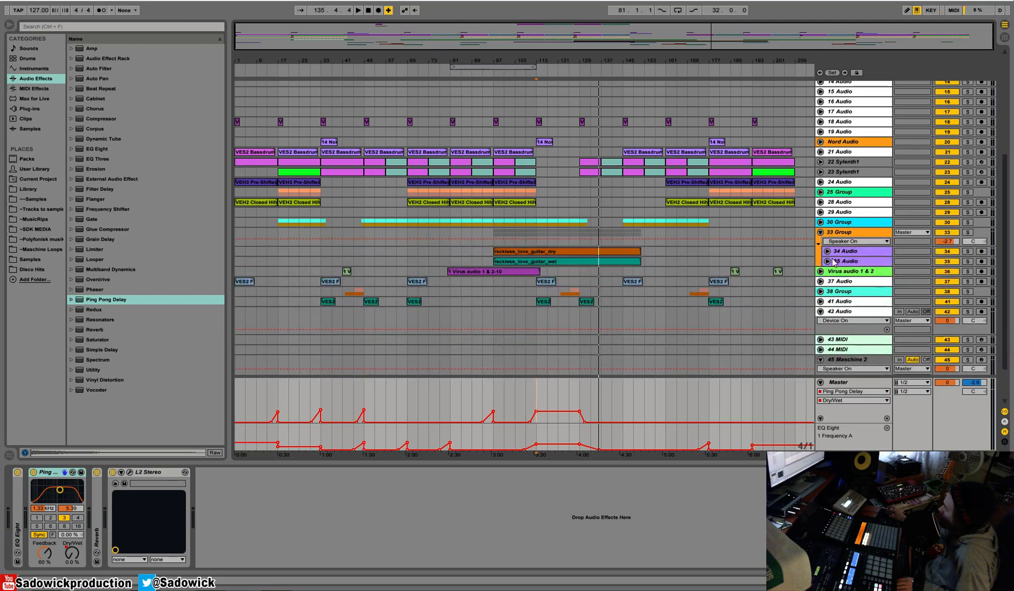
pyautogui.click(827, 251)
pyautogui.click(827, 270)
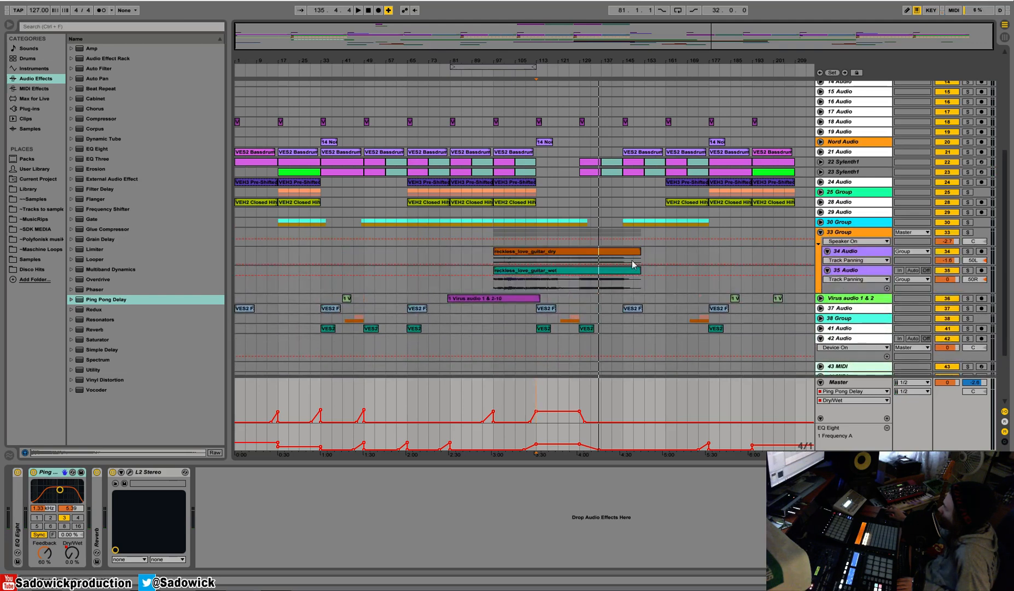
# Solo the dry guitar on 34 Audio, enlarge its track and play the passage from bar 129.
pyautogui.click(581, 263)
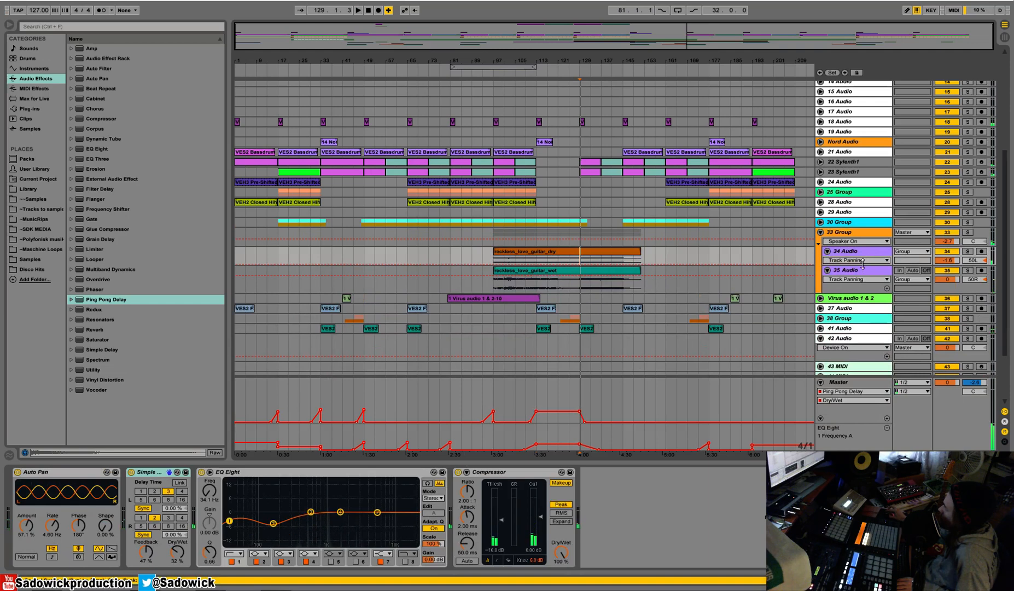
pyautogui.moveTo(862, 265); pyautogui.dragTo(864, 283)
pyautogui.press('space')
pyautogui.moveTo(593, 62); pyautogui.dragTo(613, 219)
pyautogui.press('space')
pyautogui.press('space')
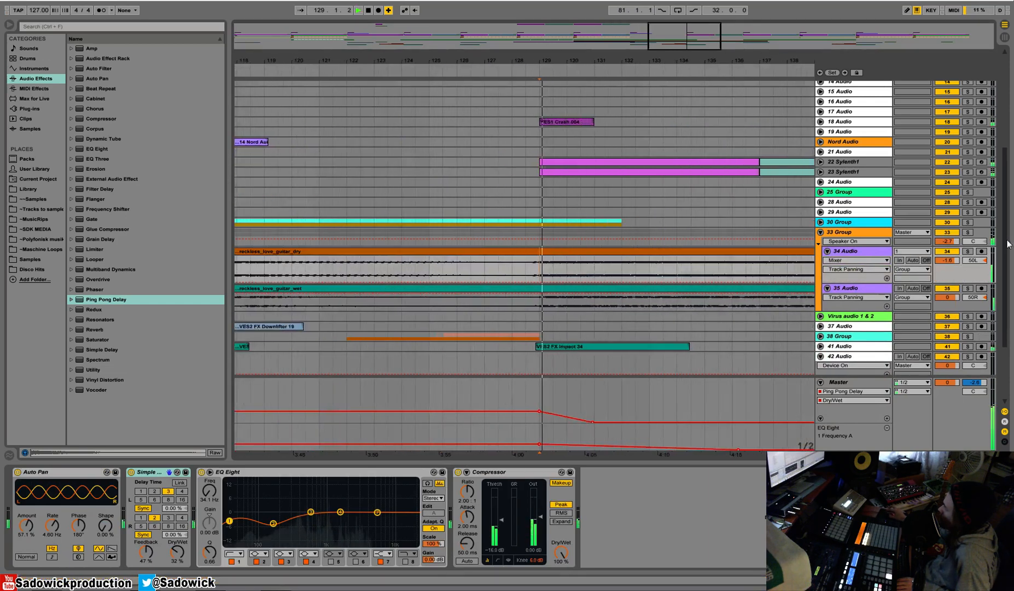
pyautogui.click(967, 251)
pyautogui.moveTo(960, 282); pyautogui.dragTo(959, 389)
pyautogui.moveTo(615, 61)
pyautogui.mouseDown()
pyautogui.moveTo(615, 207)
pyautogui.moveTo(616, 60)
pyautogui.mouseUp()
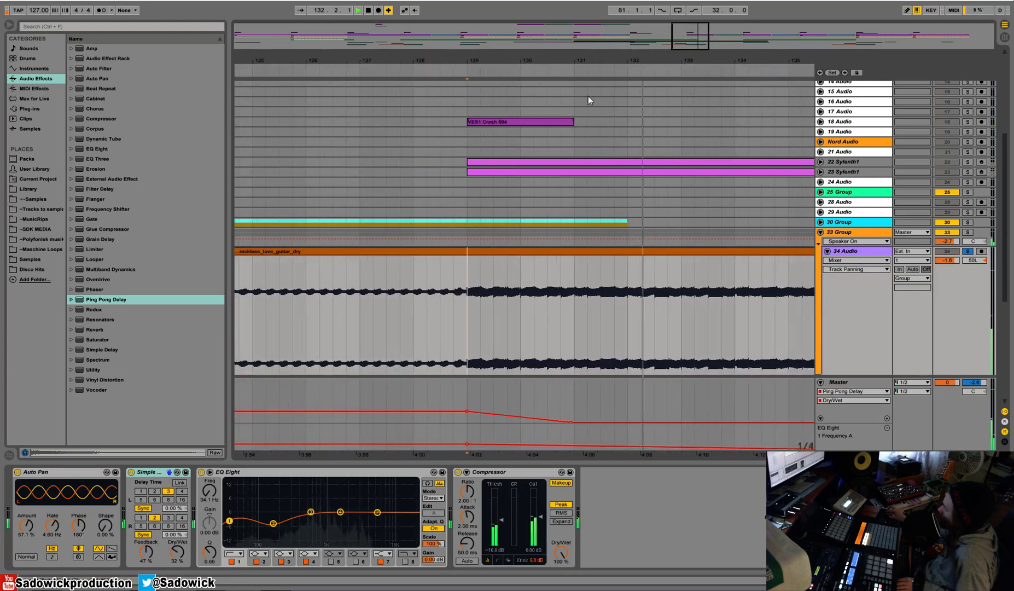
# Split the reckless_love_guitar_dry clip at bar 129 and select the part after the split.
pyautogui.press('space')
pyautogui.moveTo(467, 62); pyautogui.dragTo(470, 156)
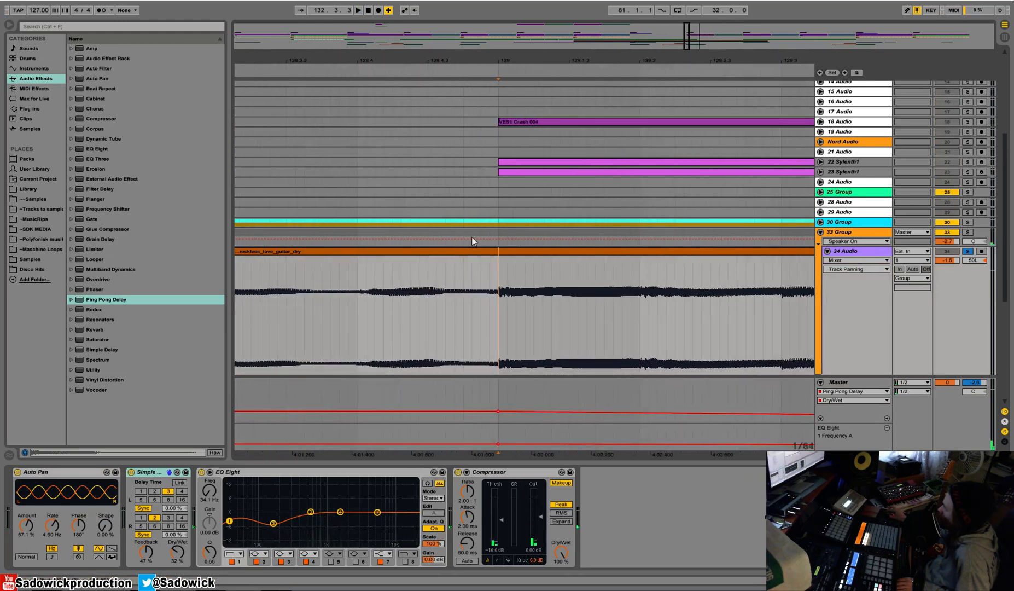
pyautogui.moveTo(503, 64); pyautogui.dragTo(380, 56)
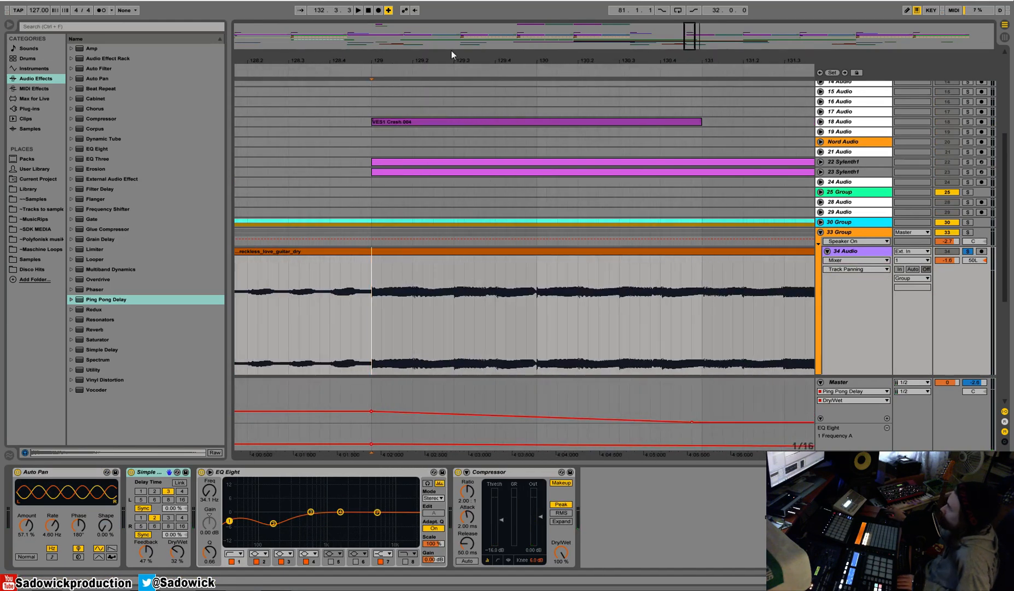
pyautogui.moveTo(372, 287); pyautogui.dragTo(381, 287)
pyautogui.hotkey('ctrl', 'e')
pyautogui.moveTo(383, 251); pyautogui.dragTo(373, 252)
# Split the reckless_love_guitar_wet clip at bar 129 and enlarge the 35 Audio track.
pyautogui.scroll(-3, 401, 250)
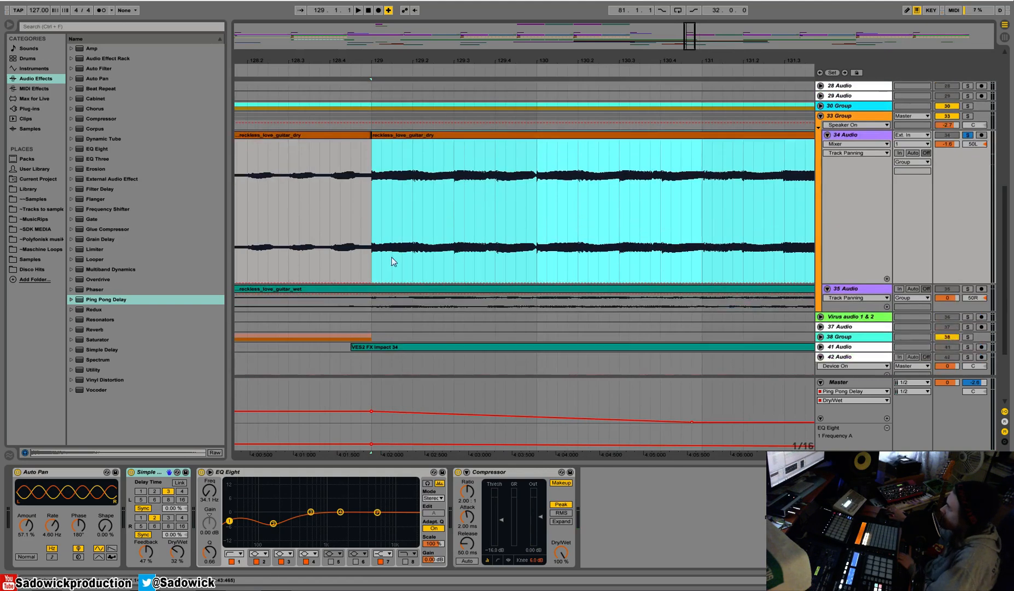
pyautogui.moveTo(372, 304)
pyautogui.mouseDown()
pyautogui.moveTo(391, 305)
pyautogui.moveTo(376, 290)
pyautogui.mouseUp()
pyautogui.hotkey('ctrl', 'e')
pyautogui.moveTo(947, 313); pyautogui.dragTo(947, 383)
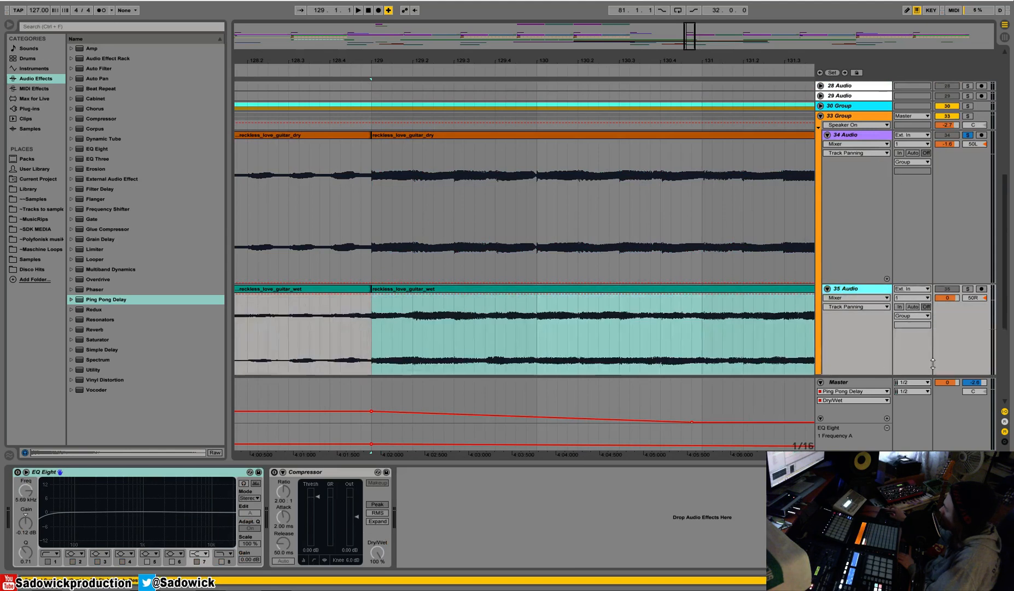
# Open the dry guitar clip after bar 129, set its 1.1.1 at the split, and check its waveform around bars 2 and 3.
pyautogui.click(965, 166)
pyautogui.click(446, 136)
pyautogui.press('space')
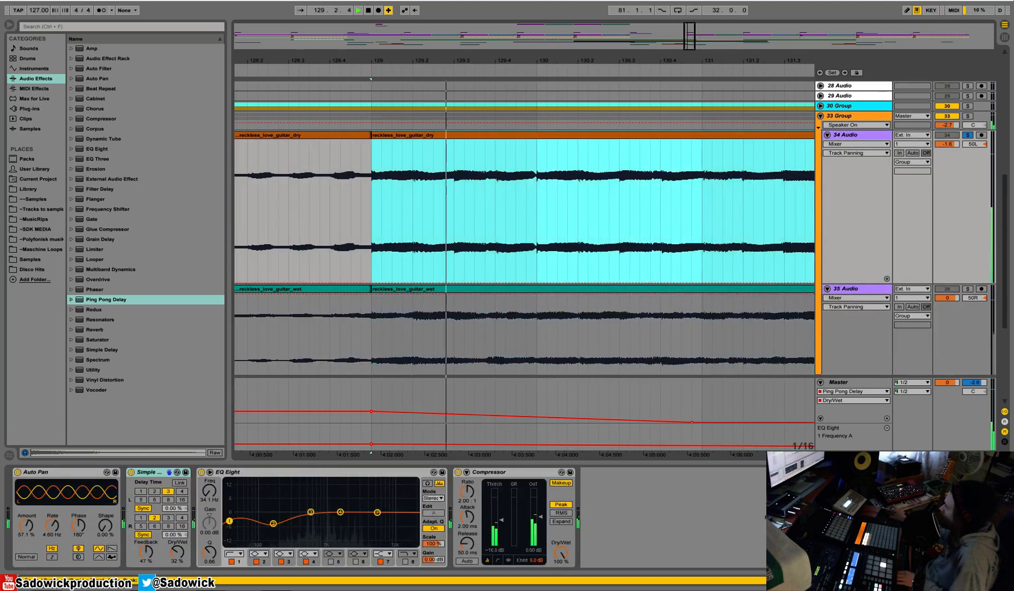
pyautogui.hotkey('shift', 'Tab')
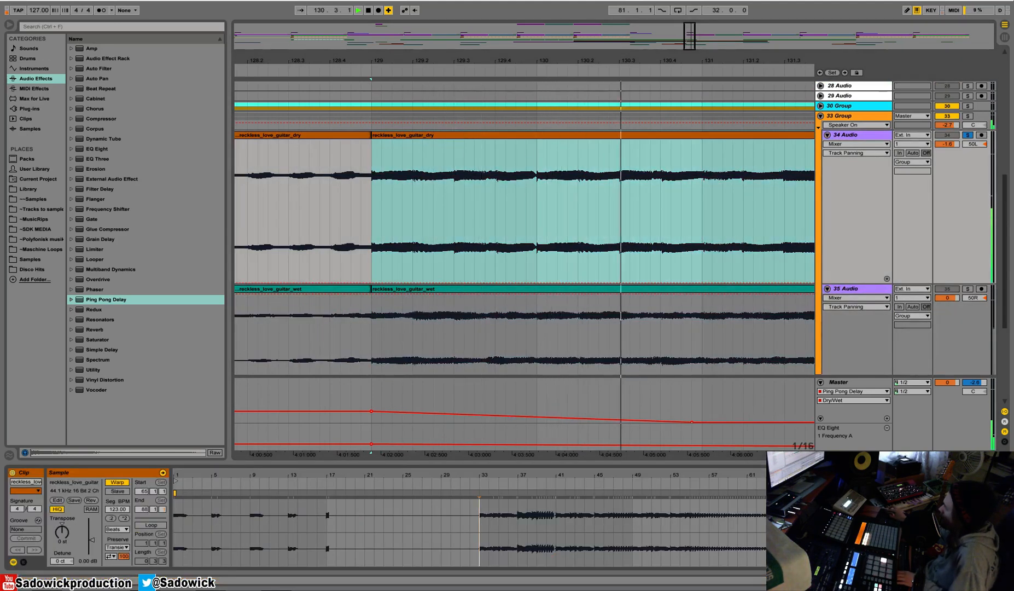
pyautogui.moveTo(506, 475)
pyautogui.mouseDown()
pyautogui.moveTo(506, 495)
pyautogui.moveTo(489, 495)
pyautogui.mouseUp()
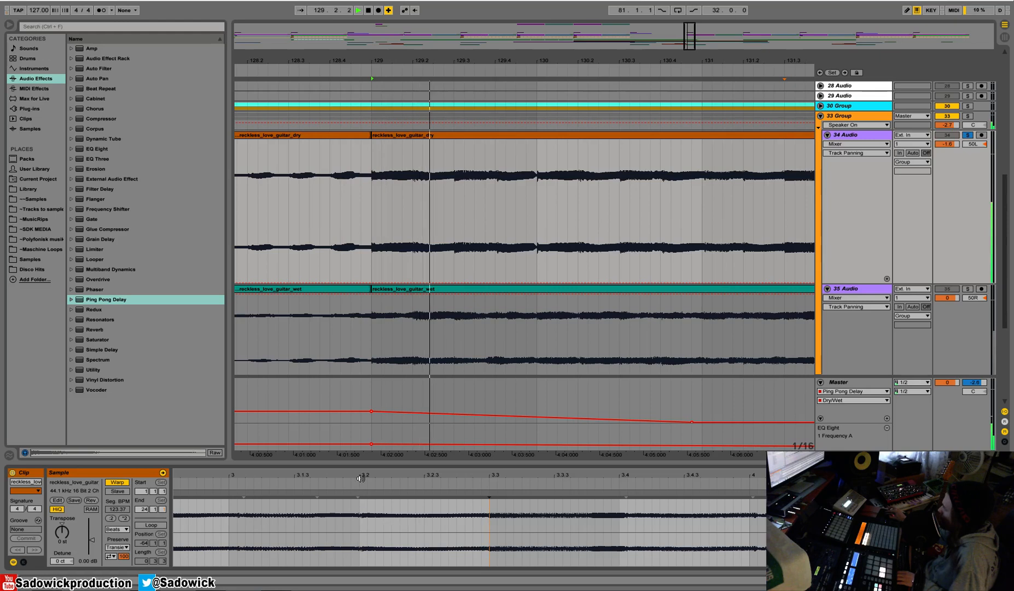
pyautogui.moveTo(403, 477); pyautogui.dragTo(488, 459)
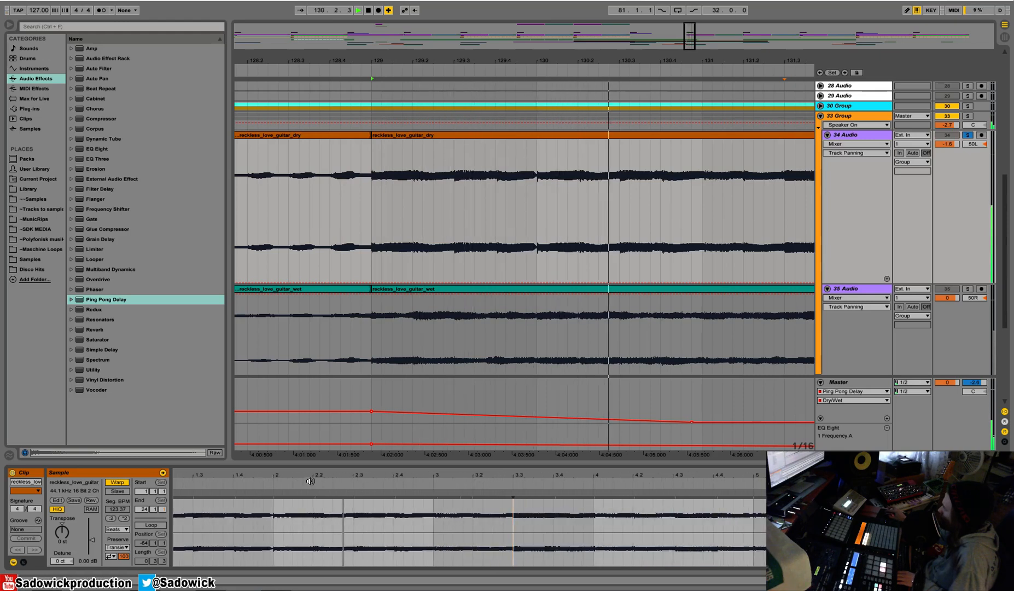
pyautogui.moveTo(272, 471); pyautogui.dragTo(388, 476)
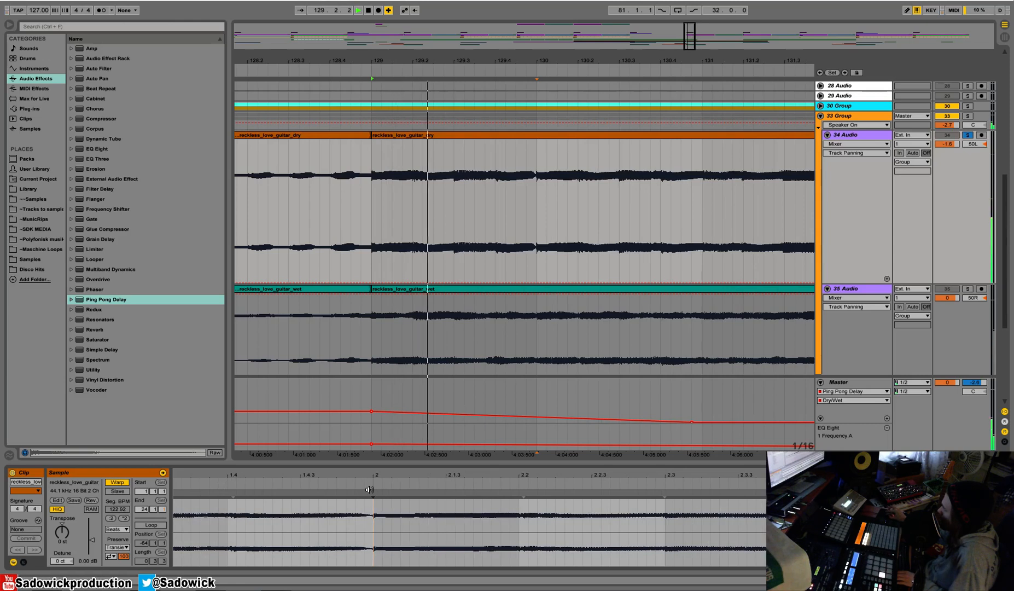
# Turn on the metronome and play the dry guitar clip against it from bar 129.
pyautogui.press('space')
pyautogui.click(101, 10)
pyautogui.press('space')
pyautogui.moveTo(598, 477); pyautogui.dragTo(598, 432)
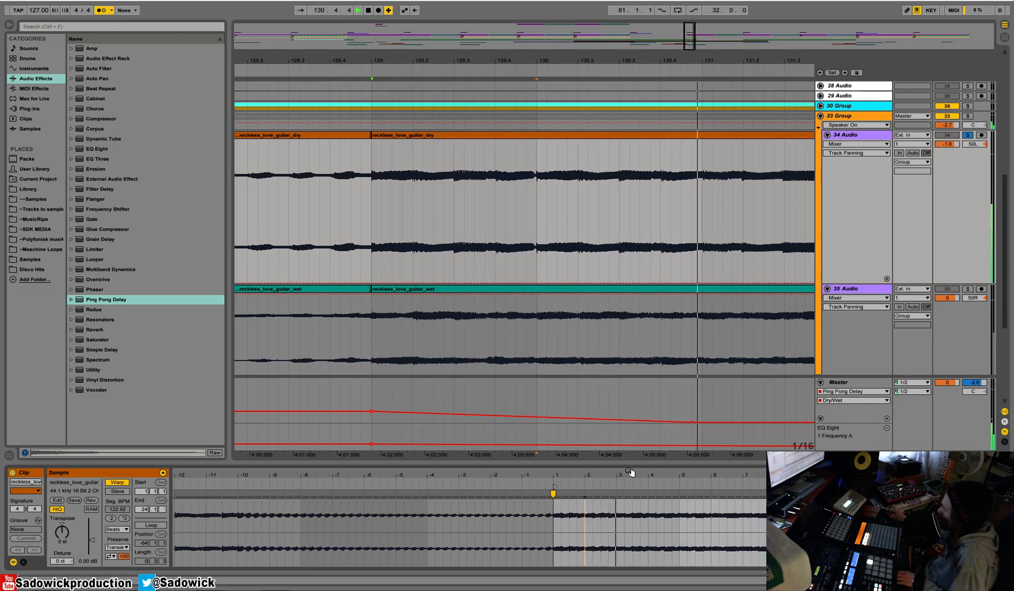
# Place a warp marker at bar 2 of the dry guitar clip, undo the last stray edit, and replay the passage.
pyautogui.moveTo(627, 475); pyautogui.dragTo(868, 512)
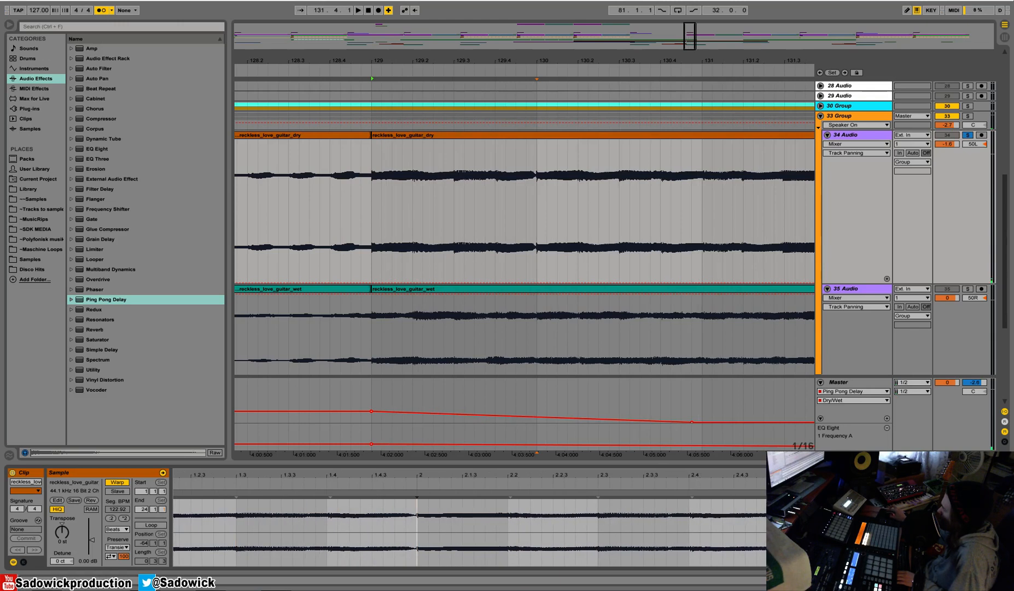
pyautogui.moveTo(408, 469)
pyautogui.mouseDown()
pyautogui.moveTo(452, 493)
pyautogui.moveTo(385, 445)
pyautogui.moveTo(391, 427)
pyautogui.mouseUp()
pyautogui.hotkey('ctrl', 'z')
pyautogui.press('space')
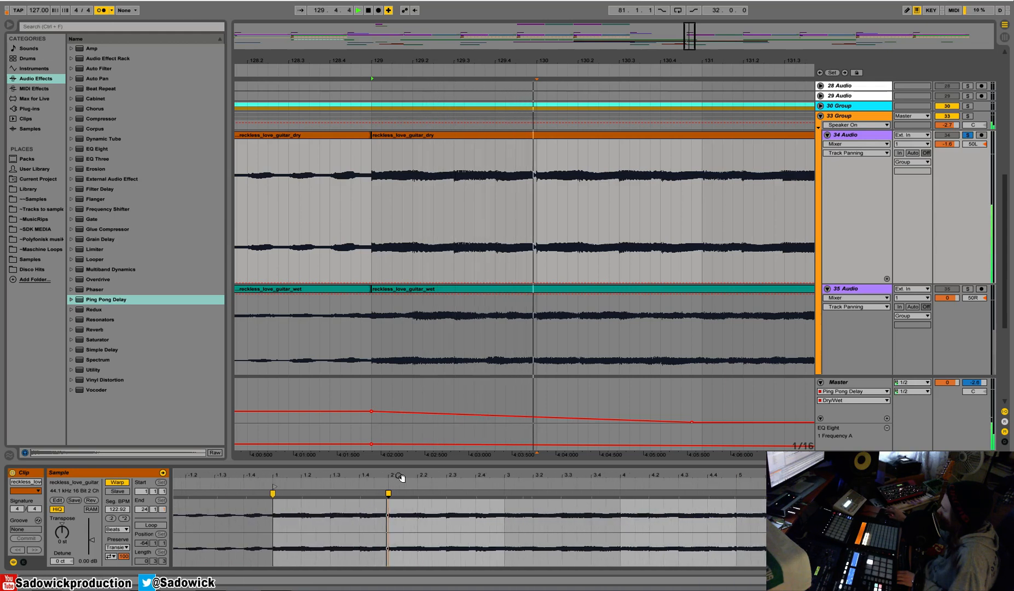
# Place a warp marker at bar 4 of the dry guitar clip and replay it with the metronome.
pyautogui.moveTo(619, 475); pyautogui.dragTo(655, 499)
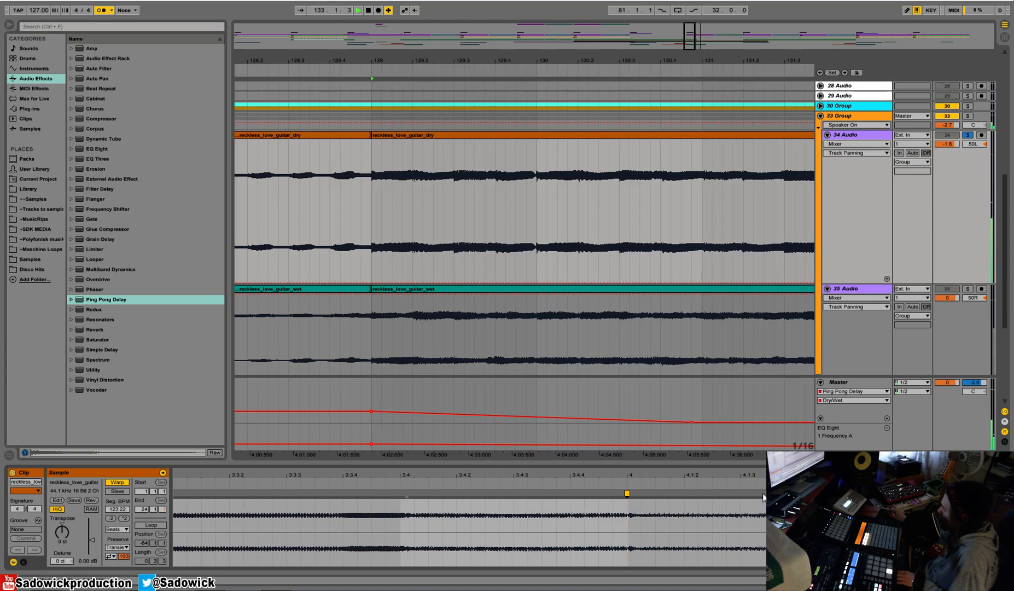
pyautogui.moveTo(627, 476)
pyautogui.mouseDown()
pyautogui.moveTo(296, 445)
pyautogui.moveTo(366, 441)
pyautogui.mouseUp()
pyautogui.press('space')
pyautogui.press('space')
# Warp the transient just after beat 4.4 of the dry guitar clip onto the beat.
pyautogui.moveTo(618, 475); pyautogui.dragTo(435, 440)
pyautogui.moveTo(557, 473)
pyautogui.mouseDown()
pyautogui.moveTo(561, 497)
pyautogui.moveTo(570, 494)
pyautogui.mouseUp()
pyautogui.moveTo(370, 494)
pyautogui.mouseDown()
pyautogui.moveTo(465, 481)
pyautogui.moveTo(496, 507)
pyautogui.moveTo(490, 500)
pyautogui.mouseUp()
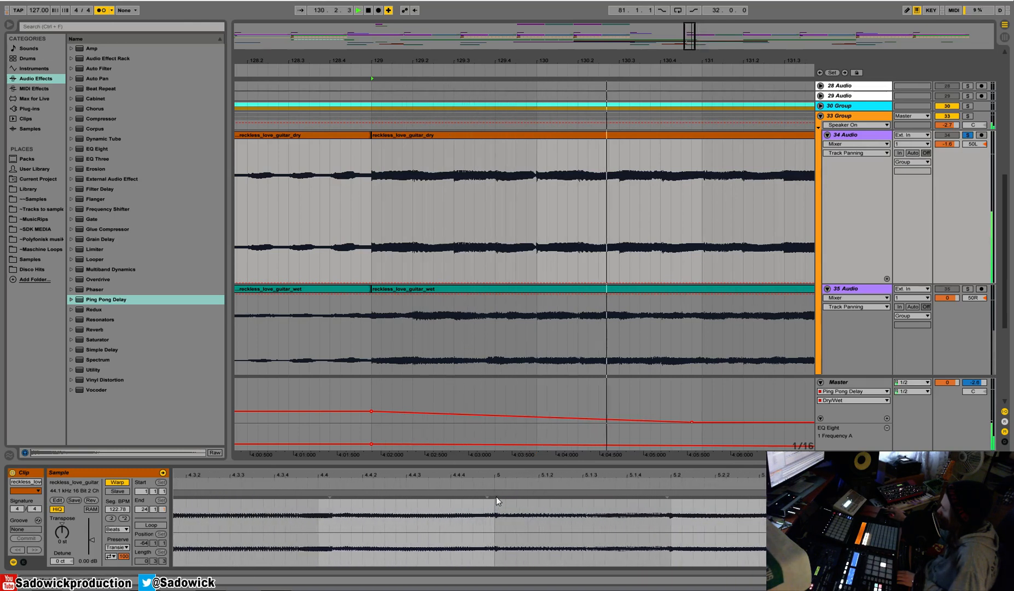
pyautogui.moveTo(330, 495); pyautogui.dragTo(319, 496)
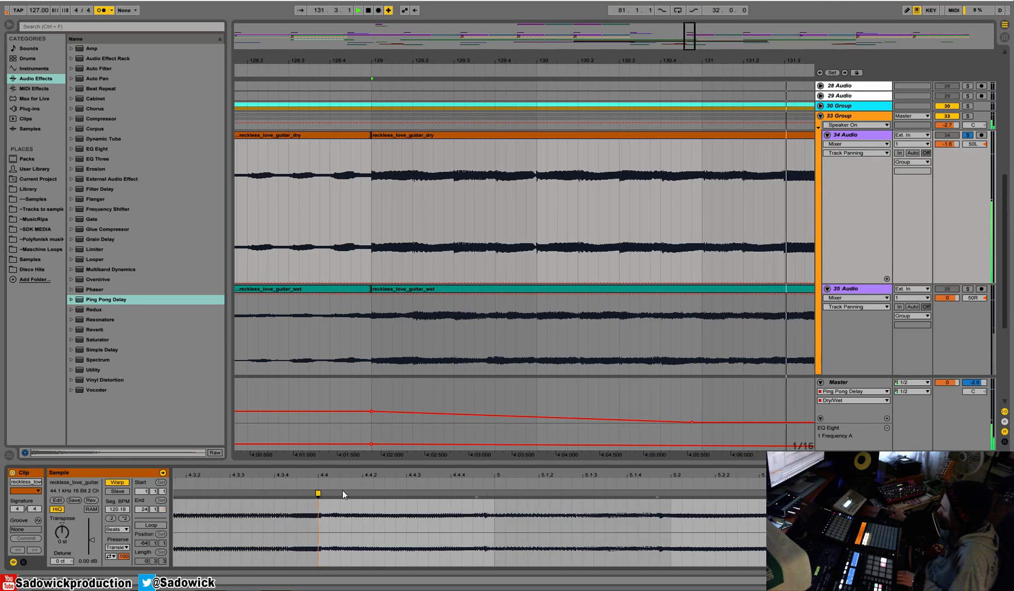
pyautogui.press('space')
# Play the dry guitar from bar 130, warp the transient just before the clip's bar 5 onto the bar line, and replay from bar 133.
pyautogui.moveTo(568, 61); pyautogui.dragTo(442, 45)
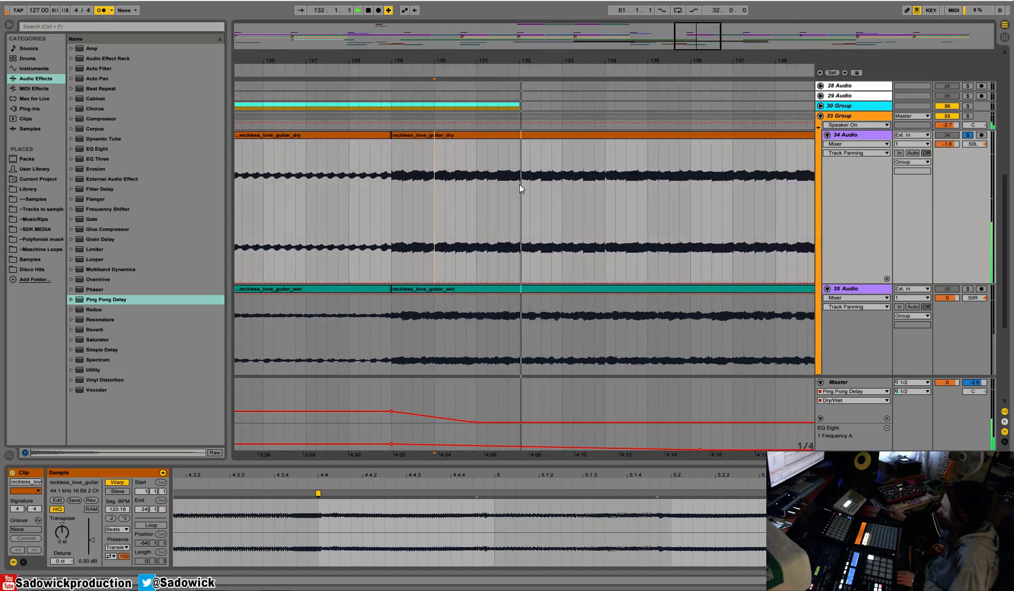
pyautogui.press('space')
pyautogui.click(562, 185)
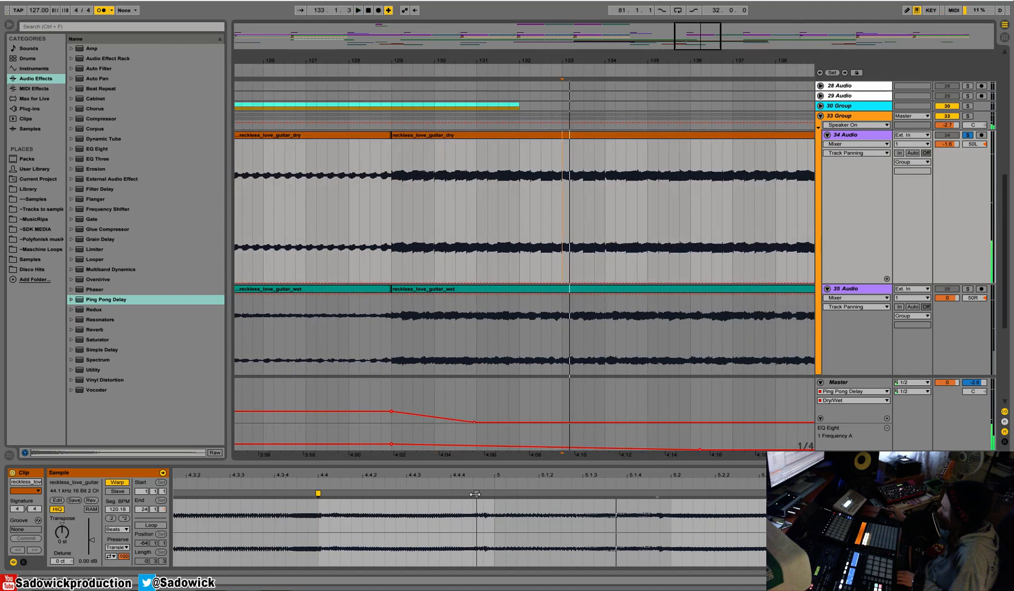
pyautogui.doubleClick(484, 493)
pyautogui.moveTo(483, 494); pyautogui.dragTo(495, 493)
pyautogui.press('space')
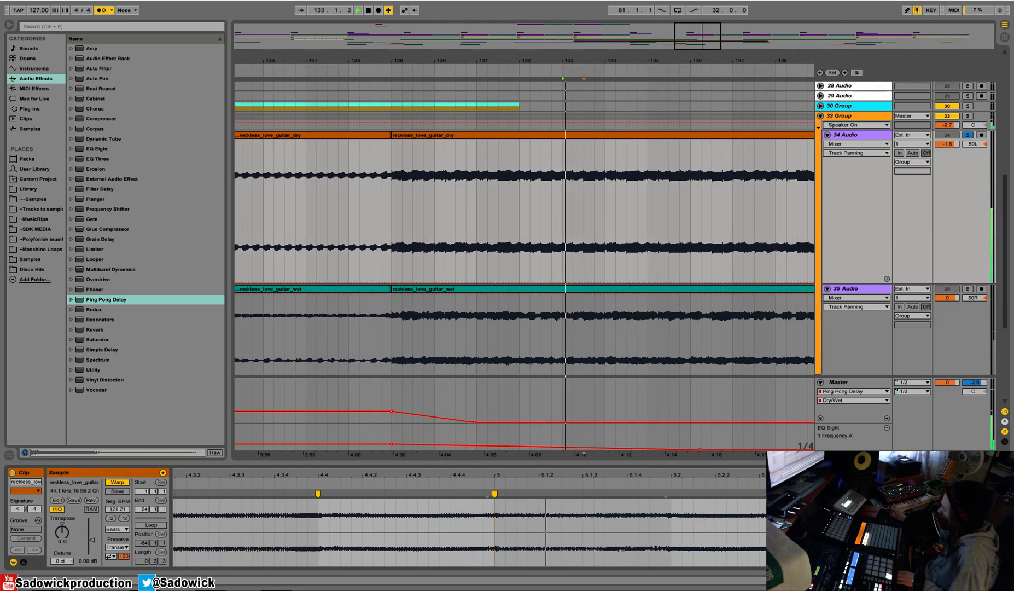
# Place a warp marker at bar 6 of the dry guitar clip and replay the passage after bar 133.
pyautogui.doubleClick(671, 495)
pyautogui.moveTo(734, 479)
pyautogui.mouseDown()
pyautogui.moveTo(403, 476)
pyautogui.moveTo(385, 477)
pyautogui.moveTo(389, 494)
pyautogui.mouseUp()
pyautogui.press('space')
pyautogui.press('space')
pyautogui.press('space')
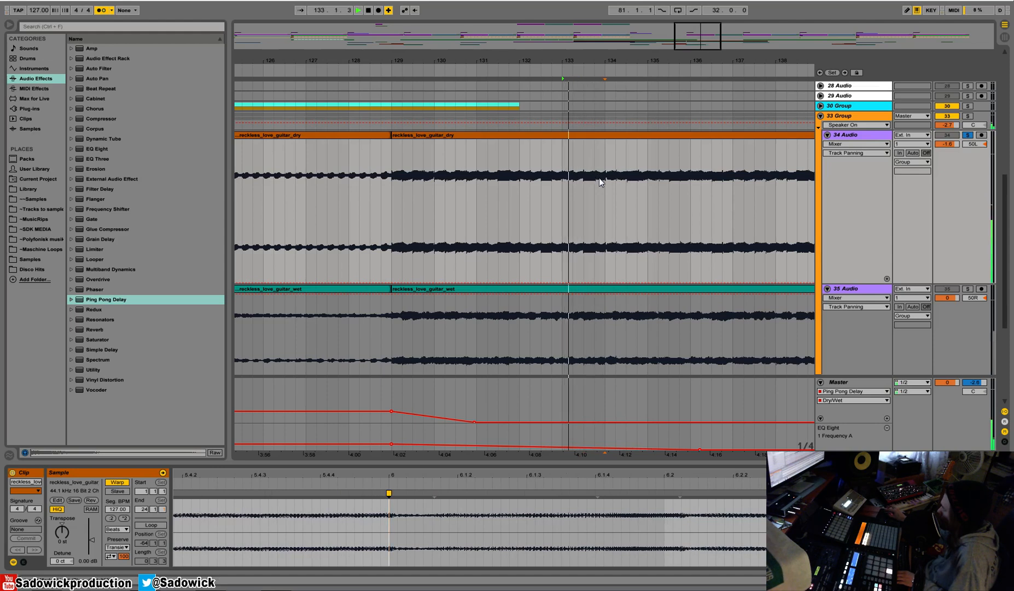
pyautogui.click(584, 185)
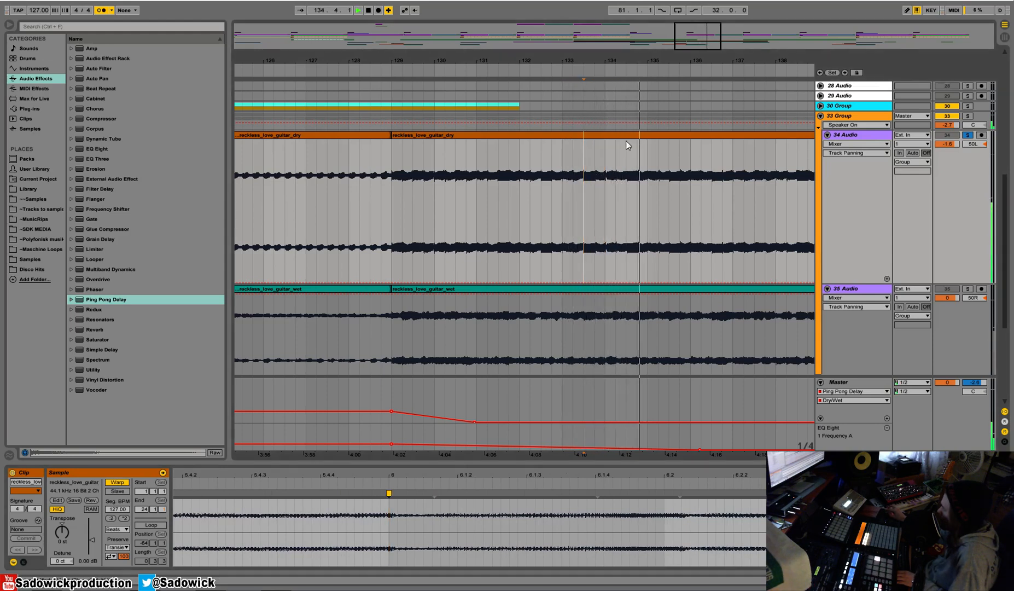
# Warp the transient just after beat 6.4 of the dry guitar clip back onto the beat.
pyautogui.moveTo(654, 57); pyautogui.dragTo(641, 33)
pyautogui.moveTo(677, 475); pyautogui.dragTo(543, 471)
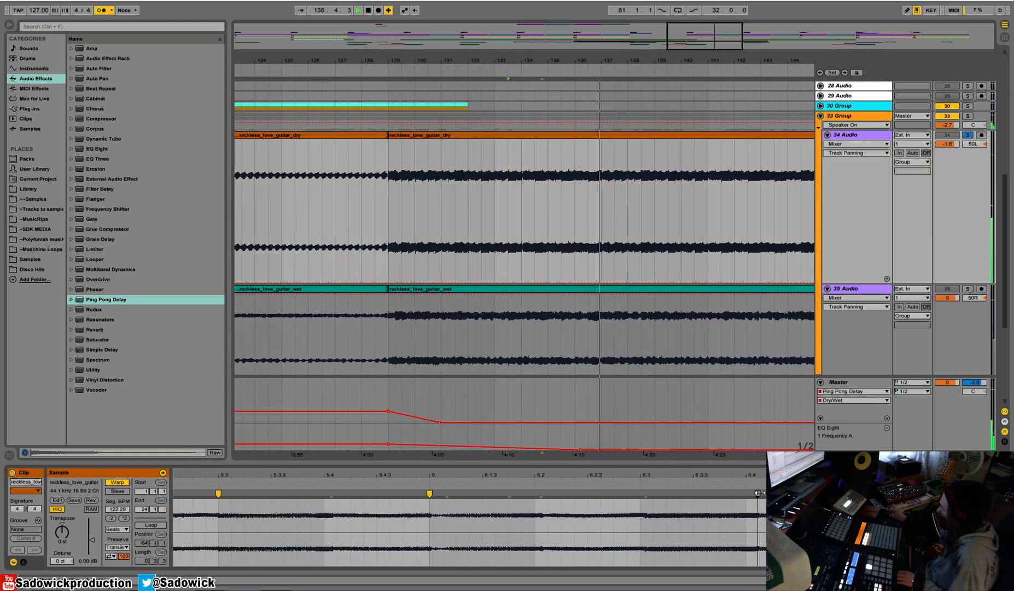
pyautogui.moveTo(758, 493); pyautogui.dragTo(745, 493)
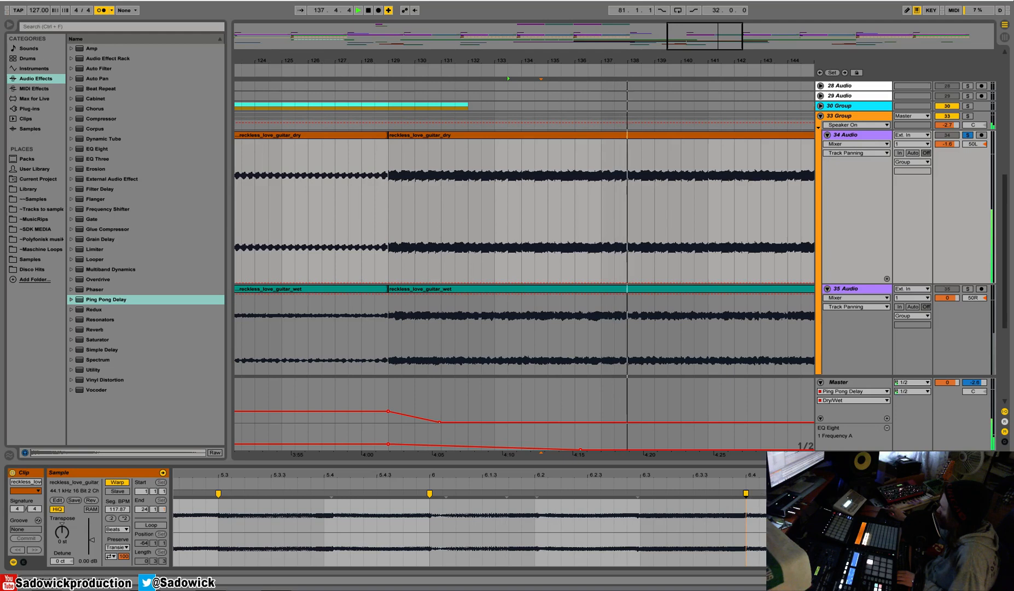
# Replay the dry guitar, add a warp marker near the clip's bar 7, and set the segment BPM to 122.20.
pyautogui.press('space')
pyautogui.press('space')
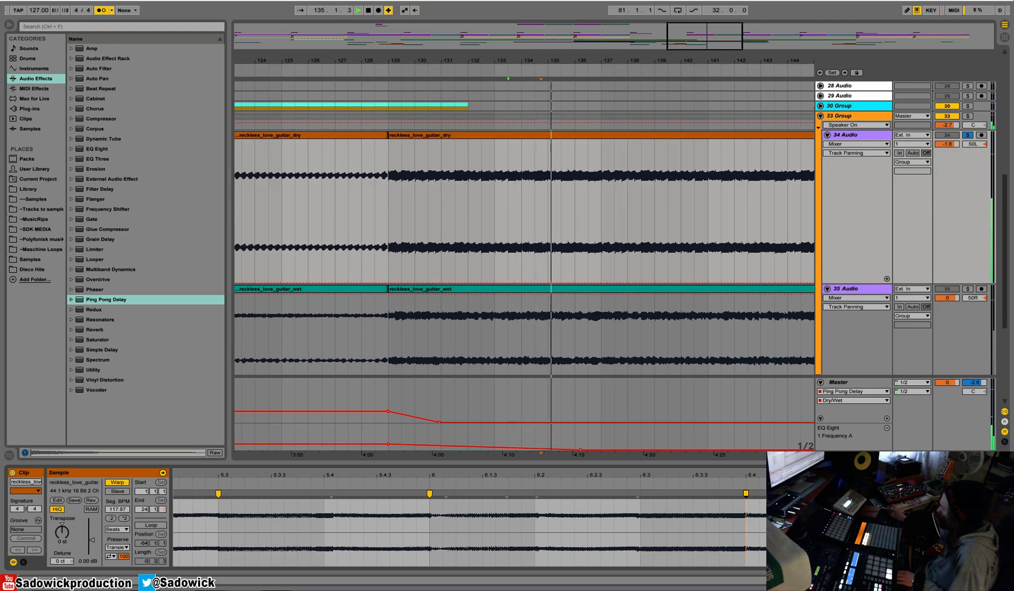
pyautogui.doubleClick(536, 493)
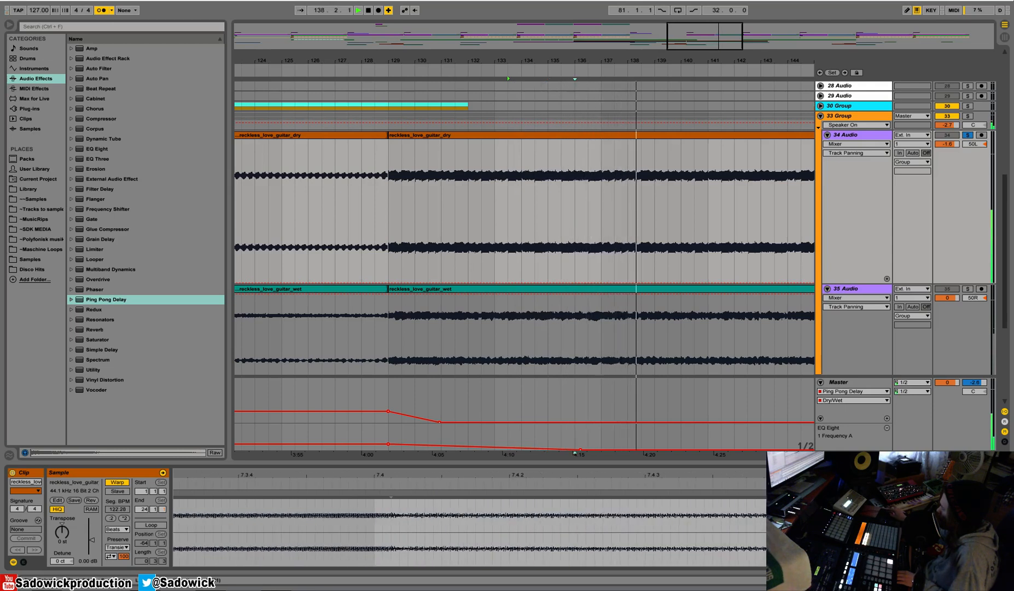
pyautogui.moveTo(120, 509); pyautogui.dragTo(120, 514)
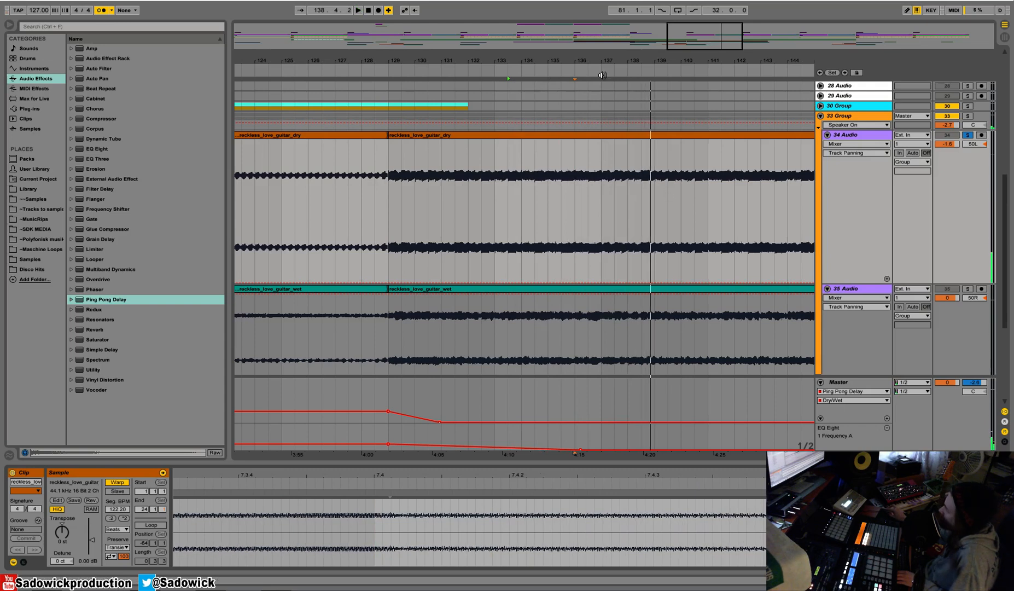
# Replay the dry guitar from bar 129 and trim its last clip to end at bar 131.
pyautogui.moveTo(584, 61); pyautogui.dragTo(475, 40)
pyautogui.press('space')
pyautogui.click(400, 173)
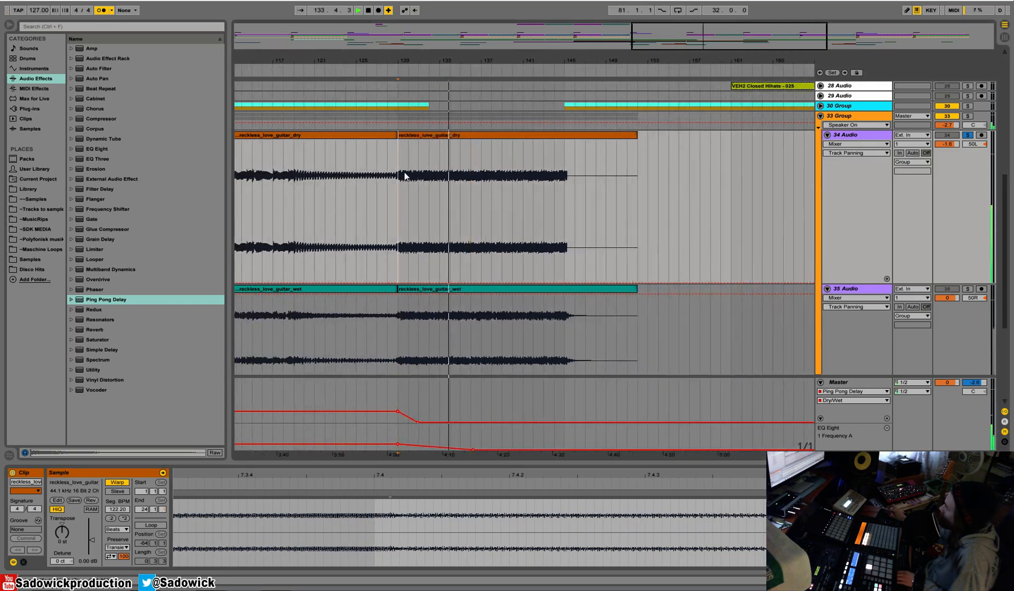
pyautogui.press('space')
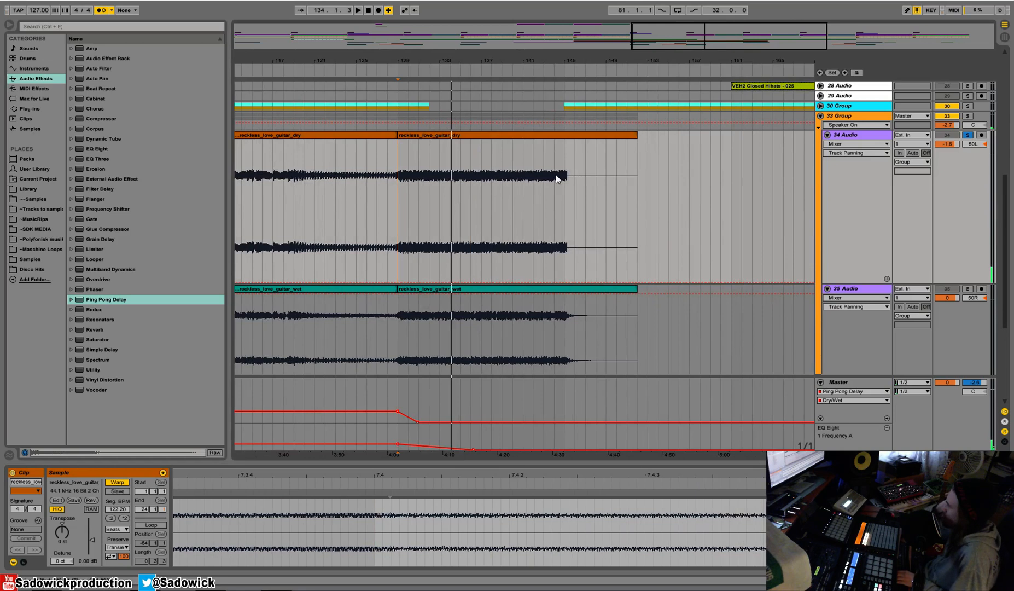
pyautogui.moveTo(631, 139); pyautogui.dragTo(420, 152)
pyautogui.moveTo(416, 76); pyautogui.dragTo(457, 115)
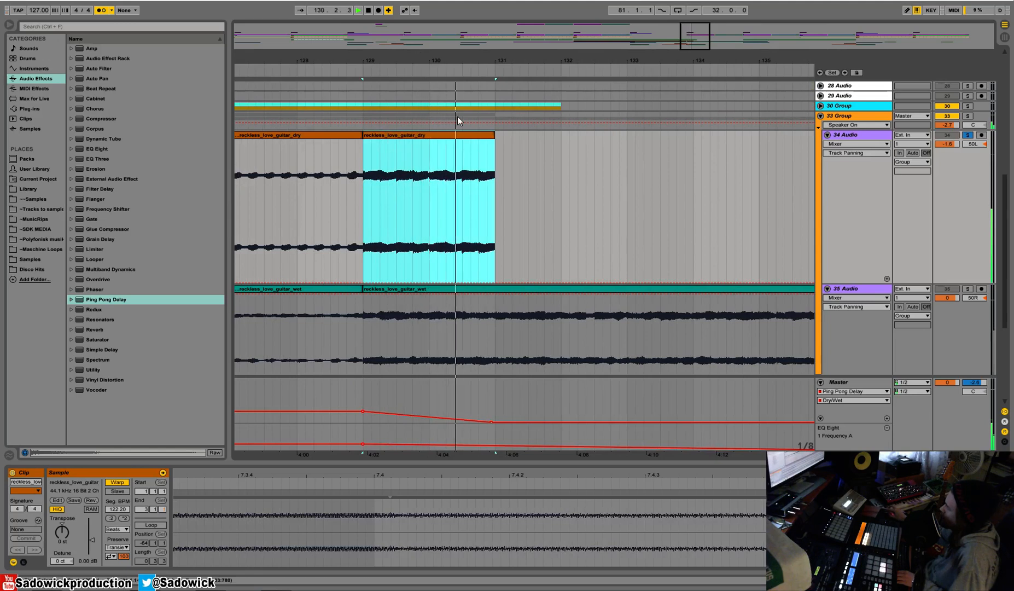
# Try repeating the two-bar dry guitar clip three times after bar 131, and undo the duplicates.
pyautogui.hotkey('ctrl', 'd')
pyautogui.hotkey('ctrl', 'd')
pyautogui.hotkey('ctrl', 'd')
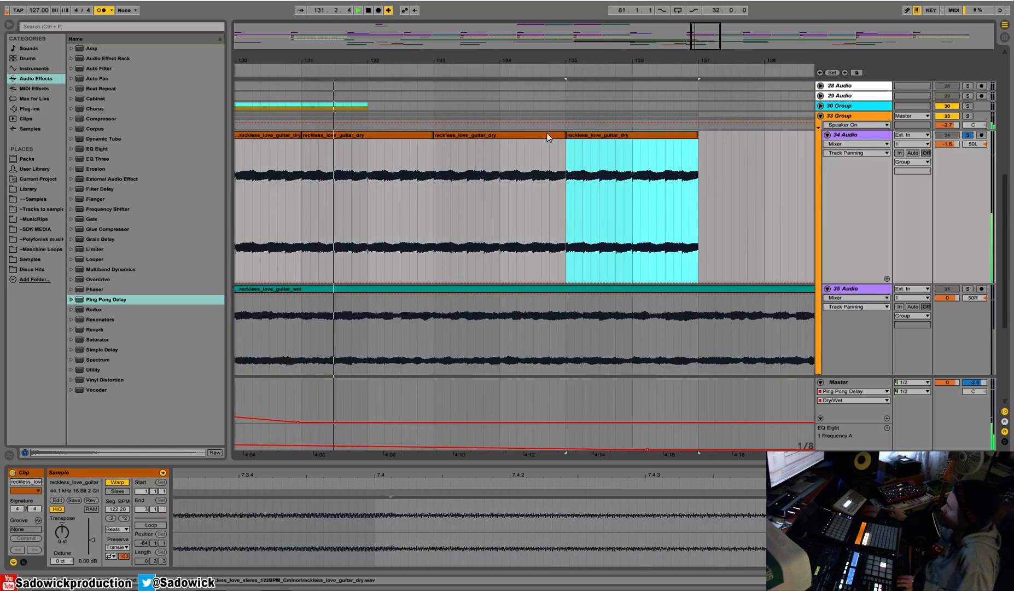
pyautogui.moveTo(504, 62); pyautogui.dragTo(556, 53)
pyautogui.hotkey('ctrl', 'z')
pyautogui.hotkey('ctrl', 'z')
pyautogui.hotkey('ctrl', 'z')
# Duplicate the dry guitar's section from bar 130 to 131 repeatedly up to bar 145, and play the result.
pyautogui.press('space')
pyautogui.moveTo(374, 155); pyautogui.dragTo(421, 156)
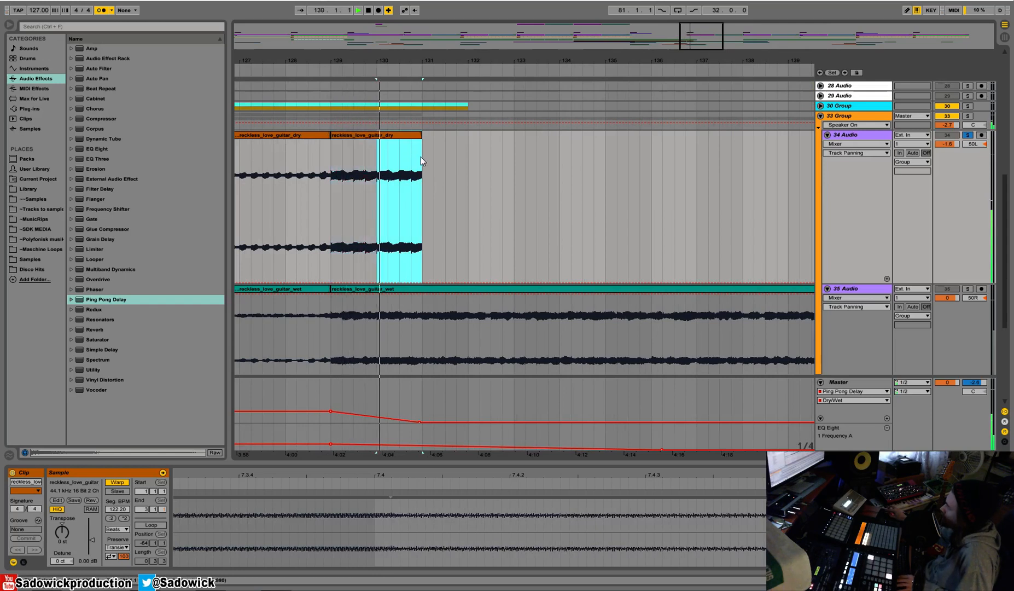
pyautogui.hotkey('ctrl', 'd')
pyautogui.hotkey('ctrl', 'd')
pyautogui.hotkey('ctrl', 'd')
pyautogui.hotkey('ctrl', 'd')
pyautogui.hotkey('ctrl', 'd')
pyautogui.hotkey('ctrl', 'd')
pyautogui.hotkey('ctrl', 'd')
pyautogui.hotkey('ctrl', 'd')
pyautogui.hotkey('ctrl', 'd')
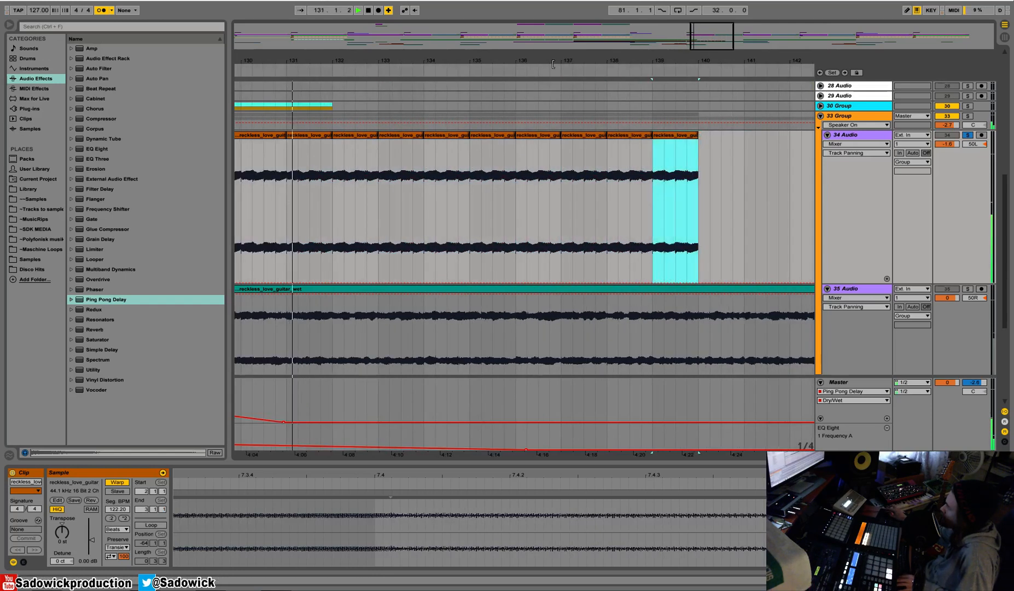
pyautogui.hotkey('ctrl', 'd')
pyautogui.hotkey('ctrl', 'd')
pyautogui.hotkey('ctrl', 'd')
pyautogui.hotkey('ctrl', 'd')
pyautogui.hotkey('ctrl', 'd')
pyautogui.moveTo(555, 61); pyautogui.dragTo(423, 41)
pyautogui.press('space')
pyautogui.press('space')
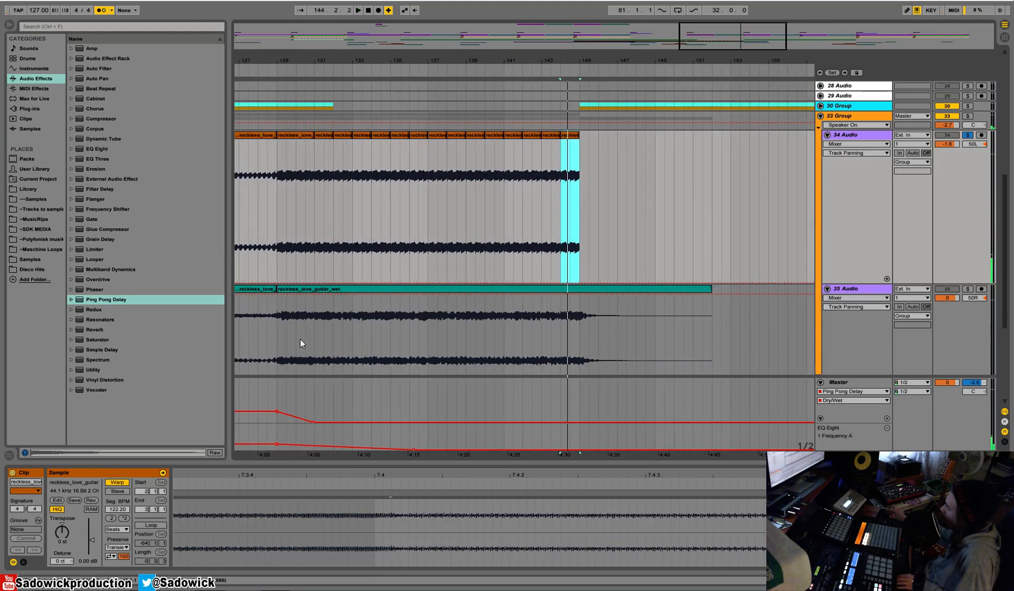
# Solo the wet guitar on 35 Audio and listen to it from bar 129 and again from bar 131.
pyautogui.click(289, 288)
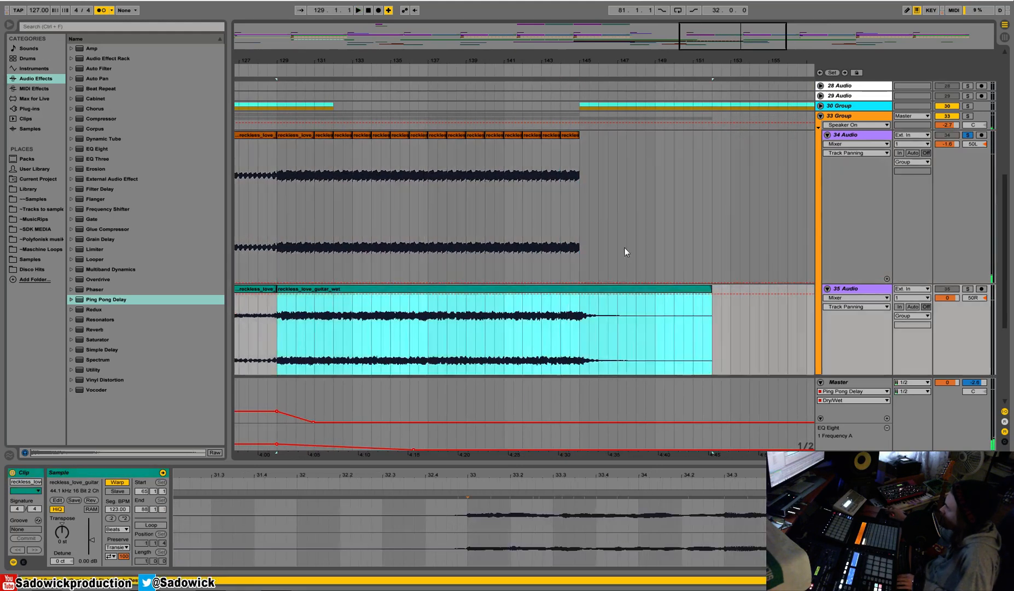
pyautogui.click(967, 289)
pyautogui.press('space')
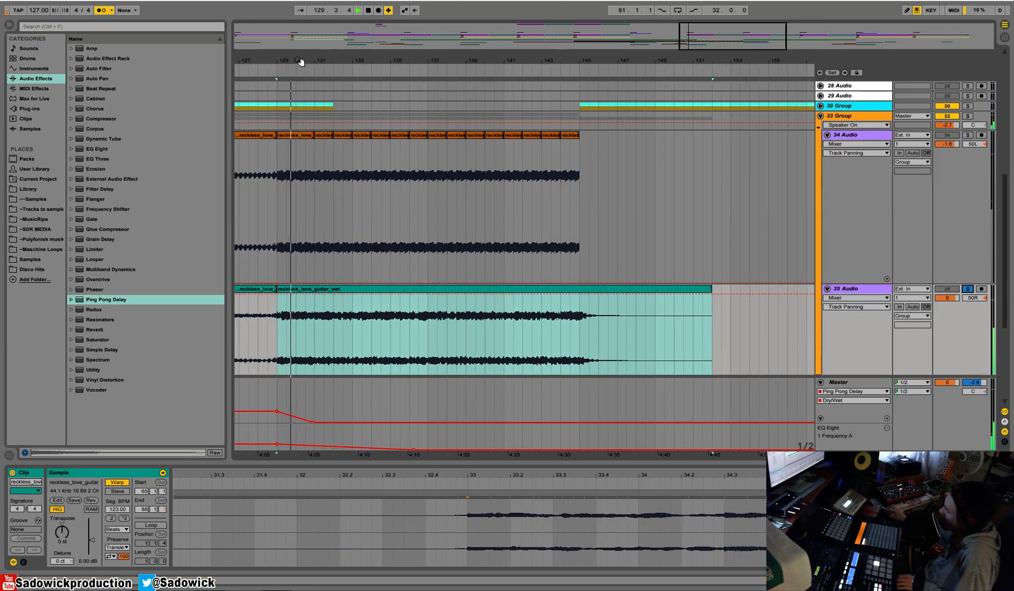
pyautogui.moveTo(300, 62); pyautogui.dragTo(326, 319)
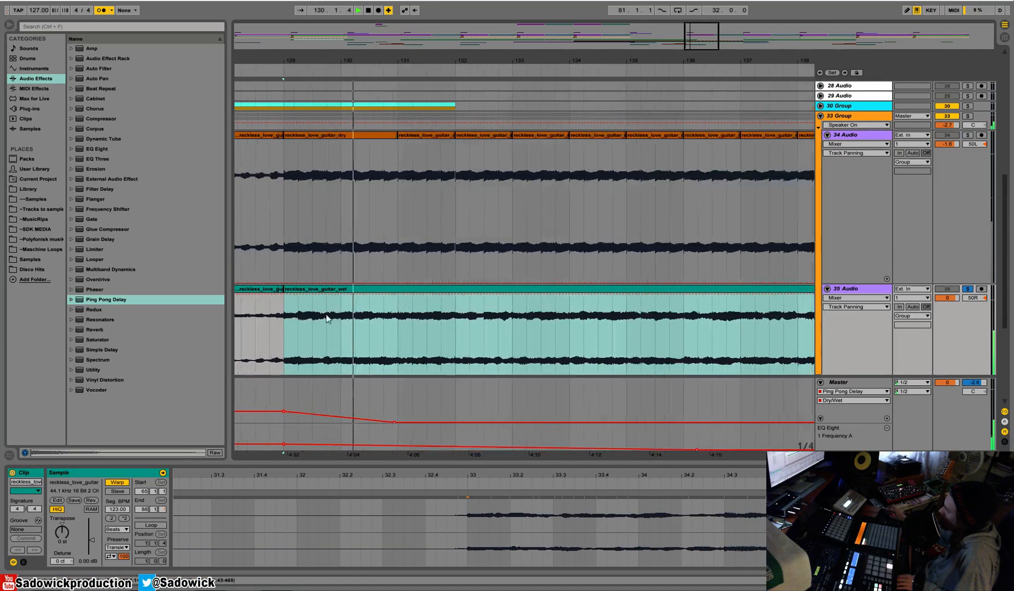
pyautogui.click(398, 324)
pyautogui.press('space')
pyautogui.click(397, 323)
pyautogui.press('space')
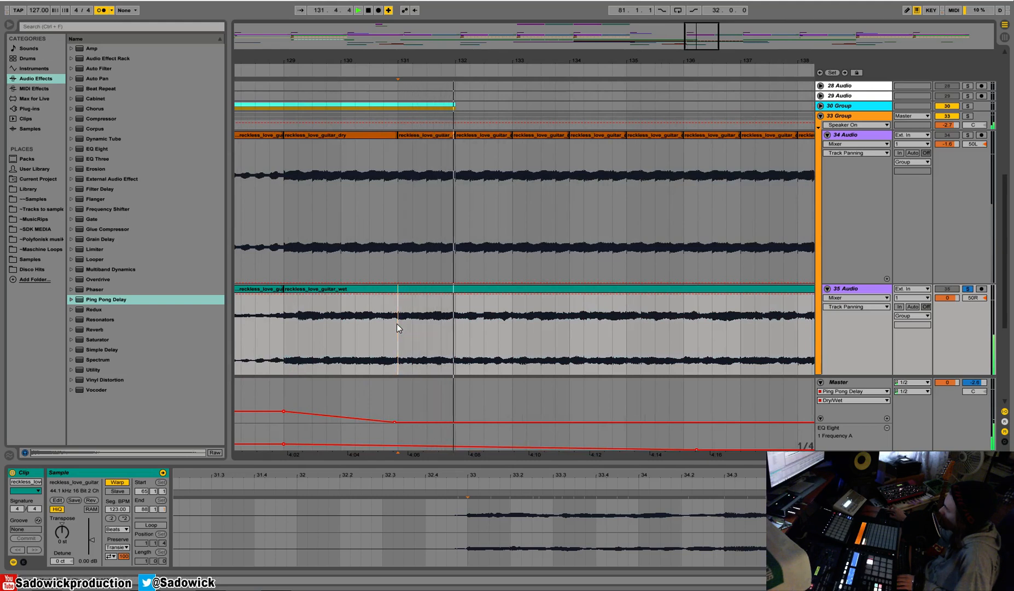
# Try filling the wet guitar track with repeated duplicates of its one-bar section from bar 131 to 132.
pyautogui.moveTo(397, 323)
pyautogui.mouseDown()
pyautogui.moveTo(514, 326)
pyautogui.moveTo(457, 327)
pyautogui.mouseUp()
pyautogui.press('space')
pyautogui.press('space')
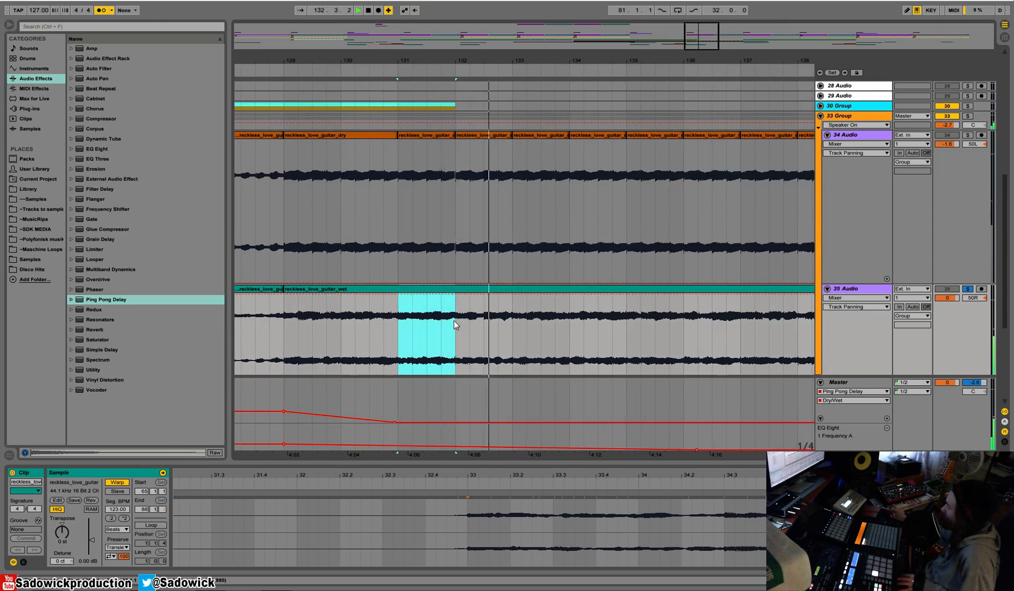
pyautogui.hotkey('ctrl', 'd')
pyautogui.hotkey('ctrl', 'd')
pyautogui.hotkey('ctrl', 'd')
pyautogui.hotkey('ctrl', 'd')
pyautogui.hotkey('ctrl', 'd')
pyautogui.hotkey('ctrl', 'd')
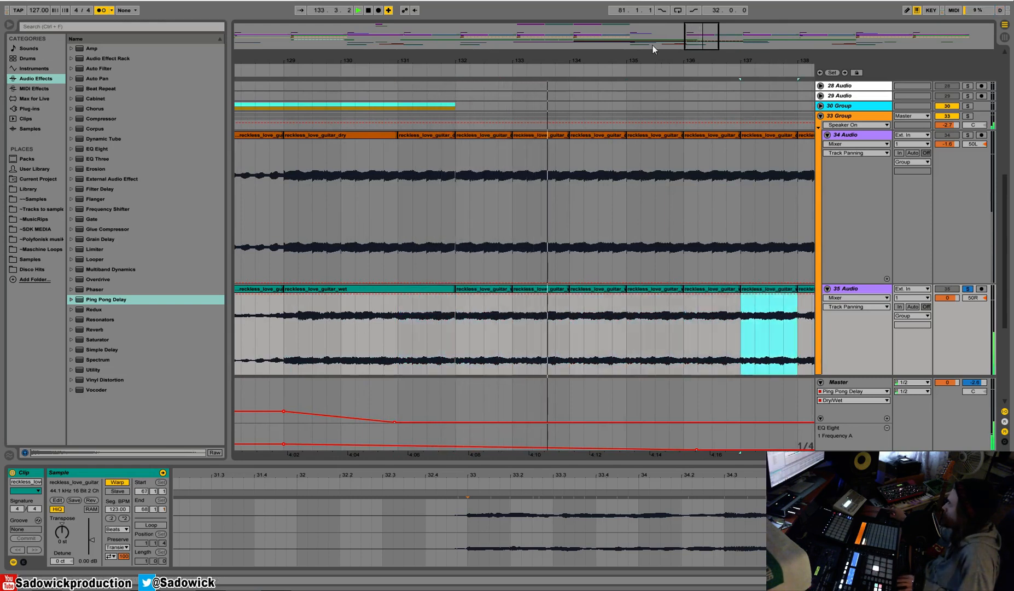
pyautogui.hotkey('ctrl', 'd')
# Extend the wet guitar clip at bar 129 to bar 133, and duplicate its section from bar 131 to 133 up to bar 145.
pyautogui.moveTo(654, 58); pyautogui.dragTo(586, 24)
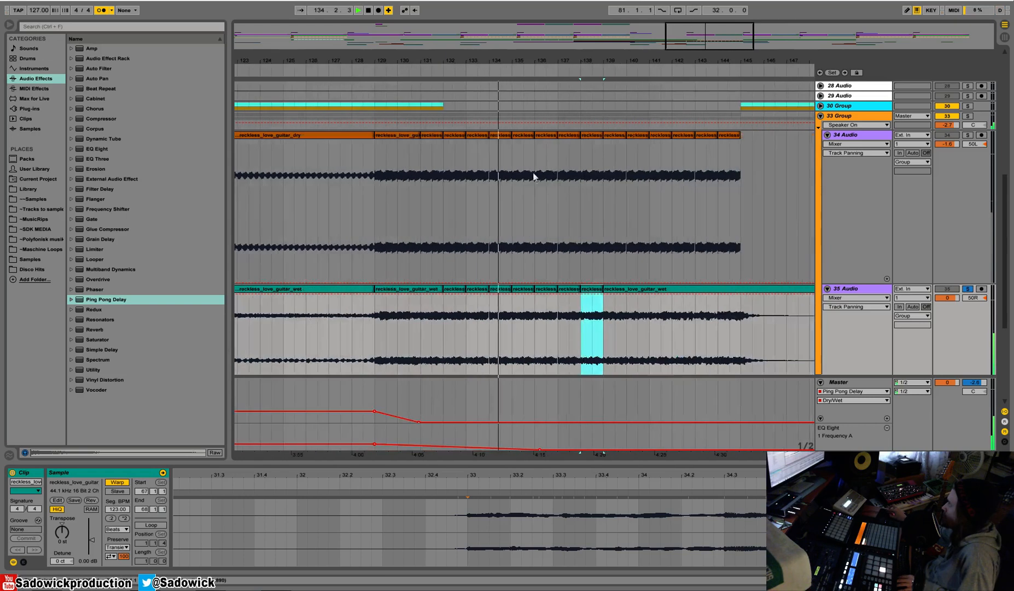
pyautogui.click(460, 288)
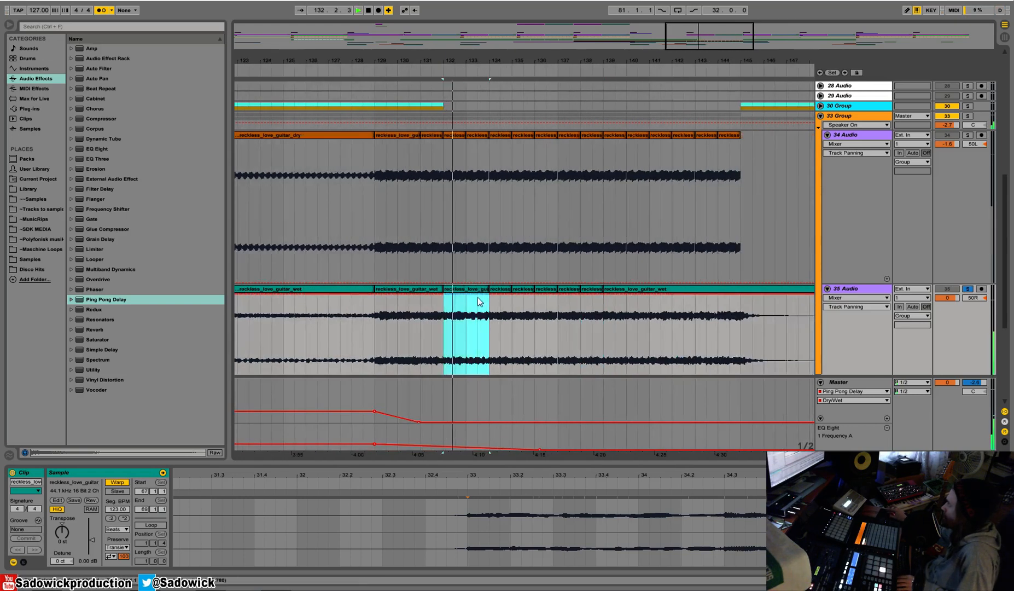
pyautogui.click(412, 290)
pyautogui.press('space')
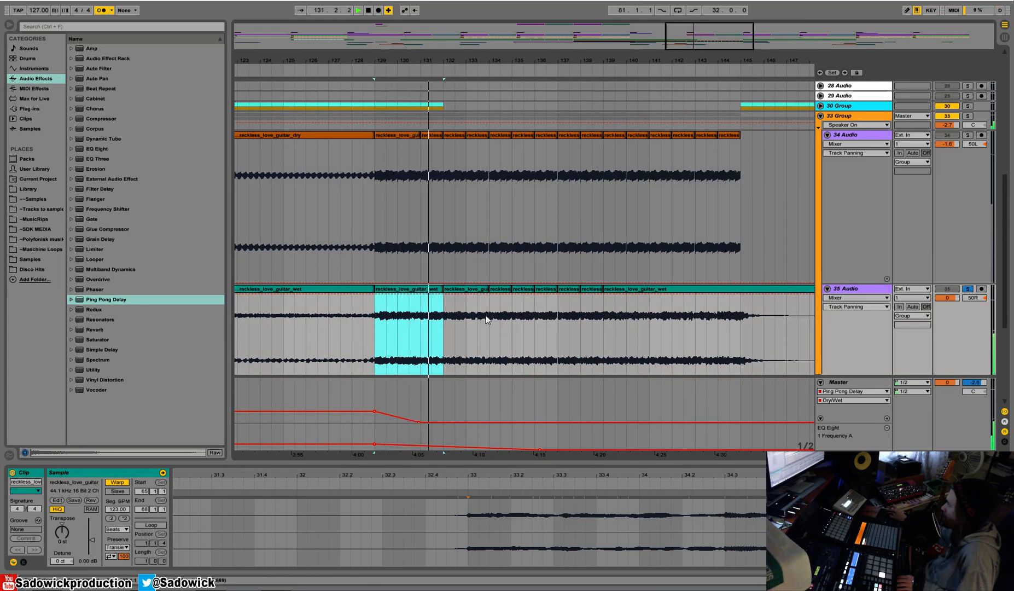
pyautogui.moveTo(440, 288); pyautogui.dragTo(465, 317)
pyautogui.hotkey('ctrl', 'd')
pyautogui.hotkey('ctrl', 'd')
pyautogui.hotkey('ctrl', 'd')
pyautogui.hotkey('ctrl', 'd')
pyautogui.hotkey('ctrl', 'd')
pyautogui.hotkey('ctrl', 'd')
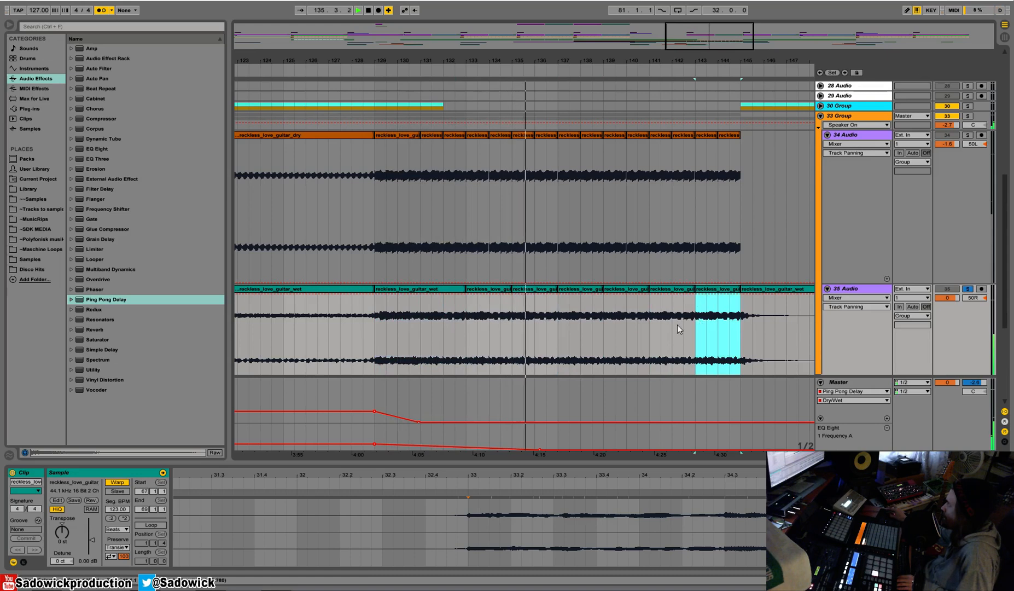
# Unsolo 35 Audio, resume playback, and reduce the height of both guitar tracks.
pyautogui.click(968, 290)
pyautogui.press('space')
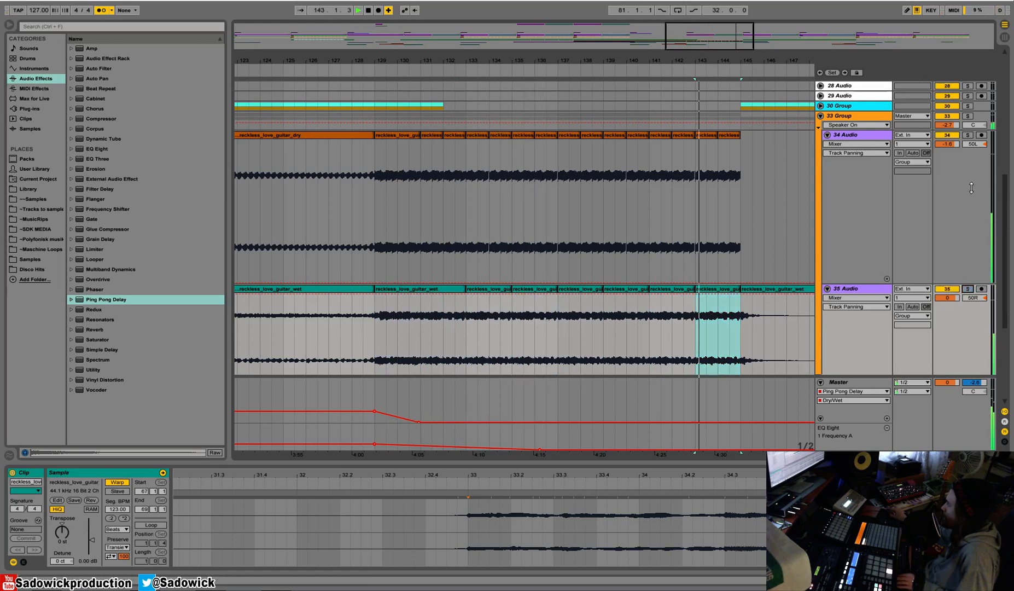
pyautogui.click(963, 164)
pyautogui.hotkey('alt', '-')
pyautogui.hotkey('alt', '-')
pyautogui.click(958, 260)
pyautogui.hotkey('alt', '-')
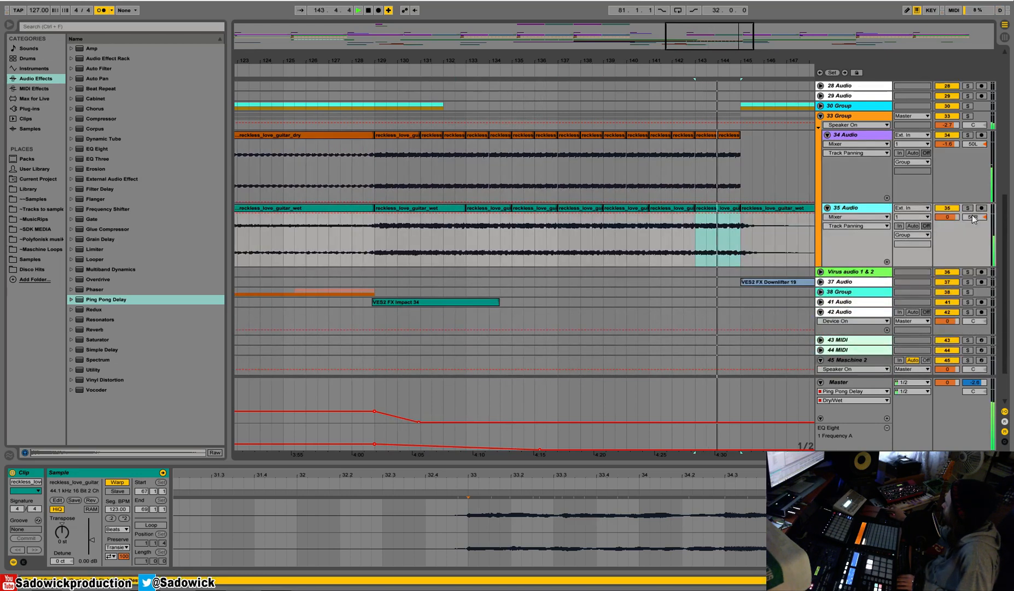
# Delete the leftover wet guitar clip after bar 145, and replay both guitars from bar 129 onward.
pyautogui.click(771, 206)
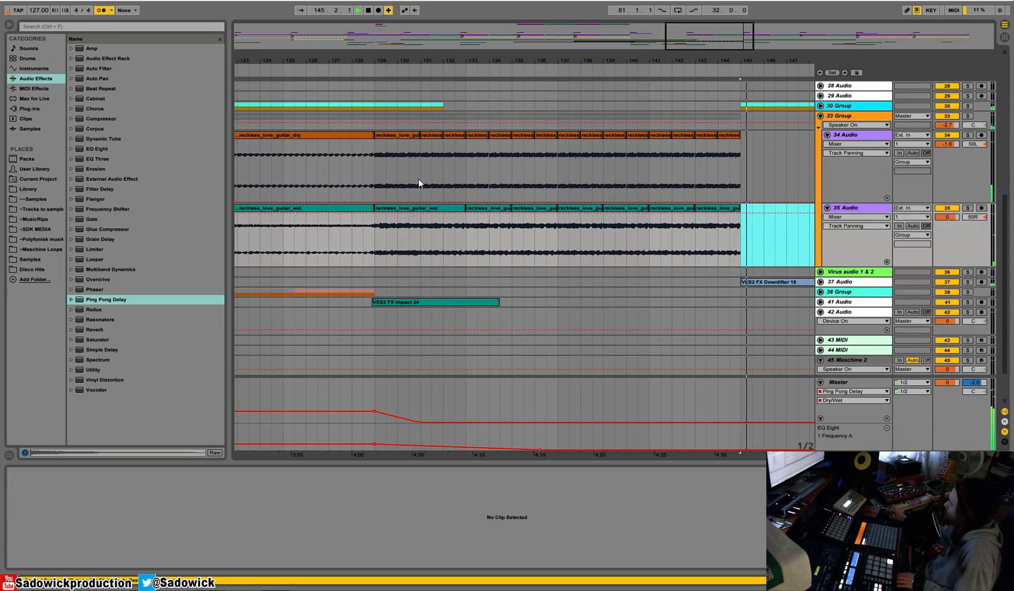
pyautogui.click(381, 135)
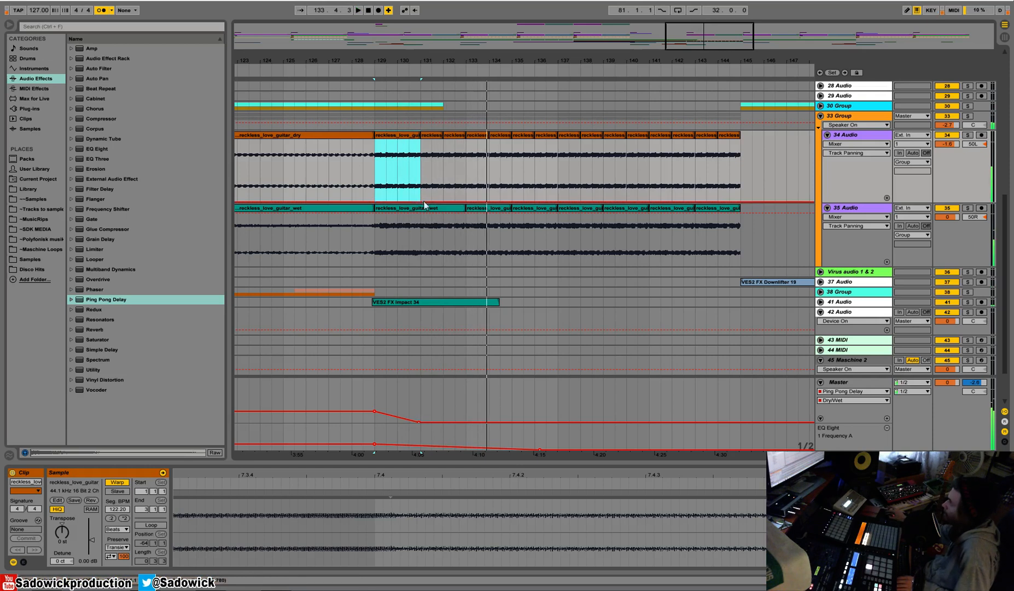
pyautogui.click(442, 209)
pyautogui.press('space')
pyautogui.click(495, 203)
# Set 1.1.1 at the start of the wet guitar clip at bar 133 and replay that clip.
pyautogui.click(491, 209)
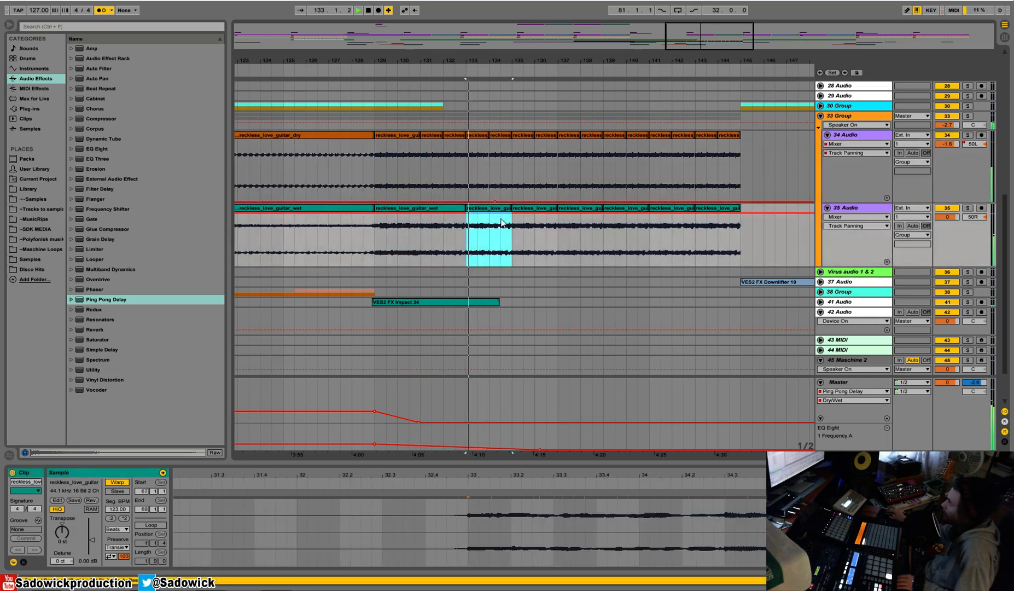
pyautogui.moveTo(482, 475); pyautogui.dragTo(479, 416)
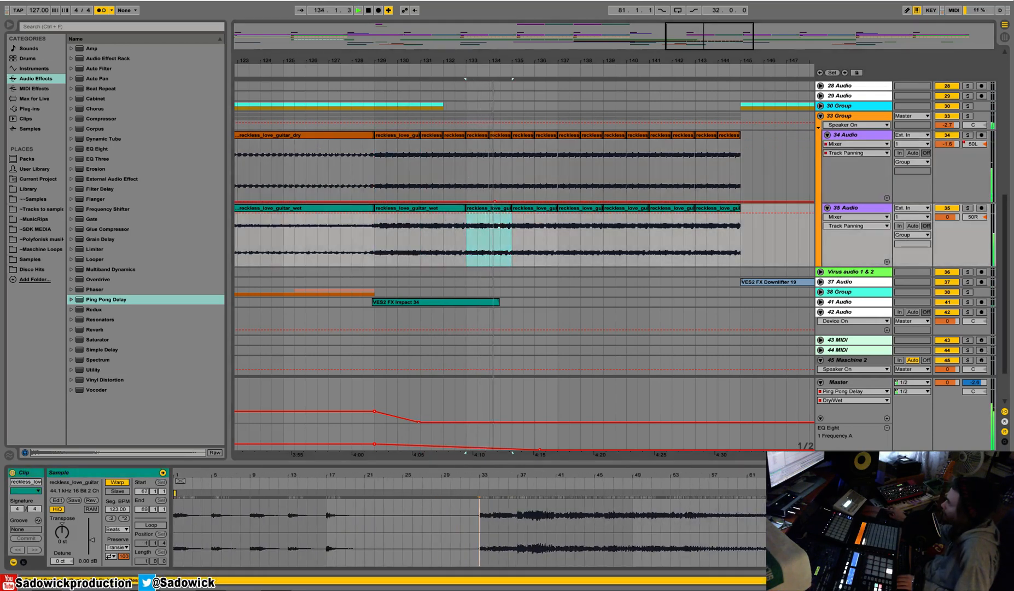
pyautogui.press('space')
pyautogui.moveTo(820, 475); pyautogui.dragTo(820, 541)
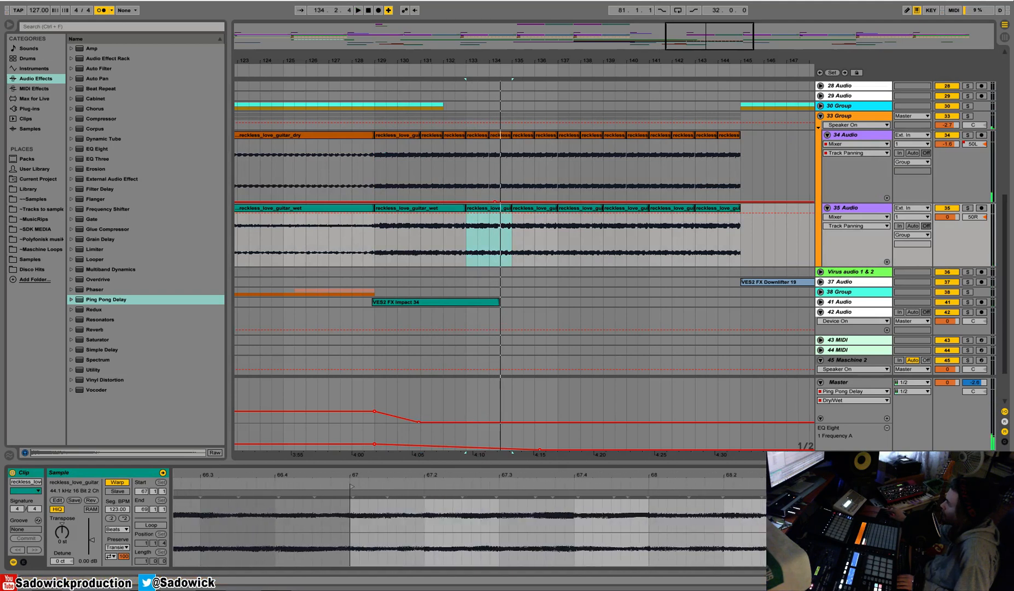
pyautogui.rightClick(354, 485)
pyautogui.click(365, 488)
pyautogui.press('space')
pyautogui.click(505, 205)
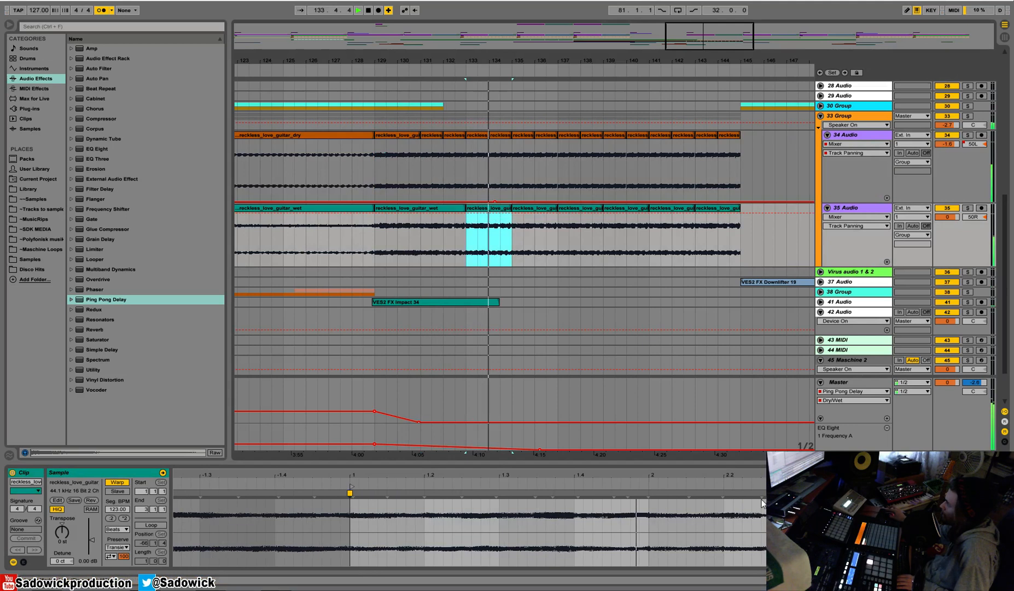
# Place warp markers near bar 2 and at beats 2.3 and 2.4 of the wet guitar clip.
pyautogui.press('space')
pyautogui.moveTo(645, 475); pyautogui.dragTo(650, 525)
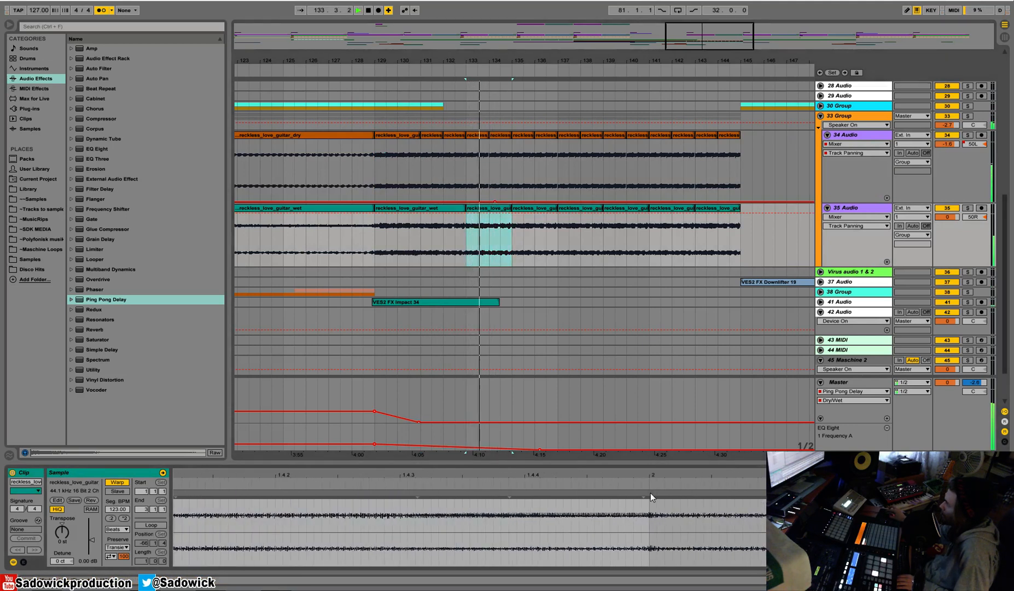
pyautogui.doubleClick(650, 494)
pyautogui.moveTo(659, 477); pyautogui.dragTo(584, 505)
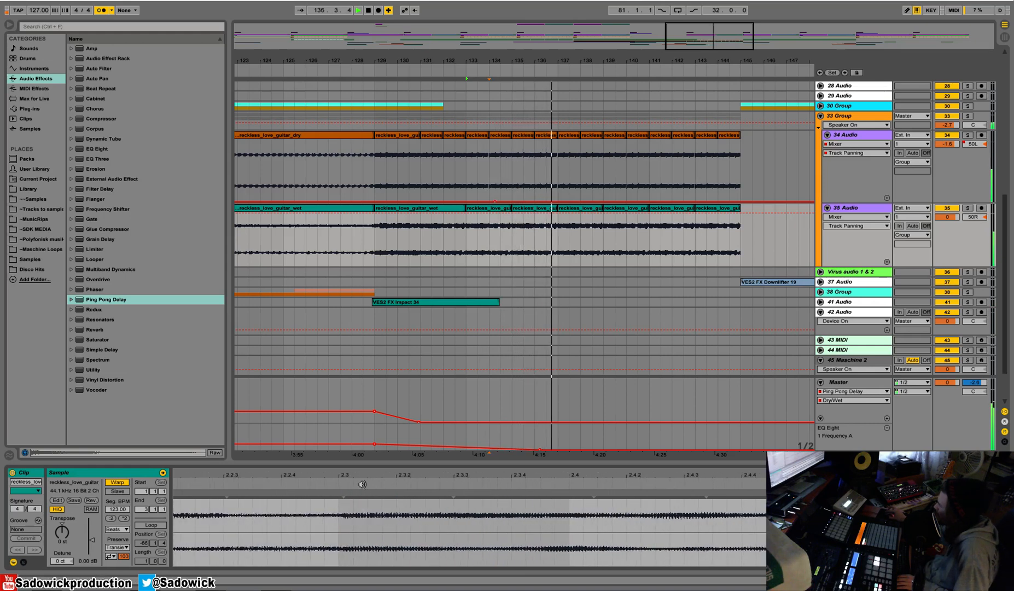
pyautogui.moveTo(343, 495)
pyautogui.mouseDown()
pyautogui.moveTo(325, 494)
pyautogui.moveTo(341, 494)
pyautogui.mouseUp()
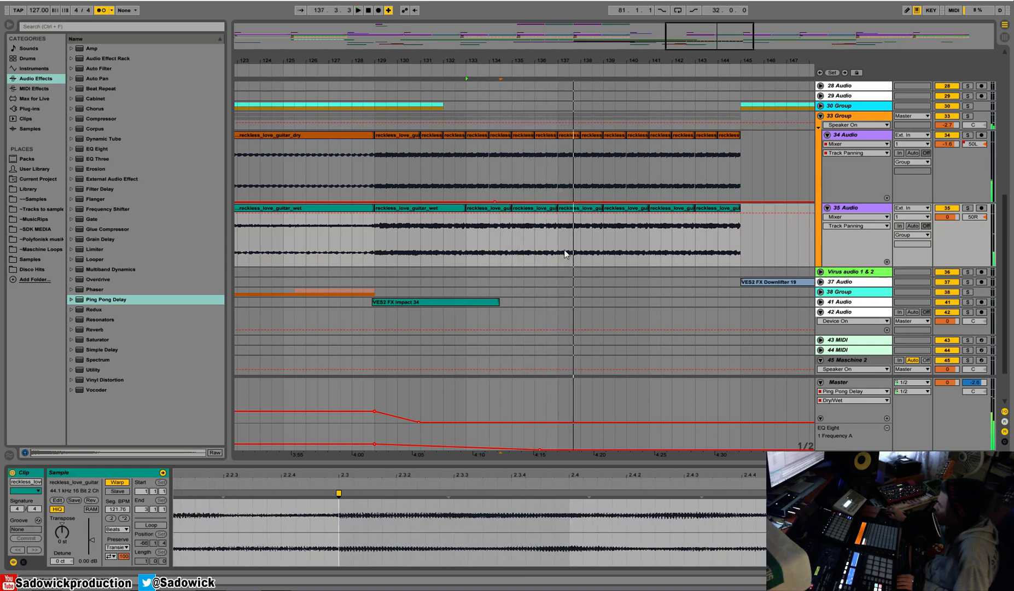
pyautogui.doubleClick(568, 493)
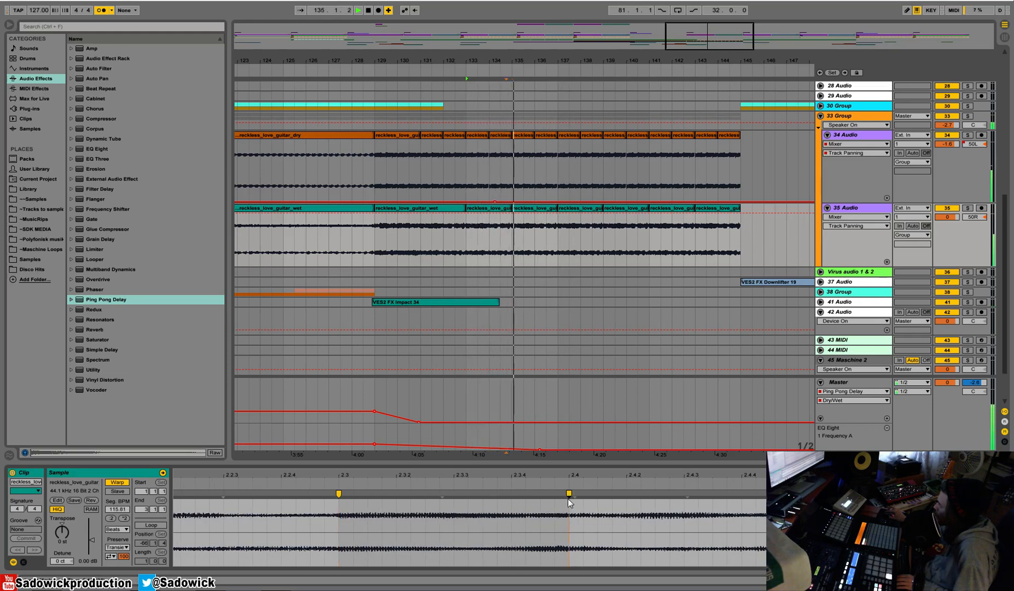
# Warp the transient just before the wet guitar clip's bar 3 onto the bar line, and replay.
pyautogui.doubleClick(781, 493)
pyautogui.moveTo(780, 493); pyautogui.dragTo(799, 493)
pyautogui.press('space')
pyautogui.press('space')
# Duplicate the rewarped two-bar wet guitar clip at bar 133 five times up to bar 145.
pyautogui.click(495, 212)
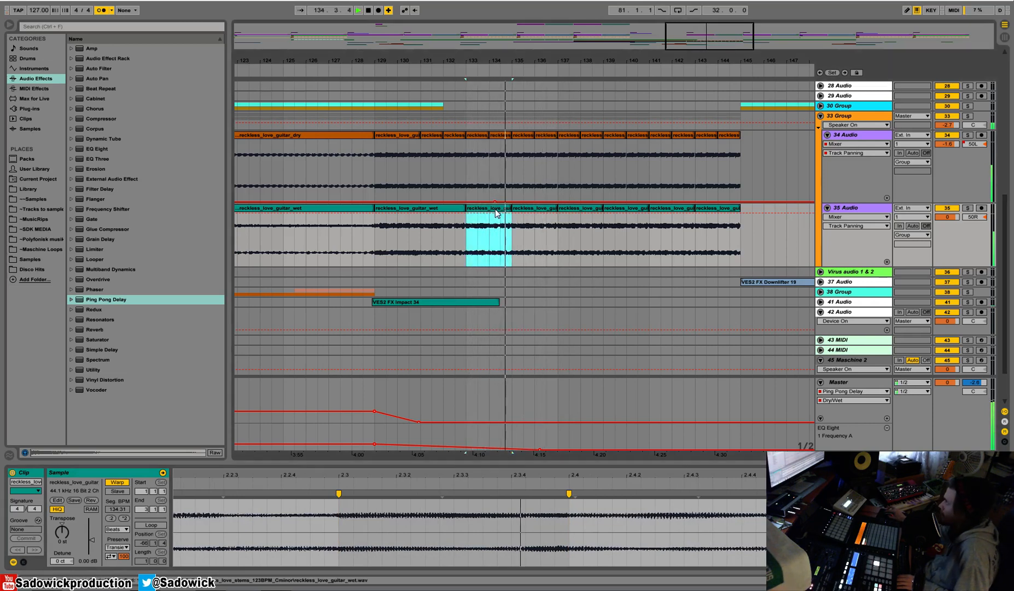
pyautogui.hotkey('ctrl', 'd')
pyautogui.hotkey('ctrl', 'd')
pyautogui.hotkey('ctrl', 'd')
pyautogui.hotkey('ctrl', 'd')
pyautogui.hotkey('ctrl', 'd')
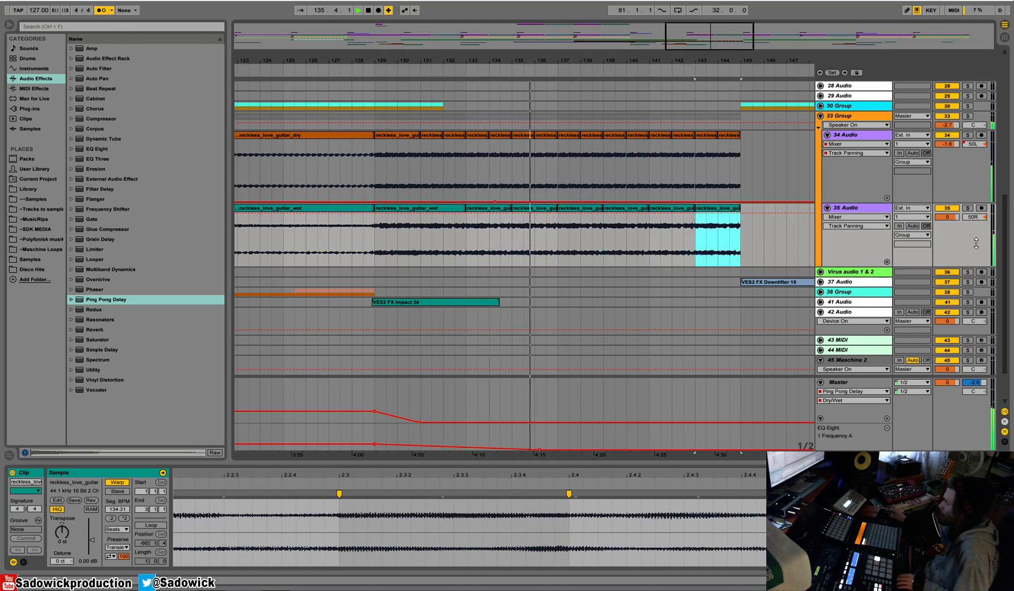
# Delete the panning automation on 34 Audio and reduce that track's height.
pyautogui.click(967, 208)
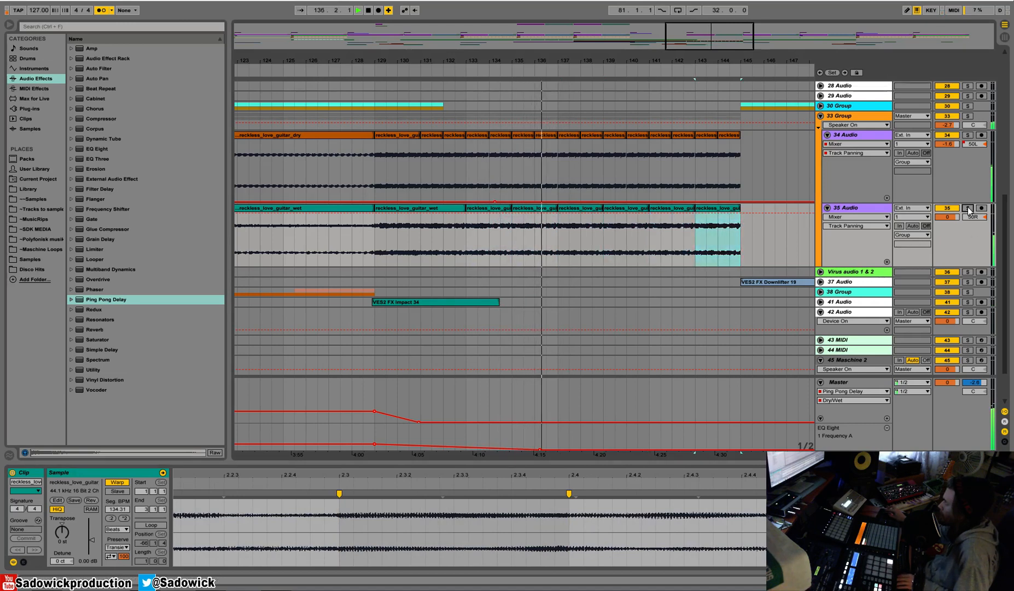
pyautogui.rightClick(977, 145)
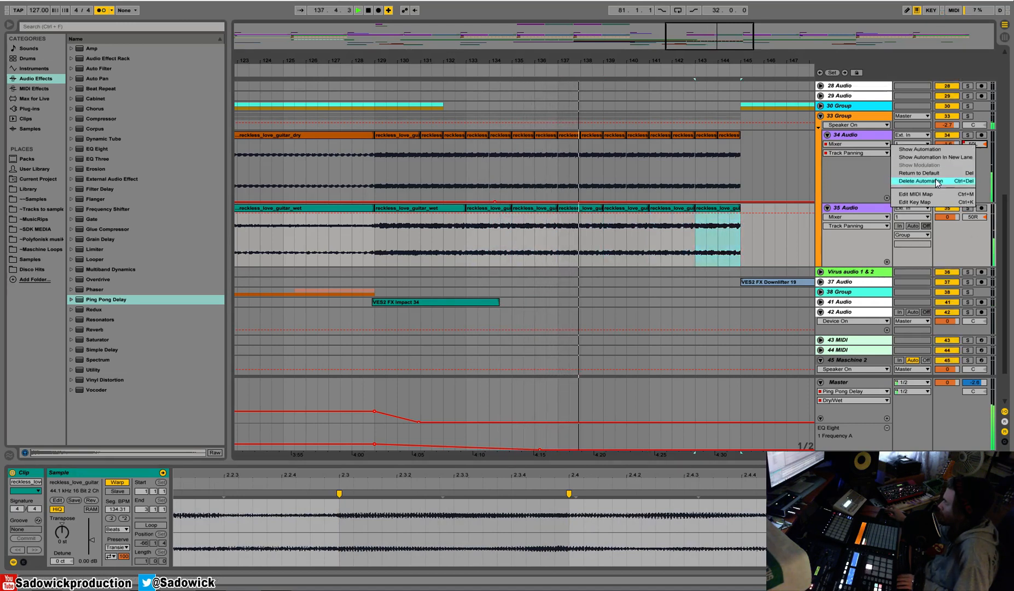
pyautogui.click(940, 183)
pyautogui.moveTo(661, 49); pyautogui.dragTo(656, 166)
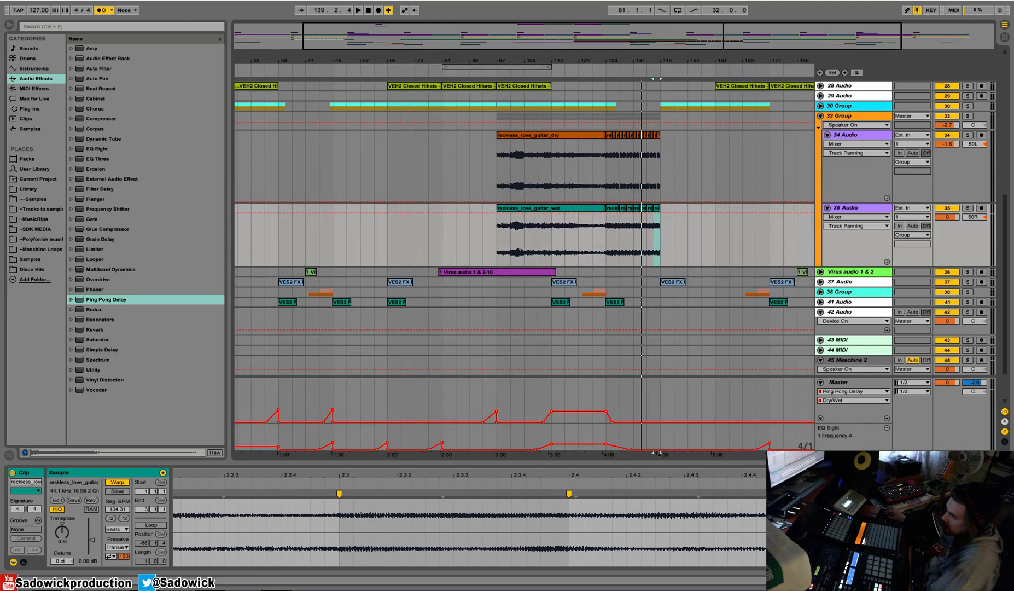
pyautogui.moveTo(979, 203); pyautogui.dragTo(981, 146)
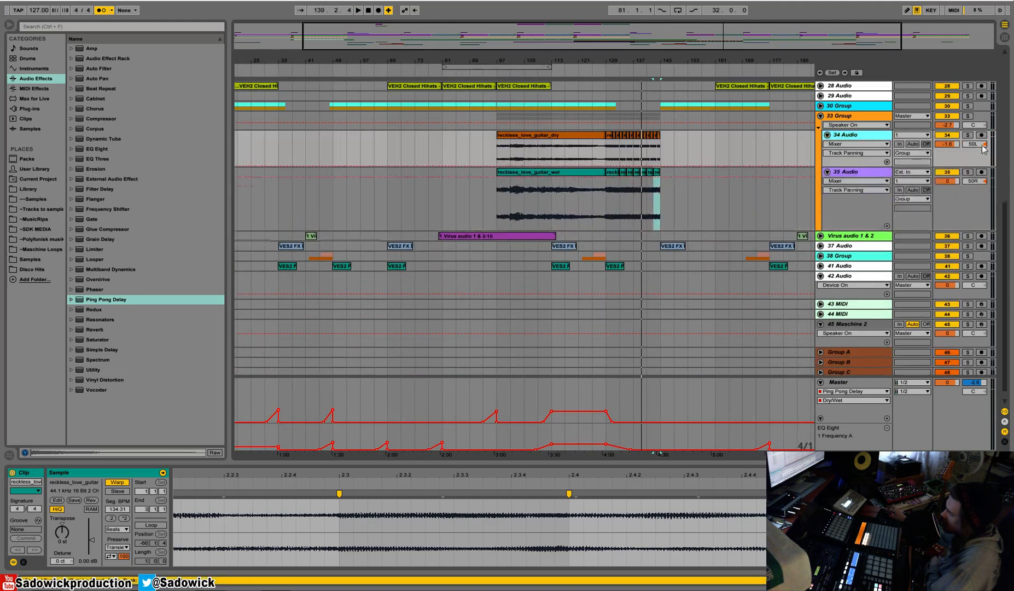
# Solo the 33 Group and audition the guitars from bar 129.
pyautogui.click(967, 117)
pyautogui.click(607, 73)
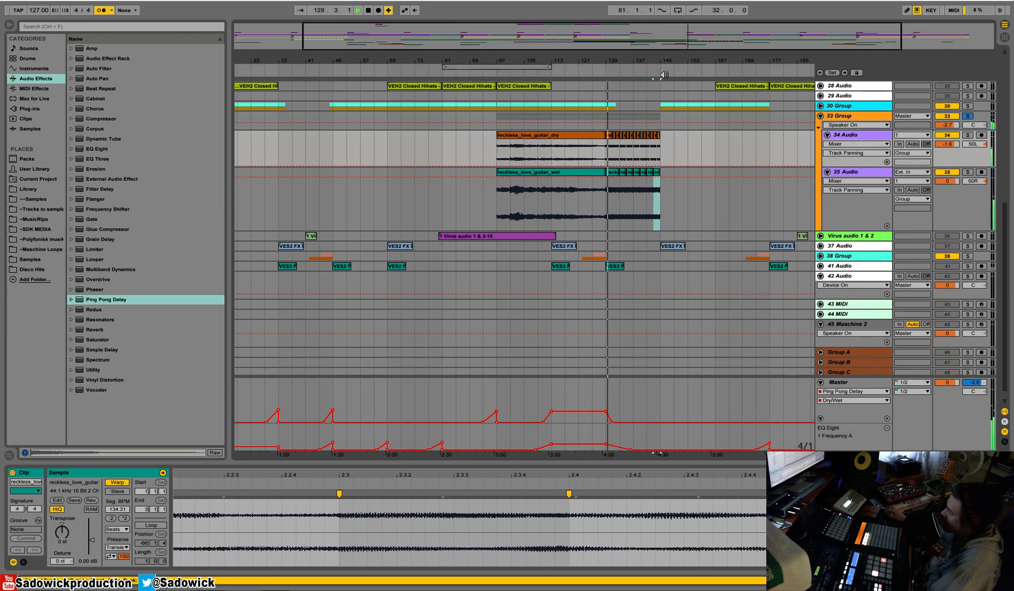
pyautogui.press('space')
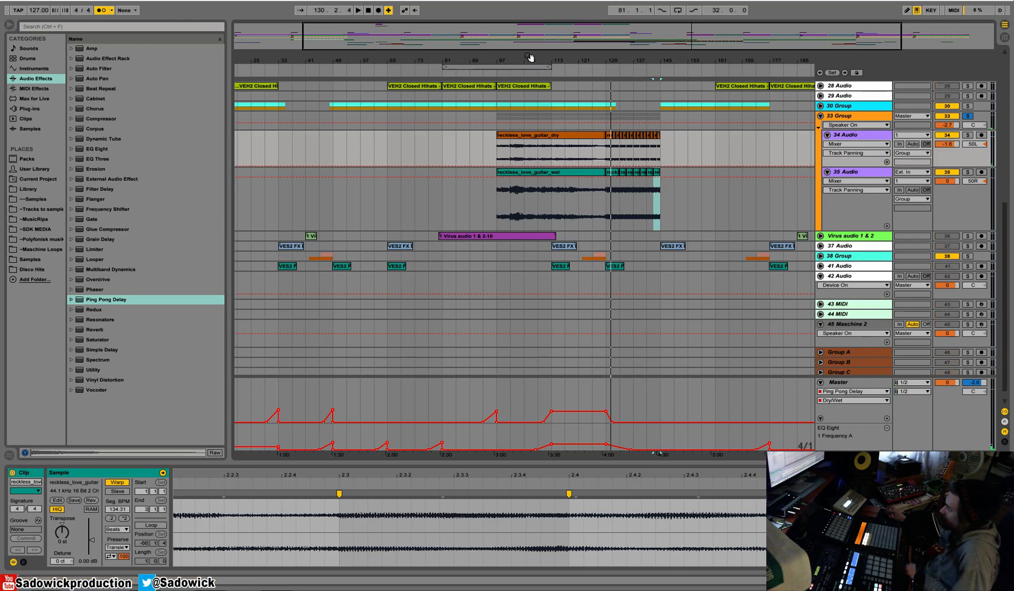
# Reduce the height of the guitar tracks and fold the 33 Group.
pyautogui.moveTo(532, 59); pyautogui.dragTo(532, 36)
pyautogui.moveTo(976, 164); pyautogui.dragTo(976, 137)
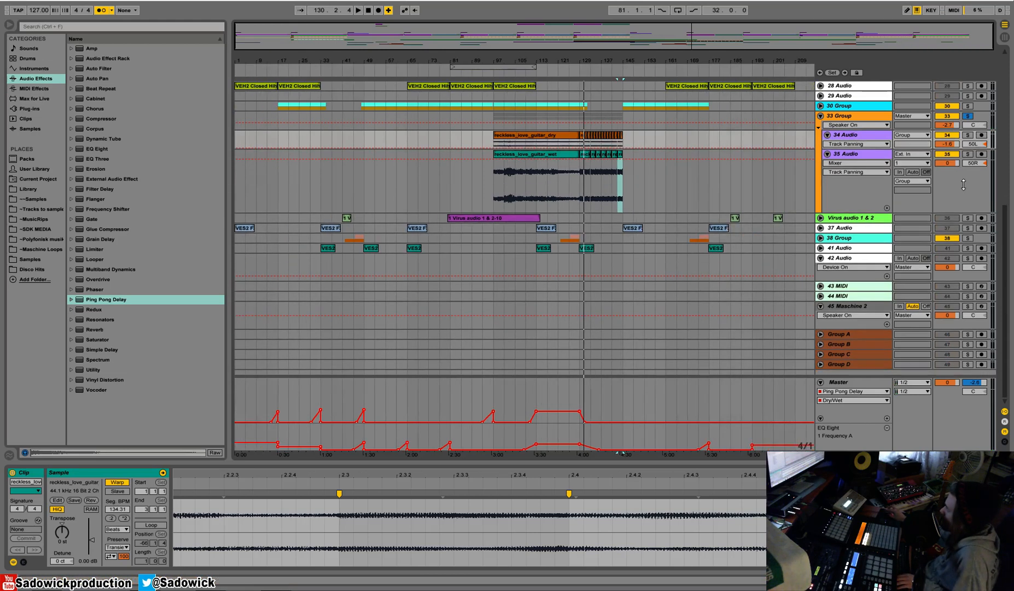
pyautogui.moveTo(963, 184); pyautogui.dragTo(953, 98)
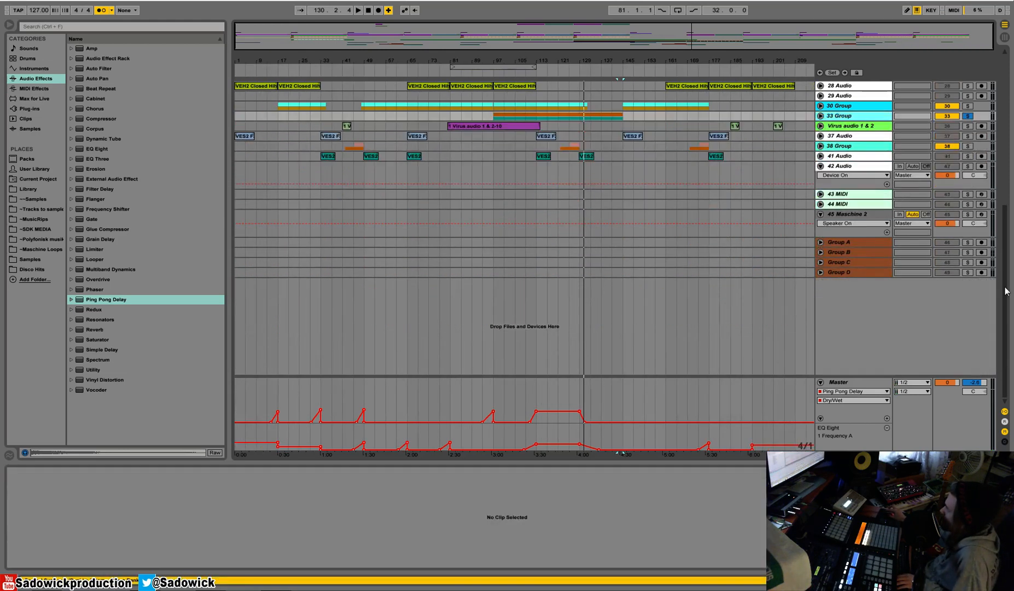
pyautogui.moveTo(1009, 381); pyautogui.dragTo(1012, 344)
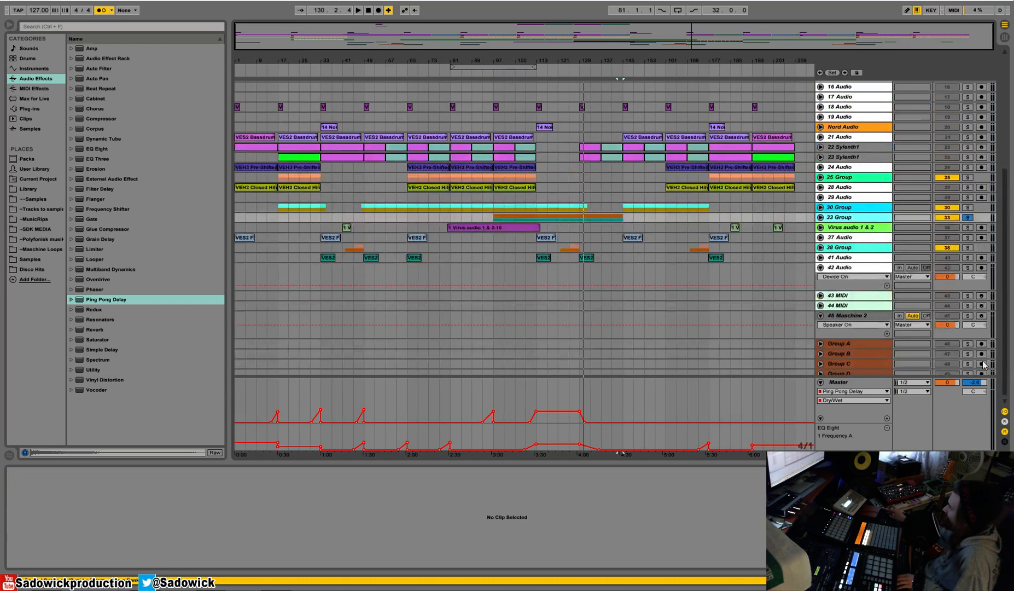
# Draw Ping Pong Delay Dry/Wet rises on the Master leading into bars 177 and 209, and audition both spots.
pyautogui.hotkey('ctrl', 'b')
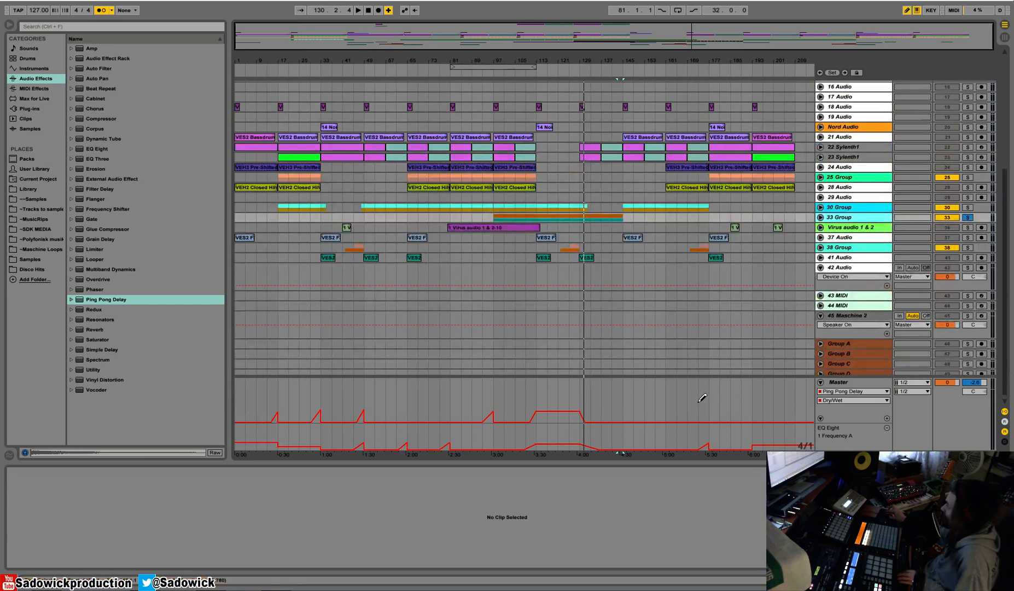
pyautogui.moveTo(697, 401); pyautogui.dragTo(704, 411)
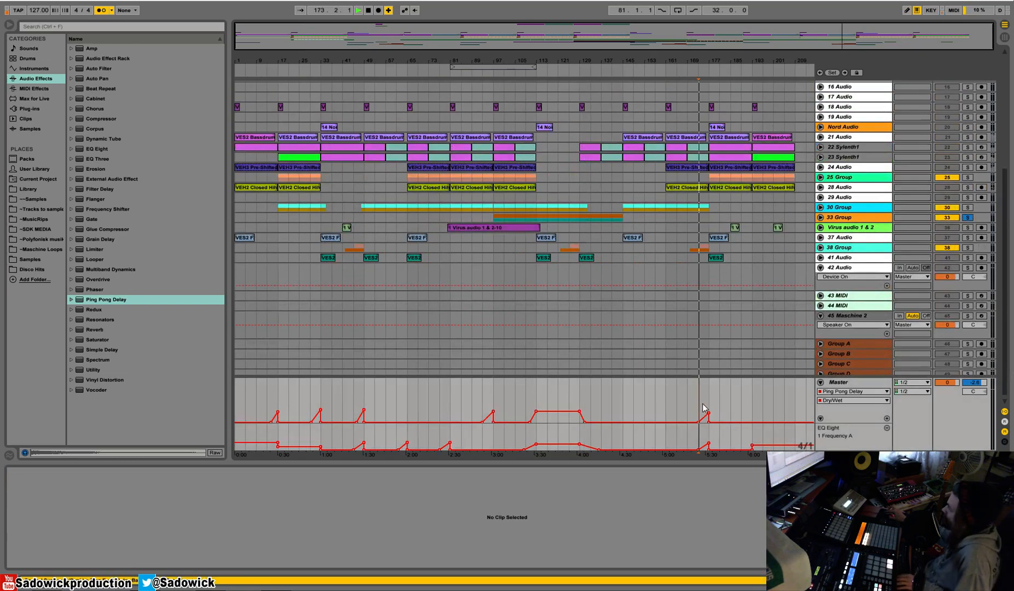
pyautogui.press('space')
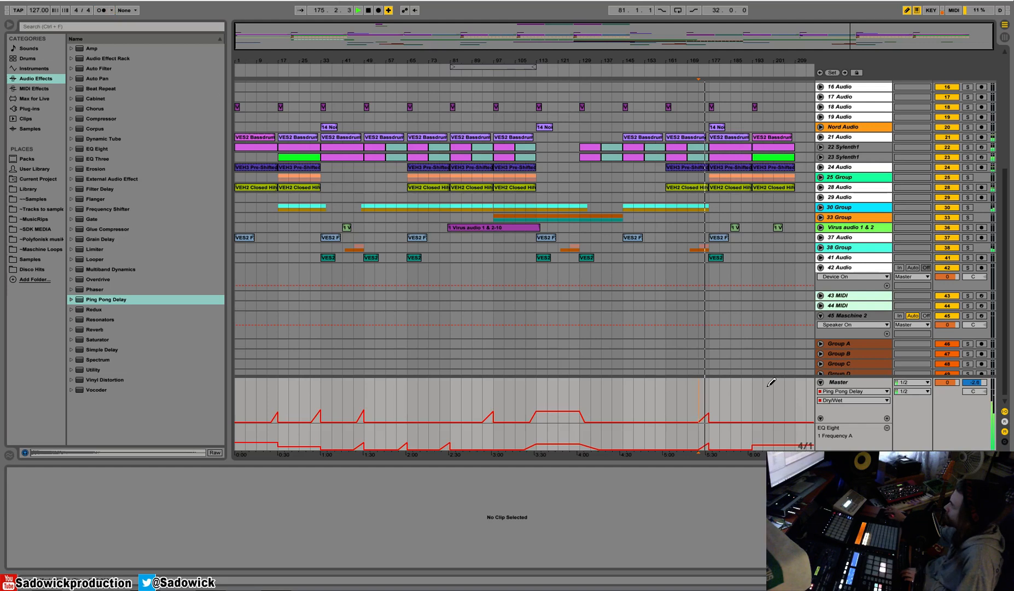
pyautogui.click(785, 407)
pyautogui.click(795, 421)
pyautogui.click(789, 72)
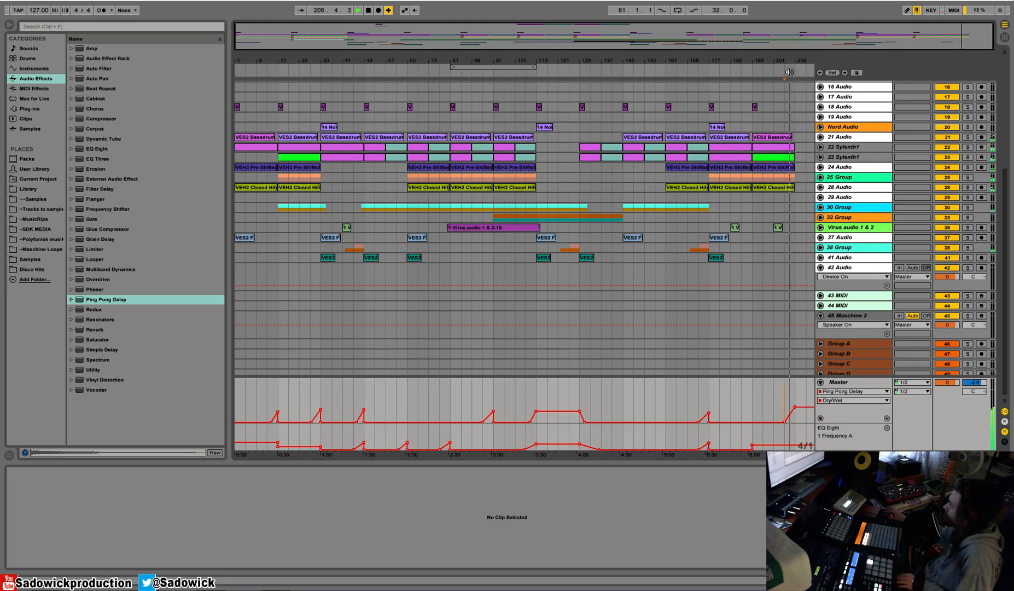
# Put the Master's Ping Pong Delay Dry/Wet automation in its own lane, enlarge the Master track and show its devices.
pyautogui.click(961, 423)
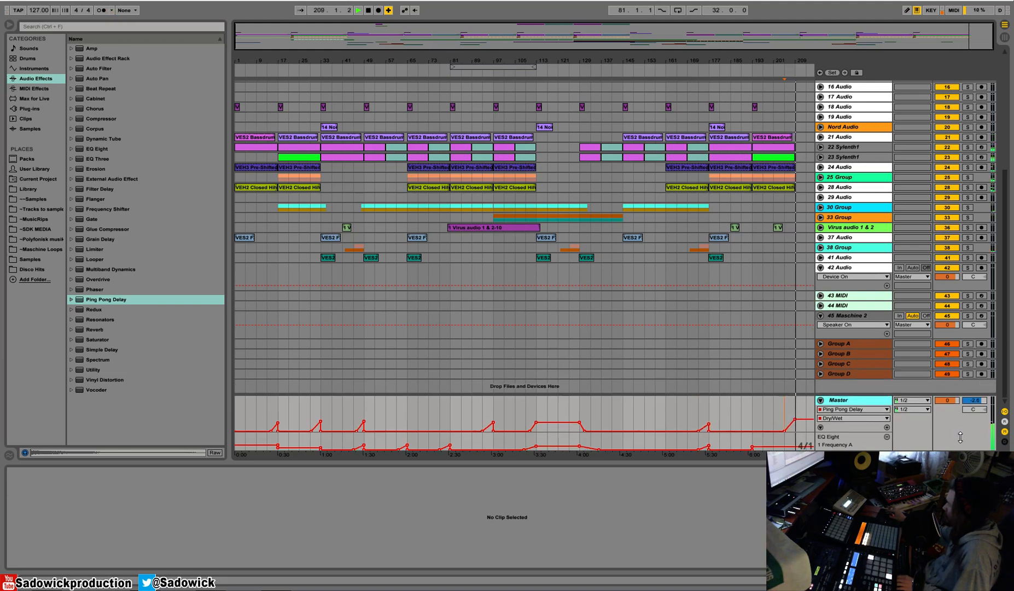
pyautogui.click(887, 417)
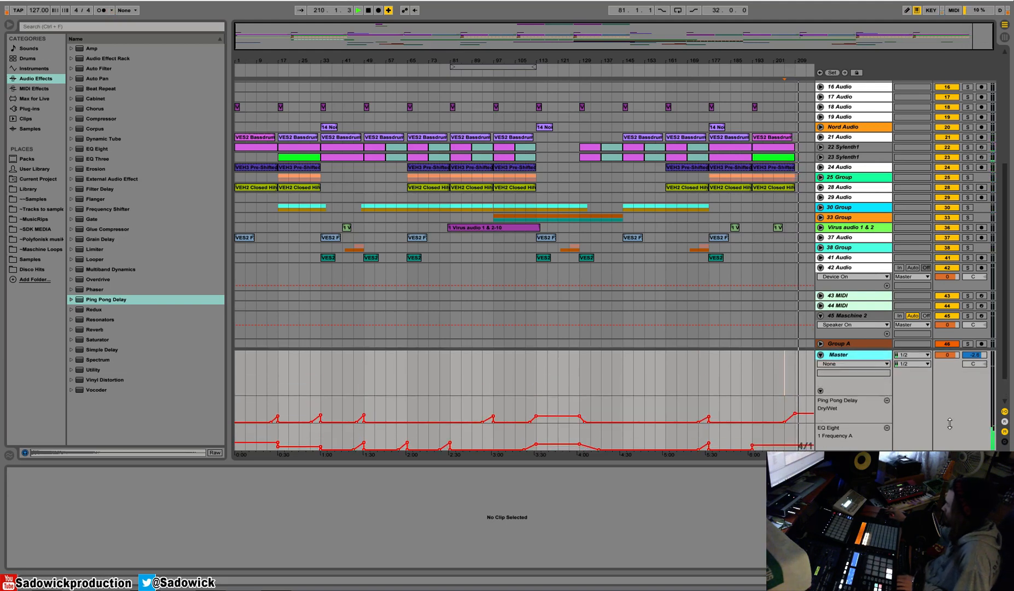
pyautogui.click(459, 411)
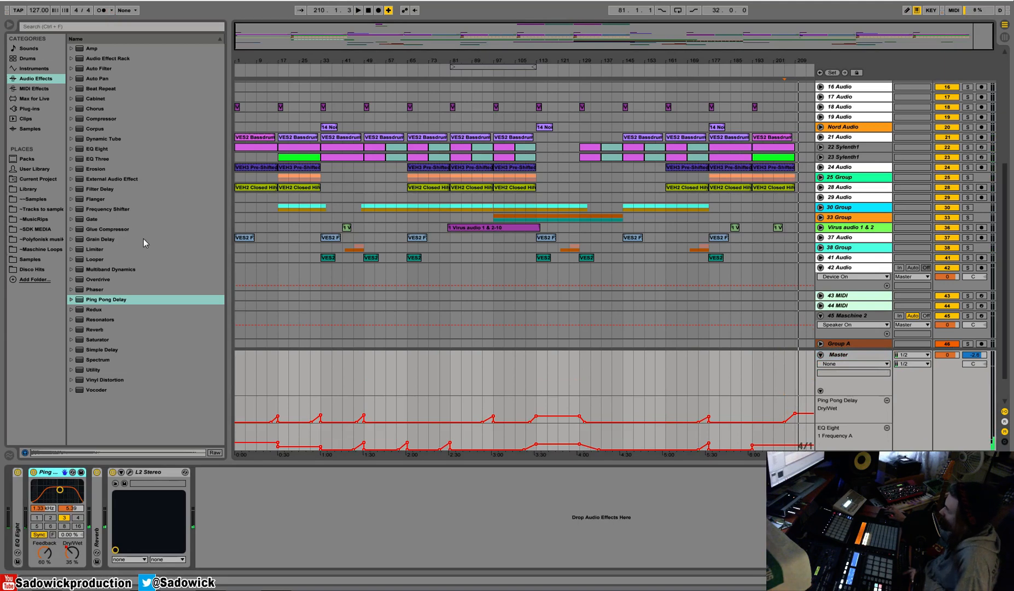
# Add the RVerb Stereo plug-in before L2 Stereo on the Master, lower its wet/dry to about 17 and audition it.
pyautogui.click(33, 108)
pyautogui.scroll(-1, 222, 317)
pyautogui.moveTo(132, 389); pyautogui.dragTo(125, 520)
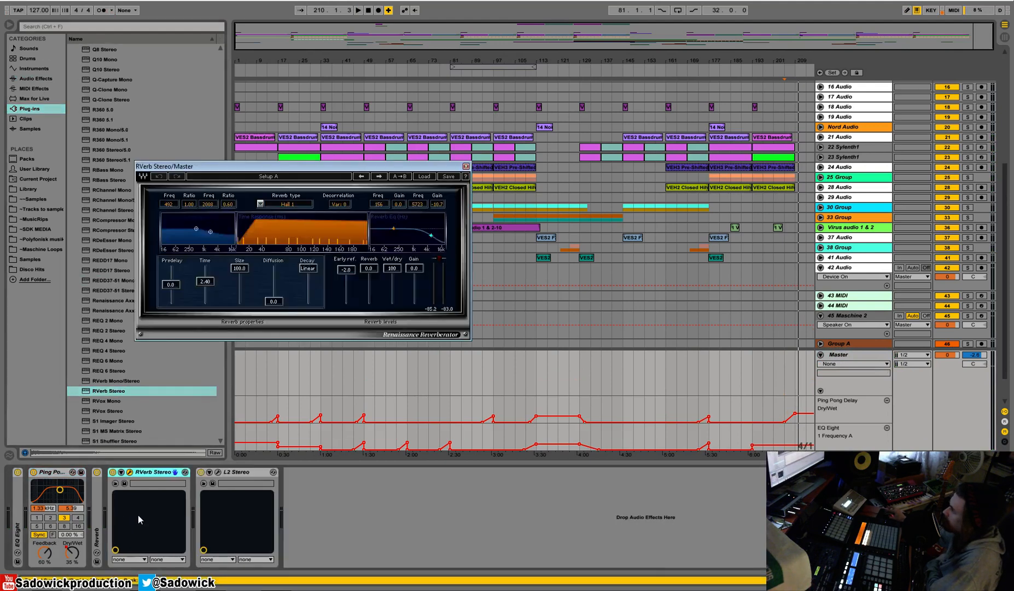
pyautogui.moveTo(397, 295)
pyautogui.mouseDown()
pyautogui.moveTo(393, 304)
pyautogui.moveTo(393, 288)
pyautogui.moveTo(400, 299)
pyautogui.mouseUp()
pyautogui.press('space')
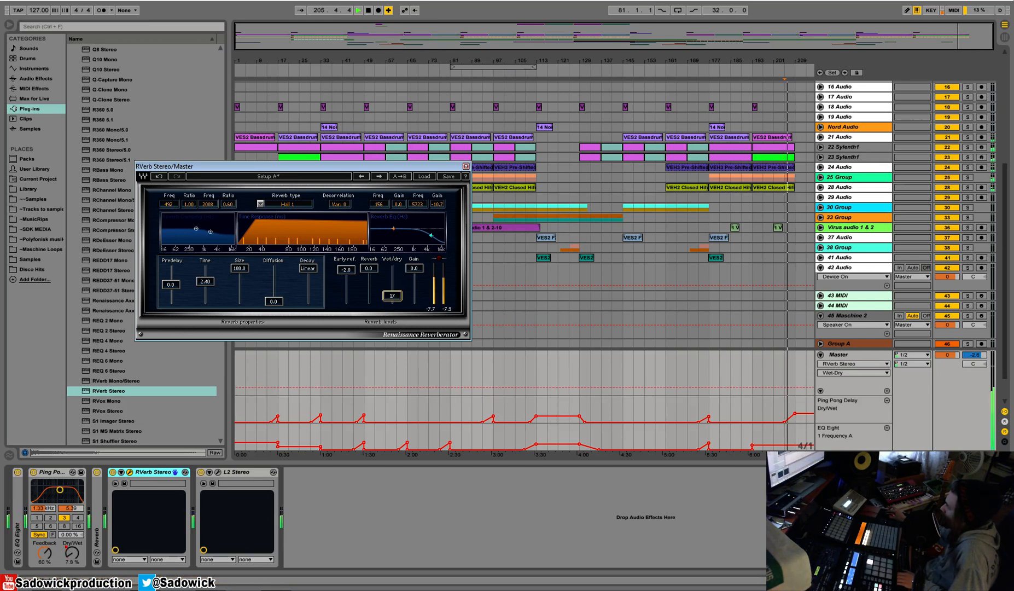
pyautogui.click(466, 166)
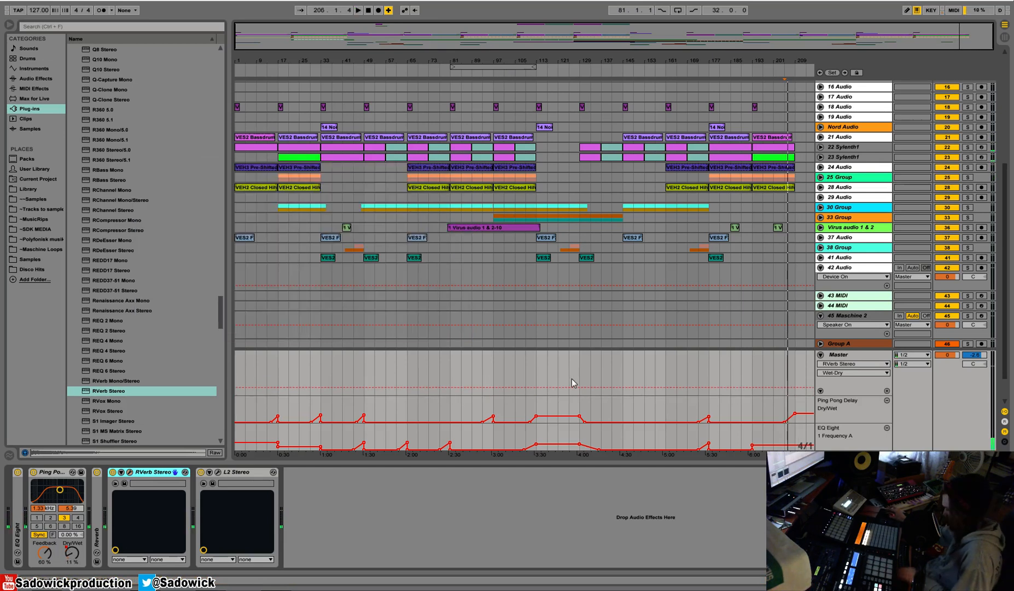
# Automate the Master's RVerb Stereo Wet-Dry at 0 with a raised plateau from bar 113 to 129, and audition it.
pyautogui.press('b')
pyautogui.click(533, 387)
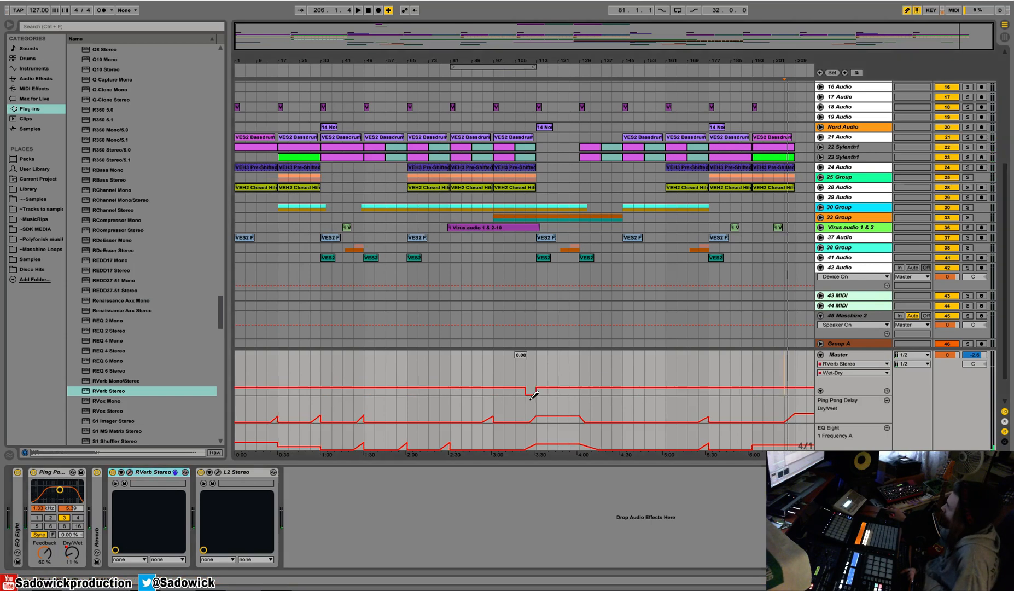
pyautogui.click(504, 388)
pyautogui.press('b')
pyautogui.click(601, 391)
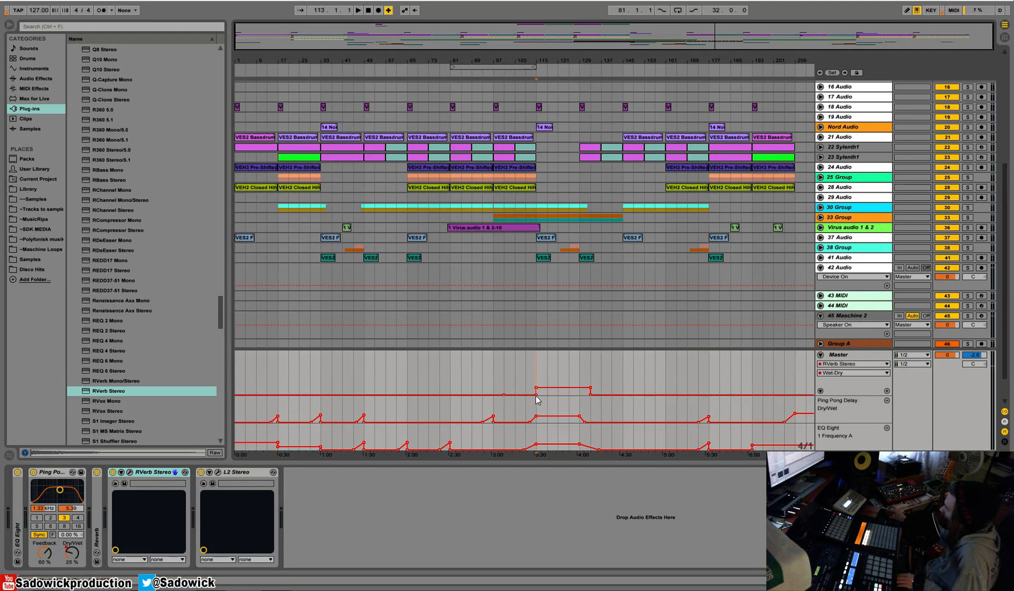
pyautogui.press('space')
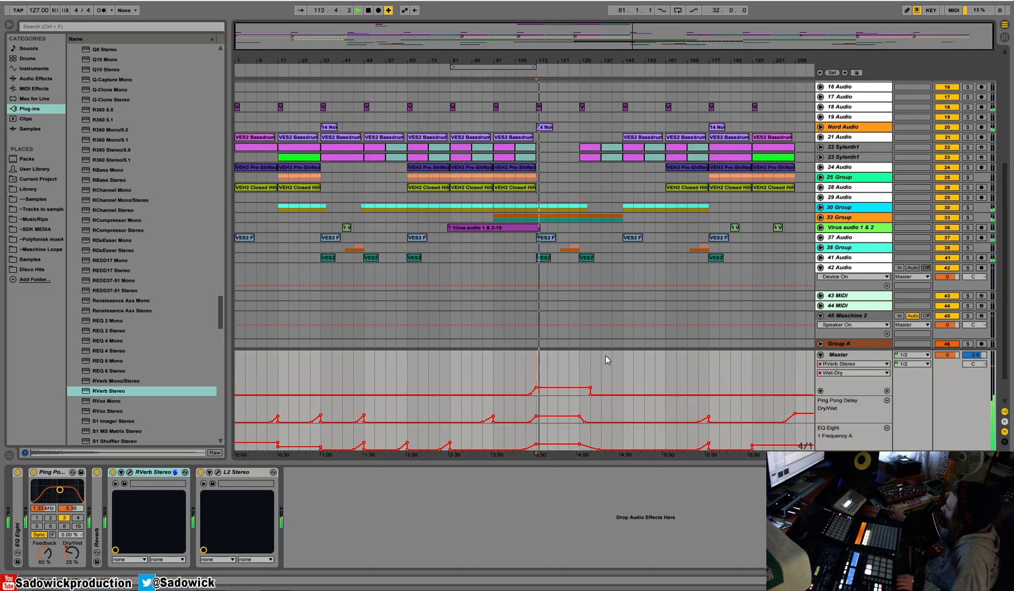
pyautogui.press('b')
pyautogui.moveTo(588, 385); pyautogui.dragTo(588, 404)
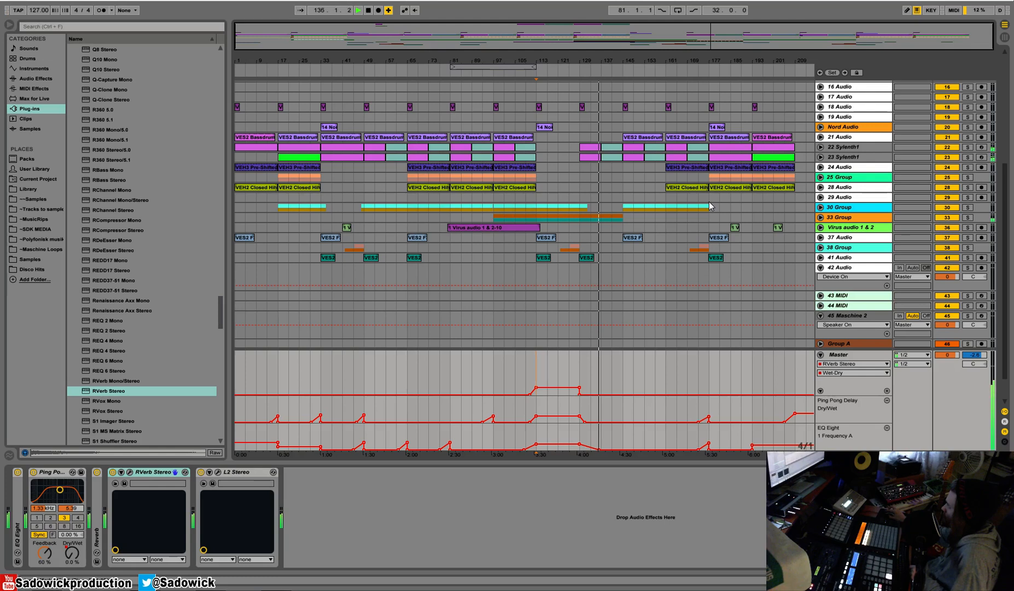
# Add a Reverb before the sidechained Compressor on 33 Group, with an 11.8 s decay time and Dry/Wet at 0%.
pyautogui.click(853, 217)
pyautogui.doubleClick(852, 219)
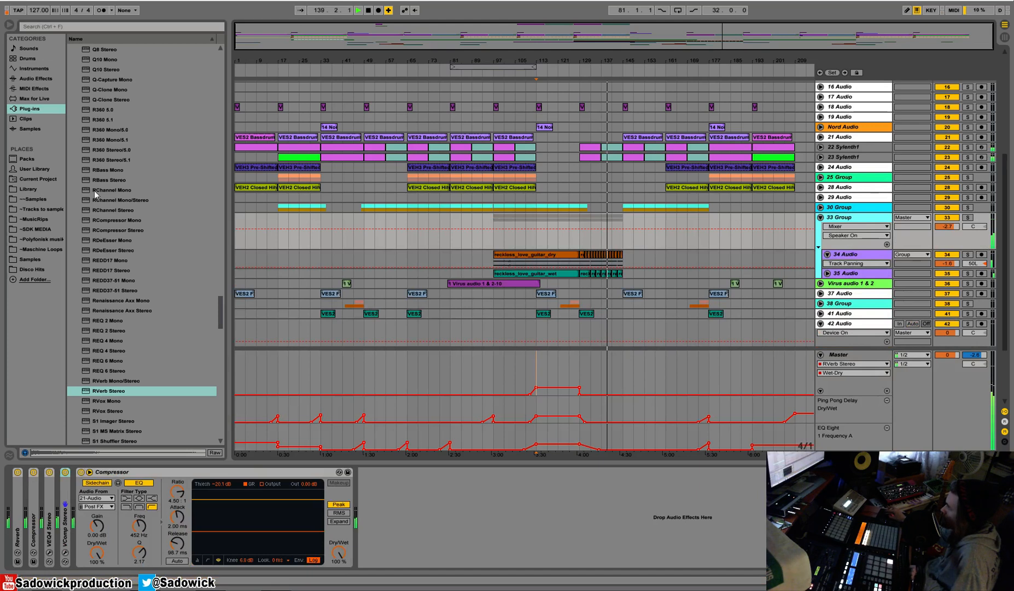
pyautogui.click(32, 79)
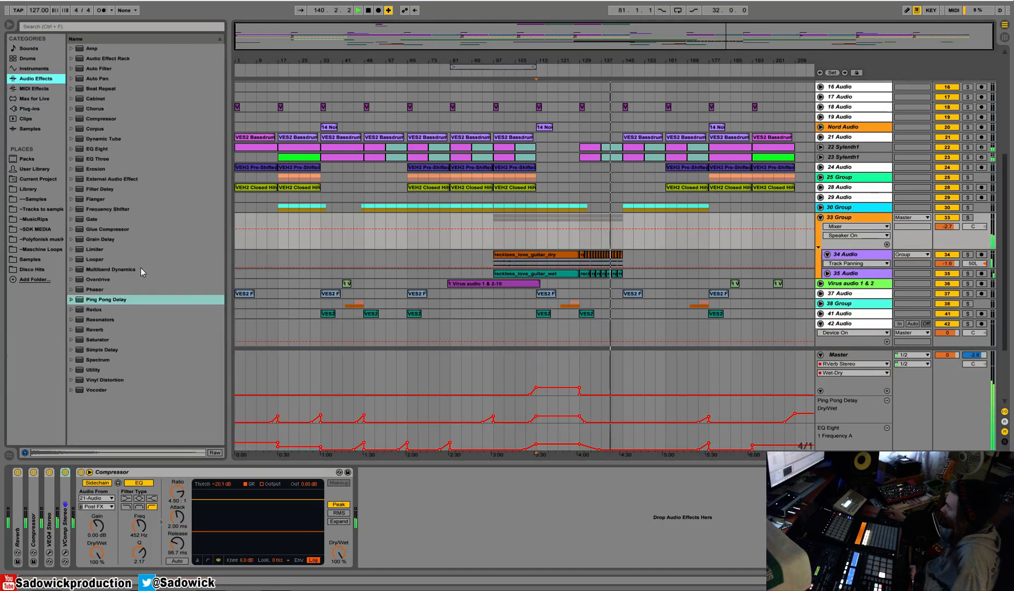
pyautogui.moveTo(95, 329); pyautogui.dragTo(143, 541)
pyautogui.click(239, 552)
pyautogui.moveTo(318, 554); pyautogui.dragTo(318, 555)
pyautogui.moveTo(218, 553); pyautogui.dragTo(217, 514)
pyautogui.moveTo(317, 553)
pyautogui.mouseDown()
pyautogui.moveTo(317, 522)
pyautogui.moveTo(317, 574)
pyautogui.mouseUp()
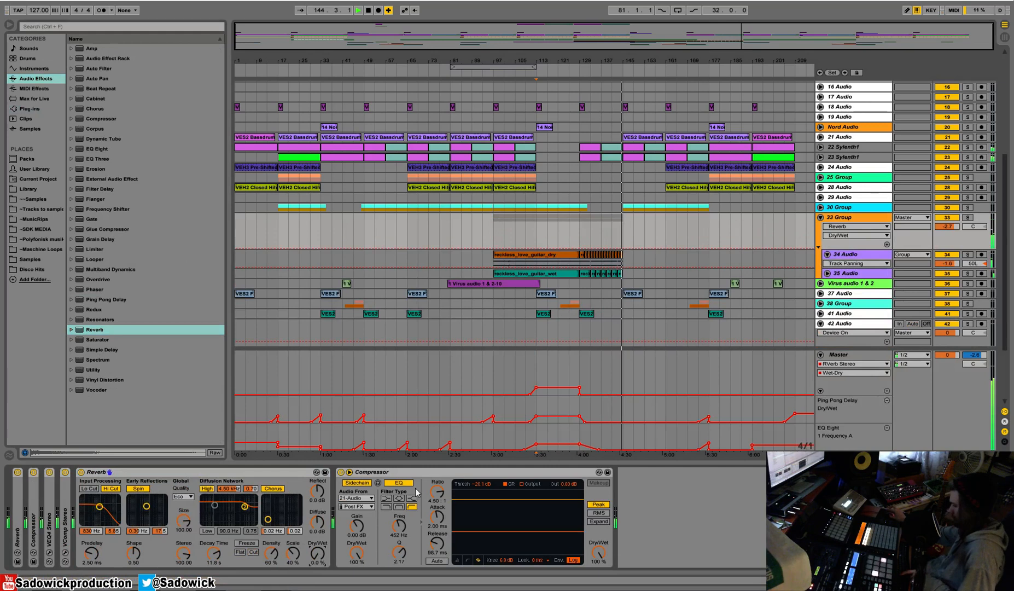
# Automate the 33 Group's Reverb Dry/Wet to ramp up from about bar 139 to bar 145 and hold at that level.
pyautogui.click(629, 232)
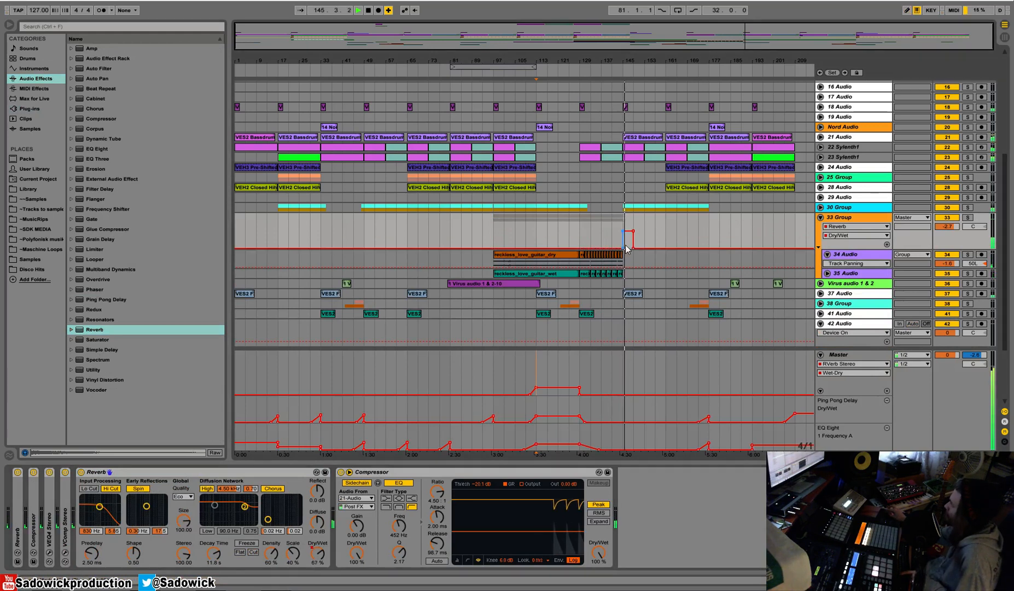
pyautogui.moveTo(623, 231); pyautogui.dragTo(606, 248)
pyautogui.click(612, 236)
pyautogui.press('space')
pyautogui.press('space')
pyautogui.click(633, 231)
pyautogui.click(633, 248)
pyautogui.click(670, 248)
pyautogui.moveTo(623, 234); pyautogui.dragTo(622, 236)
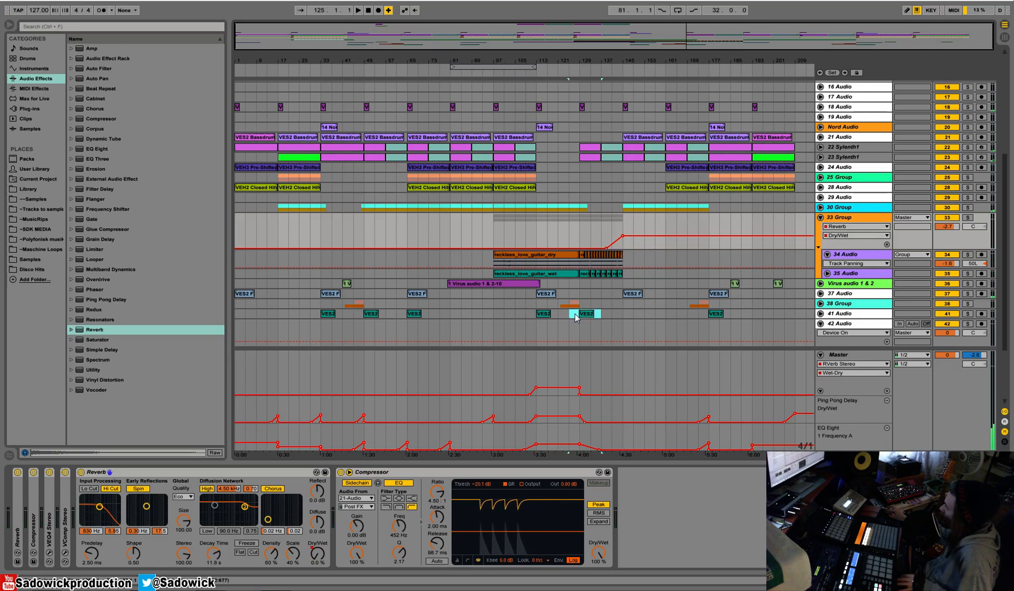
# Copy the 41 Audio clip at bar 129 to bar 145 and play into it from about bar 141.
pyautogui.moveTo(569, 317); pyautogui.dragTo(600, 315)
pyautogui.hotkey('ctrl', 'd')
pyautogui.click(613, 71)
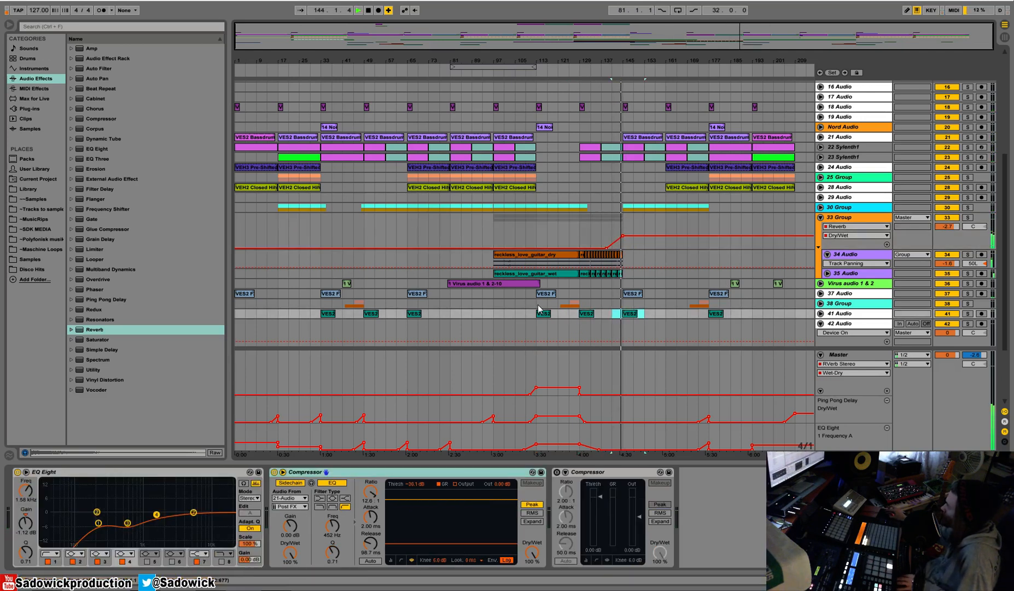
# Try a copy of the 38 Group build-up clips ending at bar 145, and audition the transition.
pyautogui.click(583, 300)
pyautogui.moveTo(582, 301); pyautogui.dragTo(593, 306)
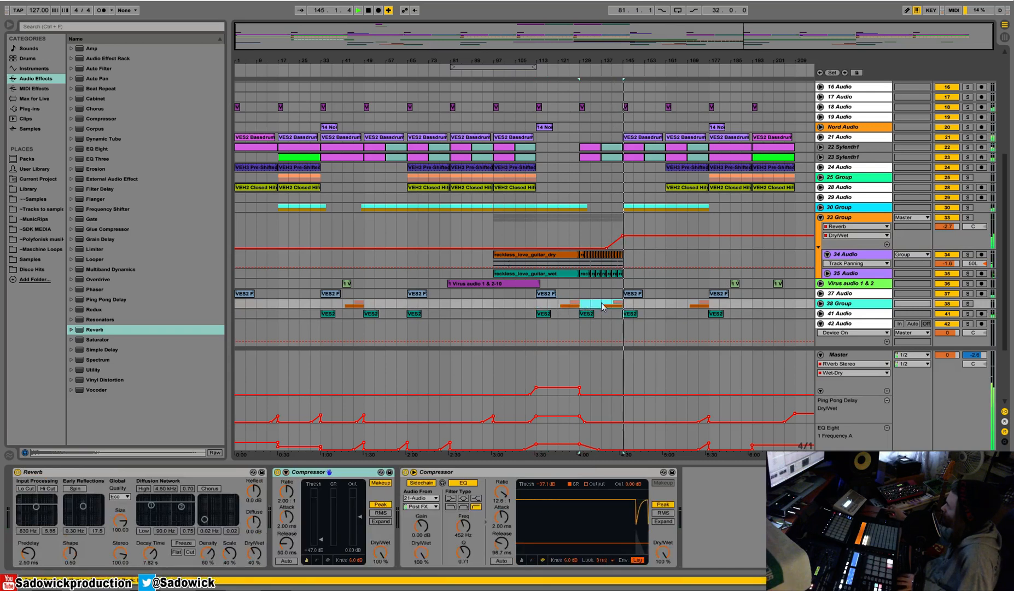
pyautogui.click(622, 76)
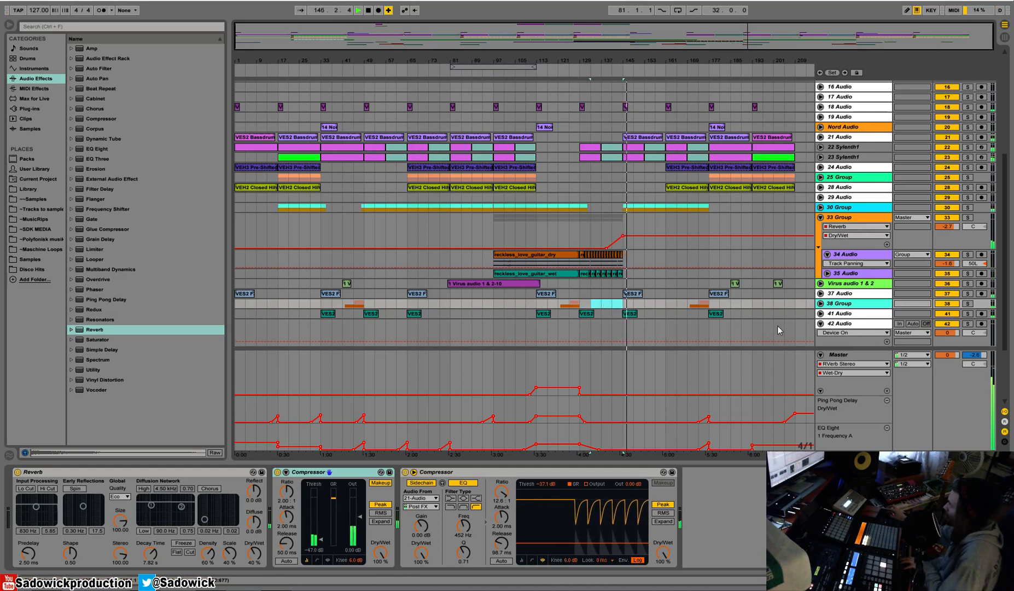
# Extend the Master's RVerb Stereo Wet-Dry plateau so it falls back to 0 at bar 145.
pyautogui.click(578, 52)
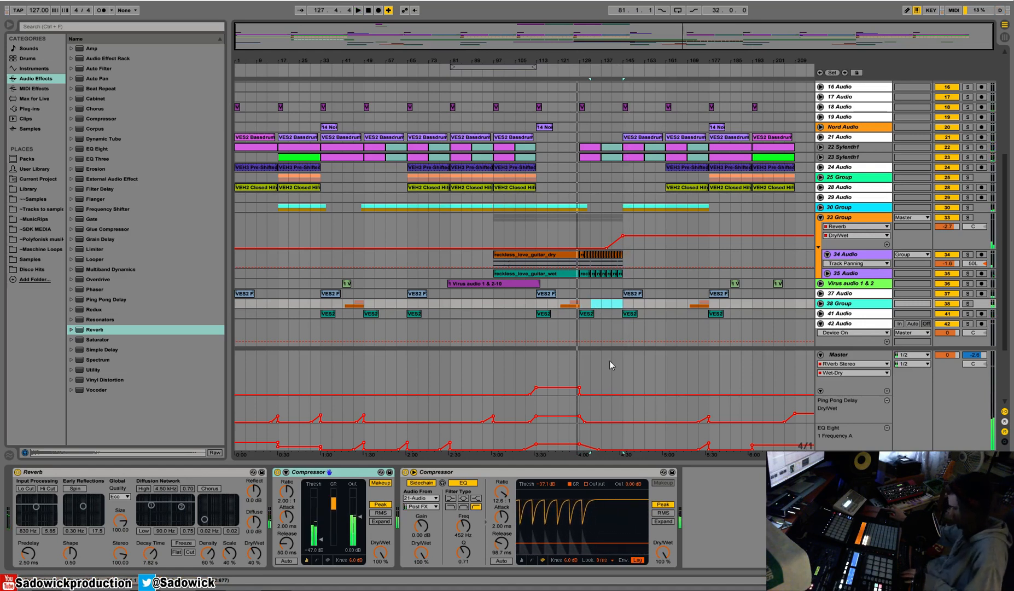
pyautogui.click(580, 393)
pyautogui.moveTo(580, 394); pyautogui.dragTo(581, 387)
pyautogui.press('b')
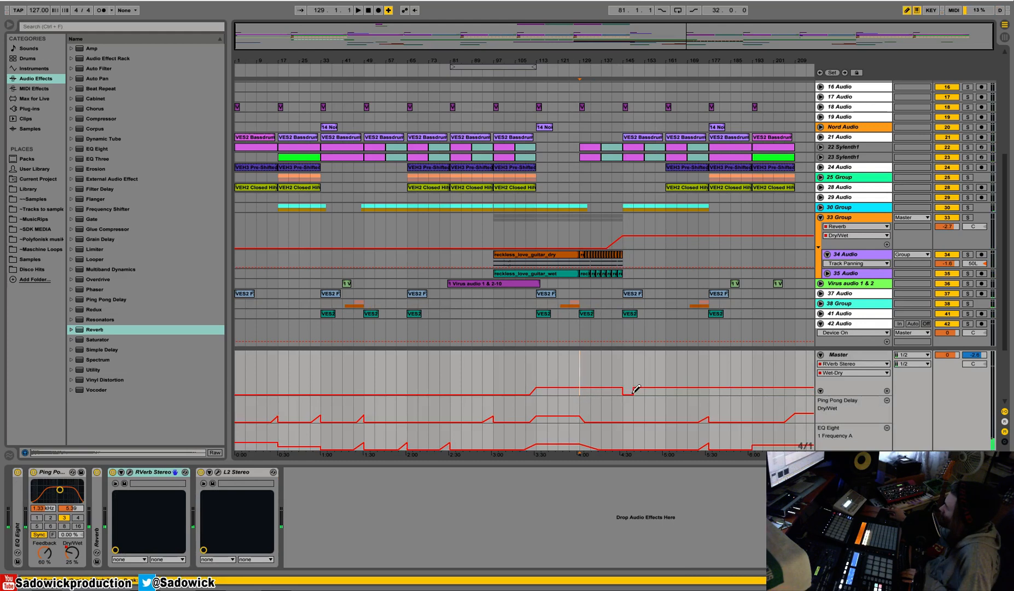
pyautogui.click(634, 390)
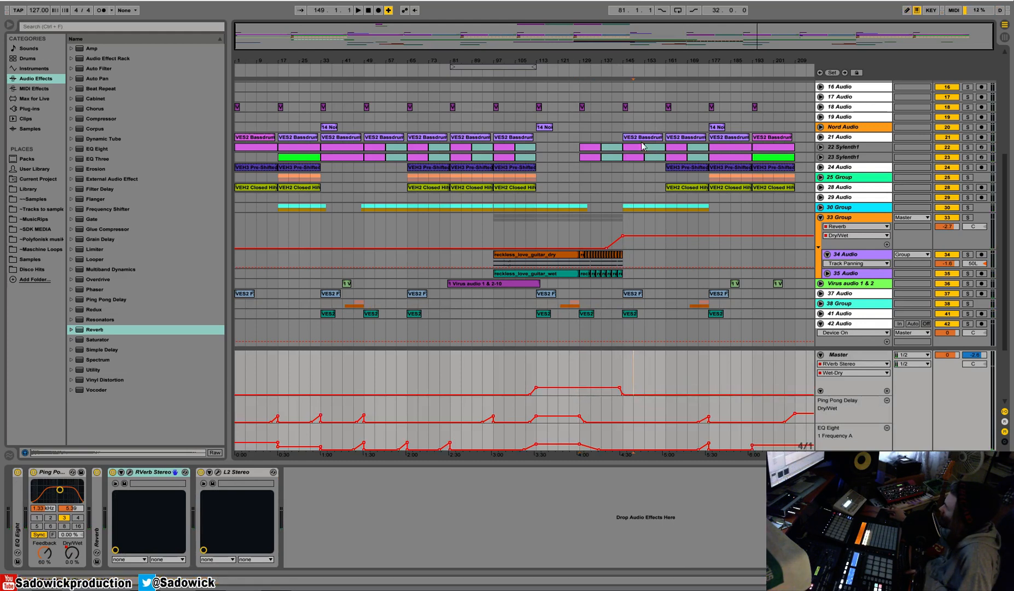
# Play from about bar 141 and select the 22 Sylenth1 clip between bars 137 and 145.
pyautogui.click(612, 75)
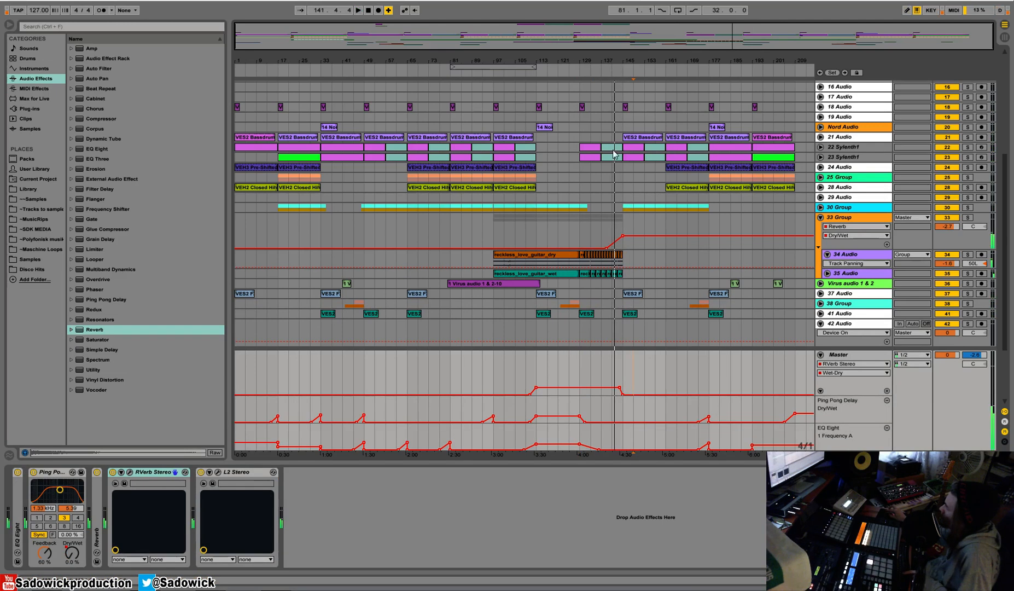
pyautogui.click(612, 147)
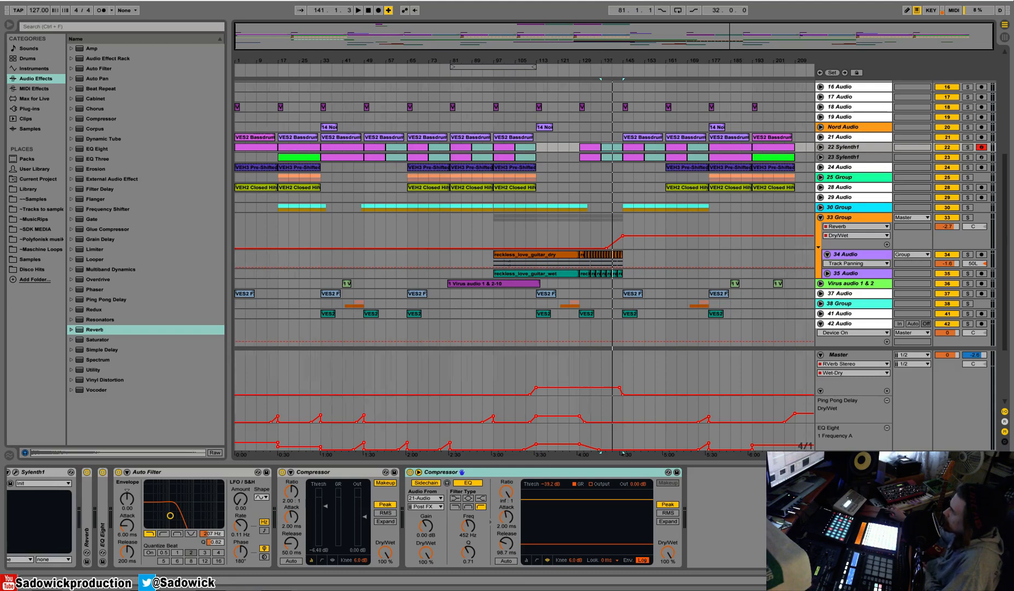
# Solo the enlarged 34 Audio track with the metronome on and audition its short dry guitar clip from bar 129.
pyautogui.moveTo(602, 59); pyautogui.dragTo(960, 273)
pyautogui.moveTo(880, 267); pyautogui.dragTo(880, 312)
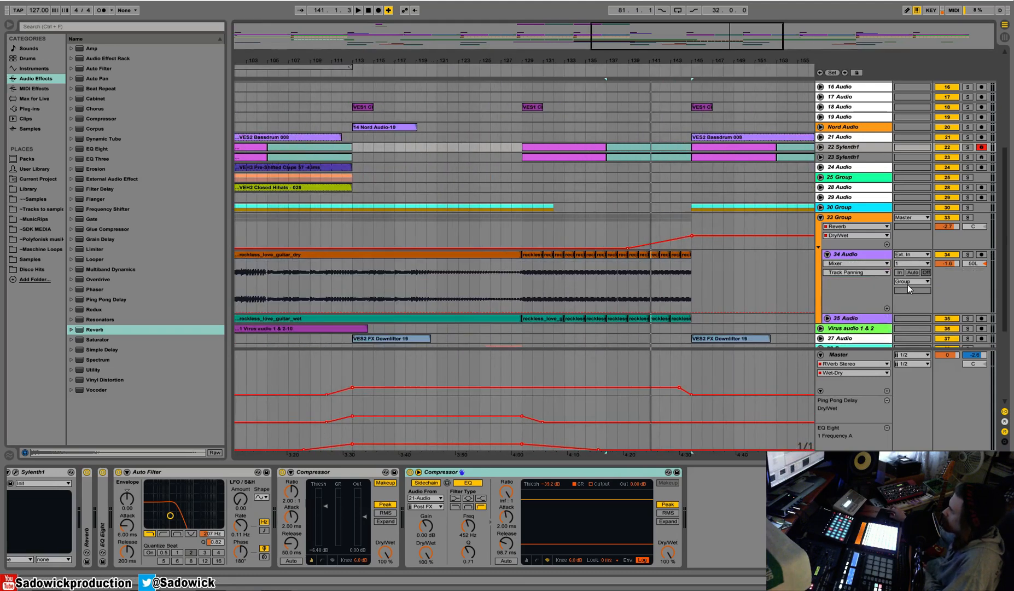
pyautogui.click(534, 255)
pyautogui.press('space')
pyautogui.click(967, 254)
pyautogui.click(101, 11)
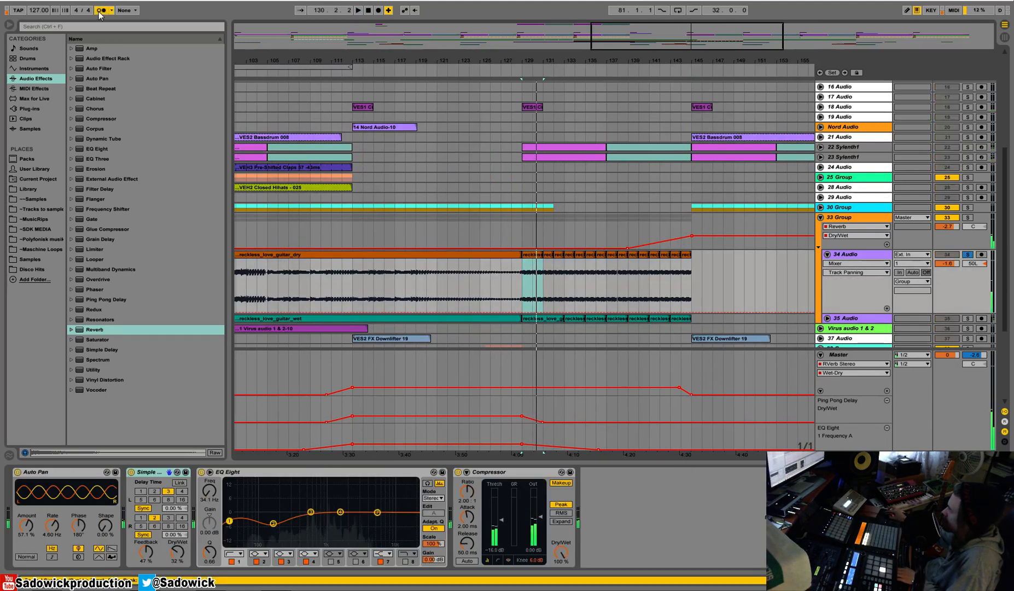
pyautogui.press('space')
pyautogui.press('space')
pyautogui.click(534, 255)
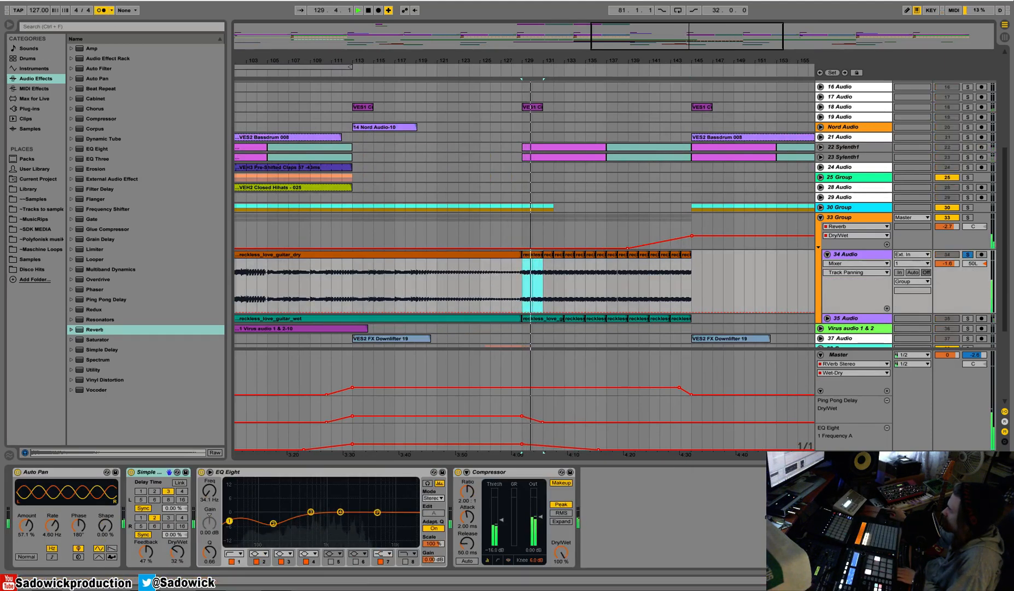
# Audition the short dry guitar clip at bar 129 and pin its onsets to the grid with warp markers up to beat 2.
pyautogui.hotkey('shift', 'Tab')
pyautogui.press('space')
pyautogui.press('space')
pyautogui.press('space')
pyautogui.moveTo(435, 478)
pyautogui.mouseDown()
pyautogui.moveTo(718, 458)
pyautogui.moveTo(634, 477)
pyautogui.moveTo(471, 473)
pyautogui.moveTo(419, 496)
pyautogui.mouseUp()
pyautogui.press('space')
pyautogui.press('space')
pyautogui.moveTo(553, 495)
pyautogui.mouseDown()
pyautogui.moveTo(563, 496)
pyautogui.moveTo(554, 492)
pyautogui.mouseUp()
pyautogui.press('space')
pyautogui.moveTo(825, 474); pyautogui.dragTo(384, 469)
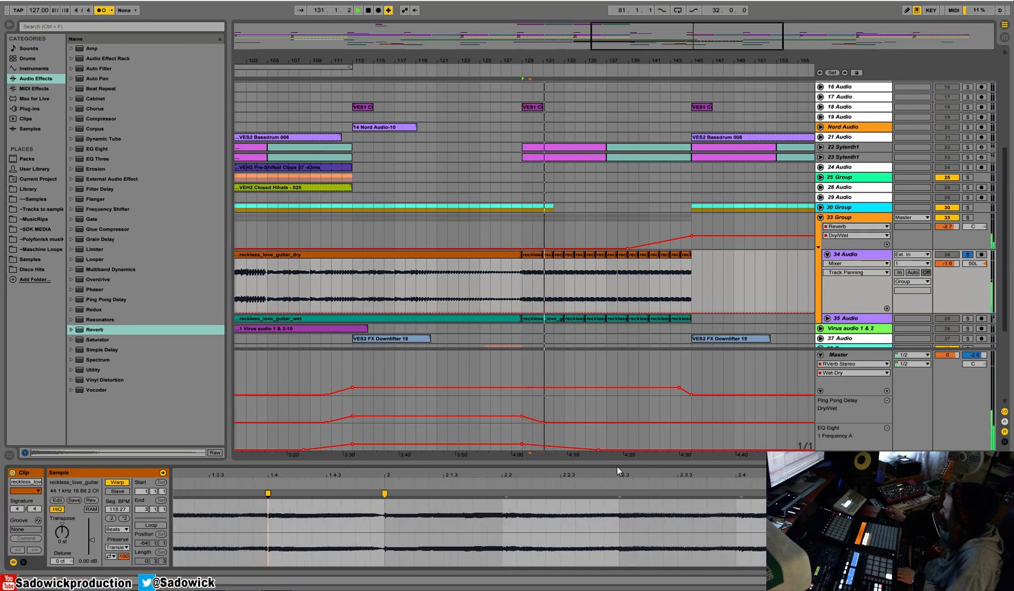
# Warp the dry guitar clip's following onsets onto beats 2.2, 2.3 and 2.4.
pyautogui.moveTo(503, 474)
pyautogui.mouseDown()
pyautogui.moveTo(506, 501)
pyautogui.moveTo(480, 476)
pyautogui.moveTo(416, 473)
pyautogui.moveTo(416, 424)
pyautogui.mouseUp()
pyautogui.press('space')
pyautogui.press('space')
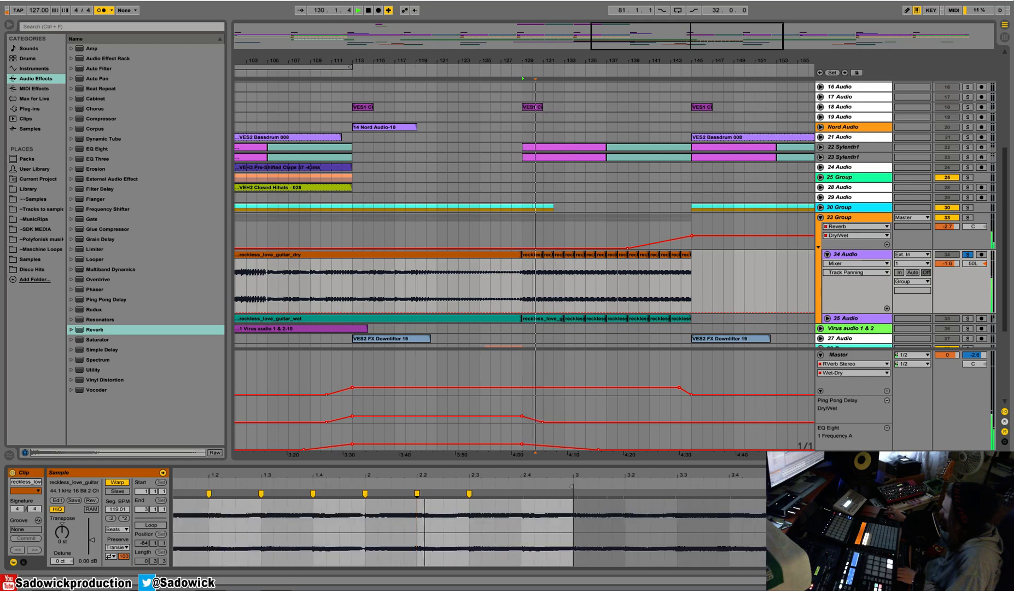
pyautogui.moveTo(525, 475); pyautogui.dragTo(525, 536)
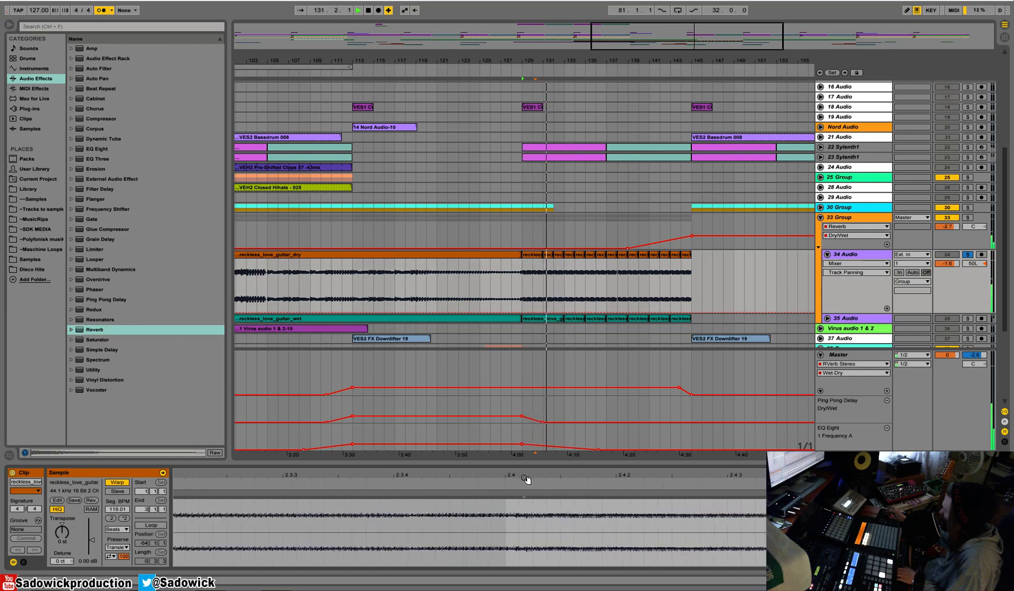
pyautogui.moveTo(518, 493); pyautogui.dragTo(505, 494)
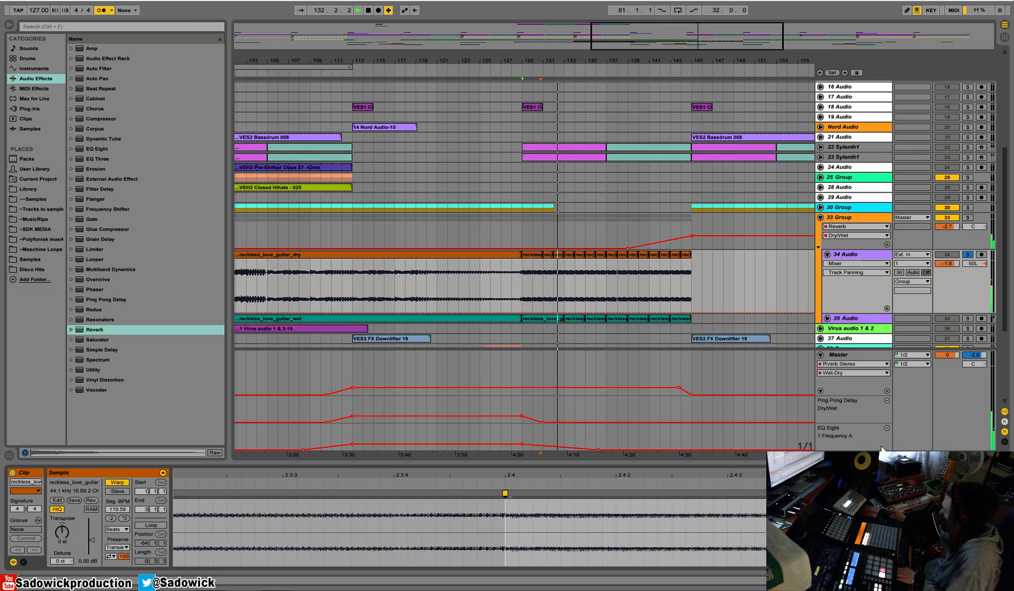
# Audition the dry guitar clips at bars 129 and 131 on 34 Audio against the metronome.
pyautogui.click(535, 256)
pyautogui.press('space')
pyautogui.click(547, 255)
pyautogui.press('space')
pyautogui.press('space')
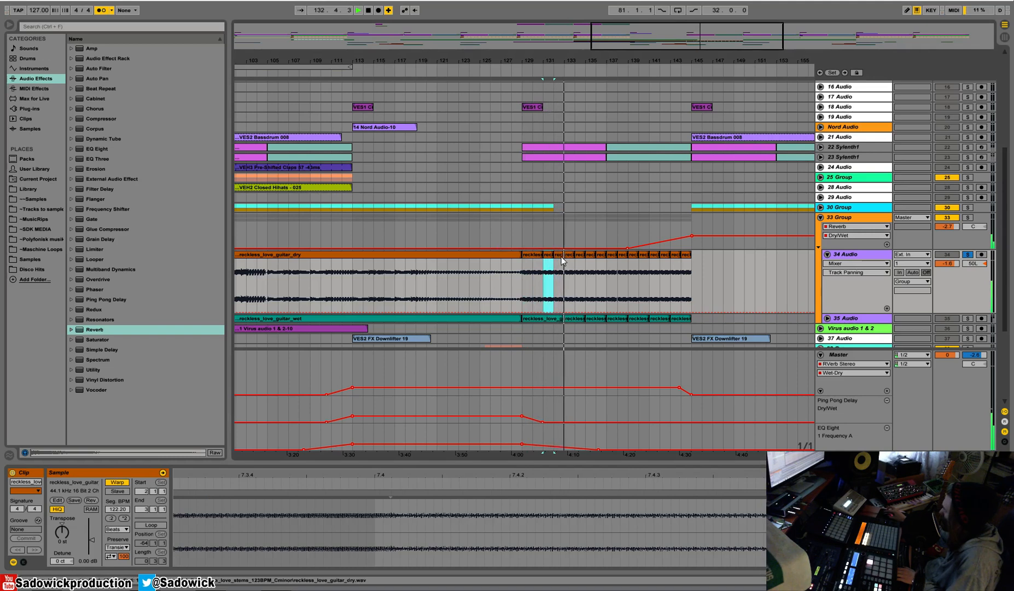
pyautogui.press('space')
pyautogui.click(529, 255)
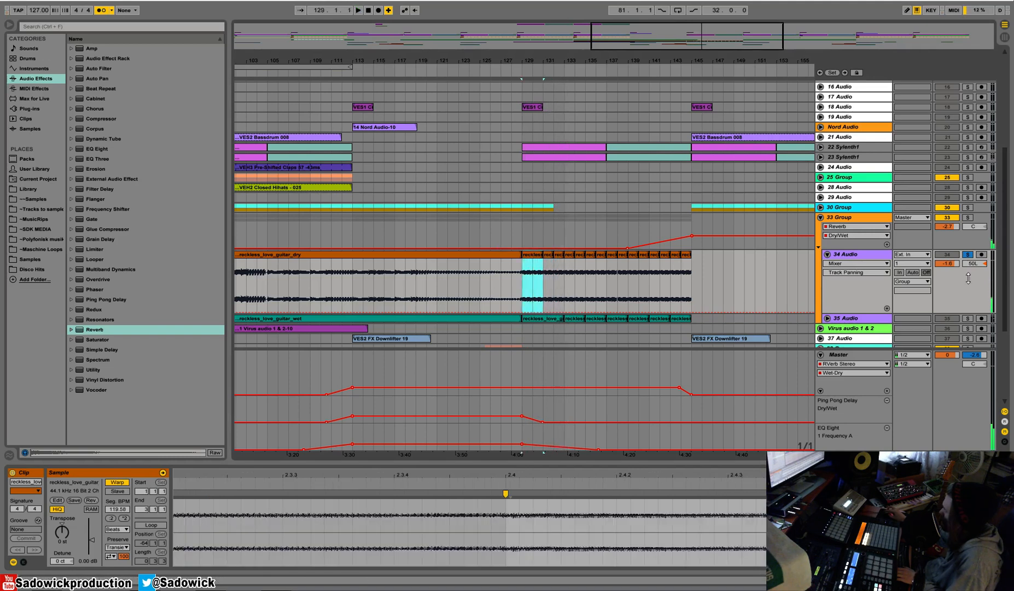
# Solo and enlarge 35 Audio, and audition its wet guitar clip from bar 129 to 133.
pyautogui.click(968, 319)
pyautogui.moveTo(918, 323); pyautogui.dragTo(914, 359)
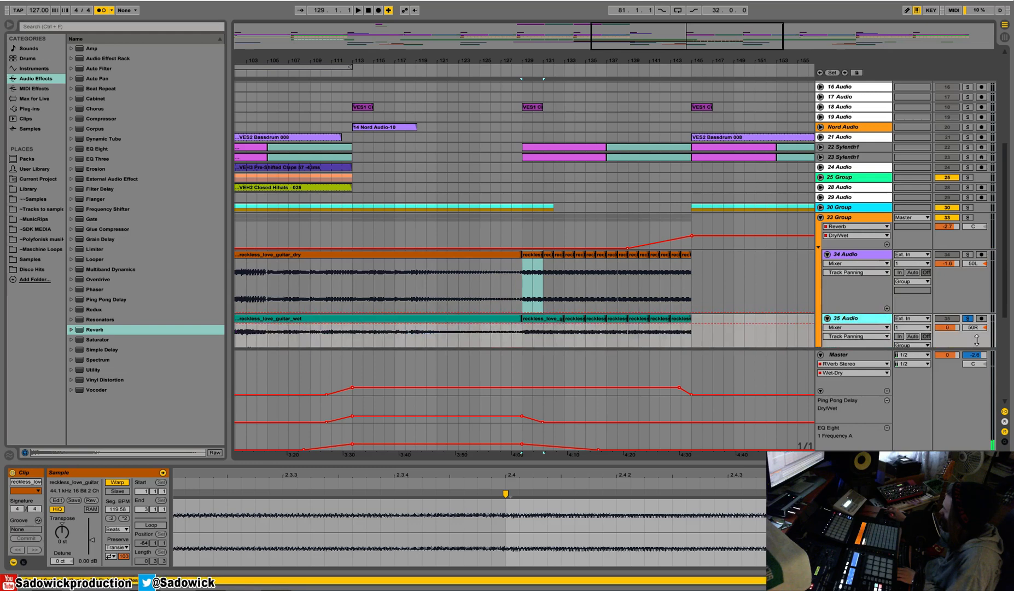
pyautogui.scroll(-3, 976, 339)
pyautogui.press('space')
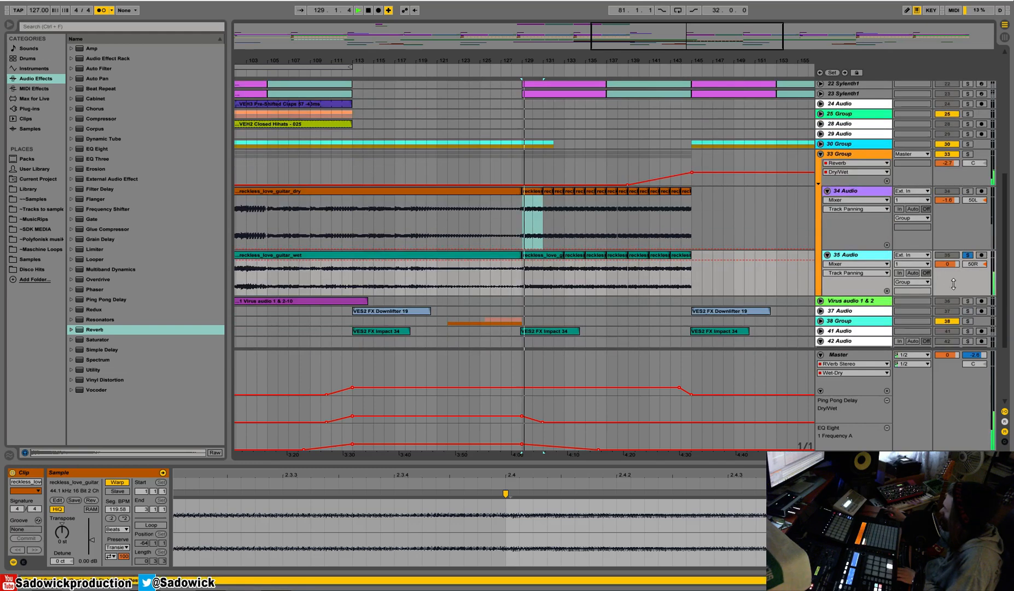
pyautogui.click(533, 258)
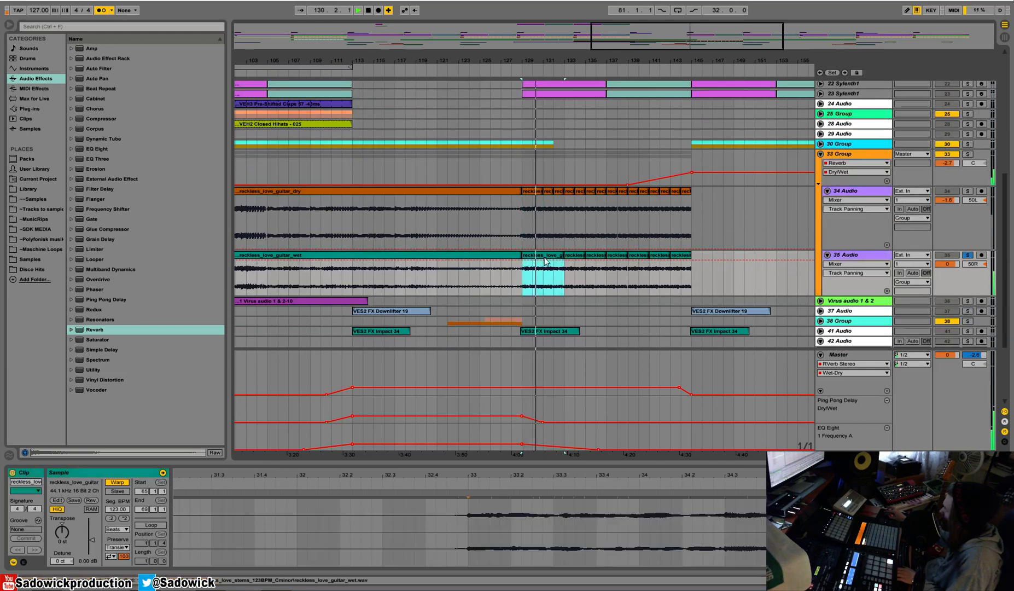
pyautogui.press('space')
pyautogui.press('space')
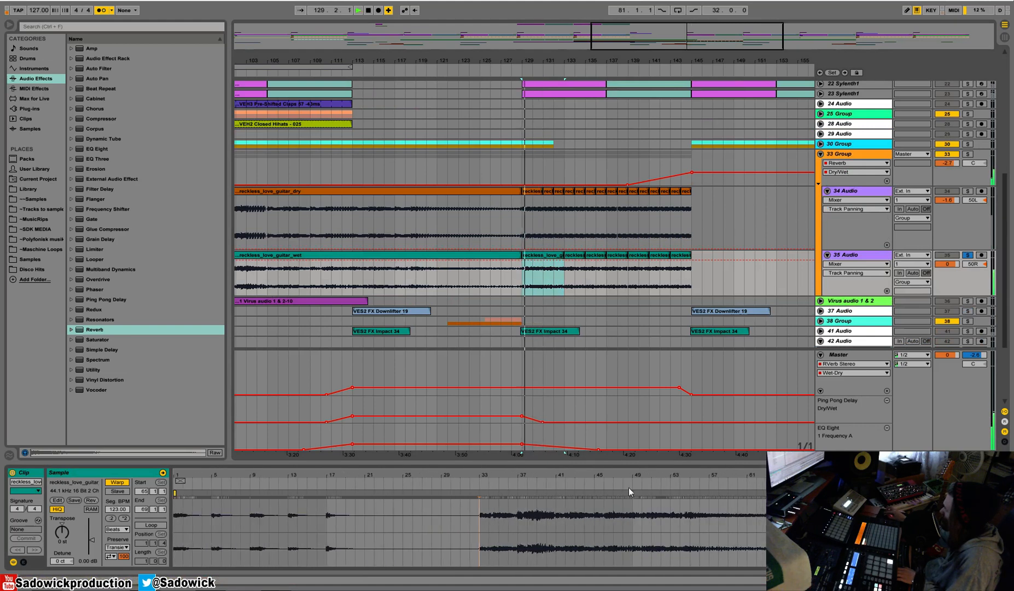
# Set 1.1.1 at the wet guitar clip's opening onset and add a warp marker at beat 2.
pyautogui.press('space')
pyautogui.press('space')
pyautogui.moveTo(735, 475); pyautogui.dragTo(735, 491)
pyautogui.press('space')
pyautogui.rightClick(655, 486)
pyautogui.click(697, 495)
pyautogui.moveTo(801, 471); pyautogui.dragTo(566, 471)
pyautogui.moveTo(856, 475); pyautogui.dragTo(841, 494)
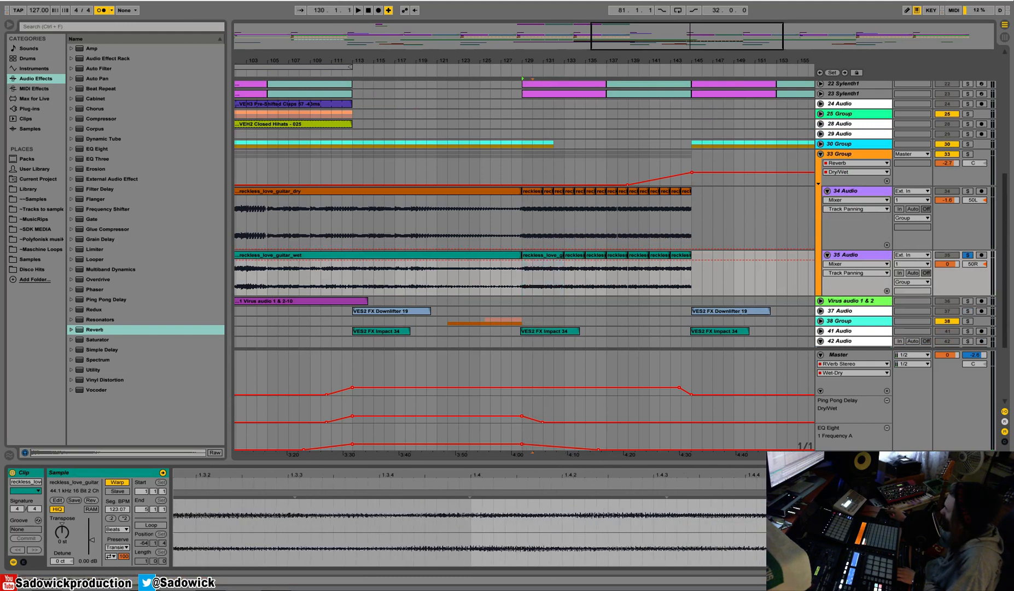
pyautogui.press('space')
pyautogui.moveTo(474, 475)
pyautogui.mouseDown()
pyautogui.moveTo(473, 450)
pyautogui.moveTo(445, 430)
pyautogui.moveTo(360, 427)
pyautogui.mouseUp()
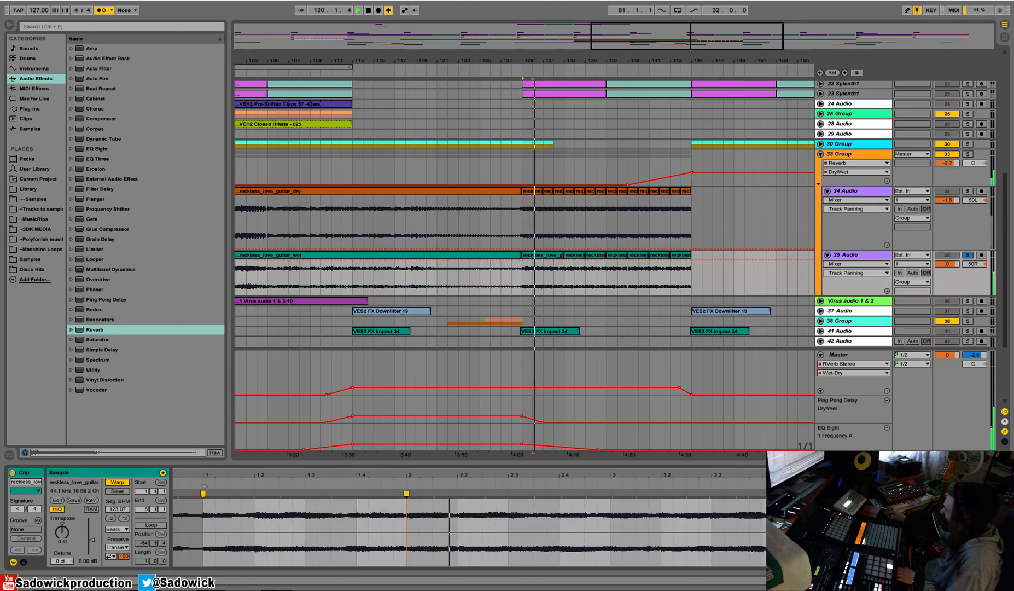
# Warp the wet guitar clip's onsets onto beats 2.2 and 2.3, and audition the timing.
pyautogui.moveTo(504, 475)
pyautogui.mouseDown()
pyautogui.moveTo(456, 500)
pyautogui.moveTo(452, 492)
pyautogui.mouseUp()
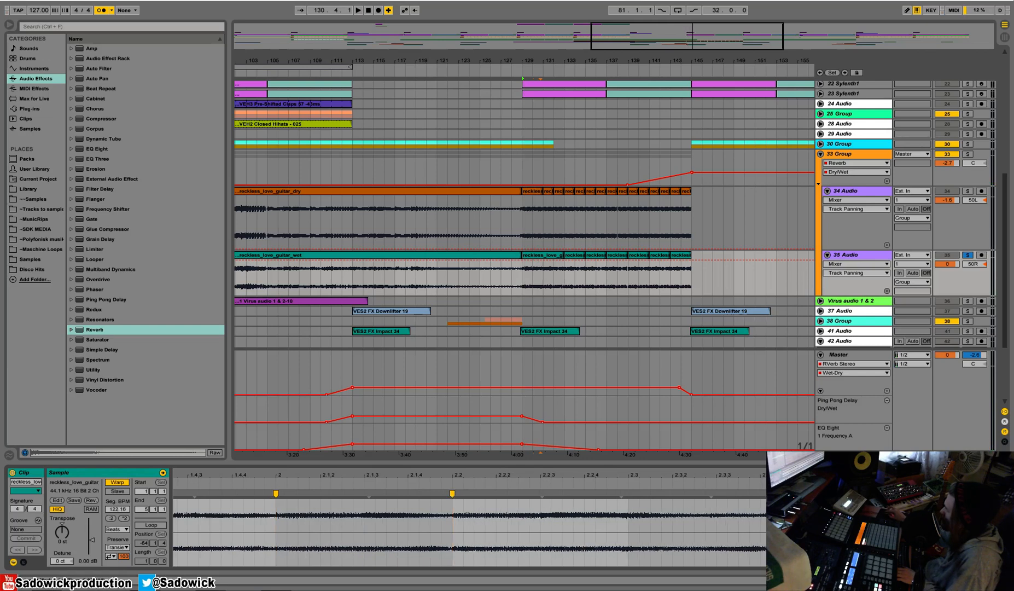
pyautogui.click(635, 495)
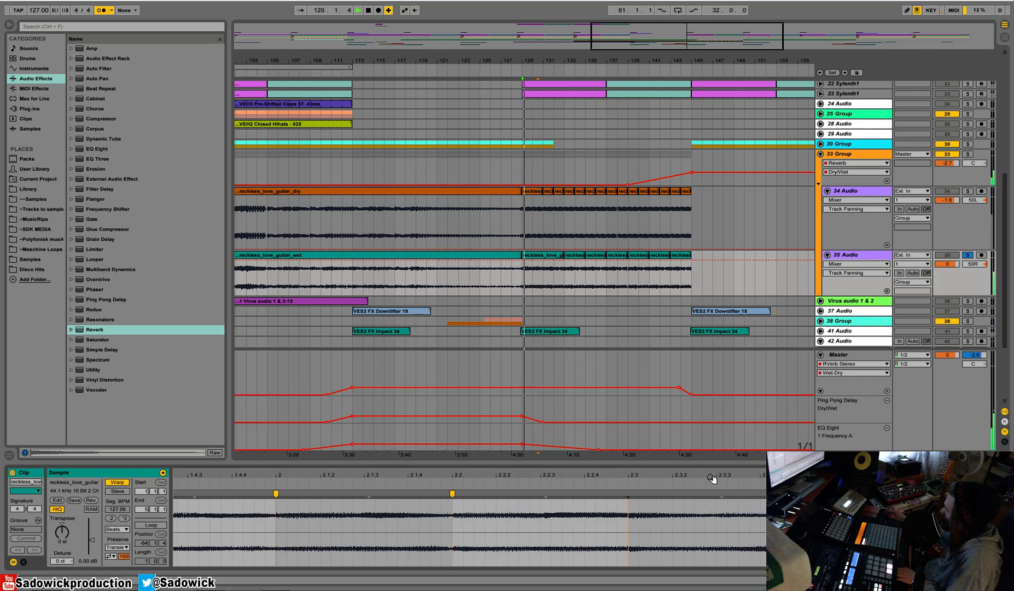
pyautogui.doubleClick(628, 494)
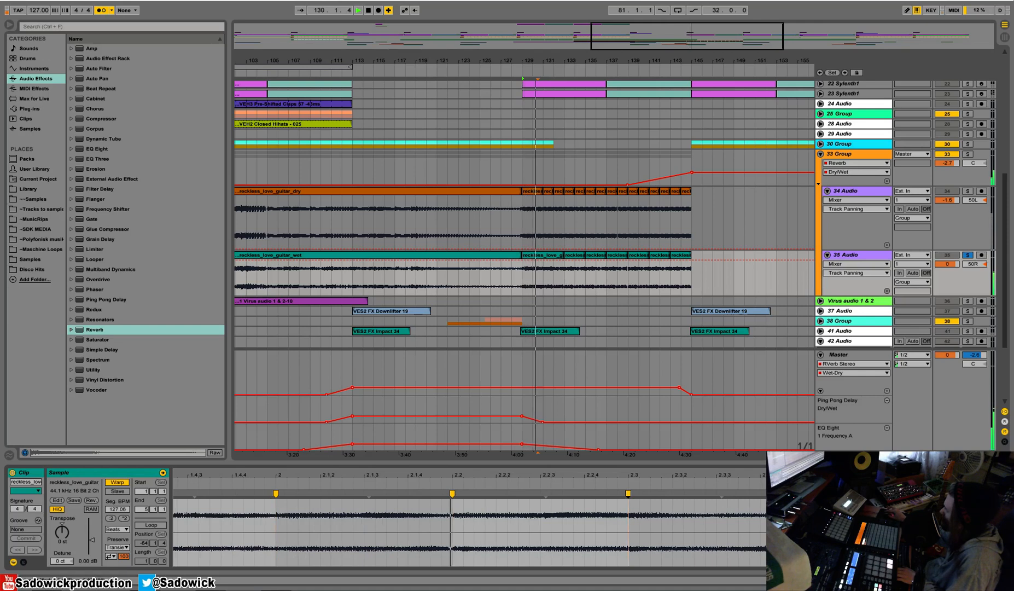
pyautogui.moveTo(628, 493); pyautogui.dragTo(627, 493)
pyautogui.press('space')
pyautogui.press('space')
# Add a warp marker at beat 2.4 of the wet guitar clip and replay it from bar 129.
pyautogui.moveTo(809, 475); pyautogui.dragTo(808, 519)
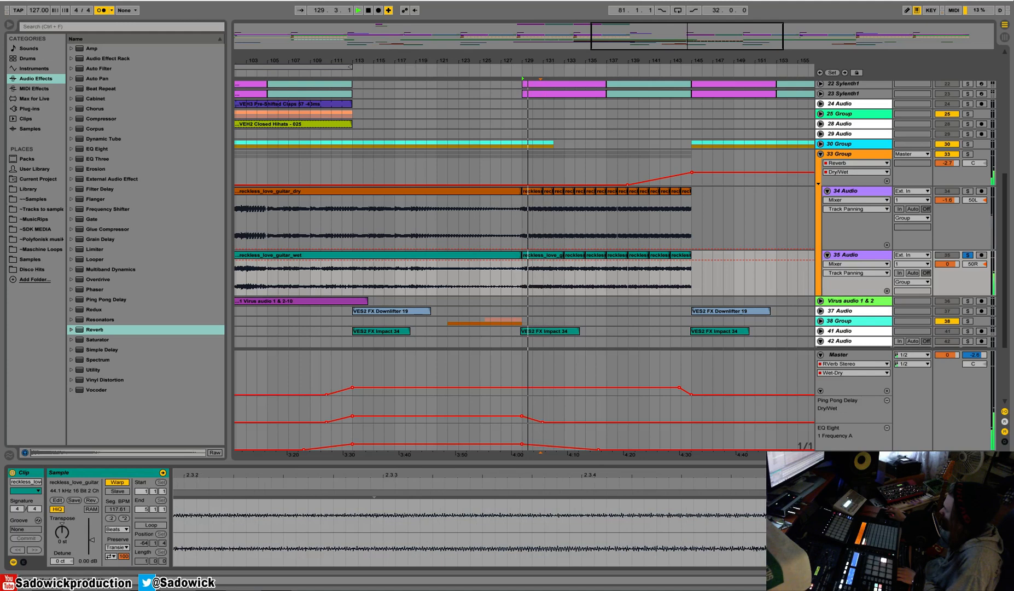
pyautogui.doubleClick(761, 494)
pyautogui.moveTo(760, 493)
pyautogui.mouseDown()
pyautogui.moveTo(781, 494)
pyautogui.moveTo(480, 432)
pyautogui.moveTo(482, 393)
pyautogui.mouseUp()
pyautogui.press('space')
pyautogui.press('space')
pyautogui.press('space')
pyautogui.press('space')
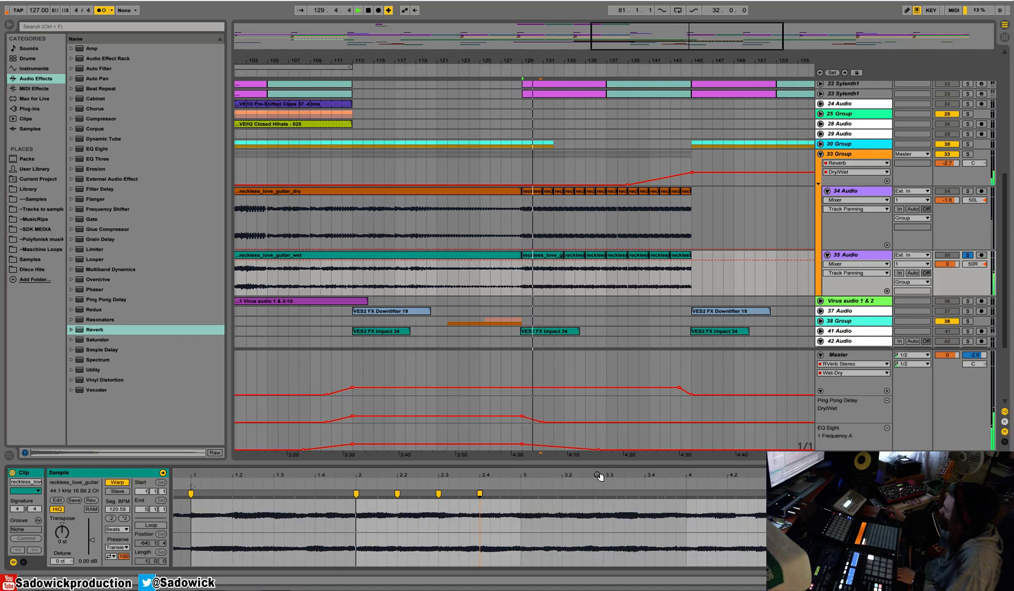
# Warp the wet guitar clip's onsets onto beats 3, 3.2, 3.3 and 4.
pyautogui.moveTo(607, 472); pyautogui.dragTo(602, 489)
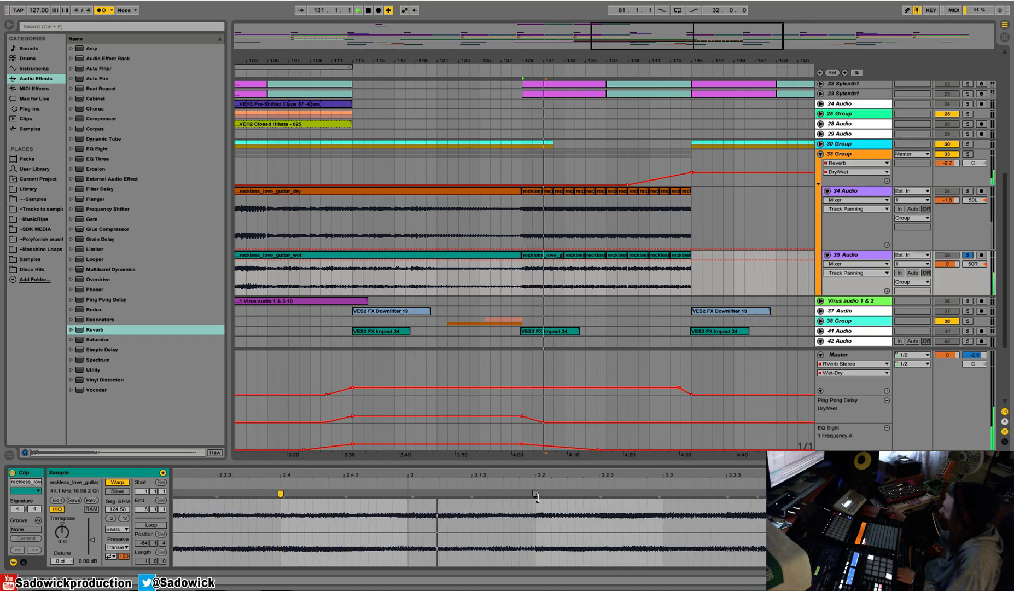
pyautogui.moveTo(413, 493); pyautogui.dragTo(408, 497)
pyautogui.doubleClick(534, 493)
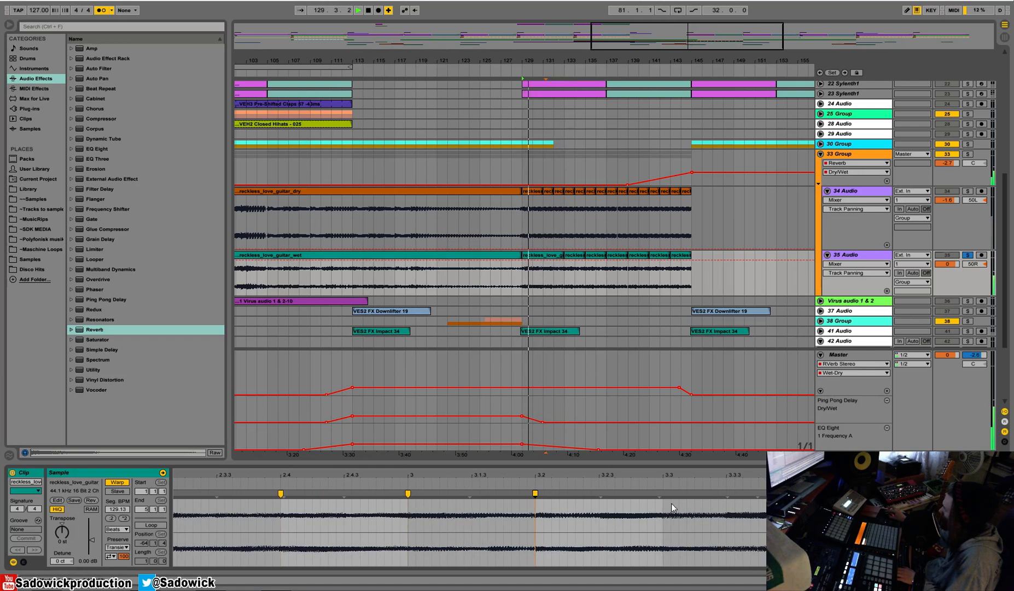
pyautogui.moveTo(667, 473)
pyautogui.mouseDown()
pyautogui.moveTo(659, 492)
pyautogui.moveTo(557, 459)
pyautogui.moveTo(411, 434)
pyautogui.moveTo(409, 421)
pyautogui.mouseUp()
pyautogui.doubleClick(649, 494)
pyautogui.doubleClick(649, 494)
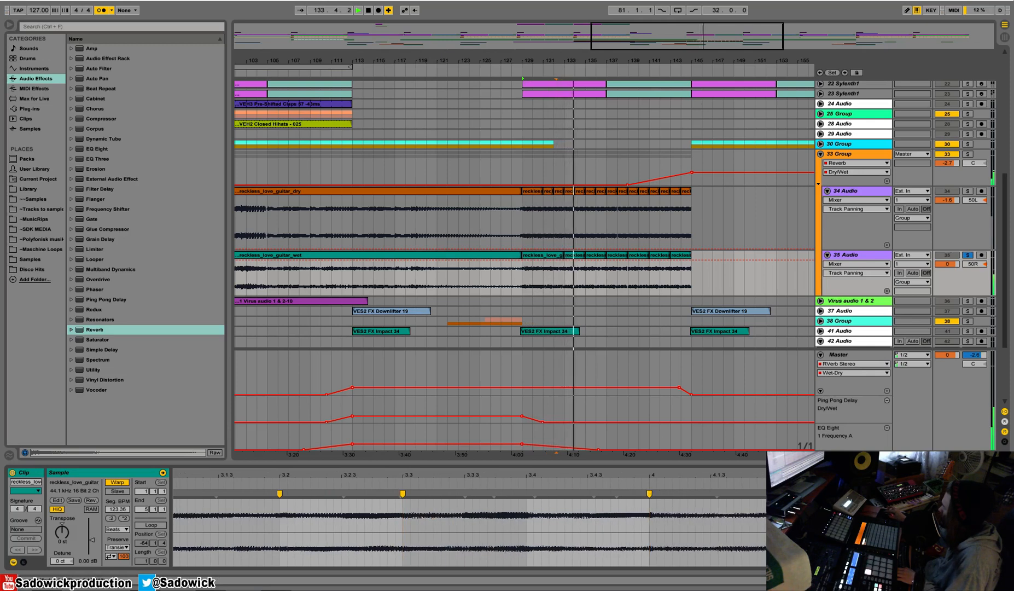
# Warp the wet guitar clip's last onsets onto beats 4.2, 4.3 and 4.4, and audition its end.
pyautogui.press('space')
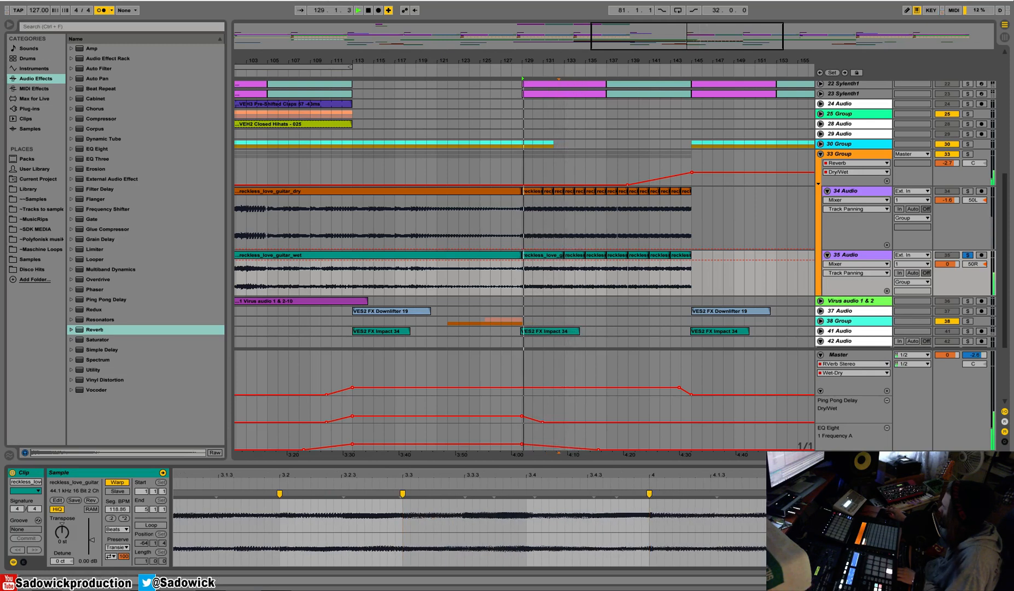
pyautogui.moveTo(611, 480); pyautogui.dragTo(611, 448)
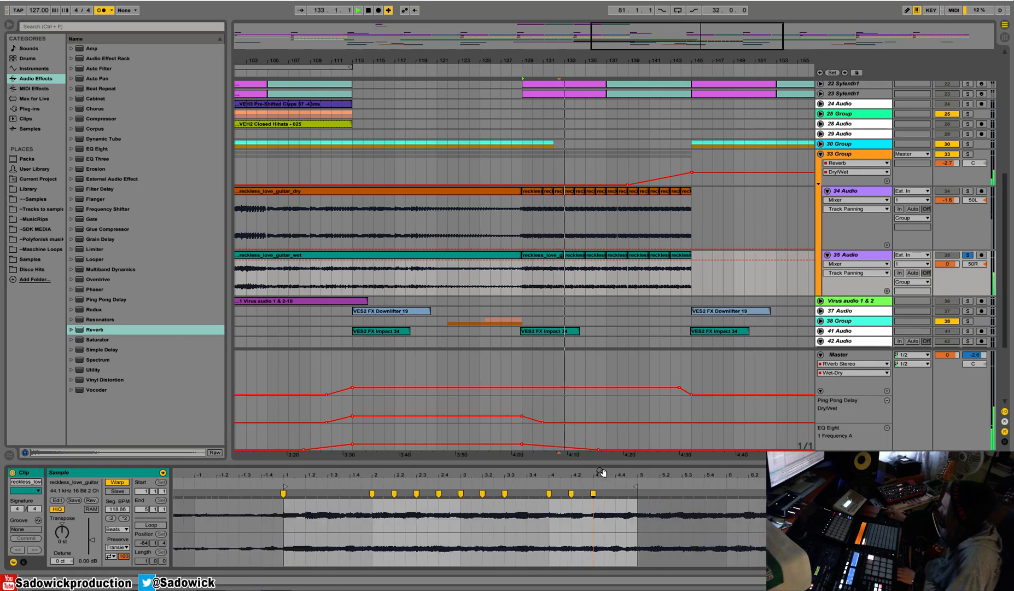
pyautogui.press('space')
pyautogui.press('space')
pyautogui.click(541, 281)
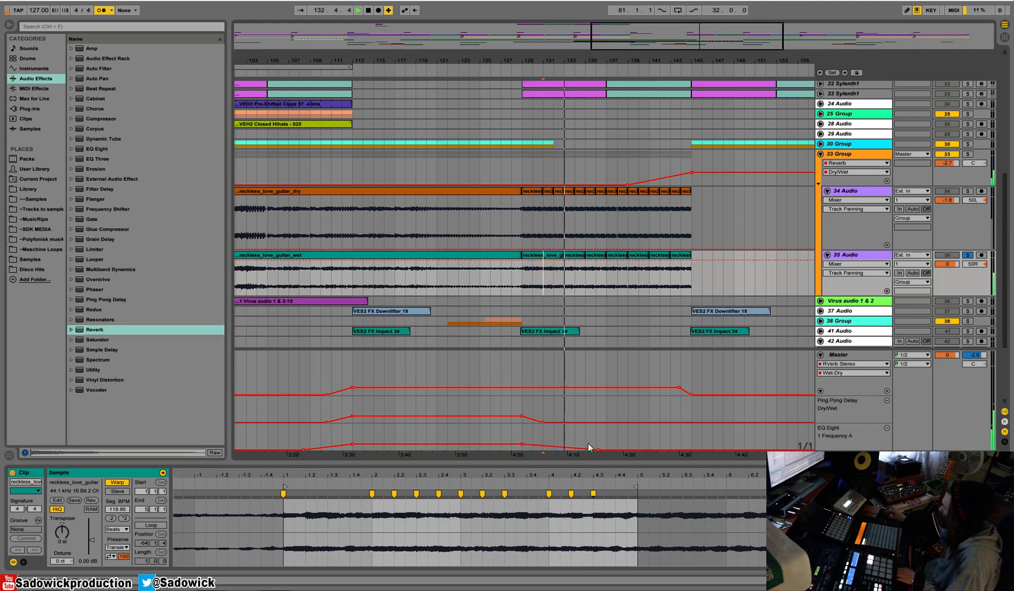
pyautogui.moveTo(622, 475)
pyautogui.mouseDown()
pyautogui.moveTo(619, 497)
pyautogui.moveTo(598, 499)
pyautogui.moveTo(584, 474)
pyautogui.mouseUp()
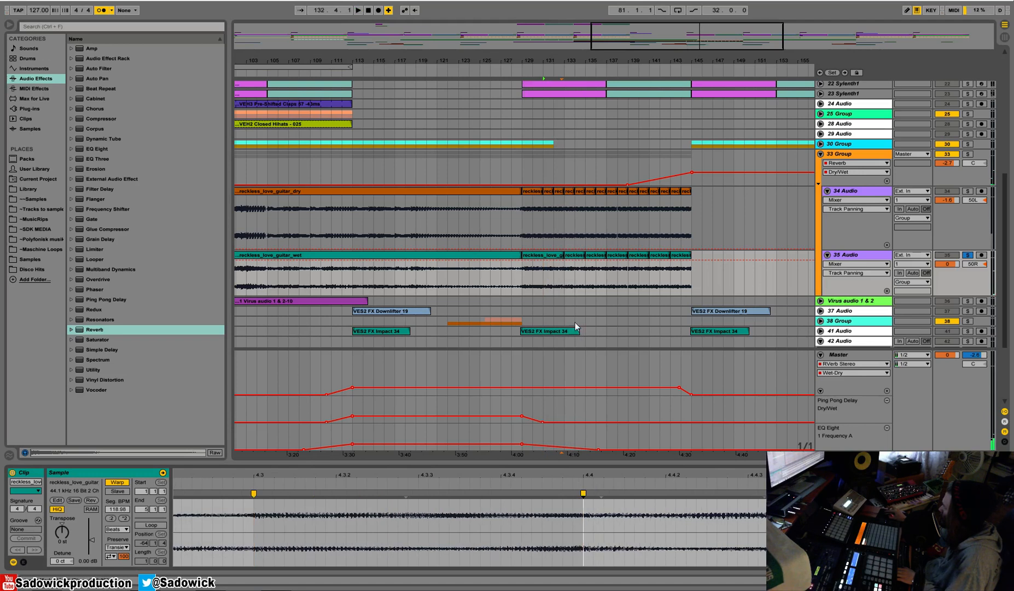
pyautogui.click(553, 277)
pyautogui.press('space')
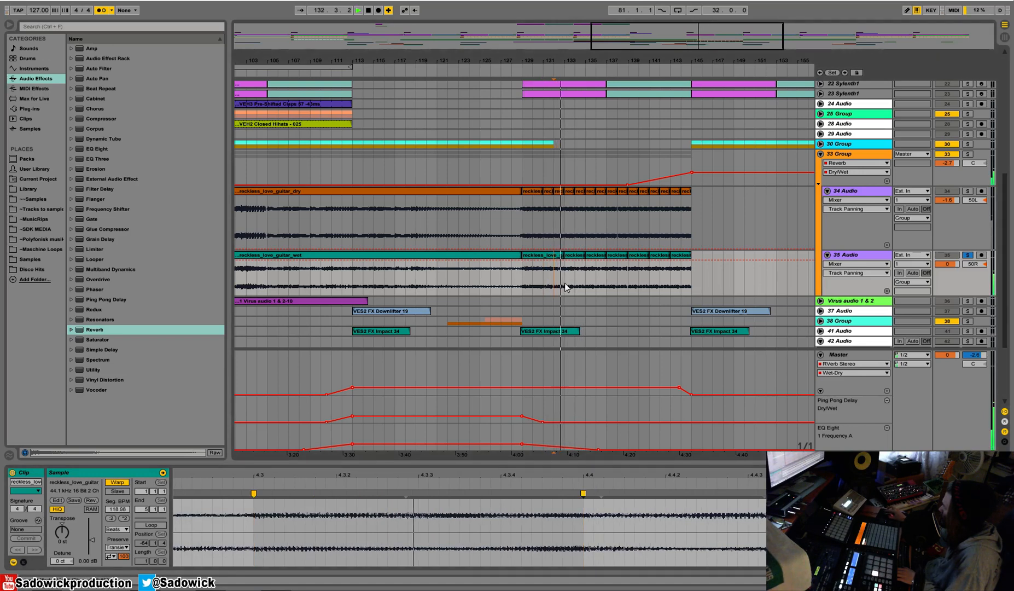
# Audition the wet guitar clip at bar 133, then unsolo 35 Audio and play the full mix.
pyautogui.click(549, 255)
pyautogui.press('space')
pyautogui.click(578, 256)
pyautogui.press('space')
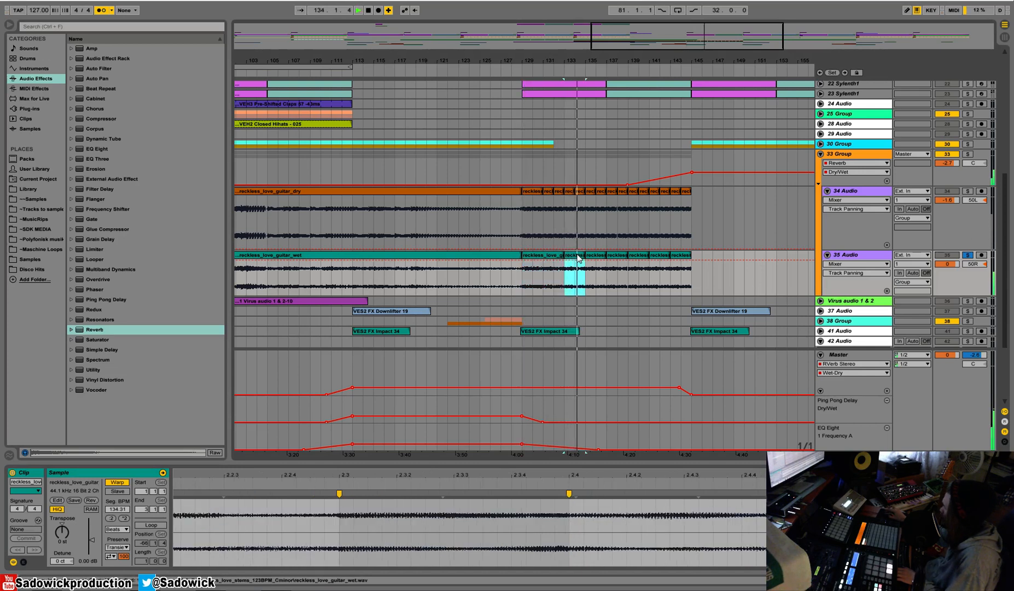
pyautogui.click(967, 255)
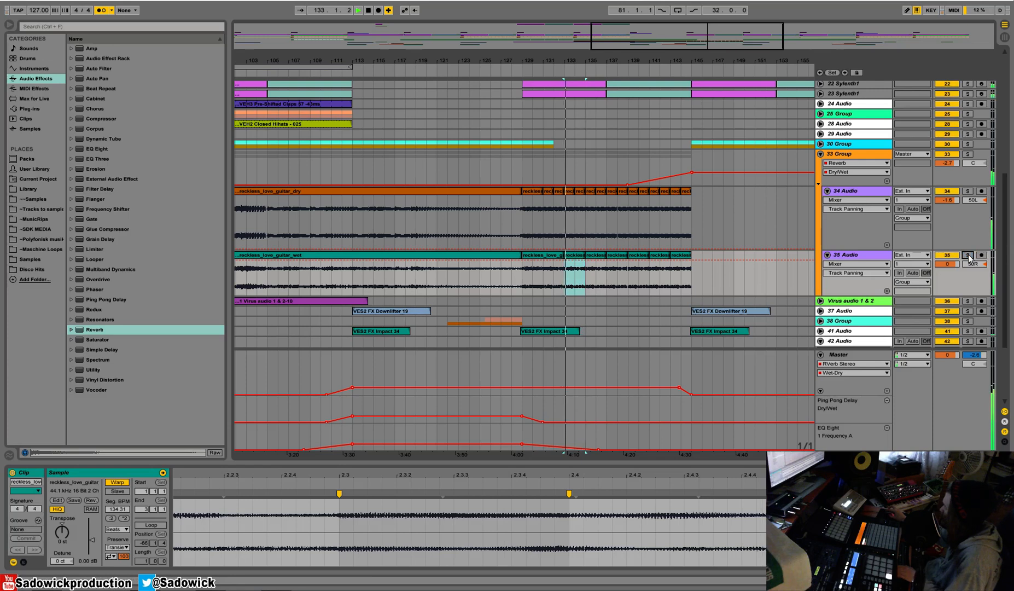
pyautogui.click(521, 70)
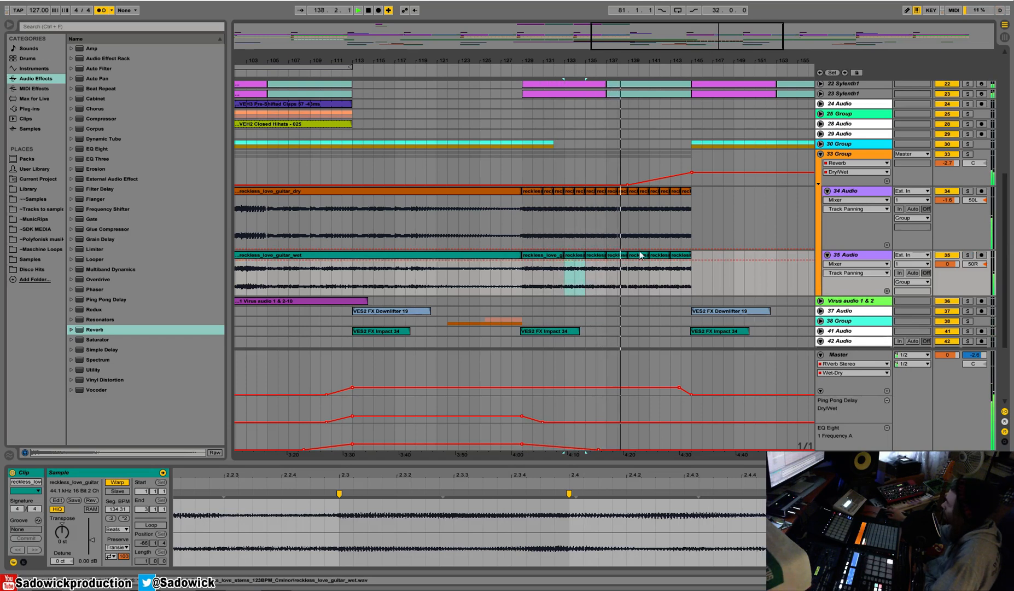
# Examine how the dry and wet guitar waveforms line up with the grid at 139.2, enlarging 35 Audio.
pyautogui.moveTo(633, 61); pyautogui.dragTo(261, 164)
pyautogui.moveTo(322, 60); pyautogui.dragTo(542, 274)
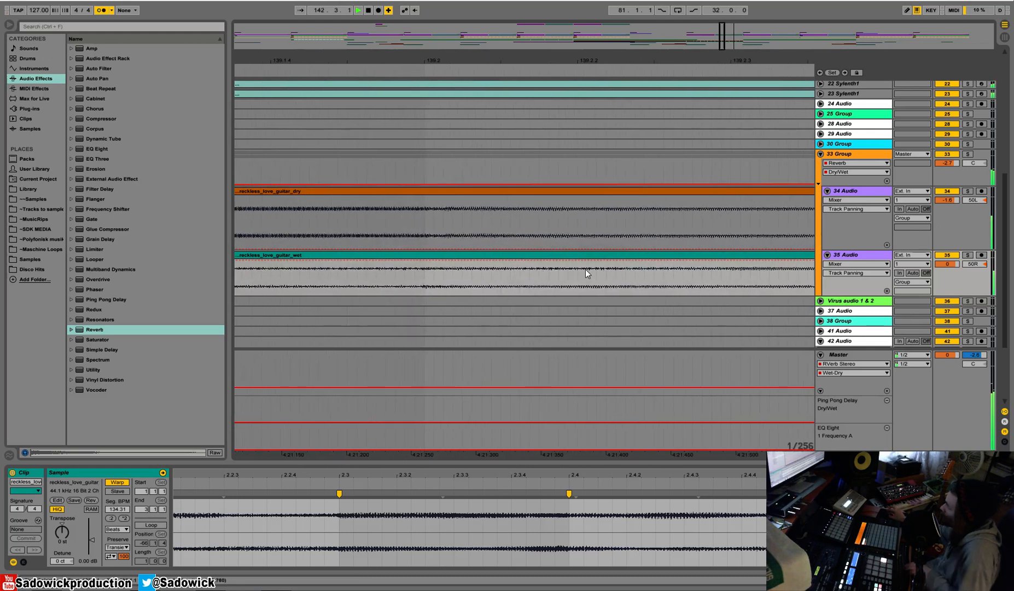
pyautogui.moveTo(972, 285); pyautogui.dragTo(514, 325)
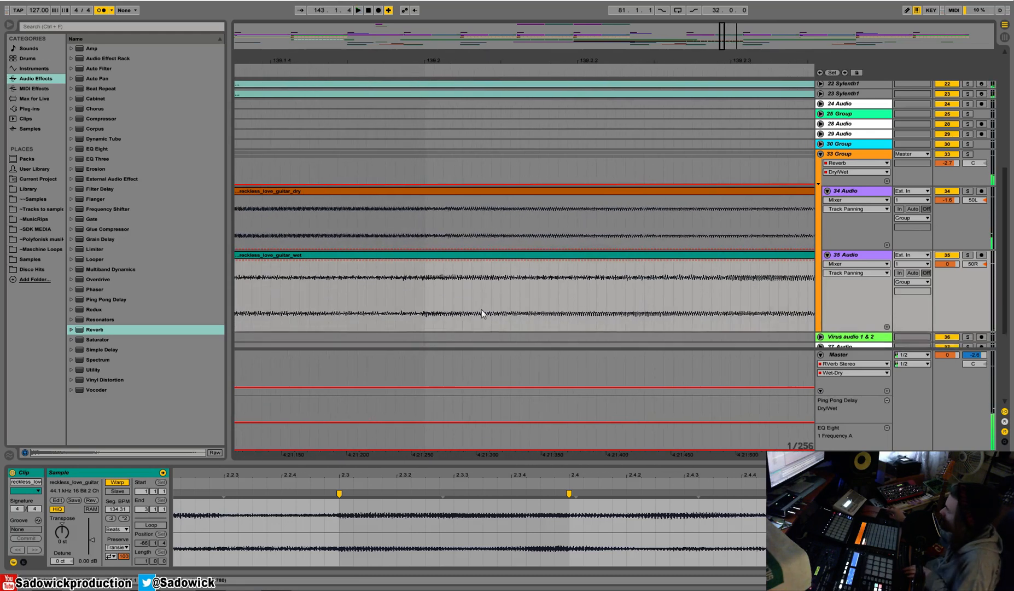
pyautogui.moveTo(423, 279); pyautogui.dragTo(438, 291)
pyautogui.moveTo(444, 239); pyautogui.dragTo(453, 228)
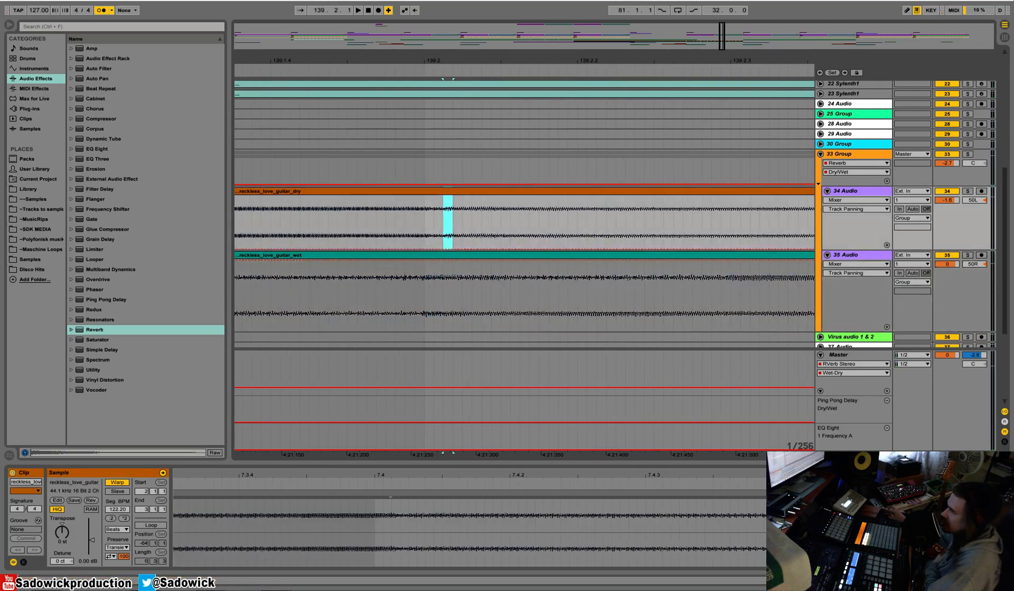
# Fold 33 Group and review the whole arrangement from bar 1 to 209.
pyautogui.moveTo(300, 59)
pyautogui.mouseDown()
pyautogui.moveTo(301, 14)
pyautogui.moveTo(413, 10)
pyautogui.moveTo(483, 59)
pyautogui.mouseUp()
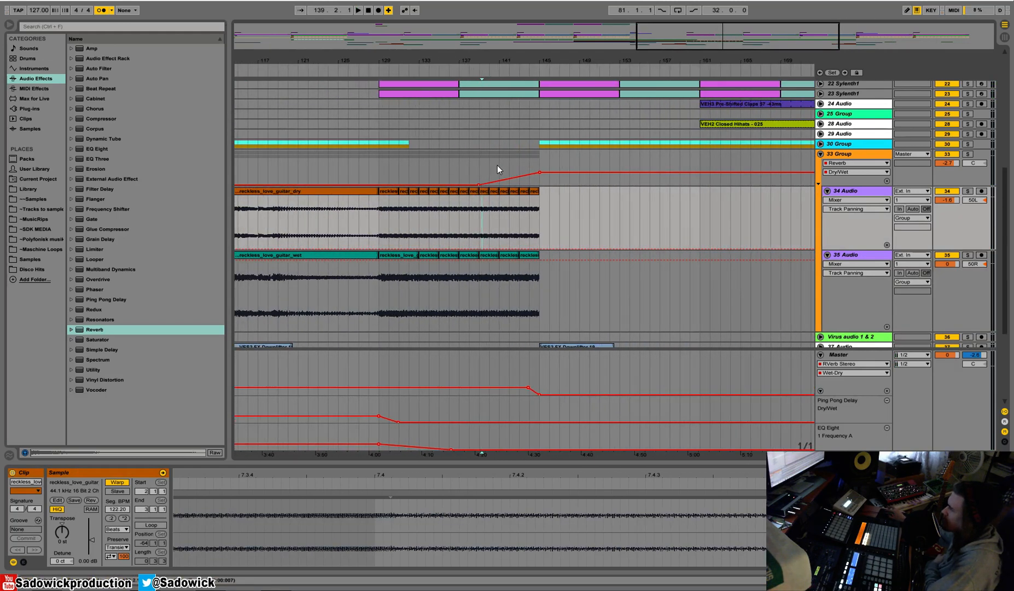
pyautogui.moveTo(385, 61); pyautogui.dragTo(385, 44)
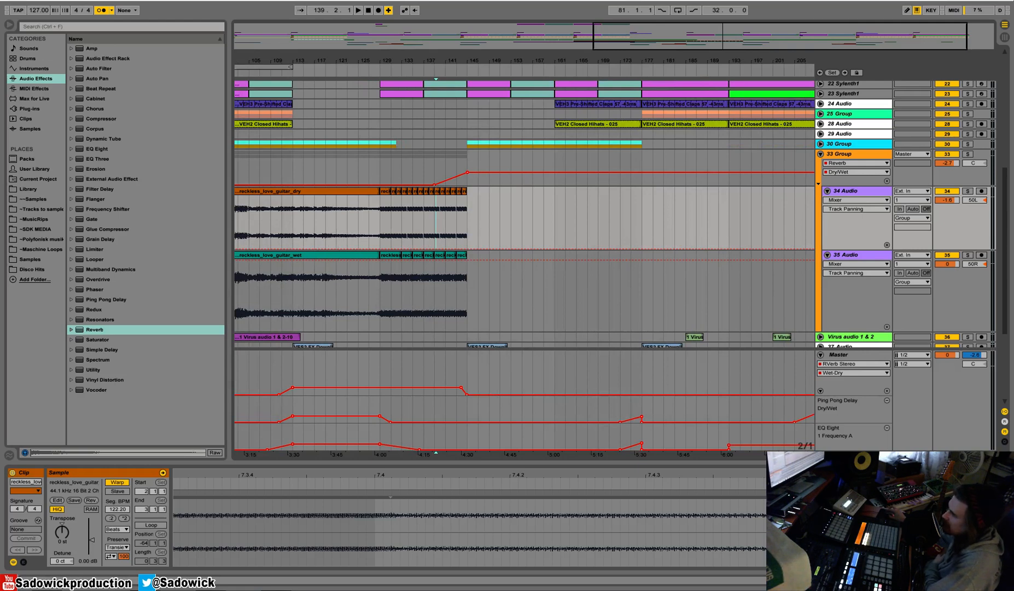
pyautogui.moveTo(415, 65); pyautogui.dragTo(539, 62)
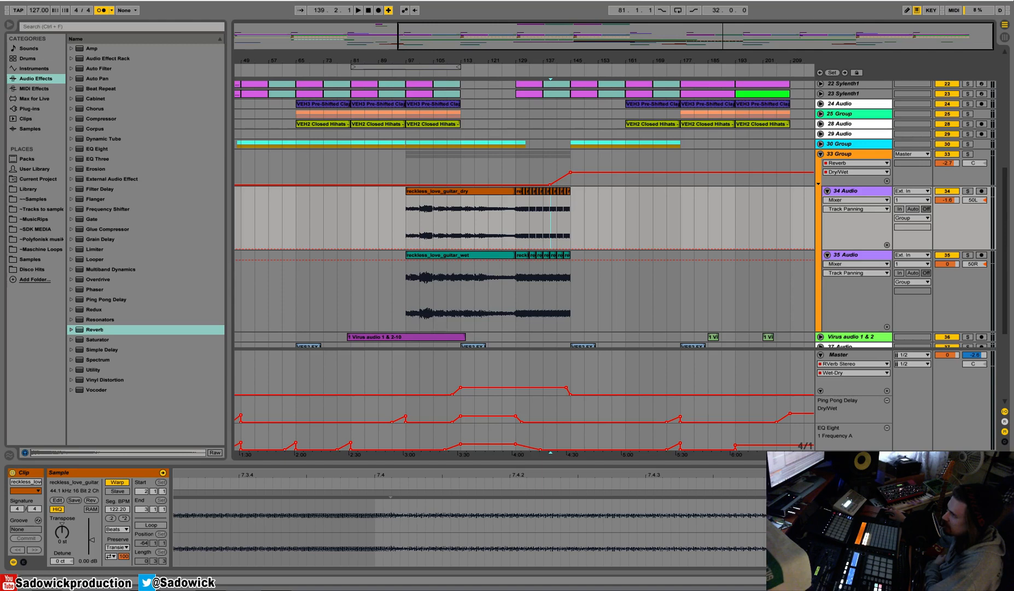
pyautogui.moveTo(275, 61); pyautogui.dragTo(389, 54)
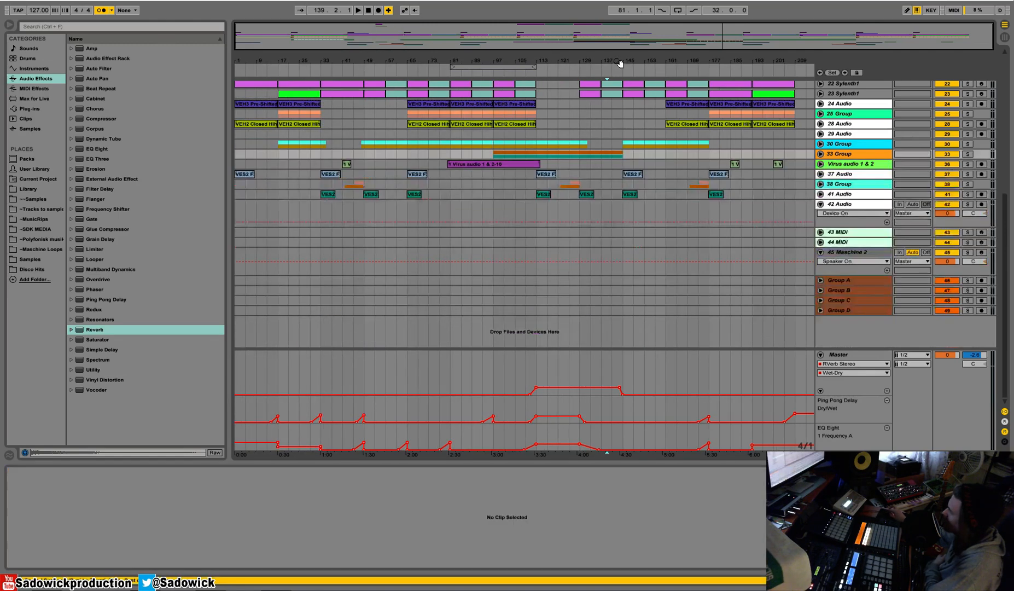
# Play the transition around bar 145 and stop playback with the Master track selected.
pyautogui.click(616, 70)
pyautogui.click(107, 9)
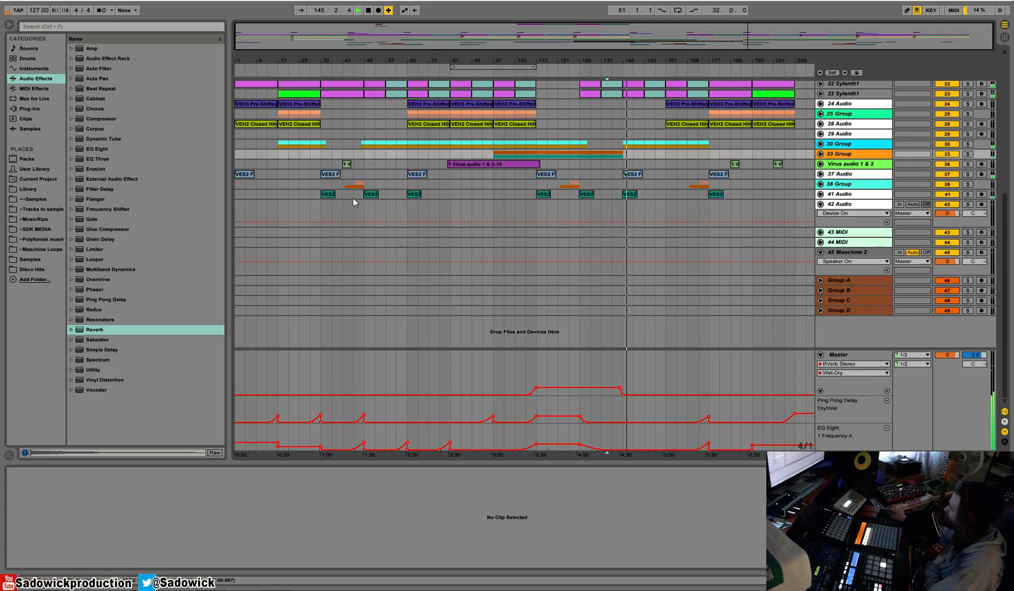
pyautogui.click(955, 412)
pyautogui.press('space')
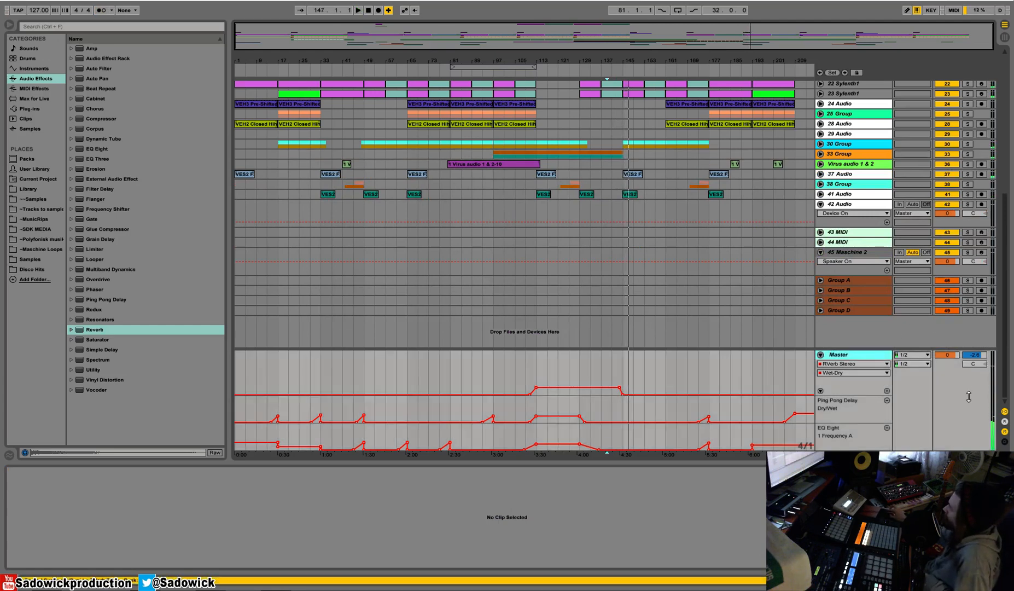
# Add a rise to the Master's RVerb Stereo Wet-Dry automation from about bar 203 to bar 209.
pyautogui.hotkey('ctrl', 'b')
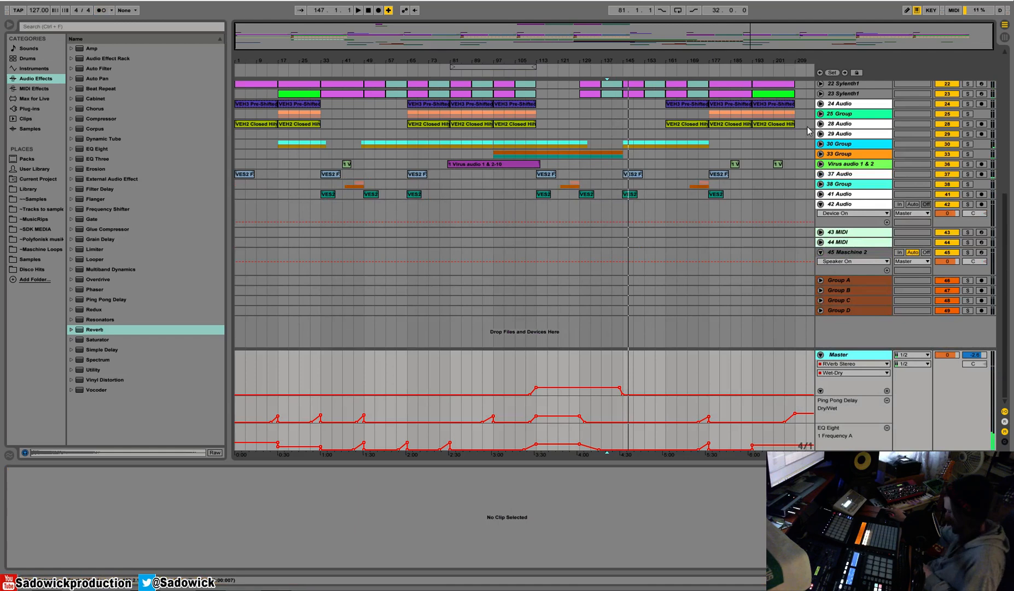
pyautogui.click(789, 386)
pyautogui.hotkey('ctrl', 'b')
pyautogui.click(784, 386)
pyautogui.click(797, 393)
pyautogui.moveTo(784, 395); pyautogui.dragTo(777, 394)
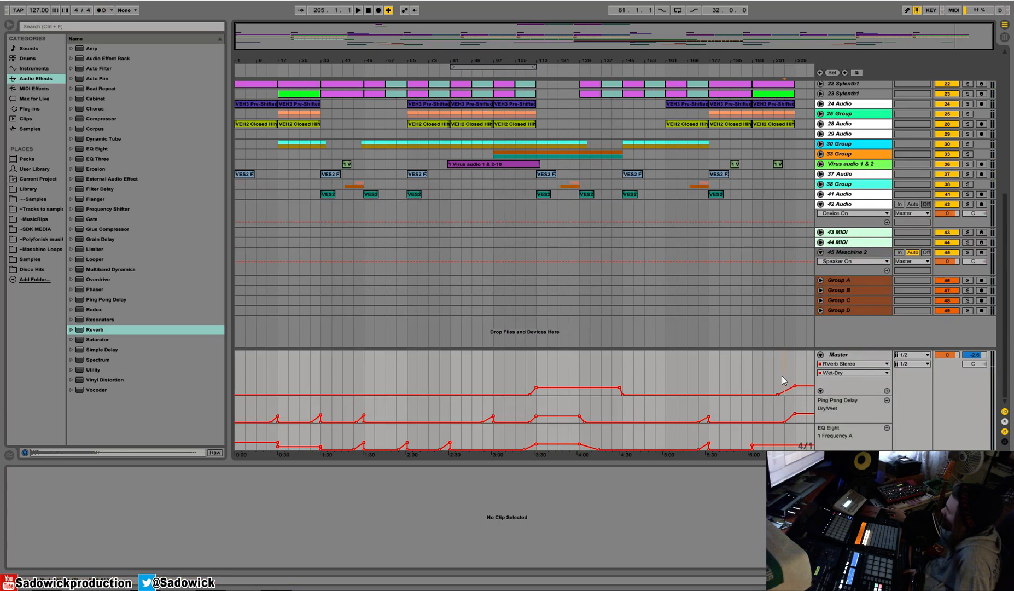
# Audition the ending with the reverb rise and reduce the height of the Master track.
pyautogui.press('space')
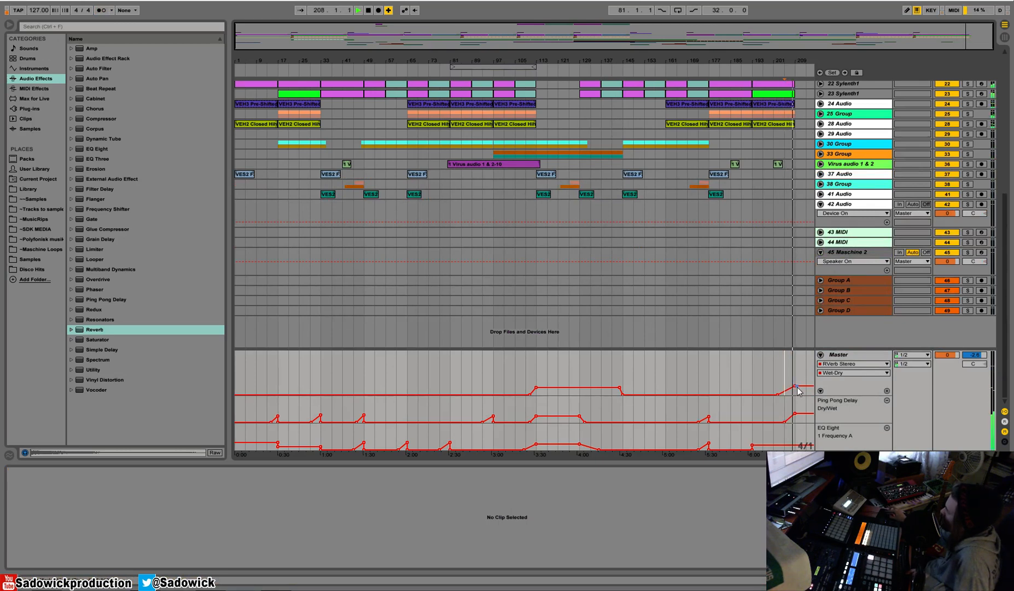
pyautogui.click(964, 399)
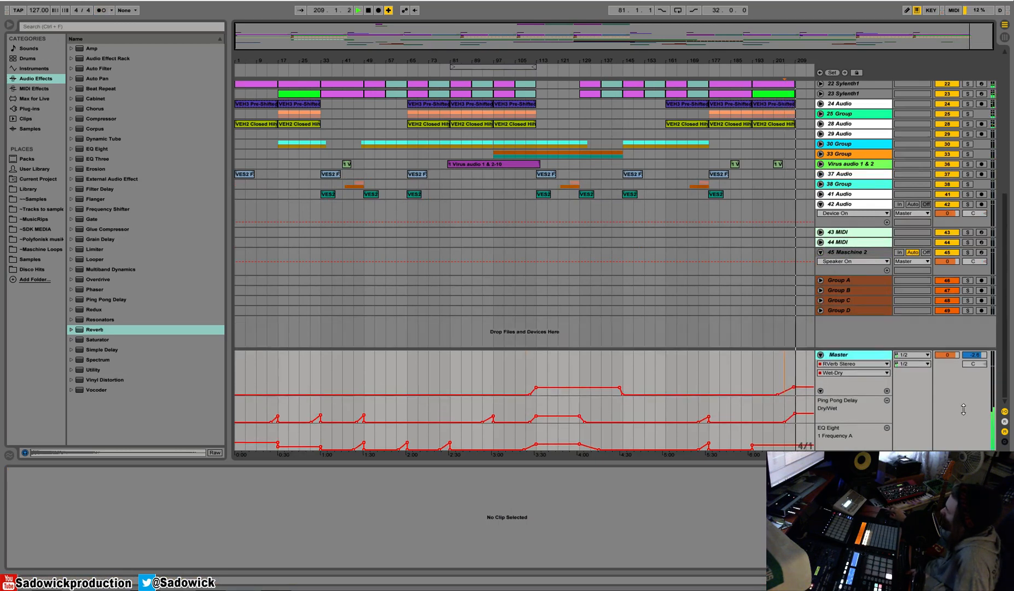
pyautogui.moveTo(965, 399); pyautogui.dragTo(963, 418)
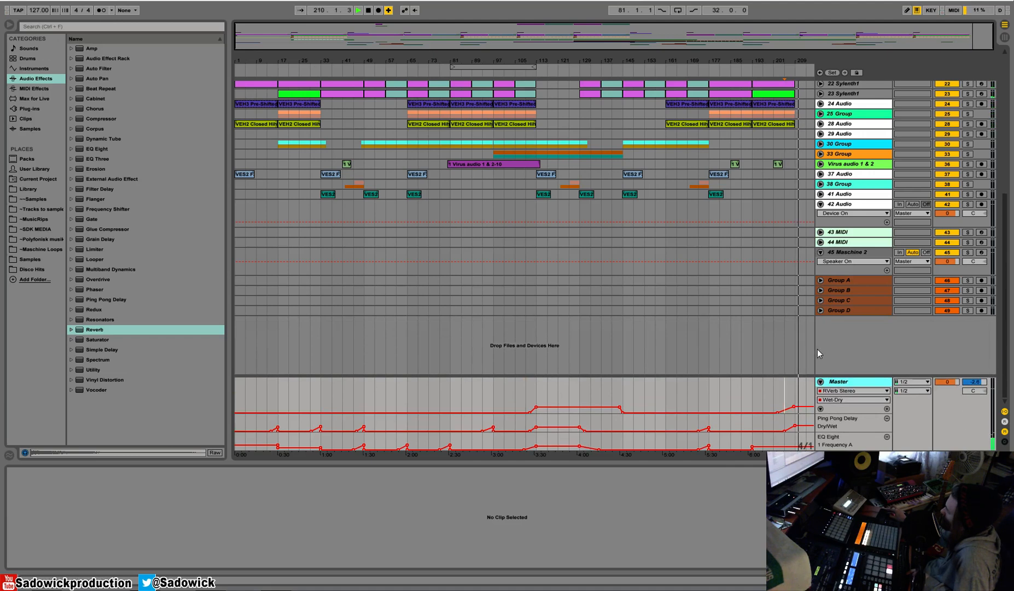
pyautogui.press('space')
pyautogui.hotkey('shift', 'Tab')
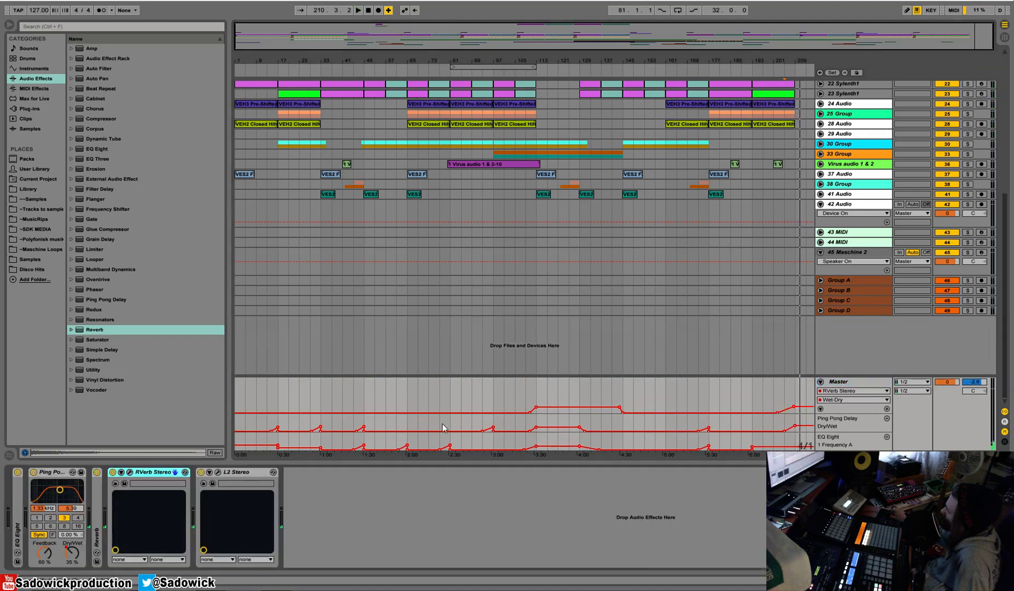
pyautogui.click(29, 107)
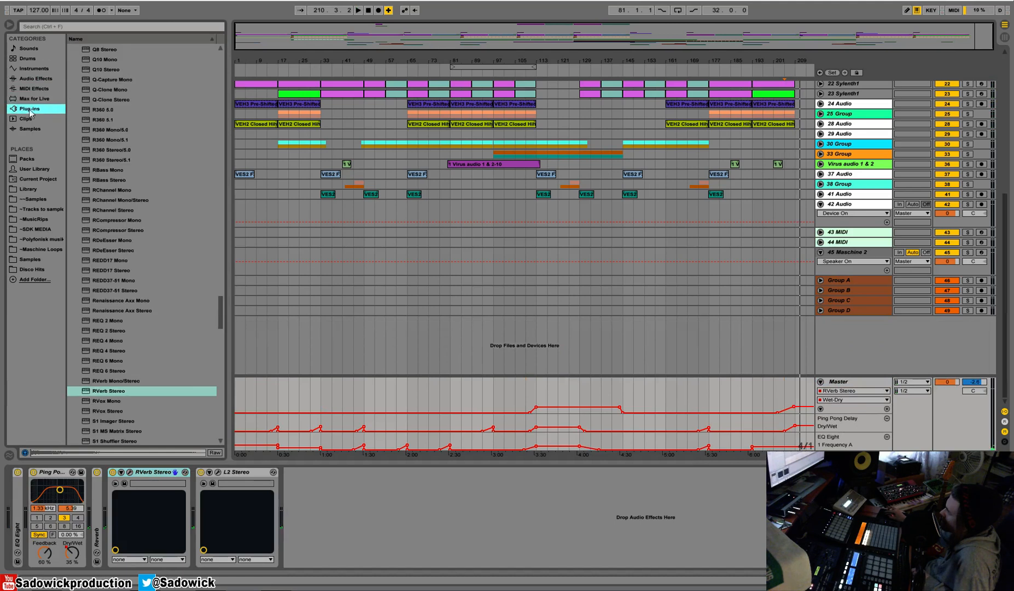
pyautogui.click(57, 473)
pyautogui.doubleClick(56, 472)
pyautogui.doubleClick(98, 474)
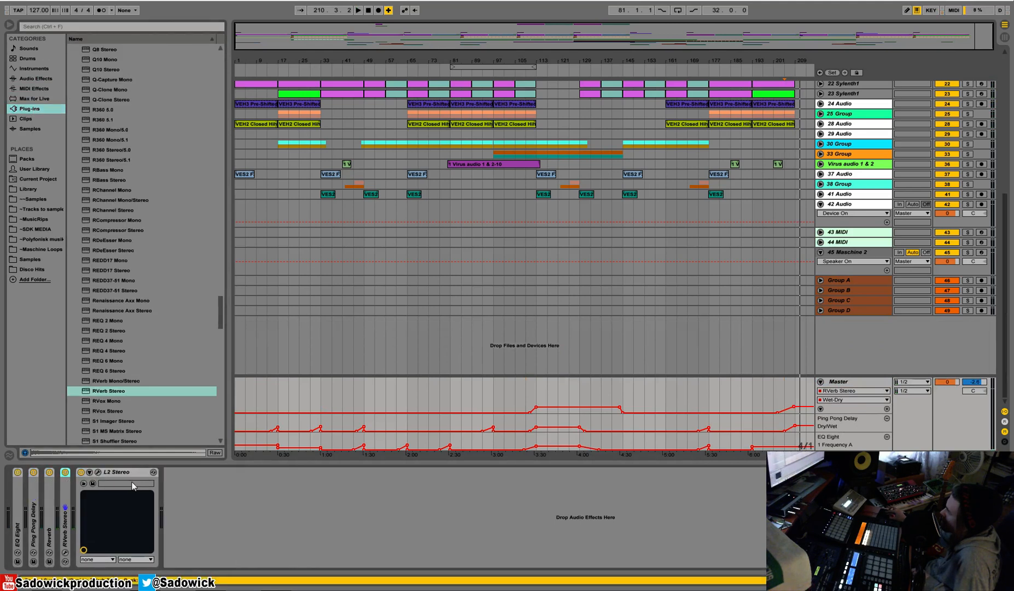
# Open the L2 Ultramaximizer, check its limiting while playing the bar 81 to 113 section, and close it.
pyautogui.click(99, 472)
pyautogui.press('space')
pyautogui.click(490, 67)
pyautogui.click(490, 71)
pyautogui.click(512, 72)
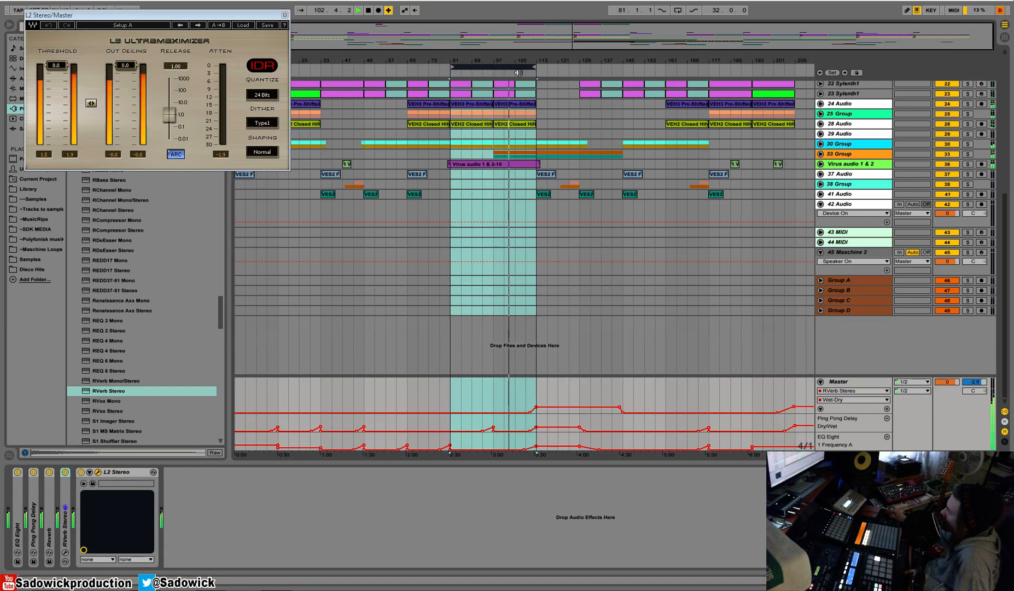
pyautogui.click(284, 15)
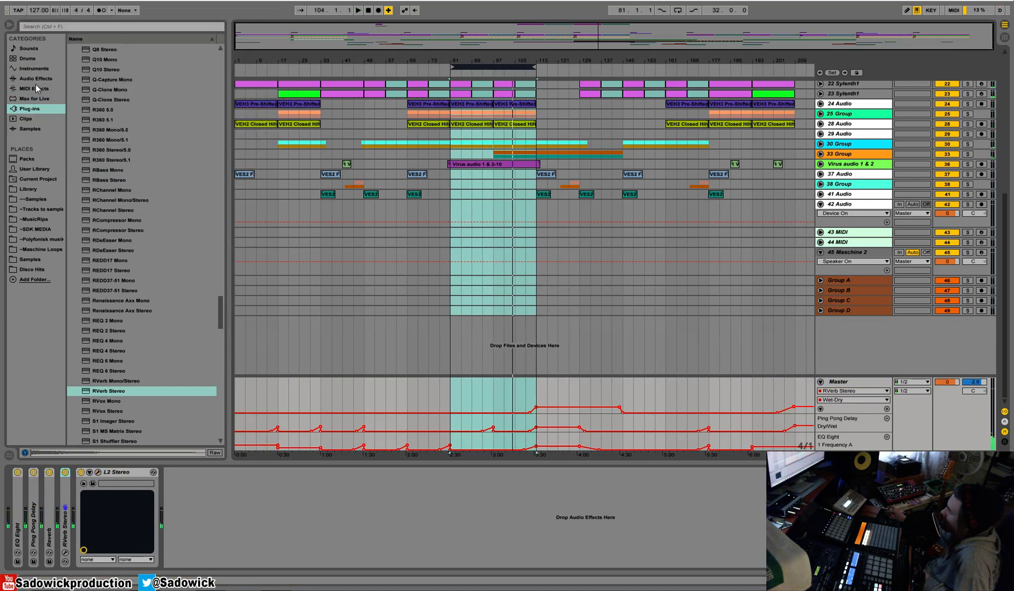
# Insert SSLComp Stereo before L2 Stereo on the Master and adjust its threshold during playback from bar 81.
pyautogui.moveTo(228, 306); pyautogui.dragTo(225, 341)
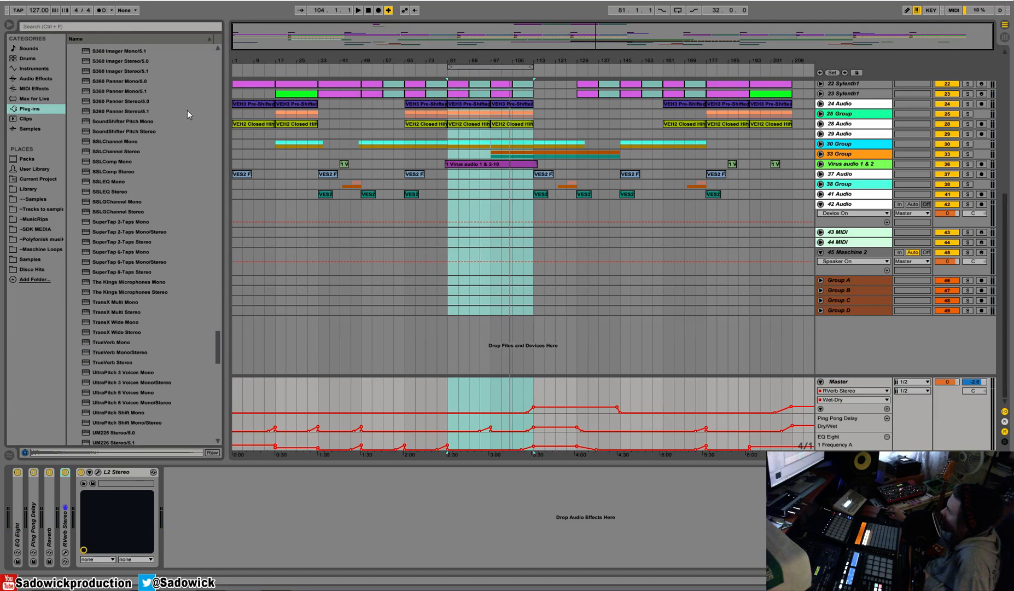
pyautogui.moveTo(118, 171); pyautogui.dragTo(103, 492)
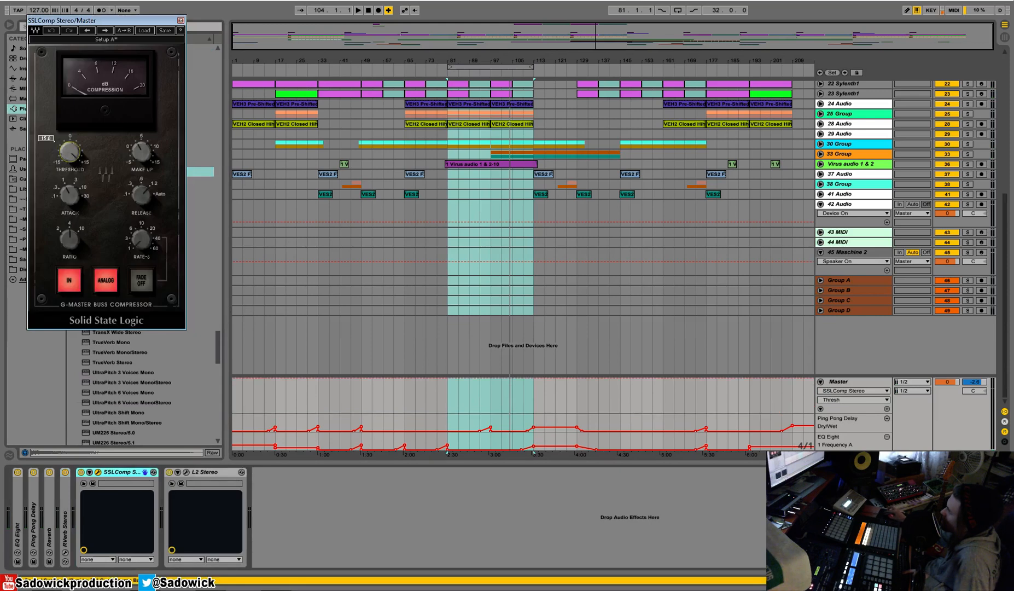
pyautogui.press('space')
pyautogui.moveTo(73, 159); pyautogui.dragTo(73, 177)
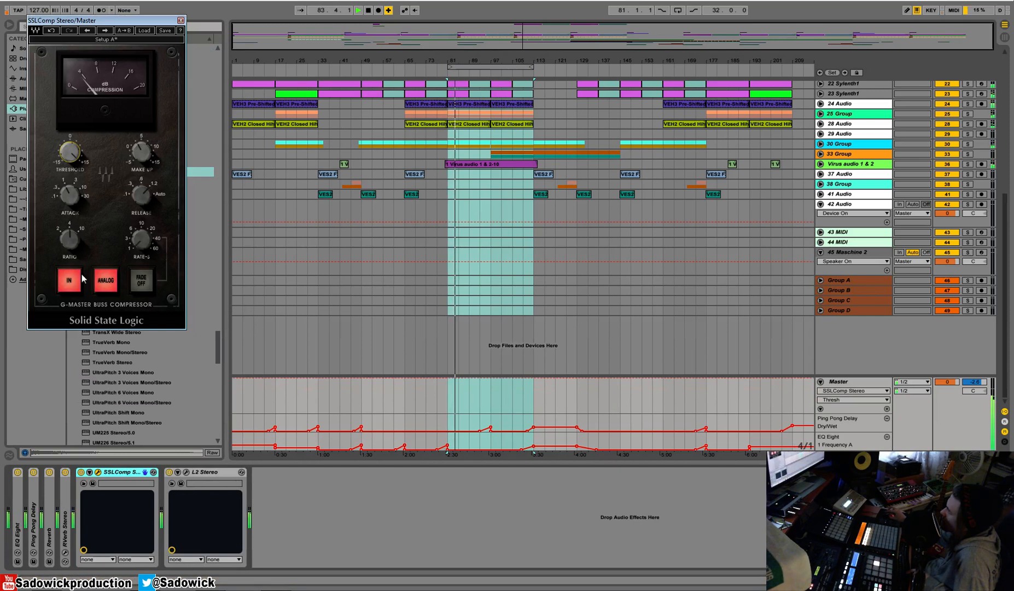
pyautogui.moveTo(75, 20); pyautogui.dragTo(326, 116)
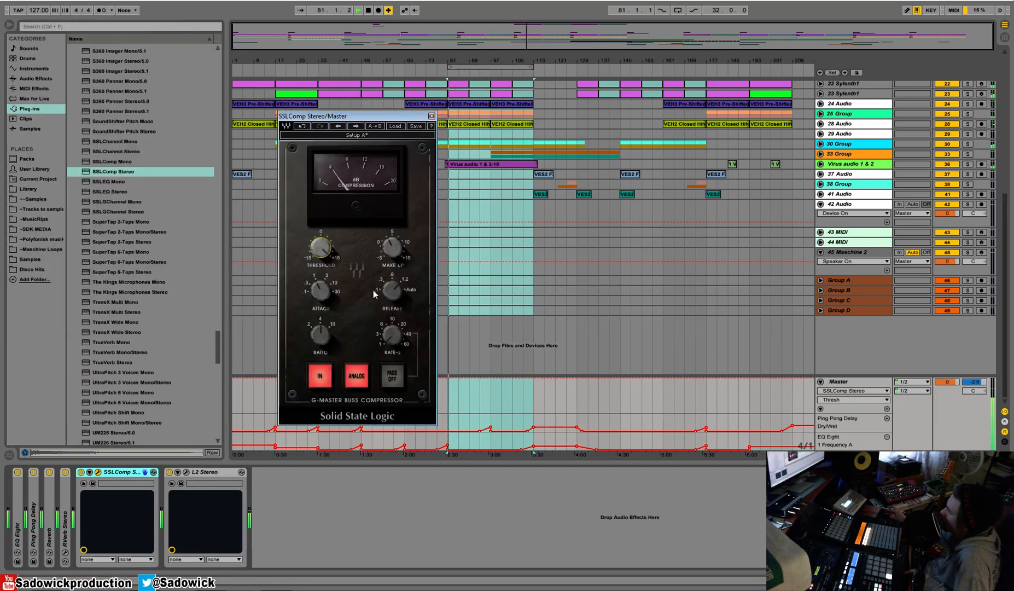
pyautogui.press('space')
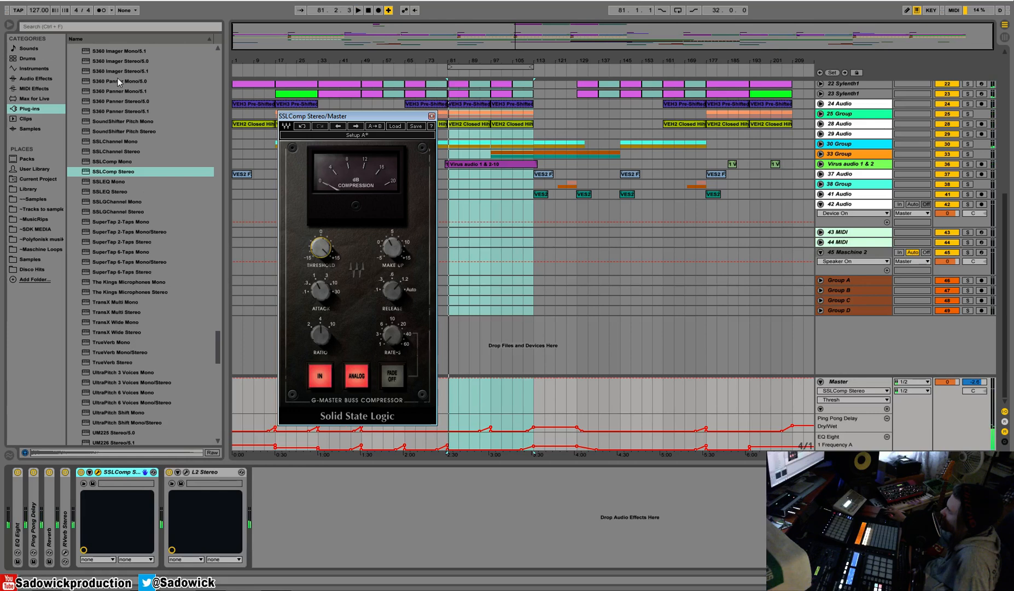
# Insert a Utility before SSLComp Stereo on the Master and lower its gain to about -5.6 dB.
pyautogui.click(39, 77)
pyautogui.moveTo(93, 370)
pyautogui.mouseDown()
pyautogui.moveTo(92, 509)
pyautogui.moveTo(119, 490)
pyautogui.moveTo(108, 525)
pyautogui.moveTo(102, 504)
pyautogui.mouseUp()
pyautogui.press('space')
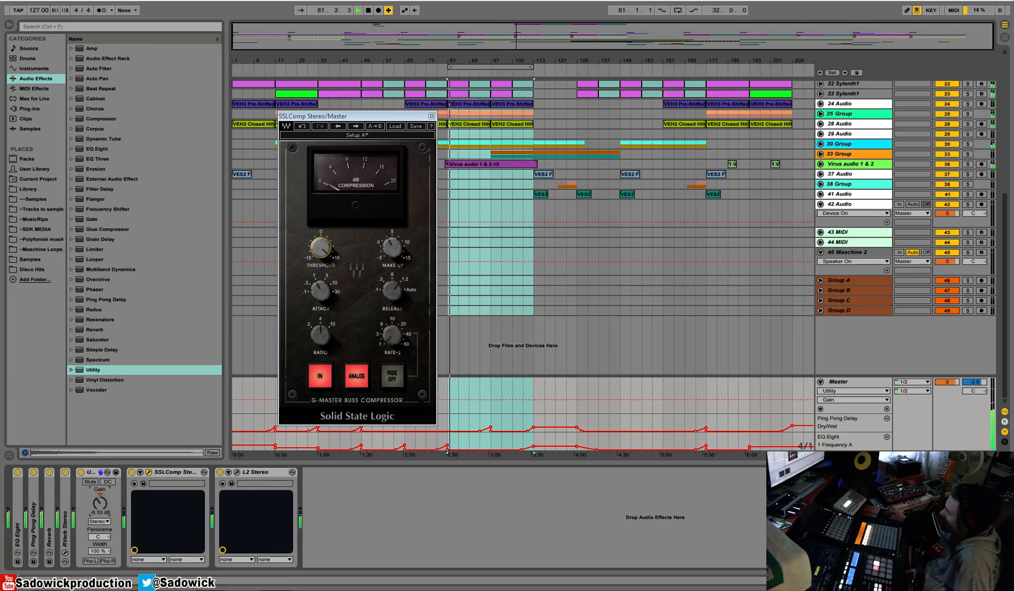
# Adjust the SSLComp's threshold and release while playing from bar 81.
pyautogui.moveTo(325, 244); pyautogui.dragTo(325, 251)
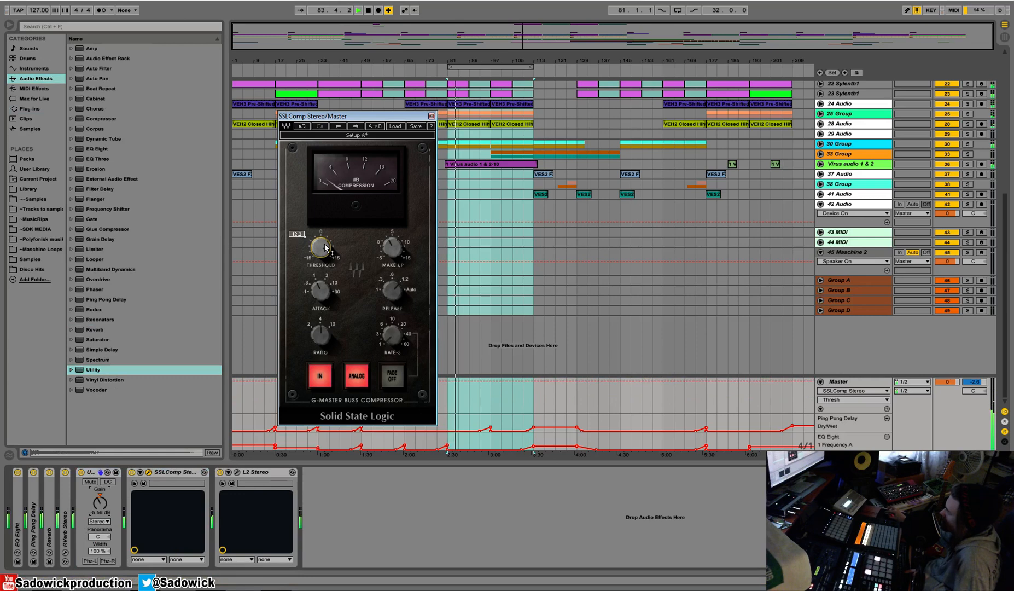
pyautogui.click(394, 291)
pyautogui.moveTo(393, 291); pyautogui.dragTo(394, 295)
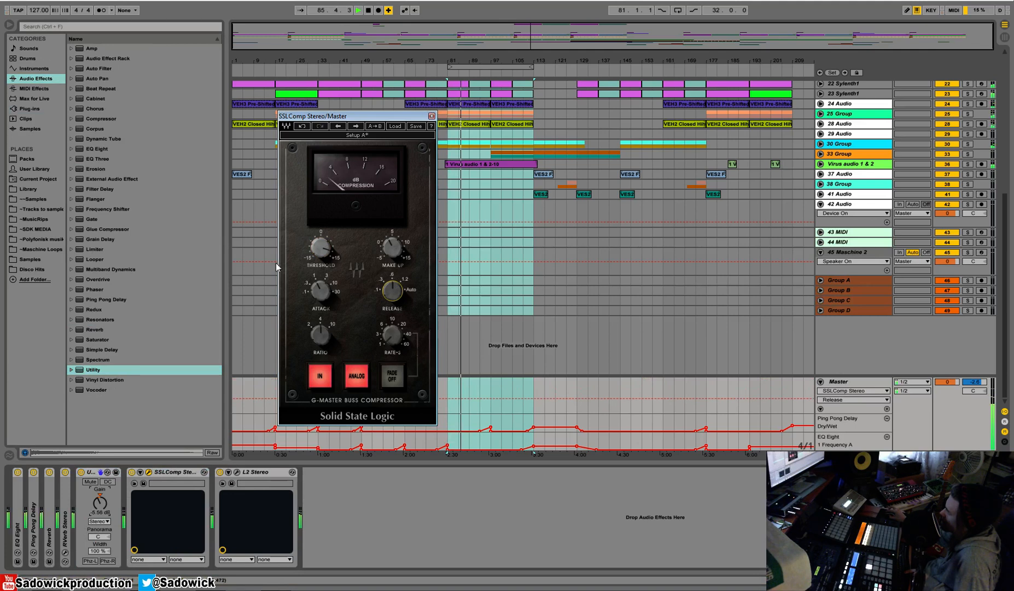
pyautogui.click(321, 248)
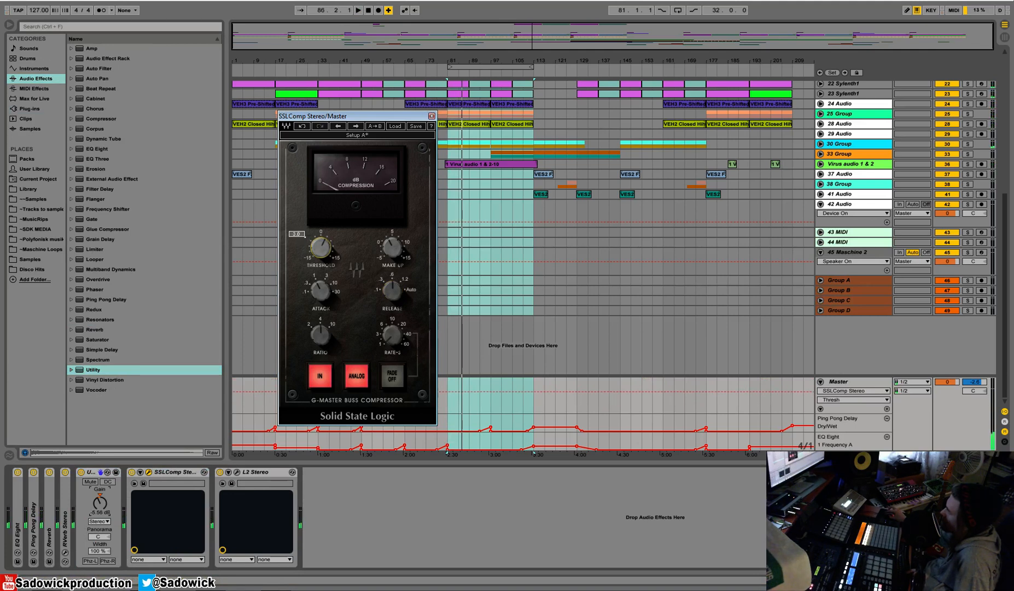
pyautogui.press('space')
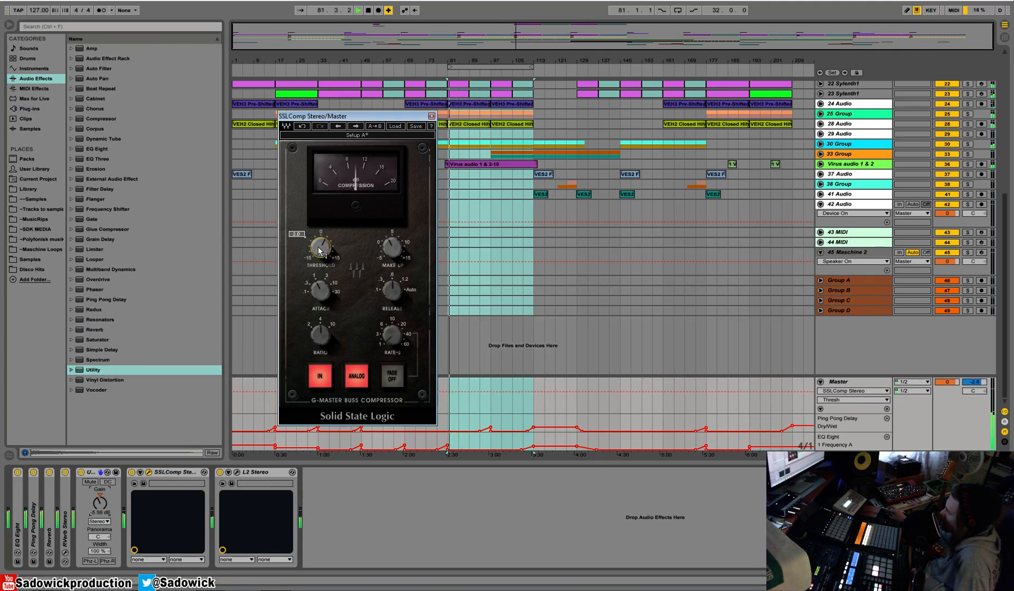
# Try the SSLComp's attack and ratio controls and refine its threshold against the playing mix.
pyautogui.click(317, 290)
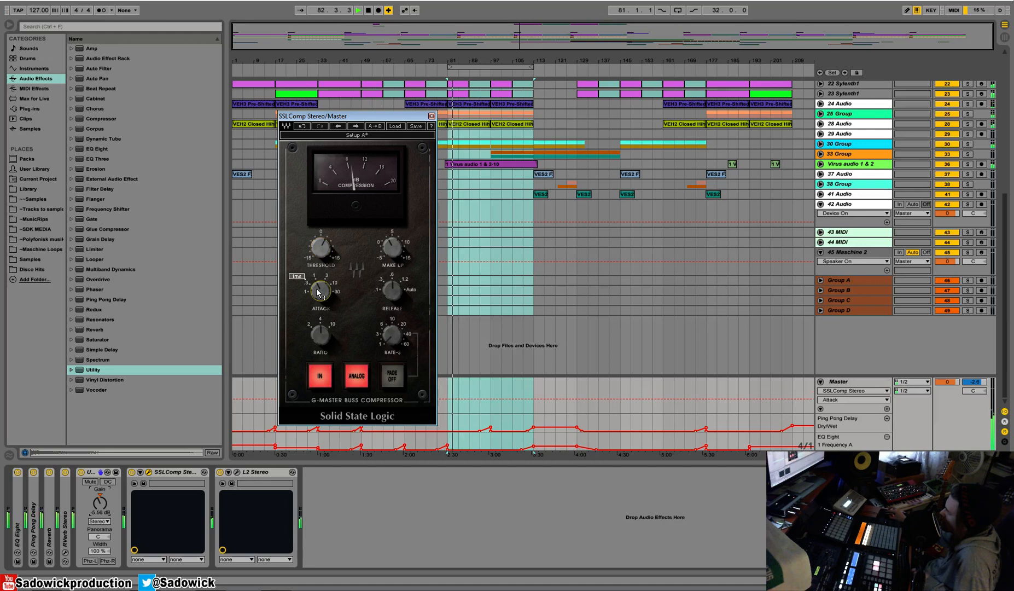
pyautogui.moveTo(324, 298)
pyautogui.mouseDown()
pyautogui.moveTo(325, 276)
pyautogui.moveTo(325, 284)
pyautogui.mouseUp()
pyautogui.moveTo(321, 247)
pyautogui.mouseDown()
pyautogui.moveTo(321, 273)
pyautogui.moveTo(321, 223)
pyautogui.moveTo(321, 254)
pyautogui.mouseUp()
pyautogui.press('space')
pyautogui.click(320, 334)
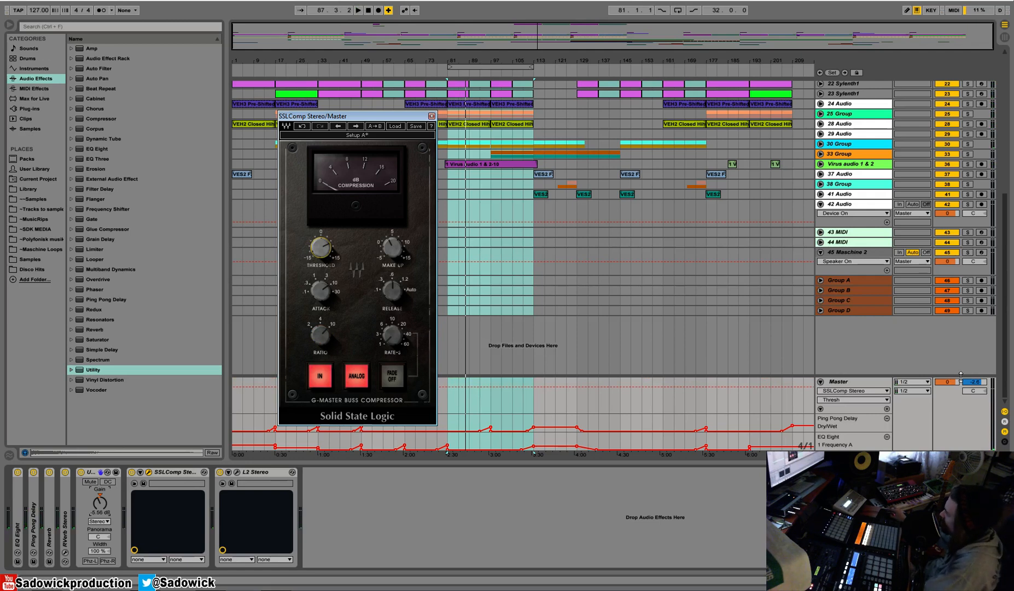
# Move the SSLComp window aside, replay from bar 81, and recheck the threshold.
pyautogui.moveTo(357, 117); pyautogui.dragTo(345, 105)
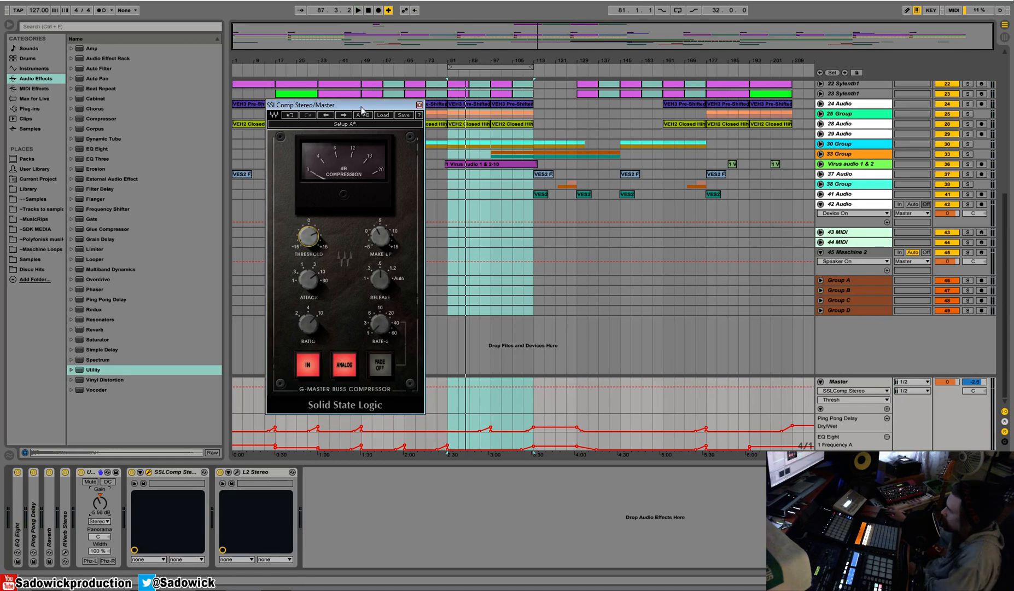
pyautogui.press('space')
pyautogui.click(308, 236)
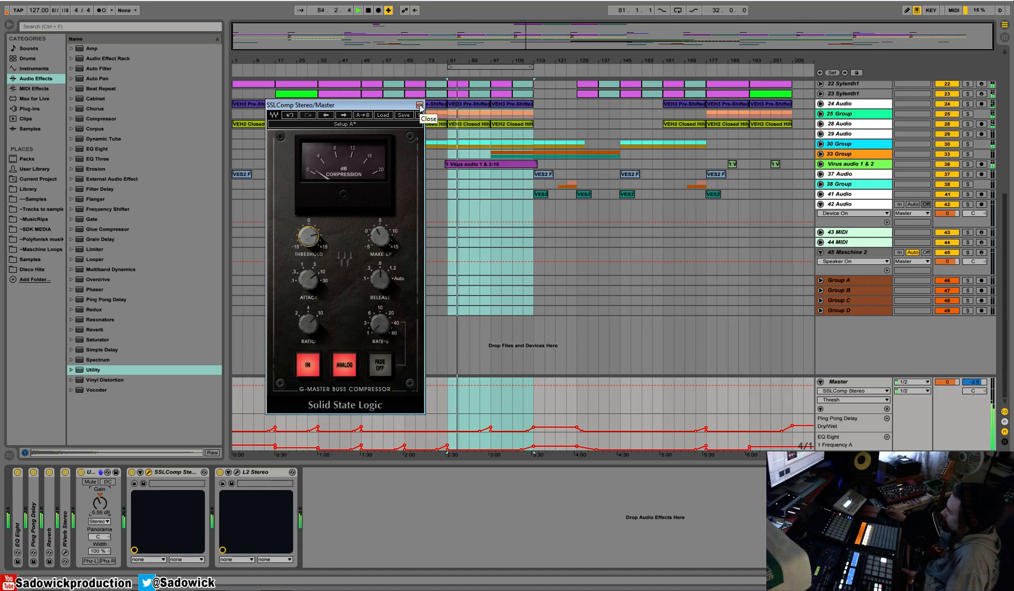
# Compare the mix with SSLComp Stereo bypassed and re-enabled, and close its window.
pyautogui.click(131, 471)
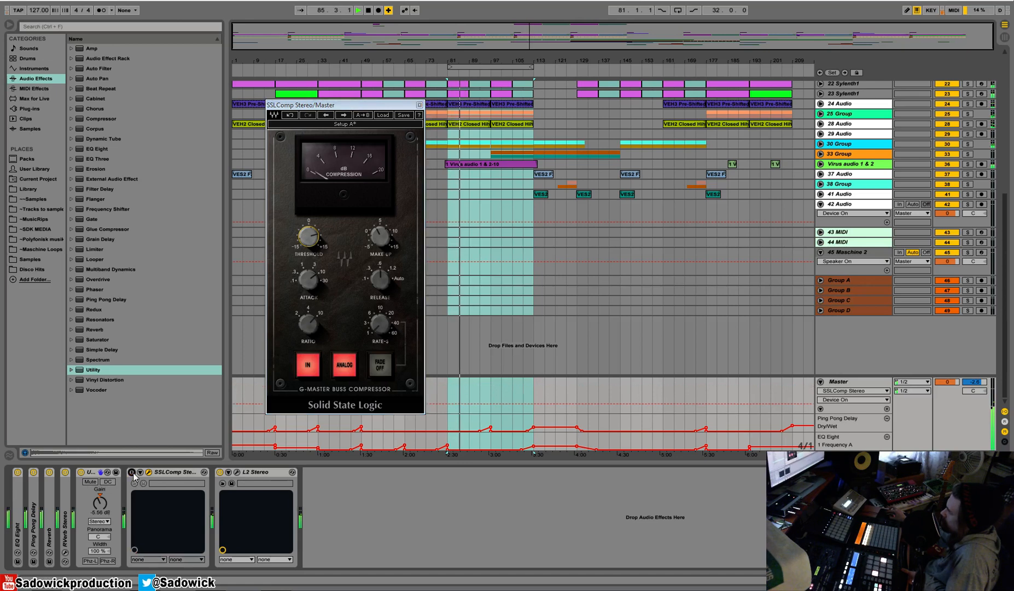
pyautogui.click(131, 472)
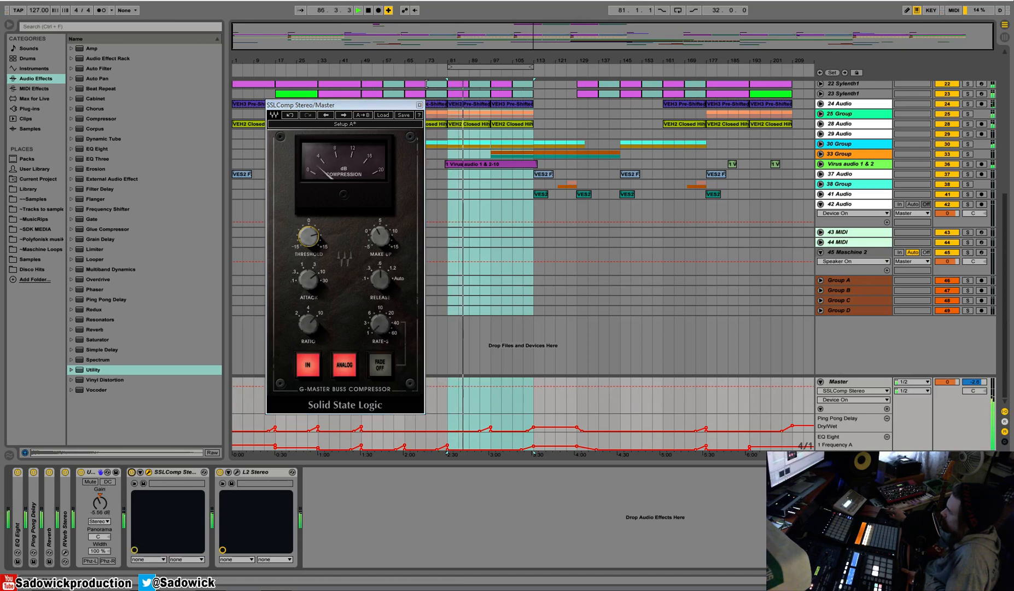
pyautogui.click(419, 105)
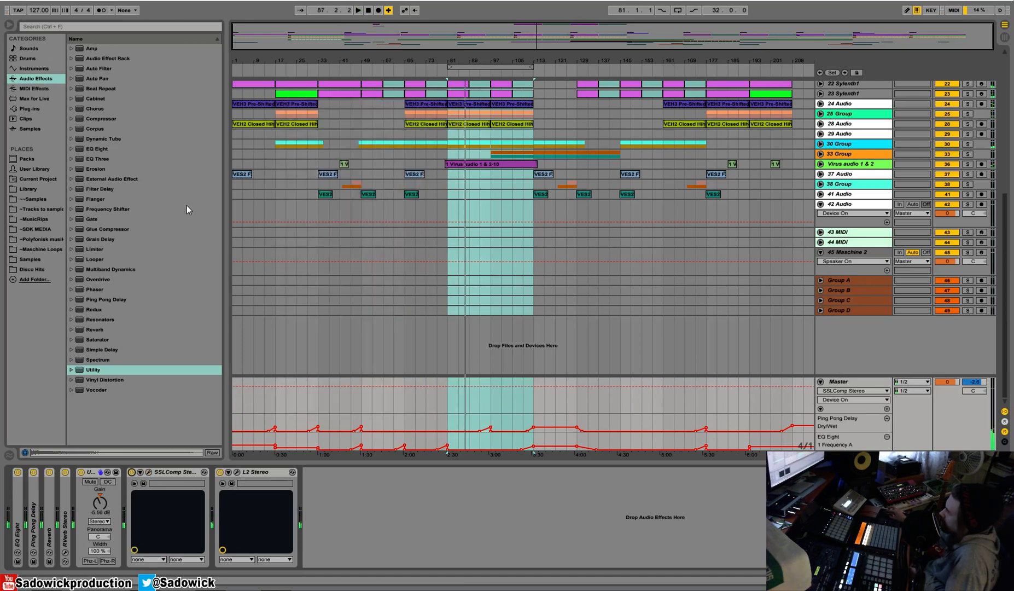
# Insert the C6 Stereo multiband compressor between SSLComp Stereo and L2 Stereo on the Master, and leave SSLComp expanded.
pyautogui.doubleClick(174, 472)
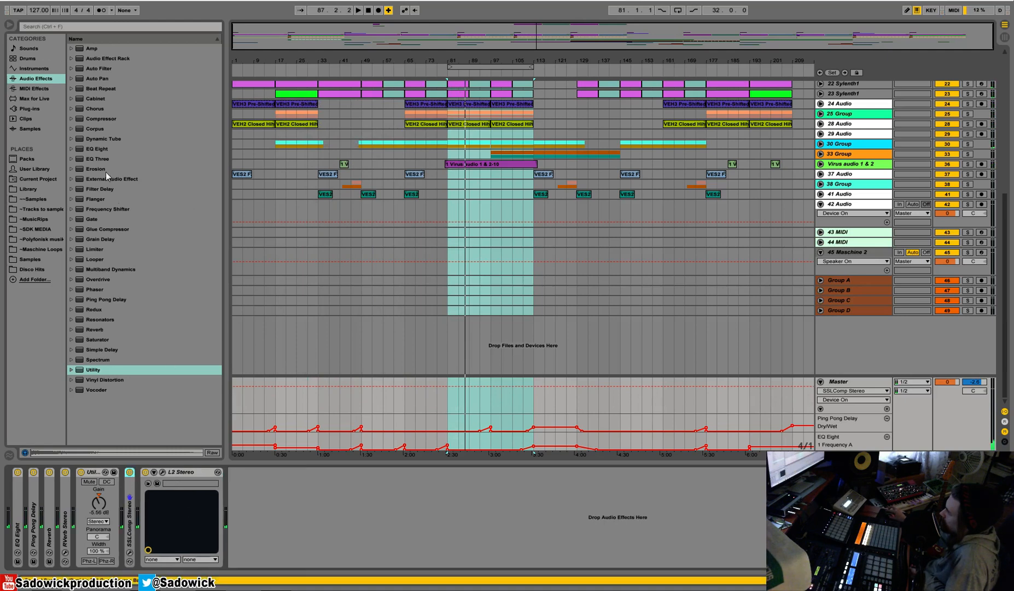
pyautogui.click(10, 1)
pyautogui.click(78, 92)
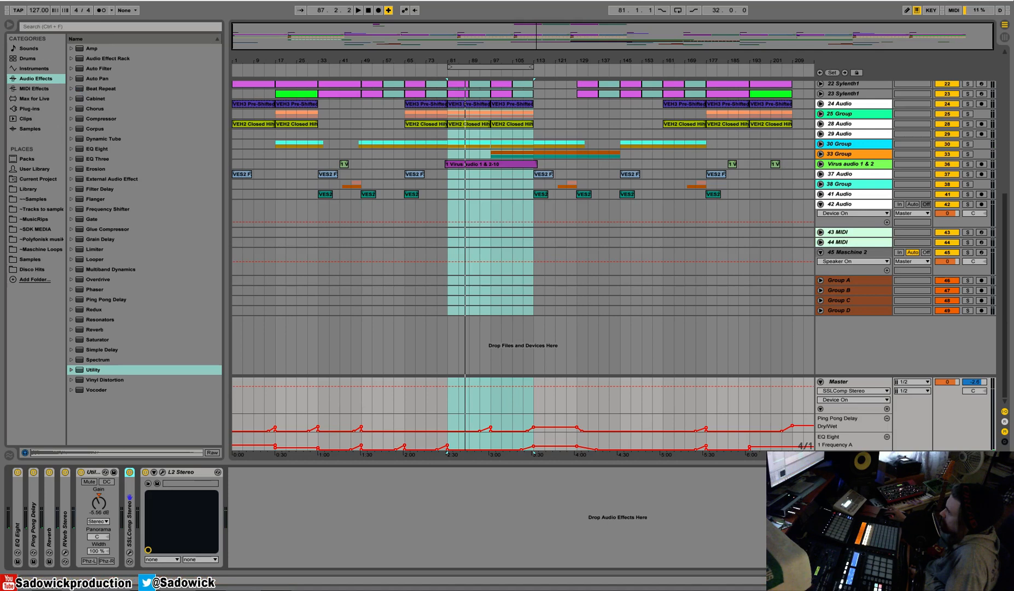
pyautogui.click(28, 110)
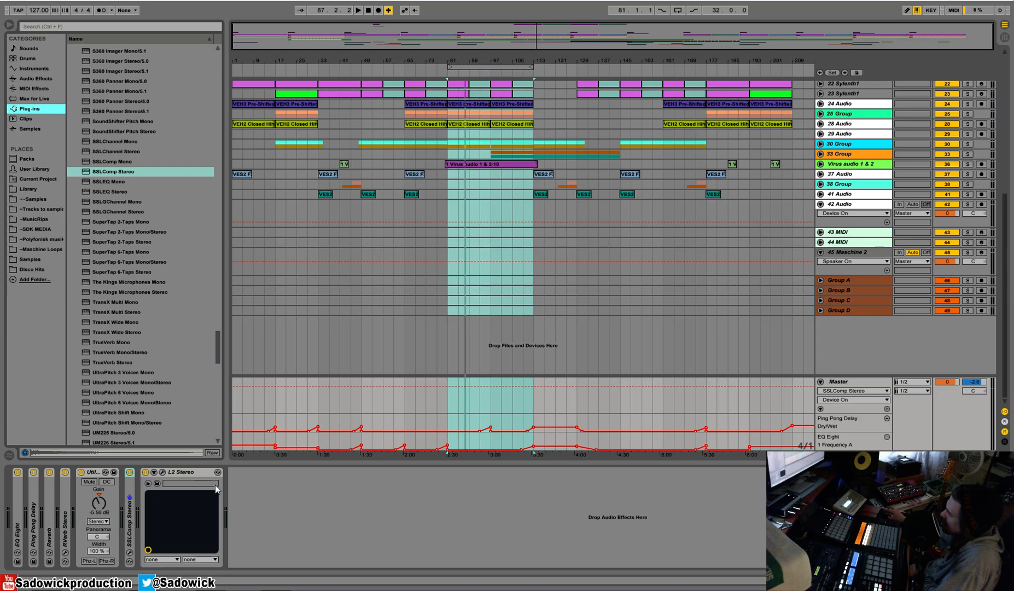
pyautogui.moveTo(217, 353); pyautogui.dragTo(223, 88)
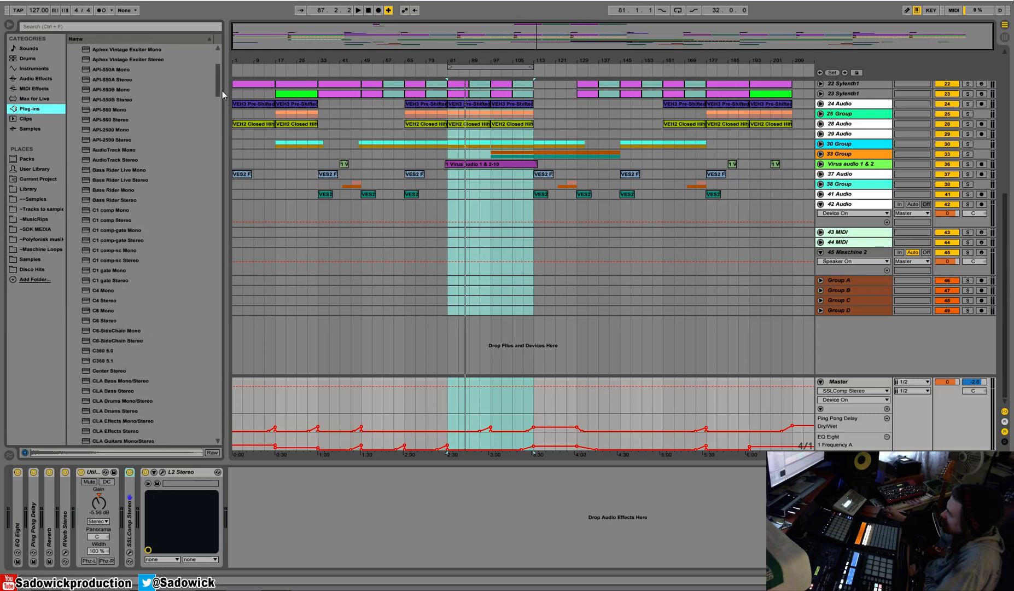
pyautogui.moveTo(105, 323); pyautogui.dragTo(186, 491)
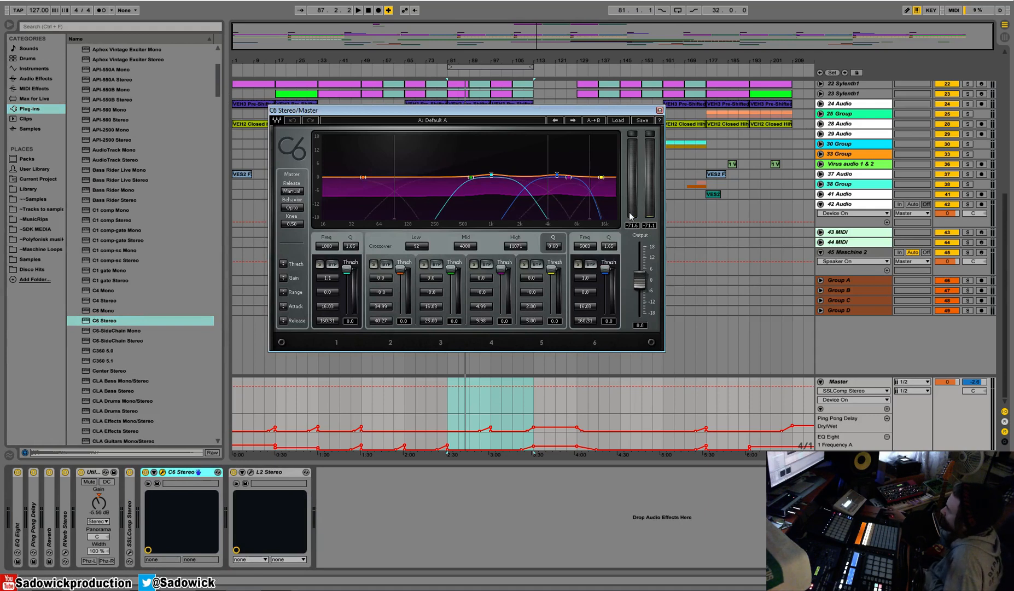
pyautogui.doubleClick(130, 500)
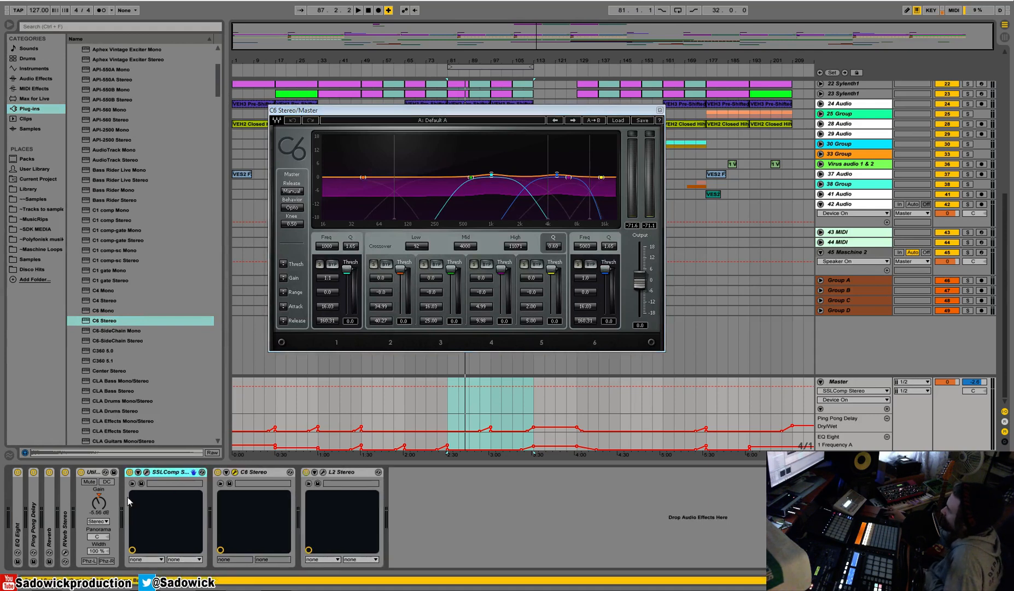
# Open the SSLComp Stereo window and toggle its ANALOG and IN switches repeatedly, leaving both on.
pyautogui.click(147, 472)
pyautogui.moveTo(364, 109); pyautogui.dragTo(269, 120)
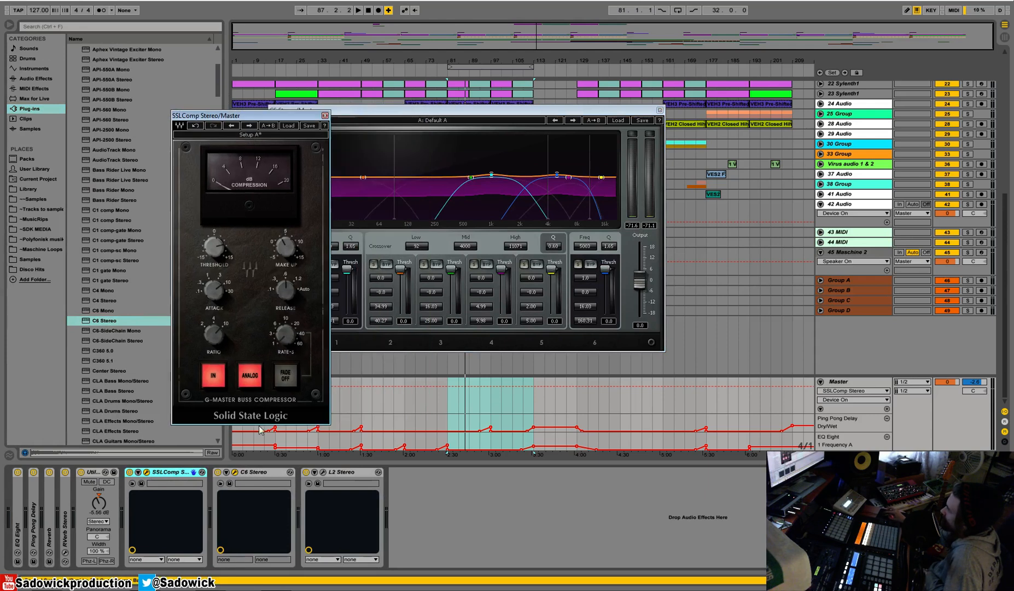
pyautogui.click(259, 380)
pyautogui.click(259, 380)
pyautogui.click(259, 381)
pyautogui.click(259, 380)
pyautogui.click(259, 380)
pyautogui.click(259, 380)
pyautogui.click(259, 380)
pyautogui.click(222, 380)
pyautogui.click(222, 380)
pyautogui.click(221, 380)
pyautogui.click(221, 380)
pyautogui.click(221, 380)
pyautogui.click(220, 380)
pyautogui.click(220, 380)
pyautogui.click(252, 377)
pyautogui.click(251, 377)
pyautogui.click(220, 380)
pyautogui.click(251, 377)
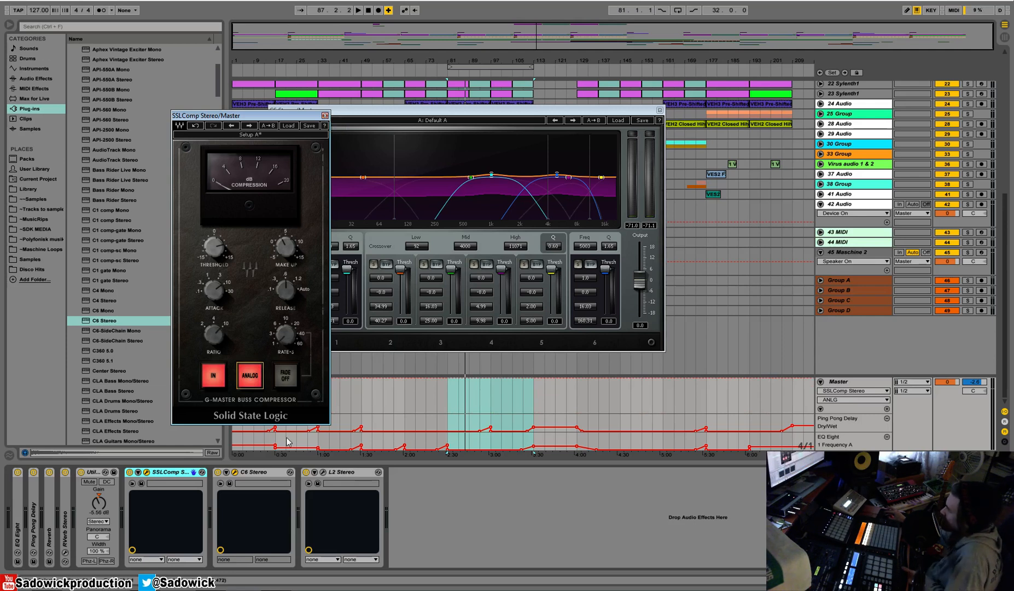
# Place the SSLComp window beside the C6, replay from bar 81, and raise the SSLComp's make-up gain.
pyautogui.moveTo(249, 117); pyautogui.dragTo(193, 112)
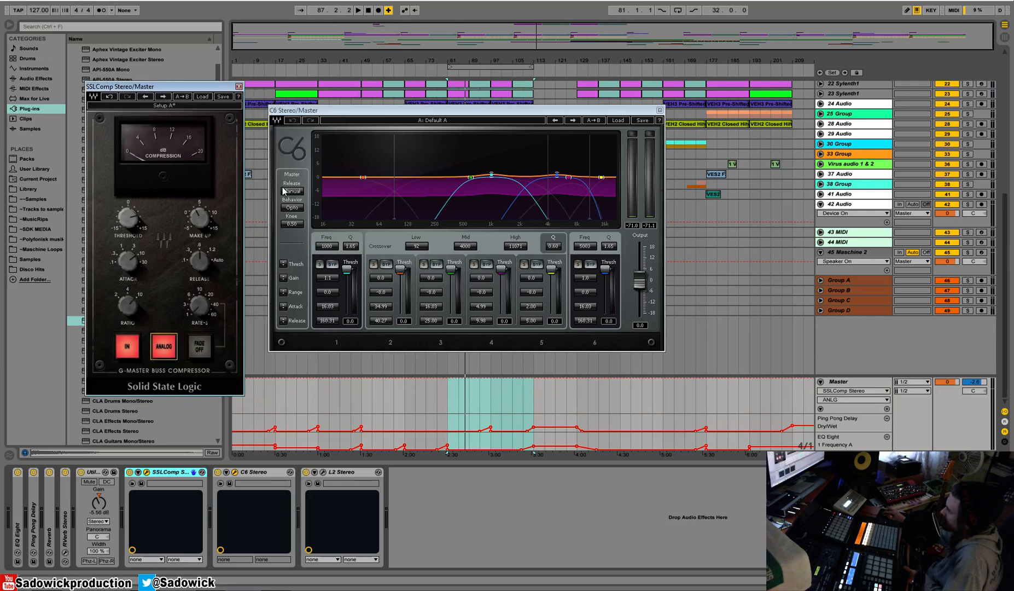
pyautogui.press('space')
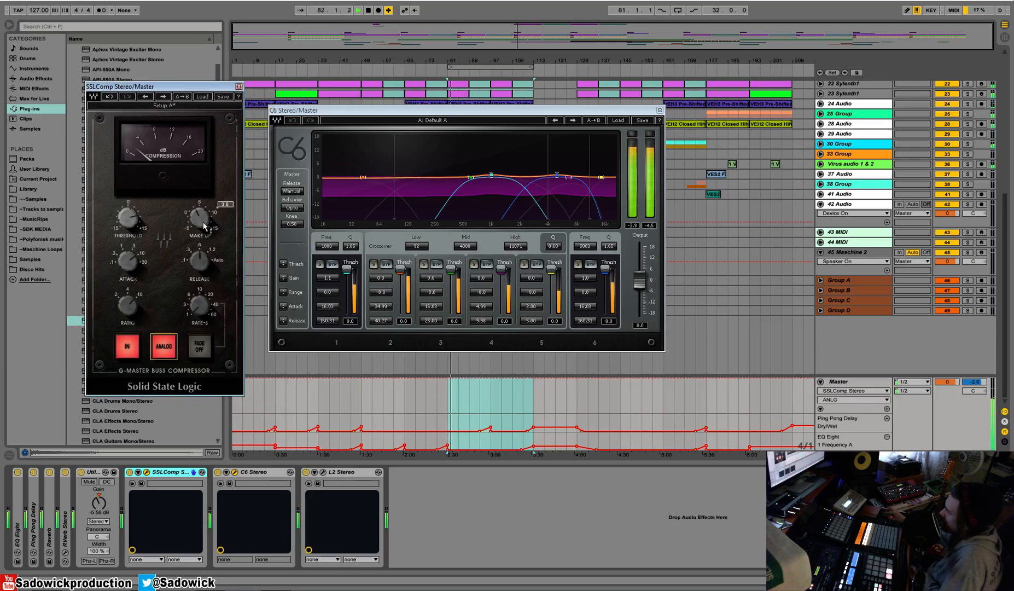
pyautogui.moveTo(205, 224); pyautogui.dragTo(205, 213)
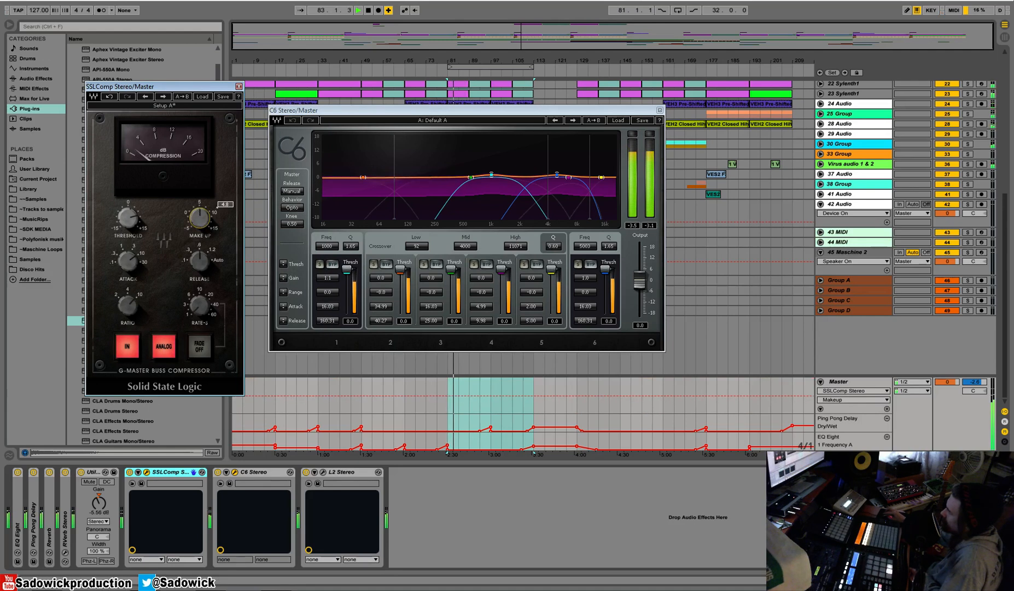
# Solo the C6's band 2 during playback, set its threshold to -8.4, and raise its gain slightly.
pyautogui.press('space')
pyautogui.click(374, 264)
pyautogui.press('space')
pyautogui.moveTo(403, 273); pyautogui.dragTo(377, 275)
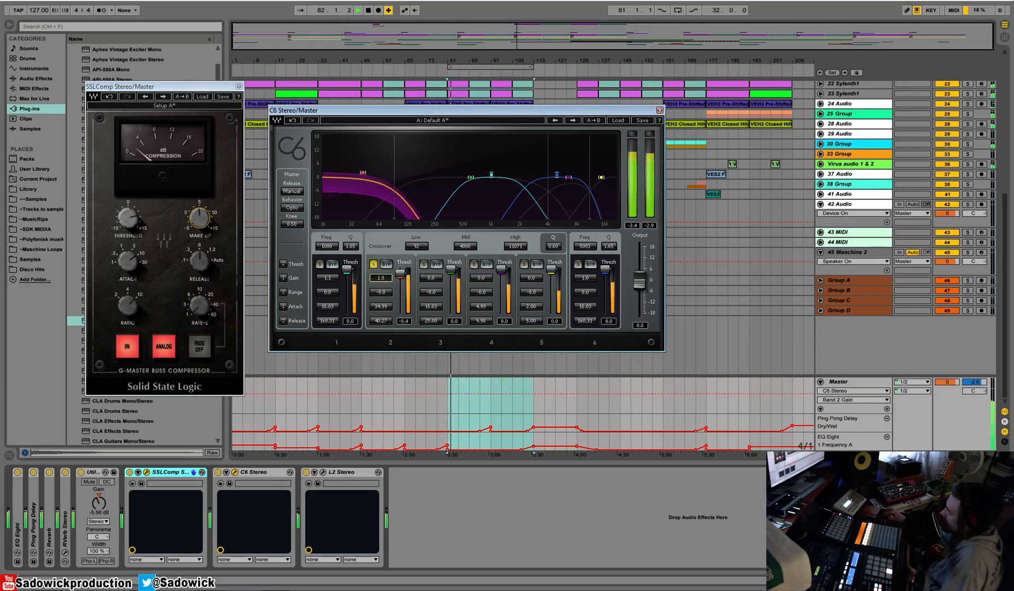
# Solo the C6's band 3, lower the Mid crossover to 1000, set the band's threshold to -10.5, and unsolo it.
pyautogui.click(423, 263)
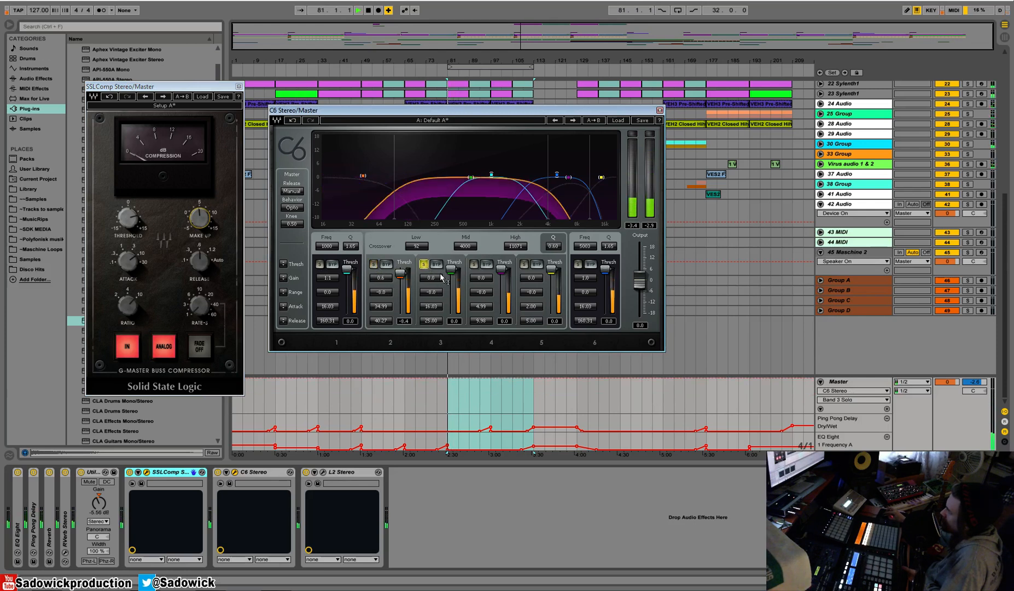
pyautogui.moveTo(458, 275); pyautogui.dragTo(457, 282)
pyautogui.moveTo(471, 177); pyautogui.dragTo(443, 178)
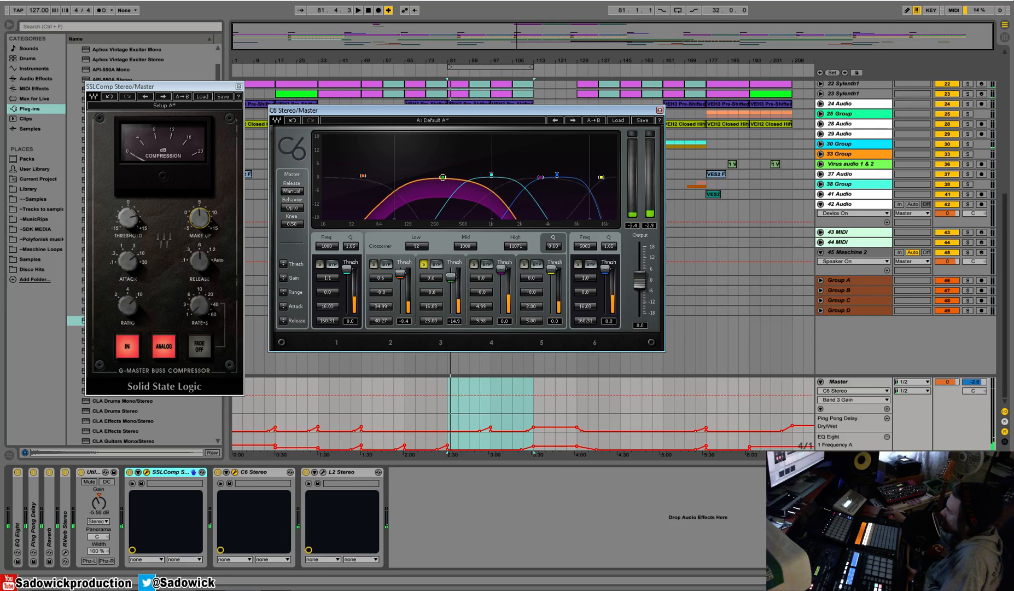
pyautogui.moveTo(450, 275); pyautogui.dragTo(450, 274)
pyautogui.press('space')
pyautogui.click(424, 264)
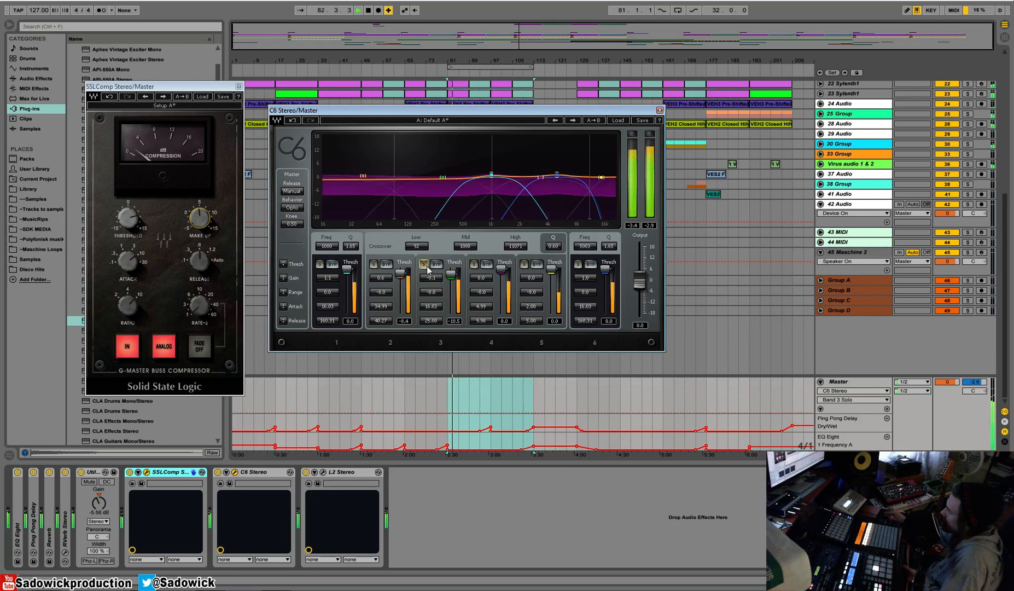
pyautogui.click(424, 264)
# Solo C6 bands 4 and 5 in turn, setting their thresholds to -12.4 and -17.5, and leave both unsoloed.
pyautogui.click(474, 264)
pyautogui.moveTo(501, 268); pyautogui.dragTo(550, 280)
pyautogui.click(474, 264)
pyautogui.click(524, 264)
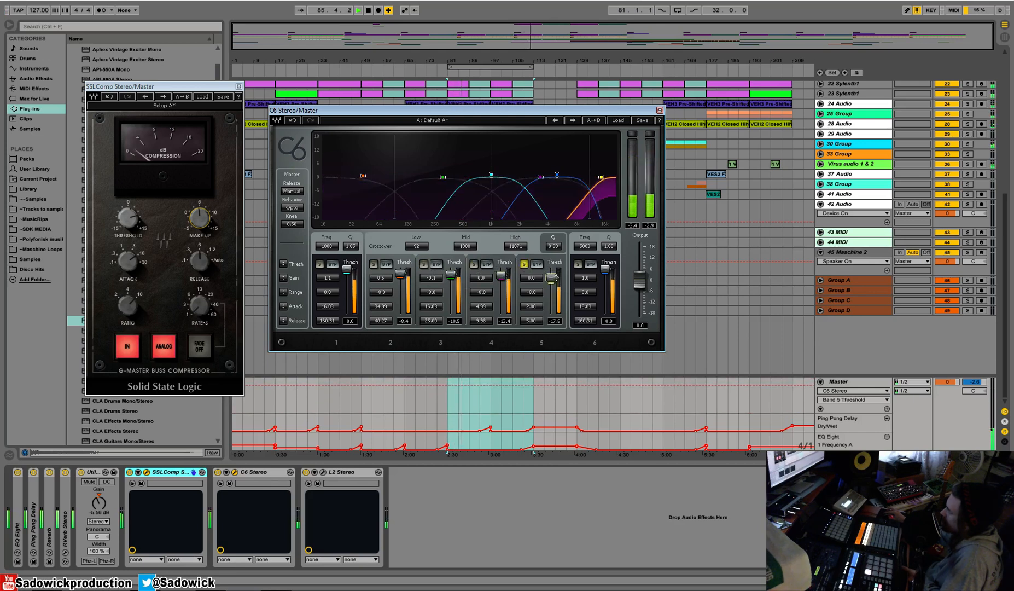
pyautogui.click(523, 264)
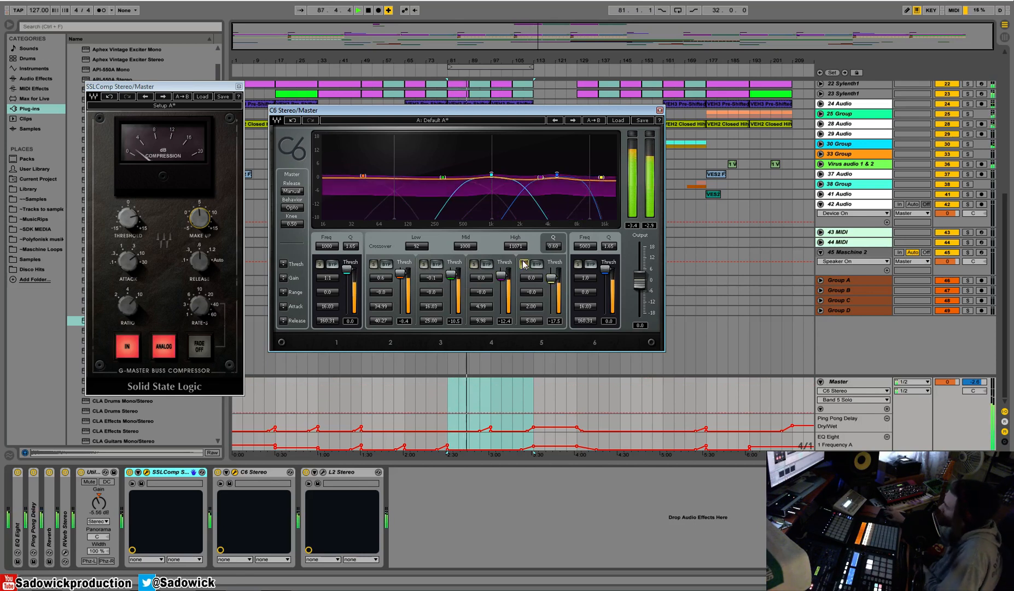
# Compare the mix with C6 Stereo bypassed and re-enabled, and close the SSLComp and C6 windows.
pyautogui.click(218, 472)
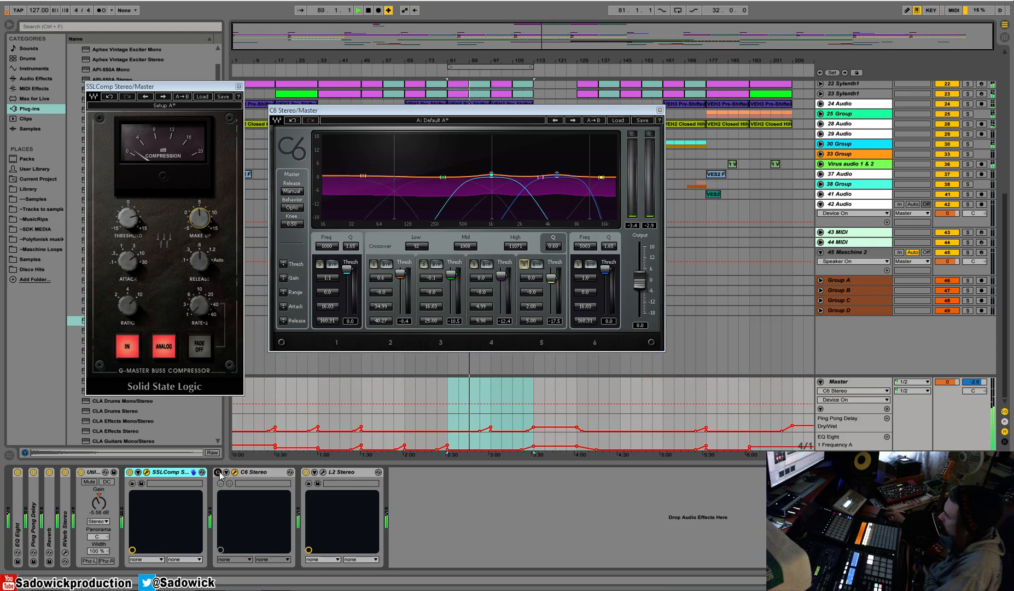
pyautogui.click(217, 472)
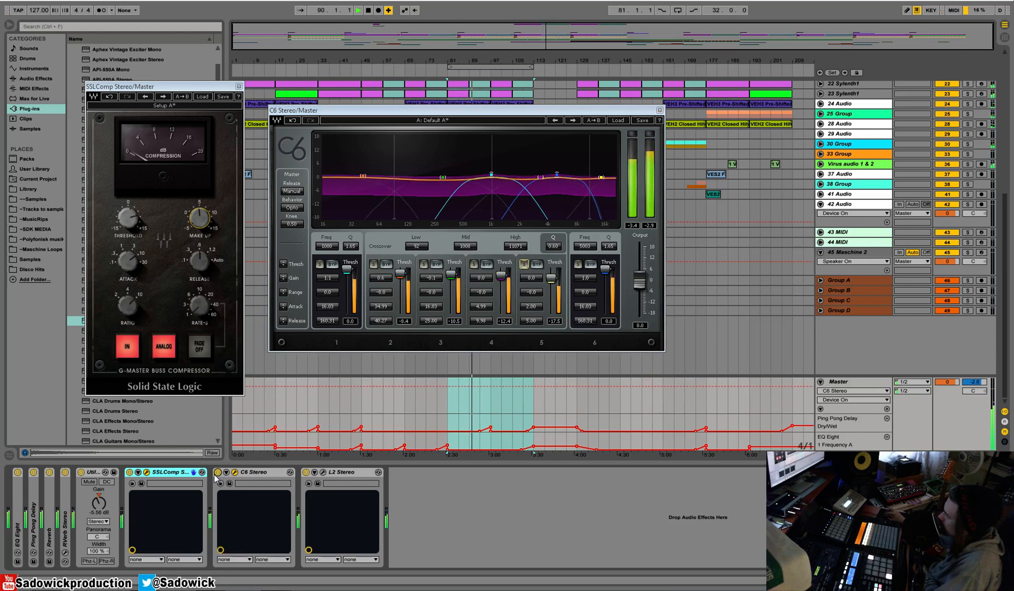
pyautogui.click(238, 87)
pyautogui.click(659, 110)
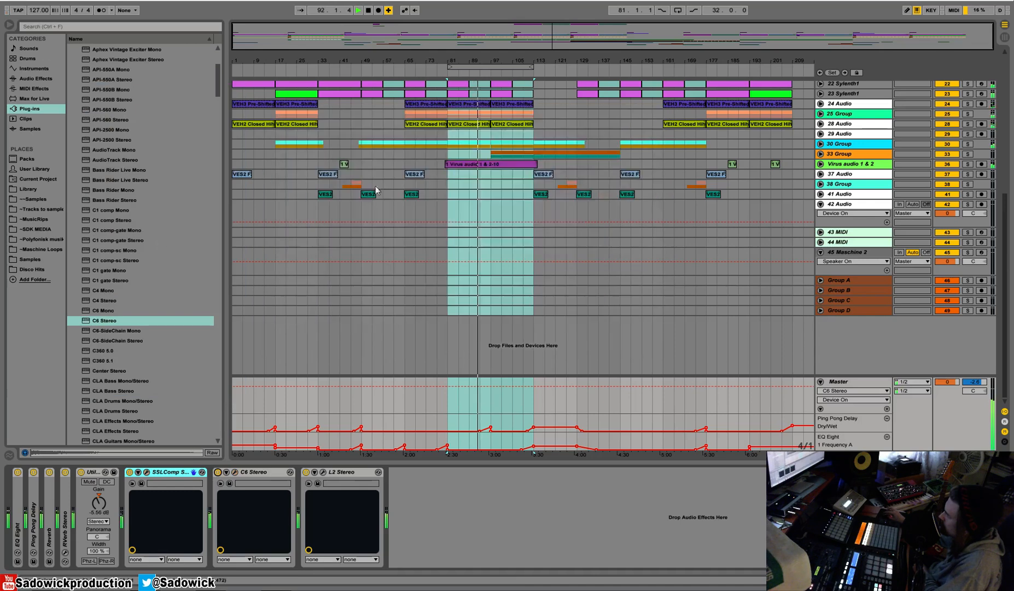
# Insert FabFilter Pro-Q from the FabFilter plug-ins between C6 Stereo and L2 Stereo on the Master.
pyautogui.scroll(5, 175, 66)
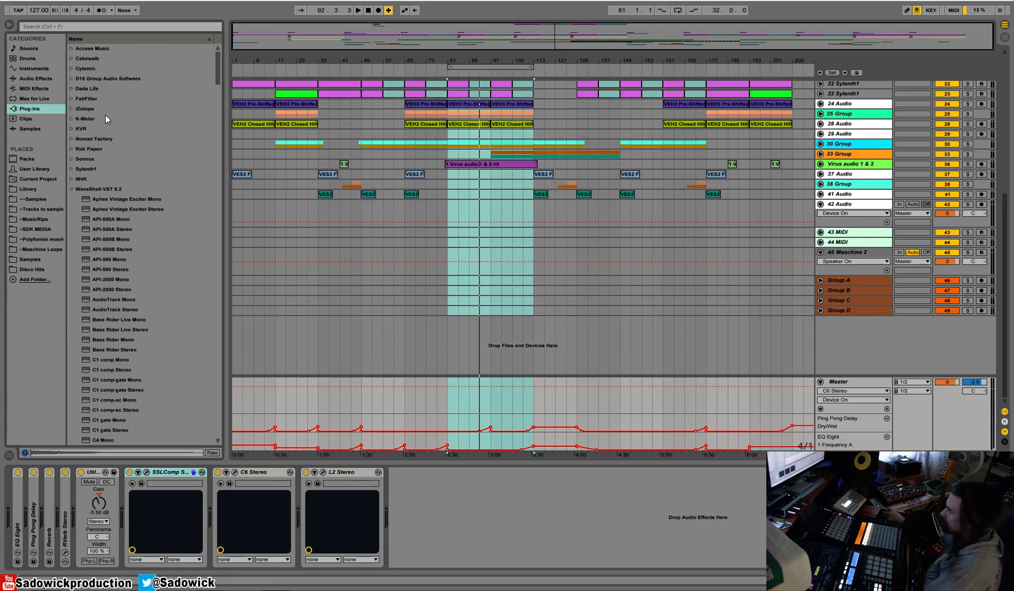
pyautogui.click(74, 96)
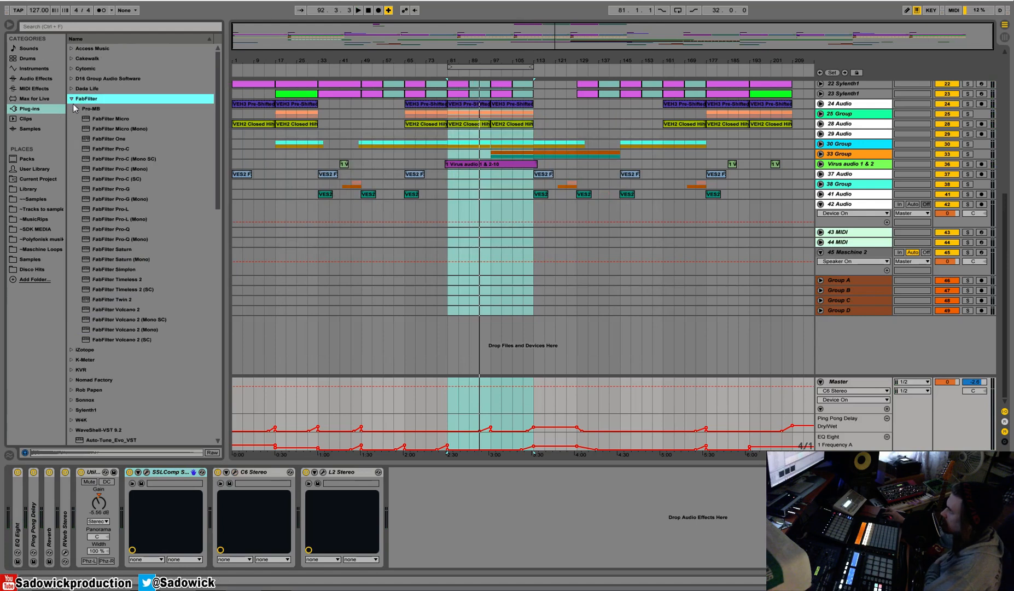
pyautogui.moveTo(122, 229); pyautogui.dragTo(295, 514)
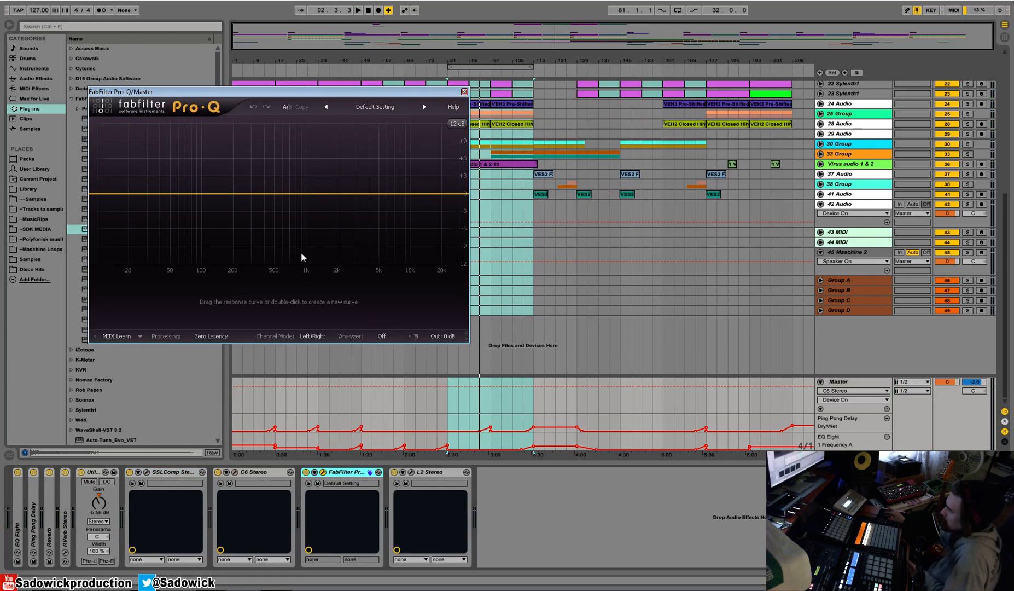
# Replay from bar 81 and add a Low Cut band in Pro-Q at about 34 Hz.
pyautogui.press('space')
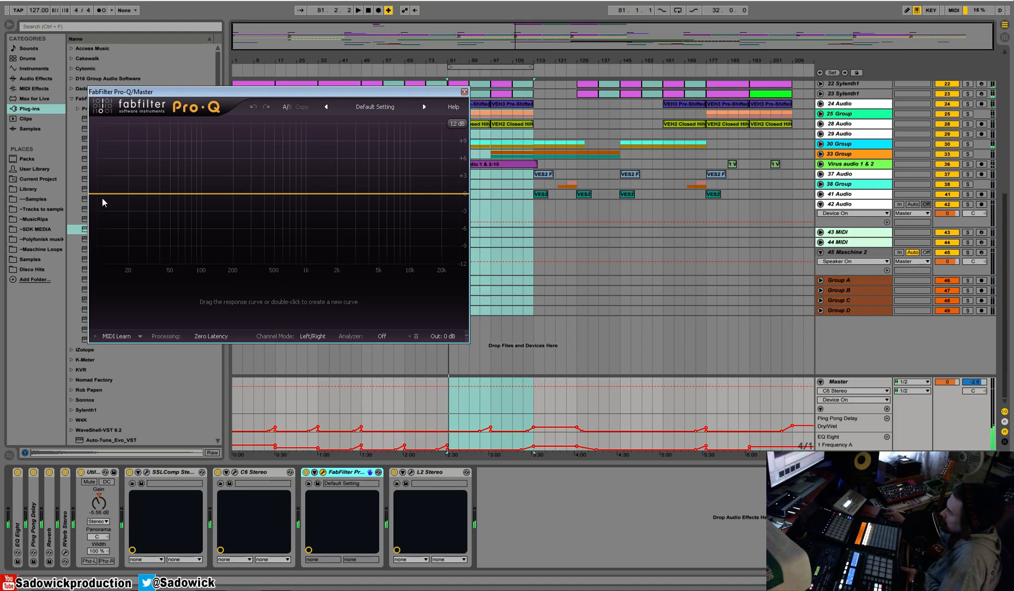
pyautogui.doubleClick(105, 195)
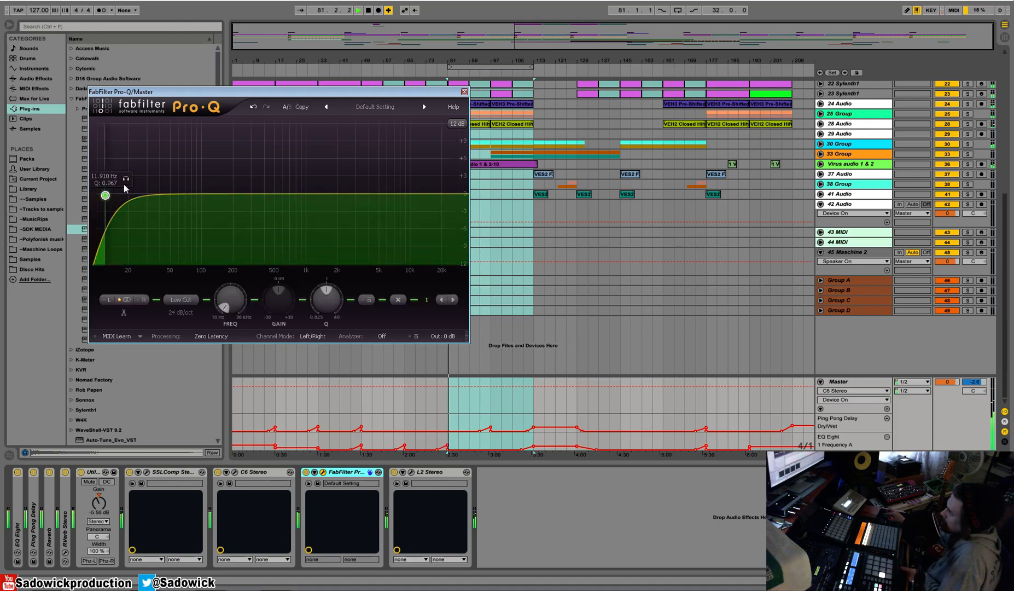
pyautogui.moveTo(125, 182); pyautogui.dragTo(175, 183)
# Set the Pro-Q analyzer to Pre-EQ and, during playback, move the low cut to about 23 Hz with Q about 1.24.
pyautogui.click(382, 336)
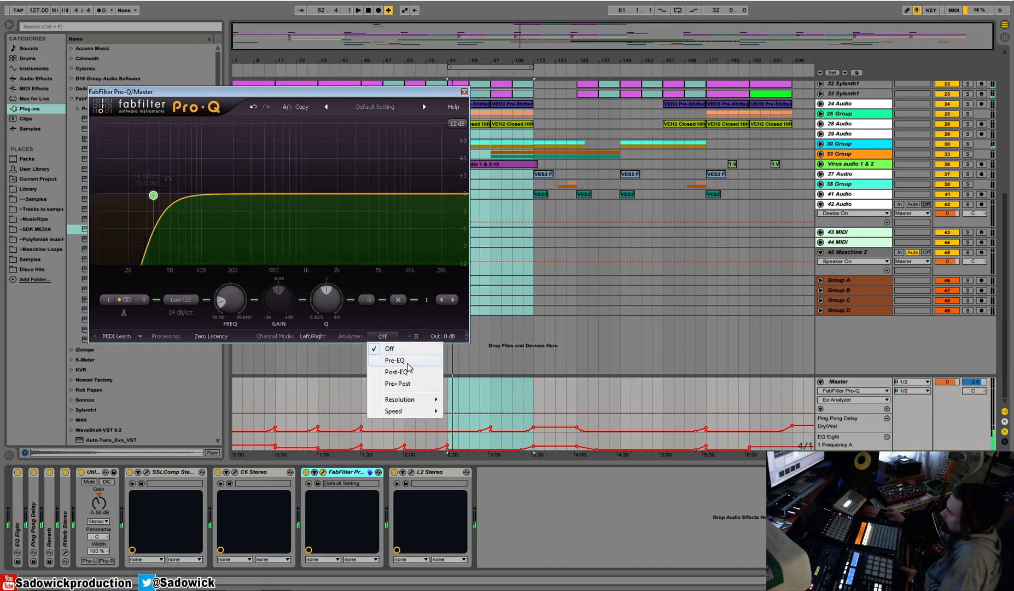
pyautogui.click(407, 361)
pyautogui.press('space')
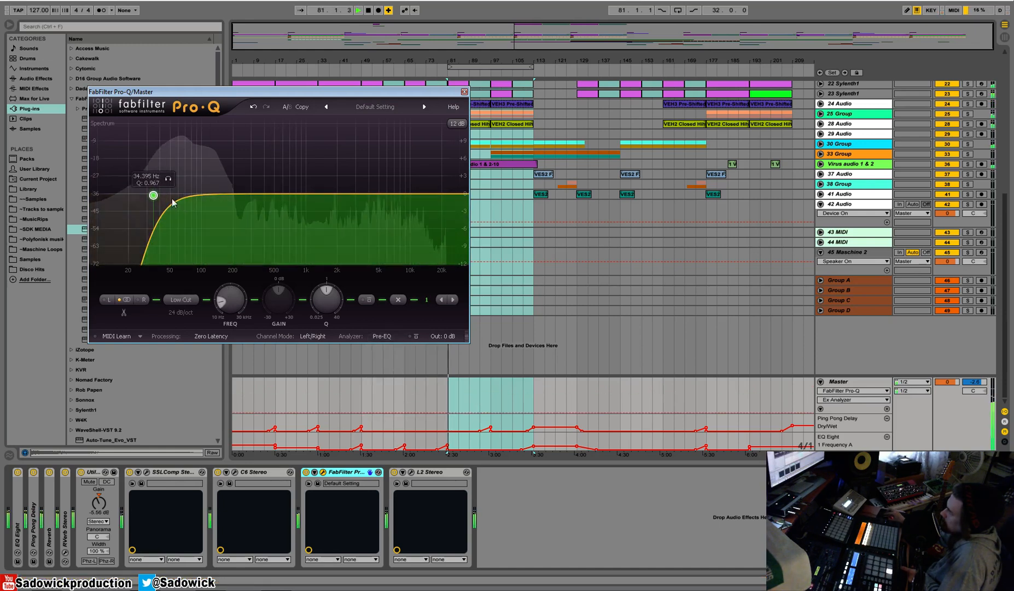
pyautogui.moveTo(153, 194); pyautogui.dragTo(183, 153)
pyautogui.moveTo(188, 134); pyautogui.dragTo(135, 184)
# Try the 30 dB display range in Pro-Q and return to 12 dB.
pyautogui.click(457, 123)
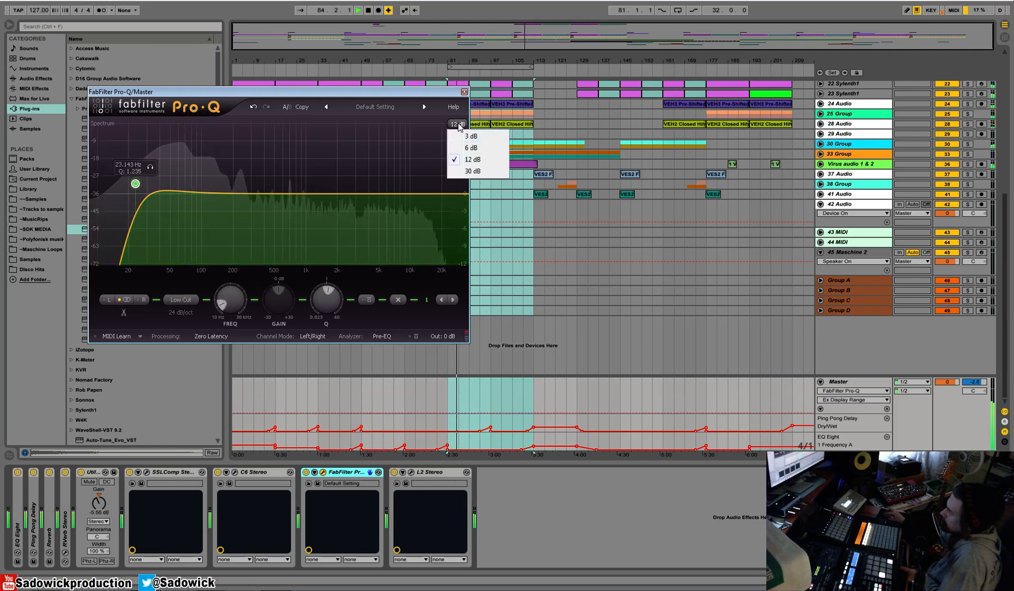
pyautogui.click(471, 171)
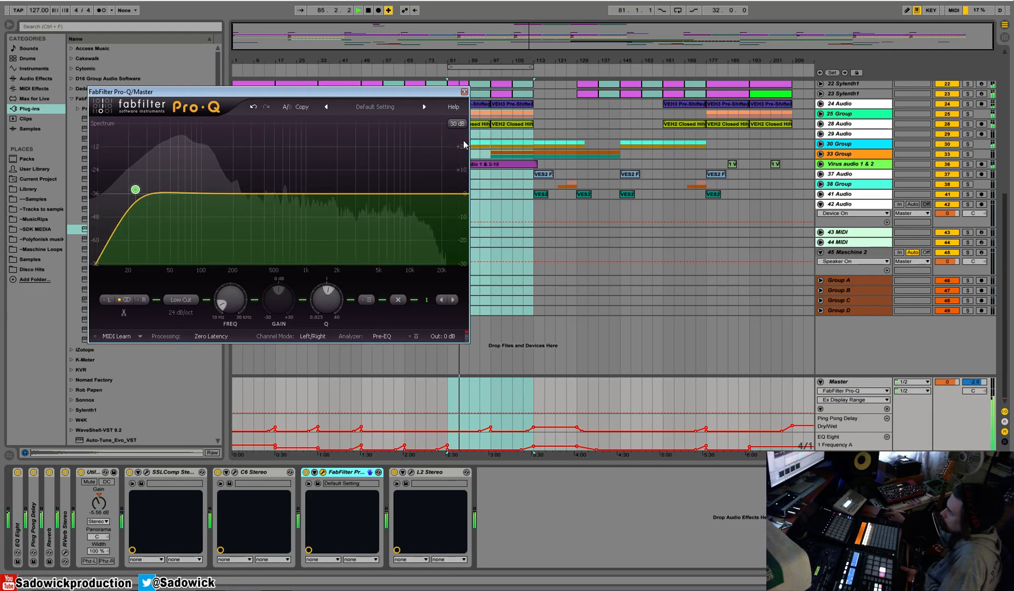
pyautogui.click(457, 124)
pyautogui.click(470, 159)
# Steepen the low cut's slope to 48 dB/oct and move it to about 29.6 Hz with Q about 1.17.
pyautogui.click(176, 300)
pyautogui.click(188, 337)
pyautogui.click(181, 312)
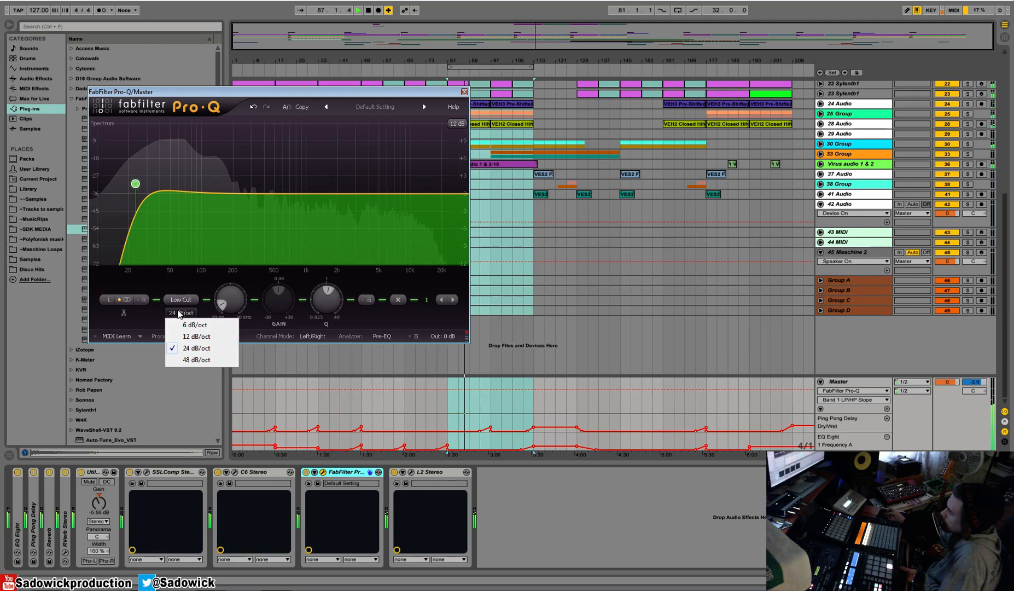
pyautogui.click(195, 359)
pyautogui.moveTo(136, 183)
pyautogui.mouseDown()
pyautogui.moveTo(186, 181)
pyautogui.moveTo(146, 189)
pyautogui.mouseUp()
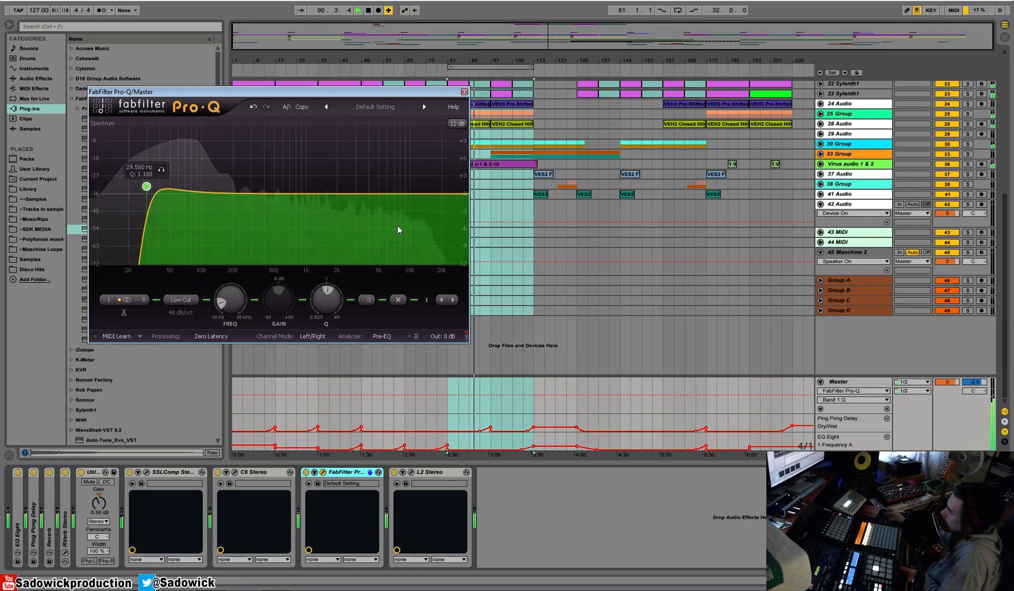
# Add a narrow Bell cut in Pro-Q at about 211 Hz, -7.6 dB, with Q about 6.3.
pyautogui.moveTo(304, 194)
pyautogui.mouseDown()
pyautogui.moveTo(317, 217)
pyautogui.moveTo(277, 225)
pyautogui.moveTo(291, 209)
pyautogui.mouseUp()
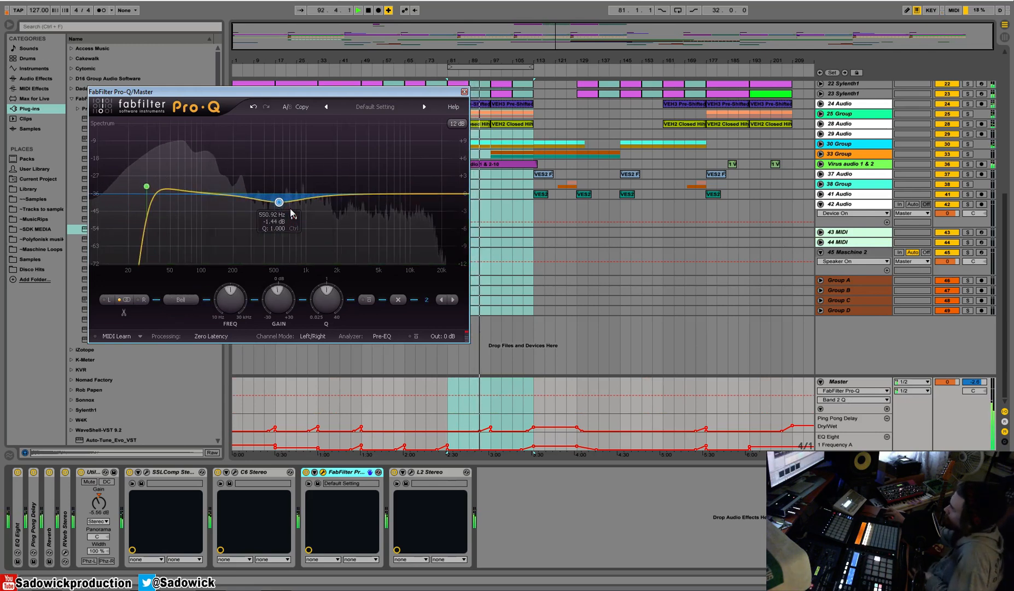
pyautogui.moveTo(327, 304); pyautogui.dragTo(333, 279)
pyautogui.moveTo(293, 219); pyautogui.dragTo(255, 267)
# Move the Pro-Q window clear of the arrangement, replay from bar 33, and ease the low-mid cut to about -5.8 dB at 214 Hz.
pyautogui.moveTo(273, 92); pyautogui.dragTo(350, 180)
pyautogui.click(350, 87)
pyautogui.press('space')
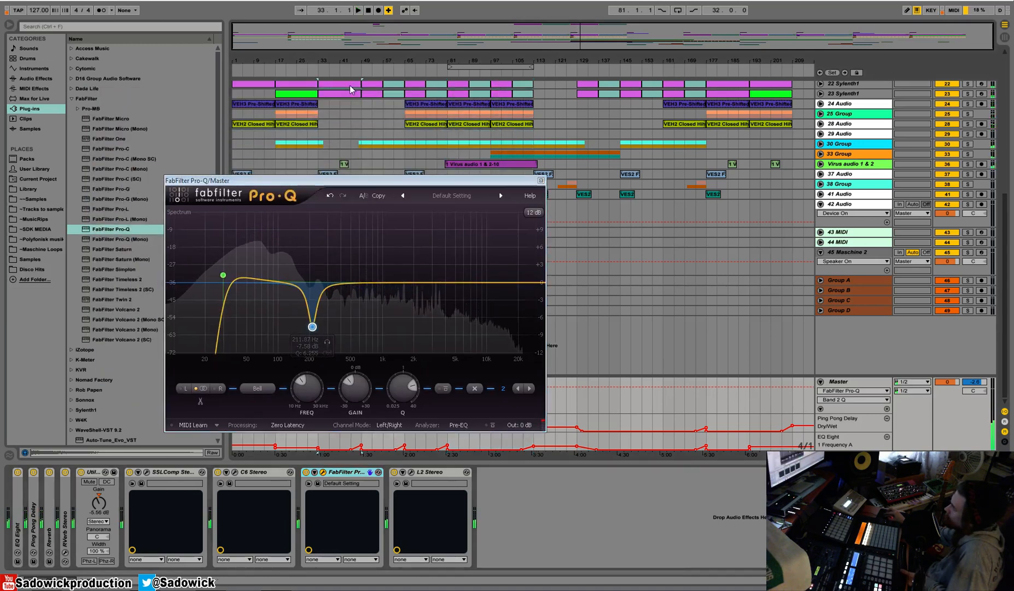
pyautogui.press('space')
pyautogui.moveTo(313, 327); pyautogui.dragTo(314, 320)
# Add a gentle Bell dip near 1.3 kHz and a boost of about 1.35 dB at 7 kHz in Pro-Q.
pyautogui.doubleClick(427, 286)
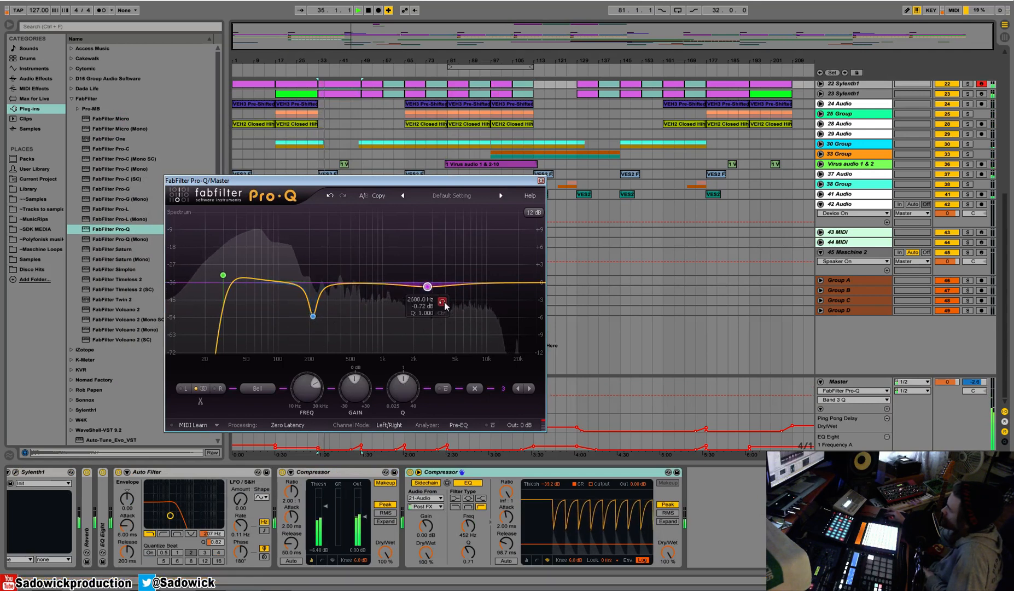
pyautogui.moveTo(427, 286); pyautogui.dragTo(404, 286)
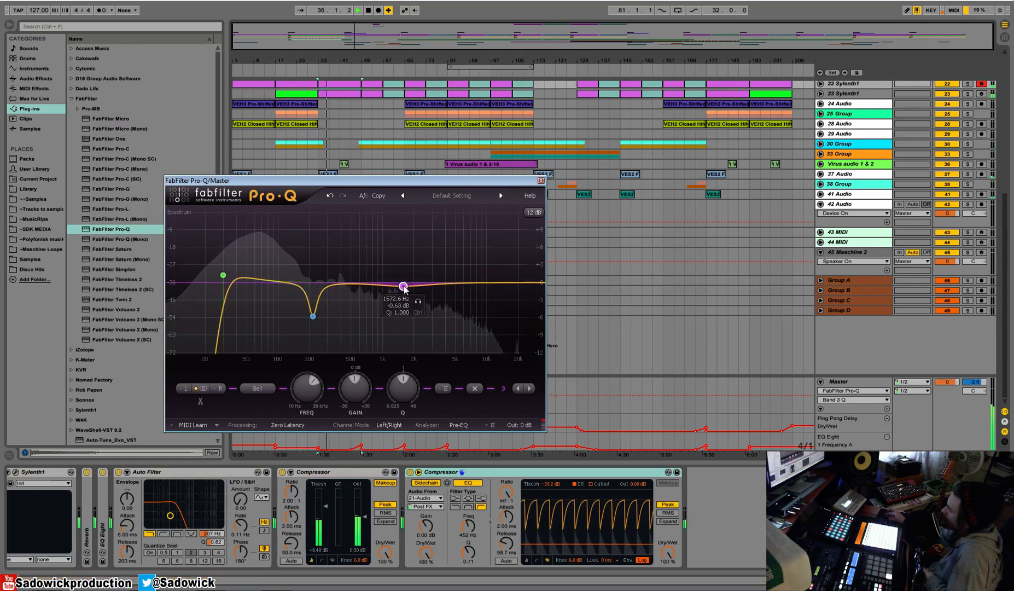
pyautogui.moveTo(479, 285)
pyautogui.mouseDown()
pyautogui.moveTo(471, 267)
pyautogui.moveTo(474, 277)
pyautogui.mouseUp()
pyautogui.moveTo(404, 287); pyautogui.dragTo(395, 289)
pyautogui.moveTo(474, 278); pyautogui.dragTo(470, 275)
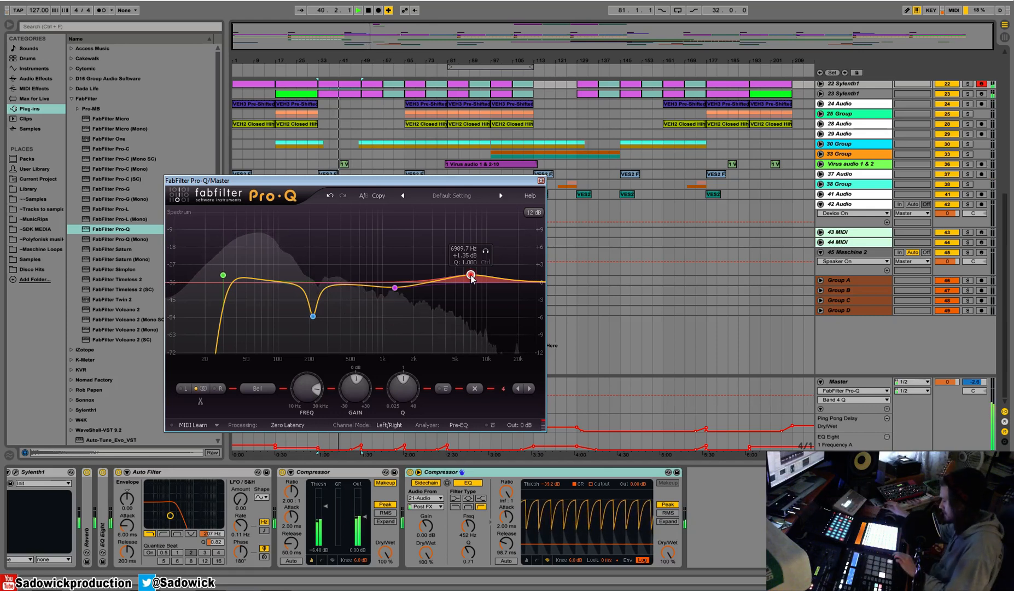
# Replay the section from bar 33 to check the Pro-Q curve, audition the 214 Hz cut, and move the Pro-Q window down.
pyautogui.press('space')
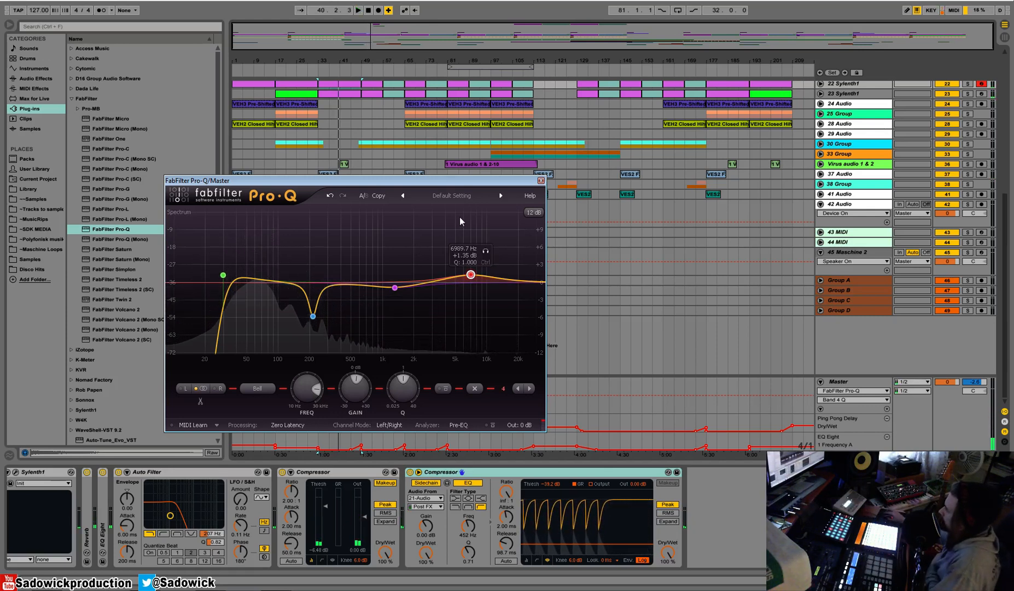
pyautogui.press('space')
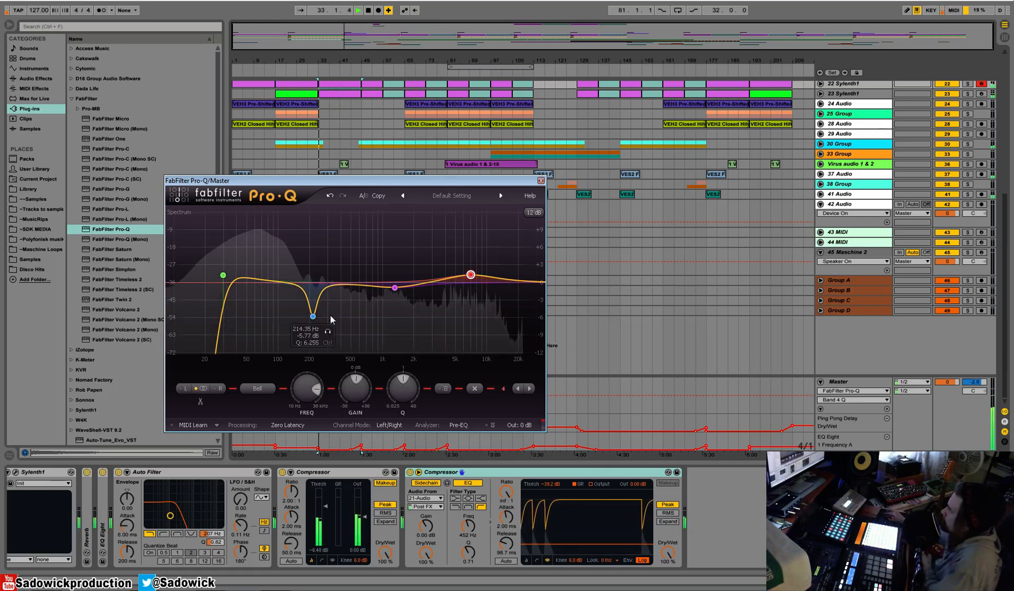
pyautogui.click(327, 331)
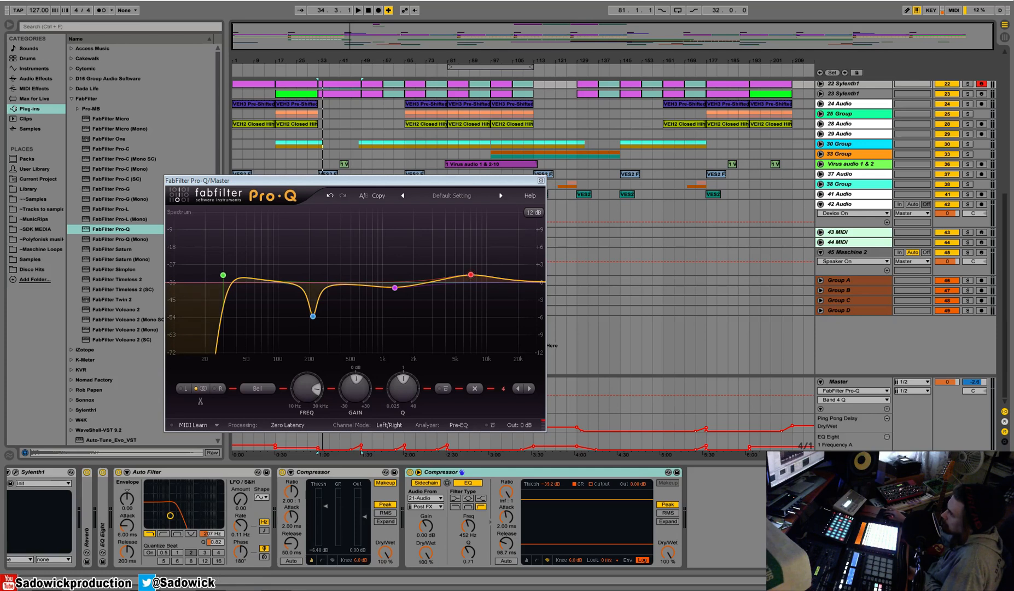
pyautogui.press('space')
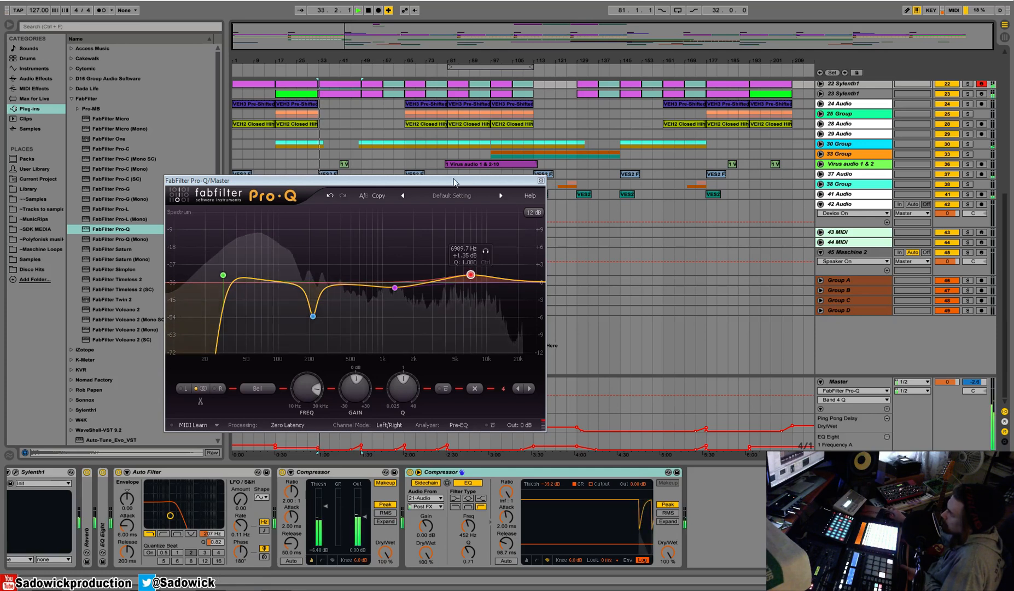
pyautogui.moveTo(463, 180); pyautogui.dragTo(450, 203)
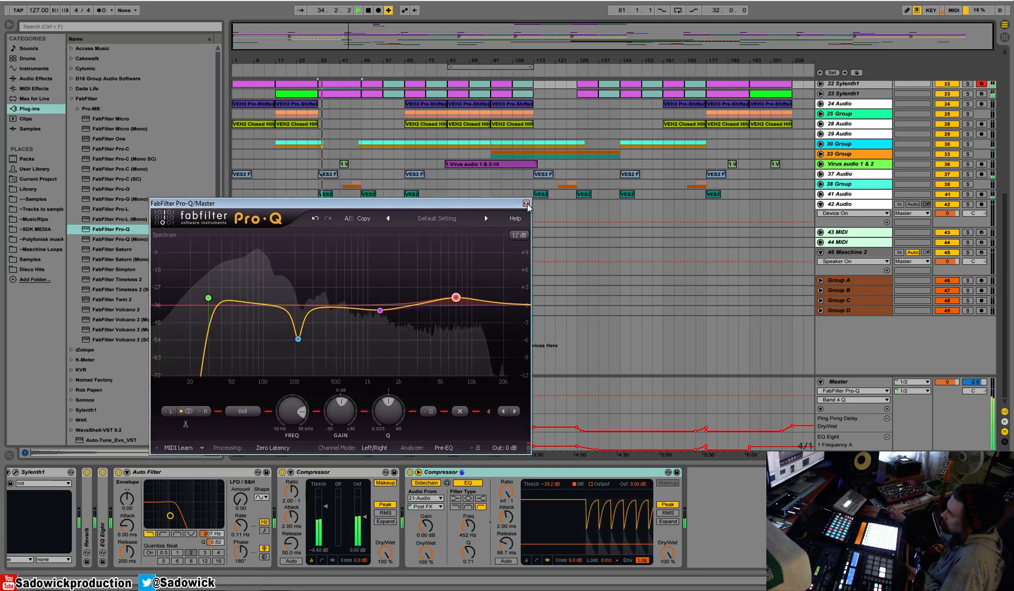
# Close Pro-Q and compare the Master chain while replaying from bar 33, switching SSLComp, C6 and Pro-Q off and on.
pyautogui.click(527, 204)
pyautogui.click(851, 382)
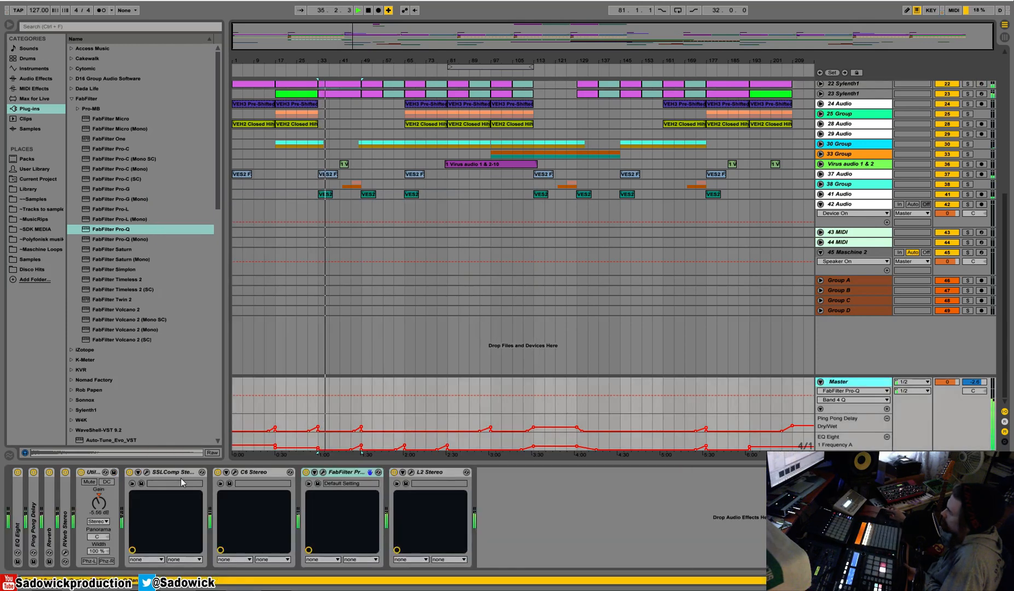
pyautogui.press('space')
pyautogui.click(306, 471)
pyautogui.click(218, 471)
pyautogui.press('space')
pyautogui.click(130, 471)
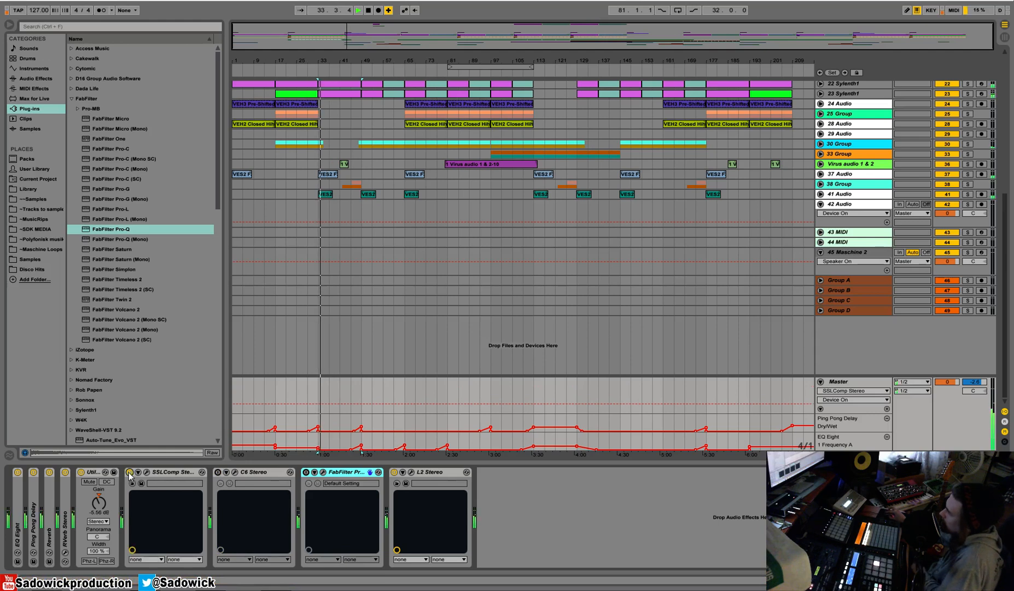
pyautogui.click(218, 472)
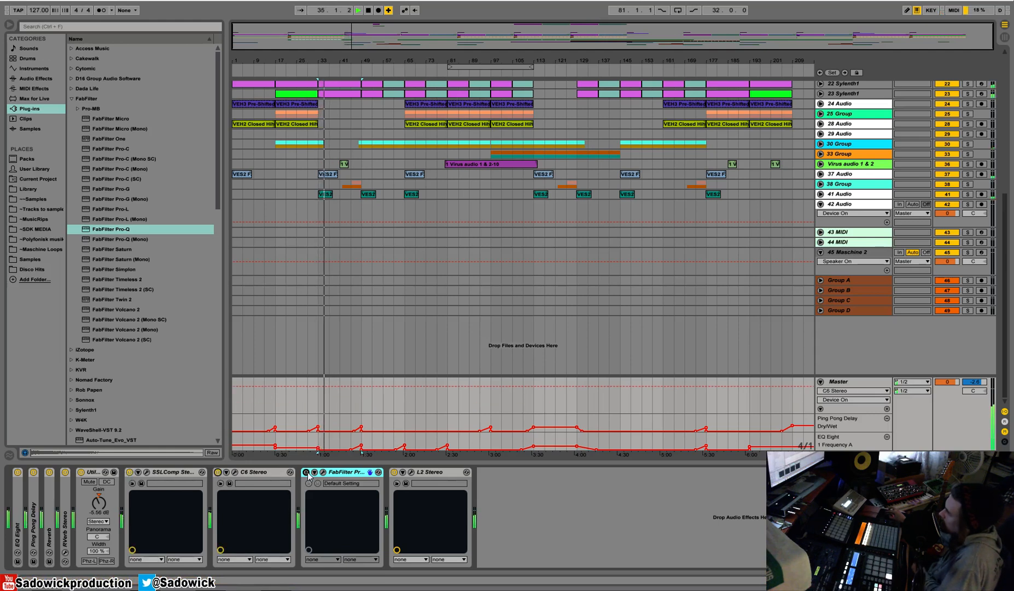
pyautogui.click(218, 471)
pyautogui.click(306, 471)
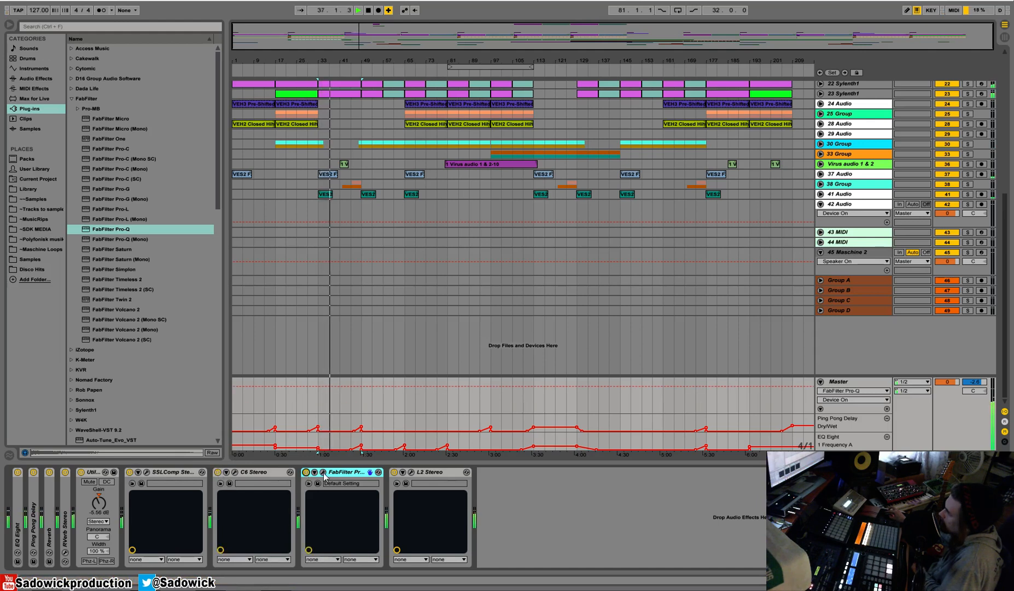
pyautogui.click(324, 472)
pyautogui.click(526, 200)
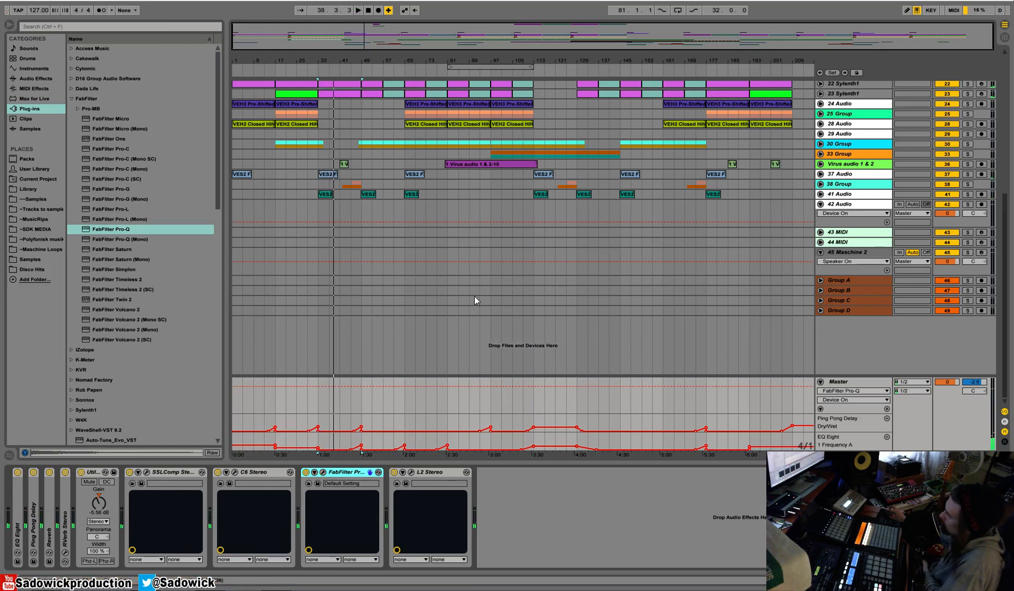
# Load PSP VintageWarmer2 on the Master between FabFilter Pro-Q and L2.
pyautogui.click(71, 98)
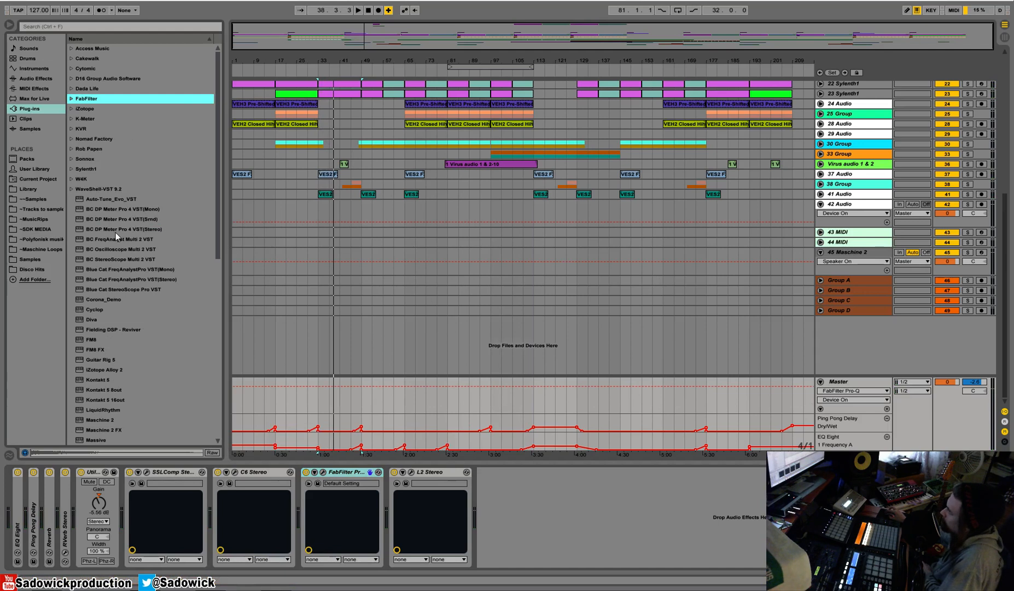
pyautogui.scroll(-10, 123, 245)
pyautogui.doubleClick(106, 318)
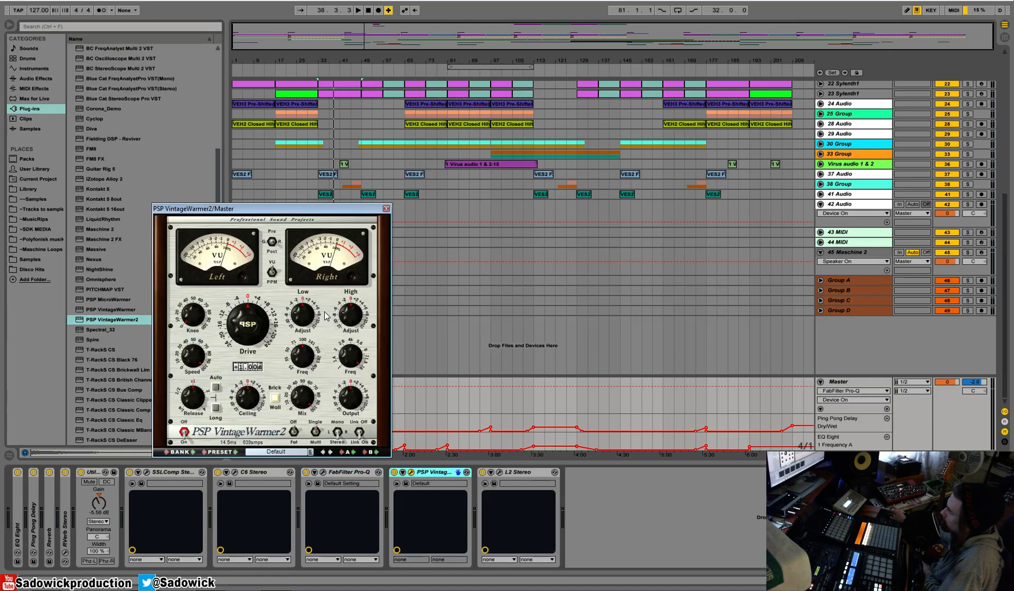
# Play from bar 33, toggle VintageWarmer2's Mode setting and adjust its Drive.
pyautogui.press('space')
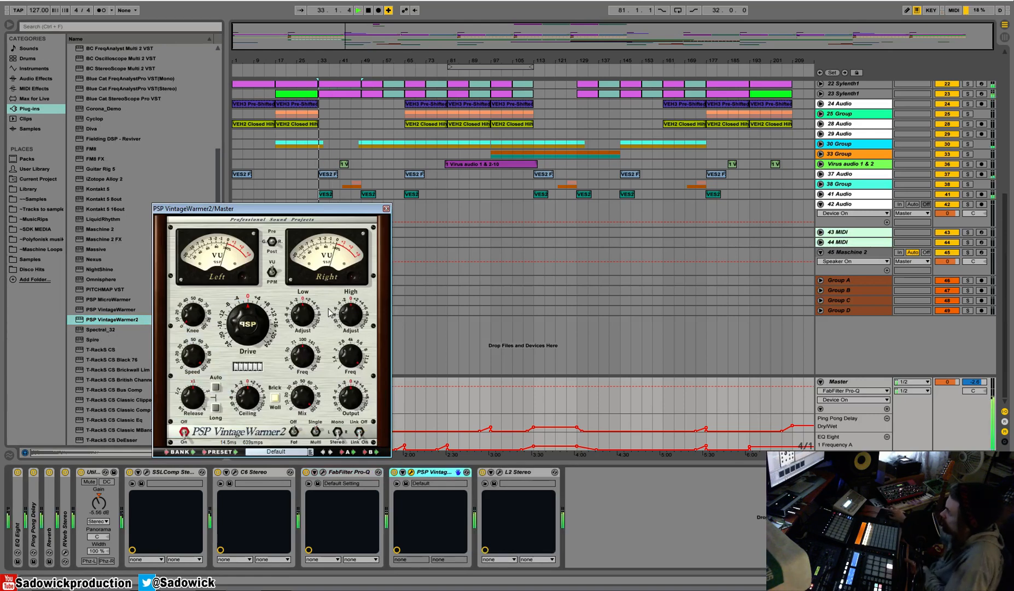
pyautogui.click(296, 433)
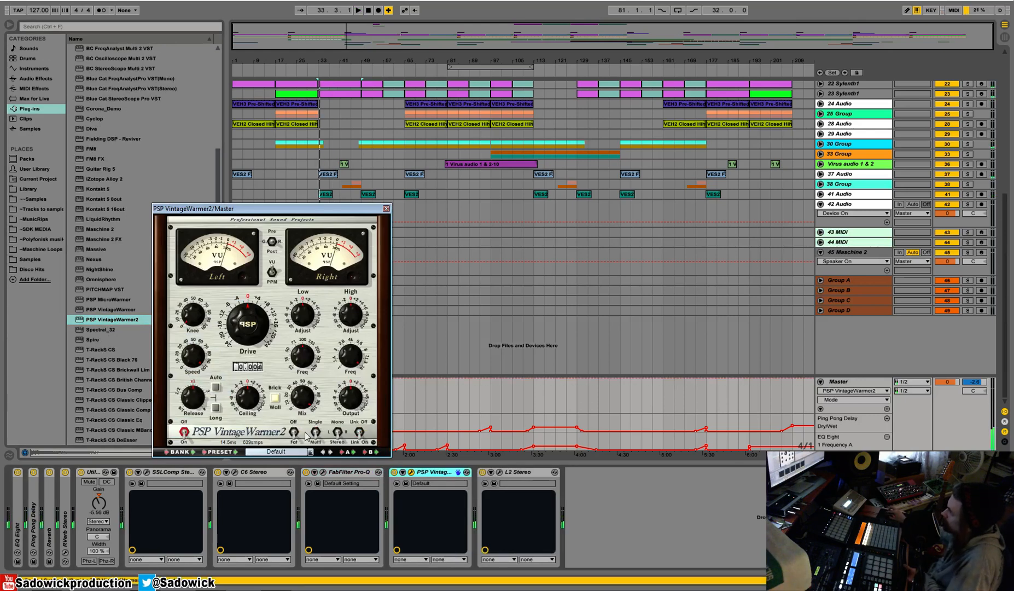
pyautogui.moveTo(305, 322); pyautogui.dragTo(254, 313)
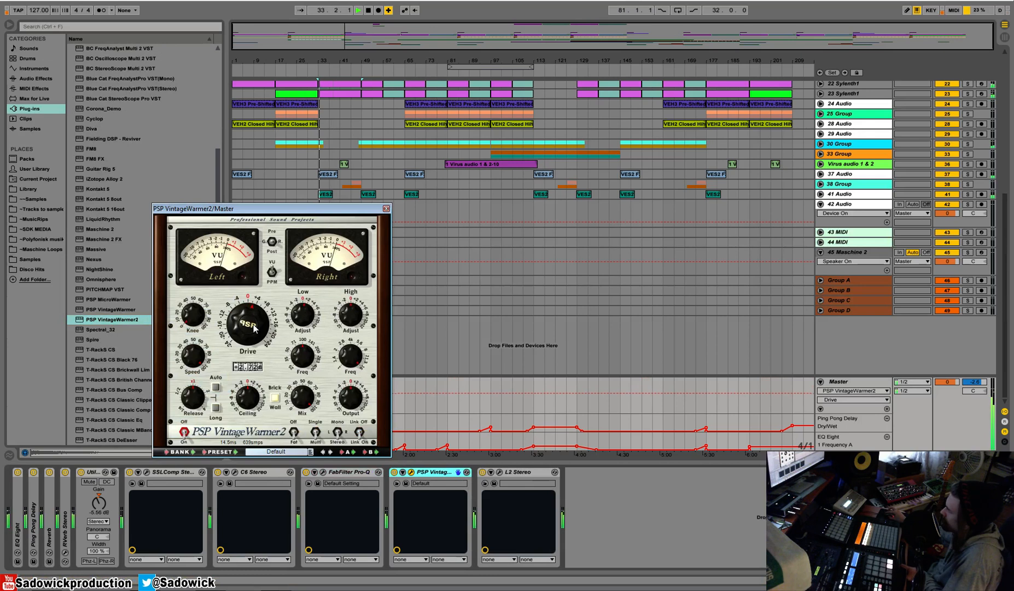
# Open L2 beside VintageWarmer2 and play from bar 49 while nudging the VintageWarmer2 Drive.
pyautogui.click(499, 472)
pyautogui.moveTo(136, 12); pyautogui.dragTo(579, 213)
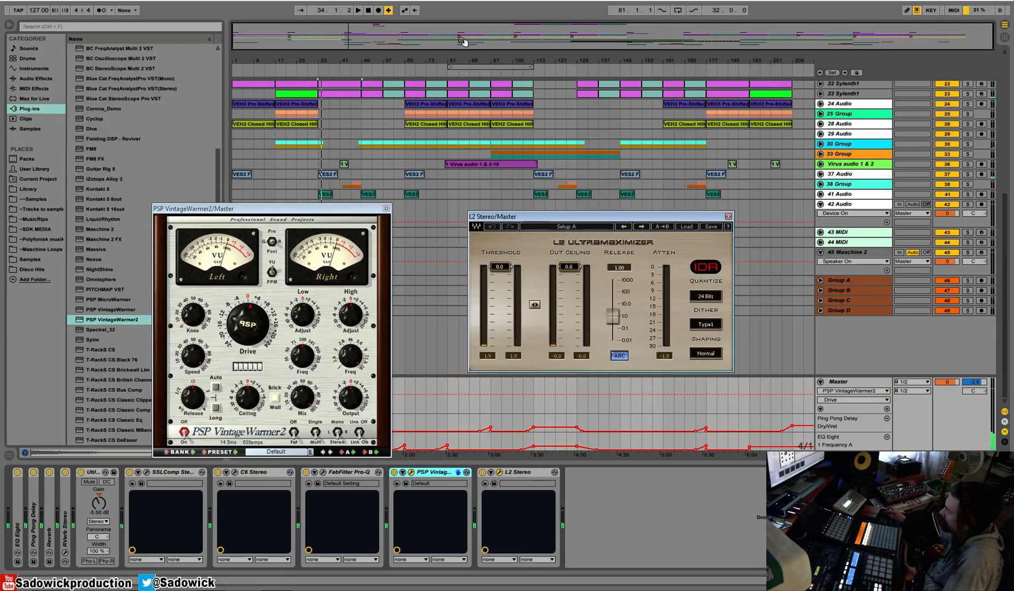
pyautogui.click(370, 87)
pyautogui.press('space')
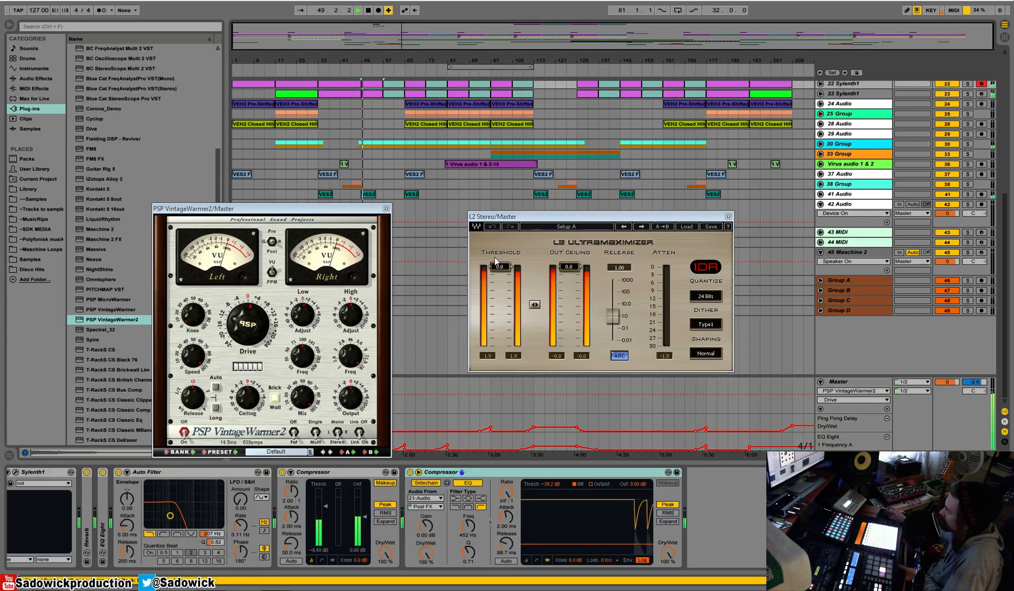
pyautogui.moveTo(253, 326); pyautogui.dragTo(253, 324)
pyautogui.press('space')
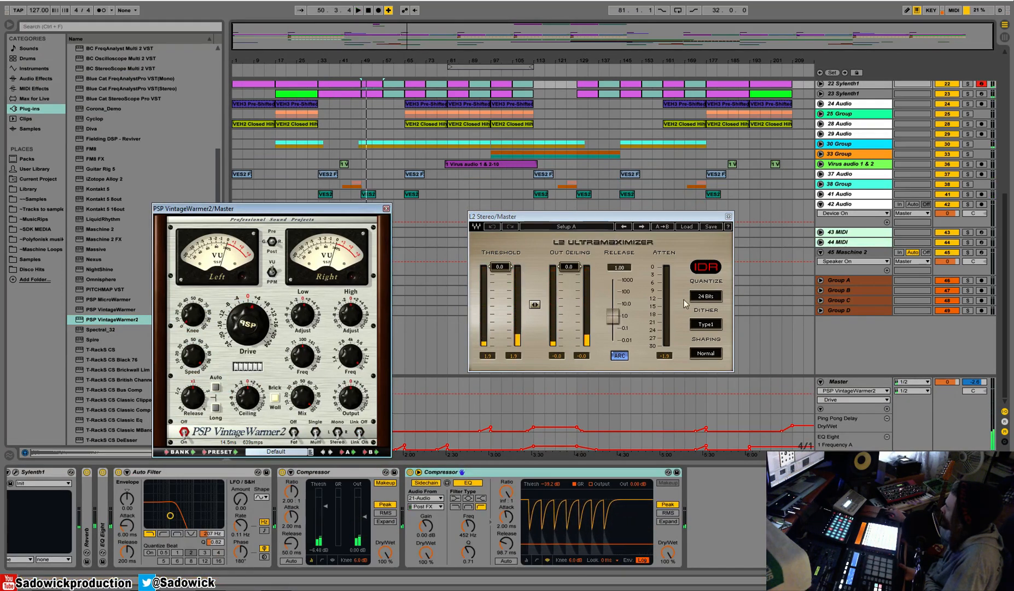
# Lower the Master volume to -2.0 dB and set VintageWarmer2's Drive to +2.00 dB during playback from bar 49.
pyautogui.moveTo(946, 385); pyautogui.dragTo(945, 391)
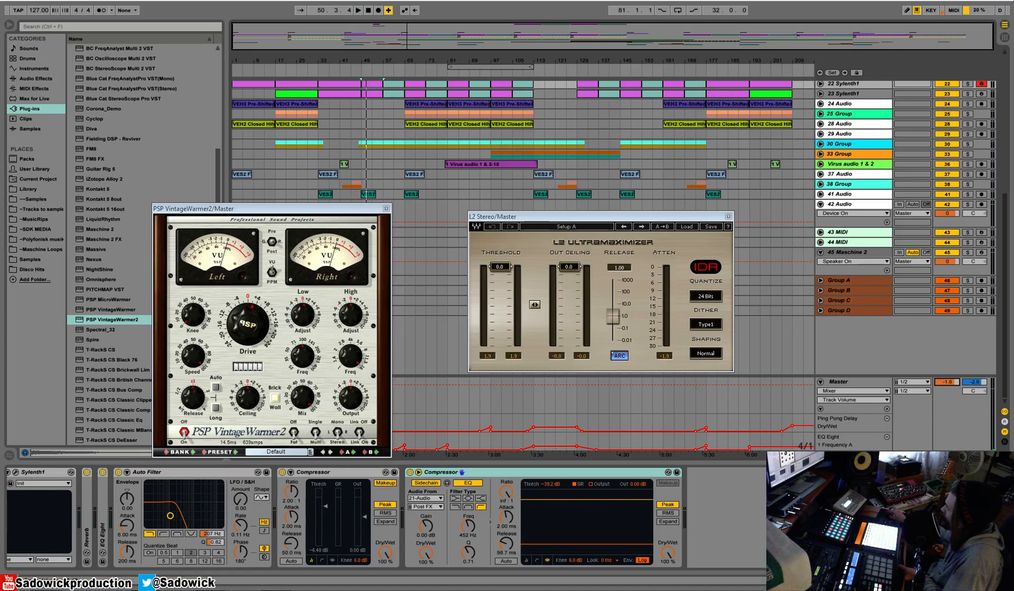
pyautogui.press('space')
pyautogui.click(250, 306)
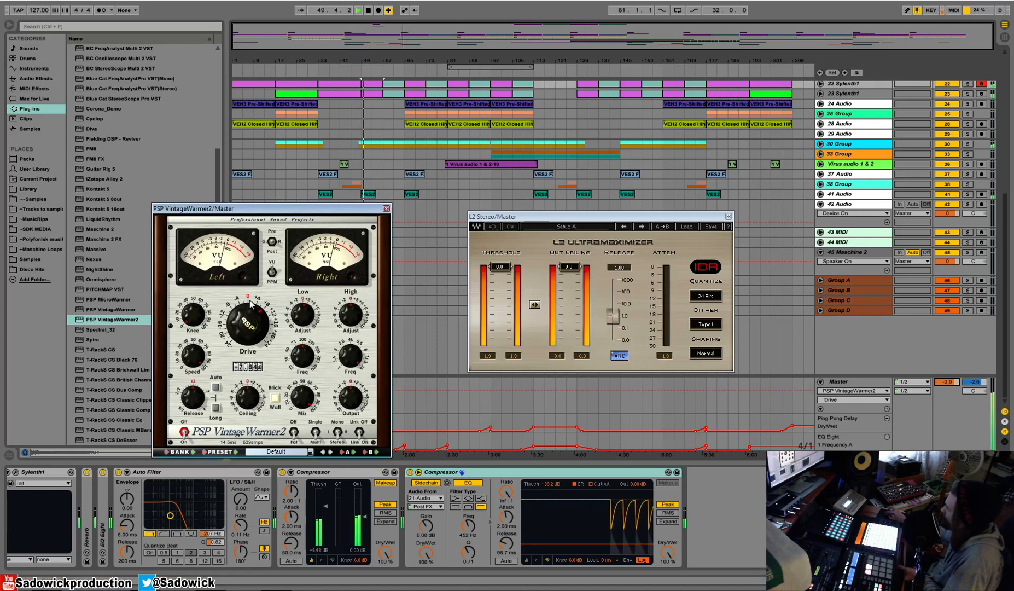
pyautogui.moveTo(250, 306); pyautogui.dragTo(247, 322)
pyautogui.press('space')
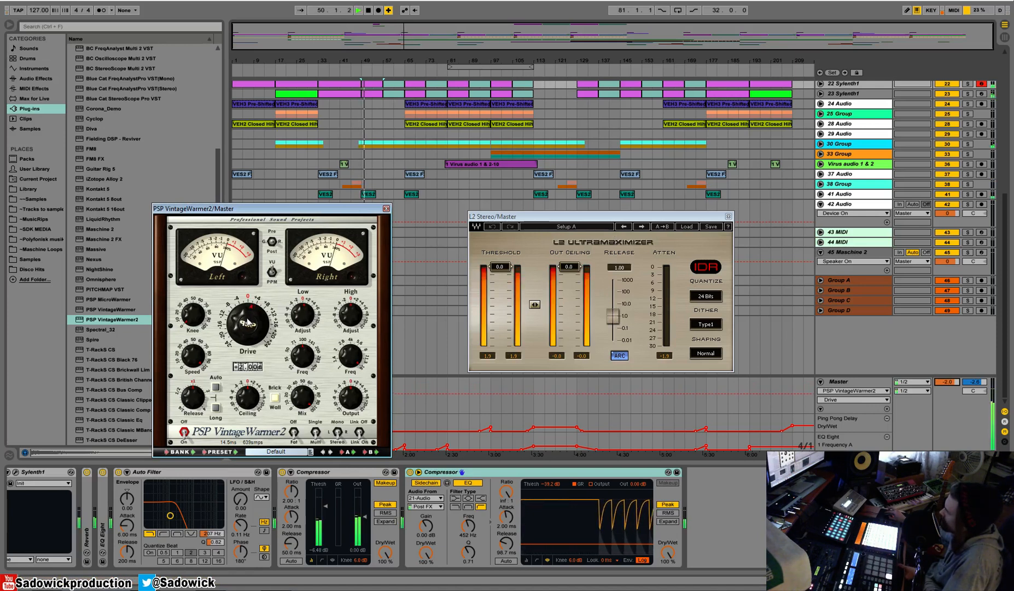
# Compare the mix with VintageWarmer2 bypassed, set the L2 threshold to -1.0 dB, and replay from bar 49.
pyautogui.click(976, 430)
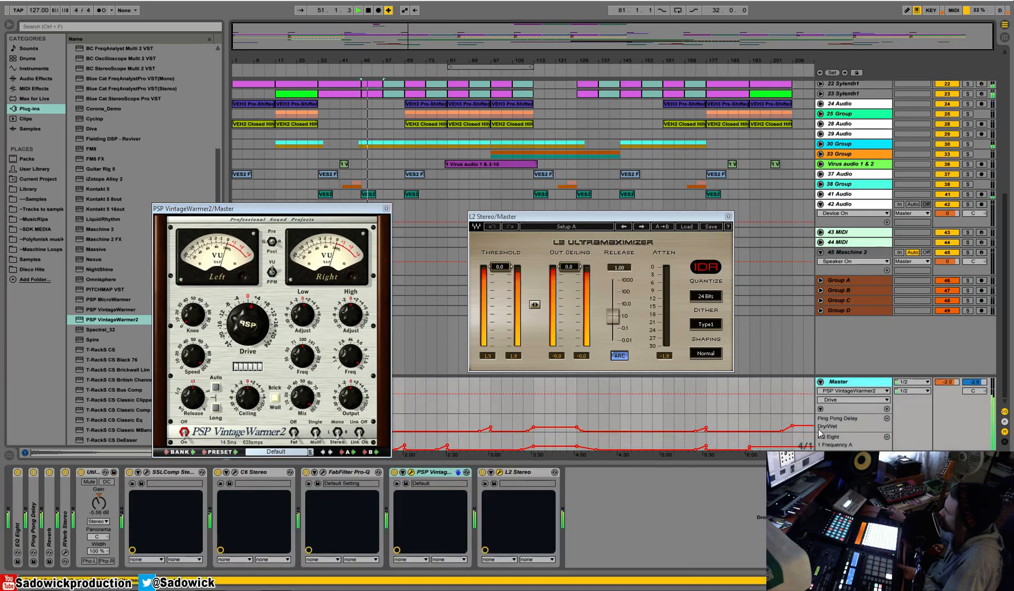
pyautogui.click(394, 471)
pyautogui.click(395, 472)
pyautogui.moveTo(499, 266); pyautogui.dragTo(499, 270)
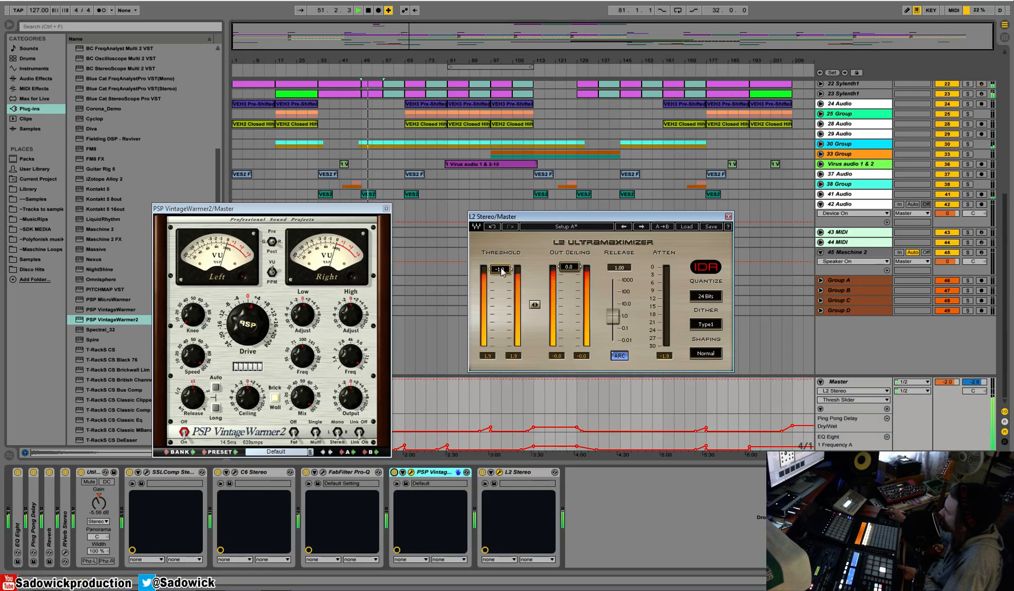
pyautogui.press('space')
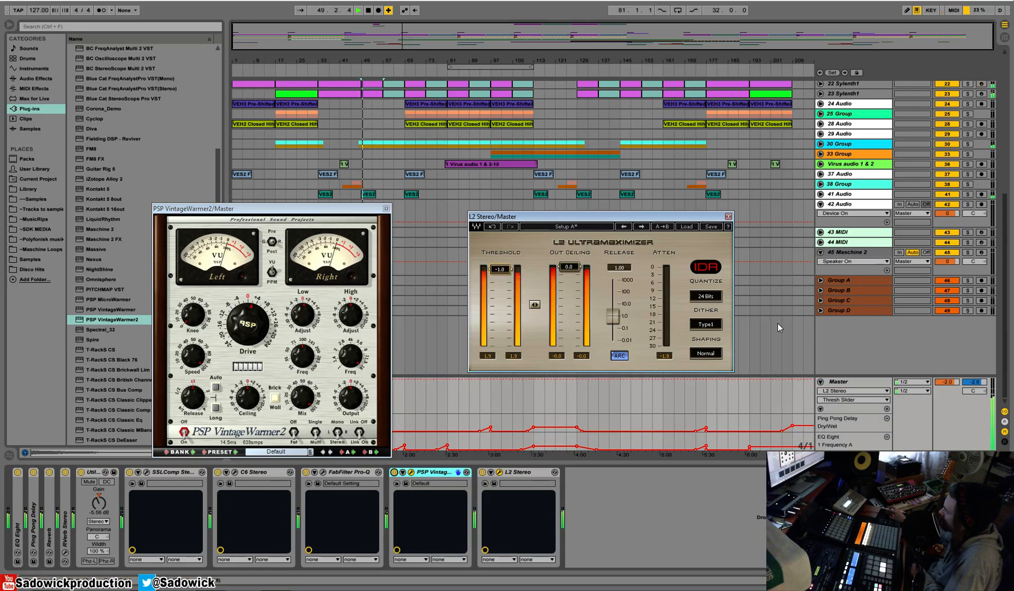
pyautogui.press('space')
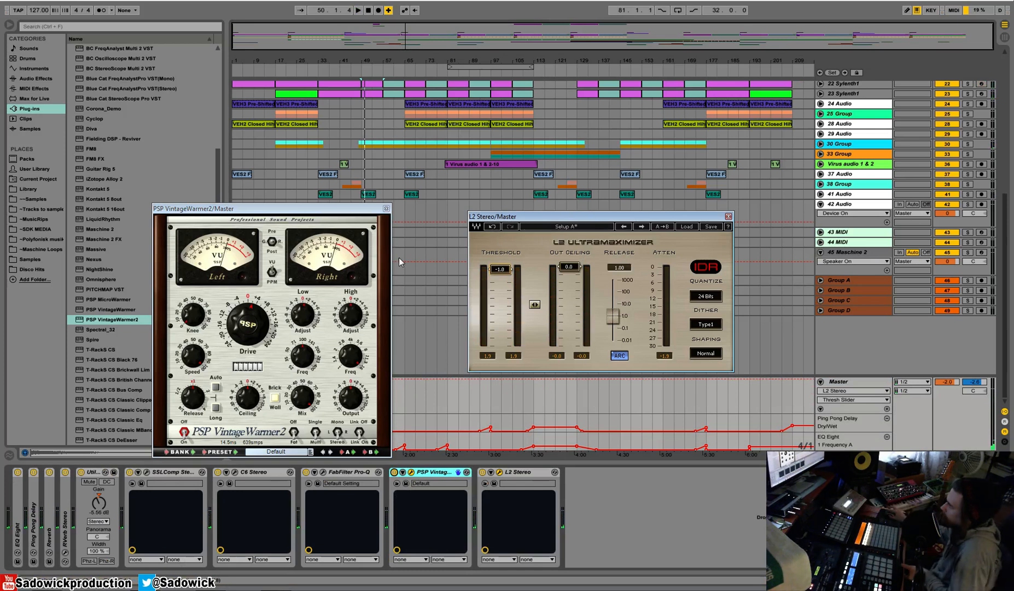
pyautogui.press('space')
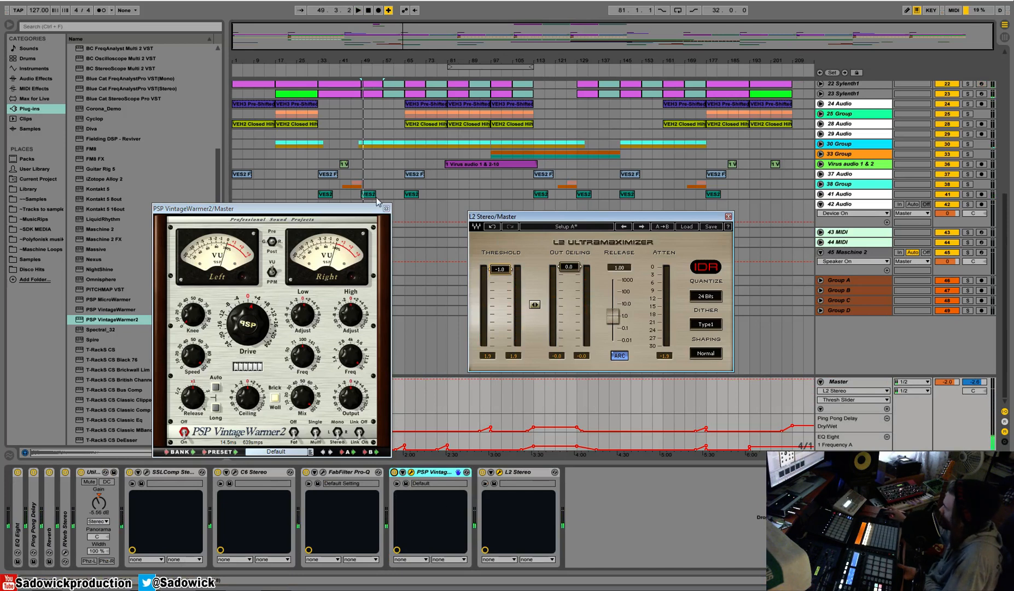
# Close the VintageWarmer2 and L2 windows and collapse SSLComp, C6, Pro-Q, VintageWarmer2 and L2 in the Master chain.
pyautogui.click(386, 209)
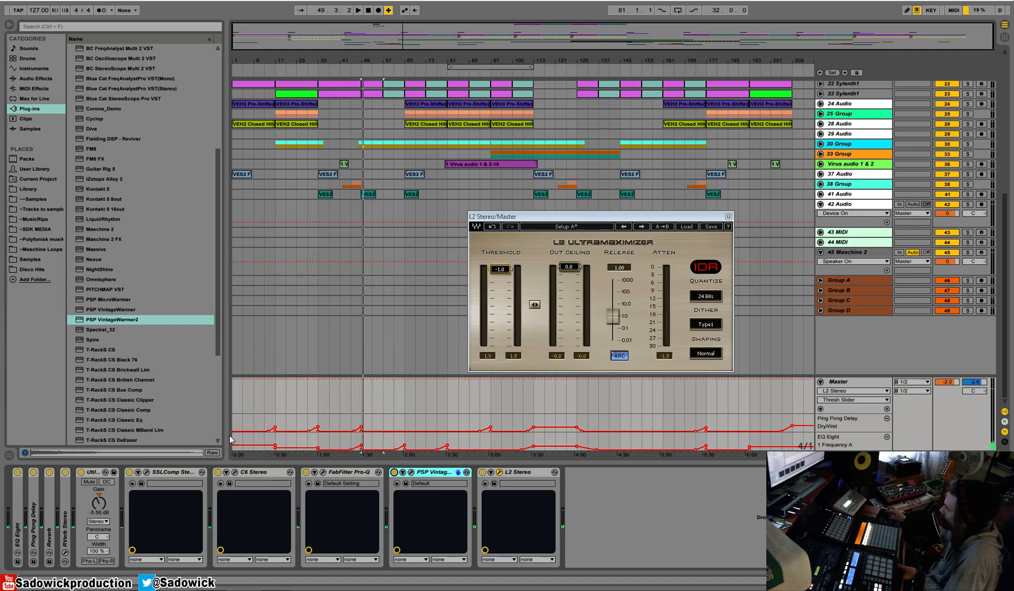
pyautogui.doubleClick(179, 476)
pyautogui.doubleClick(183, 475)
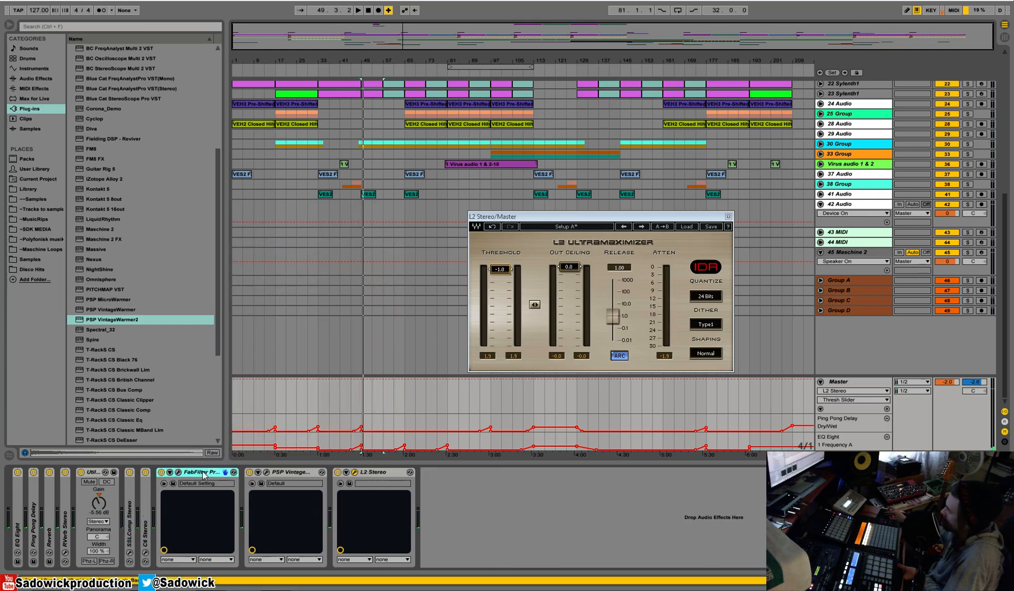
pyautogui.doubleClick(198, 472)
pyautogui.doubleClick(214, 470)
pyautogui.doubleClick(227, 470)
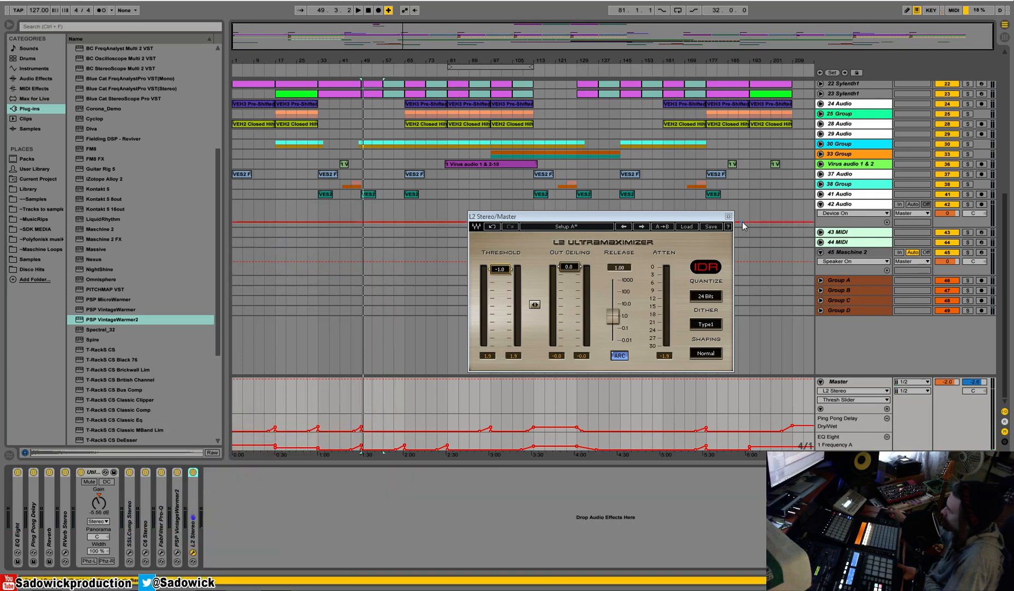
pyautogui.click(728, 217)
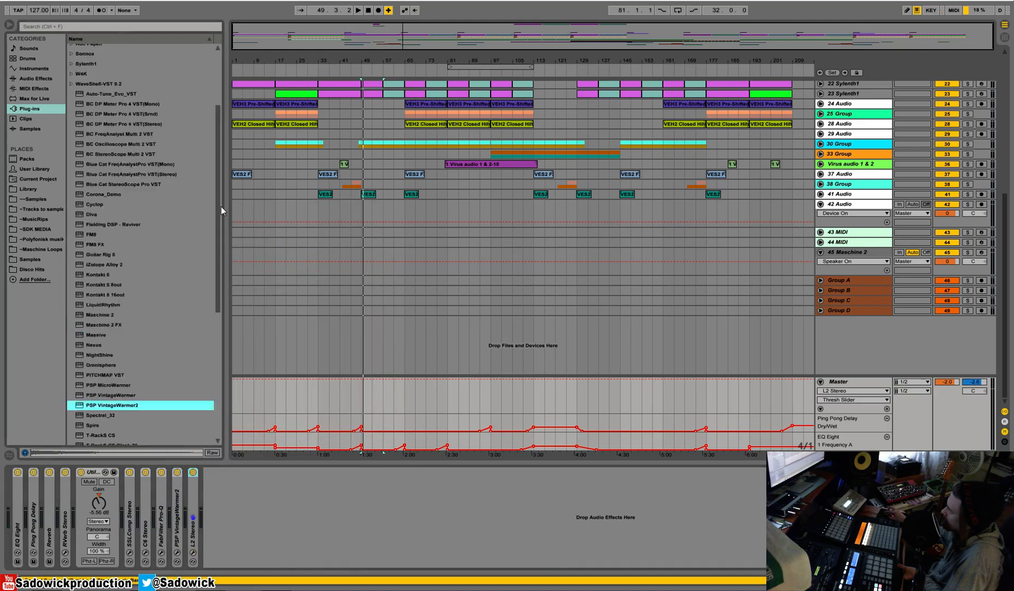
# Add FabFilter Pro-L after L2 at the end of the Master chain and move its window over the arrangement.
pyautogui.moveTo(217, 250); pyautogui.dragTo(220, 116)
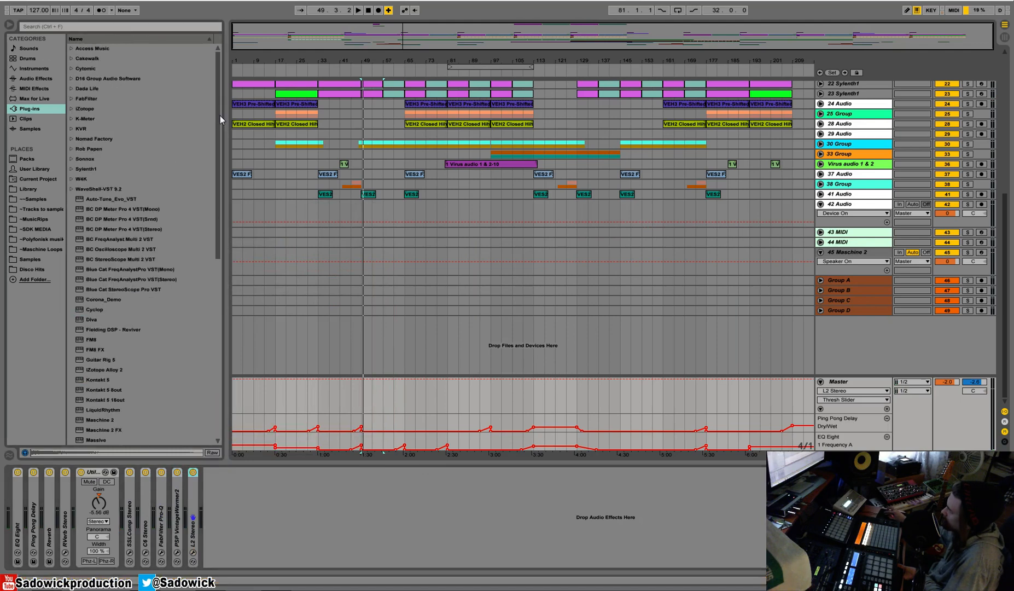
pyautogui.click(69, 101)
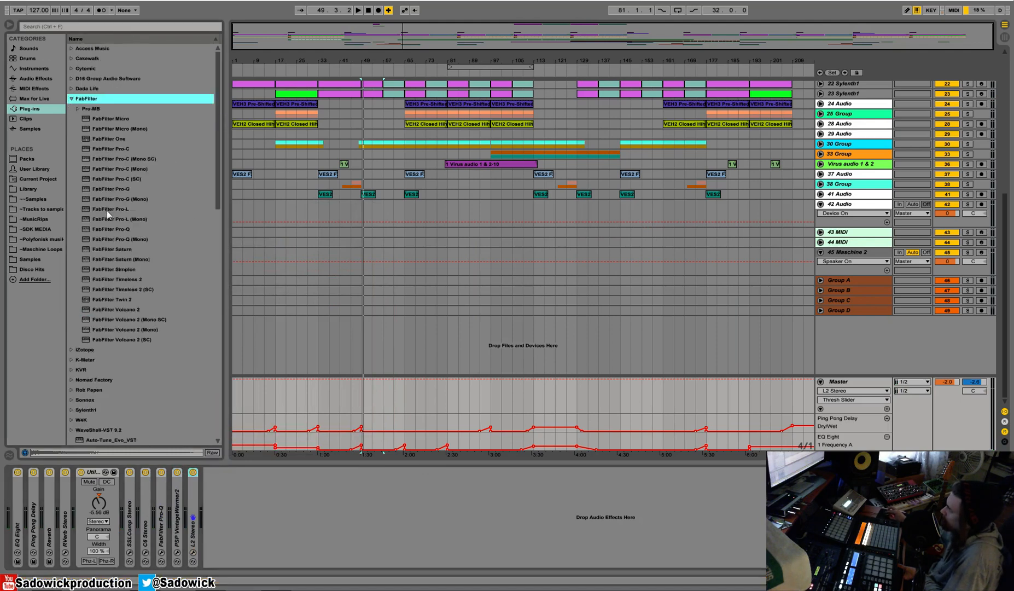
pyautogui.moveTo(112, 209); pyautogui.dragTo(144, 305)
pyautogui.moveTo(264, 504); pyautogui.dragTo(264, 504)
pyautogui.moveTo(701, 221); pyautogui.dragTo(591, 236)
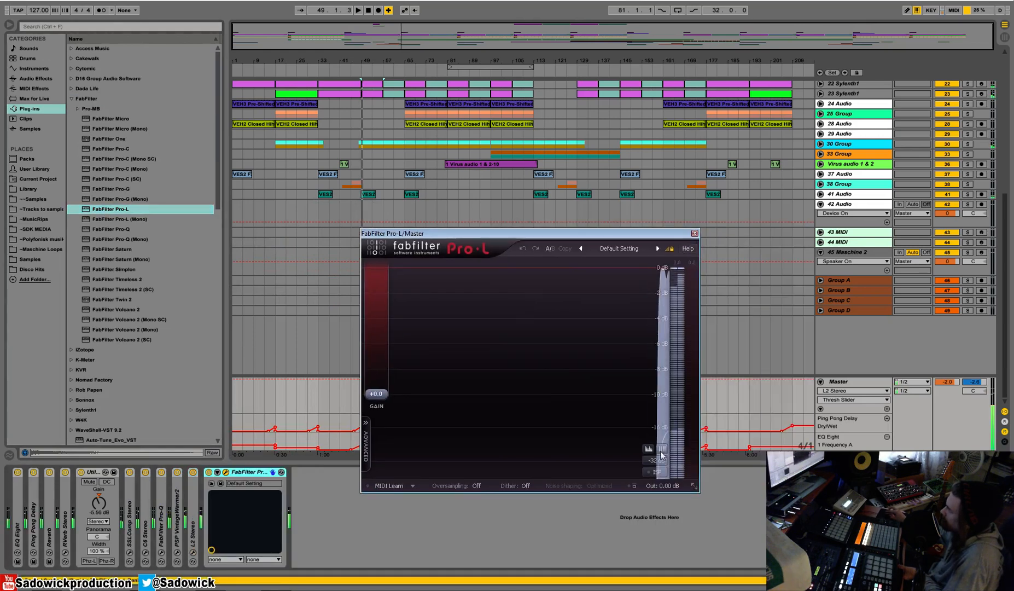
# Turn on inter-sample peak (ISP) metering in Pro-L and replay the section from bar 49 to check the output peaks.
pyautogui.click(654, 472)
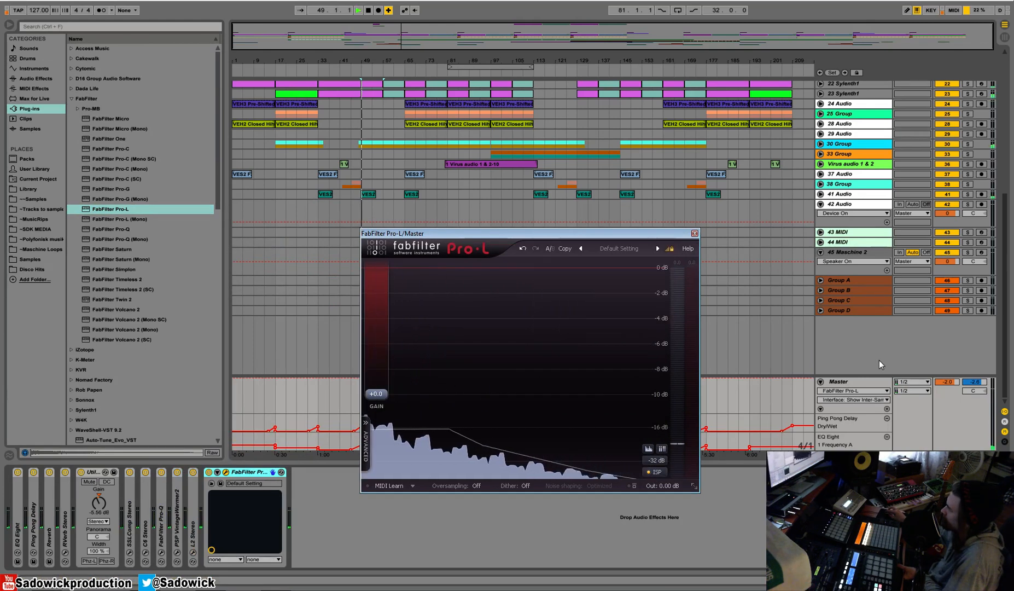
pyautogui.press('space')
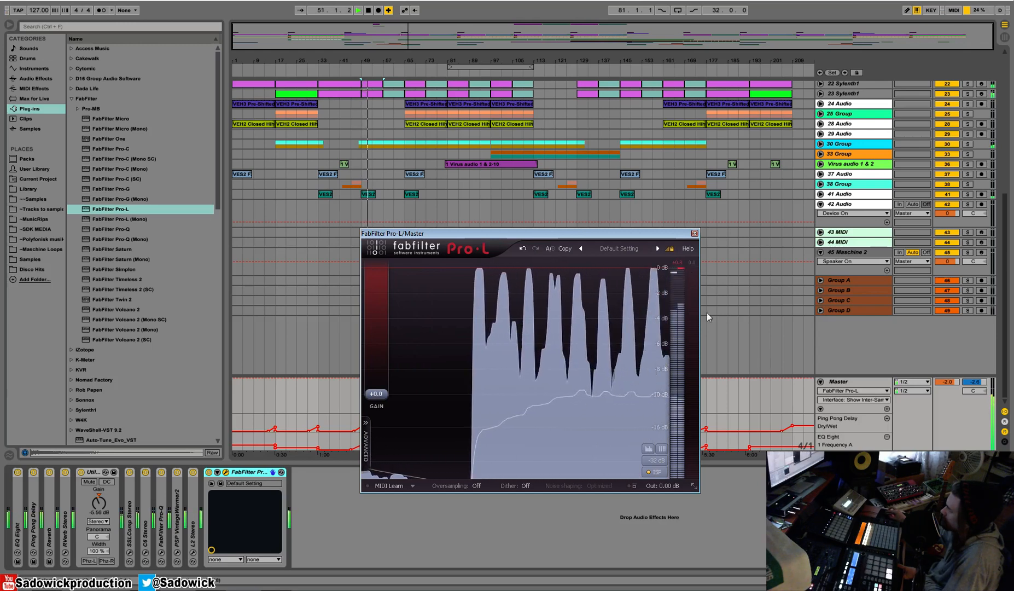
pyautogui.press('space')
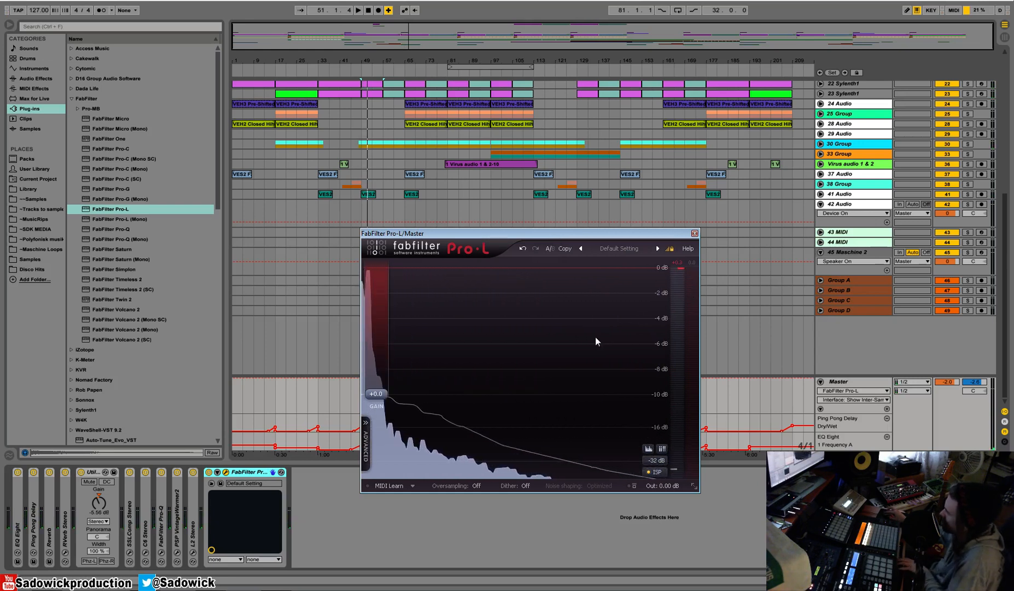
pyautogui.press('space')
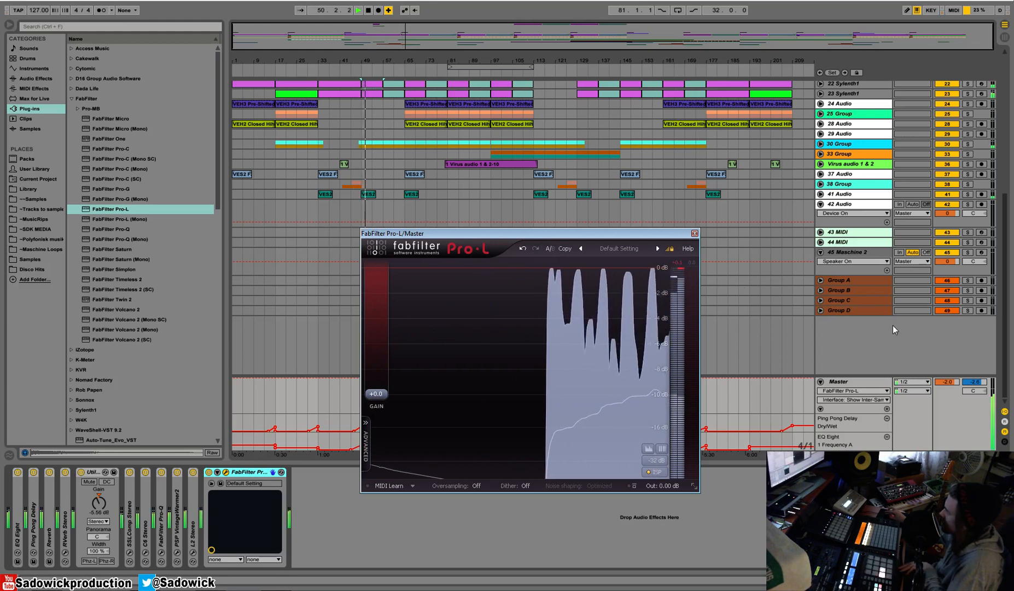
pyautogui.press('space')
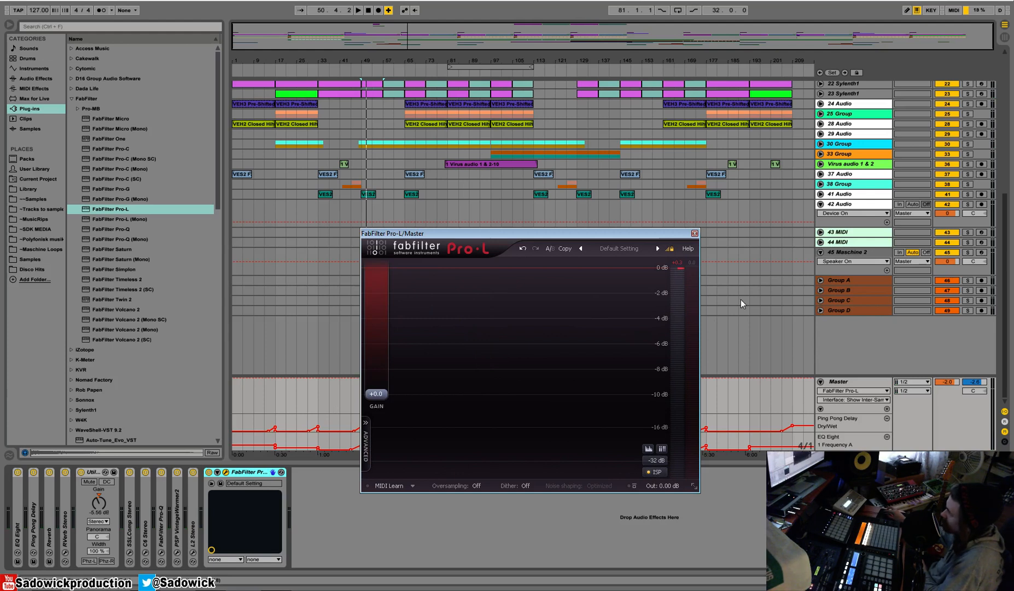
pyautogui.press('space')
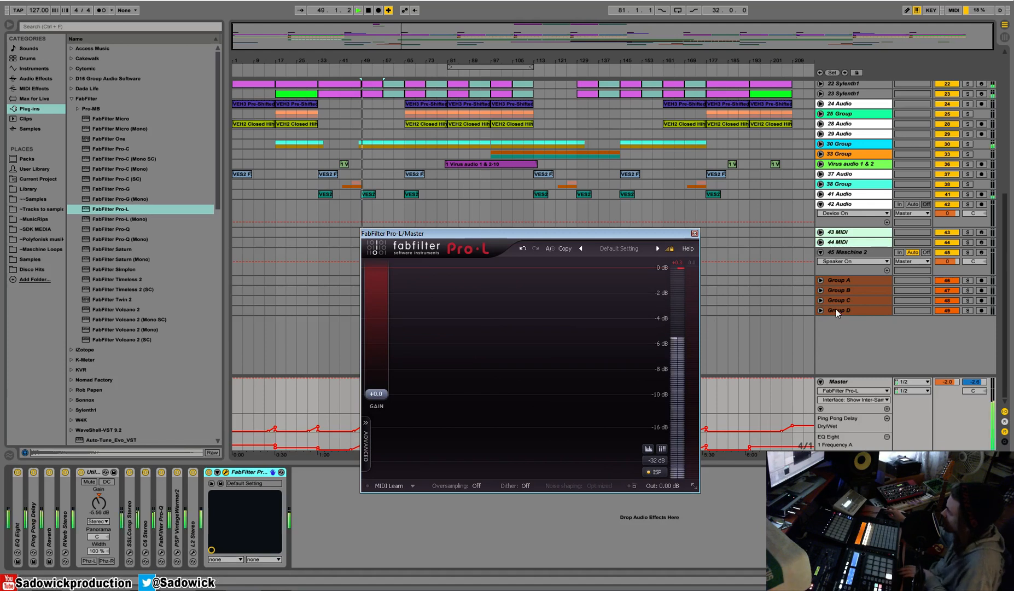
pyautogui.press('space')
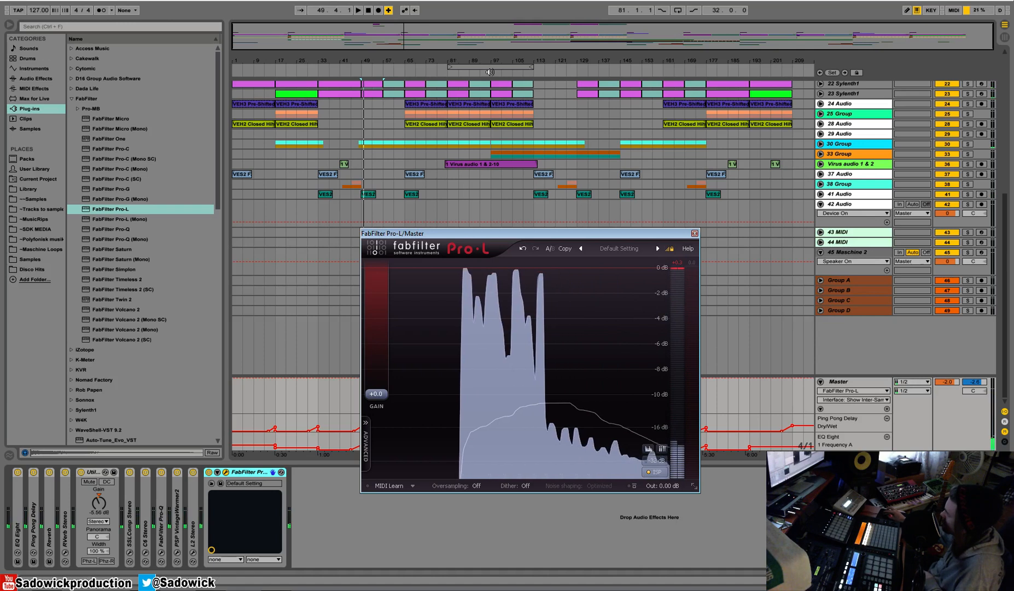
# Replay the mix from around bar 95, check Pro-L's output peaks against the Master volume, and move the Pro-L window aside.
pyautogui.click(488, 72)
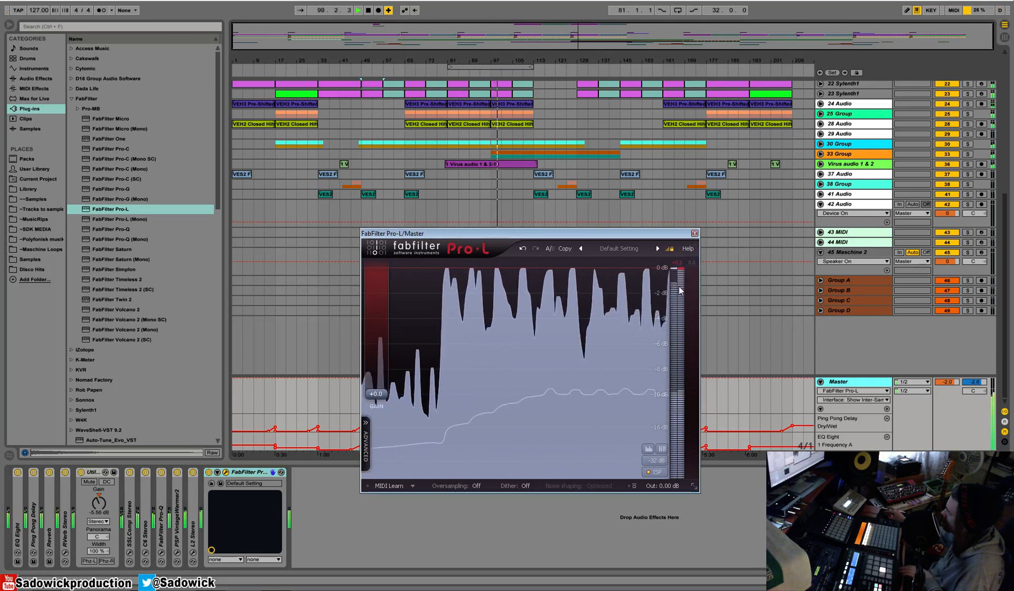
pyautogui.click(954, 382)
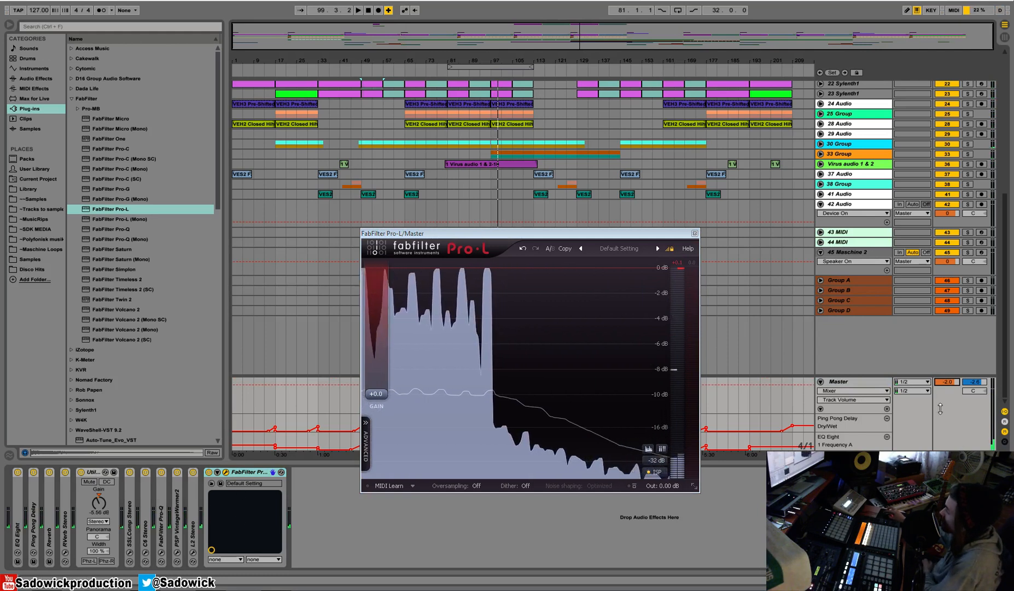
pyautogui.moveTo(950, 383); pyautogui.dragTo(950, 383)
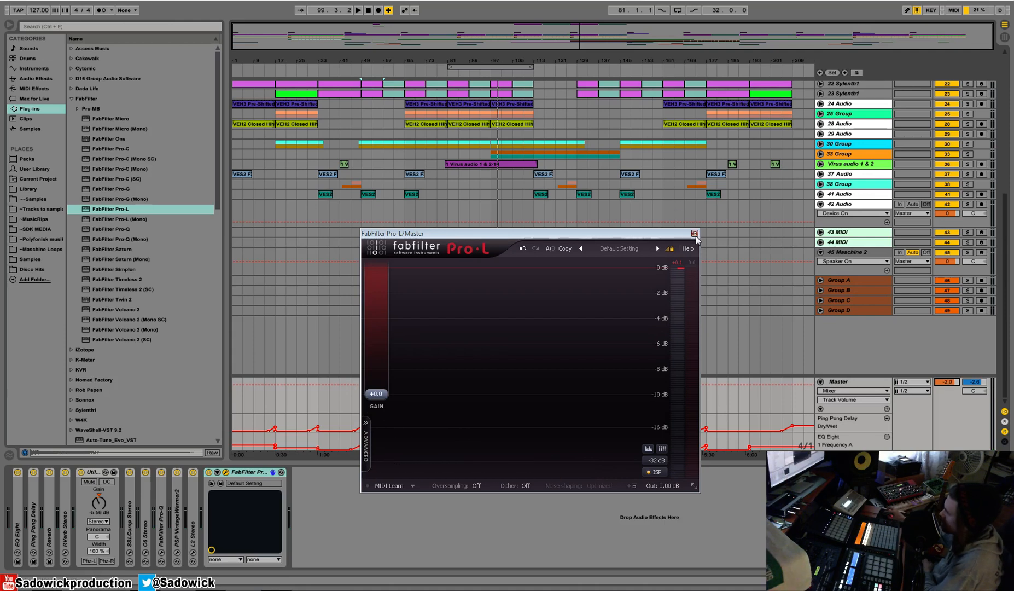
pyautogui.moveTo(696, 236); pyautogui.dragTo(657, 233)
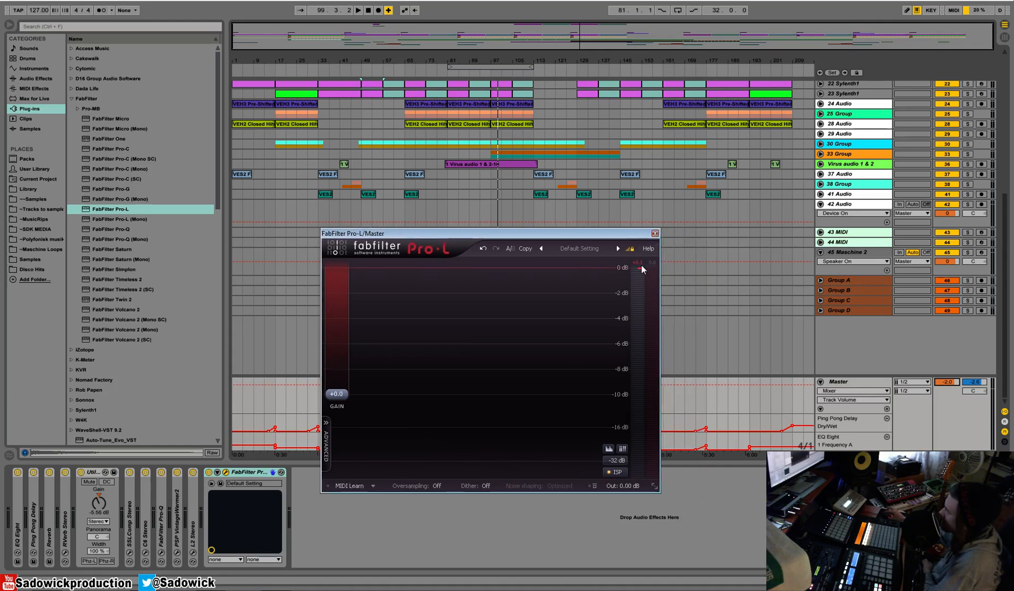
pyautogui.moveTo(637, 269)
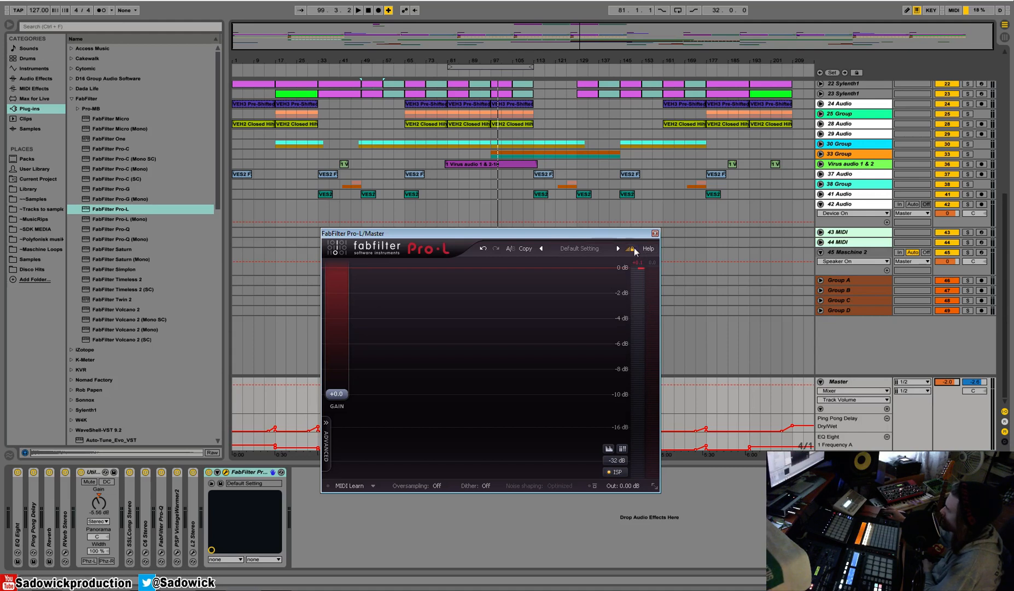
# Close the FabFilter Pro-L window and cut the device from the end of the Master chain.
pyautogui.click(655, 234)
pyautogui.rightClick(250, 473)
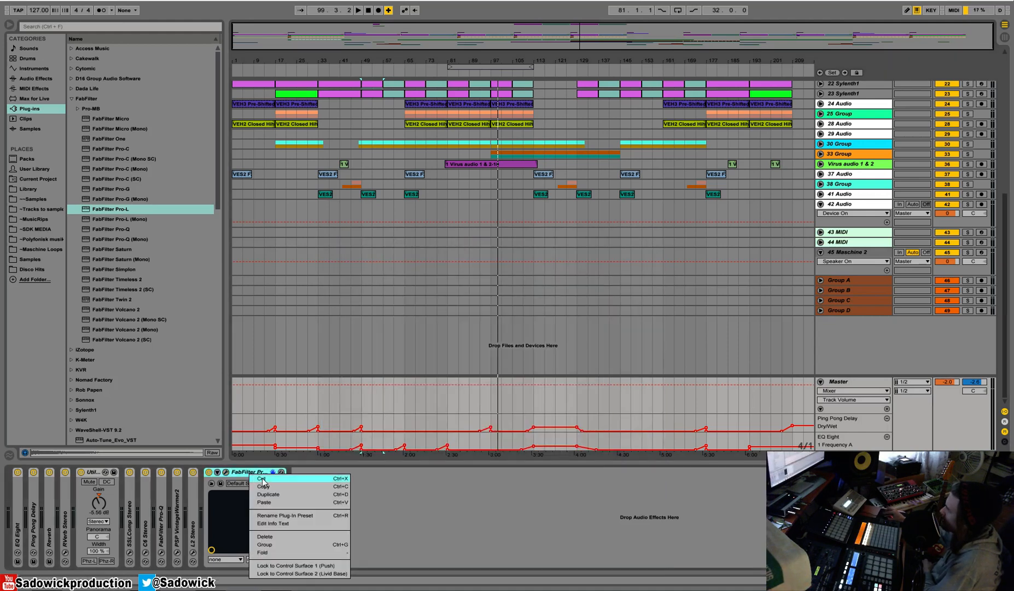
pyautogui.click(268, 479)
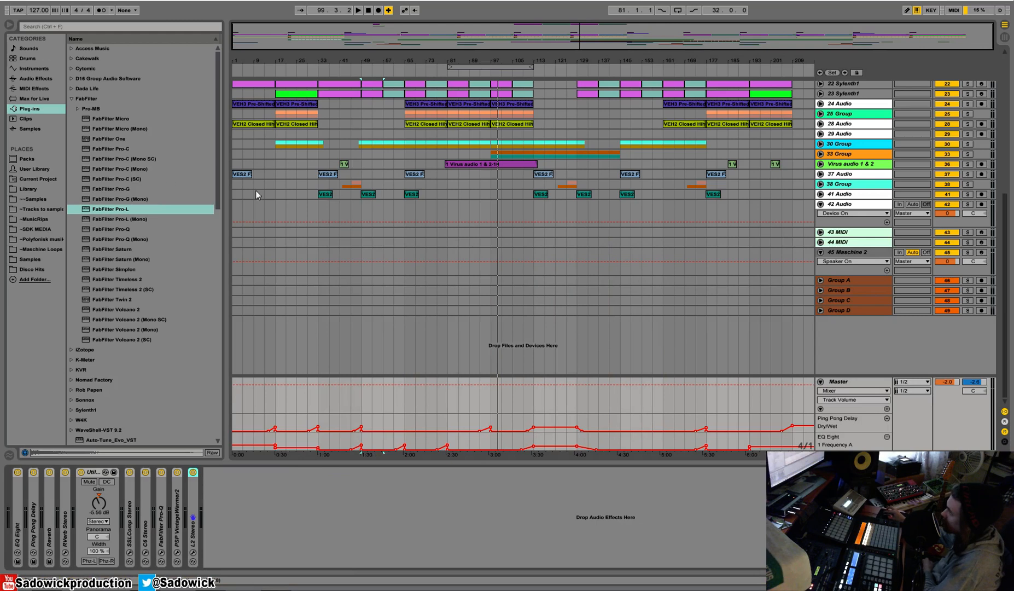
# Collapse the FabFilter folder, add Audio Pluggers K-Meter after L2 in the Master chain, and reposition its window over the arrangement.
pyautogui.click(70, 100)
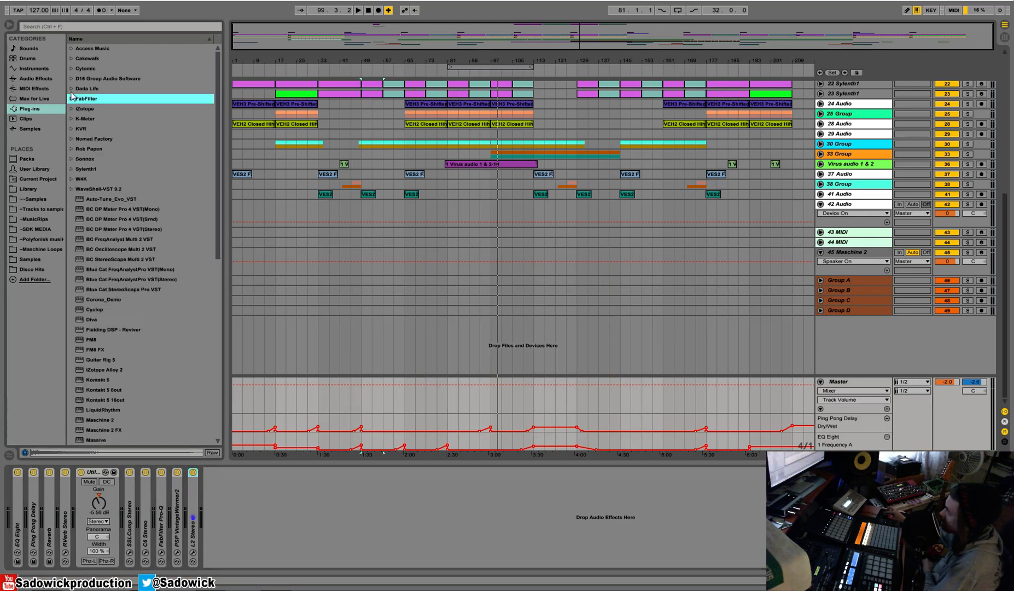
pyautogui.click(71, 118)
pyautogui.moveTo(94, 128); pyautogui.dragTo(277, 478)
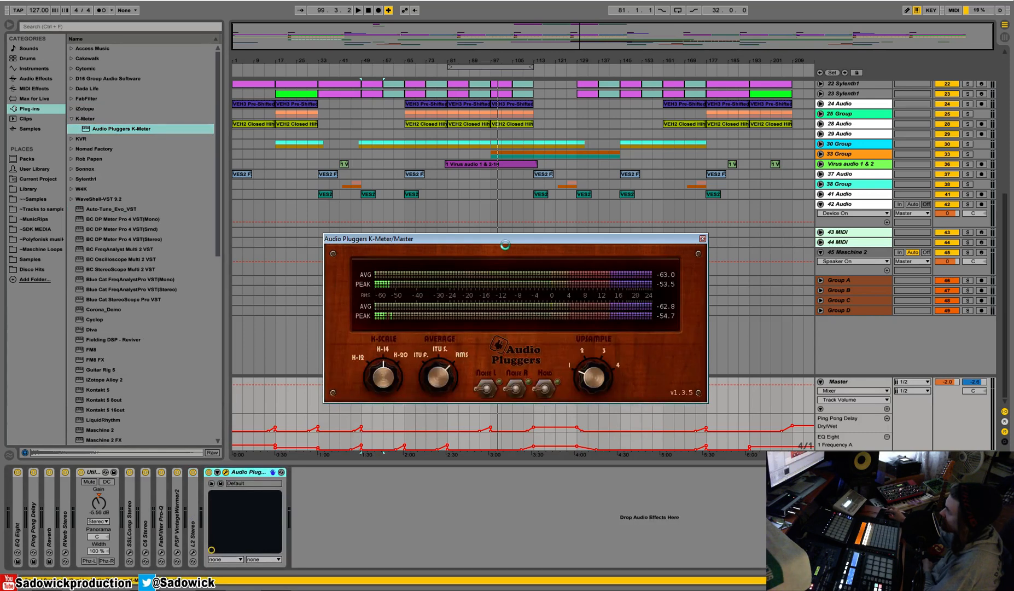
pyautogui.moveTo(518, 236); pyautogui.dragTo(473, 242)
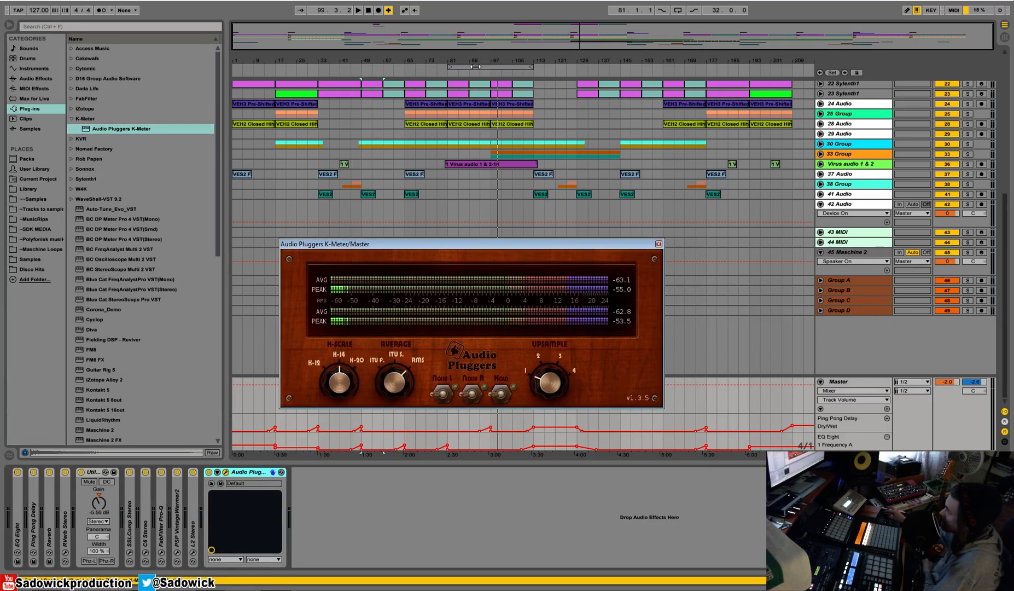
# Play the track from around bar 89 and read its average and peak levels with K-Meter's K-Scale set to K-20.
pyautogui.click(472, 70)
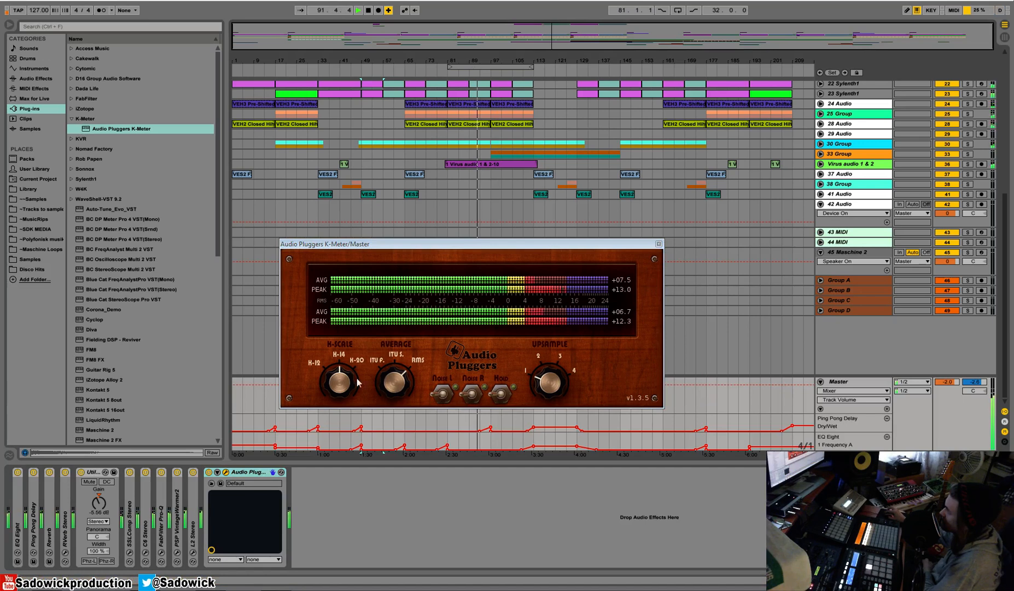
pyautogui.click(344, 392)
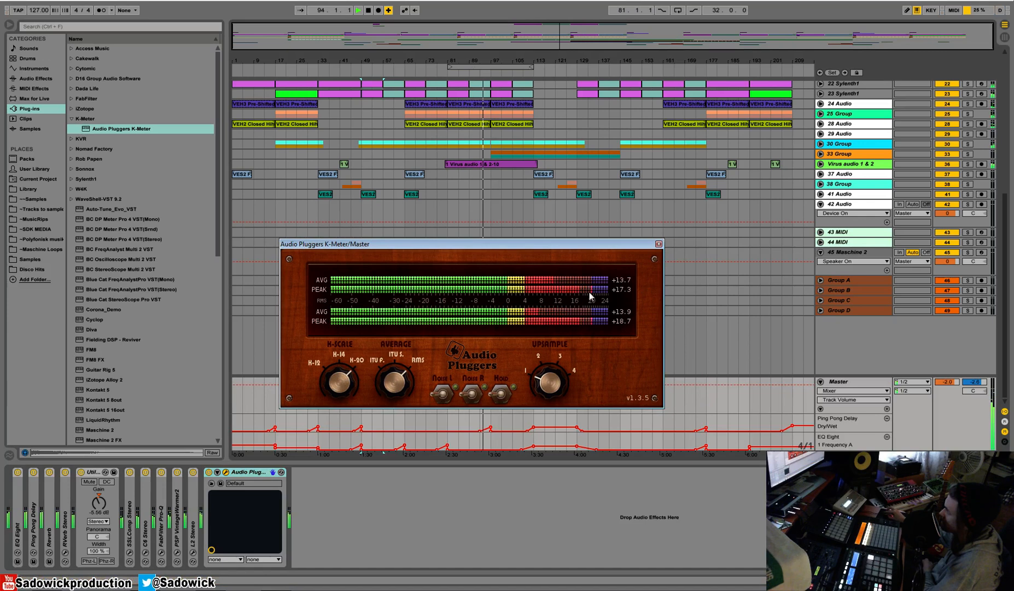
pyautogui.click(339, 387)
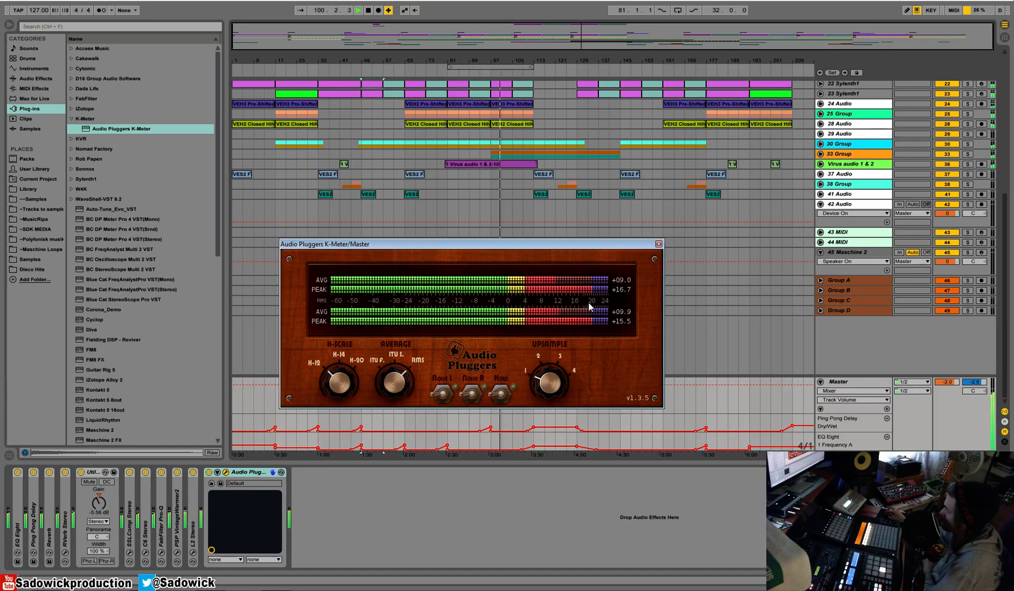
pyautogui.press('space')
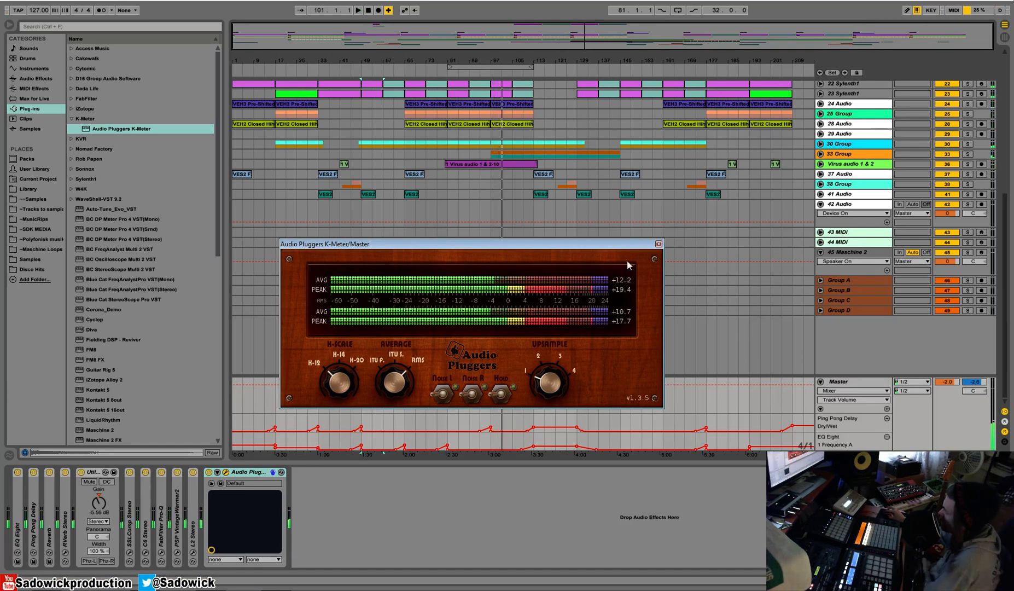
# Close the K-Meter window and cut the meter from the Master chain, leaving L2 as the last device.
pyautogui.click(659, 243)
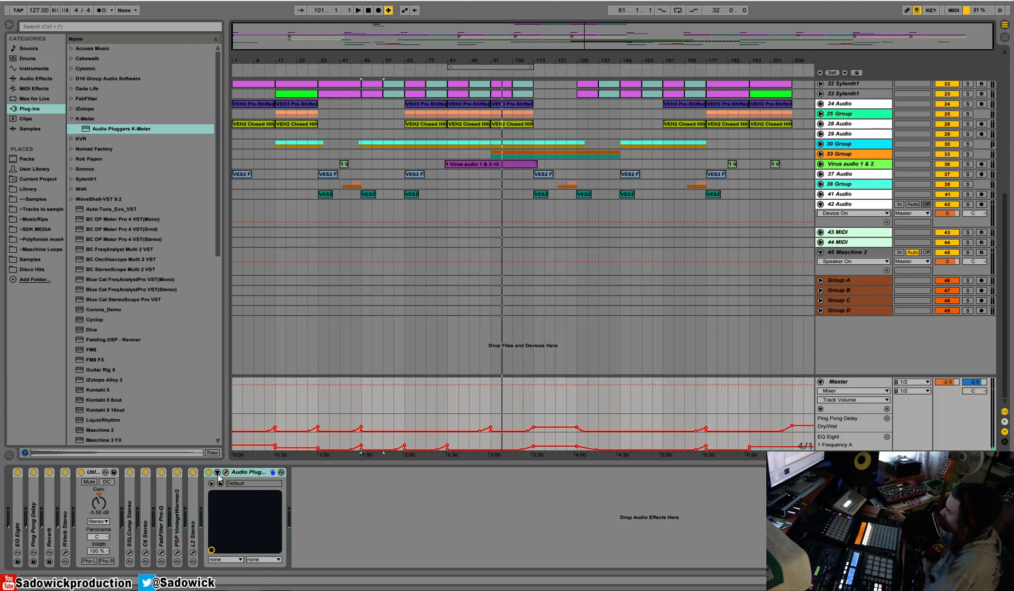
pyautogui.rightClick(245, 478)
pyautogui.click(256, 480)
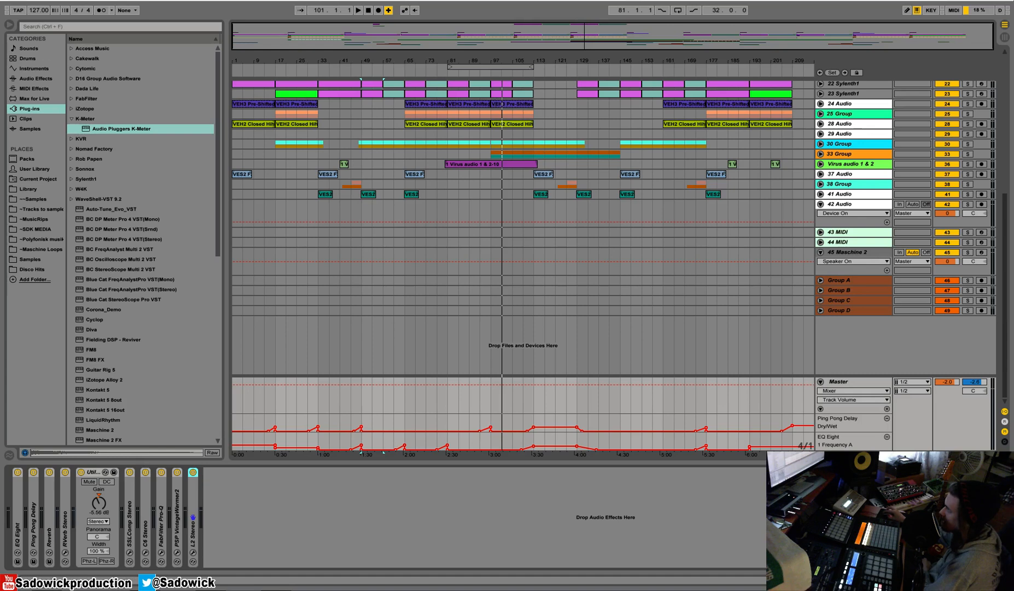
pyautogui.click(16, 0)
pyautogui.click(58, 87)
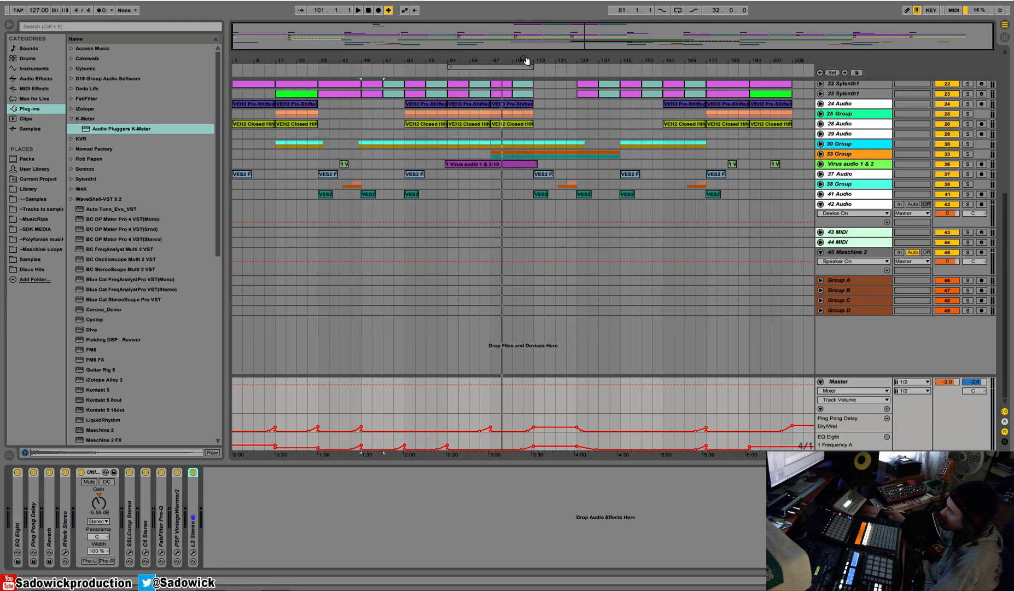
# Return to the start of the arrangement and play the finished track from bar 1.
pyautogui.click(368, 11)
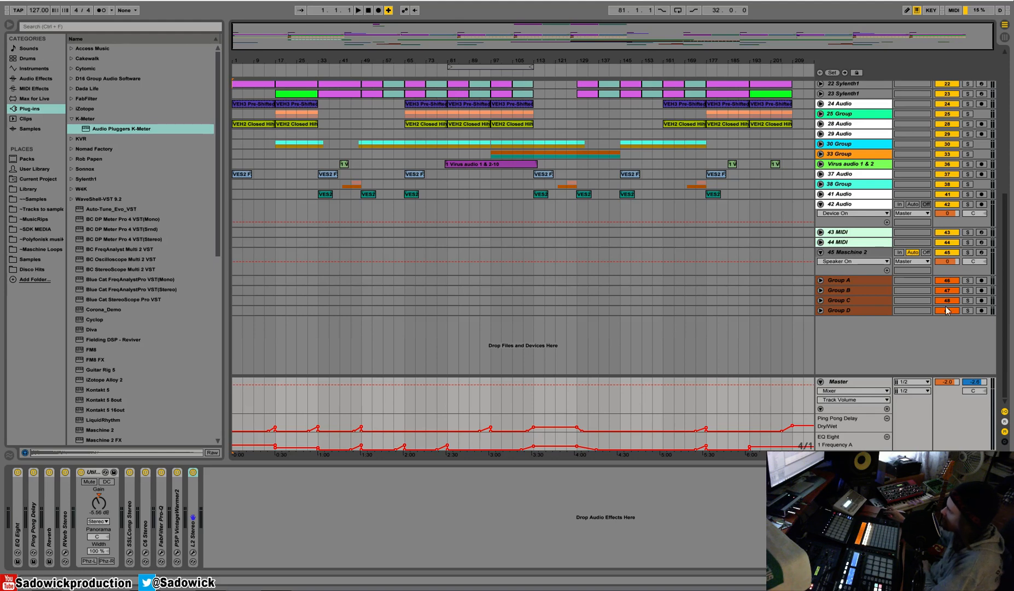
pyautogui.click(358, 10)
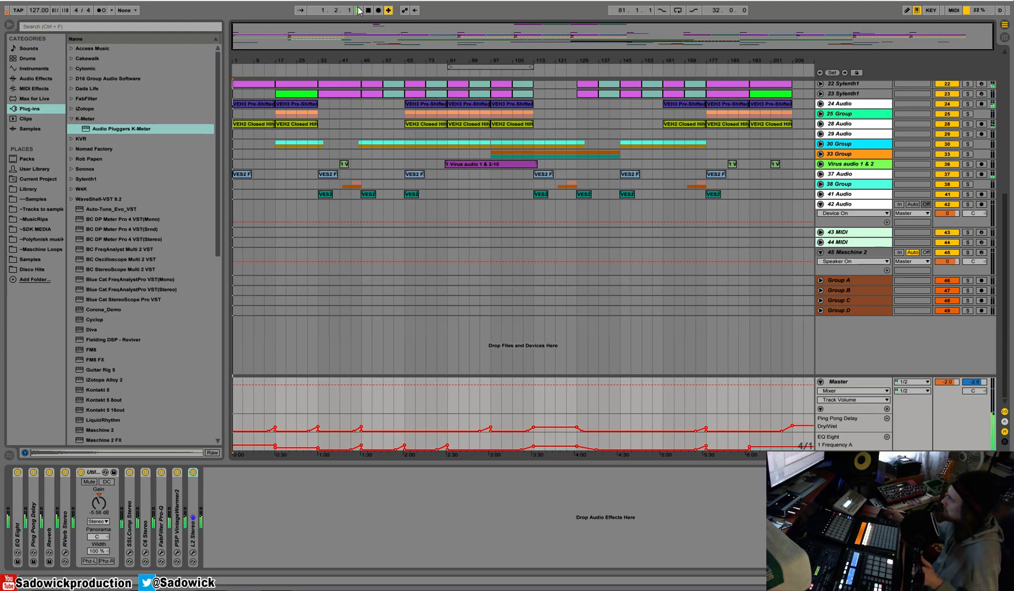
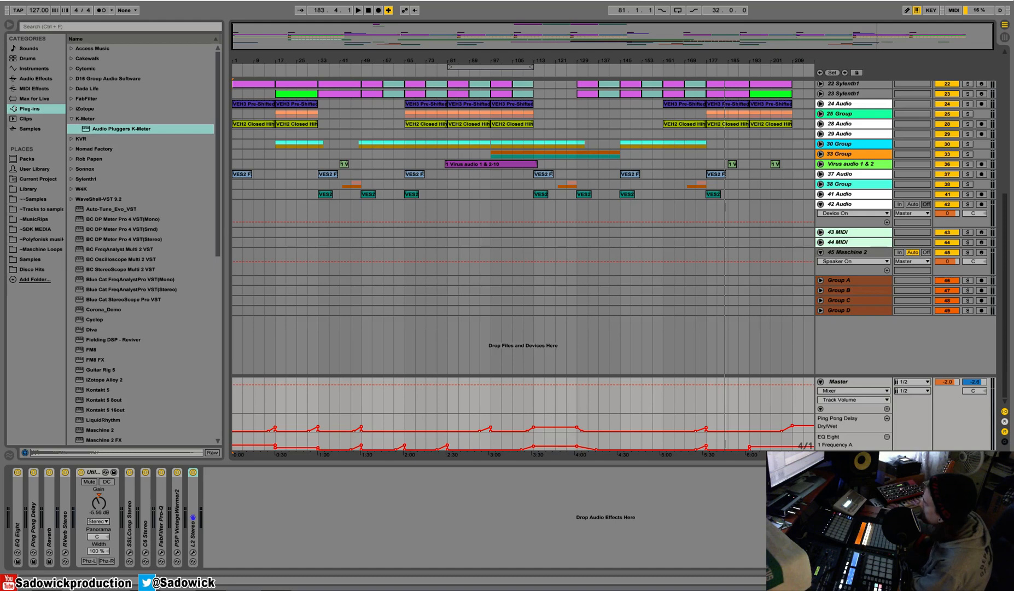
# Collapse the Master track's automation lanes and select bars 113 to 145 across the tracks from 17 Audio down to 41 Audio.
pyautogui.moveTo(946, 398); pyautogui.dragTo(957, 445)
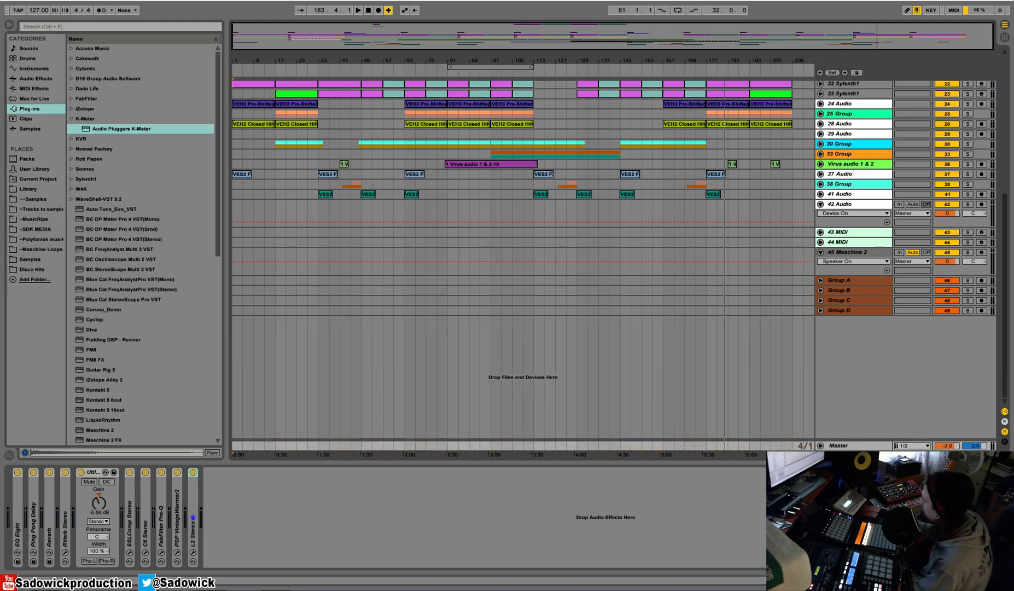
pyautogui.scroll(5, 520, 177)
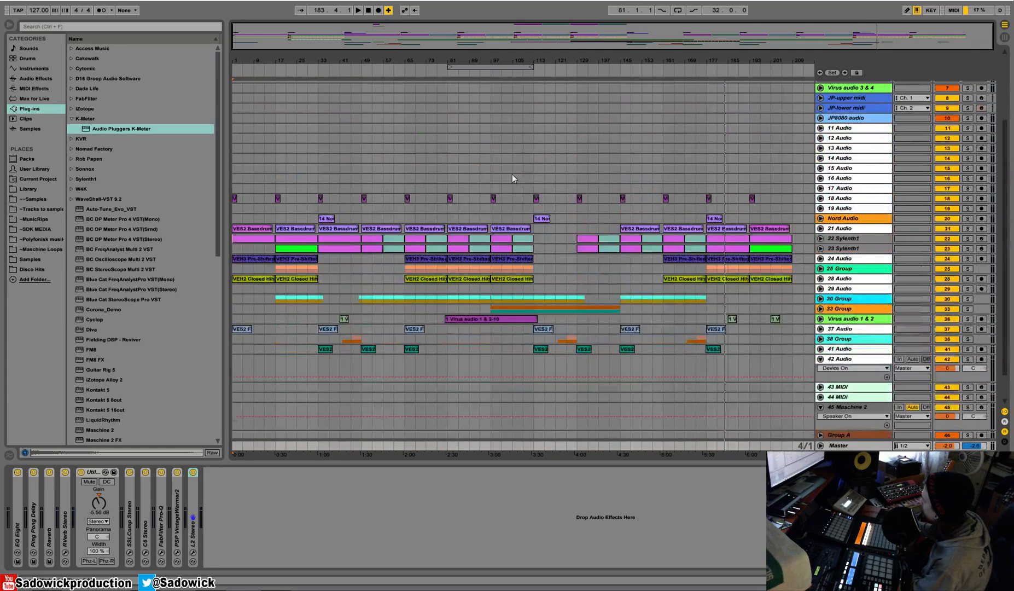
pyautogui.moveTo(627, 298); pyautogui.dragTo(620, 349)
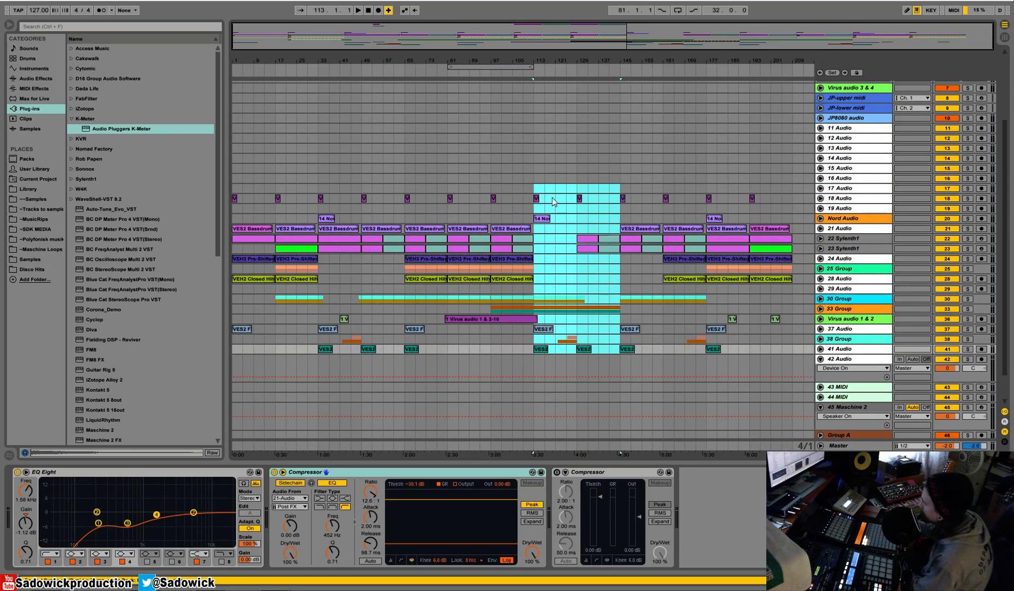
pyautogui.moveTo(536, 186); pyautogui.dragTo(619, 350)
pyautogui.click(532, 186)
pyautogui.moveTo(532, 186); pyautogui.dragTo(618, 349)
pyautogui.moveTo(535, 185); pyautogui.dragTo(615, 348)
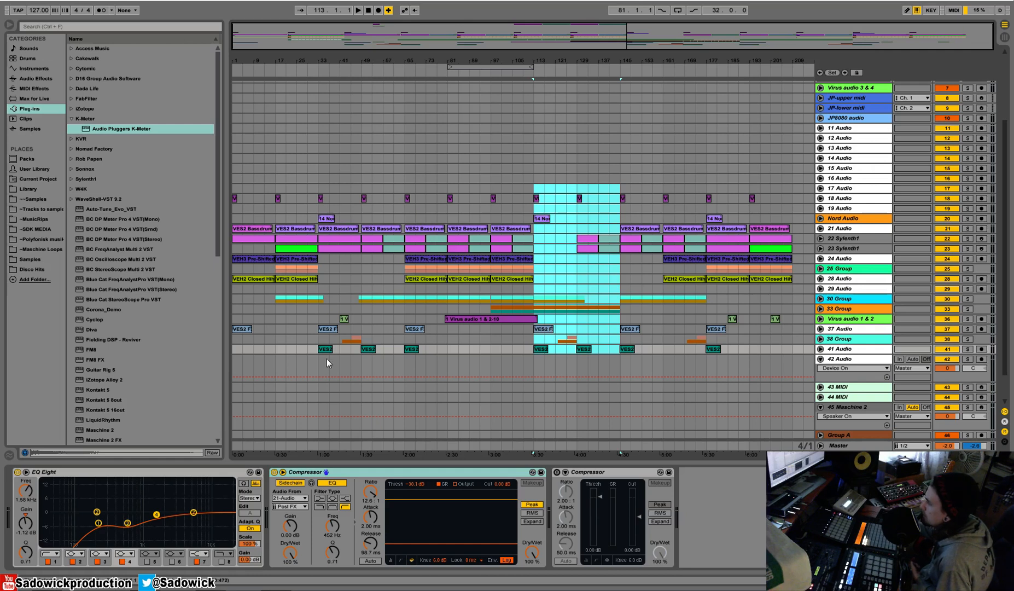
pyautogui.moveTo(543, 58); pyautogui.dragTo(489, 59)
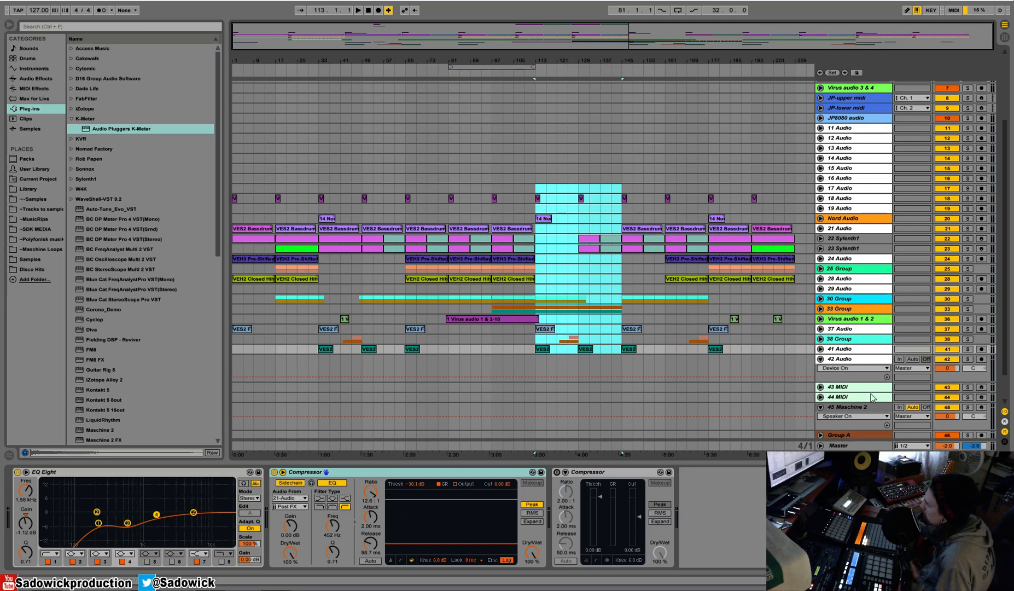
# Bypass SSLComp, C6, FabFilter Pro-Q and PSP VintageWarmer2 on the Master track while playing from bar 113.
pyautogui.click(874, 444)
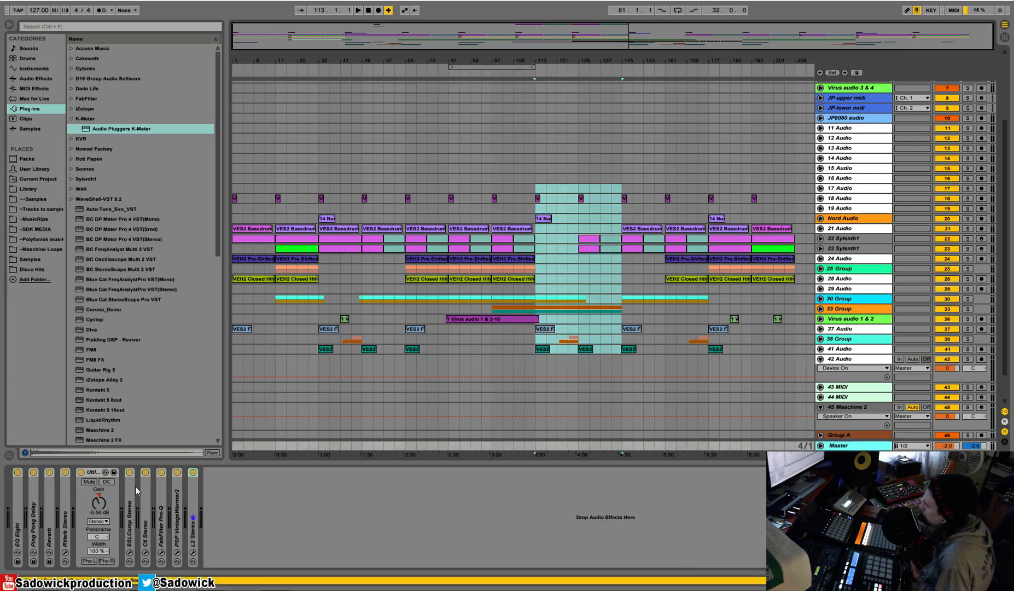
pyautogui.click(176, 471)
pyautogui.press('space')
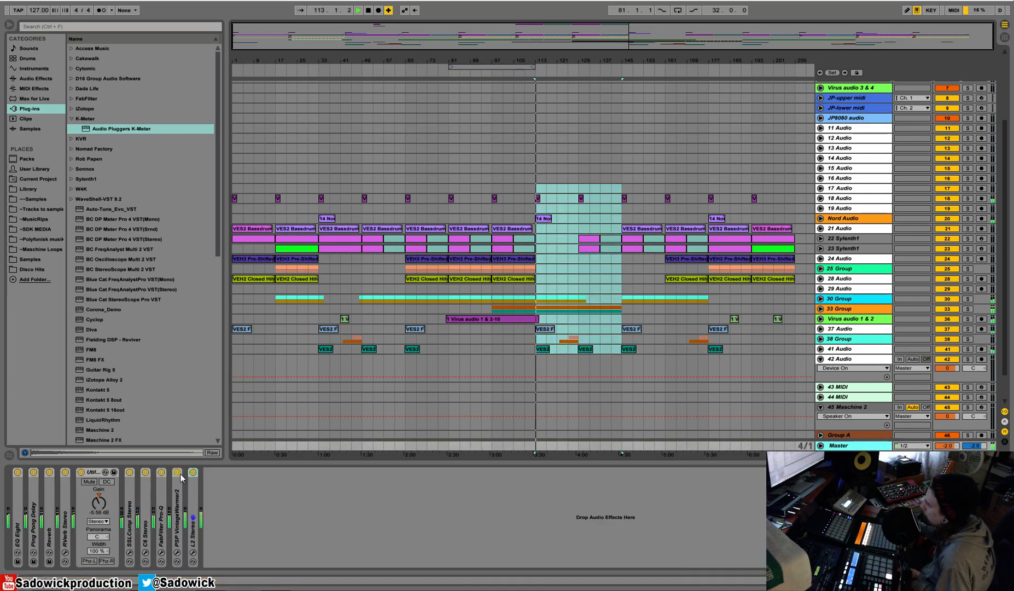
pyautogui.click(161, 471)
pyautogui.click(145, 471)
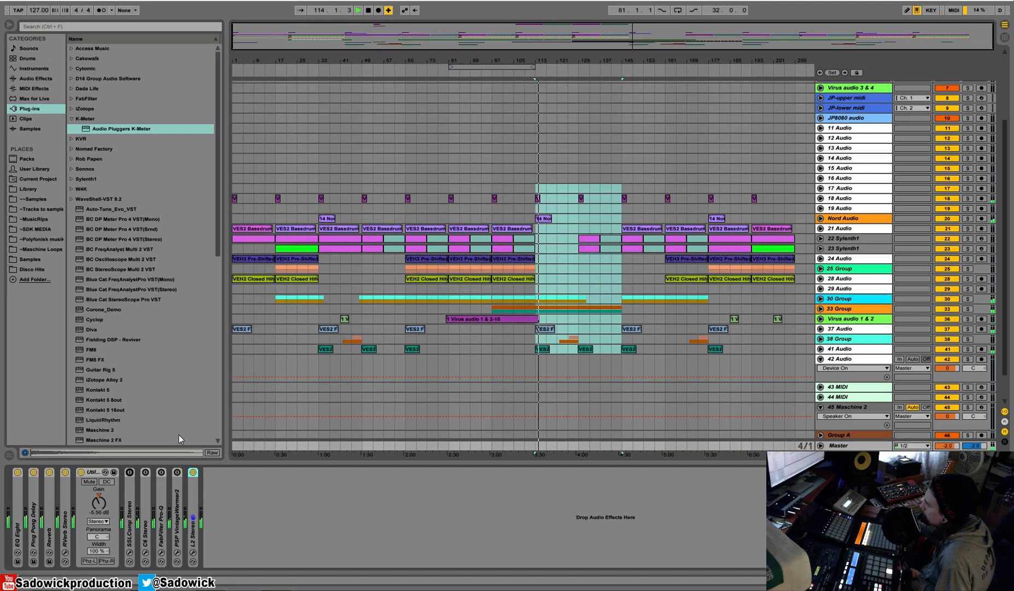
# Set the playback loop to bars 49 to 65 from a selection on the 17 Audio track and play it.
pyautogui.click(337, 228)
pyautogui.press('space')
pyautogui.click(432, 229)
pyautogui.press('space')
pyautogui.moveTo(411, 188); pyautogui.dragTo(450, 189)
pyautogui.moveTo(374, 191); pyautogui.dragTo(398, 189)
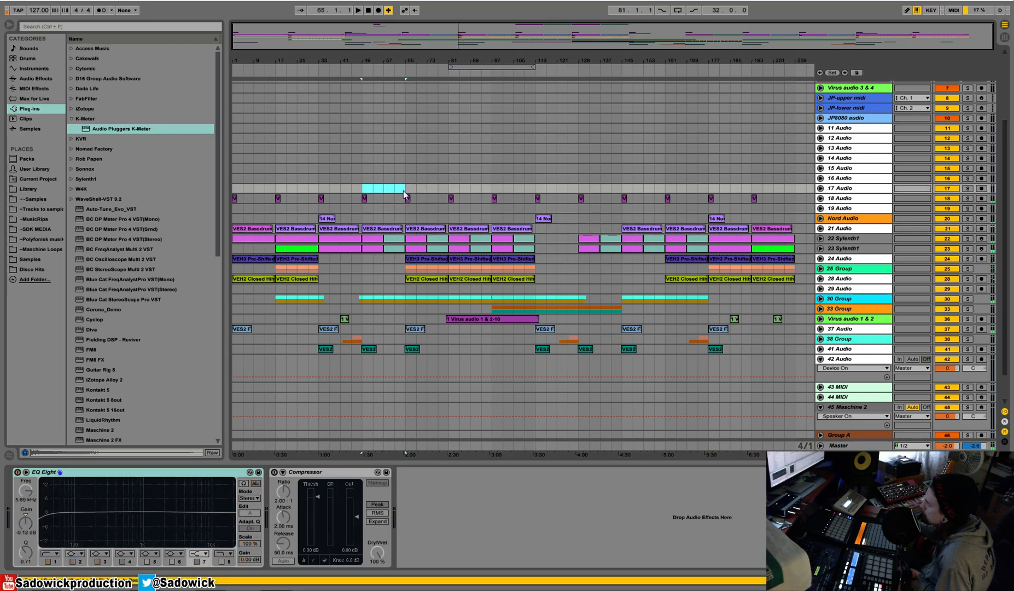
pyautogui.rightClick(398, 189)
pyautogui.click(438, 260)
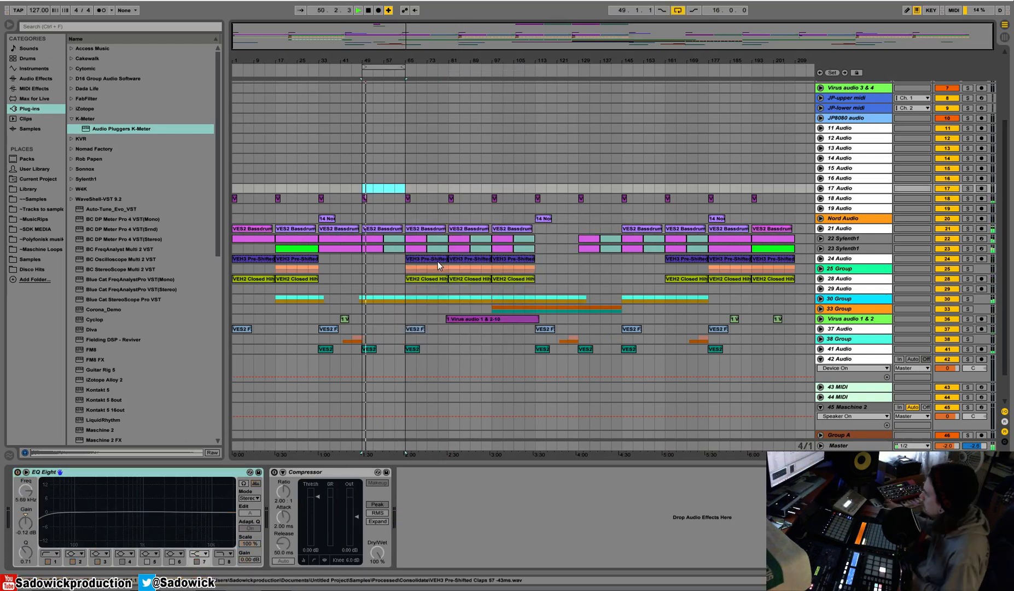
# Turn SSLComp, C6, FabFilter Pro-Q and PSP VintageWarmer2 back on in the Master chain during loop playback, and stop playback.
pyautogui.click(658, 443)
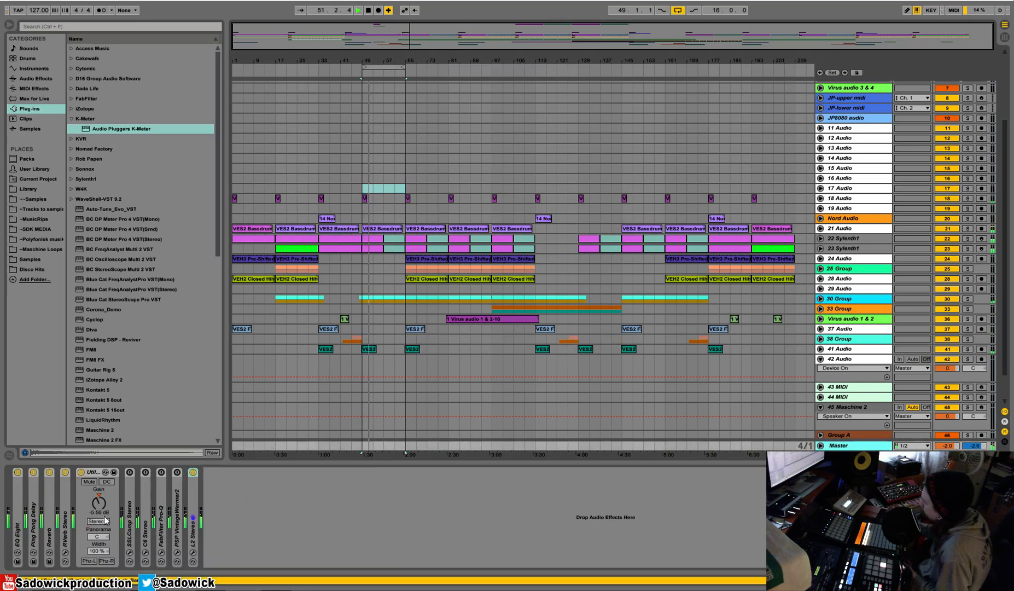
pyautogui.click(130, 472)
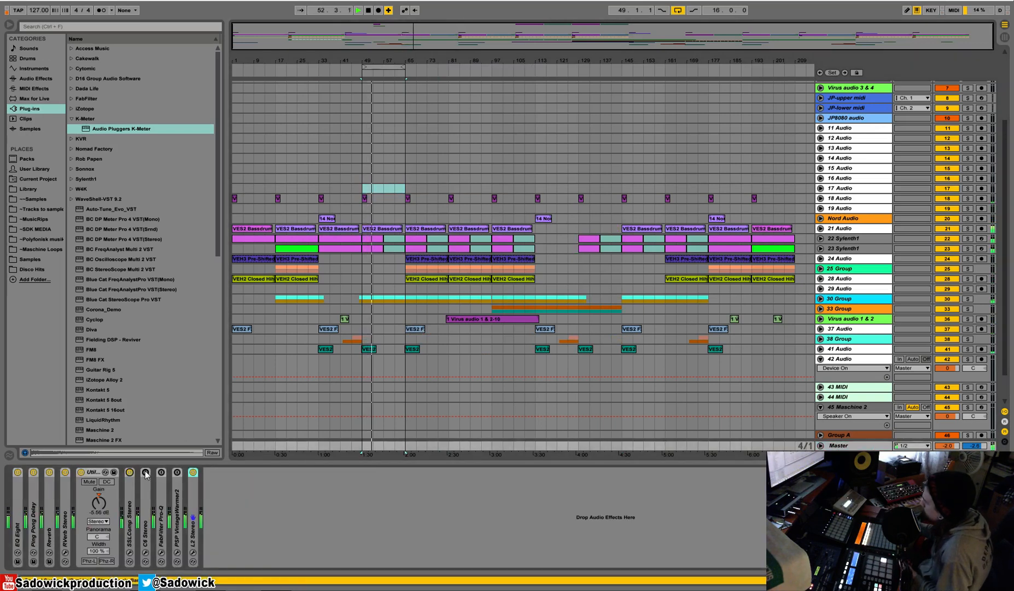
pyautogui.click(145, 472)
pyautogui.click(161, 473)
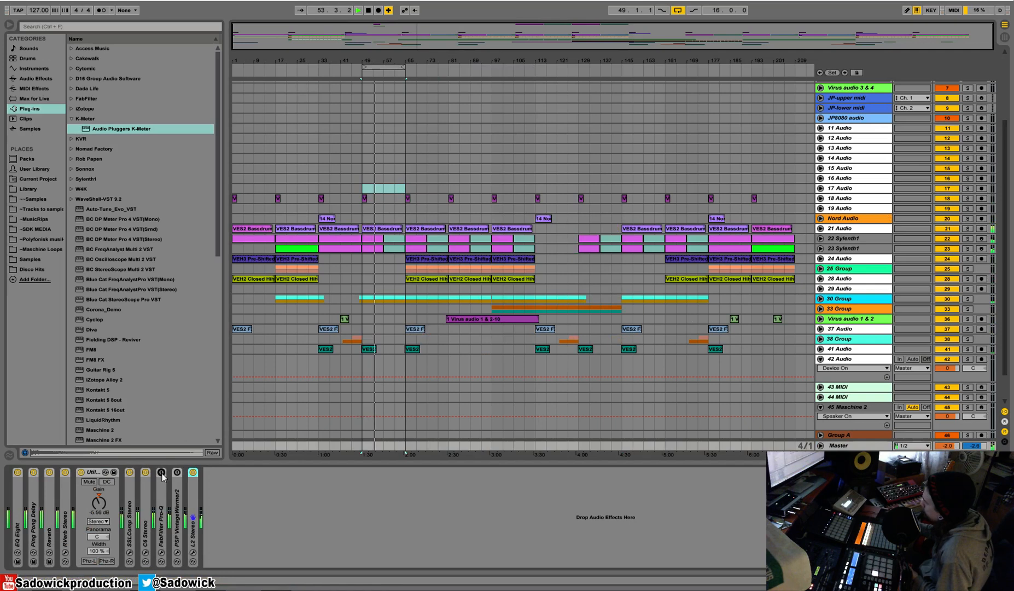
pyautogui.click(177, 472)
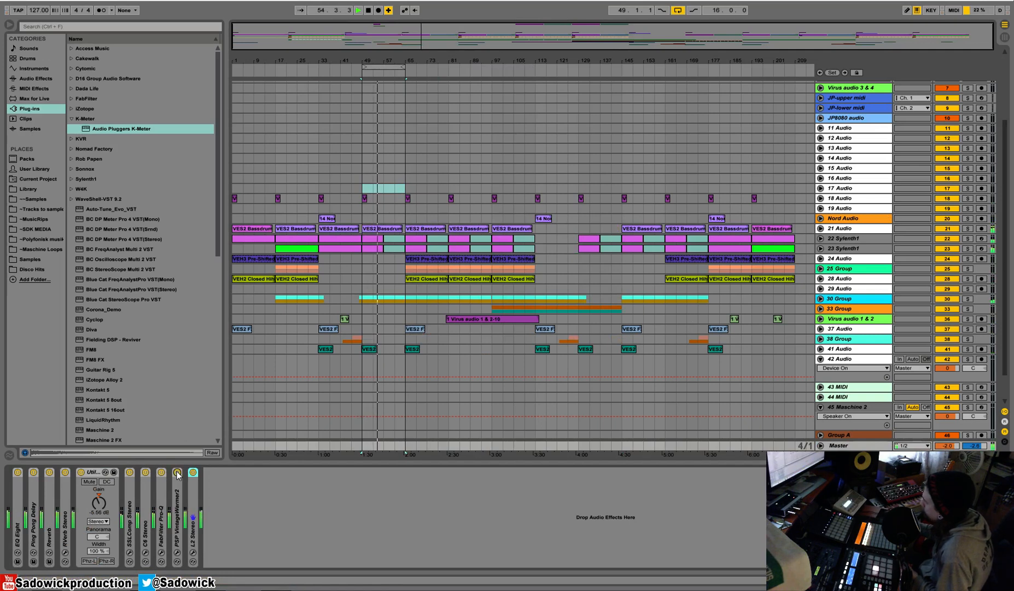
pyautogui.press('space')
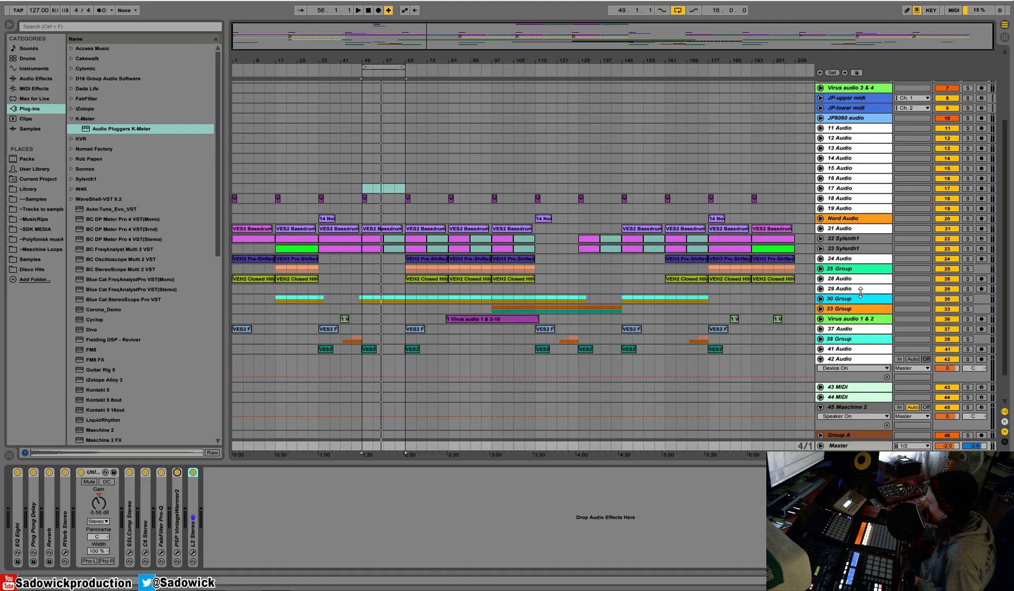
# Show the 41 Audio track's device chain and select its EQ Eight.
pyautogui.click(846, 351)
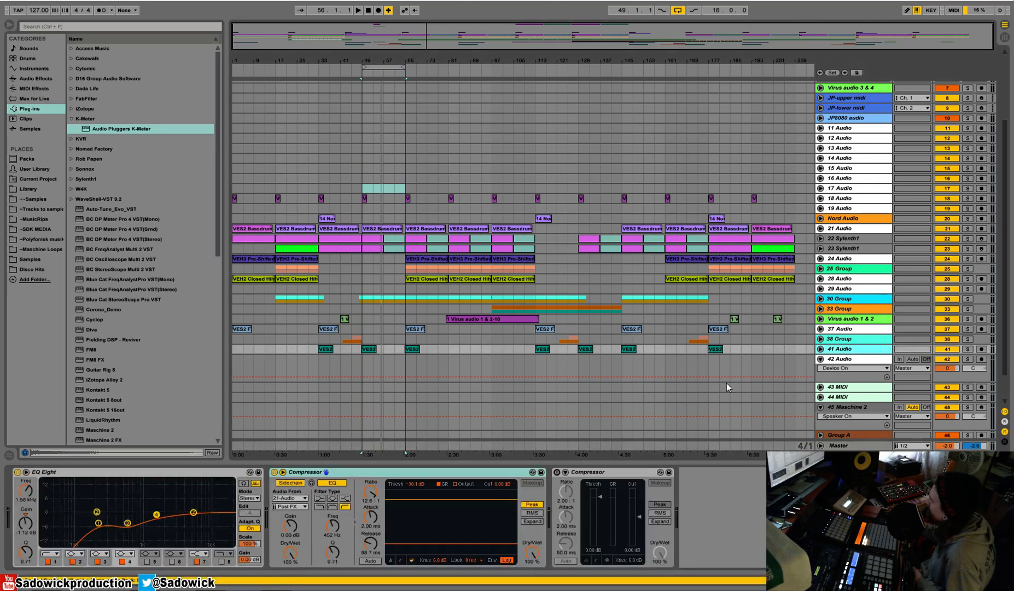
pyautogui.rightClick(203, 471)
pyautogui.click(196, 479)
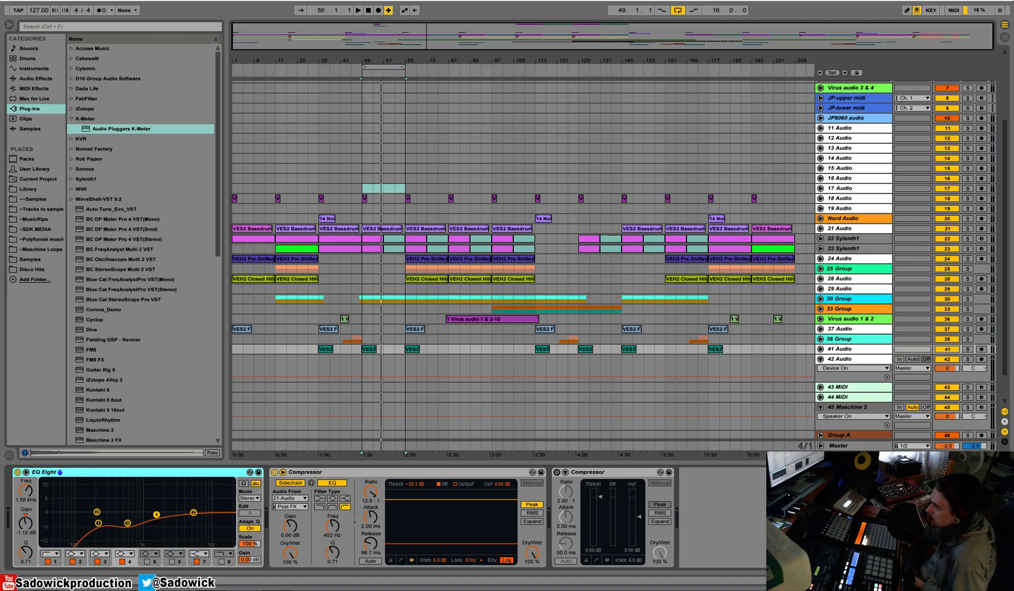
# Unfold and enlarge the 21 Audio bass drum track, and solo it during loop playback.
pyautogui.click(869, 230)
pyautogui.moveTo(869, 233); pyautogui.dragTo(871, 296)
pyautogui.press('space')
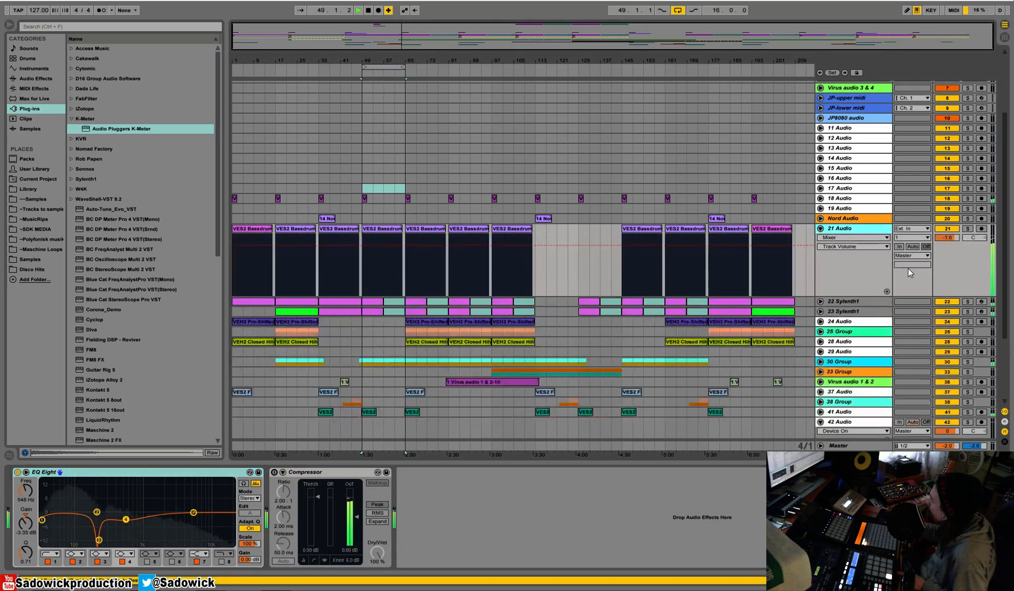
pyautogui.click(967, 229)
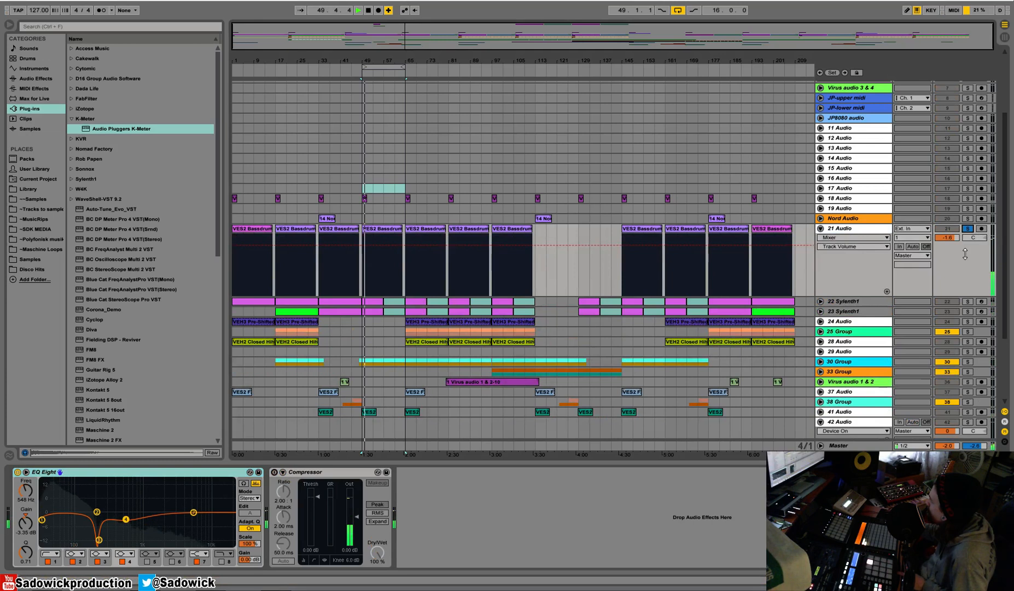
pyautogui.press('space')
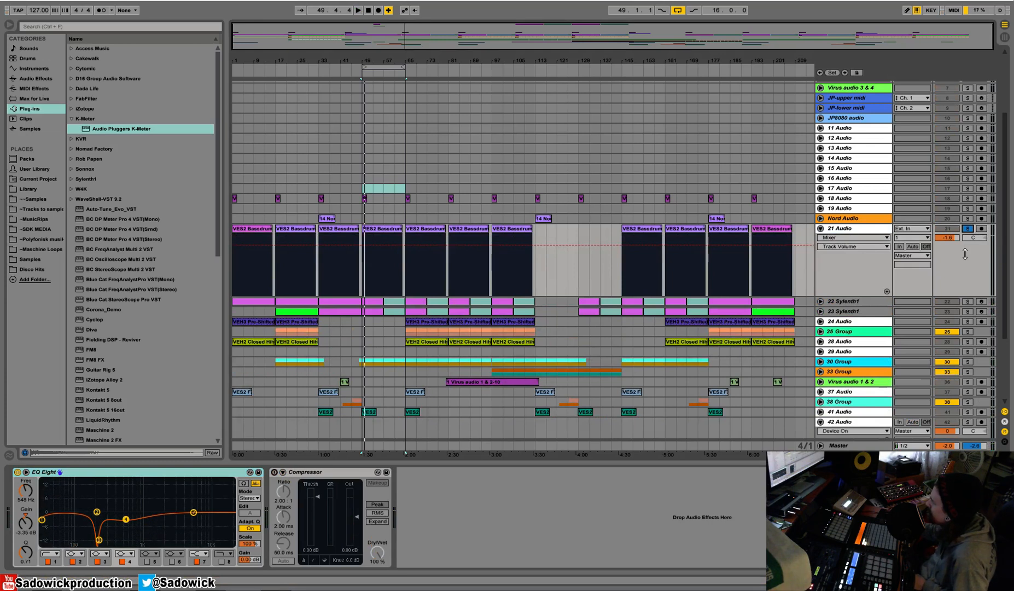
# Switch to Session View and widen the 21 Audio channel to read its level meter while the soloed loop plays.
pyautogui.press('Tab')
pyautogui.press('space')
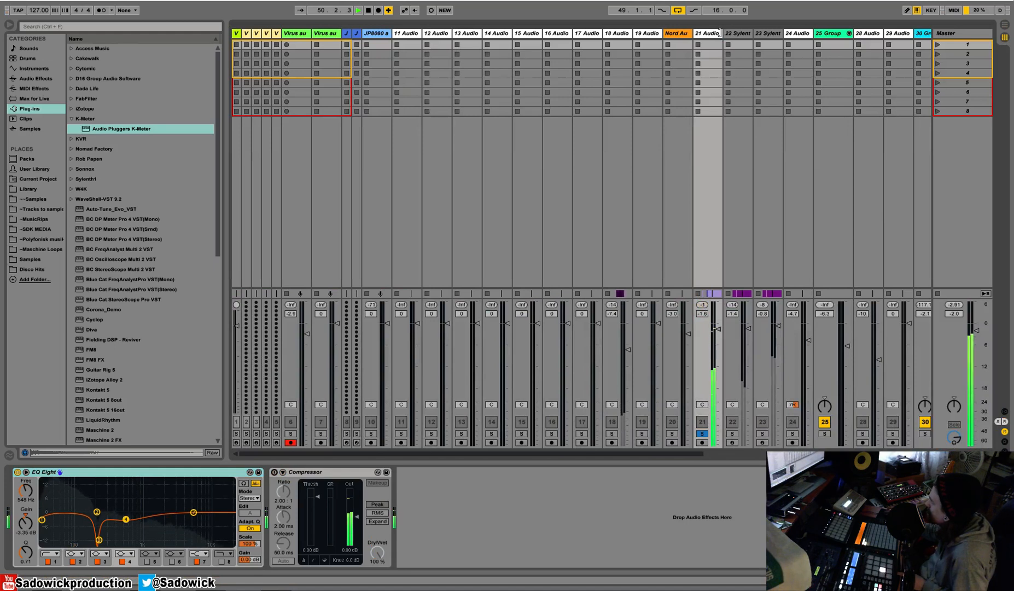
pyautogui.moveTo(719, 33); pyautogui.dragTo(762, 34)
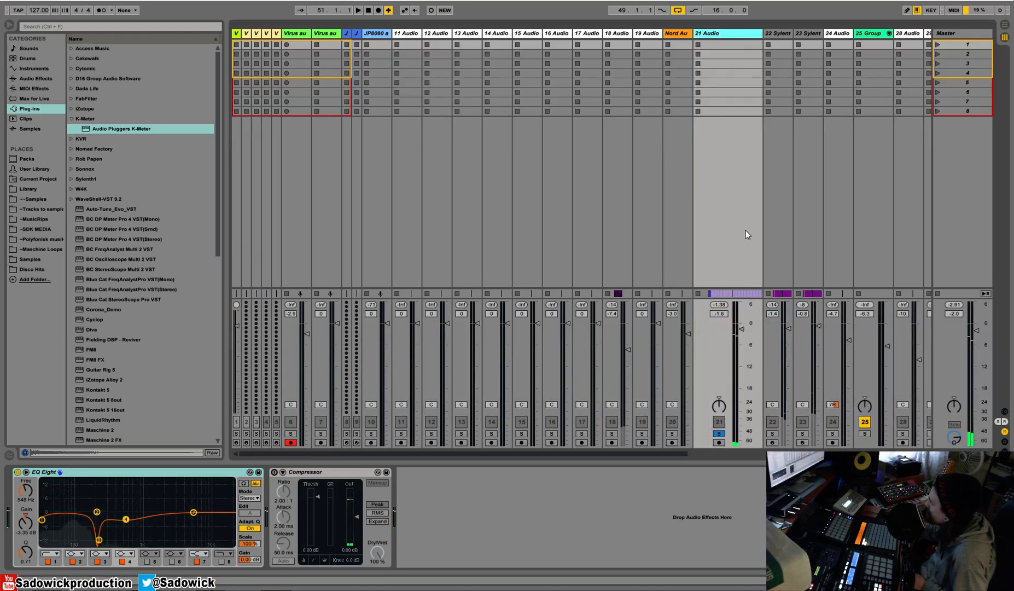
pyautogui.press('space')
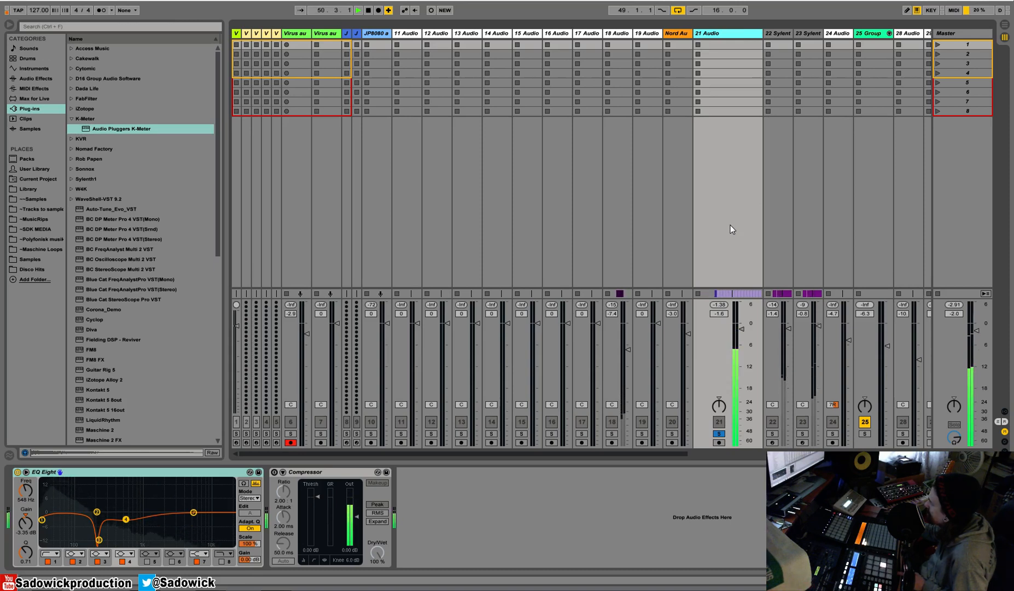
# Check the Arrangement View briefly, go back to the session mixer and narrow the 21 Audio channel.
pyautogui.click(1004, 27)
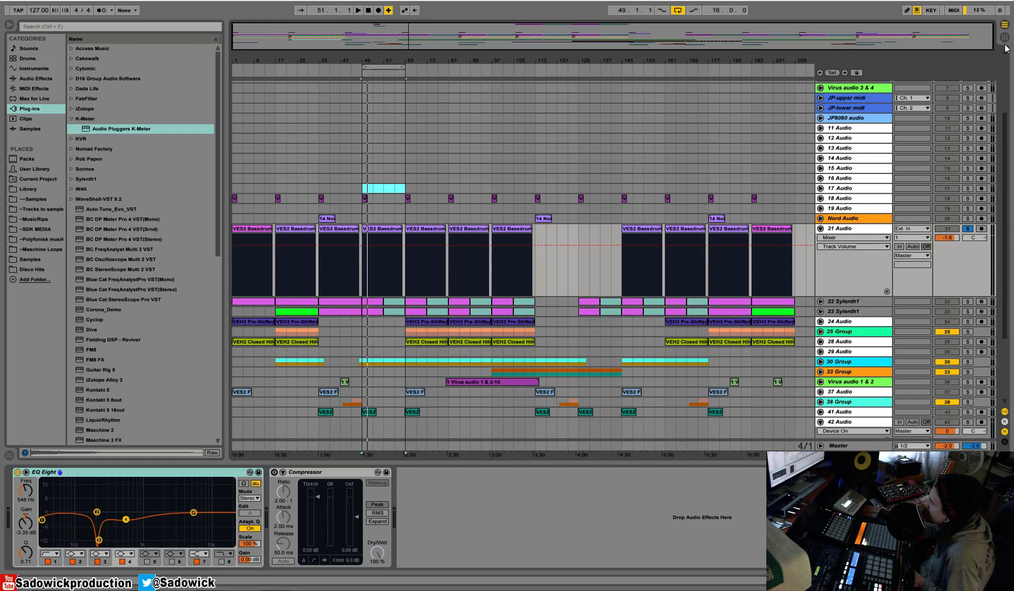
pyautogui.press('Tab')
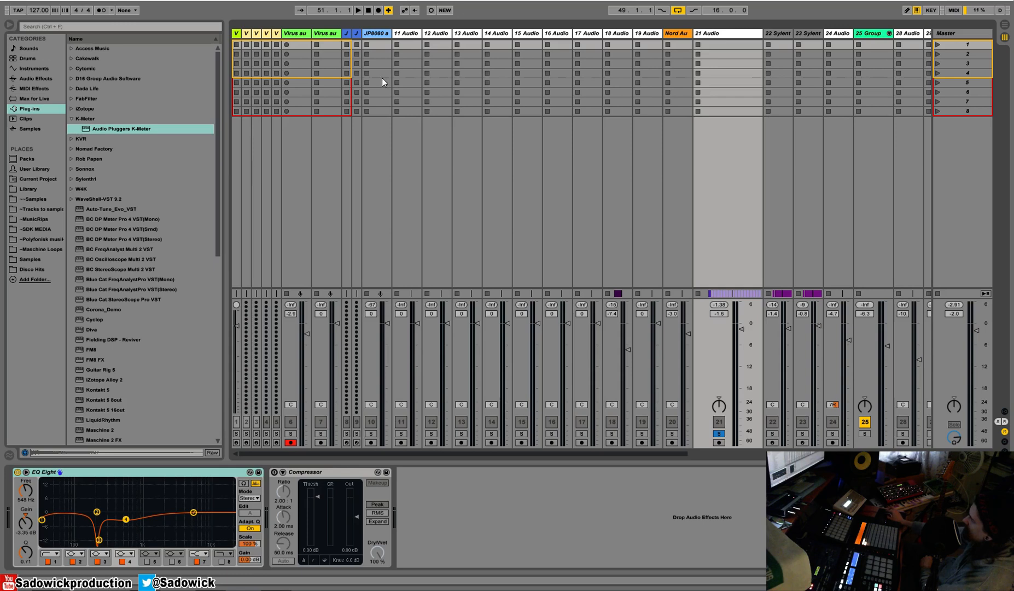
pyautogui.moveTo(762, 35); pyautogui.dragTo(737, 50)
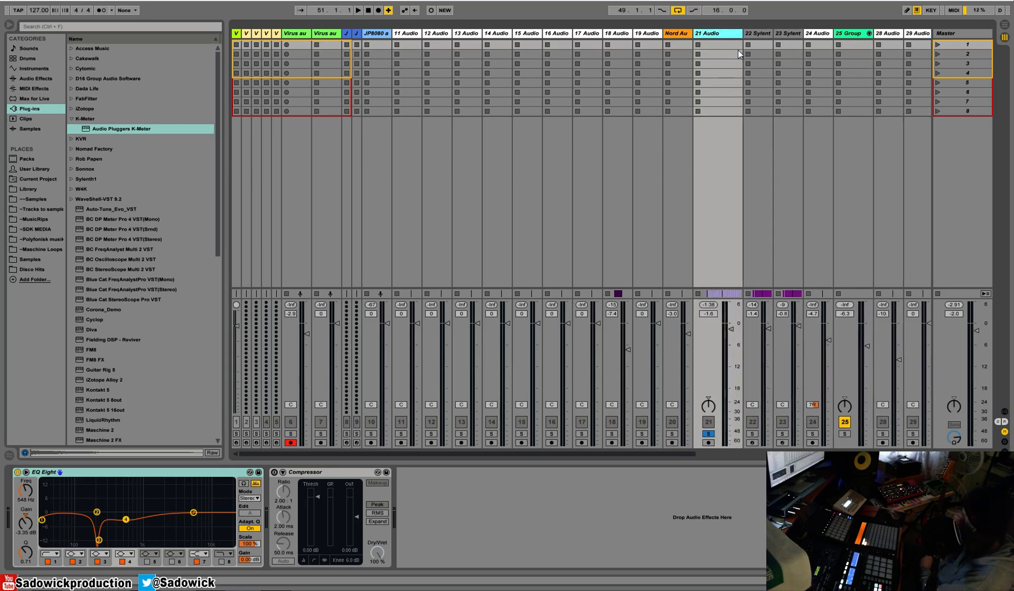